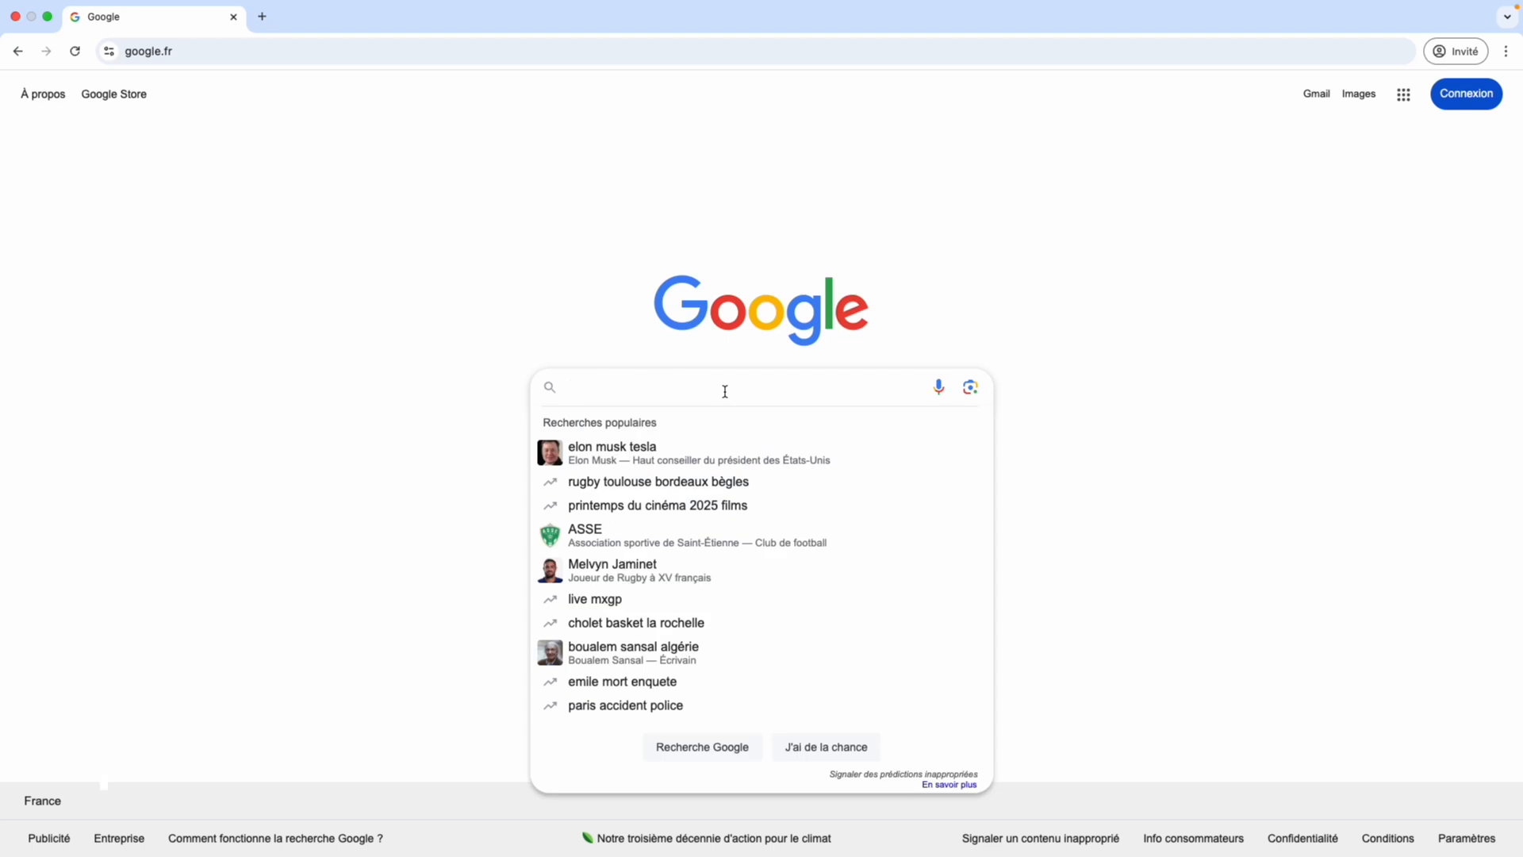
# Search Google for "draw io", open the draw.io web editor and postpone the choice of storage location.
pyautogui.write('draw io')
pyautogui.press('Return')
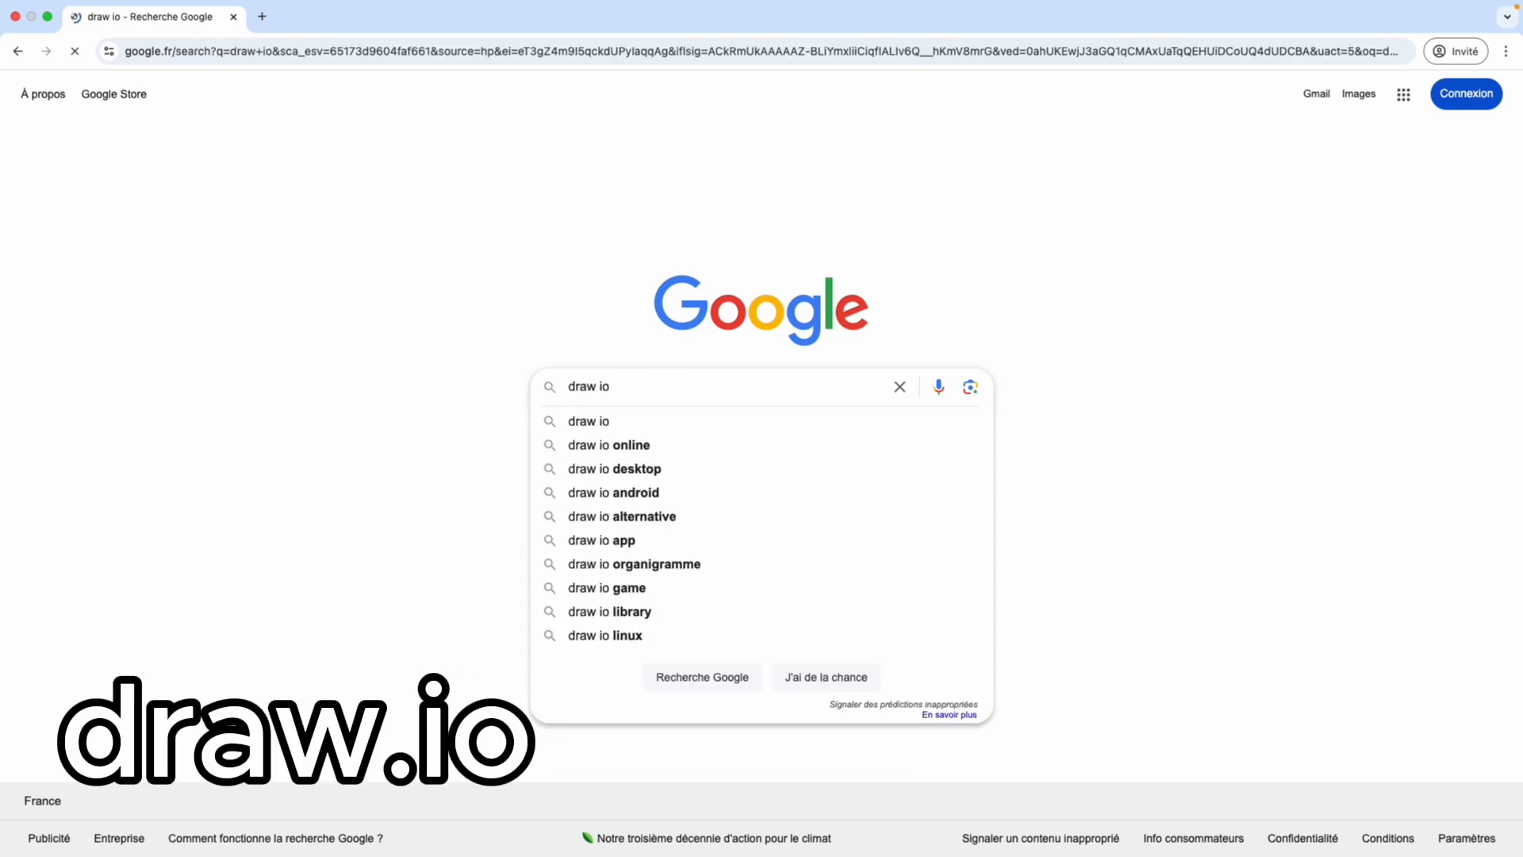
pyautogui.click(224, 254)
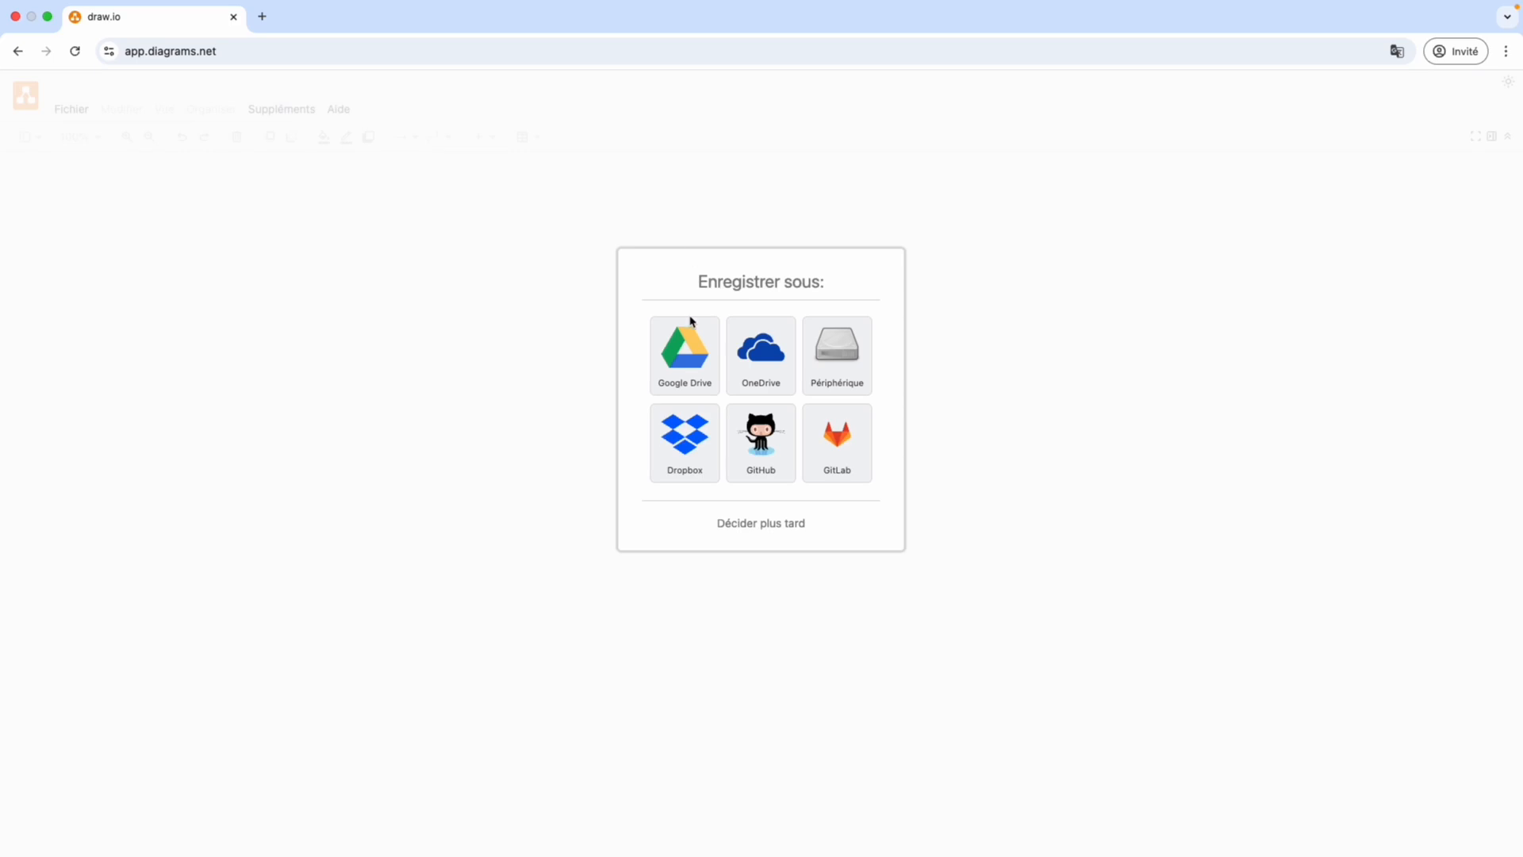
pyautogui.click(774, 524)
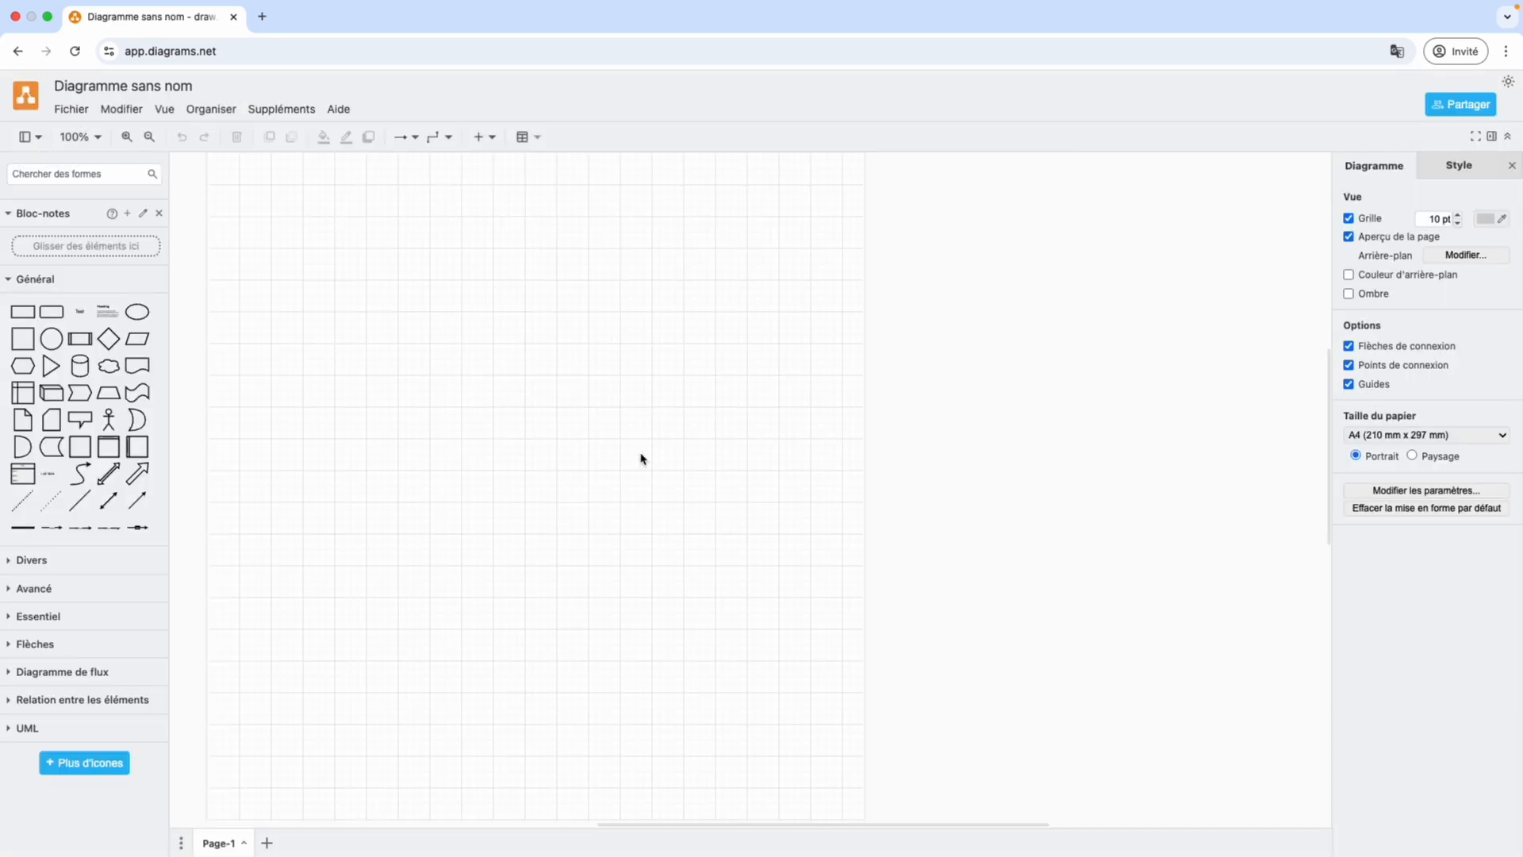
# Add a square shape near the top of the diagram page and label it "dsqdsqdq".
pyautogui.hscroll(-3, 640, 456)
pyautogui.click(22, 339)
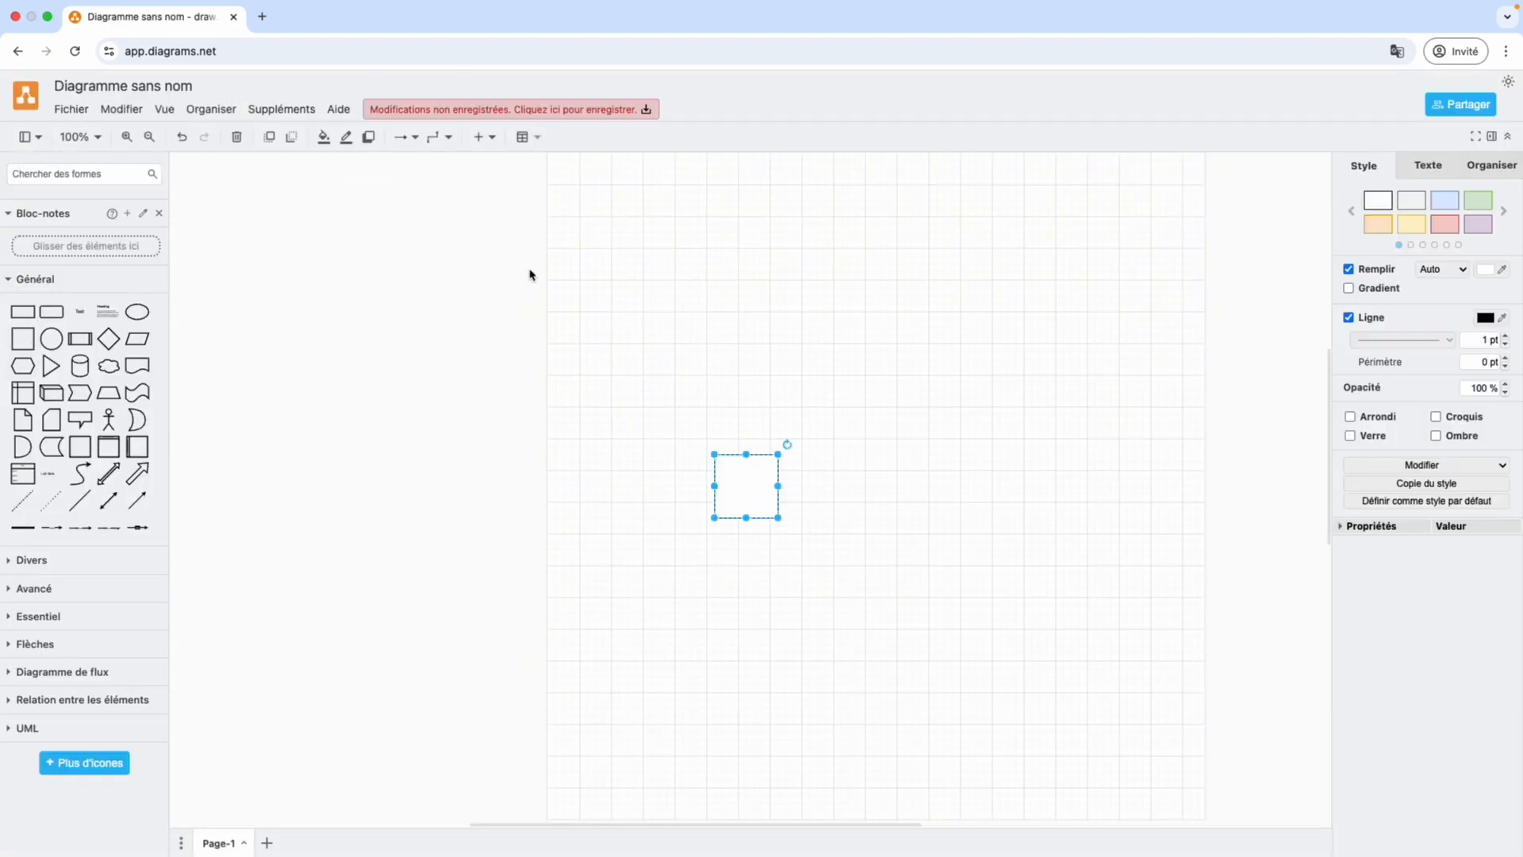
pyautogui.moveTo(746, 484); pyautogui.dragTo(840, 248)
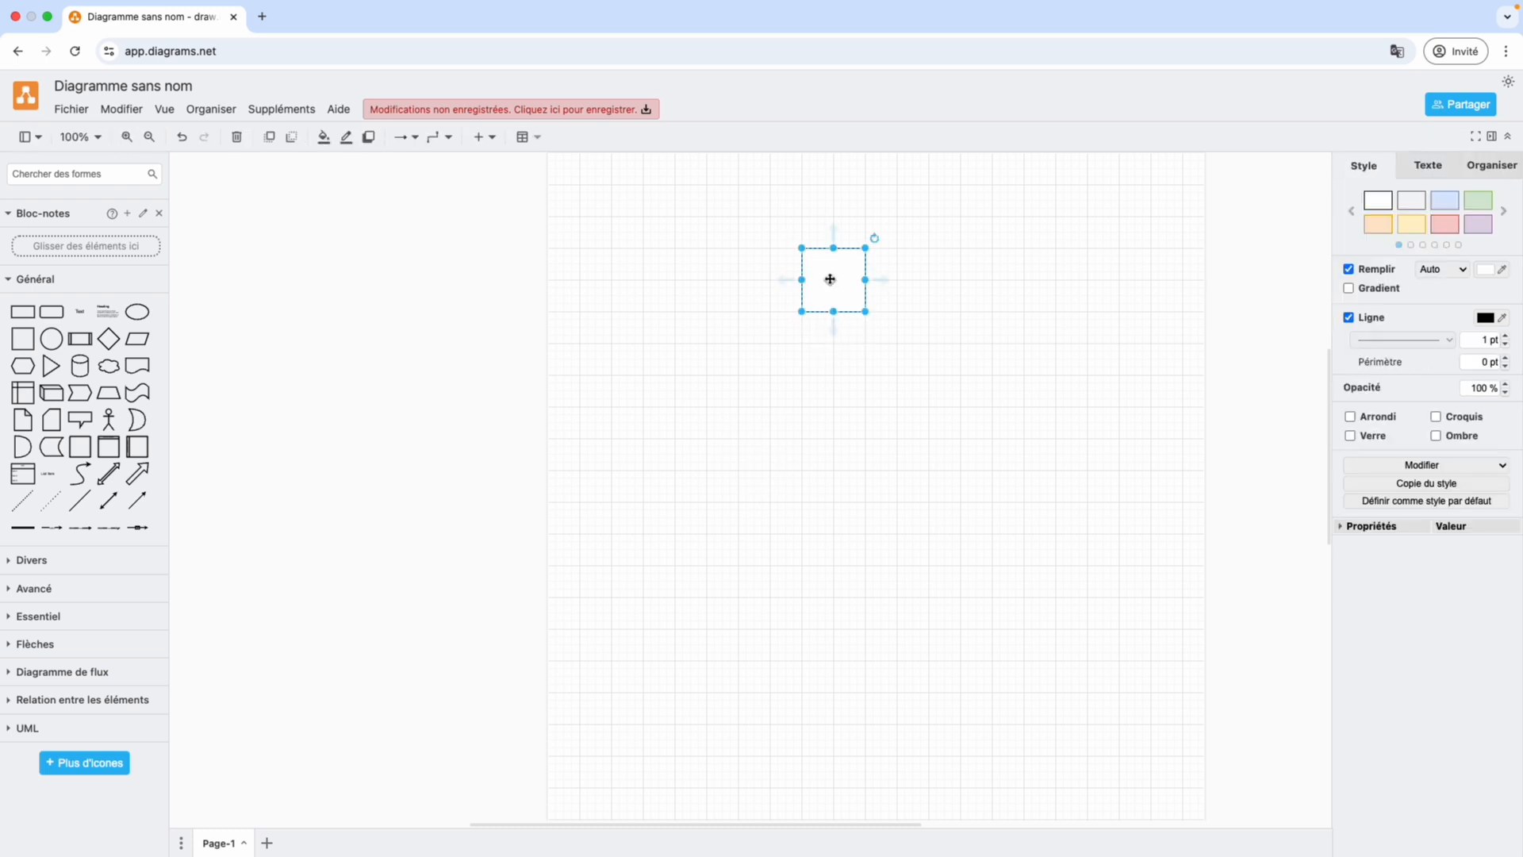
pyautogui.doubleClick(830, 278)
pyautogui.write('dsqdsqdq')
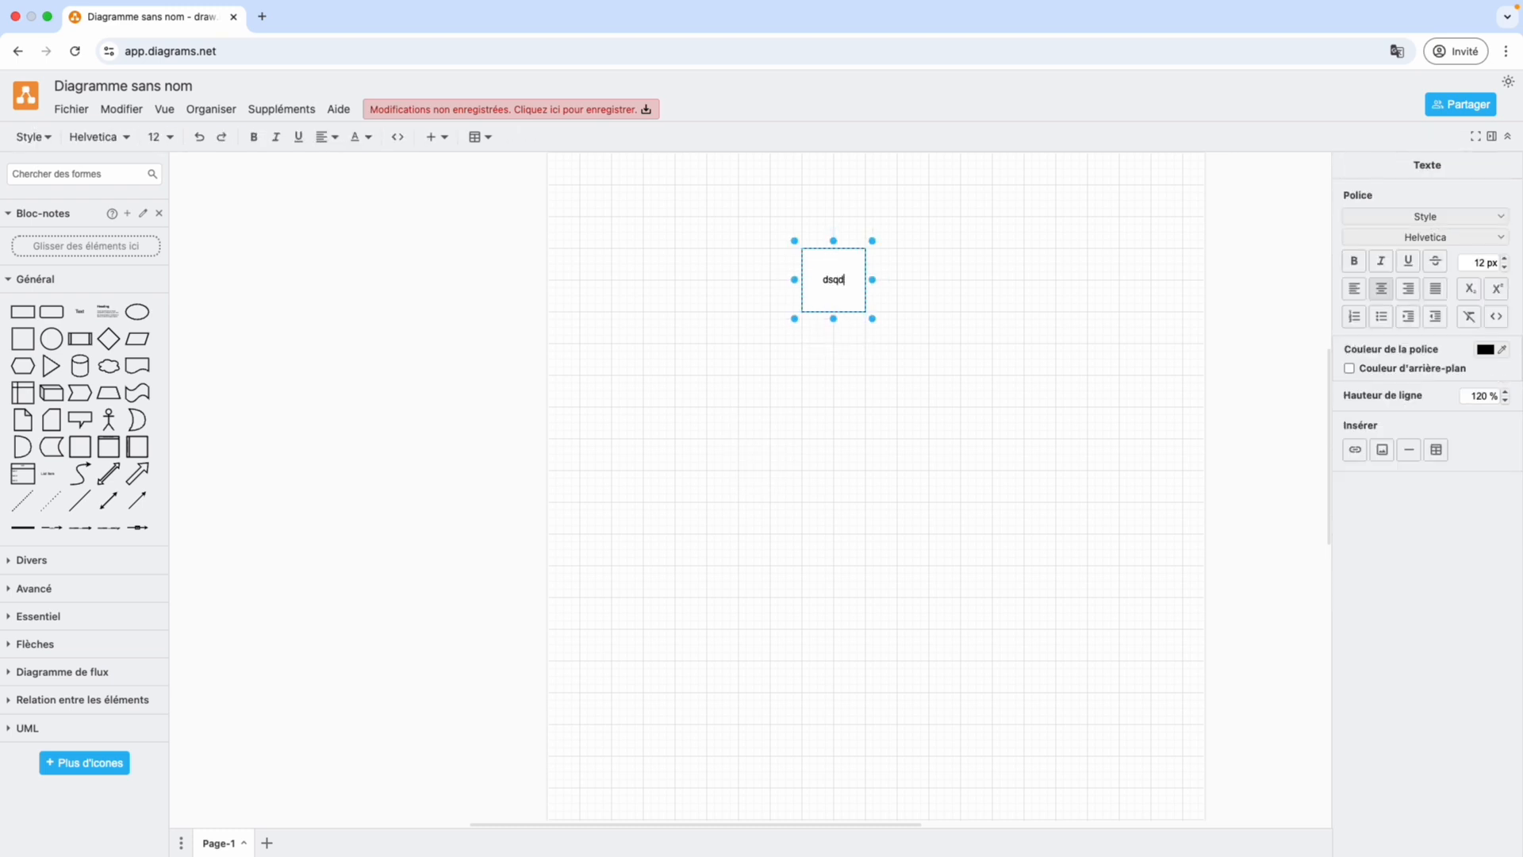
pyautogui.click(838, 317)
pyautogui.click(855, 312)
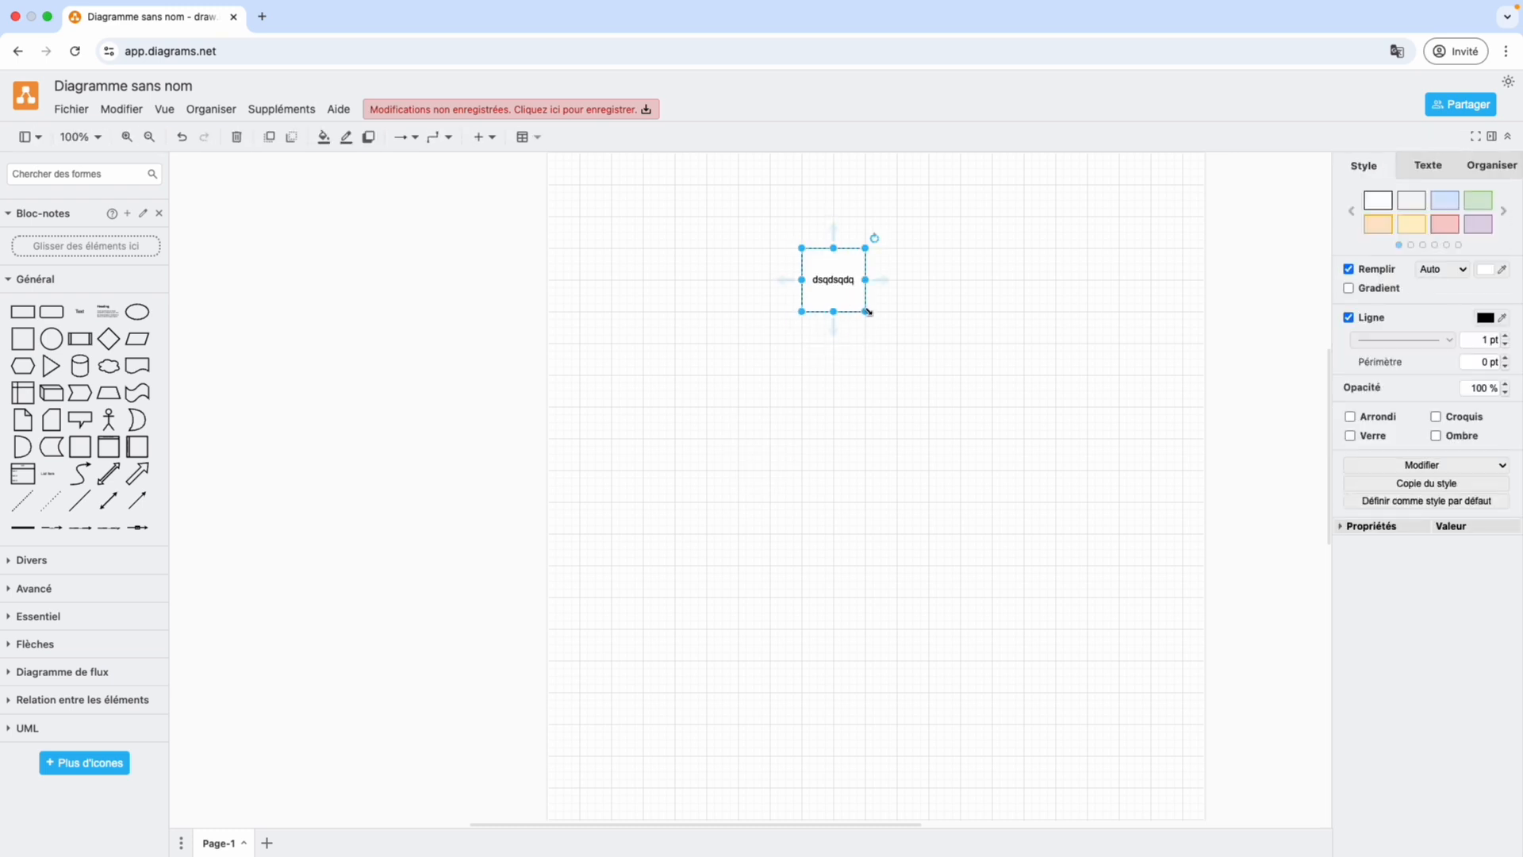
# Enlarge the labelled square to span about half the page width and reposition it in the page's upper part.
pyautogui.moveTo(866, 311); pyautogui.dragTo(942, 580)
pyautogui.moveTo(956, 483); pyautogui.dragTo(807, 451)
pyautogui.scroll(-3, 807, 451)
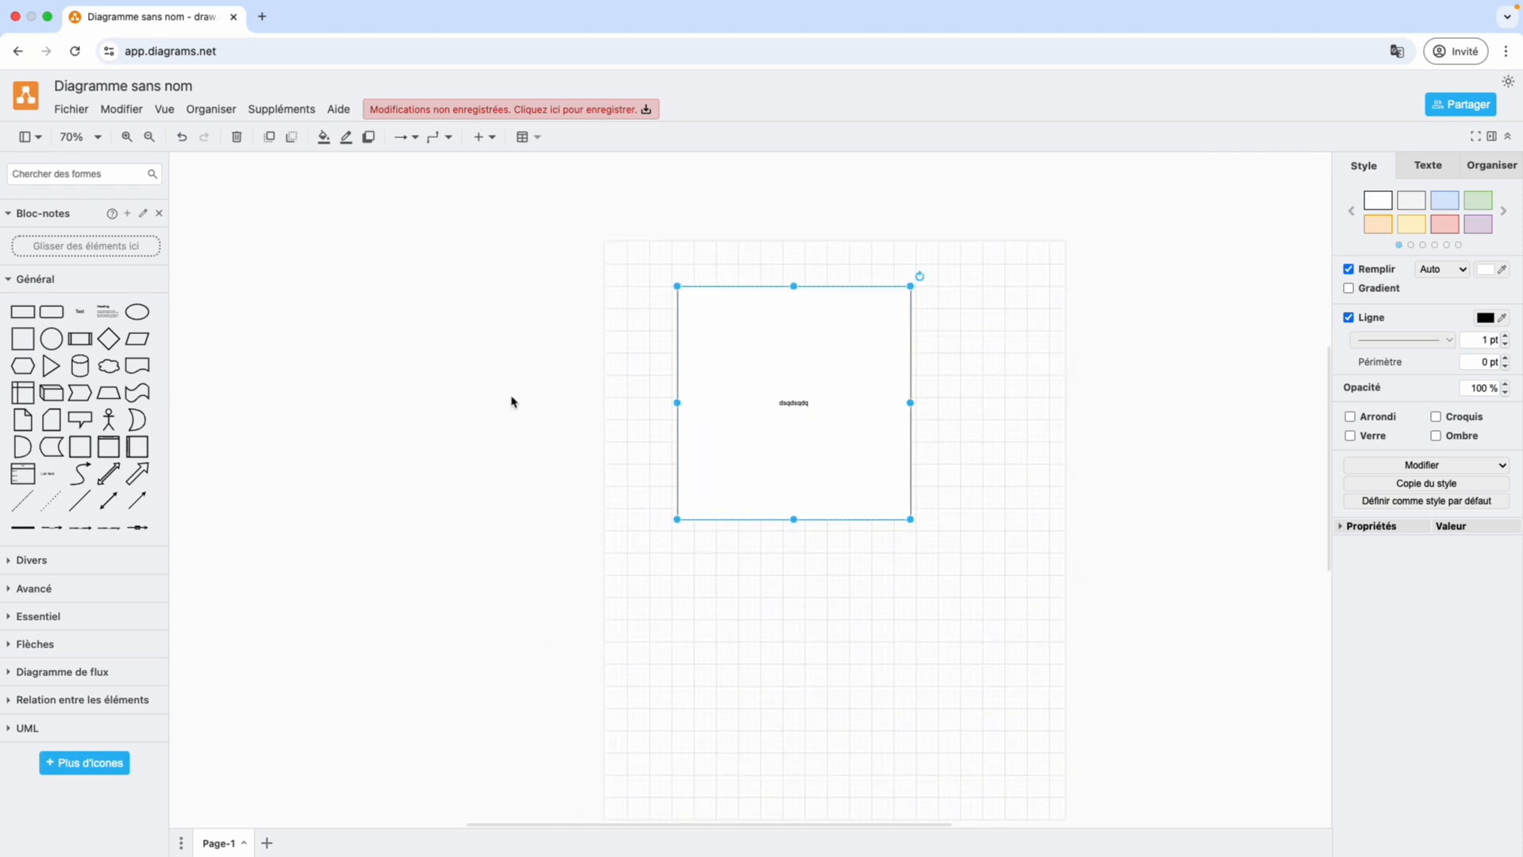
# Search the web for "figma", leave the unsaved diagram and open Figma's official website.
pyautogui.click(247, 57)
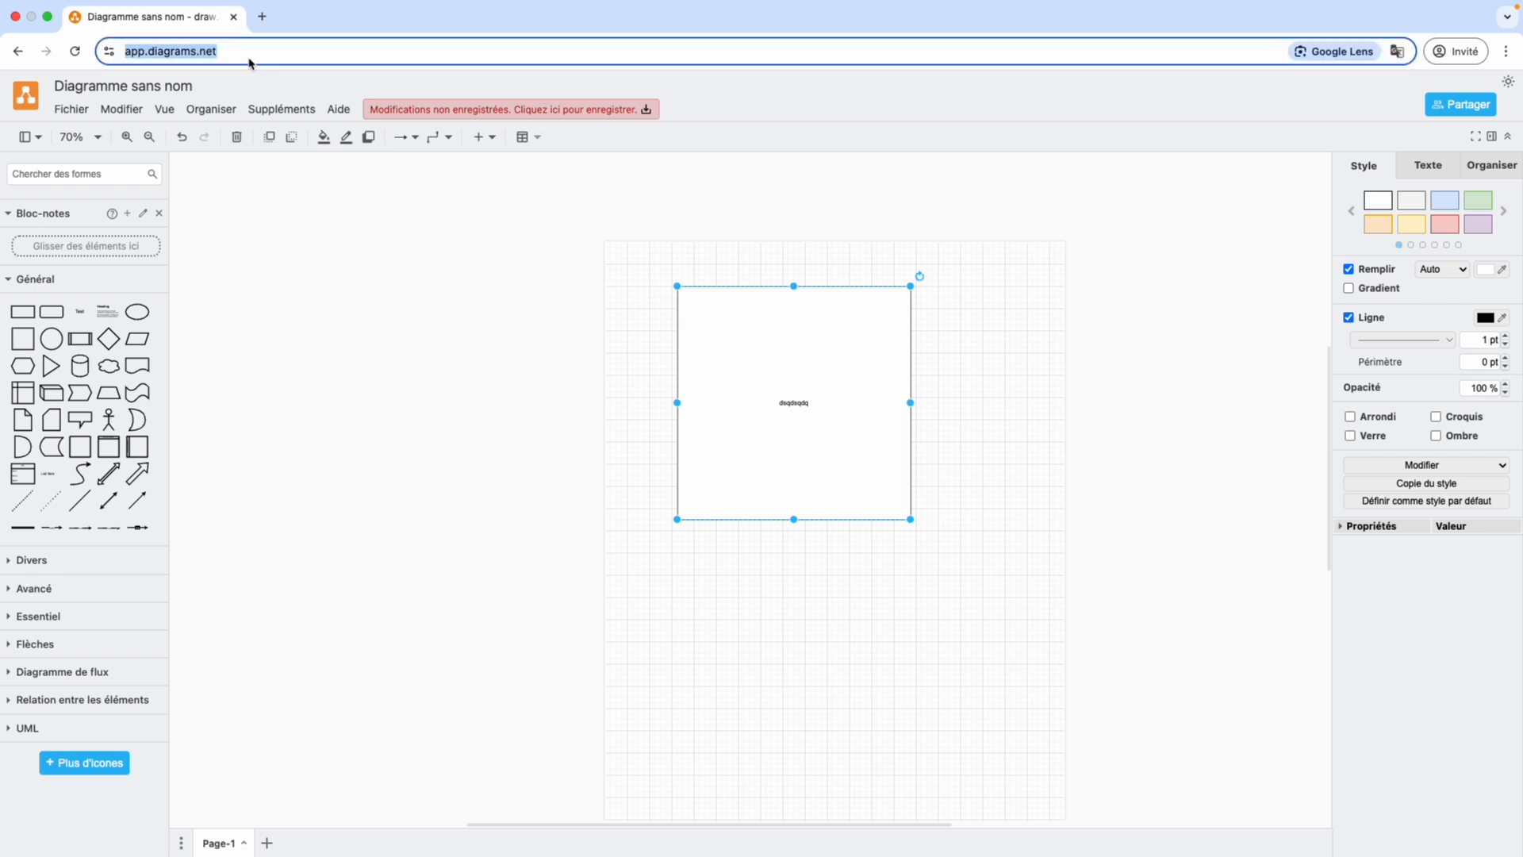
pyautogui.write('figma')
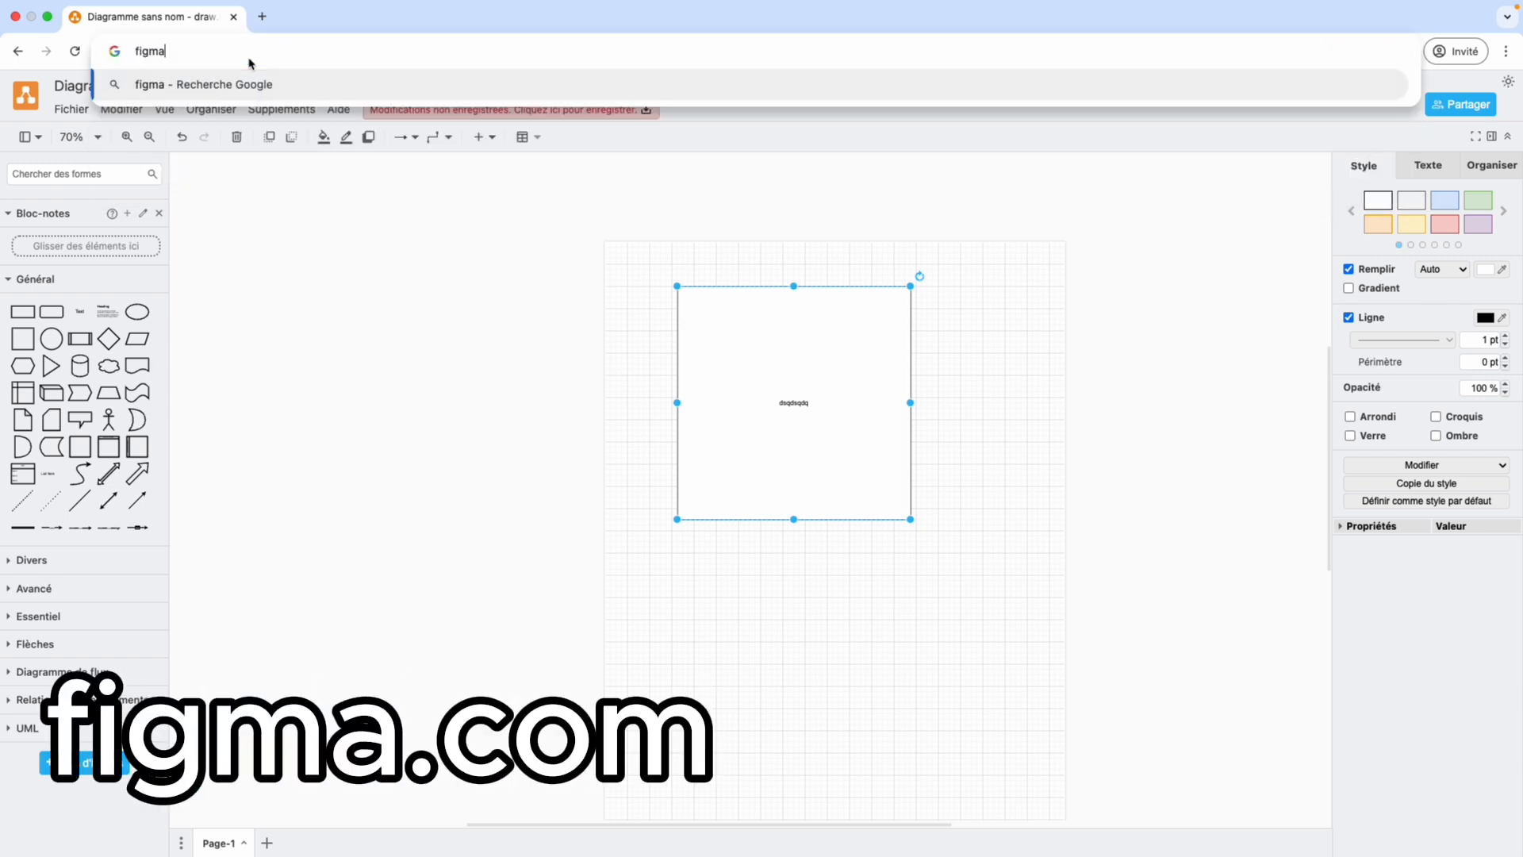
pyautogui.press('Return')
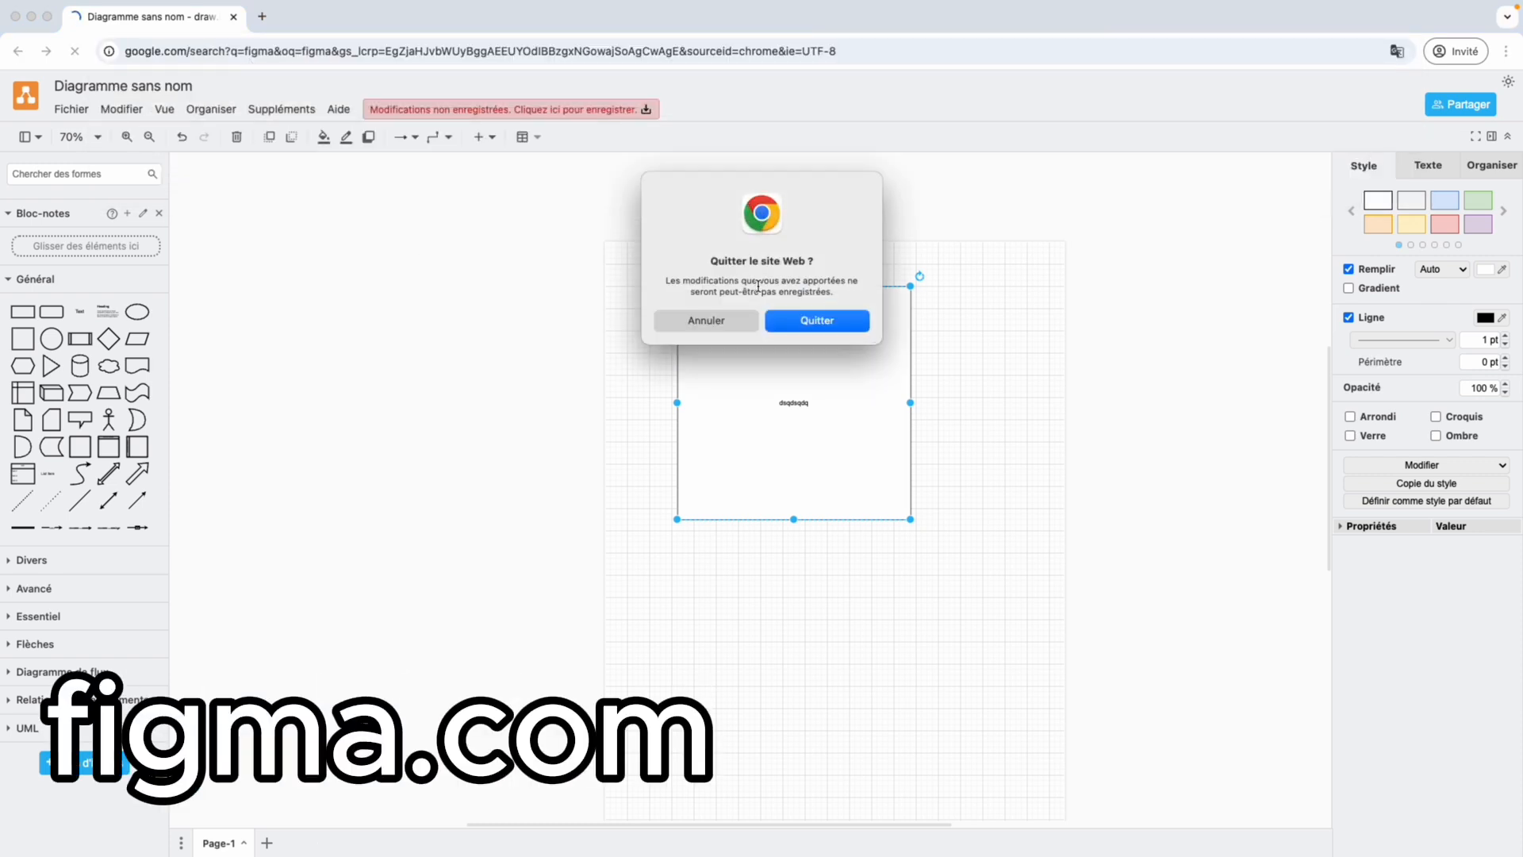
pyautogui.click(829, 323)
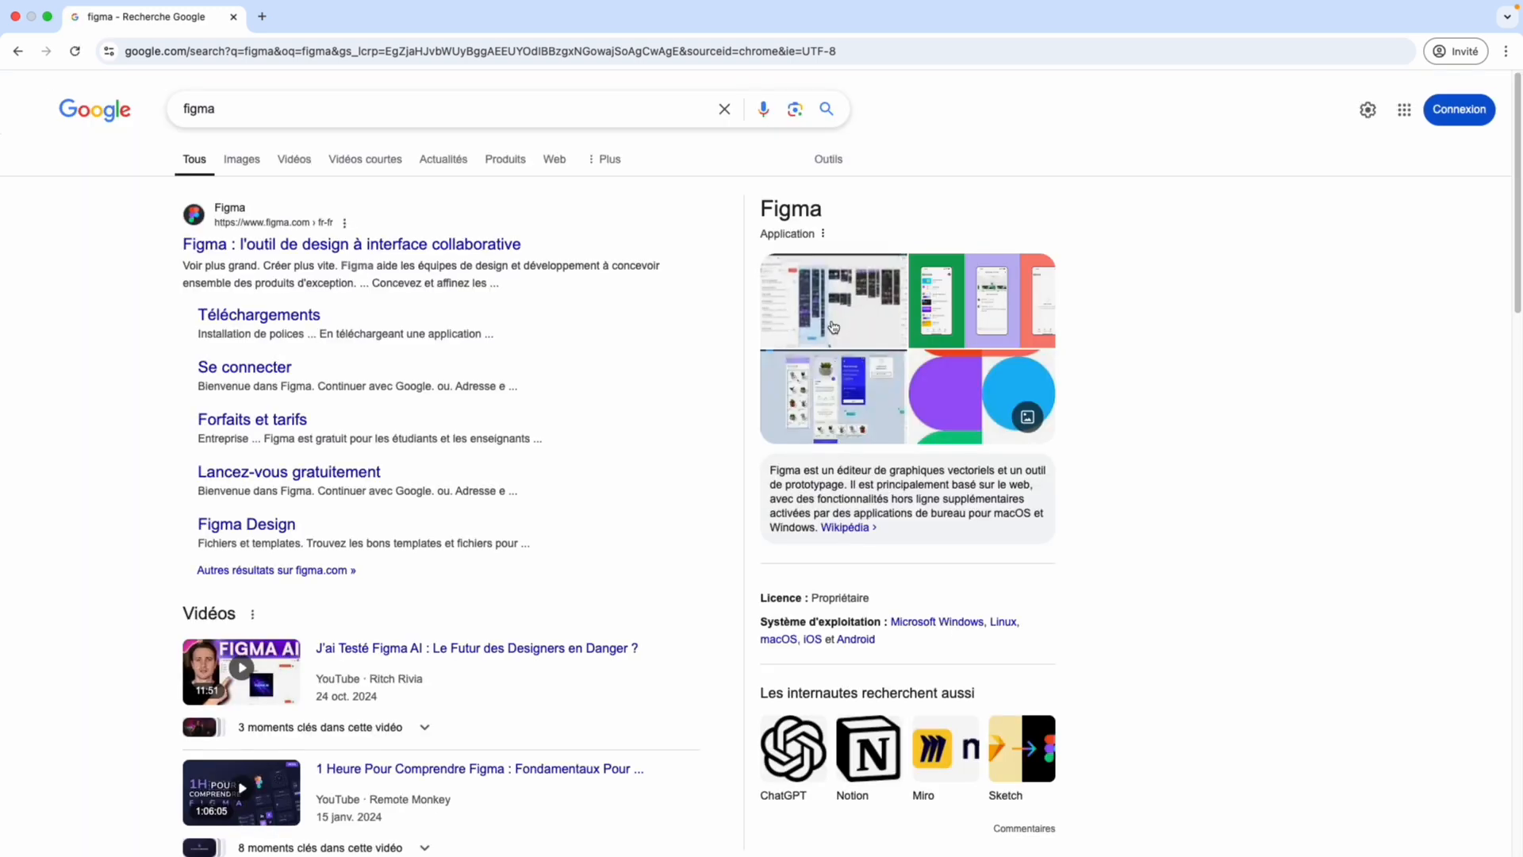
pyautogui.click(457, 245)
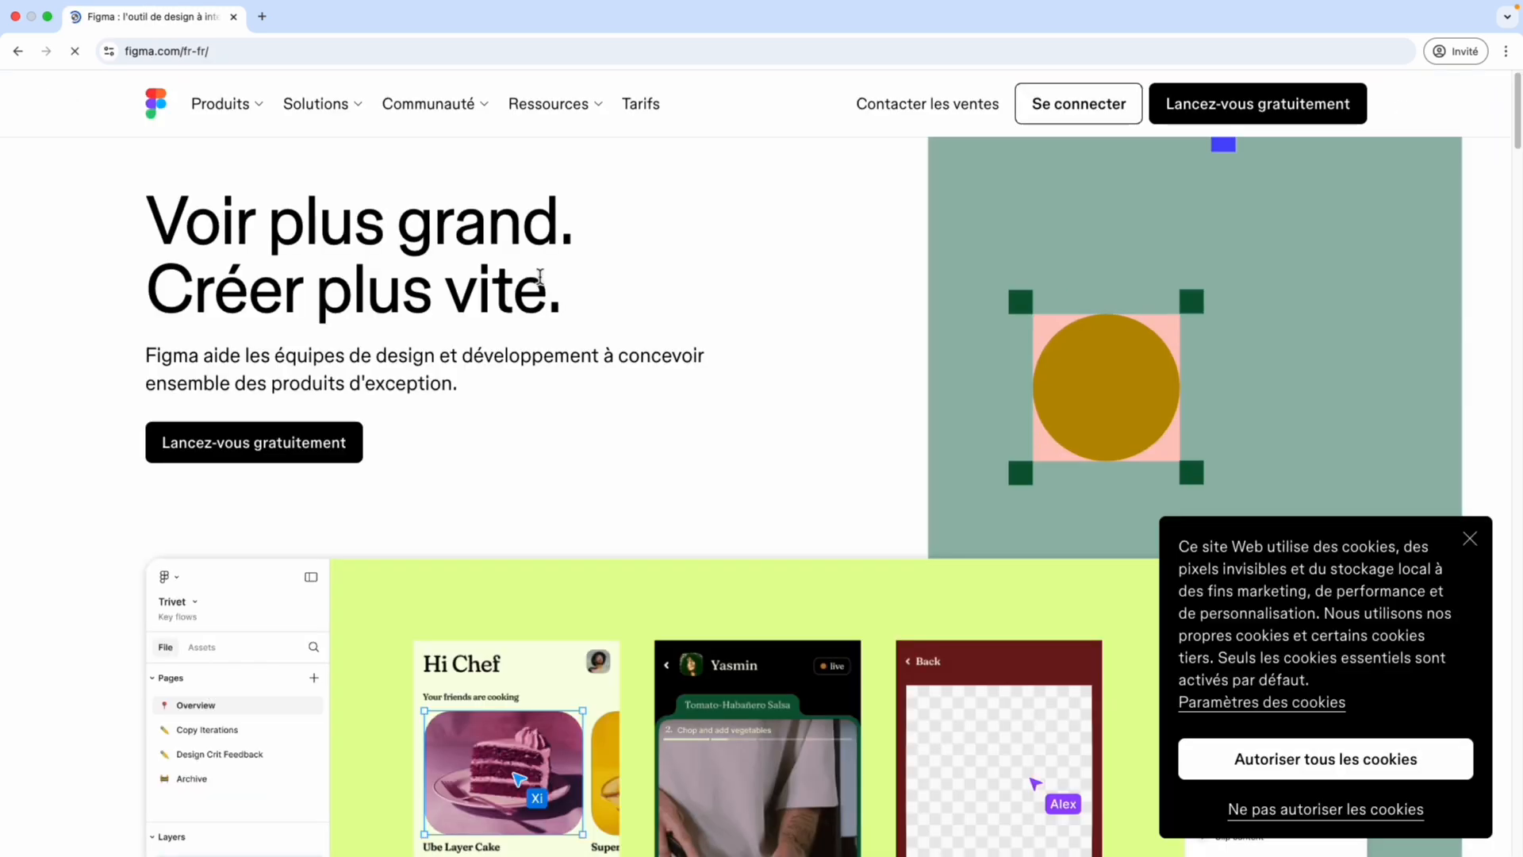
# Look through Figma's French home page, examining its design, prototyping, development and collaboration sections.
pyautogui.scroll(-1, 498, 377)
pyautogui.scroll(-4, 498, 377)
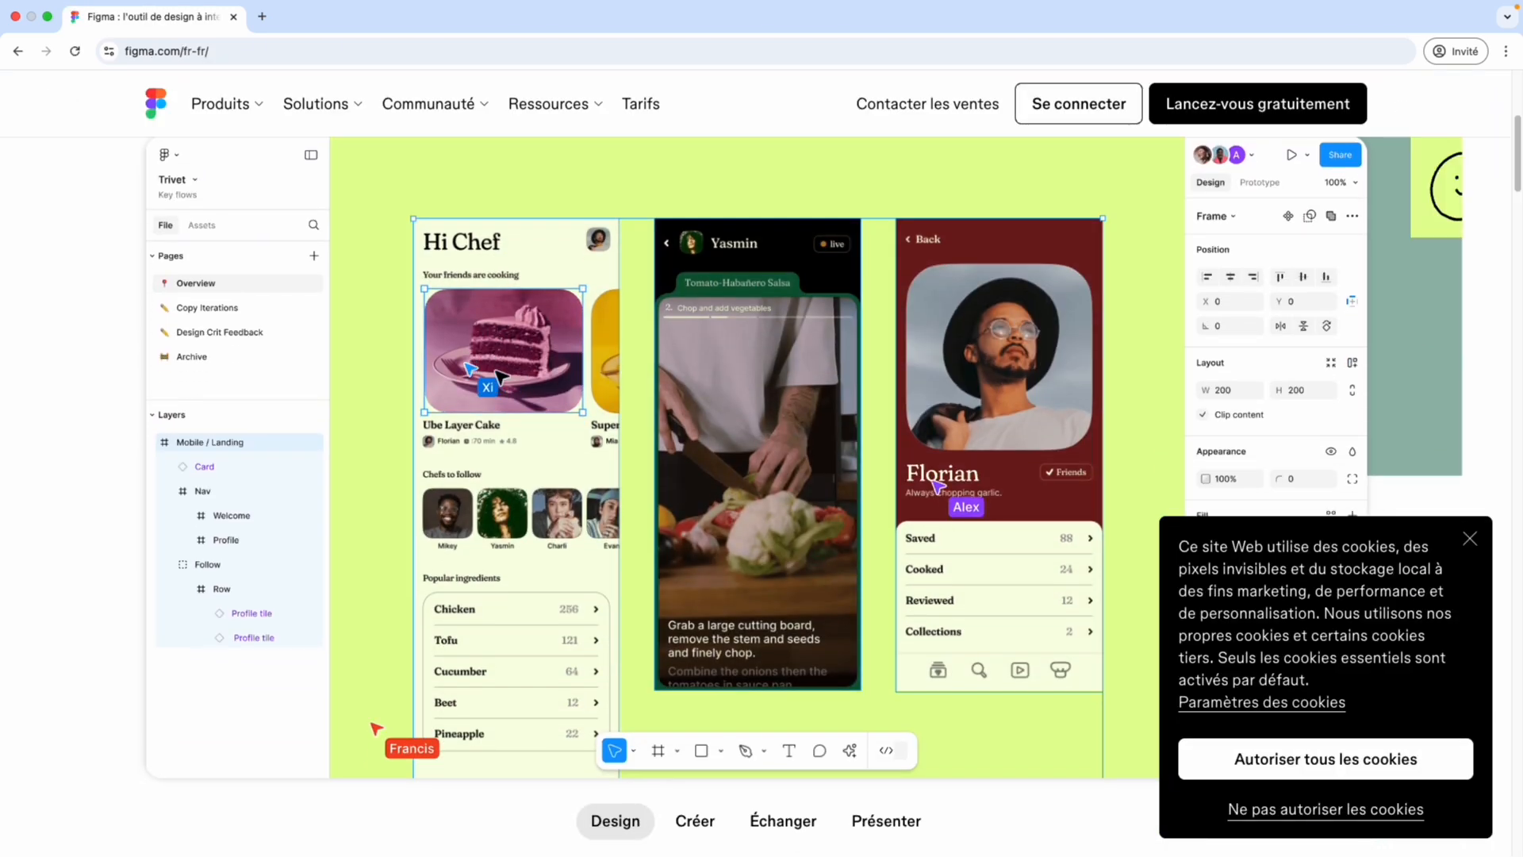
pyautogui.scroll(-3, 499, 377)
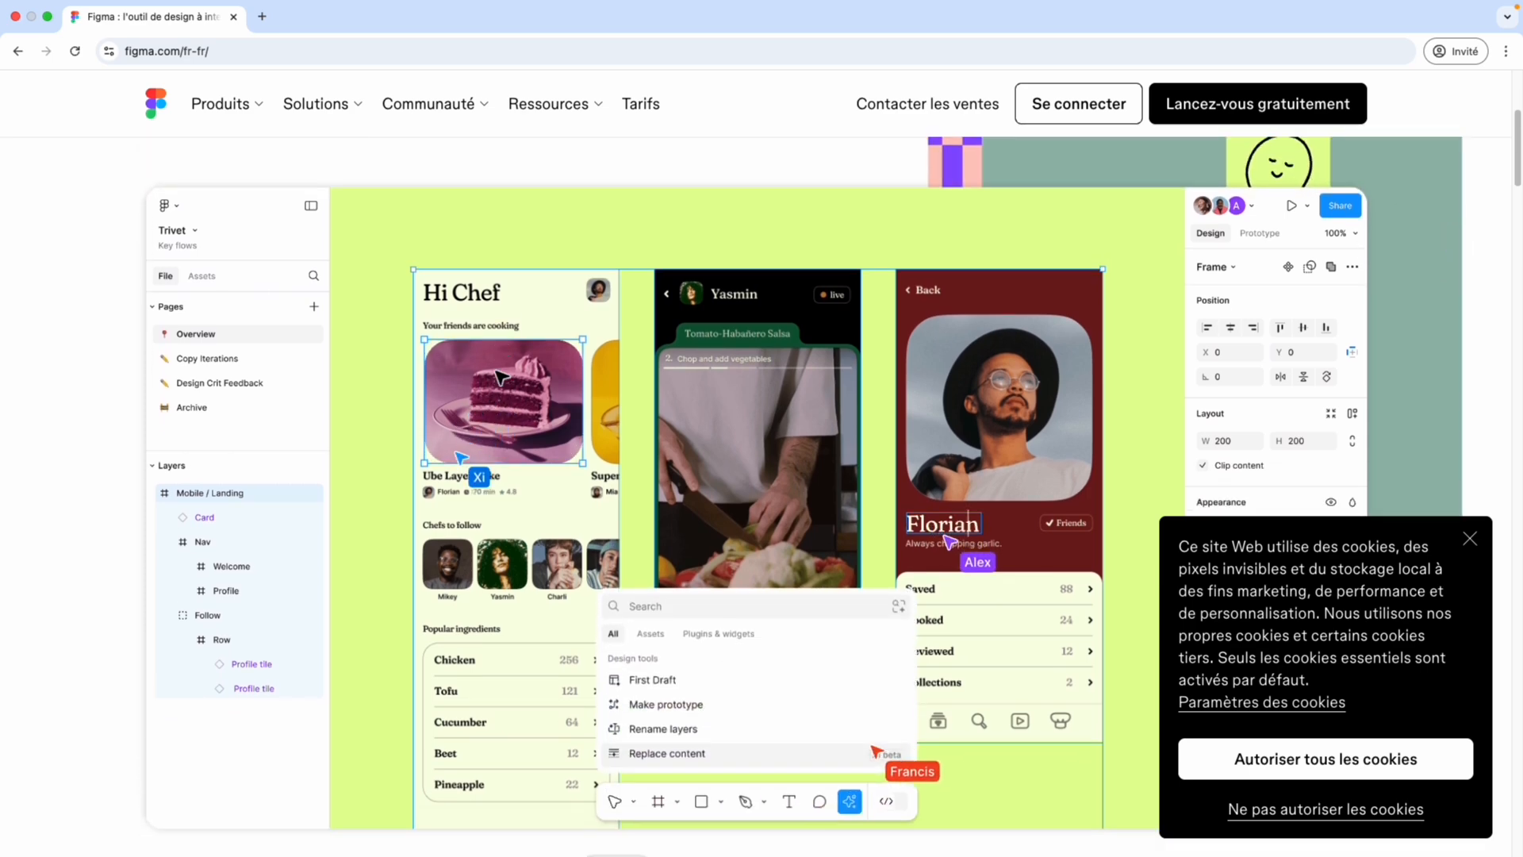
pyautogui.scroll(2, 500, 377)
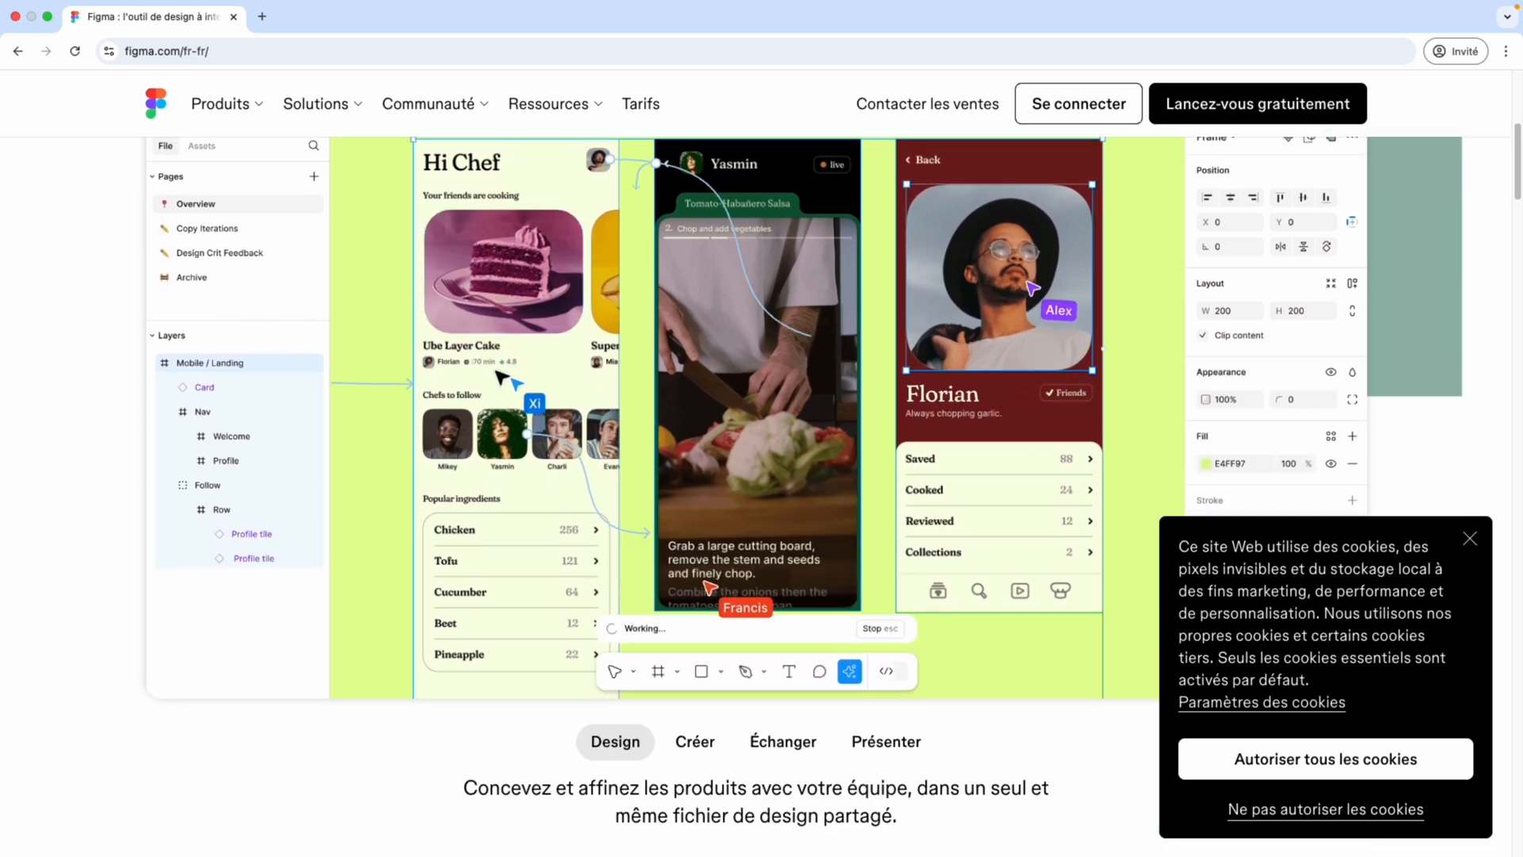
pyautogui.scroll(-10, 512, 339)
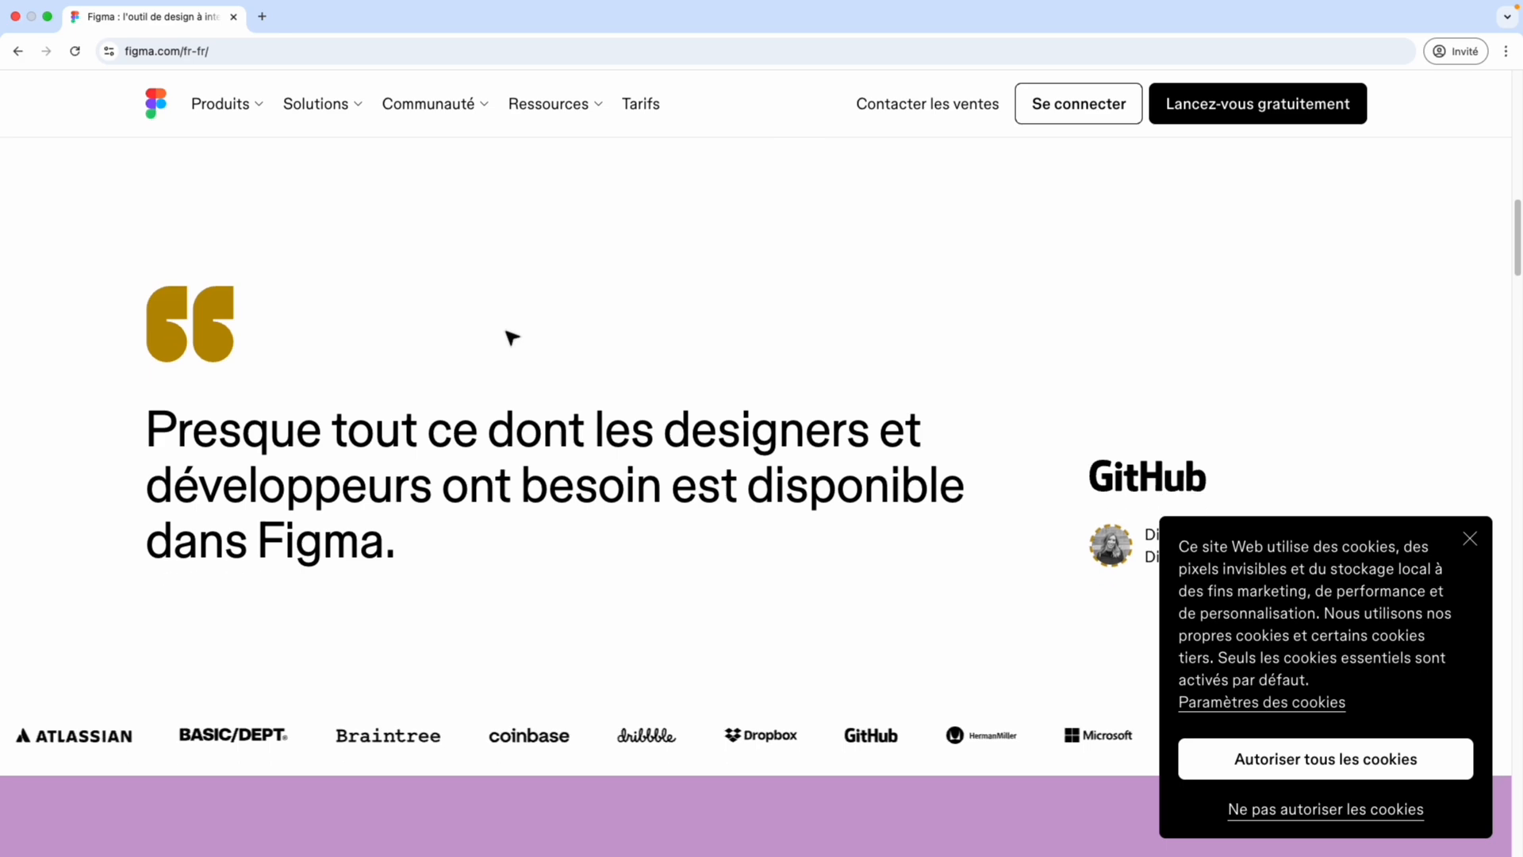
pyautogui.scroll(-8, 512, 339)
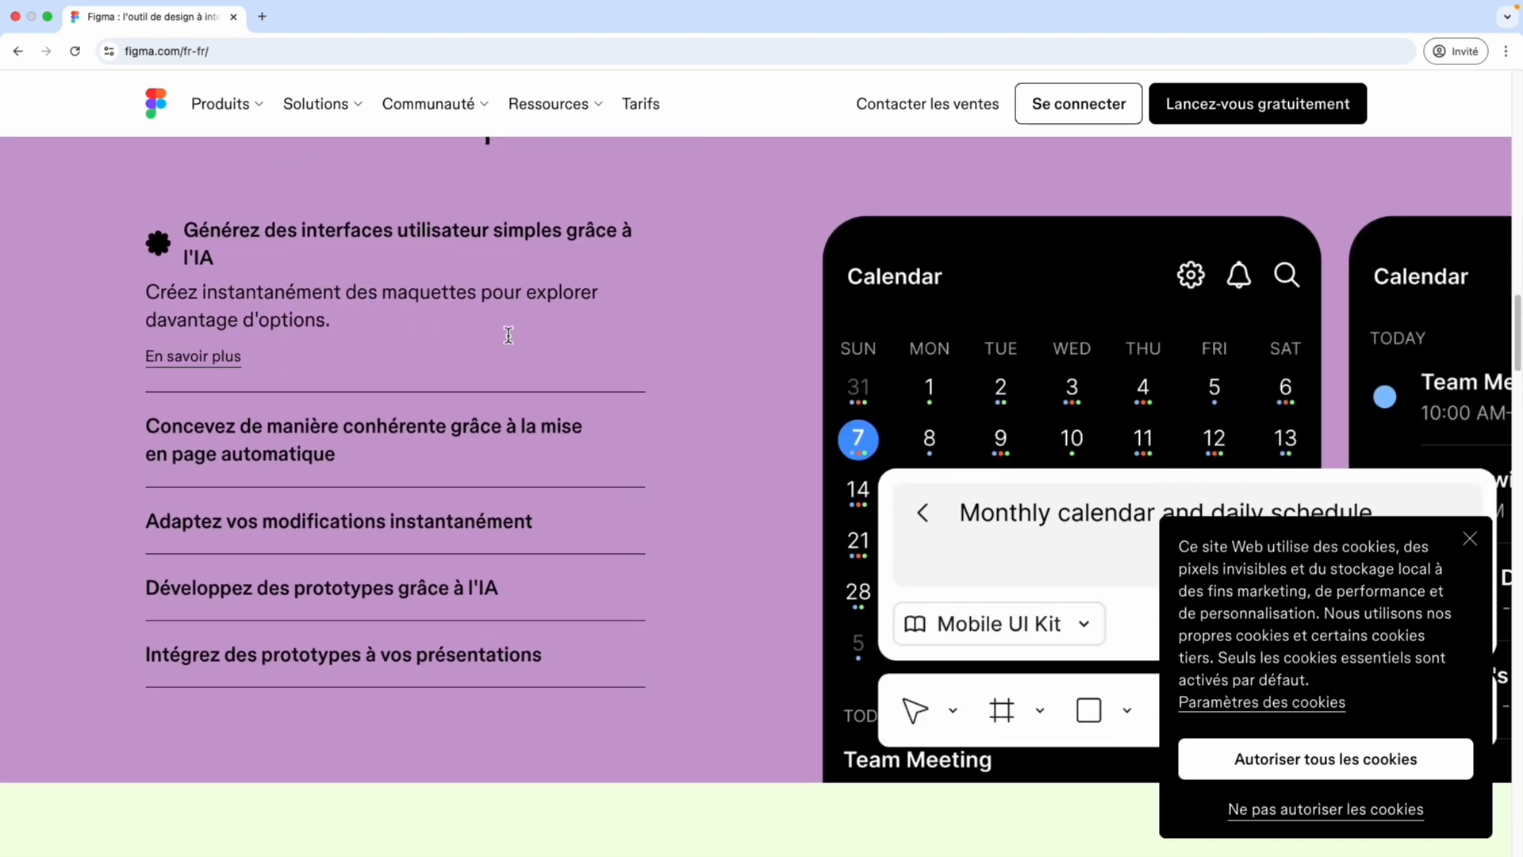
pyautogui.scroll(-13, 509, 335)
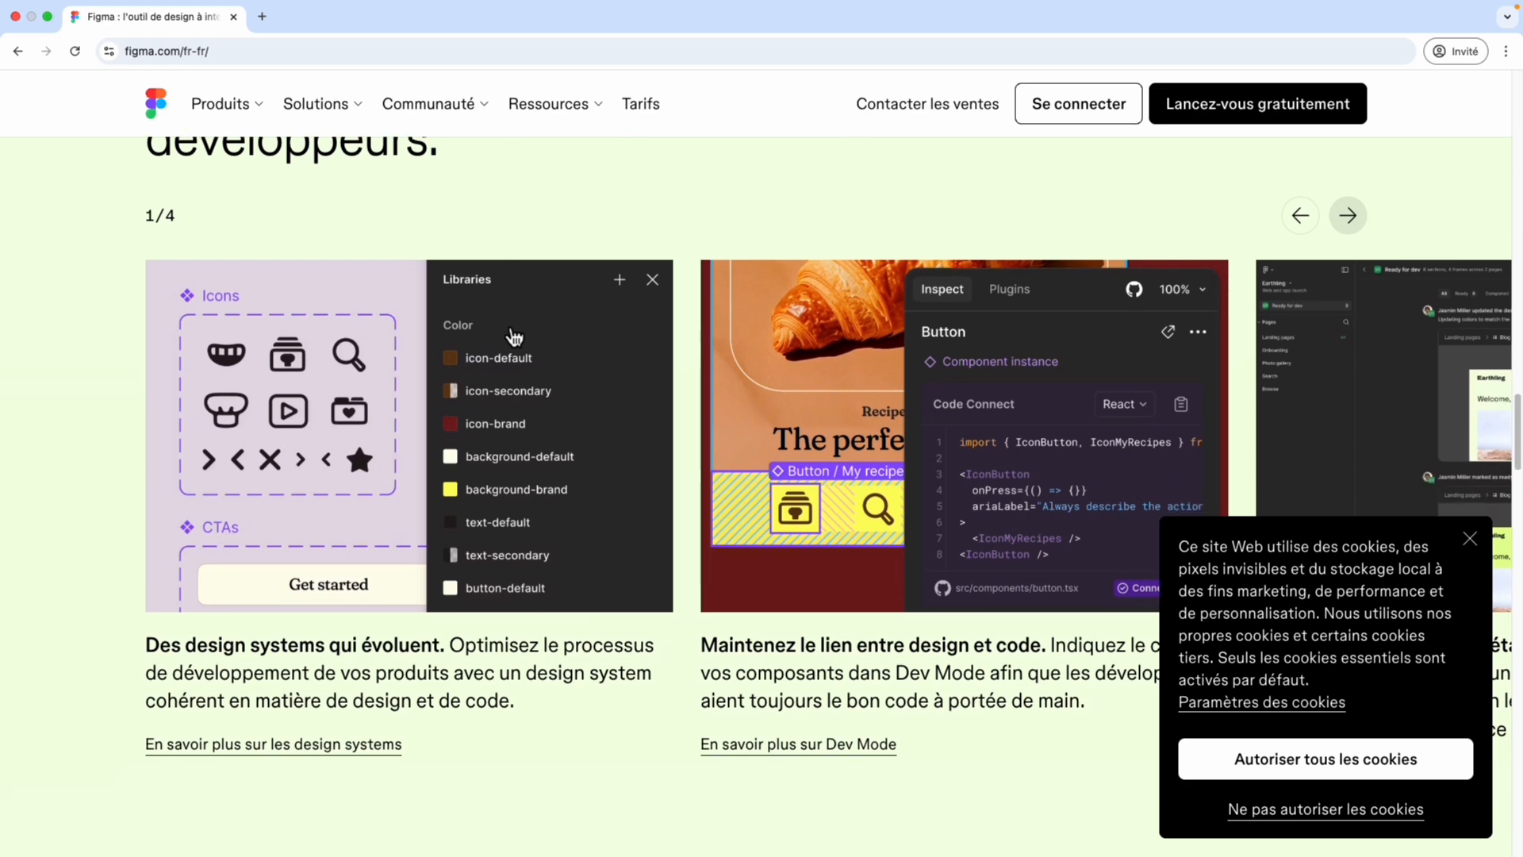
pyautogui.scroll(-4, 510, 333)
pyautogui.scroll(2, 510, 333)
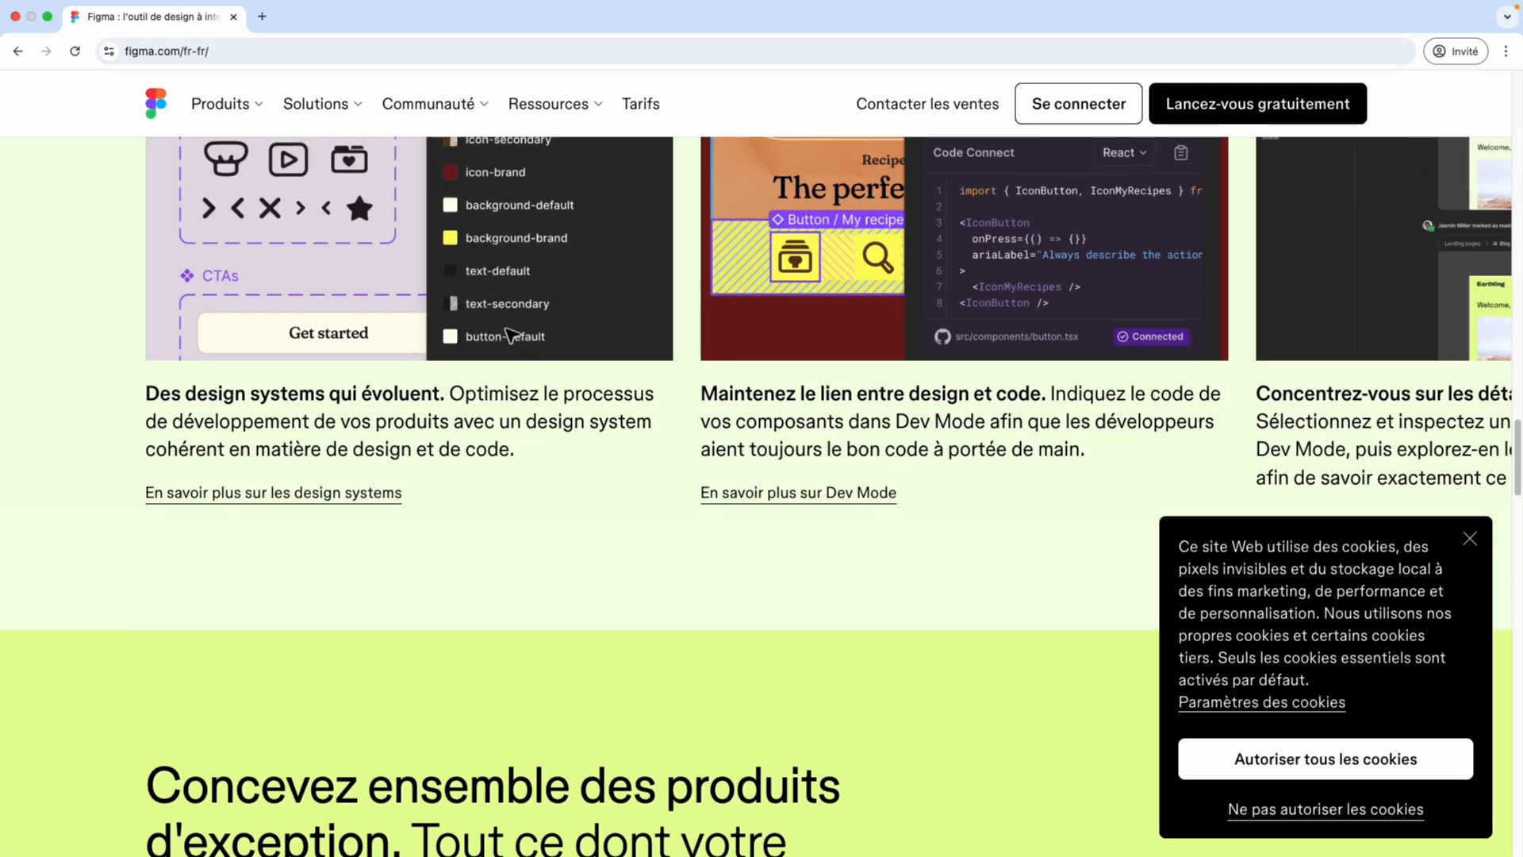
pyautogui.scroll(-4, 511, 335)
pyautogui.scroll(-11, 511, 335)
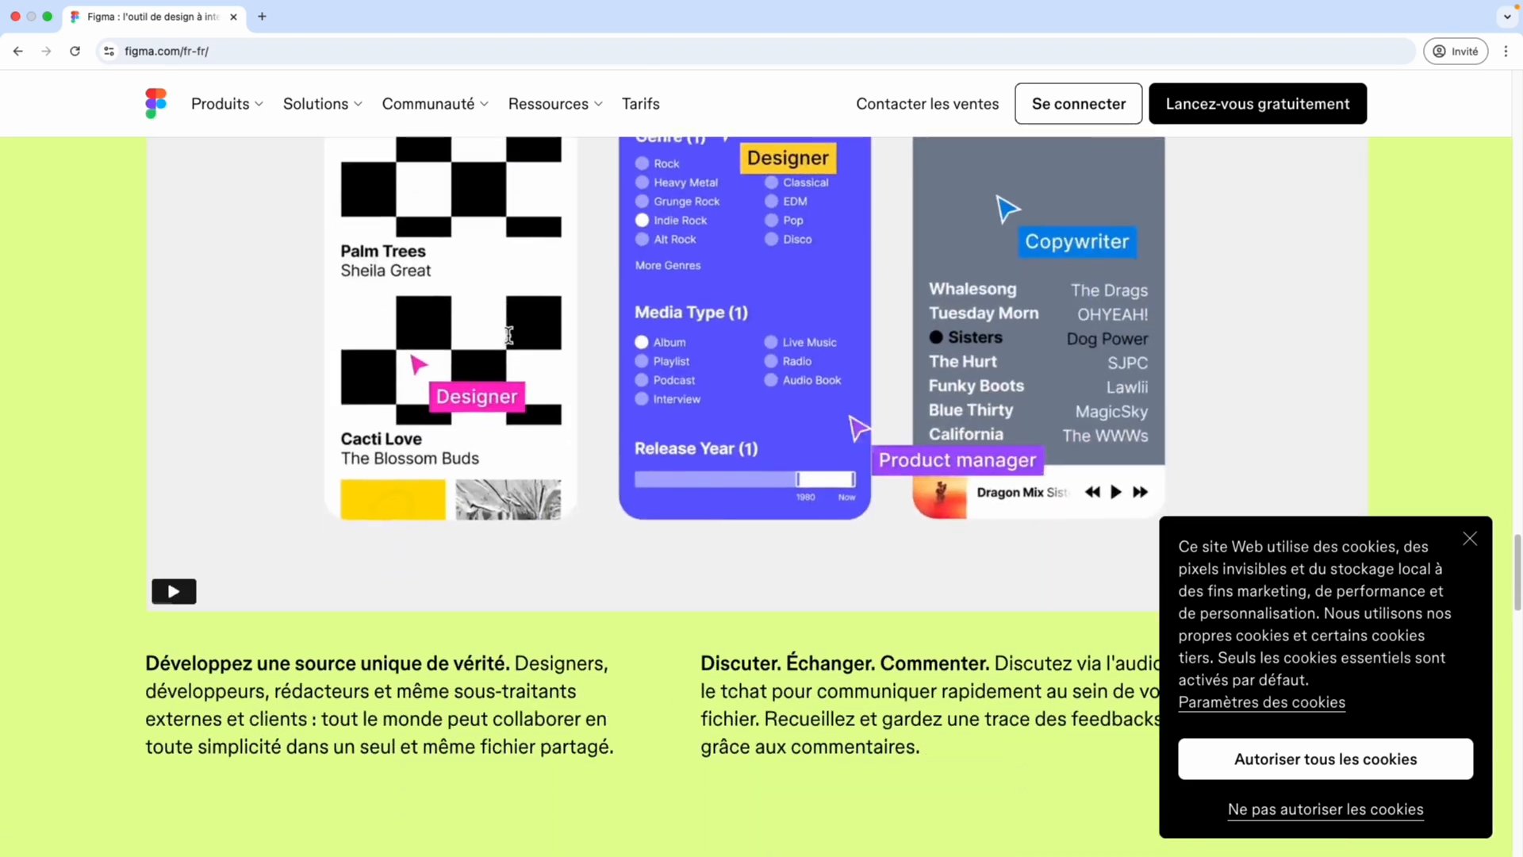
pyautogui.scroll(-17, 508, 336)
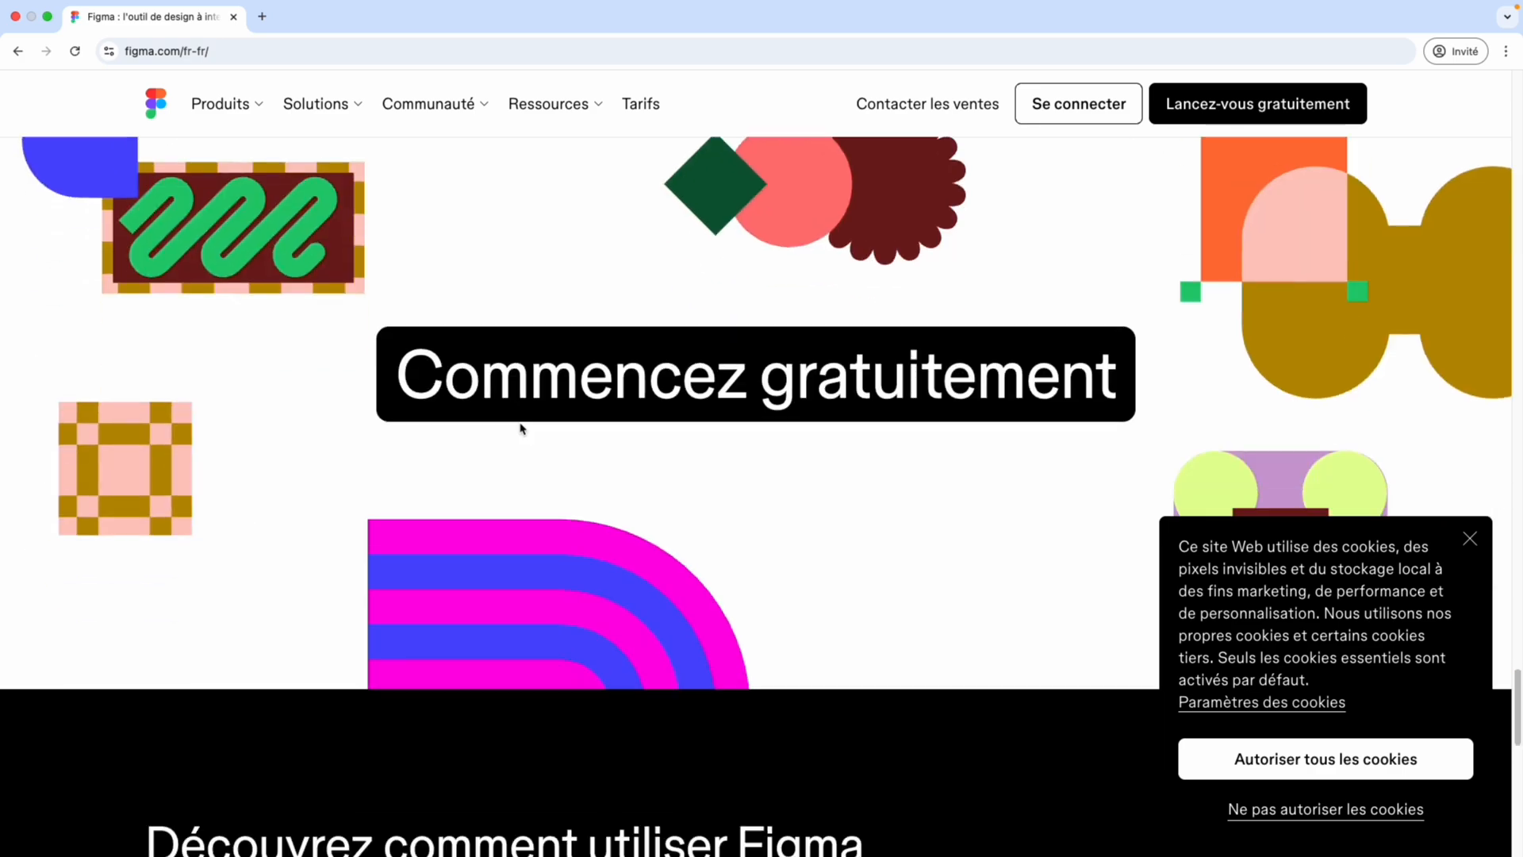
pyautogui.scroll(-5, 522, 429)
pyautogui.scroll(20, 522, 429)
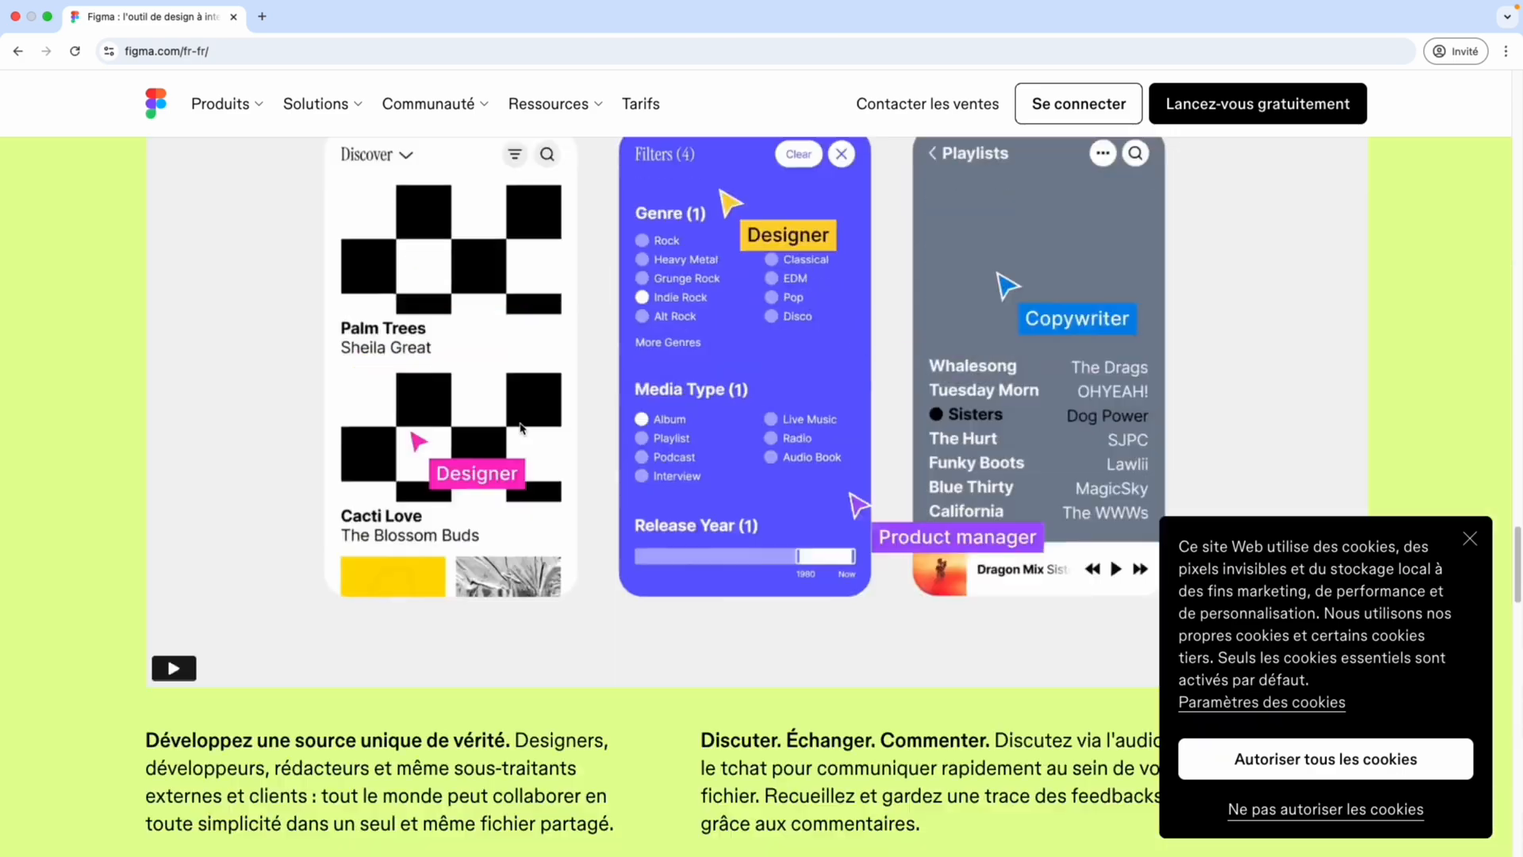
pyautogui.scroll(15, 522, 429)
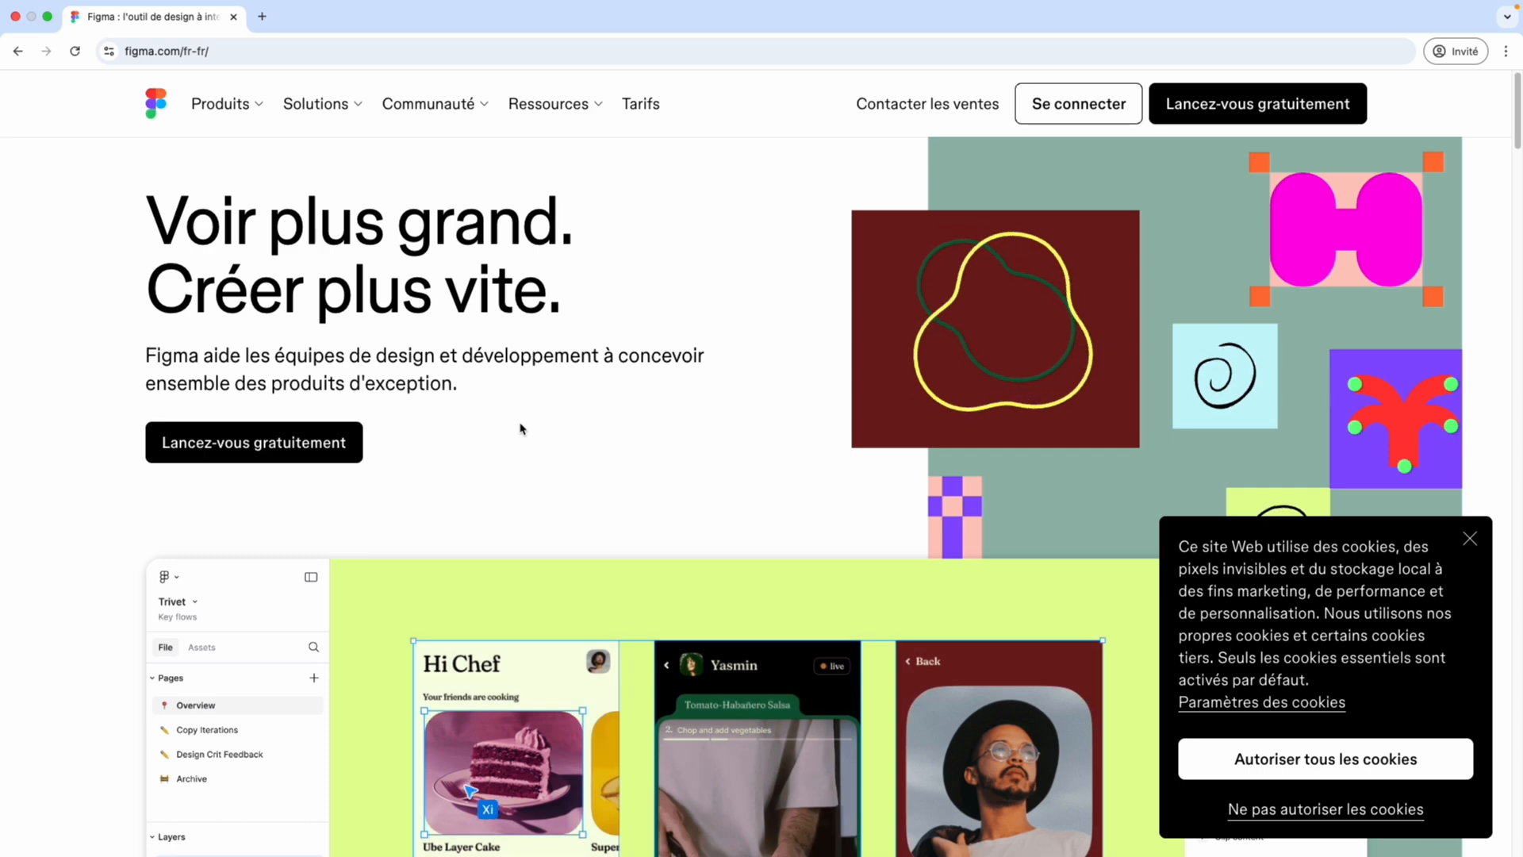
# Switch to the "Application de météo" note and review its requirements and the reference weather app screenshot.
pyautogui.hotkey('ctrl', 'Left')
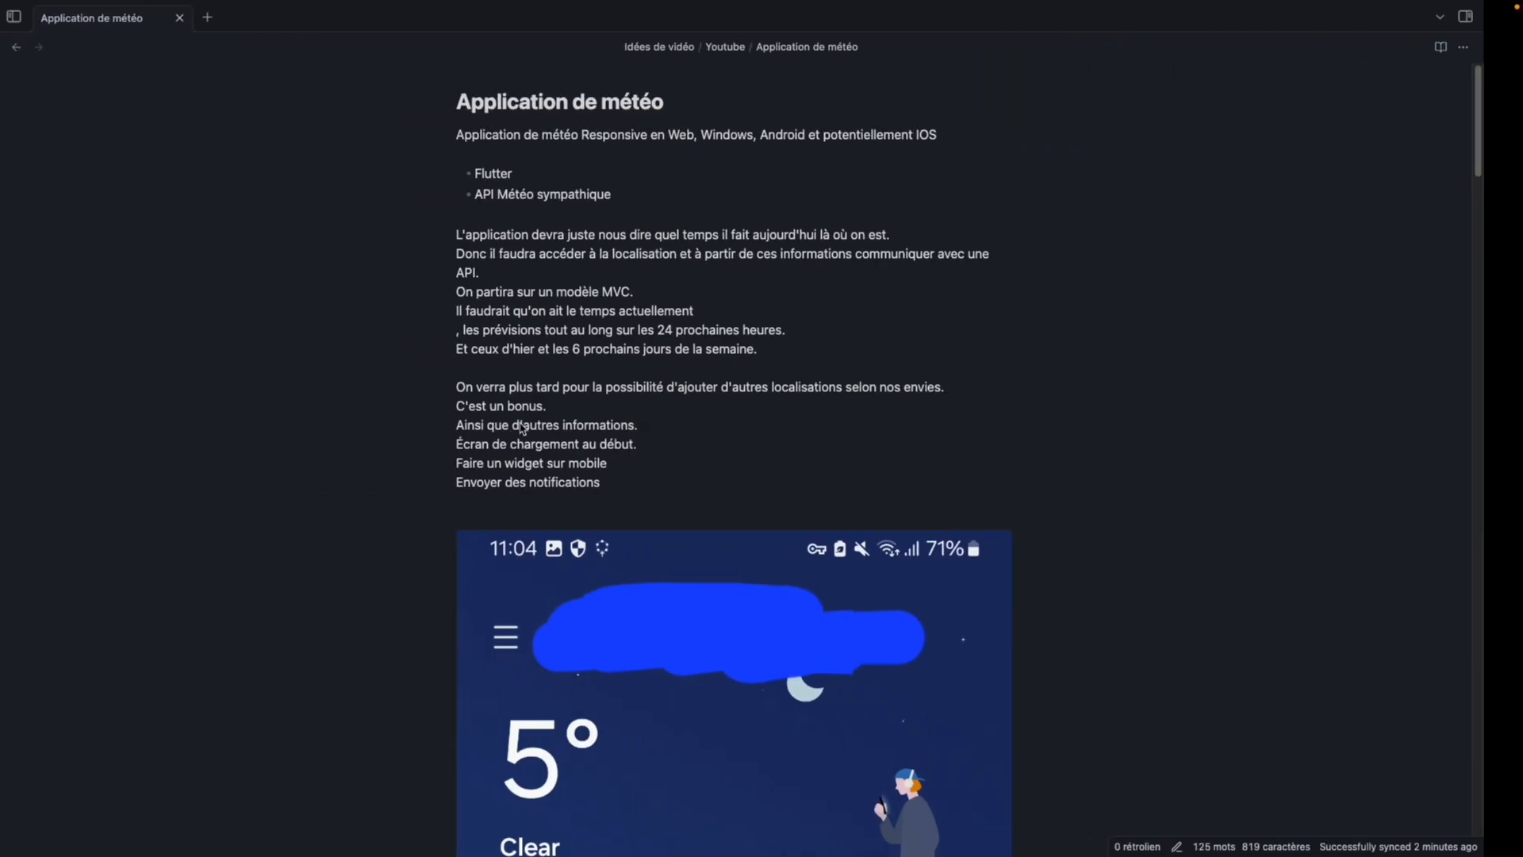
pyautogui.scroll(-8, 603, 460)
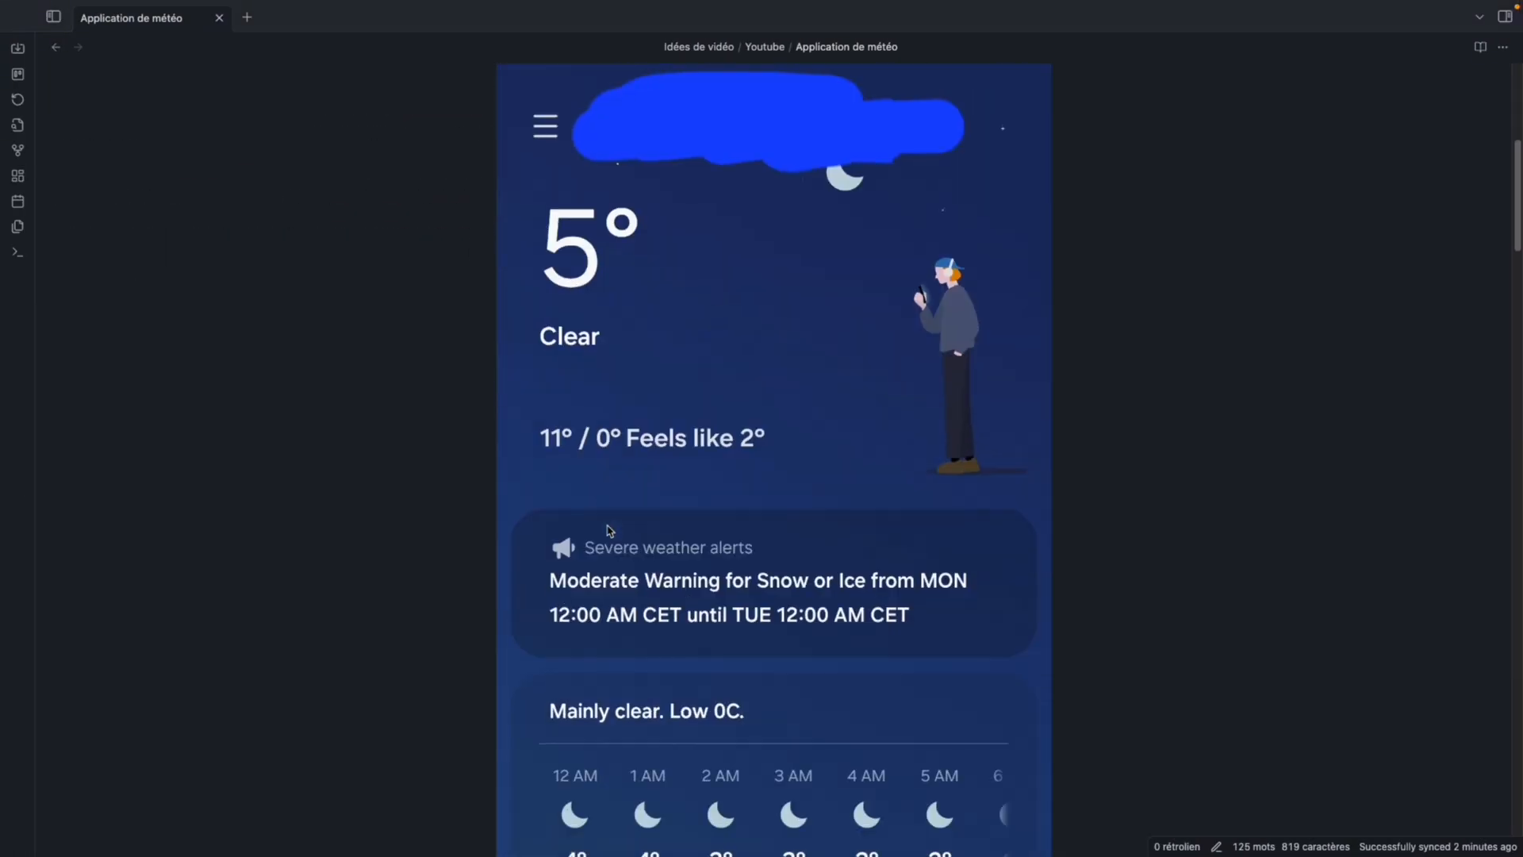
pyautogui.scroll(3, 715, 402)
pyautogui.scroll(-8, 674, 528)
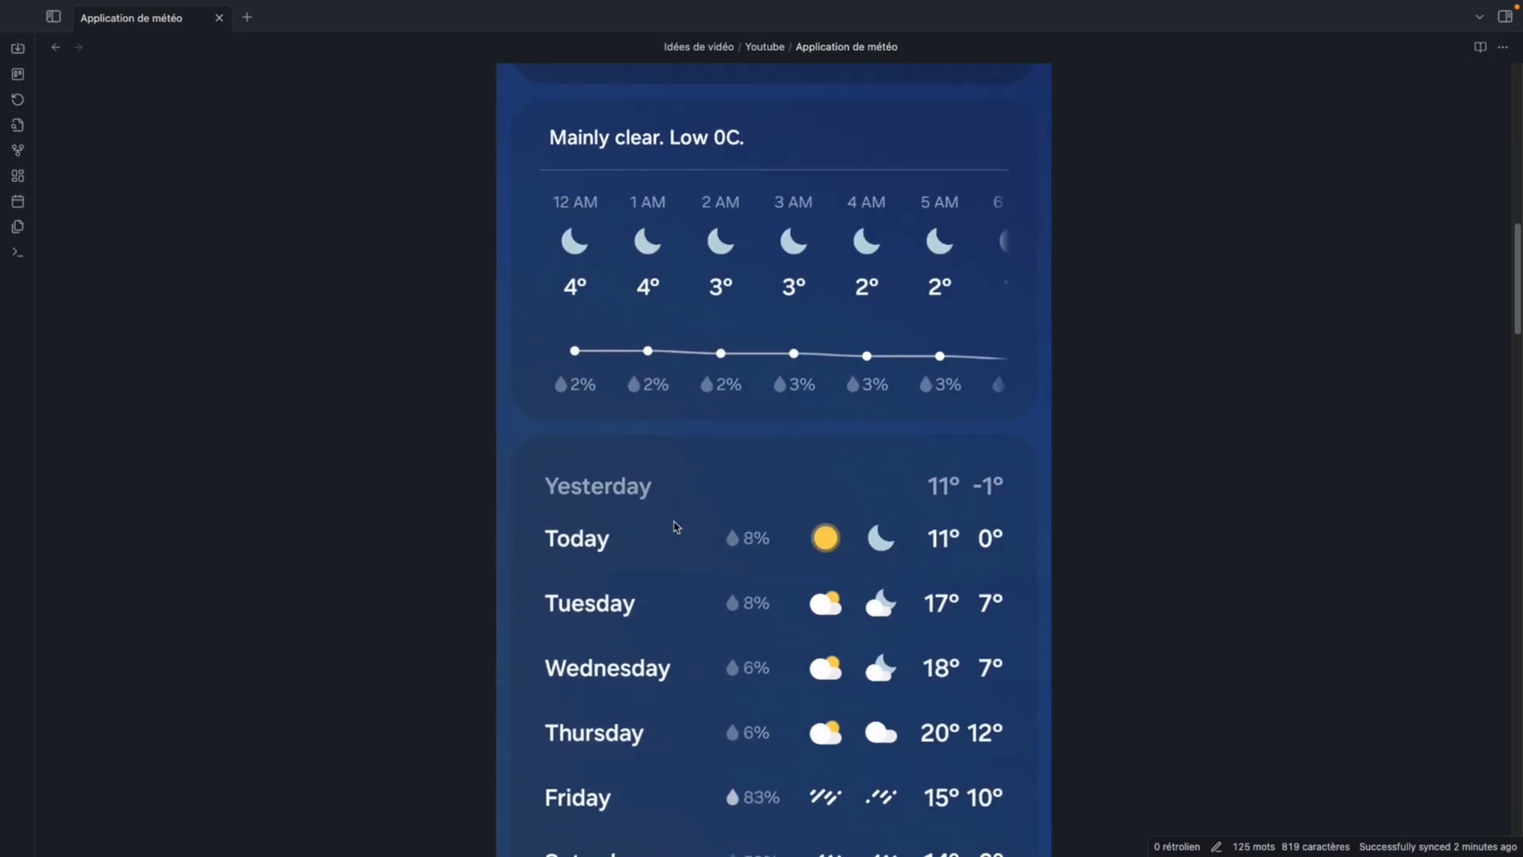
pyautogui.scroll(7, 674, 528)
pyautogui.scroll(5, 674, 527)
# Switch to Figma, create a new design file in the Test project and expand its Pages and Layers sections.
pyautogui.hotkey('ctrl', 'Right')
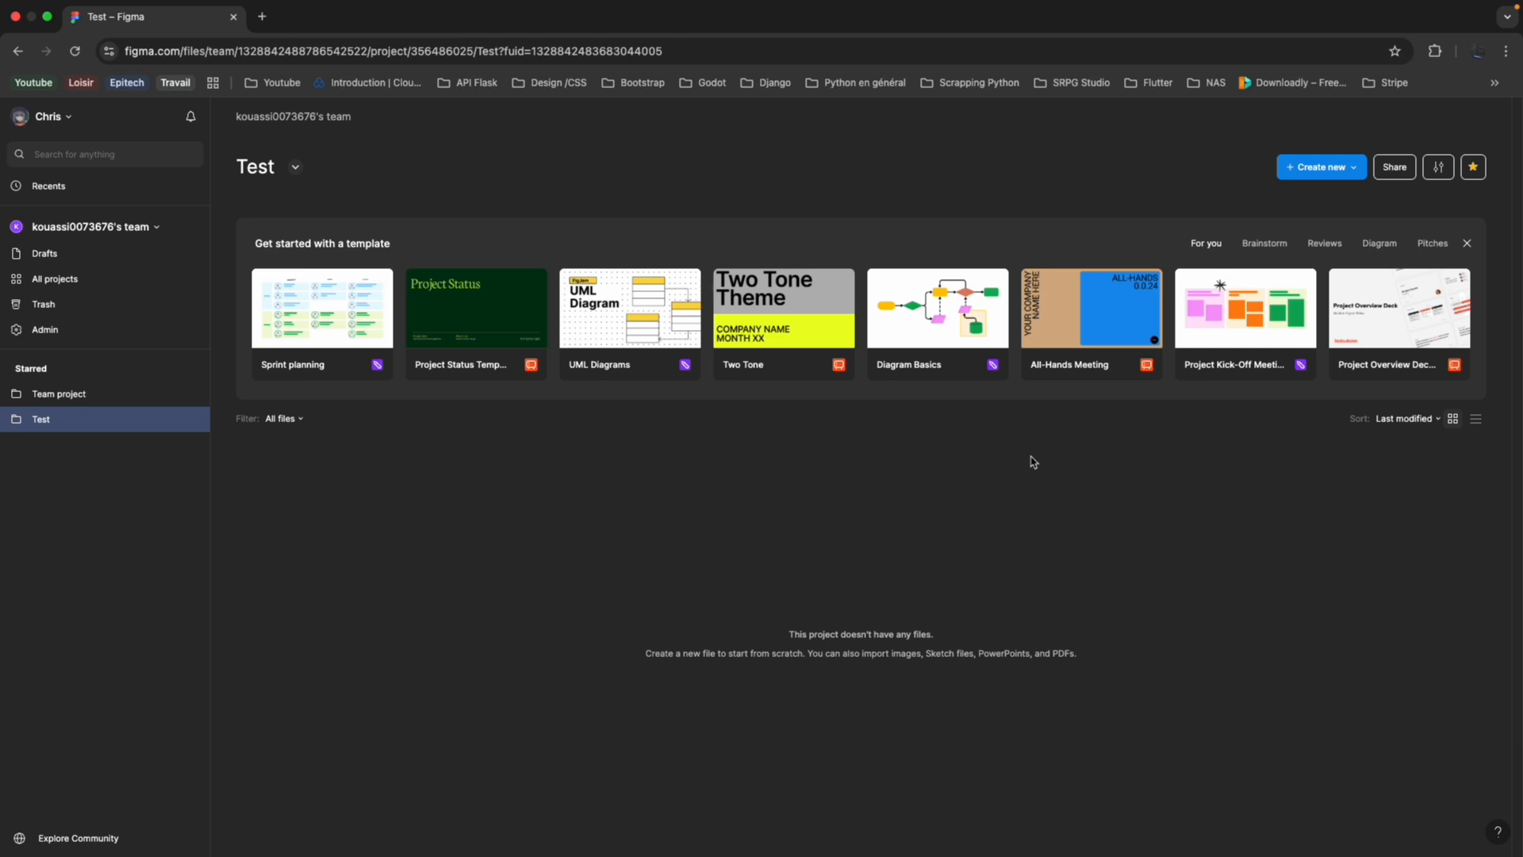
pyautogui.click(1317, 168)
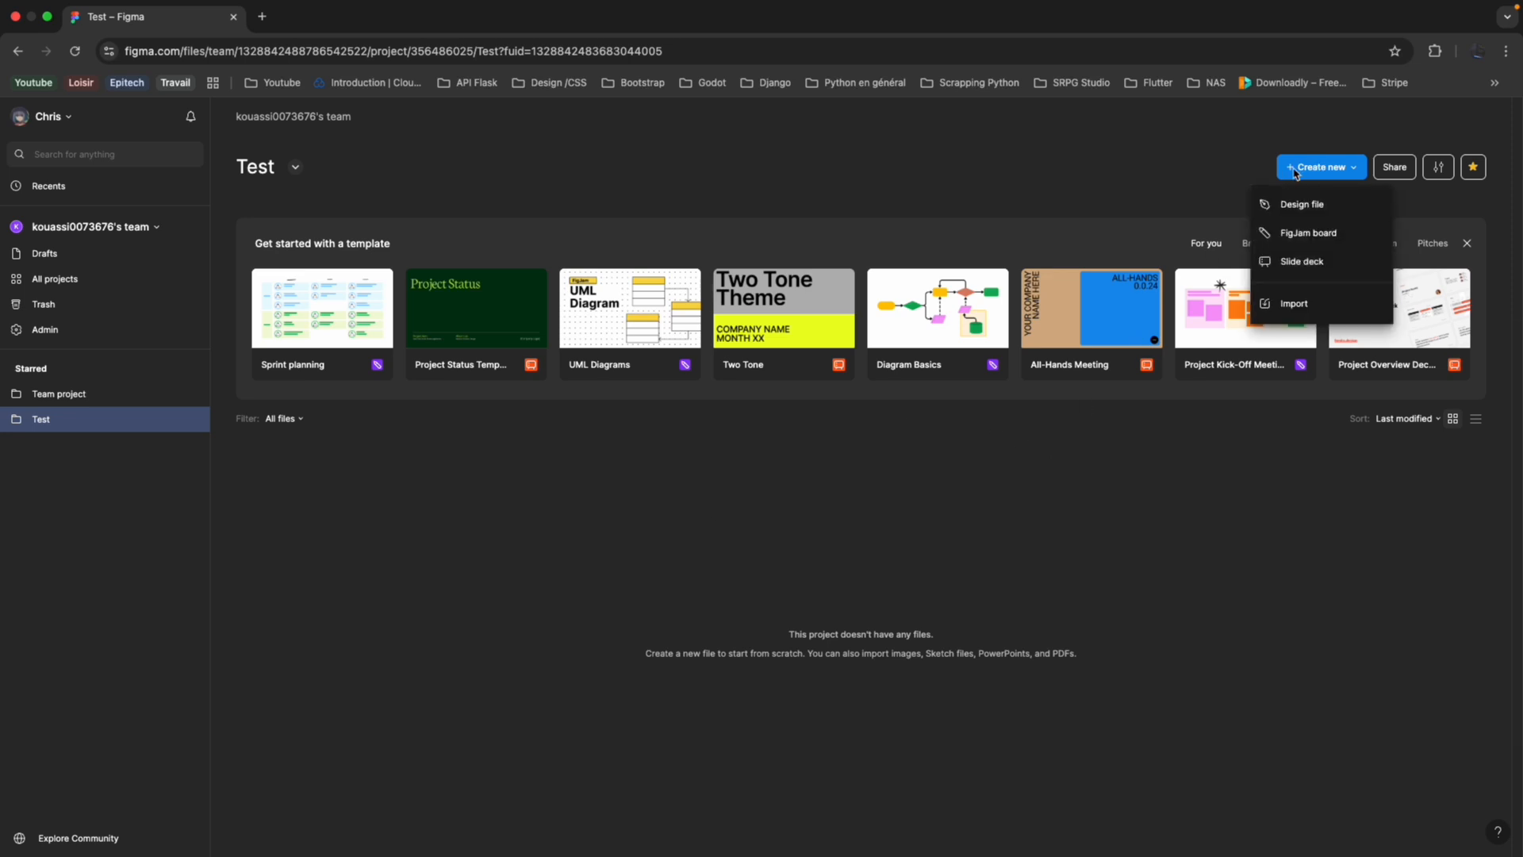
pyautogui.click(1302, 208)
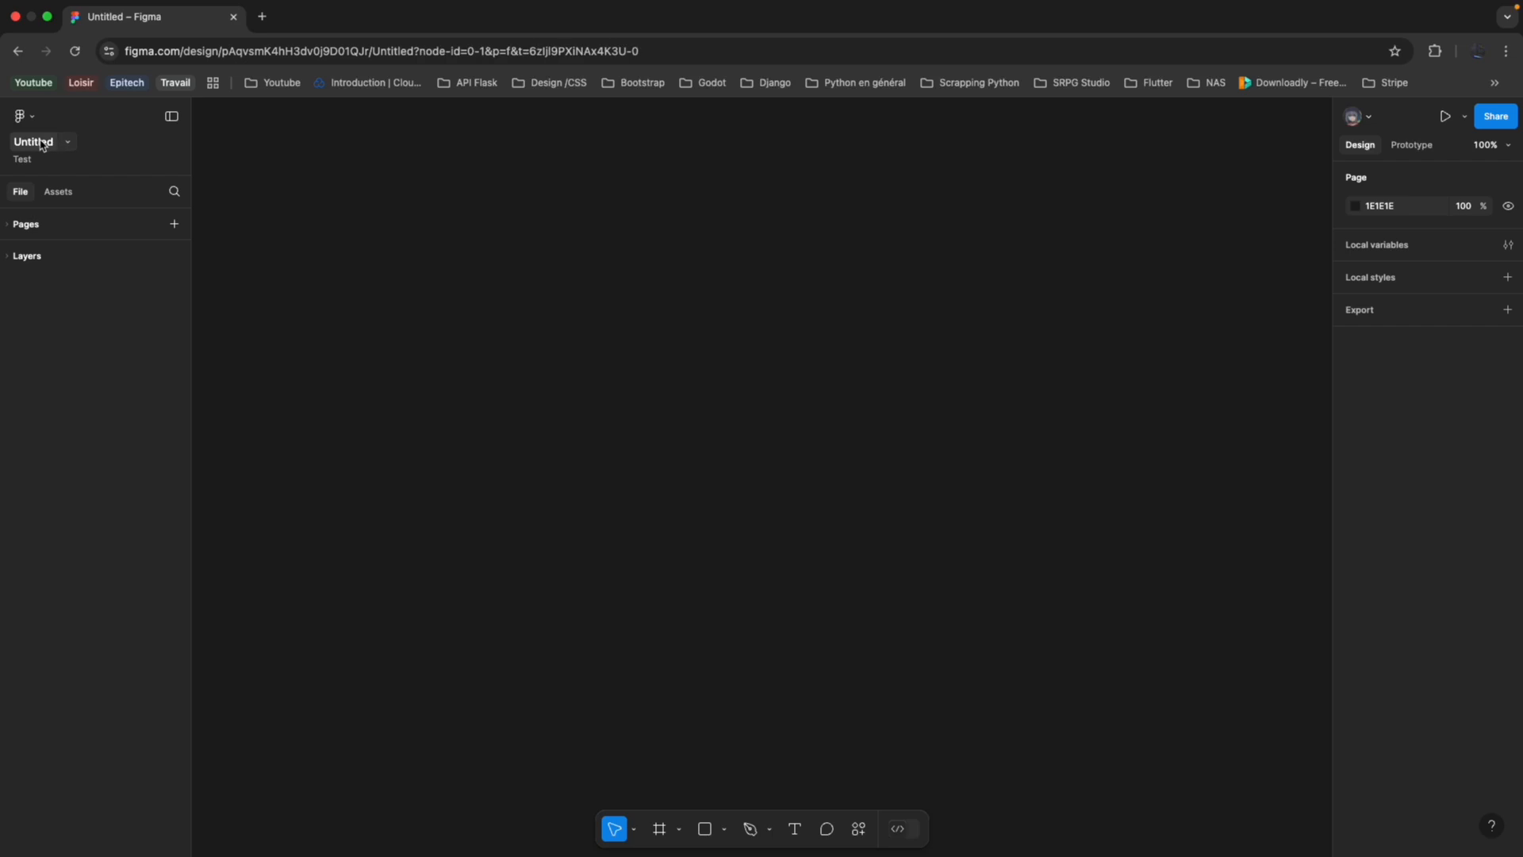
pyautogui.click(7, 226)
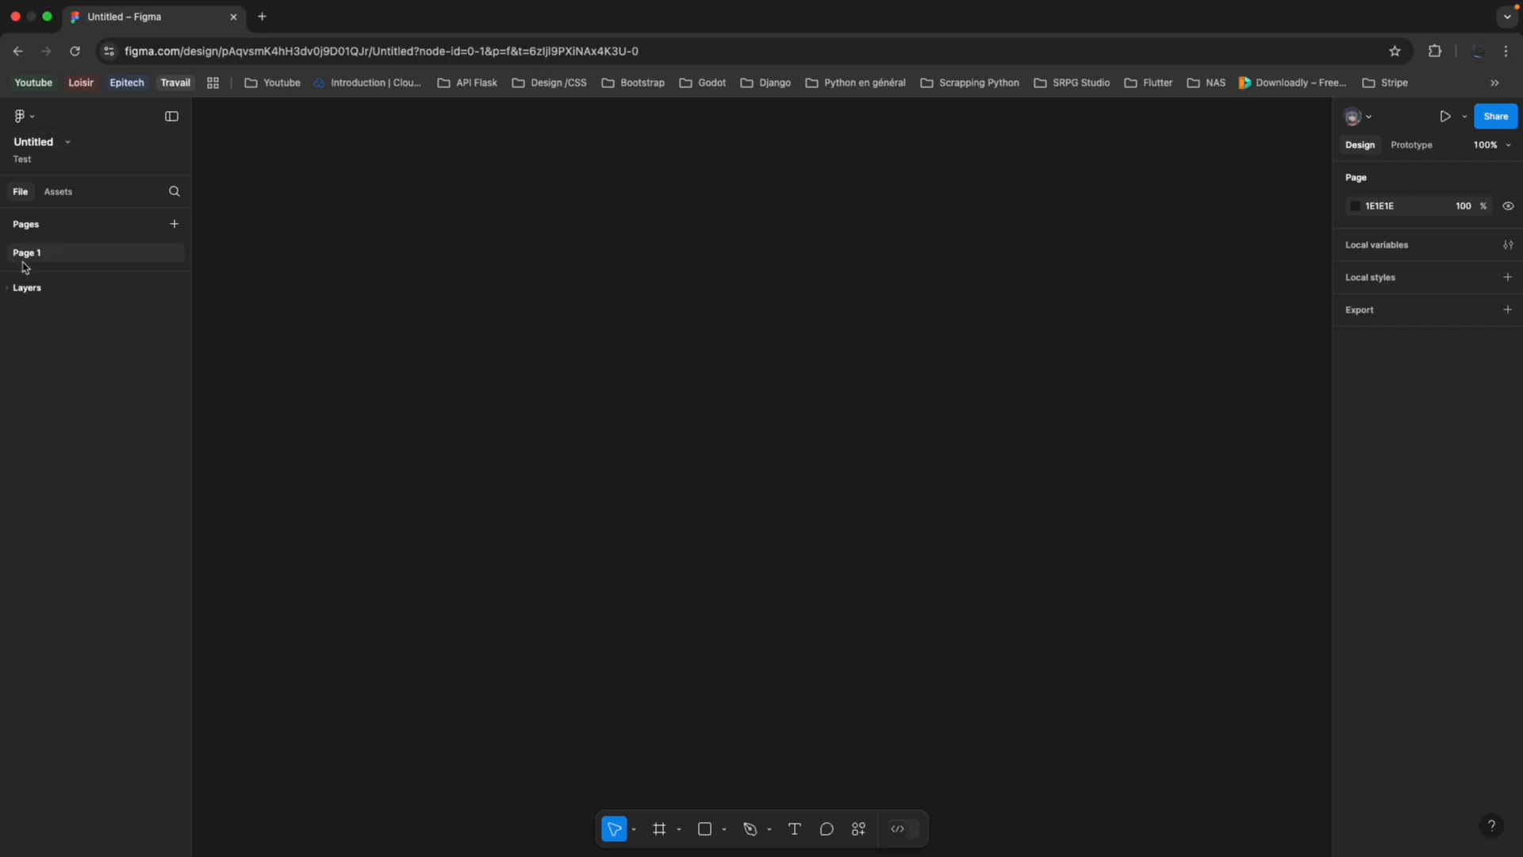
pyautogui.click(7, 288)
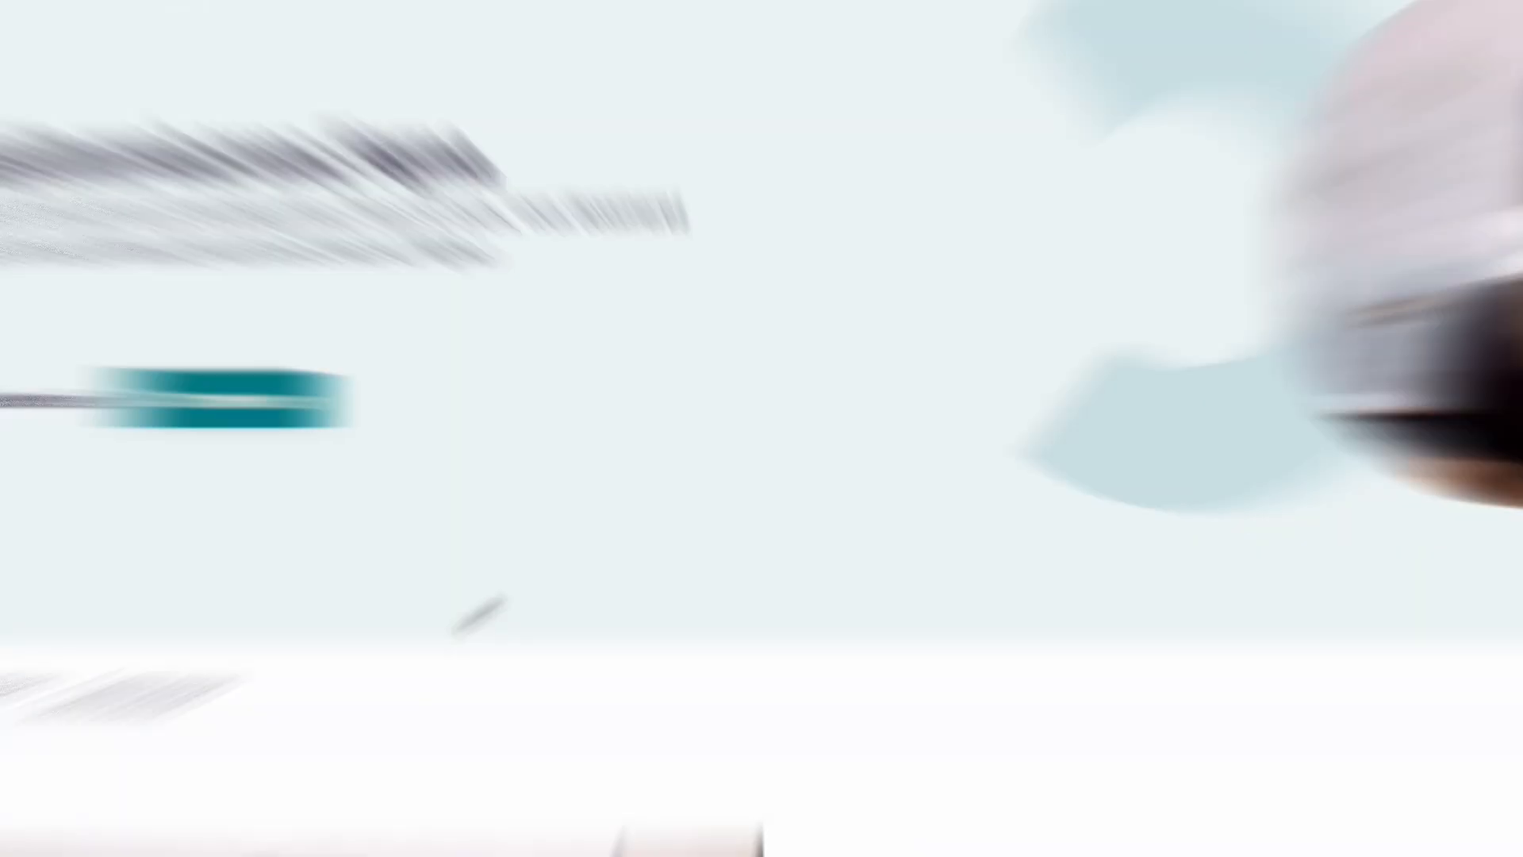
# Read through the overview and learning objectives of the OpenClassrooms course "Créez une maquette web avec Figma".
pyautogui.scroll(-6, 606, 531)
pyautogui.scroll(-5, 606, 531)
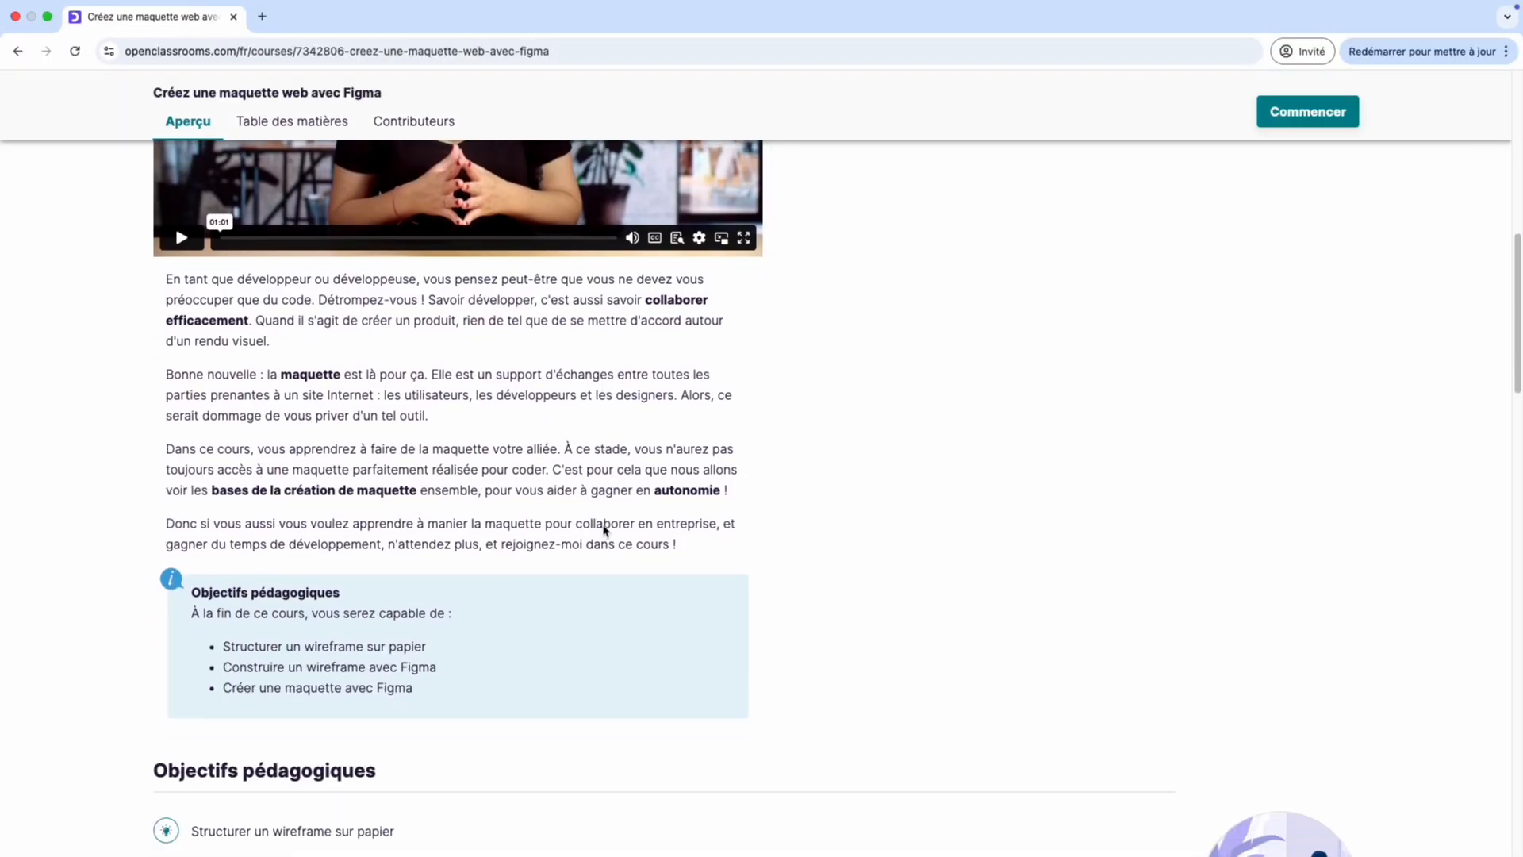
pyautogui.scroll(-5, 222, 436)
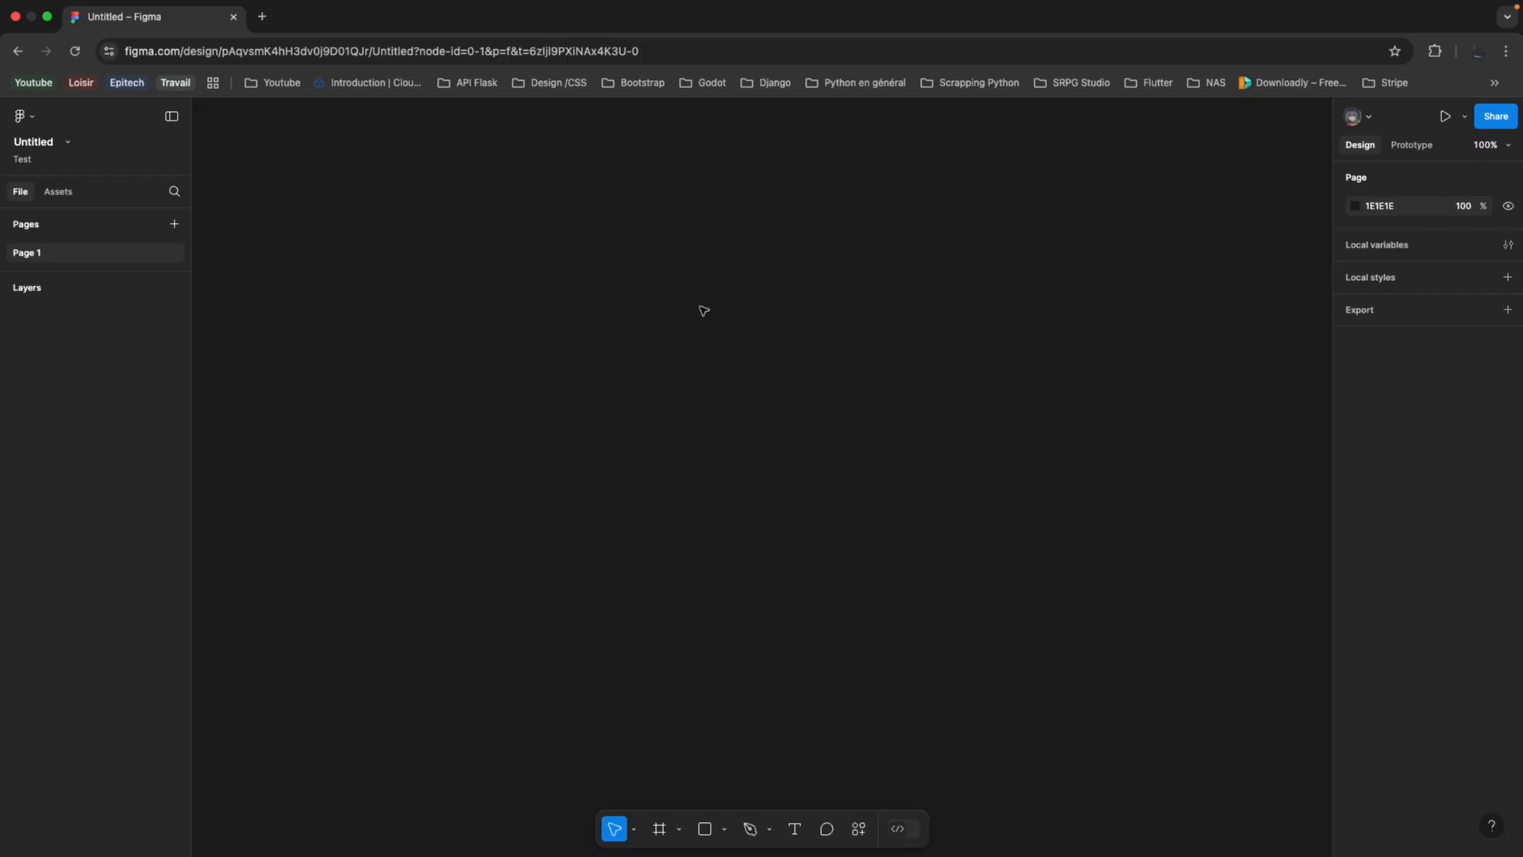
# Rename the untitled design file as "Application Météo".
pyautogui.click(34, 141)
pyautogui.write('Applic')
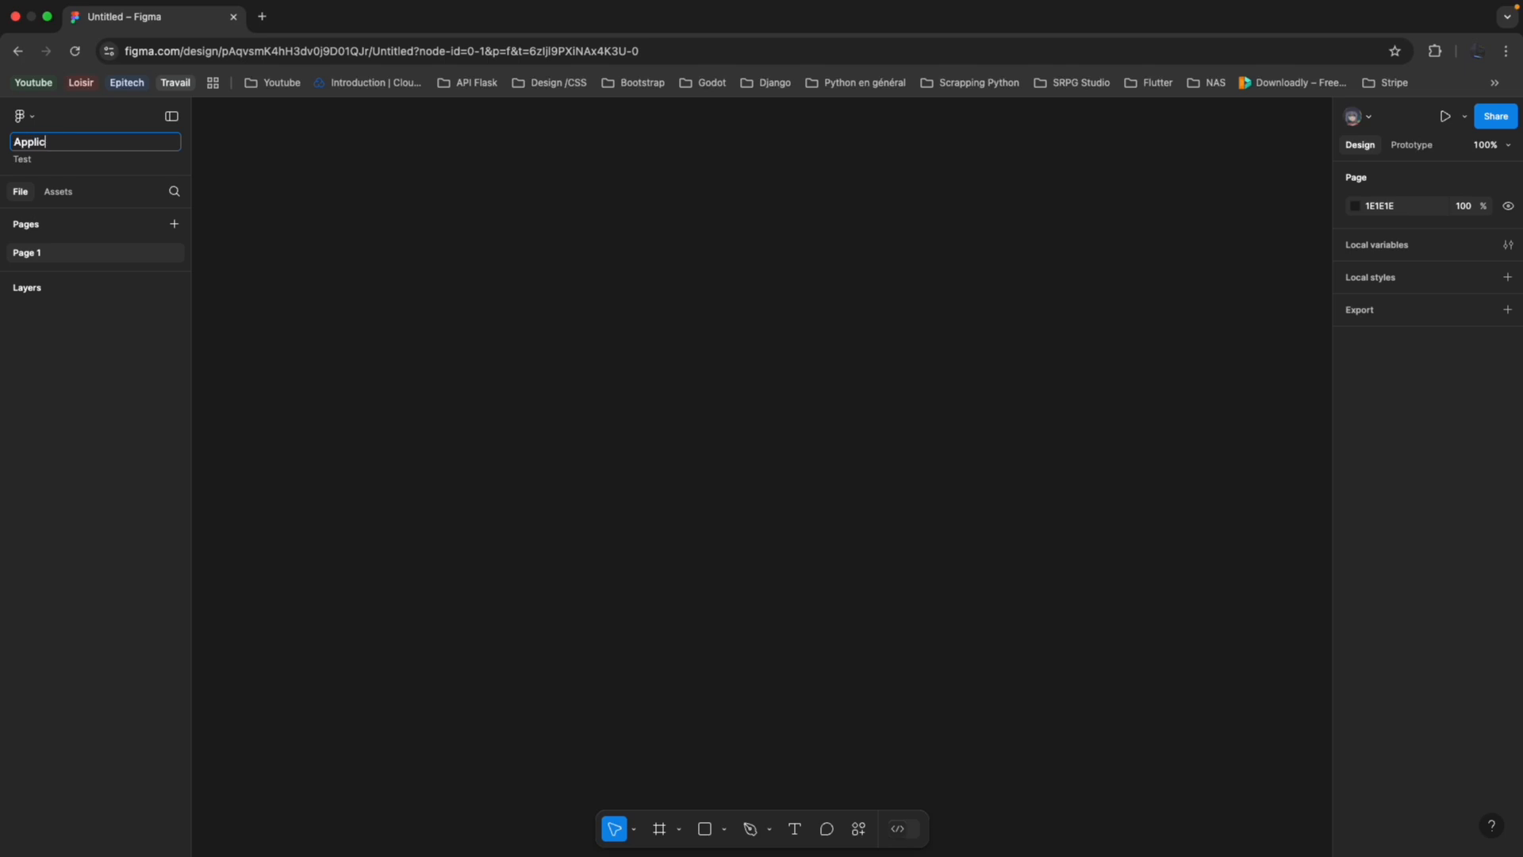
pyautogui.write('ation Météo')
pyautogui.press('Return')
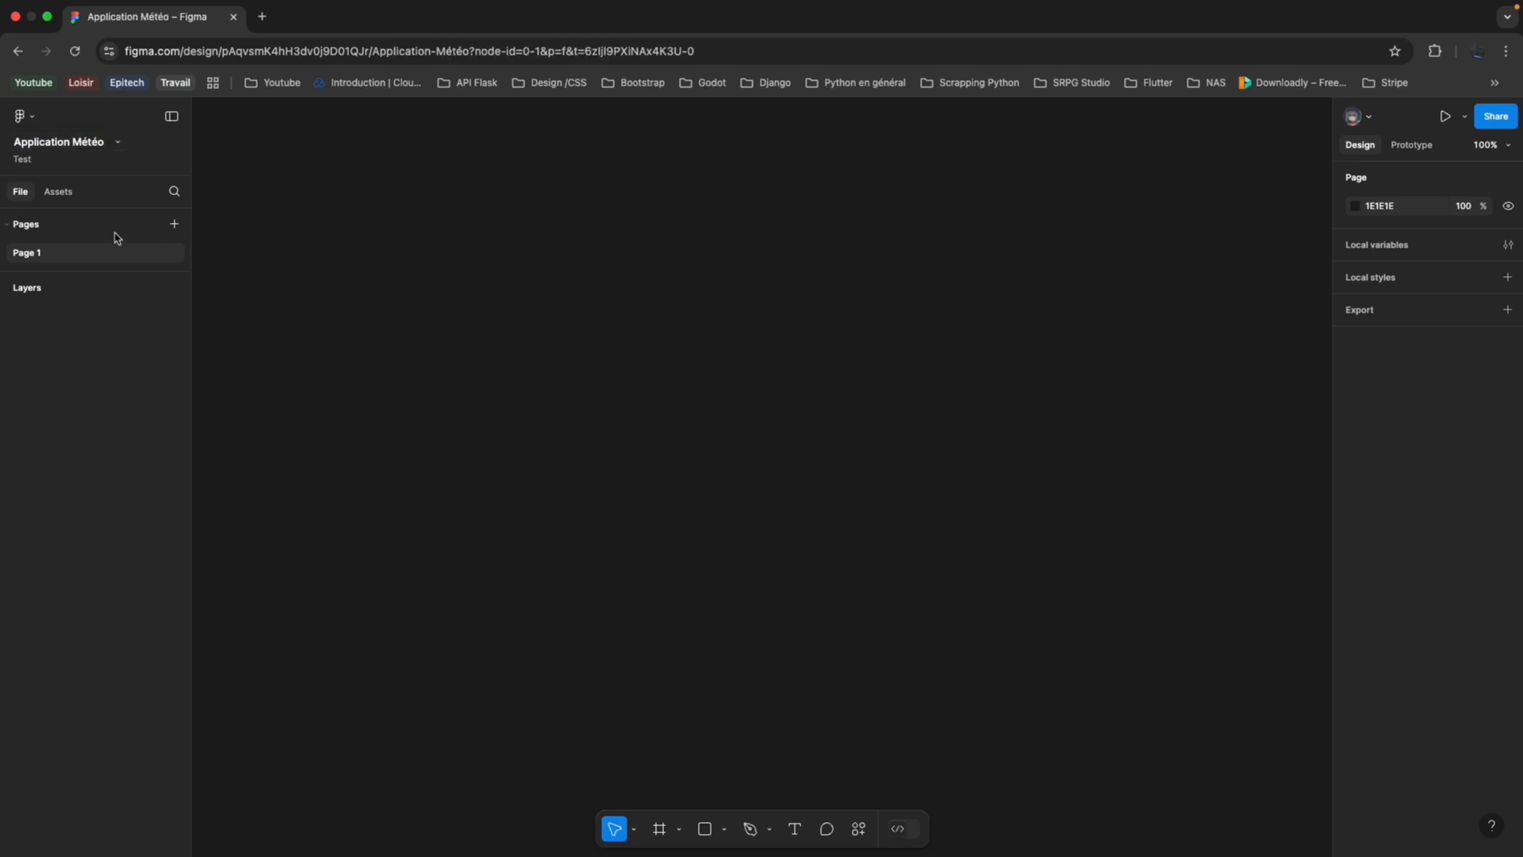
# Add a second page and name the two pages "Wireframe" and "Identité visuelle".
pyautogui.click(175, 226)
pyautogui.doubleClick(58, 254)
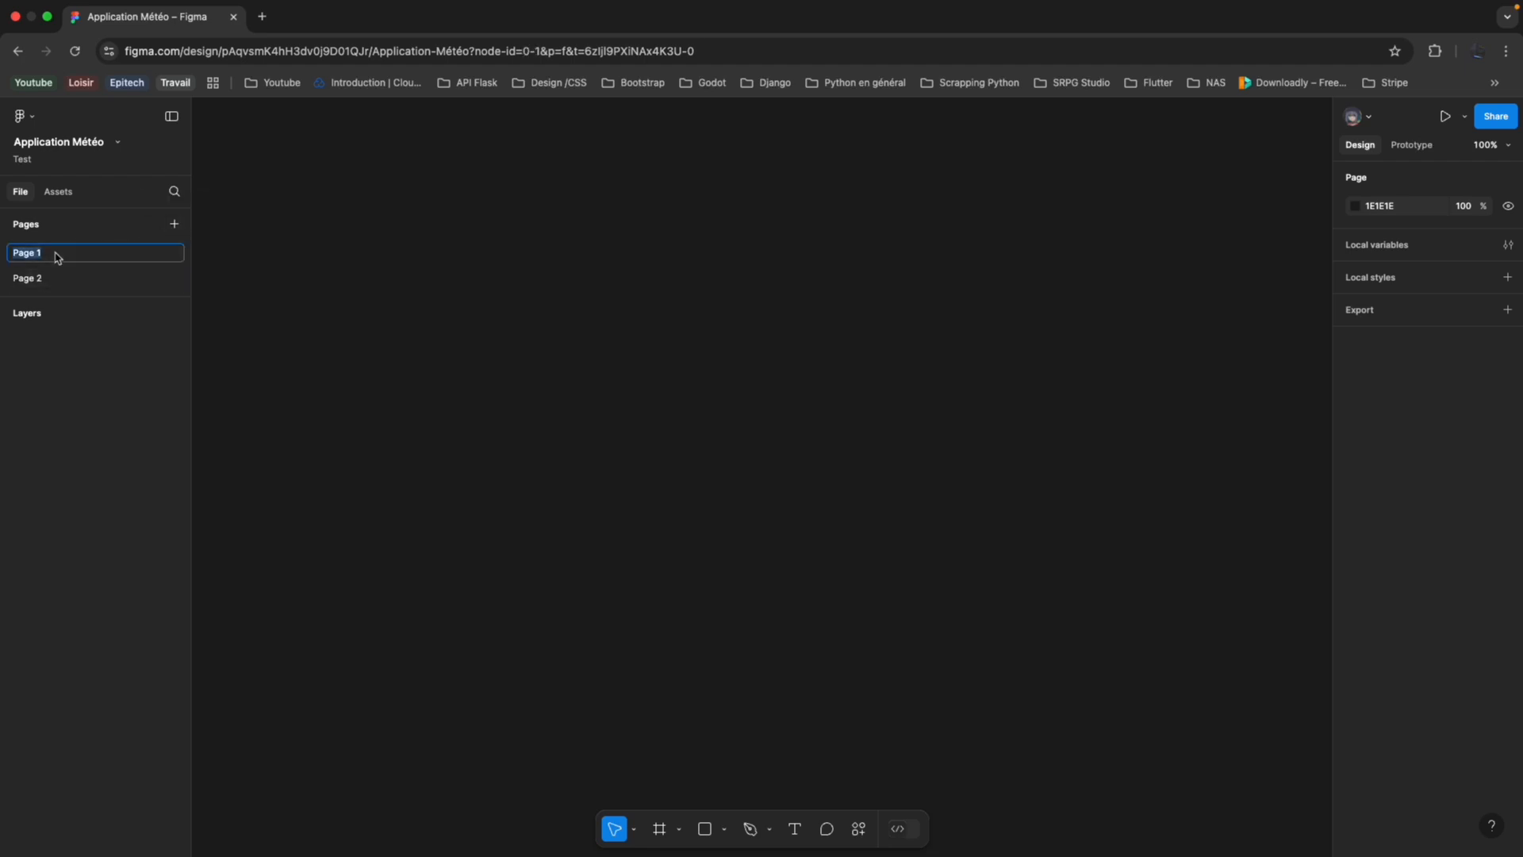
pyautogui.write('Wireframe')
pyautogui.doubleClick(35, 276)
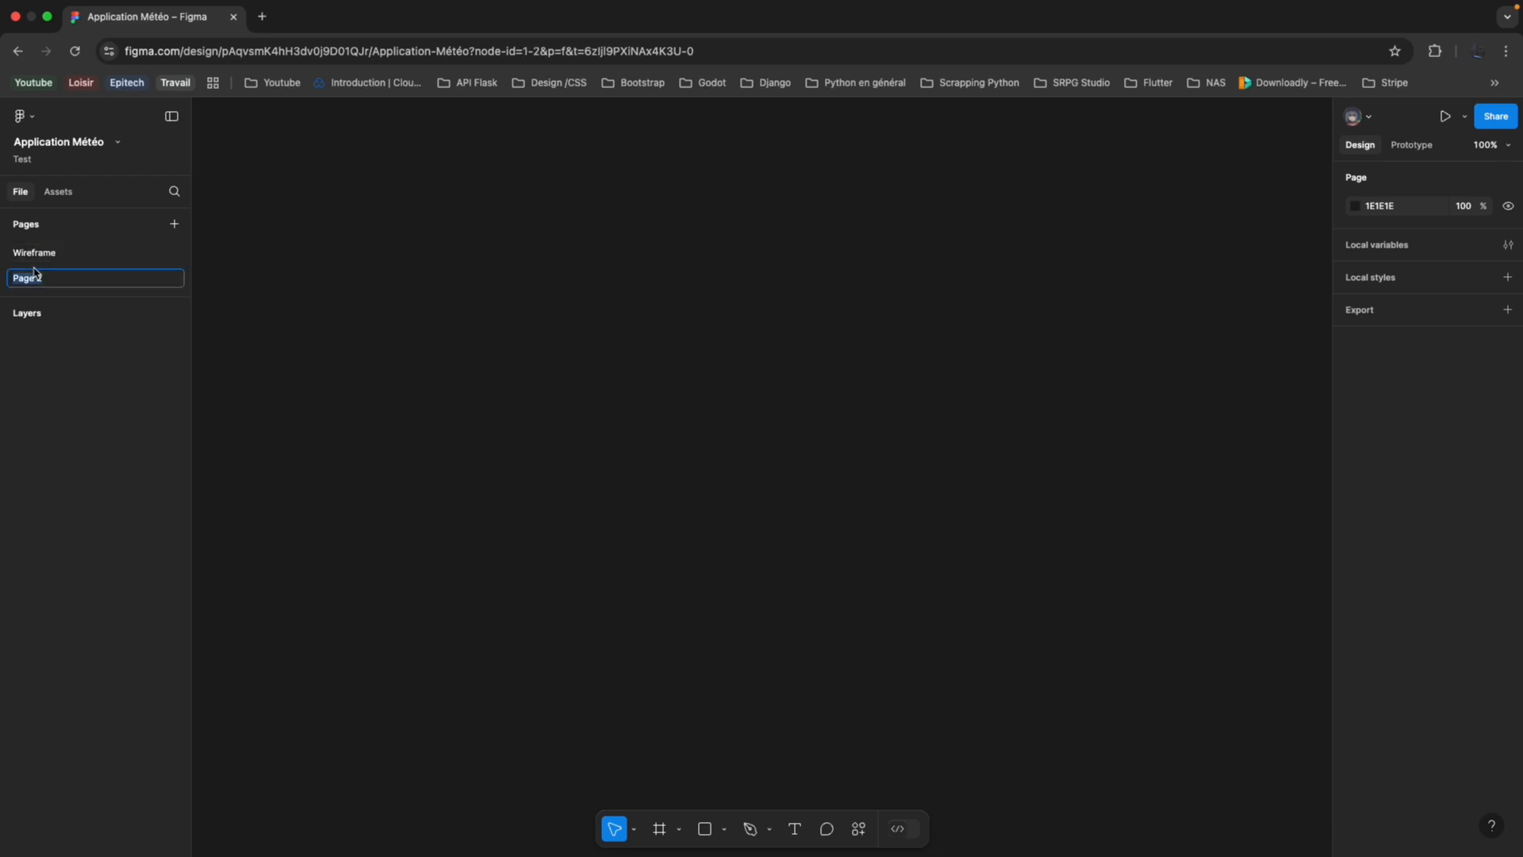
pyautogui.write('Identité visuelle')
pyautogui.press('Return')
# Add two more pages named "Maquette" and "Maquette-Composants", placing Maquette-Composants above Maquette in the page order.
pyautogui.click(173, 224)
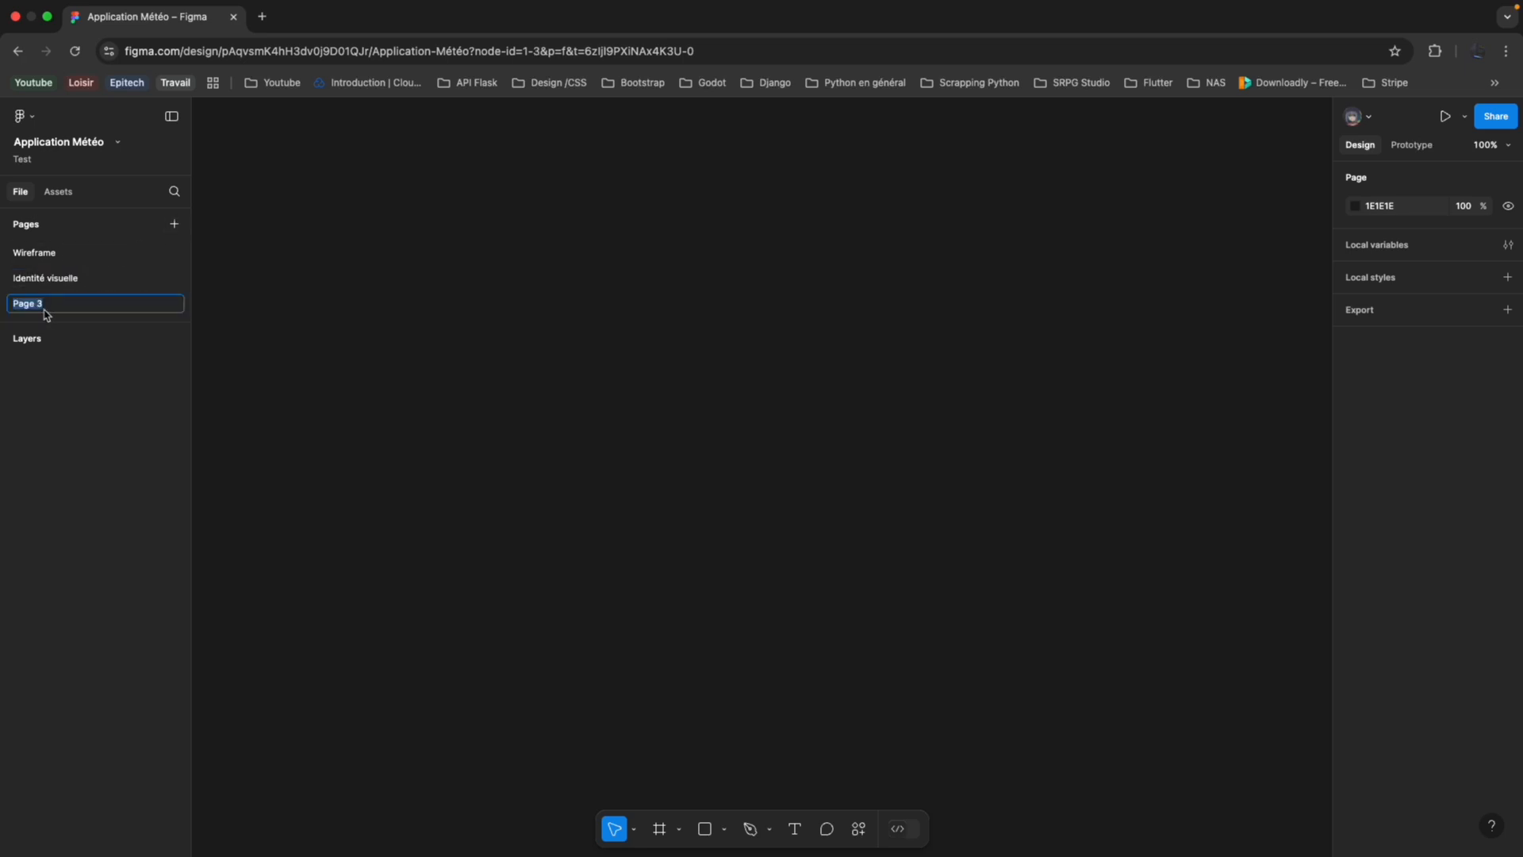
pyautogui.write('Maquette')
pyautogui.press('Return')
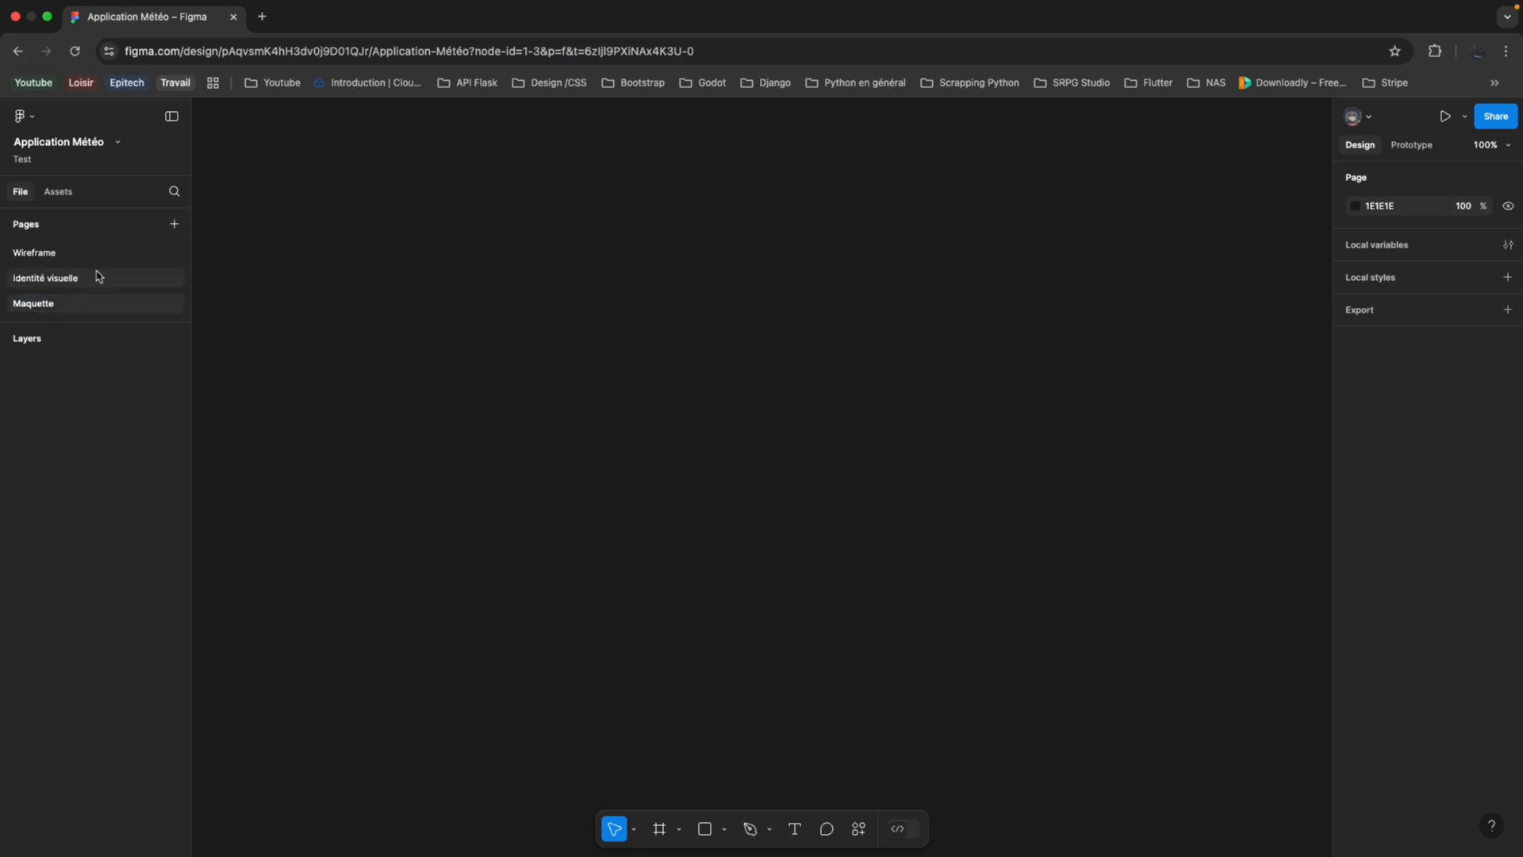
pyautogui.click(174, 224)
pyautogui.write('Maquette-Composants')
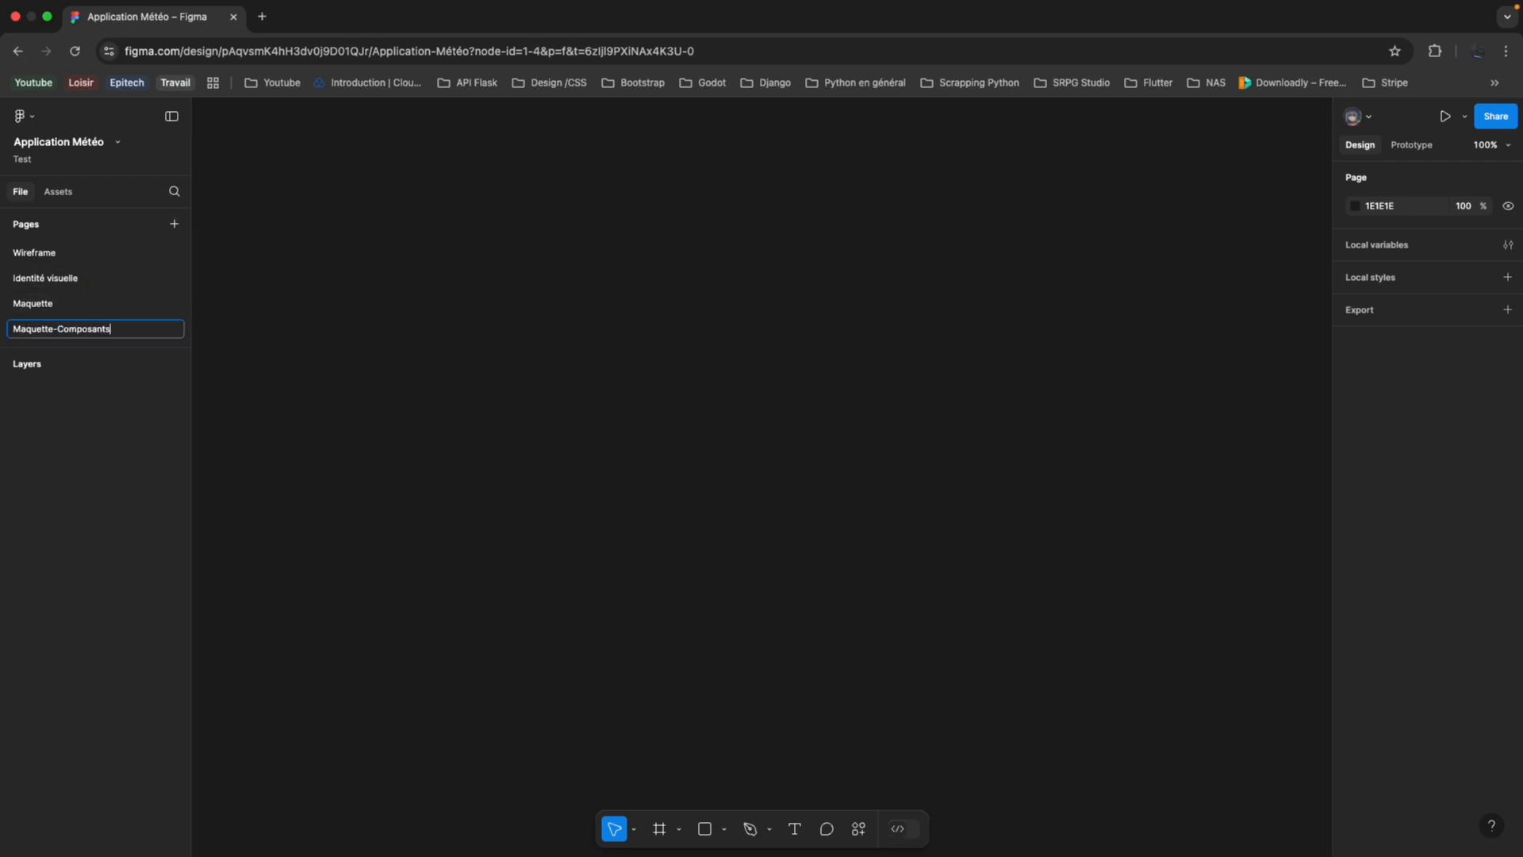
pyautogui.press('Return')
pyautogui.moveTo(119, 329); pyautogui.dragTo(119, 302)
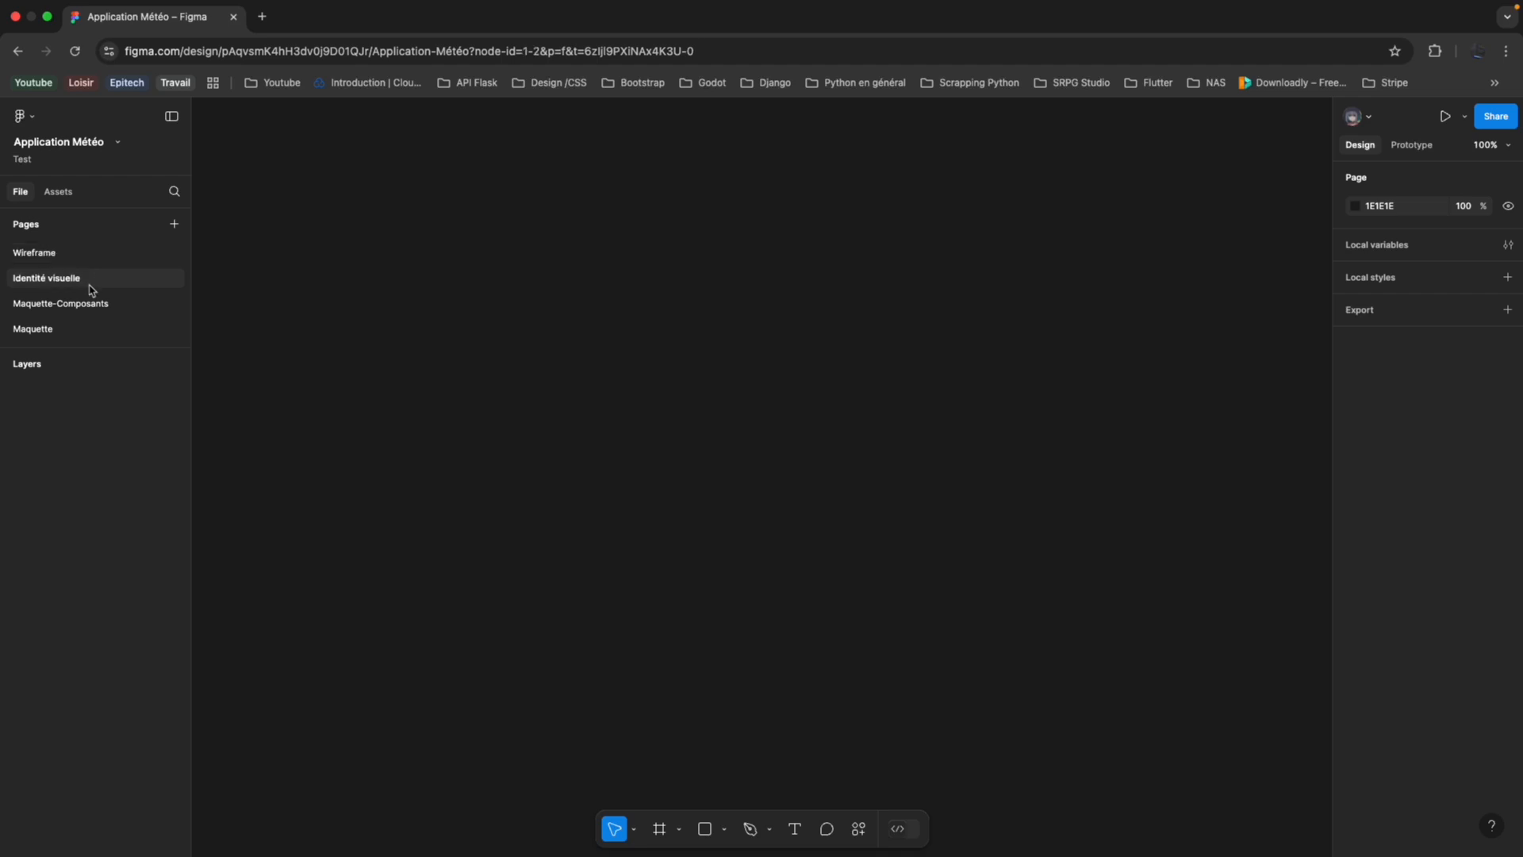
# Add an iPhone 16 frame of 393×852 to the Wireframe page.
pyautogui.click(95, 252)
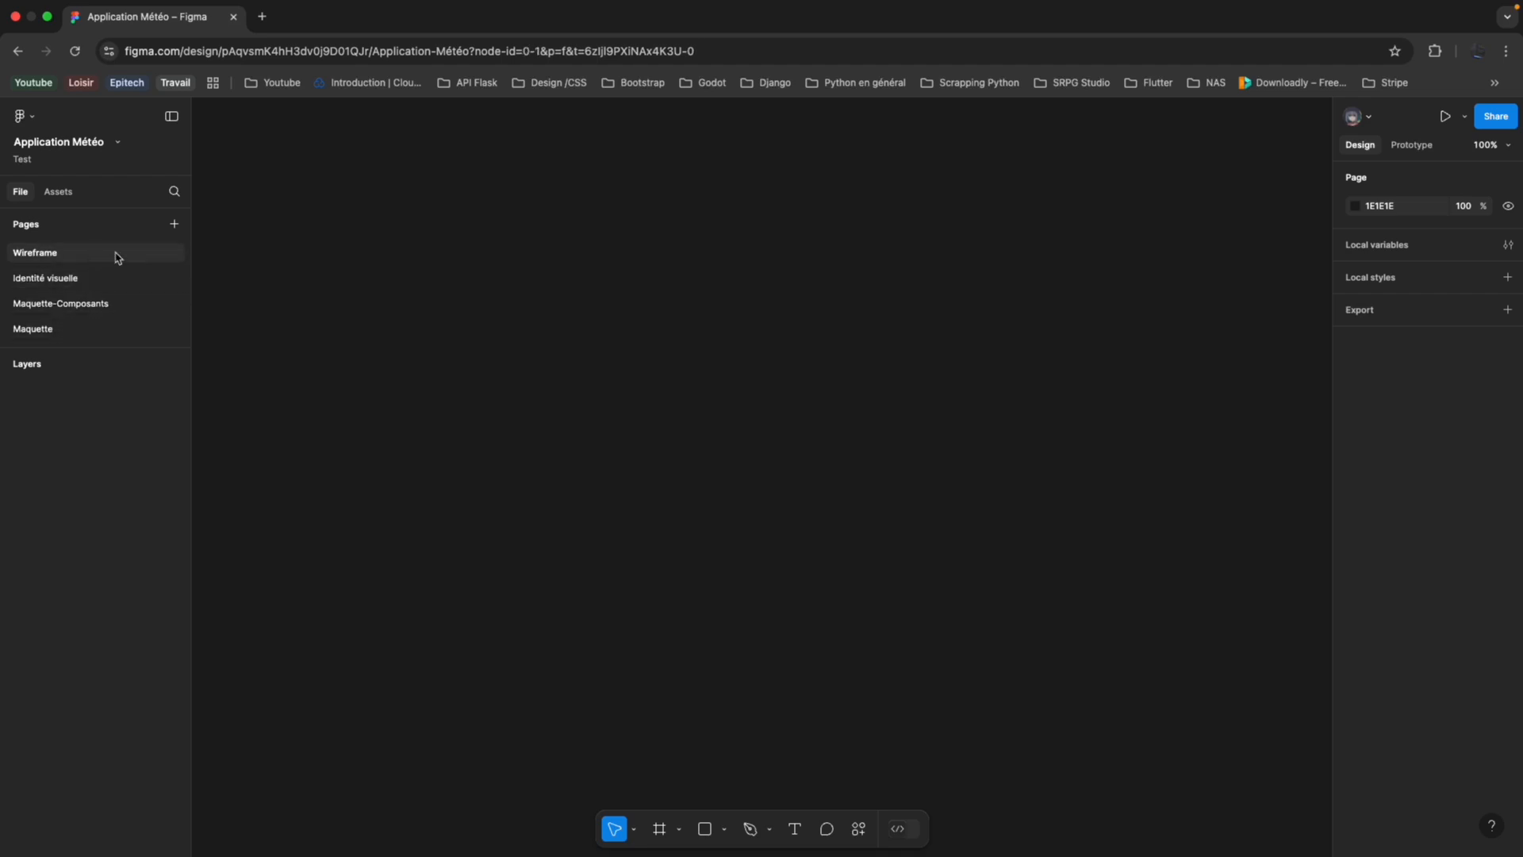
pyautogui.scroll(-1, 410, 338)
pyautogui.click(1414, 148)
pyautogui.click(1379, 150)
pyautogui.click(661, 829)
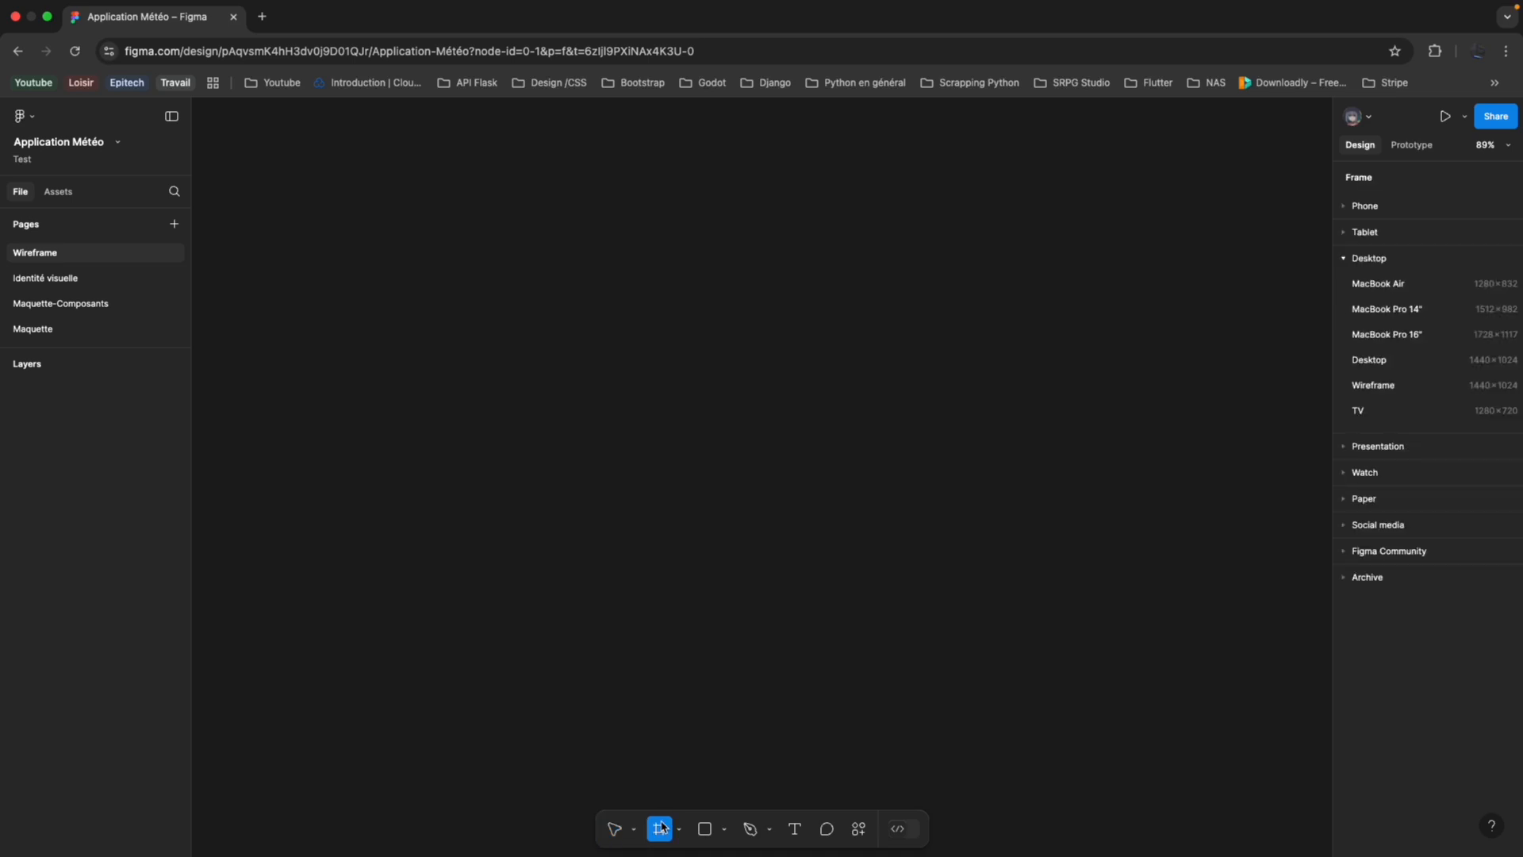
pyautogui.click(1355, 208)
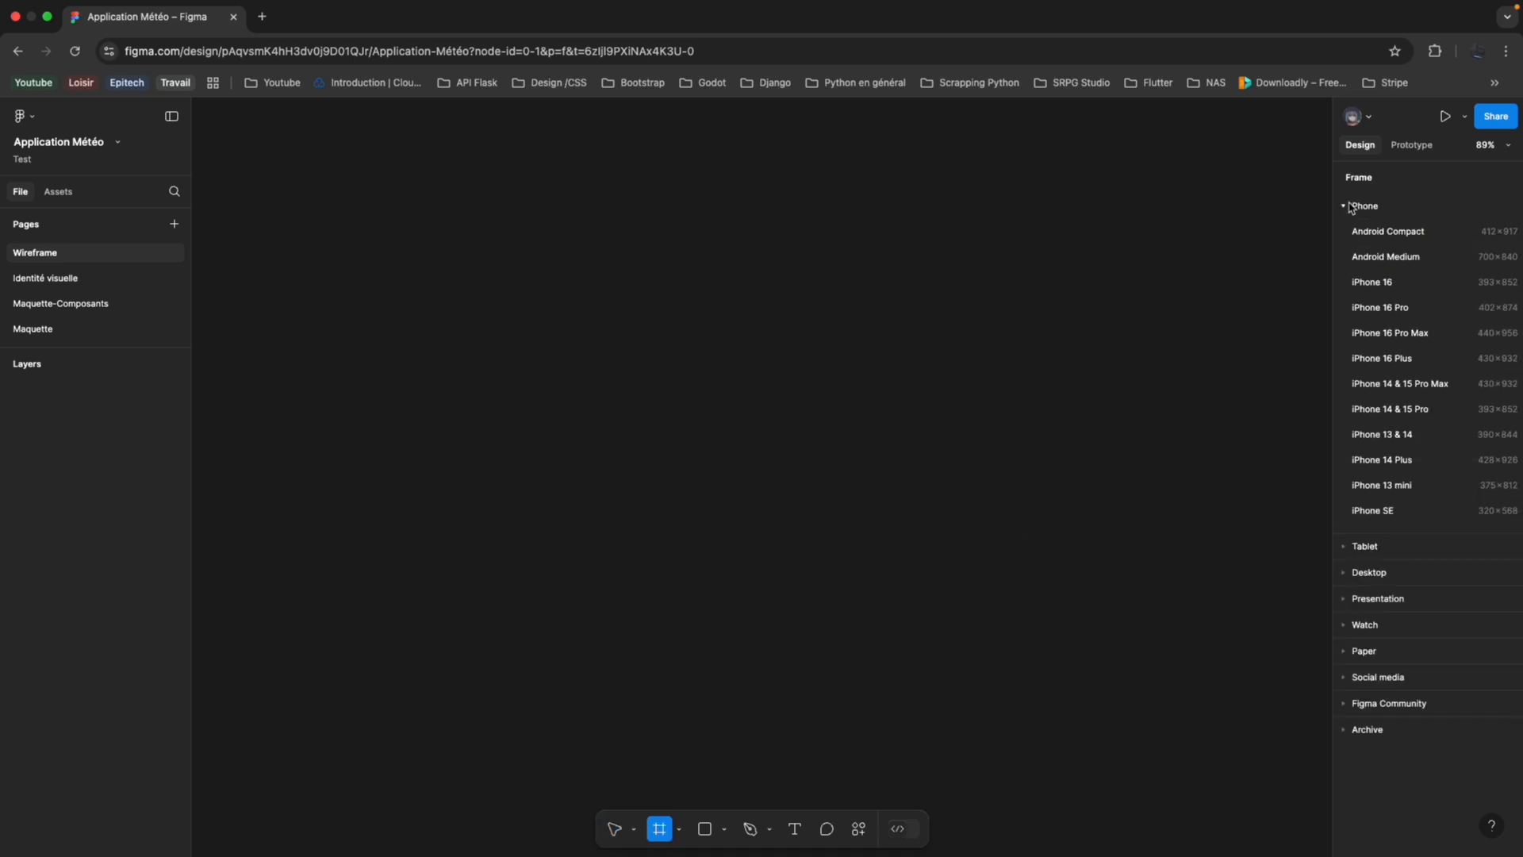
pyautogui.click(1379, 286)
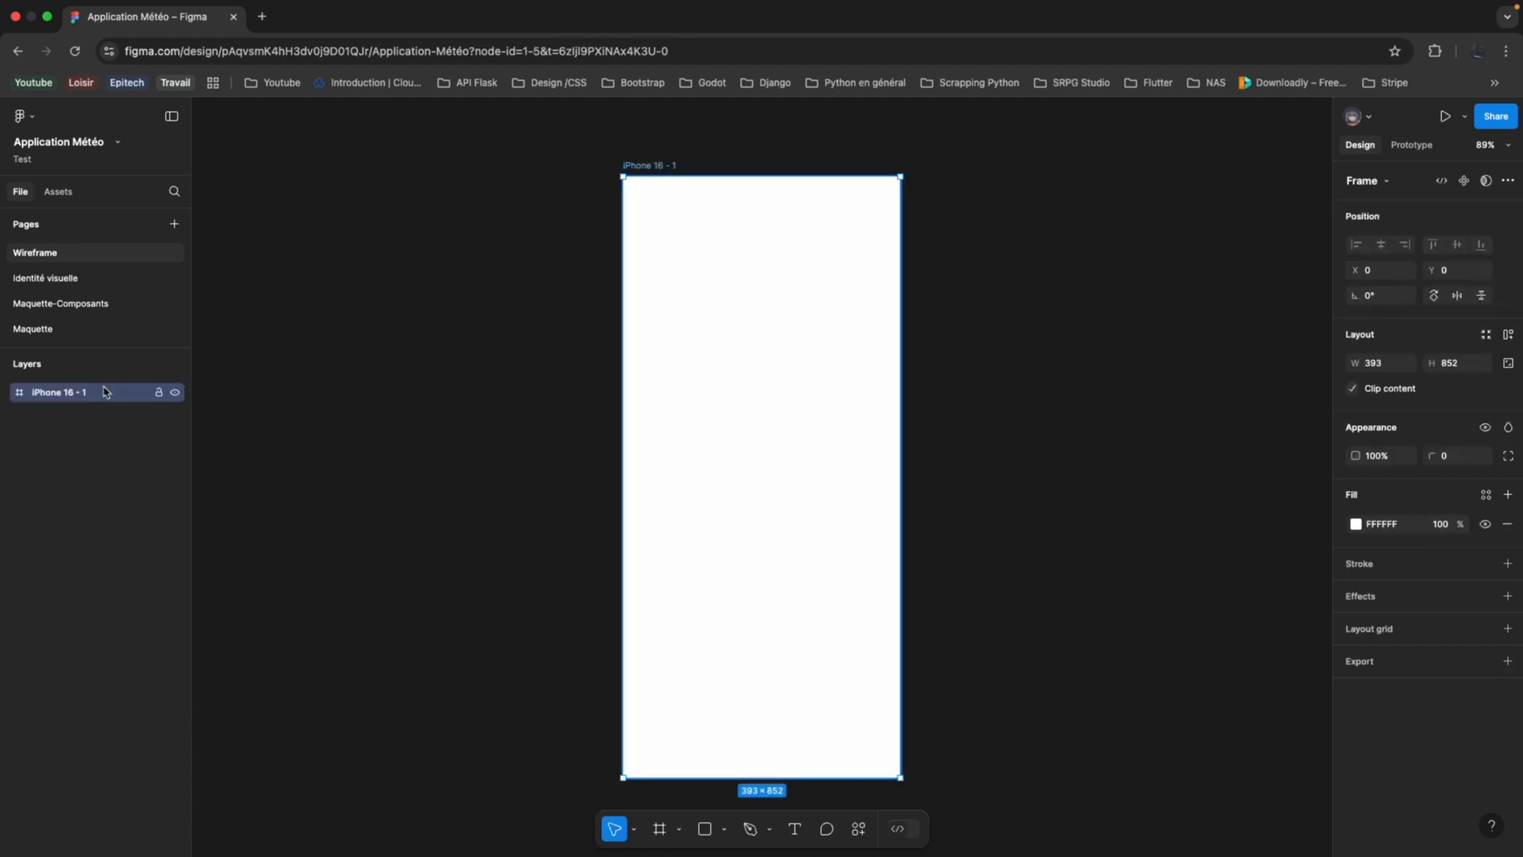
# Rename the iPhone 16 frame on the Wireframe page as "Accueil-Mobile".
pyautogui.click(94, 299)
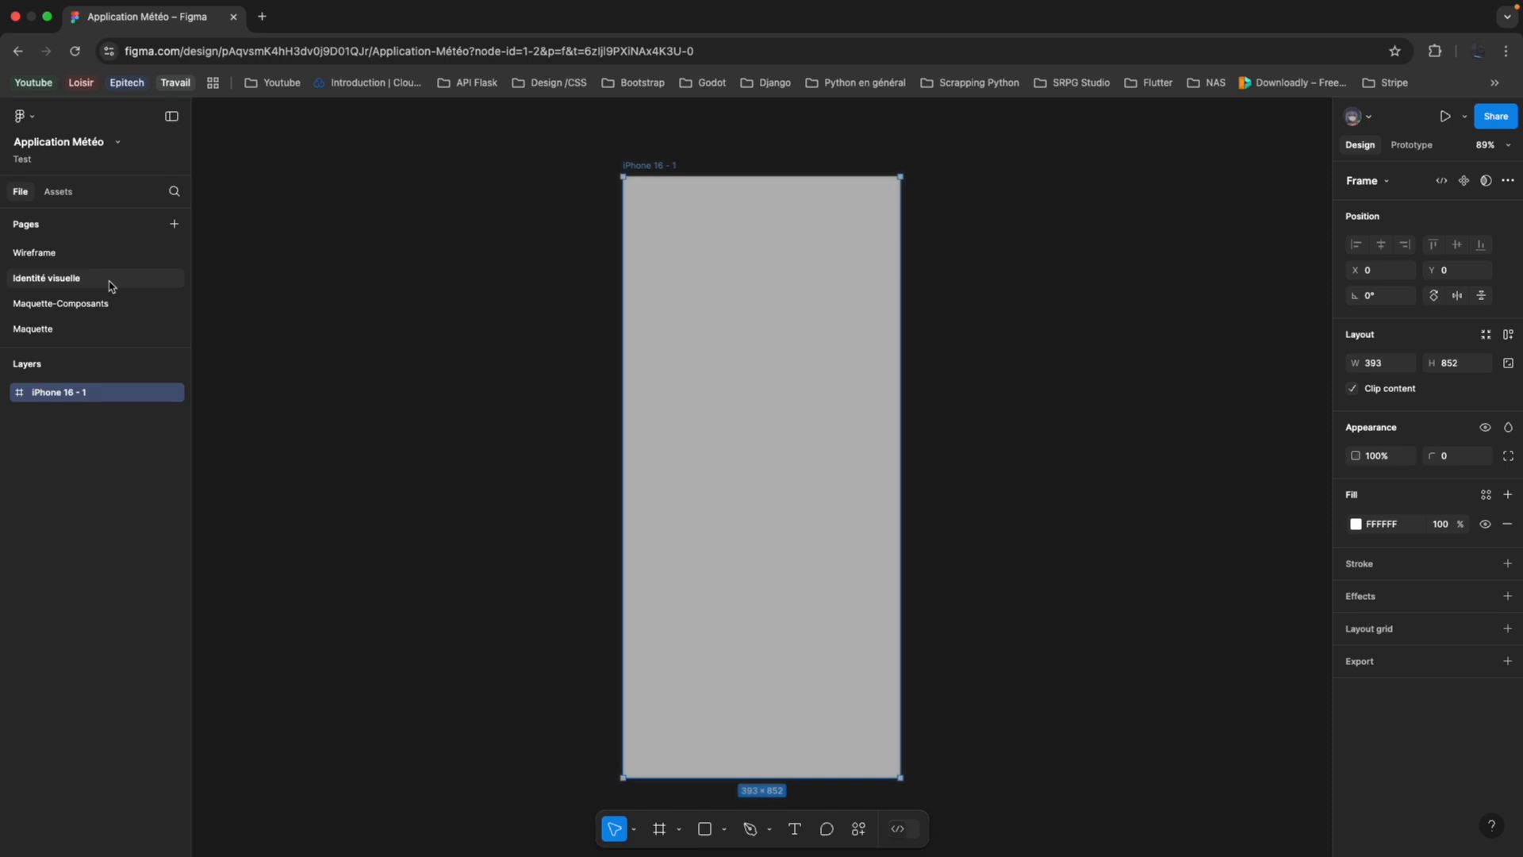
pyautogui.click(88, 331)
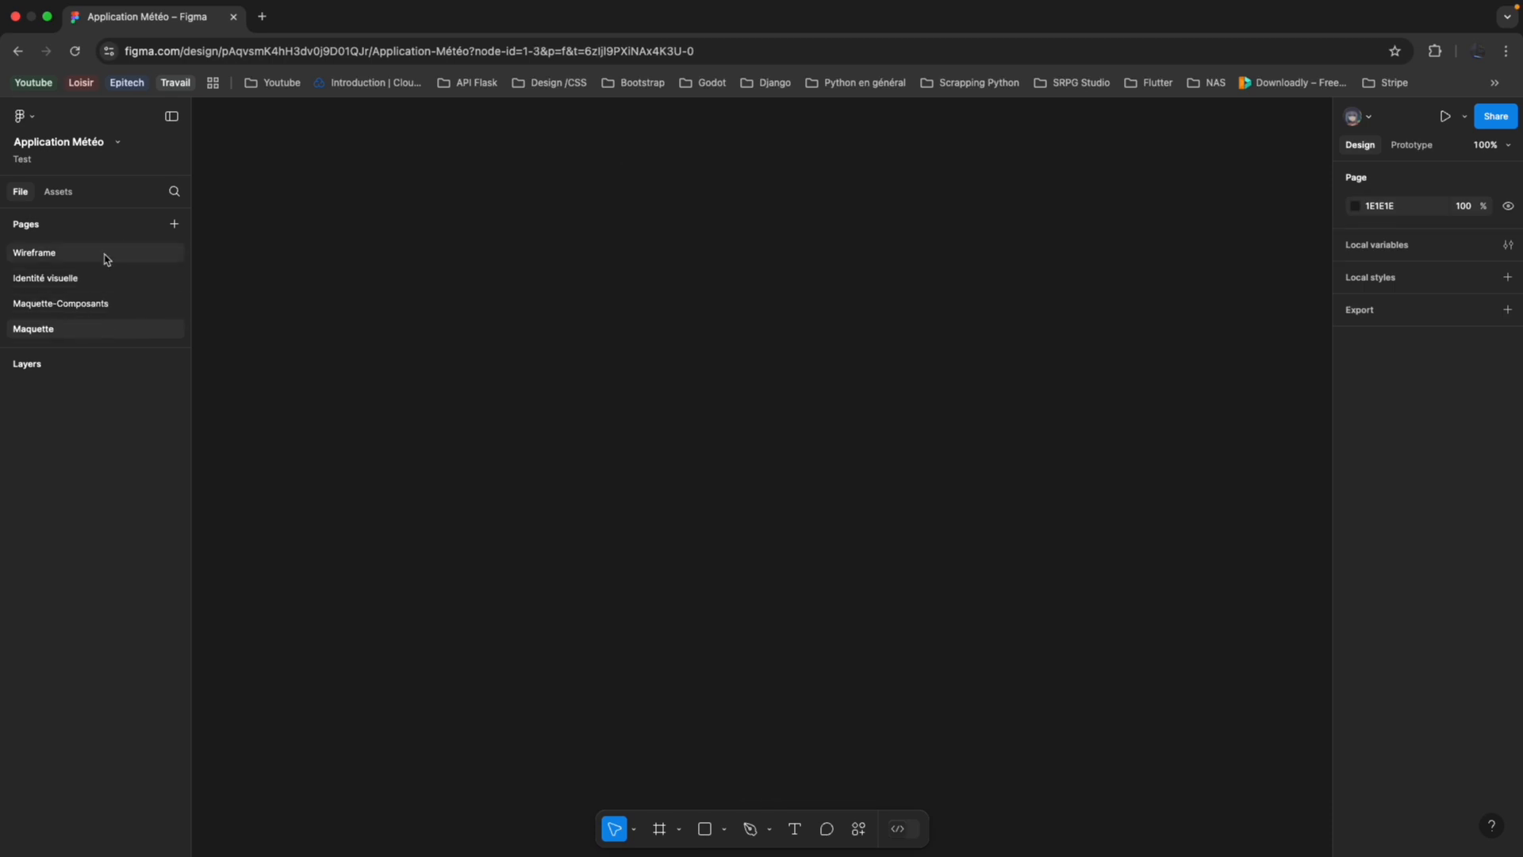
pyautogui.click(102, 252)
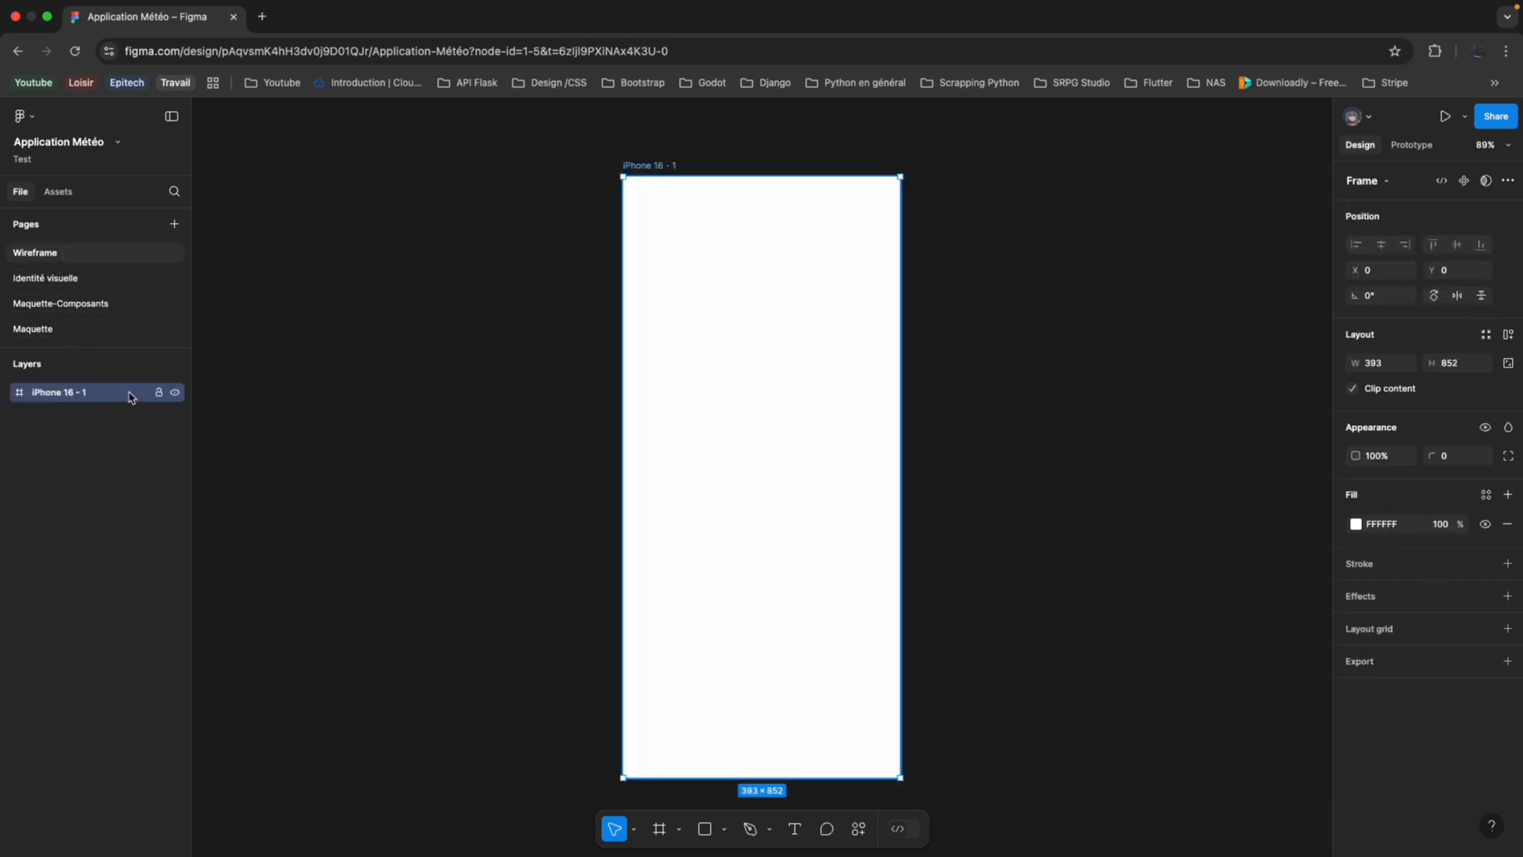
pyautogui.doubleClick(84, 393)
pyautogui.write('Accueil')
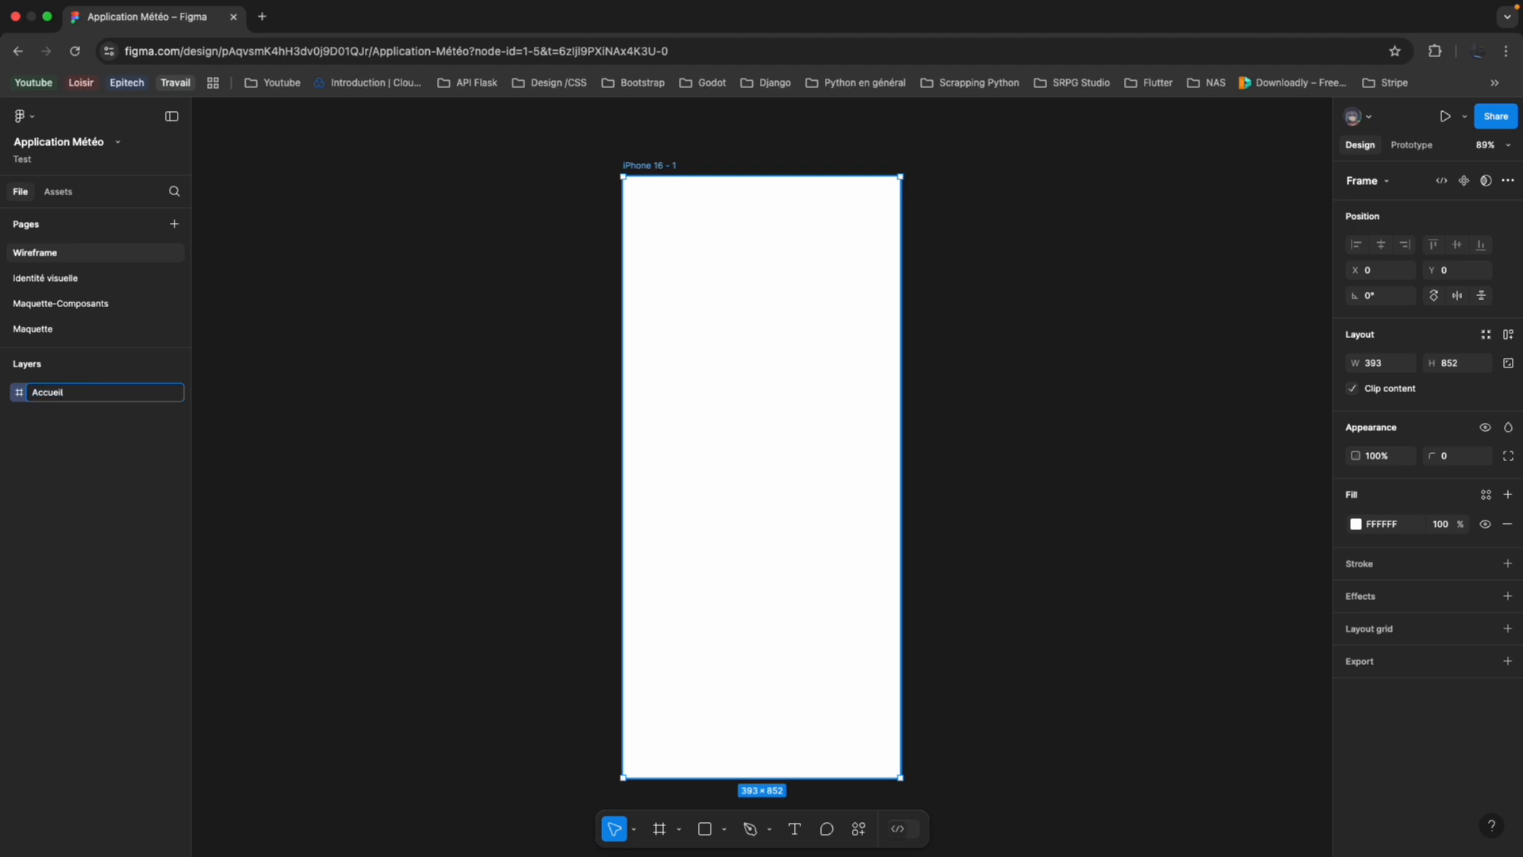
pyautogui.write('-Mobile')
pyautogui.press('Return')
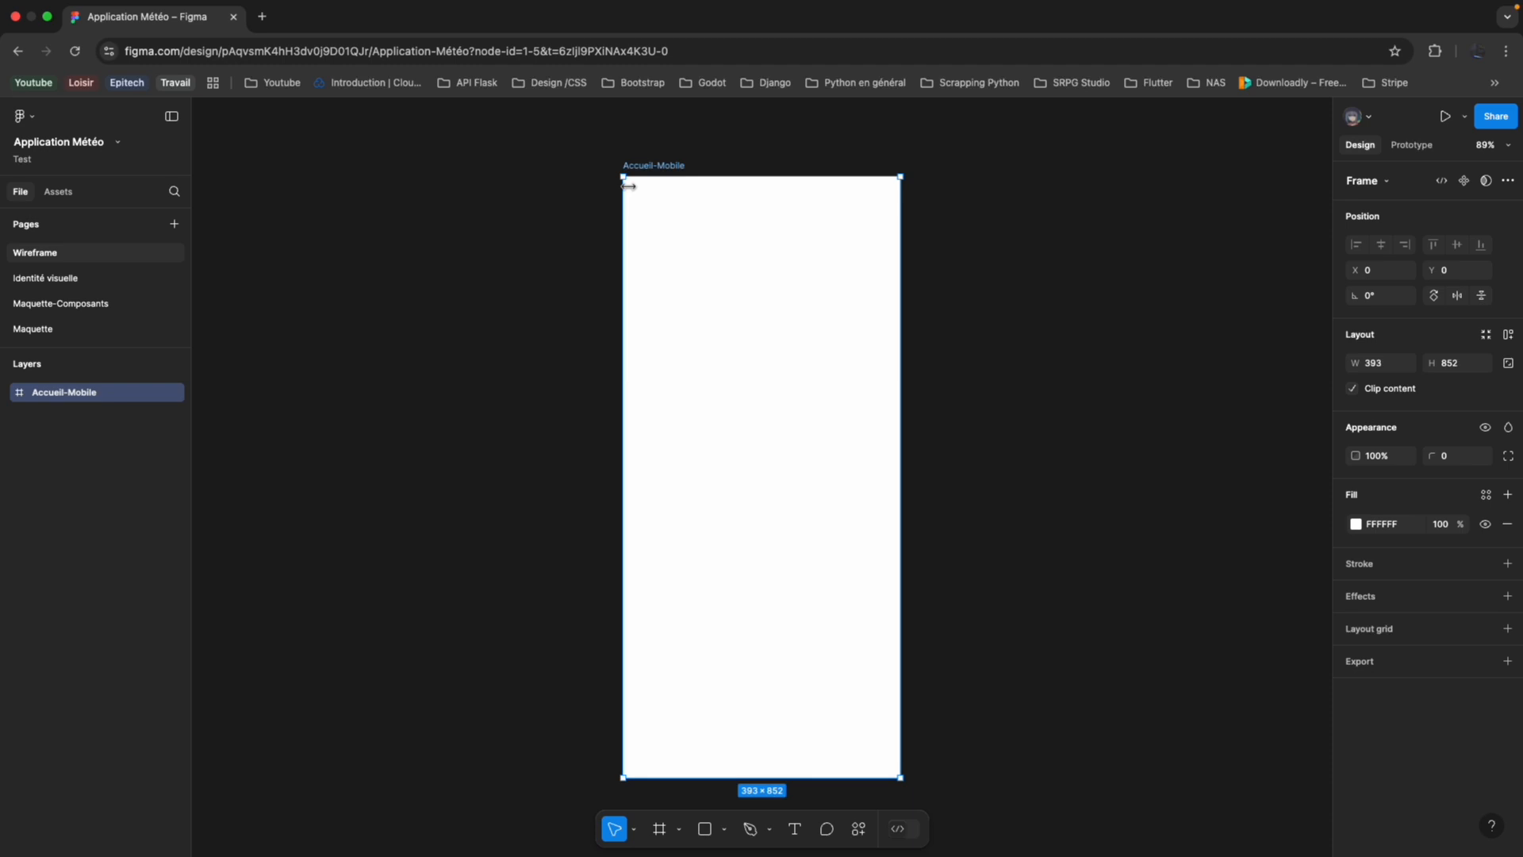
pyautogui.click(589, 244)
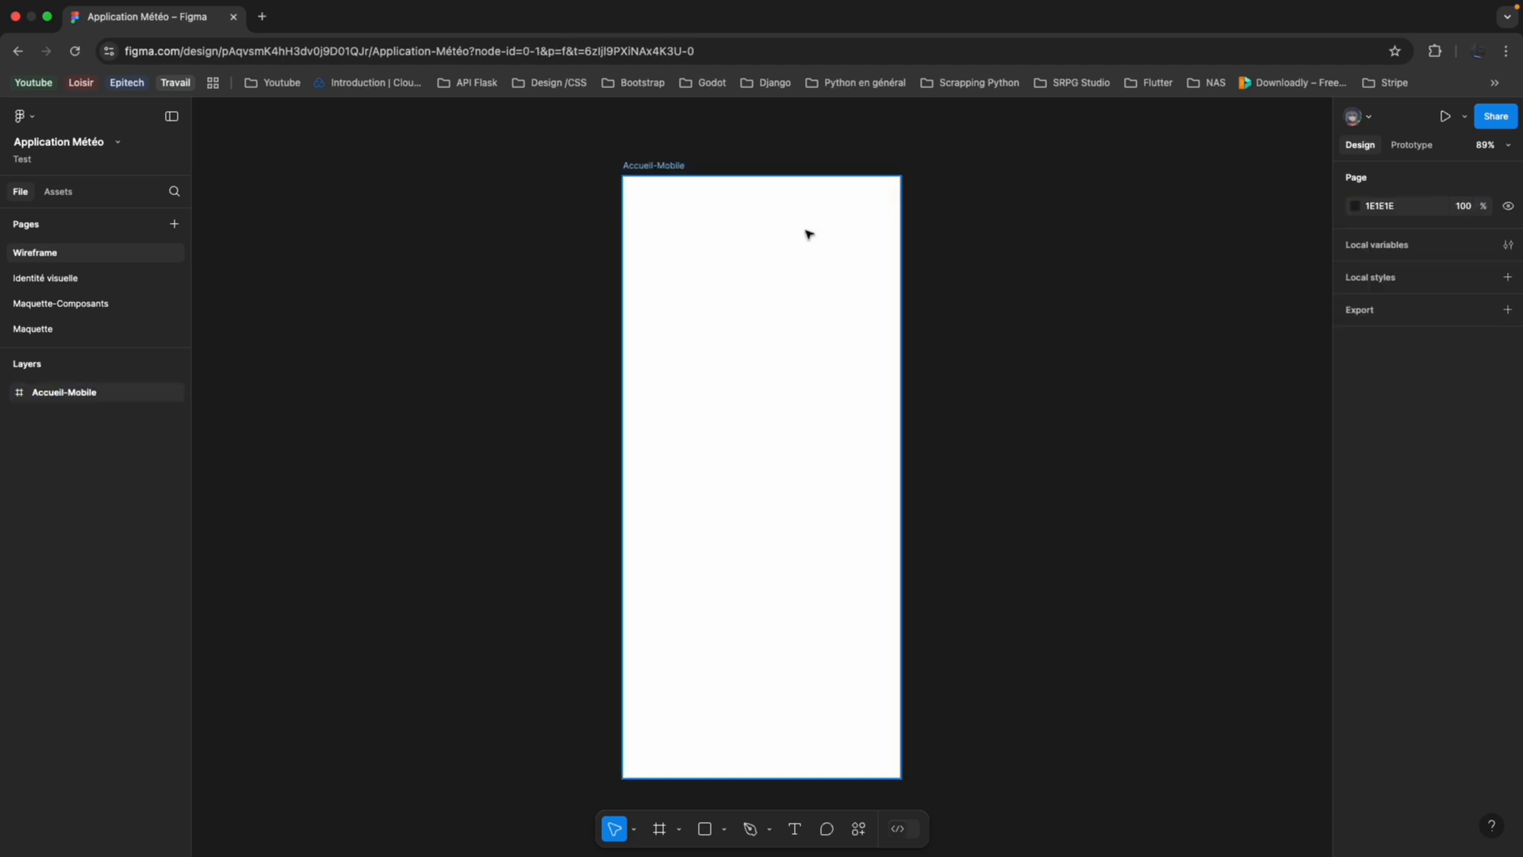
# Switch to the "Application de météo" note and examine the reference screenshot's header, alert, hourly and daily forecast sections for the wireframe layout.
pyautogui.hotkey('ctrl', 'Left')
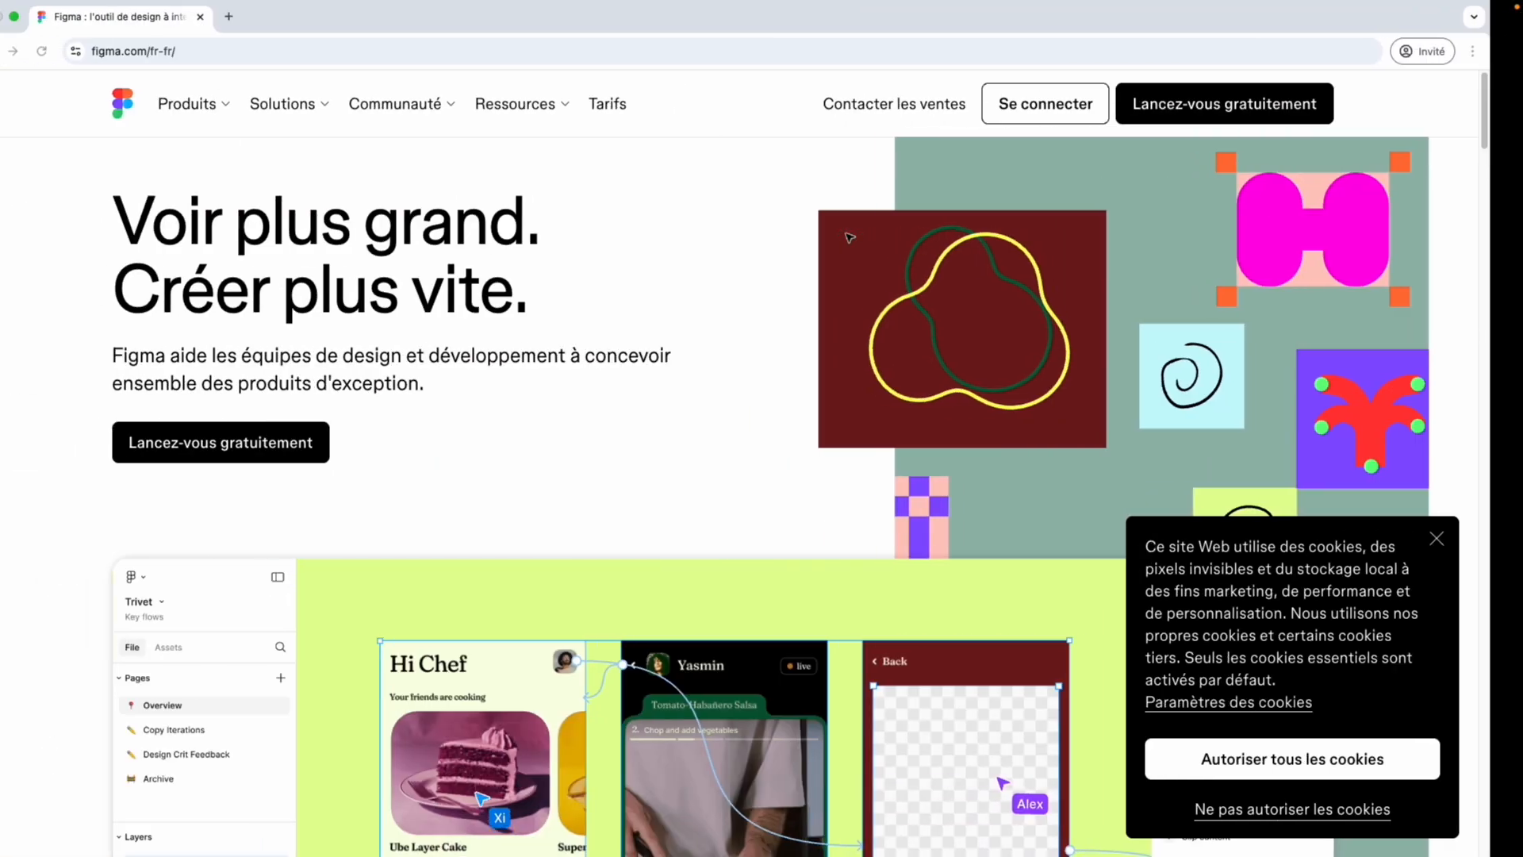
pyautogui.hotkey('ctrl', 'Right')
pyautogui.hotkey('ctrl', 'Left')
pyautogui.hotkey('ctrl', 'Left')
pyautogui.scroll(-10, 811, 347)
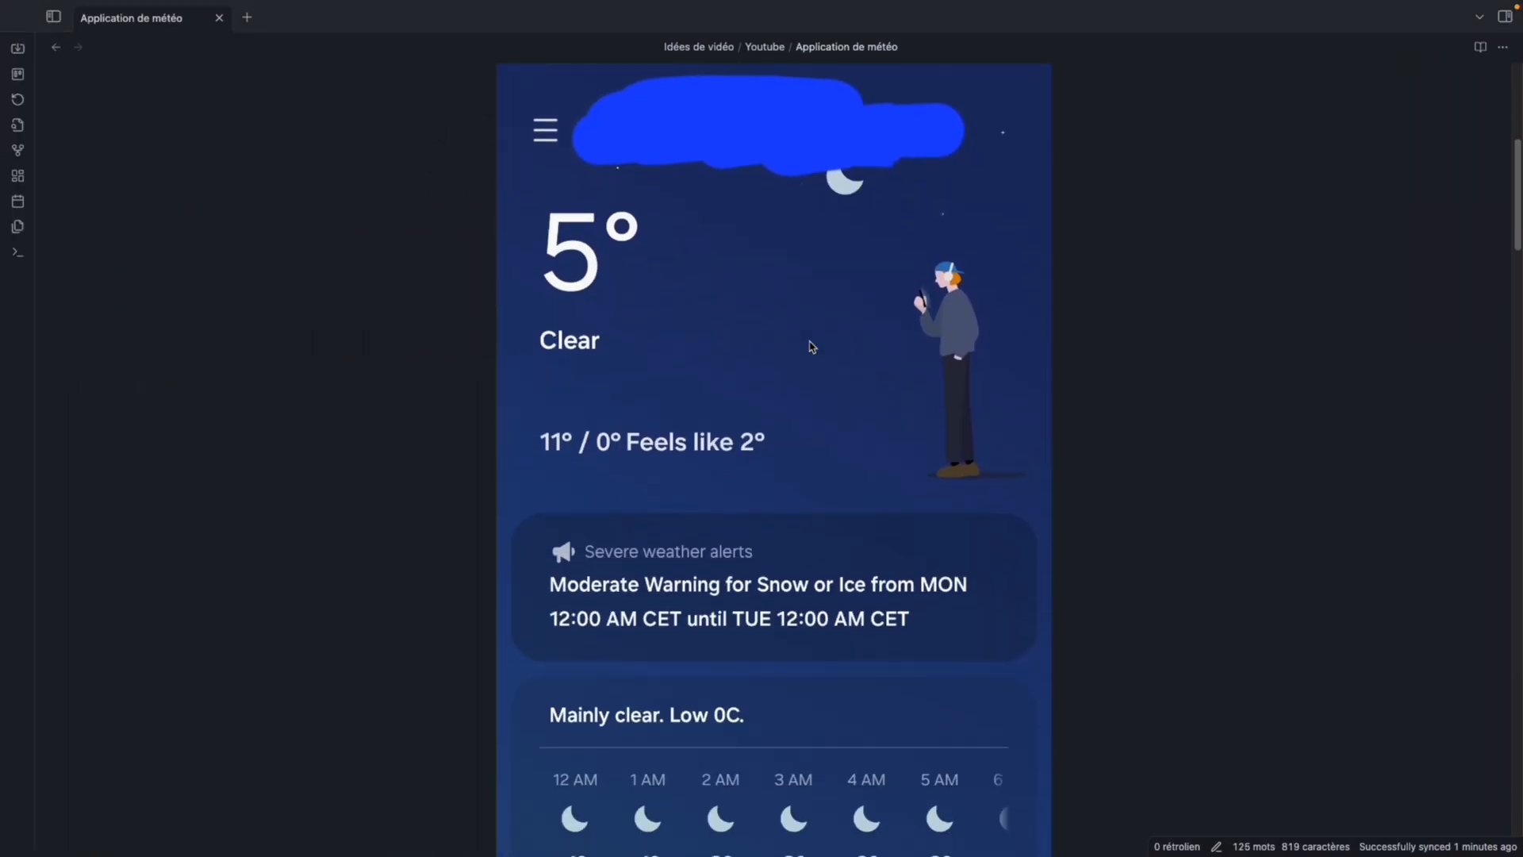
pyautogui.press('super+minus')
pyautogui.press('super+minus')
pyautogui.press('super+minus')
pyautogui.press('super+minus')
pyautogui.press('super+minus')
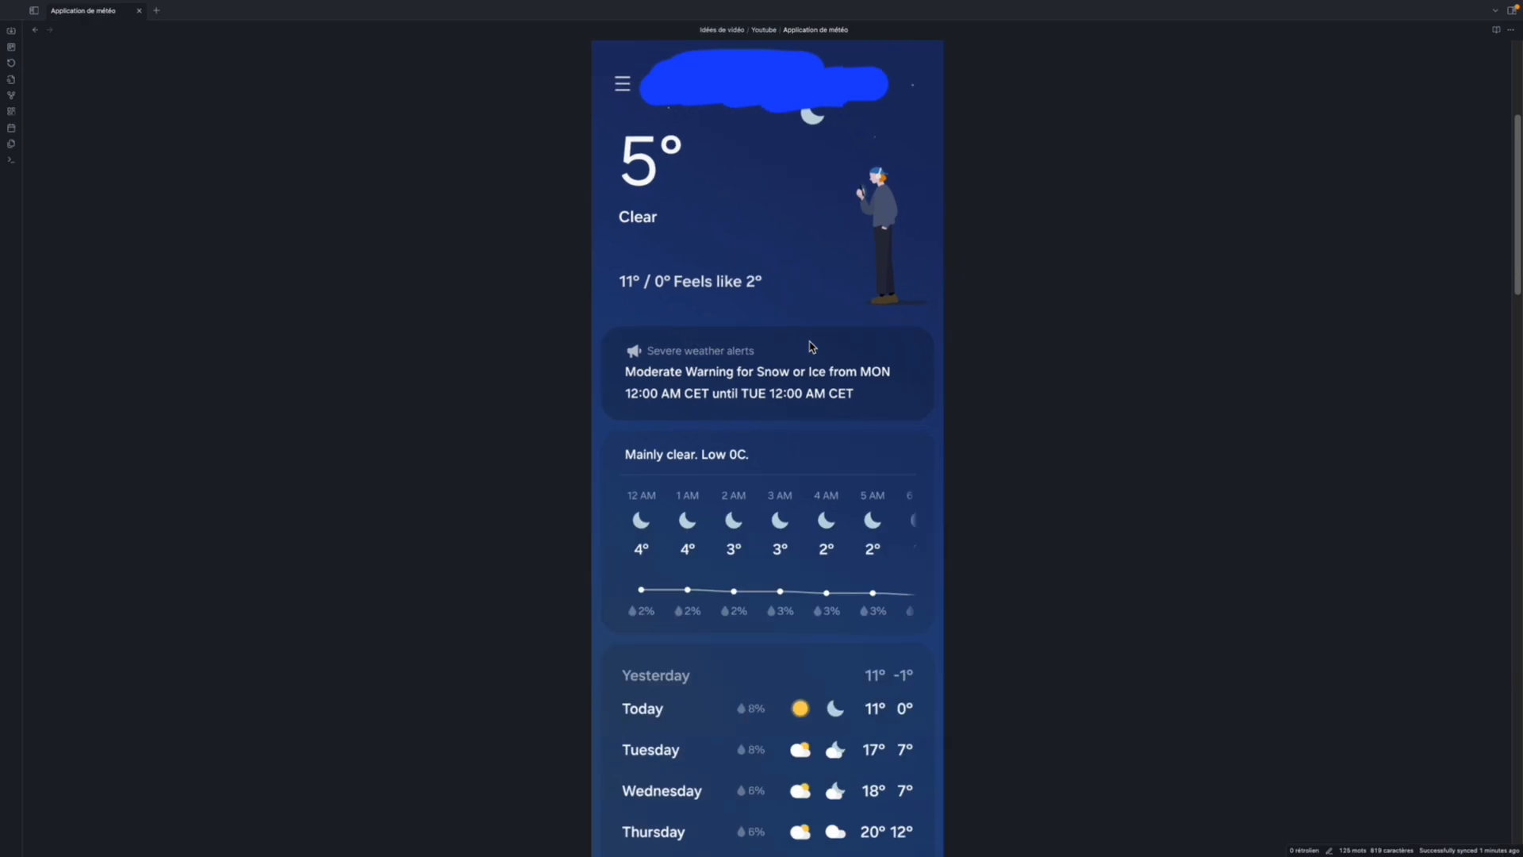
pyautogui.scroll(-3, 811, 347)
pyautogui.scroll(7, 811, 346)
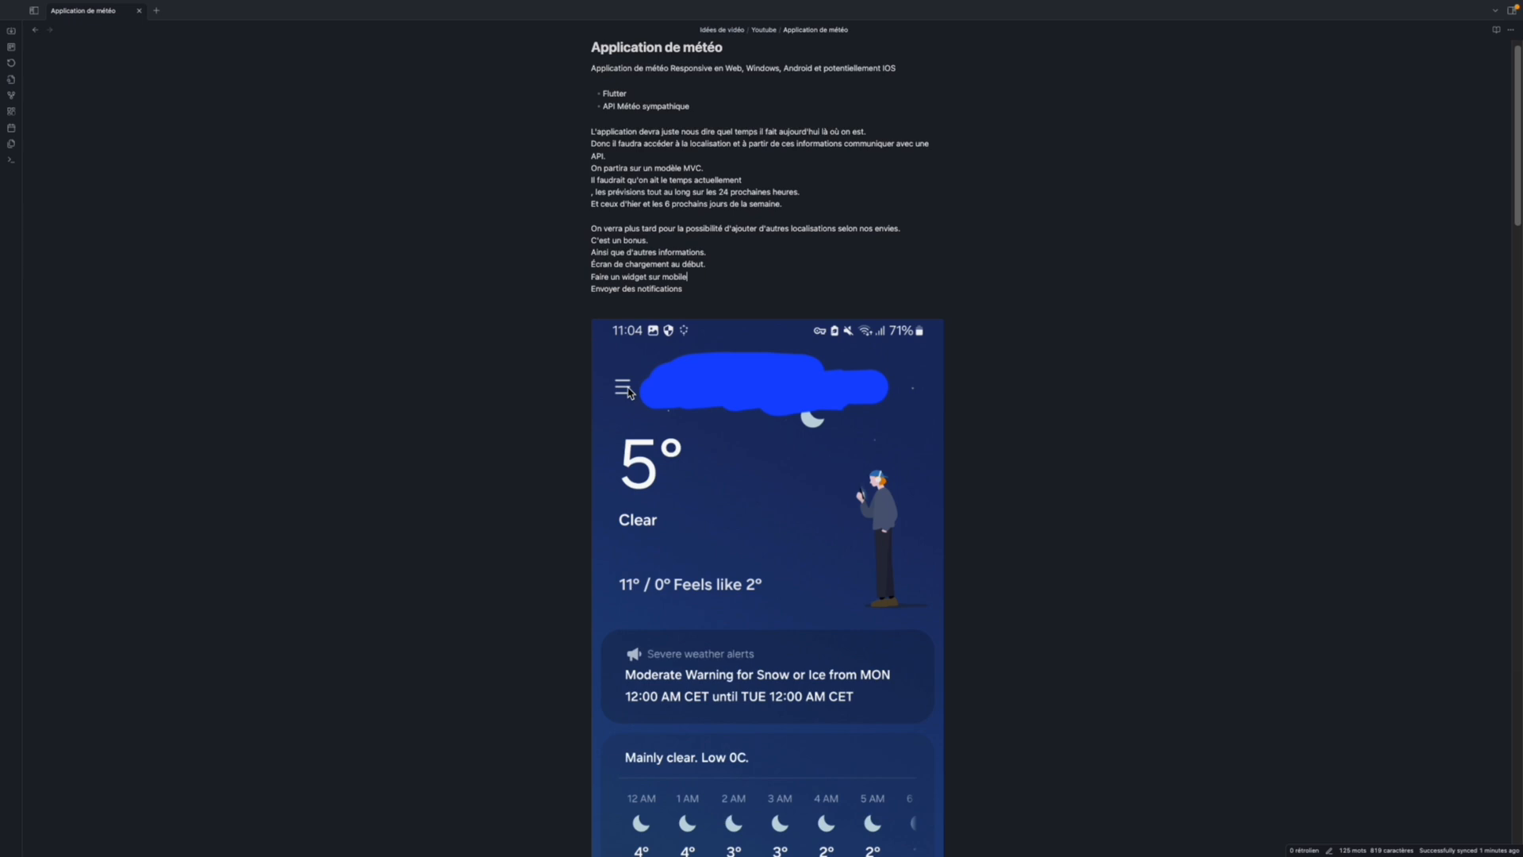
pyautogui.scroll(-3, 628, 392)
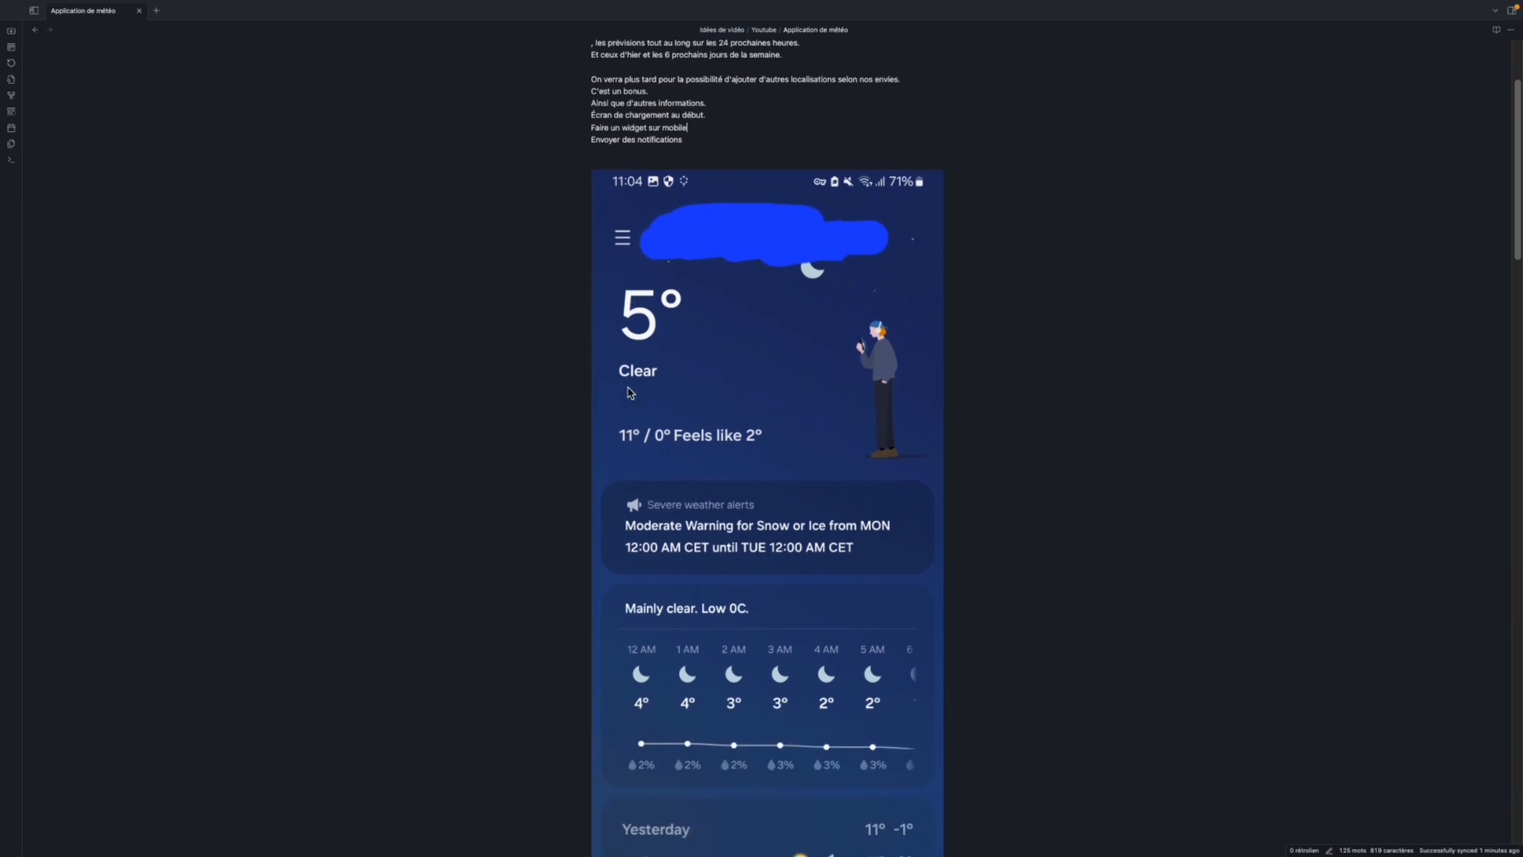
pyautogui.scroll(-1, 648, 329)
pyautogui.scroll(1, 647, 328)
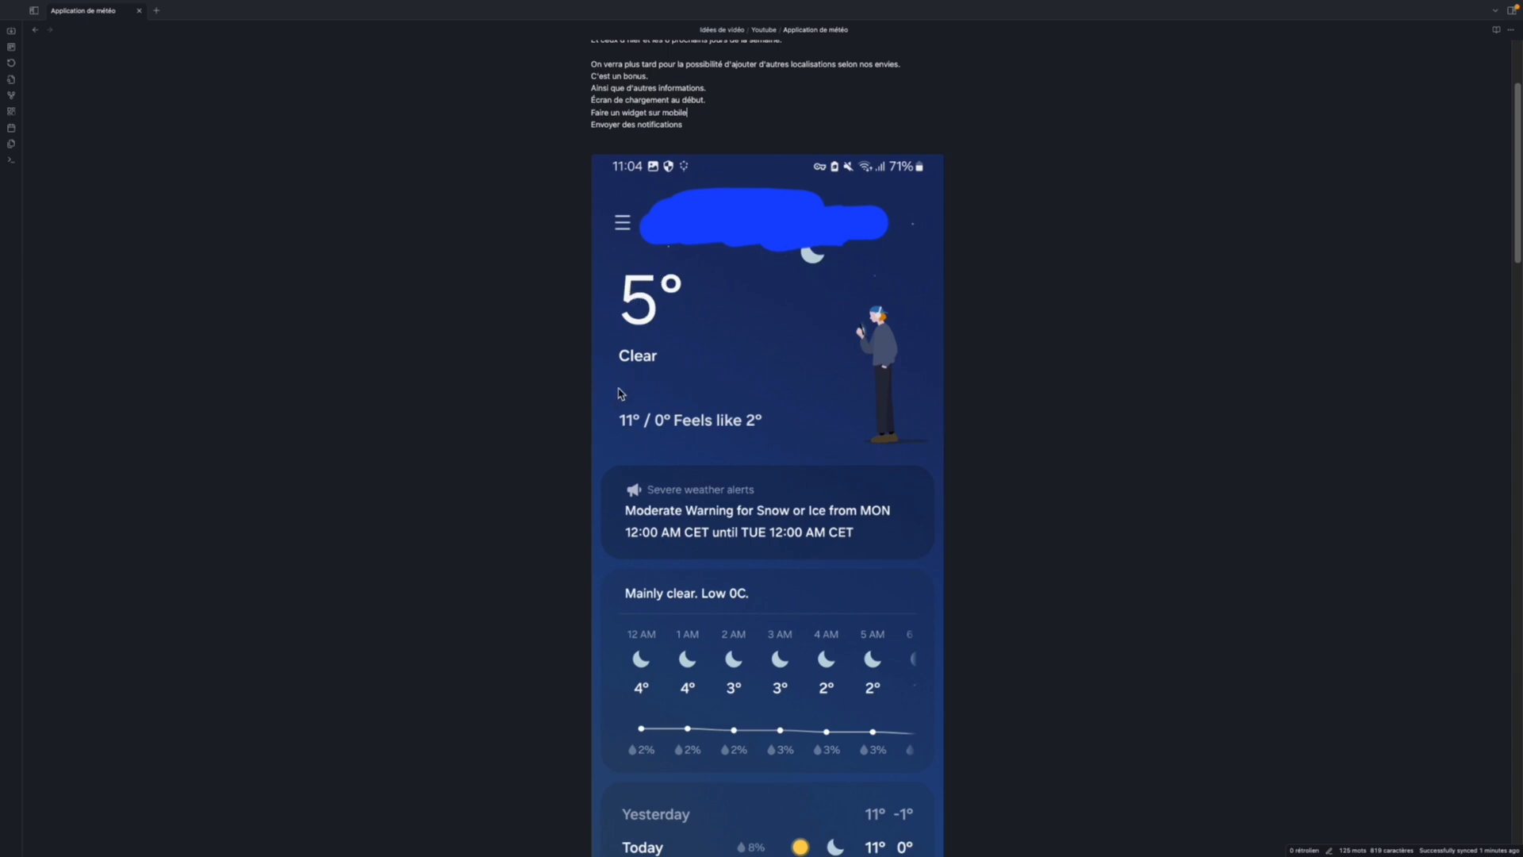
pyautogui.scroll(-4, 750, 424)
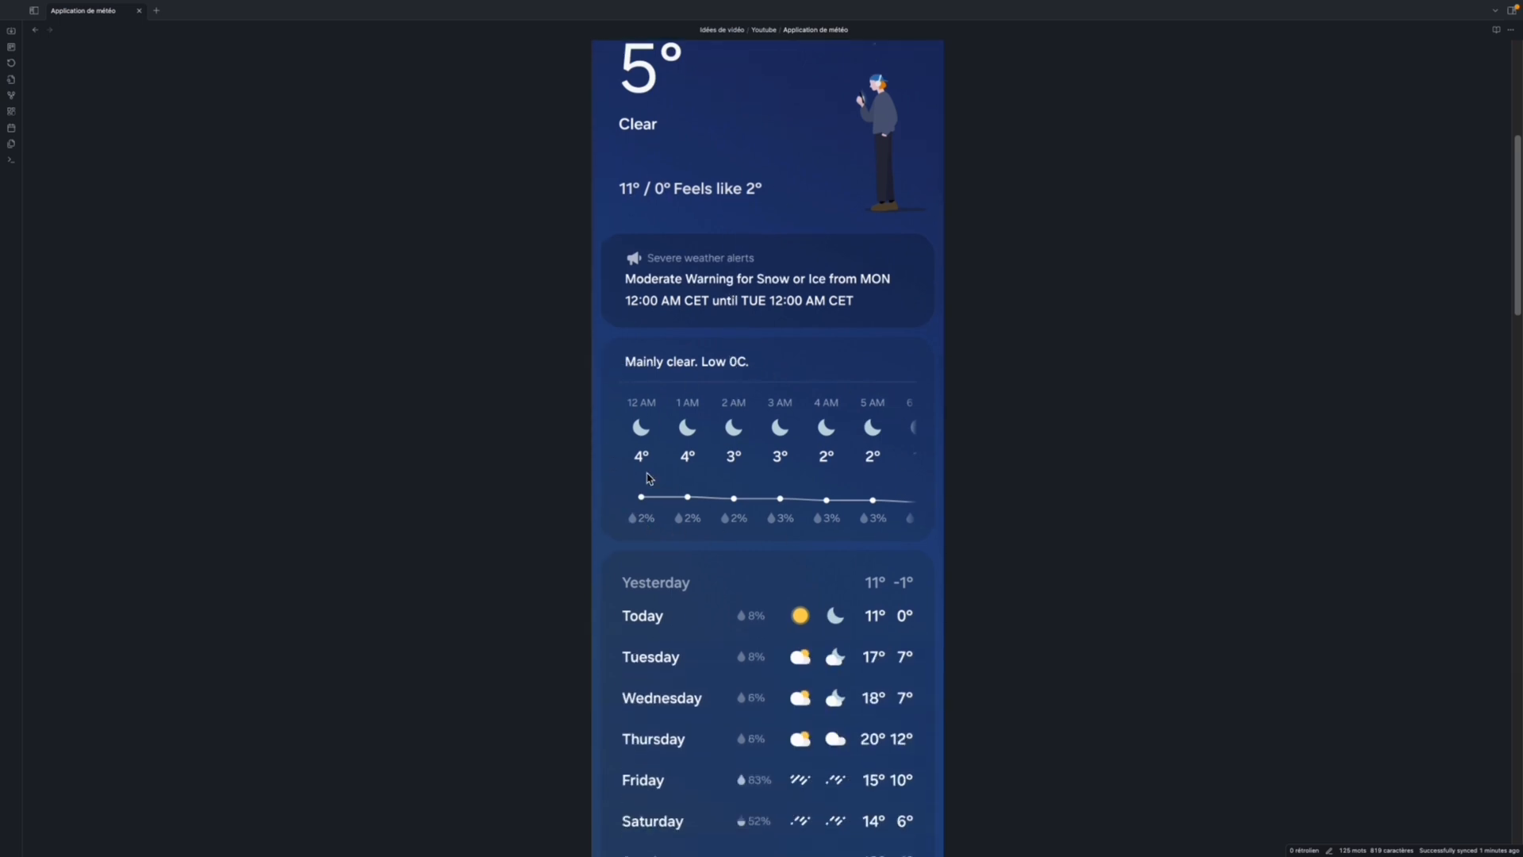
pyautogui.scroll(-3, 782, 500)
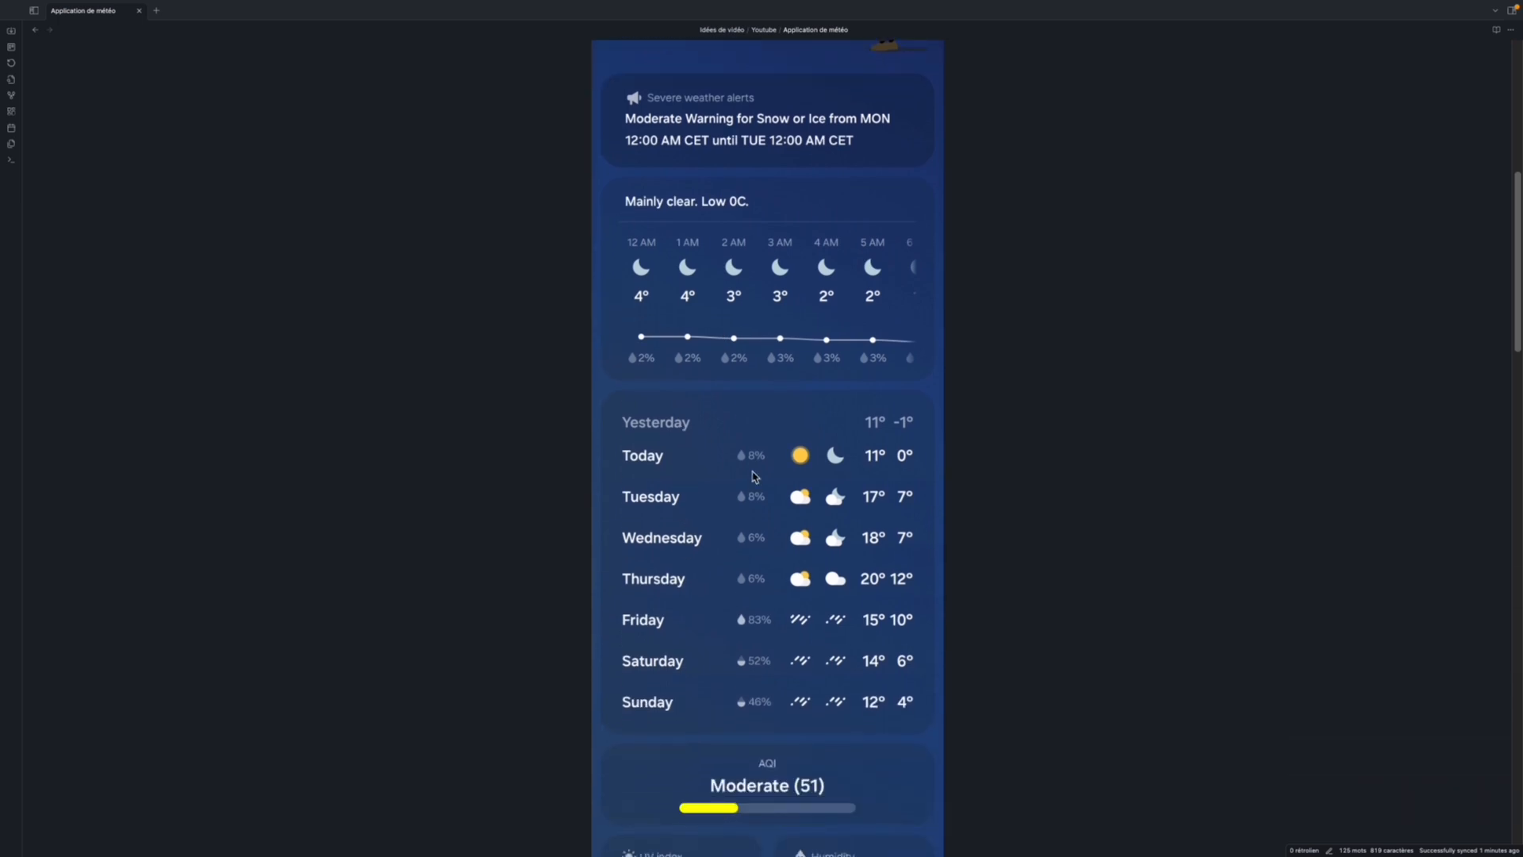
pyautogui.scroll(2, 710, 324)
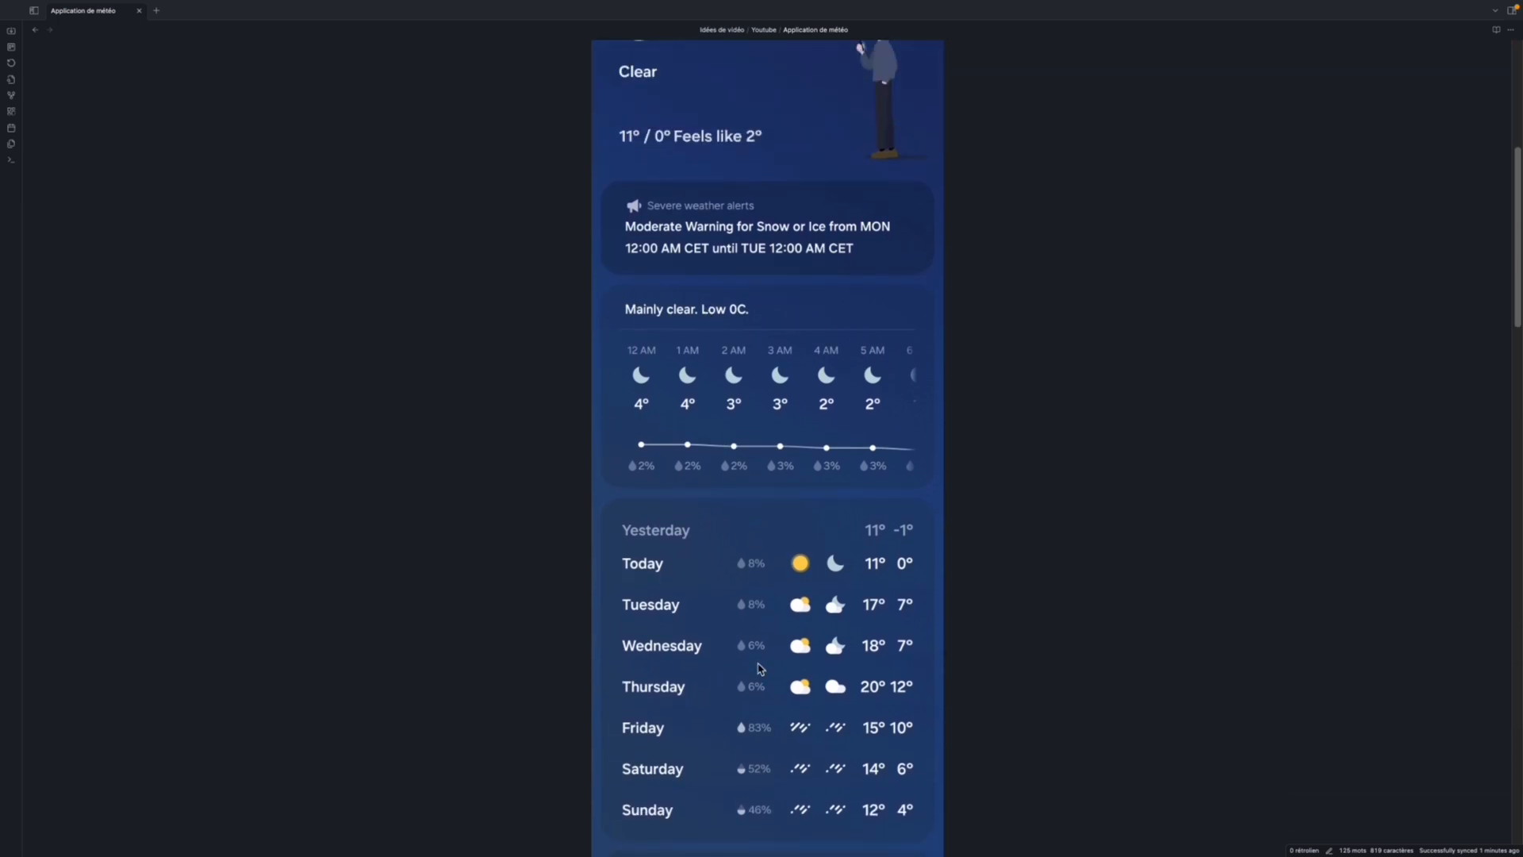
pyautogui.scroll(8, 761, 667)
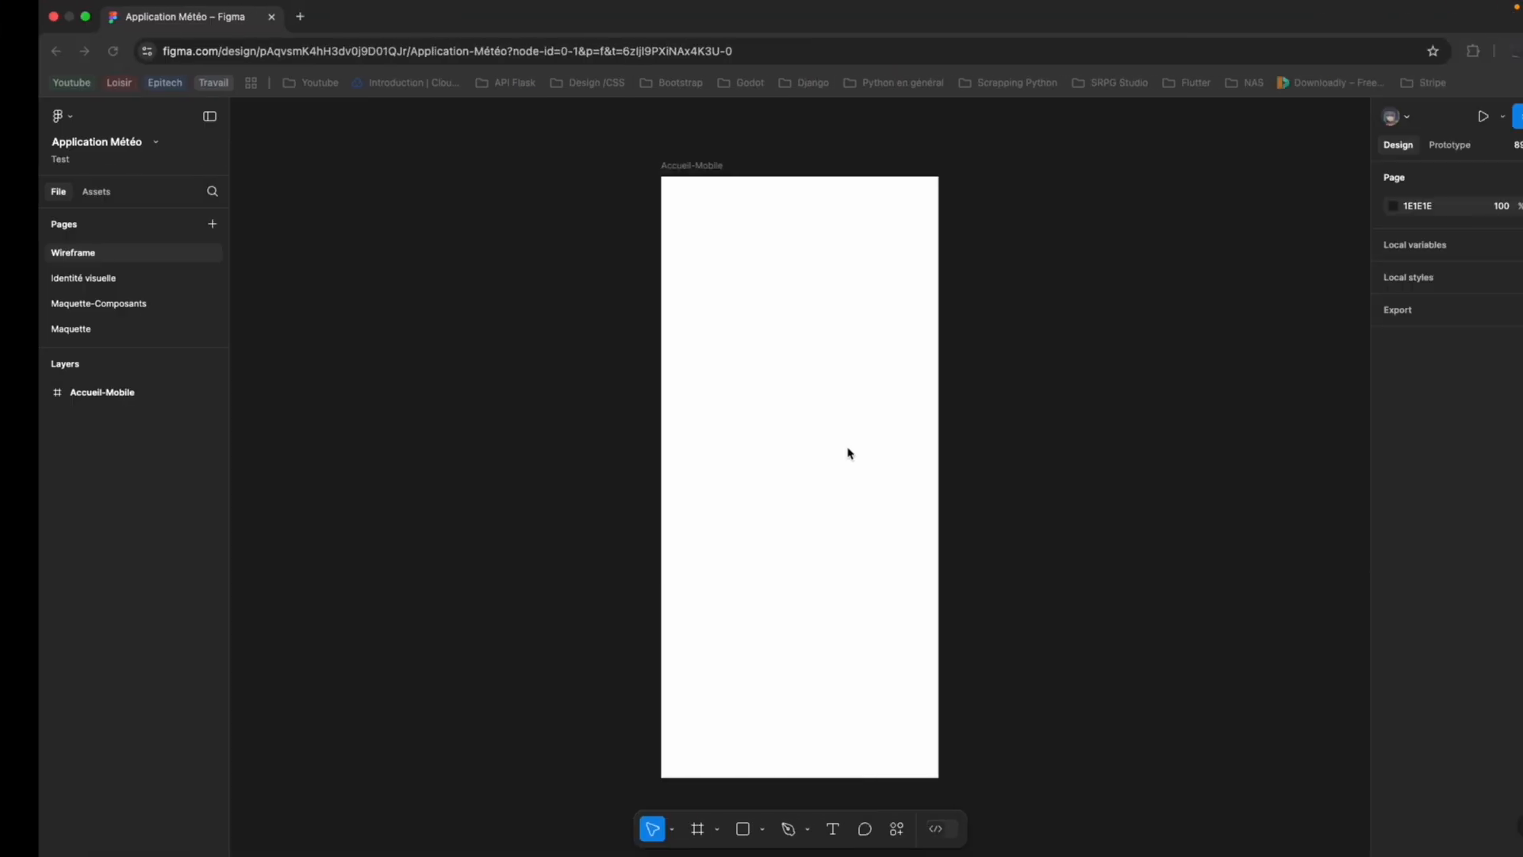
# Switch back to Figma and draw a full-width header rectangle of 393×88 at the top edge of the Accueil-Mobile frame.
pyautogui.click(783, 251)
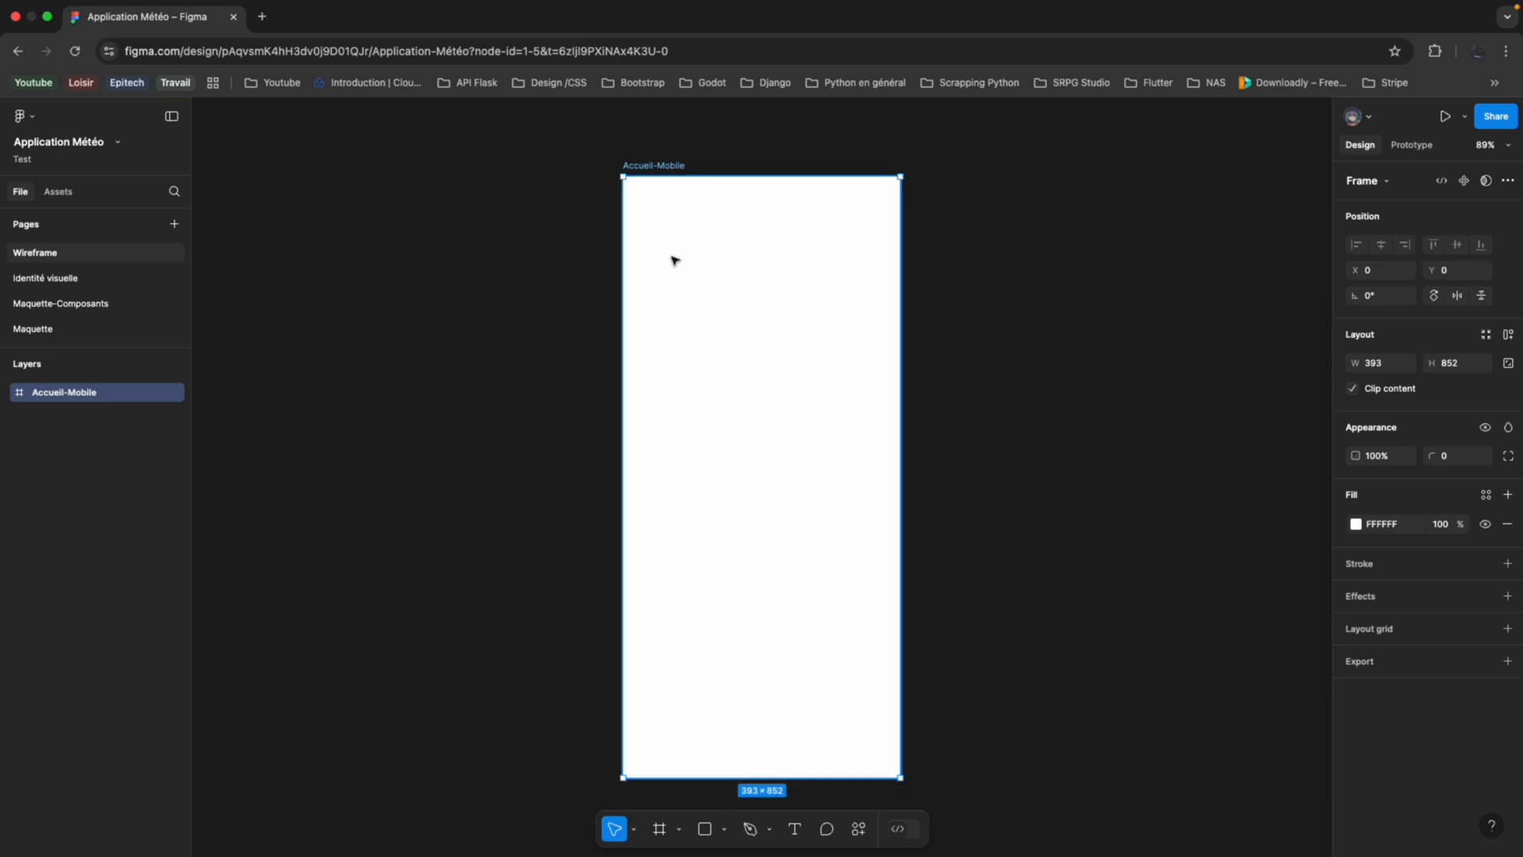
pyautogui.hscroll(1, 810, 267)
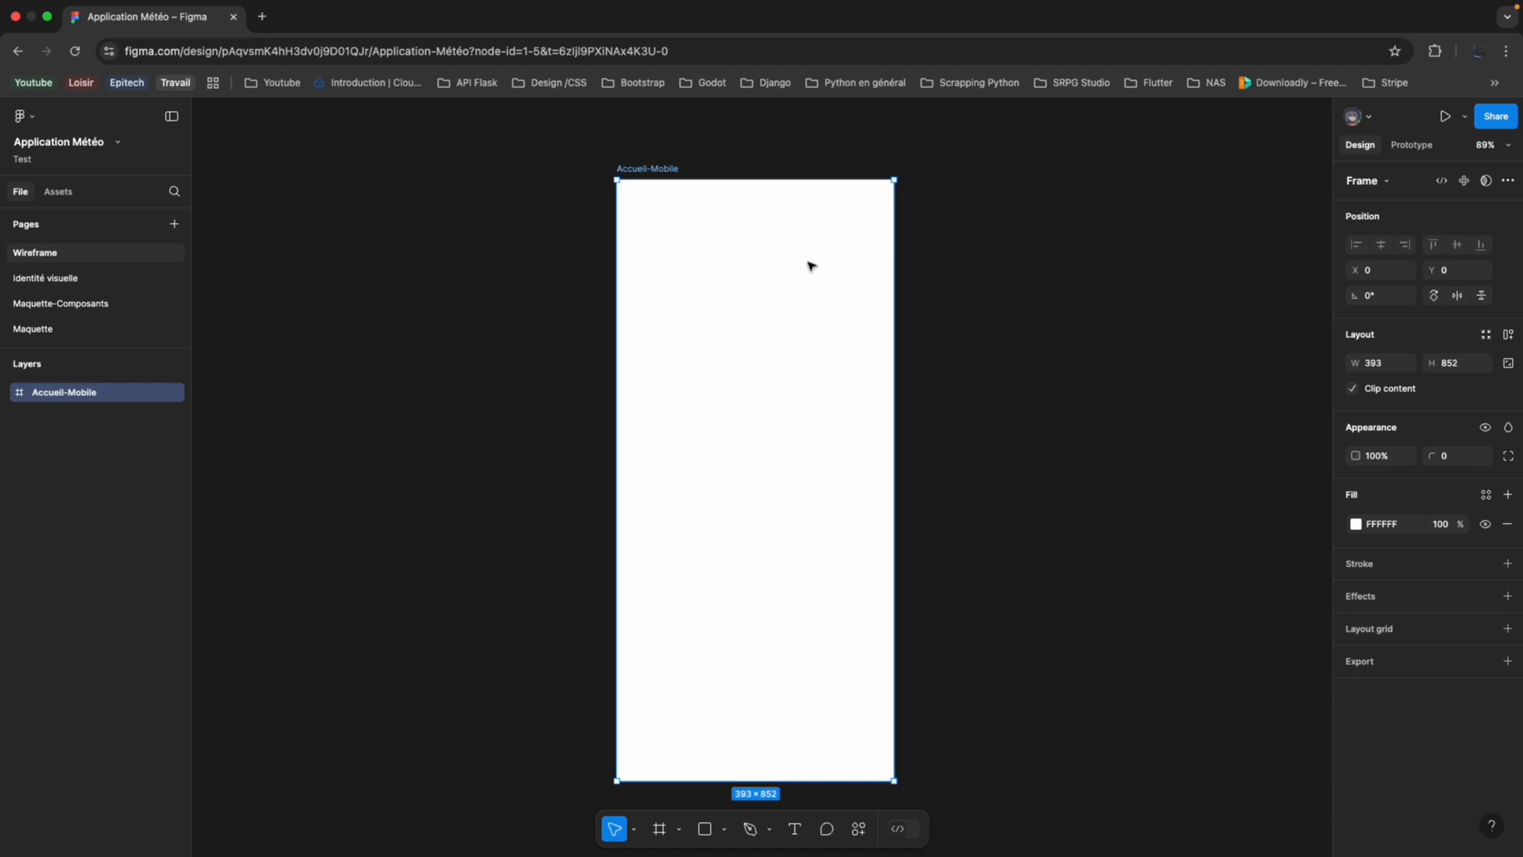
pyautogui.hscroll(-1, 811, 267)
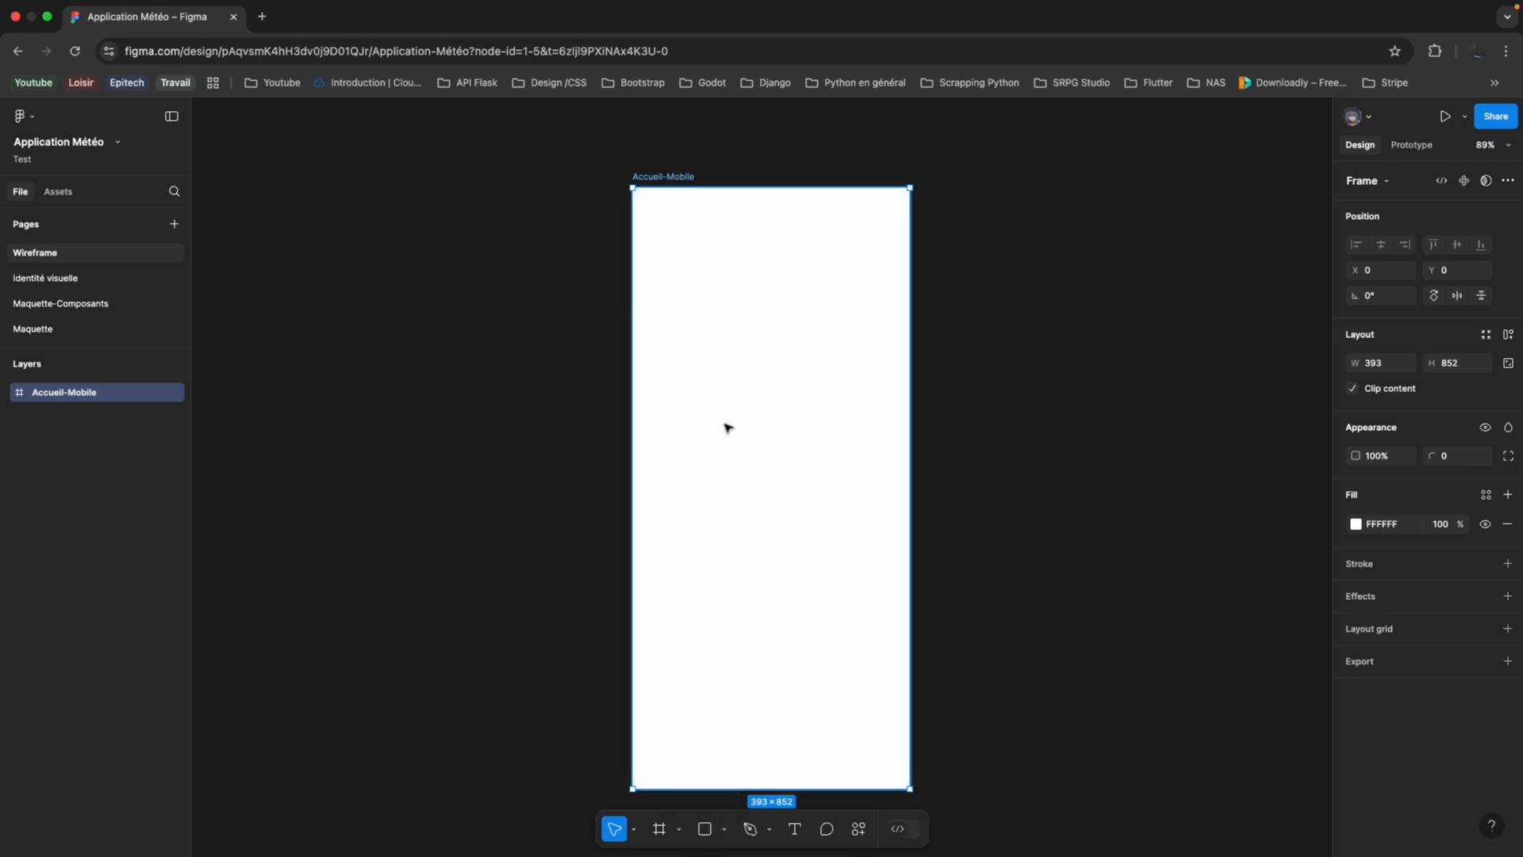
pyautogui.click(705, 828)
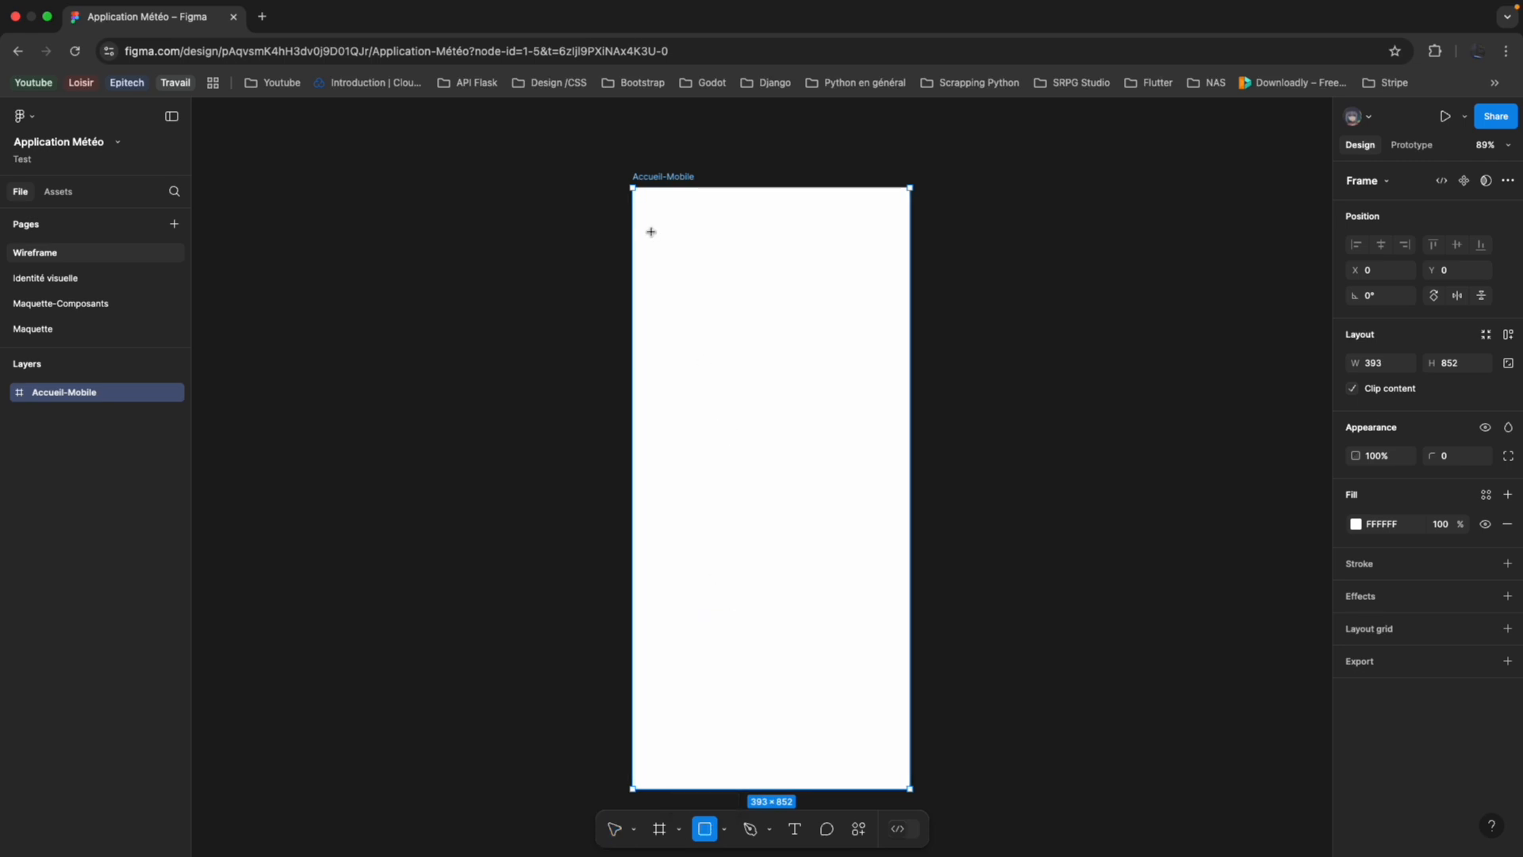
pyautogui.moveTo(652, 232)
pyautogui.mouseDown()
pyautogui.moveTo(844, 343)
pyautogui.moveTo(871, 326)
pyautogui.mouseUp()
pyautogui.moveTo(778, 275); pyautogui.dragTo(759, 231)
pyautogui.moveTo(853, 282); pyautogui.dragTo(909, 250)
pyautogui.click(864, 320)
pyautogui.click(834, 230)
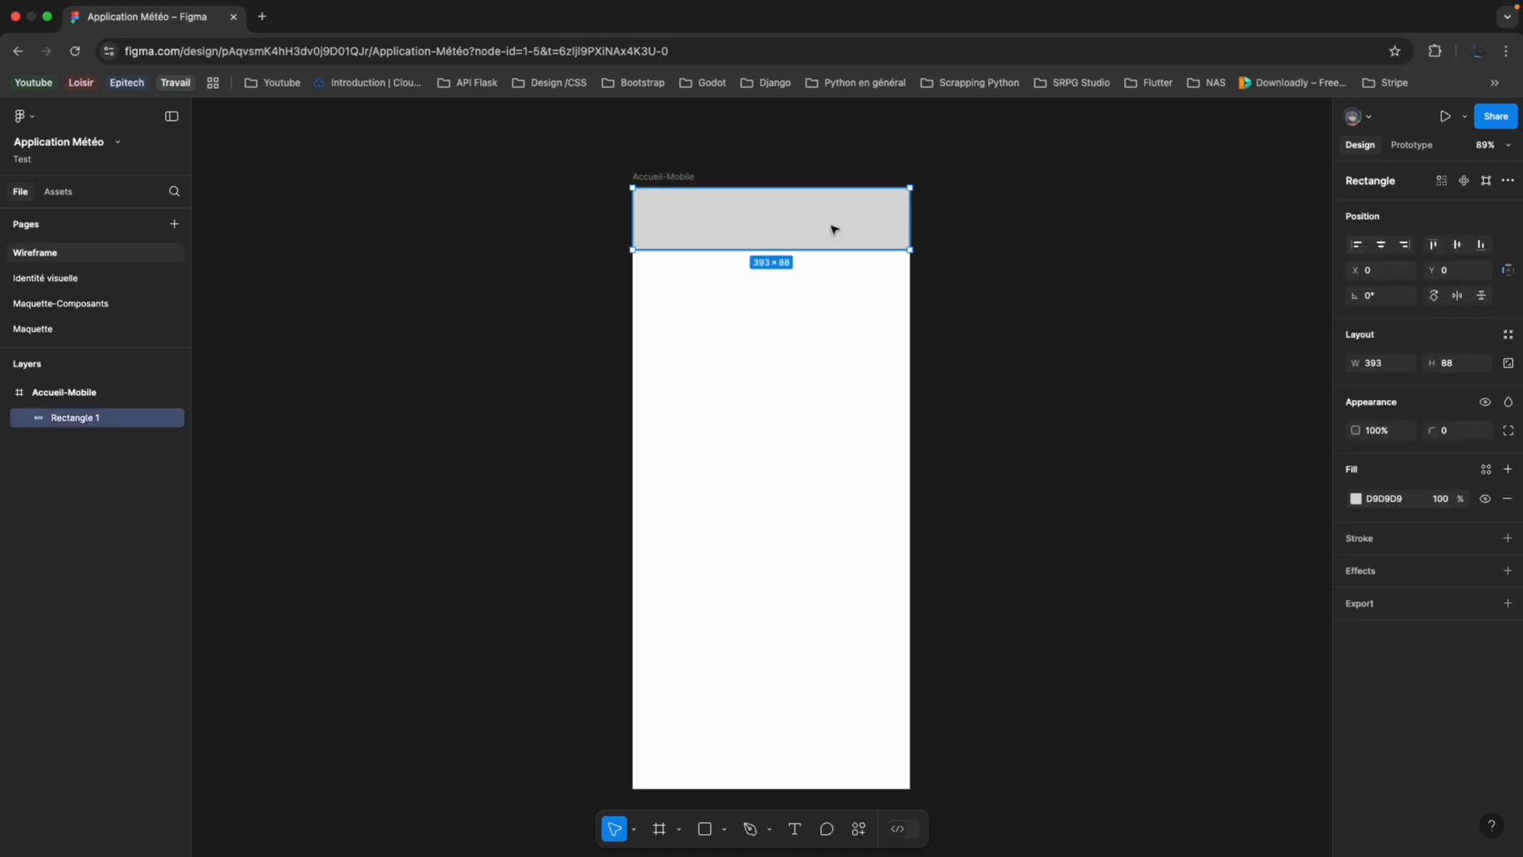
# Duplicate the header rectangle twice, stacking the full-width copies below it at equal gaps in the Accueil-Mobile frame.
pyautogui.hotkey('ctrl', 'd')
pyautogui.moveTo(826, 232); pyautogui.dragTo(777, 482)
pyautogui.hotkey('ctrl', 'd')
pyautogui.click(817, 566)
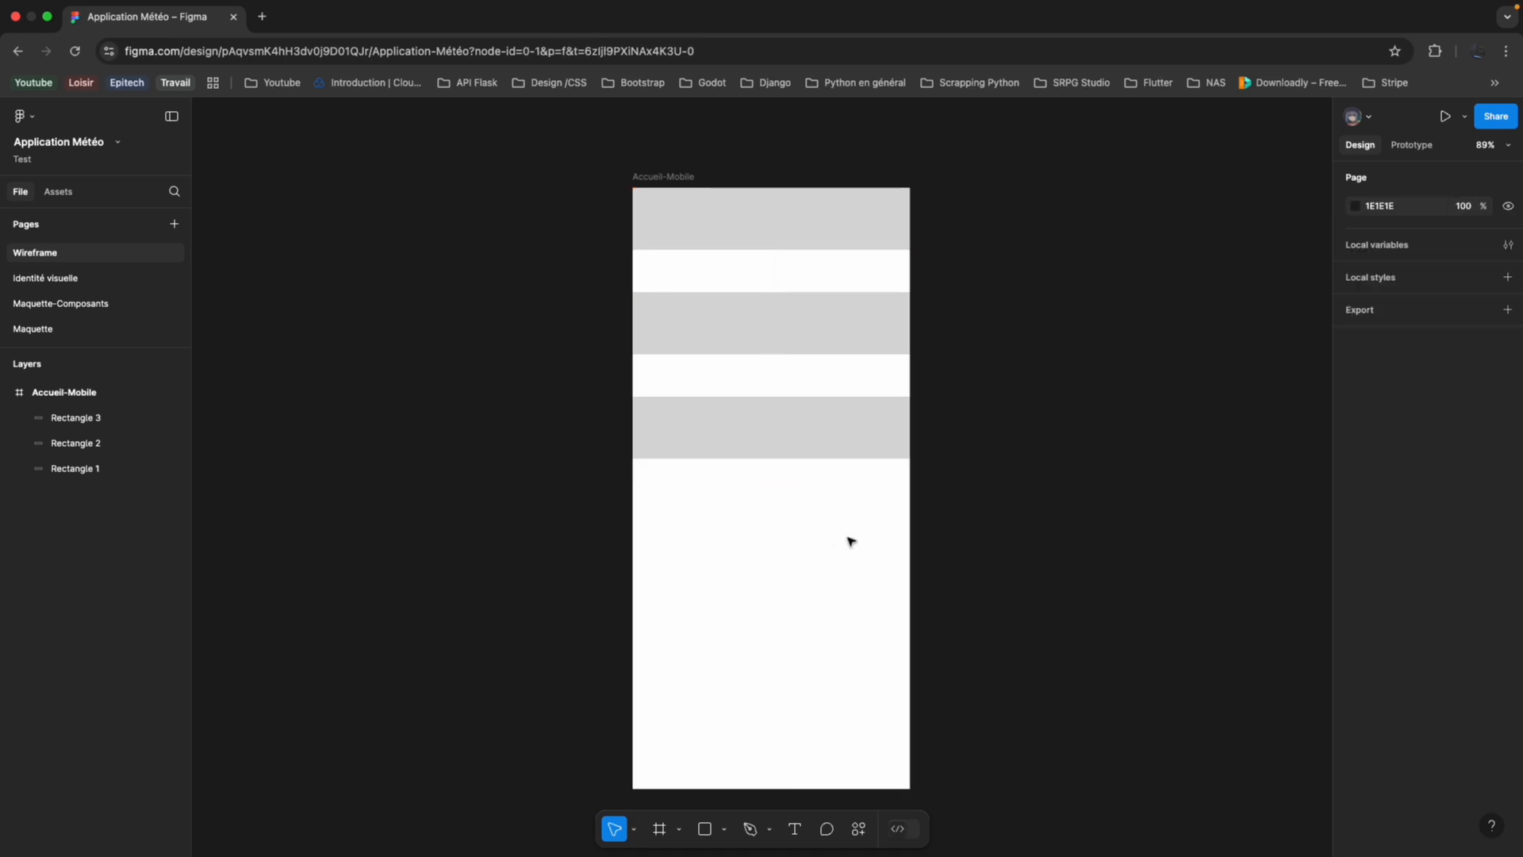
pyautogui.click(835, 242)
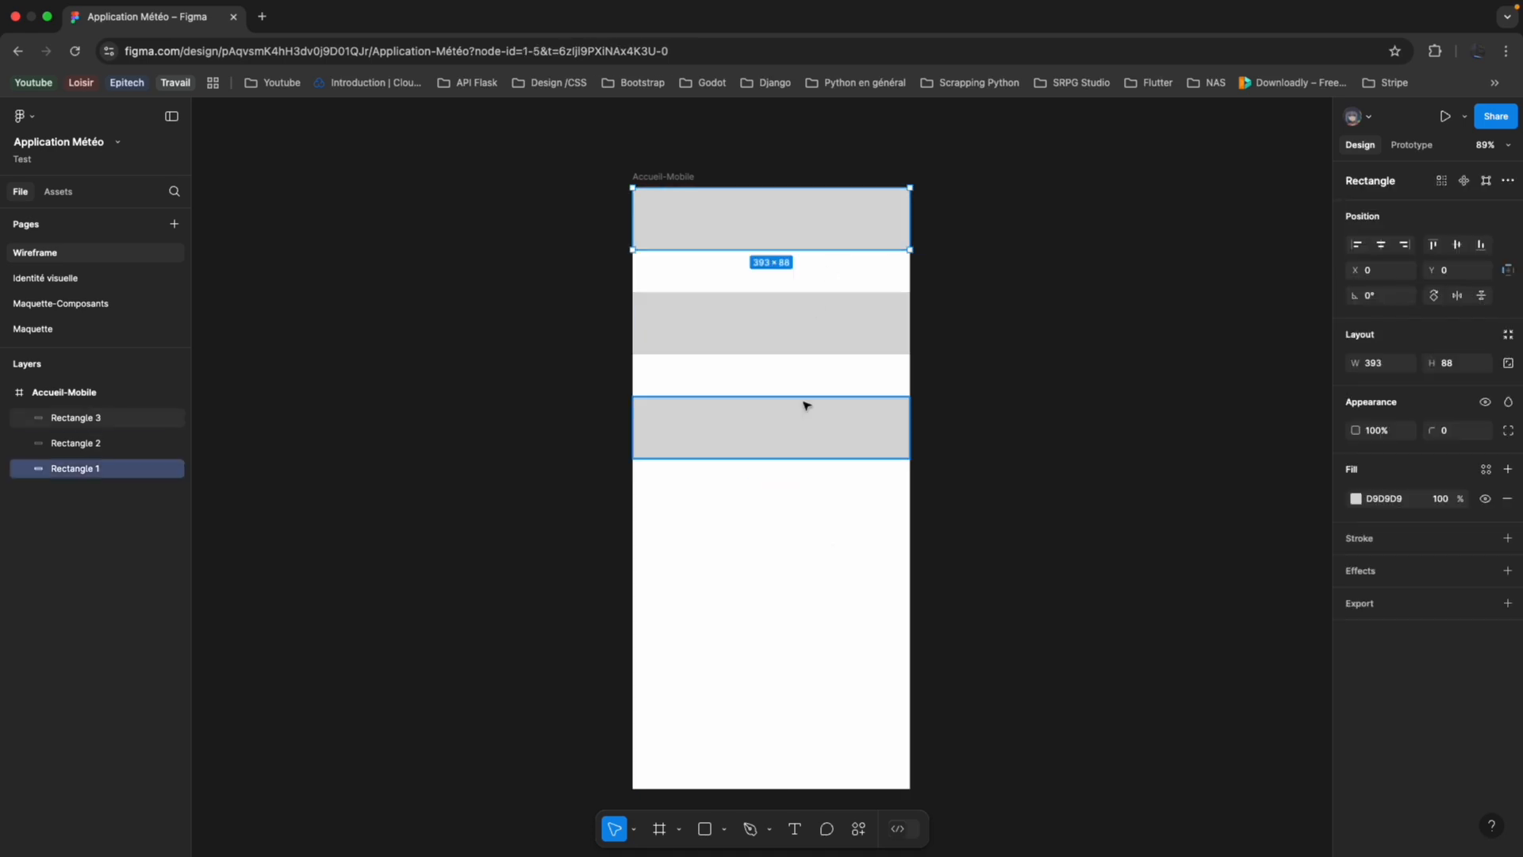
# Try enlarging the Accueil-Mobile frame to about 614×767 without auto layout, and undo the resize.
pyautogui.click(807, 574)
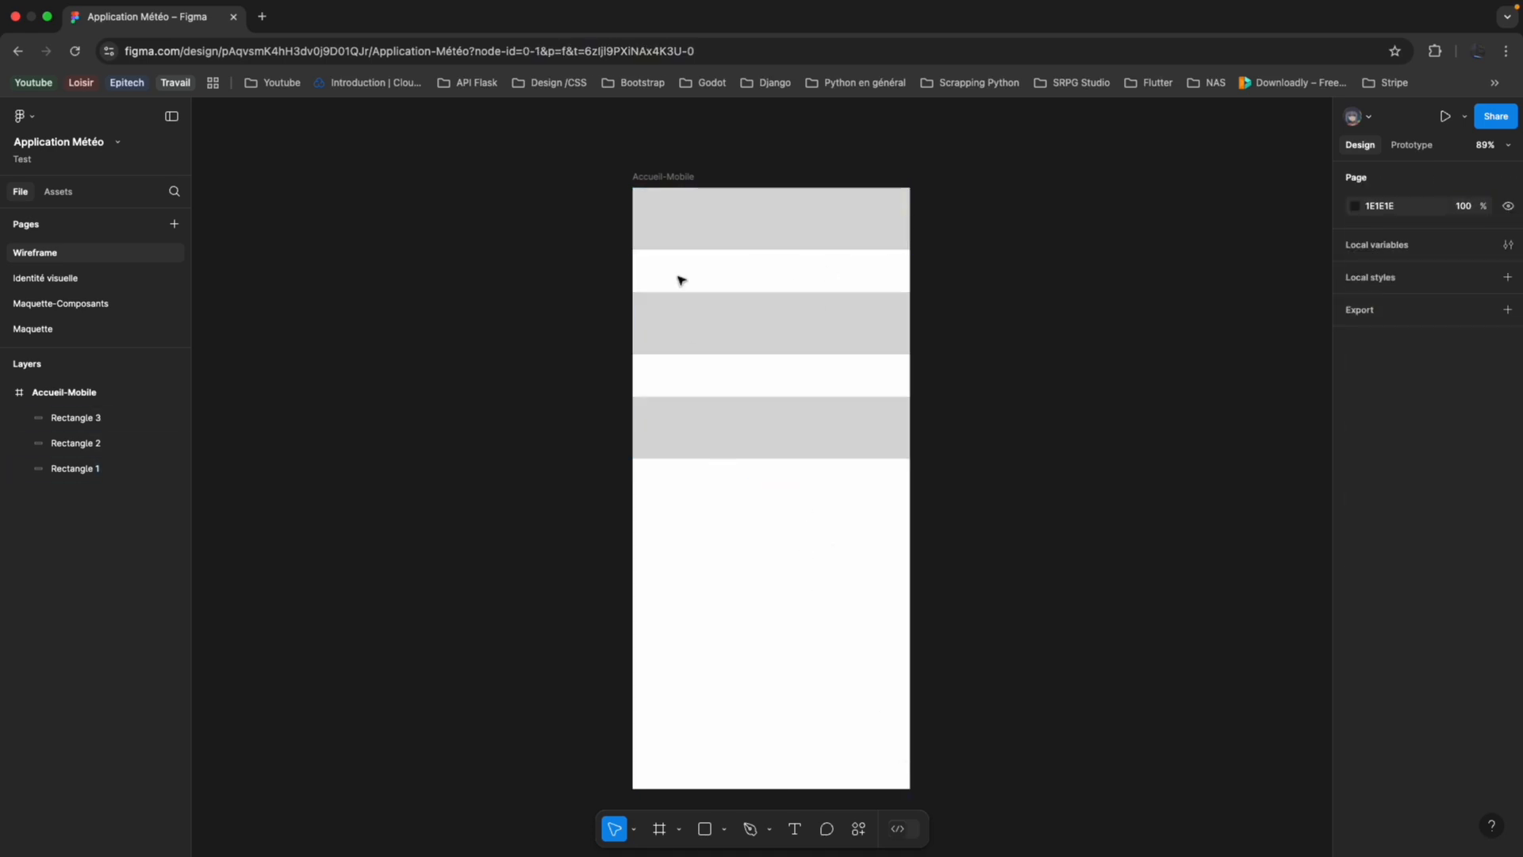
pyautogui.click(675, 182)
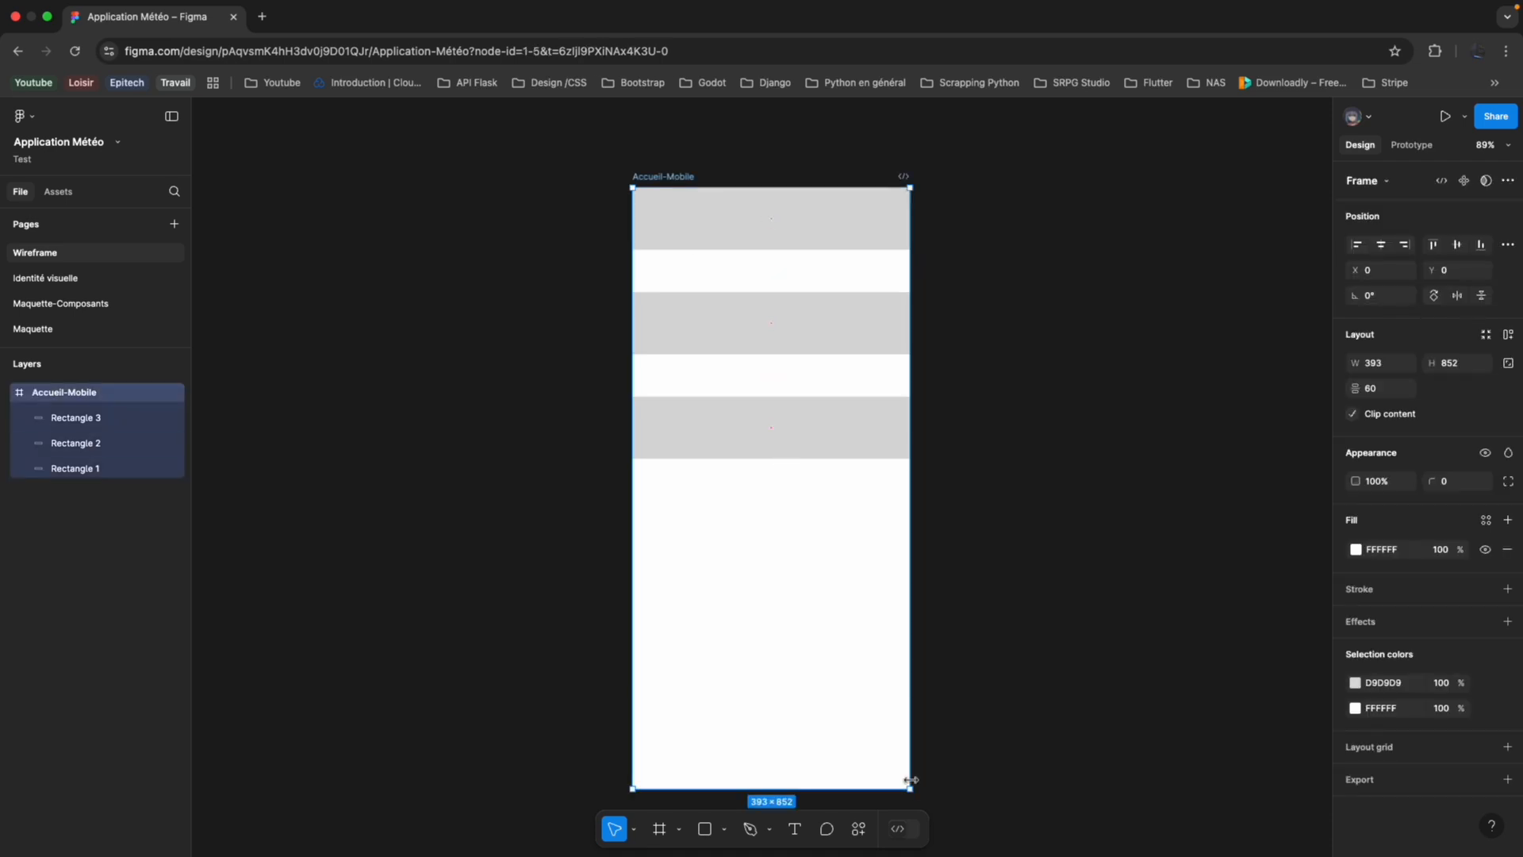
pyautogui.moveTo(909, 790); pyautogui.dragTo(1066, 729)
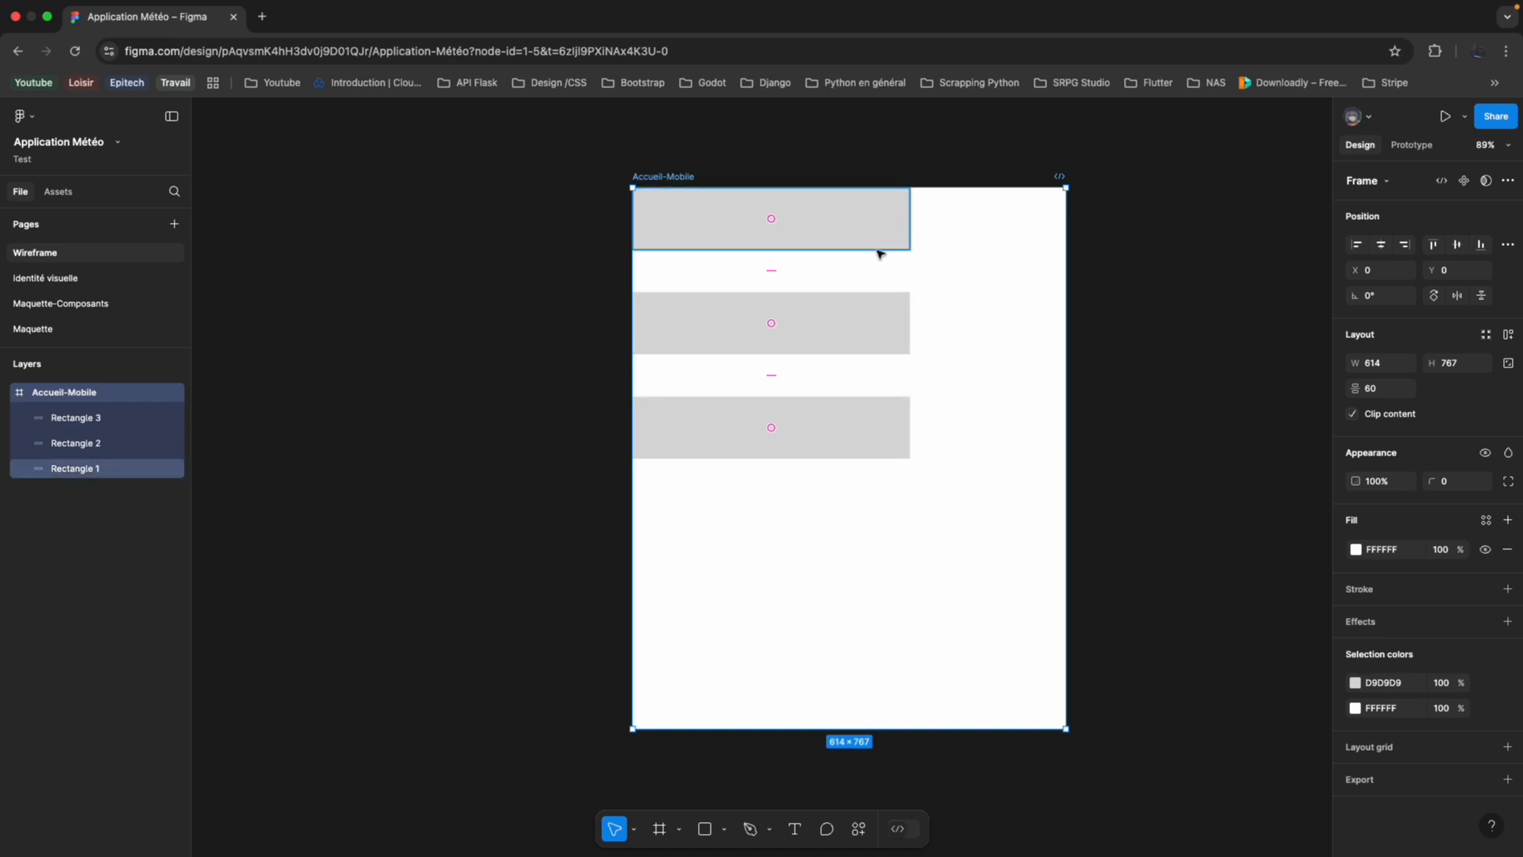
pyautogui.click(837, 224)
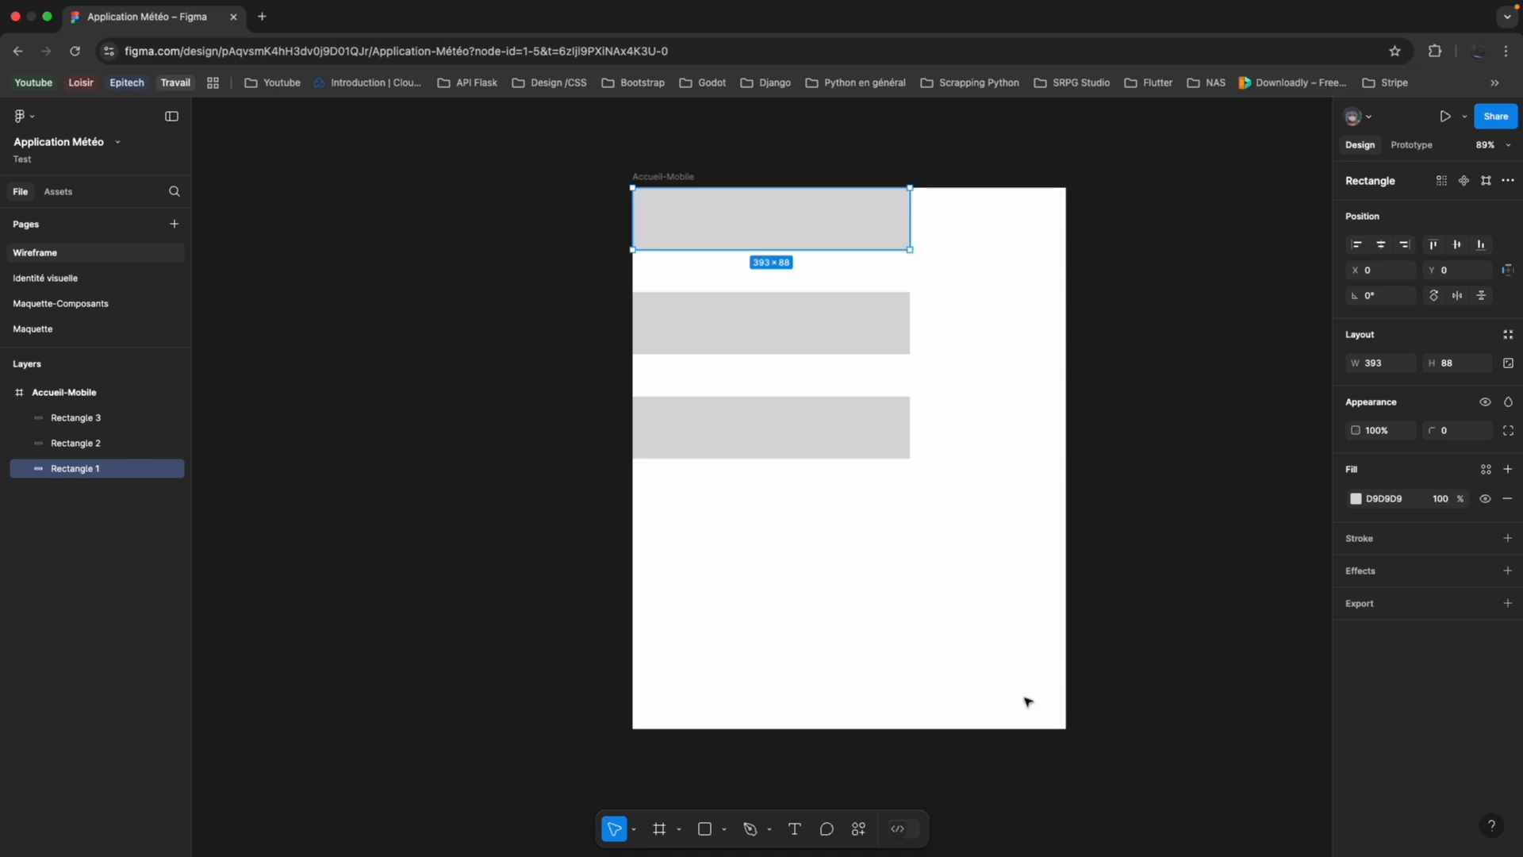
pyautogui.press('Escape')
pyautogui.hotkey('shift', 'a')
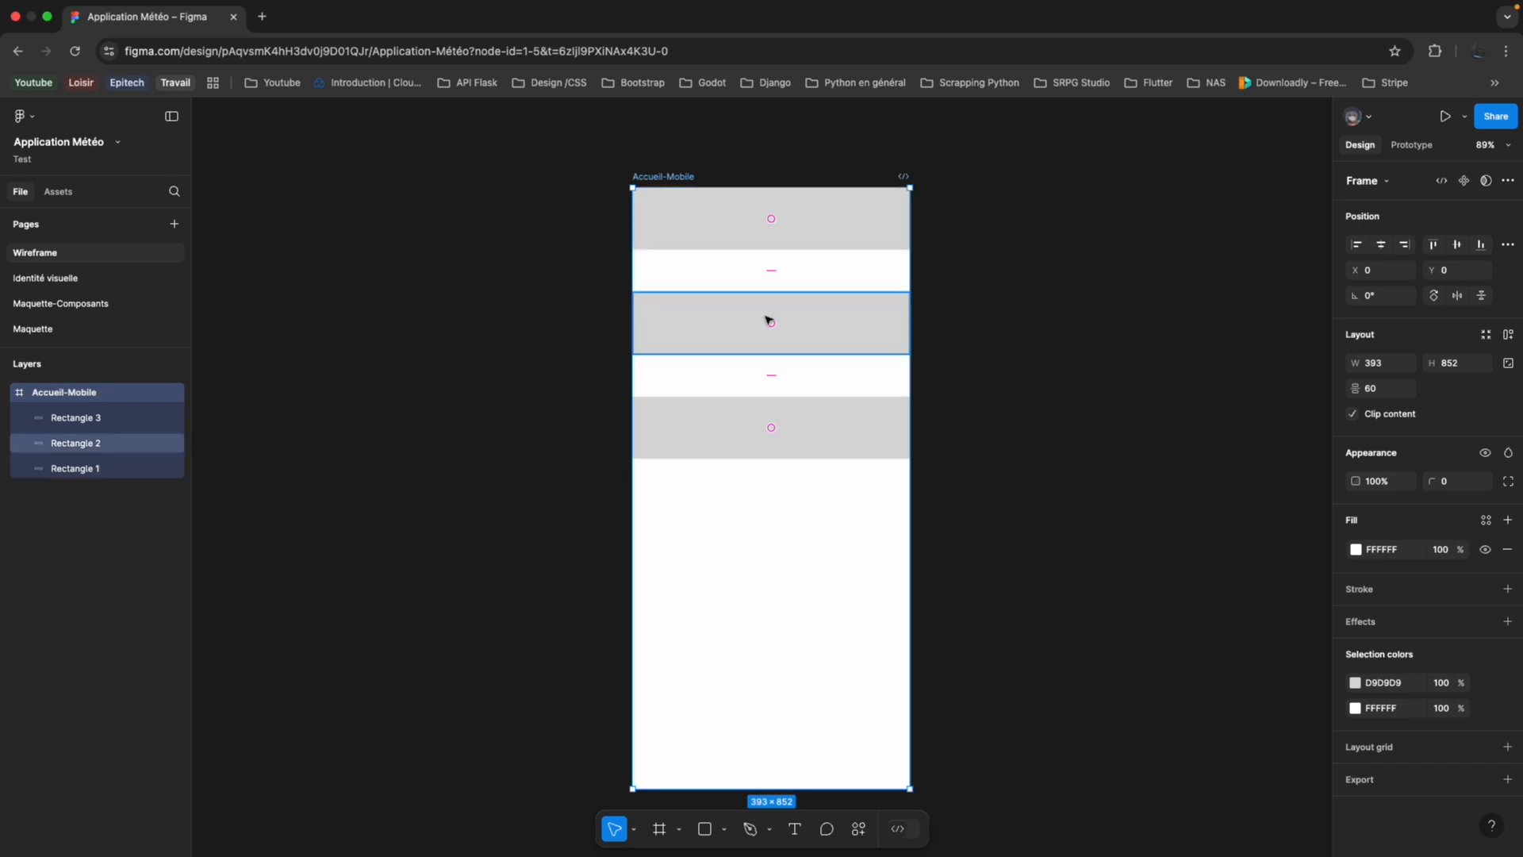
# Add auto layout to the Accueil-Mobile frame and keep its three rectangles in a vertical flow.
pyautogui.scroll(5, 768, 320)
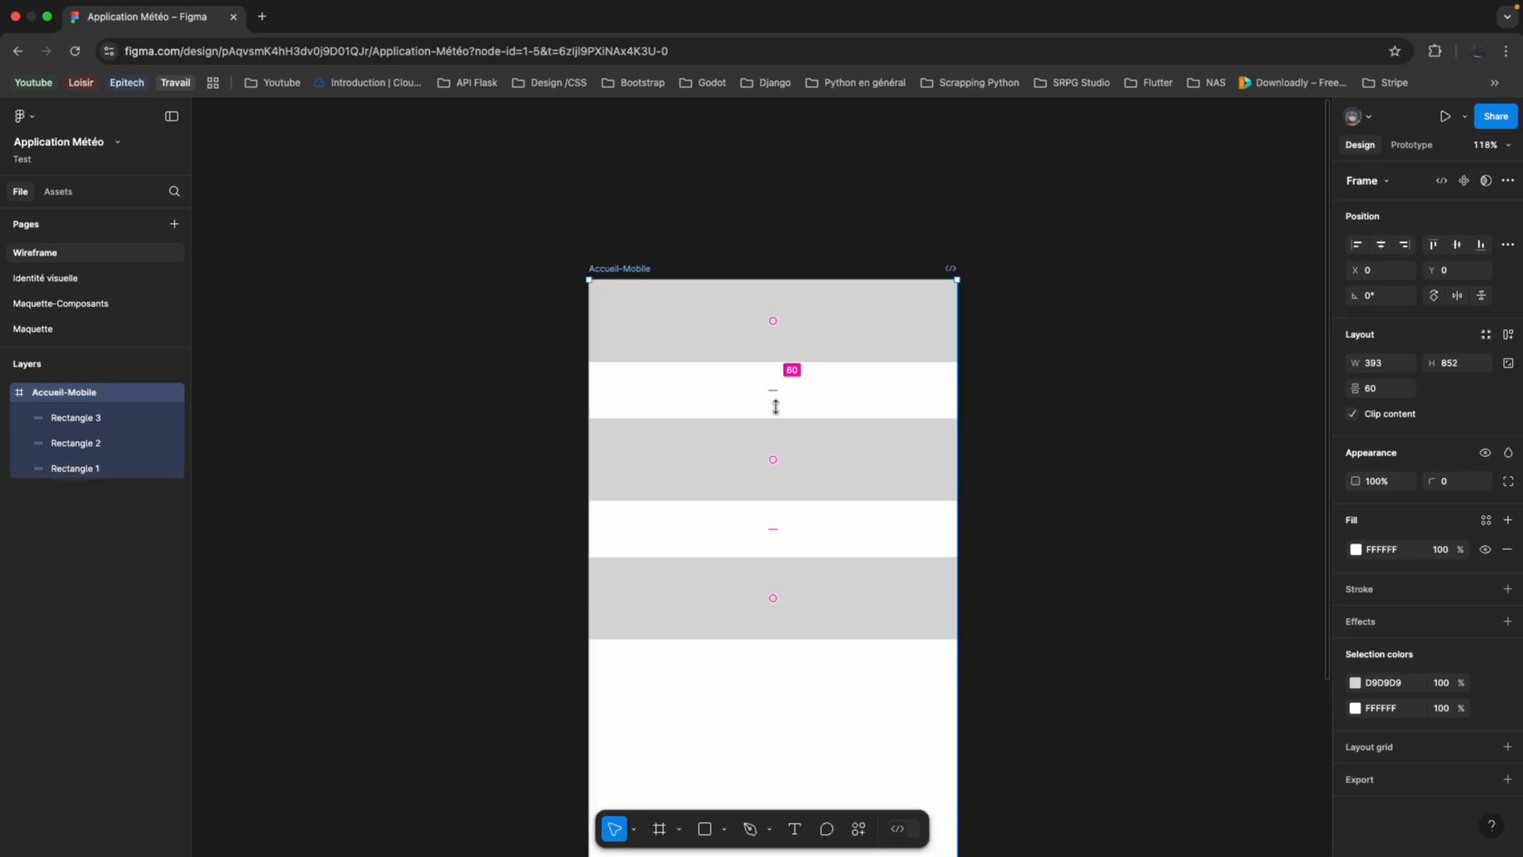
pyautogui.click(841, 705)
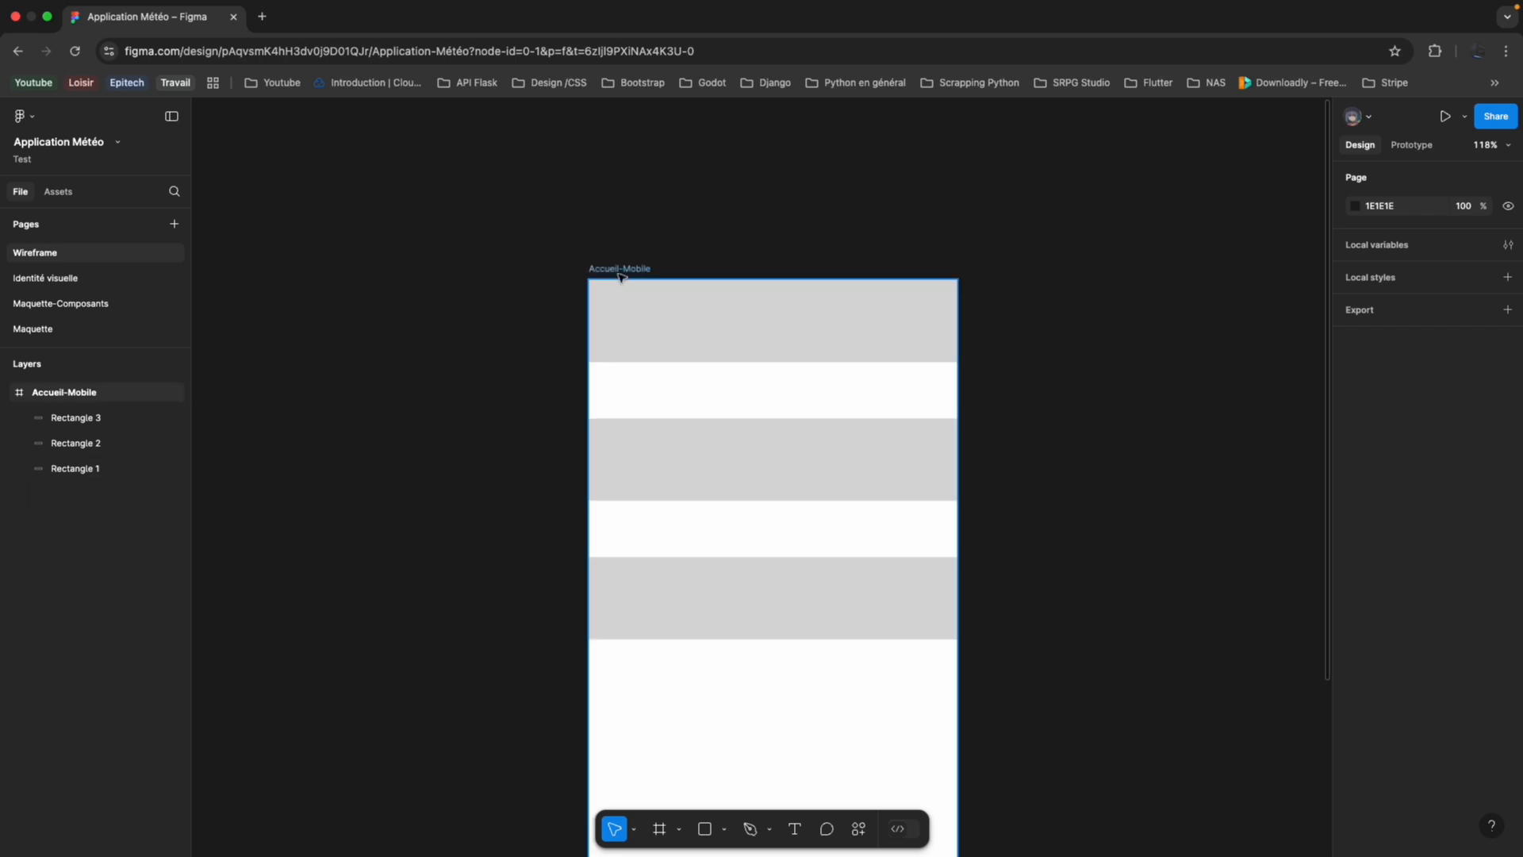
pyautogui.click(850, 409)
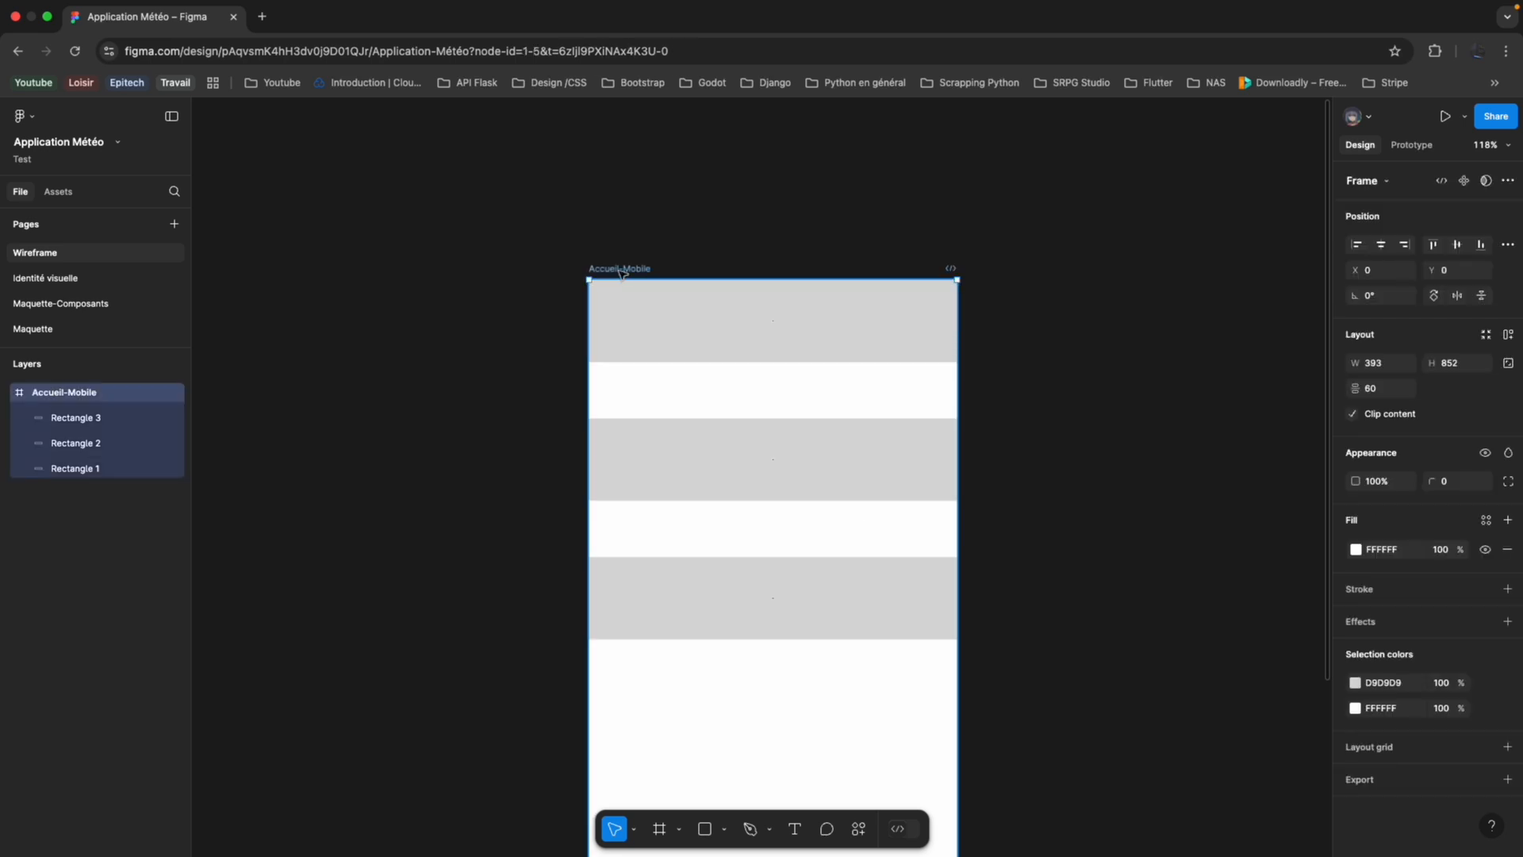
pyautogui.rightClick(98, 403)
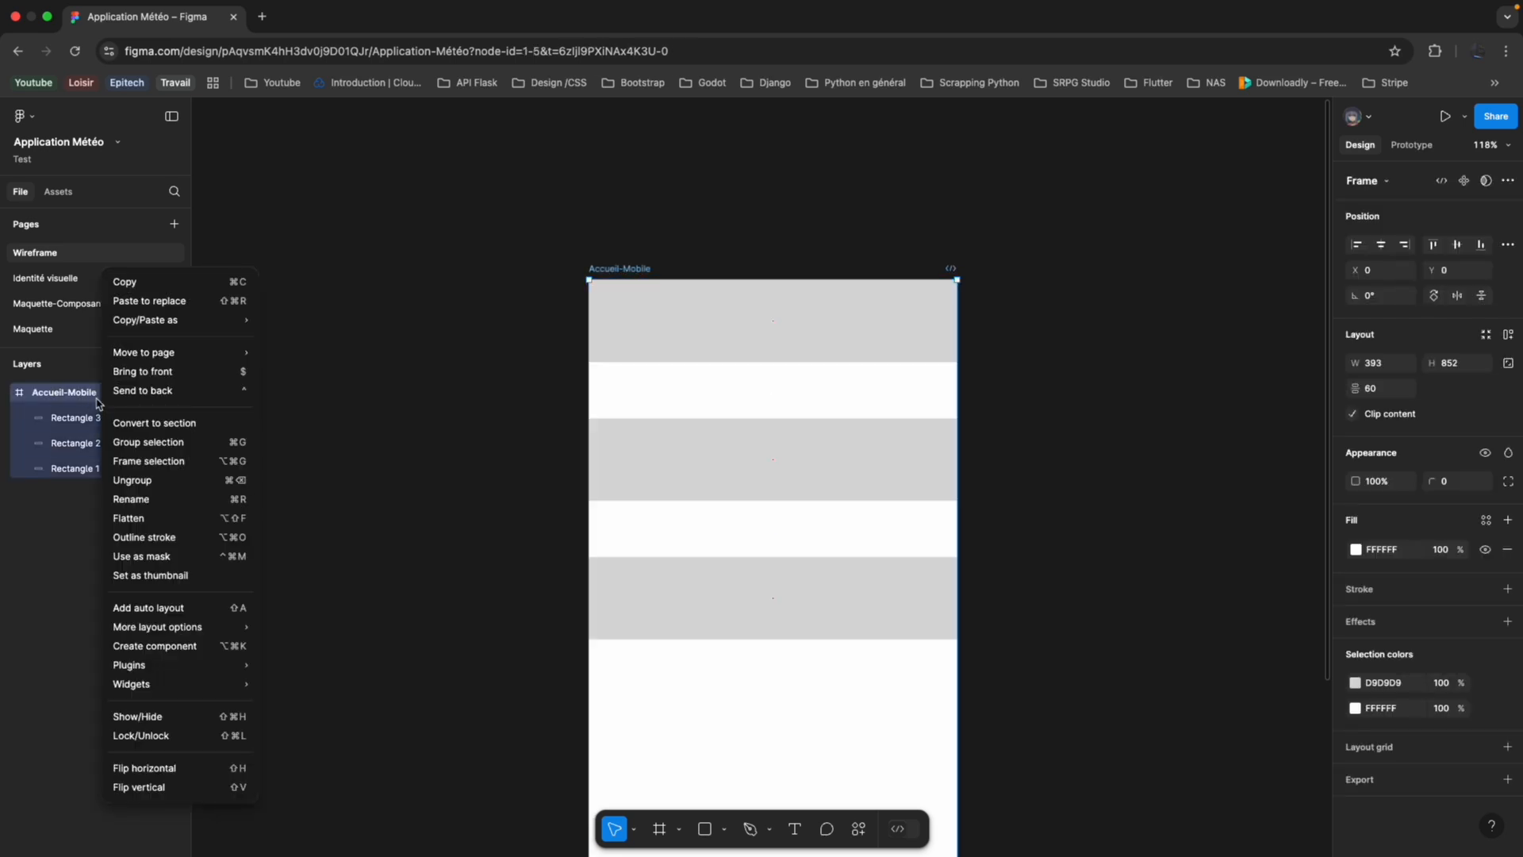
pyautogui.click(161, 607)
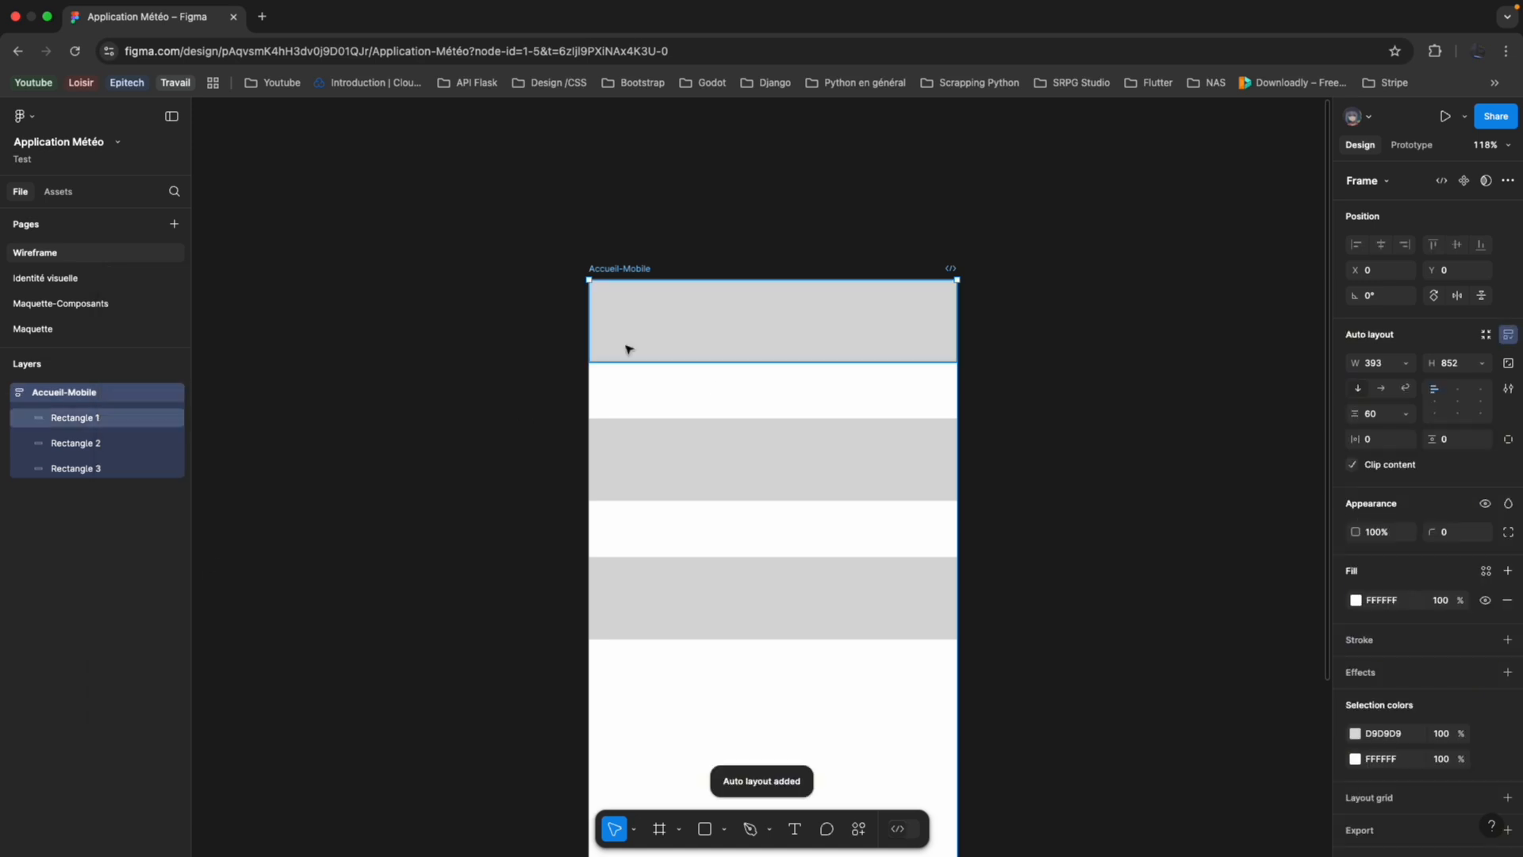
pyautogui.scroll(-1, 639, 404)
pyautogui.scroll(-3, 776, 538)
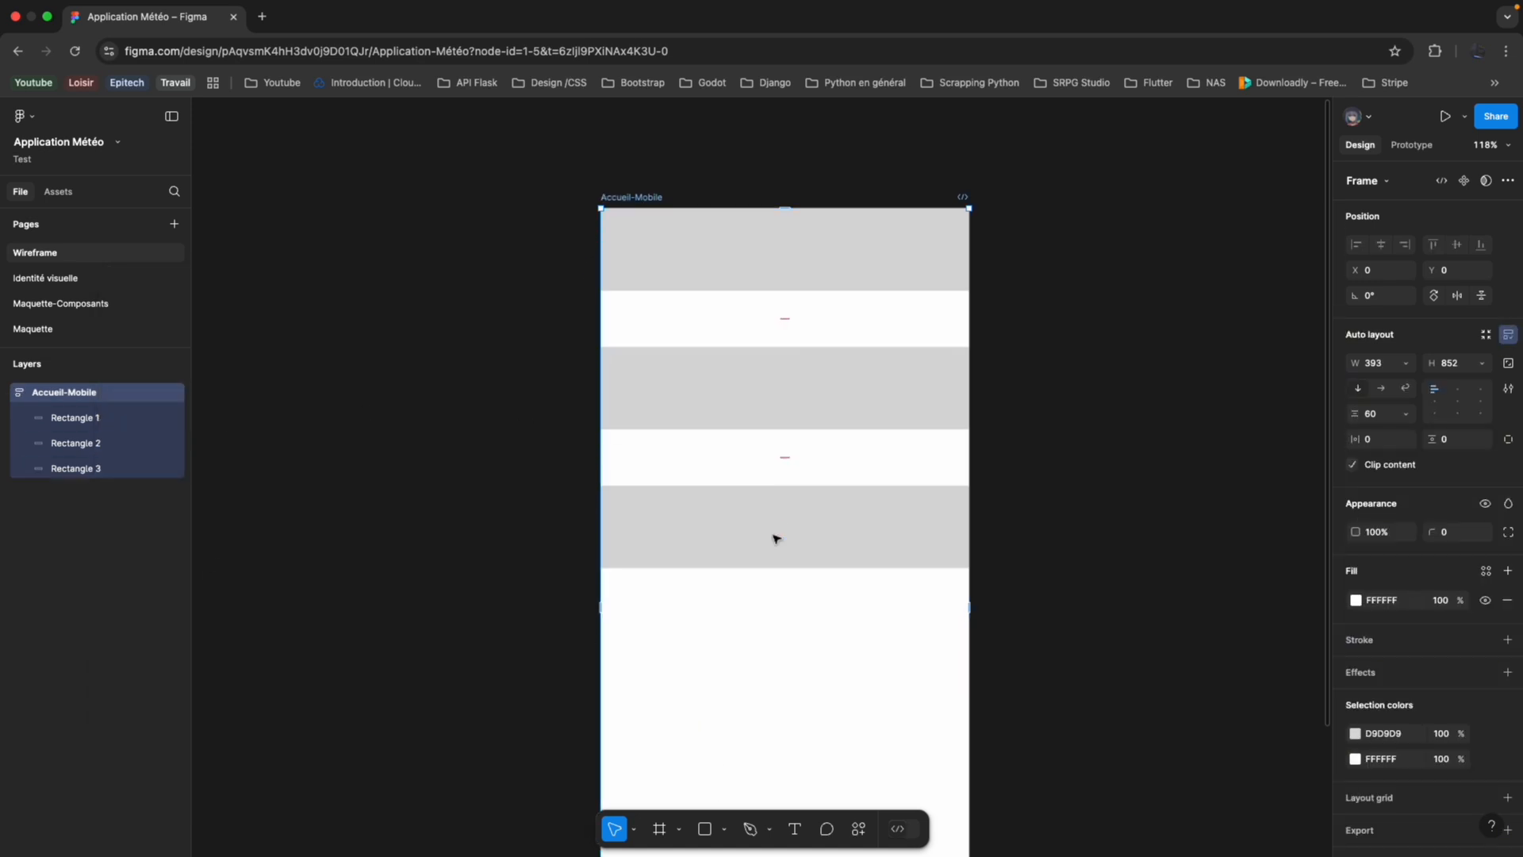
pyautogui.click(1381, 389)
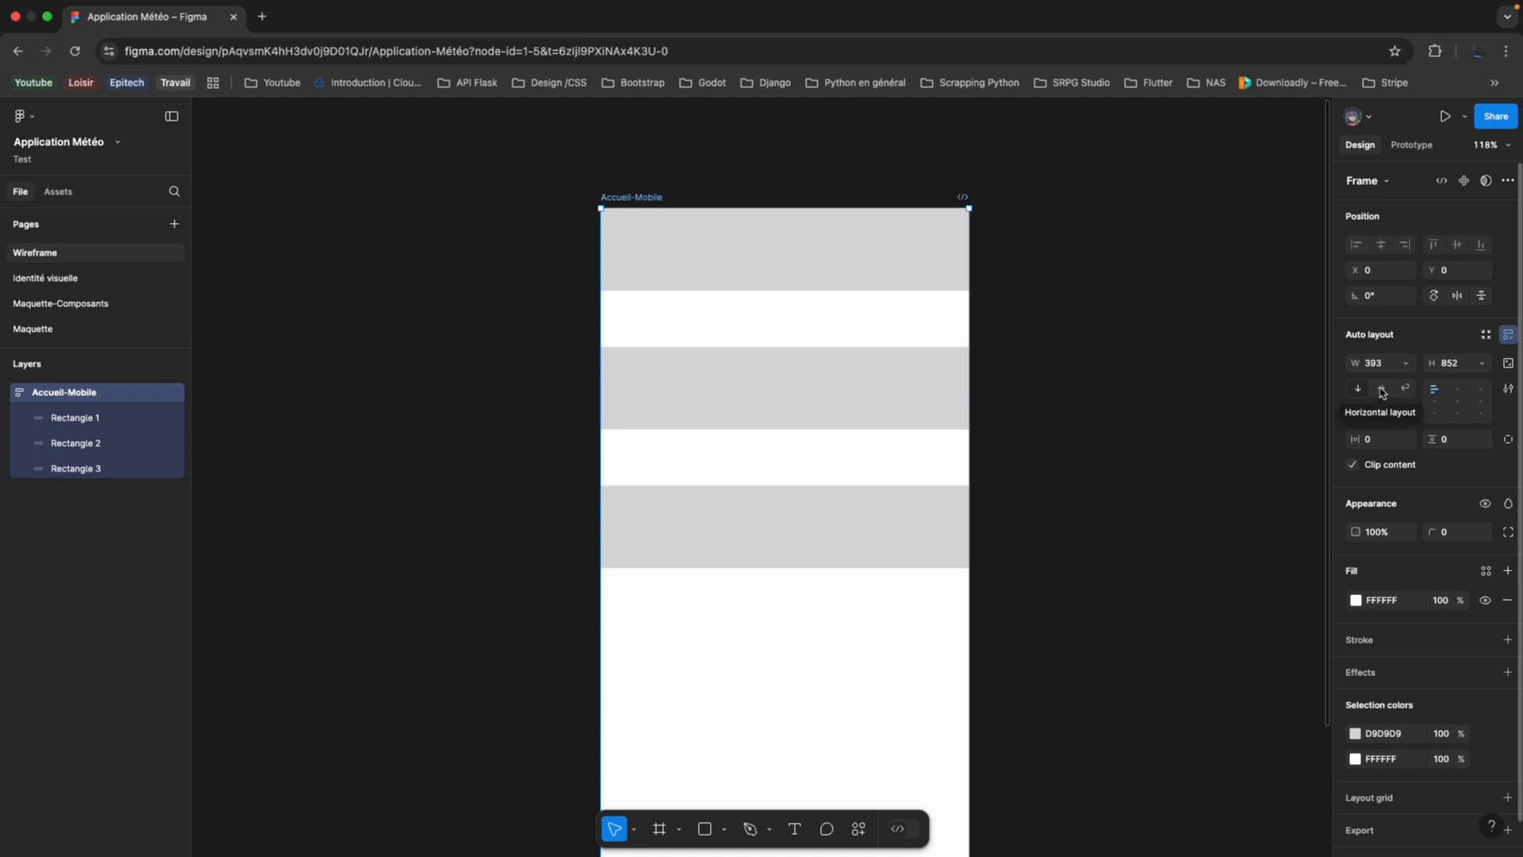
pyautogui.click(1357, 390)
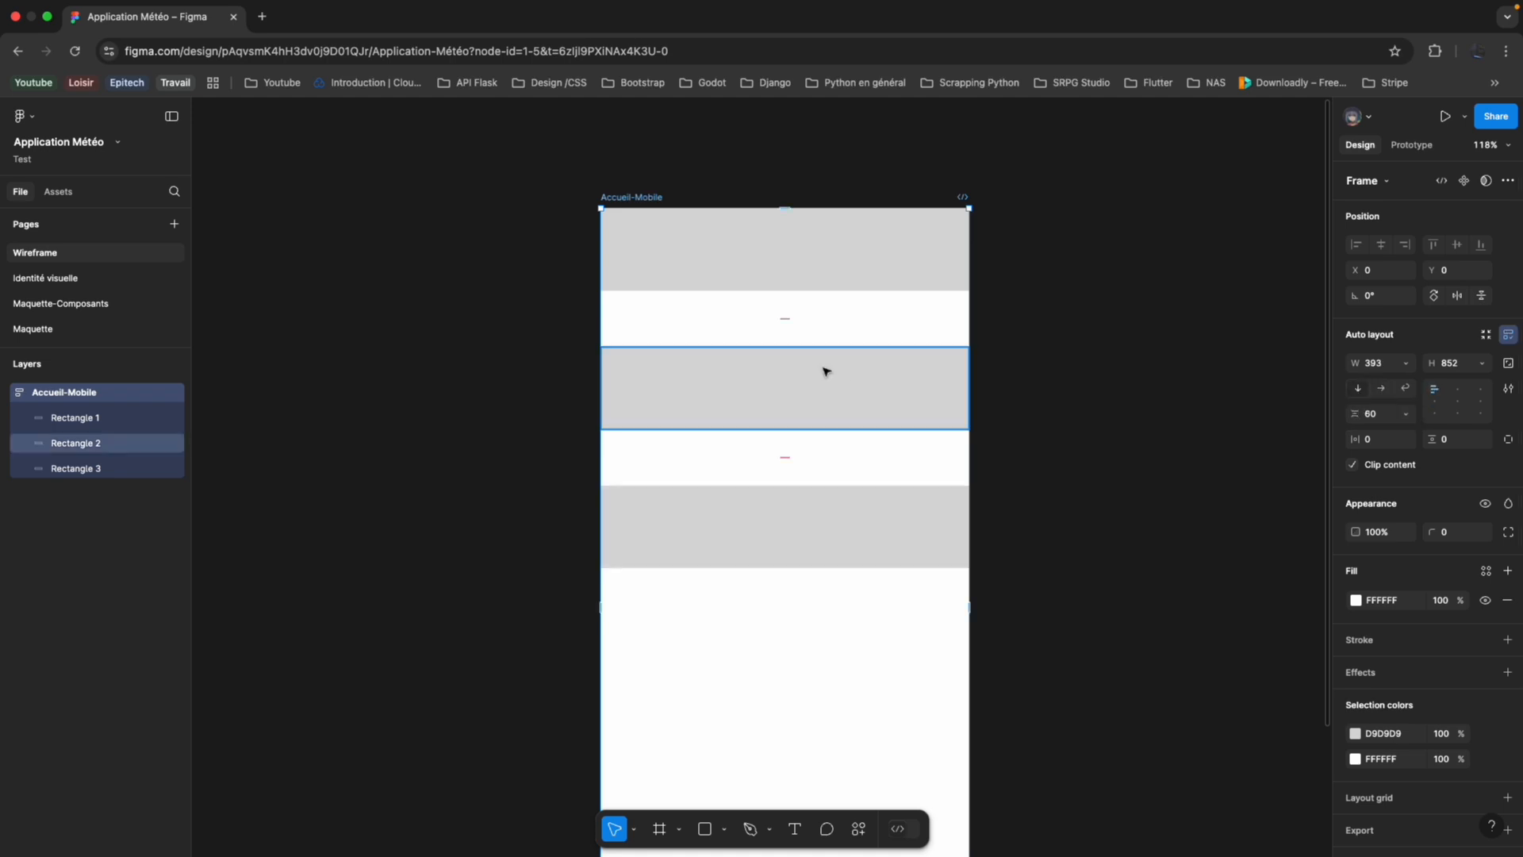
# Set the Accueil-Mobile frame's height to Hug contents.
pyautogui.scroll(-3, 826, 370)
pyautogui.click(834, 399)
pyautogui.click(873, 513)
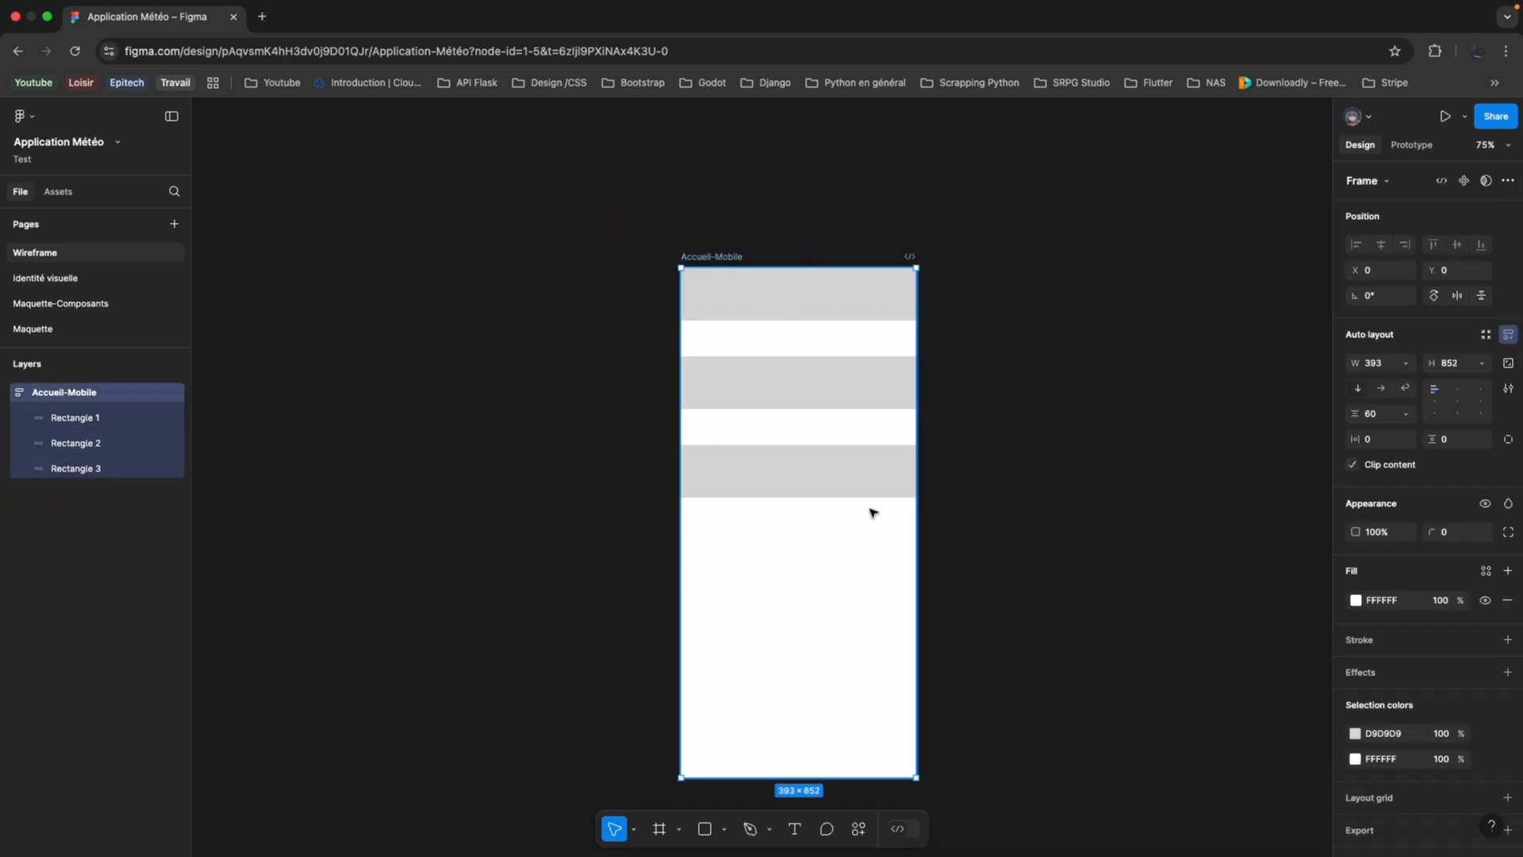
pyautogui.click(1480, 365)
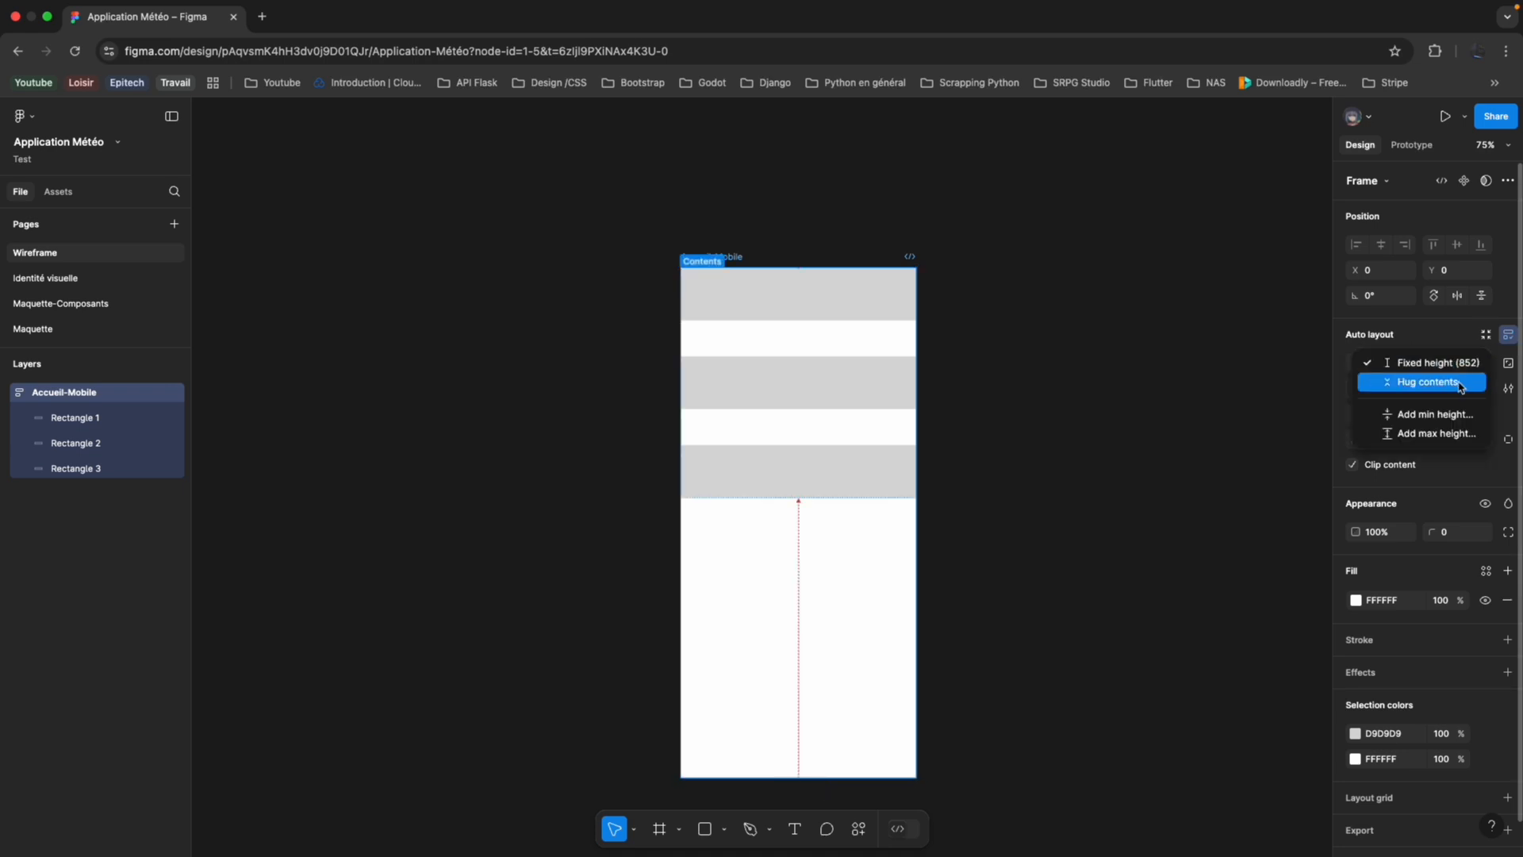
pyautogui.click(1461, 385)
pyautogui.click(1482, 365)
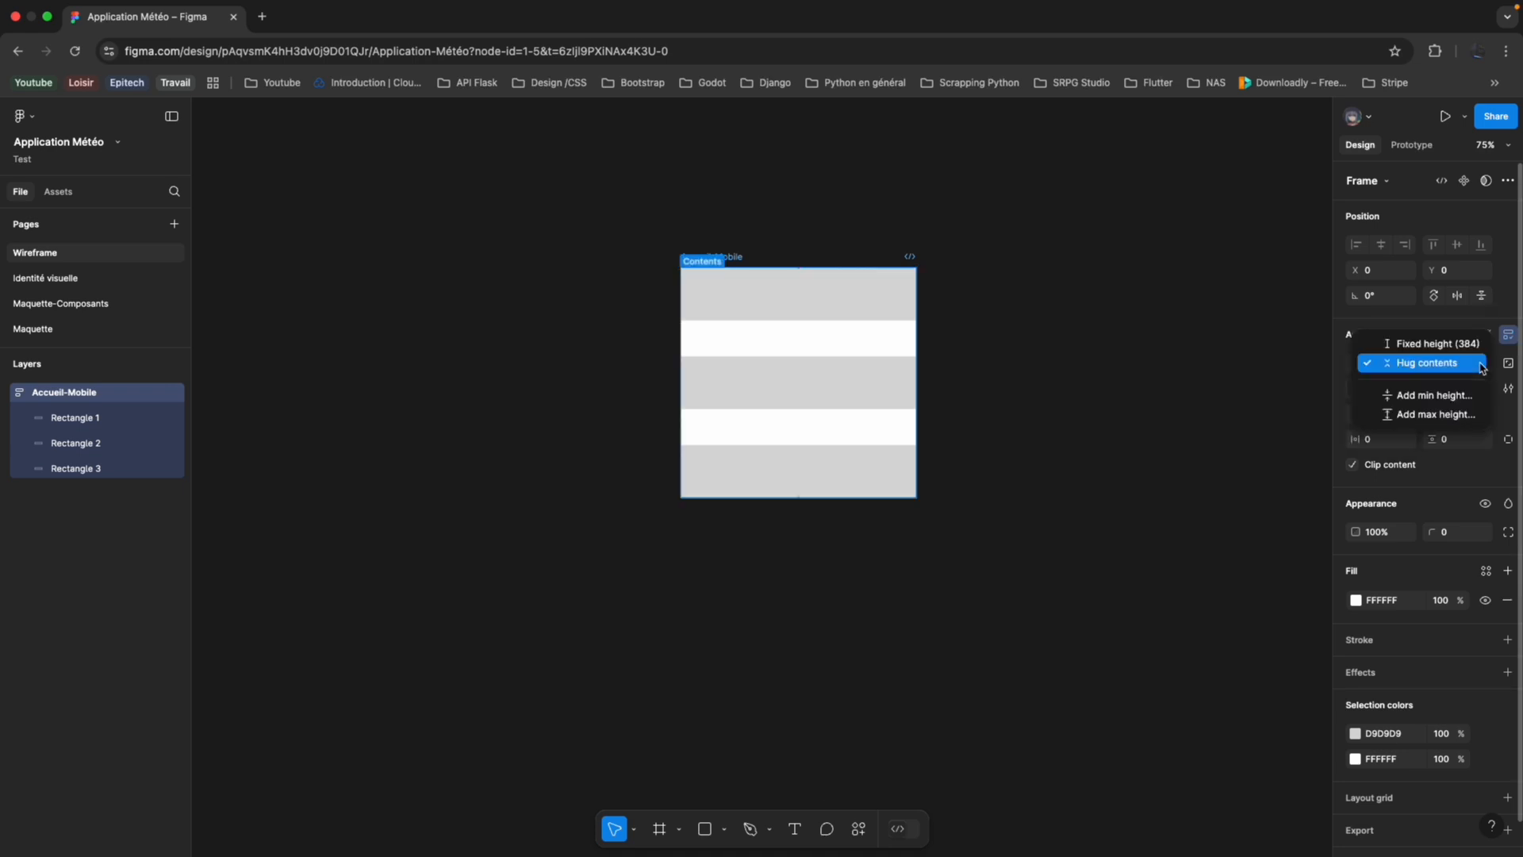
pyautogui.click(1464, 364)
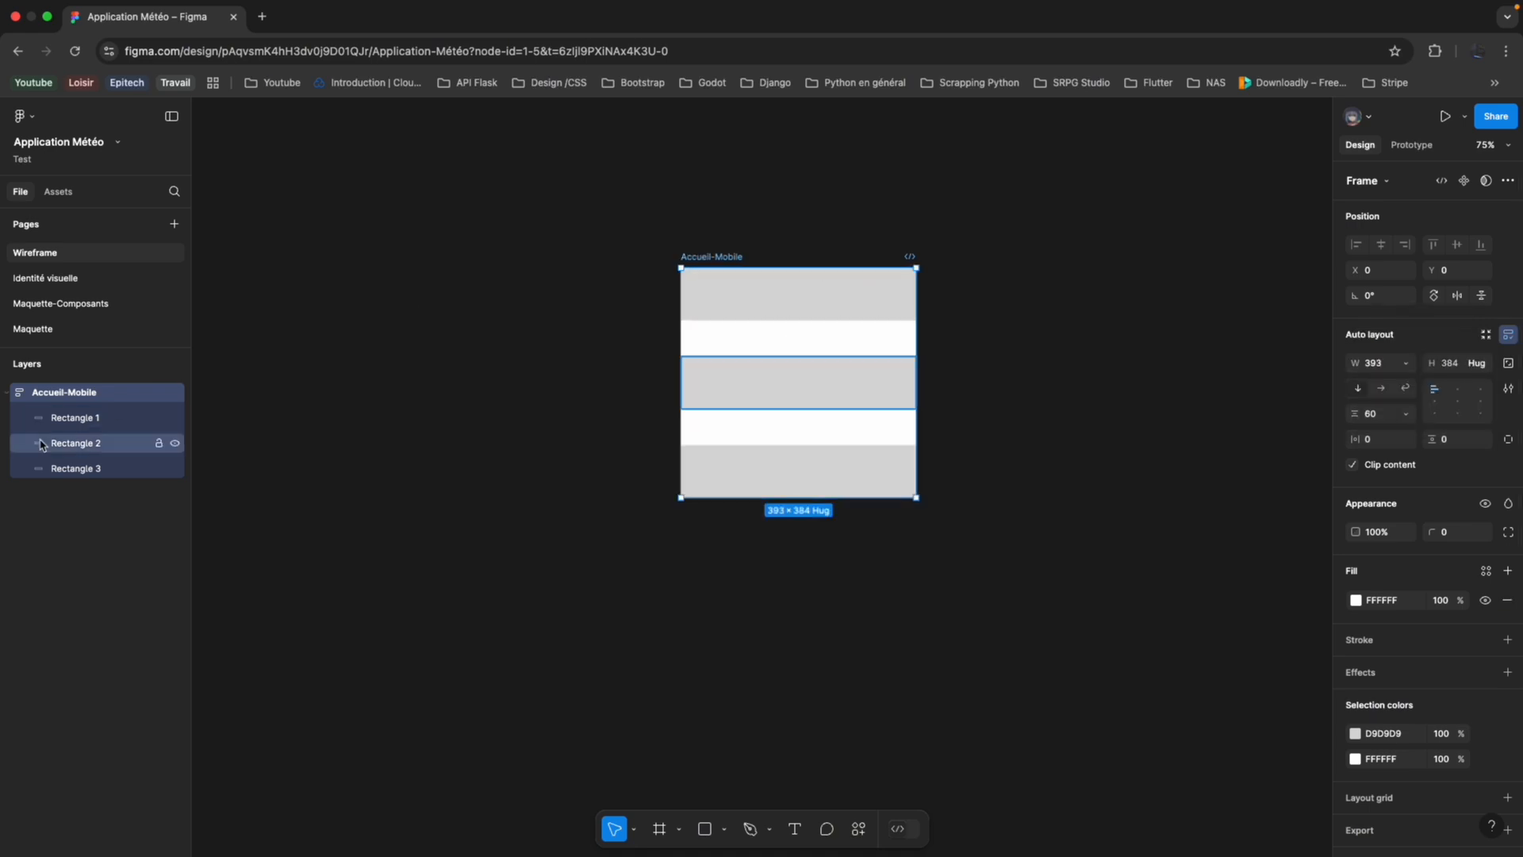
# Add two more copies of the first rectangle at the end of the Accueil-Mobile auto layout.
pyautogui.click(84, 421)
pyautogui.click(124, 396)
pyautogui.hotkey('ctrl', 'v')
pyautogui.hotkey('ctrl', 'v')
pyautogui.hotkey('ctrl', 'v')
pyautogui.hotkey('ctrl', 'v')
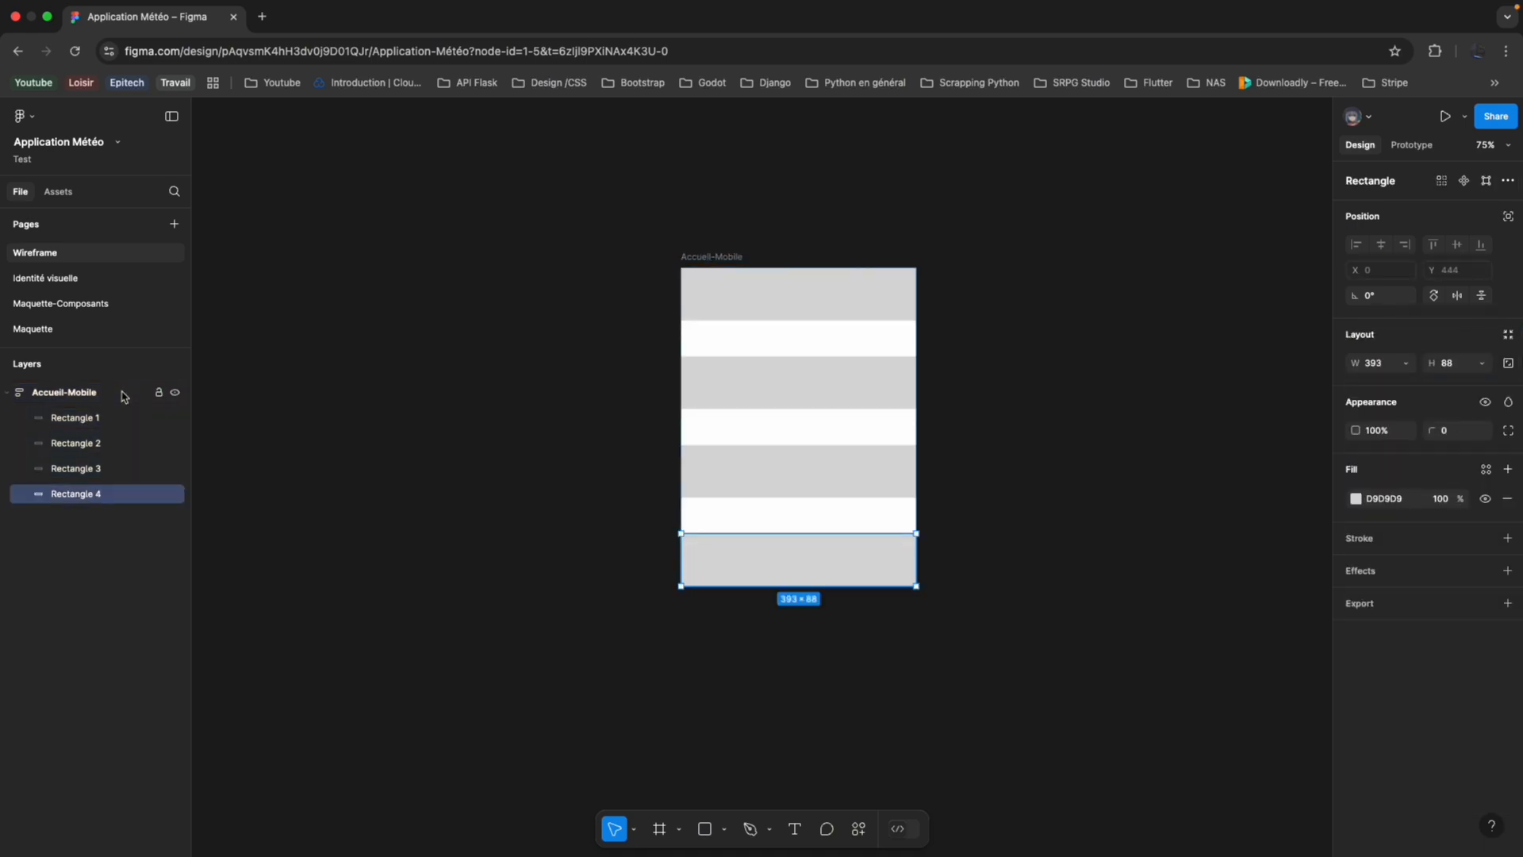
pyautogui.hotkey('ctrl', 'z')
pyautogui.hotkey('ctrl', 'z')
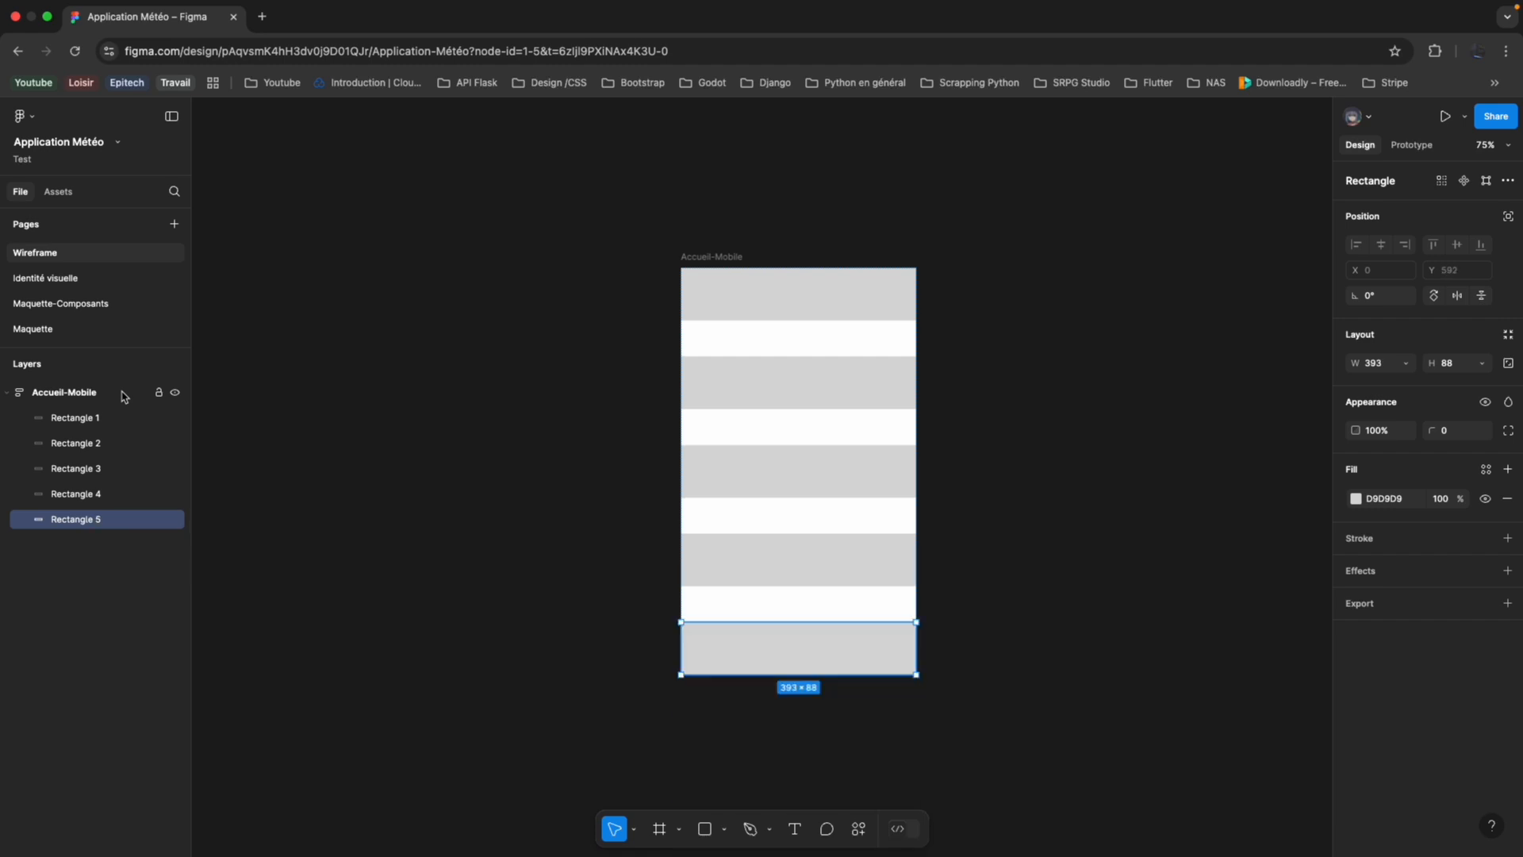
# Switch the Accueil-Mobile frame's height from Hug contents to a fixed height of 680.
pyautogui.click(107, 397)
pyautogui.click(1451, 363)
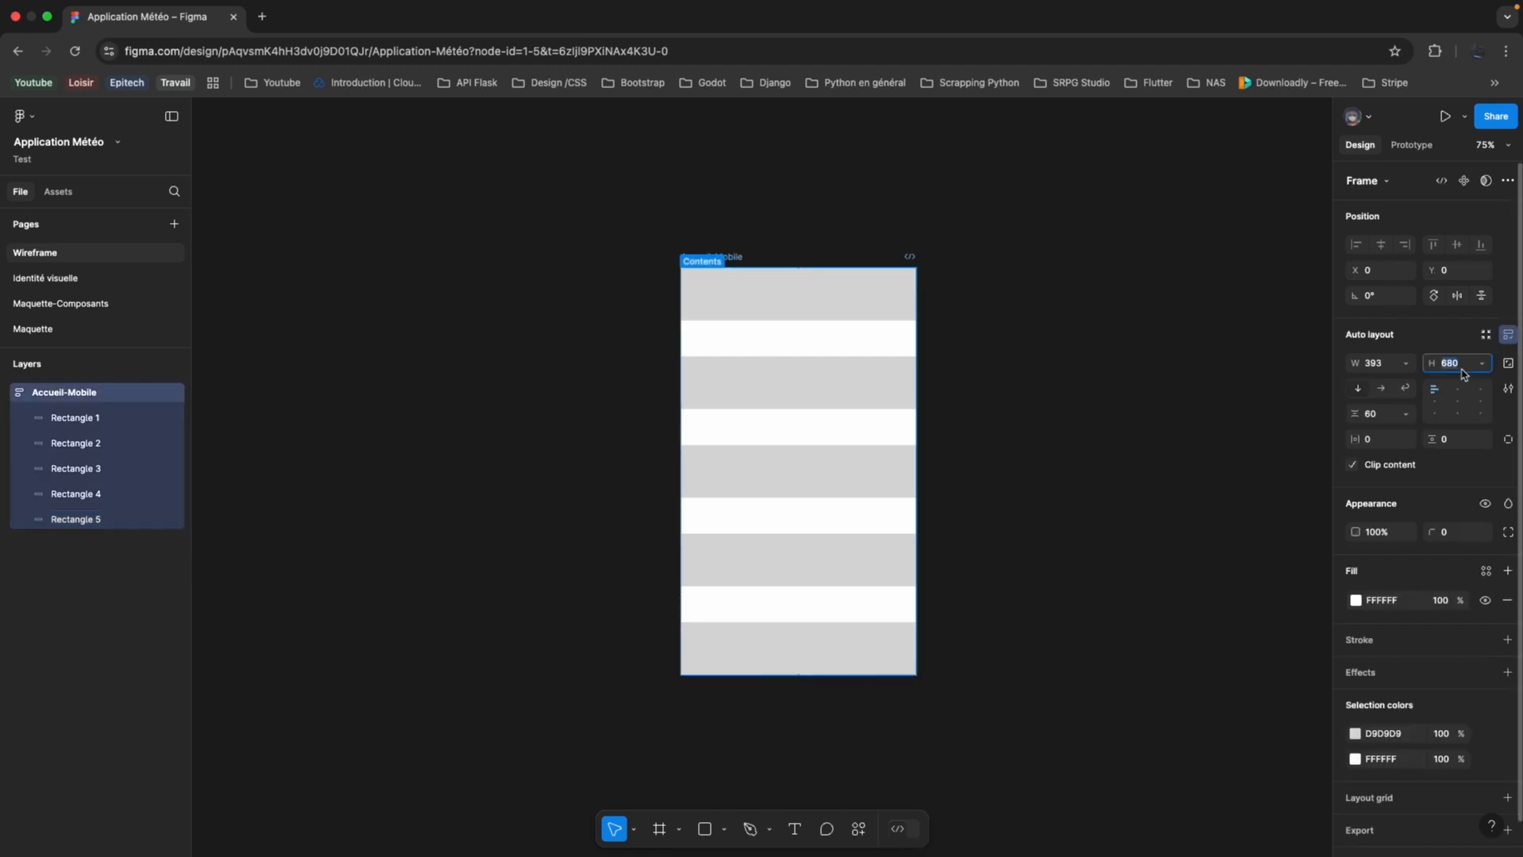
pyautogui.click(1483, 365)
pyautogui.click(1341, 341)
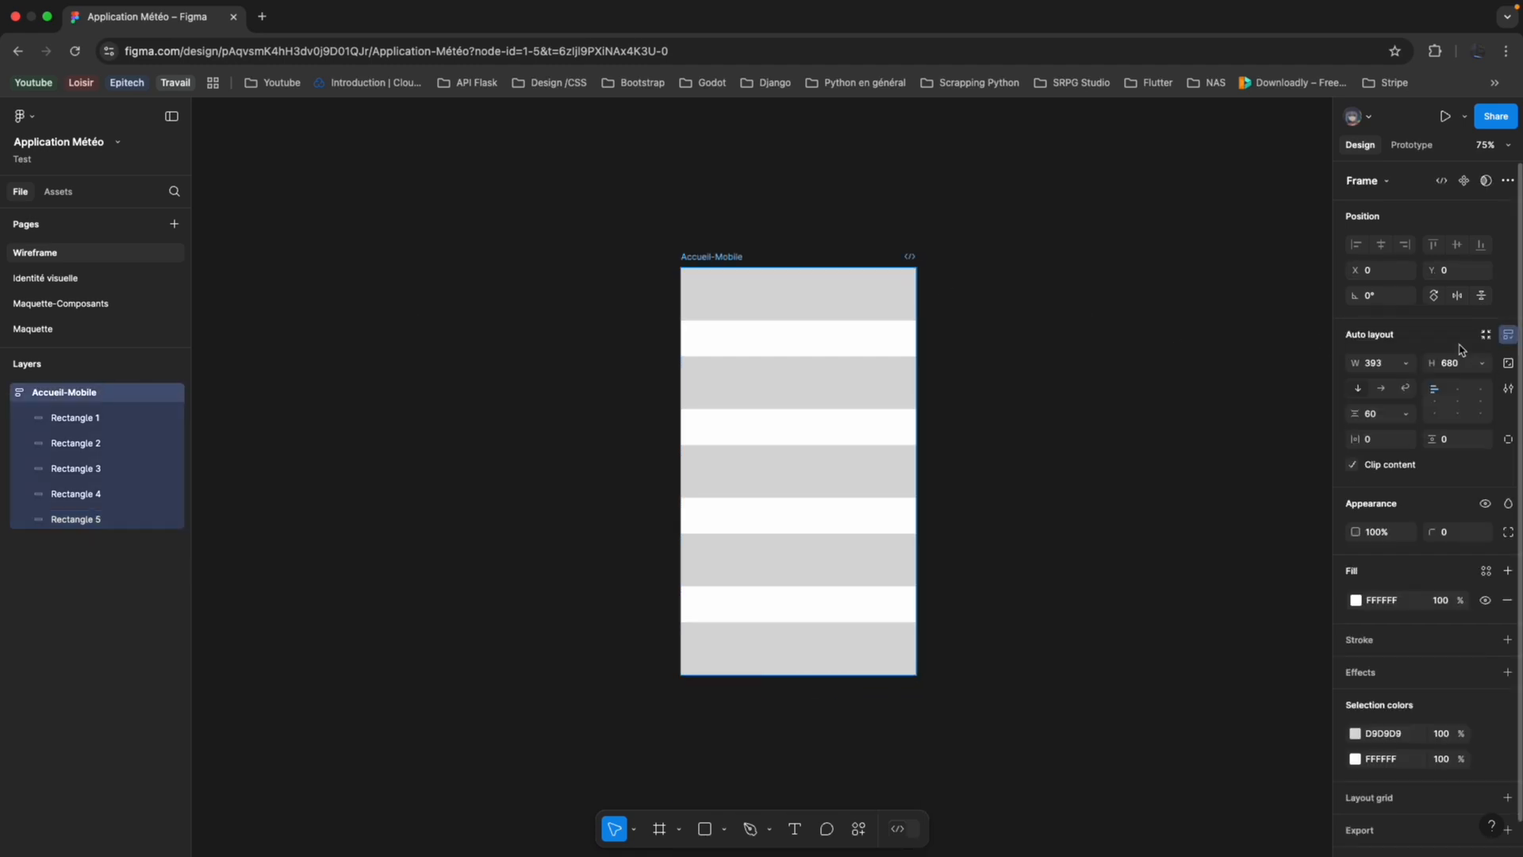
# Add two further rectangle copies to the Accueil-Mobile frame so they extend beyond its fixed height.
pyautogui.hotkey('ctrl', 'shift', 'z')
pyautogui.hotkey('ctrl', 'shift', 'z')
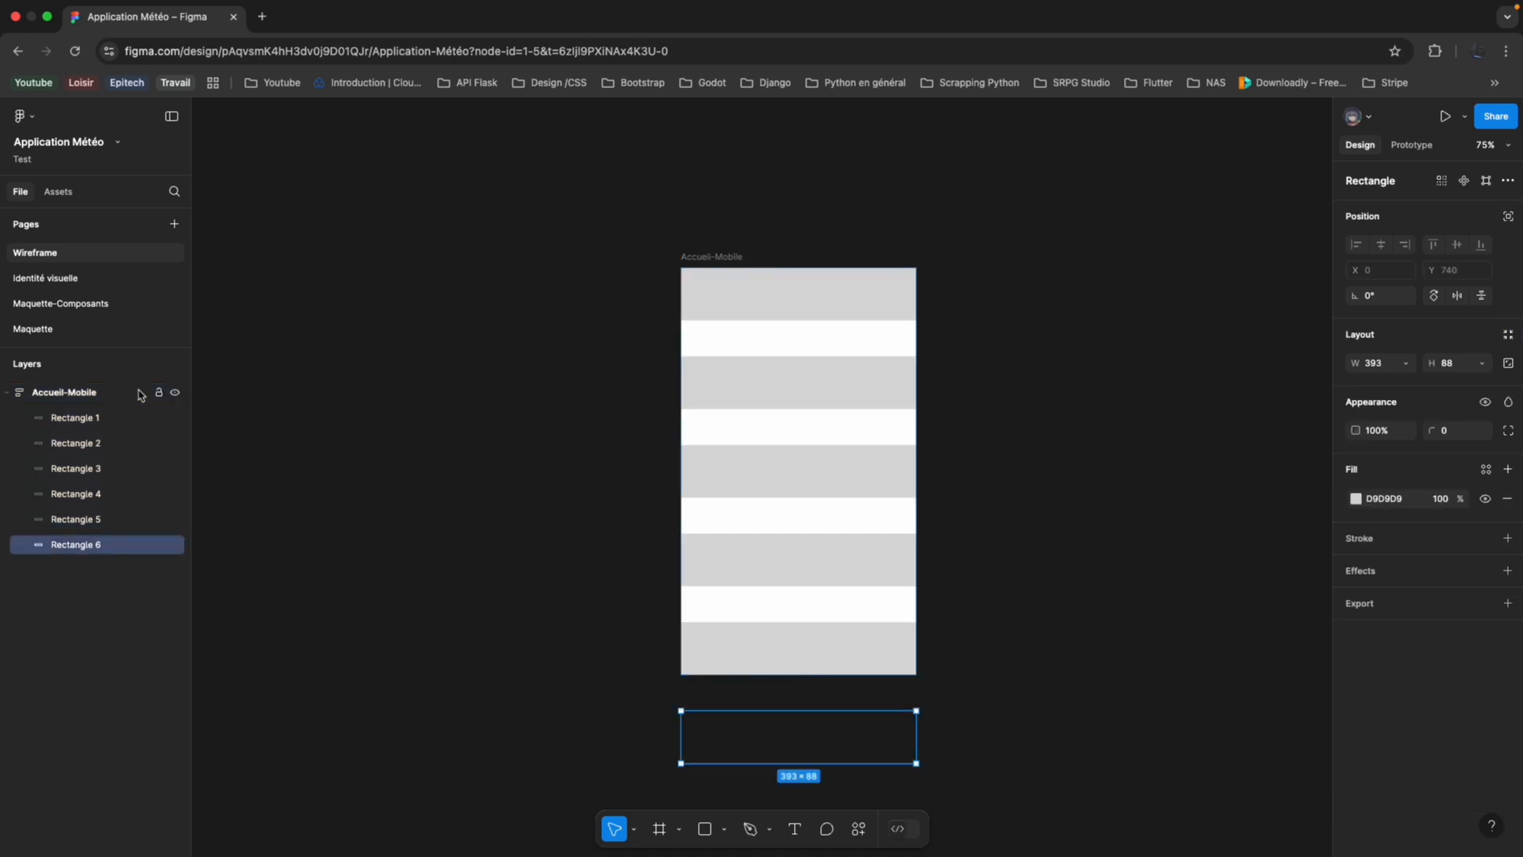
pyautogui.scroll(-3, 711, 524)
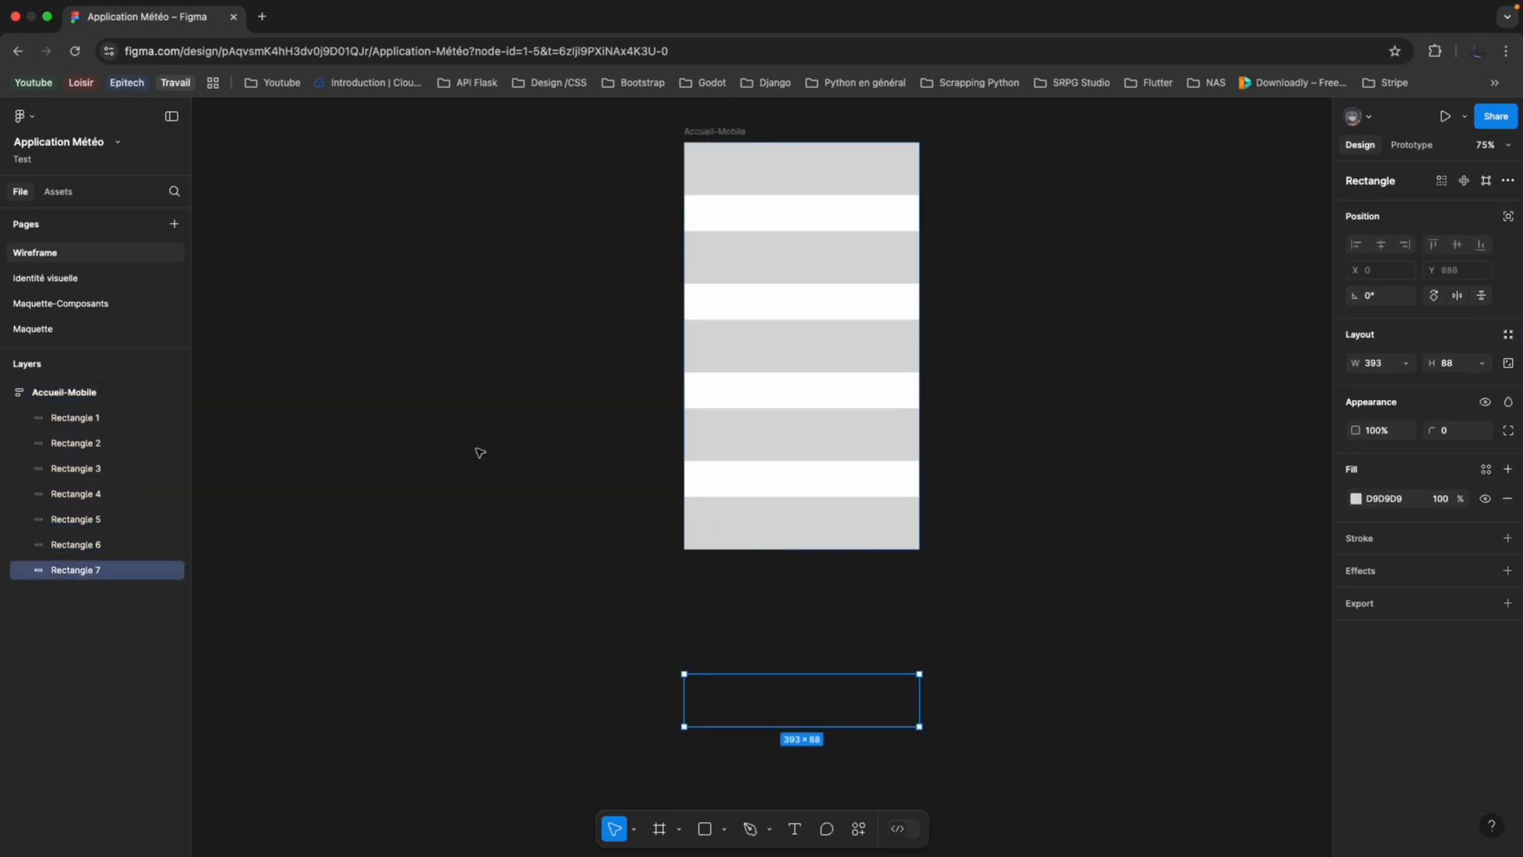
# Turn off Clip content on the Accueil-Mobile frame to show the overflowing rectangles, and turn it back on.
pyautogui.click(107, 391)
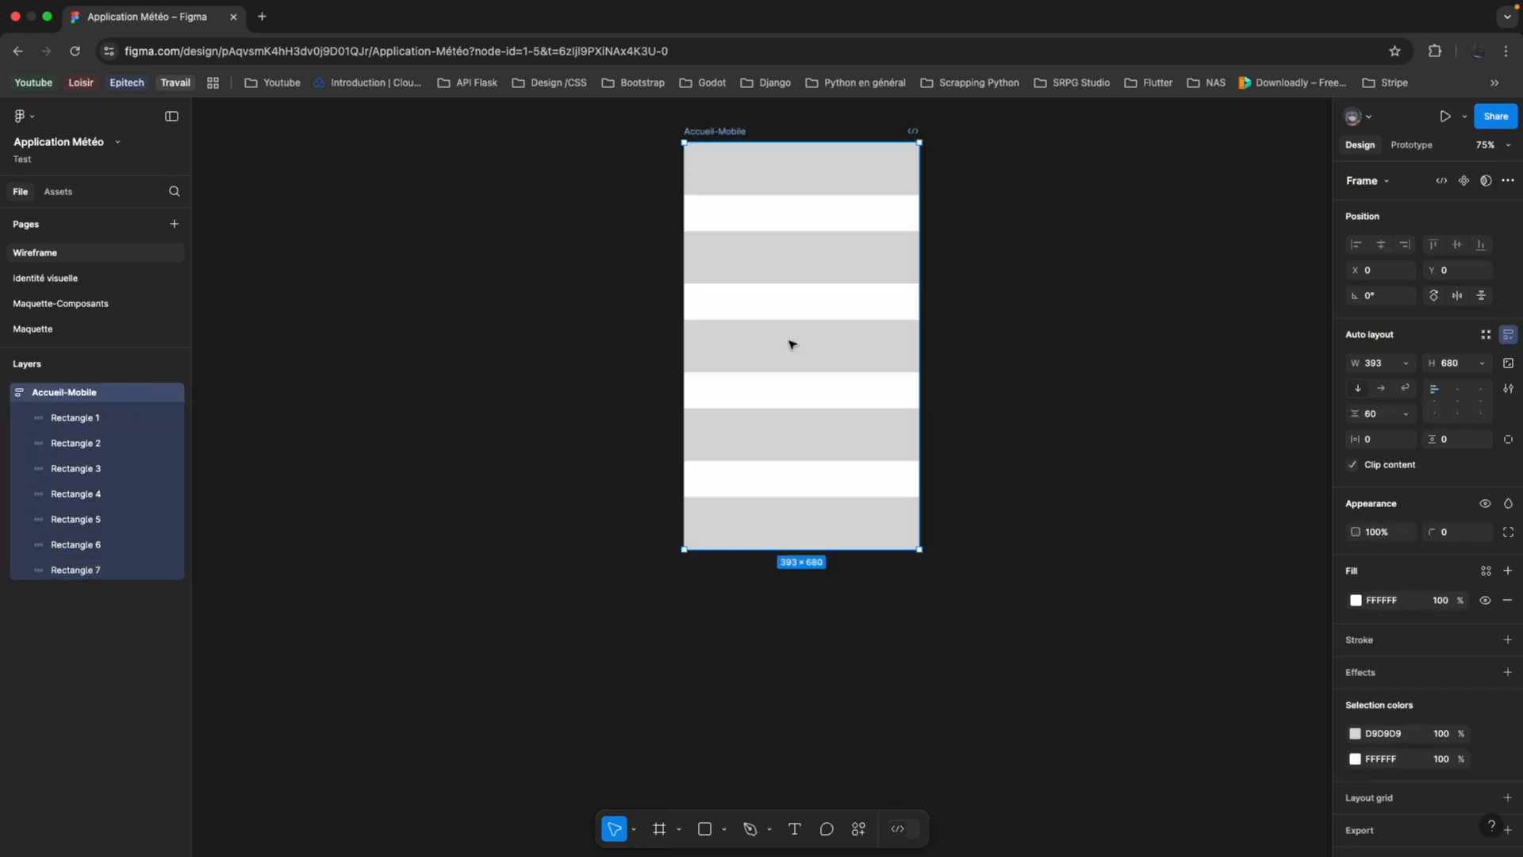
pyautogui.click(1356, 469)
pyautogui.click(1355, 469)
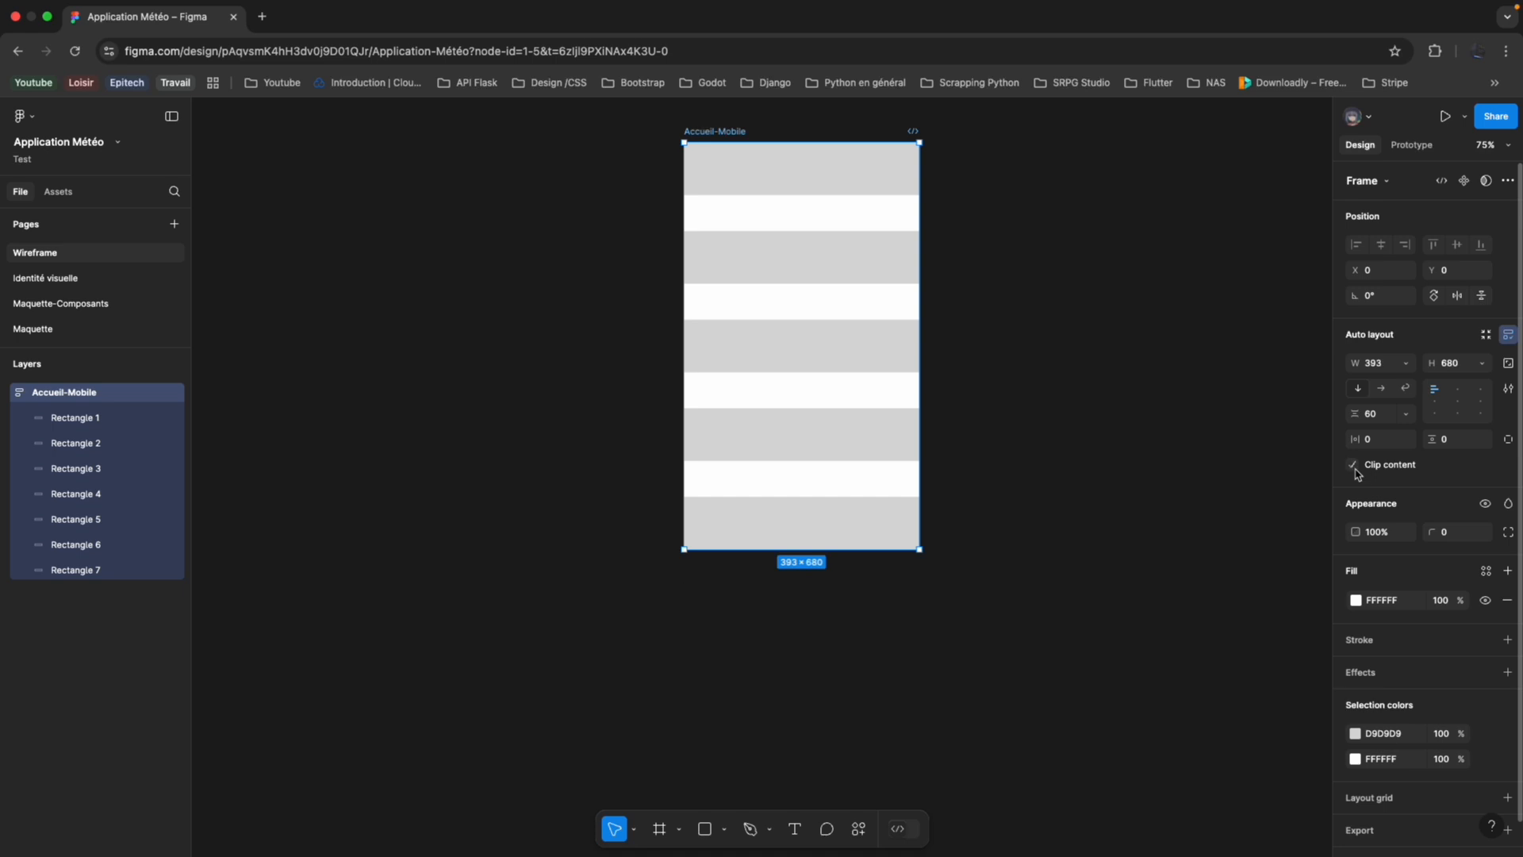
# Set the Accueil-Mobile frame's width to Hug contents.
pyautogui.scroll(4, 1111, 449)
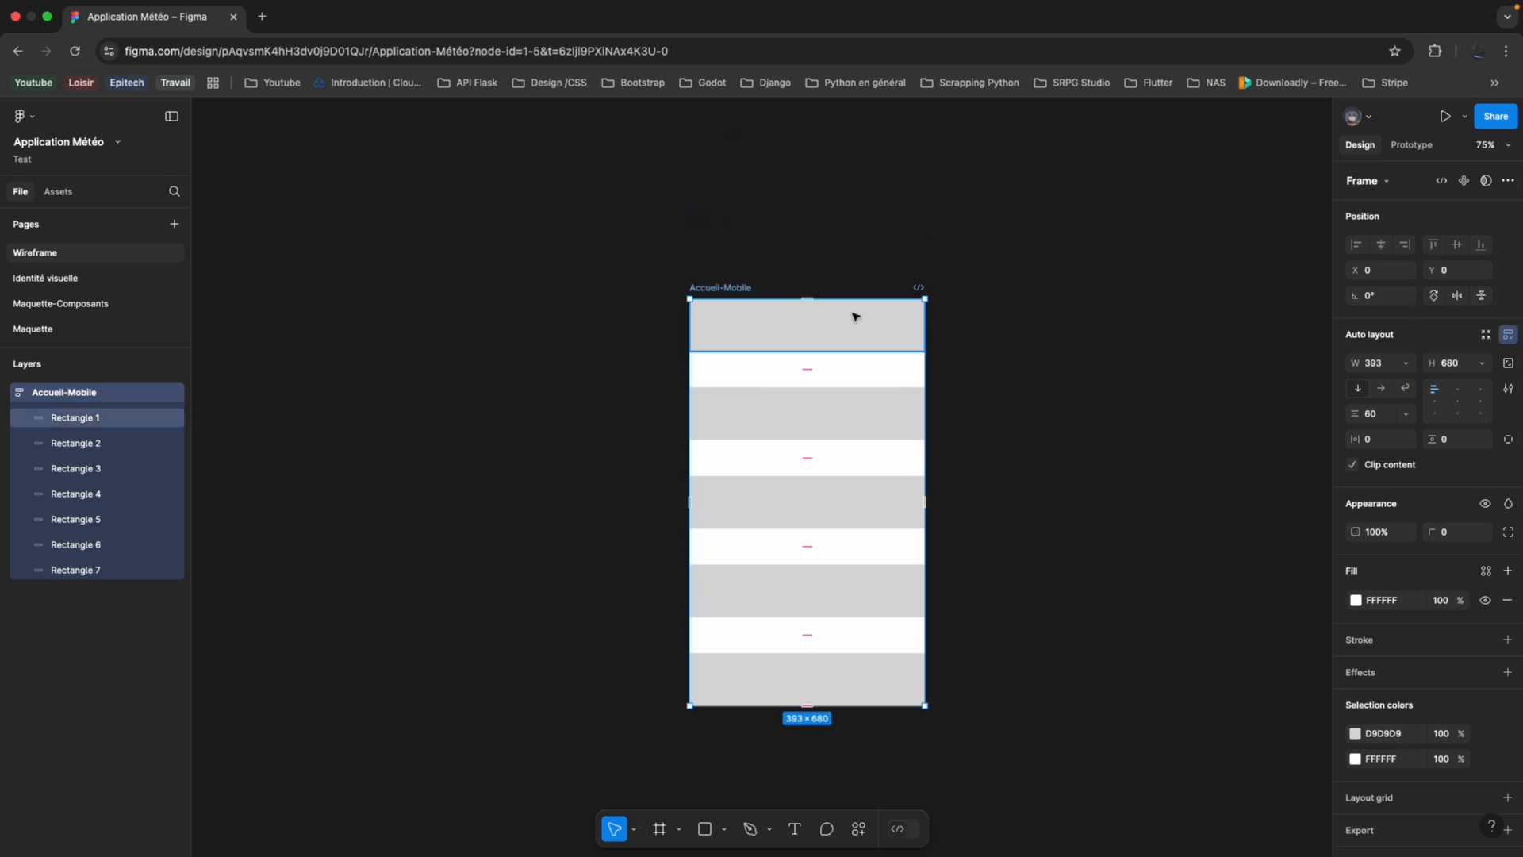
pyautogui.click(1405, 367)
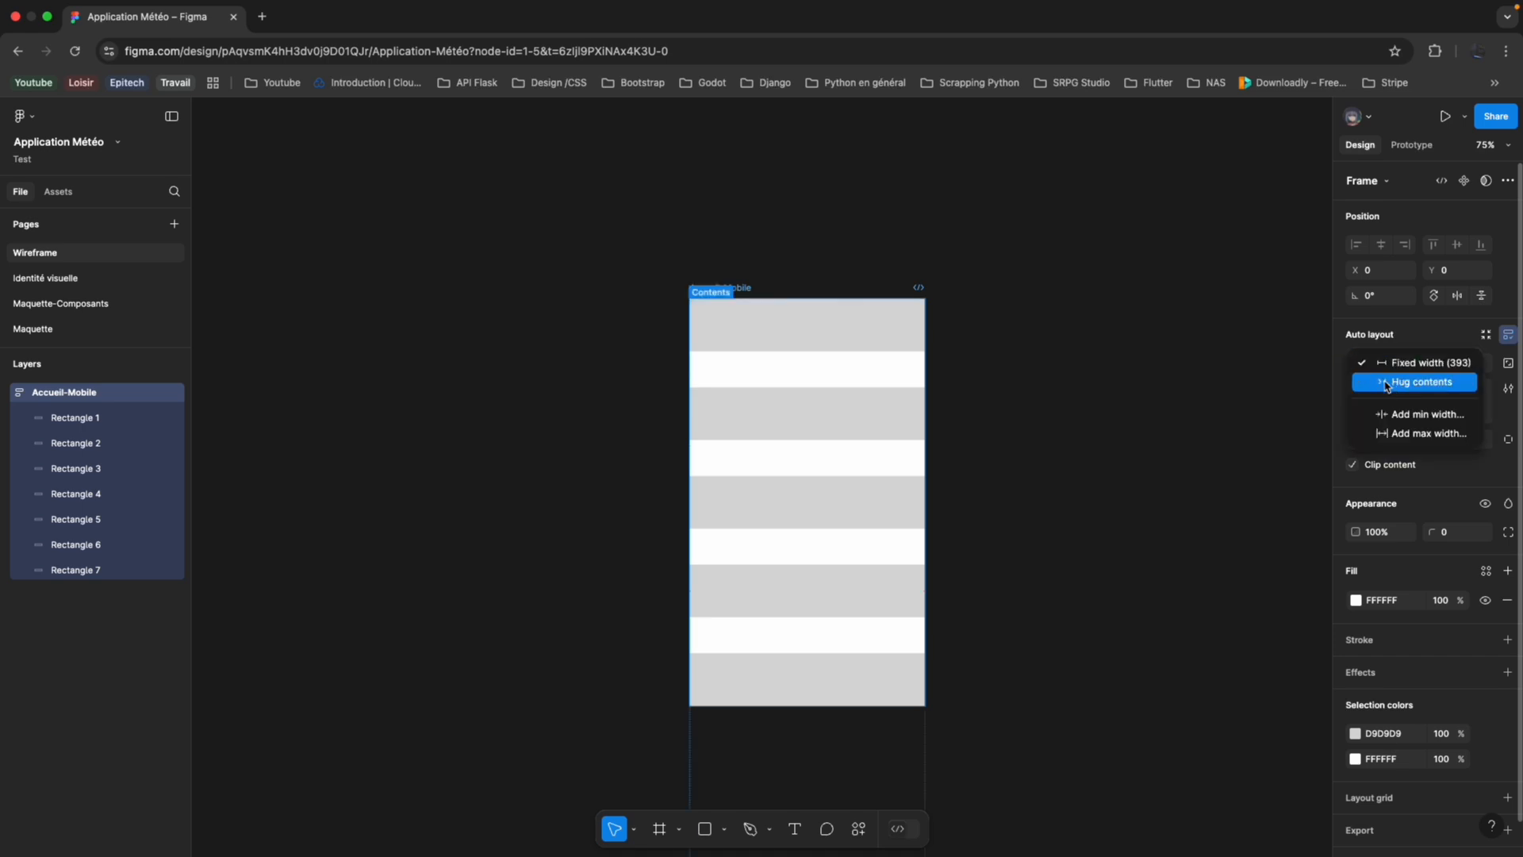
pyautogui.click(1386, 383)
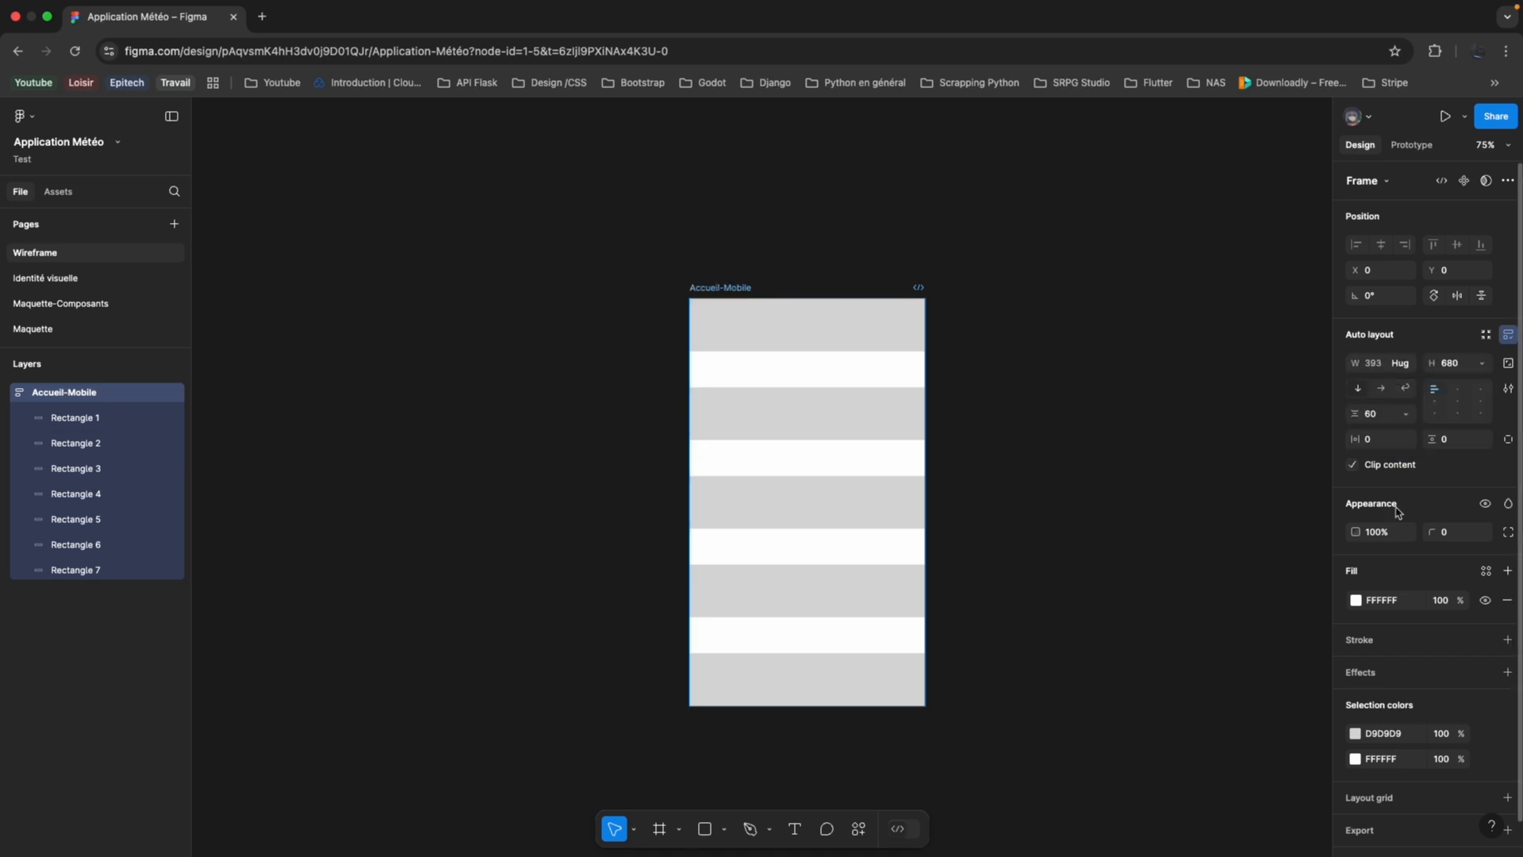
# Try the horizontal auto layout direction on the Accueil-Mobile frame and return it to vertical.
pyautogui.click(1382, 388)
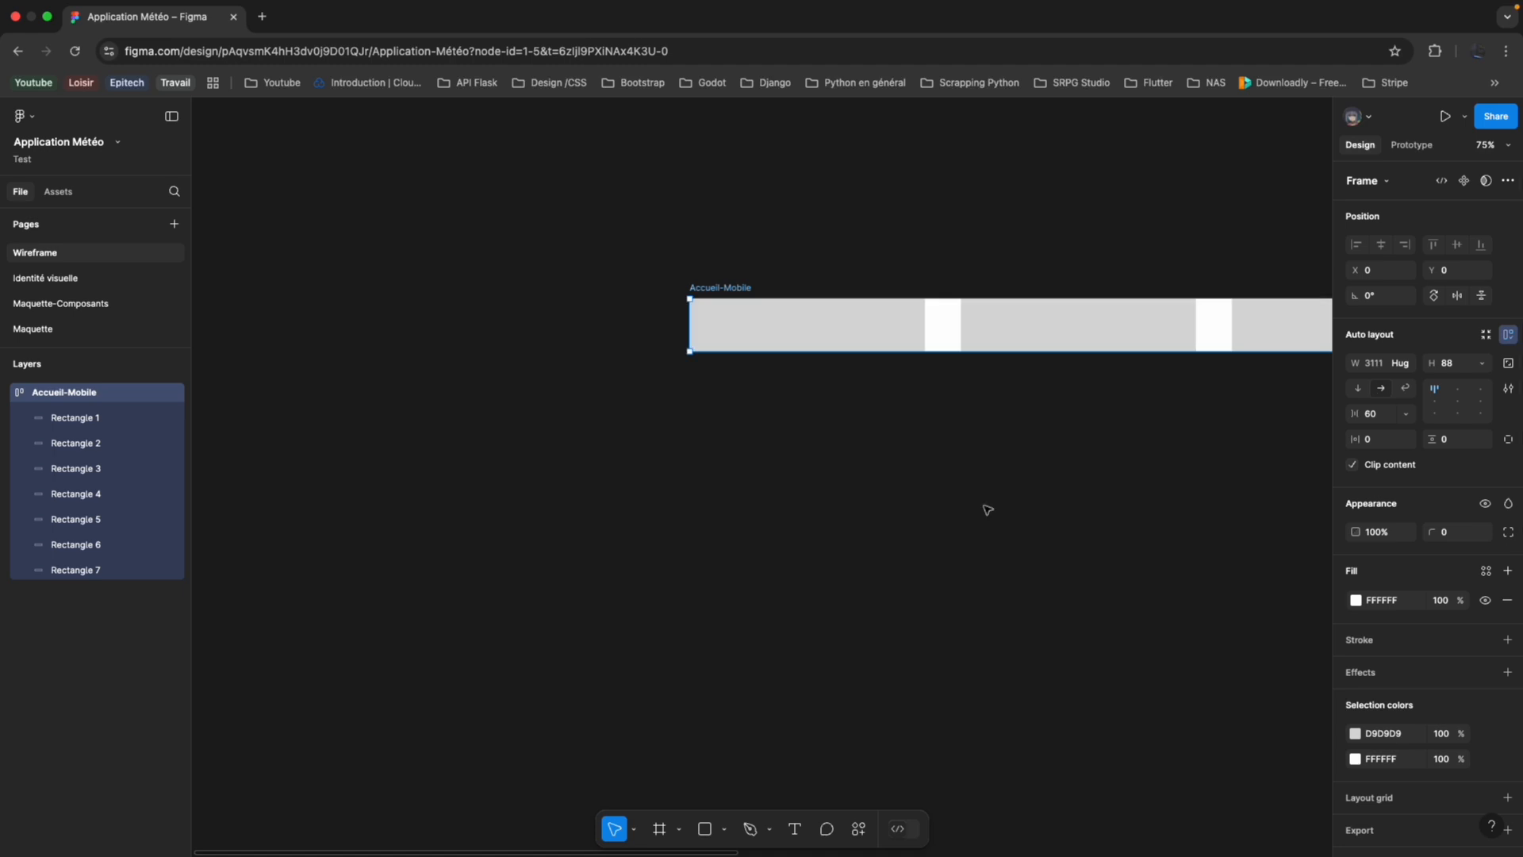
pyautogui.scroll(-5, 986, 512)
pyautogui.scroll(-4, 987, 515)
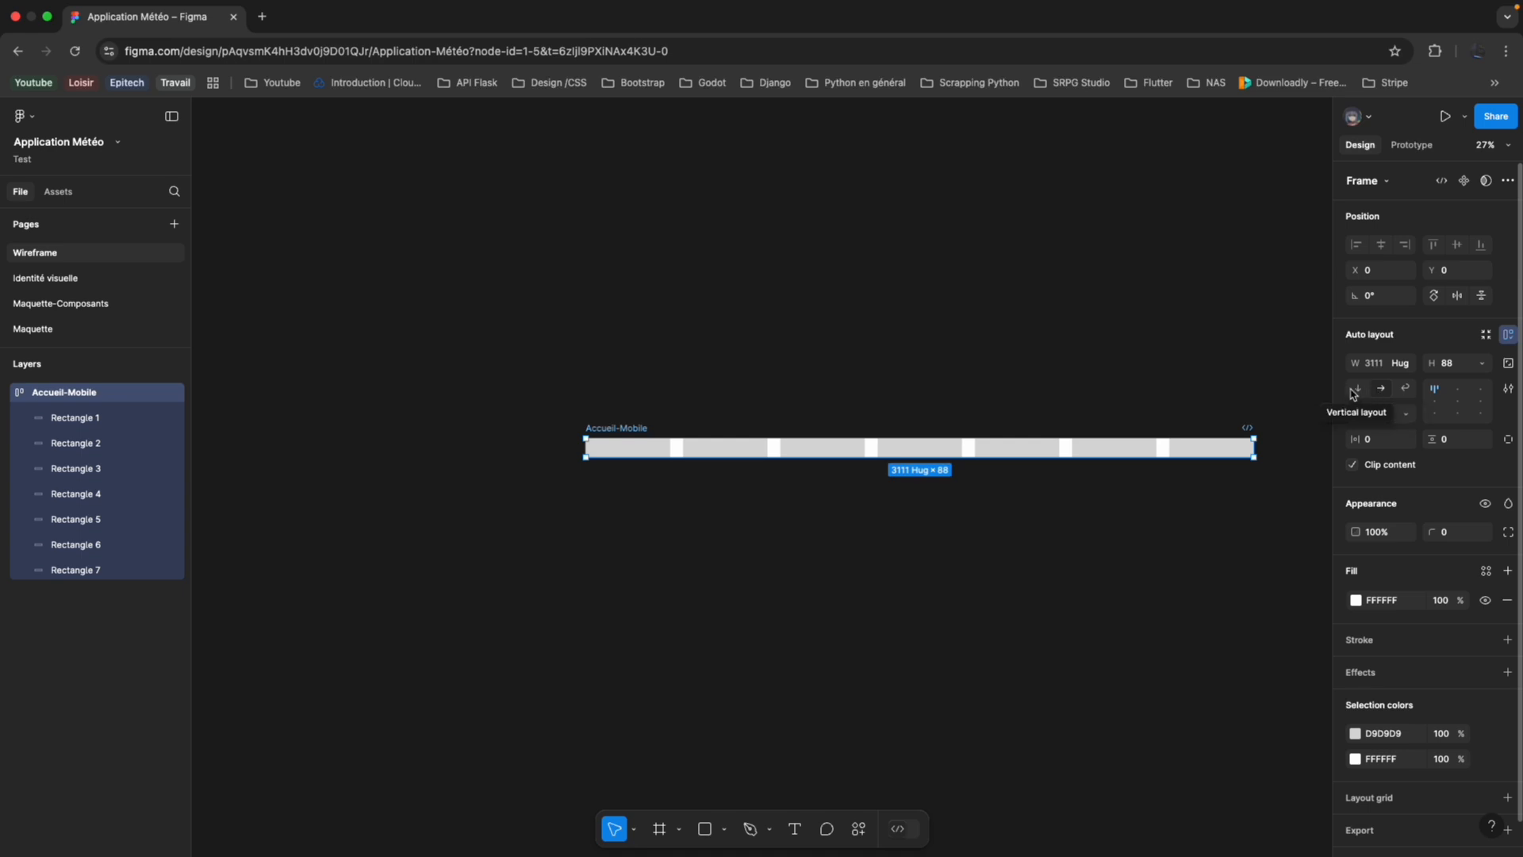
pyautogui.click(1358, 389)
pyautogui.click(1380, 389)
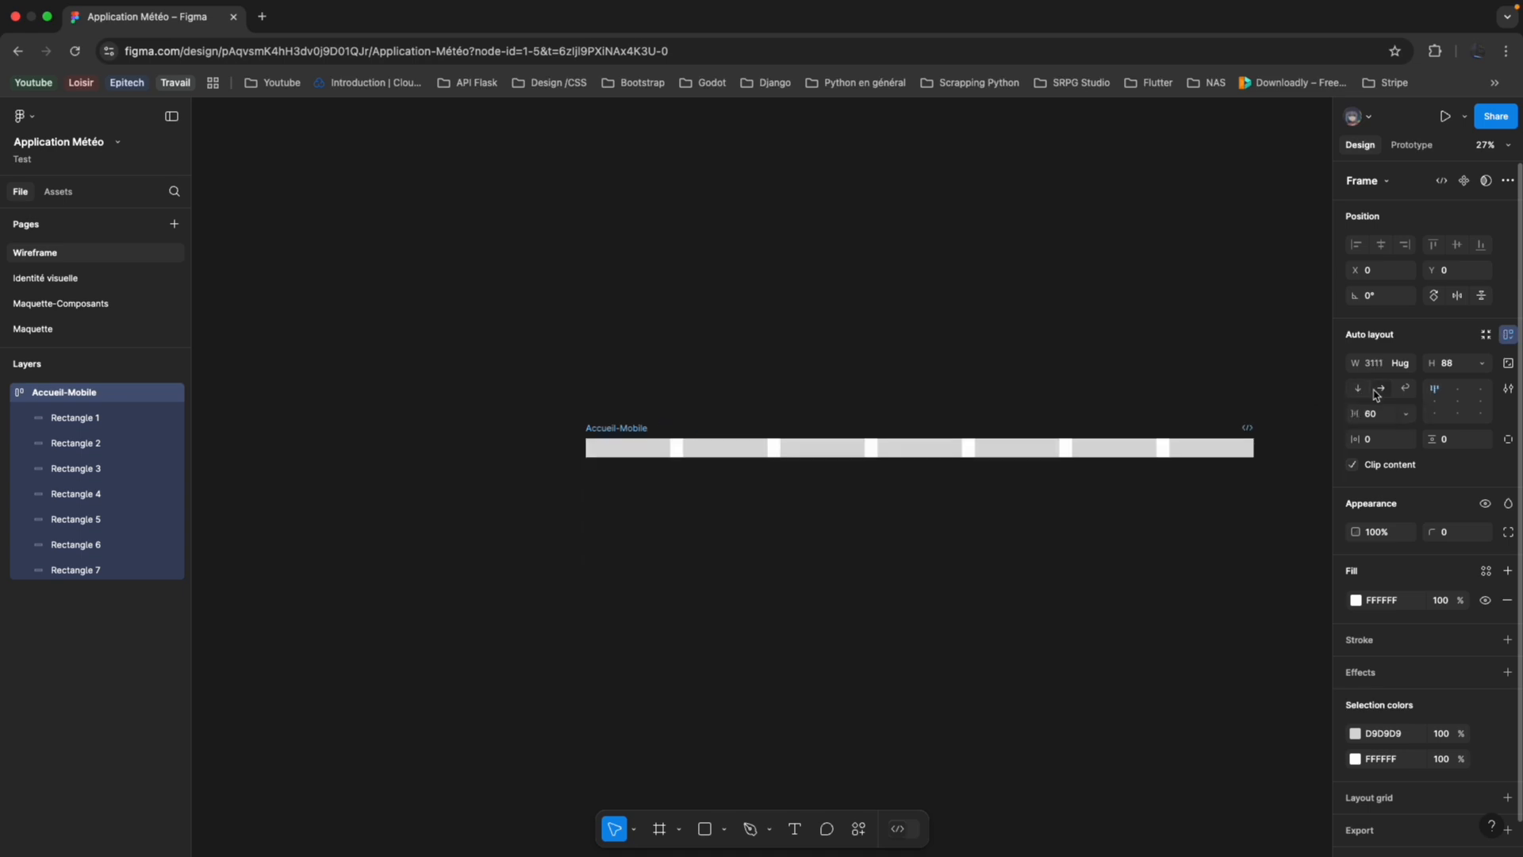
pyautogui.click(1358, 388)
pyautogui.hscroll(-5, 1082, 487)
pyautogui.scroll(5, 970, 506)
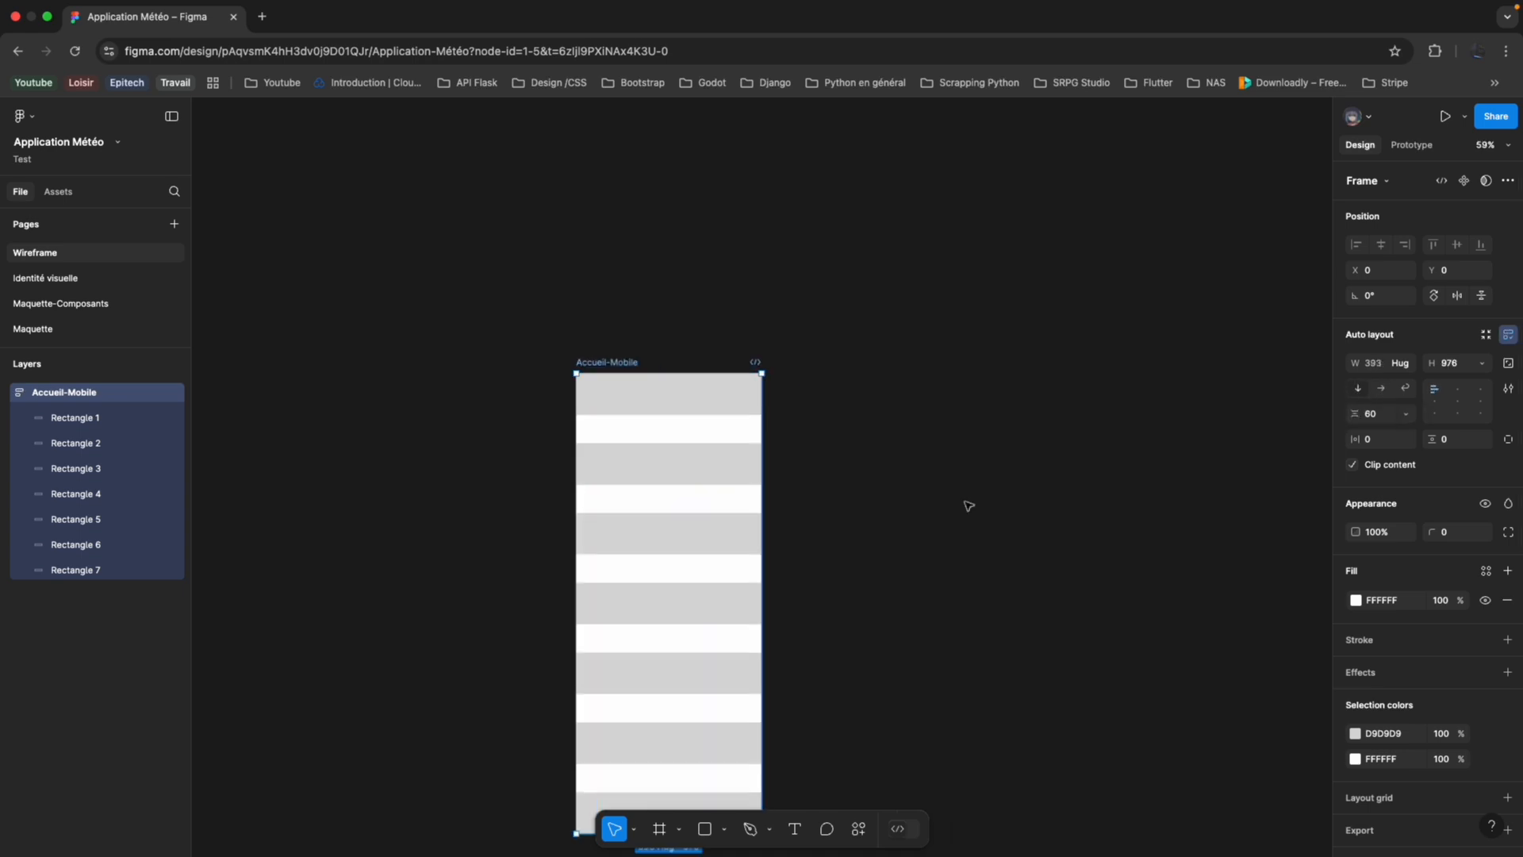
pyautogui.hscroll(-5, 969, 506)
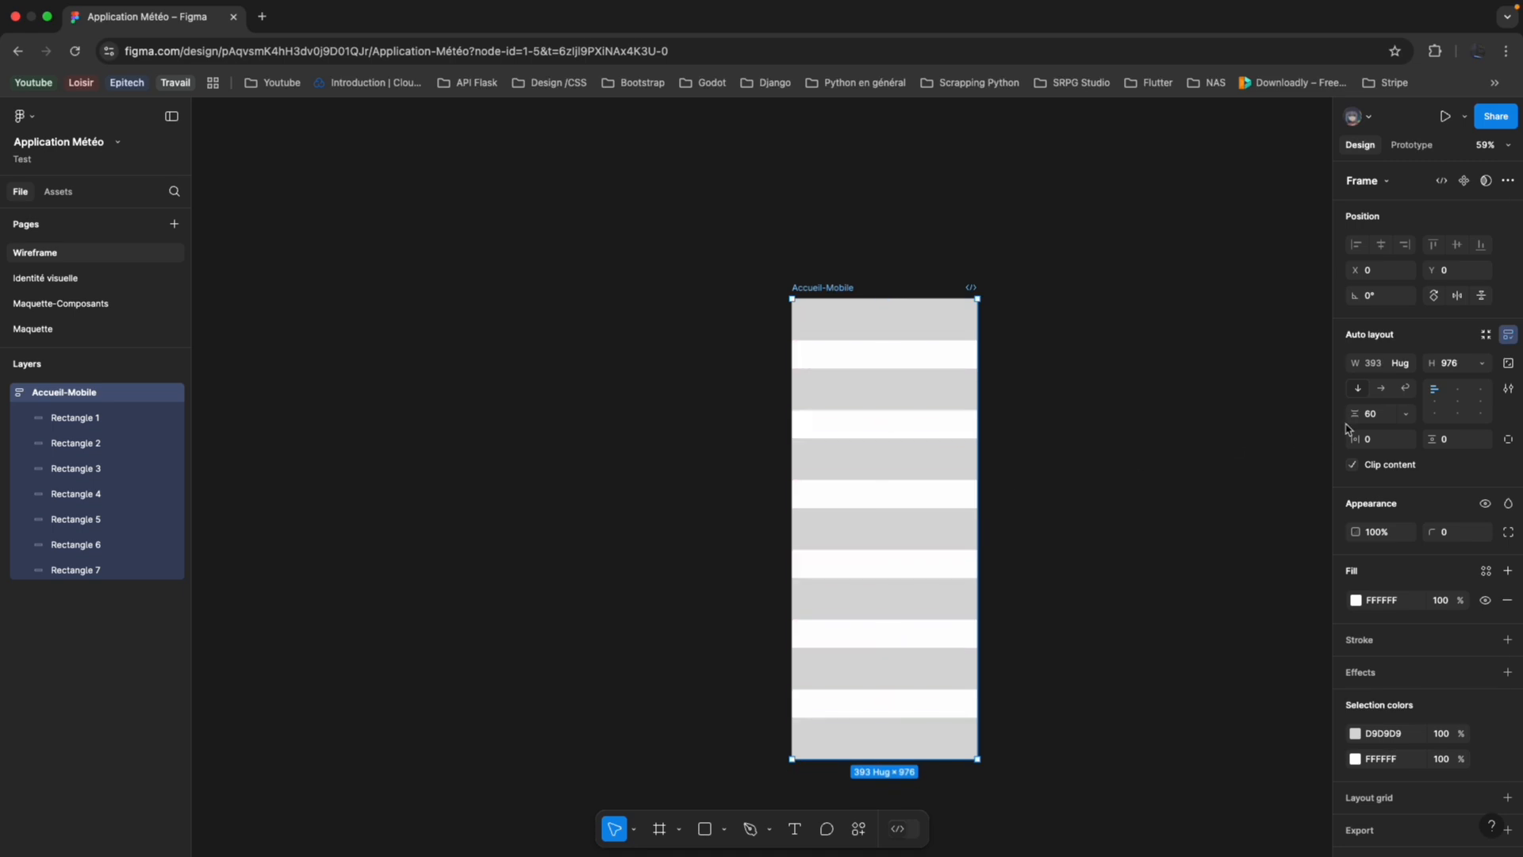
# Try a gap of 50 with 30 horizontal and 27 vertical padding on the frame, and undo these along with the layout direction changes.
pyautogui.moveTo(1357, 413); pyautogui.dragTo(1479, 457)
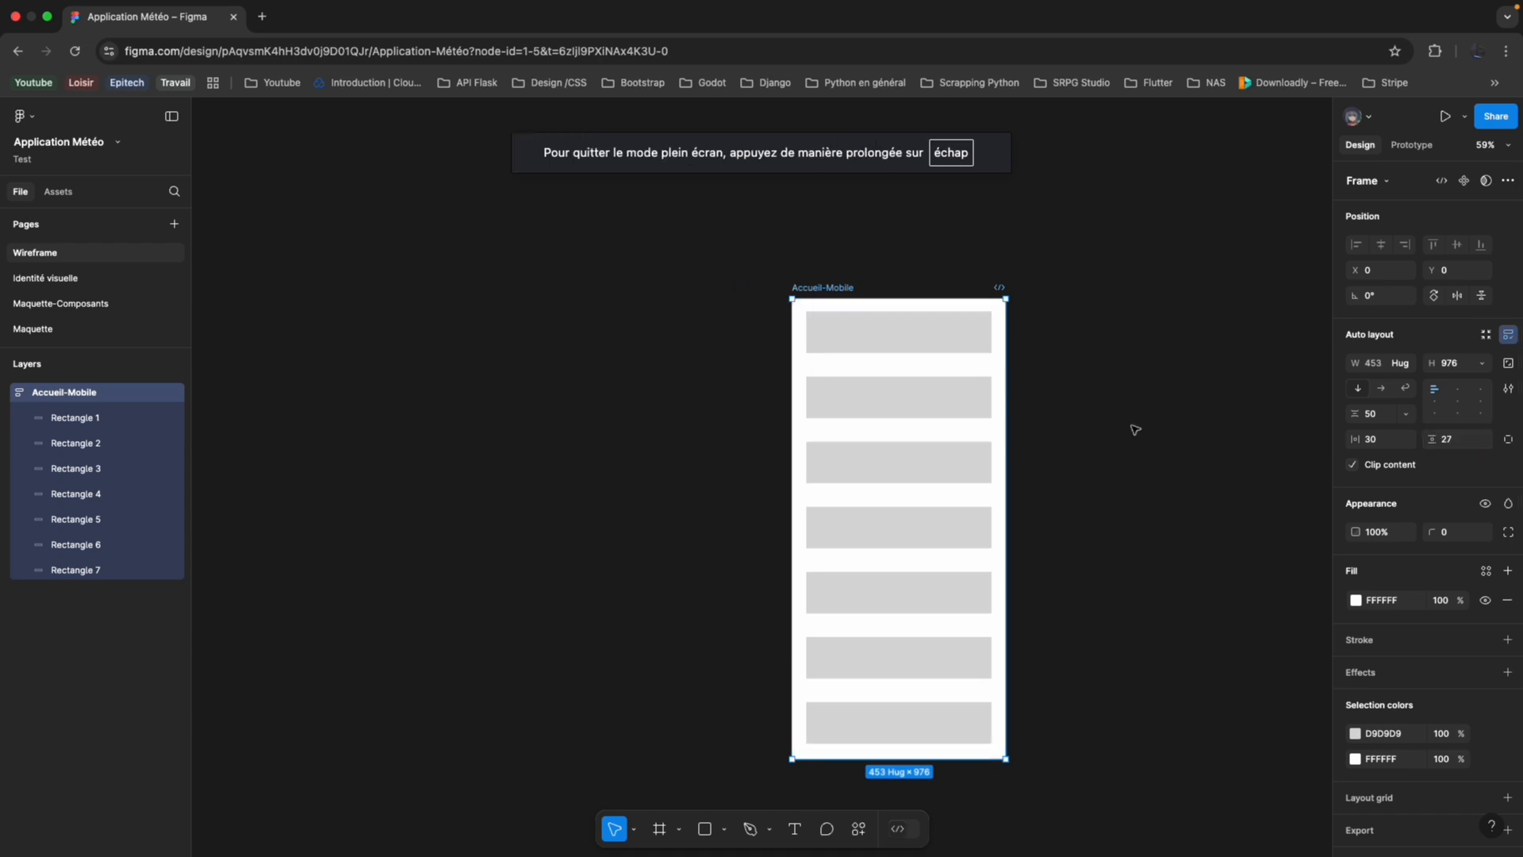
pyautogui.click(1136, 429)
pyautogui.press('super+z')
pyautogui.press('super+z')
pyautogui.press('super+z')
pyautogui.press('super+z')
pyautogui.press('super+z')
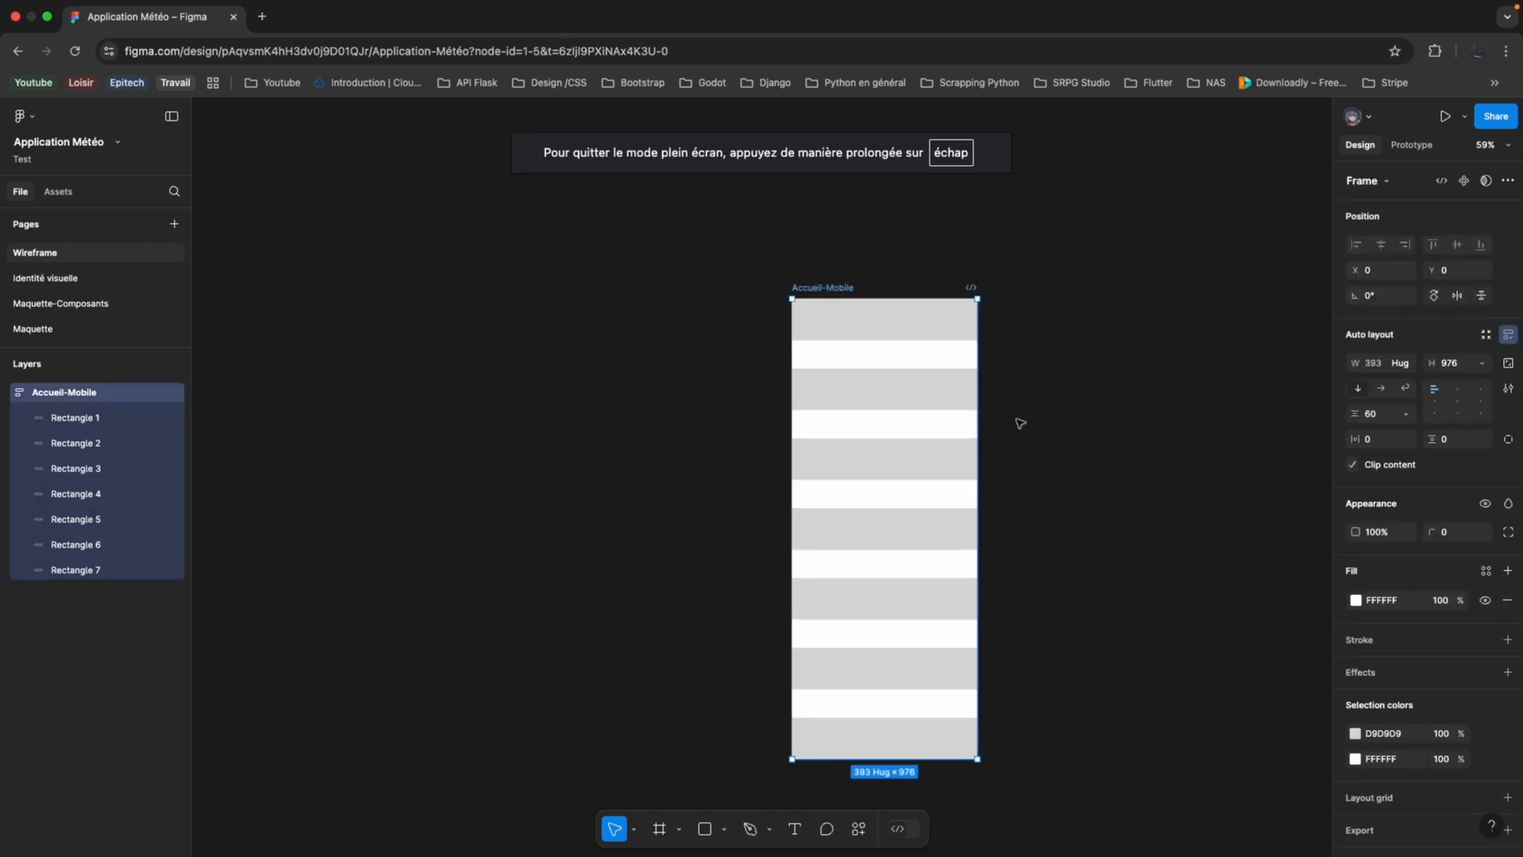
# Undo the added rectangles and the height changes on Accueil-Mobile, back to three rectangles in the 393 × 852 frame.
pyautogui.press('super+z')
pyautogui.press('super+z')
pyautogui.press('super+z')
pyautogui.press('super+z')
pyautogui.press('super+z')
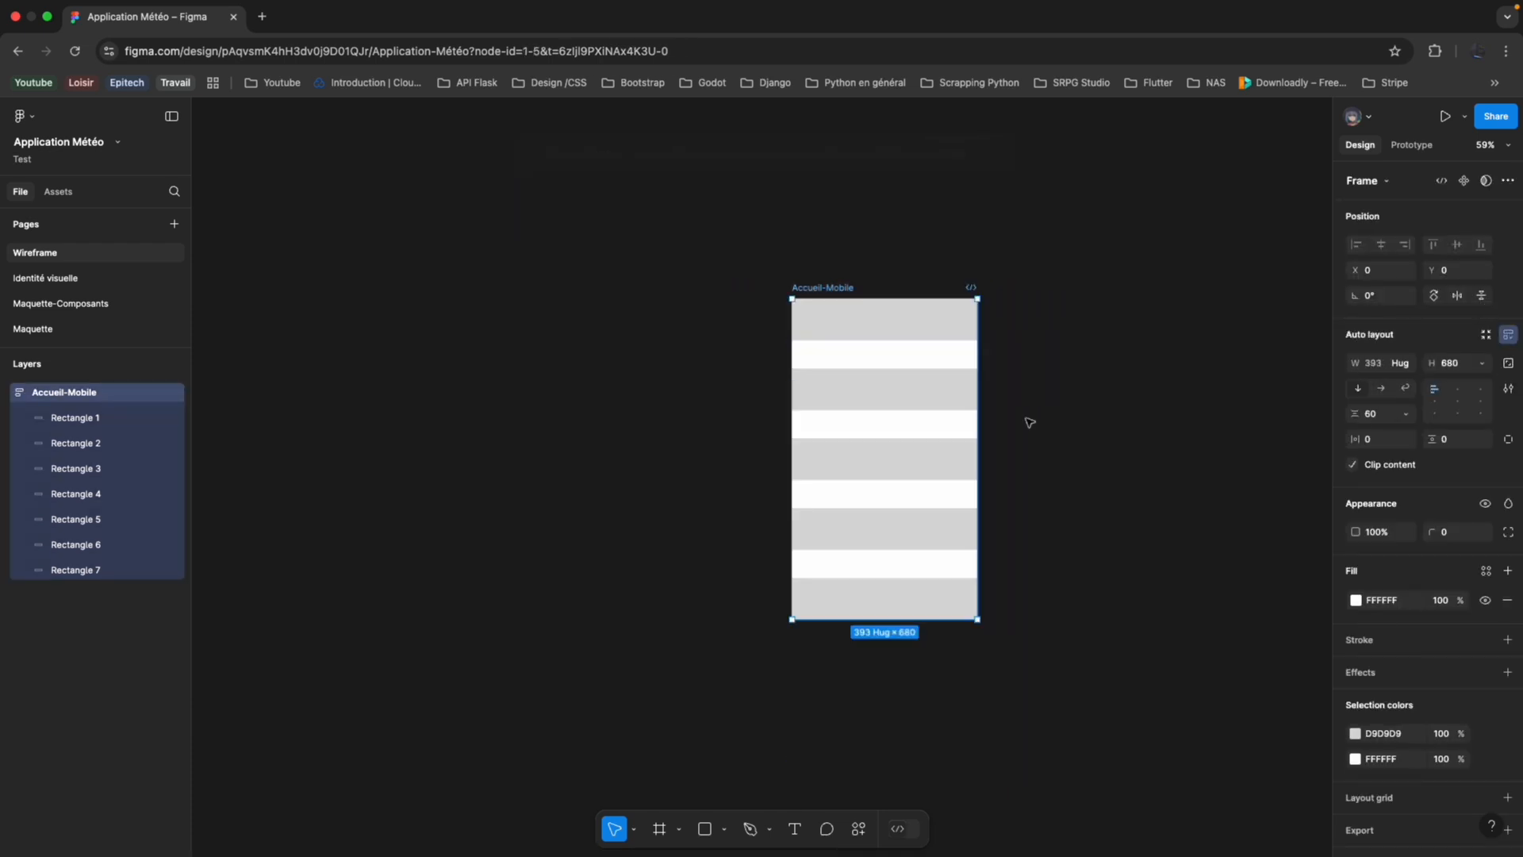
pyautogui.press('super+z')
pyautogui.press('super+z')
pyautogui.press('super+z')
pyautogui.press('super+z')
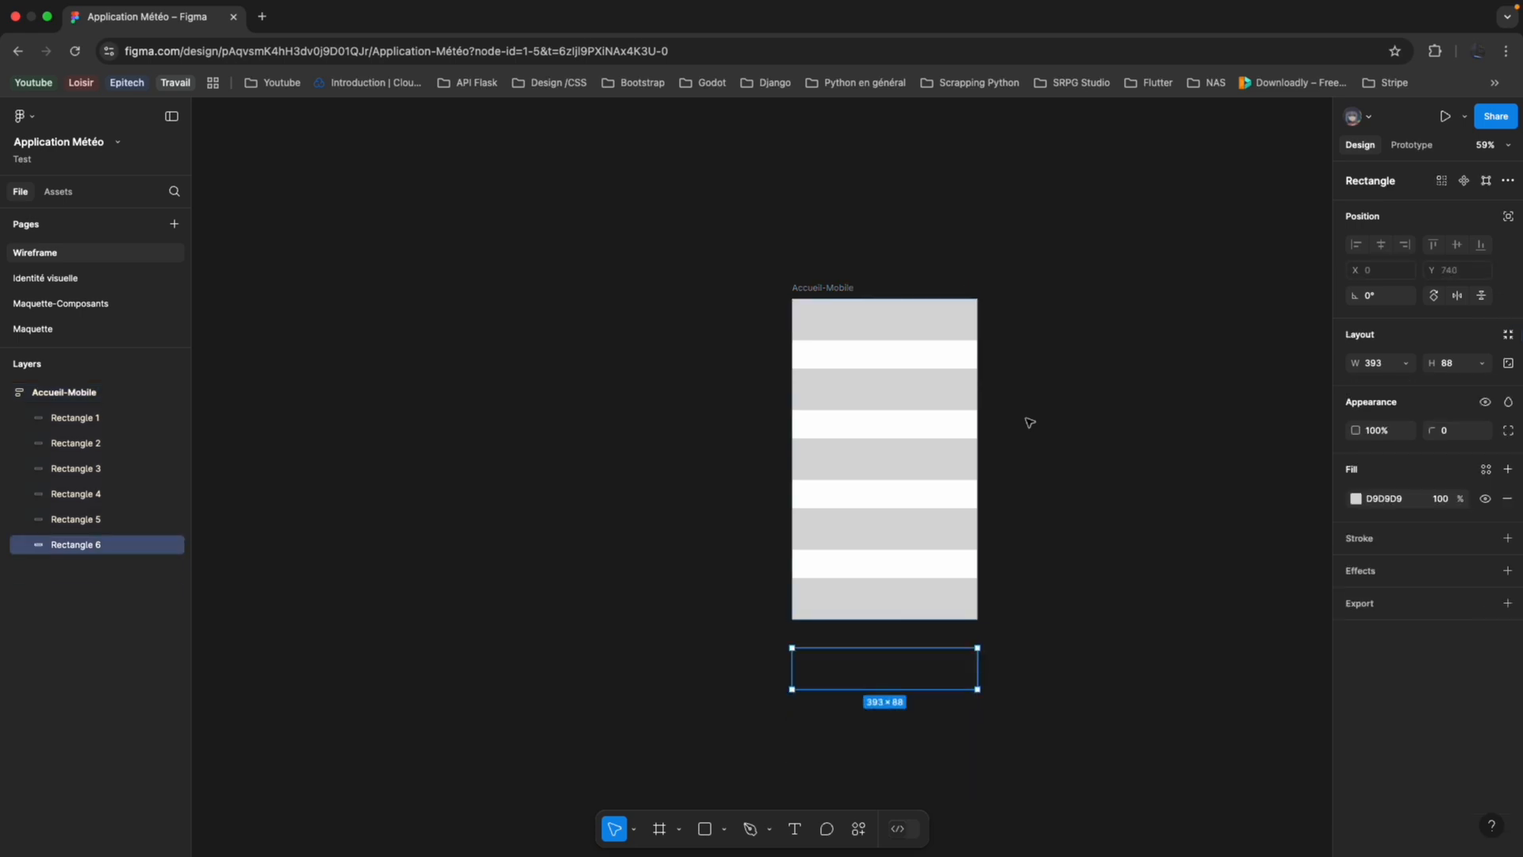
pyautogui.press('super+z')
pyautogui.press('super+z')
pyautogui.press('super+z')
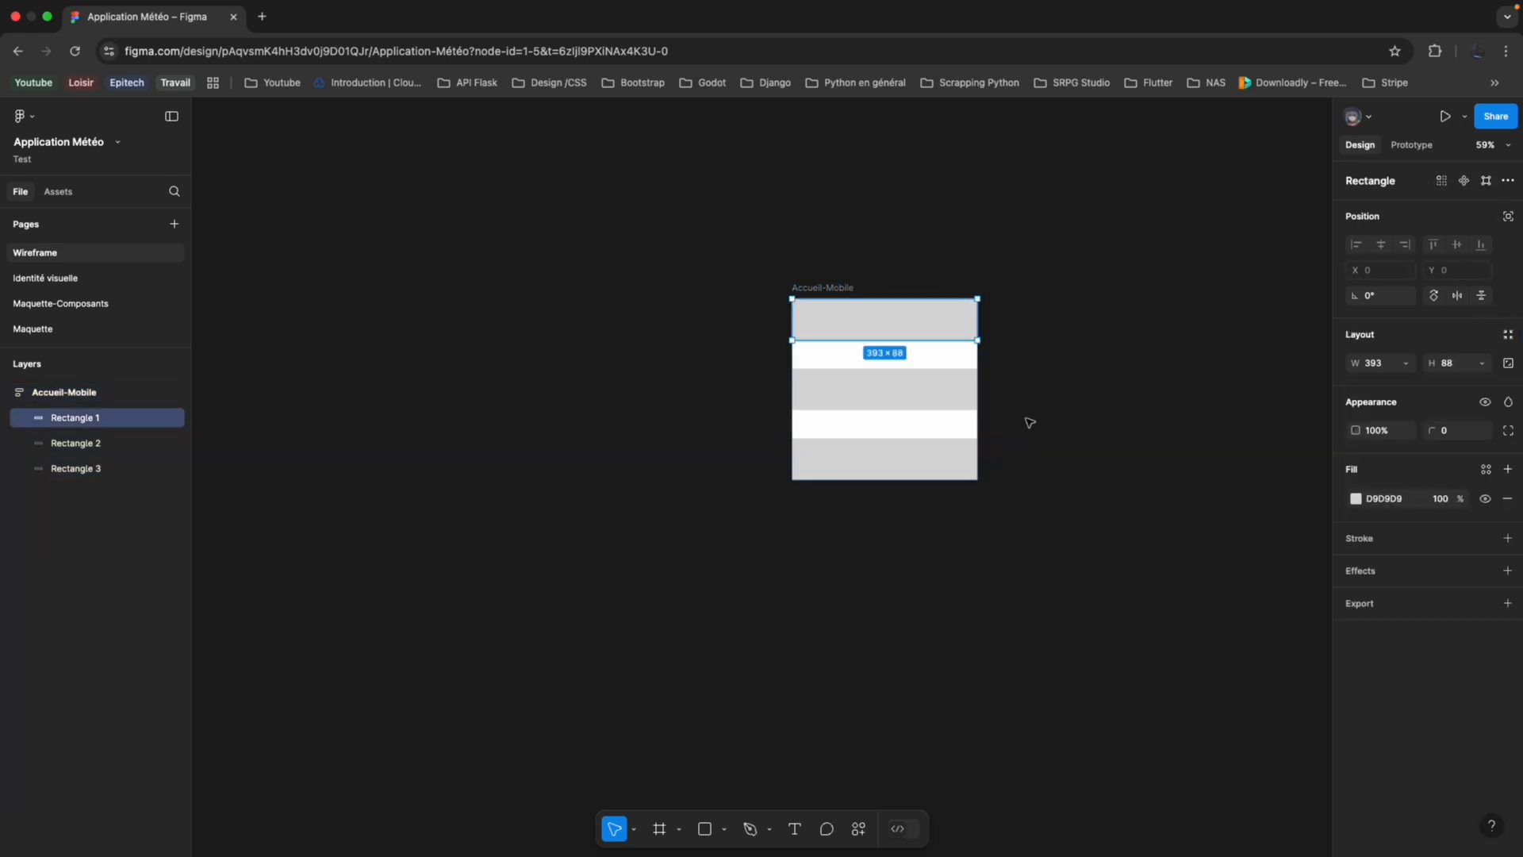
pyautogui.press('super+z')
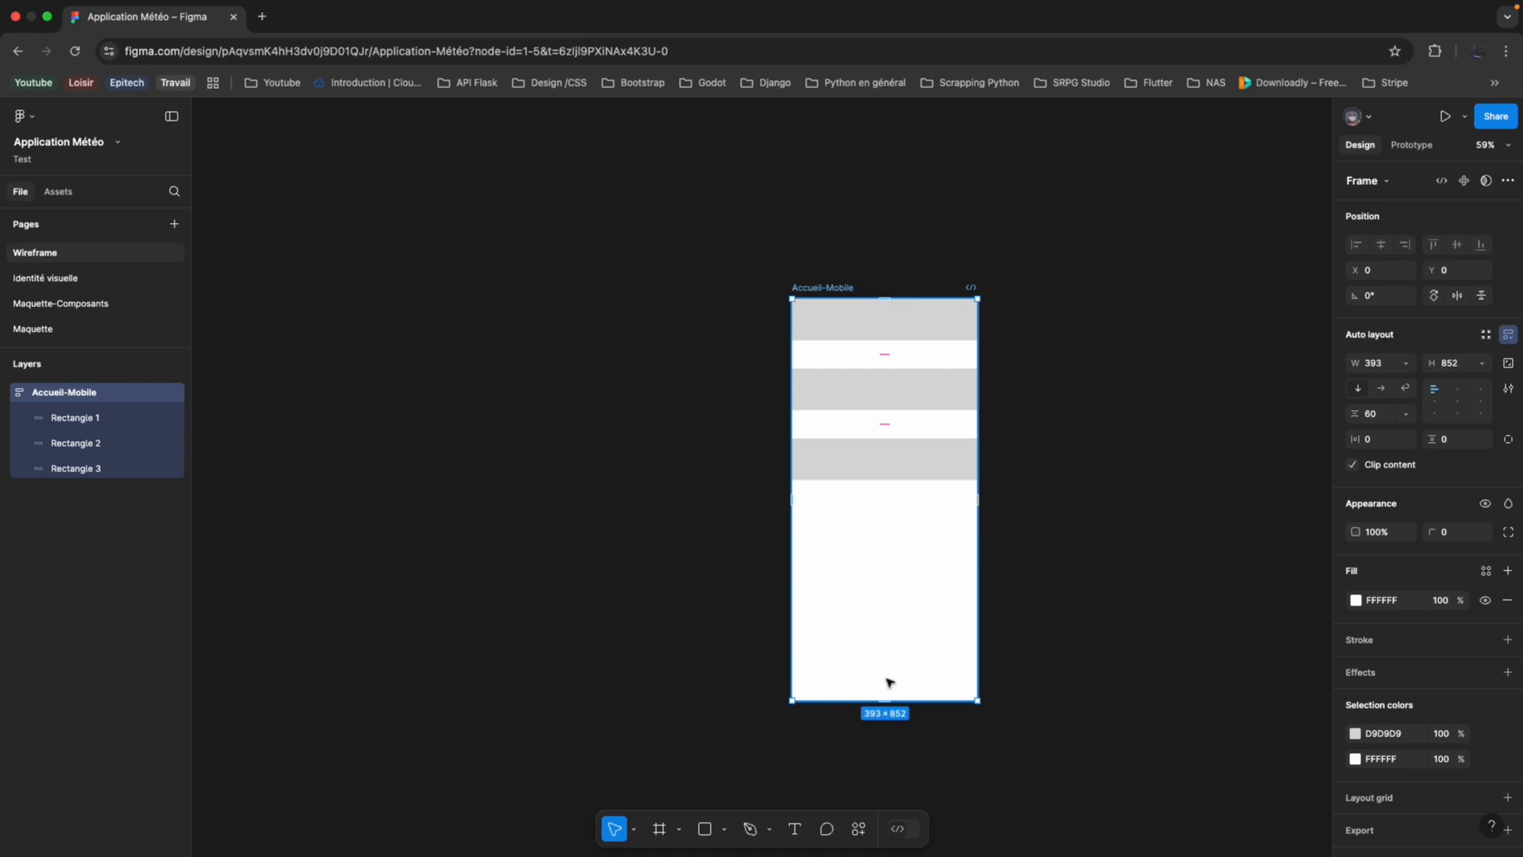
# Set the Accueil-Mobile frame's height to Hug contents and view its width sizing options.
pyautogui.scroll(3, 965, 451)
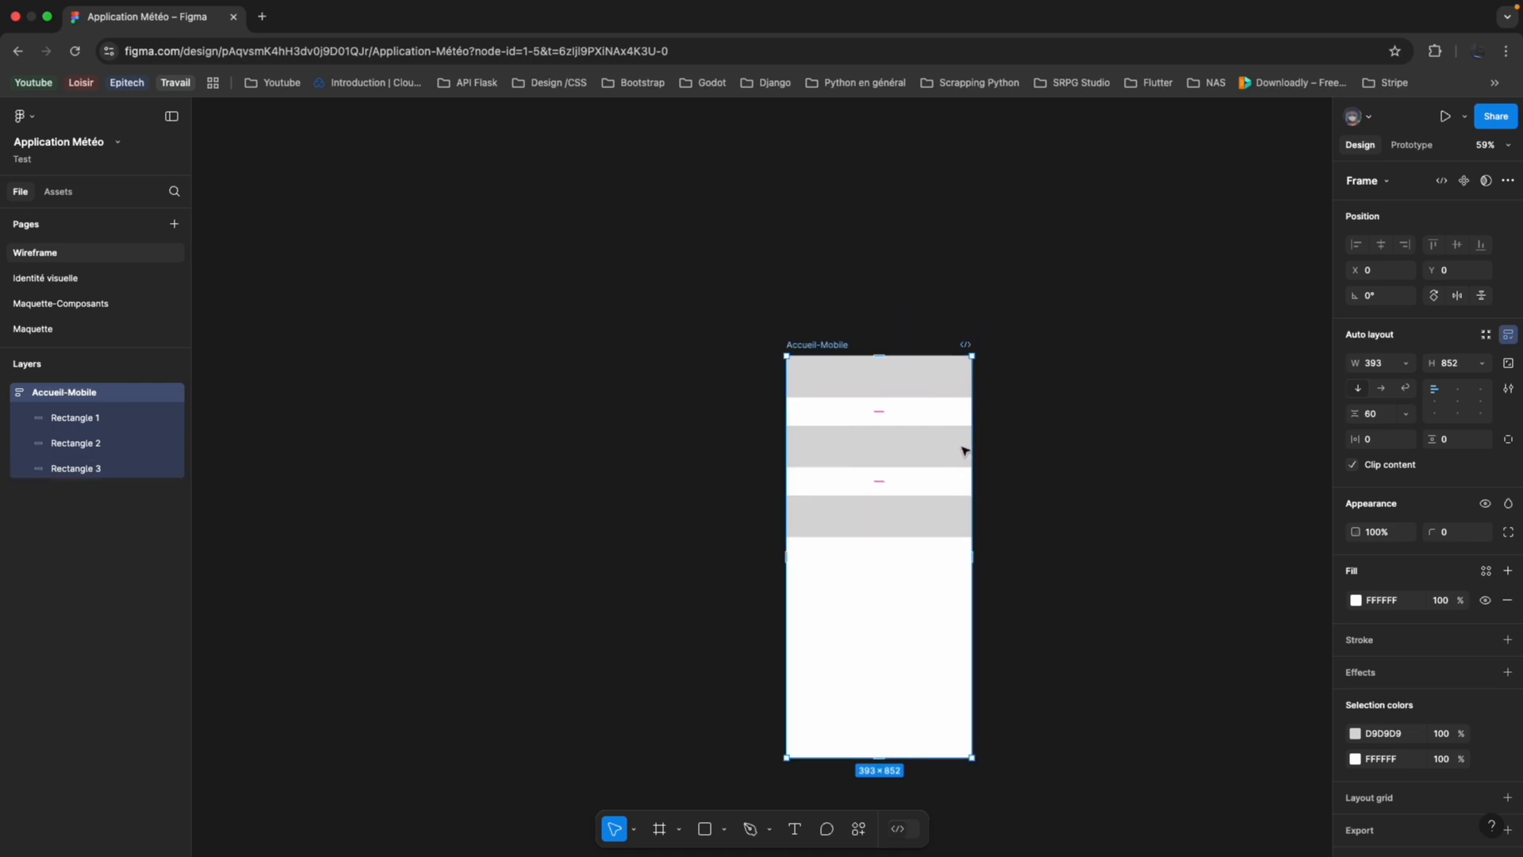
pyautogui.click(908, 445)
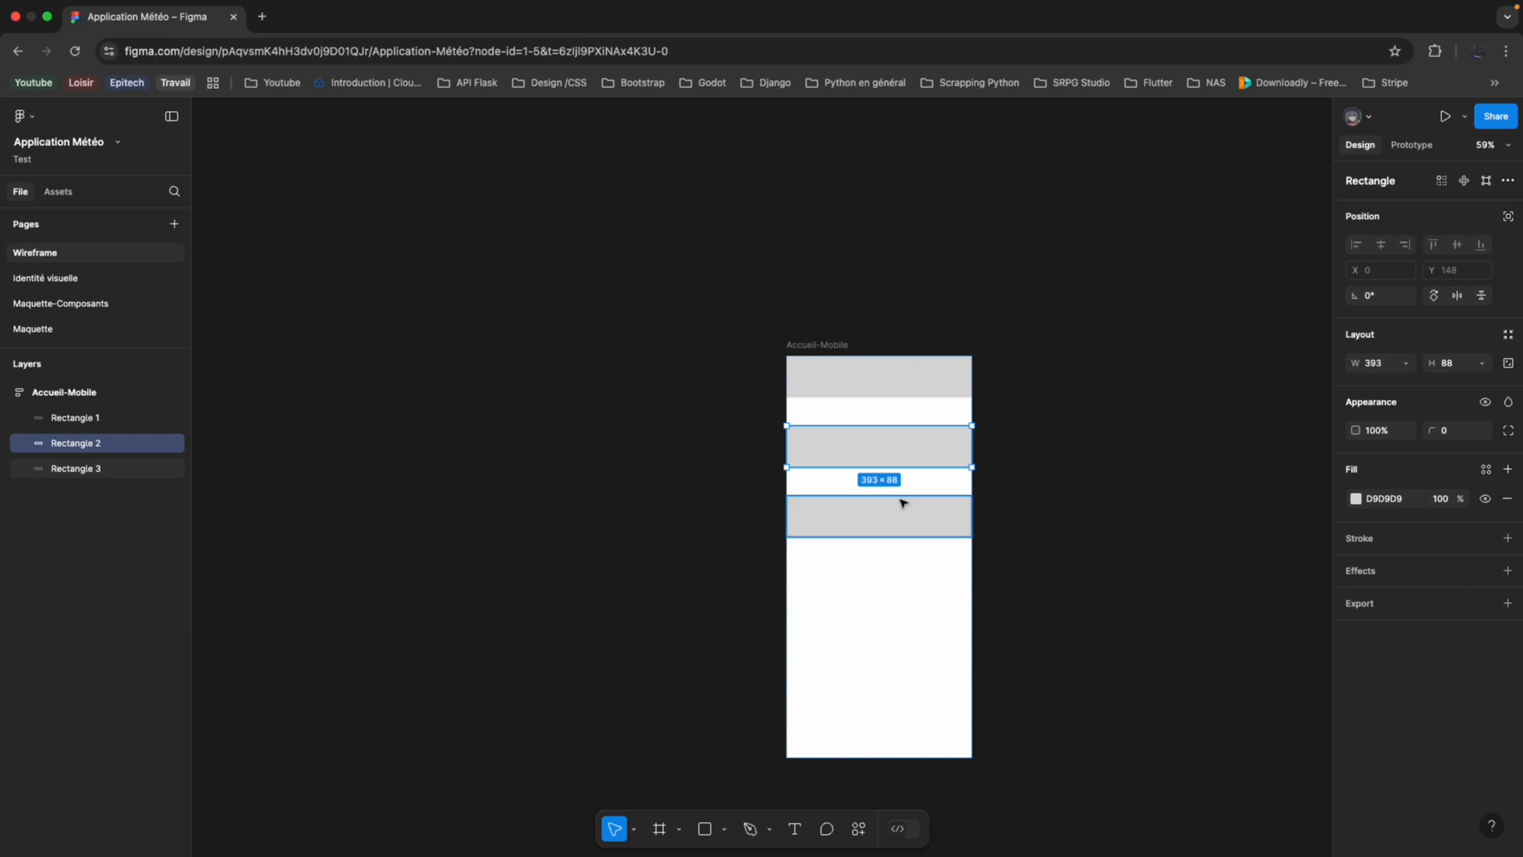
pyautogui.click(809, 344)
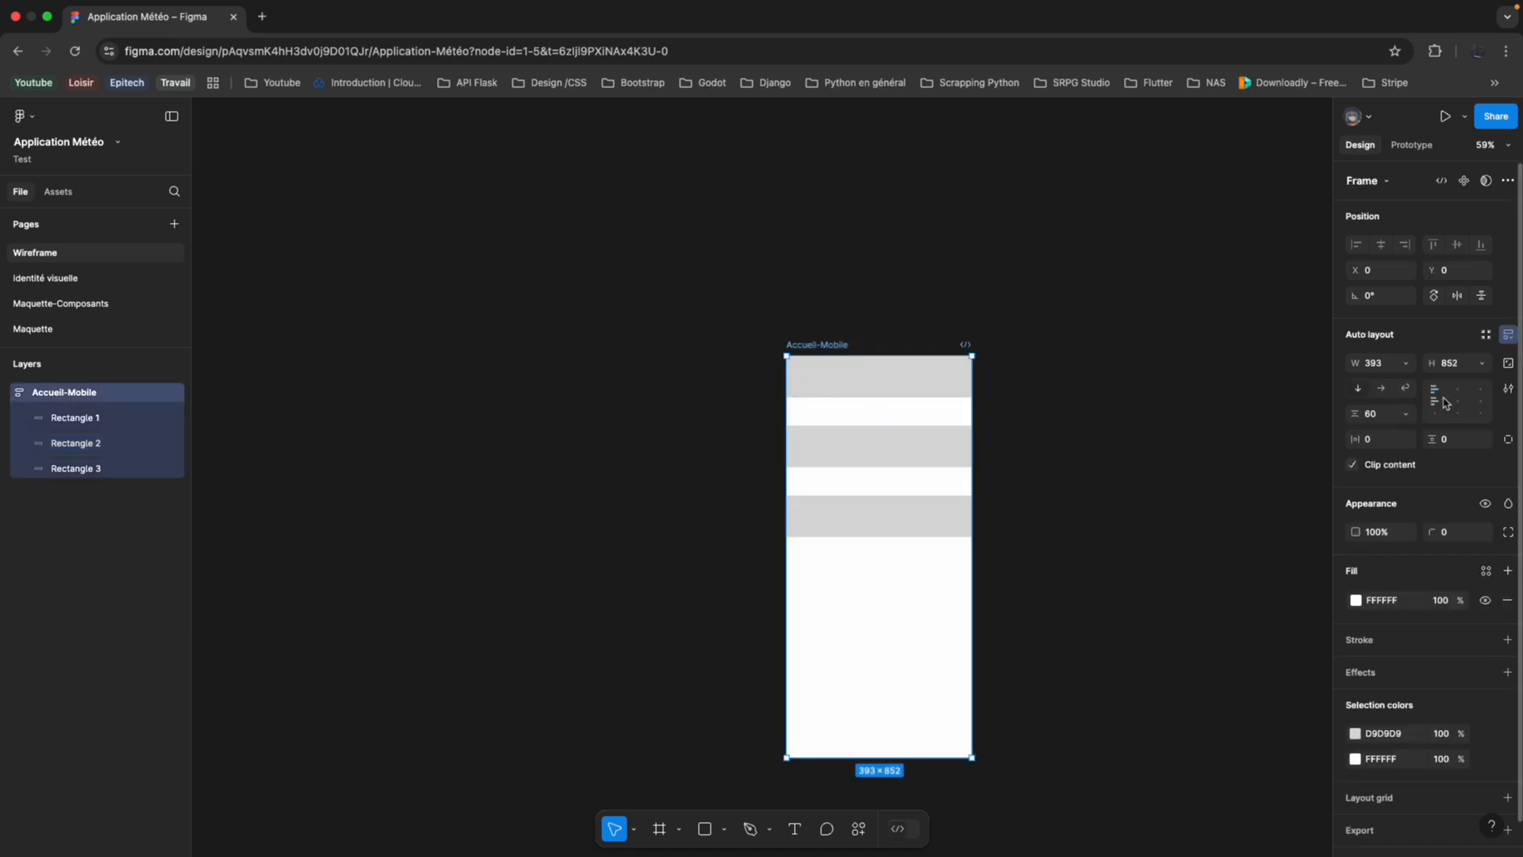
pyautogui.click(1482, 365)
pyautogui.click(1457, 383)
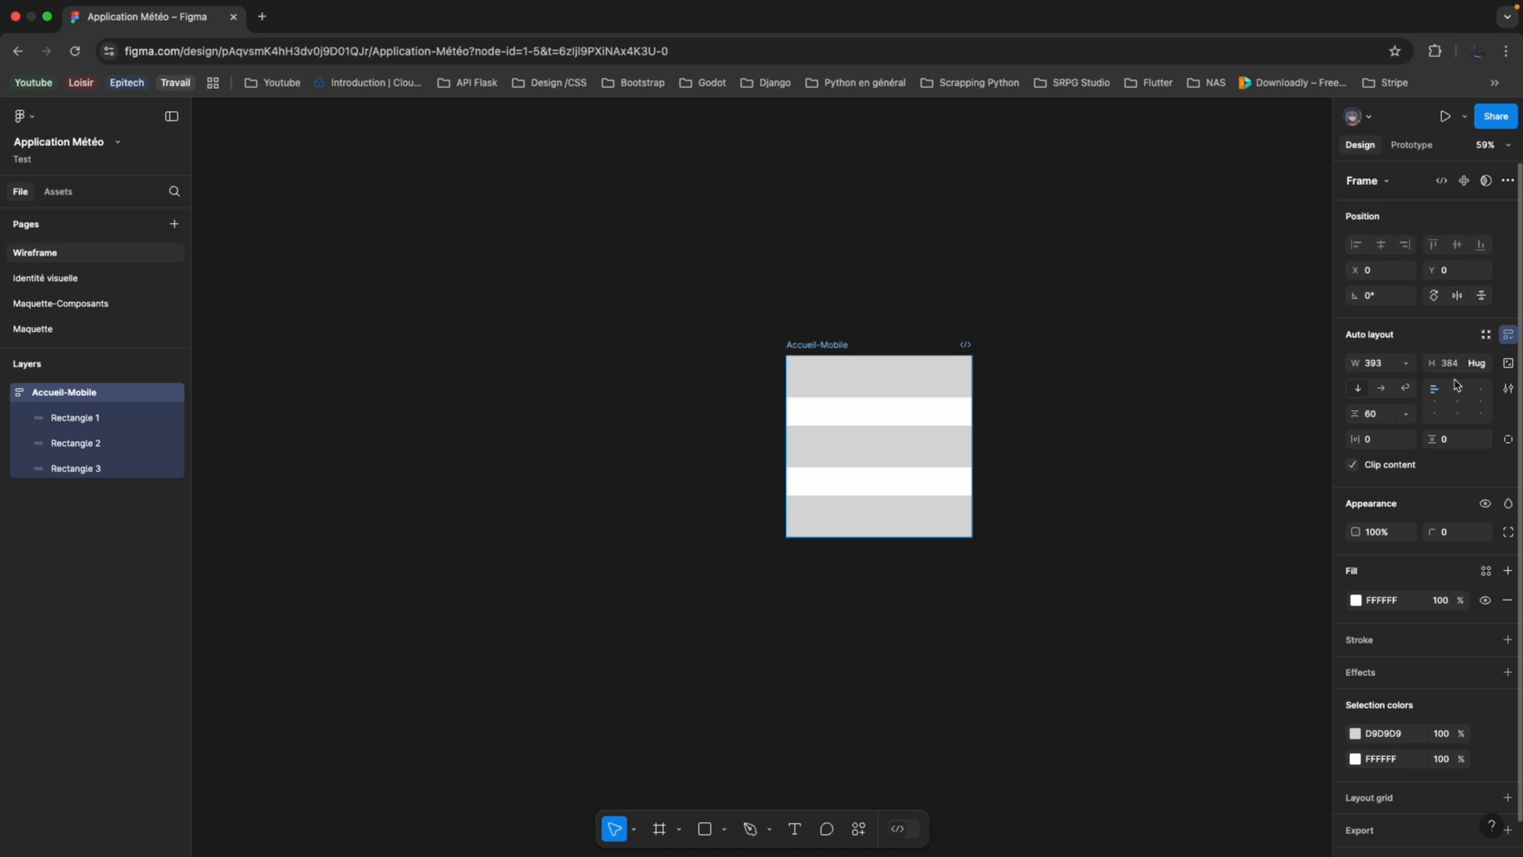
pyautogui.click(1405, 369)
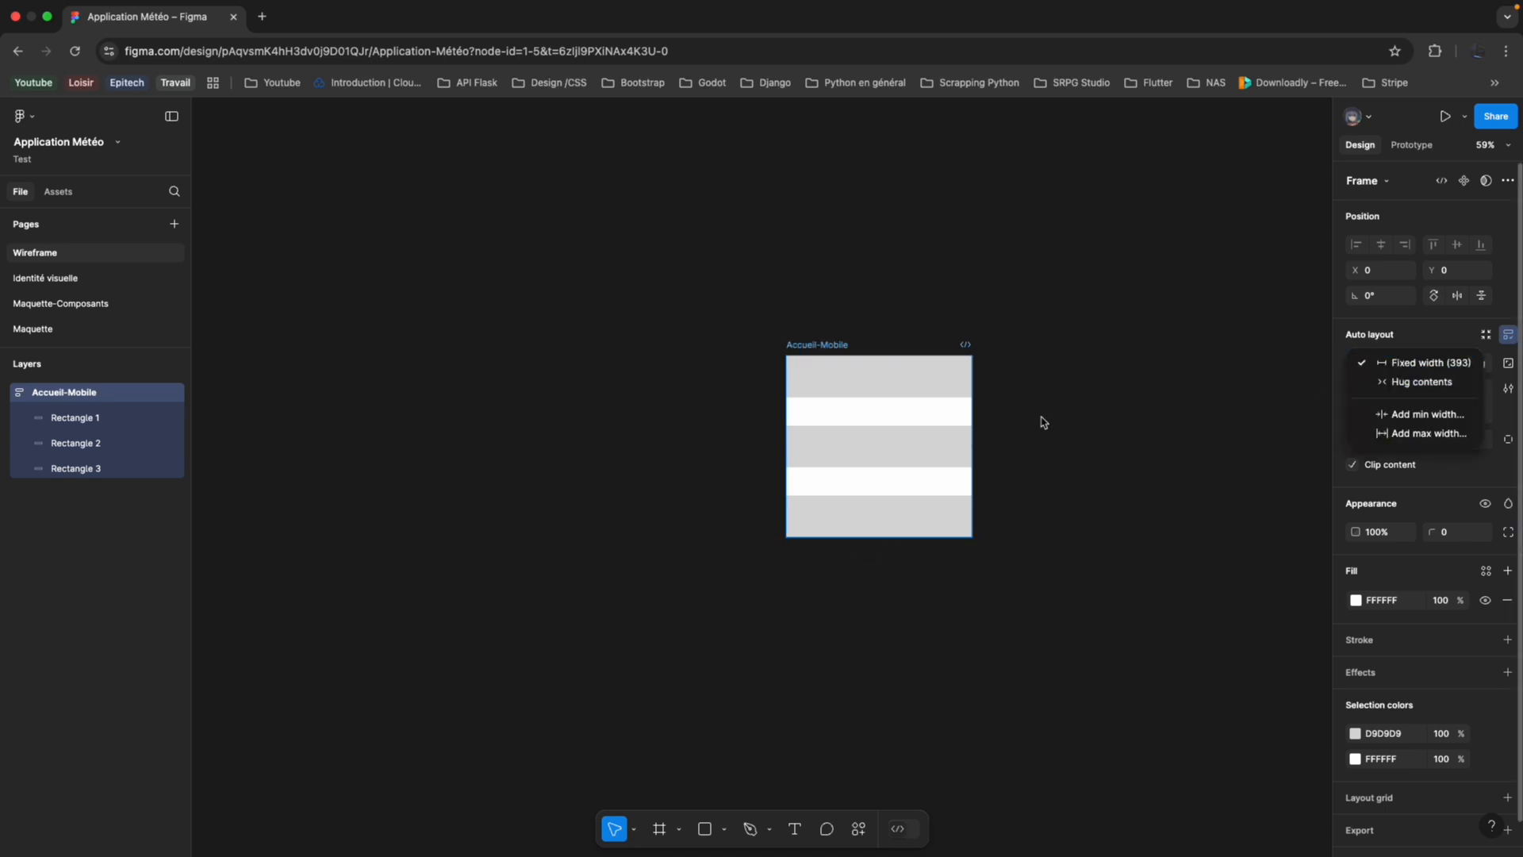
pyautogui.click(1115, 420)
pyautogui.scroll(5, 877, 439)
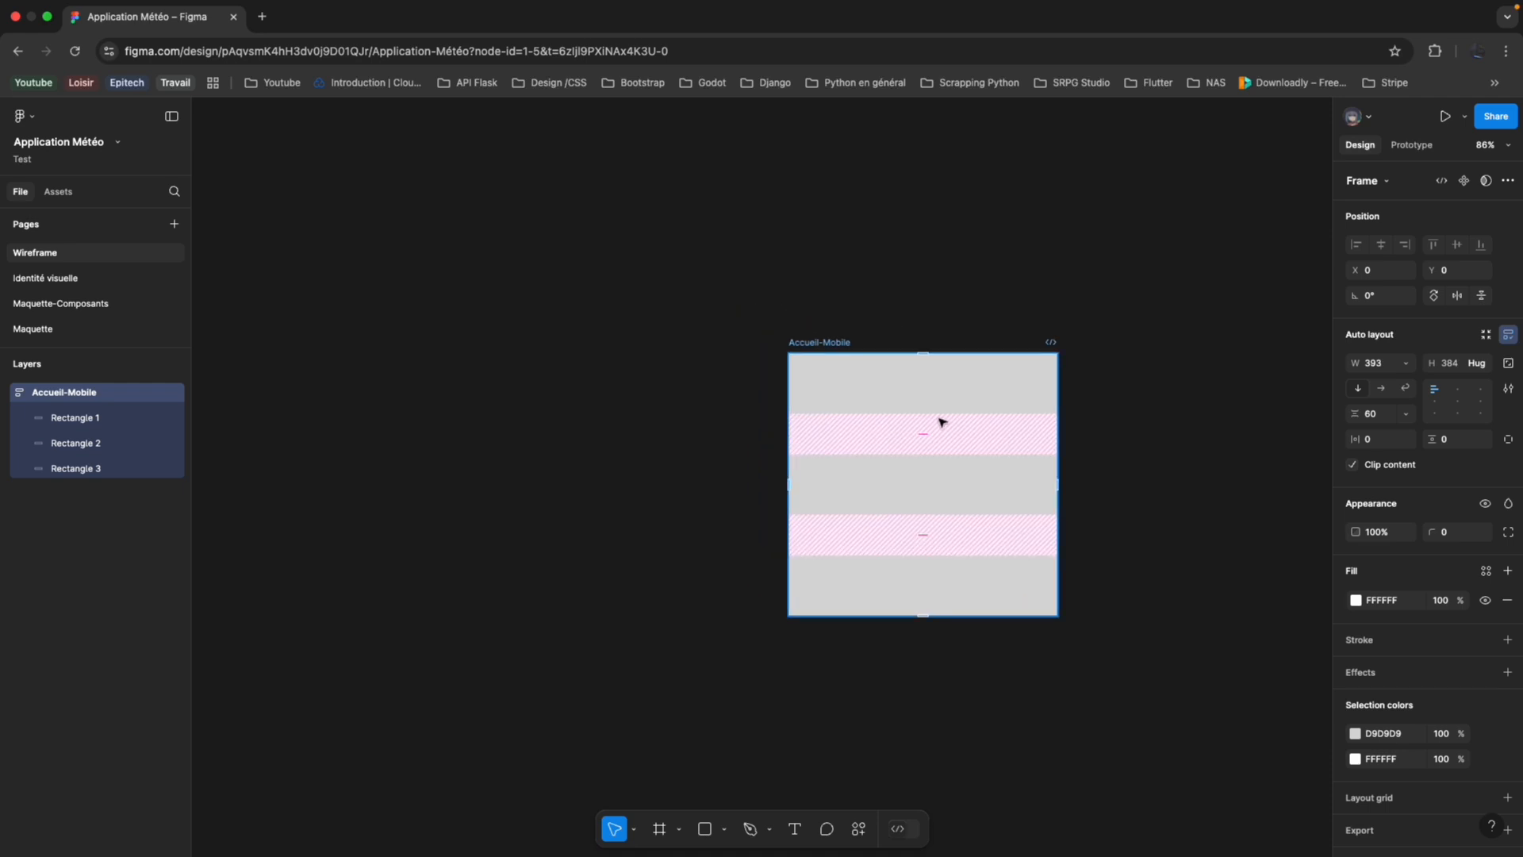
# Delete the bottom and top rectangles from the Accueil-Mobile frame, keeping only Rectangle 2.
pyautogui.click(935, 499)
pyautogui.click(938, 582)
pyautogui.press('Delete')
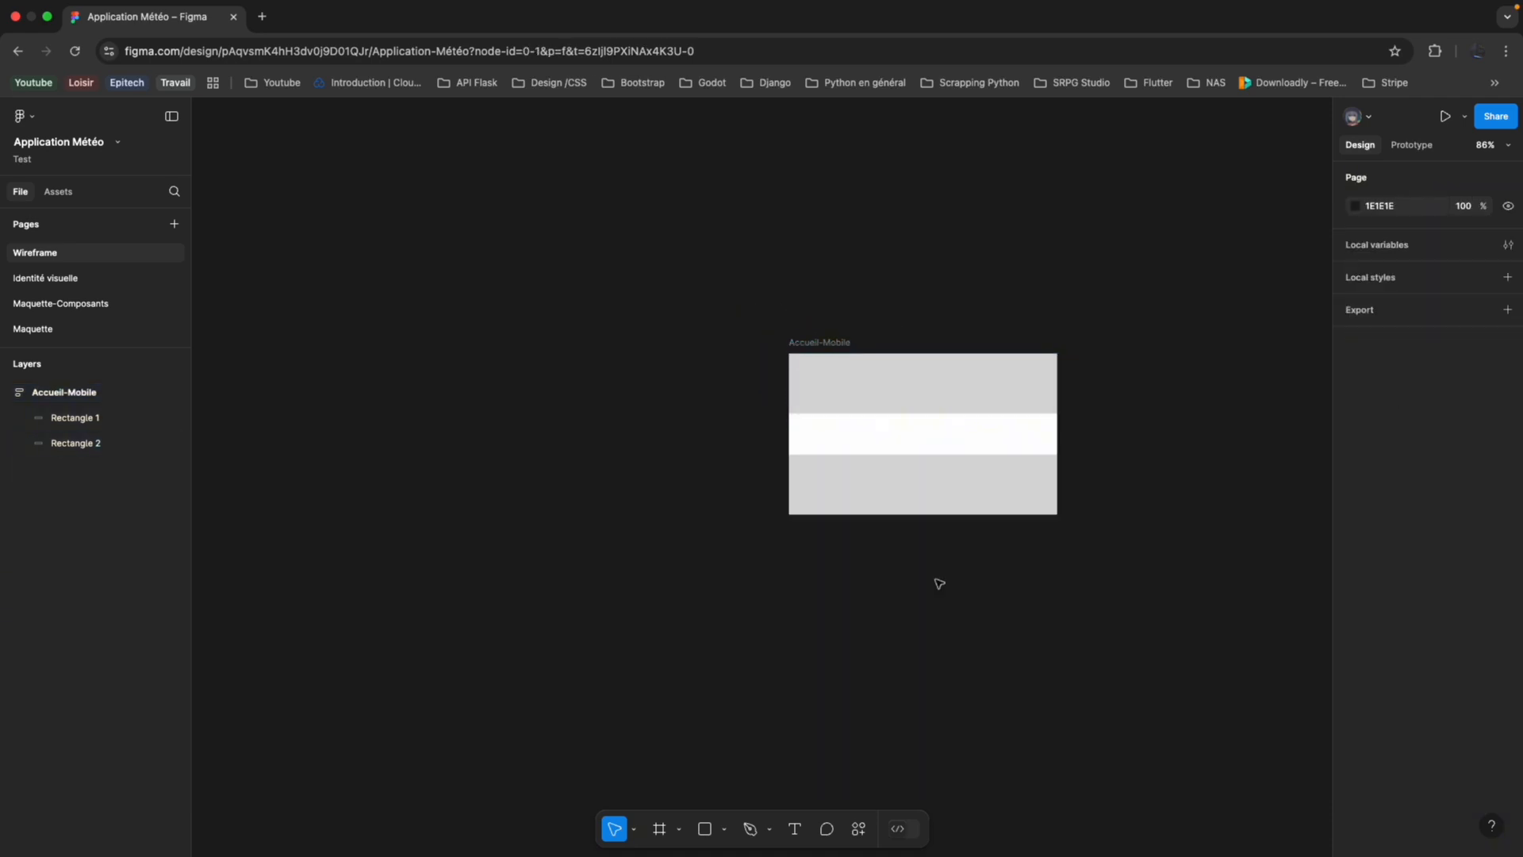
pyautogui.click(938, 476)
pyautogui.click(969, 402)
pyautogui.press('Delete')
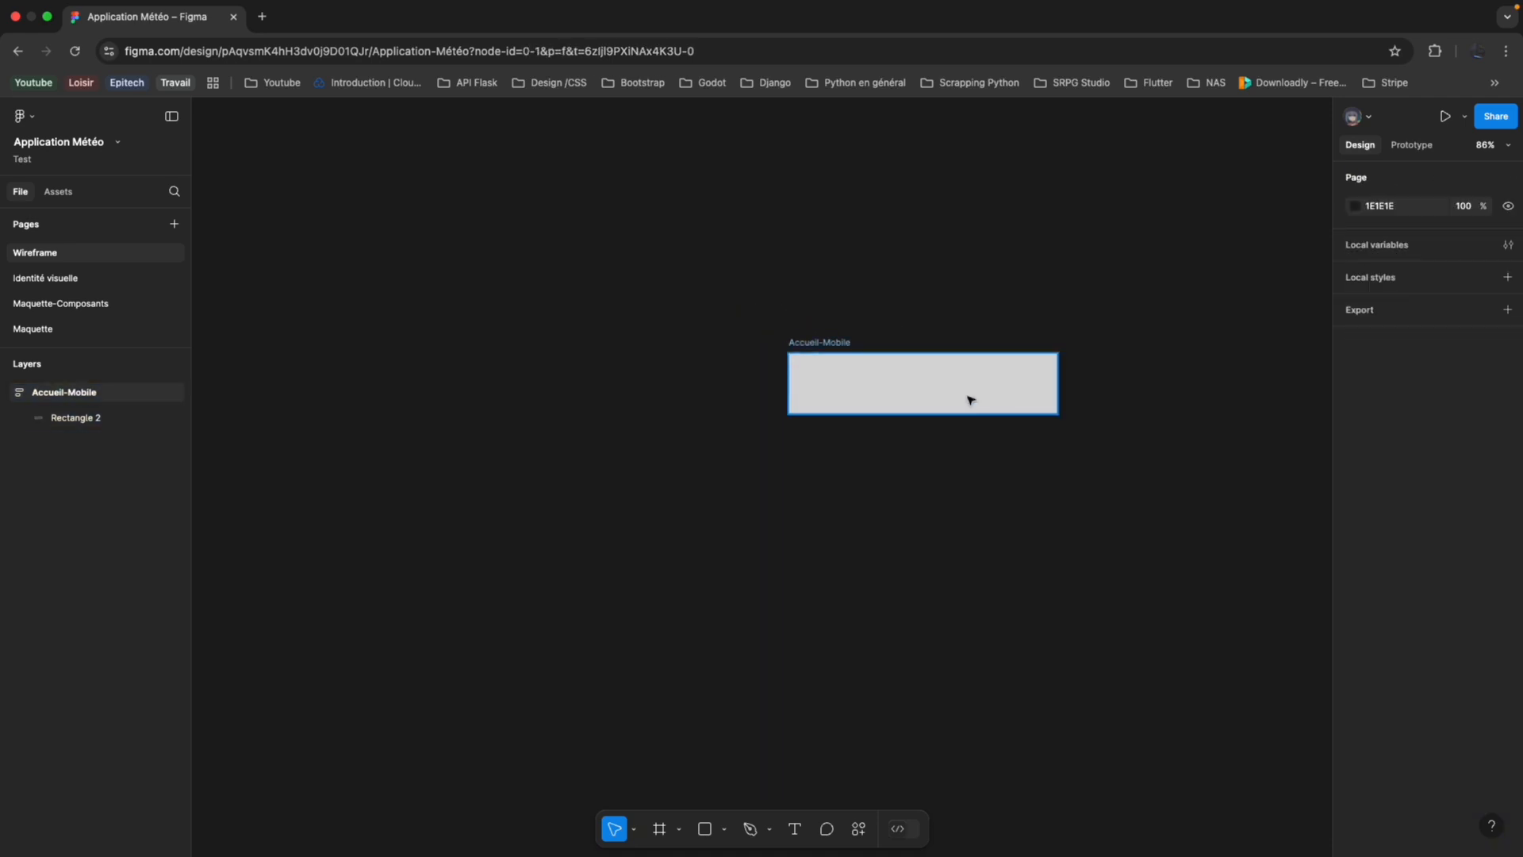
# Switch the Accueil-Mobile frame to a fixed height and stretch it downward to about 864.
pyautogui.click(970, 399)
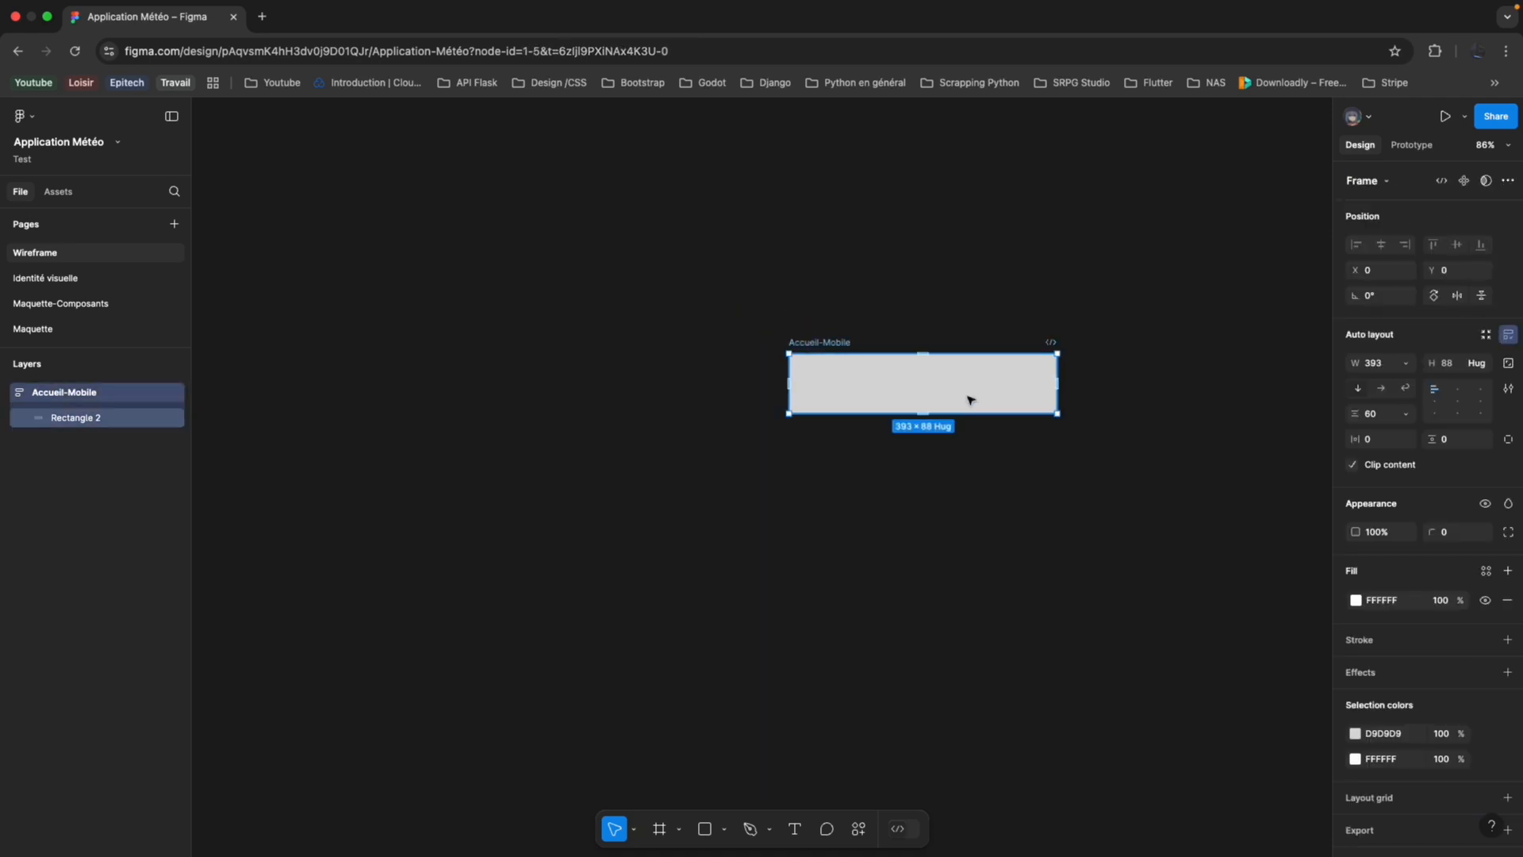
pyautogui.click(1477, 363)
pyautogui.click(1451, 347)
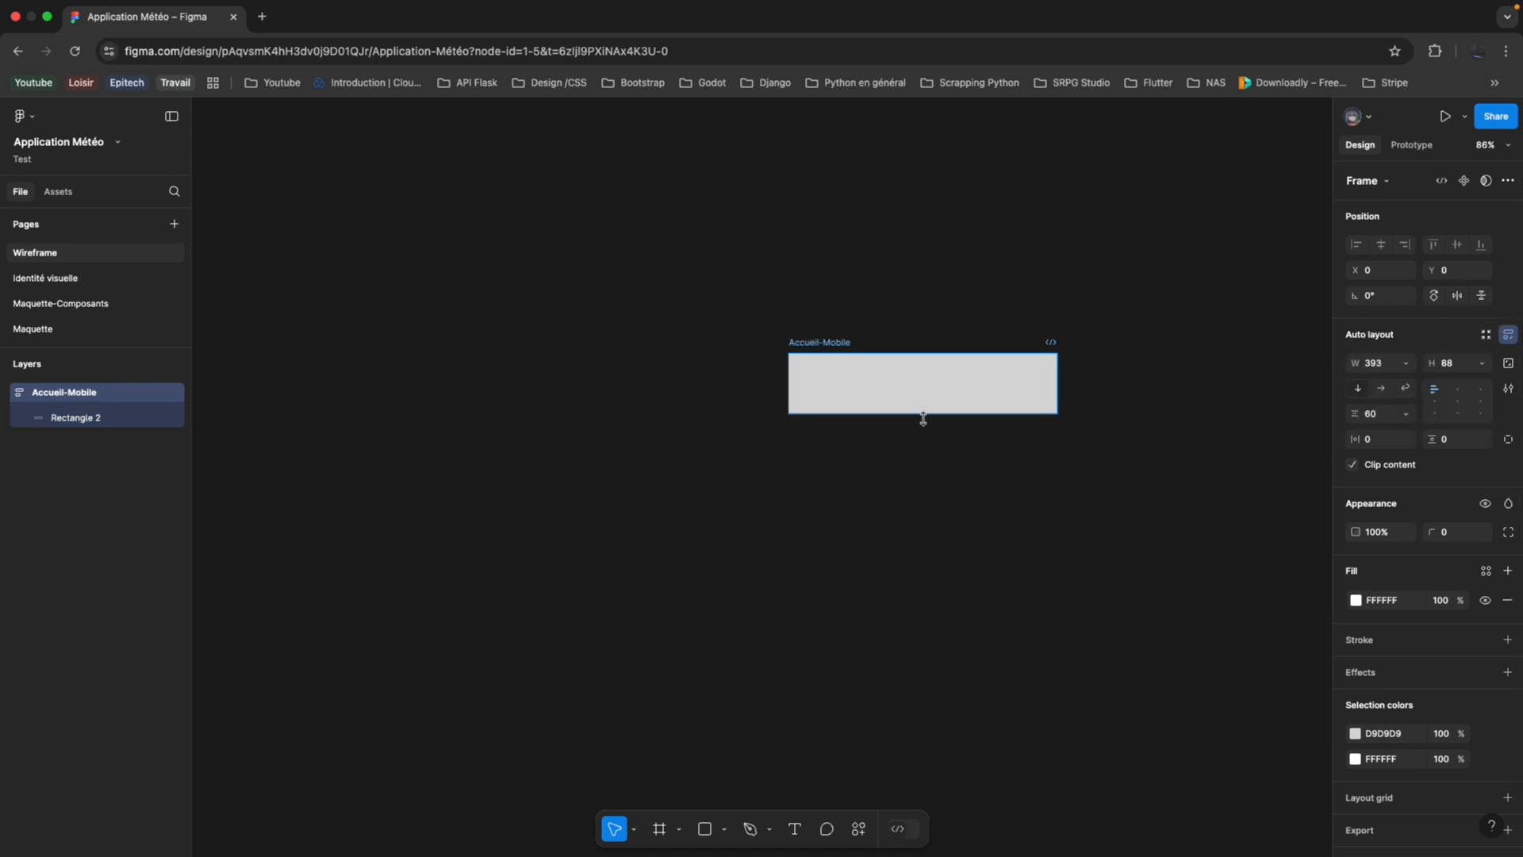
pyautogui.moveTo(920, 436); pyautogui.dragTo(960, 775)
pyautogui.scroll(-5, 966, 646)
pyautogui.scroll(-2, 976, 650)
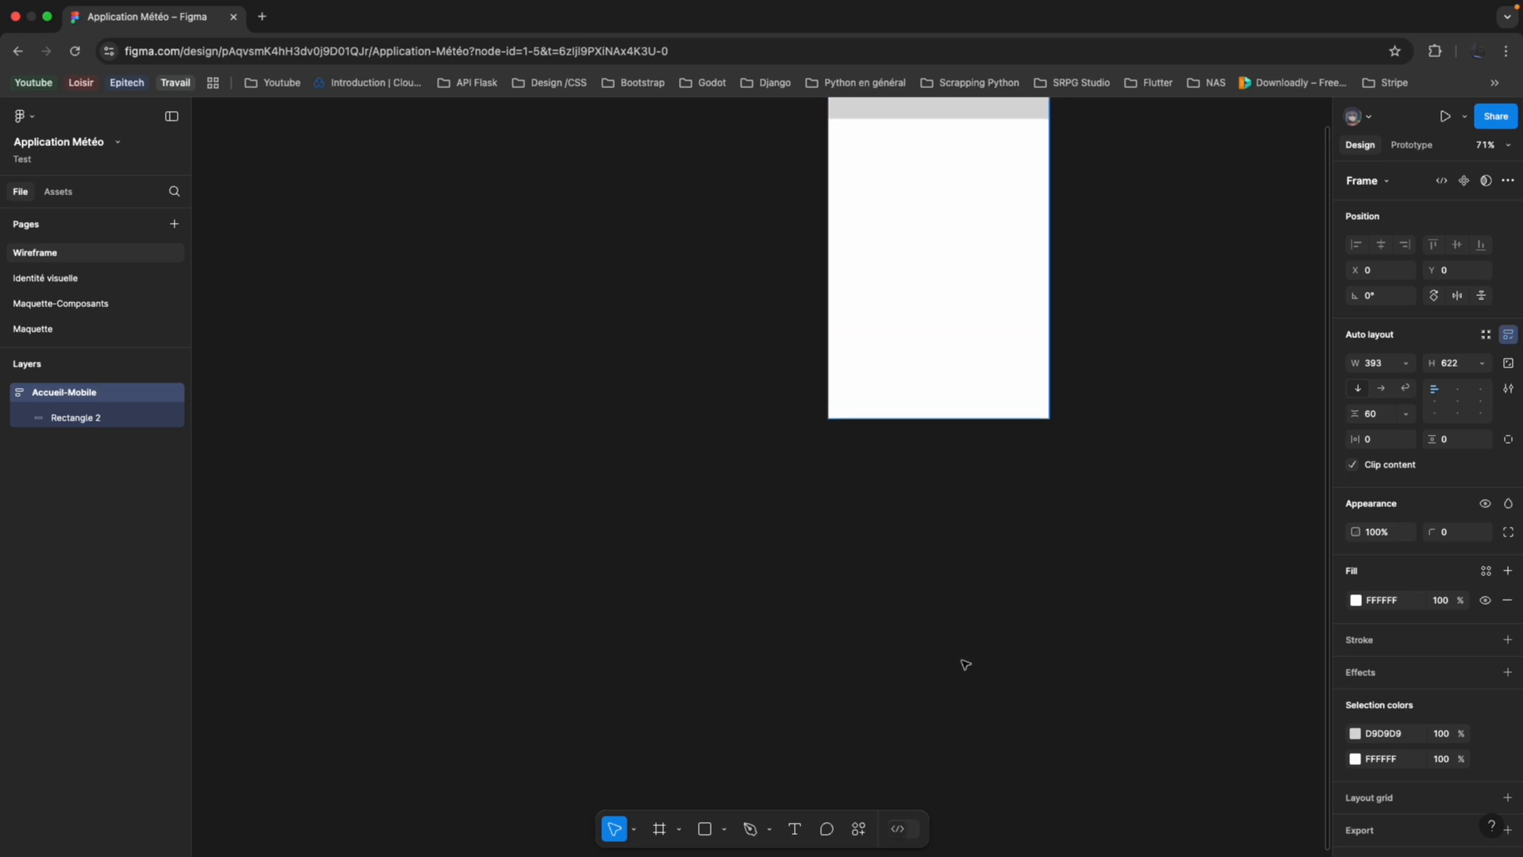
pyautogui.scroll(3, 963, 516)
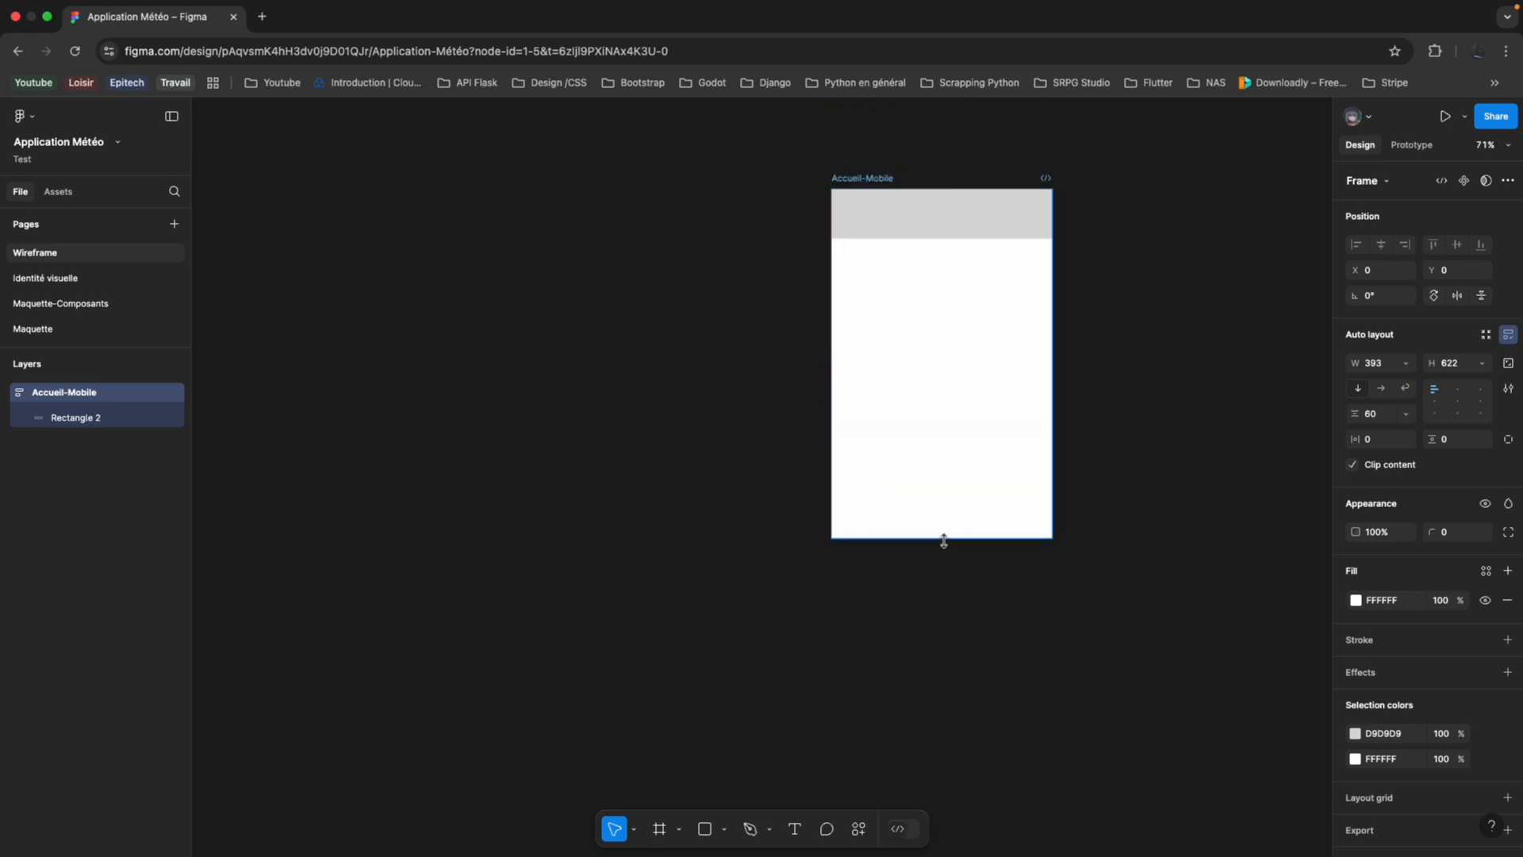
pyautogui.moveTo(944, 540); pyautogui.dragTo(945, 671)
pyautogui.scroll(3, 962, 421)
# Delete the remaining rectangle and draw a frame about 246 × 134 in the upper-left corner of Accueil-Mobile.
pyautogui.click(970, 357)
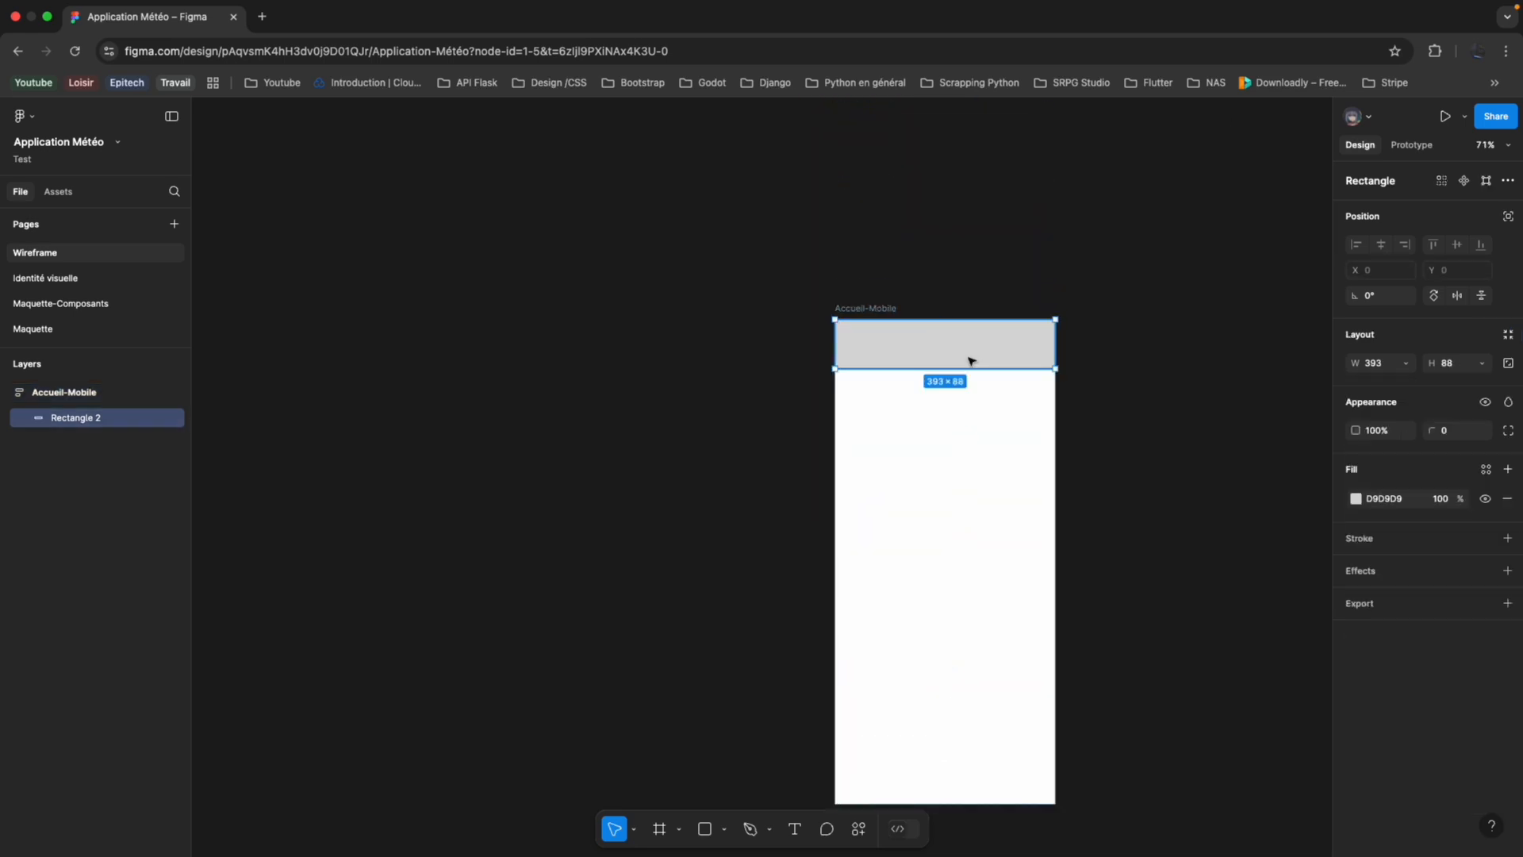
pyautogui.press('Delete')
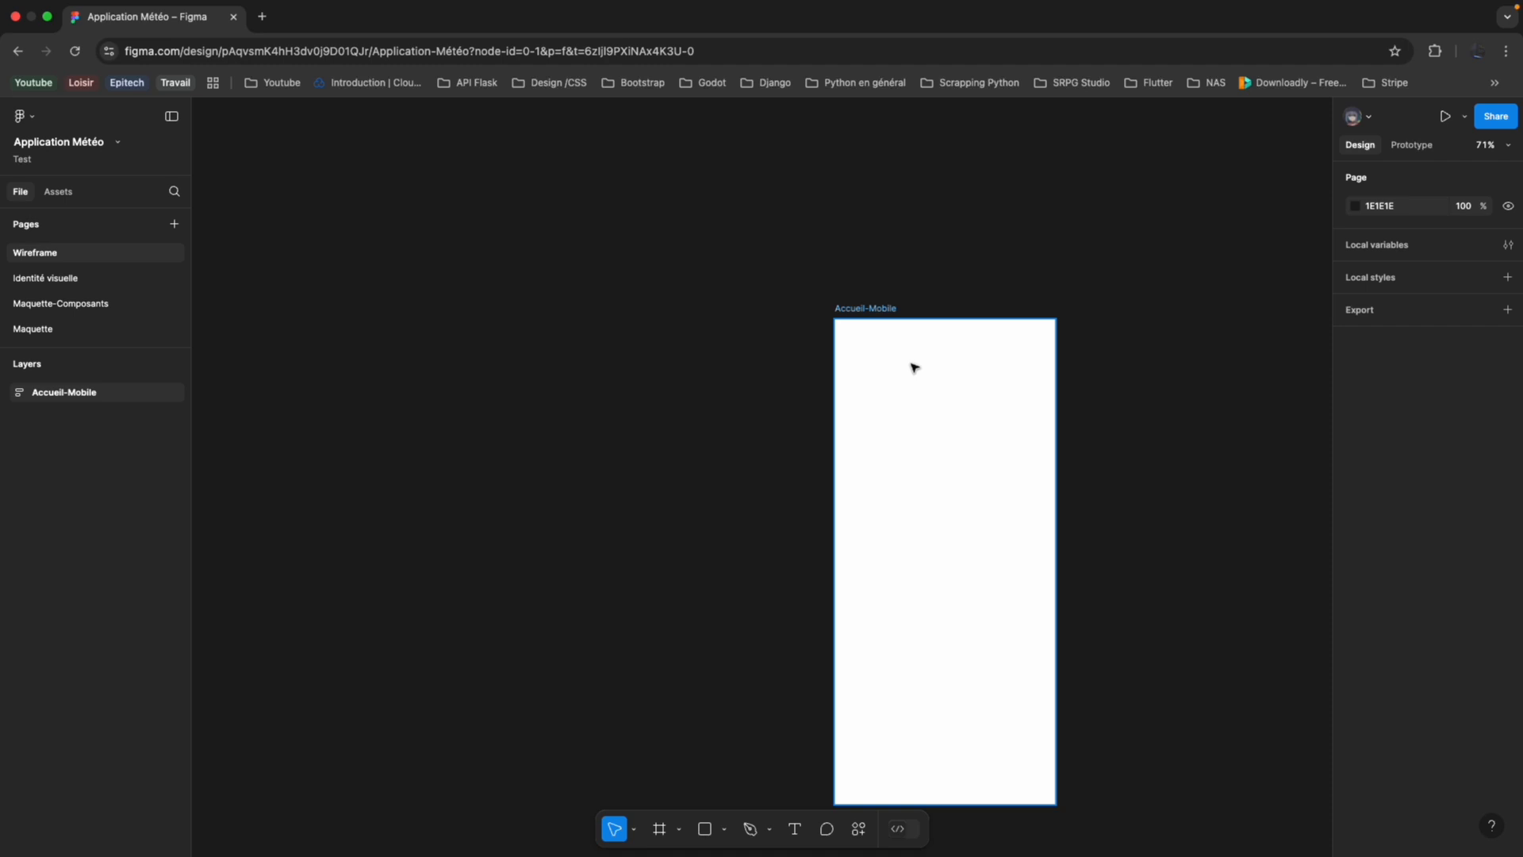
pyautogui.click(659, 829)
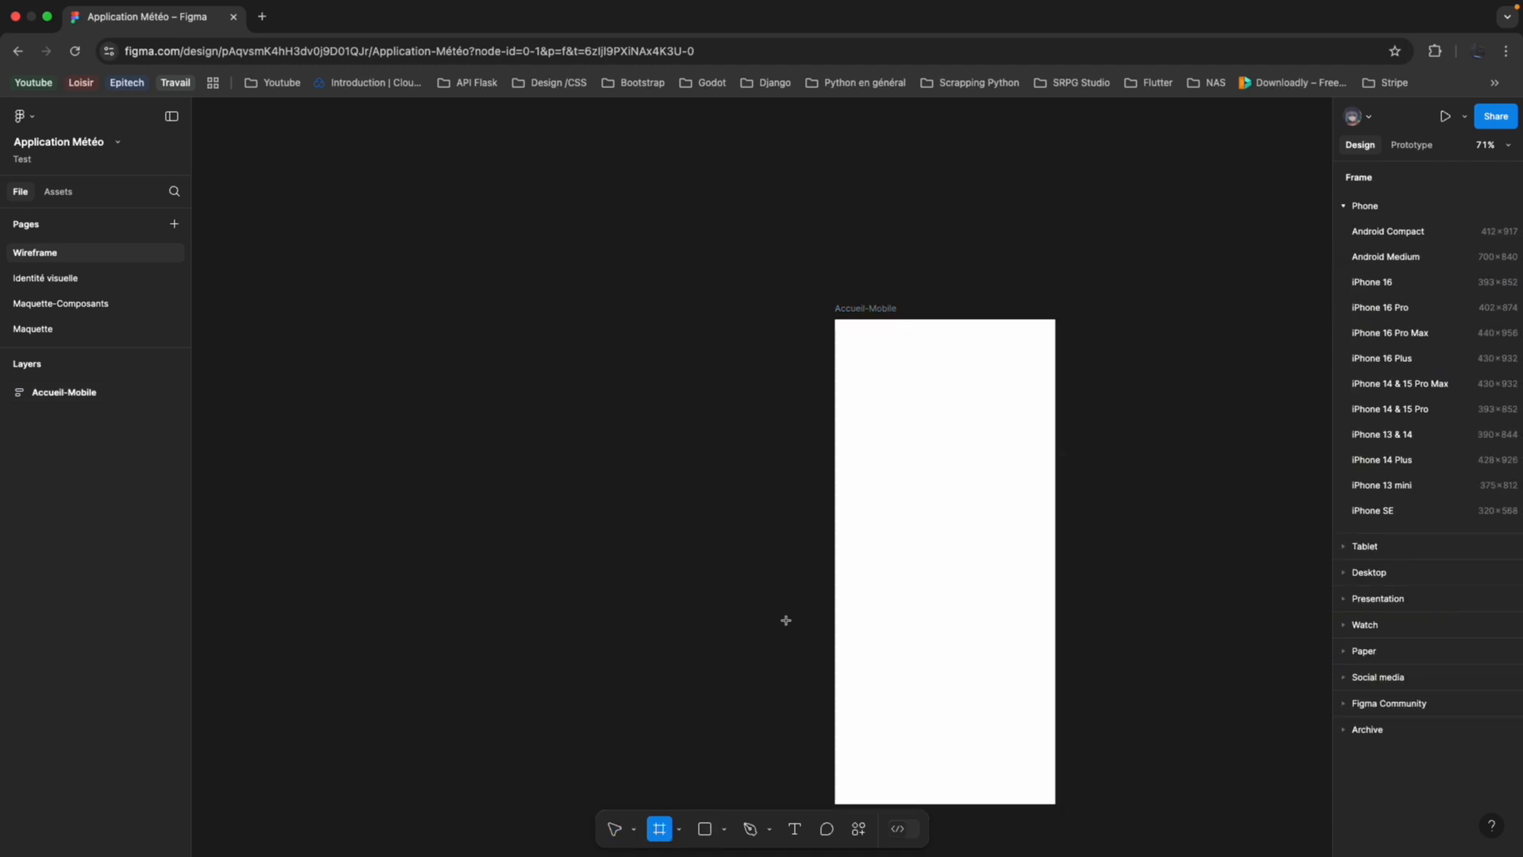
pyautogui.moveTo(836, 320); pyautogui.dragTo(974, 396)
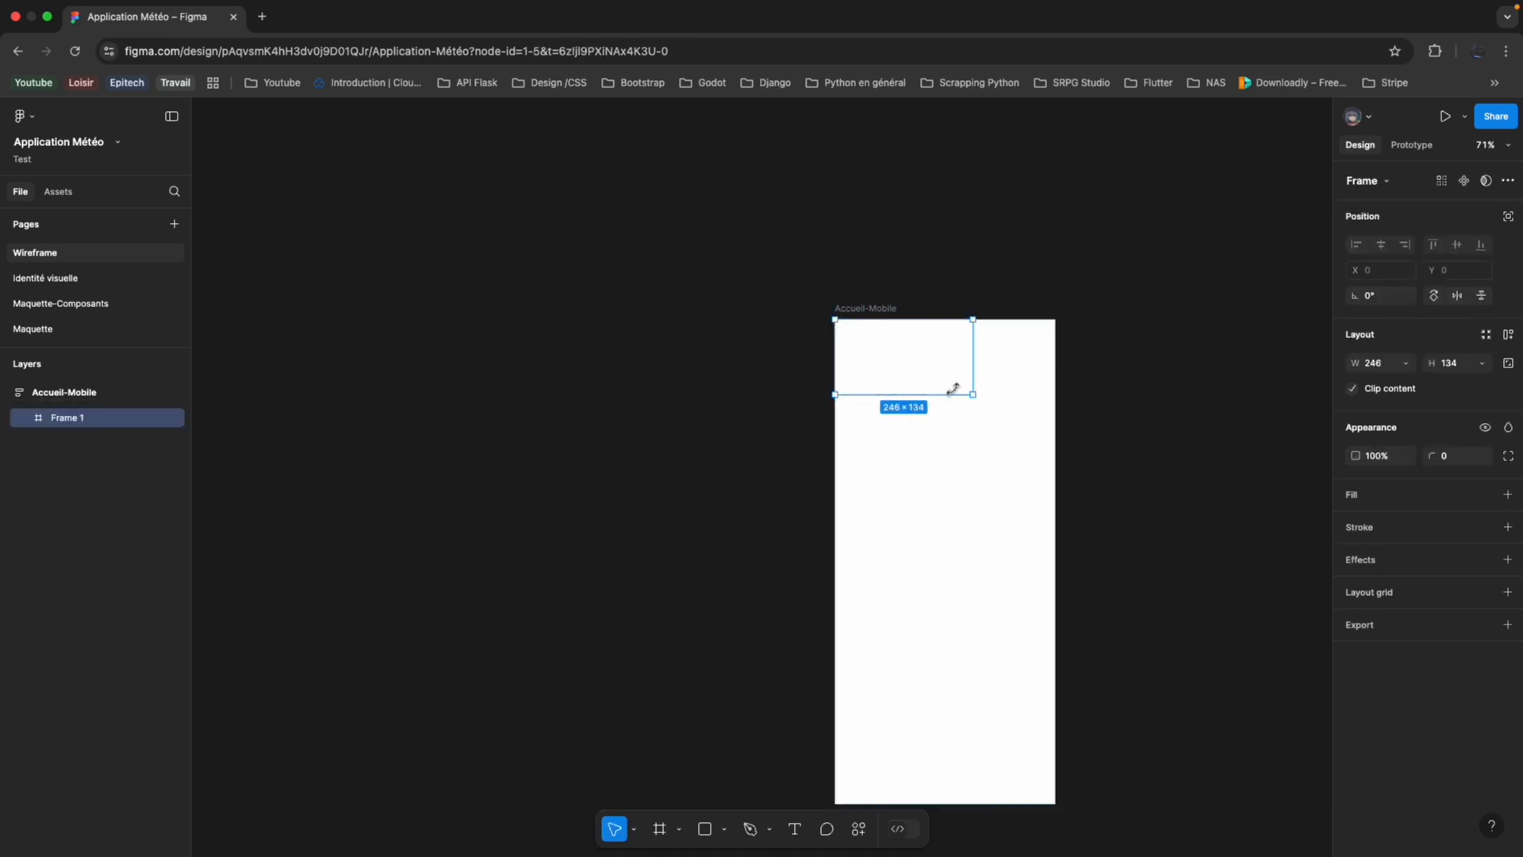
pyautogui.scroll(1, 952, 375)
pyautogui.hscroll(1, 952, 374)
pyautogui.scroll(3, 887, 435)
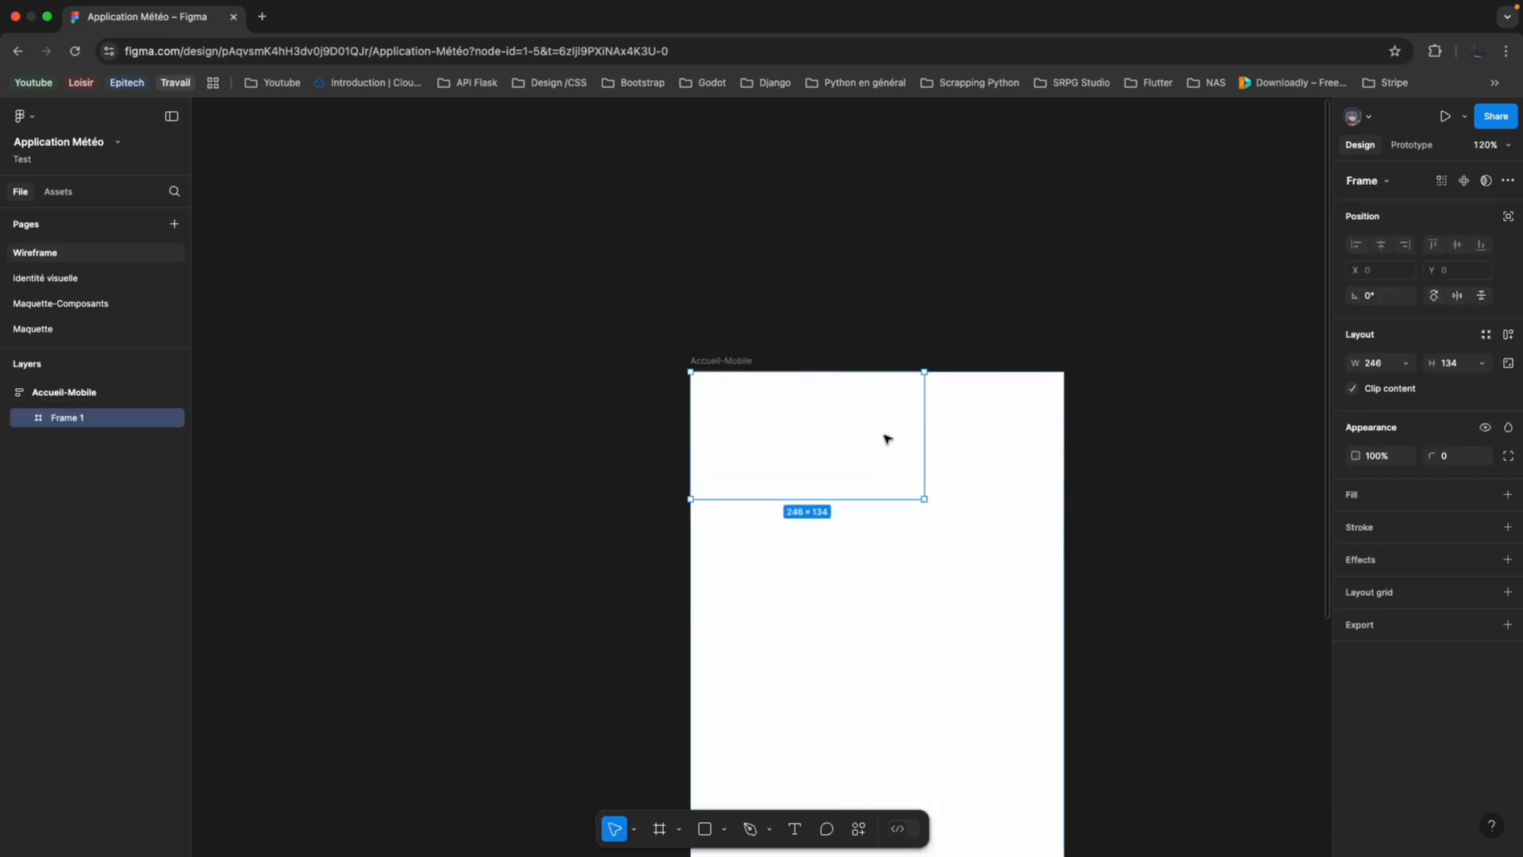
# Set the nested frame's width to Fill container.
pyautogui.click(1402, 366)
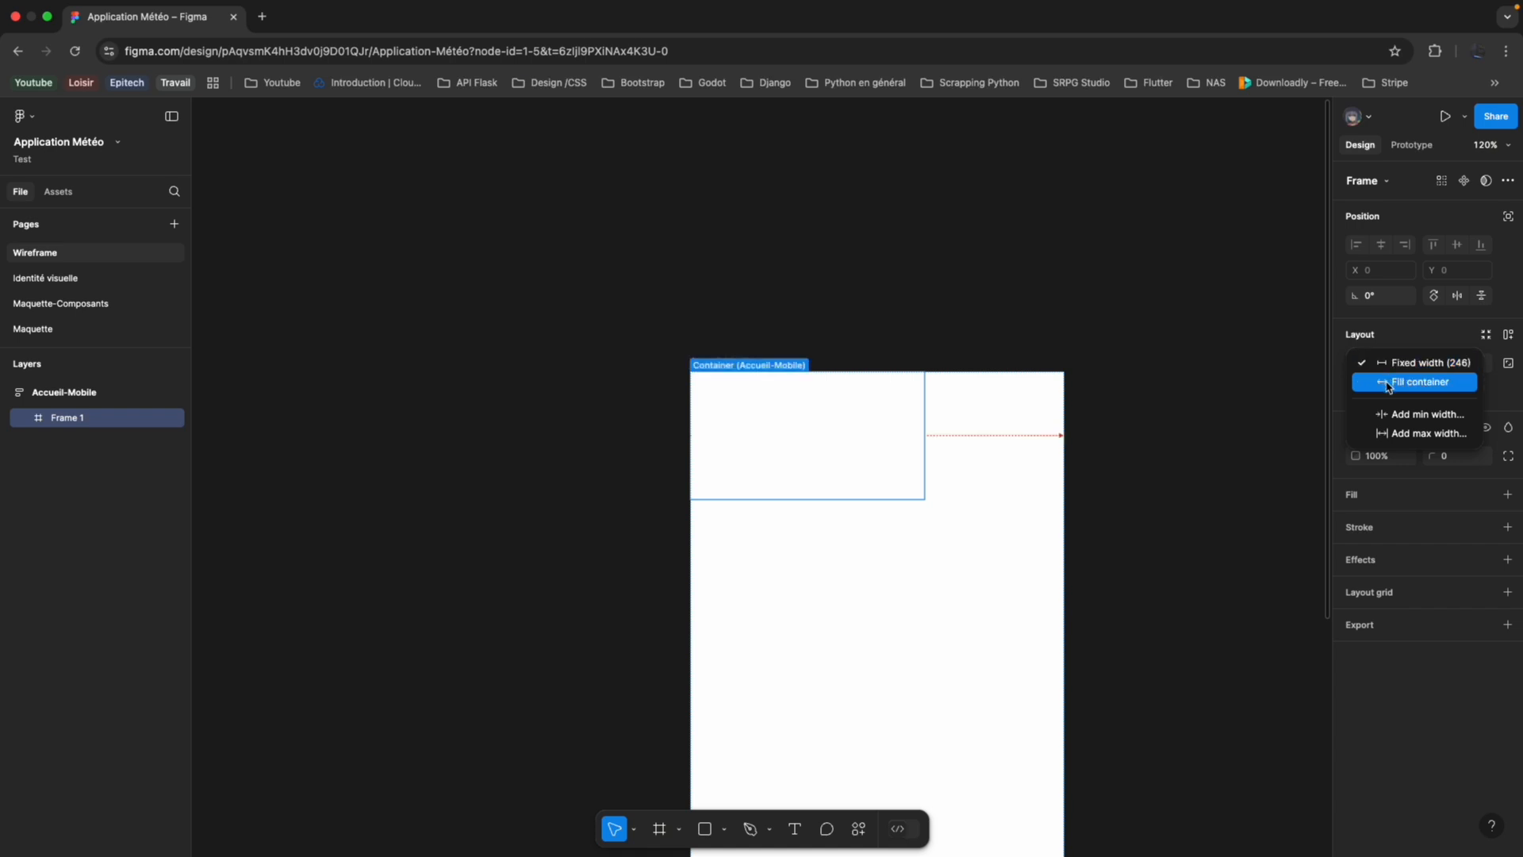
pyautogui.click(1388, 384)
pyautogui.scroll(-4, 964, 603)
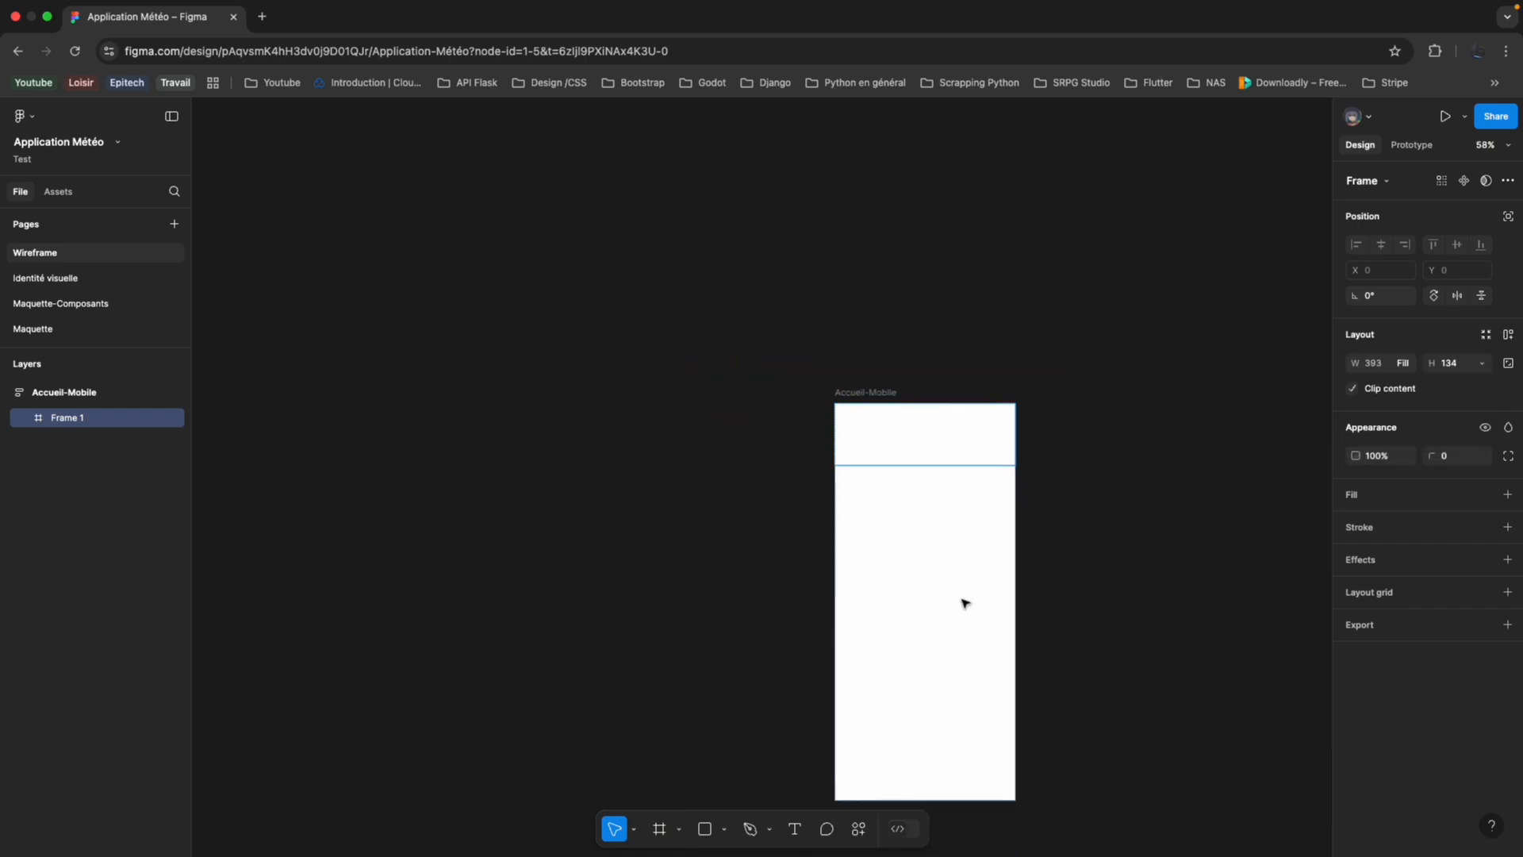
pyautogui.scroll(-1, 964, 603)
pyautogui.click(965, 603)
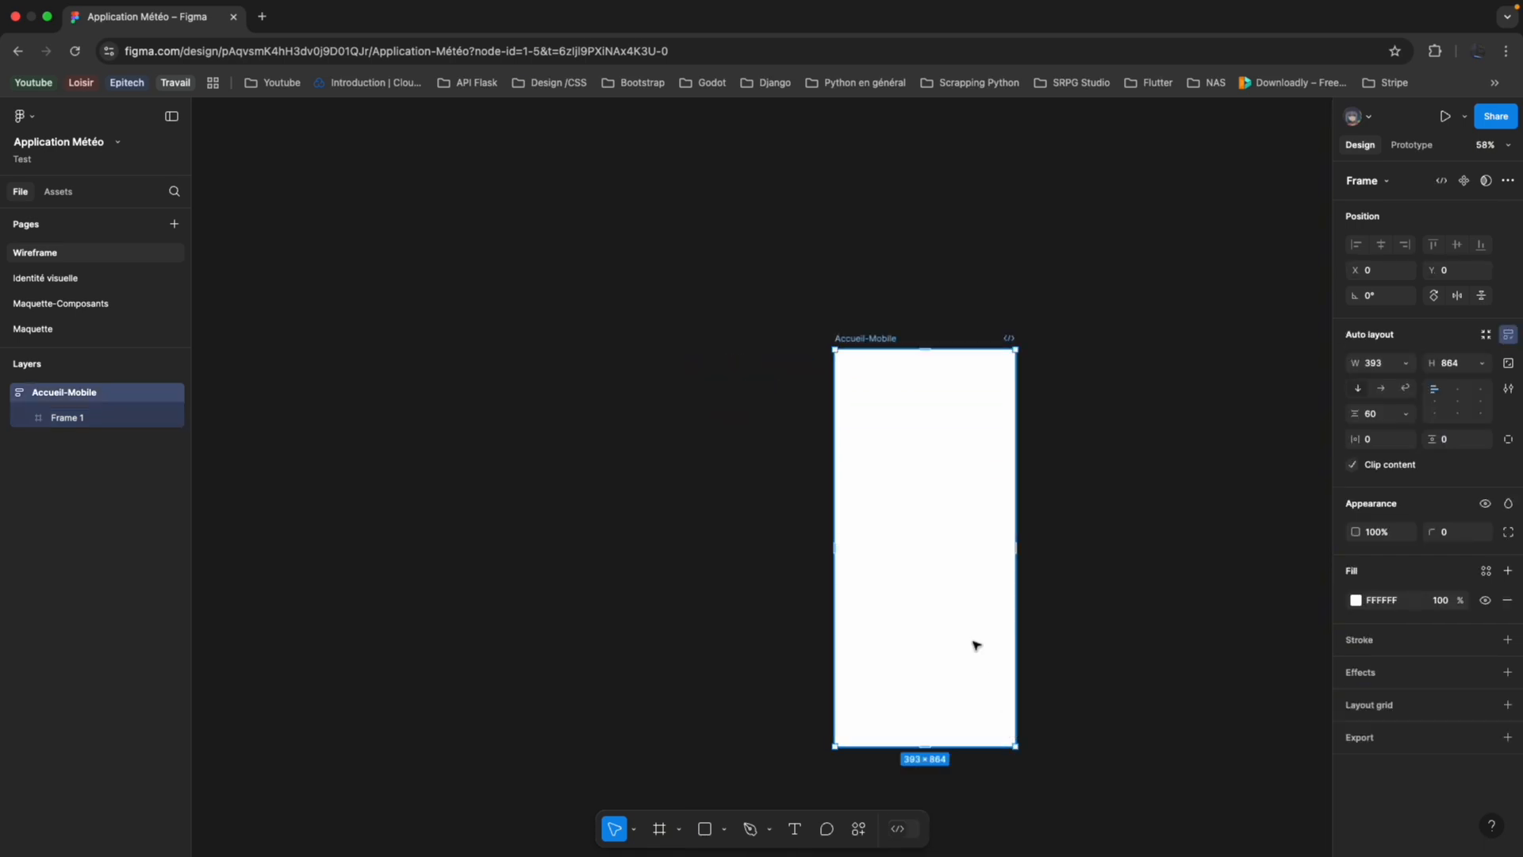
# Try a red C83E3E fill on the nested frame to reveal its extent, and remove the fill.
pyautogui.click(925, 384)
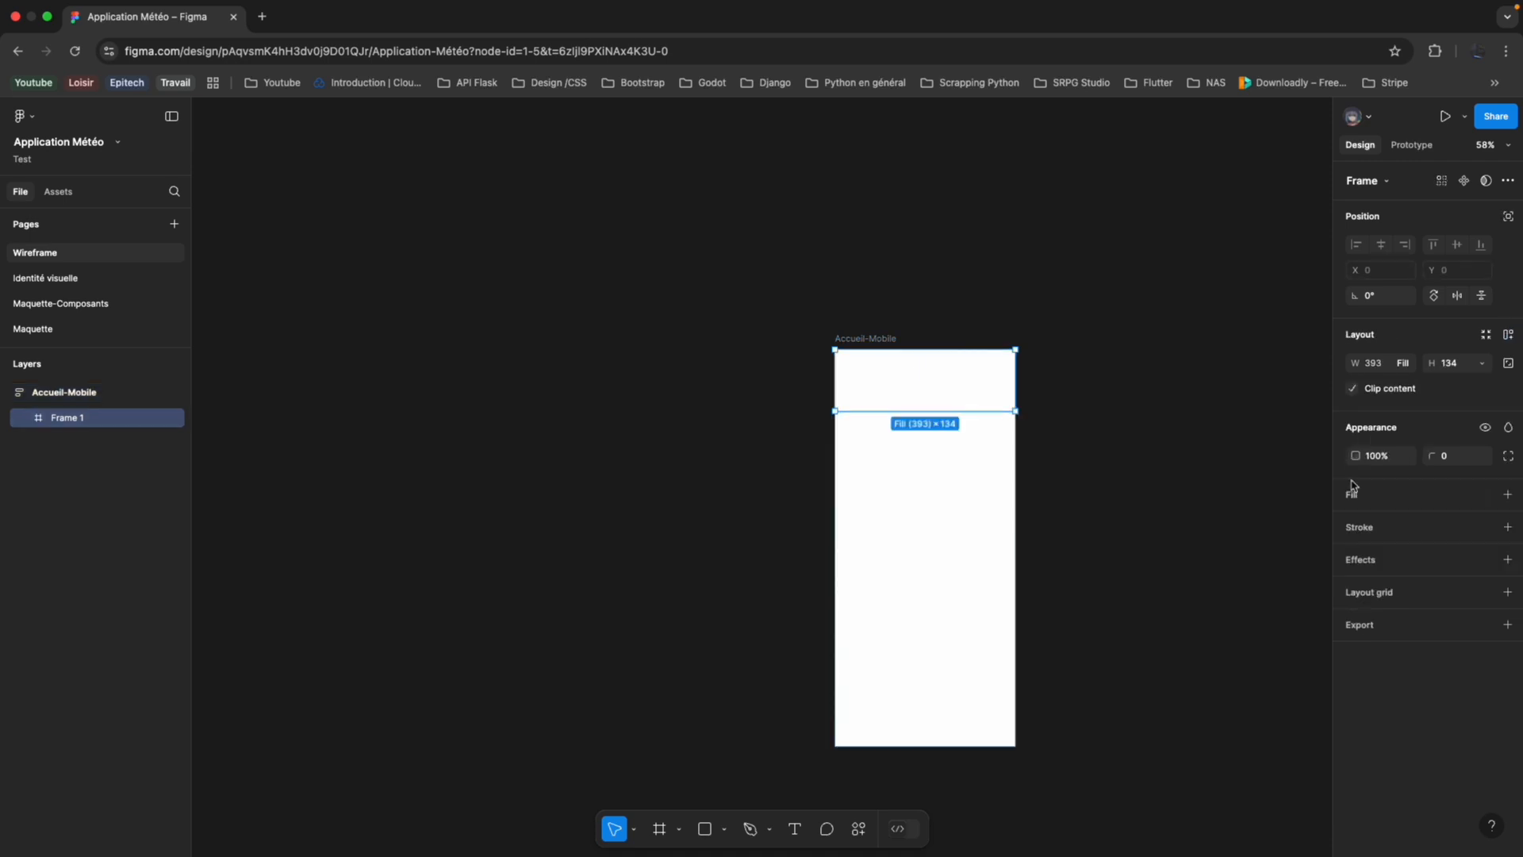
pyautogui.click(1508, 495)
pyautogui.click(1356, 524)
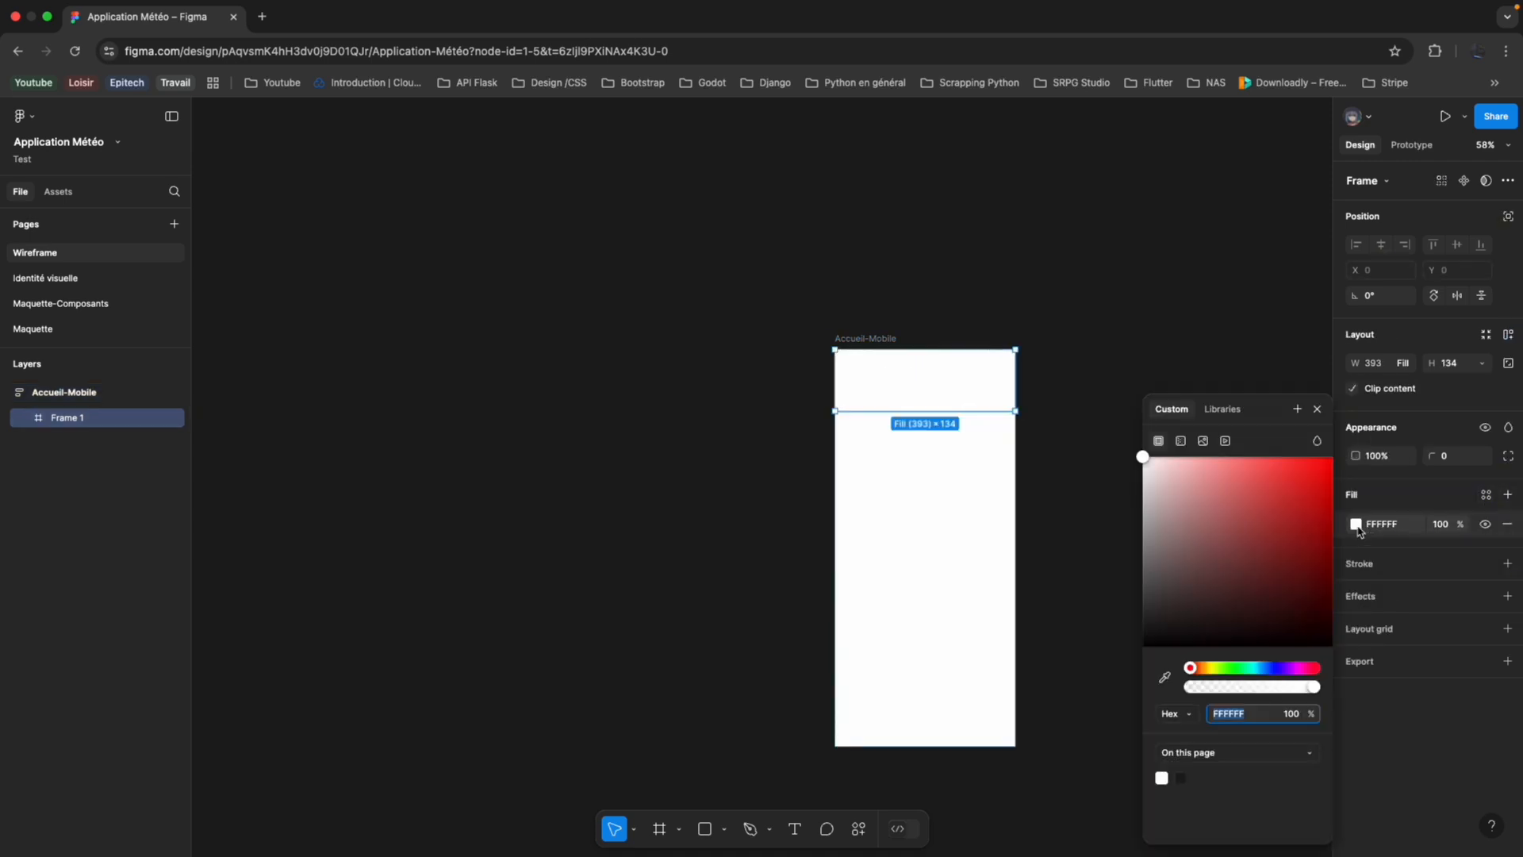
pyautogui.moveTo(1271, 619); pyautogui.dragTo(1273, 498)
pyautogui.click(963, 622)
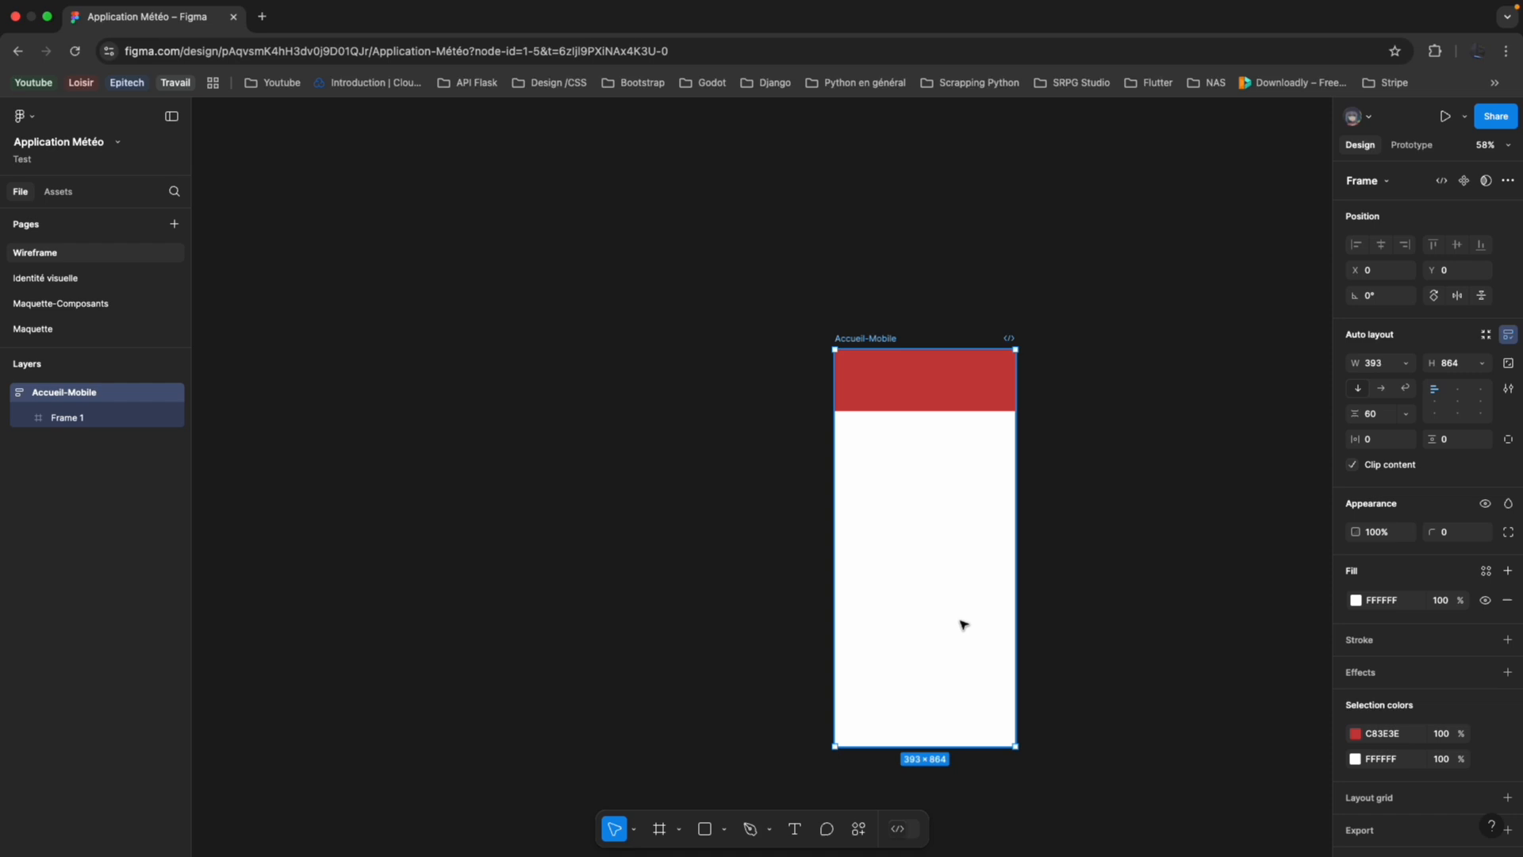
pyautogui.moveTo(1014, 747)
pyautogui.mouseDown()
pyautogui.moveTo(1086, 653)
pyautogui.moveTo(1190, 749)
pyautogui.moveTo(1292, 770)
pyautogui.moveTo(1190, 746)
pyautogui.moveTo(1017, 744)
pyautogui.mouseUp()
pyautogui.press('Return')
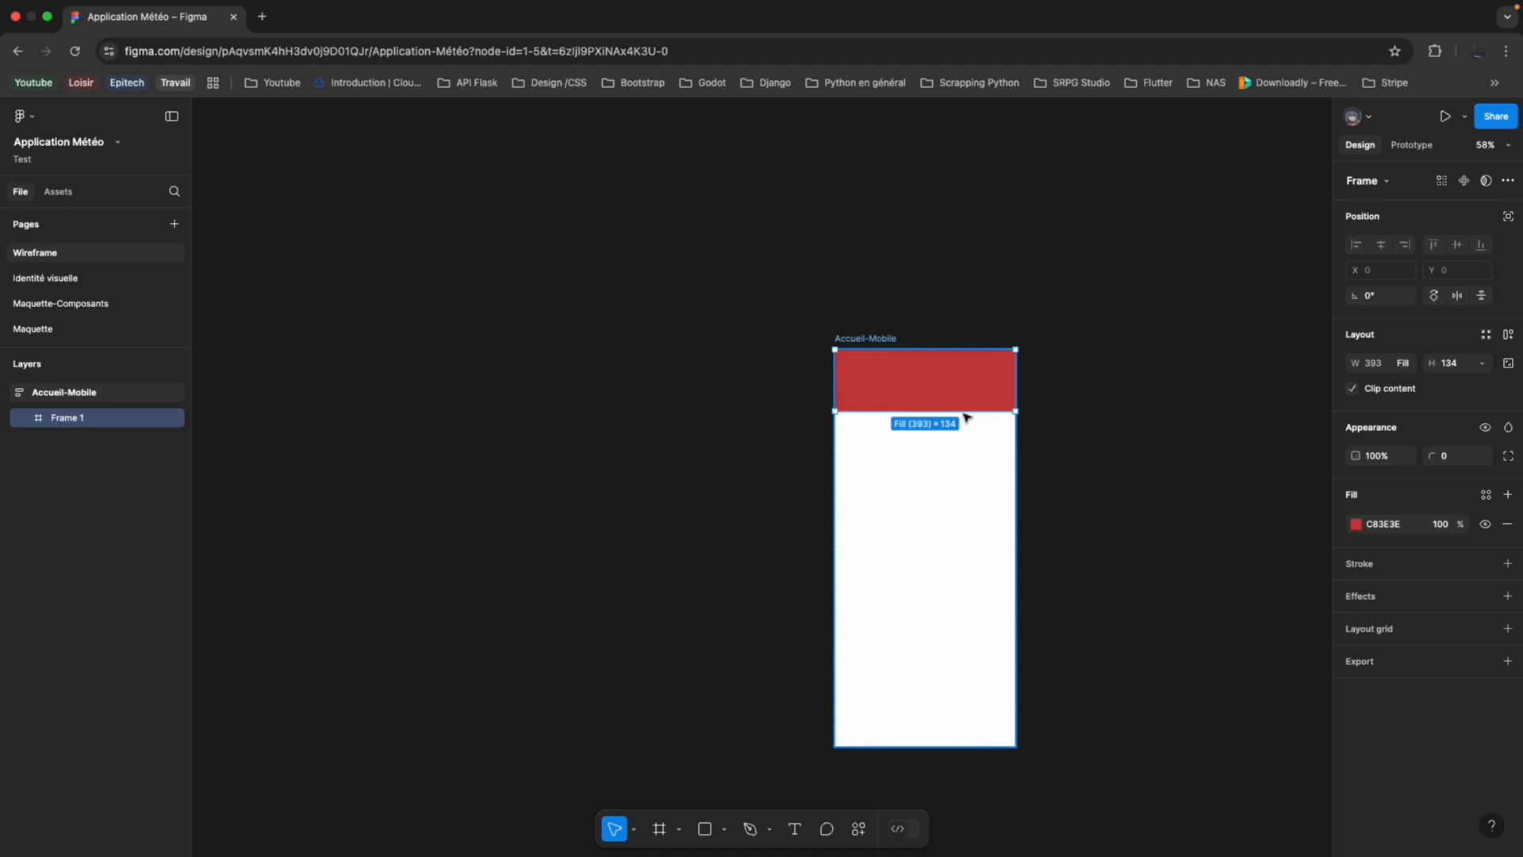
pyautogui.scroll(5, 960, 420)
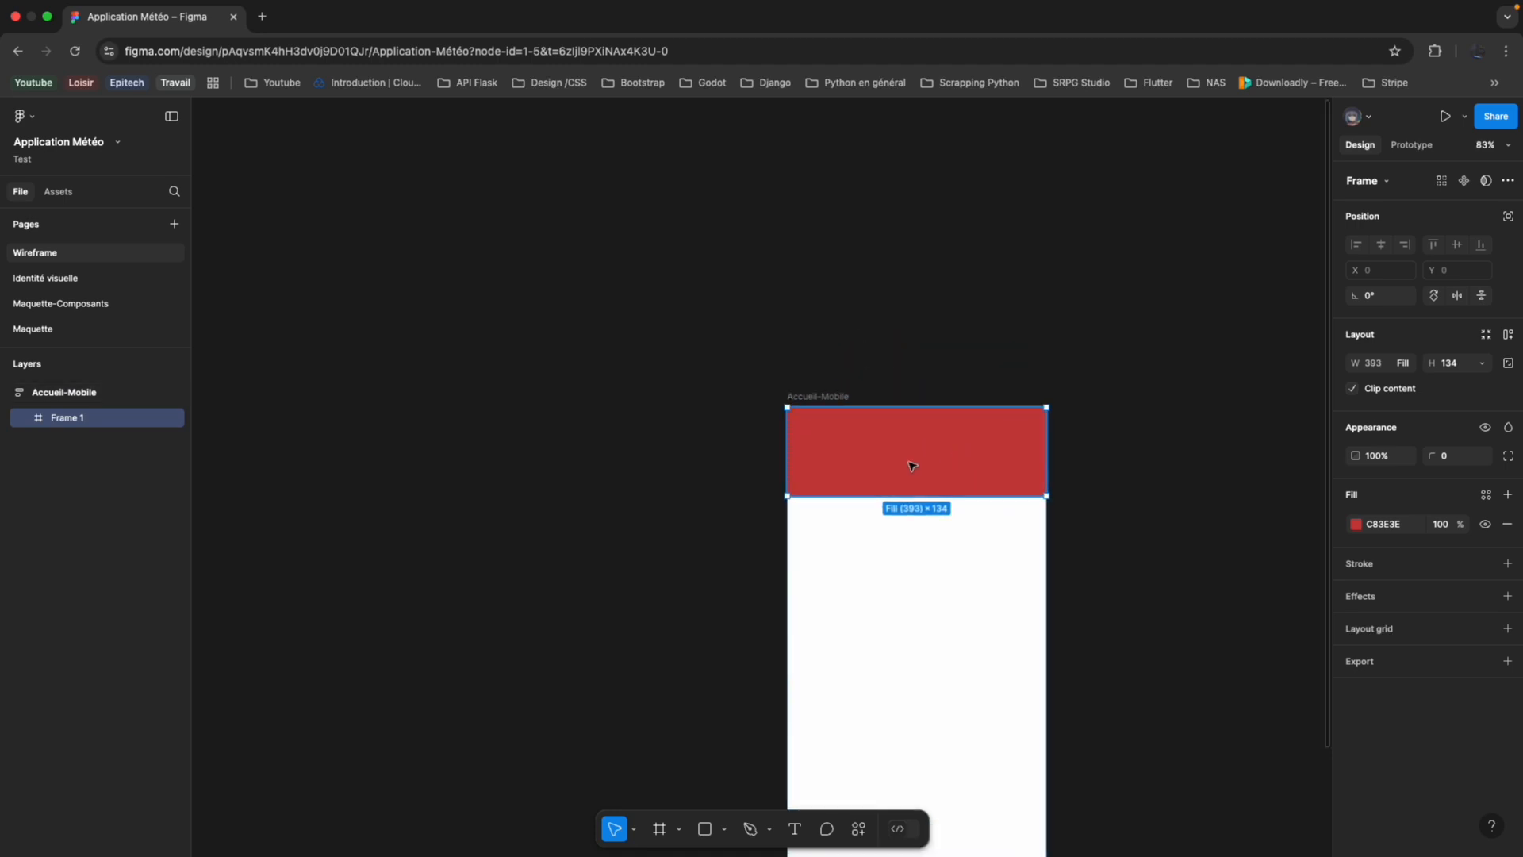
pyautogui.click(1508, 524)
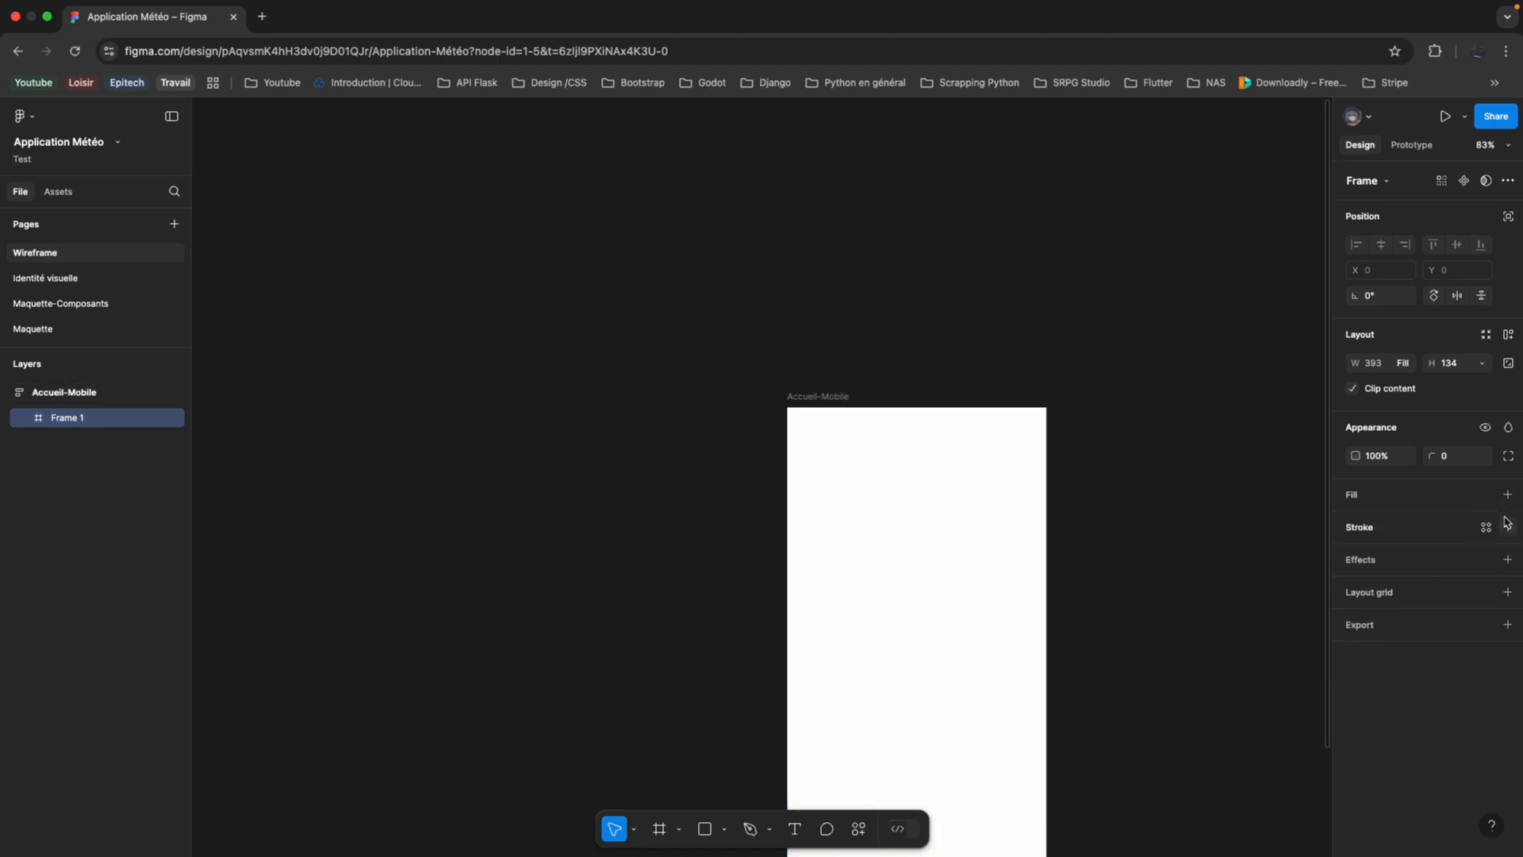
# Reduce the nested frame's height to about 70.
pyautogui.scroll(5, 889, 461)
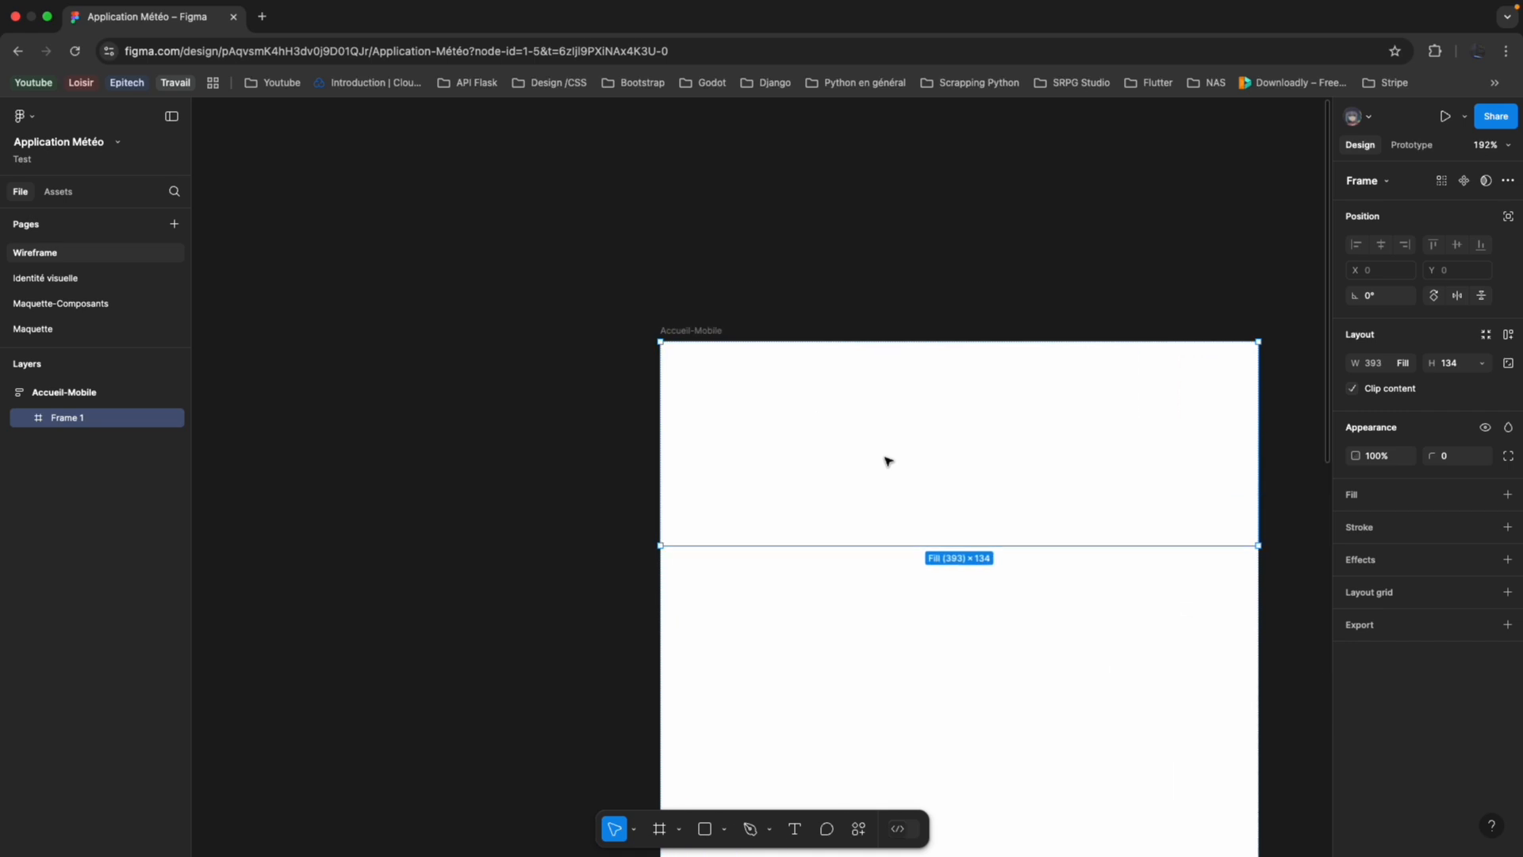
pyautogui.scroll(-2, 889, 461)
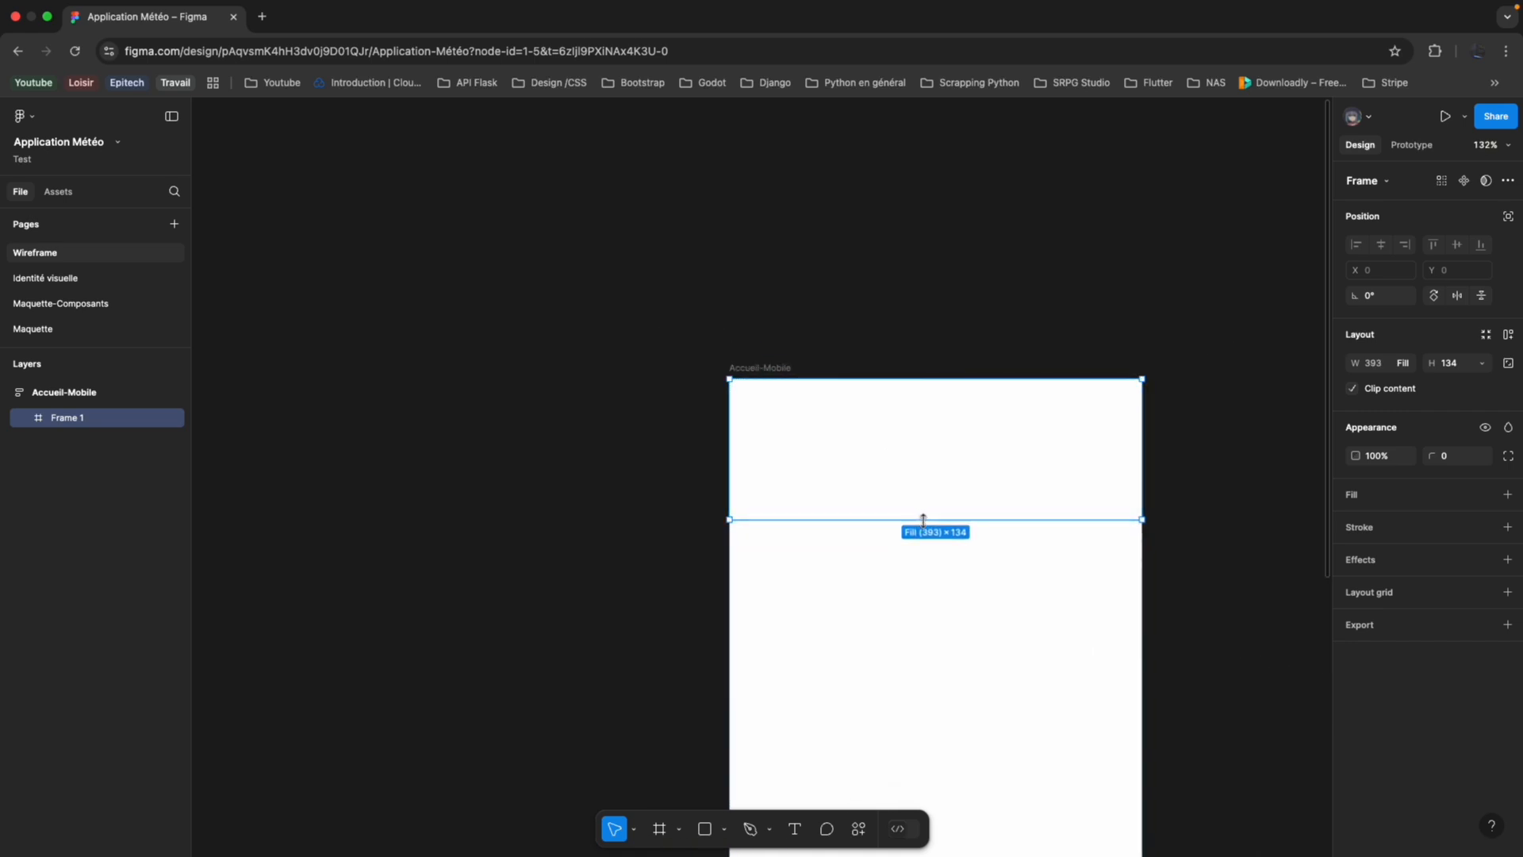
pyautogui.moveTo(924, 519); pyautogui.dragTo(925, 452)
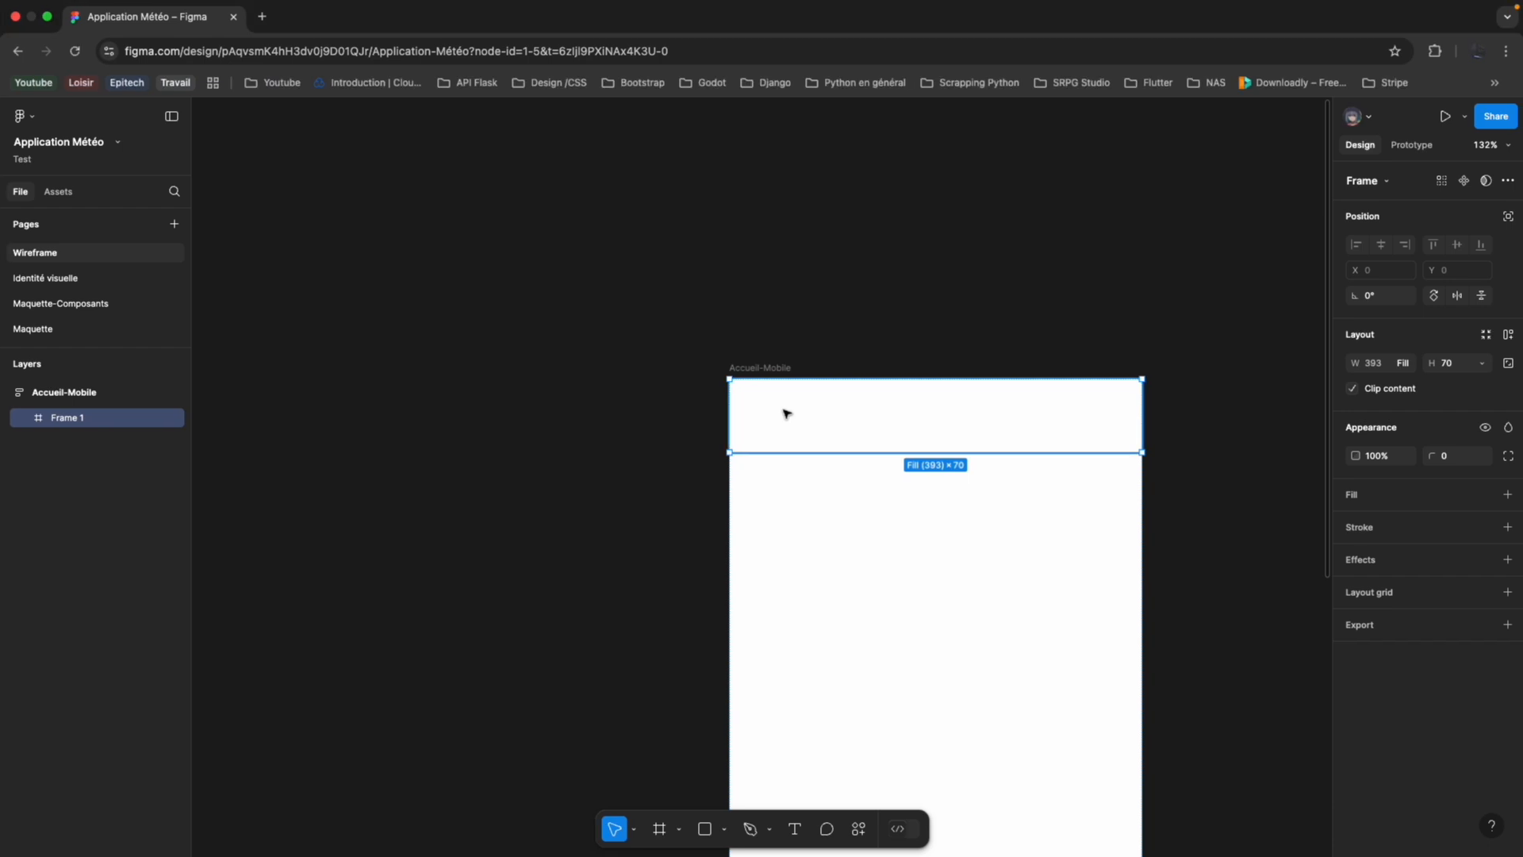
pyautogui.rightClick(121, 424)
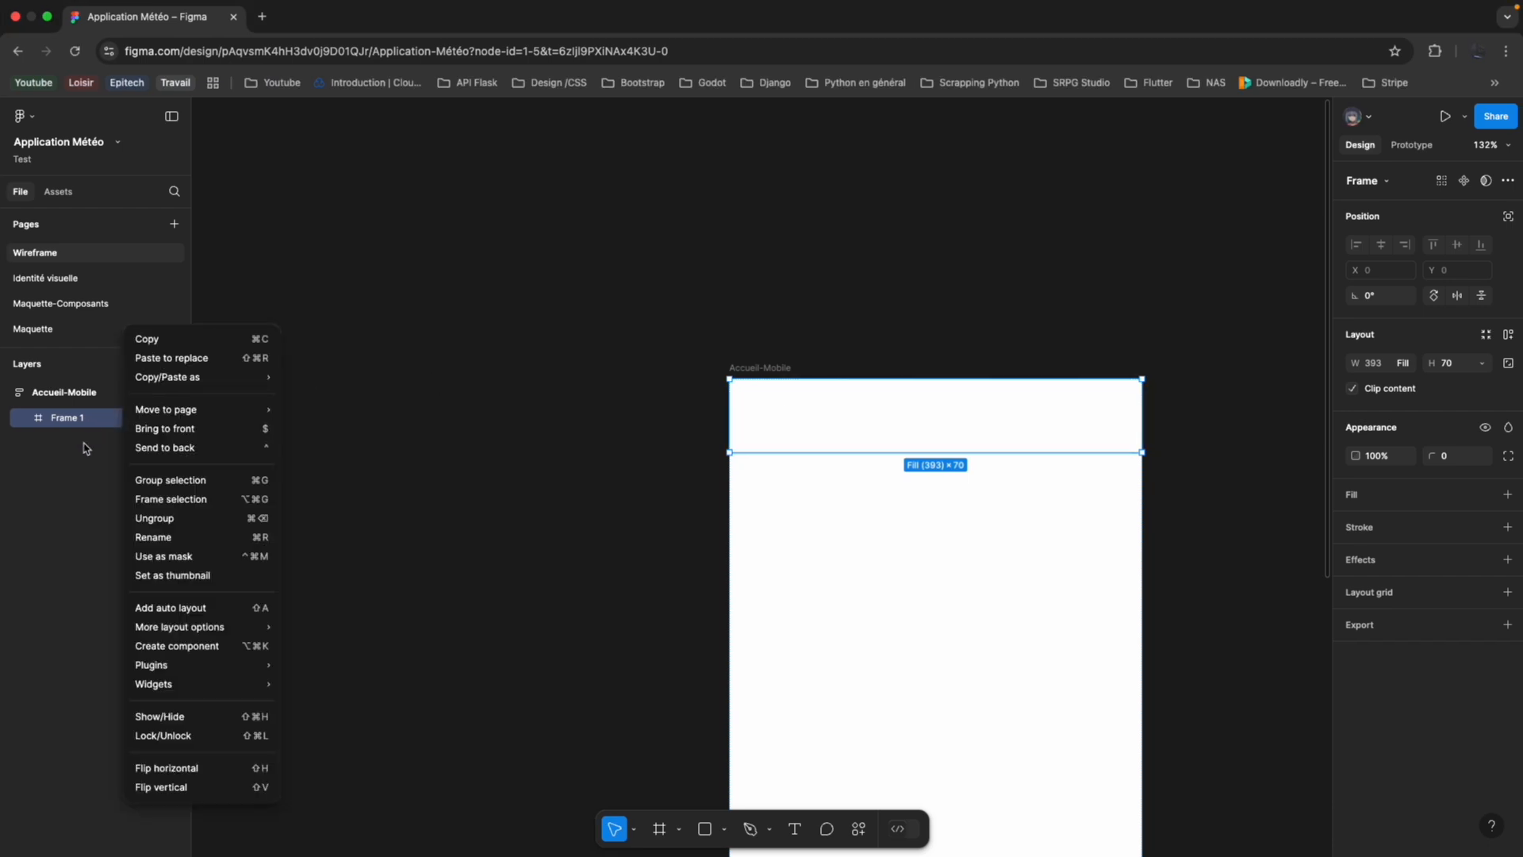
pyautogui.click(664, 834)
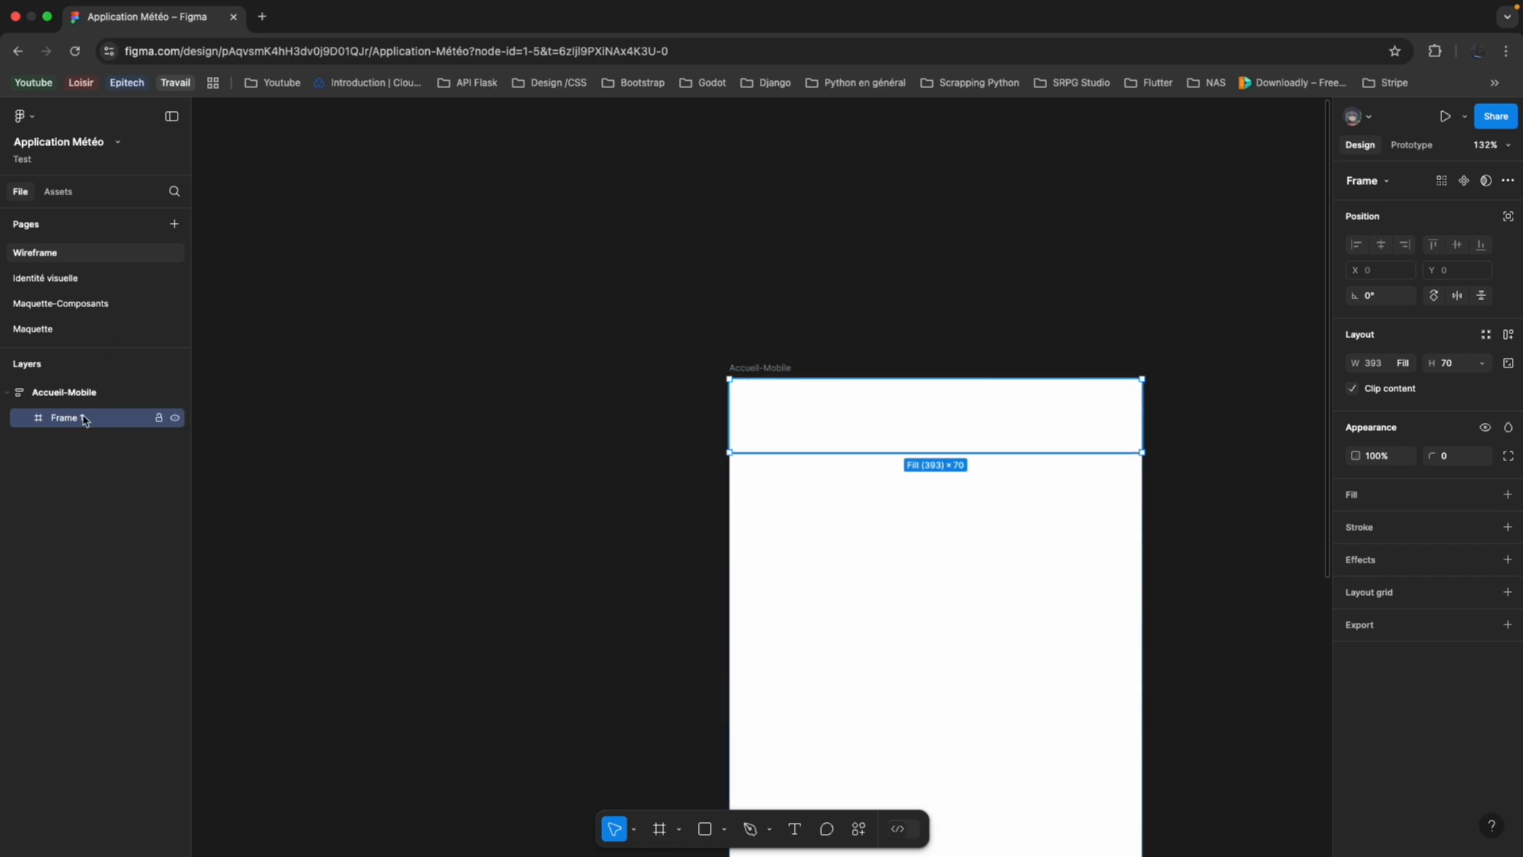
pyautogui.click(78, 455)
pyautogui.click(42, 420)
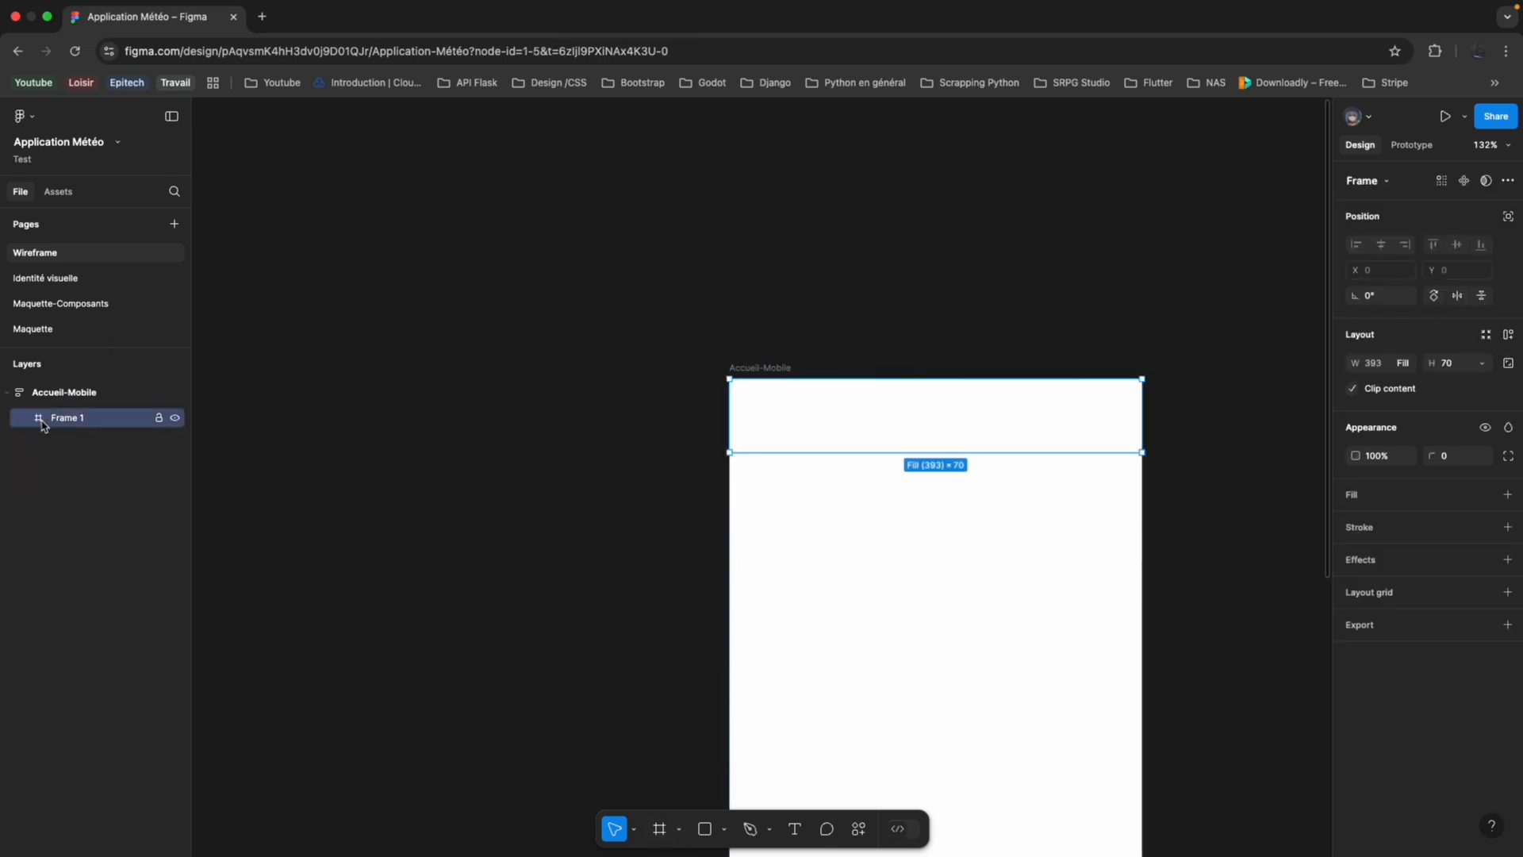
# Add auto layout to the full-width header frame and draw a frame about 70 × 54 inside it.
pyautogui.rightClick(43, 426)
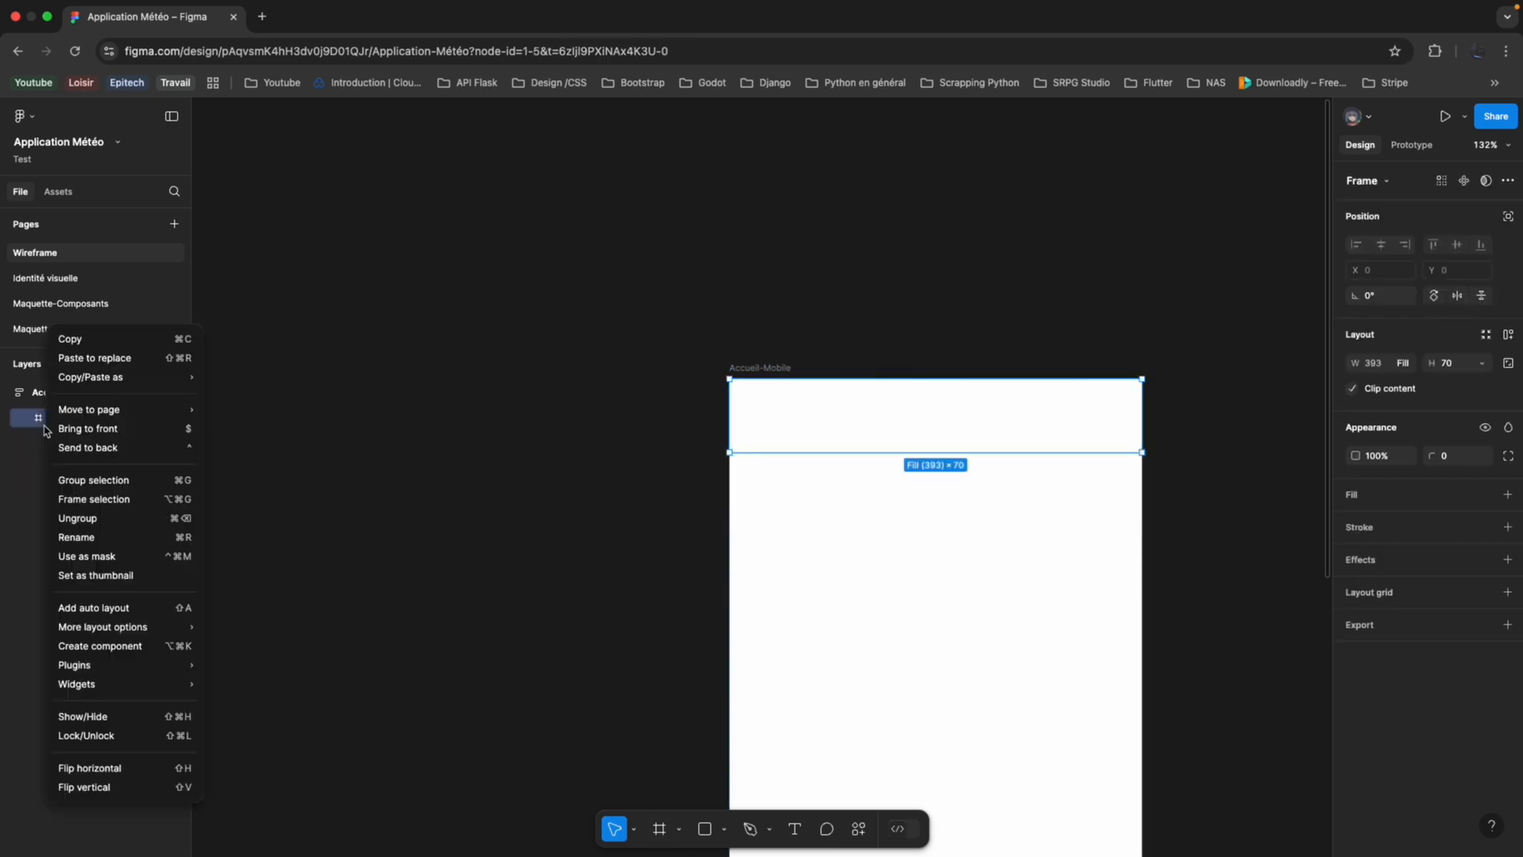
pyautogui.click(123, 608)
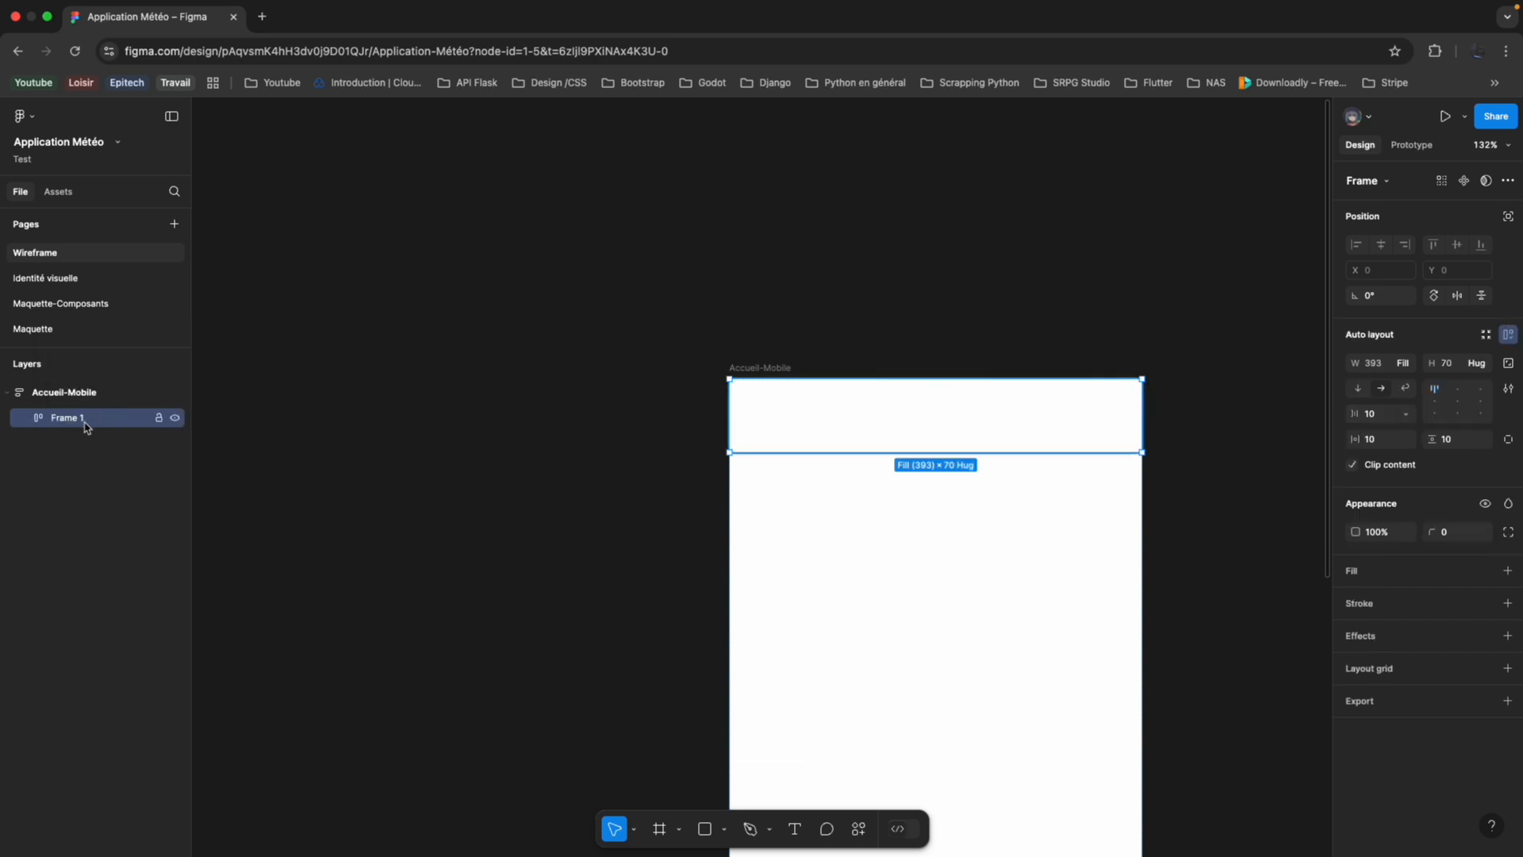
pyautogui.click(665, 831)
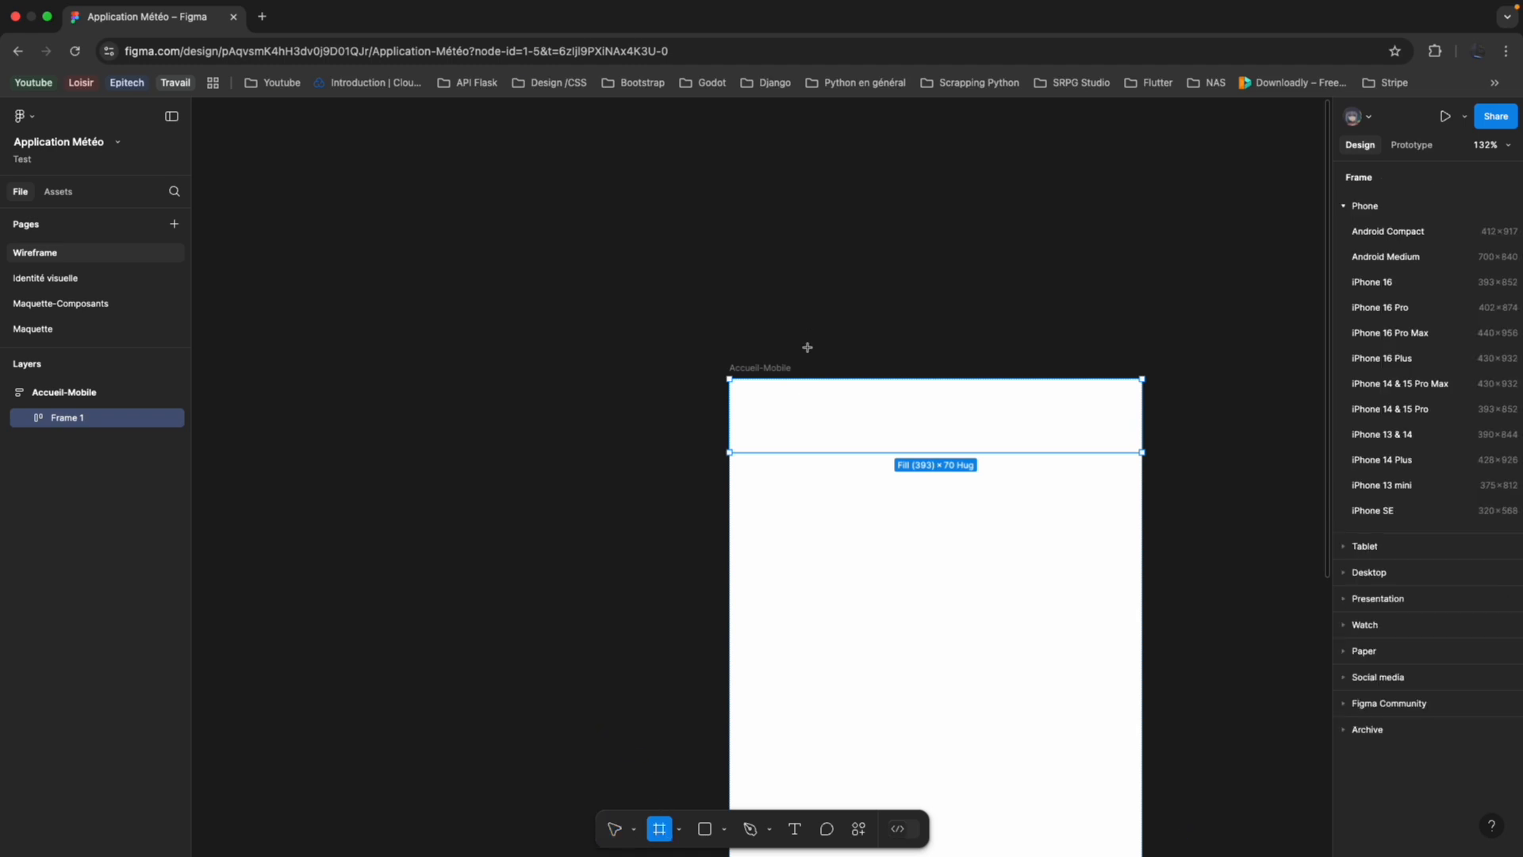
pyautogui.moveTo(740, 390)
pyautogui.mouseDown()
pyautogui.moveTo(853, 453)
pyautogui.moveTo(823, 462)
pyautogui.moveTo(814, 446)
pyautogui.mouseUp()
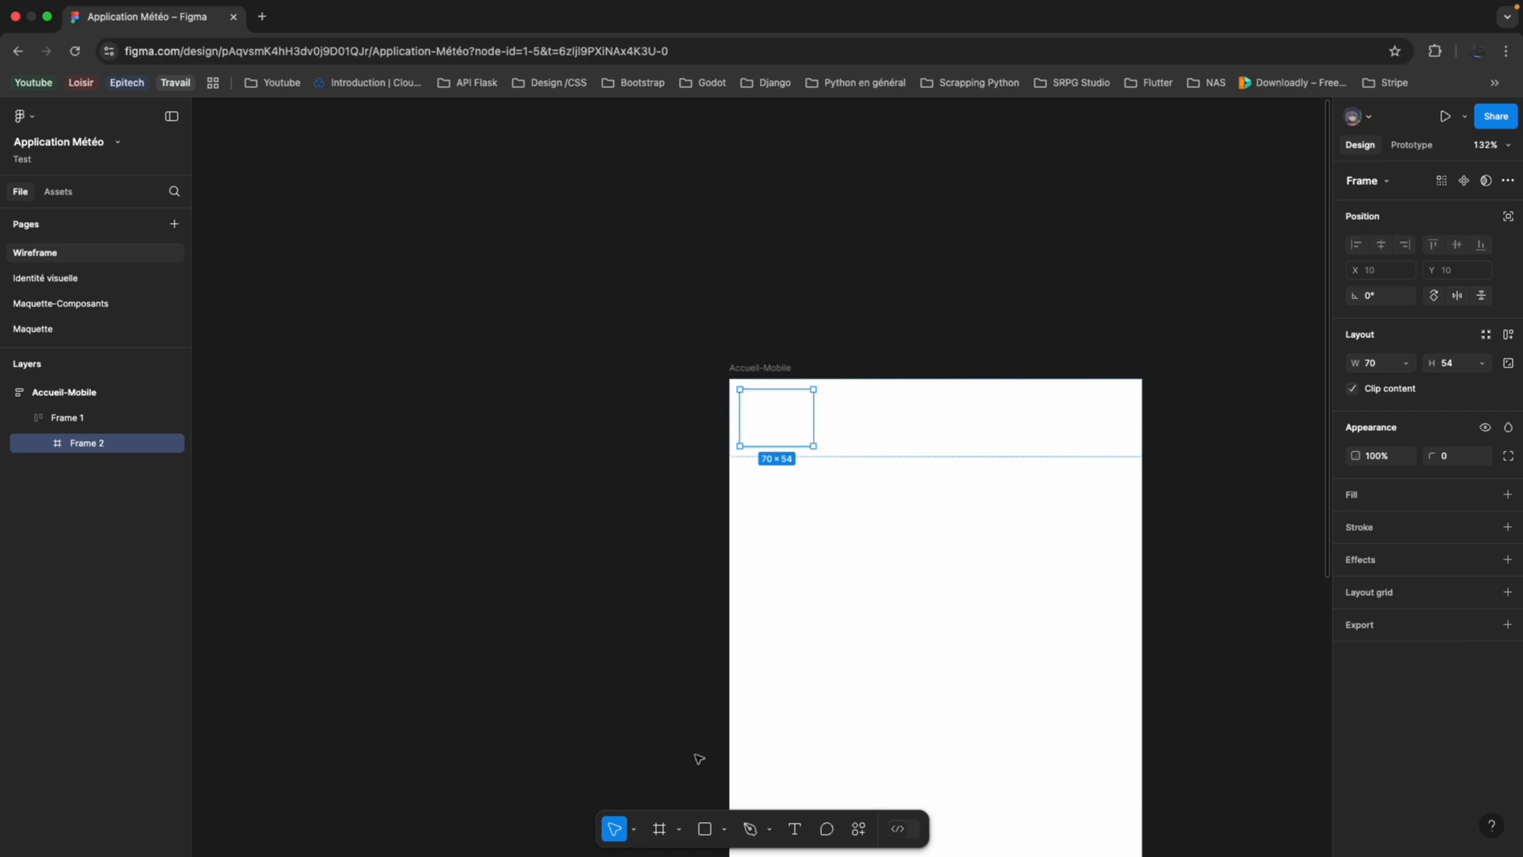
# Draw a rectangle about 50 × 20 inside the small nested frame and duplicate it.
pyautogui.click(707, 829)
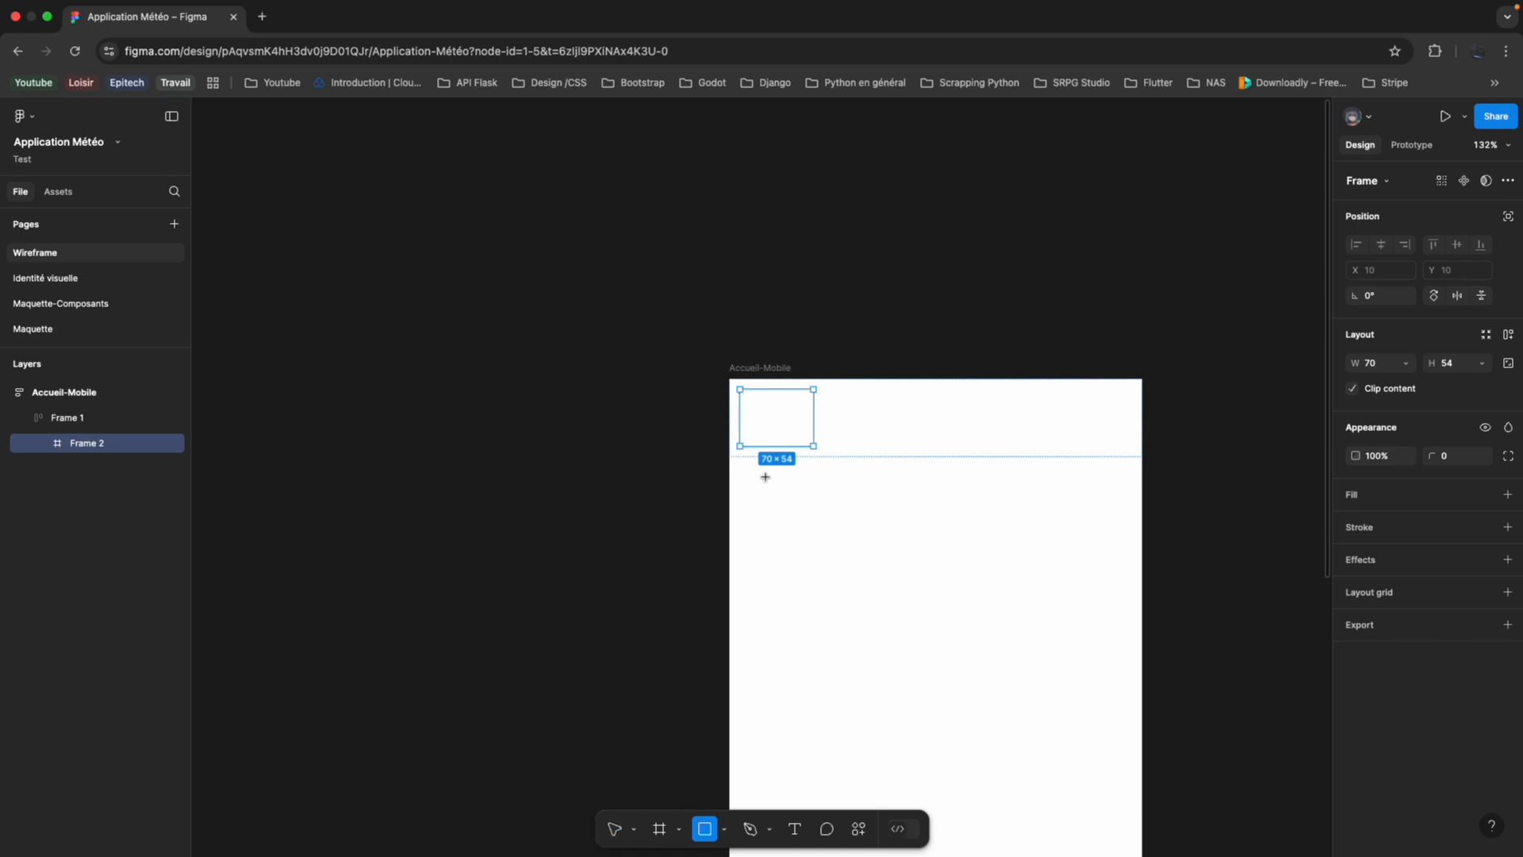
pyautogui.moveTo(749, 403); pyautogui.dragTo(803, 424)
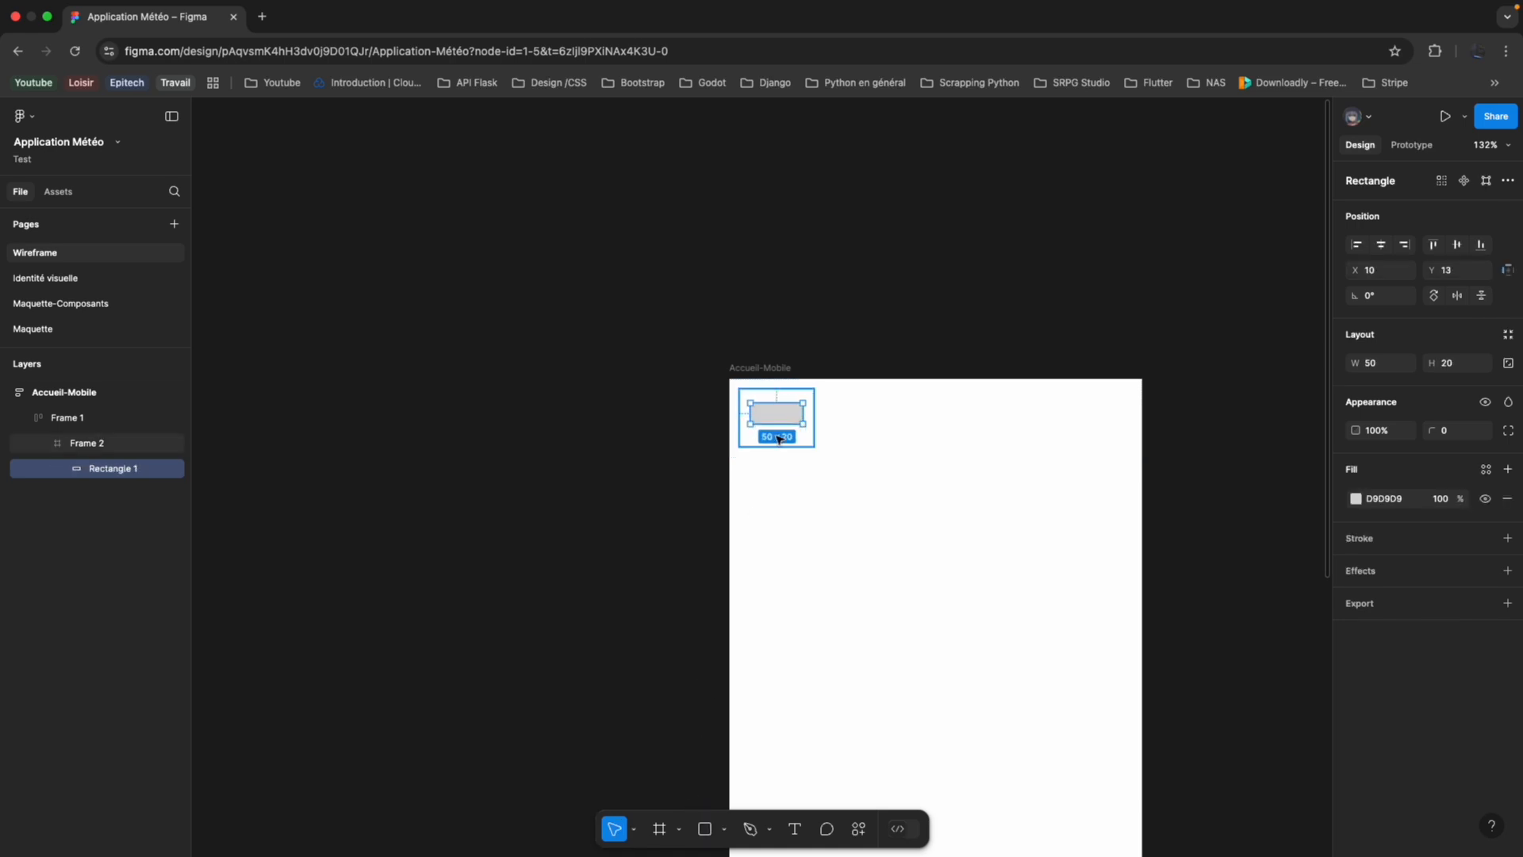
pyautogui.press('super+d')
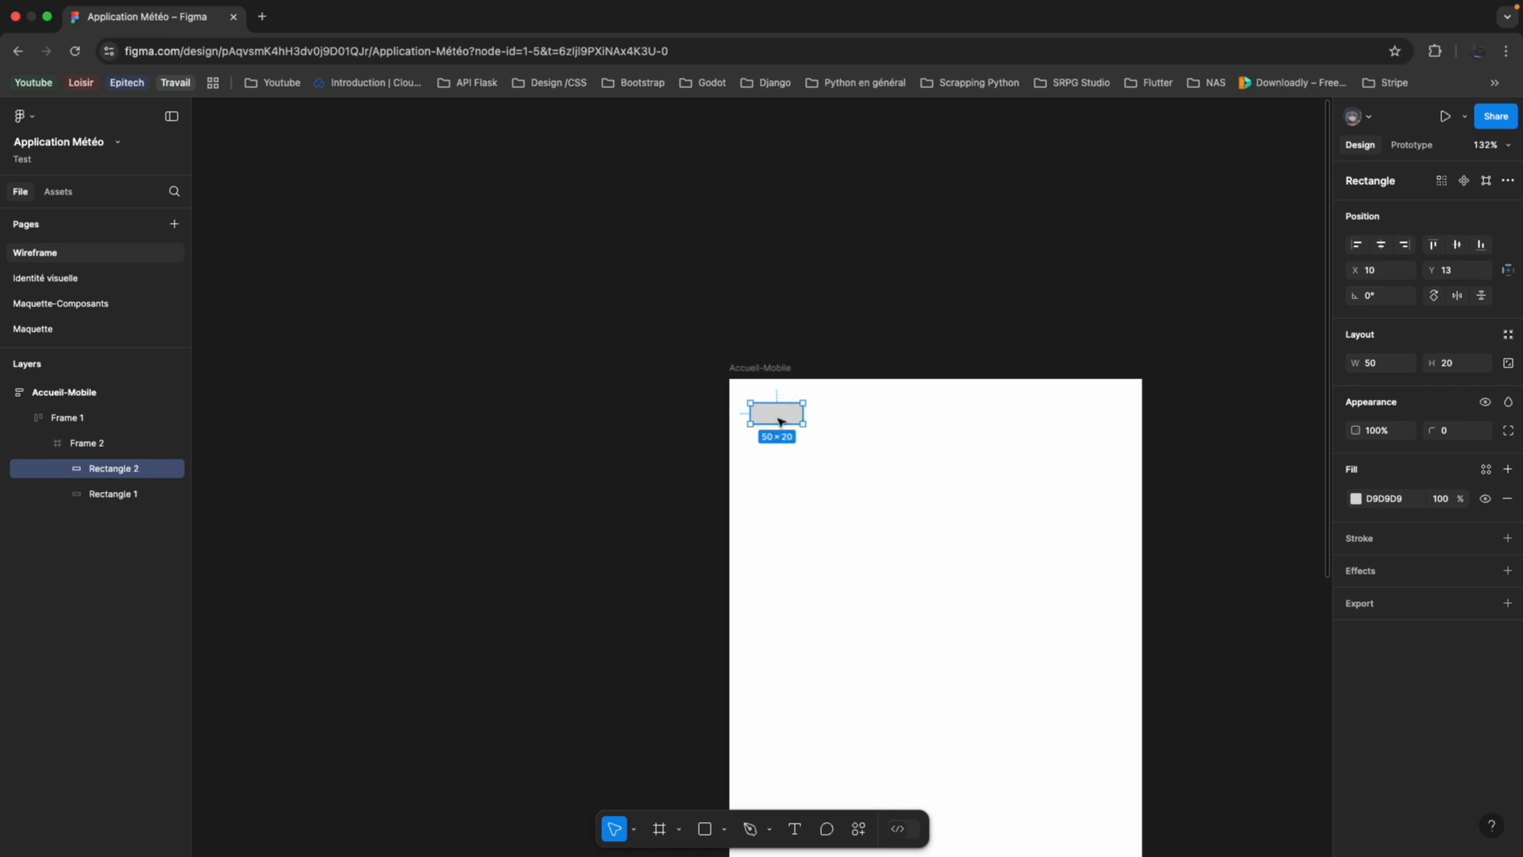
# Add auto layout to the small frame that holds the two rectangles.
pyautogui.click(101, 443)
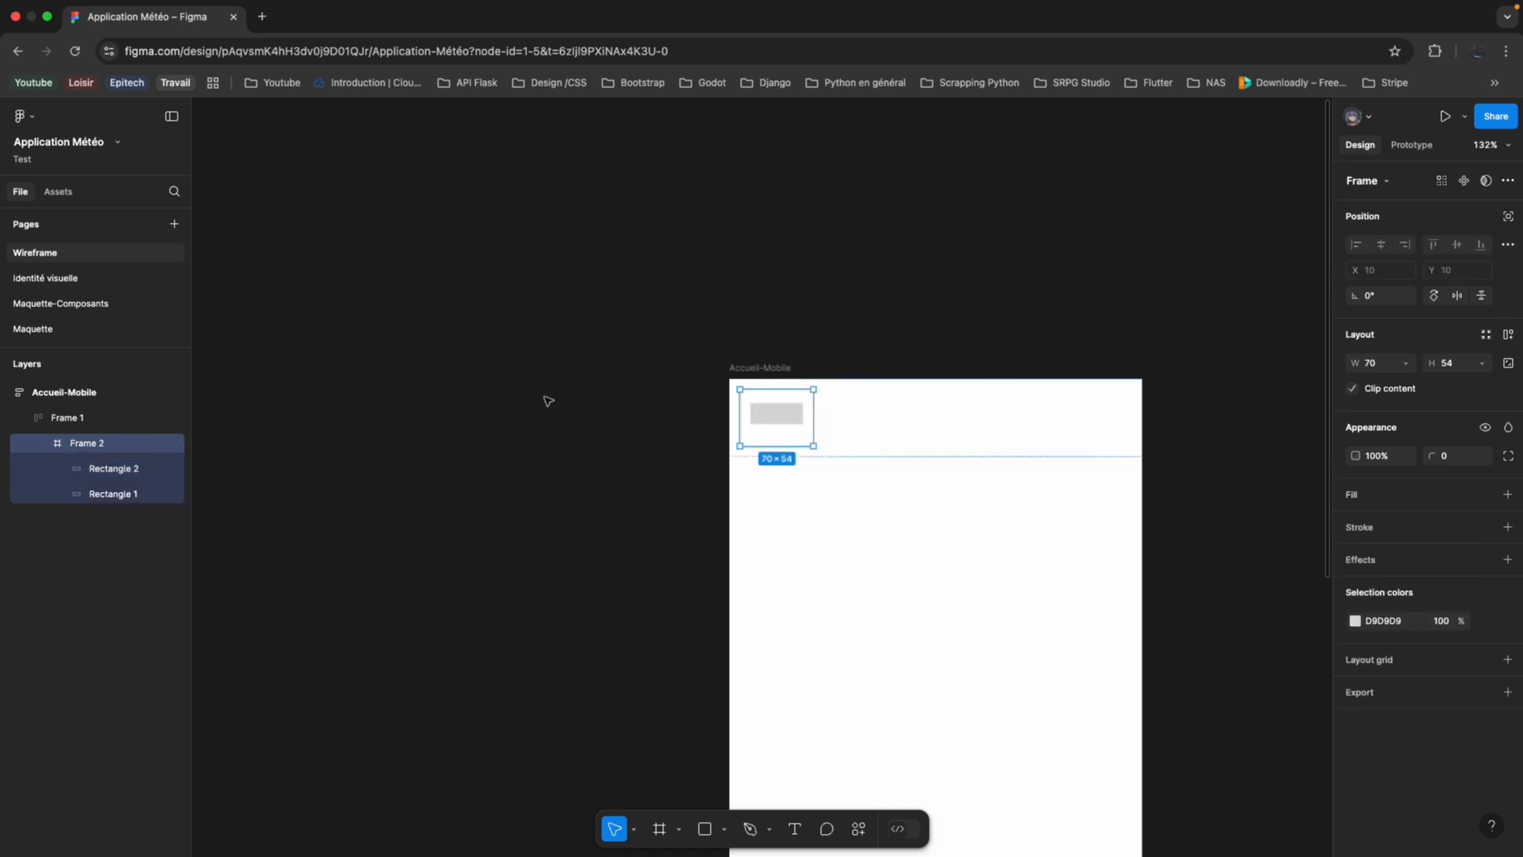
pyautogui.rightClick(112, 458)
pyautogui.click(230, 609)
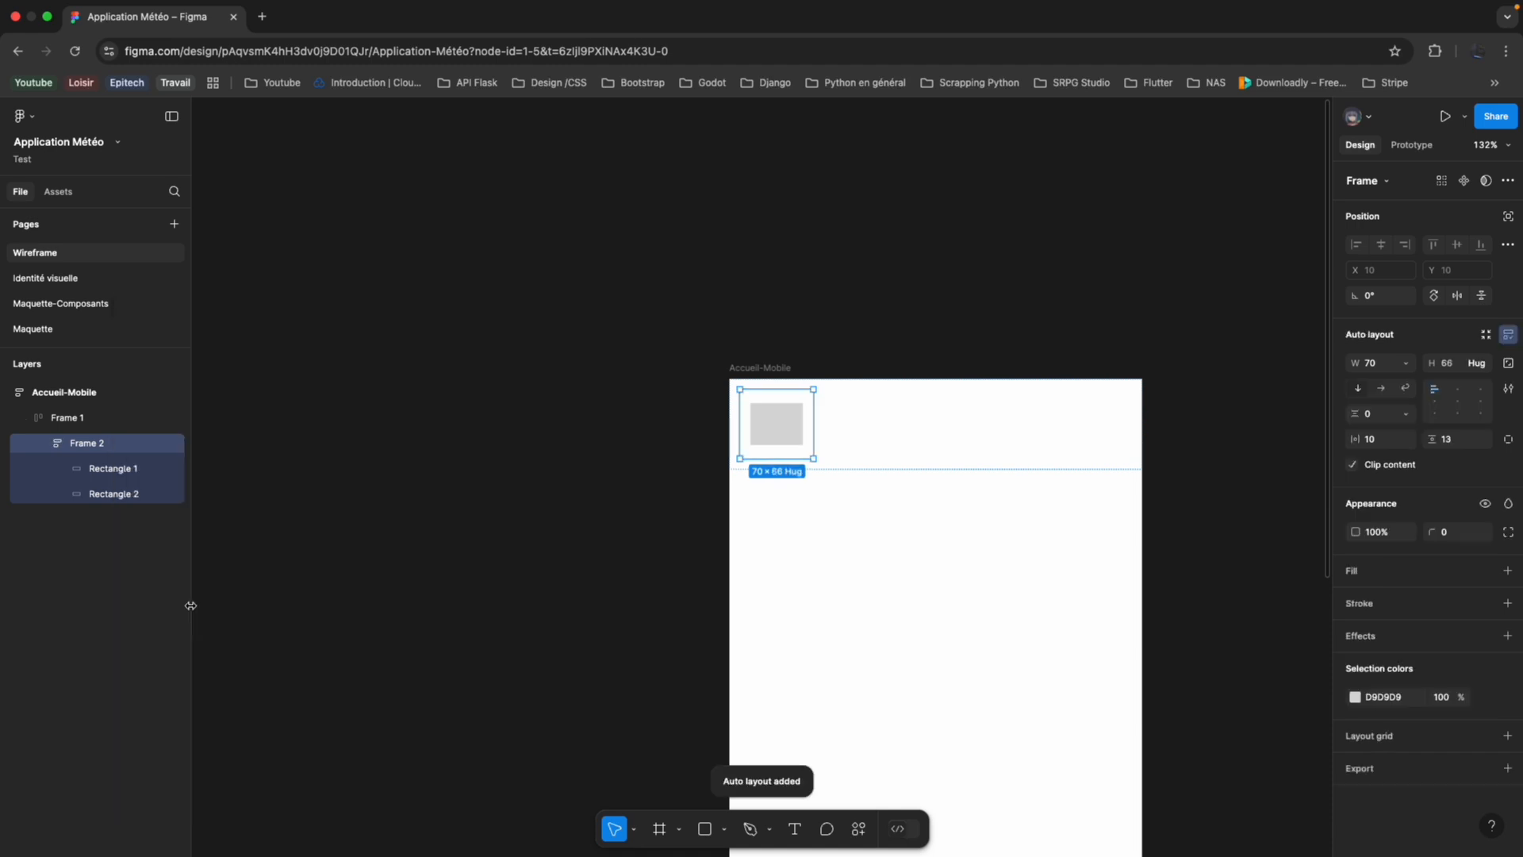
# Add a third copy of the rectangle to the stack and set the vertical gap between the rectangles to 7.
pyautogui.click(127, 468)
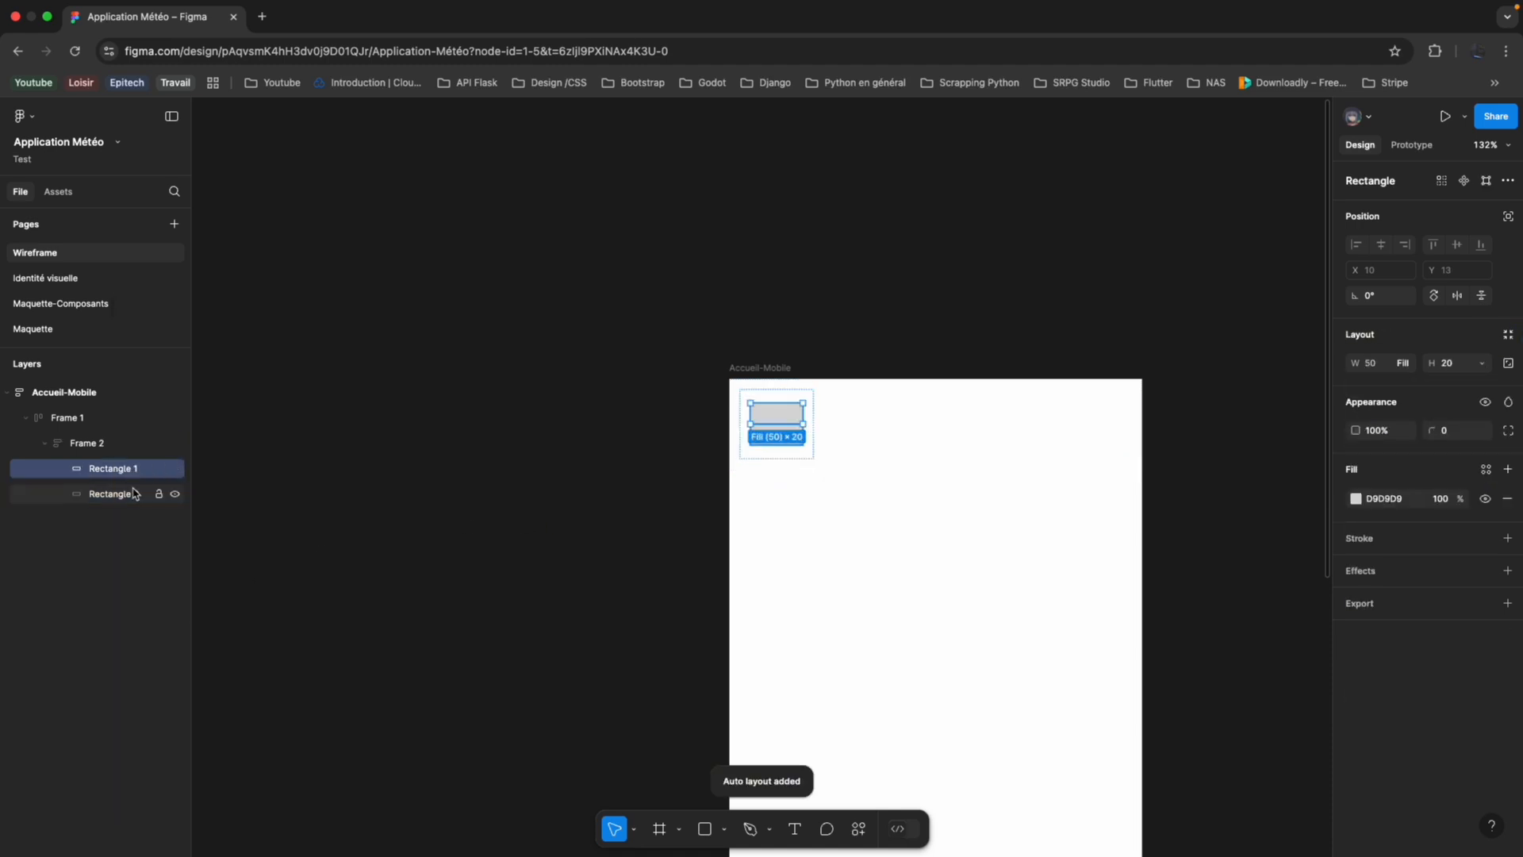
pyautogui.click(129, 494)
pyautogui.click(134, 447)
pyautogui.hotkey('ctrl', 'v')
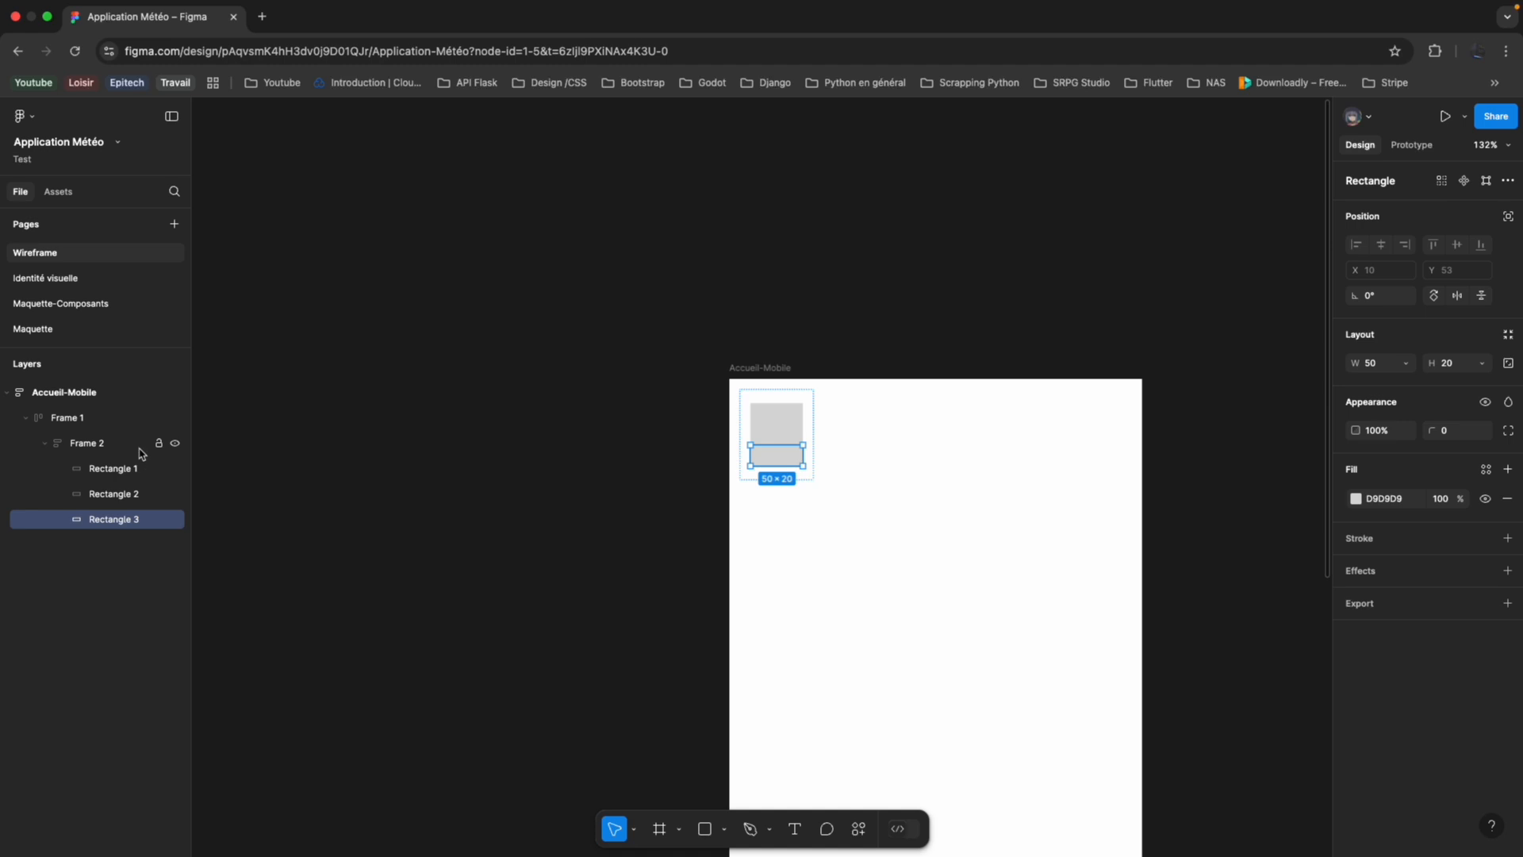
pyautogui.click(140, 450)
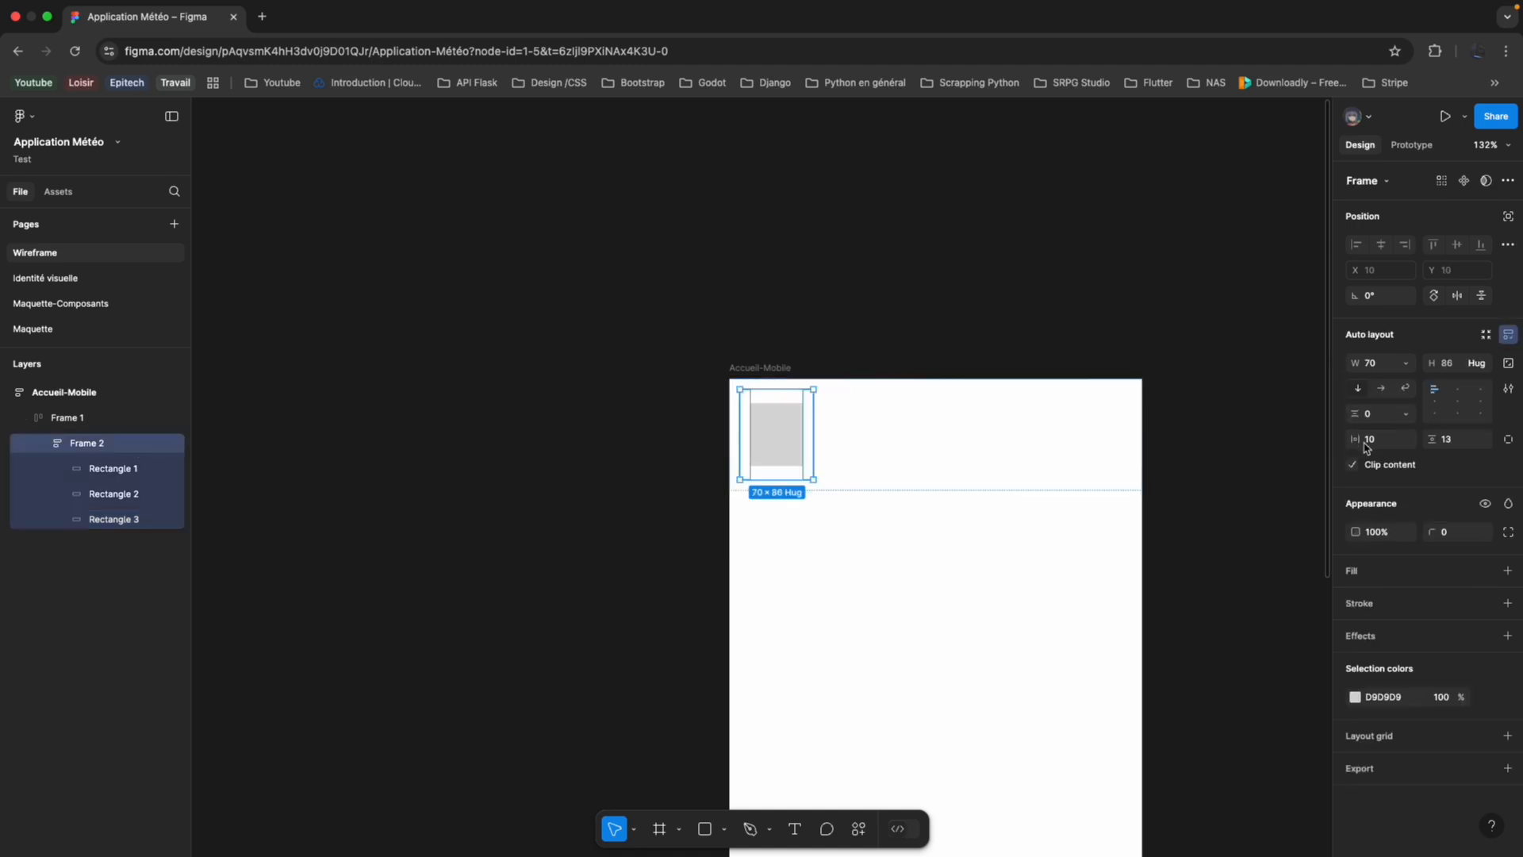
pyautogui.moveTo(1357, 413); pyautogui.dragTo(1369, 414)
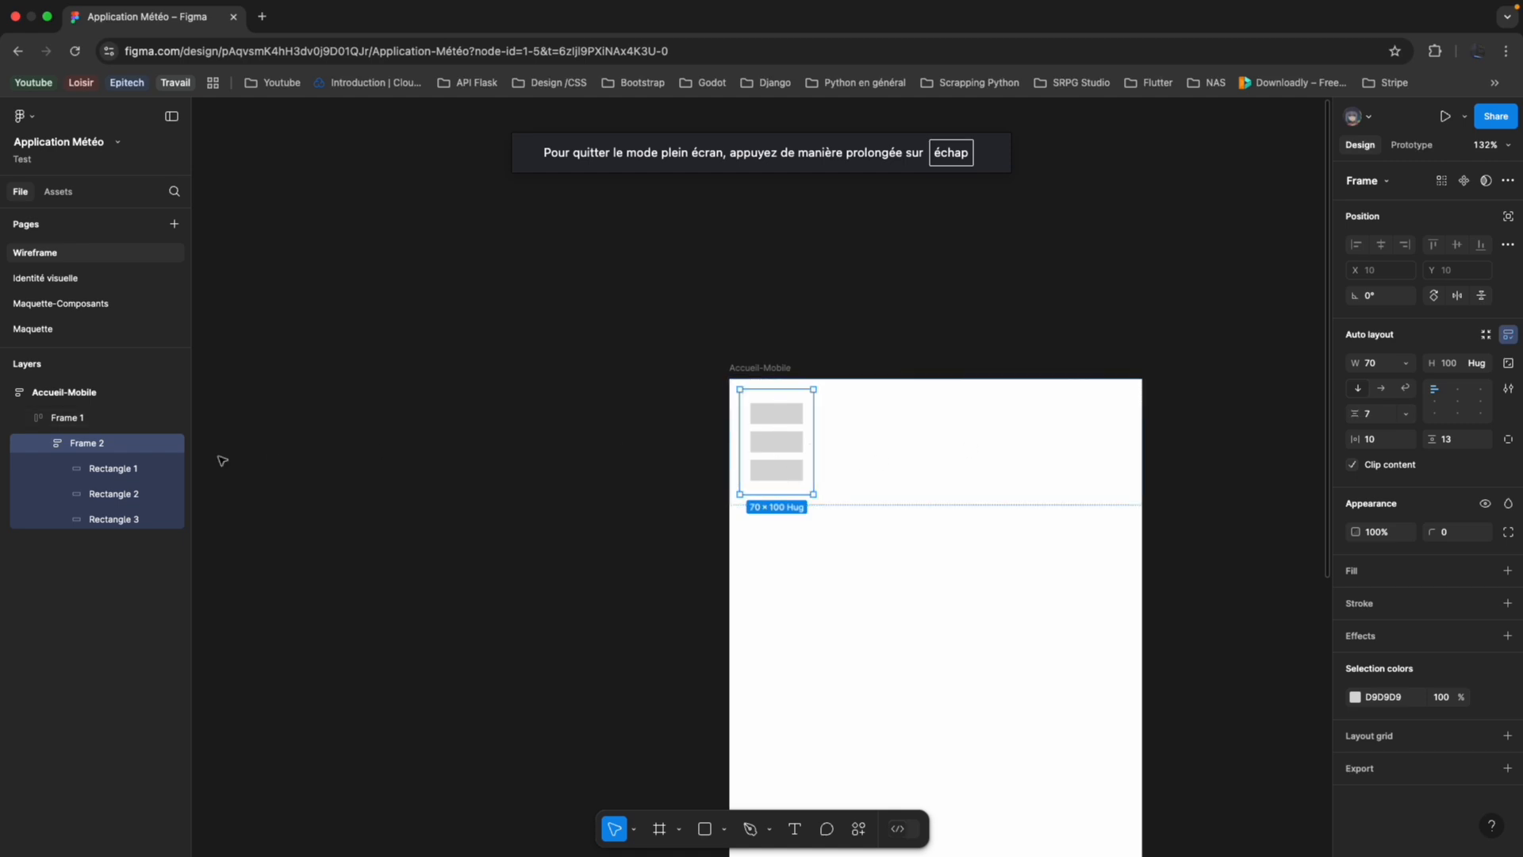
# Set the height of all three stacked rectangles to 8.
pyautogui.click(149, 470)
pyautogui.keyDown('shift'); pyautogui.click(148, 495); pyautogui.keyUp('shift')
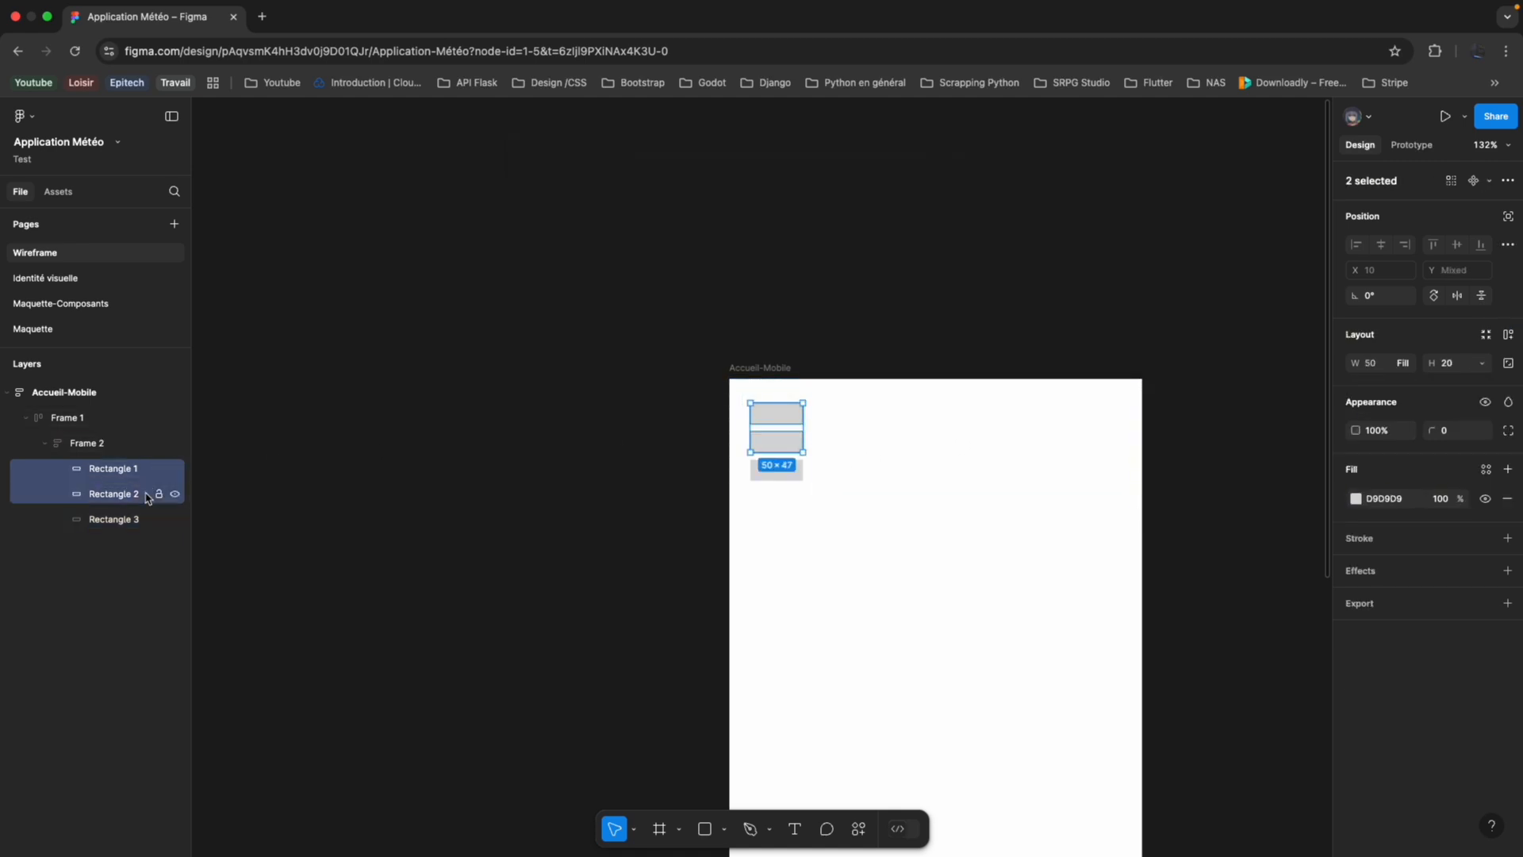
pyautogui.click(145, 521)
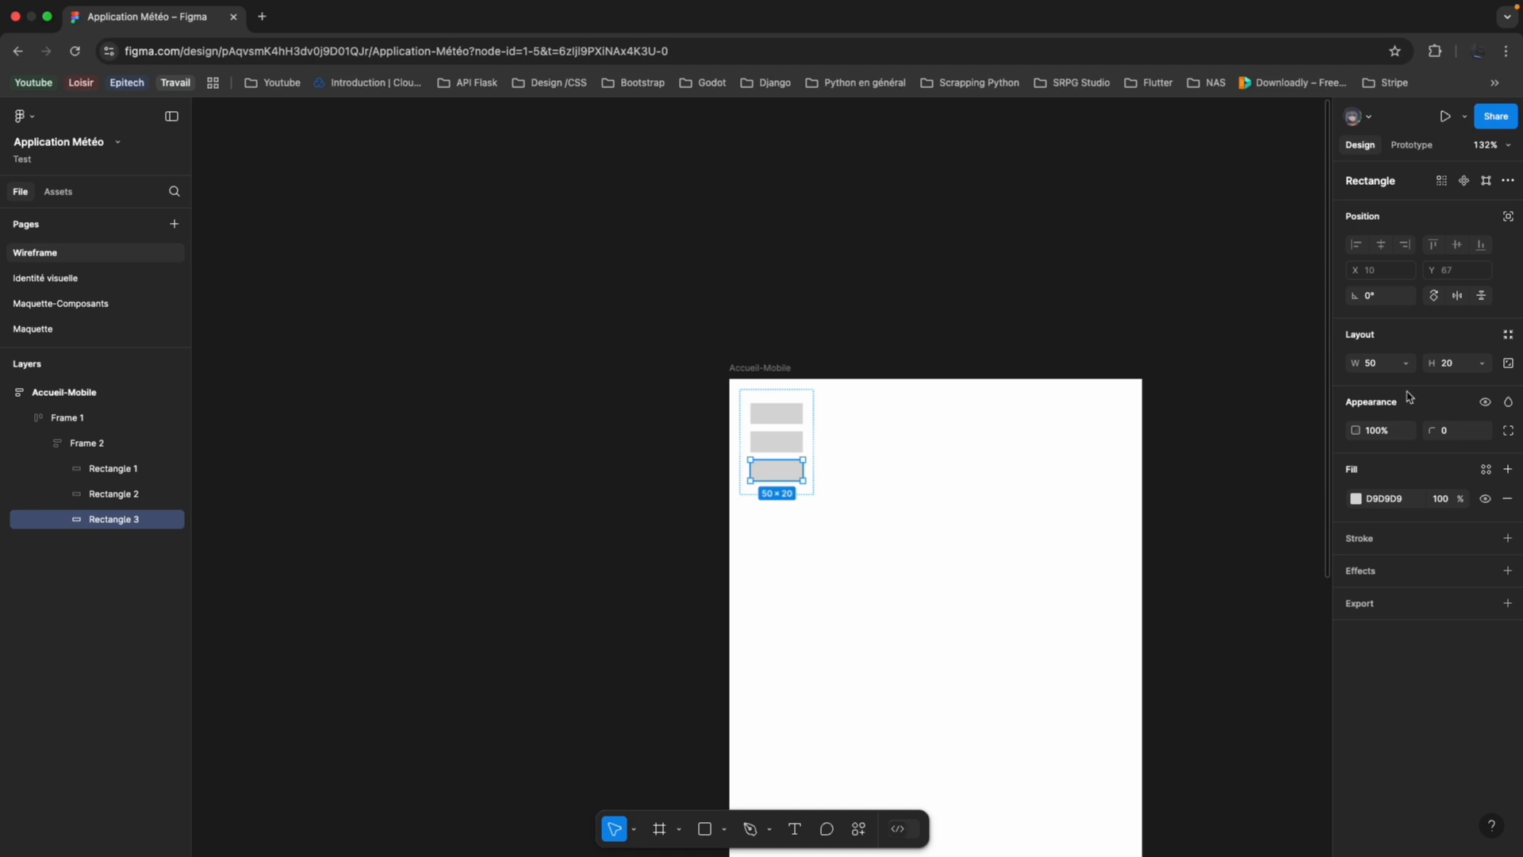
pyautogui.keyDown('shift'); pyautogui.click(128, 488); pyautogui.keyUp('shift')
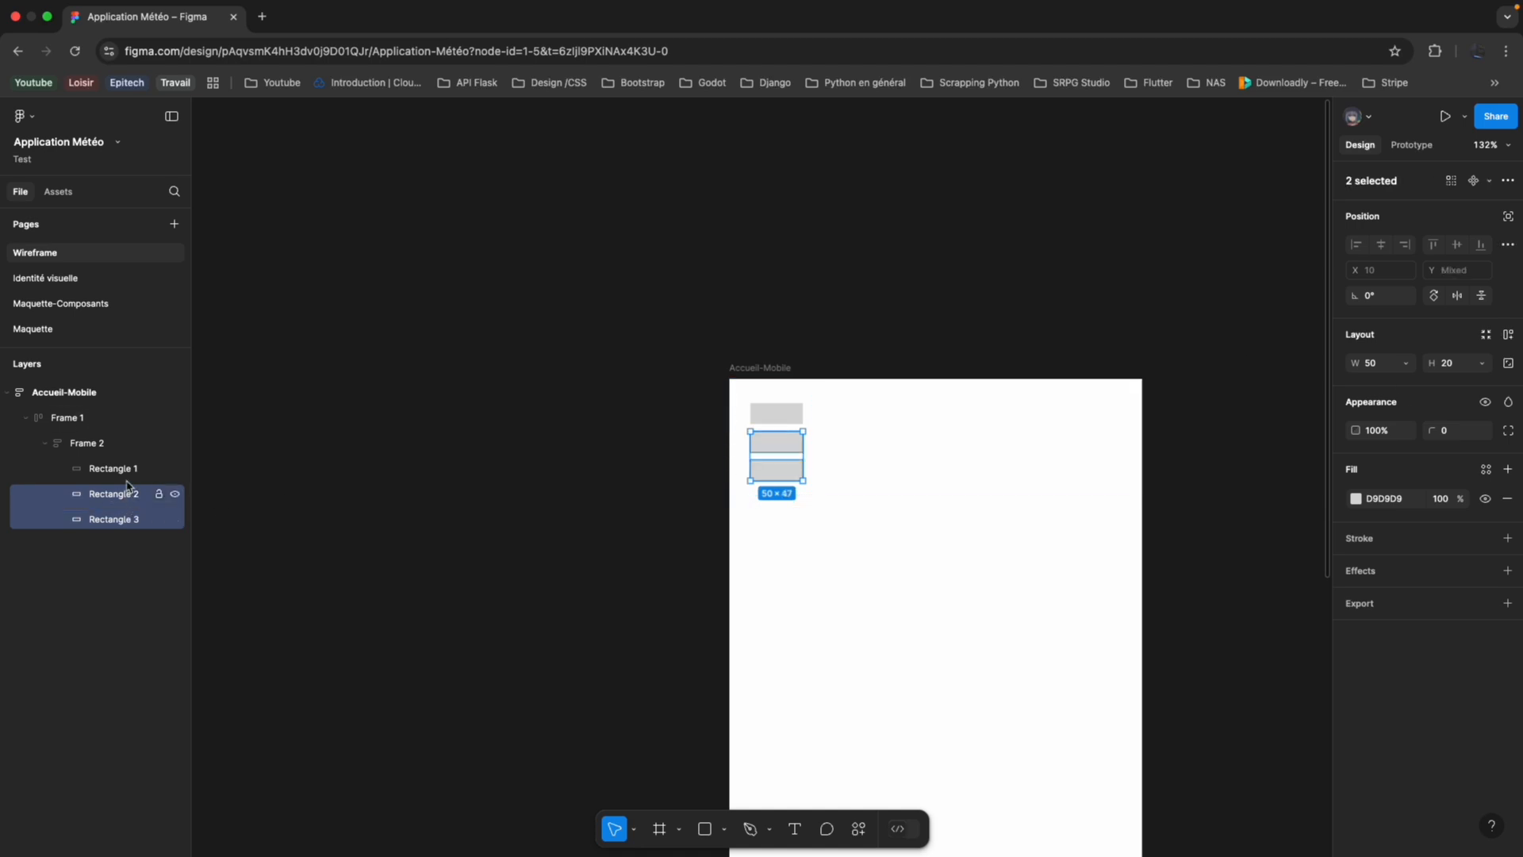
pyautogui.keyDown('shift'); pyautogui.click(131, 472); pyautogui.keyUp('shift')
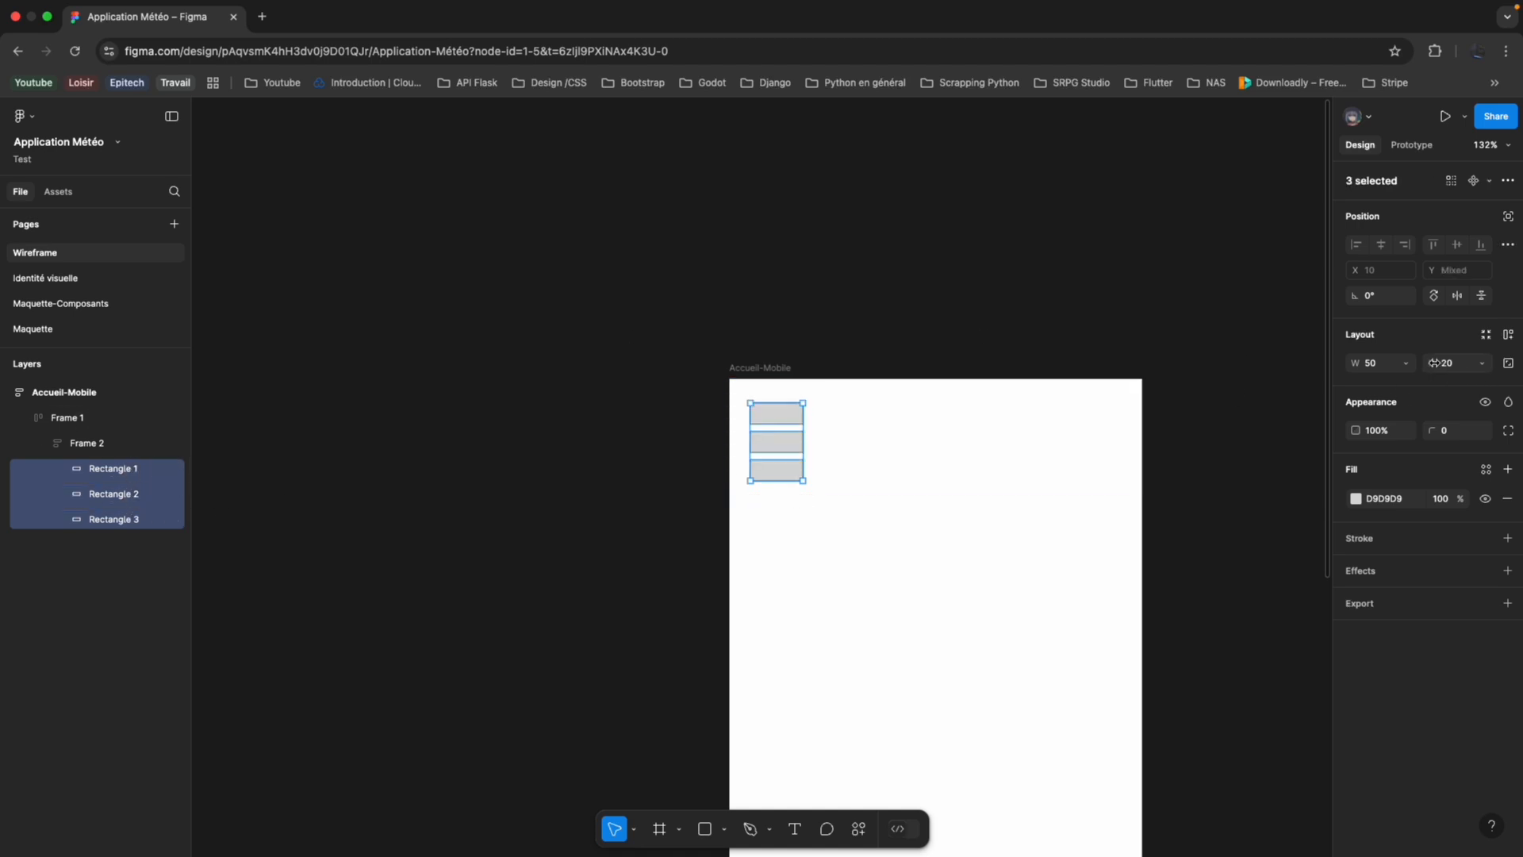
pyautogui.moveTo(1433, 363); pyautogui.dragTo(1416, 362)
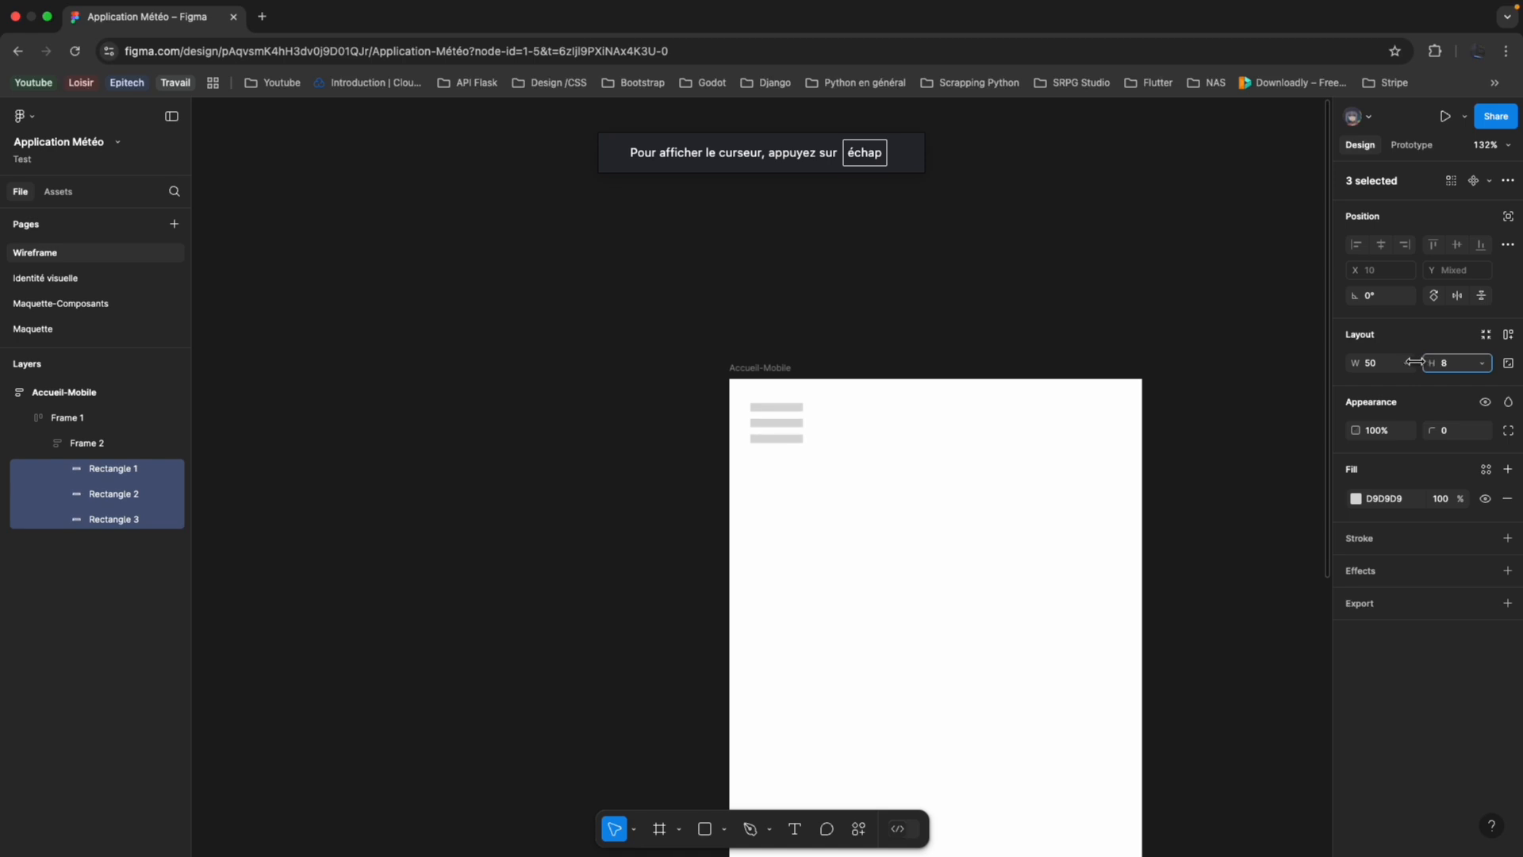
# Collapse the small nested frame's layers and rename the header frame Navbar.
pyautogui.click(825, 427)
pyautogui.scroll(-2, 607, 472)
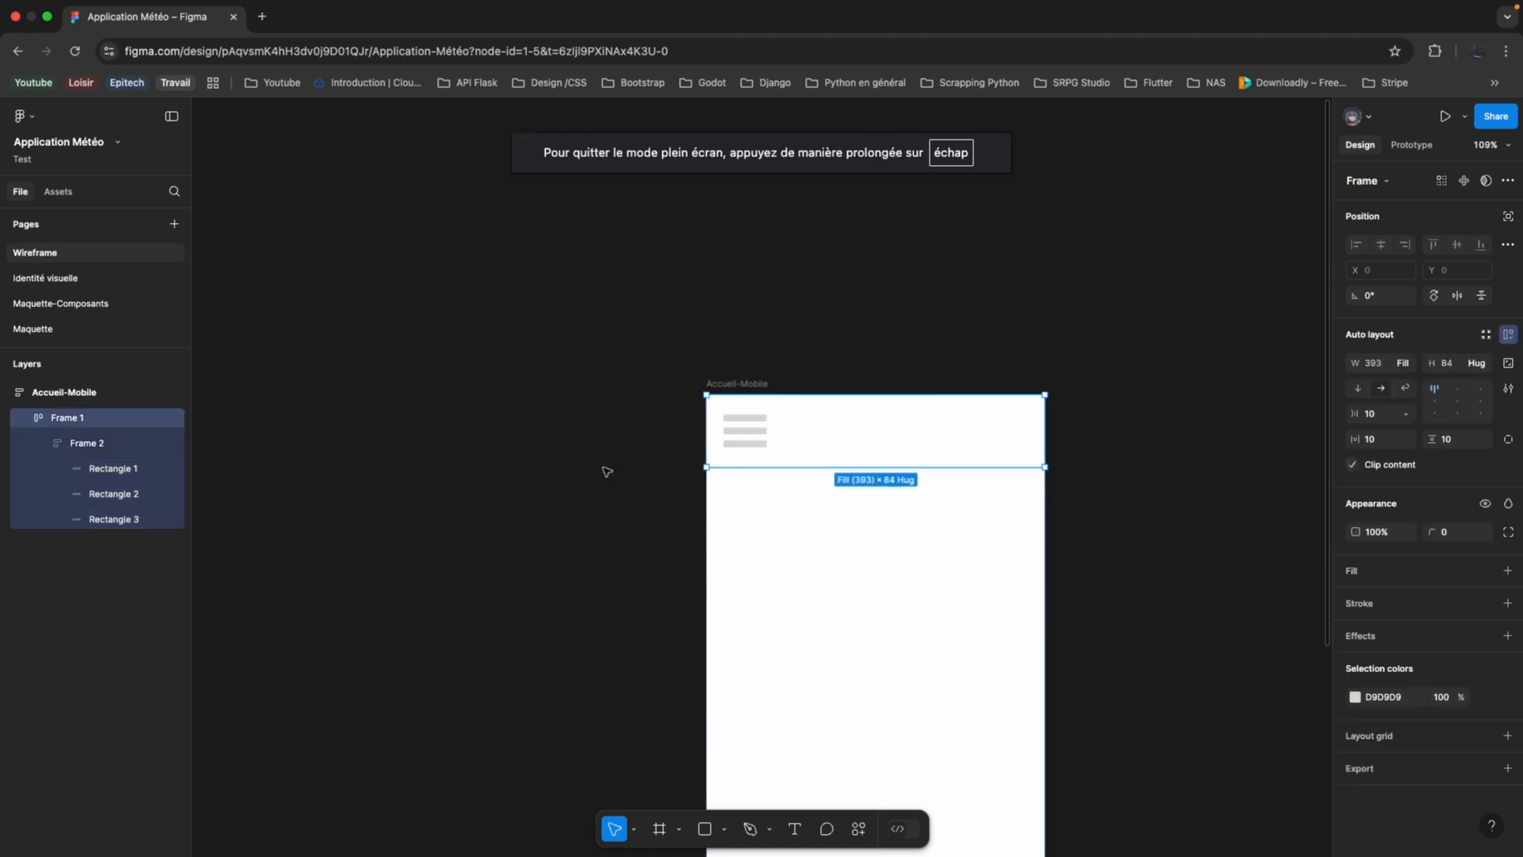
pyautogui.scroll(-3, 640, 469)
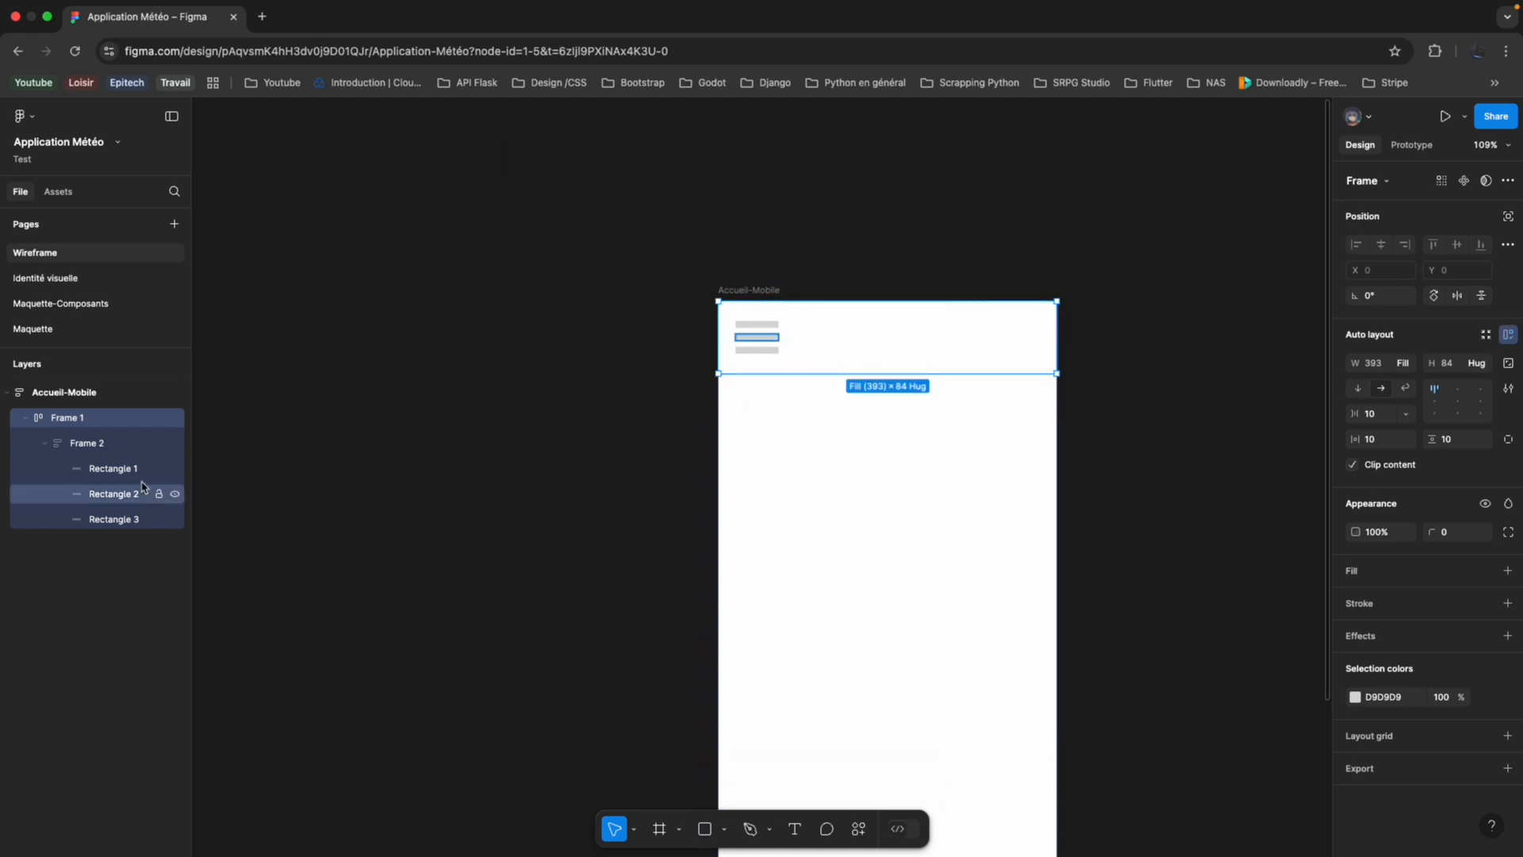
pyautogui.click(48, 447)
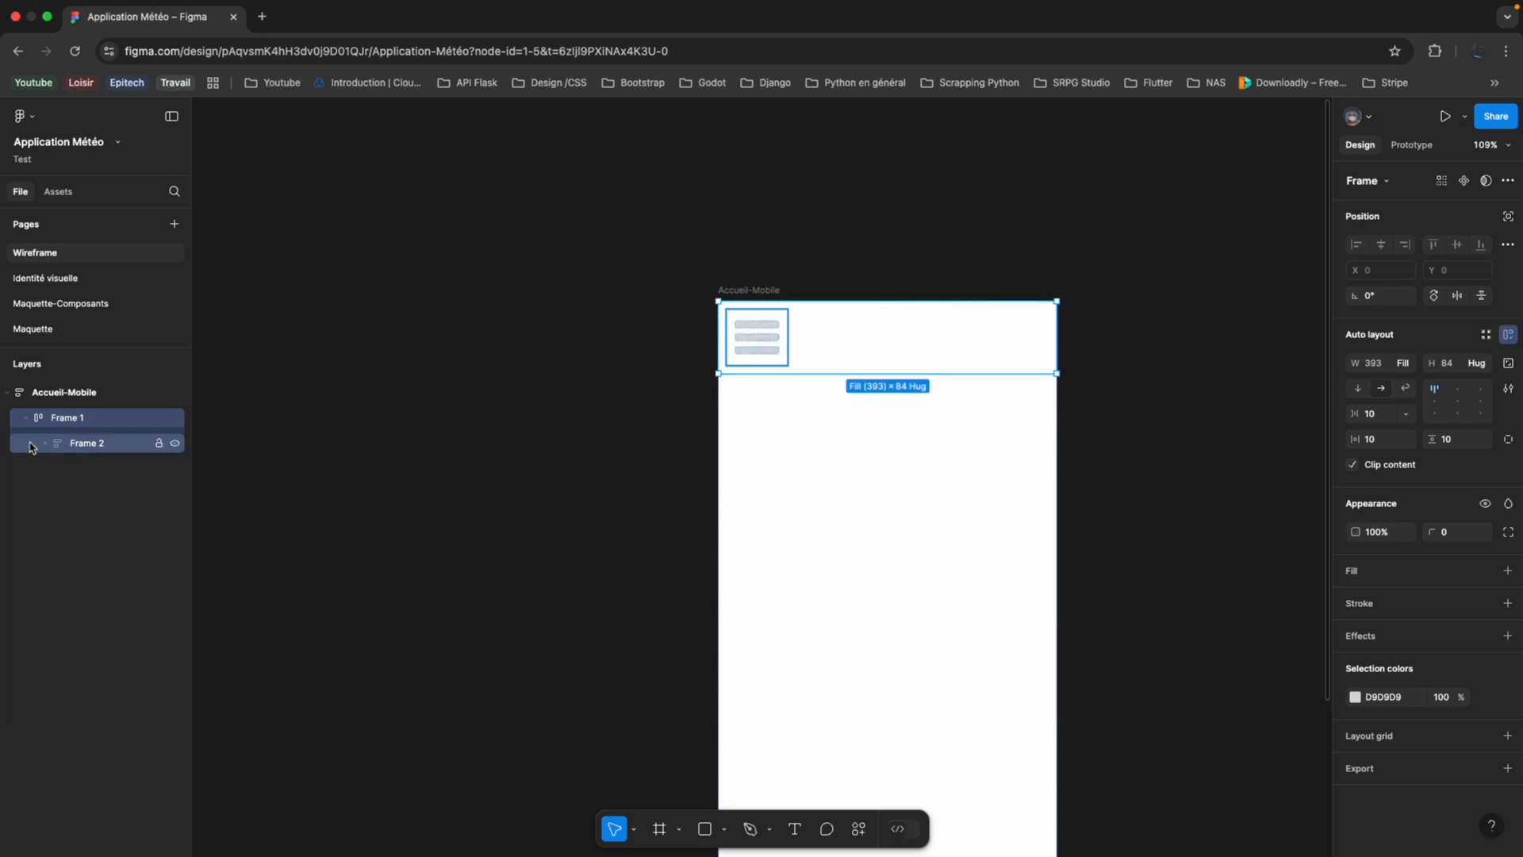
pyautogui.doubleClick(96, 419)
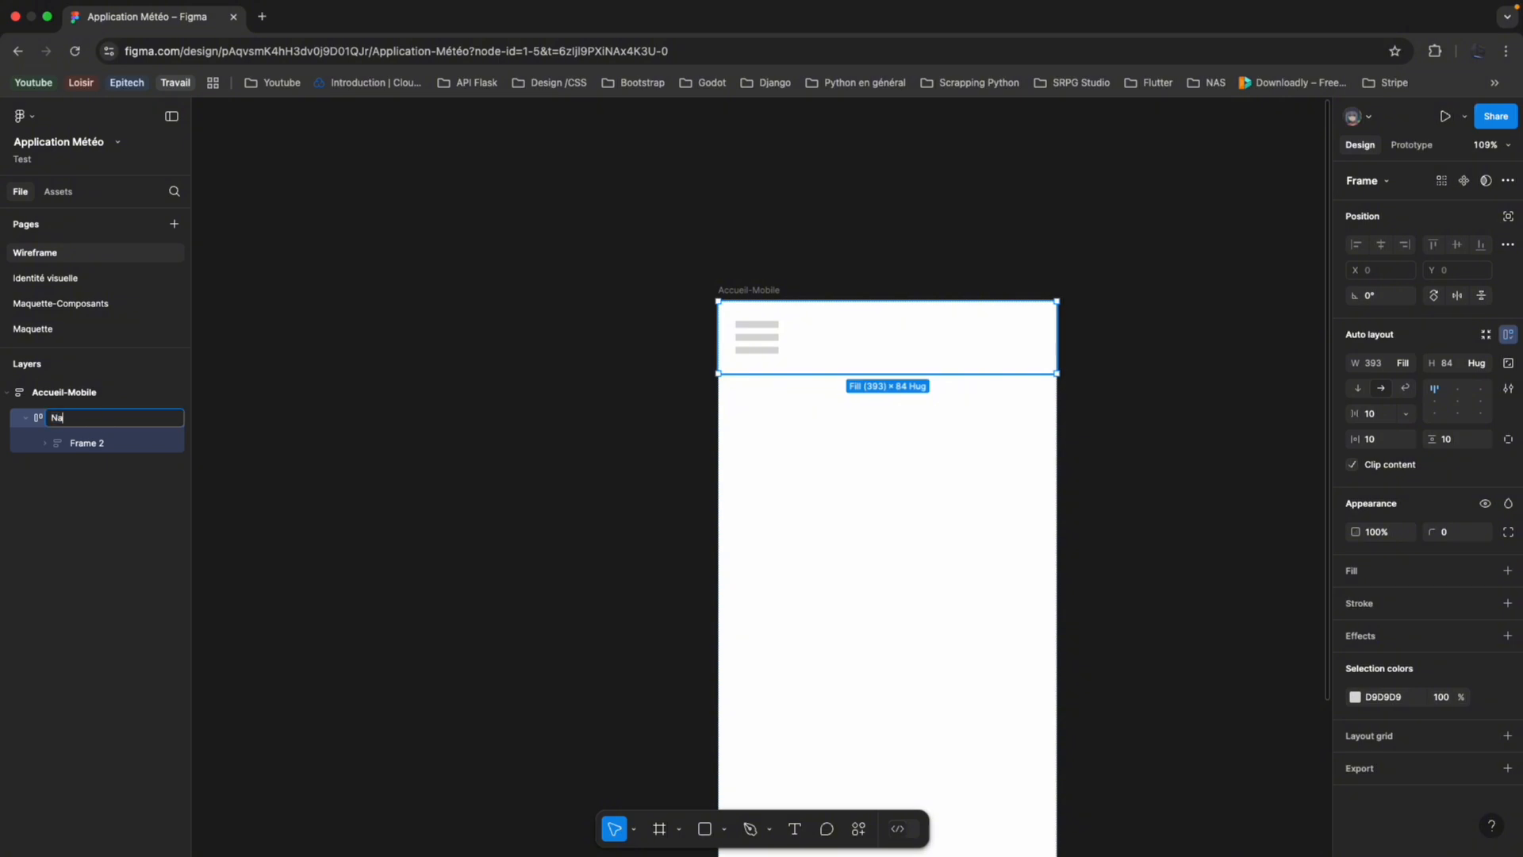
pyautogui.write('Navbar')
# Rename the frame containing the three bars Burger-Menu.
pyautogui.click(103, 444)
pyautogui.doubleClick(103, 445)
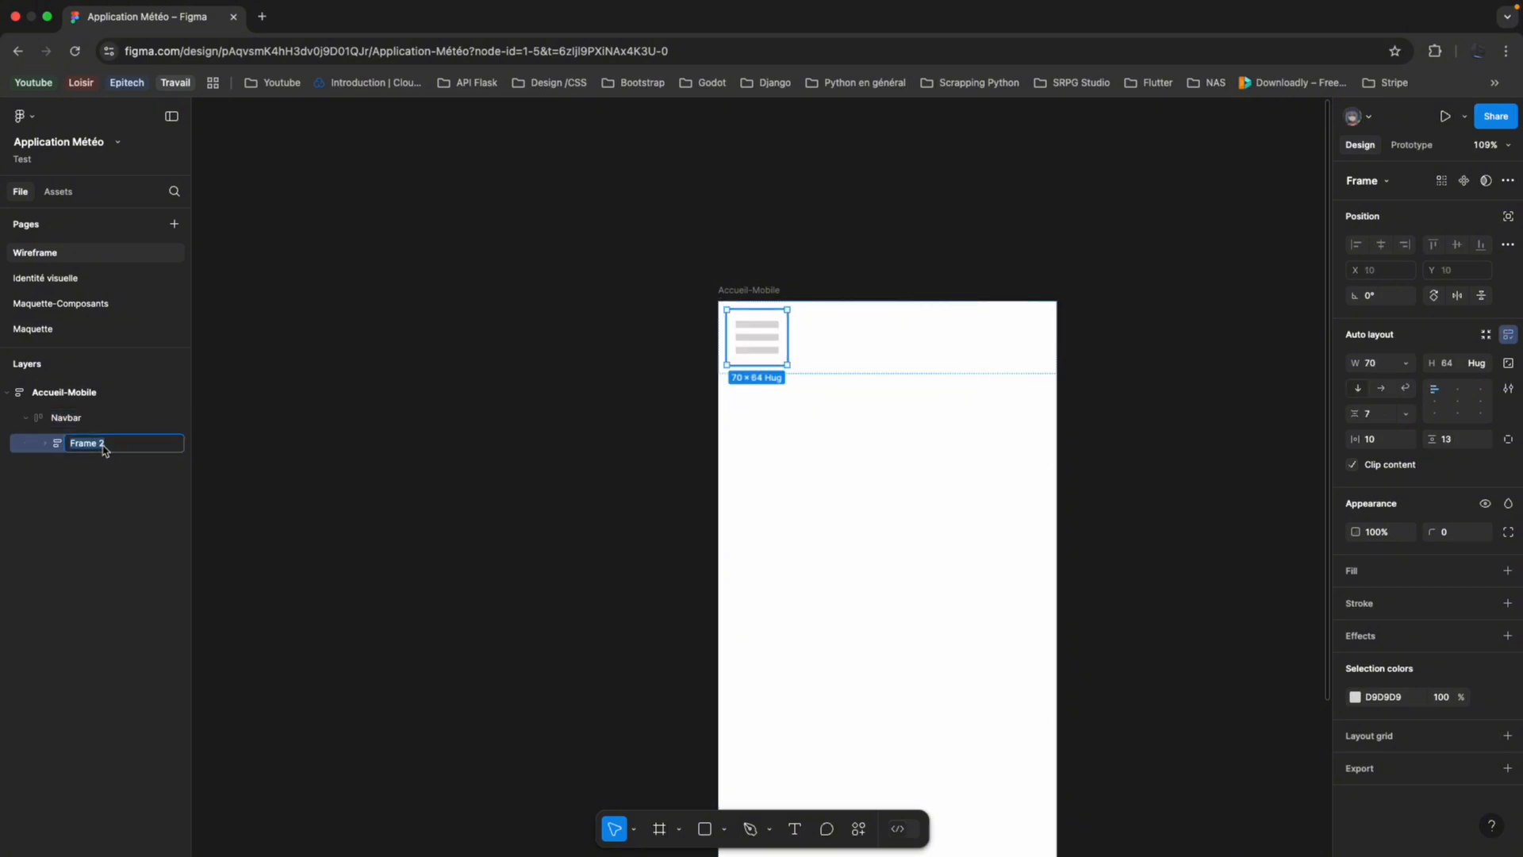
pyautogui.write('Burger-Menu')
pyautogui.press('Return')
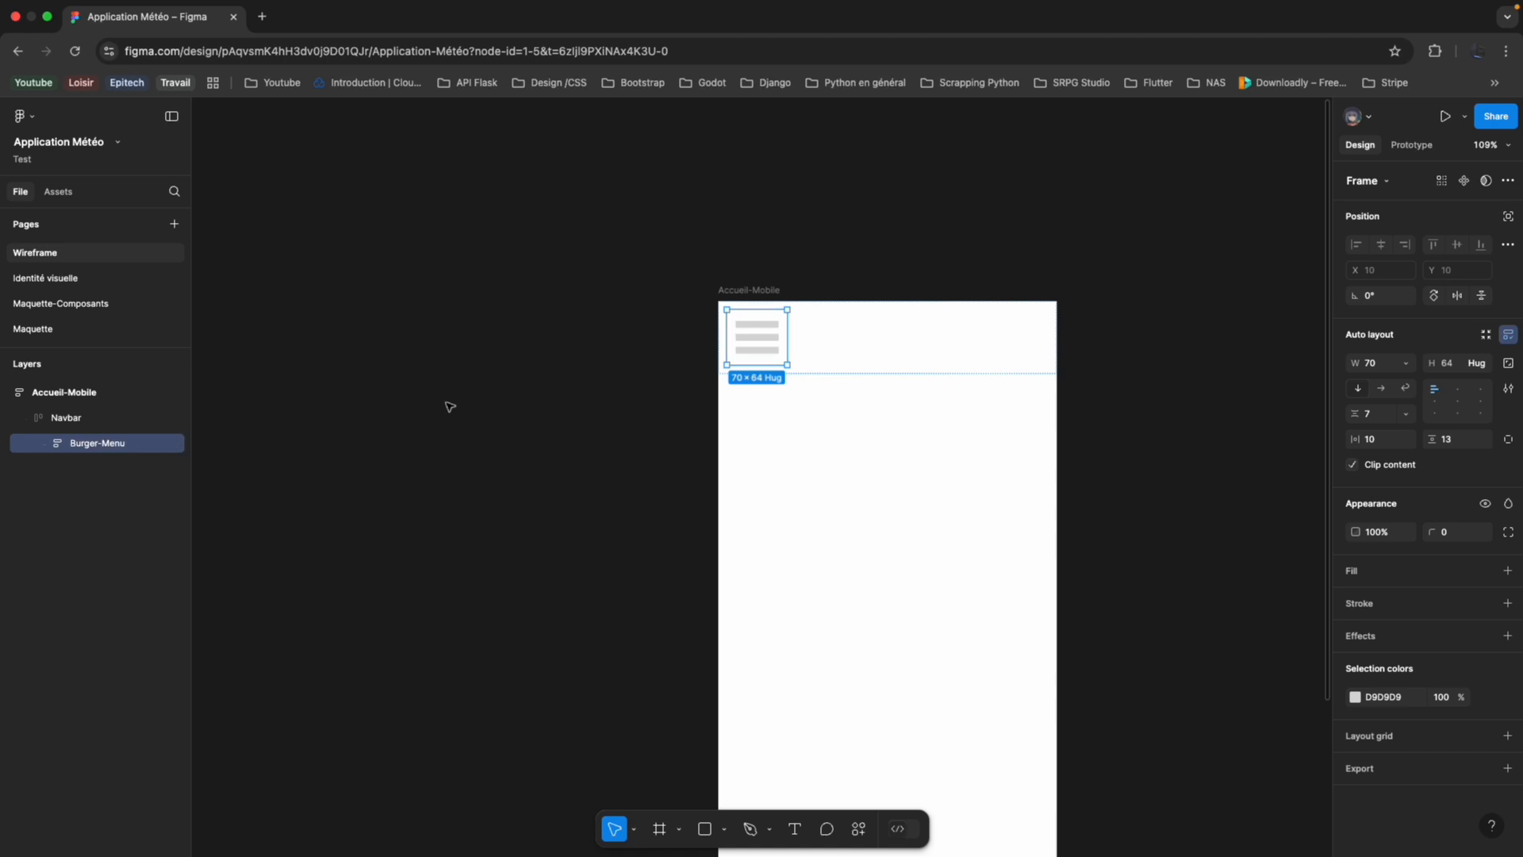
# Draw a frame about 331 × 226 below the Navbar in Accueil-Mobile and set its width to Fill container.
pyautogui.scroll(-5, 449, 407)
pyautogui.scroll(5, 528, 421)
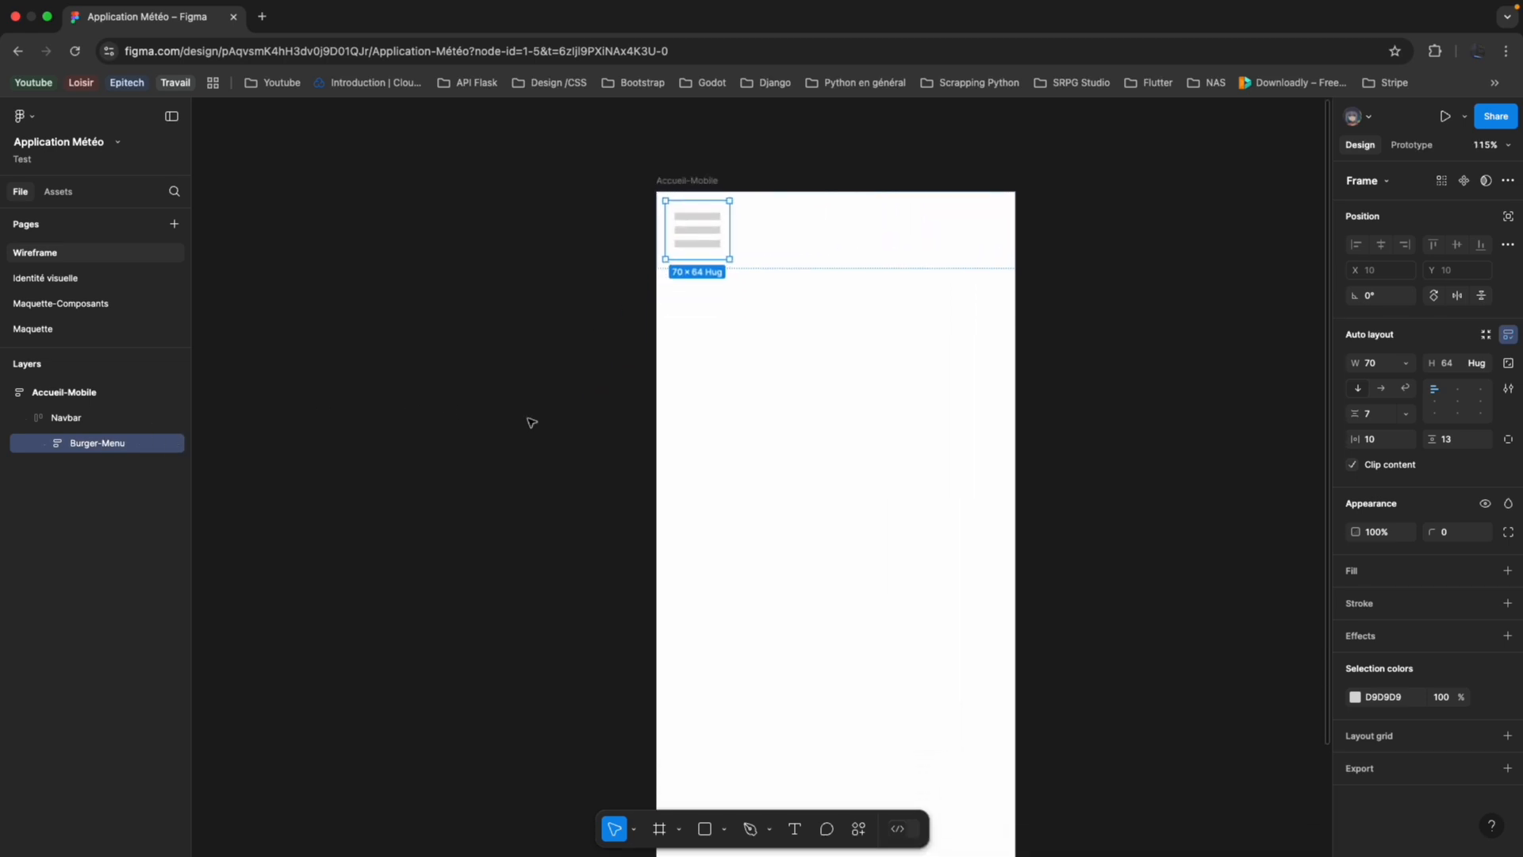
pyautogui.scroll(-4, 529, 421)
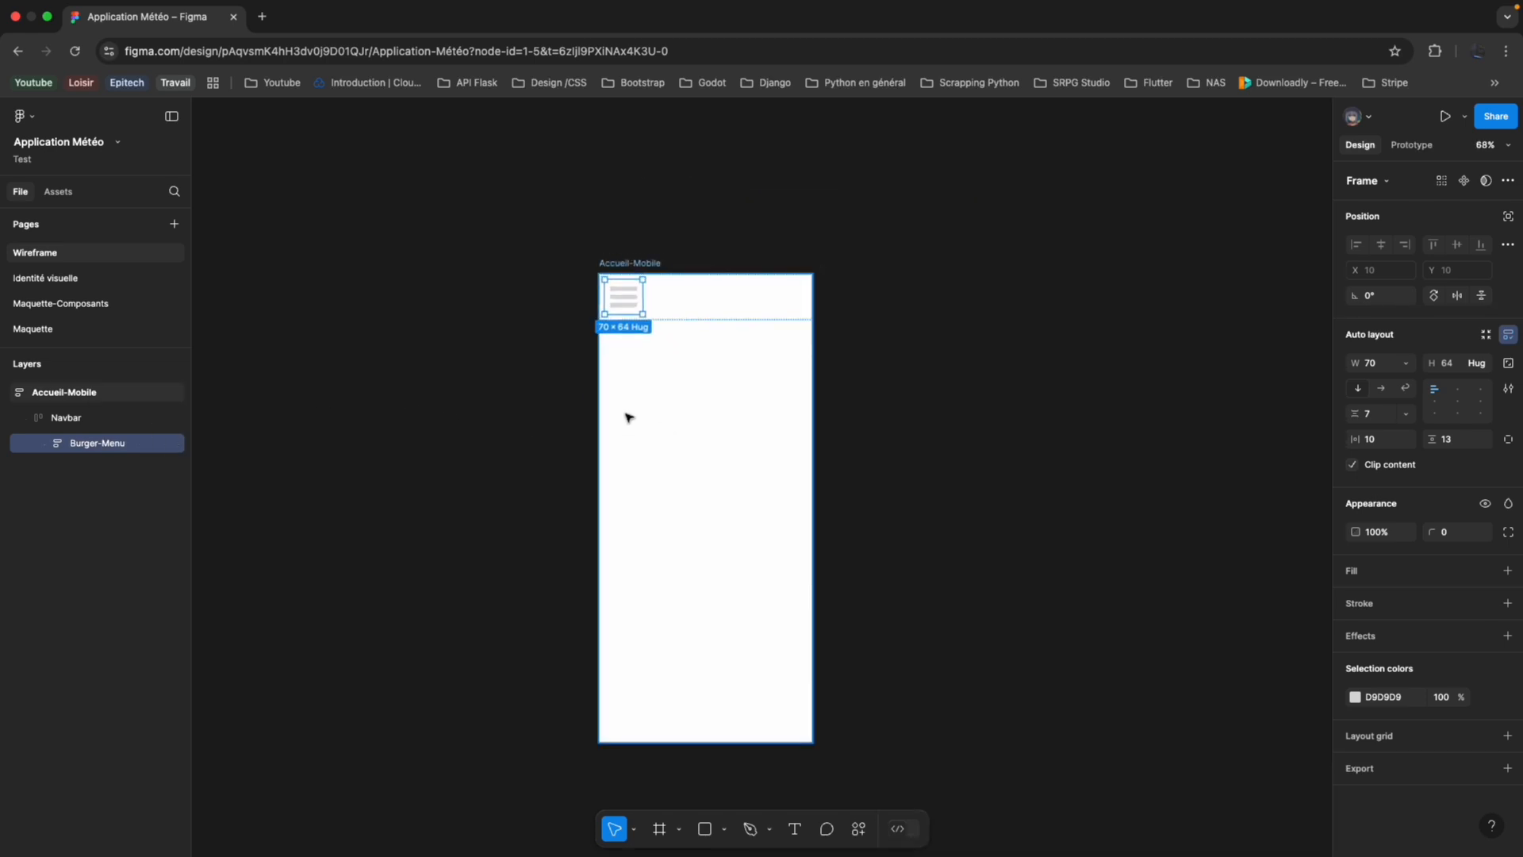
pyautogui.click(627, 416)
pyautogui.click(27, 417)
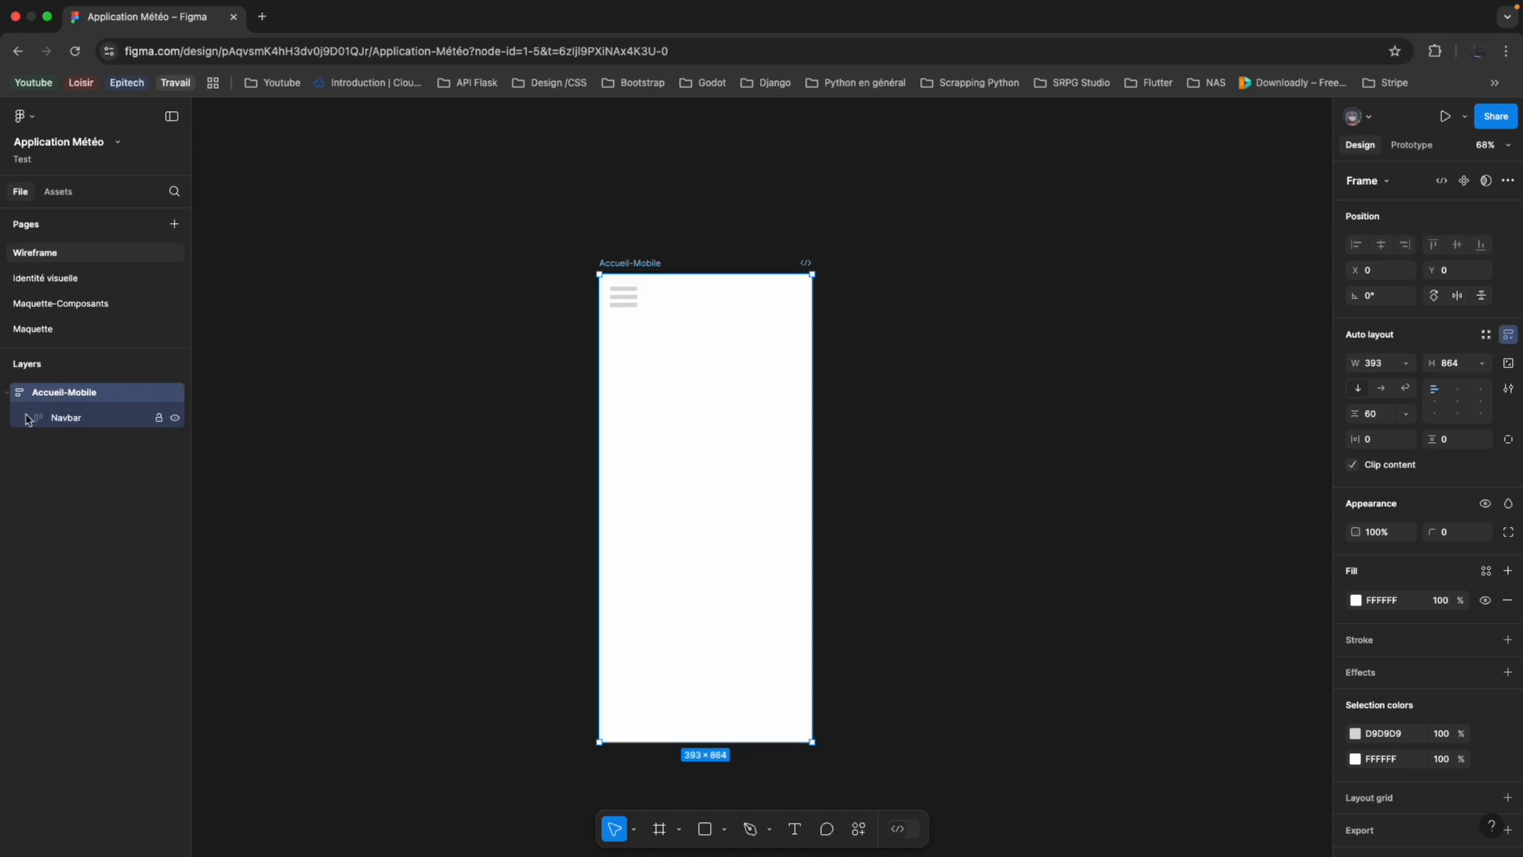
pyautogui.click(661, 829)
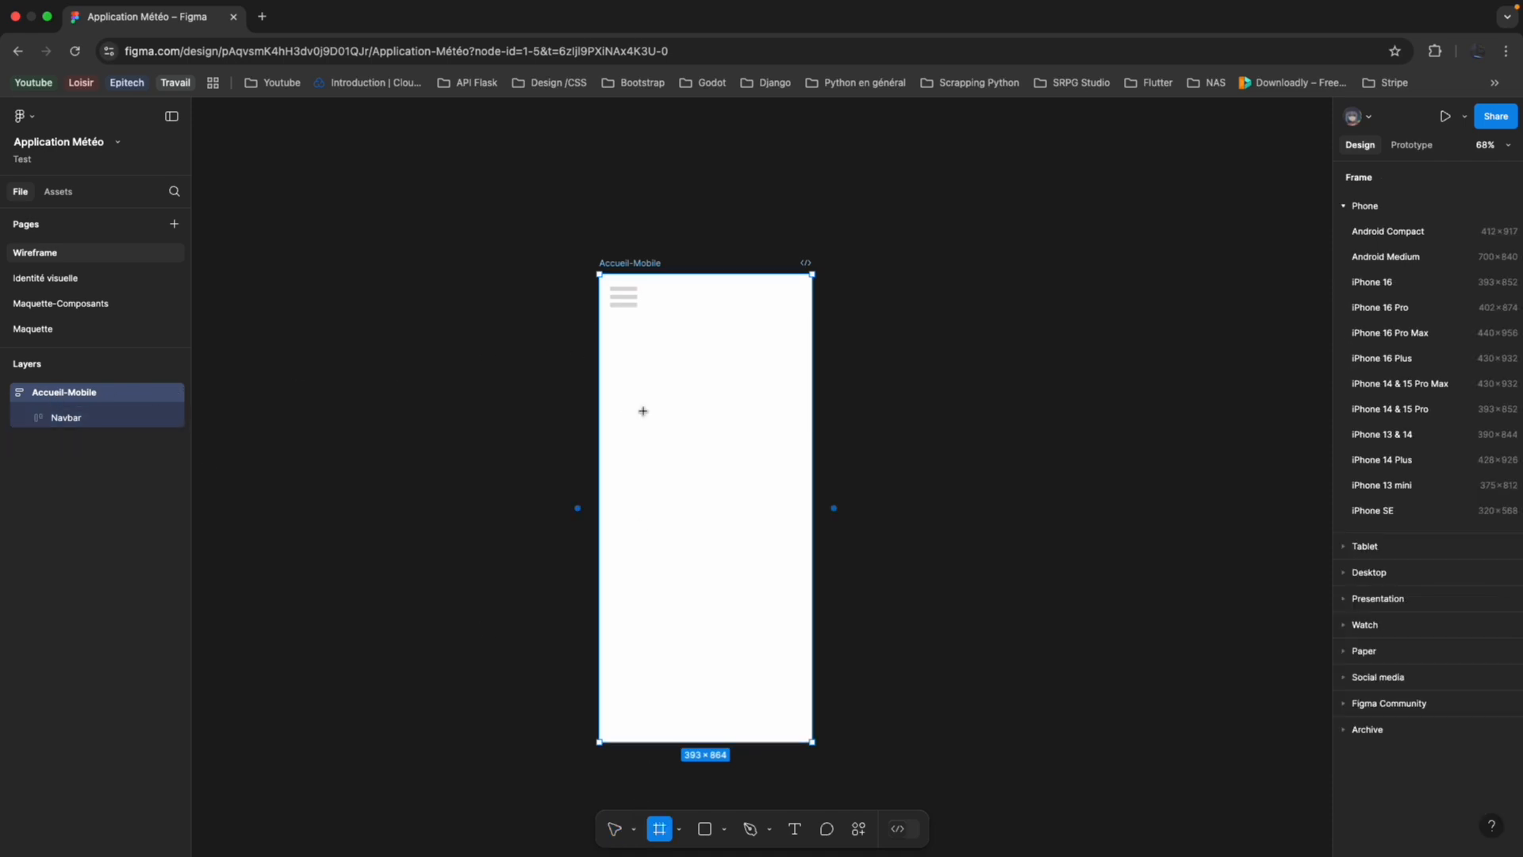
pyautogui.moveTo(600, 351)
pyautogui.mouseDown()
pyautogui.moveTo(714, 445)
pyautogui.moveTo(779, 474)
pyautogui.mouseUp()
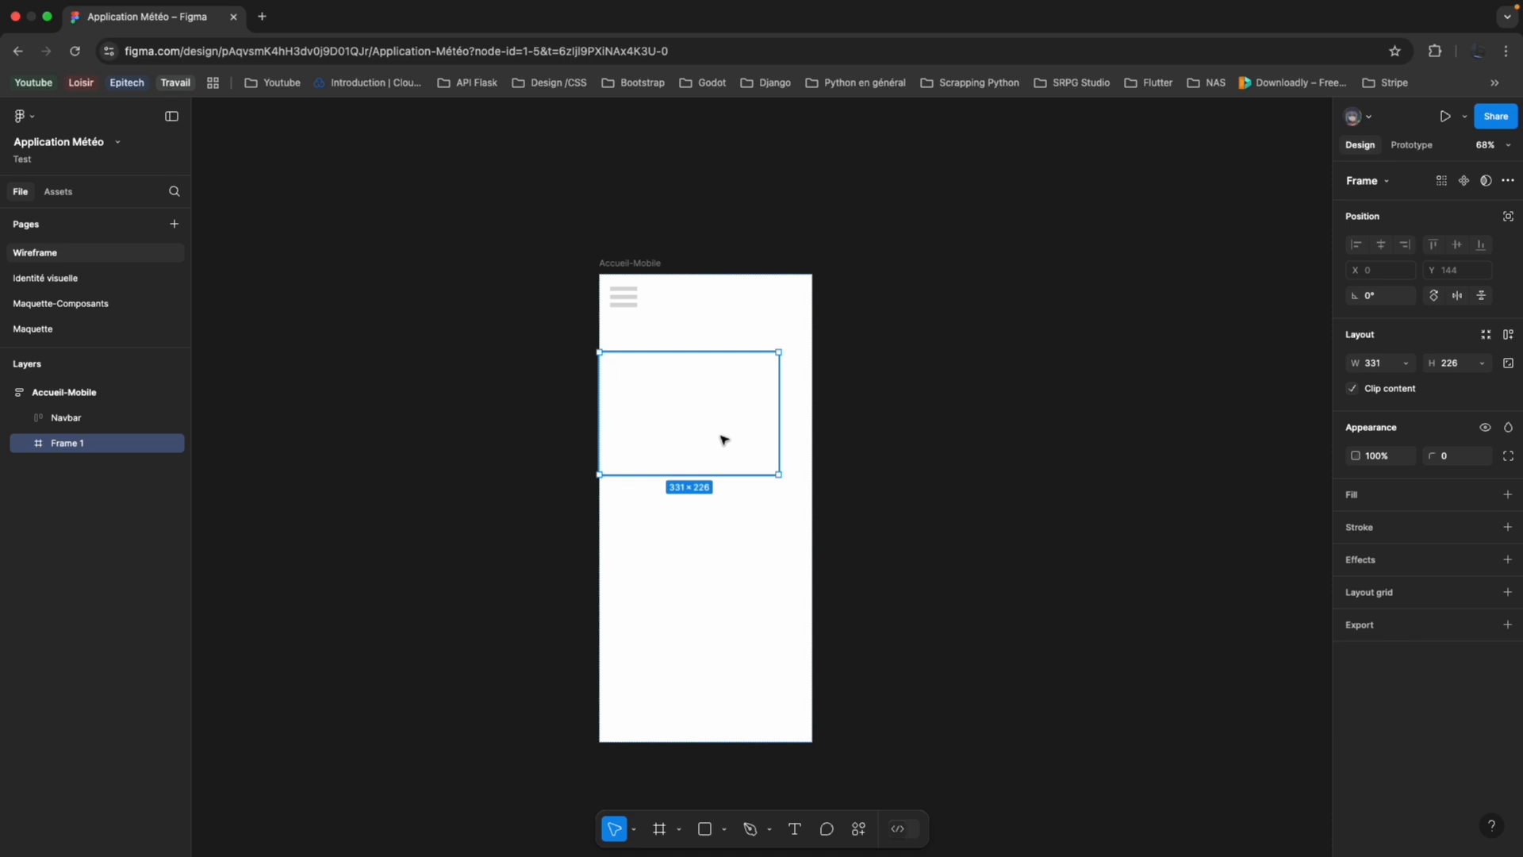
pyautogui.click(1406, 362)
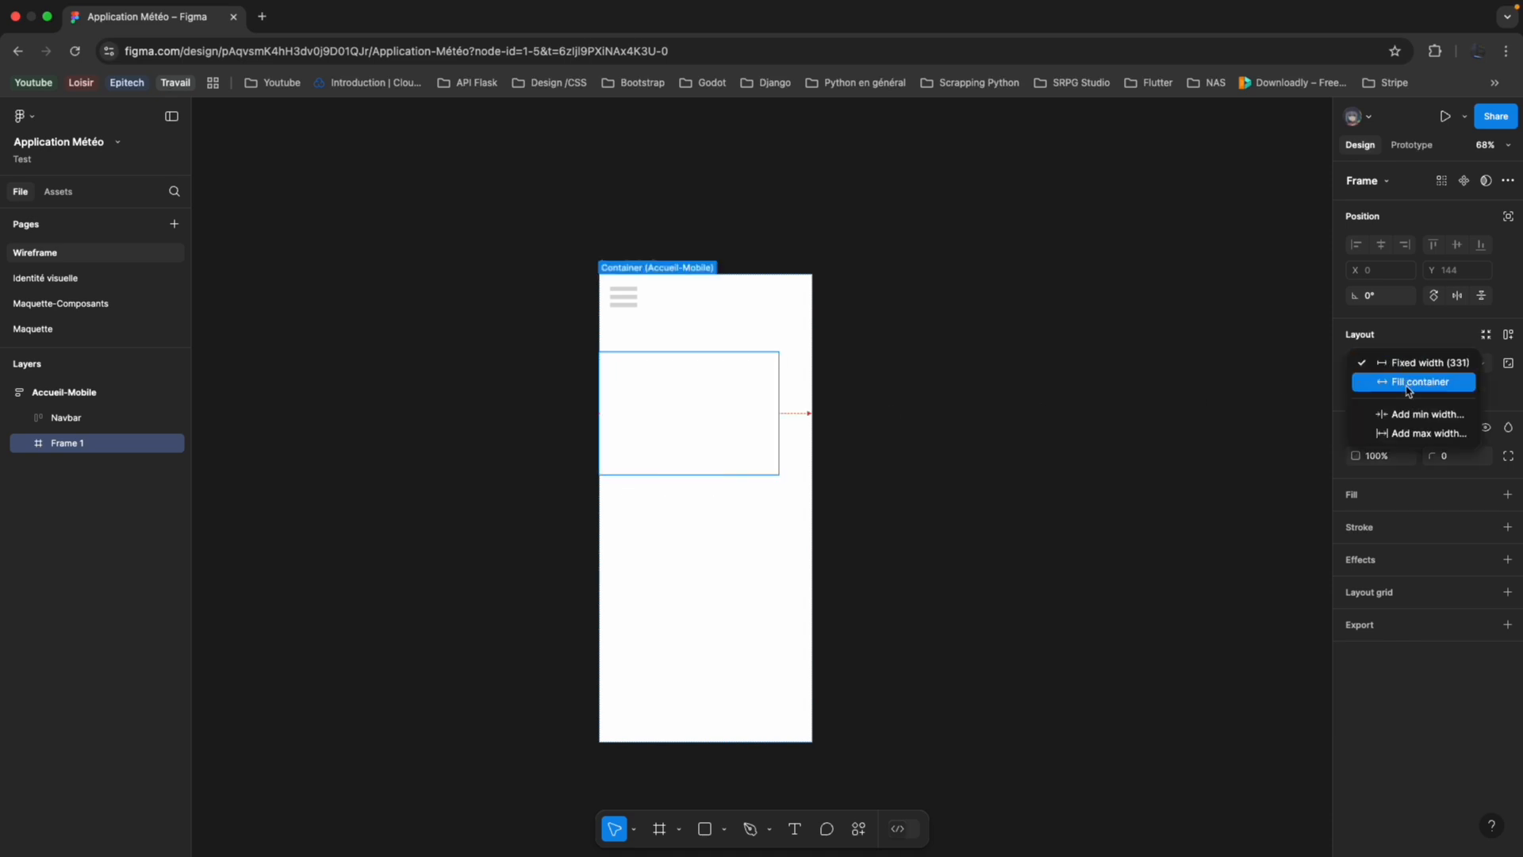
pyautogui.click(1396, 378)
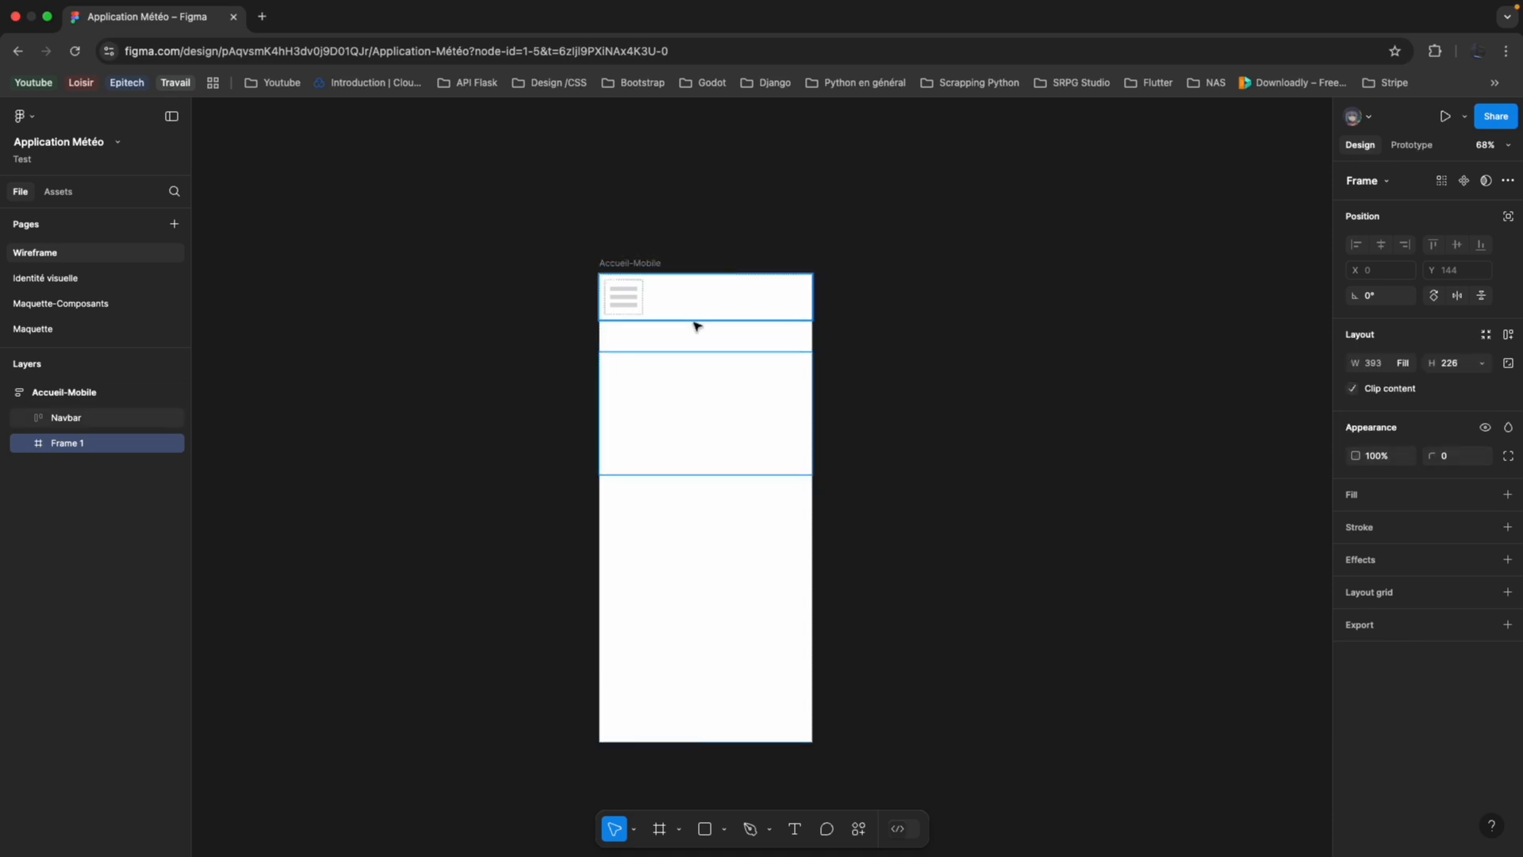
# Set both the horizontal and vertical padding of the Accueil-Mobile frame to 15.
pyautogui.click(108, 394)
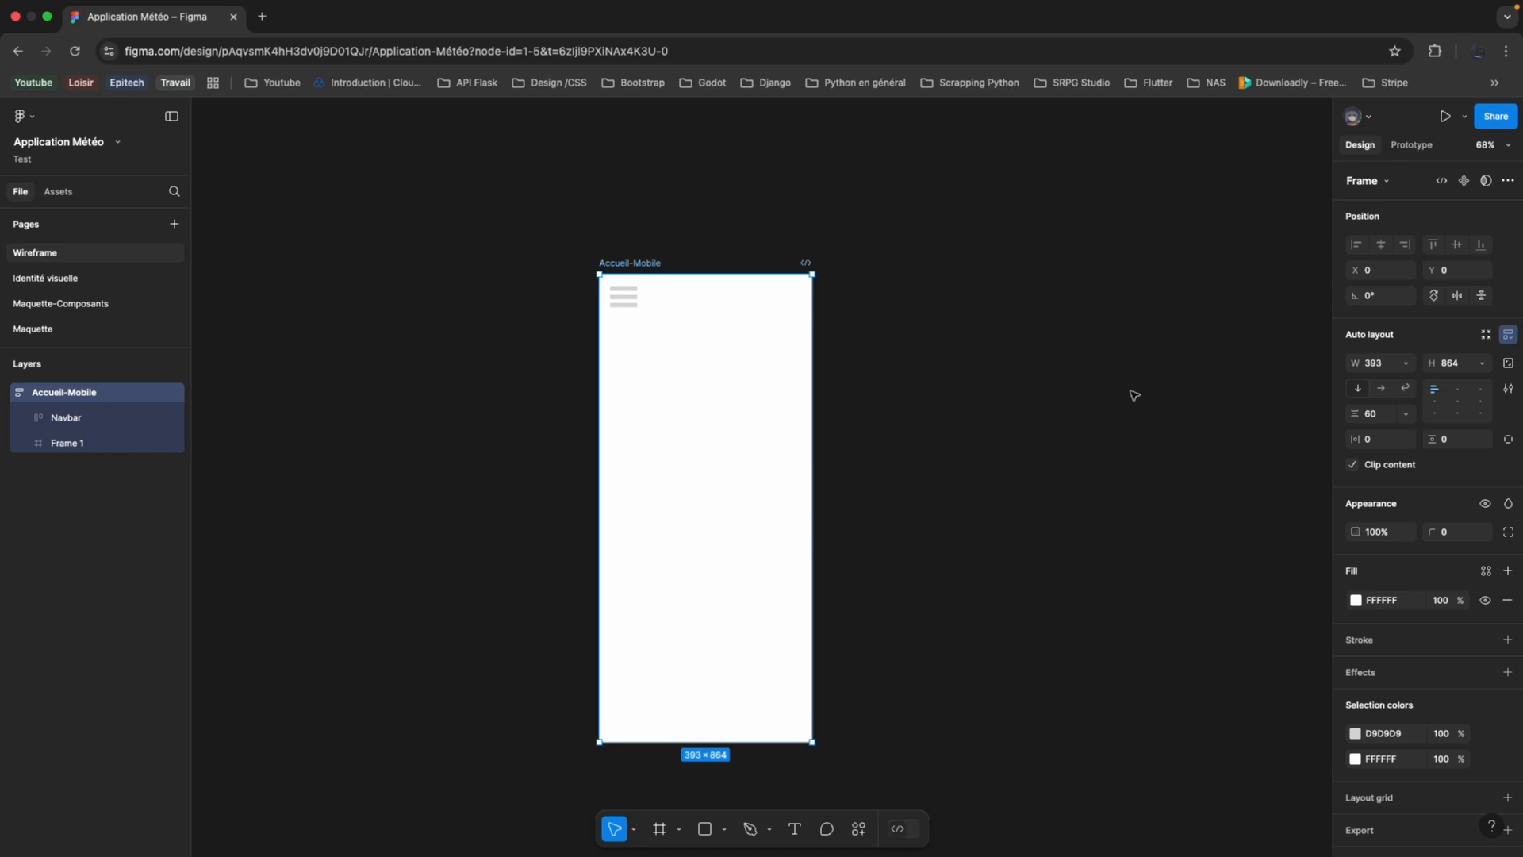
pyautogui.moveTo(1356, 441); pyautogui.dragTo(1381, 447)
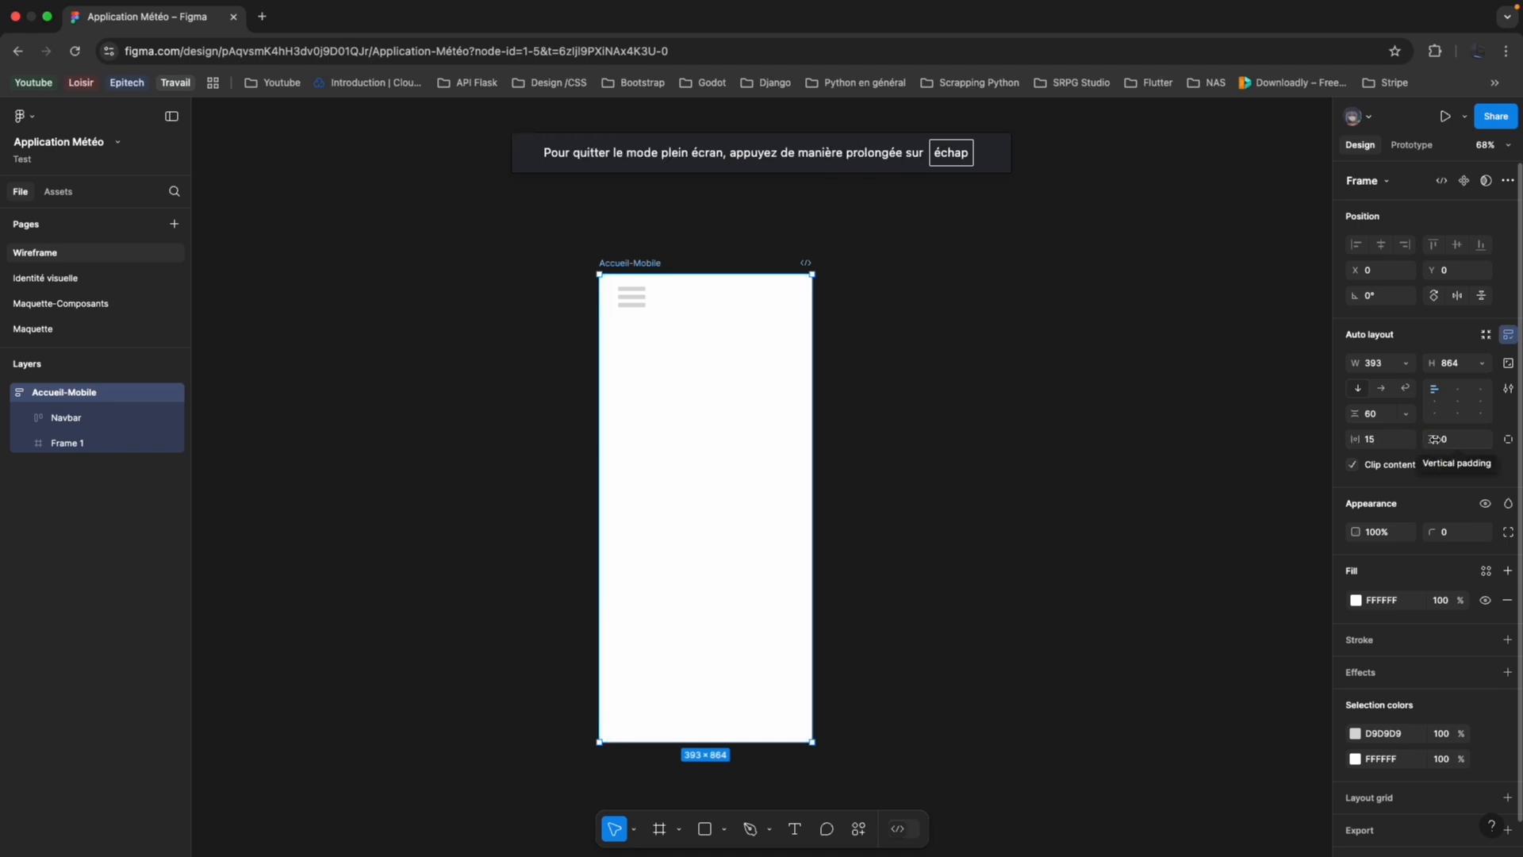
pyautogui.moveTo(1434, 438); pyautogui.dragTo(1458, 446)
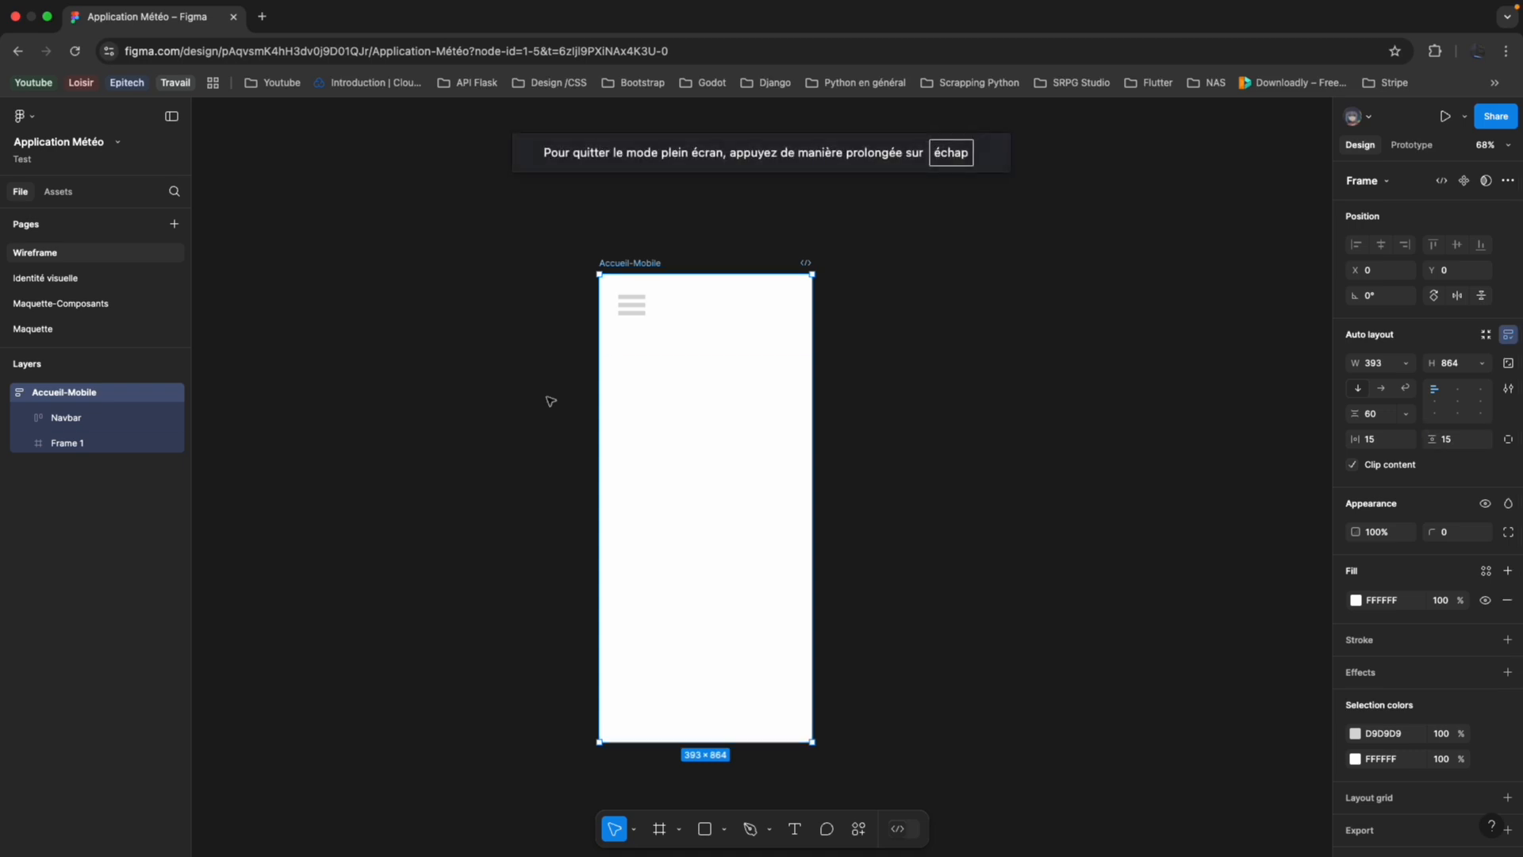
pyautogui.hscroll(-3, 680, 391)
pyautogui.click(770, 436)
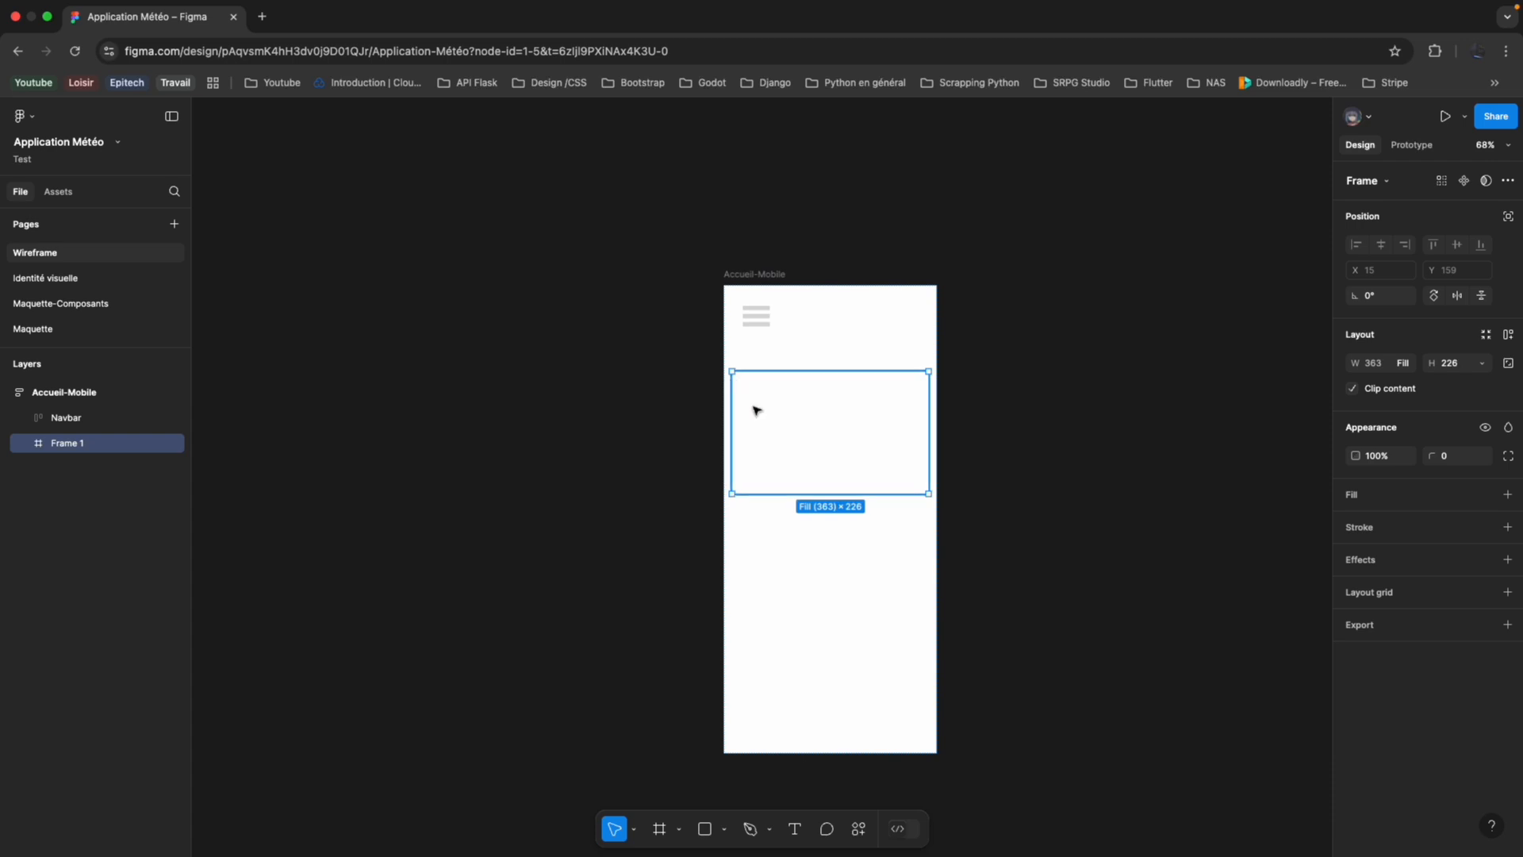
# Add auto layout to the empty content frame below the Navbar.
pyautogui.click(798, 829)
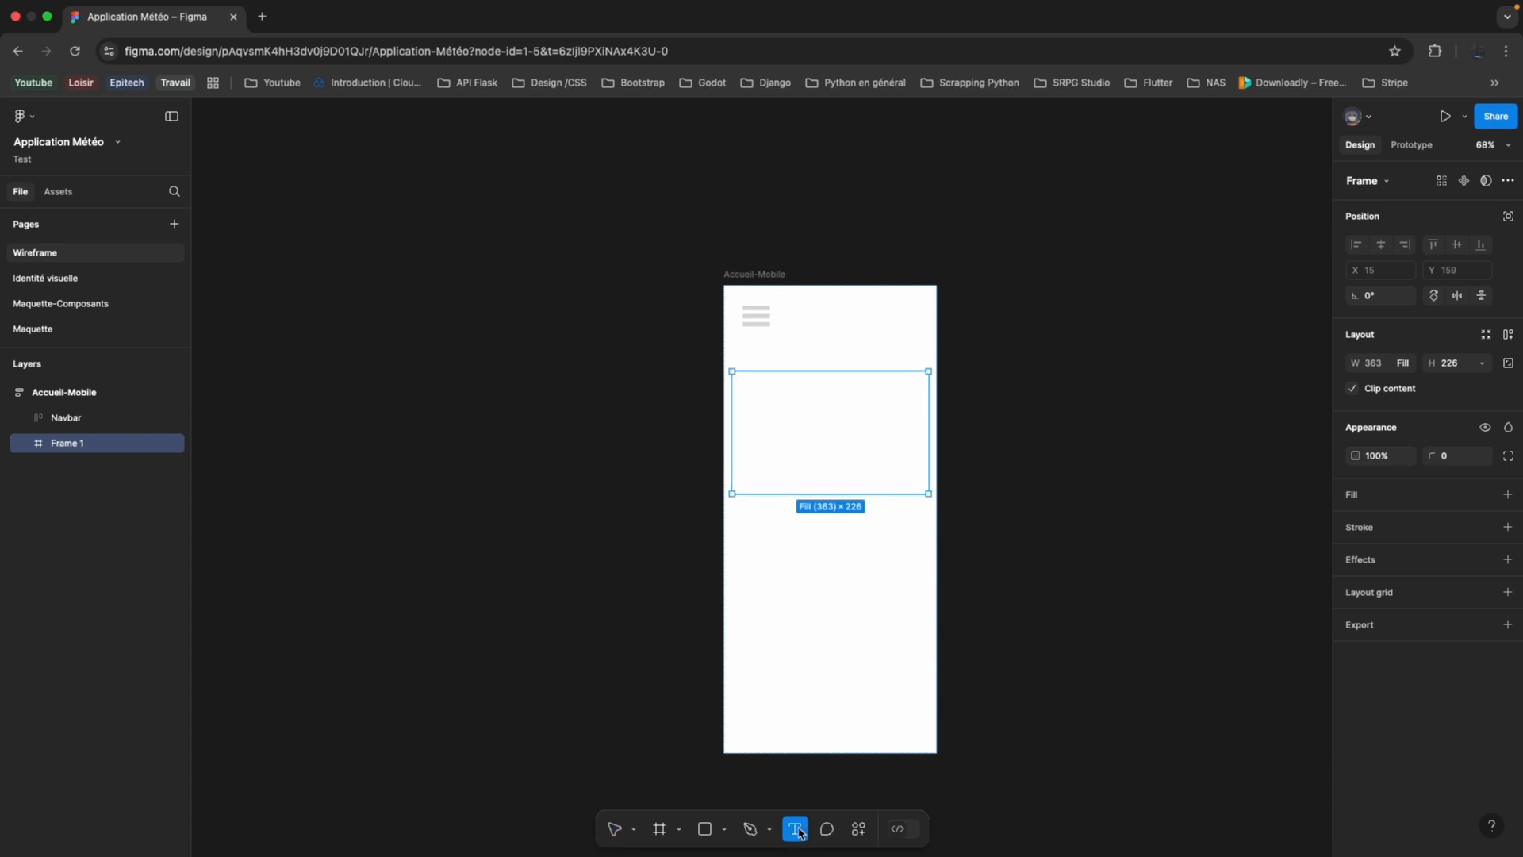
pyautogui.click(789, 436)
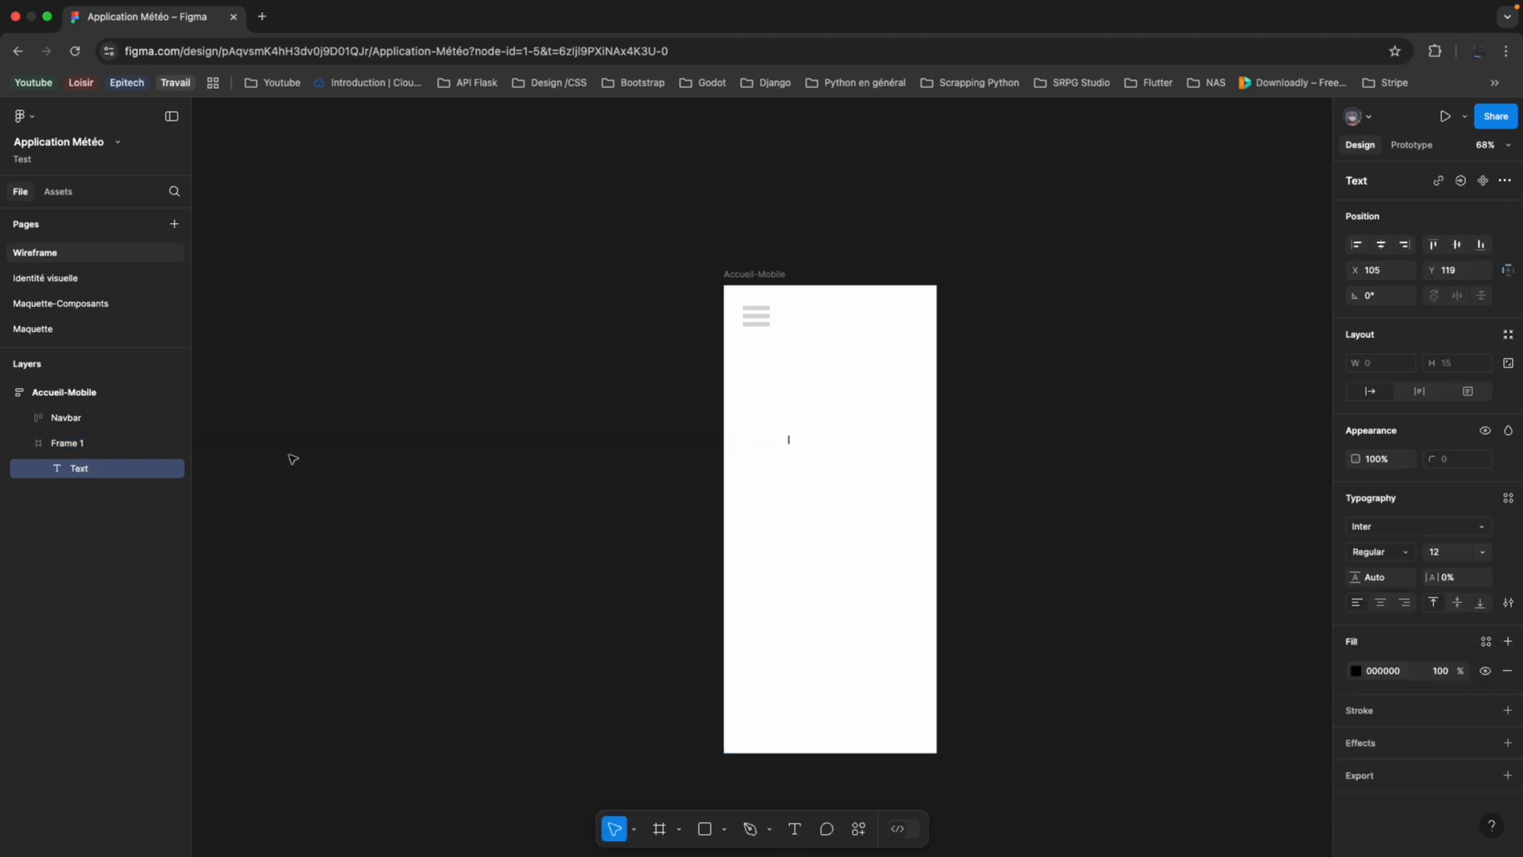
pyautogui.click(95, 442)
pyautogui.rightClick(109, 446)
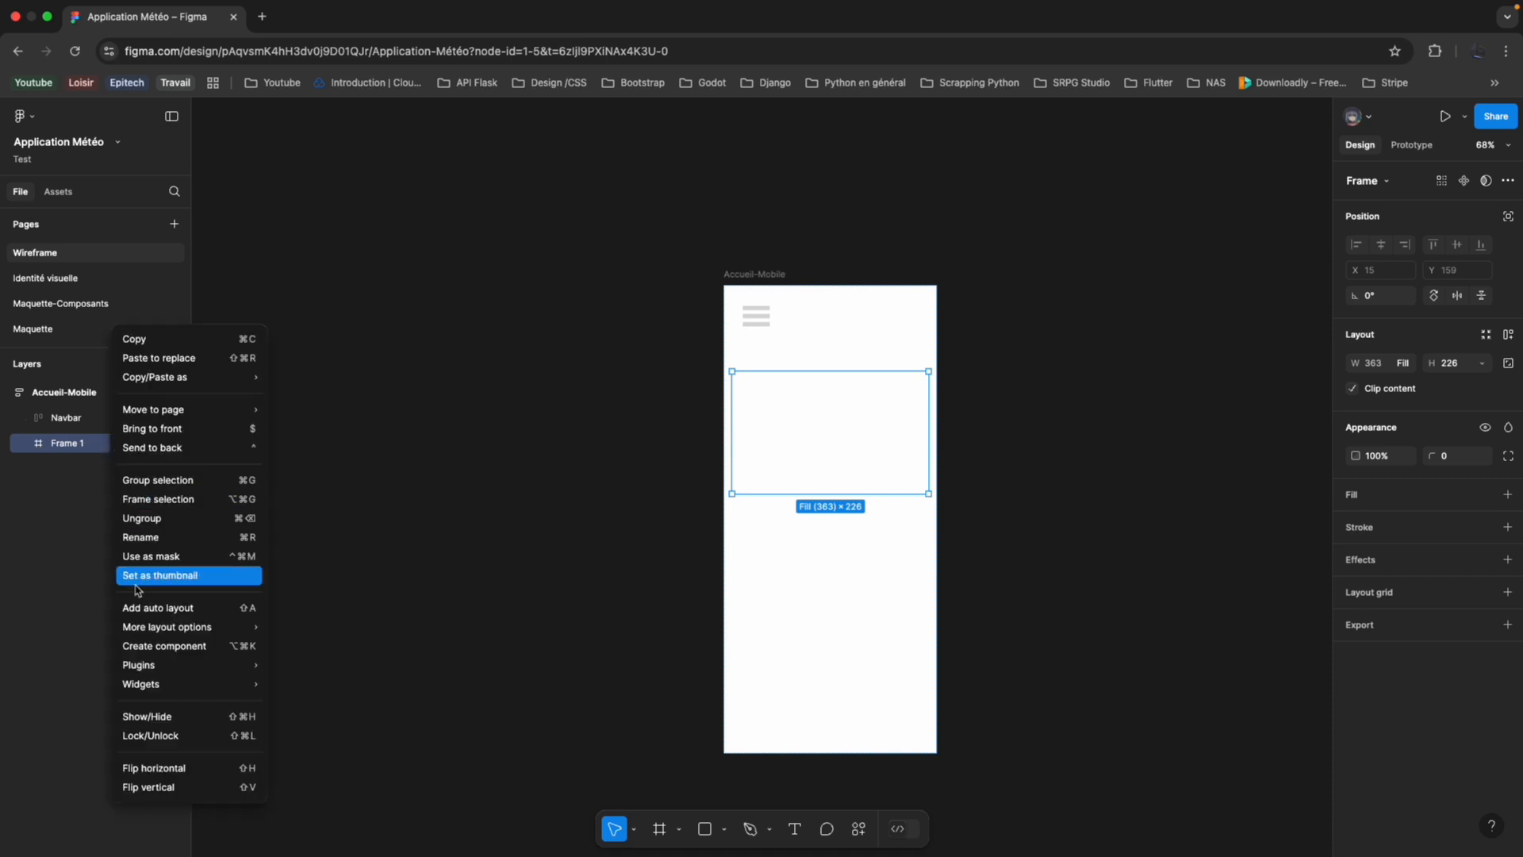
pyautogui.click(160, 609)
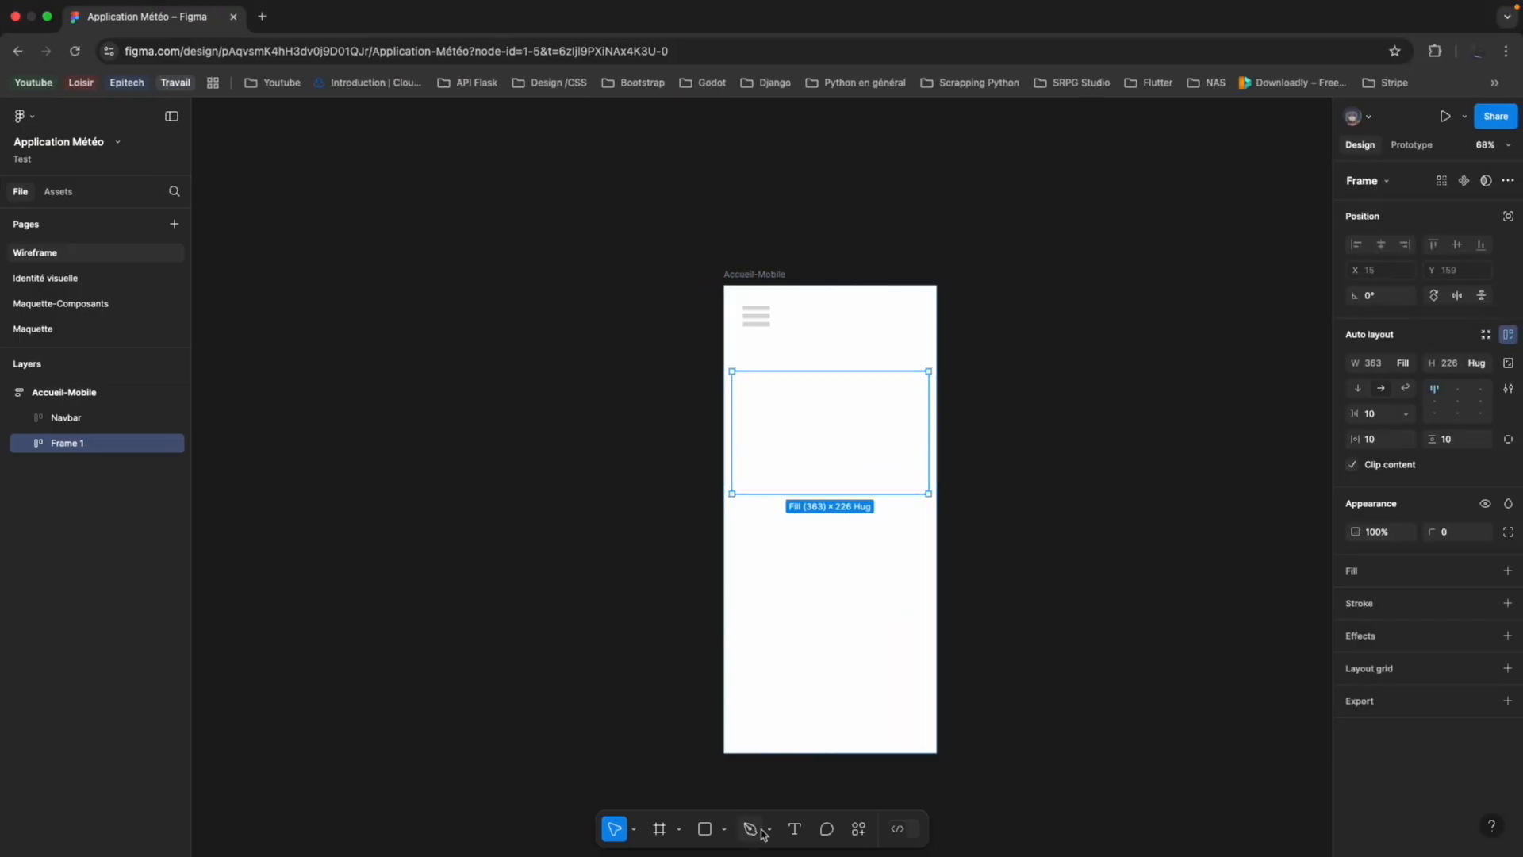
# Add the temperature text "5 º C" inside the content frame below the Navbar.
pyautogui.click(795, 829)
pyautogui.click(788, 409)
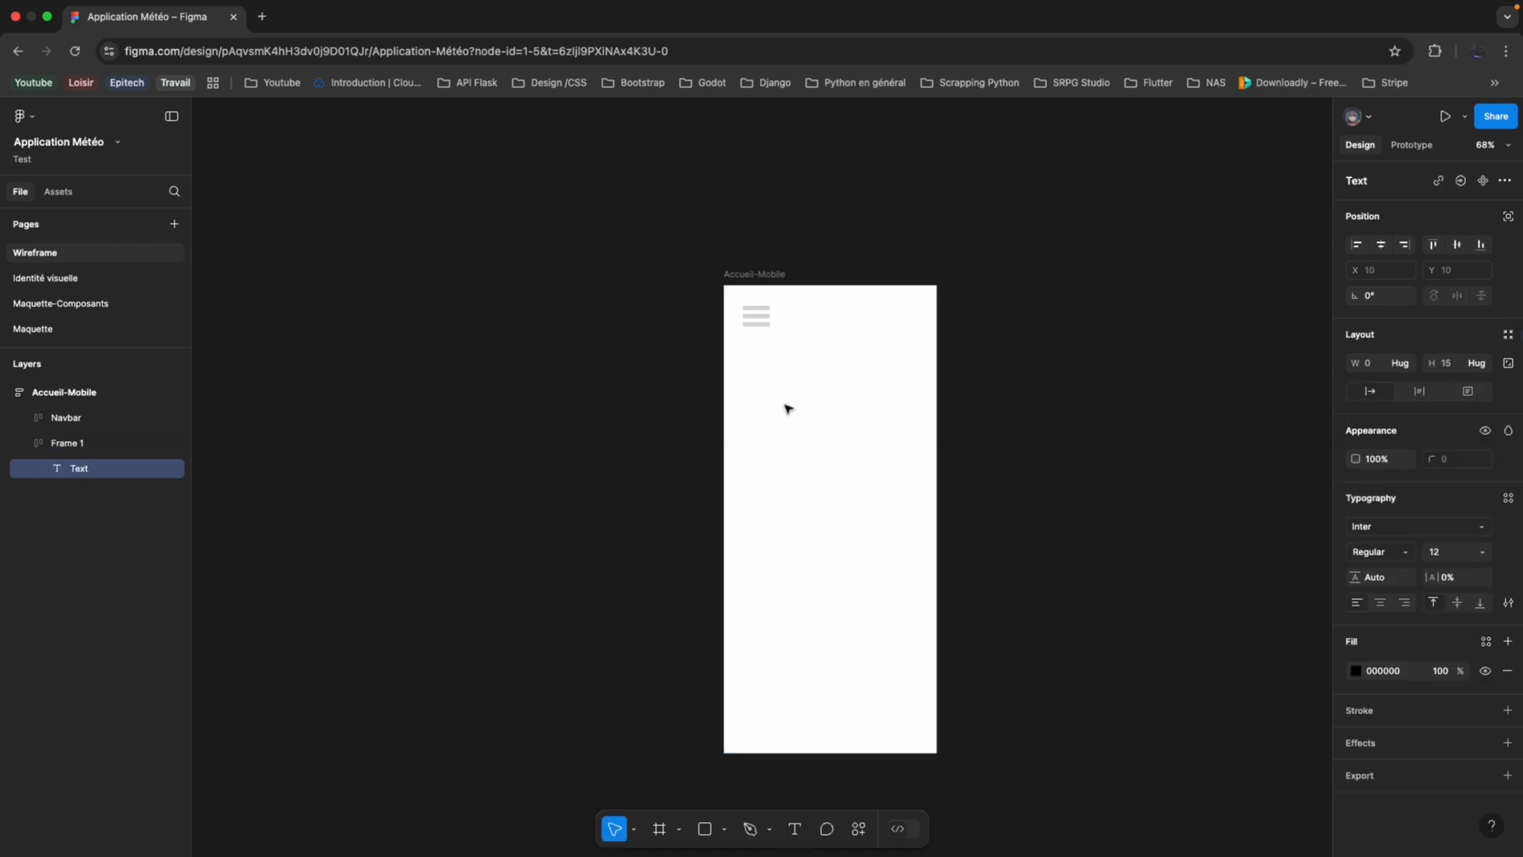
pyautogui.write('(')
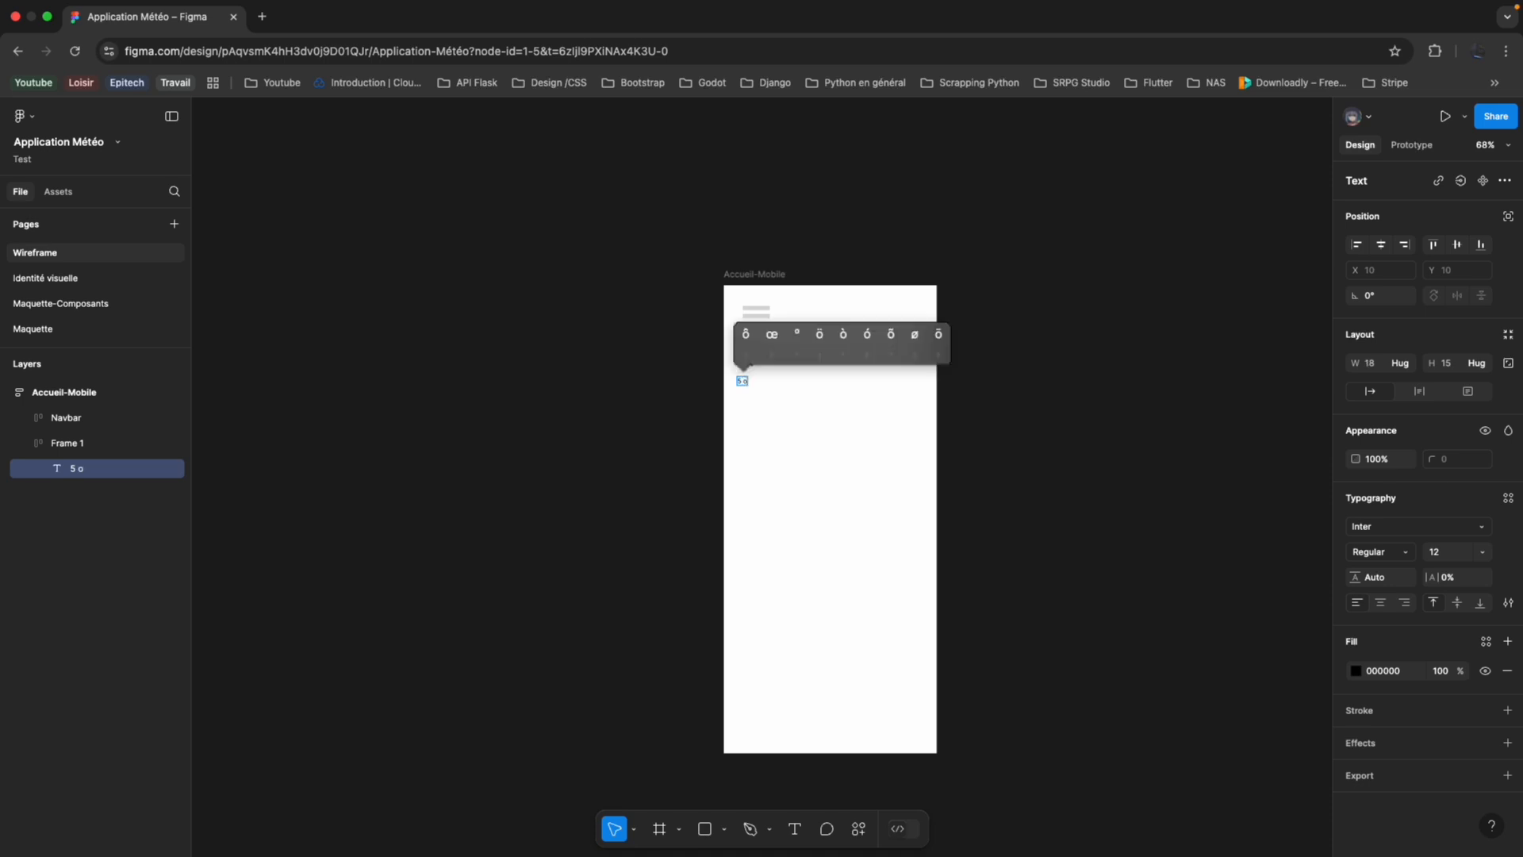
pyautogui.press('Right')
pyautogui.press('Right')
pyautogui.press('Return')
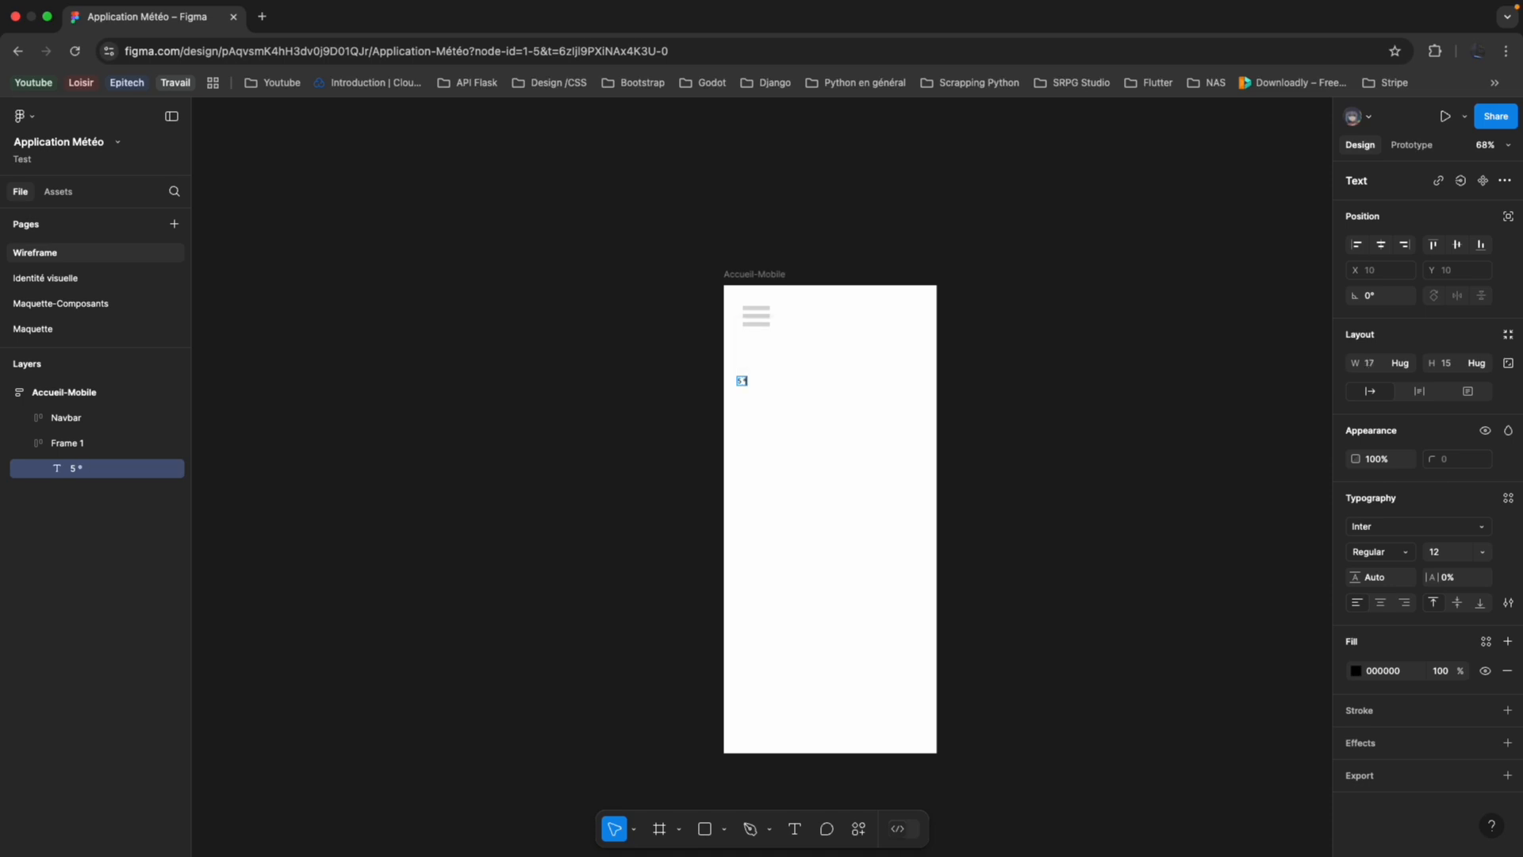
pyautogui.scroll(5, 778, 432)
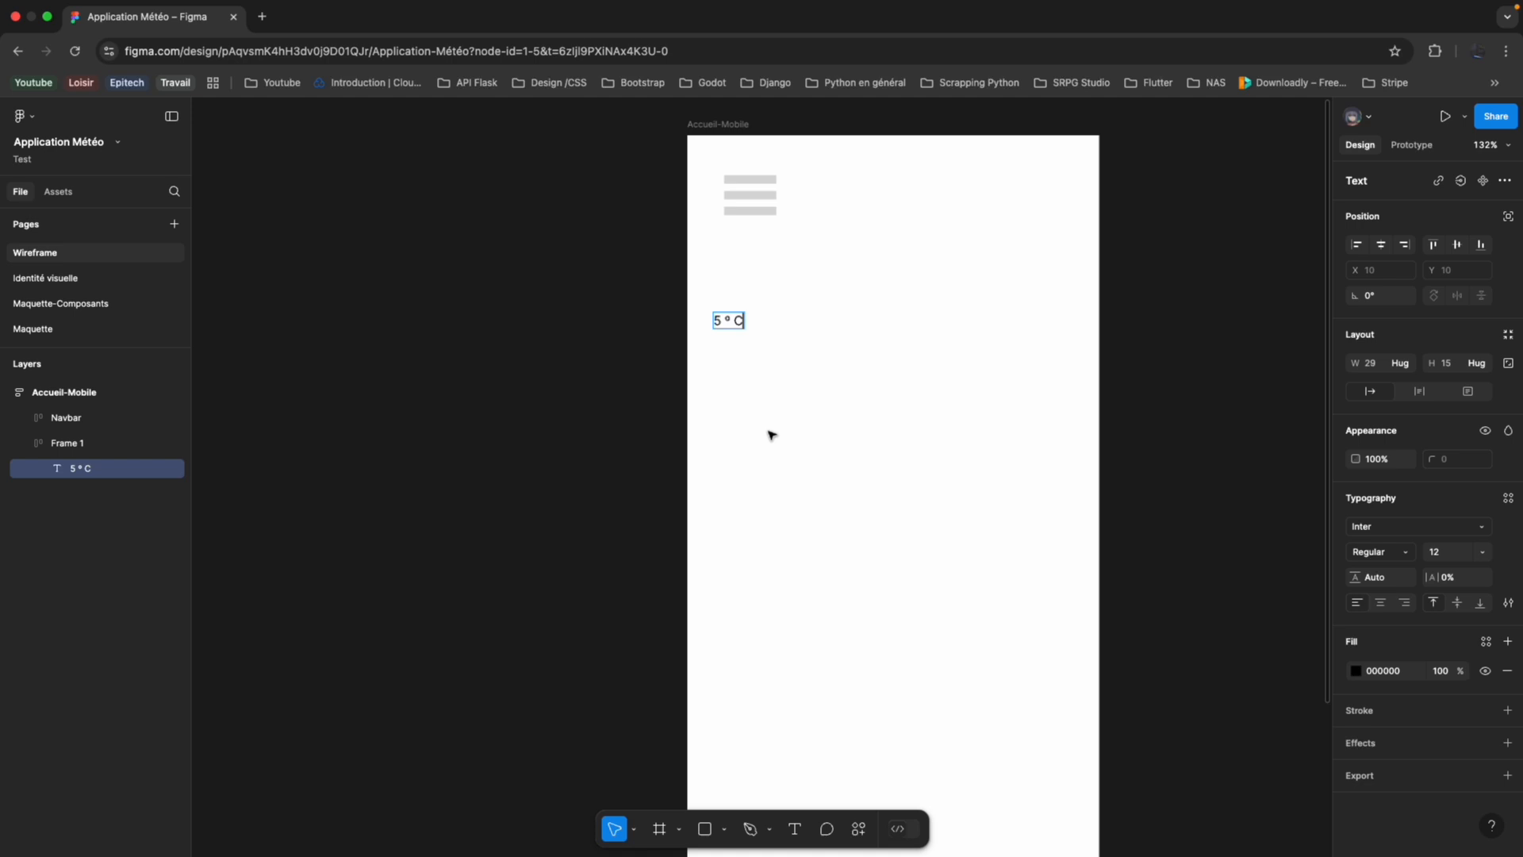
# Check the reference, shorten the temperature text to "5º" and set its font size to 64.
pyautogui.hotkey('ctrl', 'Left')
pyautogui.hotkey('ctrl', 'Left')
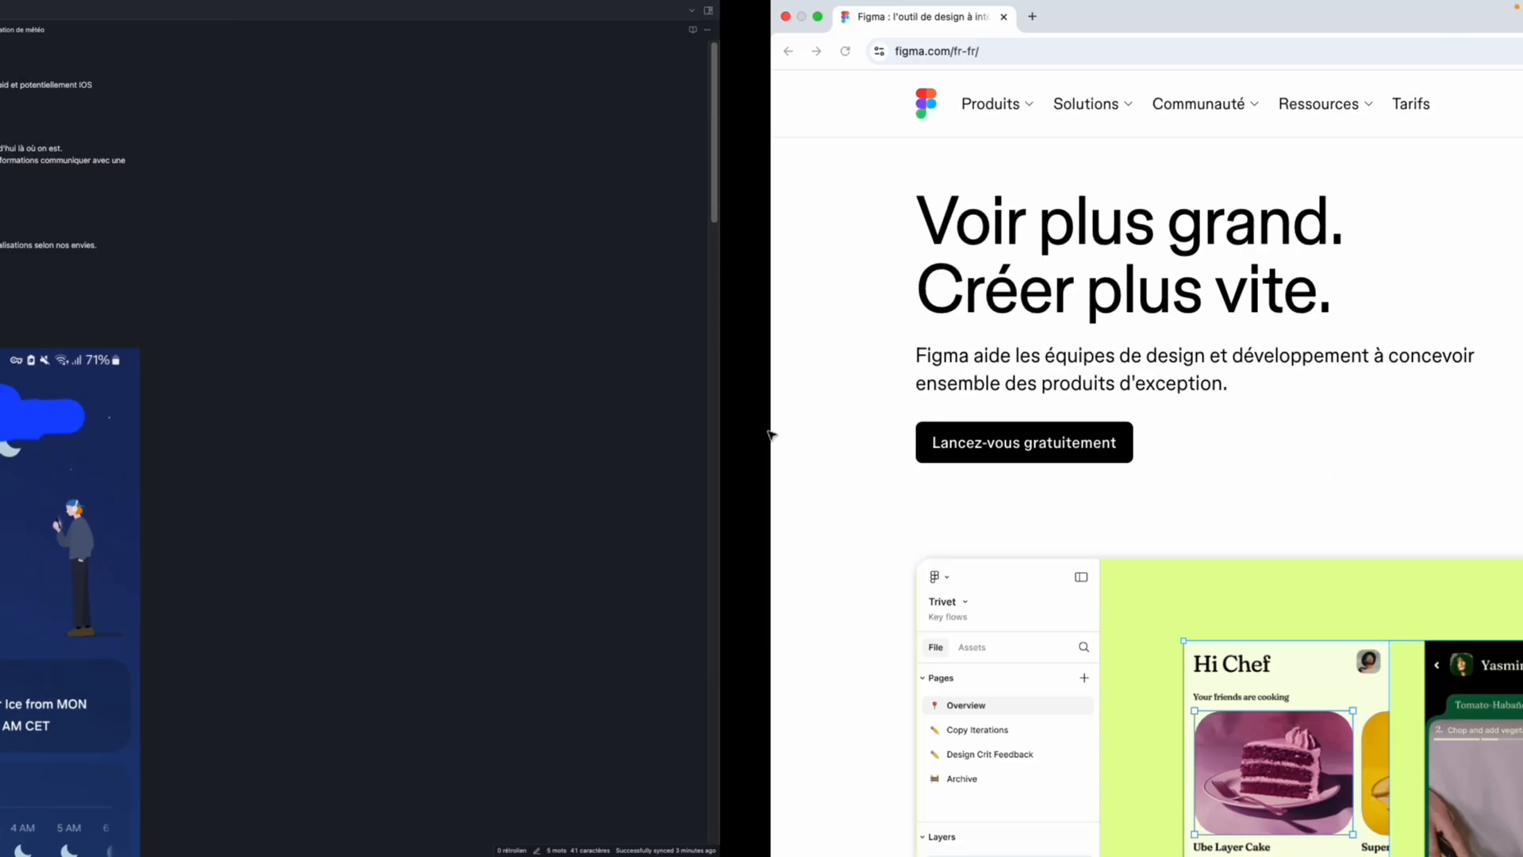
pyautogui.hotkey('ctrl', 'Right')
pyautogui.hotkey('ctrl', 'Right')
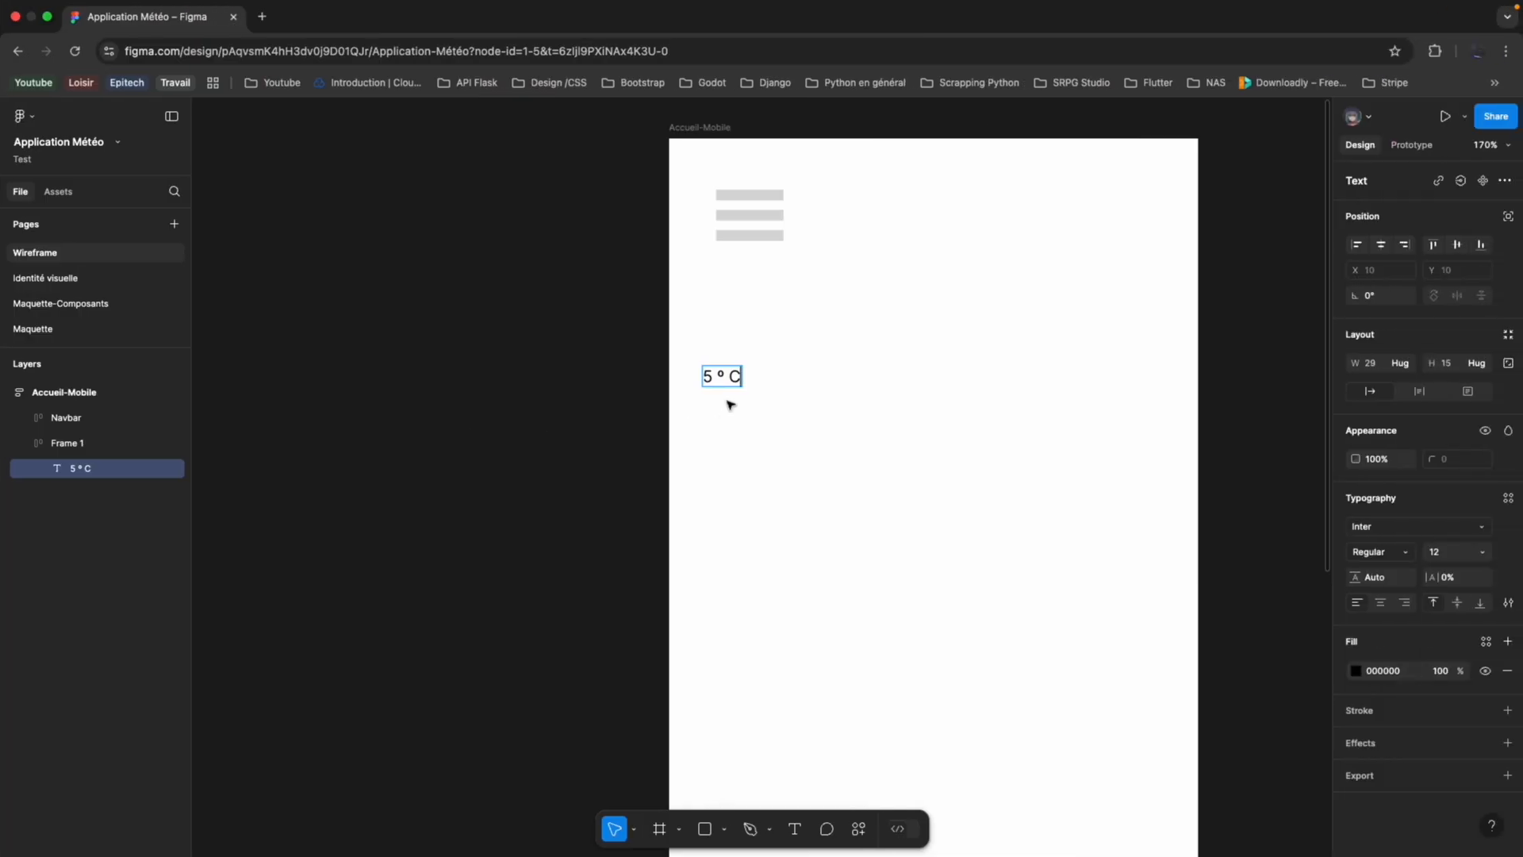
pyautogui.press('super+a')
pyautogui.click(1480, 554)
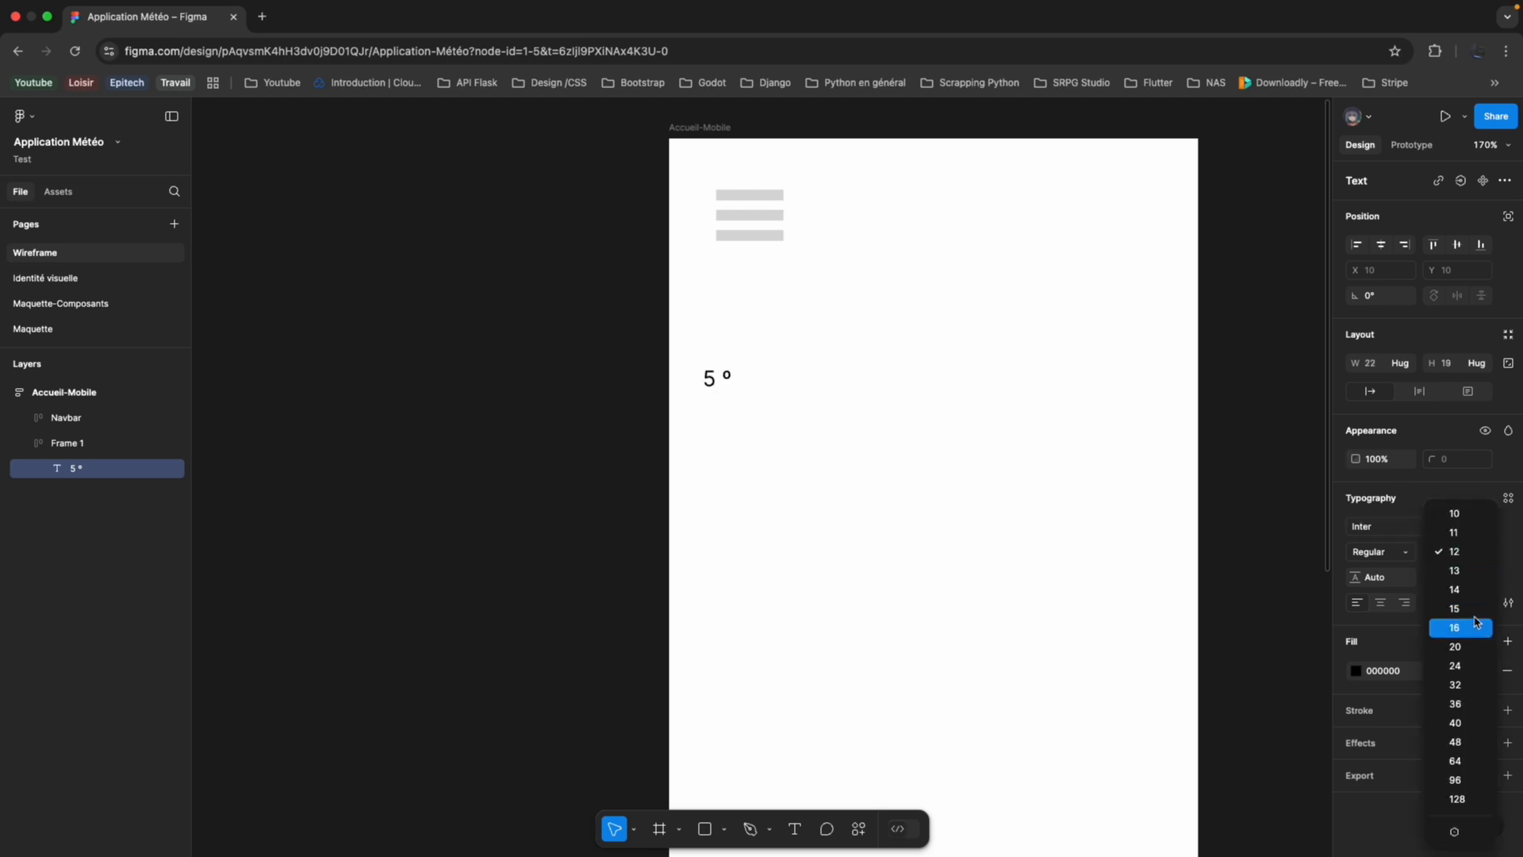
pyautogui.click(1468, 760)
pyautogui.scroll(-5, 925, 571)
pyautogui.doubleClick(843, 492)
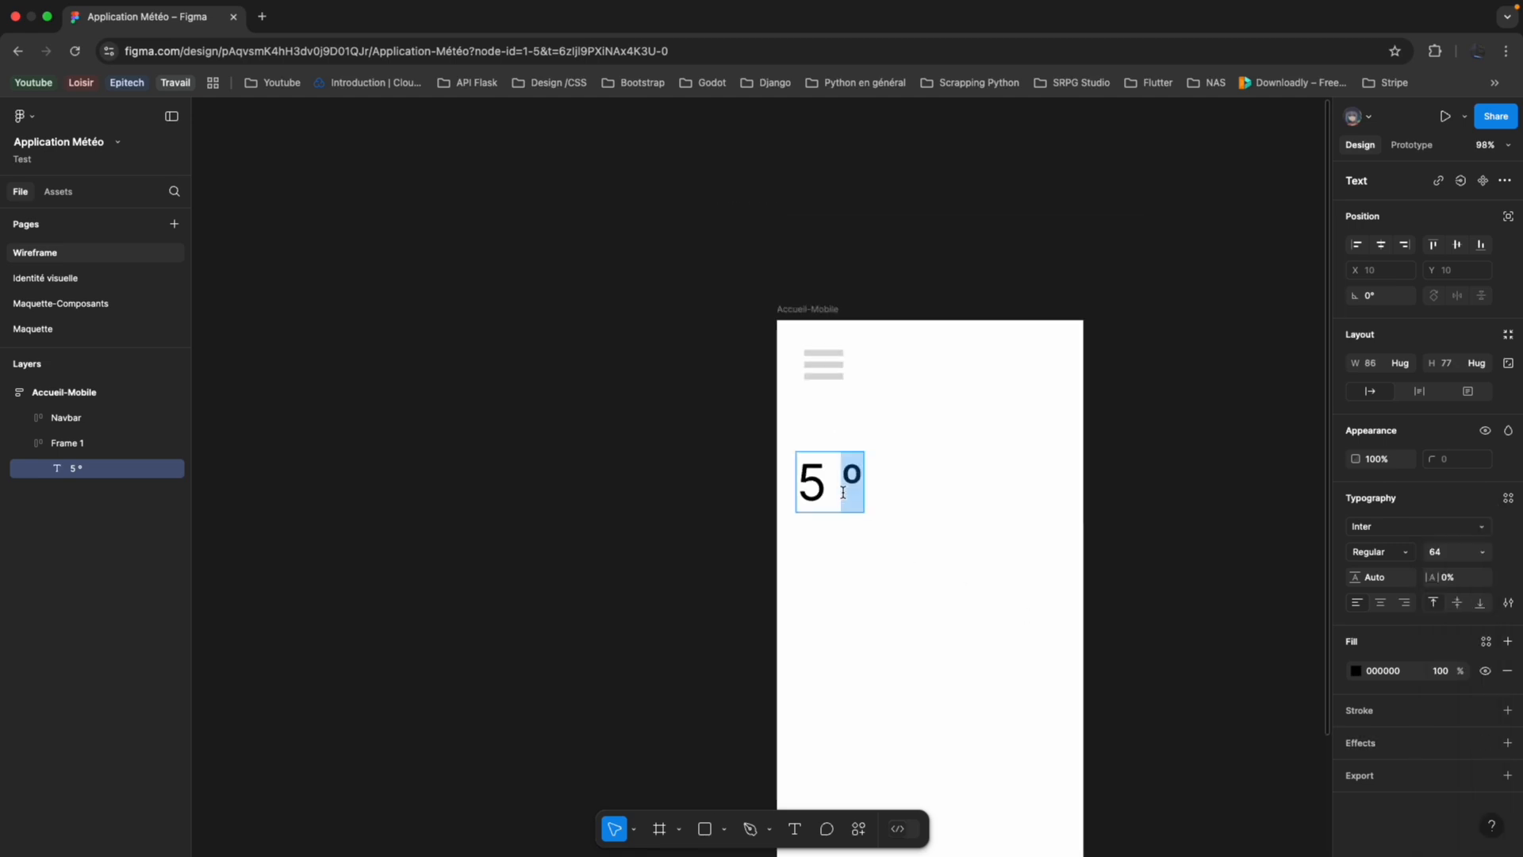
pyautogui.press('Left')
pyautogui.press('BackSpace')
pyautogui.click(738, 549)
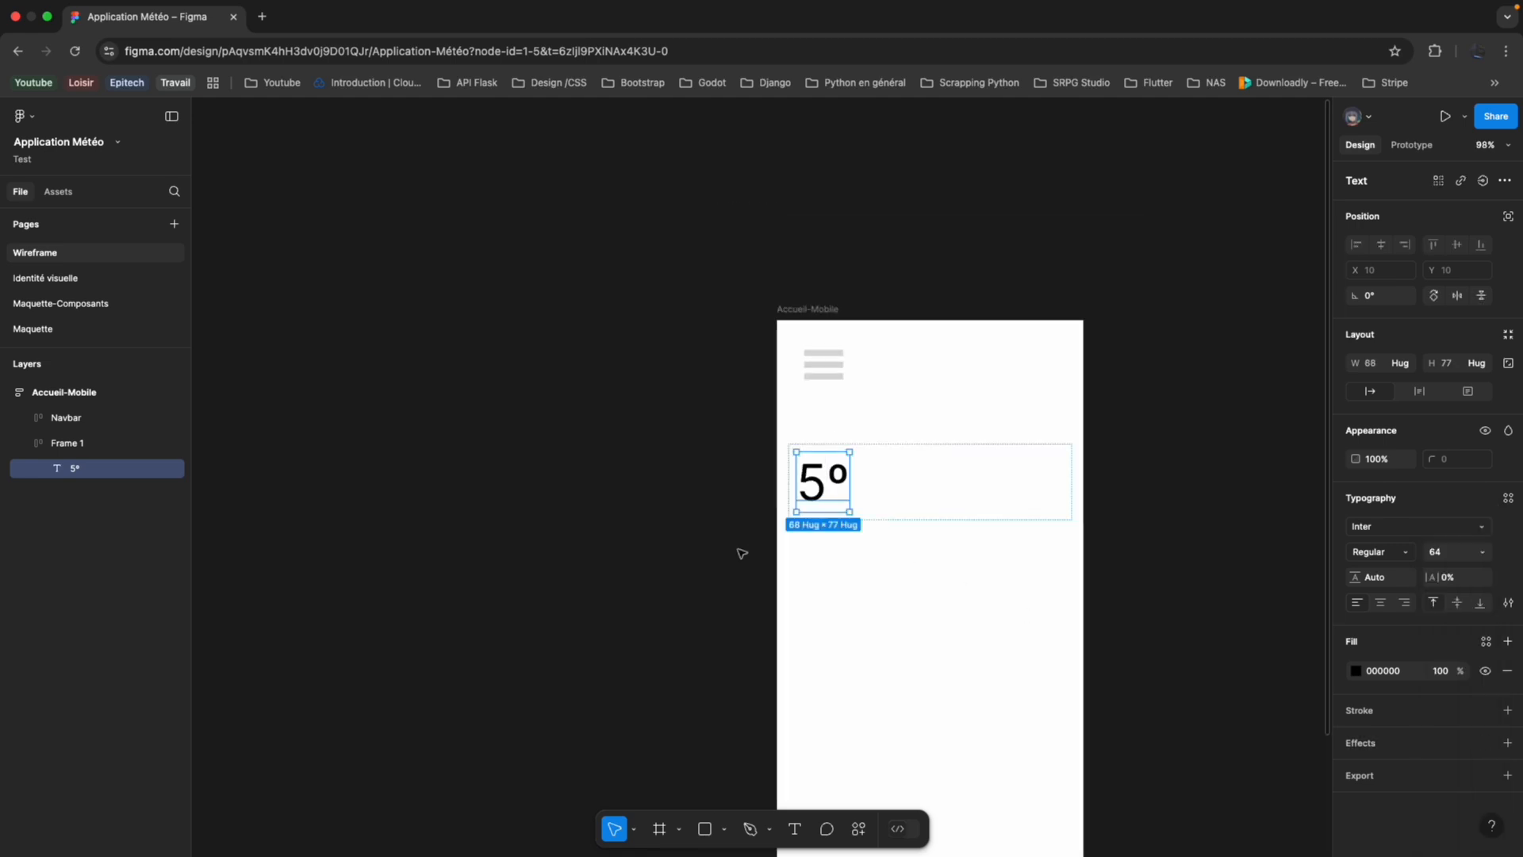
# Set the auto layout direction of the frame holding the temperature to vertical.
pyautogui.hotkey('ctrl', 'Left')
pyautogui.hotkey('ctrl', 'Left')
pyautogui.hotkey('ctrl', 'Right')
pyautogui.hotkey('ctrl', 'Right')
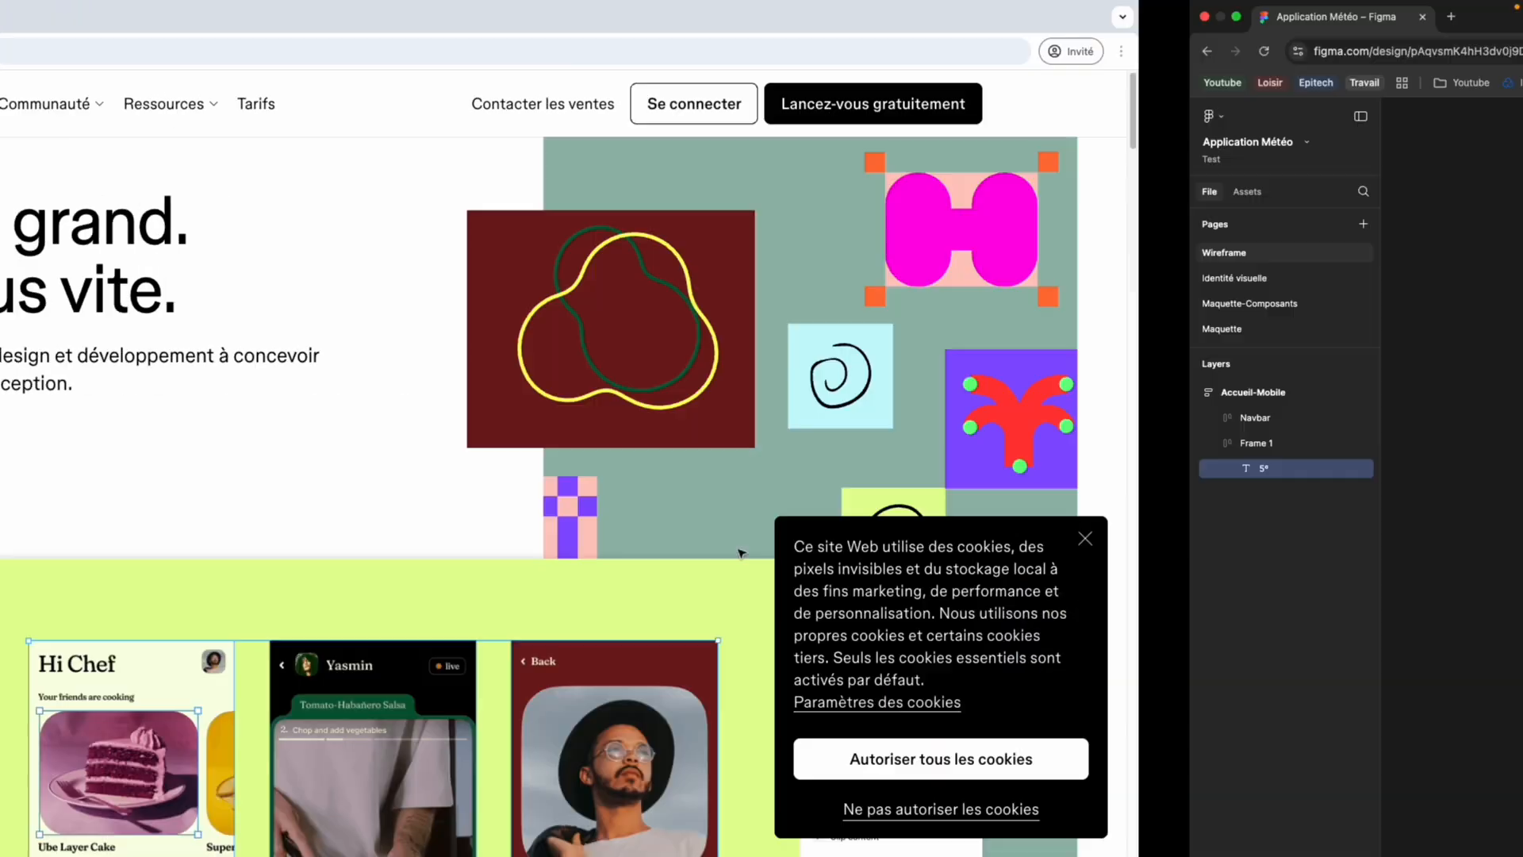
pyautogui.click(892, 474)
pyautogui.scroll(-5, 781, 476)
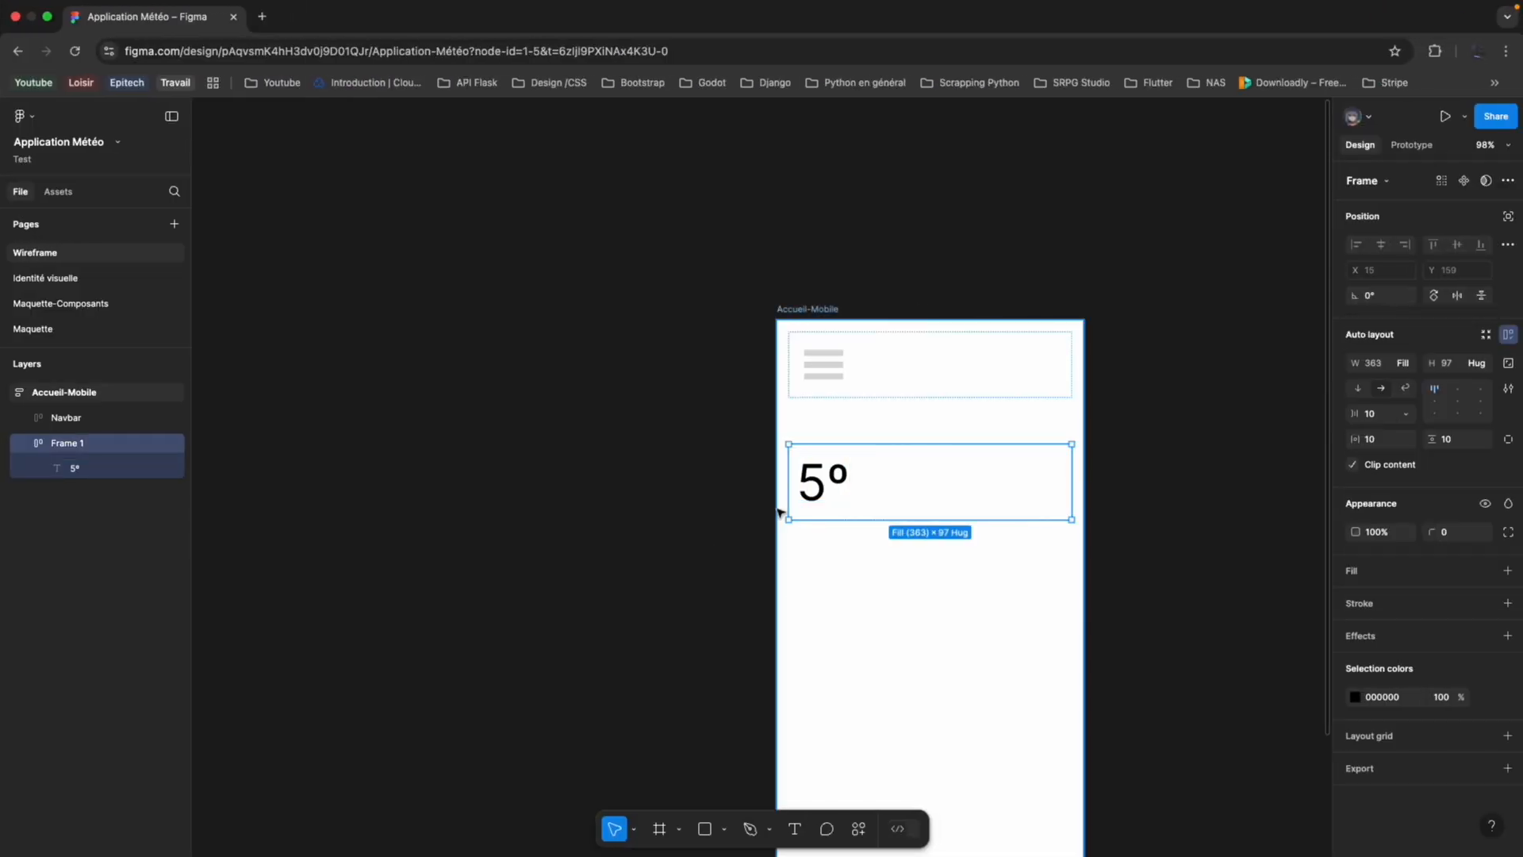
pyautogui.click(797, 828)
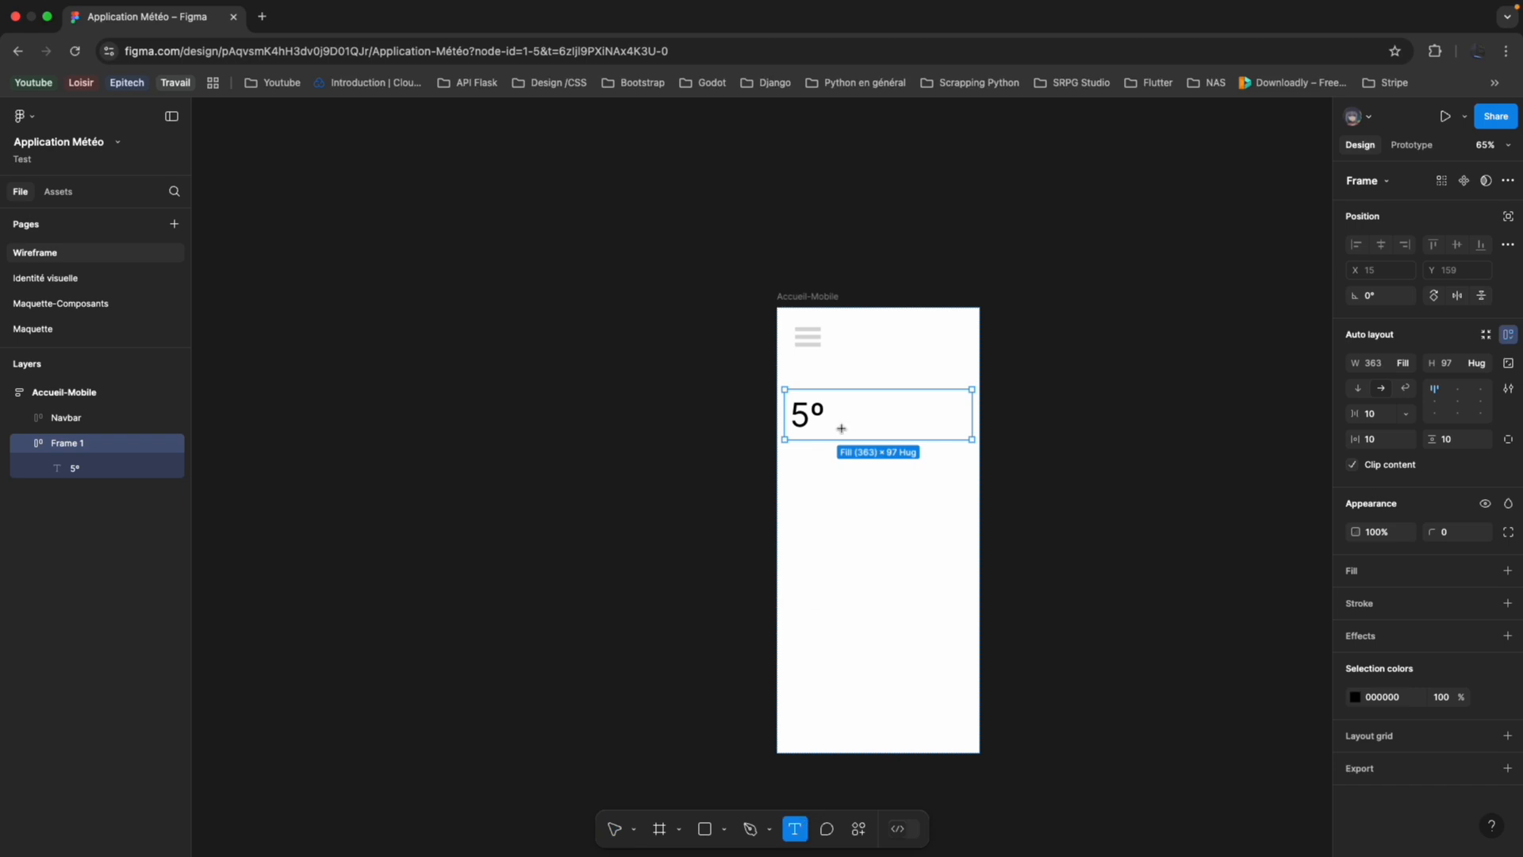
pyautogui.click(841, 428)
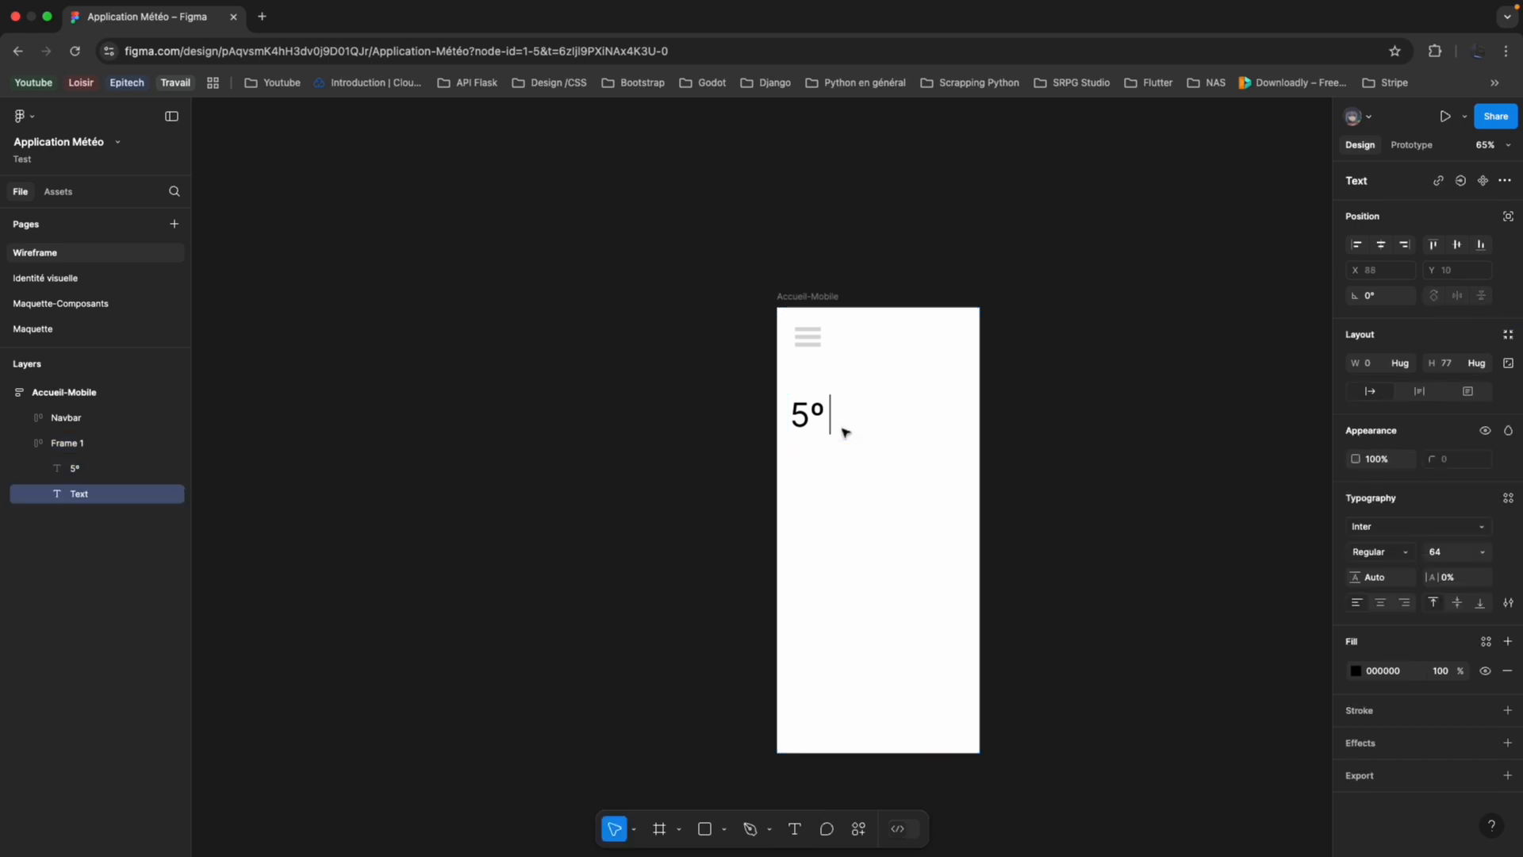
pyautogui.click(107, 446)
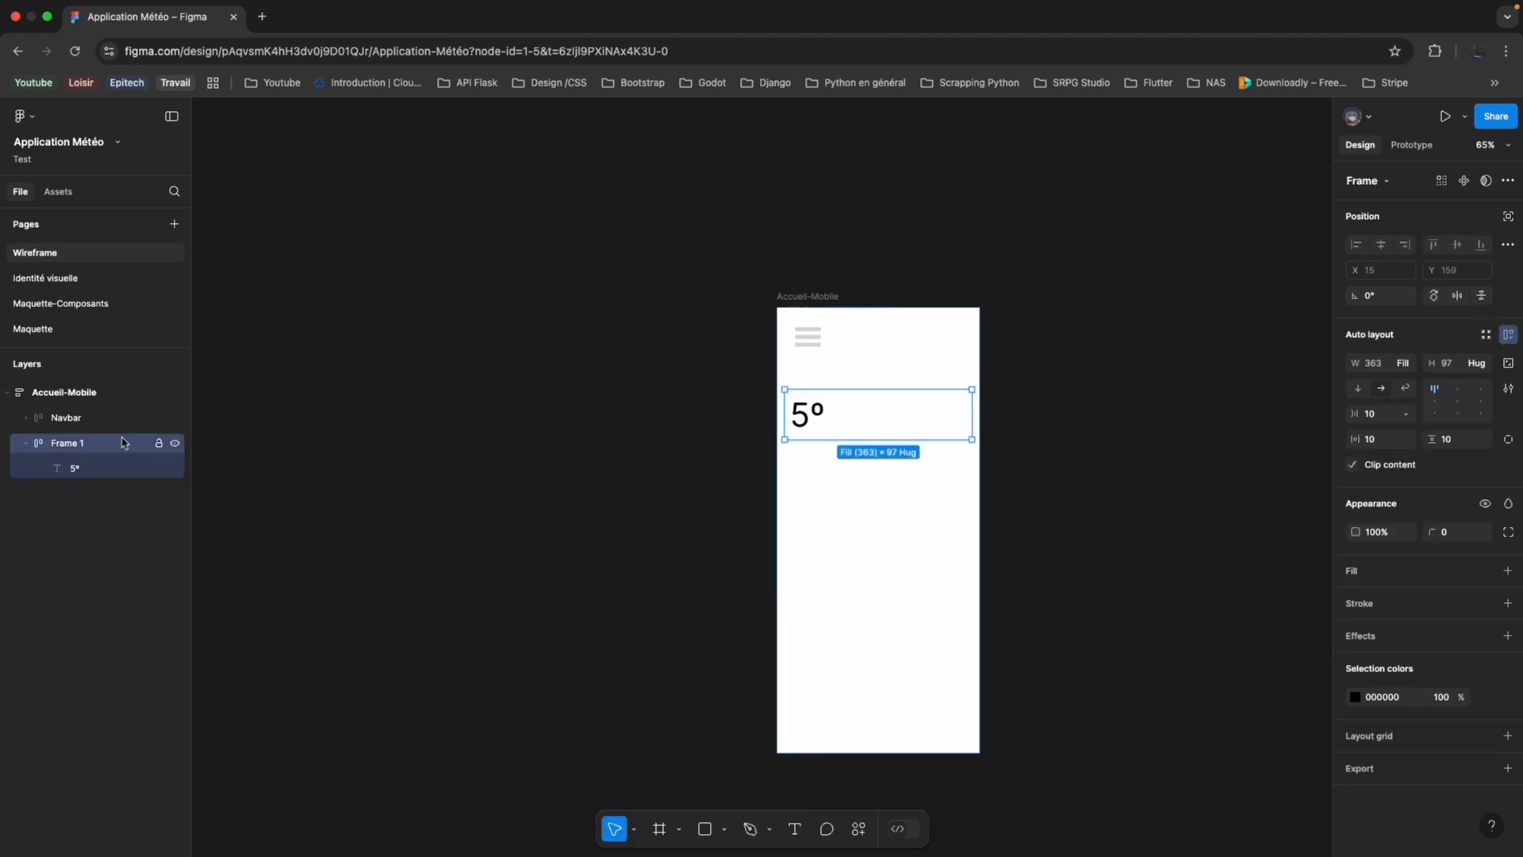
pyautogui.click(1356, 389)
# Add the text "Clear" below the temperature and set its font size to 32.
pyautogui.click(794, 829)
pyautogui.click(871, 417)
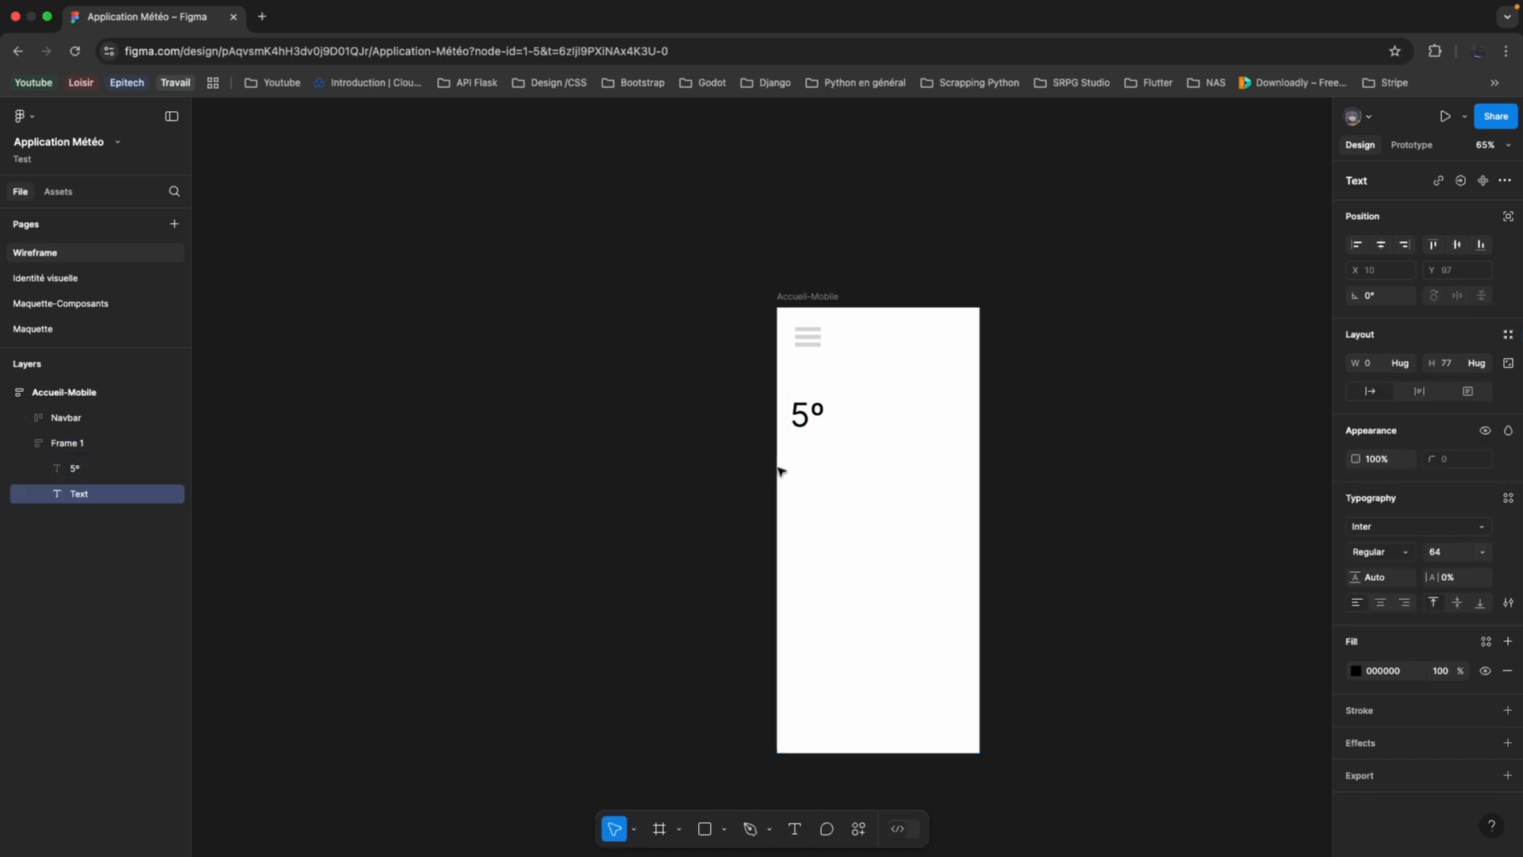
pyautogui.write('Clear')
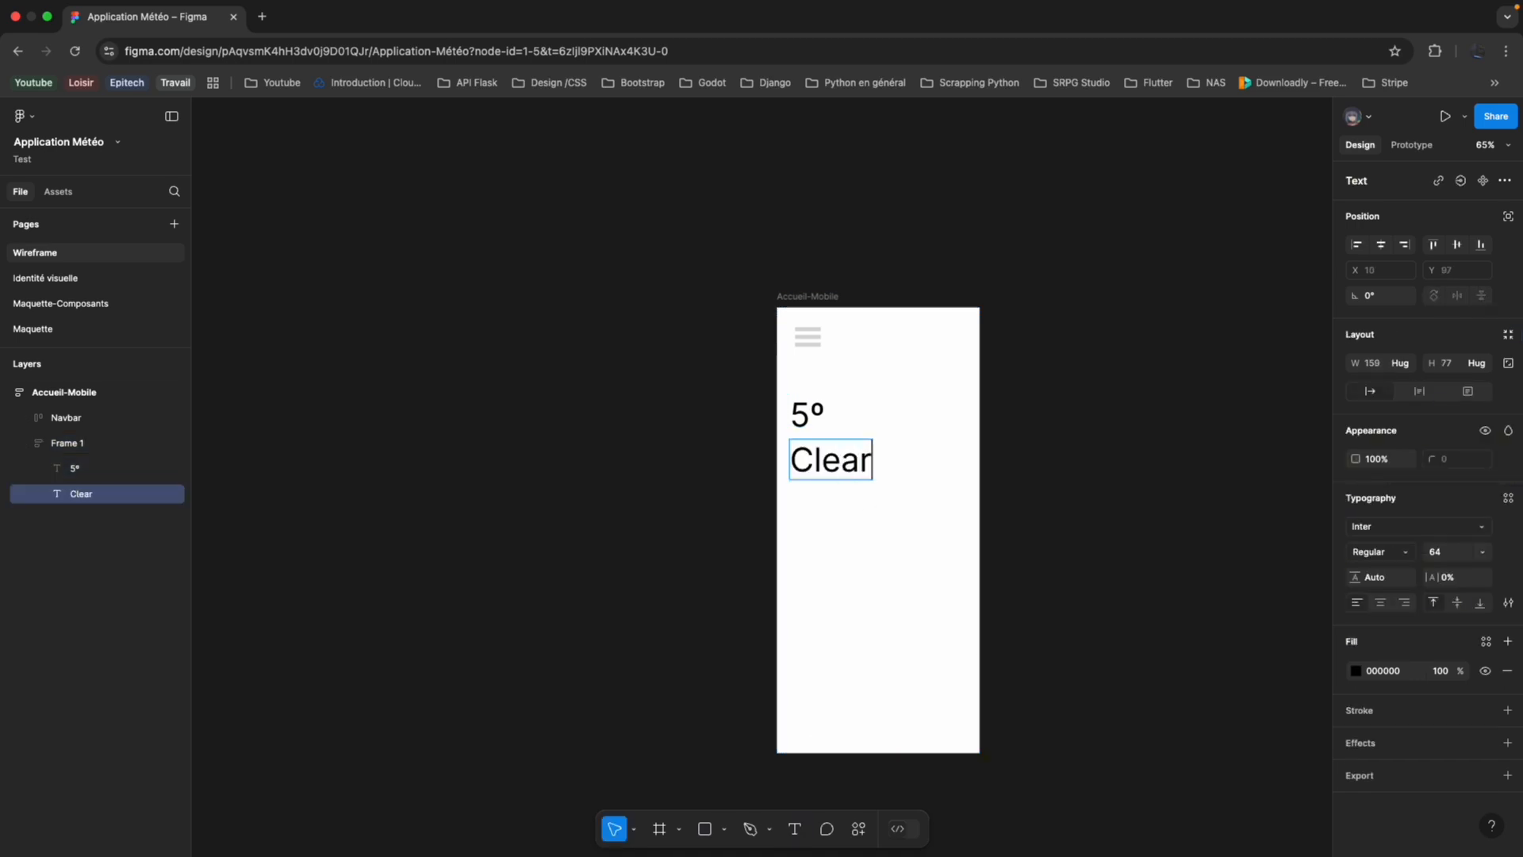
pyautogui.press('super+a')
pyautogui.click(1481, 553)
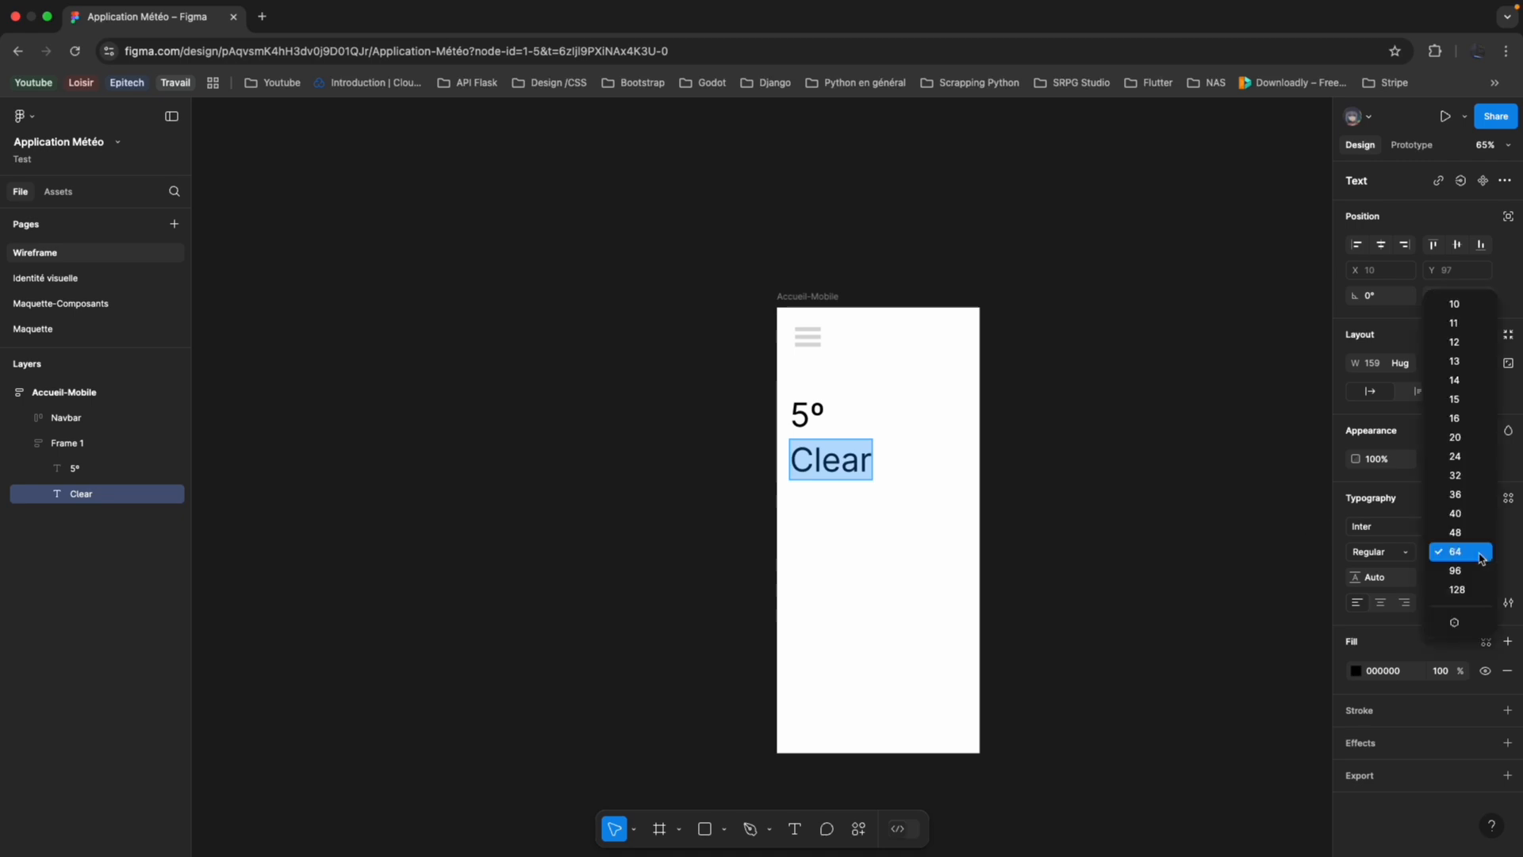
pyautogui.click(1466, 481)
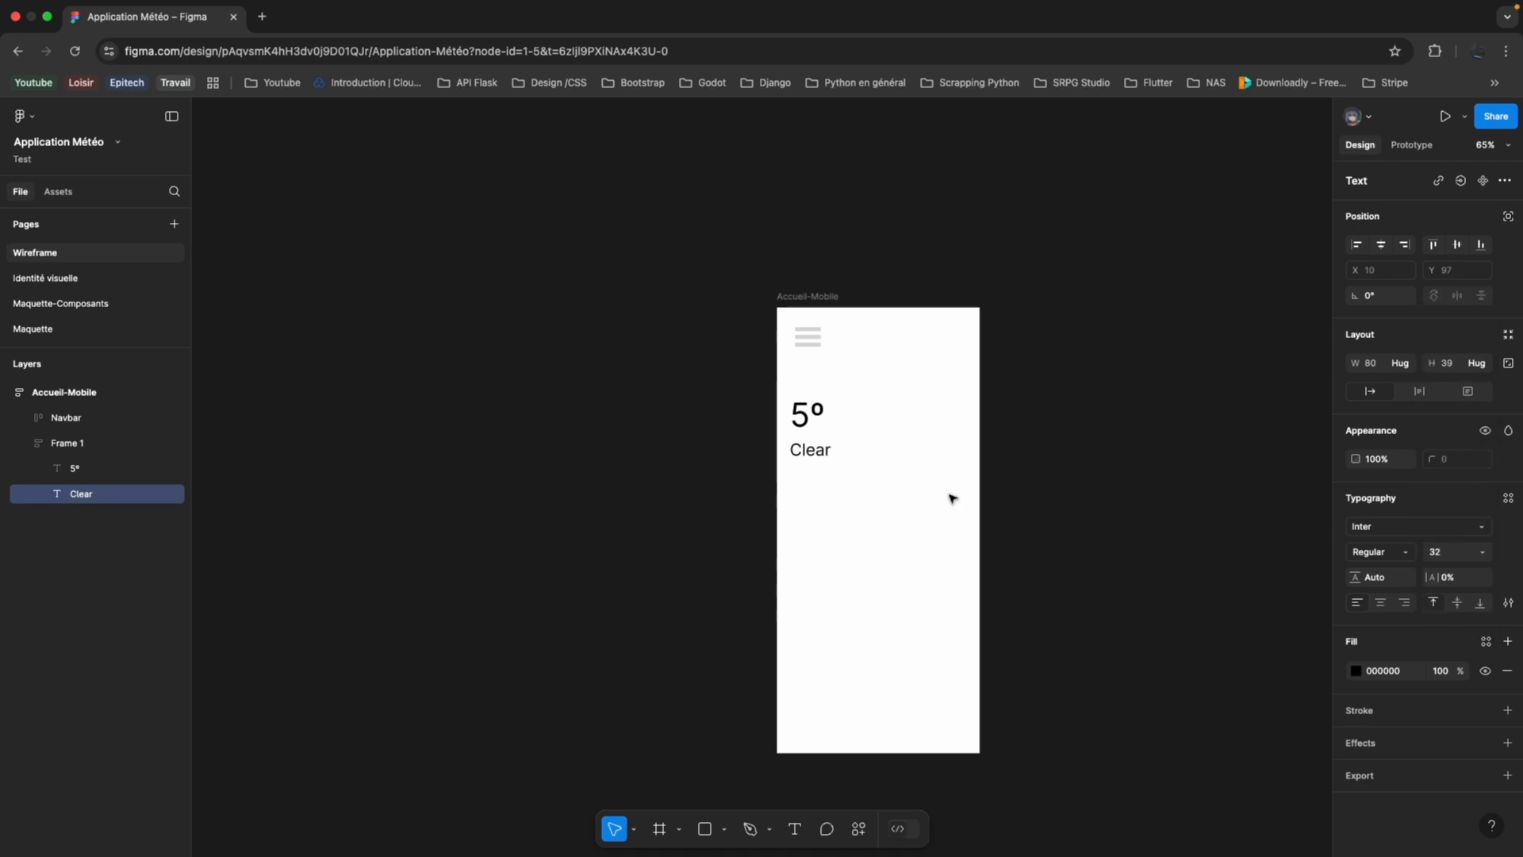
pyautogui.press('Escape')
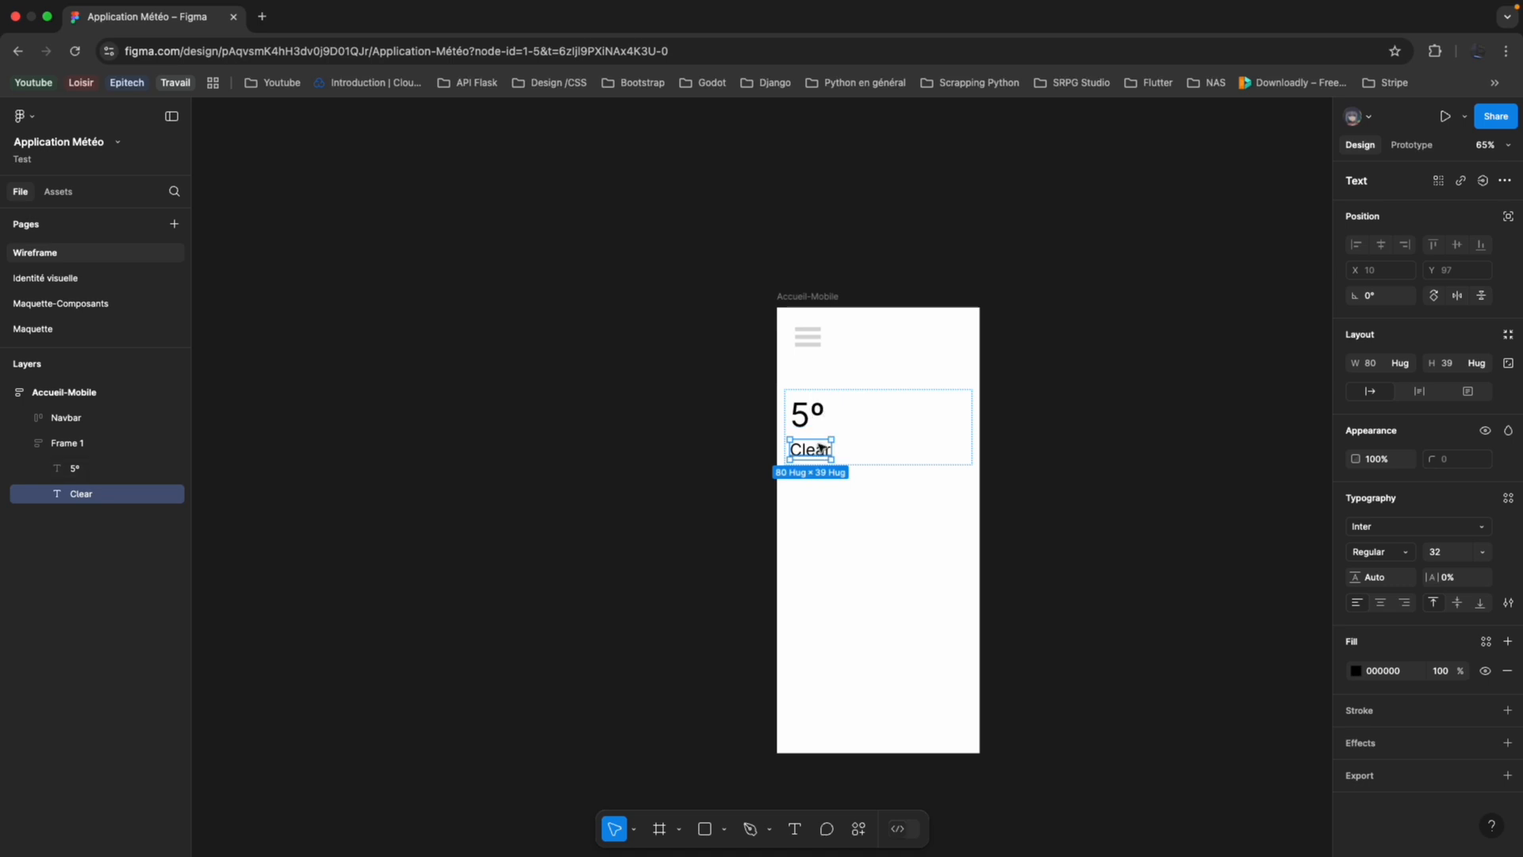
# Duplicate the "Clear" text and replace the copy's content with "11 / 0 Feels like 12".
pyautogui.press('super+d')
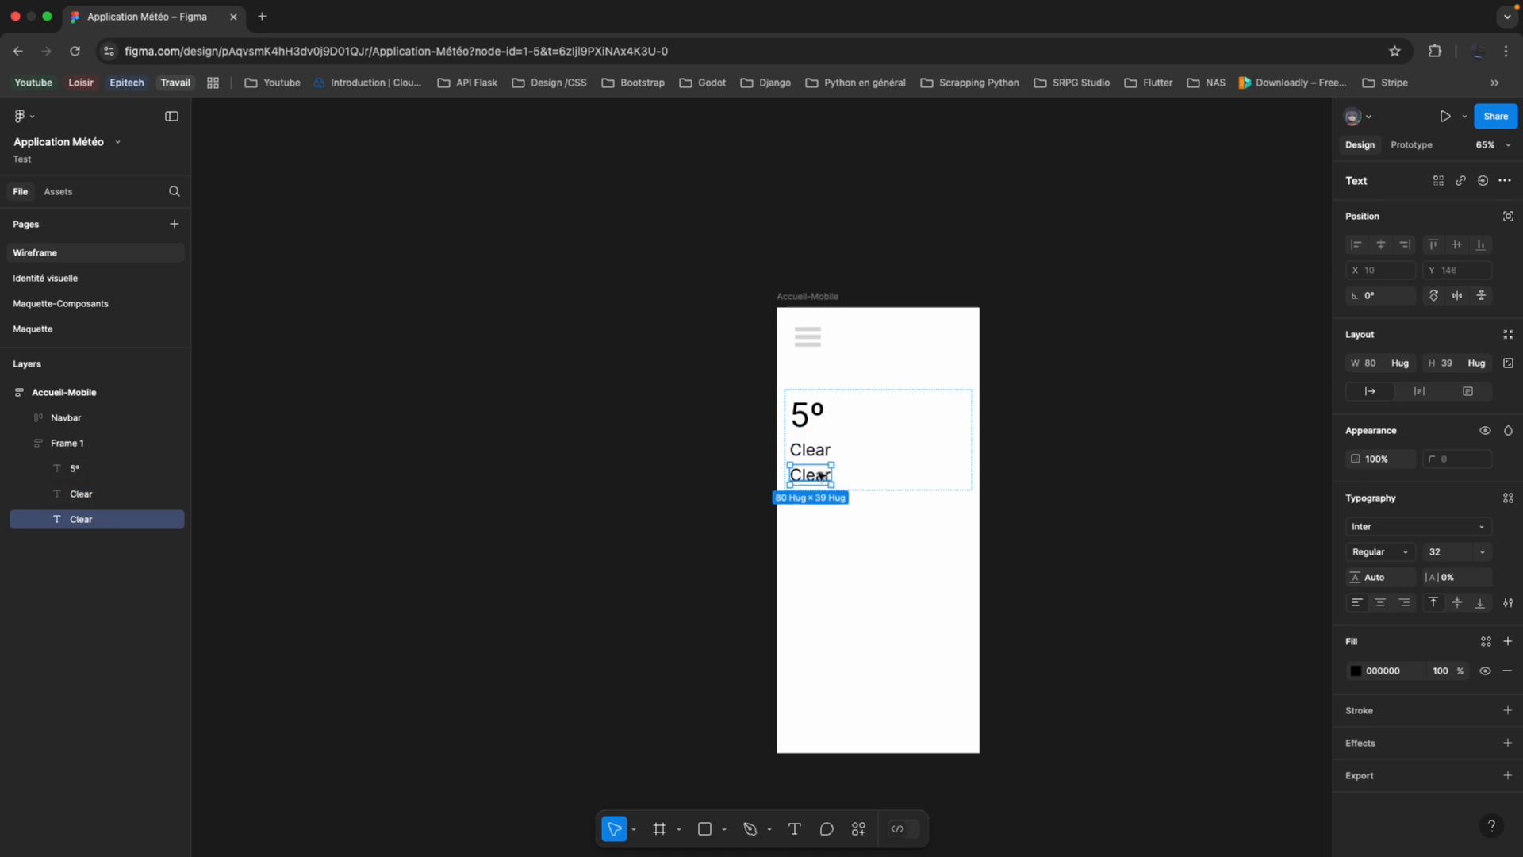
pyautogui.doubleClick(821, 474)
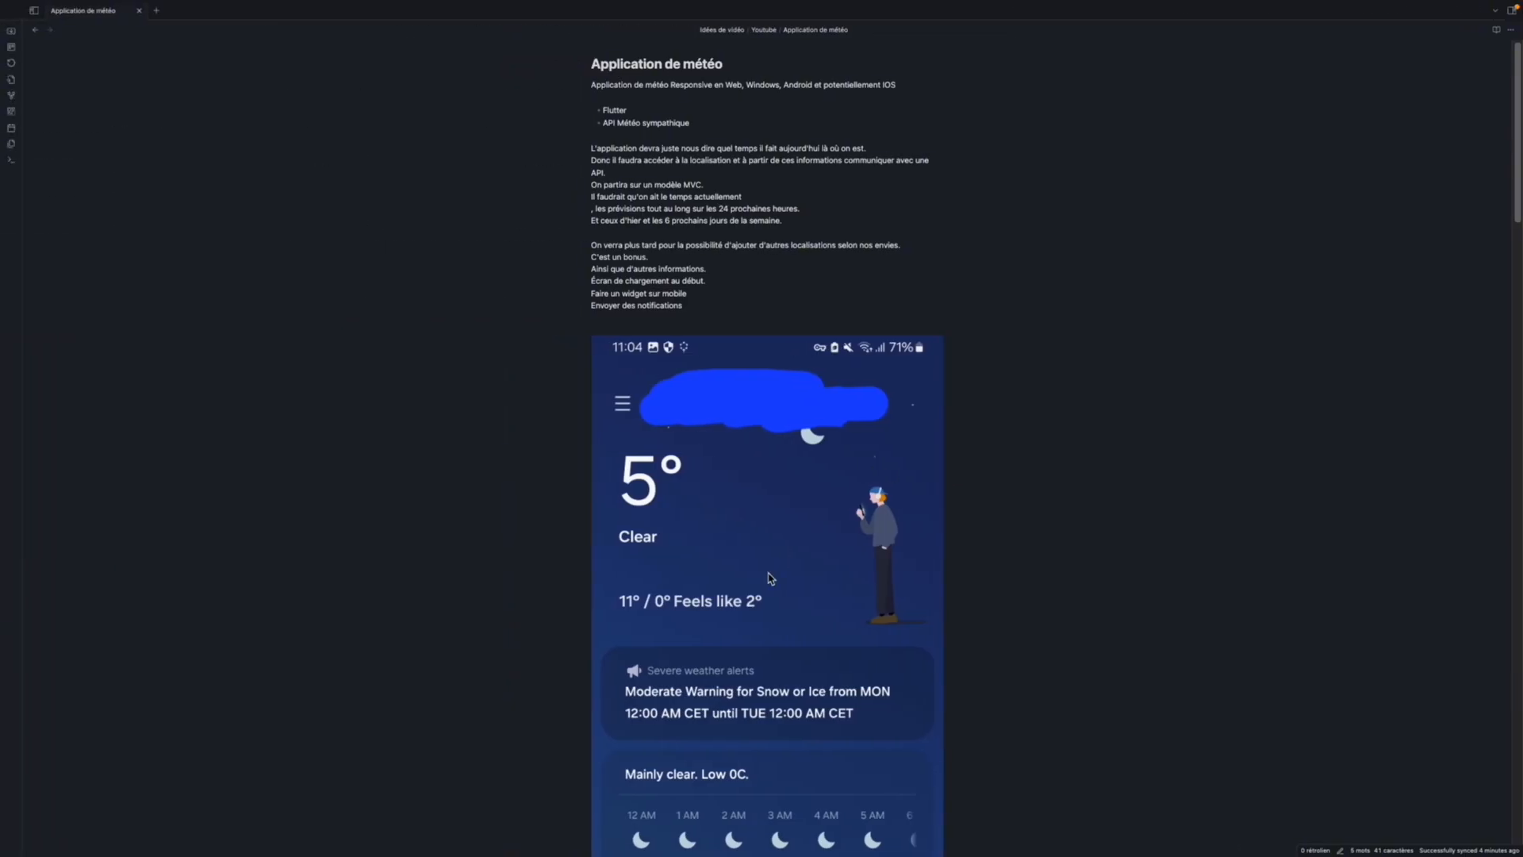
pyautogui.click(768, 576)
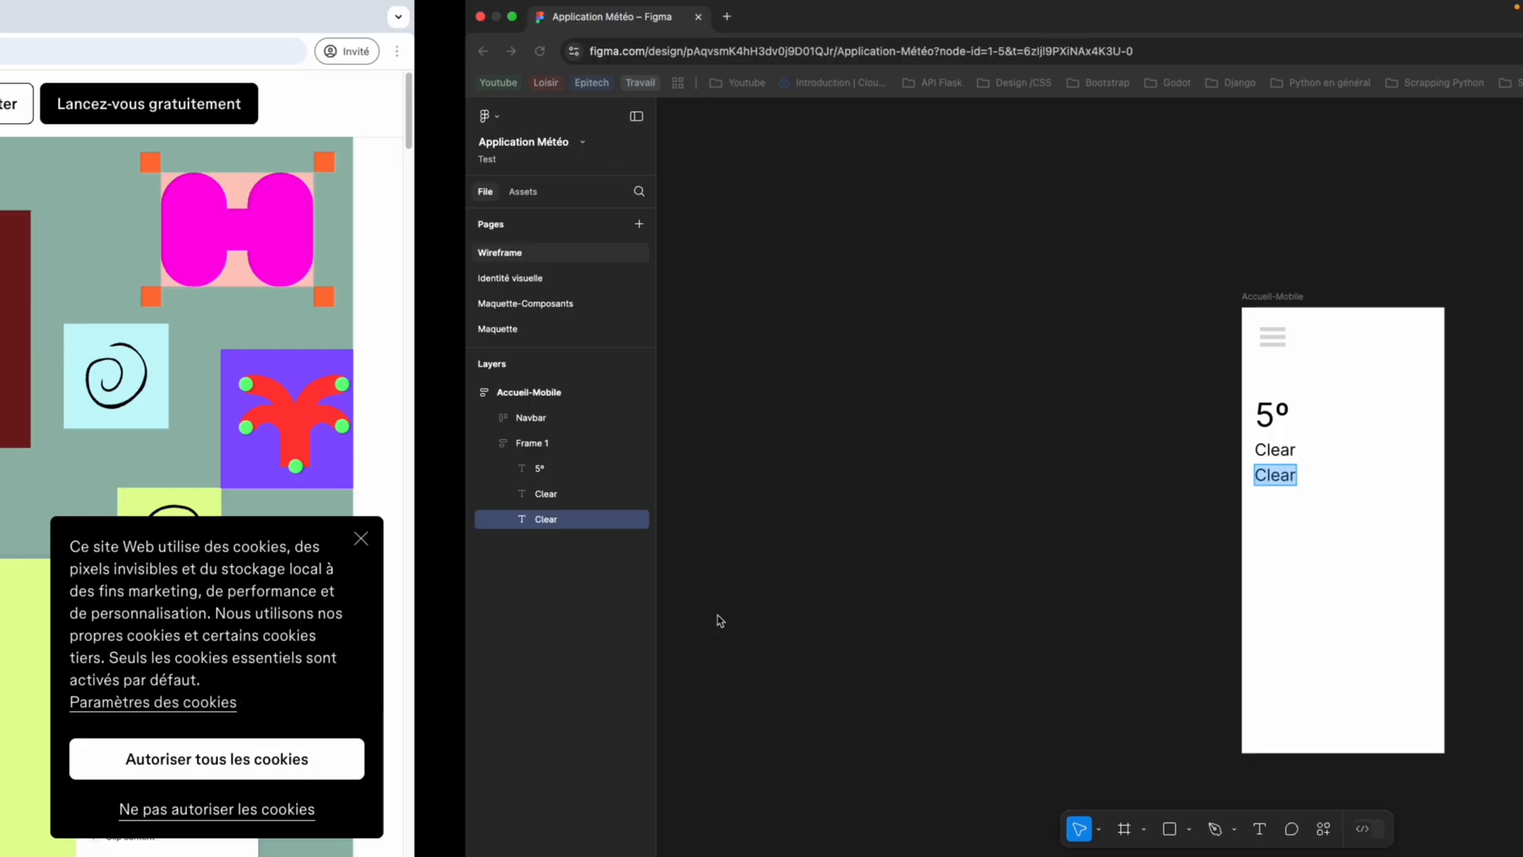
pyautogui.write('110')
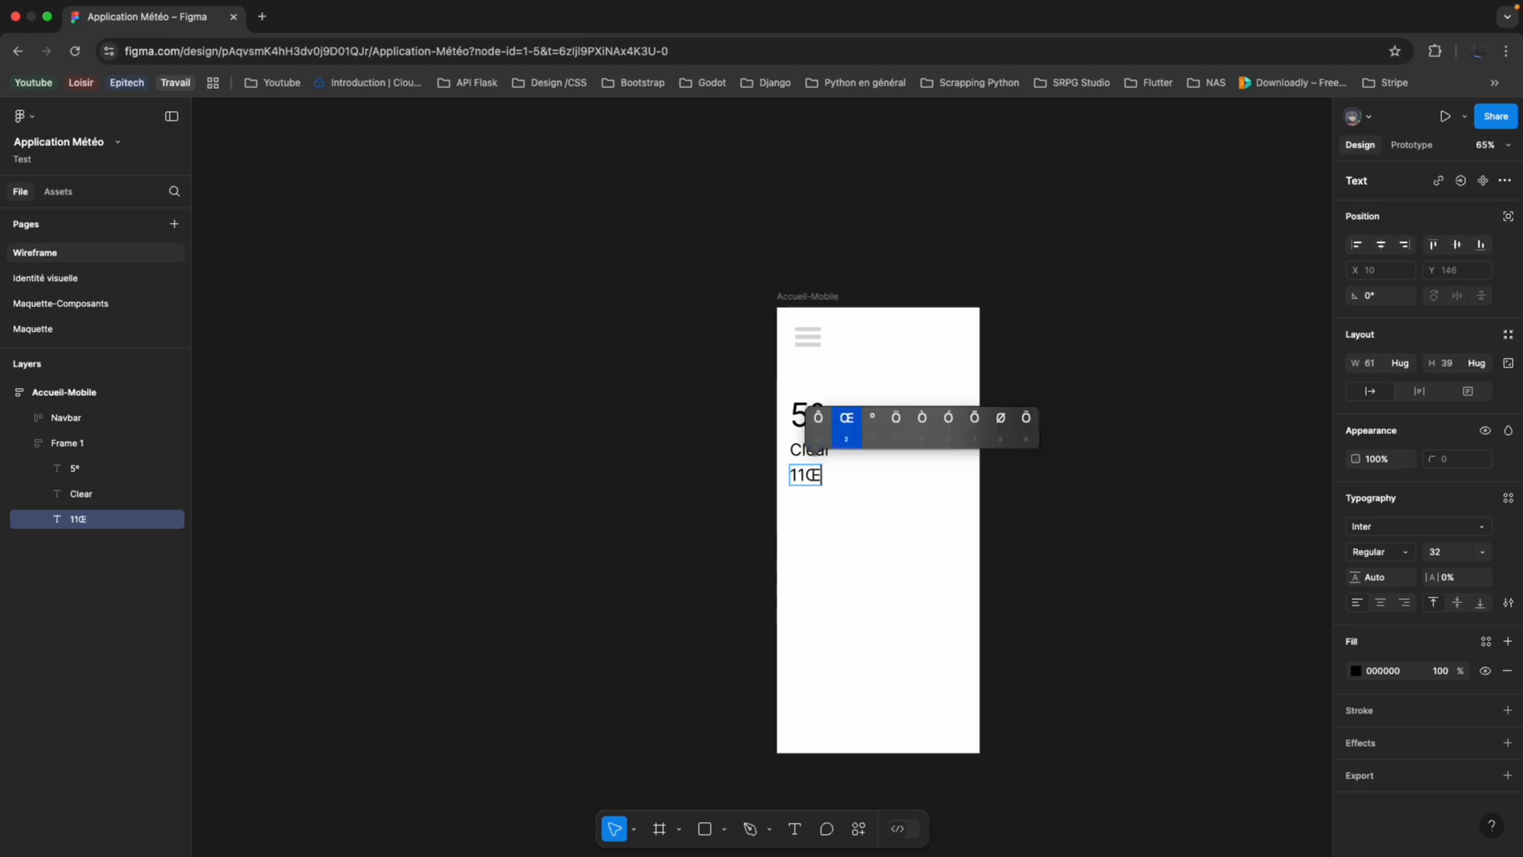
pyautogui.press('BackSpace')
pyautogui.write('0')
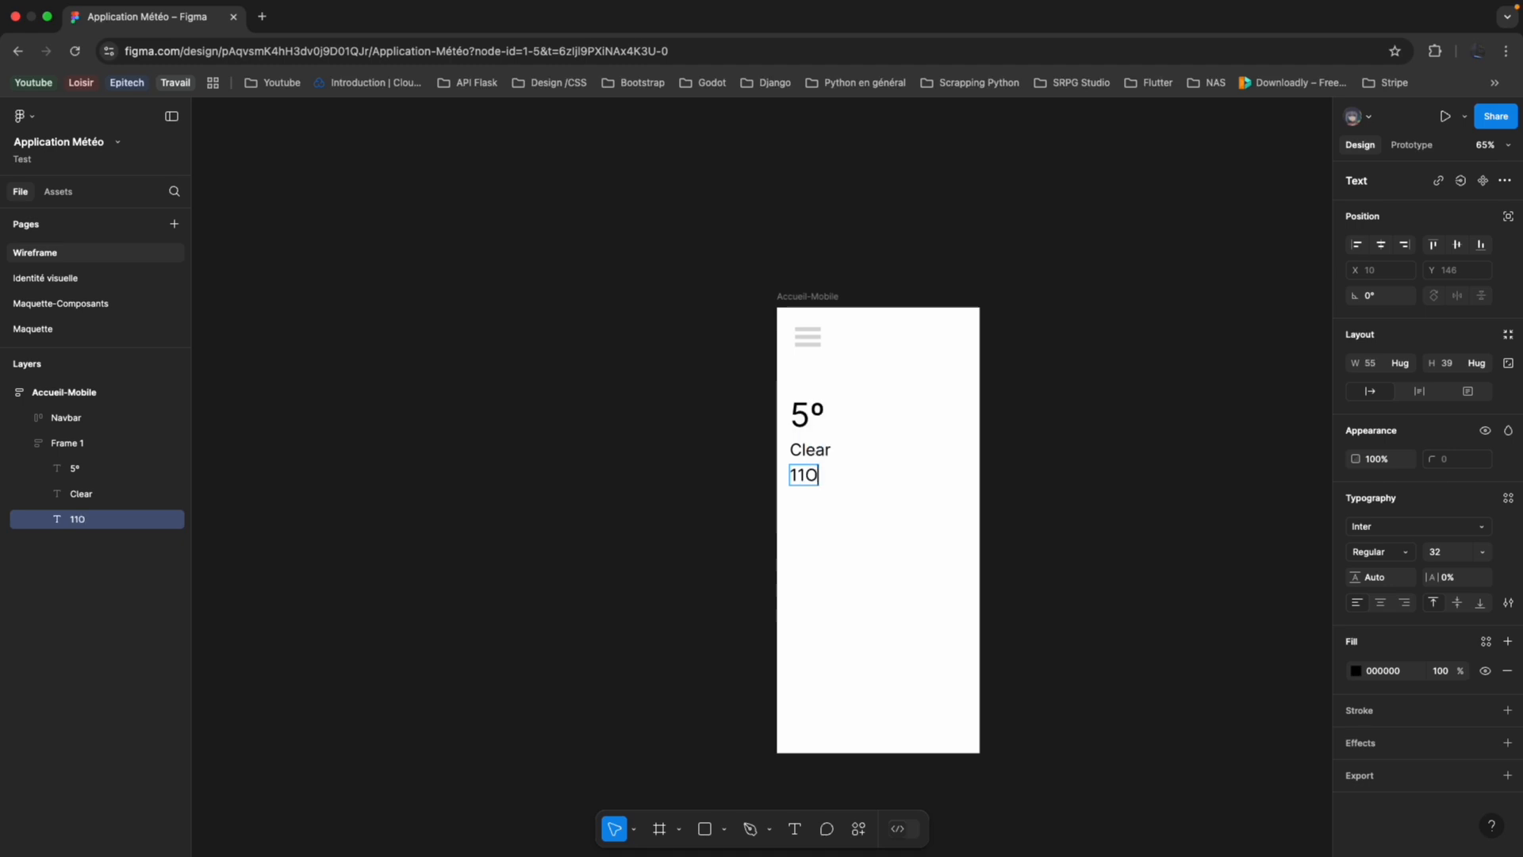
pyautogui.press('BackSpace')
pyautogui.write('/ 0 Feels linke')
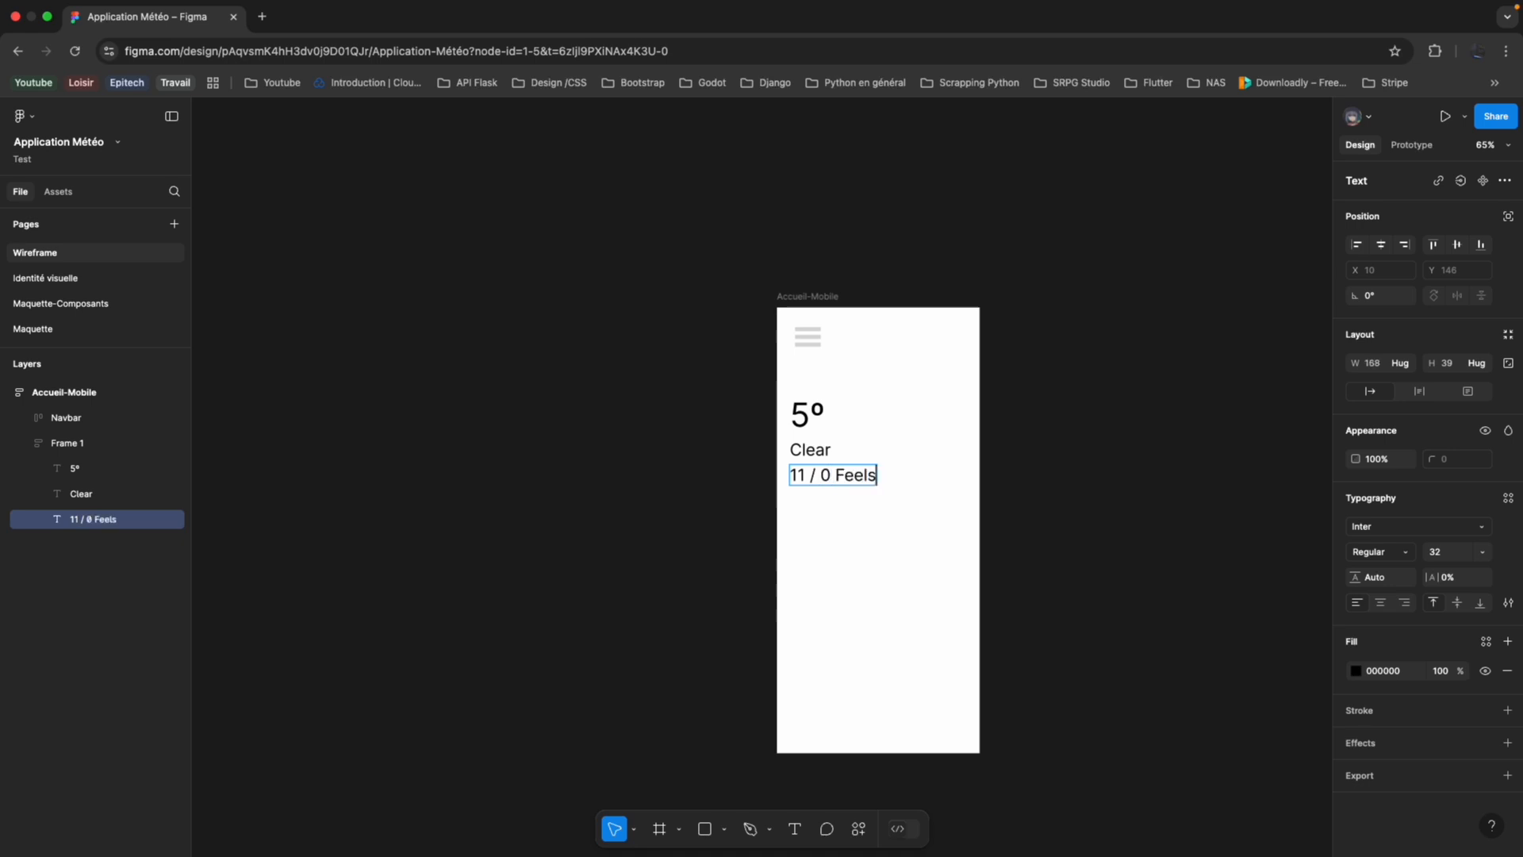
pyautogui.press('BackSpace')
pyautogui.press('BackSpace')
pyautogui.press('BackSpace')
pyautogui.write('ke 12 o')
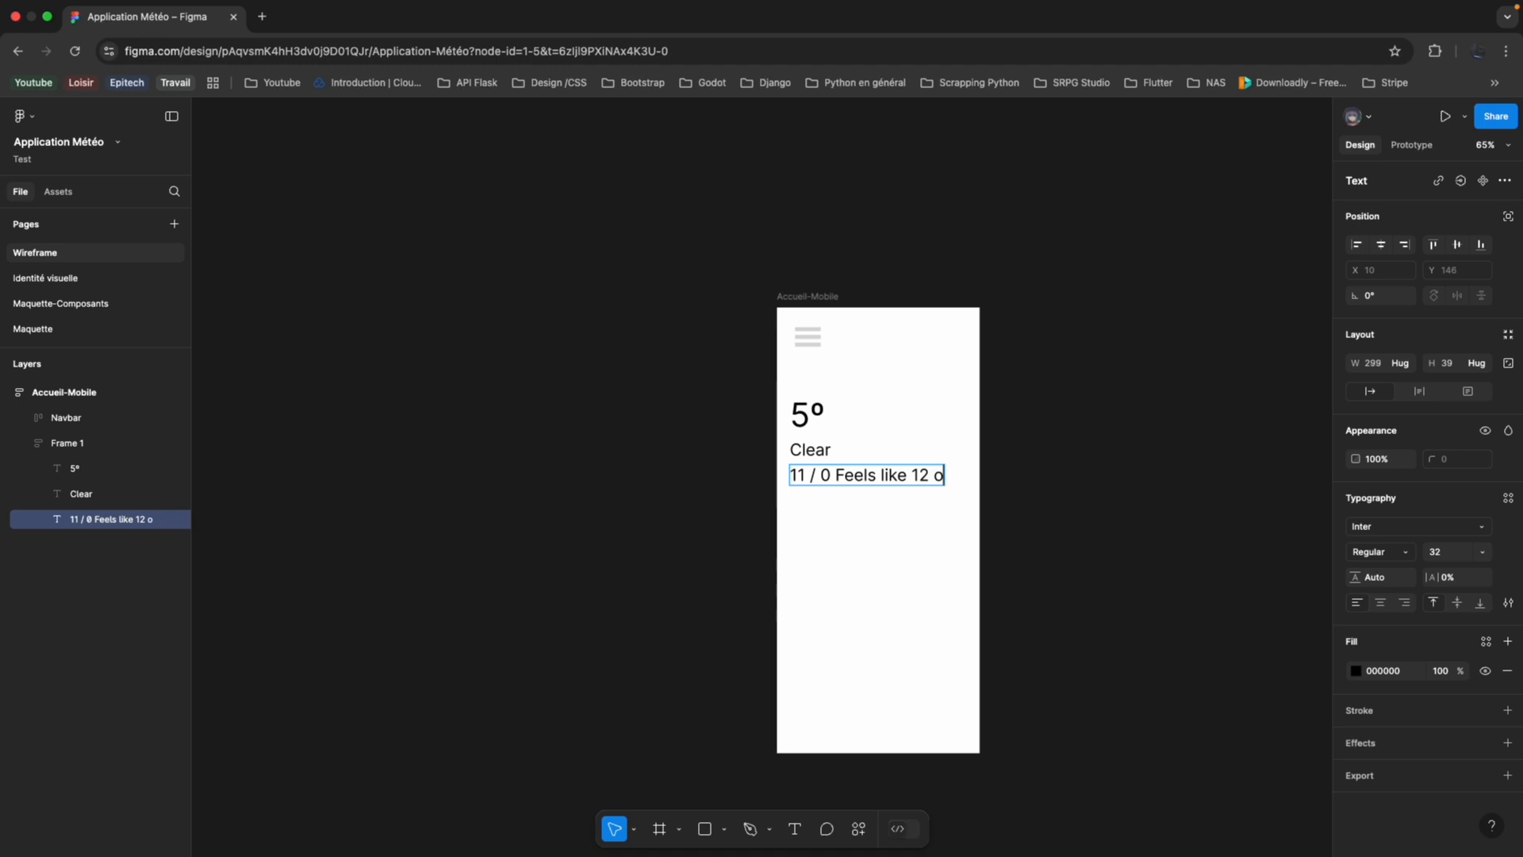
# Insert degree signs after the three temperatures to make the line read "11º / 0º Feels like 12º".
pyautogui.press('Right')
pyautogui.press('Right')
pyautogui.press('Right')
pyautogui.press('Return')
pyautogui.press('BackSpace')
pyautogui.write('o')
pyautogui.press('Right')
pyautogui.press('Right')
pyautogui.press('Right')
pyautogui.press('Return')
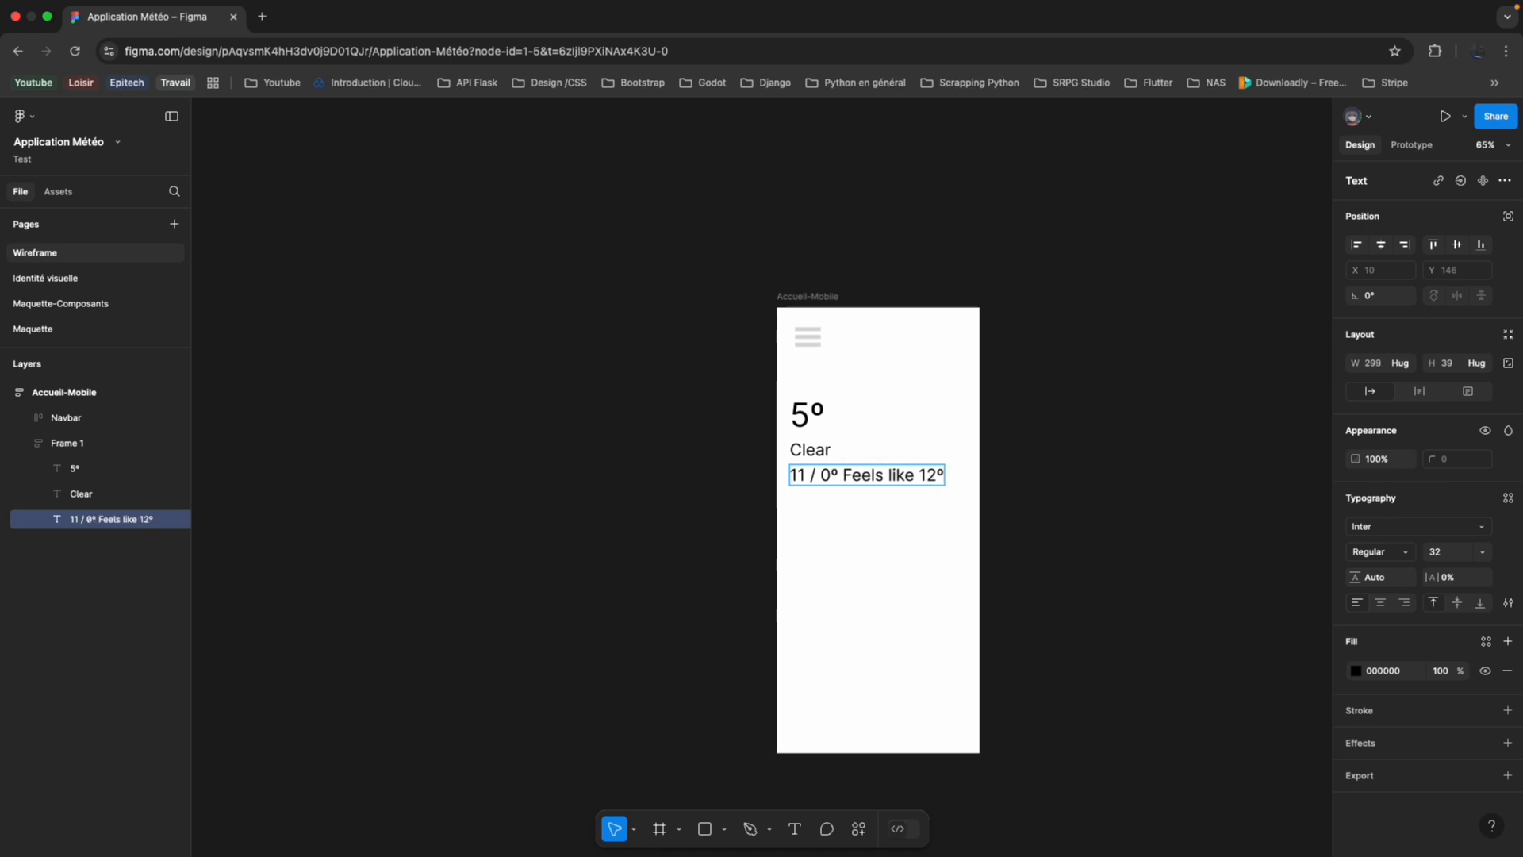
pyautogui.write('o')
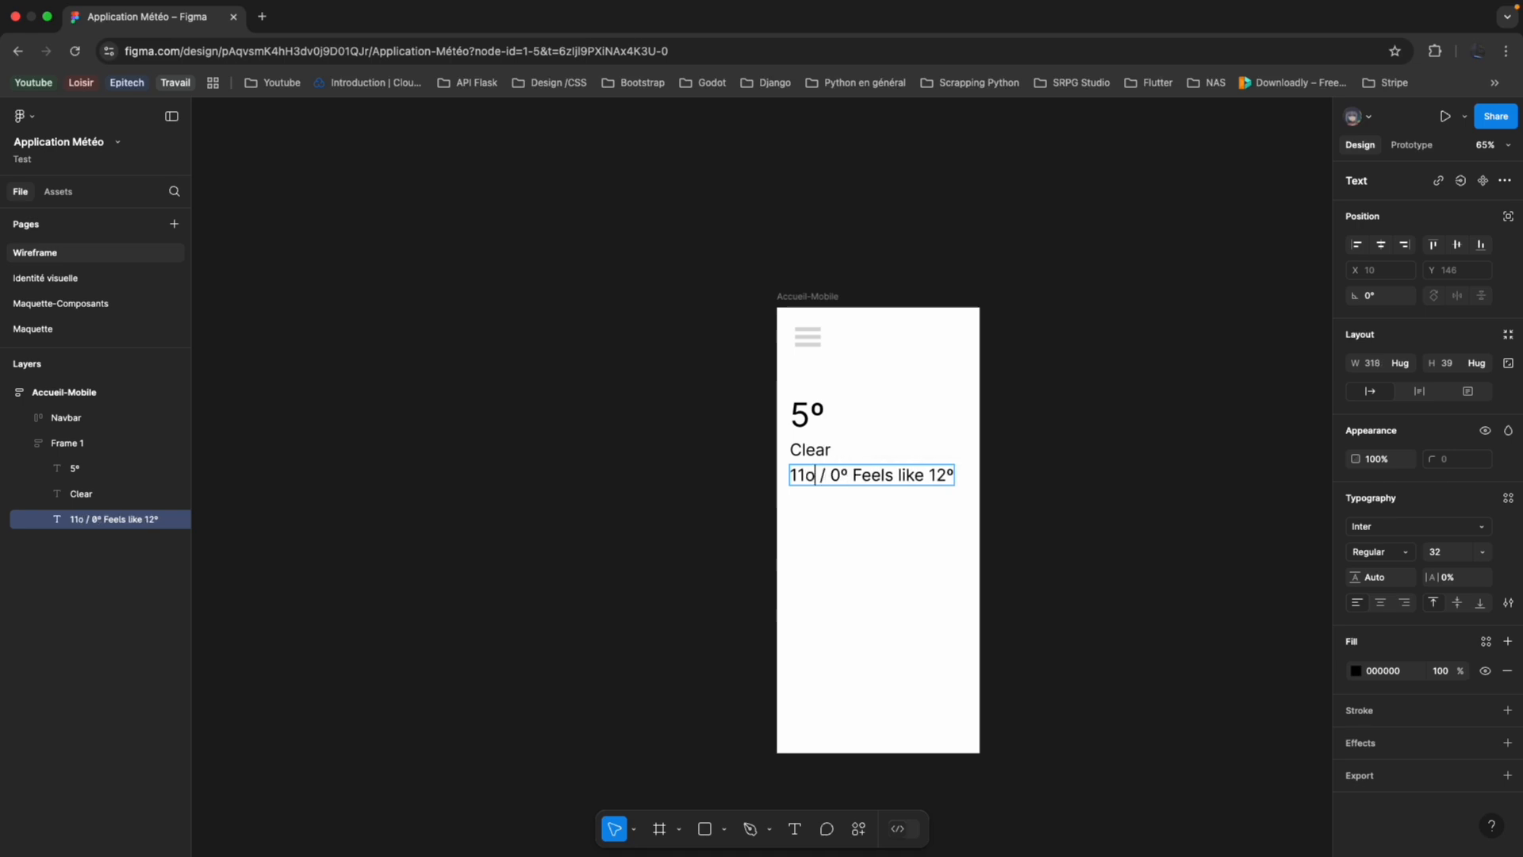
pyautogui.press('Right')
pyautogui.press('Right')
pyautogui.press('Right')
pyautogui.press('Return')
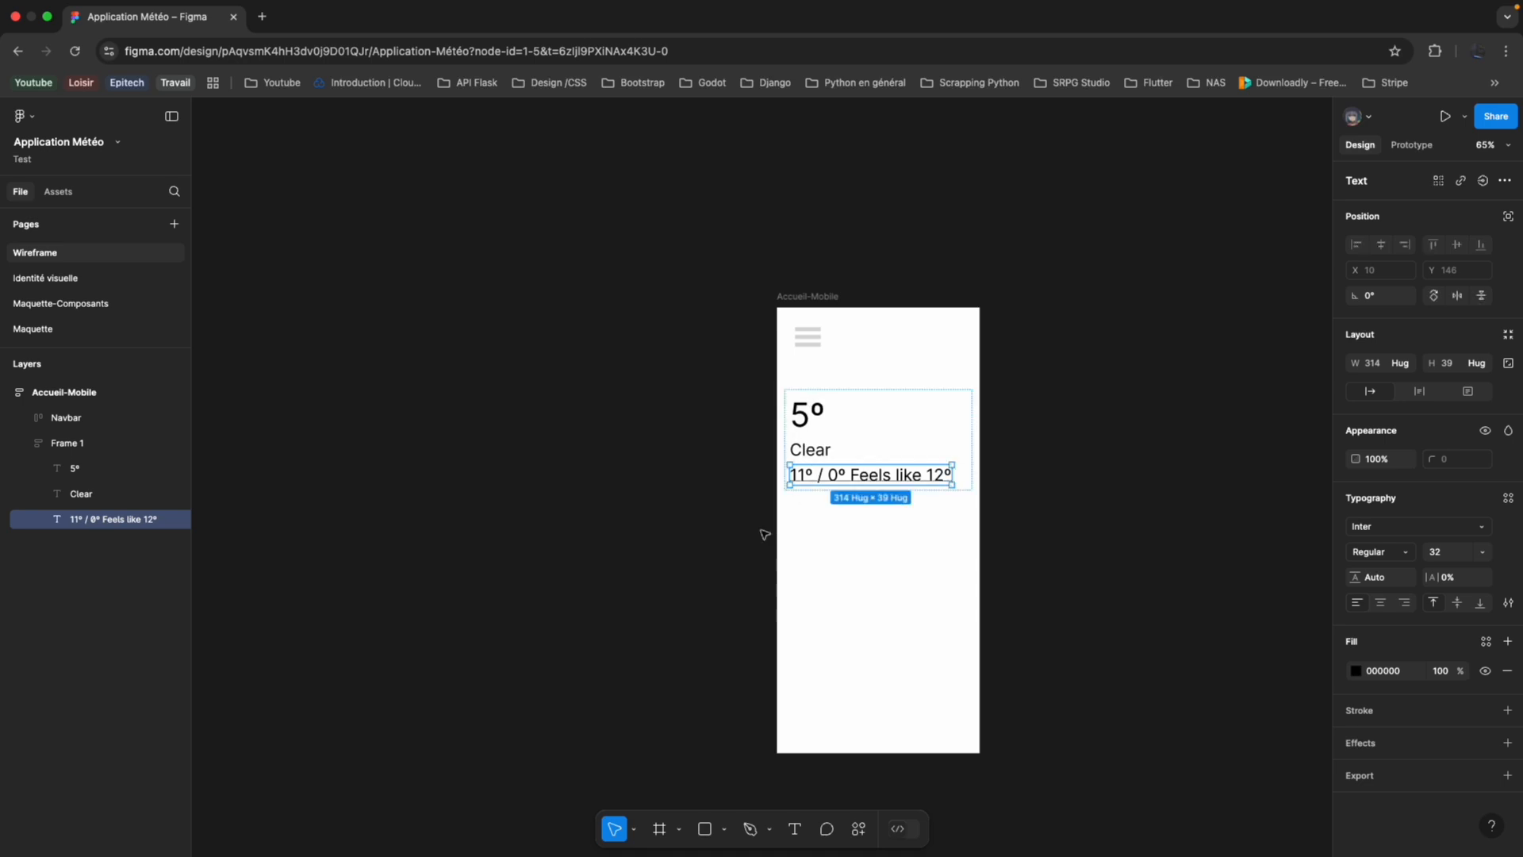
pyautogui.click(731, 551)
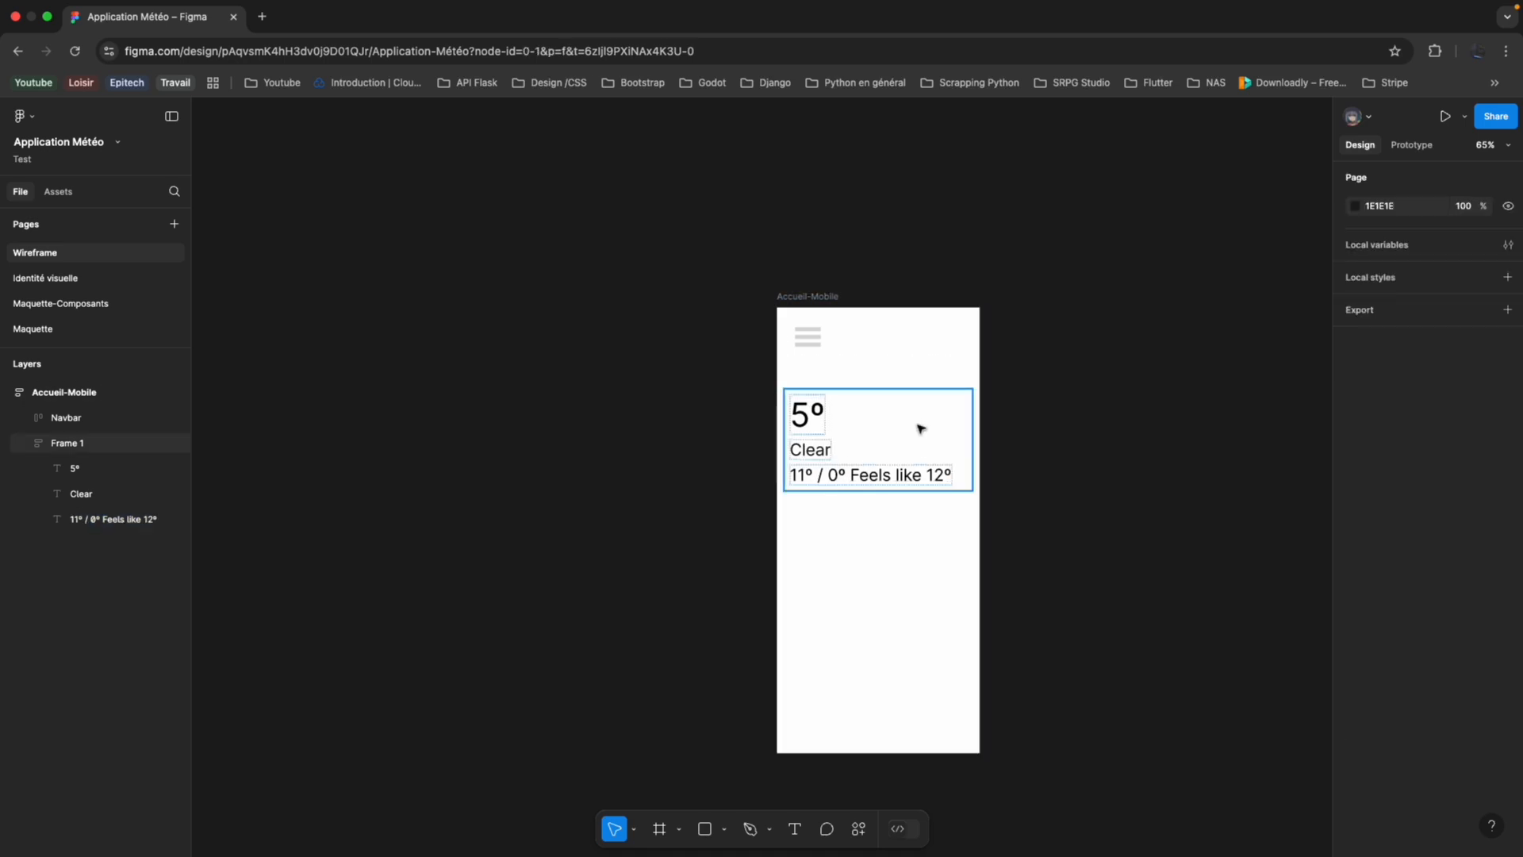
pyautogui.scroll(1, 878, 443)
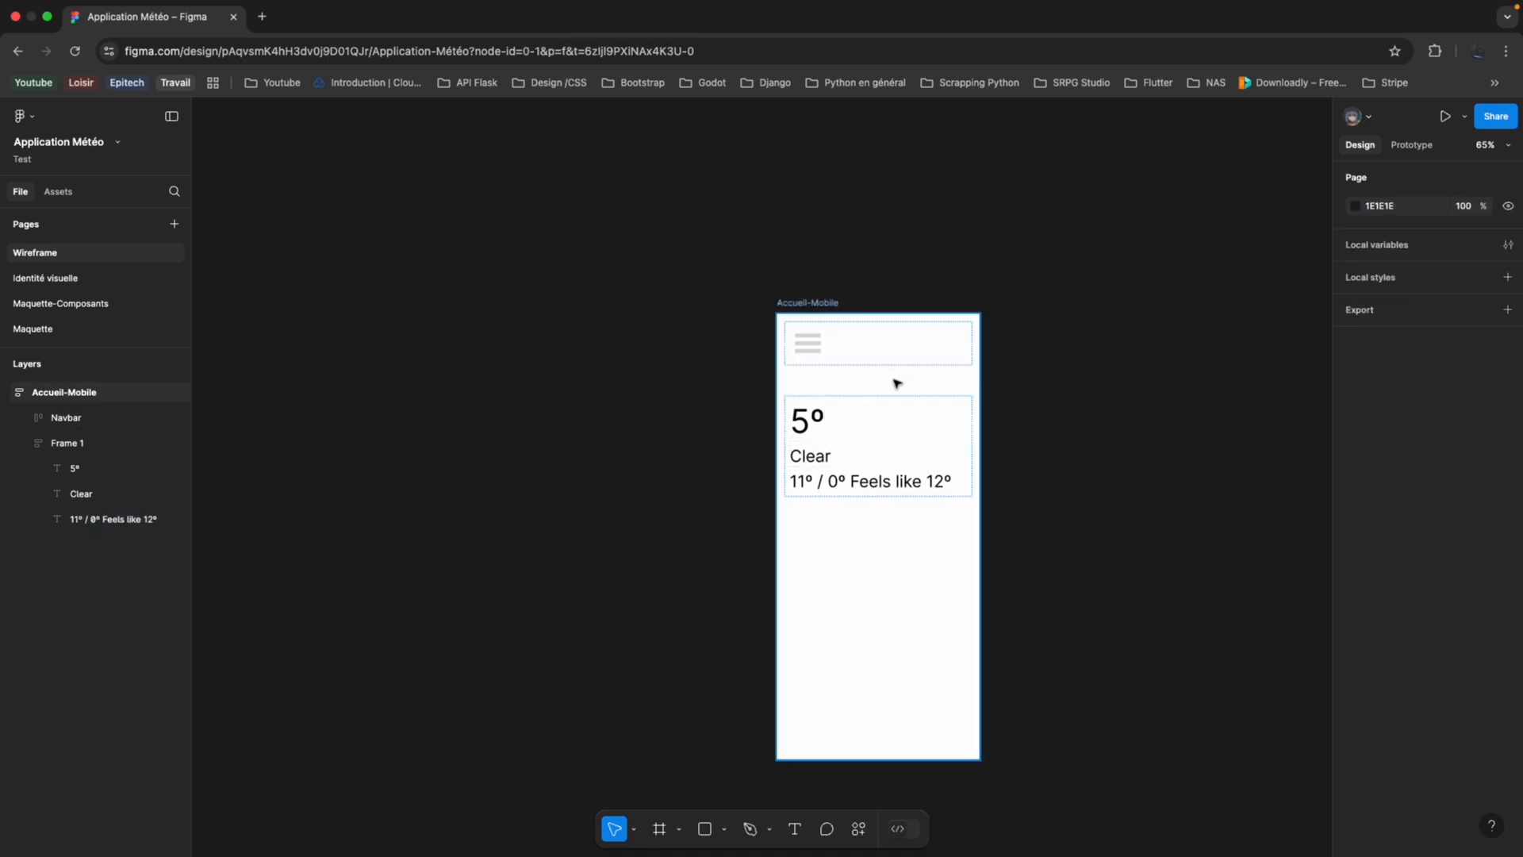
# Reduce the auto layout gap between the items of the Accueil-Mobile frame to 0.
pyautogui.click(897, 384)
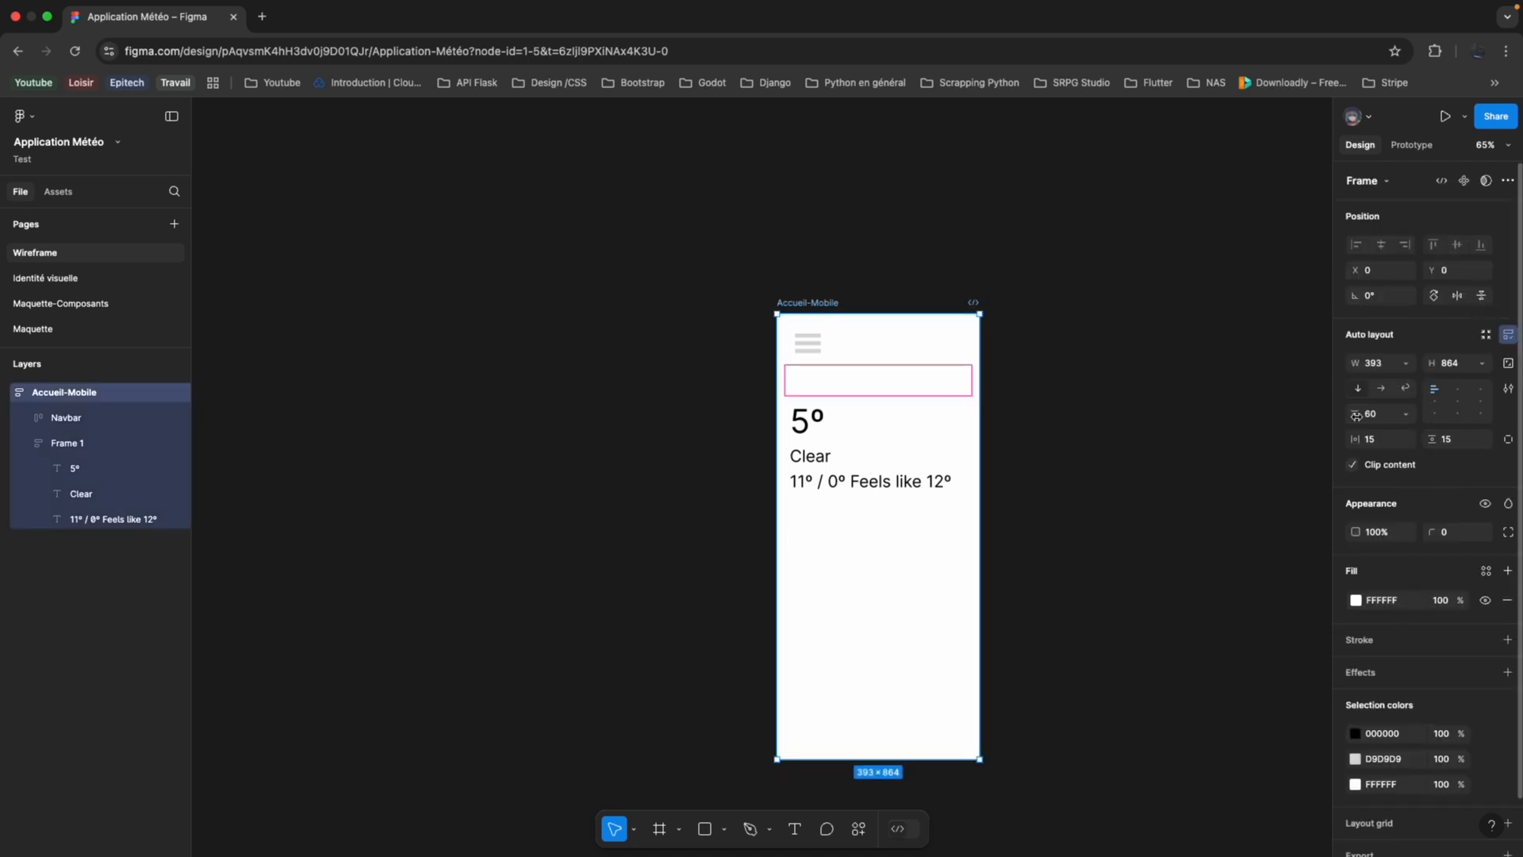
pyautogui.moveTo(1367, 414); pyautogui.dragTo(1262, 415)
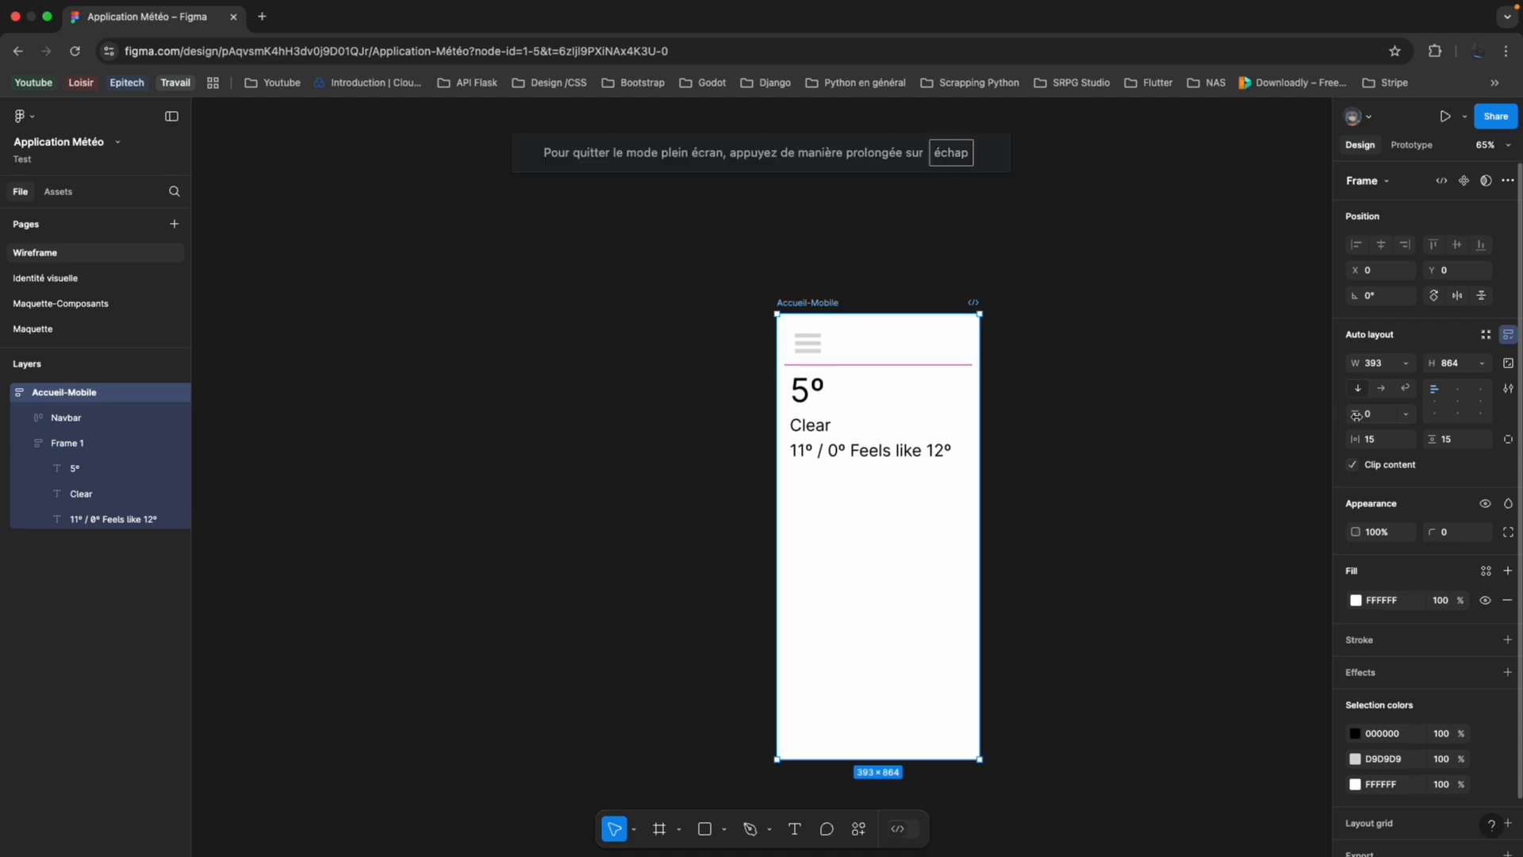
pyautogui.click(936, 446)
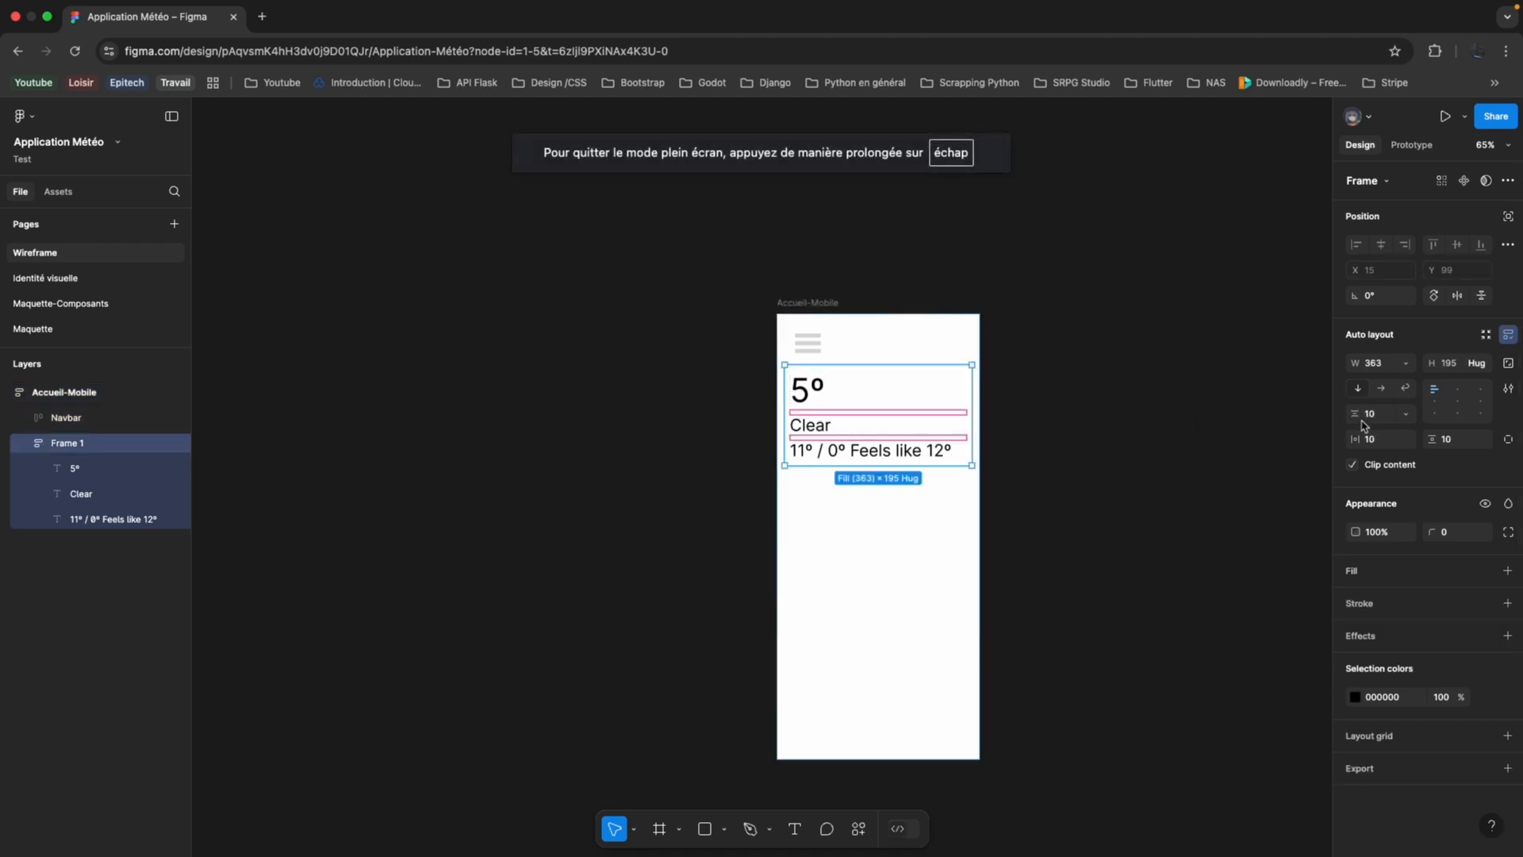
pyautogui.click(874, 503)
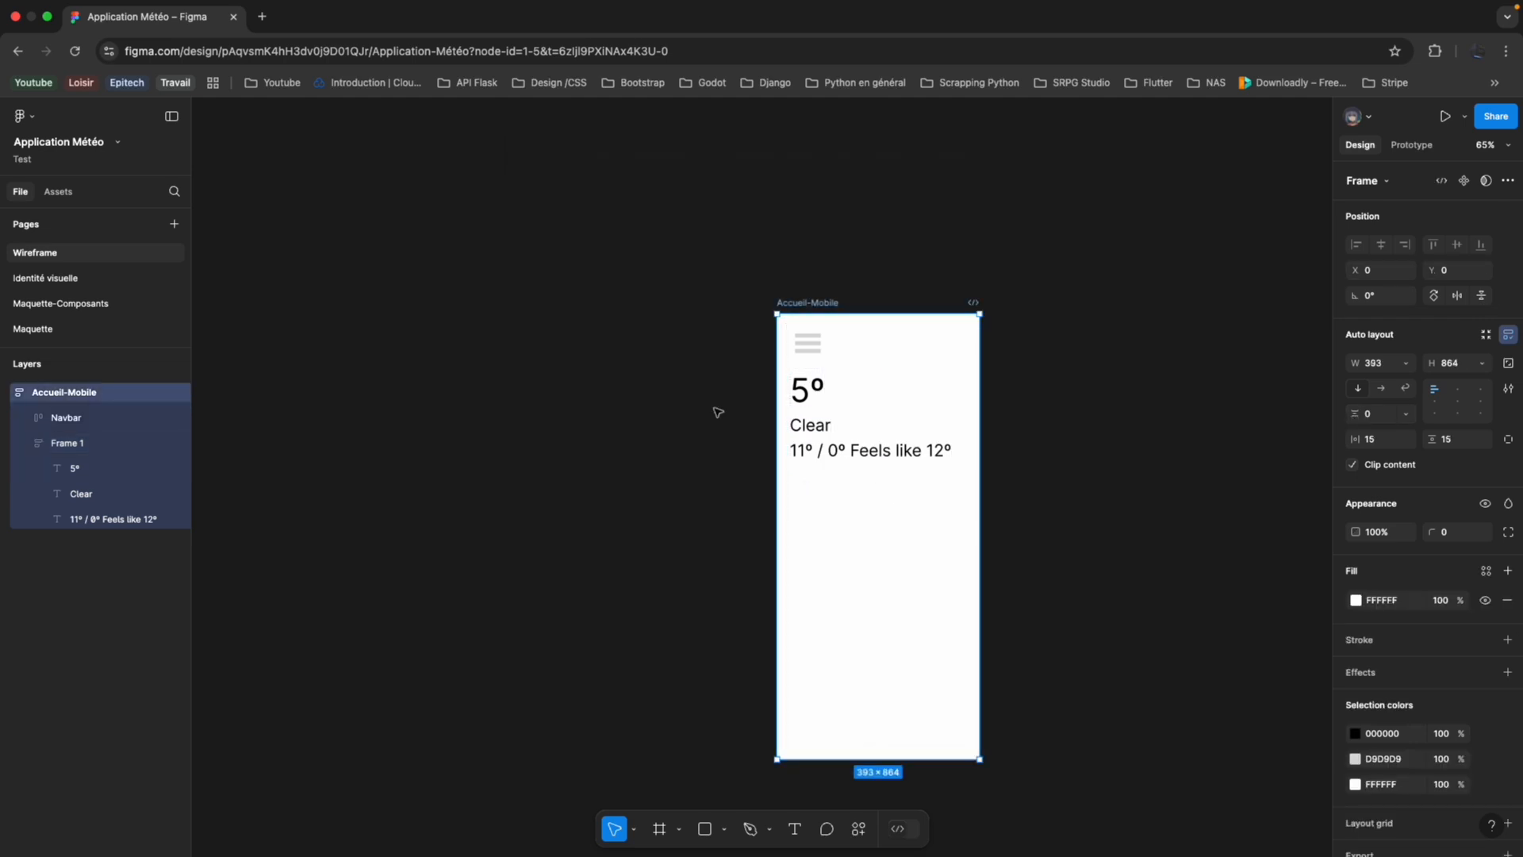
# Rename the frame holding the current-weather texts as "Header".
pyautogui.click(850, 421)
pyautogui.doubleClick(109, 444)
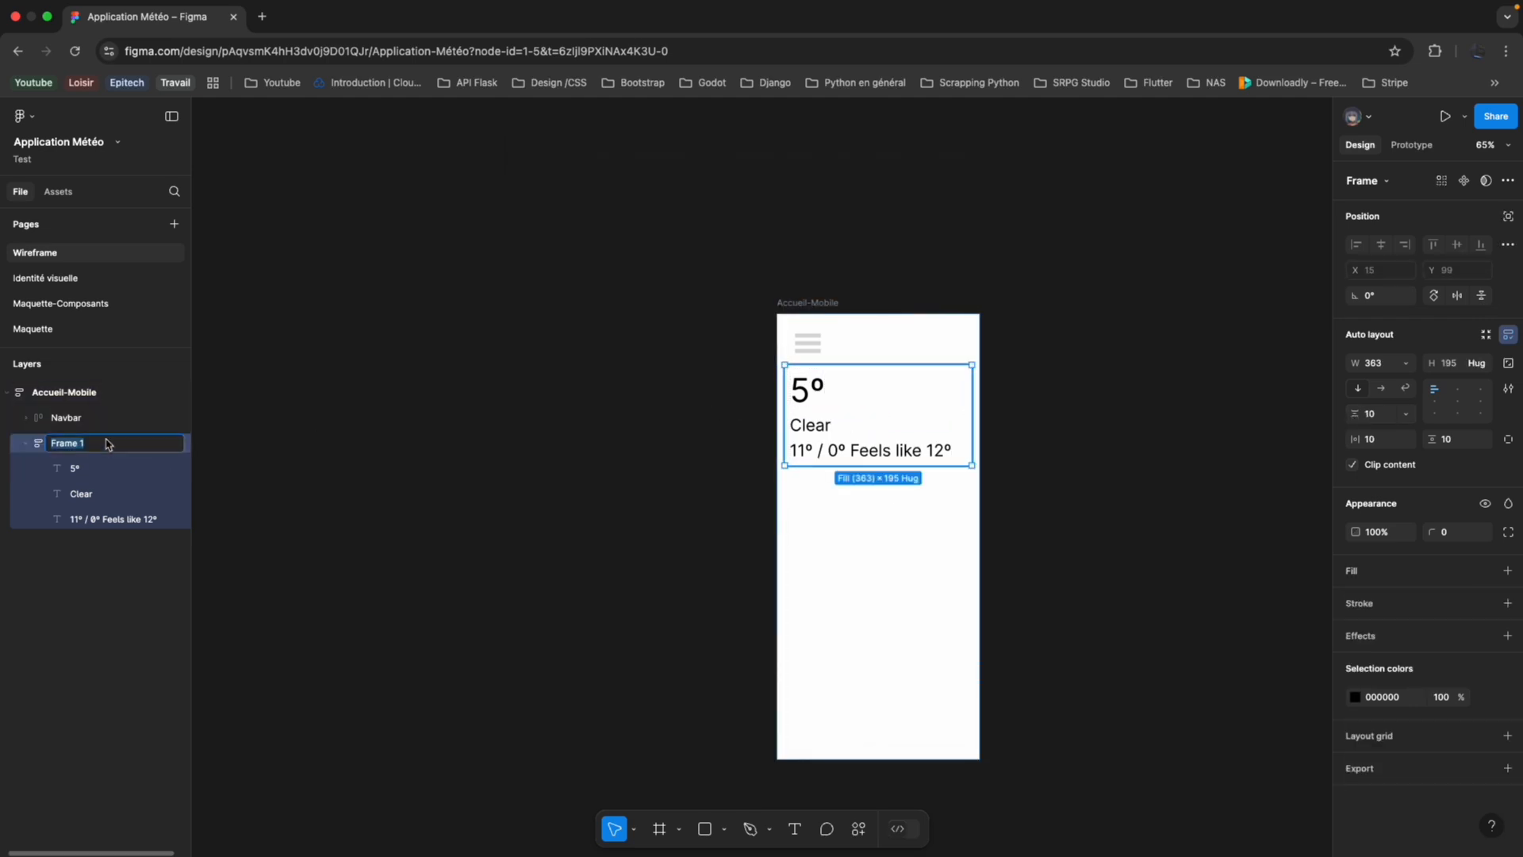
pyautogui.write('Header')
pyautogui.press('Return')
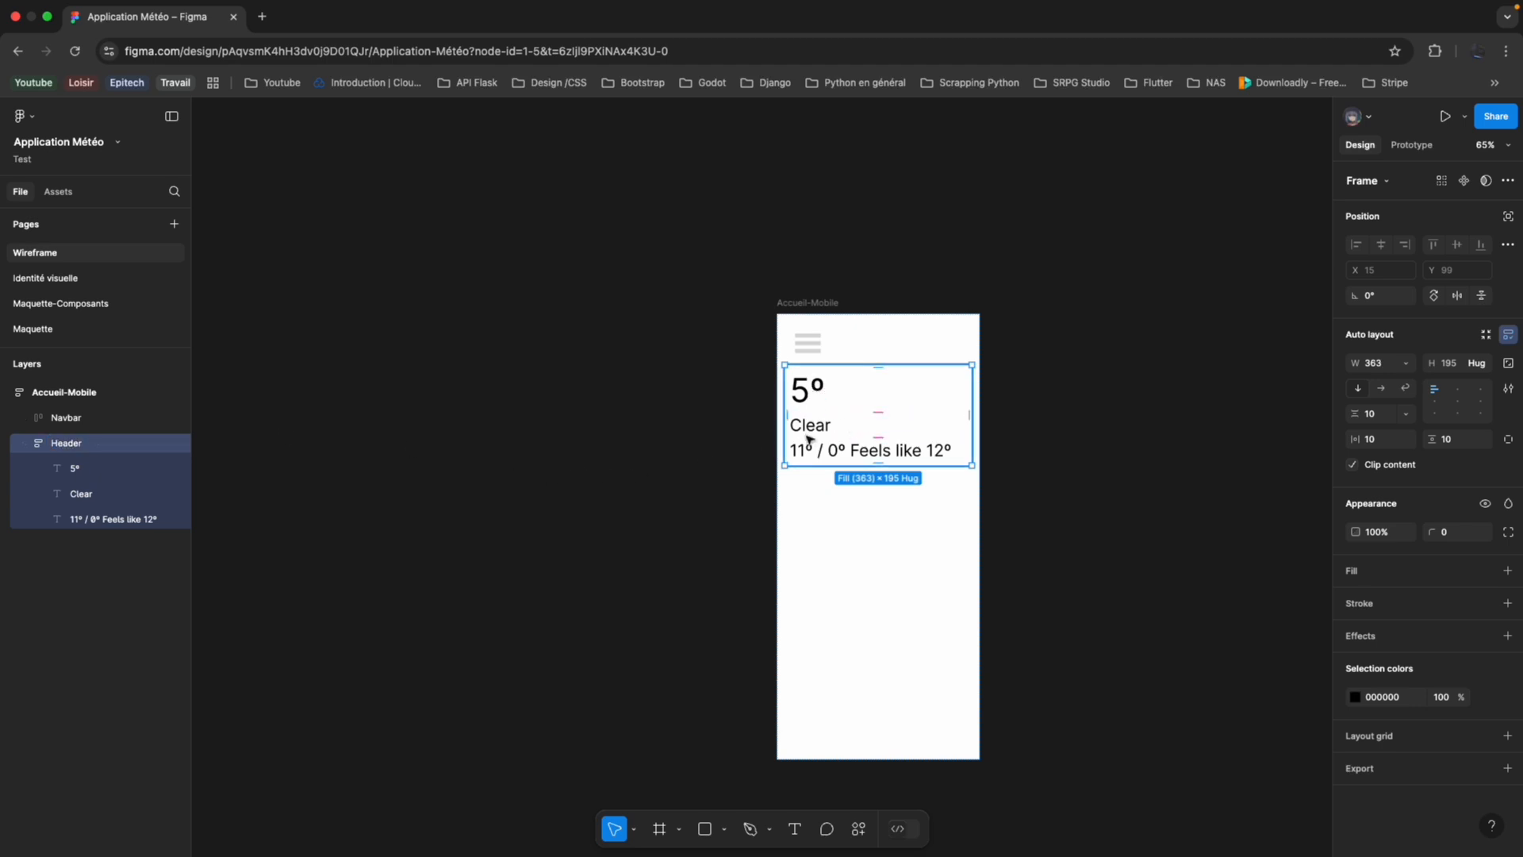
# Wrap the "5º" and "Clear" texts together in their own auto layout frame inside Header.
pyautogui.click(119, 494)
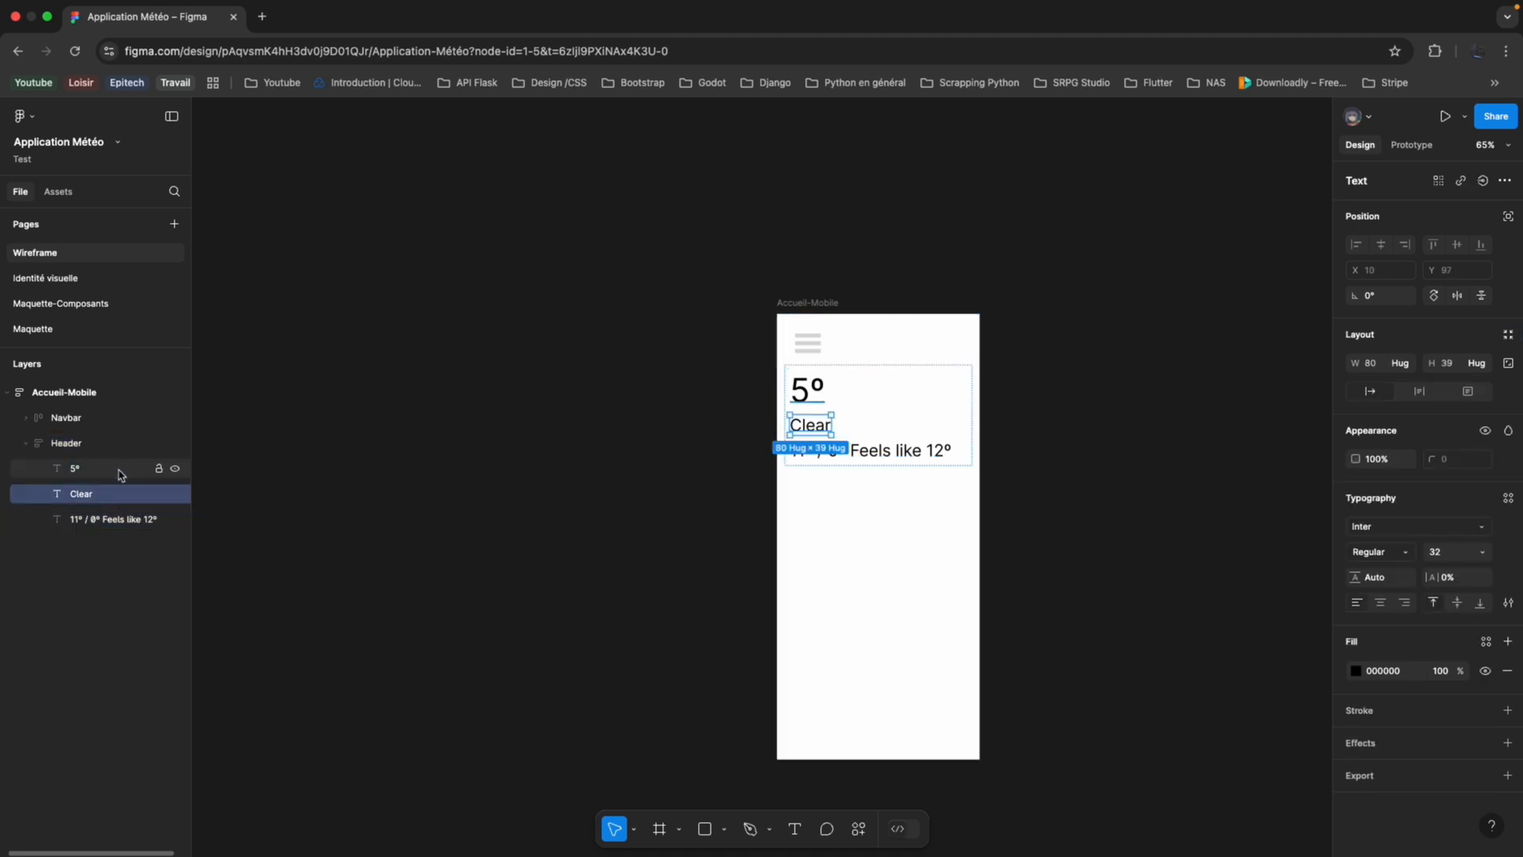
pyautogui.keyDown('shift'); pyautogui.click(121, 474); pyautogui.keyUp('shift')
pyautogui.rightClick(121, 473)
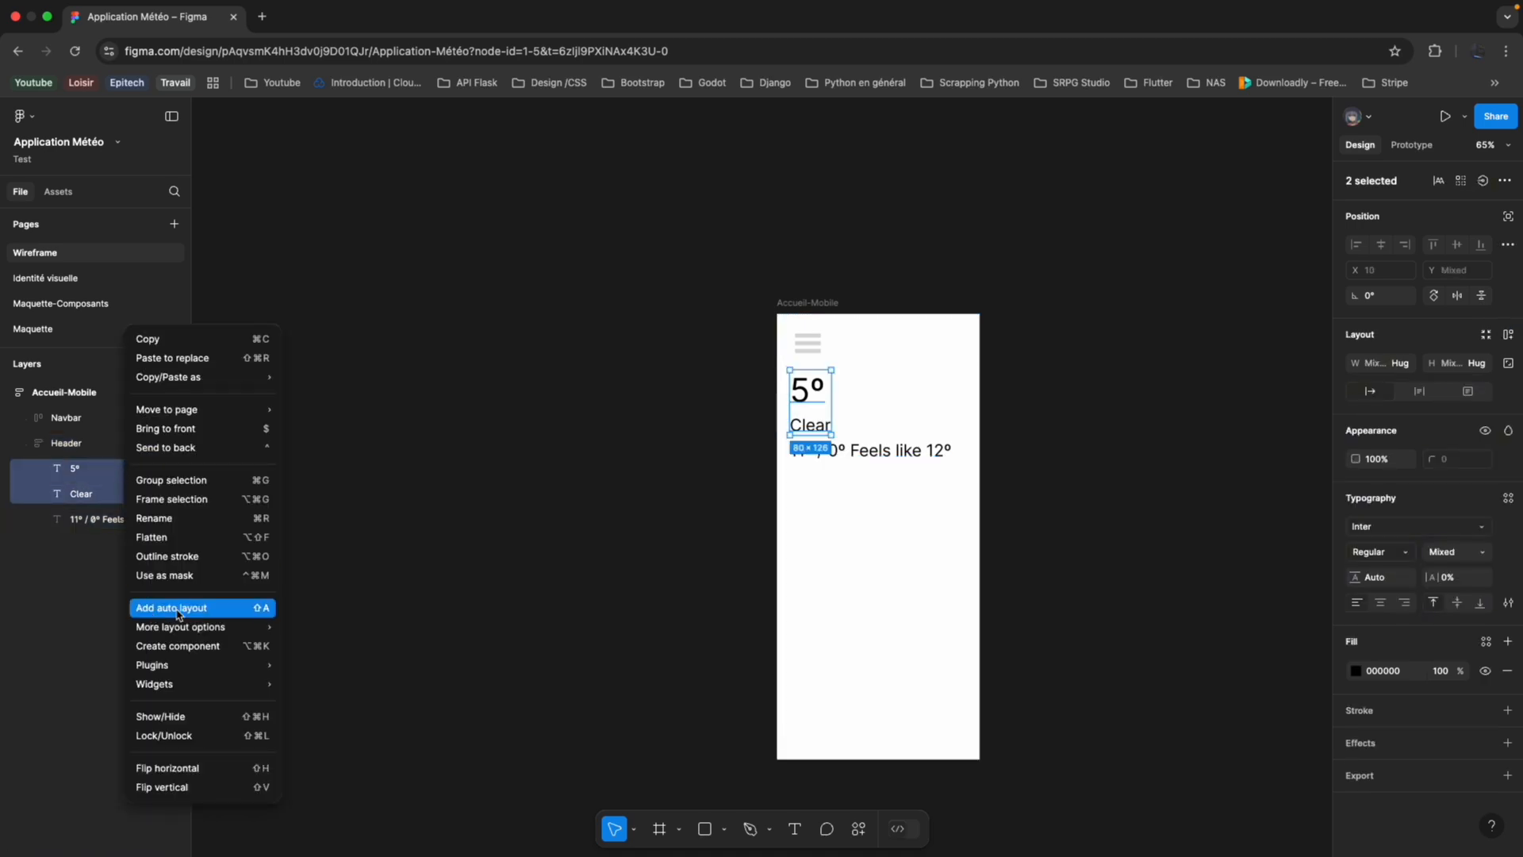
pyautogui.click(177, 615)
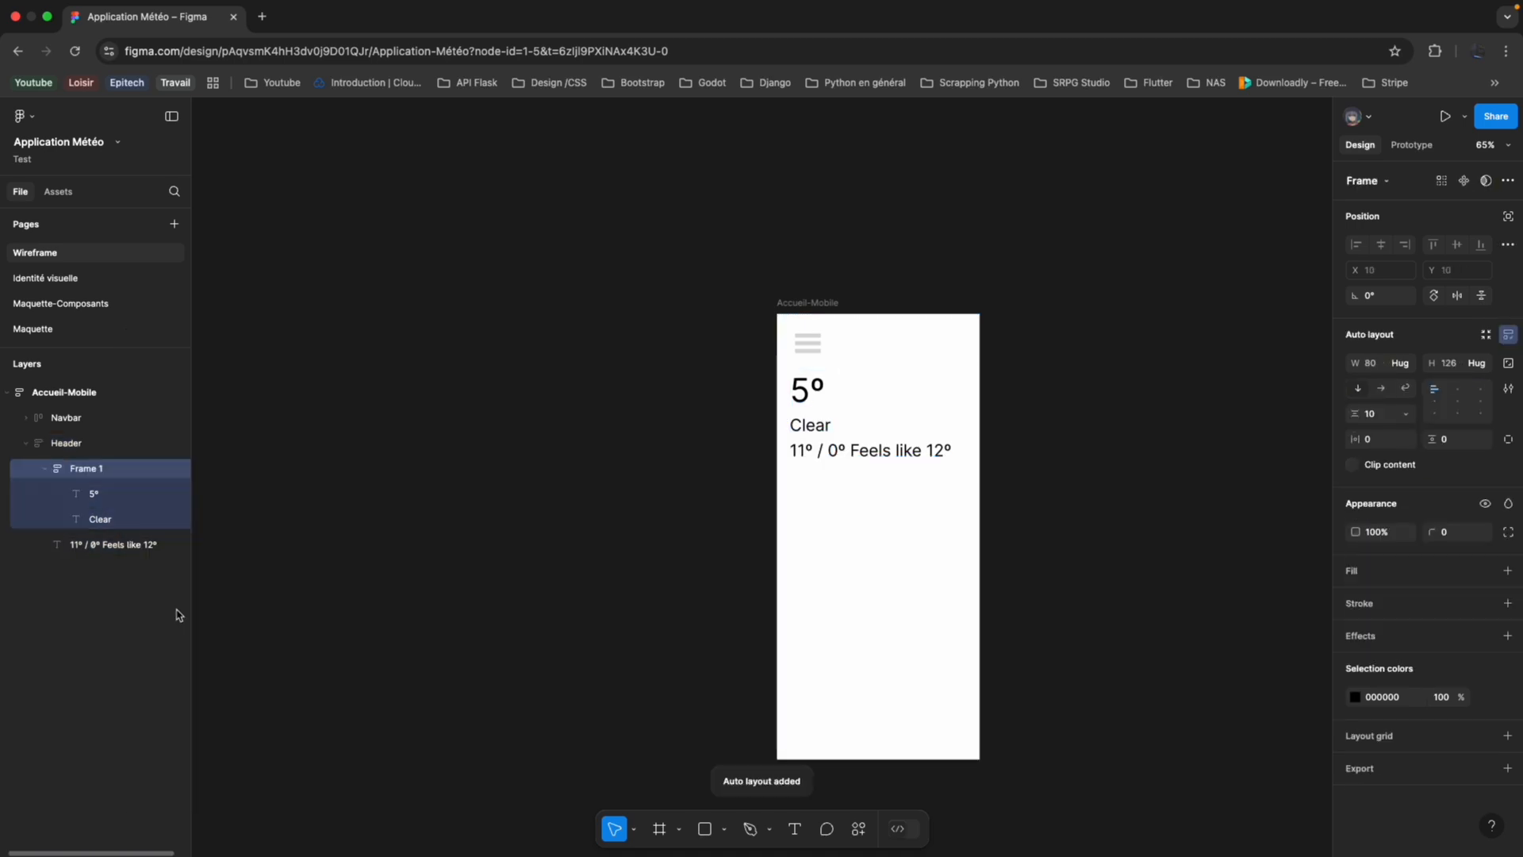
# Increase the Header frame's vertical gap to 30 to separate the "Feels like" line from the texts above.
pyautogui.click(45, 469)
pyautogui.click(65, 442)
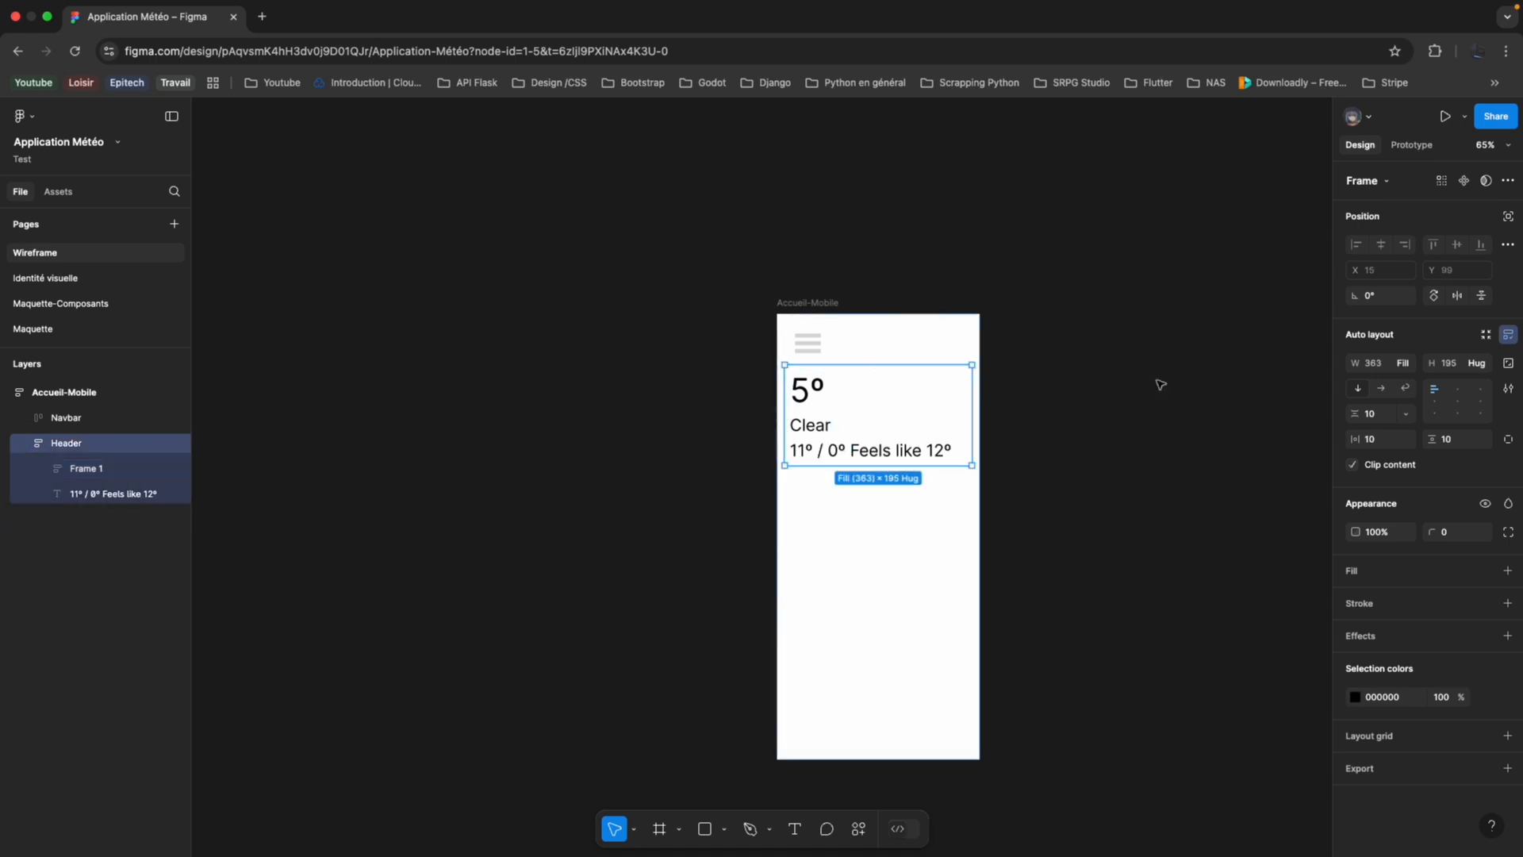
pyautogui.moveTo(1356, 417); pyautogui.dragTo(1395, 416)
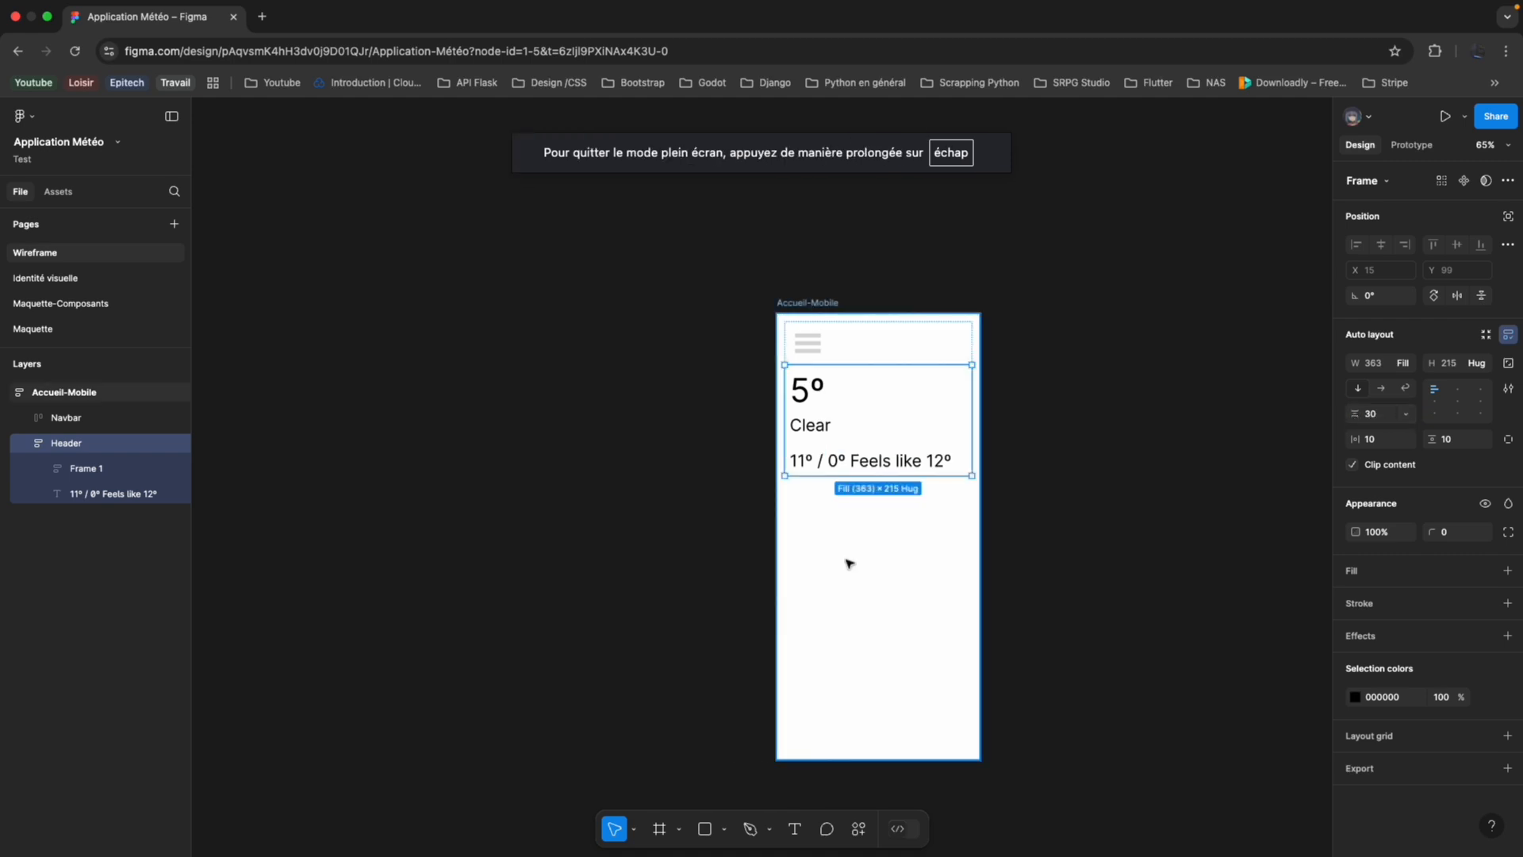
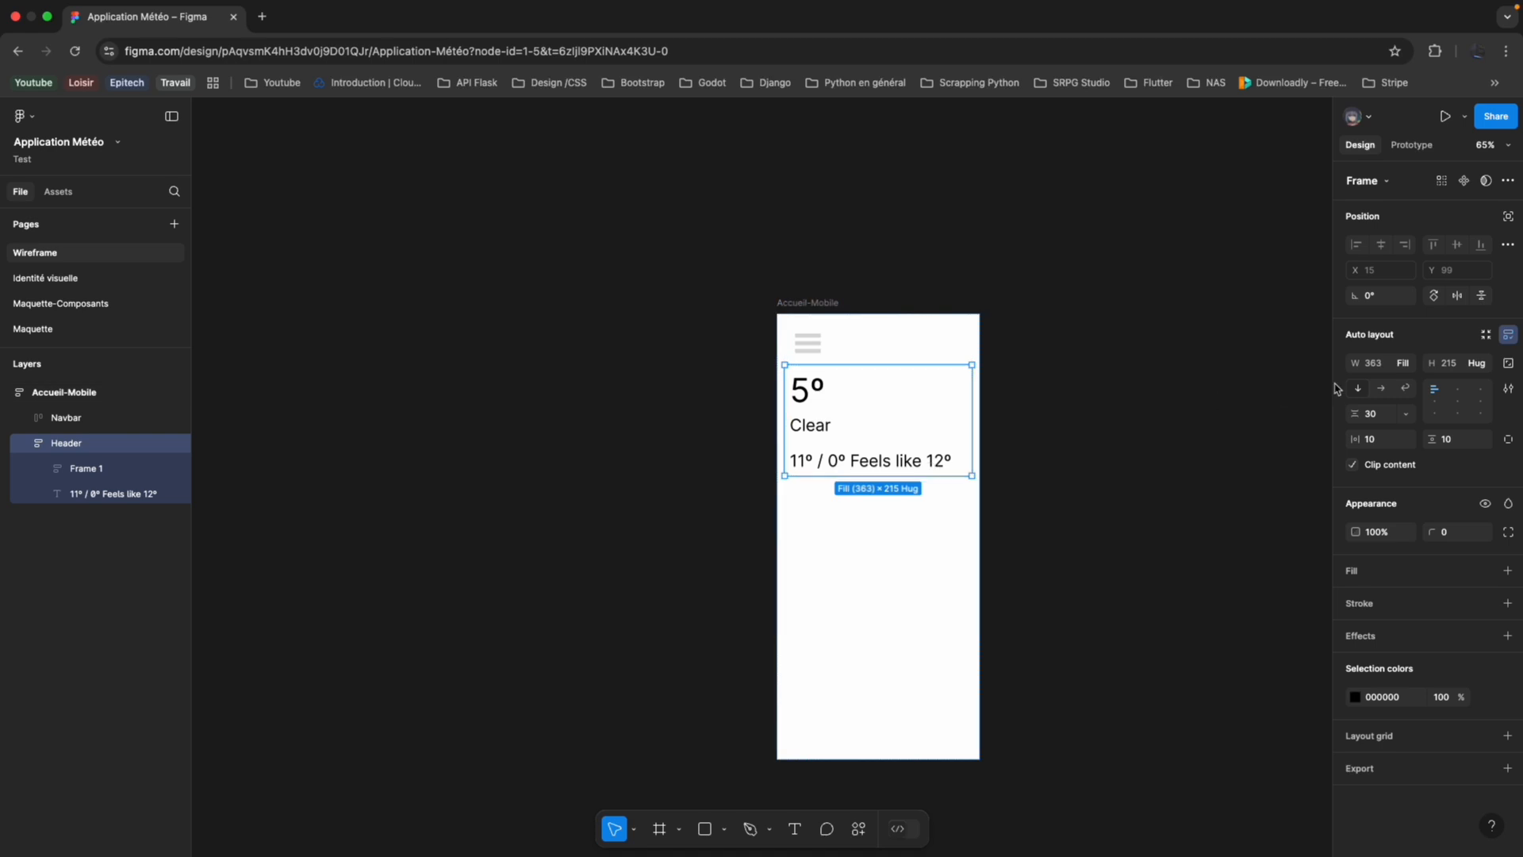
# Increase the Header frame's vertical gap further beyond 30 and collapse its layers.
pyautogui.moveTo(1354, 411); pyautogui.dragTo(1381, 409)
pyautogui.click(690, 486)
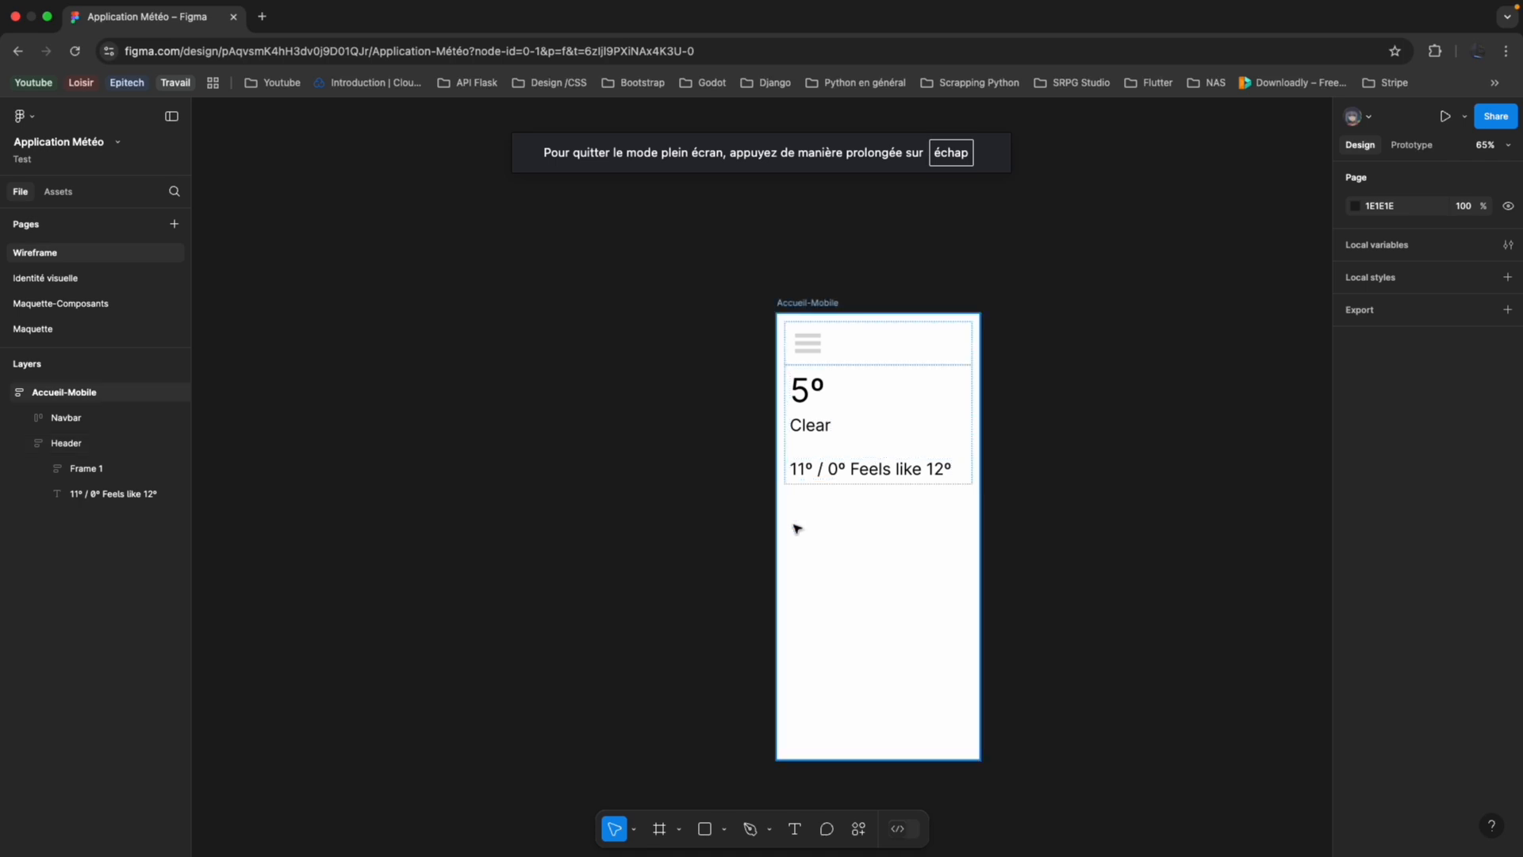
pyautogui.scroll(3, 797, 529)
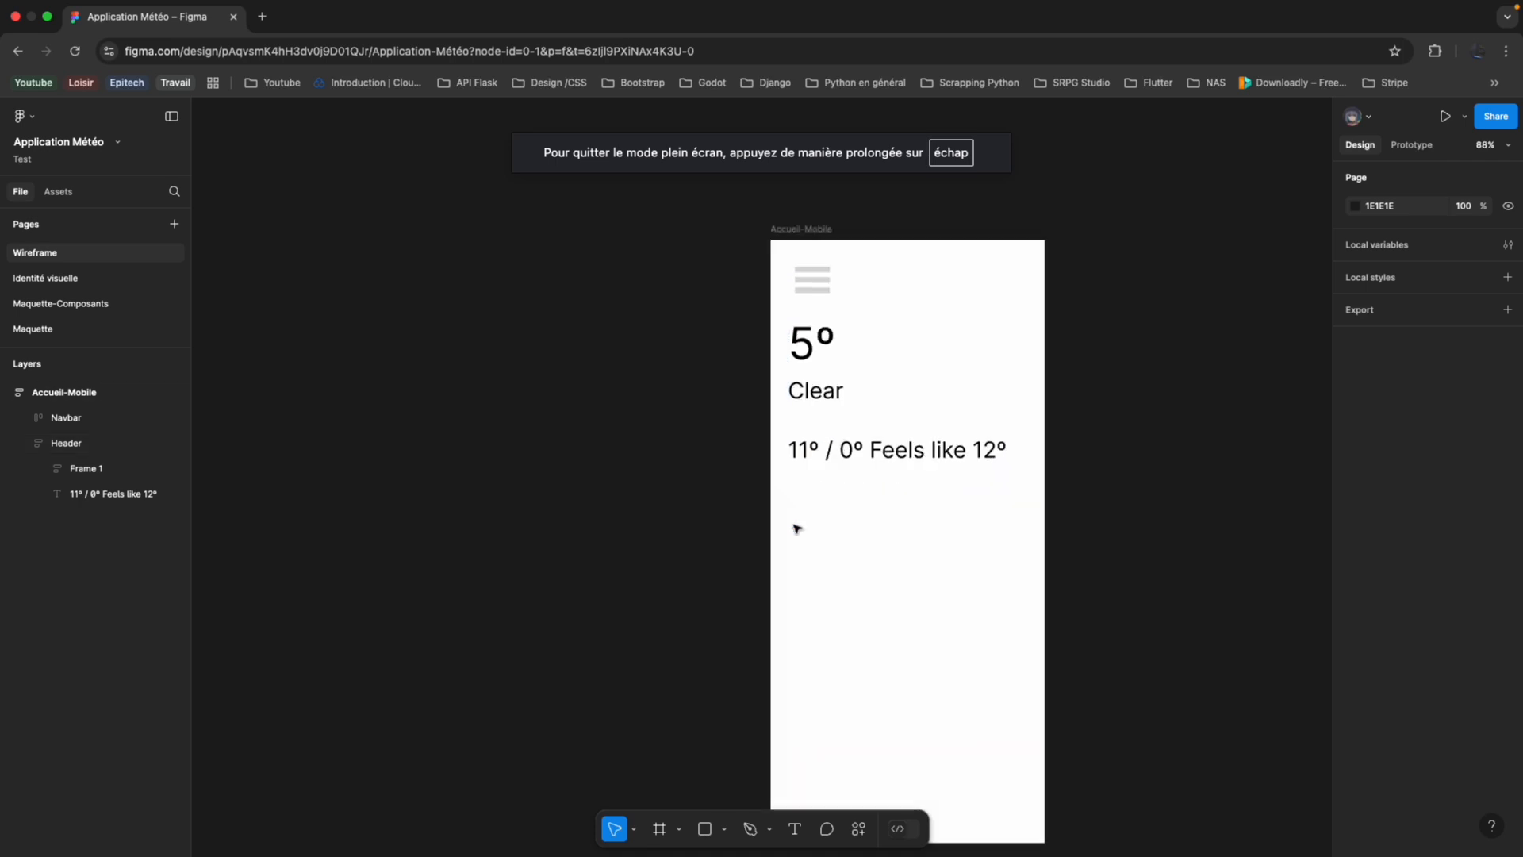
pyautogui.click(878, 555)
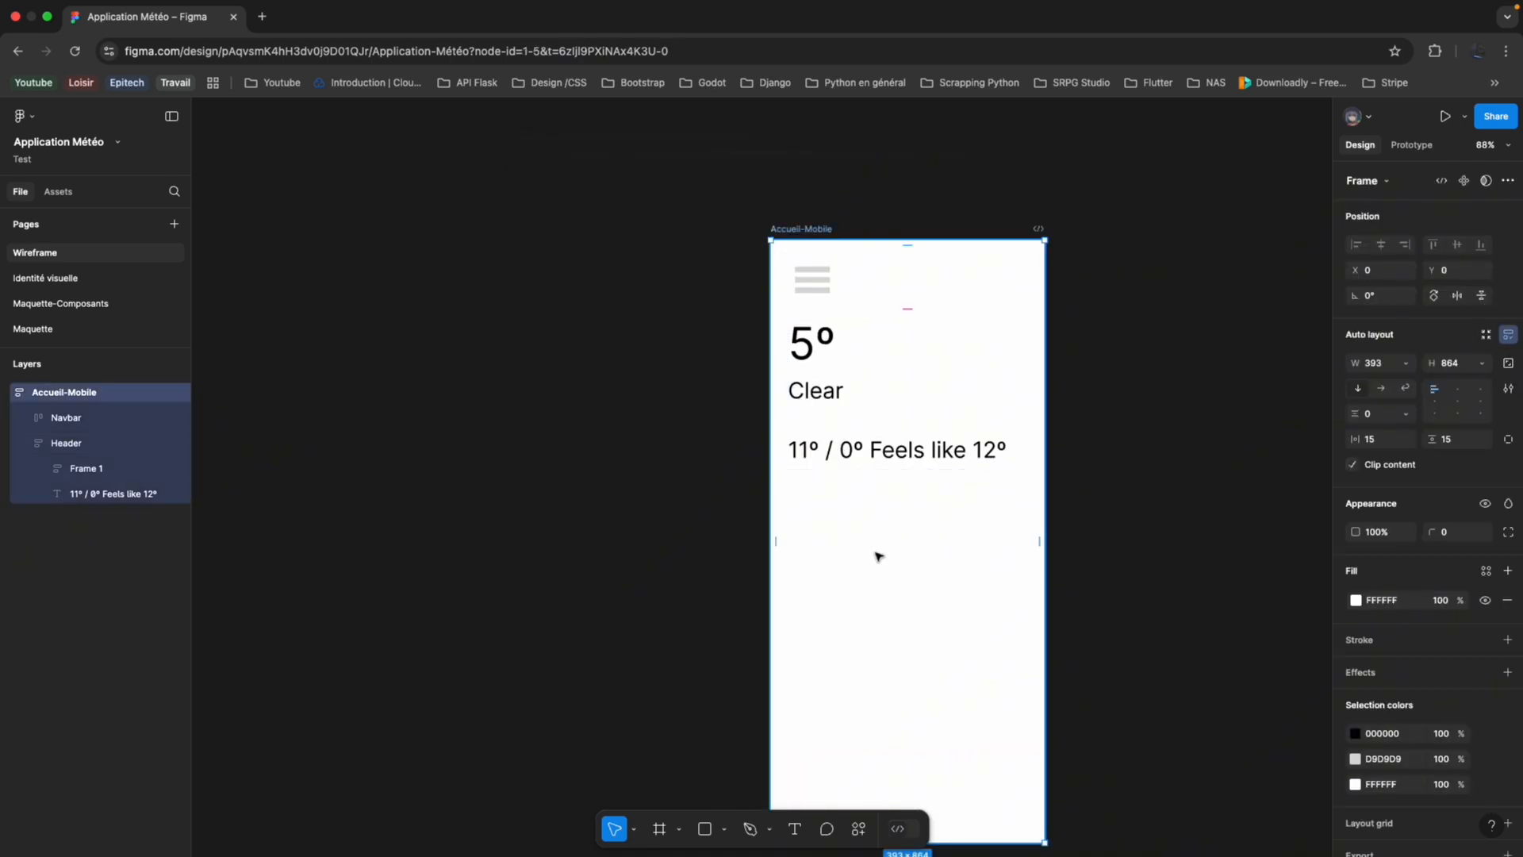
pyautogui.click(28, 444)
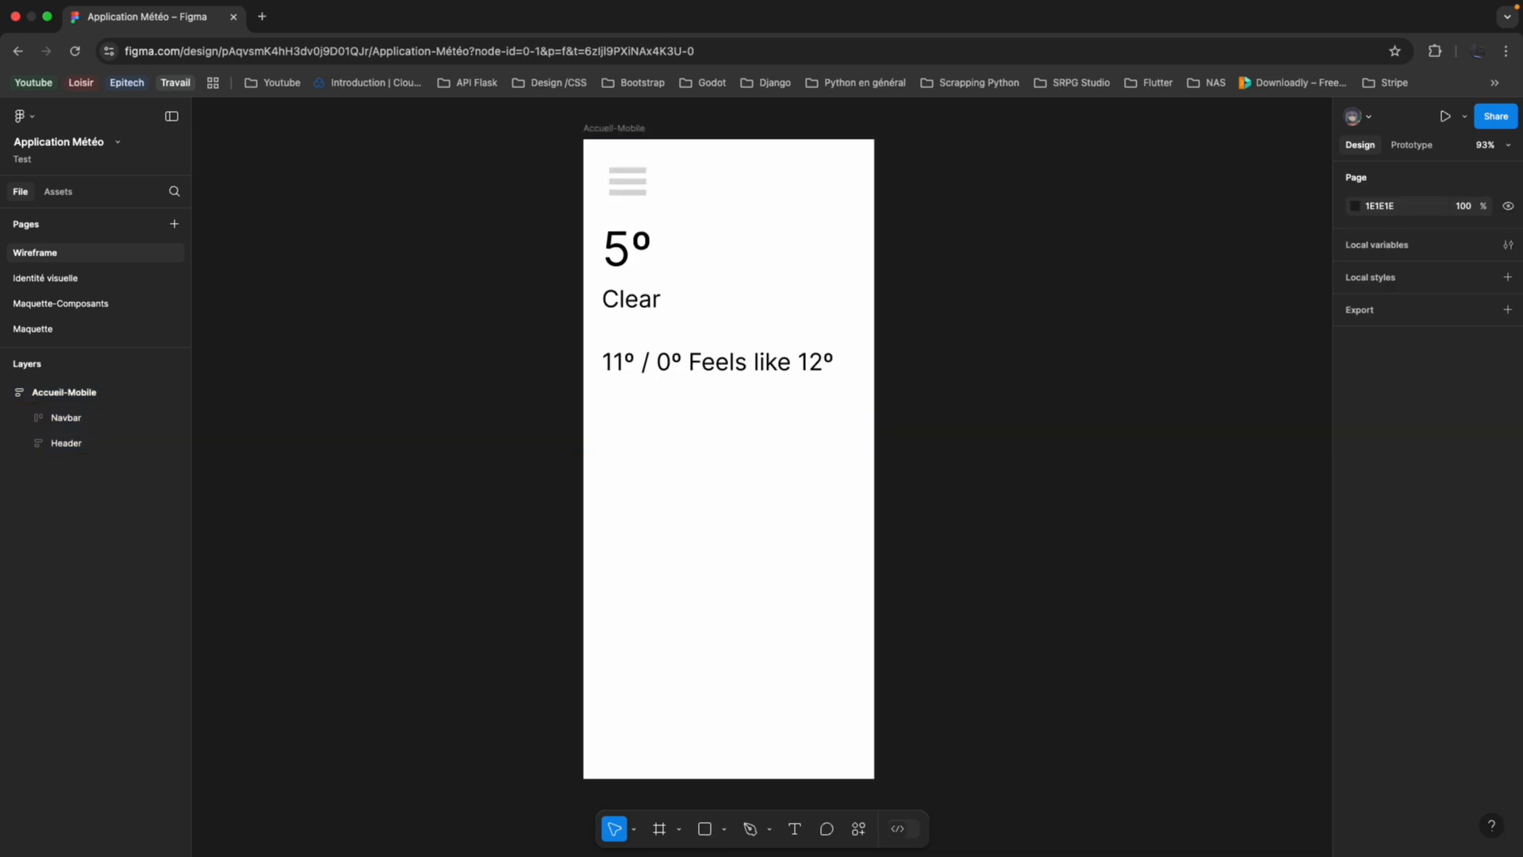
# Draw a grey rectangle of about 367 × 290 inside Frame 4 and delete the old grey Frame 2.
pyautogui.press('super+z')
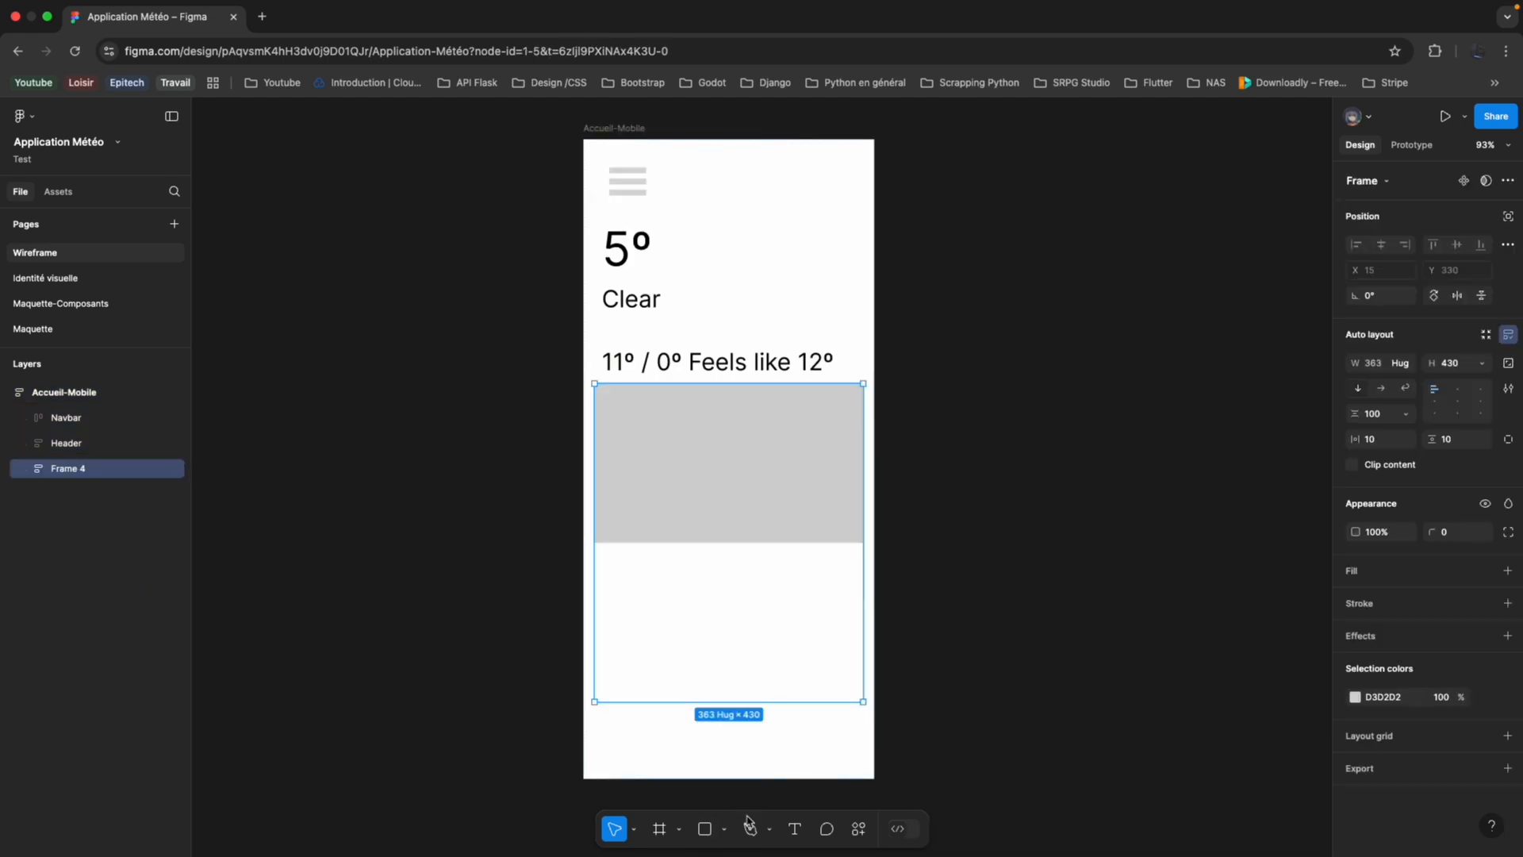
pyautogui.click(704, 829)
pyautogui.moveTo(671, 575)
pyautogui.mouseDown()
pyautogui.moveTo(836, 690)
pyautogui.moveTo(932, 785)
pyautogui.mouseUp()
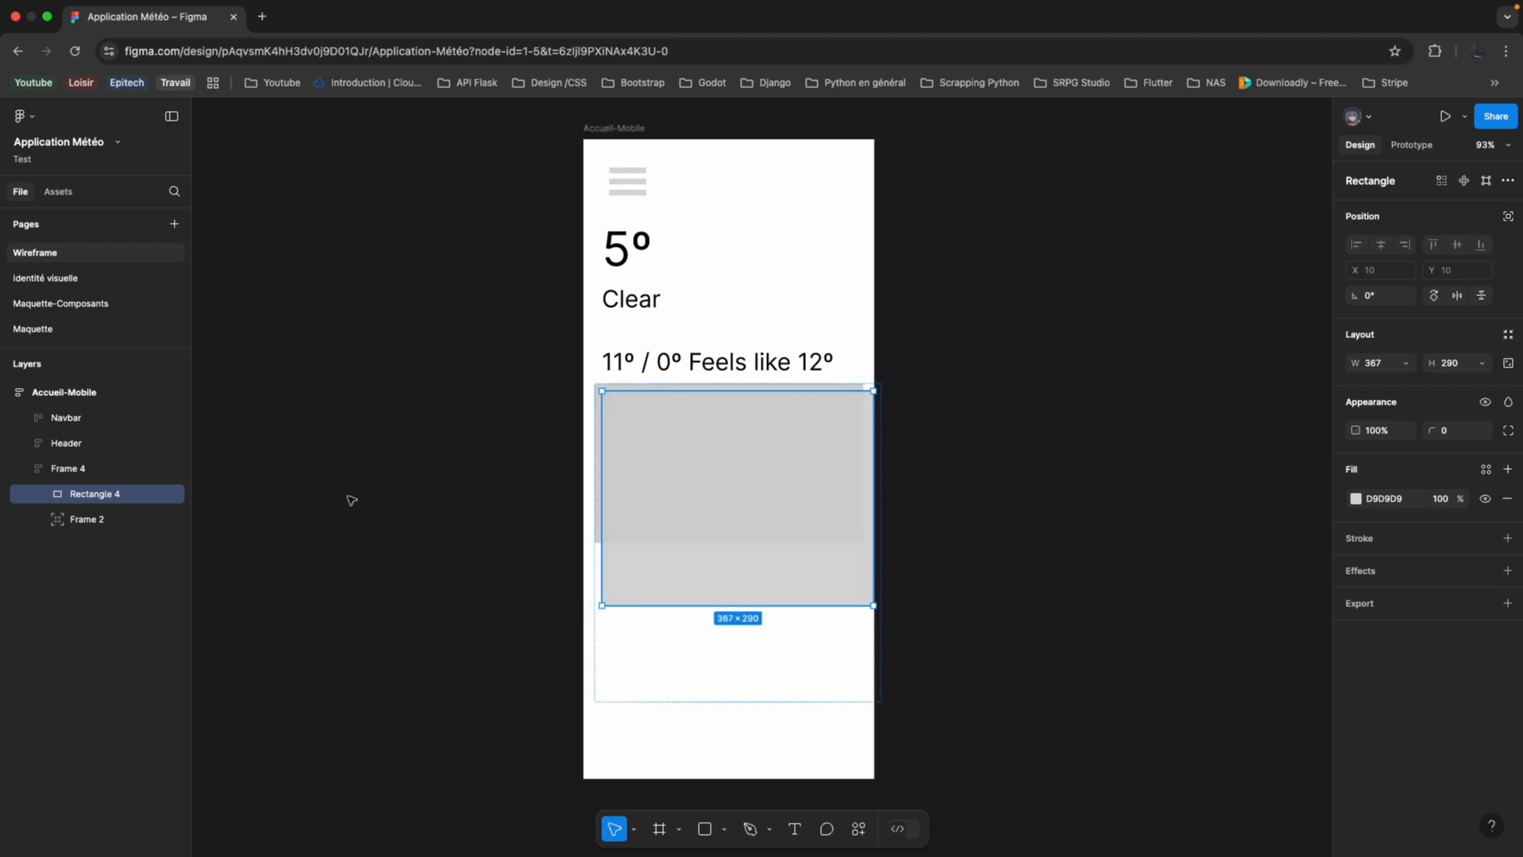
pyautogui.click(125, 527)
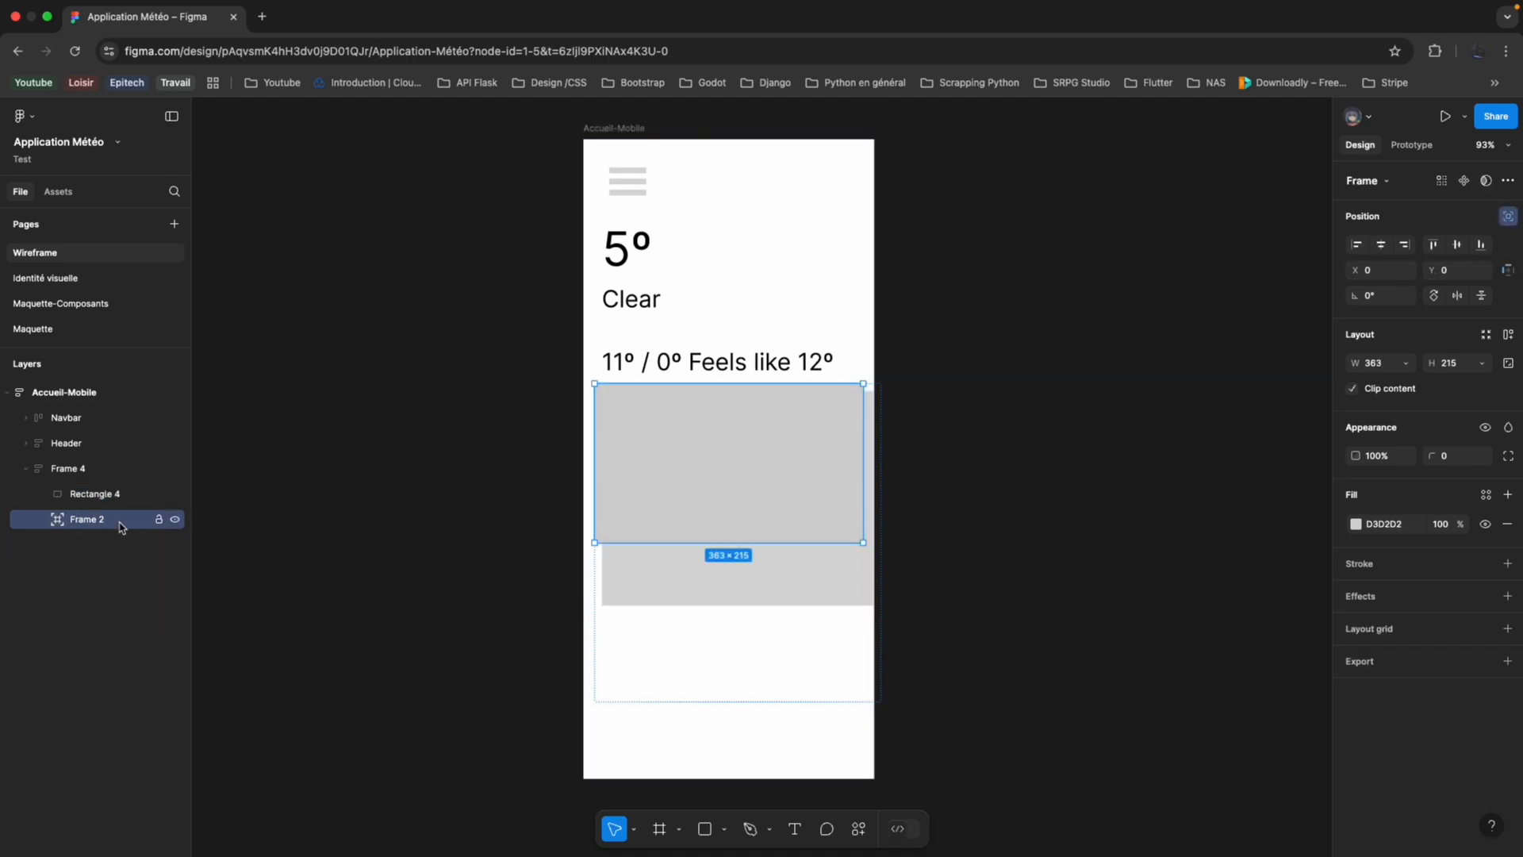
pyautogui.press('Delete')
# Set Frame 4 and its rectangle to Fill width, and duplicate the rectangle below the first one.
pyautogui.click(101, 468)
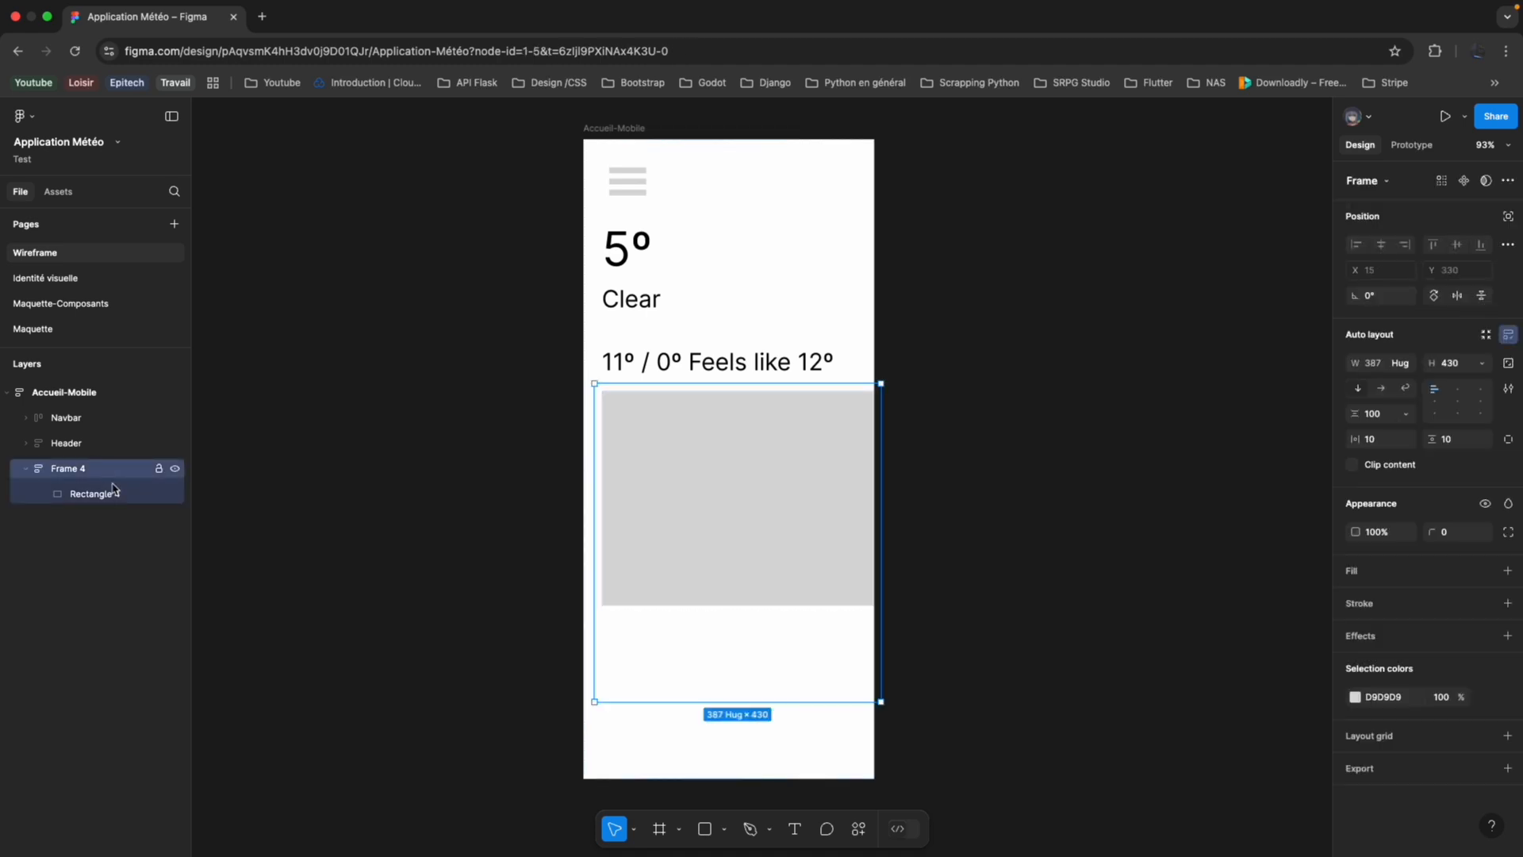
pyautogui.press('Return')
pyautogui.click(1407, 369)
pyautogui.click(1413, 381)
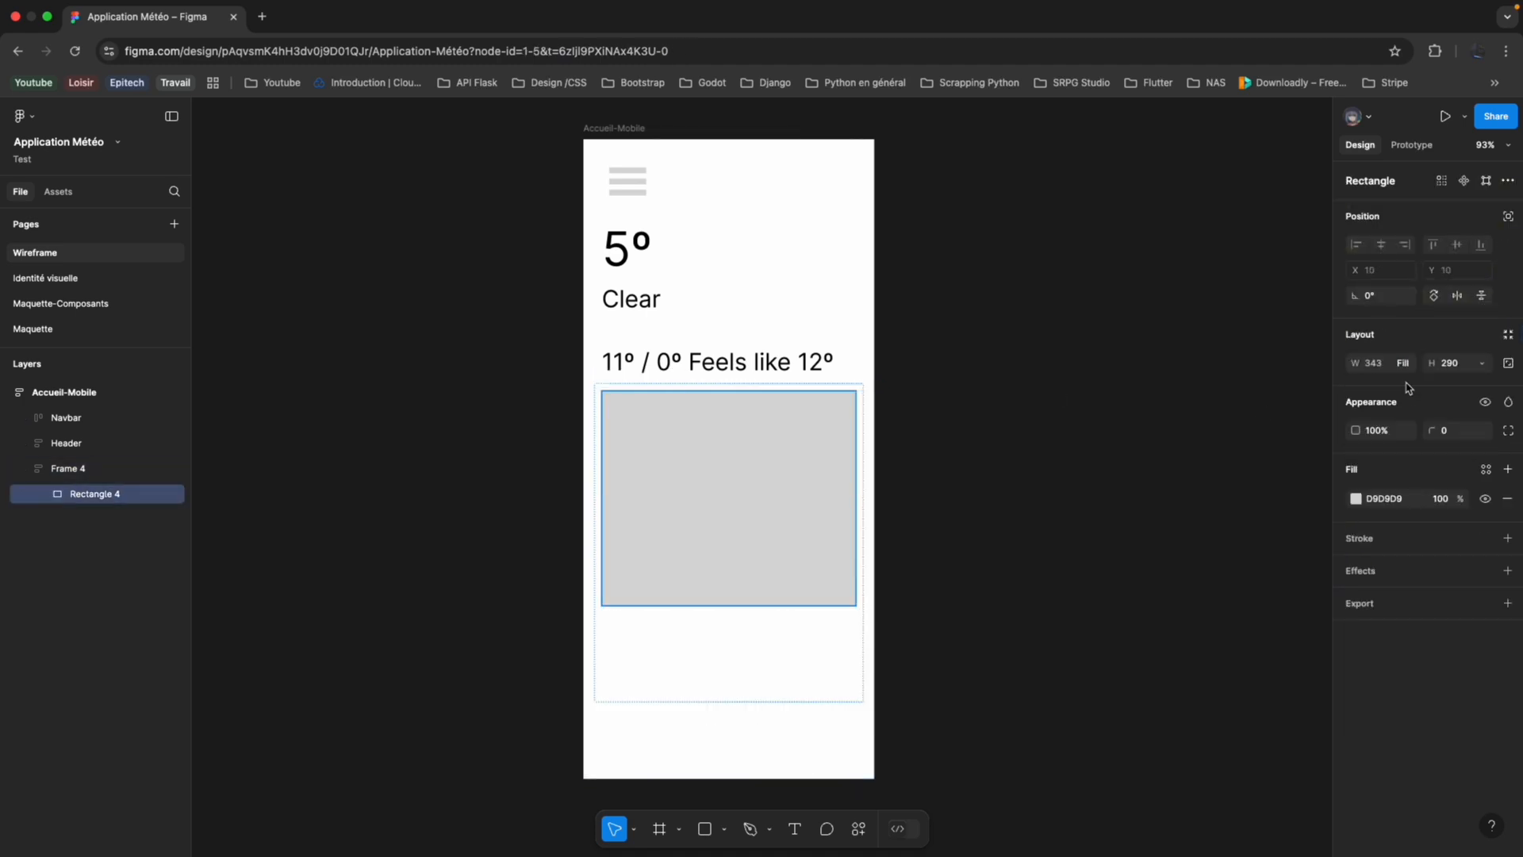
pyautogui.press('super+d')
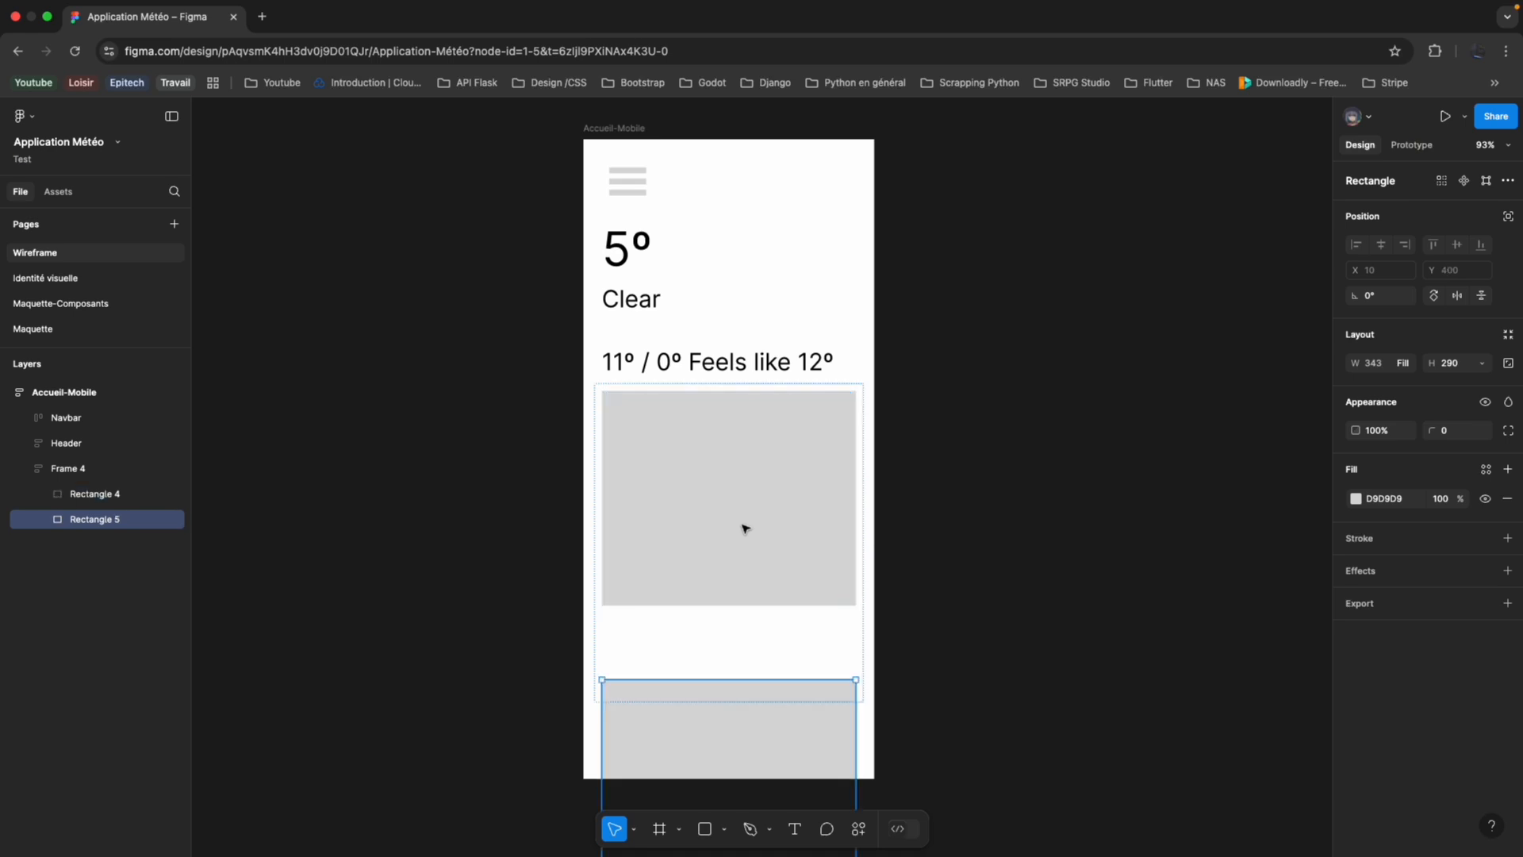
# Set the vertical gap between Frame 4's two rectangles to 33.
pyautogui.click(765, 551)
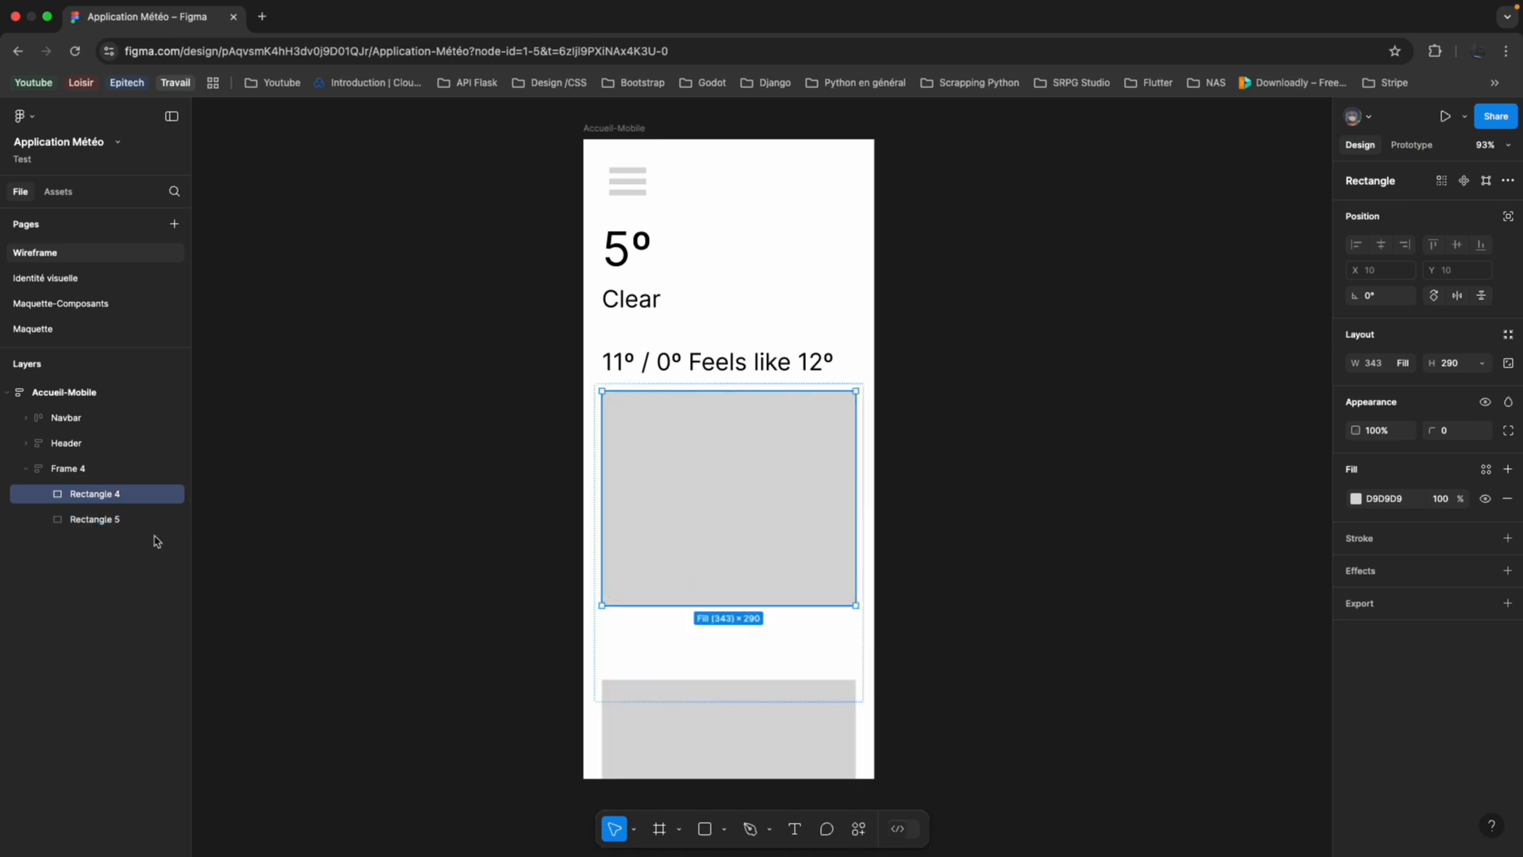
pyautogui.click(102, 469)
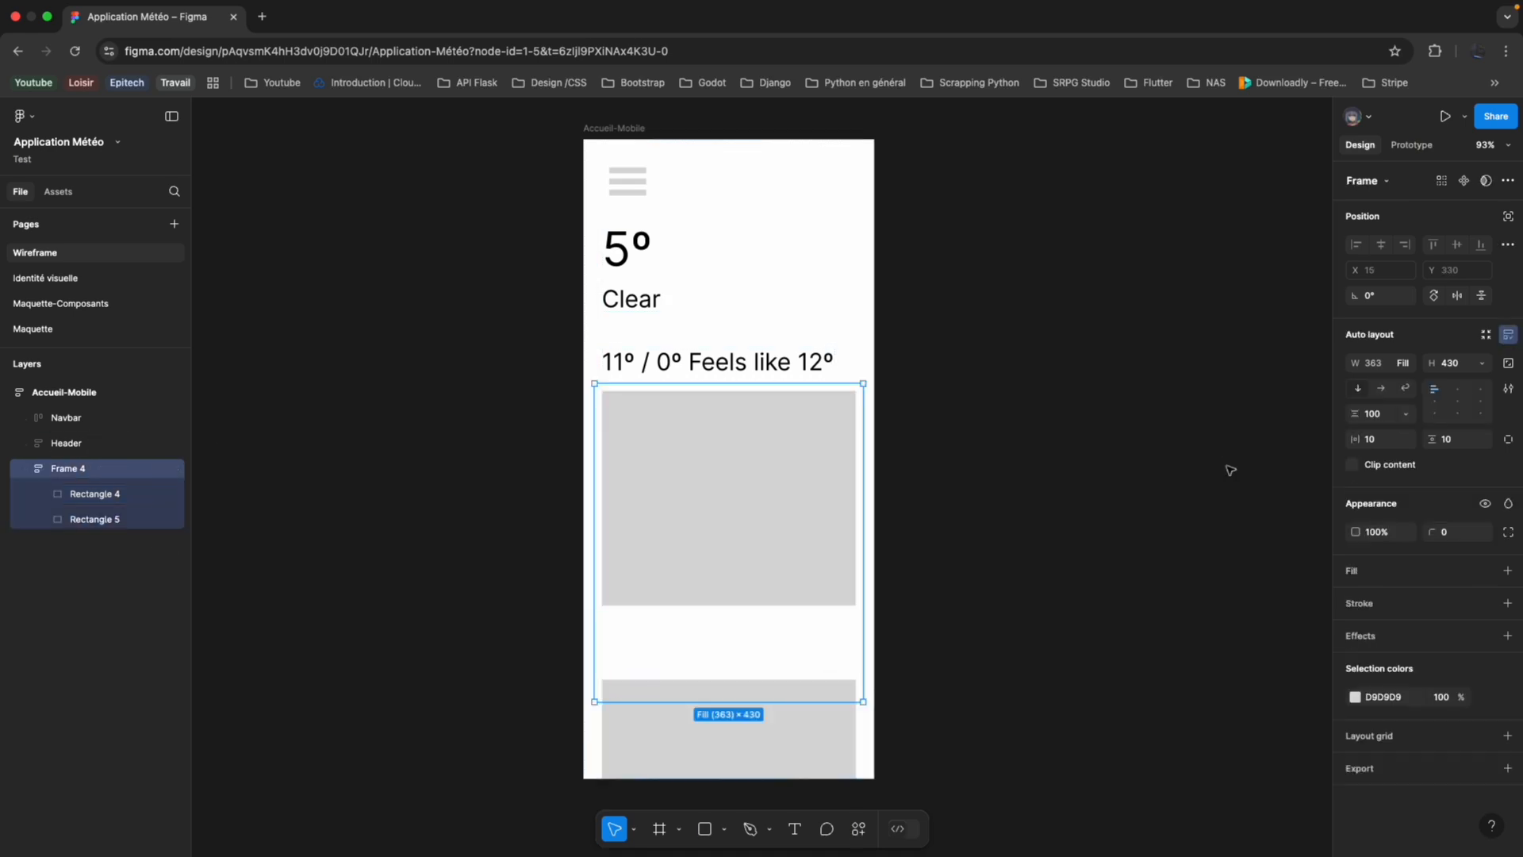
pyautogui.click(1406, 414)
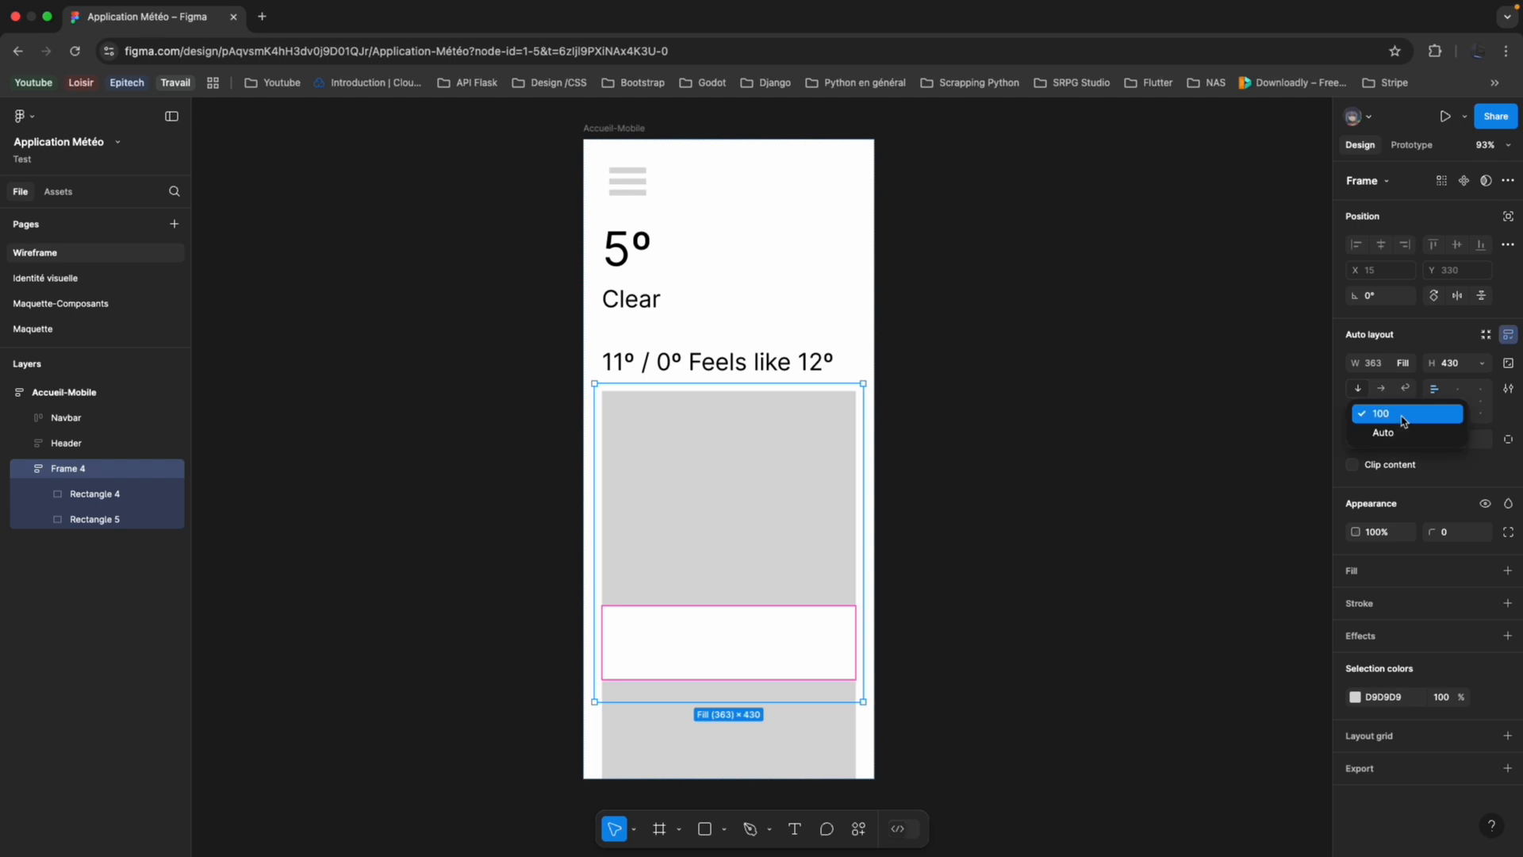
pyautogui.click(1344, 432)
pyautogui.moveTo(1359, 415); pyautogui.dragTo(862, 470)
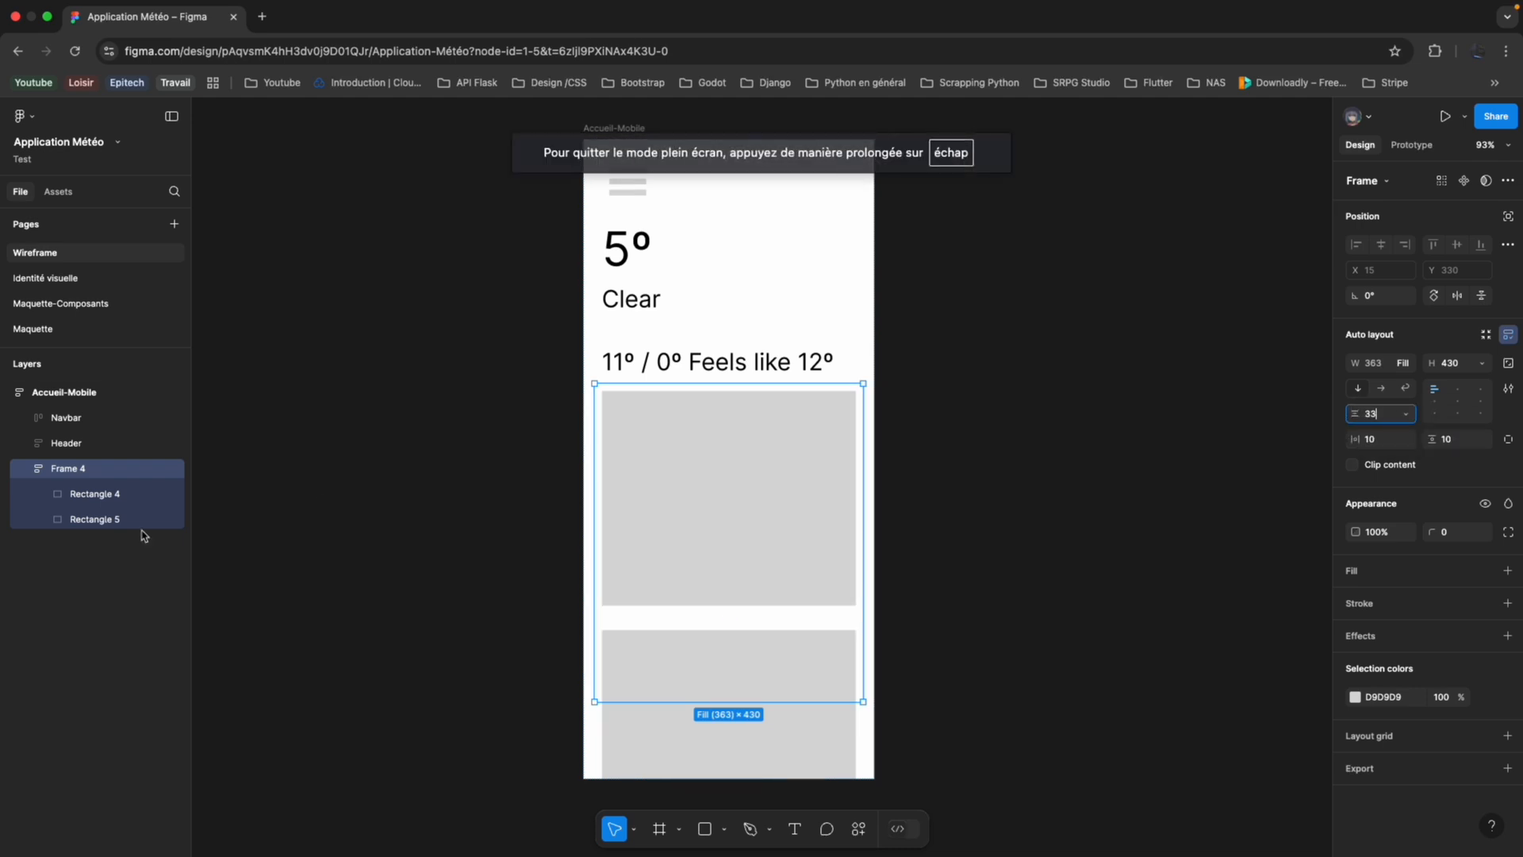
# Reduce the height of both grey rectangles together so they fit within the Accueil-Mobile screen.
pyautogui.click(104, 496)
pyautogui.keyDown('shift'); pyautogui.click(107, 523); pyautogui.keyUp('shift')
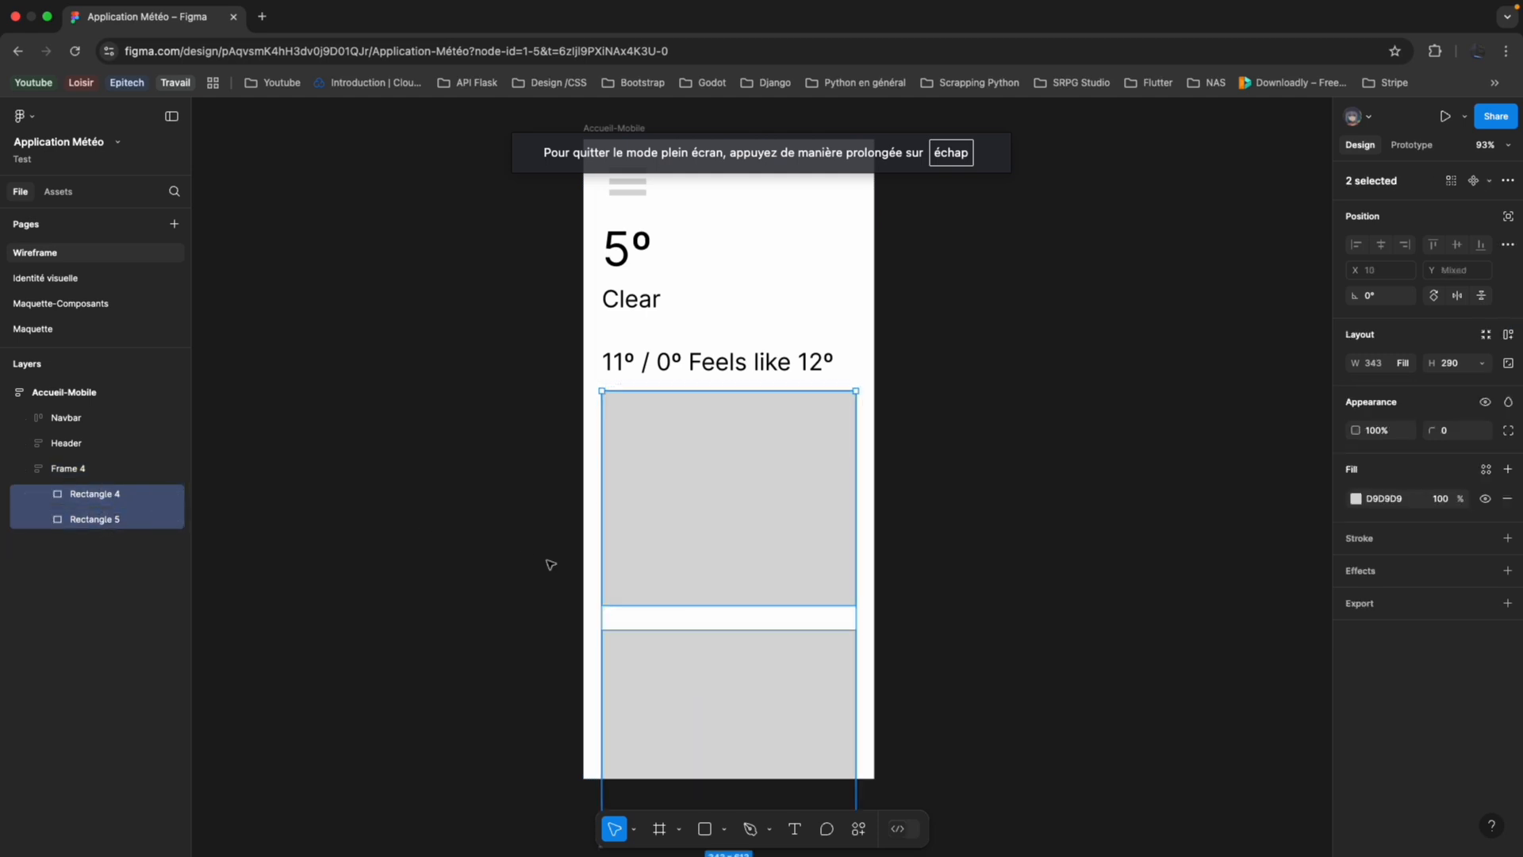
pyautogui.click(1434, 363)
pyautogui.moveTo(1434, 363); pyautogui.dragTo(1313, 361)
pyautogui.hscroll(-5, 897, 487)
pyautogui.click(667, 592)
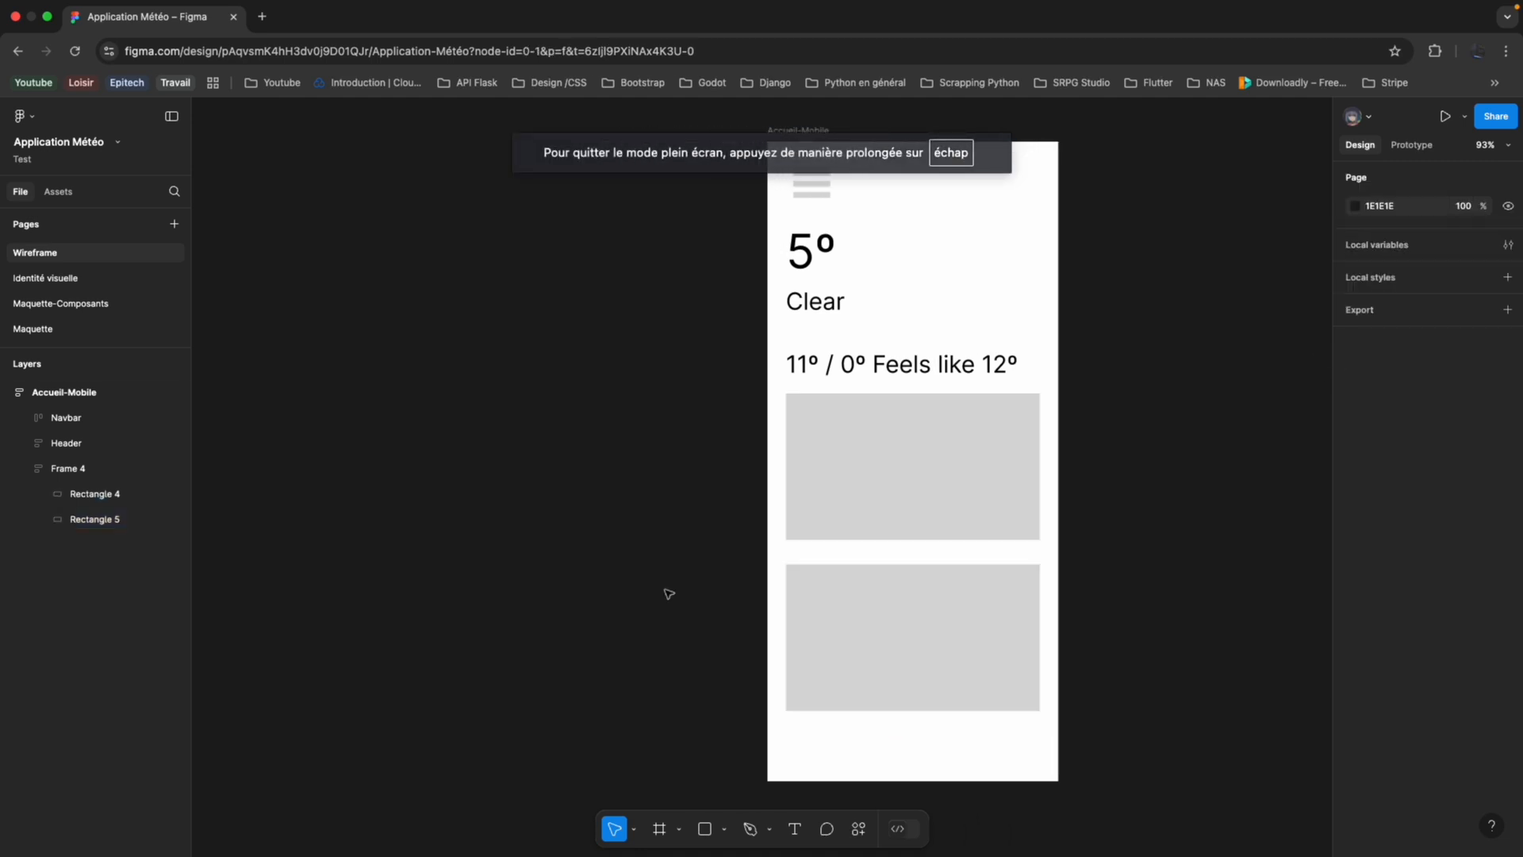
pyautogui.scroll(-3, 907, 406)
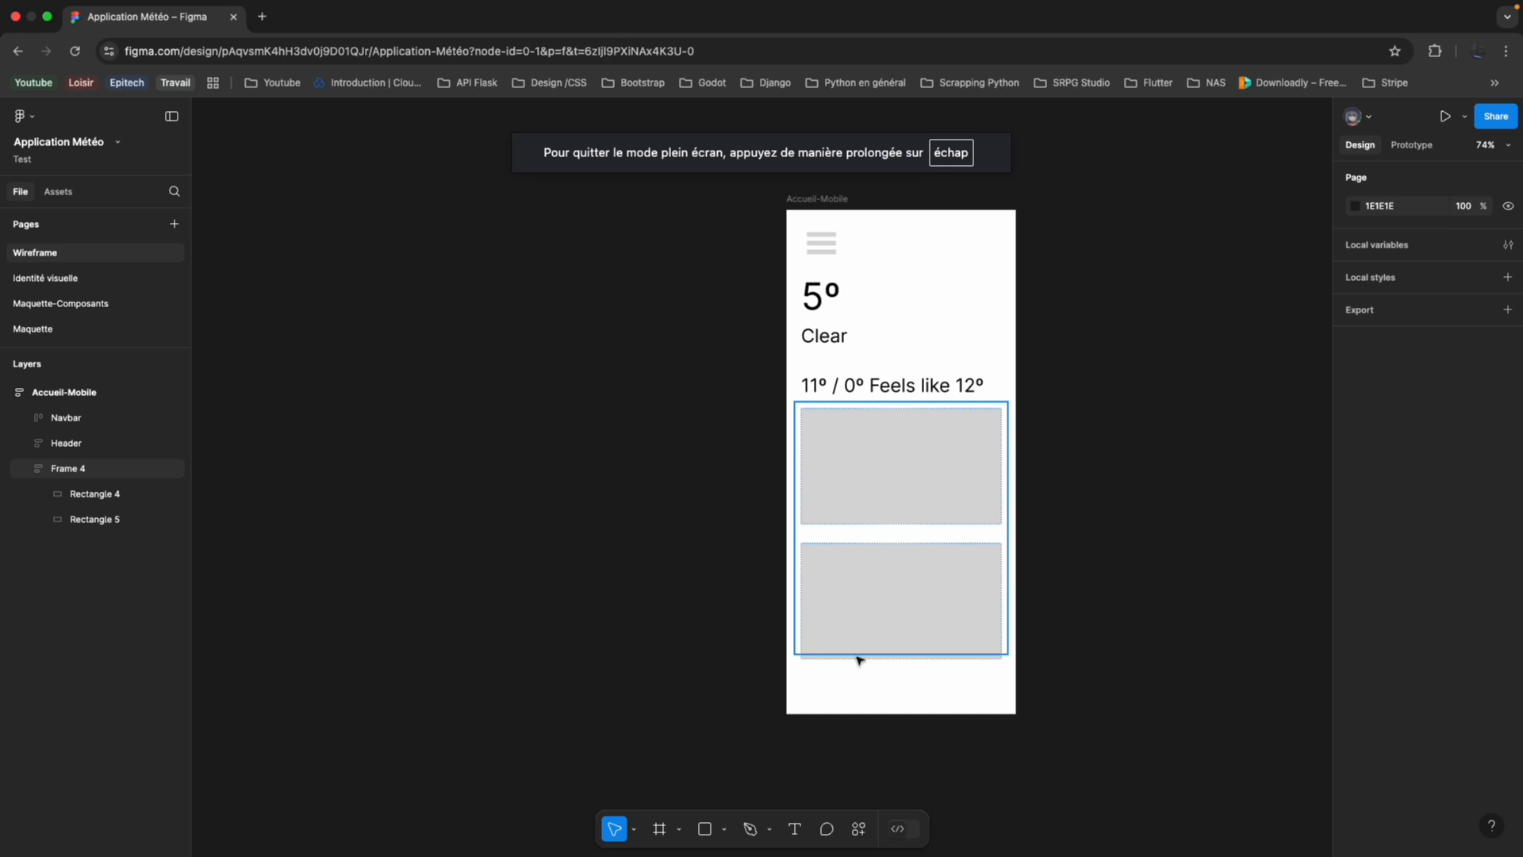
pyautogui.click(906, 668)
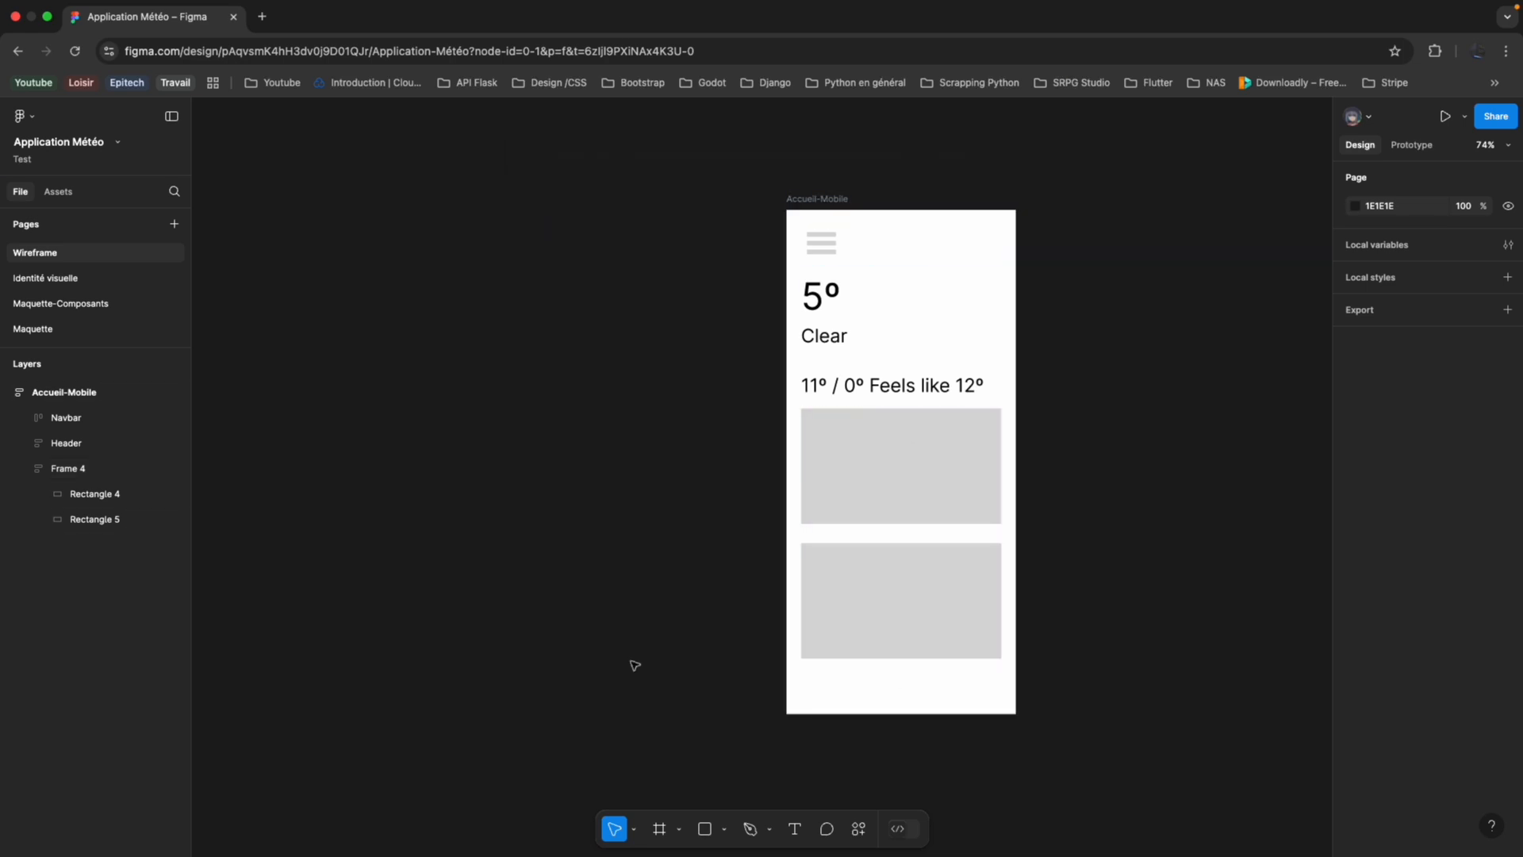
# Rename the frame holding the two rectangles as "WeatherData" and collapse its layers.
pyautogui.hscroll(3, 678, 649)
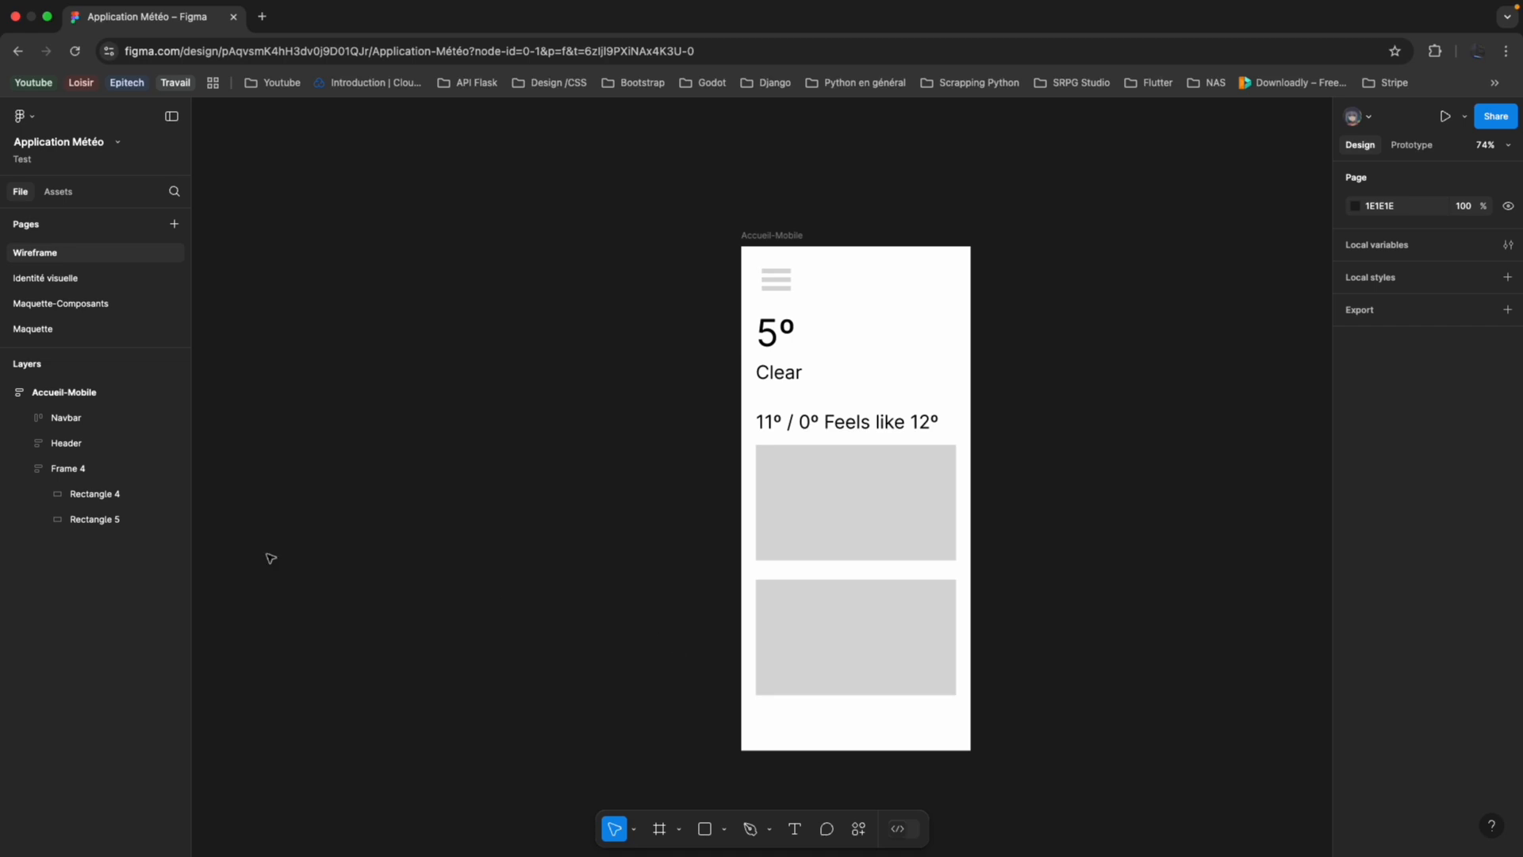
pyautogui.doubleClick(68, 468)
pyautogui.write('WeatherData')
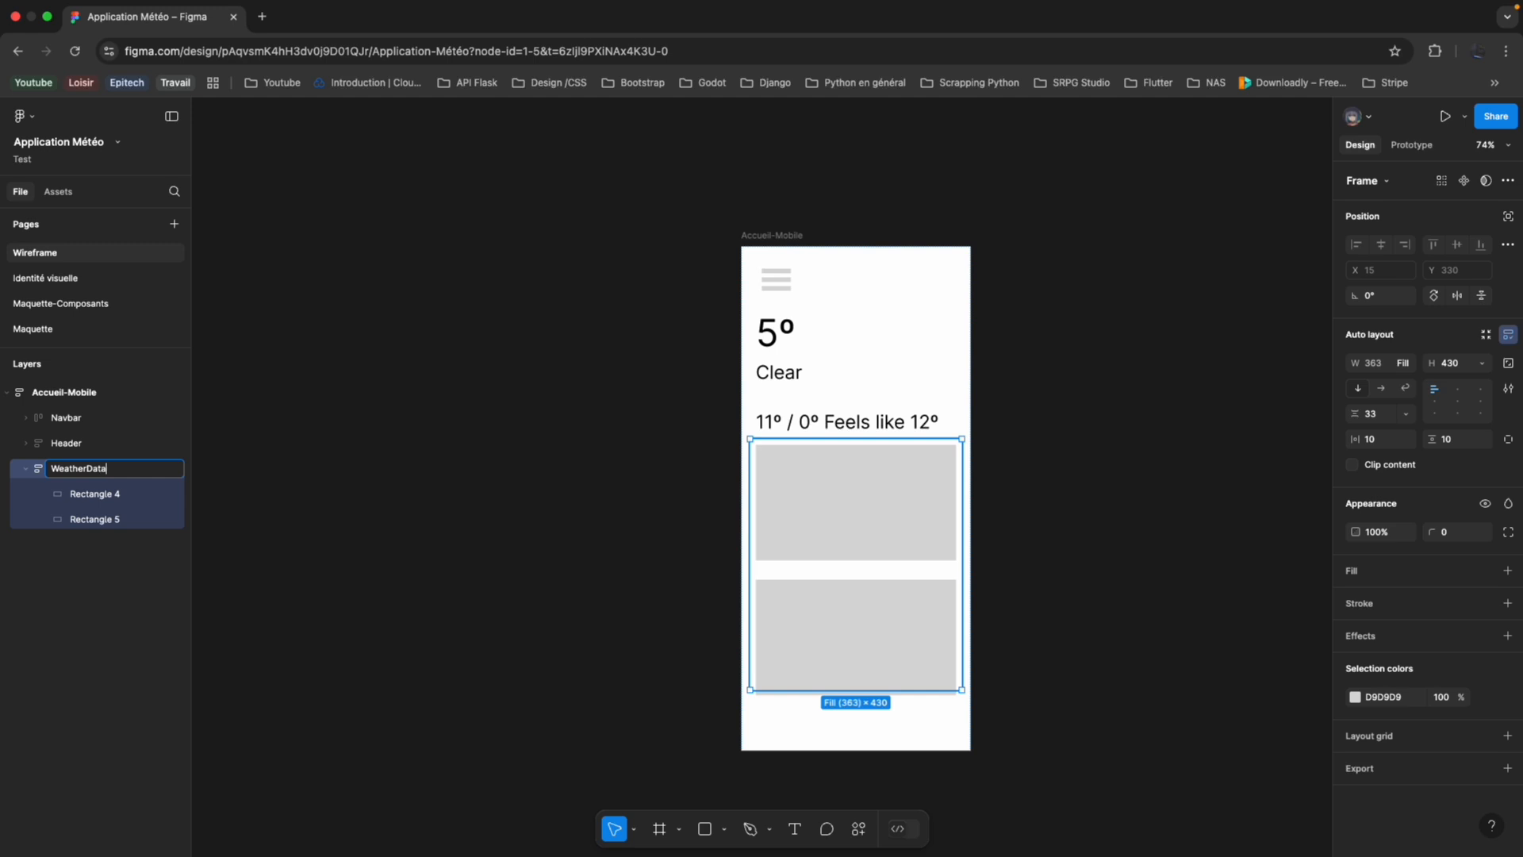
pyautogui.press('Return')
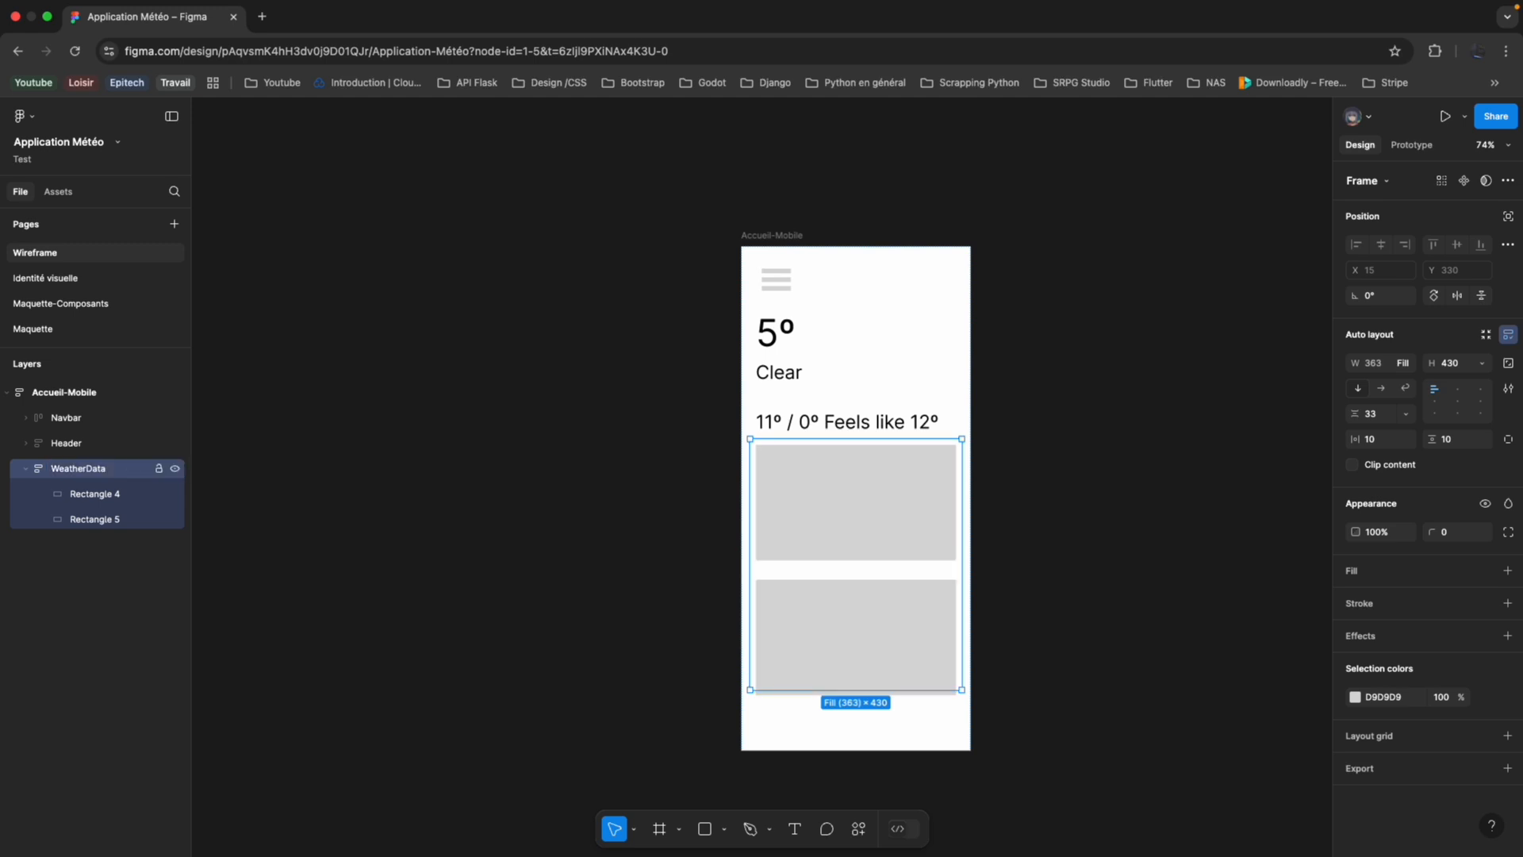
pyautogui.click(23, 471)
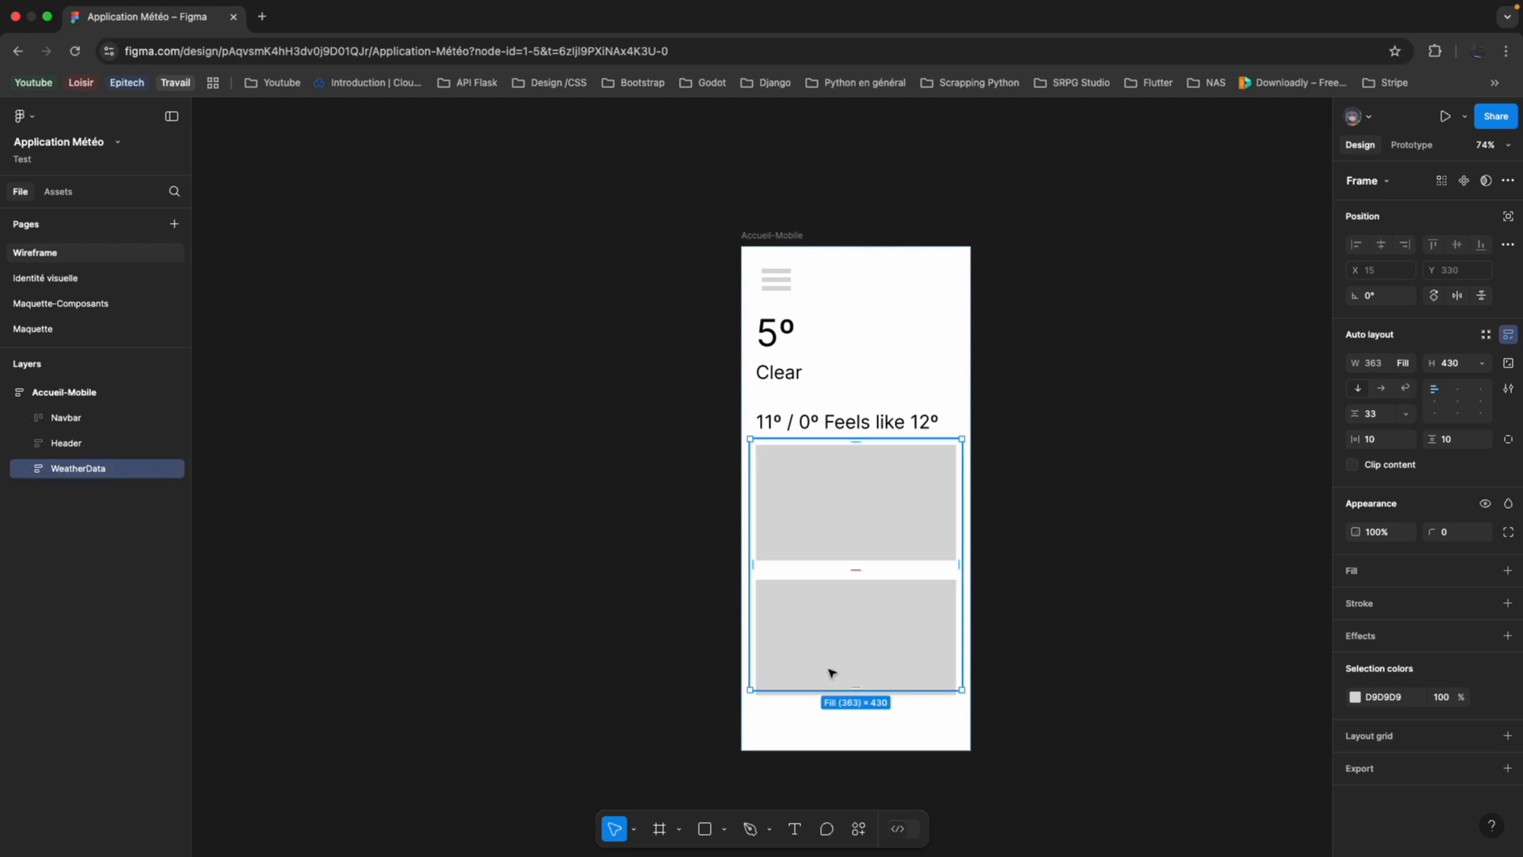
# Set the heights of the WeatherData and Accueil-Mobile frames to Hug their contents.
pyautogui.click(1482, 362)
pyautogui.click(1469, 383)
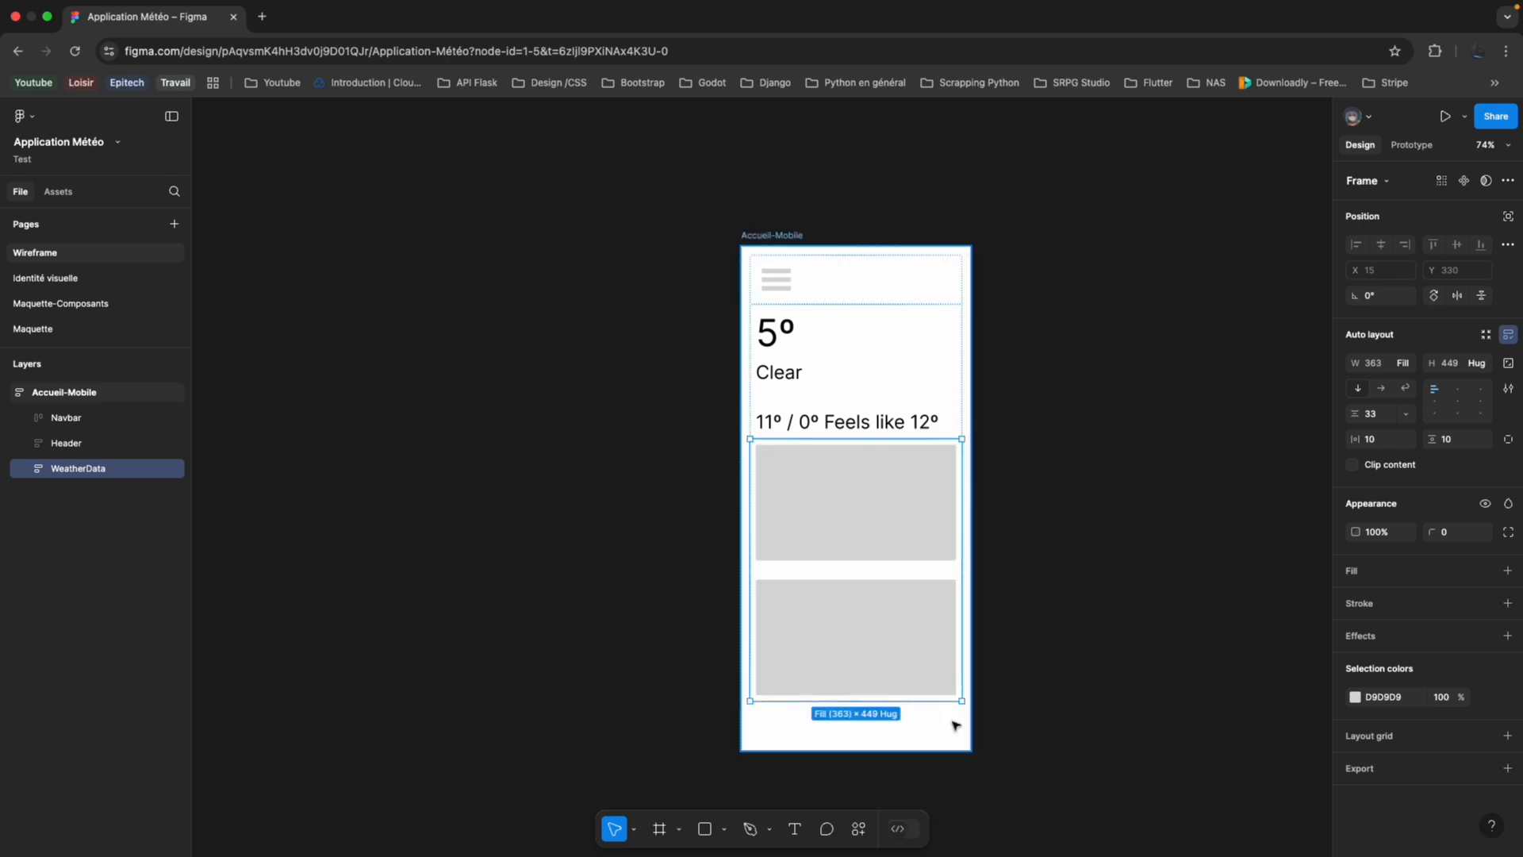
pyautogui.click(955, 720)
pyautogui.click(1480, 364)
pyautogui.click(1468, 382)
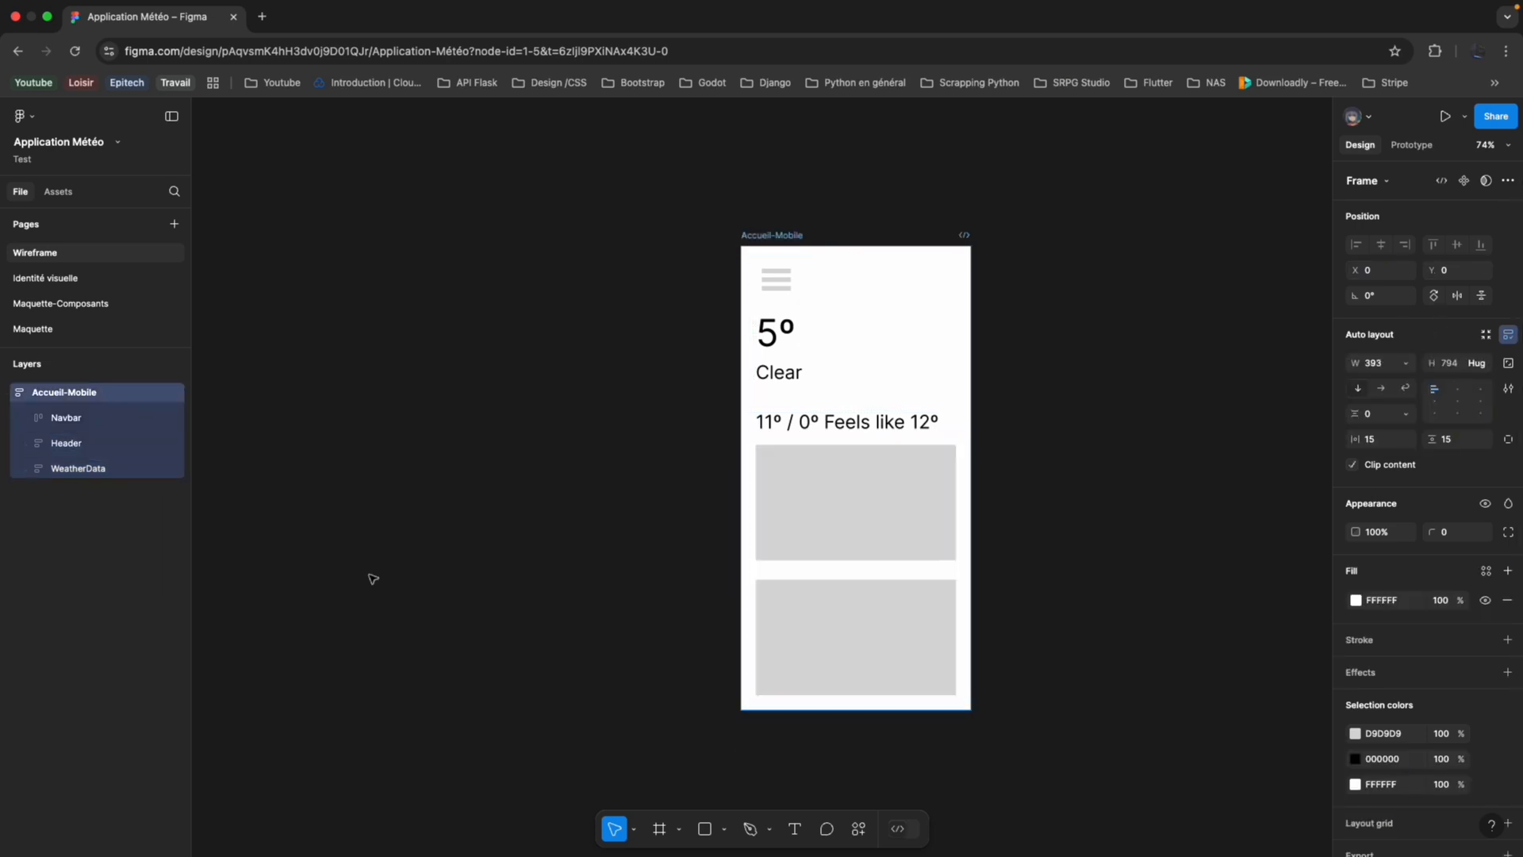
# Draw a frame of about 349 × 63 below the second rectangle and set its width to Fill.
pyautogui.scroll(-2, 705, 765)
pyautogui.hscroll(2, 705, 764)
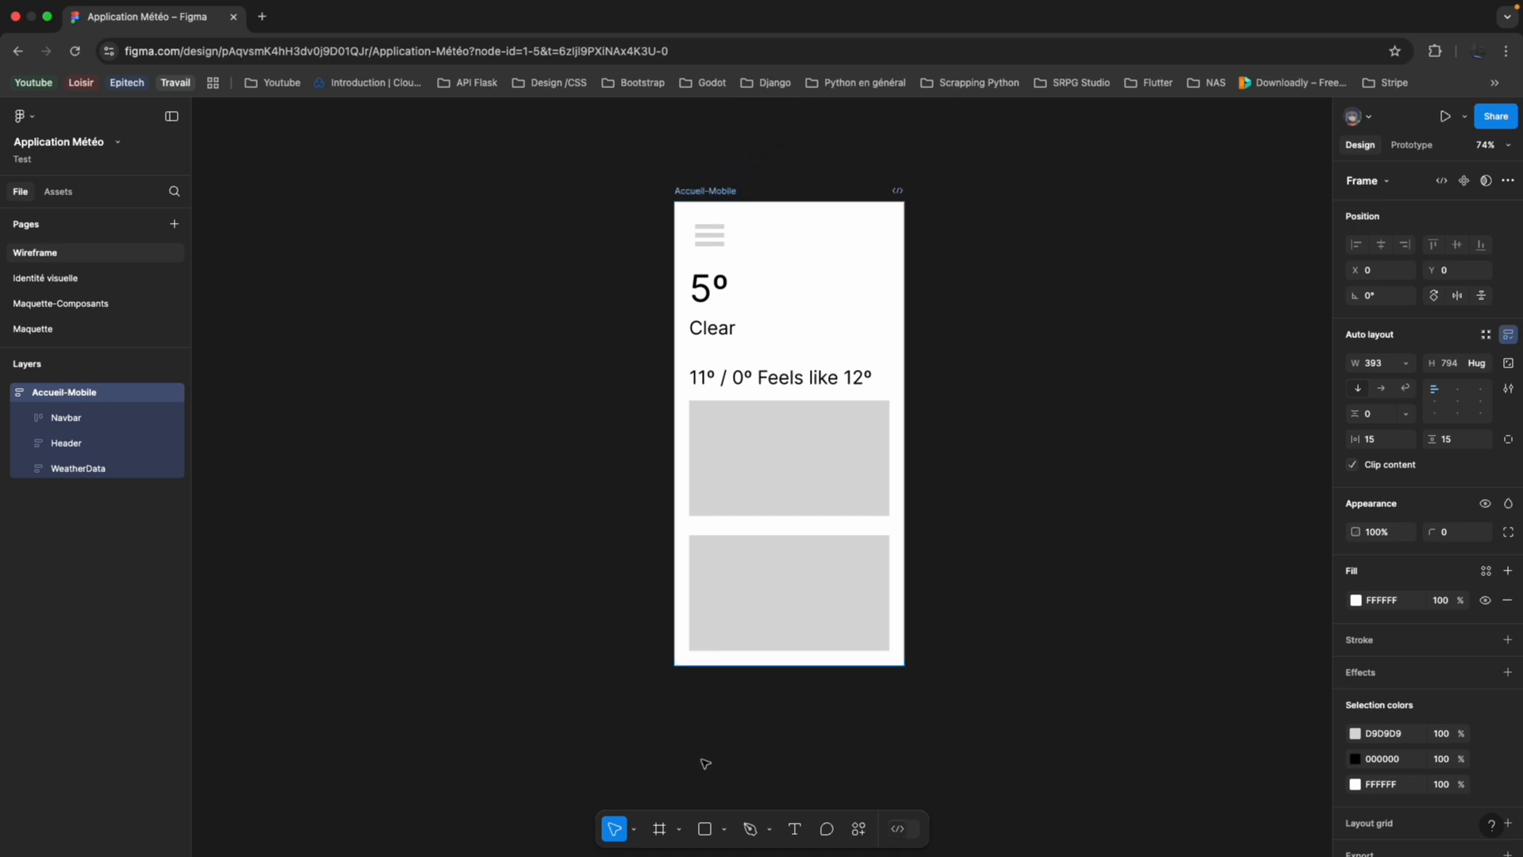
pyautogui.click(658, 829)
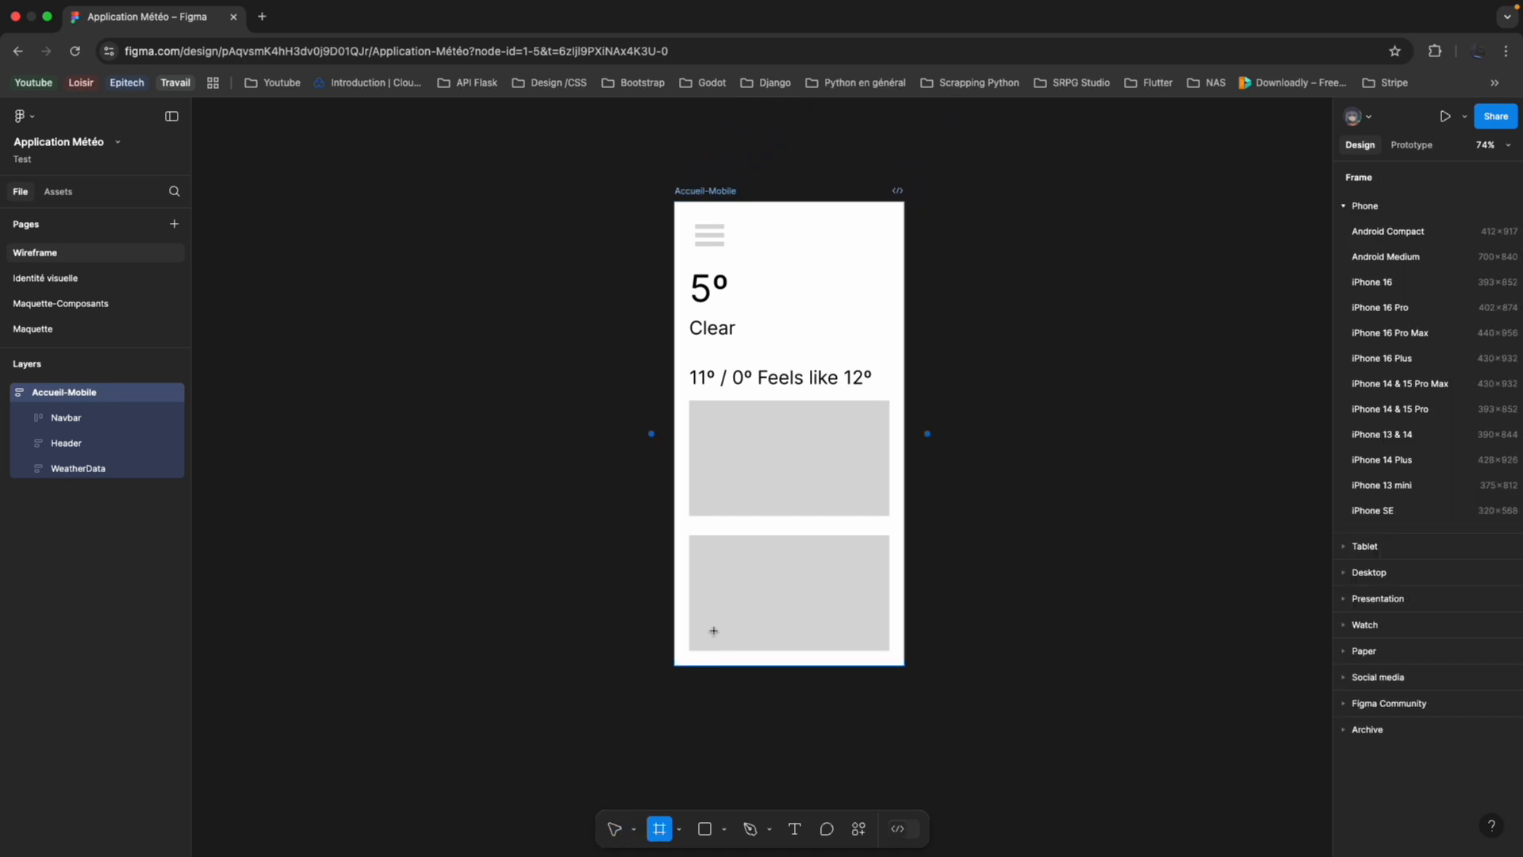
pyautogui.moveTo(685, 653); pyautogui.dragTo(892, 692)
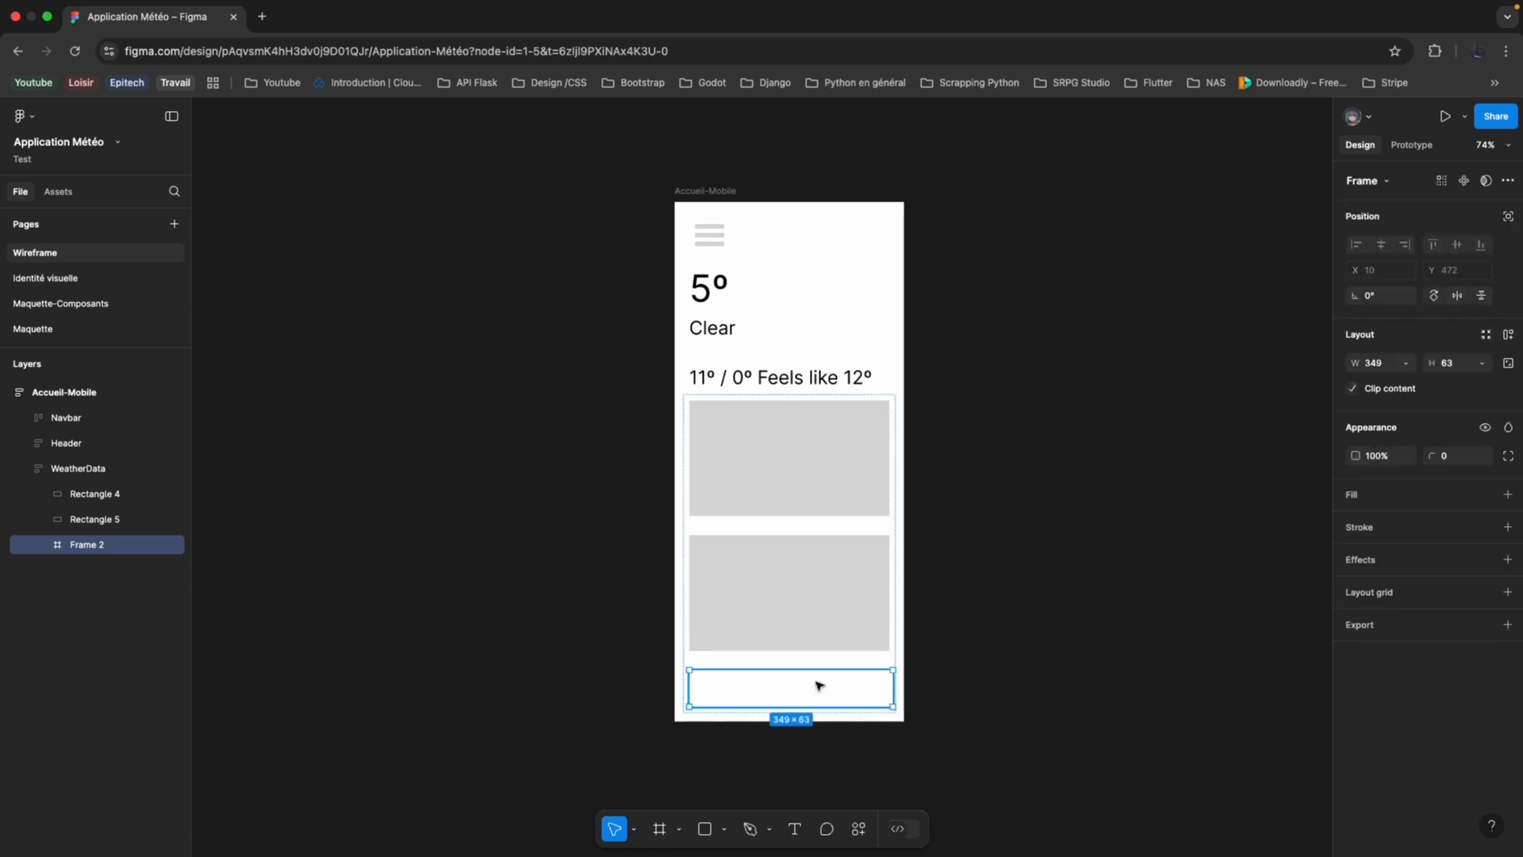
pyautogui.click(1406, 362)
pyautogui.click(1394, 384)
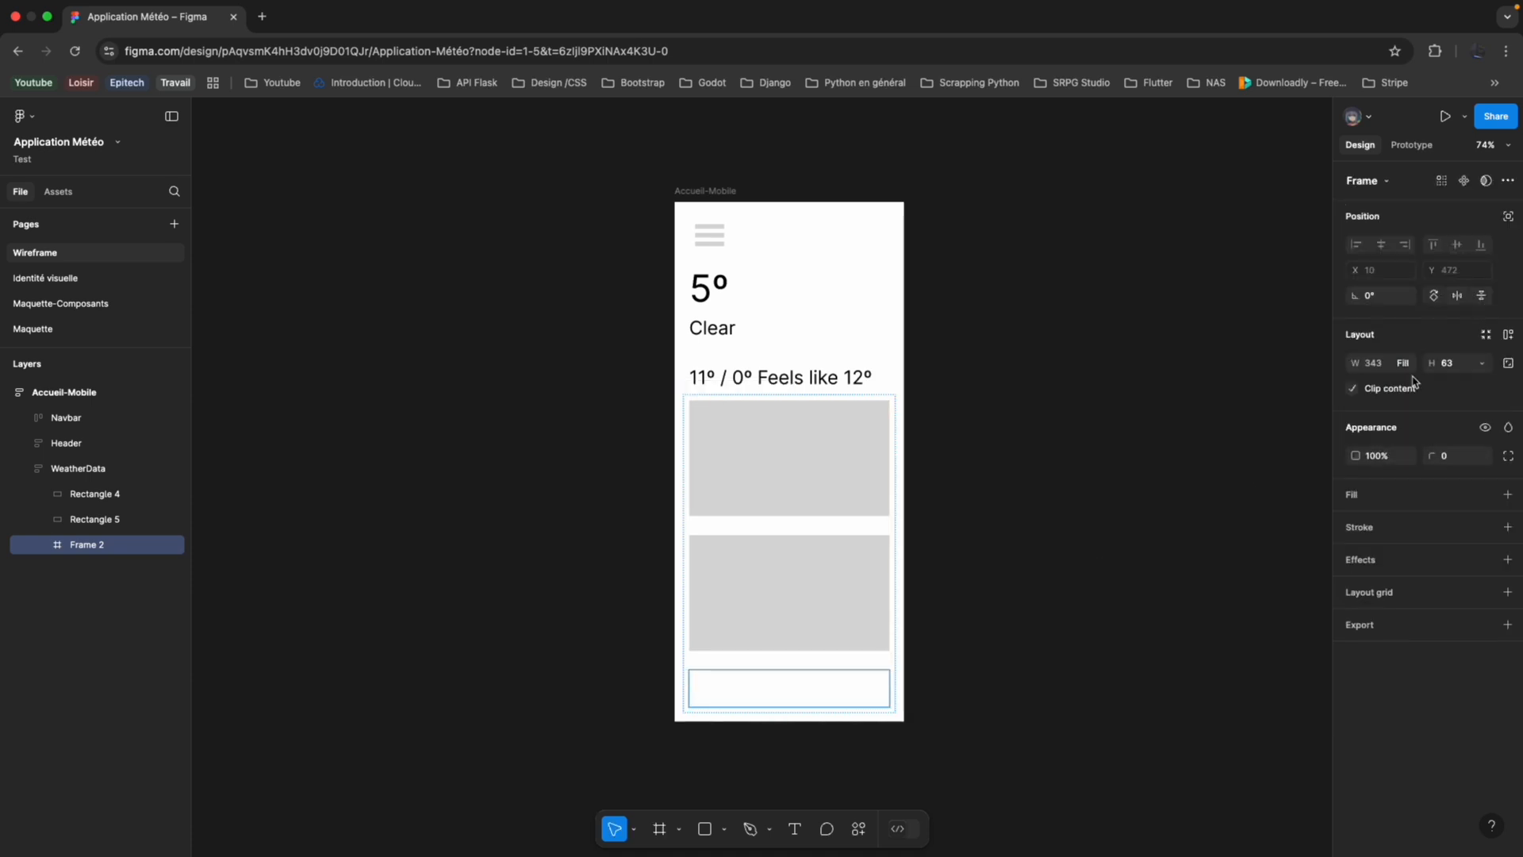
# Move the new frame out of WeatherData to sit directly below it in Accueil-Mobile.
pyautogui.scroll(3, 763, 699)
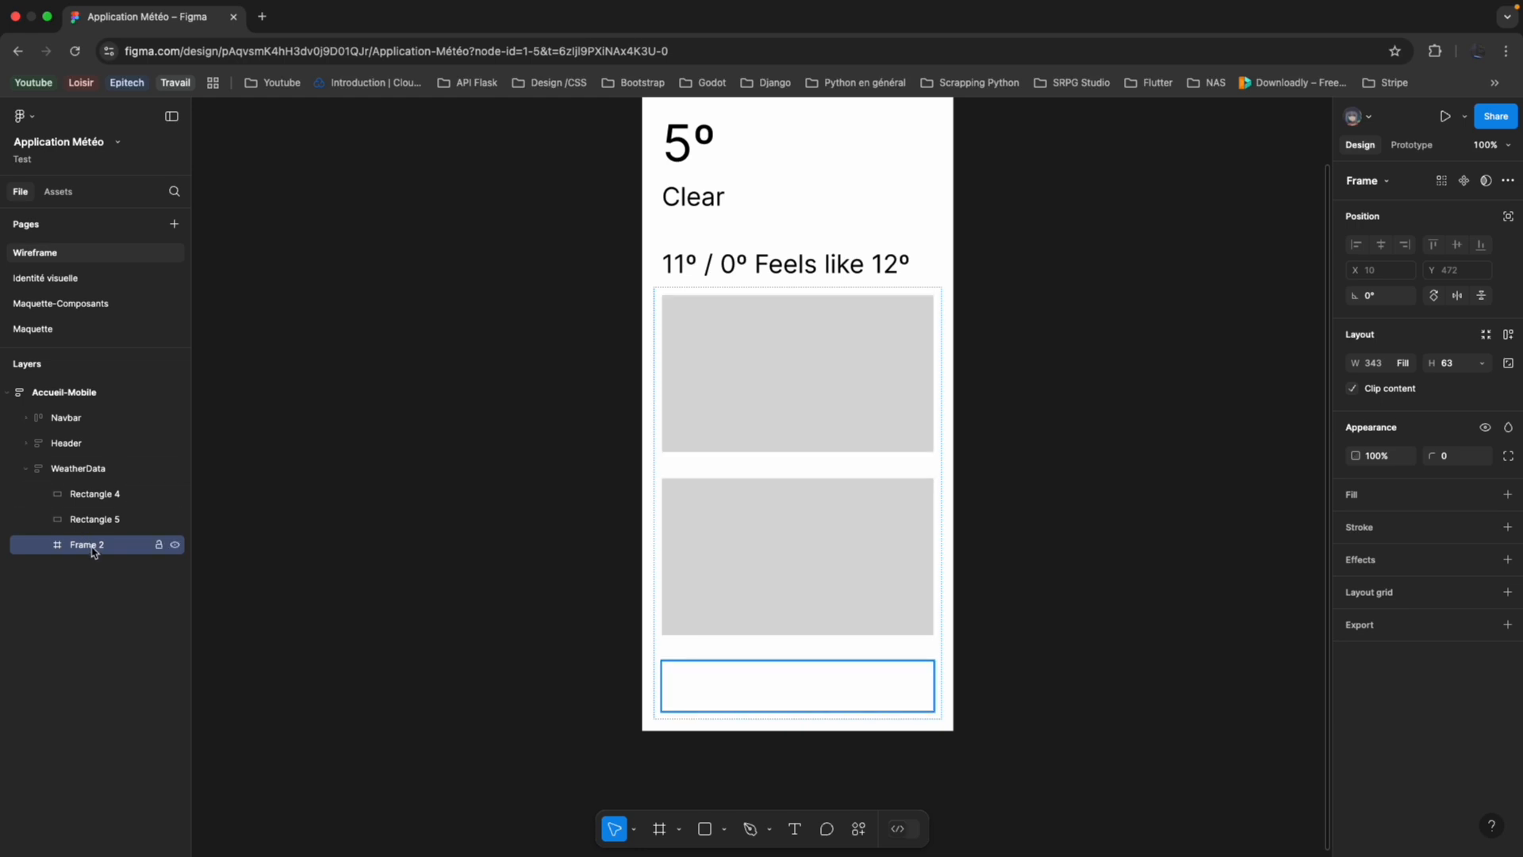
pyautogui.moveTo(82, 414); pyautogui.dragTo(50, 524)
pyautogui.click(28, 493)
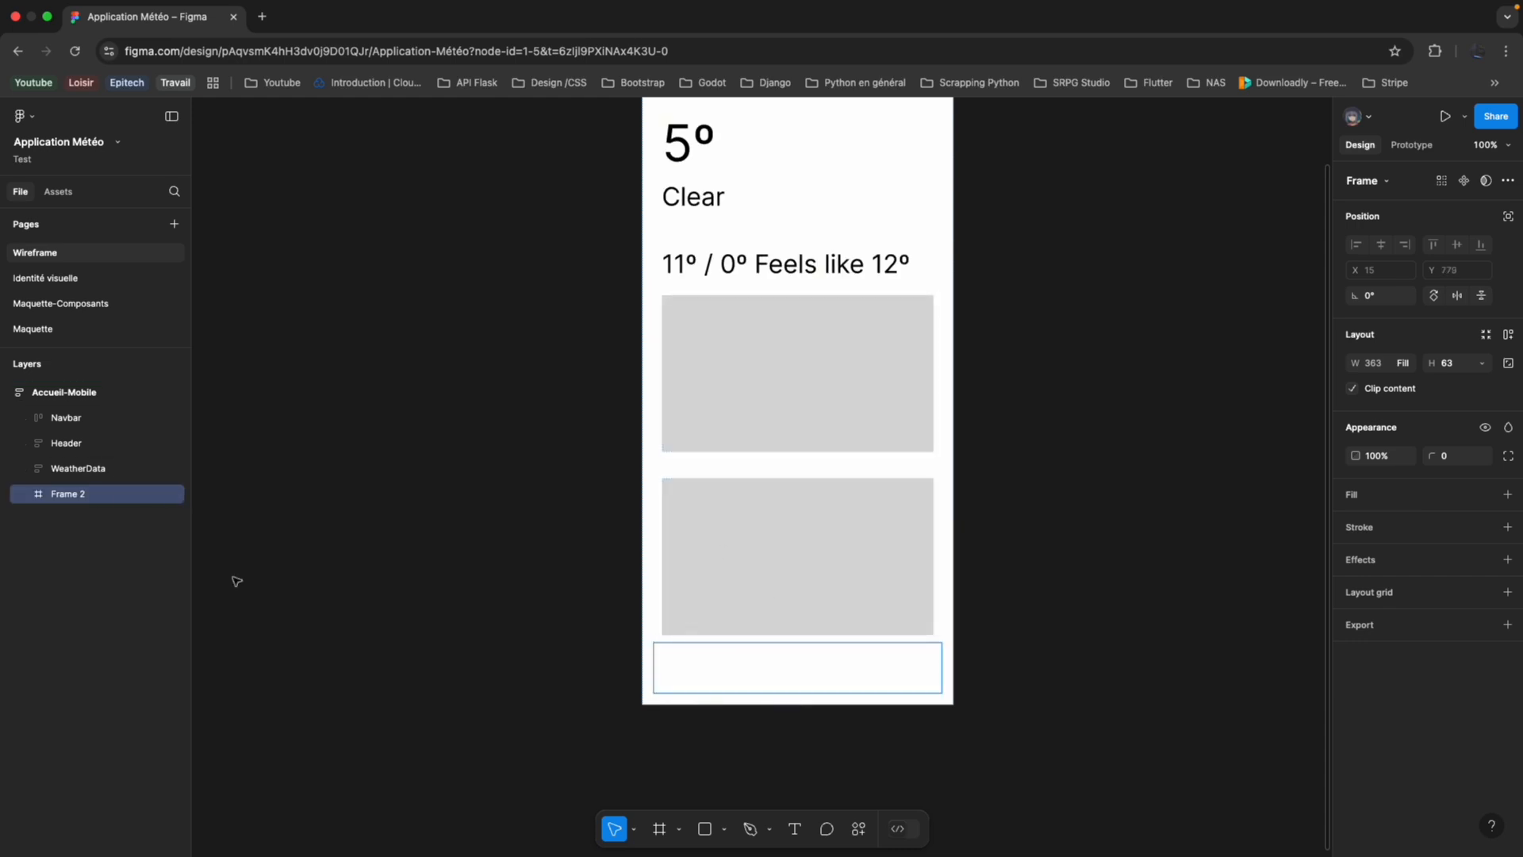
# Rename the new bottom frame as "Footer" and add auto layout to it.
pyautogui.doubleClick(65, 495)
pyautogui.write('Footer')
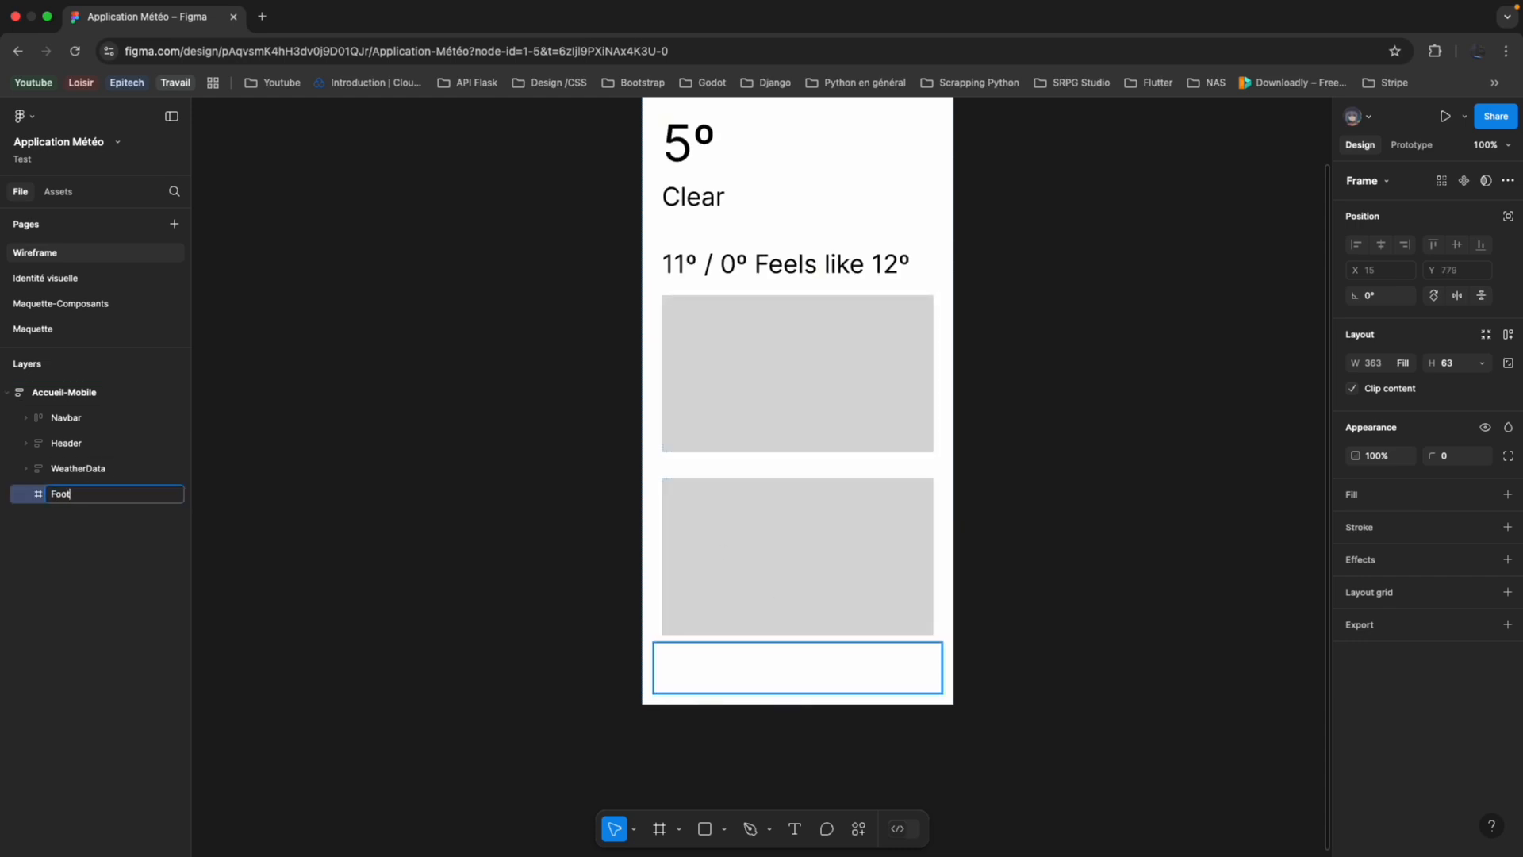
pyautogui.press('Return')
pyautogui.scroll(1, 812, 680)
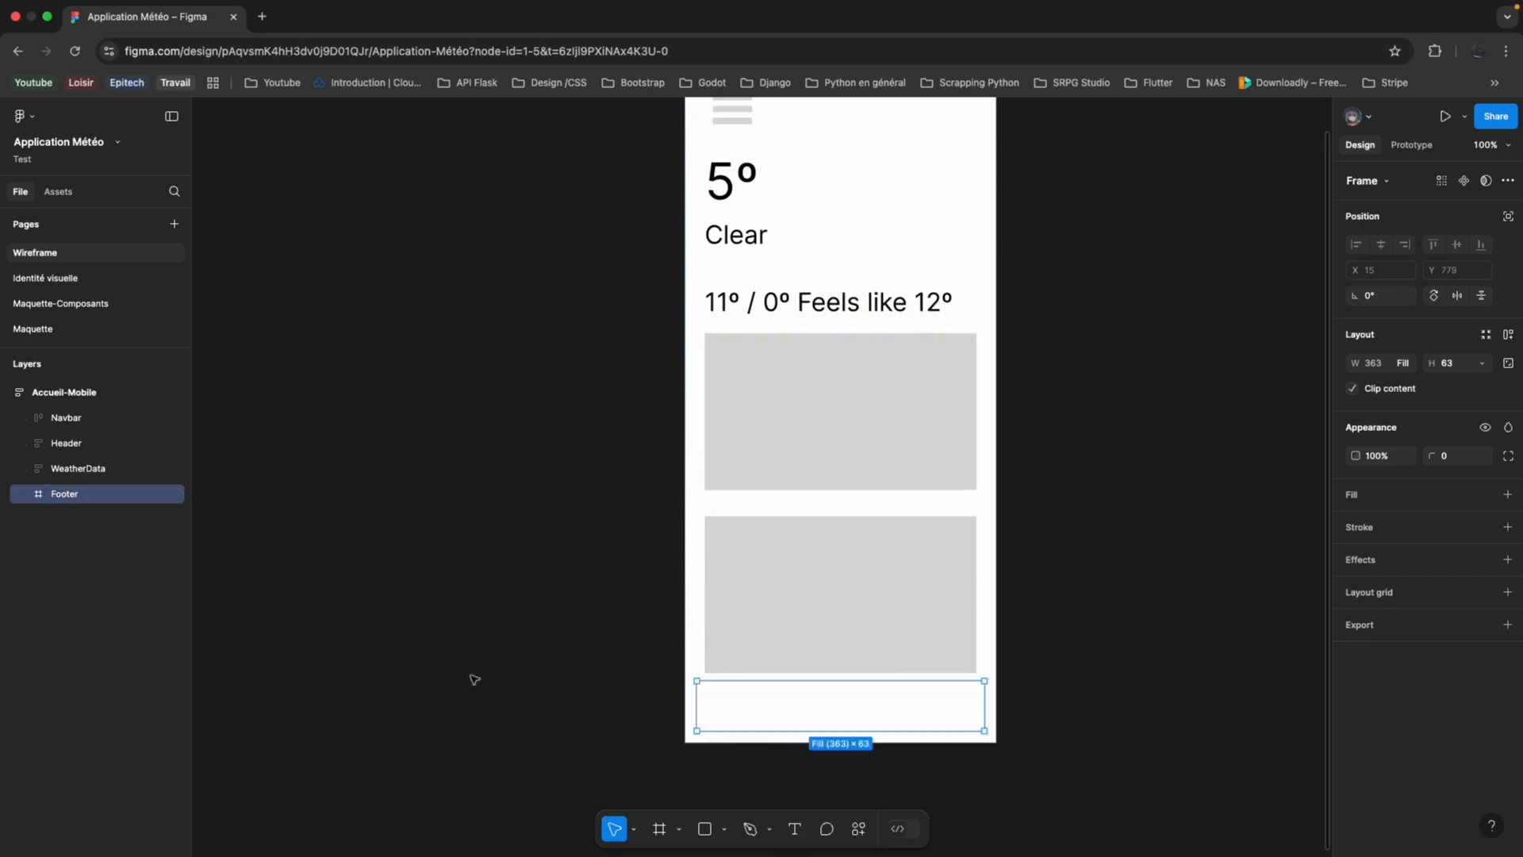
pyautogui.rightClick(100, 502)
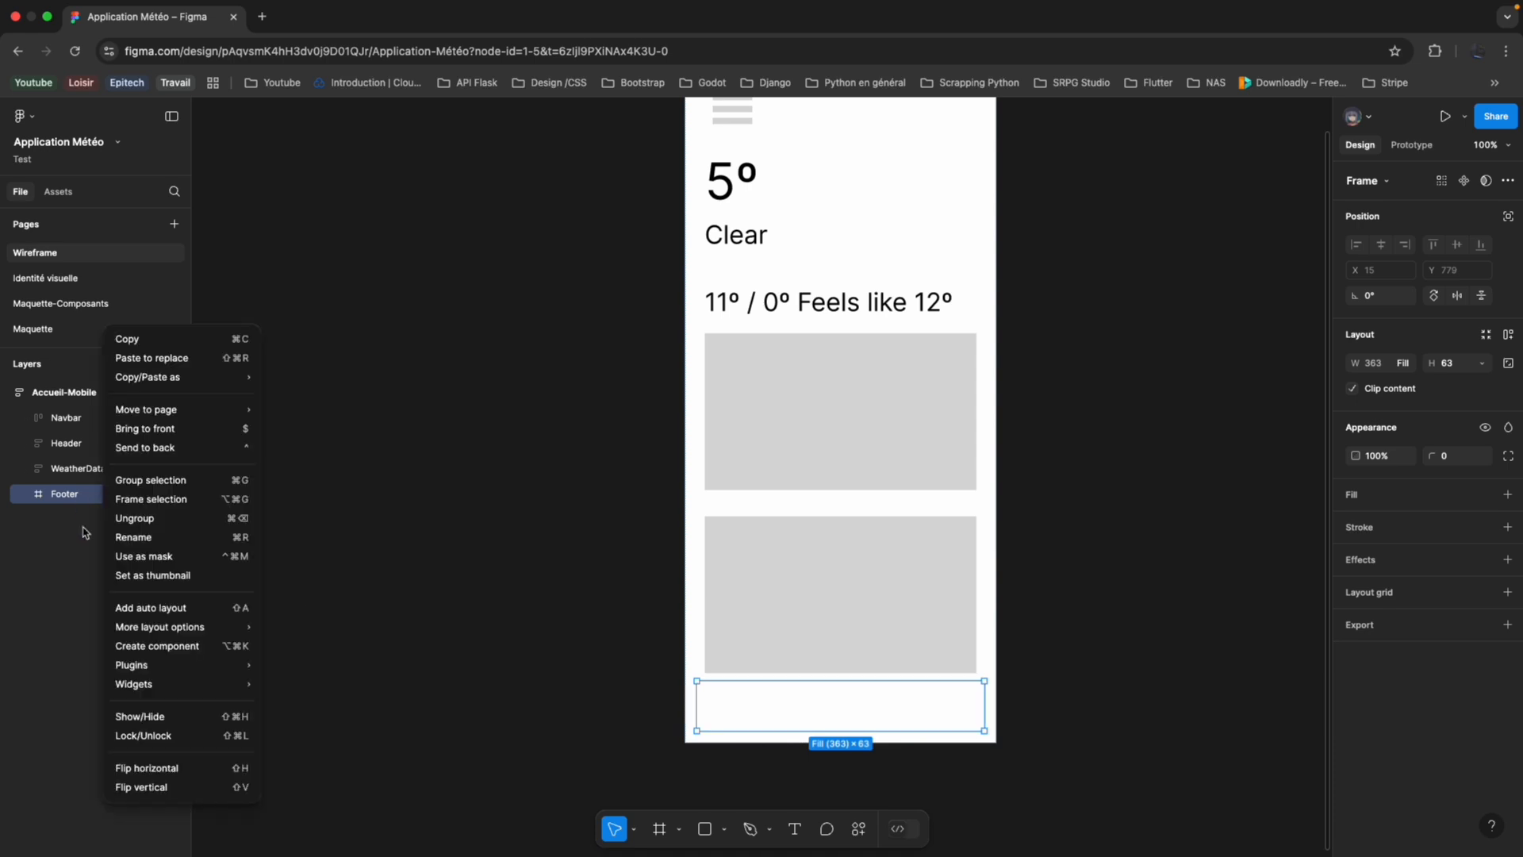
pyautogui.click(145, 610)
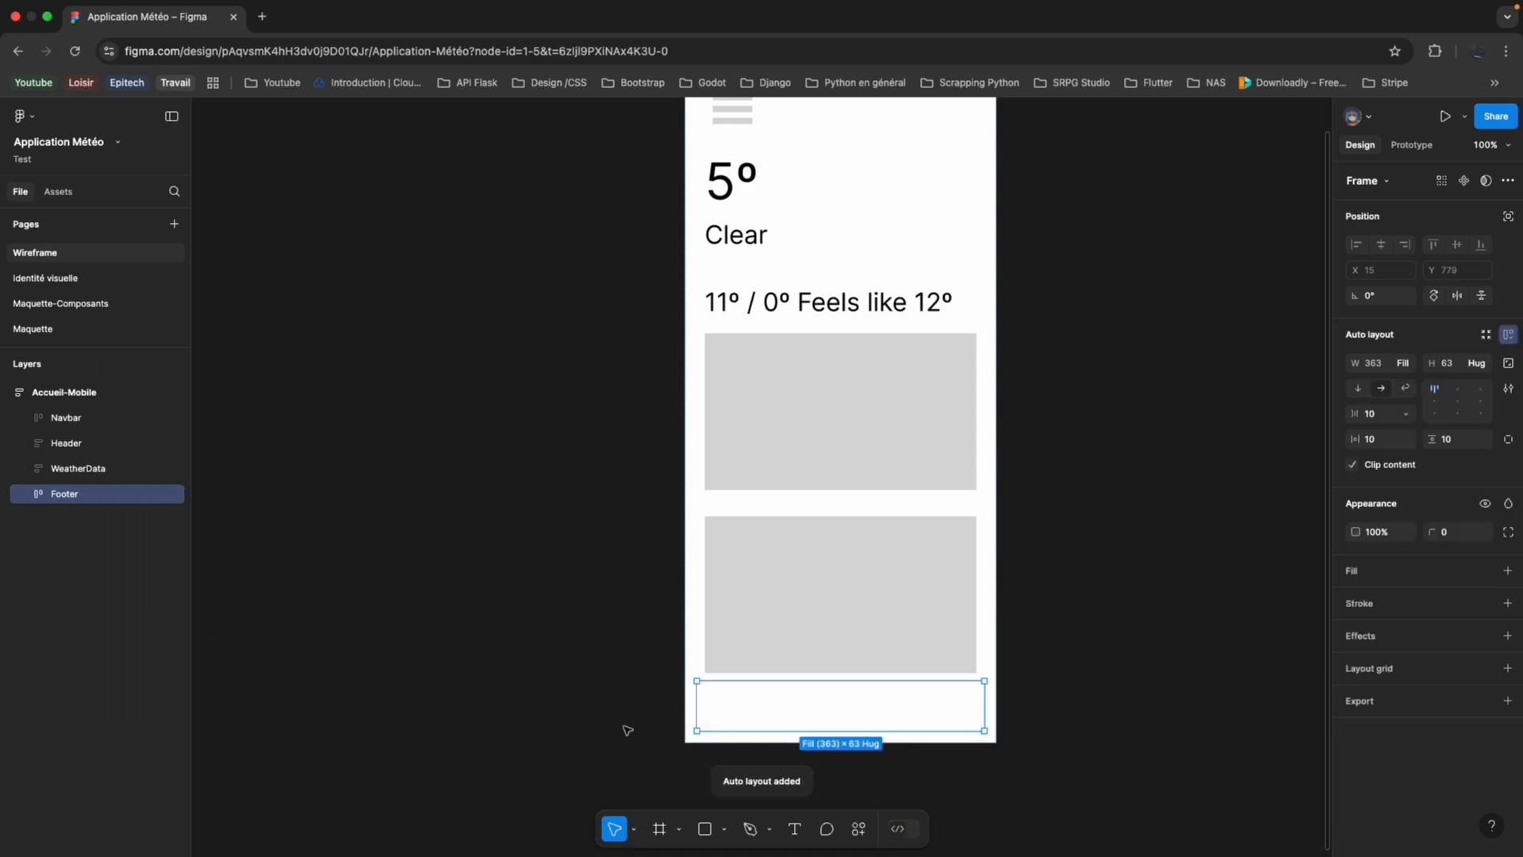
# Add the text "Source" inside the Footer frame.
pyautogui.click(794, 829)
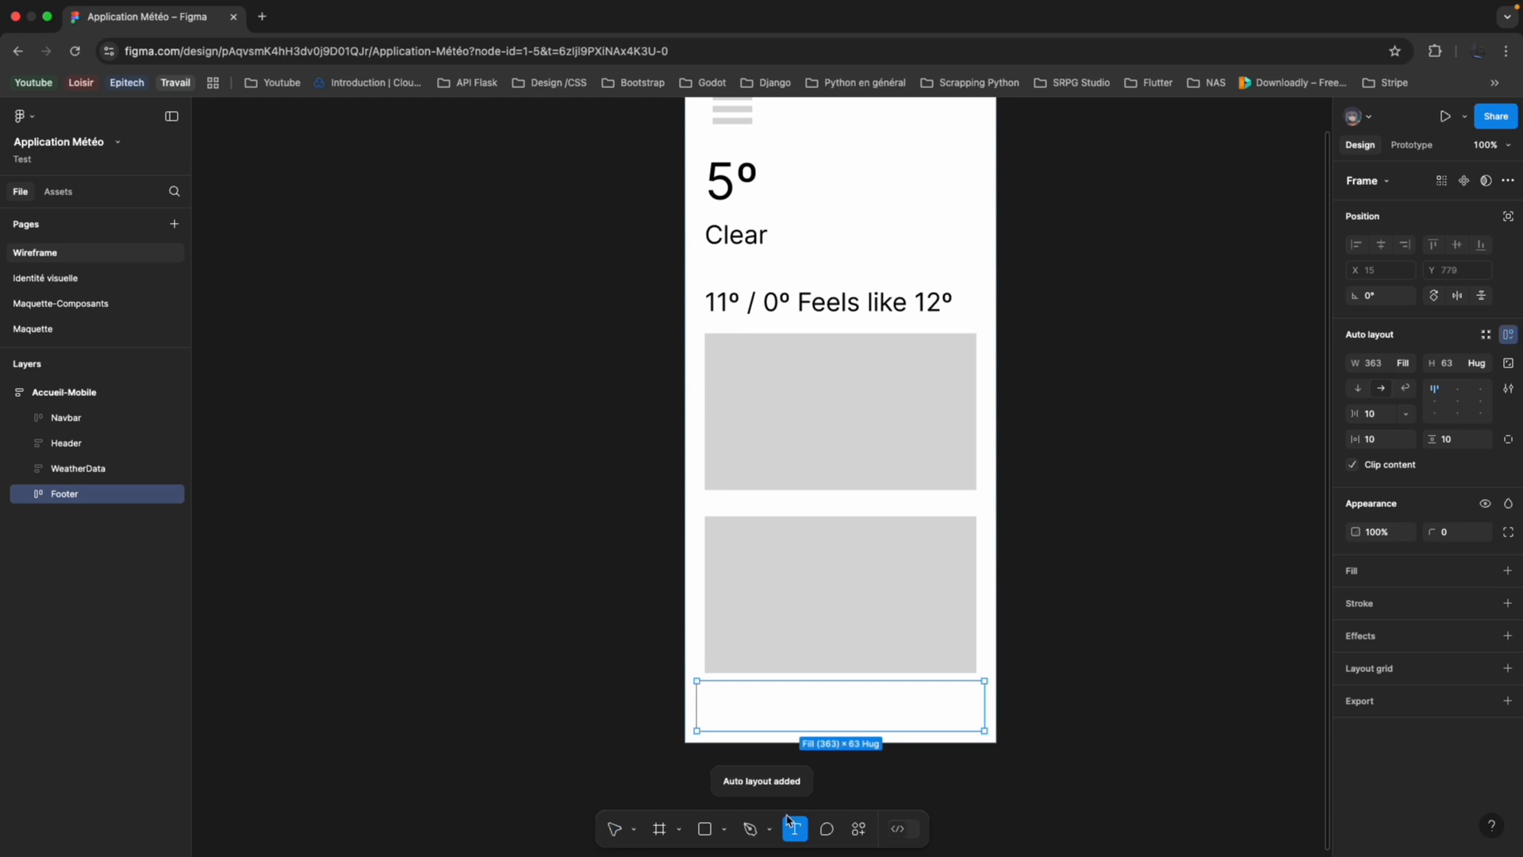
pyautogui.click(794, 697)
pyautogui.write('Source')
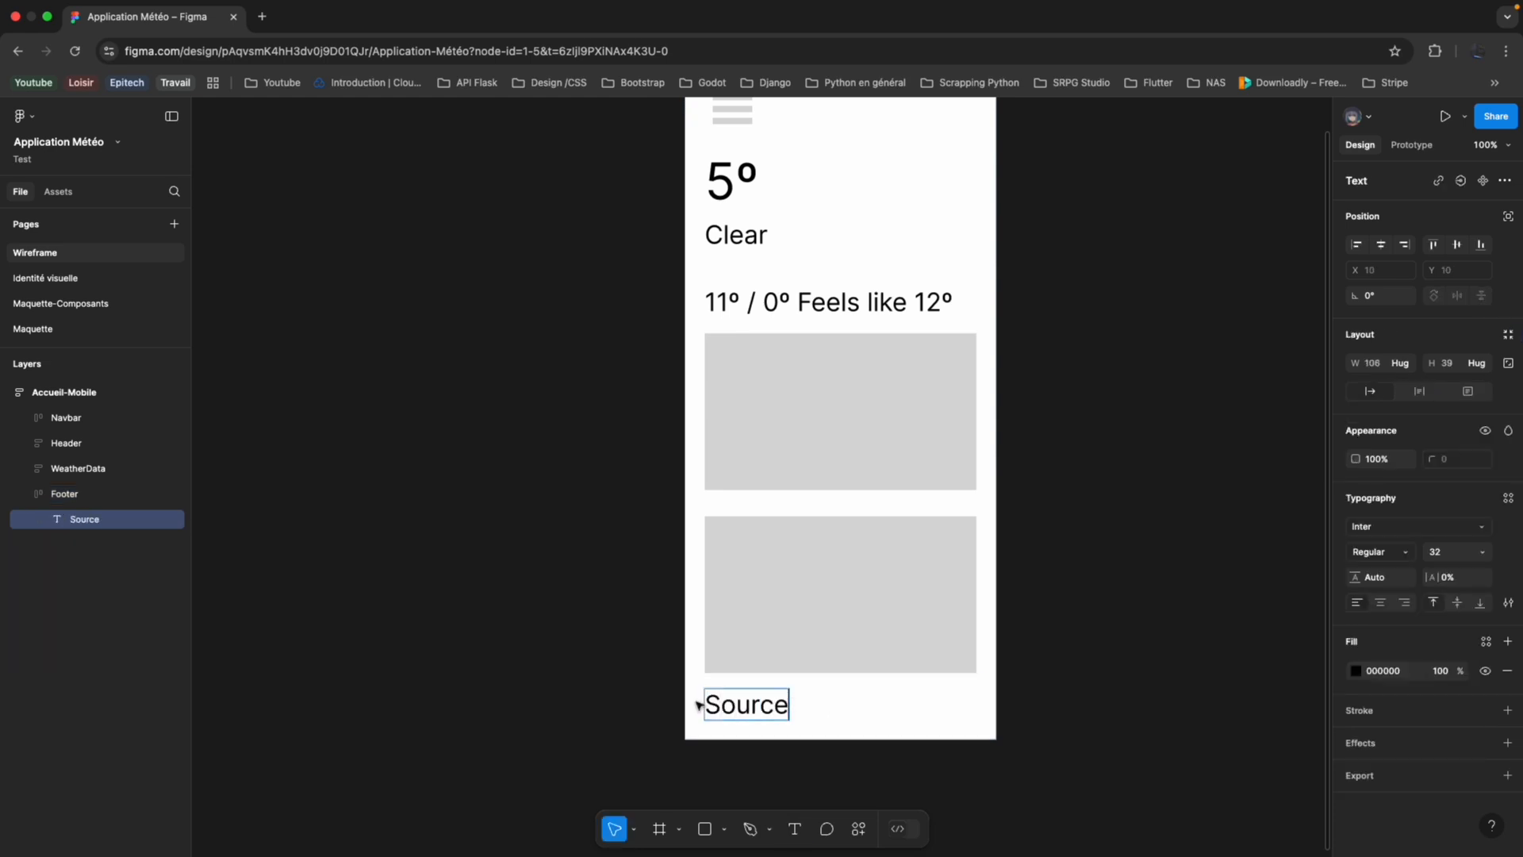
pyautogui.press('Escape')
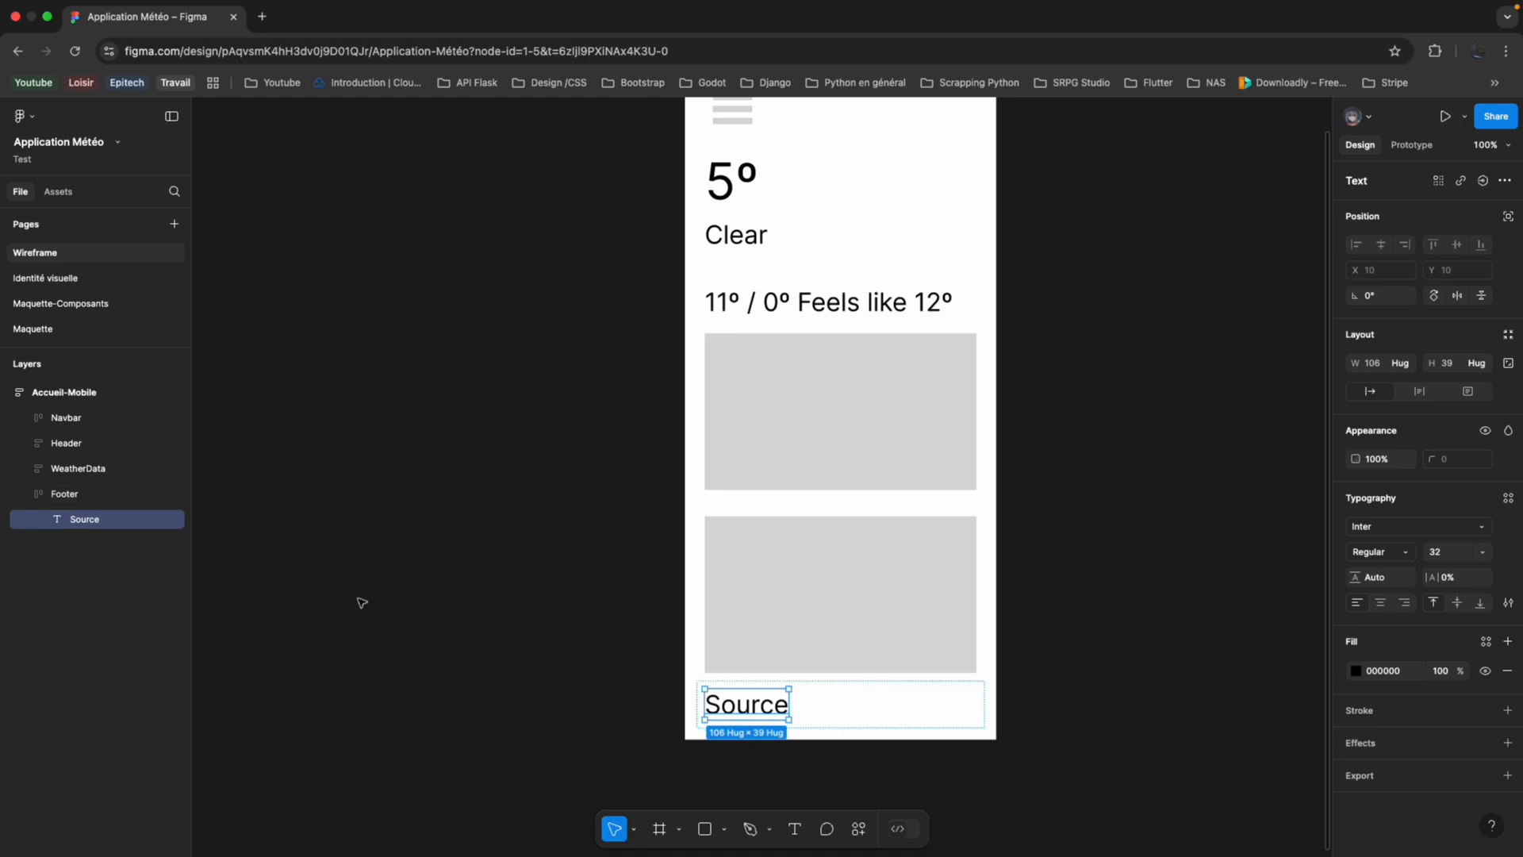
# Add a second text reading "Updated 17/03, 17h00" beside "Source" in the Footer.
pyautogui.press('Return')
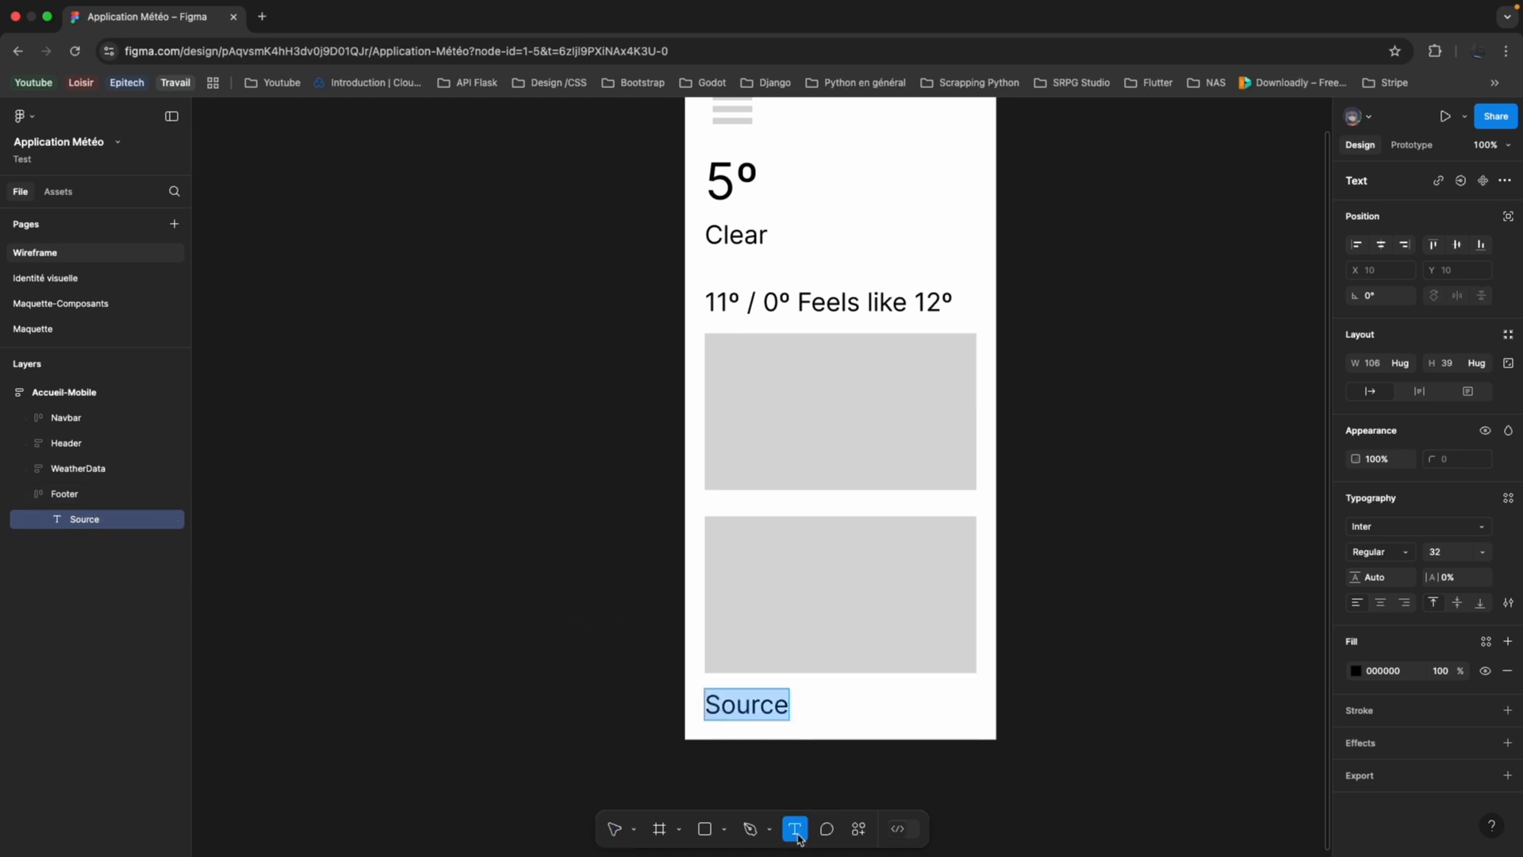
pyautogui.click(871, 705)
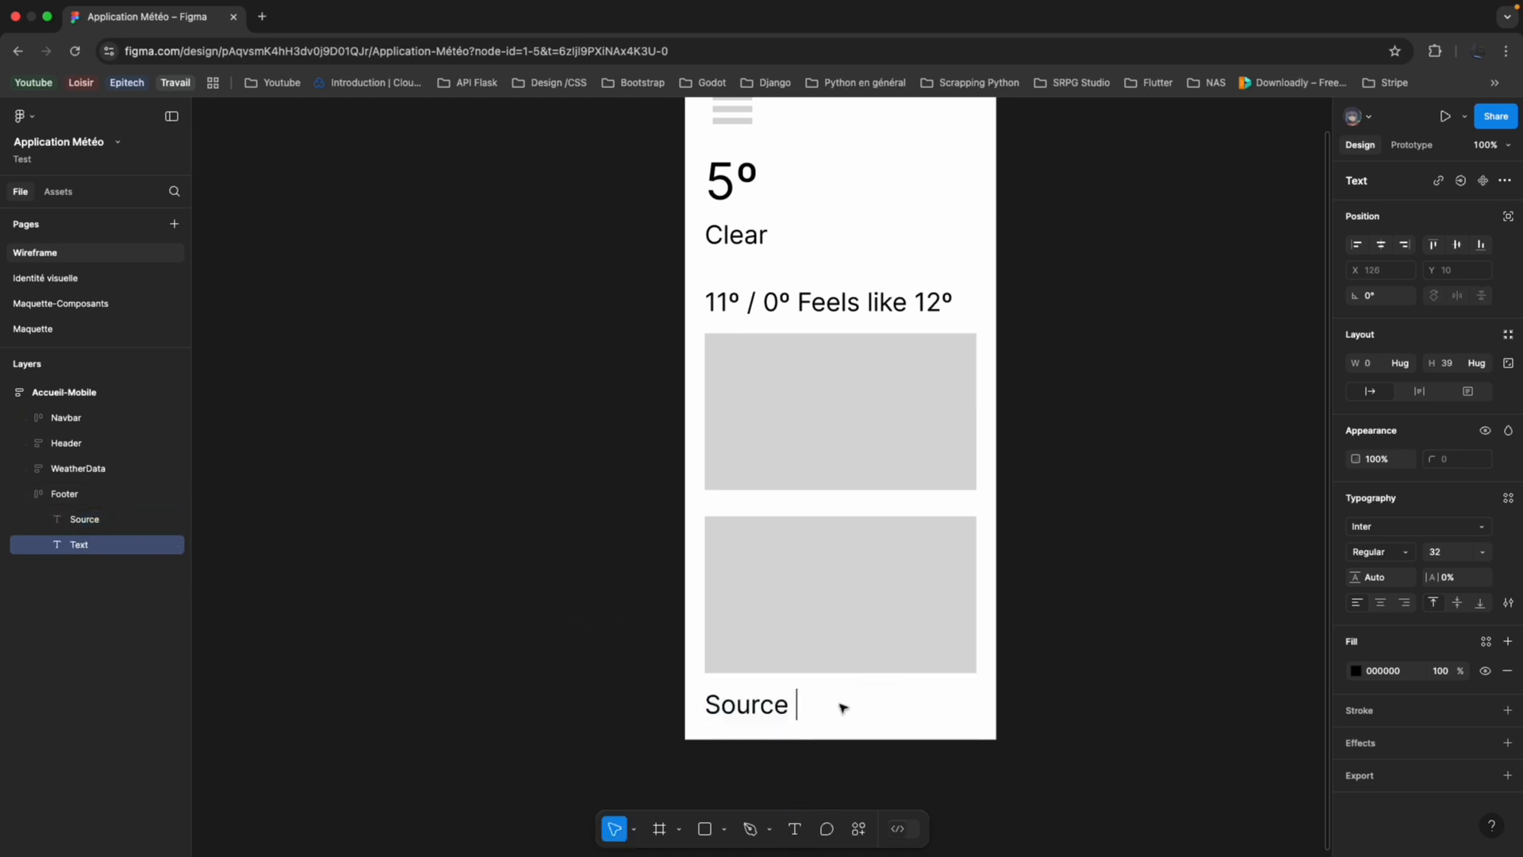
pyautogui.write('Updated')
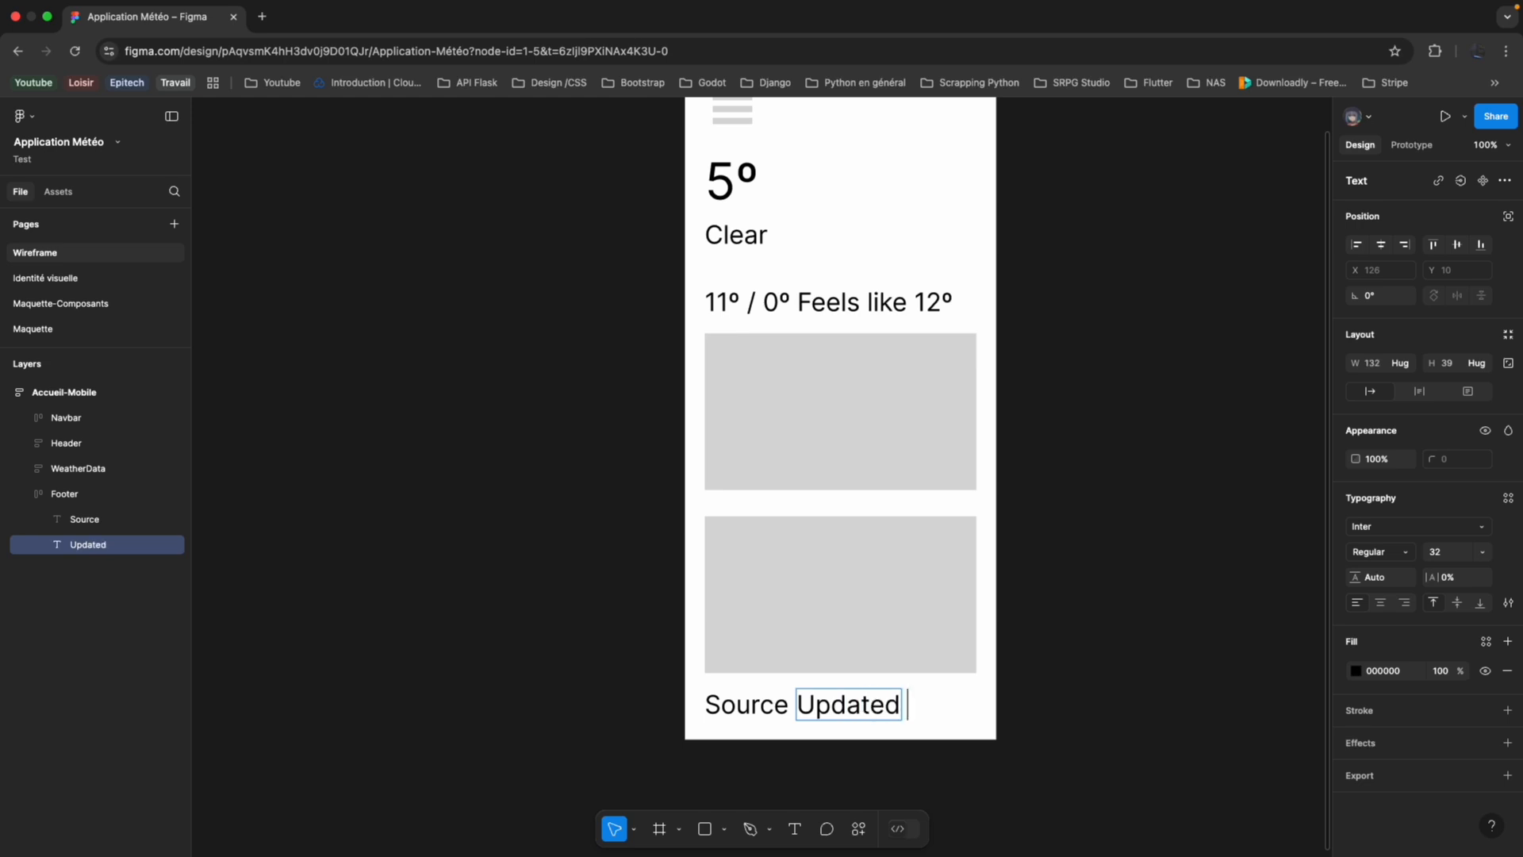
pyautogui.write(' 17/°')
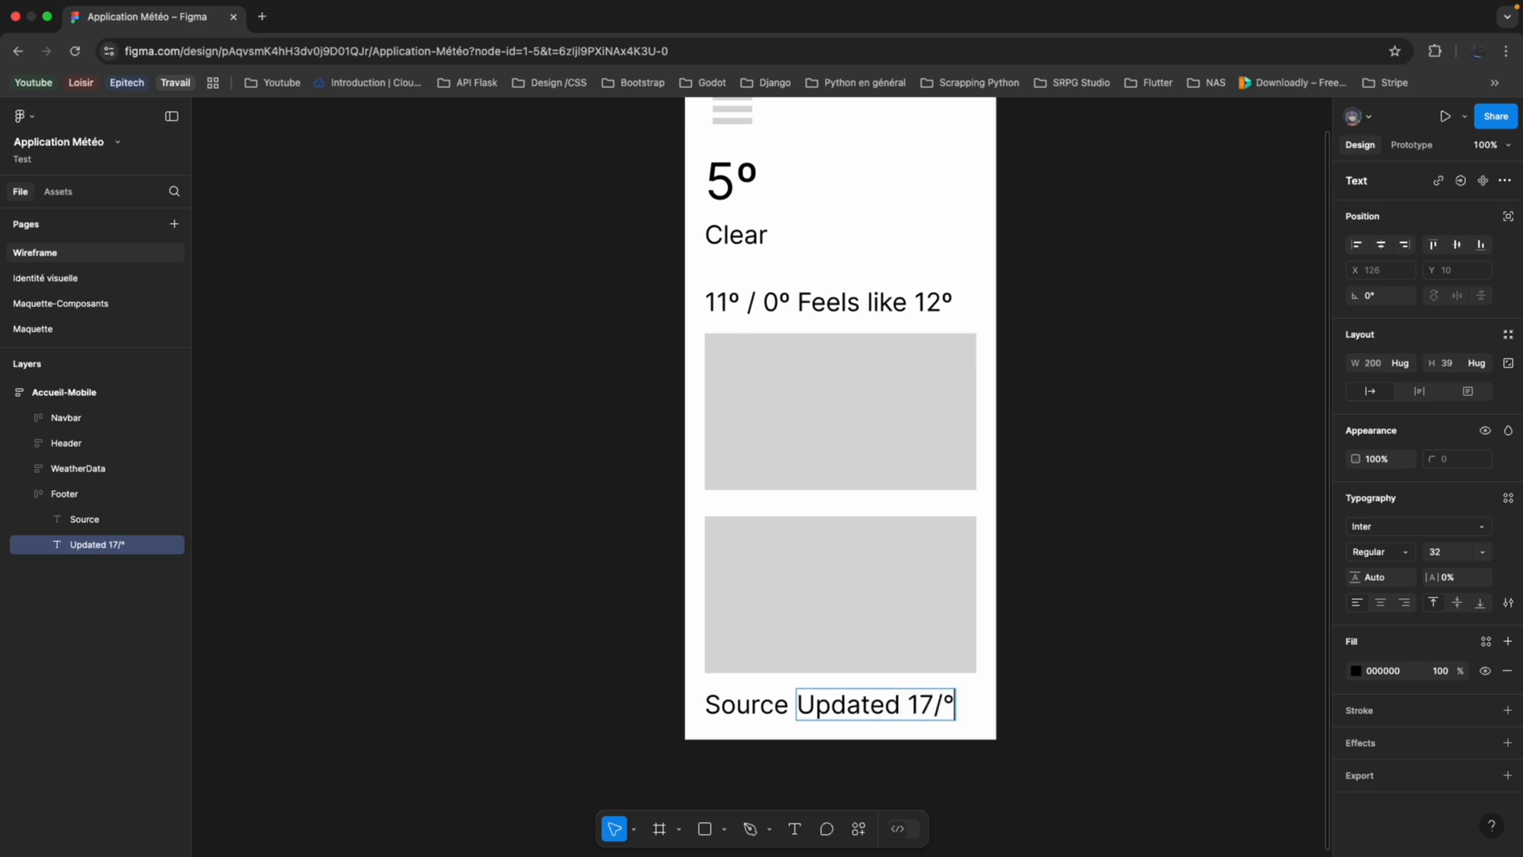
pyautogui.press('BackSpace')
pyautogui.write('03, 17h00')
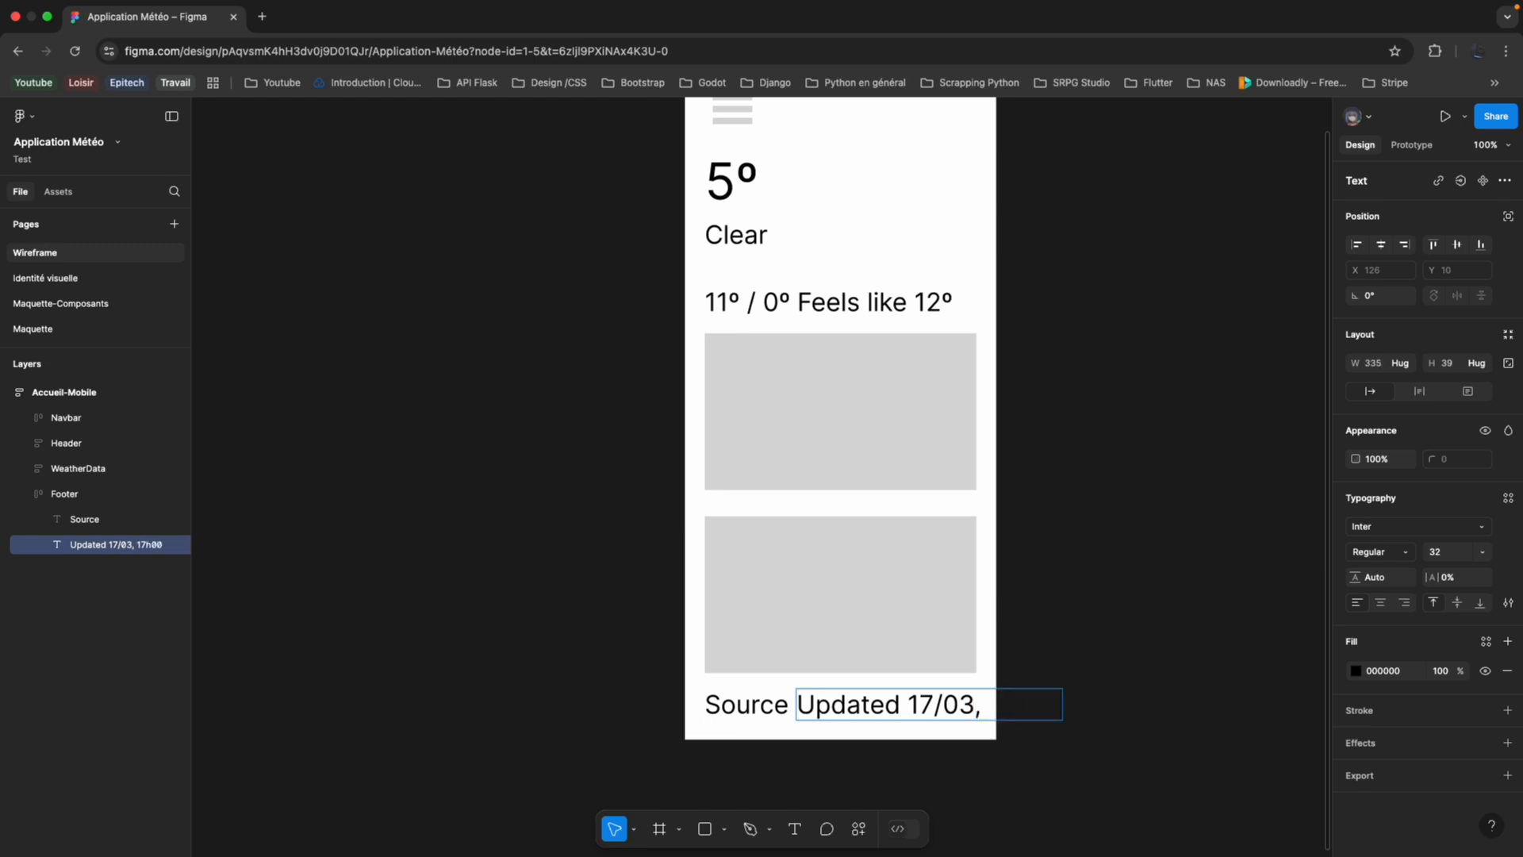
# Set the font size of the whole "Updated 17/03, 17h00" text to 24.
pyautogui.hotkey('ctrl', 'a')
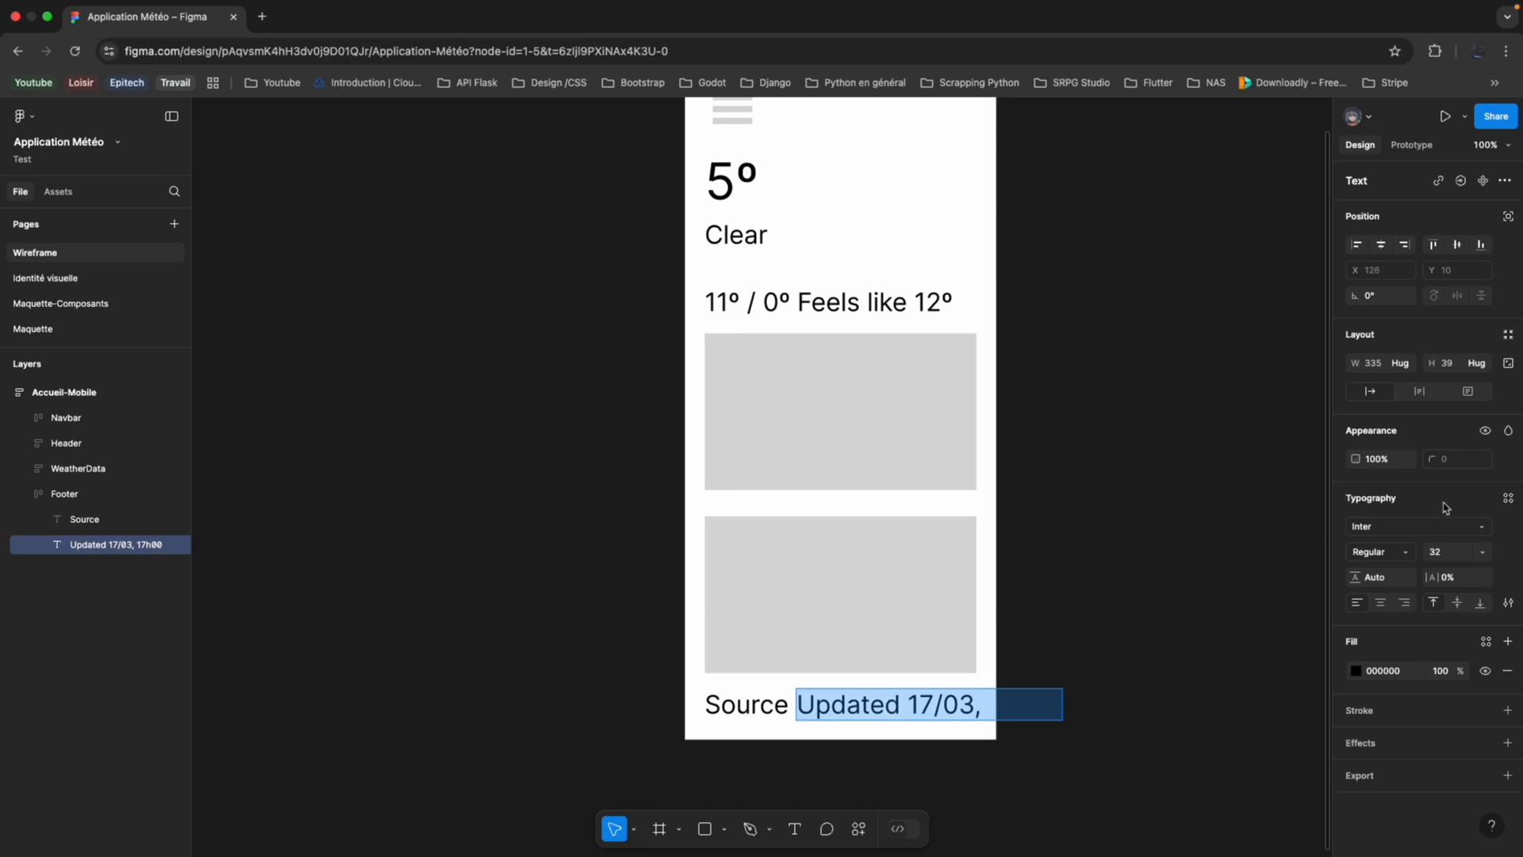
pyautogui.click(1482, 551)
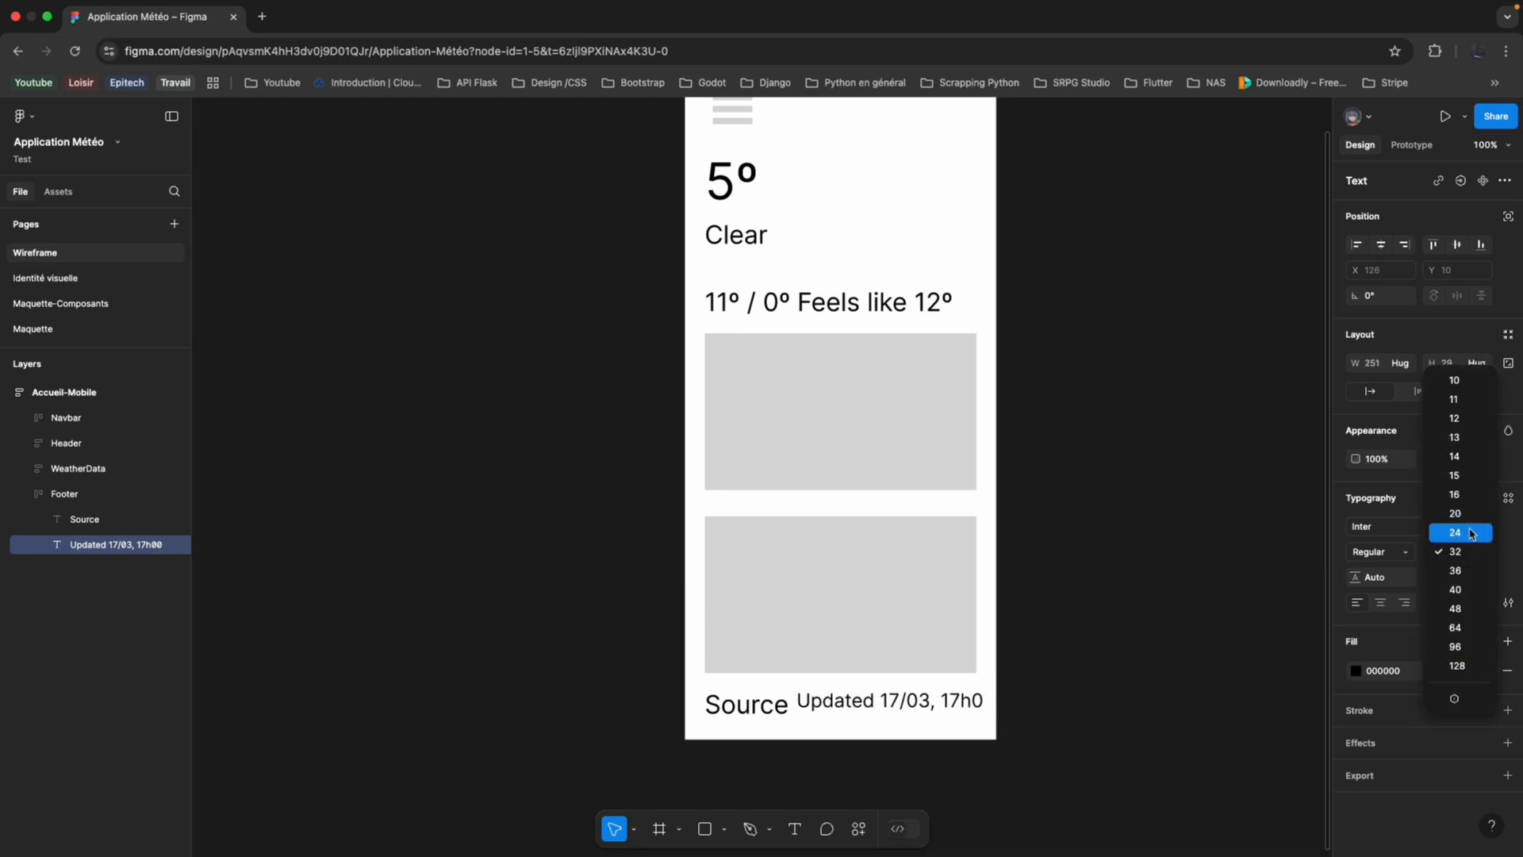
pyautogui.click(1473, 532)
pyautogui.click(966, 699)
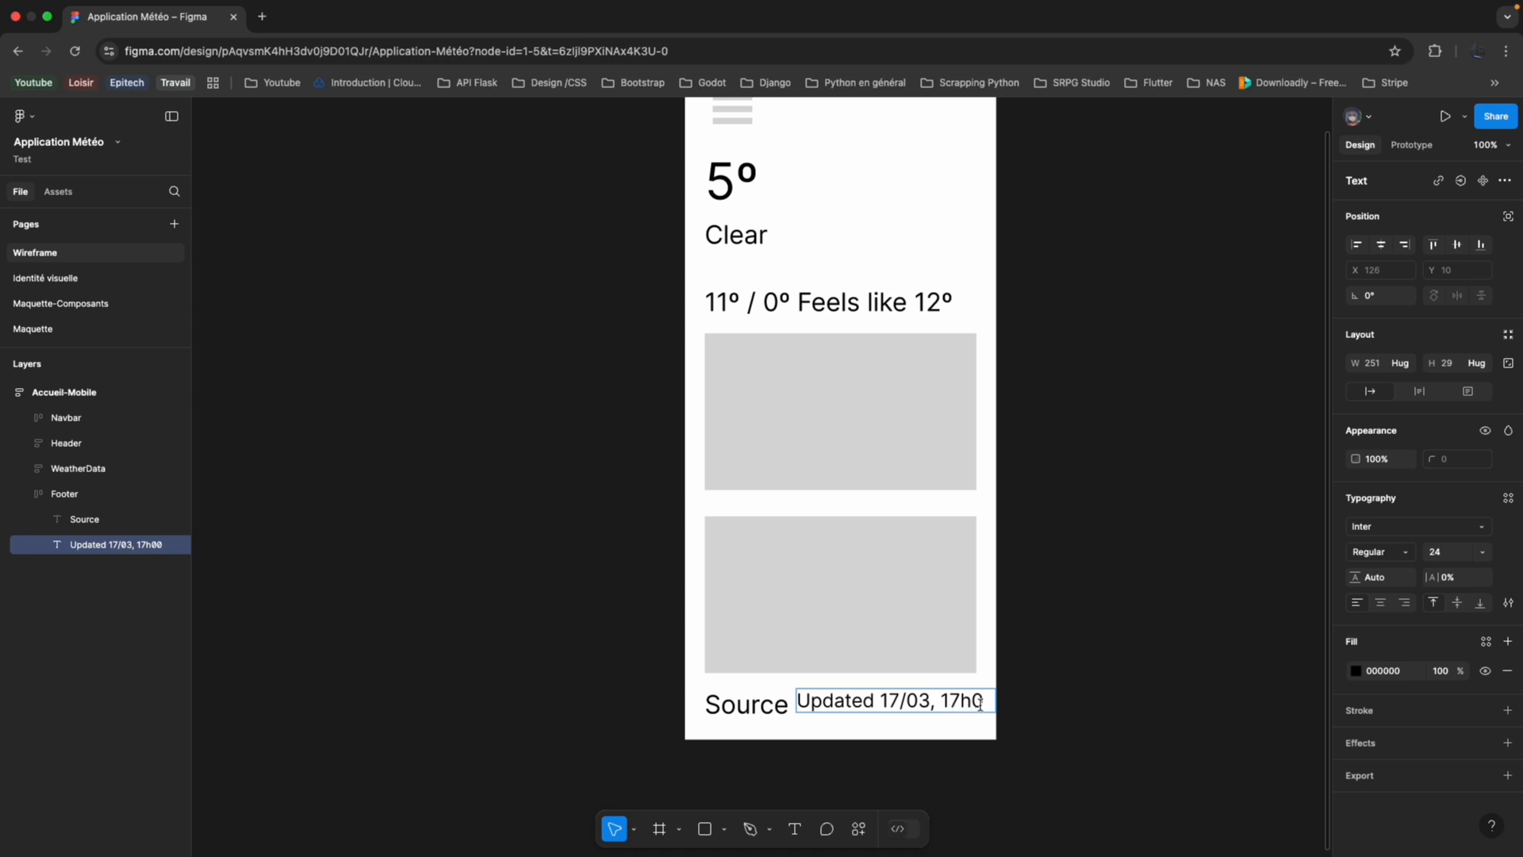
# Set the font size of the whole "Source" text in the Footer to 24.
pyautogui.click(746, 703)
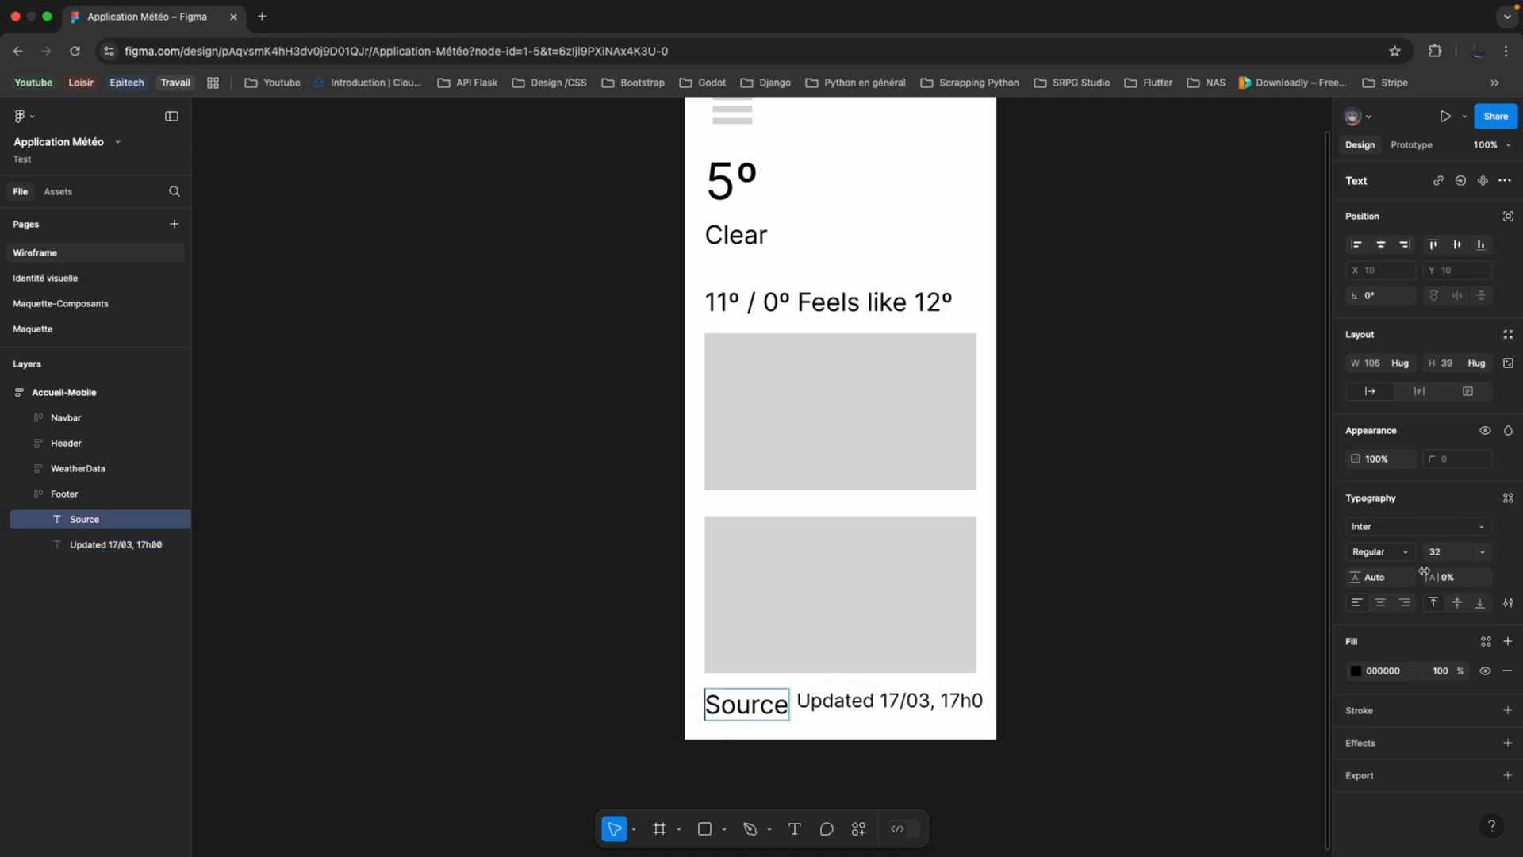
pyautogui.click(1480, 551)
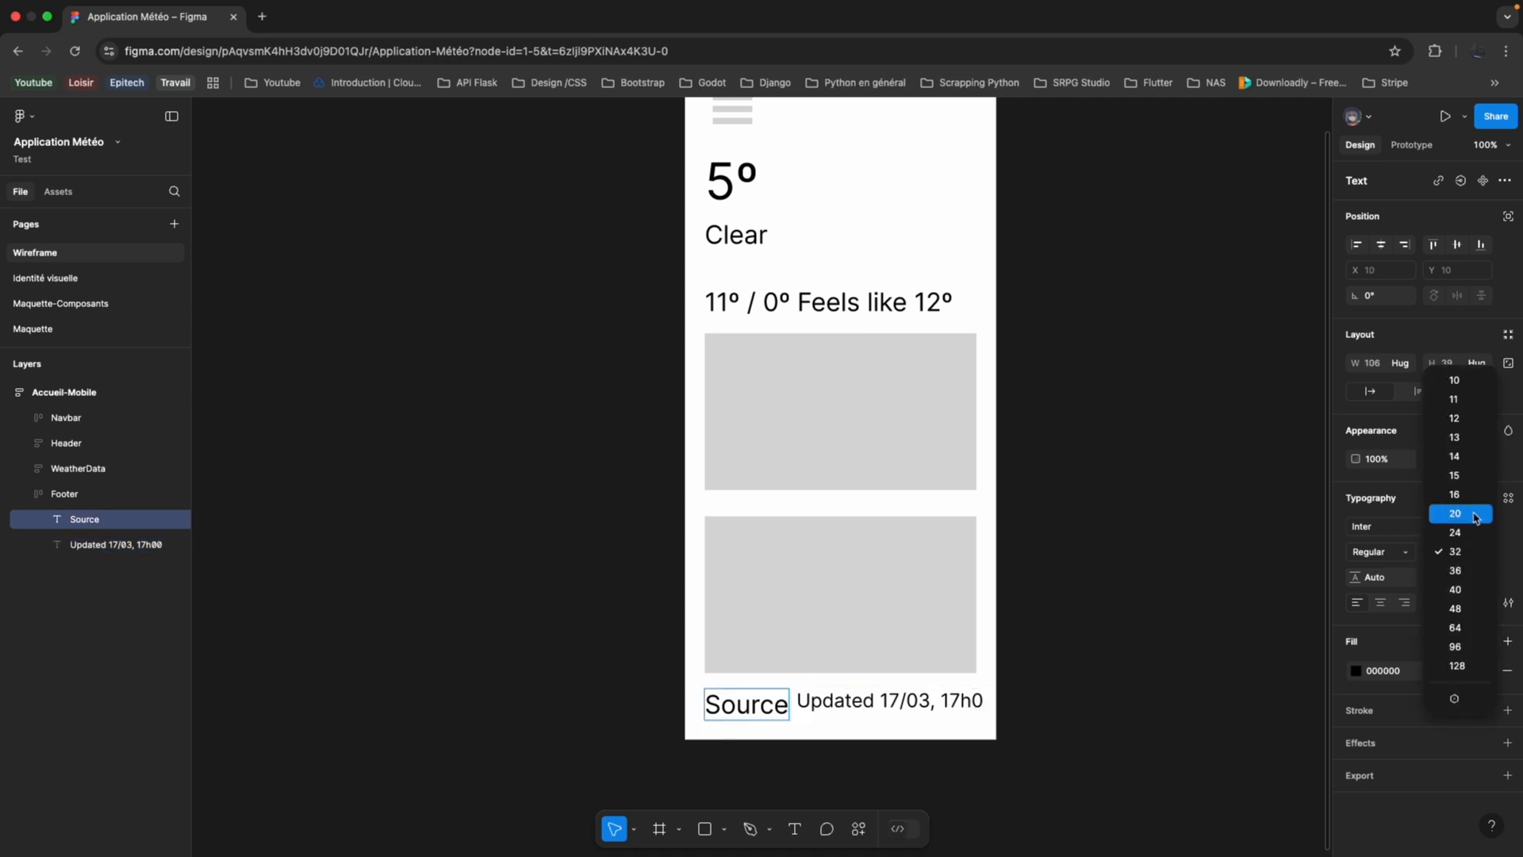
pyautogui.click(1474, 533)
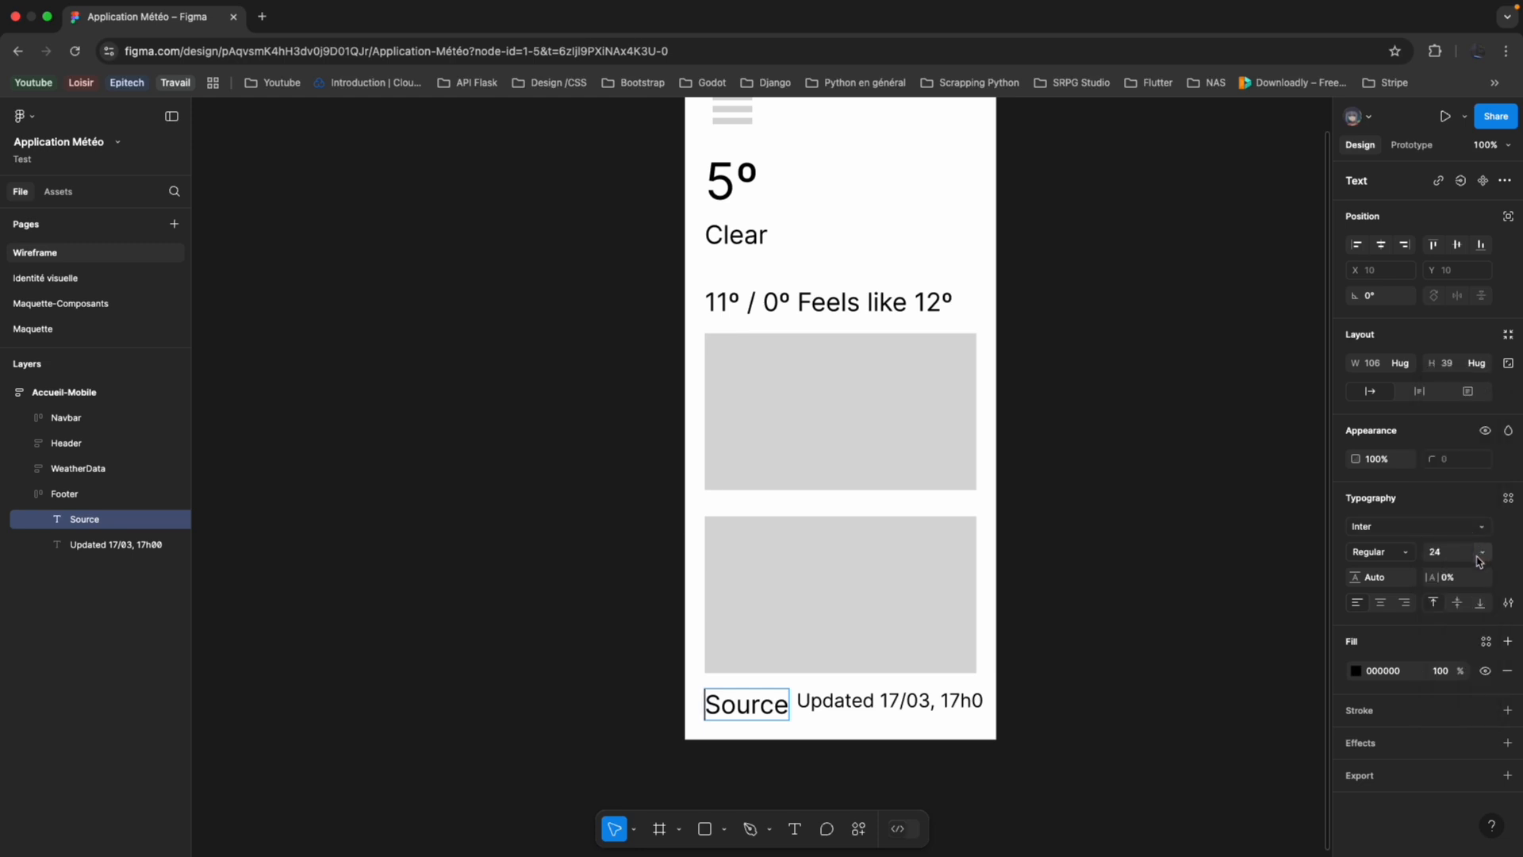
pyautogui.click(1480, 553)
pyautogui.click(1473, 530)
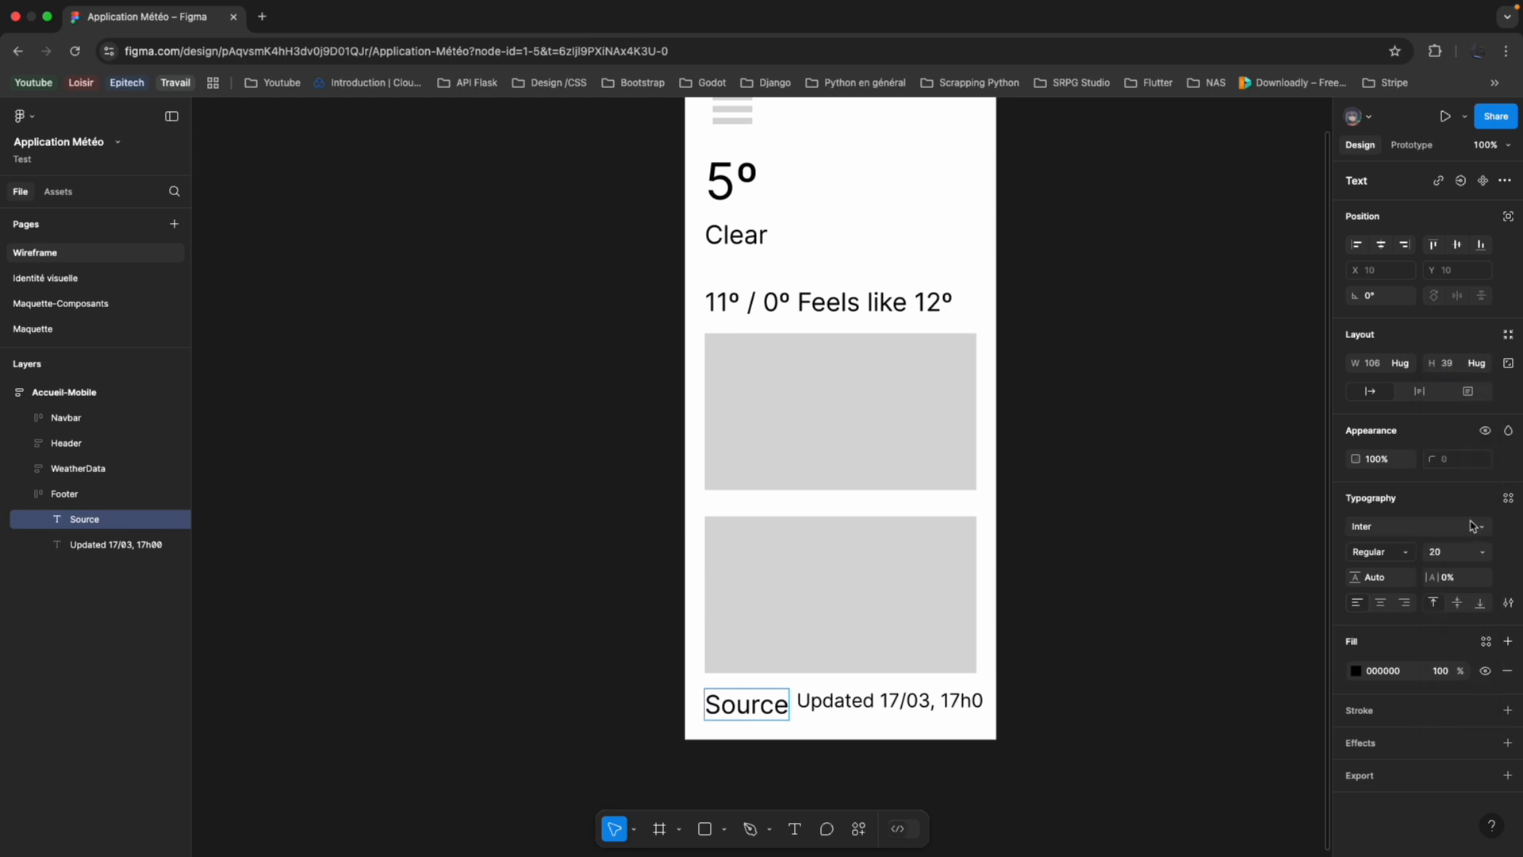
pyautogui.click(1481, 552)
pyautogui.click(1477, 532)
pyautogui.press('super+a')
pyautogui.click(1481, 556)
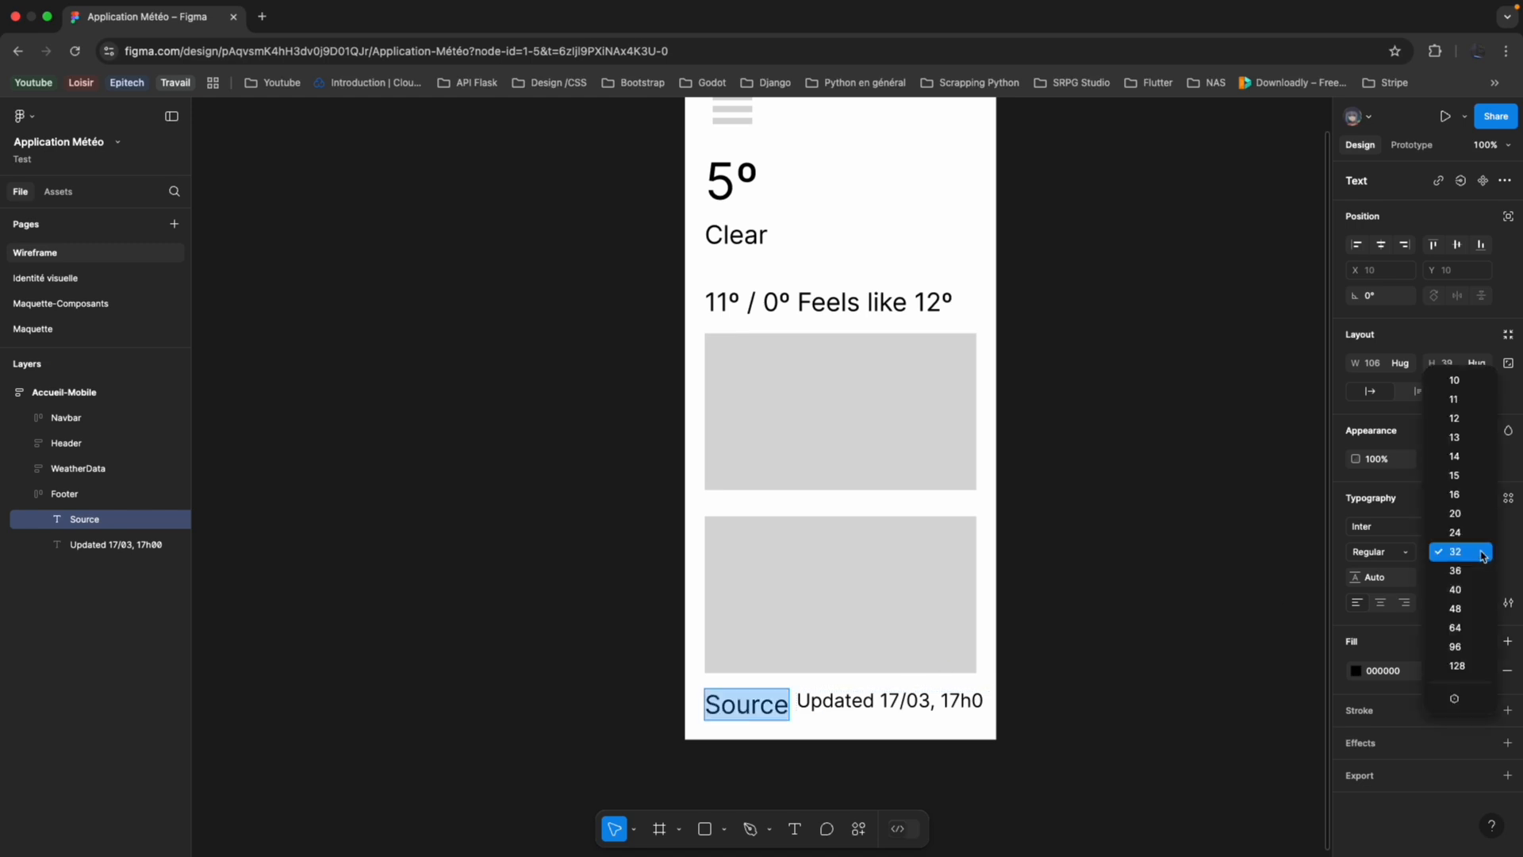
pyautogui.click(1470, 496)
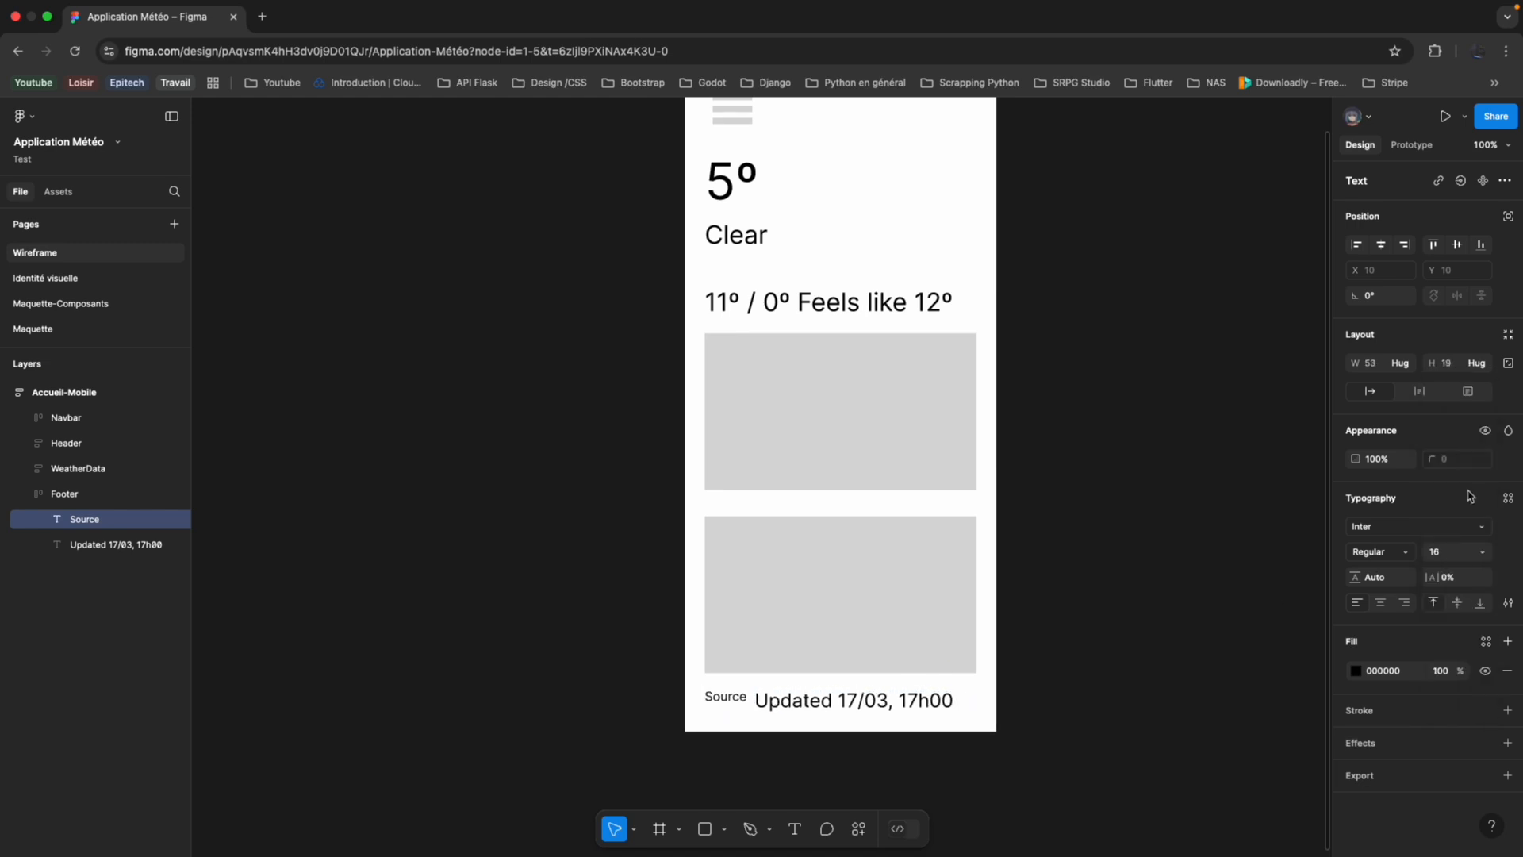
pyautogui.click(1481, 552)
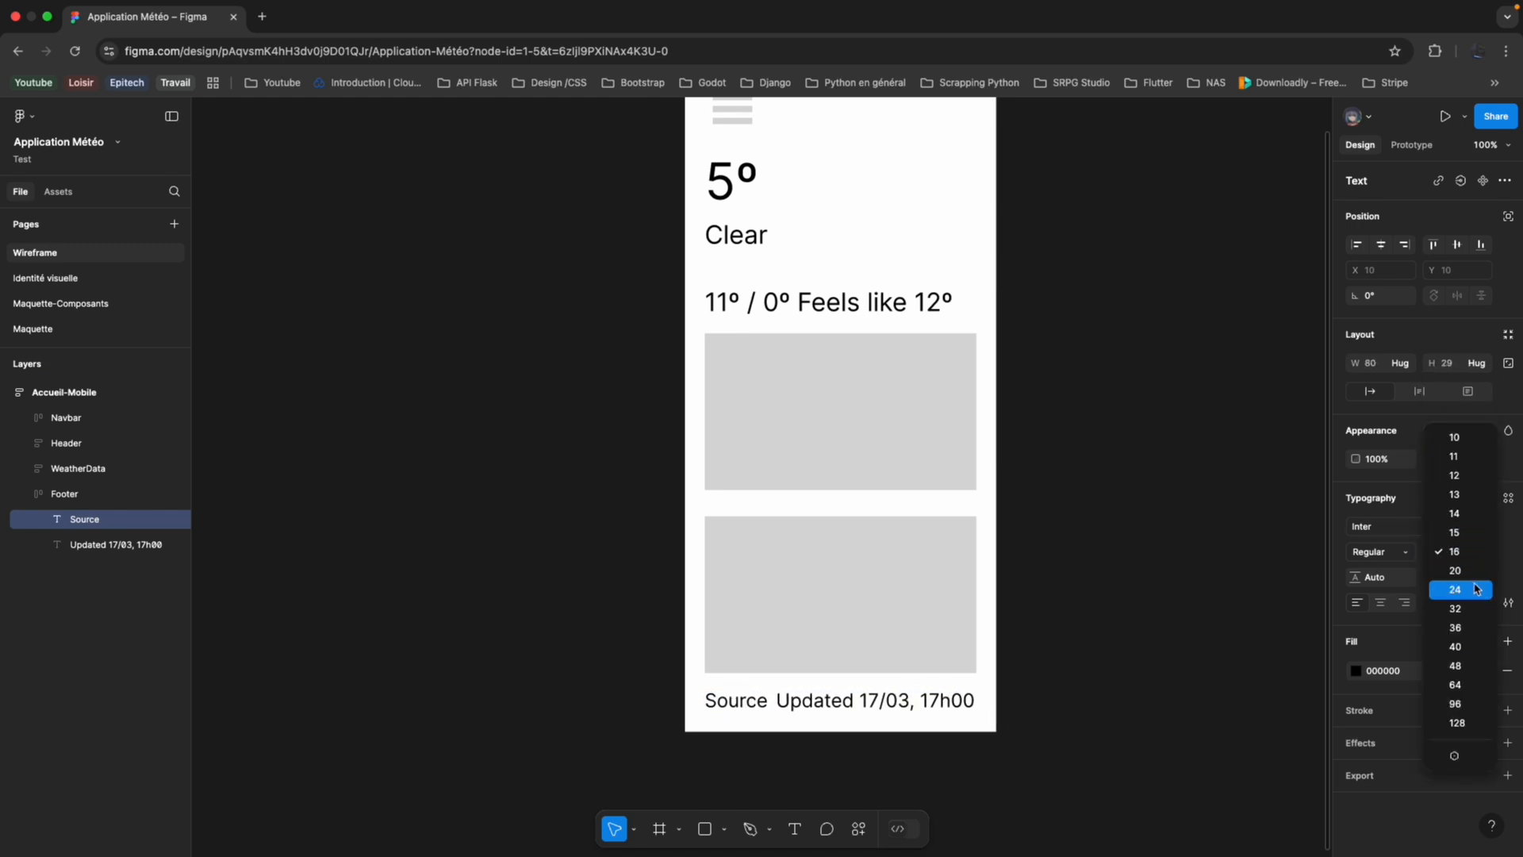
pyautogui.click(1477, 588)
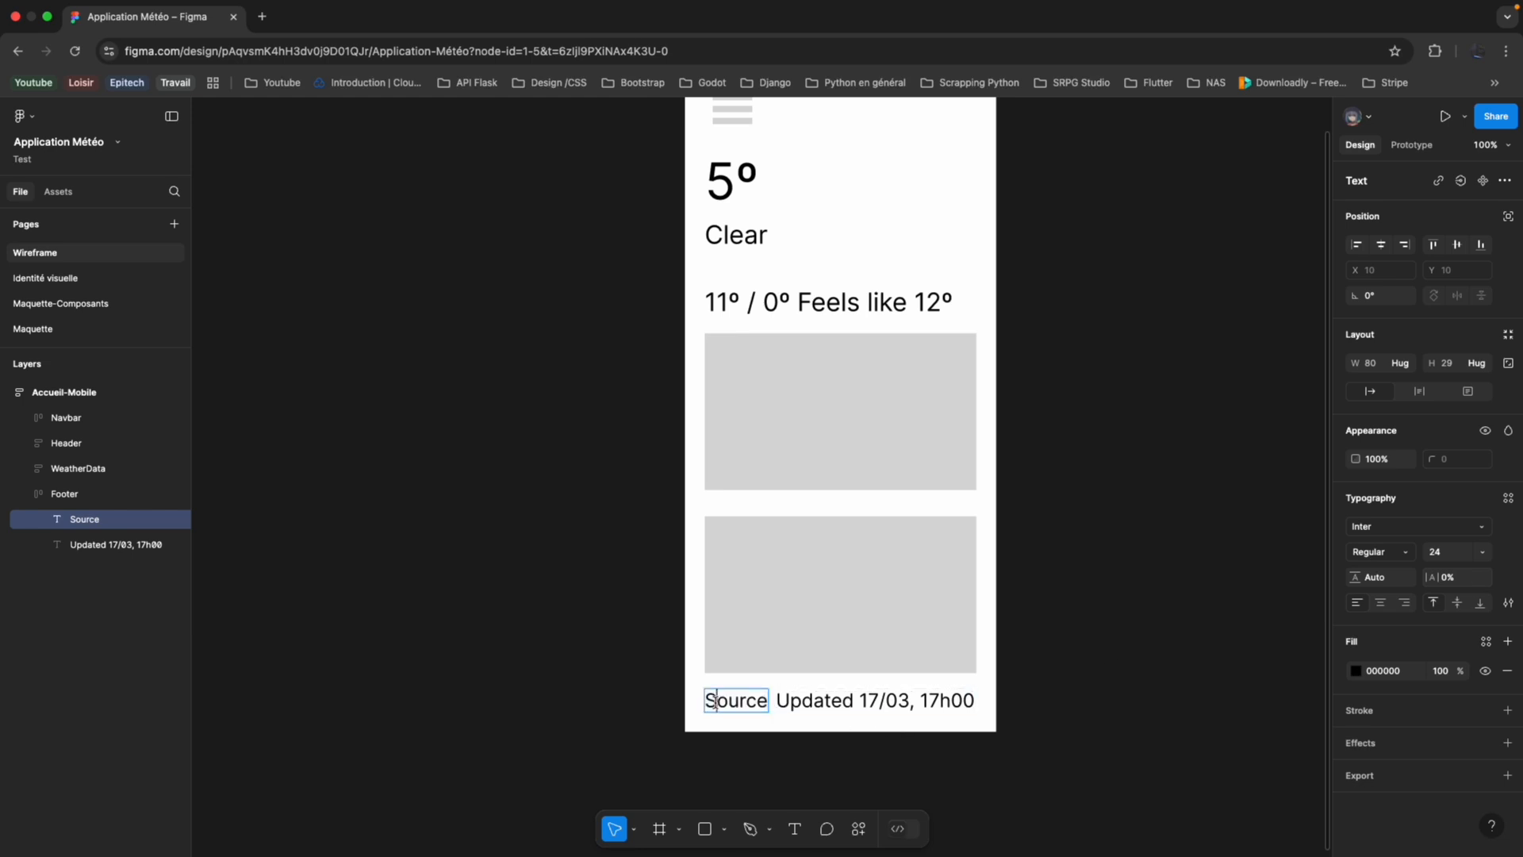
# Set the font size of the "Updated 17/03, 17h00" text in the Footer to 16.
pyautogui.click(784, 700)
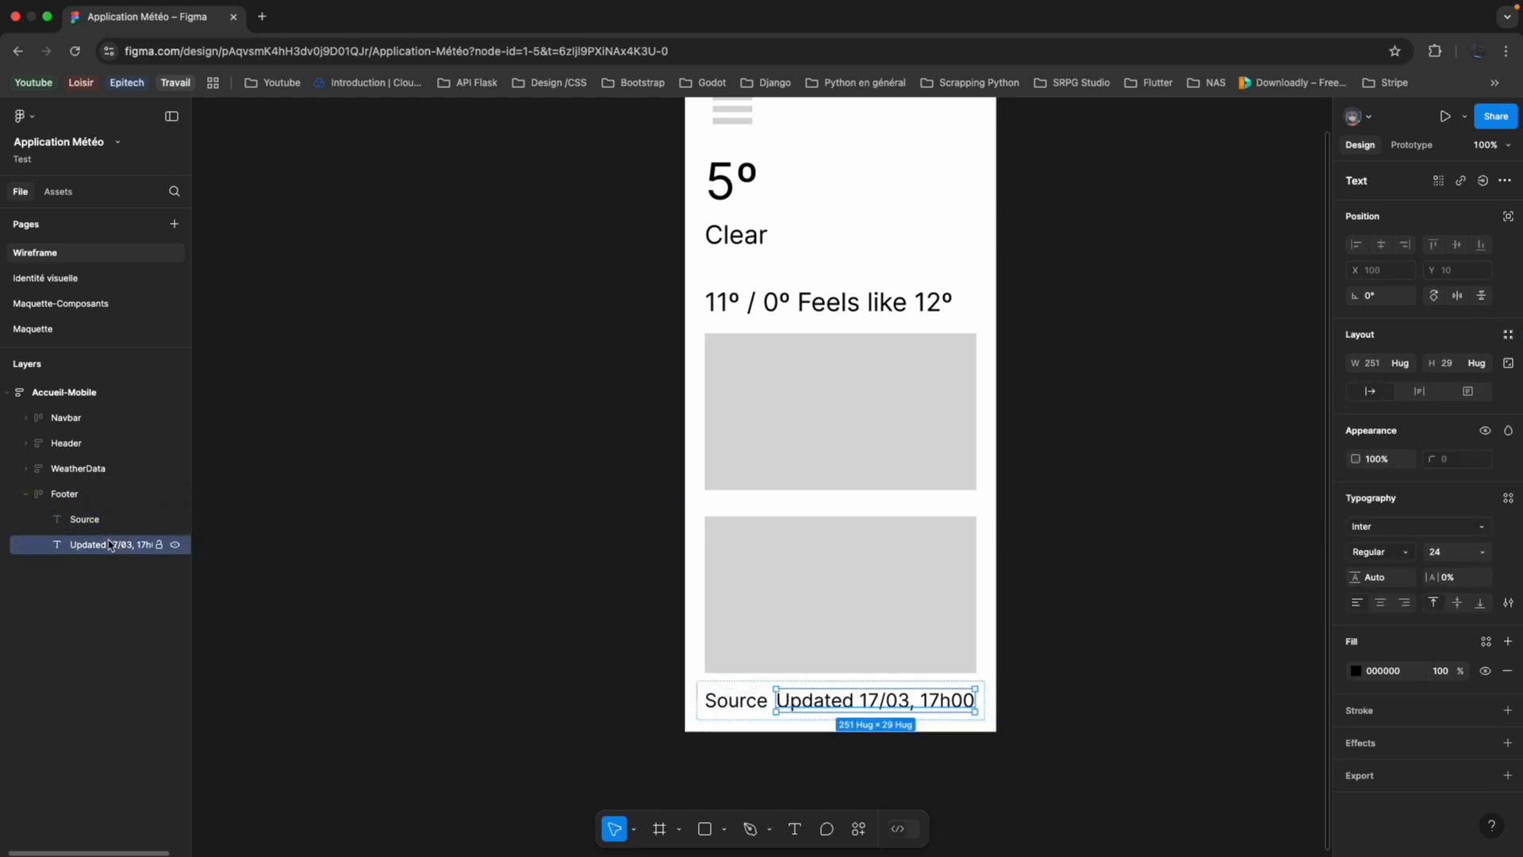
pyautogui.hotkey('shift', 'Return')
pyautogui.press('Return')
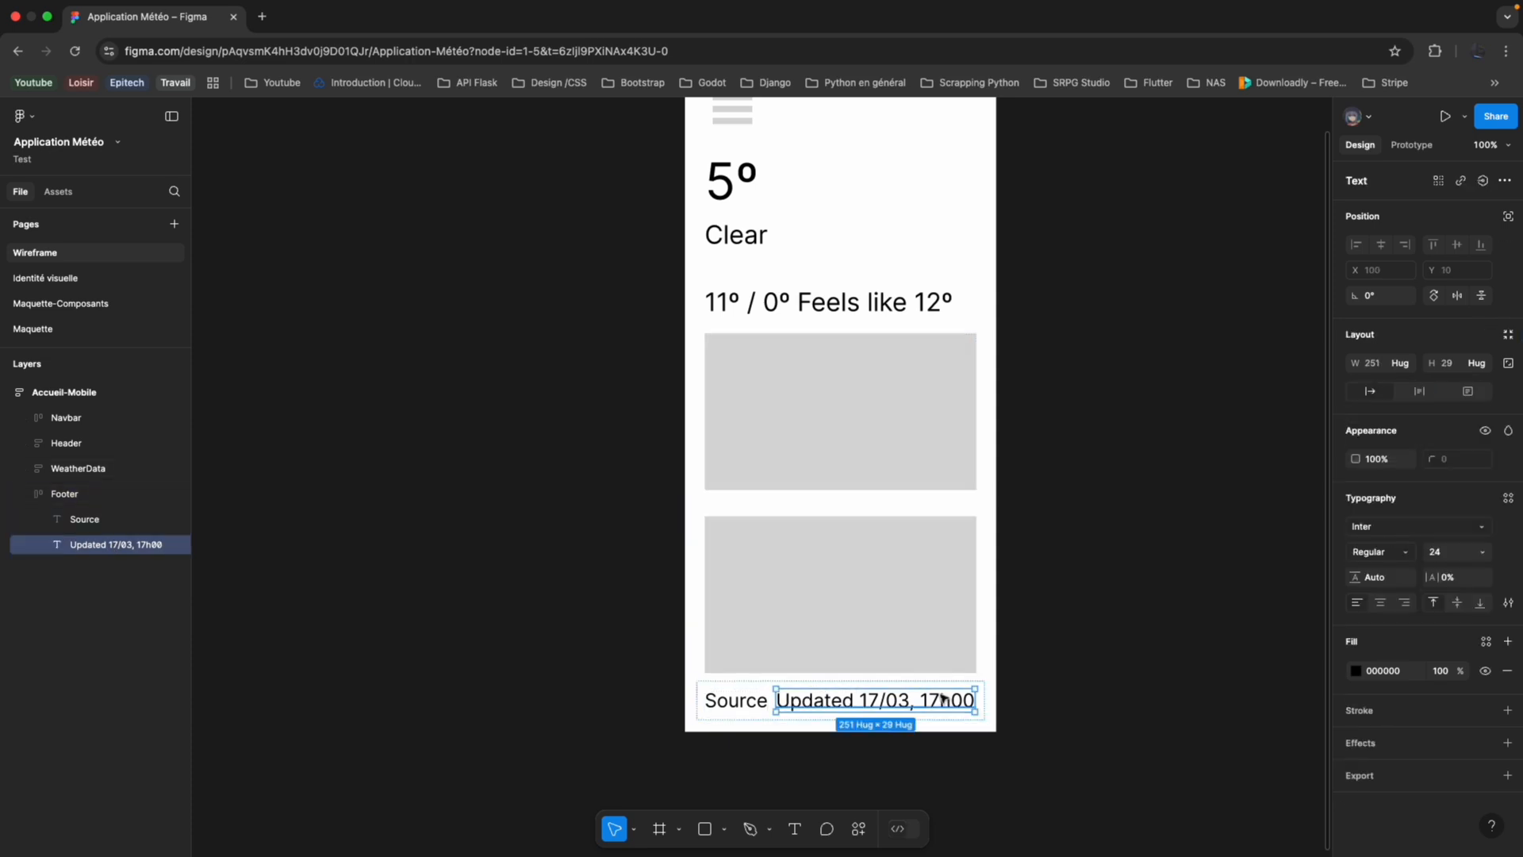
pyautogui.doubleClick(922, 700)
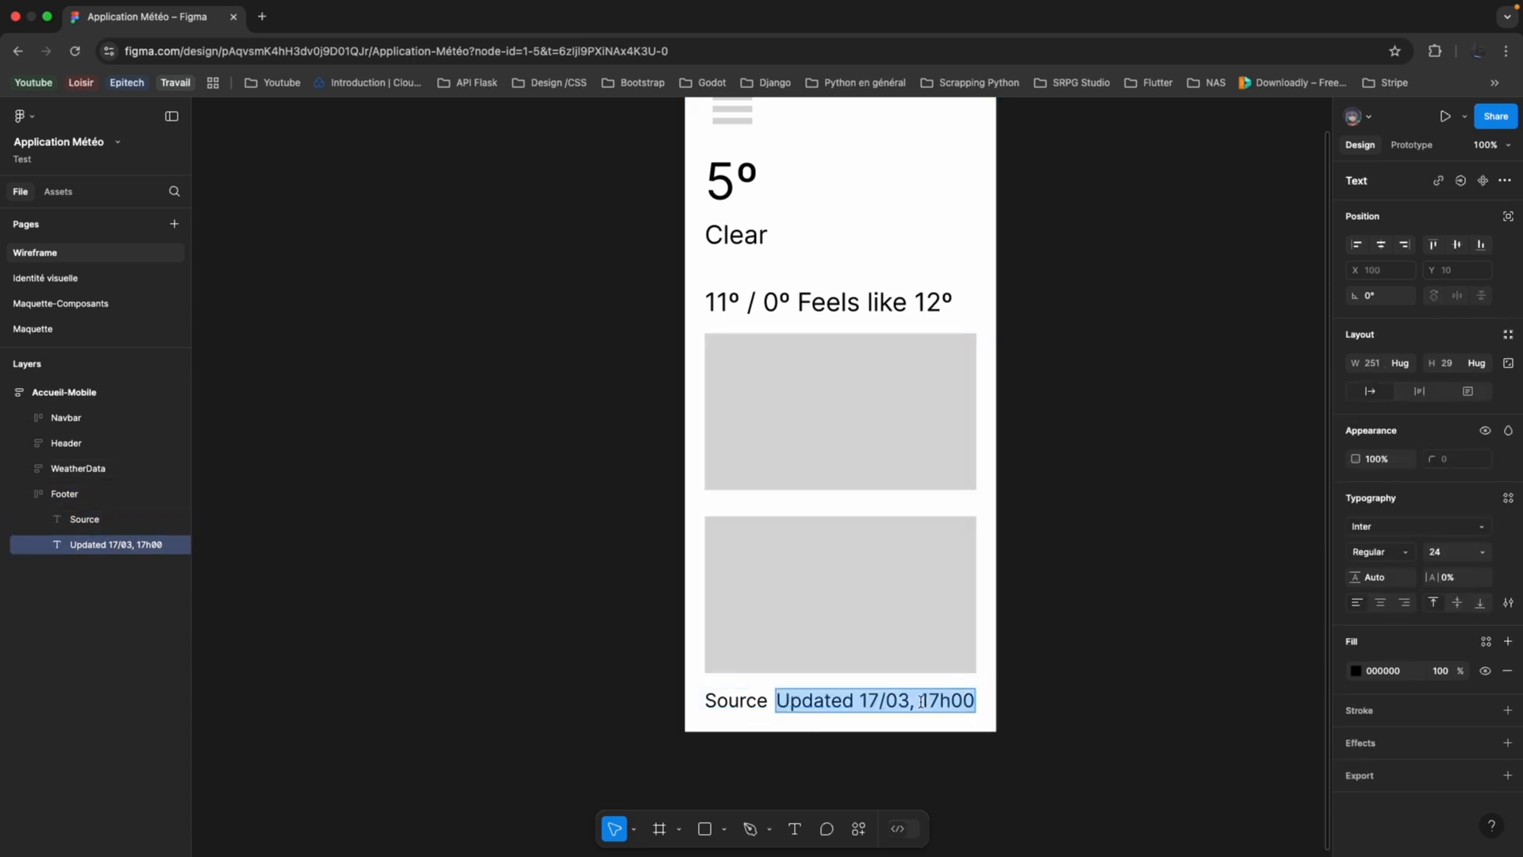
pyautogui.click(1482, 552)
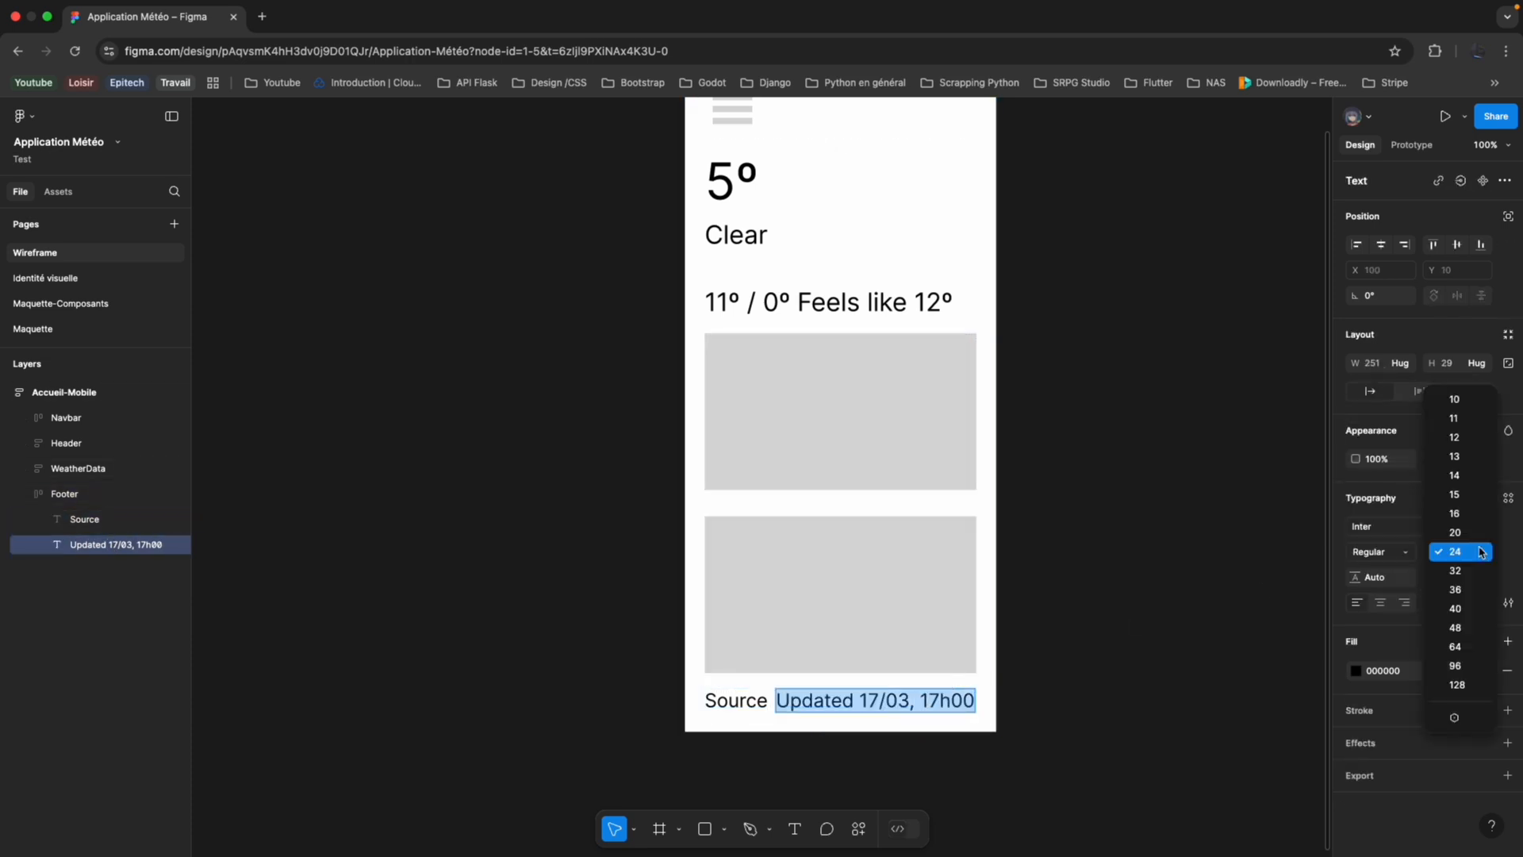
pyautogui.click(1455, 513)
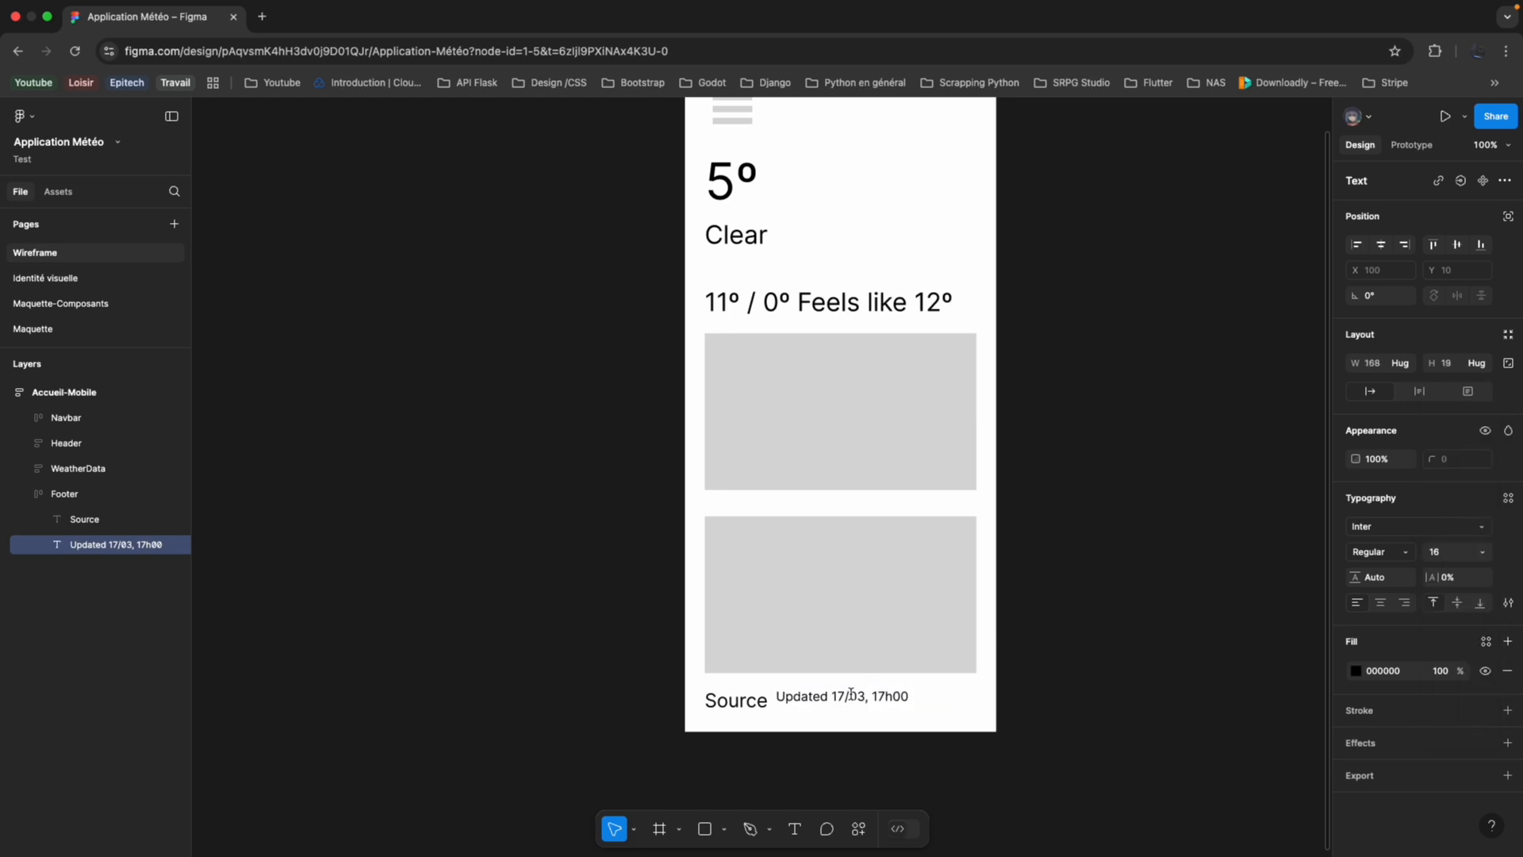
# Center the Footer's auto layout contents and set the horizontal gap between its items to Auto.
pyautogui.click(72, 498)
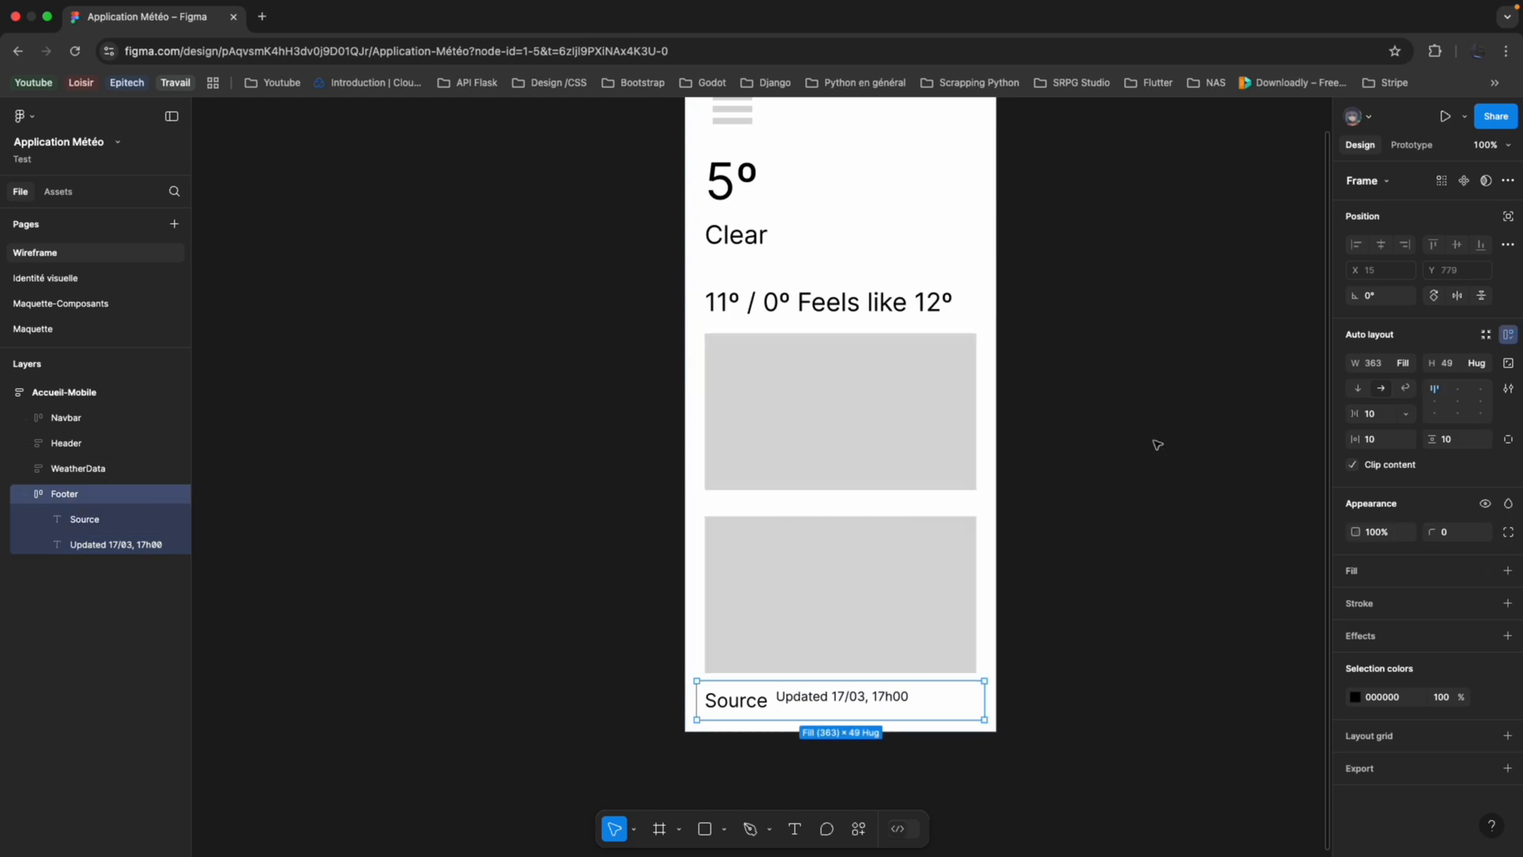
pyautogui.click(1459, 403)
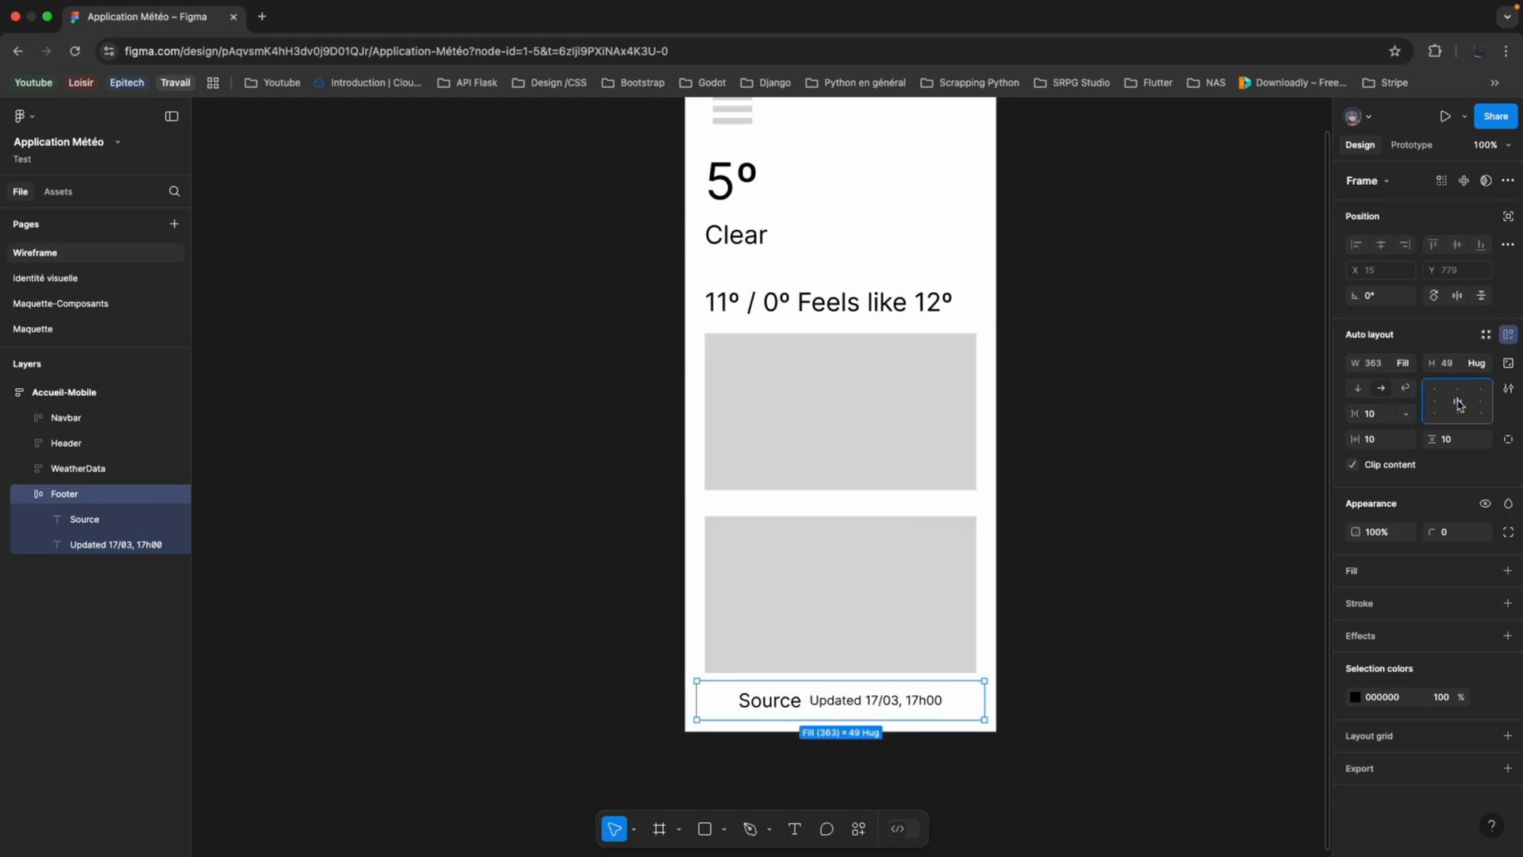
pyautogui.click(1403, 415)
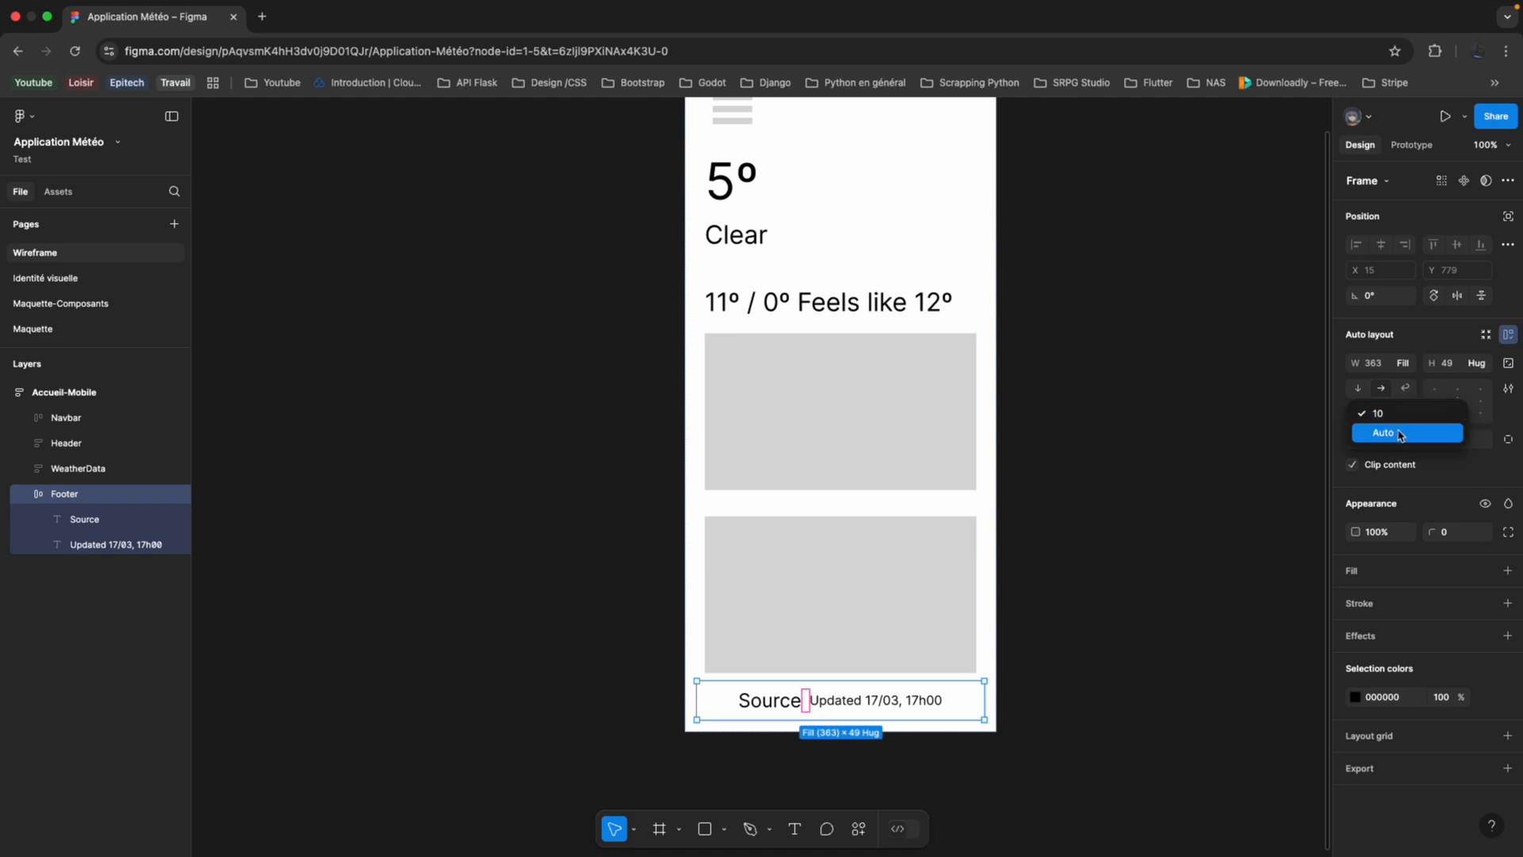
pyautogui.click(1400, 433)
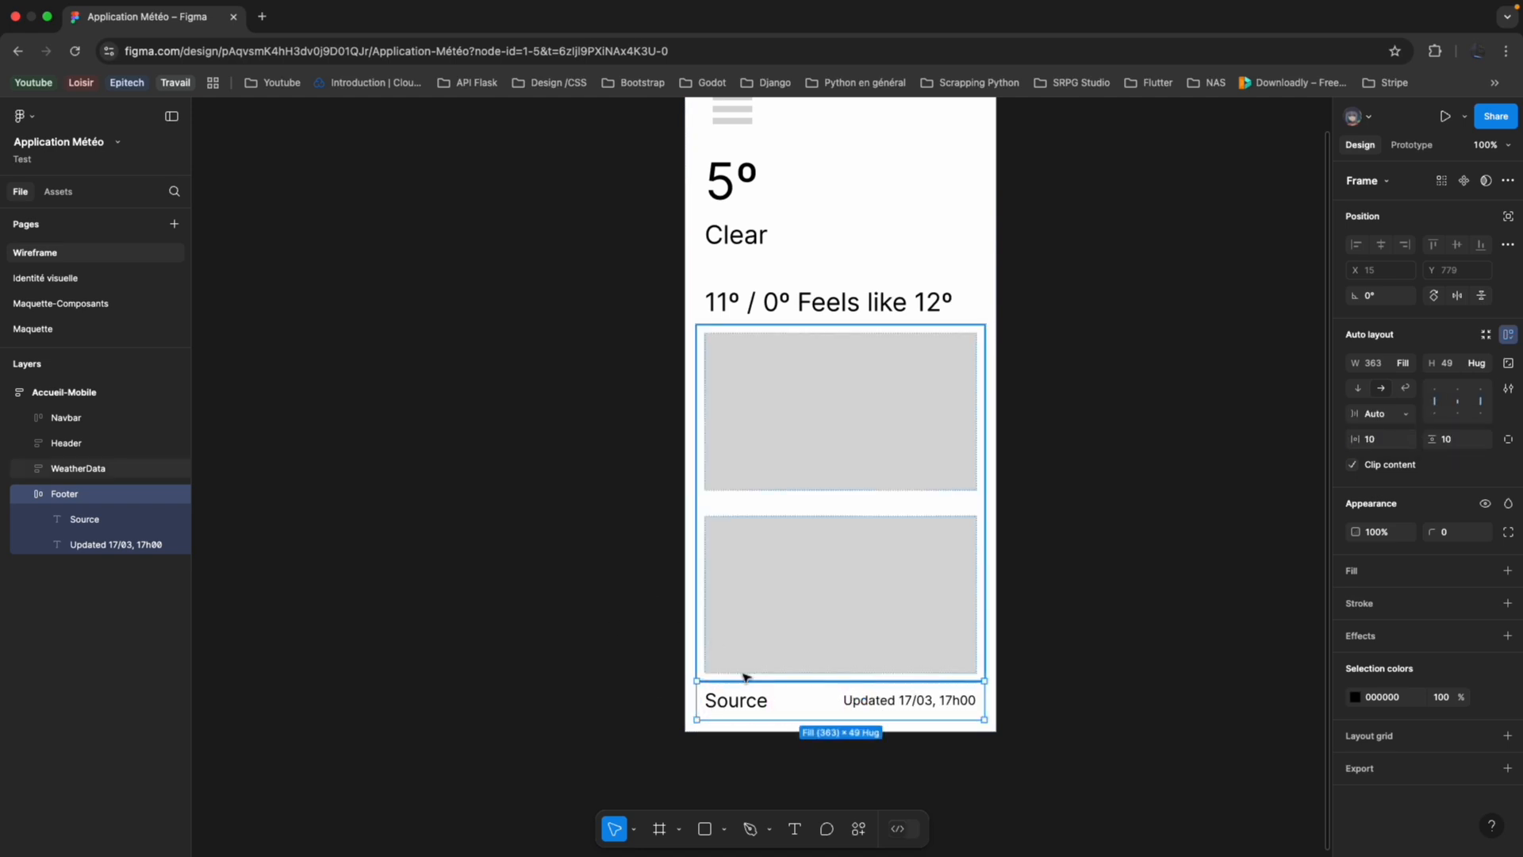
pyautogui.click(1087, 551)
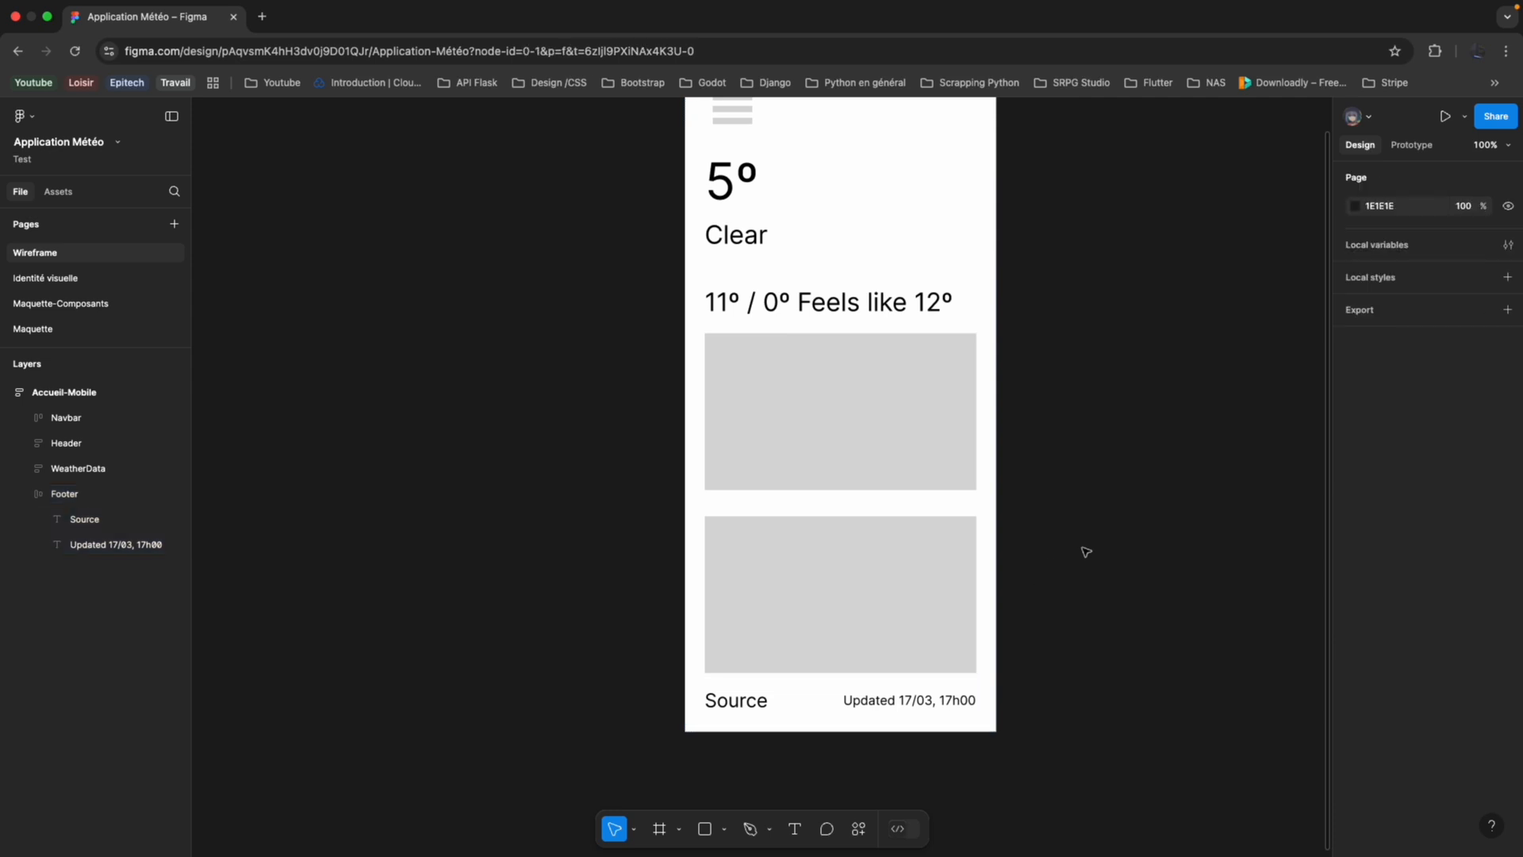
# Look over the whole Accueil-Mobile wireframe and collapse its layer tree.
pyautogui.hscroll(-2, 1059, 551)
pyautogui.scroll(1, 1059, 551)
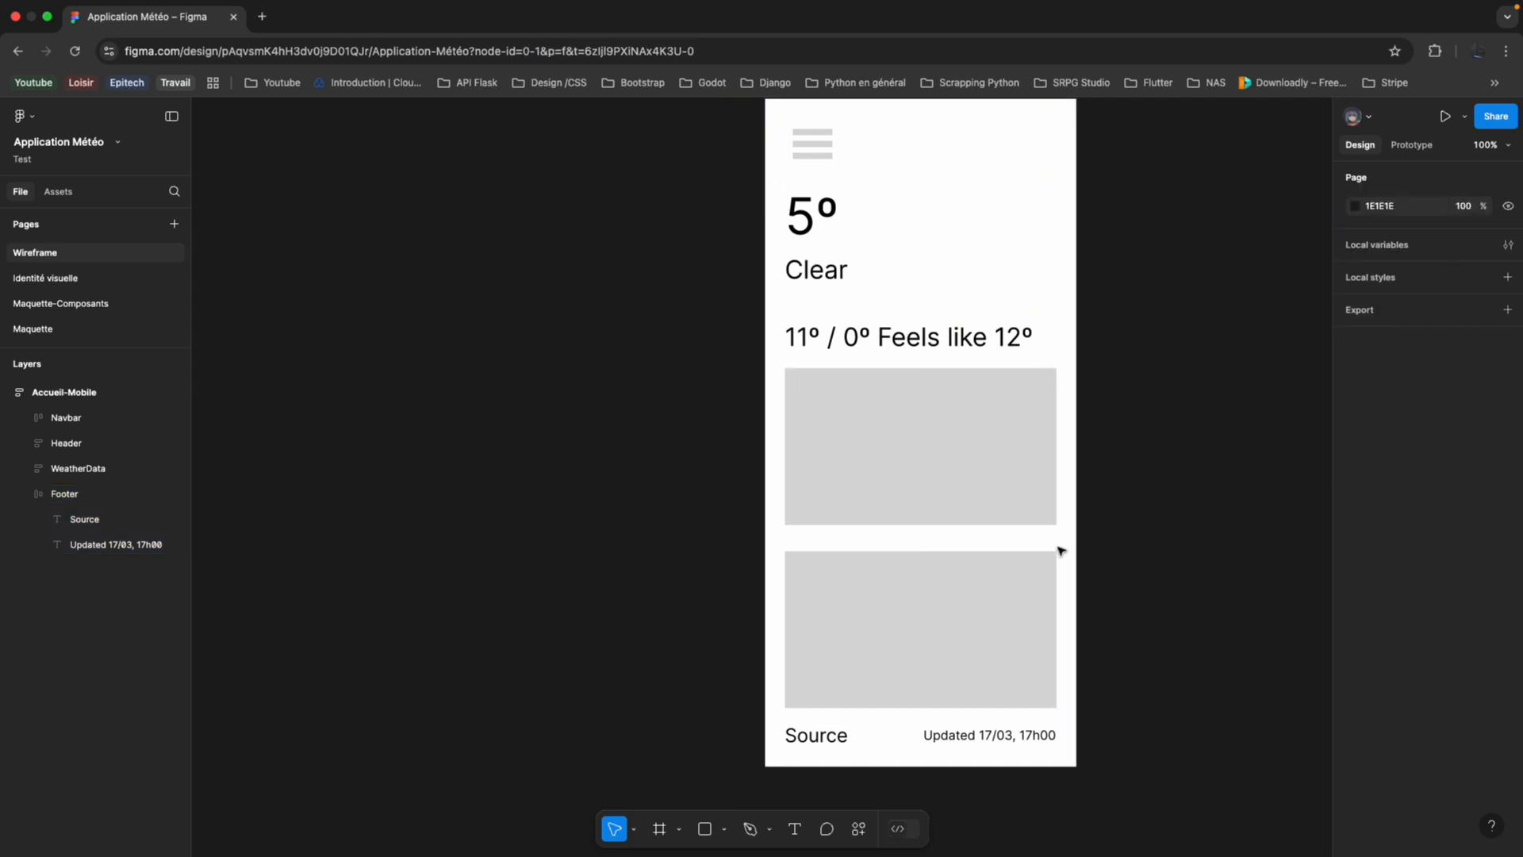
pyautogui.scroll(-5, 1061, 551)
pyautogui.scroll(4, 1060, 551)
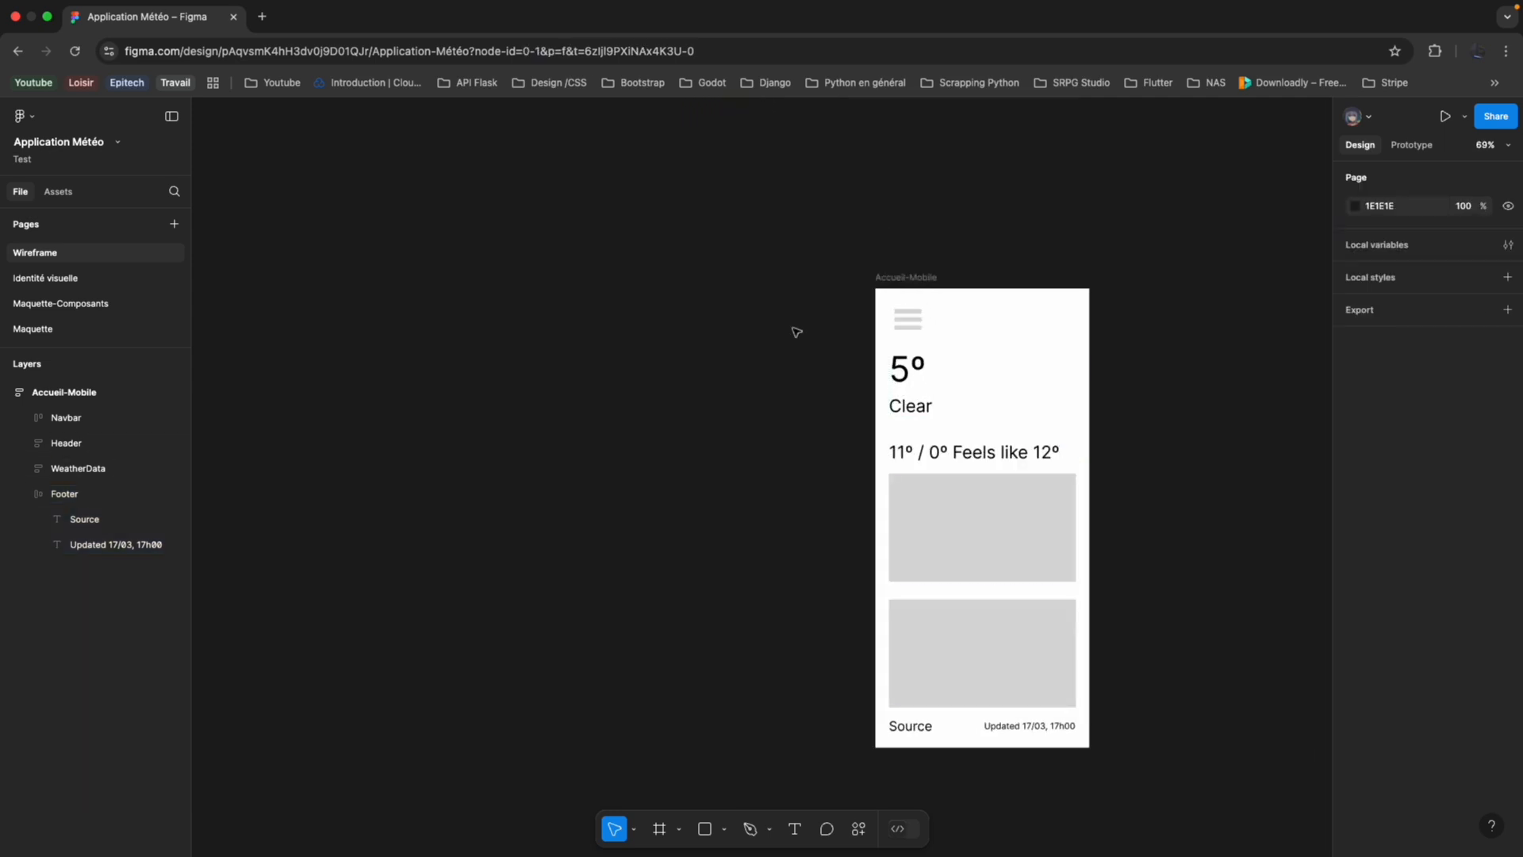
pyautogui.hscroll(5, 840, 296)
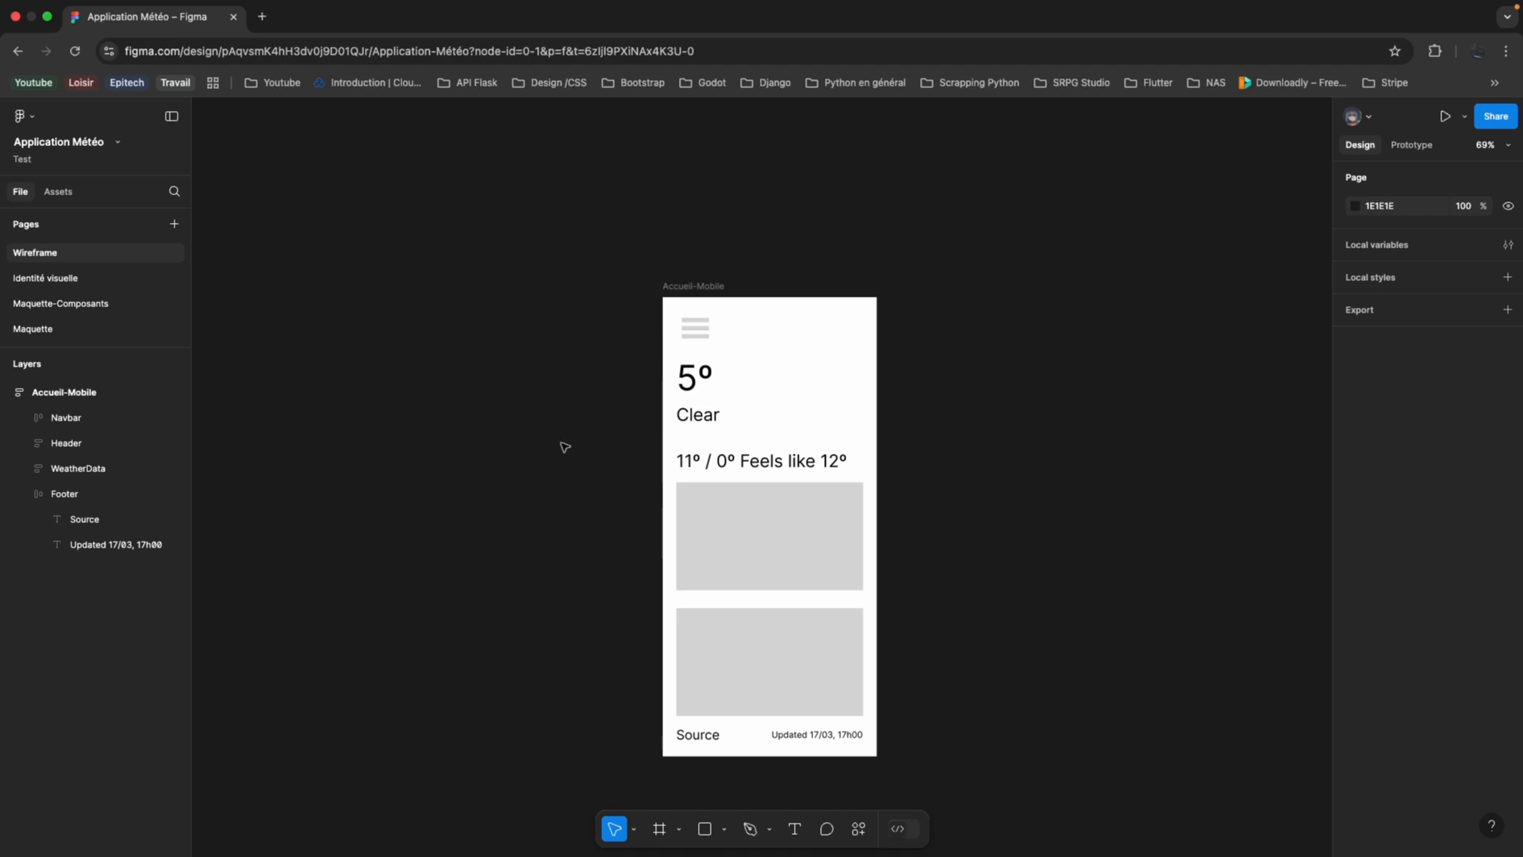
pyautogui.scroll(2, 426, 455)
pyautogui.scroll(-5, 429, 459)
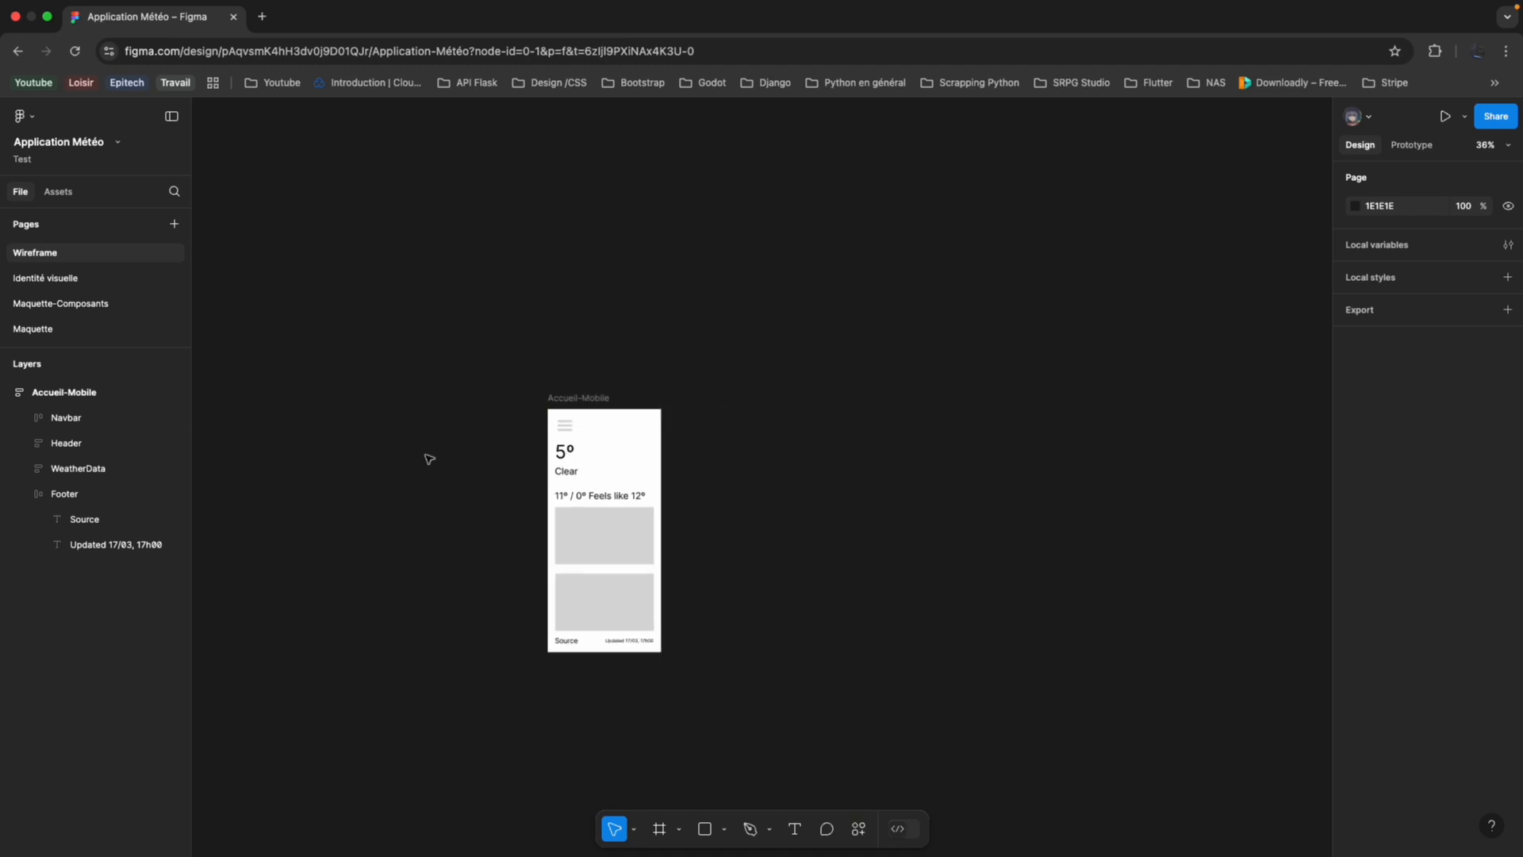
pyautogui.scroll(3, 421, 455)
pyautogui.scroll(2, 473, 439)
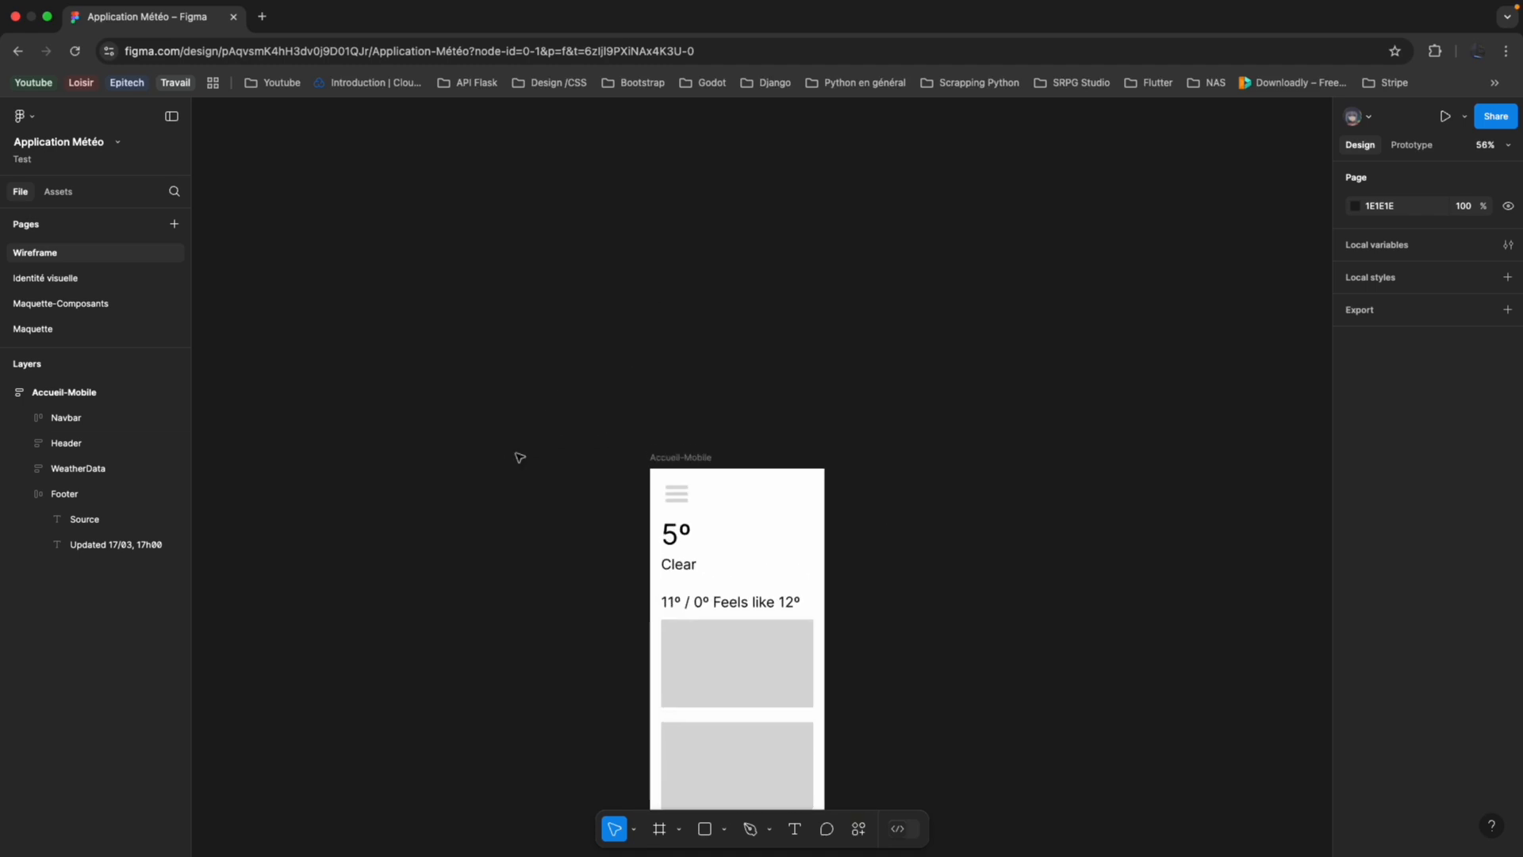
pyautogui.click(7, 392)
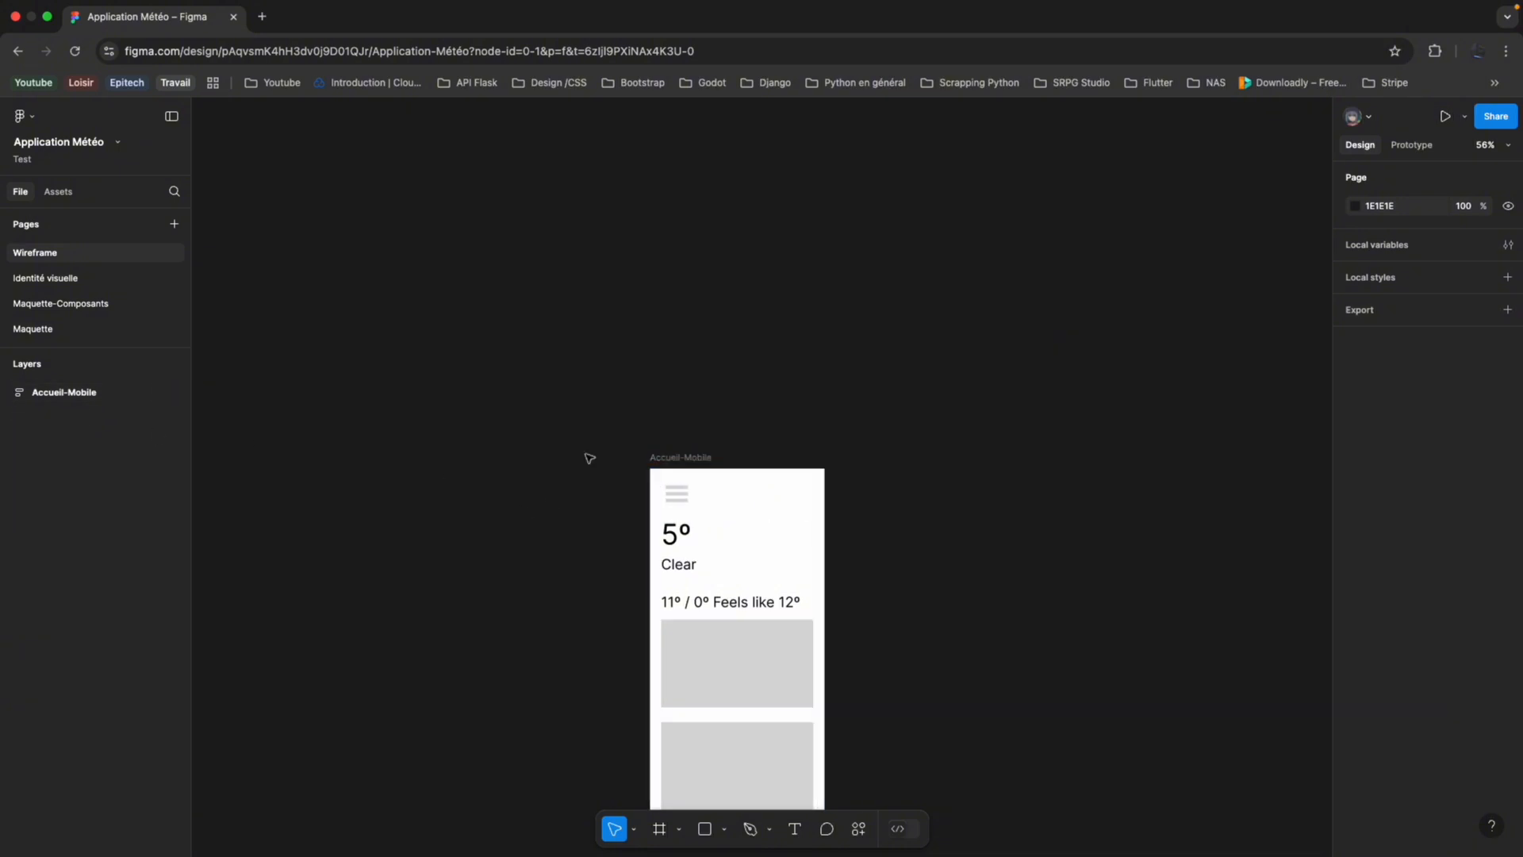
# Add a 1440 × 1024 Desktop frame named "Accueil" directly above the Accueil-Mobile frame, aligned at X 0.
pyautogui.scroll(-3, 697, 360)
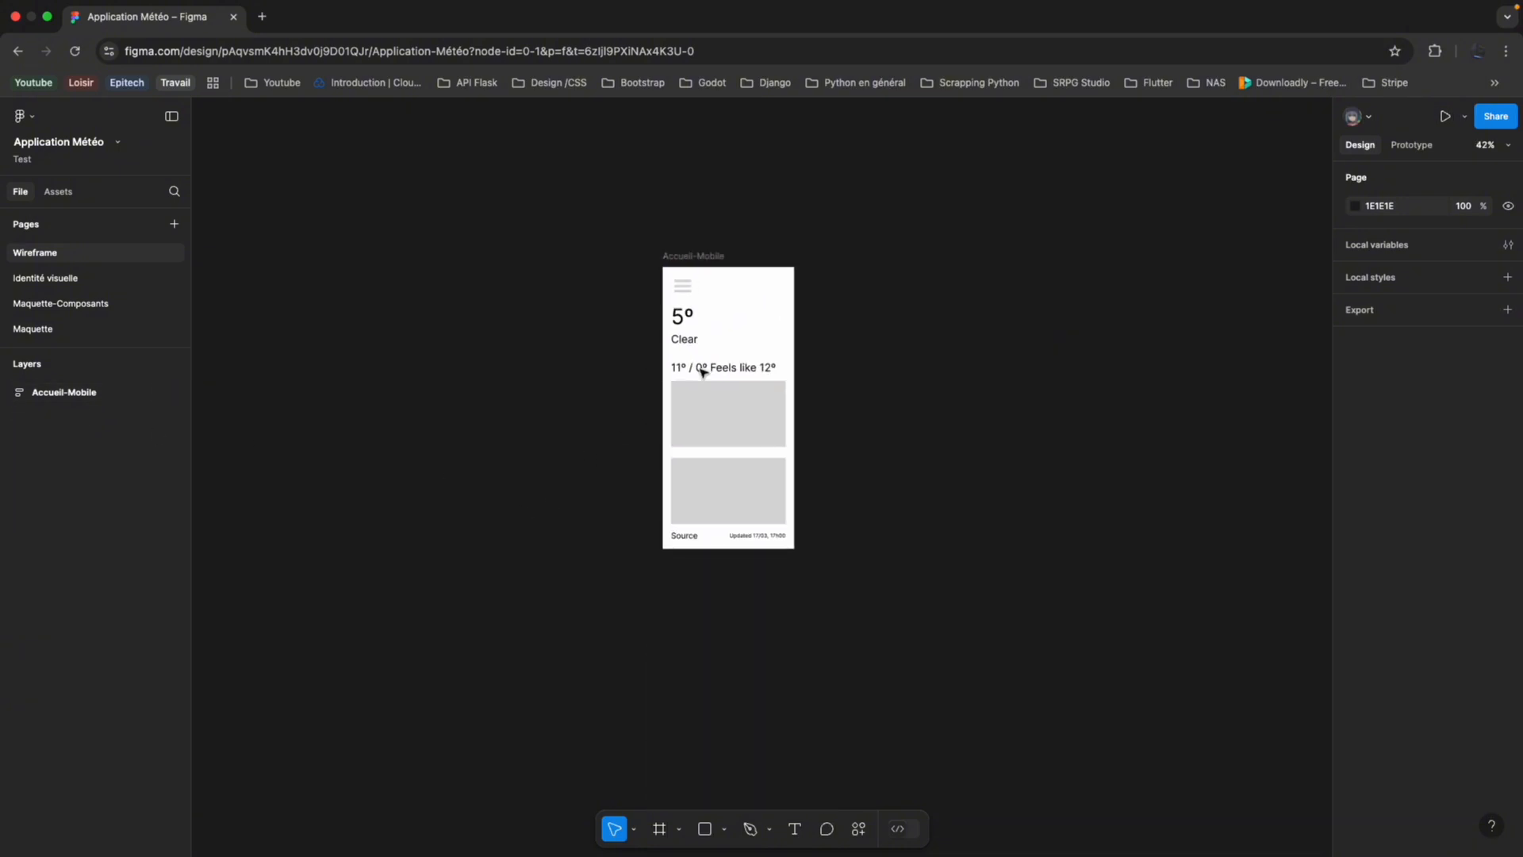
pyautogui.scroll(3, 698, 365)
pyautogui.click(717, 545)
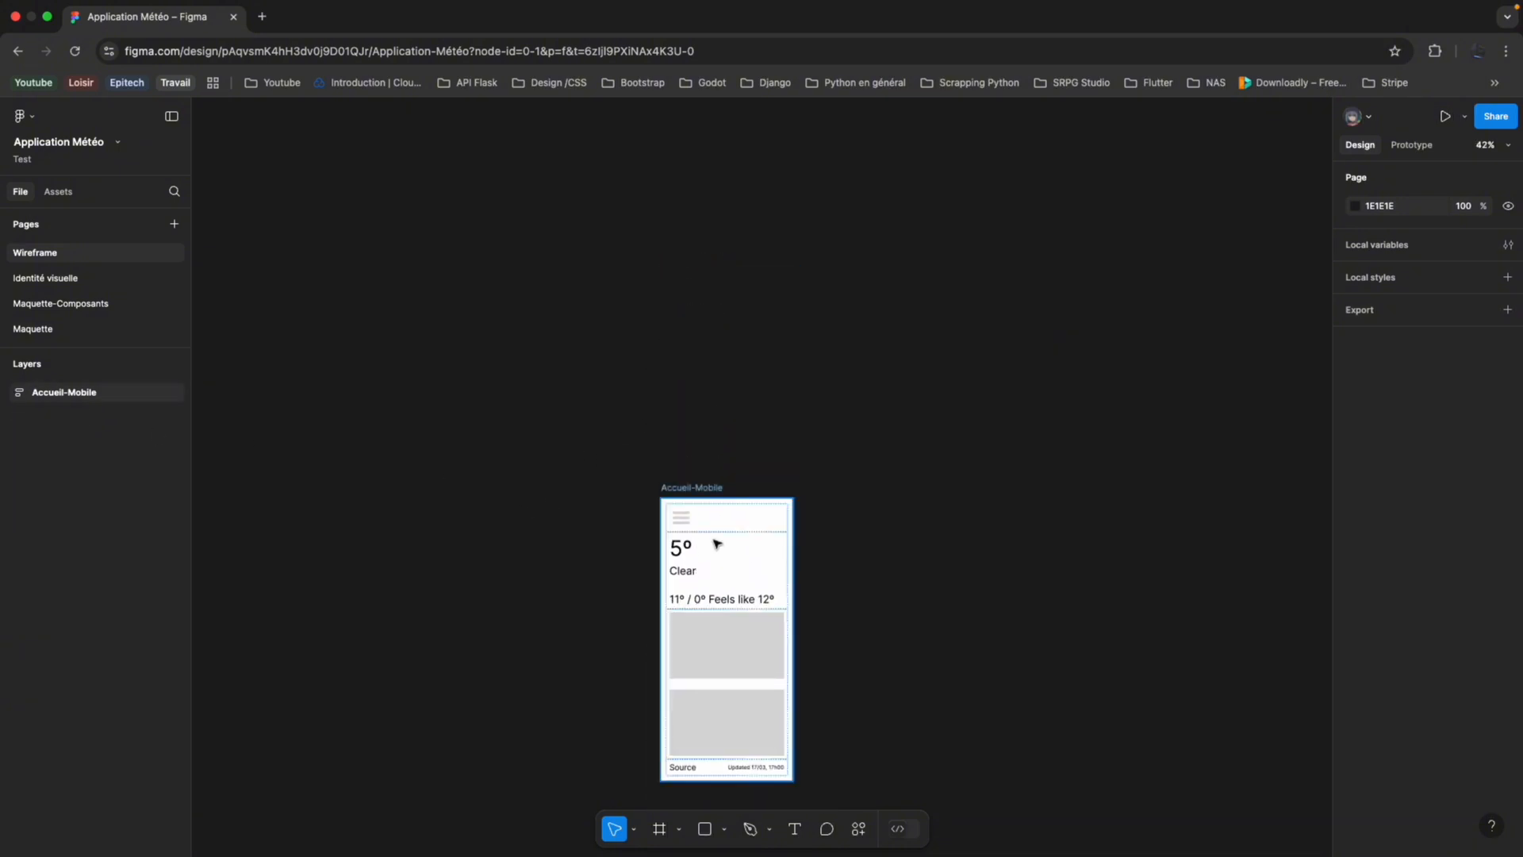
pyautogui.click(676, 830)
pyautogui.click(671, 830)
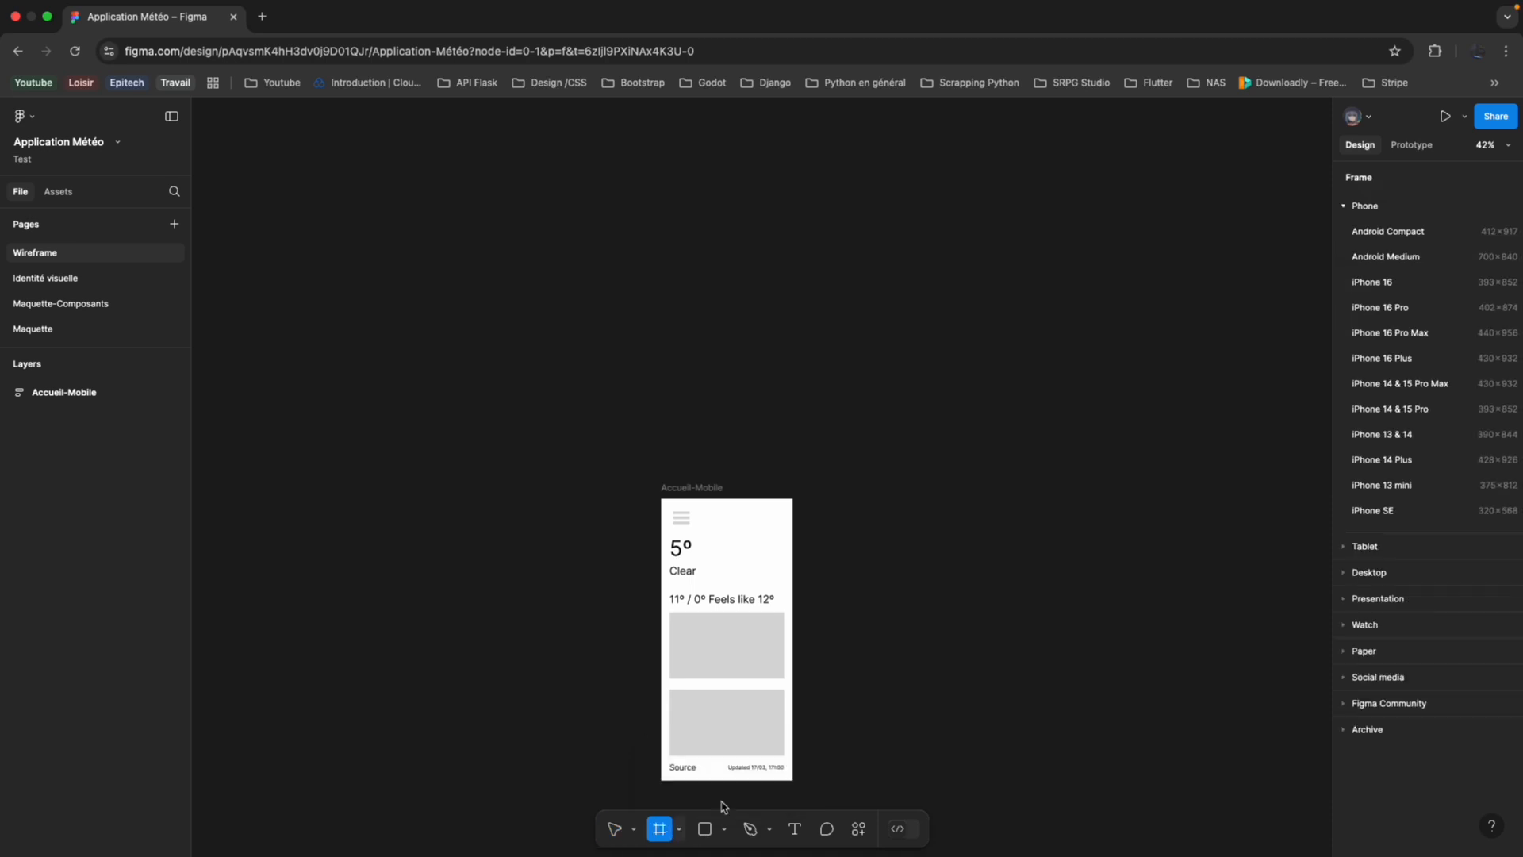
pyautogui.click(1359, 567)
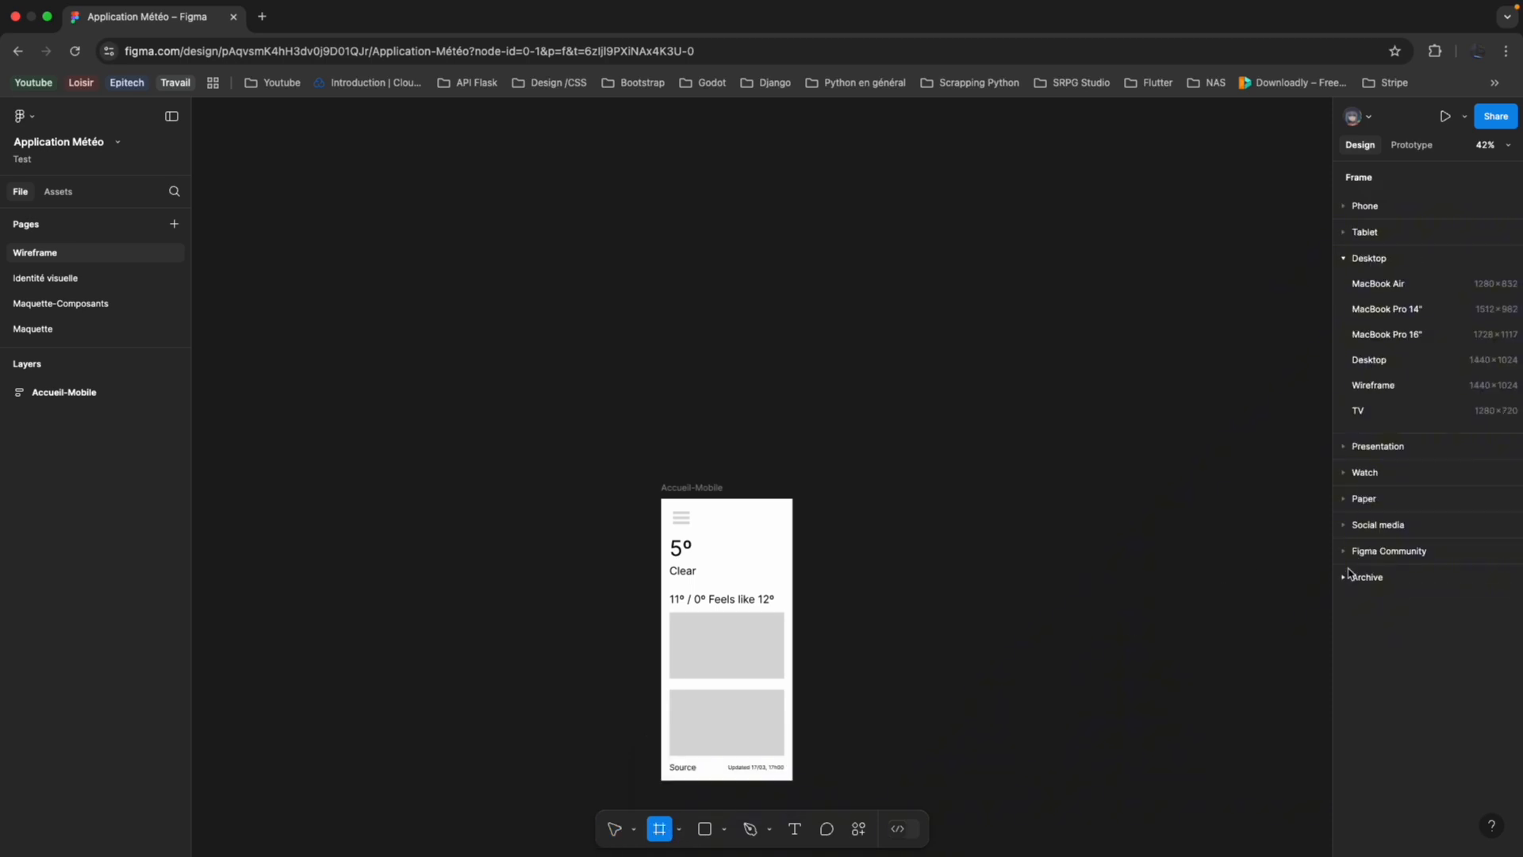
pyautogui.click(1369, 361)
pyautogui.moveTo(885, 376); pyautogui.dragTo(742, 194)
pyautogui.scroll(3, 741, 193)
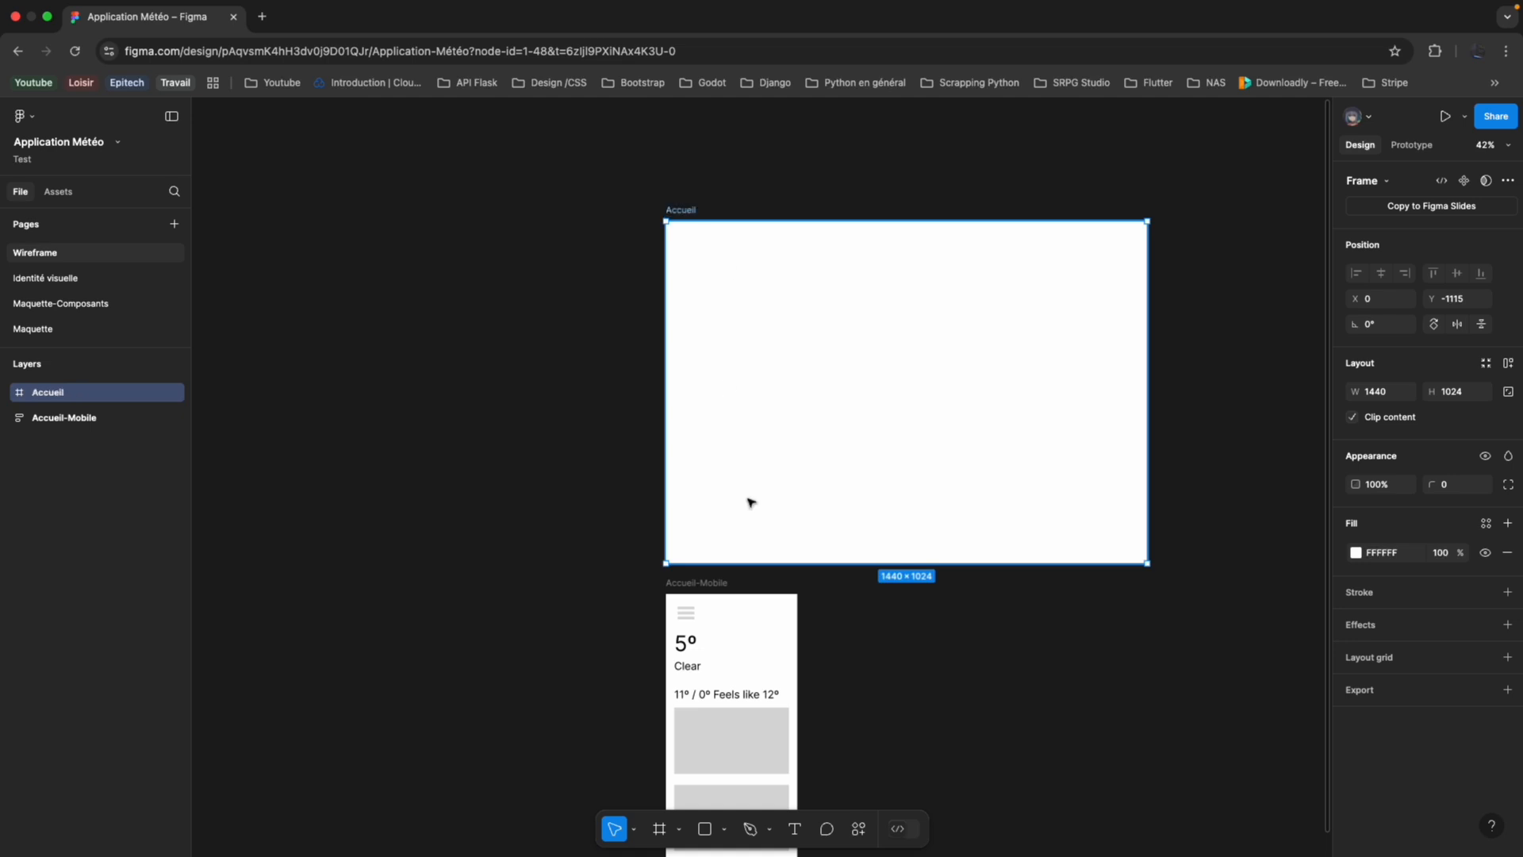
# Add auto layout to the Accueil desktop frame.
pyautogui.scroll(-2, 750, 502)
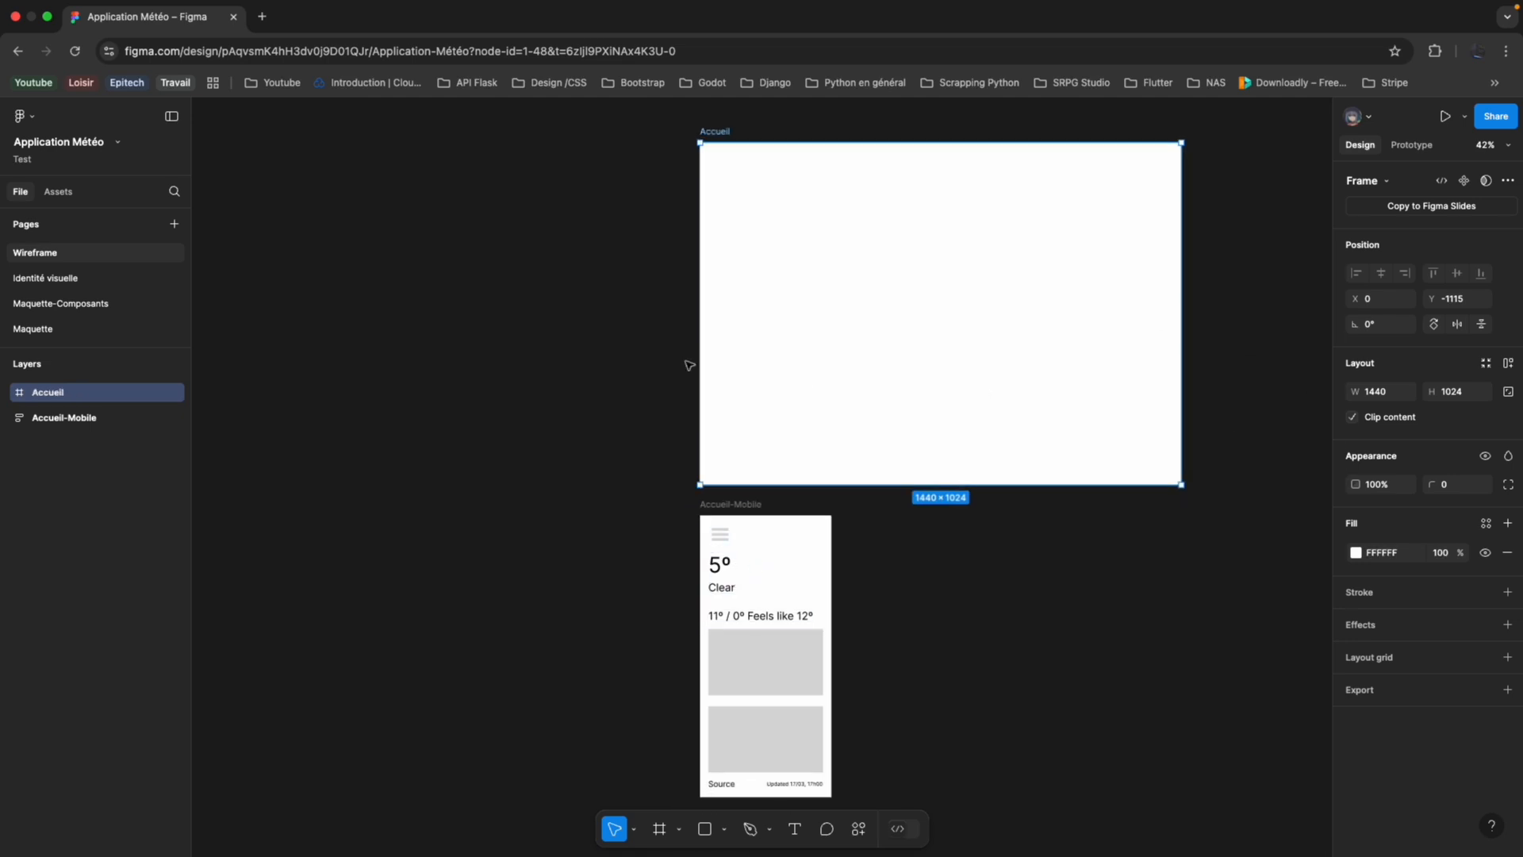
pyautogui.rightClick(87, 390)
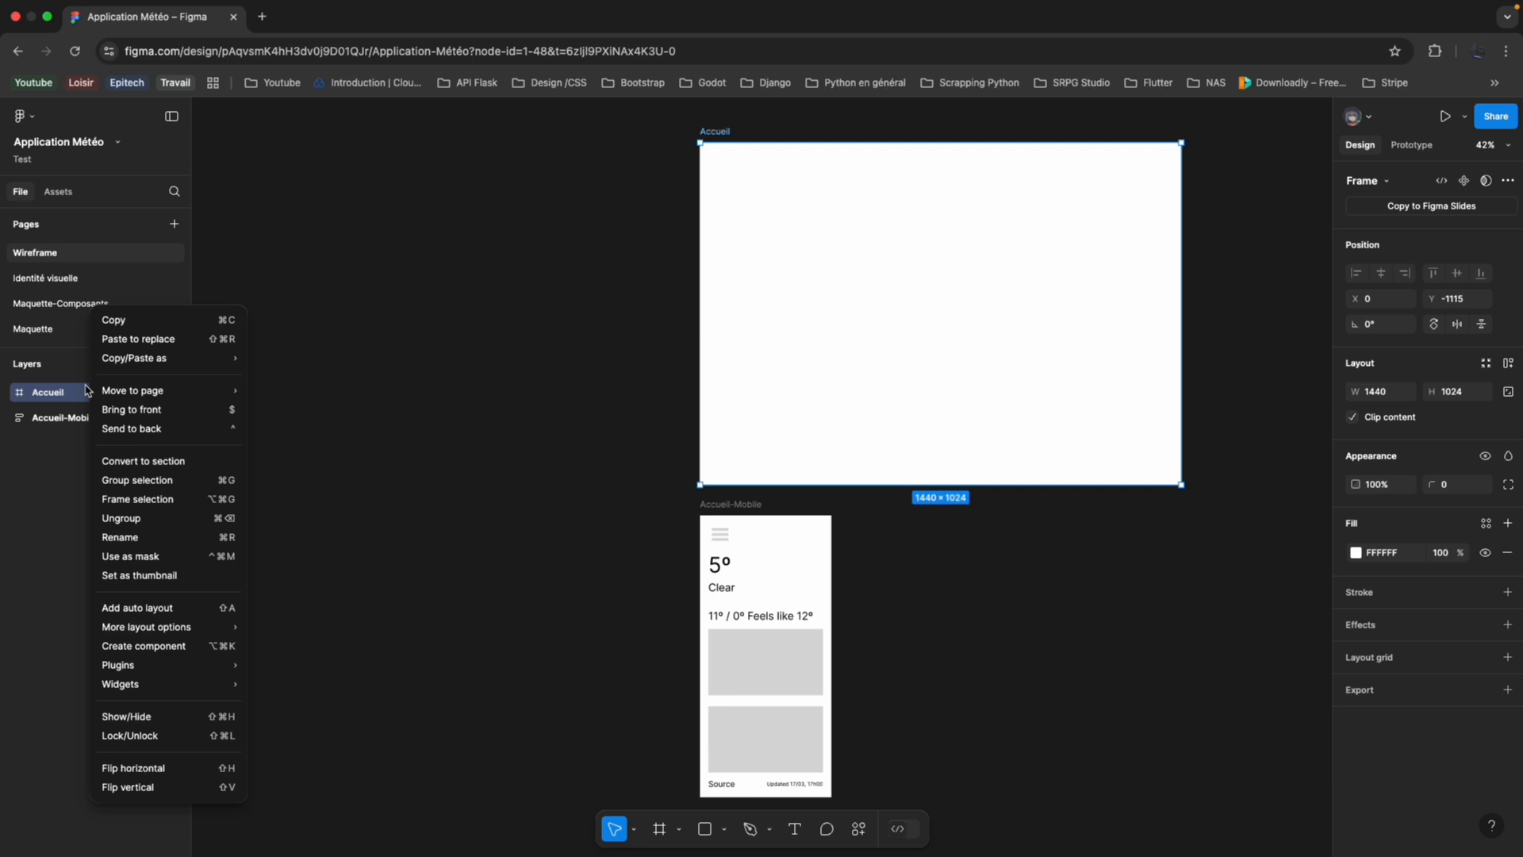
pyautogui.click(138, 608)
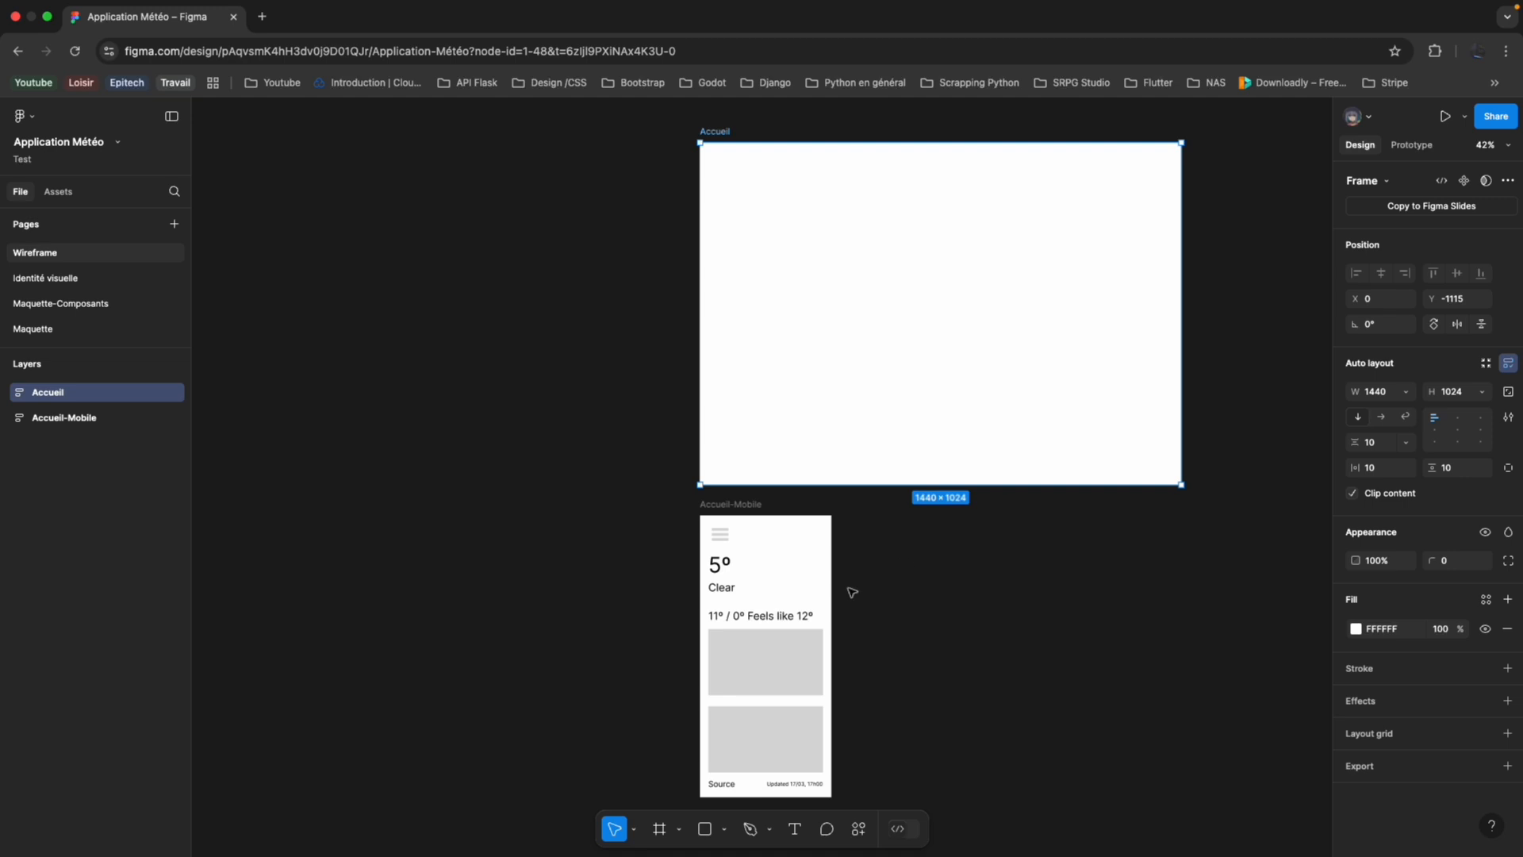
# Copy the Navbar and the Header from Accueil-Mobile into the Accueil desktop frame.
pyautogui.click(754, 542)
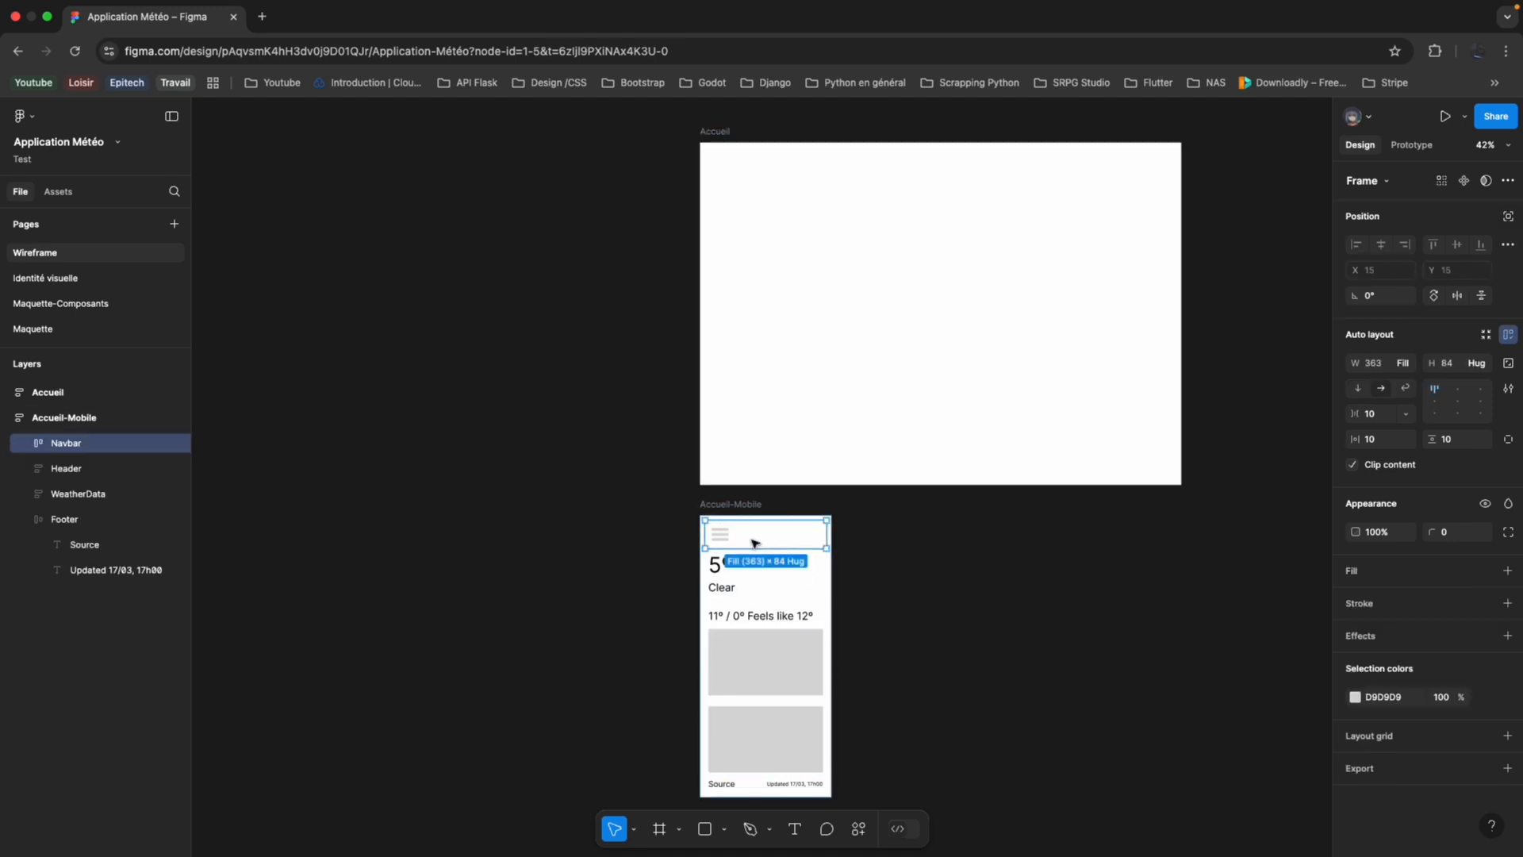
pyautogui.scroll(3, 764, 523)
pyautogui.click(935, 365)
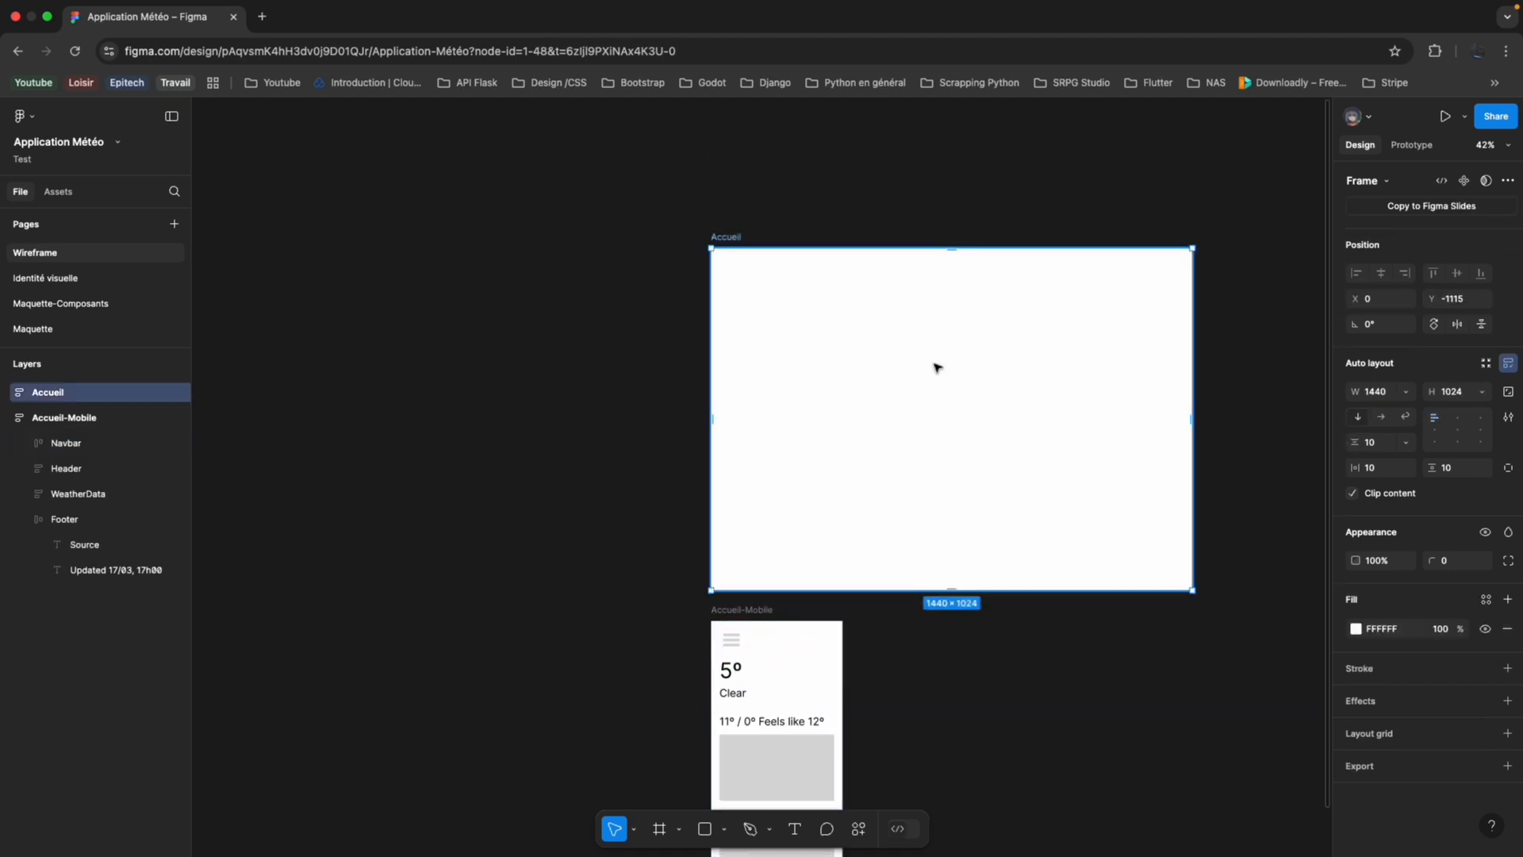
pyautogui.press('super+v')
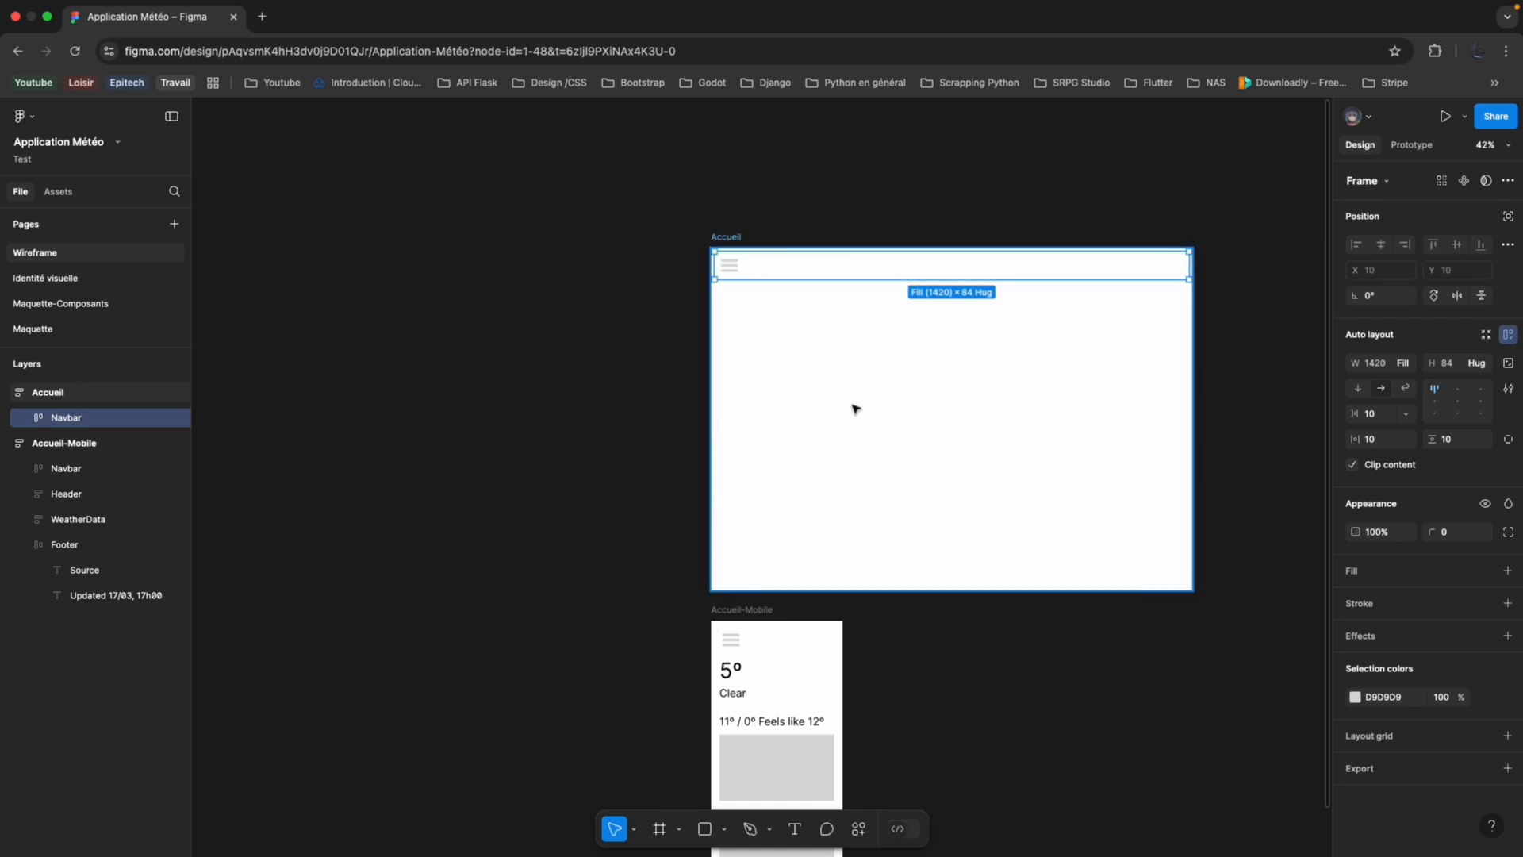
pyautogui.click(799, 700)
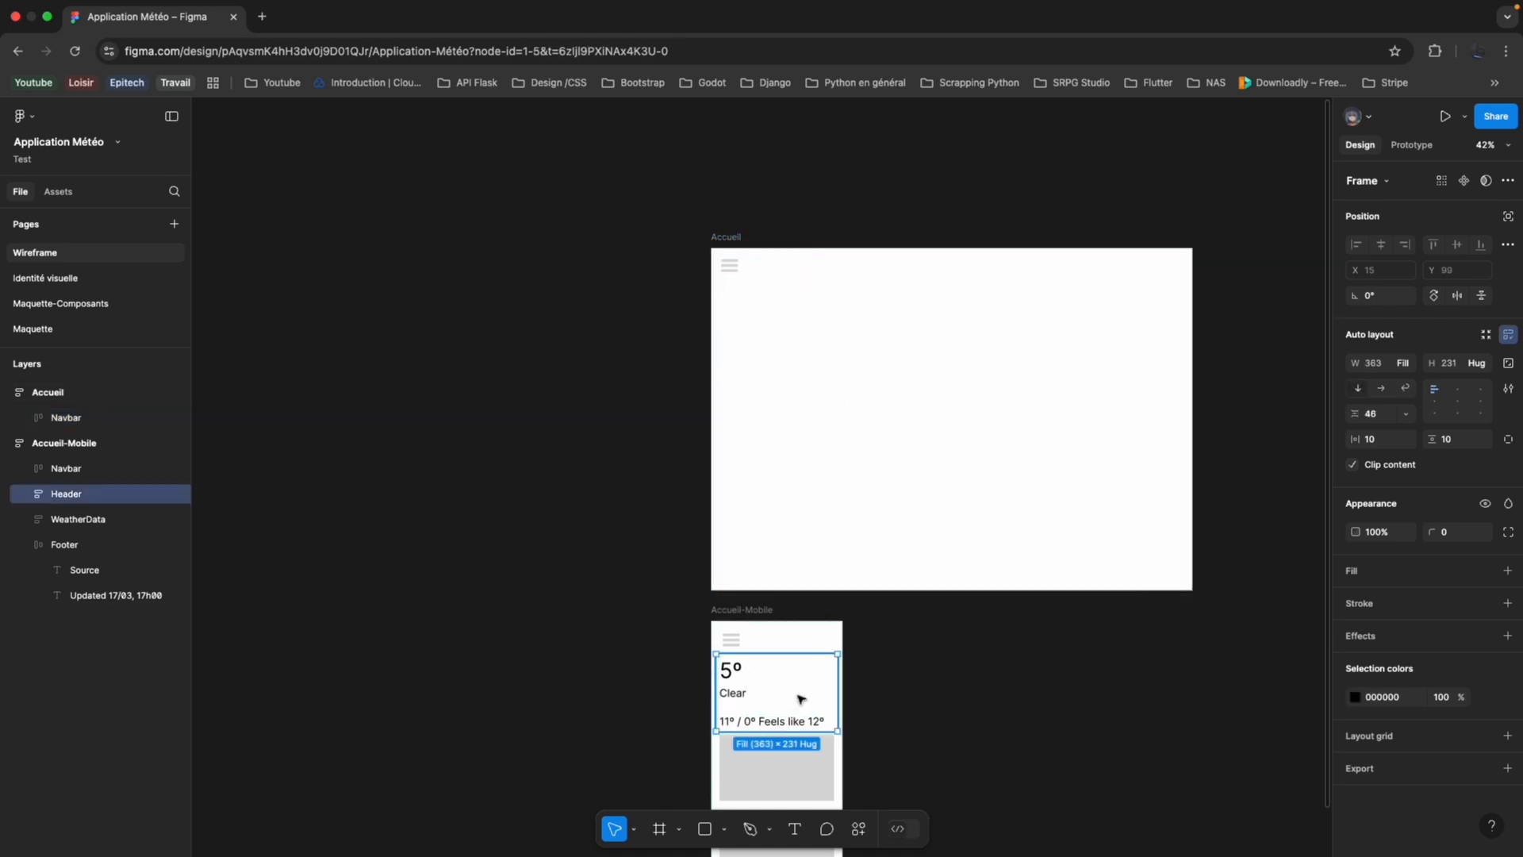
pyautogui.press('super+c')
pyautogui.click(925, 458)
pyautogui.press('super+v')
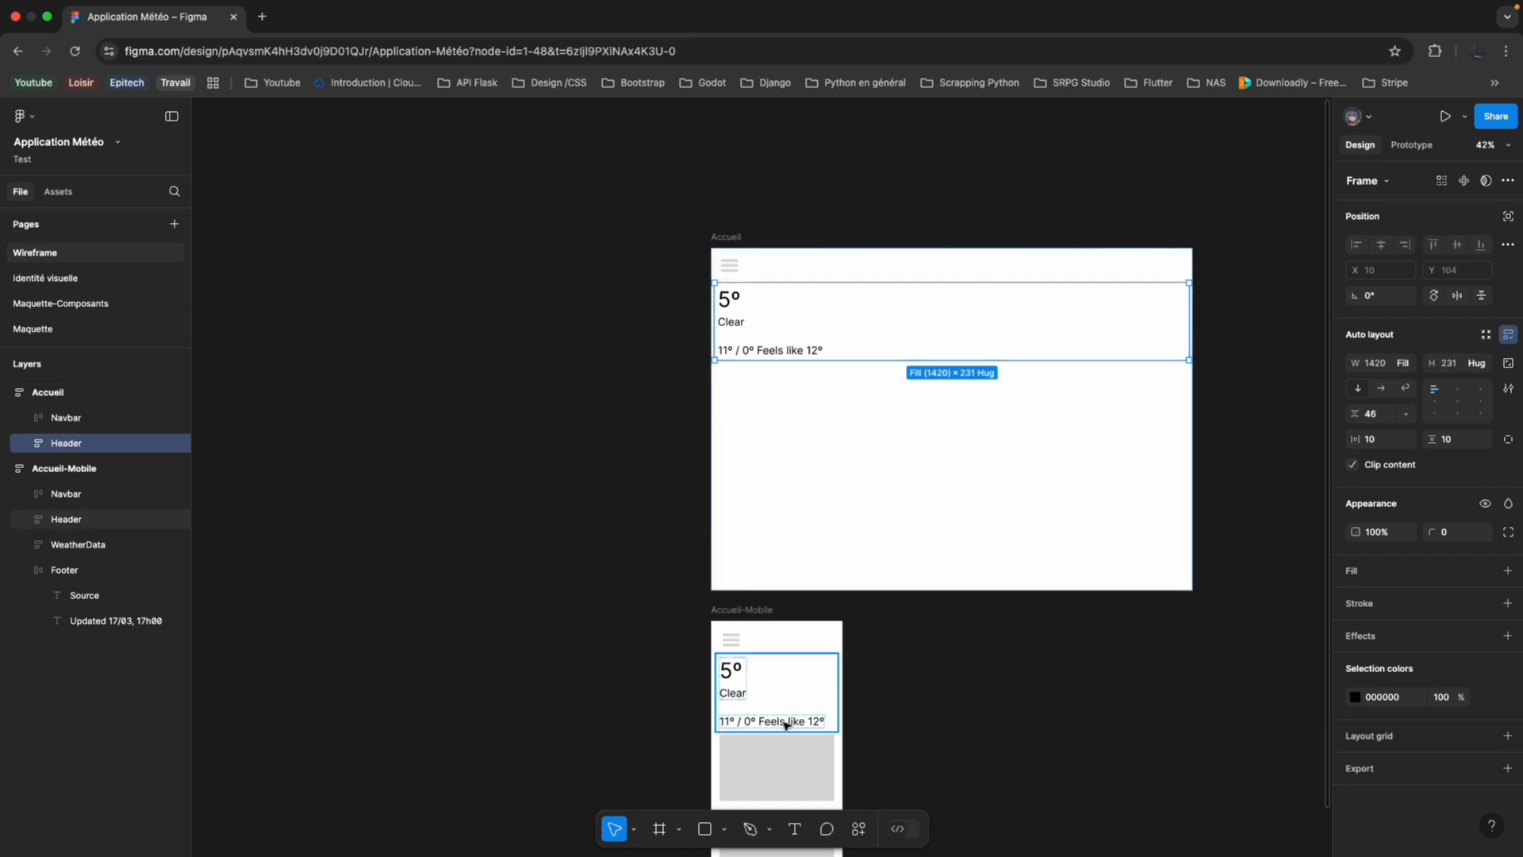
# Copy the WeatherData frame from Accueil-Mobile into the Accueil frame, below its Header.
pyautogui.scroll(-2, 786, 682)
pyautogui.click(796, 660)
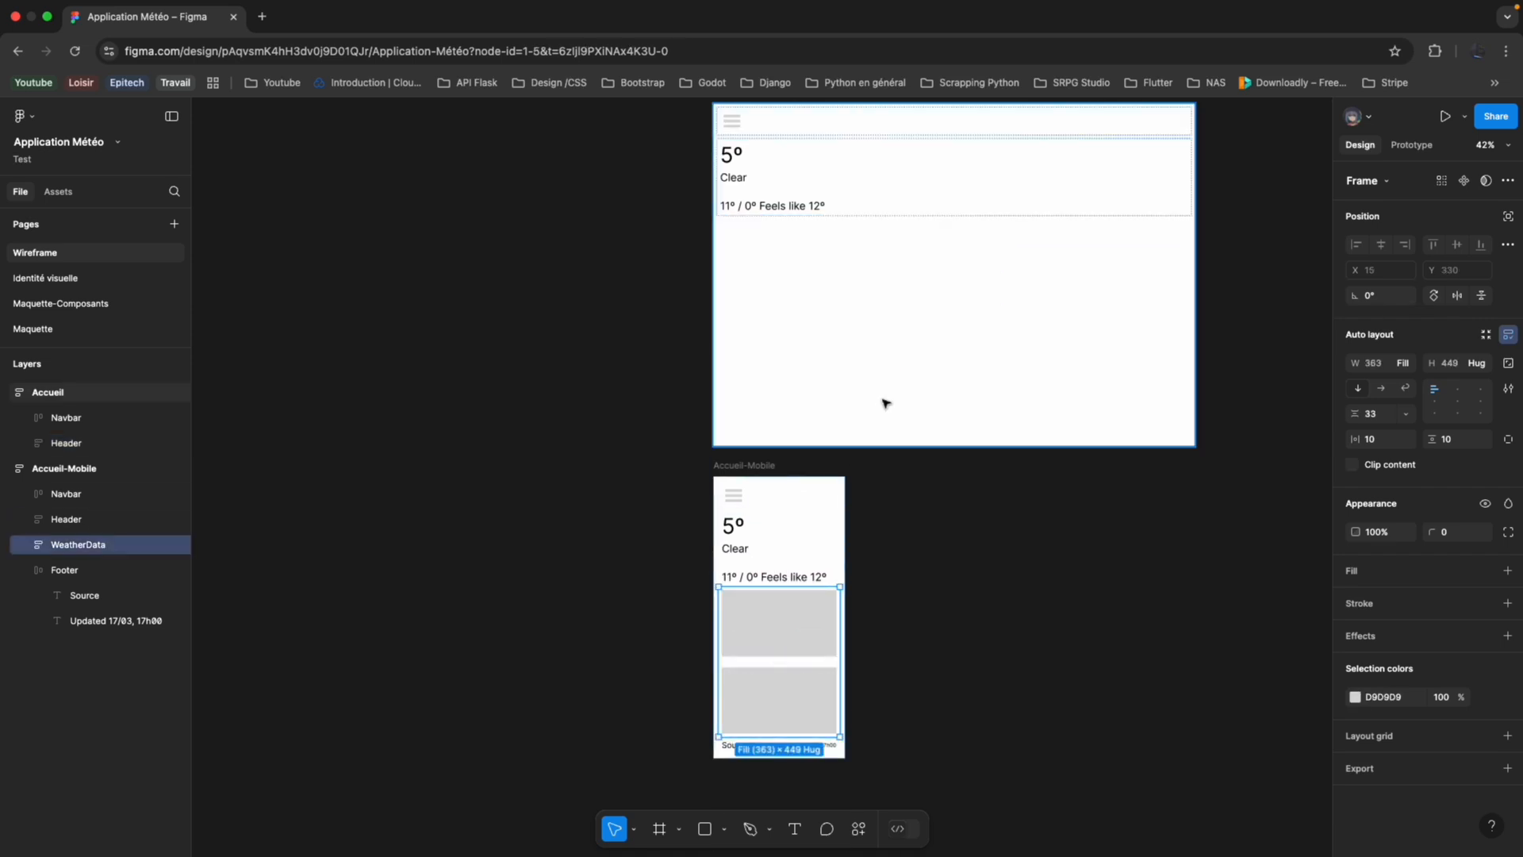
pyautogui.click(932, 251)
pyautogui.press('super+v')
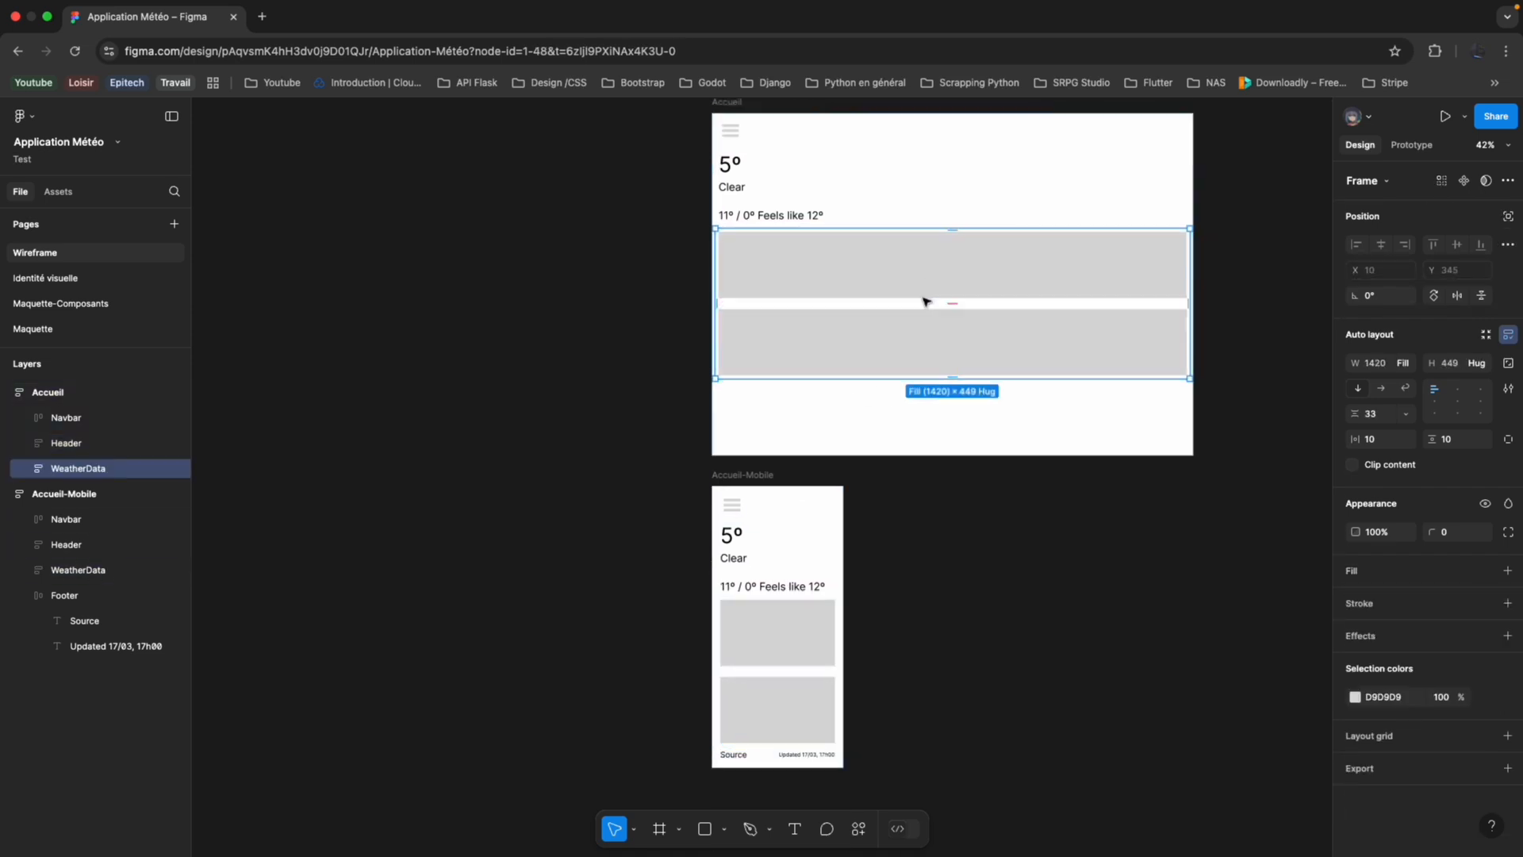
pyautogui.scroll(2, 933, 452)
pyautogui.scroll(-2, 927, 565)
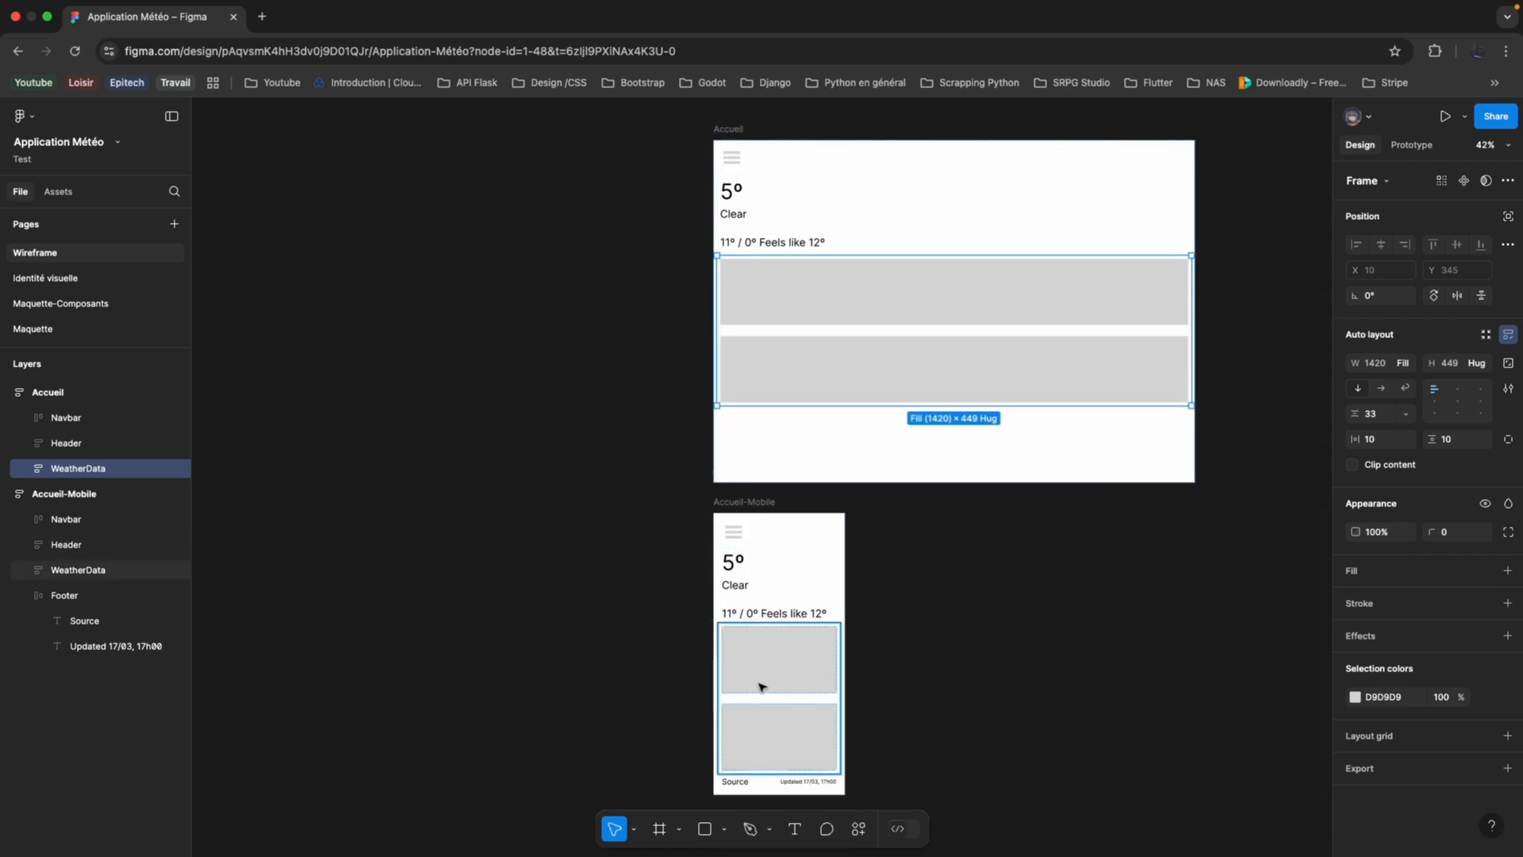
# Set the desktop WeatherData auto layout to horizontal and stretch its height to about 376.
pyautogui.scroll(2, 920, 484)
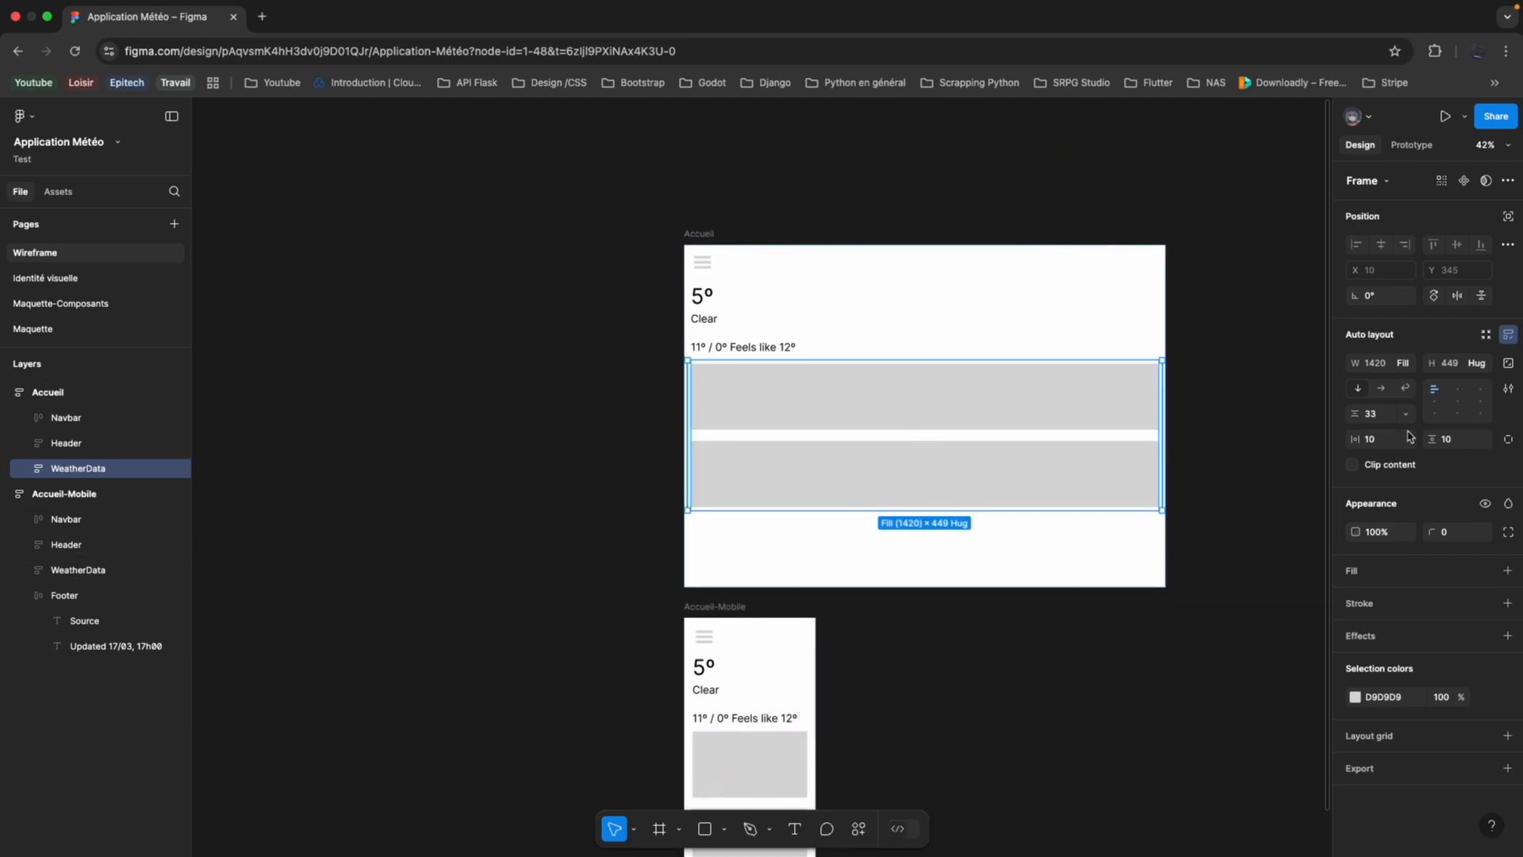
pyautogui.click(1382, 388)
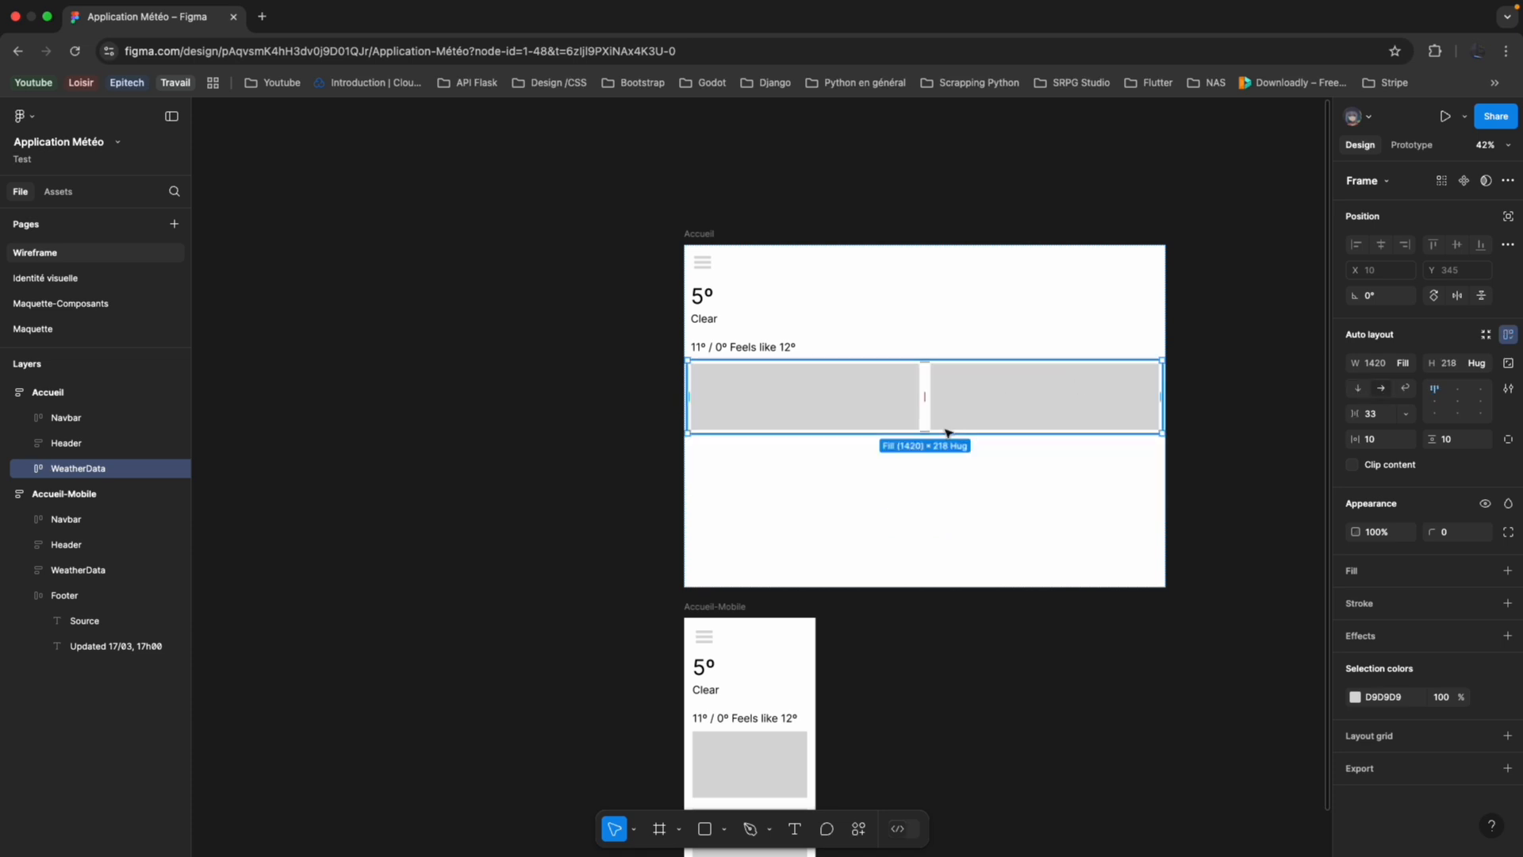
pyautogui.moveTo(928, 430); pyautogui.dragTo(925, 485)
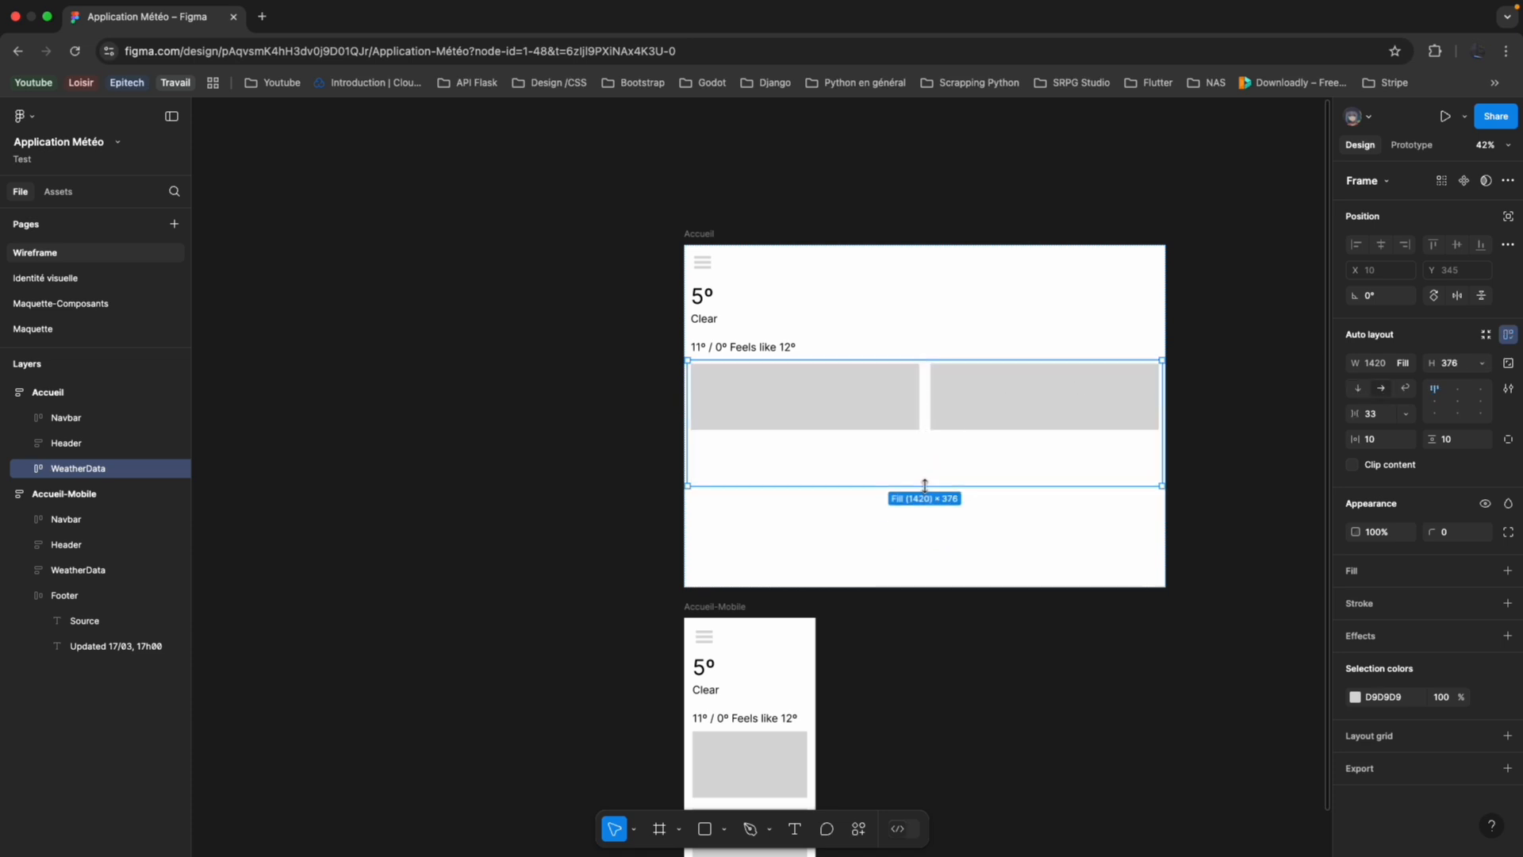
# Set the height of both desktop WeatherData rectangles to Fill container and enlarge WeatherData to a height of about 478.
pyautogui.click(863, 416)
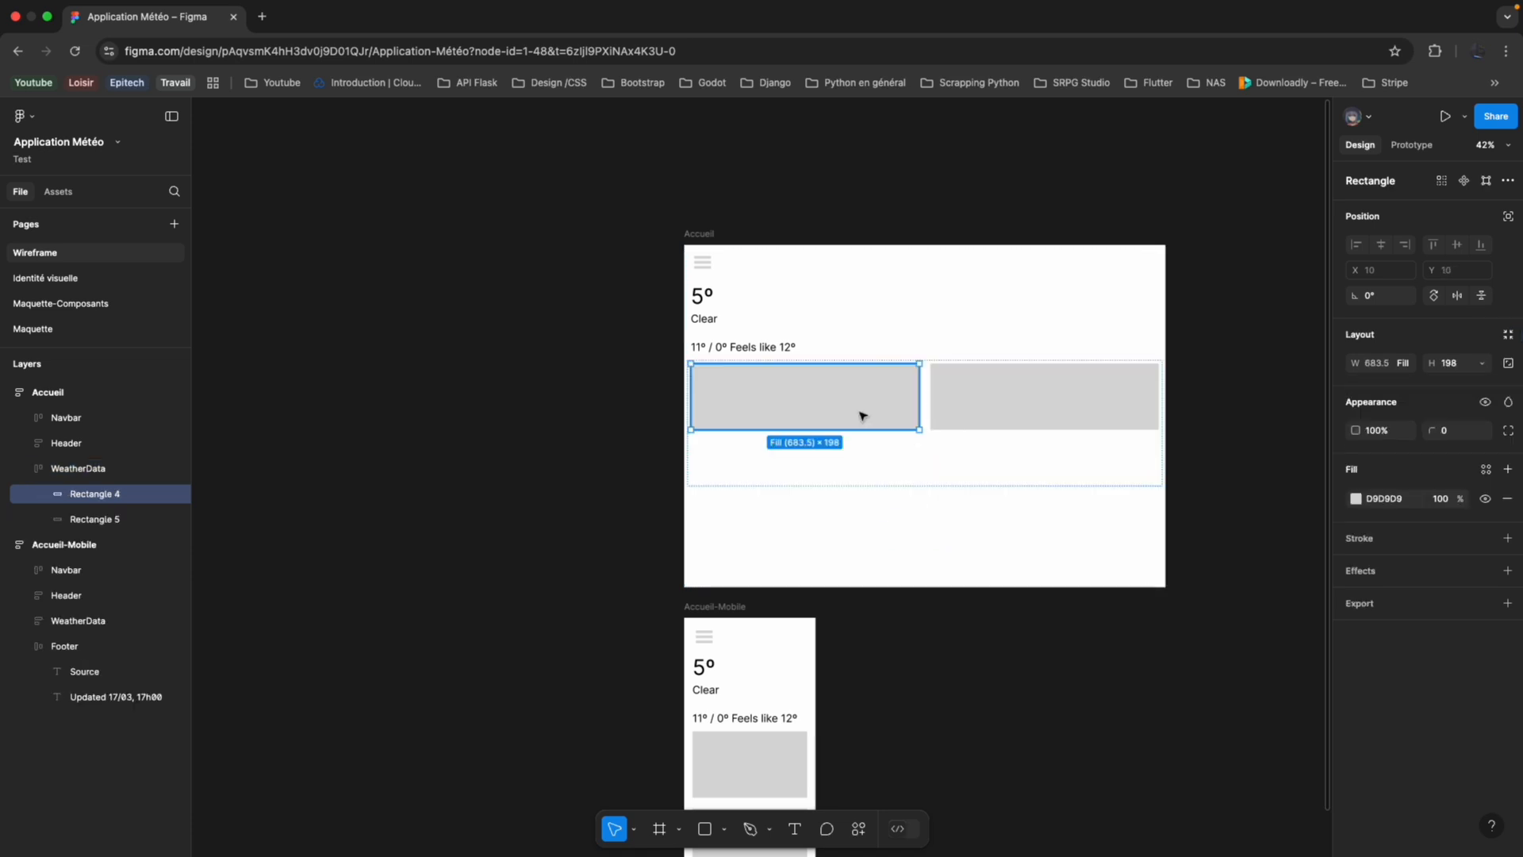
pyautogui.keyDown('shift'); pyautogui.click(1042, 409); pyautogui.keyUp('shift')
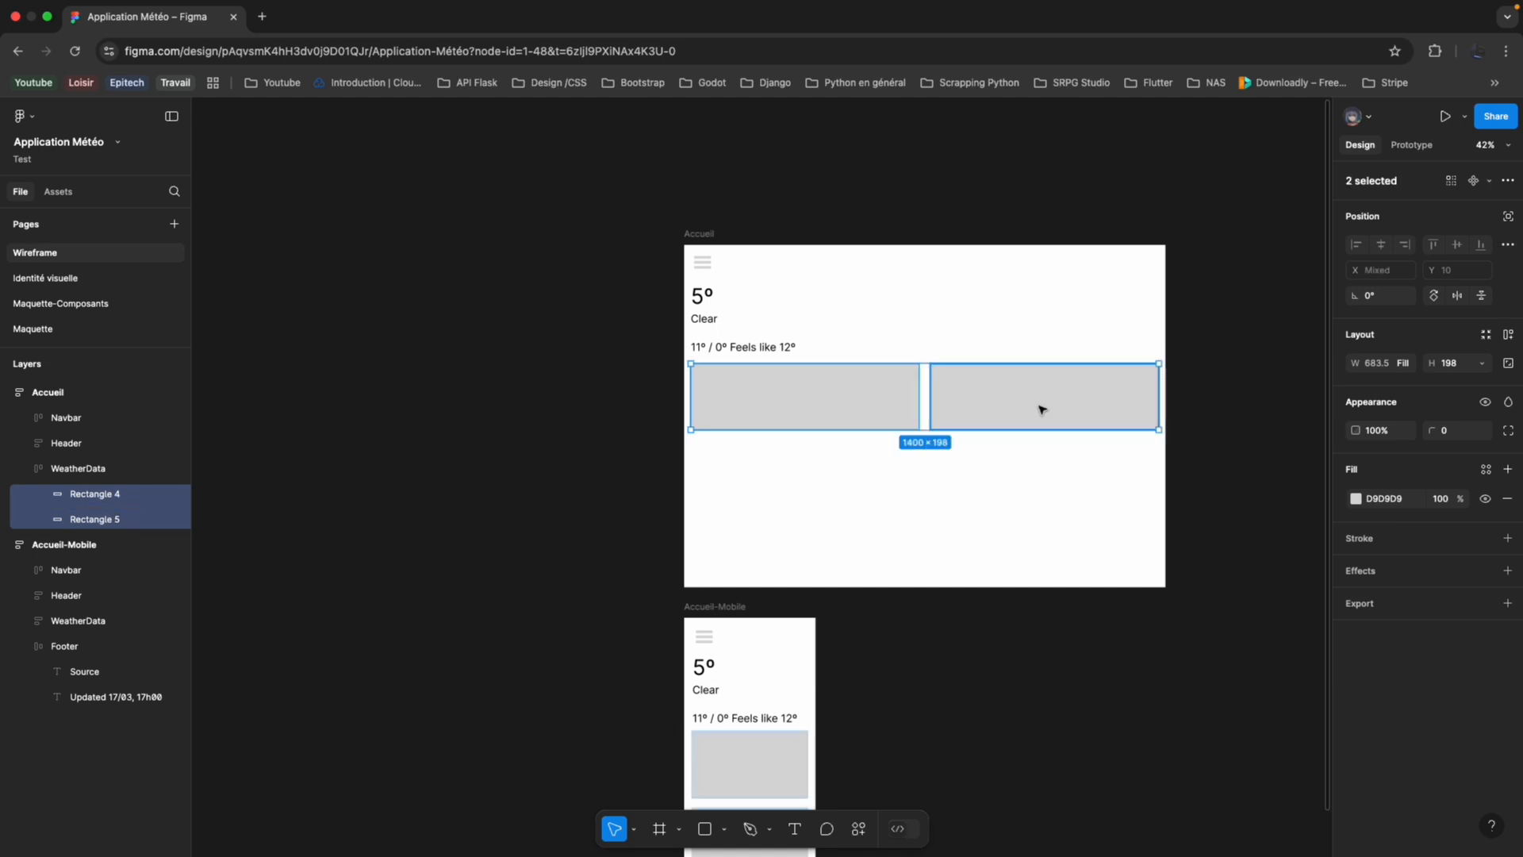
pyautogui.click(1481, 364)
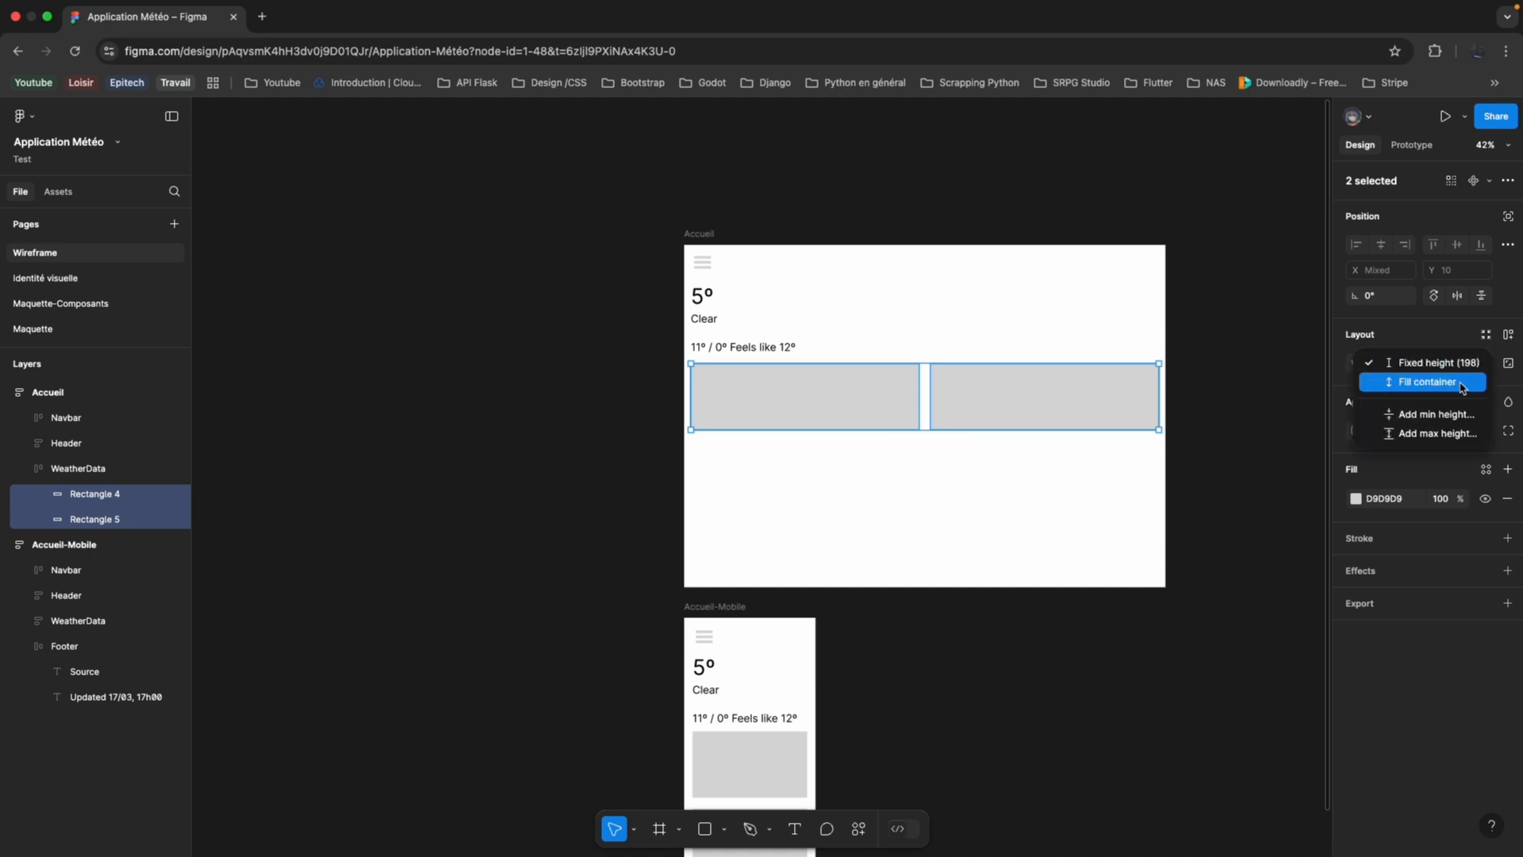
pyautogui.click(1466, 383)
pyautogui.click(905, 558)
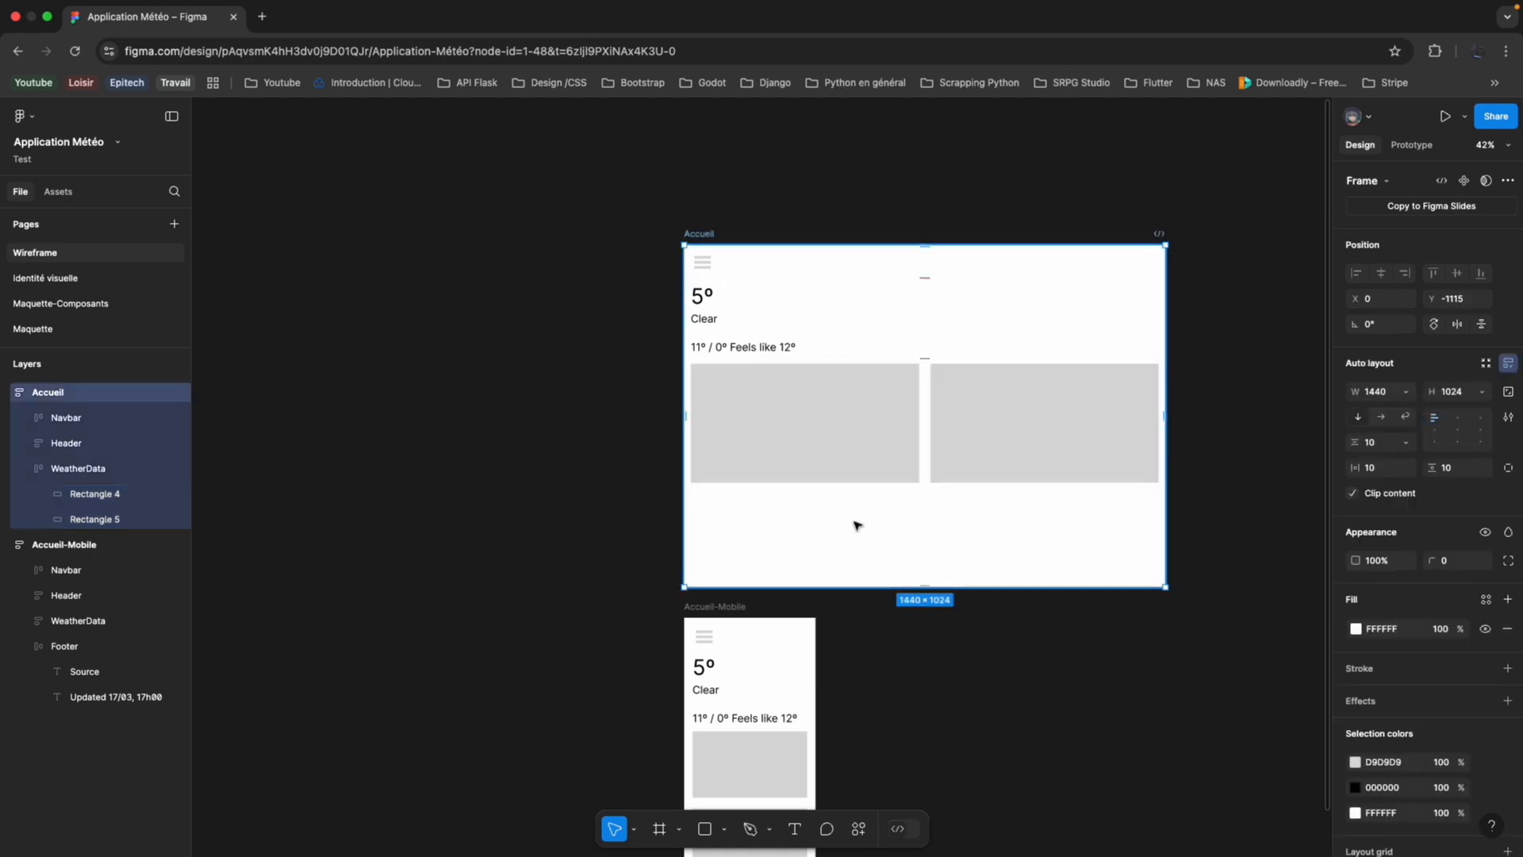
pyautogui.click(945, 441)
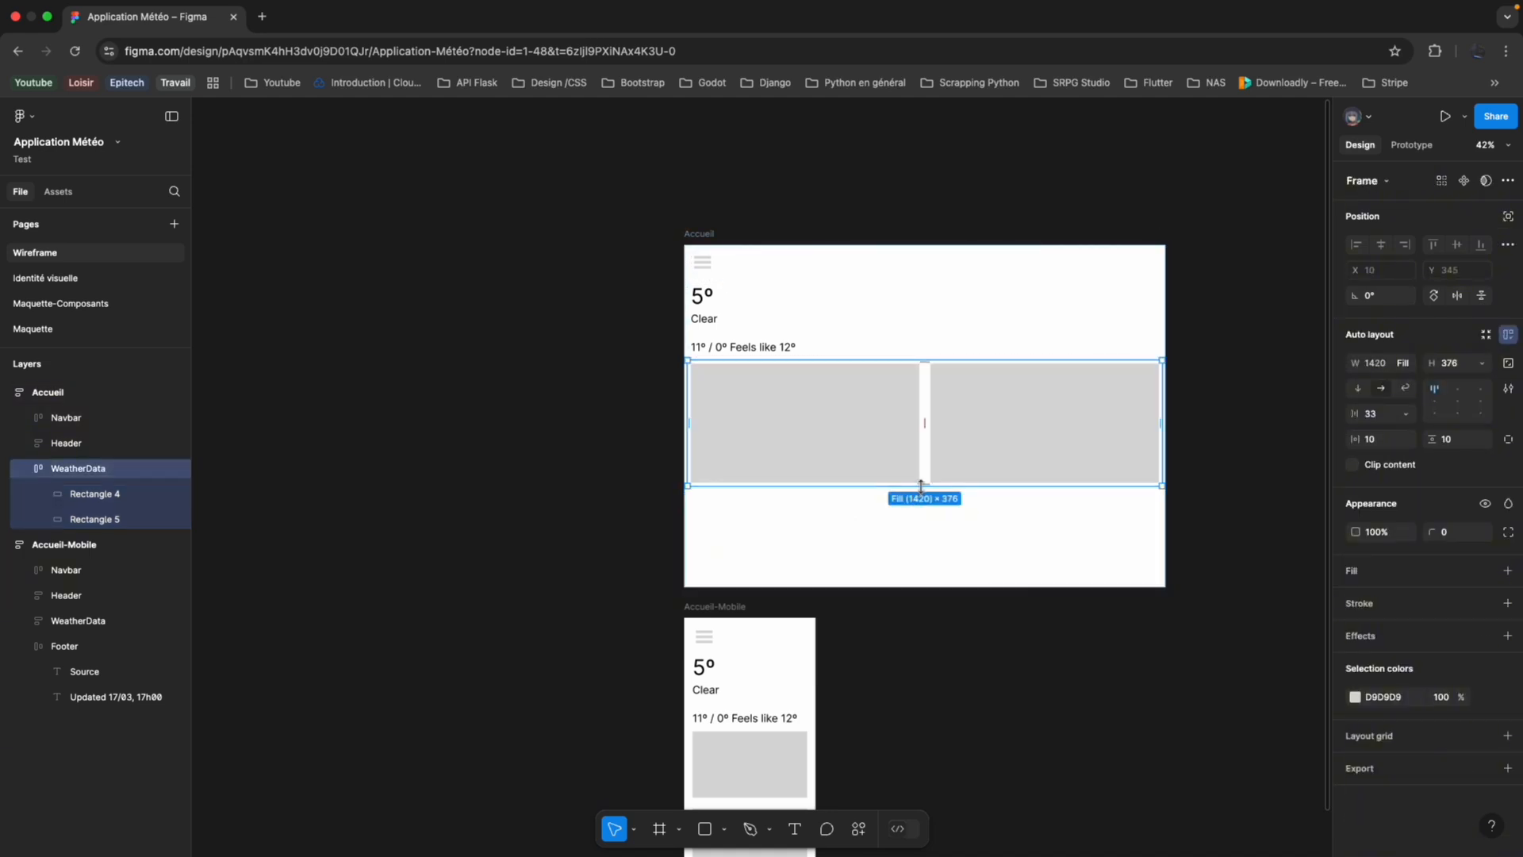
pyautogui.moveTo(921, 485); pyautogui.dragTo(922, 520)
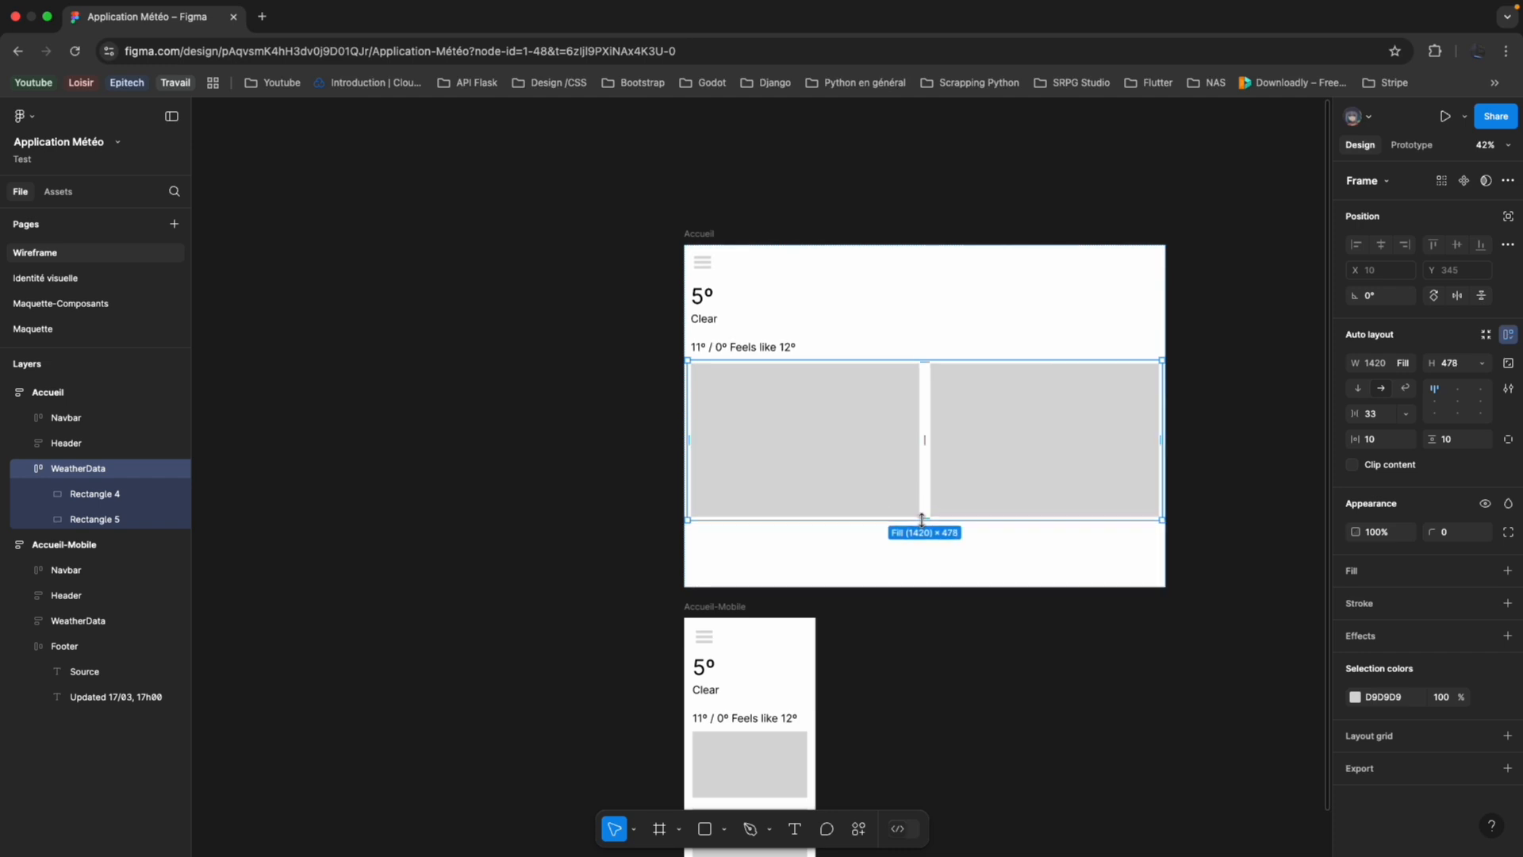
# Copy the Footer from Accueil-Mobile into the Accueil frame, below its WeatherData.
pyautogui.scroll(-5, 896, 601)
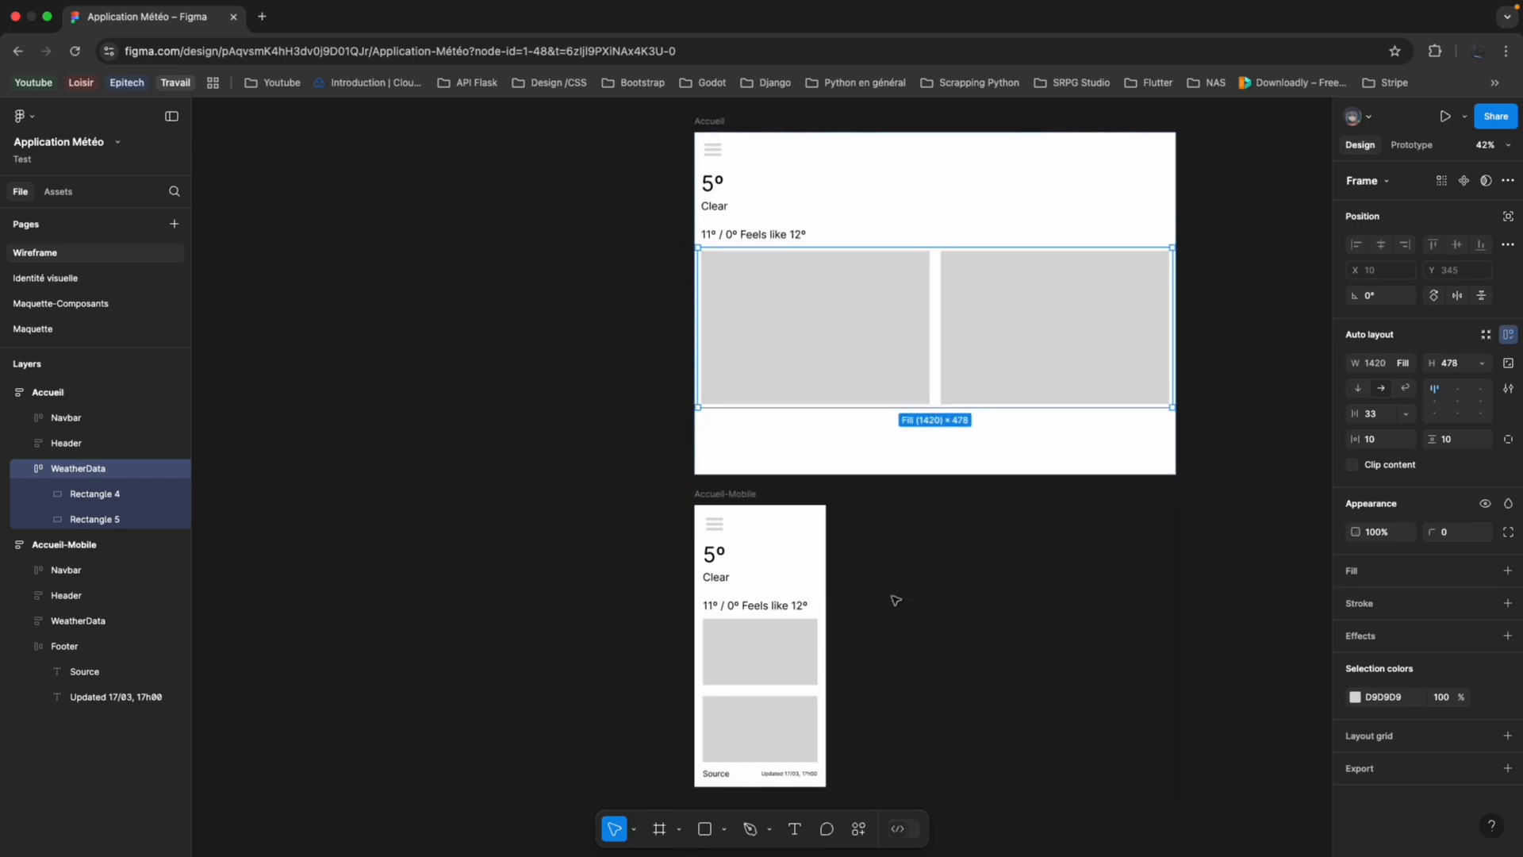
pyautogui.click(797, 755)
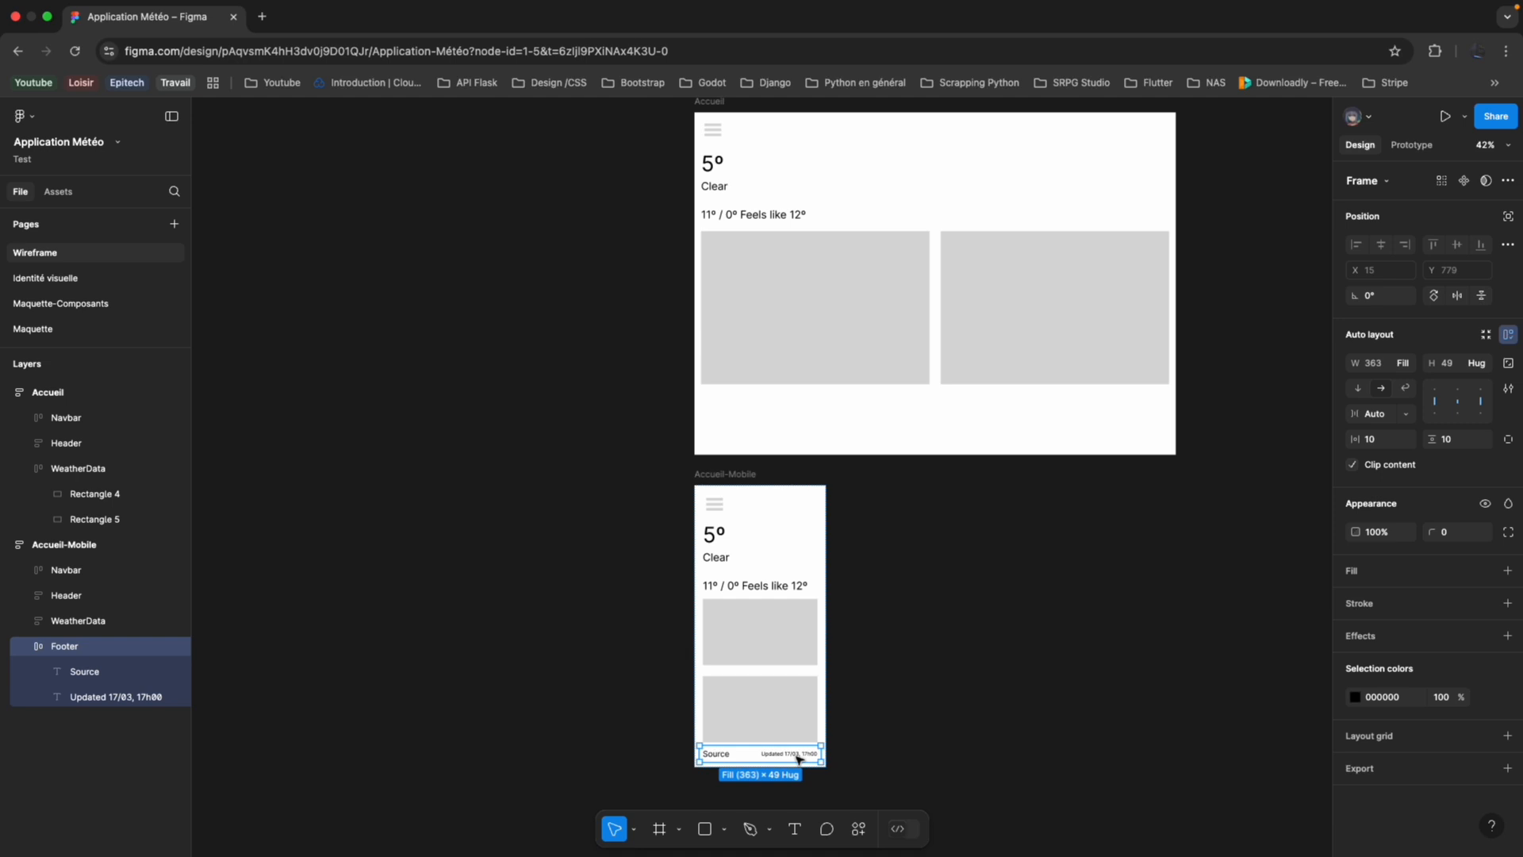
pyautogui.click(914, 432)
pyautogui.hotkey('ctrl', 'v')
pyautogui.scroll(4, 912, 433)
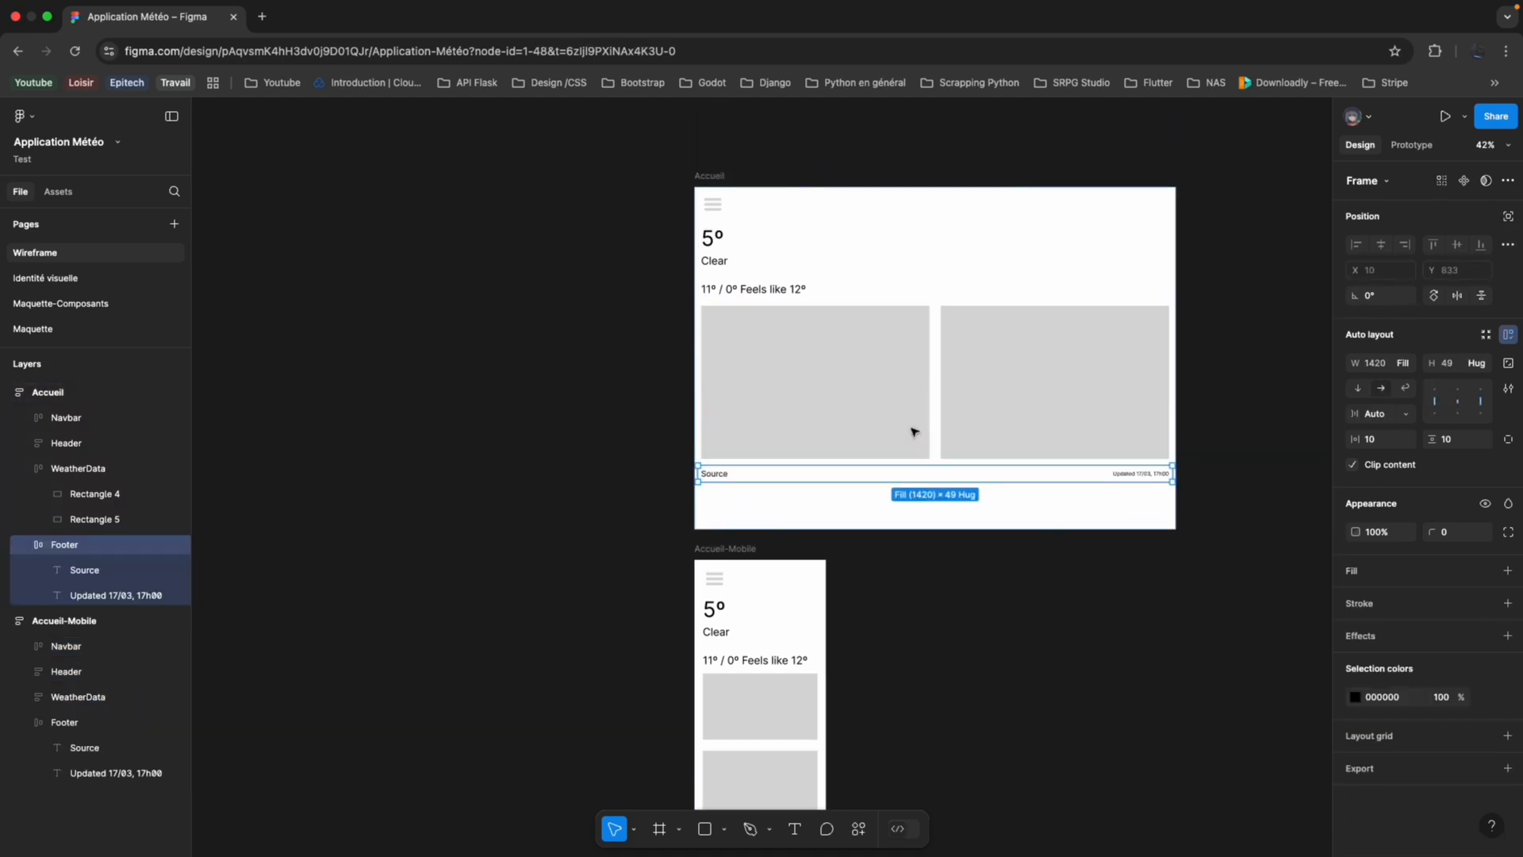
# Set the height of the desktop WeatherData frame to Fill container and deselect it.
pyautogui.click(908, 442)
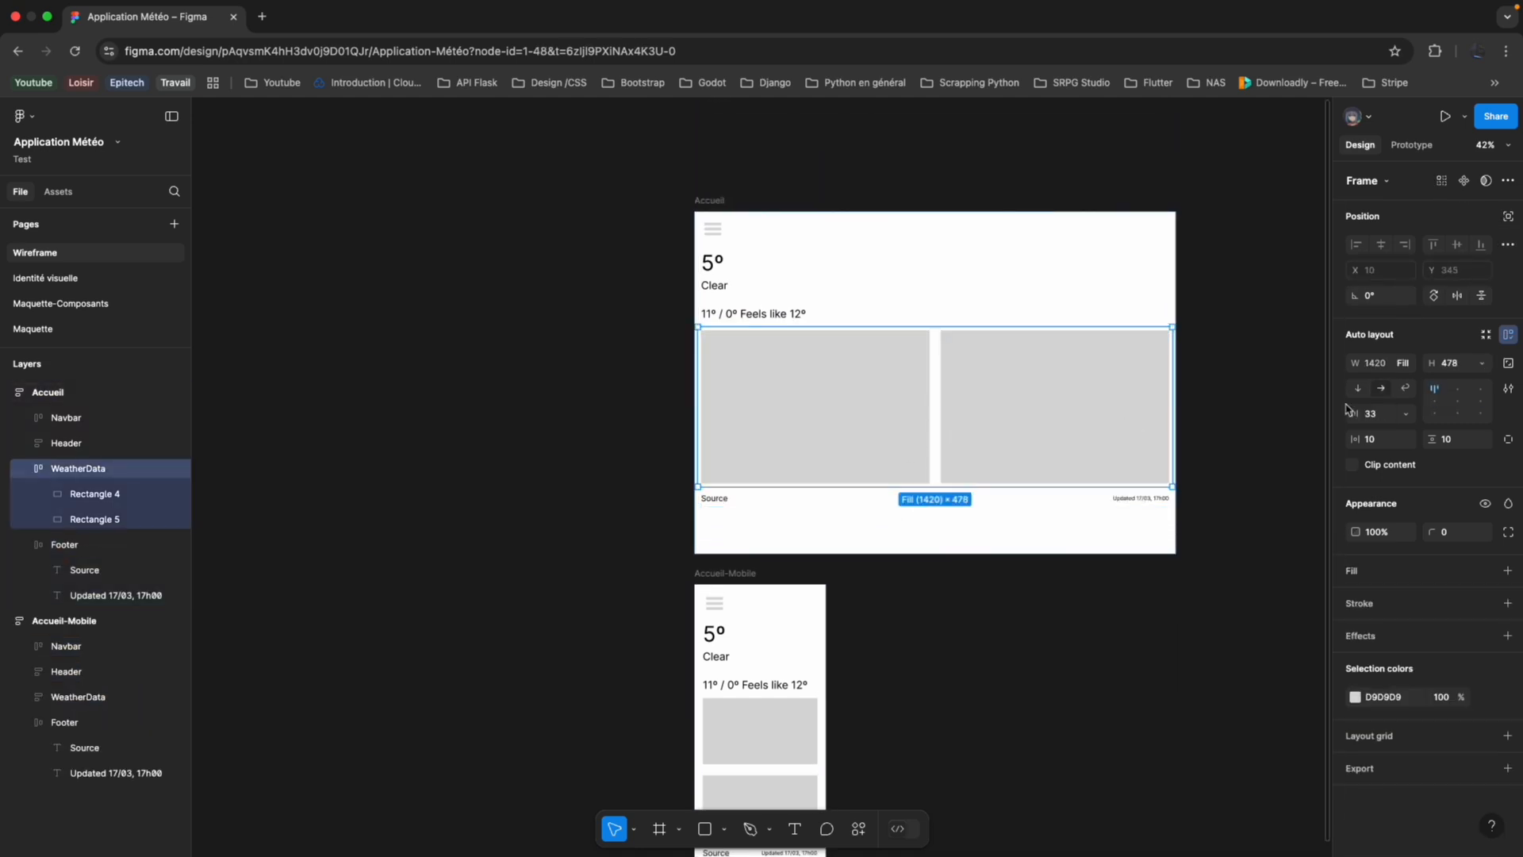
pyautogui.click(1474, 361)
pyautogui.click(1356, 398)
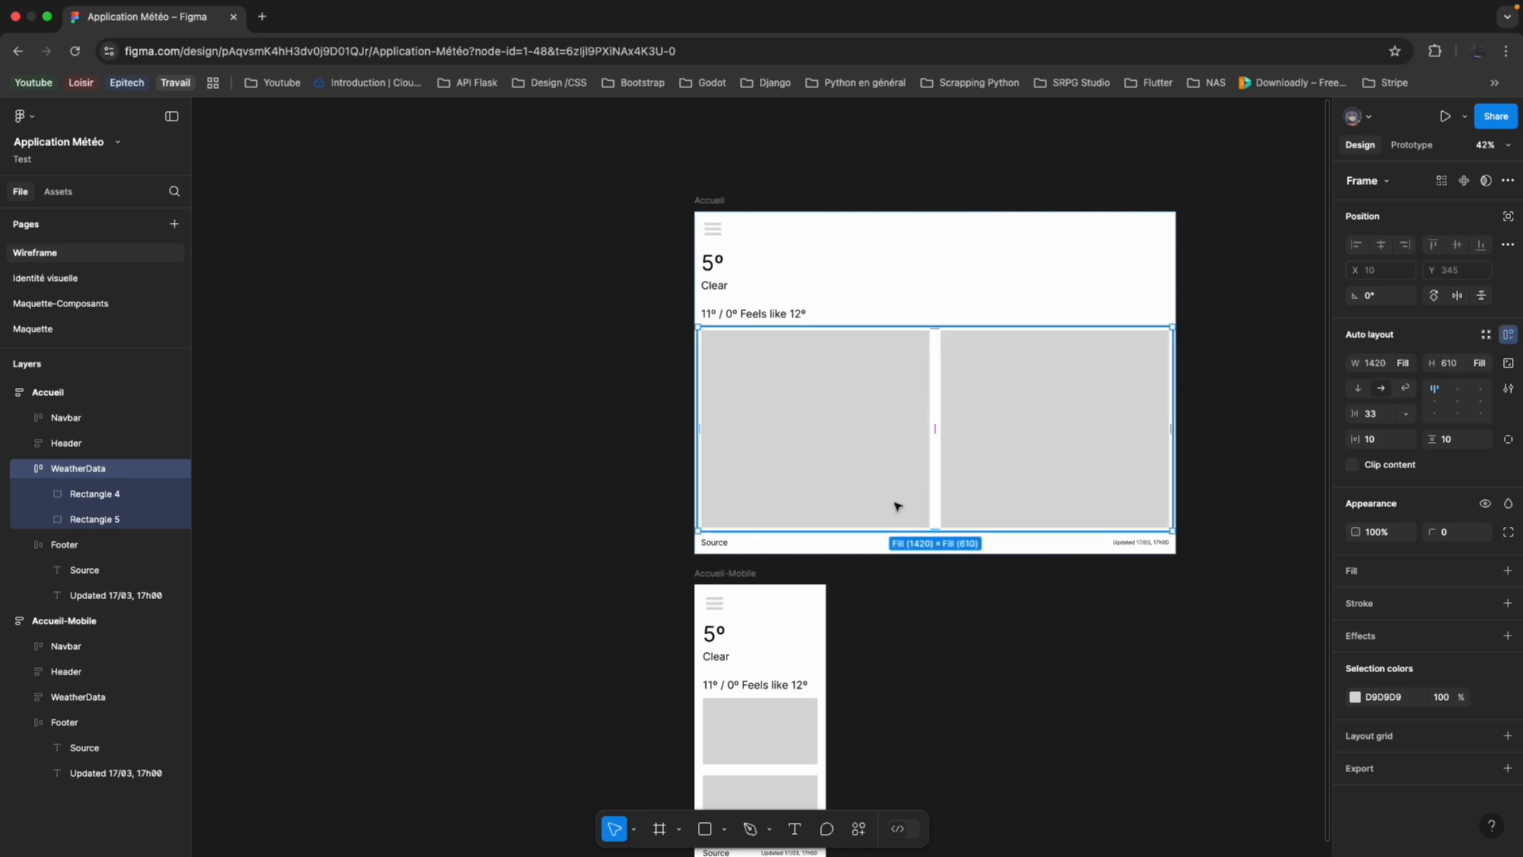
pyautogui.scroll(3, 901, 543)
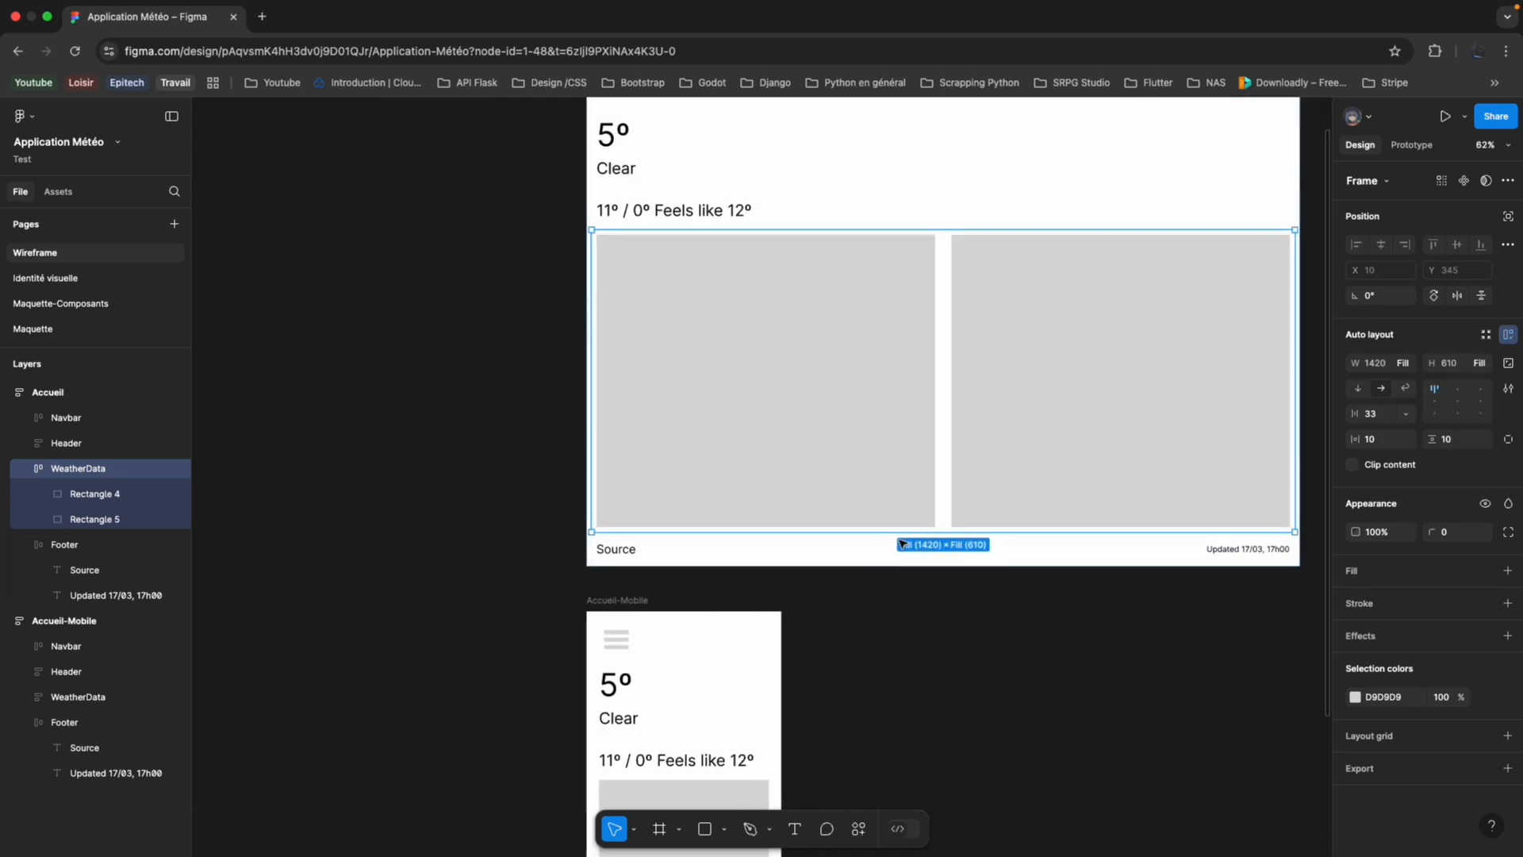
pyautogui.scroll(3, 887, 590)
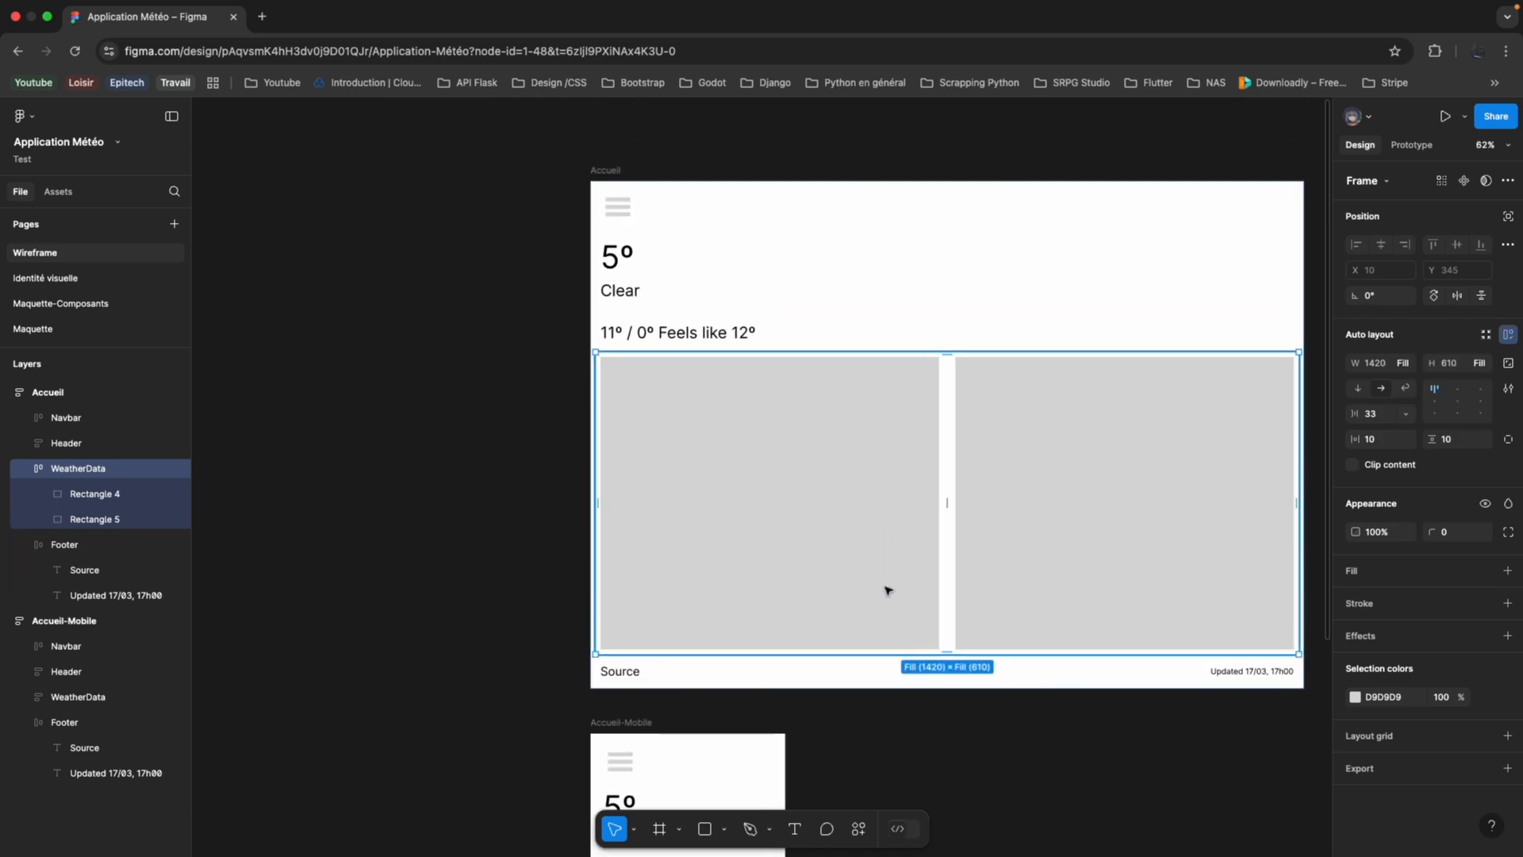
pyautogui.click(486, 421)
# Increase the horizontal and vertical padding of the desktop Accueil frame's auto layout and deselect the frame.
pyautogui.hscroll(3, 554, 326)
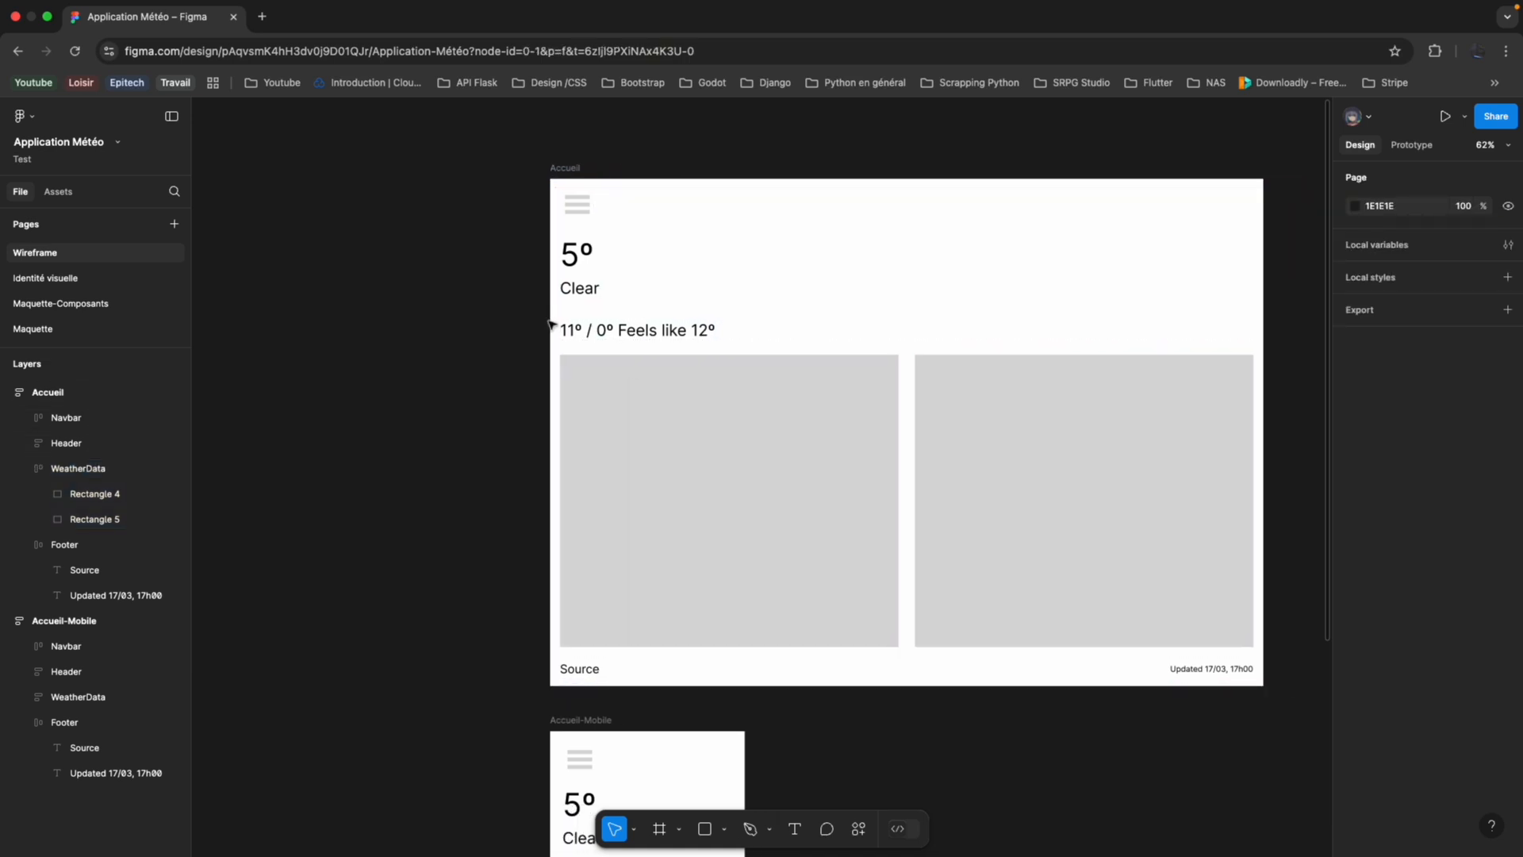
pyautogui.hscroll(-4, 552, 326)
pyautogui.scroll(2, 553, 325)
pyautogui.hscroll(2, 556, 321)
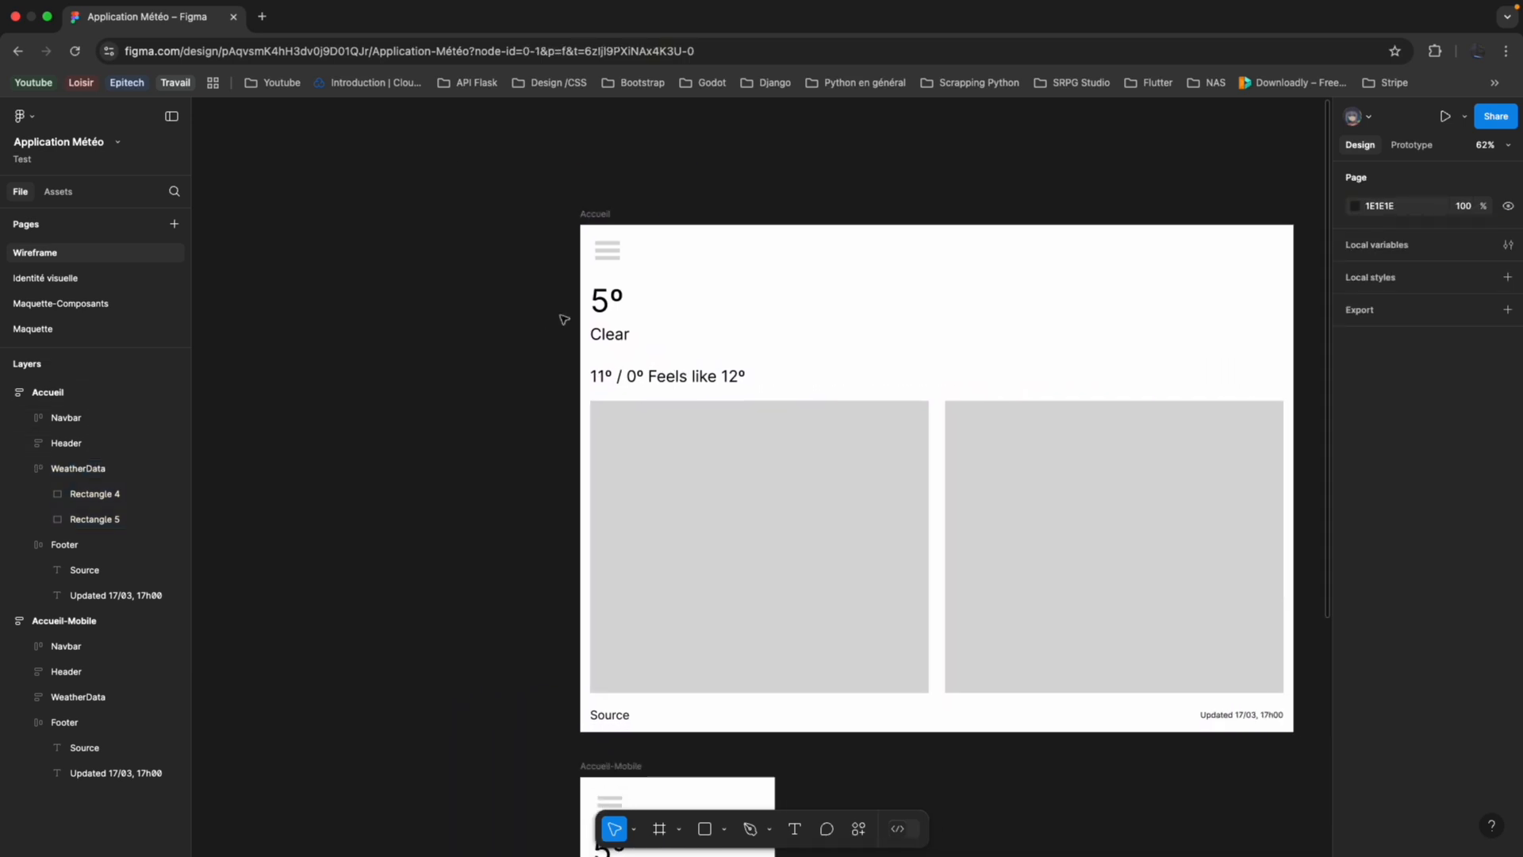
pyautogui.click(595, 214)
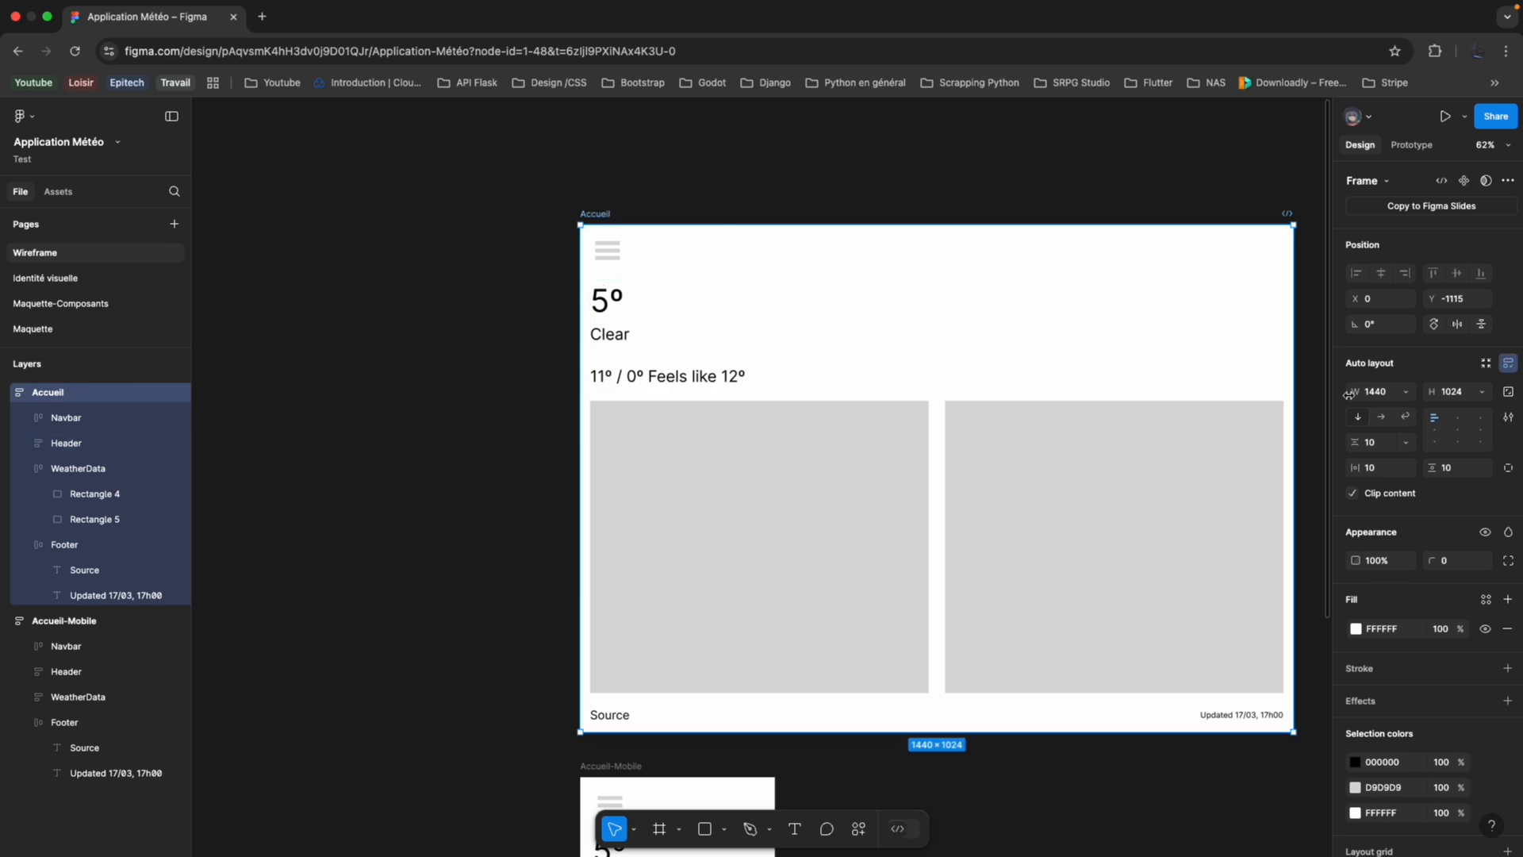
pyautogui.moveTo(1355, 468); pyautogui.dragTo(1464, 474)
pyautogui.click(1079, 802)
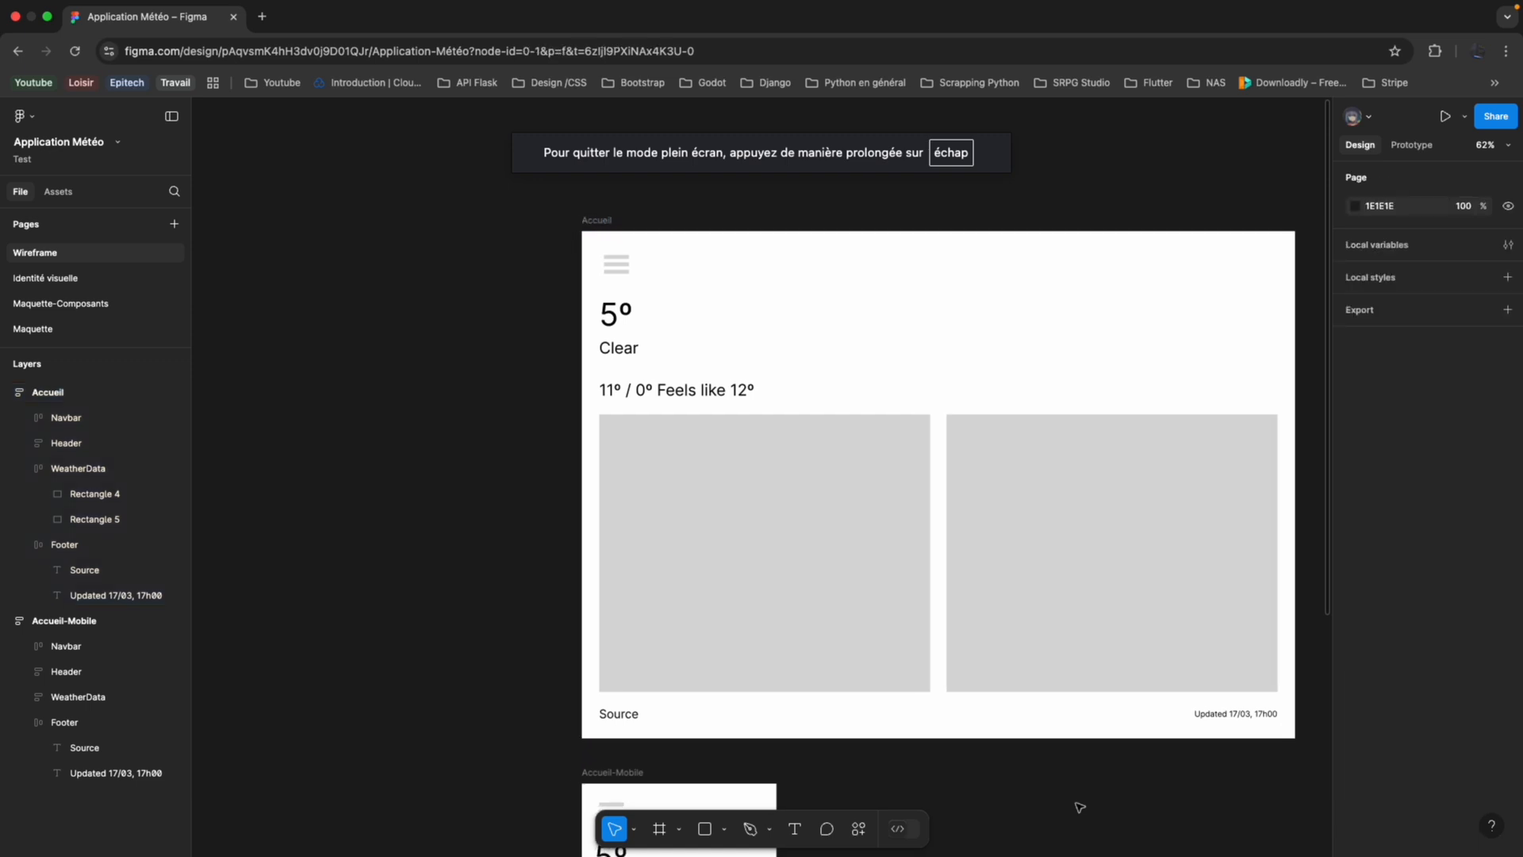
# Review the finished Accueil and Accueil-Mobile wireframes together on the canvas.
pyautogui.scroll(-5, 1080, 807)
pyautogui.keyDown('ctrl'); pyautogui.scroll(-5, 1065, 816); pyautogui.keyUp('ctrl')
pyautogui.scroll(-3, 1069, 765)
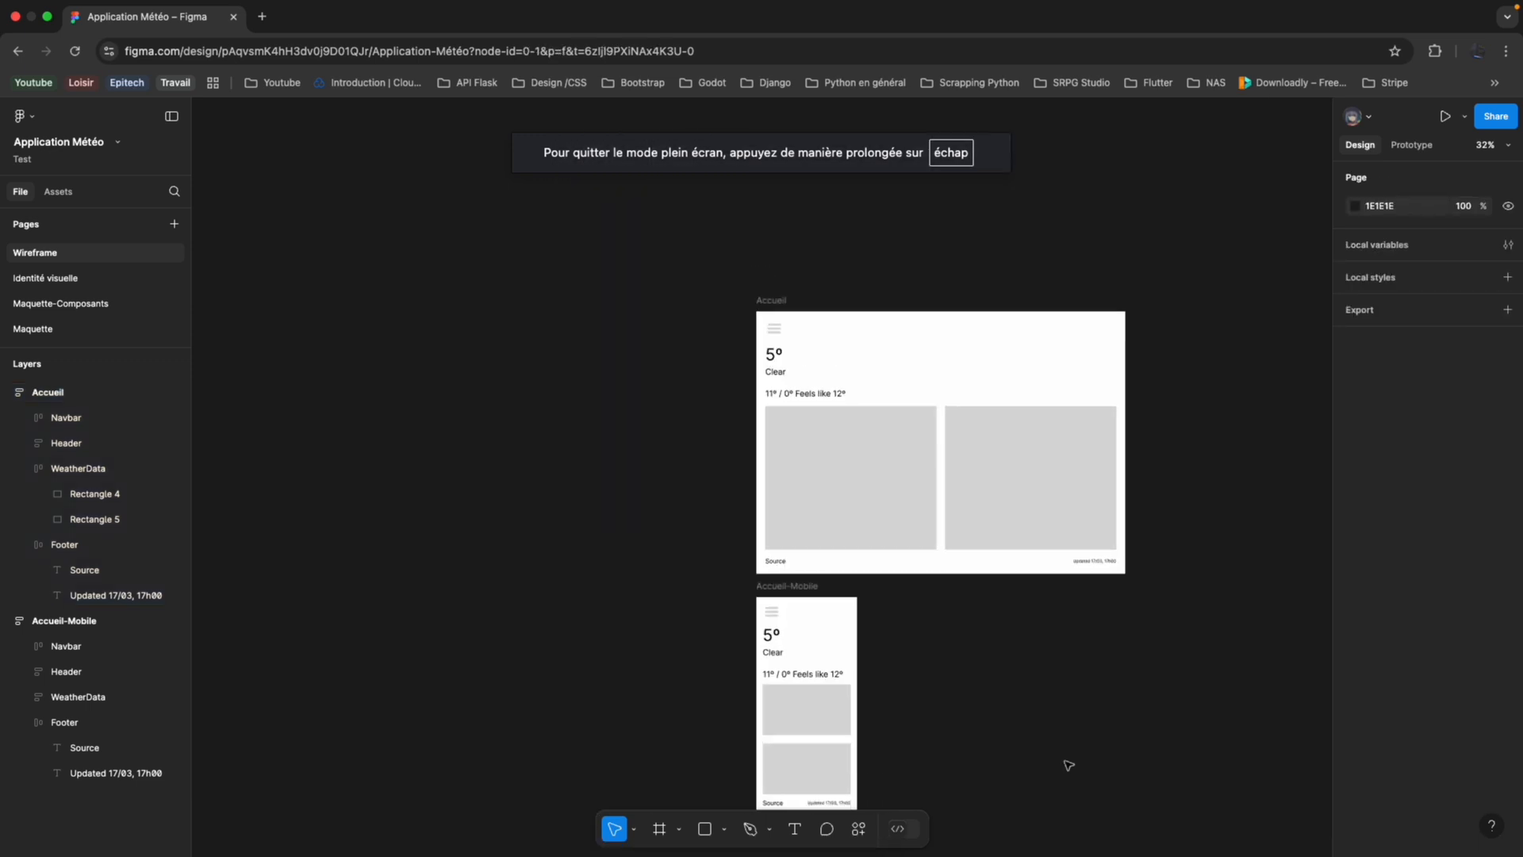
pyautogui.scroll(-4, 1069, 765)
pyautogui.hscroll(2, 1068, 765)
pyautogui.scroll(2, 1069, 765)
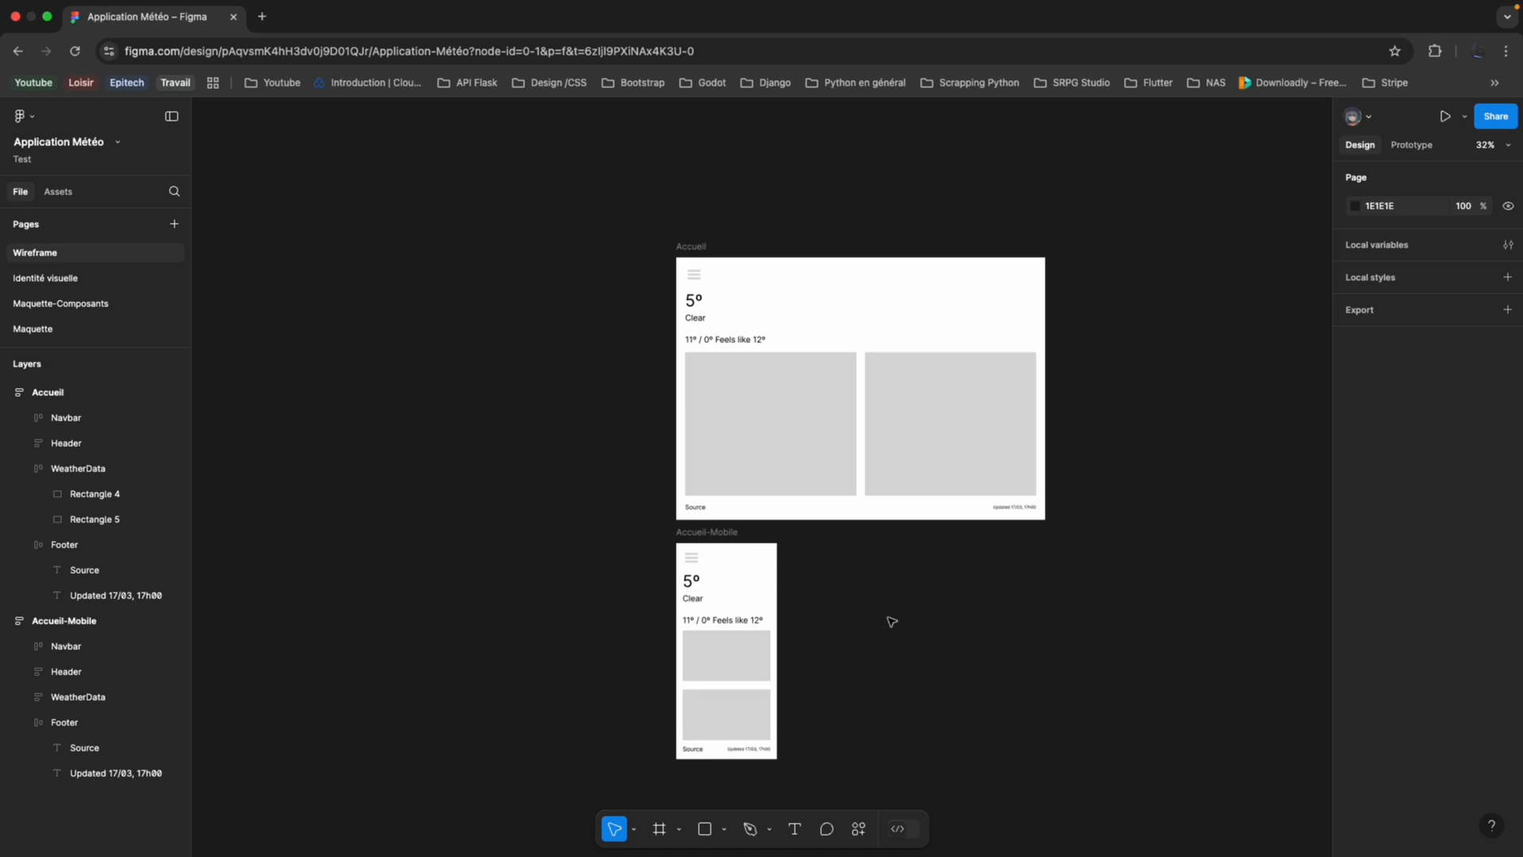
# Switch to the "Application de météo" note and examine the weather app reference screenshot embedded in it.
pyautogui.hotkey('ctrl', 'Left')
pyautogui.hotkey('ctrl', 'Left')
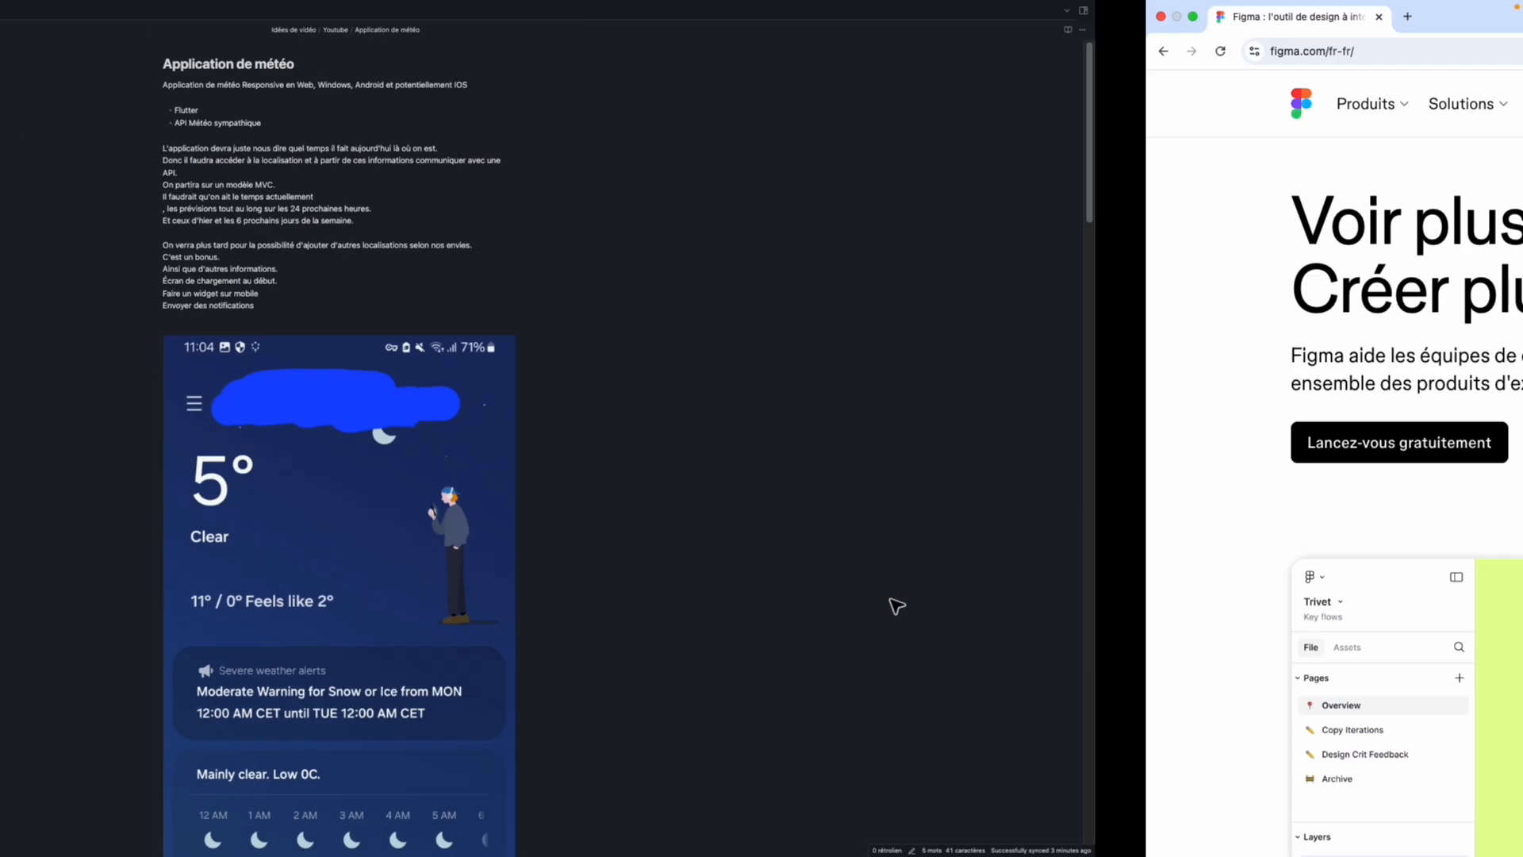
pyautogui.scroll(-4, 762, 545)
pyautogui.scroll(3, 758, 546)
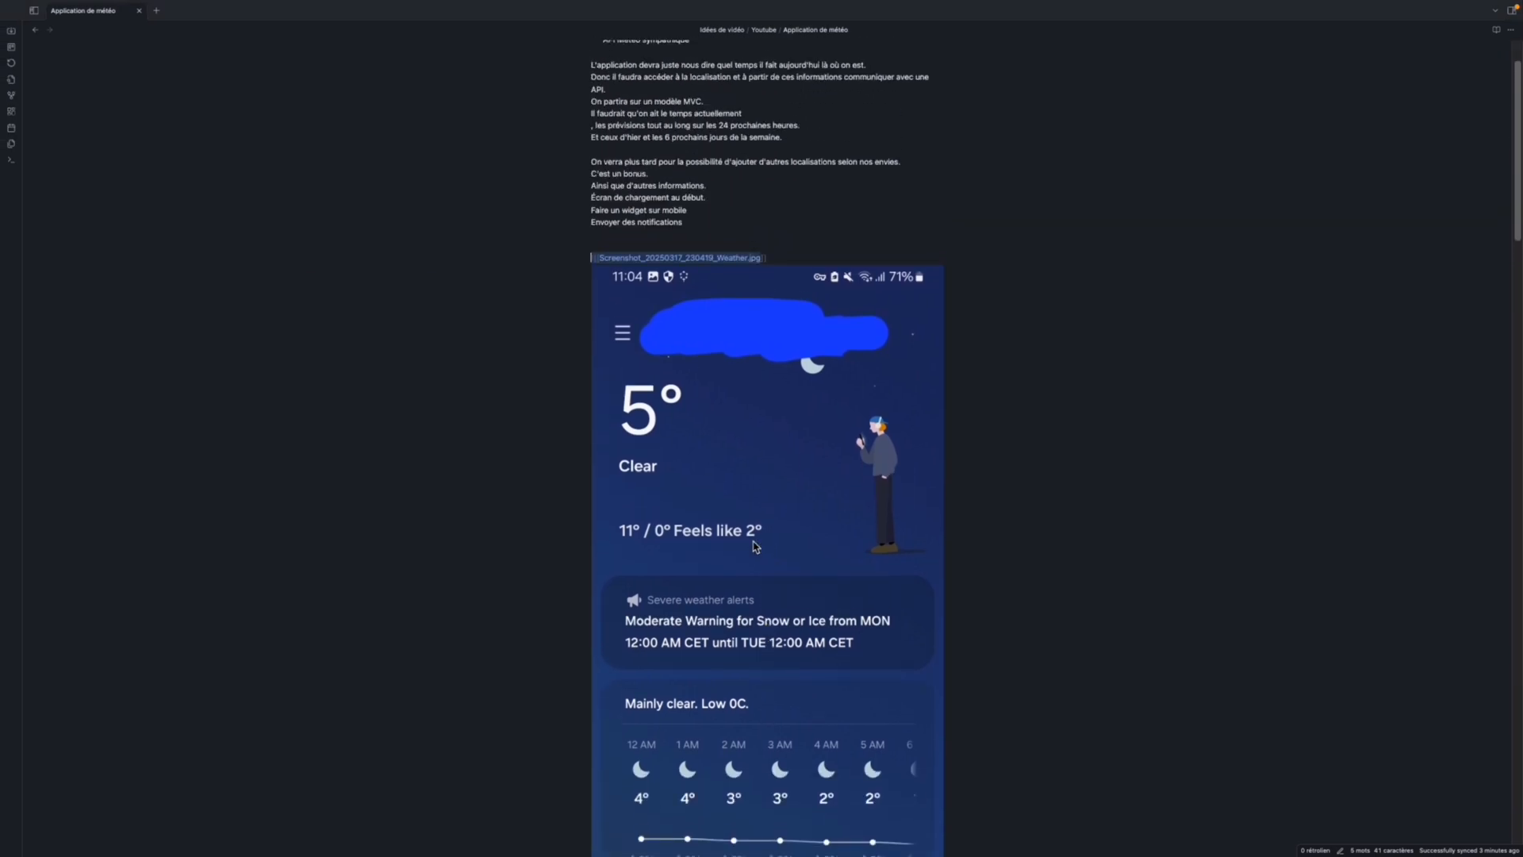
pyautogui.scroll(-5, 708, 472)
pyautogui.scroll(2, 709, 471)
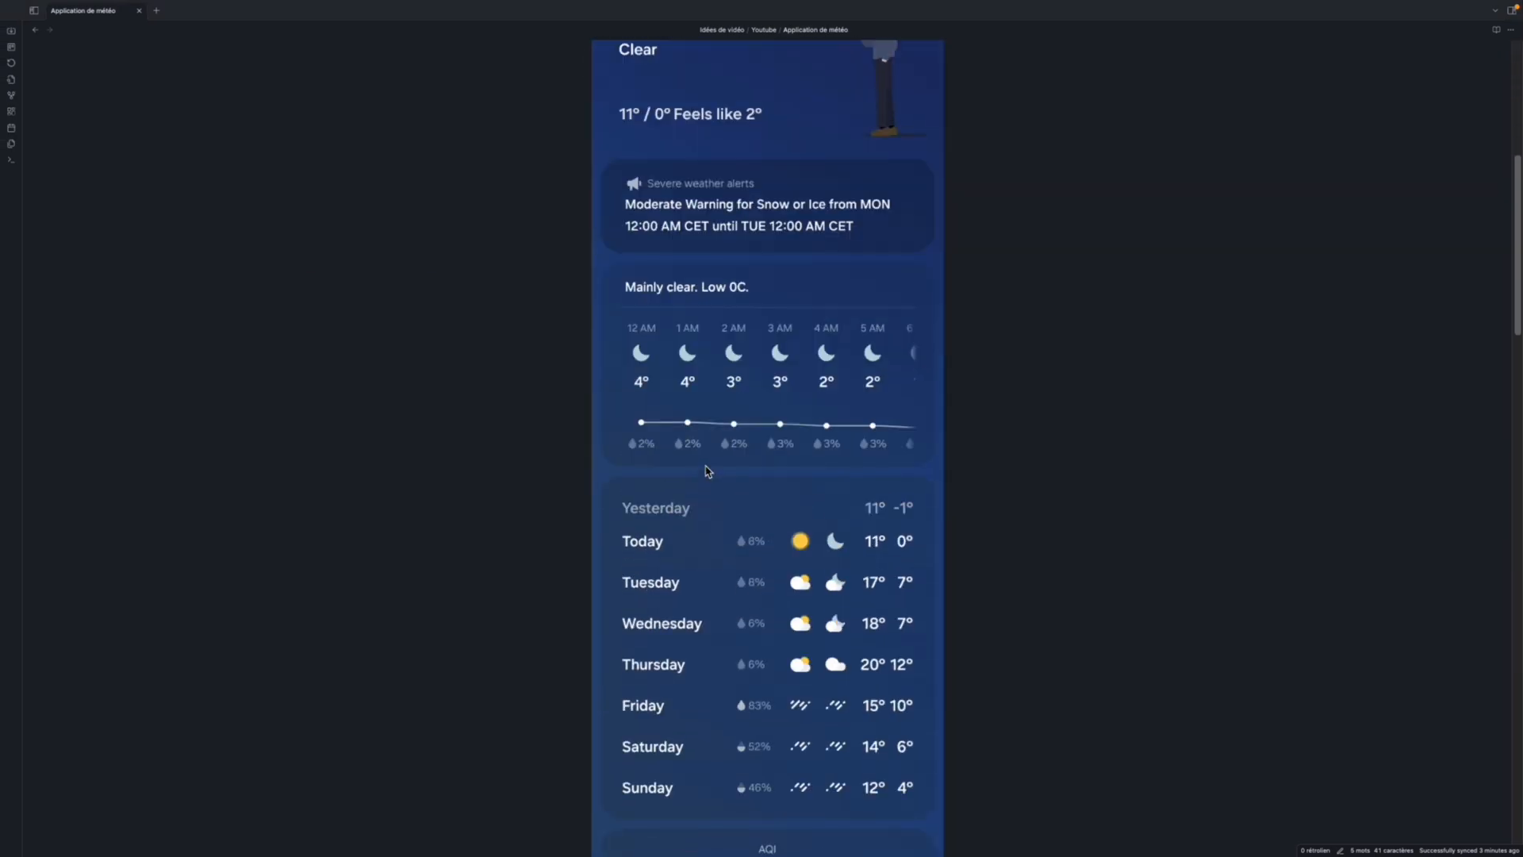
pyautogui.scroll(-4, 708, 471)
pyautogui.scroll(1, 709, 471)
# Return to Figma and place the weather app reference screenshot on the Identité visuelle page.
pyautogui.hotkey('ctrl', 'Right')
pyautogui.hotkey('ctrl', 'Right')
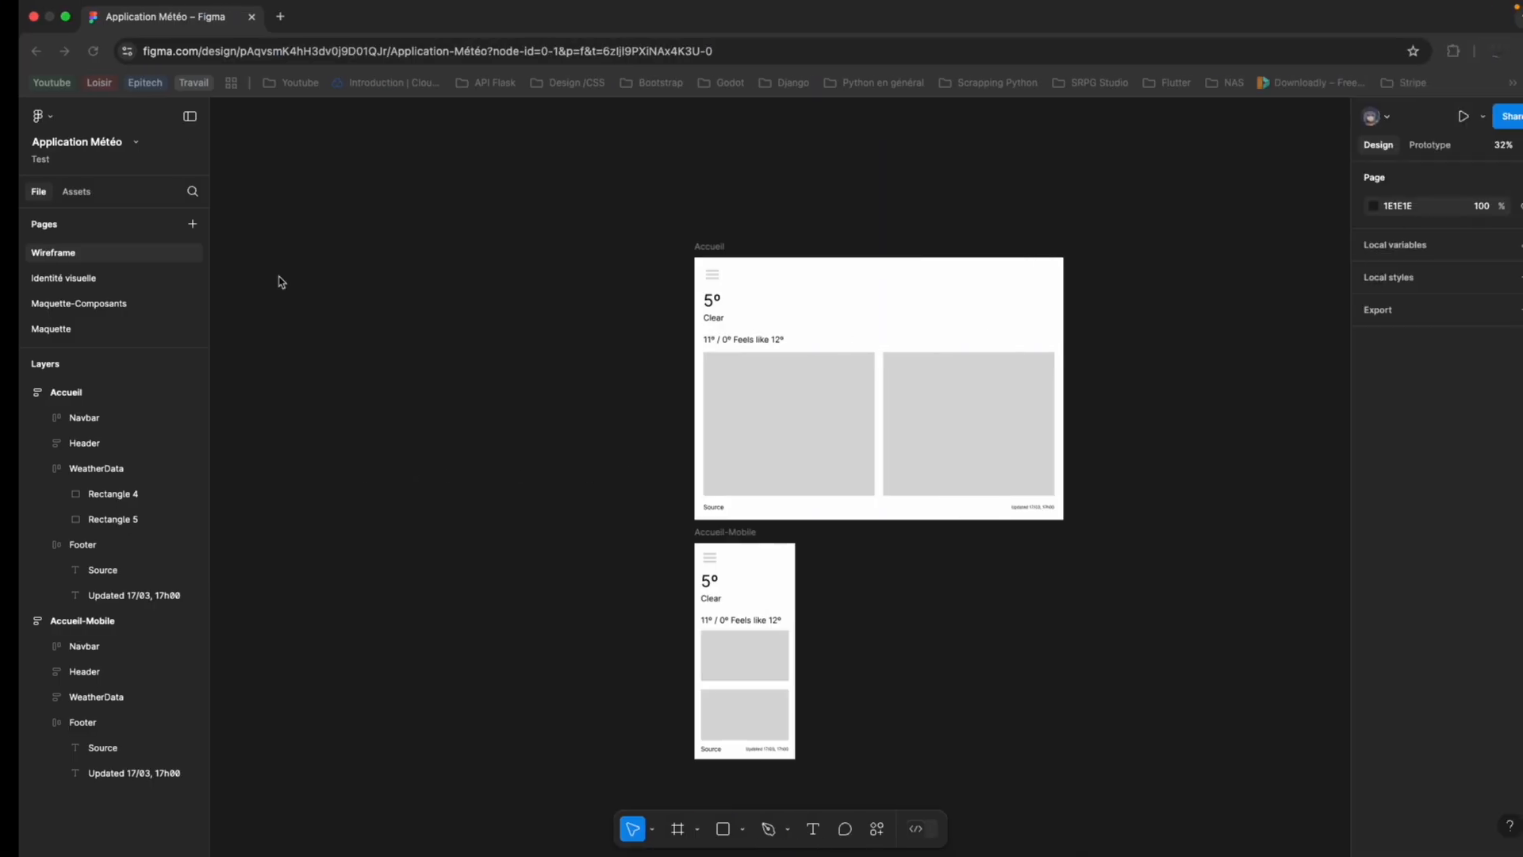
pyautogui.click(89, 286)
pyautogui.moveTo(850, 692); pyautogui.dragTo(913, 471)
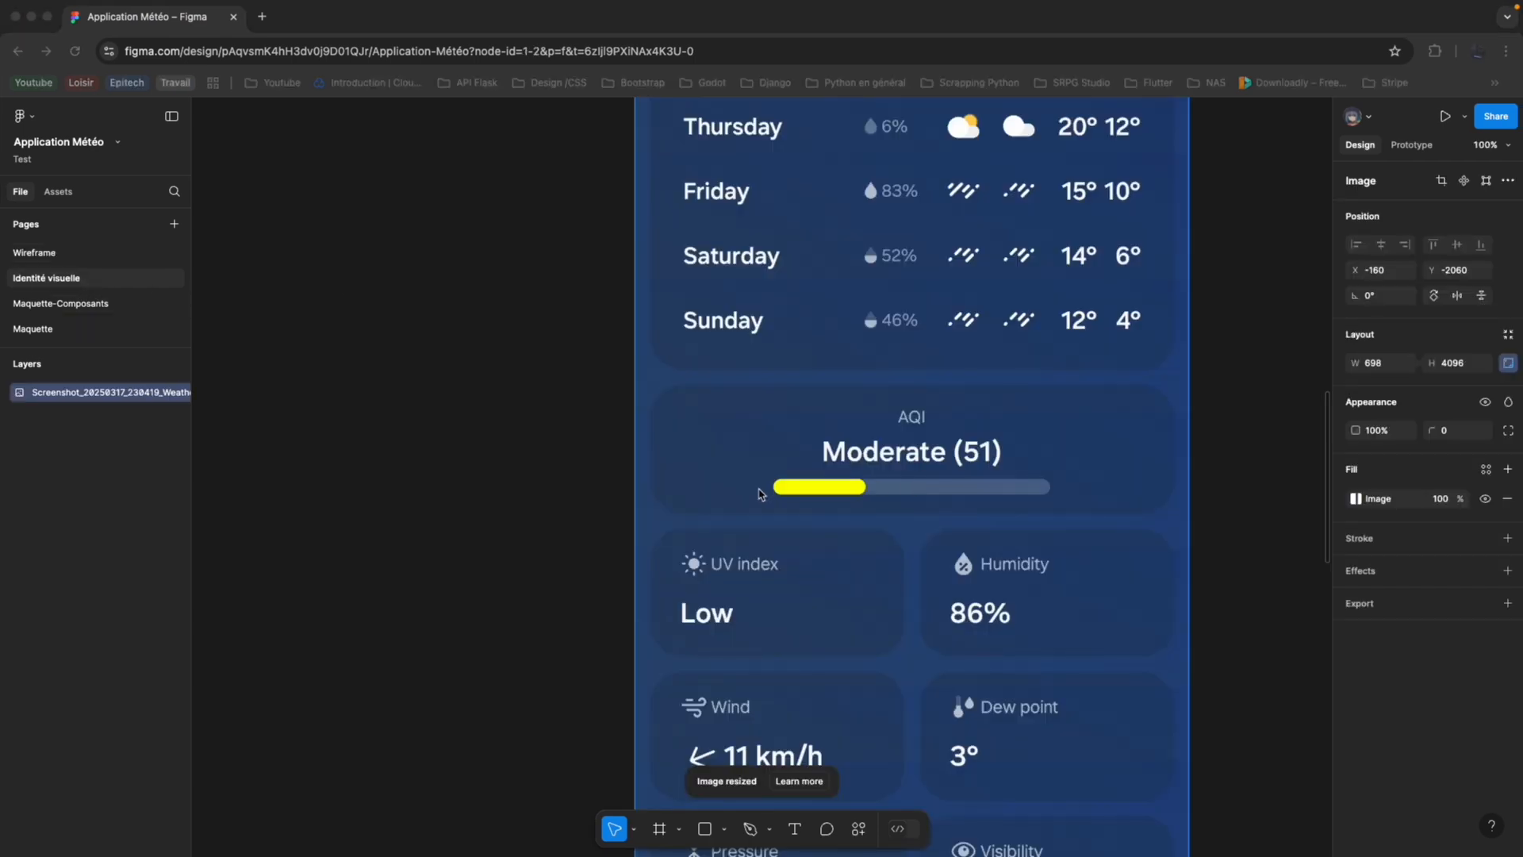
pyautogui.scroll(-10, 518, 473)
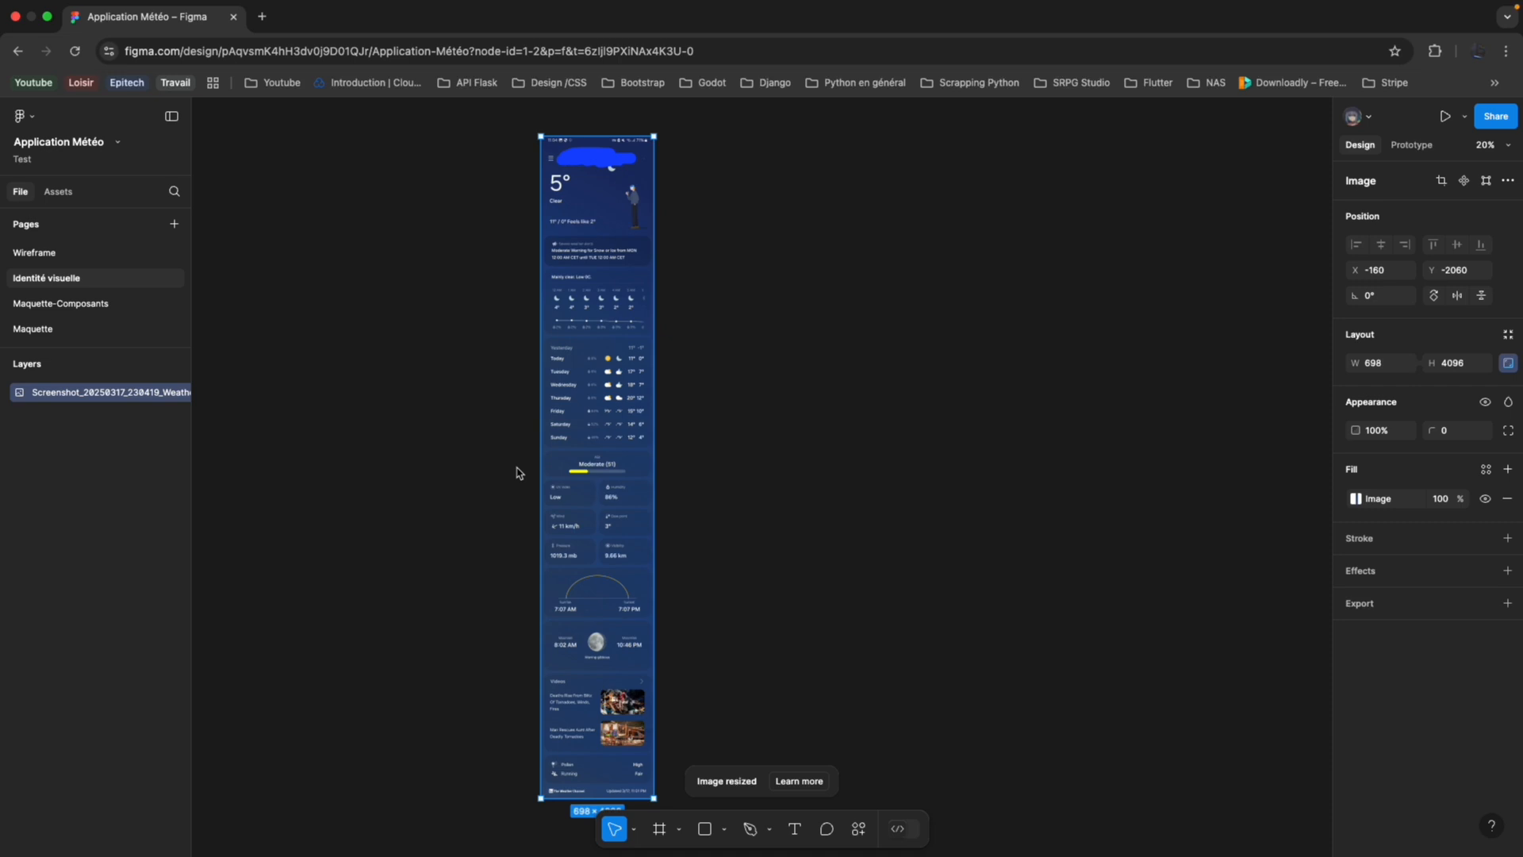
pyautogui.hscroll(-5, 516, 466)
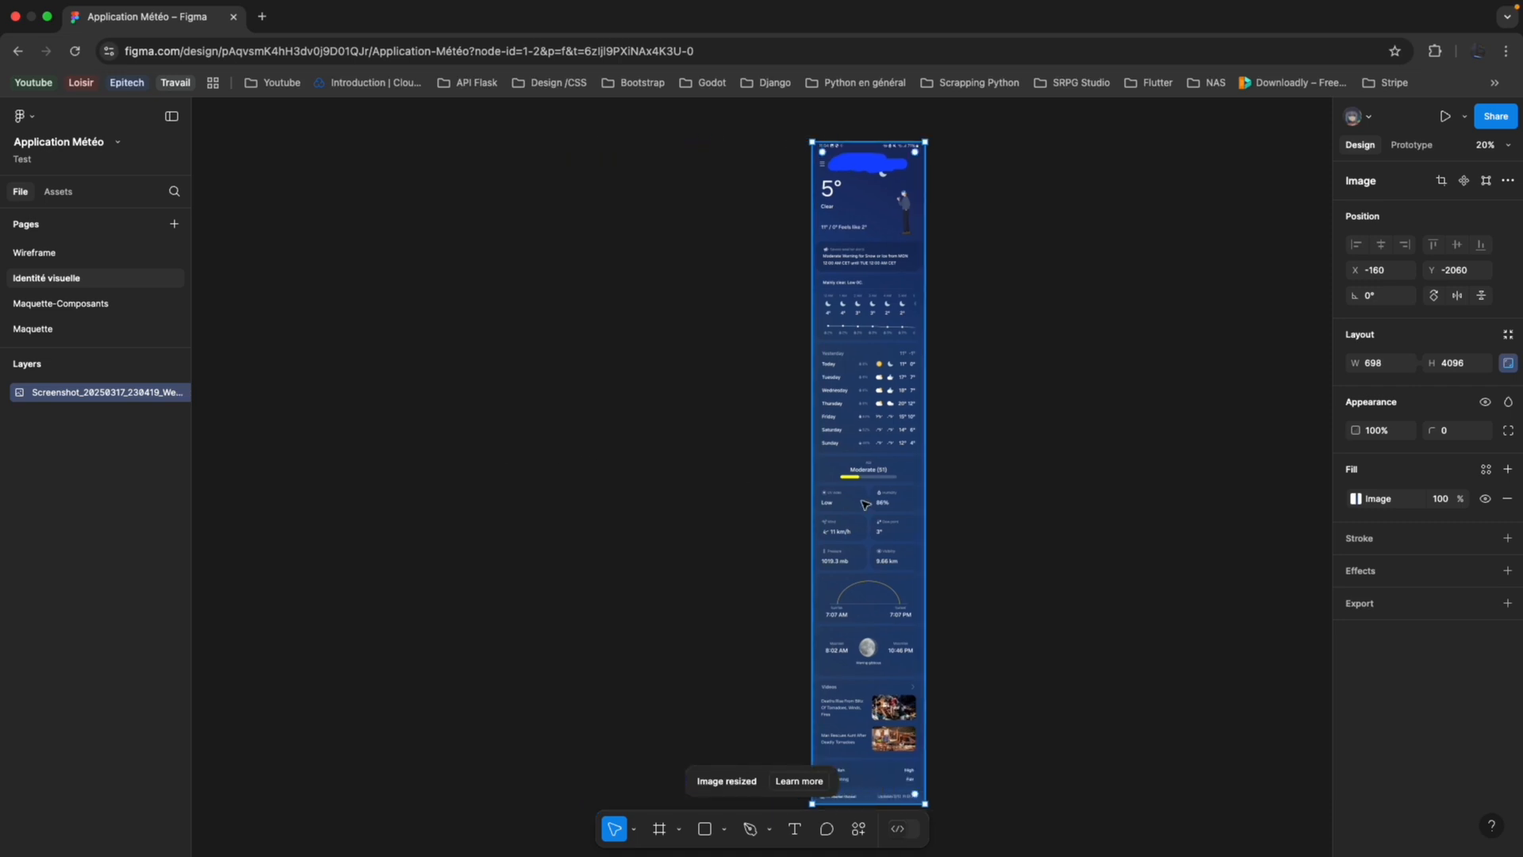
# Examine the header, alert card and forecast sections of the weather app screenshot on the Identité visuelle page.
pyautogui.scroll(5, 846, 470)
pyautogui.scroll(2, 846, 469)
pyautogui.hscroll(-1, 846, 469)
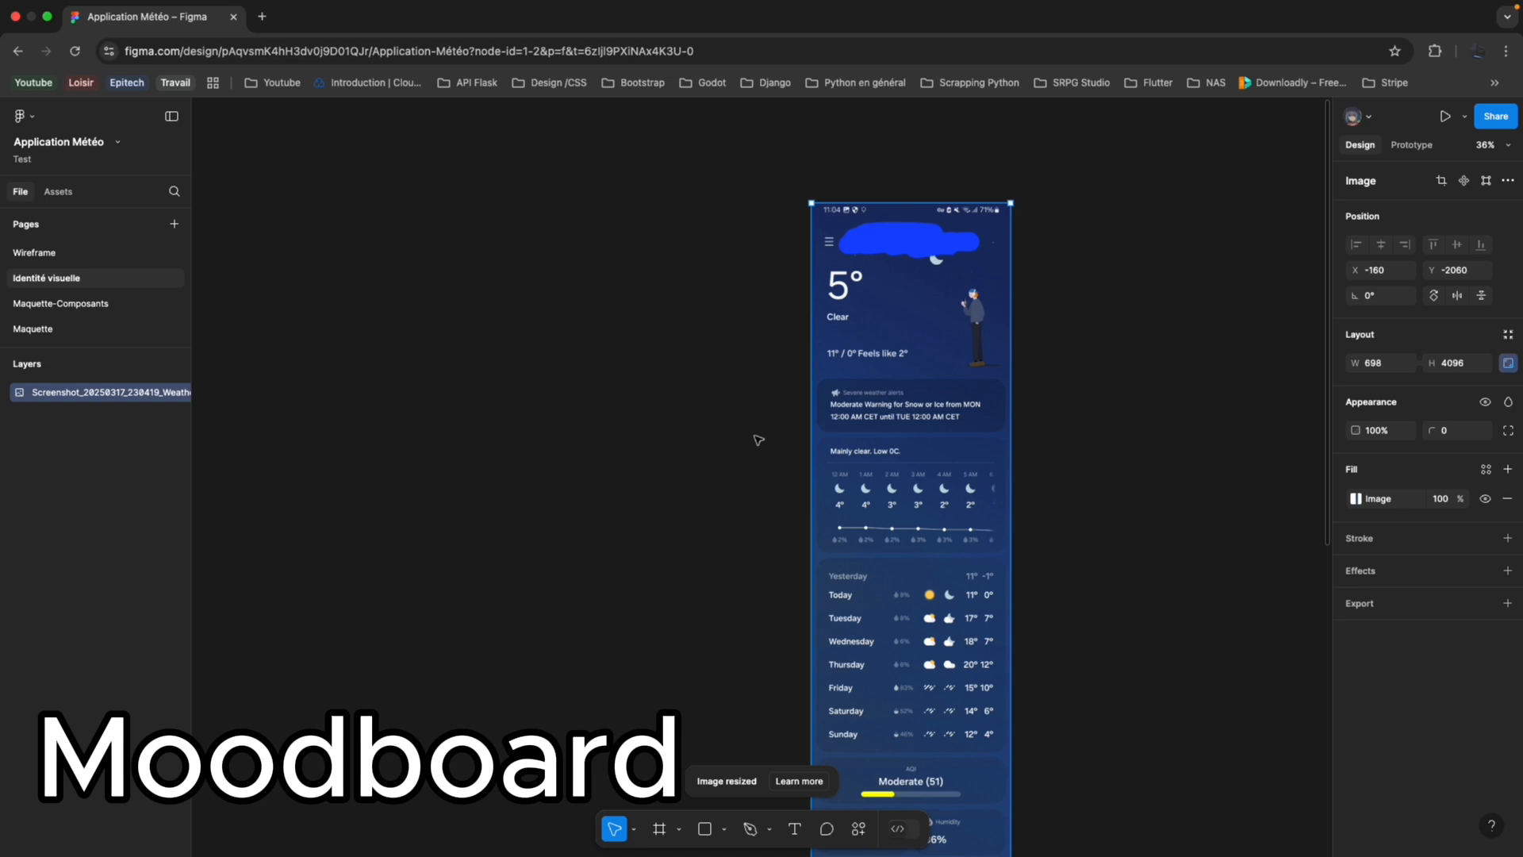
pyautogui.scroll(3, 710, 462)
pyautogui.scroll(2, 752, 421)
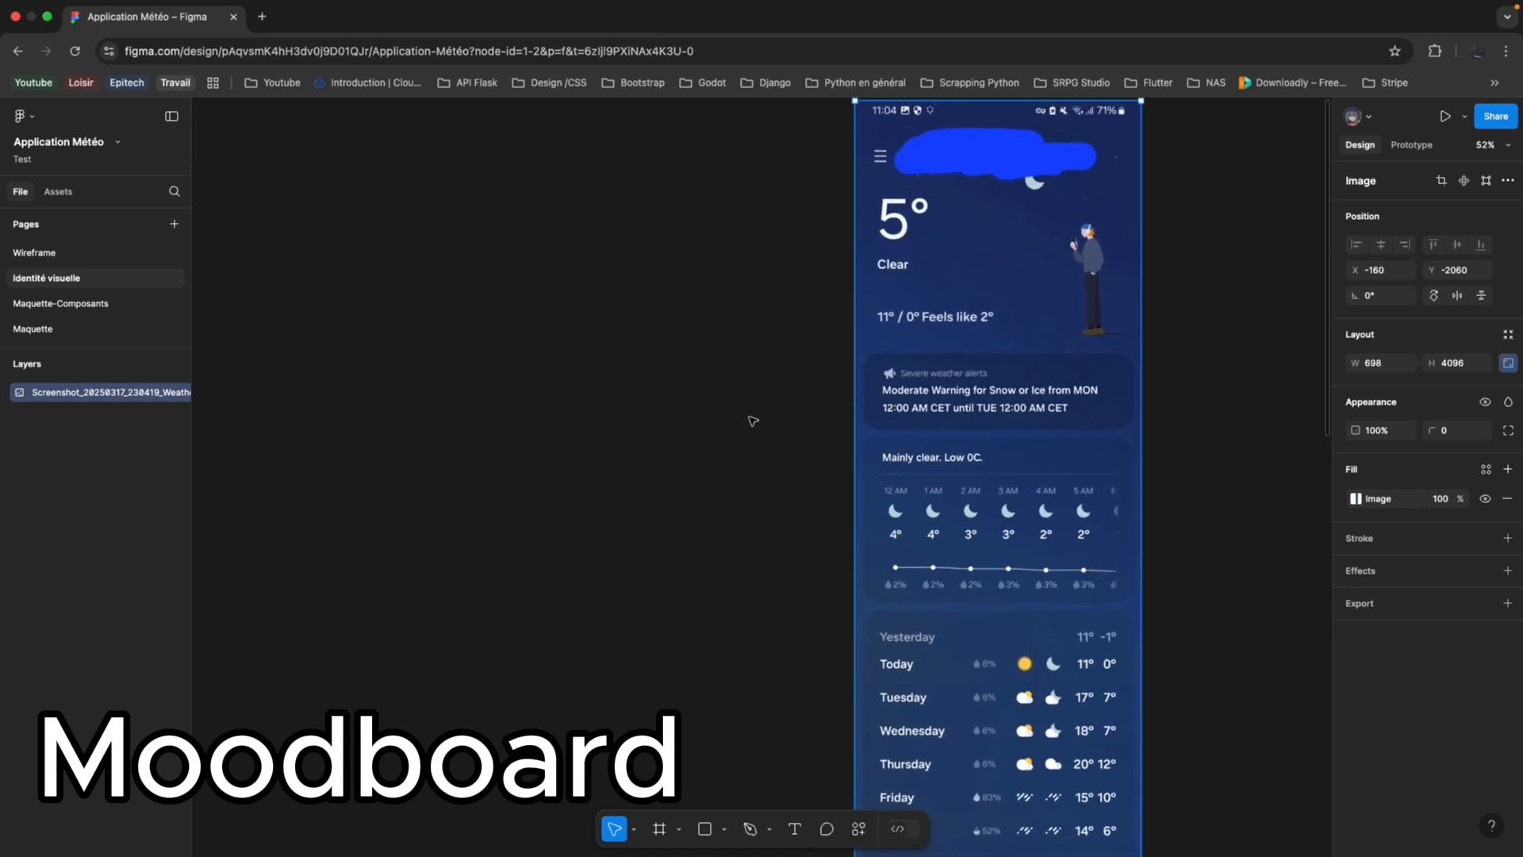
pyautogui.scroll(1, 751, 421)
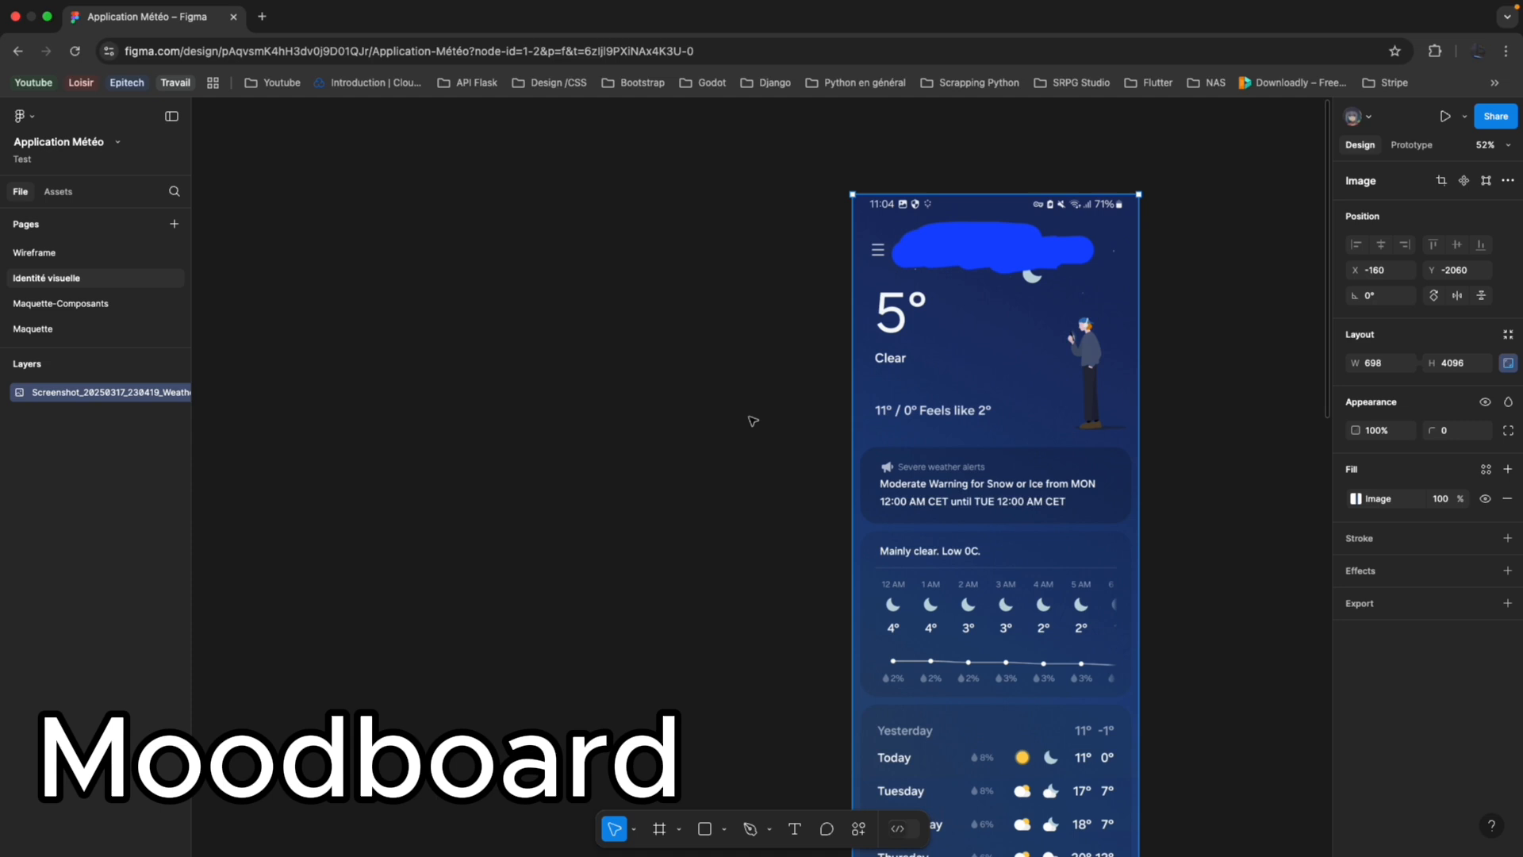
pyautogui.scroll(-4, 753, 421)
pyautogui.scroll(5, 753, 421)
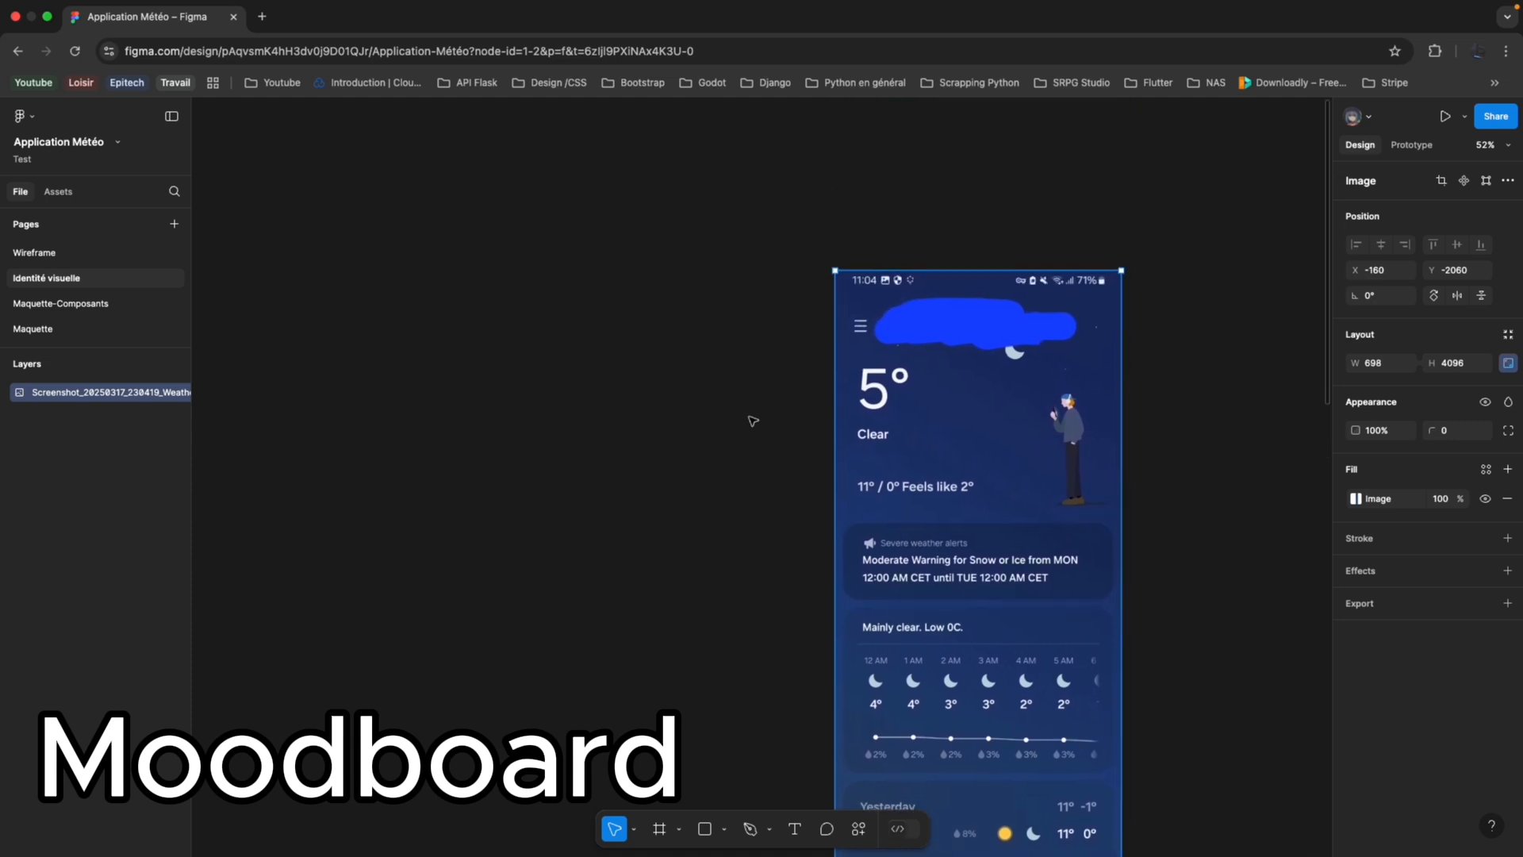
pyautogui.scroll(-5, 753, 421)
pyautogui.scroll(4, 753, 420)
pyautogui.scroll(-4, 753, 420)
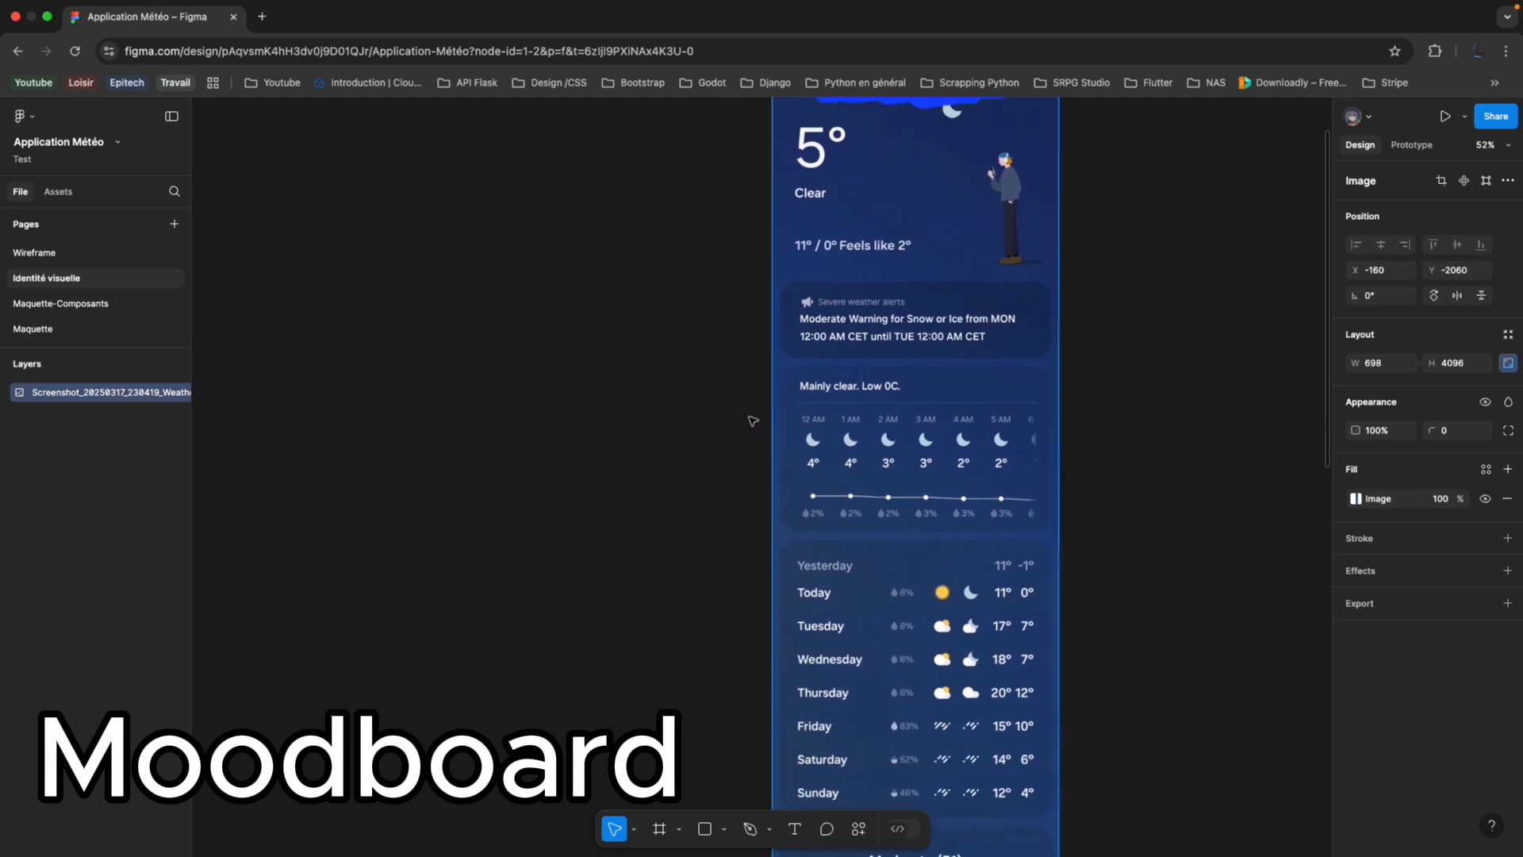
pyautogui.scroll(2, 753, 421)
pyautogui.scroll(3, 653, 234)
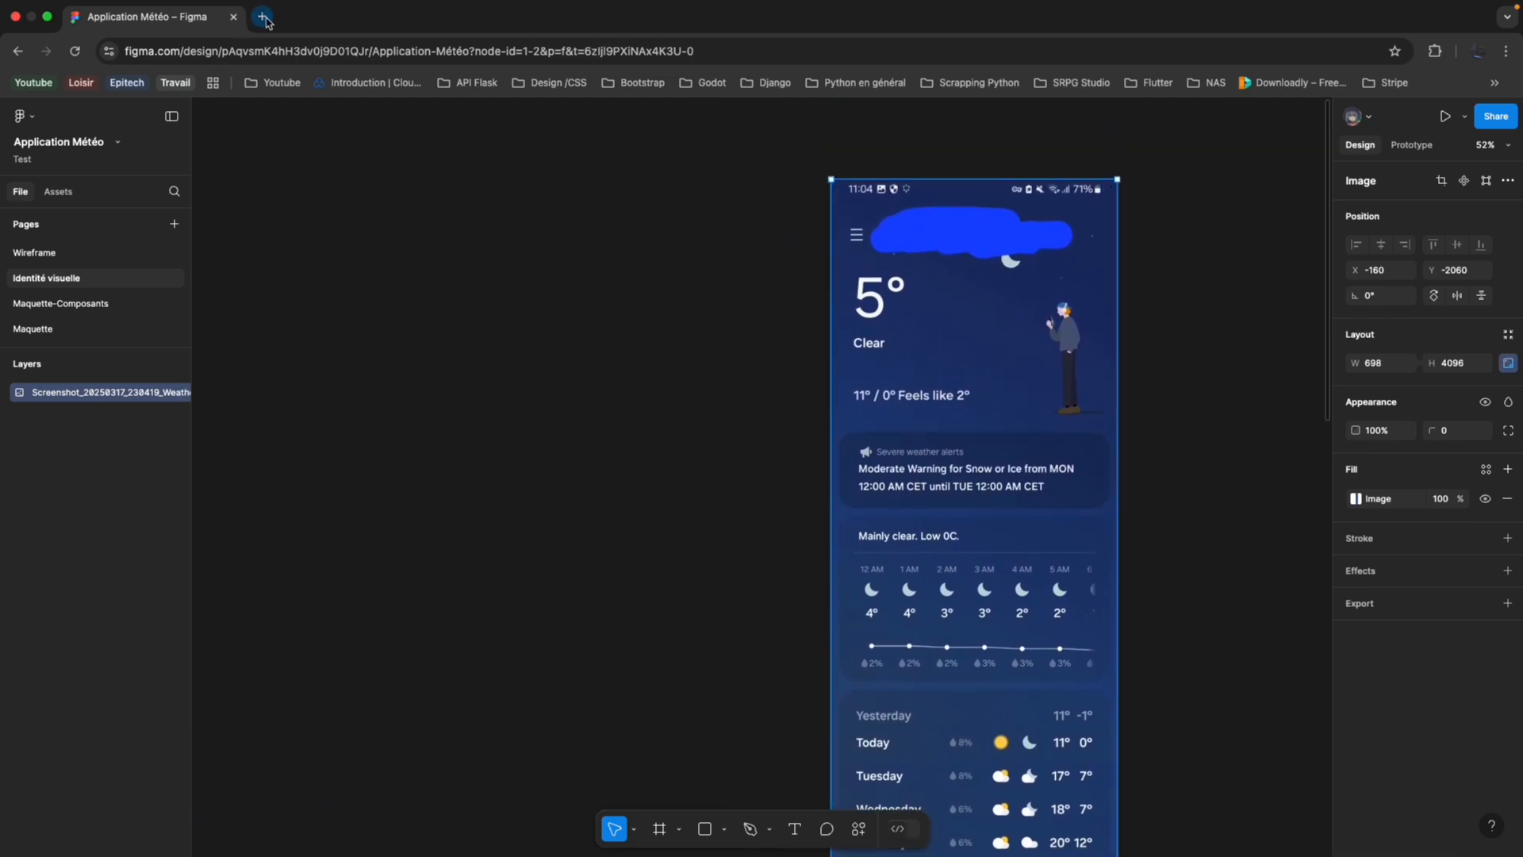
# Open the Landingfolio bookmark from the Design /CSS folder in a new browser tab.
pyautogui.click(263, 16)
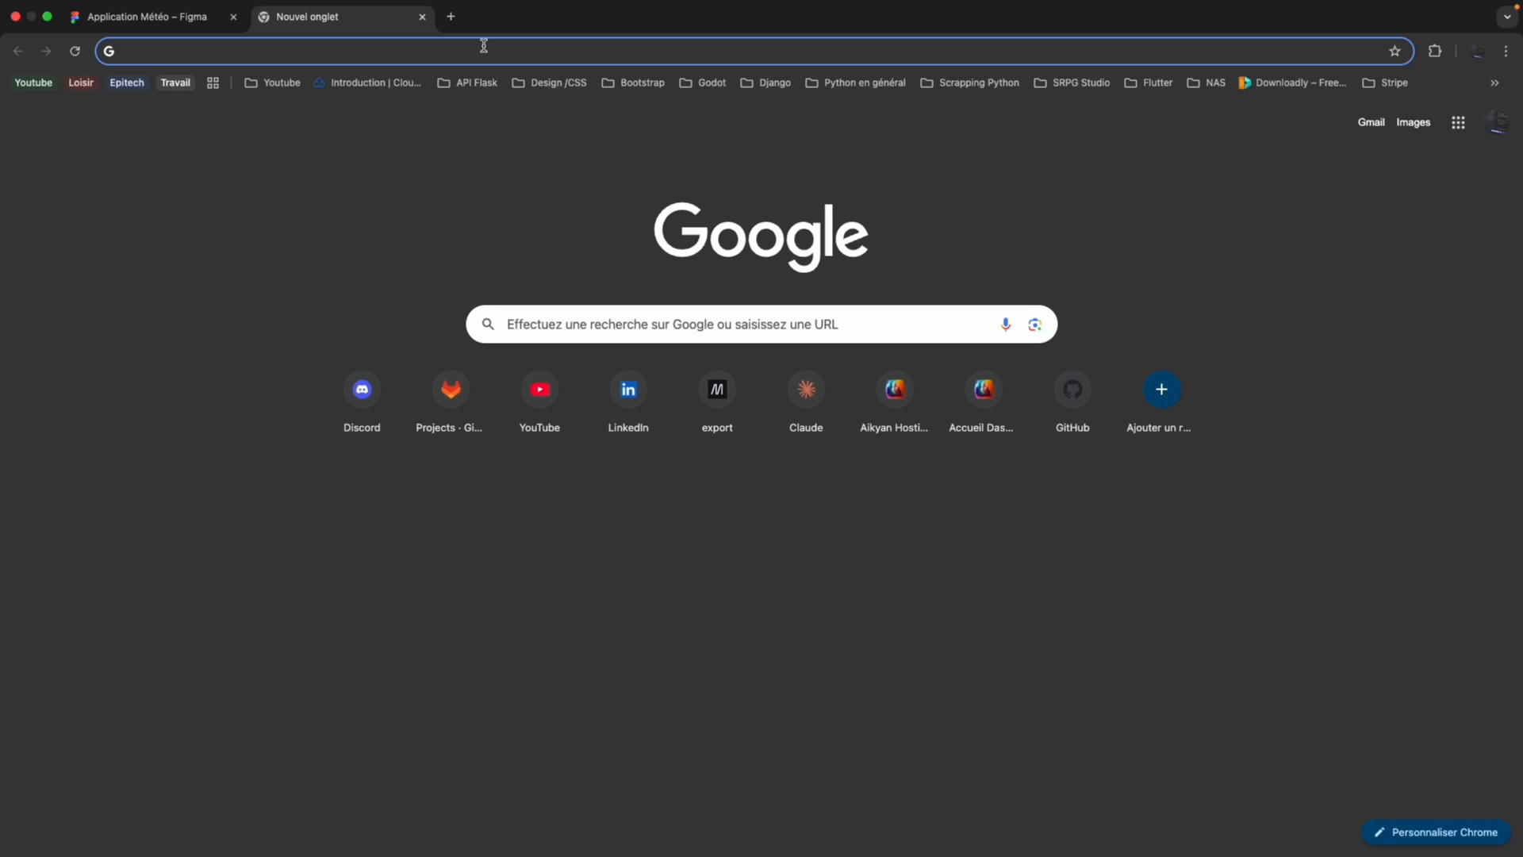
pyautogui.click(548, 84)
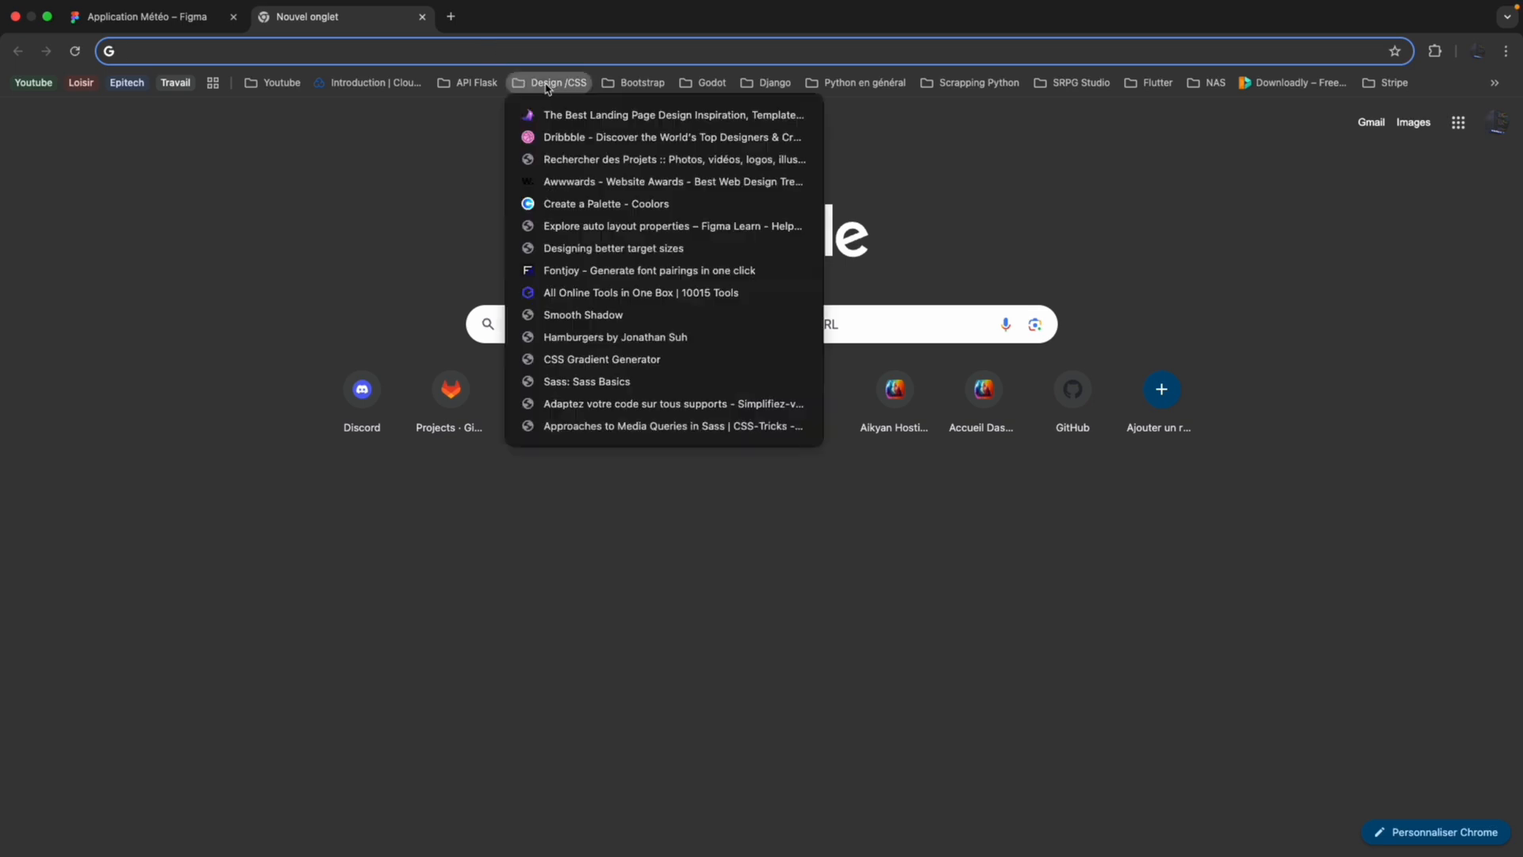
pyautogui.click(555, 116)
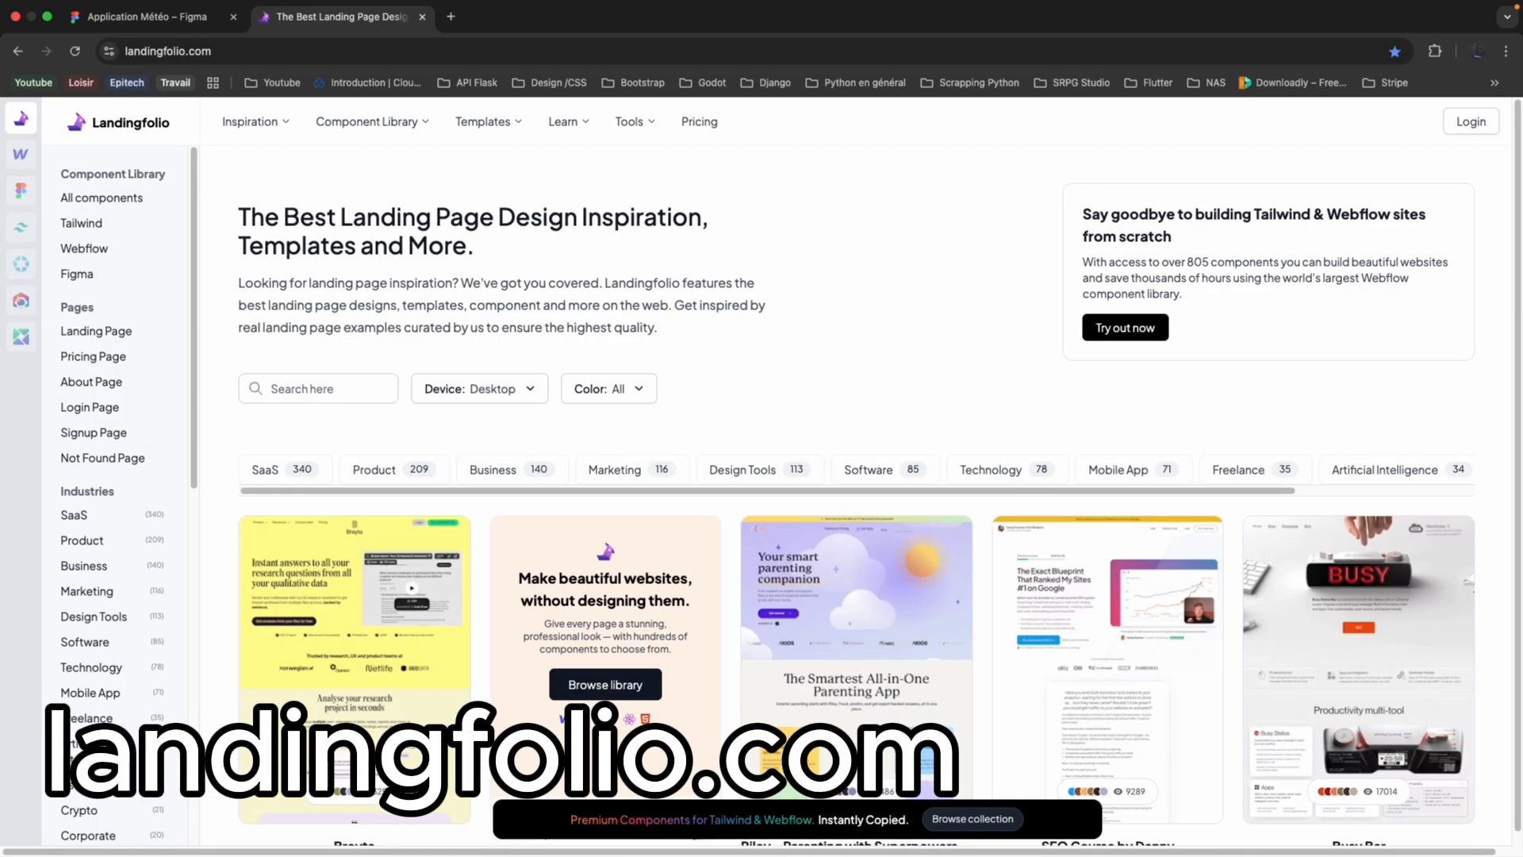
# Browse the Landingfolio landing page gallery for design inspiration.
pyautogui.scroll(-4, 878, 397)
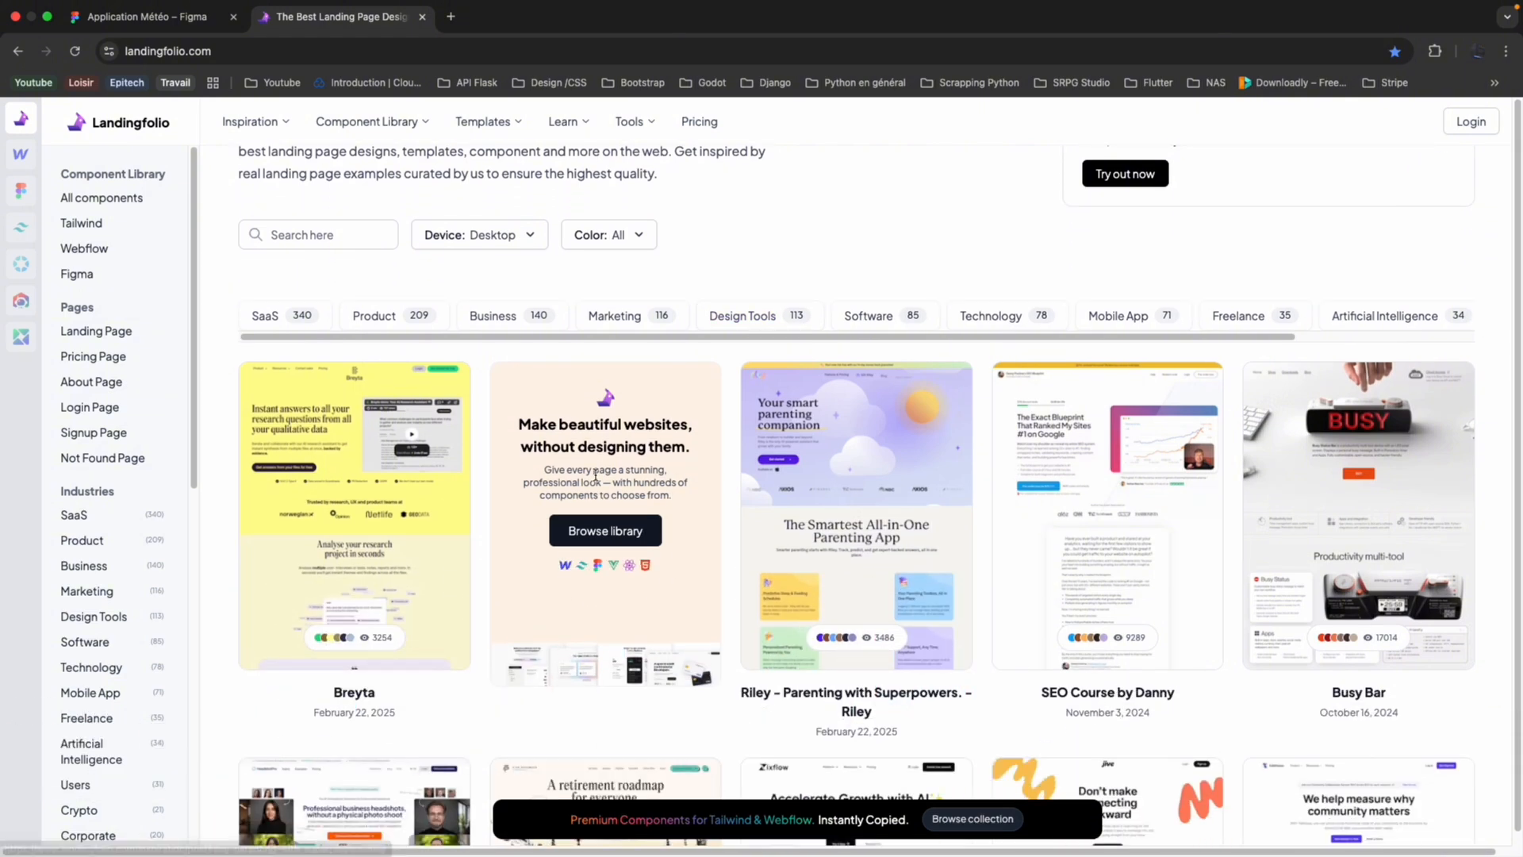
pyautogui.scroll(-8, 752, 378)
pyautogui.scroll(6, 619, 373)
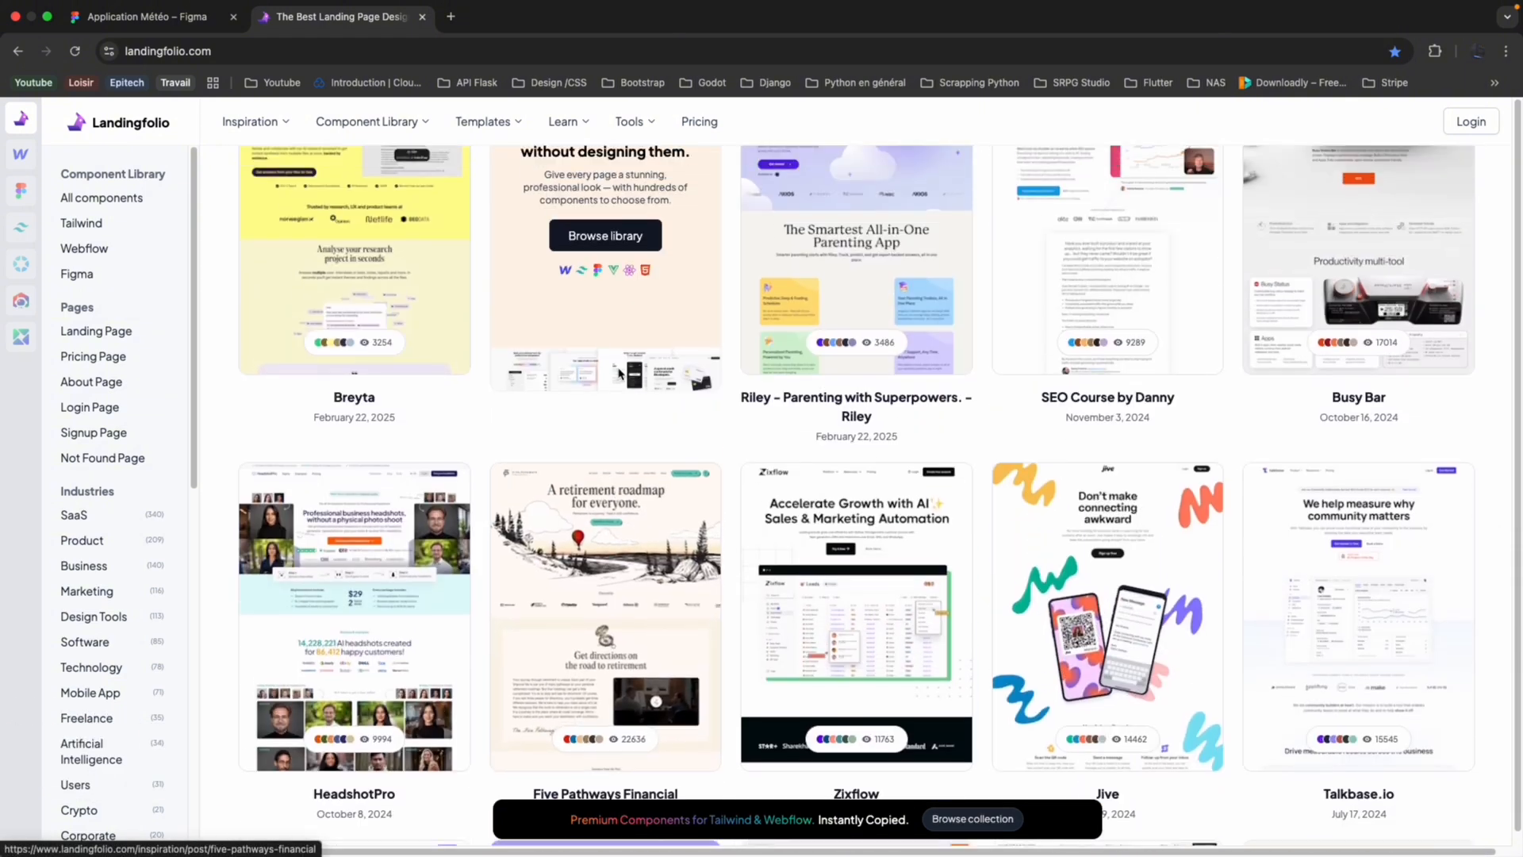
pyautogui.scroll(1, 464, 431)
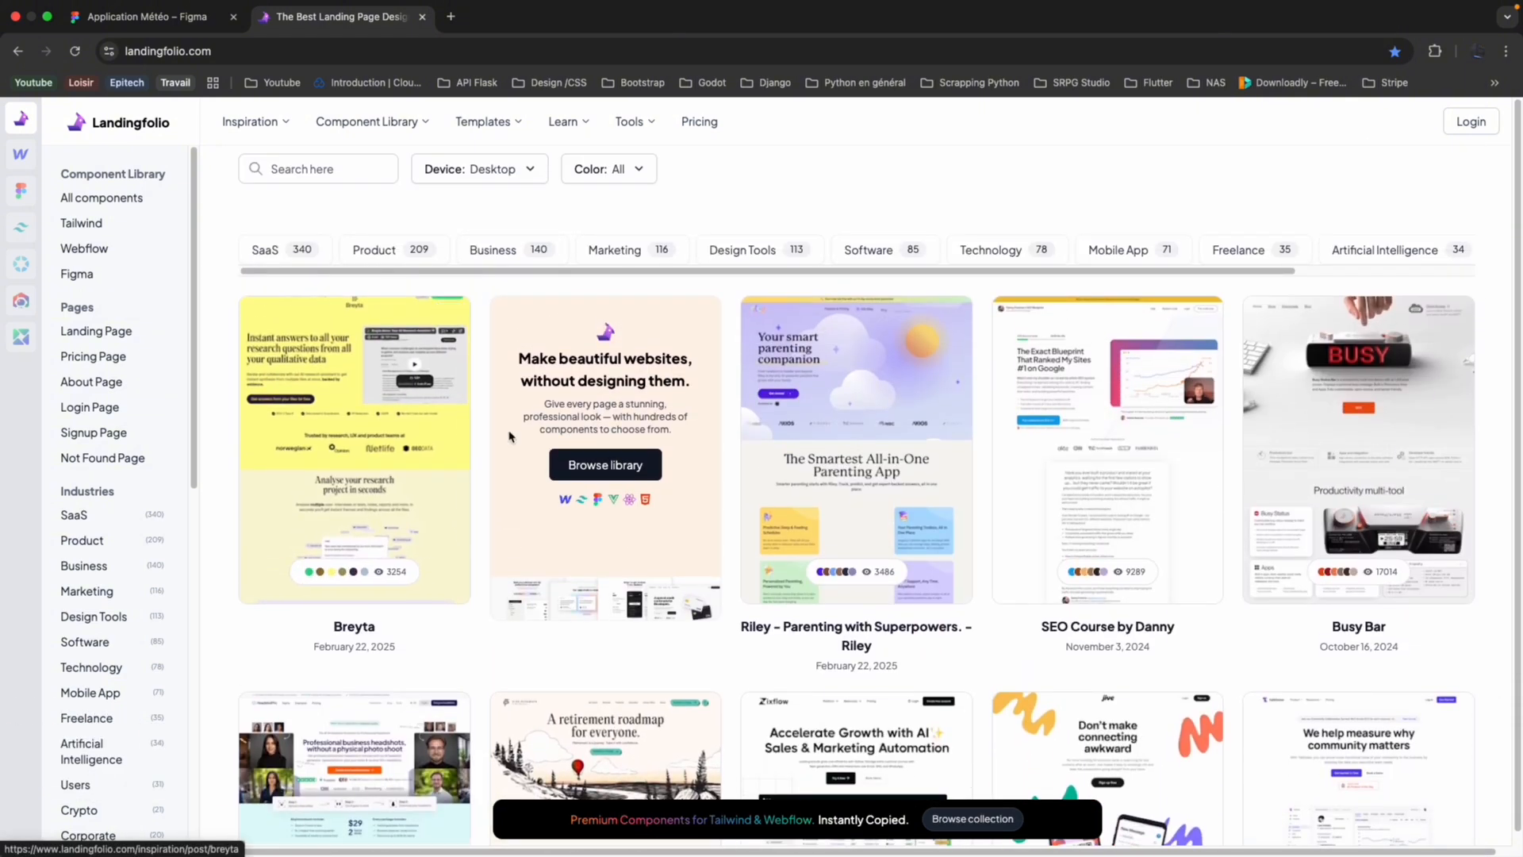
pyautogui.scroll(-5, 510, 432)
pyautogui.scroll(-6, 649, 458)
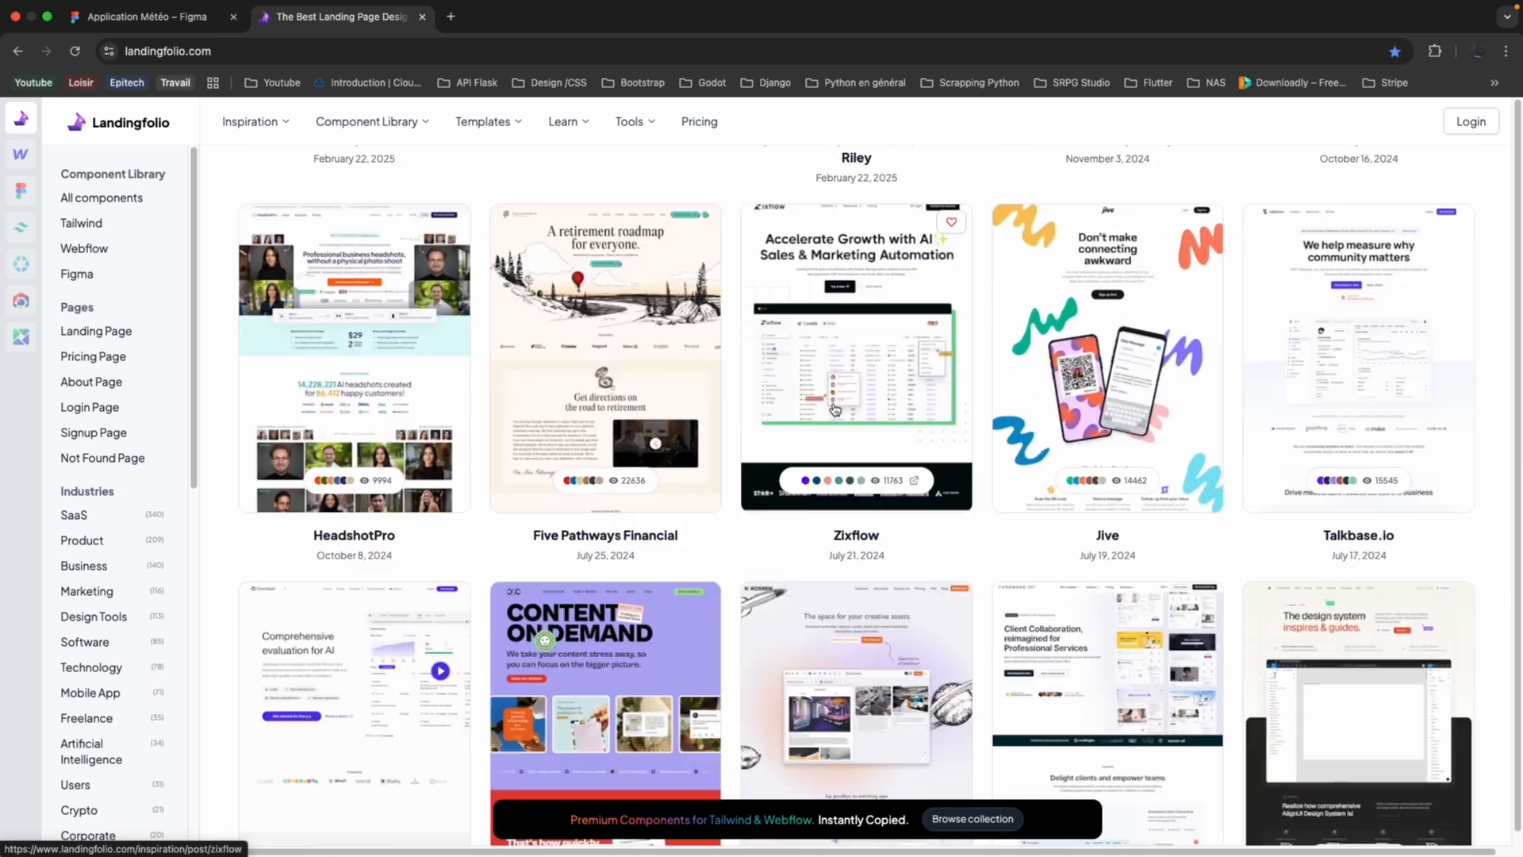
pyautogui.scroll(-1, 633, 299)
pyautogui.scroll(-5, 632, 299)
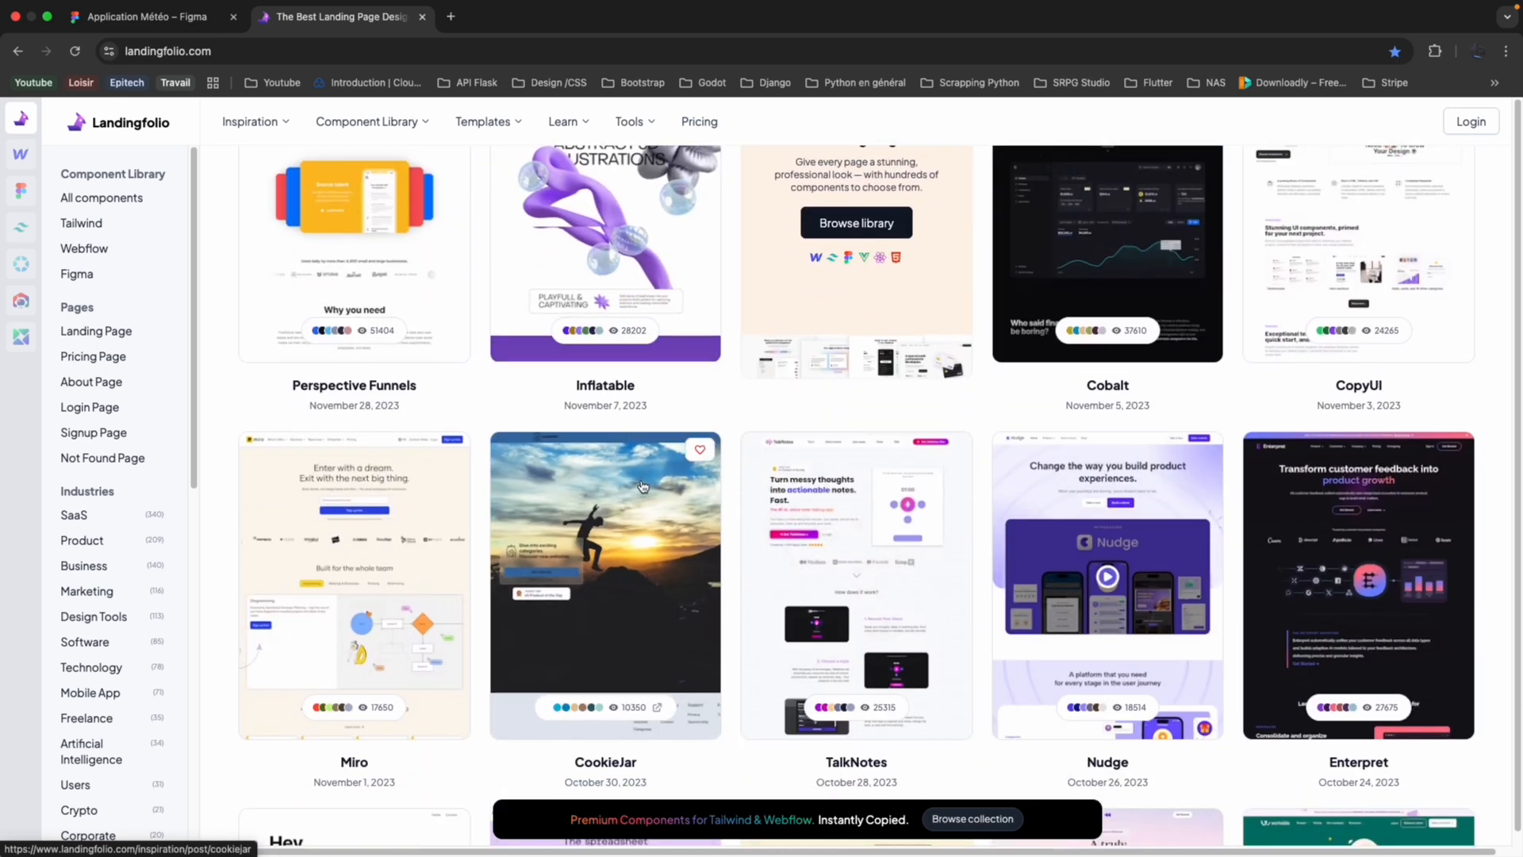
# Examine the CookieJar example's preview, visit its live site, and return to the Landingfolio gallery.
pyautogui.click(642, 487)
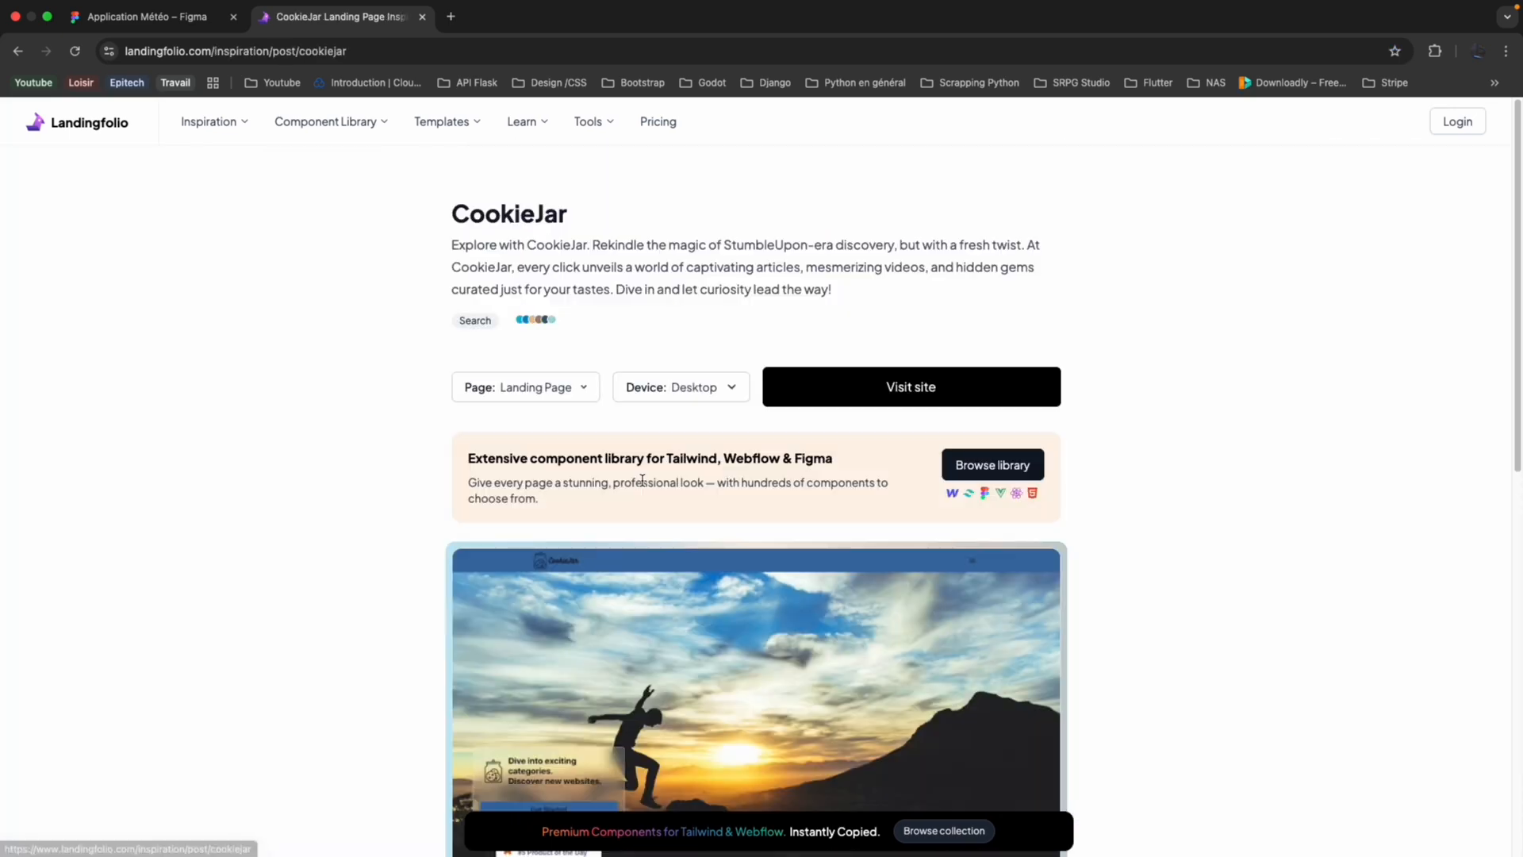
pyautogui.scroll(-3, 682, 444)
pyautogui.scroll(1, 712, 396)
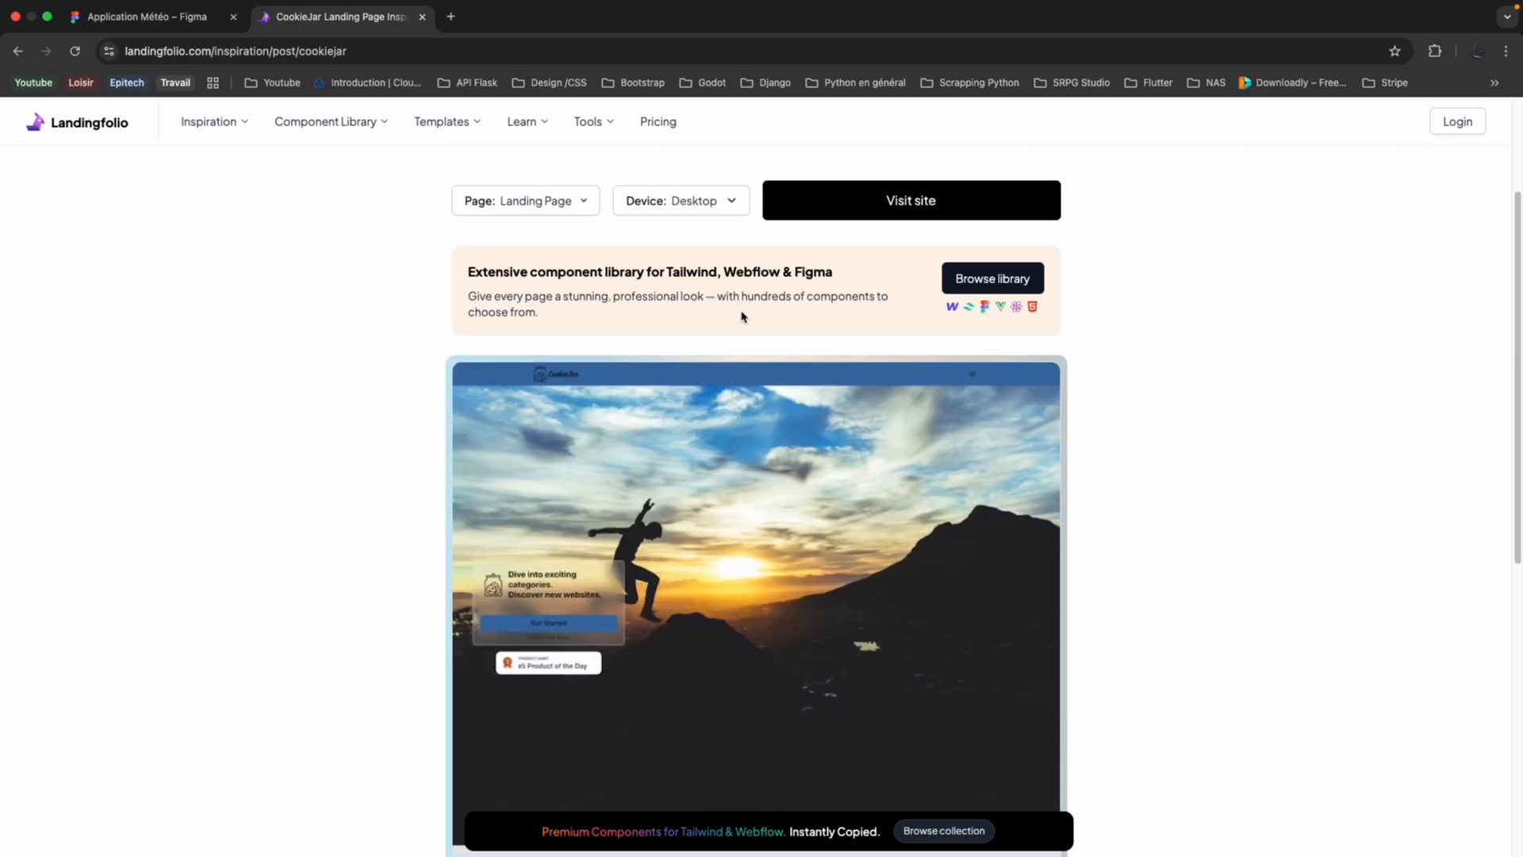
pyautogui.scroll(-6, 987, 308)
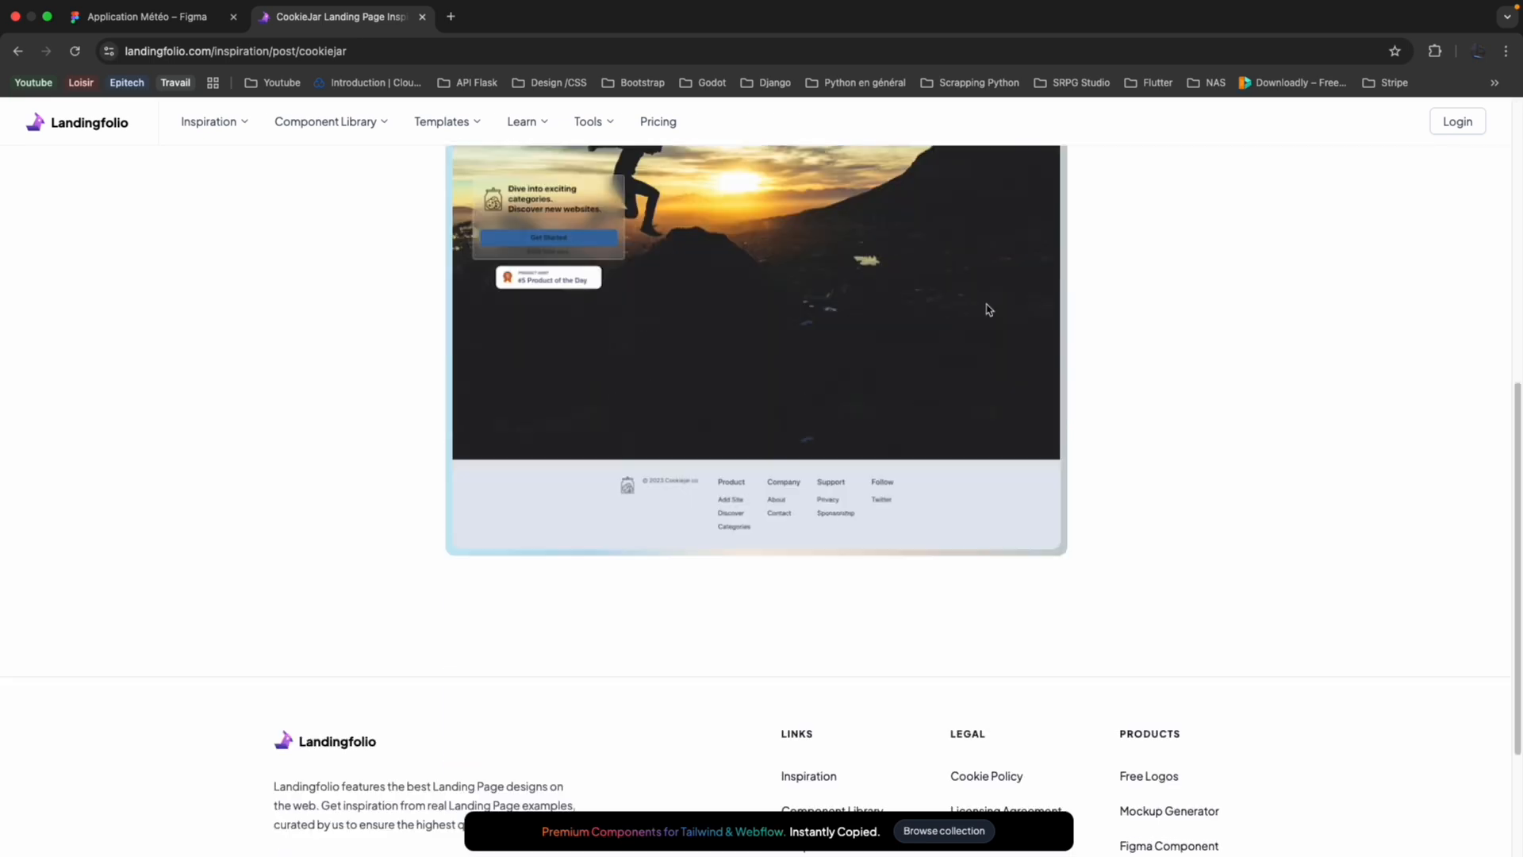
pyautogui.scroll(7, 864, 408)
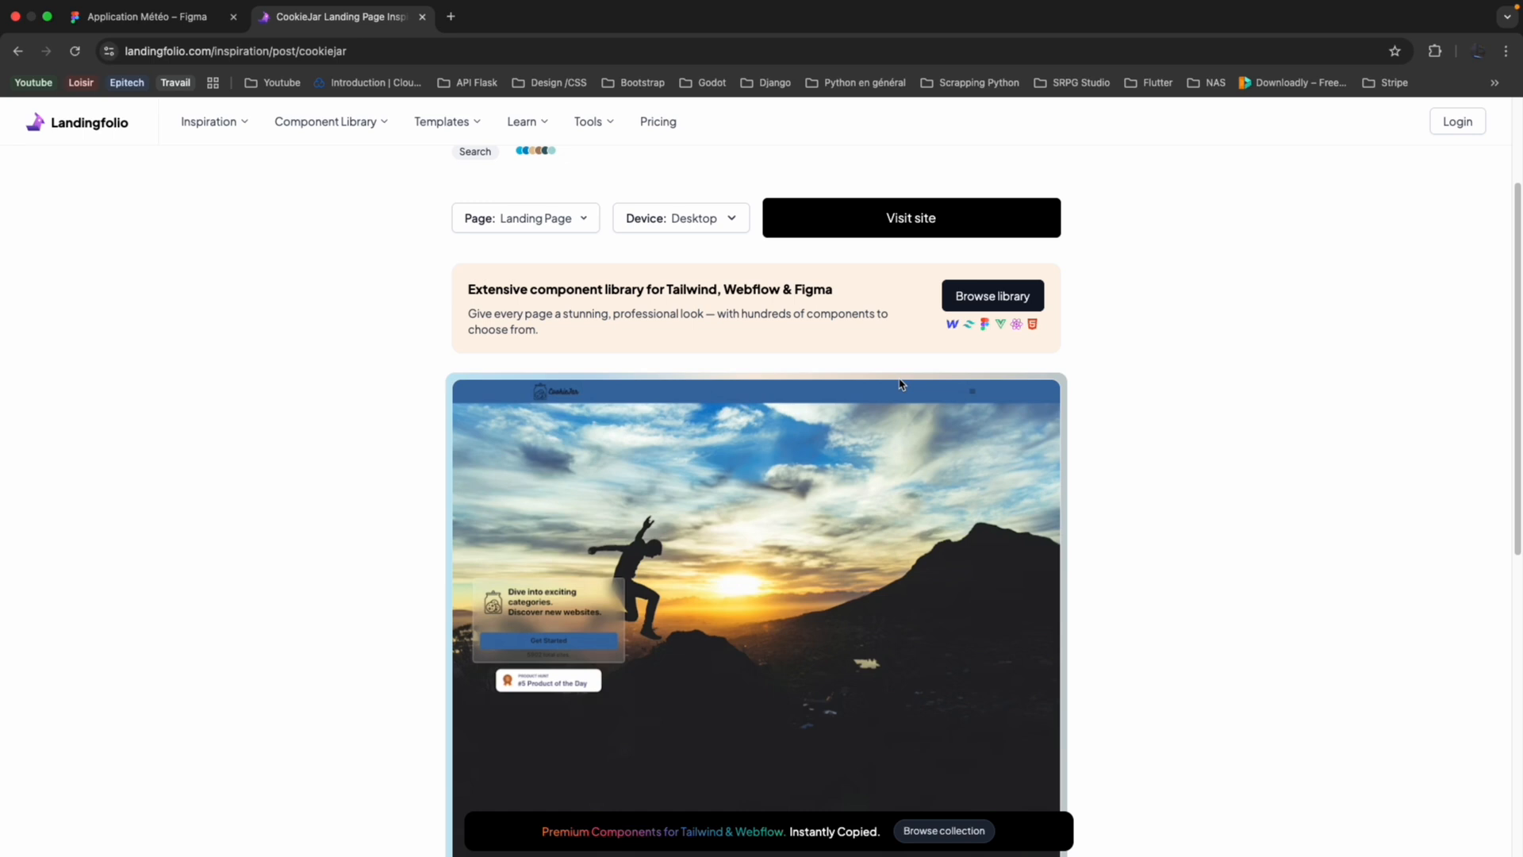
pyautogui.scroll(2, 900, 384)
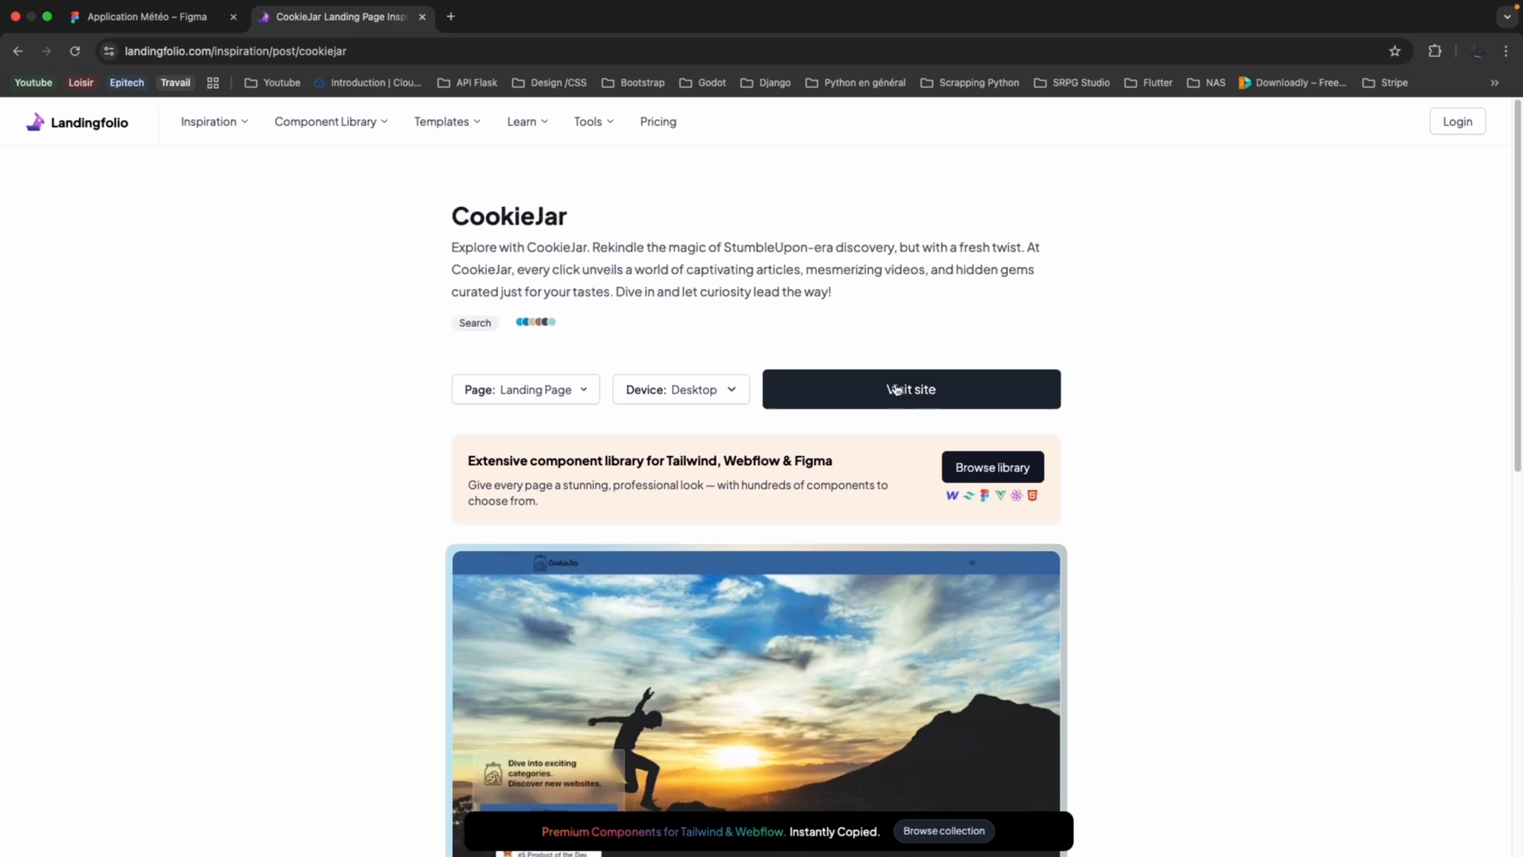
pyautogui.click(831, 399)
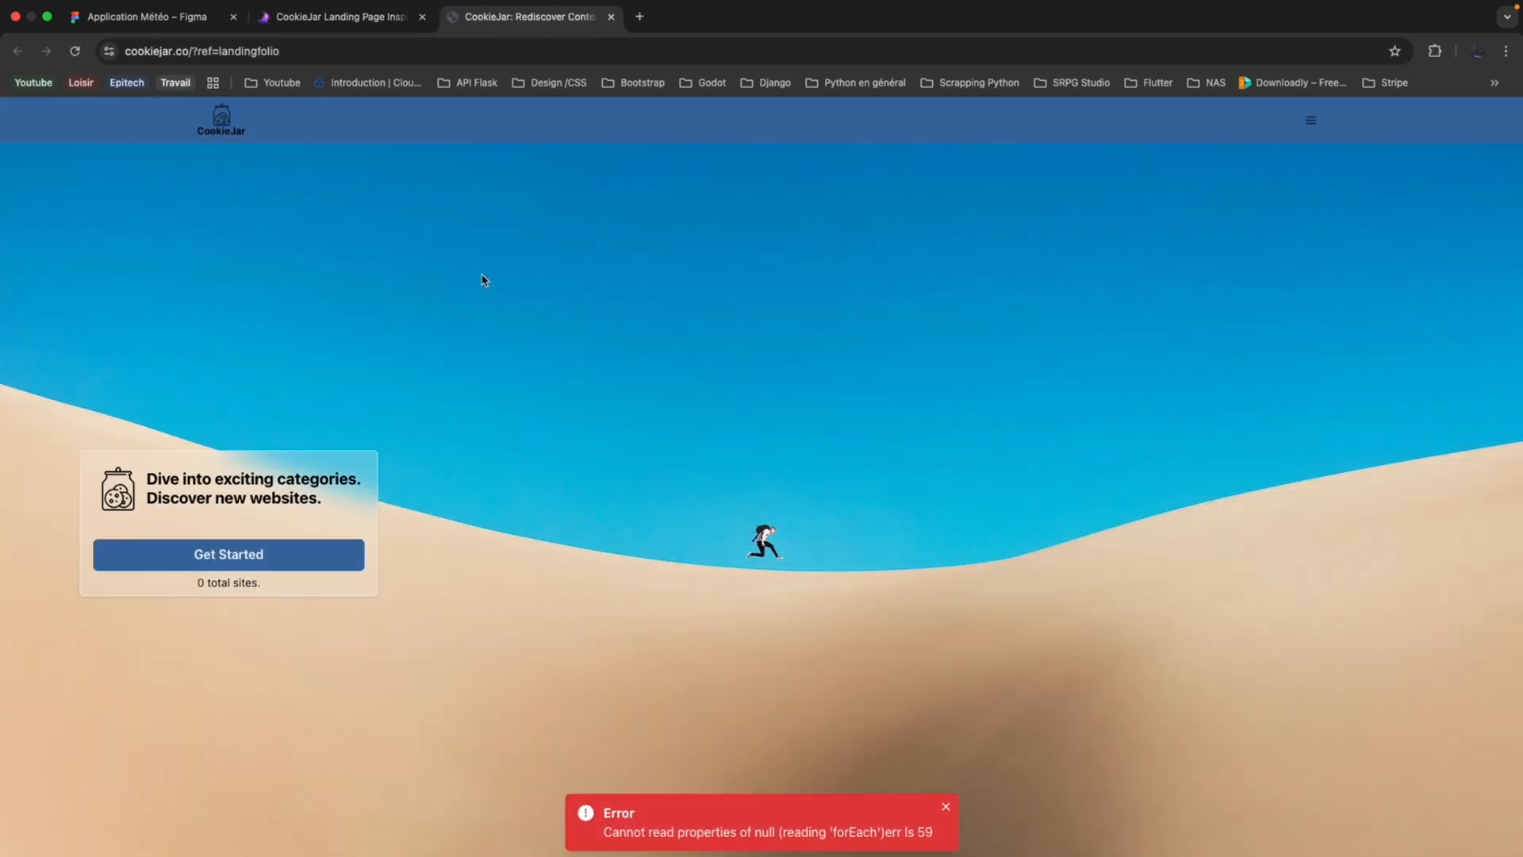
pyautogui.press('super+w')
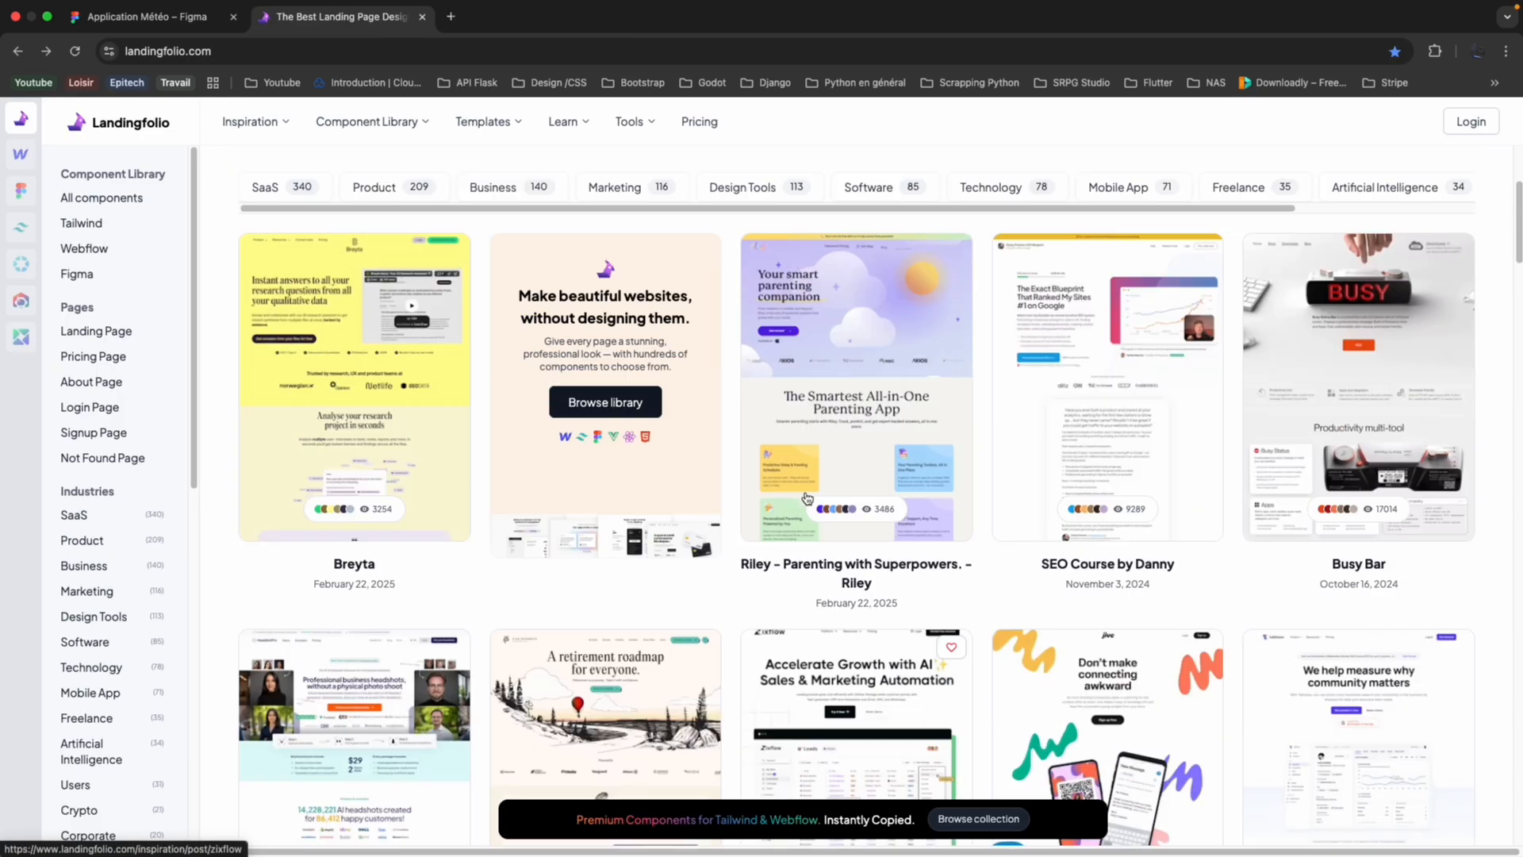
# Show the Marketing category of landing page examples on Landingfolio.
pyautogui.scroll(4, 639, 464)
pyautogui.click(638, 464)
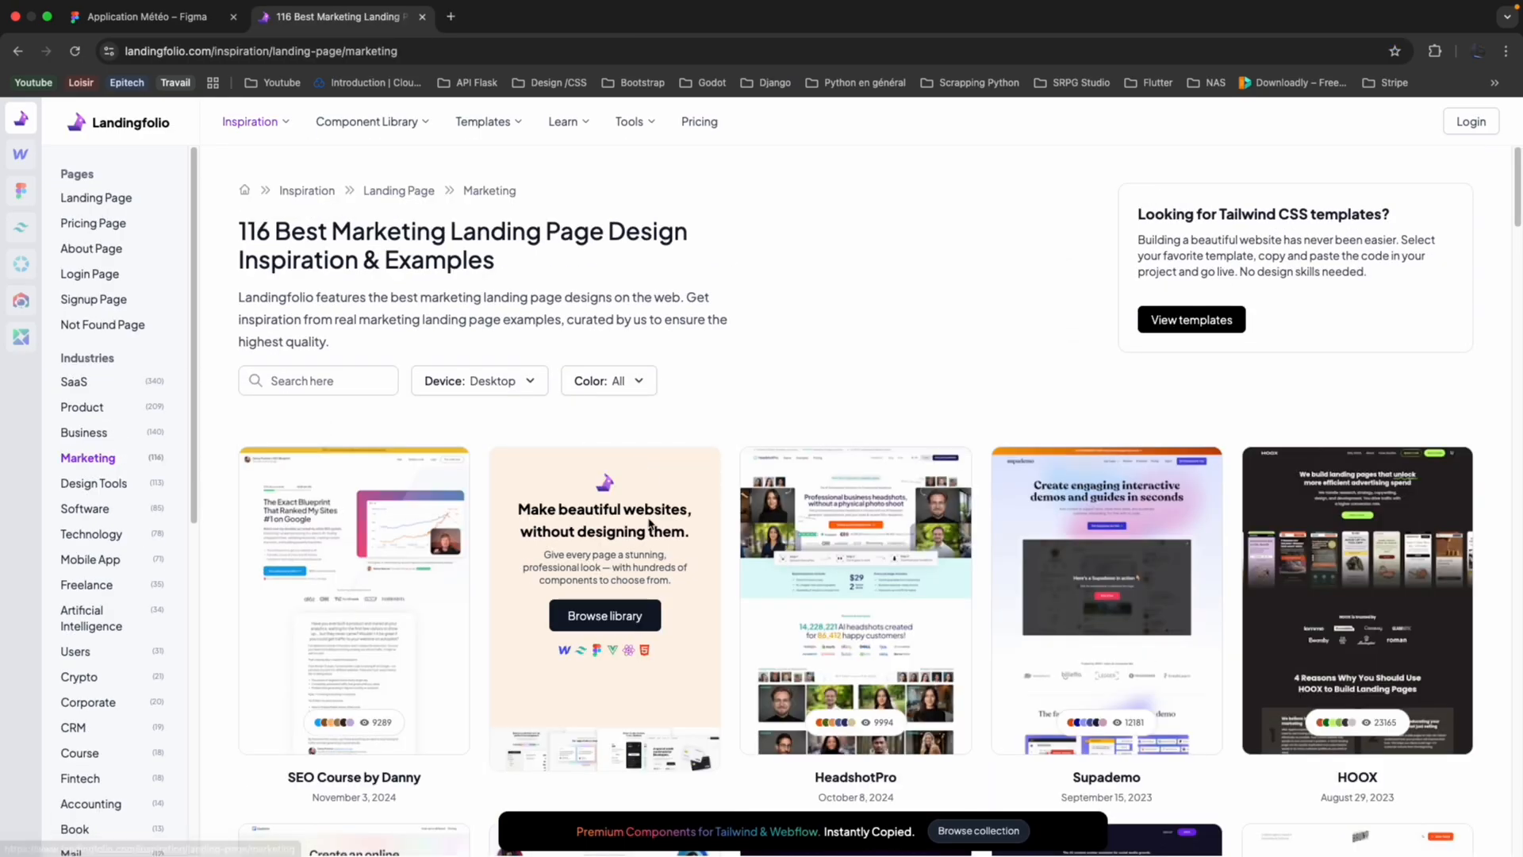
# Browse the Marketing landing page examples and return to the main Landingfolio gallery.
pyautogui.scroll(-5, 649, 529)
pyautogui.scroll(-1, 649, 529)
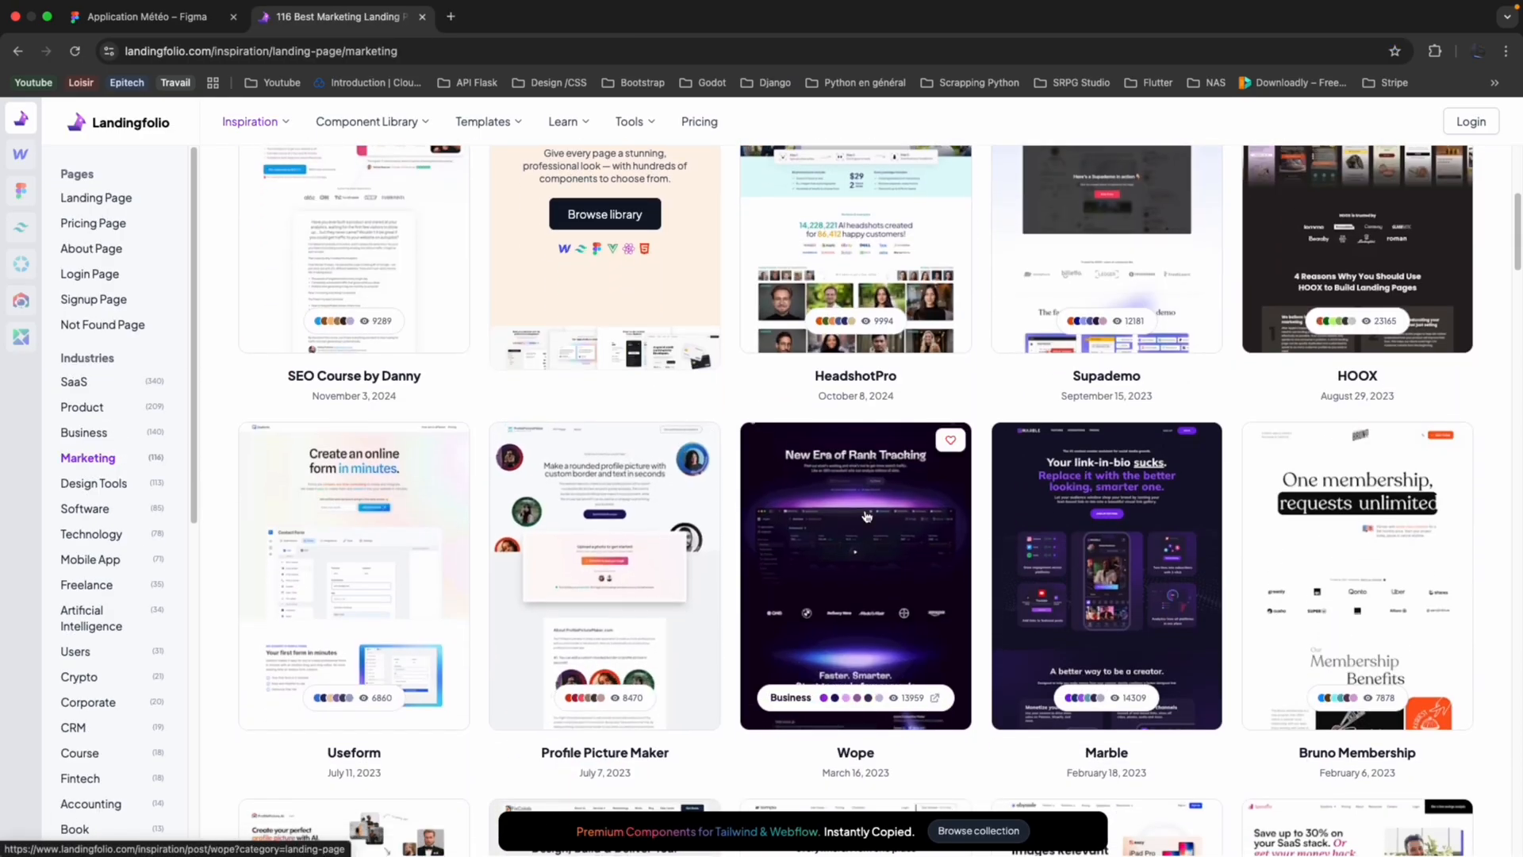
pyautogui.scroll(5, 867, 515)
pyautogui.press('super+bracketleft')
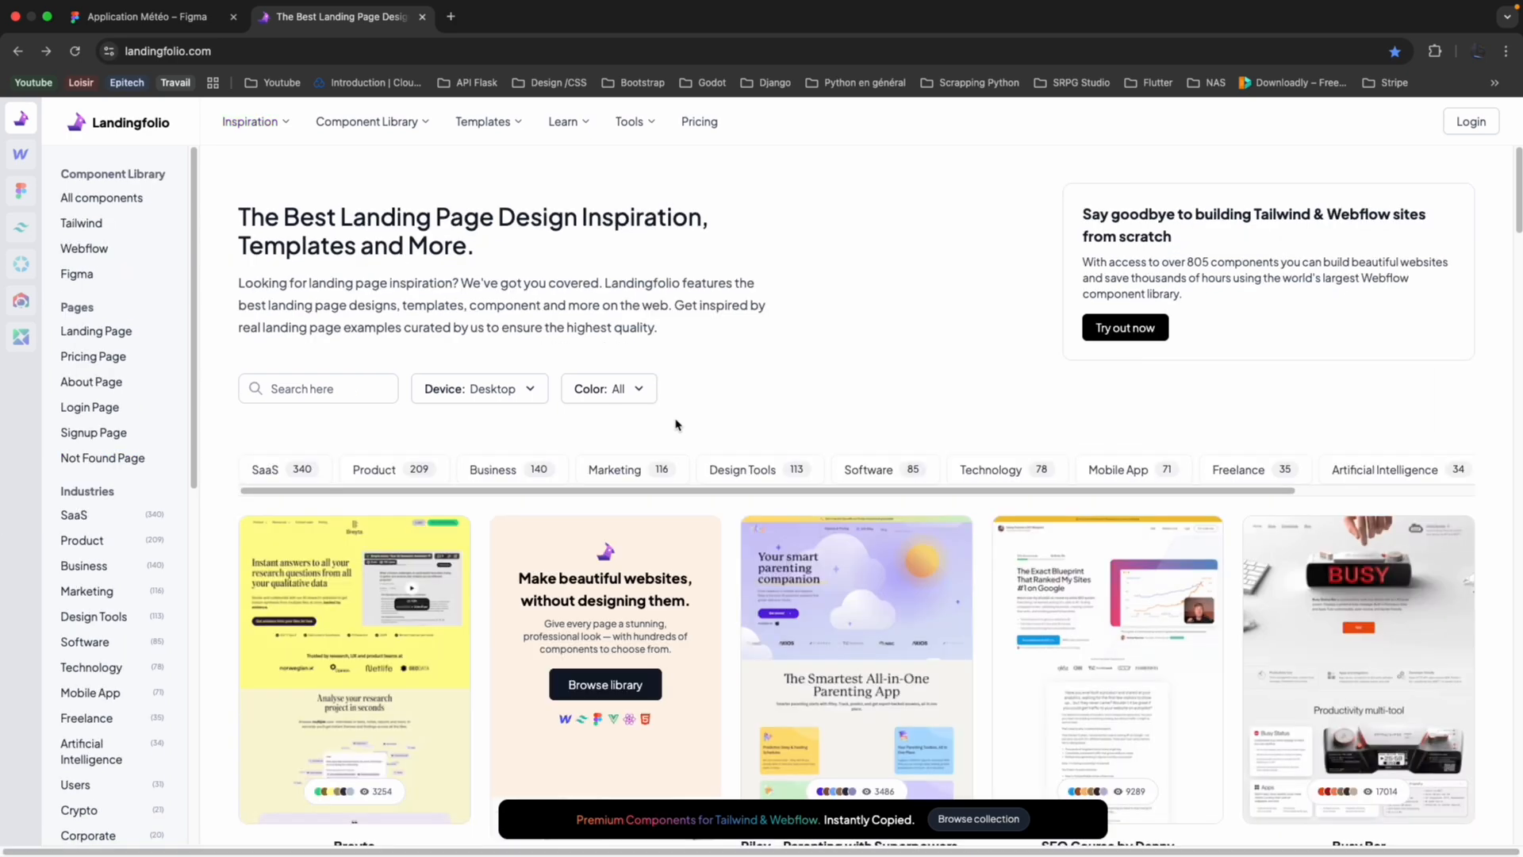
# Show the Software category of landing pages, browse its examples, and return to the main gallery.
pyautogui.click(881, 472)
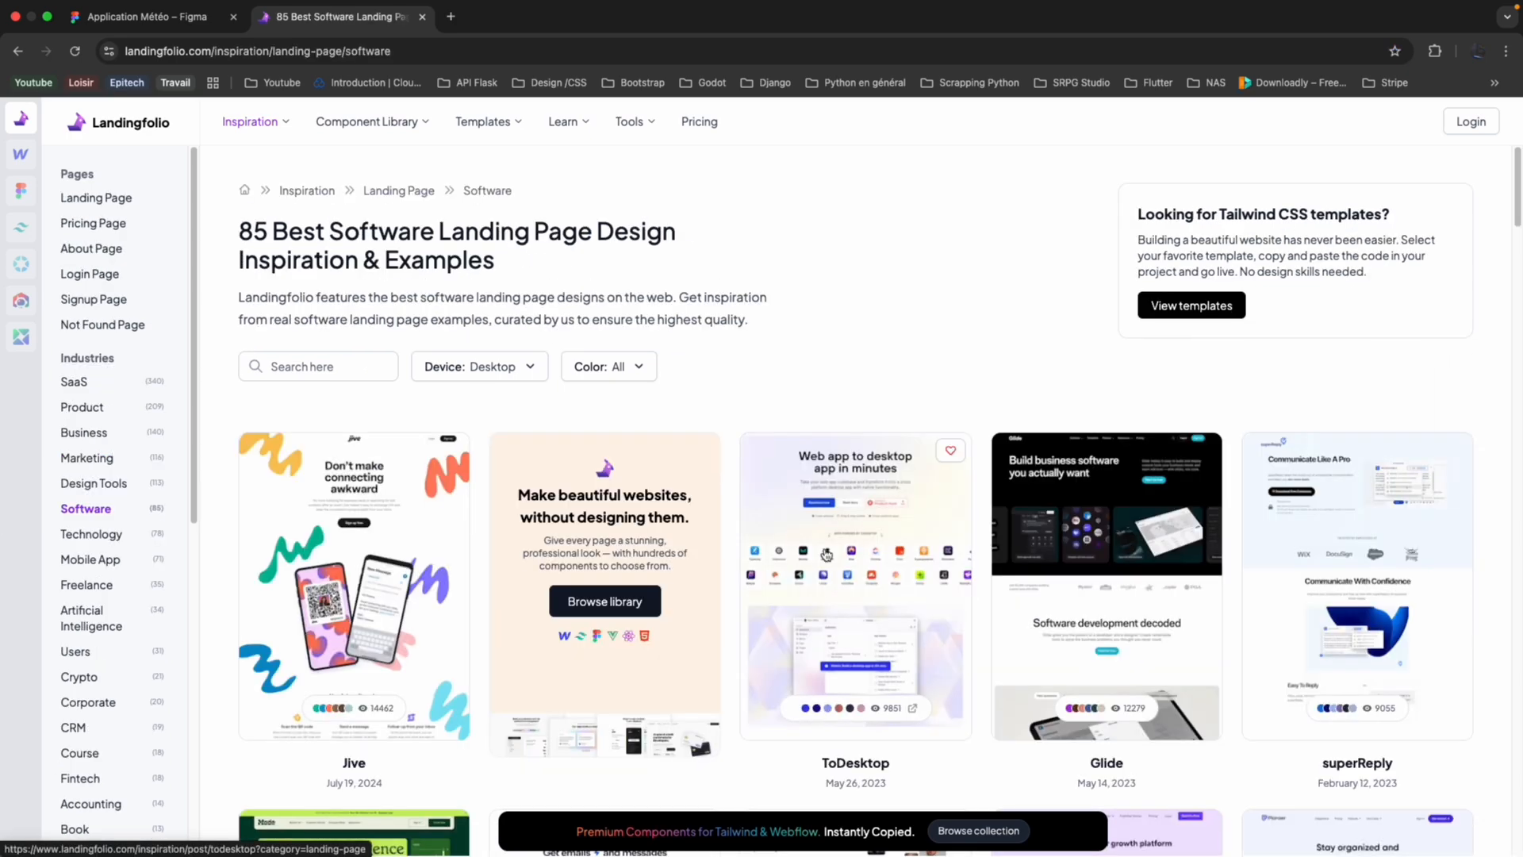
pyautogui.scroll(-2, 826, 554)
pyautogui.scroll(-10, 826, 554)
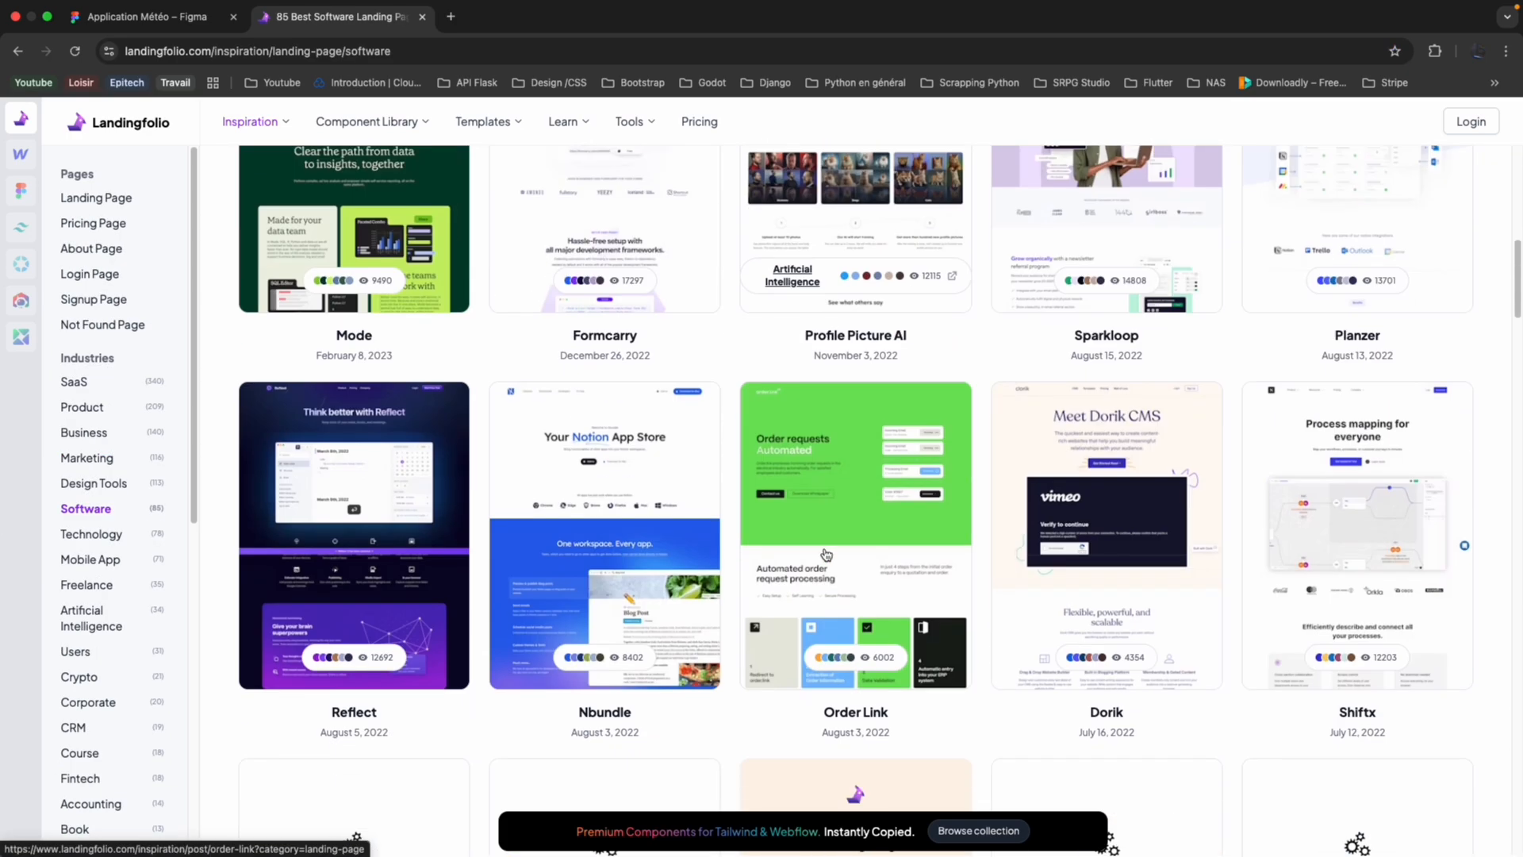
pyautogui.scroll(15, 826, 554)
pyautogui.hscroll(-5, 826, 554)
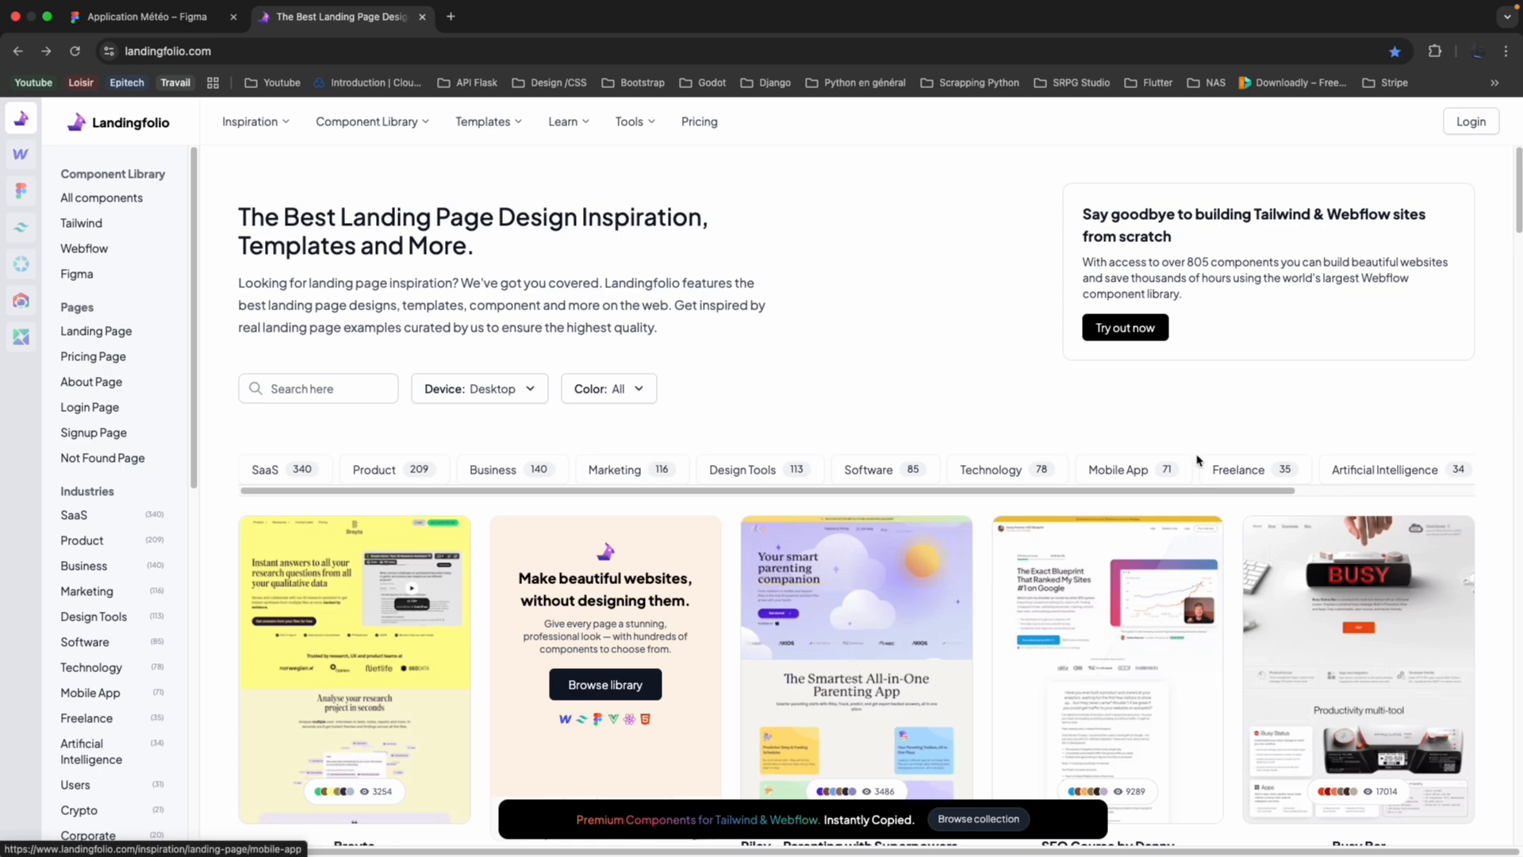
# Show the Artificial Intelligence category of landing pages and browse its examples.
pyautogui.click(1198, 463)
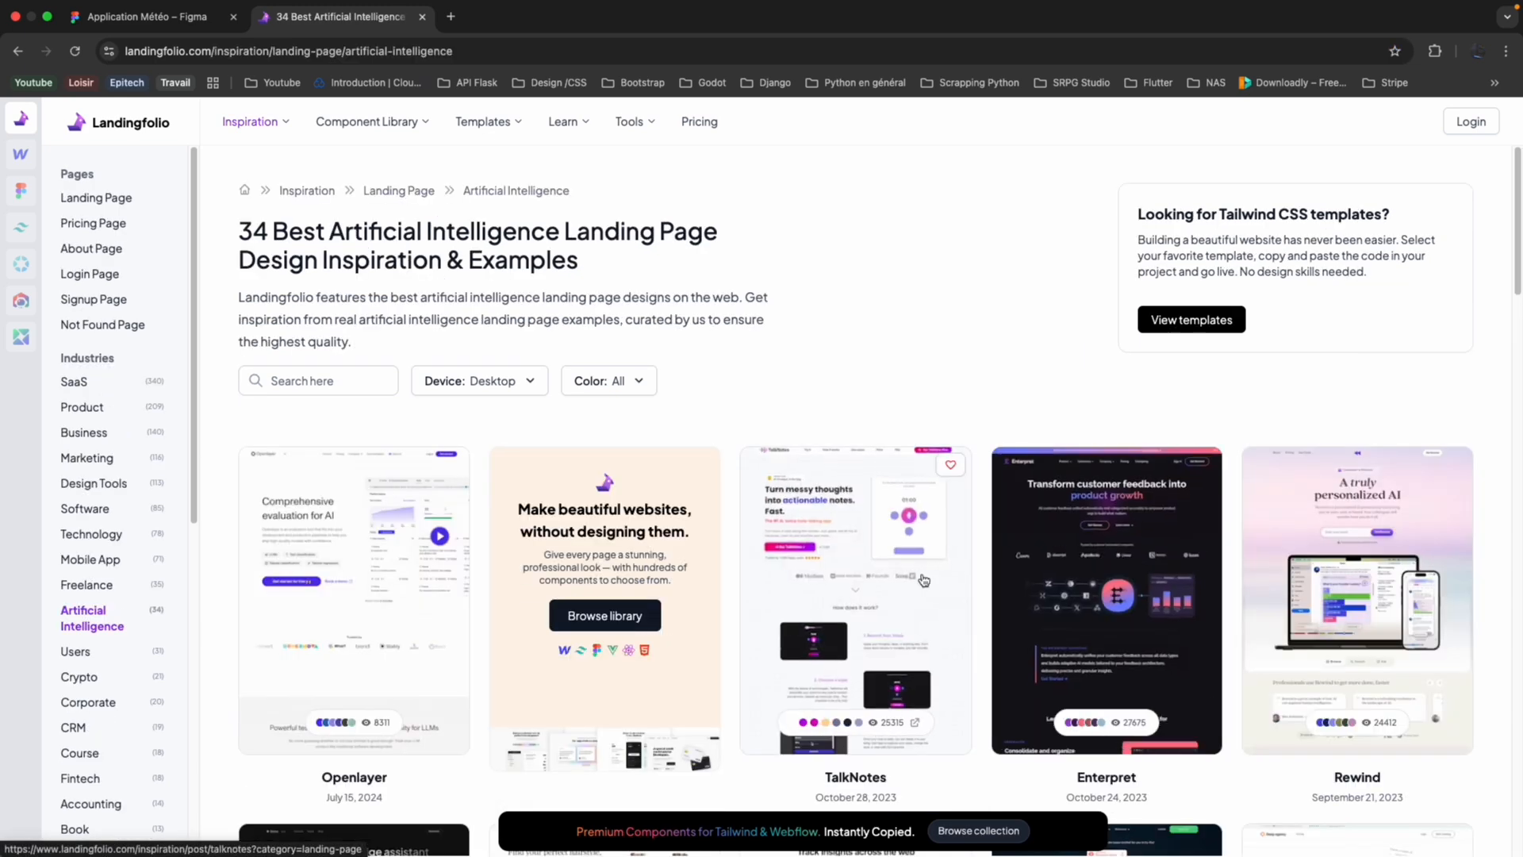
pyautogui.scroll(-3, 923, 579)
pyautogui.scroll(-3, 923, 579)
pyautogui.scroll(5, 923, 579)
# Open the Dribbble bookmark from the Design /CSS folder in a new browser tab and search its shots for "weather".
pyautogui.click(450, 16)
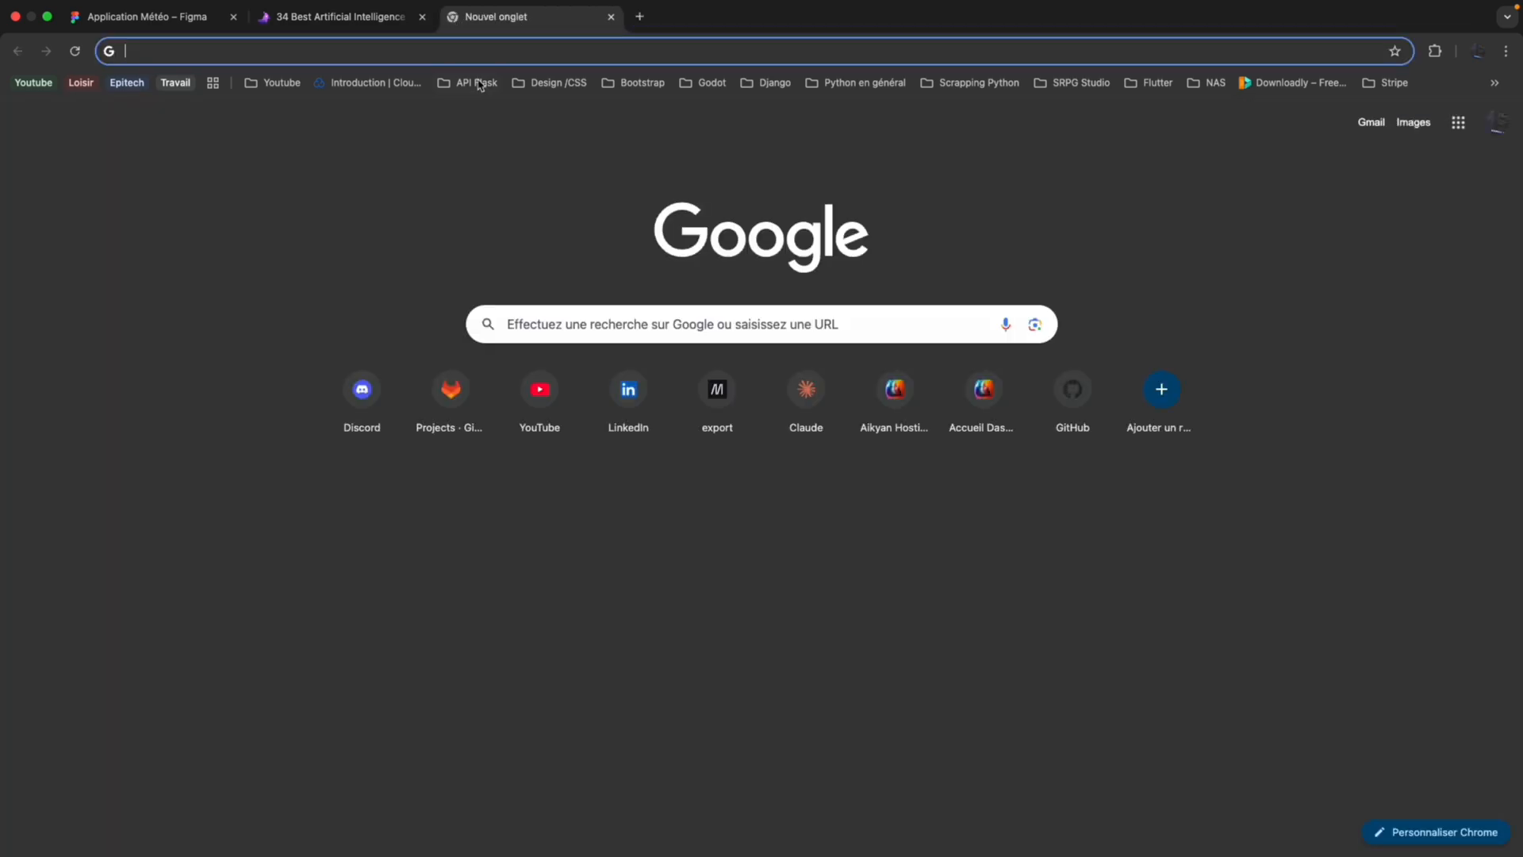
pyautogui.click(558, 84)
pyautogui.click(573, 140)
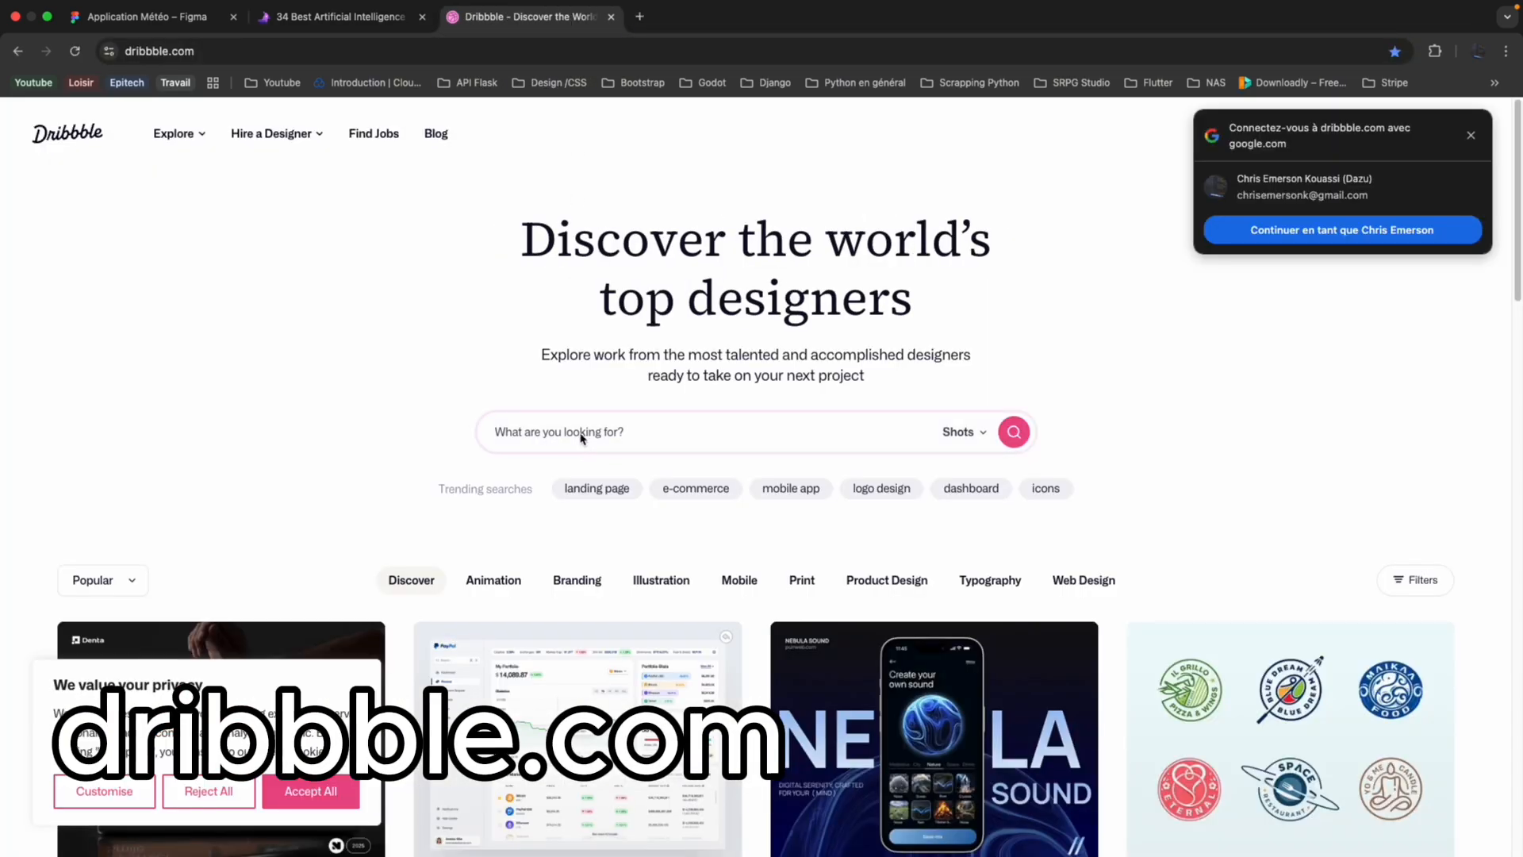
pyautogui.click(584, 436)
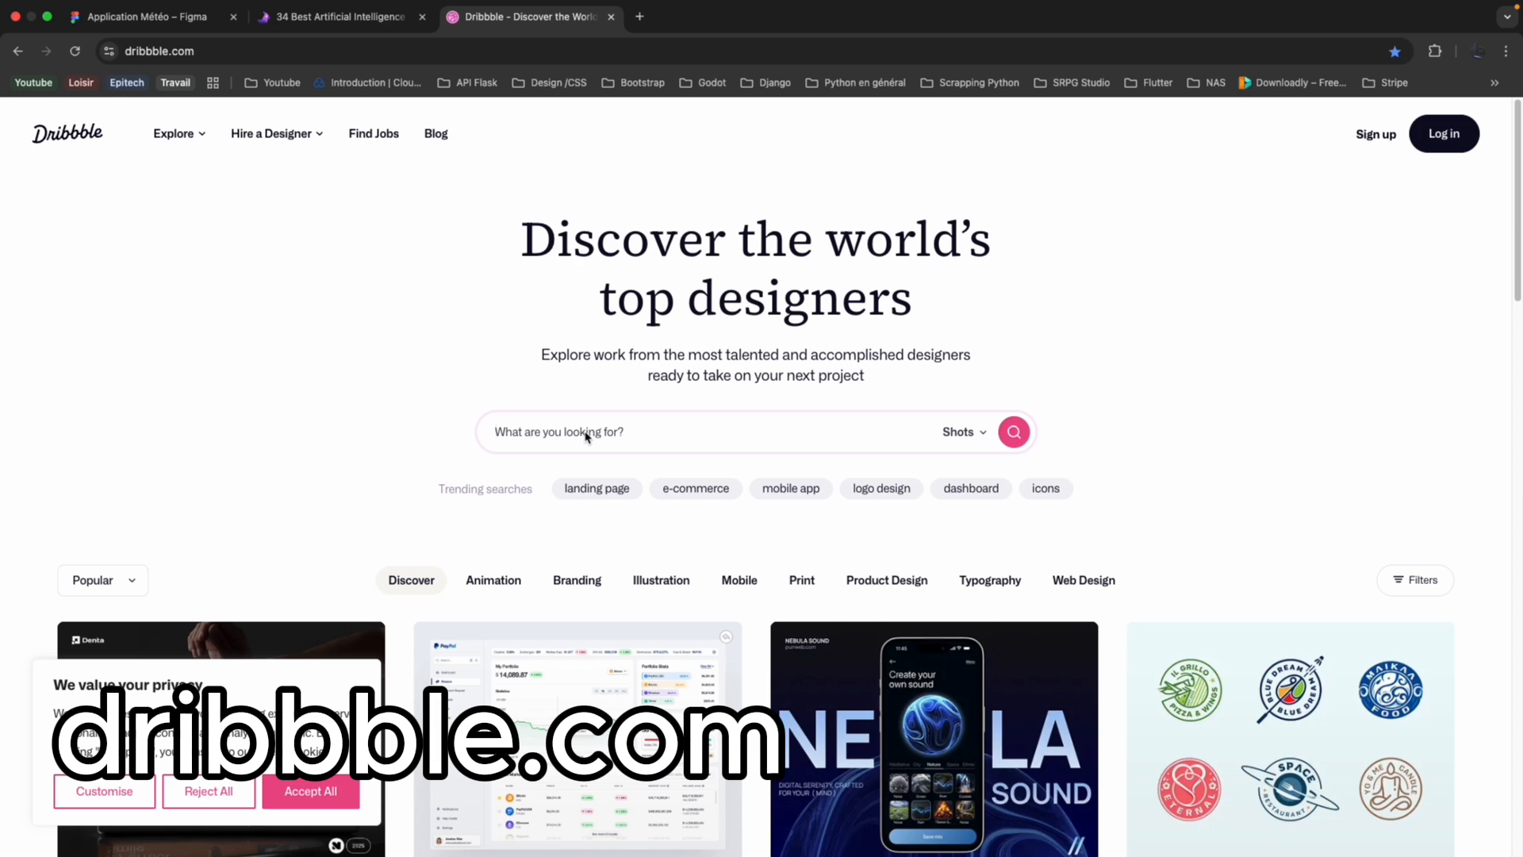
pyautogui.press('Return')
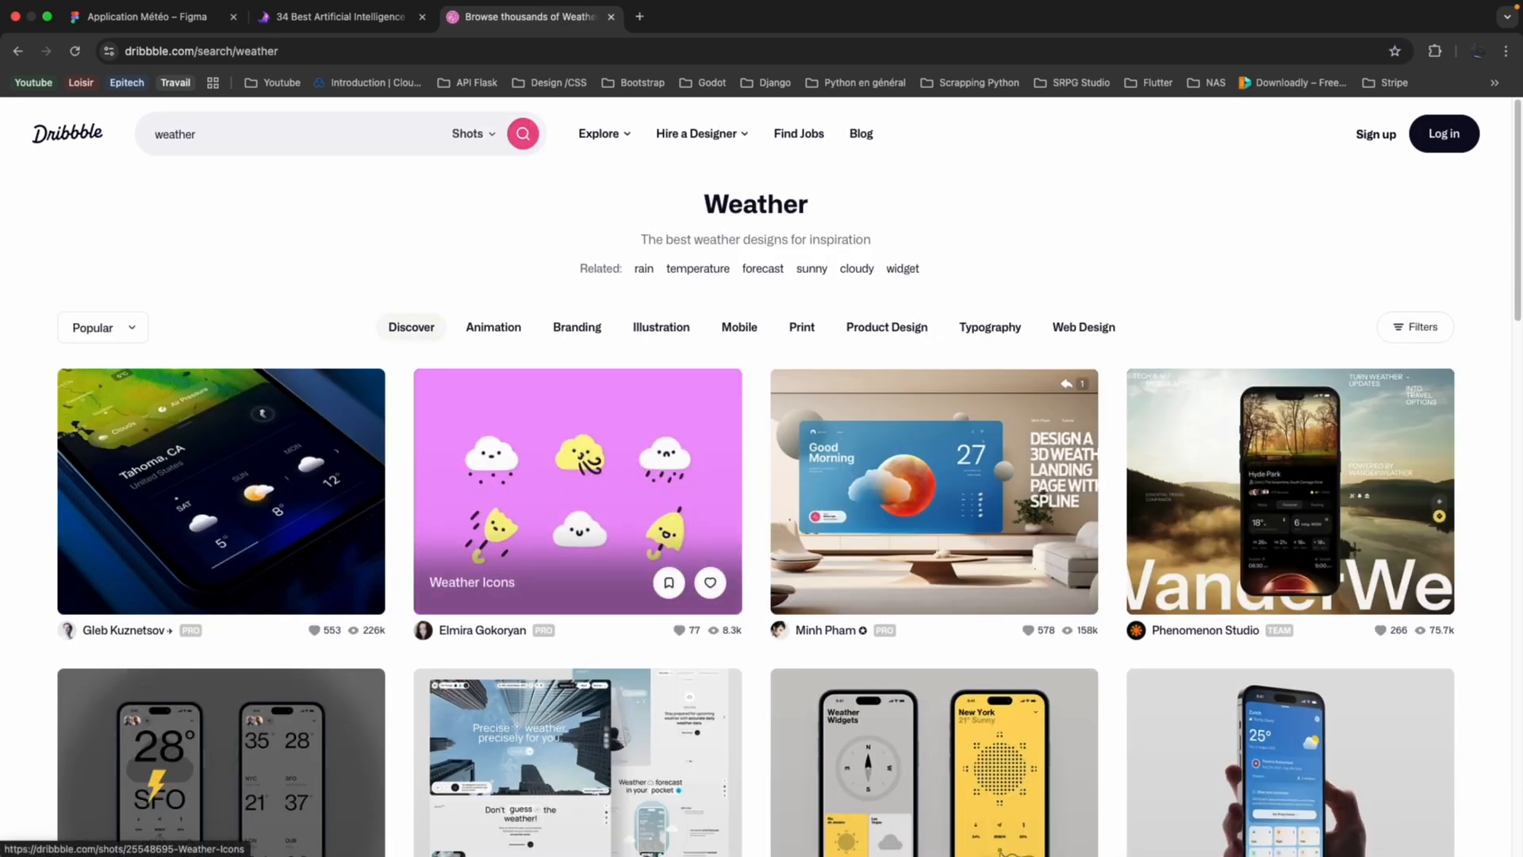
# Examine the "Simple weather application" shot, dismiss the Google sign-in prompt, and return to the weather results.
pyautogui.click(301, 519)
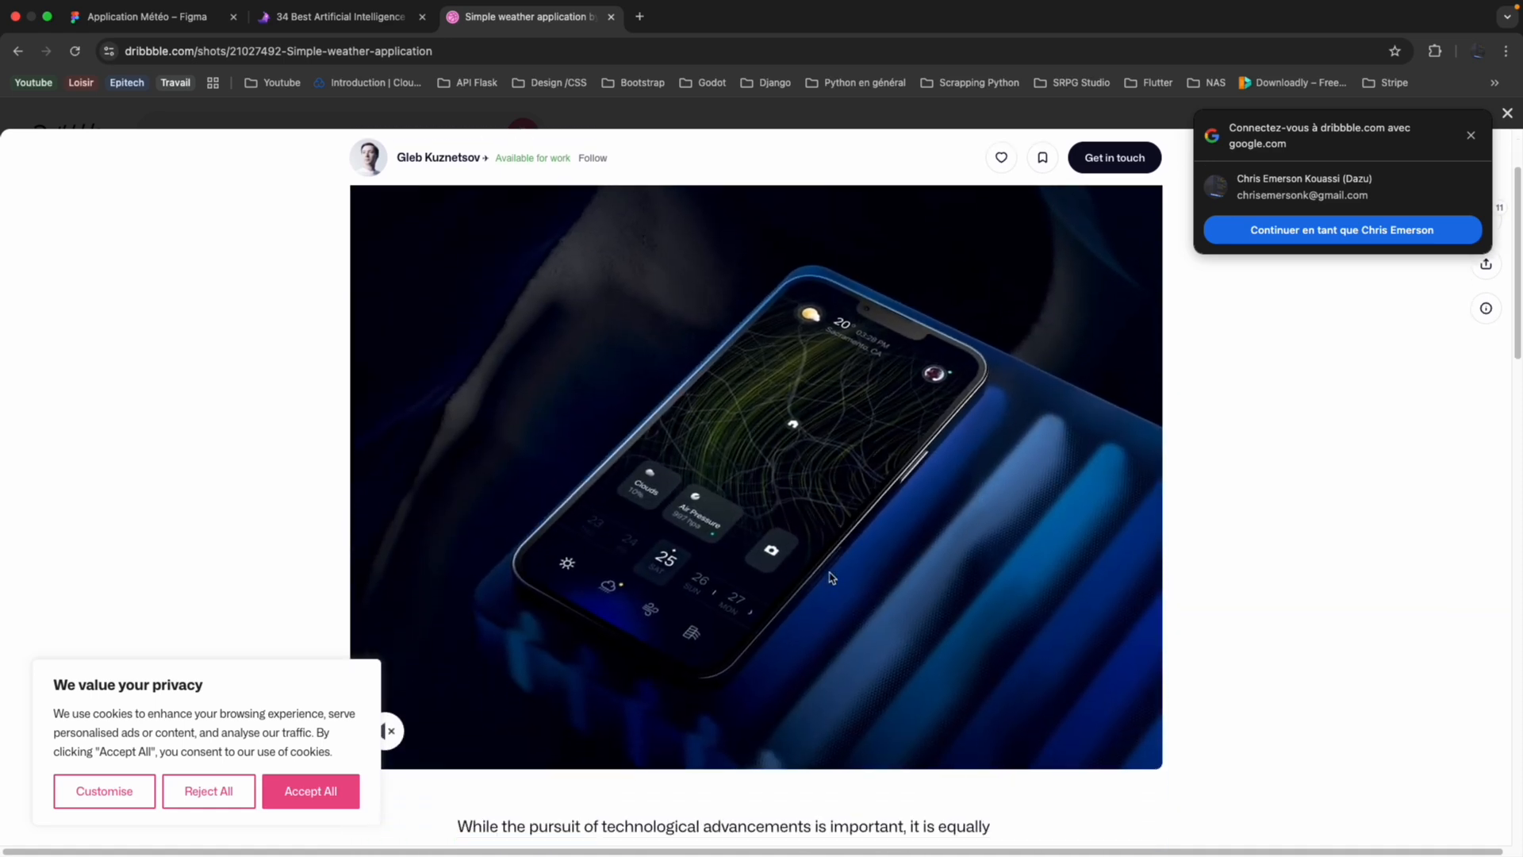
pyautogui.scroll(-1, 831, 578)
pyautogui.scroll(2, 834, 553)
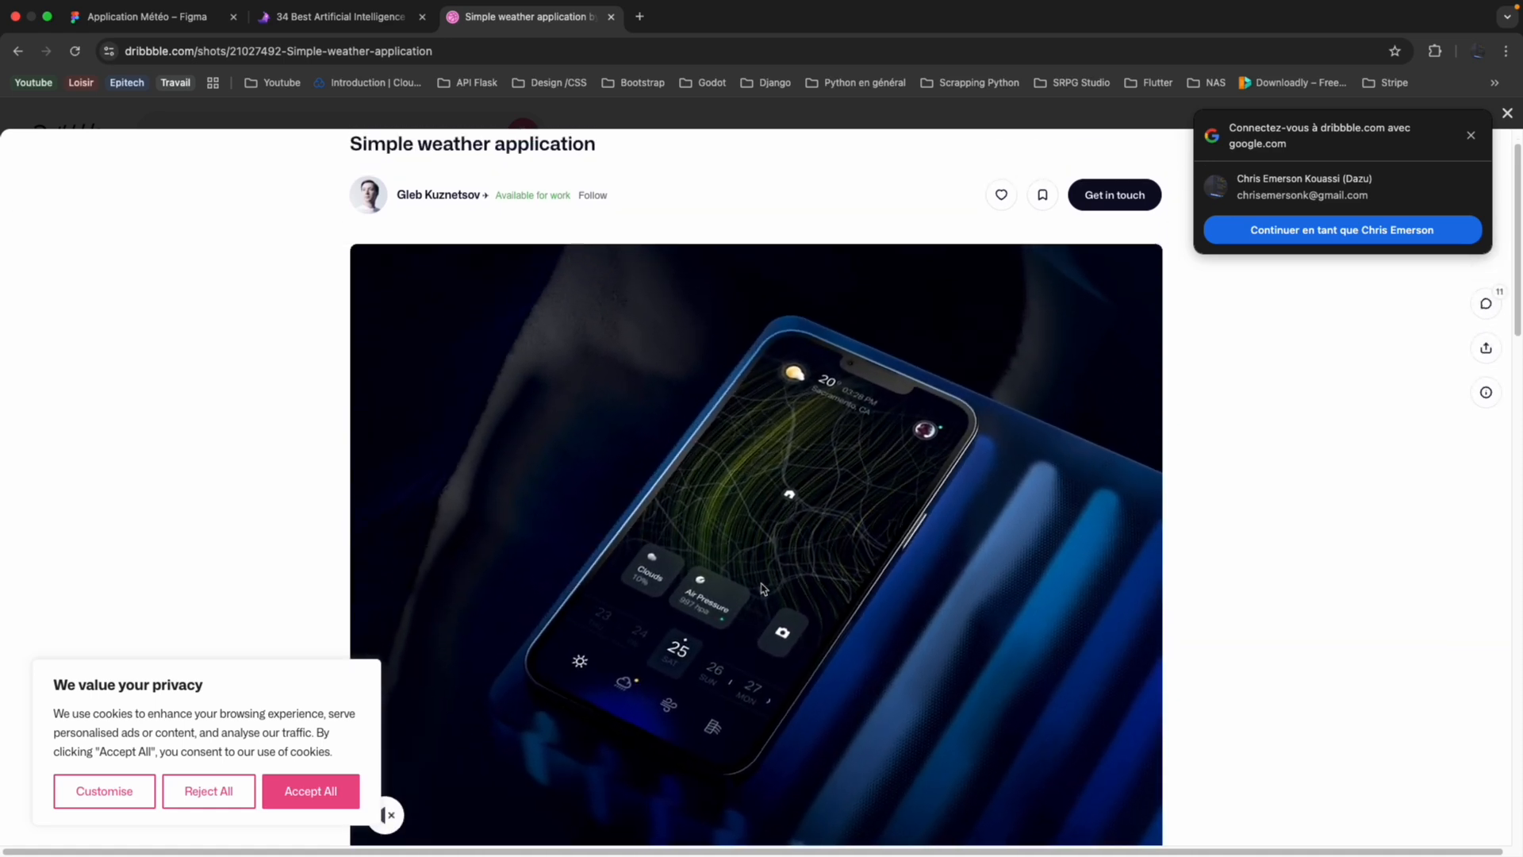
pyautogui.click(1465, 136)
pyautogui.click(1507, 113)
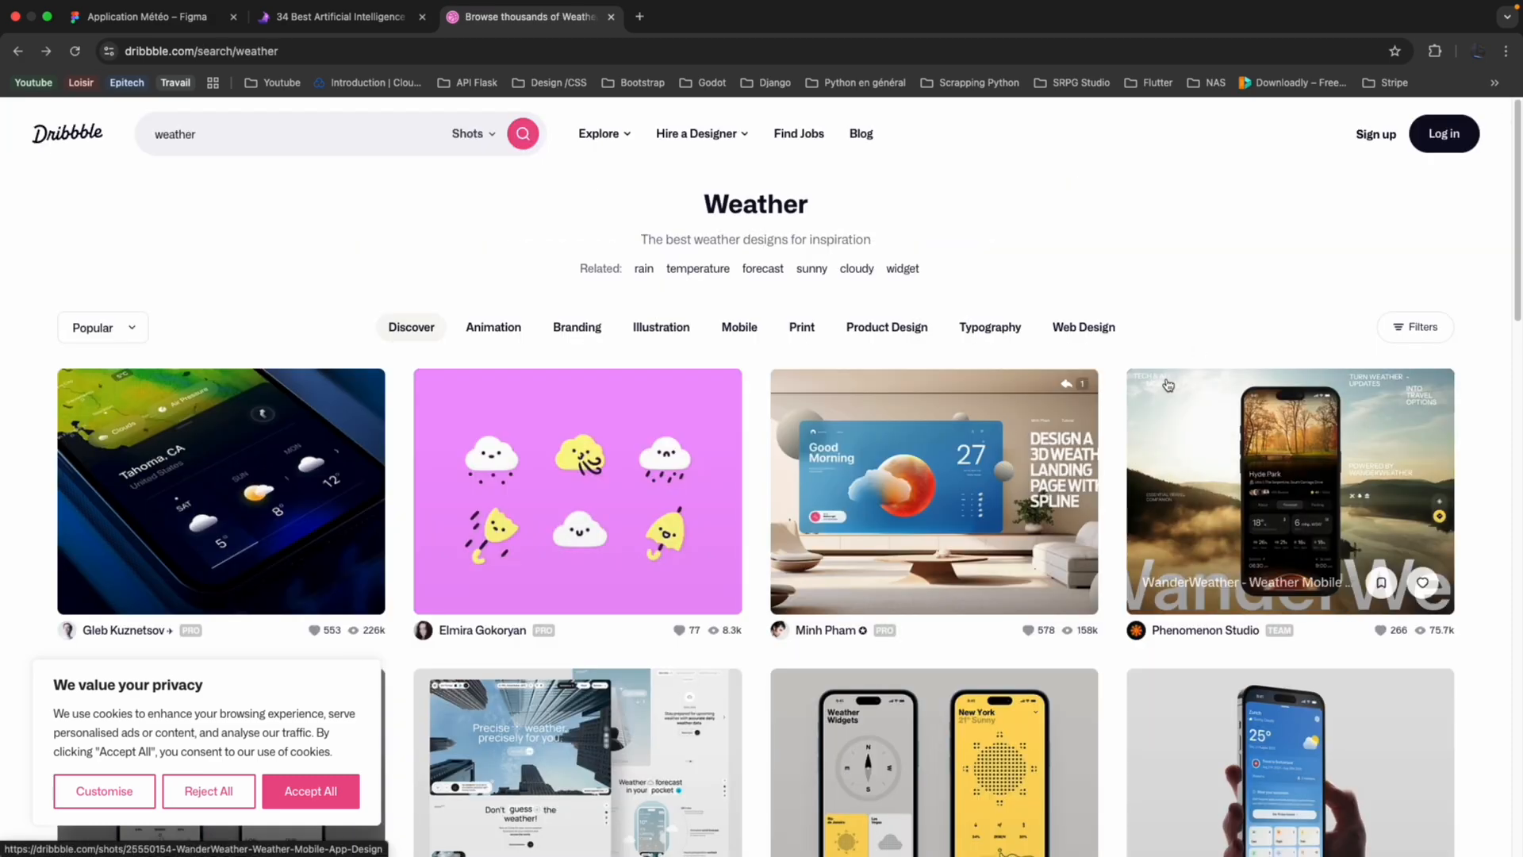
# Examine the Travel Companion Mobile App weather shot by Keitoto through its related shots, and close it.
pyautogui.scroll(-6, 1168, 385)
pyautogui.click(1248, 295)
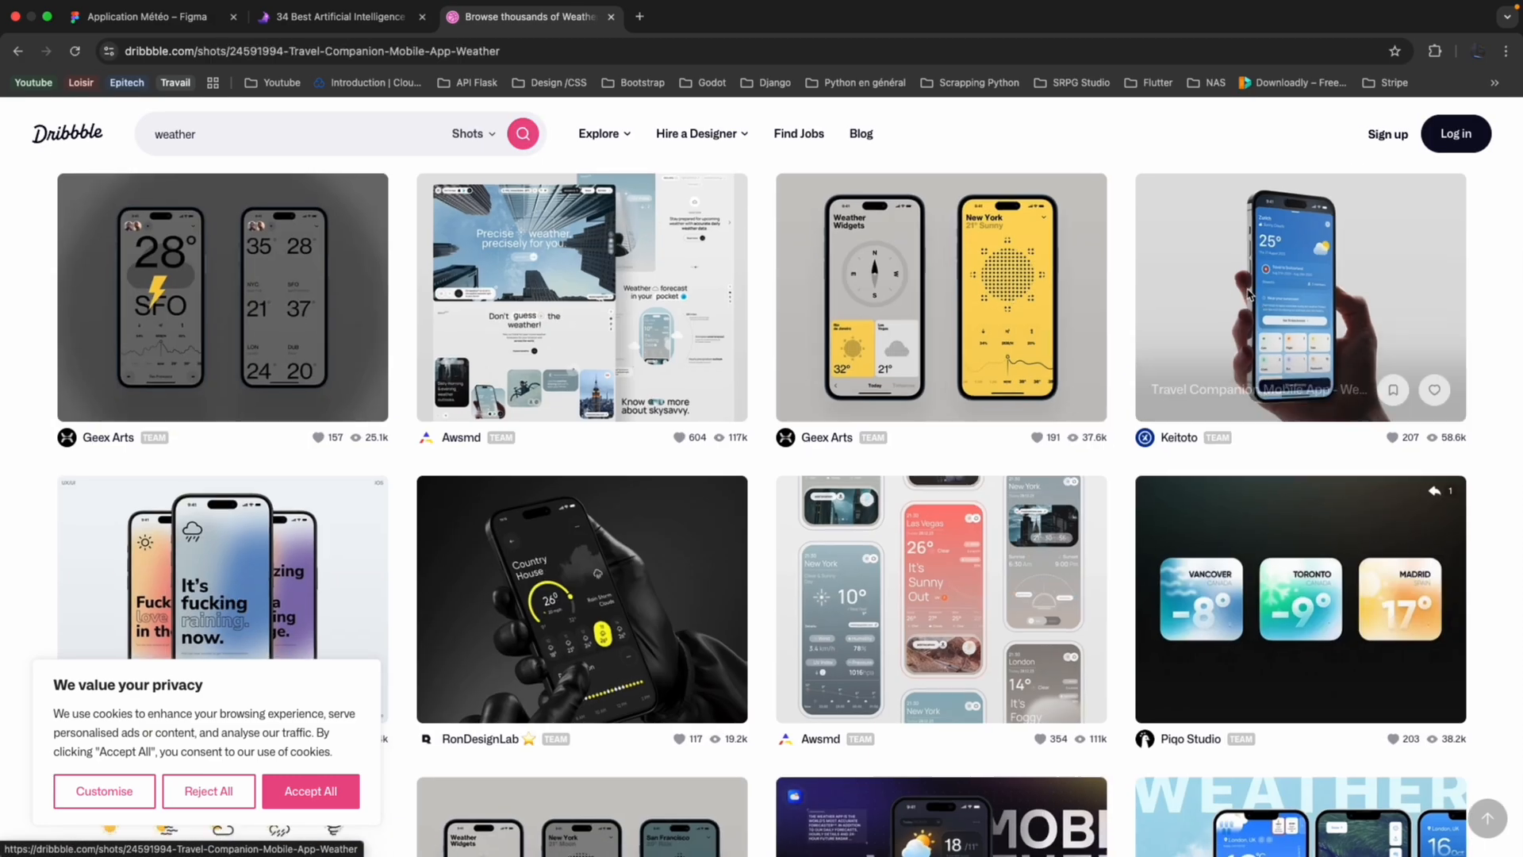
pyautogui.scroll(-15, 1013, 486)
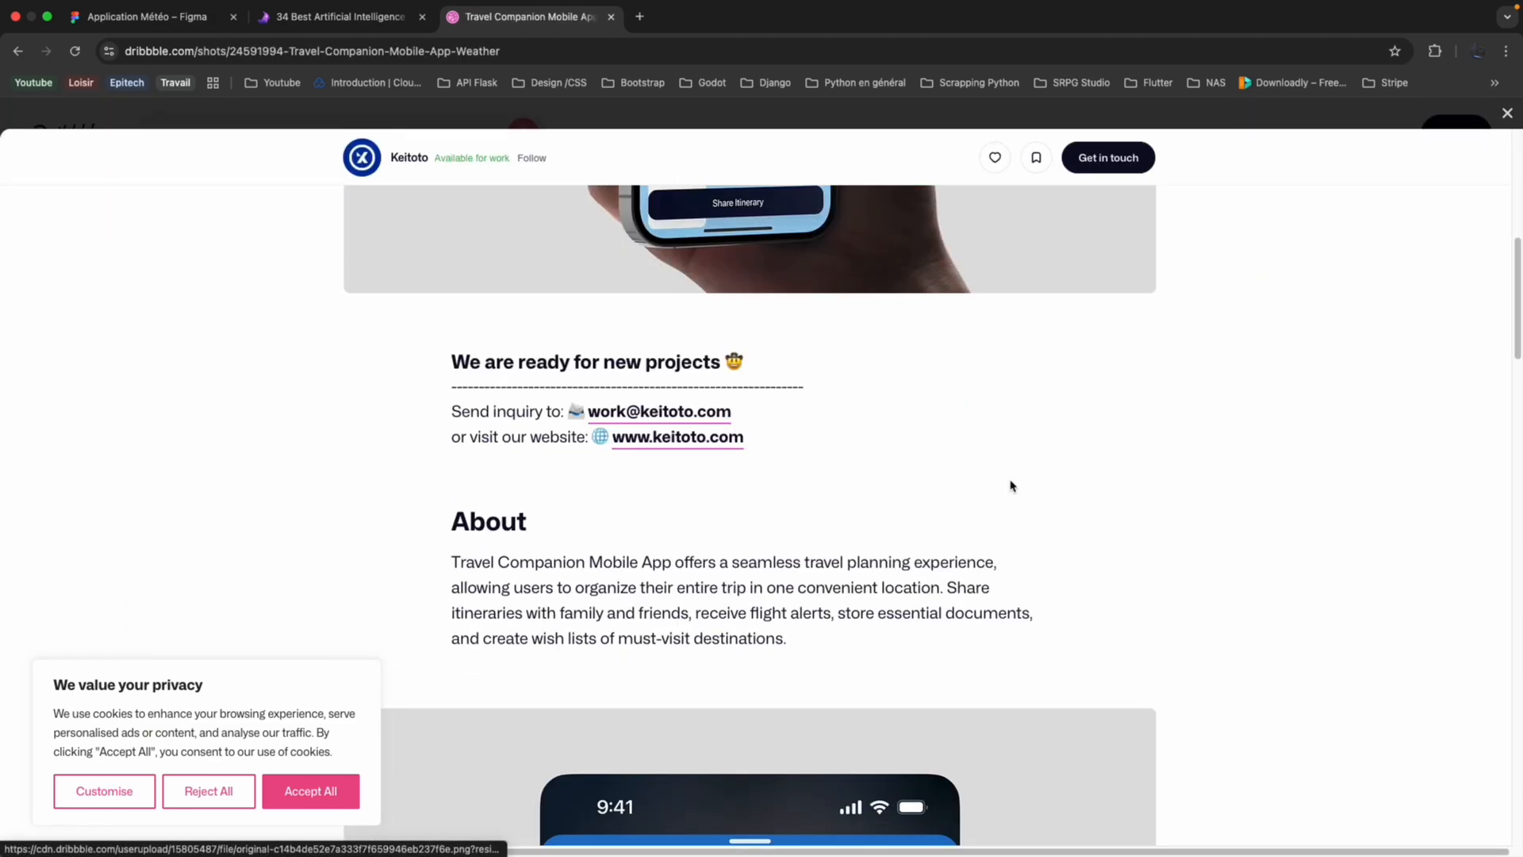
pyautogui.scroll(-12, 1012, 487)
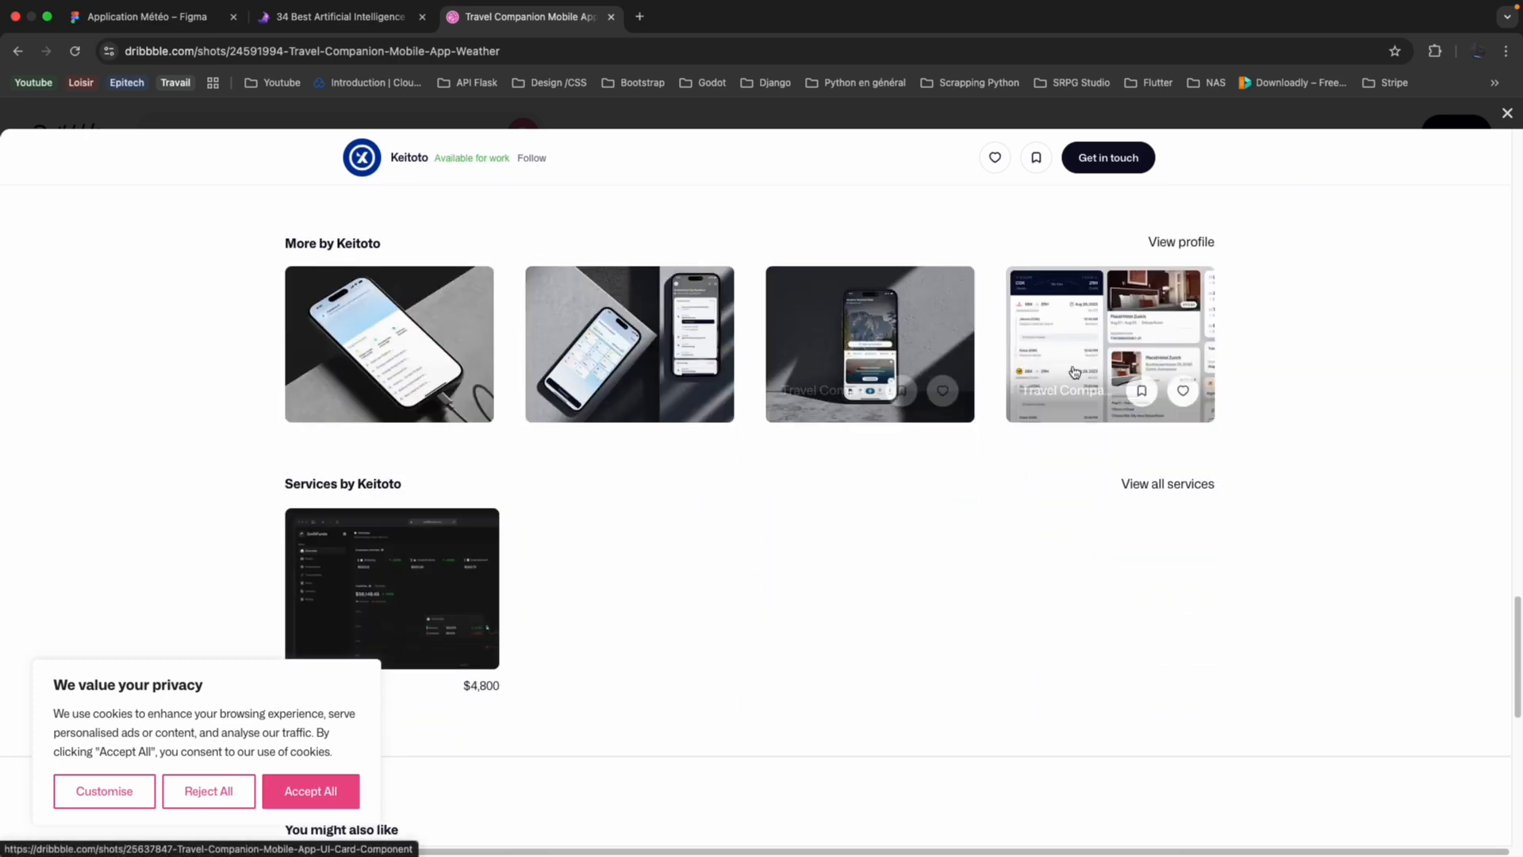
pyautogui.scroll(-9, 1075, 372)
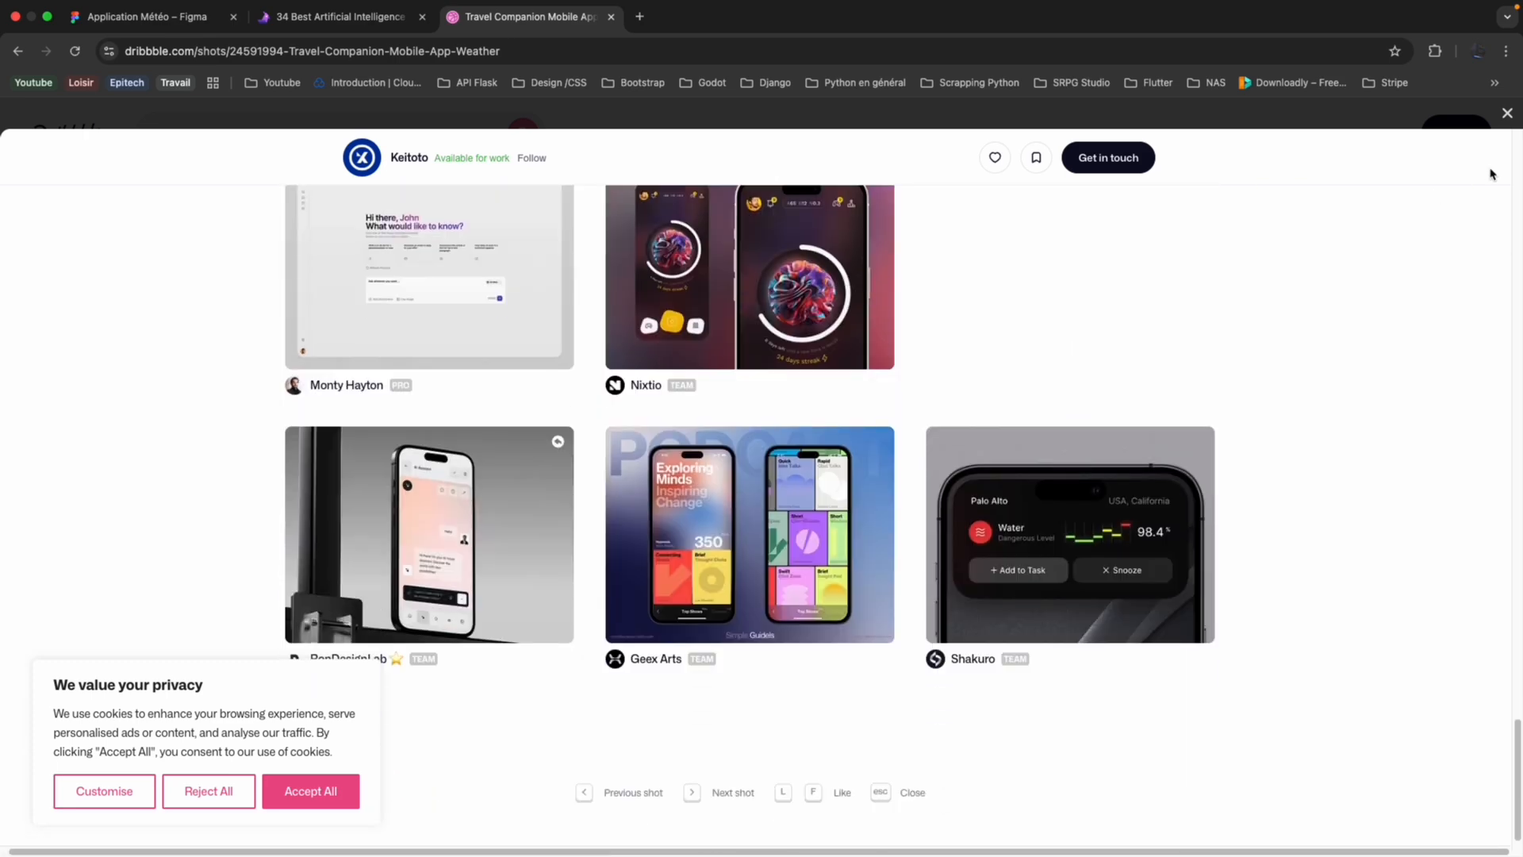
pyautogui.click(1508, 112)
# Examine the blue "Weather APP" shot by QClay and return to the weather results.
pyautogui.scroll(-4, 1262, 332)
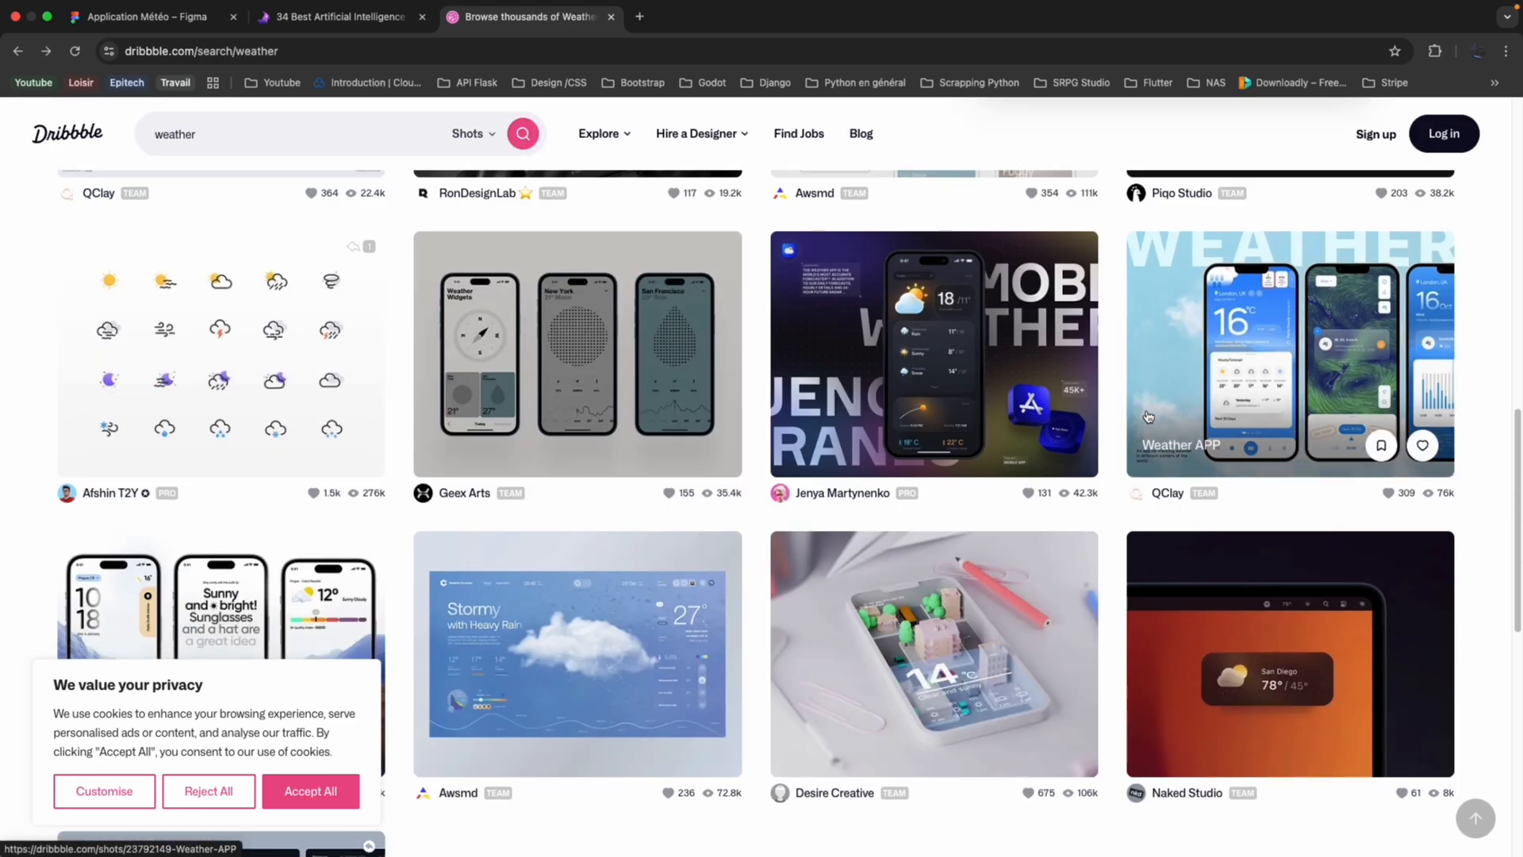
pyautogui.click(1262, 332)
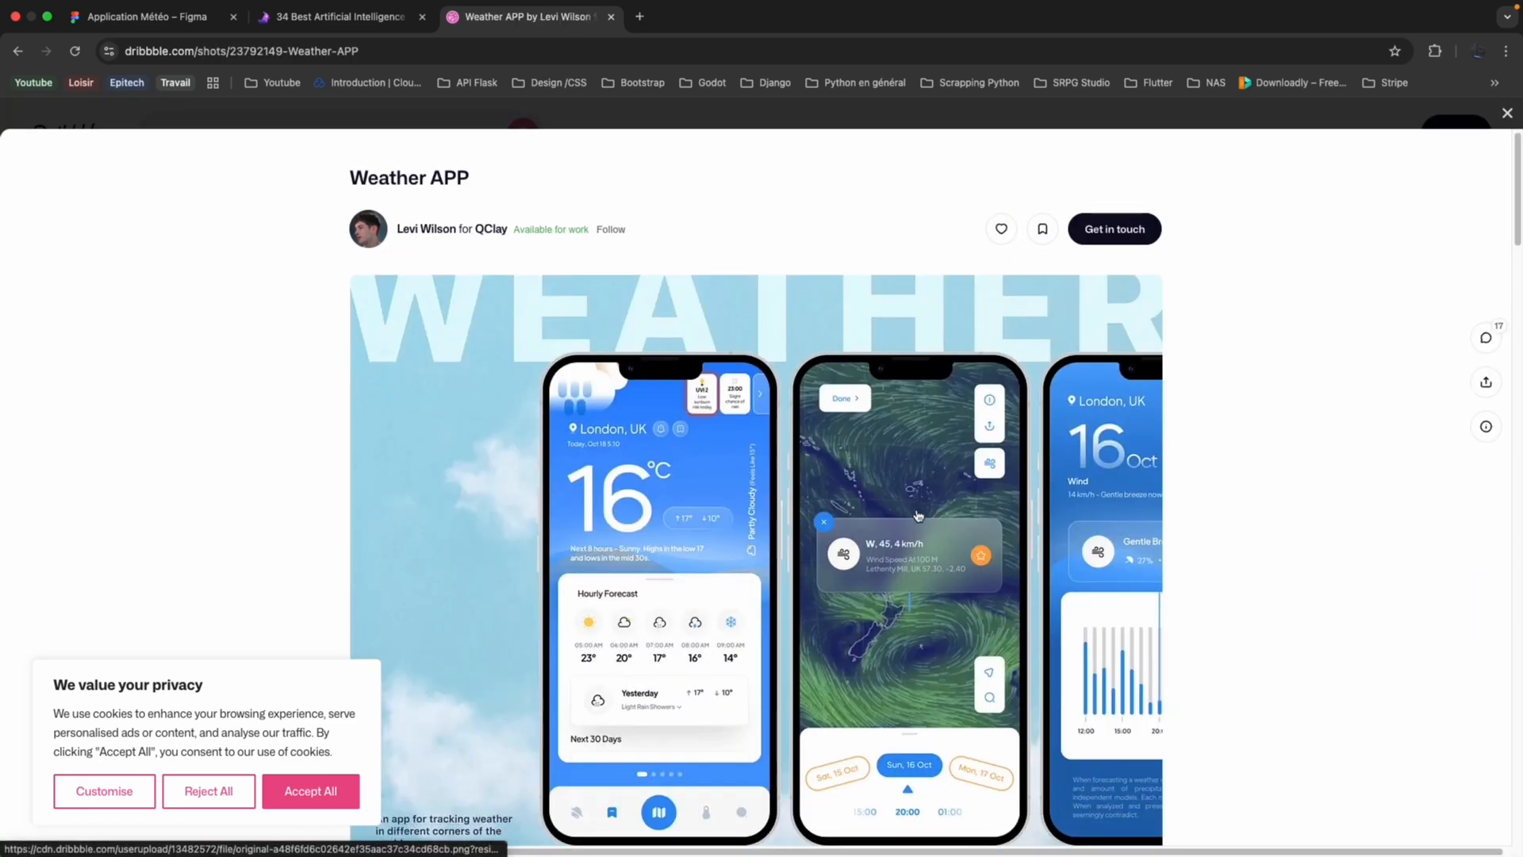
pyautogui.scroll(-2, 952, 492)
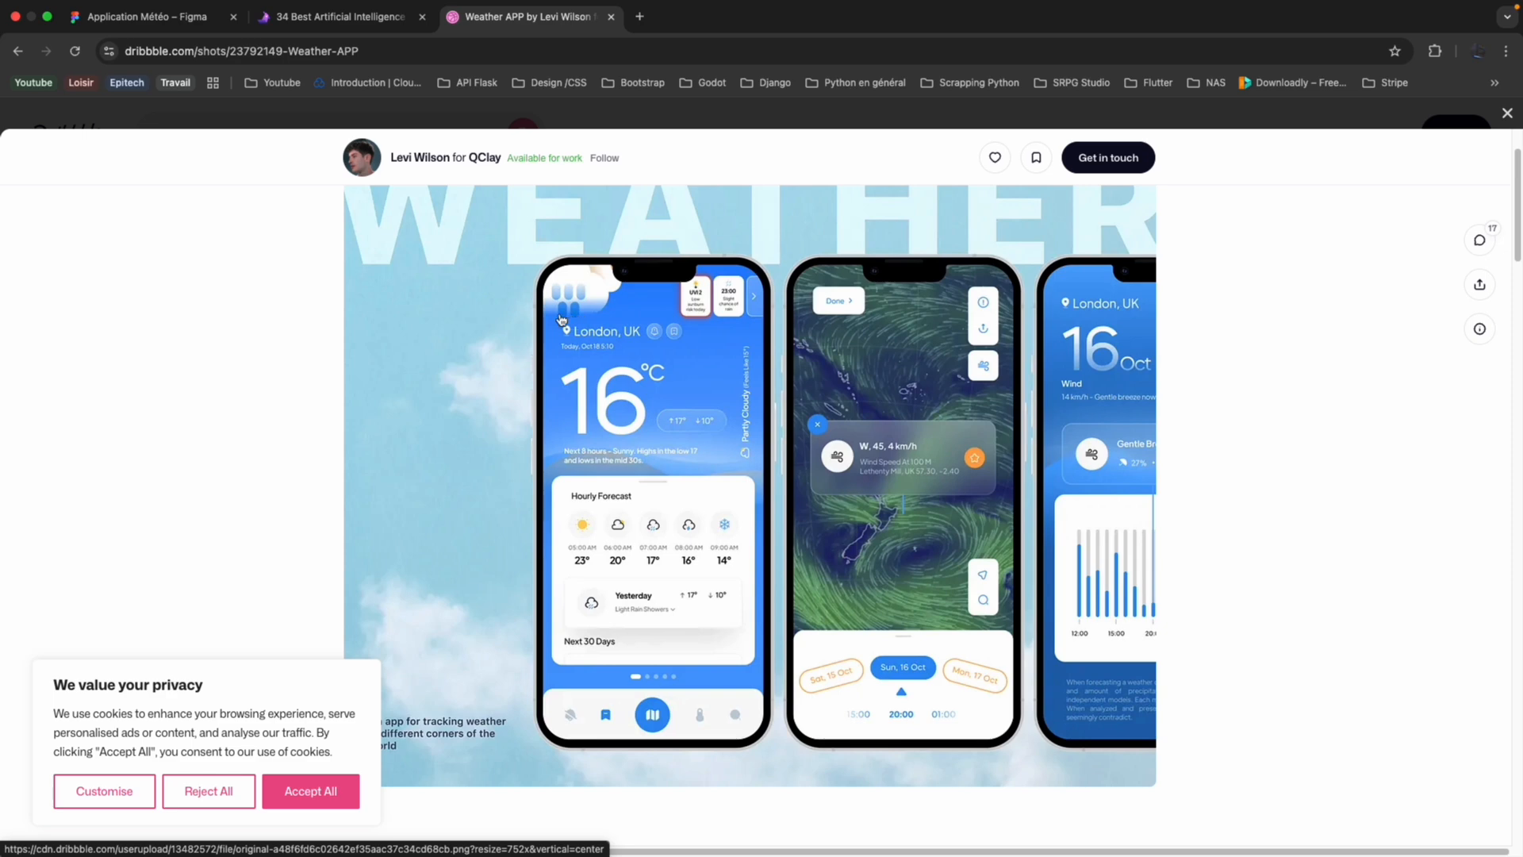
pyautogui.click(1504, 113)
# Browse further weather shots, examine the "Weather Forecast App UI" shot by Ofspace UX/UI, and close it.
pyautogui.scroll(-2, 1045, 388)
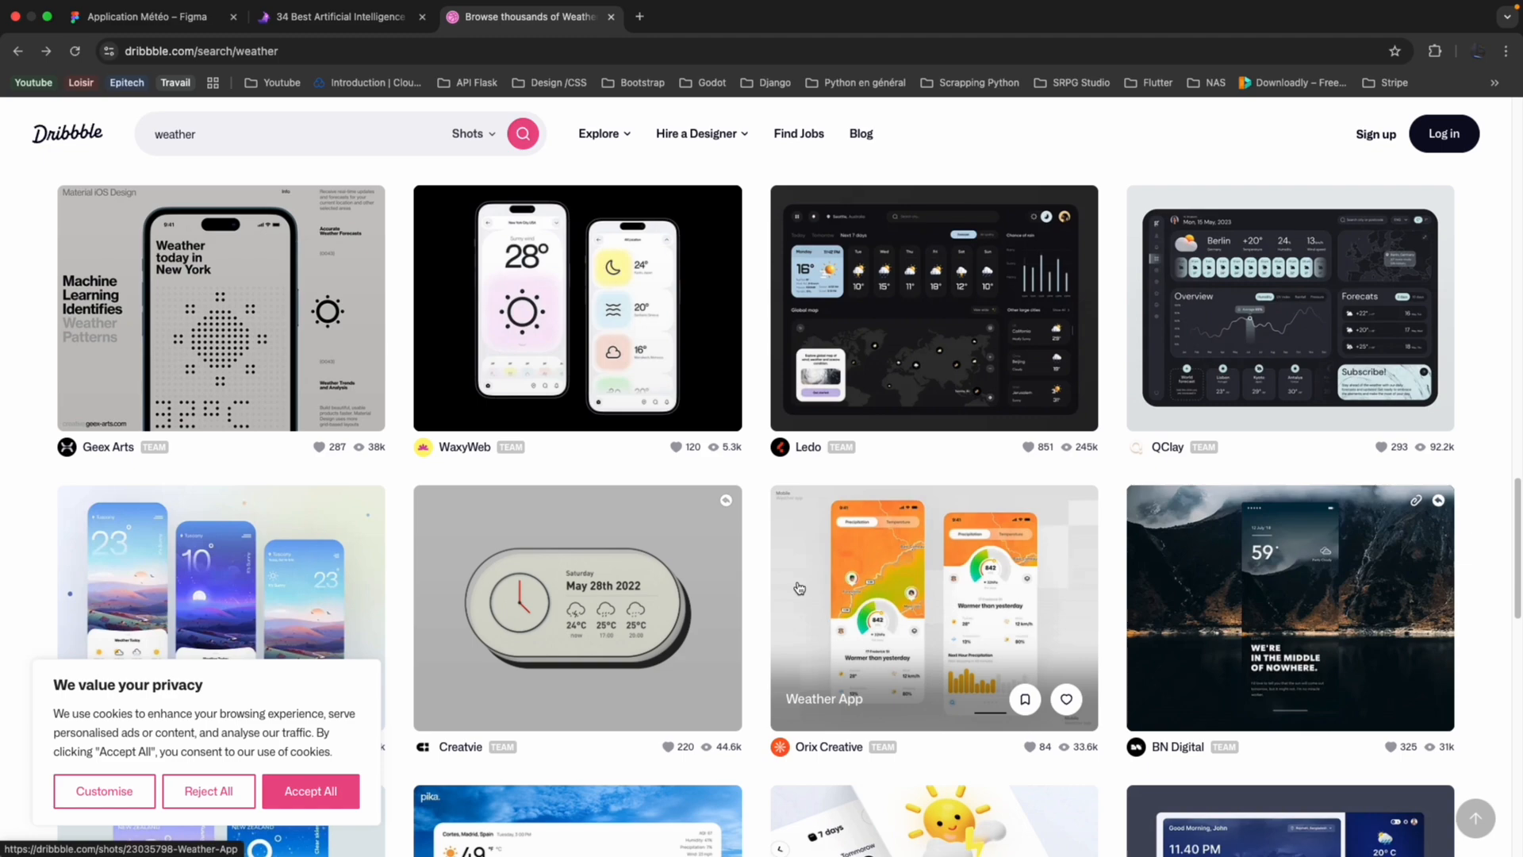
pyautogui.scroll(-15, 799, 588)
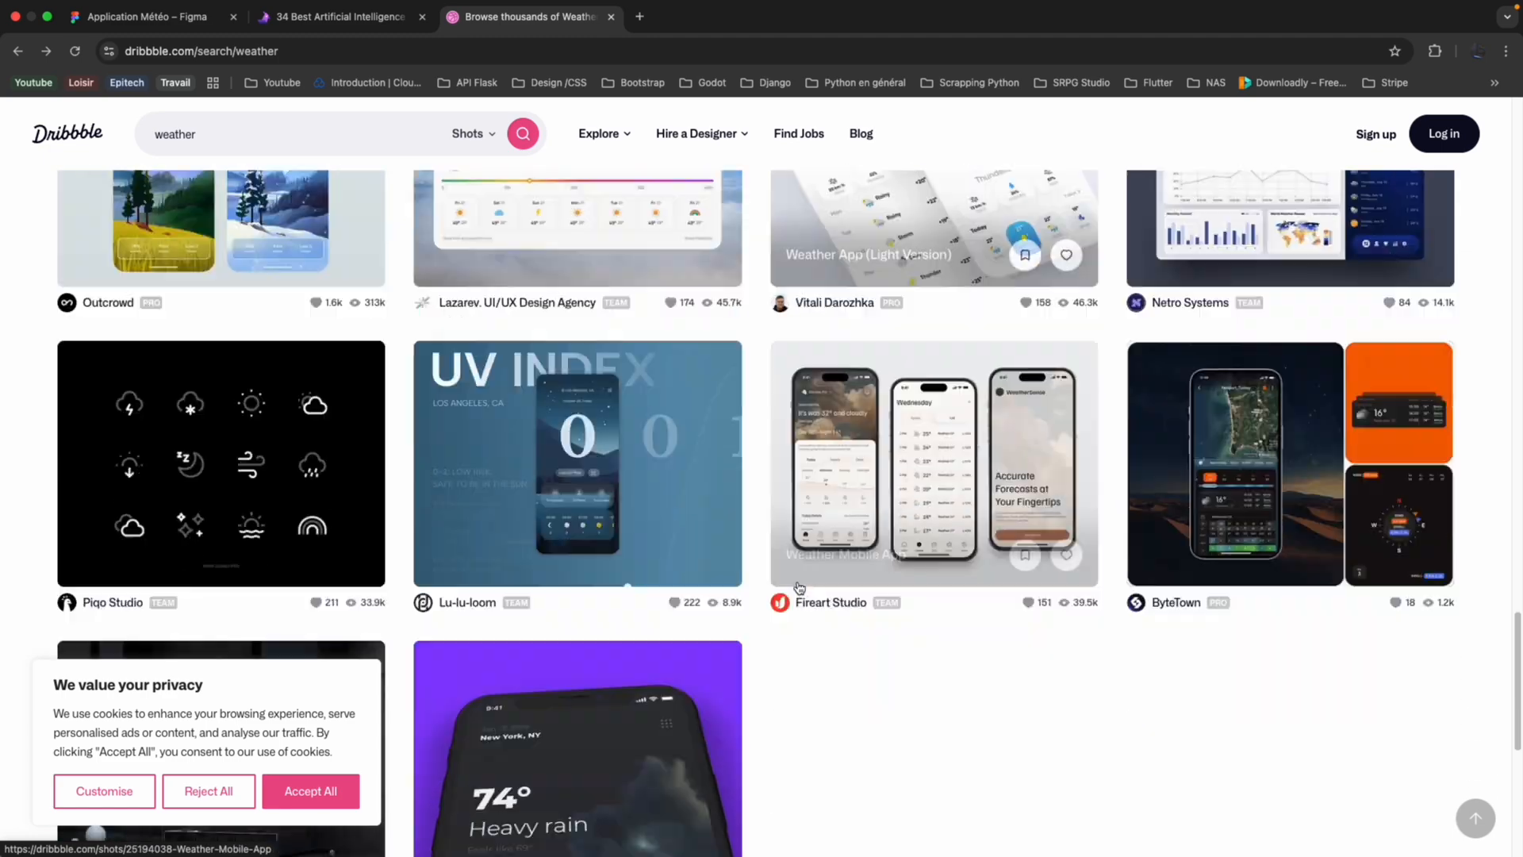
pyautogui.scroll(-4, 799, 588)
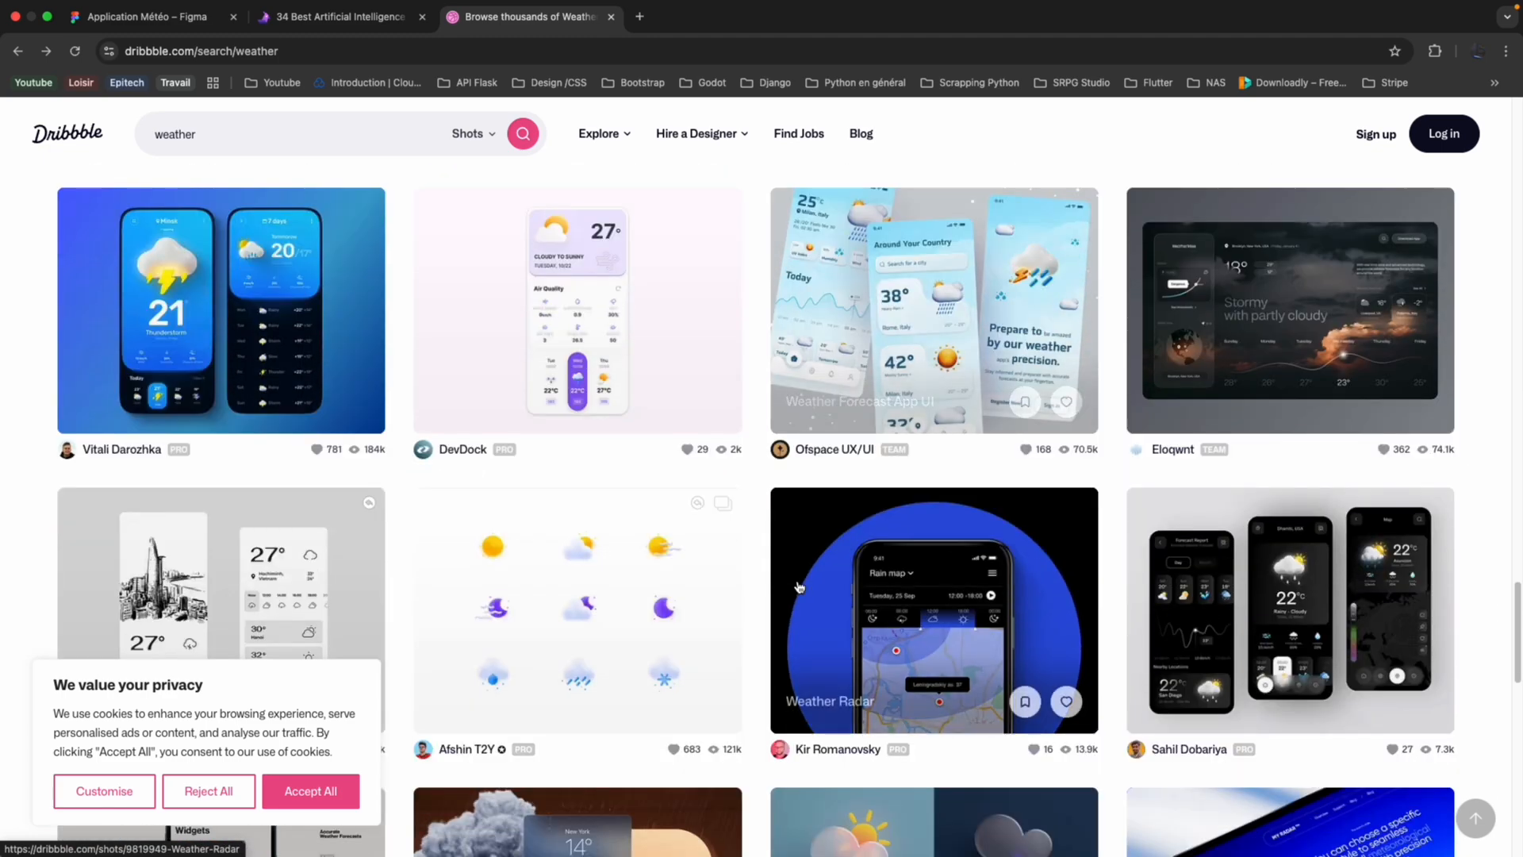
pyautogui.click(939, 367)
pyautogui.scroll(-3, 844, 501)
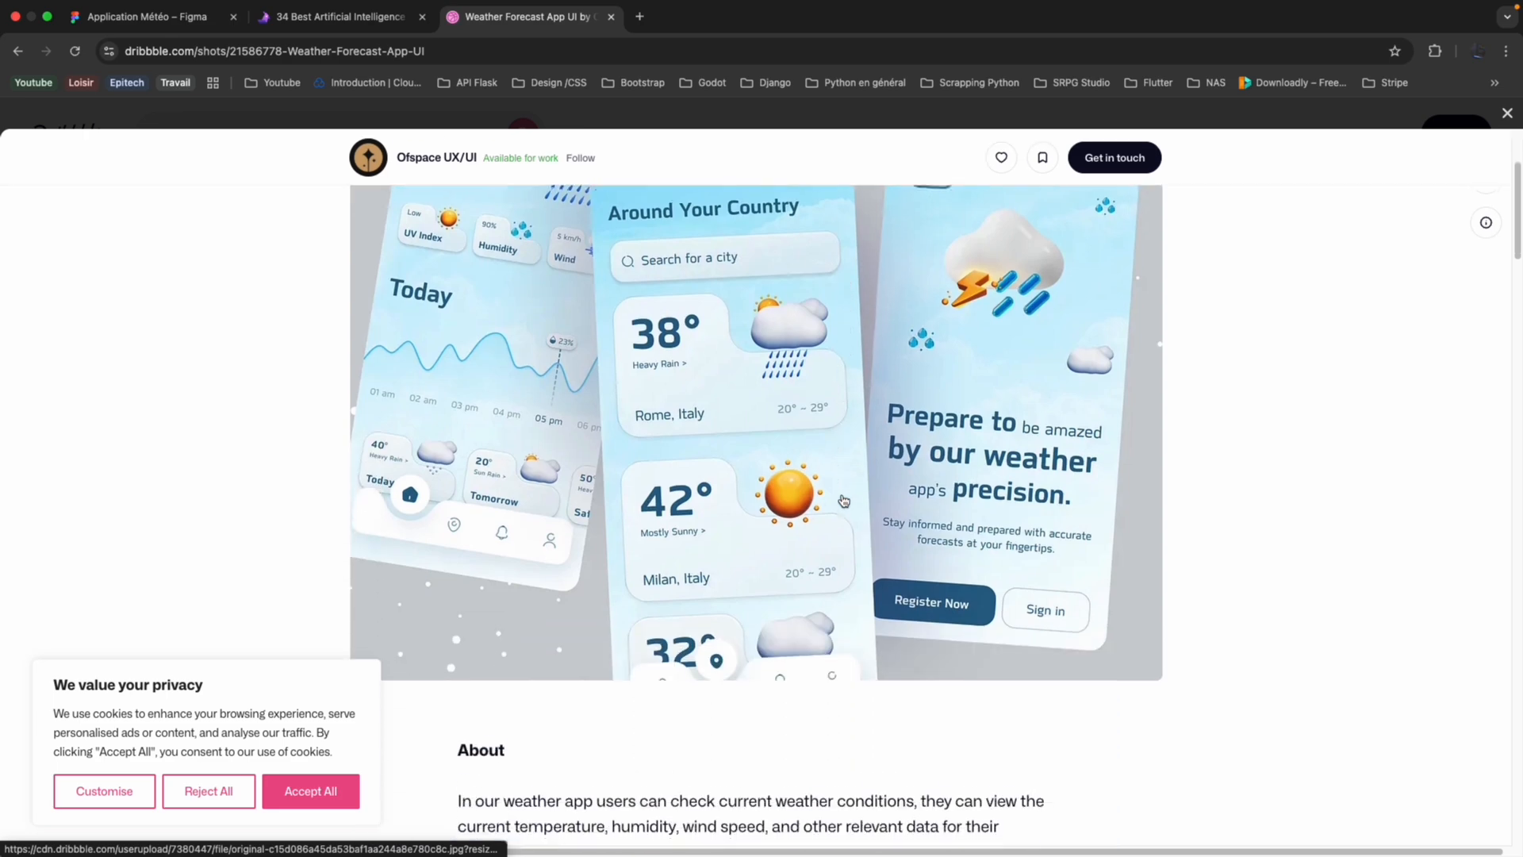
pyautogui.click(1509, 114)
# Browse the remaining Dribbble weather shots to the end of the results and return to the start of the list.
pyautogui.scroll(-10, 704, 456)
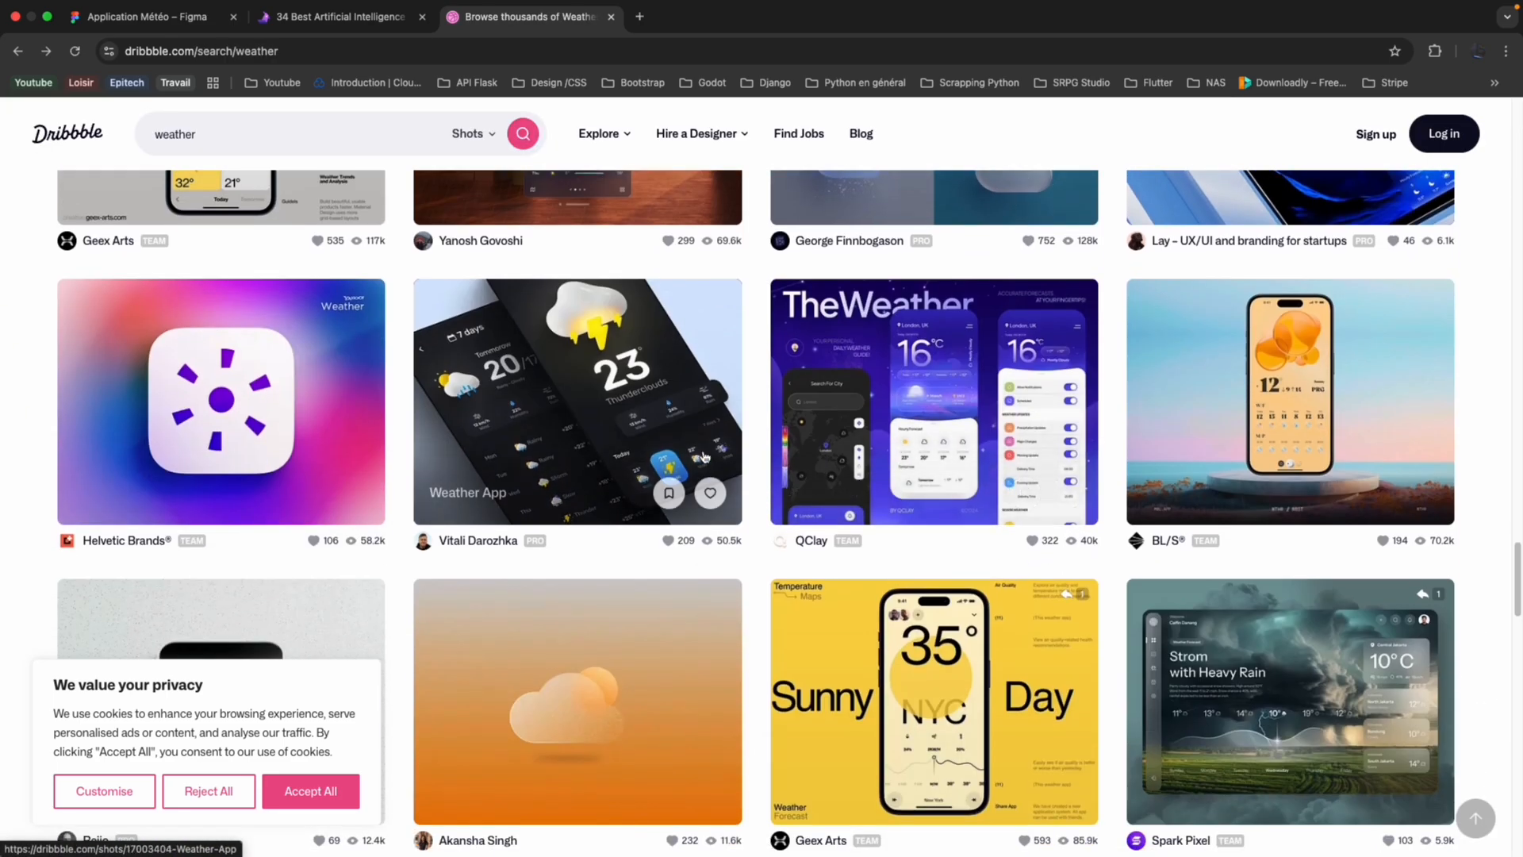
pyautogui.scroll(-8, 704, 456)
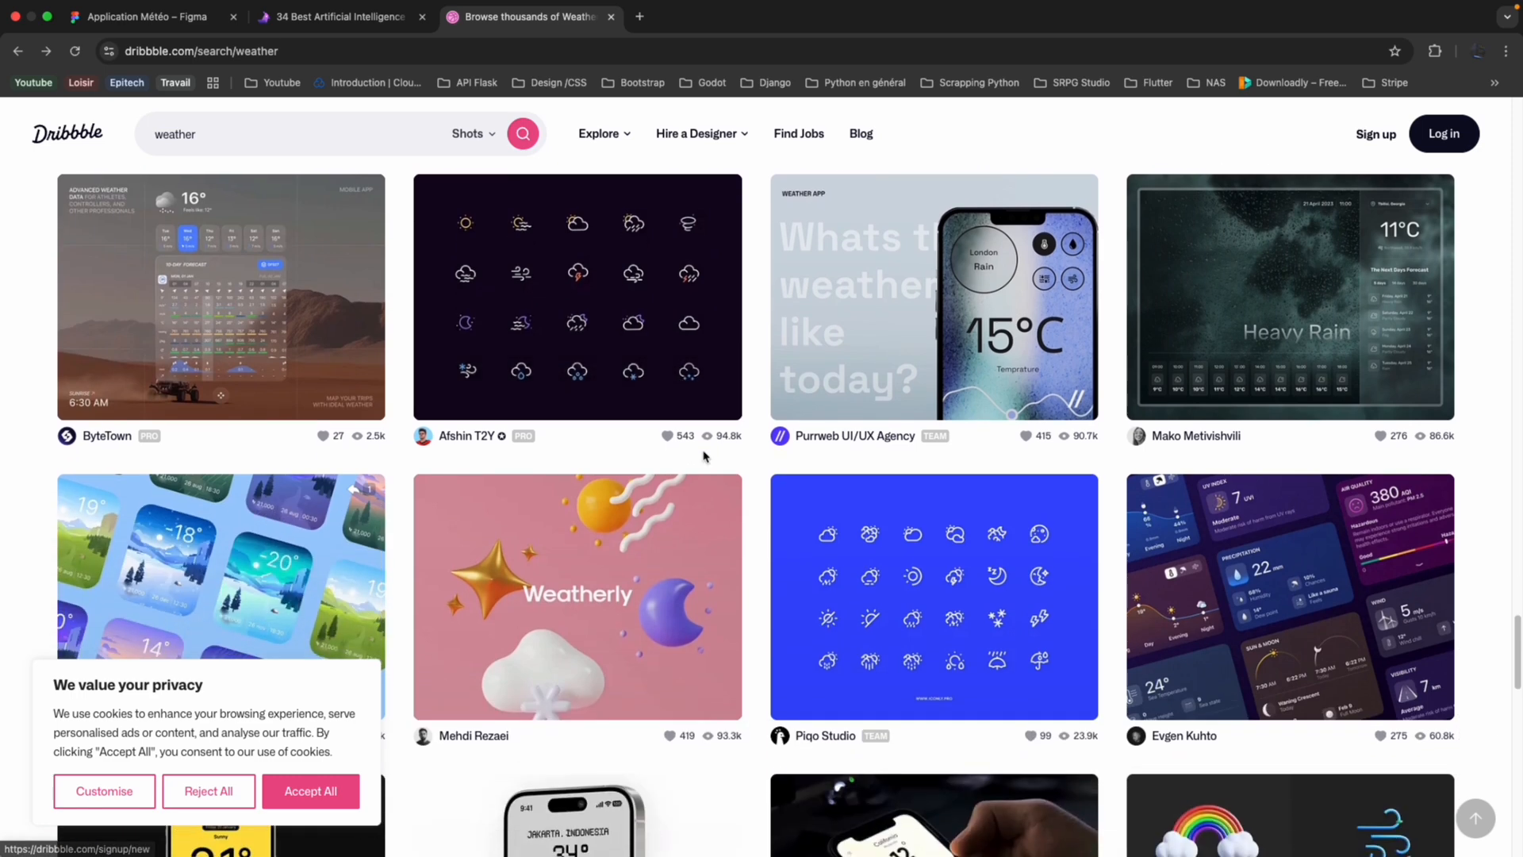
pyautogui.scroll(-5, 703, 457)
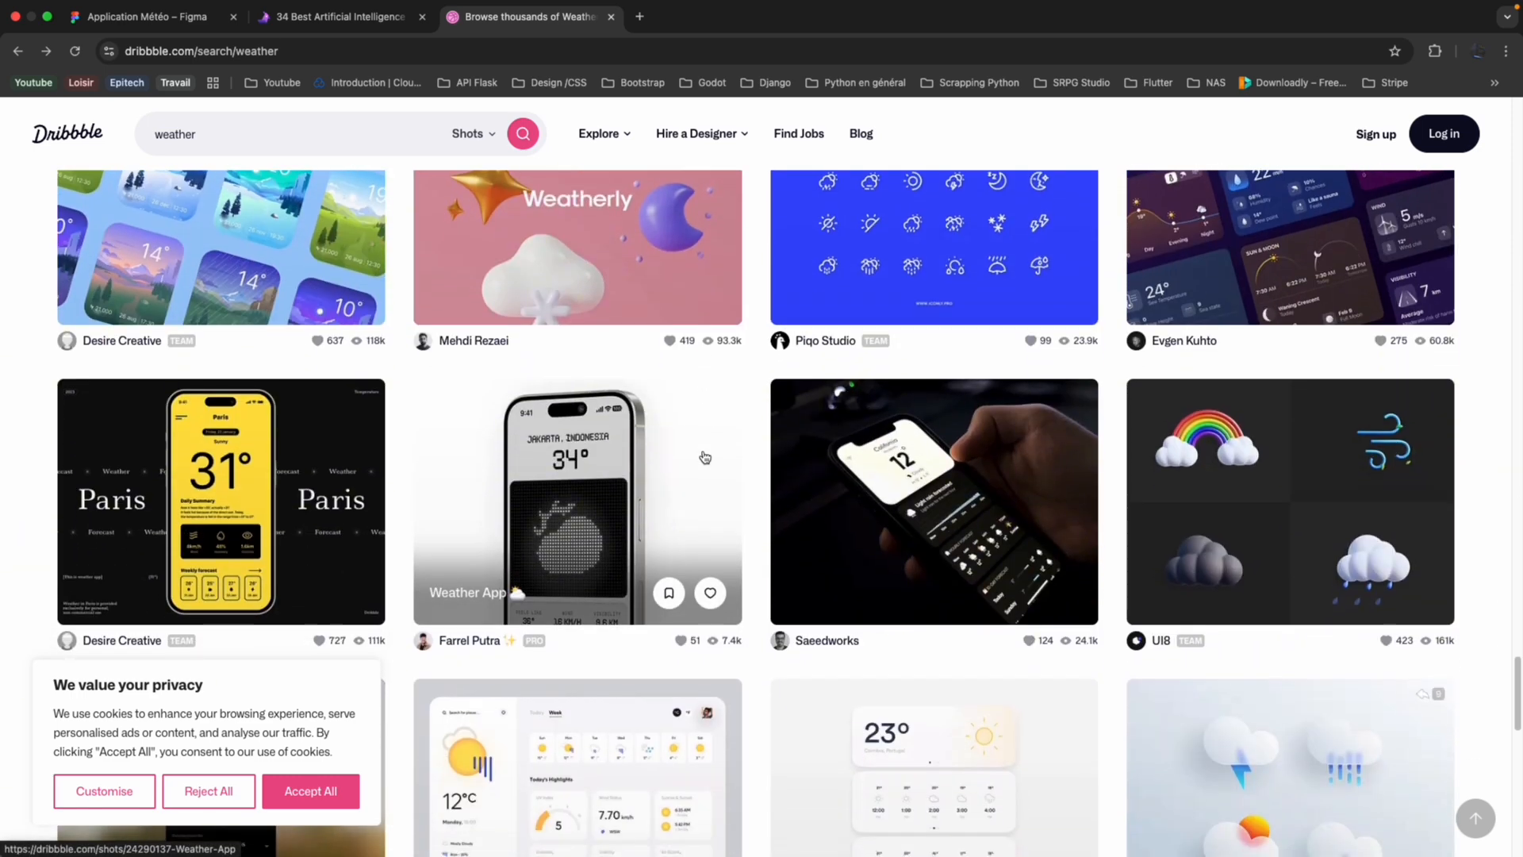
pyautogui.scroll(-6, 705, 456)
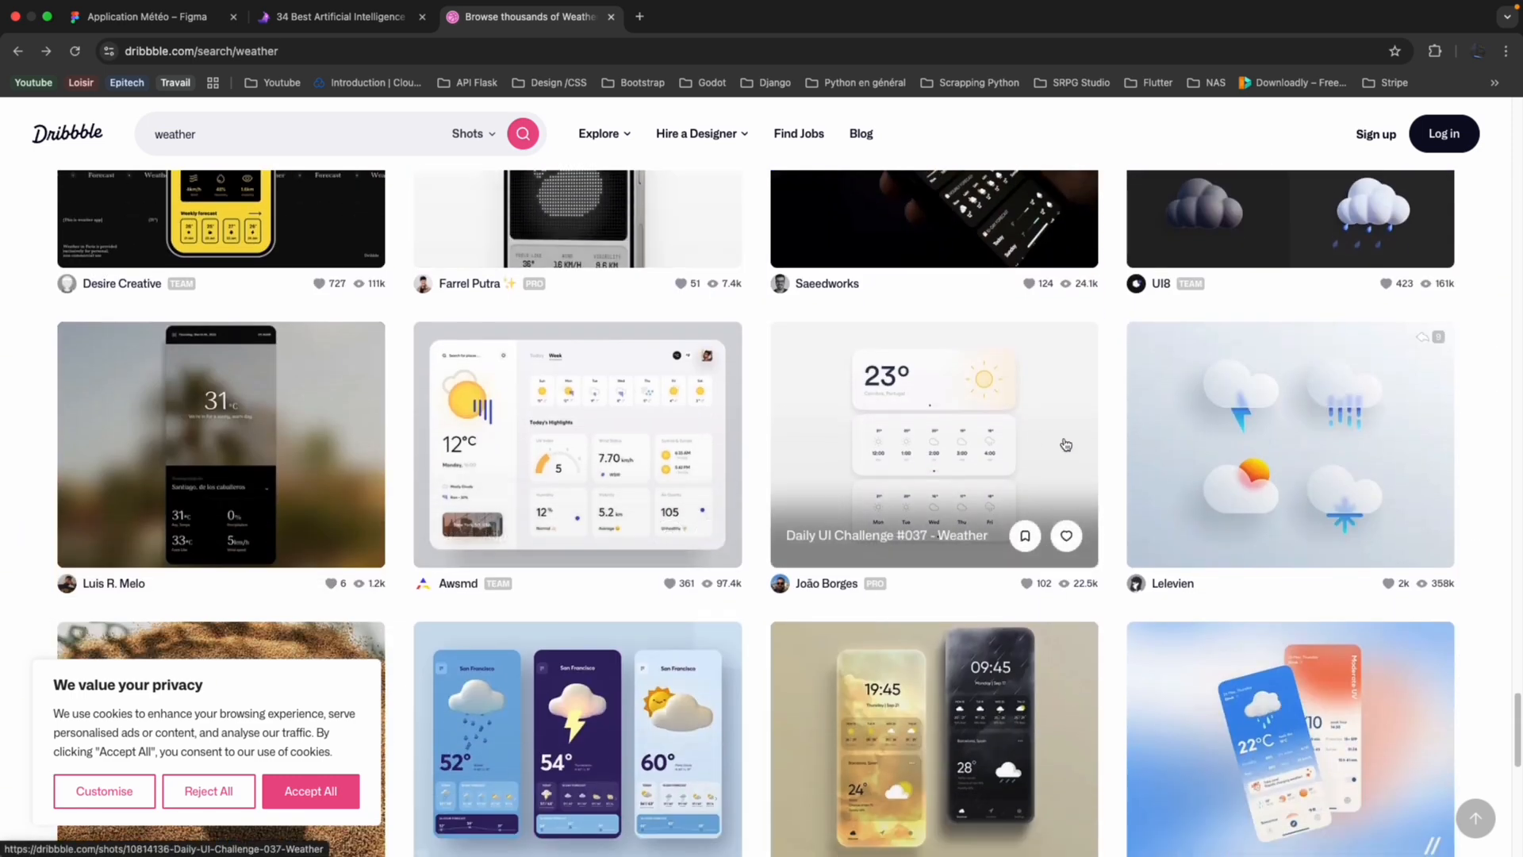
pyautogui.scroll(-9, 910, 493)
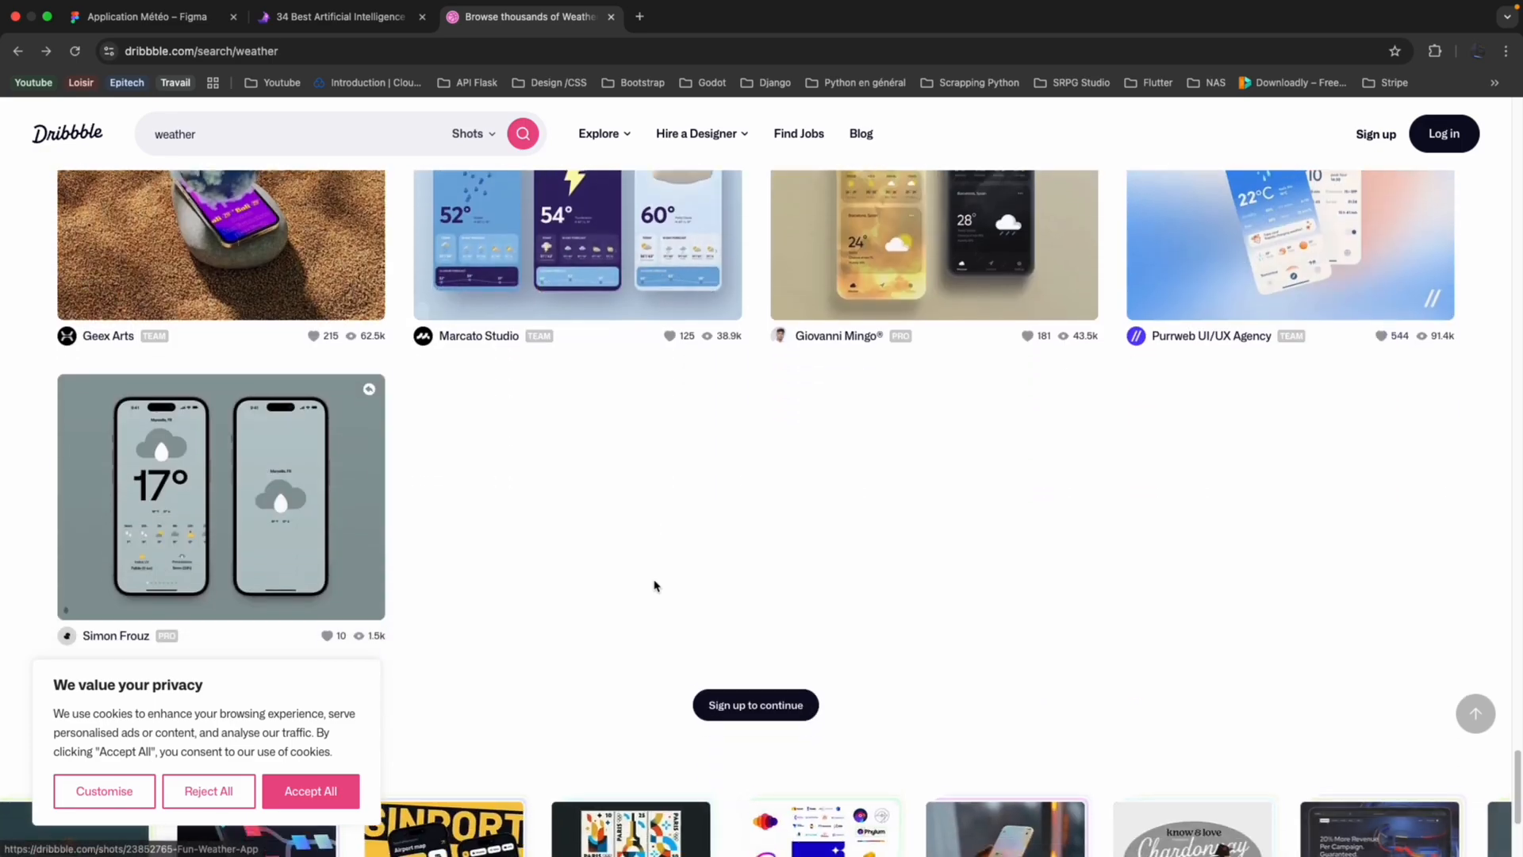
pyautogui.scroll(3, 654, 585)
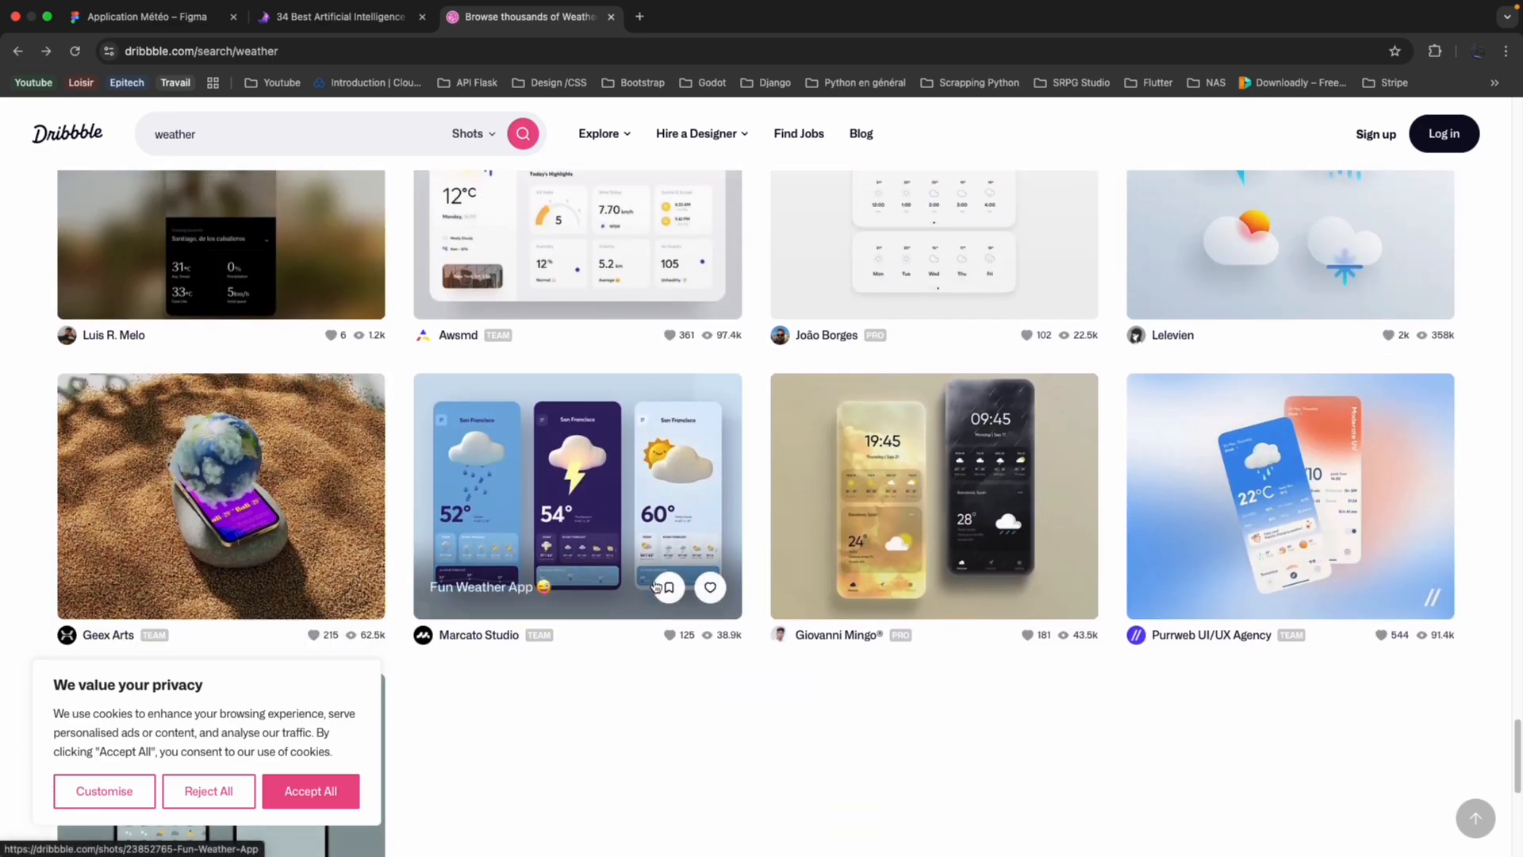
pyautogui.scroll(-15, 655, 585)
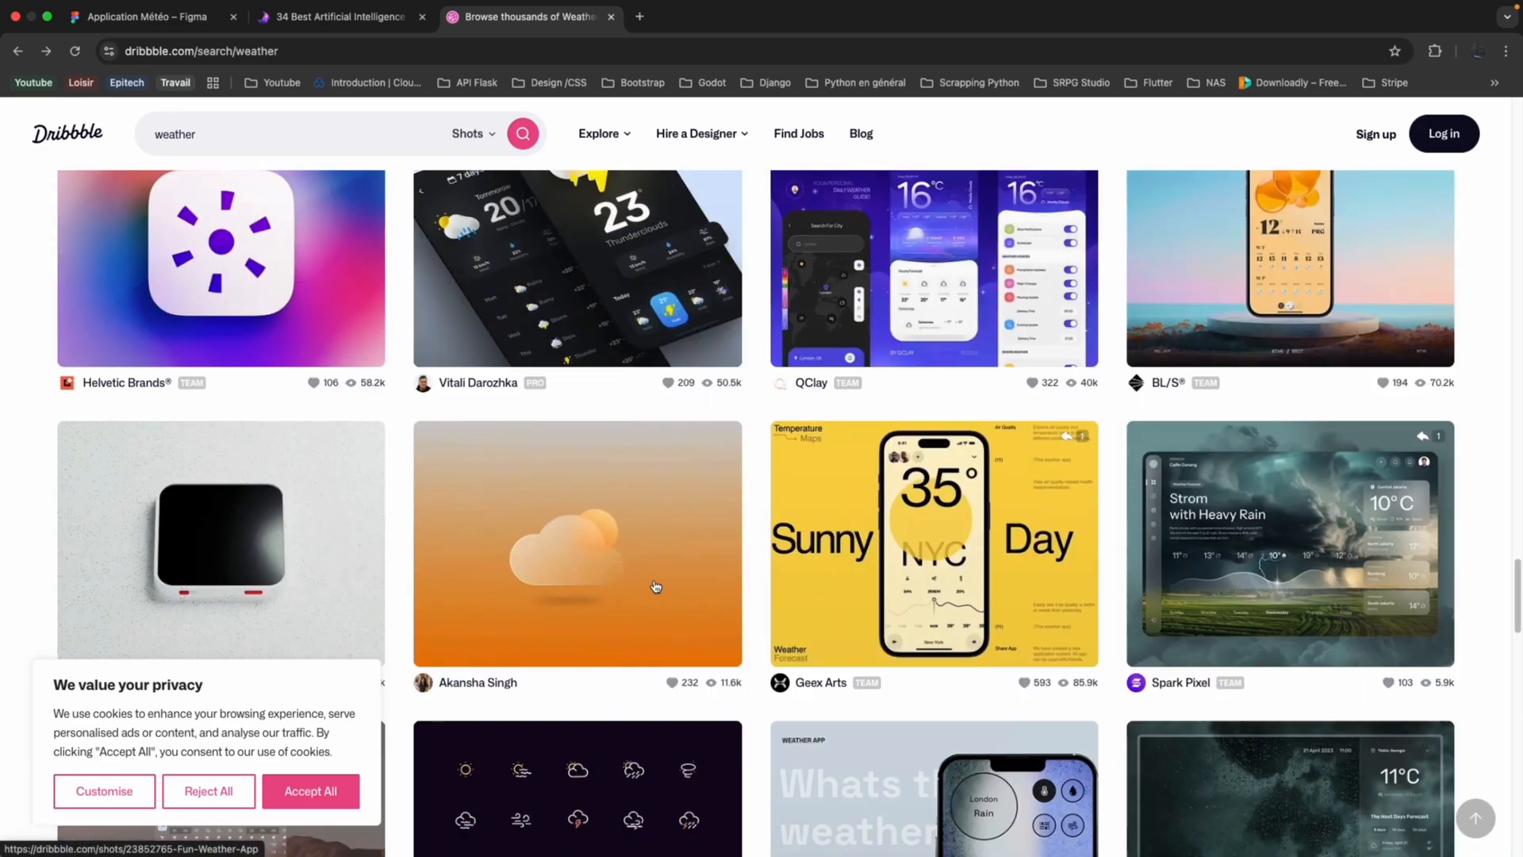
pyautogui.scroll(20, 655, 585)
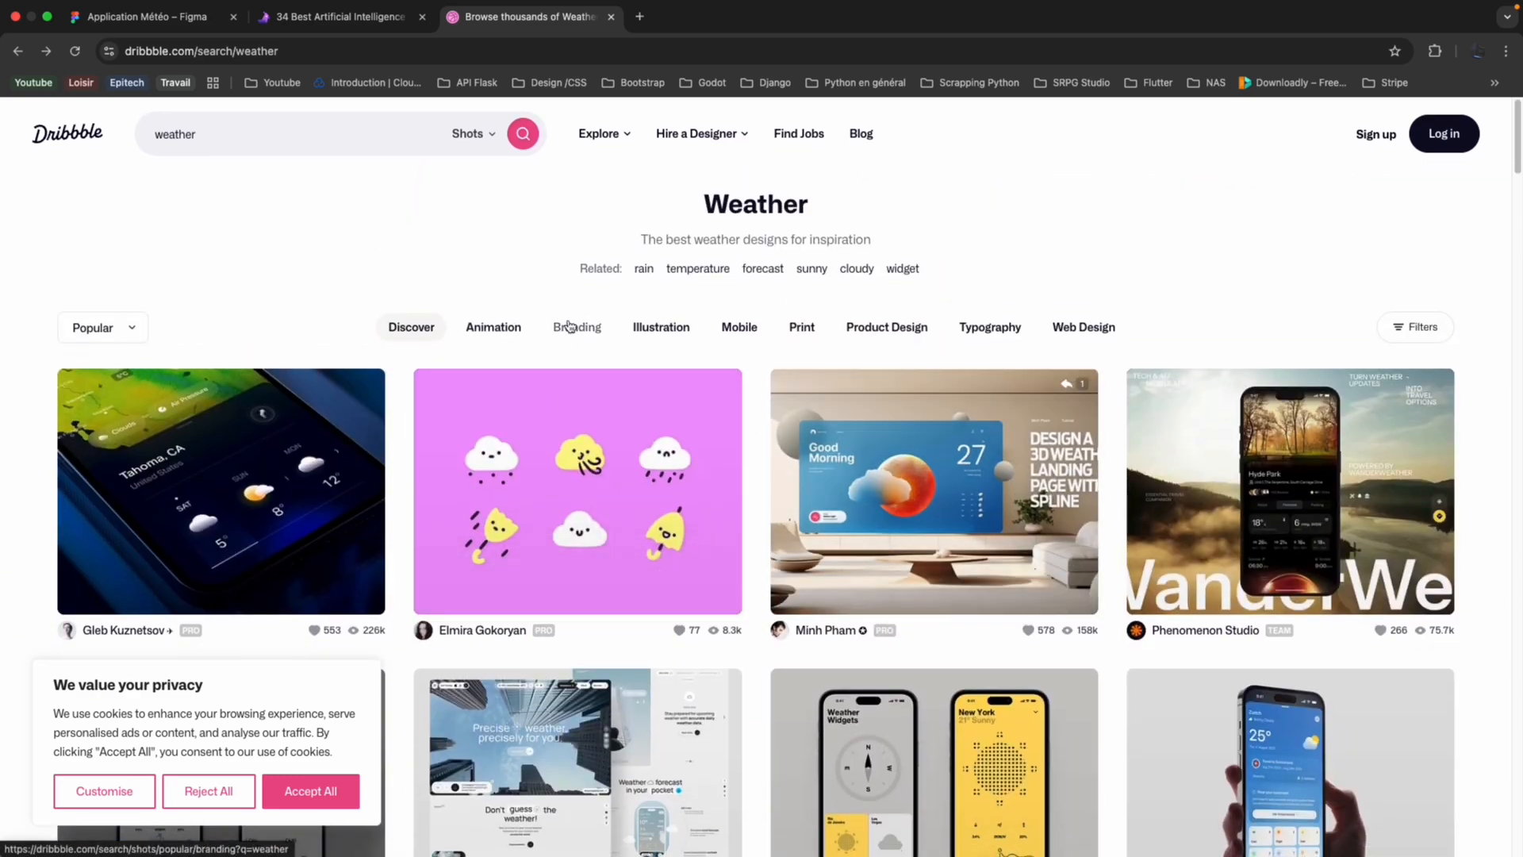
# Open the Awwwards bookmark from the Design /CSS folder in a new browser tab.
pyautogui.click(640, 16)
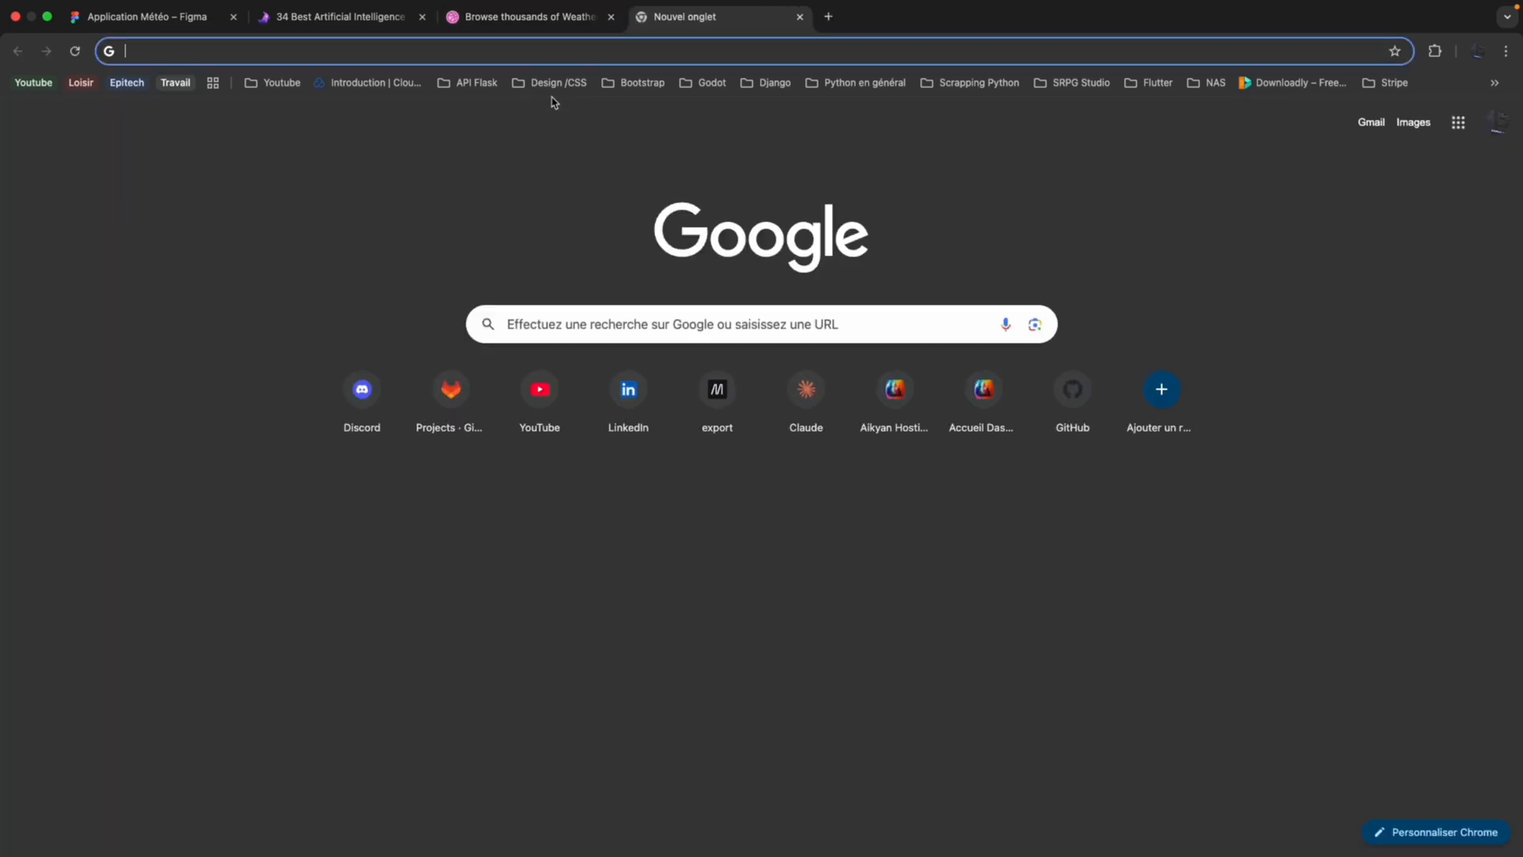
pyautogui.click(555, 84)
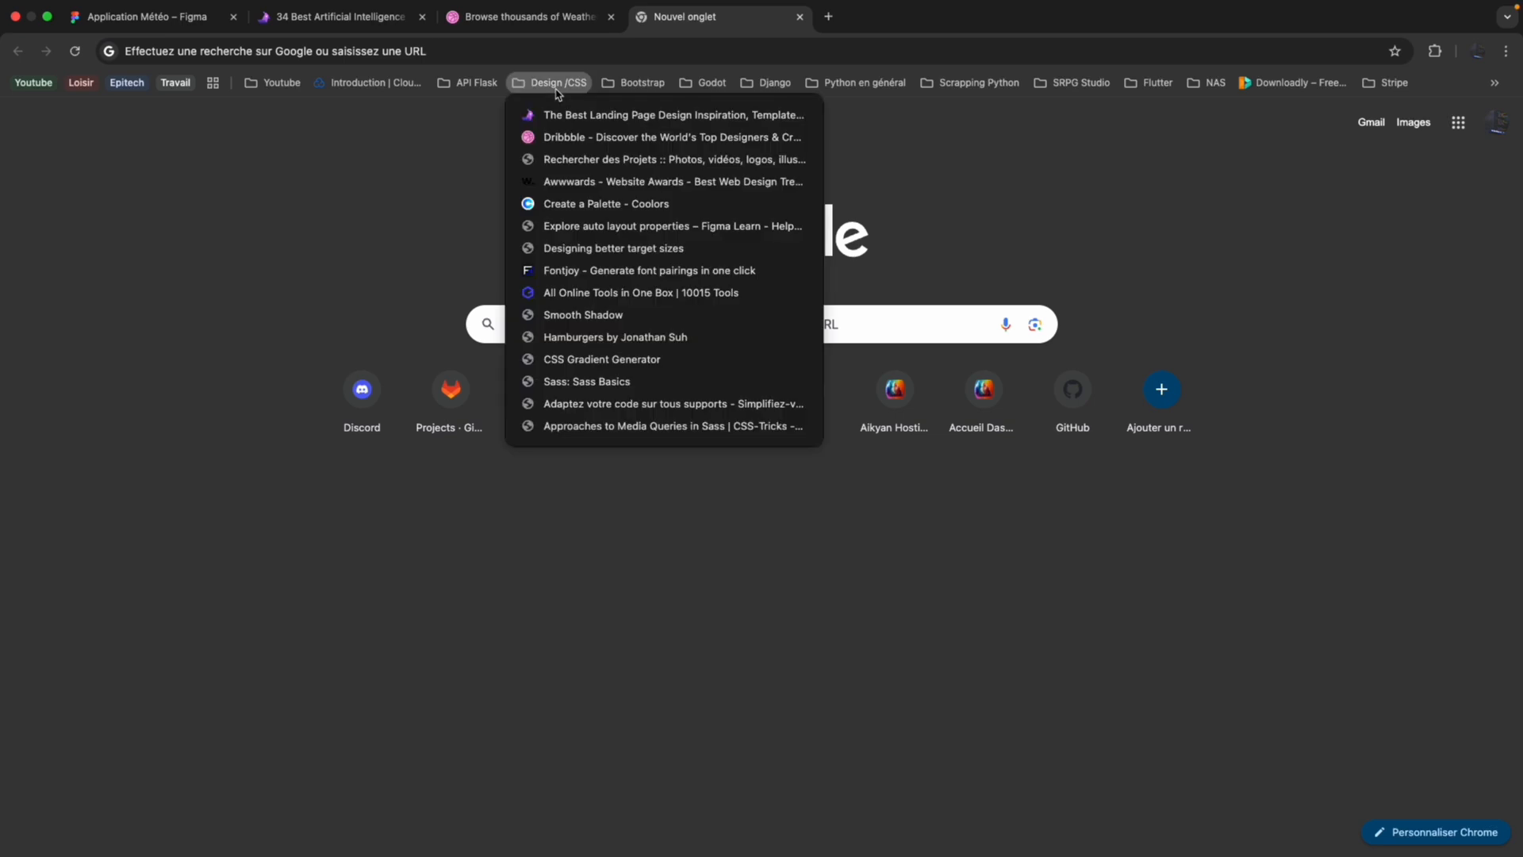
pyautogui.click(565, 184)
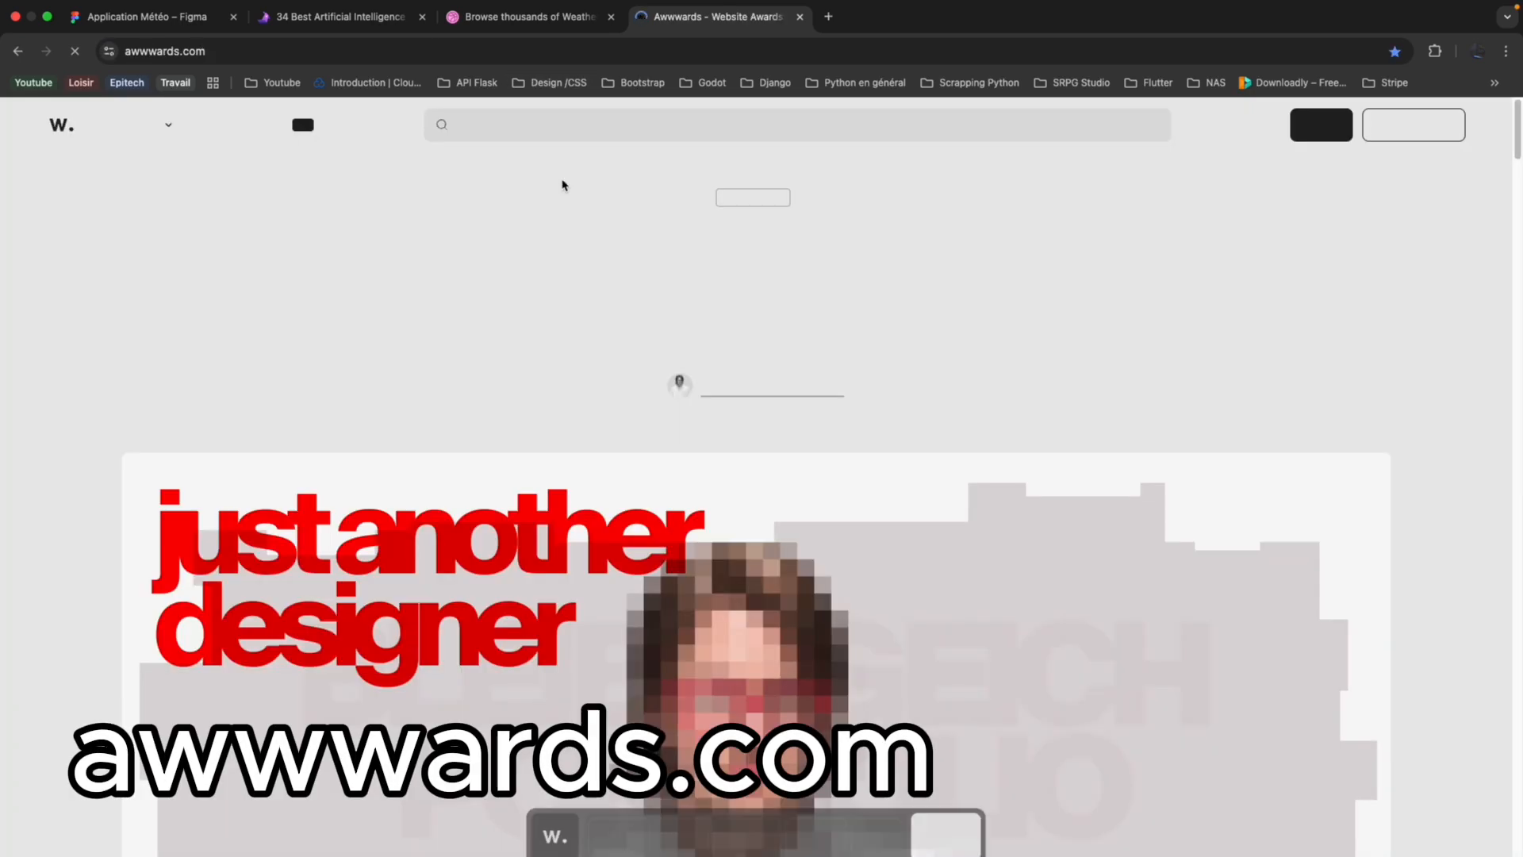
# Browse the Awwwards home page for inspiration, from the nominees through the recent Sites of the Day to the academy courses.
pyautogui.scroll(-1, 568, 277)
pyautogui.scroll(-15, 568, 277)
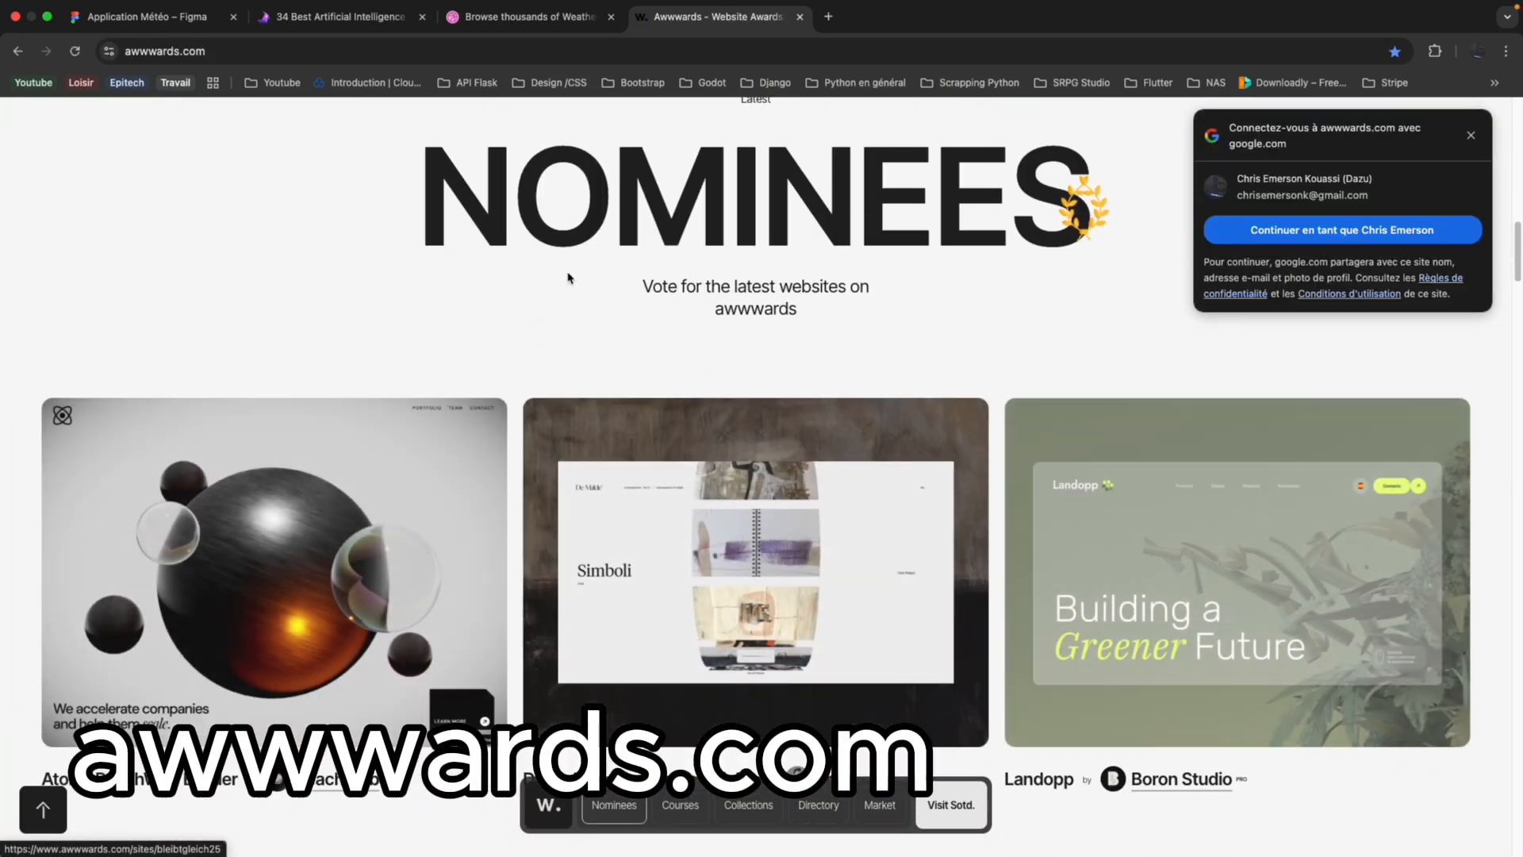
pyautogui.scroll(-4, 403, 399)
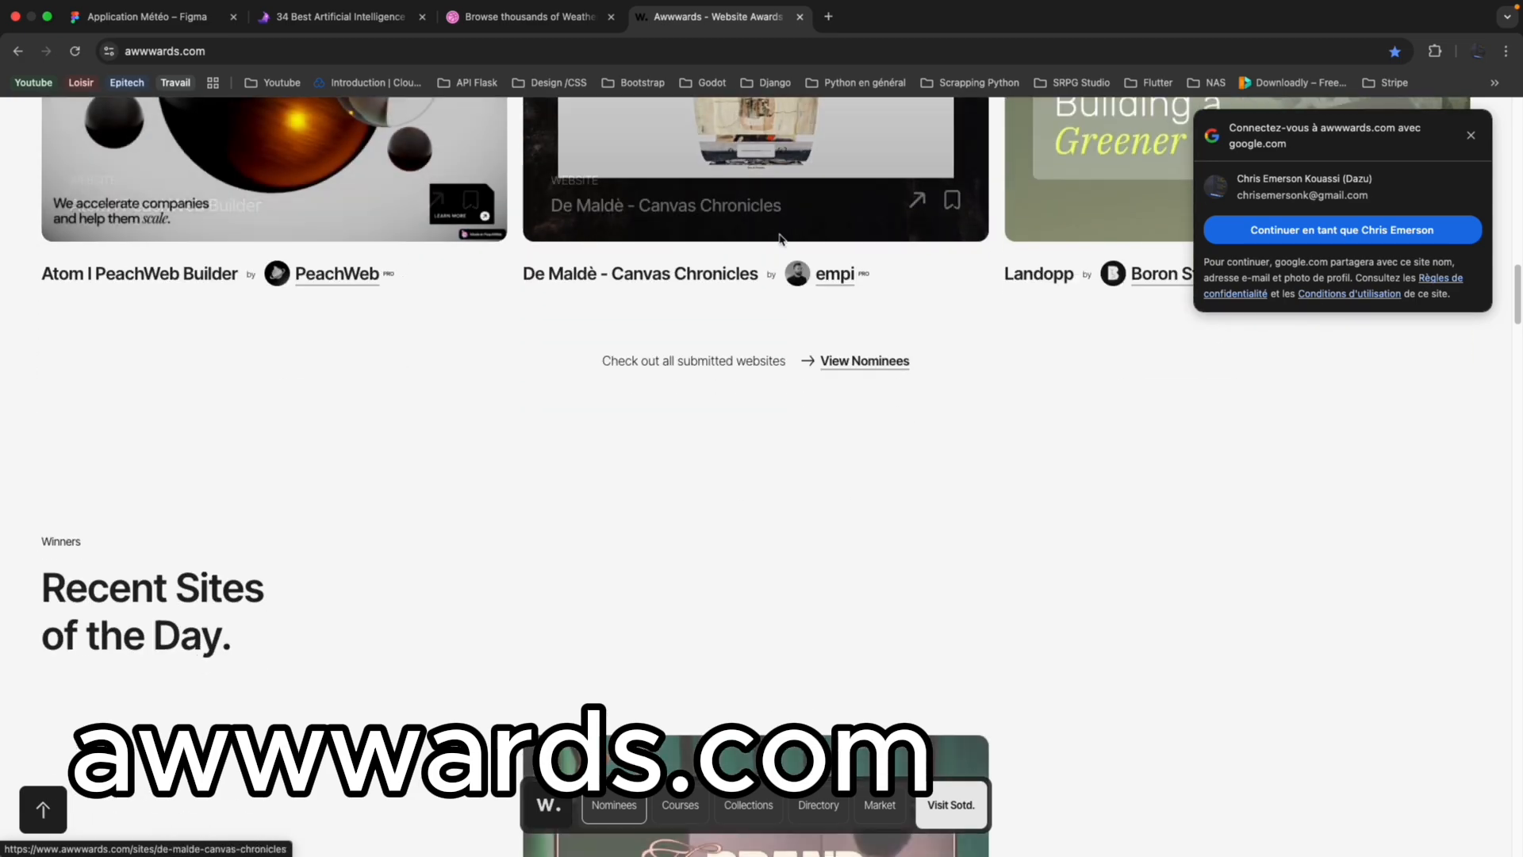
pyautogui.scroll(2, 897, 273)
pyautogui.scroll(-8, 897, 273)
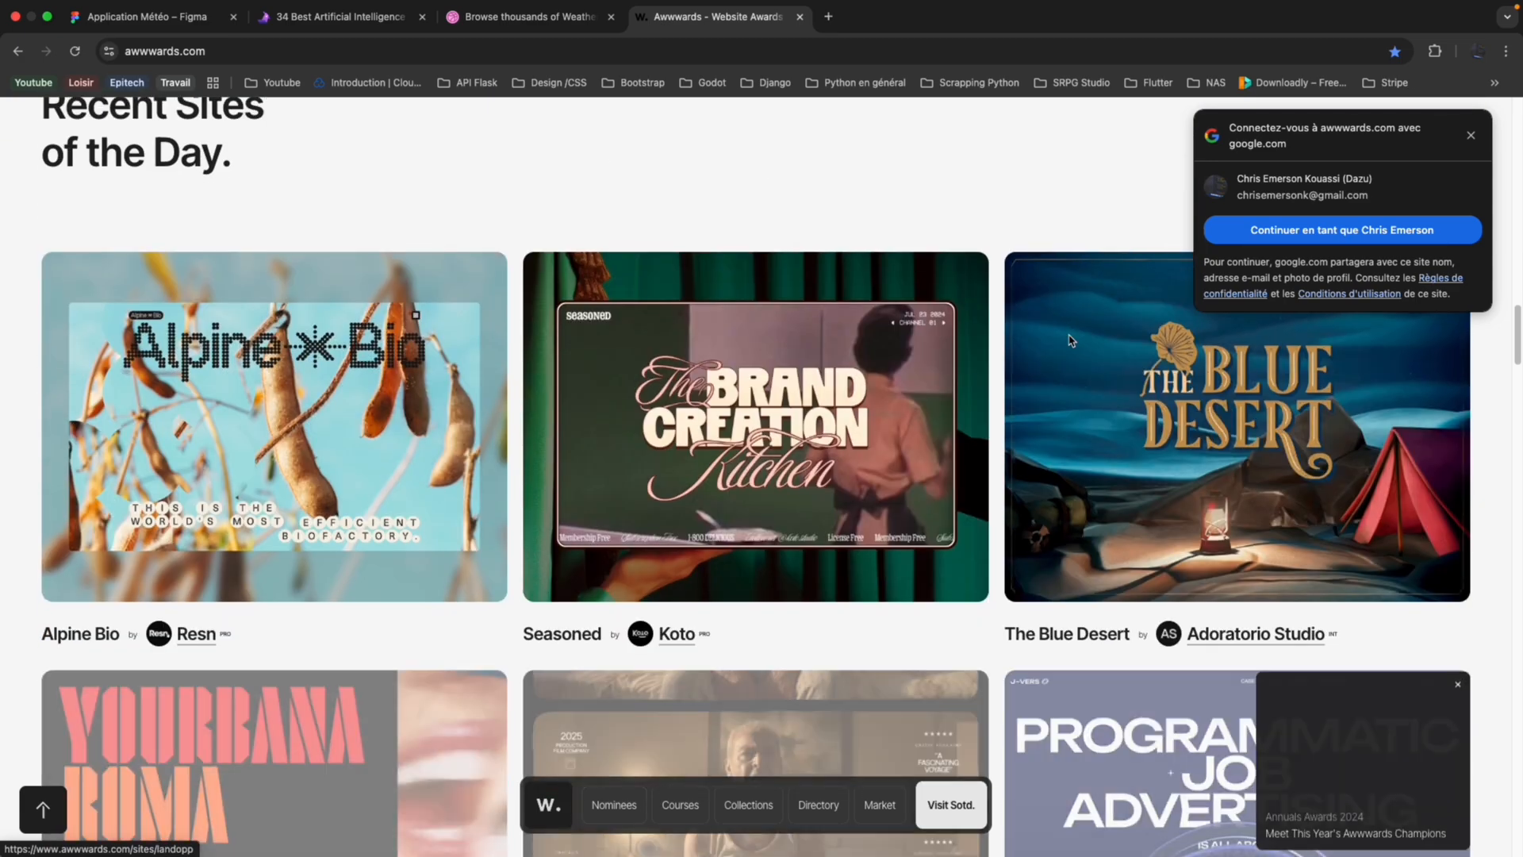
pyautogui.scroll(-3, 963, 399)
pyautogui.scroll(-12, 962, 399)
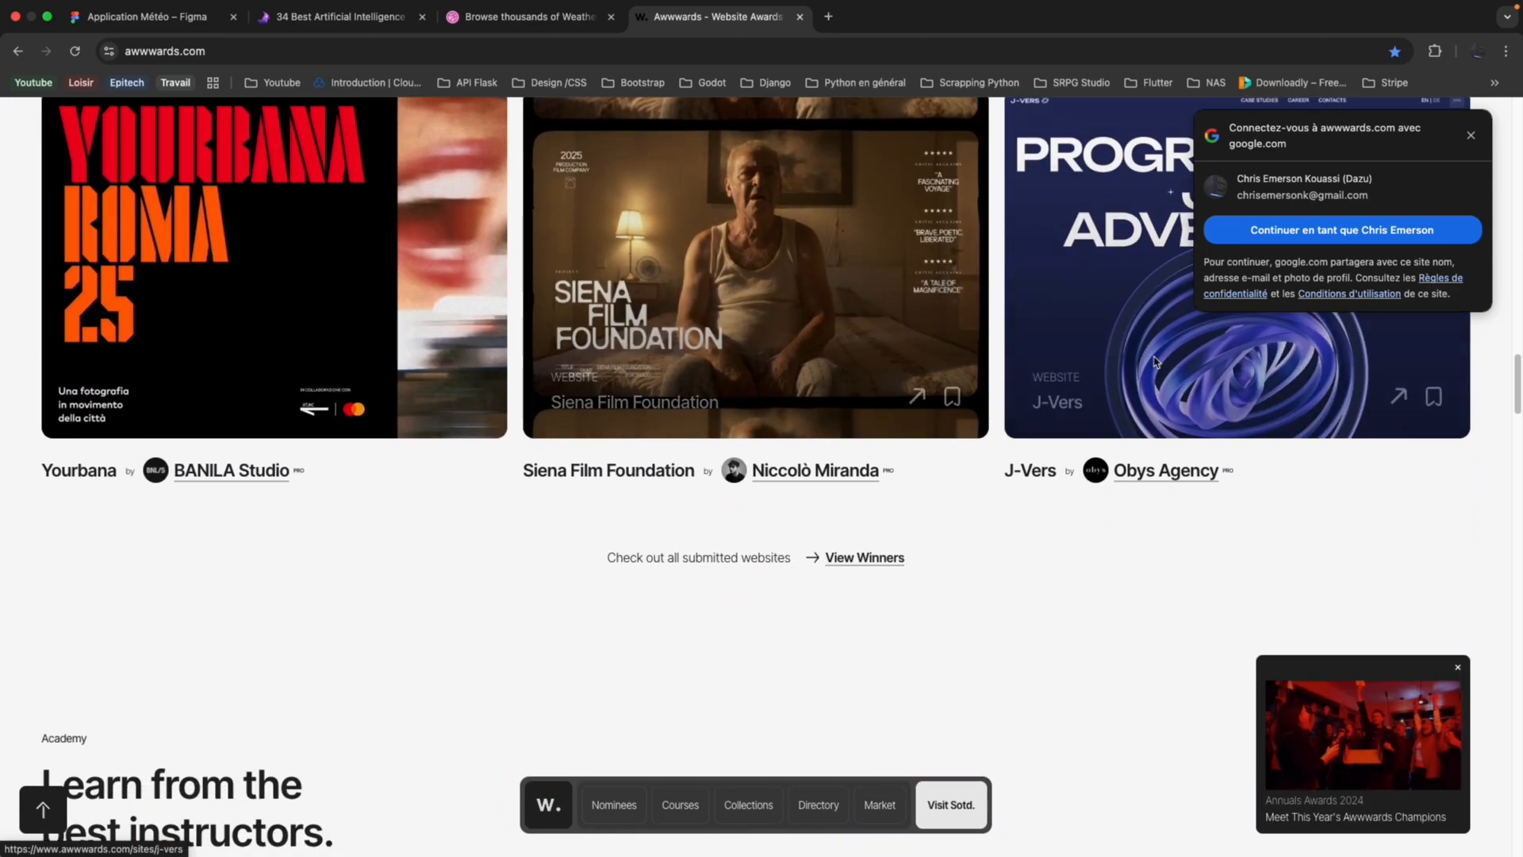
pyautogui.scroll(-3, 1155, 361)
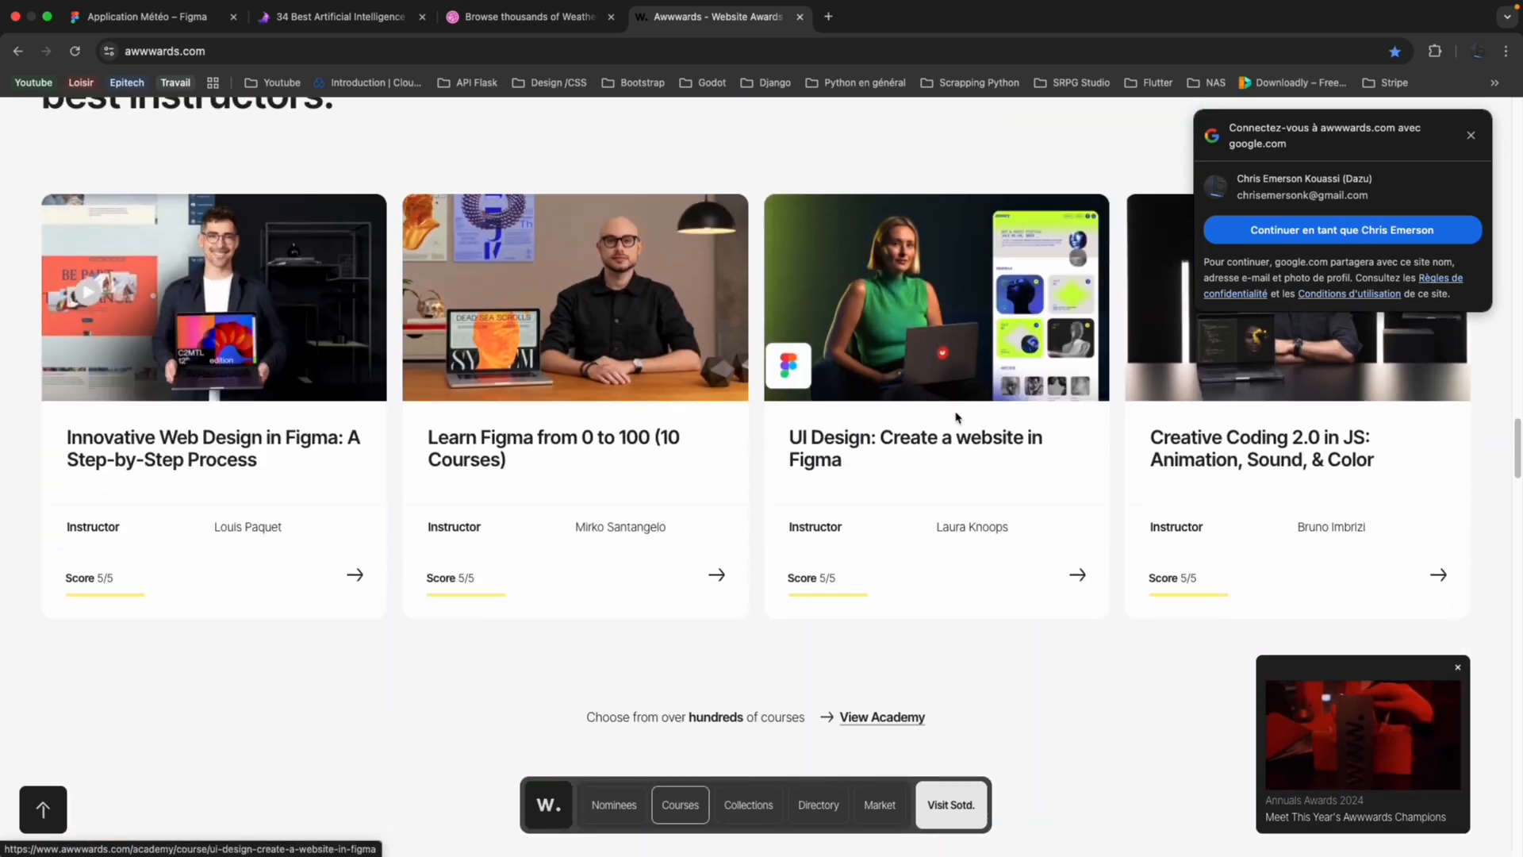
# Open a blank browser tab and return to the "Application Météo" Figma file.
pyautogui.click(547, 83)
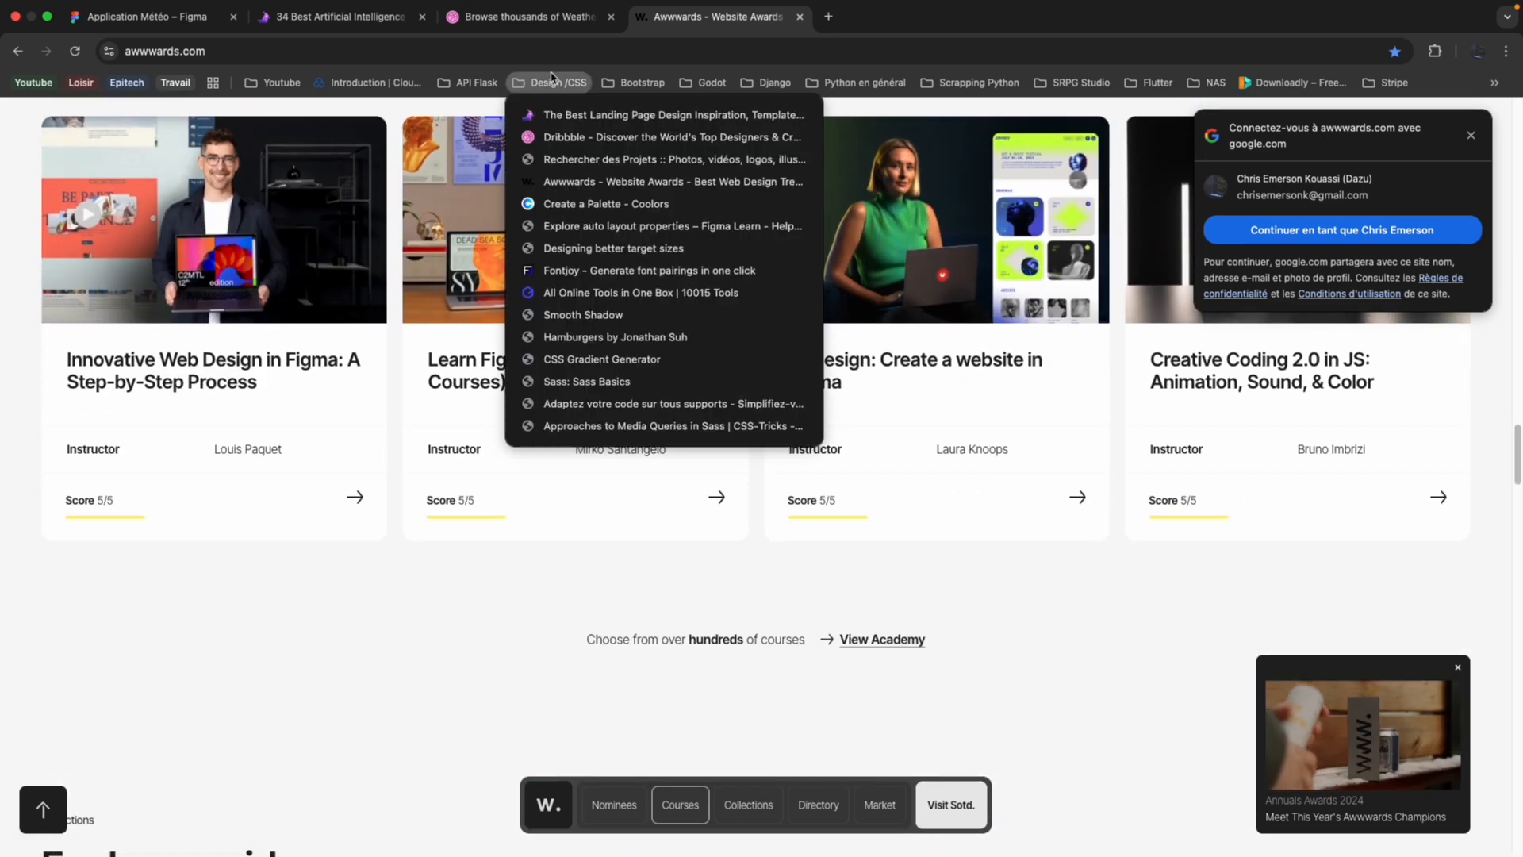
pyautogui.click(683, 35)
pyautogui.click(829, 16)
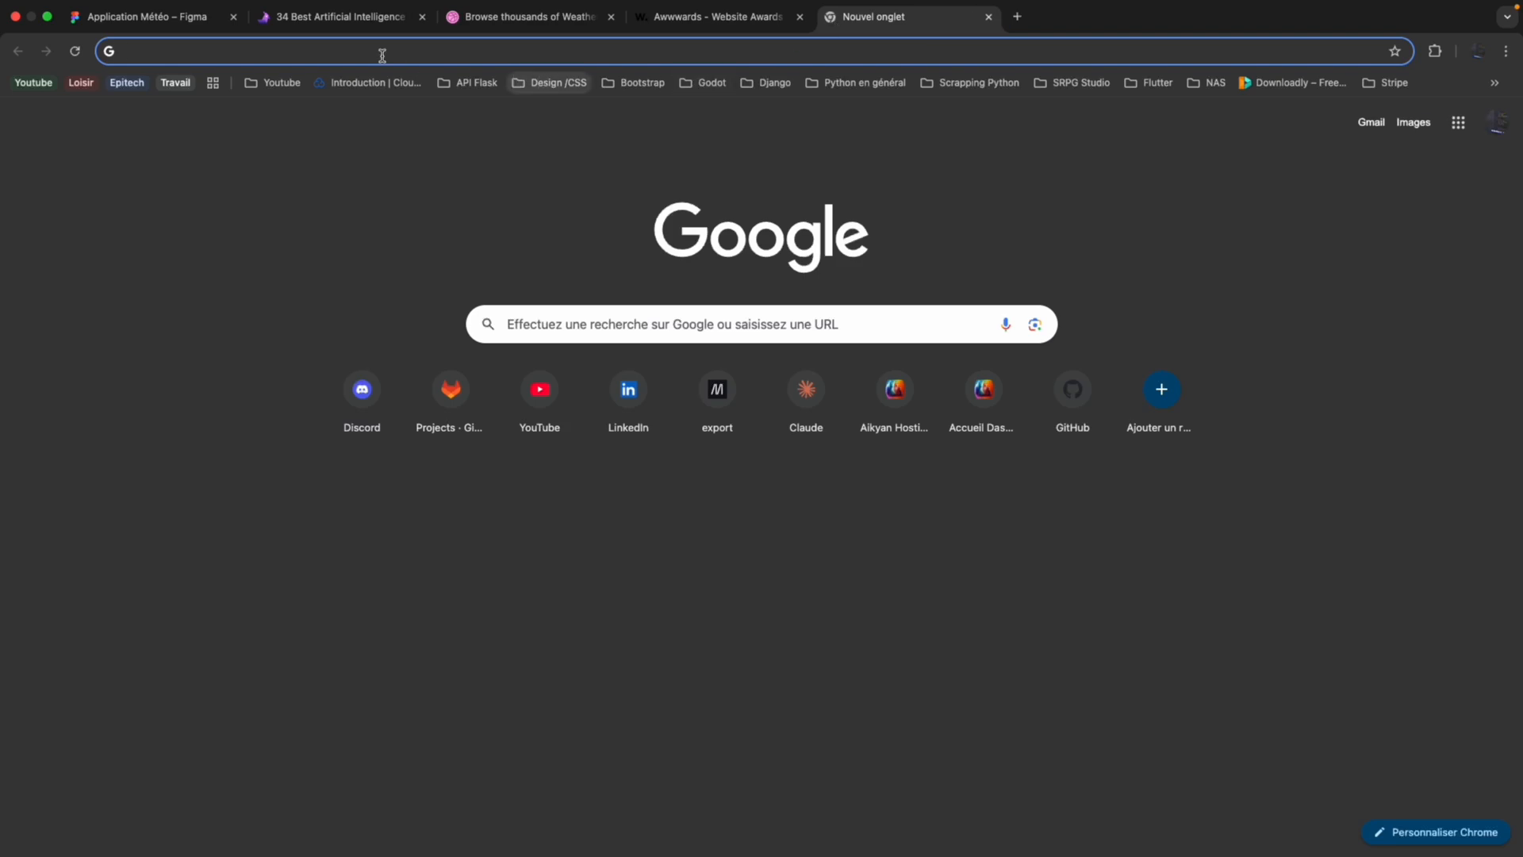
pyautogui.click(193, 26)
# Draw a frame named "Couleurs", about 592 × 404, beside the weather app screenshot and add auto layout to it.
pyautogui.hscroll(-5, 565, 272)
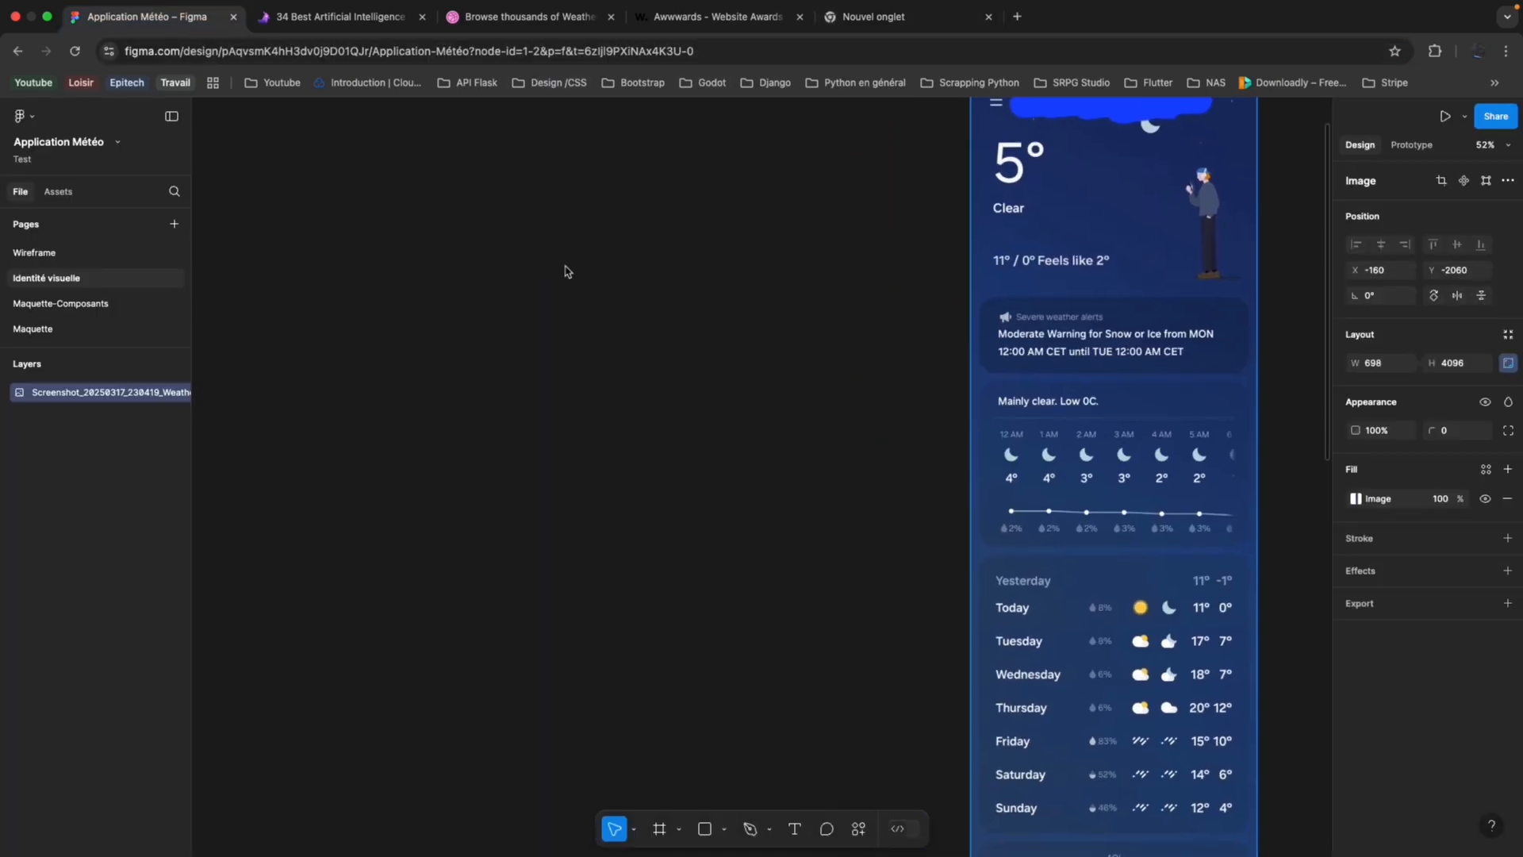
pyautogui.scroll(3, 605, 282)
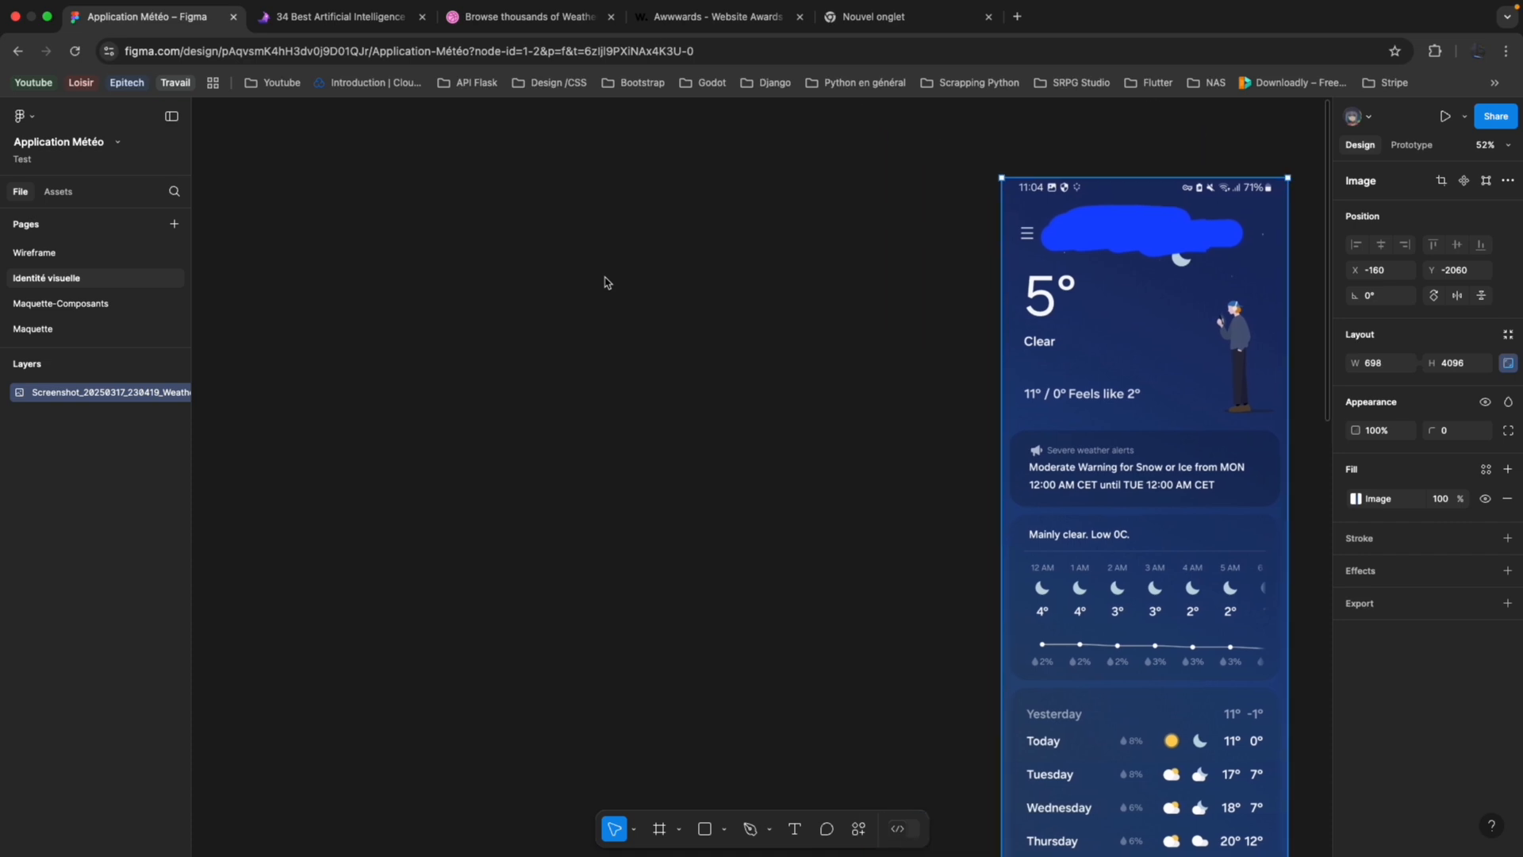
pyautogui.hscroll(-1, 605, 282)
pyautogui.hscroll(1, 606, 282)
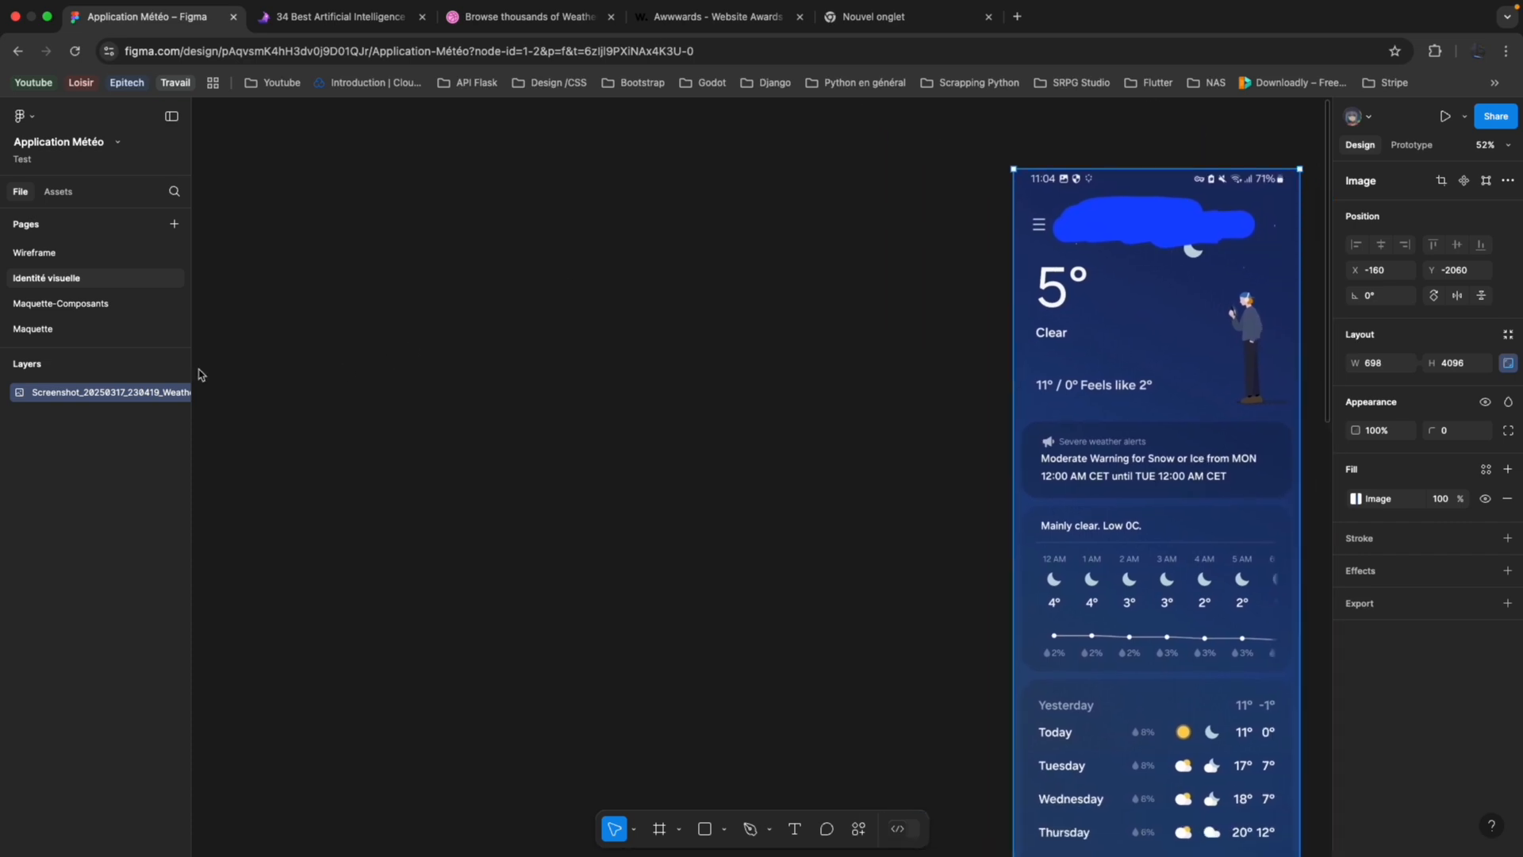
pyautogui.click(660, 829)
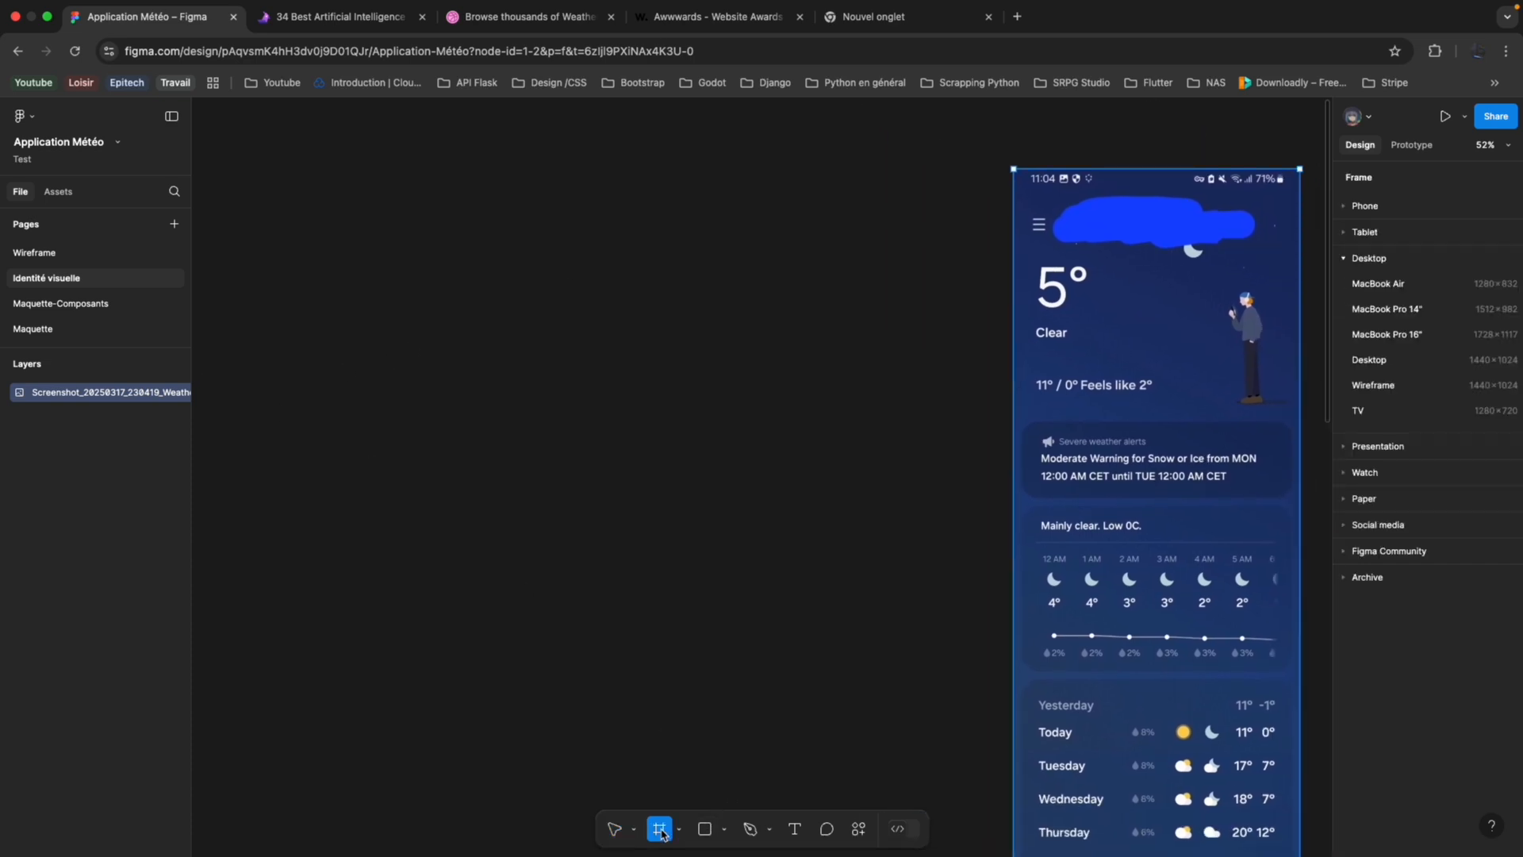
pyautogui.moveTo(594, 463)
pyautogui.mouseDown()
pyautogui.moveTo(746, 500)
pyautogui.moveTo(841, 606)
pyautogui.moveTo(836, 629)
pyautogui.mouseUp()
pyautogui.moveTo(698, 517); pyautogui.dragTo(744, 493)
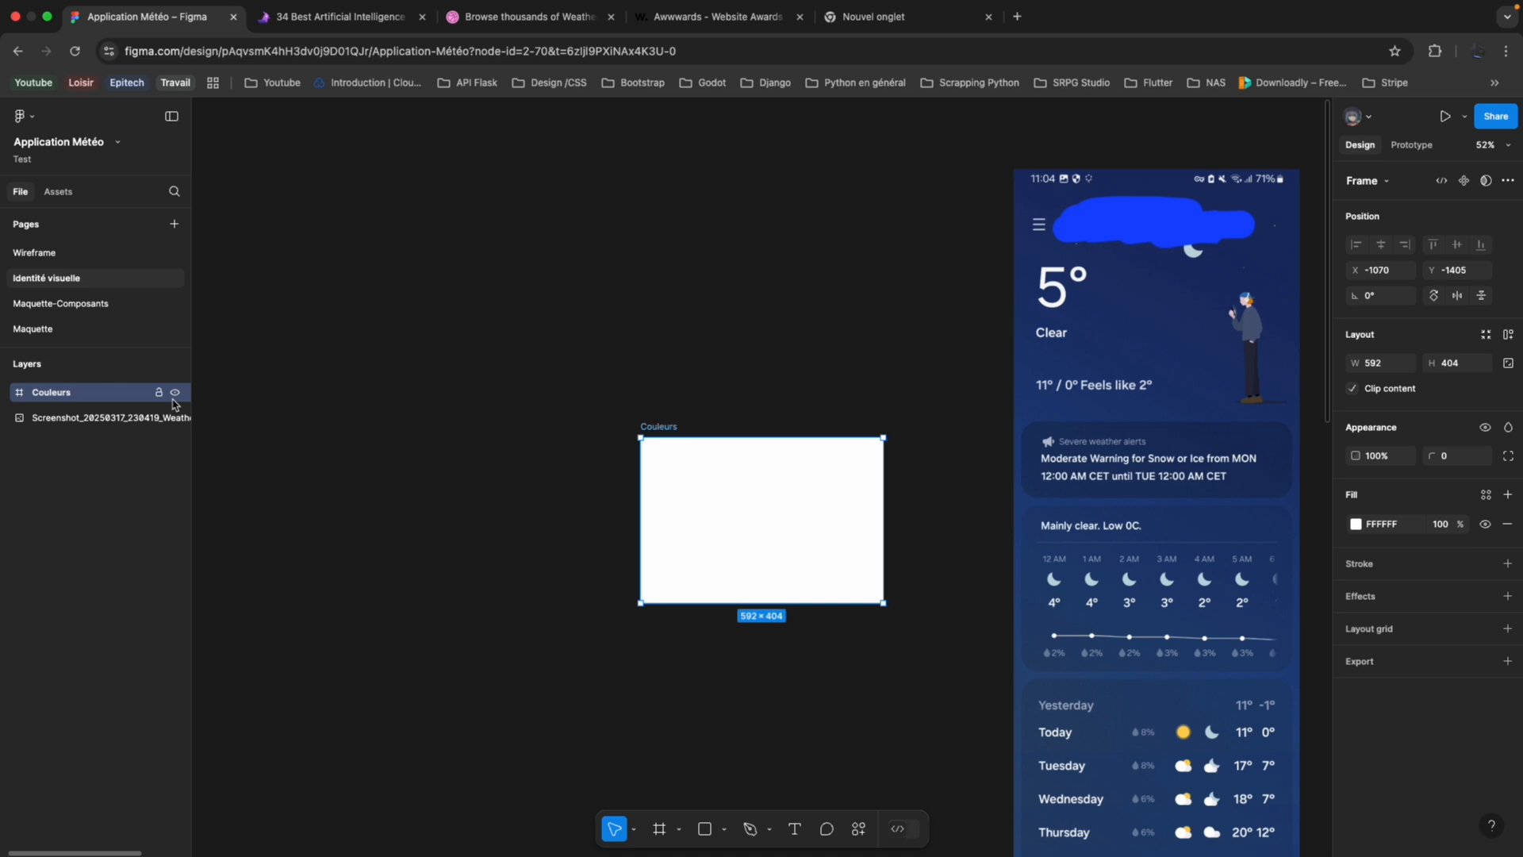
pyautogui.rightClick(96, 407)
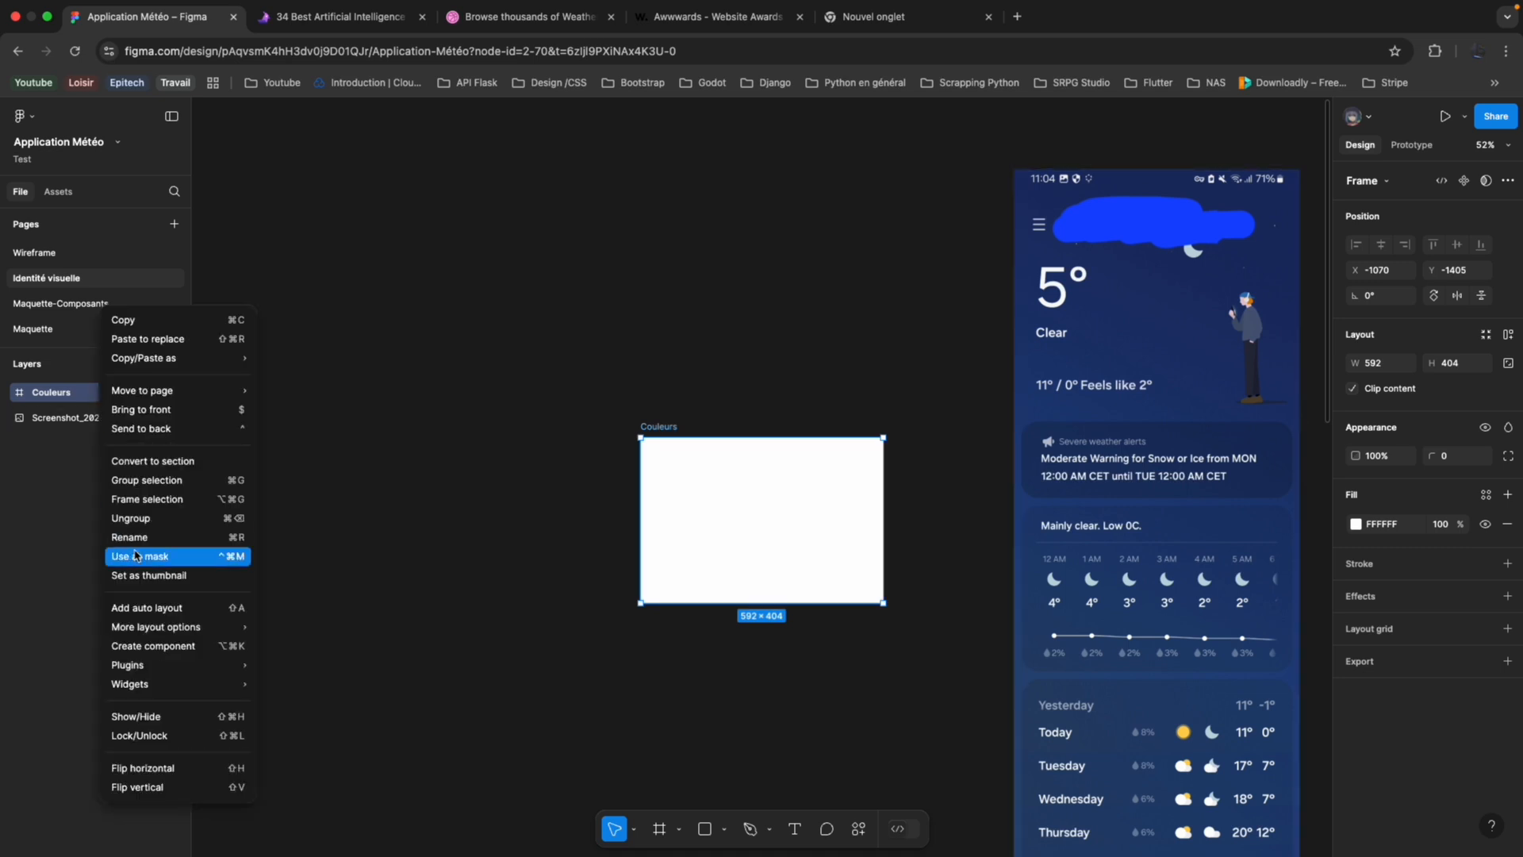
pyautogui.click(157, 608)
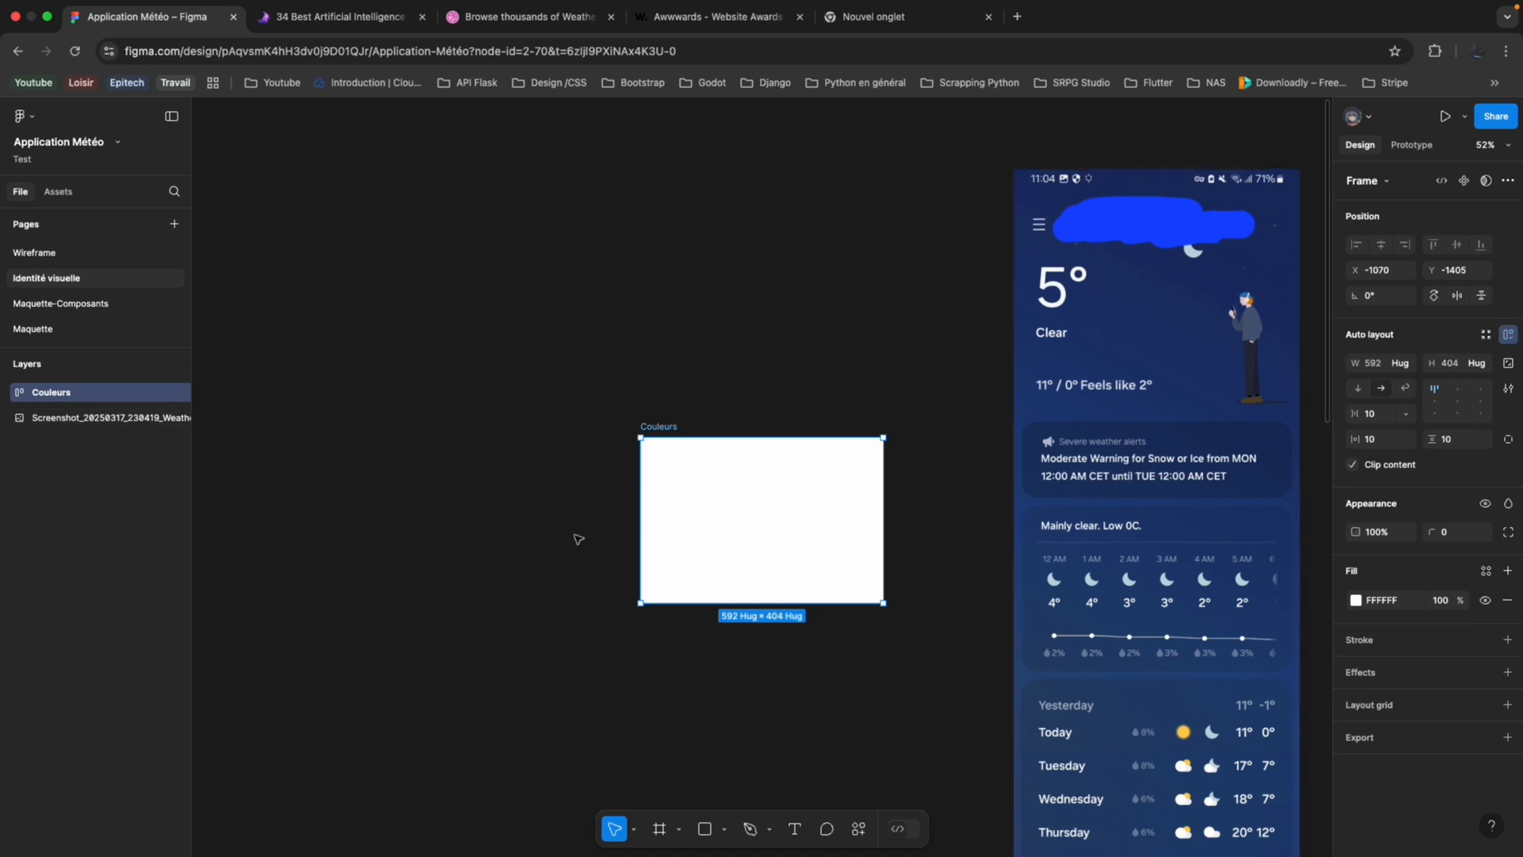
pyautogui.click(725, 829)
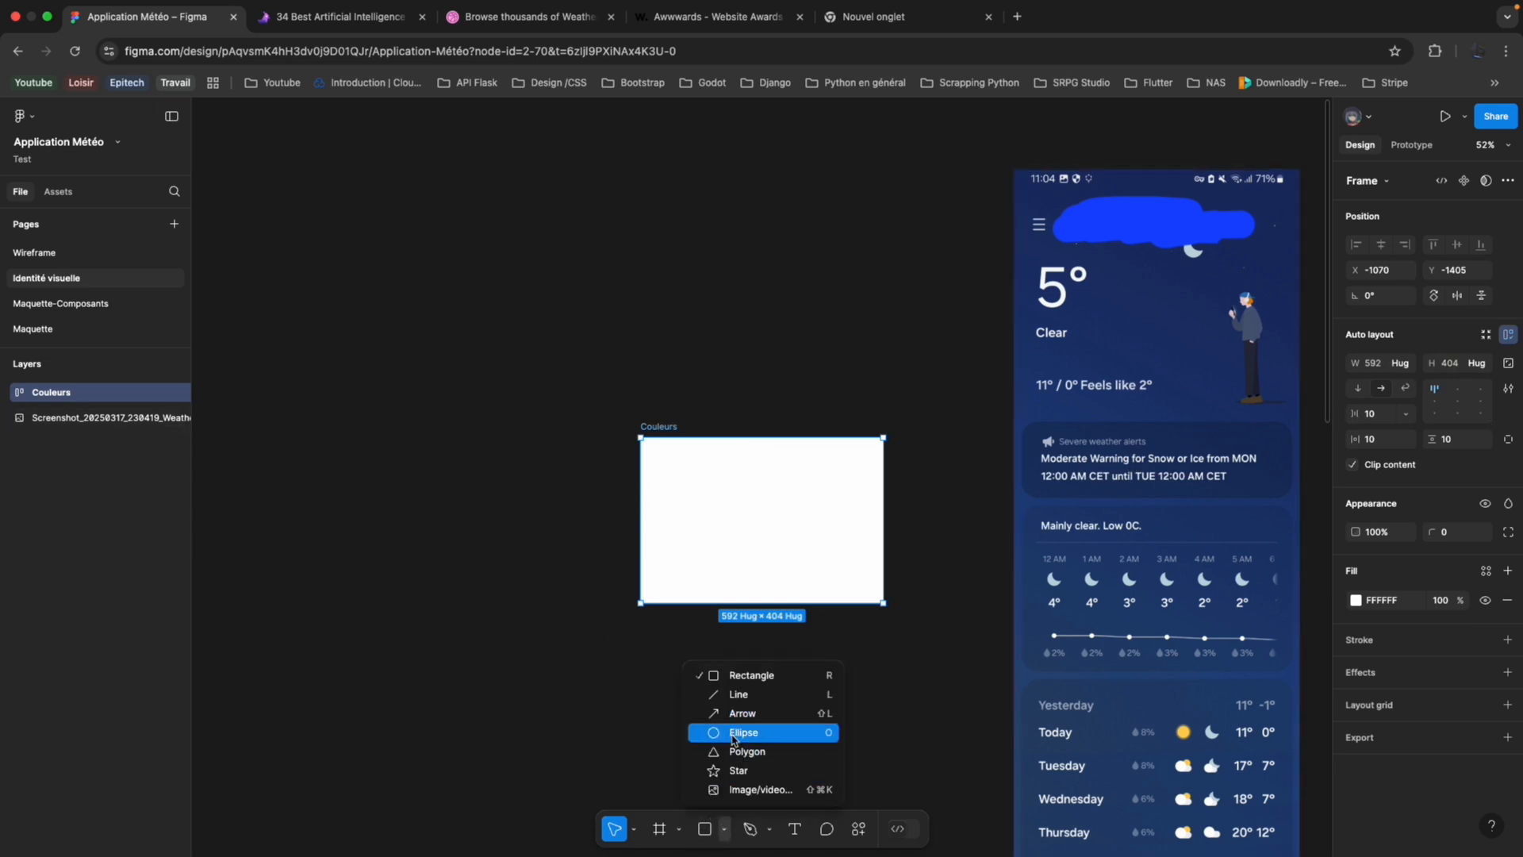
pyautogui.click(732, 735)
pyautogui.moveTo(669, 499); pyautogui.dragTo(807, 619)
pyautogui.press('super+z')
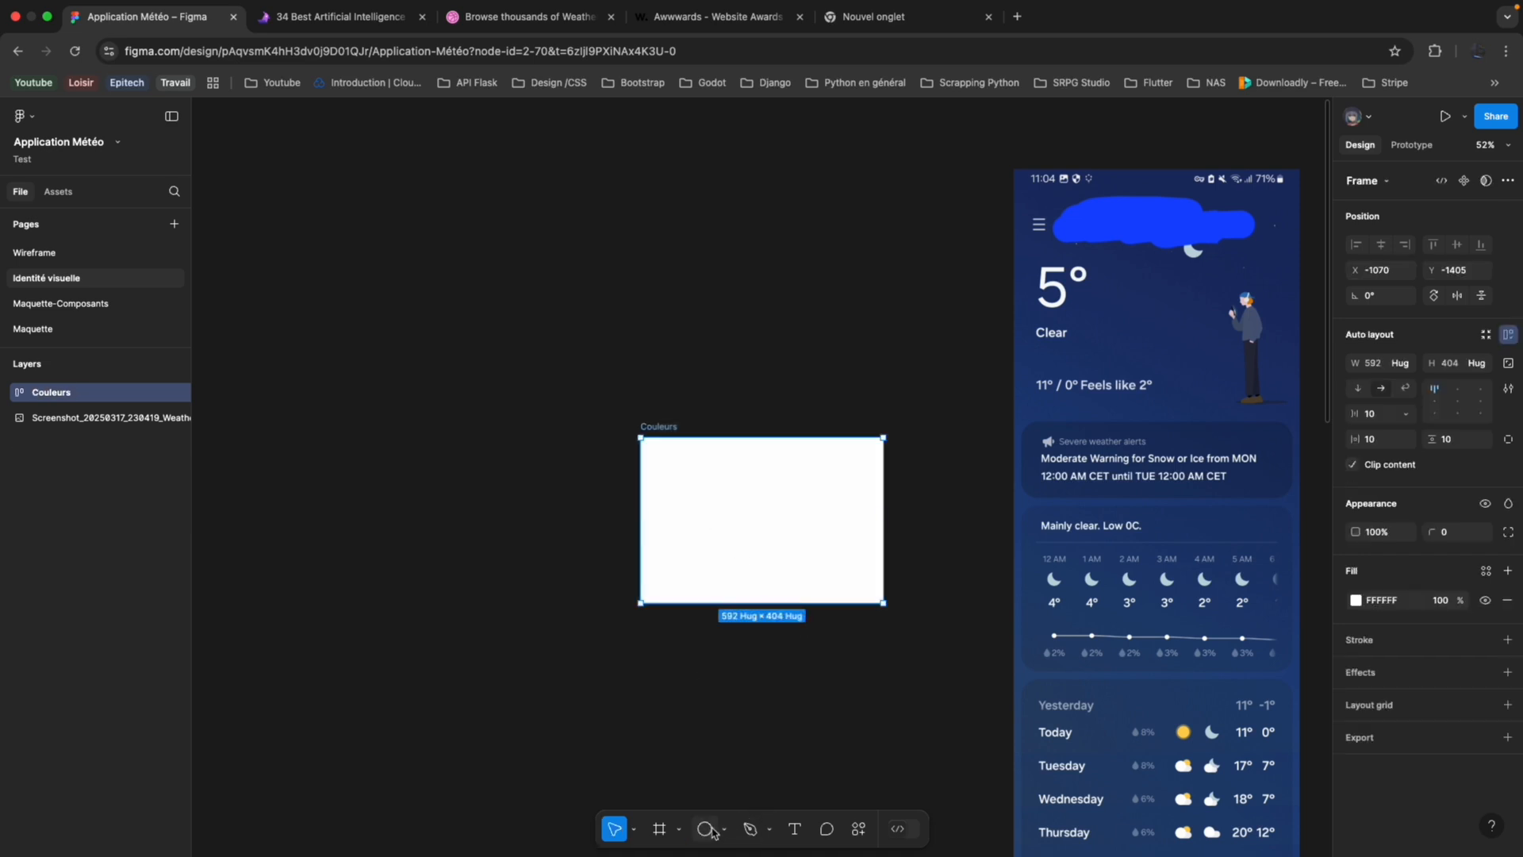
pyautogui.click(1485, 364)
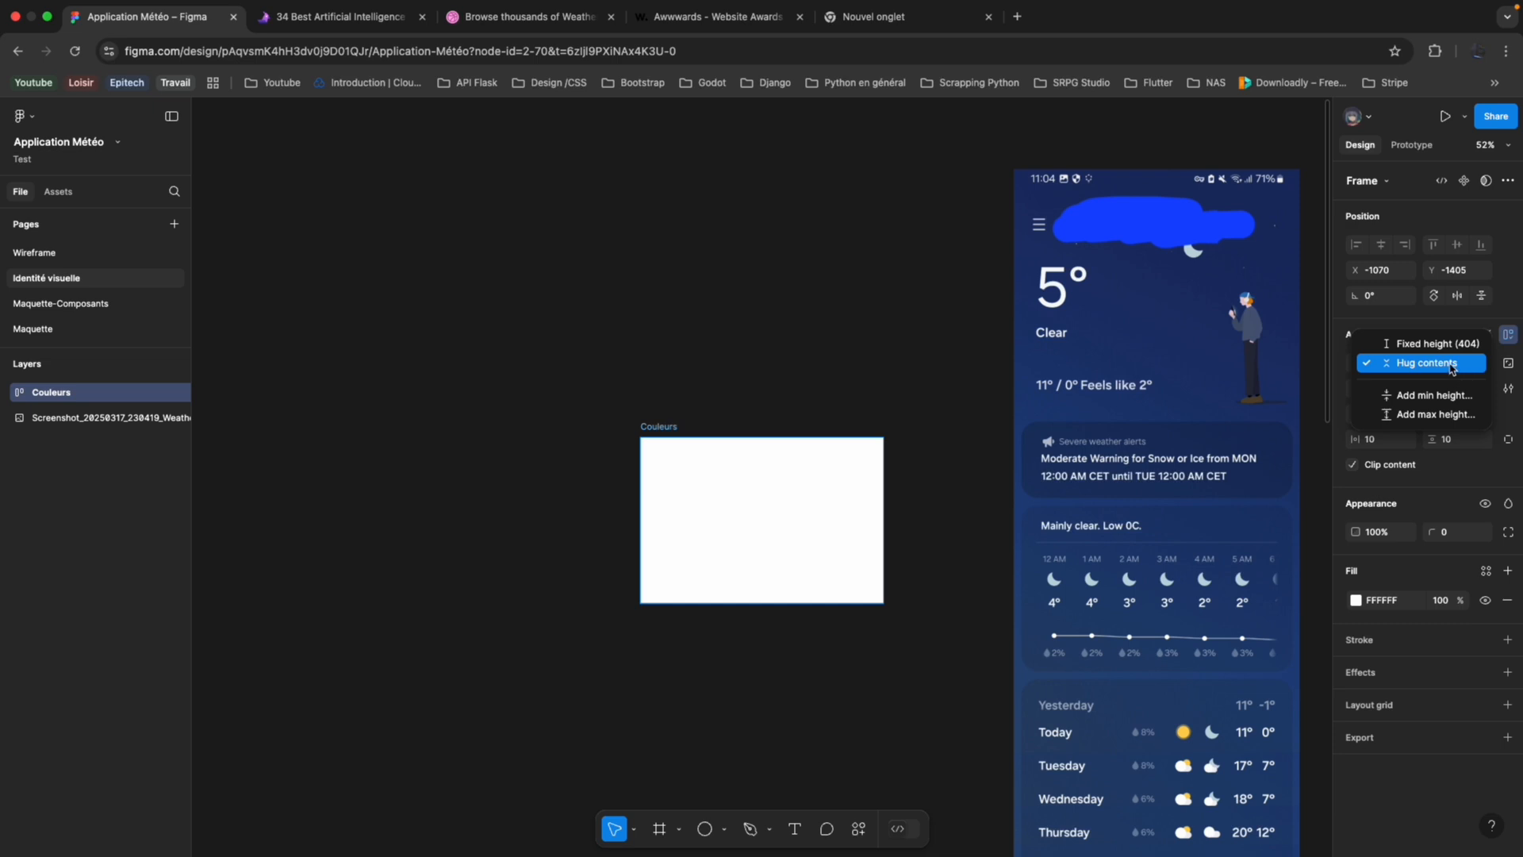
pyautogui.click(1392, 312)
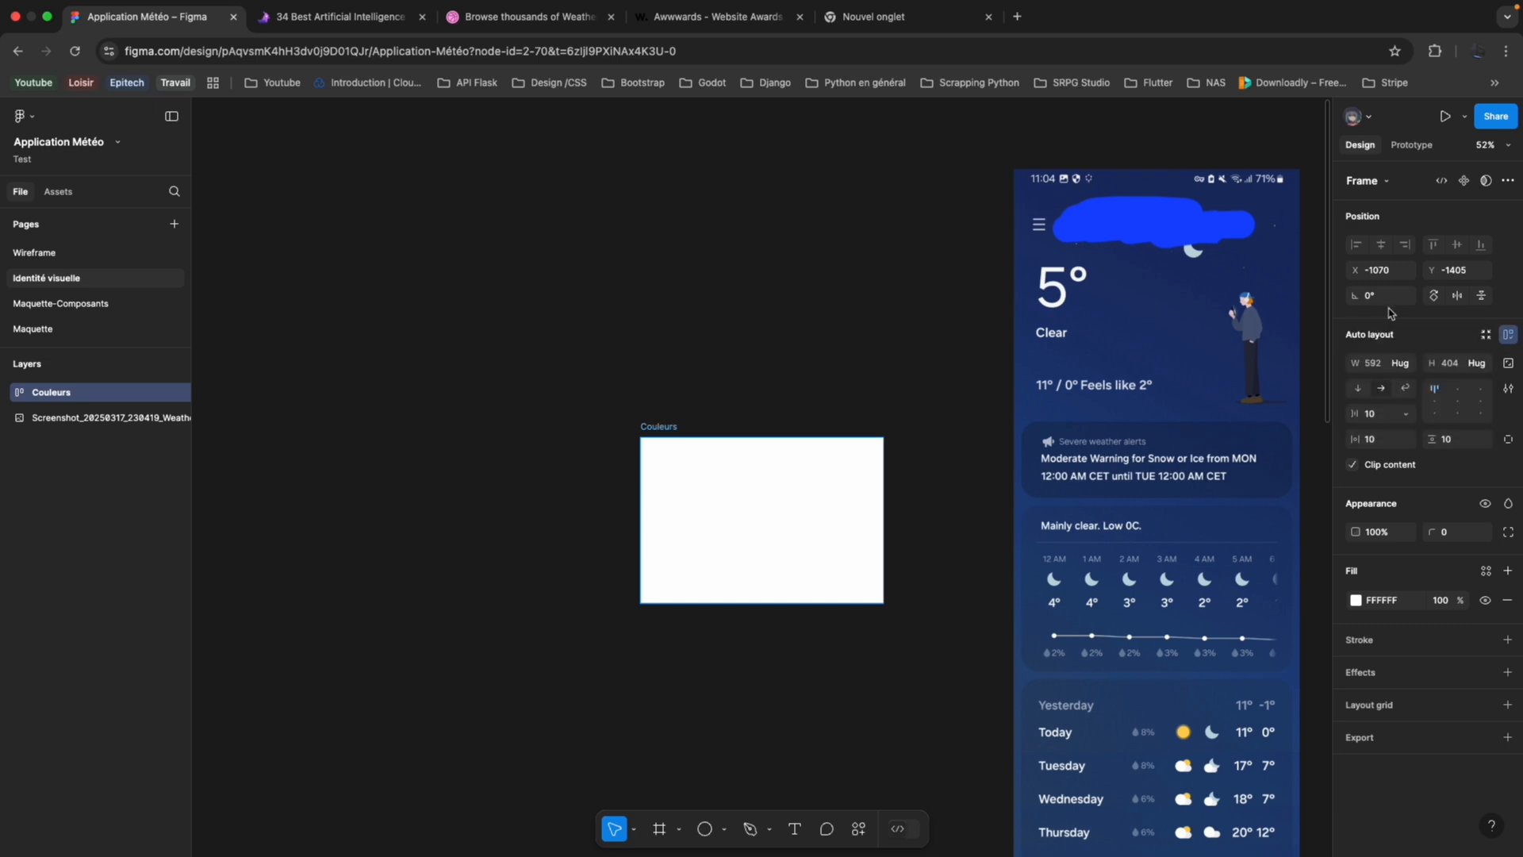
pyautogui.click(1405, 365)
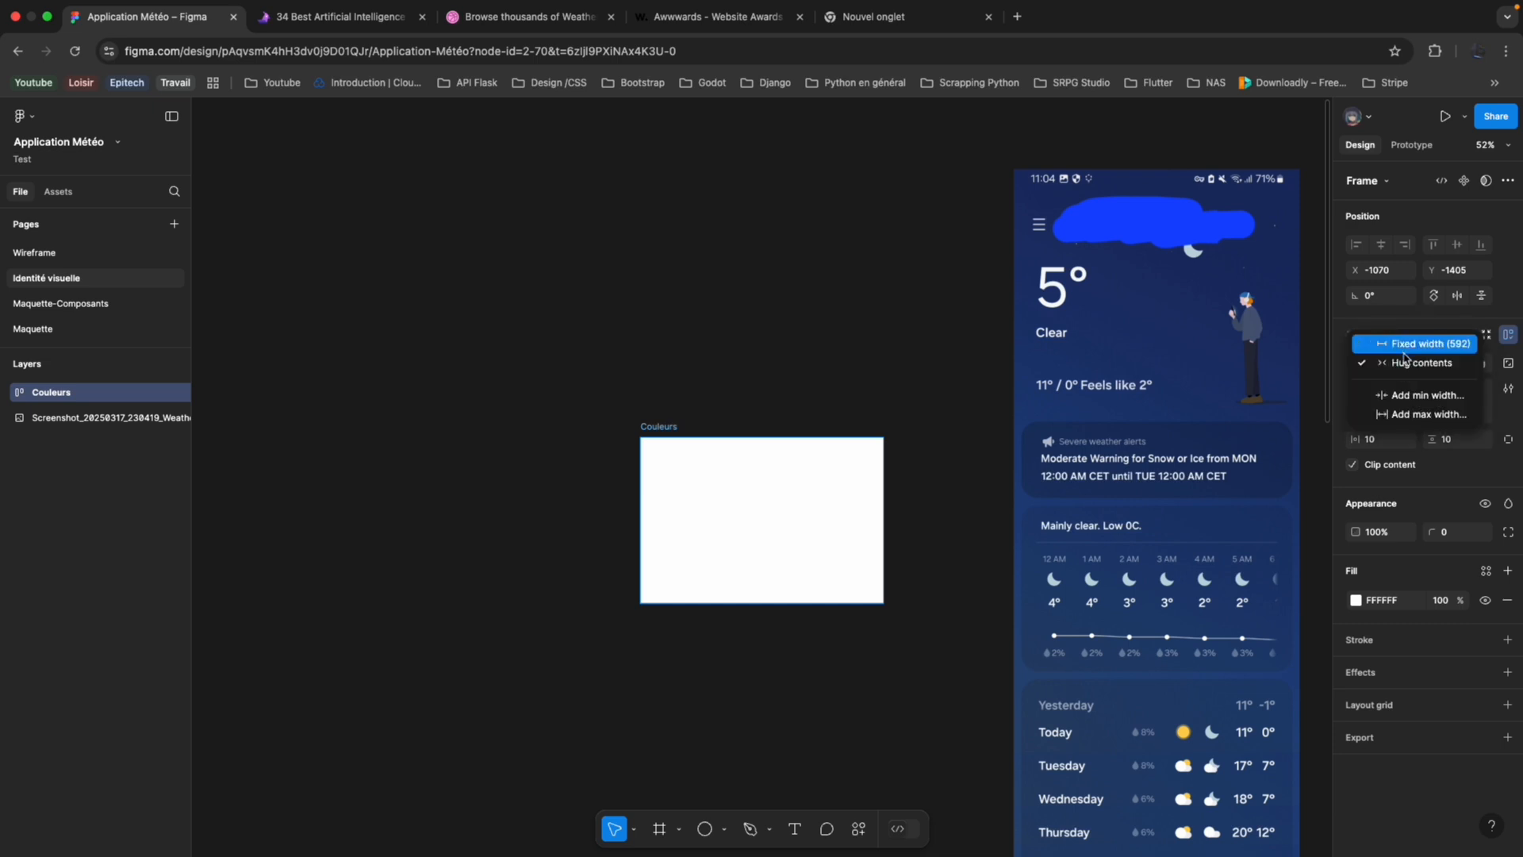
pyautogui.press('Escape')
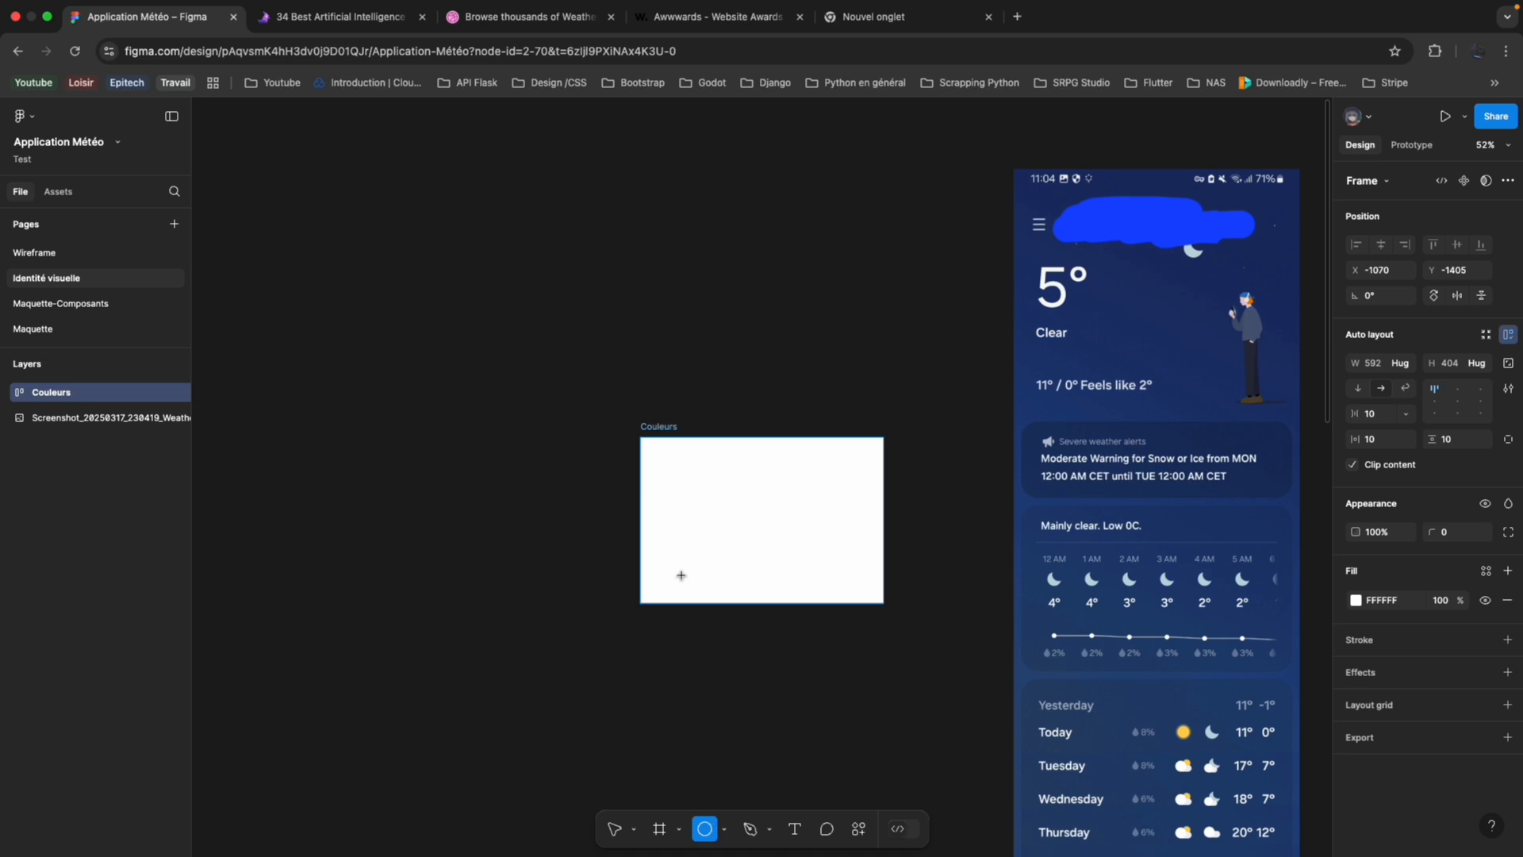
# Draw an ellipse inside the Couleurs frame and resize it to a circle of about 269 × 269.
pyautogui.moveTo(674, 521)
pyautogui.mouseDown()
pyautogui.moveTo(724, 544)
pyautogui.moveTo(789, 646)
pyautogui.moveTo(839, 665)
pyautogui.mouseUp()
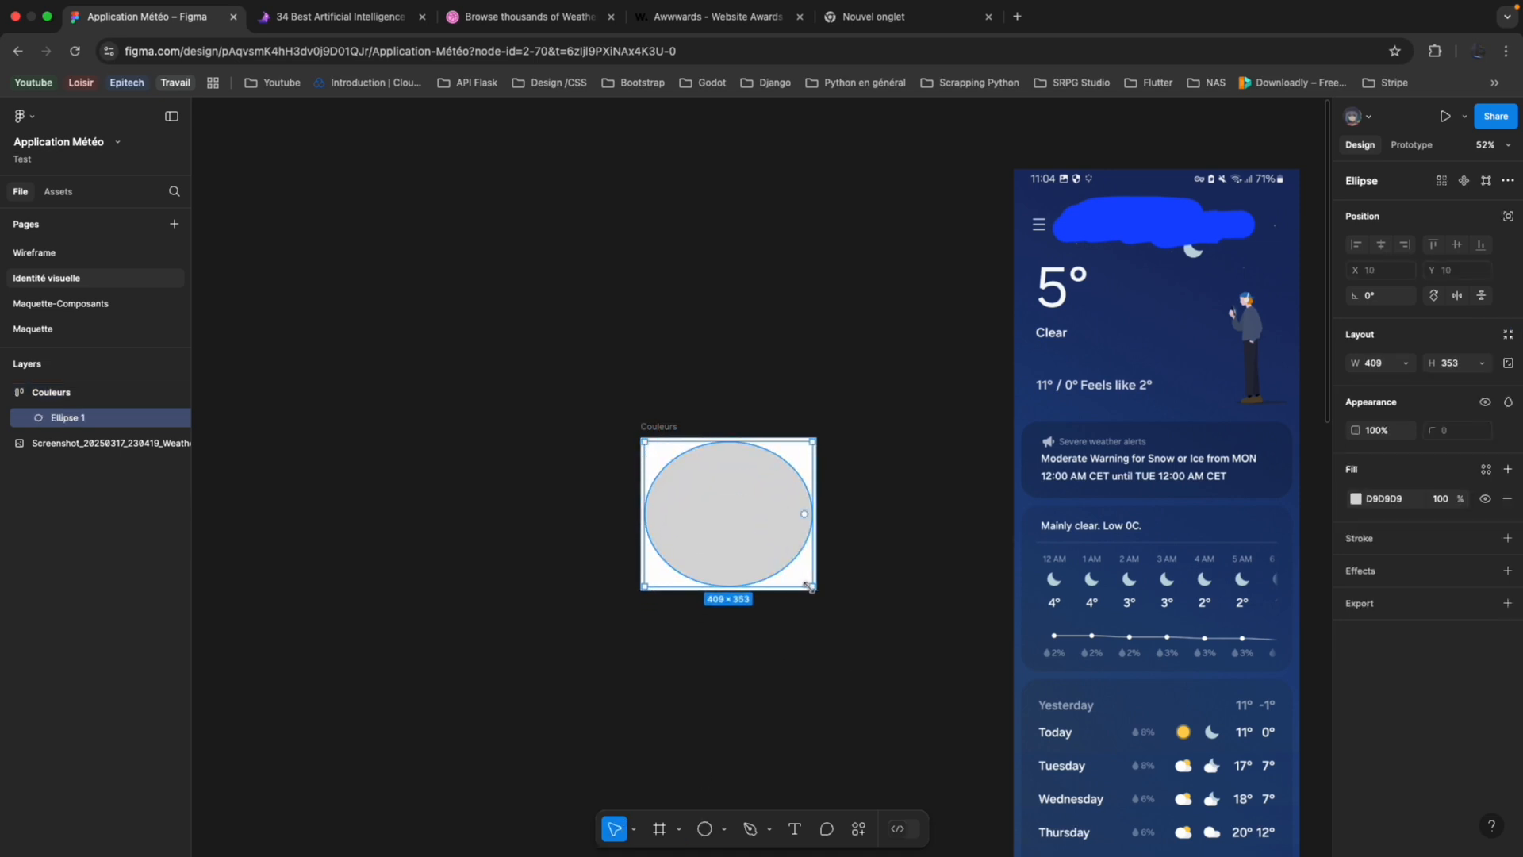
pyautogui.moveTo(810, 585); pyautogui.dragTo(755, 553)
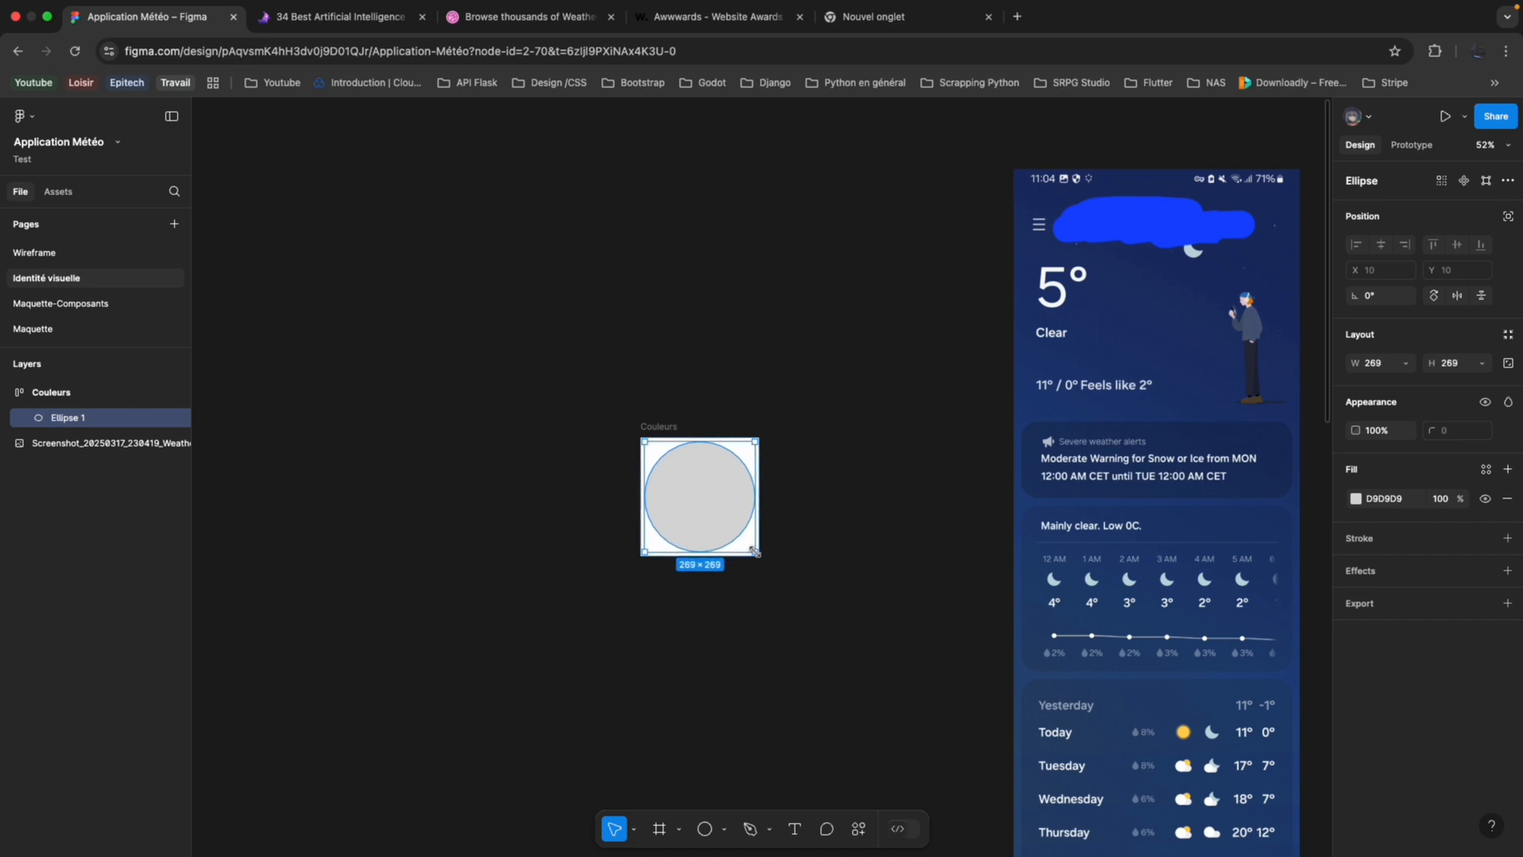
pyautogui.click(1482, 364)
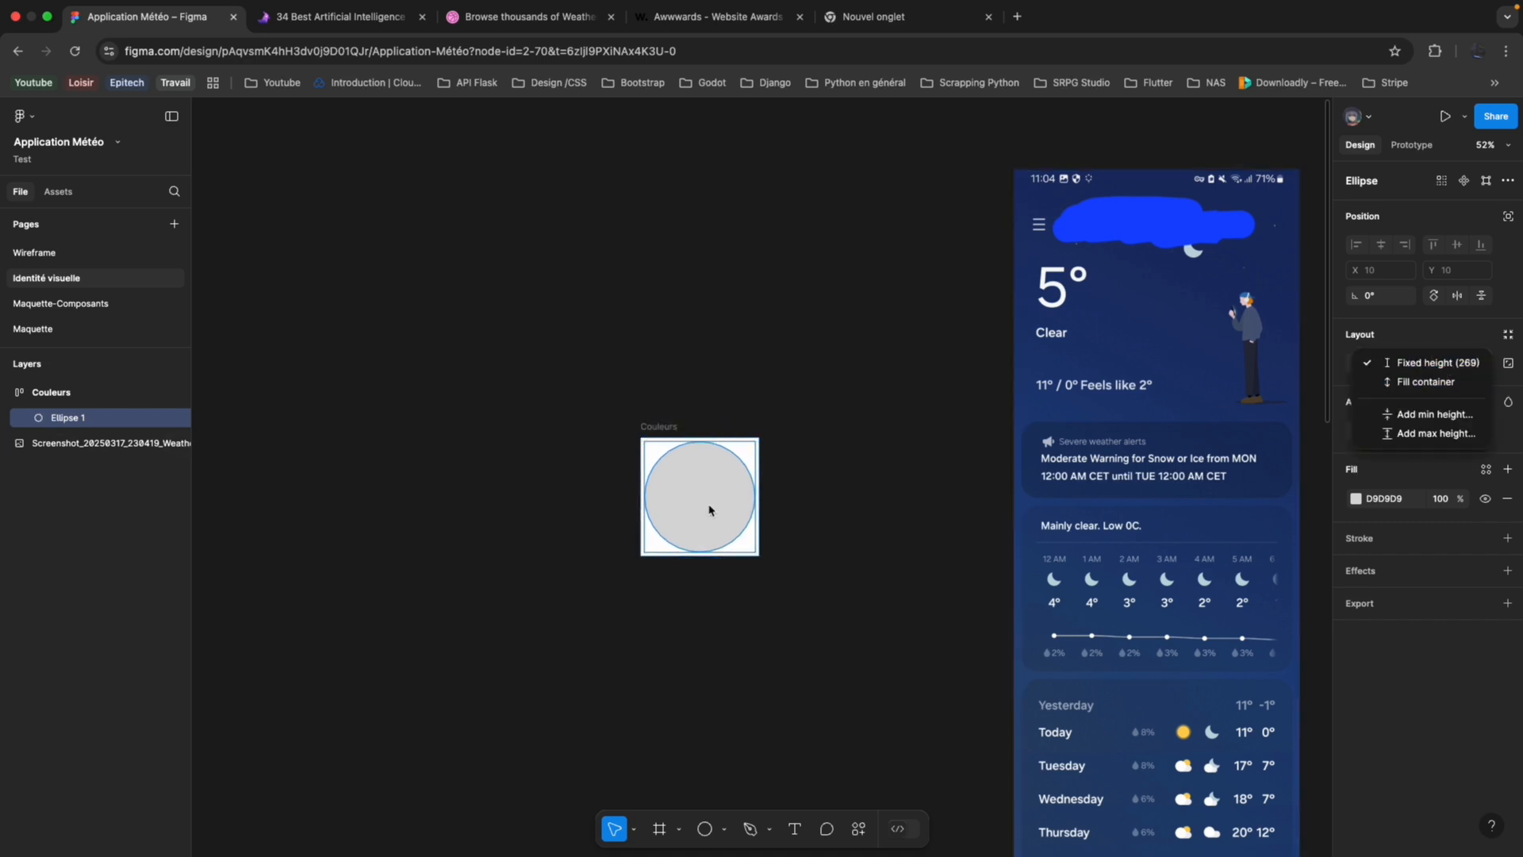
# Give the Couleurs frame a fixed size of about 530 × 474 and align its content to the left centre.
pyautogui.click(108, 386)
pyautogui.doubleClick(108, 386)
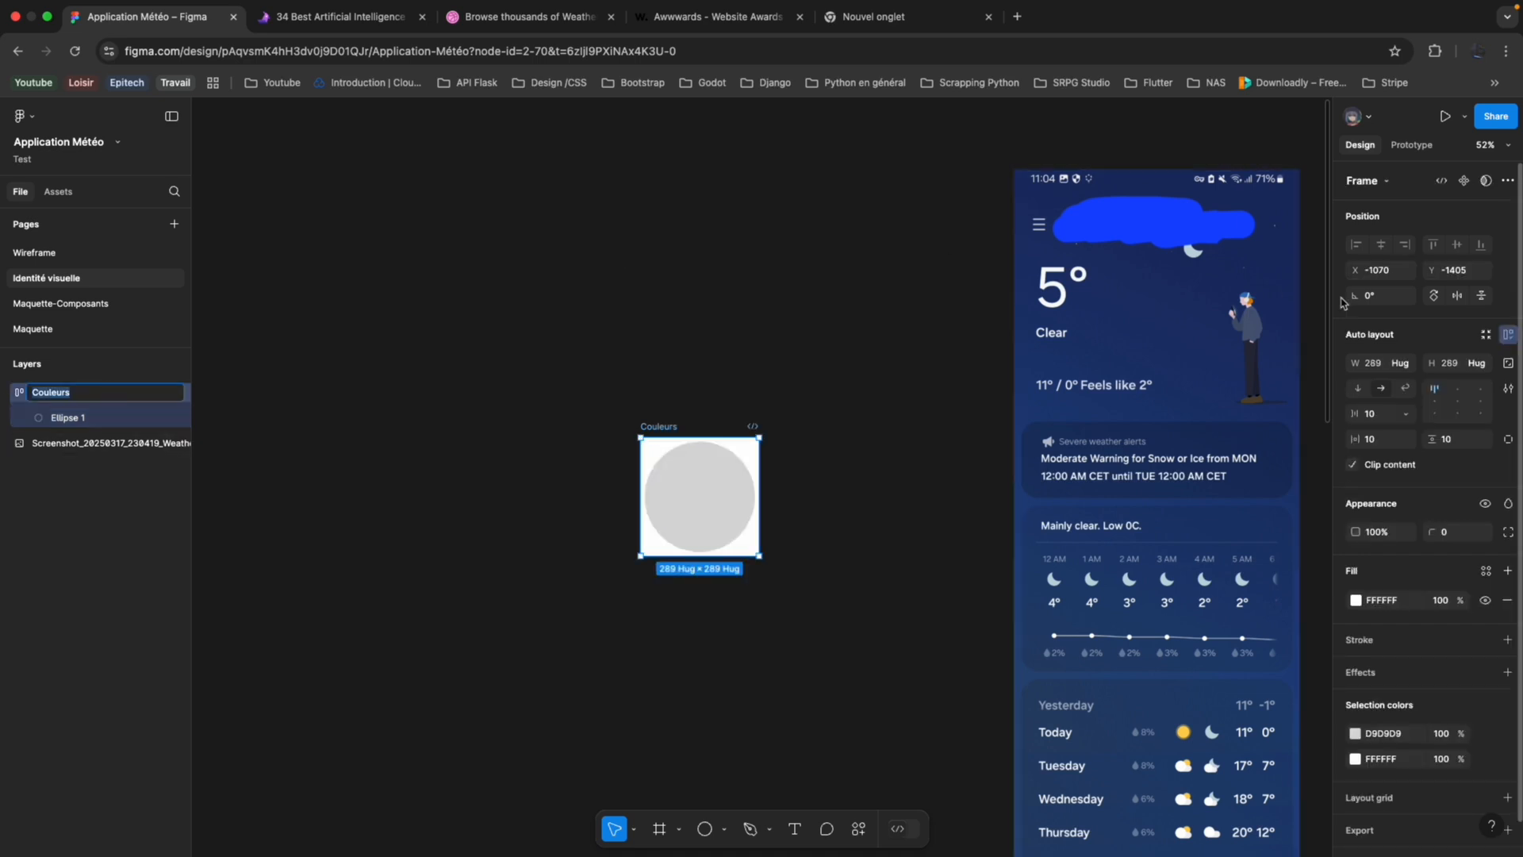
pyautogui.click(1486, 367)
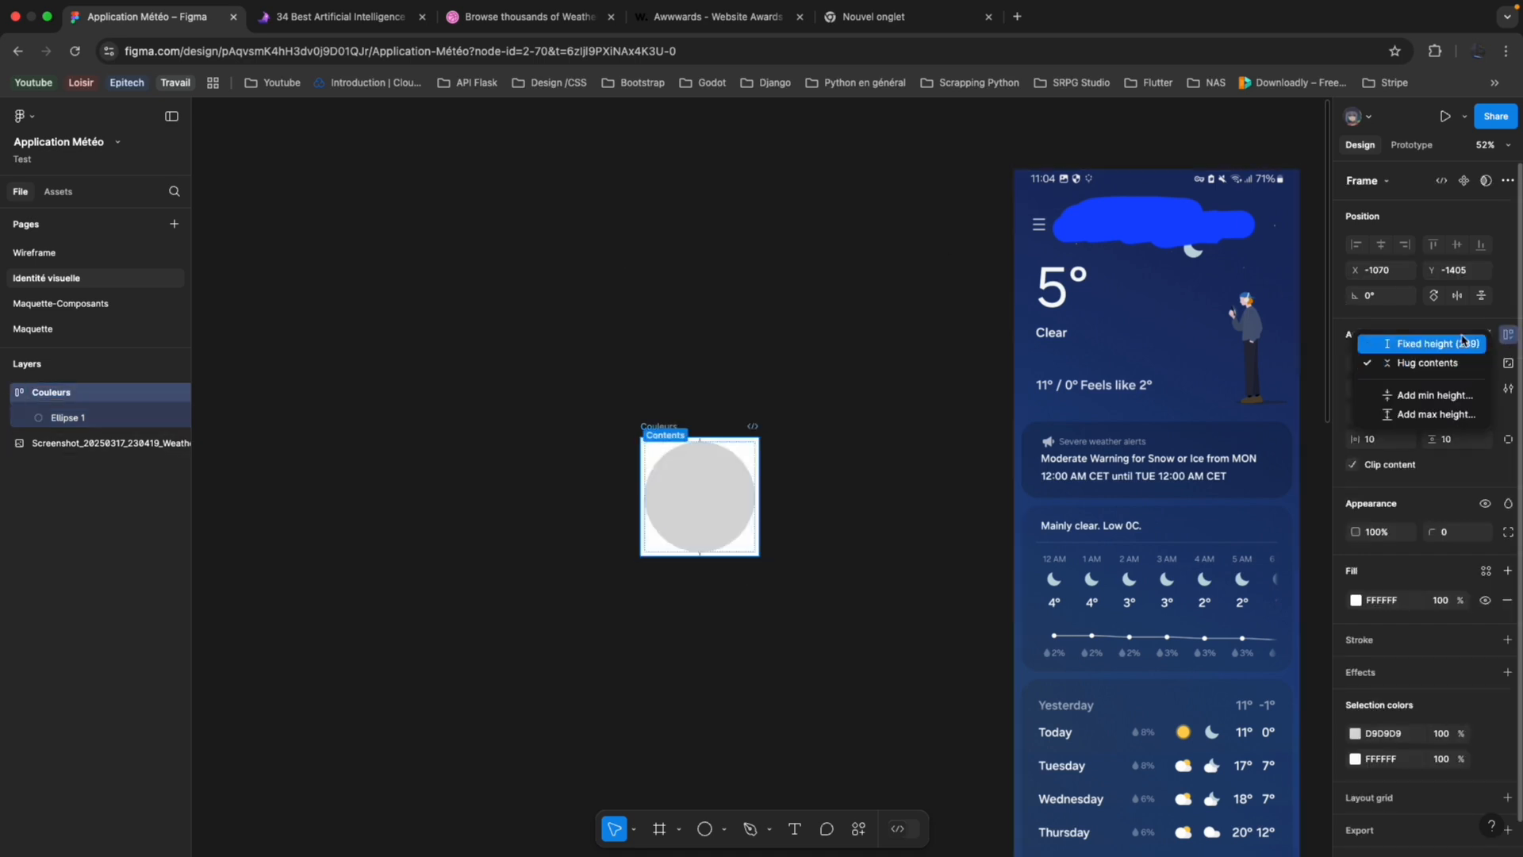
pyautogui.click(1465, 343)
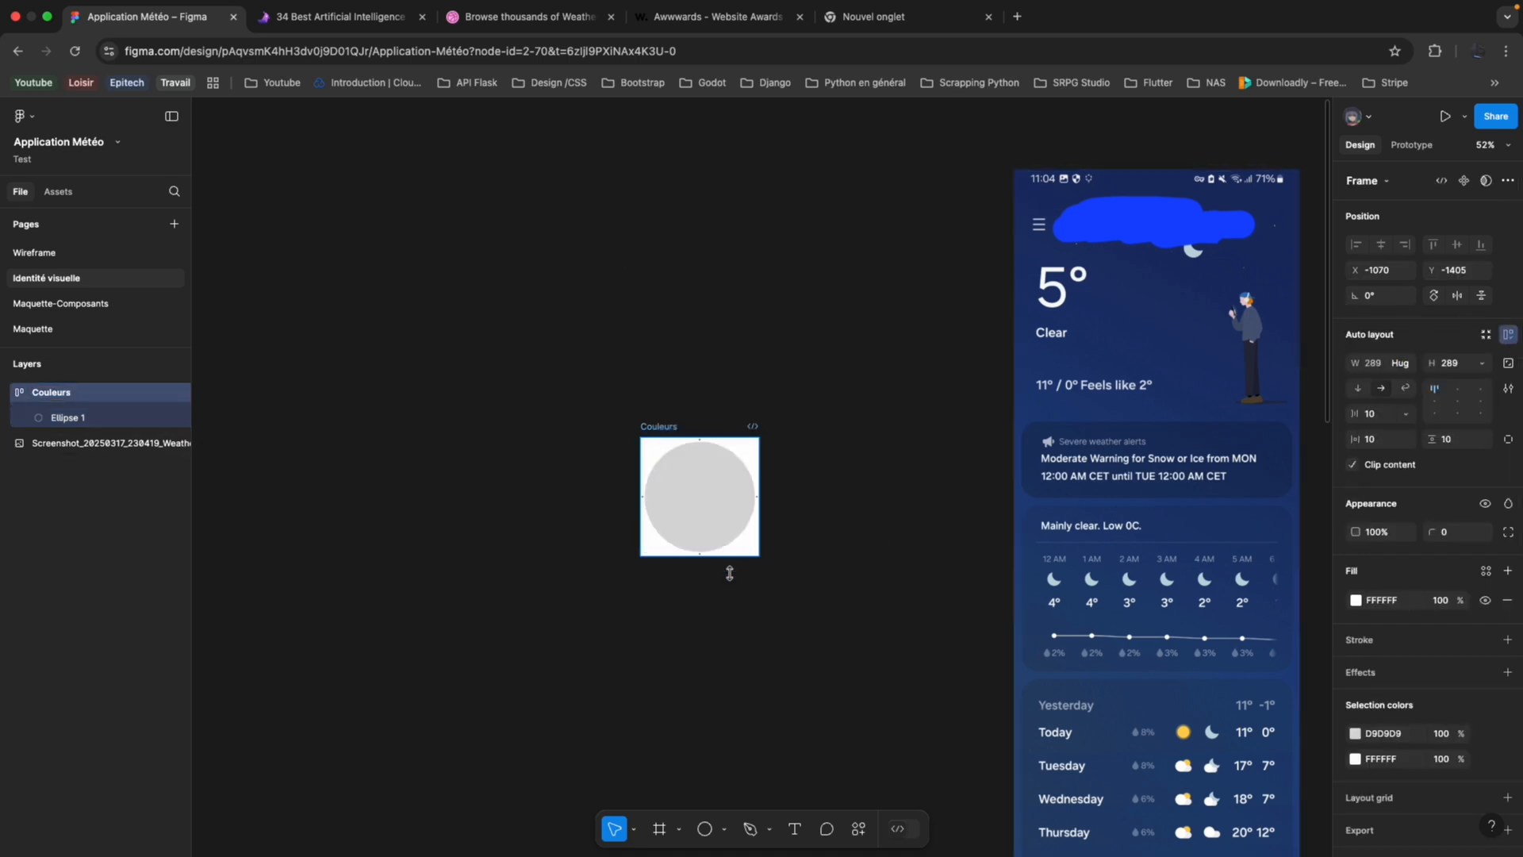
pyautogui.moveTo(730, 573); pyautogui.dragTo(754, 628)
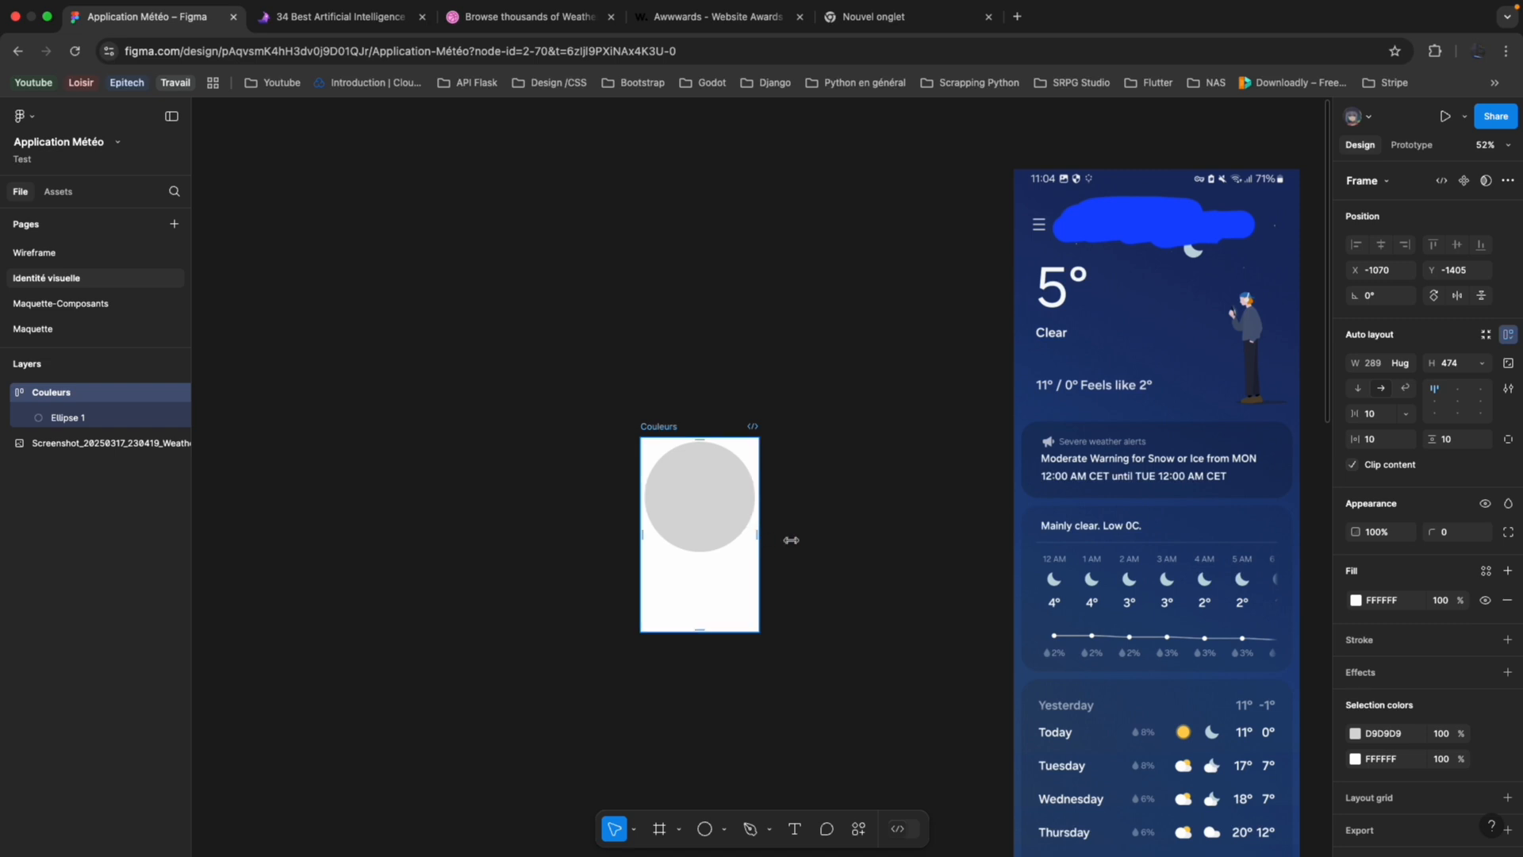
pyautogui.moveTo(791, 540); pyautogui.dragTo(858, 540)
pyautogui.click(1441, 399)
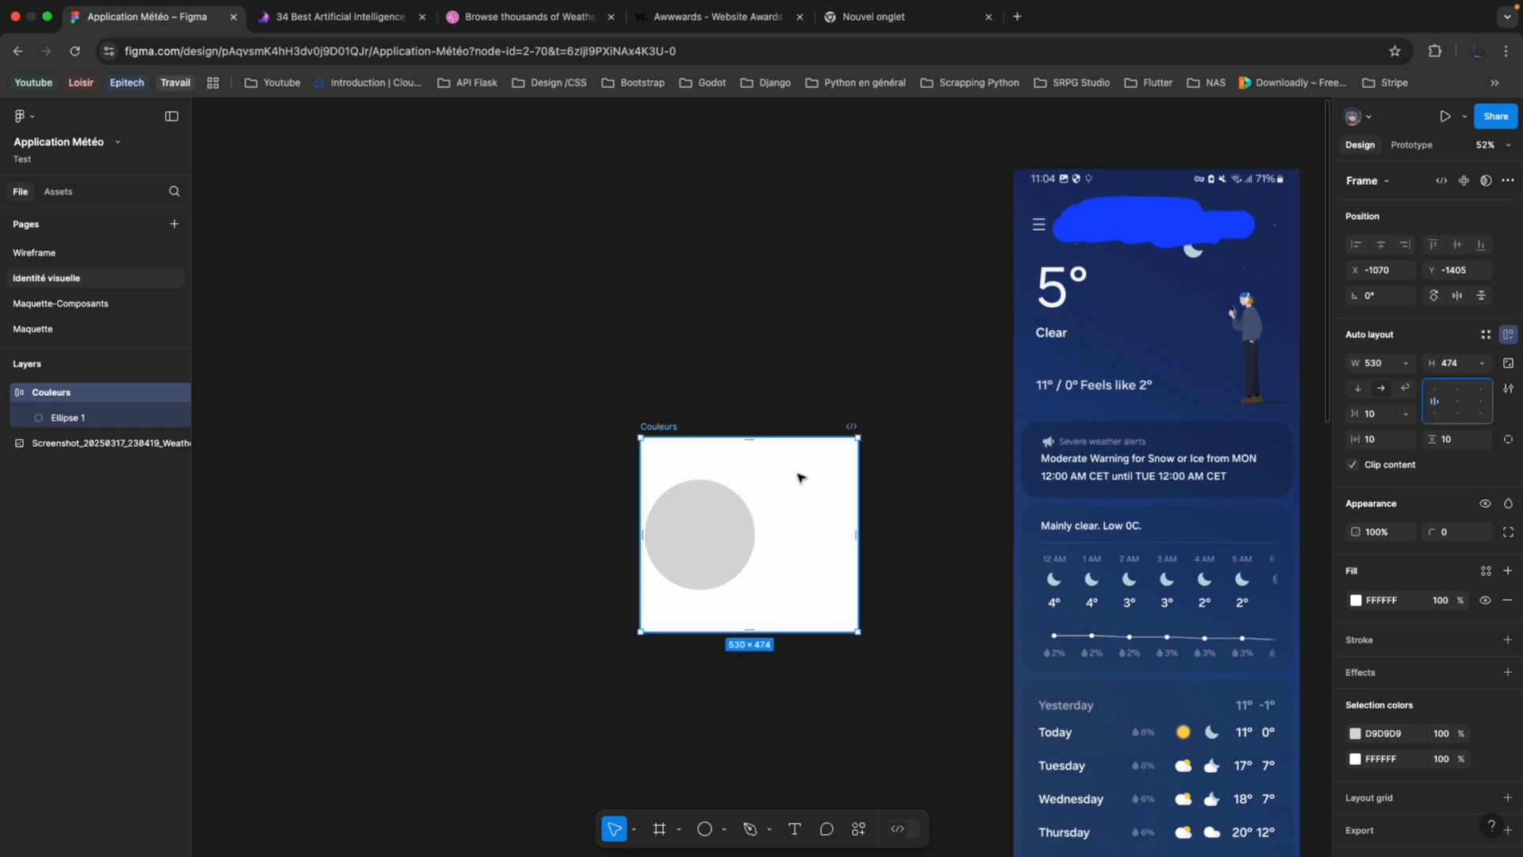
# Duplicate the grey circle three times and set the Couleurs frame's width to hug contents.
pyautogui.click(708, 534)
pyautogui.press('super+d')
pyautogui.press('super+d')
pyautogui.press('super+d')
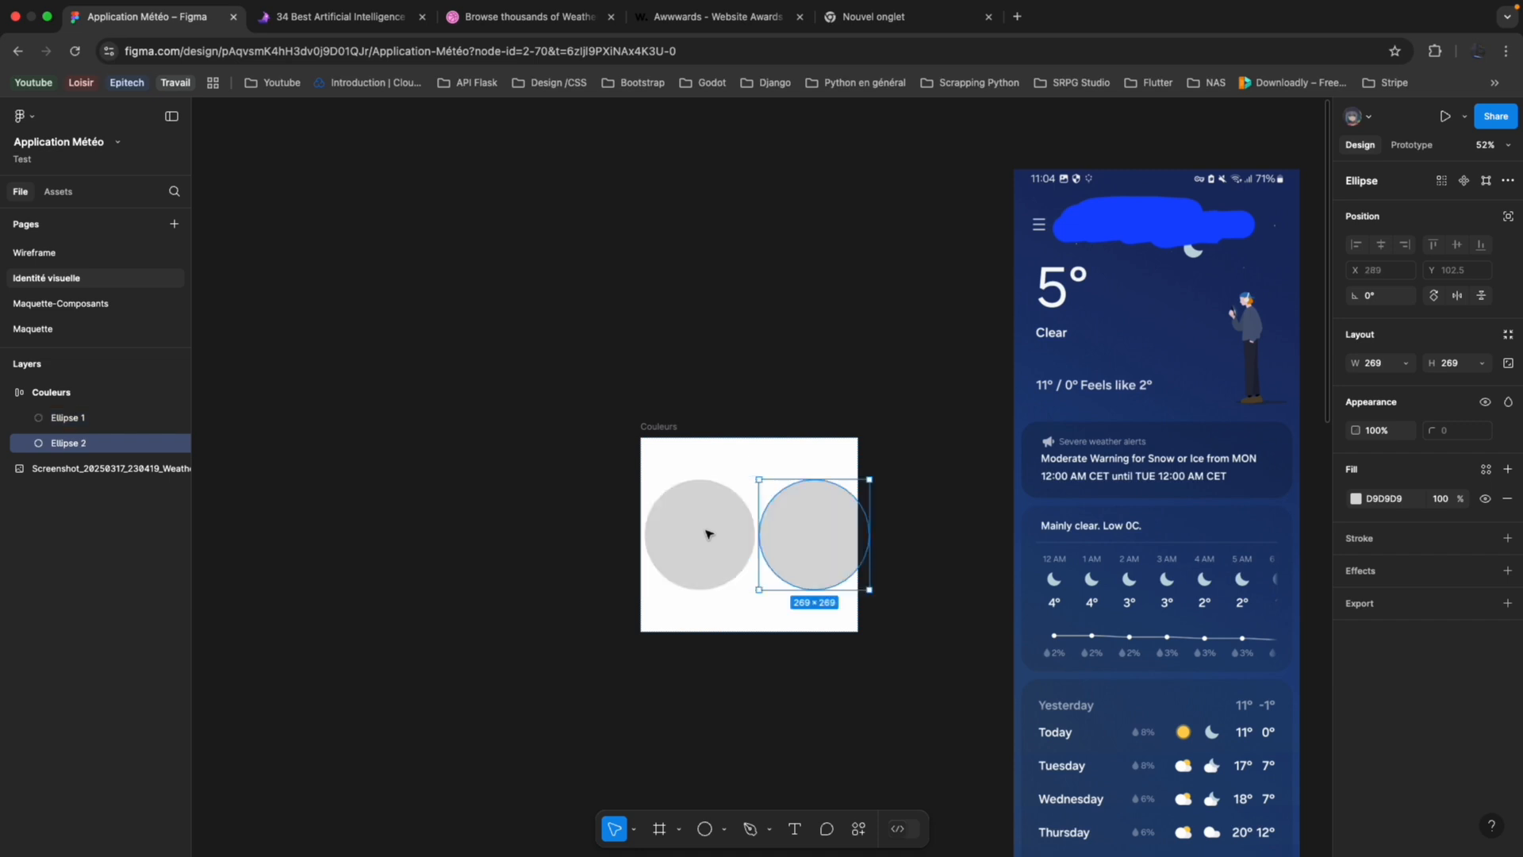
pyautogui.click(767, 445)
pyautogui.click(1407, 363)
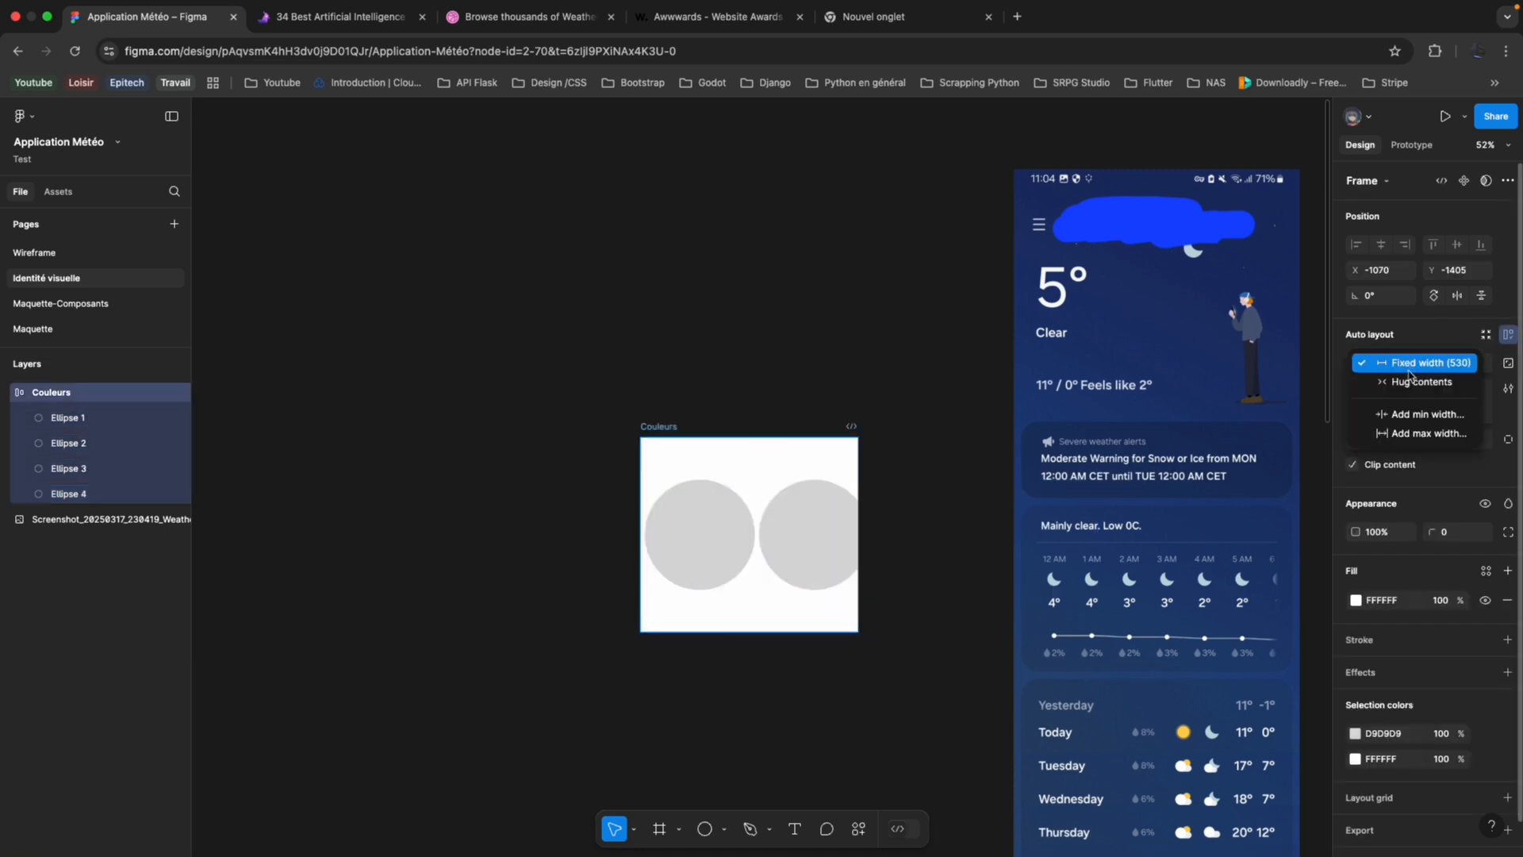
pyautogui.click(1409, 377)
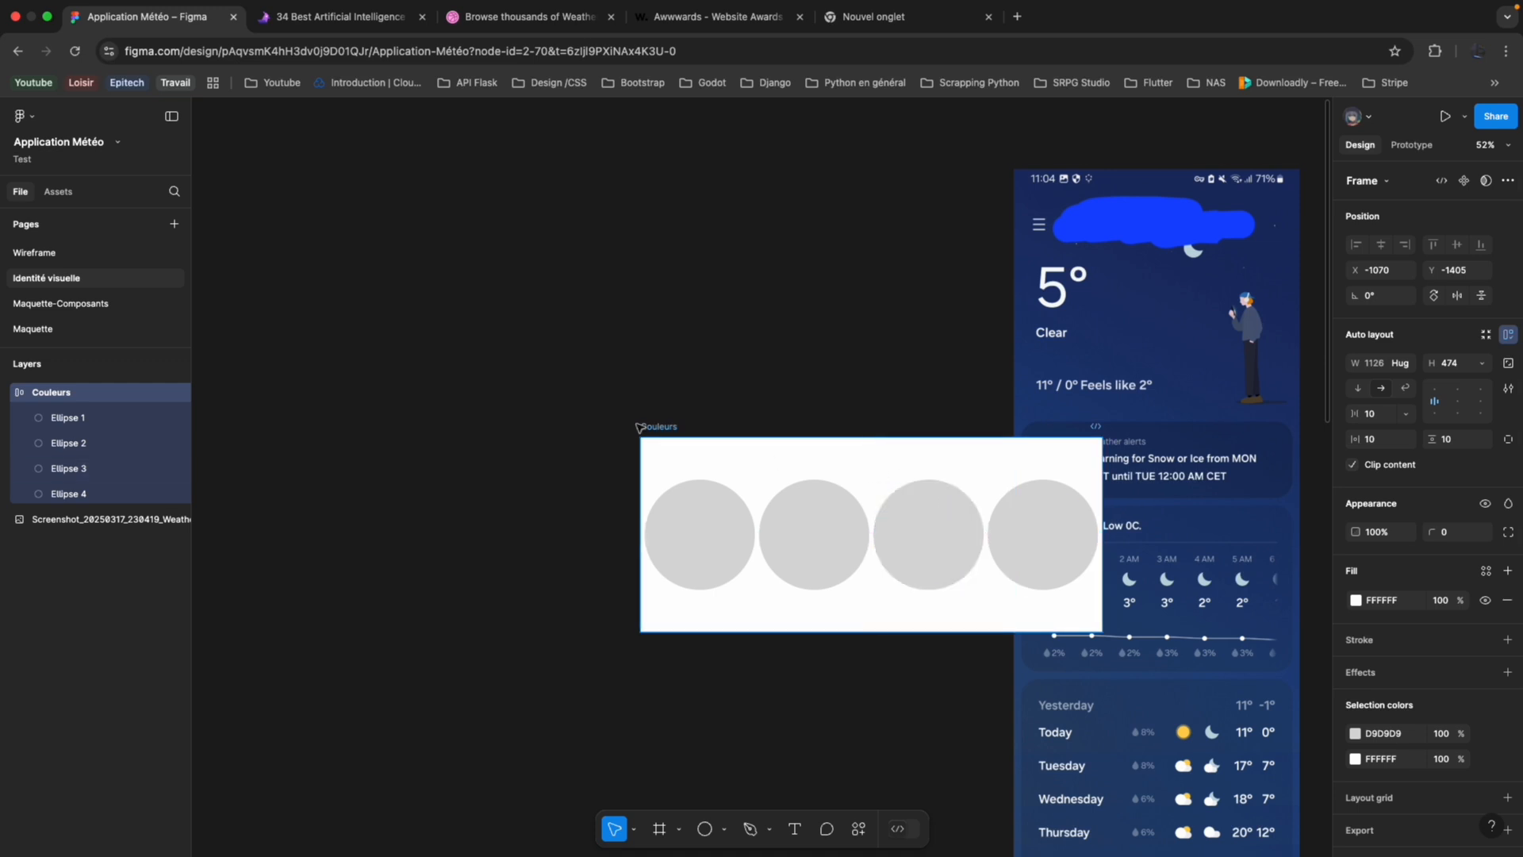
# Set the Couleurs frame's item gap to 37 and horizontal padding to 45, and move it left, clear of the weather screenshot.
pyautogui.moveTo(659, 429); pyautogui.dragTo(493, 436)
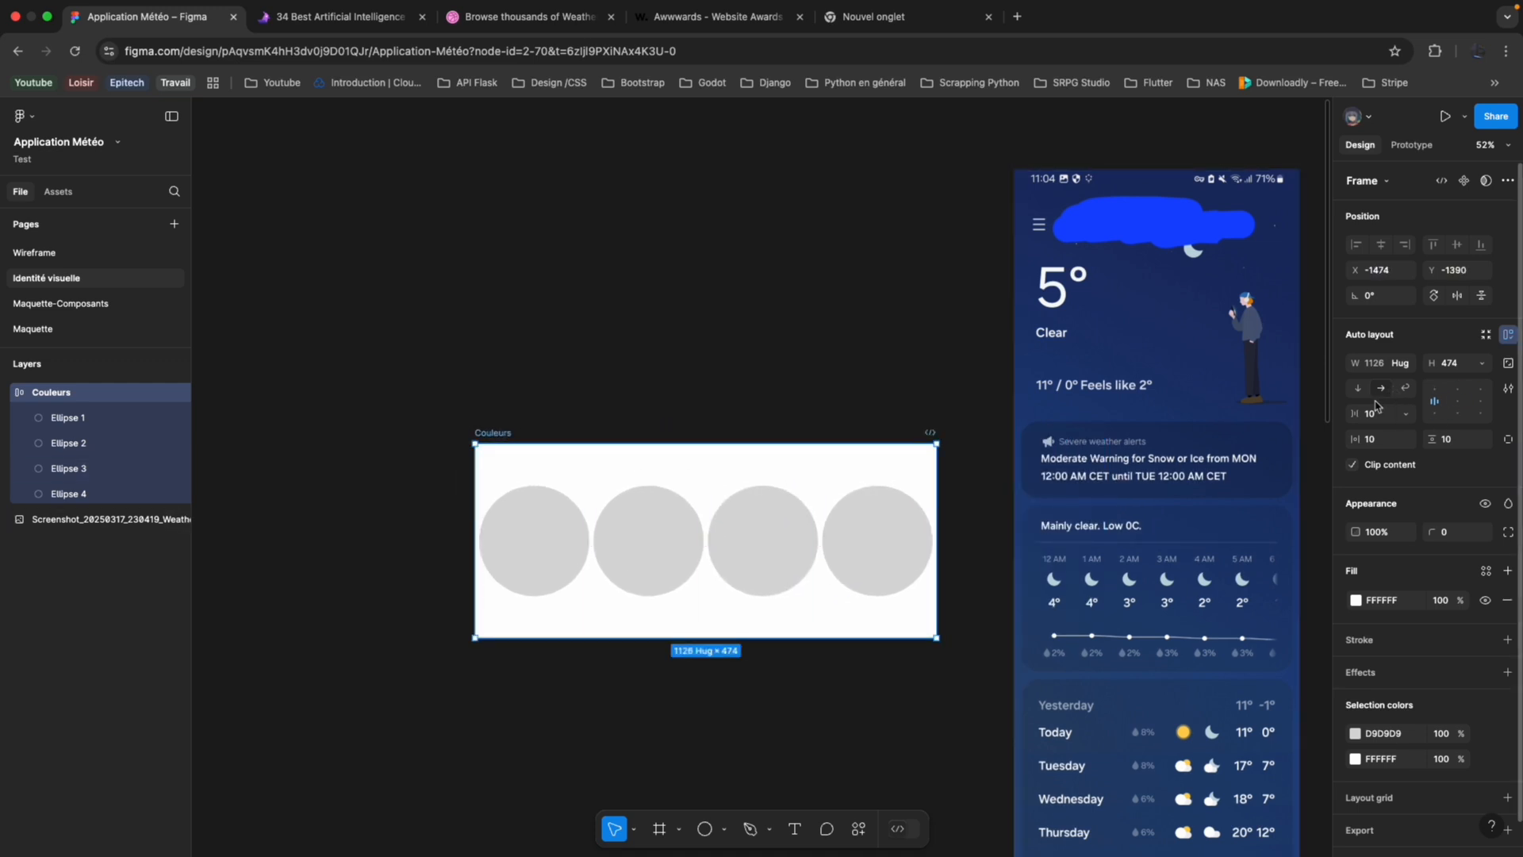
pyautogui.moveTo(1357, 433); pyautogui.dragTo(1398, 414)
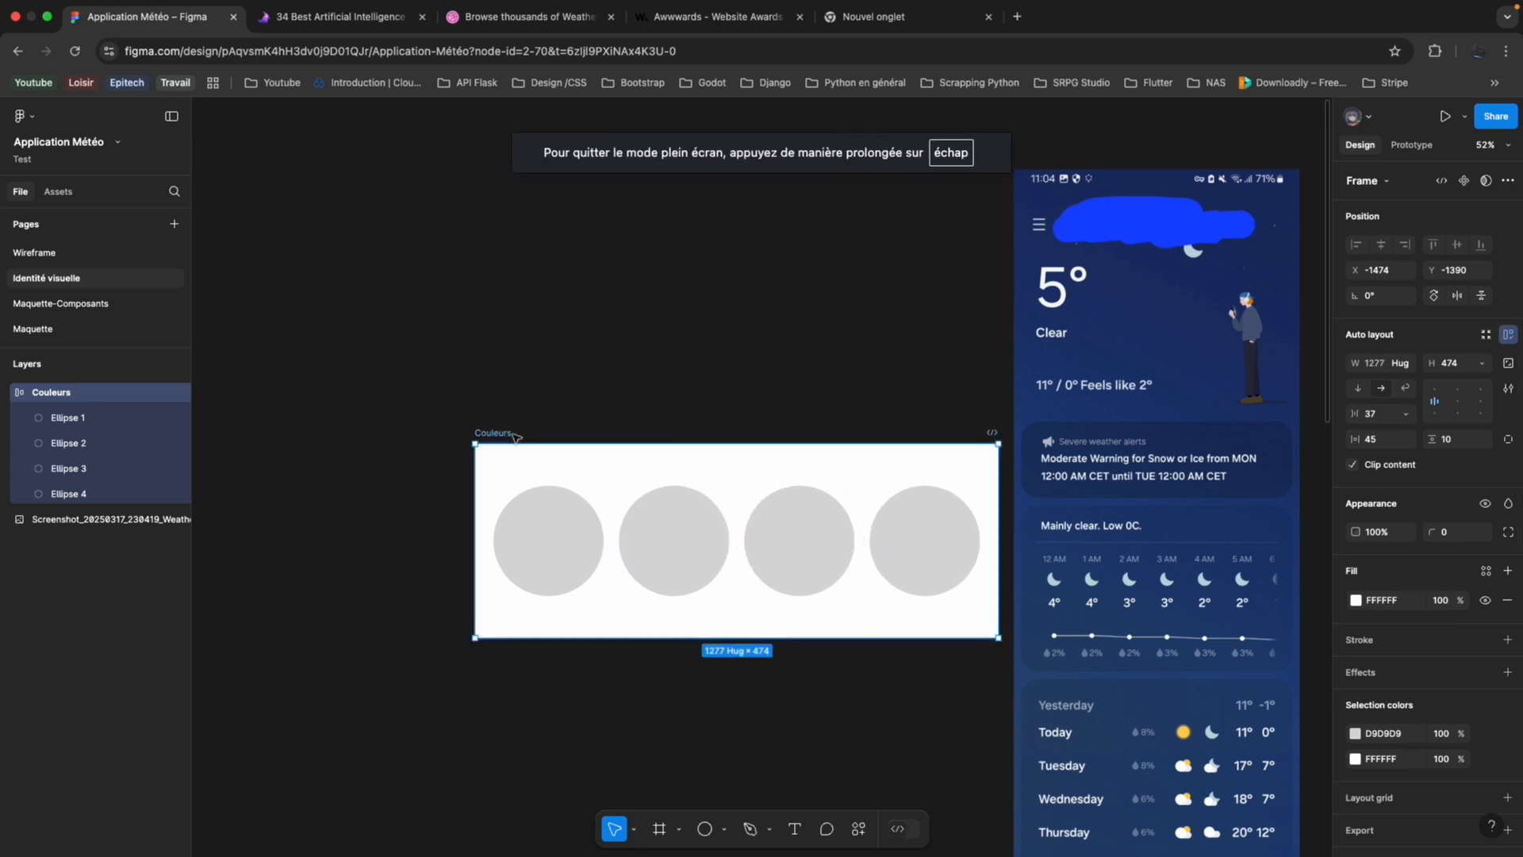
pyautogui.moveTo(505, 436); pyautogui.dragTo(423, 426)
pyautogui.scroll(-5, 423, 427)
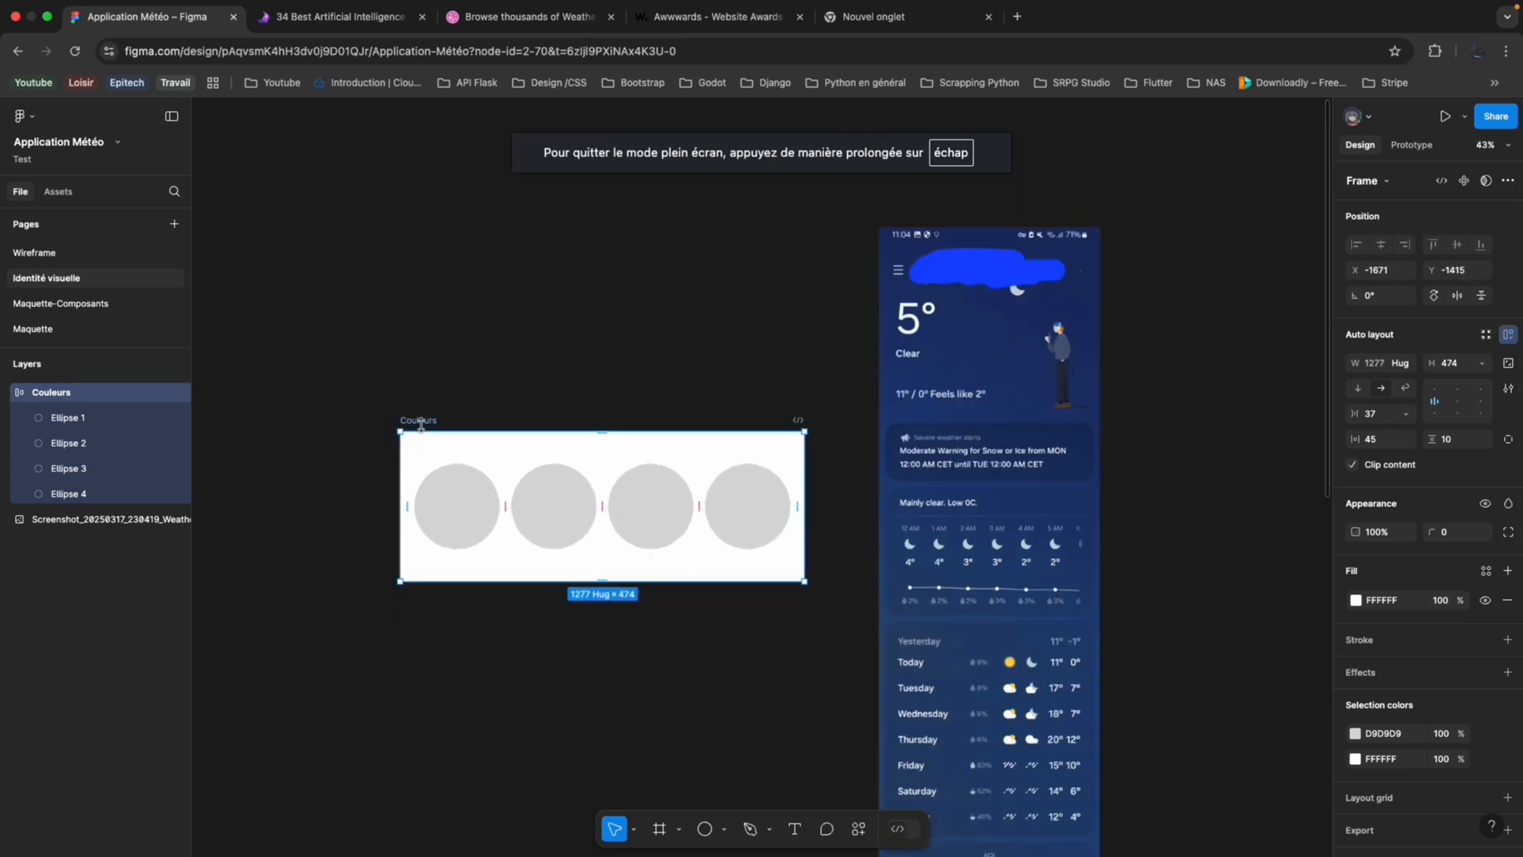
pyautogui.hscroll(-2, 365, 446)
pyautogui.scroll(4, 400, 464)
pyautogui.scroll(2, 402, 464)
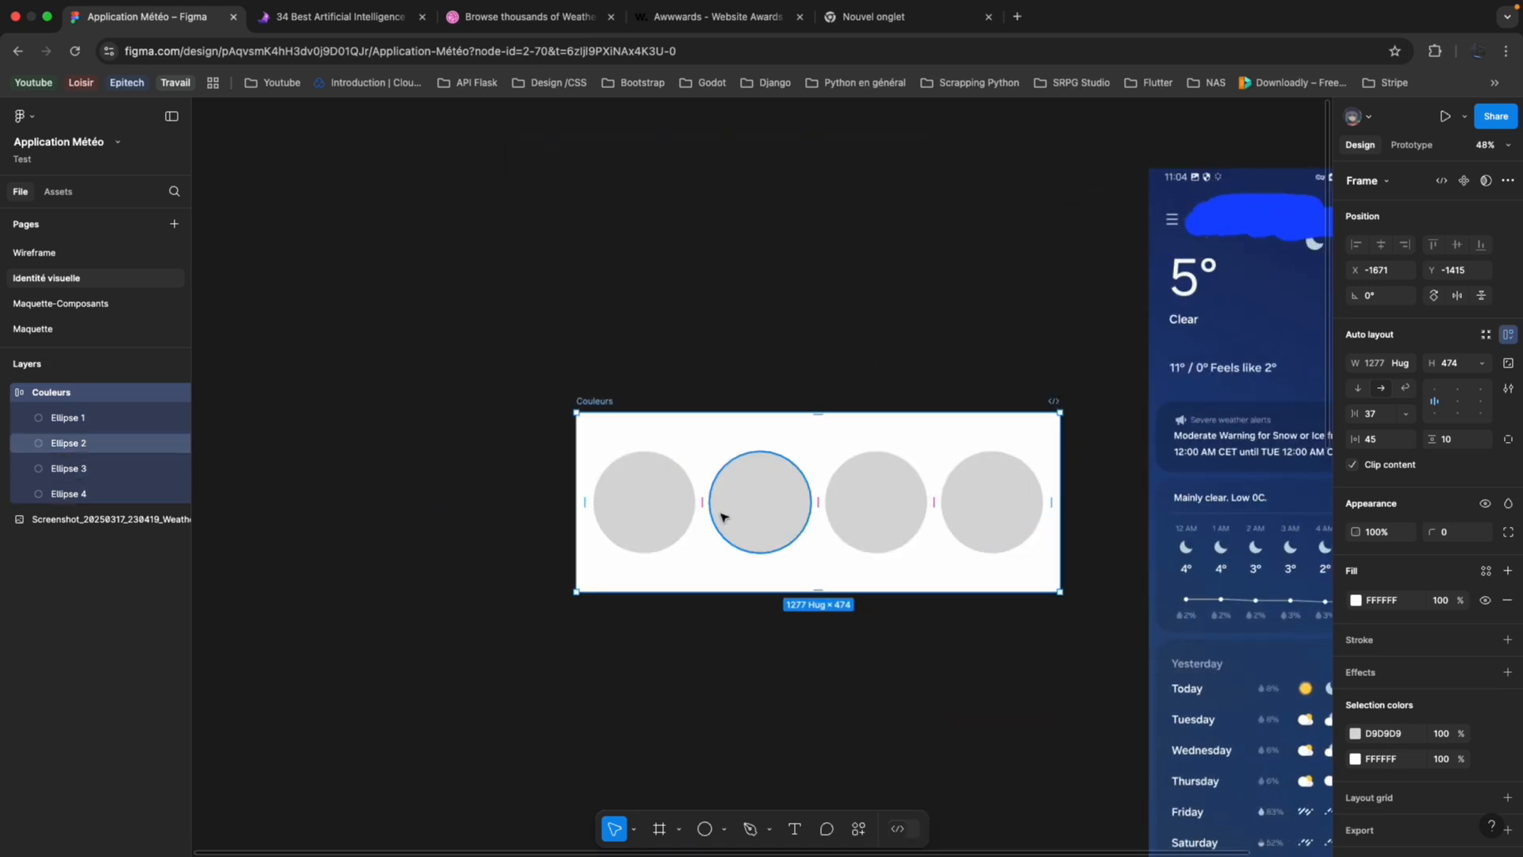
# Draw two frames below the Couleurs frame, about 488 × 593 and 492 × 580, aligning them with its left and right edges.
pyautogui.click(764, 688)
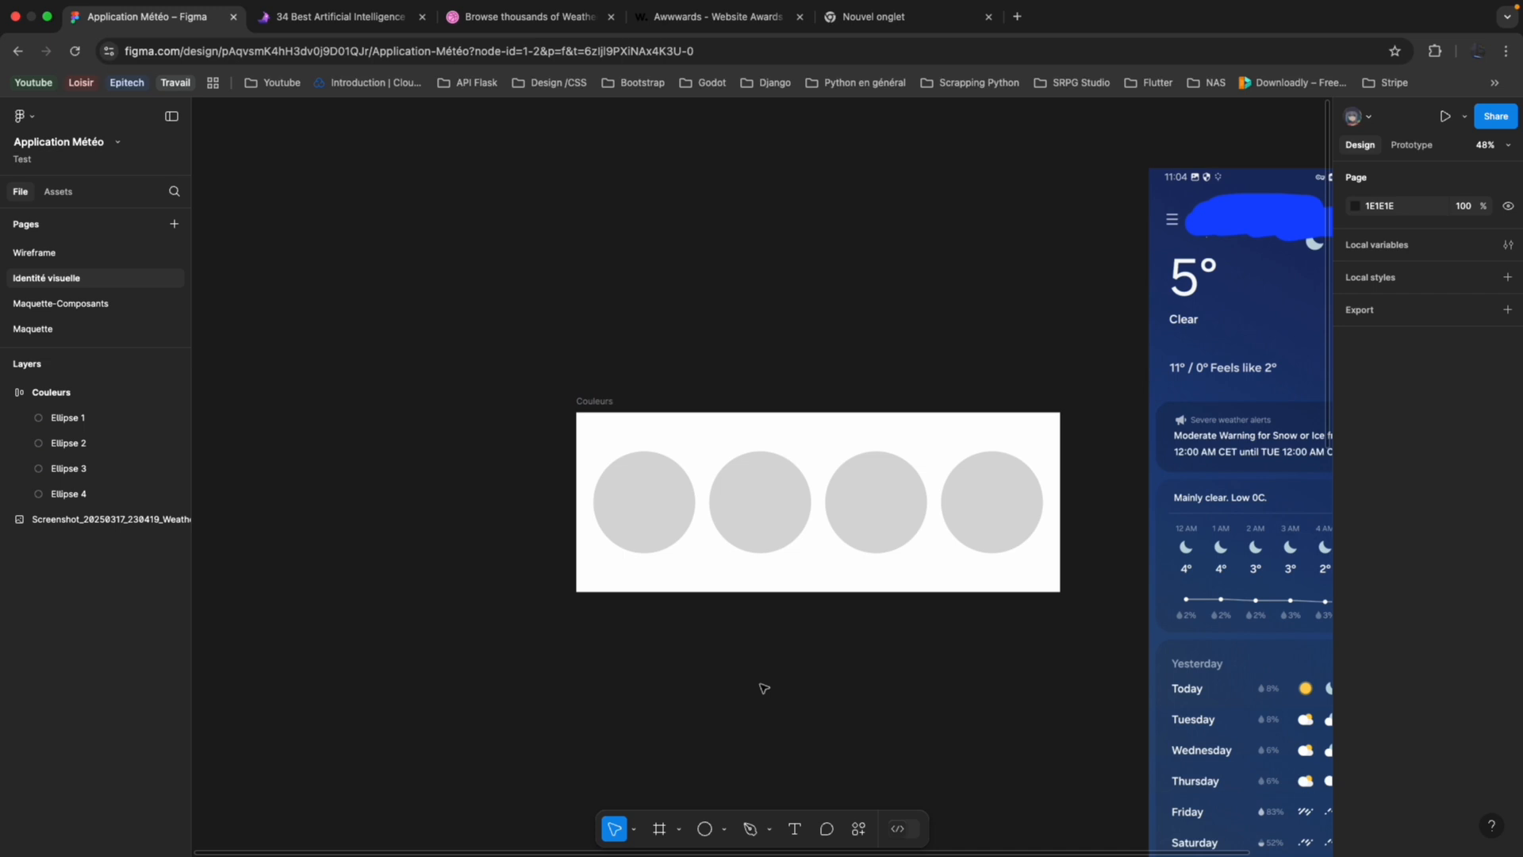
pyautogui.scroll(-3, 764, 688)
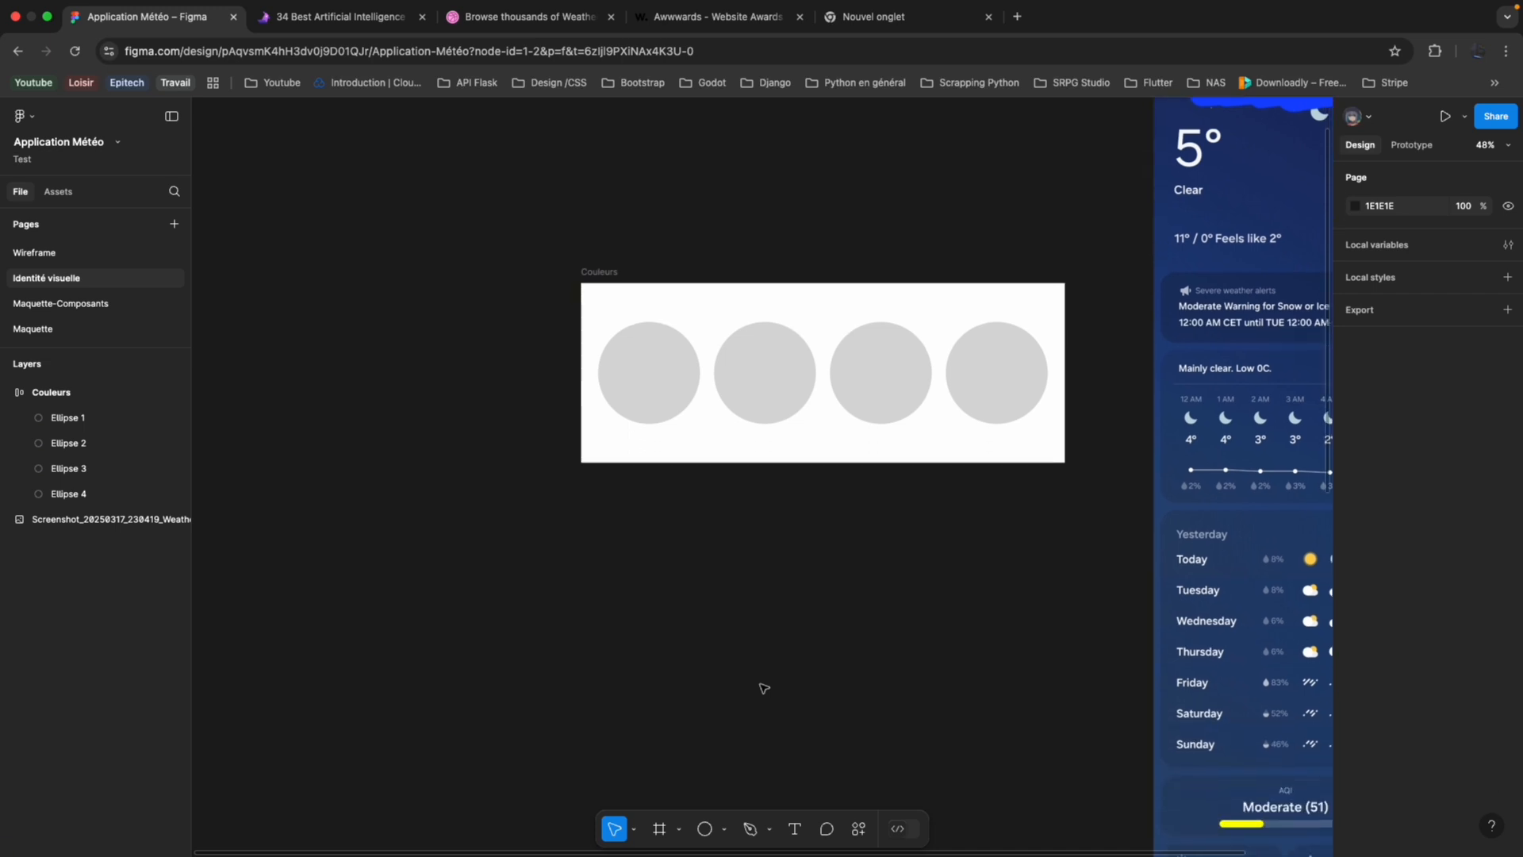
pyautogui.click(659, 829)
pyautogui.moveTo(587, 526); pyautogui.dragTo(766, 753)
pyautogui.click(662, 830)
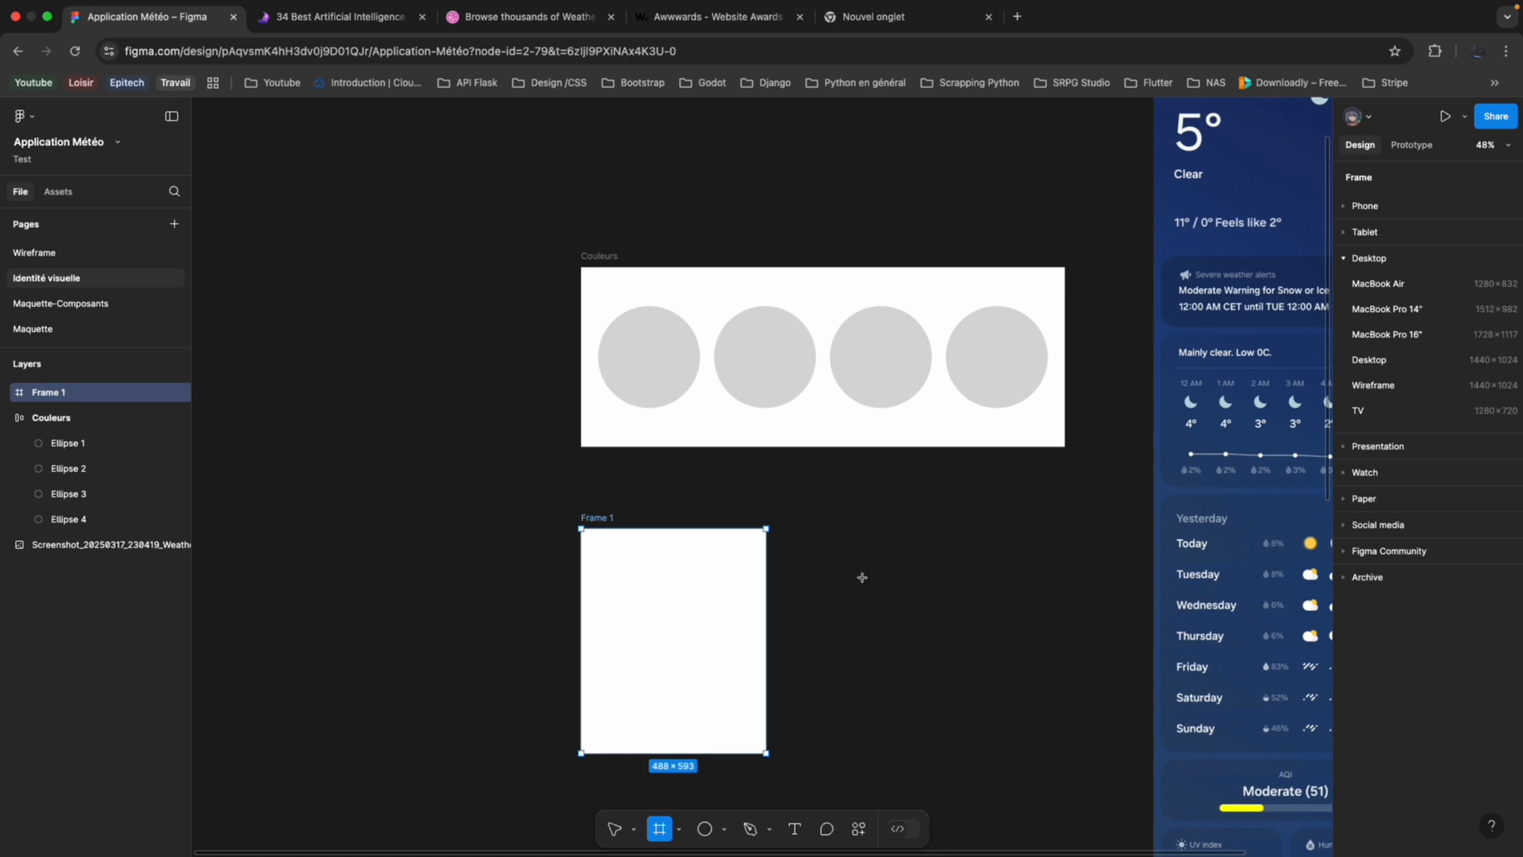
pyautogui.moveTo(843, 540); pyautogui.dragTo(1029, 758)
pyautogui.moveTo(958, 654); pyautogui.dragTo(992, 643)
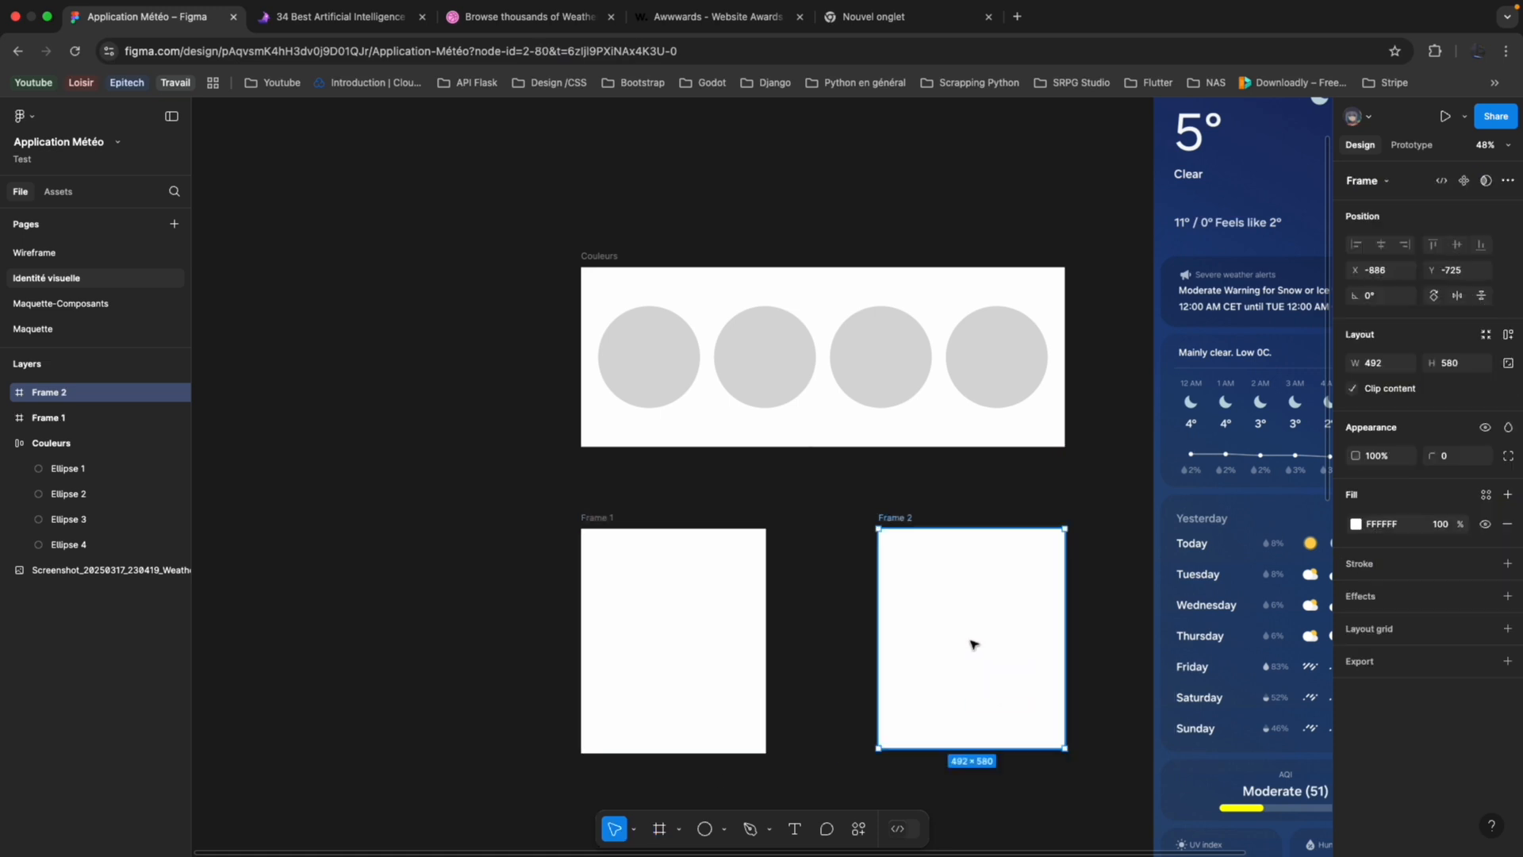
# Resize the left new frame to about 574 × 593 and the right one to about 580 × 593, narrowing the gap between them.
pyautogui.click(703, 612)
pyautogui.moveTo(771, 616); pyautogui.dragTo(804, 620)
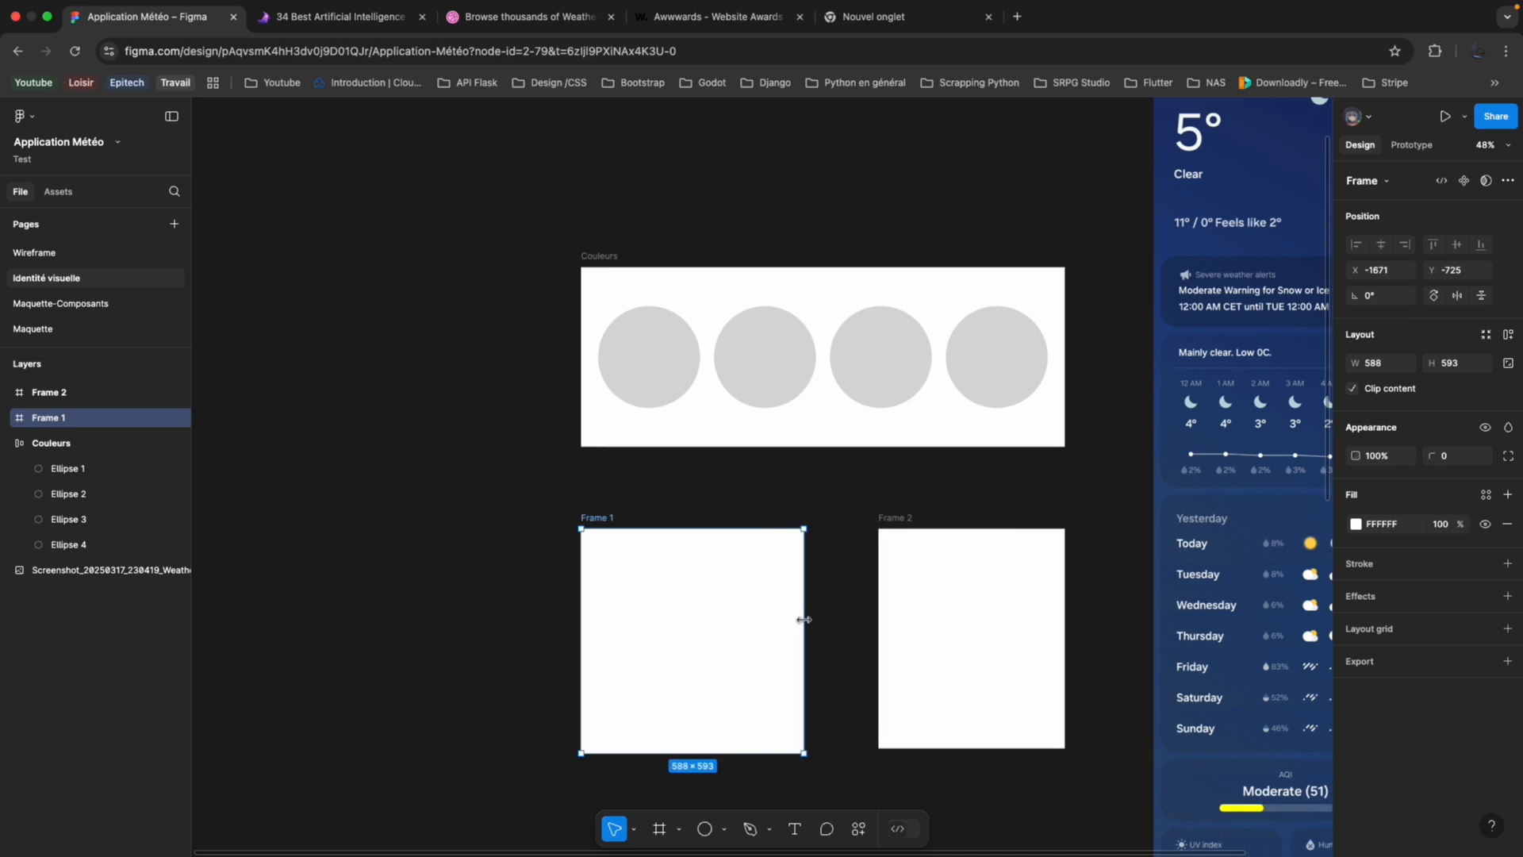
pyautogui.click(879, 630)
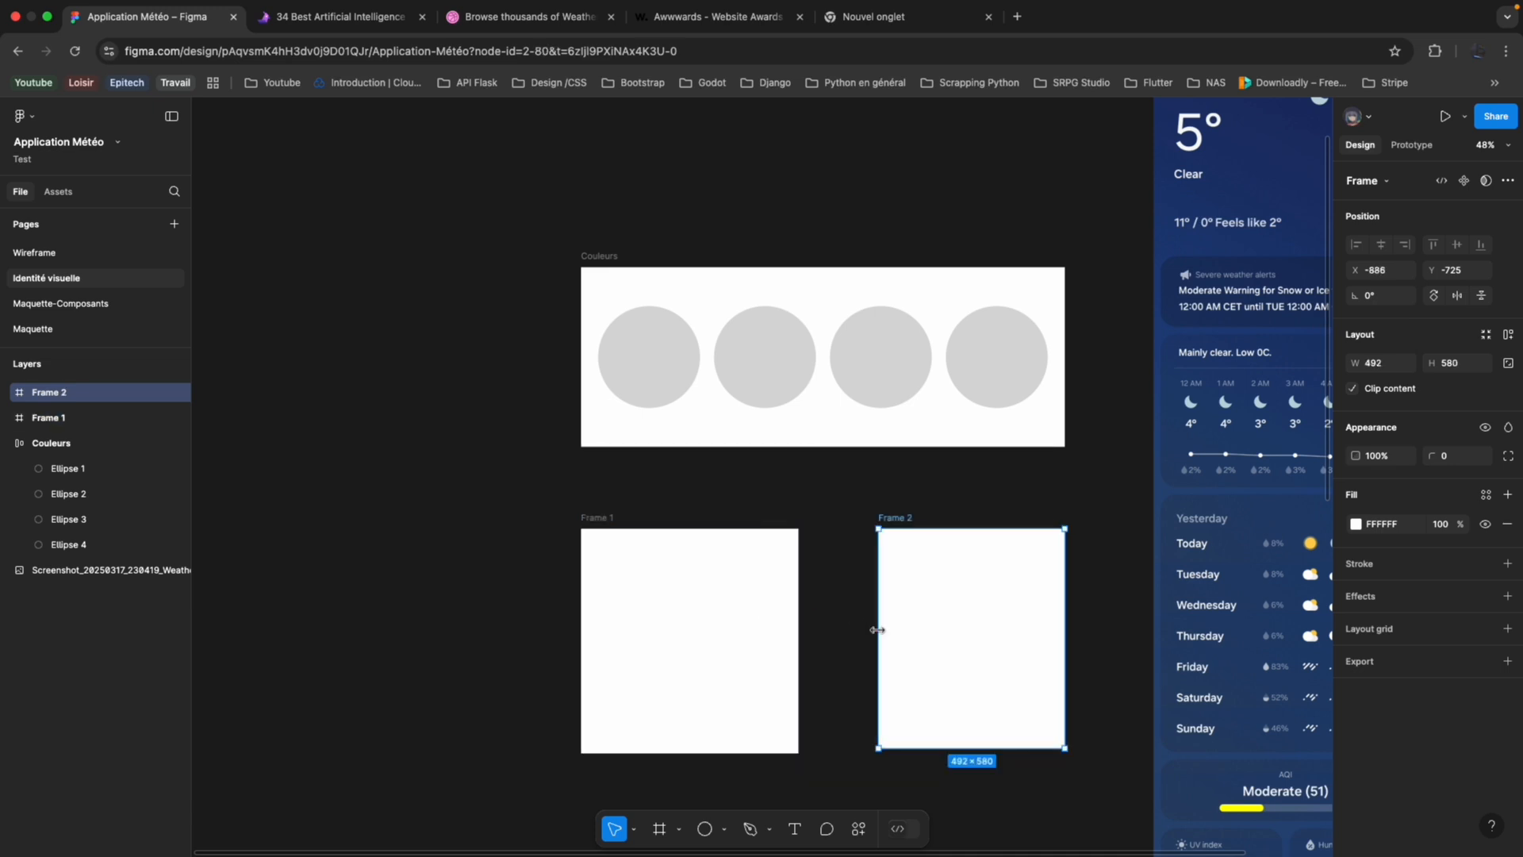
pyautogui.moveTo(868, 630); pyautogui.dragTo(844, 629)
pyautogui.scroll(-2, 857, 690)
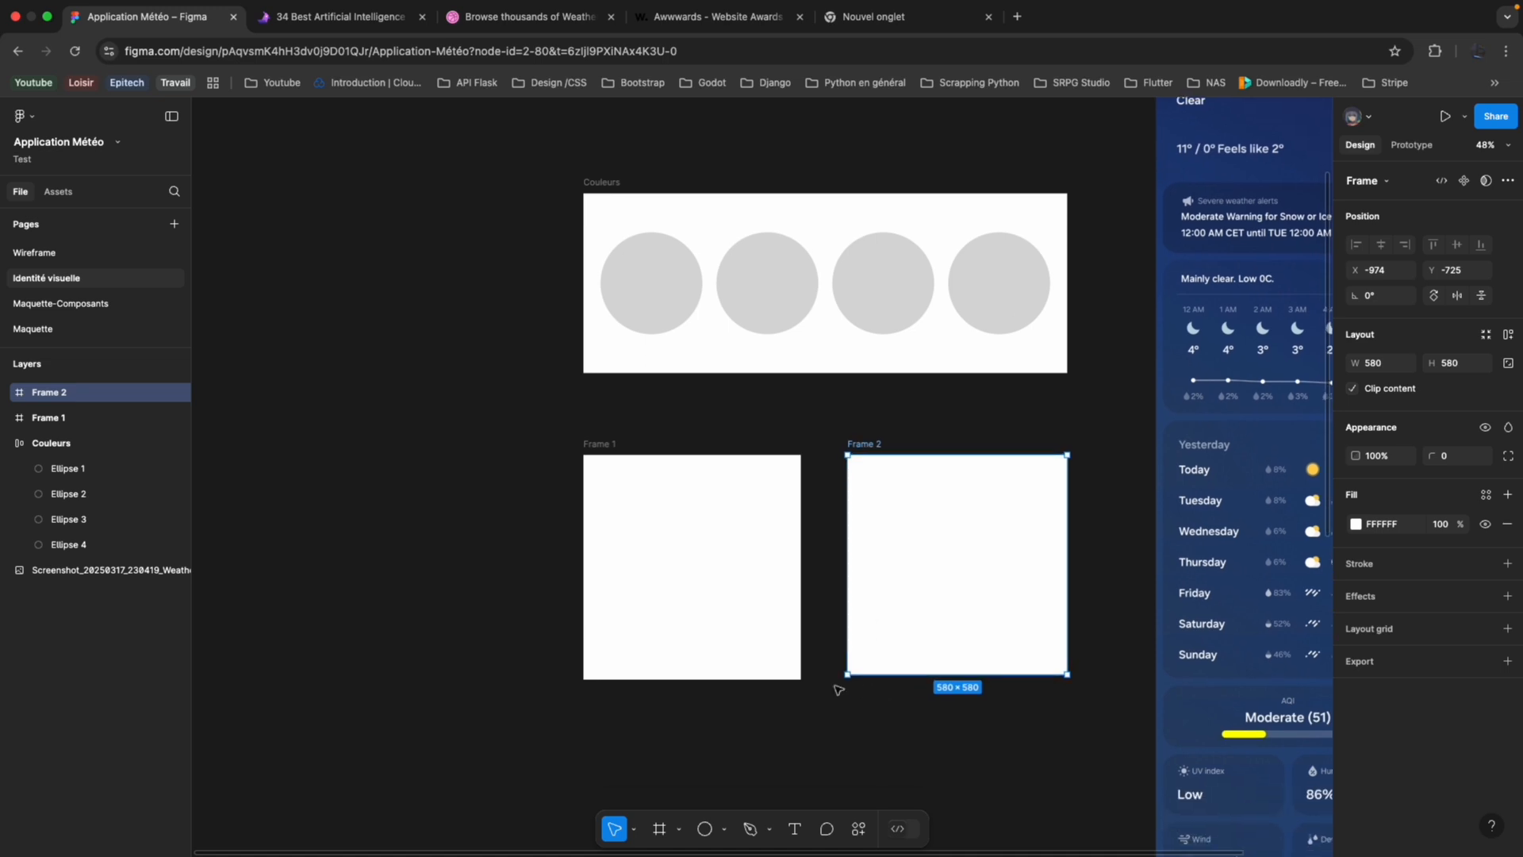
pyautogui.moveTo(910, 678); pyautogui.dragTo(910, 681)
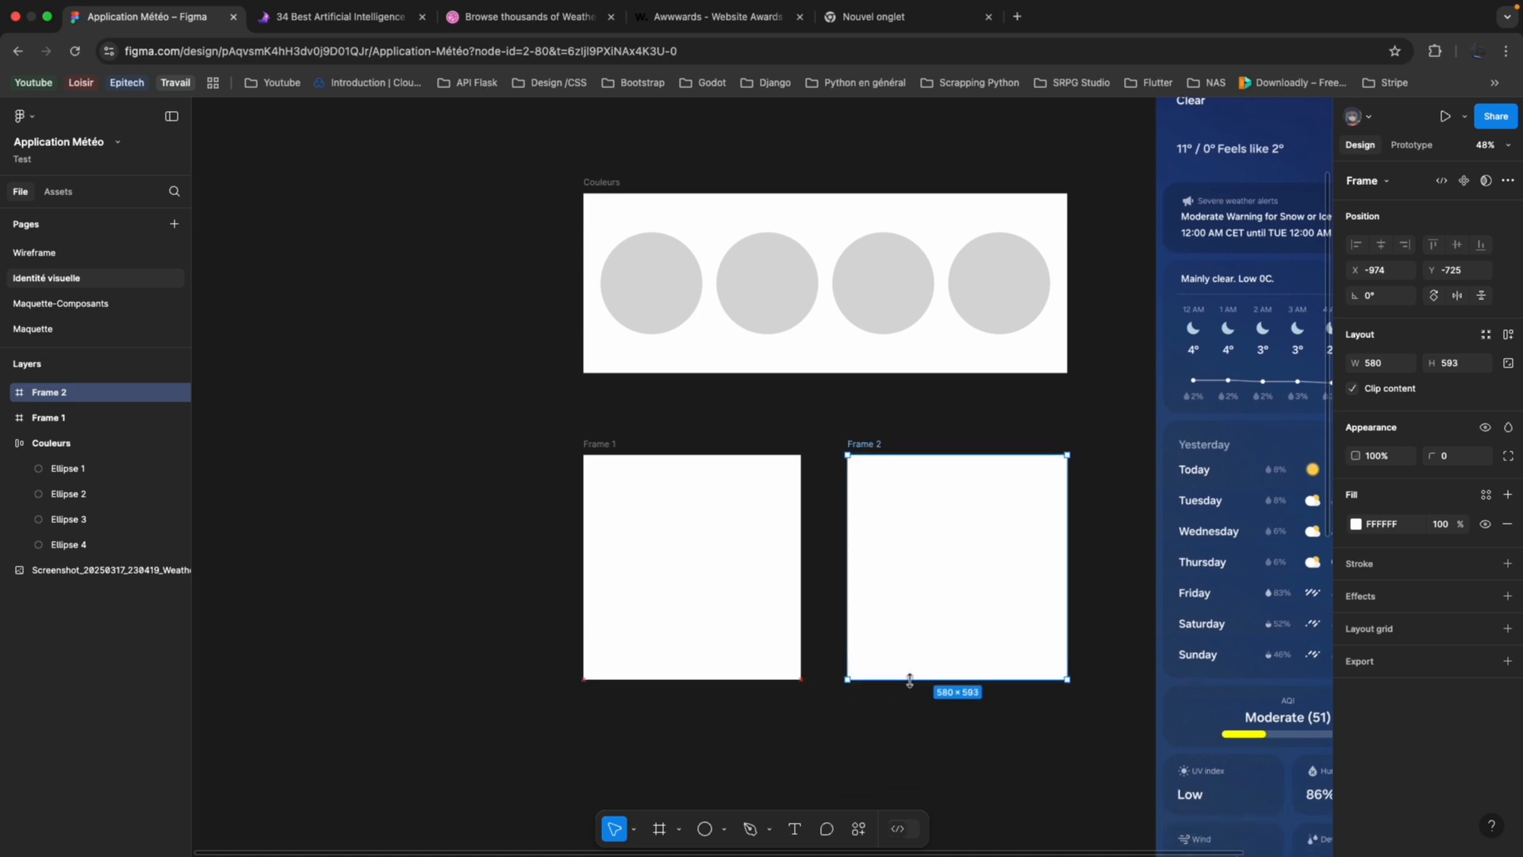
# Rename the left lower frame Textes and the right one Textes-Mobile.
pyautogui.hscroll(-2, 894, 657)
pyautogui.scroll(1, 878, 640)
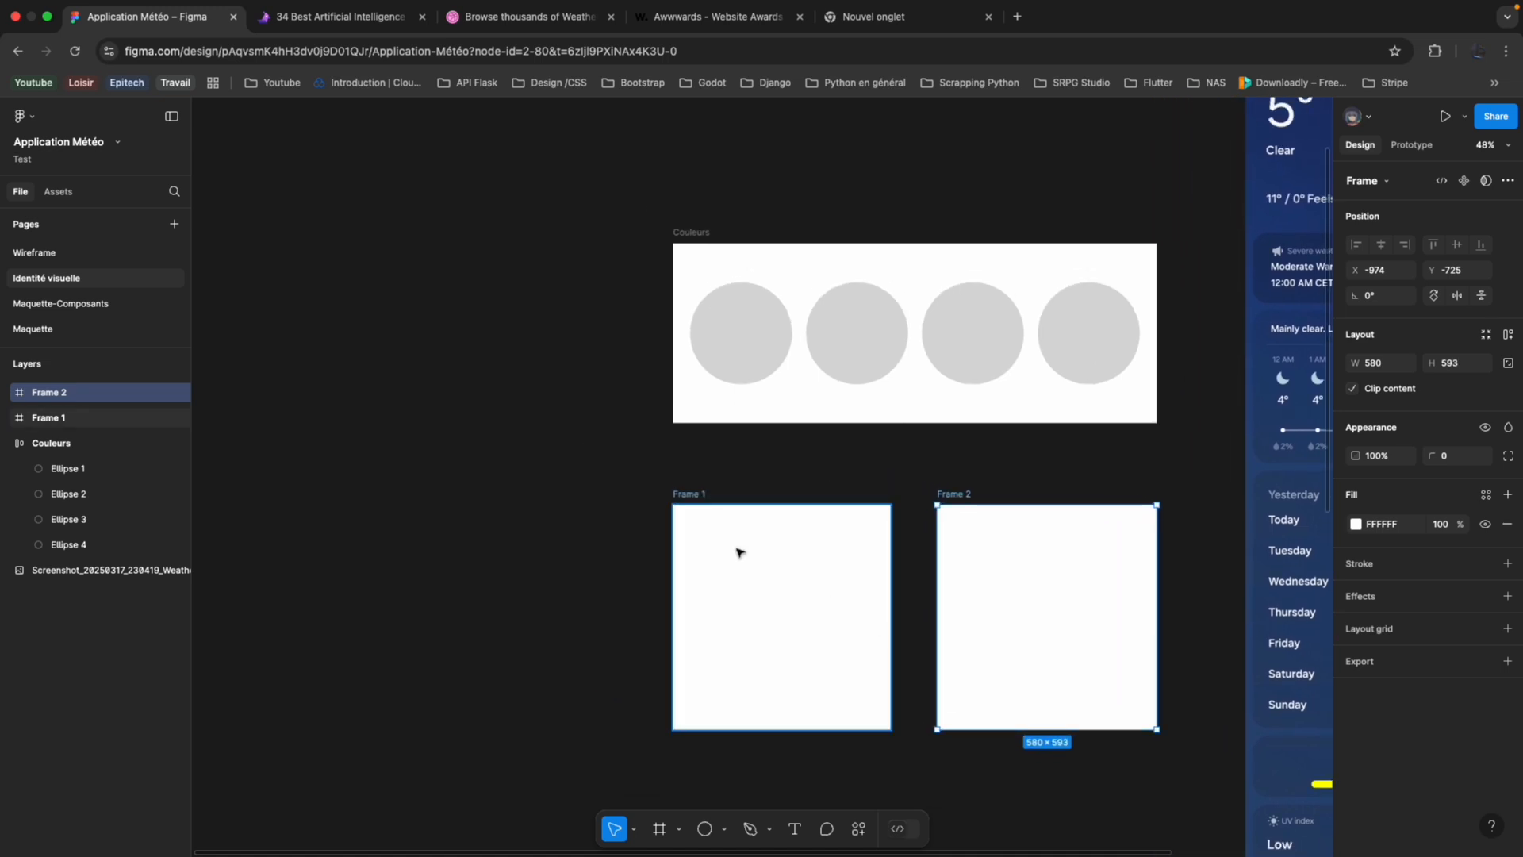
pyautogui.doubleClick(692, 494)
pyautogui.write('Textes')
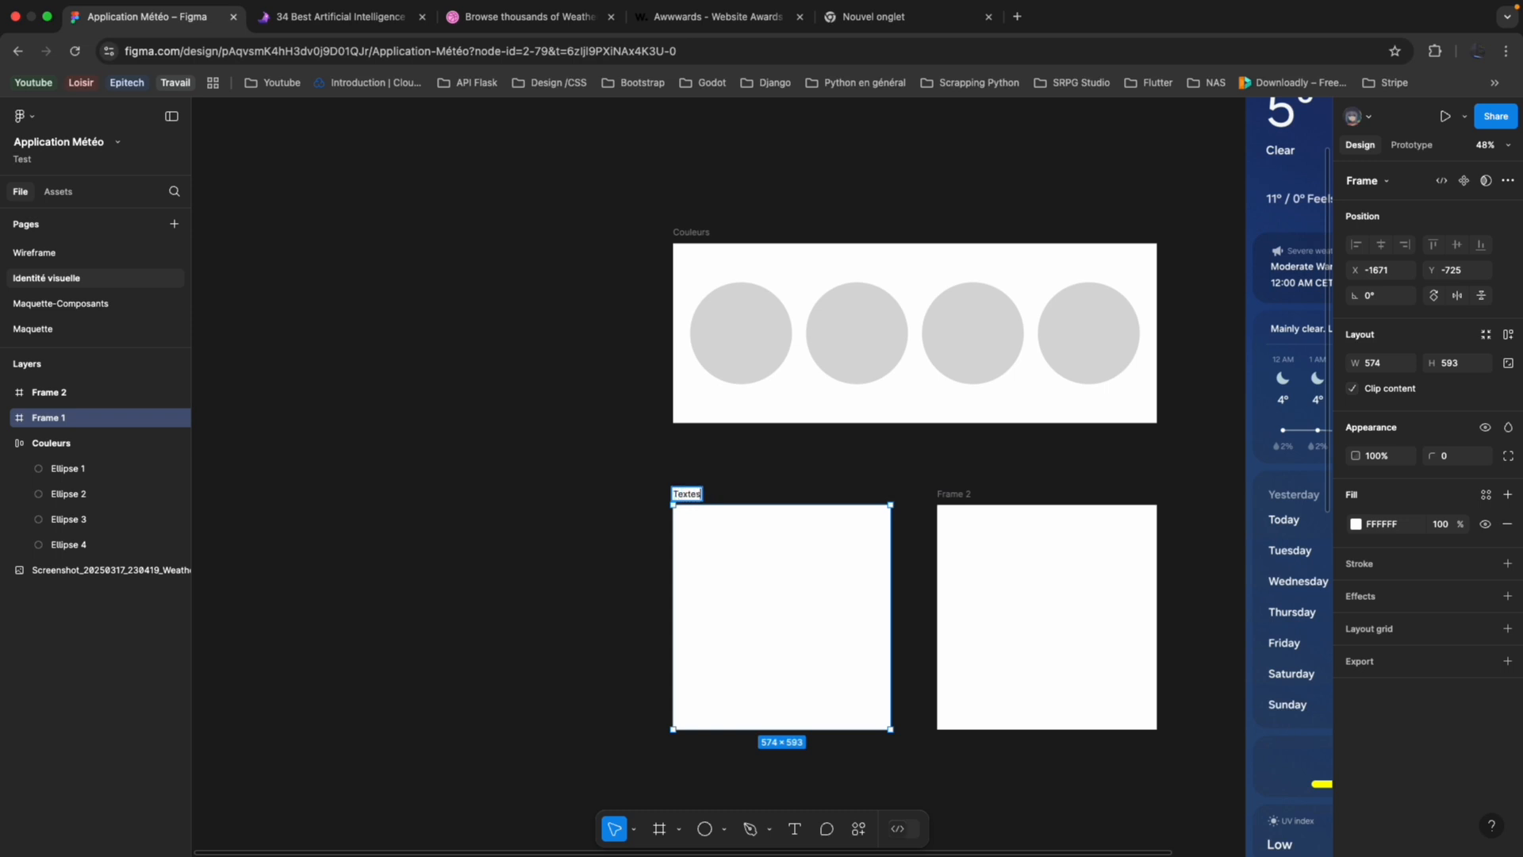
pyautogui.press('Return')
pyautogui.doubleClick(953, 494)
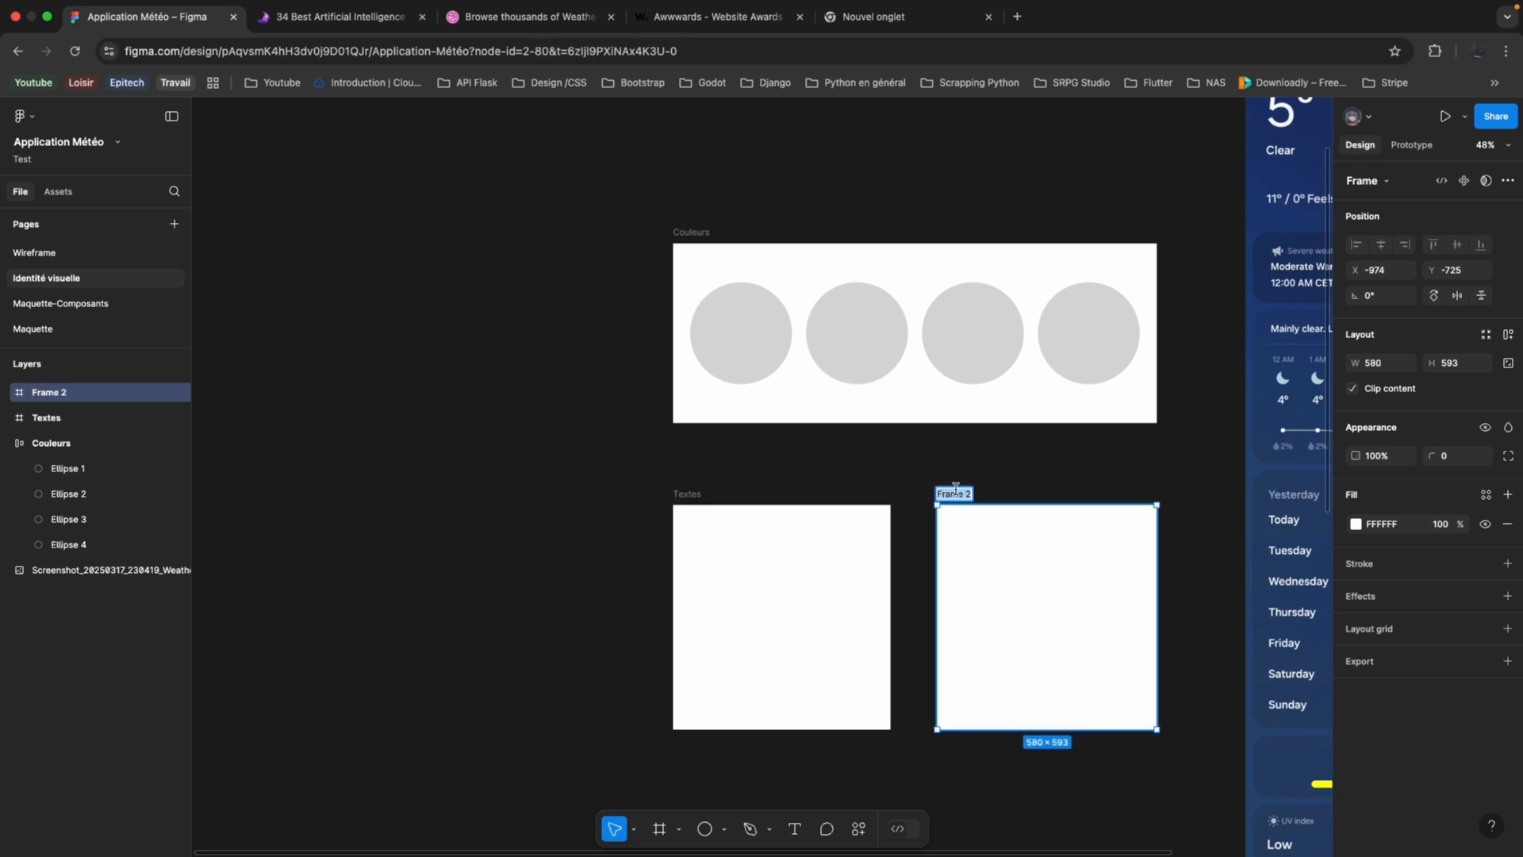
pyautogui.write('Textes')
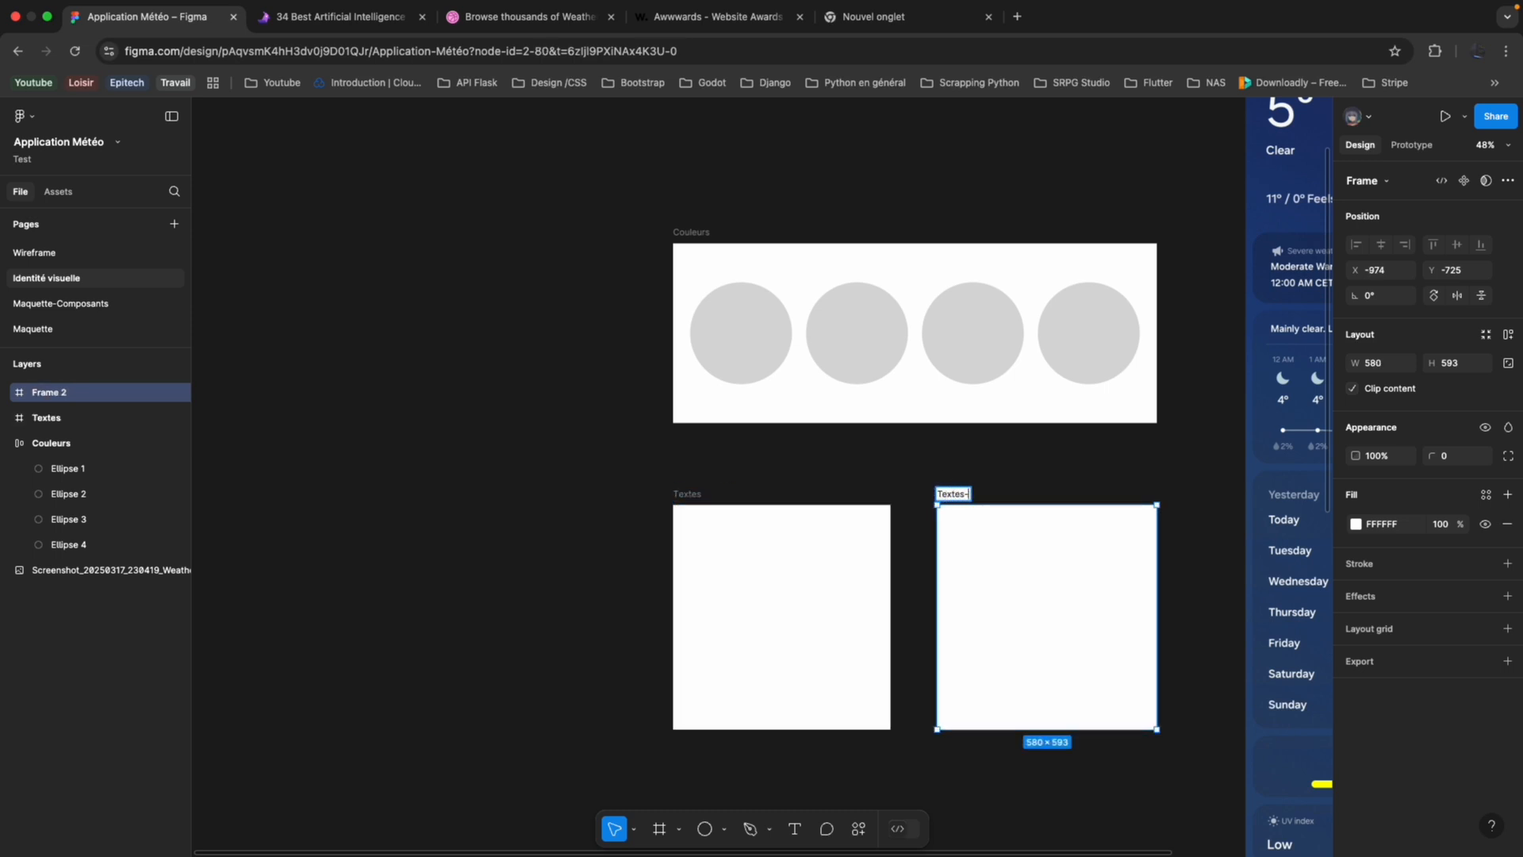
pyautogui.write('-Mobile')
pyautogui.press('Return')
pyautogui.click(671, 474)
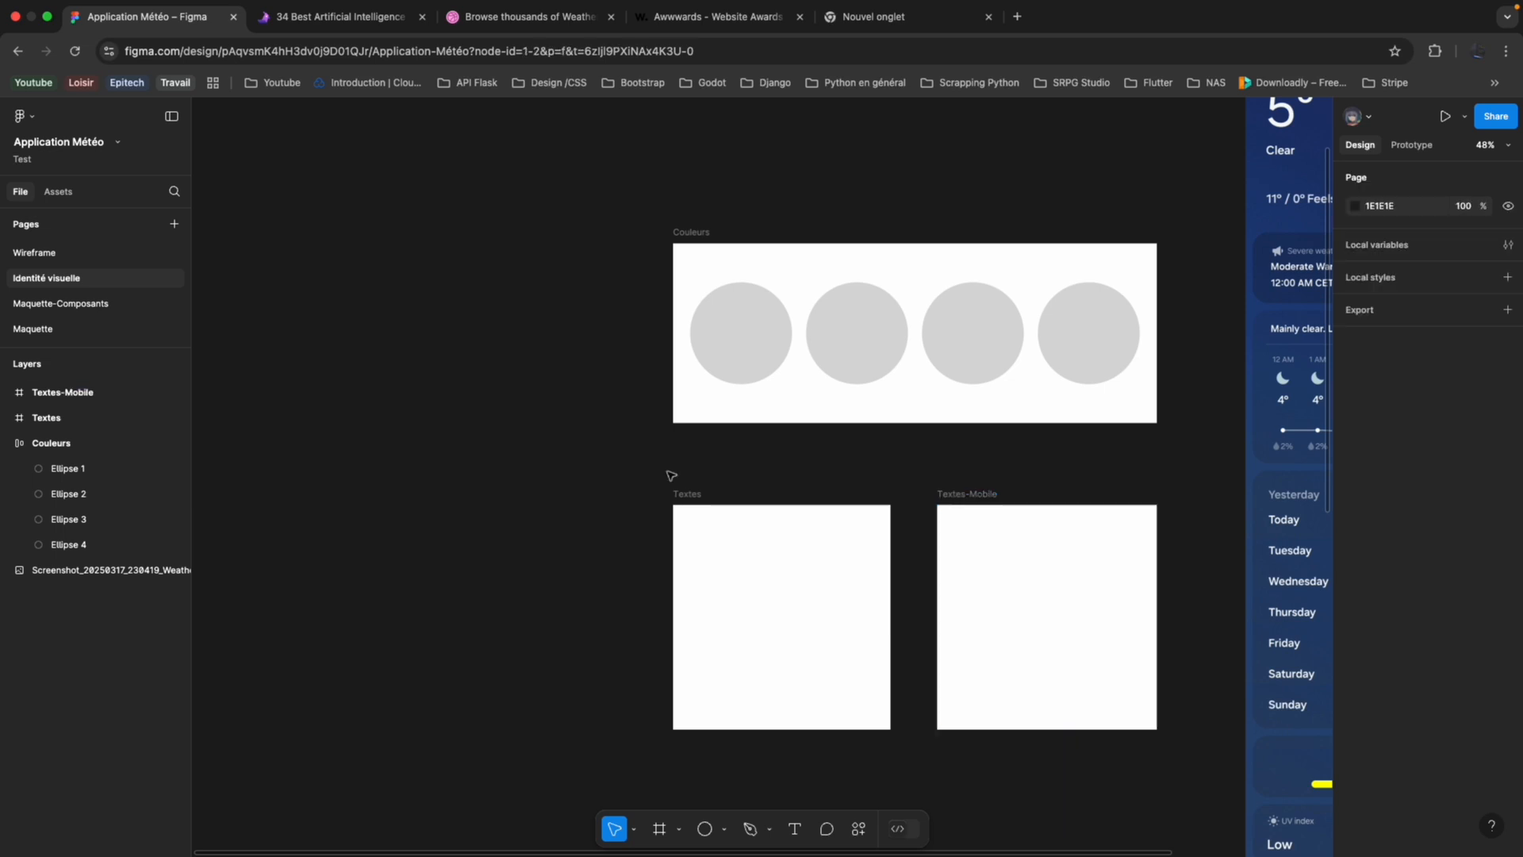
pyautogui.hscroll(3, 671, 475)
pyautogui.scroll(-3, 672, 476)
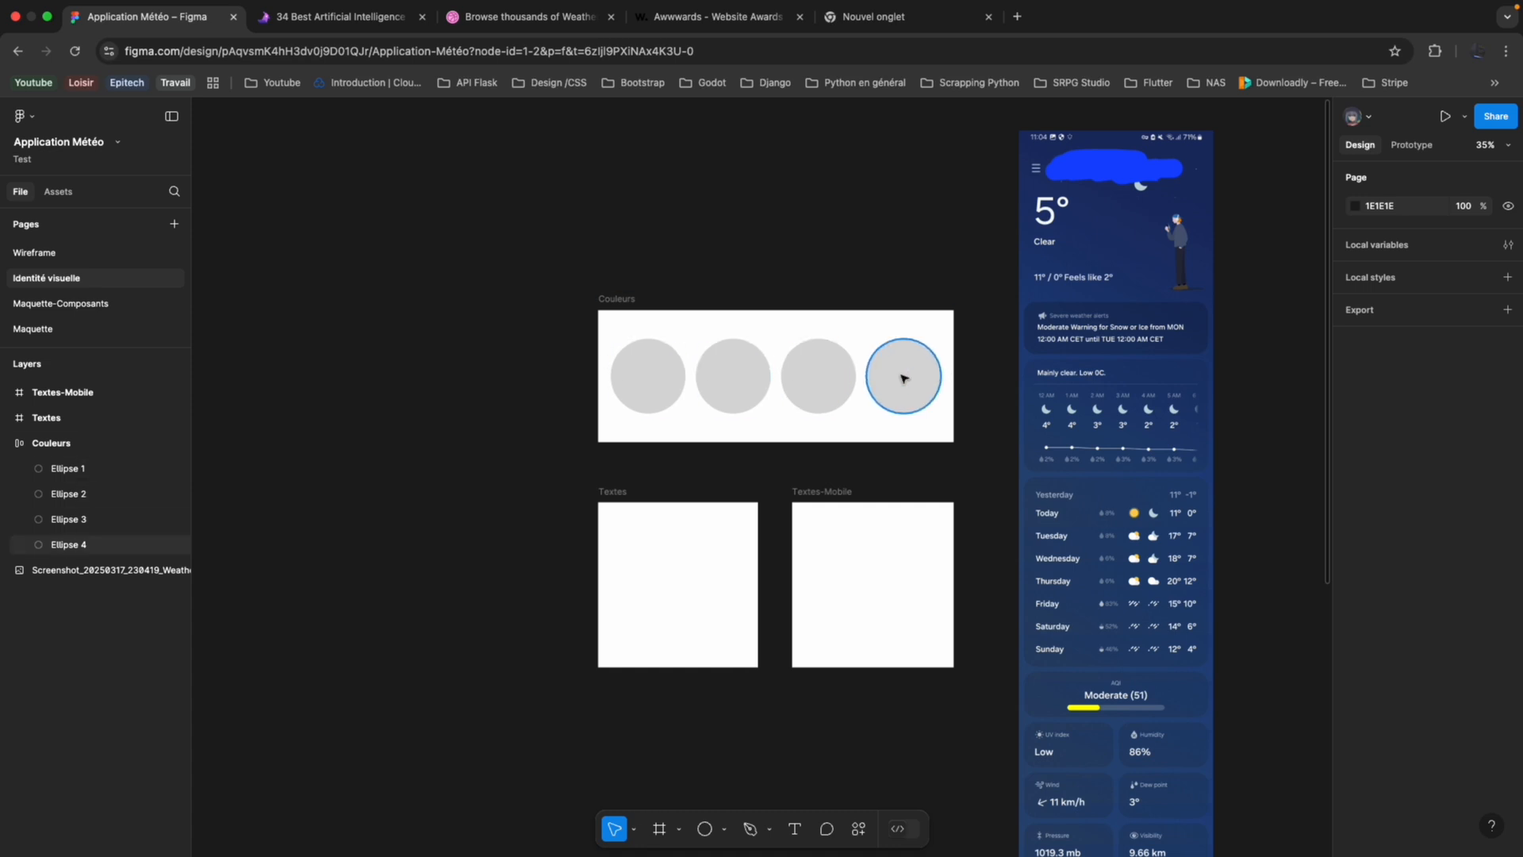
pyautogui.click(125, 328)
pyautogui.click(126, 278)
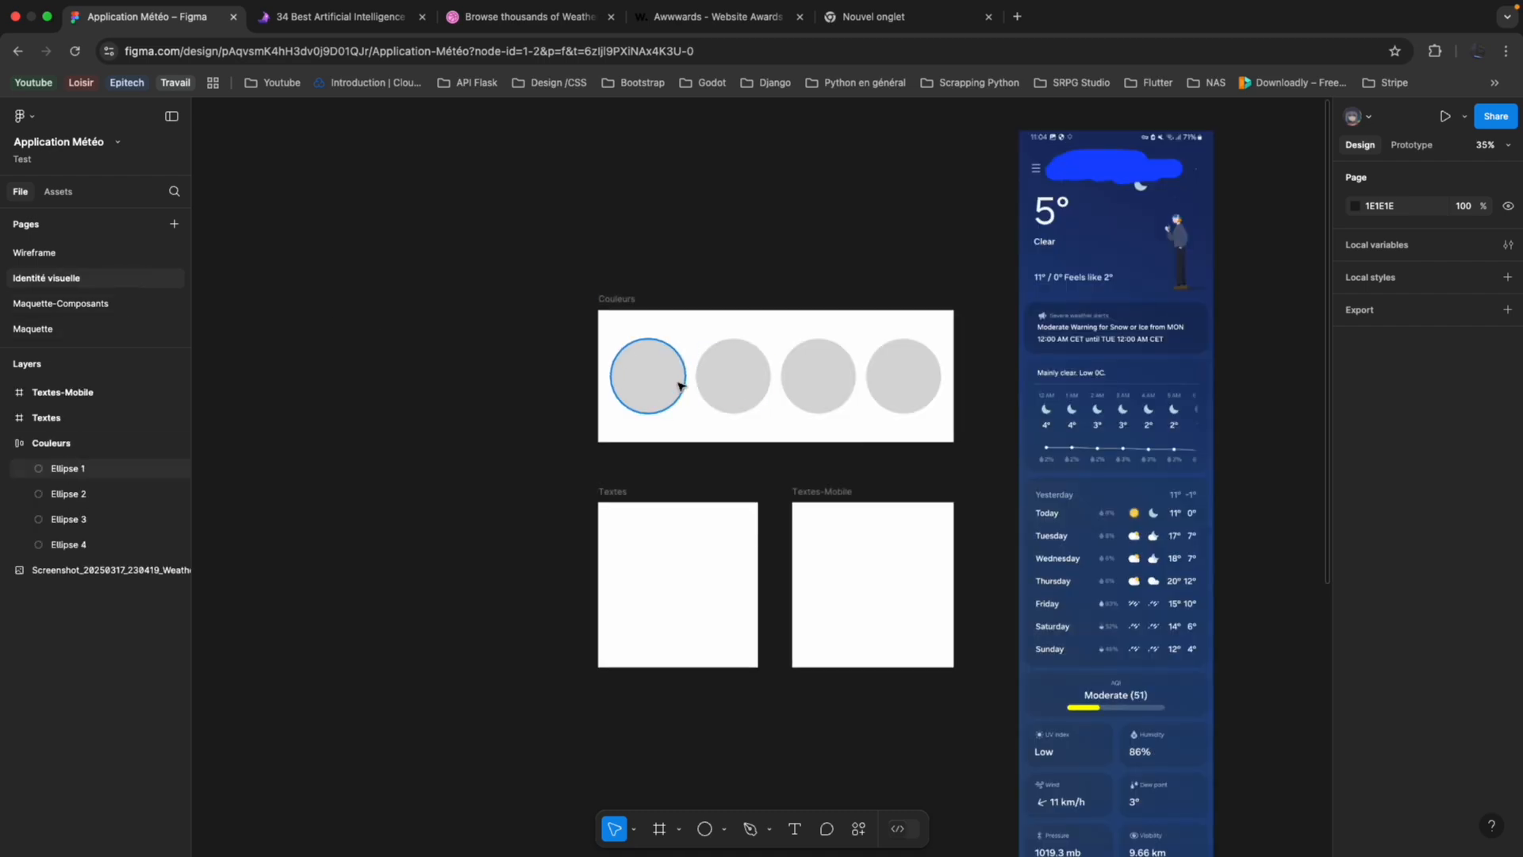
pyautogui.click(680, 387)
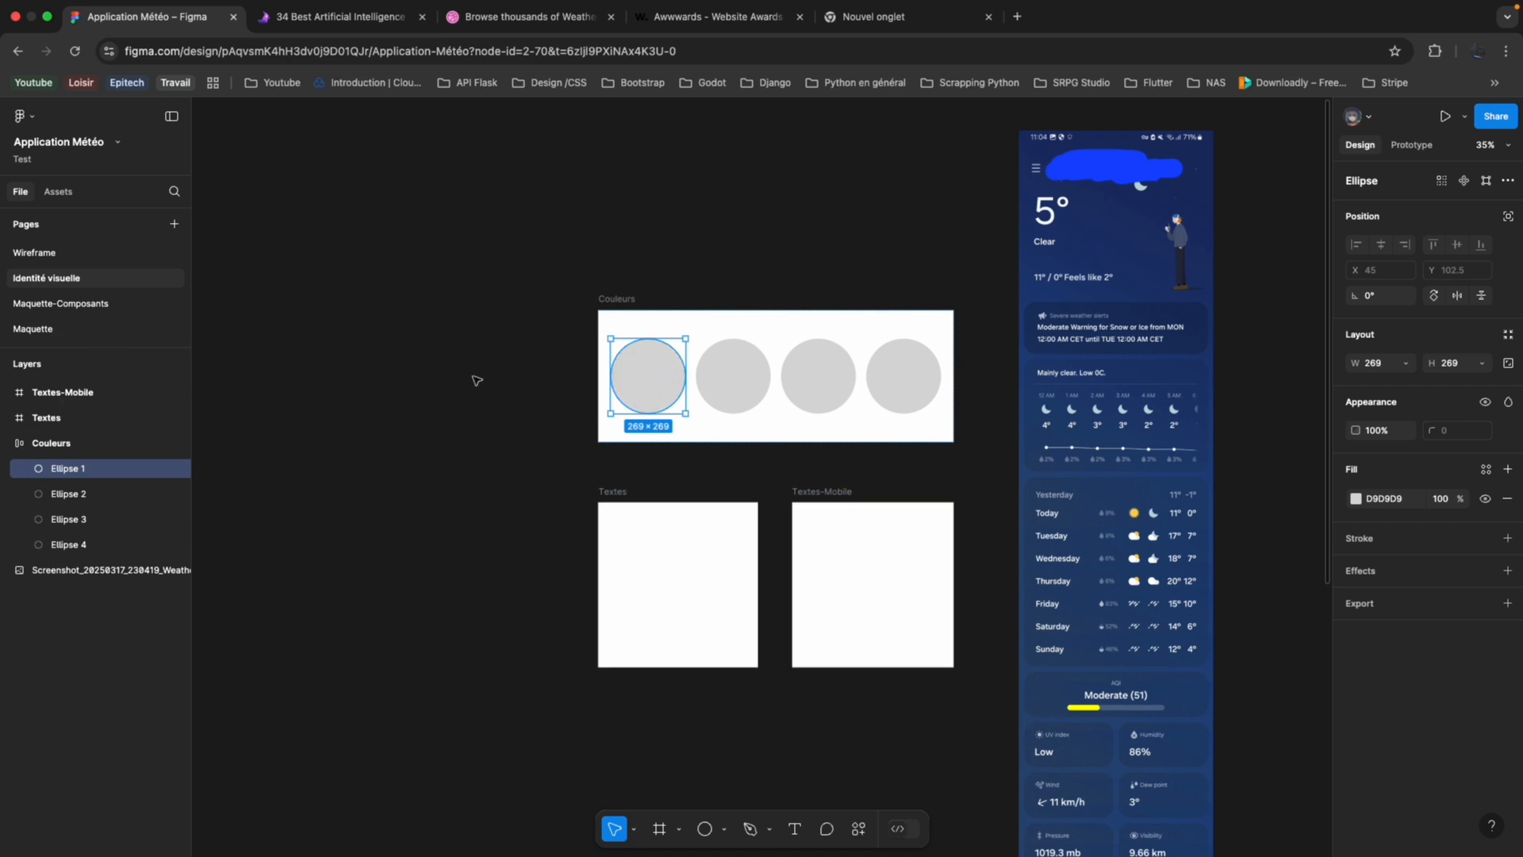
pyautogui.scroll(5, 449, 436)
pyautogui.scroll(-4, 449, 436)
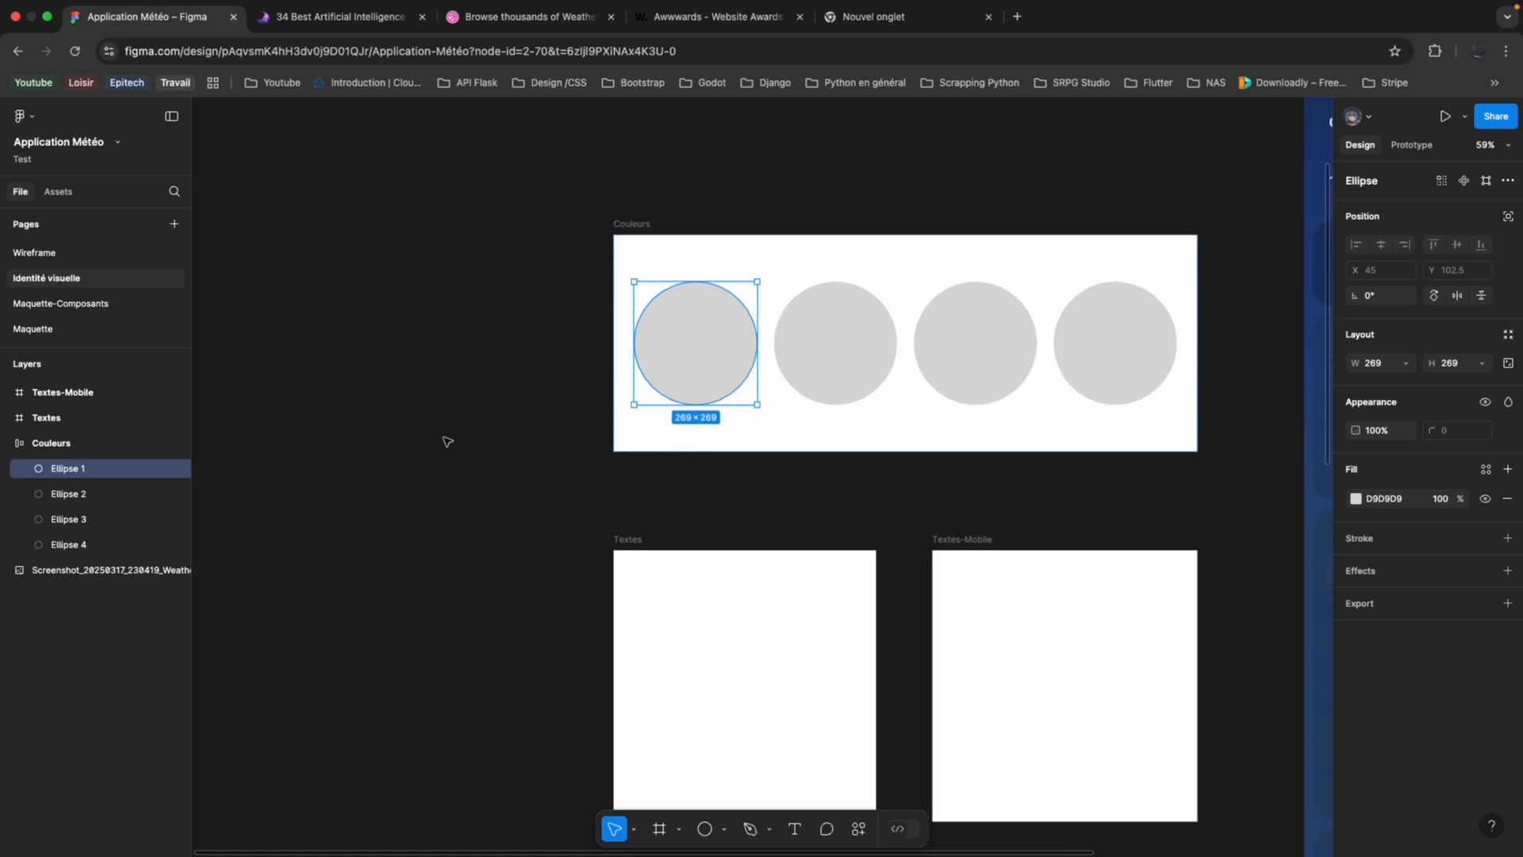
pyautogui.hscroll(-3, 583, 423)
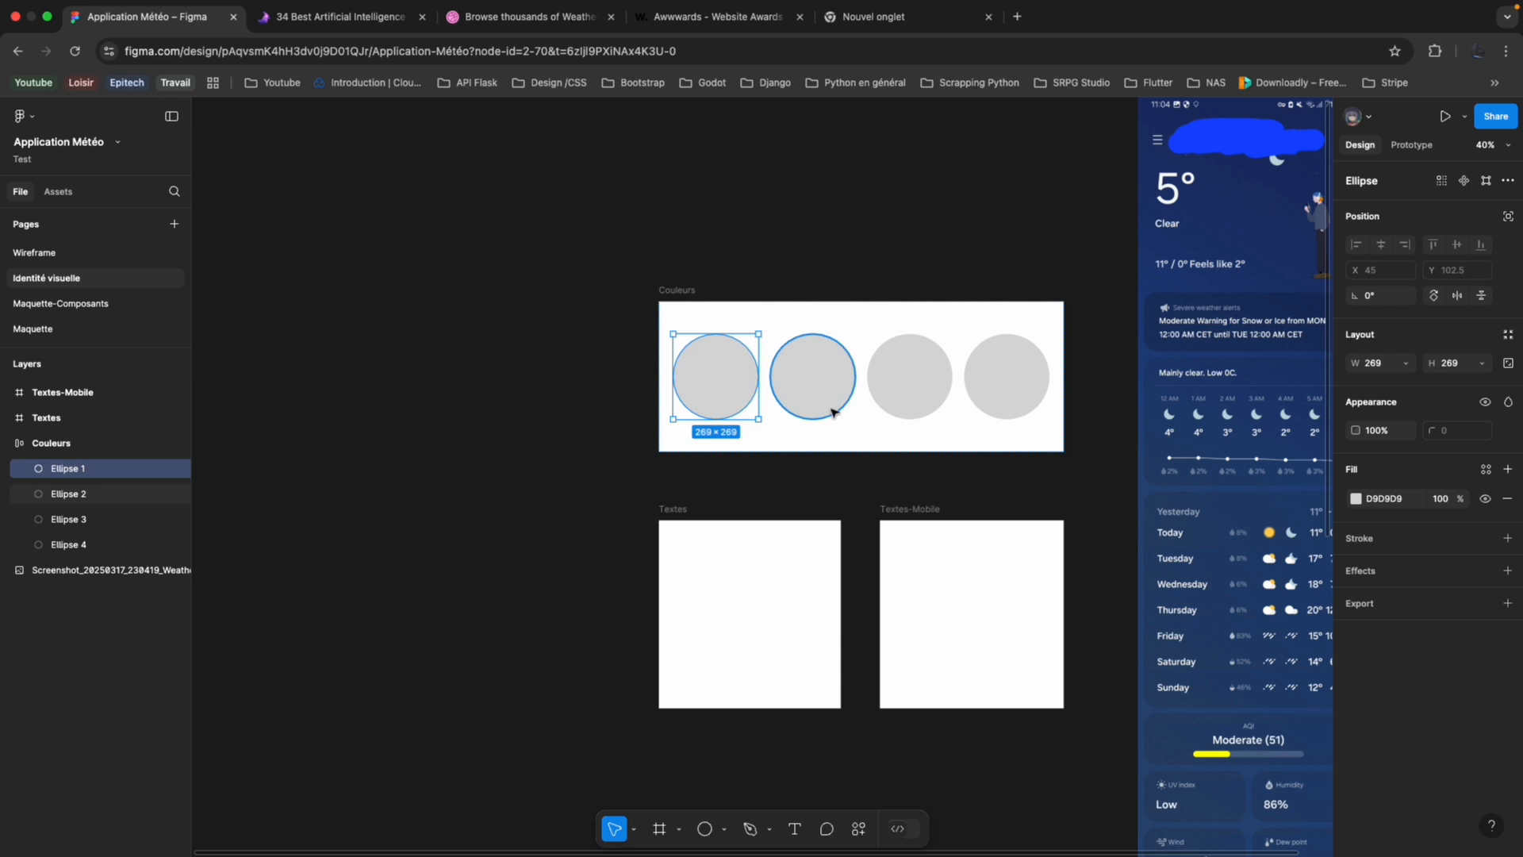
pyautogui.hscroll(3, 849, 408)
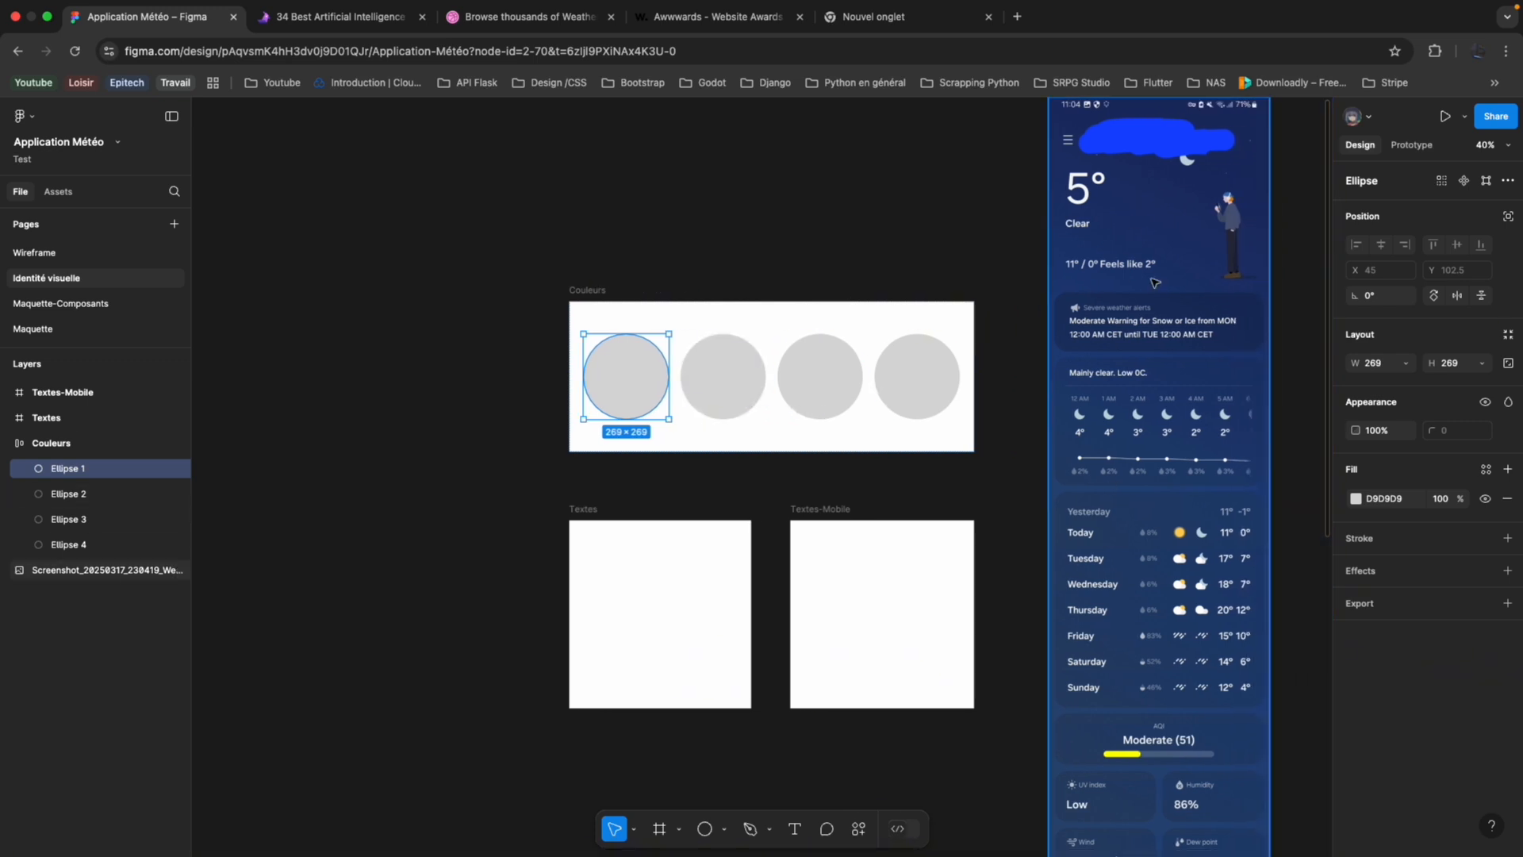
# Open Figma's Image Color Picker page in the empty browser tab and load the weather app screenshot into it.
pyautogui.click(918, 31)
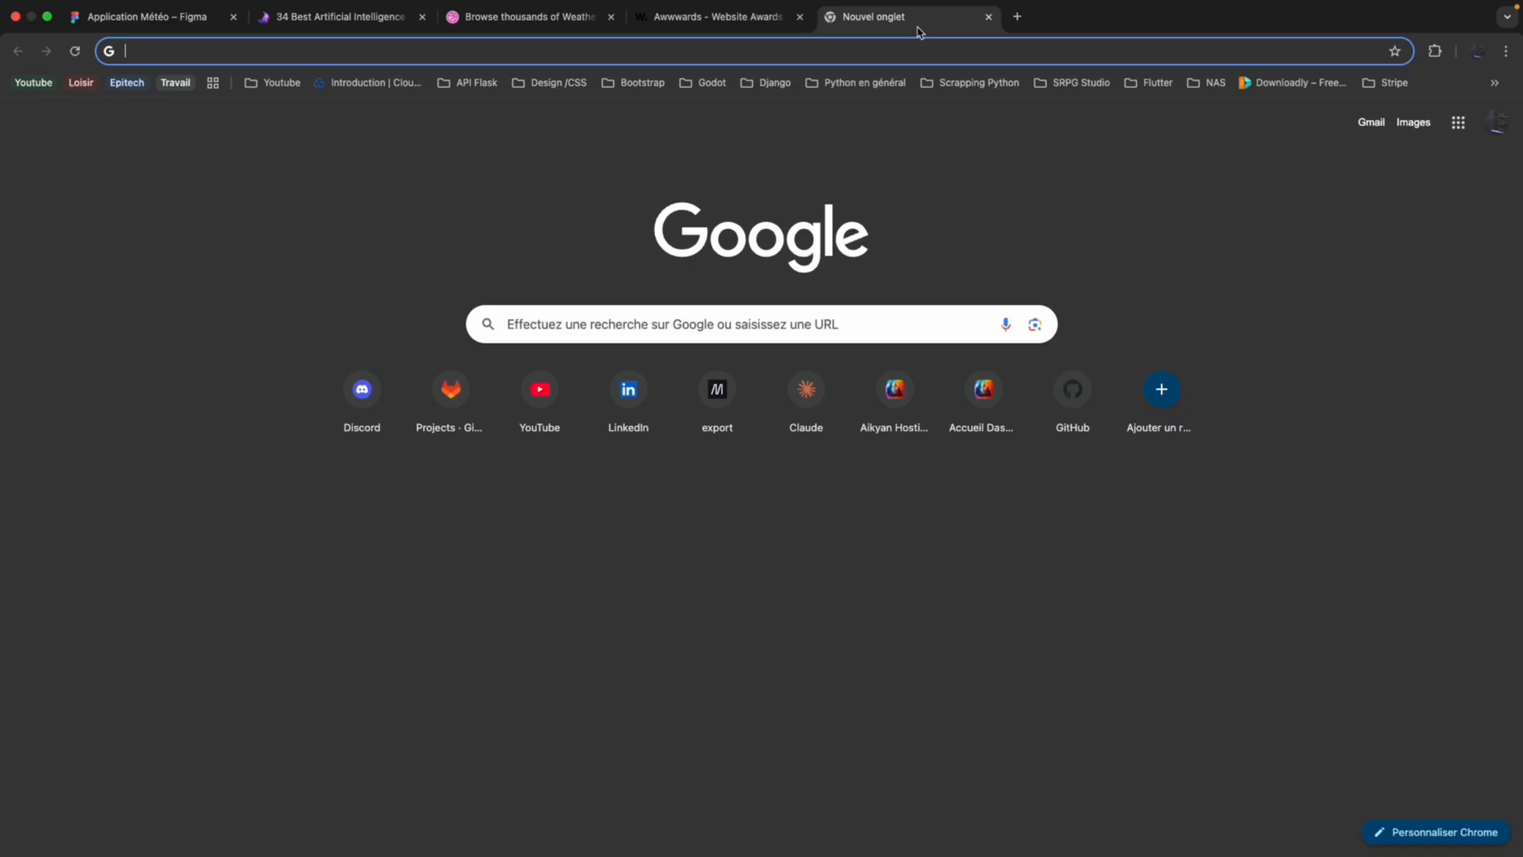
pyautogui.write('color pi')
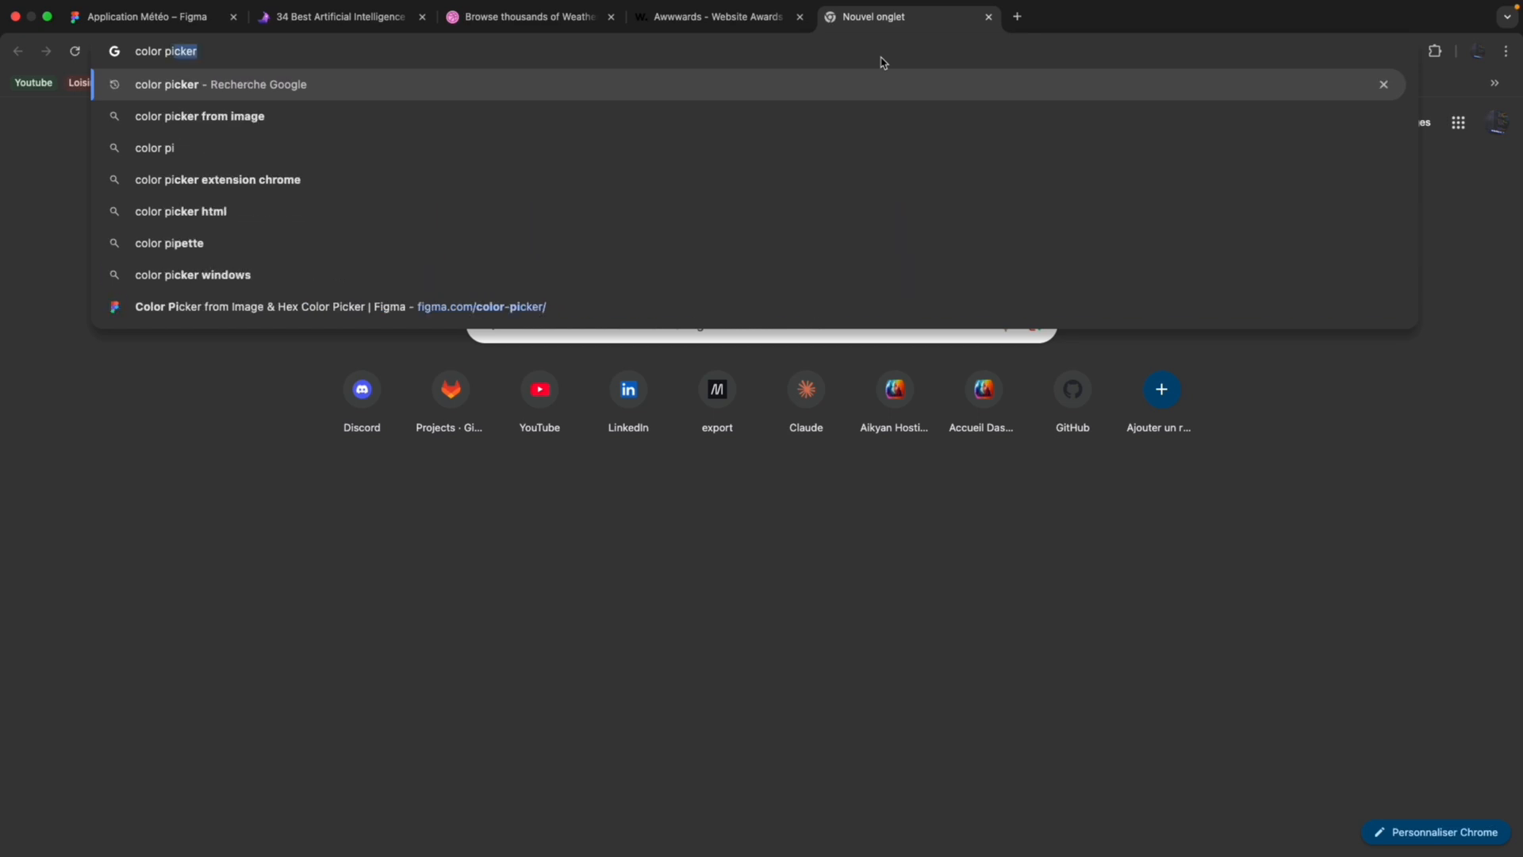
pyautogui.click(622, 307)
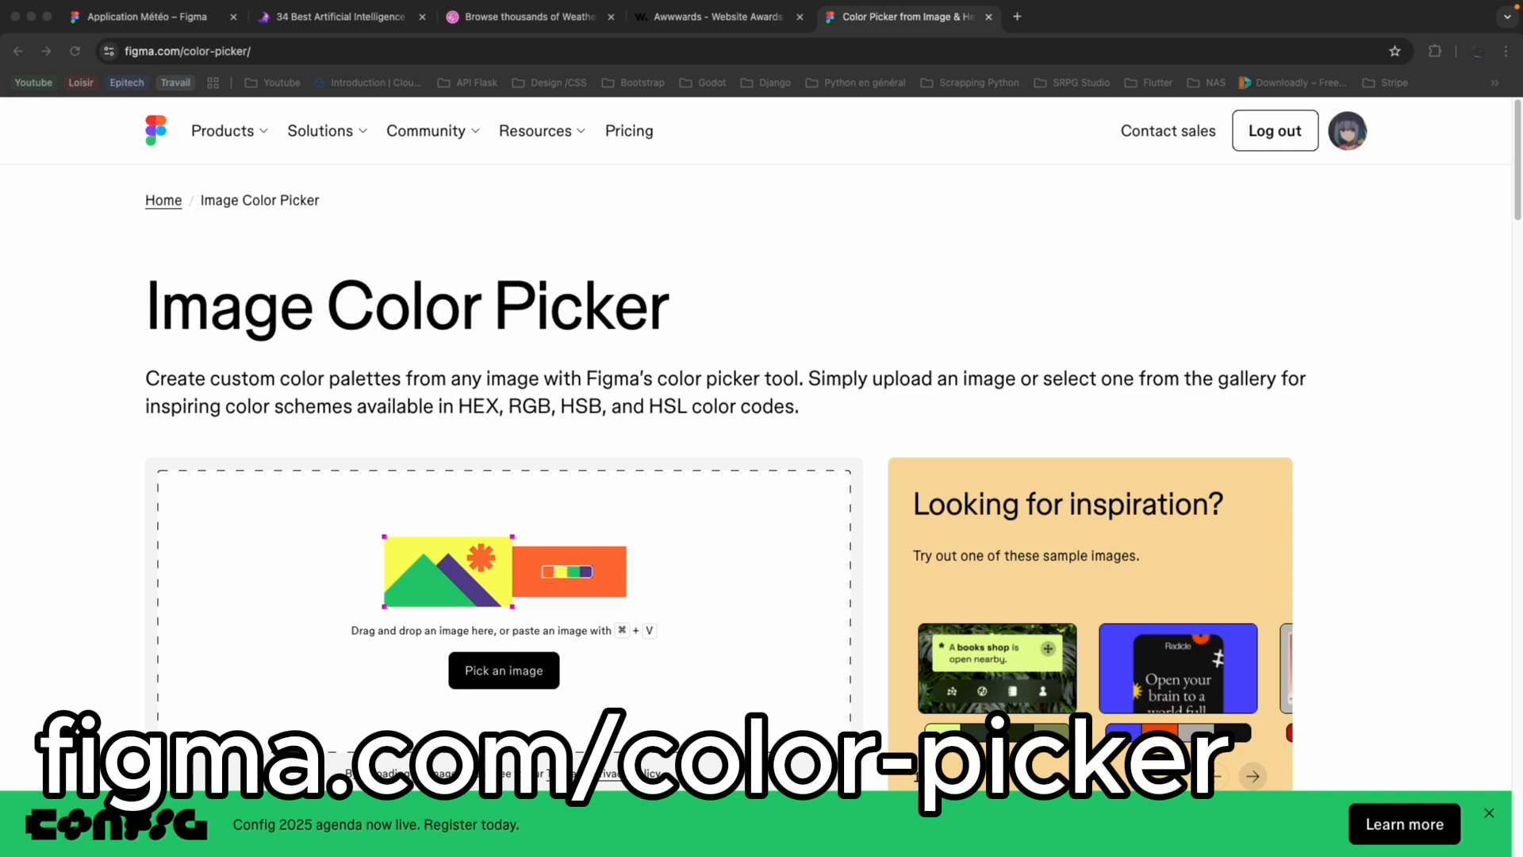
pyautogui.moveTo(876, 753); pyautogui.dragTo(690, 660)
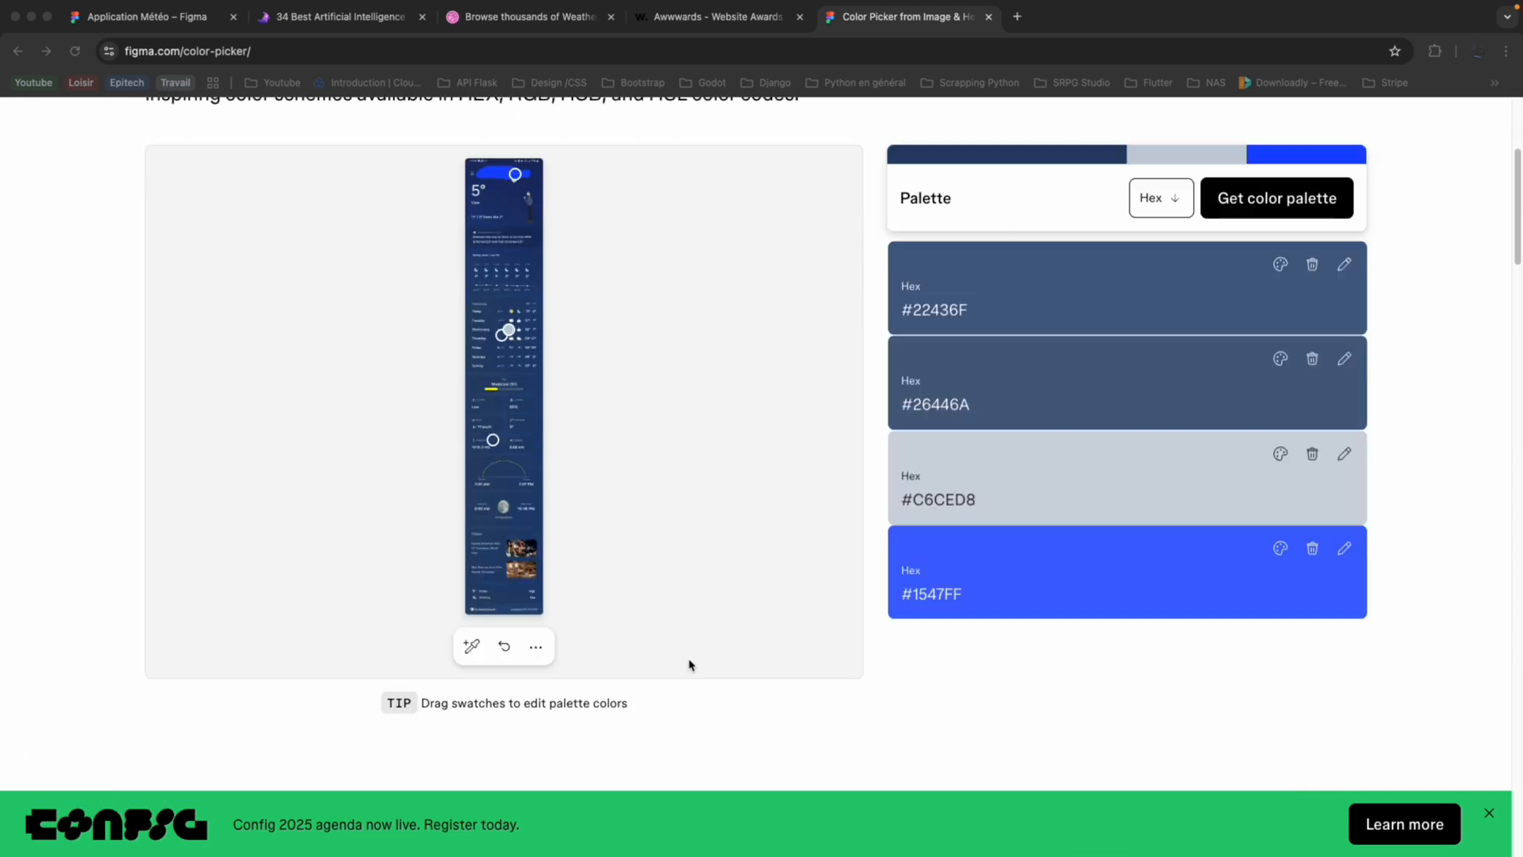
# Move the swatch from the bright blue scribble onto the screenshot's dark background just below it, picking #1C3168.
pyautogui.scroll(-3, 698, 635)
pyautogui.scroll(5, 711, 612)
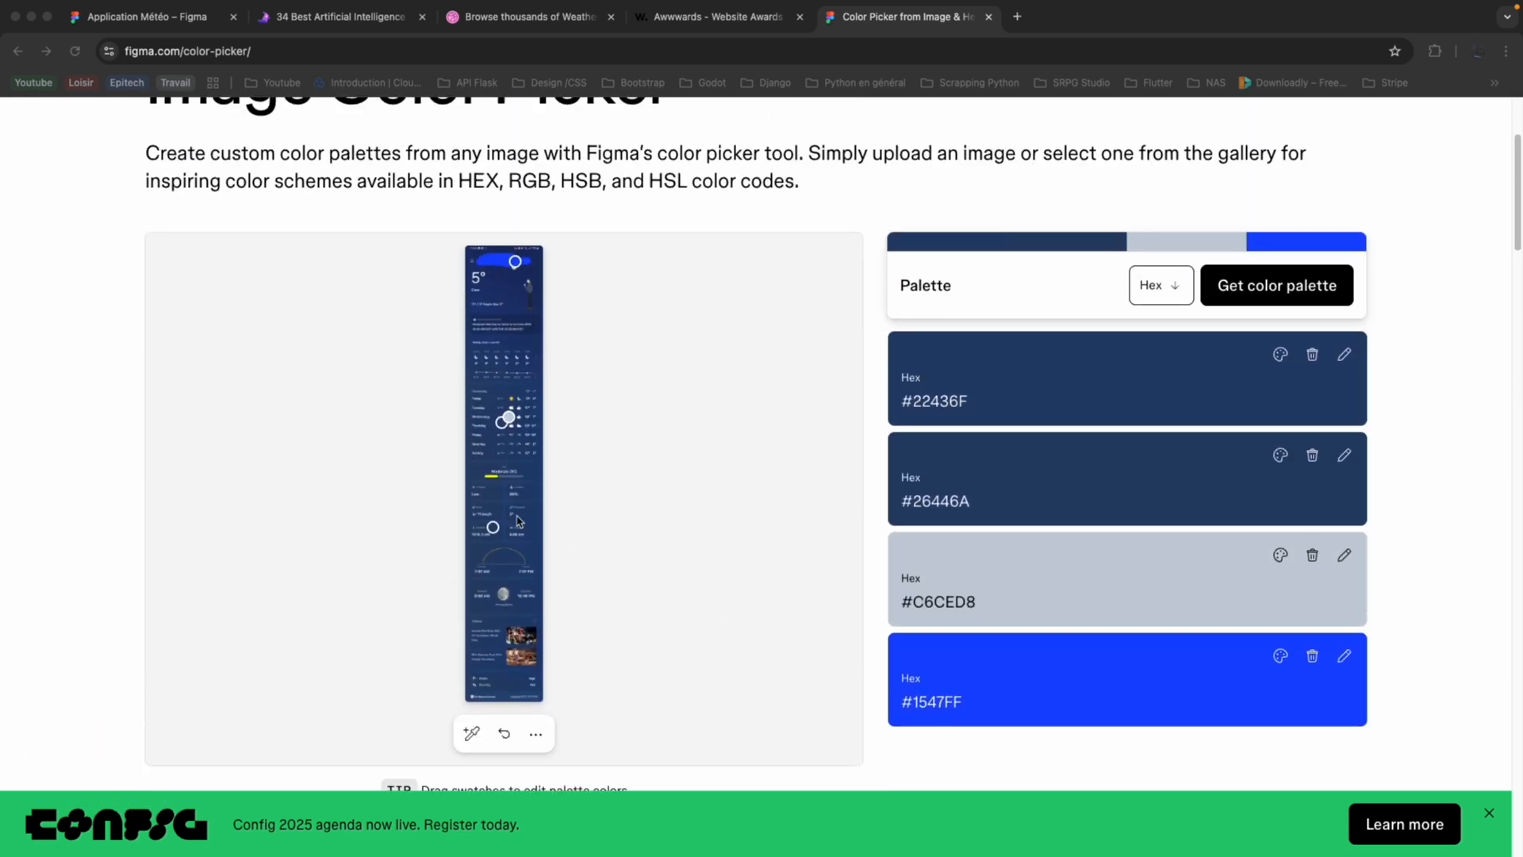
pyautogui.click(515, 266)
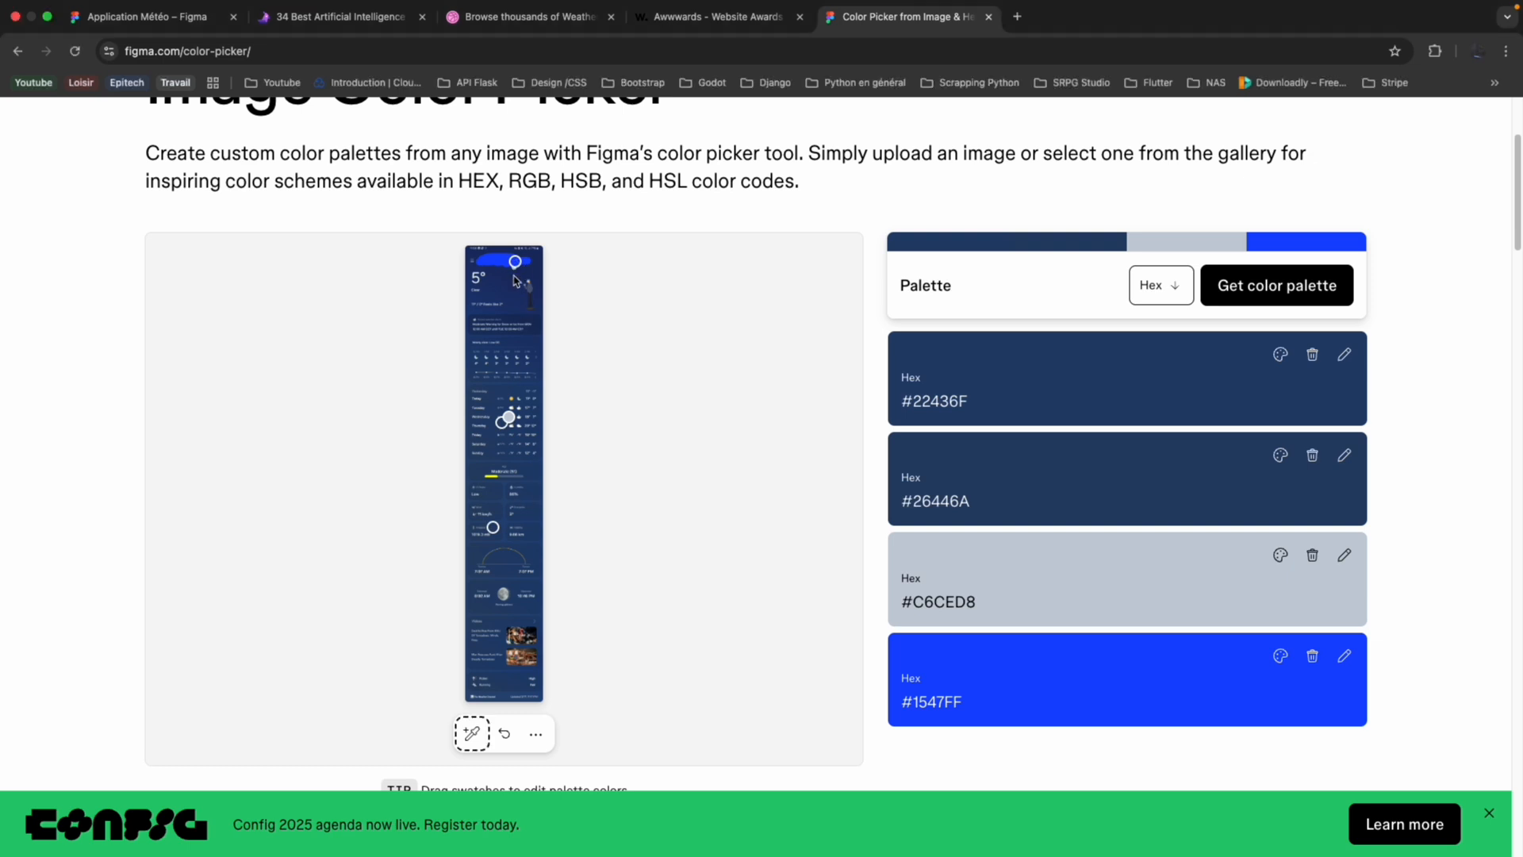
pyautogui.moveTo(515, 262); pyautogui.dragTo(515, 279)
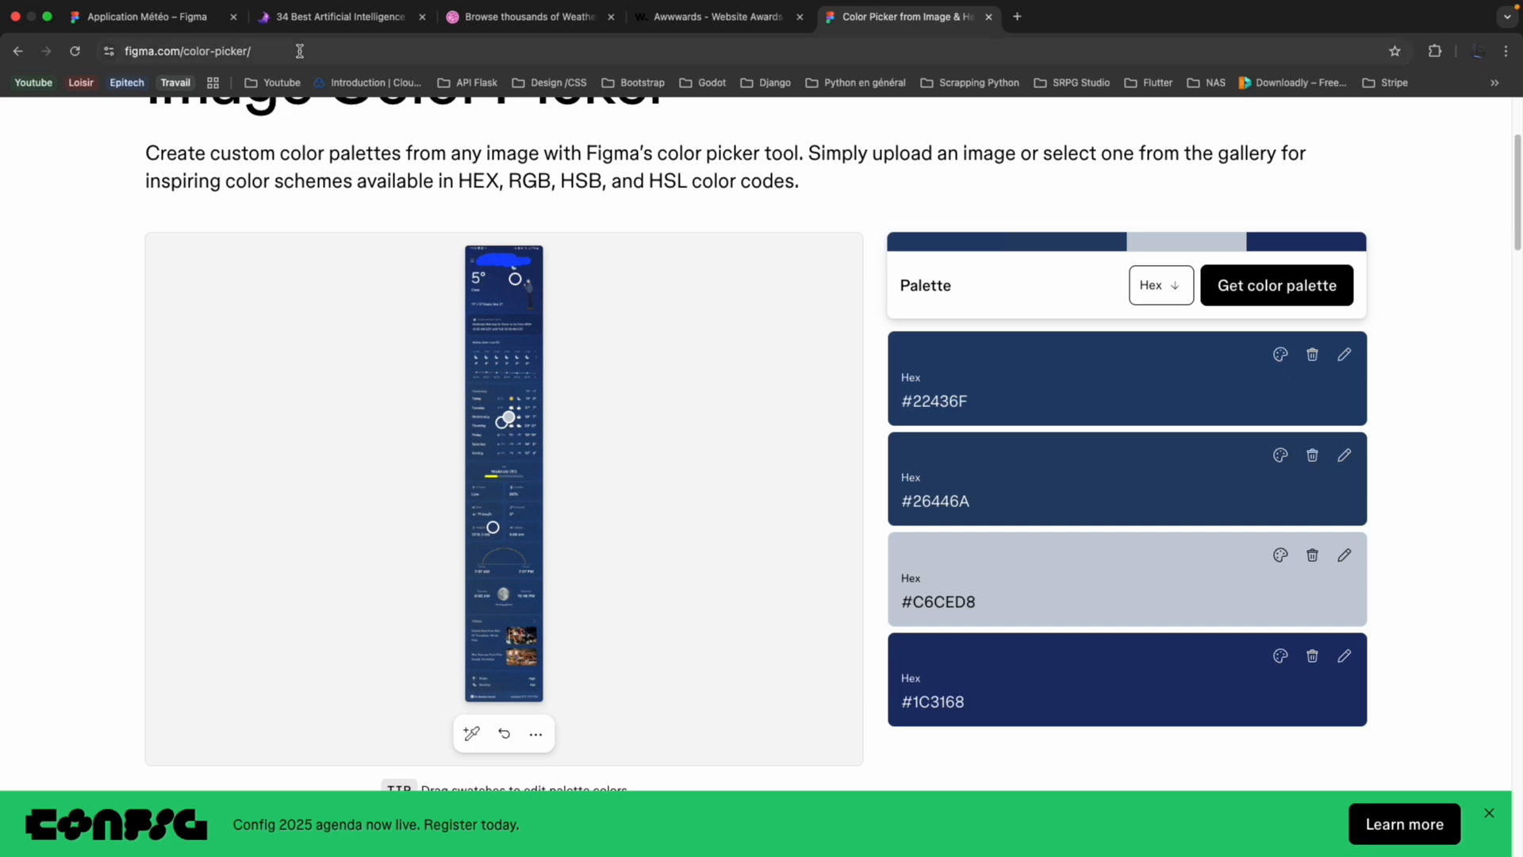
# Return to the Application Météo design file and examine the weather screenshot's colours from header to lower cards.
pyautogui.click(181, 22)
pyautogui.hscroll(3, 605, 402)
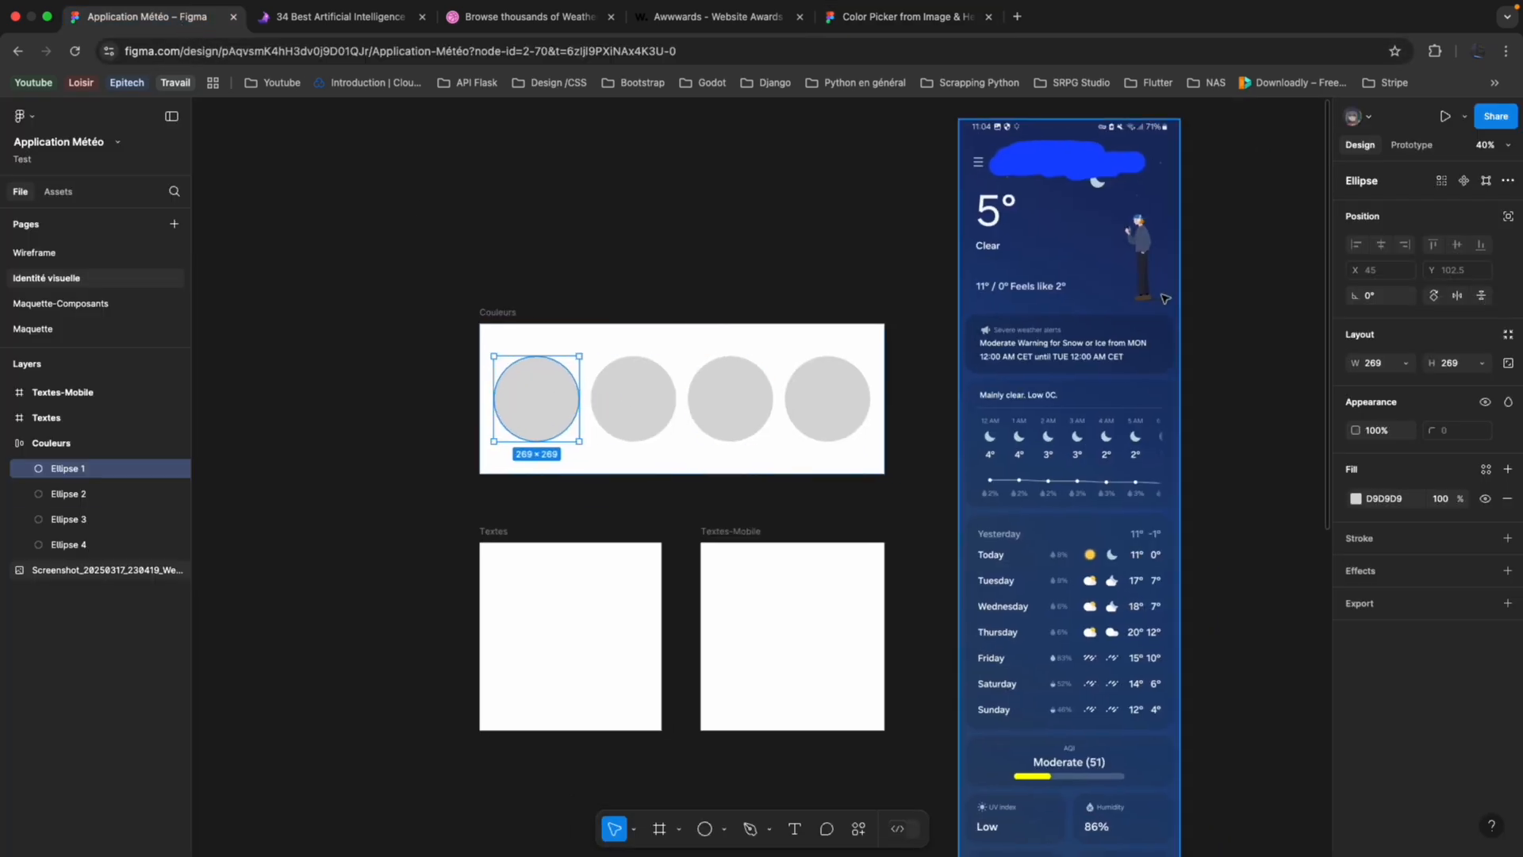
pyautogui.hscroll(5, 1165, 299)
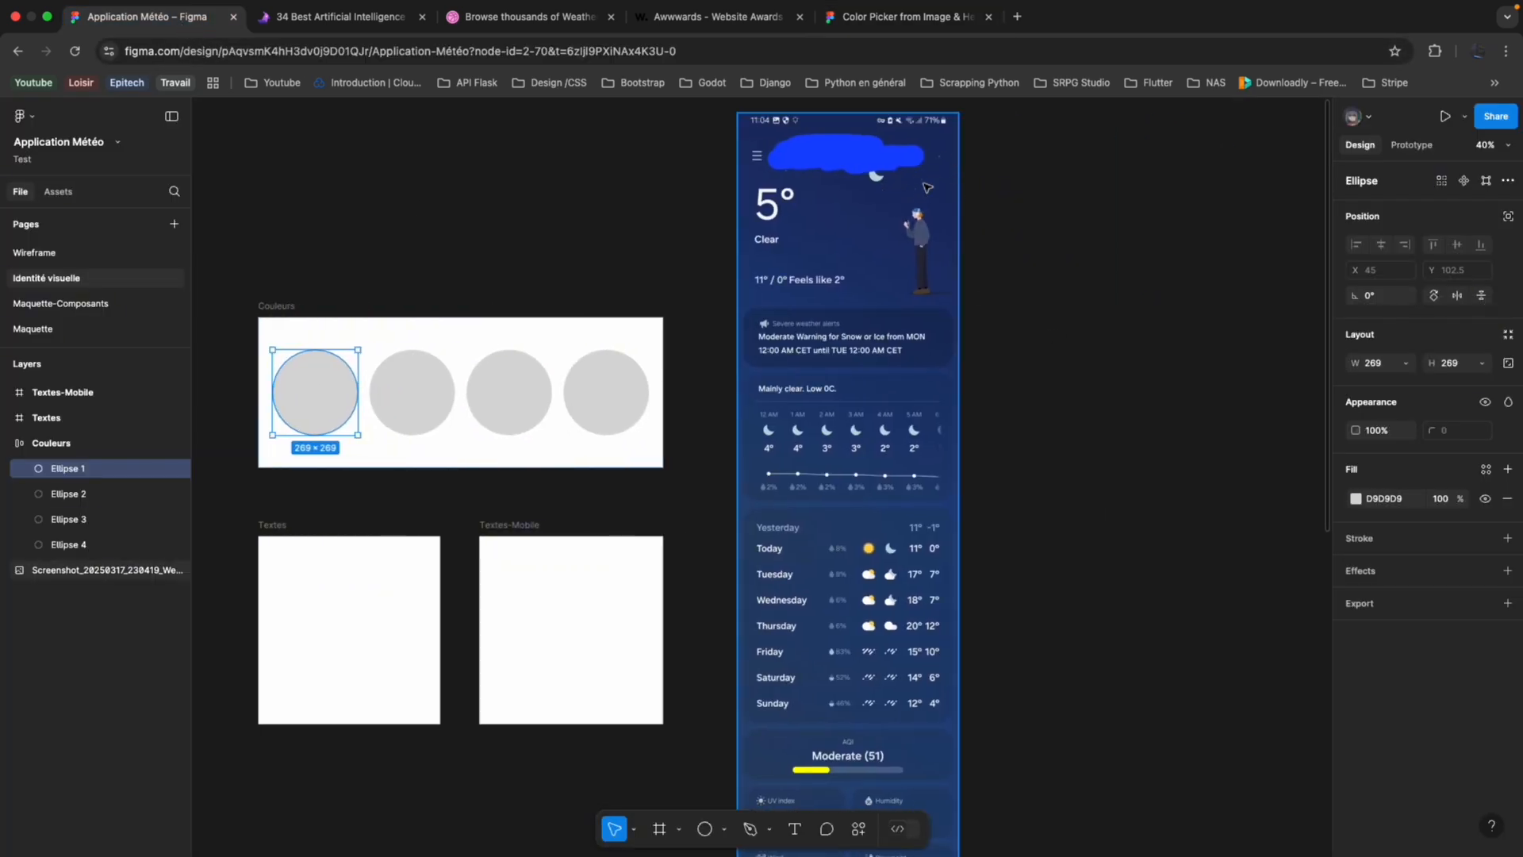
pyautogui.scroll(-10, 909, 181)
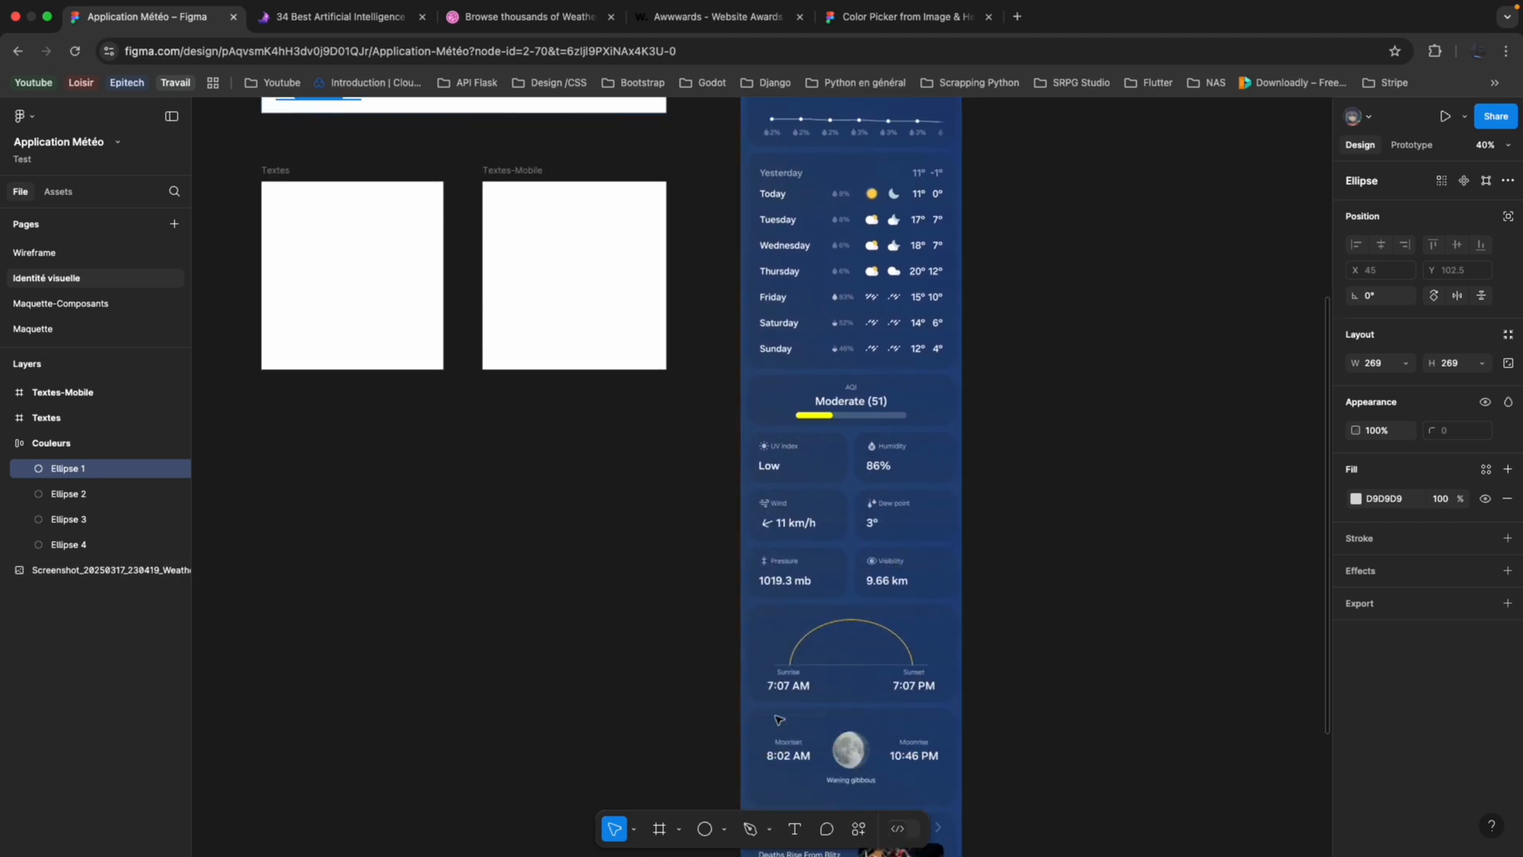
pyautogui.scroll(7, 778, 720)
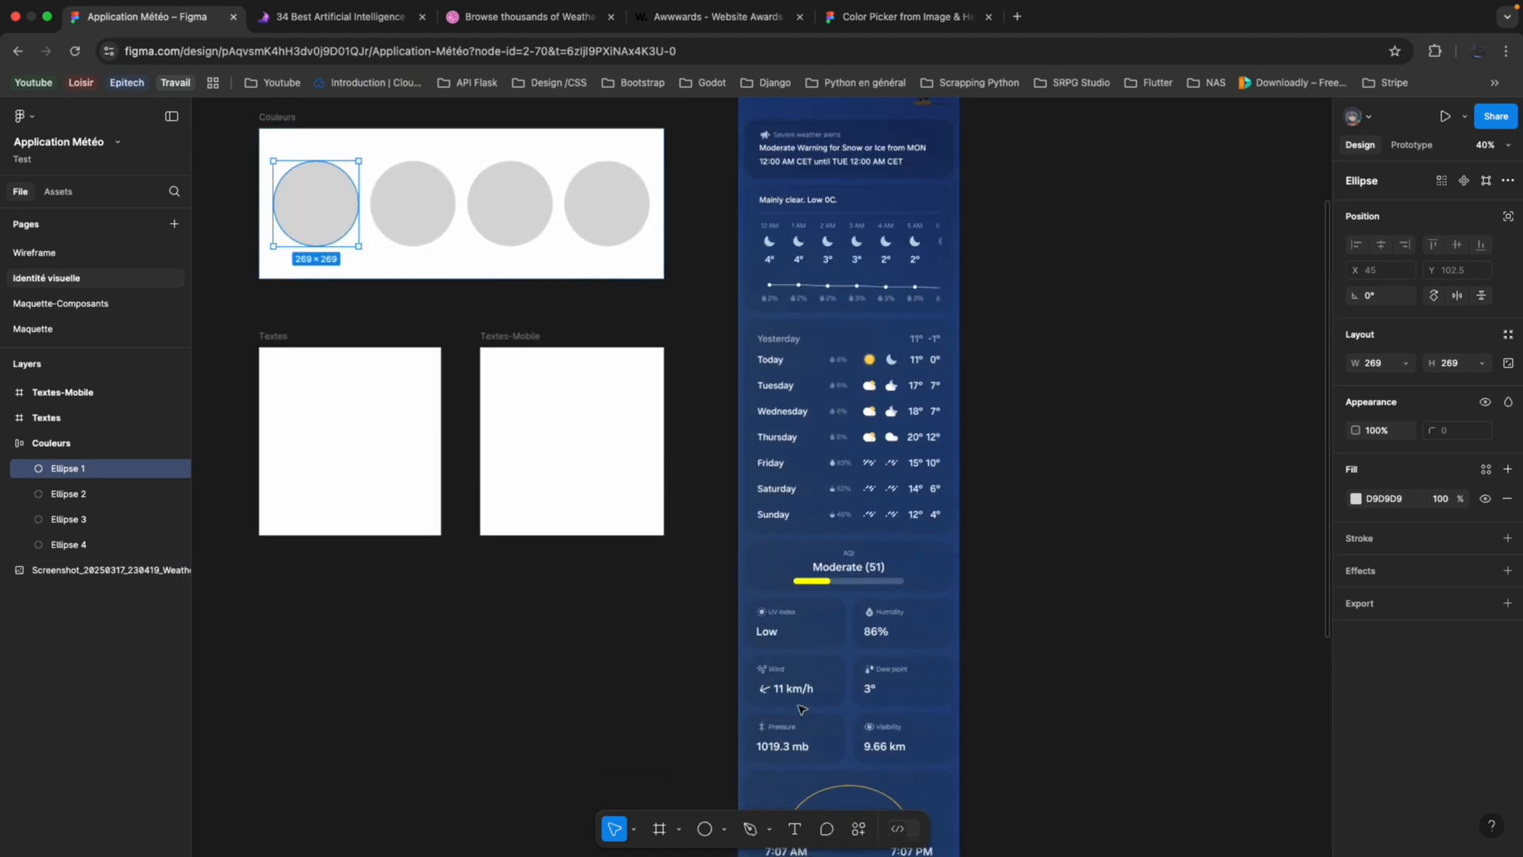
pyautogui.scroll(4, 878, 505)
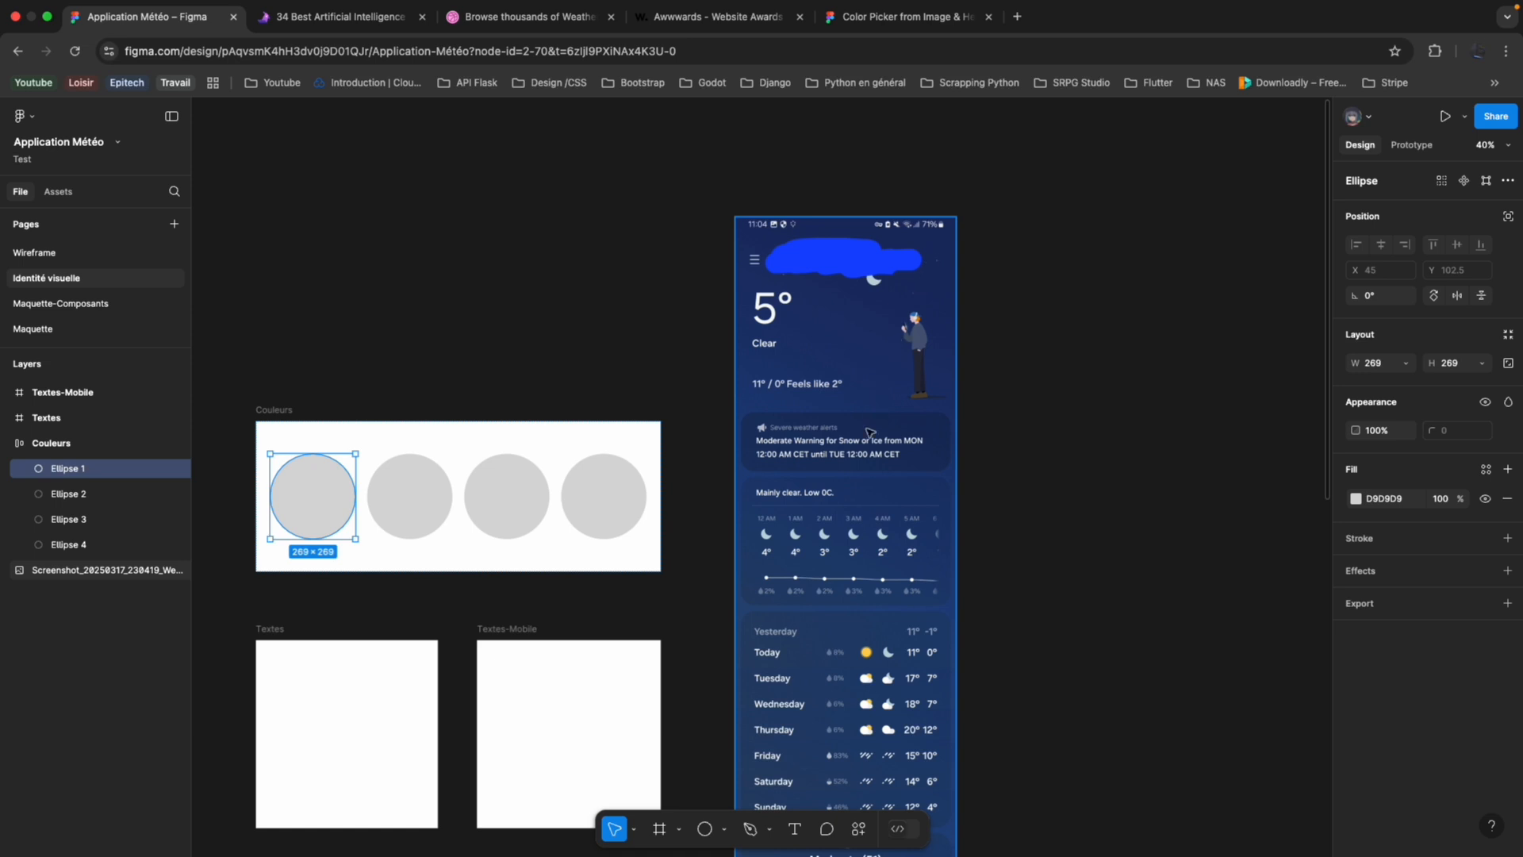
pyautogui.scroll(-8, 811, 622)
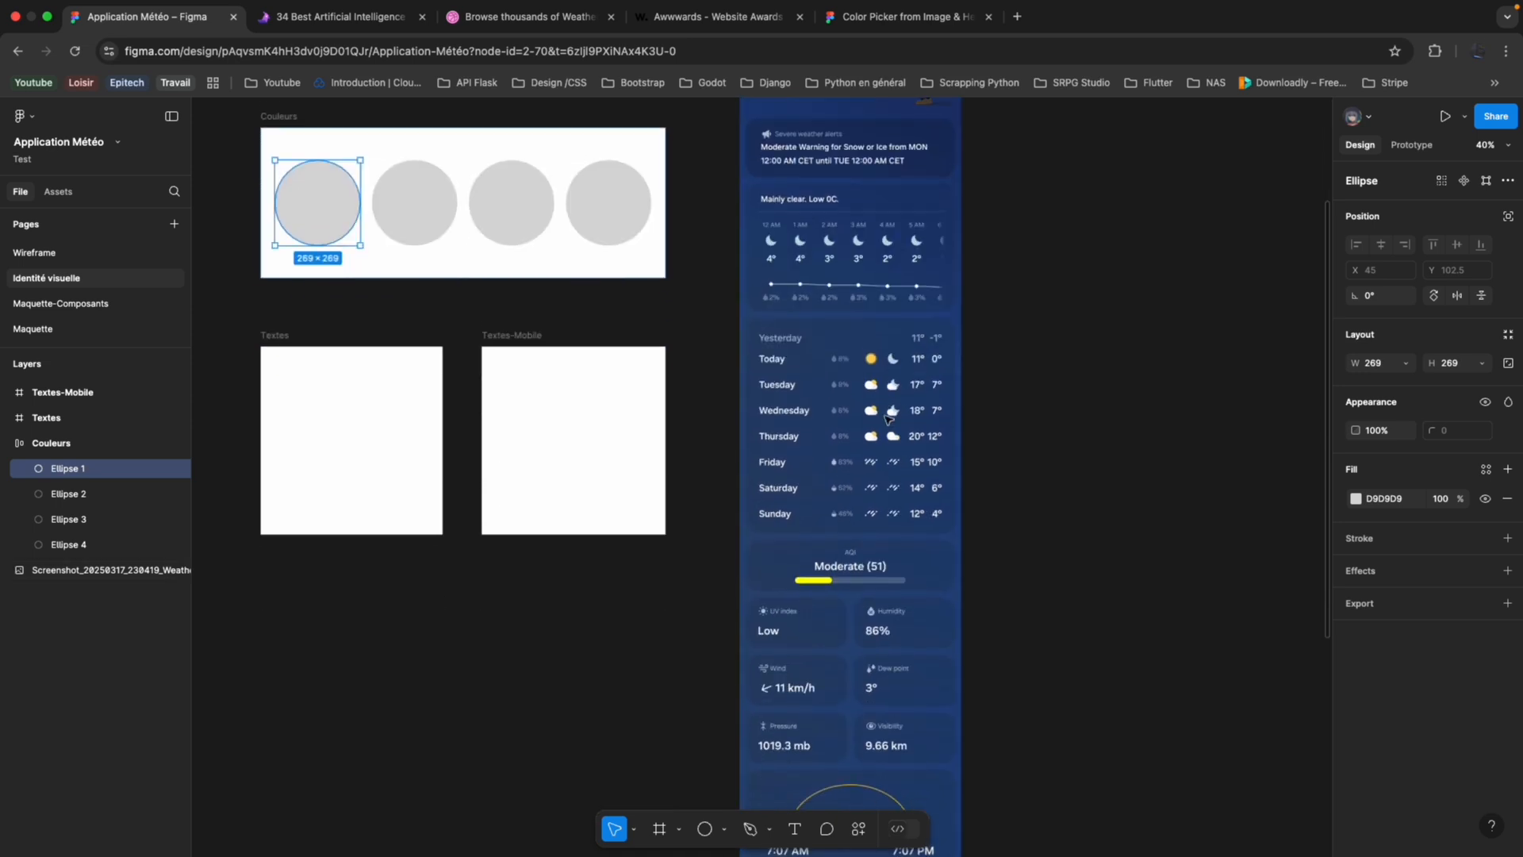
pyautogui.scroll(-2, 844, 555)
pyautogui.scroll(7, 843, 556)
pyautogui.hscroll(-5, 843, 555)
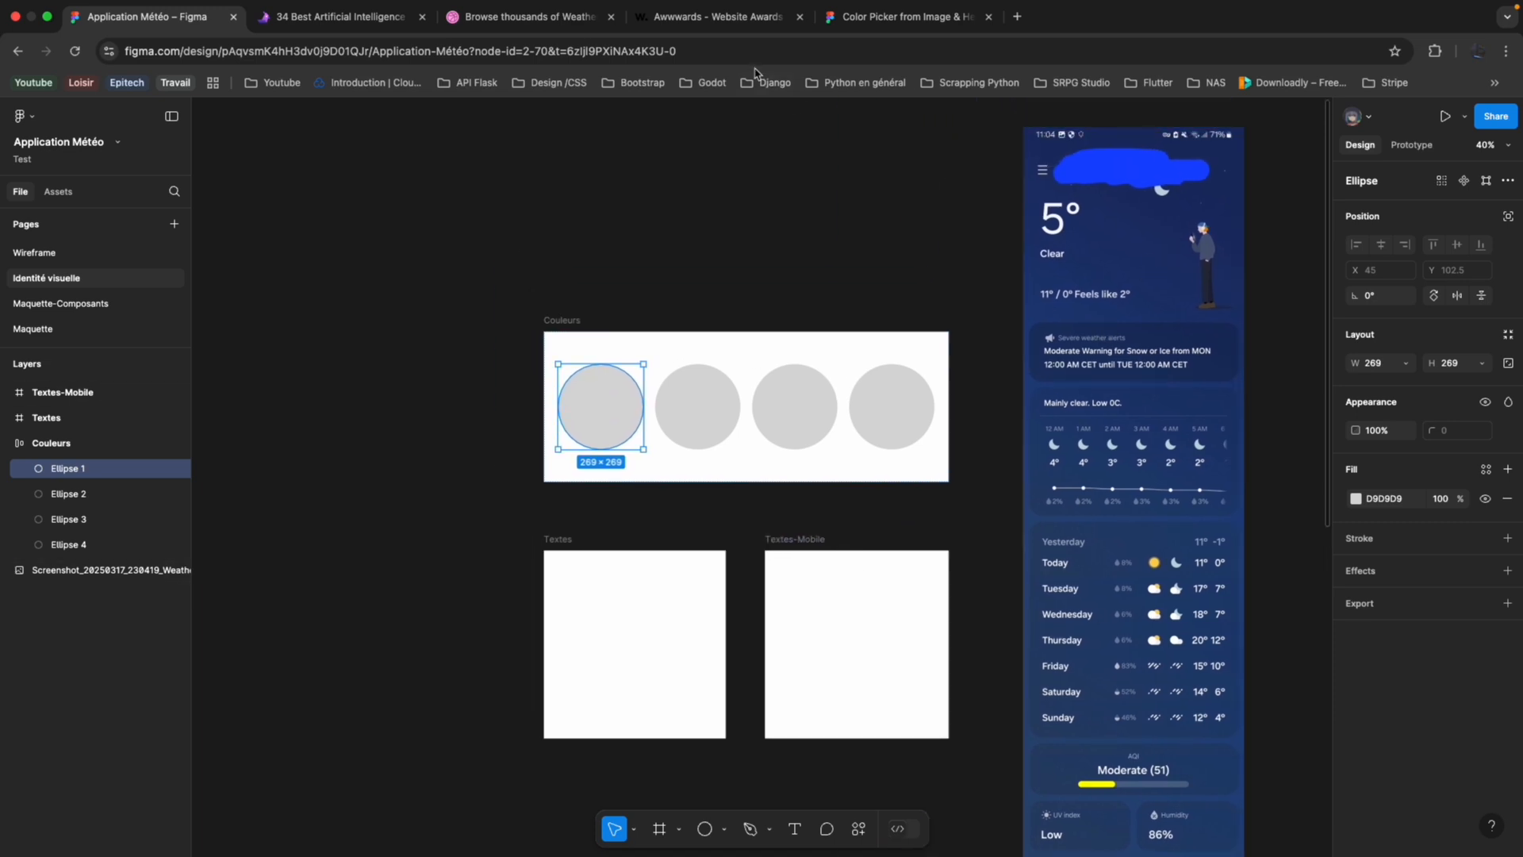
# Fill the first circle in the Couleurs frame with FFFFFF and add a black inside stroke of 1 to it.
pyautogui.scroll(-2, 1155, 265)
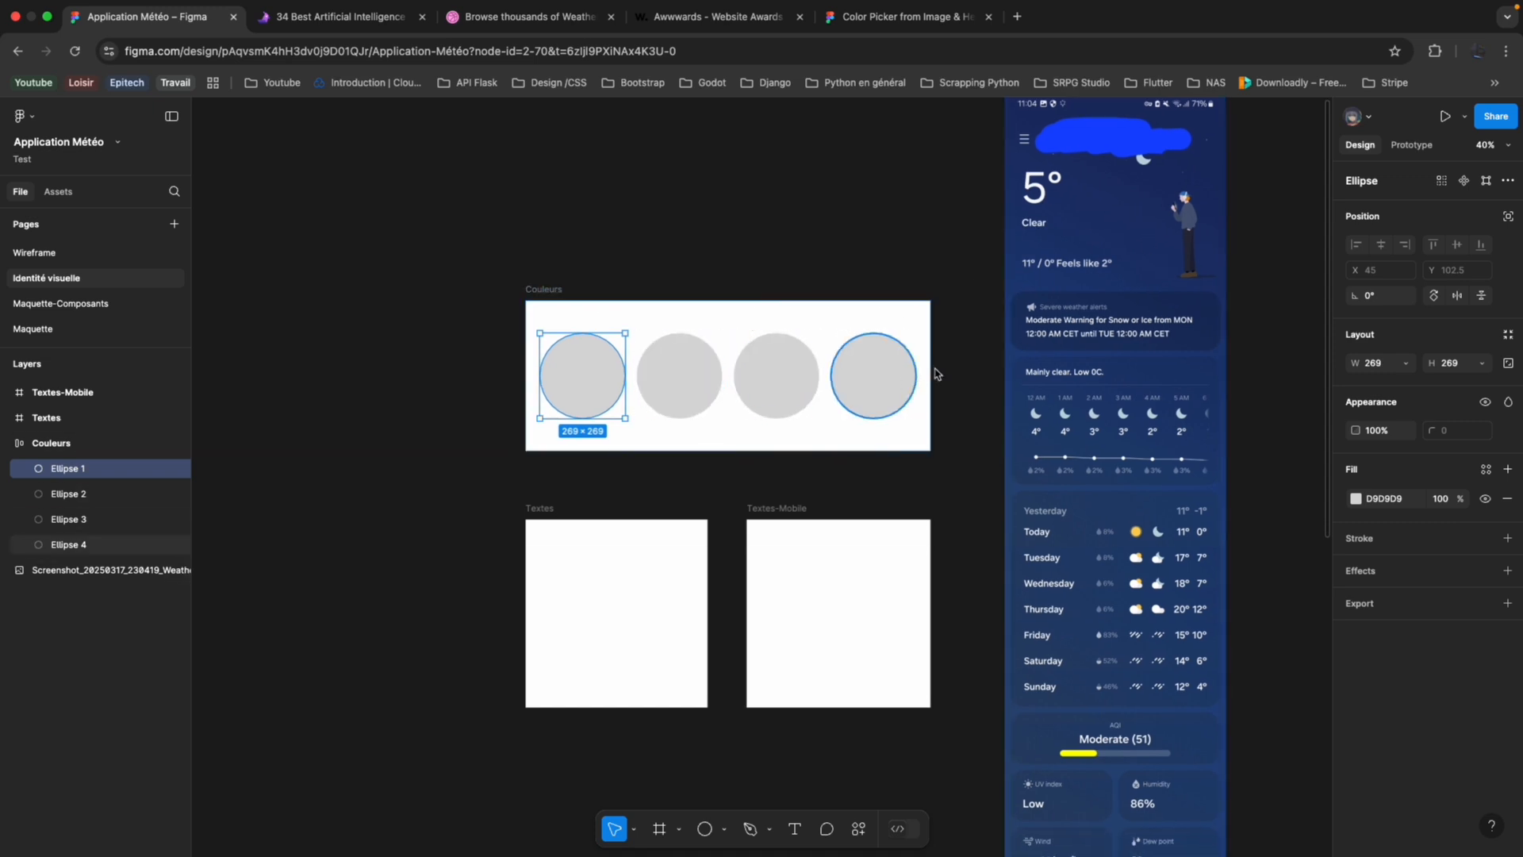
pyautogui.doubleClick(590, 383)
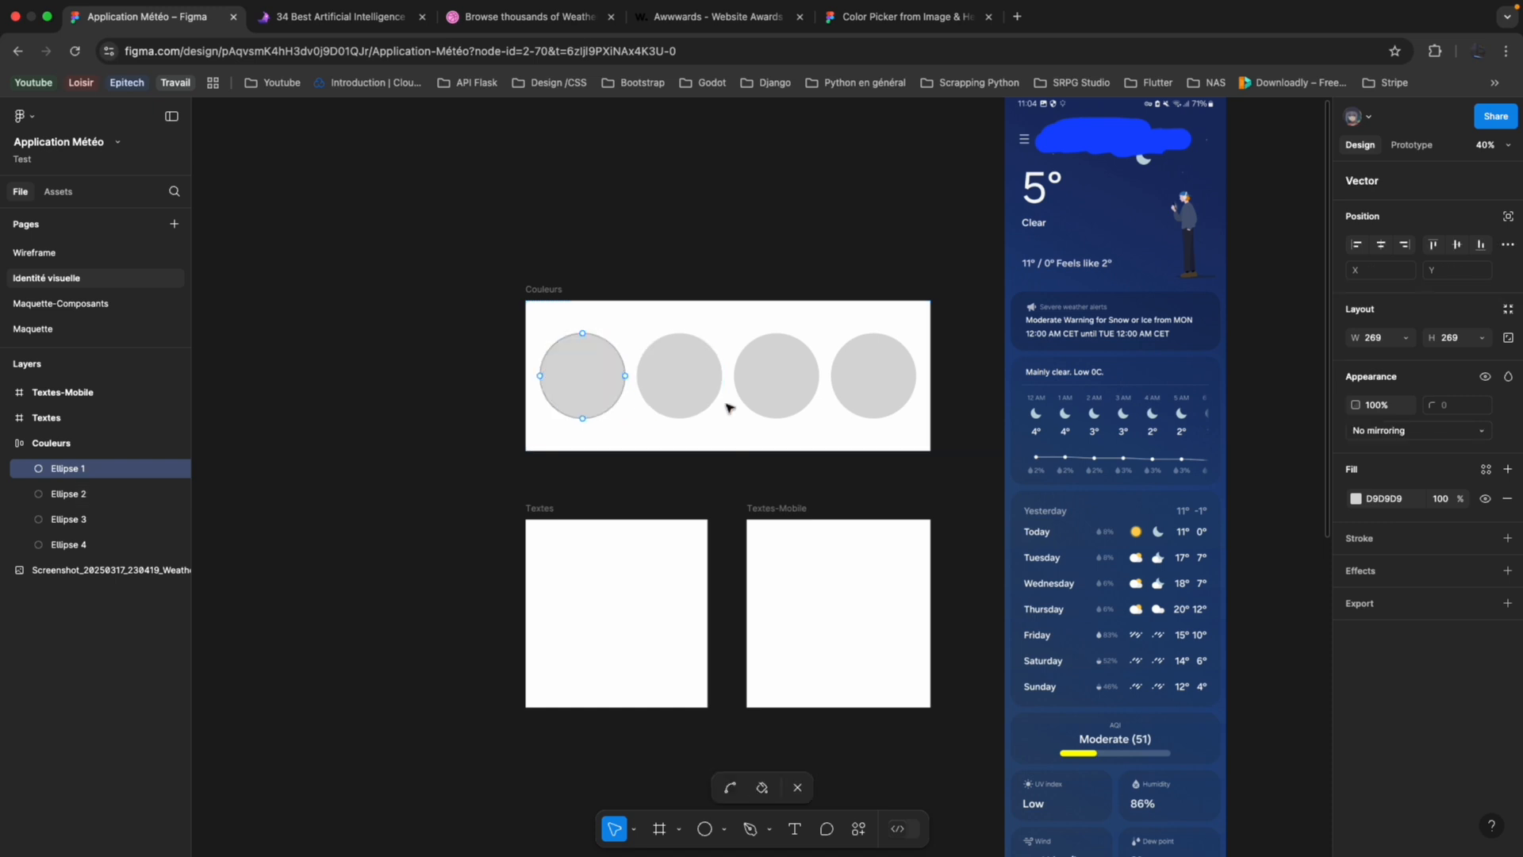
pyautogui.click(1356, 499)
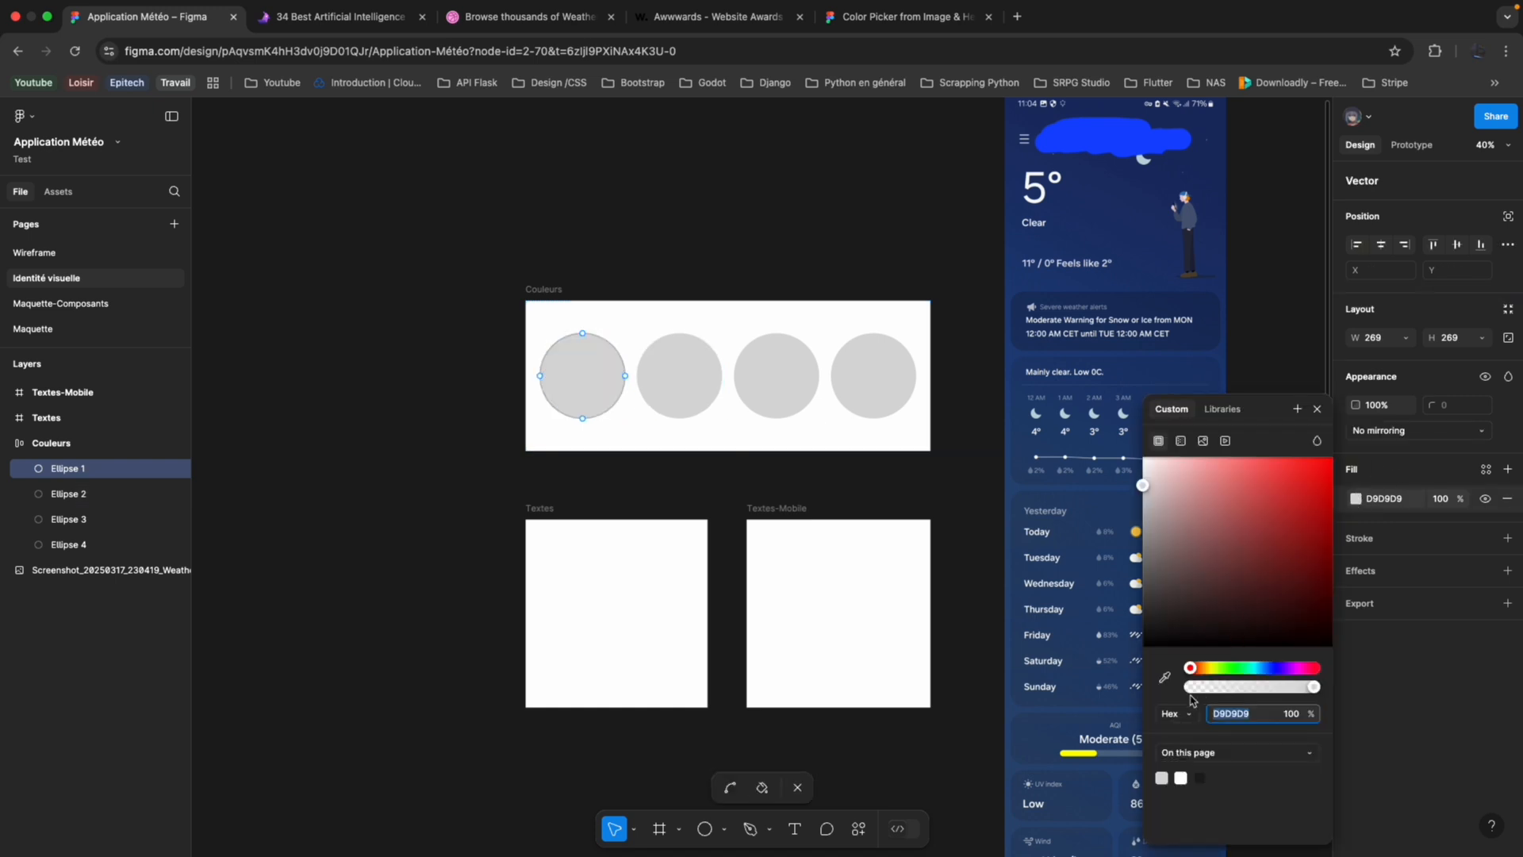
pyautogui.click(1185, 776)
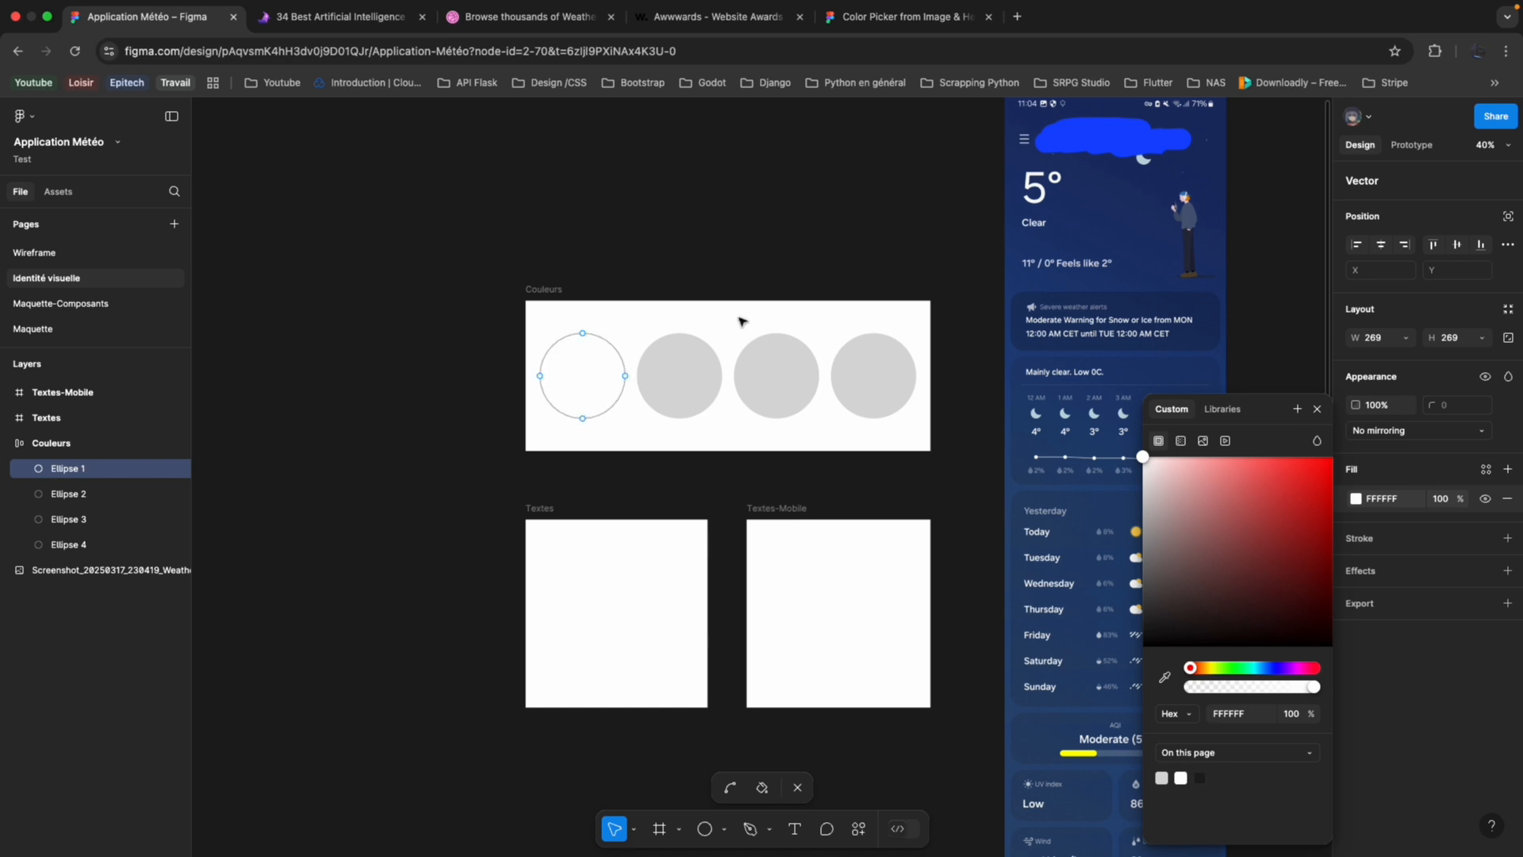
pyautogui.click(1506, 541)
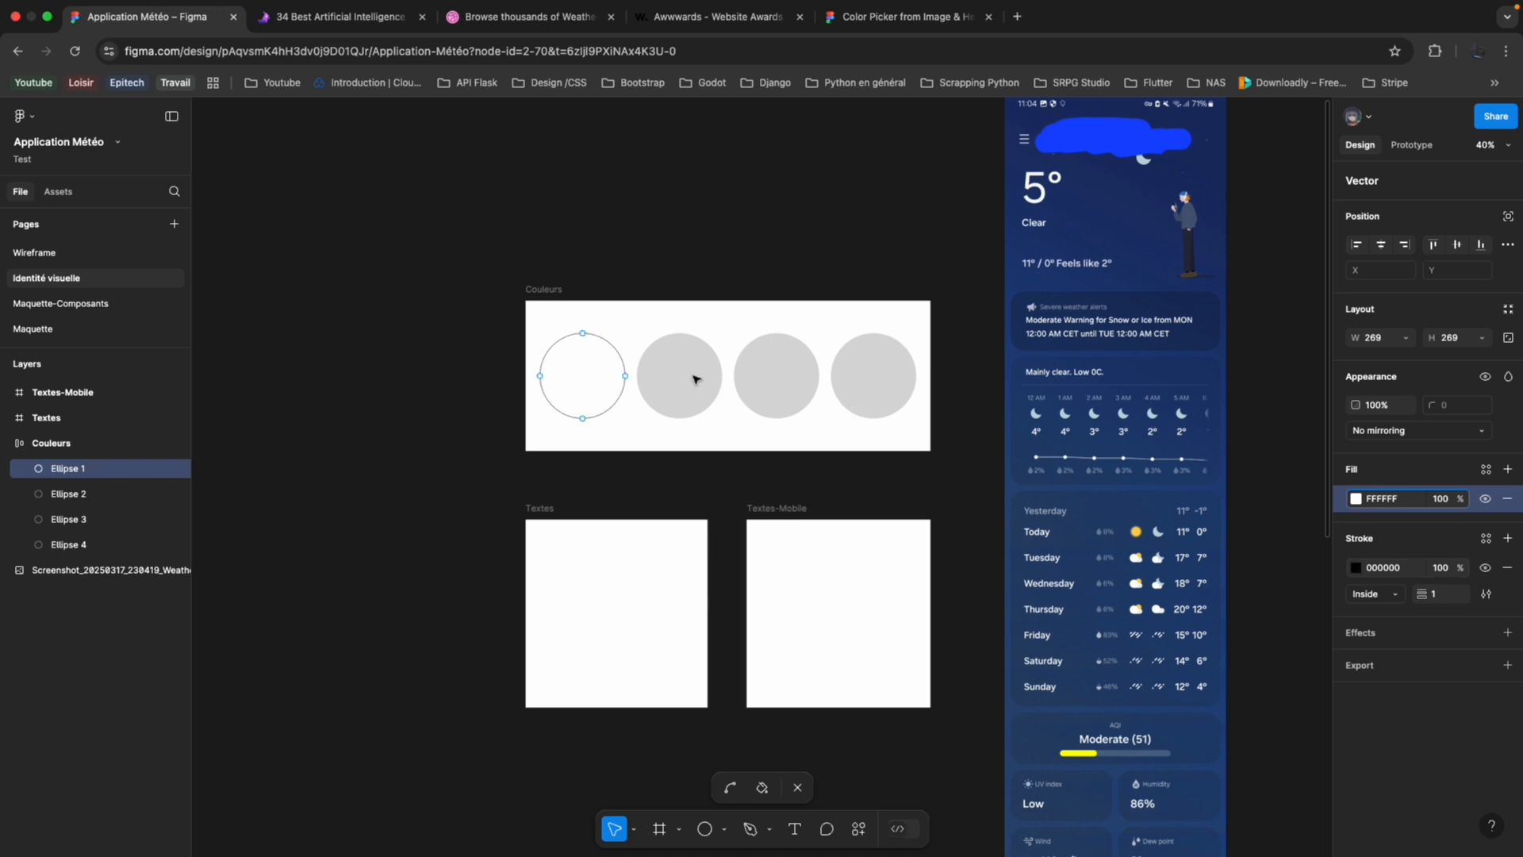
# Add a black inside stroke of 1 to the three remaining circles, Ellipse 2, Ellipse 3 and Ellipse 4.
pyautogui.click(103, 493)
pyautogui.keyDown('shift'); pyautogui.click(106, 519); pyautogui.keyUp('shift')
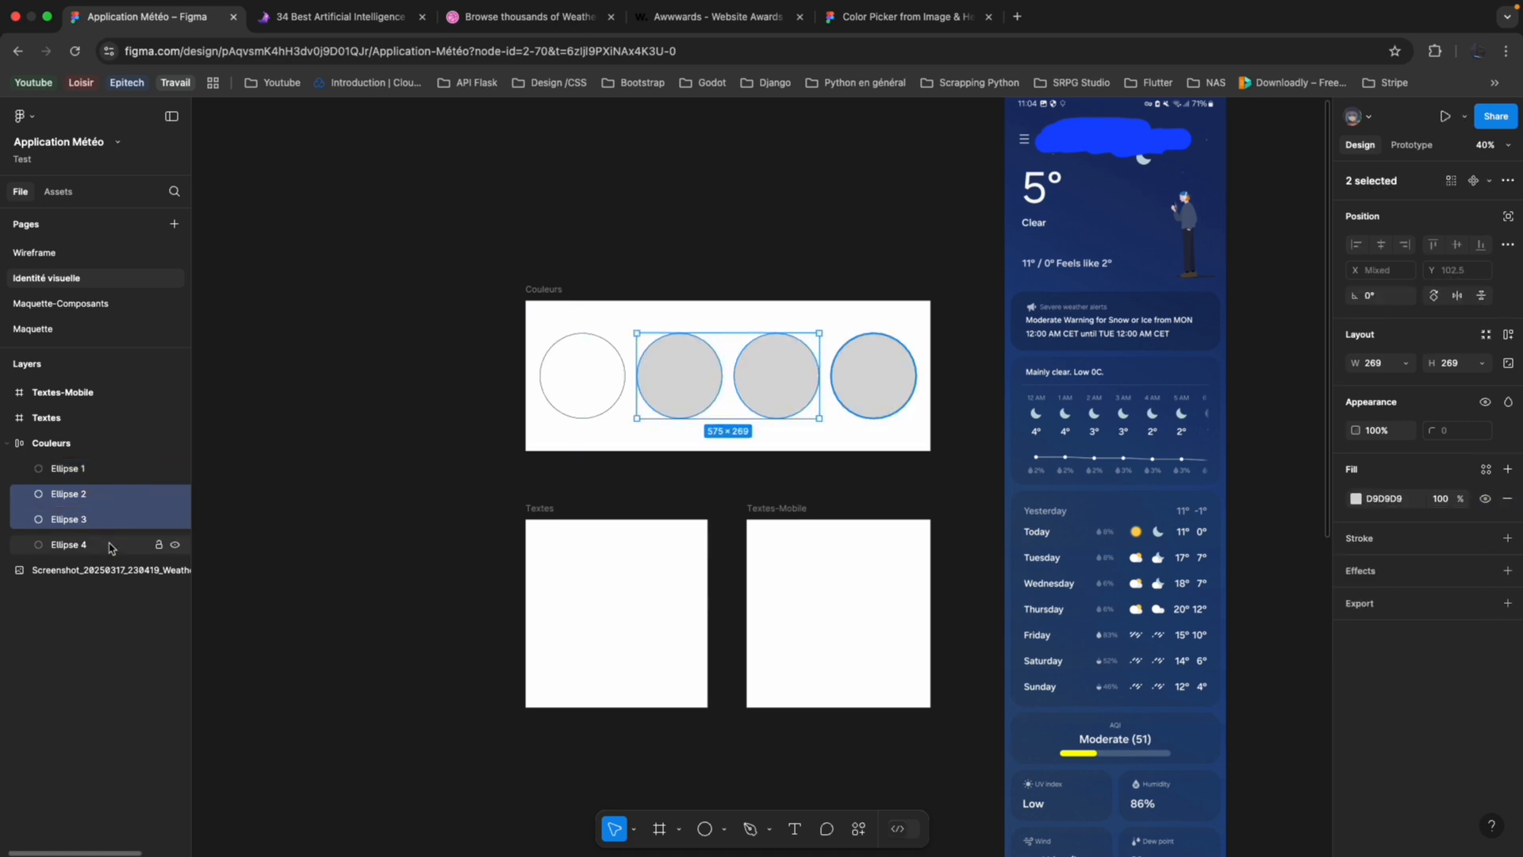
pyautogui.keyDown('shift'); pyautogui.click(110, 544); pyautogui.keyUp('shift')
pyautogui.click(1508, 538)
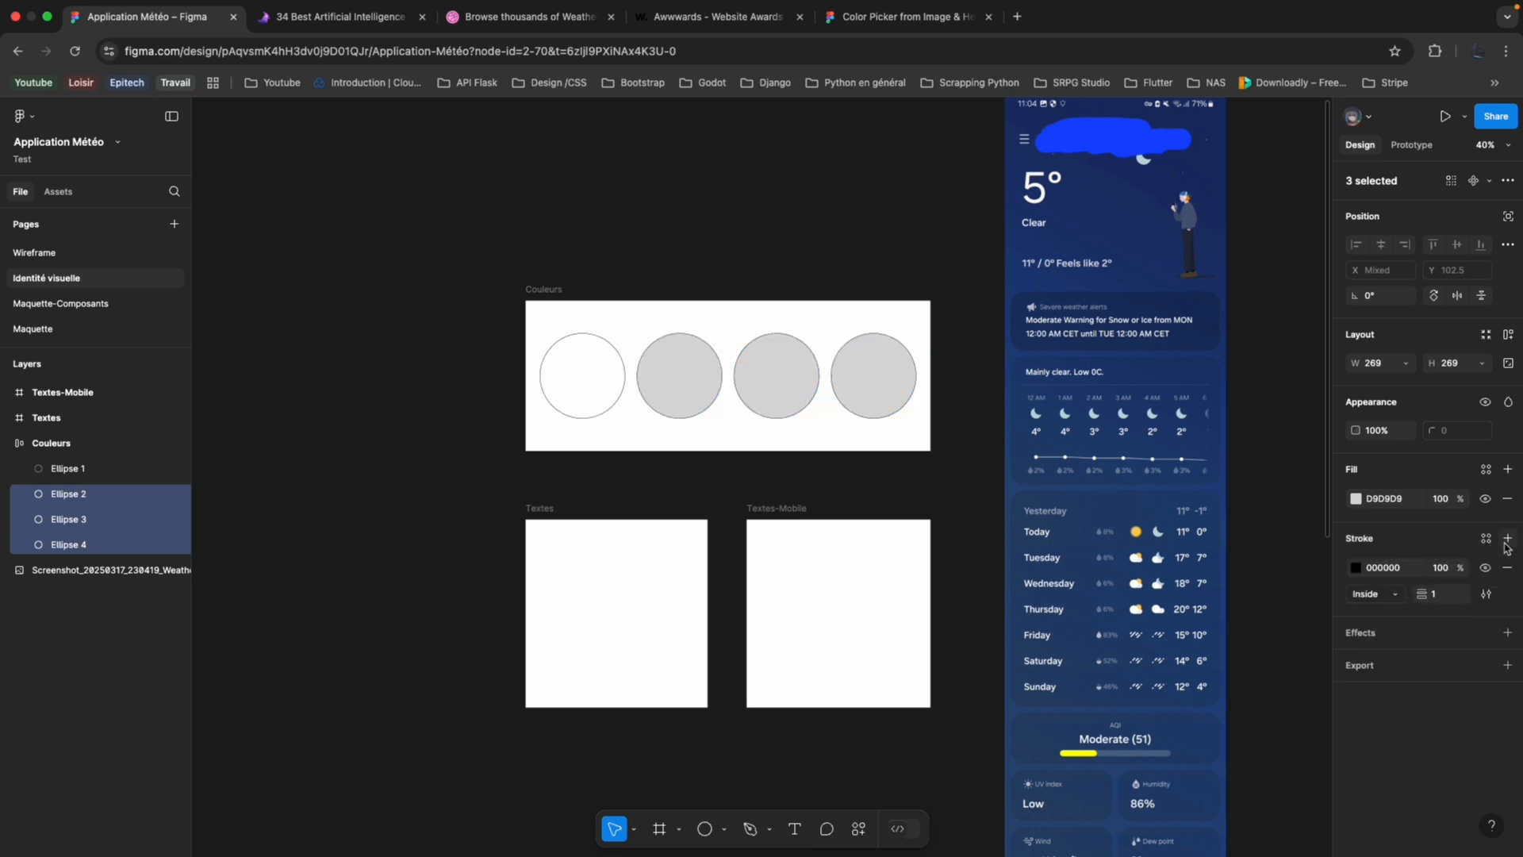
pyautogui.click(442, 425)
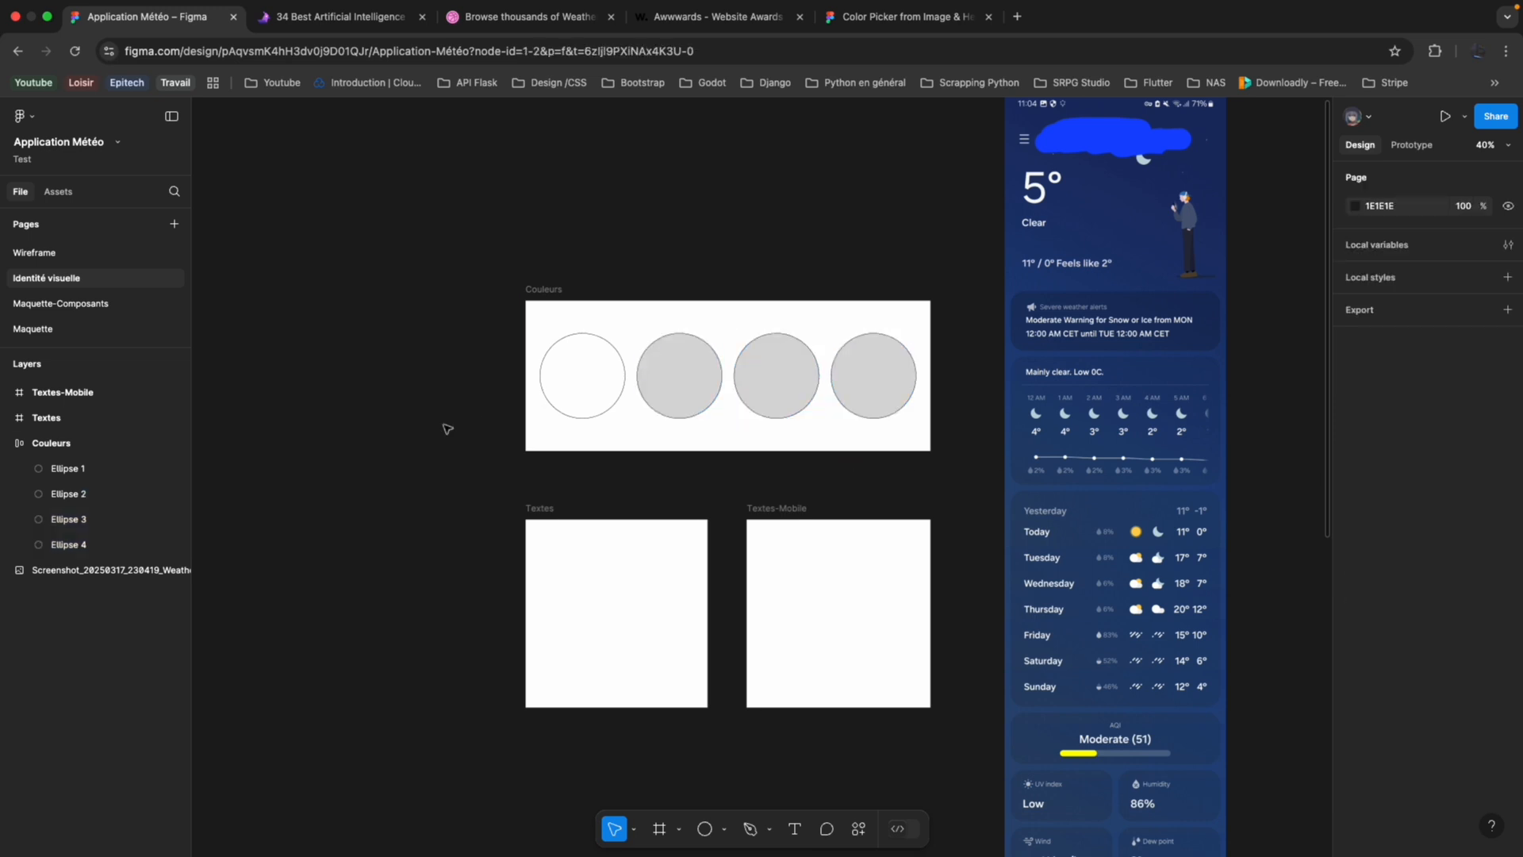
# Select the second circle and close the artificial intelligence, Dribbble weather and Awwwards browser tabs, keeping the design file and the Color Picker.
pyautogui.click(581, 398)
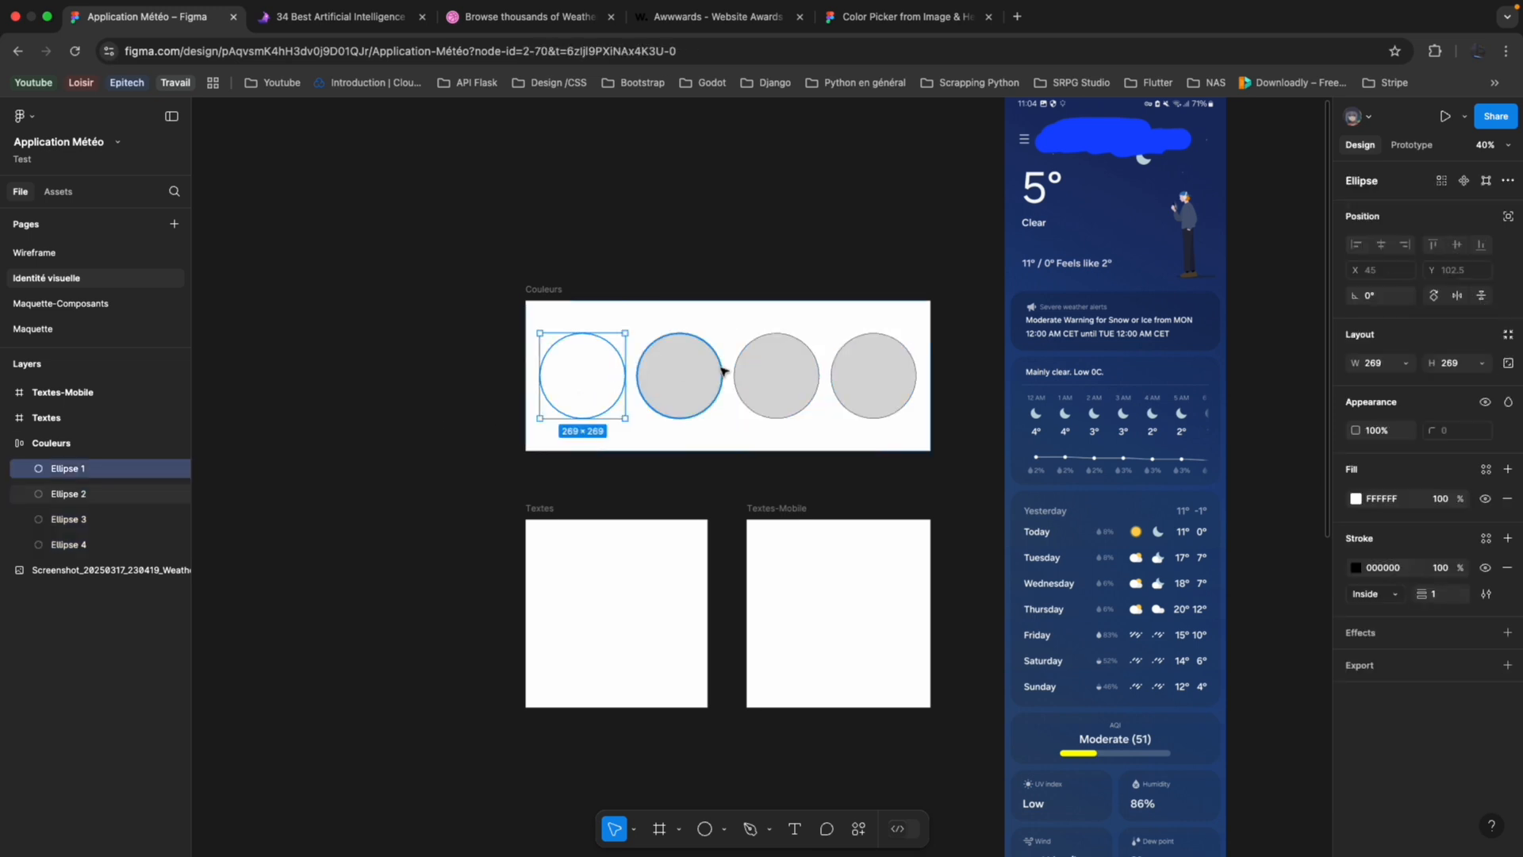
pyautogui.click(699, 390)
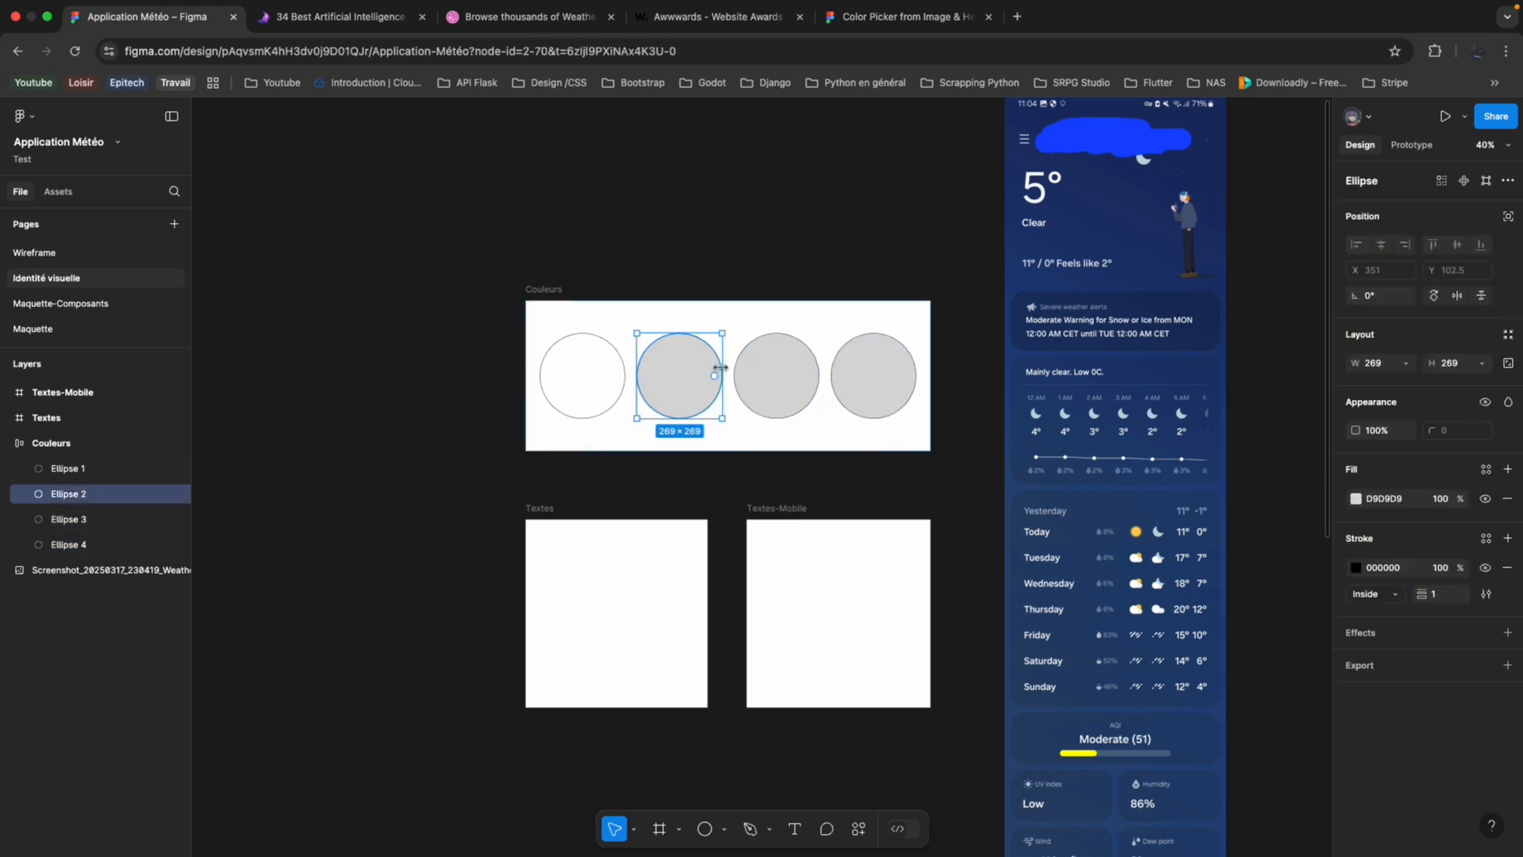
pyautogui.click(365, 16)
pyautogui.click(422, 17)
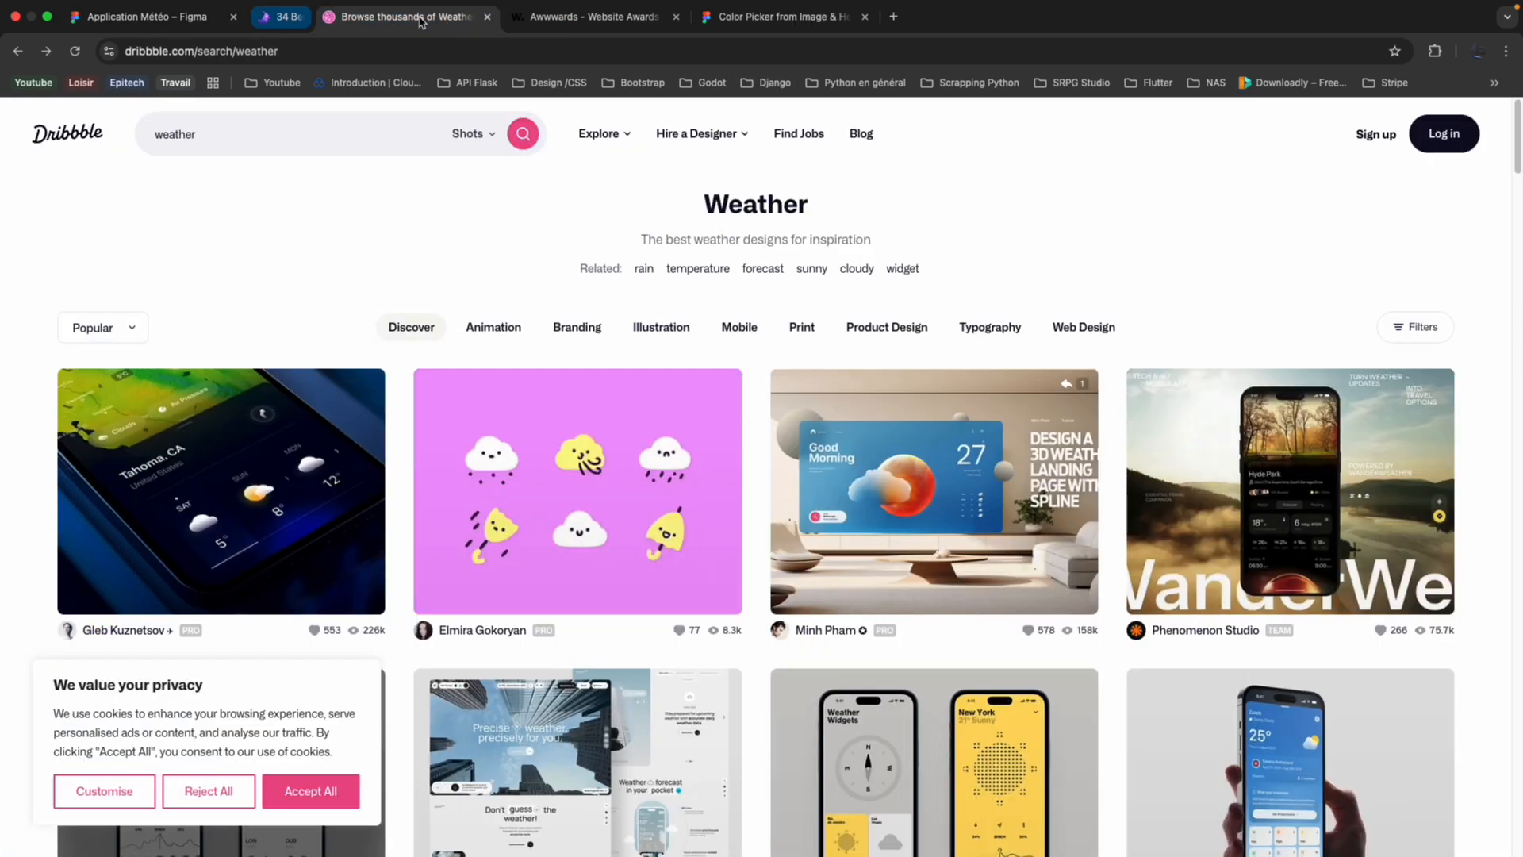
pyautogui.click(422, 17)
pyautogui.click(421, 17)
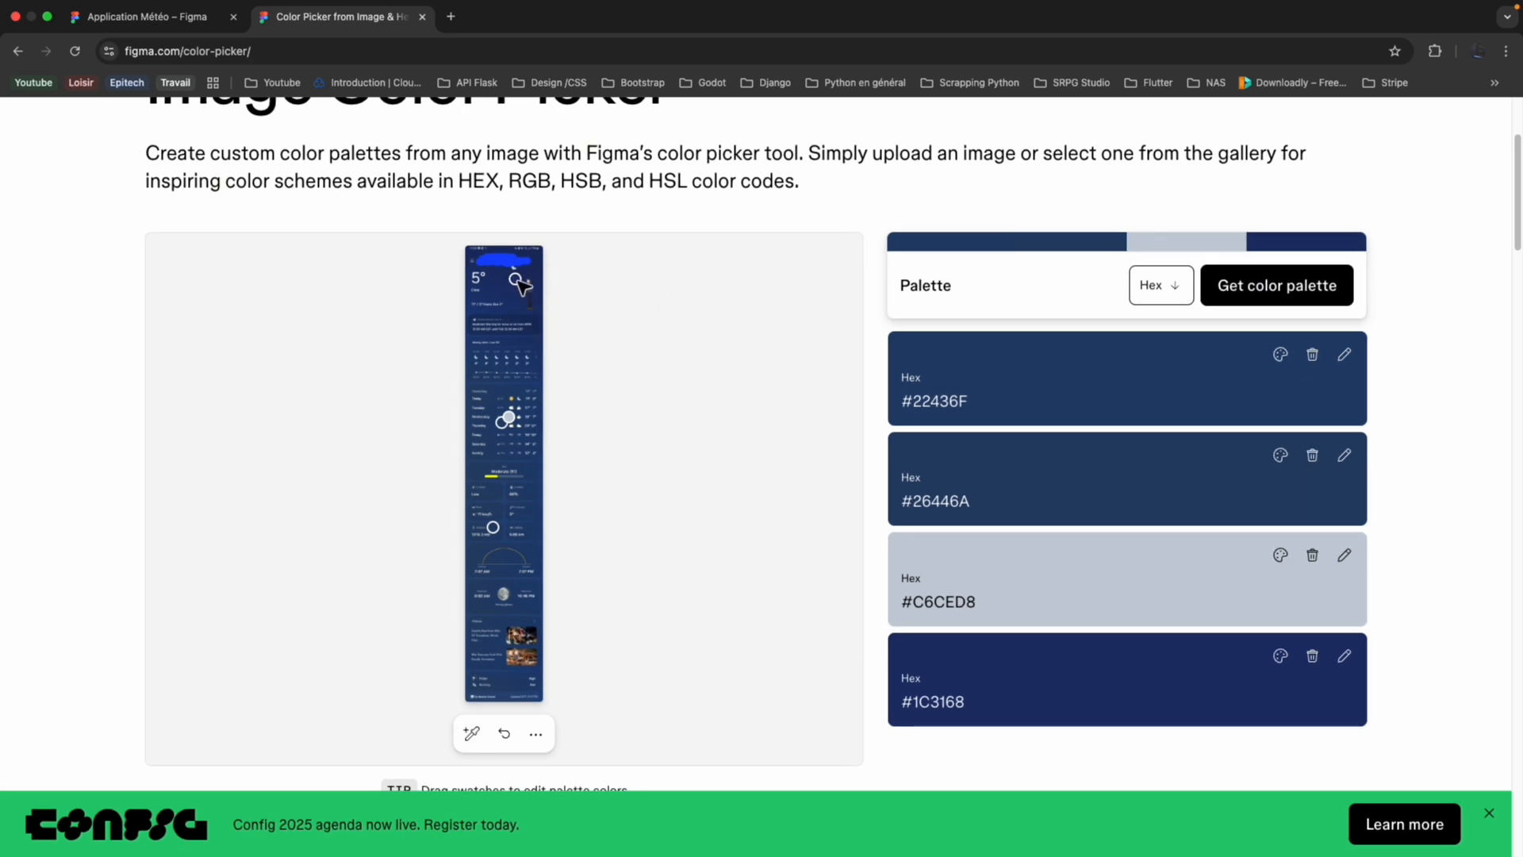
# Copy the #1C3168 code from the Image Color Picker palette and apply it as the second circle's fill in the design file.
pyautogui.moveTo(515, 278); pyautogui.dragTo(512, 276)
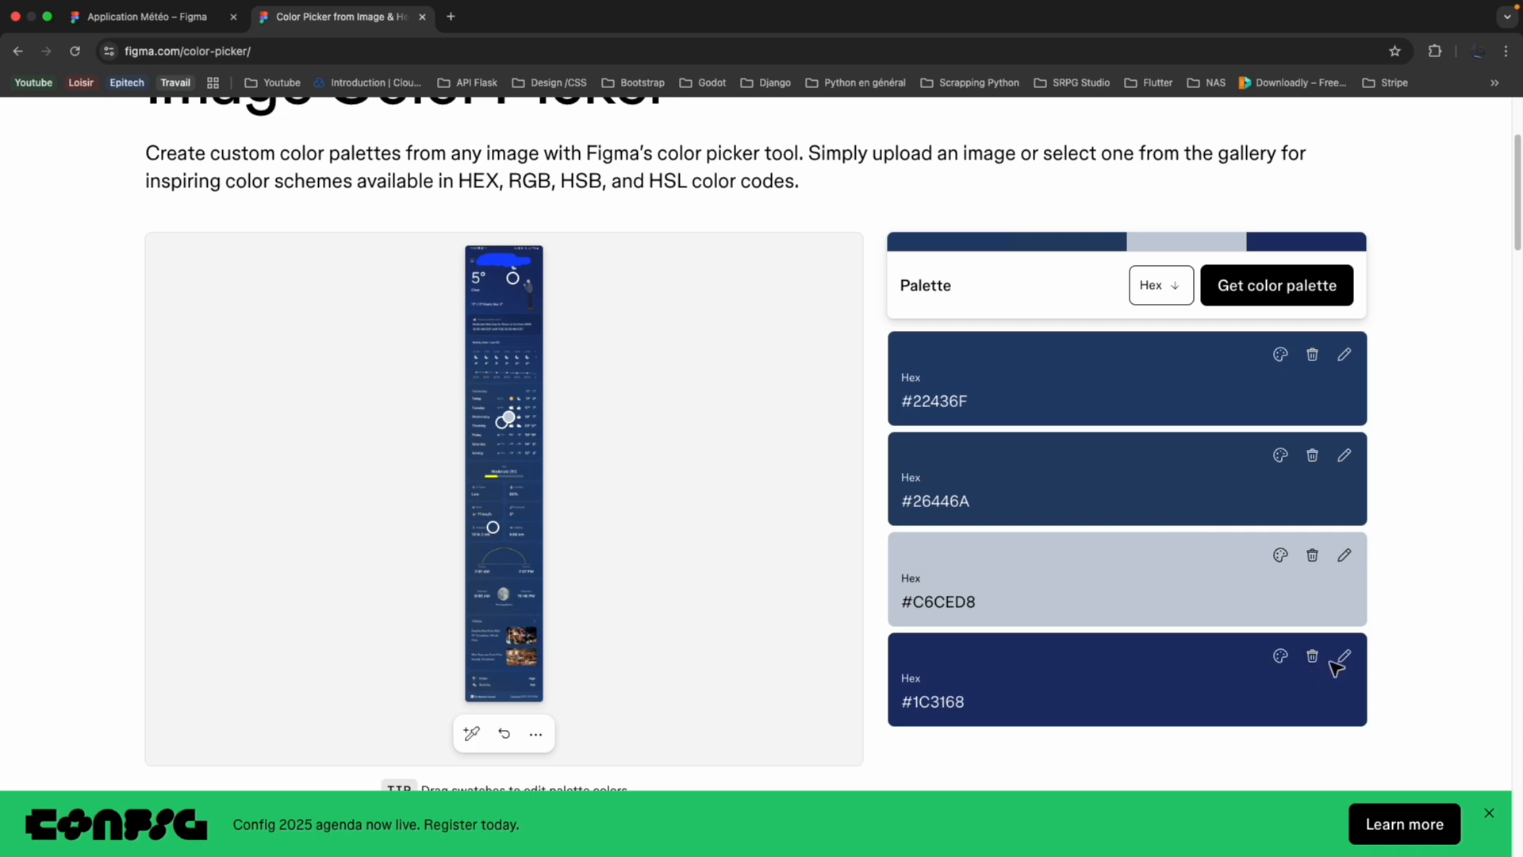
pyautogui.click(974, 703)
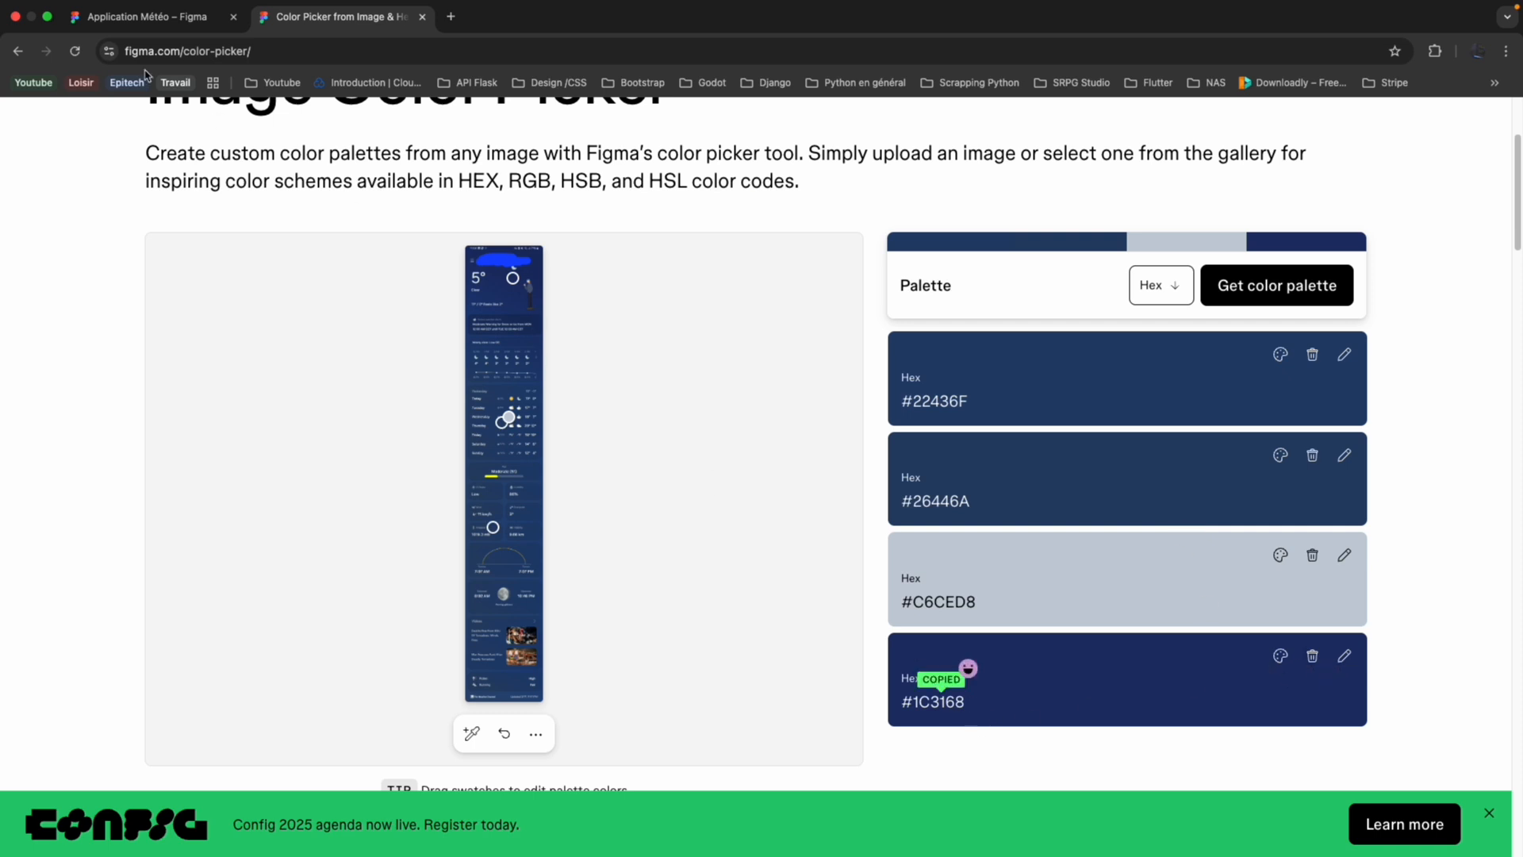
pyautogui.click(187, 24)
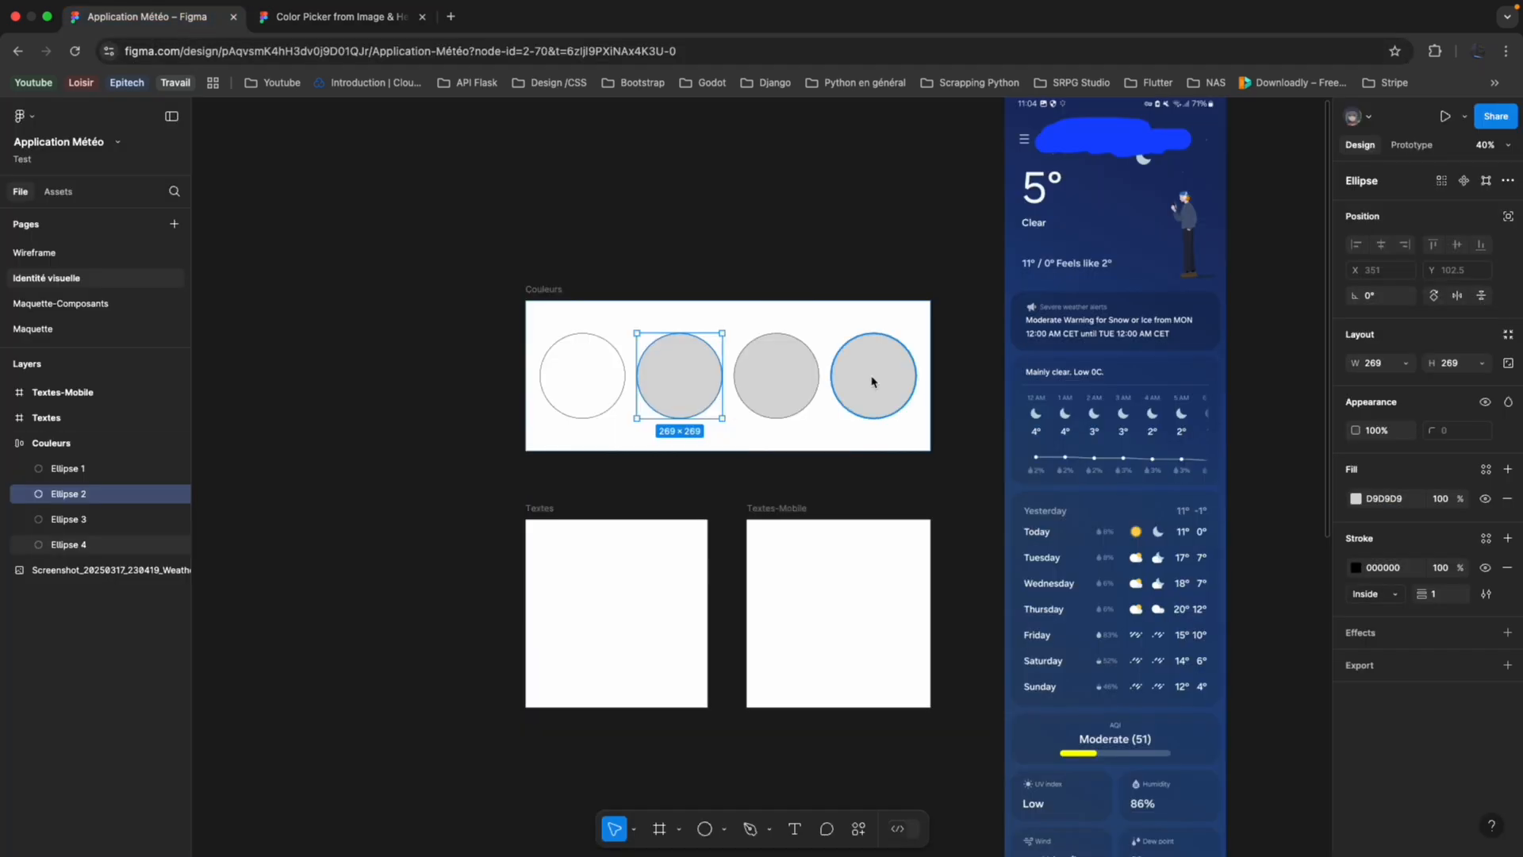
pyautogui.click(1399, 503)
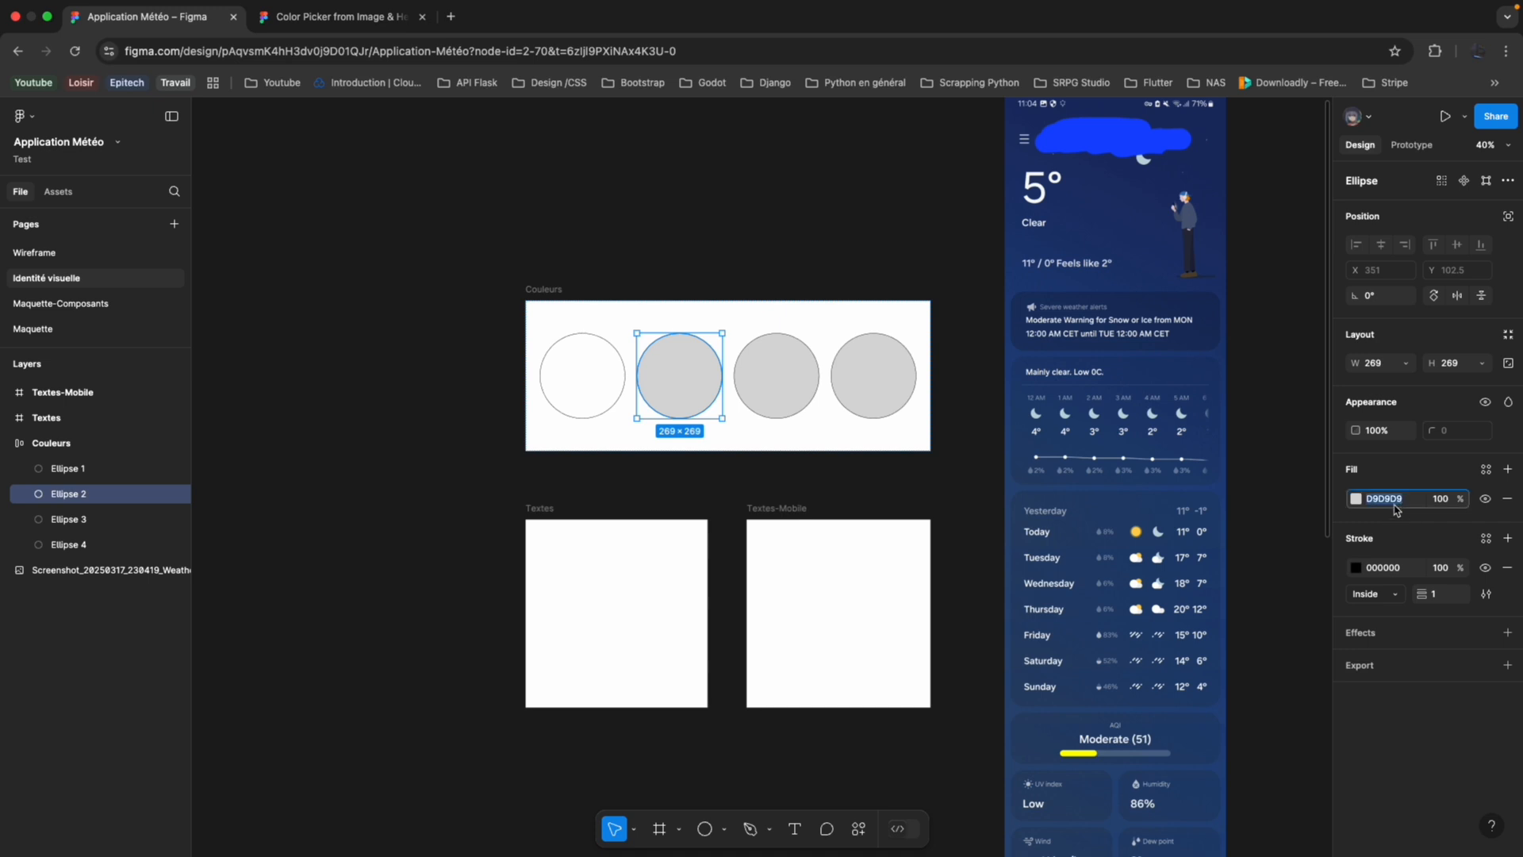
pyautogui.press('super+v')
pyautogui.press('Return')
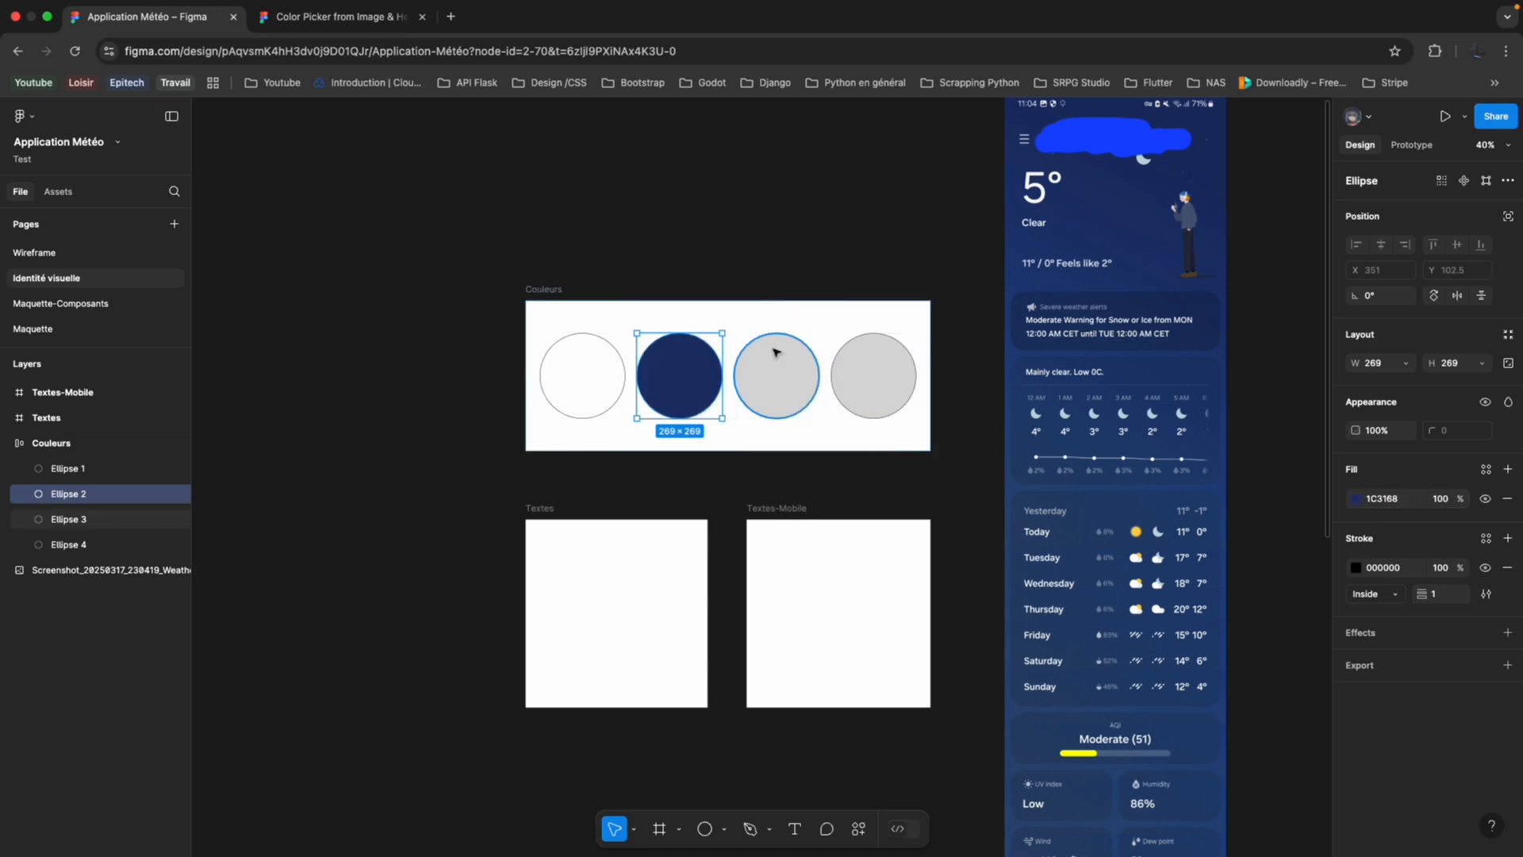
# In the Image Color Picker, move the #22436F swatch to just above the screenshot's Moderate bar, picking #25497B, and copy that code.
pyautogui.click(333, 17)
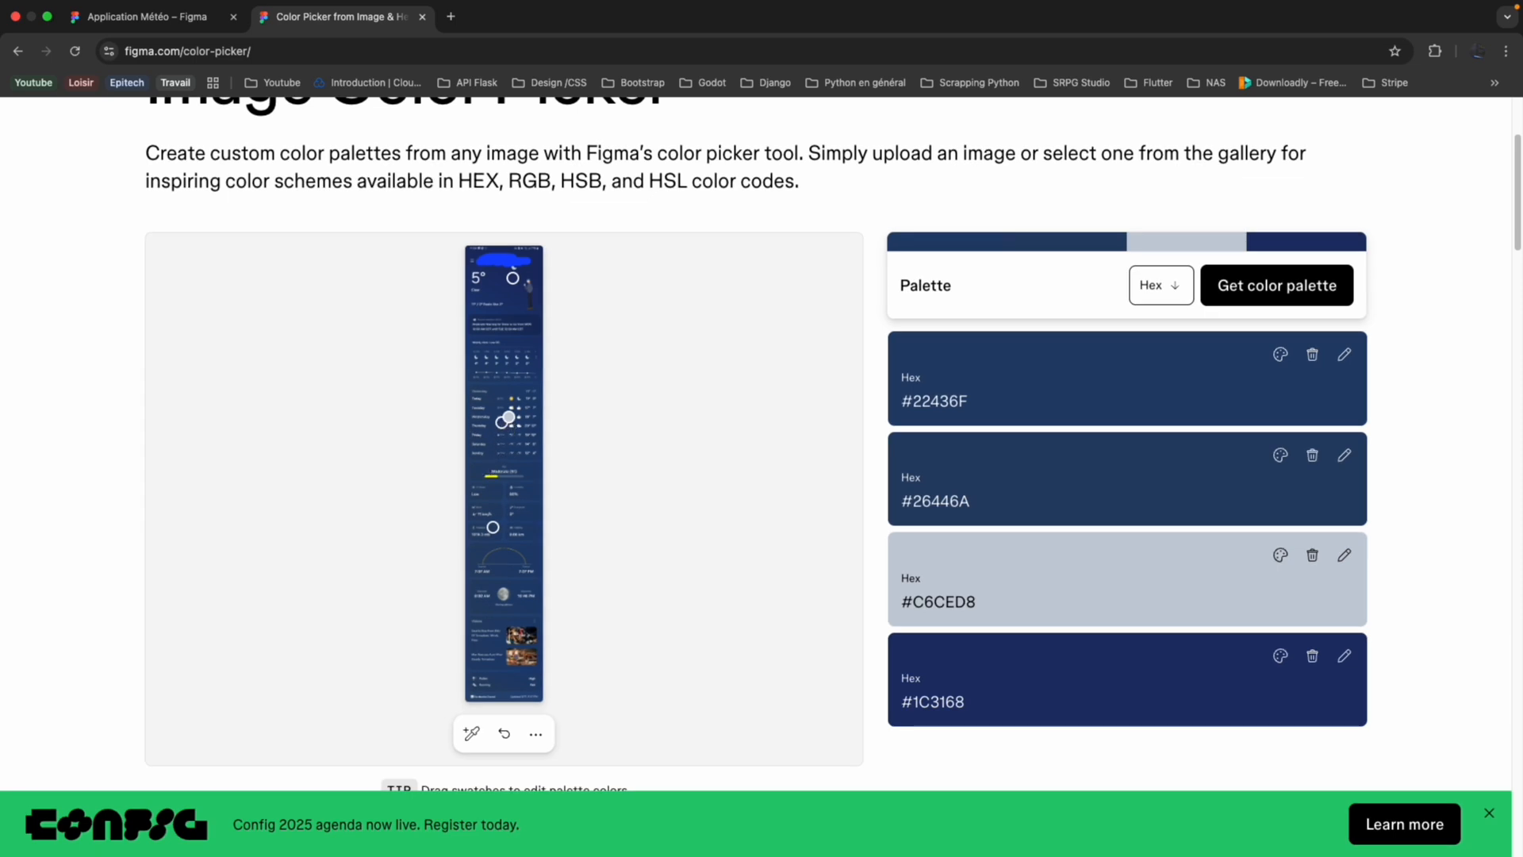
pyautogui.moveTo(508, 416); pyautogui.dragTo(497, 455)
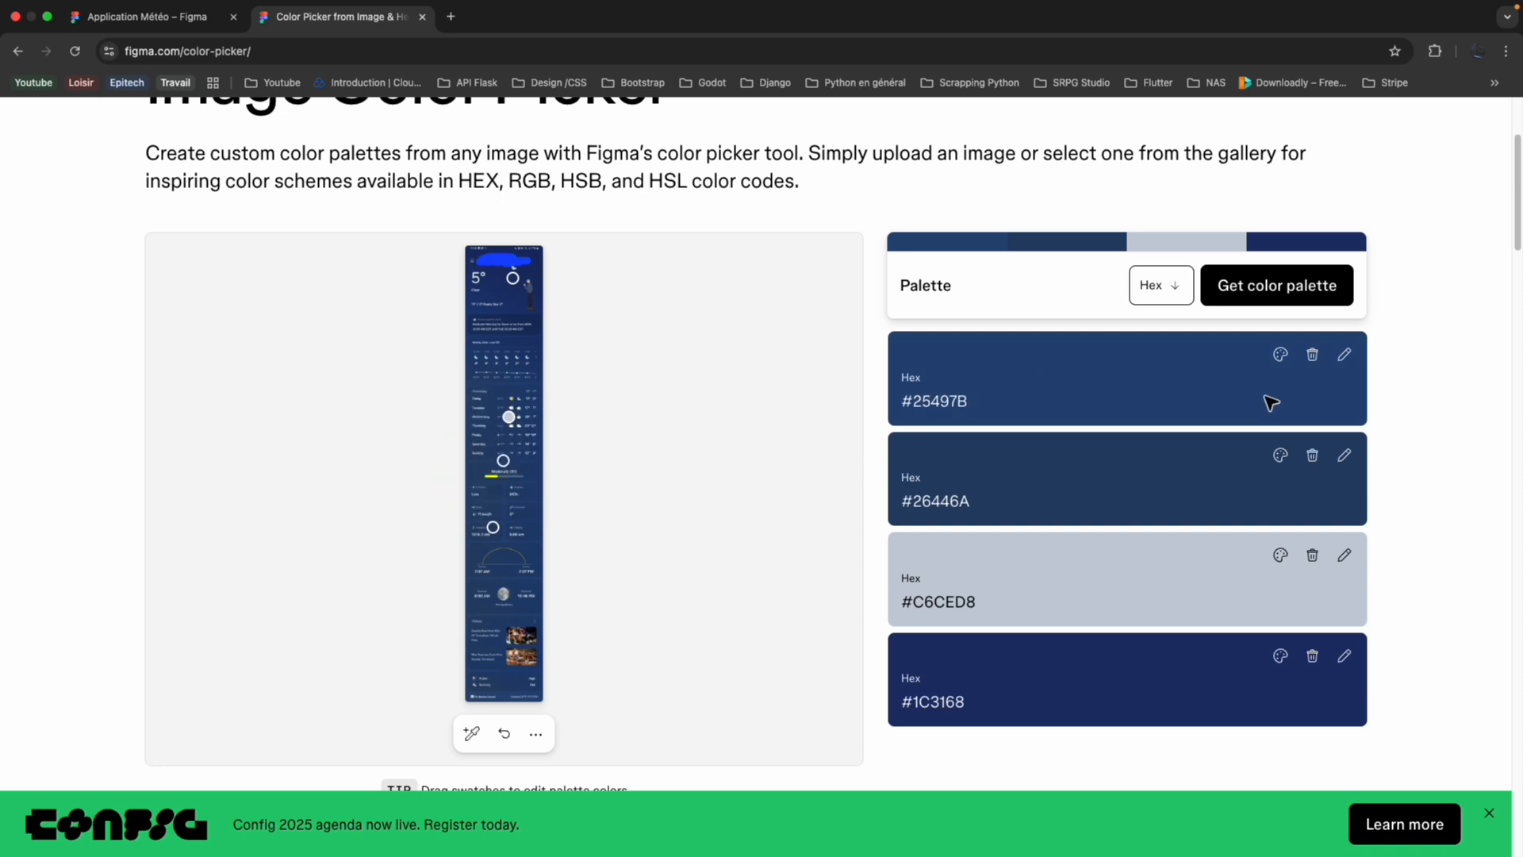
pyautogui.click(949, 401)
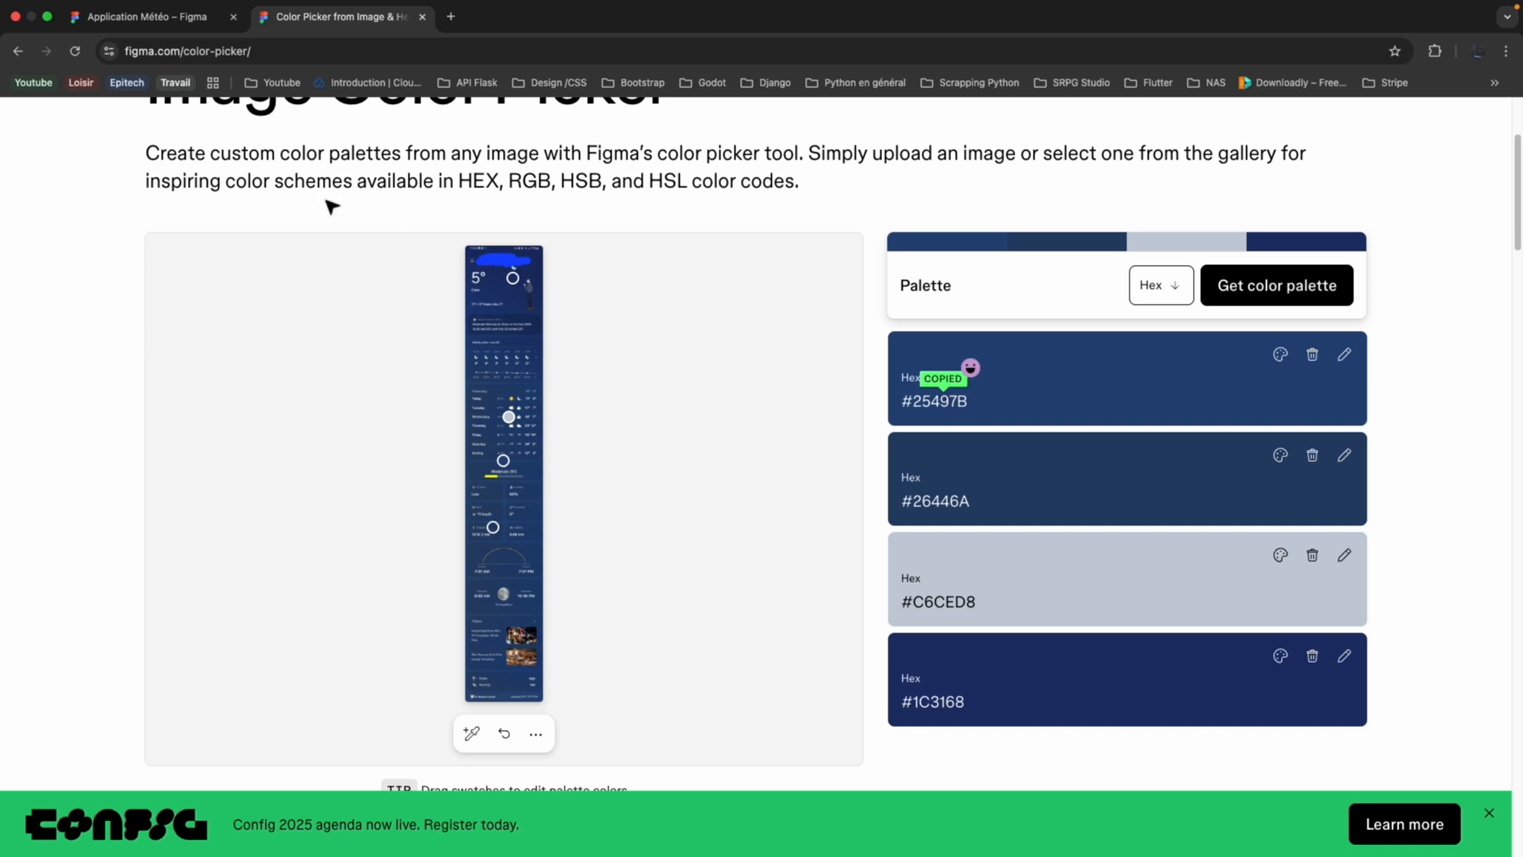
# Return to the Application Météo file and set the third circle's fill to 25497B.
pyautogui.click(143, 16)
pyautogui.click(779, 392)
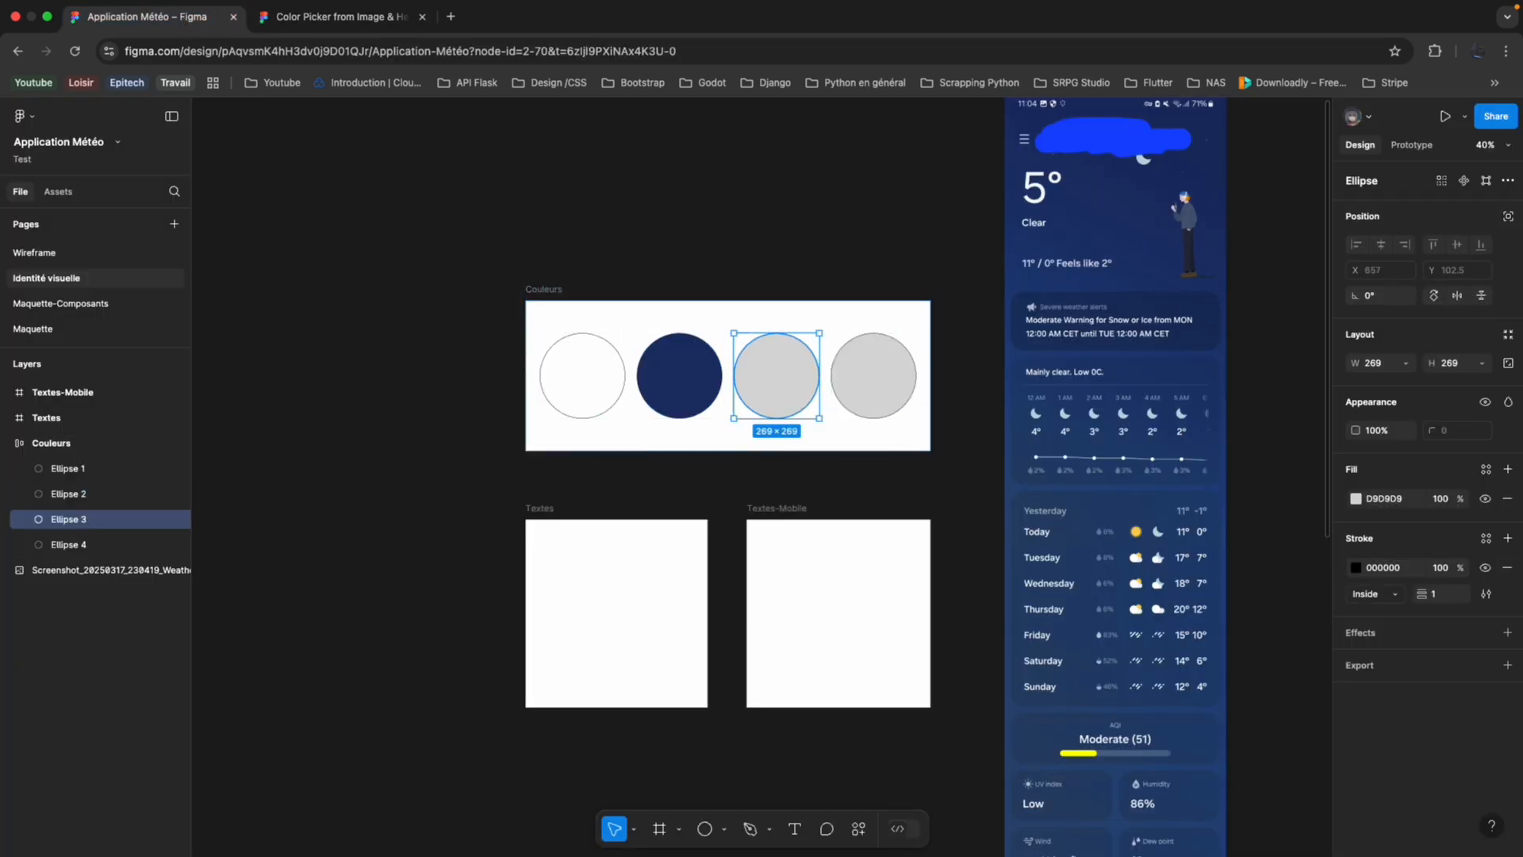
pyautogui.click(1398, 500)
pyautogui.press('super+v')
pyautogui.press('Return')
# In the Image Color Picker, try moving the pale grey swatch onto the screenshot's hourly forecast, sampling #1E3E71 and #49608D.
pyautogui.click(341, 16)
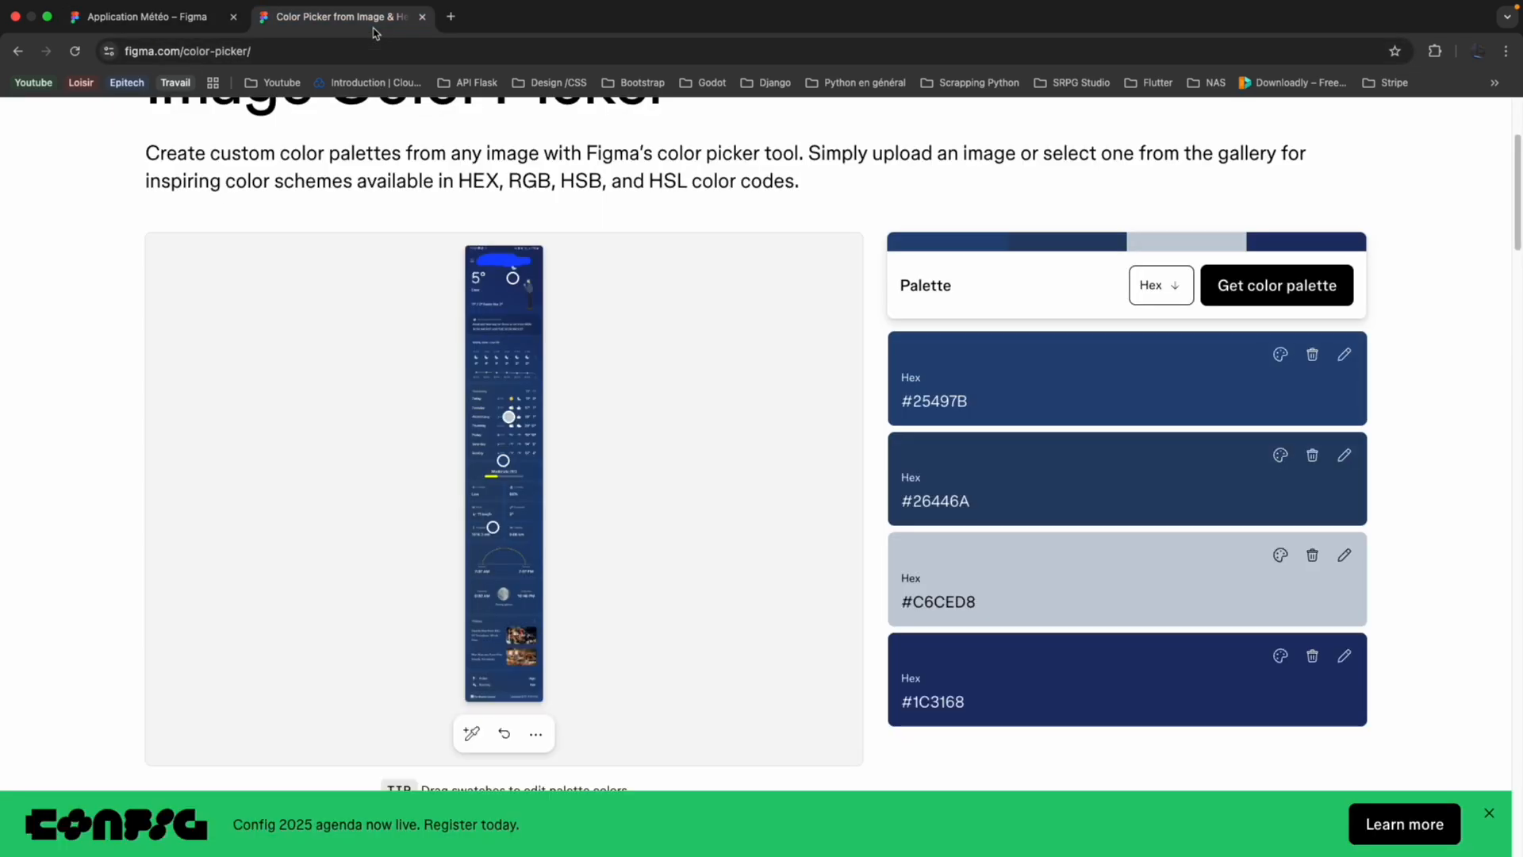
pyautogui.moveTo(509, 416); pyautogui.dragTo(486, 353)
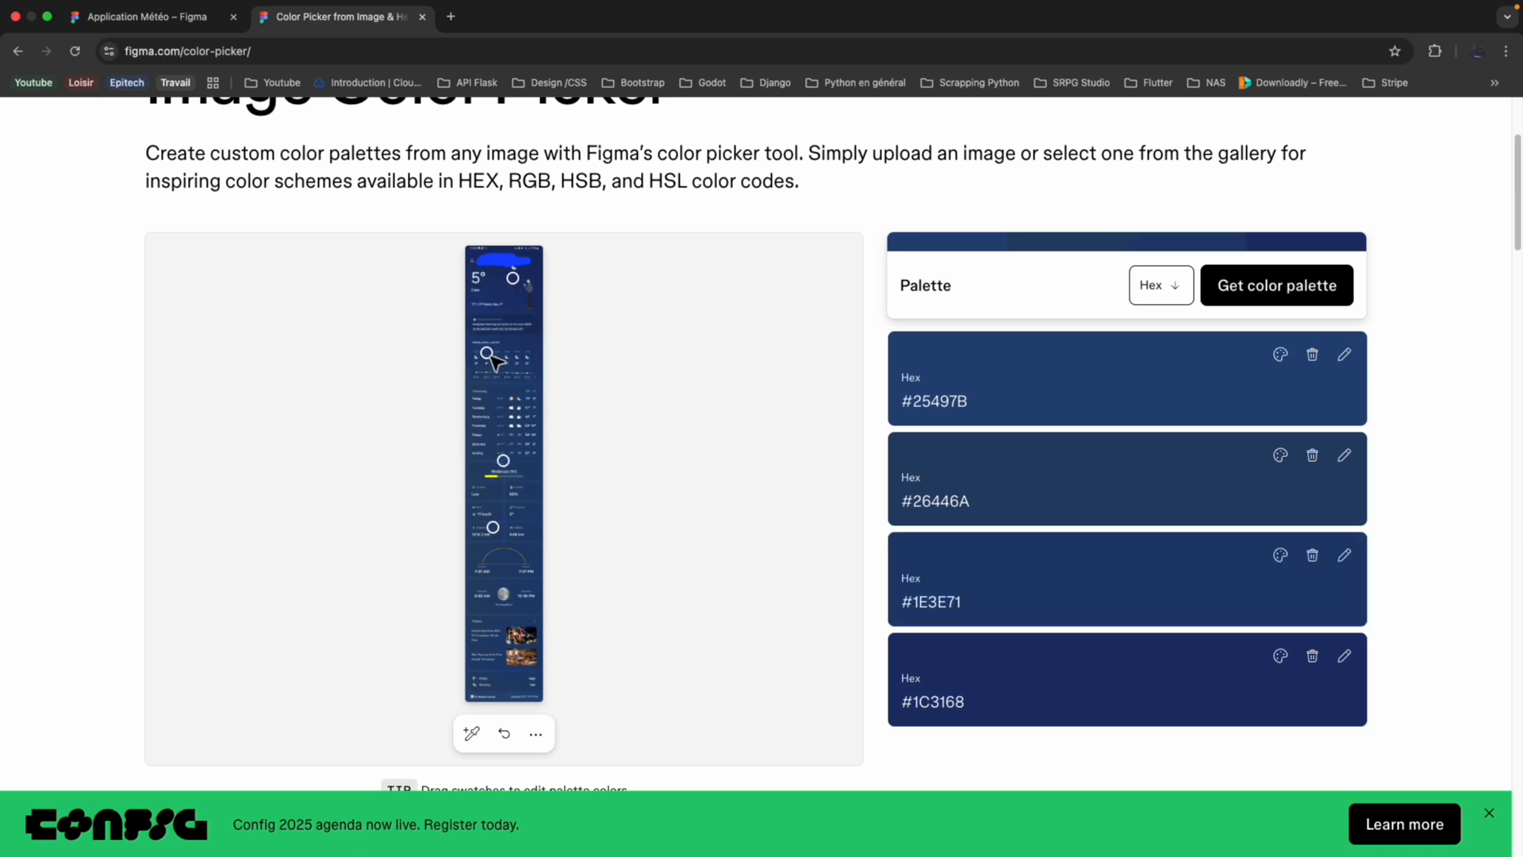
pyautogui.keyDown('ctrl'); pyautogui.scroll(5, 486, 448); pyautogui.keyUp('ctrl')
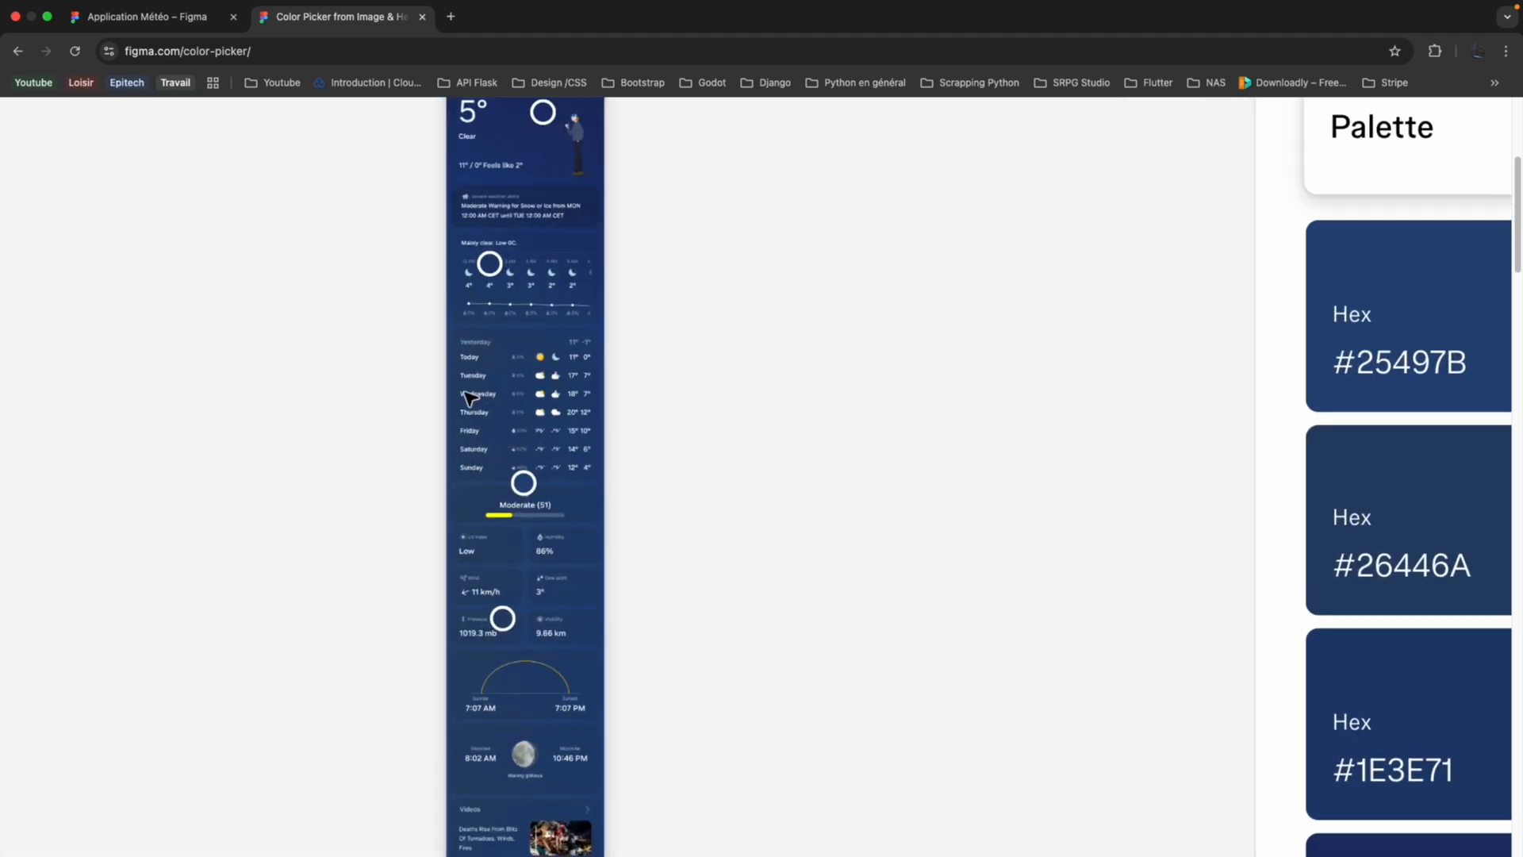
pyautogui.moveTo(470, 398); pyautogui.dragTo(478, 334)
pyautogui.scroll(-5, 492, 345)
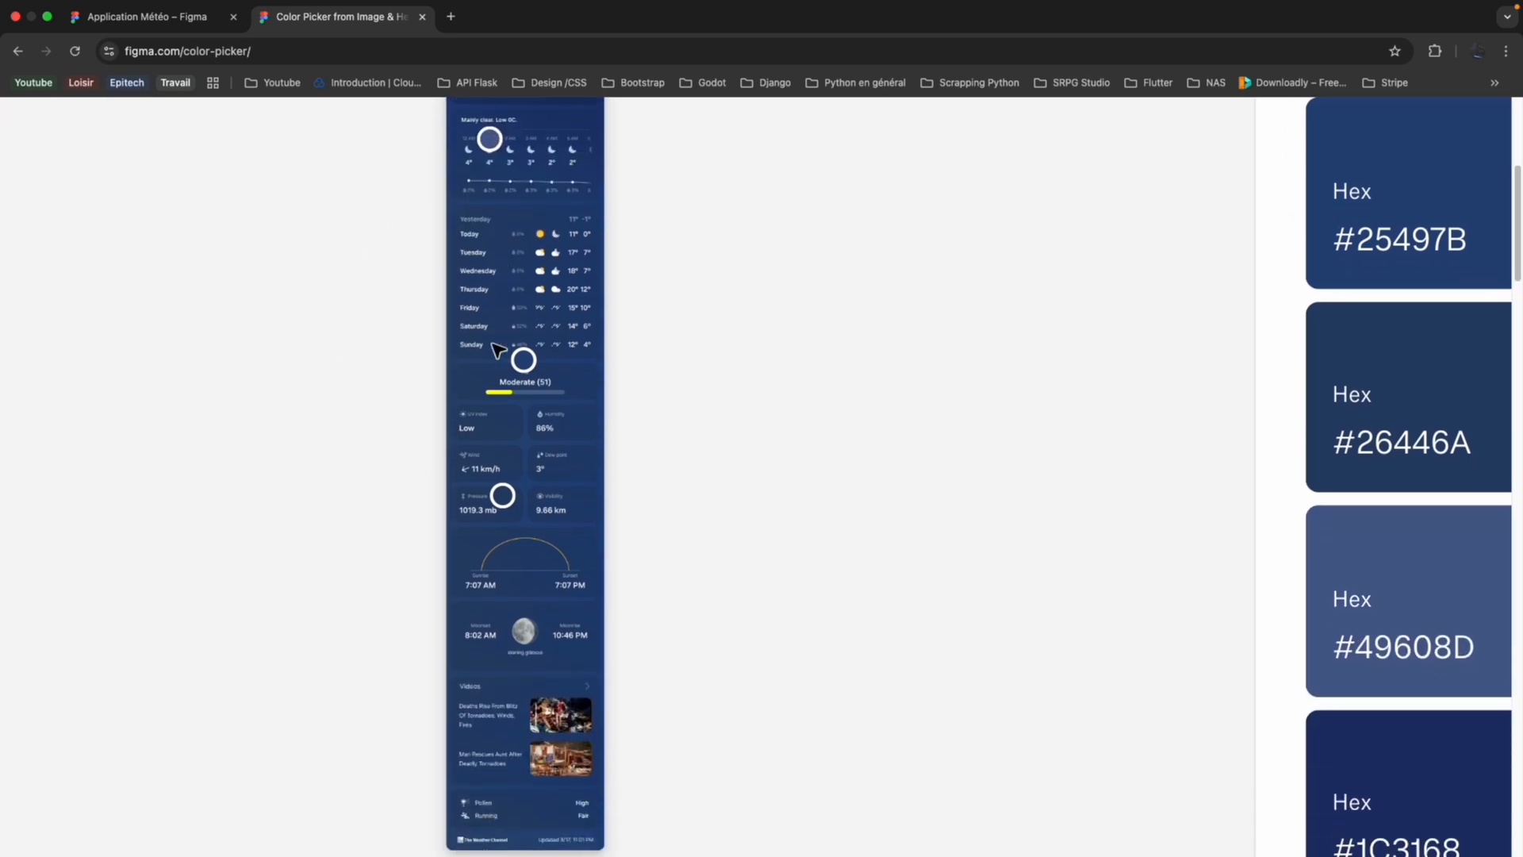
pyautogui.scroll(5, 498, 349)
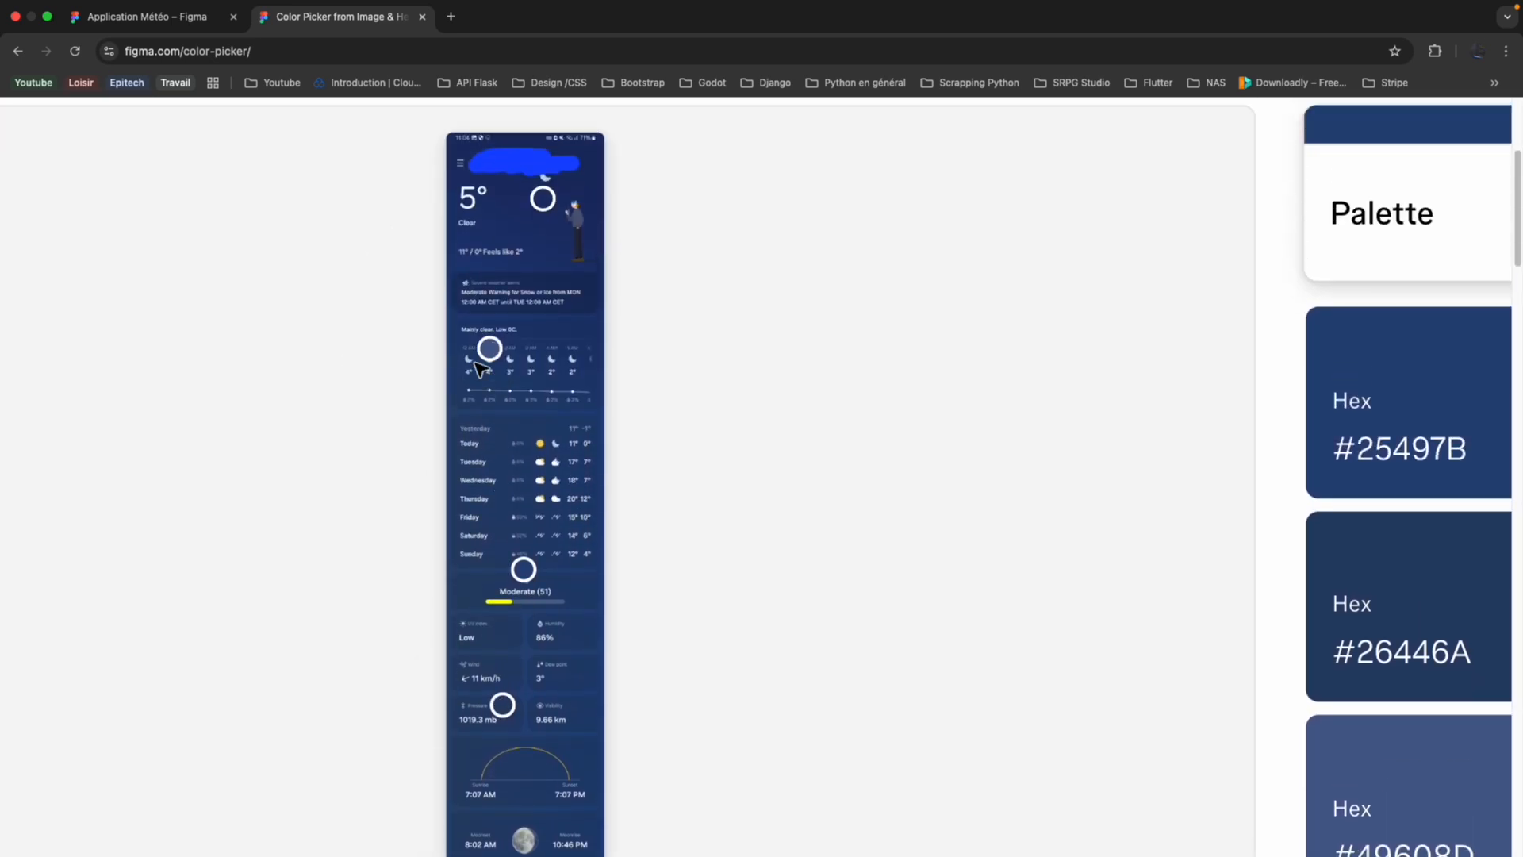
# Move the hourly forecast swatch in the Image Color Picker to the Thursday row, picking #6A7F9E, and copy that code.
pyautogui.moveTo(482, 360); pyautogui.dragTo(503, 488)
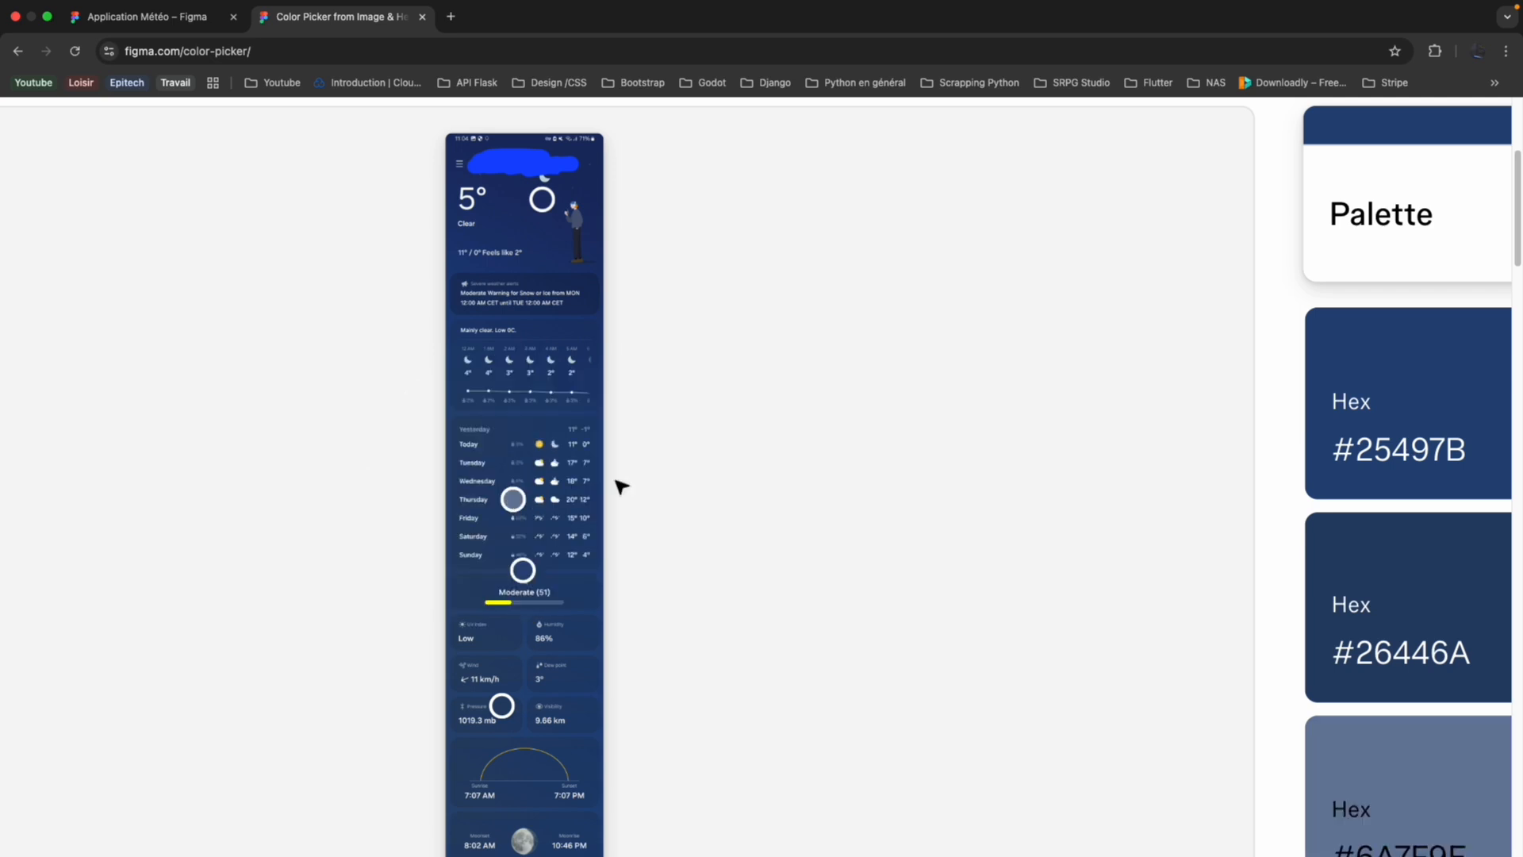
pyautogui.scroll(-2, 617, 480)
pyautogui.hscroll(1, 648, 474)
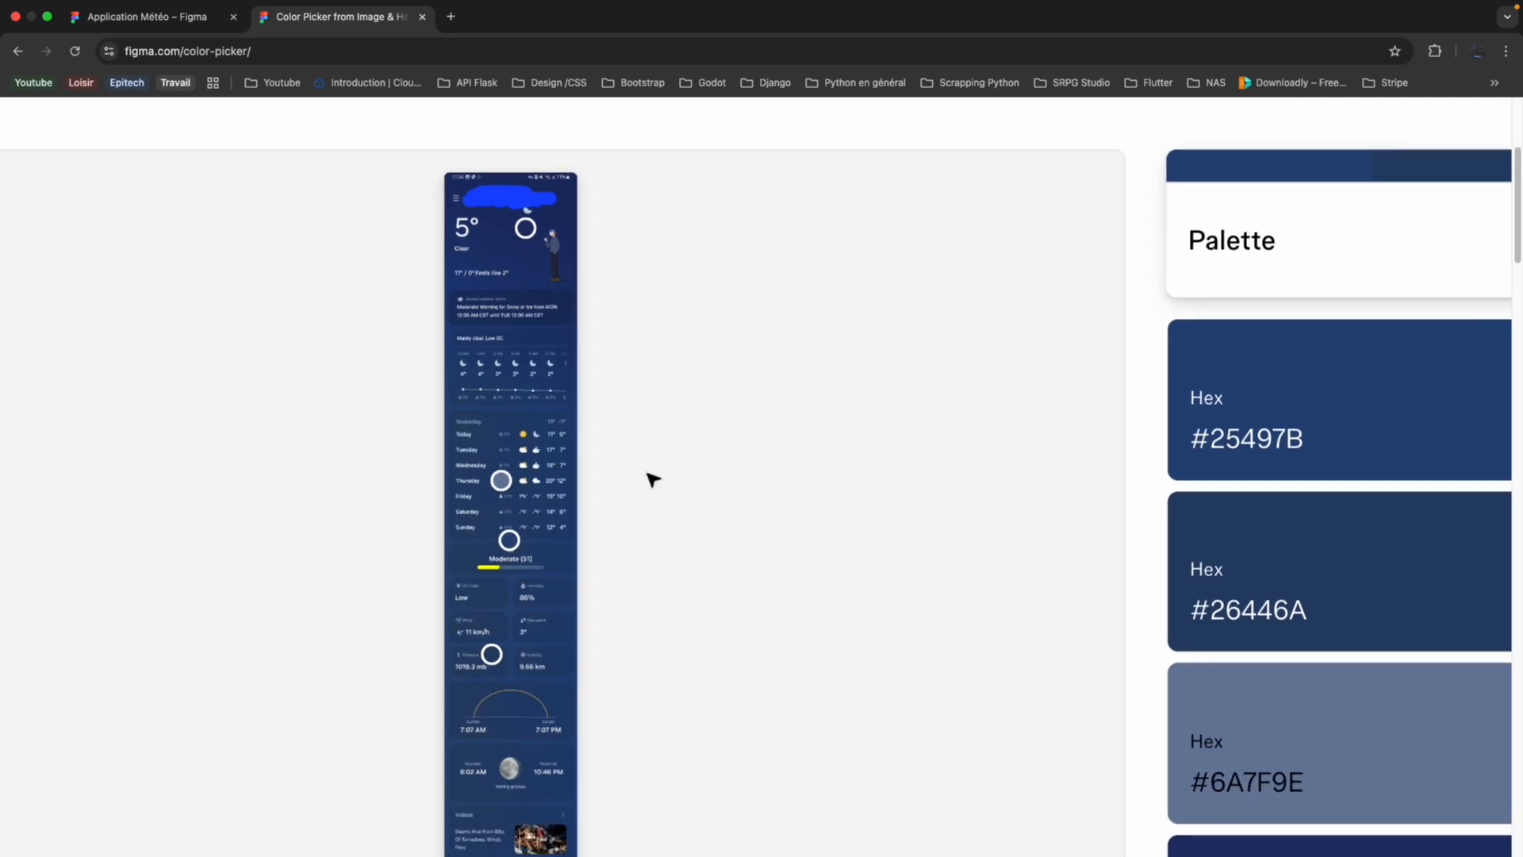
pyautogui.scroll(-2, 652, 480)
pyautogui.scroll(-3, 652, 480)
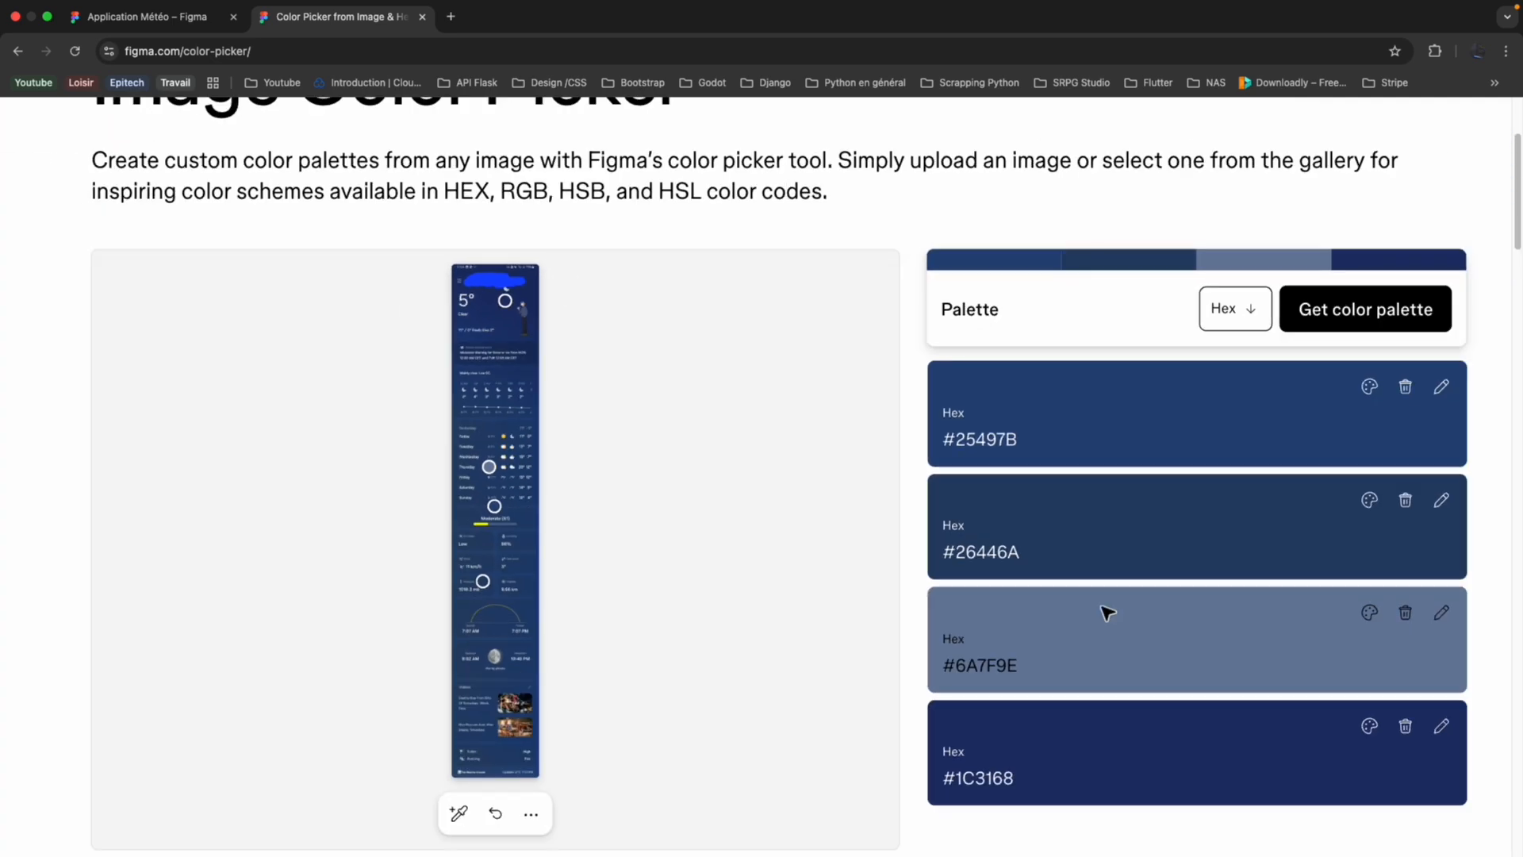
pyautogui.click(1013, 665)
# Return to the Application Météo file and set the fourth circle's fill to 6A7F9E, leaving nothing selected.
pyautogui.click(170, 27)
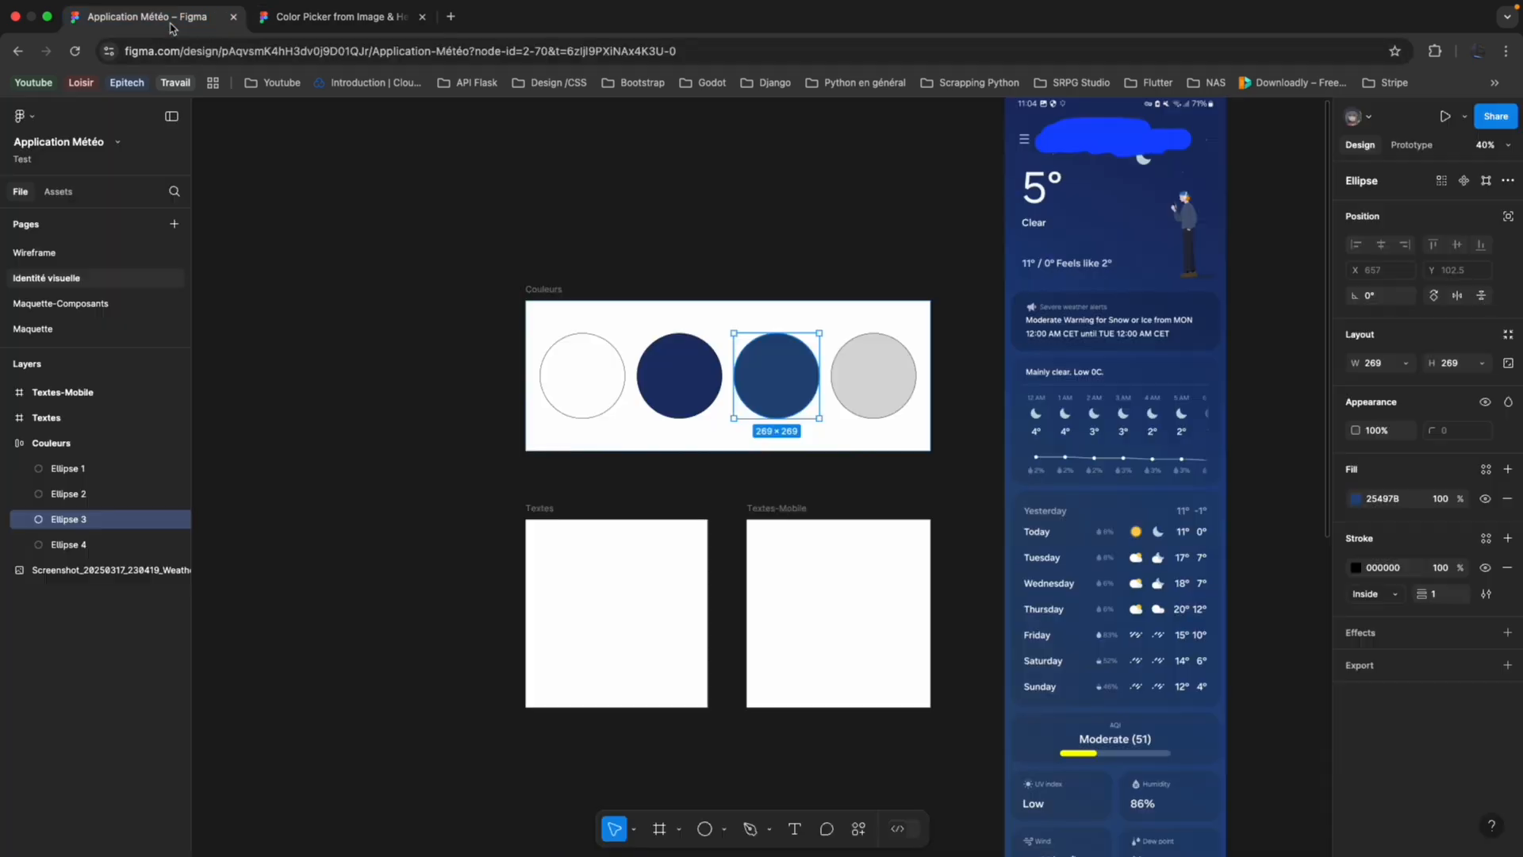
pyautogui.click(868, 380)
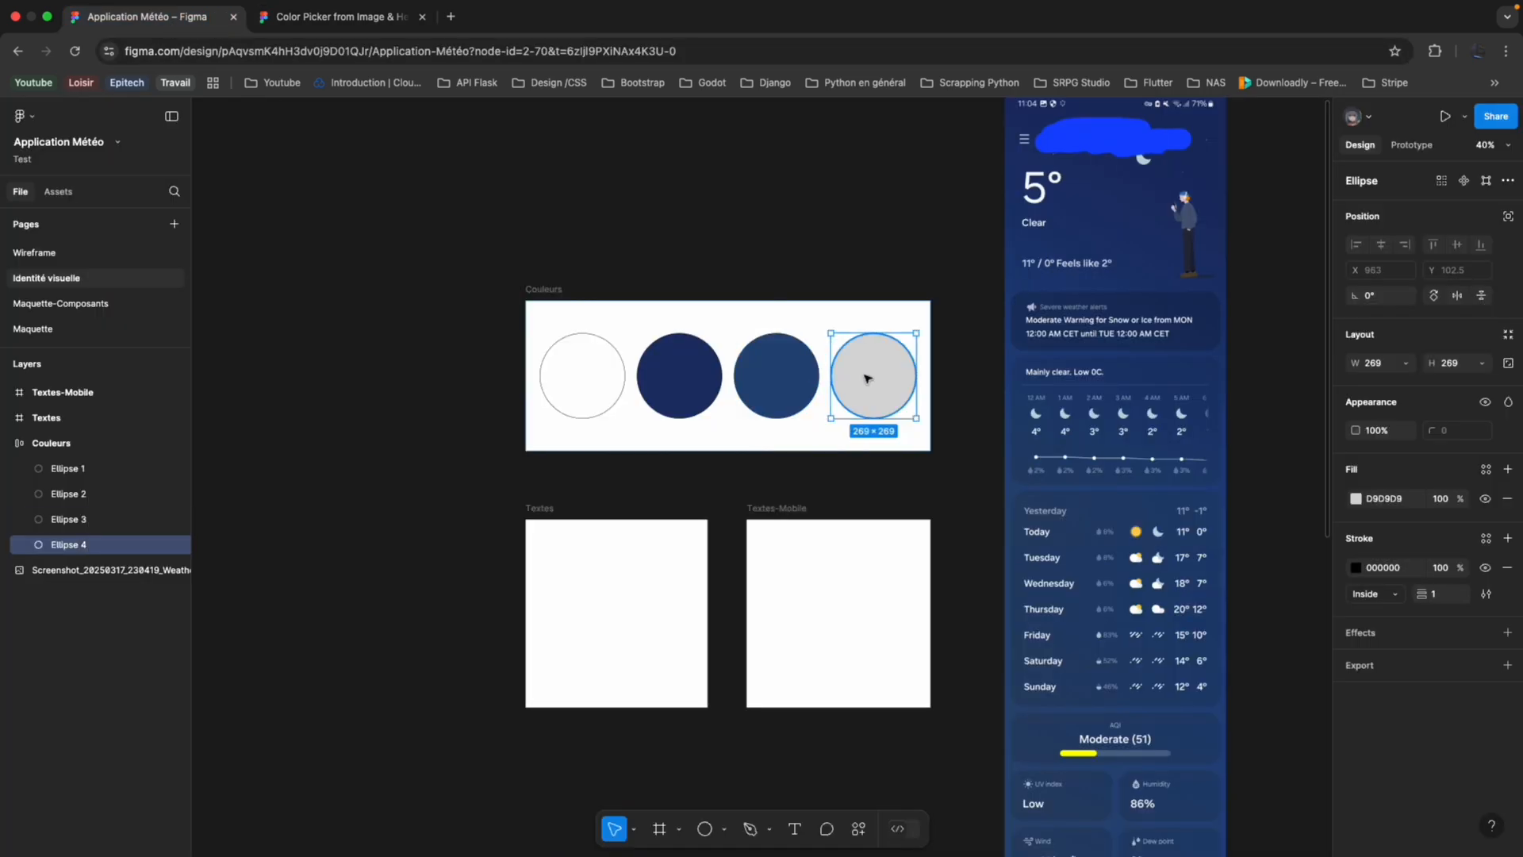
pyautogui.click(1382, 498)
pyautogui.hotkey('ctrl', 'v')
pyautogui.press('Return')
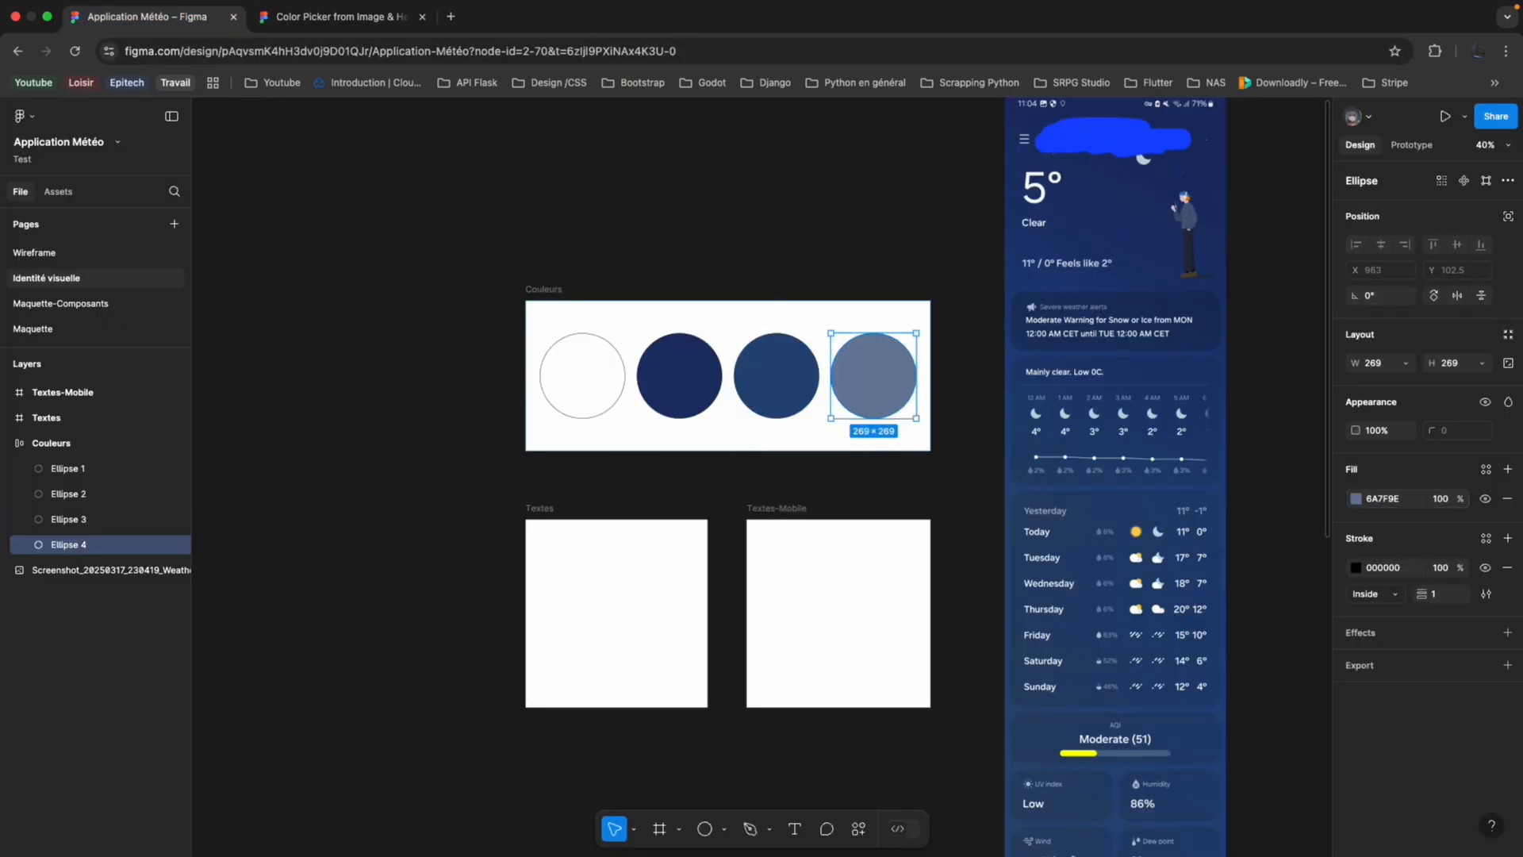
pyautogui.click(860, 228)
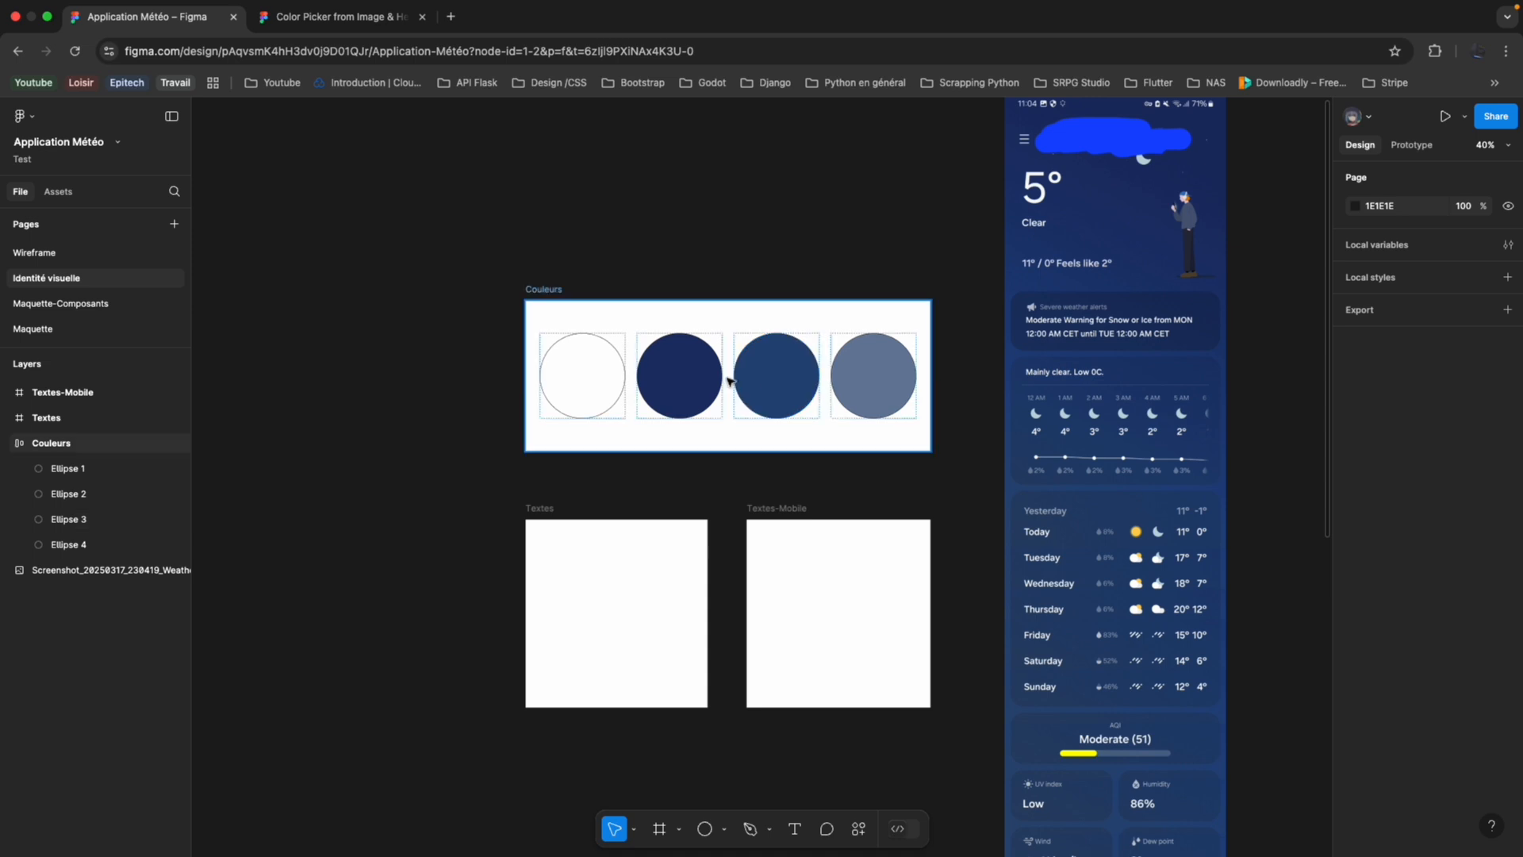
pyautogui.scroll(1, 806, 439)
pyautogui.scroll(3, 806, 446)
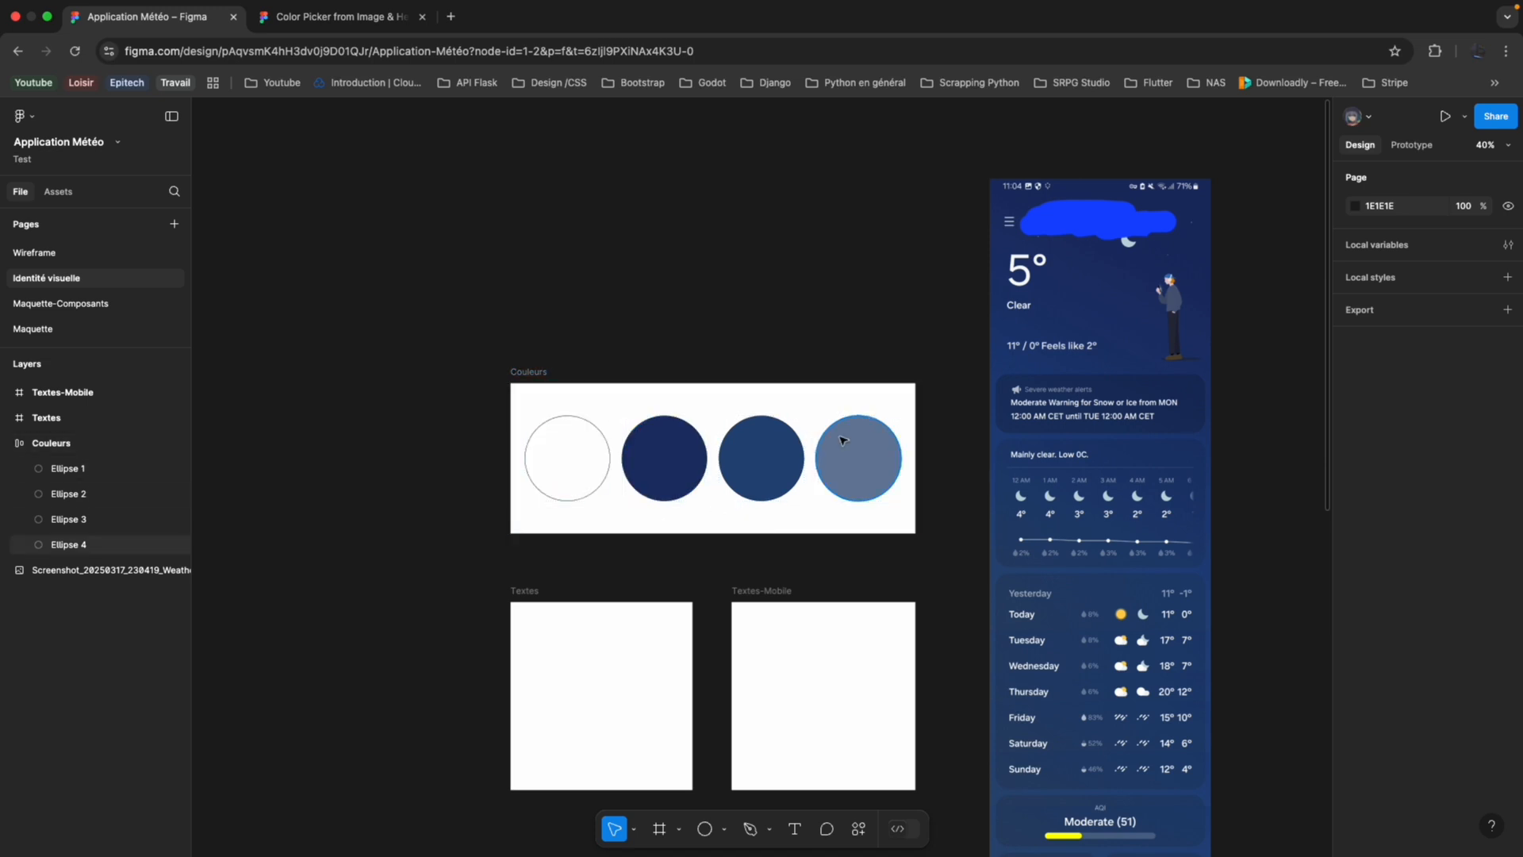
pyautogui.scroll(-1, 748, 608)
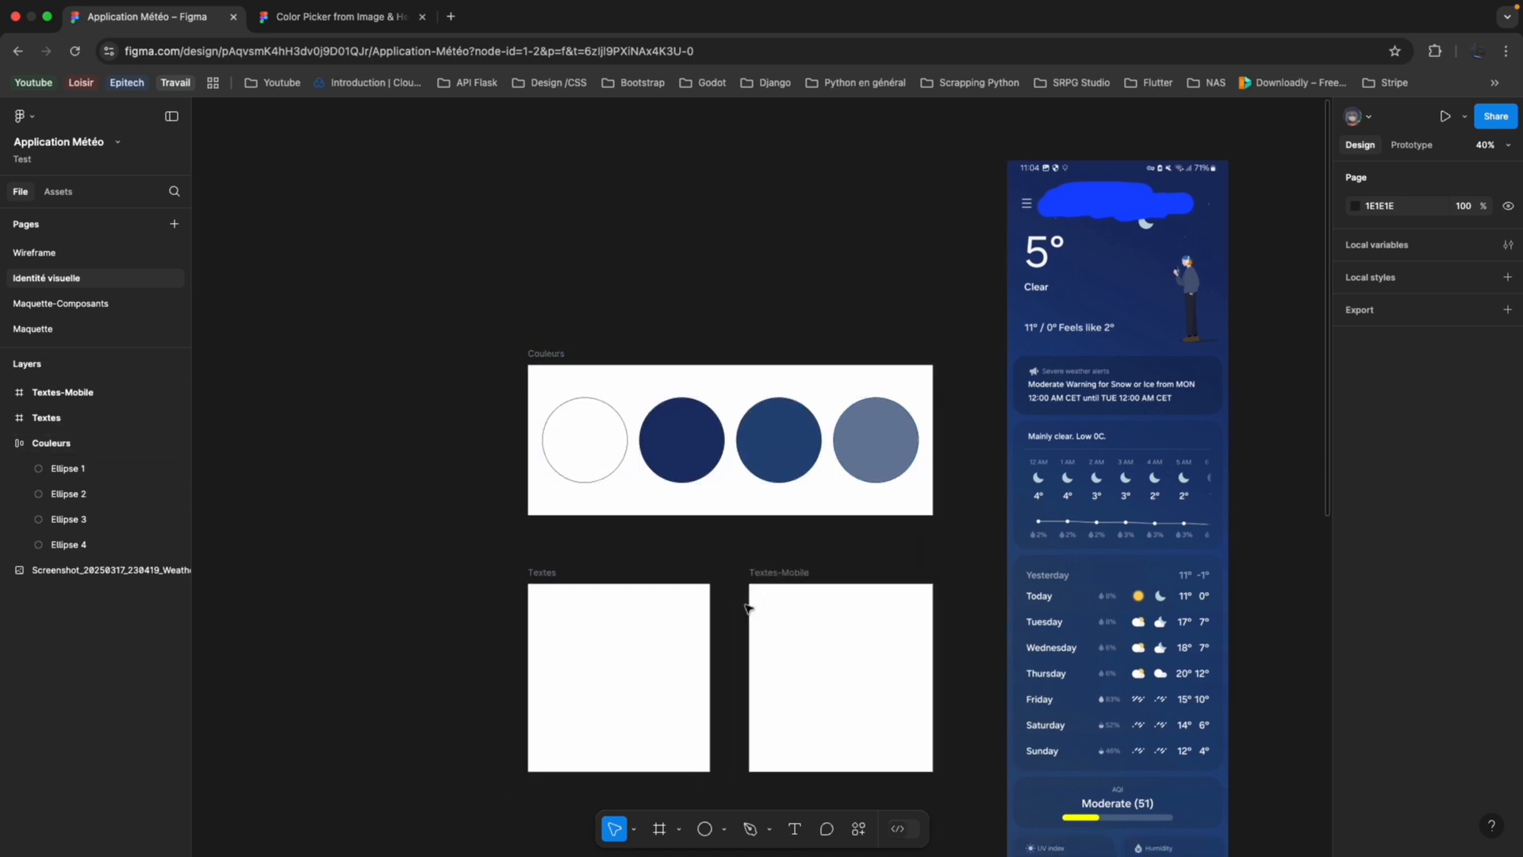
pyautogui.scroll(-1, 738, 593)
pyautogui.scroll(2, 730, 572)
pyautogui.scroll(-1, 664, 657)
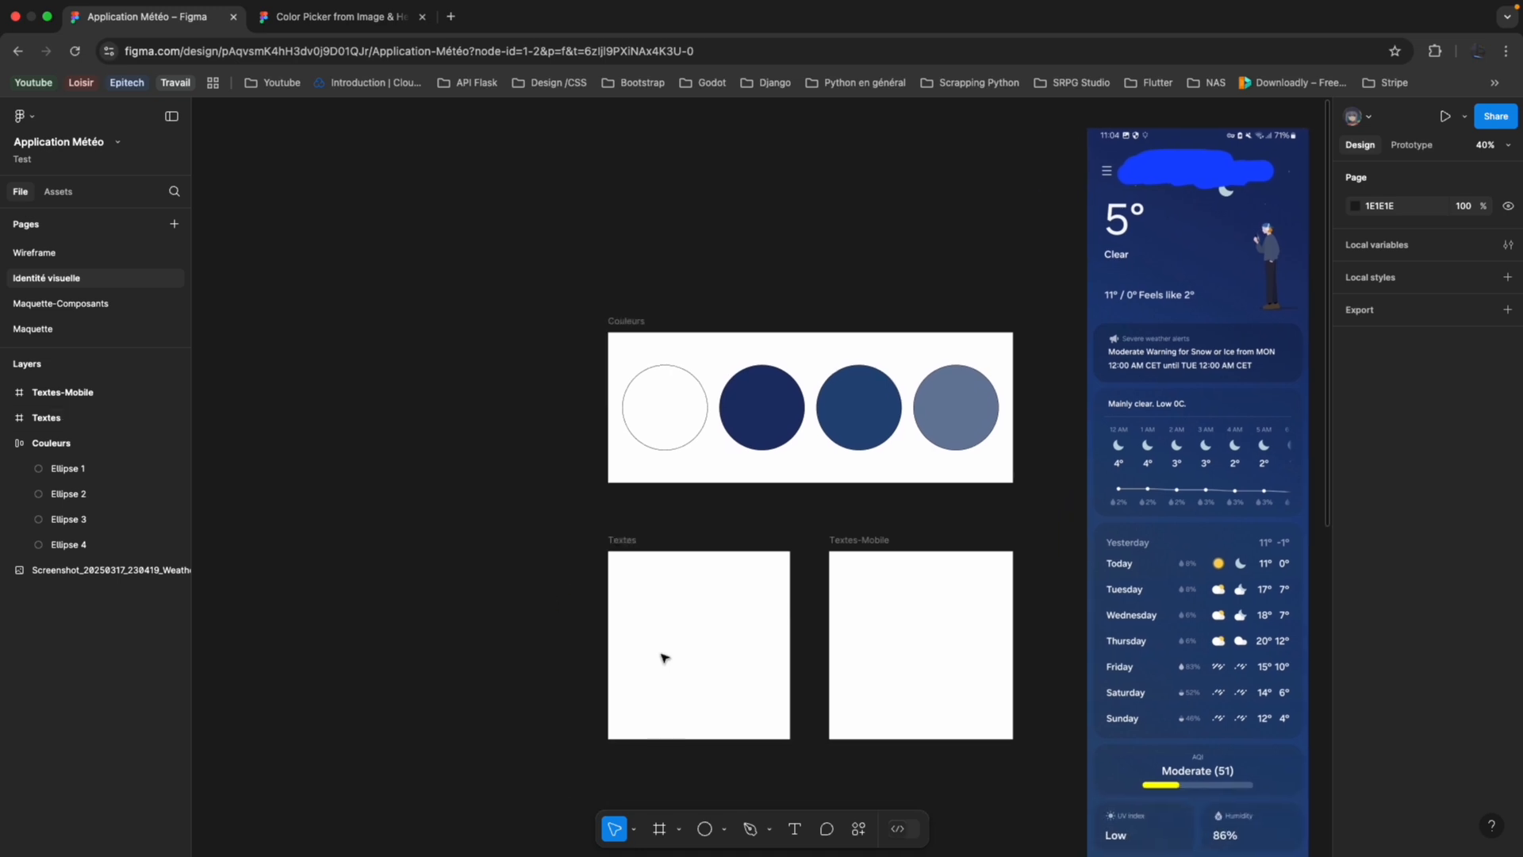
# Open the Fontjoy font-pairing site in a new browser tab and generate two new font combinations, looking over the sample heading, subheading and body text.
pyautogui.click(451, 35)
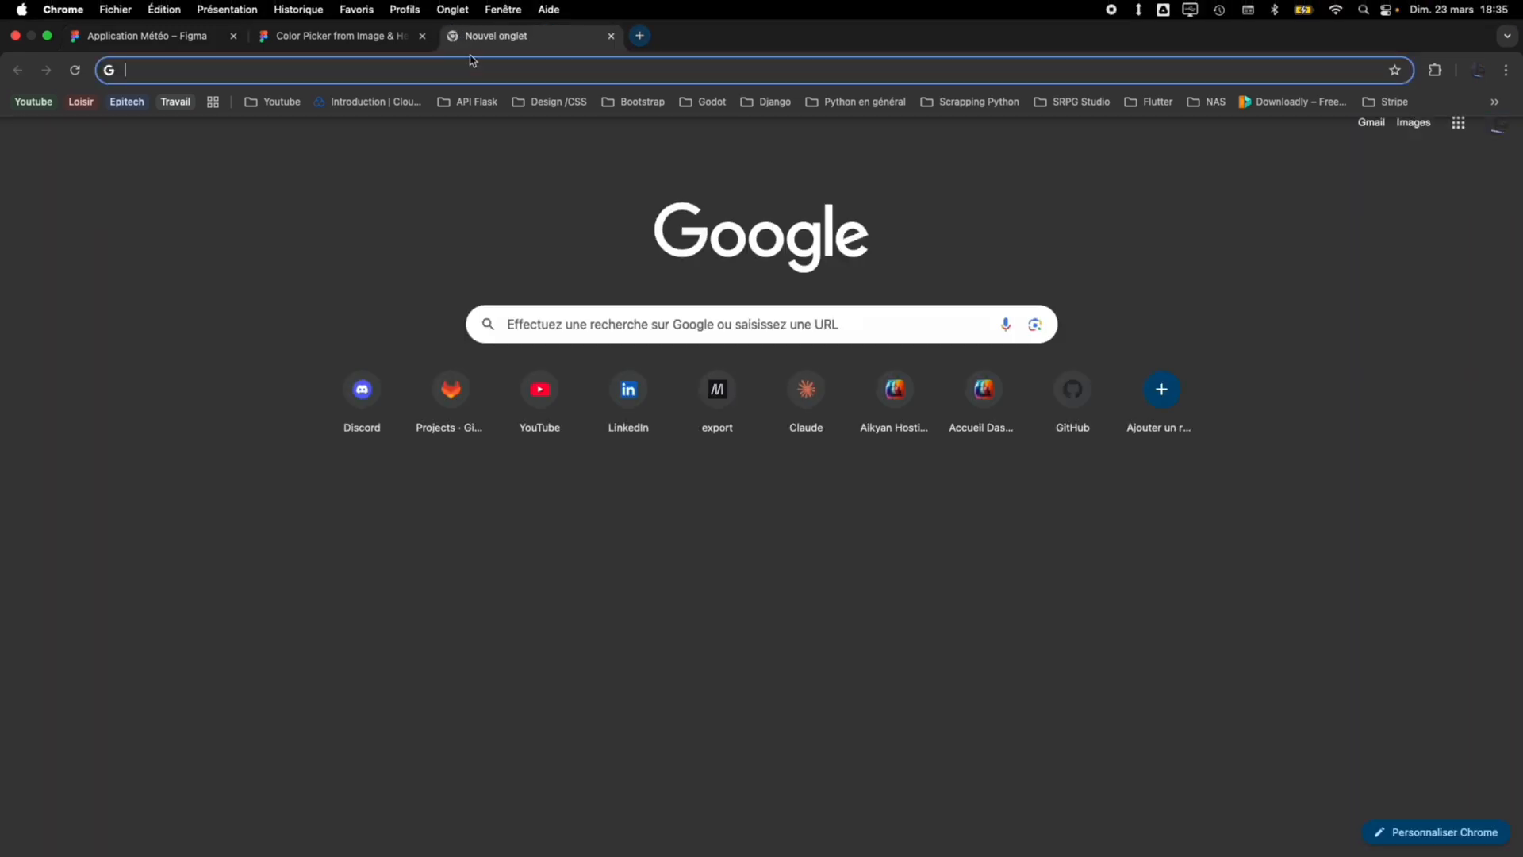
pyautogui.click(556, 102)
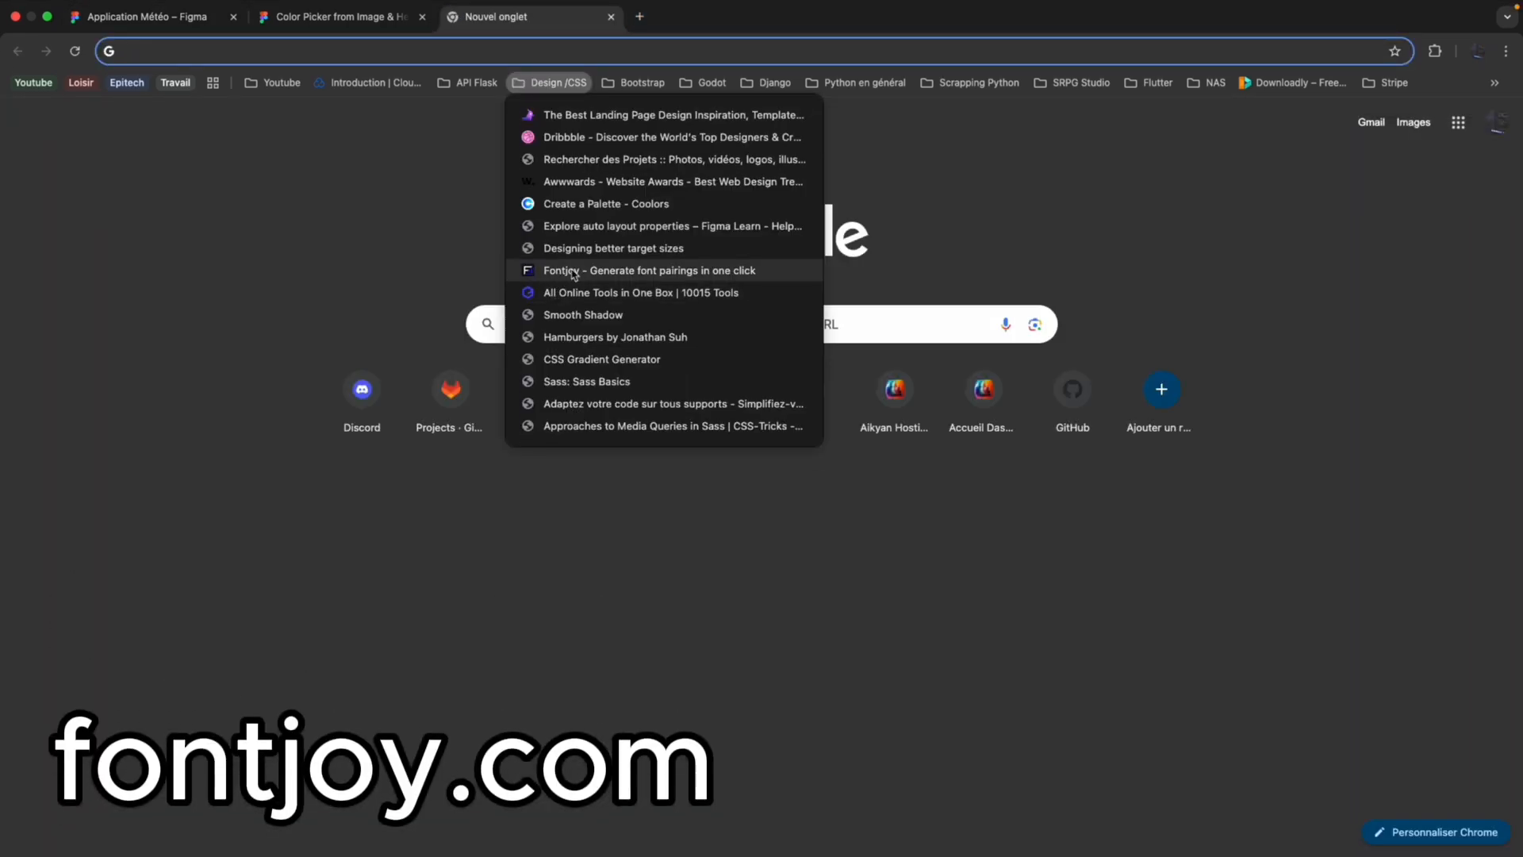
pyautogui.click(573, 271)
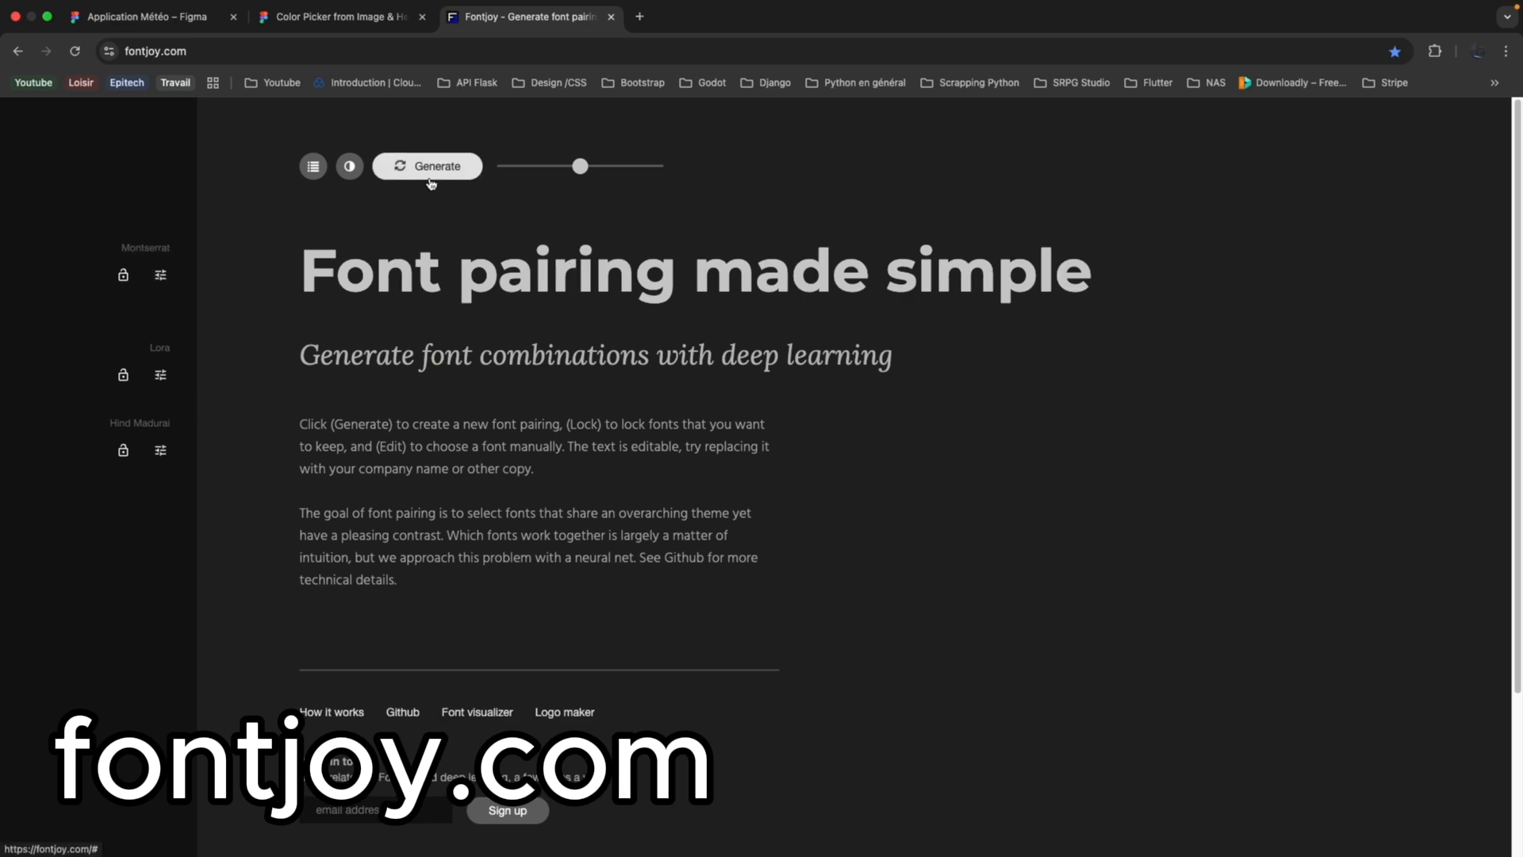
pyautogui.click(431, 183)
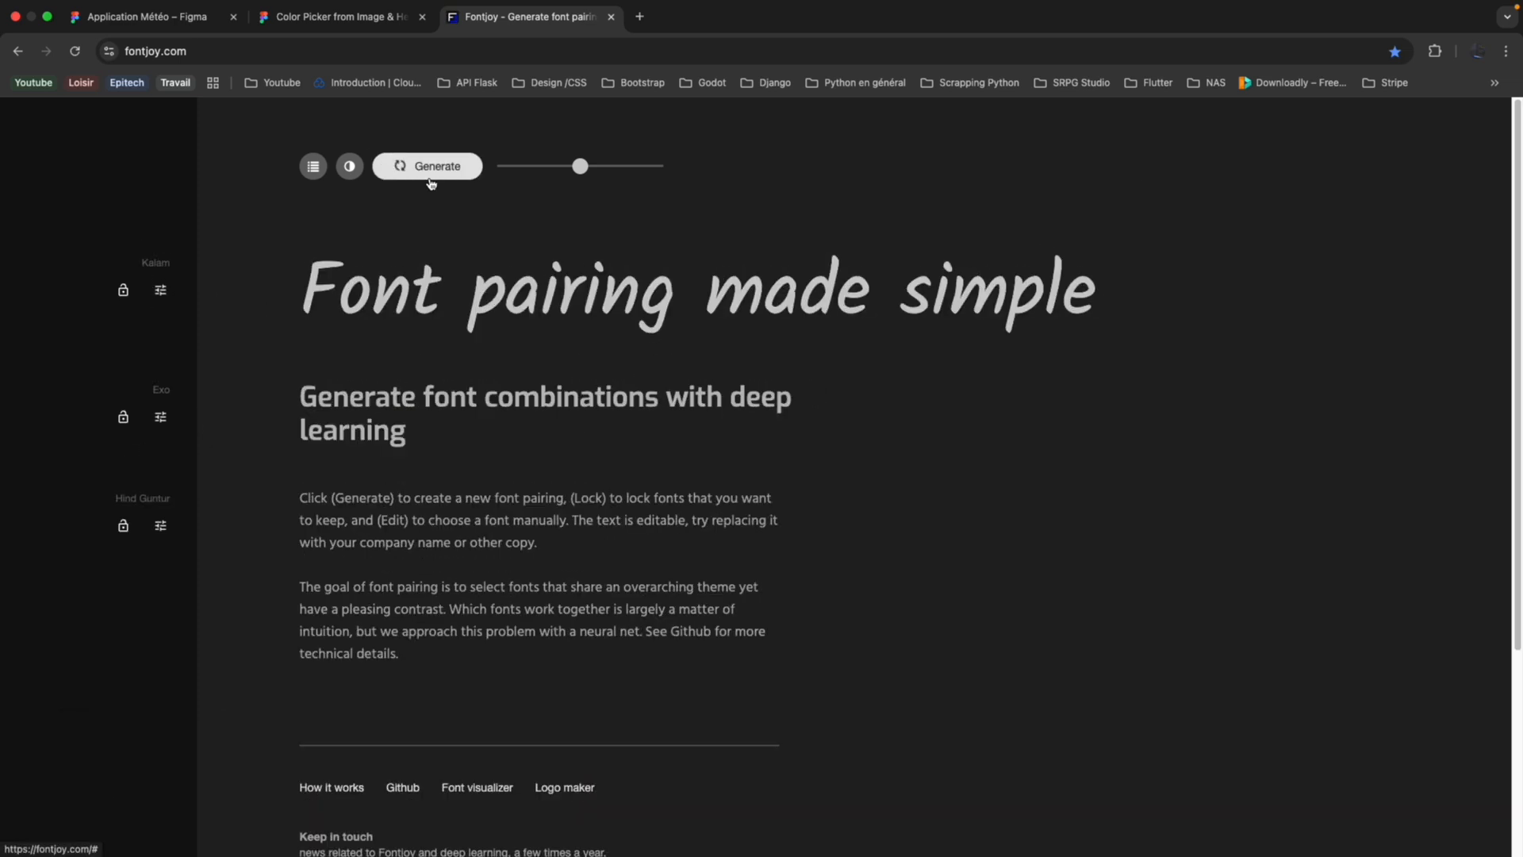
pyautogui.click(430, 183)
pyautogui.scroll(-1, 338, 246)
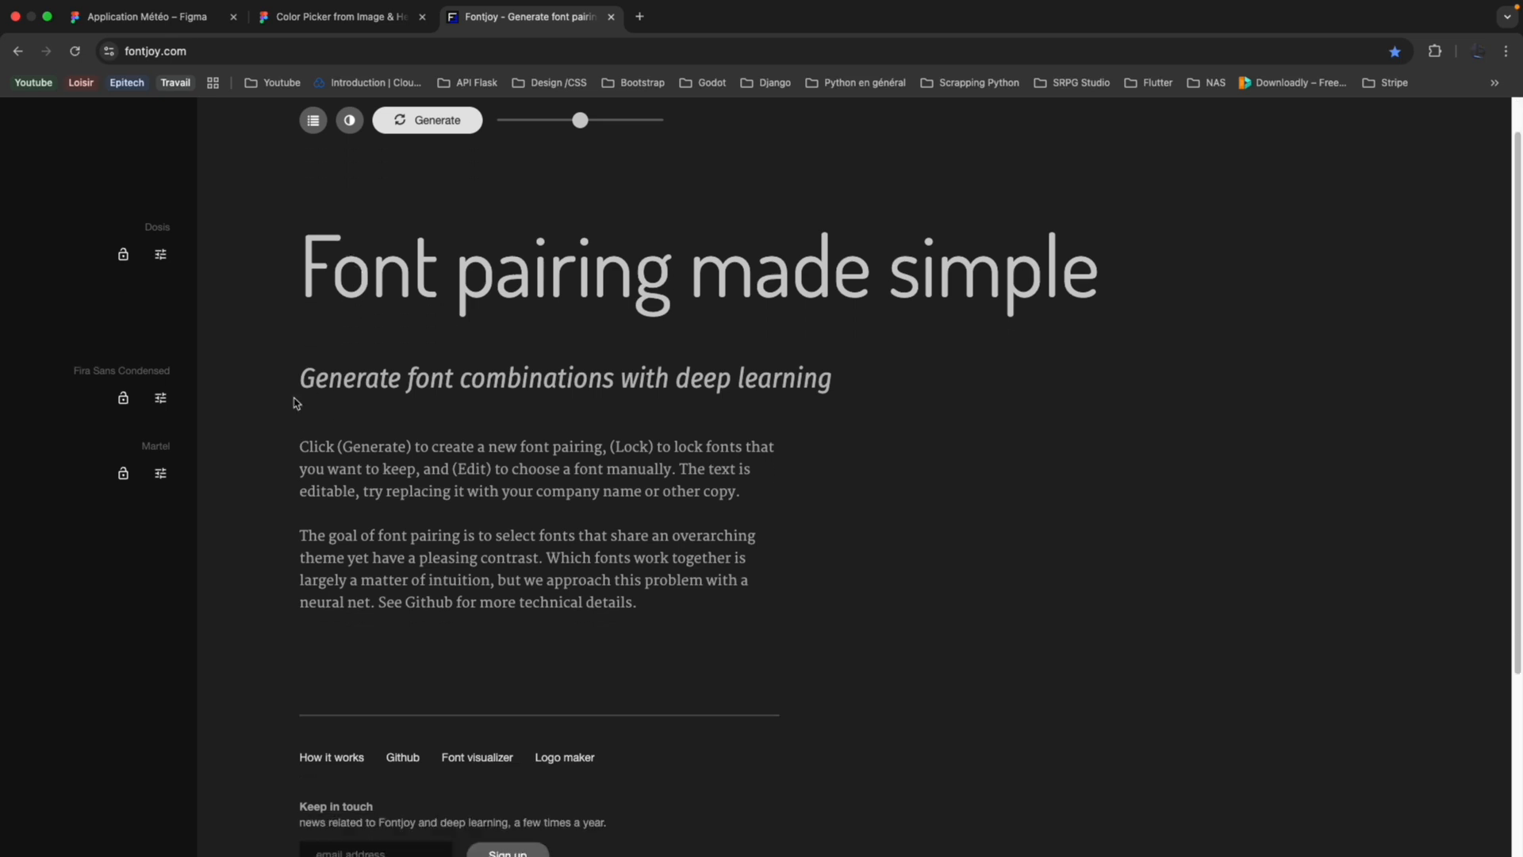
pyautogui.scroll(-2, 450, 472)
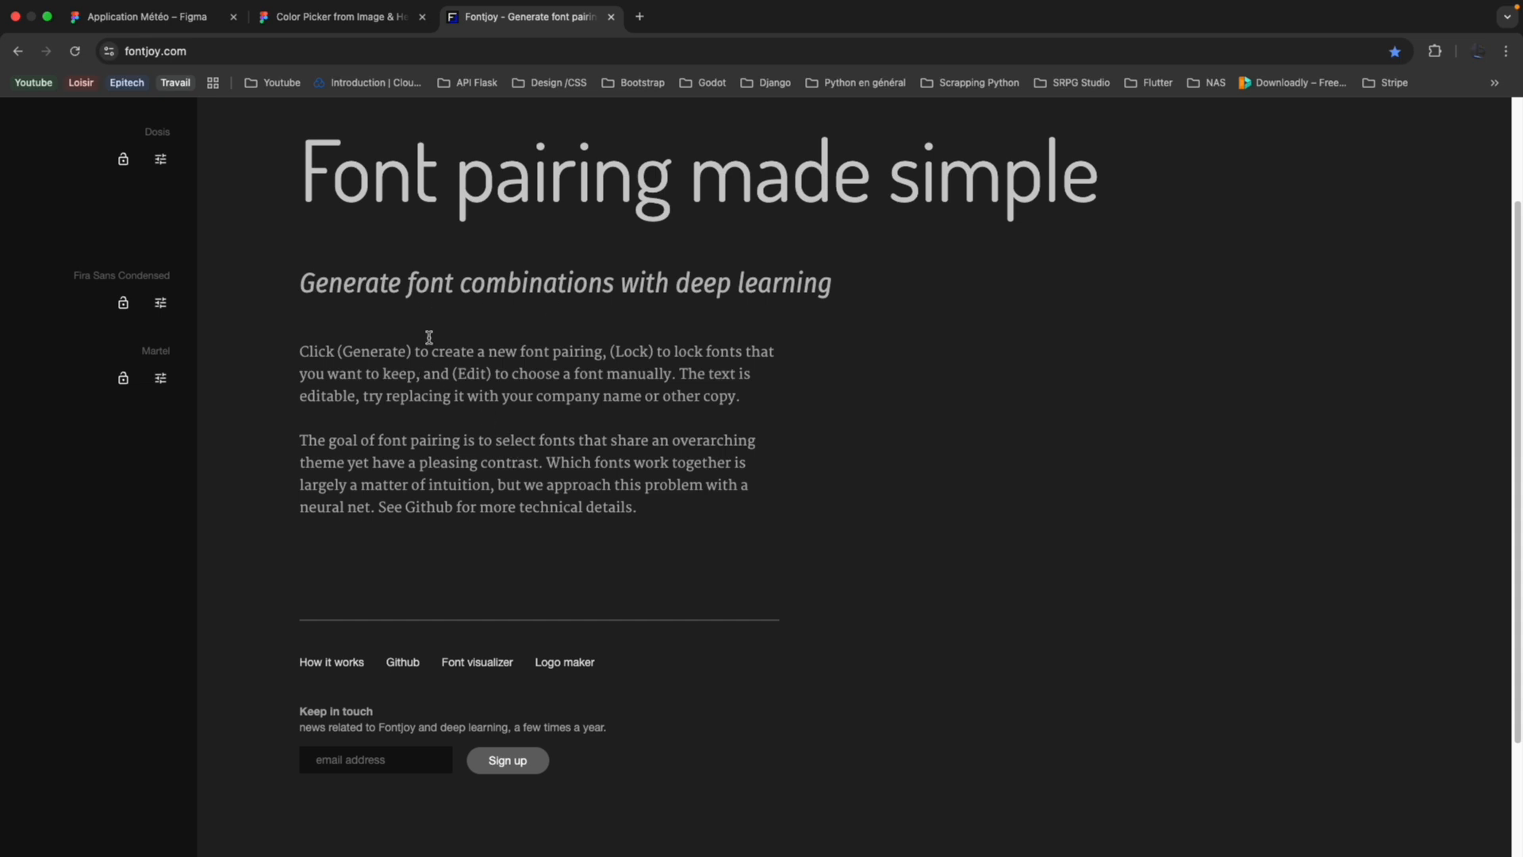
# Return to the Application Météo file and select the empty Textes frame below the Couleurs palette.
pyautogui.click(222, 26)
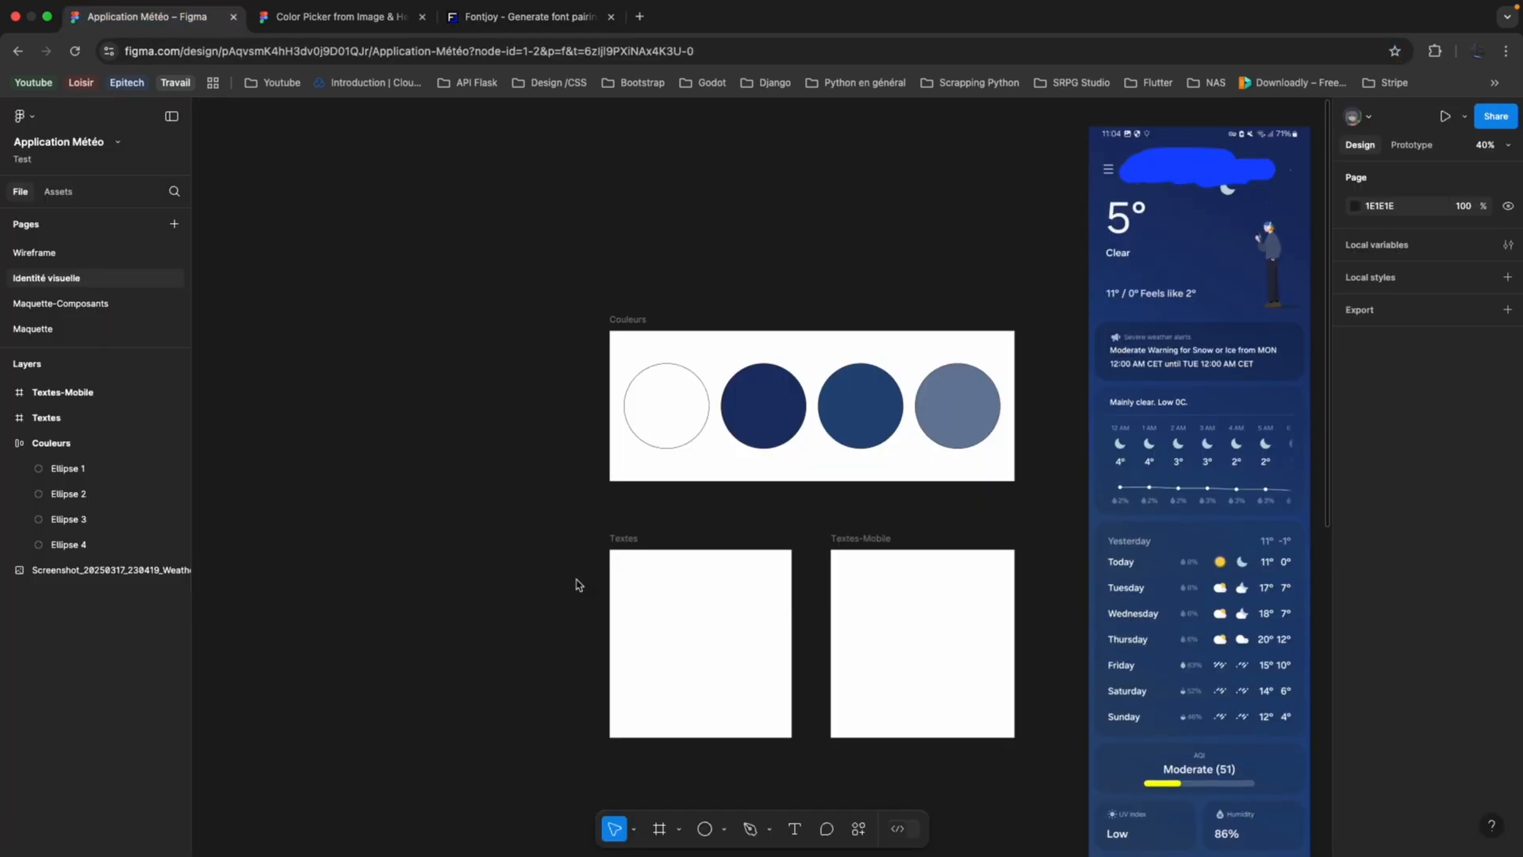
pyautogui.click(689, 595)
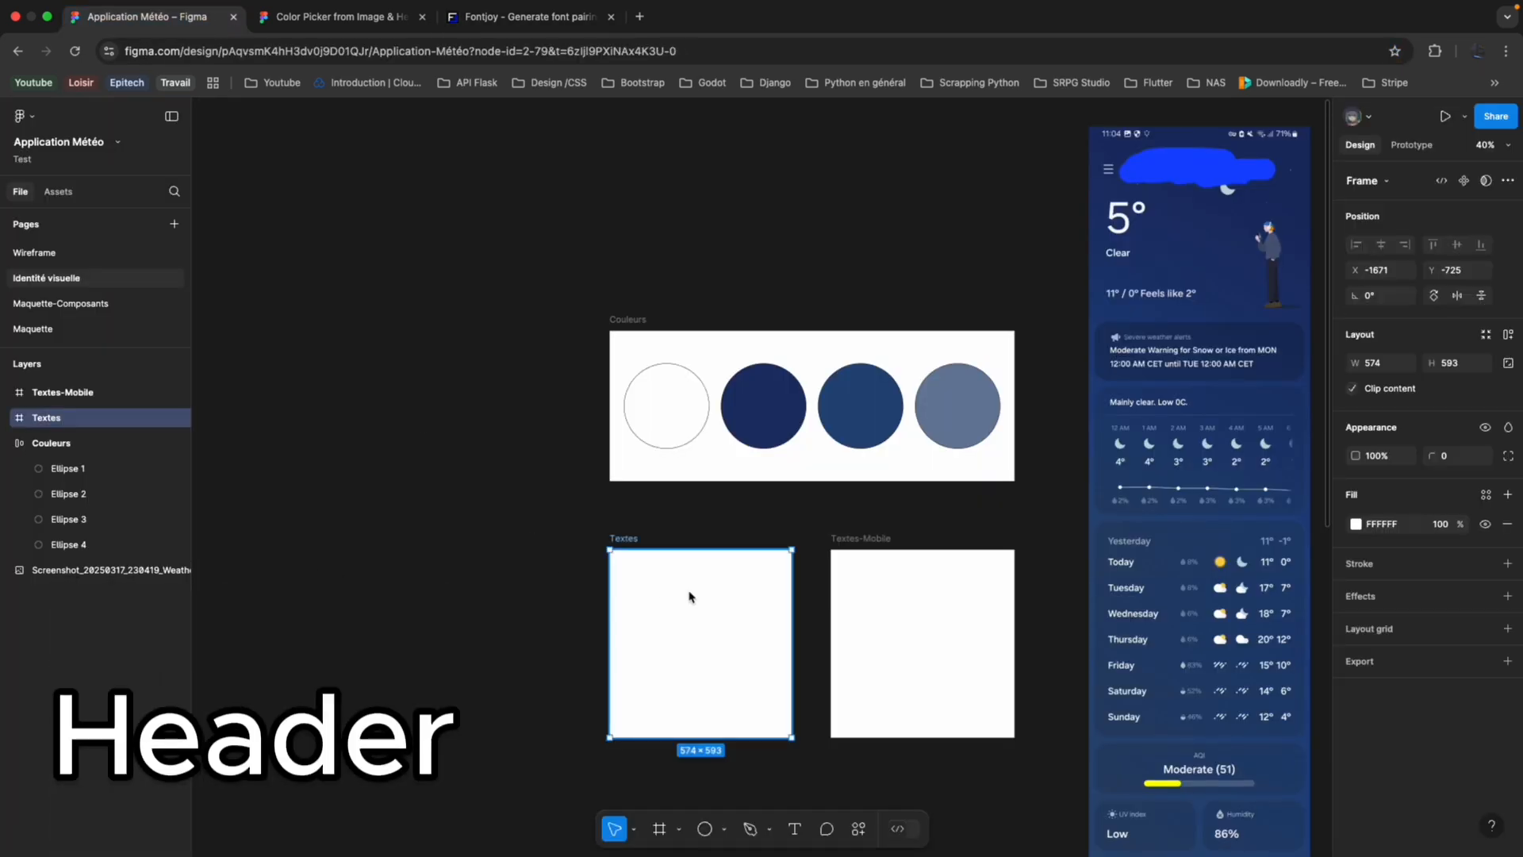
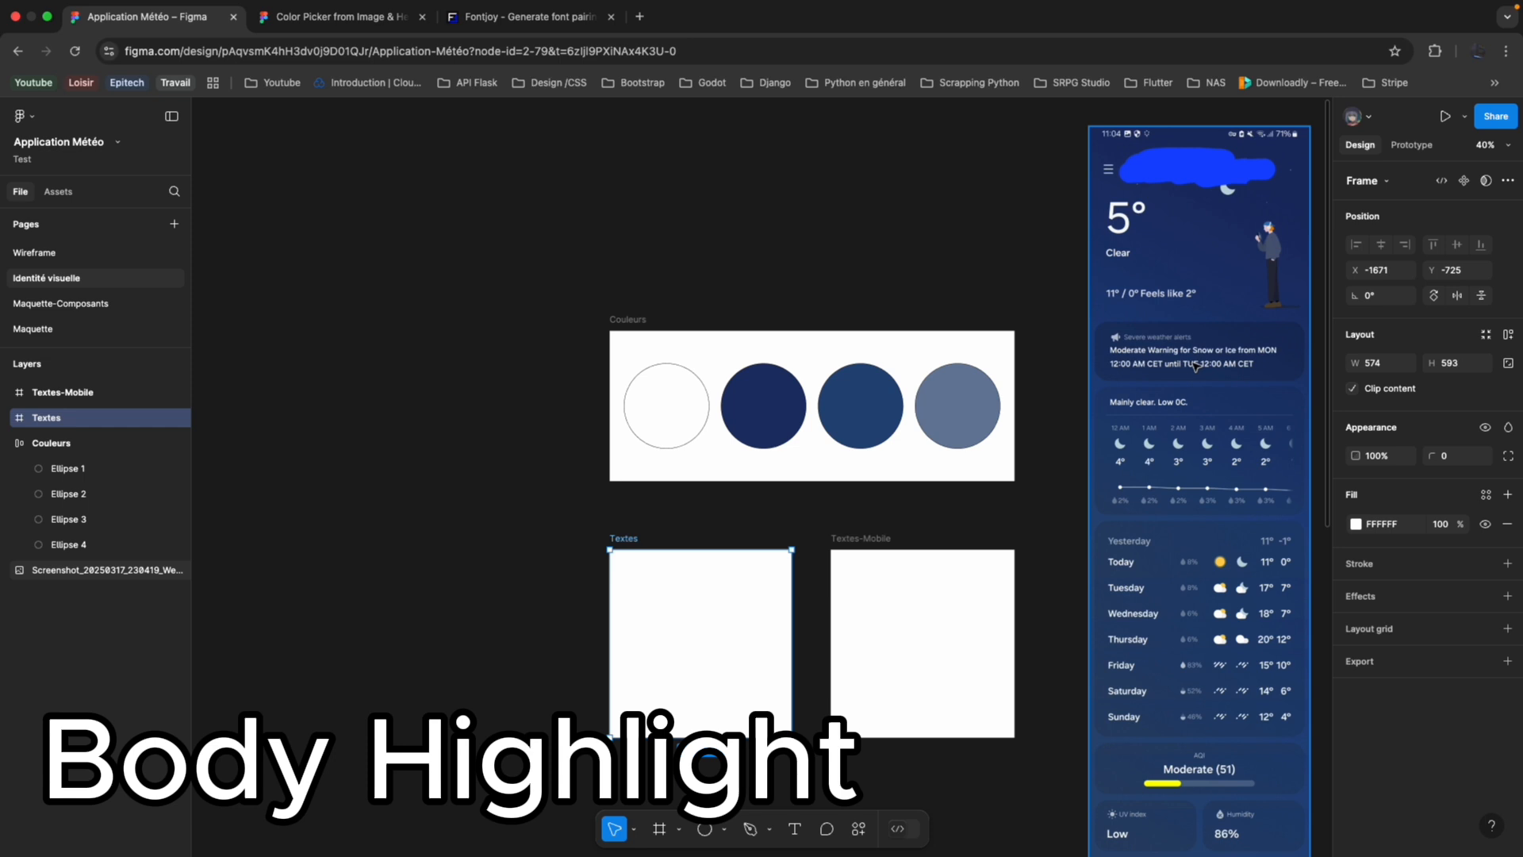
# Add the text "Header" in the upper part of the Textes frame, at about X 96, Y 106.
pyautogui.scroll(-1, 704, 486)
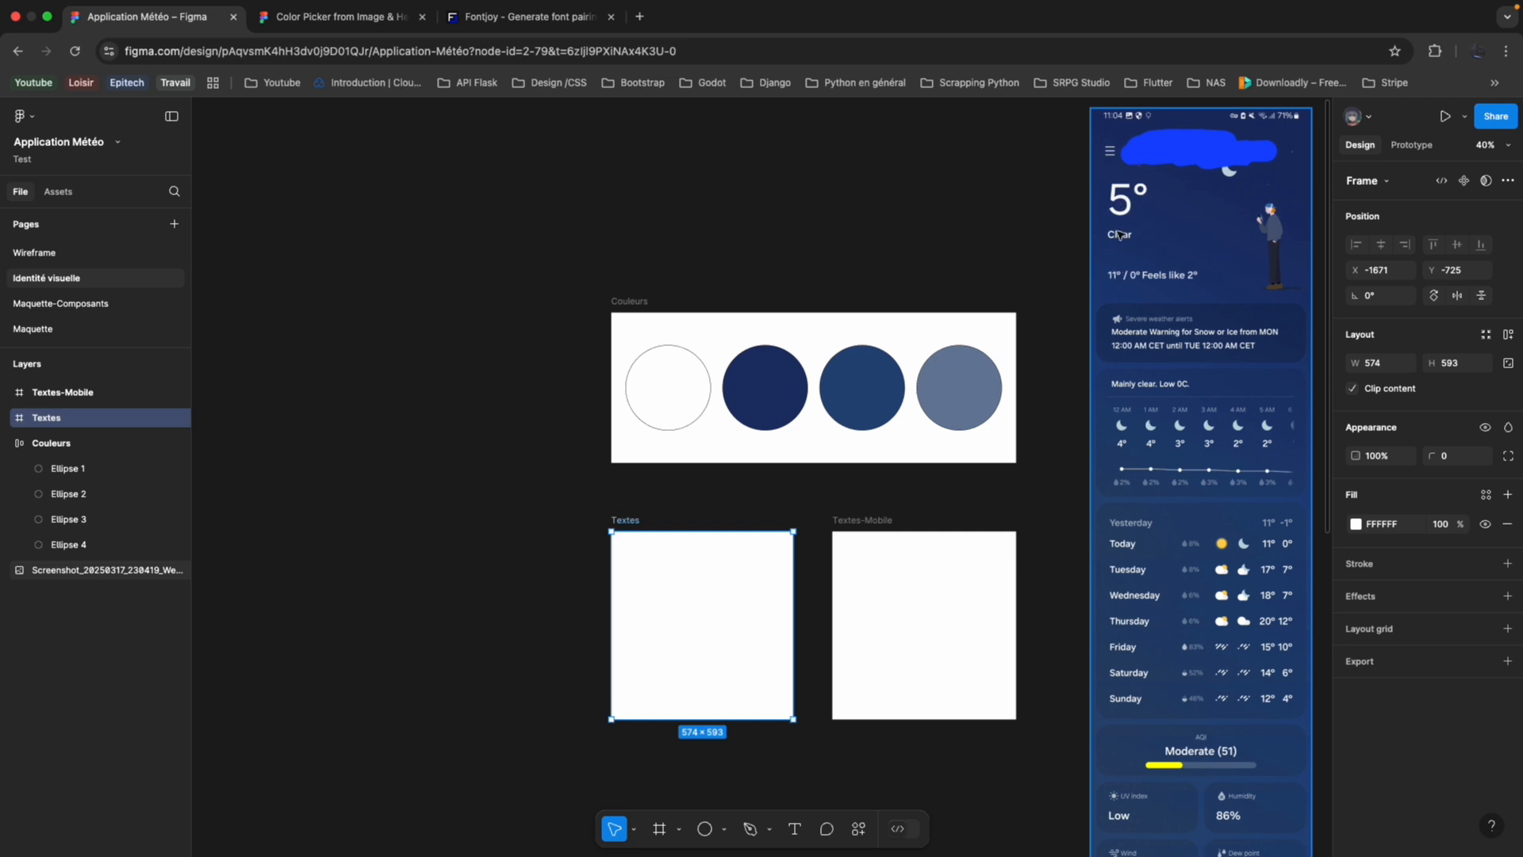
pyautogui.scroll(-5, 1119, 235)
pyautogui.hscroll(-3, 800, 382)
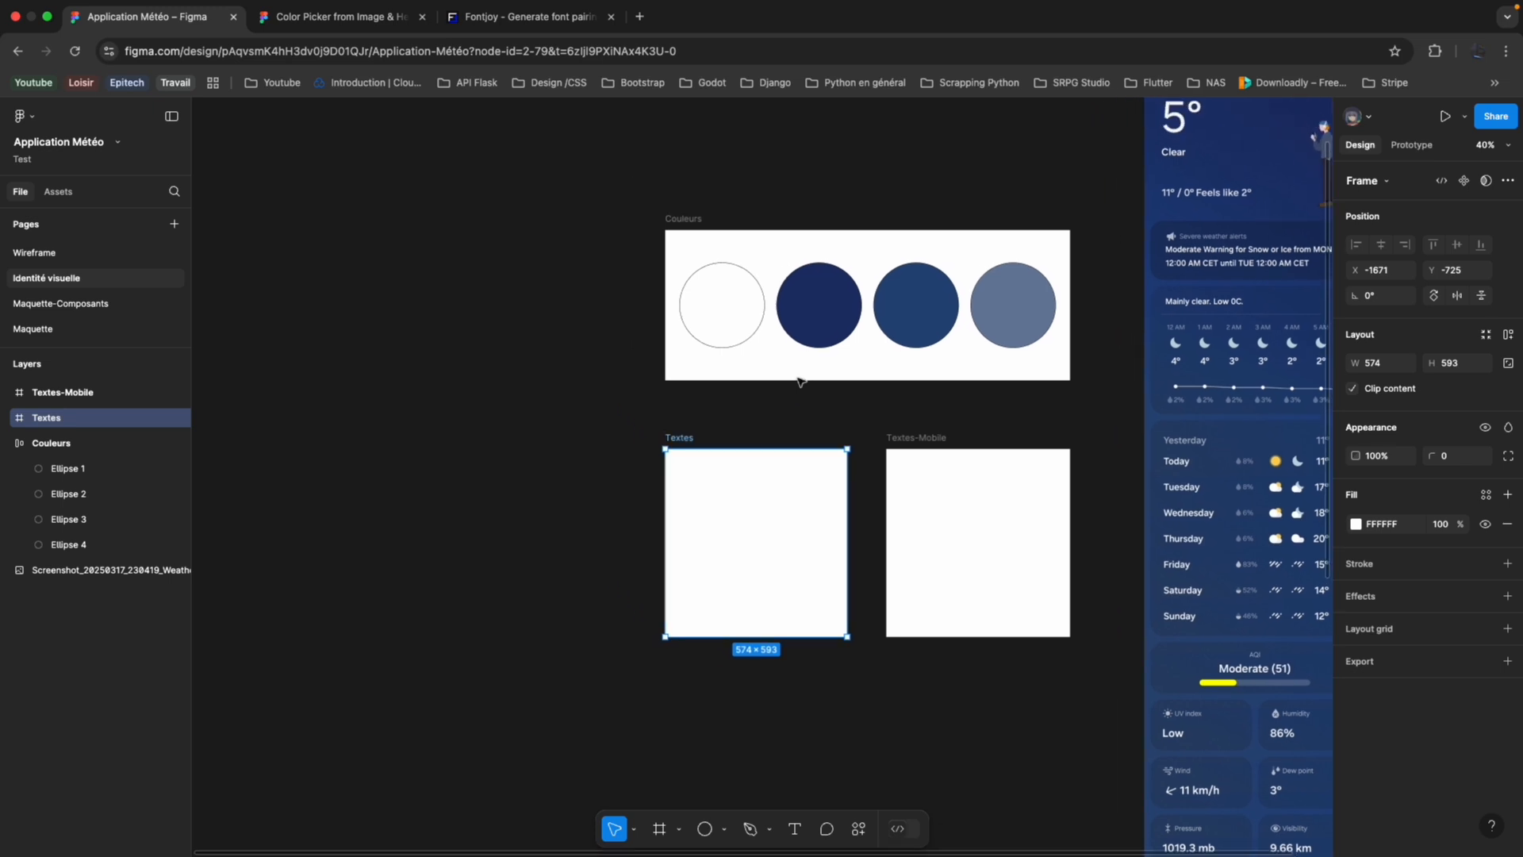
pyautogui.scroll(3, 728, 442)
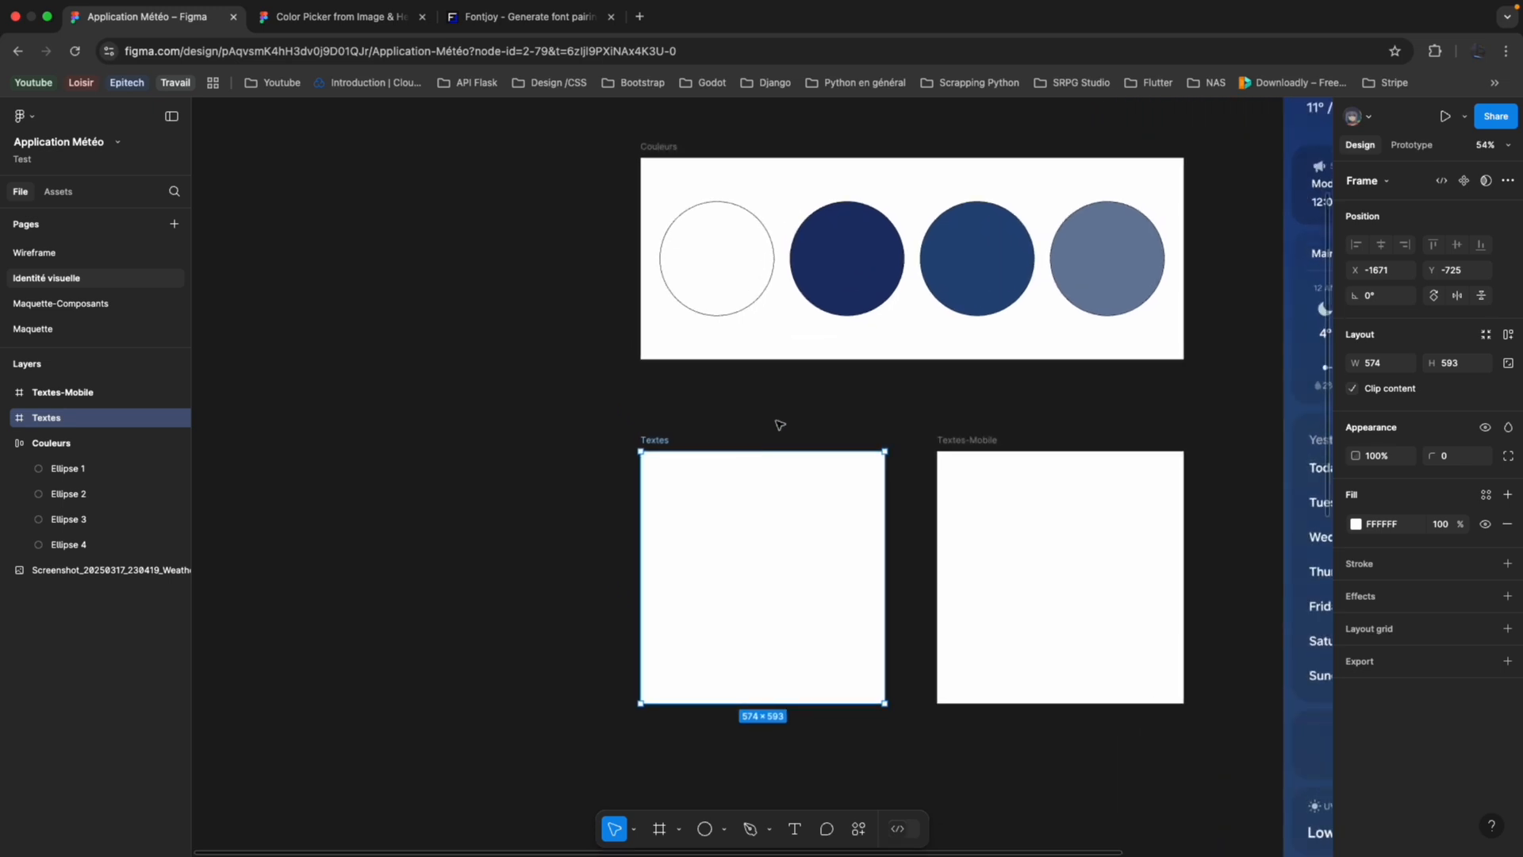
pyautogui.hscroll(-3, 782, 429)
pyautogui.scroll(4, 908, 497)
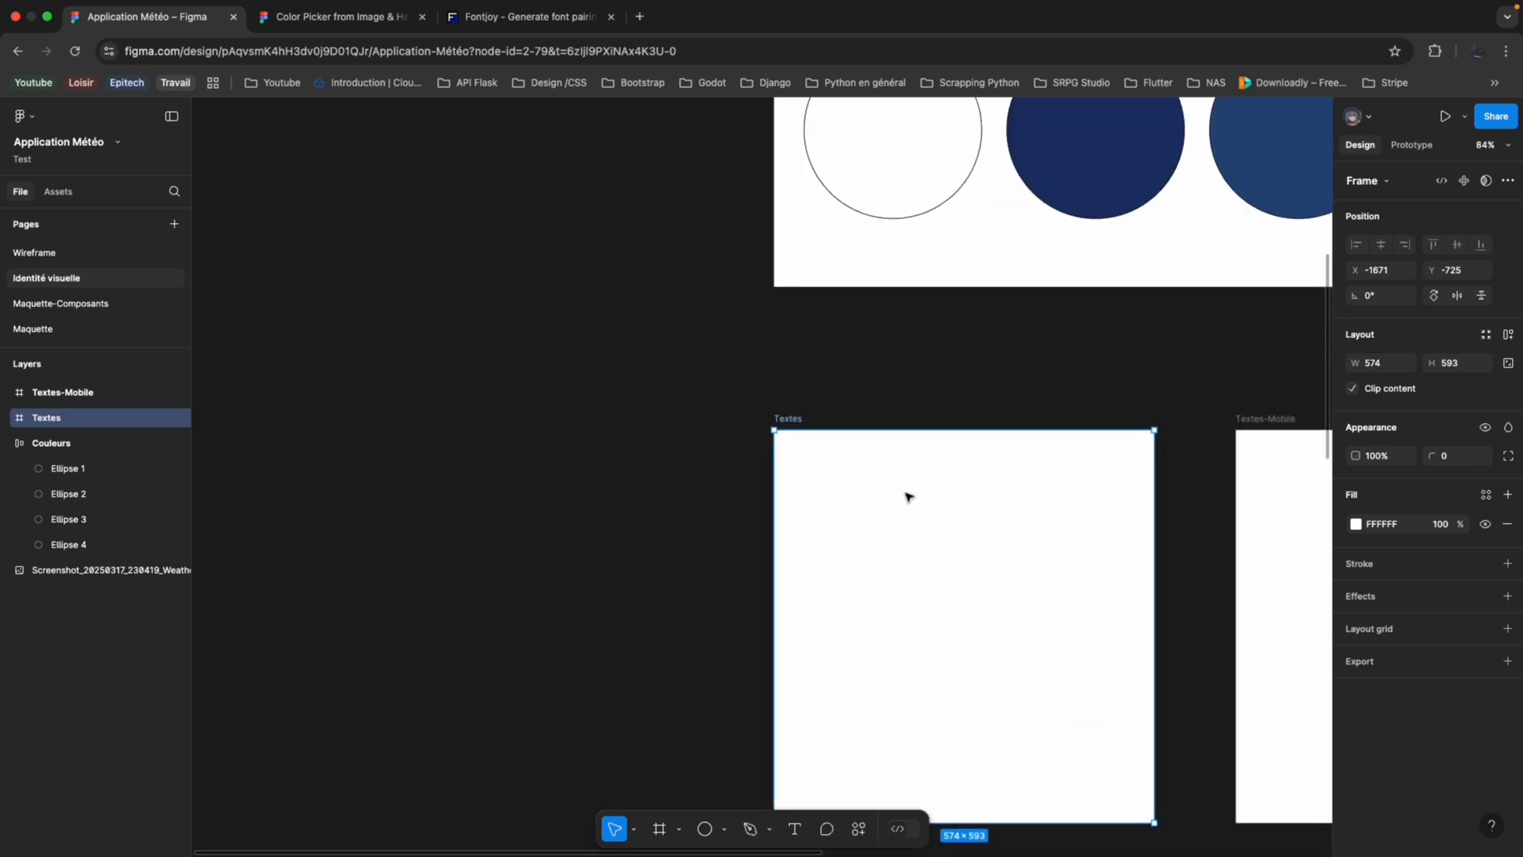
pyautogui.scroll(-2, 908, 497)
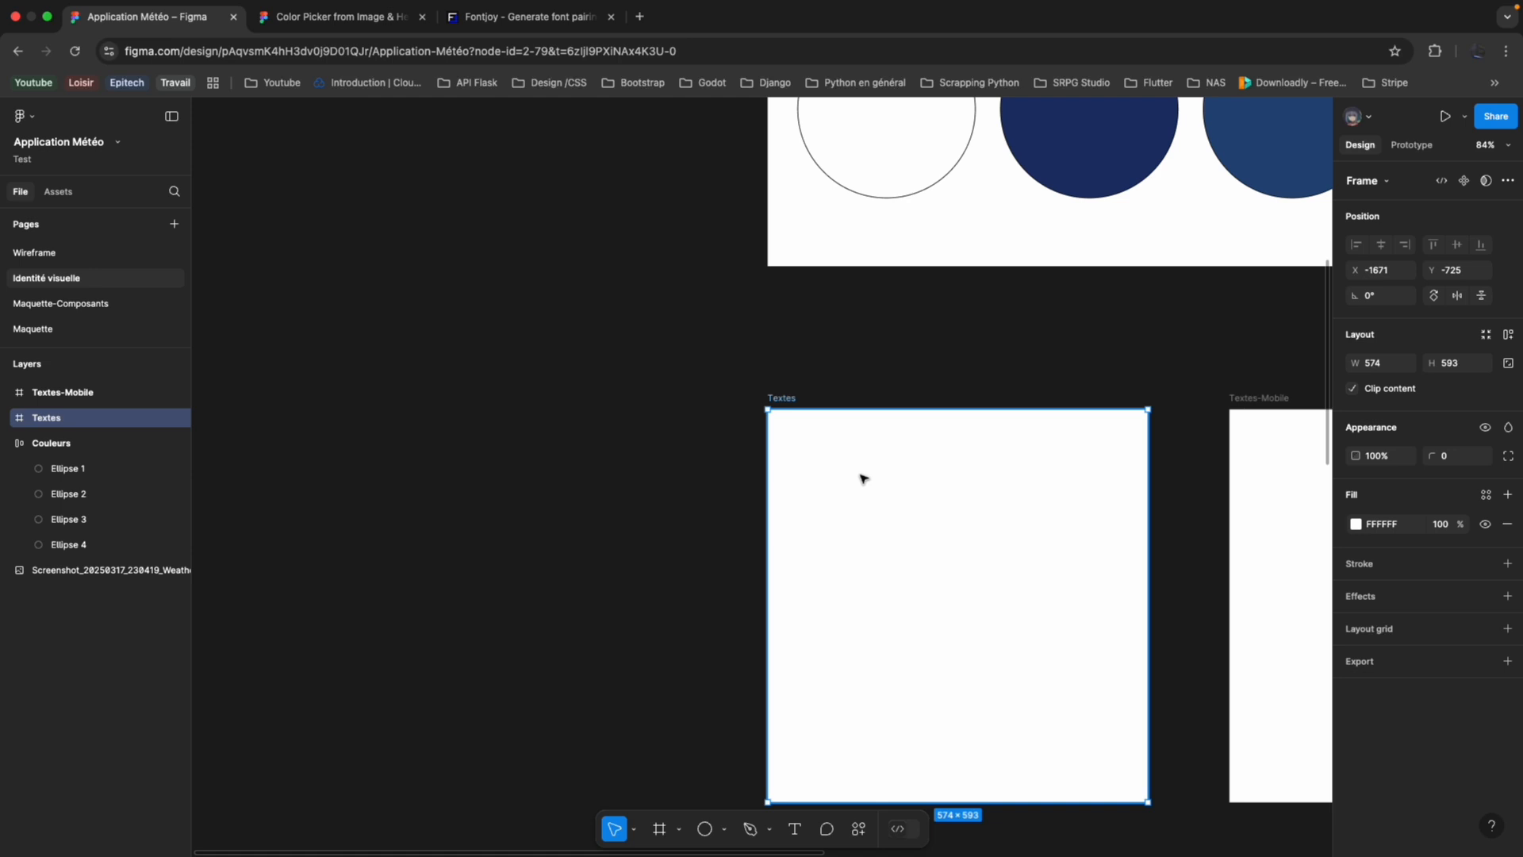
pyautogui.rightClick(836, 493)
pyautogui.click(814, 505)
pyautogui.press('t')
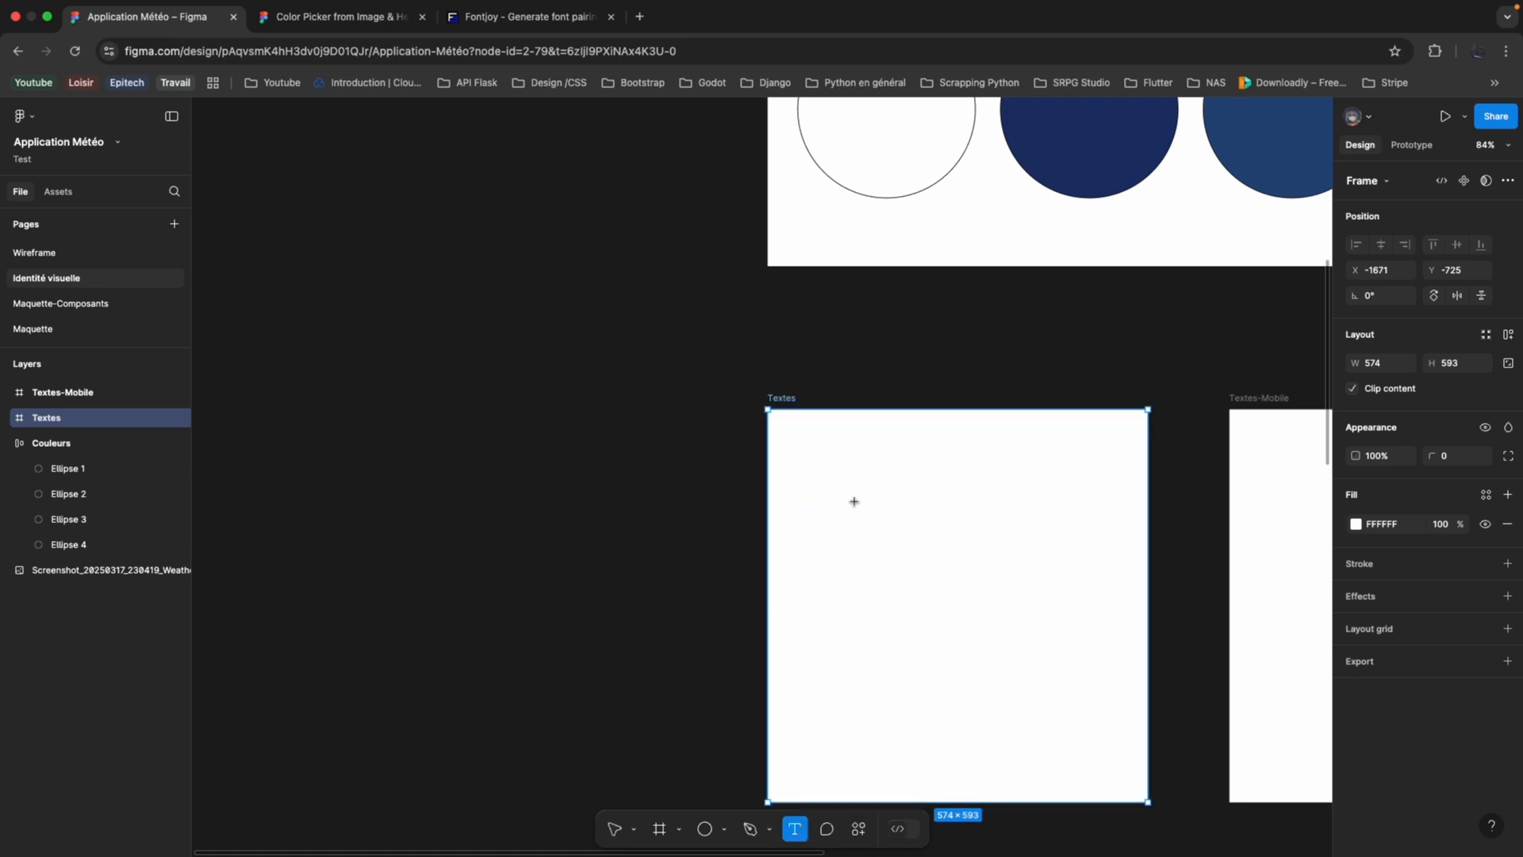
pyautogui.click(855, 502)
pyautogui.hscroll(1, 968, 536)
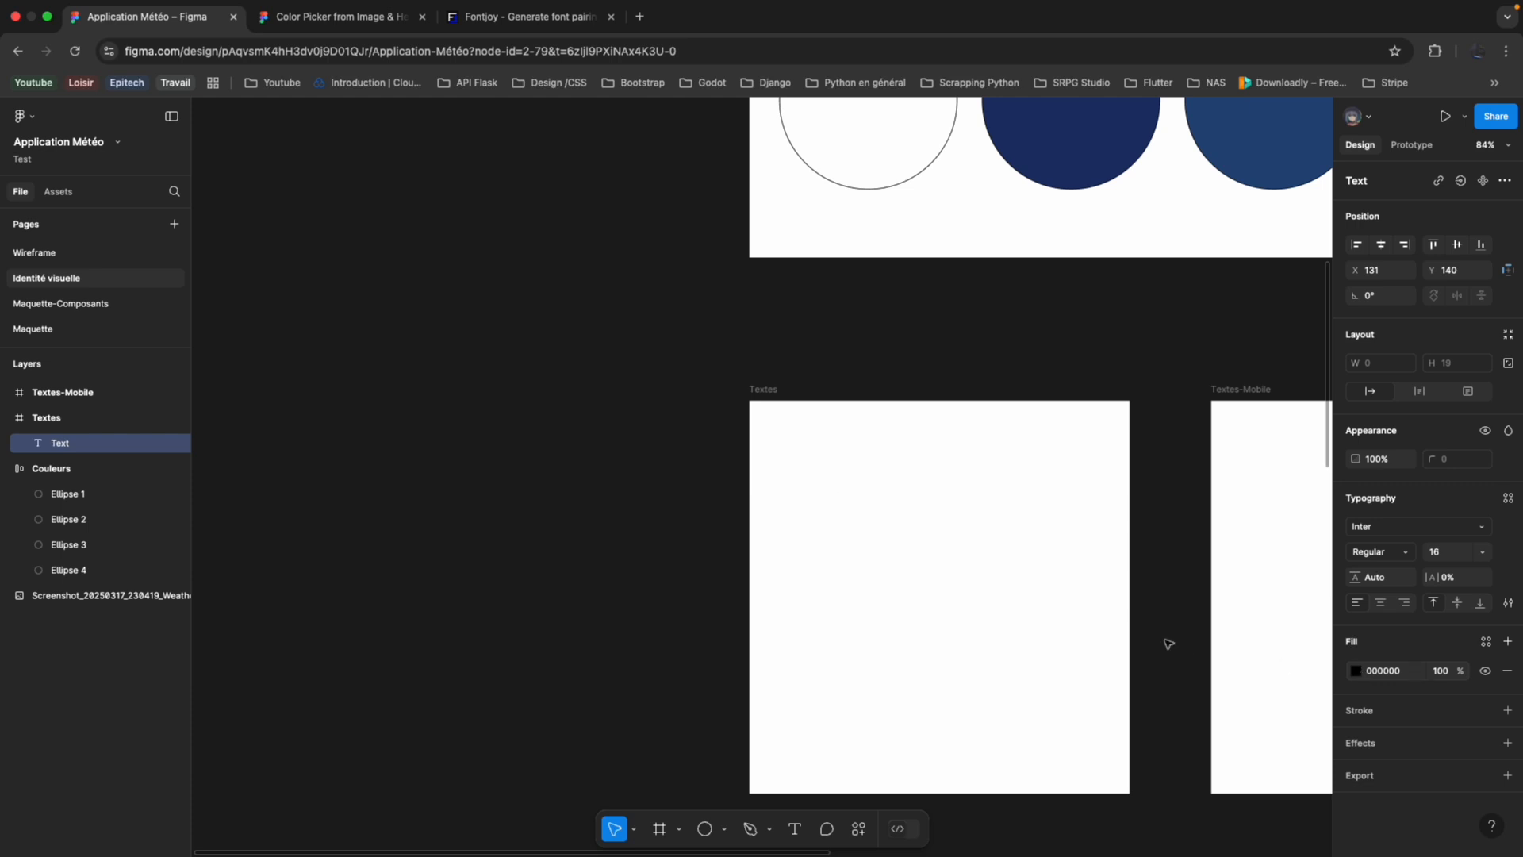
pyautogui.hscroll(2, 1166, 640)
pyautogui.write('Header')
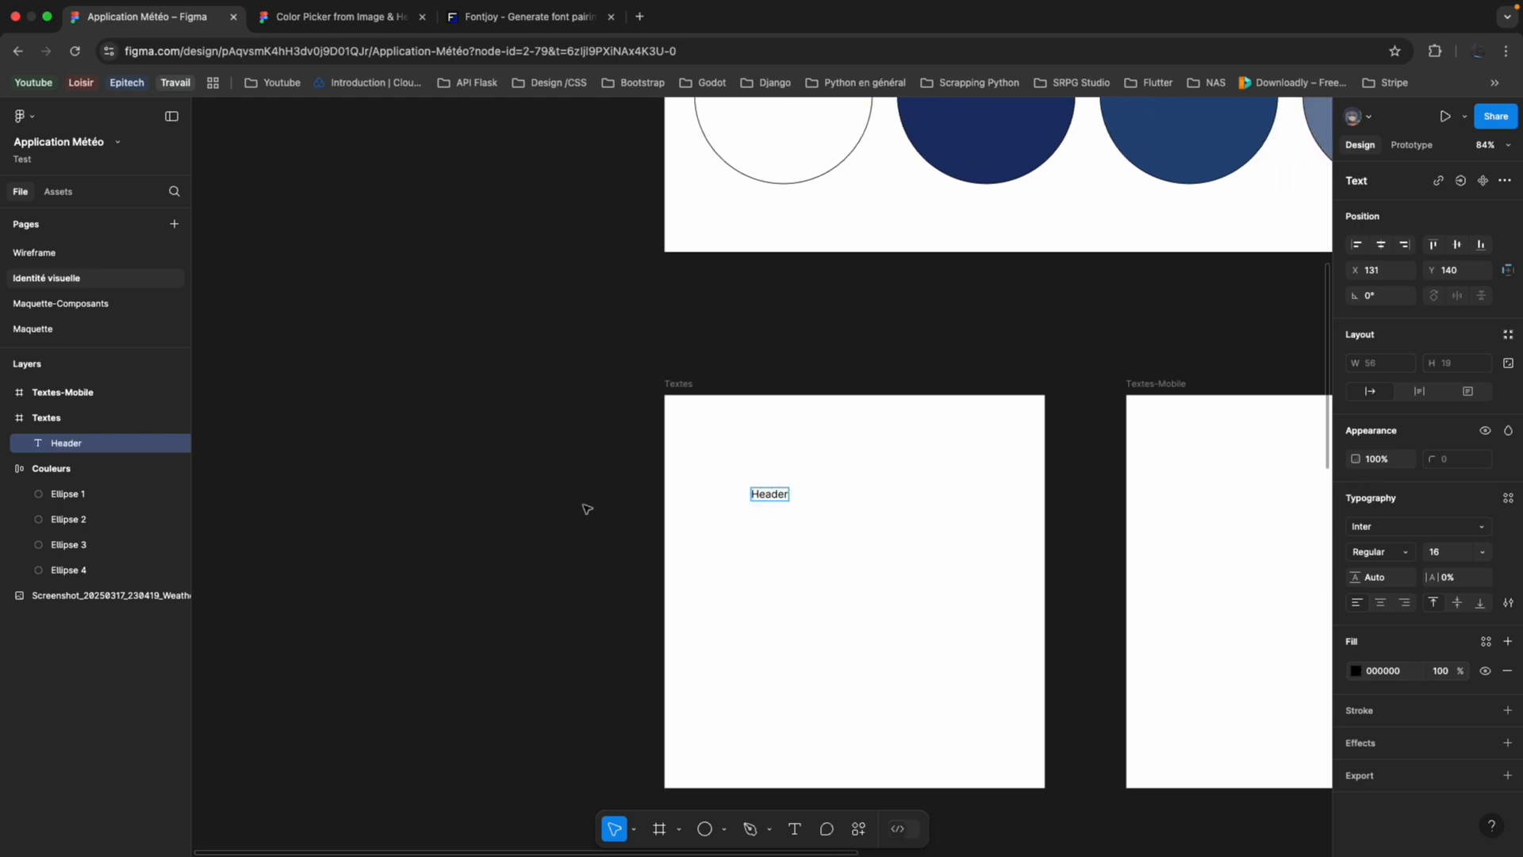
pyautogui.press('Escape')
pyautogui.moveTo(767, 497); pyautogui.dragTo(743, 476)
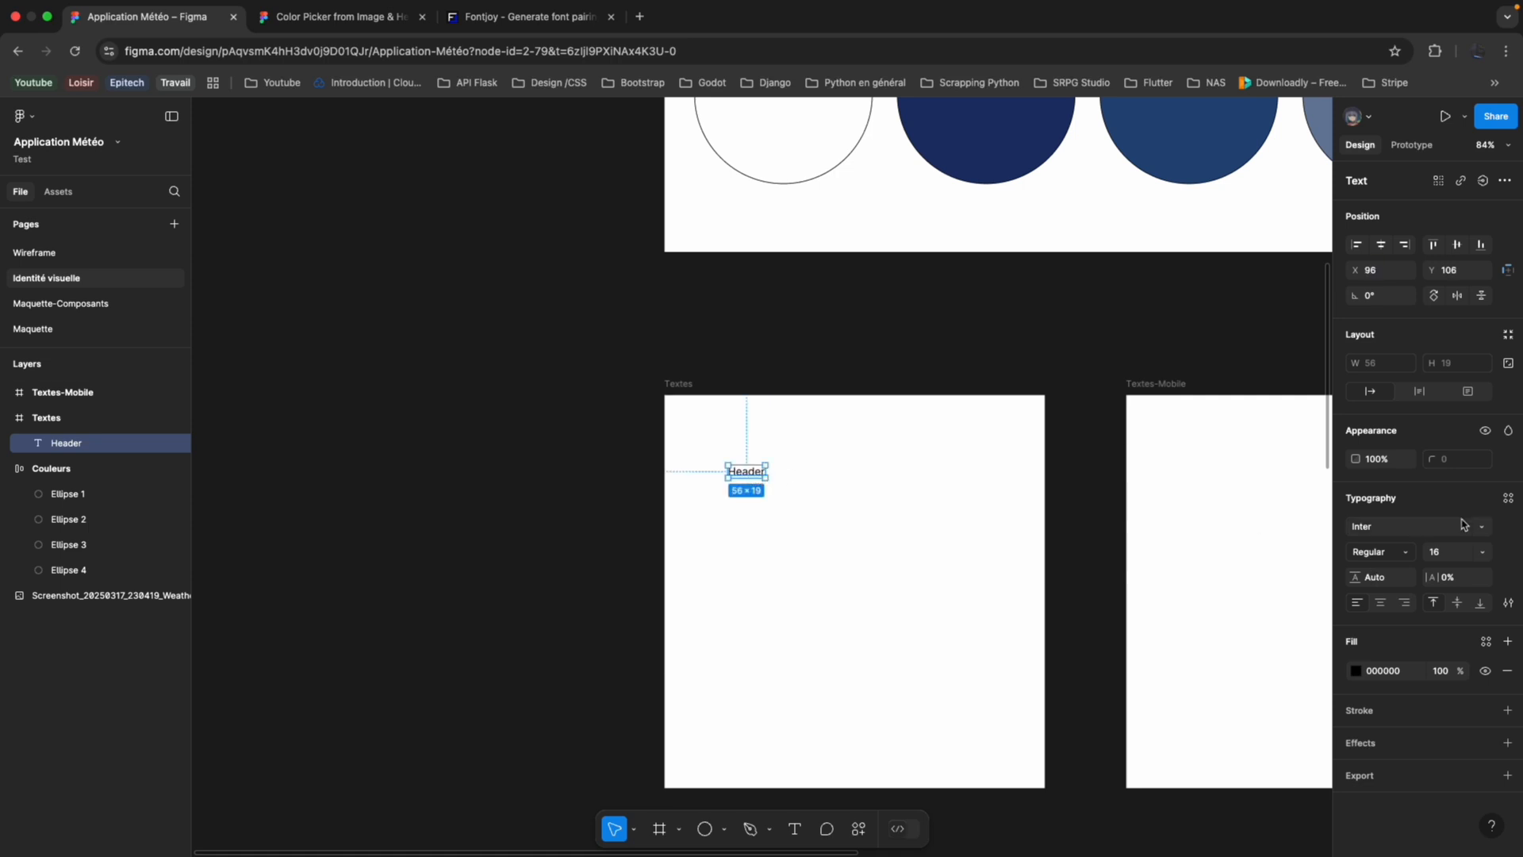
# Set the Header text's font to Roboto with the Bold weight.
pyautogui.click(1417, 524)
pyautogui.write('robot')
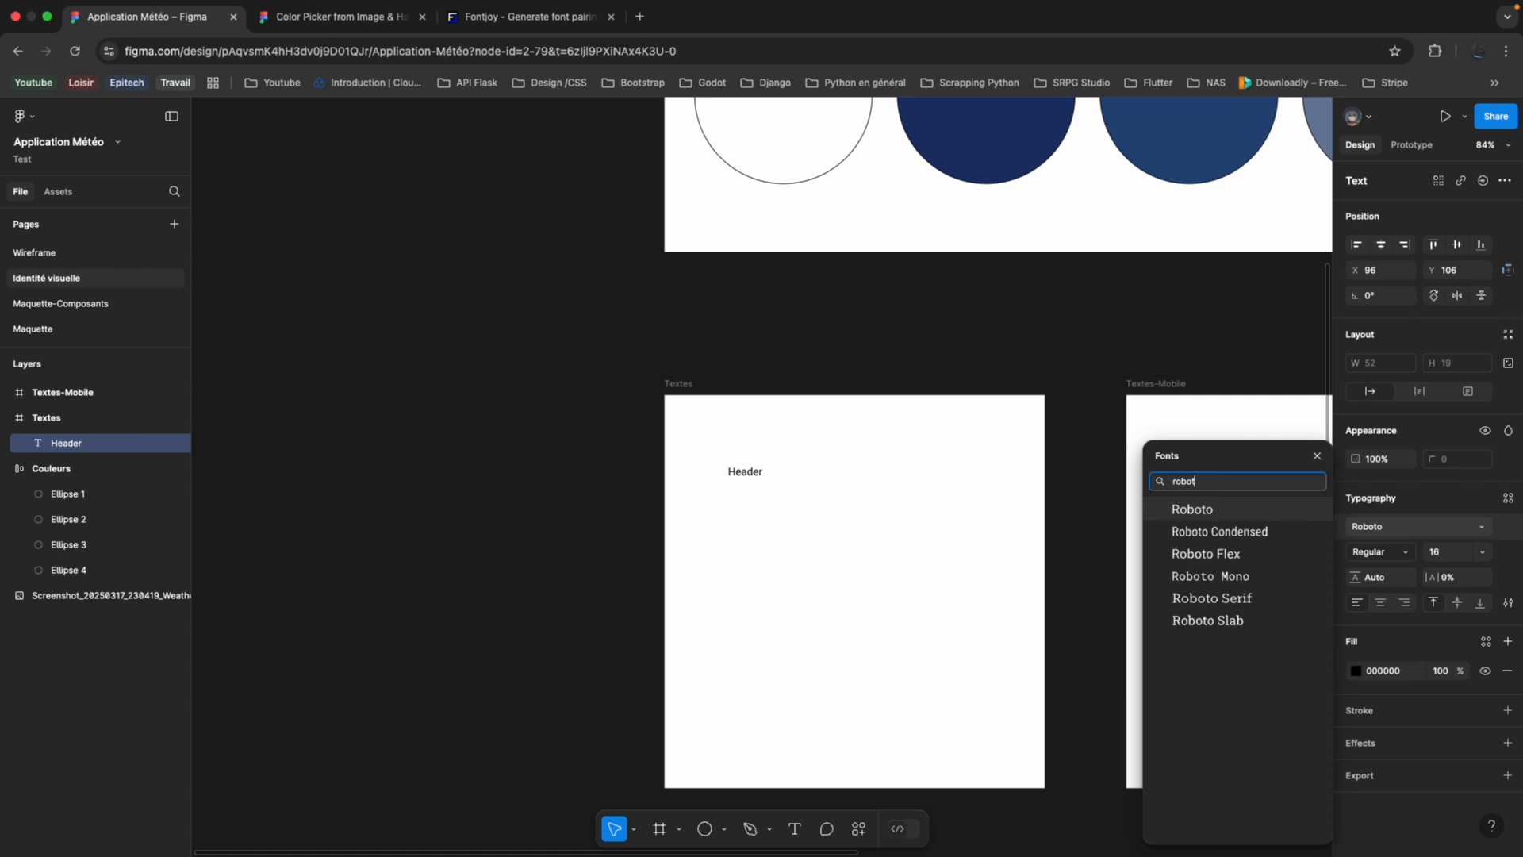
pyautogui.click(1241, 515)
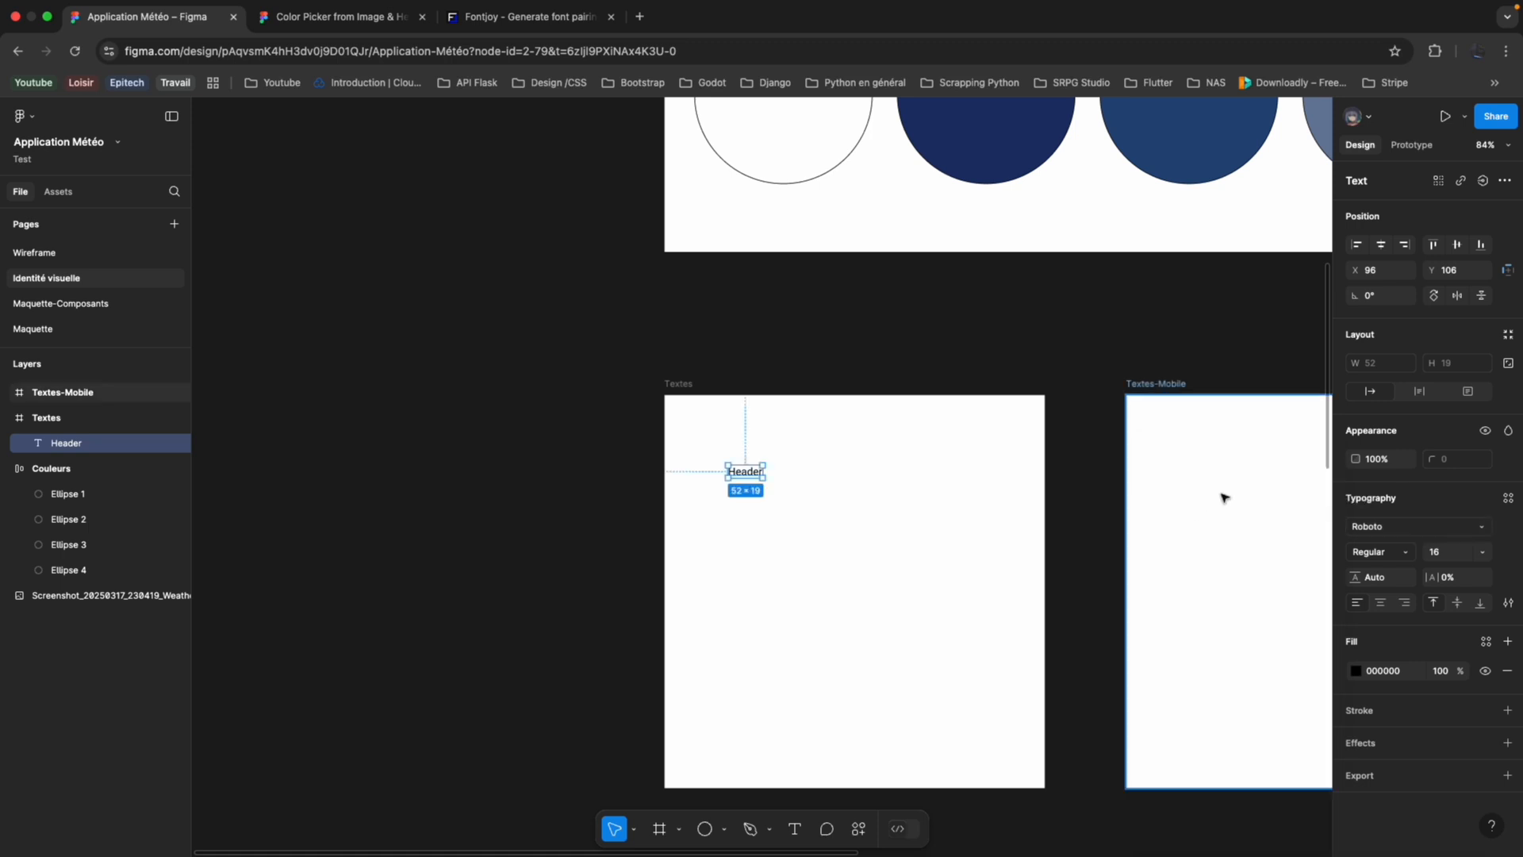
pyautogui.click(1406, 559)
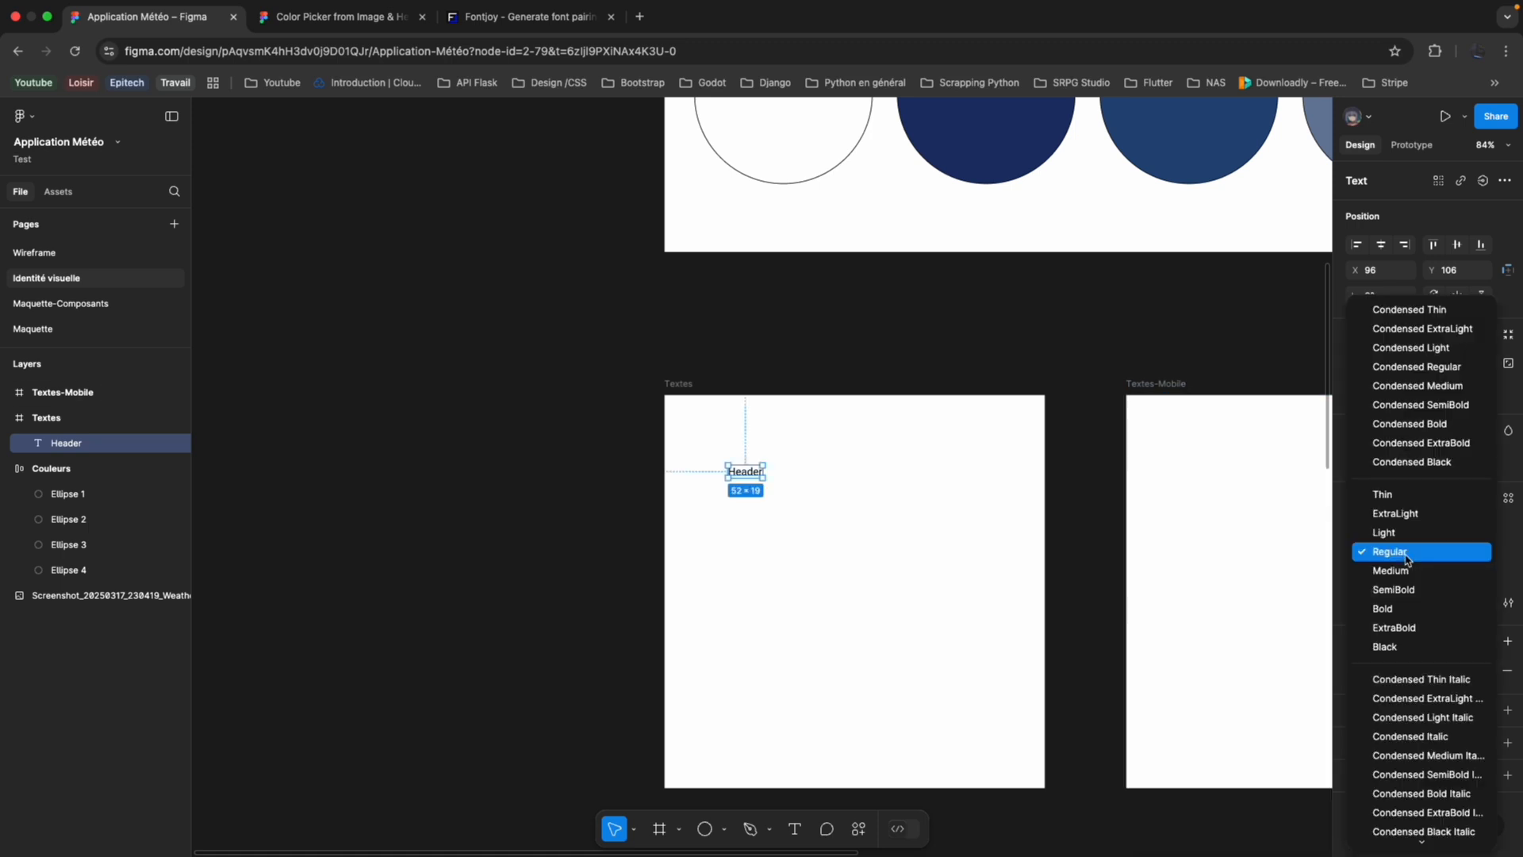
pyautogui.click(1409, 615)
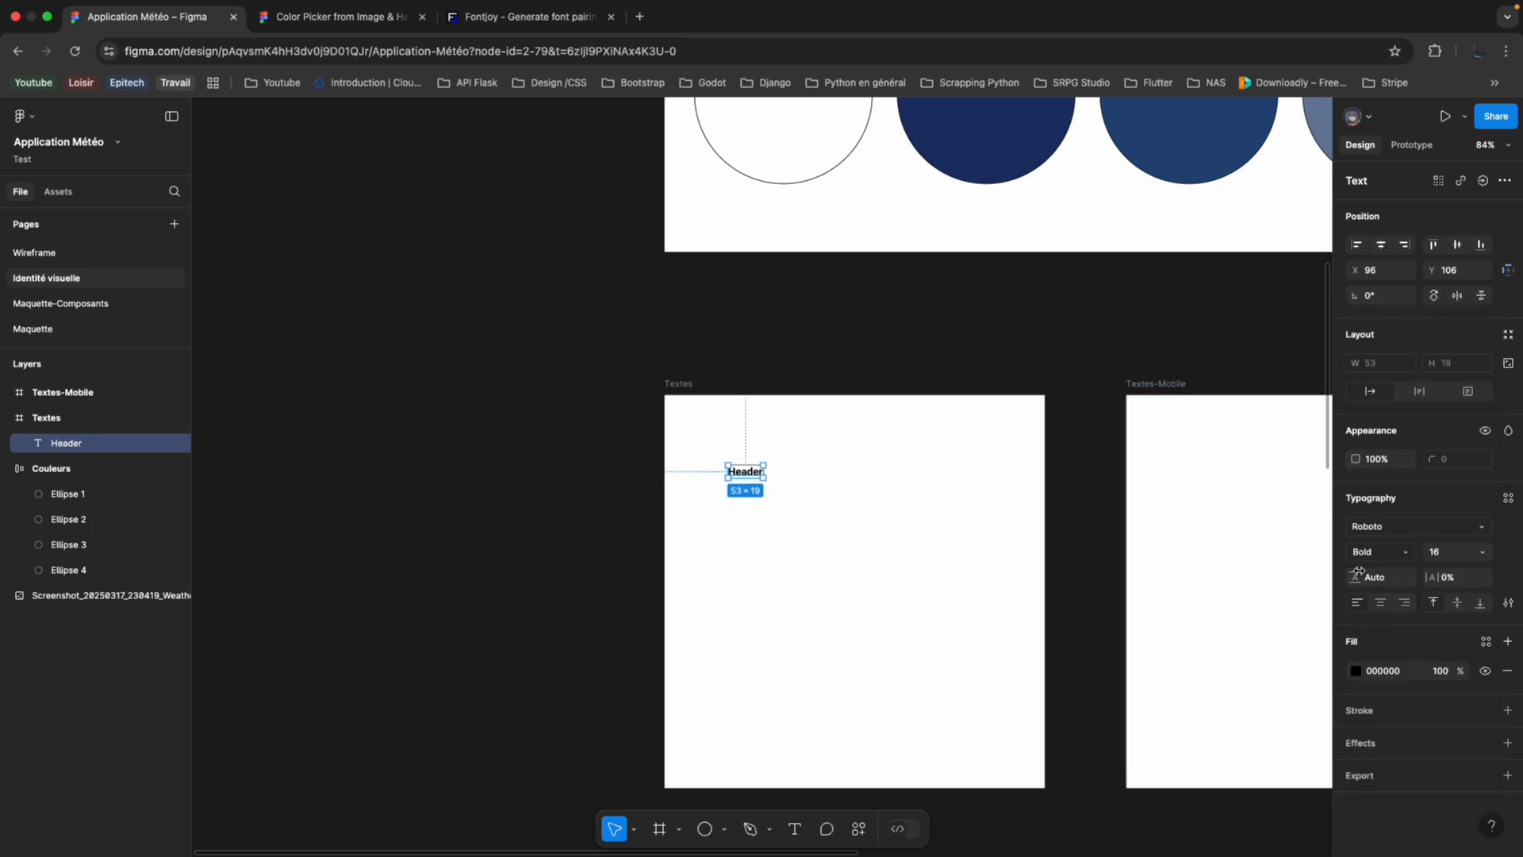
# Set the Header text's font size to 72.
pyautogui.click(1480, 553)
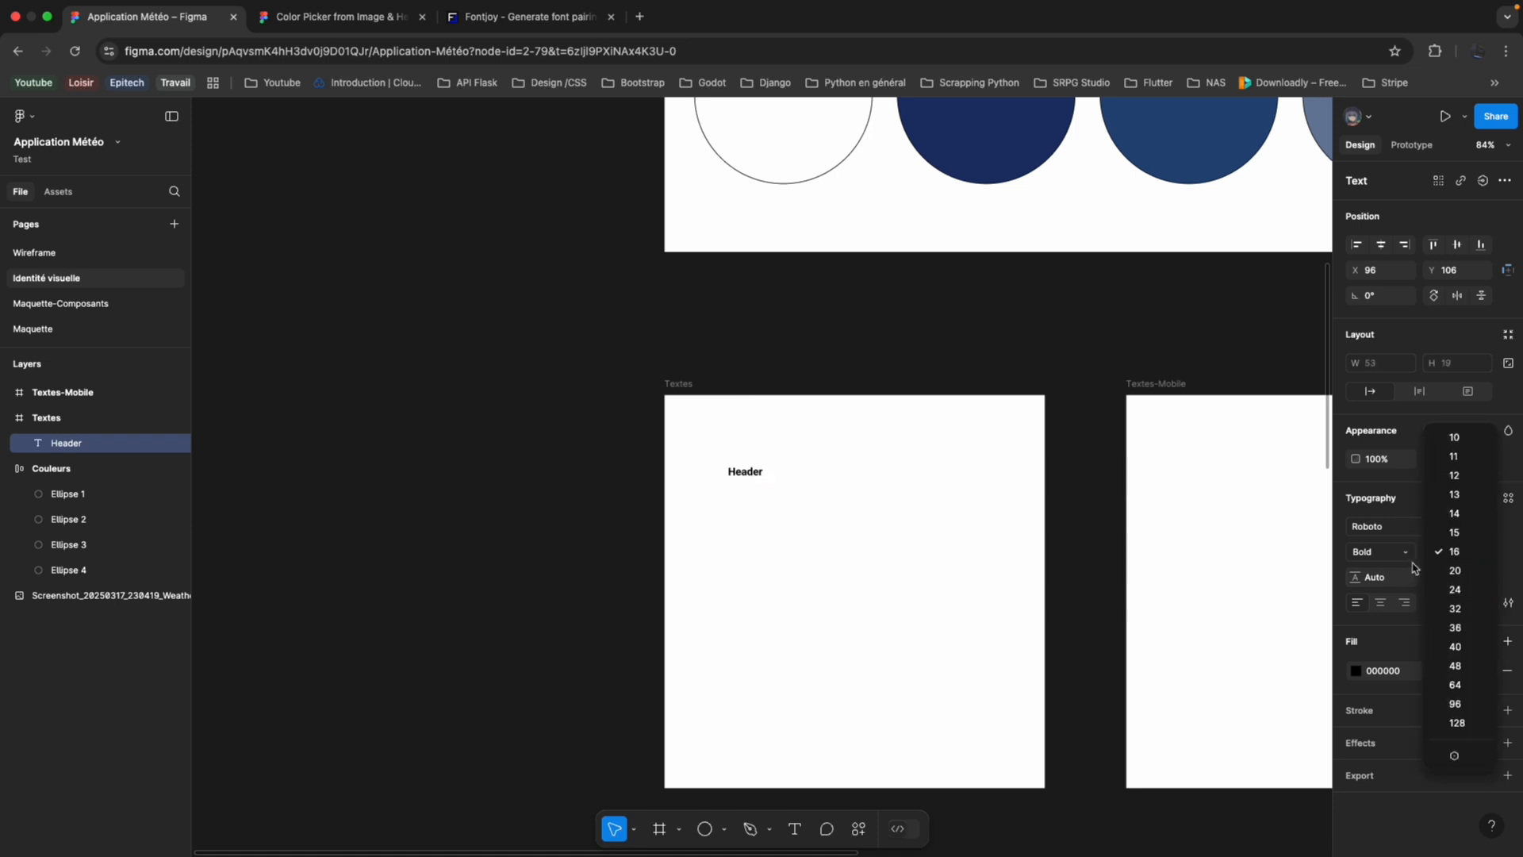
pyautogui.click(1431, 548)
pyautogui.click(1437, 558)
pyautogui.write('7')
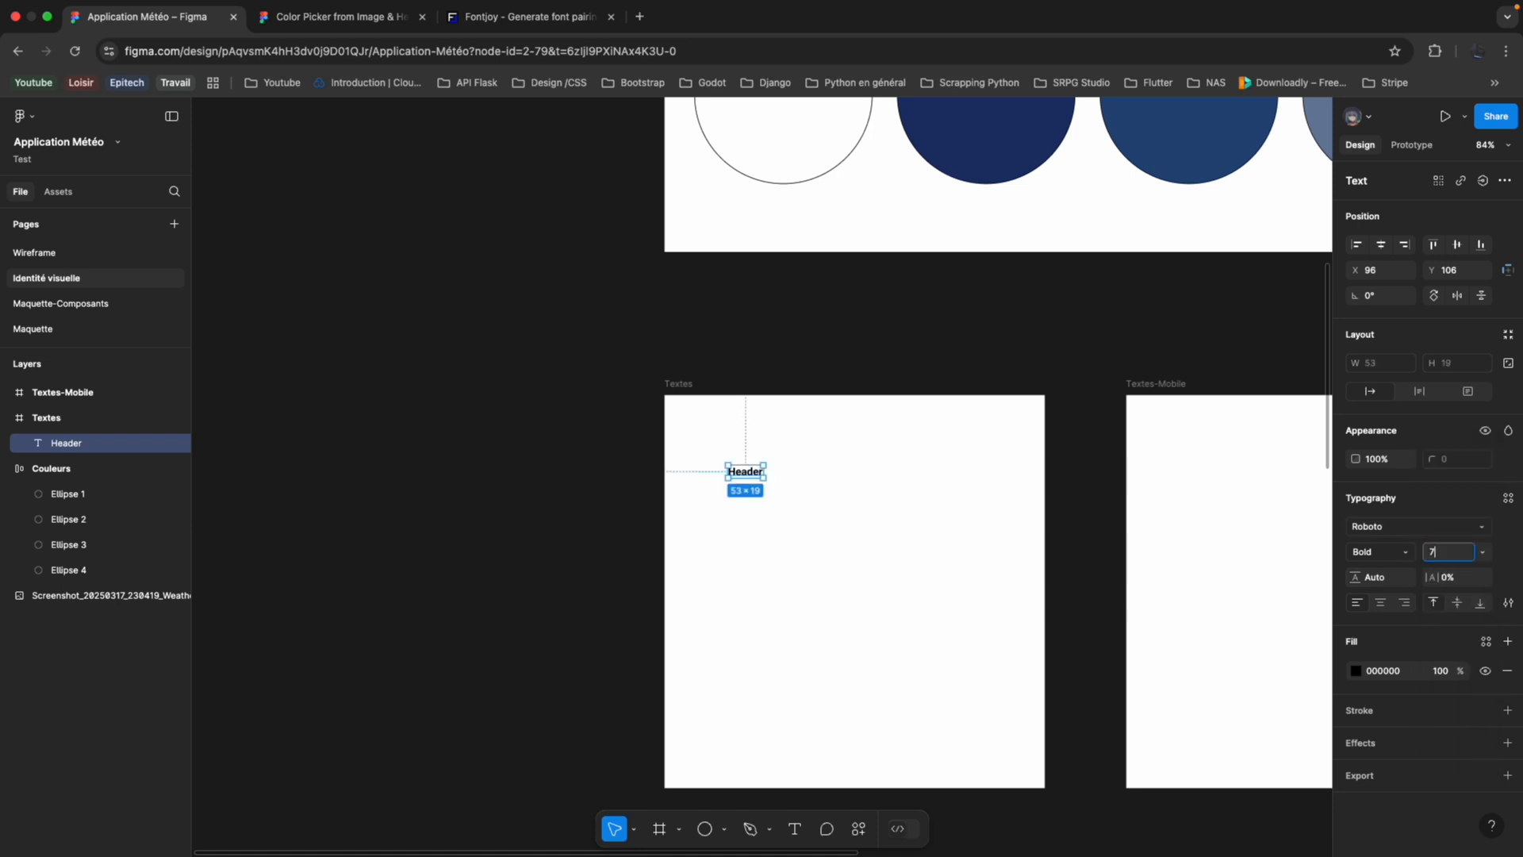
pyautogui.write('2')
pyautogui.press('Return')
# Reposition Header, duplicate it below at about X 70, Y 190, and change the copy's text to "Title 1".
pyautogui.moveTo(817, 508); pyautogui.dragTo(765, 553)
pyautogui.press('super+d')
pyautogui.doubleClick(782, 556)
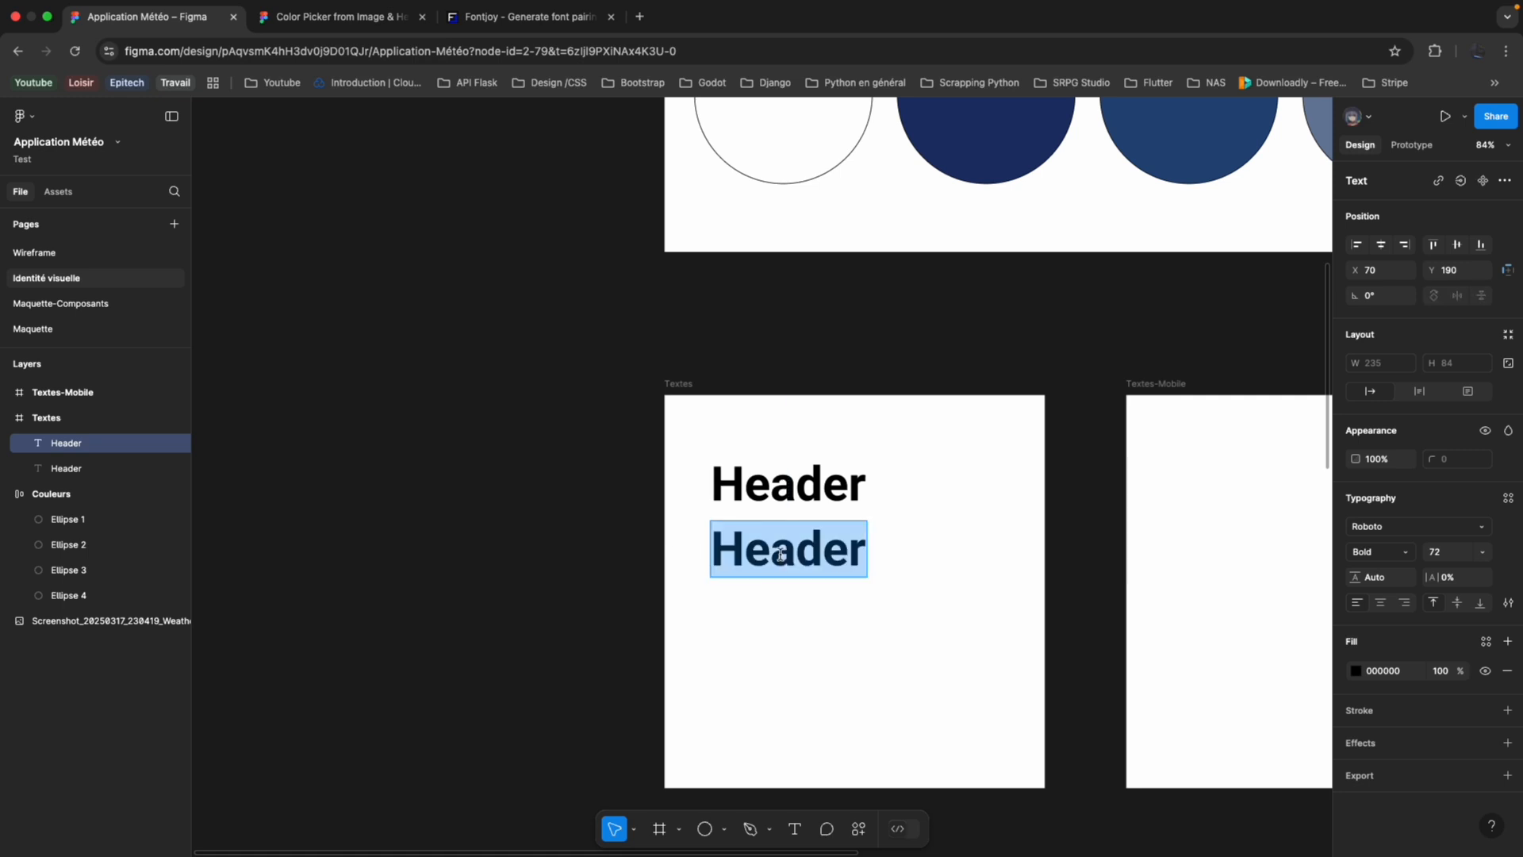
pyautogui.write('Title 1')
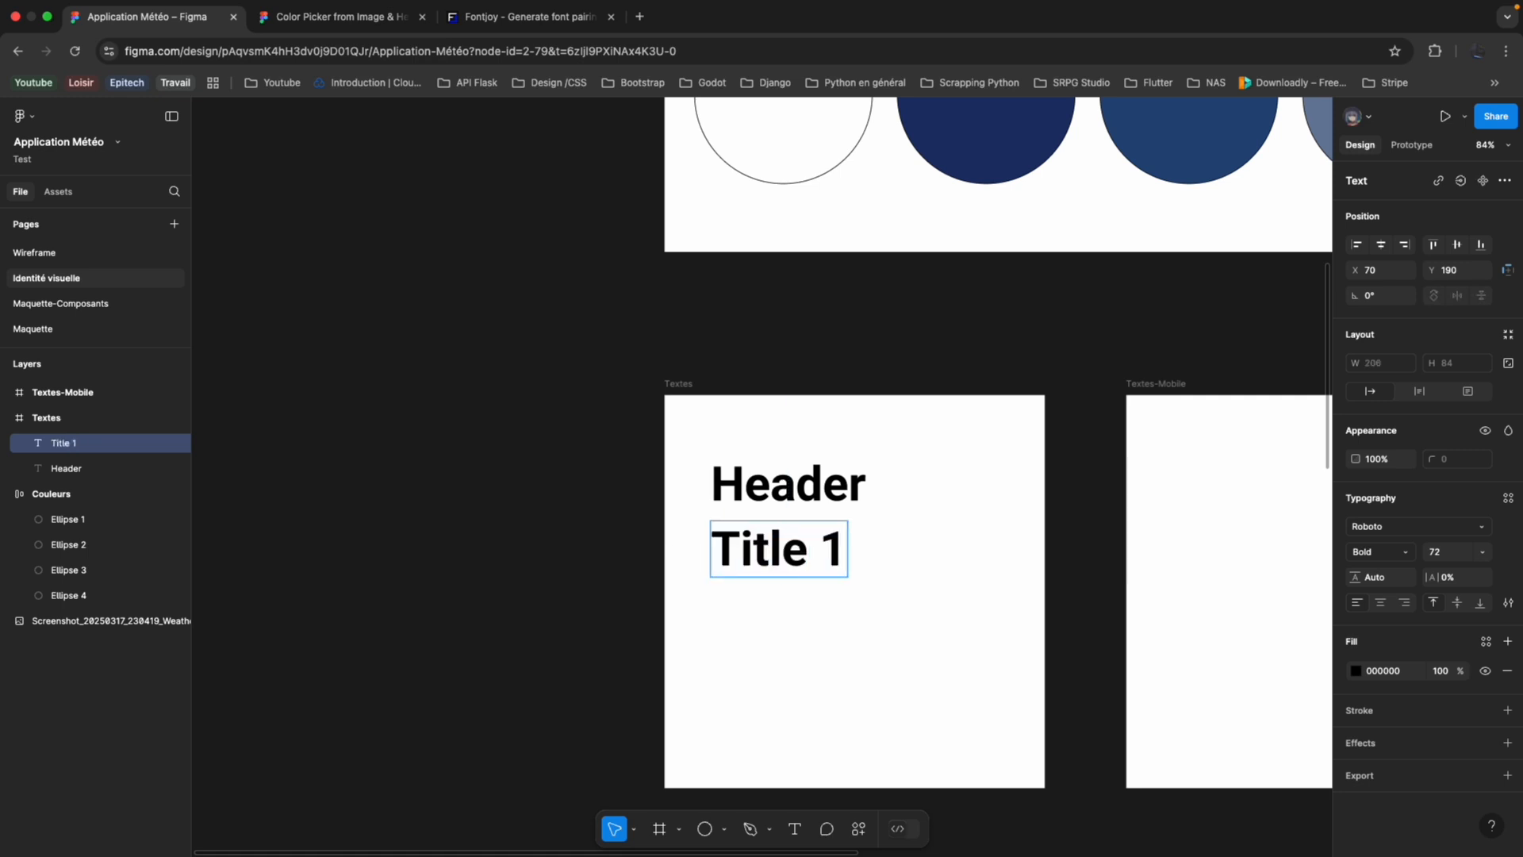
pyautogui.press('Escape')
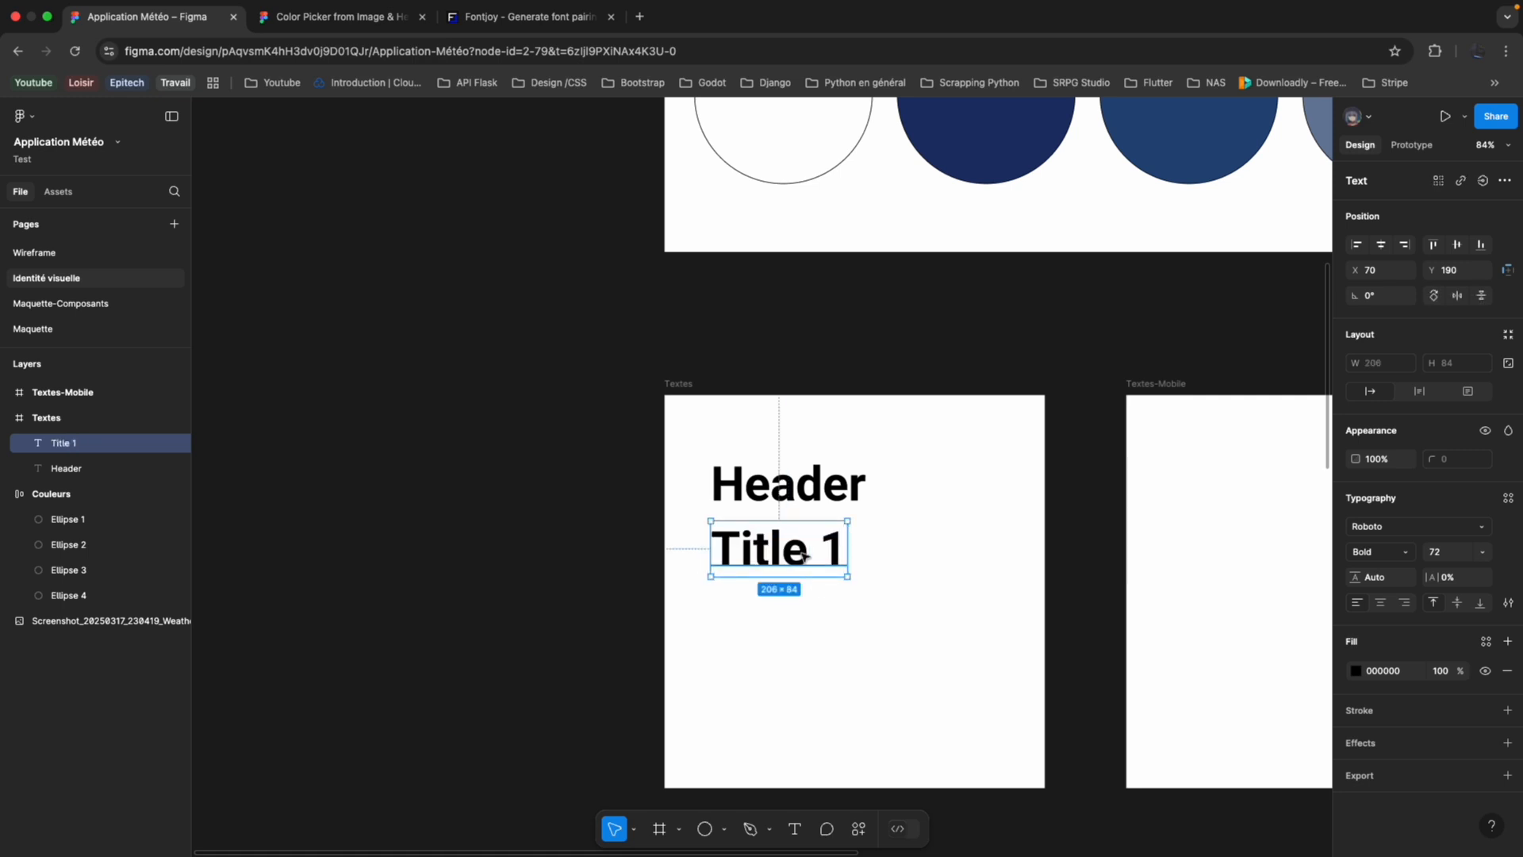
# Set the Title 1 text's font size to 40 after trying 36.
pyautogui.click(1482, 552)
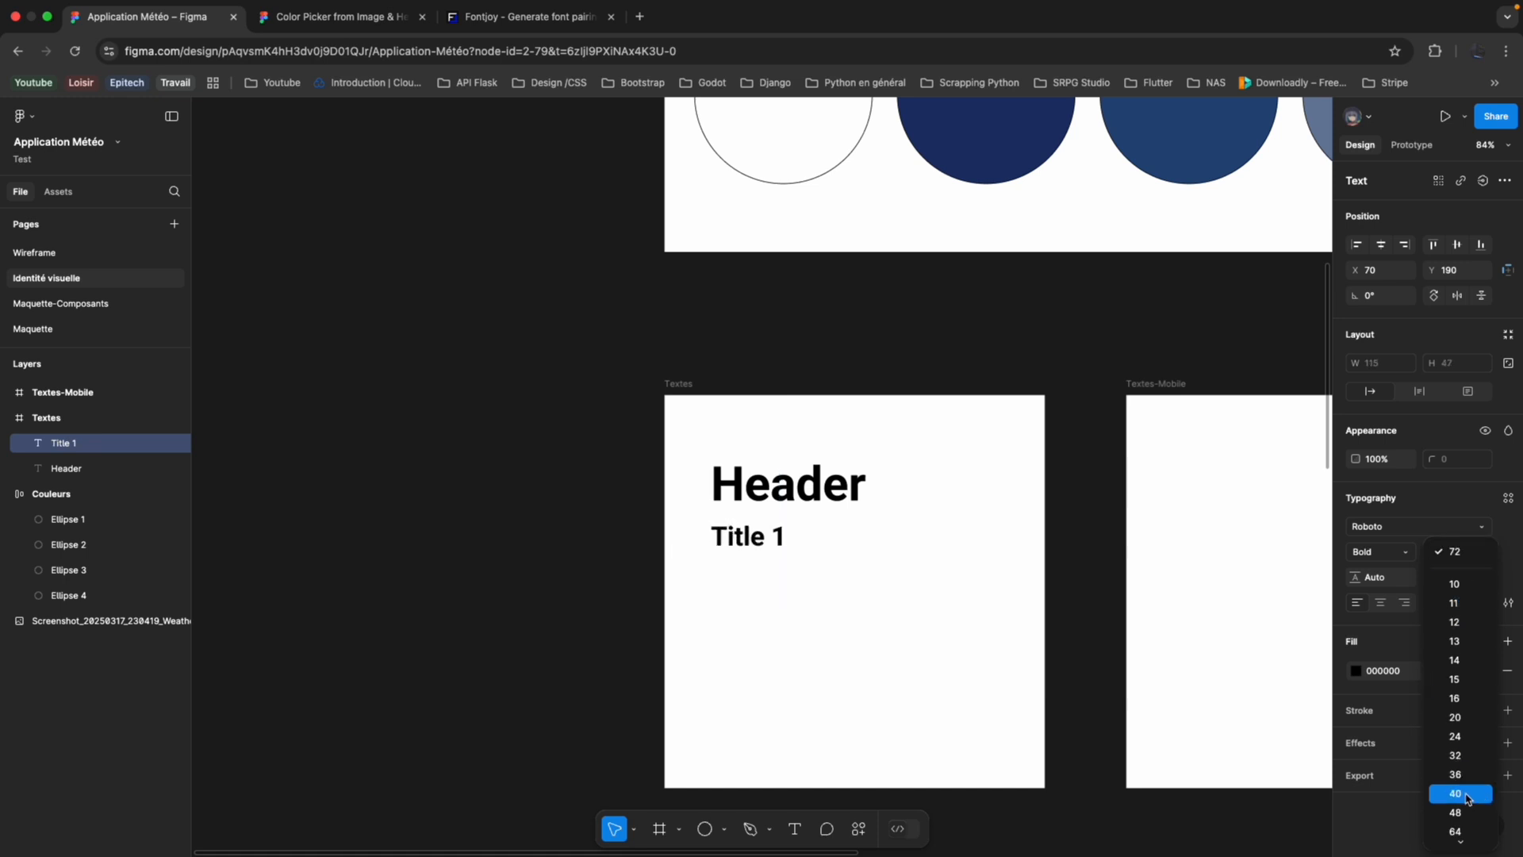
pyautogui.scroll(-1, 1469, 796)
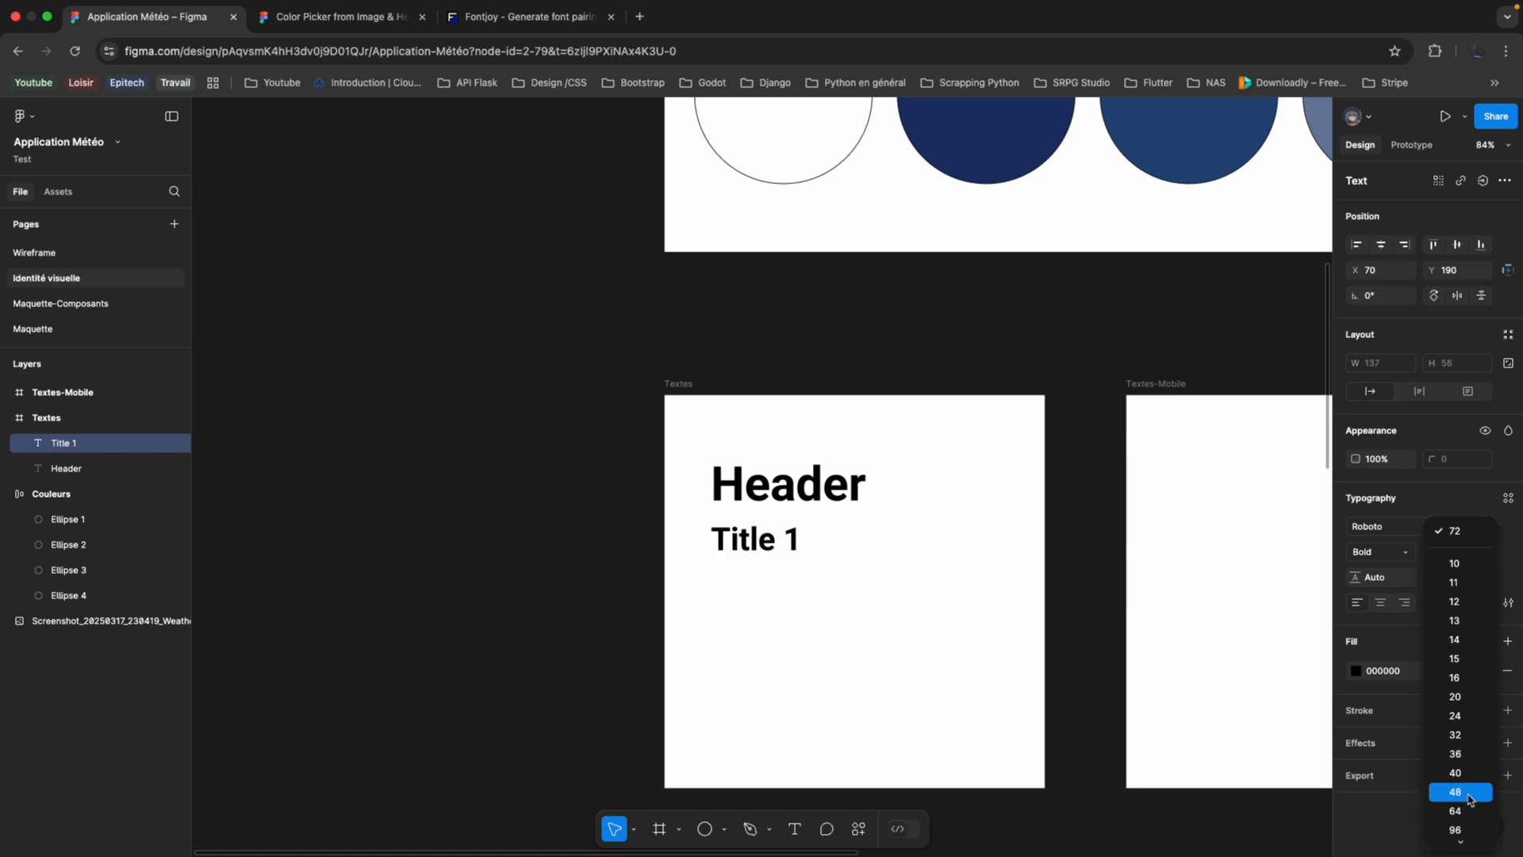
pyautogui.click(1467, 758)
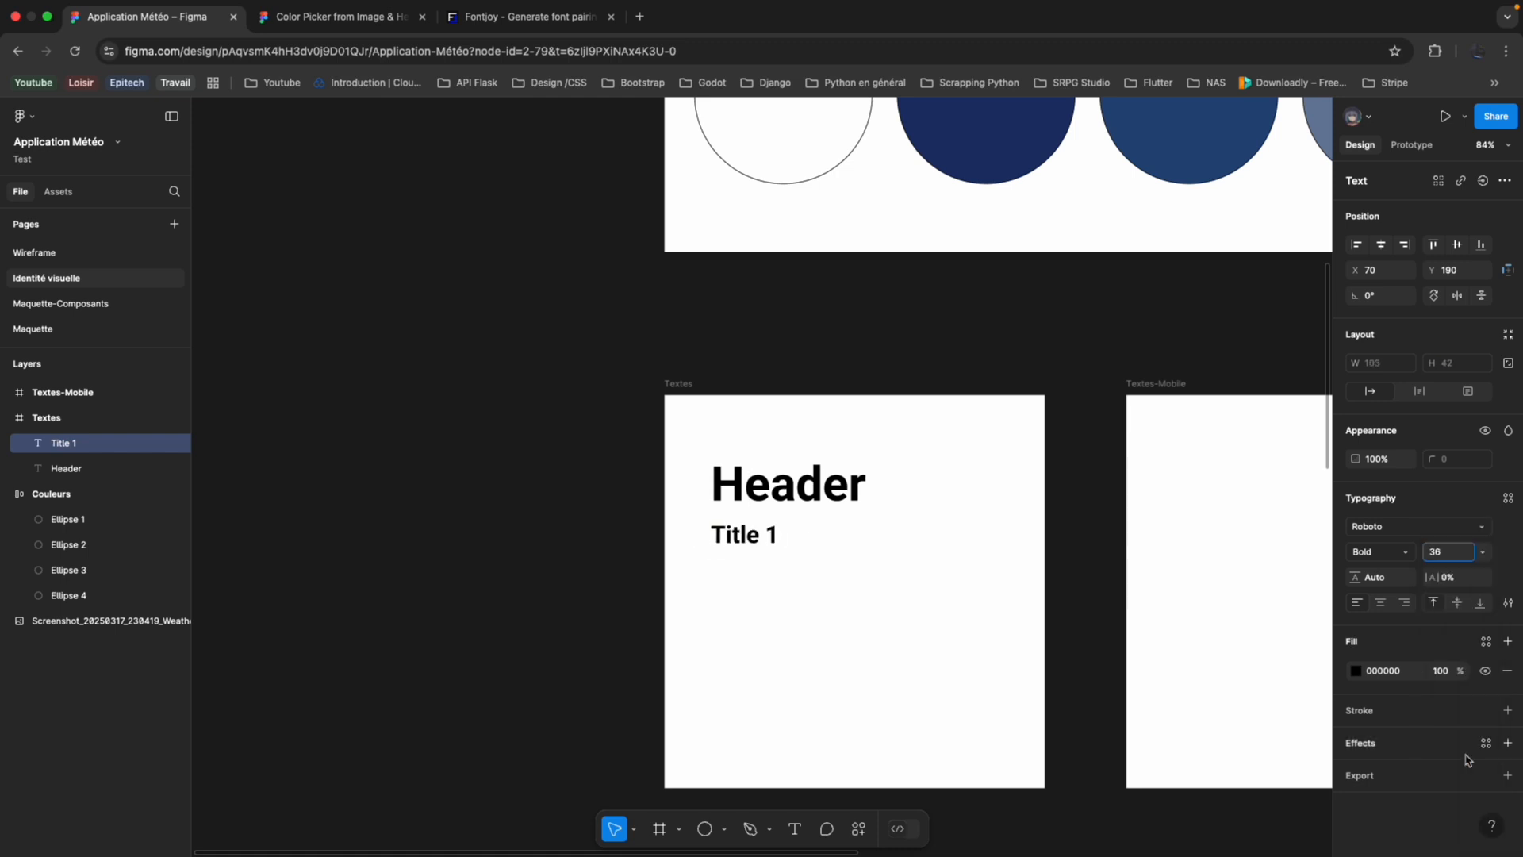
pyautogui.click(1476, 552)
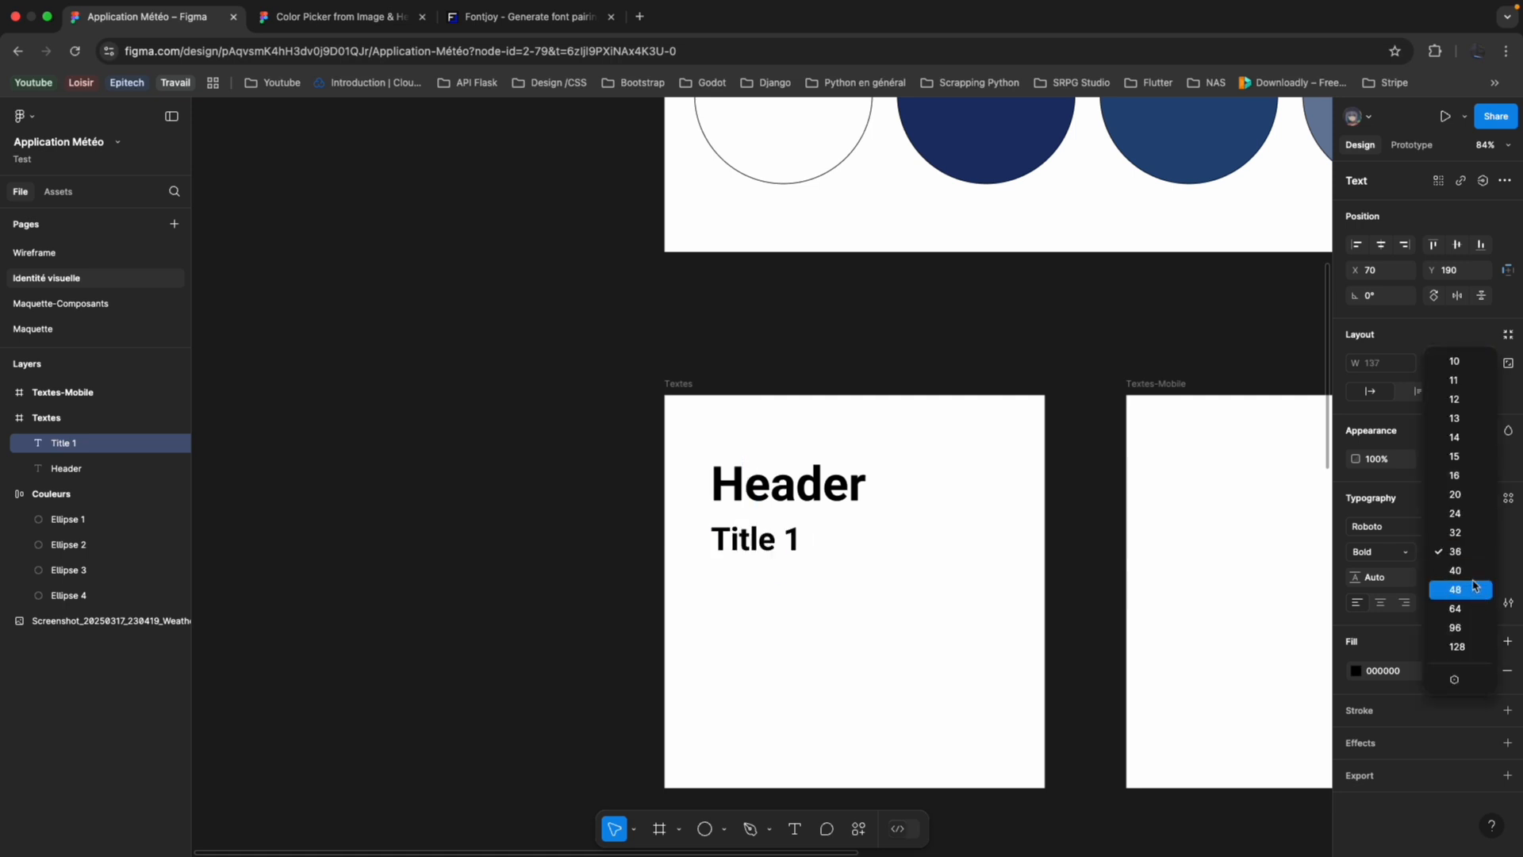
pyautogui.click(1474, 580)
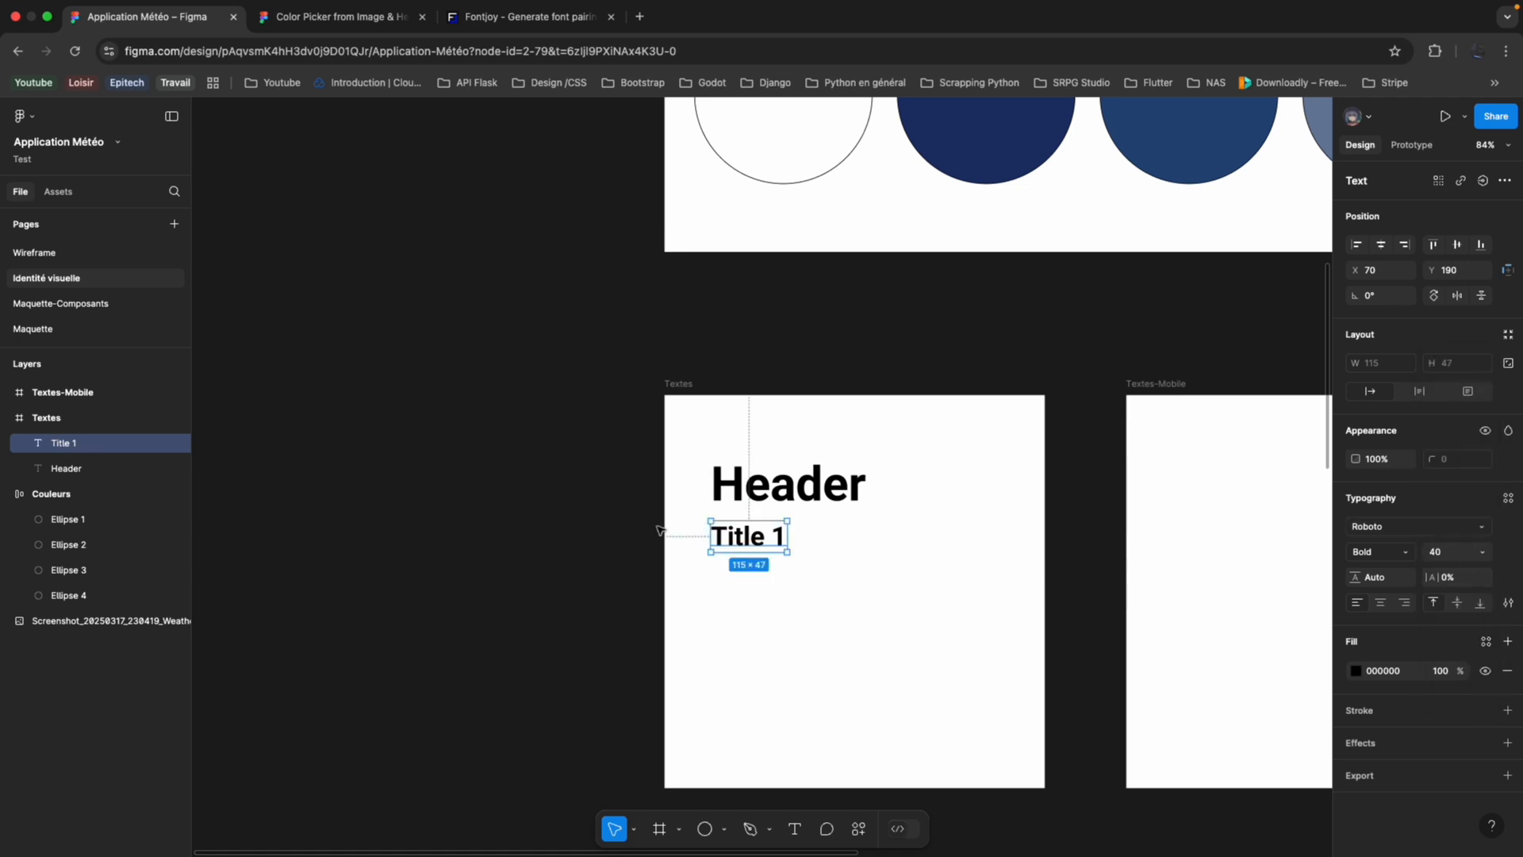
# Duplicate Title 1 below itself at about Y 259 and set the copy's font size to 32.
pyautogui.moveTo(752, 541); pyautogui.dragTo(752, 591)
pyautogui.click(1480, 552)
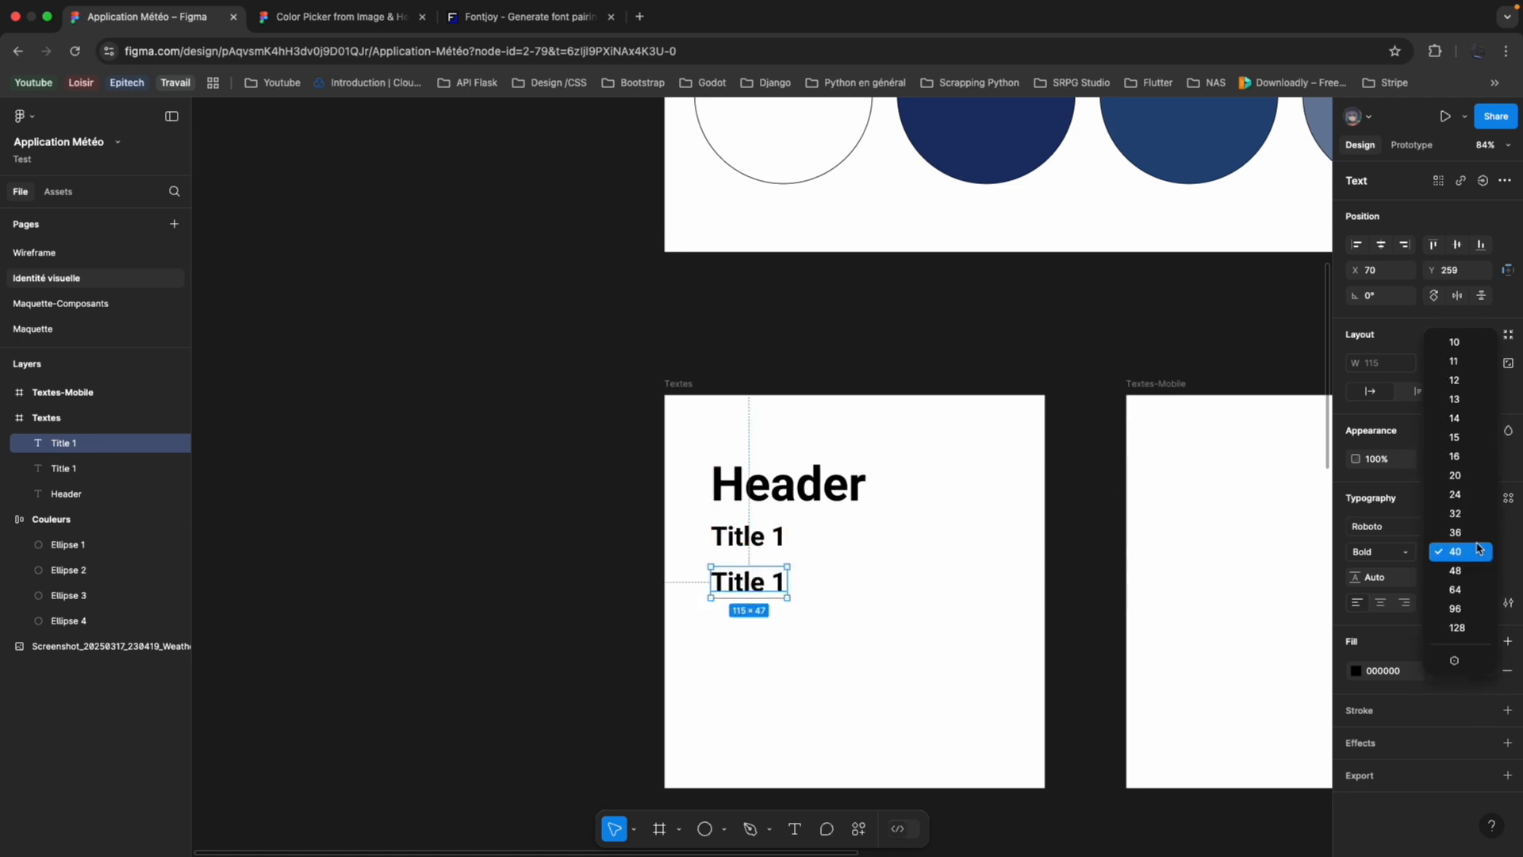
pyautogui.click(1474, 522)
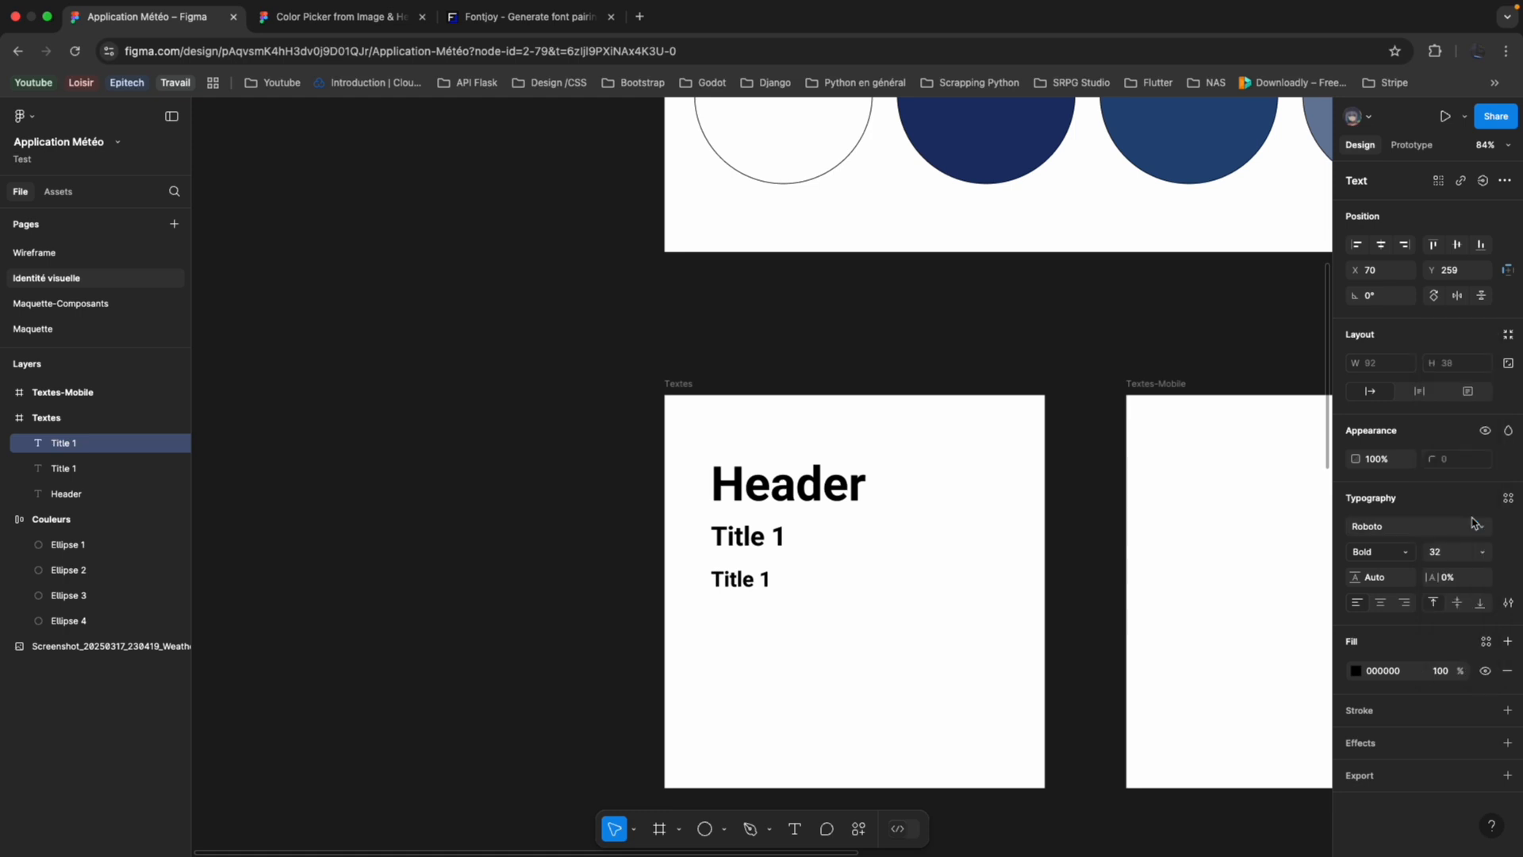
# Change the smaller copy's text to "Title 2".
pyautogui.doubleClick(770, 580)
pyautogui.press('Right')
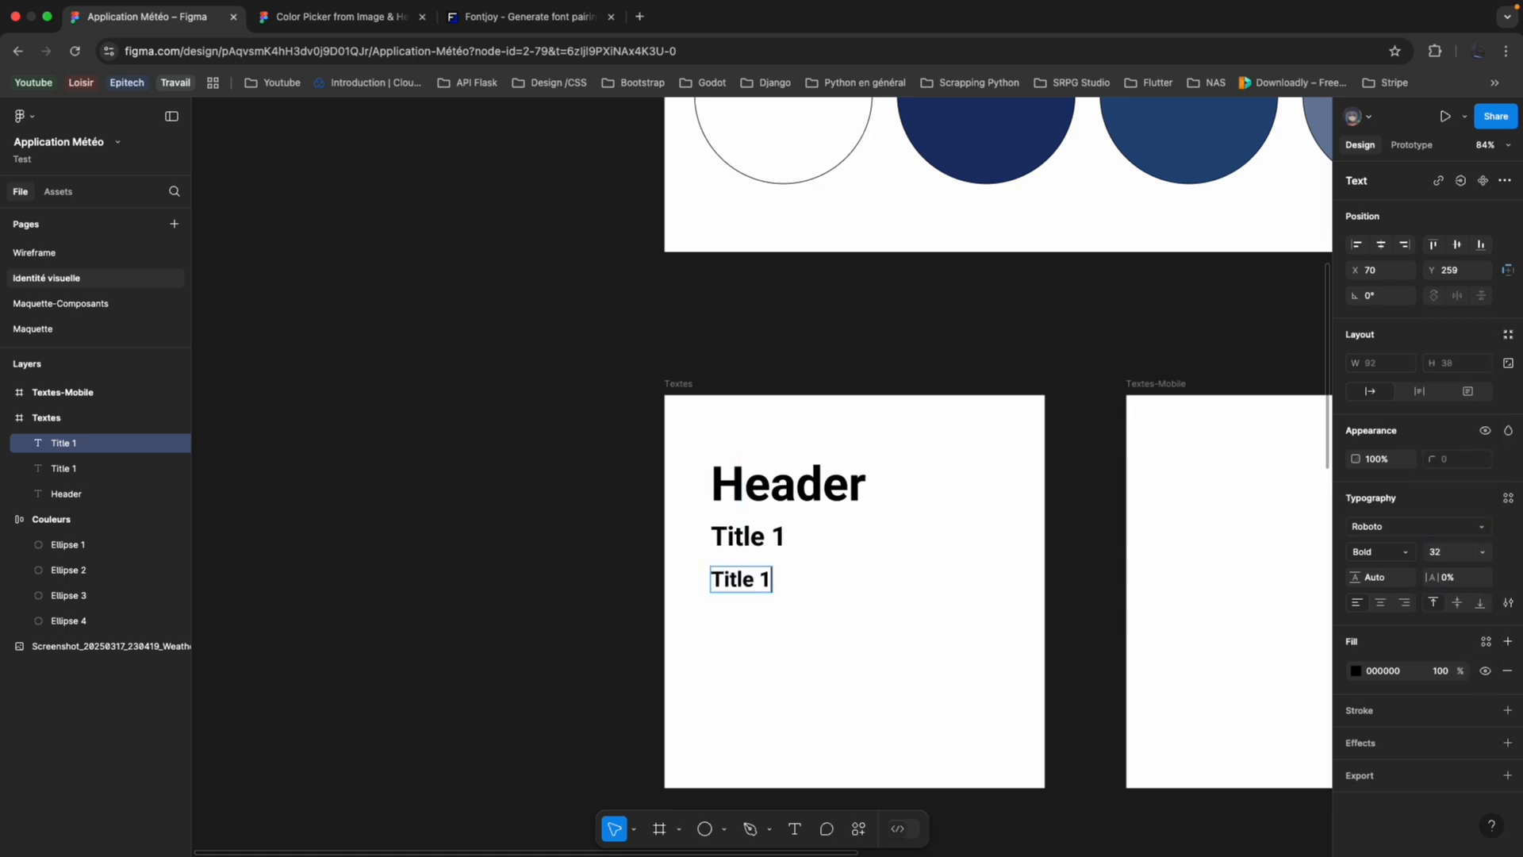
pyautogui.press('BackSpace')
pyautogui.write('2')
pyautogui.press('Escape')
# Duplicate Title 2 twice, placing the copies evenly spaced below it with the last at about Y 395.
pyautogui.hscroll(-3, 793, 635)
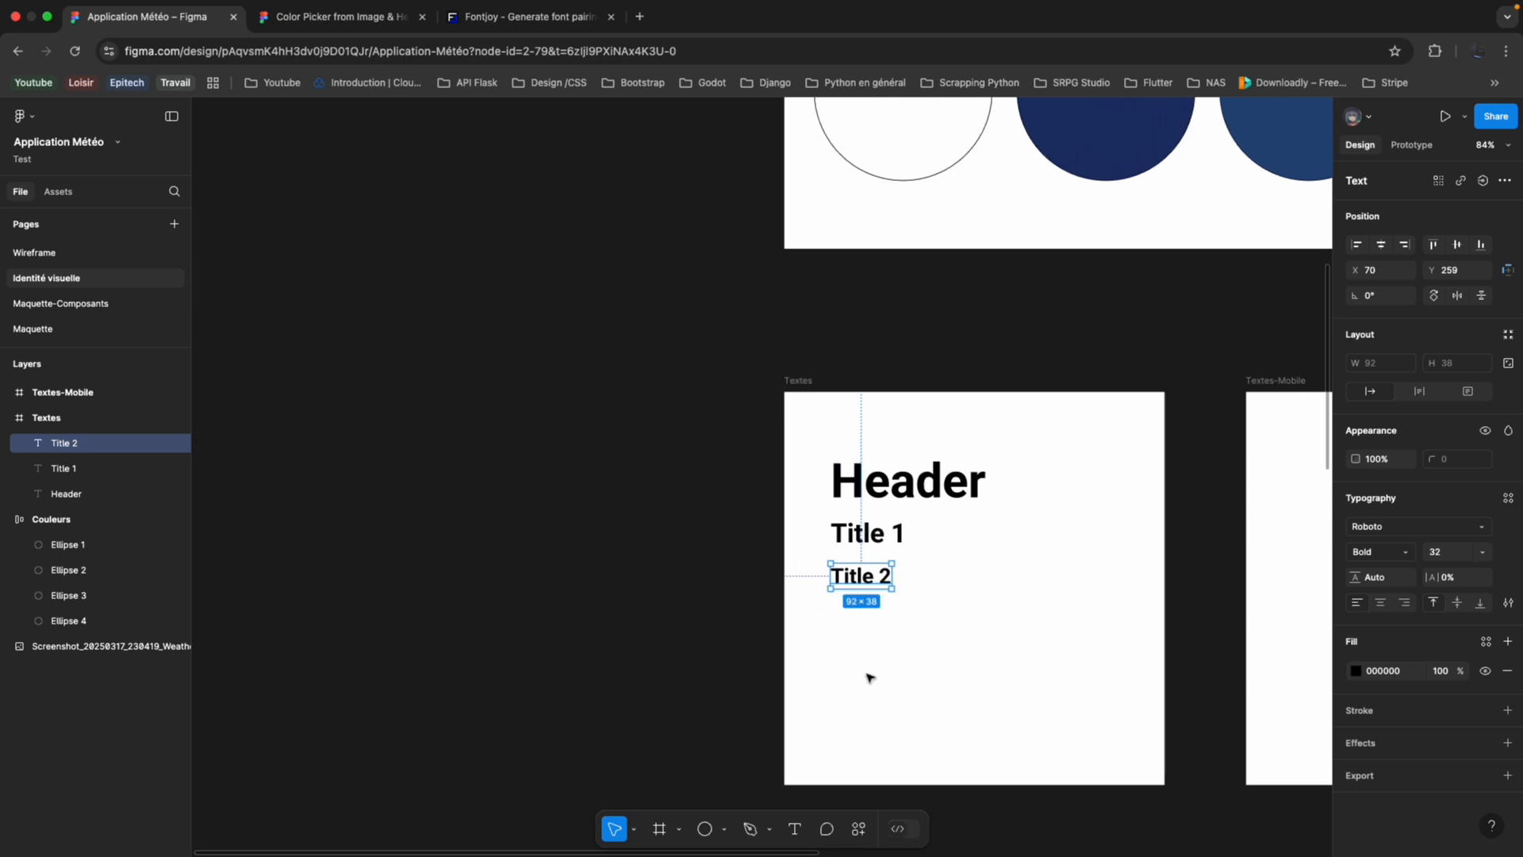
pyautogui.press('super+d')
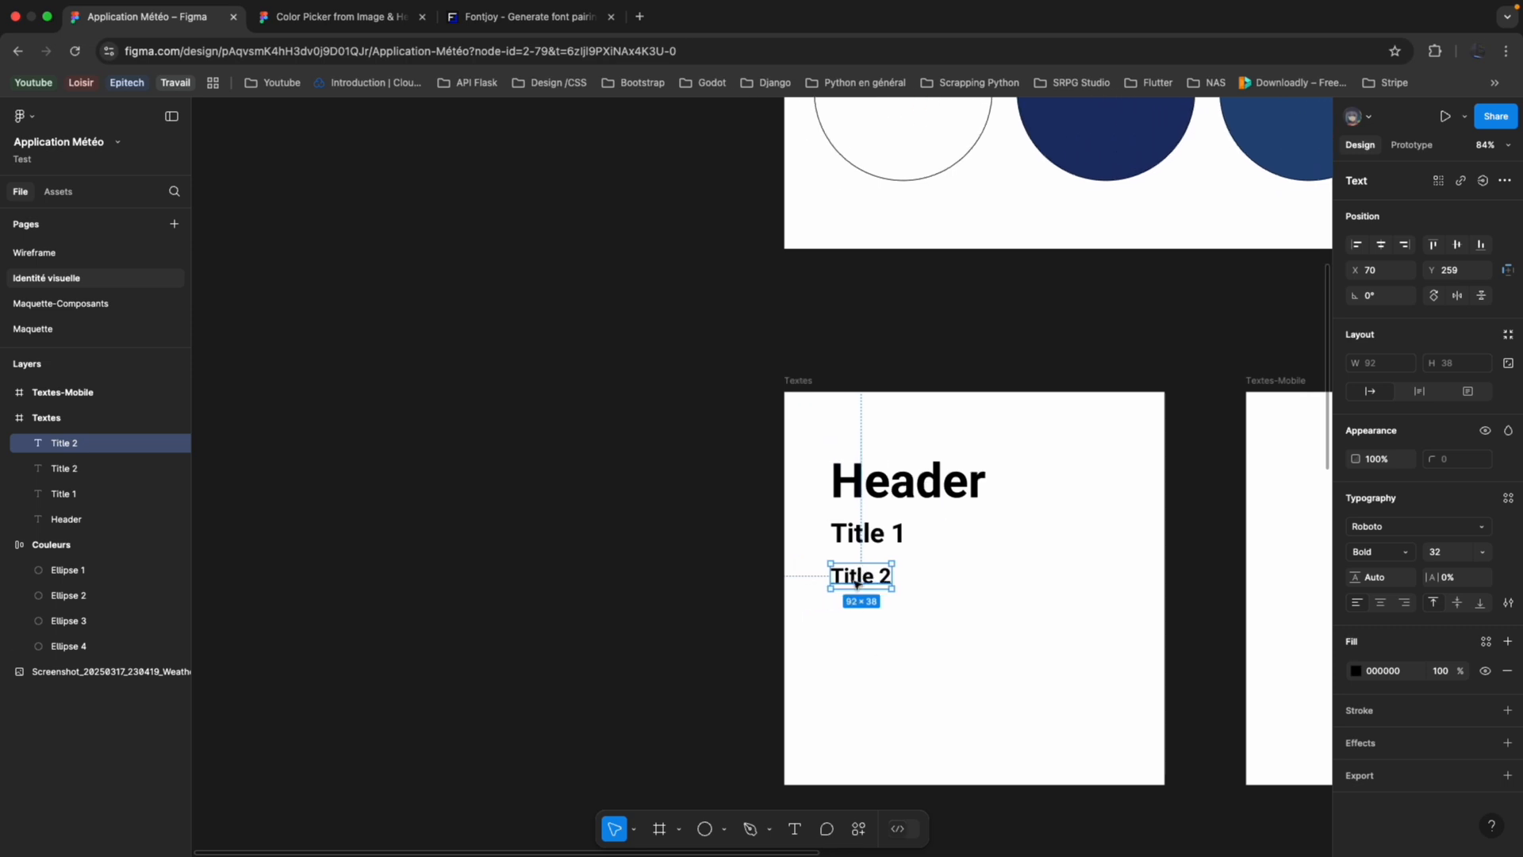
pyautogui.moveTo(854, 582); pyautogui.dragTo(853, 687)
pyautogui.press('super+d')
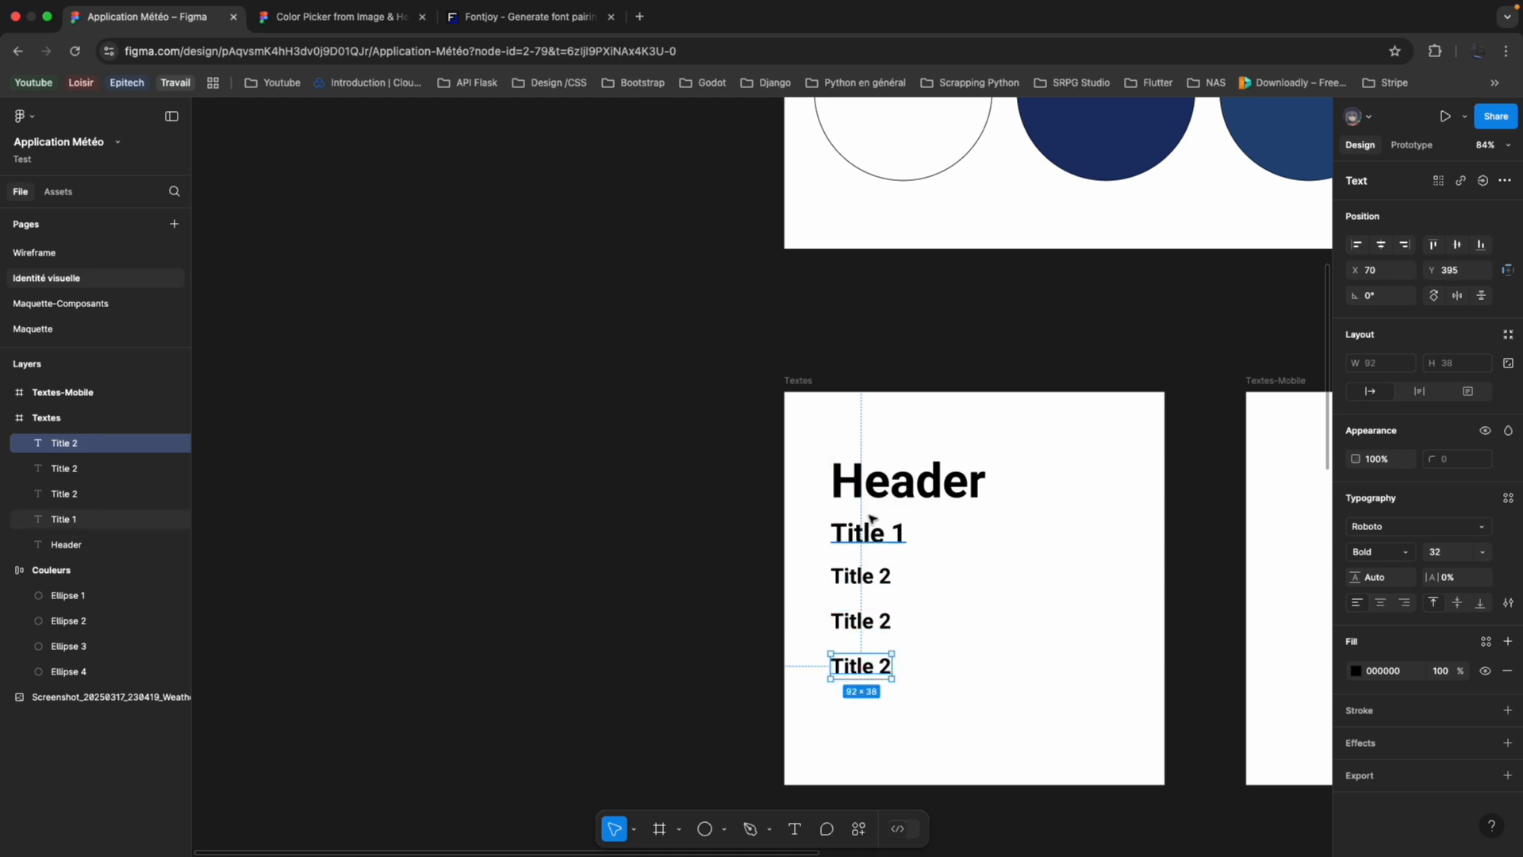
# Check the sample text on the Fontjoy page, return to the Application Météo file and examine the text hierarchy in the weather app screenshot.
pyautogui.scroll(3, 862, 584)
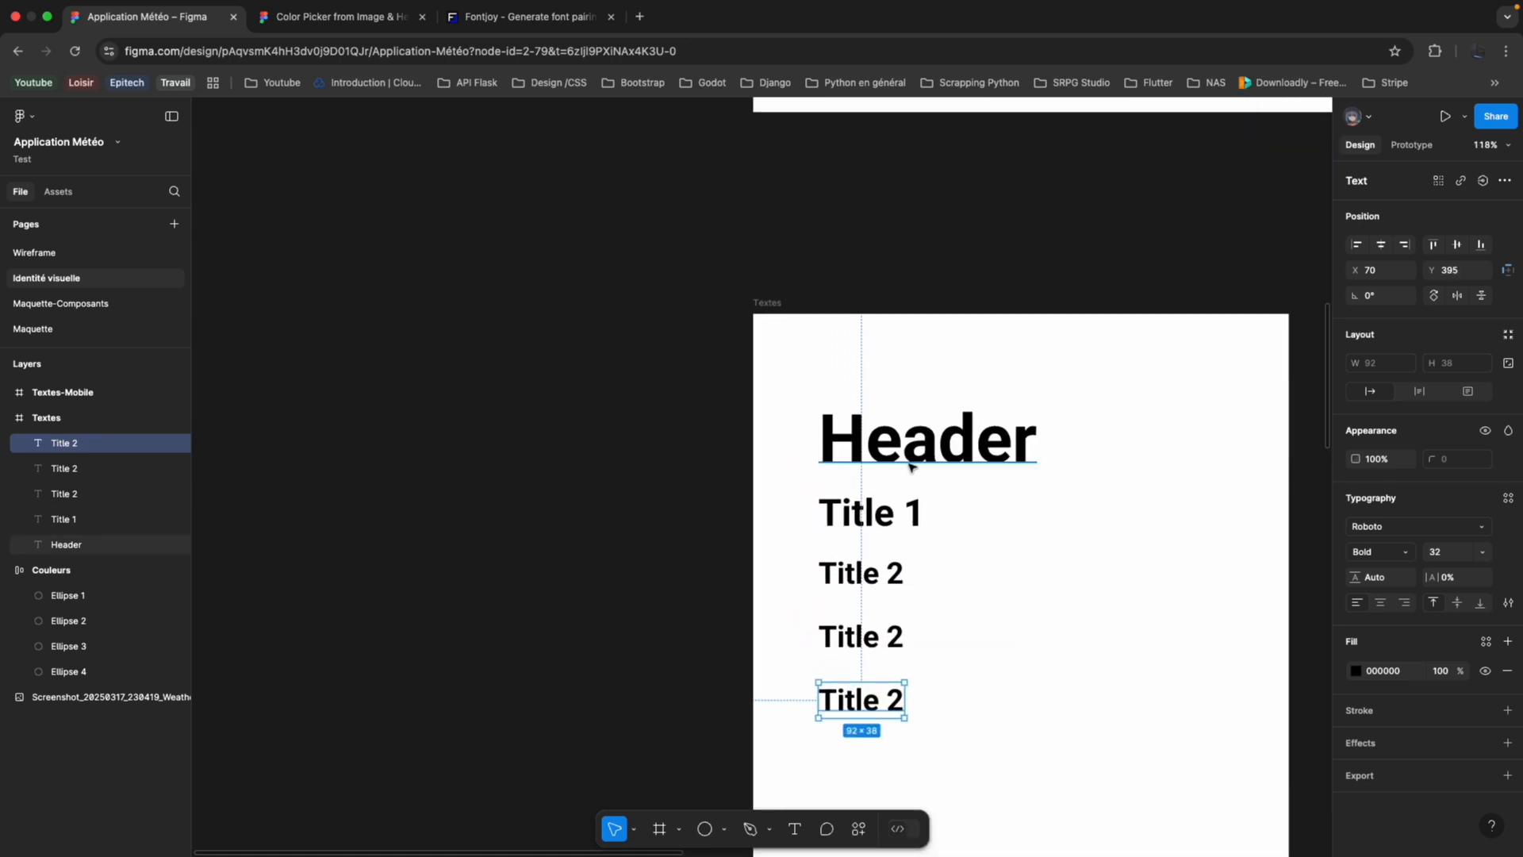
pyautogui.click(556, 17)
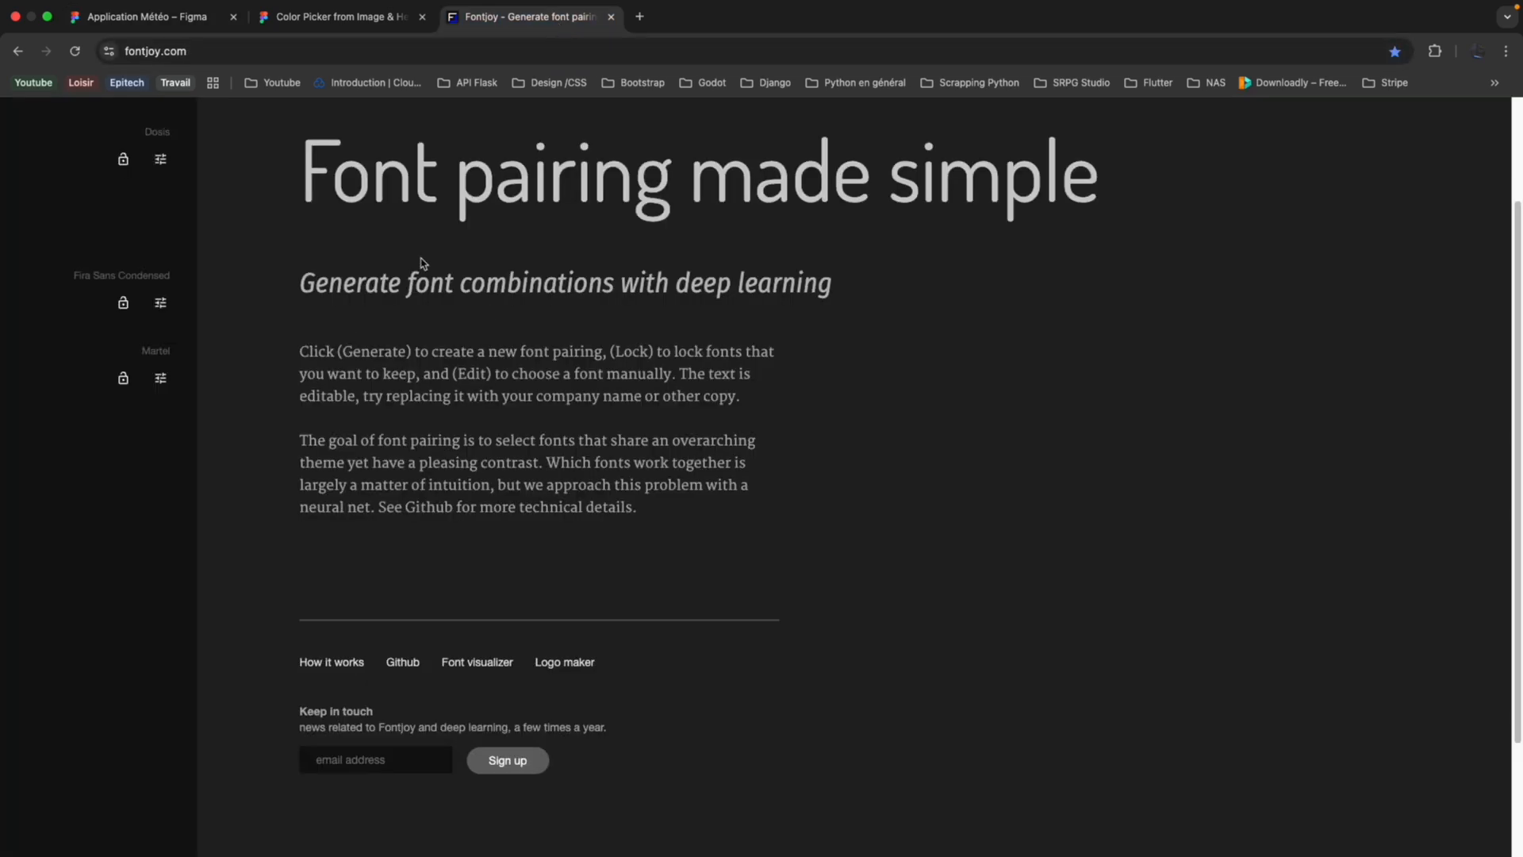
pyautogui.click(138, 17)
pyautogui.scroll(-5, 894, 326)
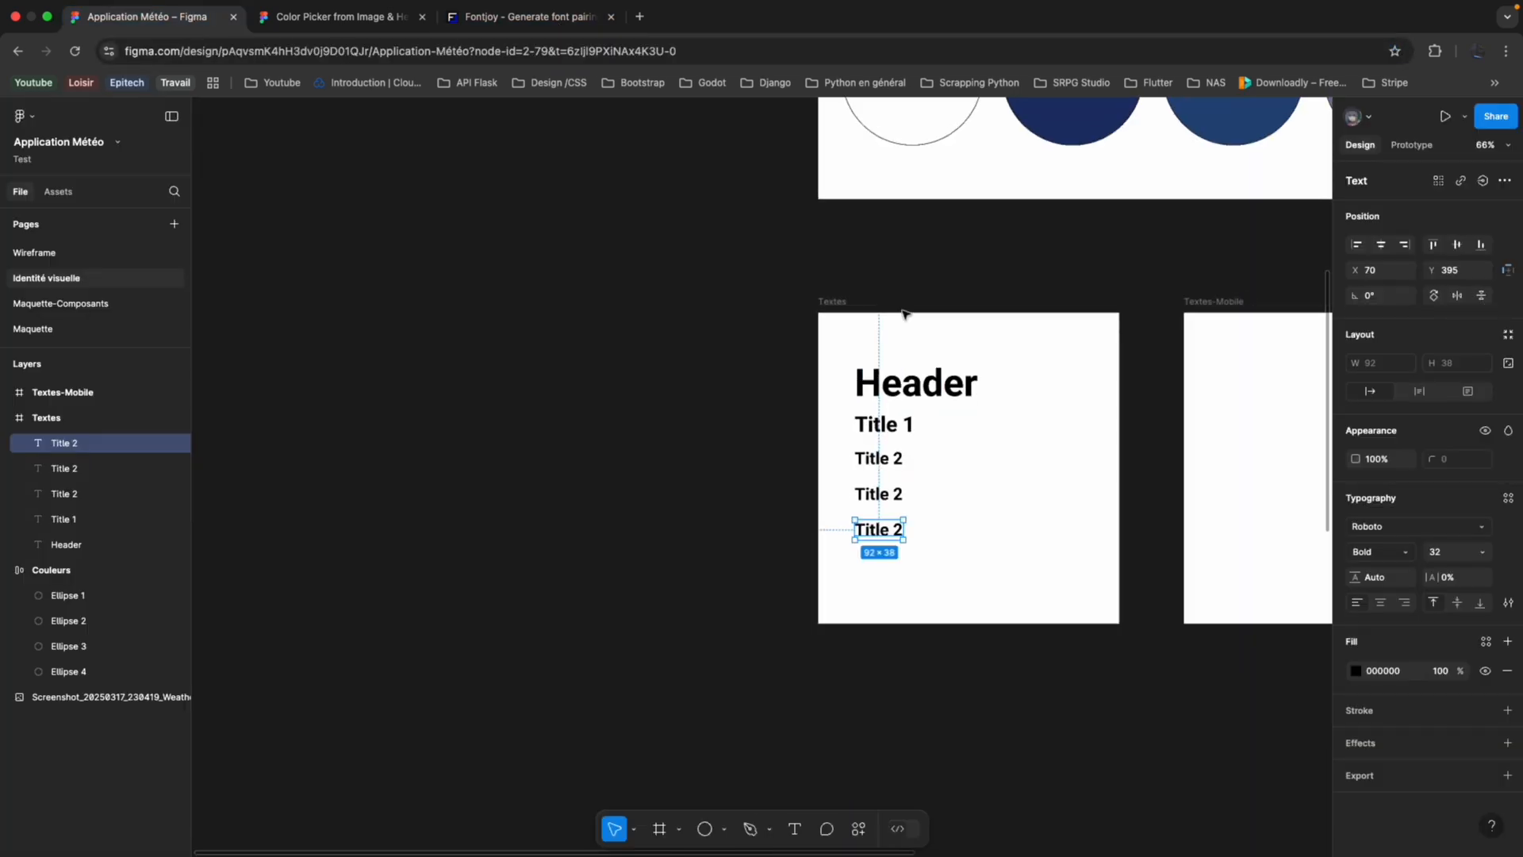
pyautogui.hscroll(5, 894, 326)
pyautogui.scroll(3, 1029, 175)
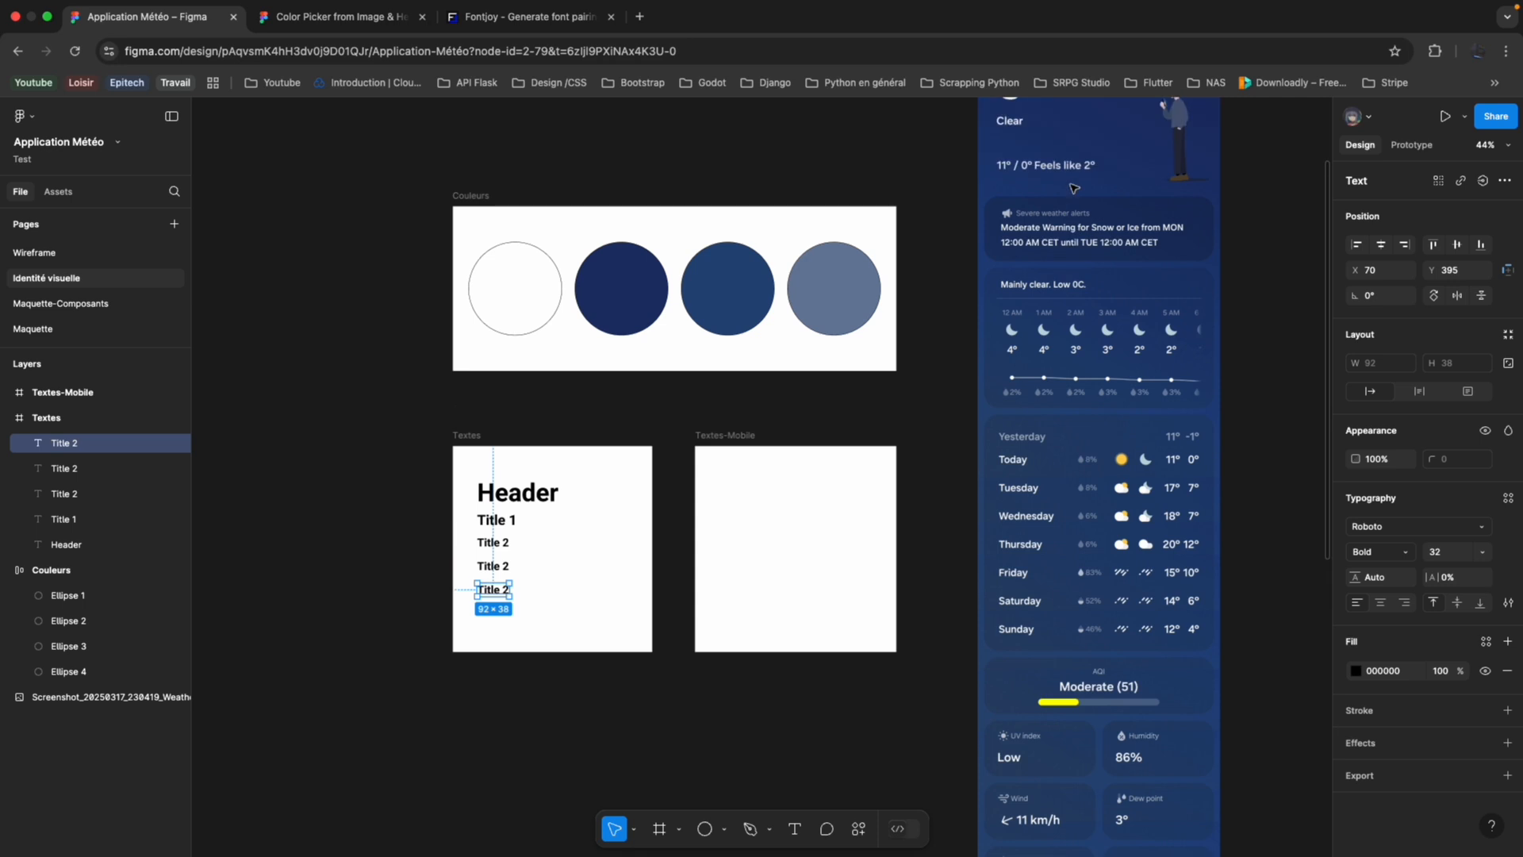
pyautogui.scroll(-4, 1029, 174)
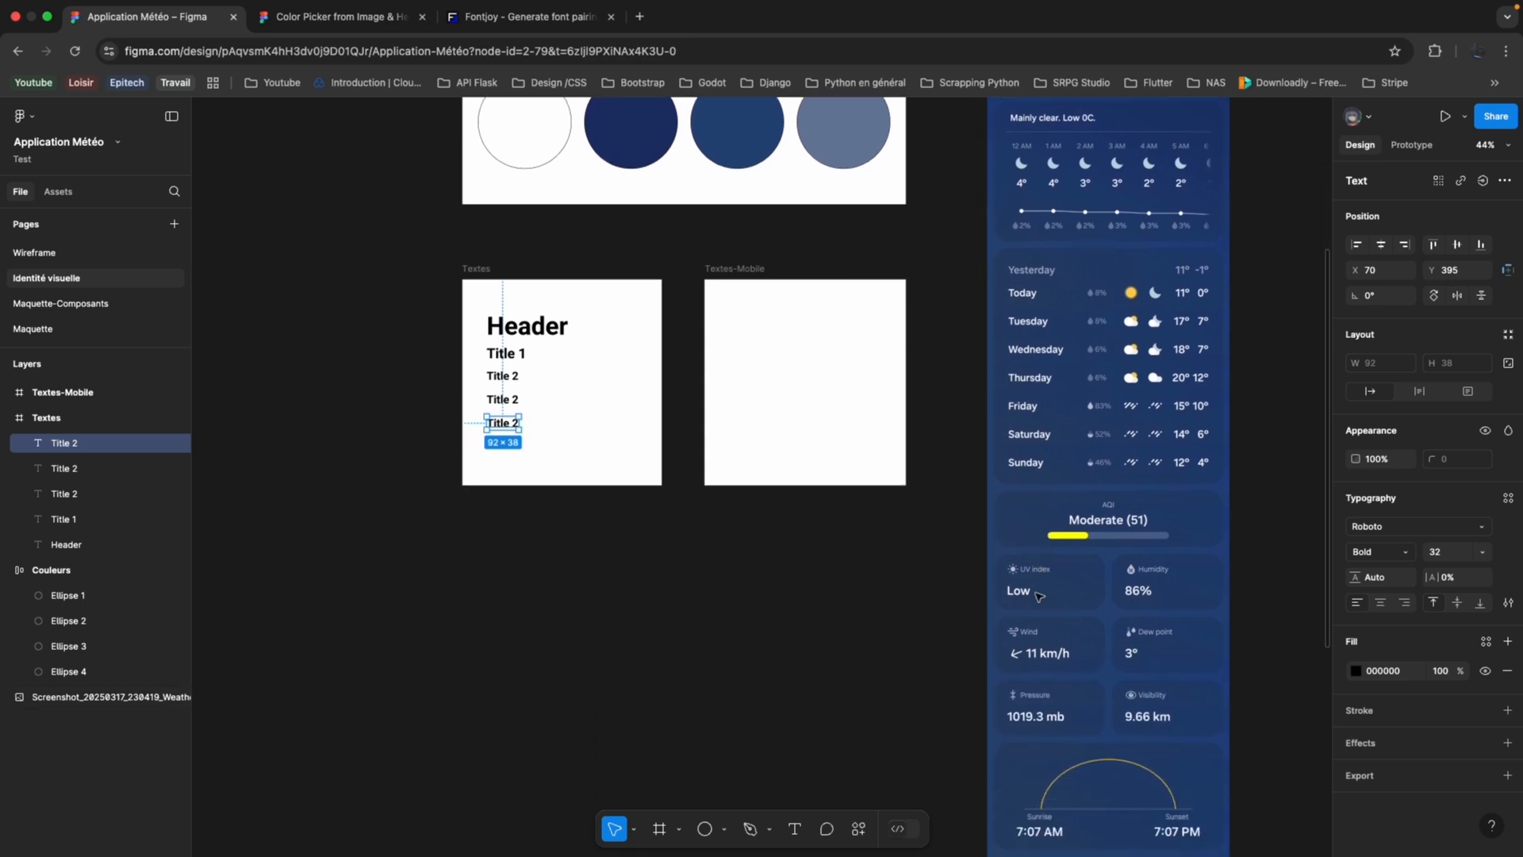
pyautogui.hscroll(-3, 908, 533)
pyautogui.scroll(3, 882, 452)
pyautogui.scroll(3, 725, 409)
pyautogui.hscroll(-2, 725, 408)
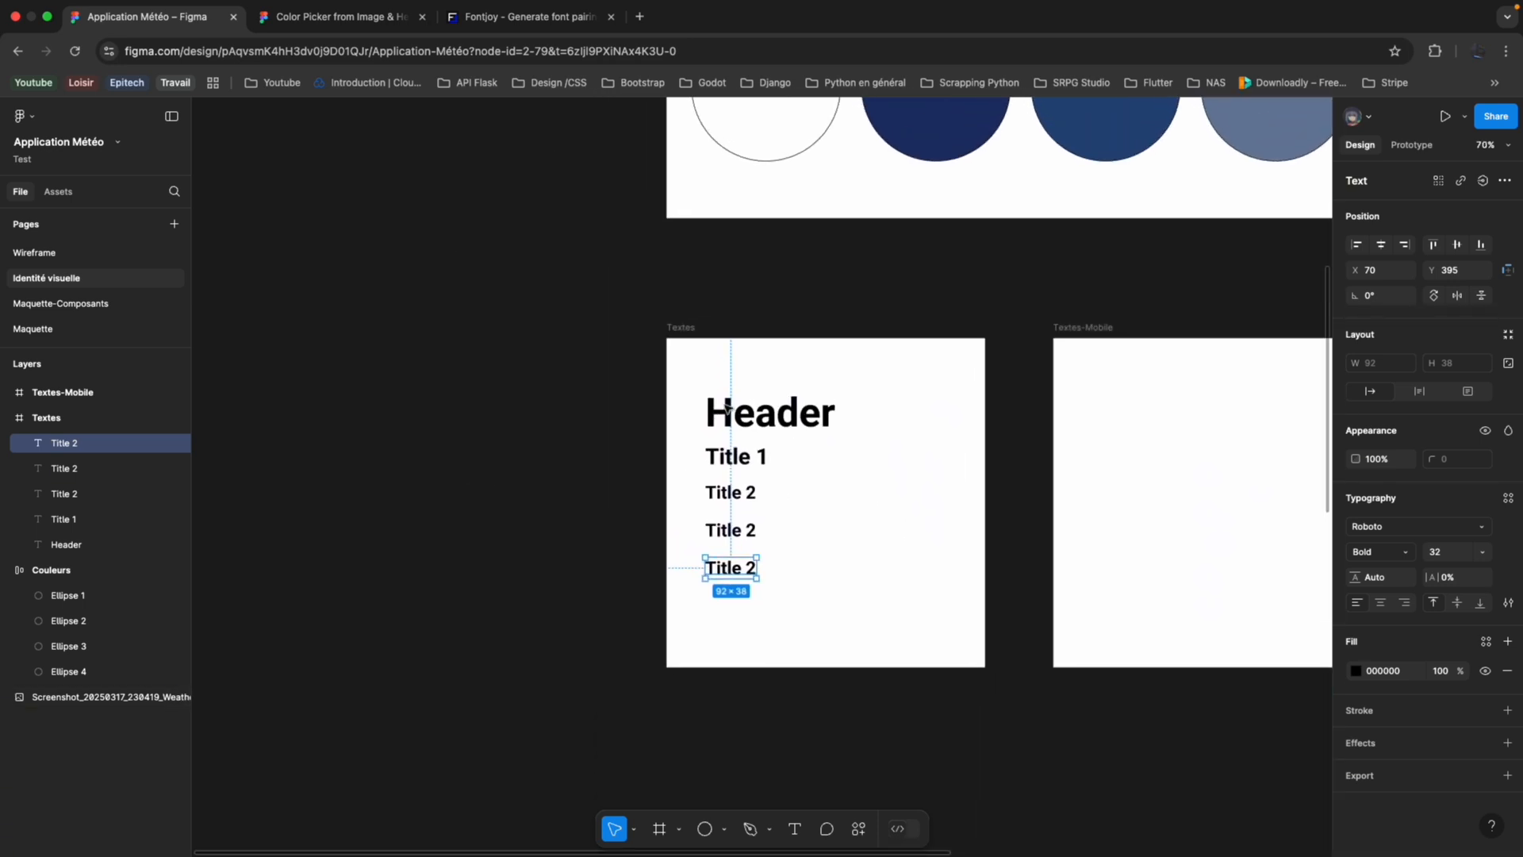
# Change the text of the first Title 2 copy, directly below the original, to "Body Highlight".
pyautogui.scroll(3, 732, 406)
pyautogui.scroll(3, 733, 406)
pyautogui.scroll(-3, 737, 397)
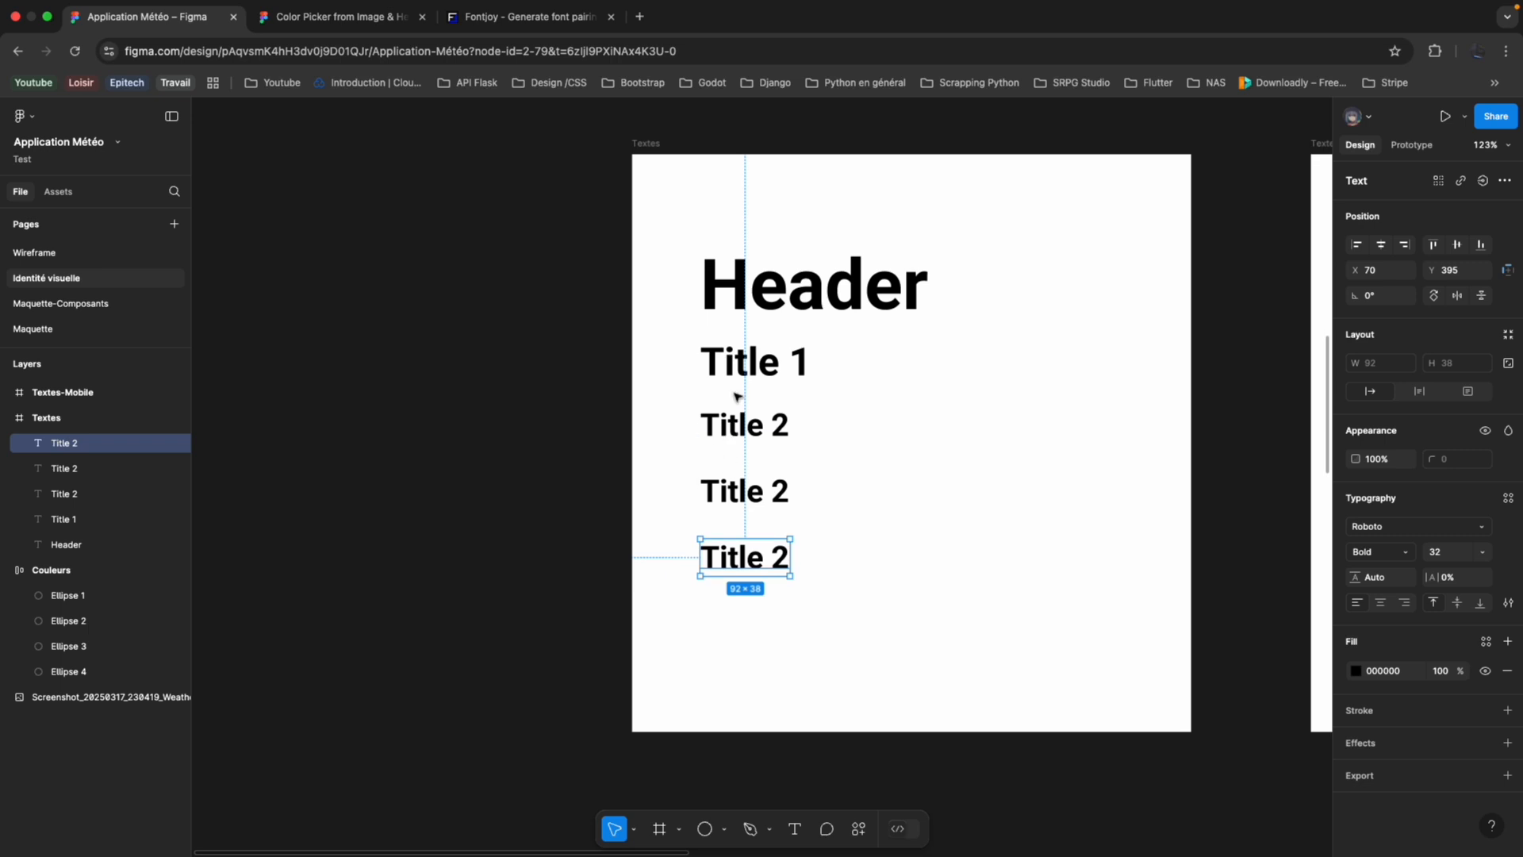
pyautogui.click(760, 378)
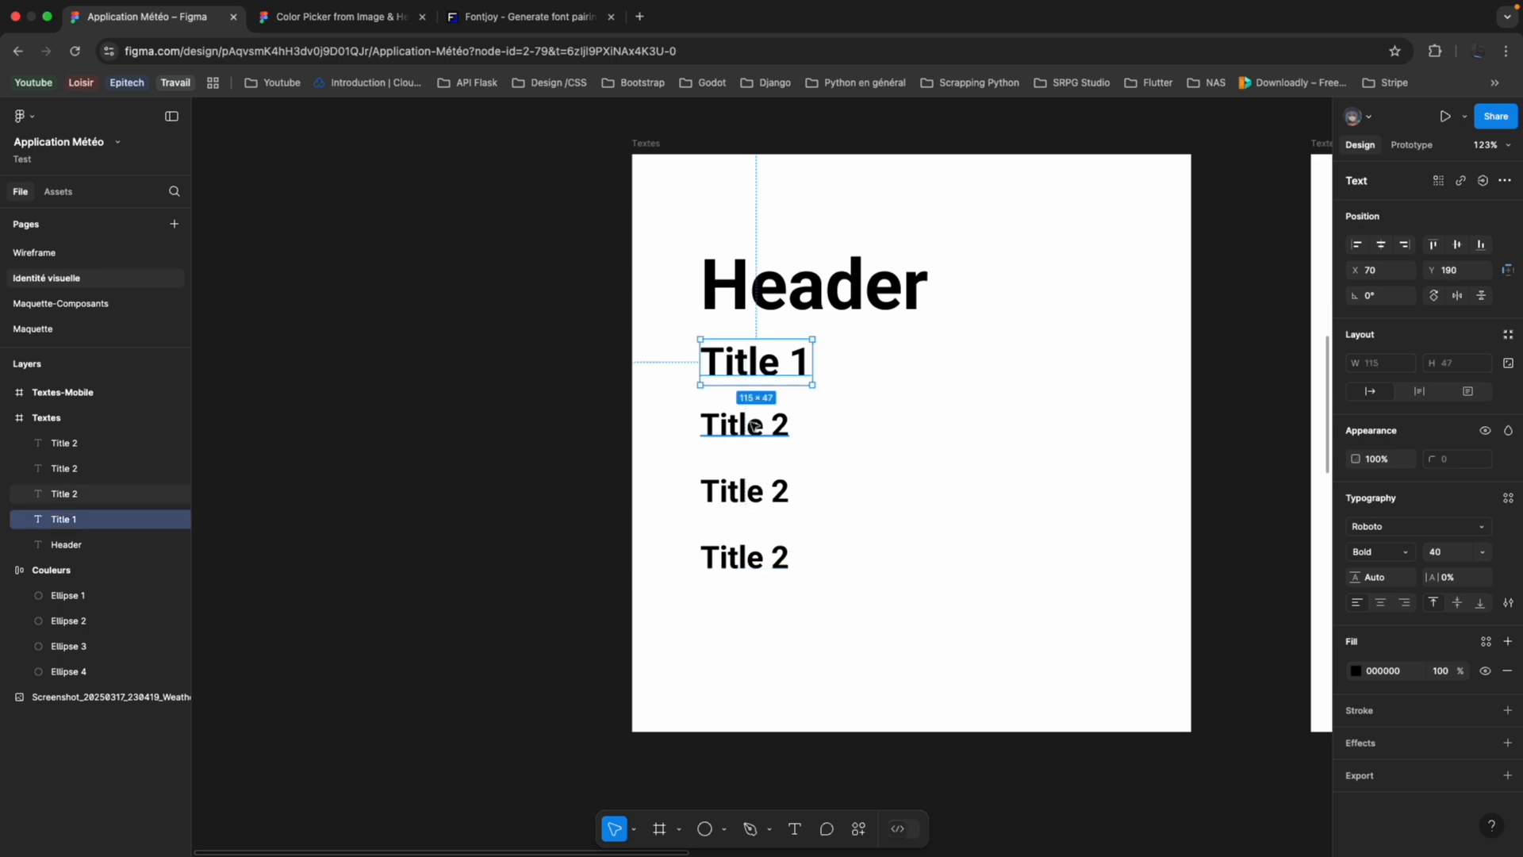
pyautogui.click(746, 426)
pyautogui.doubleClick(755, 494)
pyautogui.write('Body')
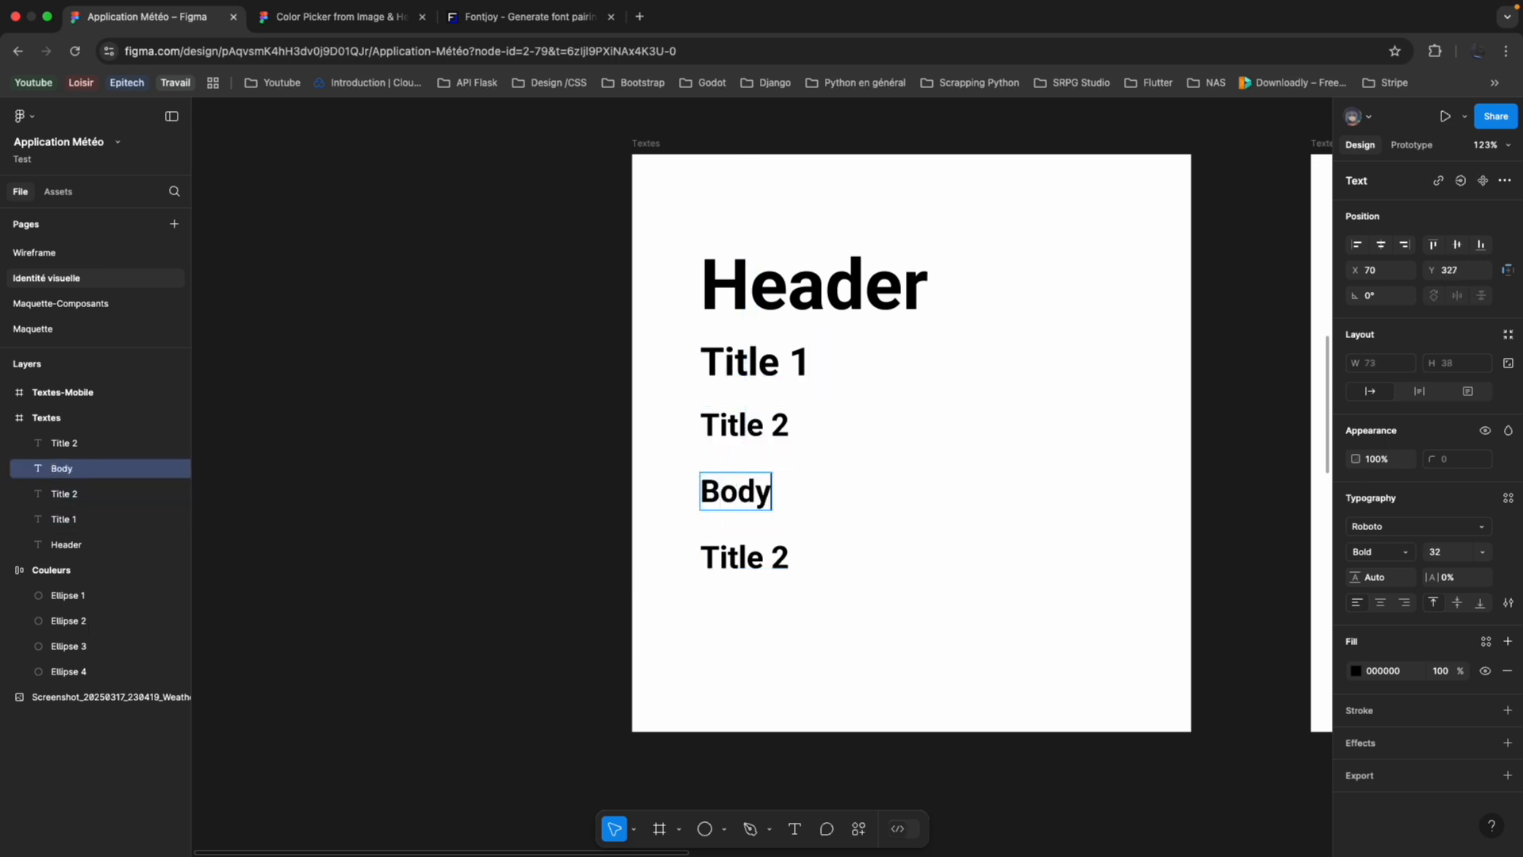
pyautogui.write(' Highlight')
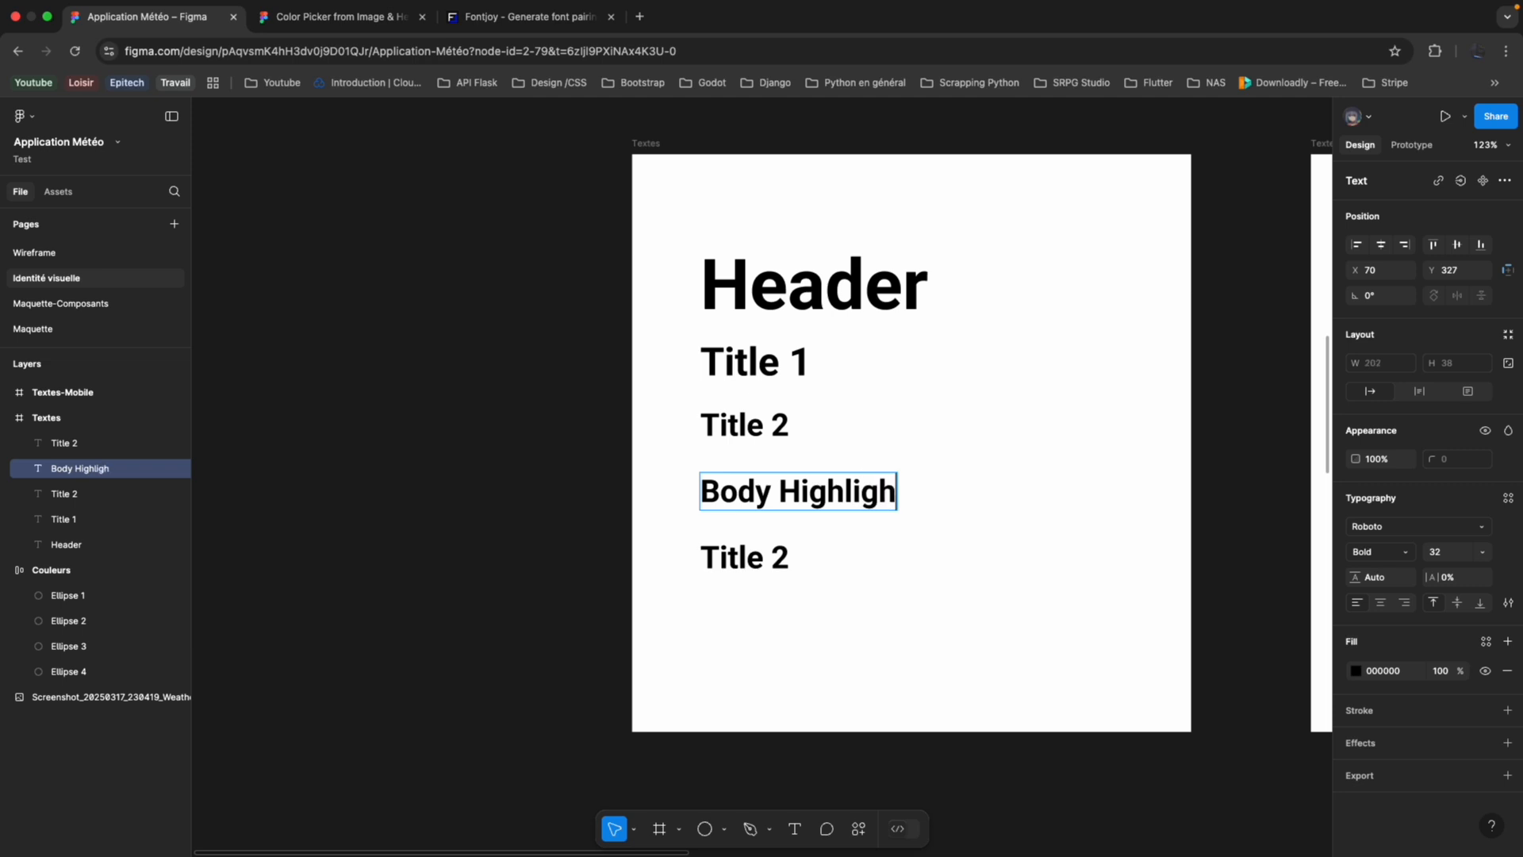
# Change the lowest Title 2 copy's text to "Body" and set its font weight to Regular.
pyautogui.click(738, 559)
pyautogui.doubleClick(739, 560)
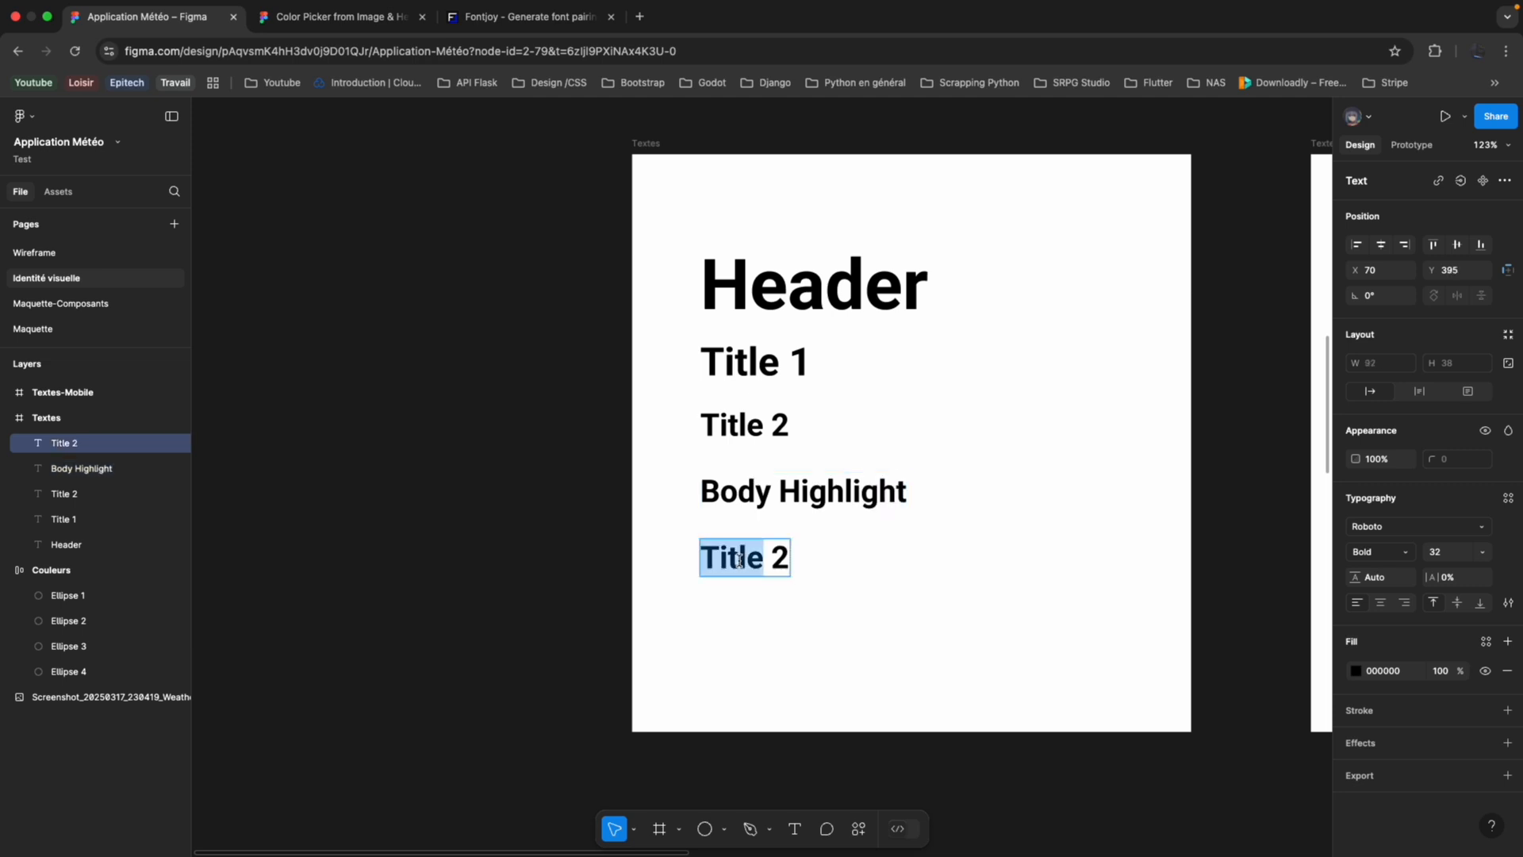
pyautogui.press('super+a')
pyautogui.write('Body')
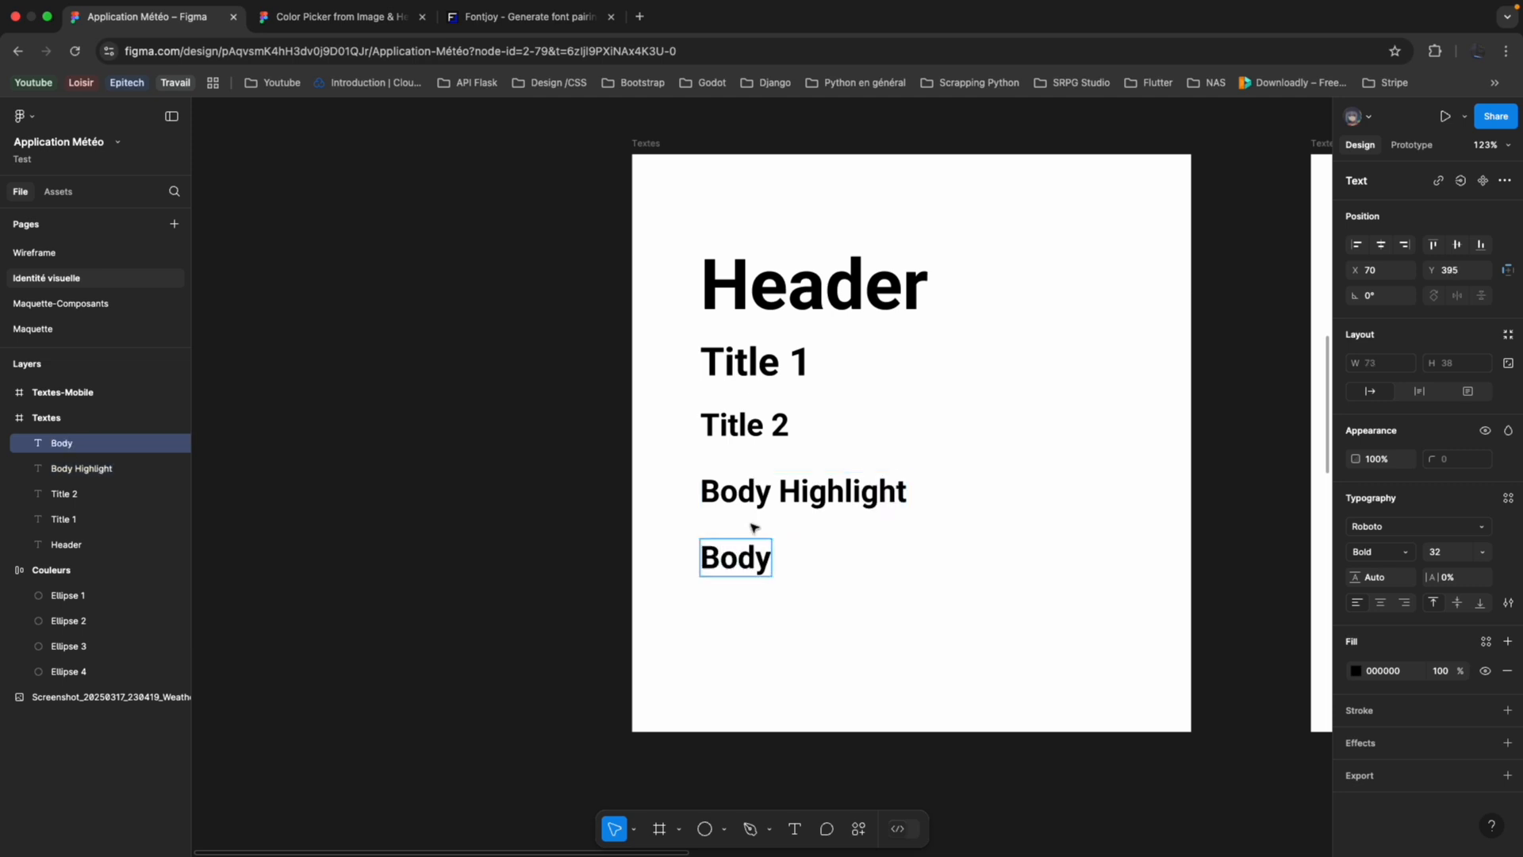
pyautogui.press('super+a')
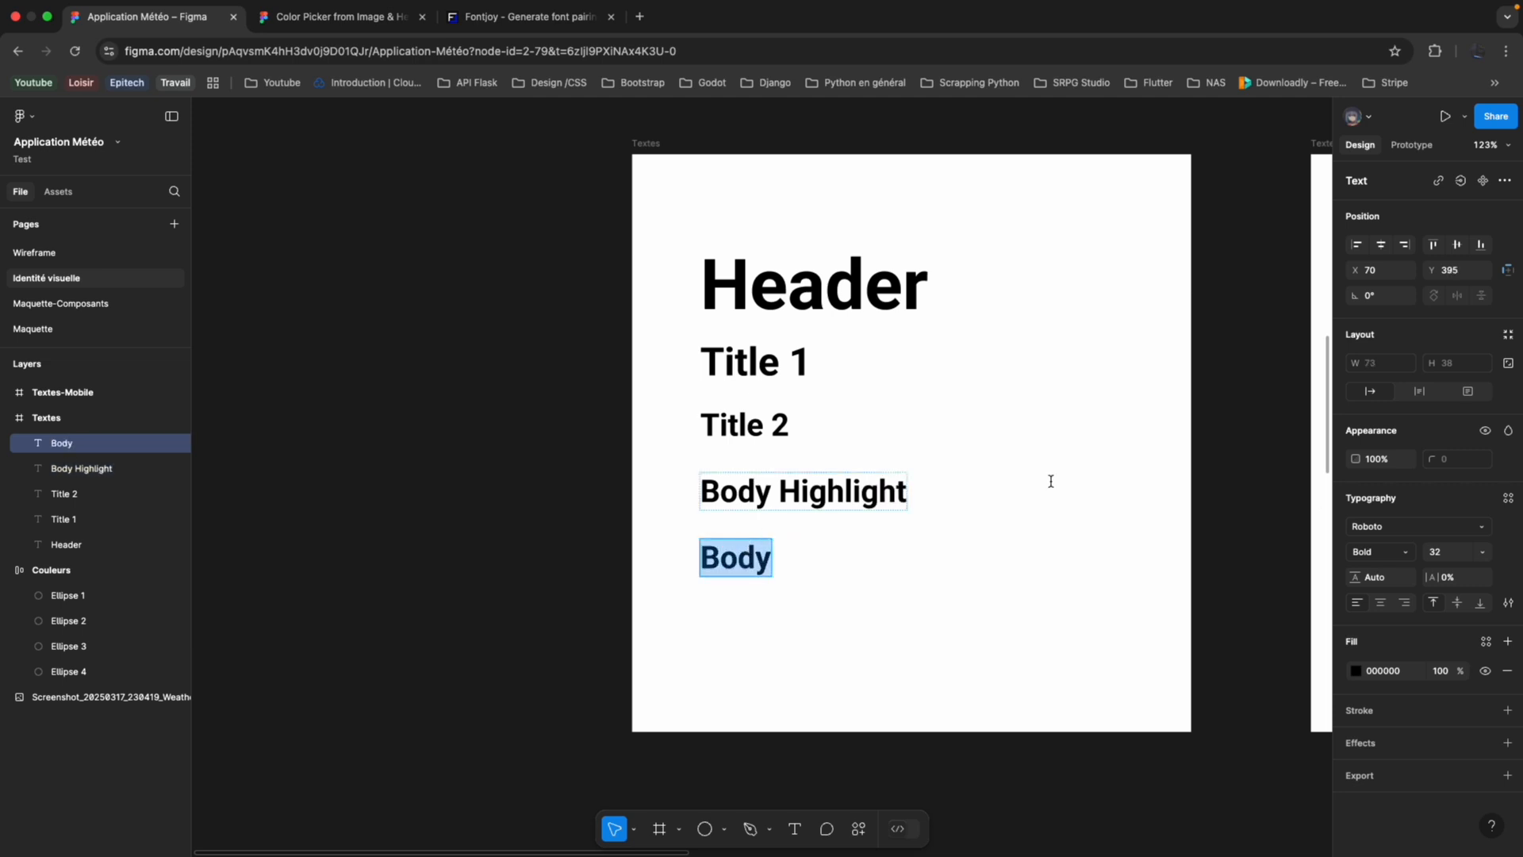
pyautogui.click(1415, 555)
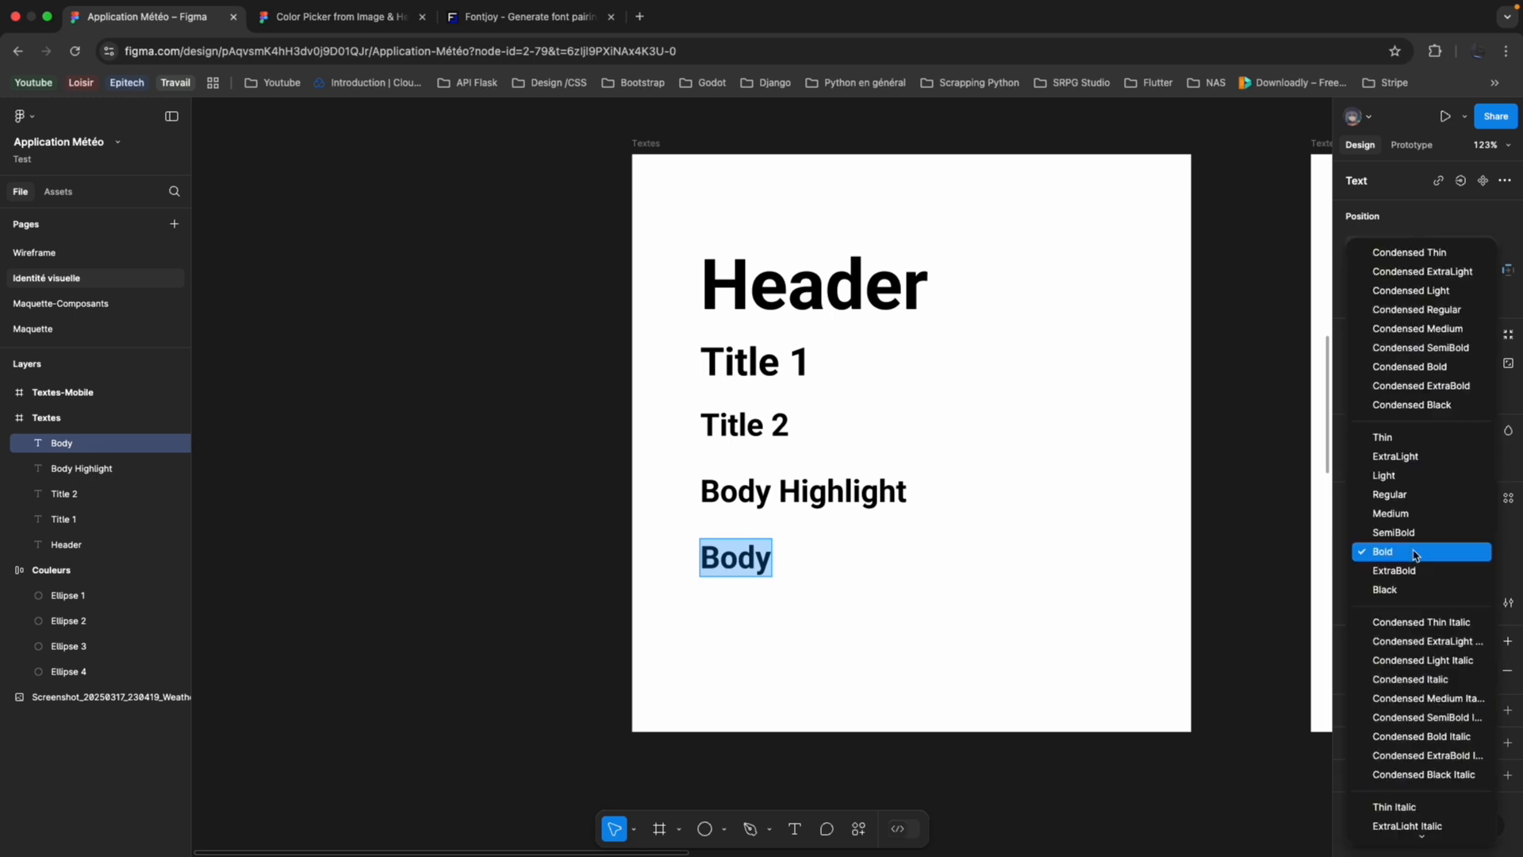
pyautogui.click(1416, 497)
pyautogui.scroll(3, 783, 494)
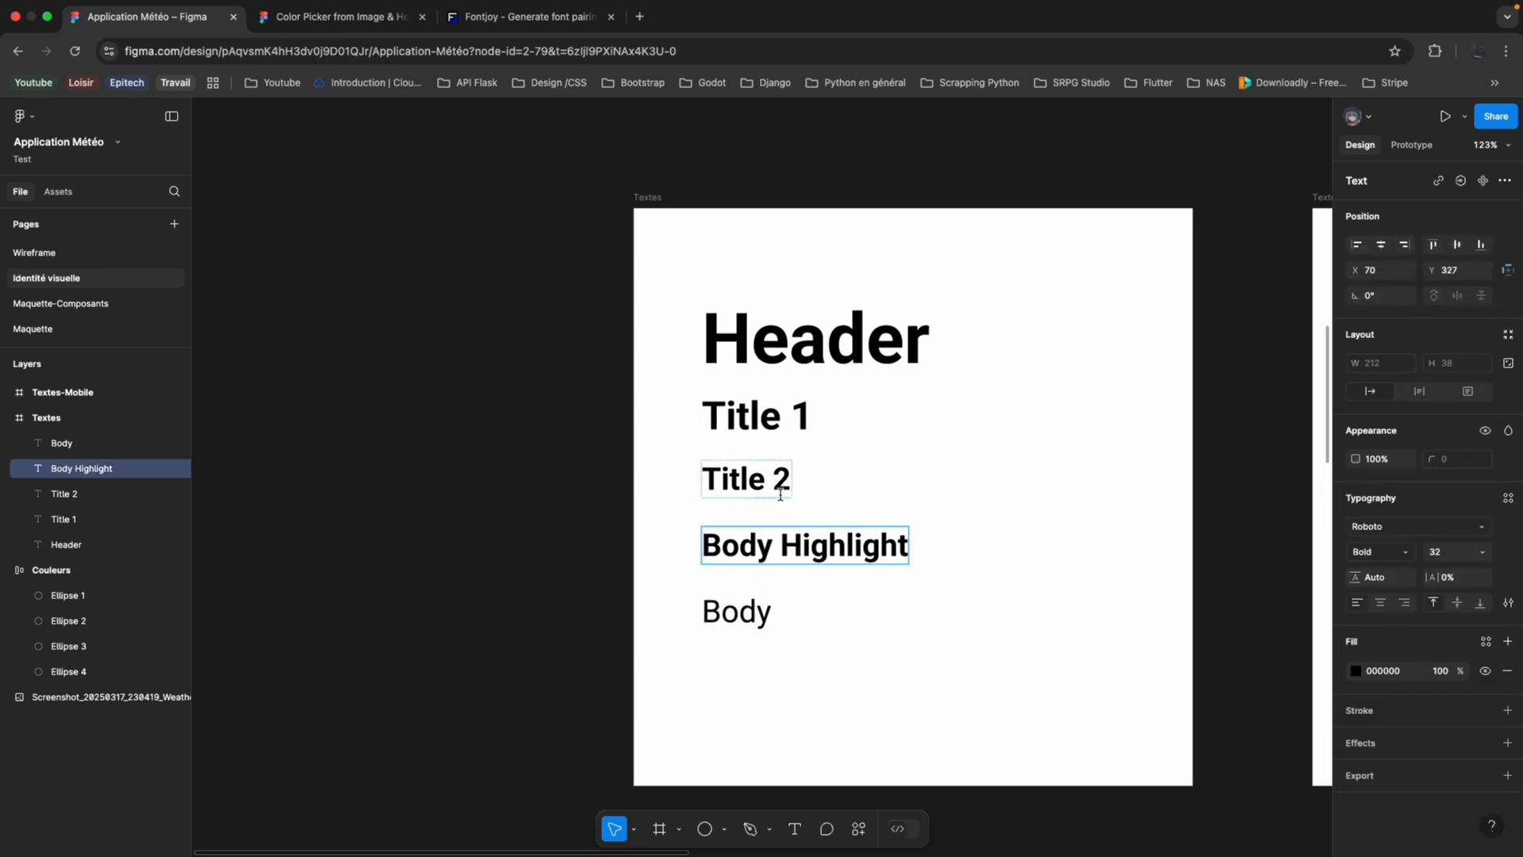
# Set the font size of the Body text in the Textes frame to 24.
pyautogui.click(752, 466)
pyautogui.scroll(-2, 683, 514)
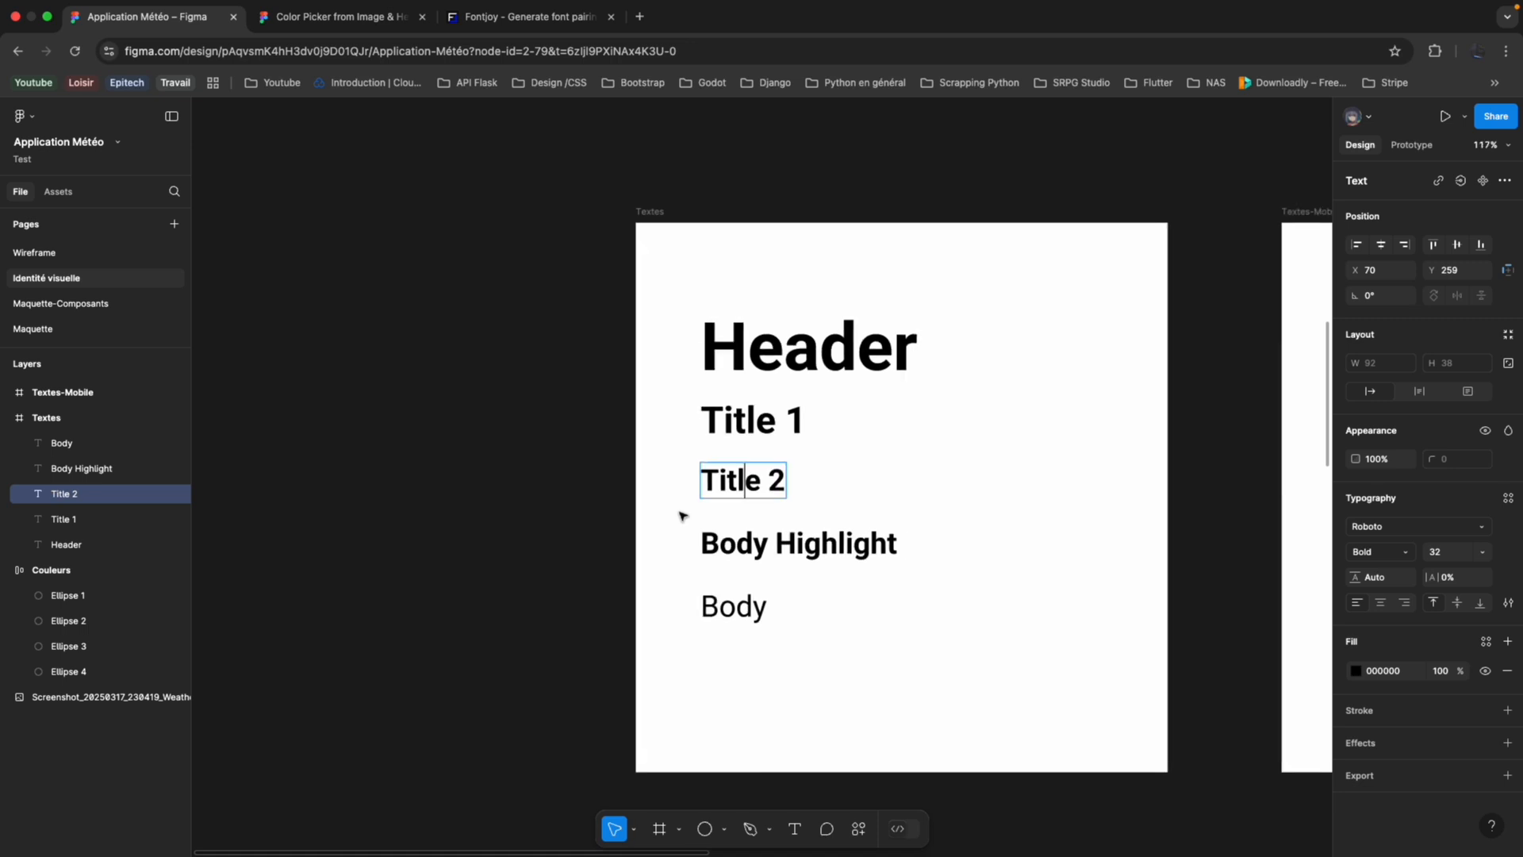
pyautogui.hscroll(1, 684, 514)
pyautogui.click(699, 552)
pyautogui.click(695, 603)
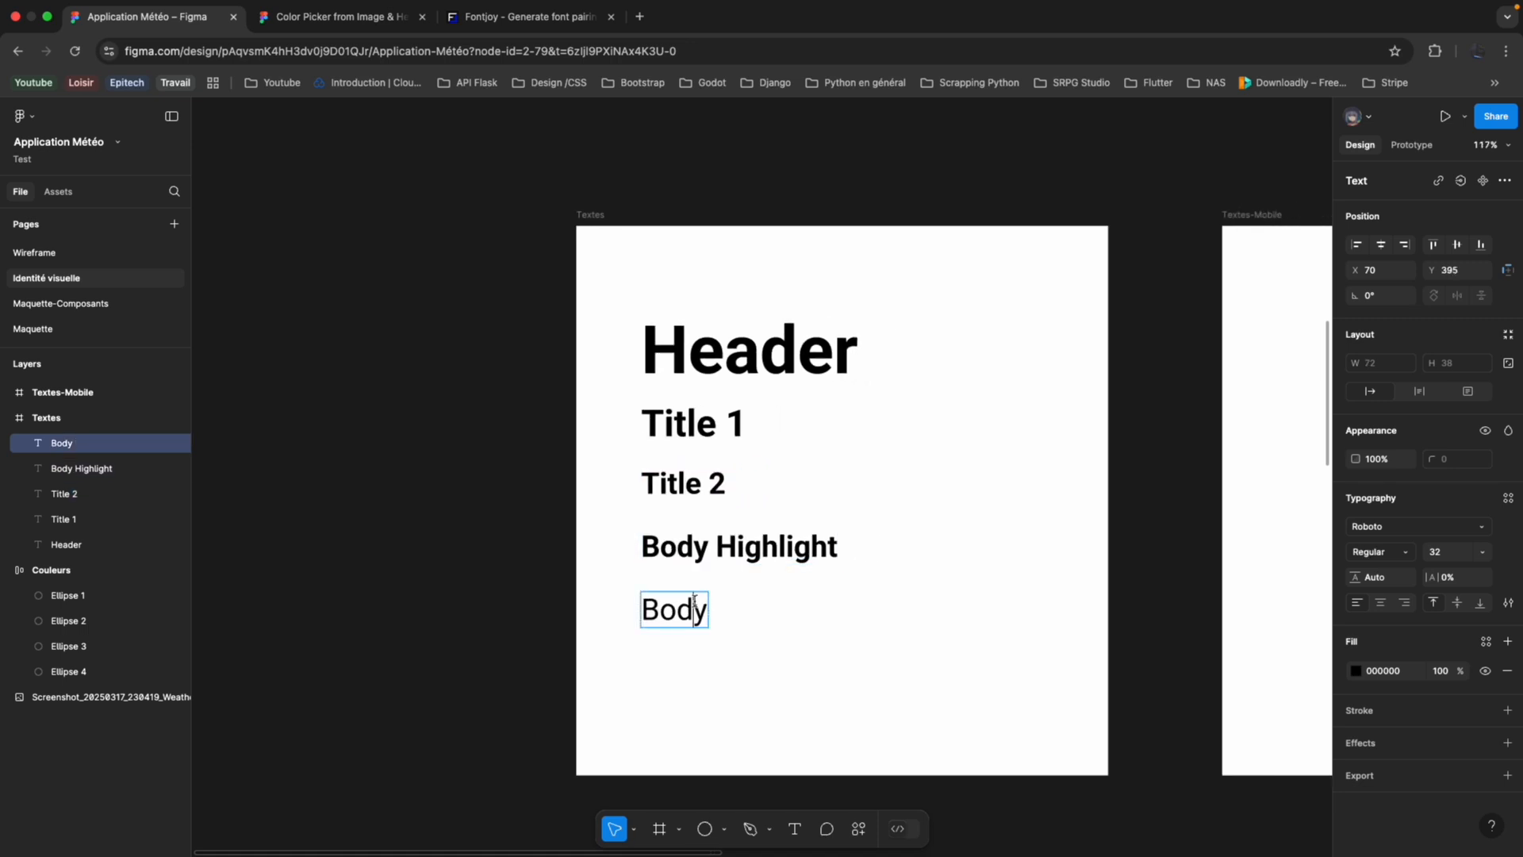
pyautogui.doubleClick(688, 601)
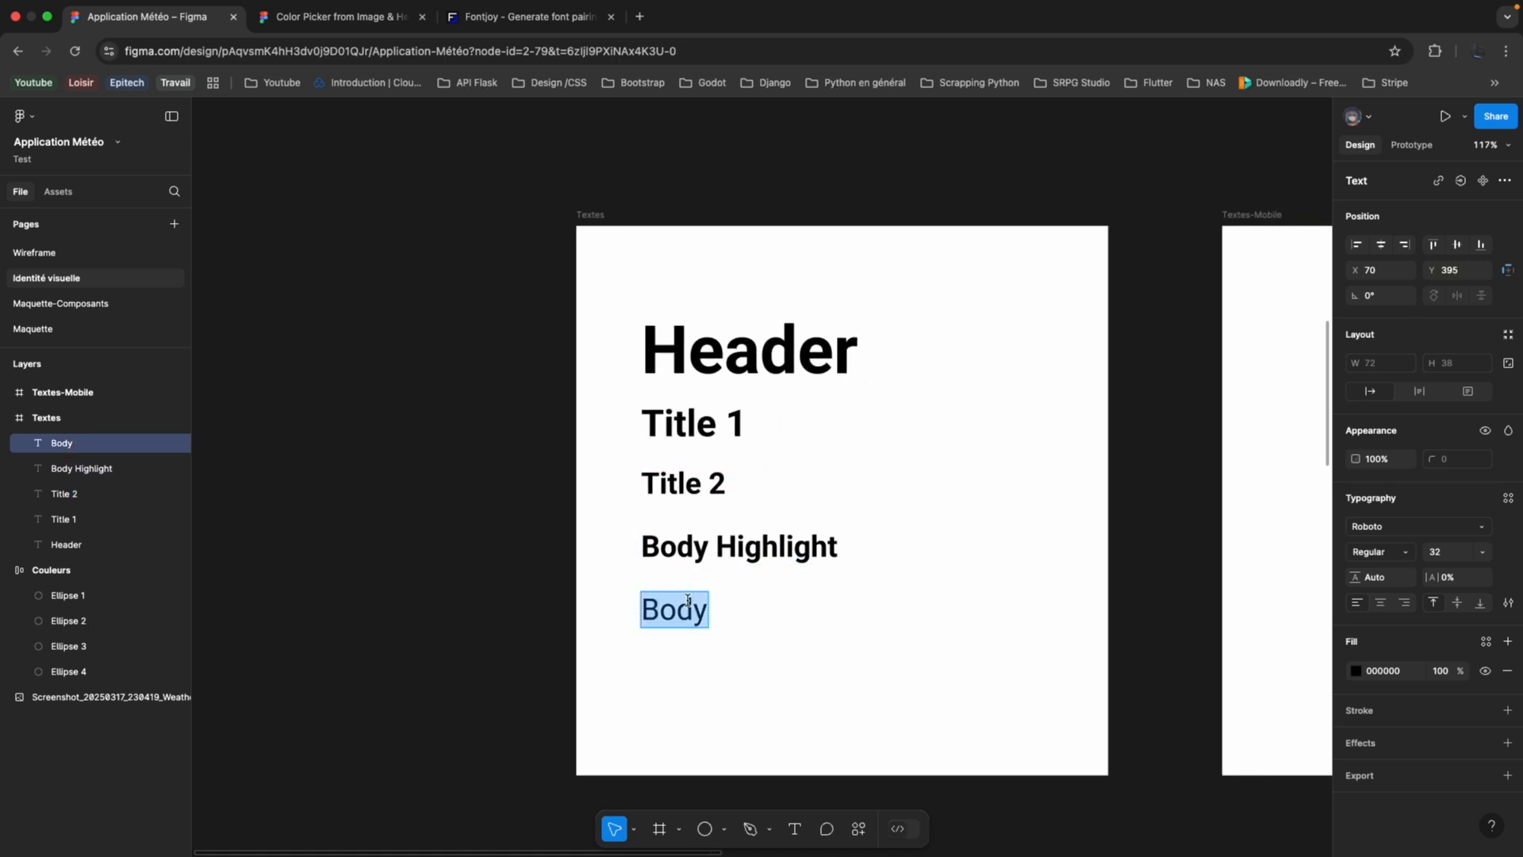
pyautogui.click(1481, 553)
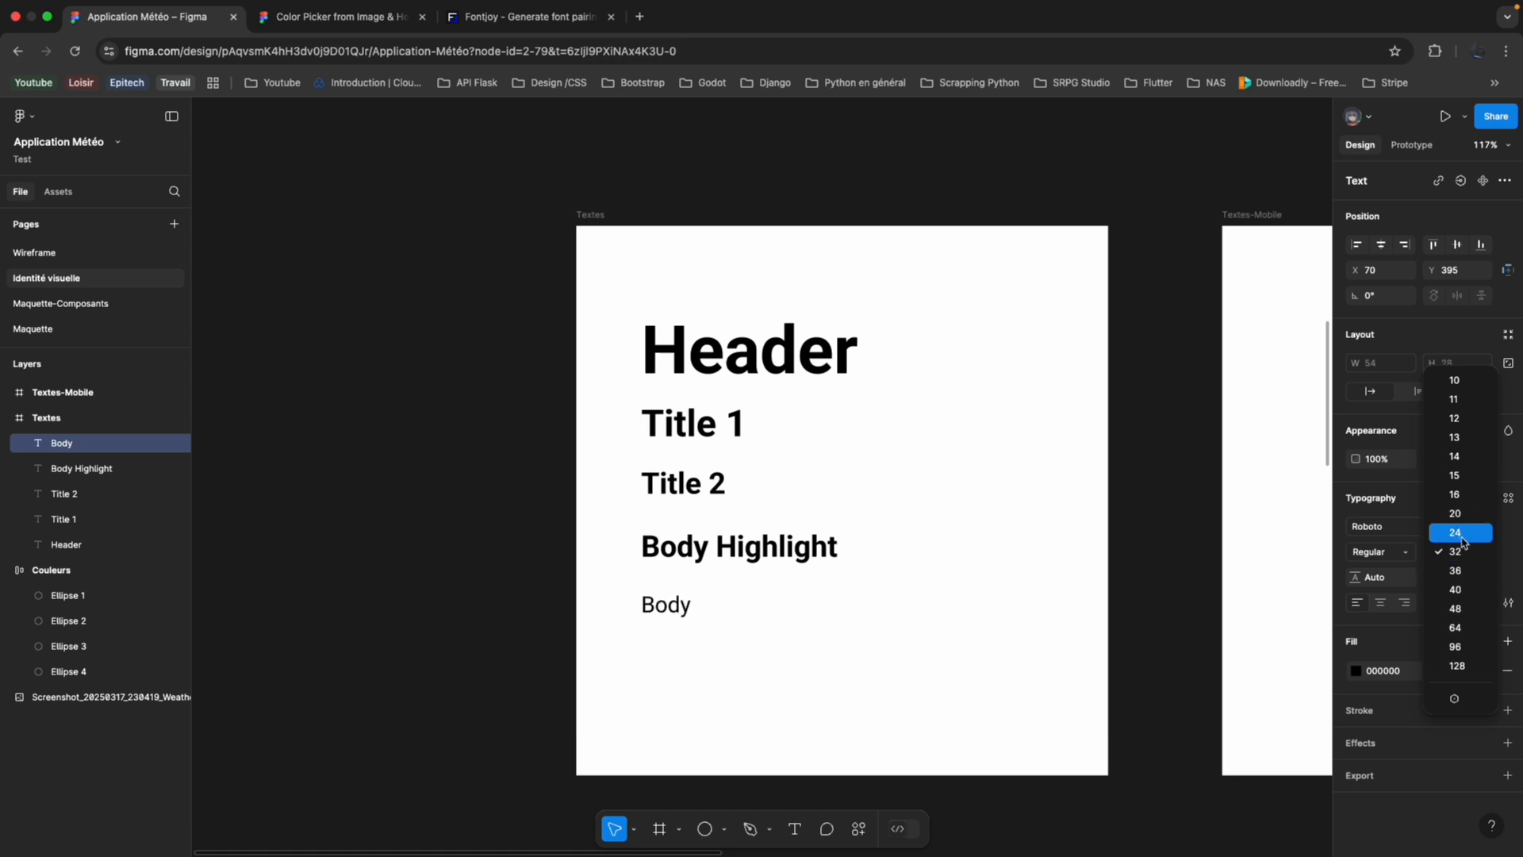
pyautogui.click(1462, 535)
# Set the font size of the Body Highlight text in the Textes frame to 24.
pyautogui.click(794, 559)
pyautogui.hotkey('ctrl', 'a')
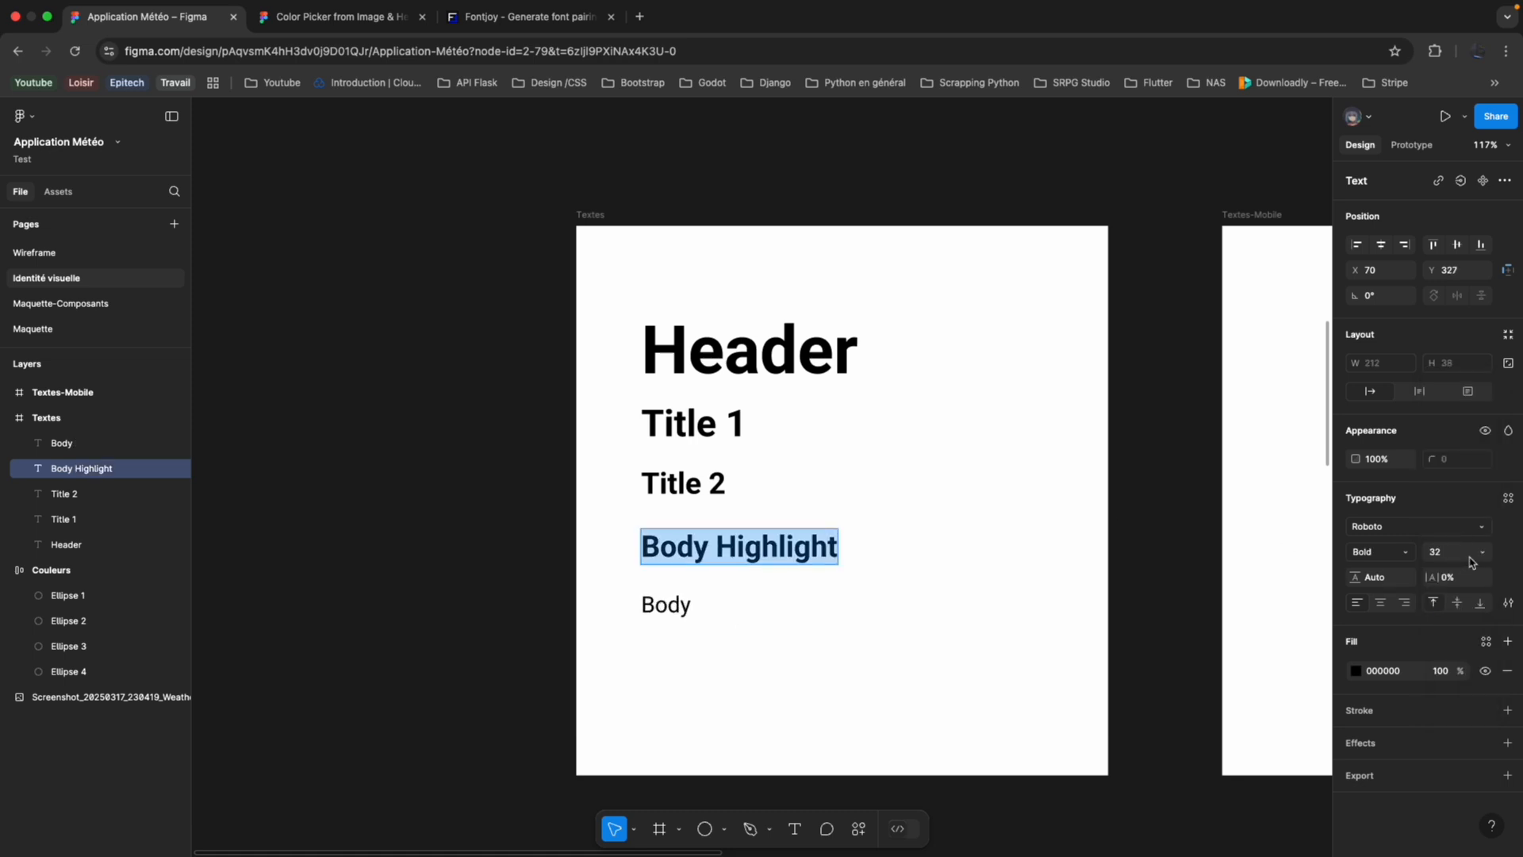
pyautogui.click(1481, 552)
pyautogui.click(1460, 532)
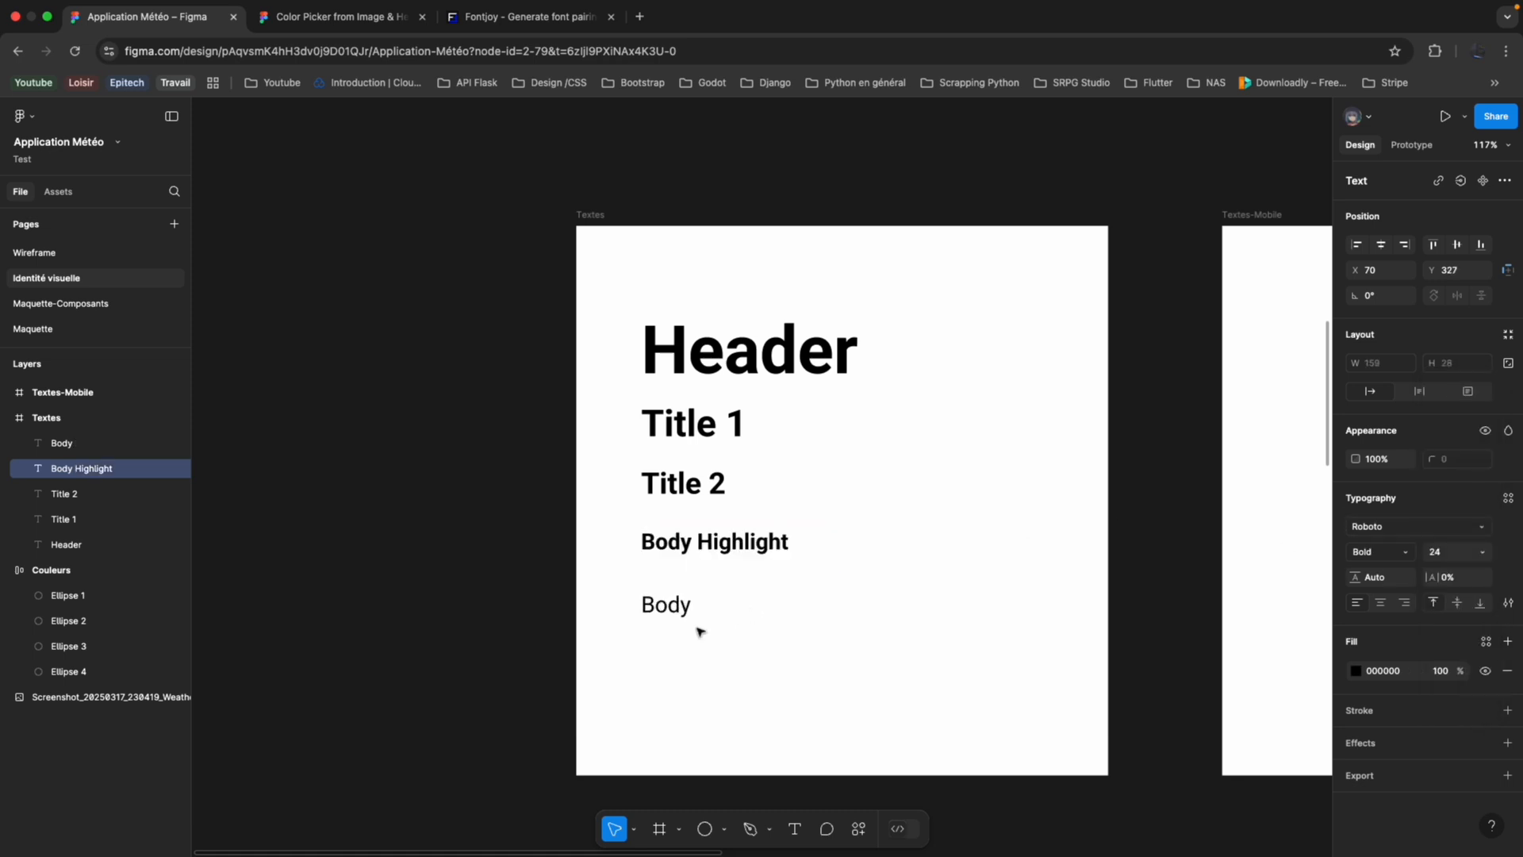
# Examine the typography settings of each text in the Textes frame, from Header down to Body.
pyautogui.click(702, 484)
pyautogui.click(710, 423)
pyautogui.click(776, 354)
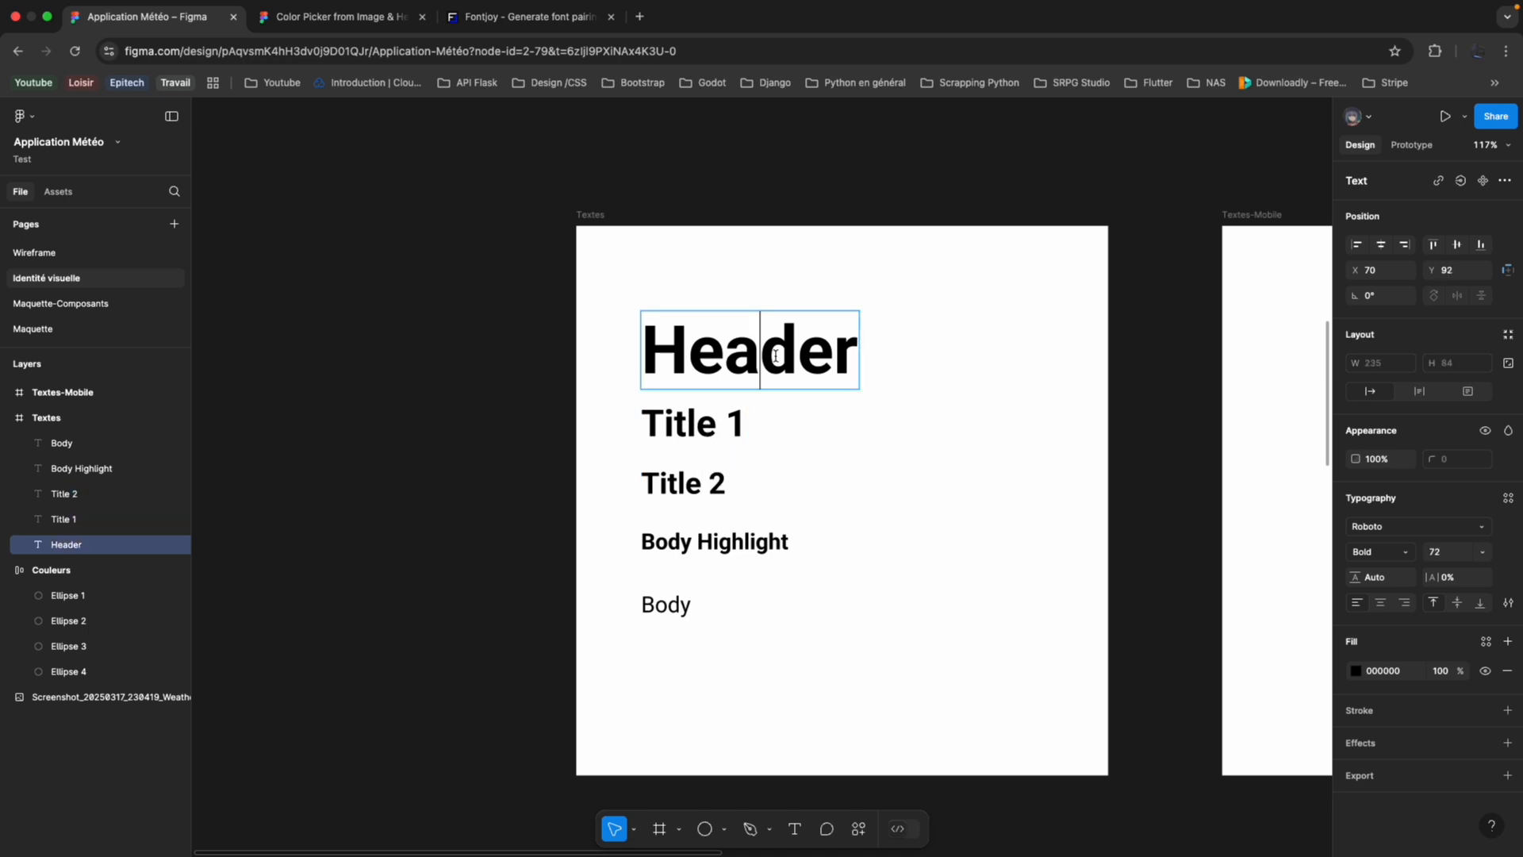
pyautogui.scroll(-3, 776, 355)
pyautogui.scroll(2, 697, 482)
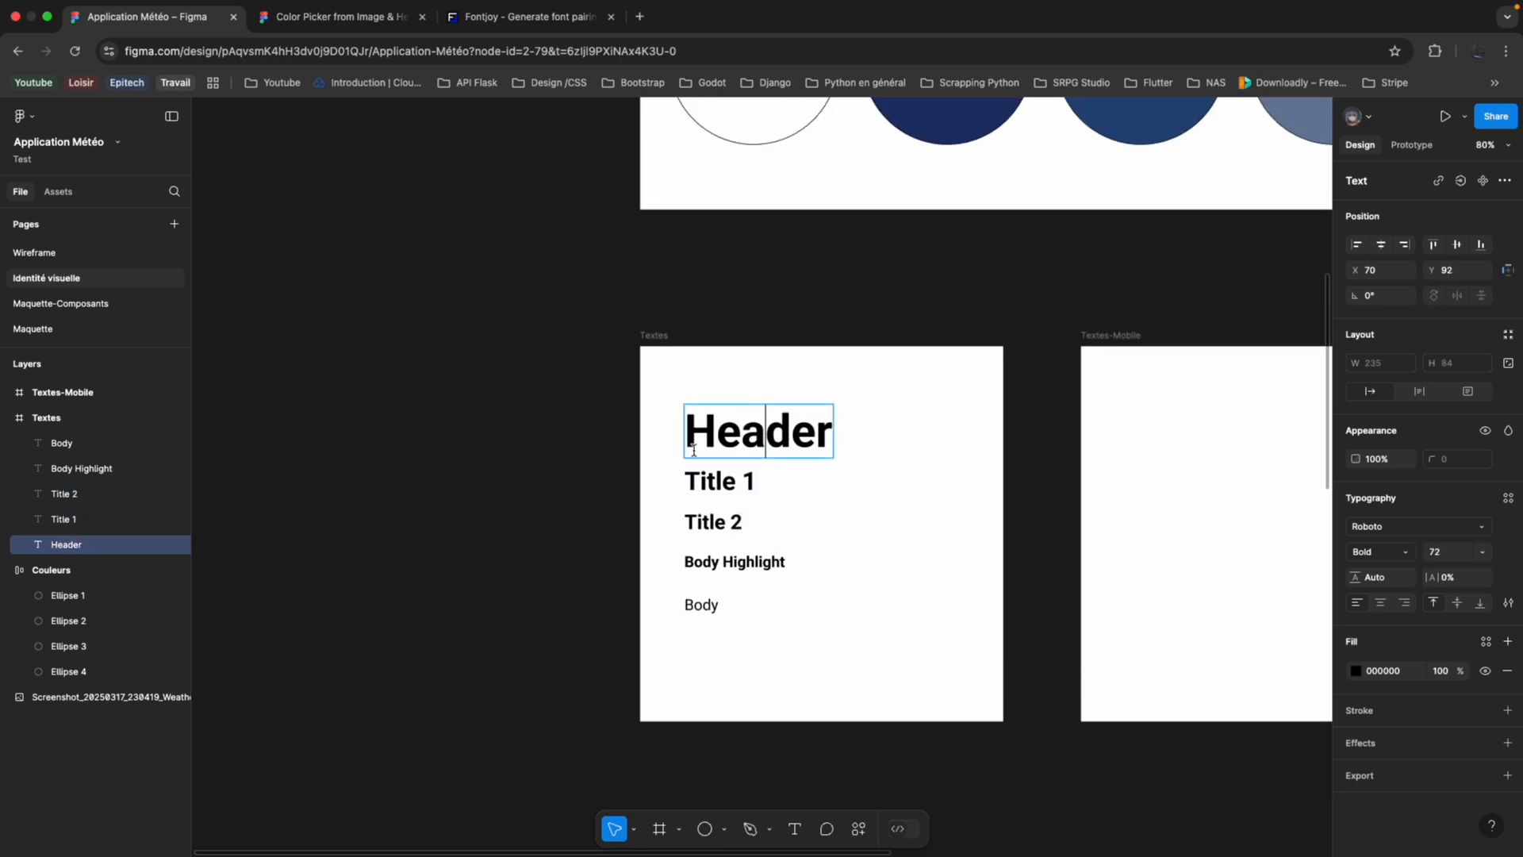
pyautogui.scroll(1, 666, 381)
pyautogui.hscroll(1, 666, 381)
pyautogui.scroll(1, 656, 375)
pyautogui.hscroll(1, 655, 374)
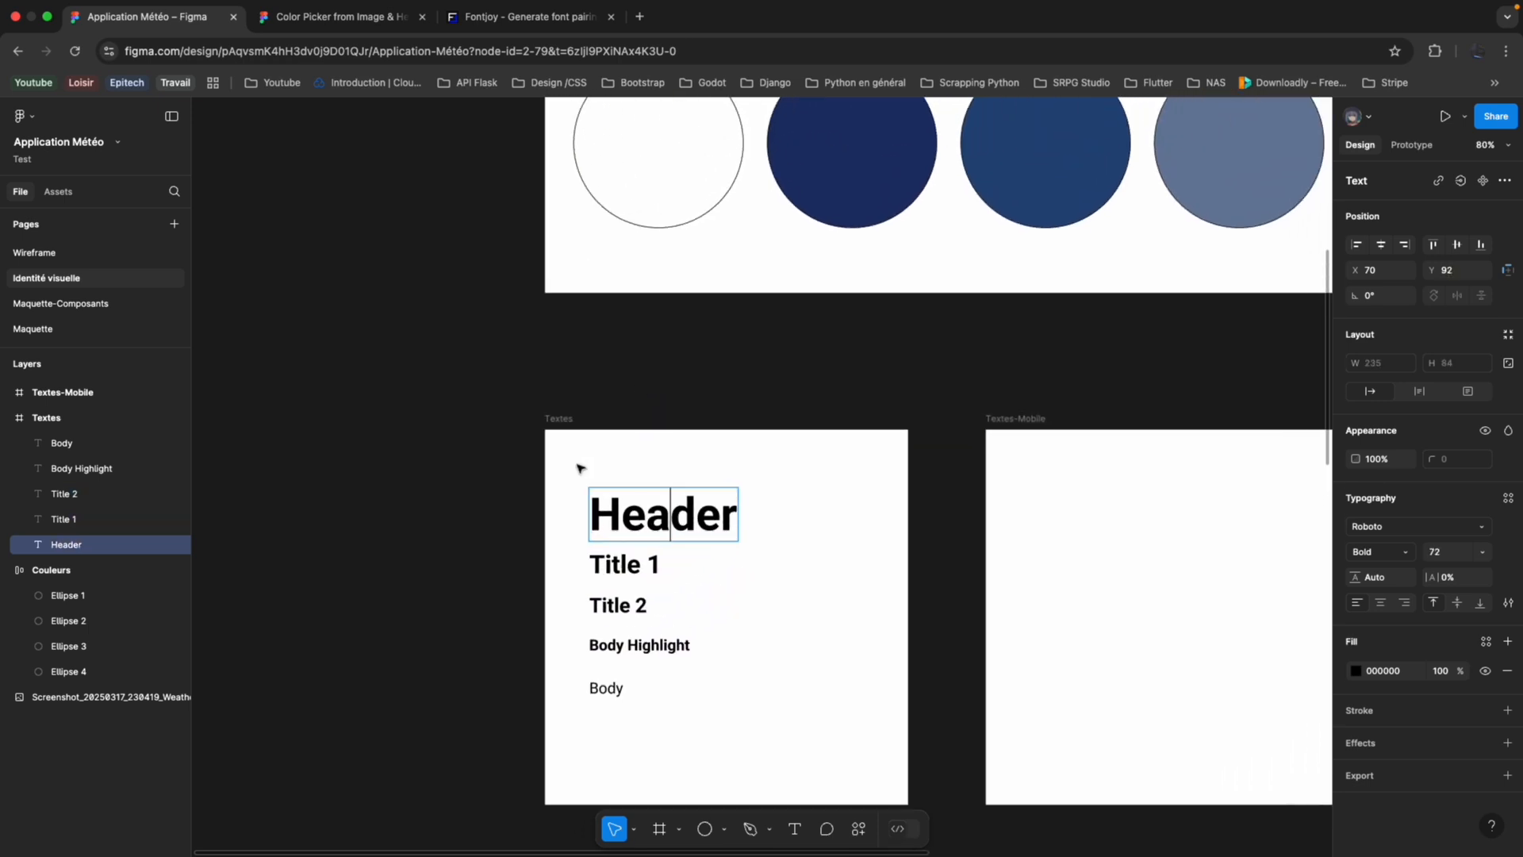
pyautogui.click(627, 565)
pyautogui.click(619, 605)
pyautogui.click(615, 644)
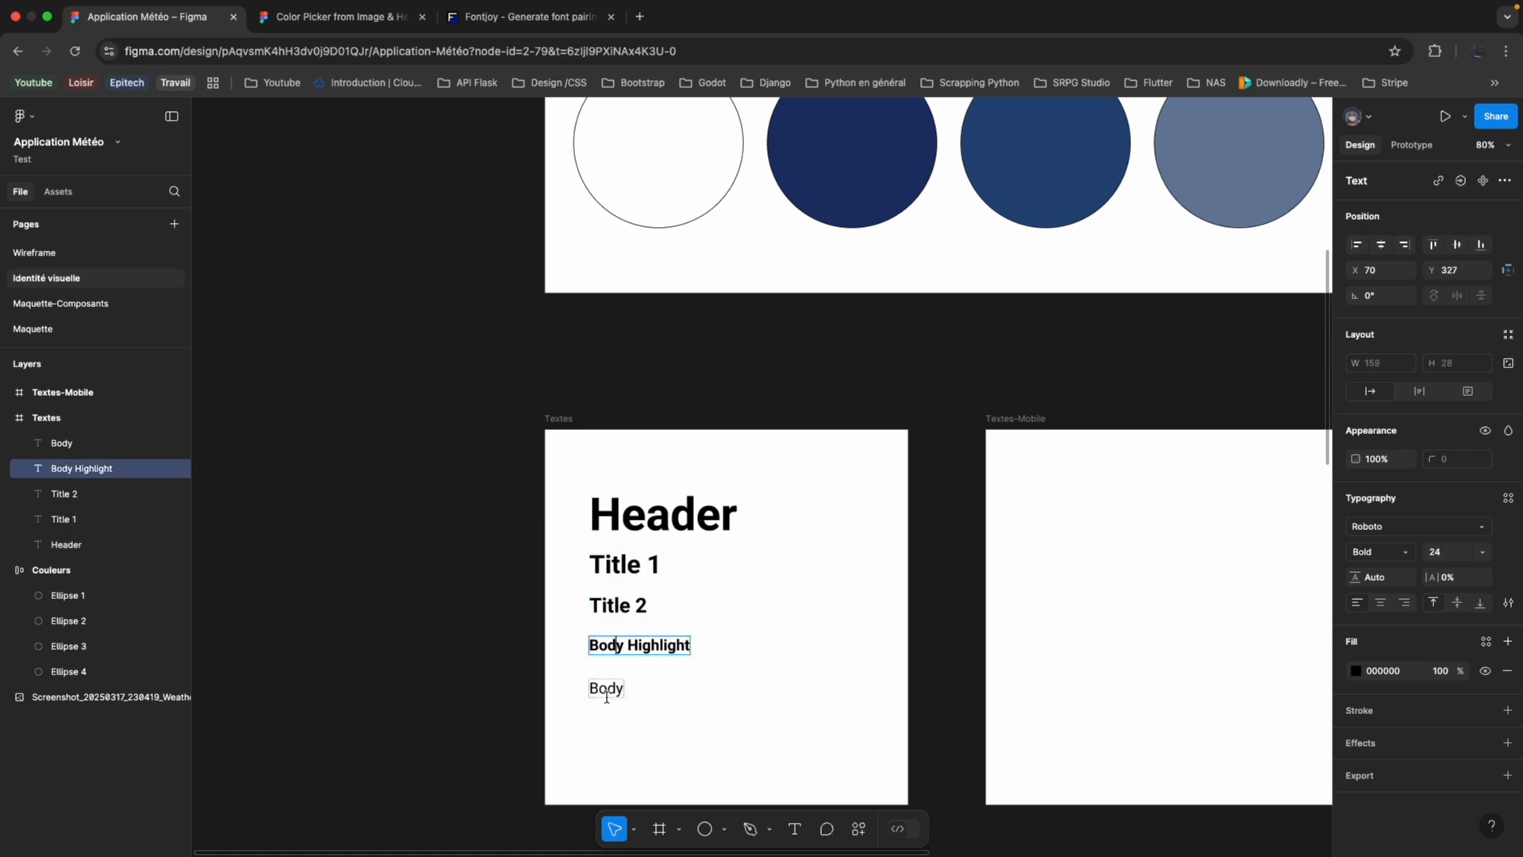
pyautogui.click(607, 688)
pyautogui.click(643, 514)
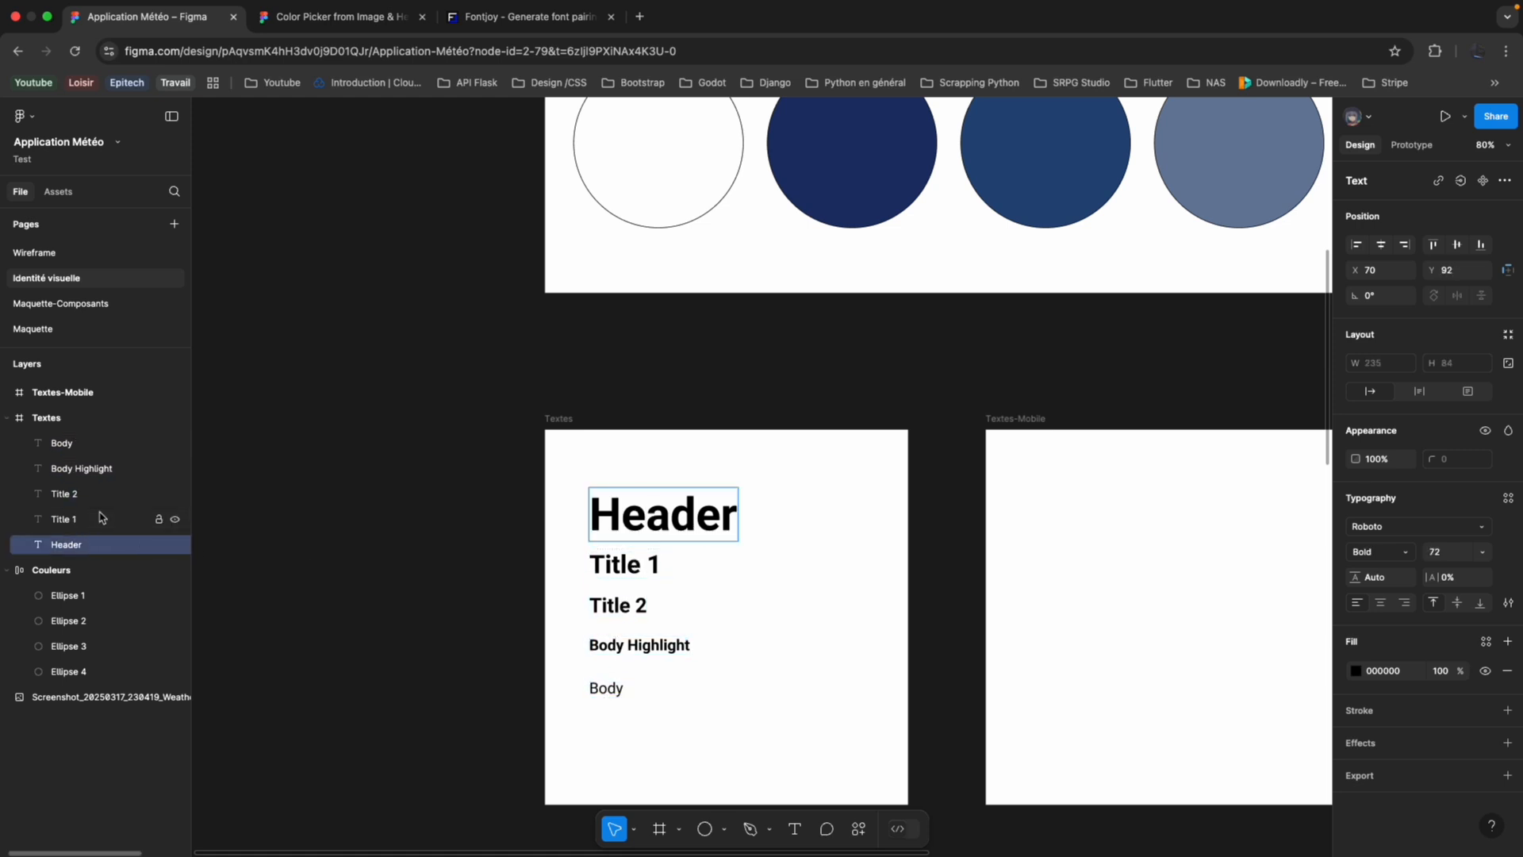
# Copy all five text layers of the Textes frame into the Textes-Mobile frame.
pyautogui.keyDown('shift'); pyautogui.click(99, 517); pyautogui.keyUp('shift')
pyautogui.click(94, 443)
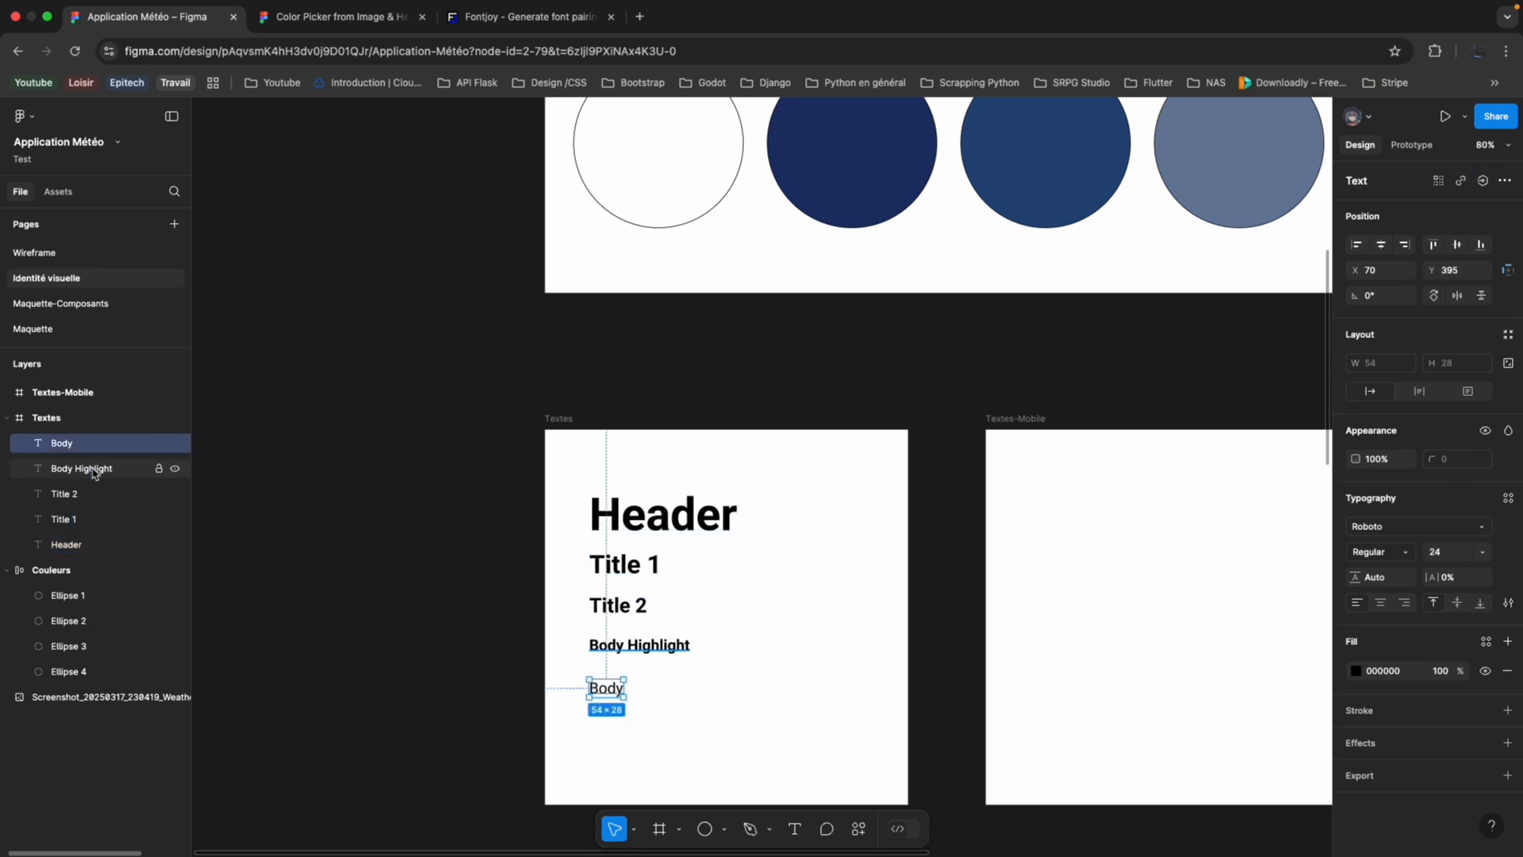
pyautogui.keyDown('shift'); pyautogui.click(94, 546); pyautogui.keyUp('shift')
pyautogui.hotkey('ctrl', 'c')
pyautogui.click(1039, 530)
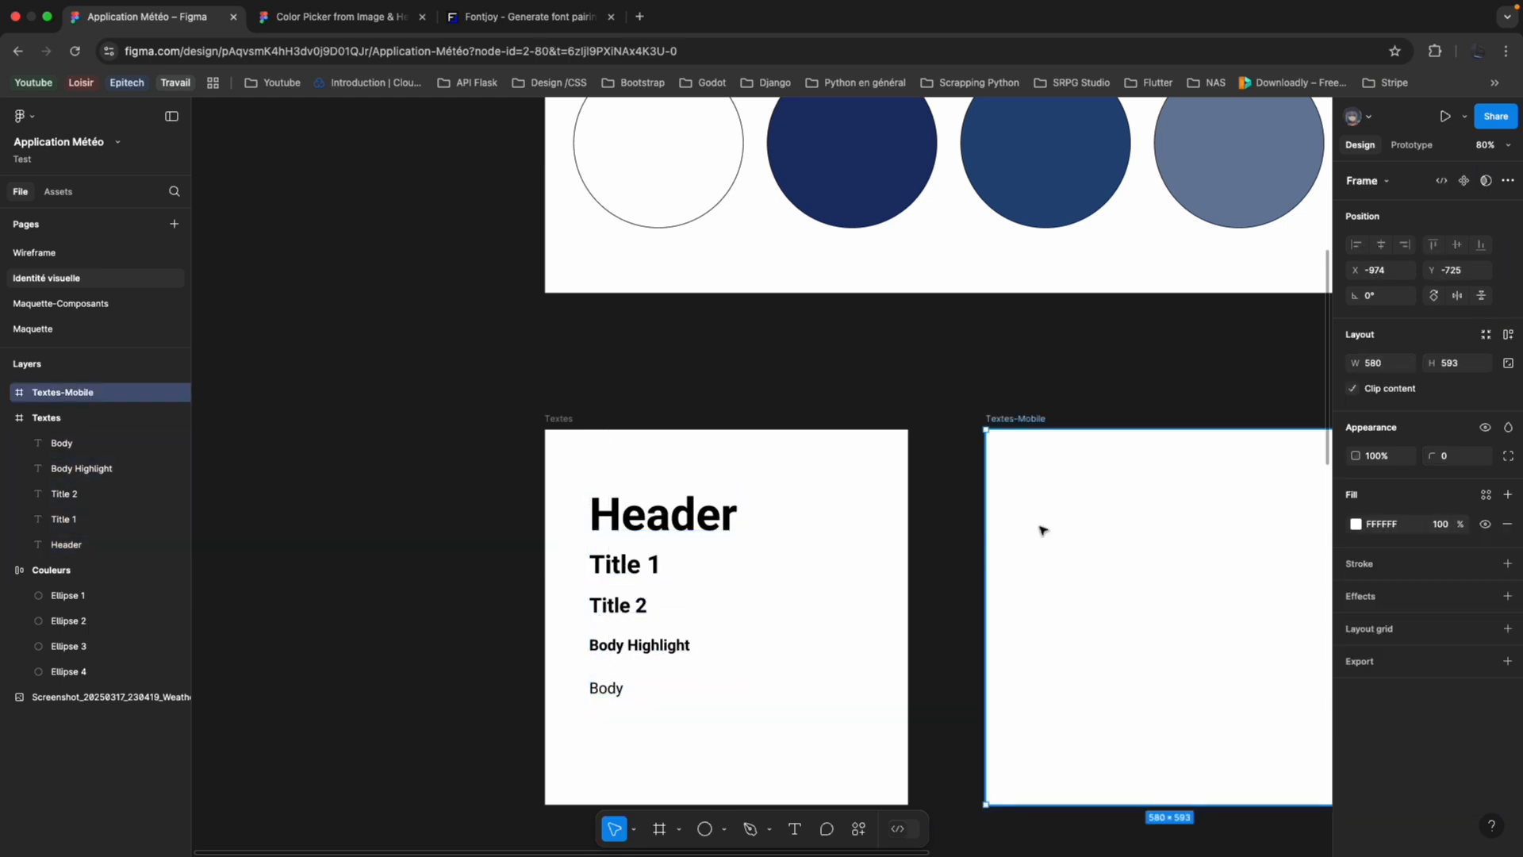
pyautogui.hotkey('ctrl', 'v')
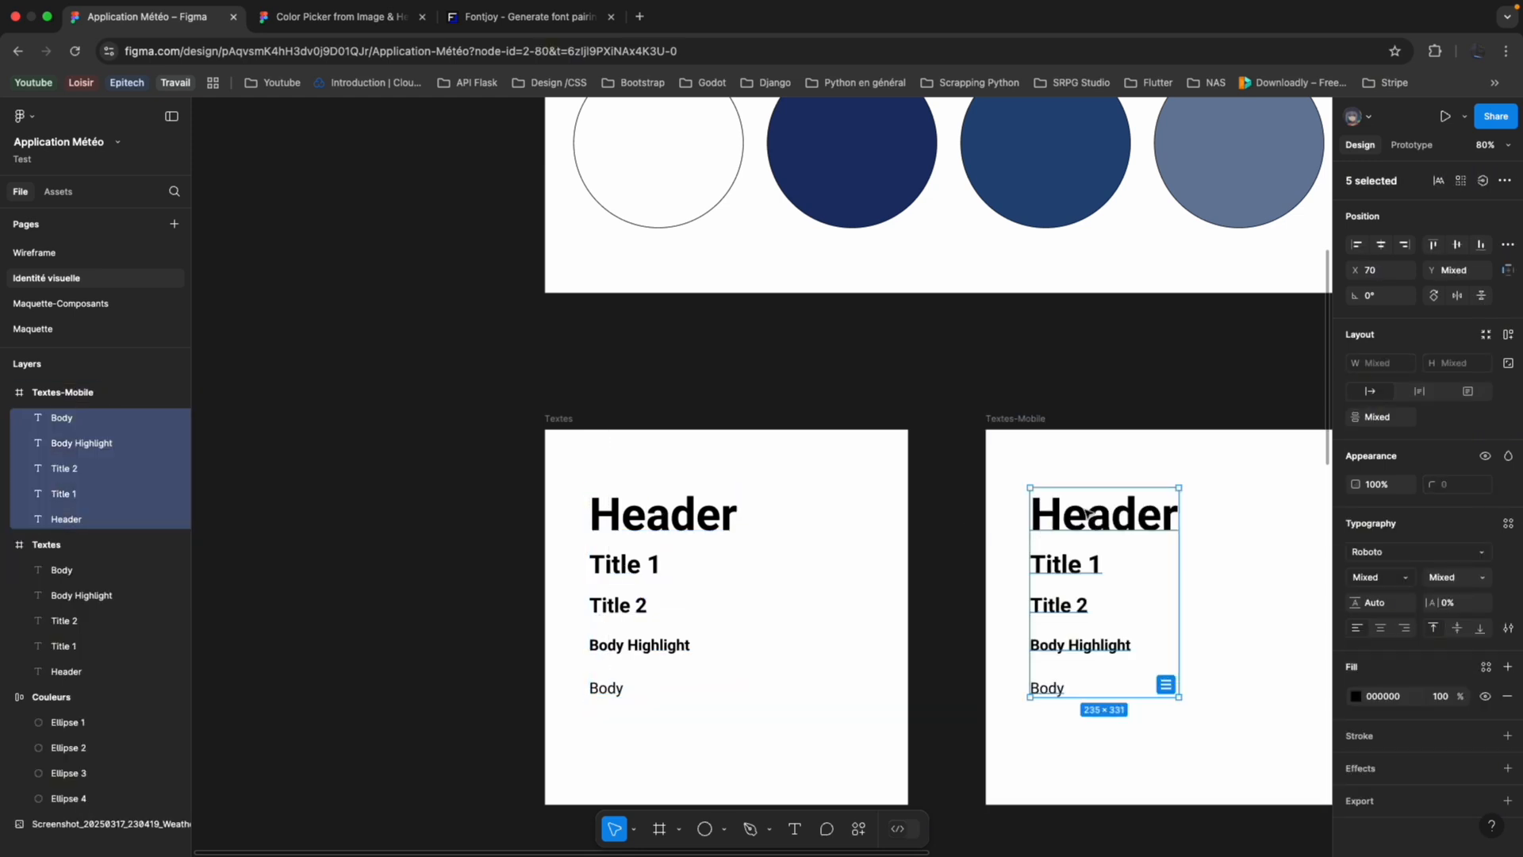
# Set the font size of the Header in the Textes-Mobile frame to 64.
pyautogui.click(1088, 514)
pyautogui.click(1077, 472)
pyautogui.click(1081, 508)
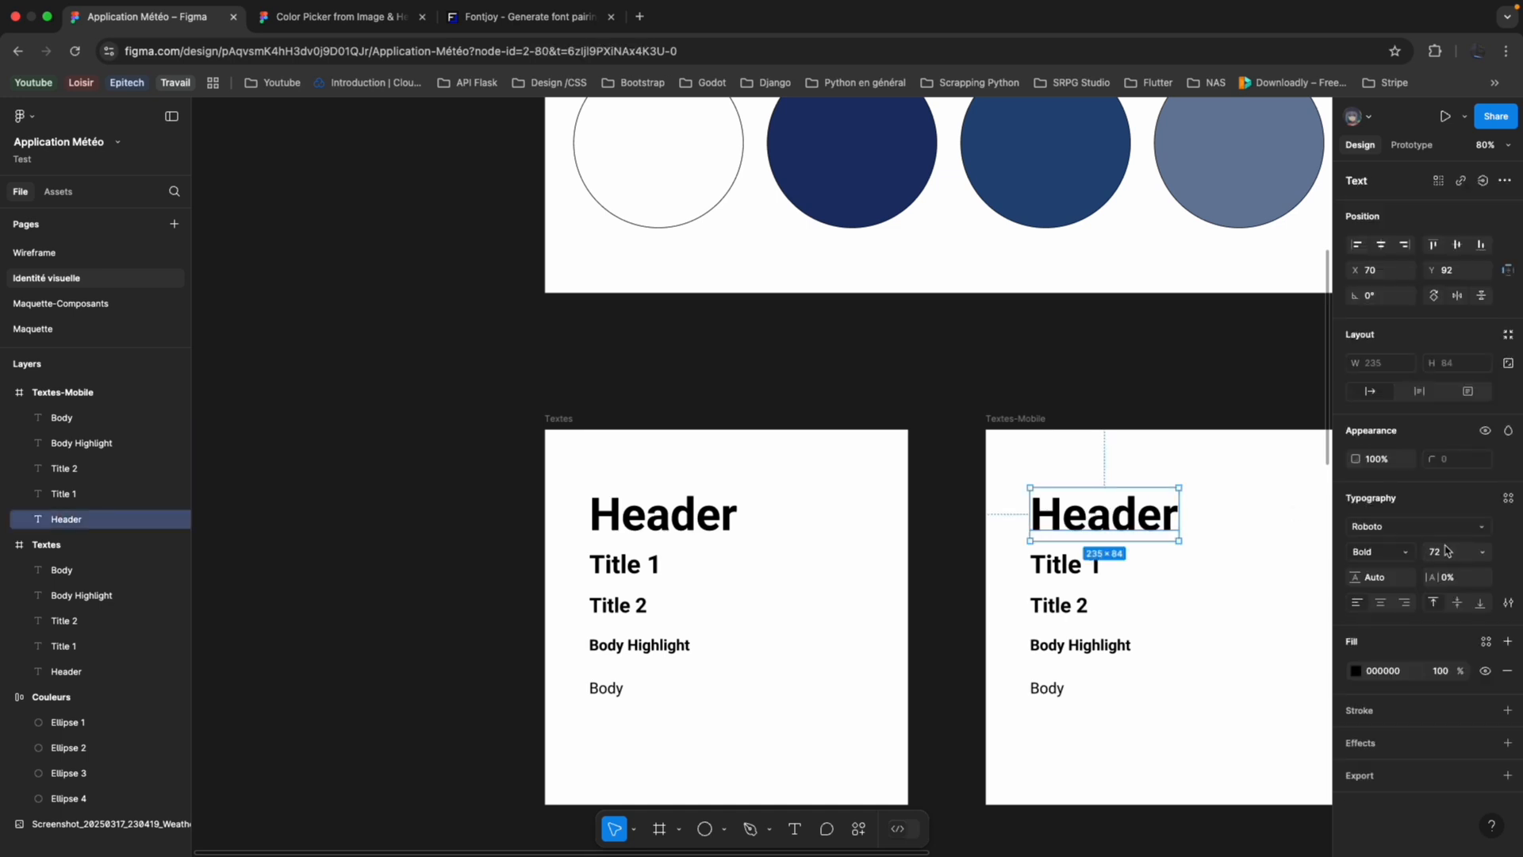
pyautogui.click(1482, 552)
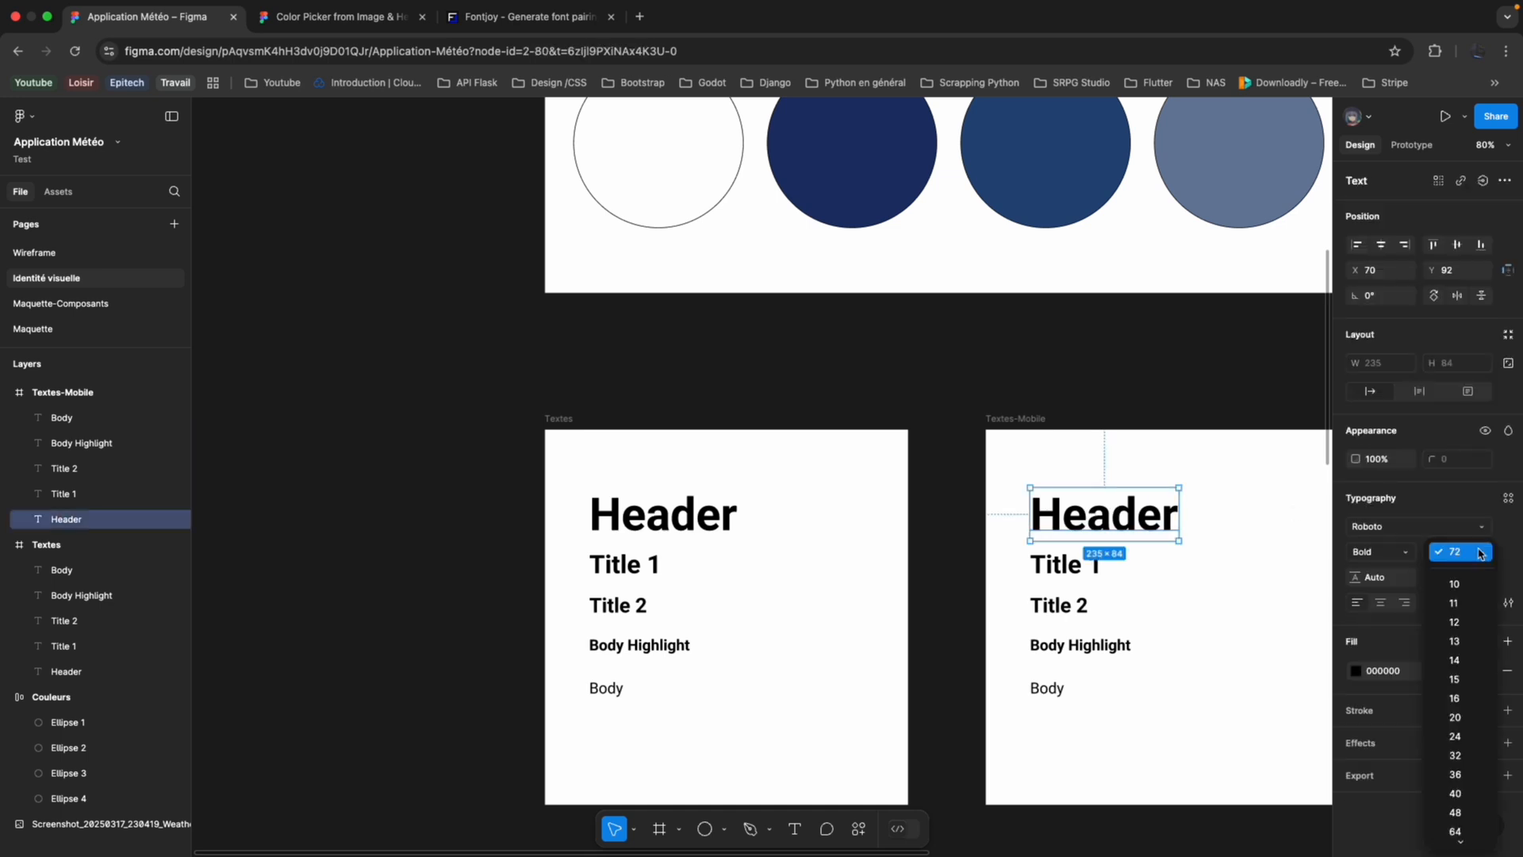
pyautogui.click(1460, 794)
# In the Textes-Mobile frame, set the font size of Title 1 to 32 and of Title 2 to 24.
pyautogui.click(1067, 565)
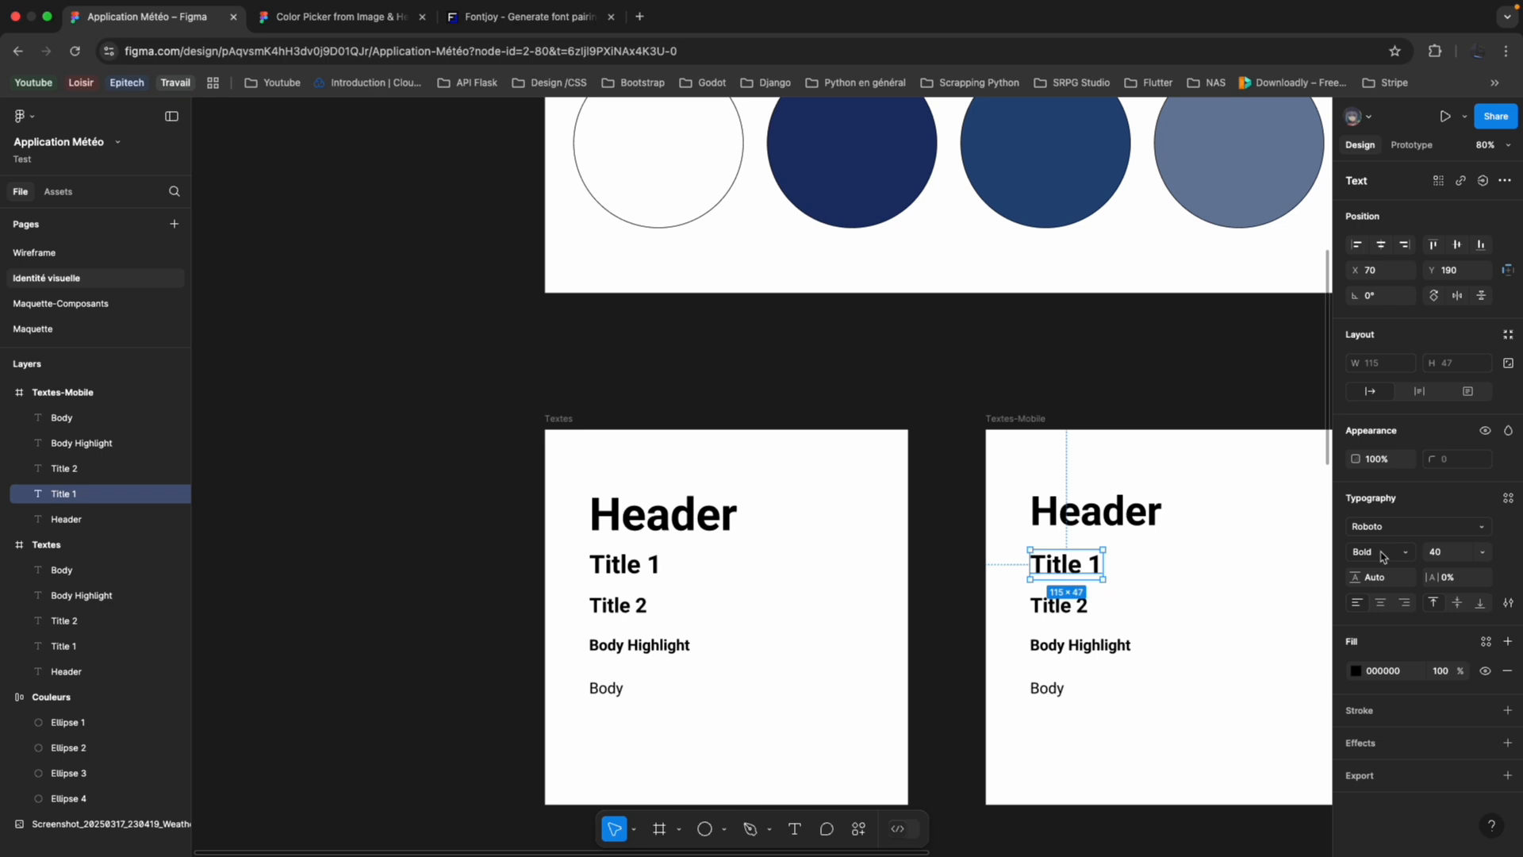
pyautogui.click(1482, 551)
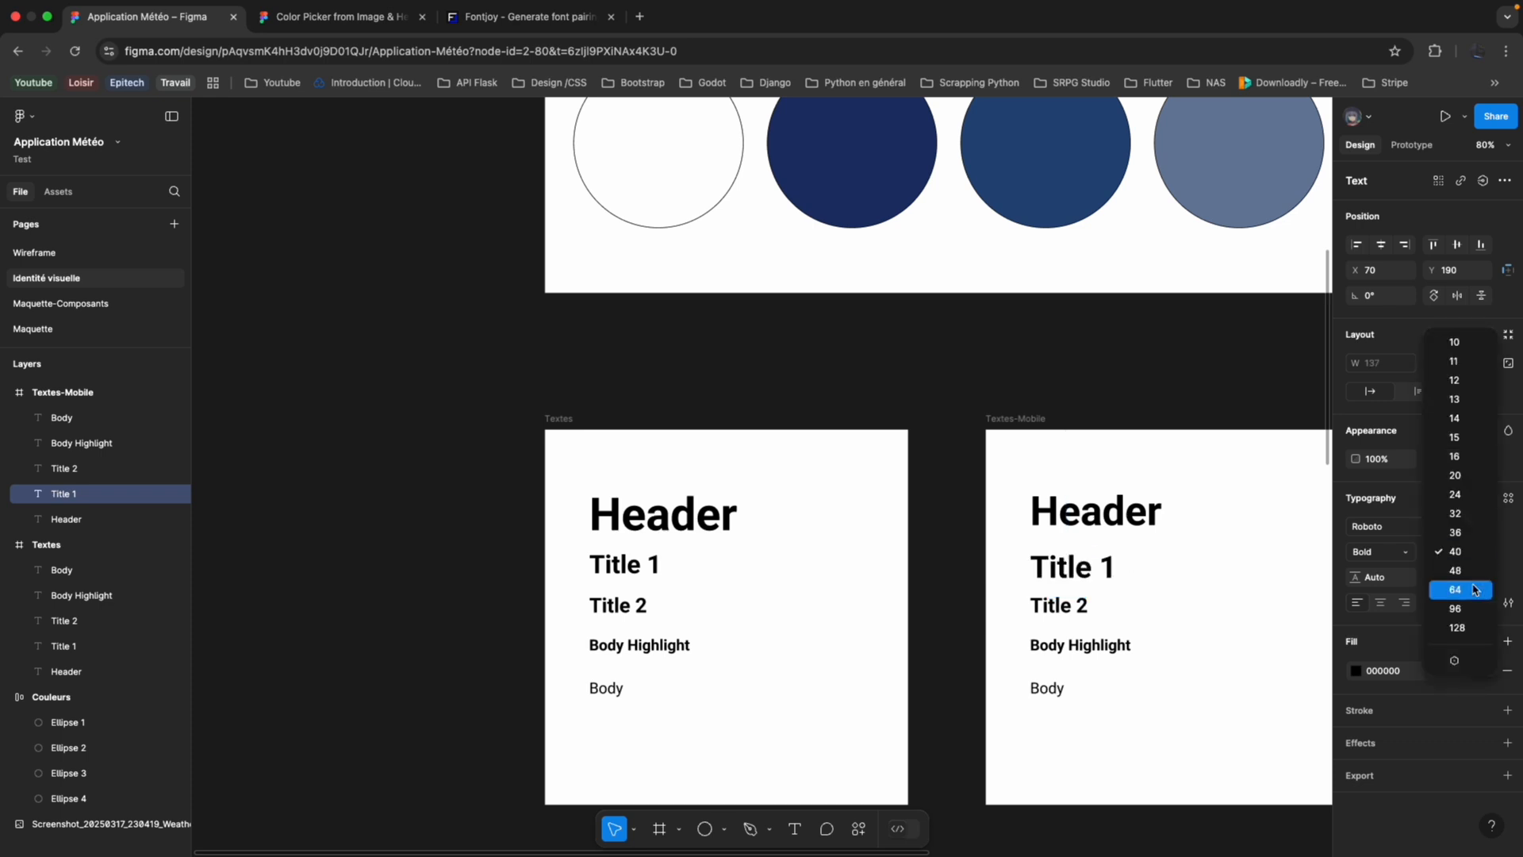
pyautogui.click(1470, 521)
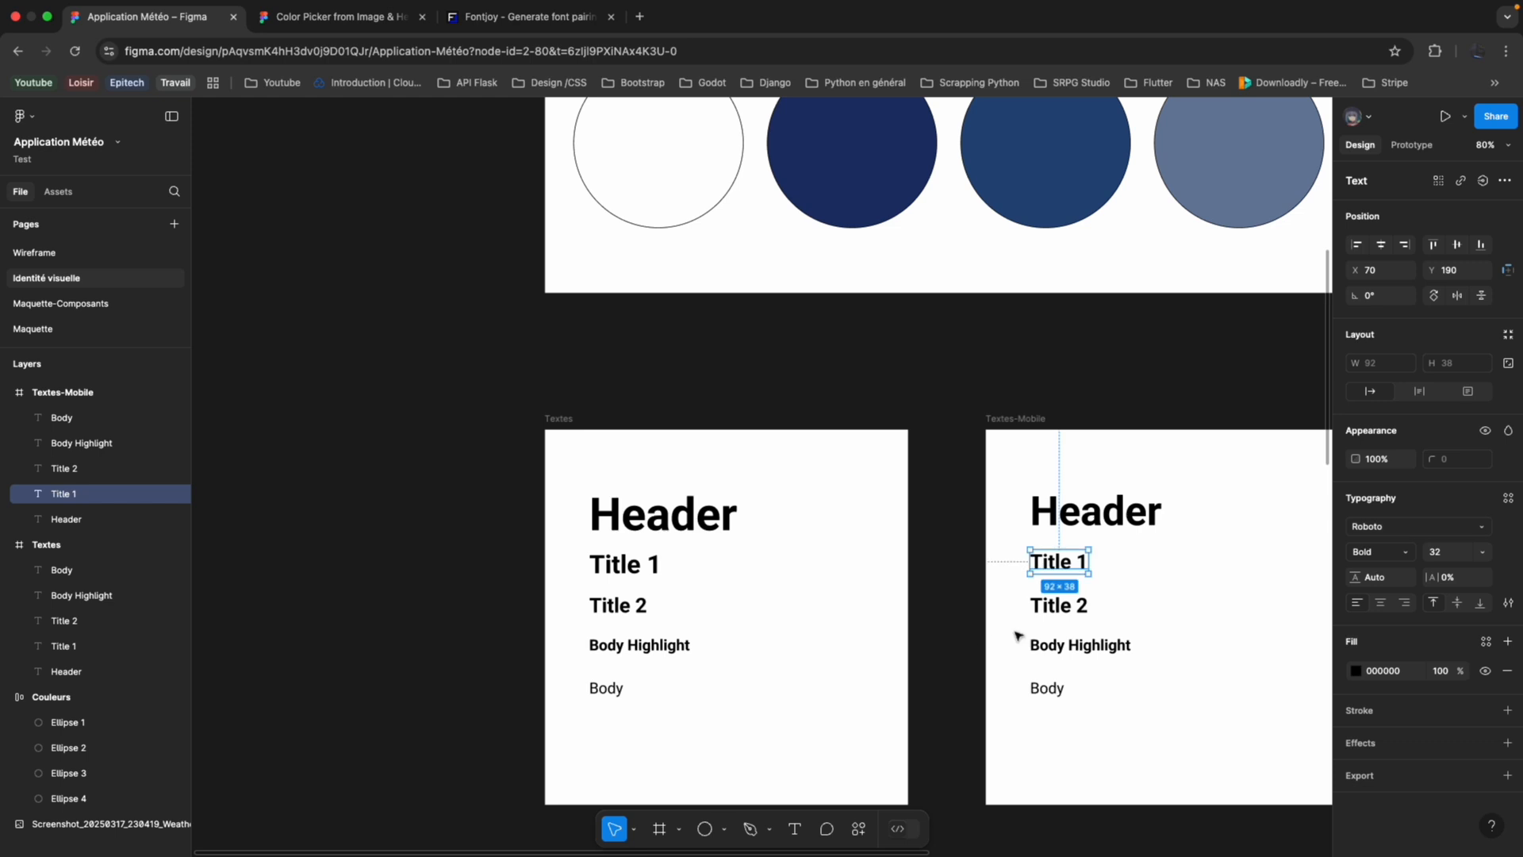
pyautogui.click(1063, 607)
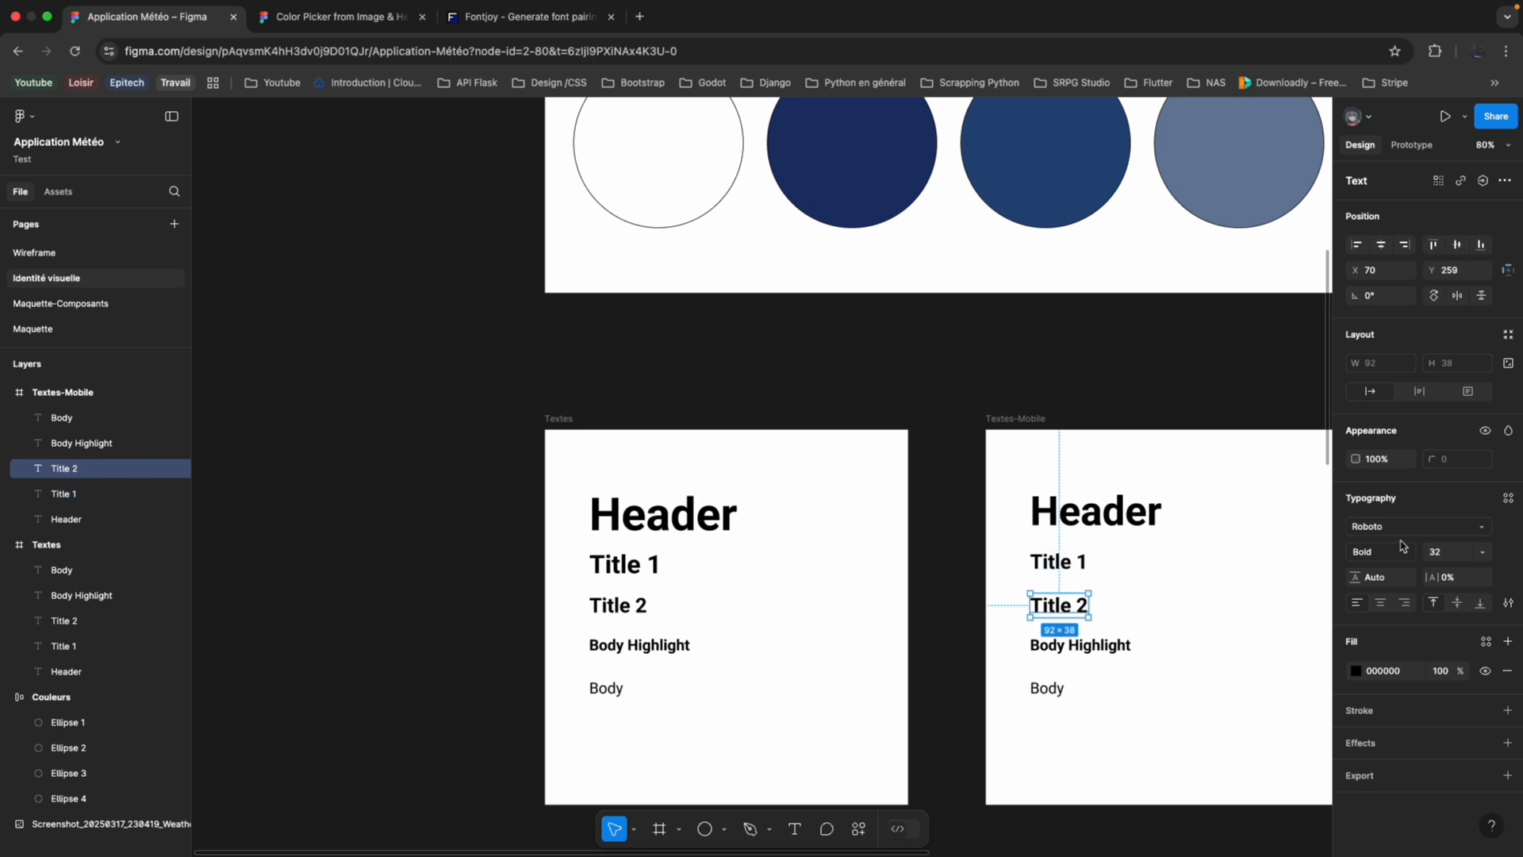
pyautogui.click(1483, 551)
pyautogui.click(1470, 532)
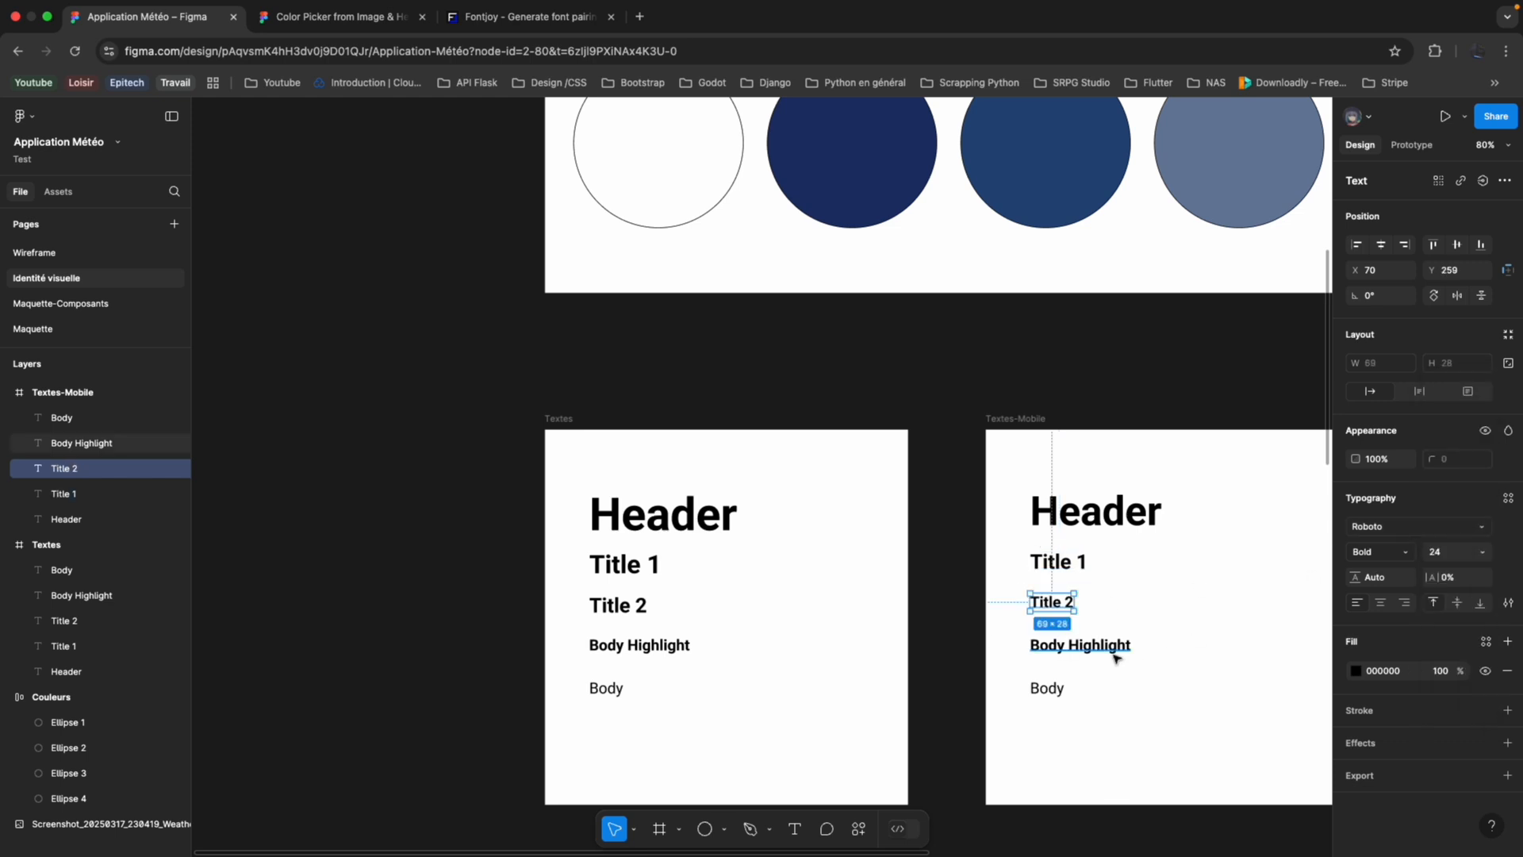
# Set the font size of both Body Highlight and Body in the Textes-Mobile frame to 16.
pyautogui.click(1116, 649)
pyautogui.click(1494, 553)
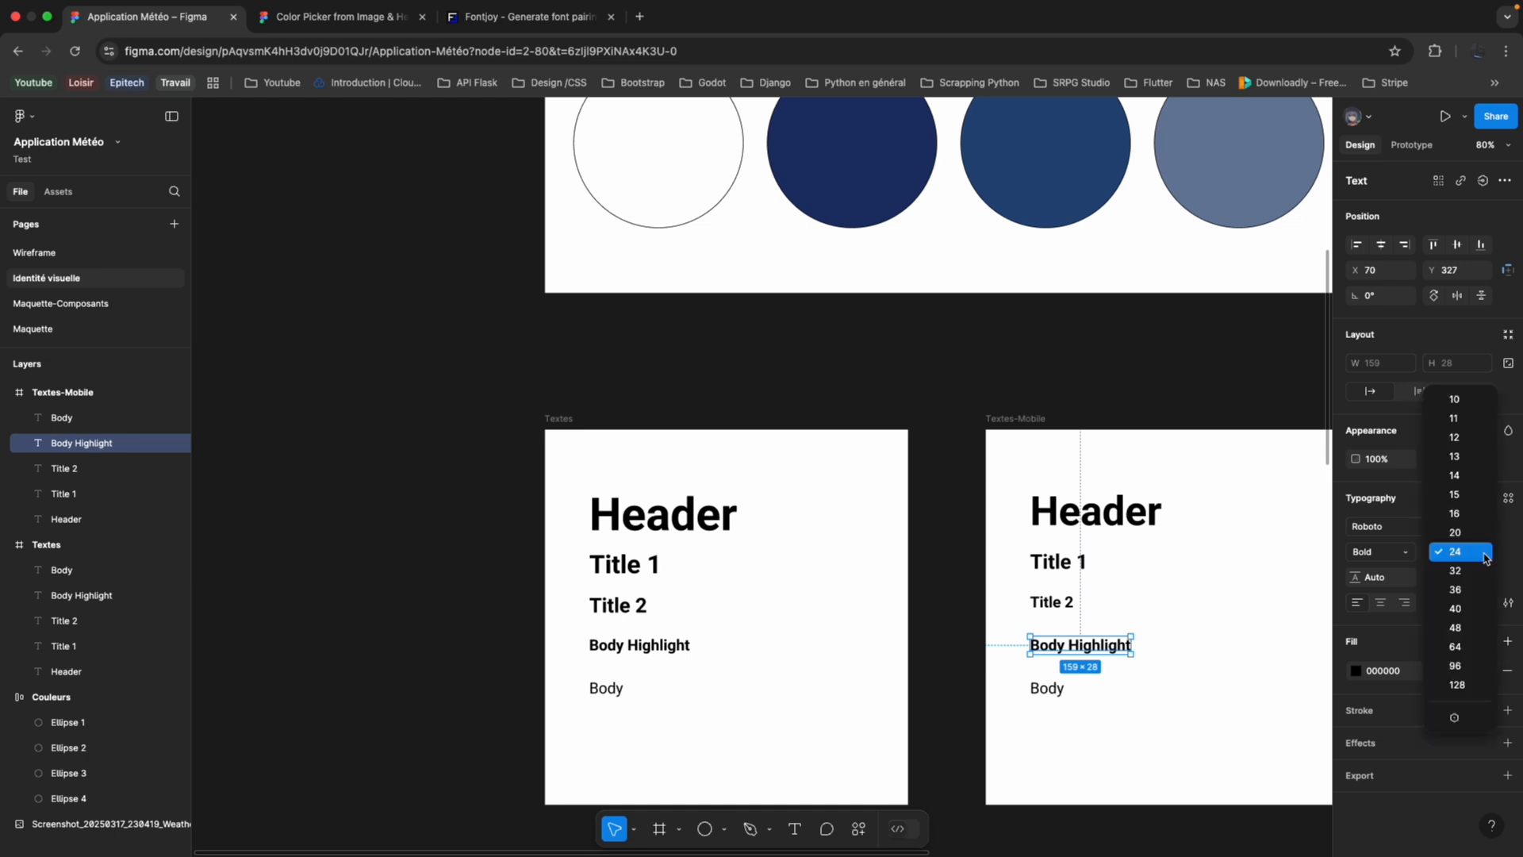
pyautogui.click(1471, 508)
pyautogui.click(1056, 690)
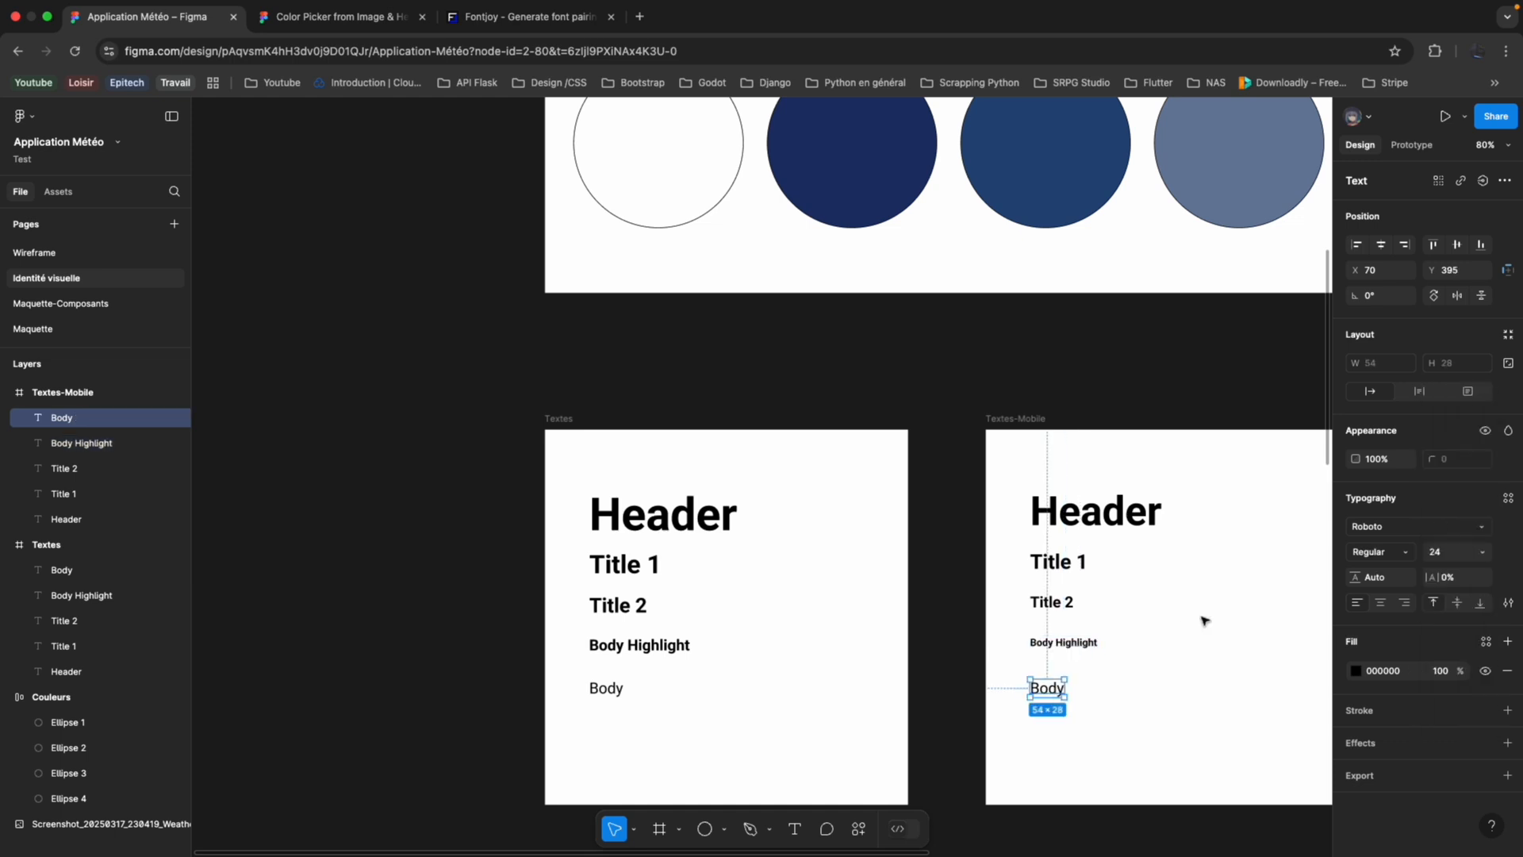
pyautogui.click(1470, 555)
pyautogui.click(1470, 514)
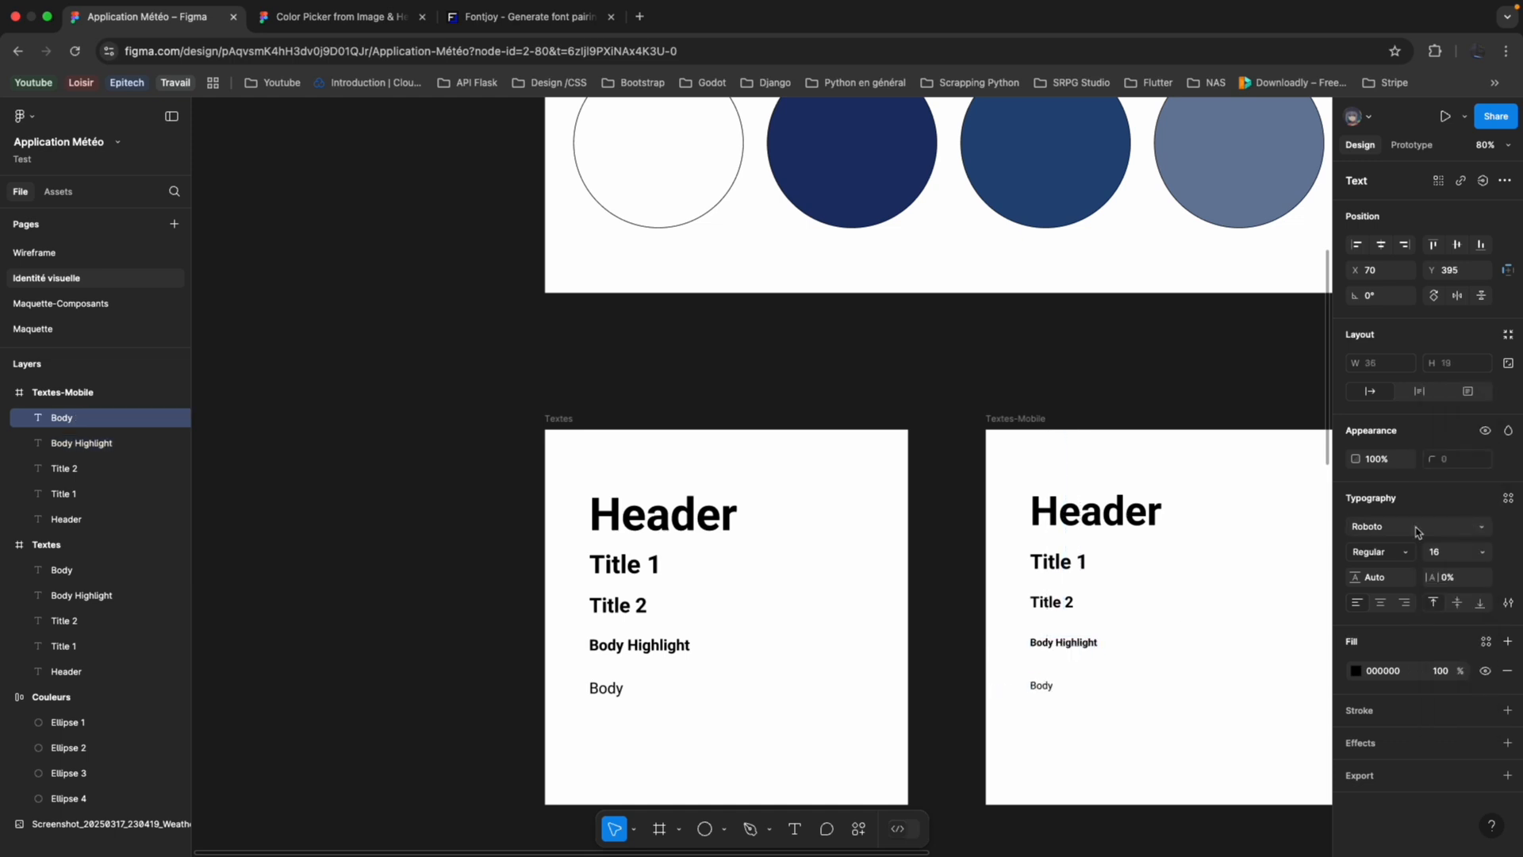
# Move the mobile Body text up to about Y 369, closer beneath Body Highlight.
pyautogui.moveTo(1045, 693); pyautogui.dragTo(1046, 676)
pyautogui.scroll(-3, 874, 646)
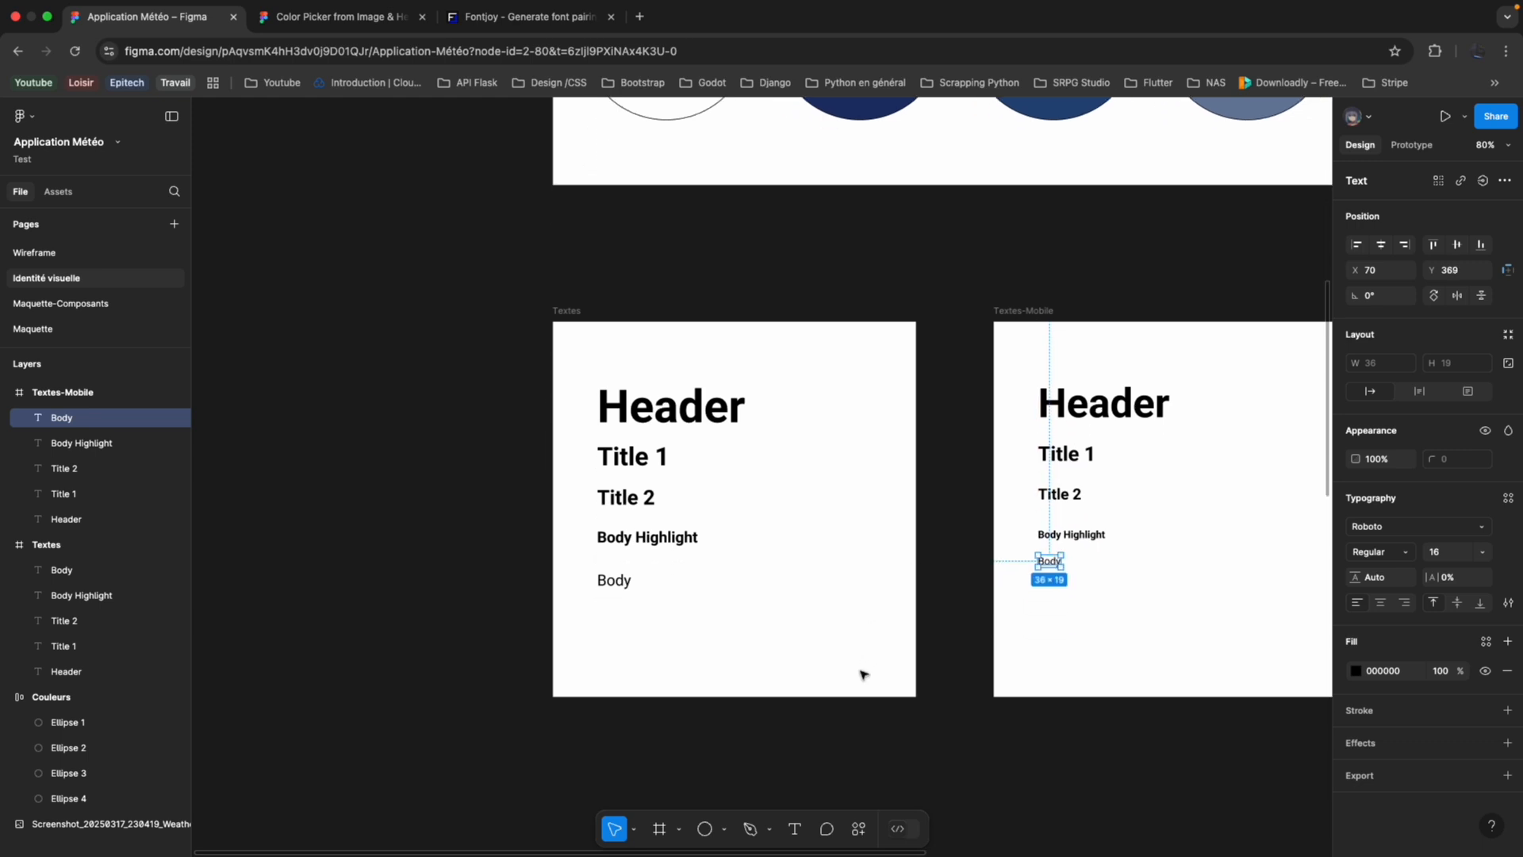
pyautogui.scroll(-5, 948, 546)
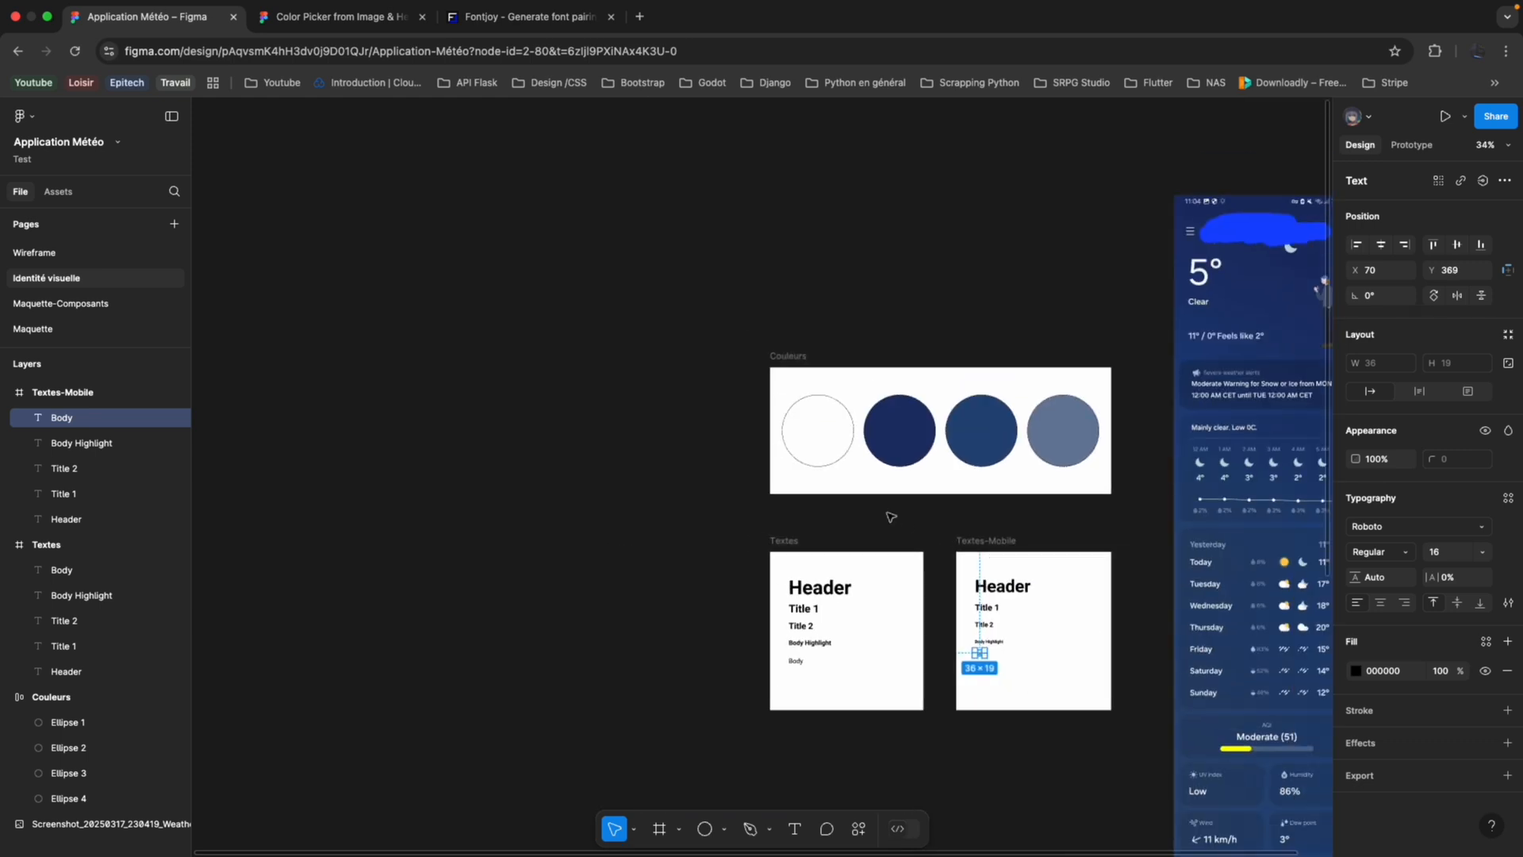
# Look over the Fontjoy font pairing page and return to the colour and text frames of the Application Météo design.
pyautogui.hscroll(3, 891, 517)
pyautogui.click(789, 437)
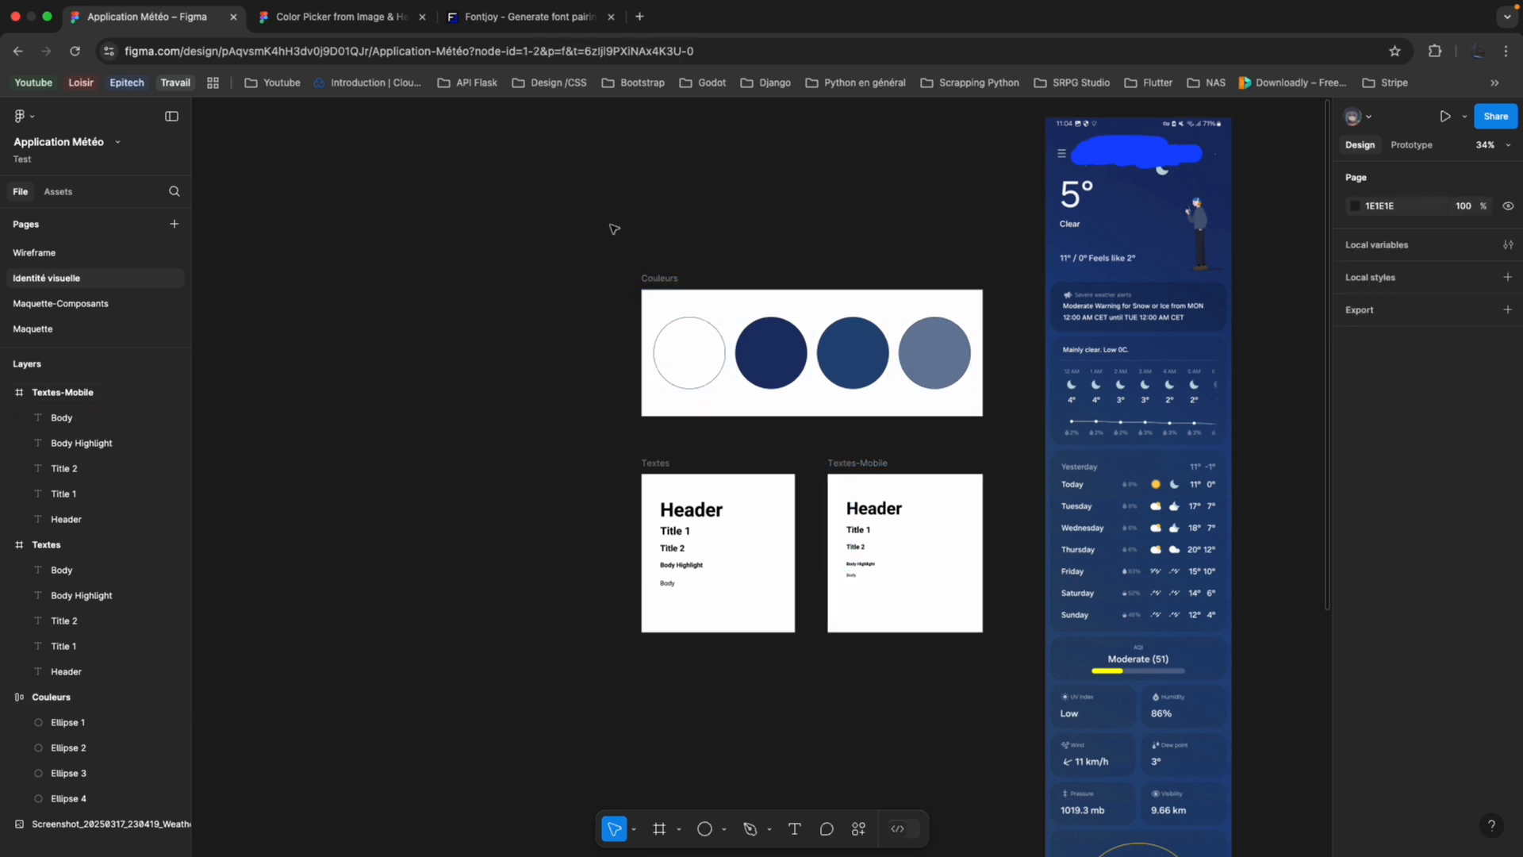
pyautogui.click(542, 19)
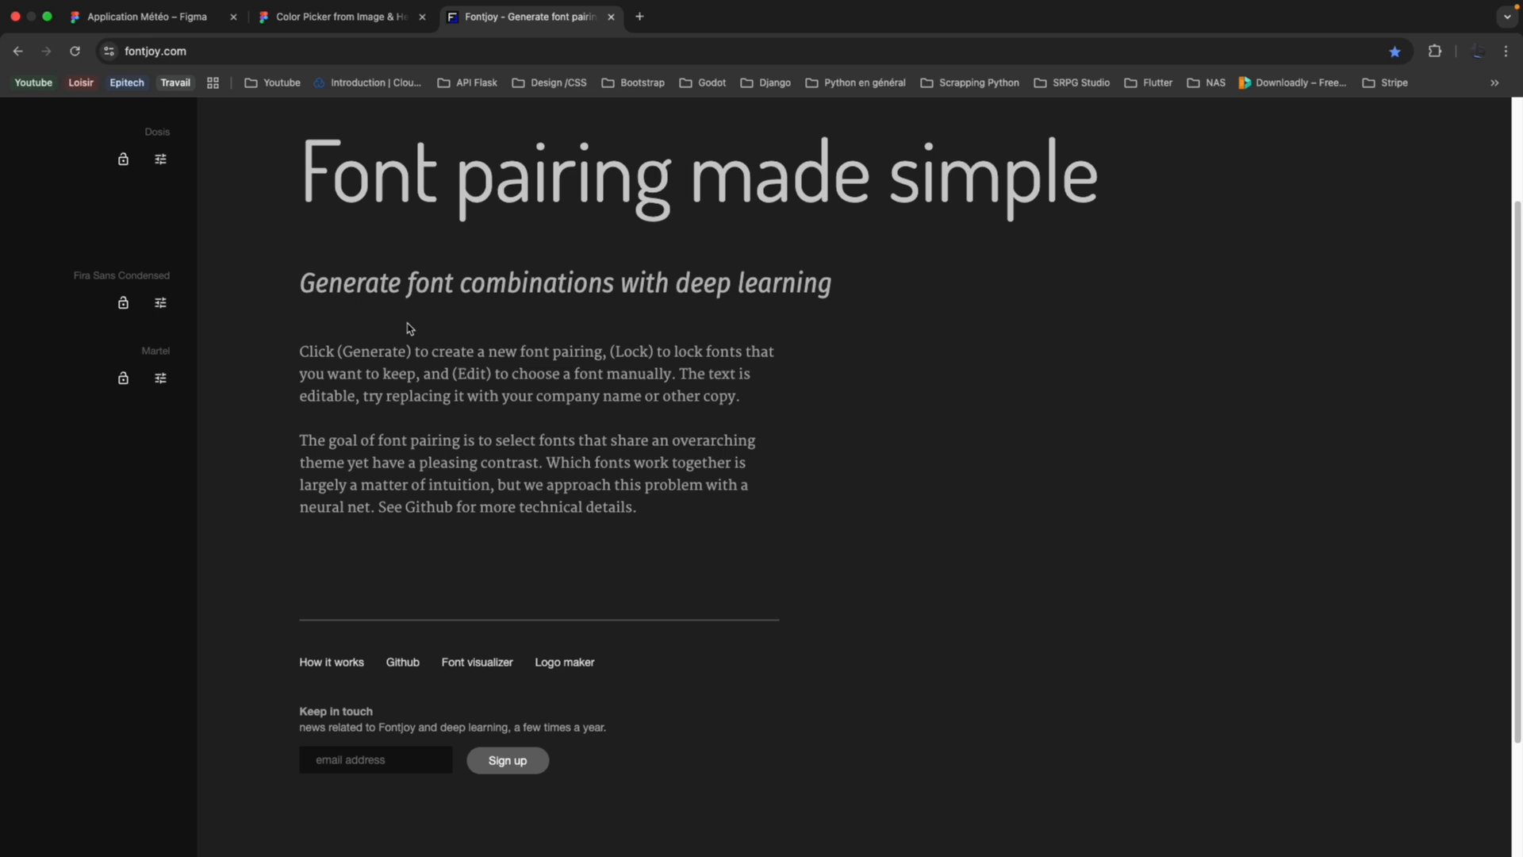
pyautogui.scroll(3, 418, 259)
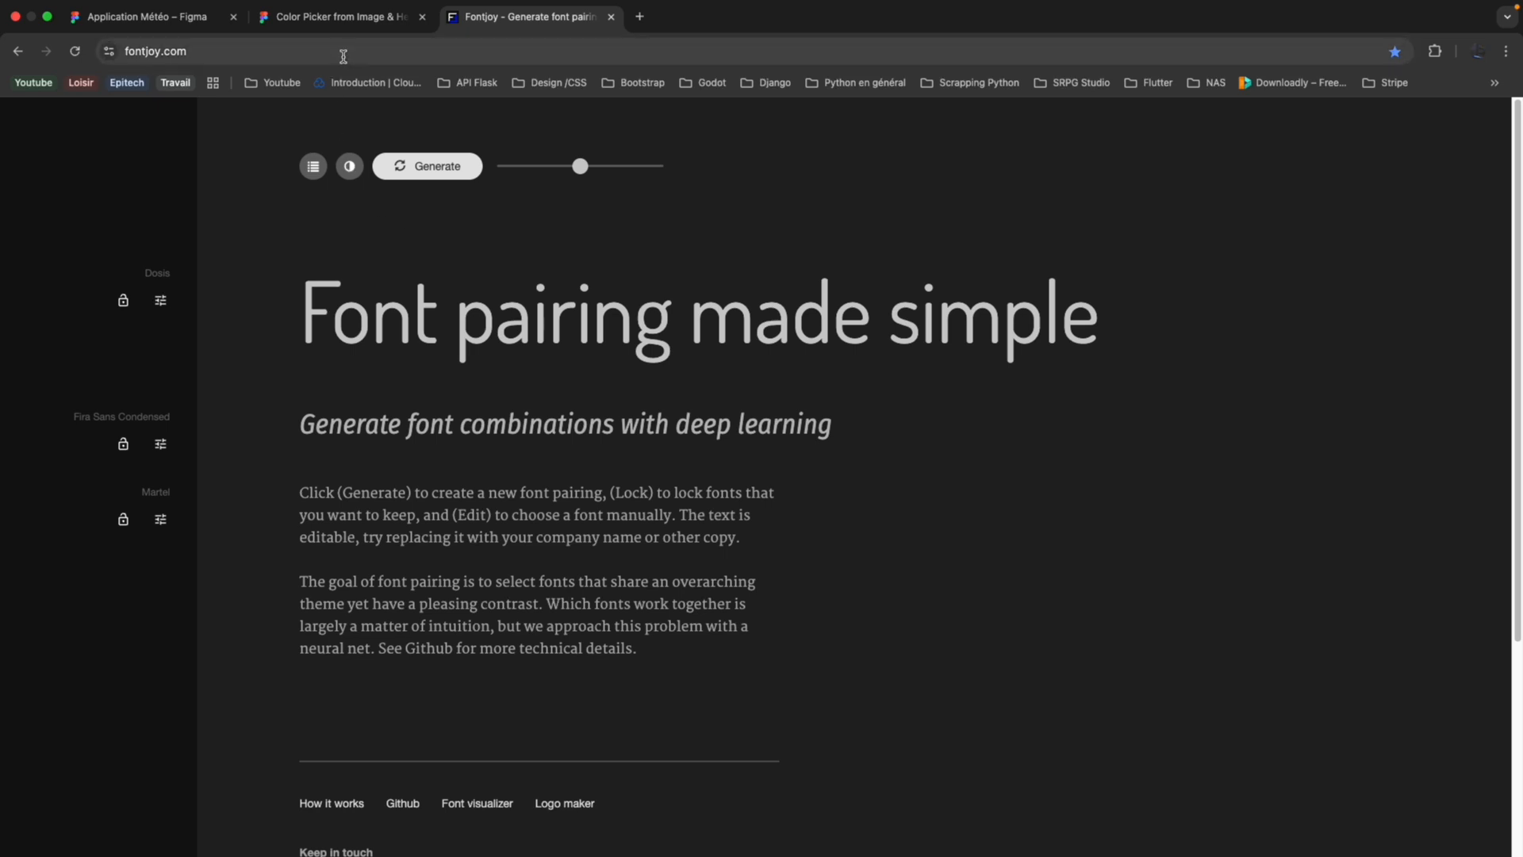
pyautogui.click(332, 22)
pyautogui.click(194, 24)
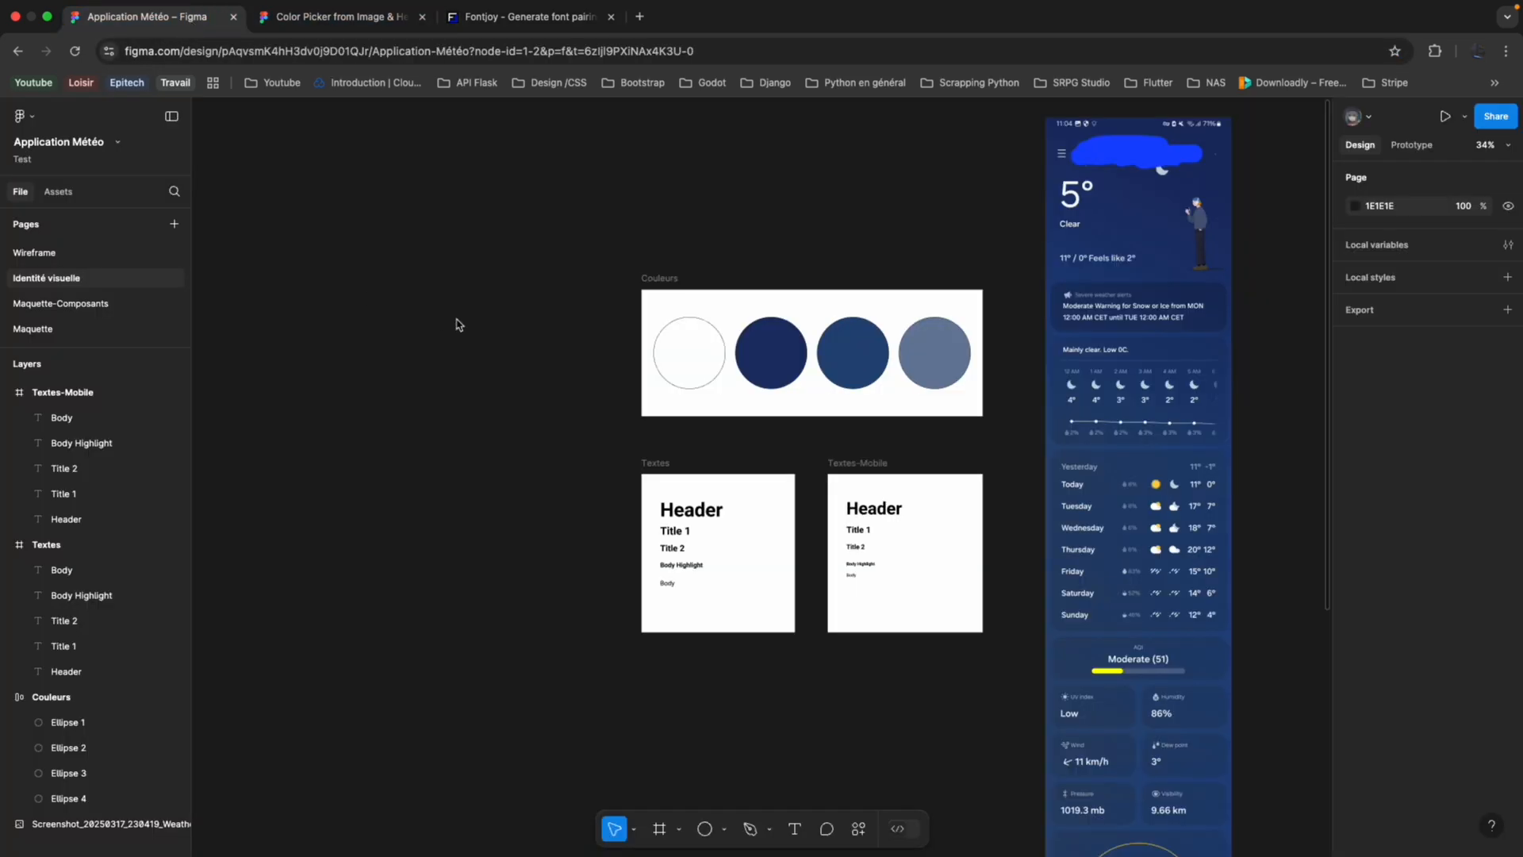
pyautogui.scroll(-2, 913, 412)
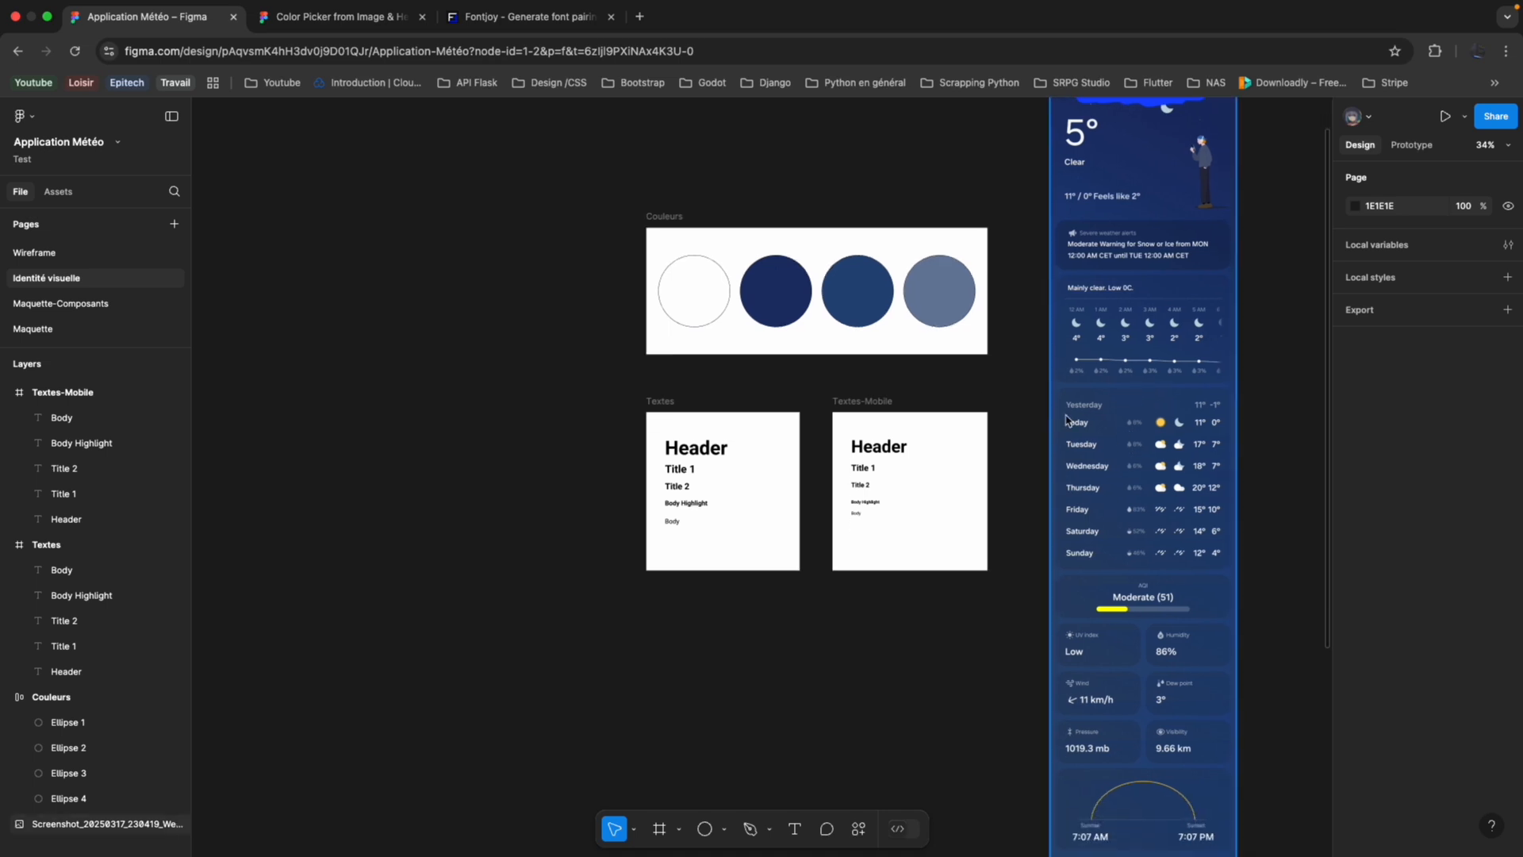
pyautogui.scroll(3, 943, 425)
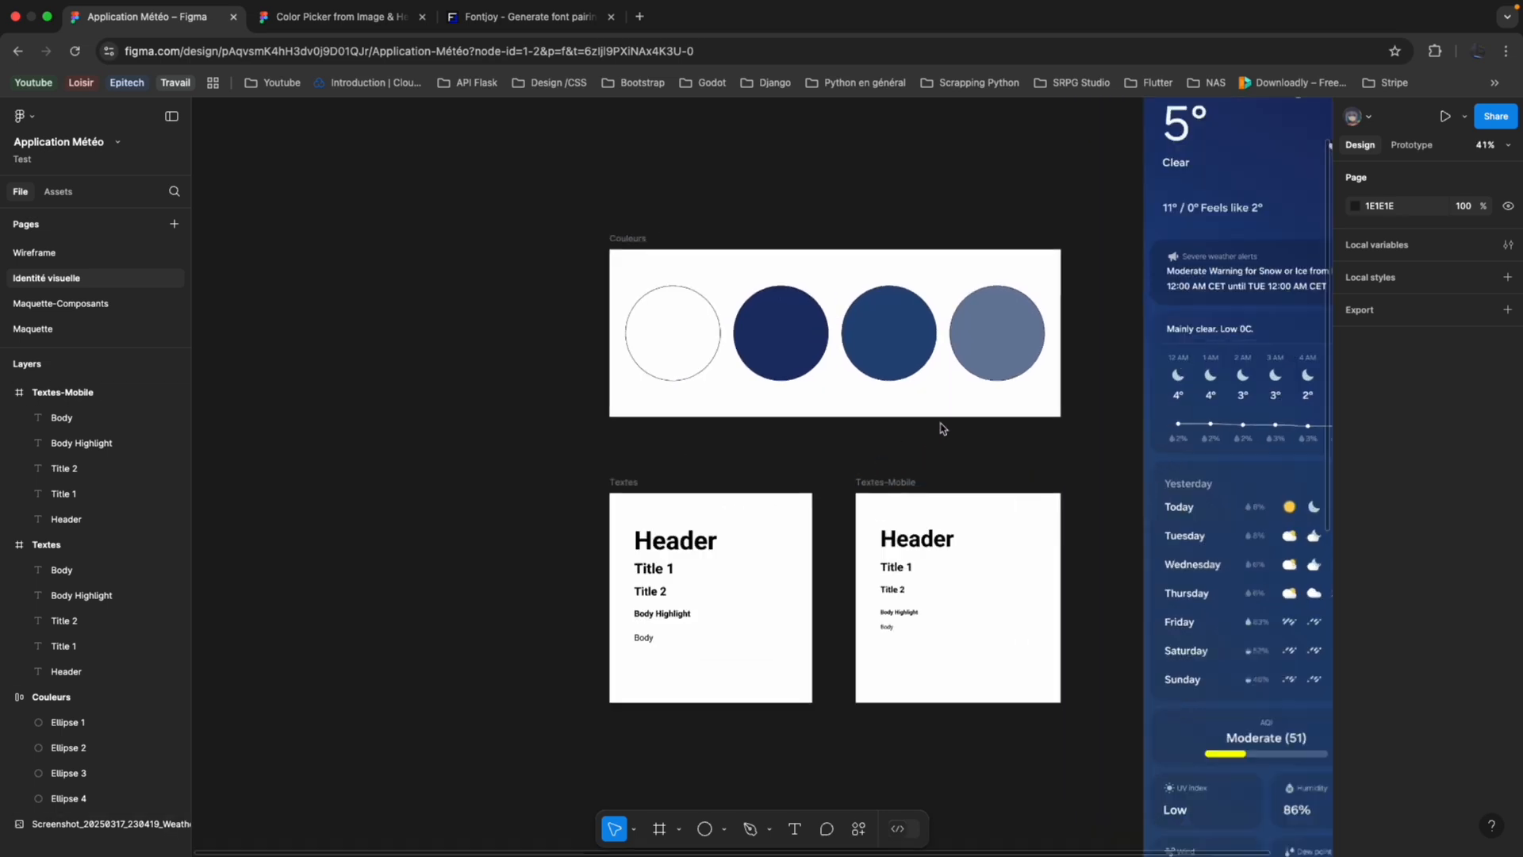
pyautogui.hscroll(-3, 825, 475)
# Create a colour style named white from the FFFFFF fill of the first circle in the Couleurs frame.
pyautogui.click(726, 353)
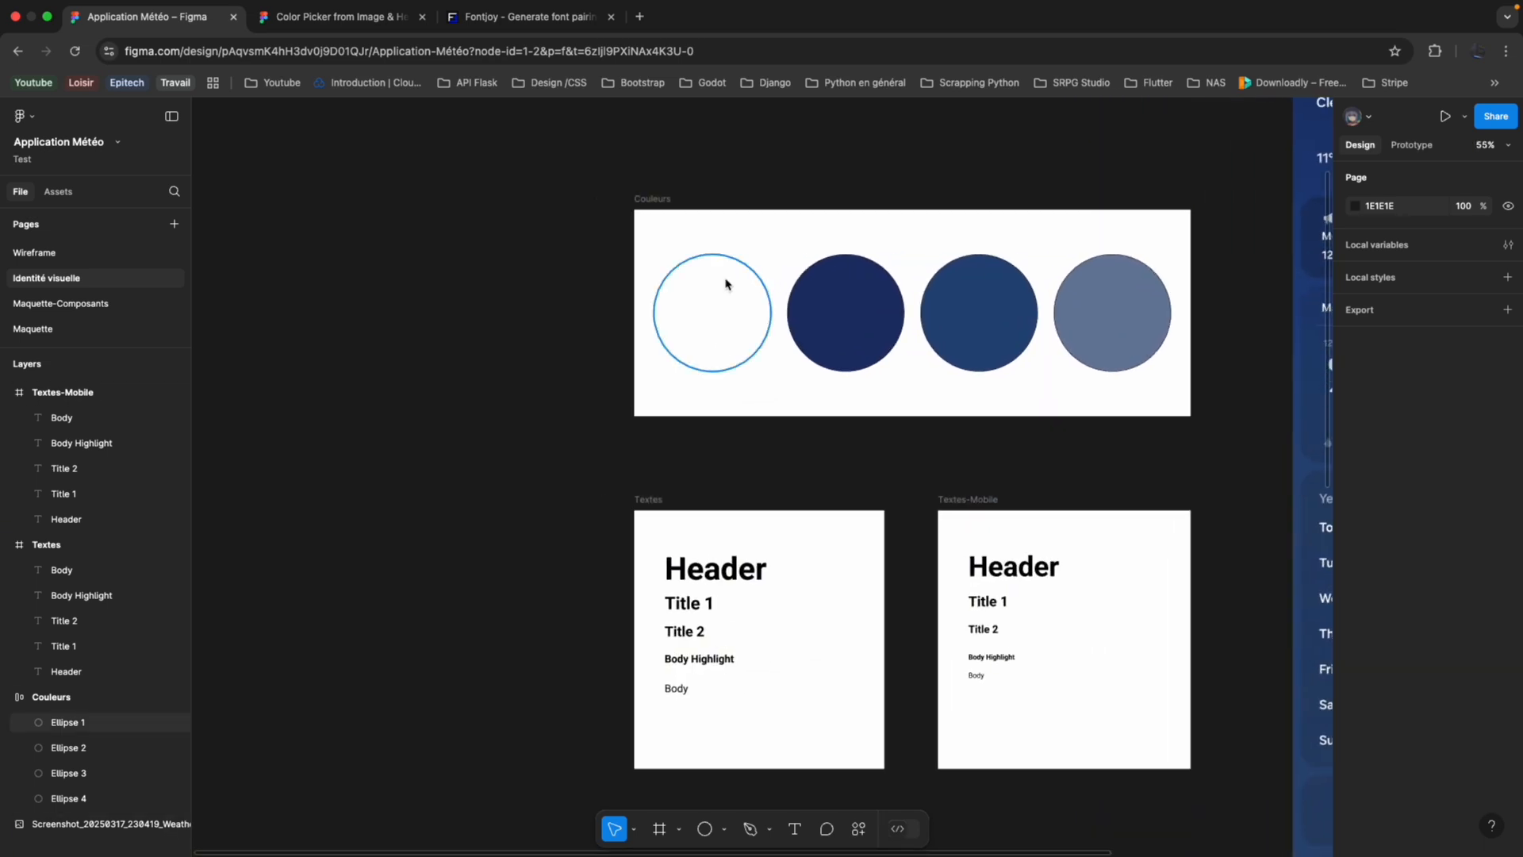
pyautogui.click(806, 298)
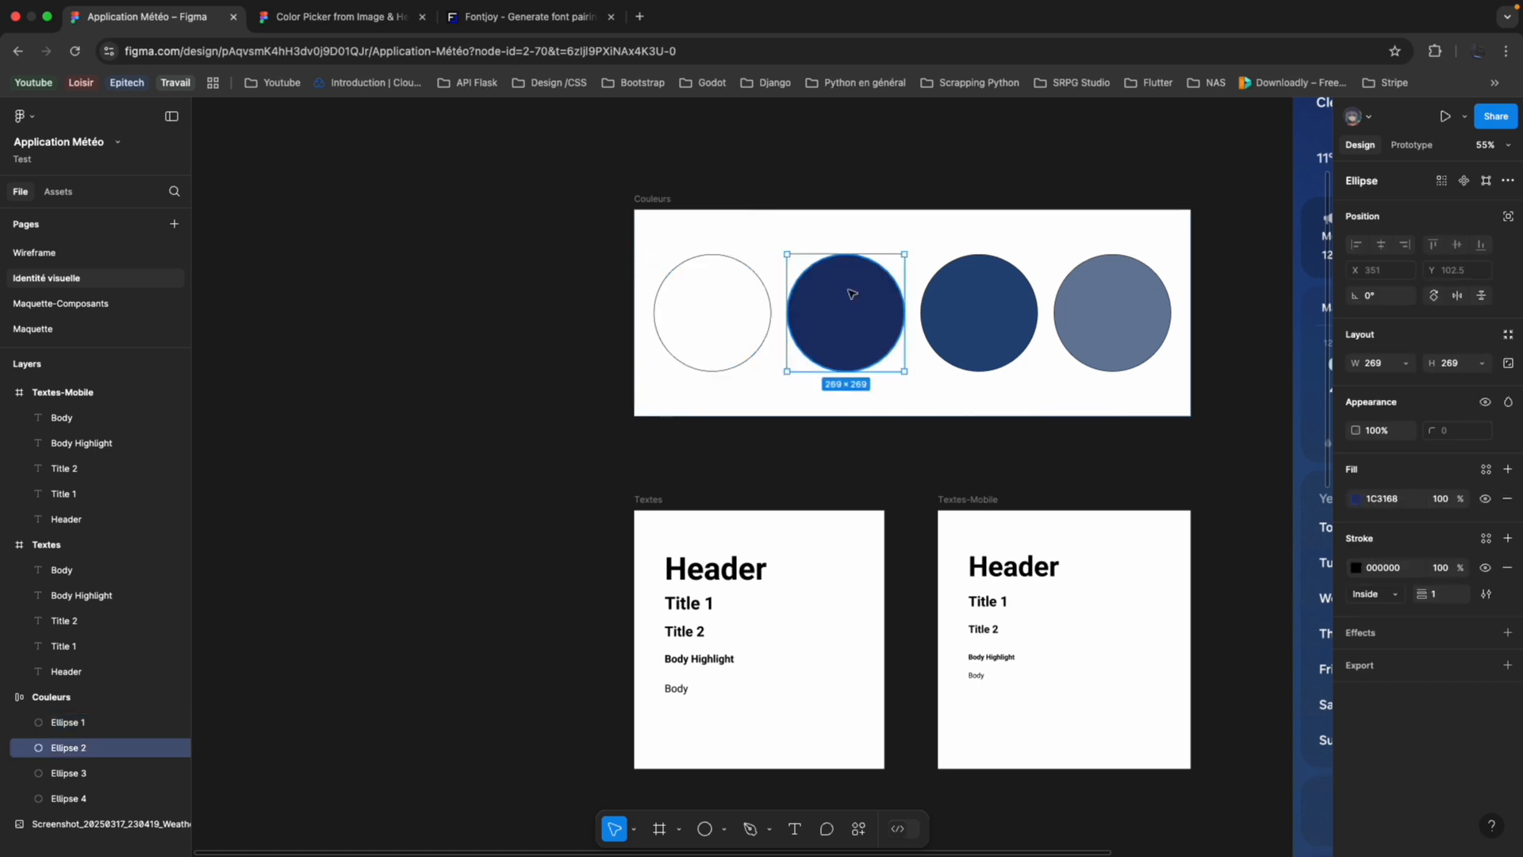
pyautogui.click(740, 303)
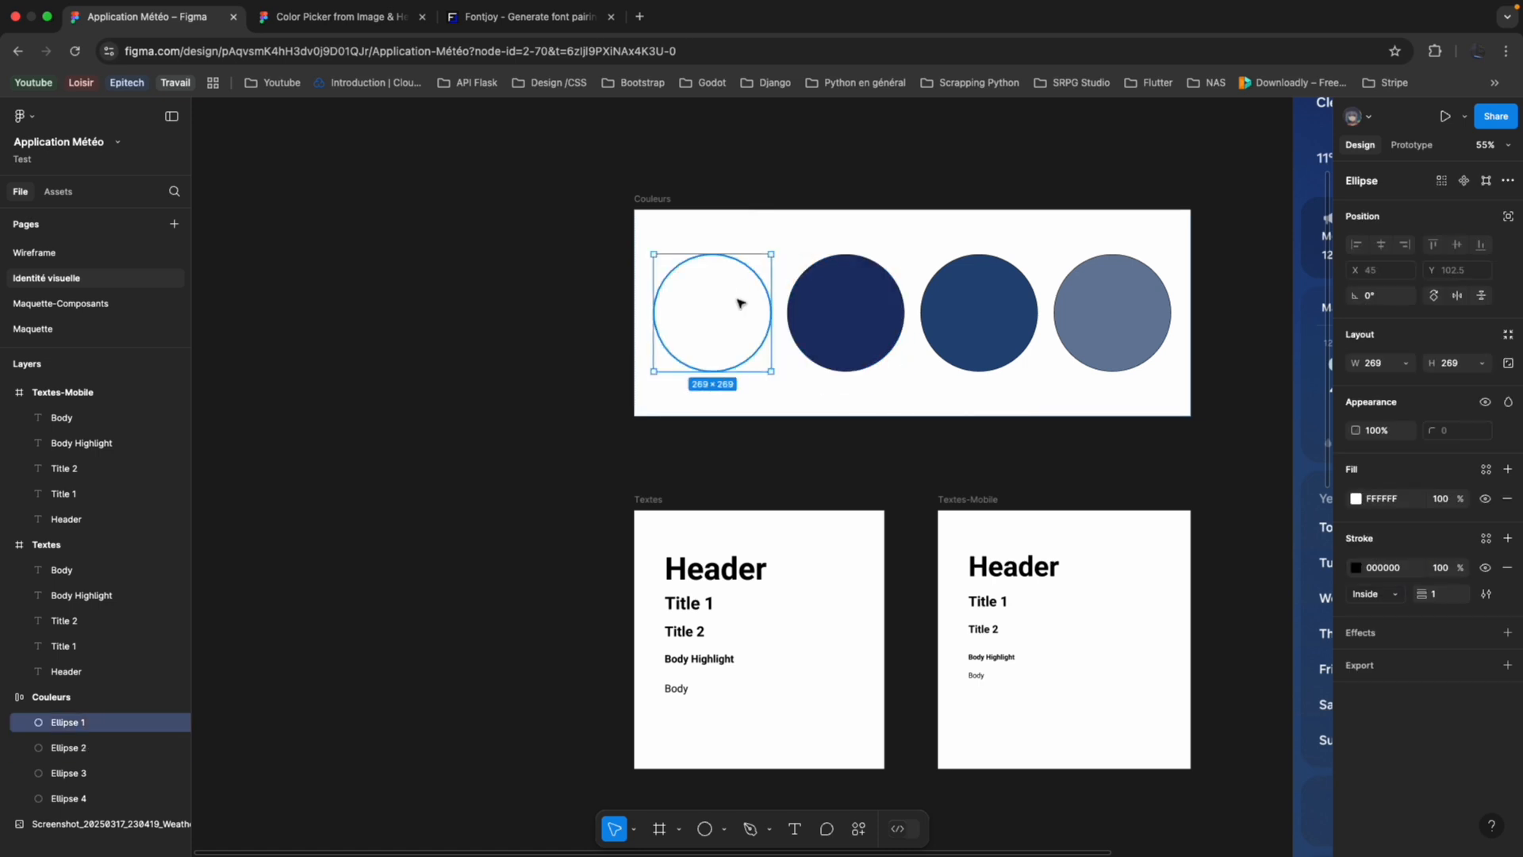
pyautogui.click(1507, 469)
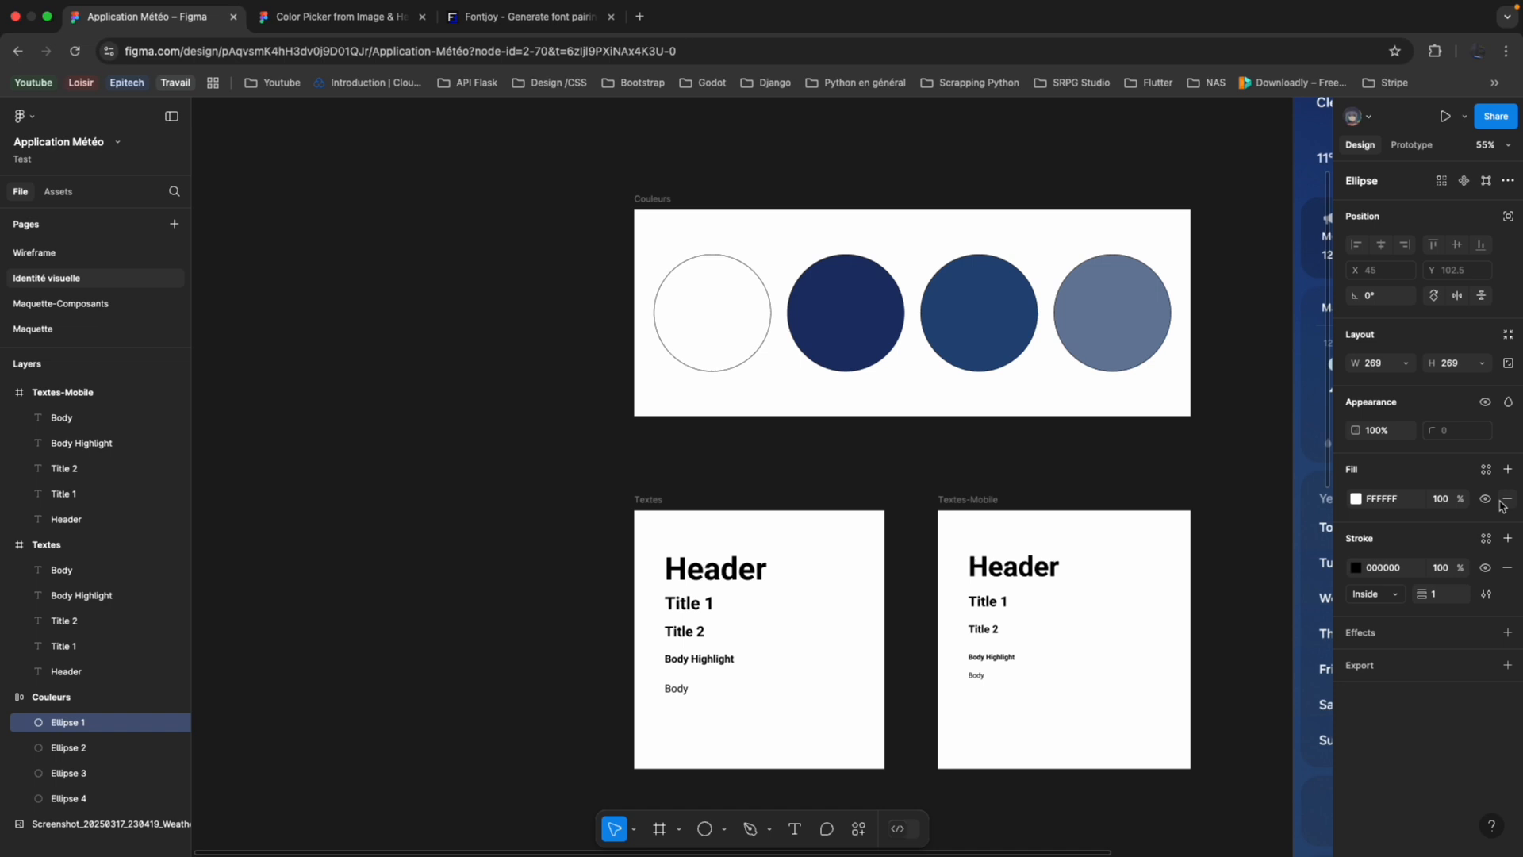
pyautogui.click(1508, 498)
pyautogui.click(1356, 498)
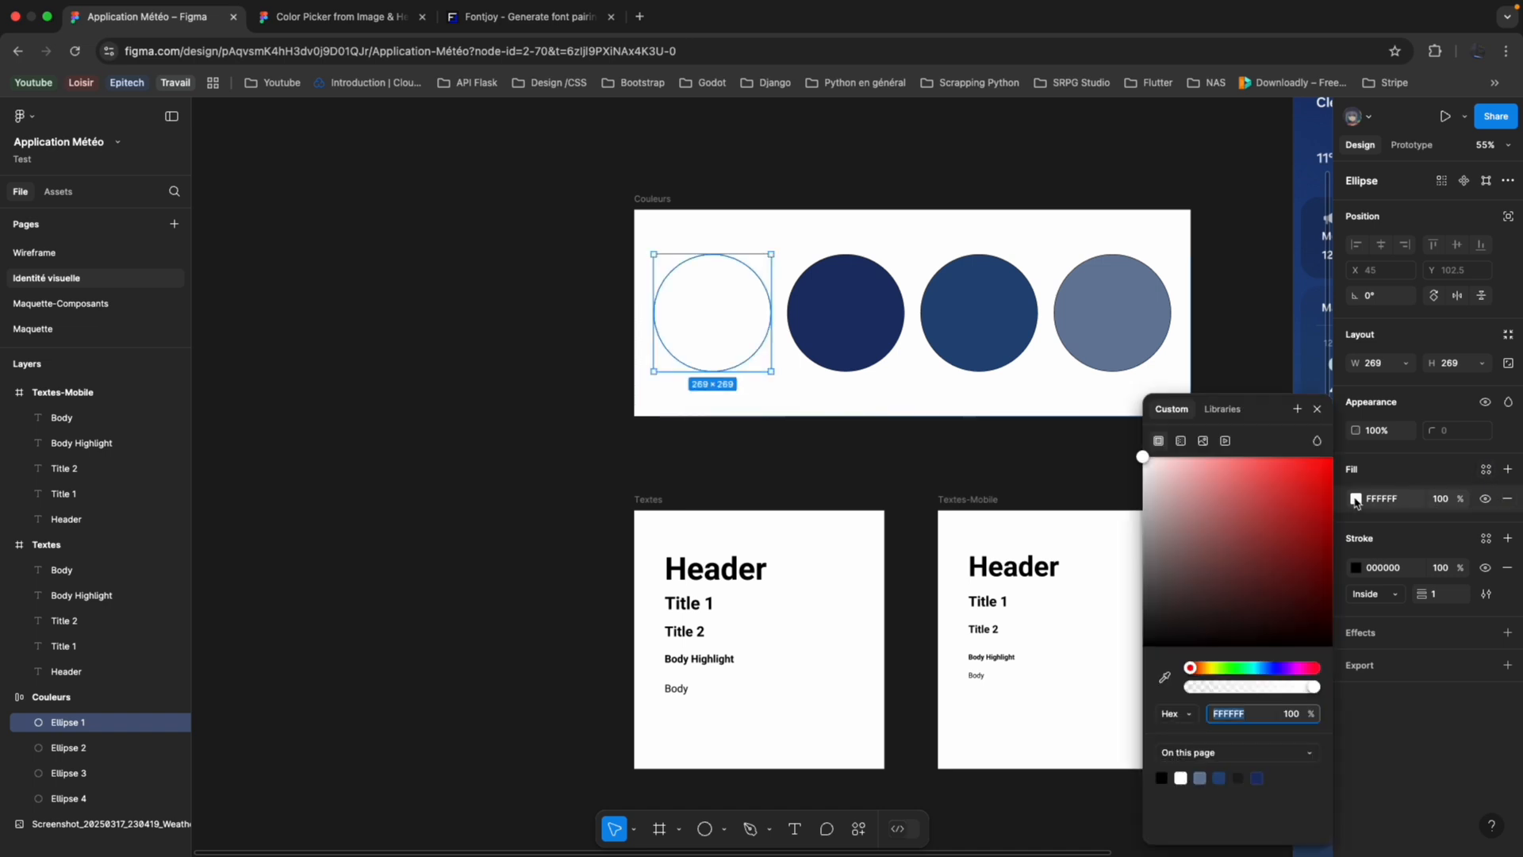
pyautogui.click(1221, 409)
pyautogui.click(1172, 409)
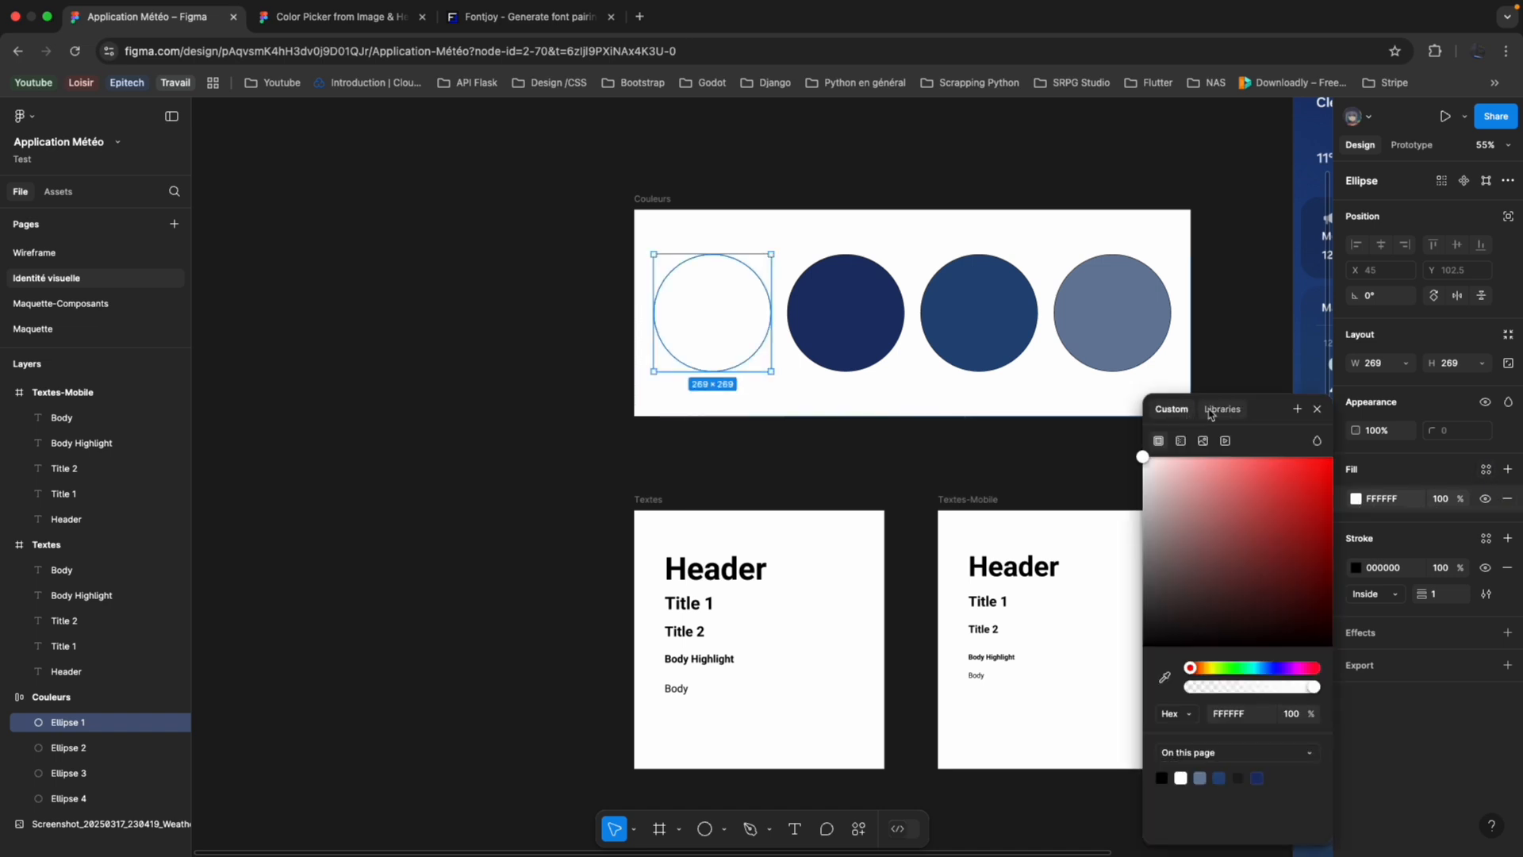
pyautogui.click(1297, 408)
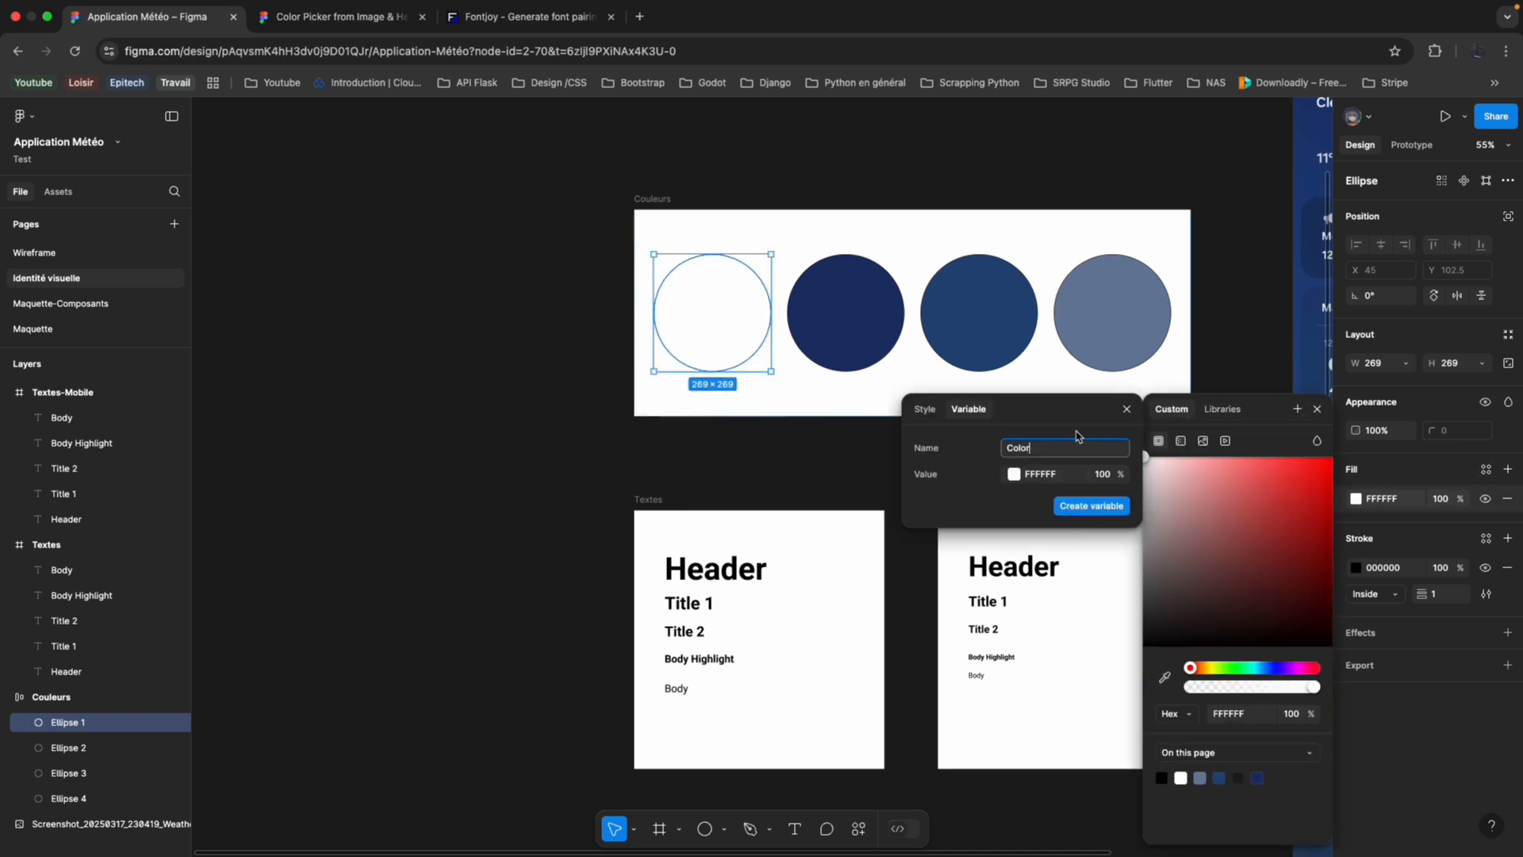
pyautogui.click(925, 408)
pyautogui.write('white')
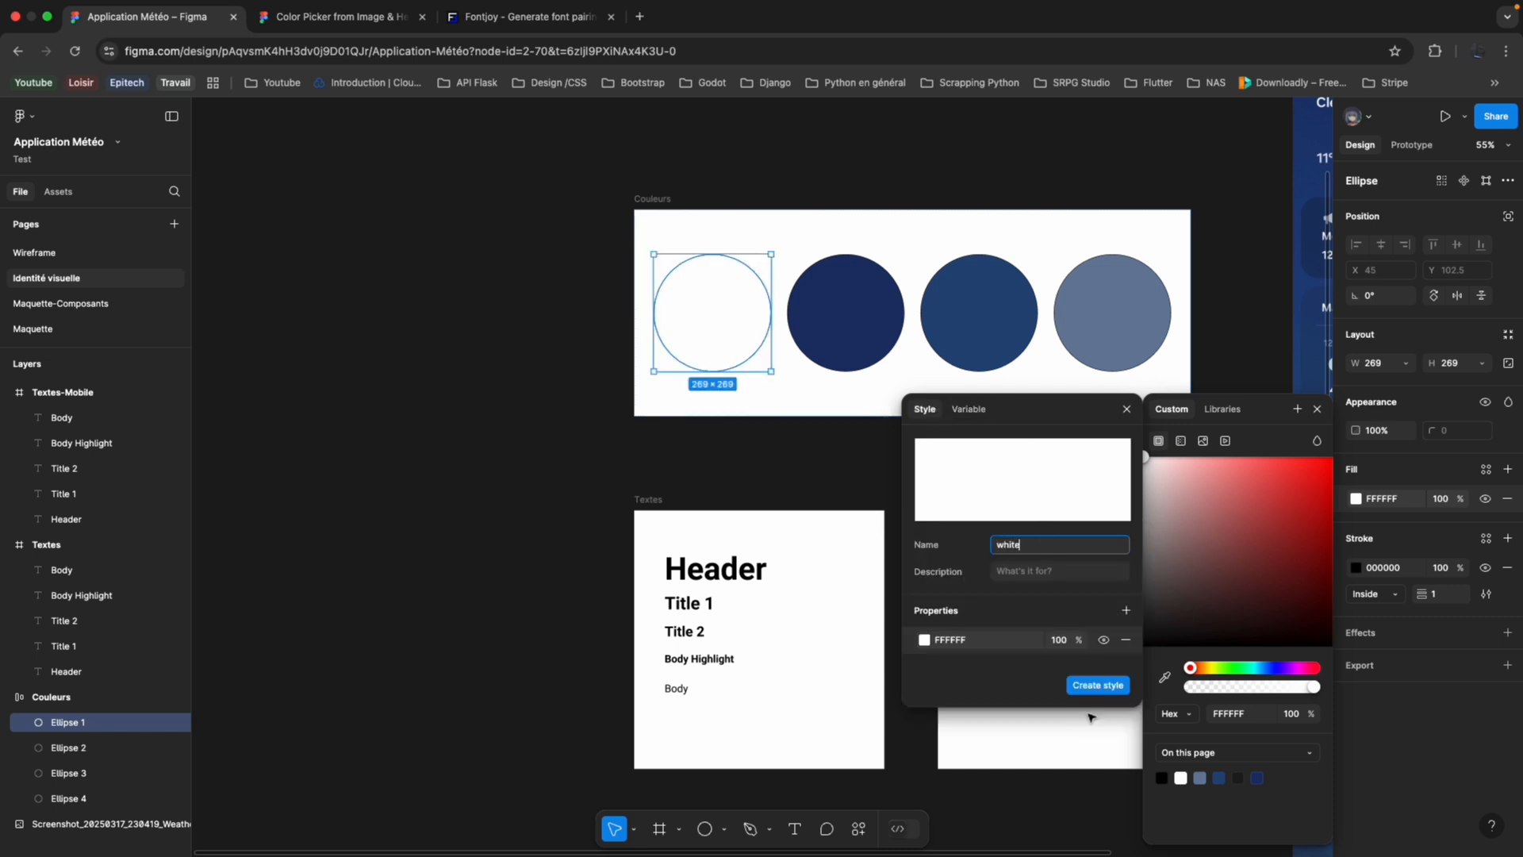
pyautogui.click(1116, 682)
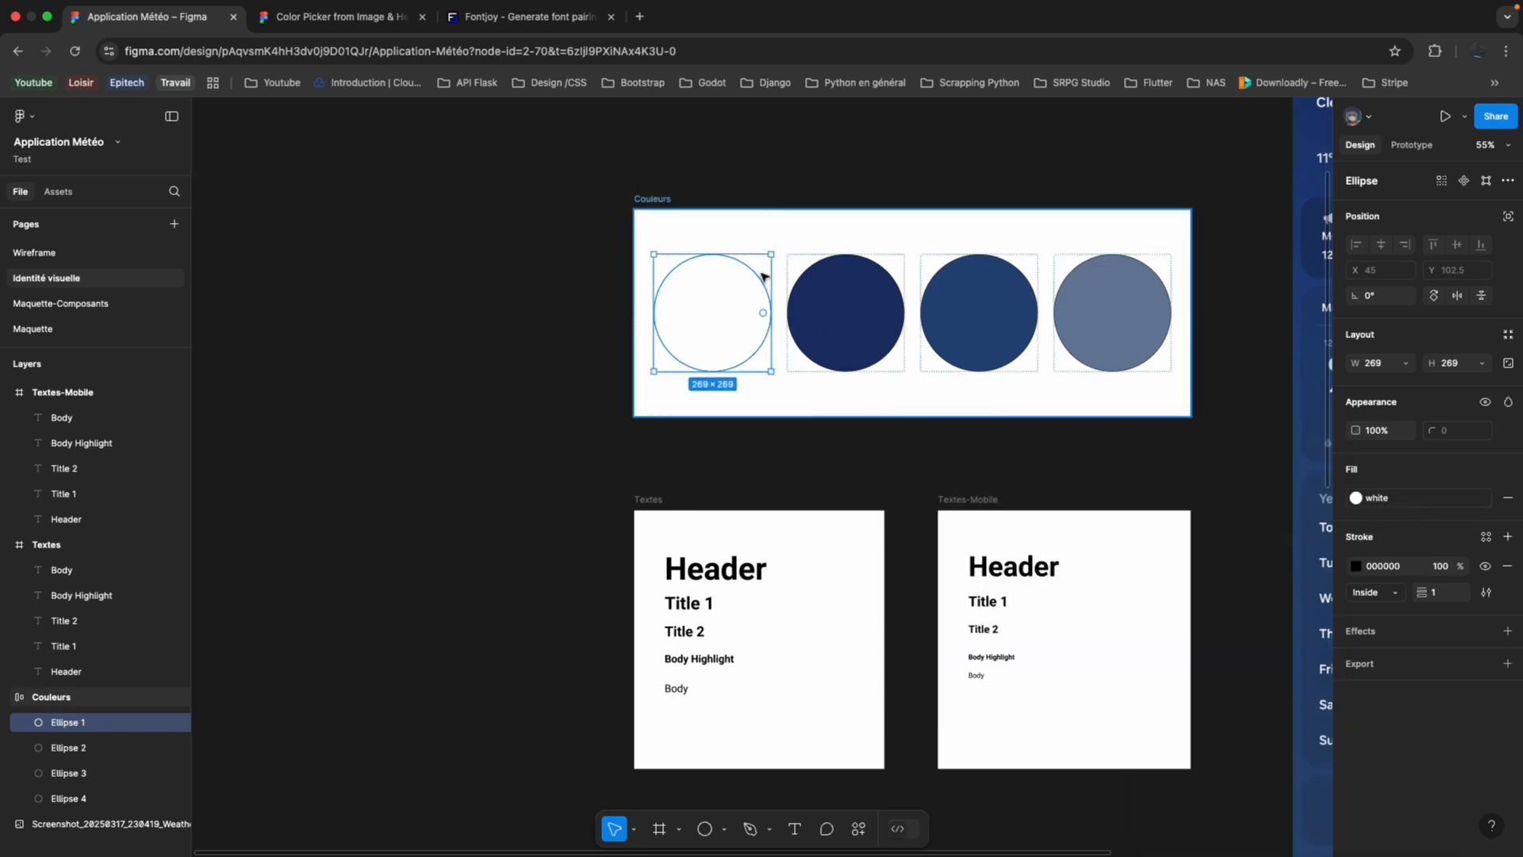
# Create a colour style named dark-blue from the 1C3168 fill of the second circle in the Couleurs frame.
pyautogui.click(833, 310)
pyautogui.click(1508, 468)
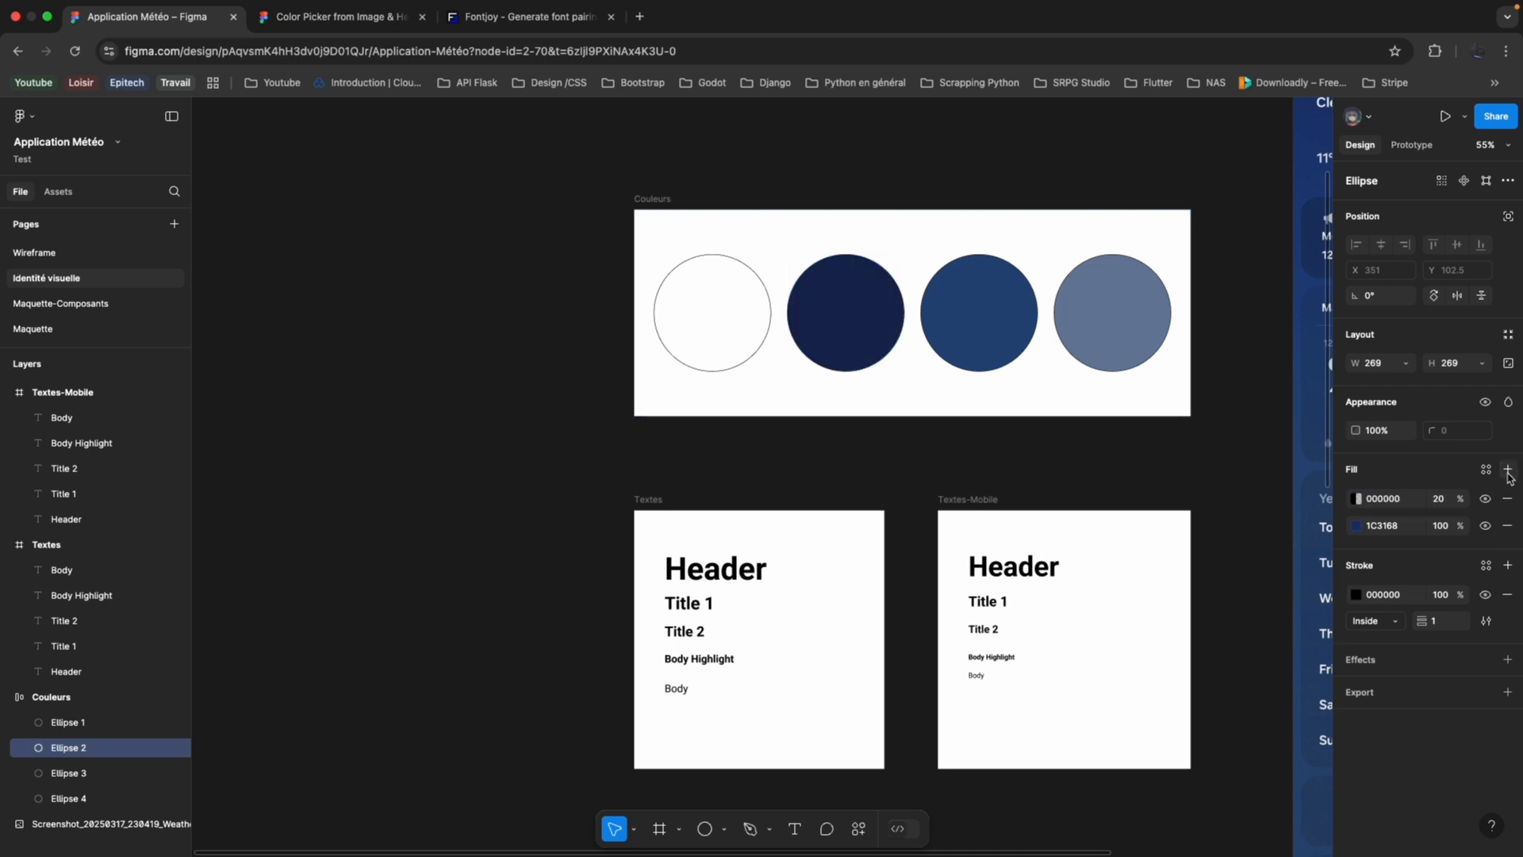
pyautogui.click(1507, 498)
pyautogui.click(1486, 469)
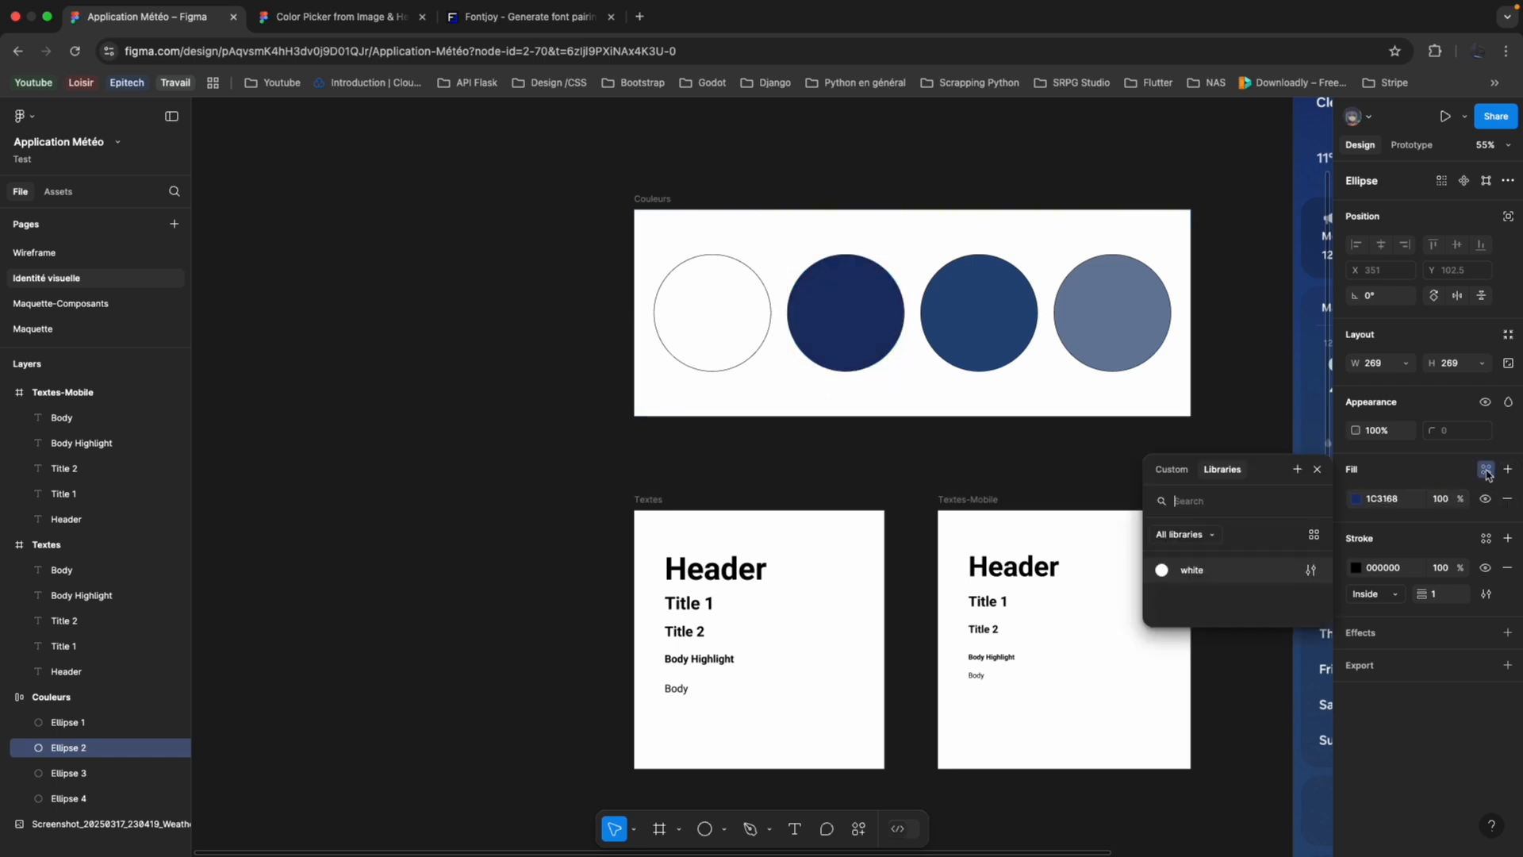
pyautogui.click(1297, 469)
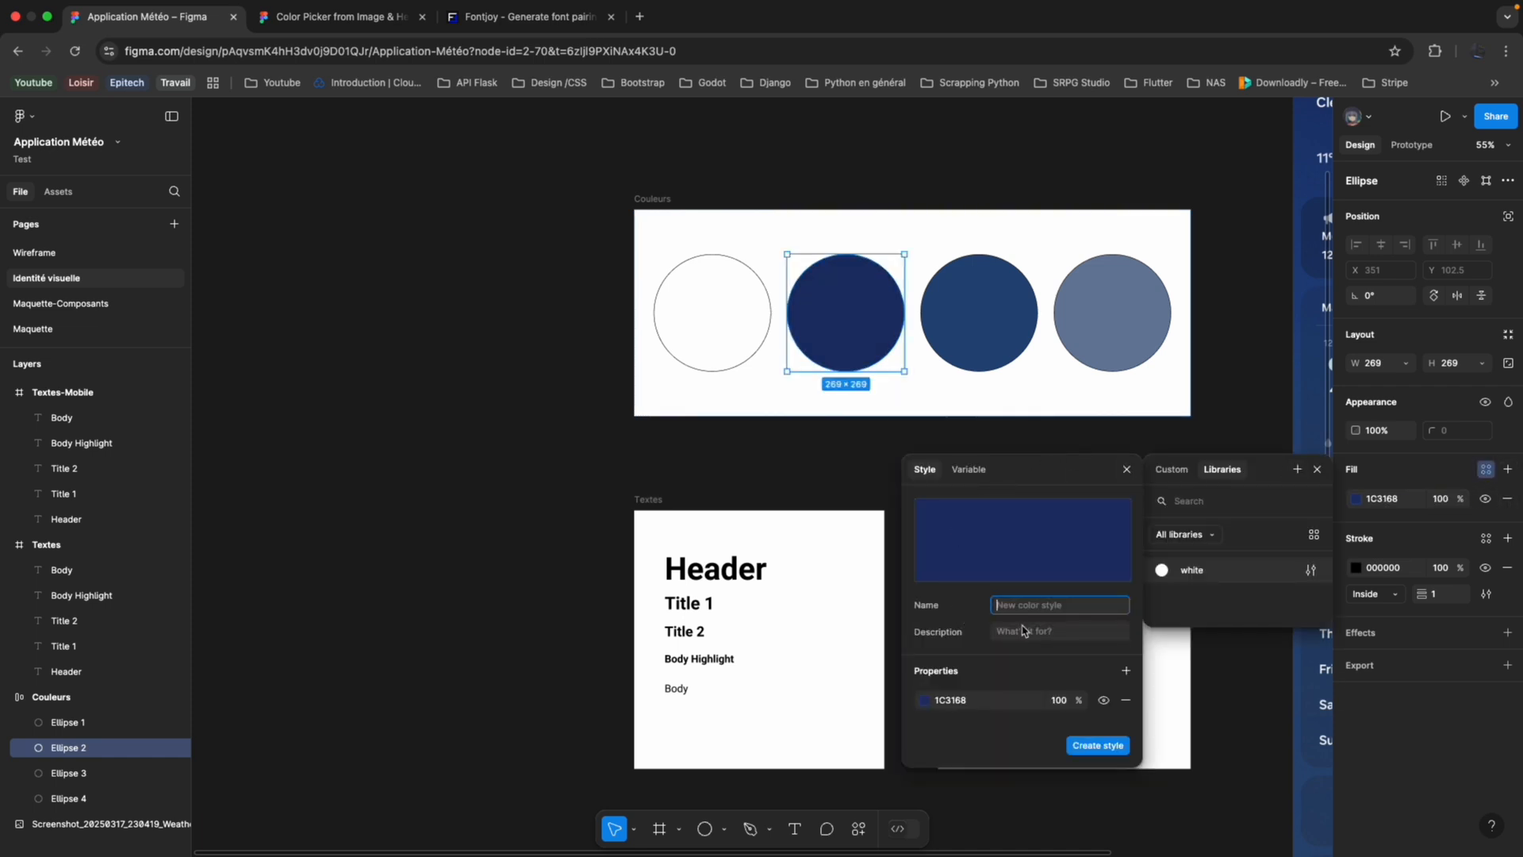
pyautogui.write('dark-blue')
pyautogui.press('Return')
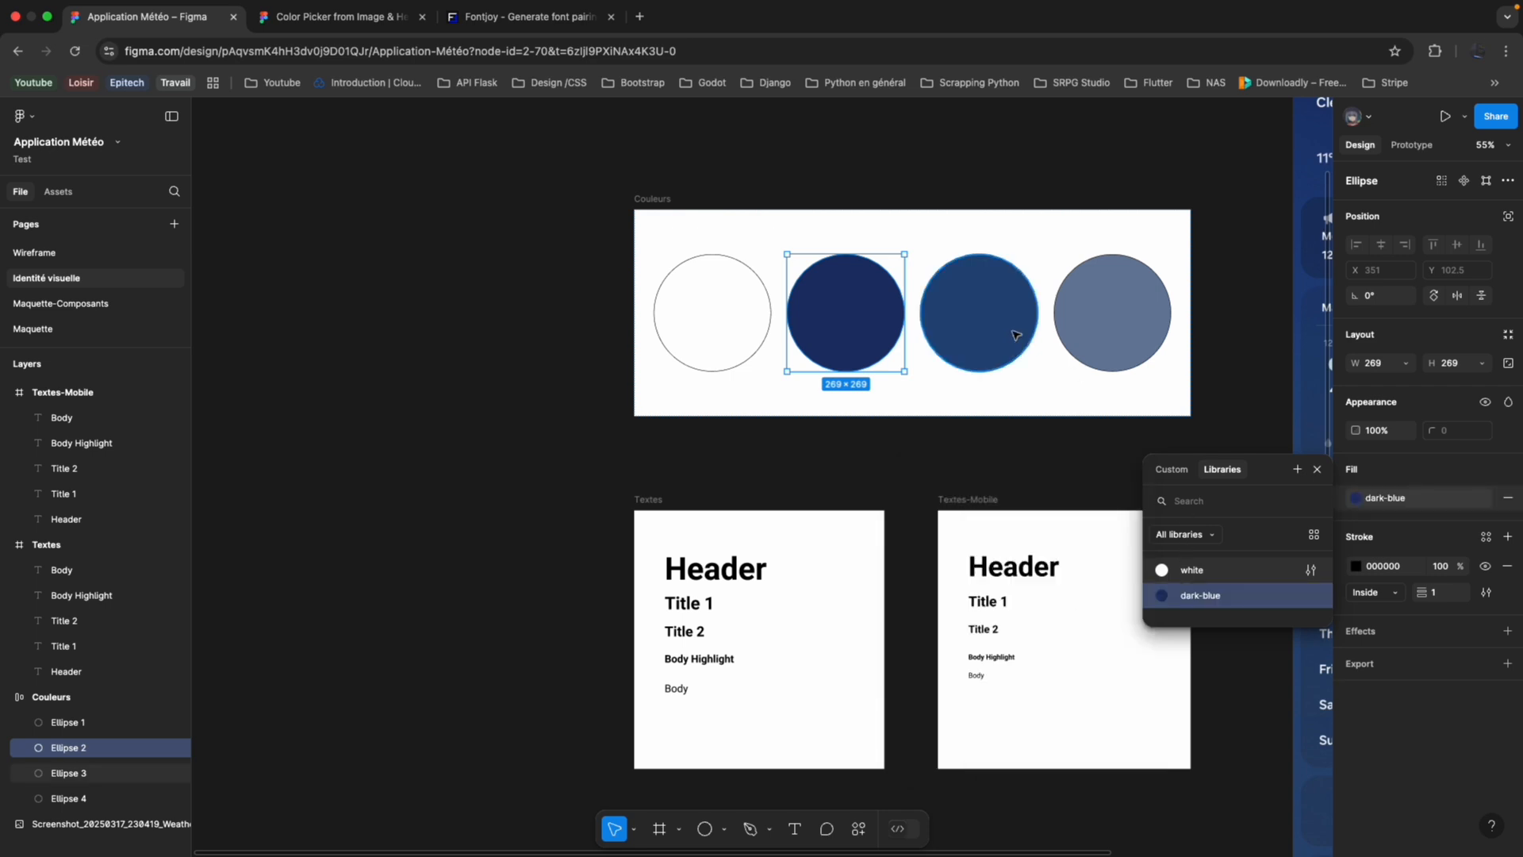
# Create a colour style named blue from the 25497B fill of the third circle in the Couleurs frame.
pyautogui.click(1017, 332)
pyautogui.click(1508, 469)
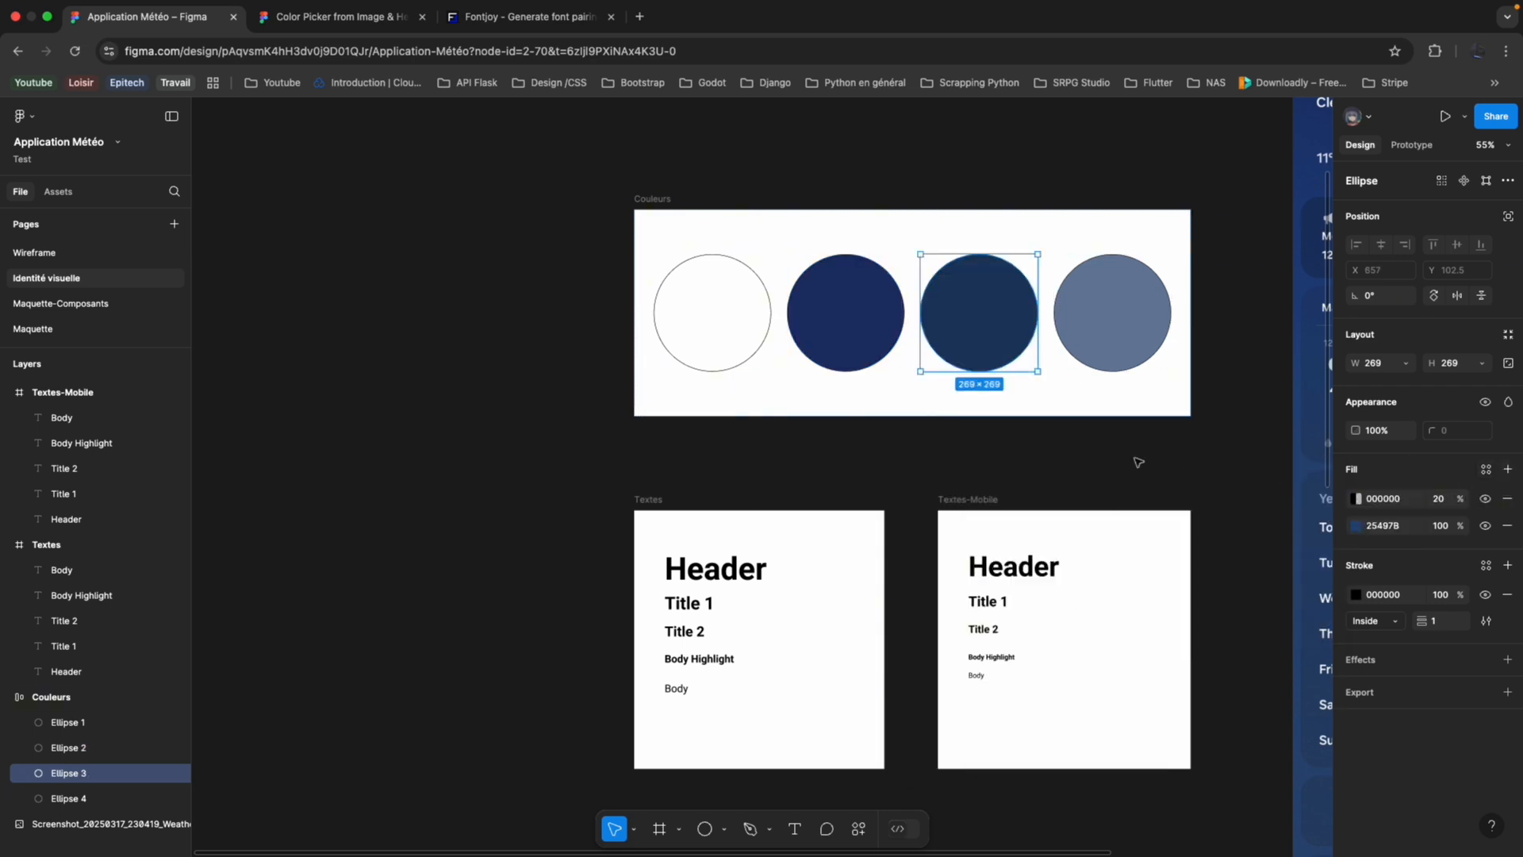
pyautogui.click(1508, 470)
pyautogui.click(1508, 499)
pyautogui.click(1509, 498)
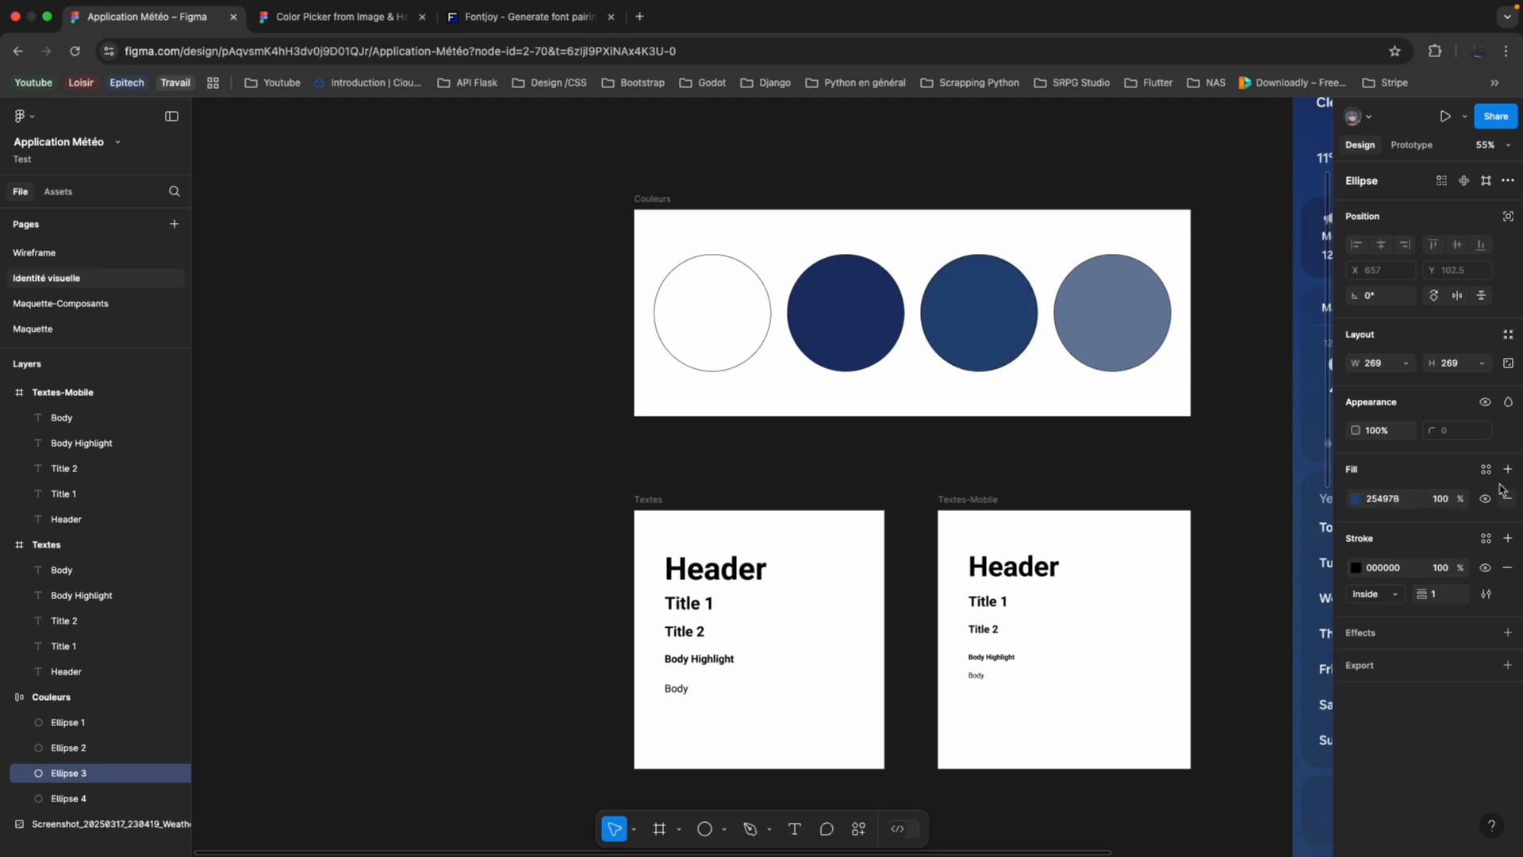
pyautogui.click(1486, 470)
pyautogui.click(1297, 469)
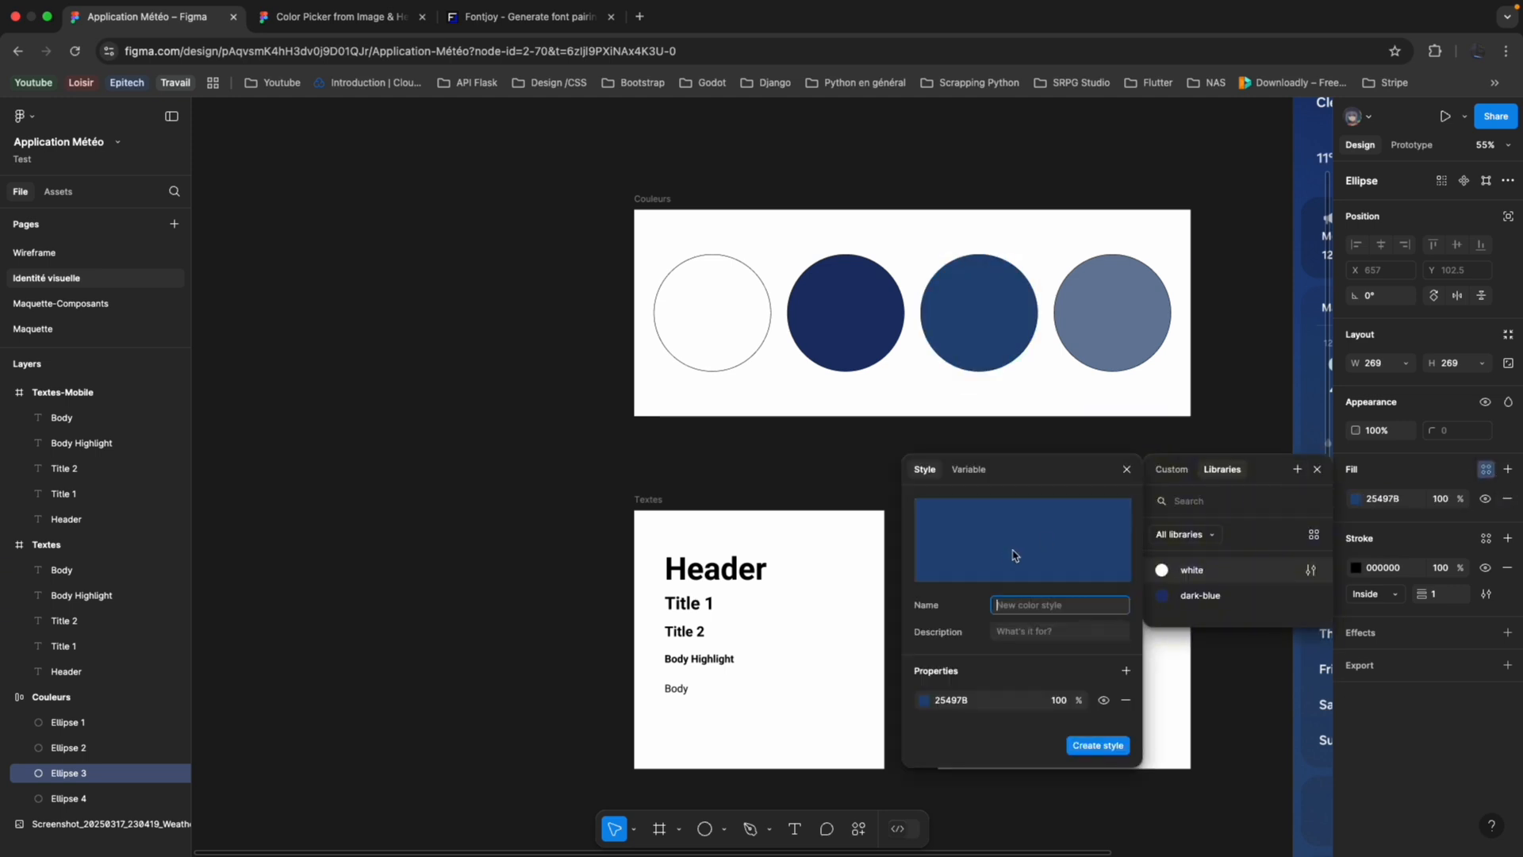
pyautogui.write('ble')
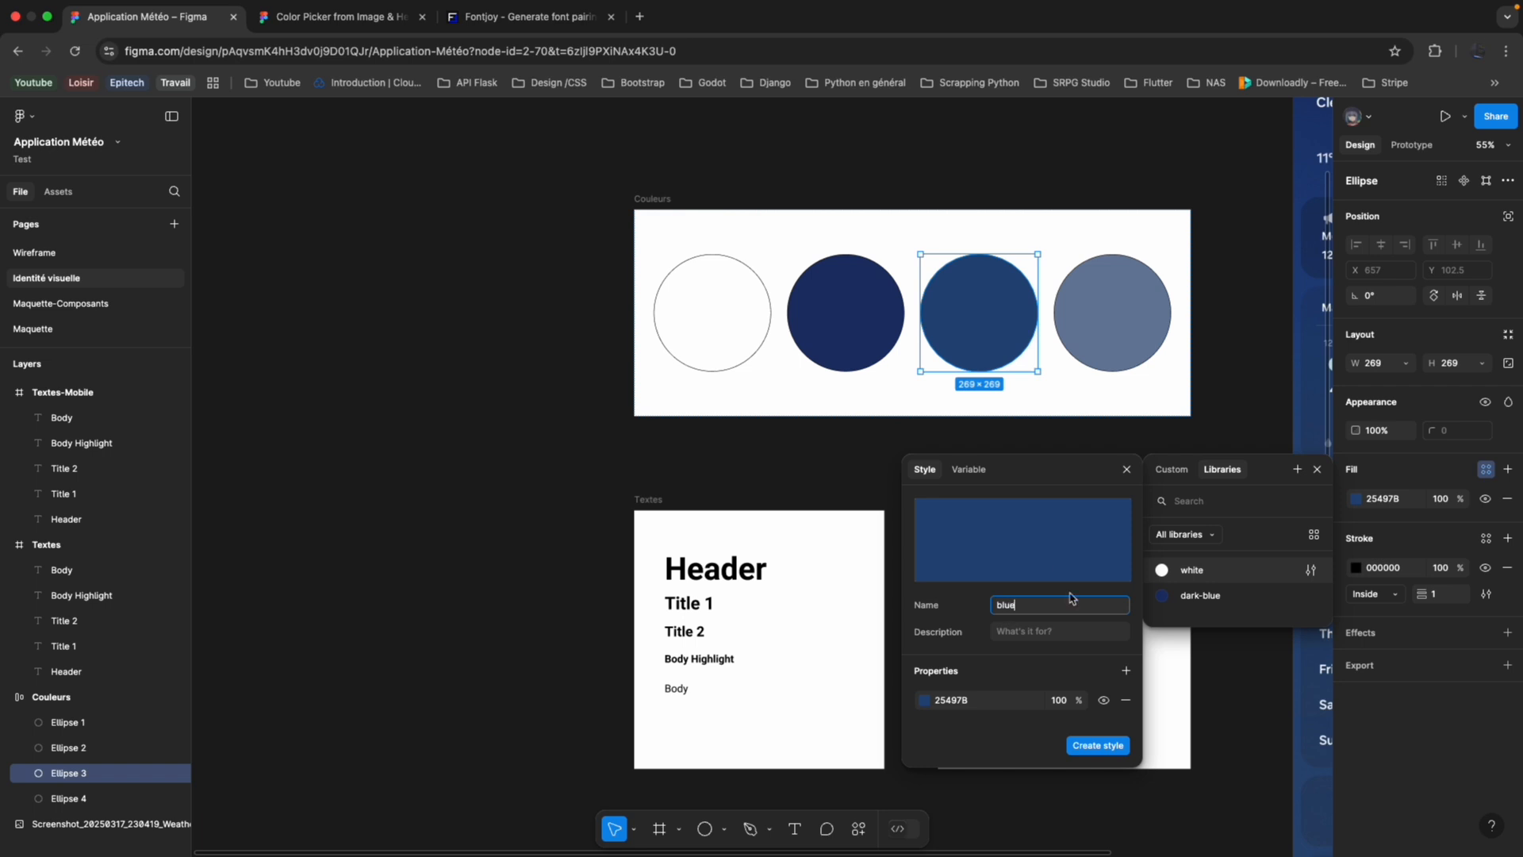
pyautogui.click(1113, 748)
# Create a colour style named gray from the 6A7F9E fill of the fourth circle in the Couleurs frame.
pyautogui.click(1112, 340)
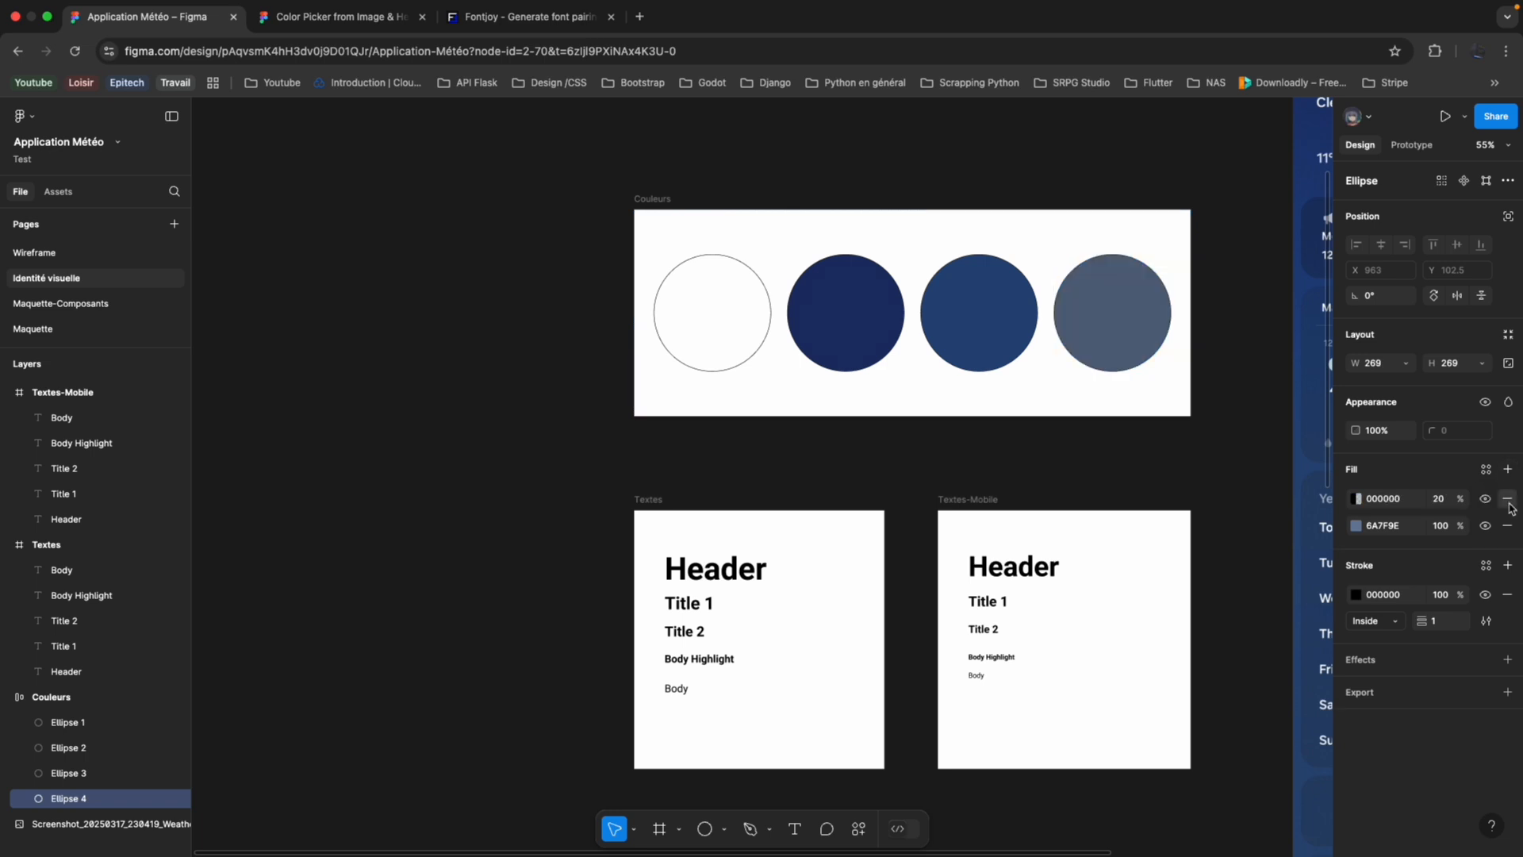
pyautogui.click(1486, 469)
pyautogui.click(1297, 469)
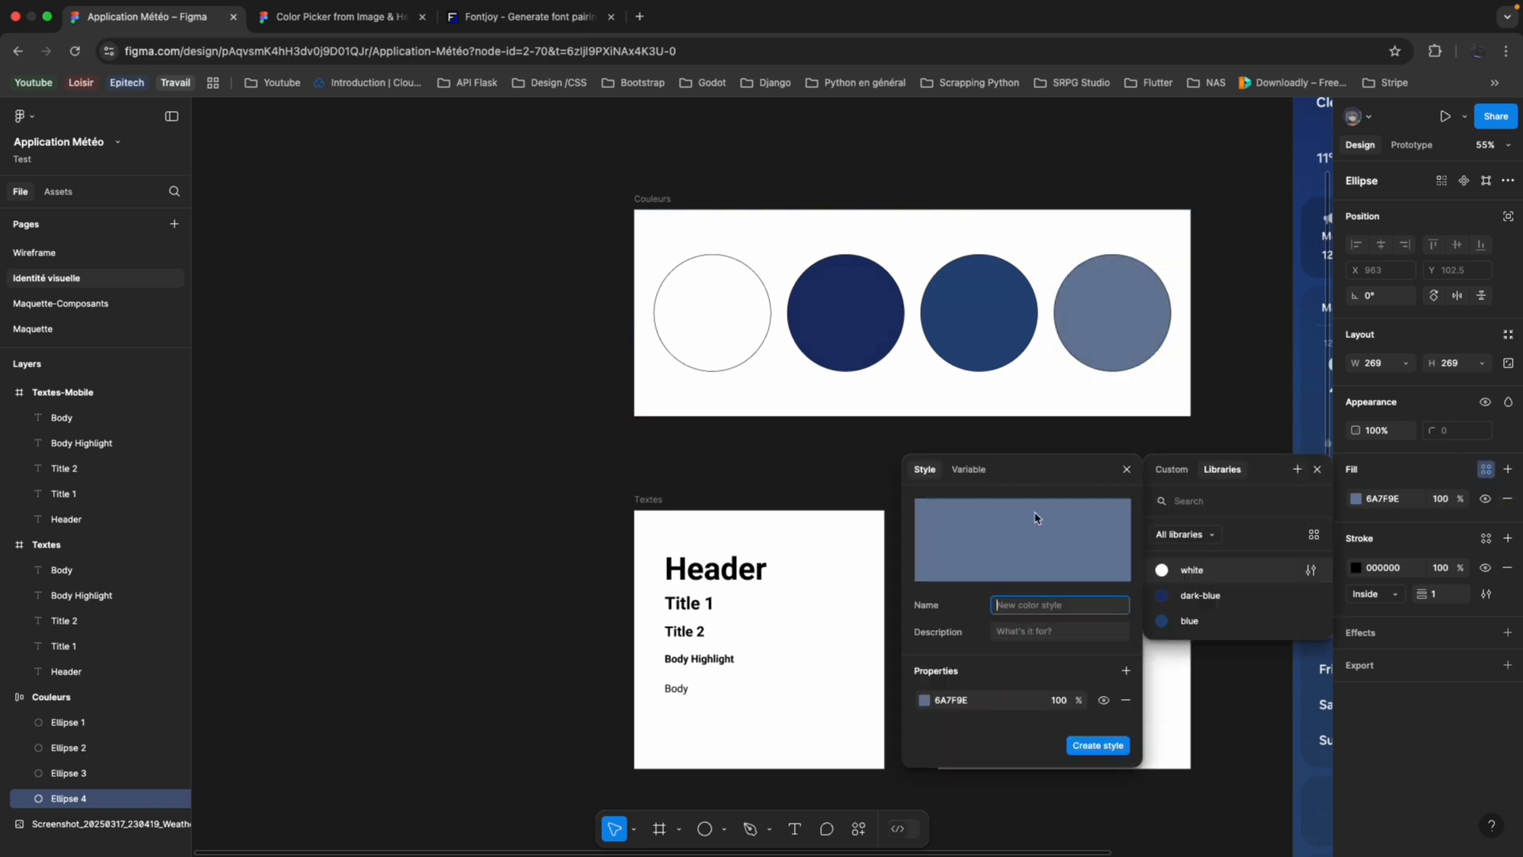
pyautogui.write('greay')
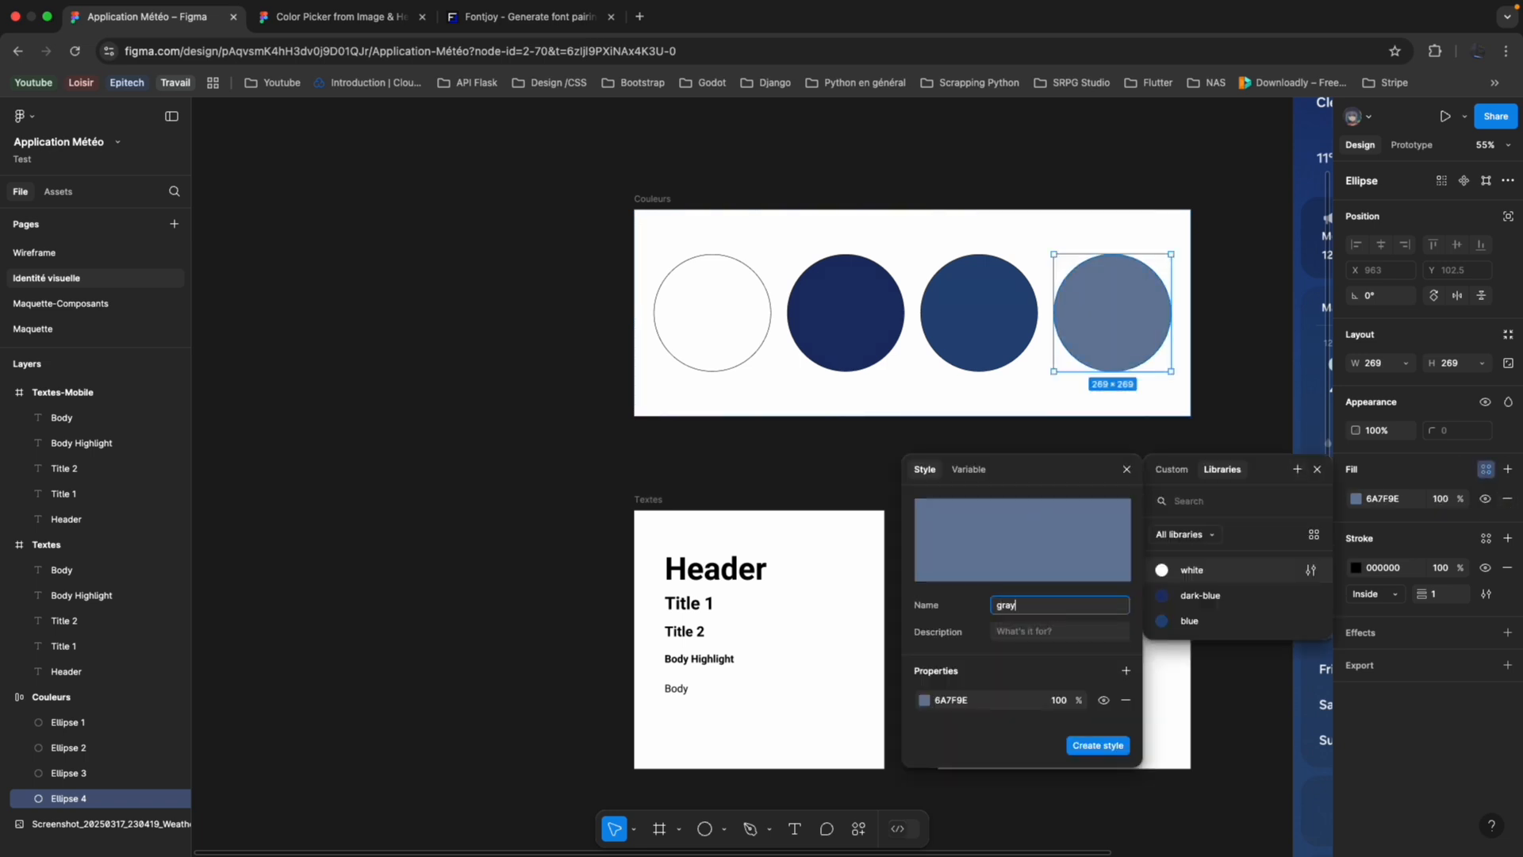
pyautogui.press('Return')
pyautogui.click(1064, 591)
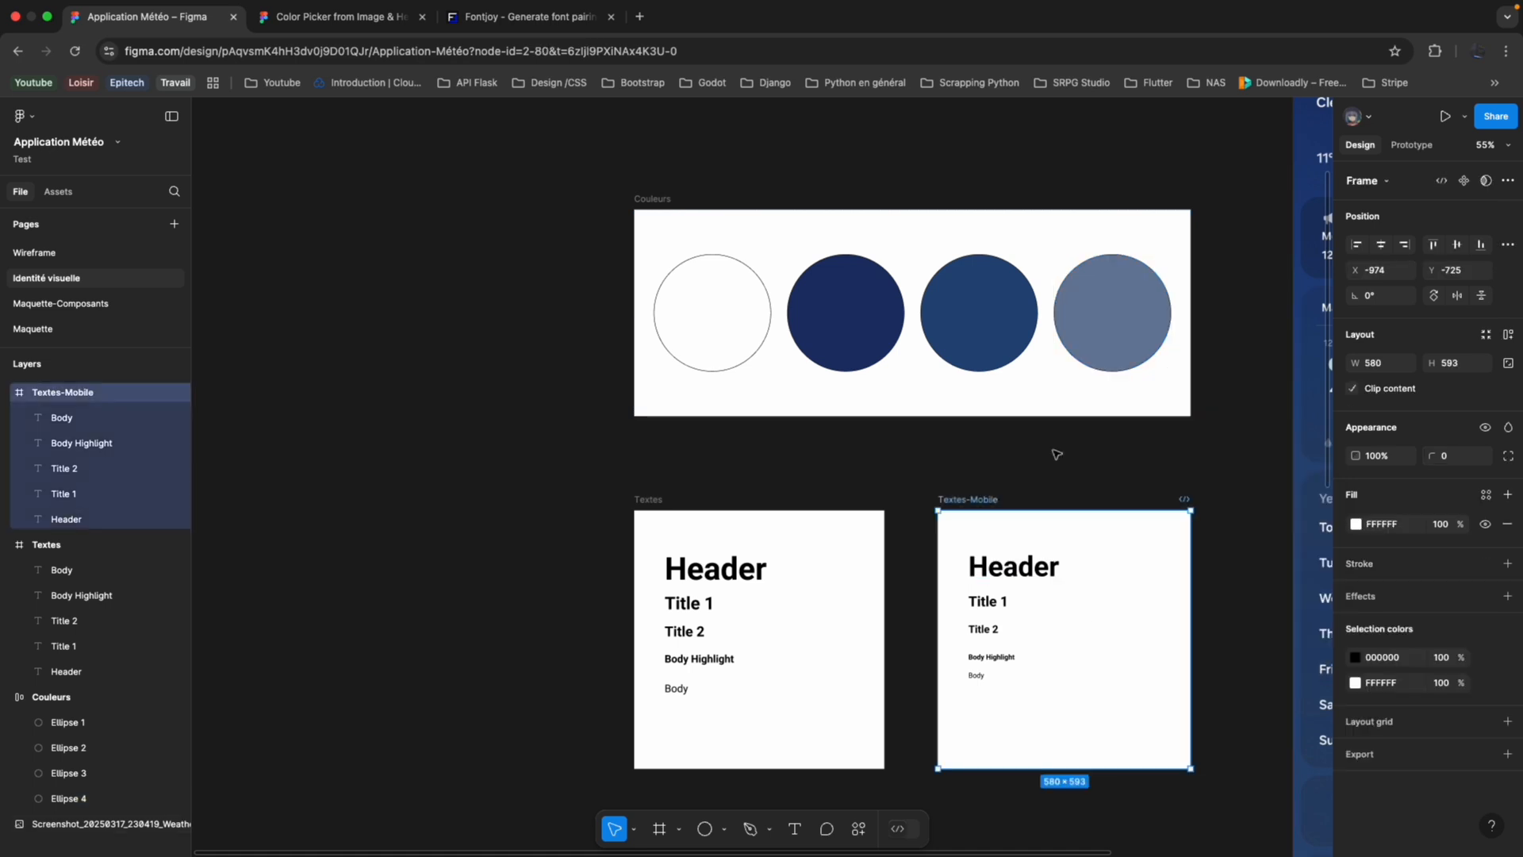
pyautogui.click(1056, 454)
pyautogui.click(1111, 317)
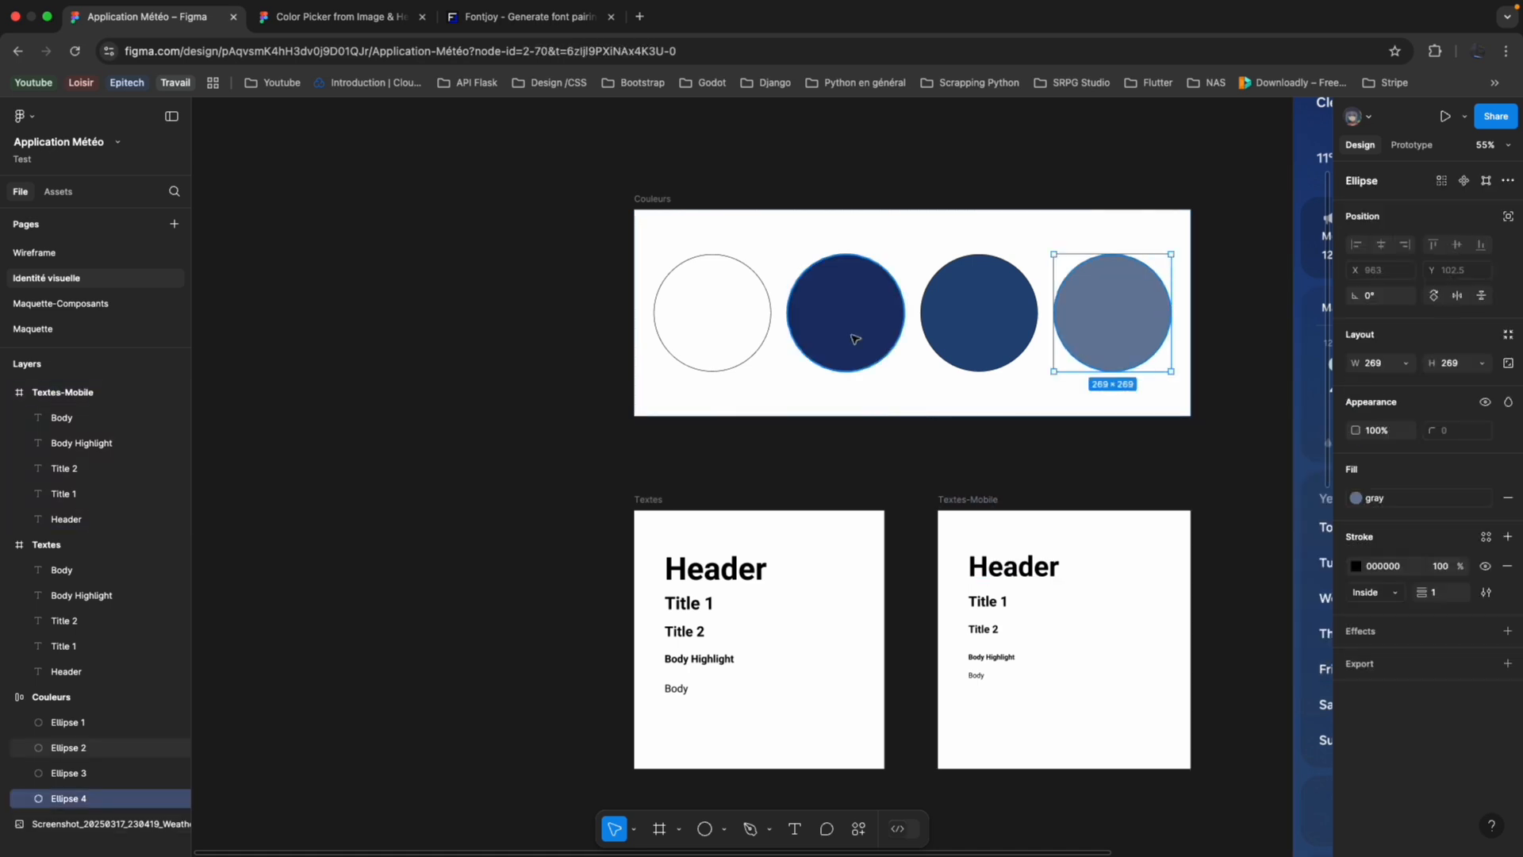
# Draw a new frame about 570 × 692 in the empty canvas area beside the Couleurs and Textes frames.
pyautogui.hscroll(-2, 421, 299)
pyautogui.click(421, 298)
pyautogui.click(658, 829)
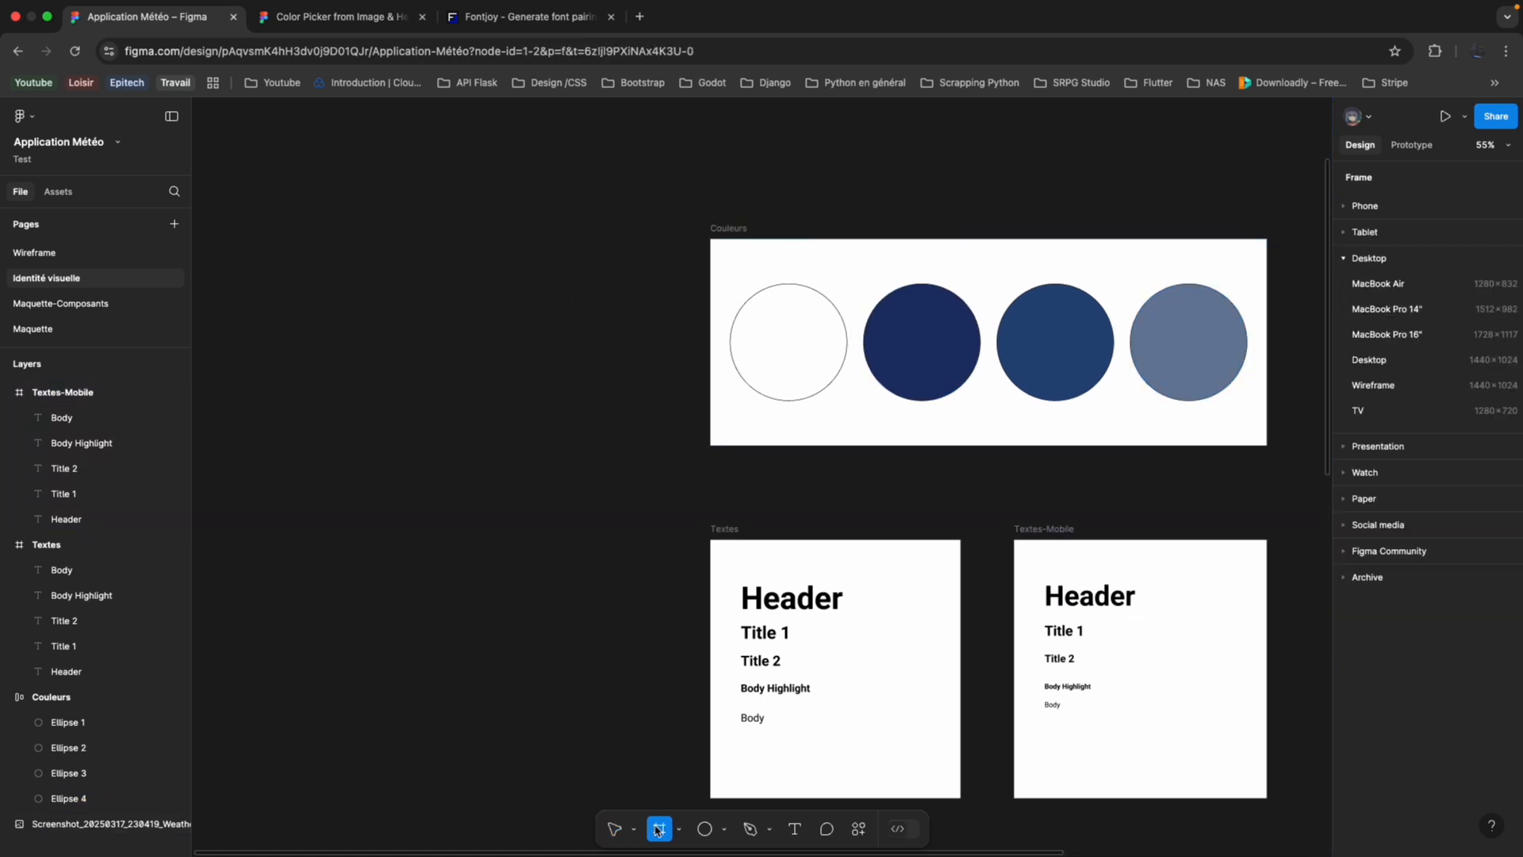
pyautogui.moveTo(326, 392); pyautogui.dragTo(574, 694)
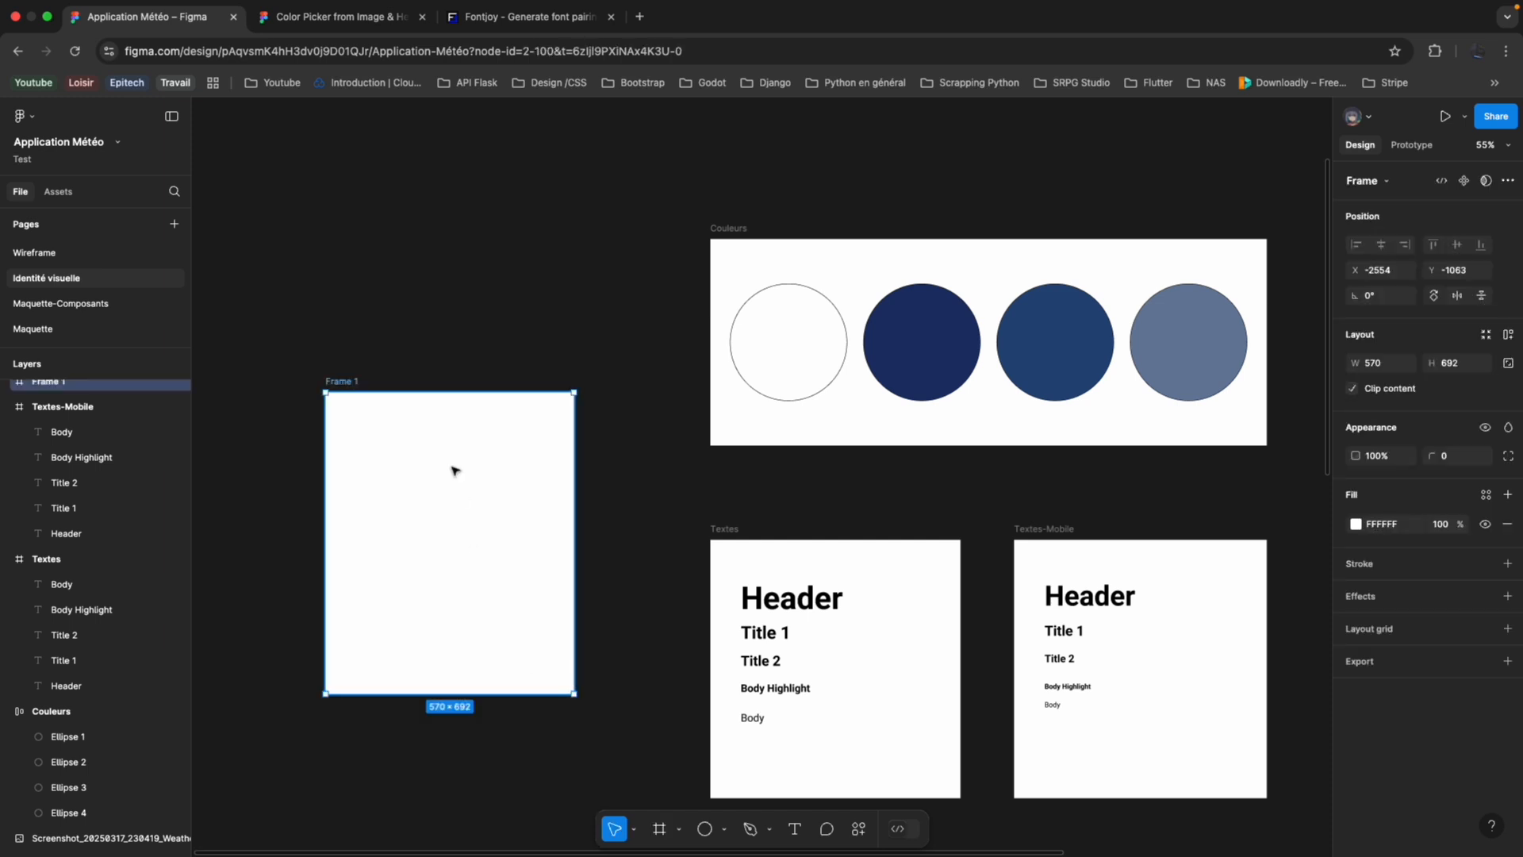
# Replace the new frame's white fill with the gray library colour style.
pyautogui.click(1355, 524)
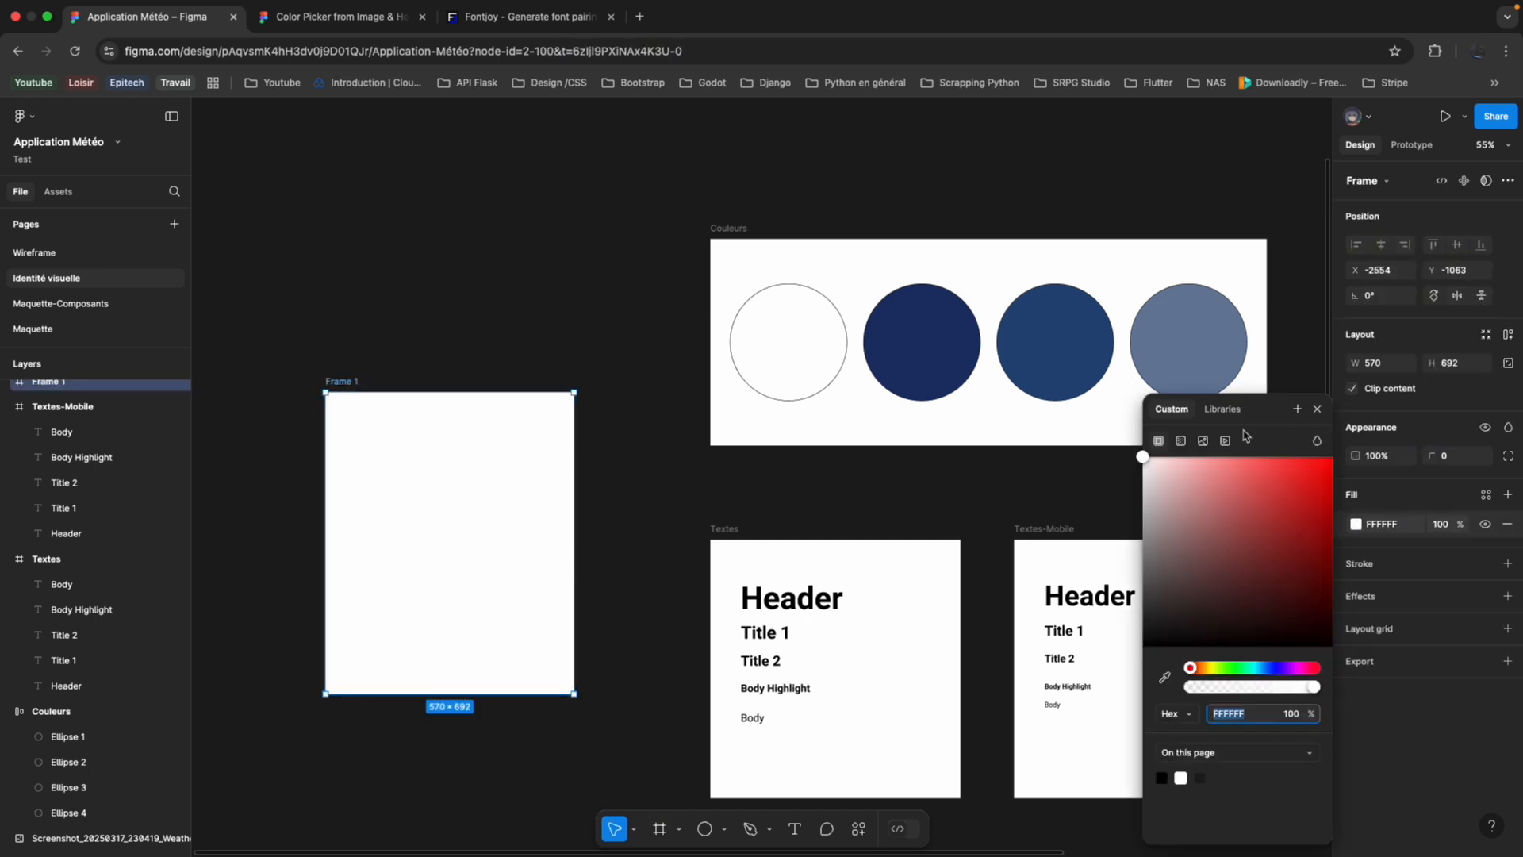
pyautogui.click(1222, 409)
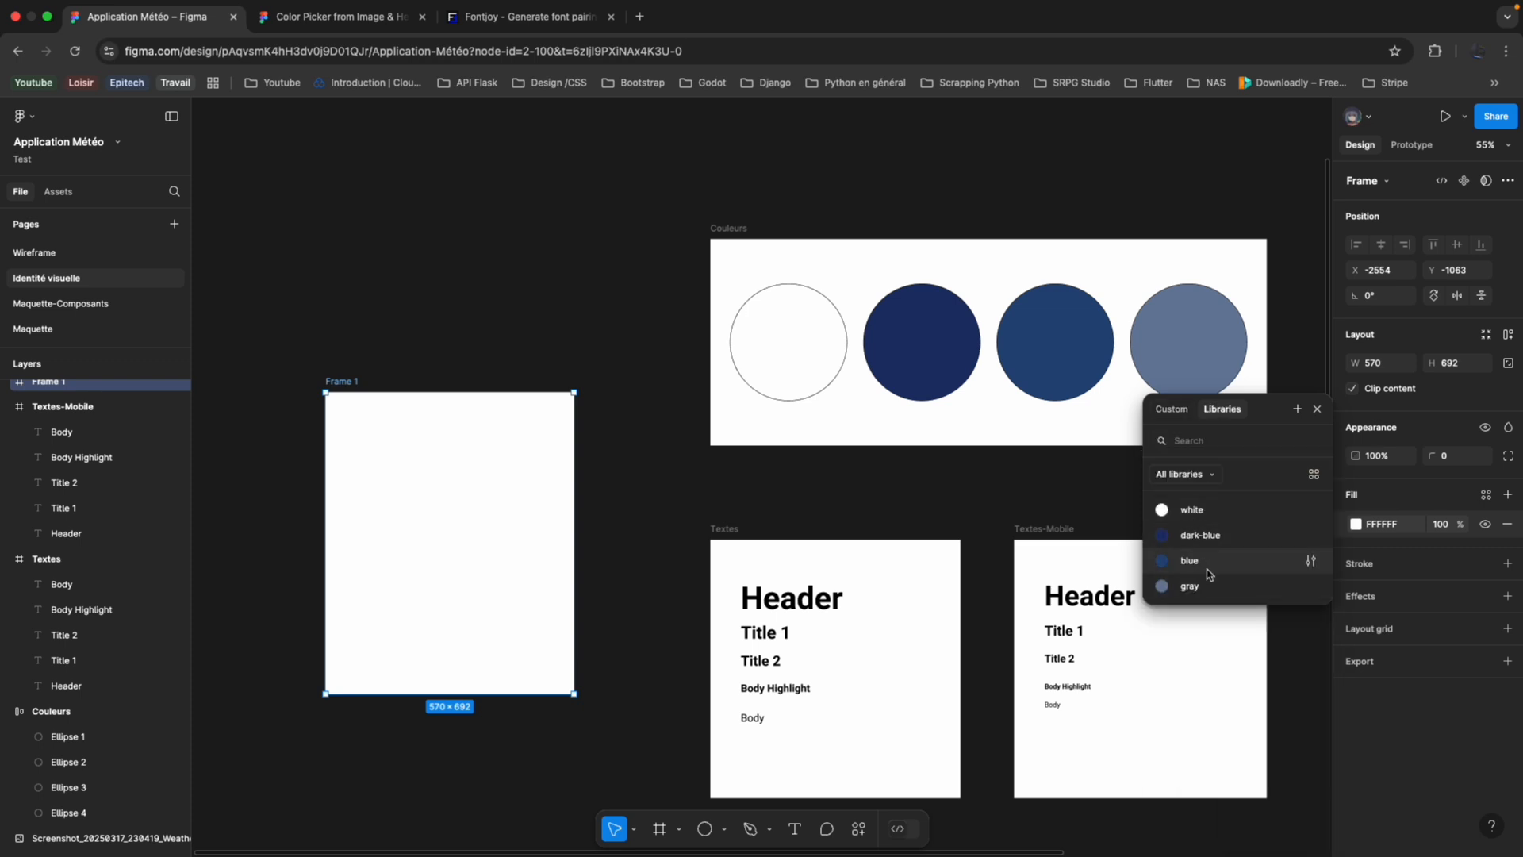
pyautogui.click(1190, 586)
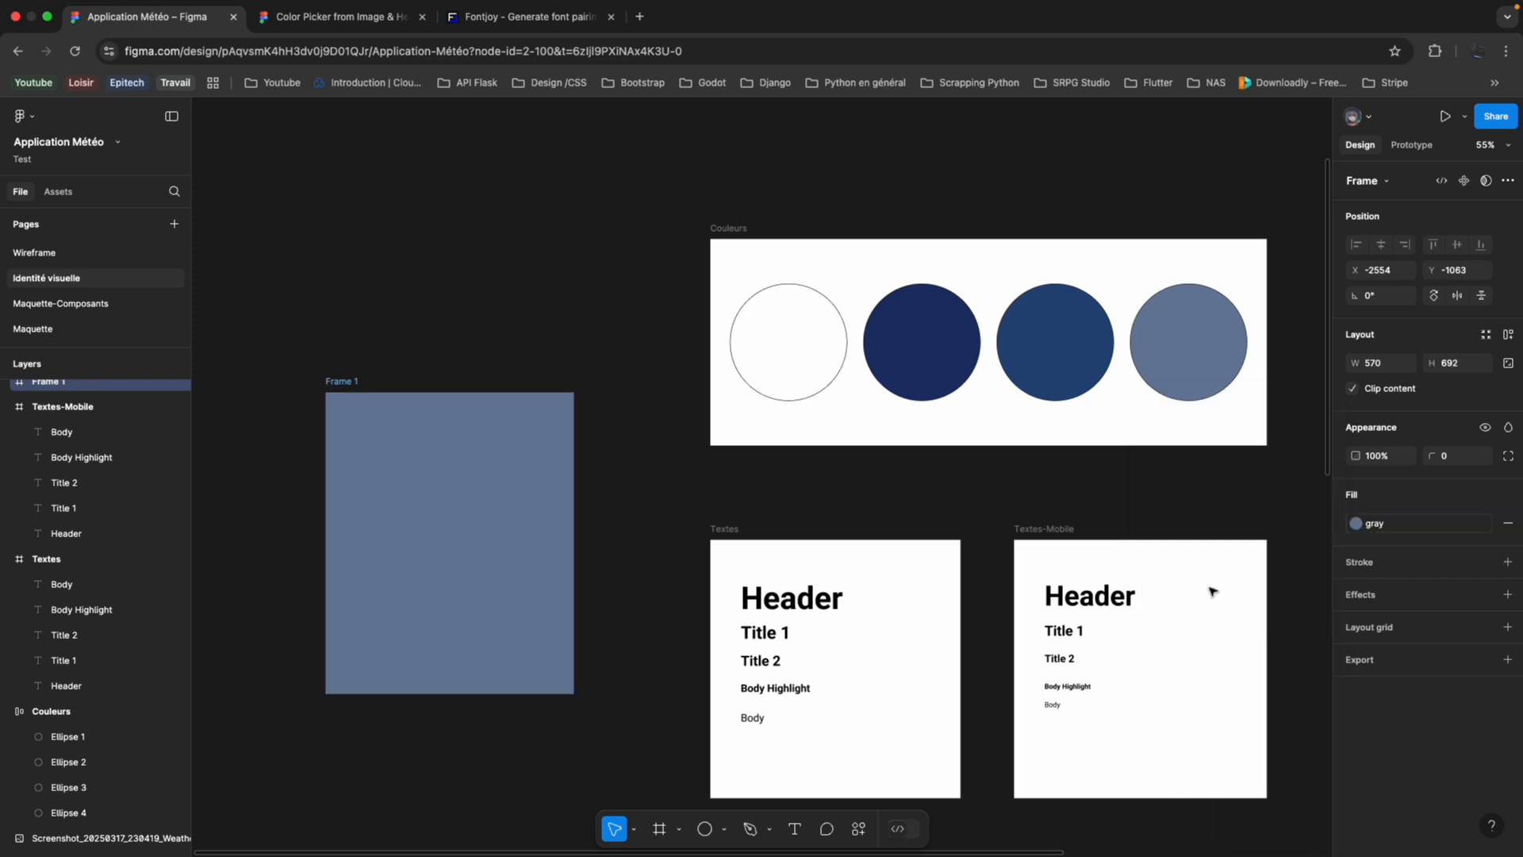
# Try recolouring the gray colour style to a brighter blue through its style properties, and undo the change.
pyautogui.click(1213, 343)
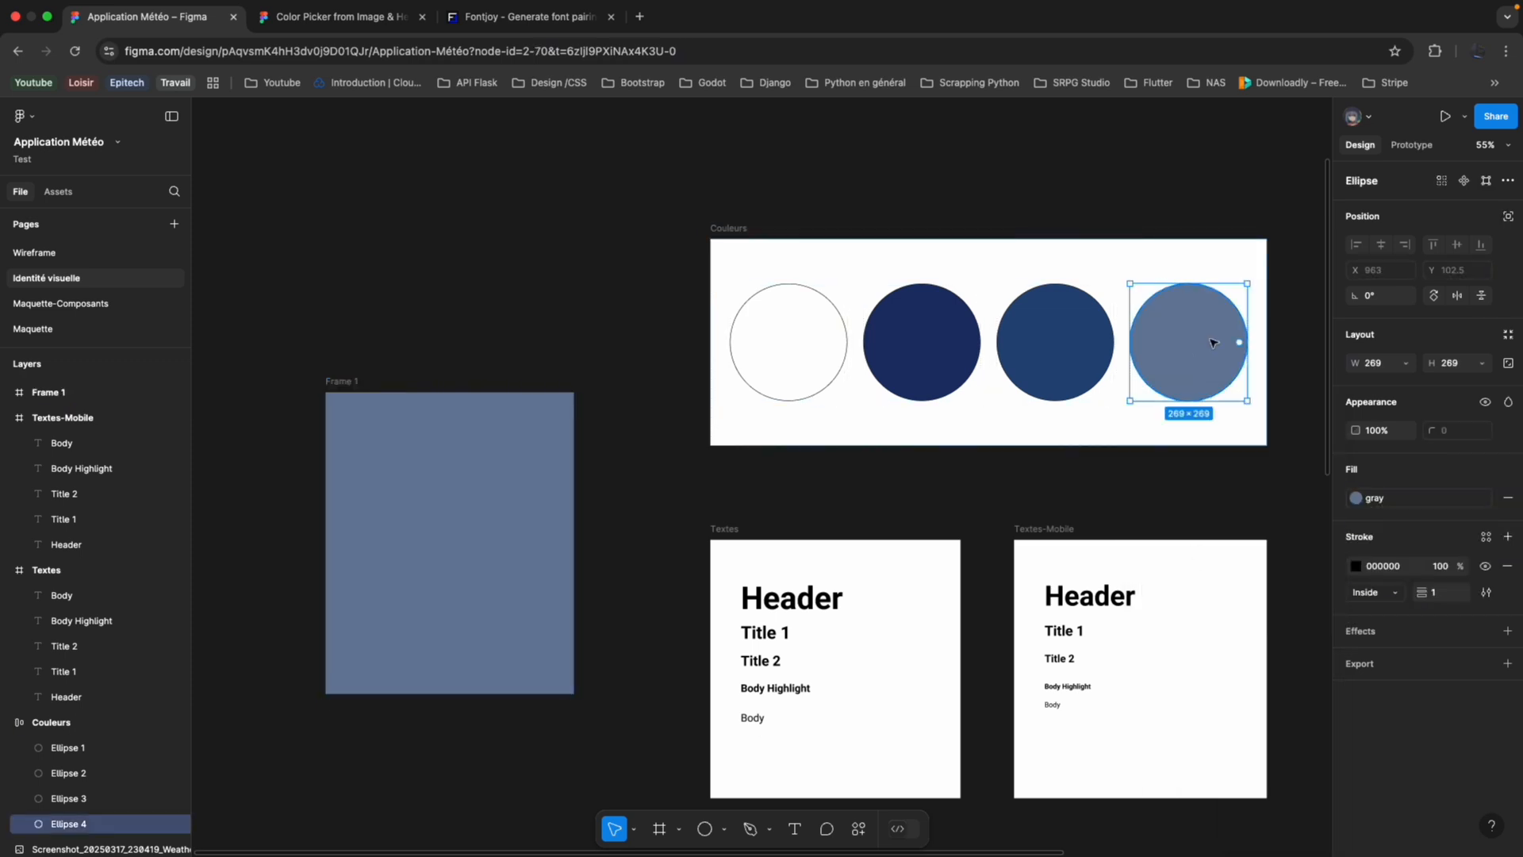
pyautogui.click(1356, 498)
pyautogui.click(1200, 671)
pyautogui.click(1356, 497)
pyautogui.click(1312, 678)
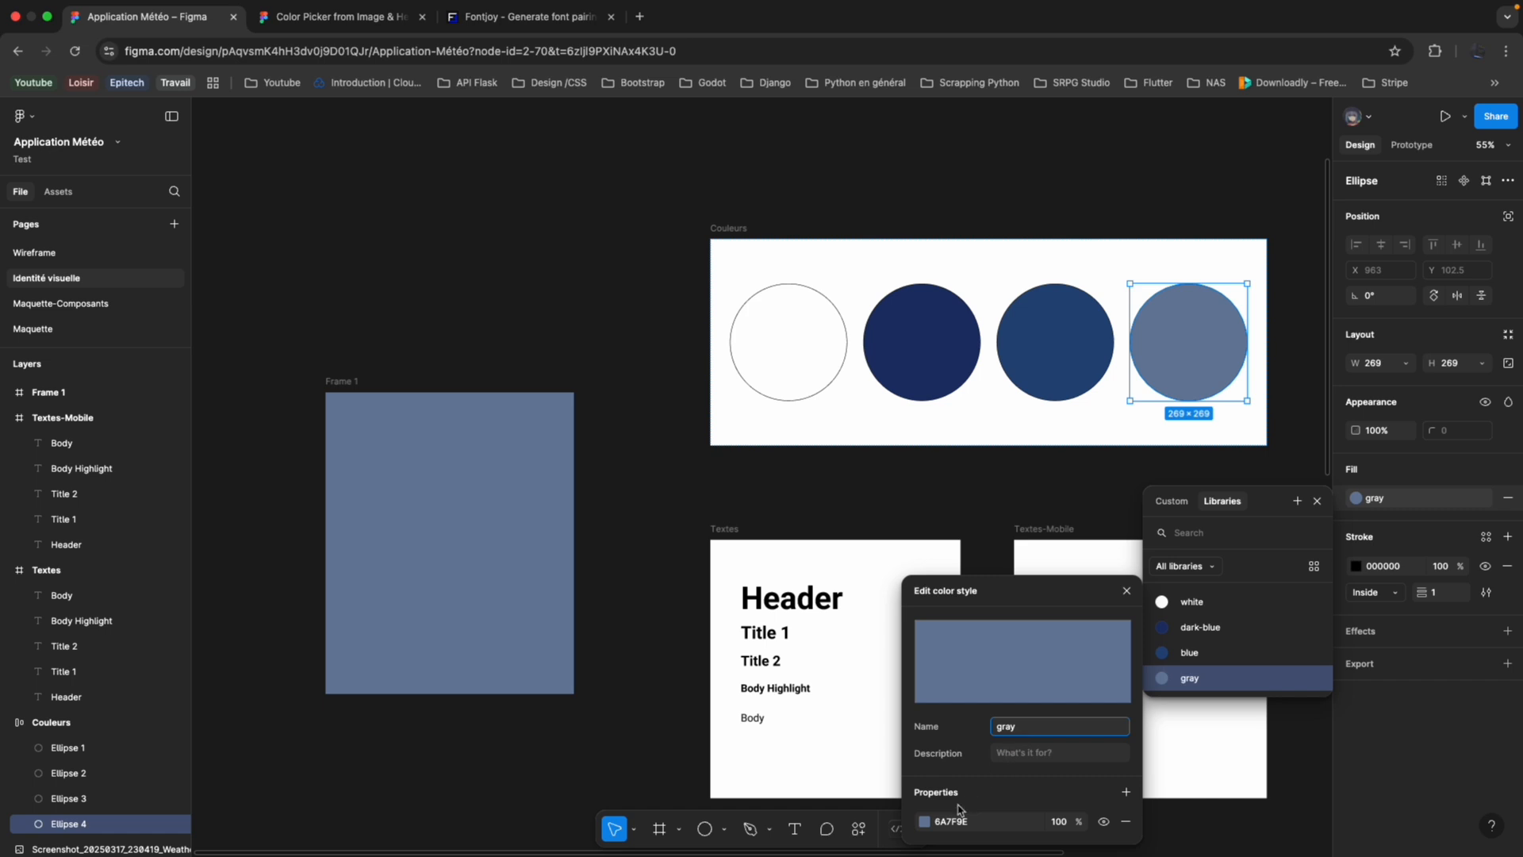
pyautogui.click(924, 821)
pyautogui.moveTo(851, 612); pyautogui.dragTo(802, 514)
pyautogui.press('super+z')
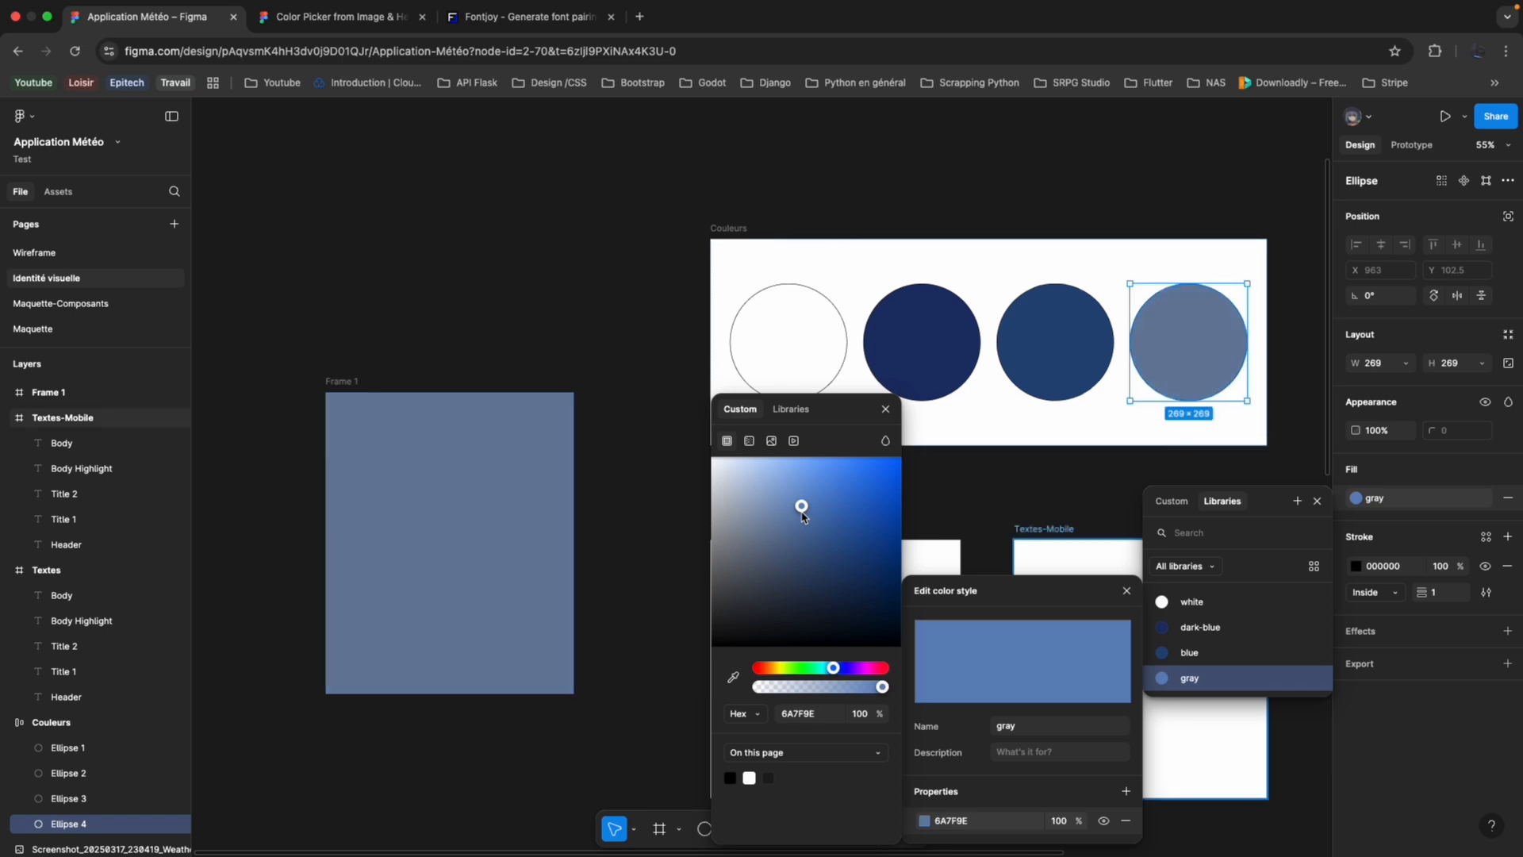
pyautogui.press('super+z')
pyautogui.click(671, 475)
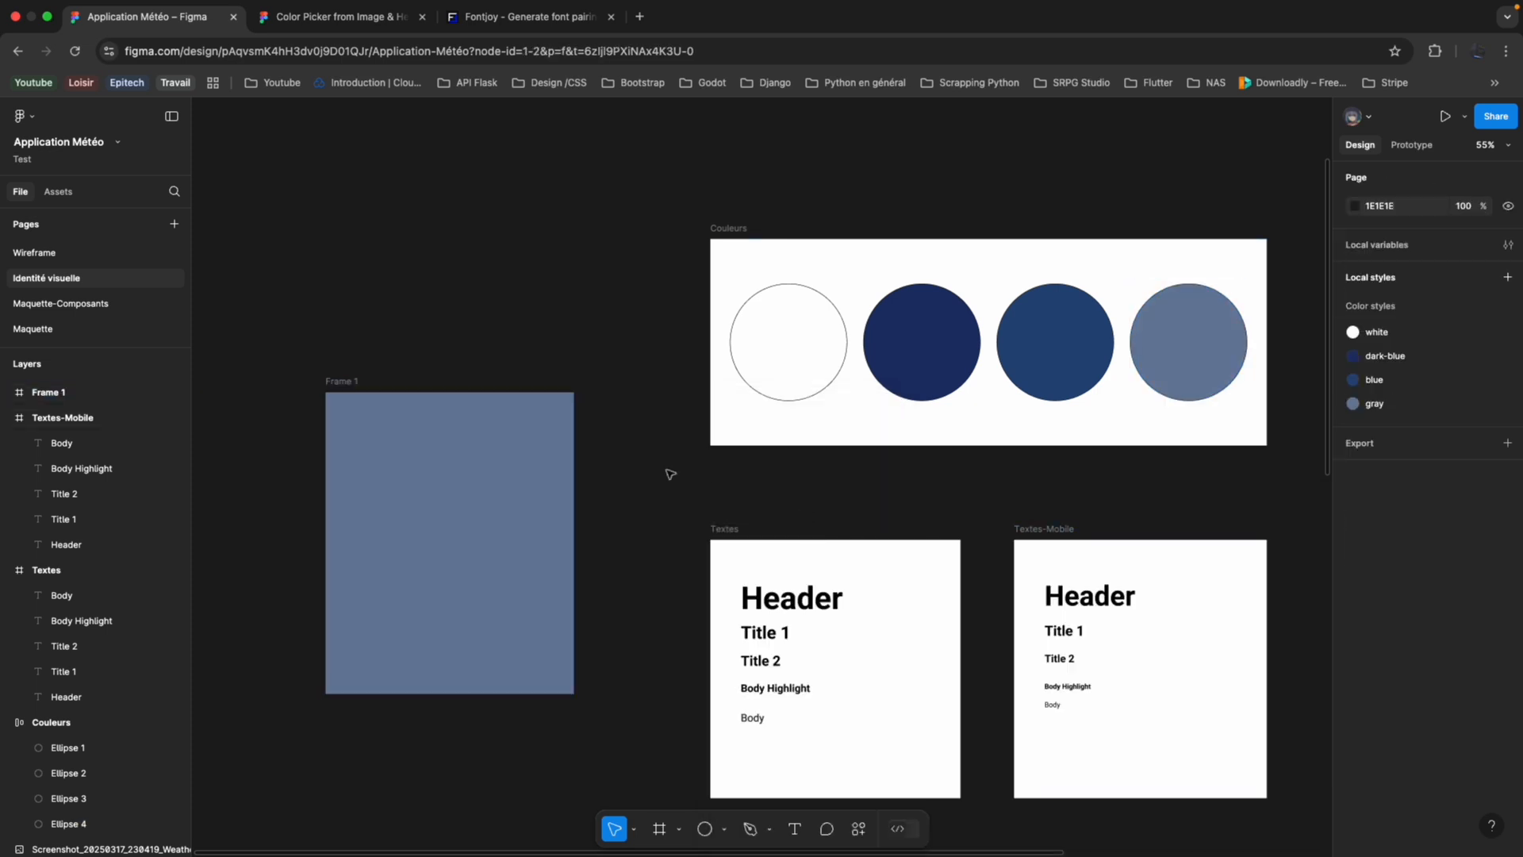
# Delete the gray test frame beside the Couleurs and Textes frames.
pyautogui.click(502, 502)
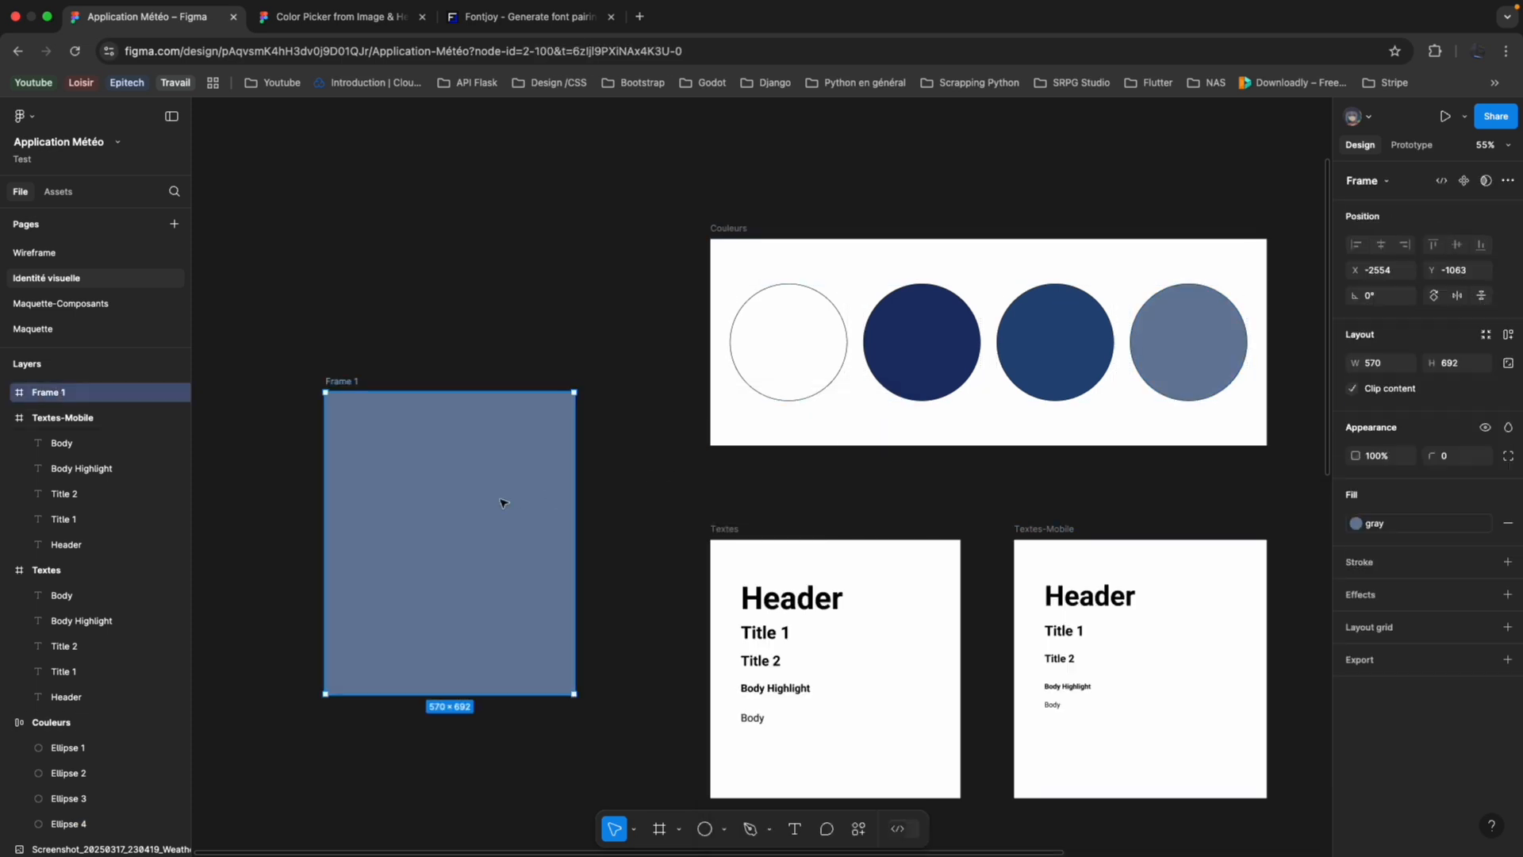
pyautogui.press('Delete')
# Create a text style named Header from the Header text in the Textes frame.
pyautogui.hscroll(5, 585, 425)
pyautogui.scroll(-3, 584, 425)
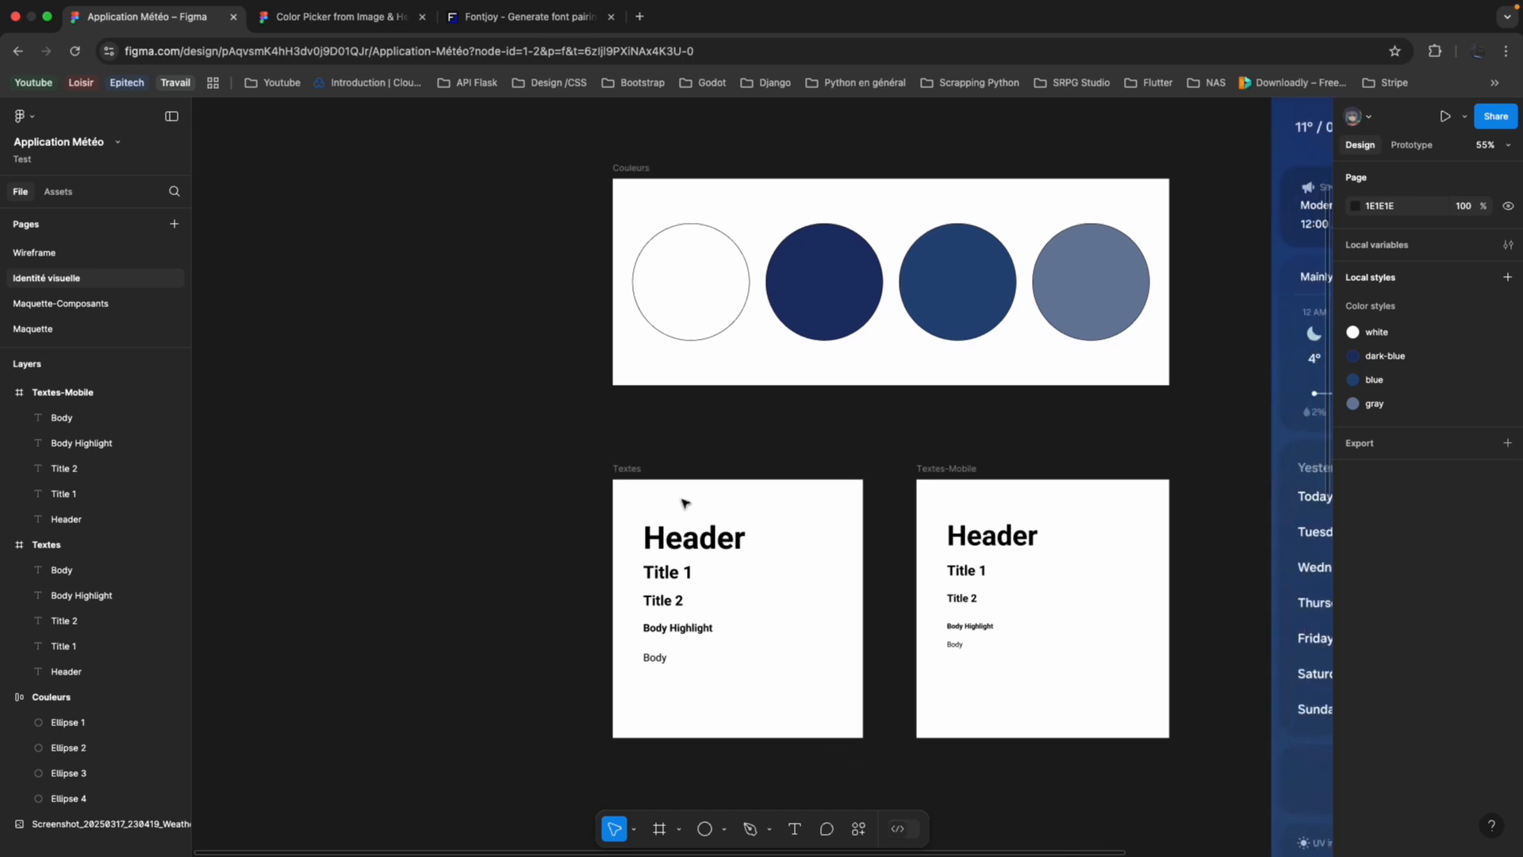
pyautogui.click(714, 547)
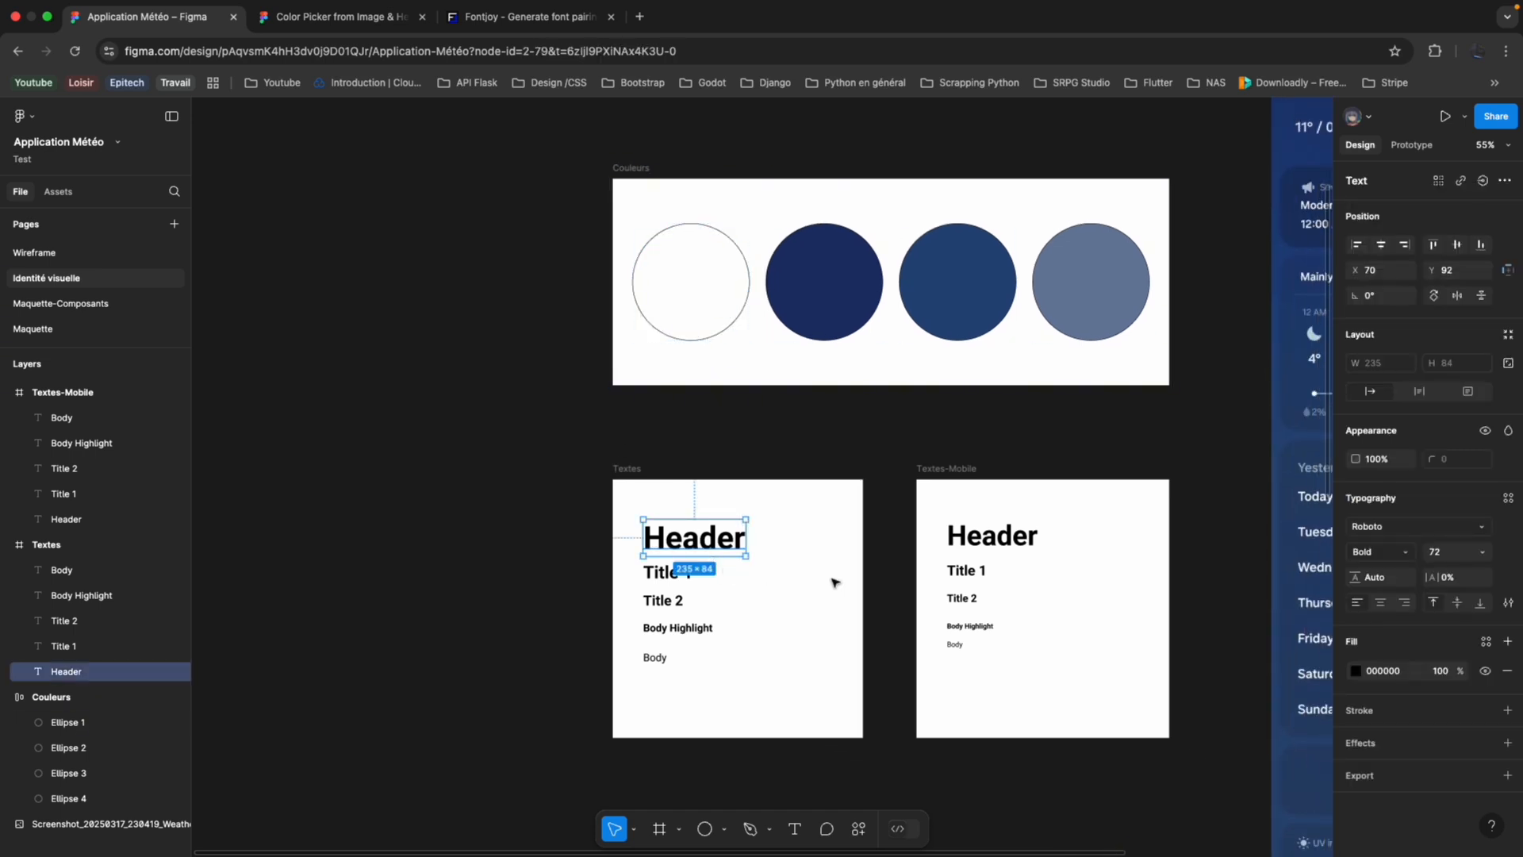
pyautogui.click(1510, 501)
pyautogui.click(1503, 505)
pyautogui.click(1508, 500)
pyautogui.click(1313, 497)
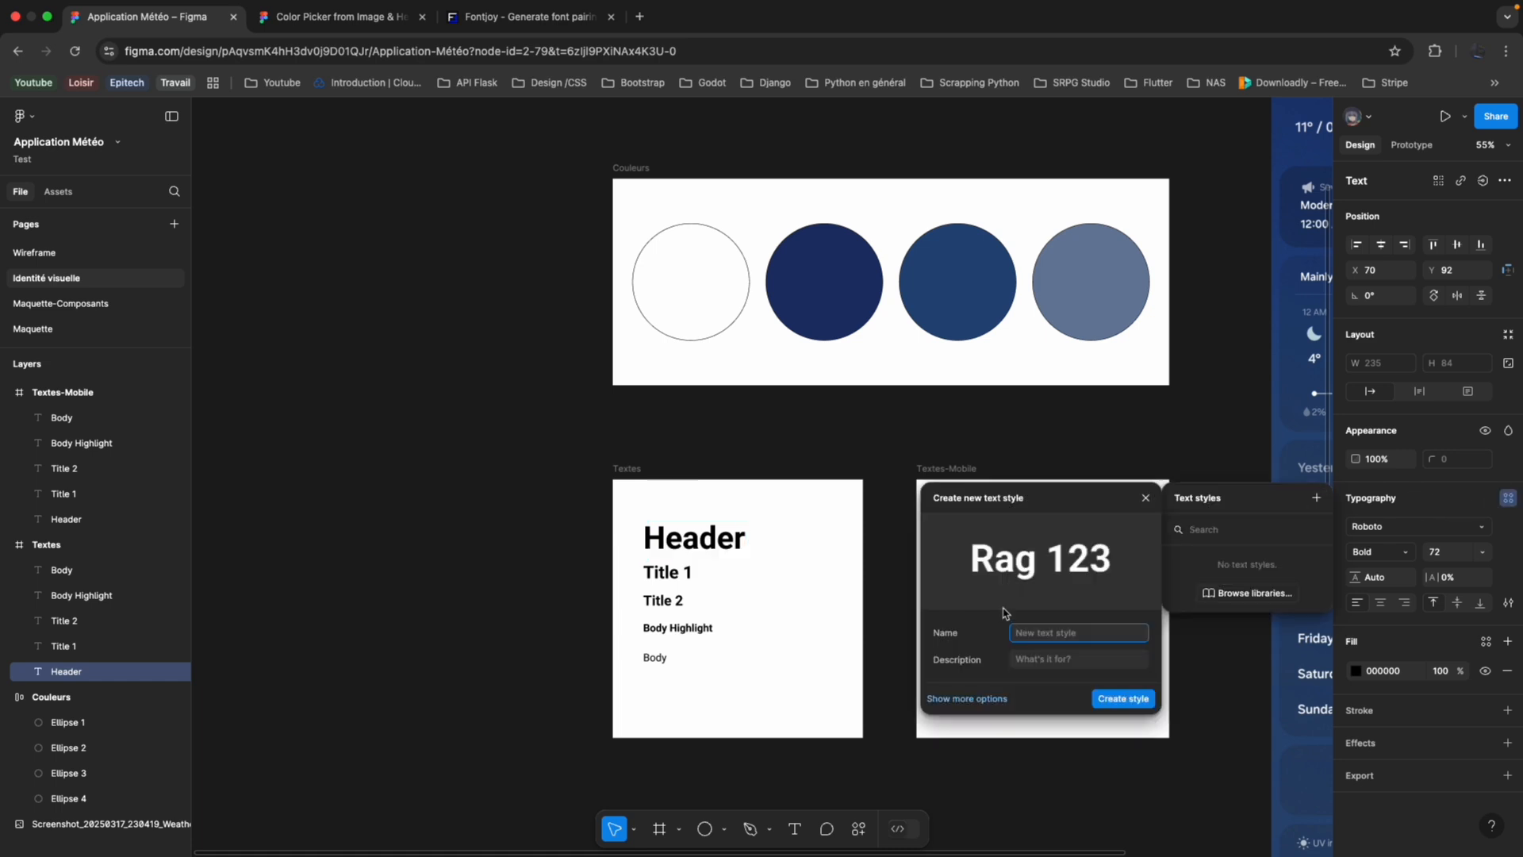
pyautogui.write('Header')
pyautogui.press('Return')
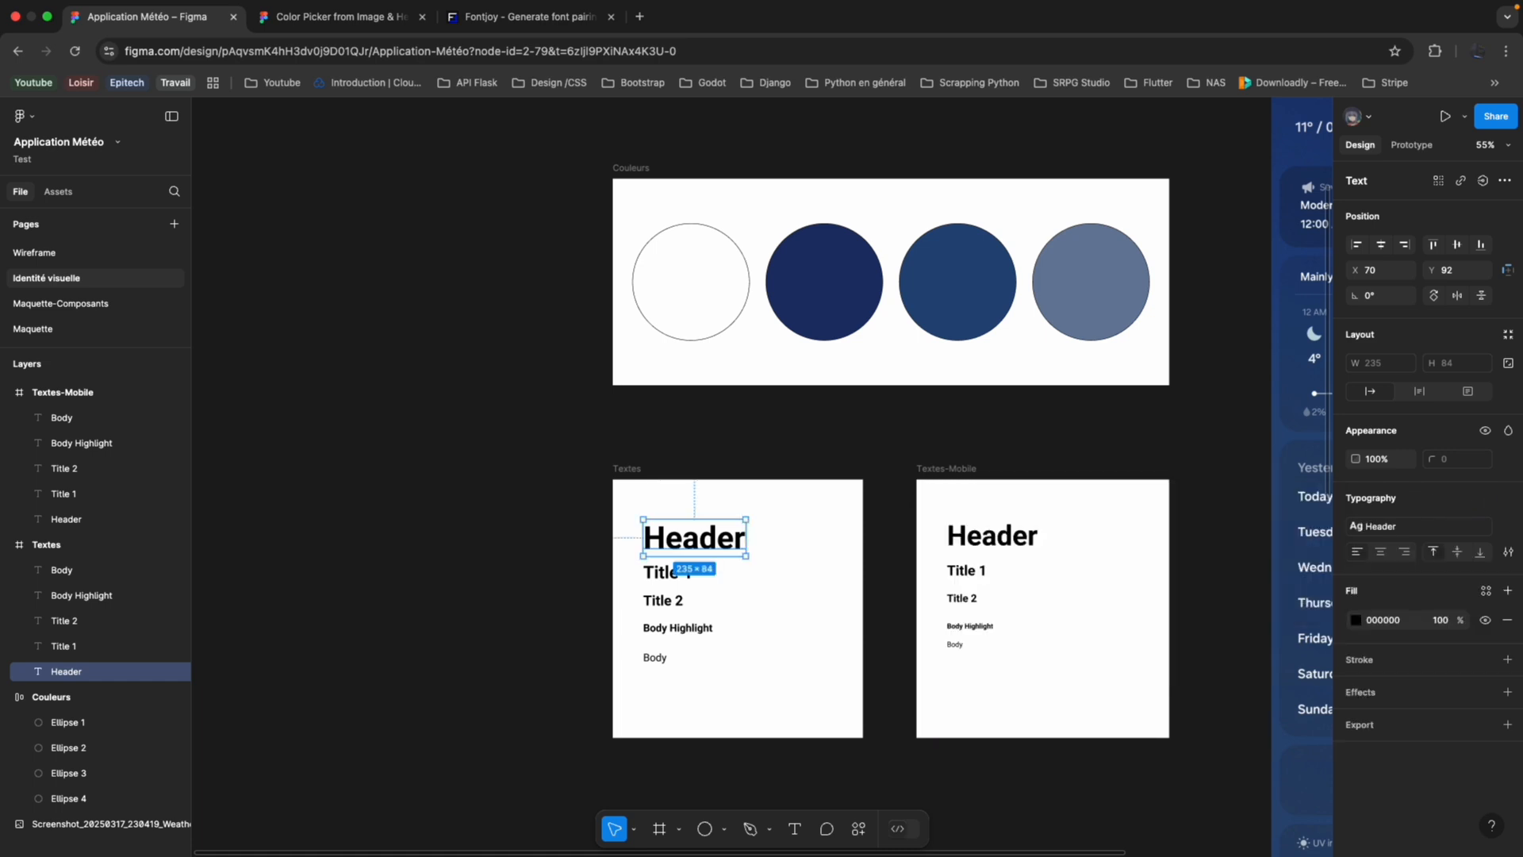
# Create a text style named Title-1 from the Title 1 text in the Textes frame.
pyautogui.click(666, 572)
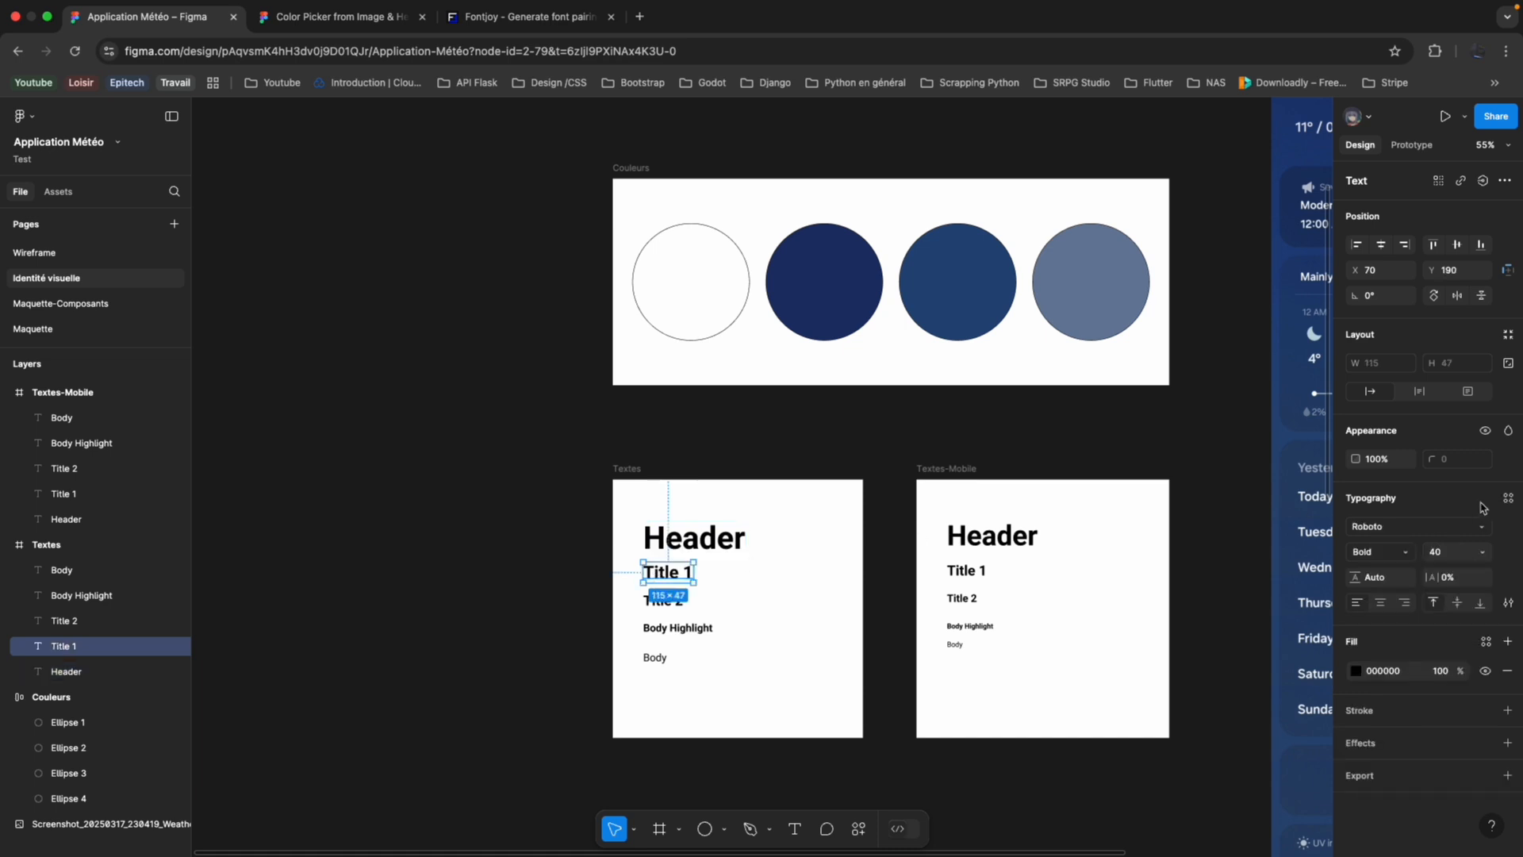
pyautogui.click(1507, 498)
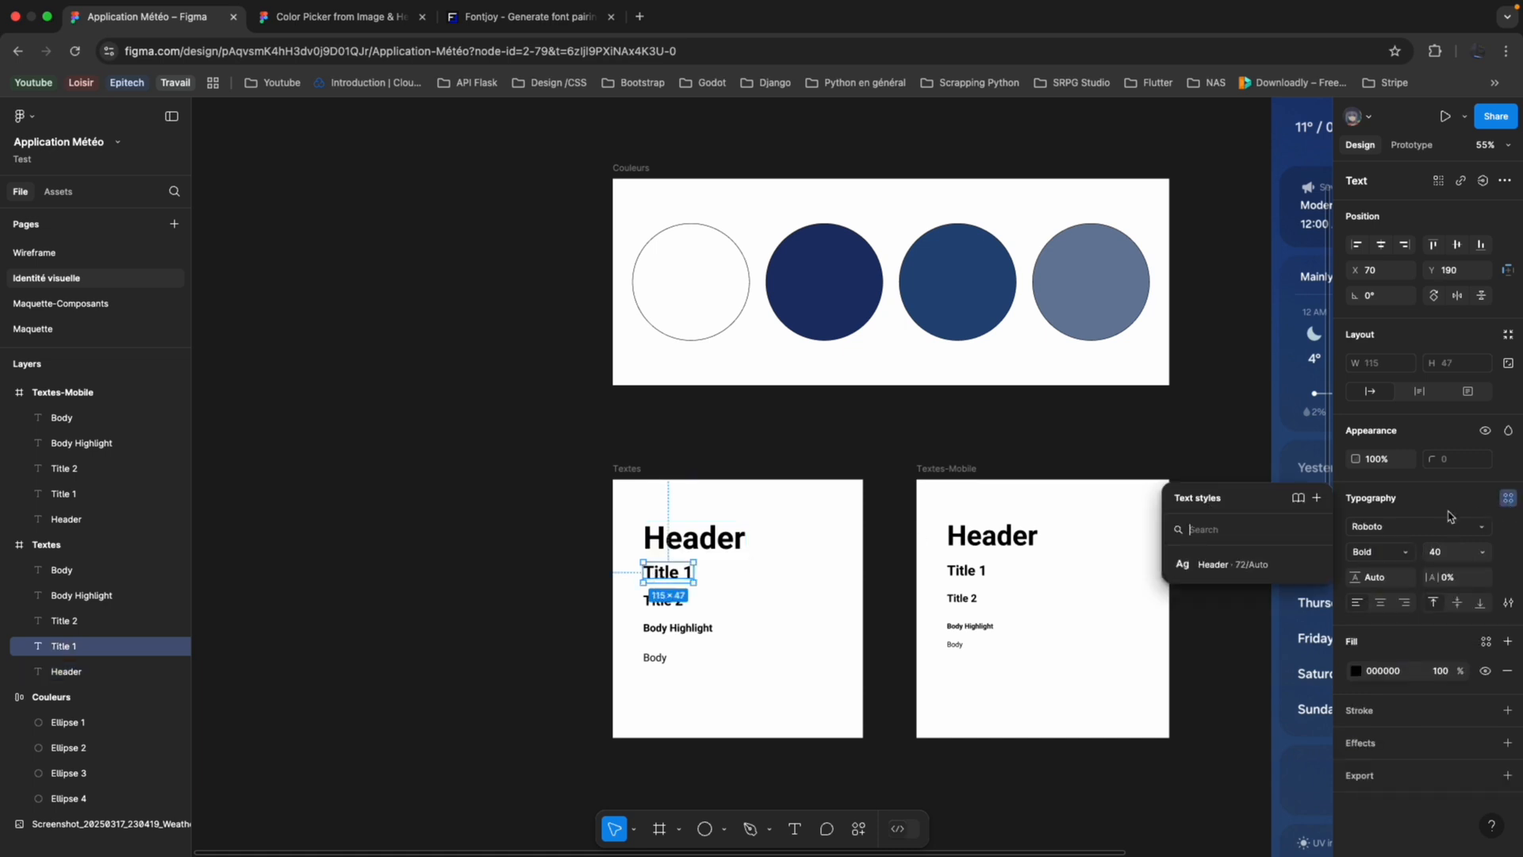
pyautogui.click(1318, 498)
pyautogui.write('T')
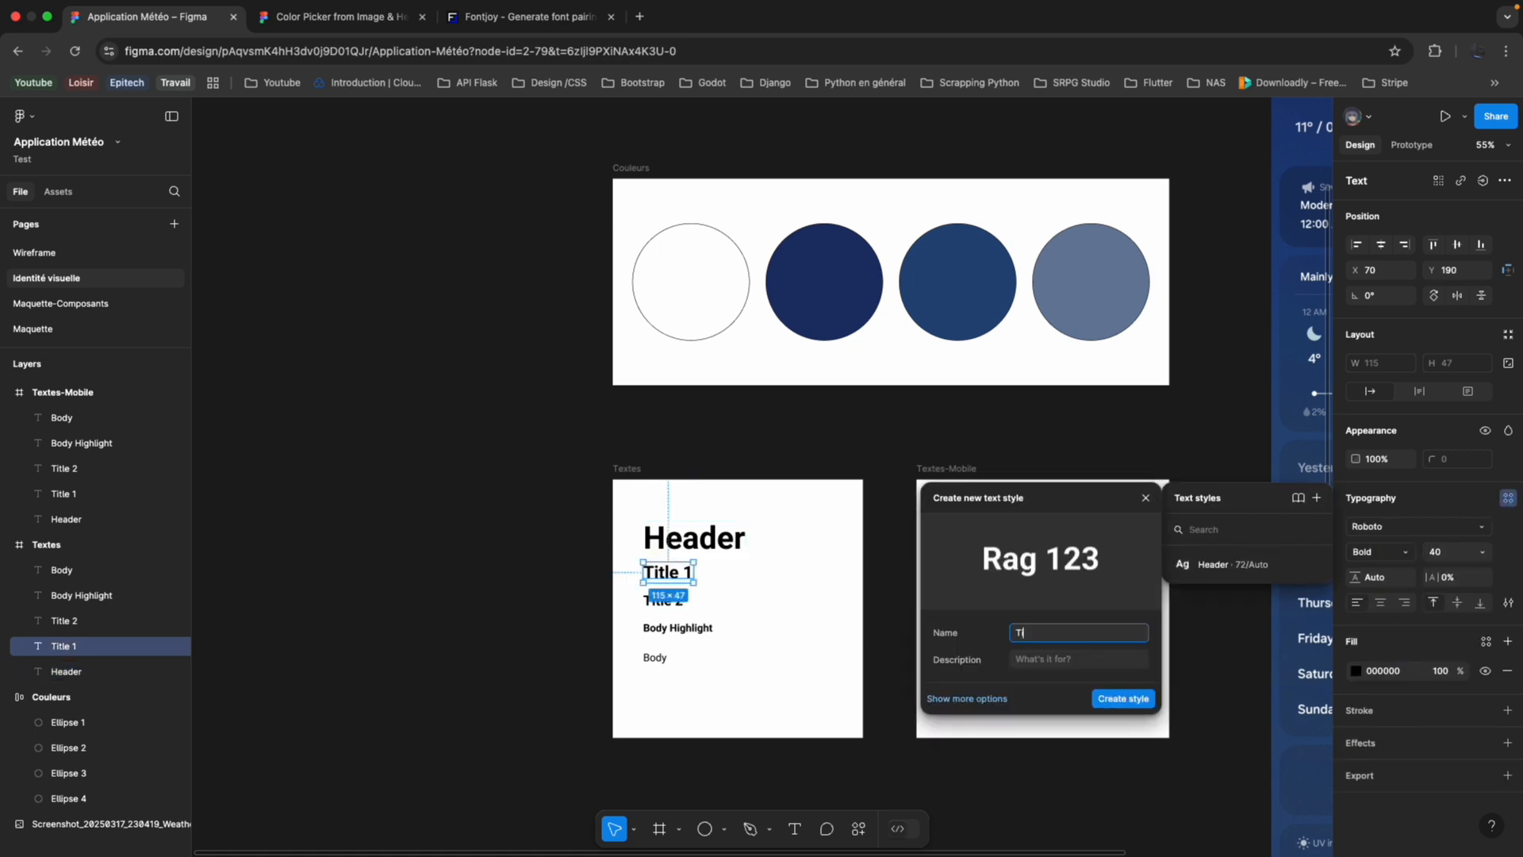
pyautogui.write('itle-1')
pyautogui.press('Return')
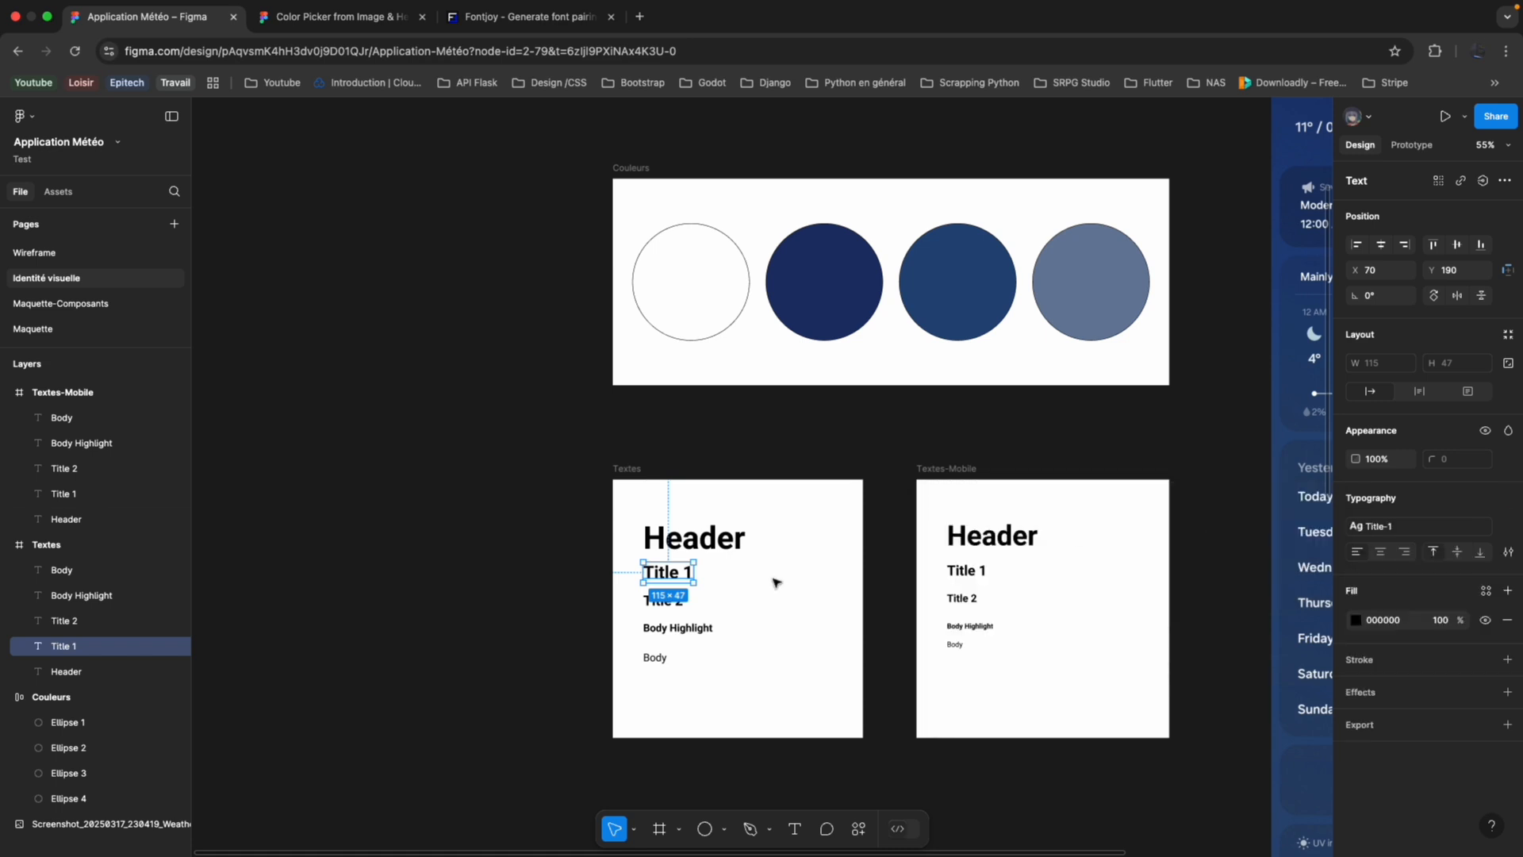
# Create a text style named Title-2 from the Title 2 text in the Textes frame.
pyautogui.click(663, 601)
pyautogui.click(1508, 500)
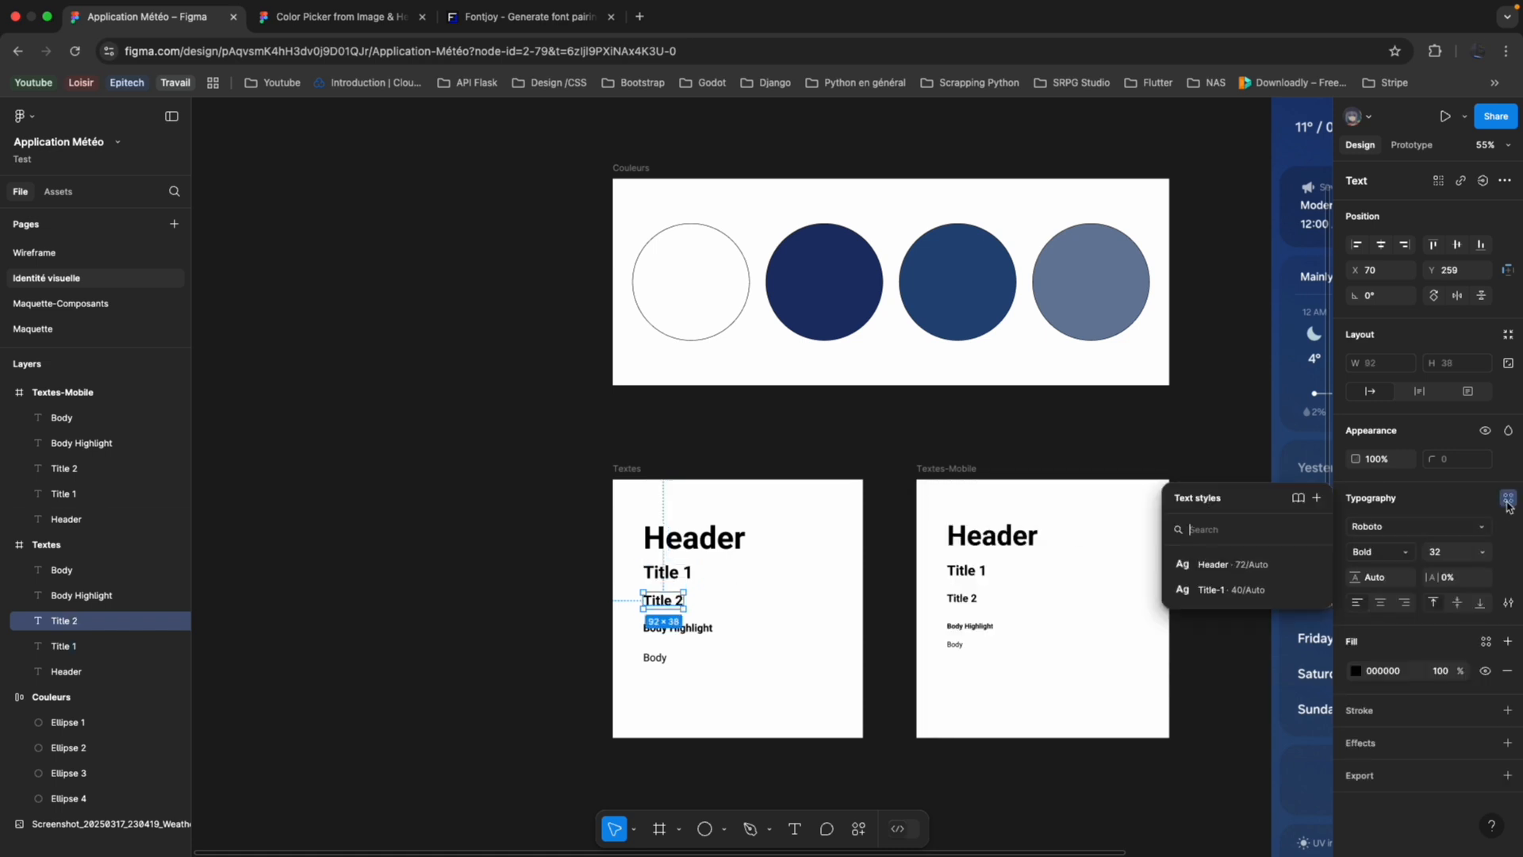
pyautogui.click(1317, 497)
pyautogui.write('Tit')
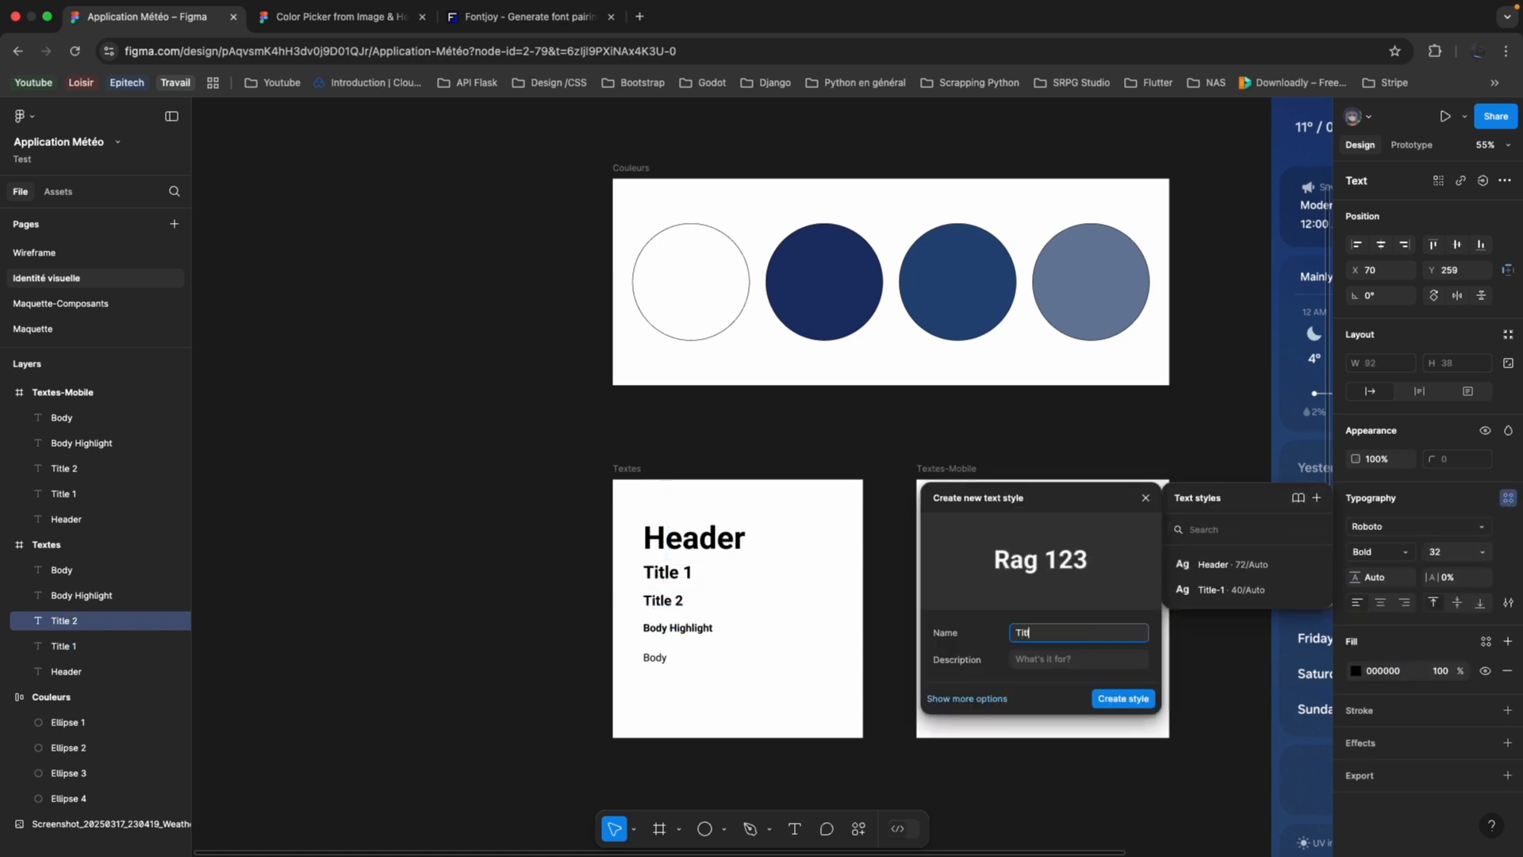
pyautogui.write('le-2')
pyautogui.click(1123, 698)
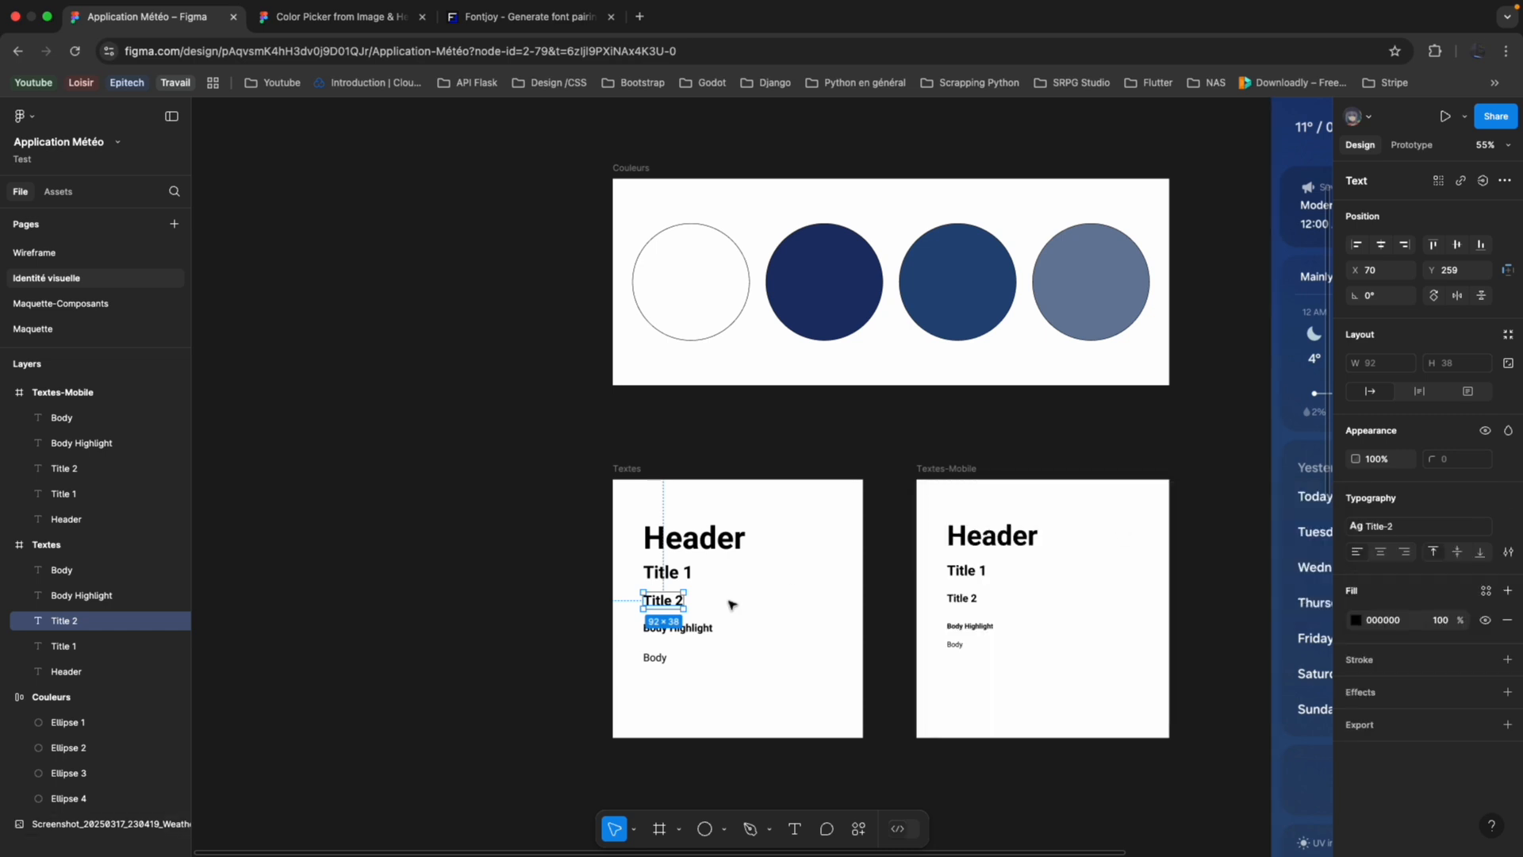
# Create a text style named Body-Highlight from the Body Highlight text in the Textes frame.
pyautogui.click(690, 628)
pyautogui.click(1504, 502)
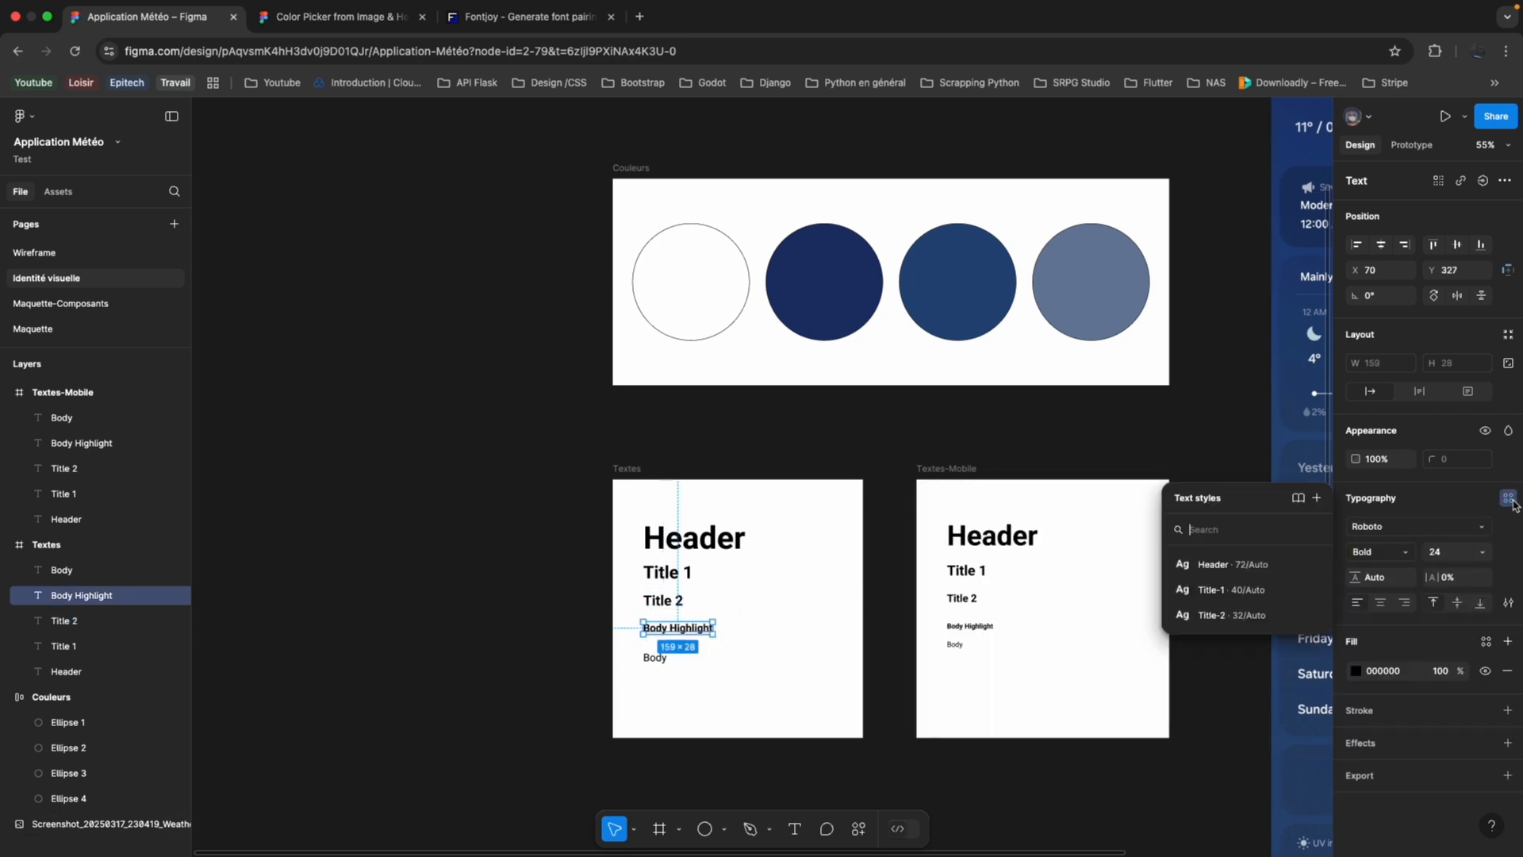
pyautogui.click(1317, 497)
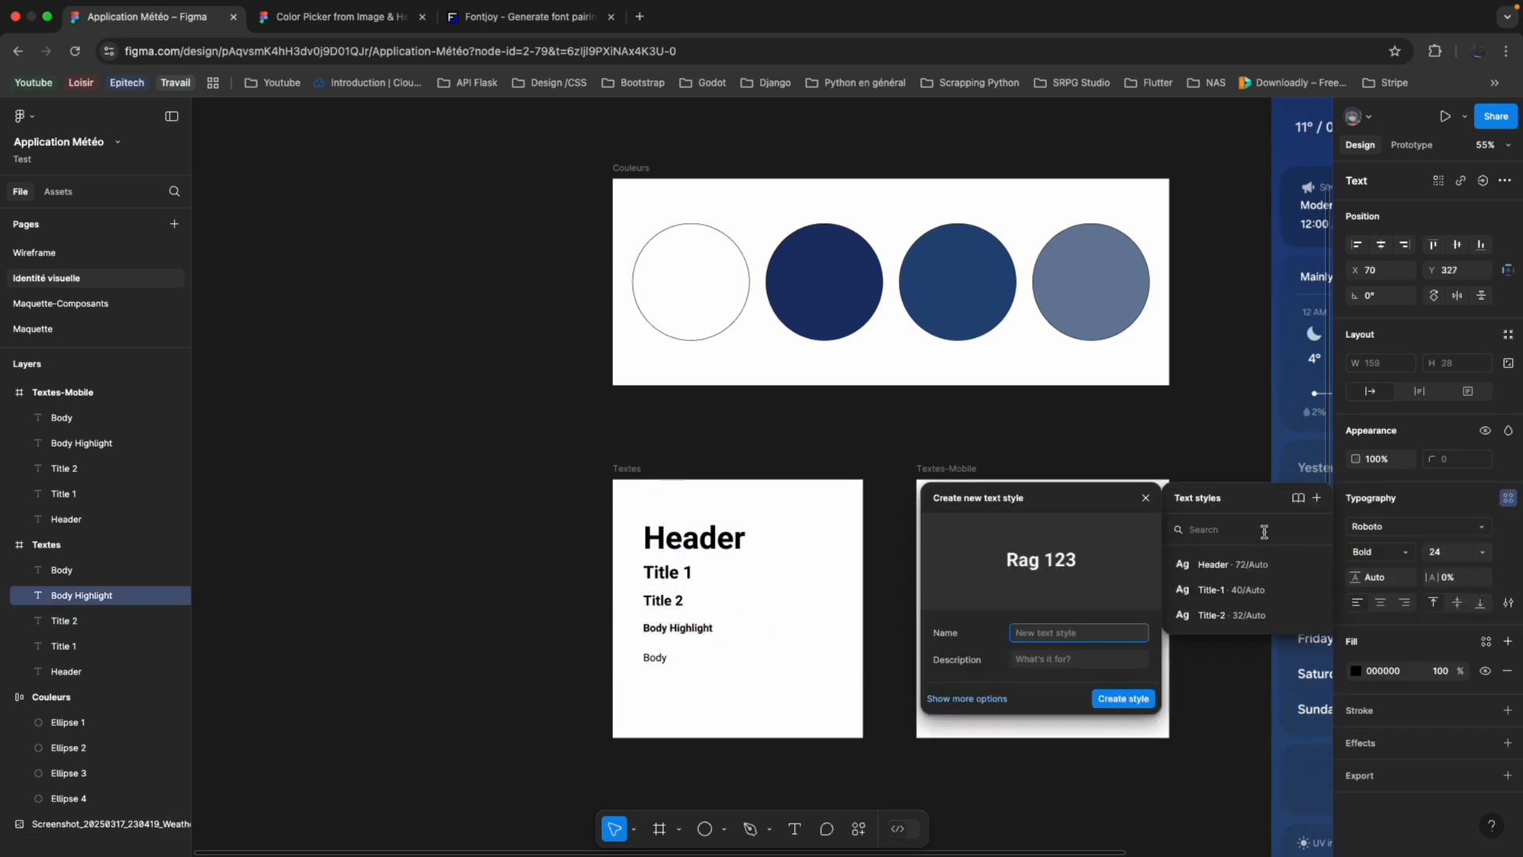
pyautogui.write('Body-Highlight')
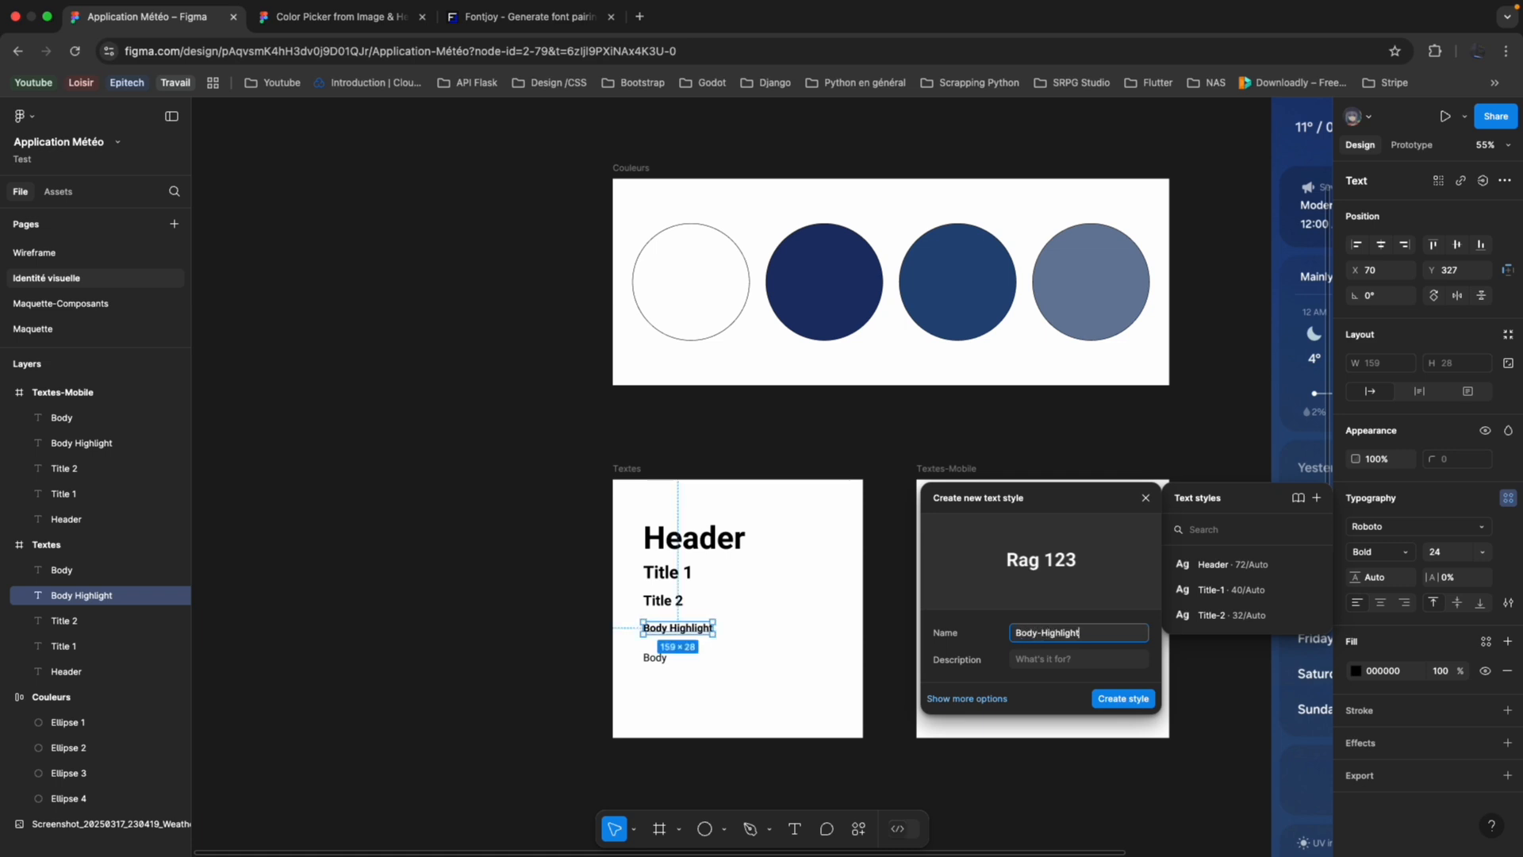
pyautogui.press('Return')
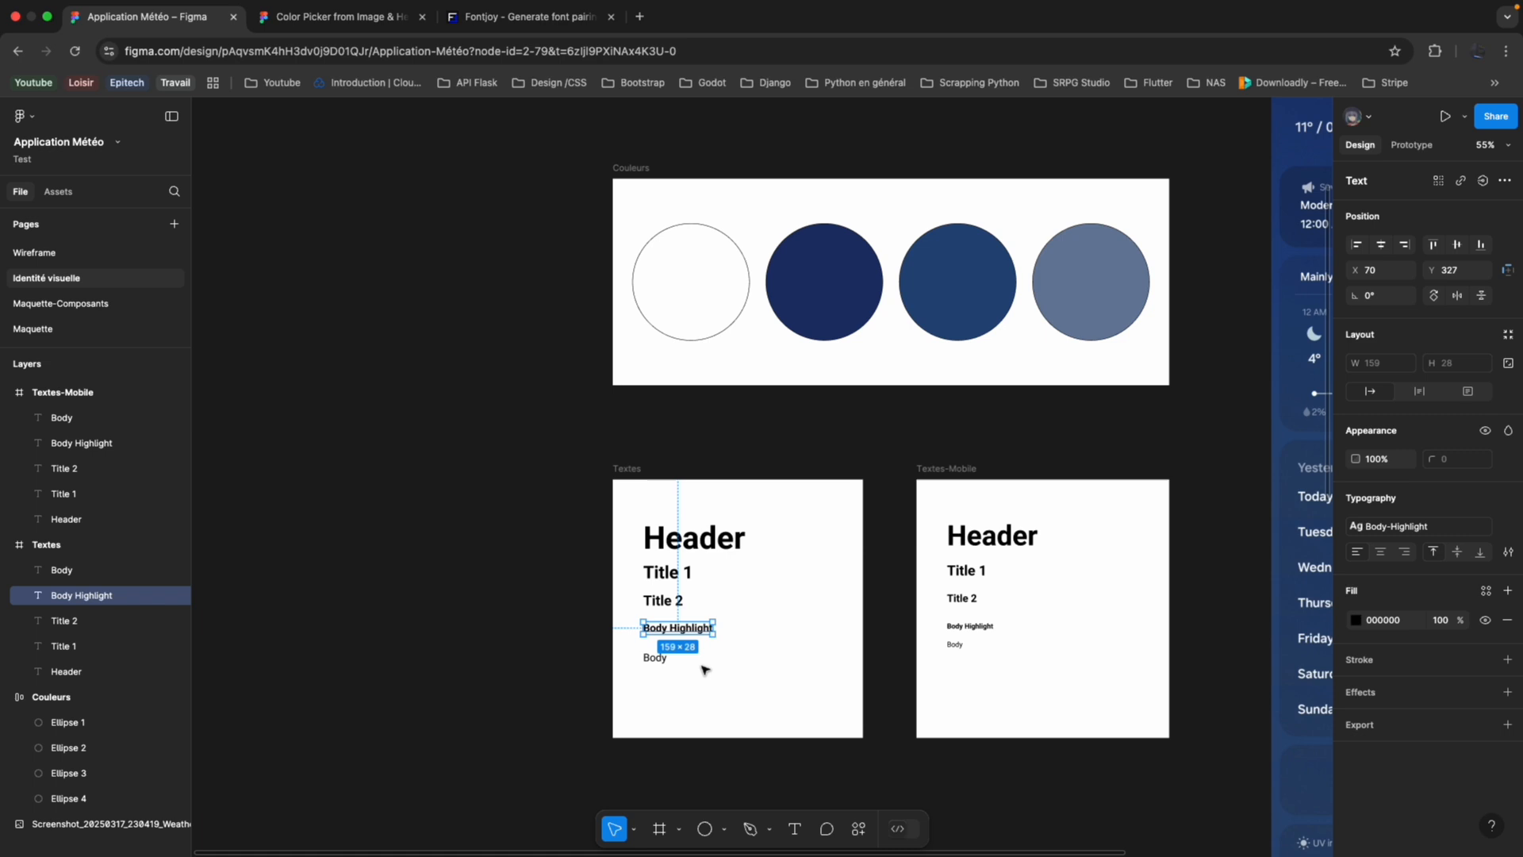
# Create a text style named Body from the Body text in the Textes frame.
pyautogui.click(657, 659)
pyautogui.click(1509, 499)
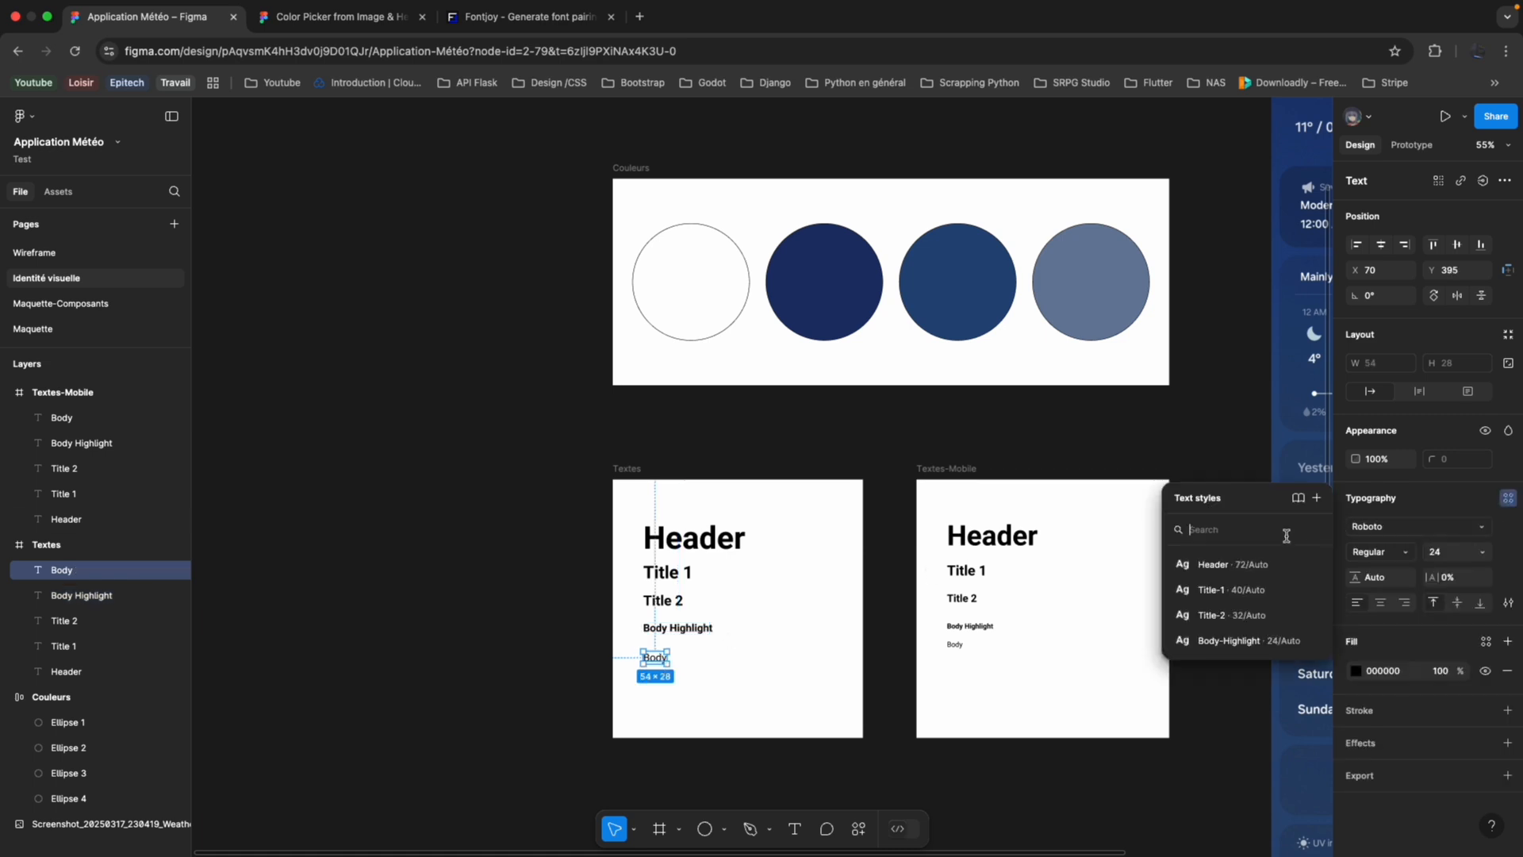
pyautogui.click(1317, 497)
pyautogui.write('B')
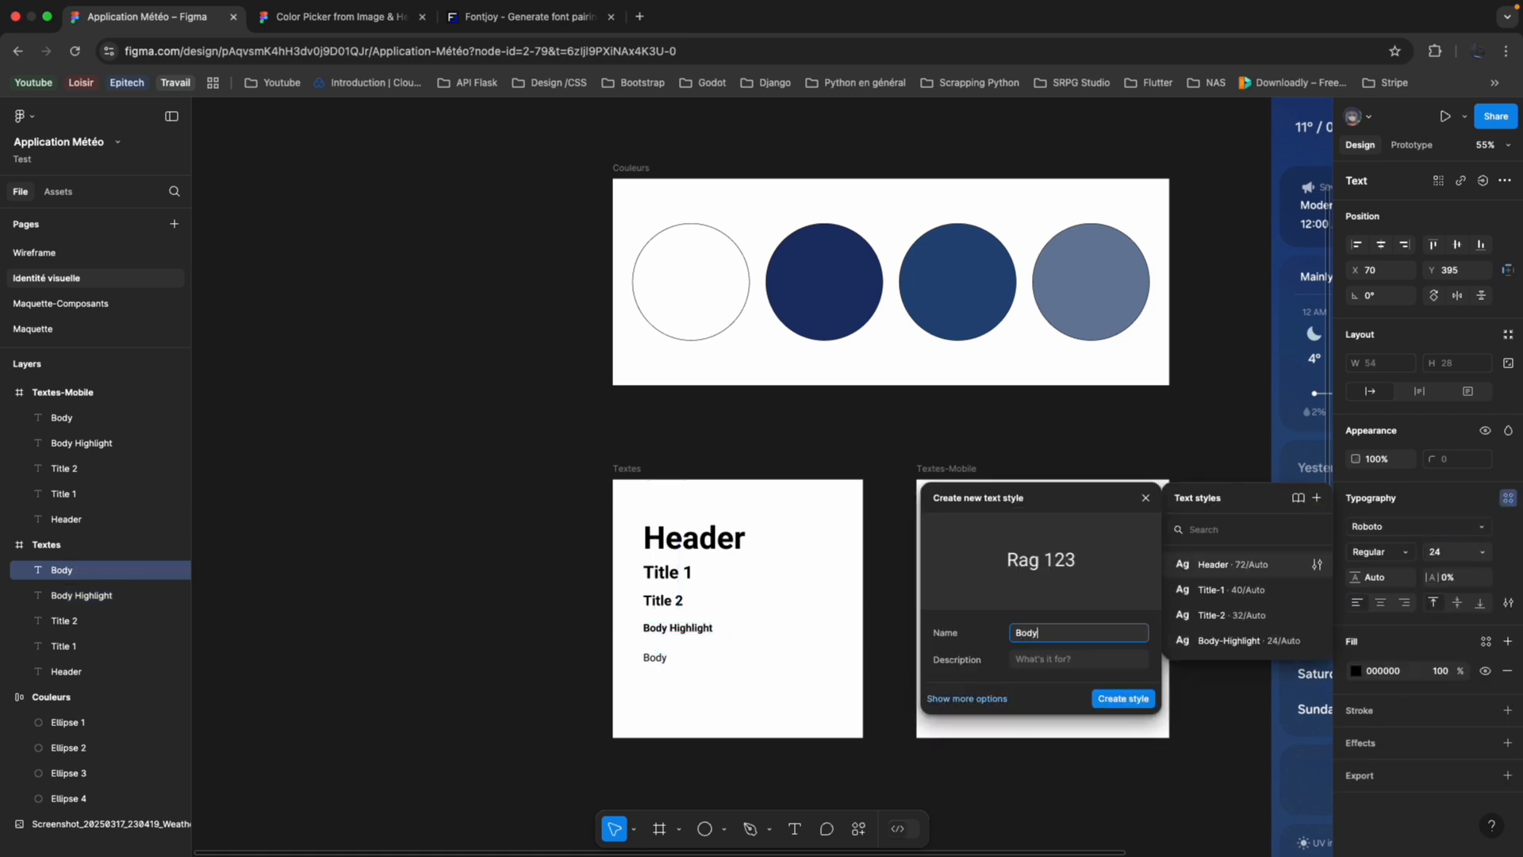
pyautogui.write('ody')
pyautogui.press('Return')
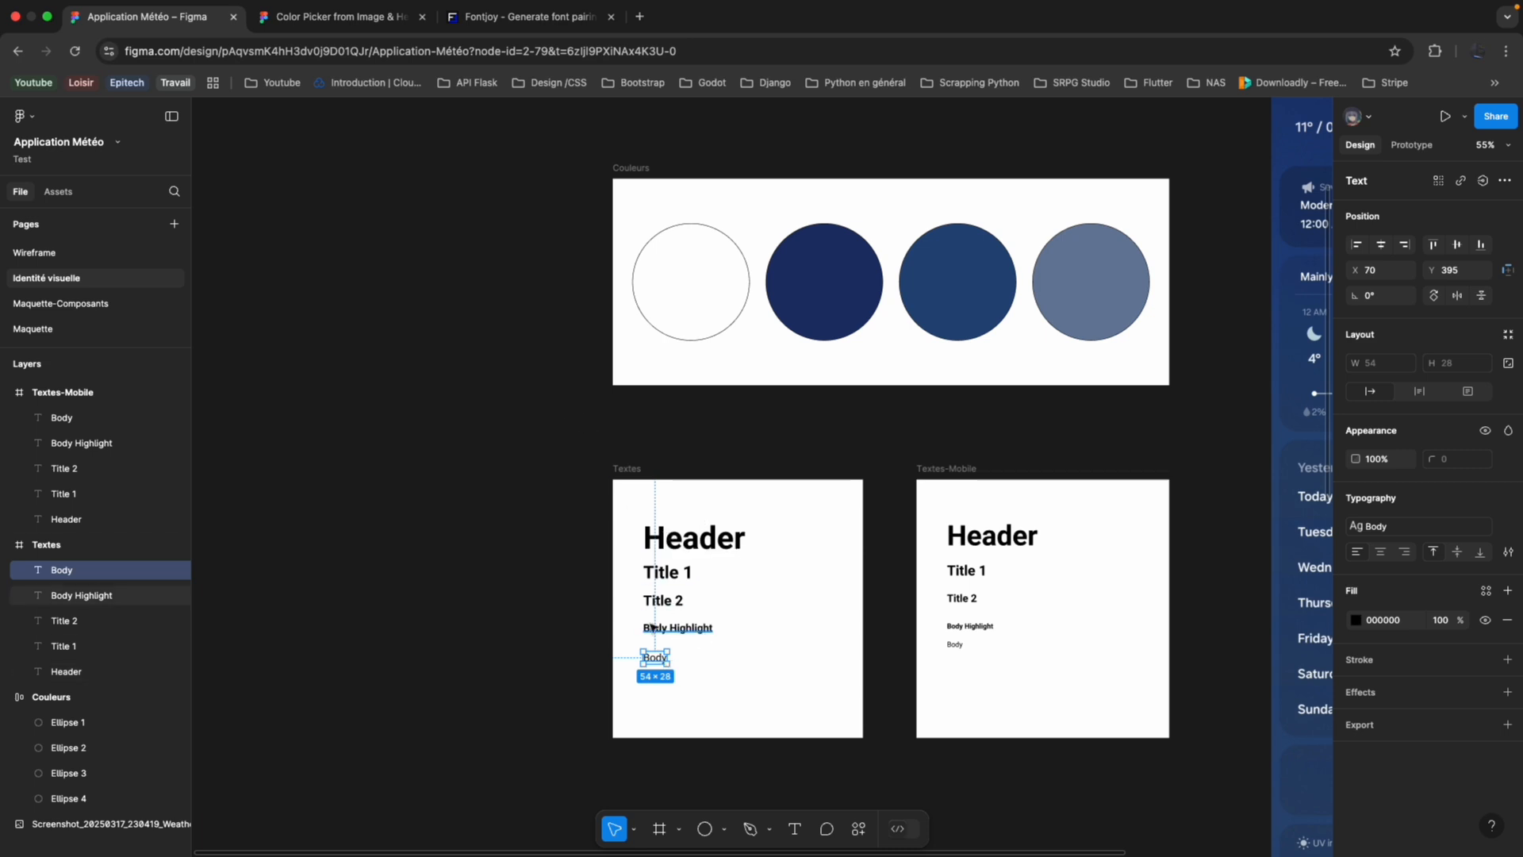
# Create a text style named Header-Mobile from the Header text in the Textes-Mobile frame.
pyautogui.scroll(5, 652, 627)
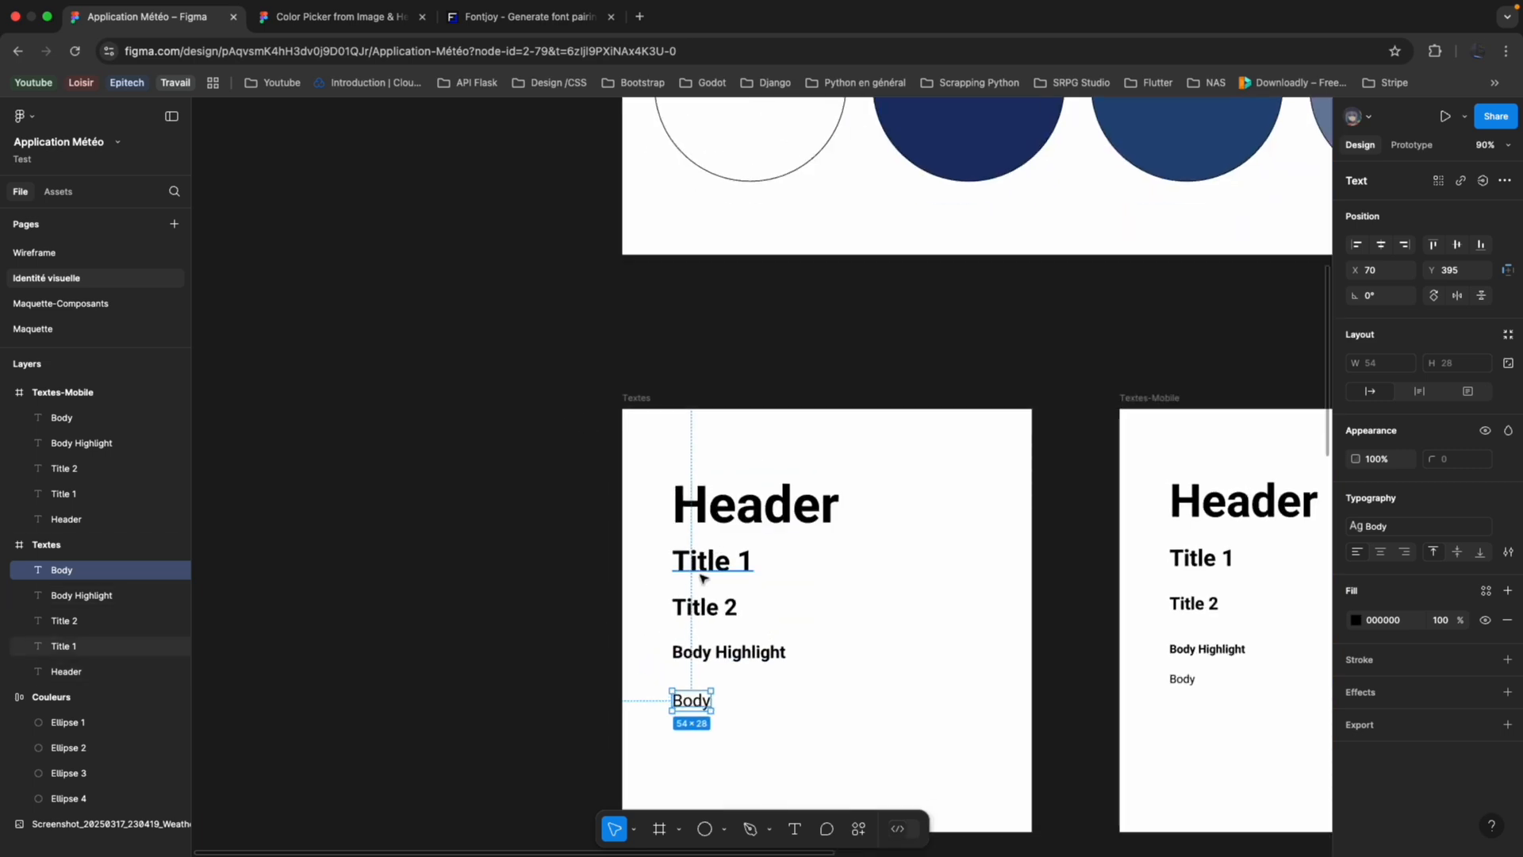
pyautogui.scroll(-2, 702, 579)
pyautogui.hscroll(3, 793, 547)
pyautogui.click(1113, 467)
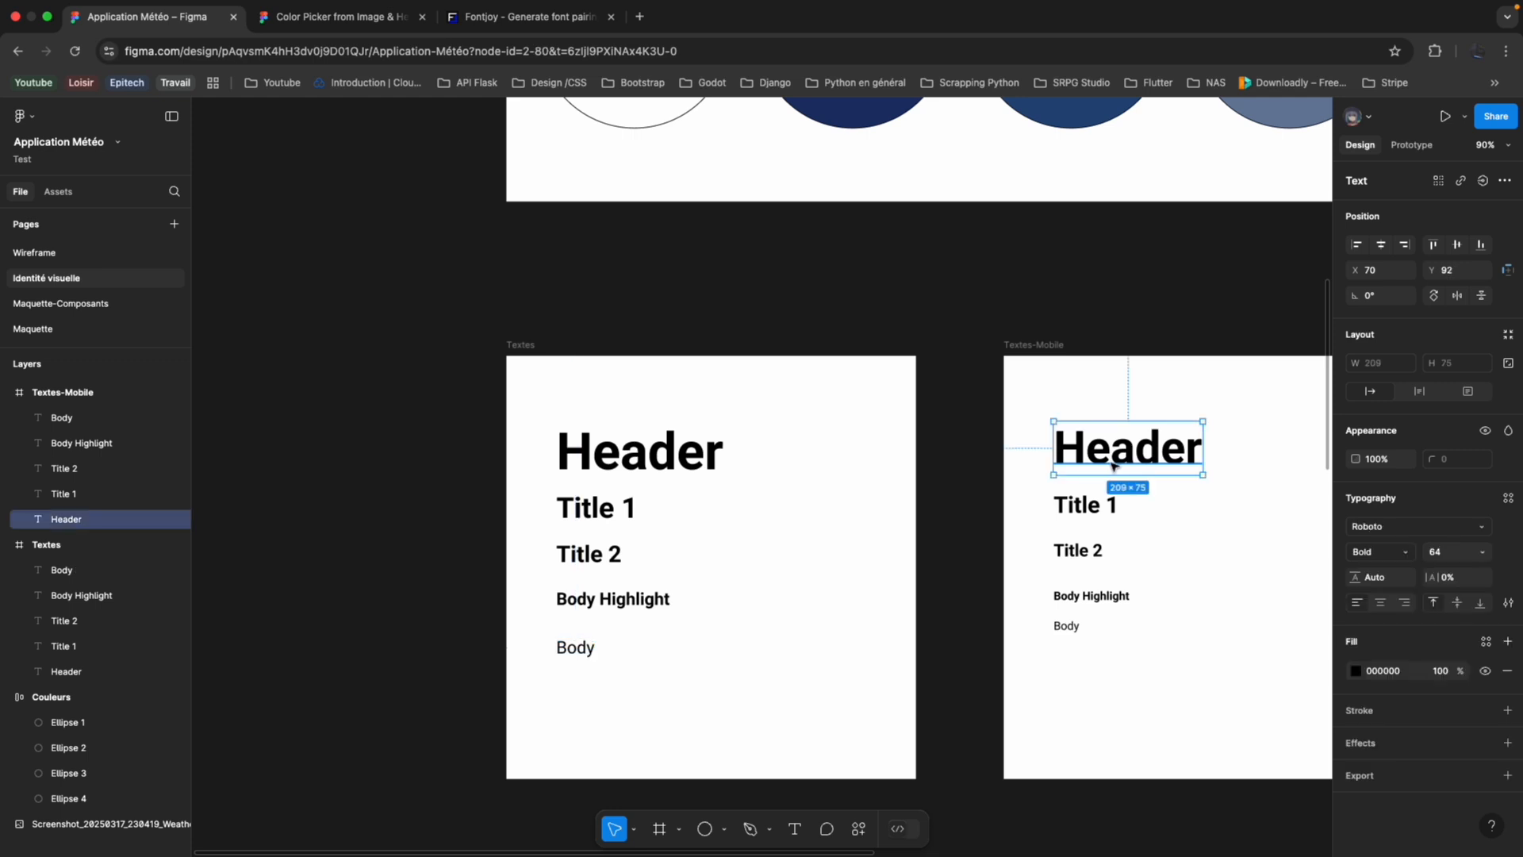
pyautogui.click(1508, 497)
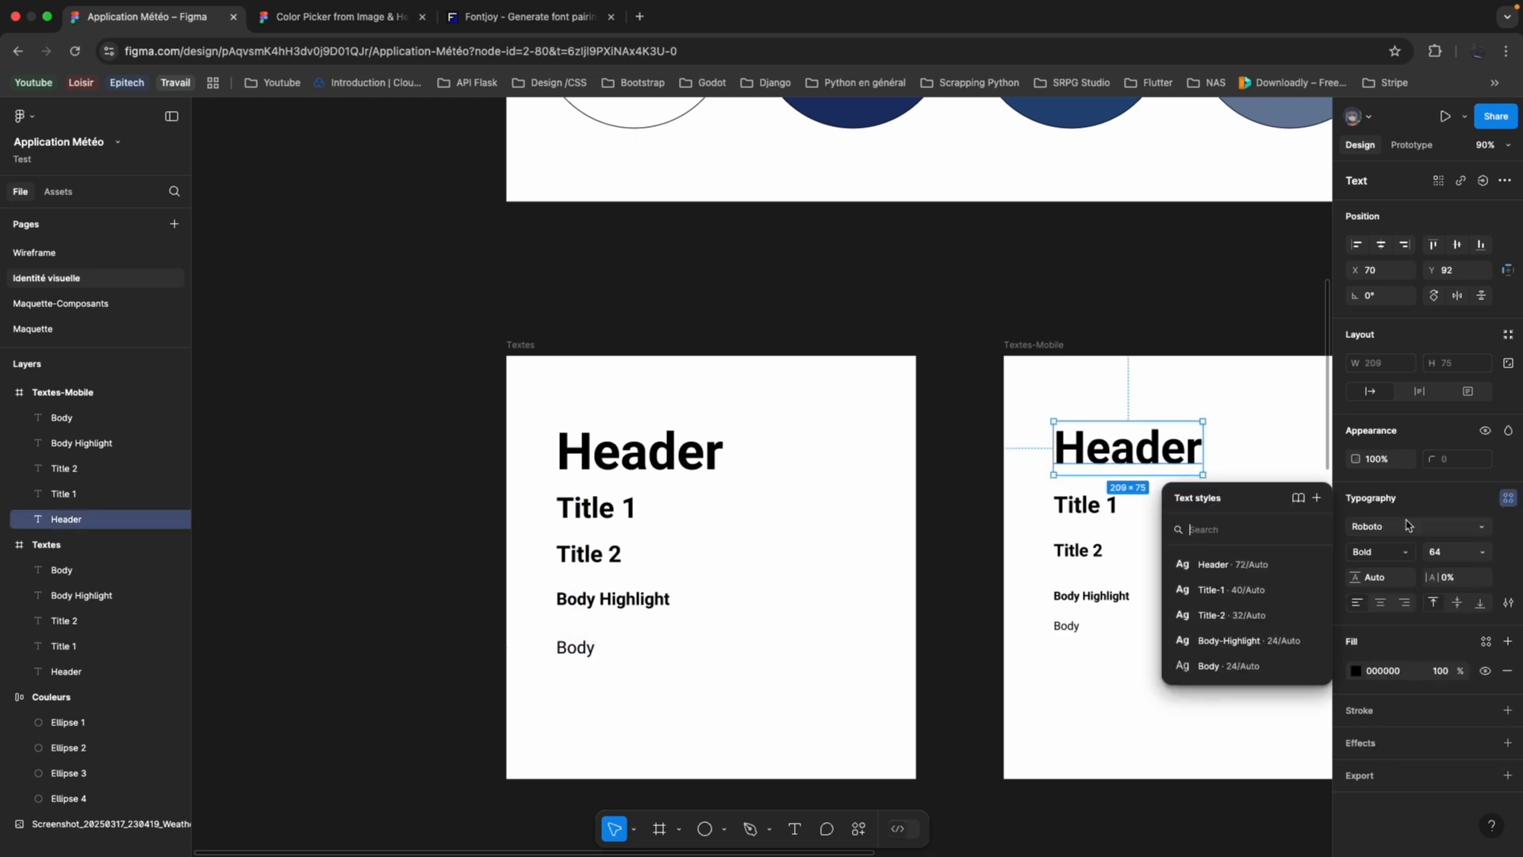
pyautogui.click(1316, 498)
pyautogui.write('Header-Mobile')
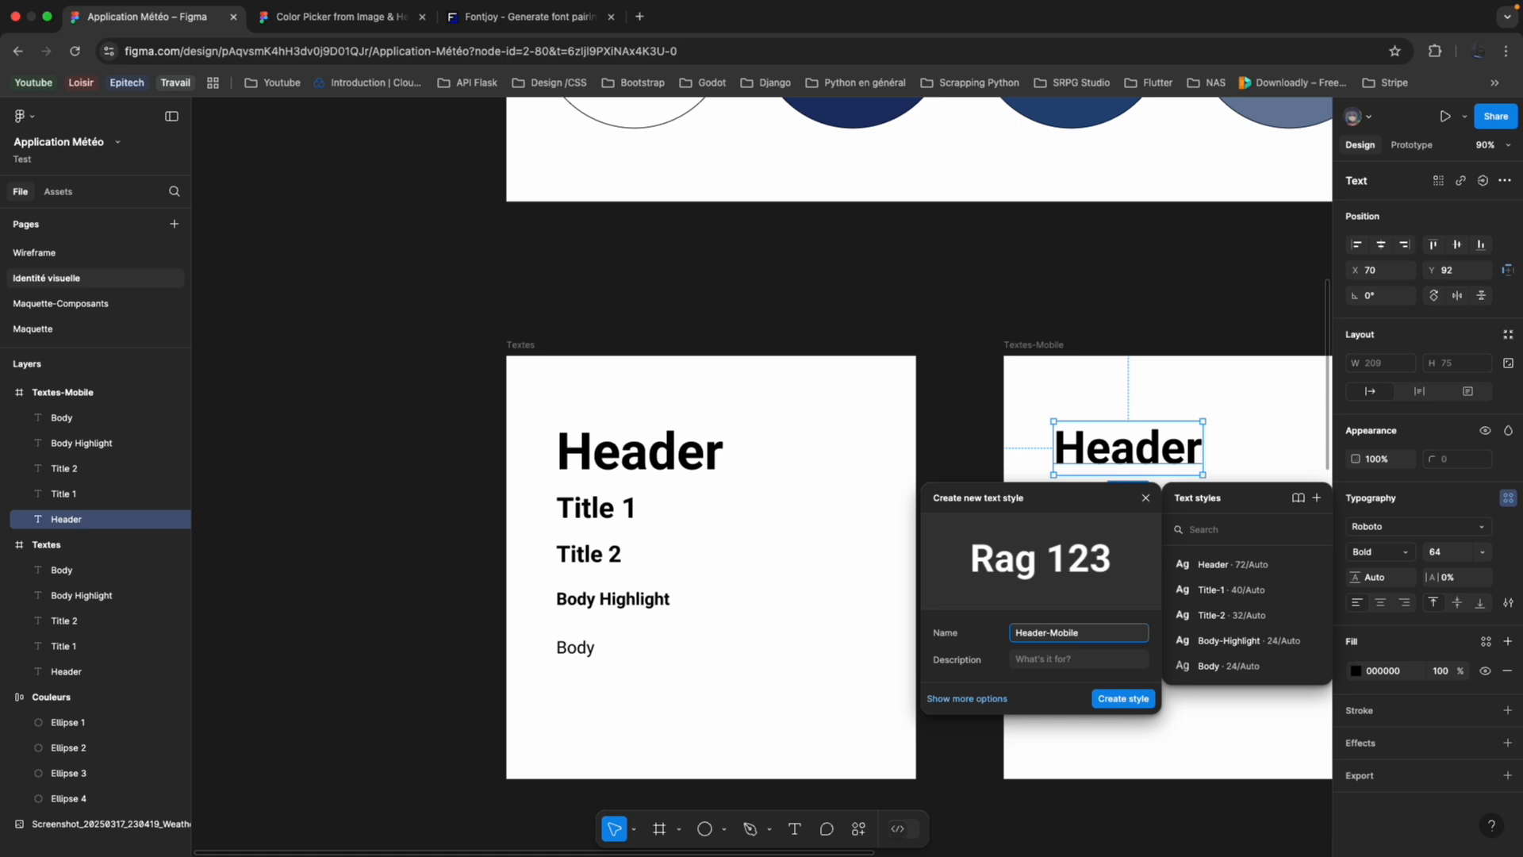
pyautogui.click(1123, 698)
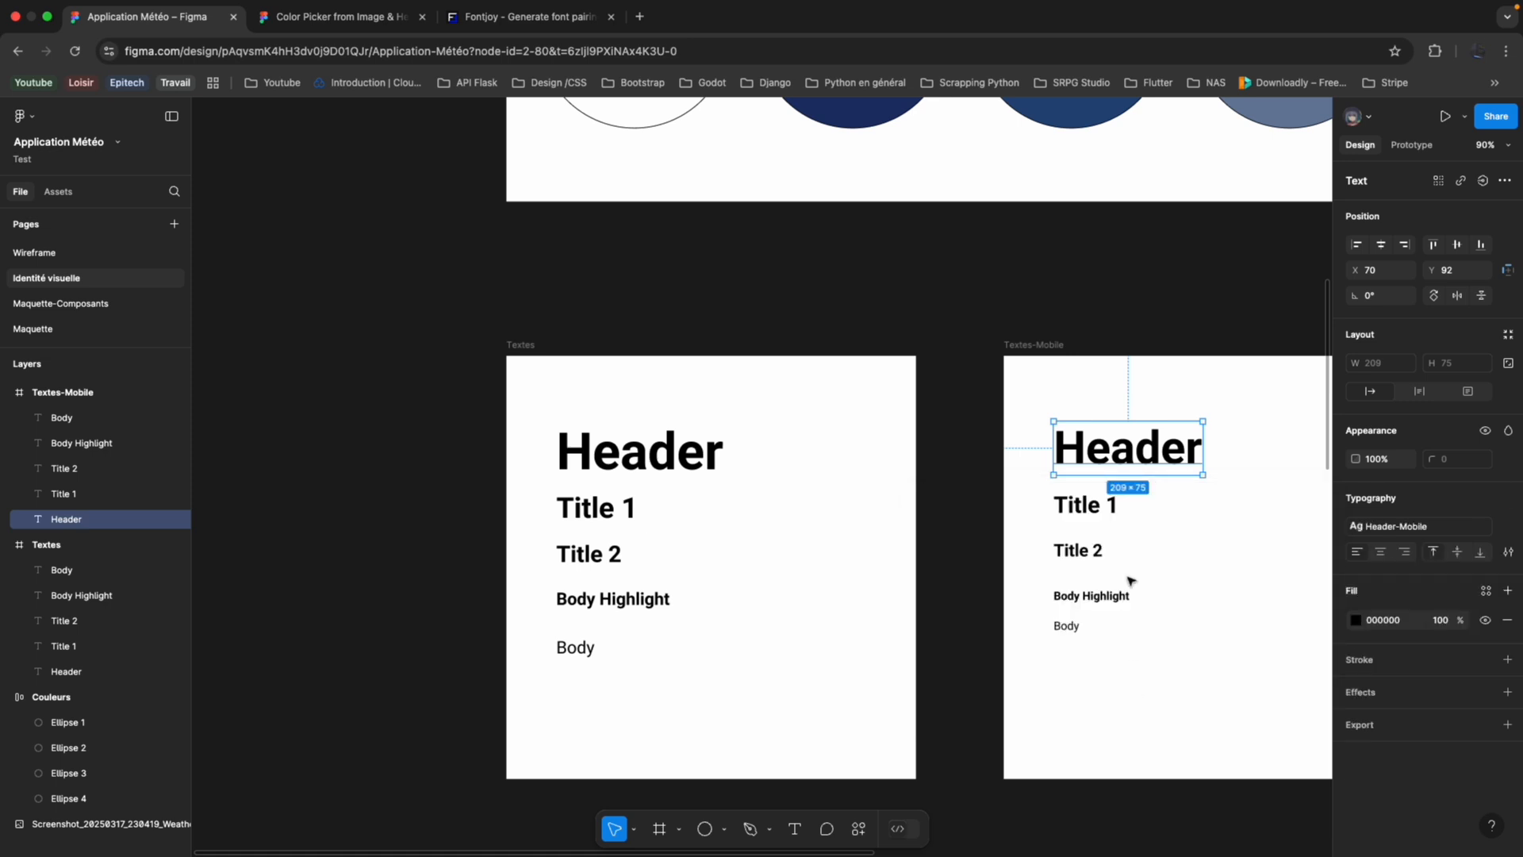
# Create a text style named Title-1-Mobile from the Title 1 text in the Textes-Mobile frame.
pyautogui.click(1095, 502)
pyautogui.click(1508, 497)
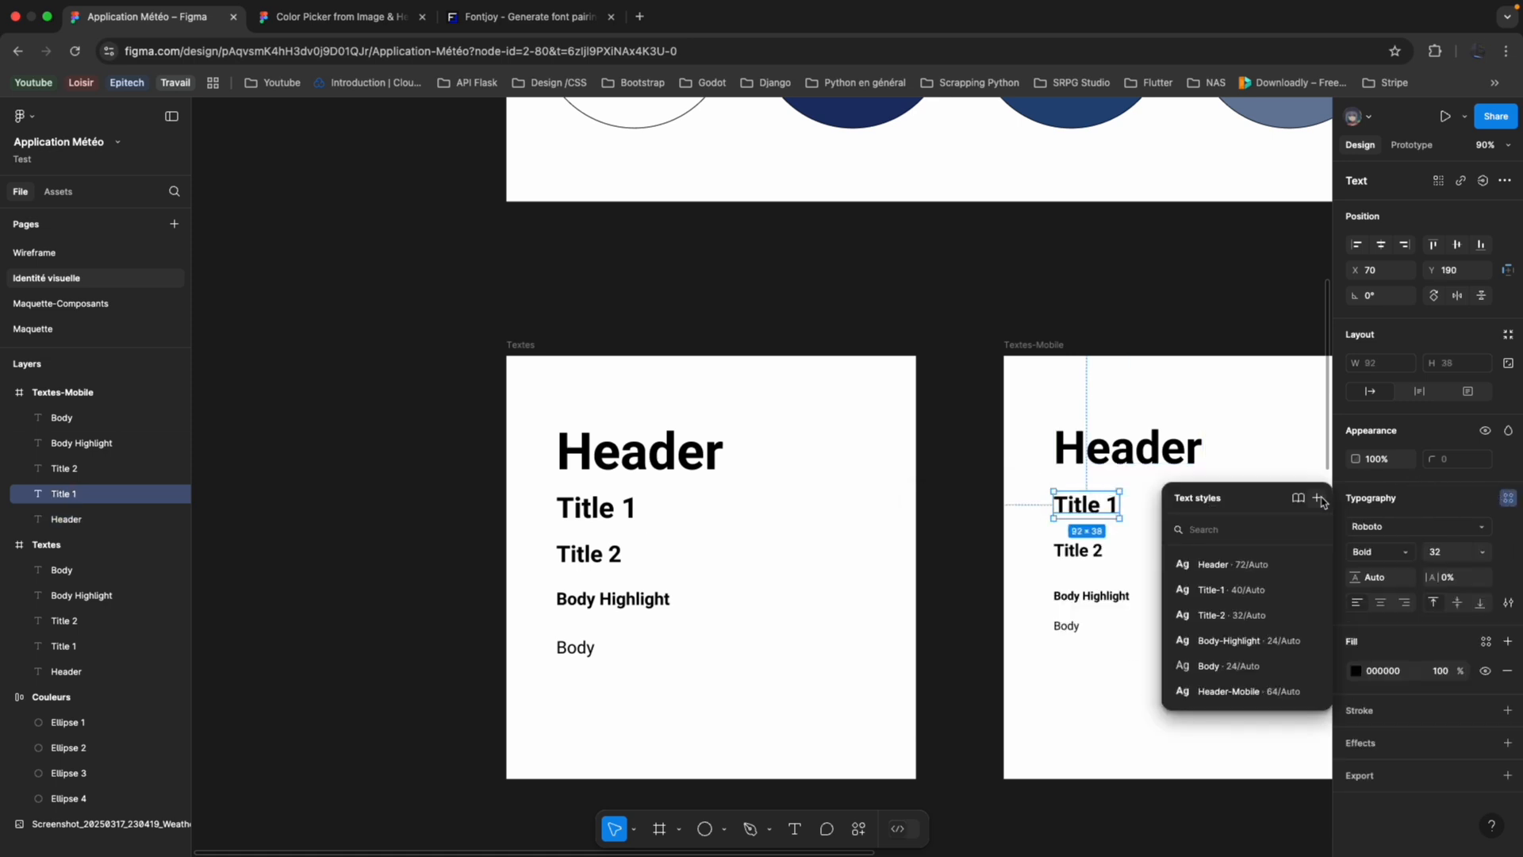
pyautogui.click(1318, 499)
pyautogui.write('Header-Mobile')
pyautogui.press('Left')
pyautogui.press('Left')
pyautogui.press('Left')
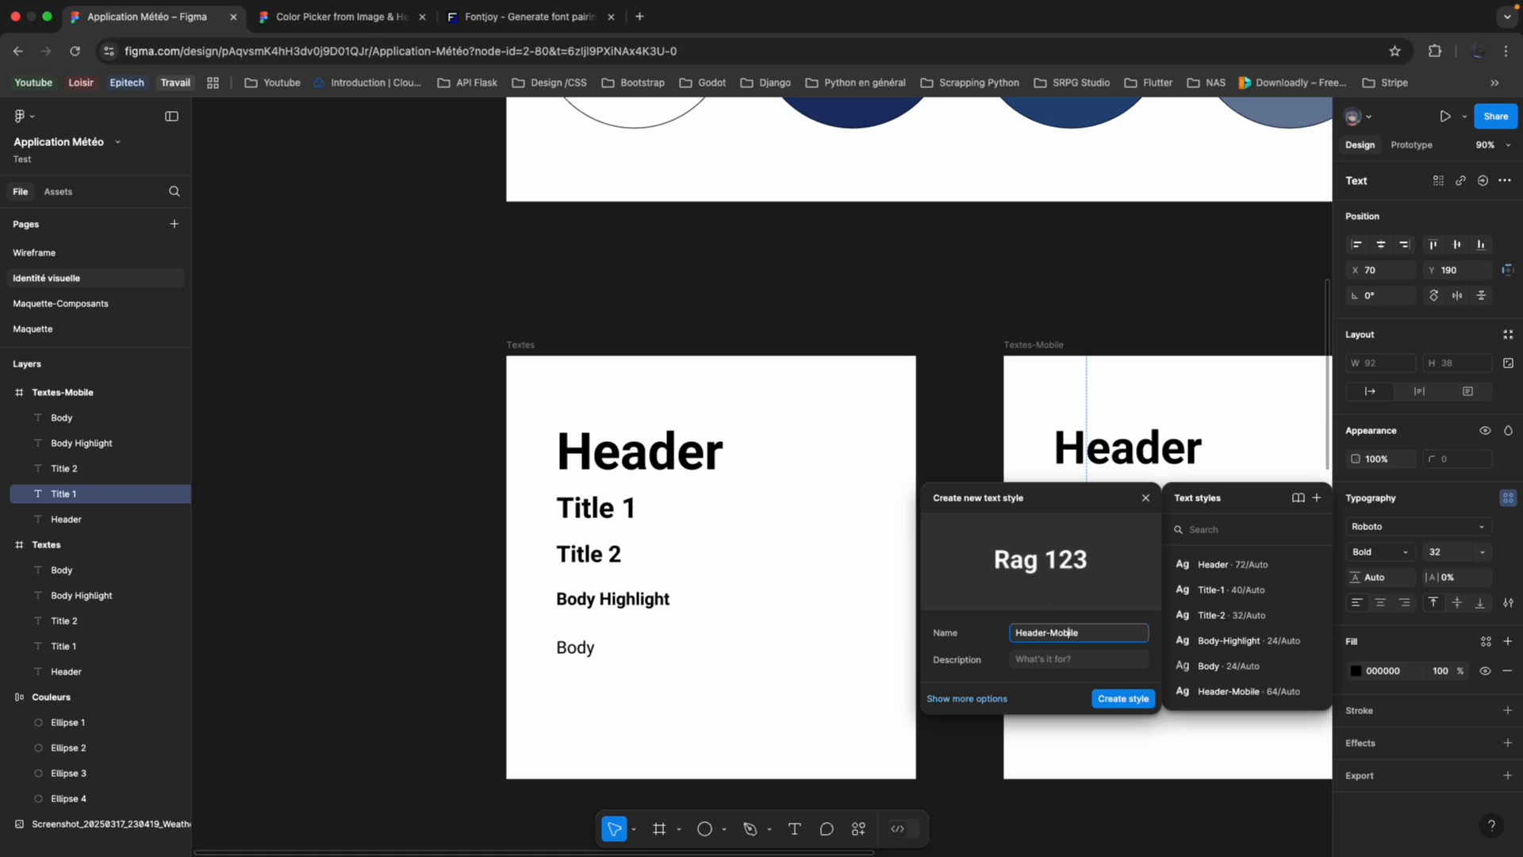
pyautogui.press('super+shift+Left')
pyautogui.write('Title-1')
pyautogui.press('Return')
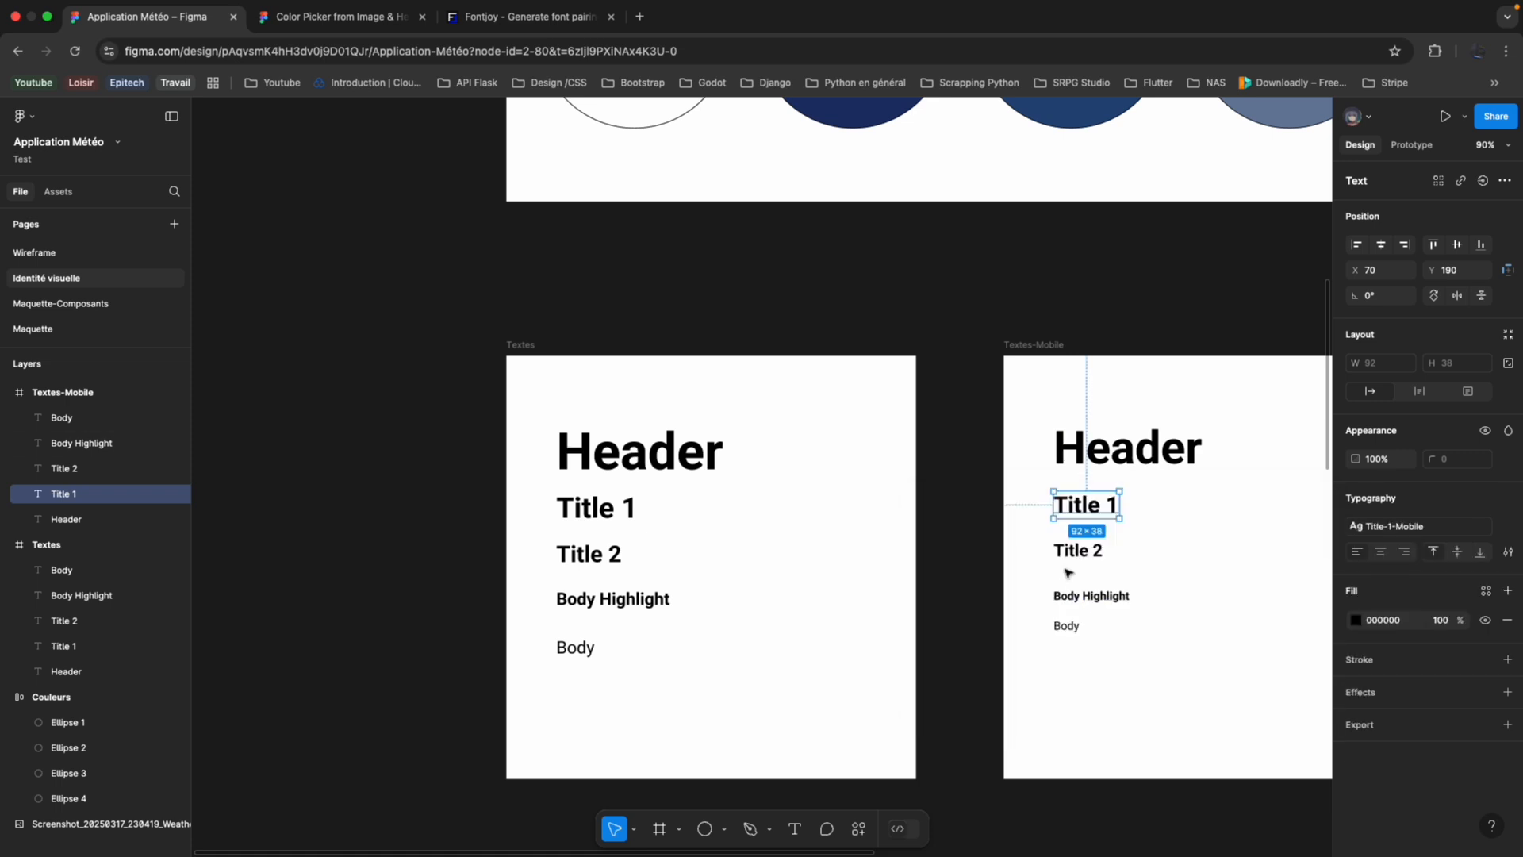
# Create a text style named Title-2-Mobile from the Title 2 text in the Textes-Mobile frame.
pyautogui.click(1077, 550)
pyautogui.click(1509, 498)
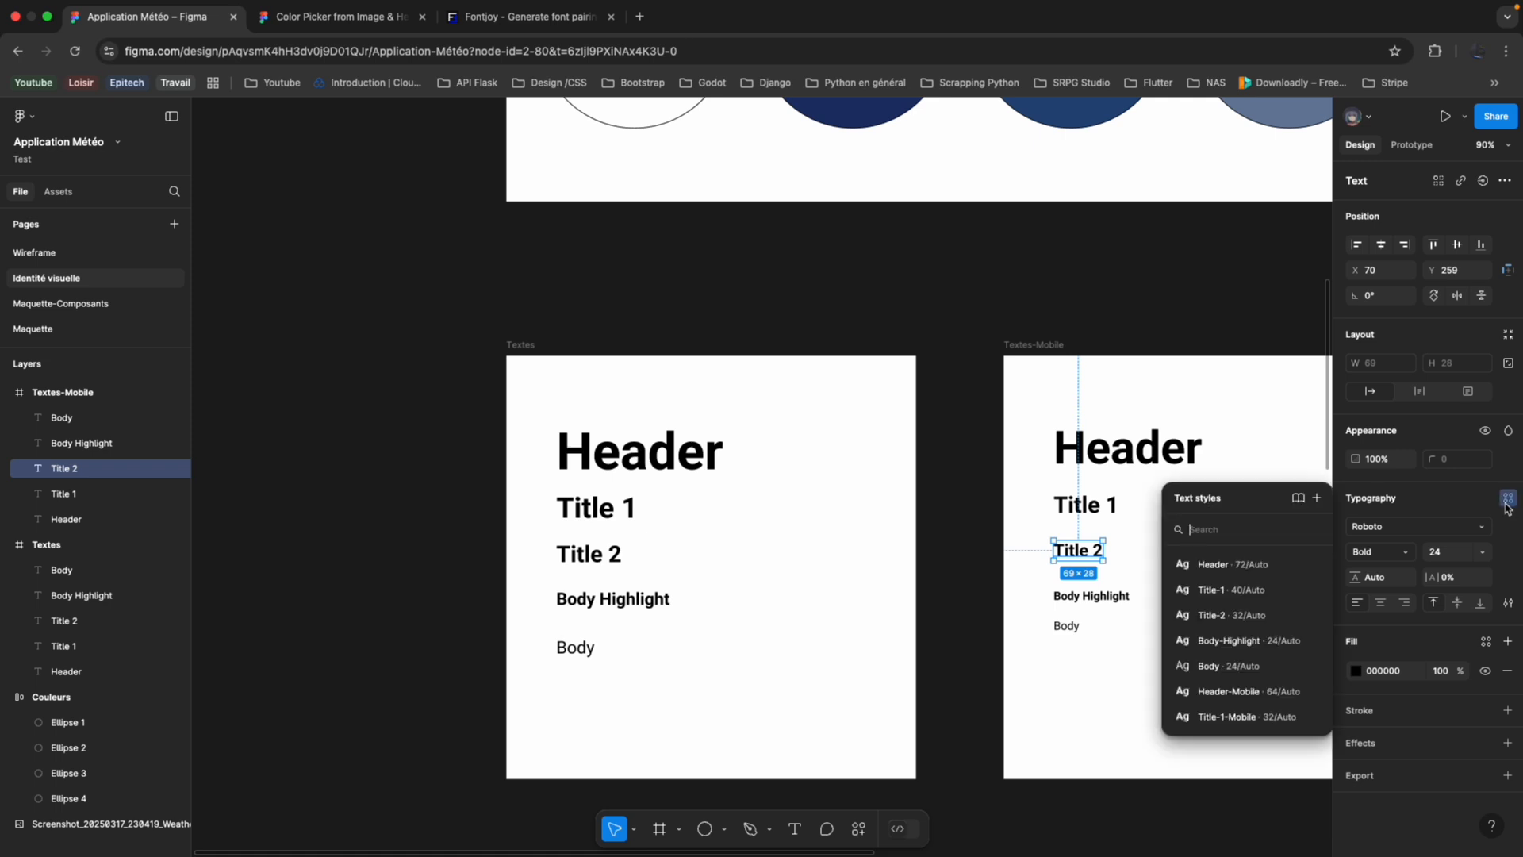
pyautogui.click(1317, 498)
pyautogui.write('Title-2')
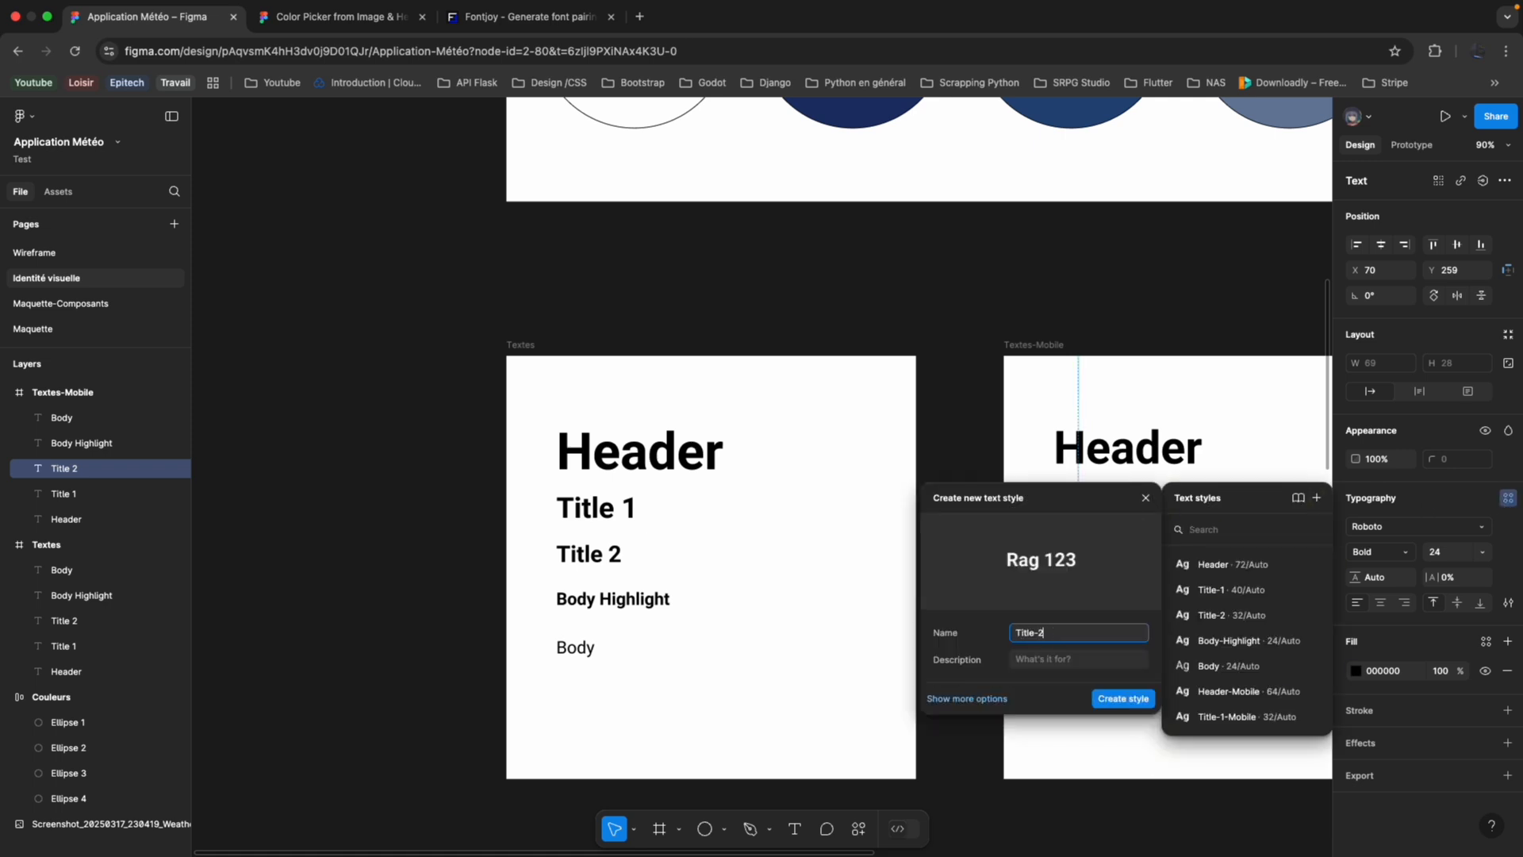
pyautogui.write('-Mobile')
pyautogui.press('Return')
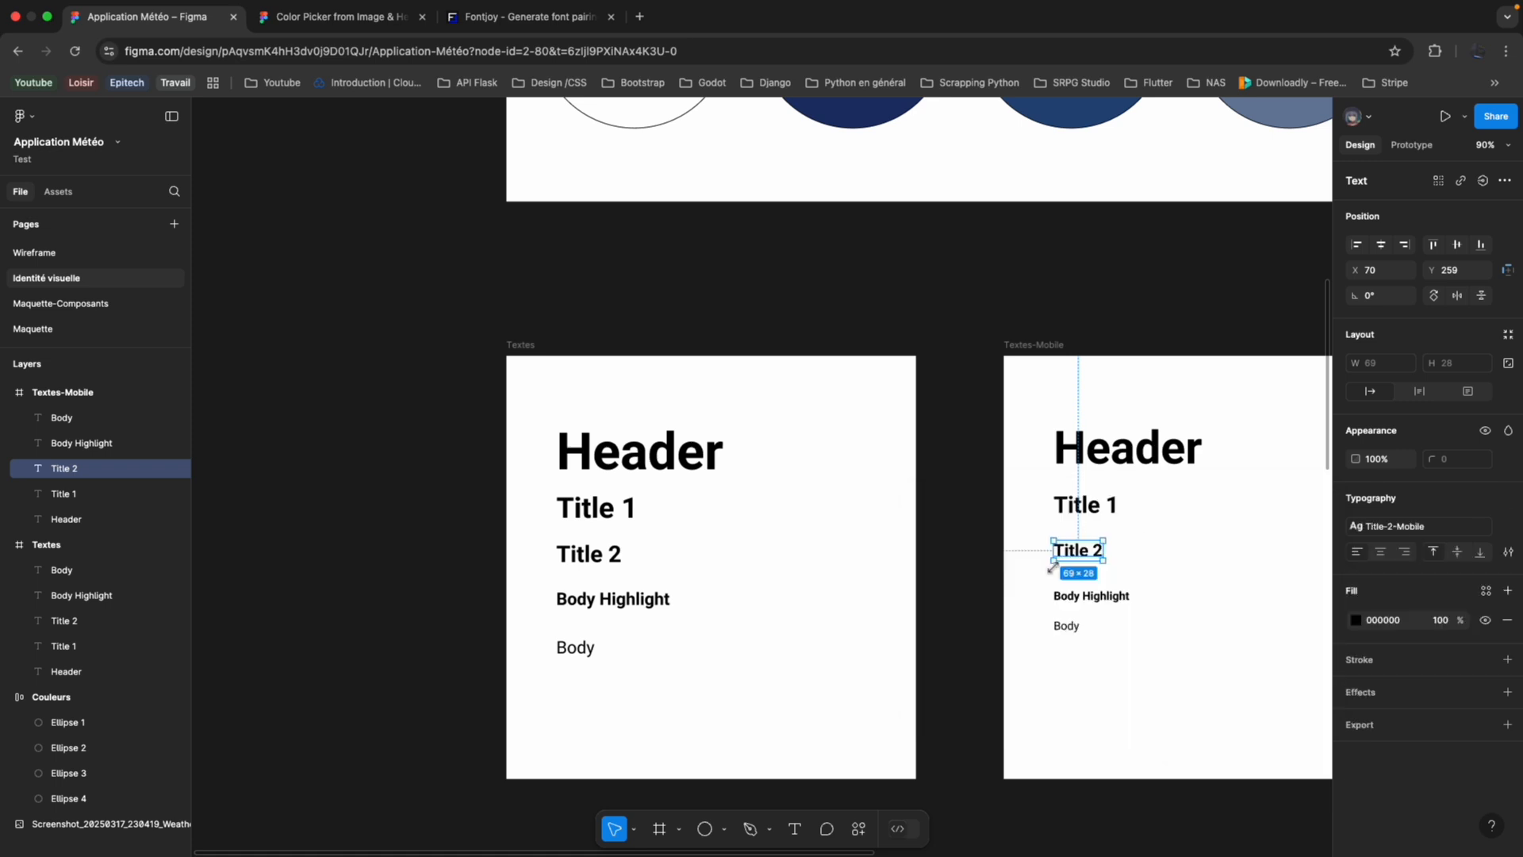
# Create a text style named Body-Highlight-Mobile from the Body Highlight text in the Textes-Mobile frame.
pyautogui.click(1080, 597)
pyautogui.click(1509, 498)
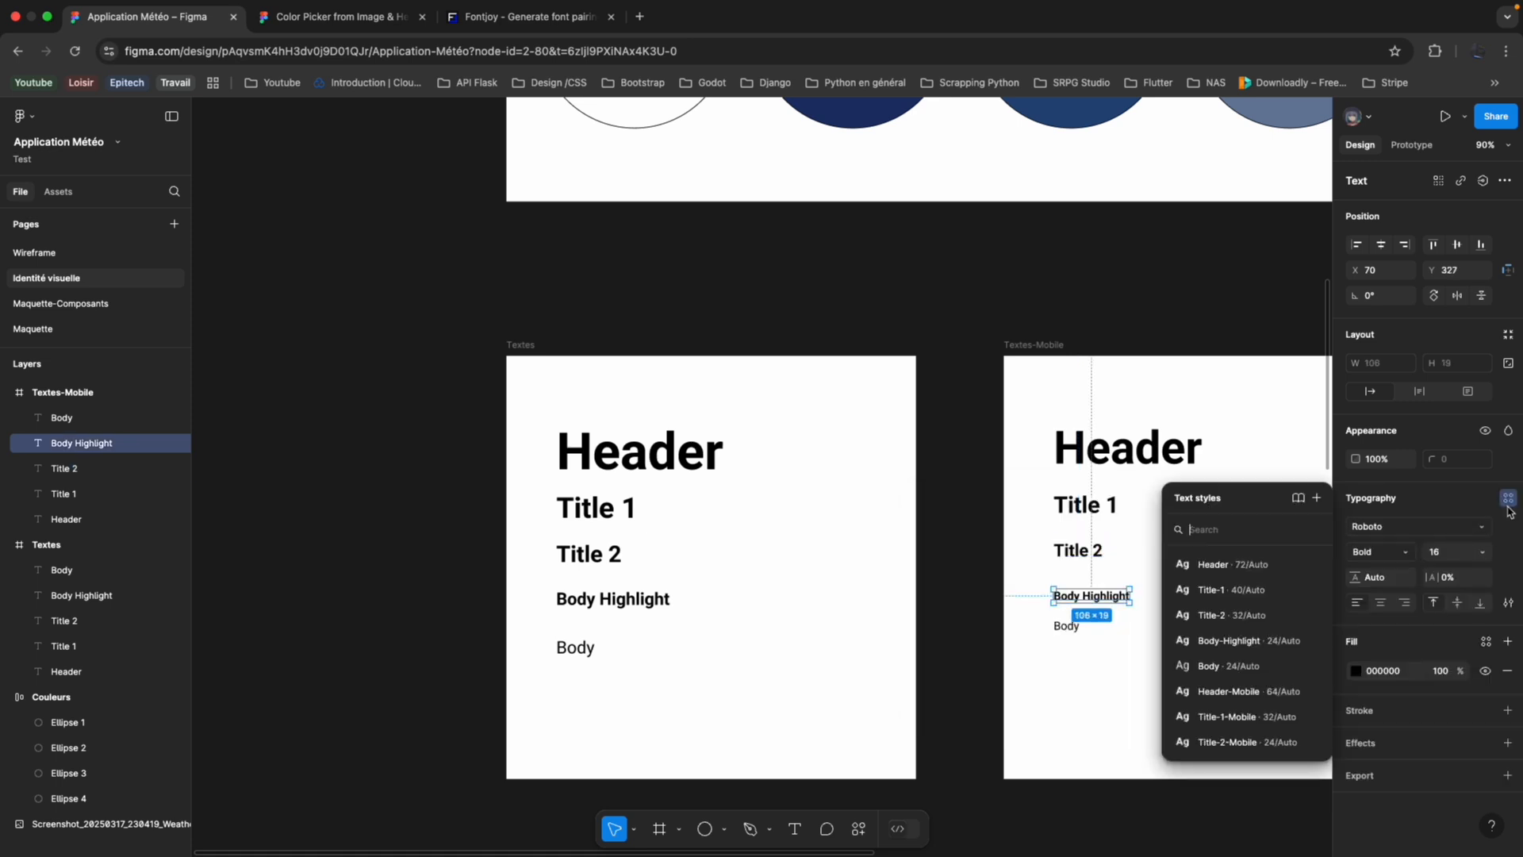
pyautogui.click(1317, 497)
pyautogui.write('Header-Mobile')
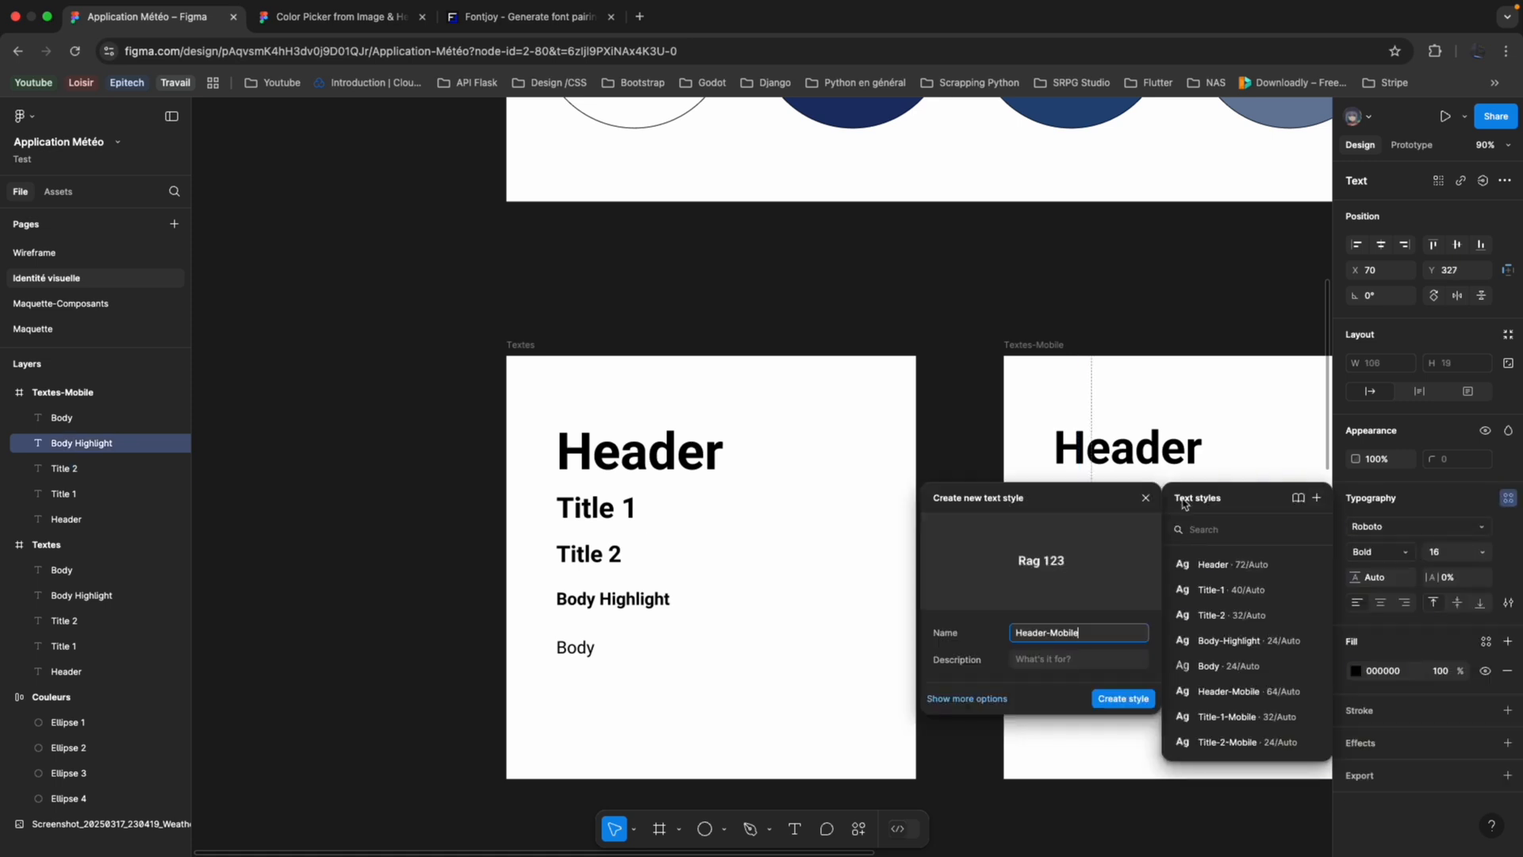
pyautogui.hotkey('alt', 'shift', 'Left')
pyautogui.write('Body-Highlight')
pyautogui.press('Return')
# Create a text style named Body-Mobile from the Body text in the Textes-Mobile frame.
pyautogui.click(1067, 626)
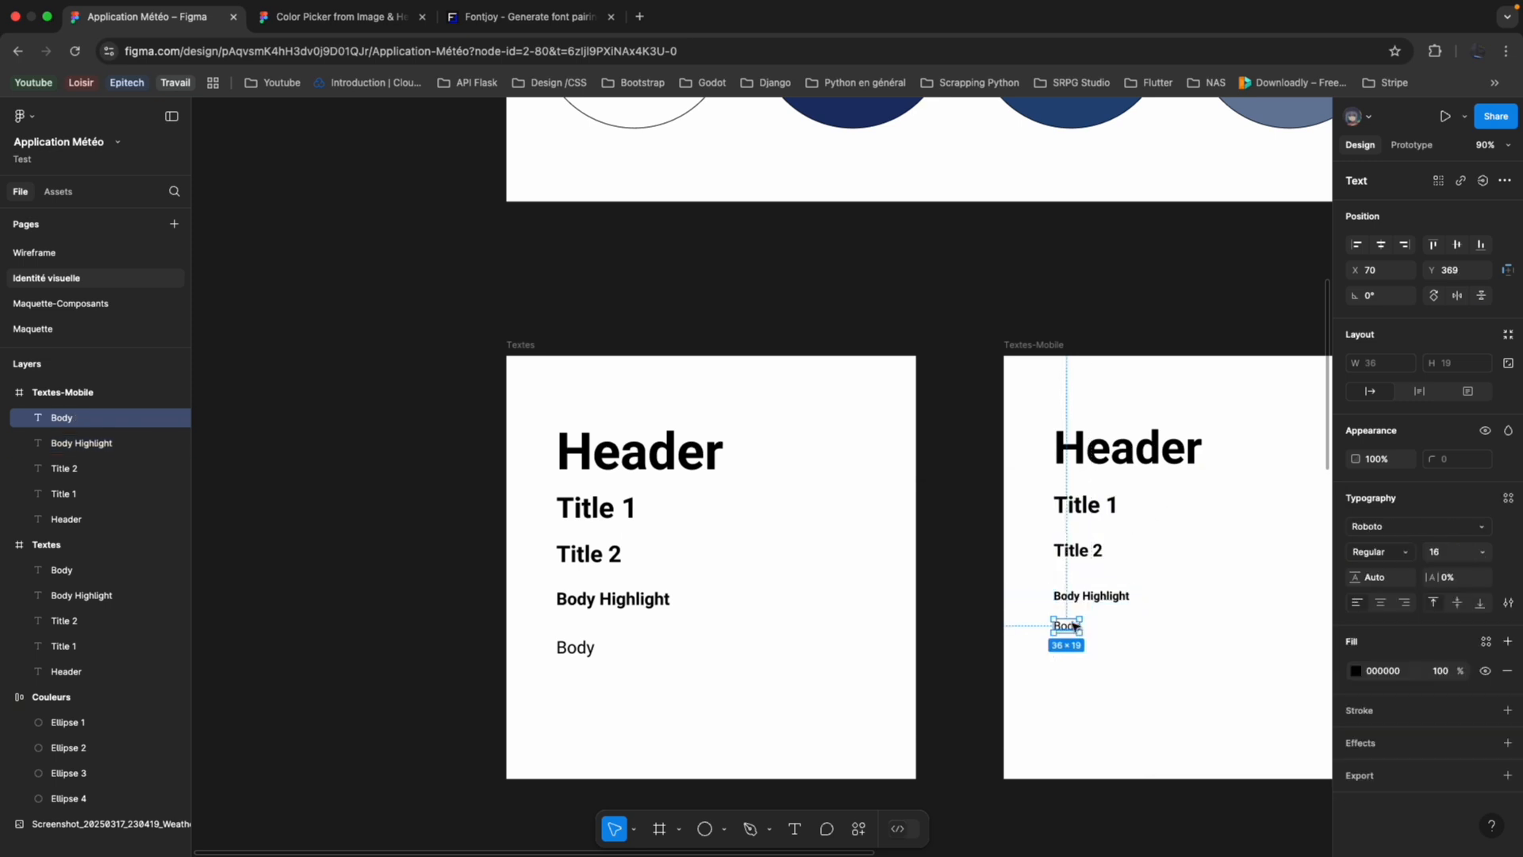
pyautogui.click(1508, 498)
pyautogui.click(1316, 498)
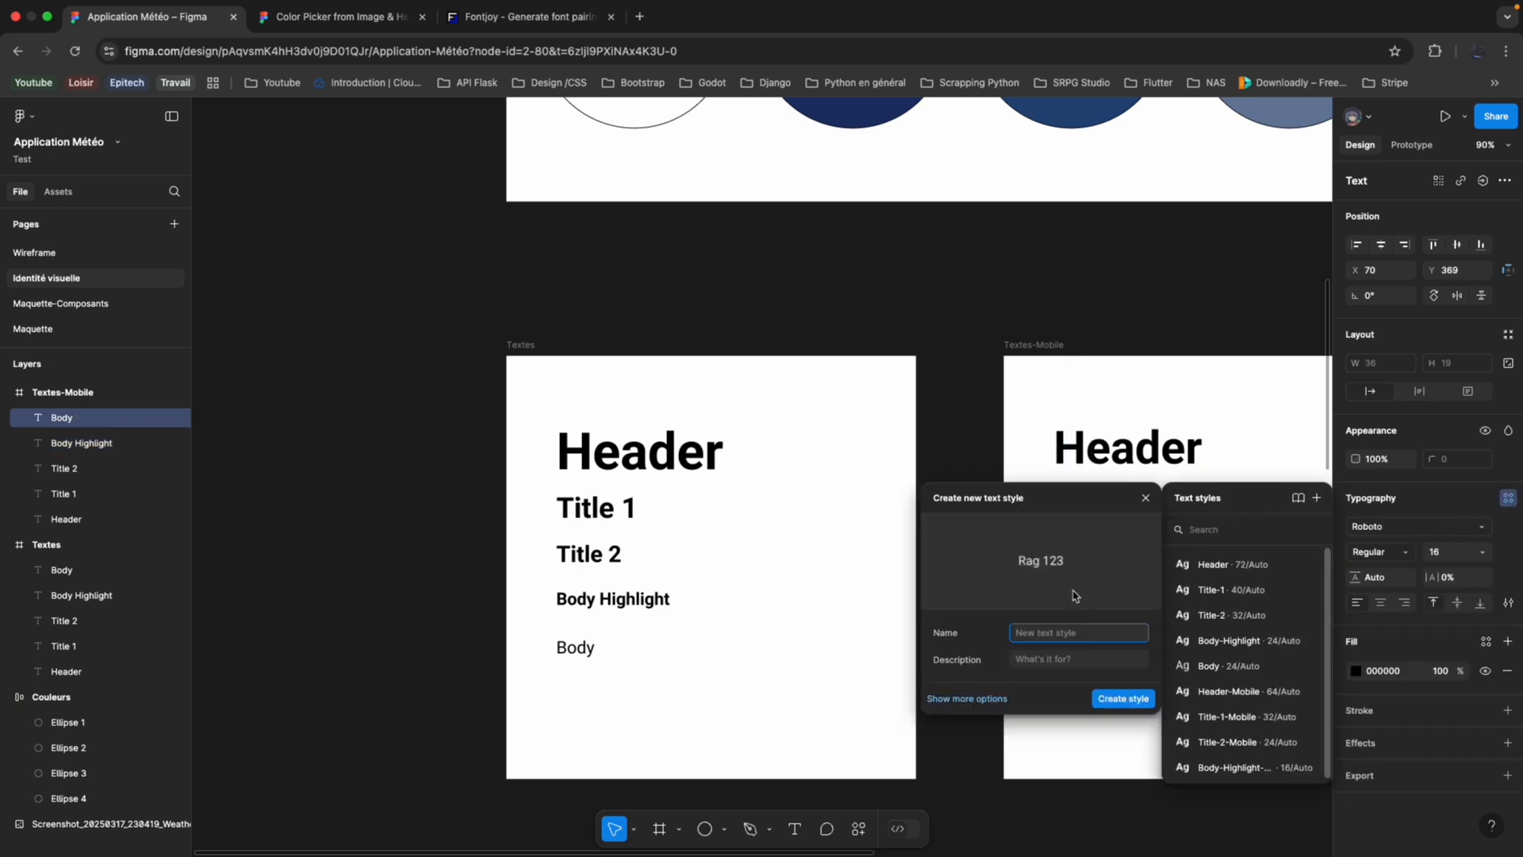
pyautogui.write('Body-Mobile')
pyautogui.press('Return')
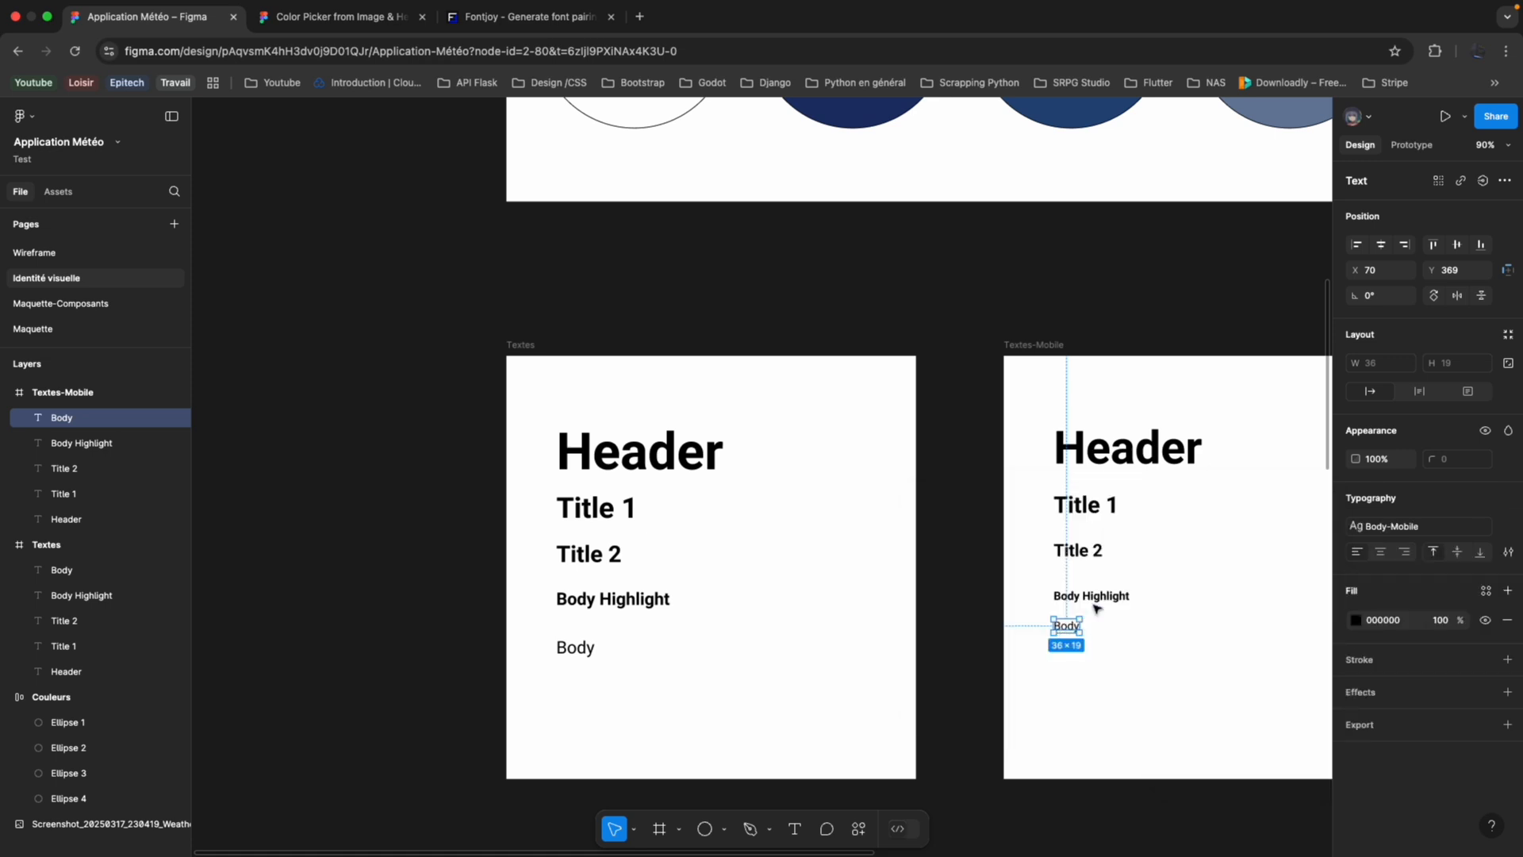
# Check the text styles applied to Body Highlight, Title 2, Title 1 and Header in the Textes-Mobile frame.
pyautogui.click(1098, 604)
pyautogui.click(1091, 556)
pyautogui.click(1084, 504)
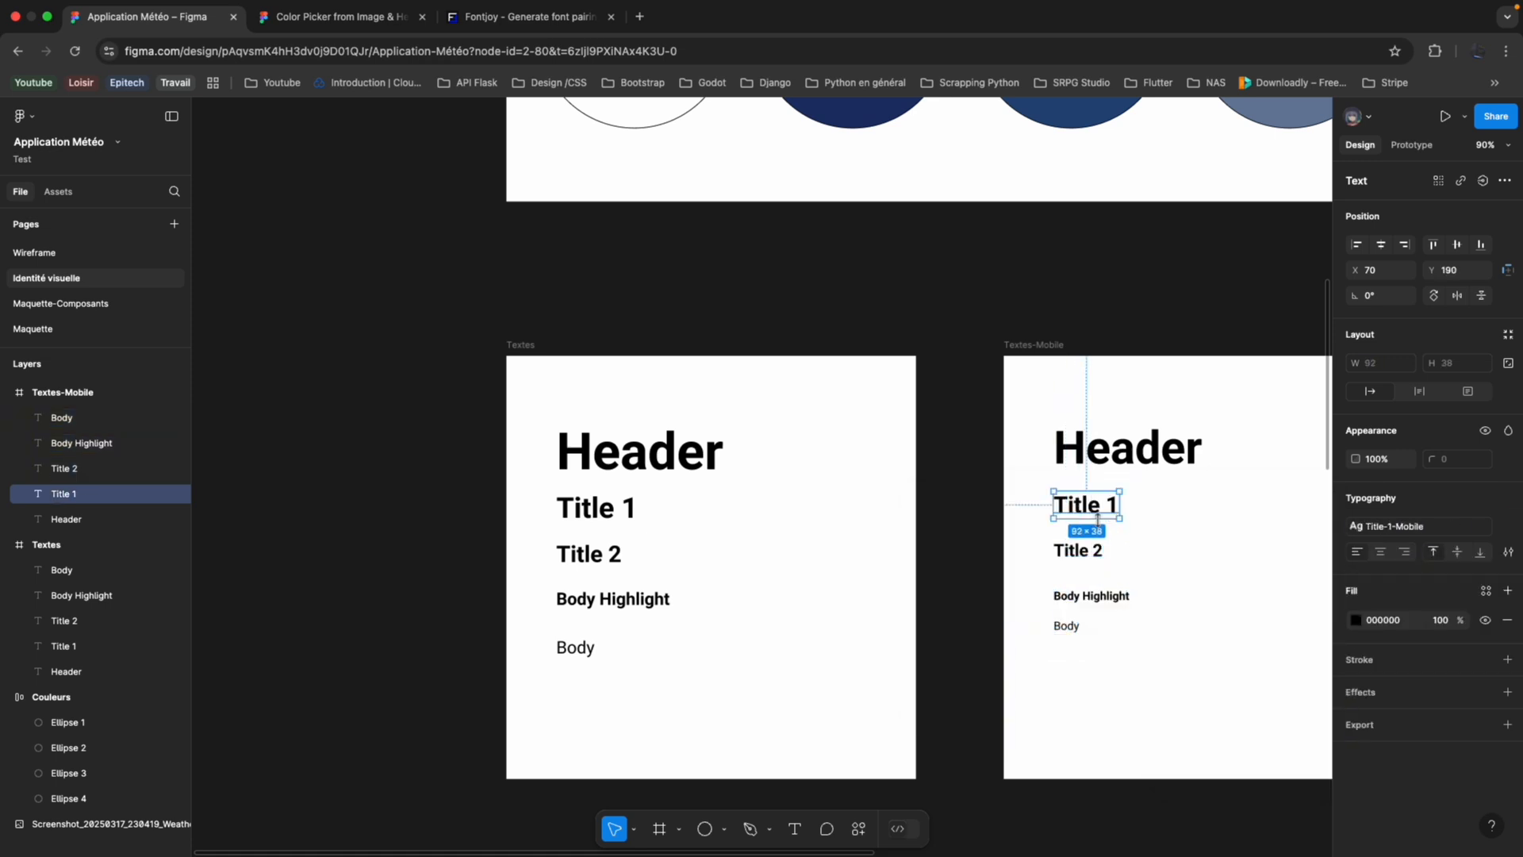
pyautogui.click(1126, 448)
# Examine the text hierarchy and section layout of the reference weather app screenshot beside the colour and text frames.
pyautogui.scroll(-3, 1206, 431)
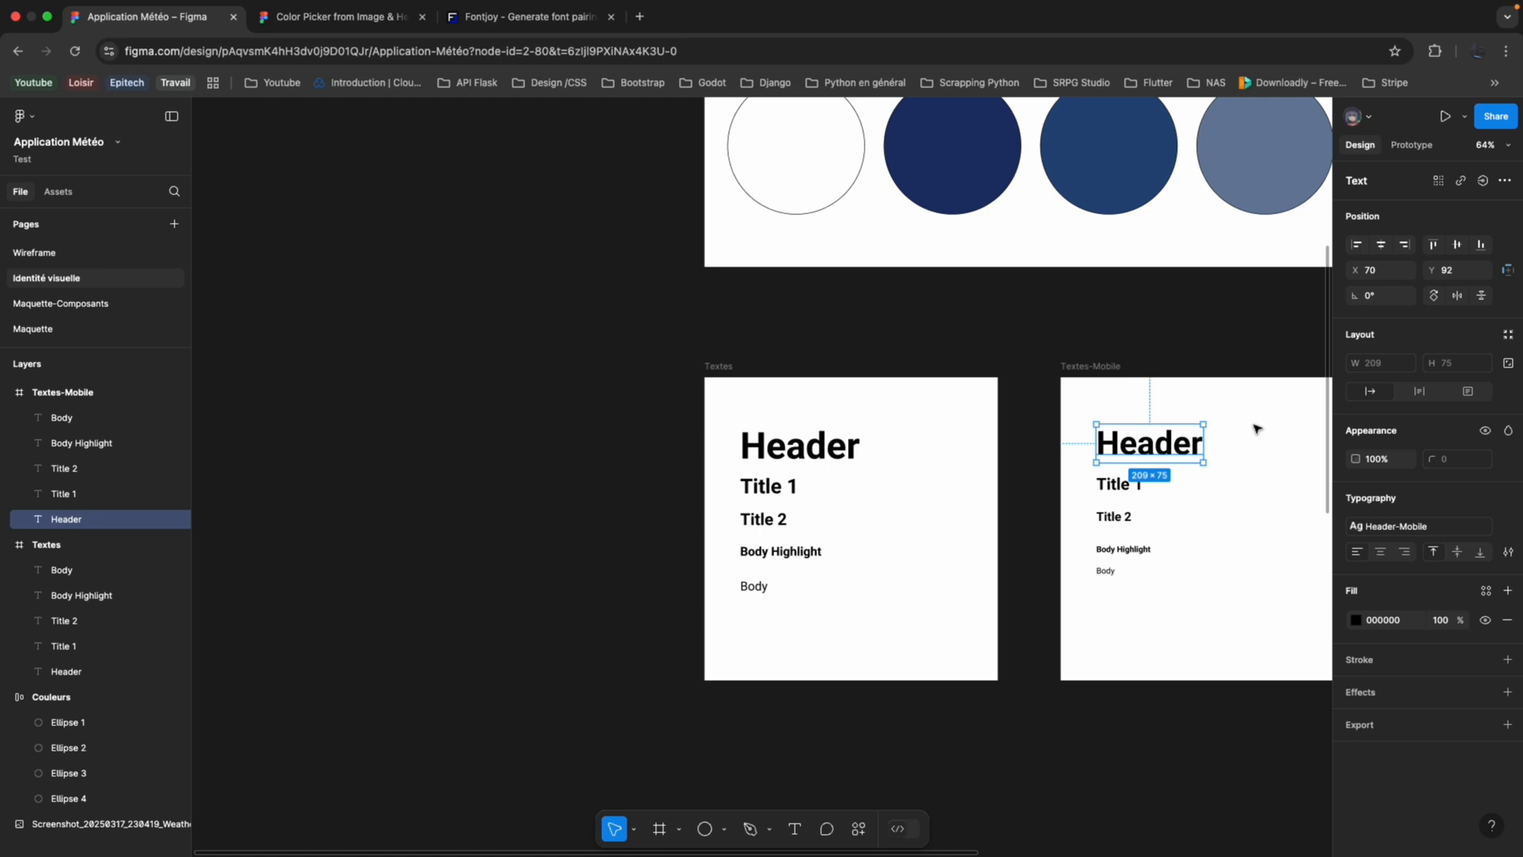
pyautogui.scroll(-5, 1228, 456)
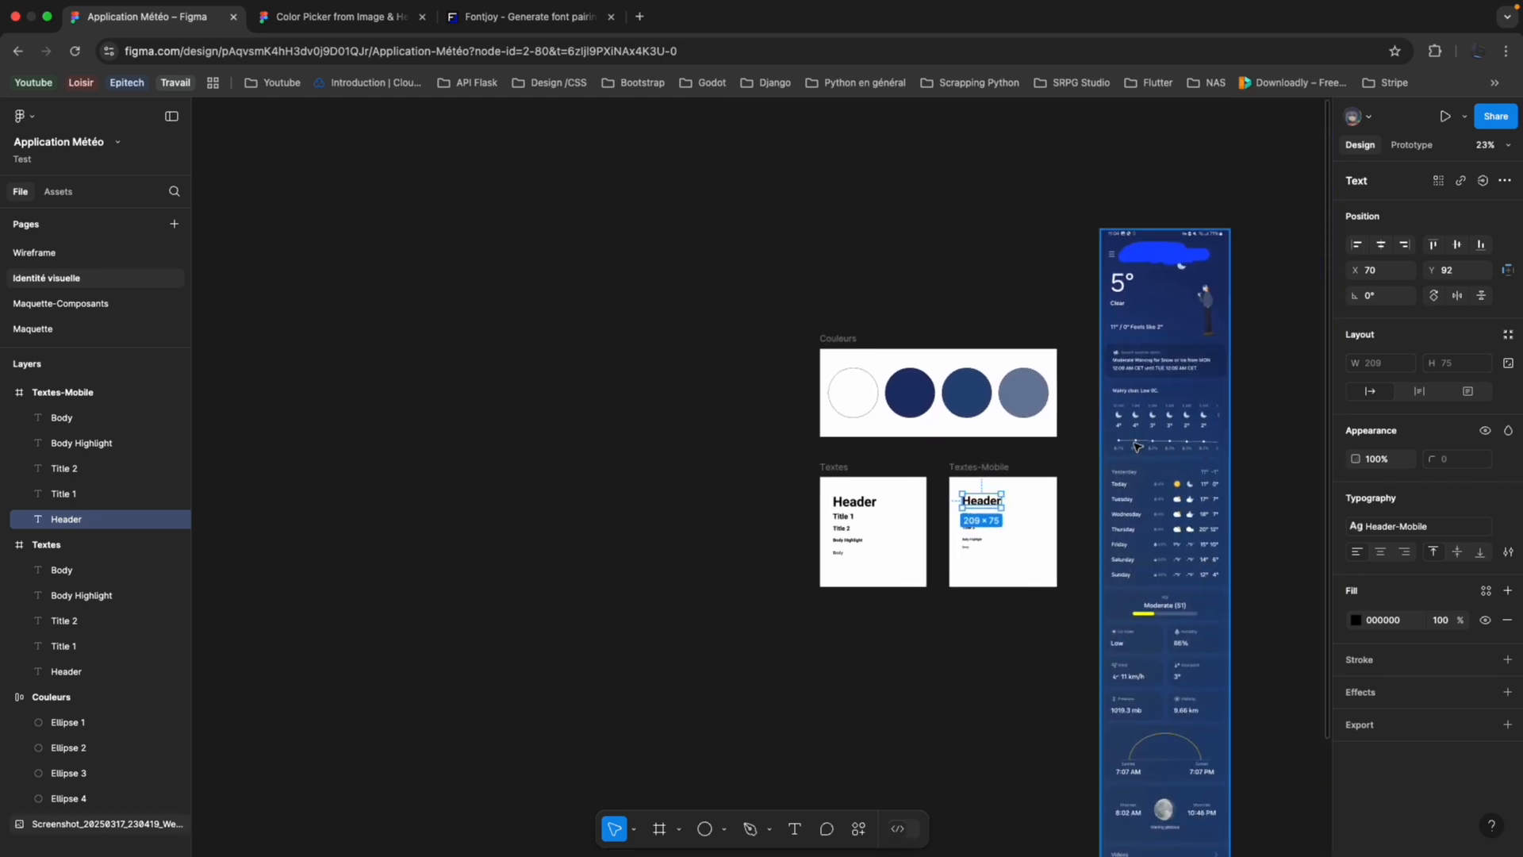
pyautogui.scroll(4, 1229, 458)
pyautogui.scroll(3, 1012, 419)
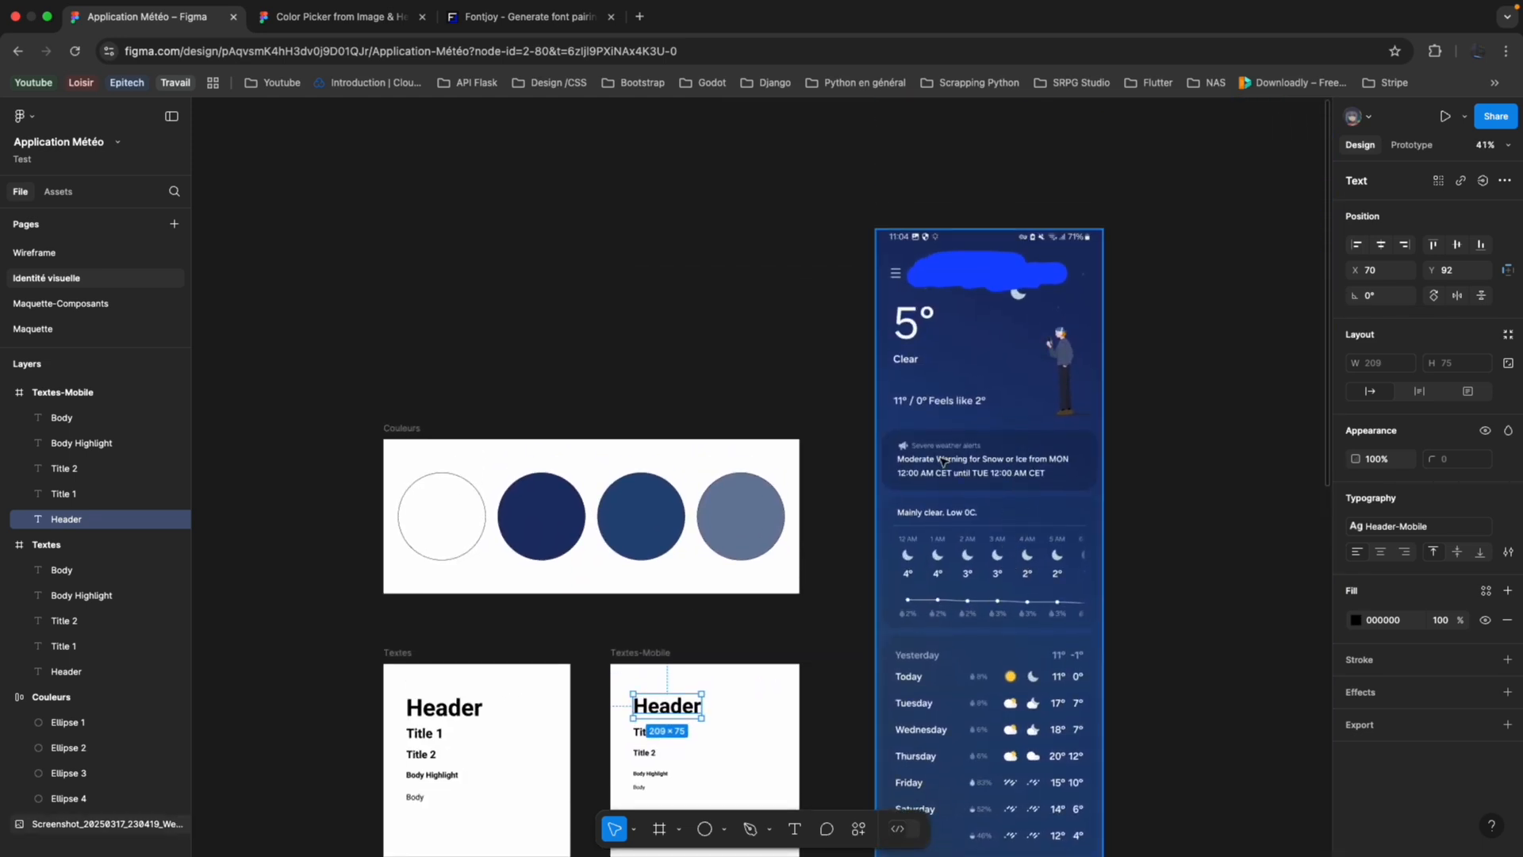
pyautogui.scroll(4, 943, 460)
pyautogui.scroll(-3, 988, 496)
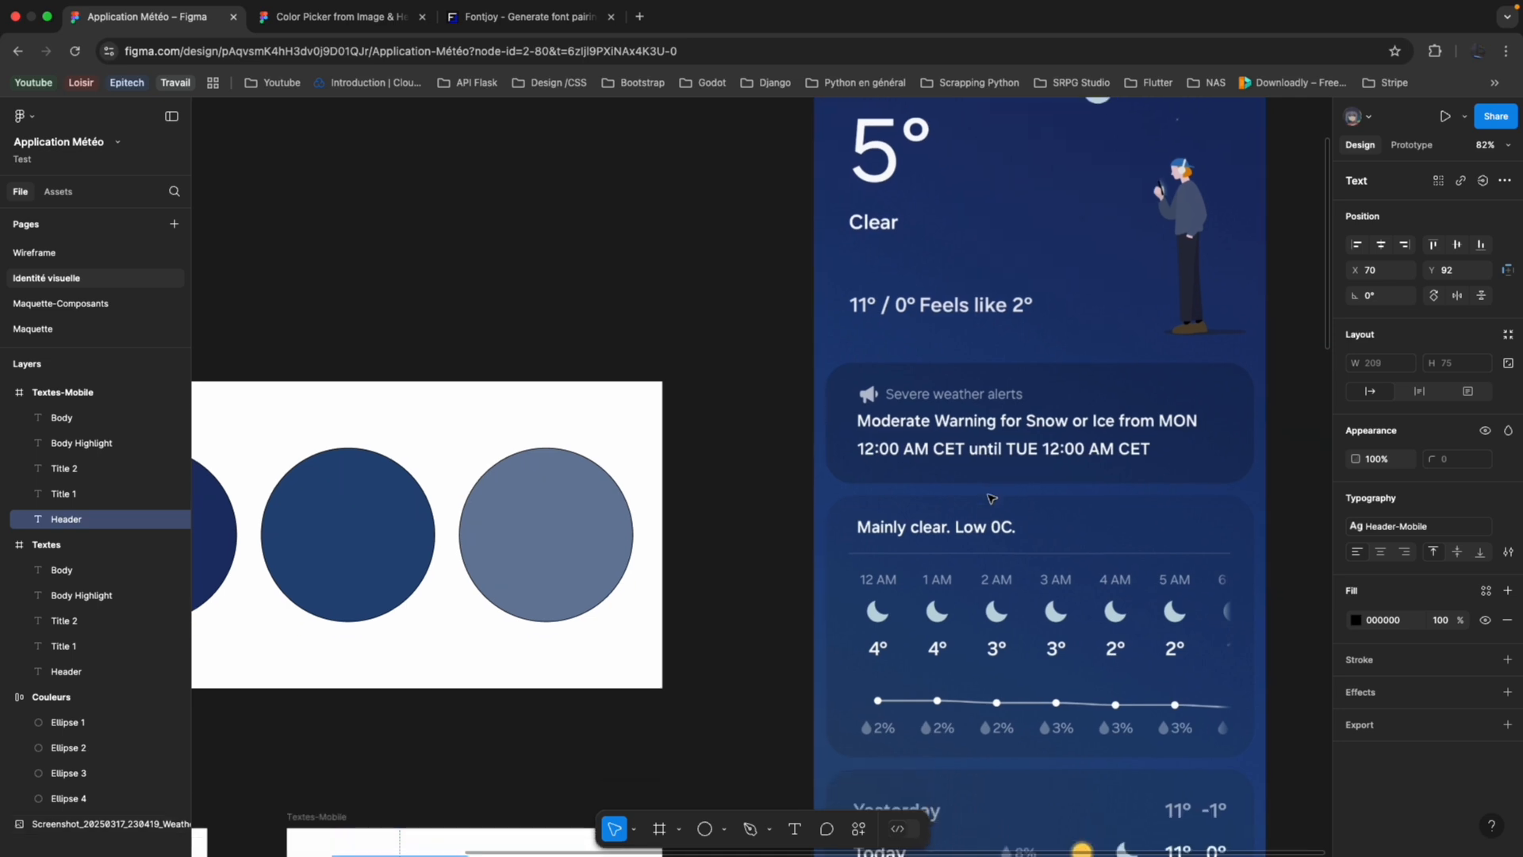
pyautogui.scroll(1, 991, 498)
pyautogui.hscroll(1, 990, 497)
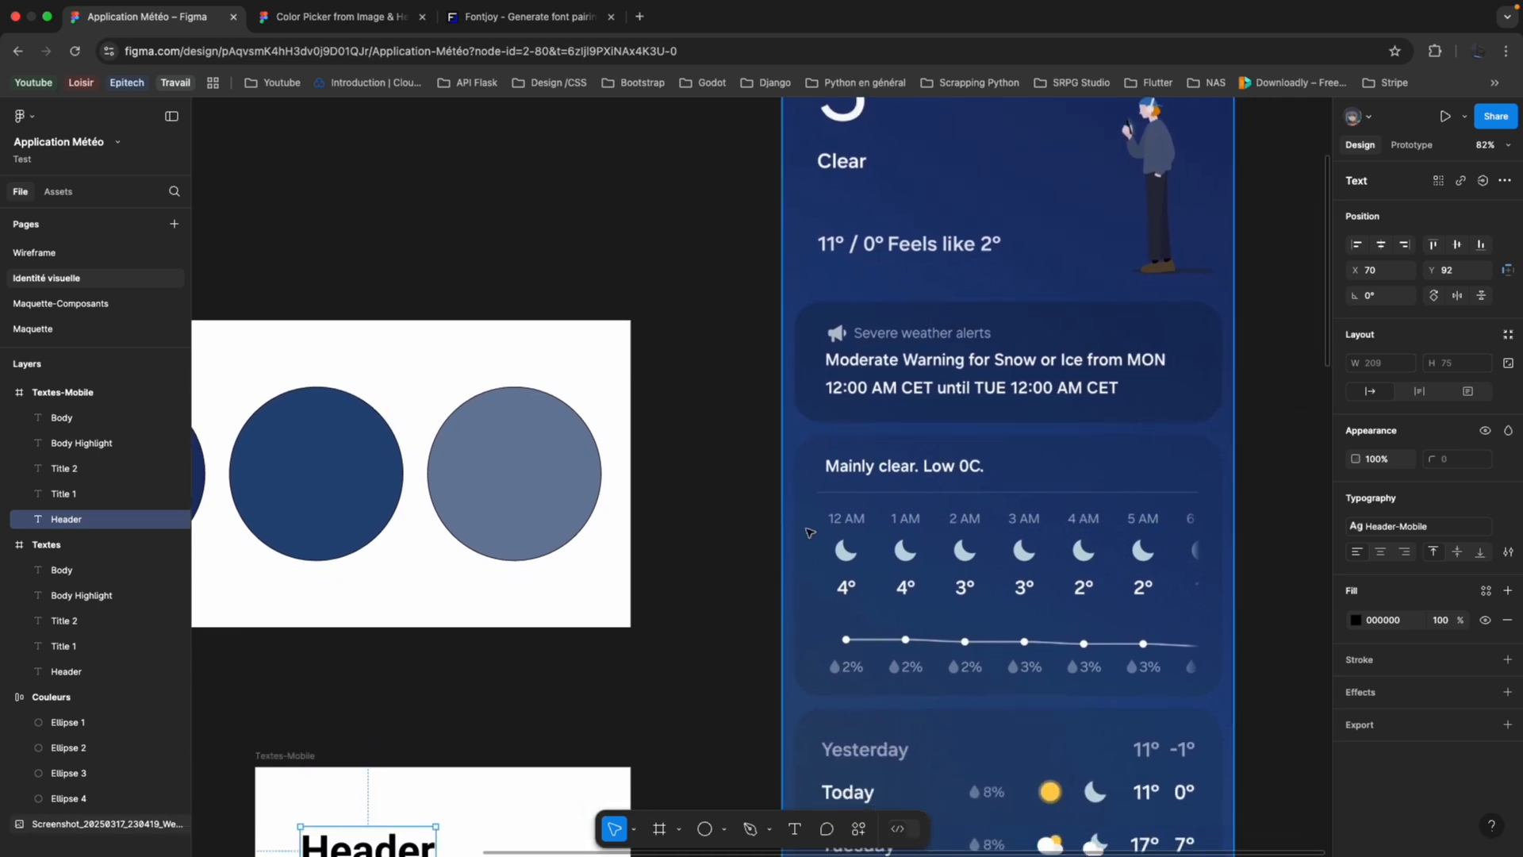
pyautogui.scroll(-5, 852, 554)
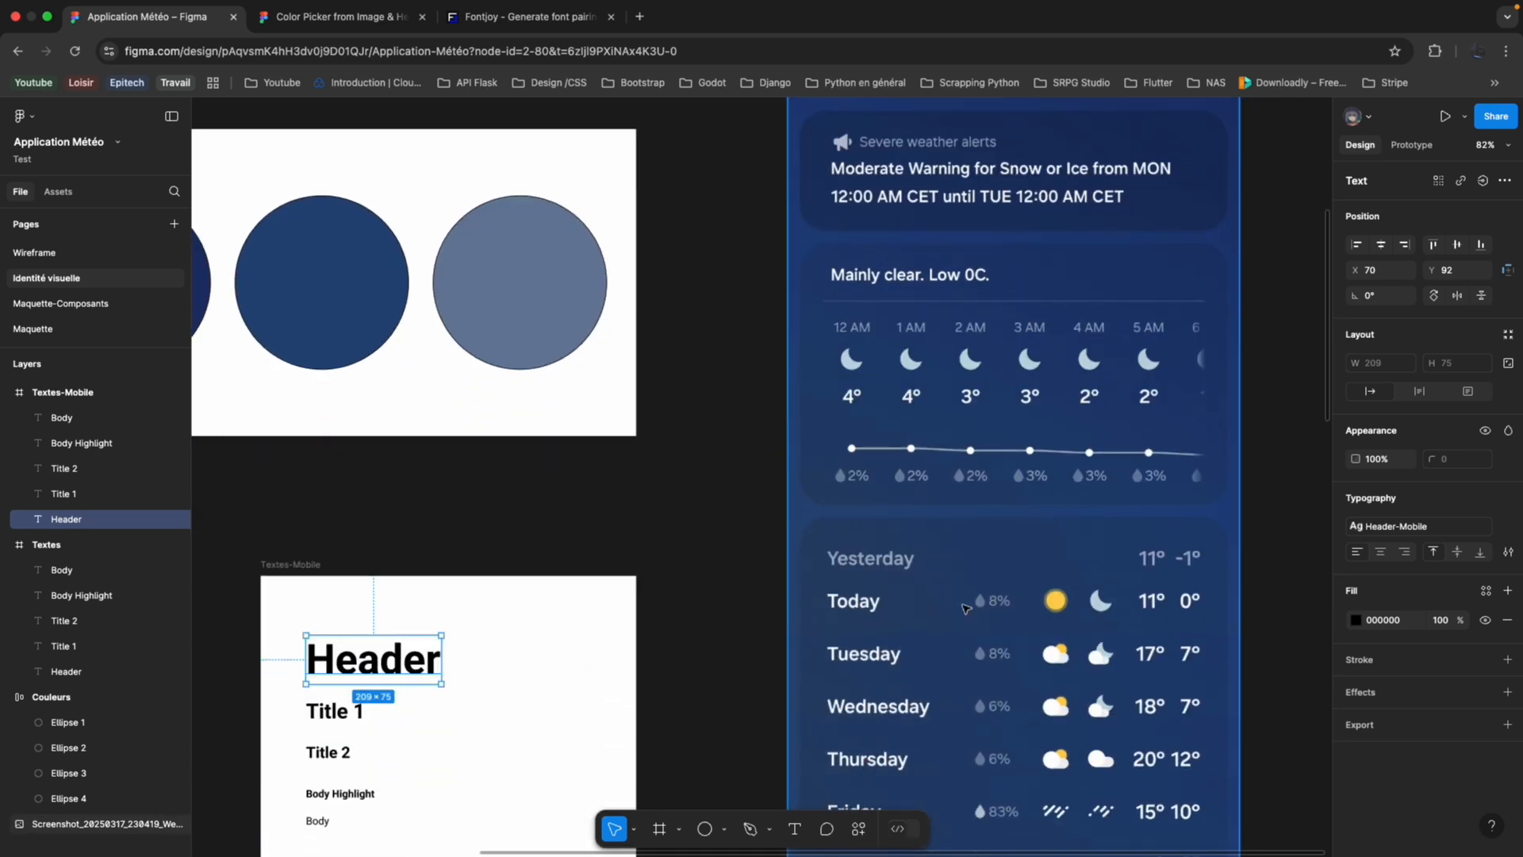
pyautogui.scroll(1, 965, 609)
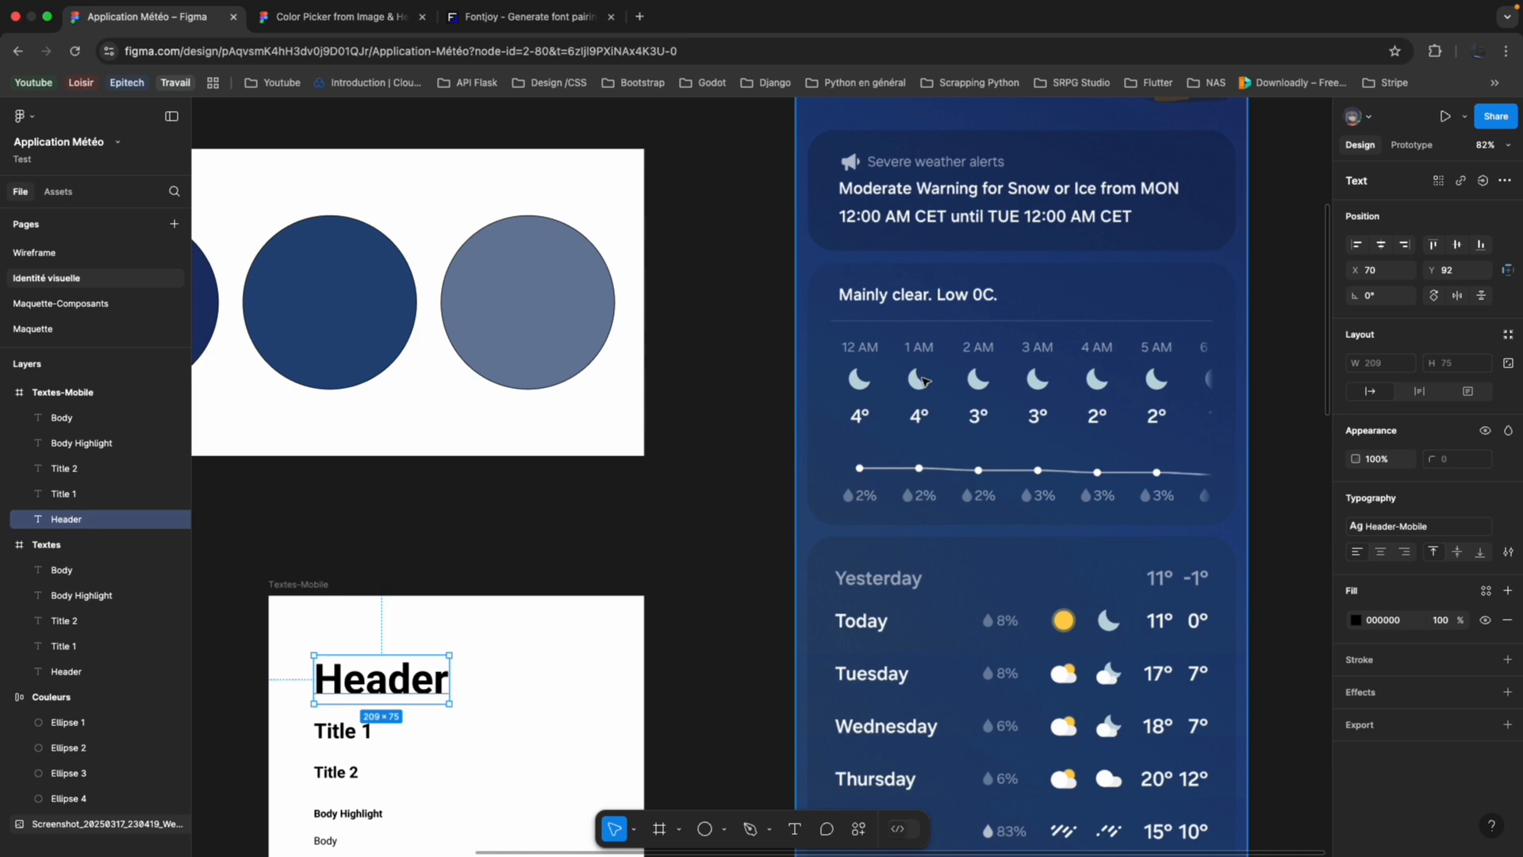
pyautogui.scroll(-3, 1206, 364)
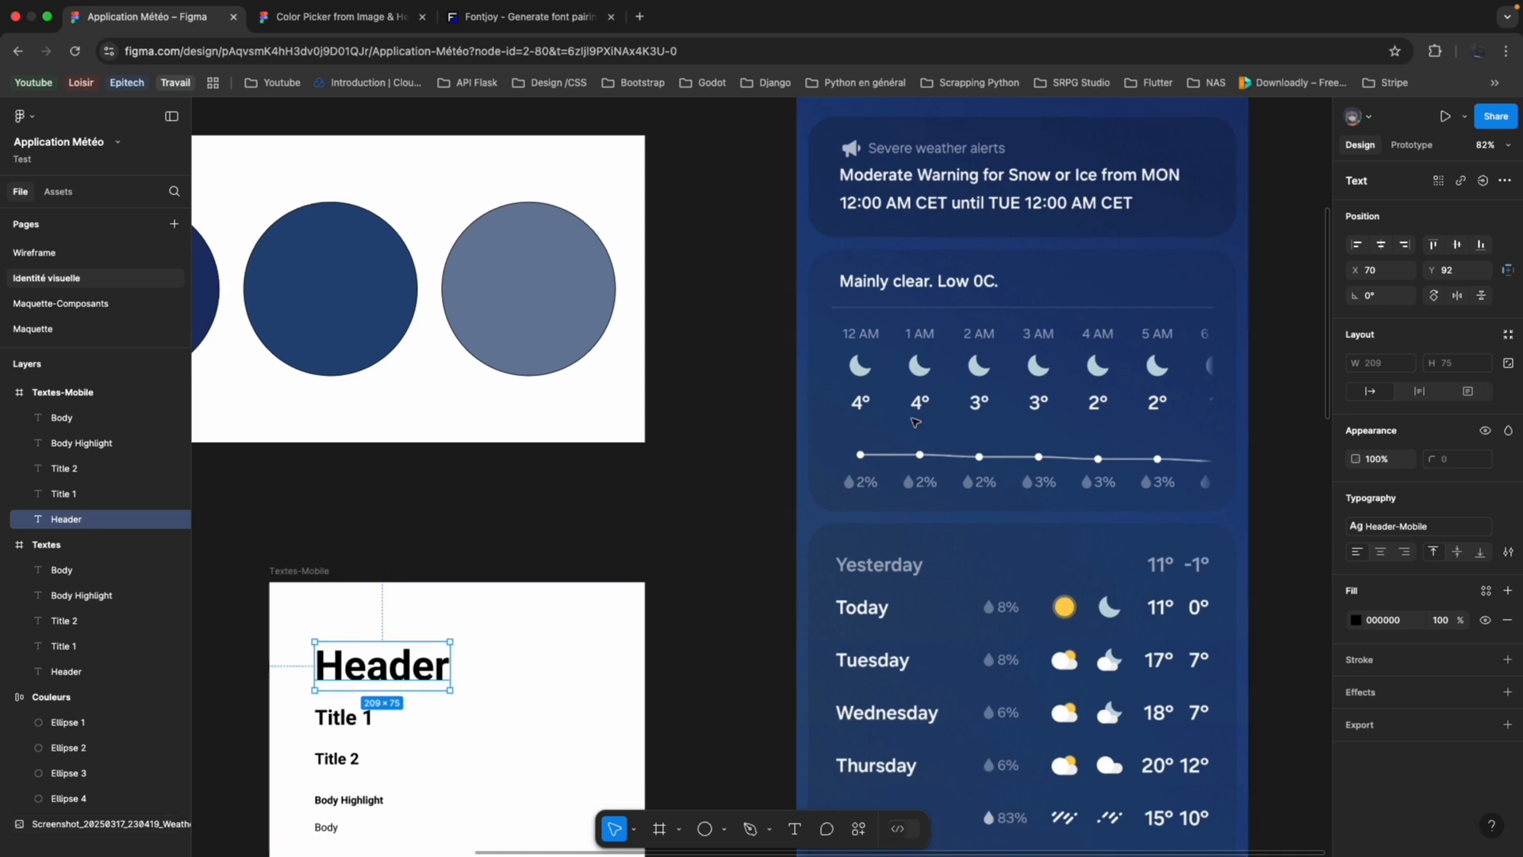
pyautogui.scroll(-2, 870, 466)
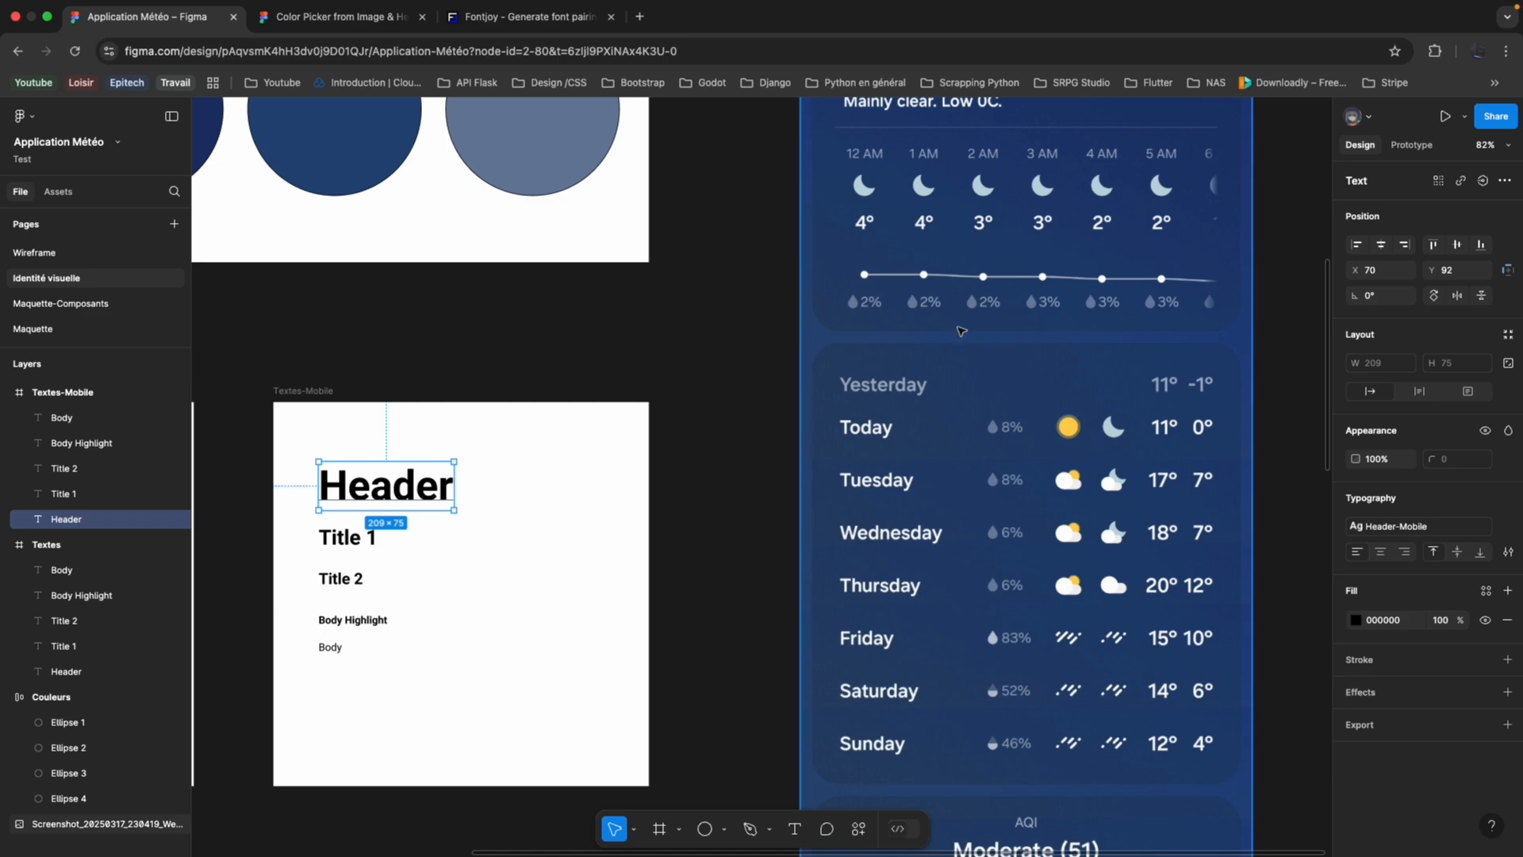
pyautogui.scroll(-12, 930, 367)
pyautogui.scroll(-5, 931, 367)
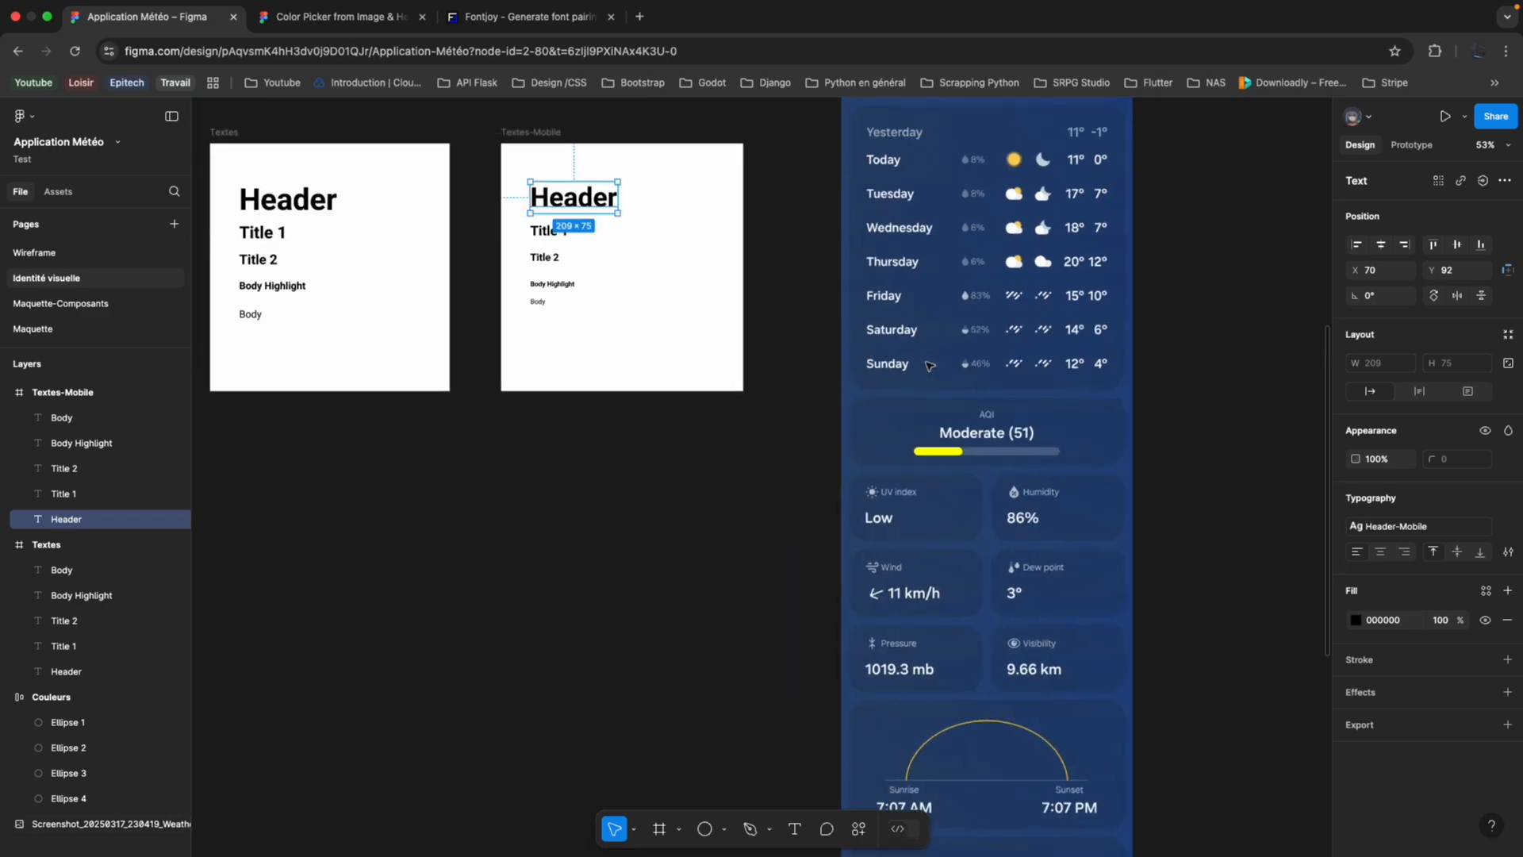
pyautogui.scroll(8, 930, 366)
pyautogui.scroll(2, 931, 367)
pyautogui.scroll(-8, 931, 367)
pyautogui.click(930, 366)
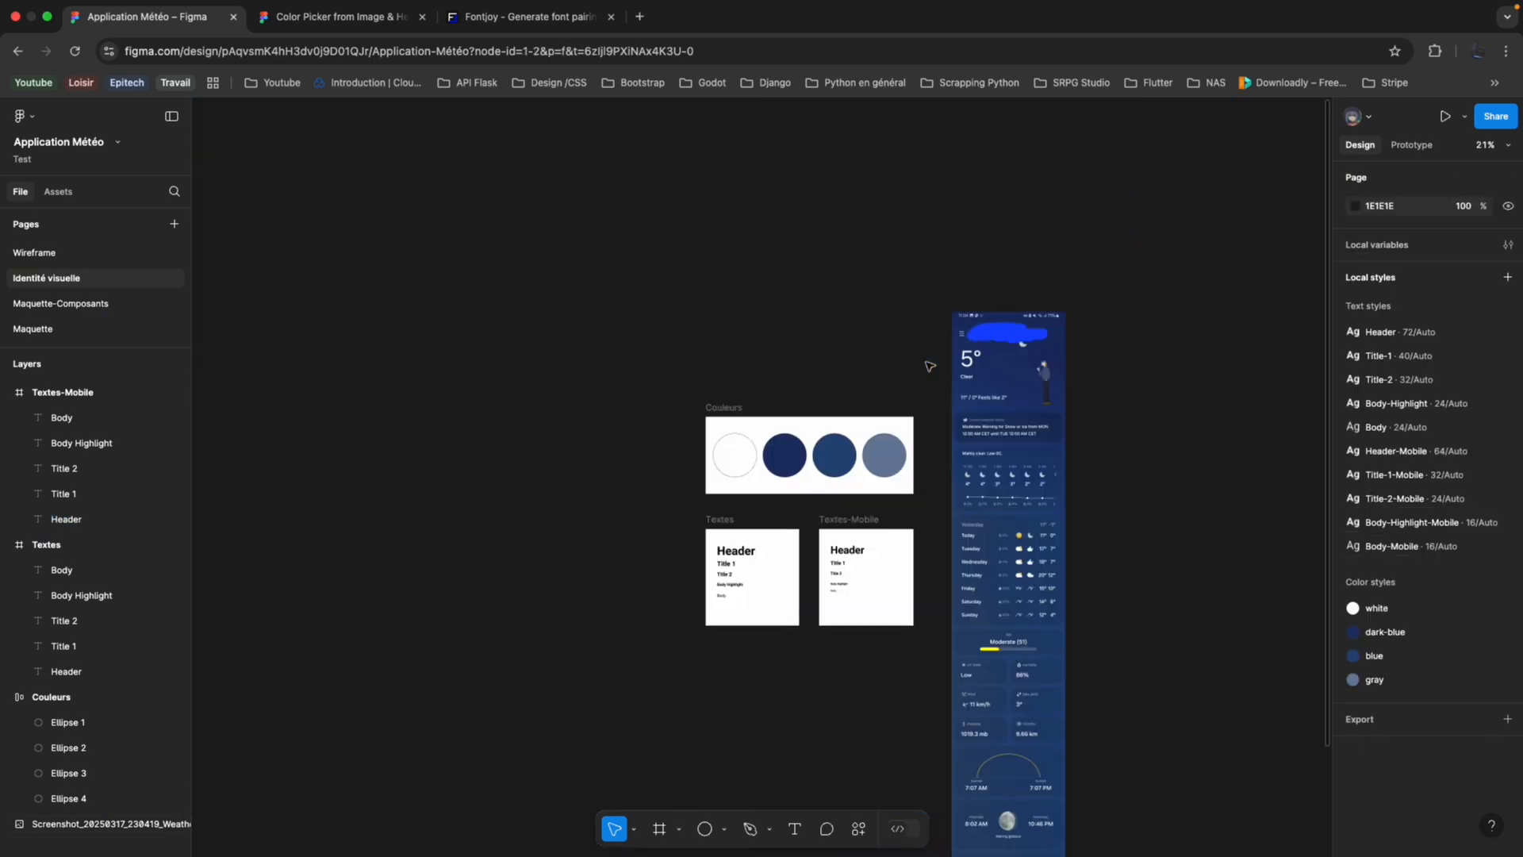
pyautogui.scroll(6, 931, 366)
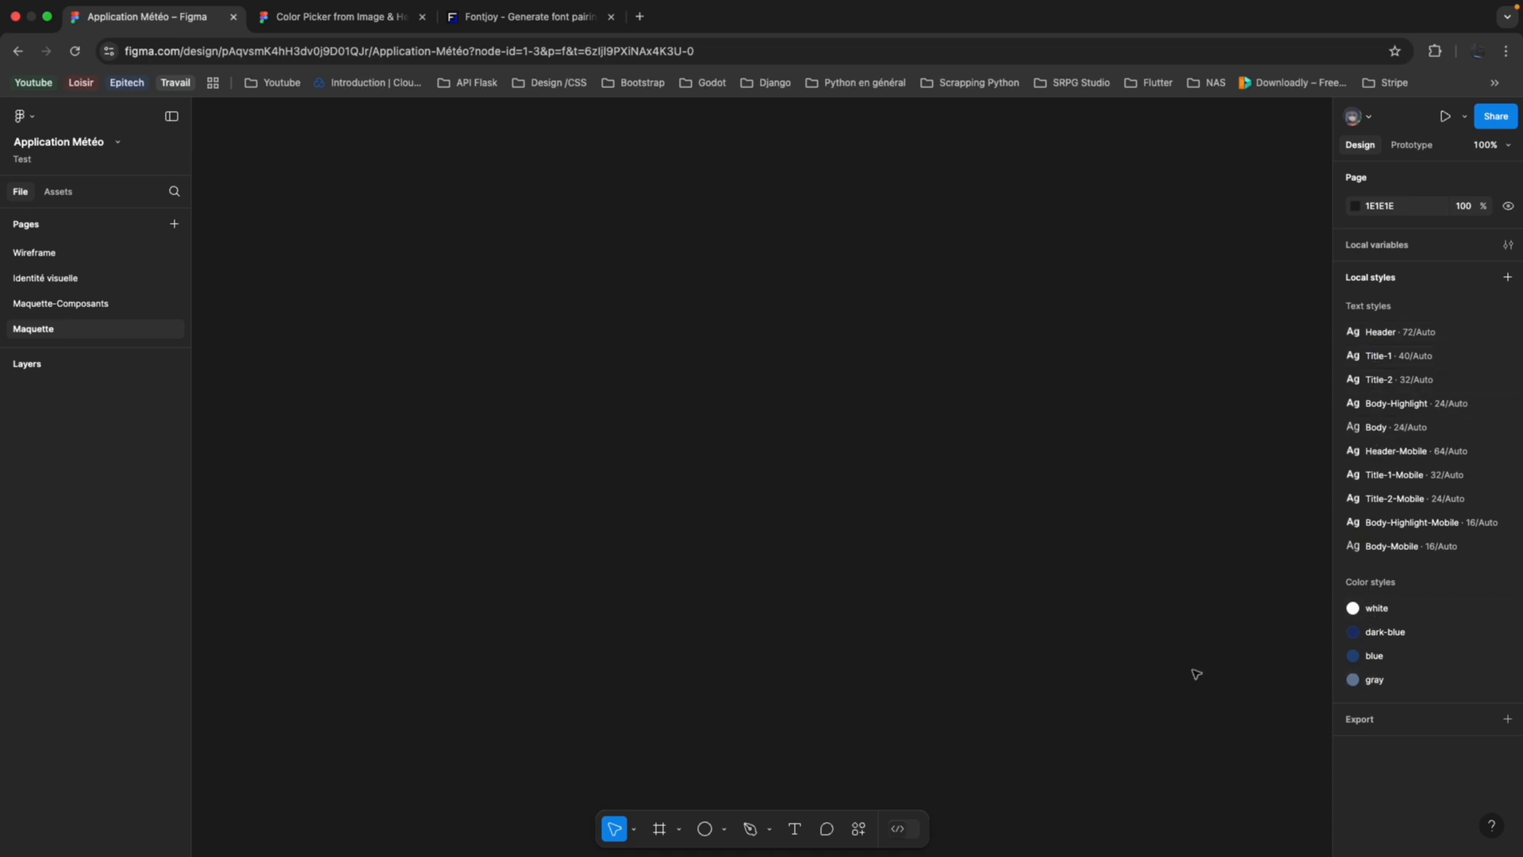
# Add a frame with the iPhone 16 phone preset to the Maquette page.
pyautogui.click(679, 830)
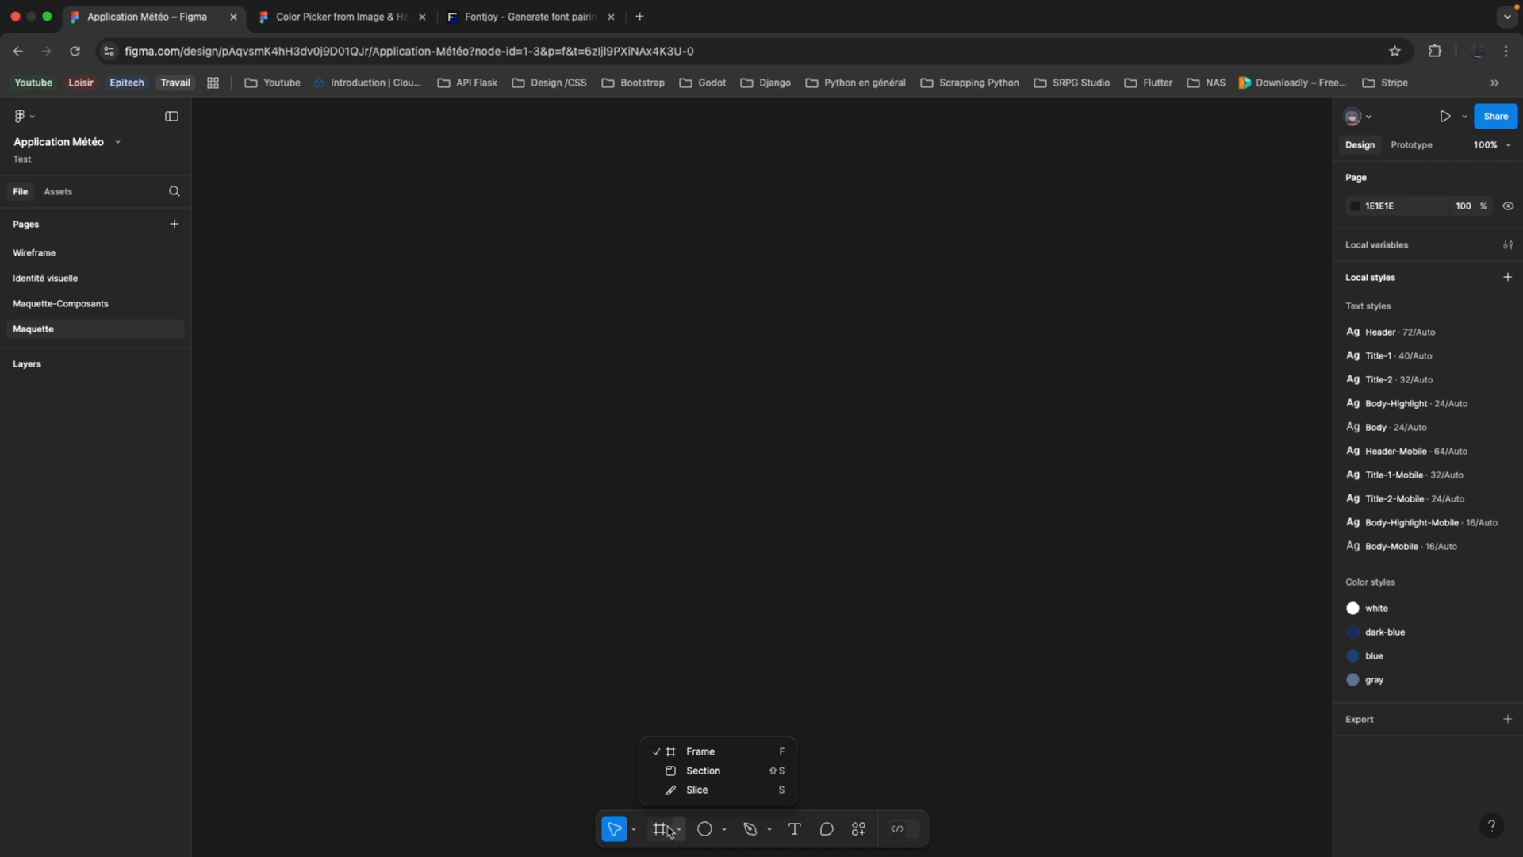
pyautogui.click(670, 831)
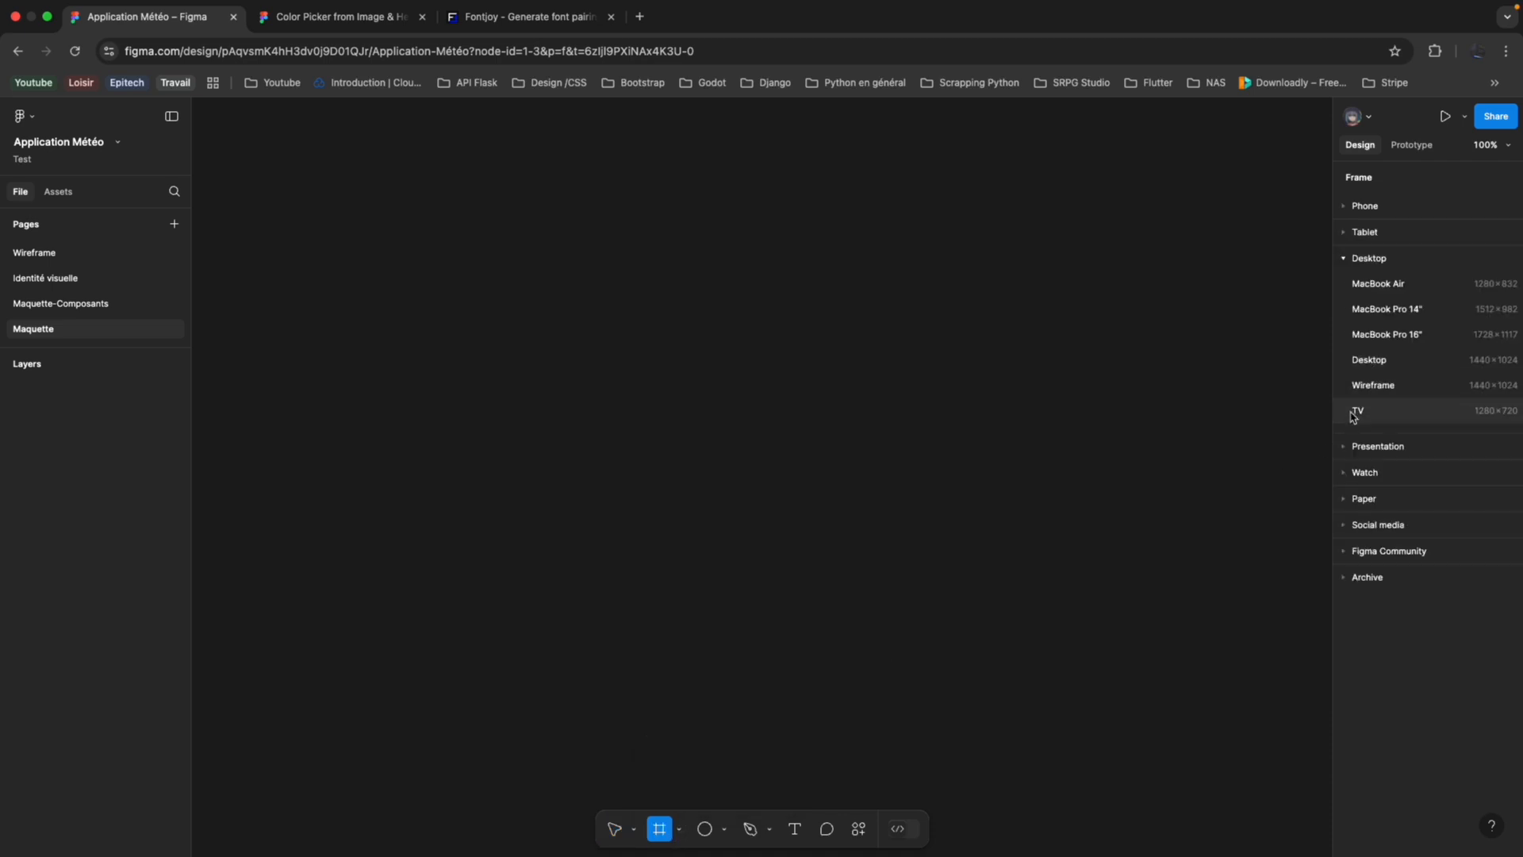
pyautogui.click(1342, 211)
pyautogui.click(1415, 284)
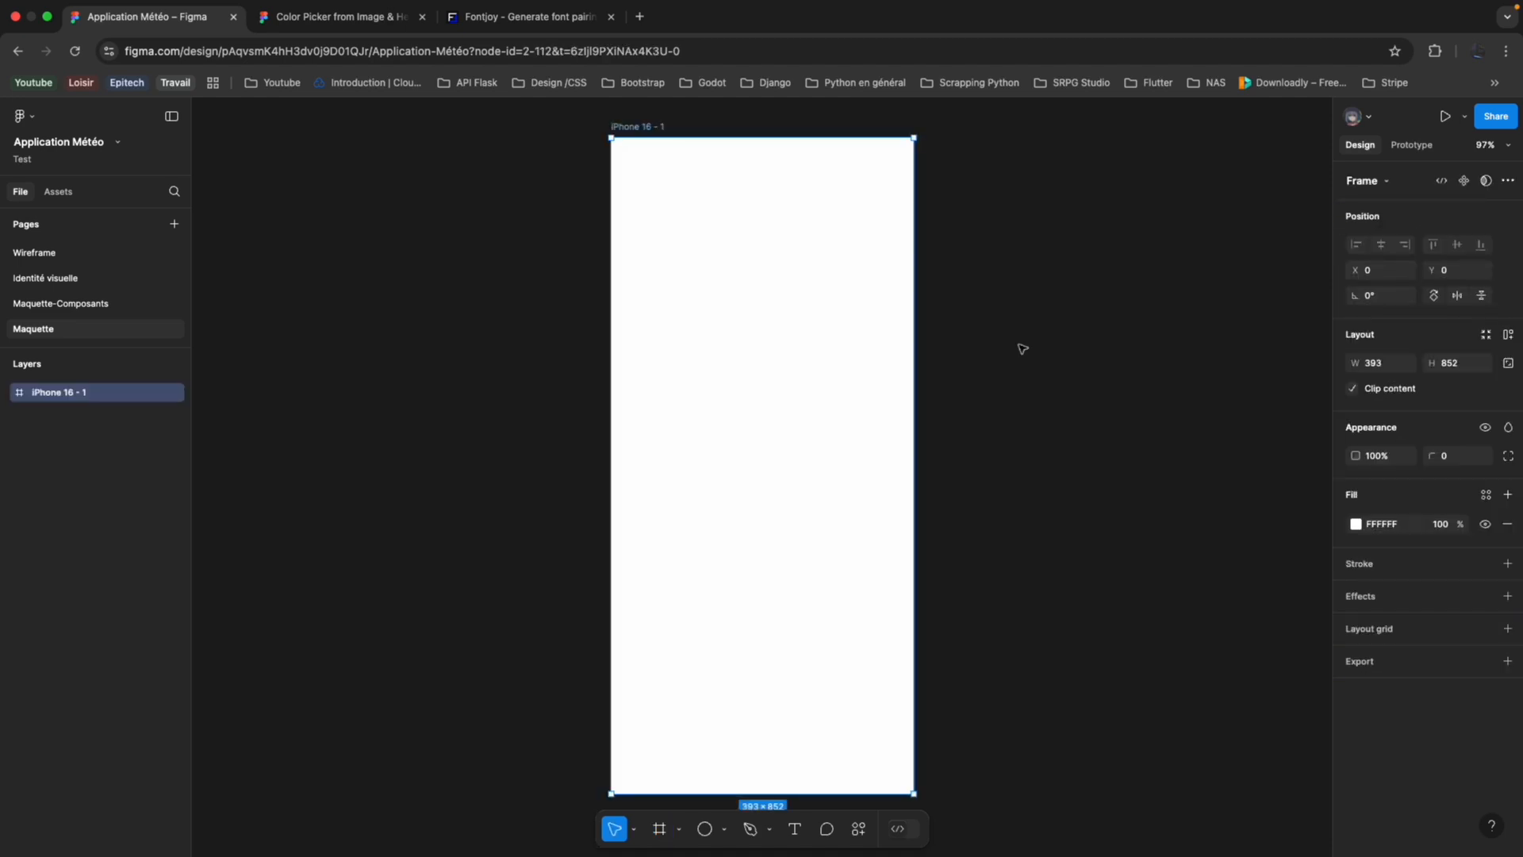
# Rename the iPhone 16 frame as Accueil-Mobile.
pyautogui.hscroll(-3, 773, 400)
pyautogui.scroll(2, 771, 400)
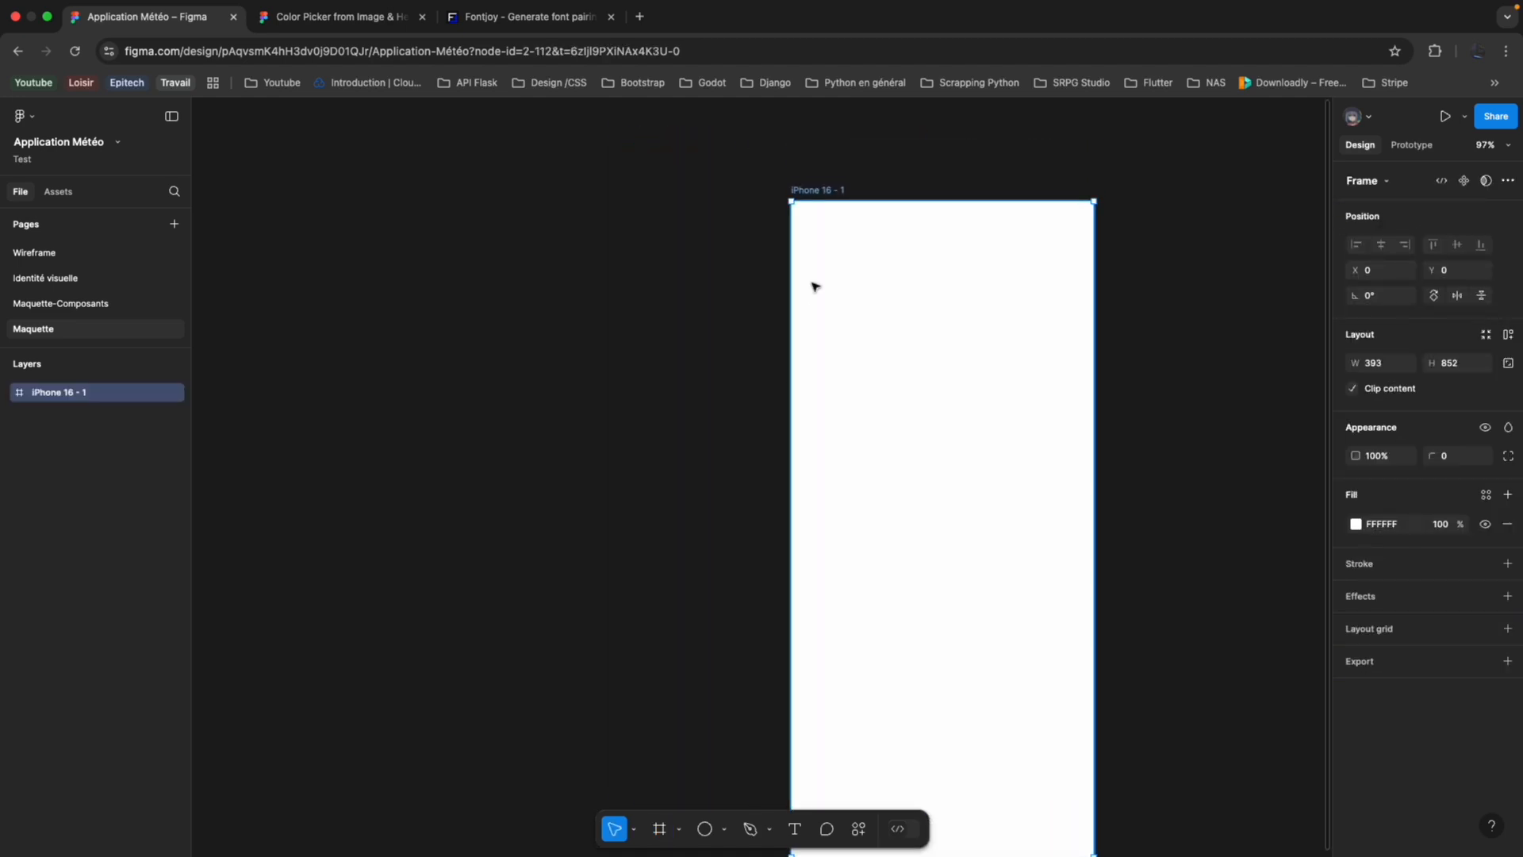
pyautogui.doubleClick(823, 190)
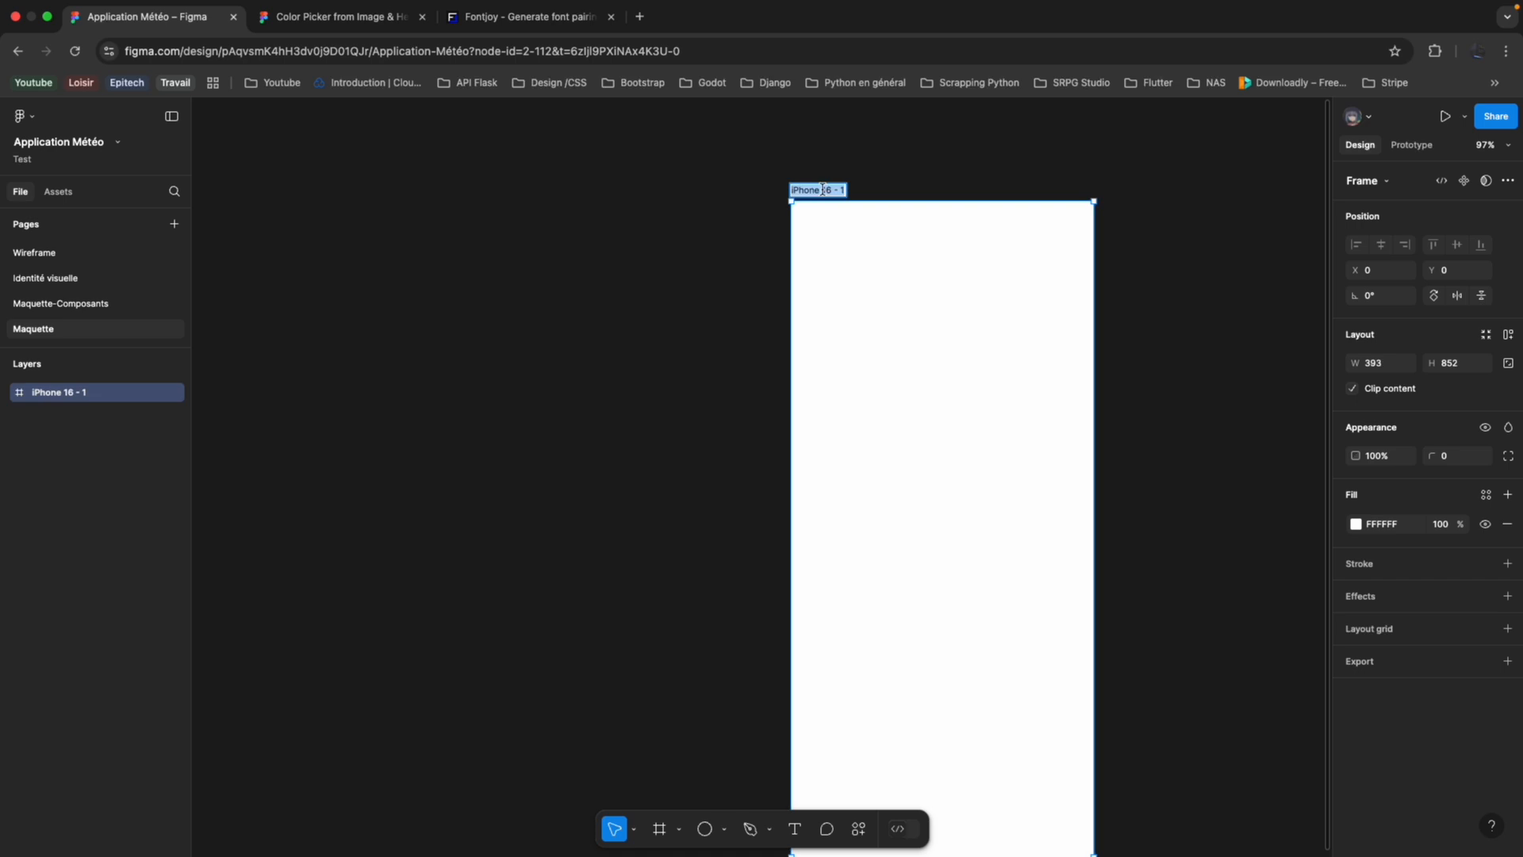
pyautogui.write('Accueil-Mobile')
pyautogui.press('Return')
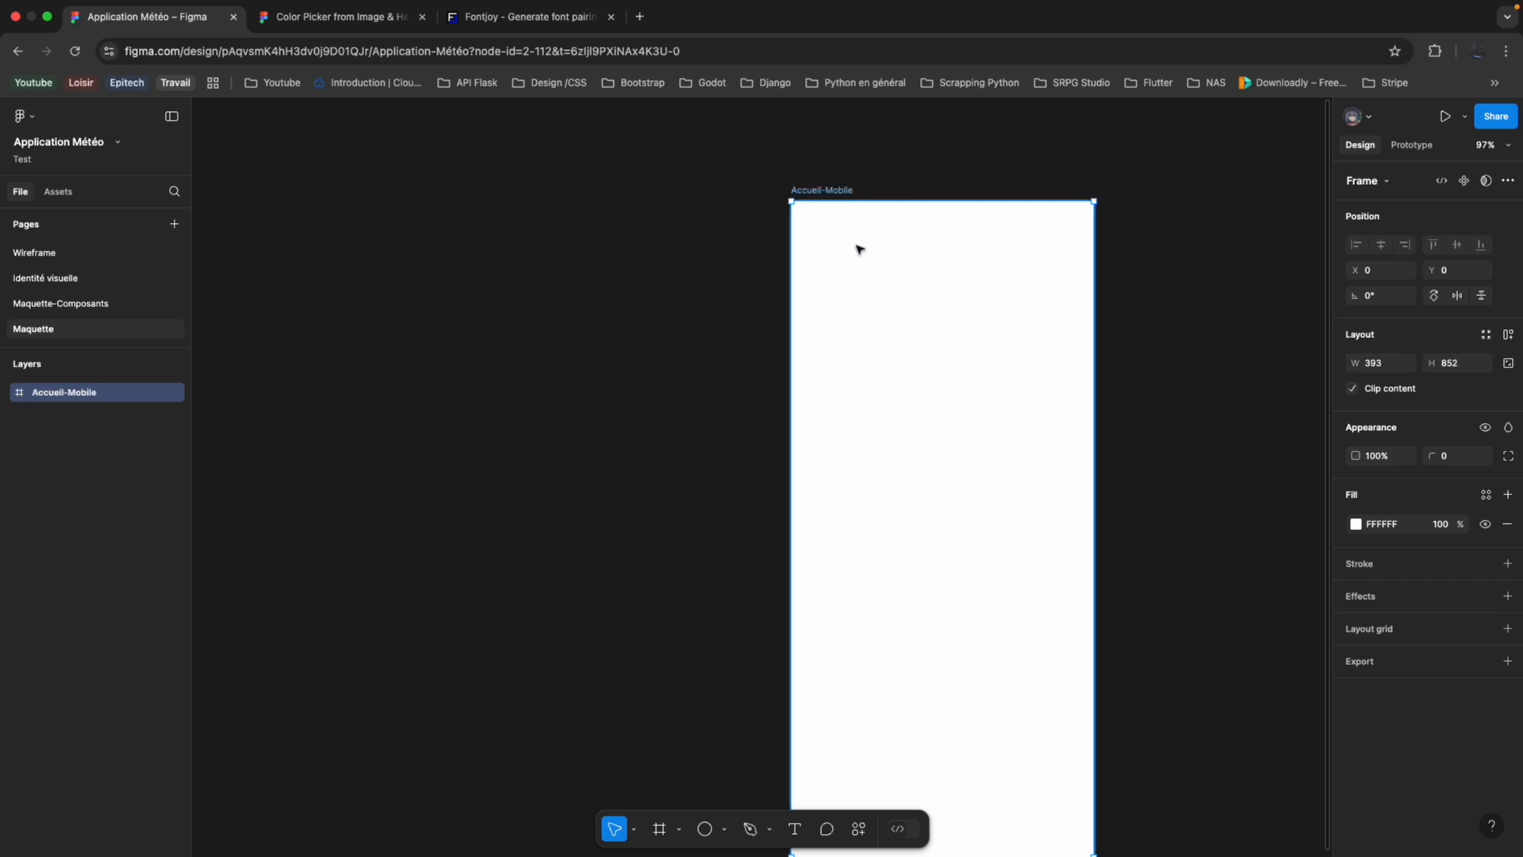
# Review the palette and the weather screenshot's background on the Identité visuelle page, and return to the Maquette page.
pyautogui.scroll(-3, 856, 249)
pyautogui.scroll(2, 826, 299)
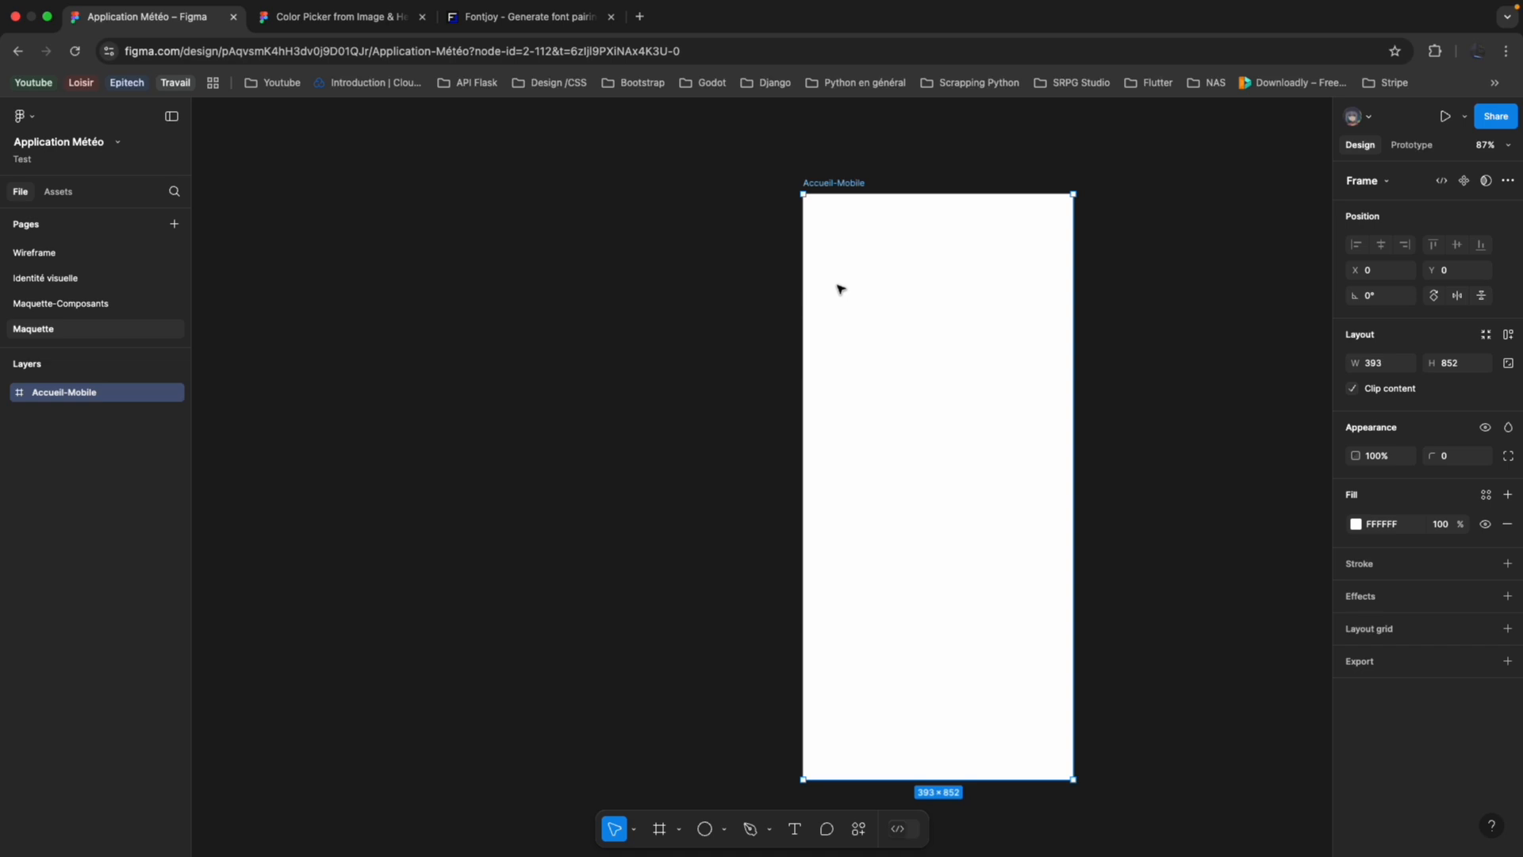
pyautogui.click(136, 279)
pyautogui.scroll(2, 841, 314)
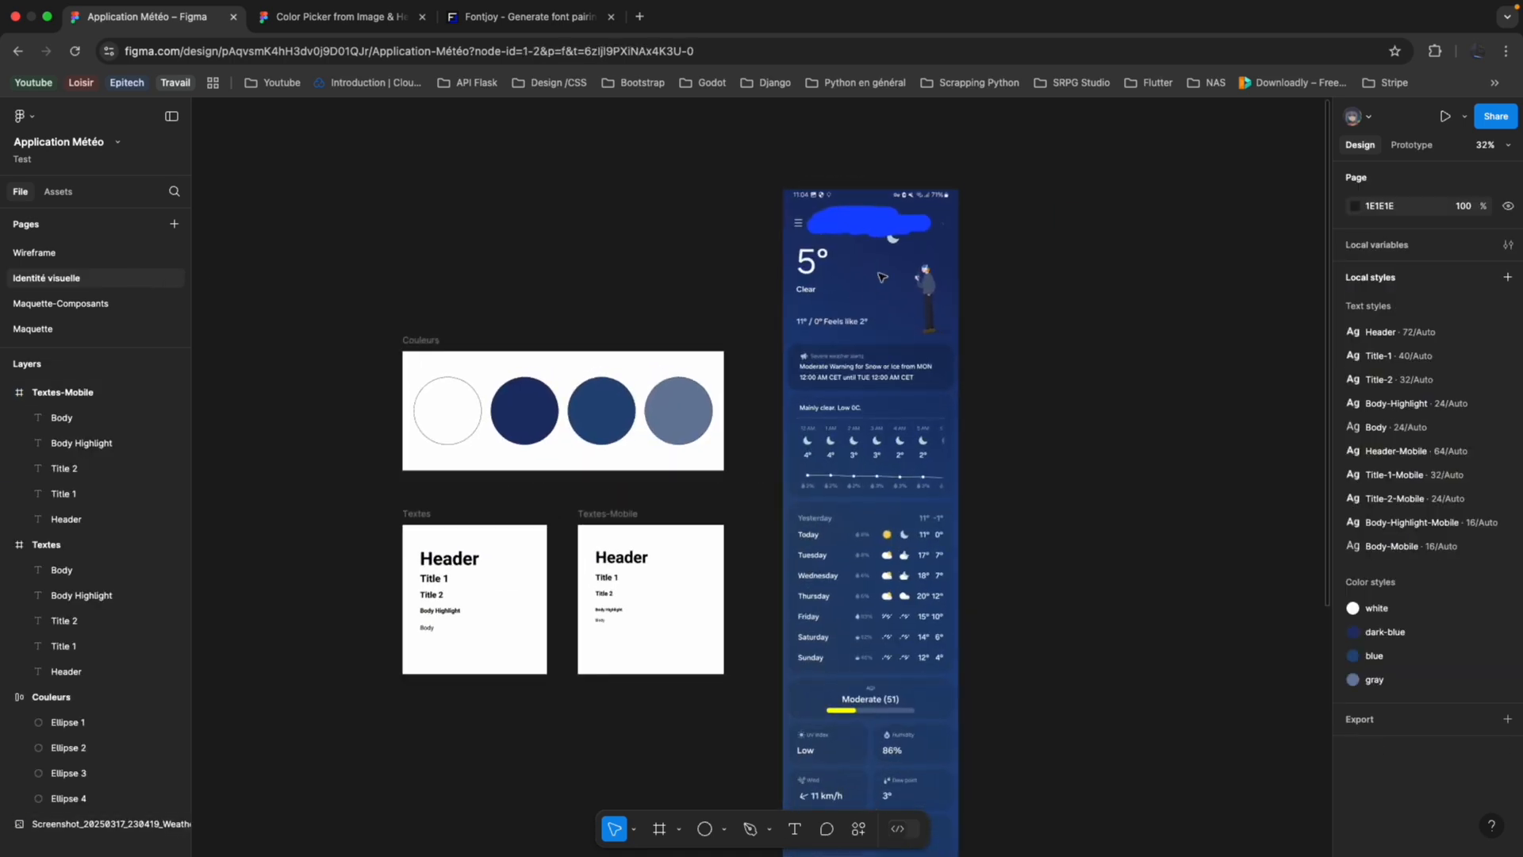
pyautogui.scroll(4, 868, 316)
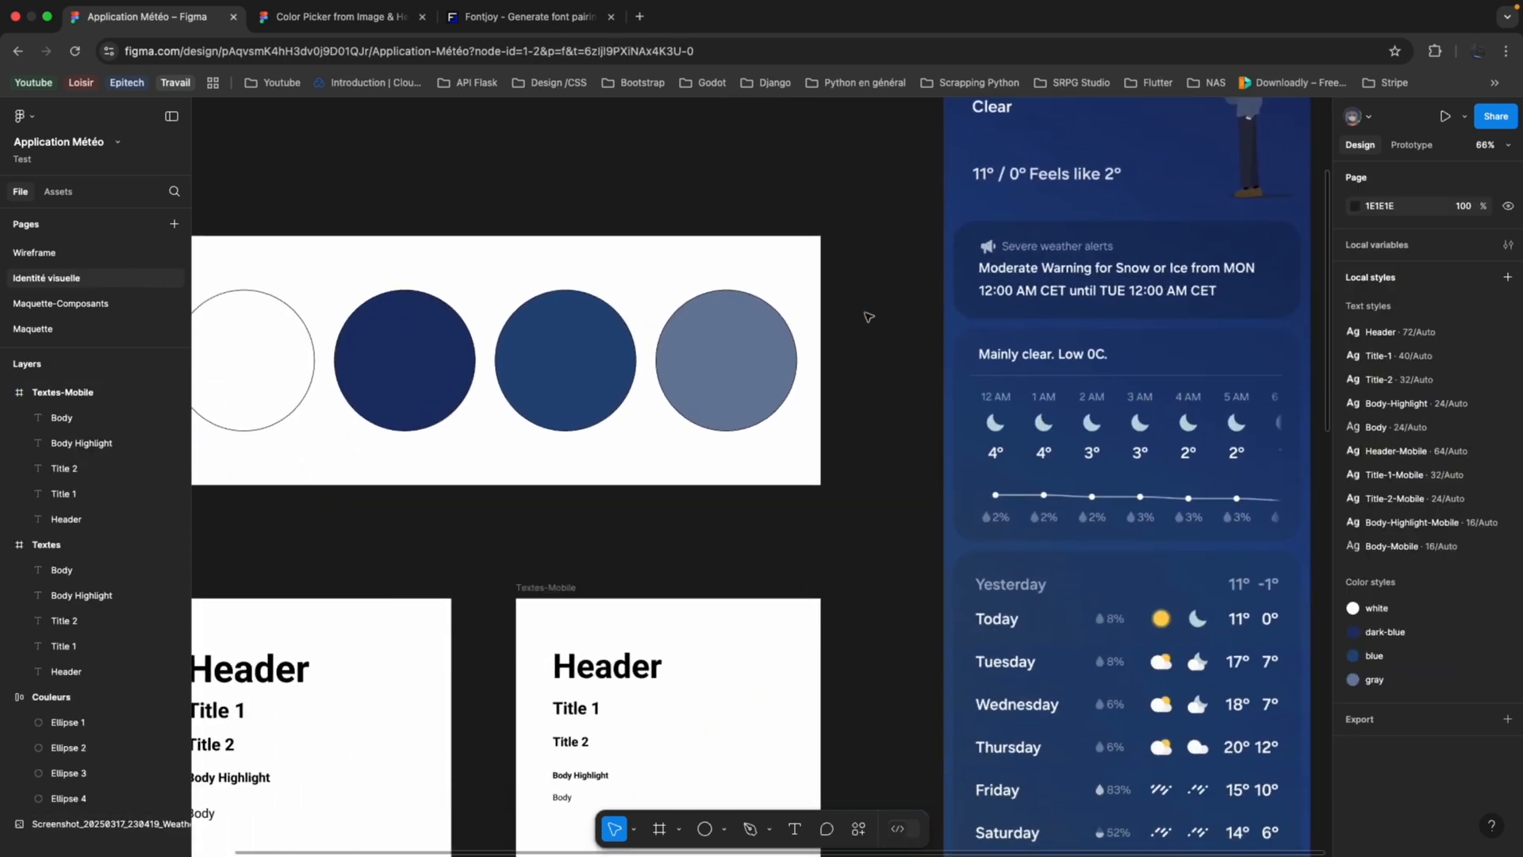
pyautogui.scroll(-4, 868, 316)
pyautogui.click(102, 325)
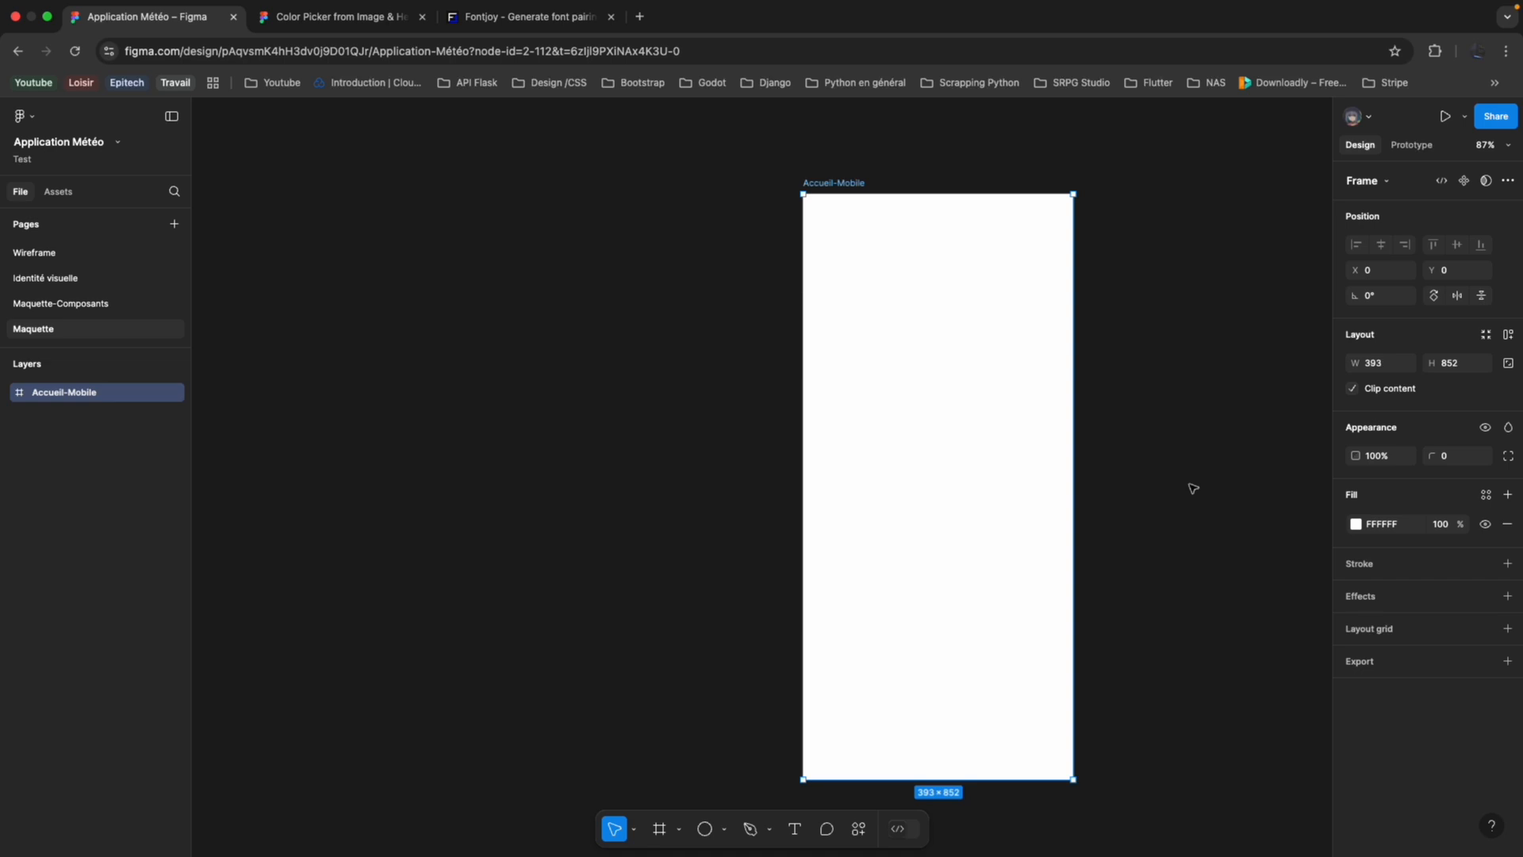
# Change the Accueil-Mobile frame's fill to a linear gradient running diagonally from its upper-right corner to its lower-left corner.
pyautogui.hscroll(2, 1193, 489)
pyautogui.hscroll(1, 1193, 487)
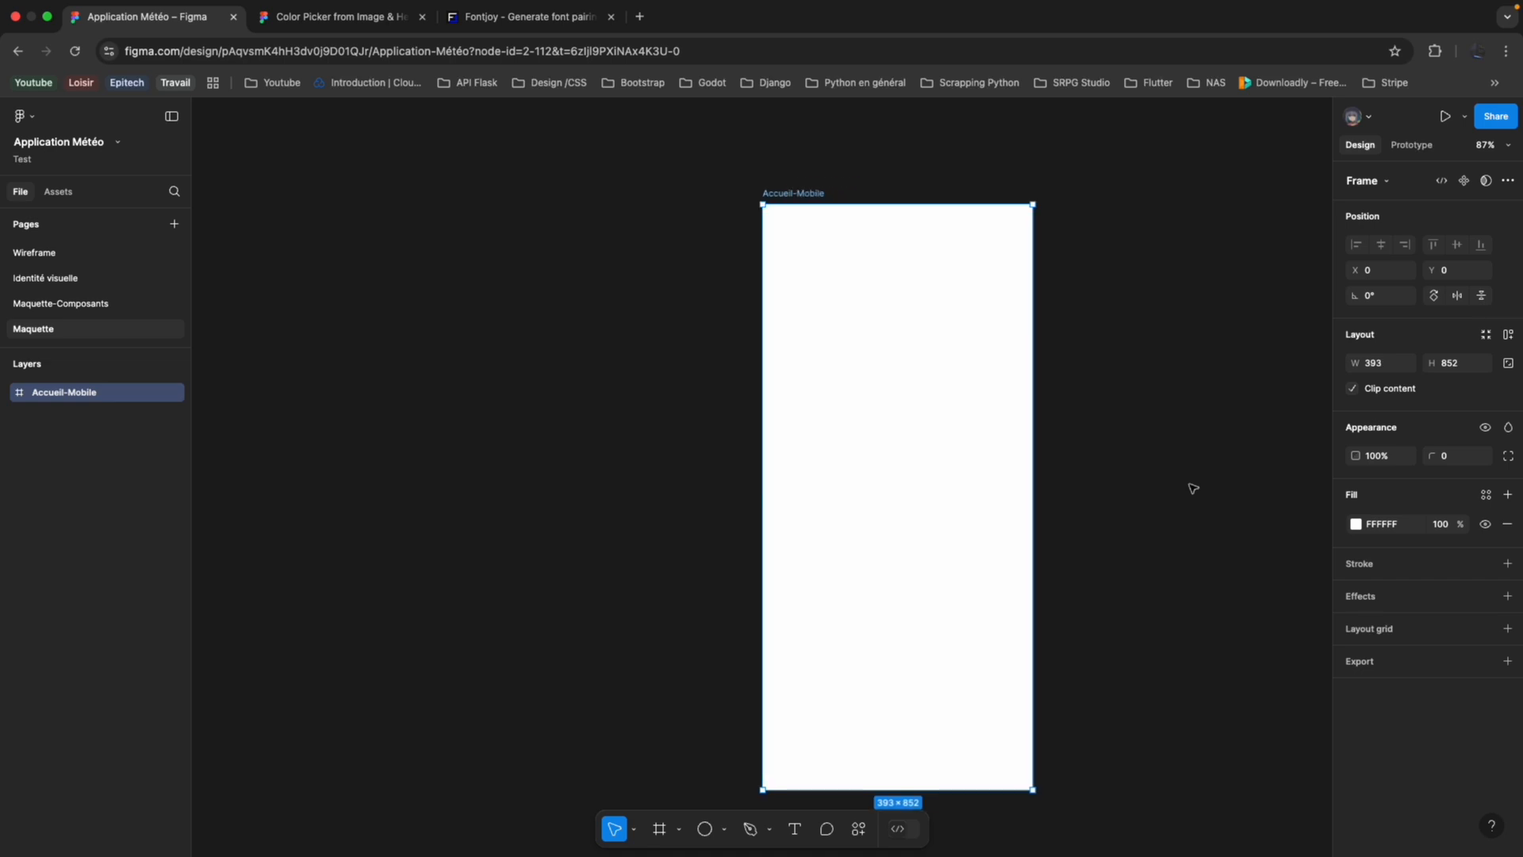
pyautogui.click(1356, 525)
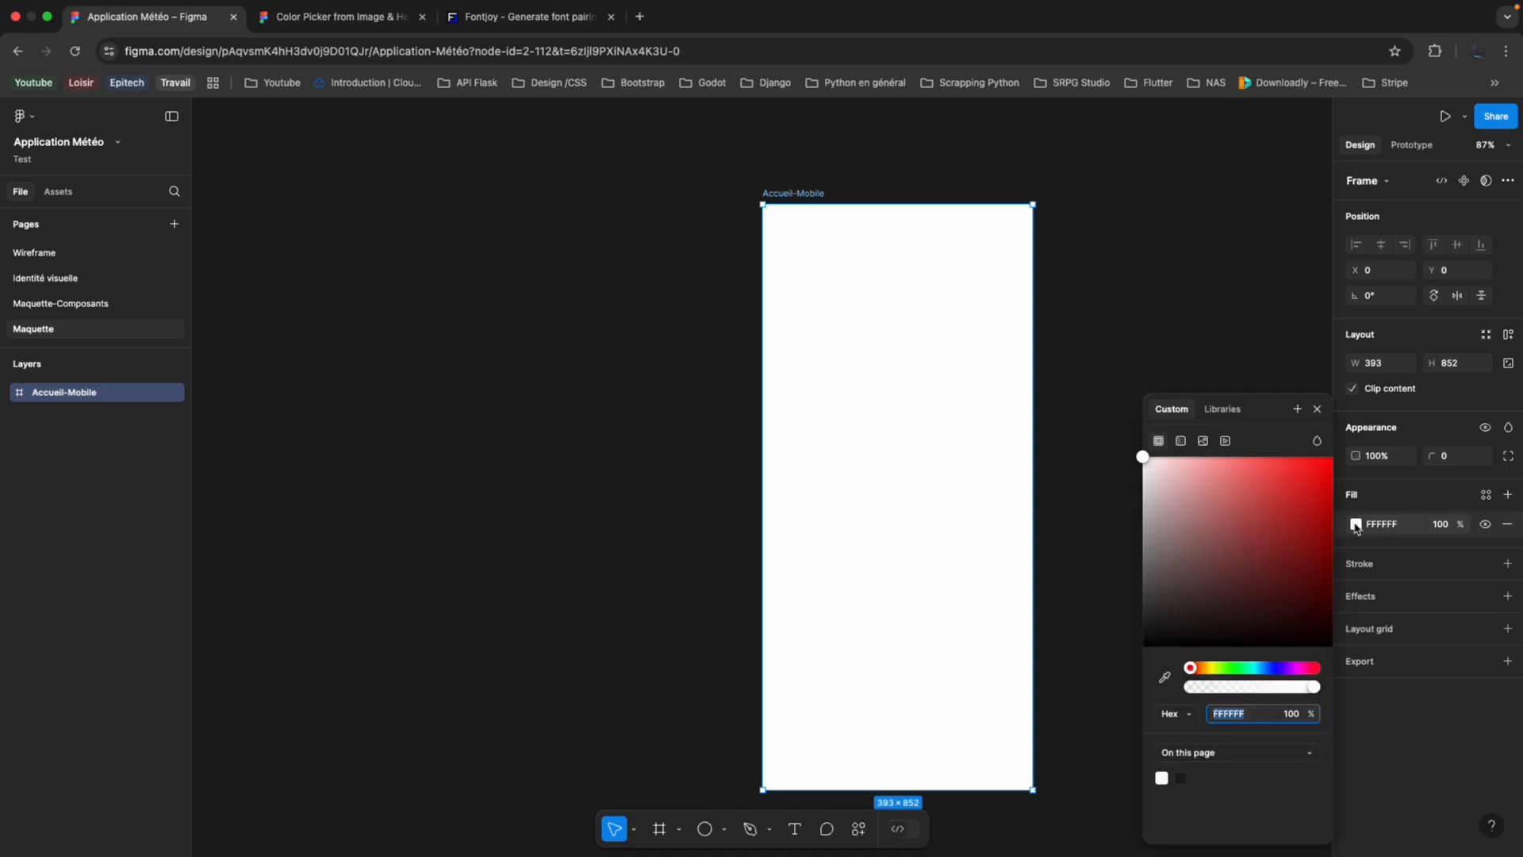
pyautogui.click(1187, 444)
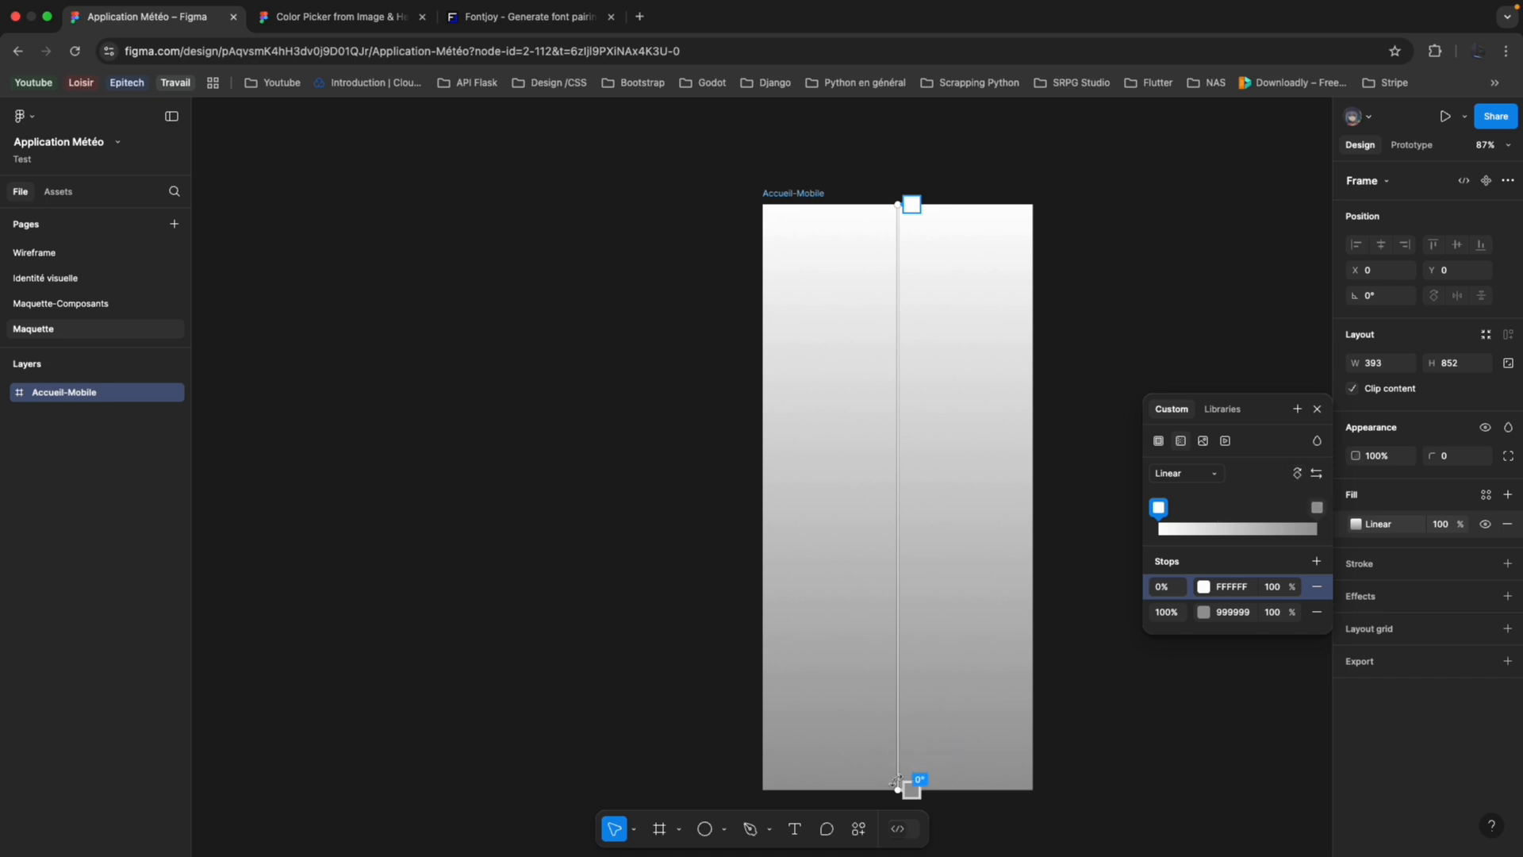
pyautogui.moveTo(897, 784); pyautogui.dragTo(764, 788)
# Look at the reference weather screenshot on the Identité visuelle page again and go back to the Maquette page.
pyautogui.click(95, 304)
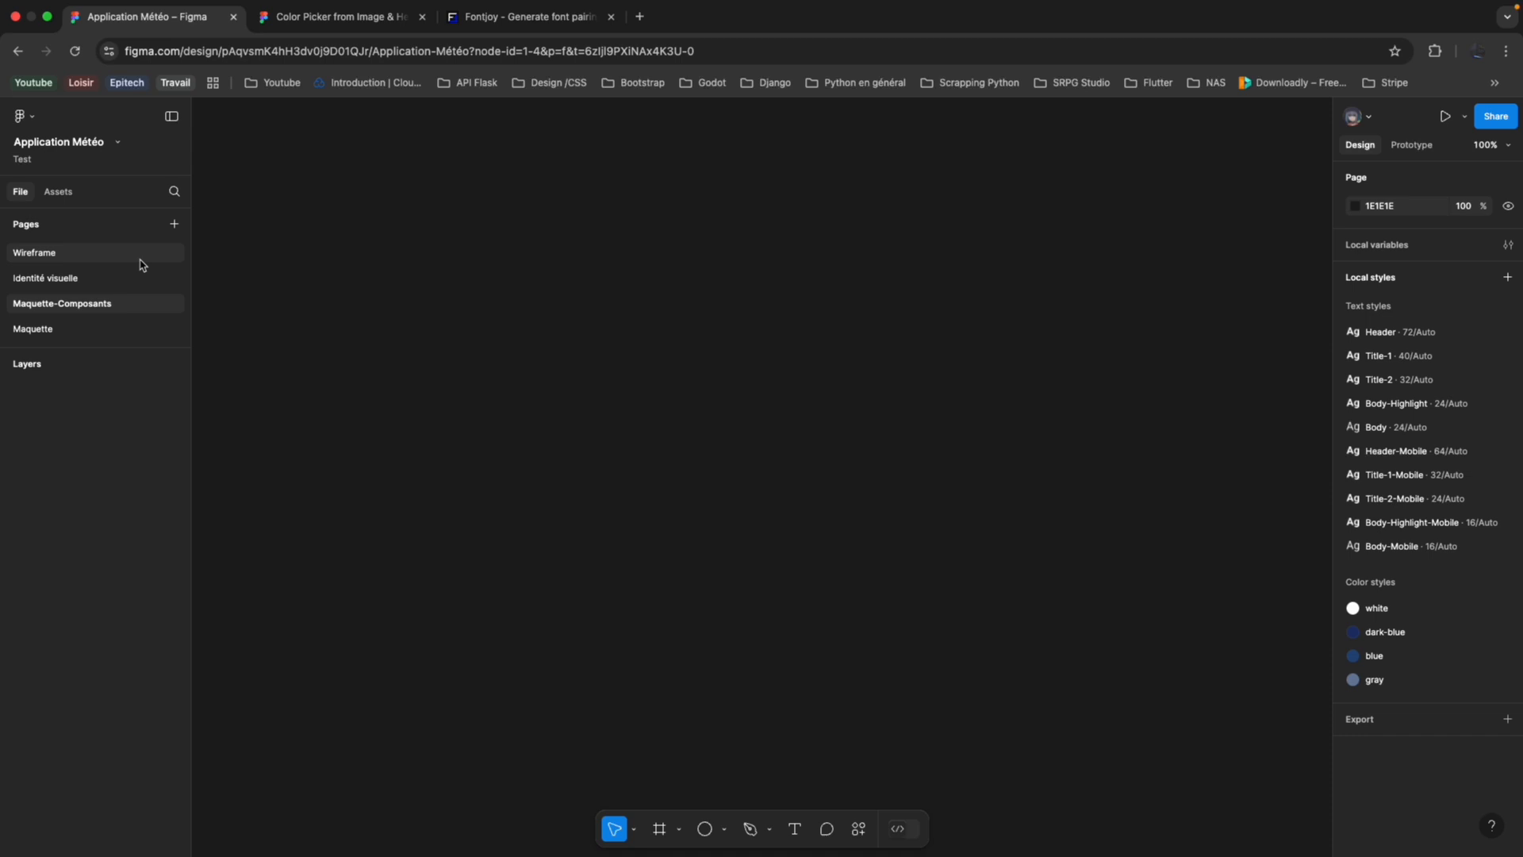
pyautogui.click(143, 278)
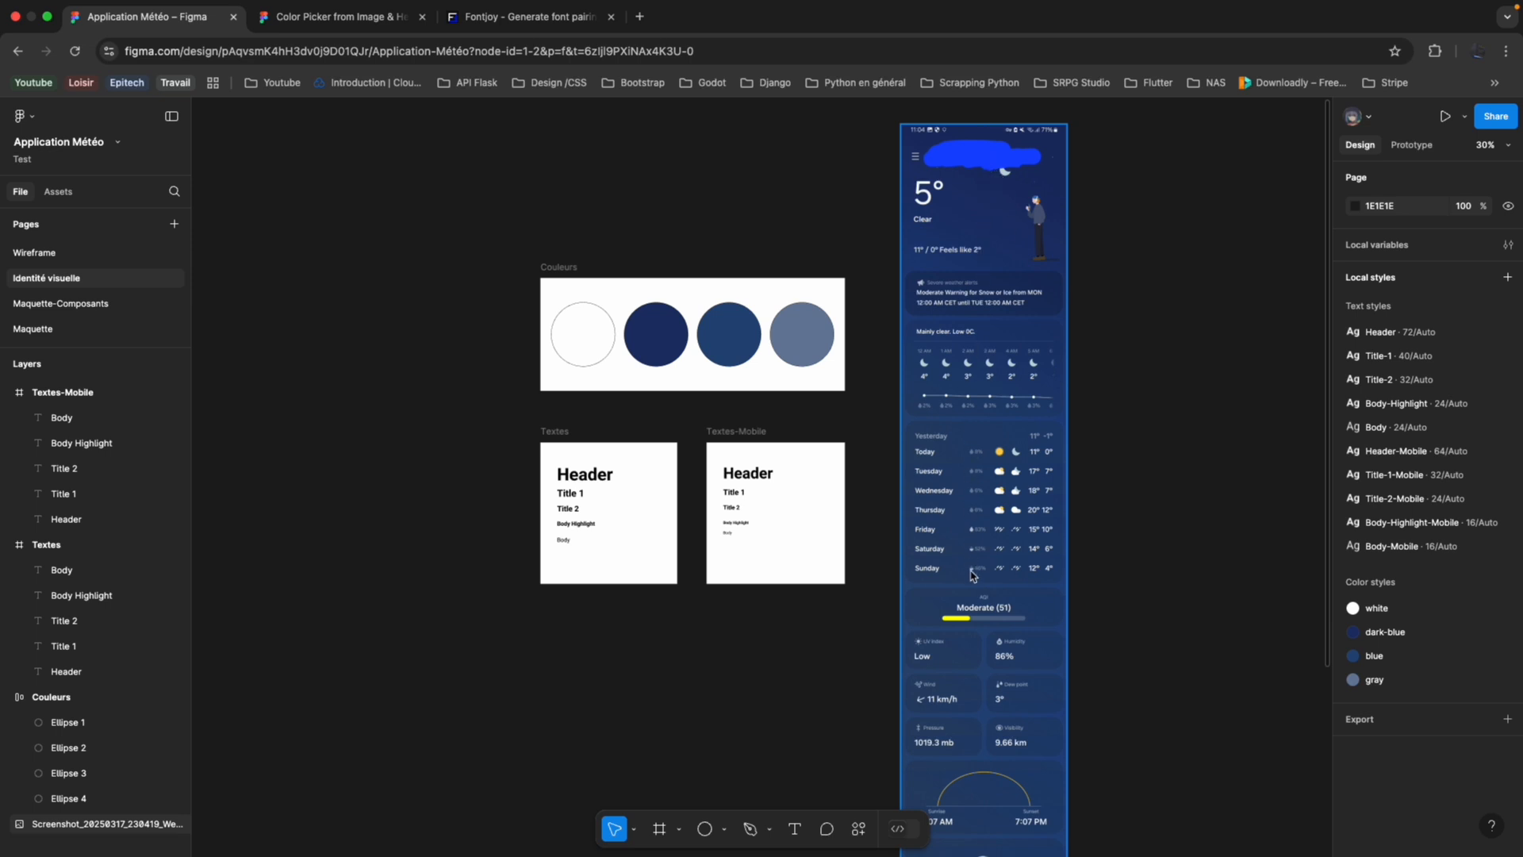
pyautogui.click(33, 328)
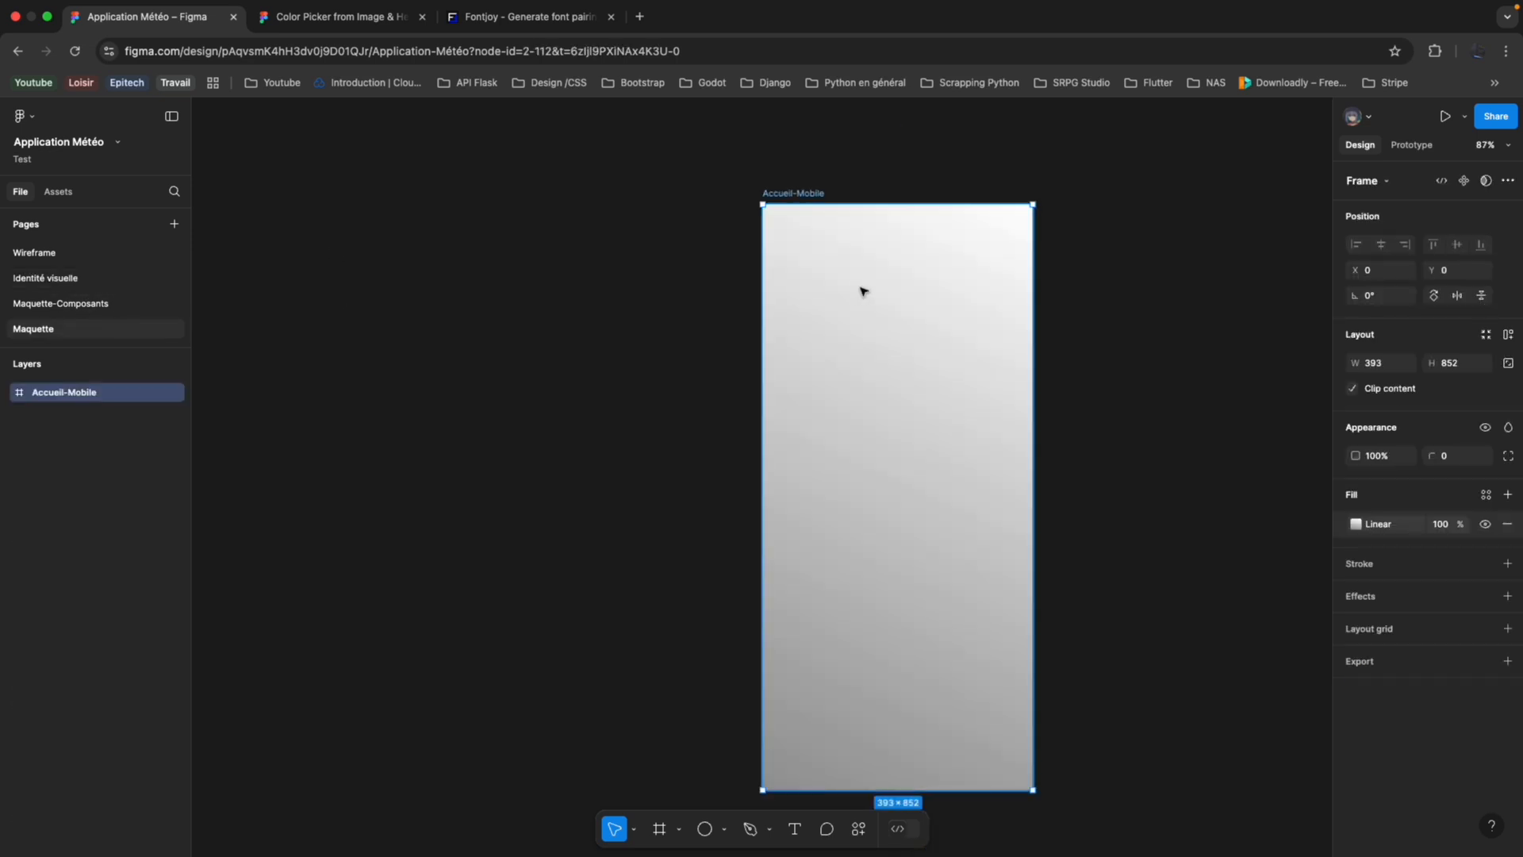
# Check the libraries for saved colour styles usable on the first stop of the Accueil-Mobile frame's gradient.
pyautogui.click(1357, 527)
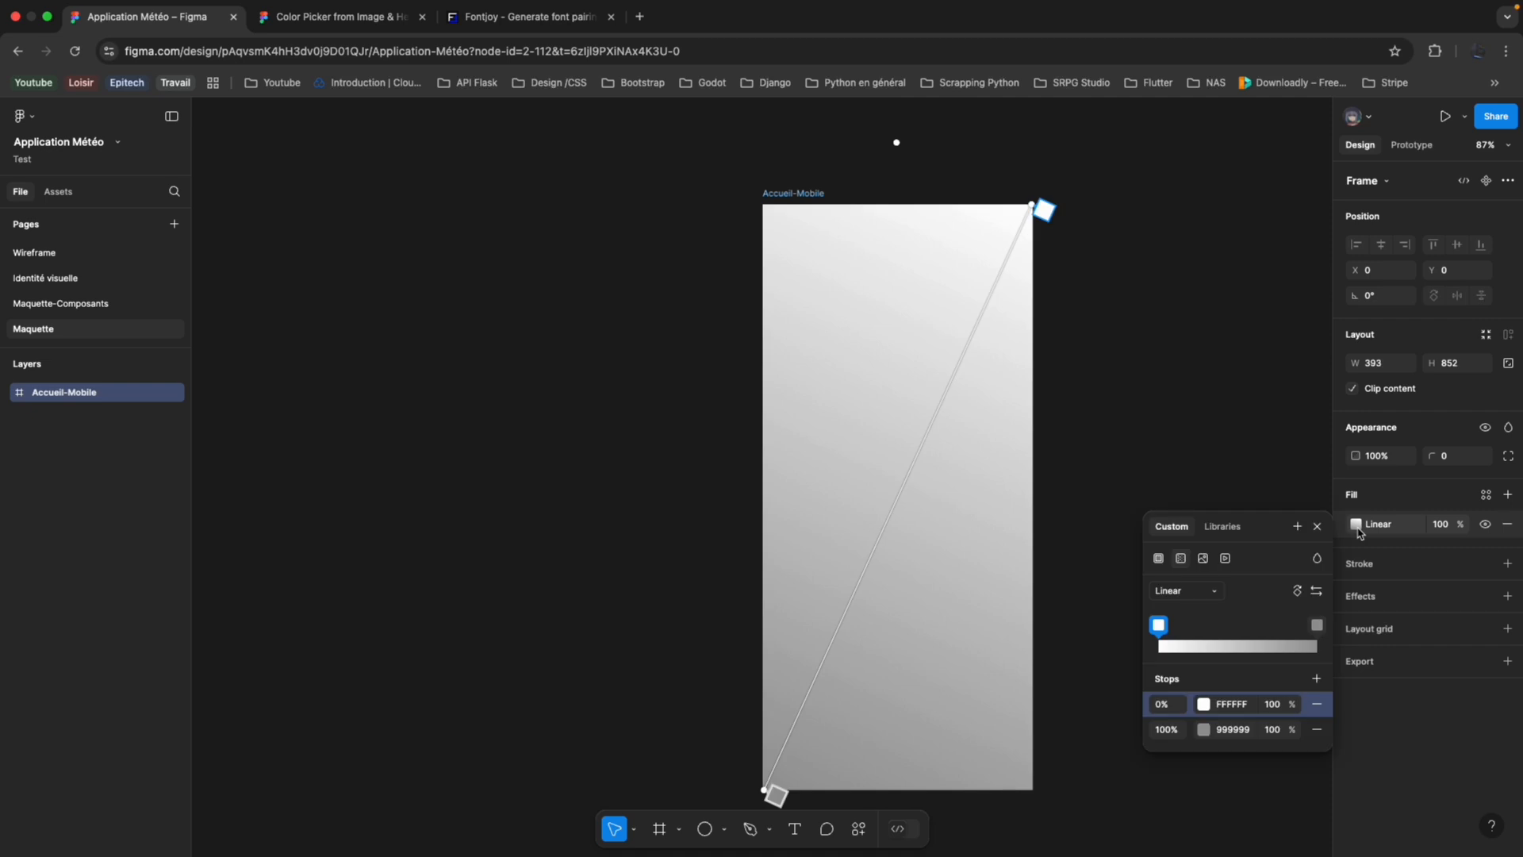
pyautogui.click(1203, 705)
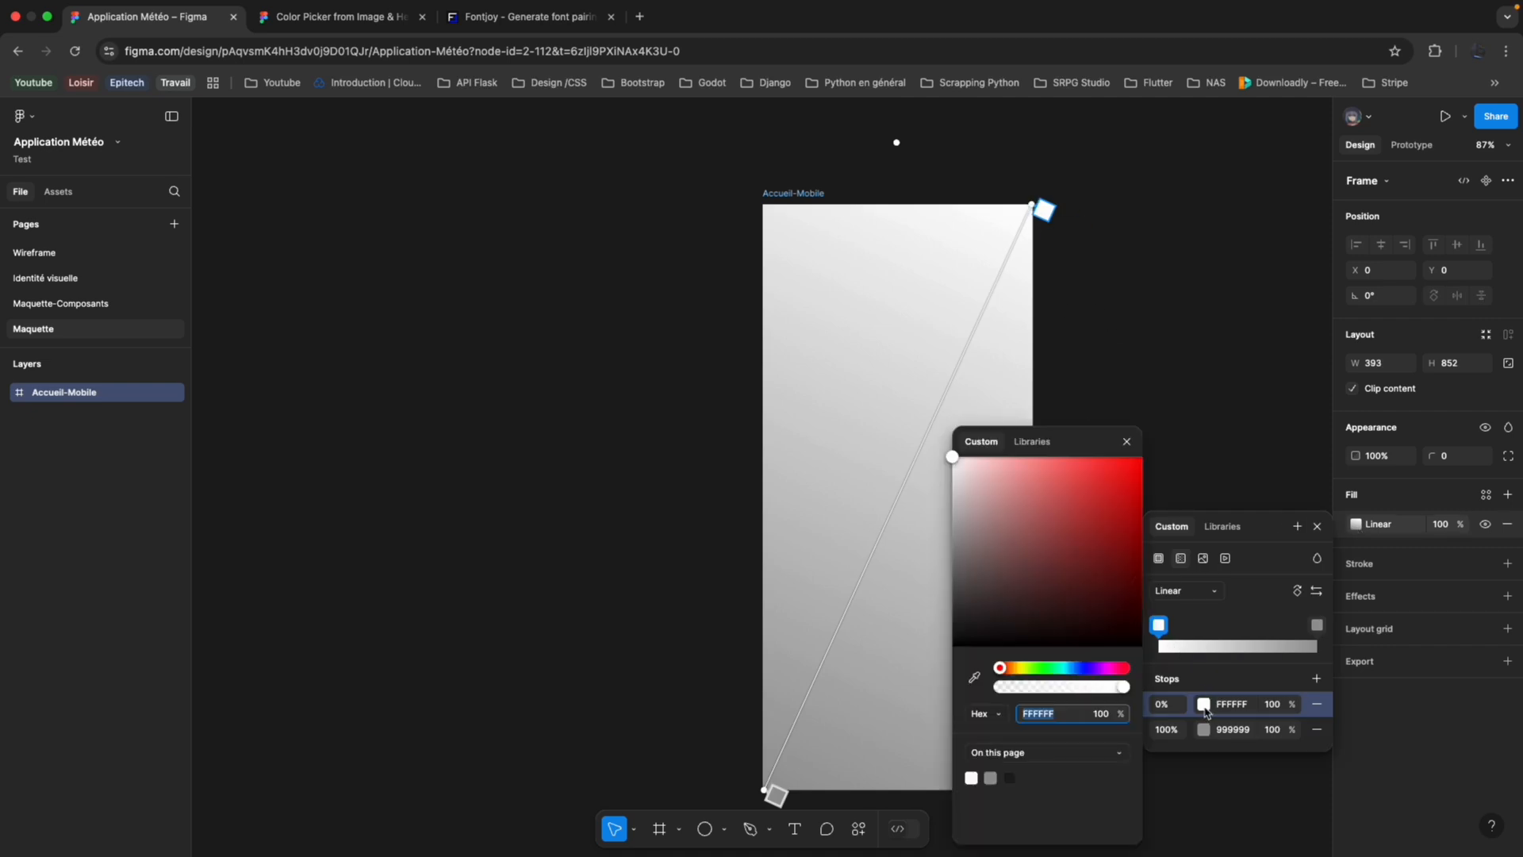
pyautogui.click(1032, 441)
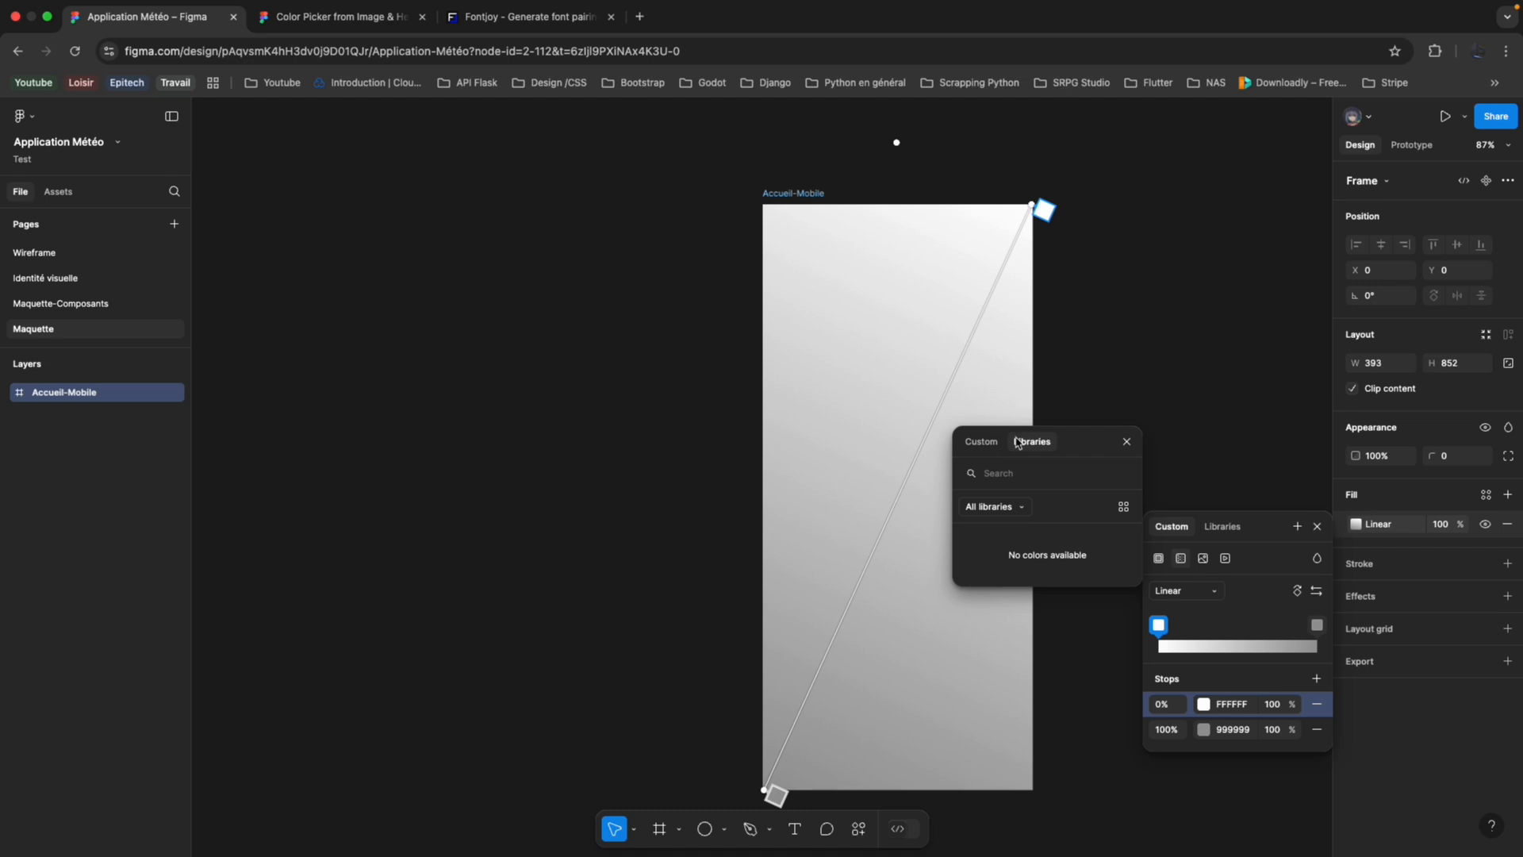
pyautogui.click(1026, 512)
pyautogui.click(1026, 508)
pyautogui.click(1128, 510)
pyautogui.click(990, 446)
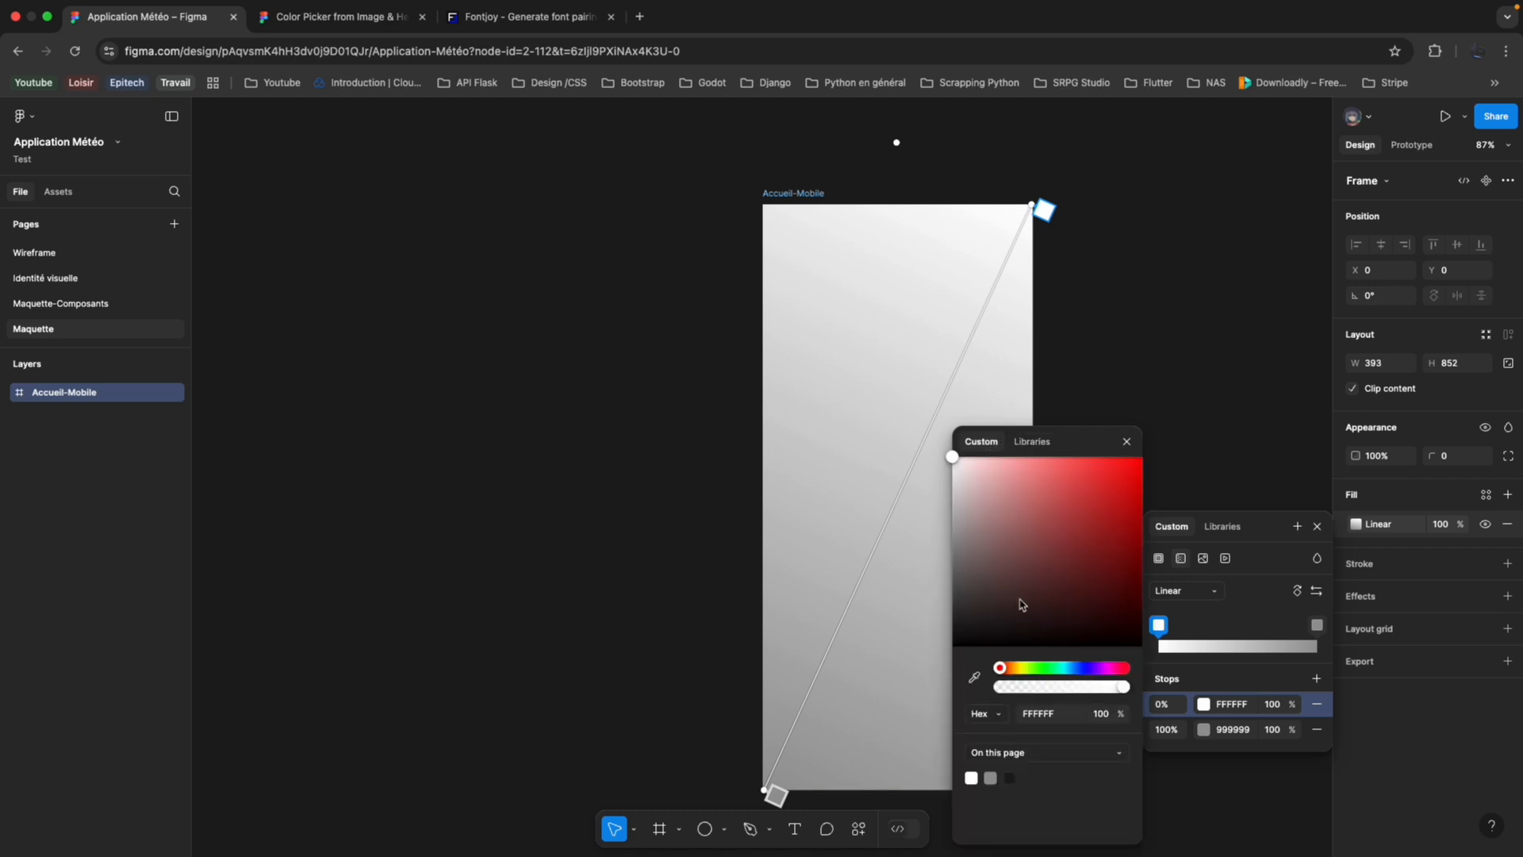
# Copy the dark-blue colour style's hex value from the second circle of the Couleurs frame on the Identité visuelle page.
pyautogui.click(46, 277)
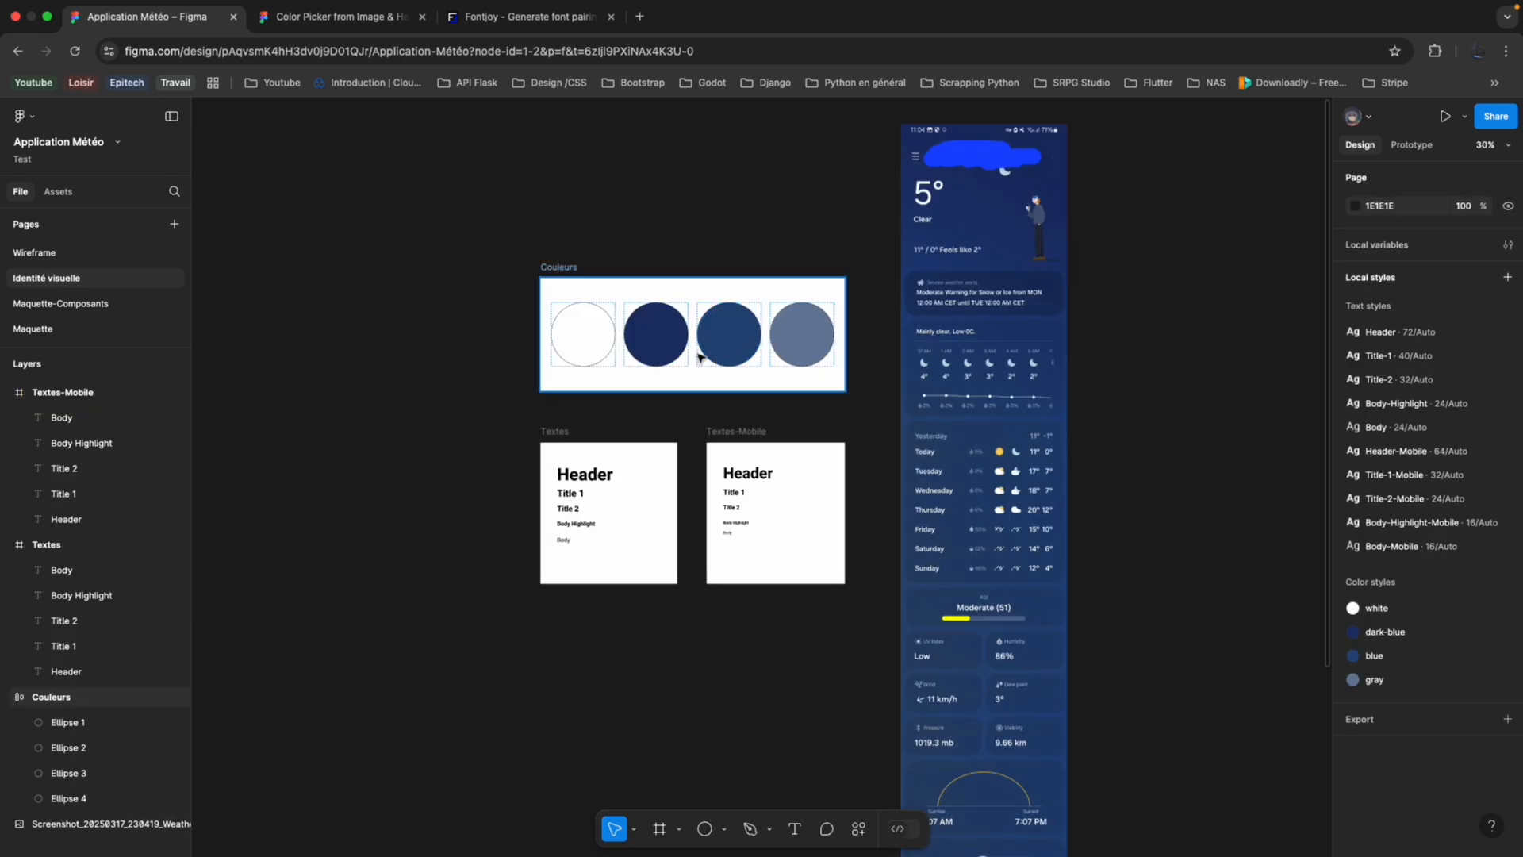
pyautogui.click(673, 352)
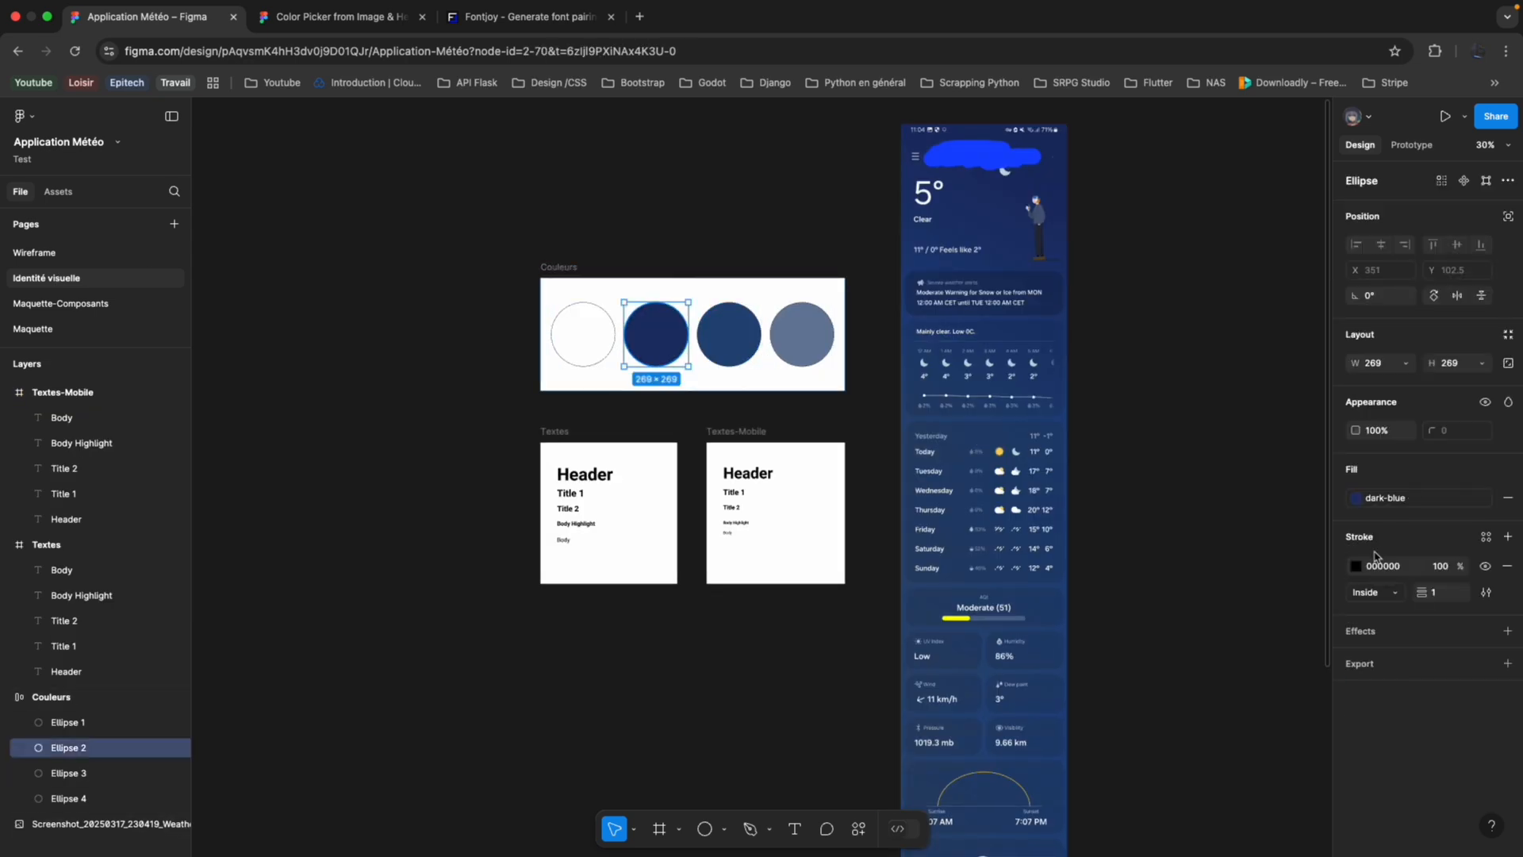
pyautogui.click(1381, 498)
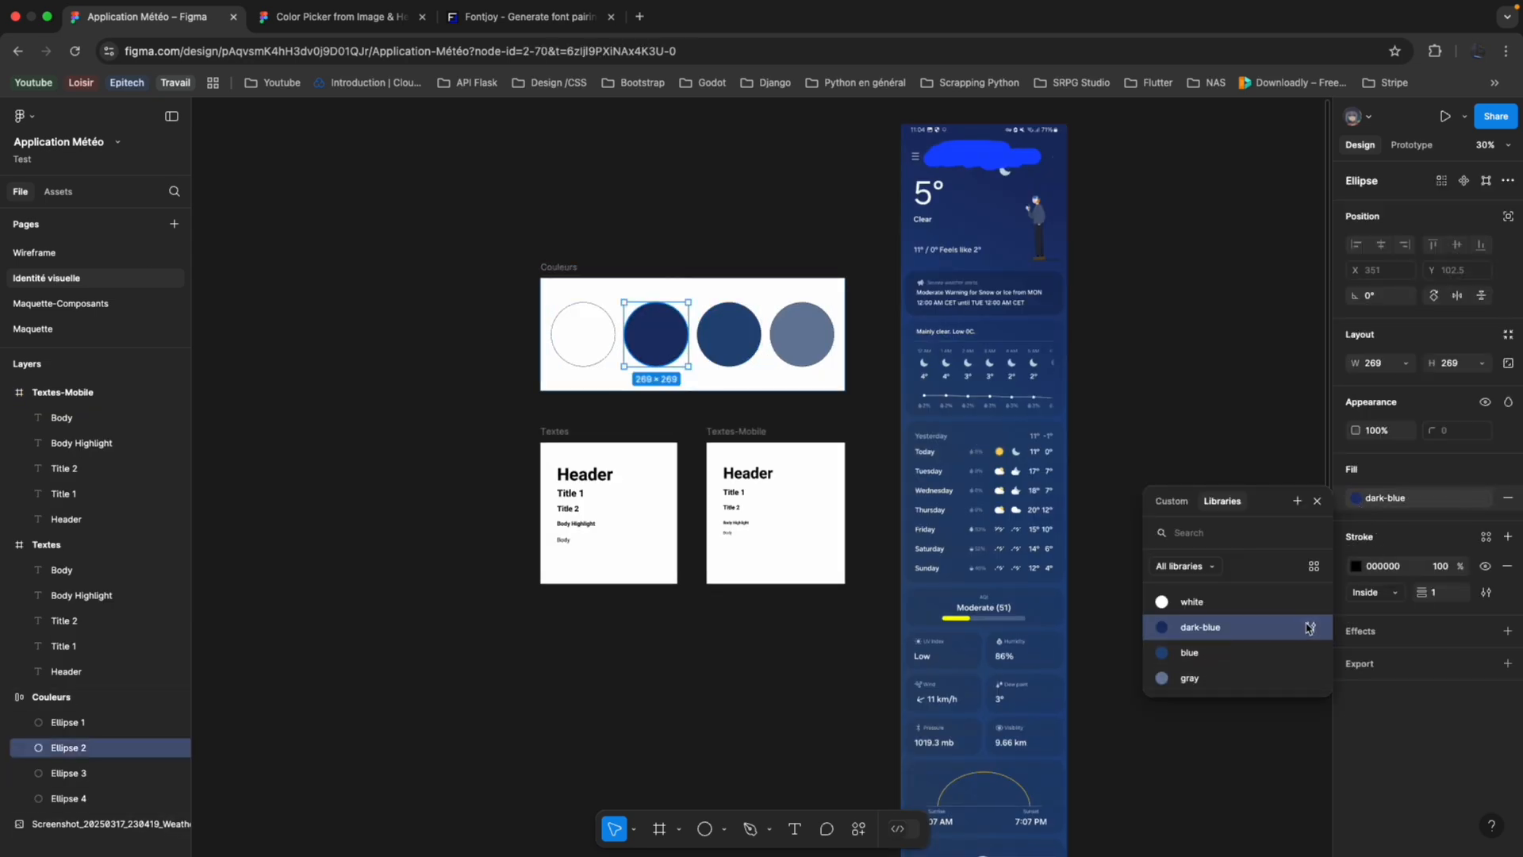
pyautogui.click(1311, 628)
pyautogui.click(944, 822)
pyautogui.press('super+c')
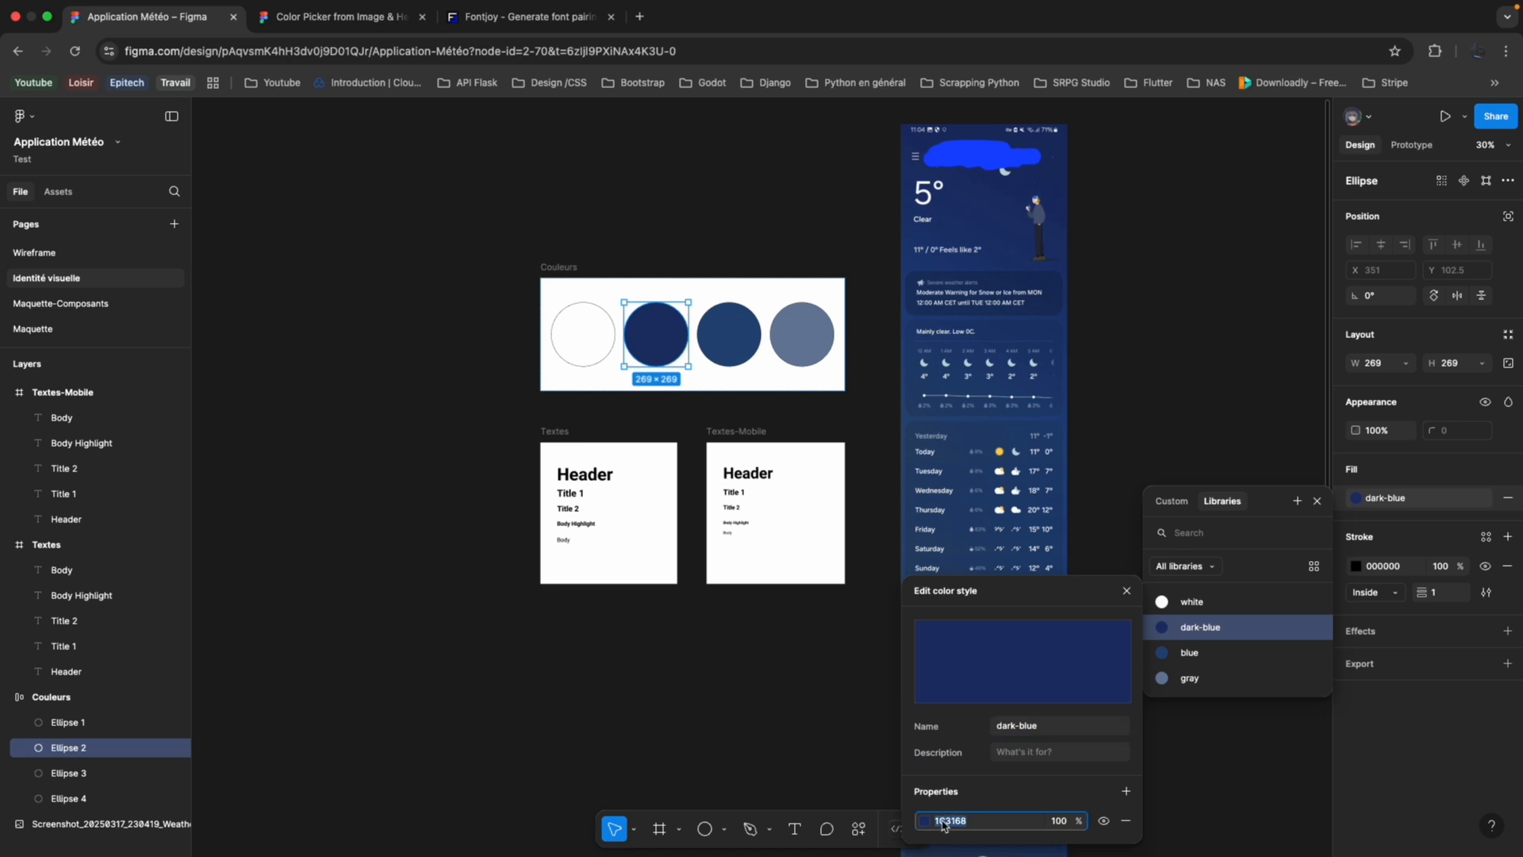
# Return to the Maquette page and set the 0% stop of the Accueil-Mobile frame's gradient to 1C3168.
pyautogui.click(60, 303)
pyautogui.click(48, 329)
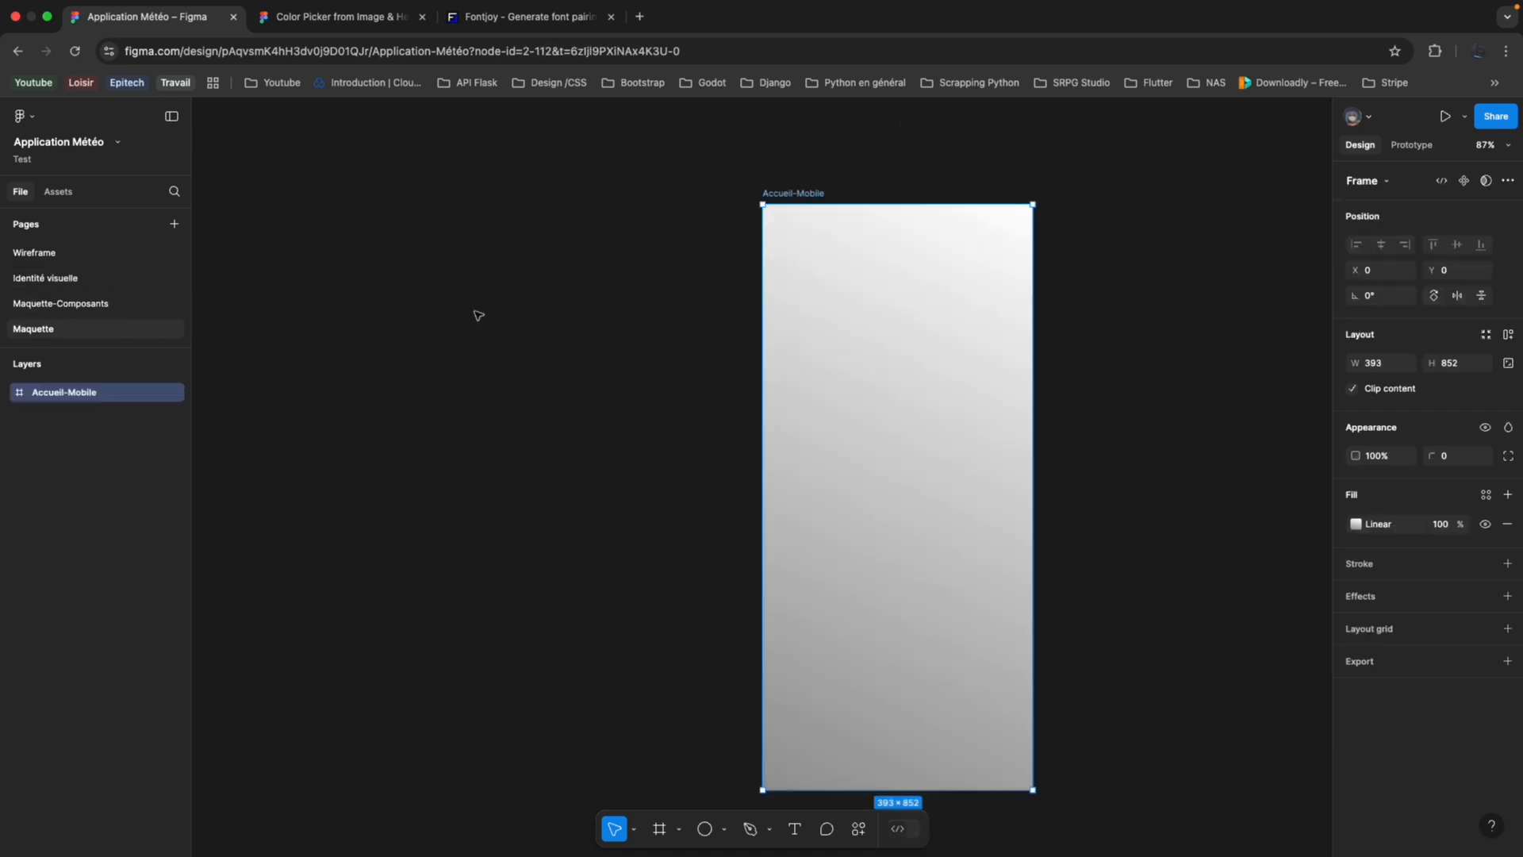
pyautogui.click(1355, 526)
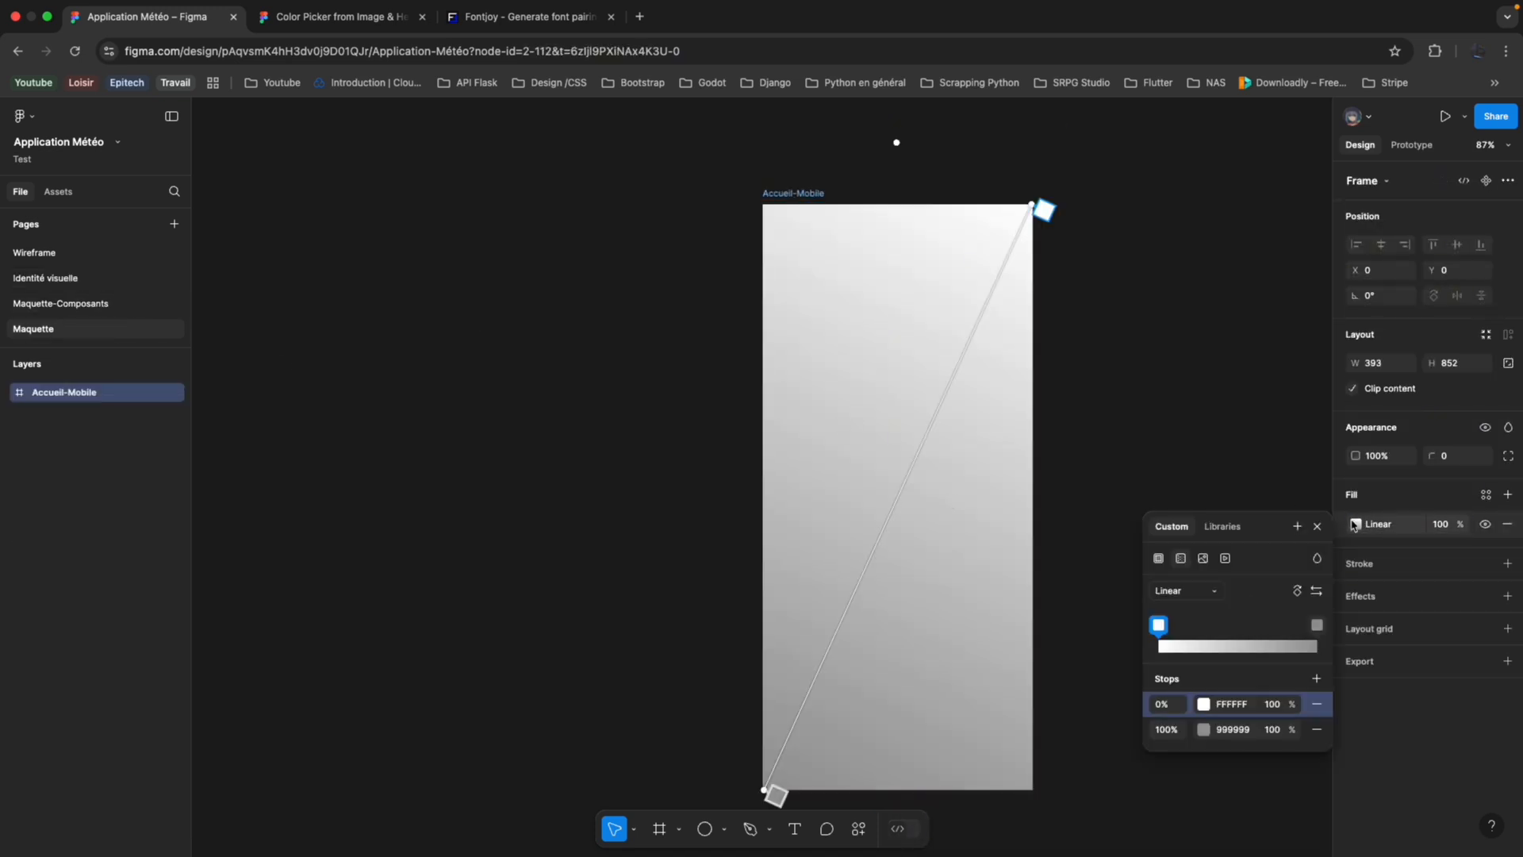
pyautogui.click(1204, 705)
pyautogui.click(1245, 706)
pyautogui.press('super+v')
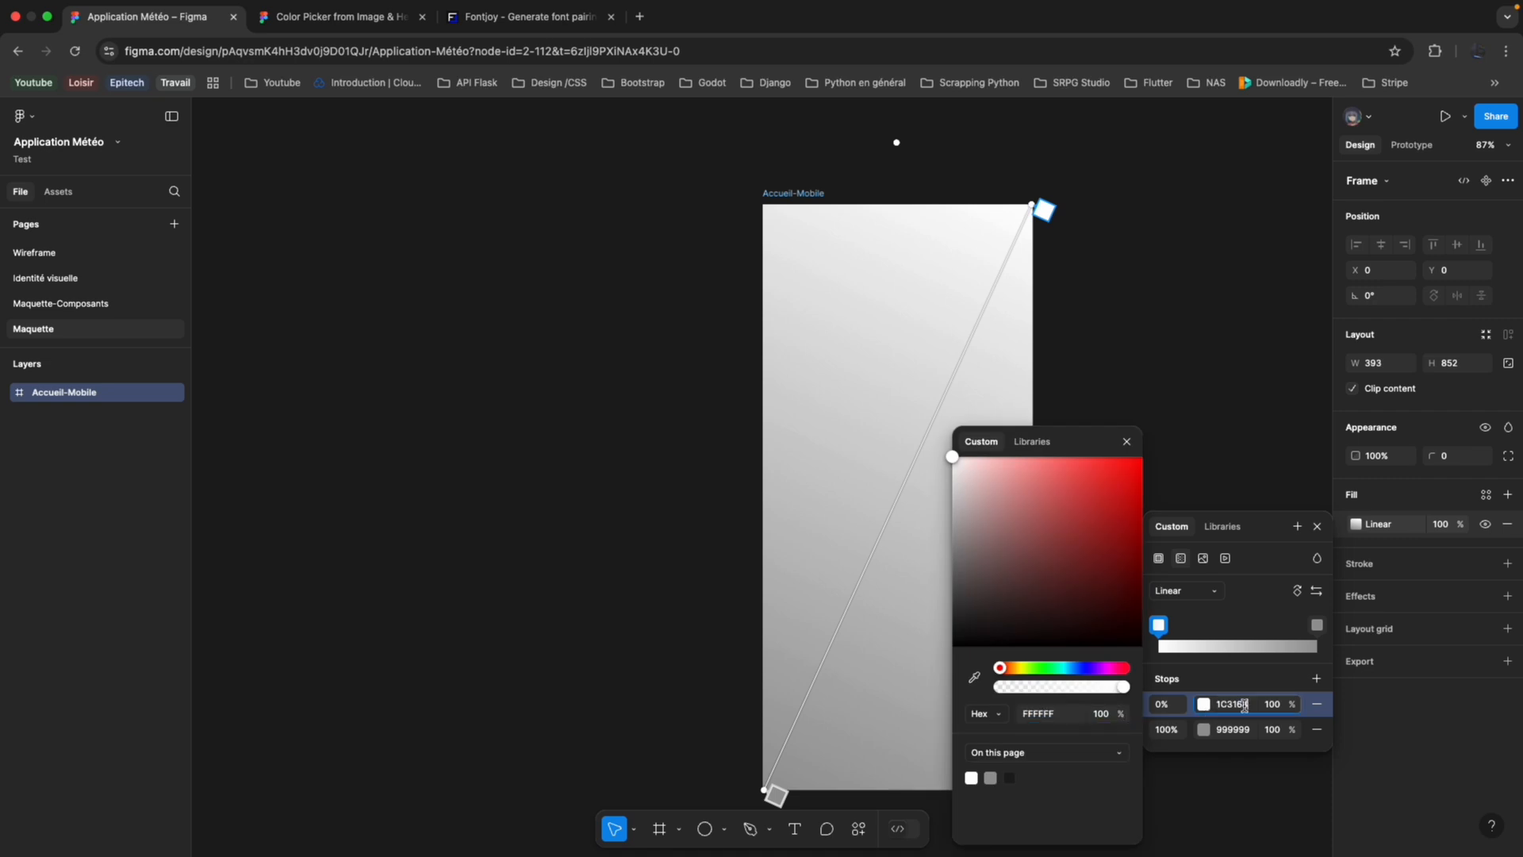
pyautogui.press('Return')
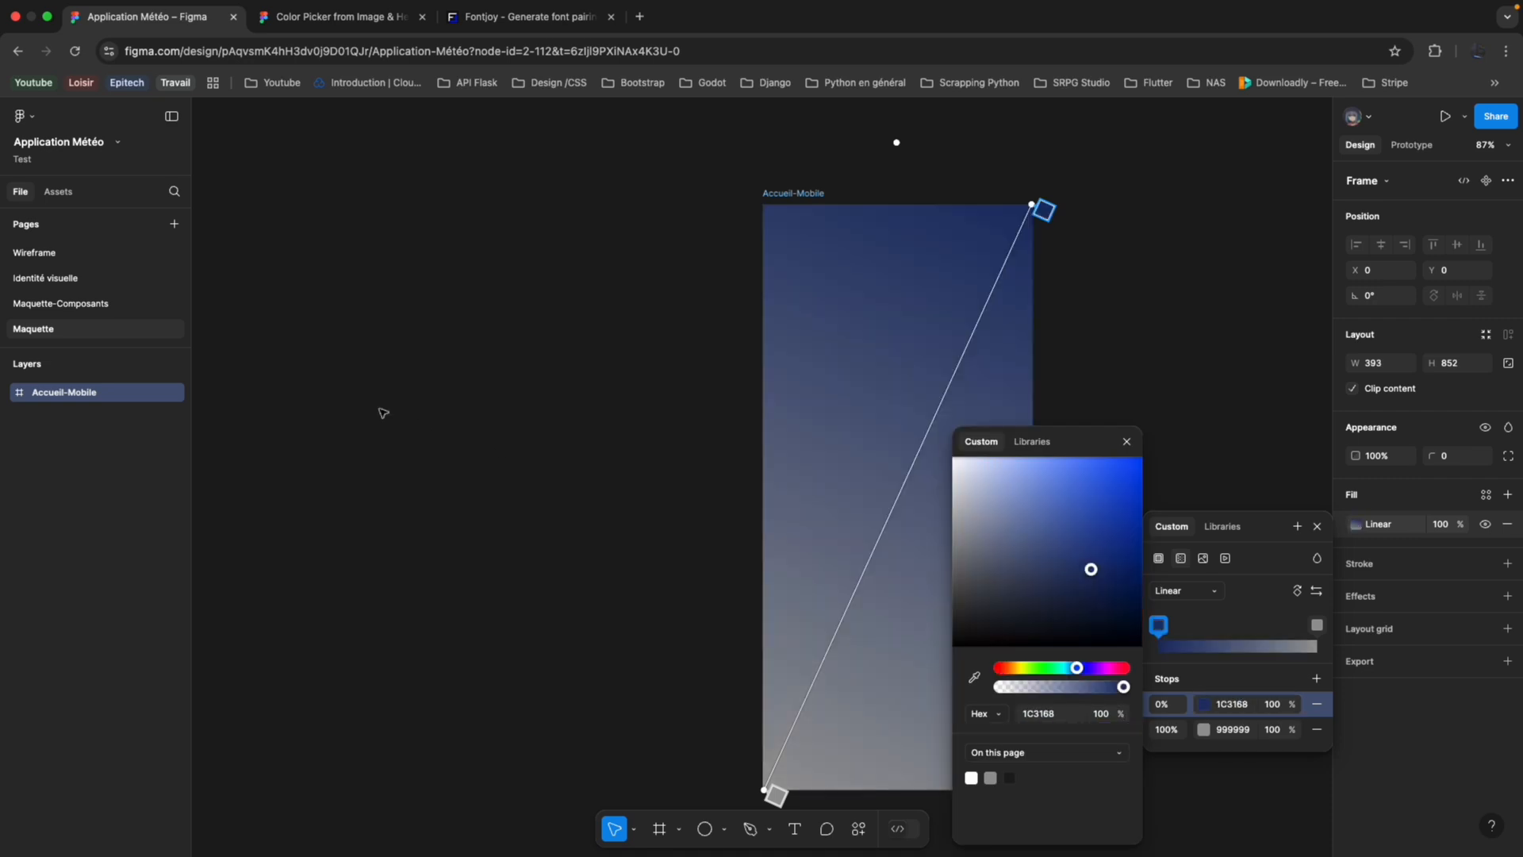
# Copy the blue colour style's hex value from the third circle of the Couleurs frame on the Identité visuelle page.
pyautogui.click(127, 305)
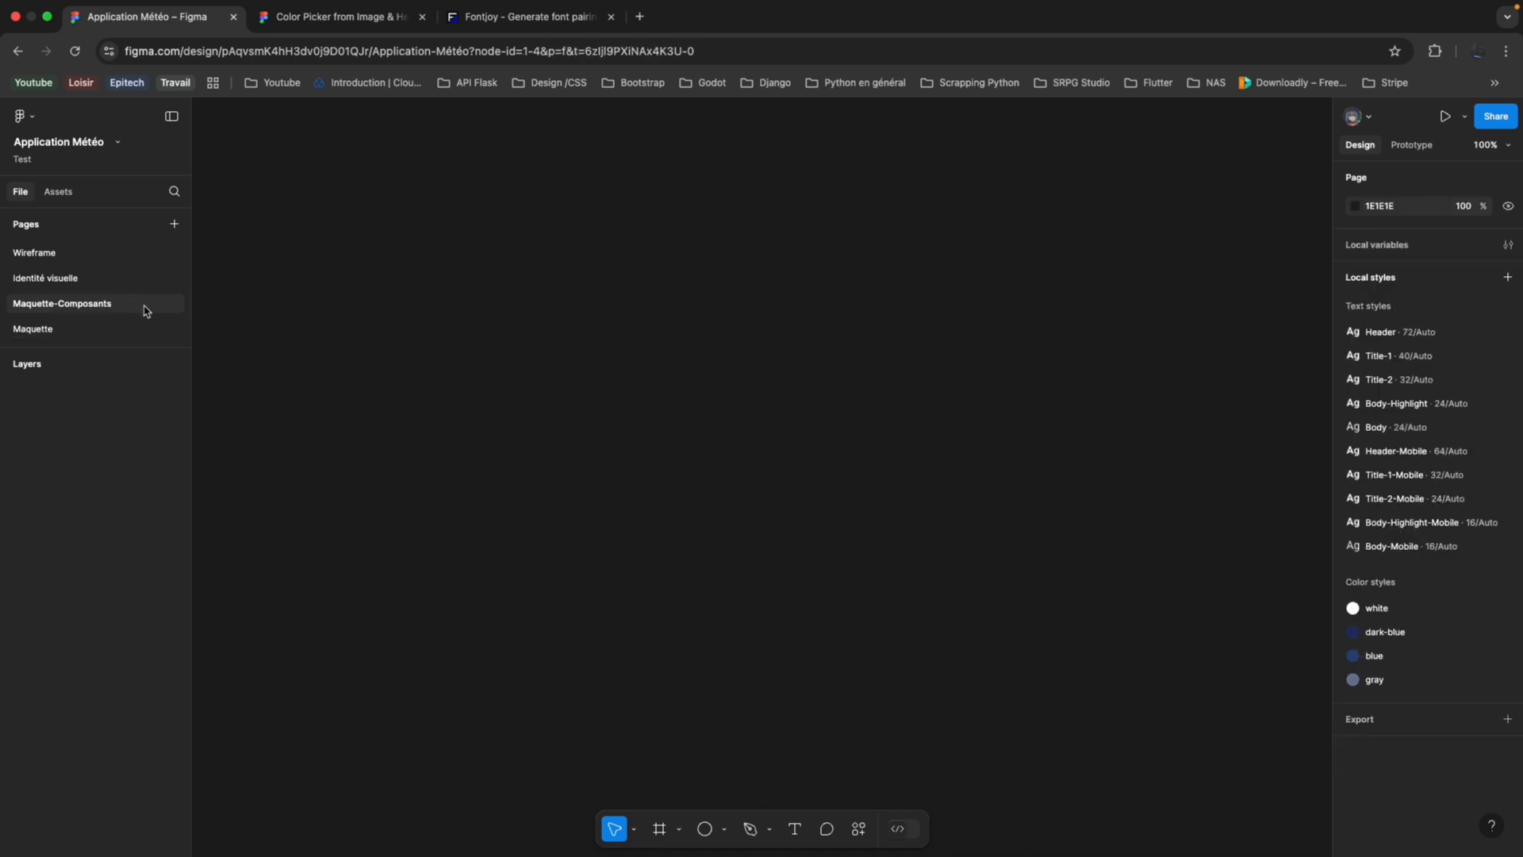
pyautogui.click(119, 276)
pyautogui.click(730, 349)
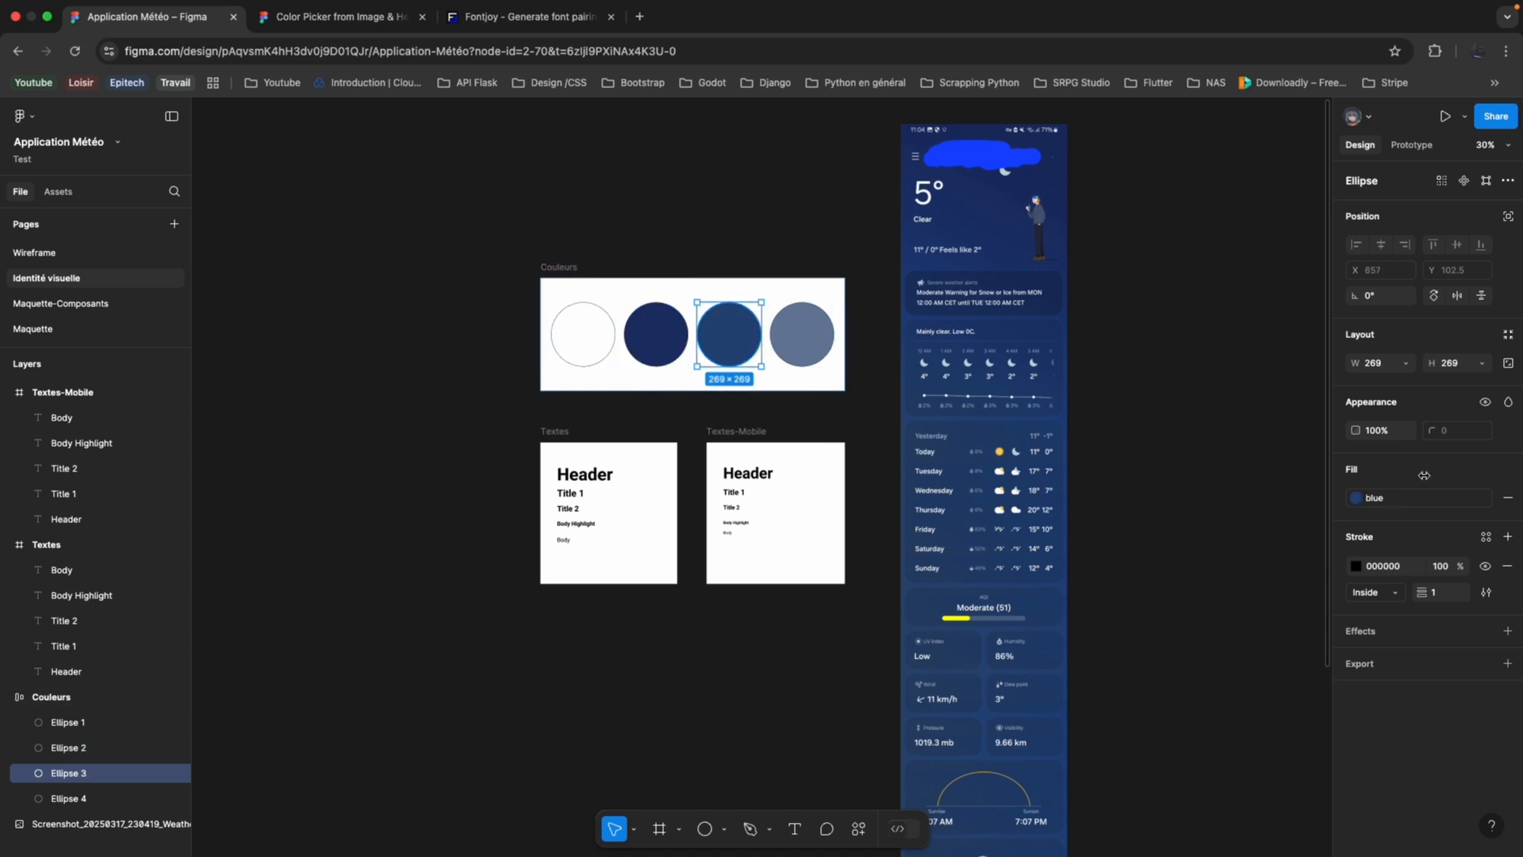
pyautogui.click(1356, 500)
pyautogui.click(1311, 652)
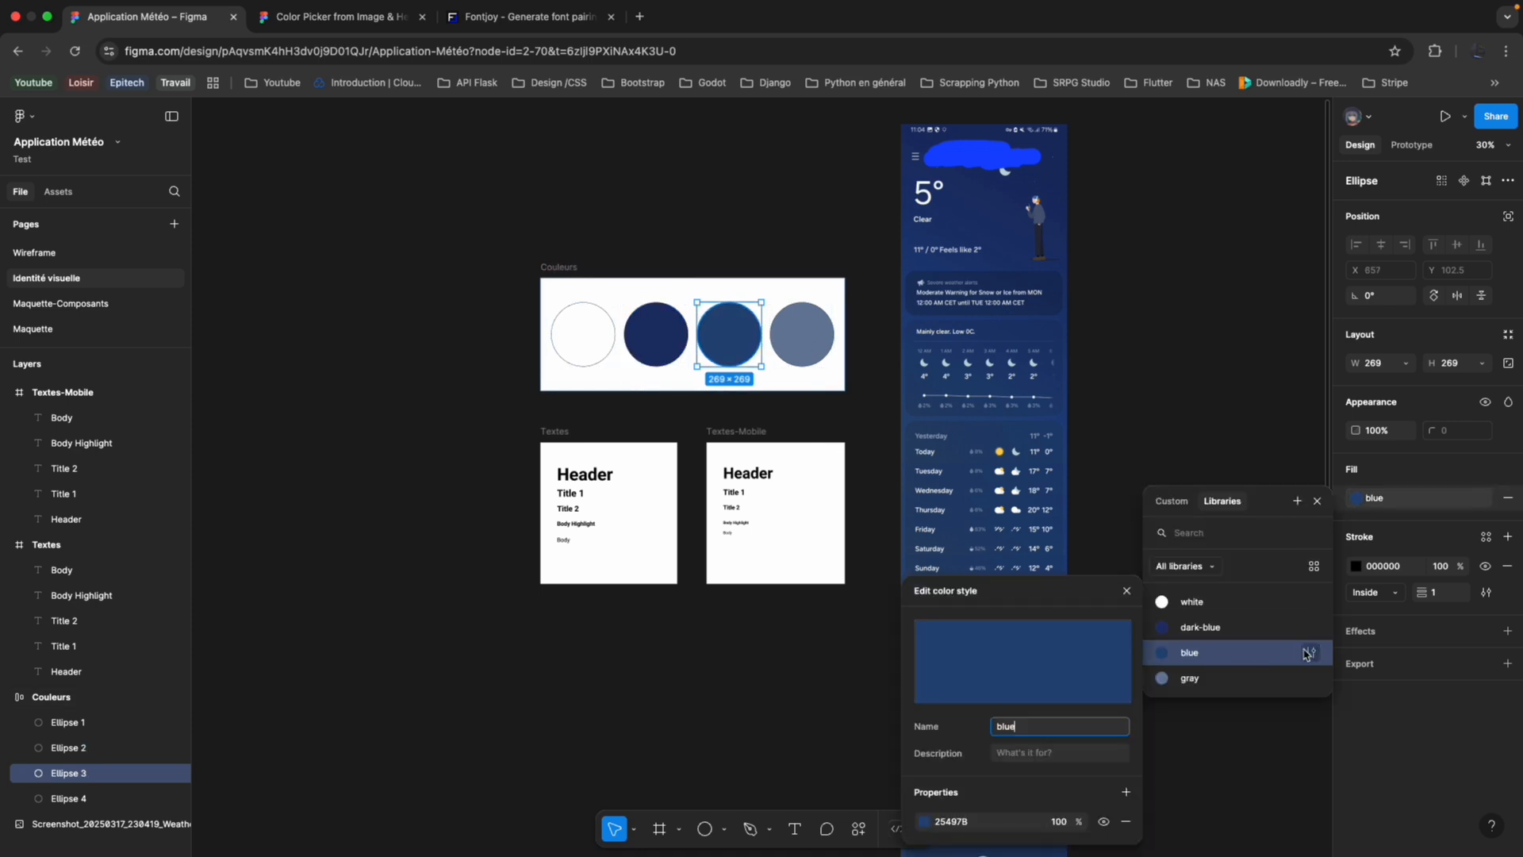
pyautogui.click(1020, 822)
pyautogui.press('super+c')
# Back on the Maquette page, set the 100% stop of the Accueil-Mobile frame's gradient to 25497B and deselect the frame.
pyautogui.click(111, 330)
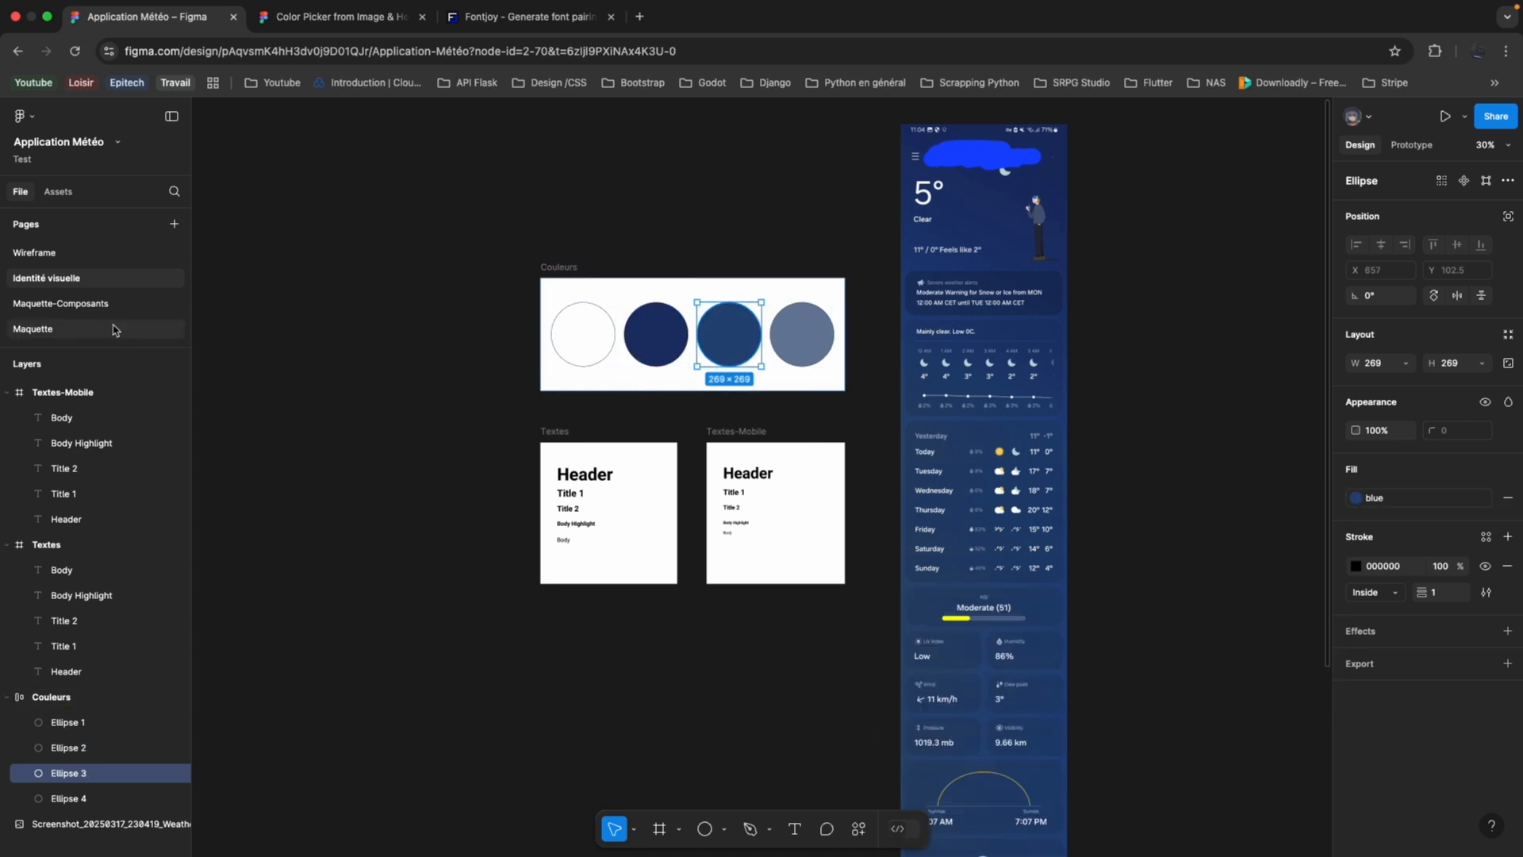
pyautogui.click(1359, 526)
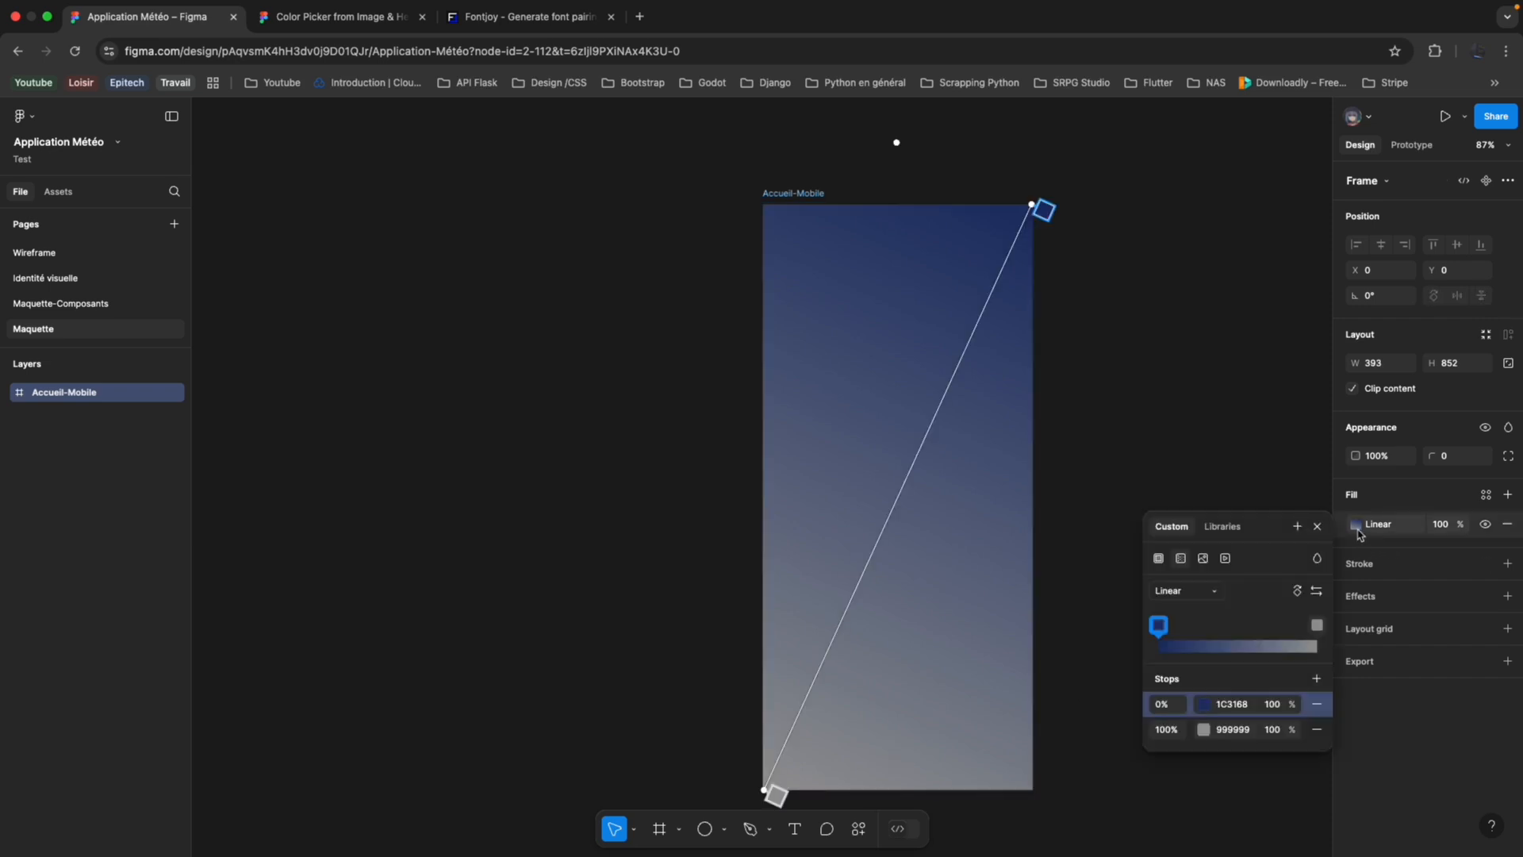
pyautogui.click(1233, 729)
pyautogui.press('super+v')
pyautogui.press('Return')
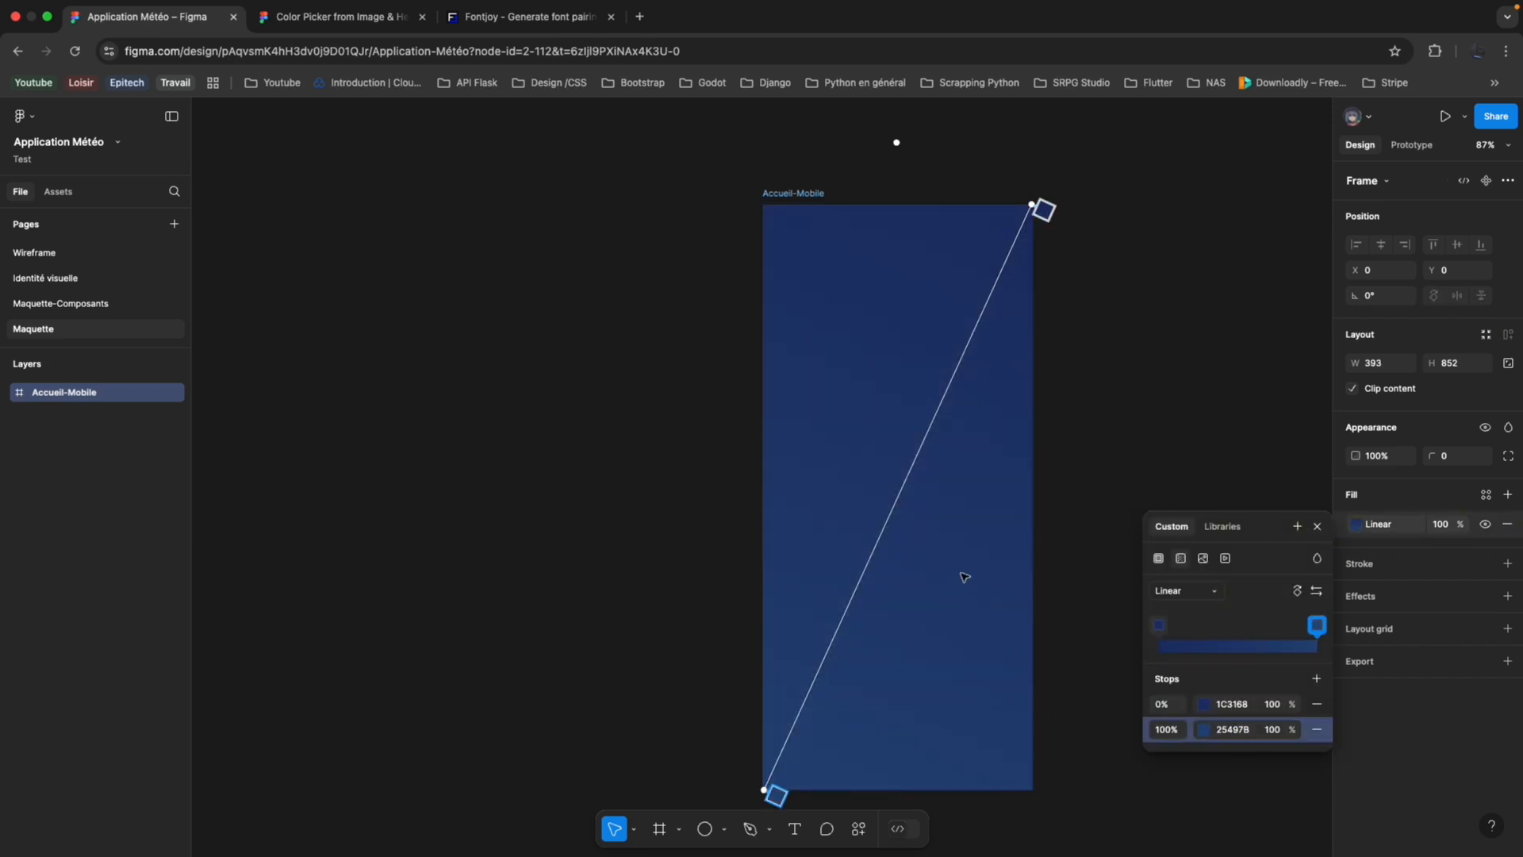
pyautogui.press('Escape')
pyautogui.click(671, 630)
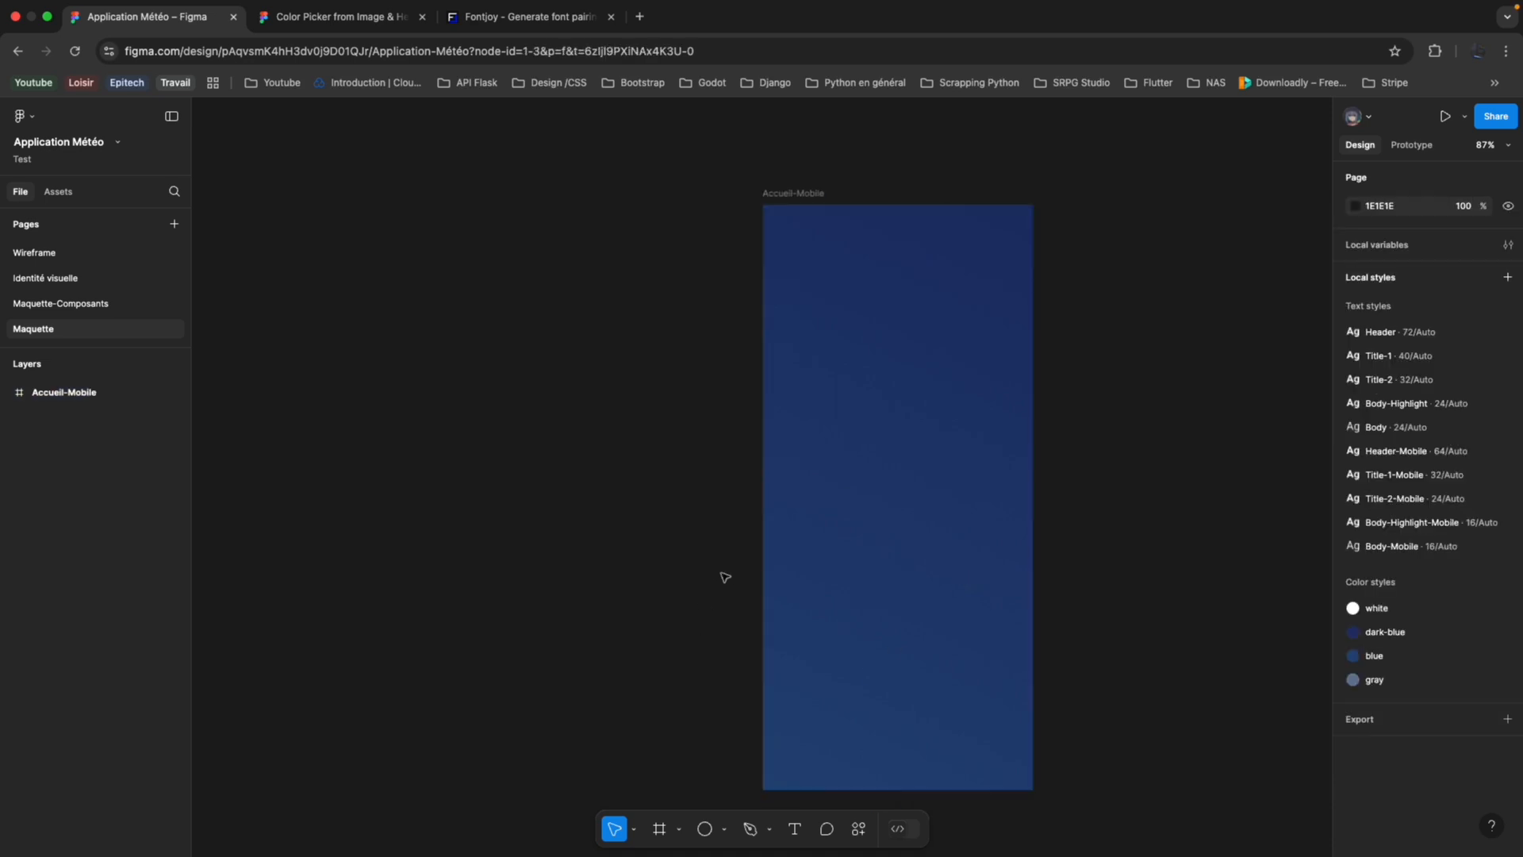
# In the Image Color Picker page, move the #26446A swatch's sample point to the weather screenshot's bottom edge and copy the resulting hex code.
pyautogui.click(777, 441)
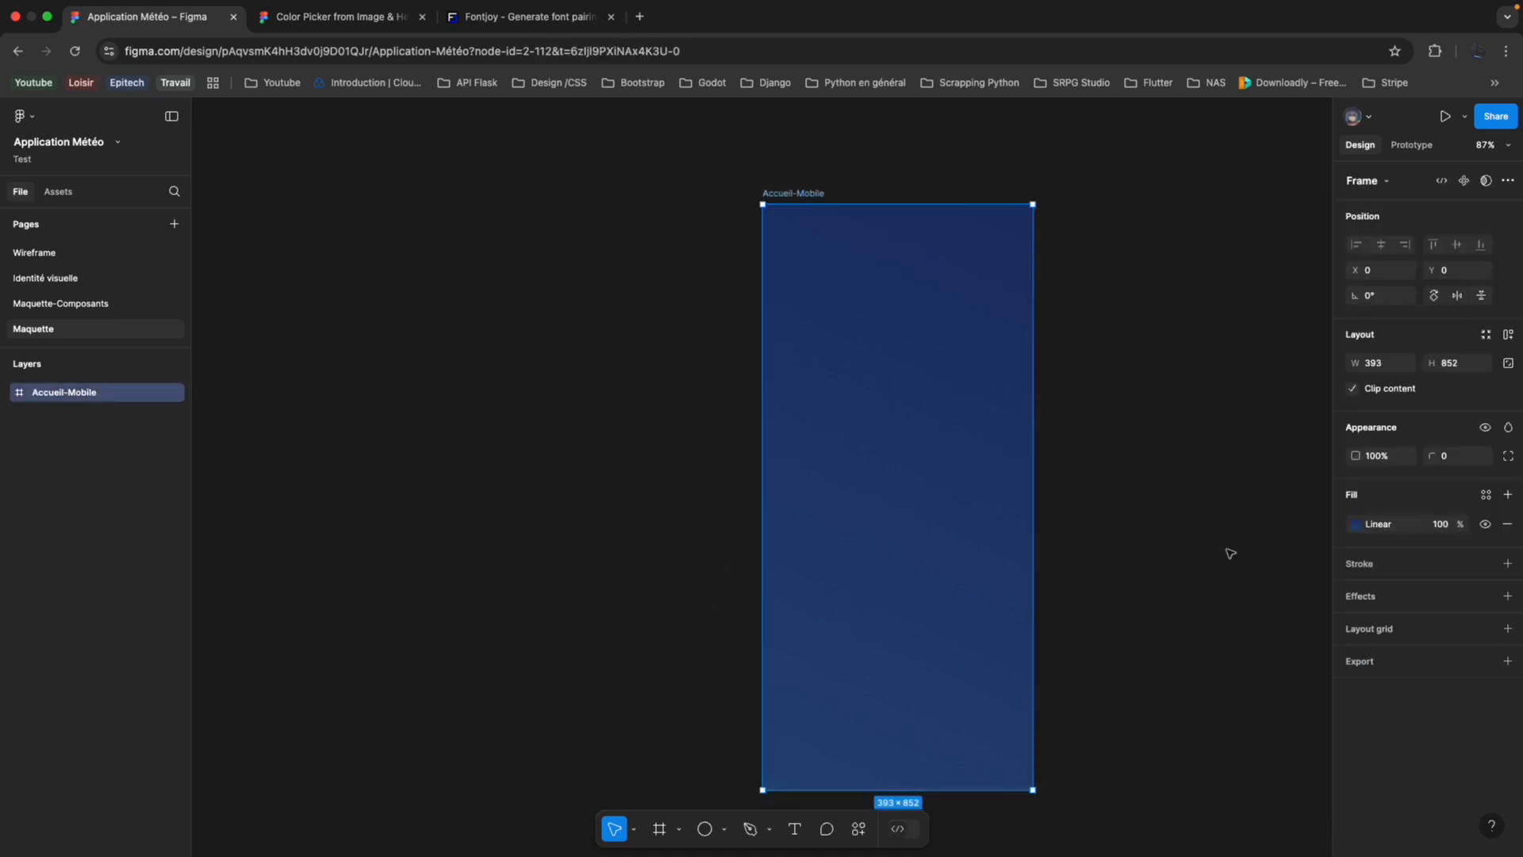
pyautogui.click(1357, 525)
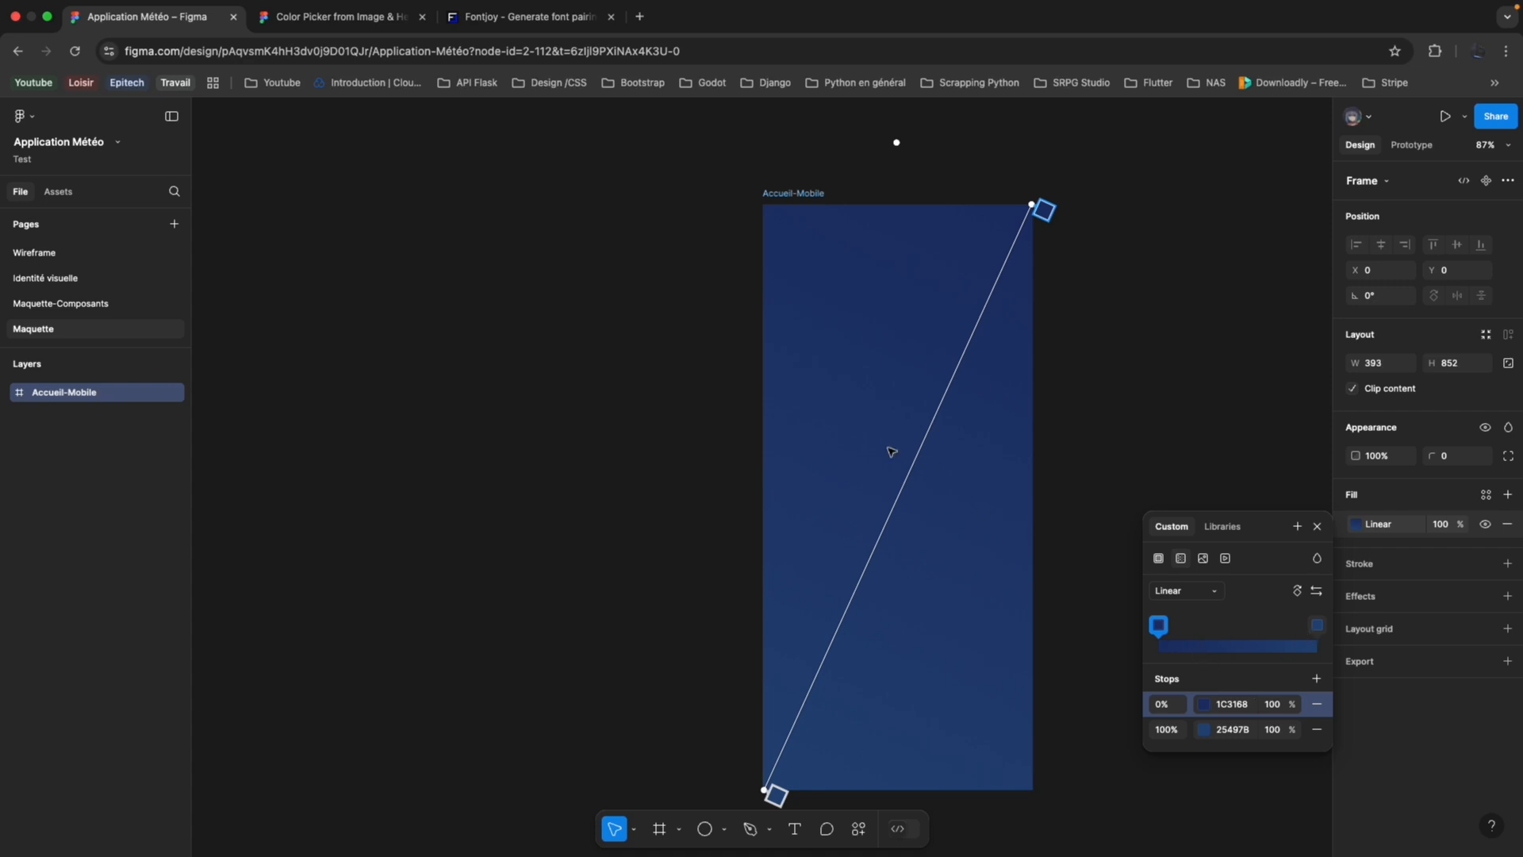
pyautogui.click(520, 17)
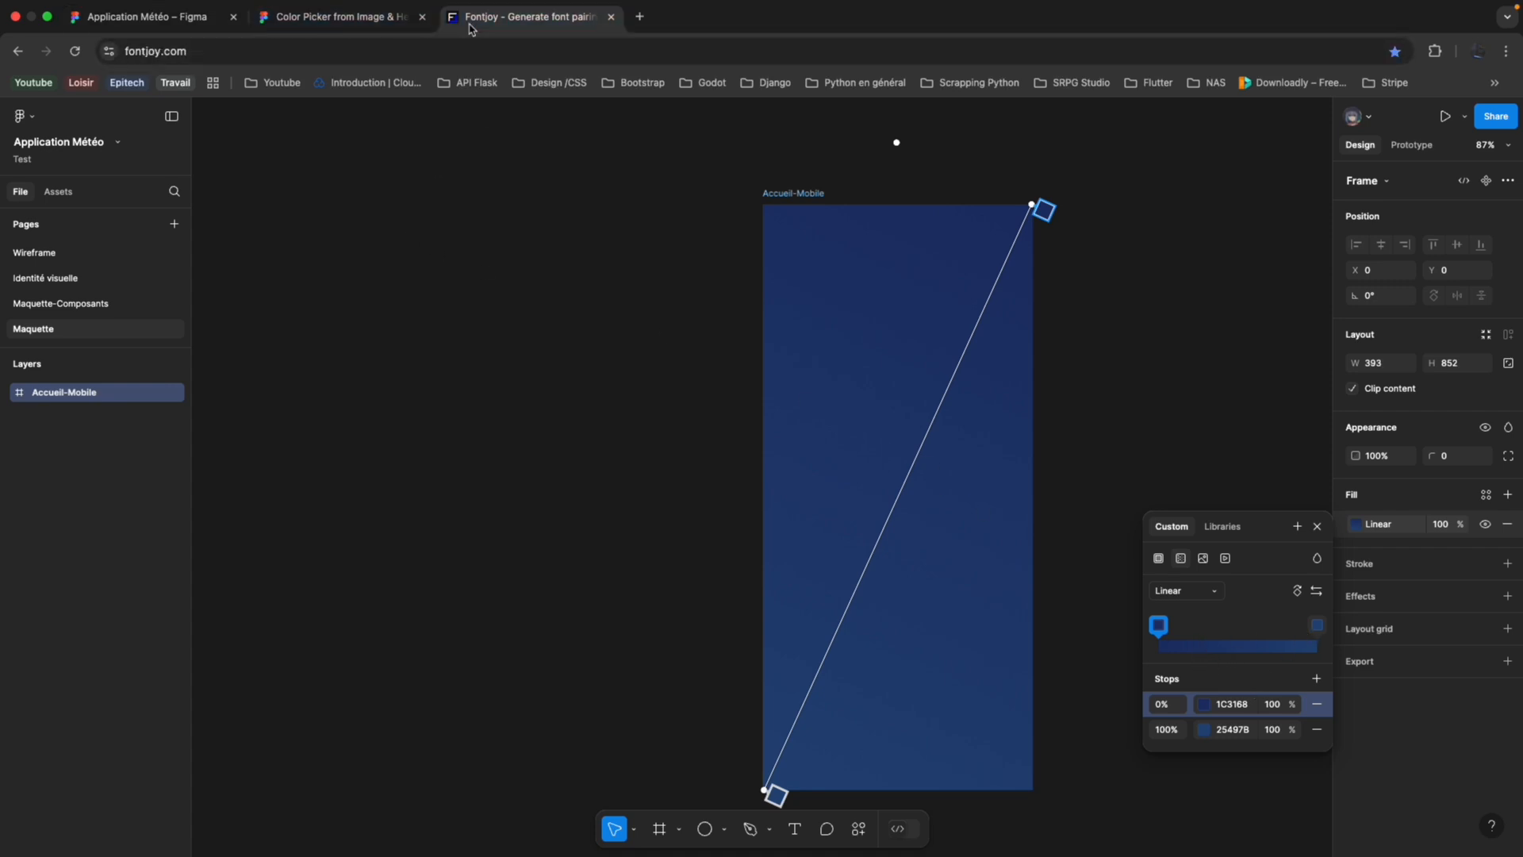
pyautogui.click(341, 17)
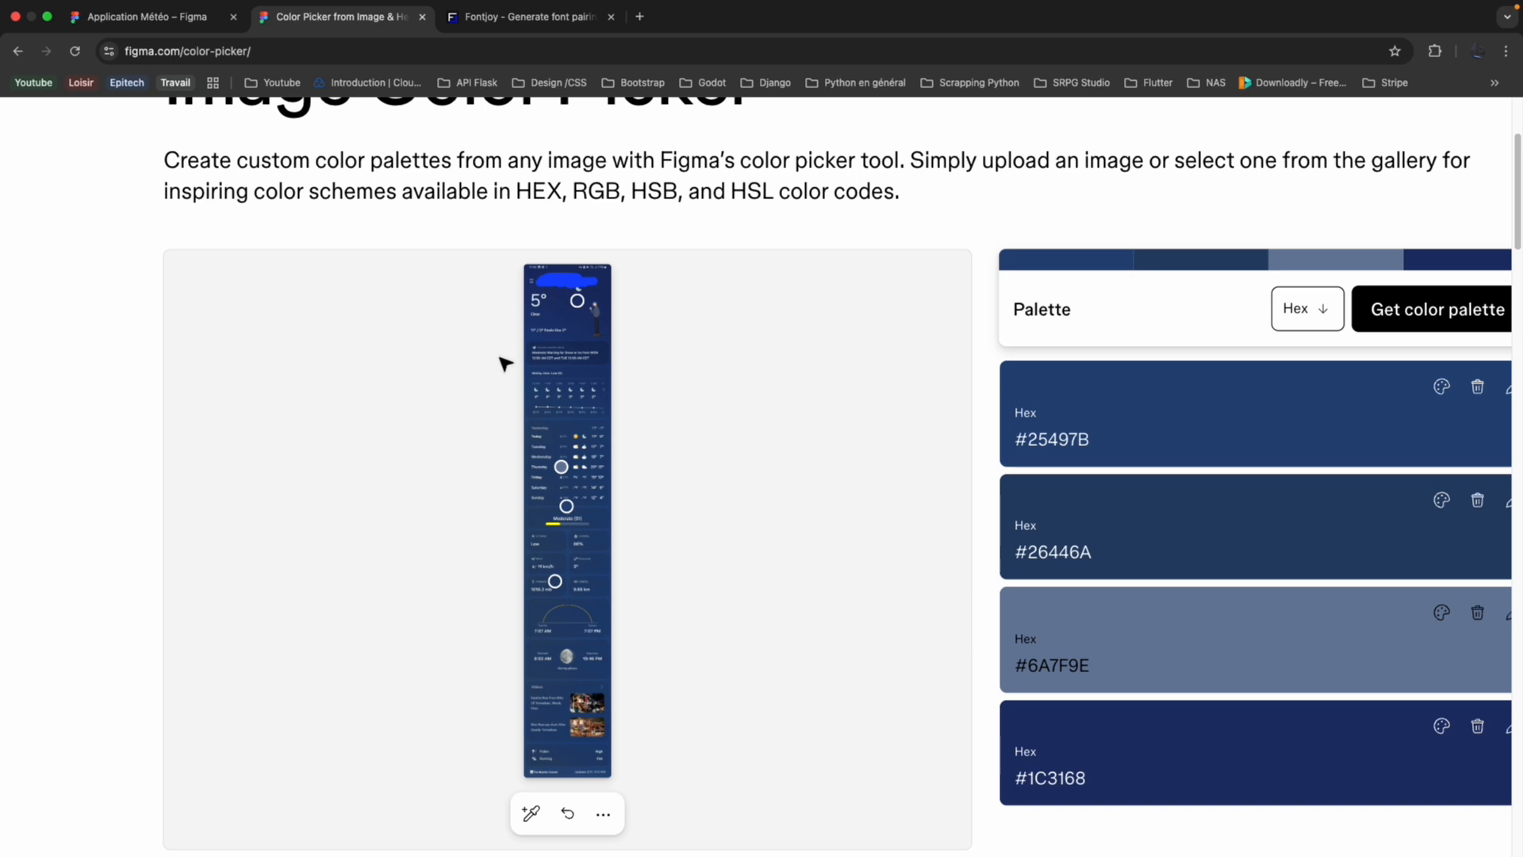
pyautogui.rightClick(499, 355)
pyautogui.click(462, 688)
pyautogui.click(462, 688)
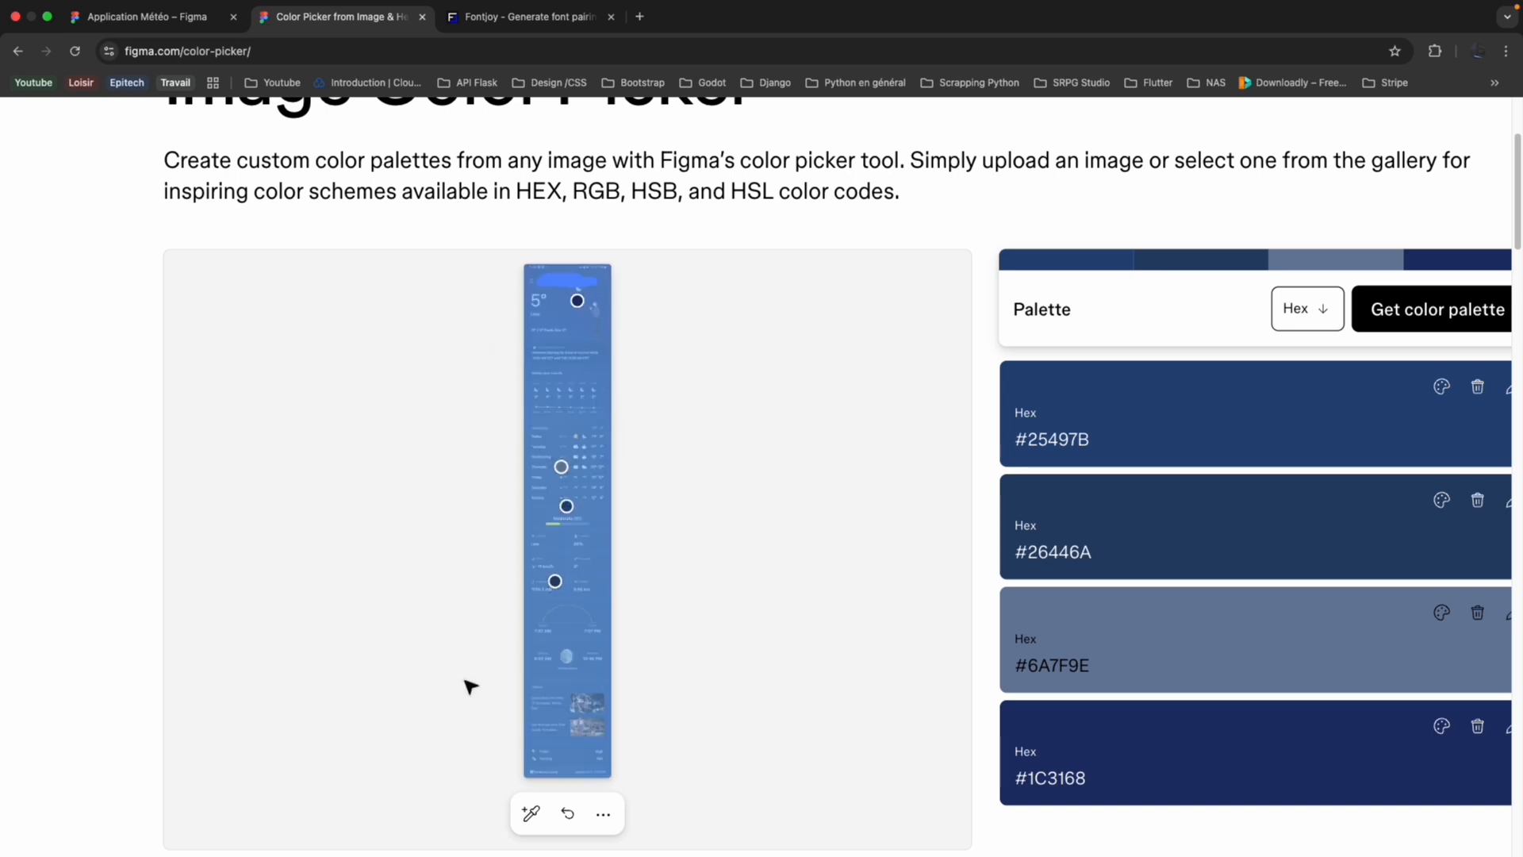
pyautogui.scroll(-2, 470, 686)
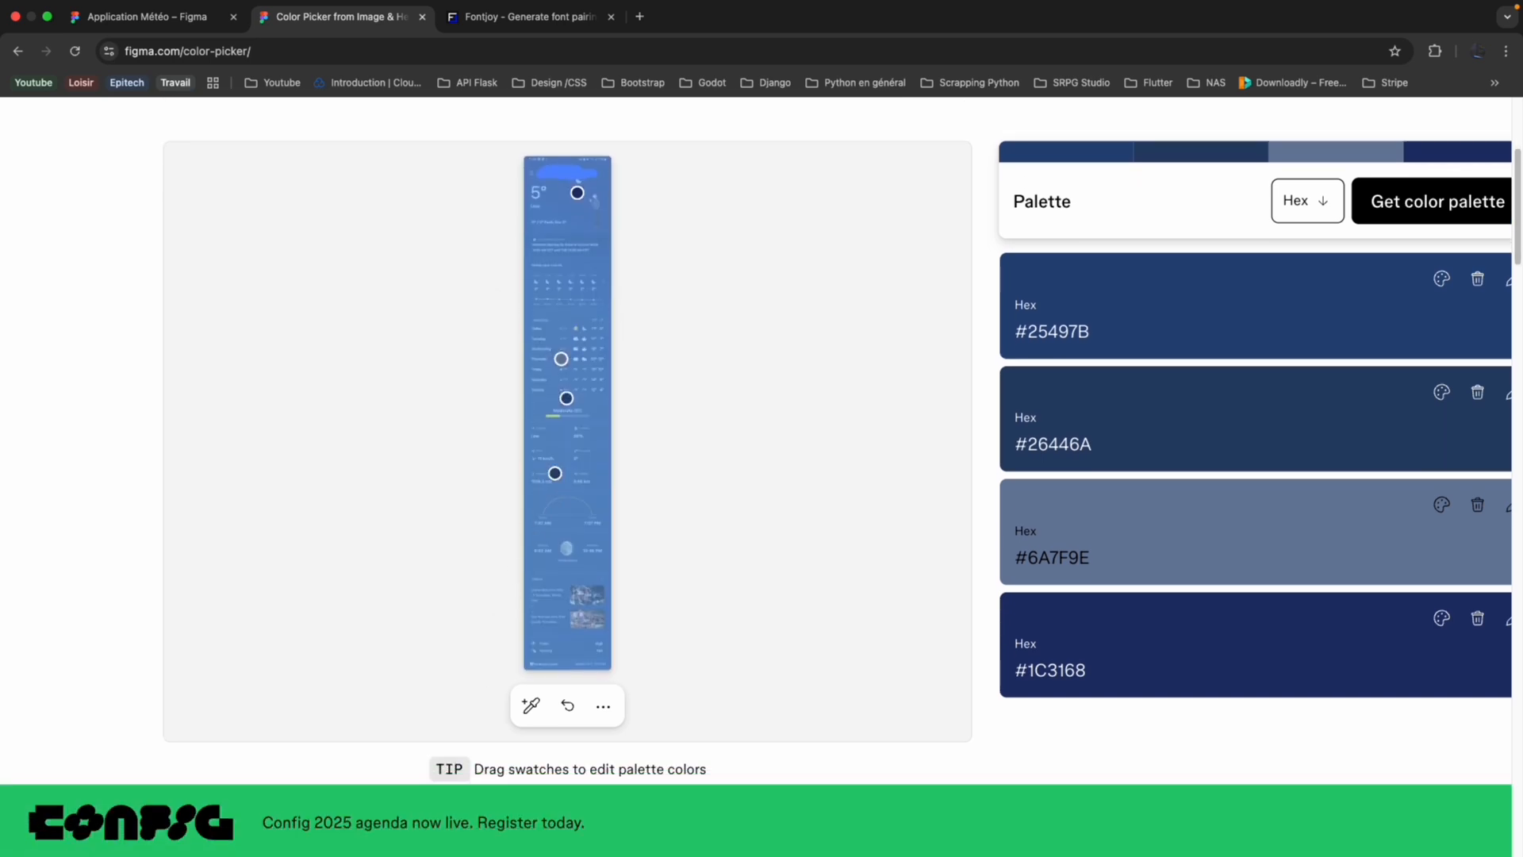
pyautogui.moveTo(556, 474); pyautogui.dragTo(566, 662)
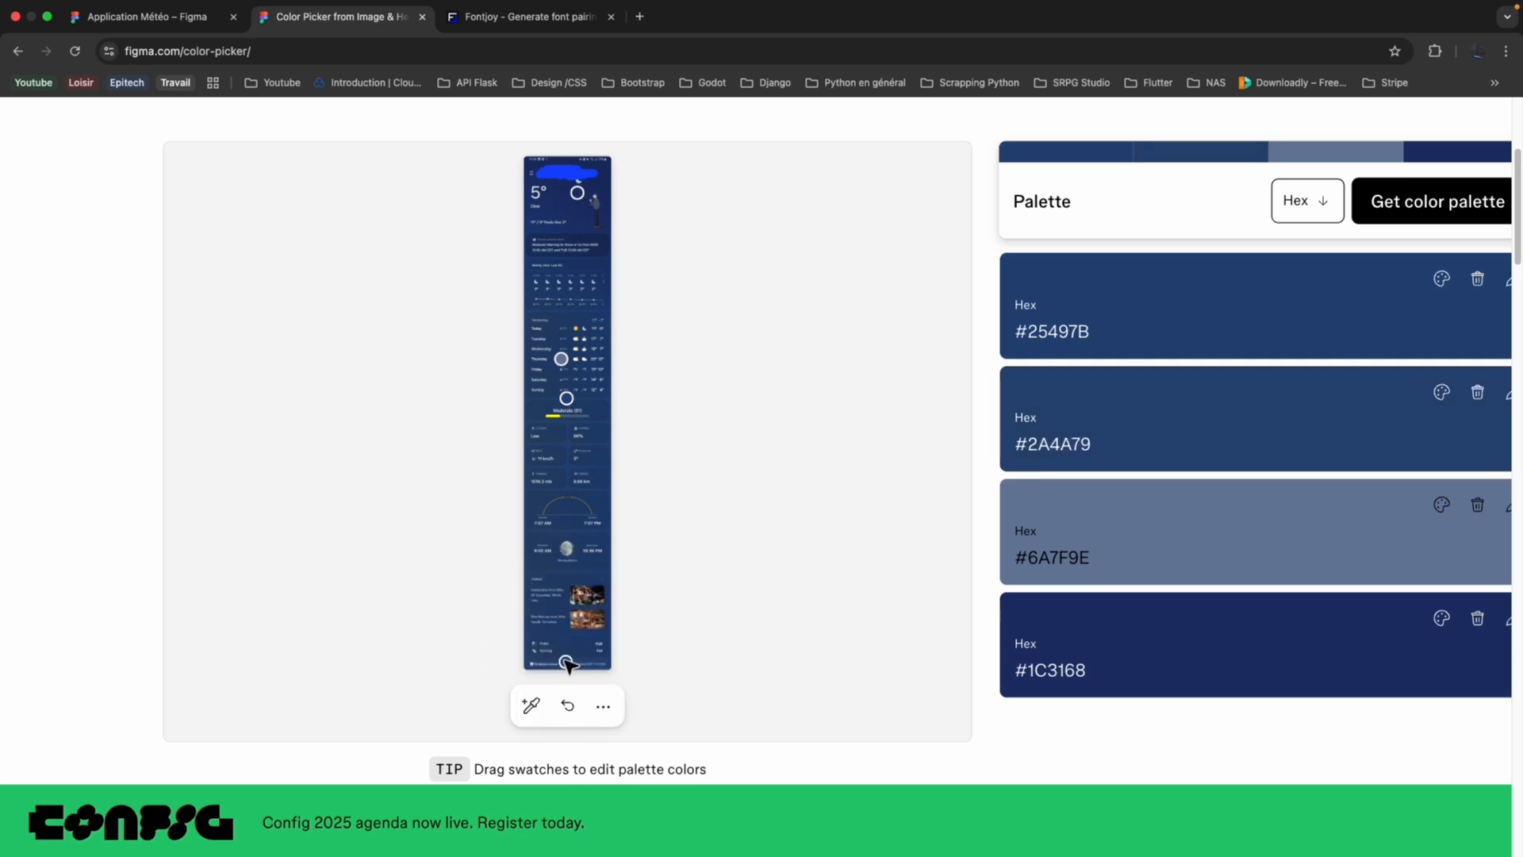
pyautogui.click(1077, 444)
# Return to the Application Météo file and set the 100% stop of the Accueil-Mobile gradient to 2A4A79.
pyautogui.click(162, 24)
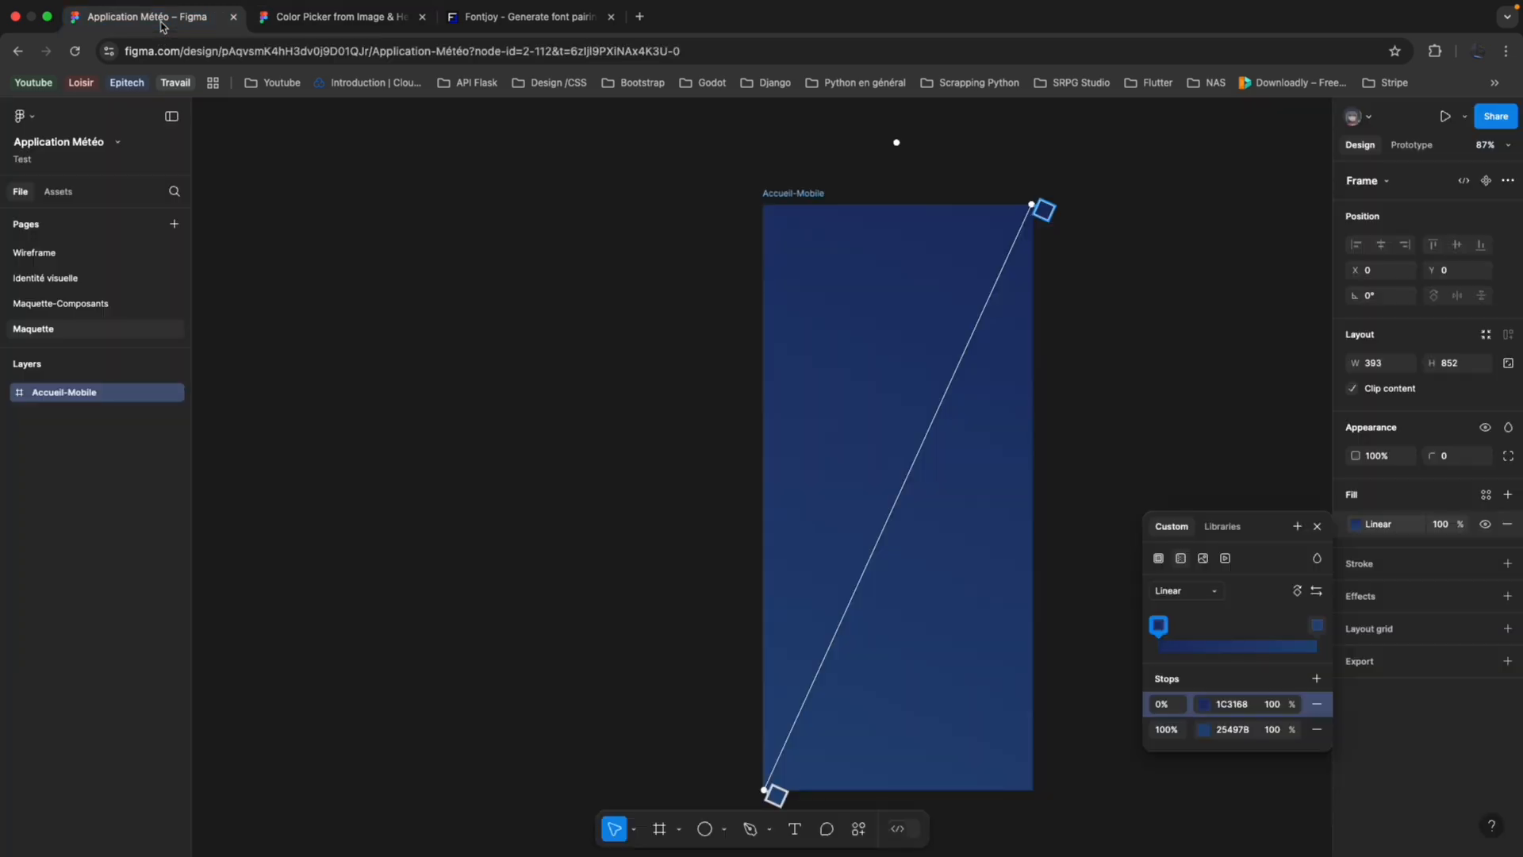
pyautogui.click(1231, 730)
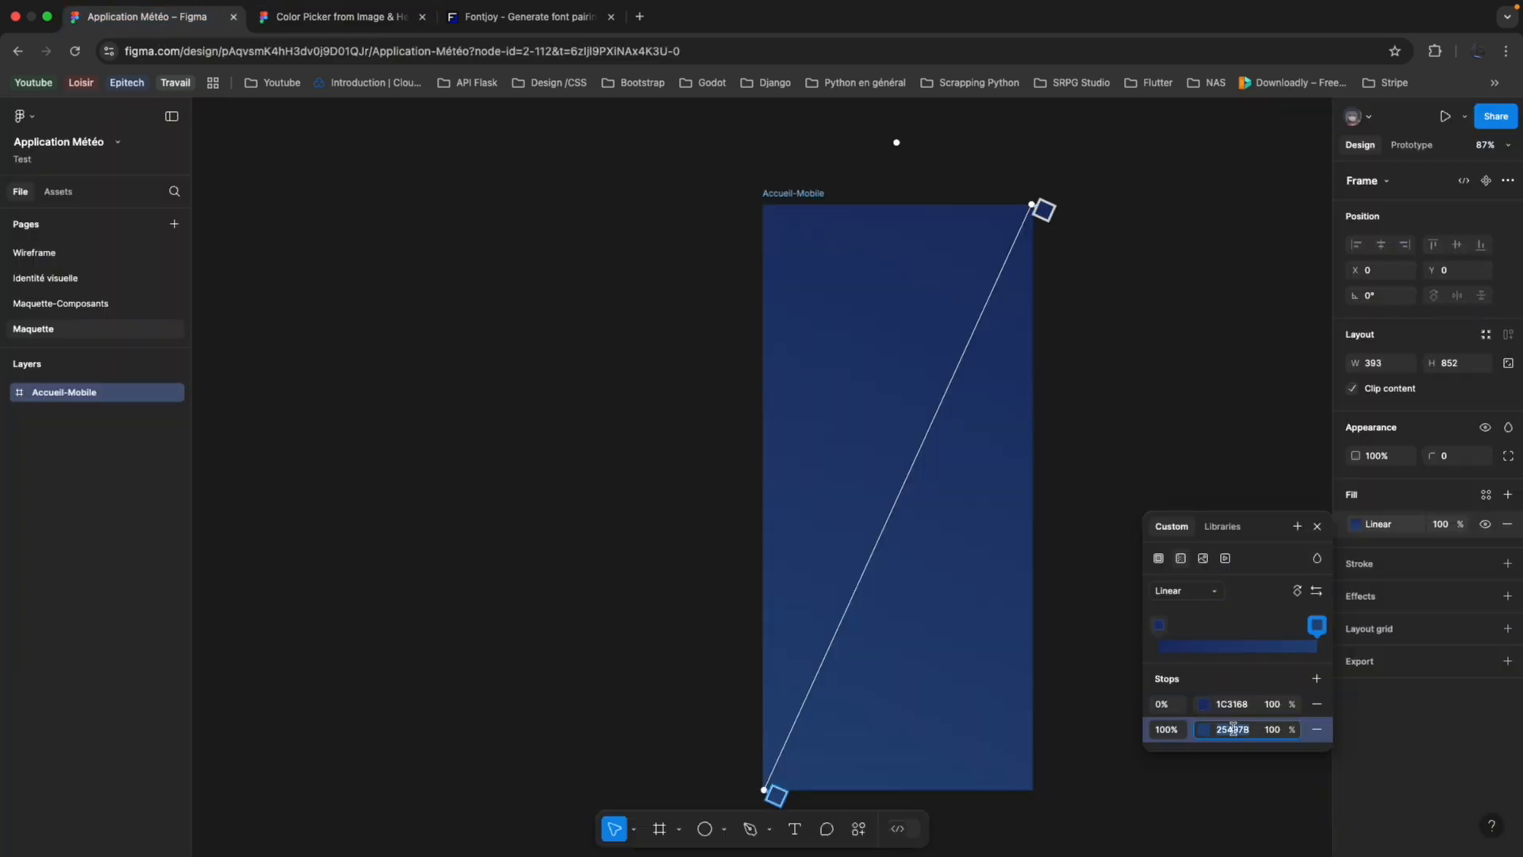
pyautogui.press('super+v')
pyautogui.press('Return')
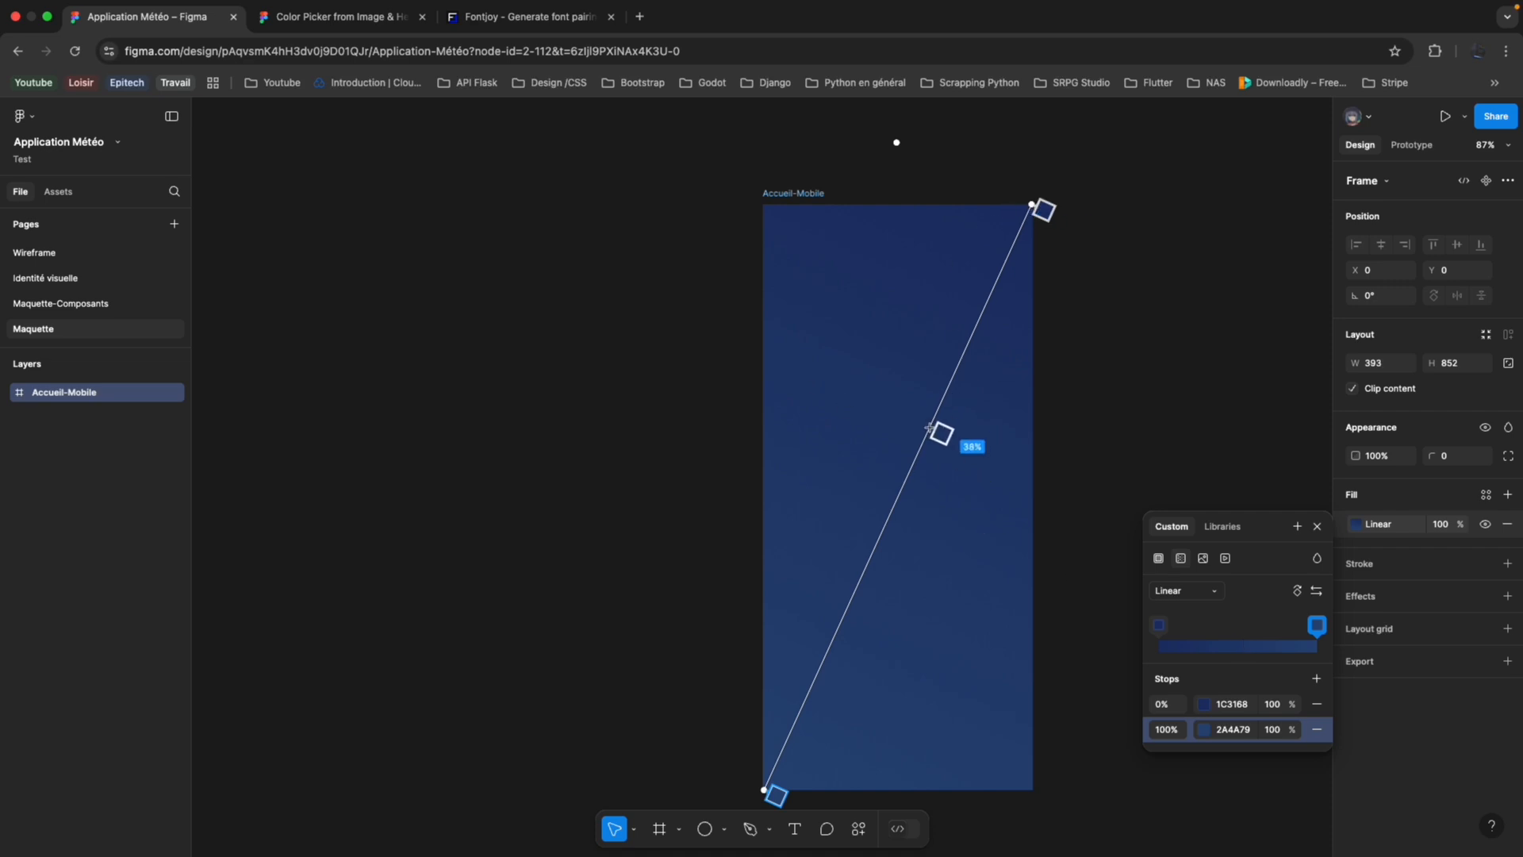
# In the Image Color Picker page, move the #25497B swatch's sample point slightly lower on the weather screenshot and copy its new hex code.
pyautogui.click(519, 28)
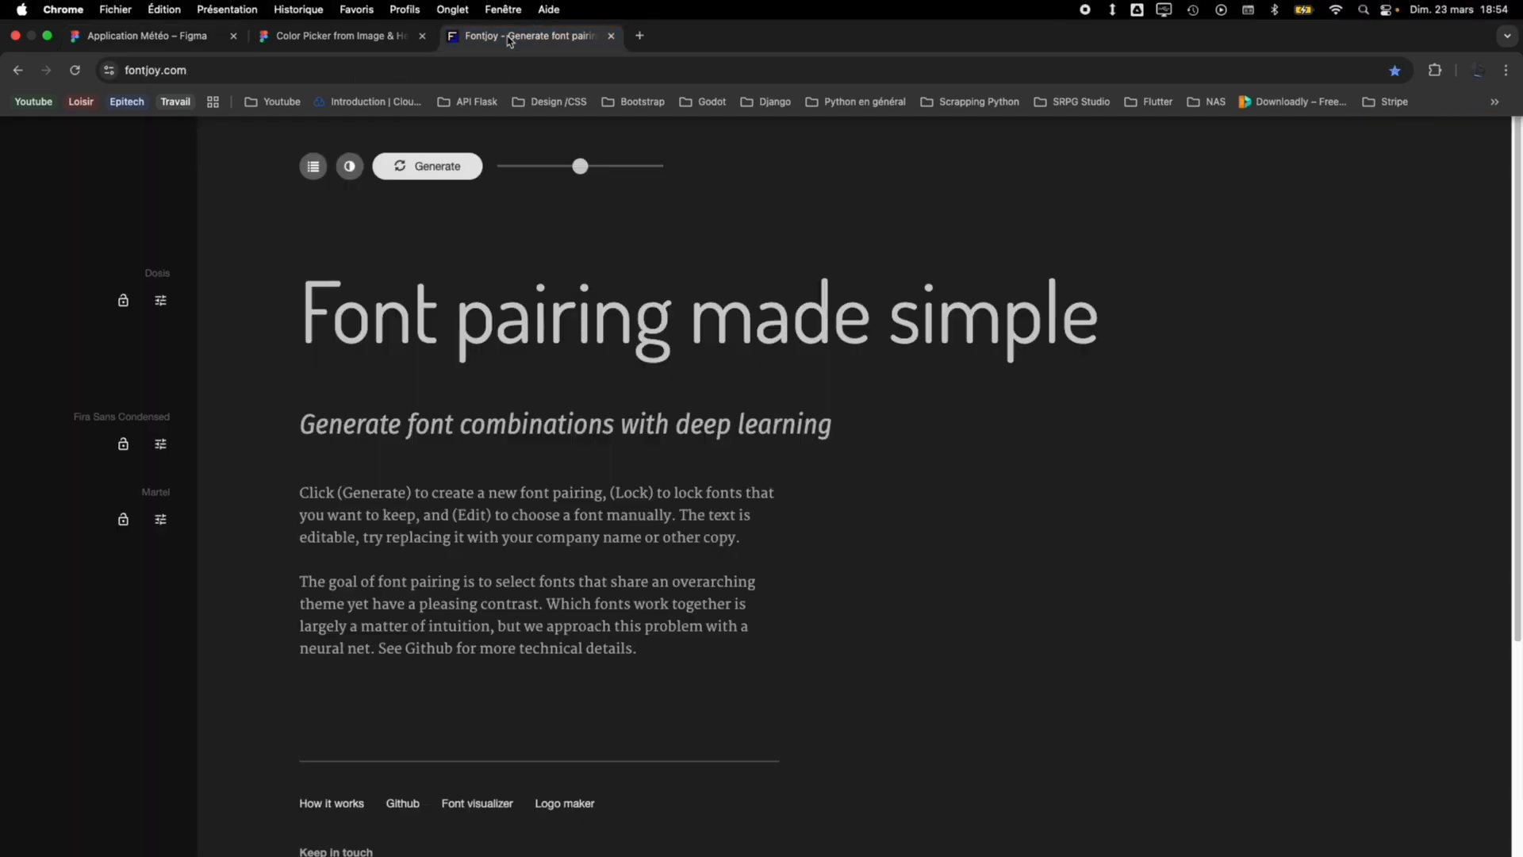
pyautogui.click(349, 28)
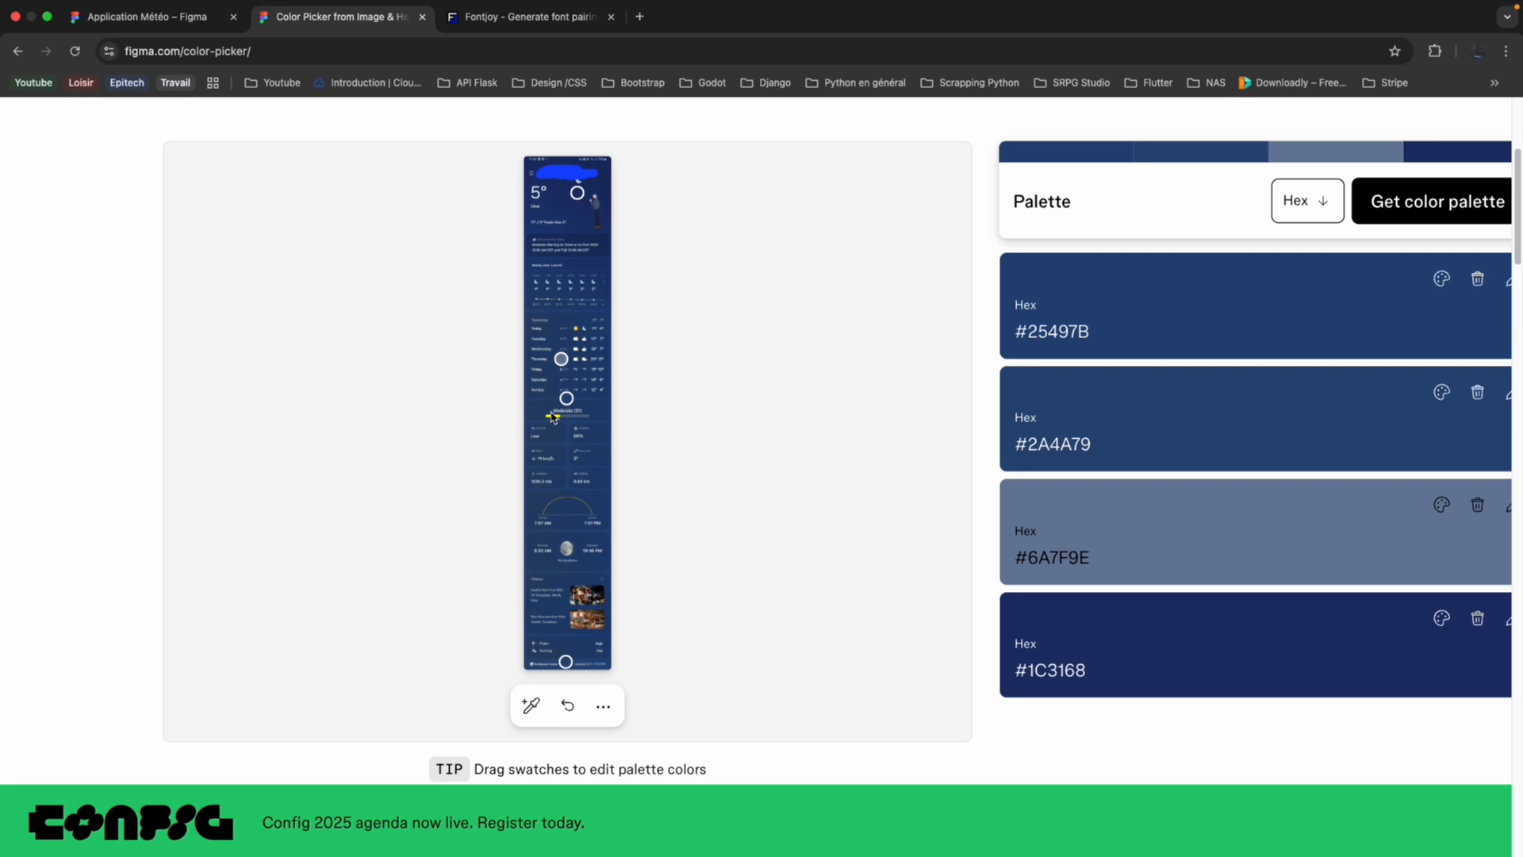
pyautogui.moveTo(568, 398); pyautogui.dragTo(567, 422)
pyautogui.click(1079, 341)
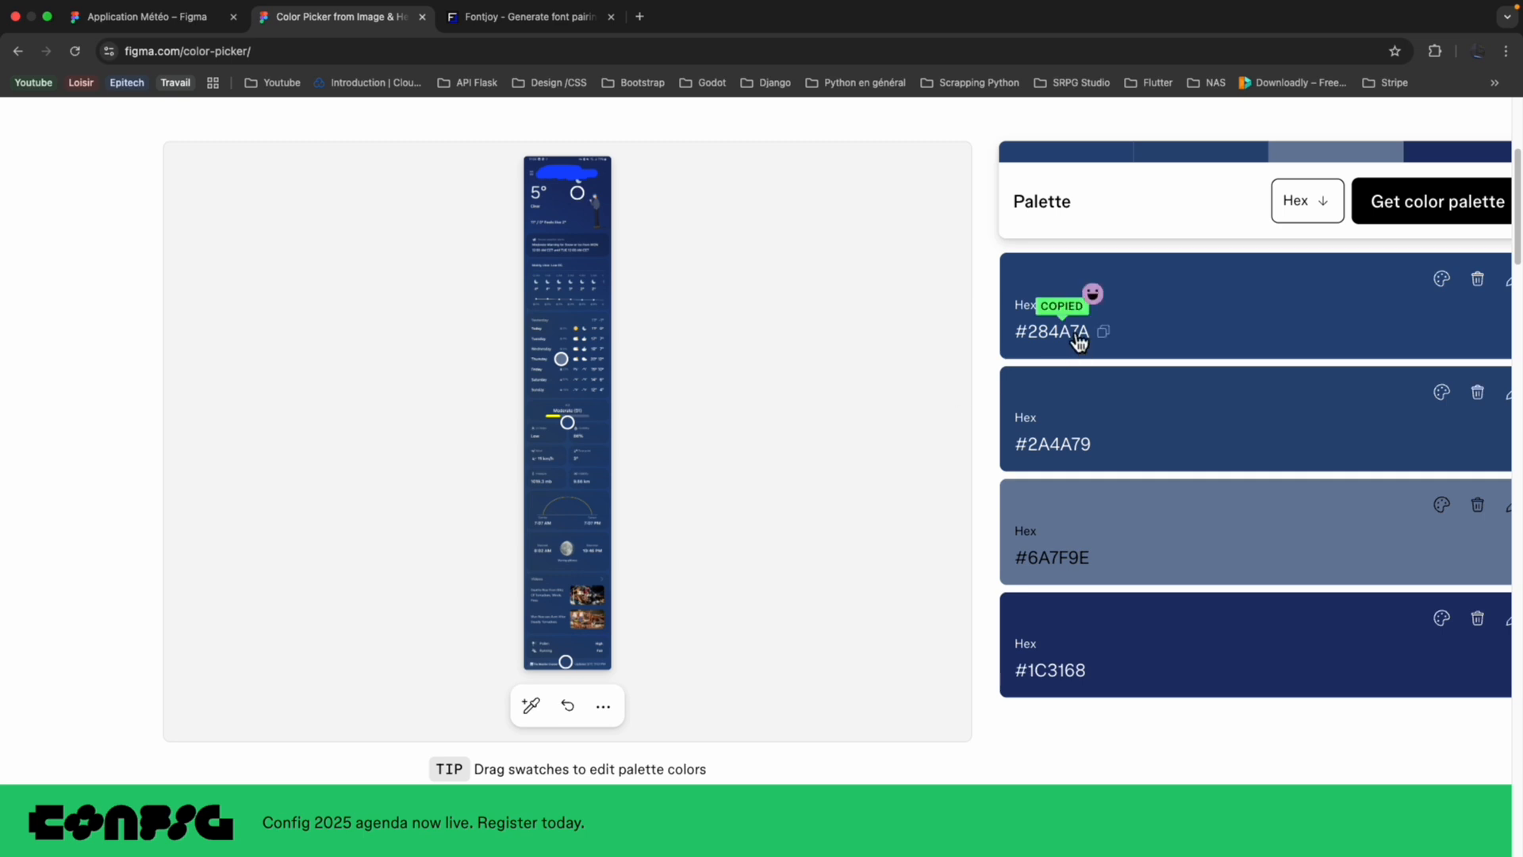
# Return to the Application Météo file and add a 50% stop coloured 284A7A to the Accueil-Mobile gradient.
pyautogui.click(151, 17)
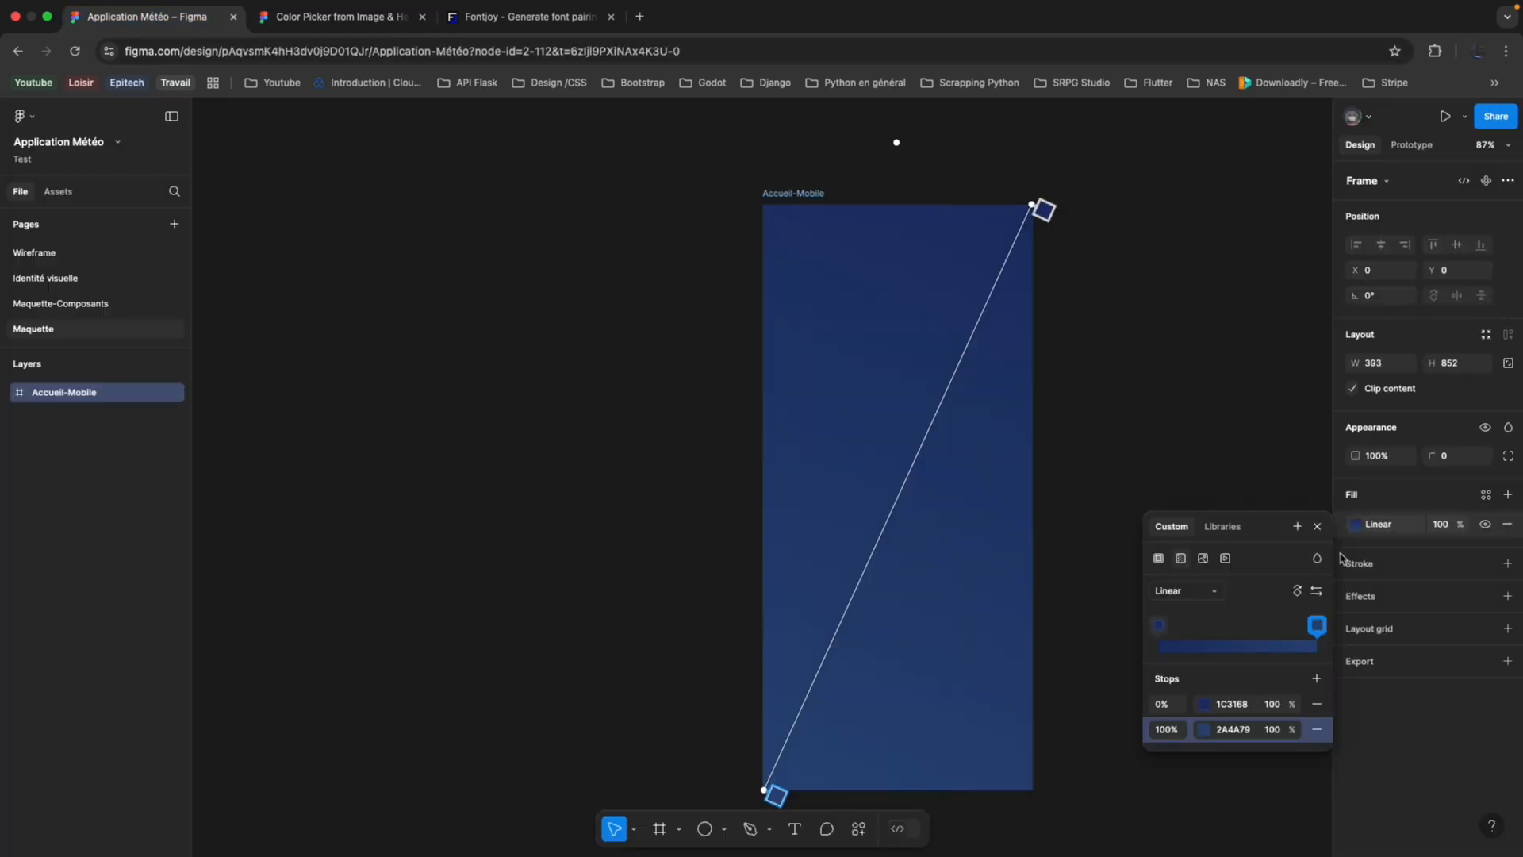
pyautogui.click(1316, 679)
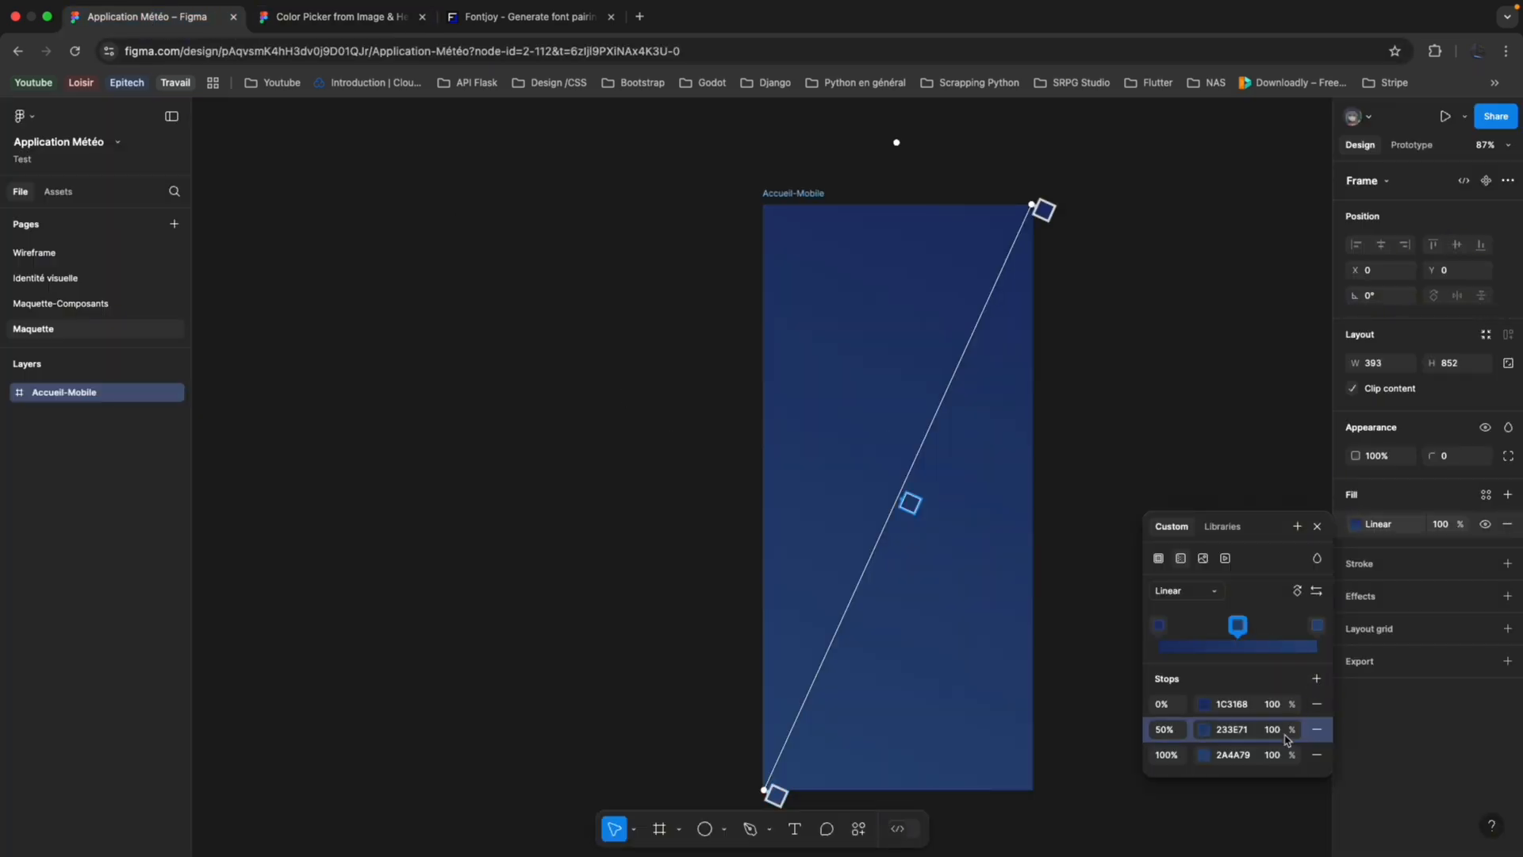
pyautogui.click(1232, 731)
pyautogui.press('super+v')
pyautogui.press('Return')
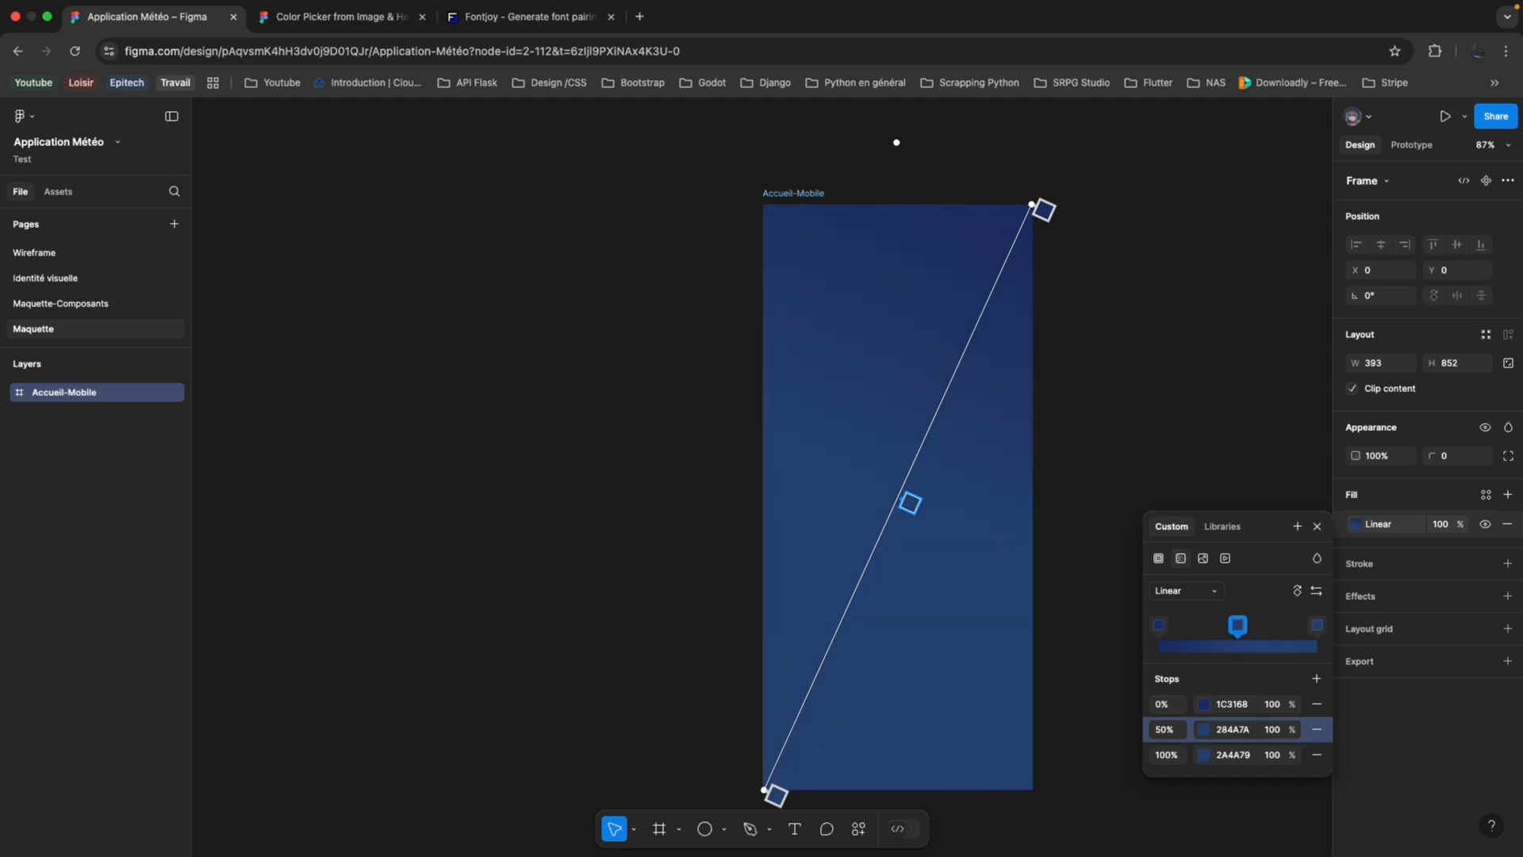
# Compare the Accueil-Mobile gradient with the dark blue near the moon on the weather screenshot in the Image Color Picker page, returning to the Application Météo file.
pyautogui.press('Escape')
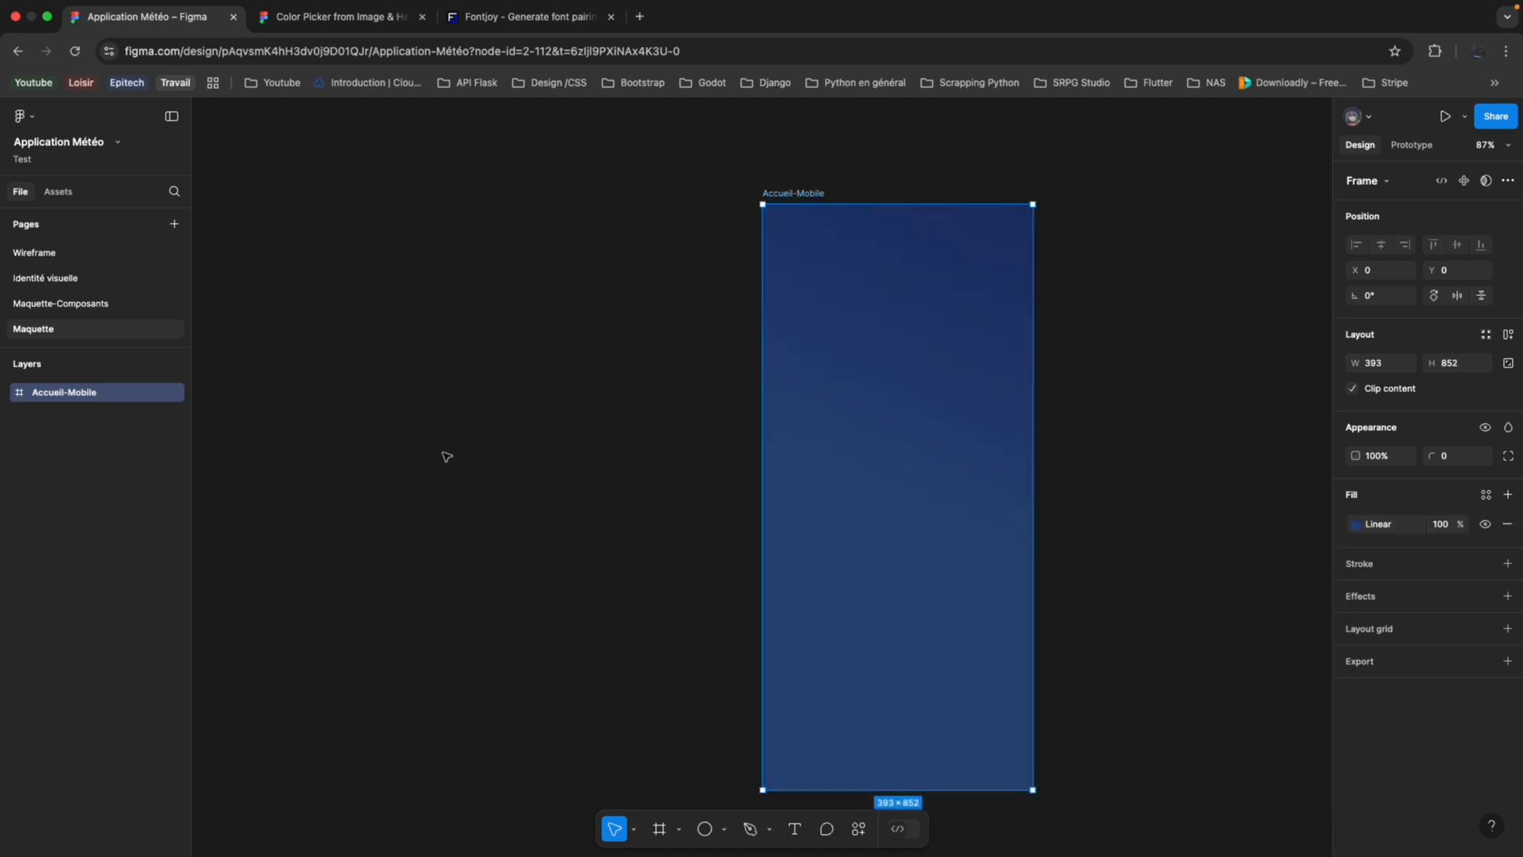
pyautogui.click(1356, 524)
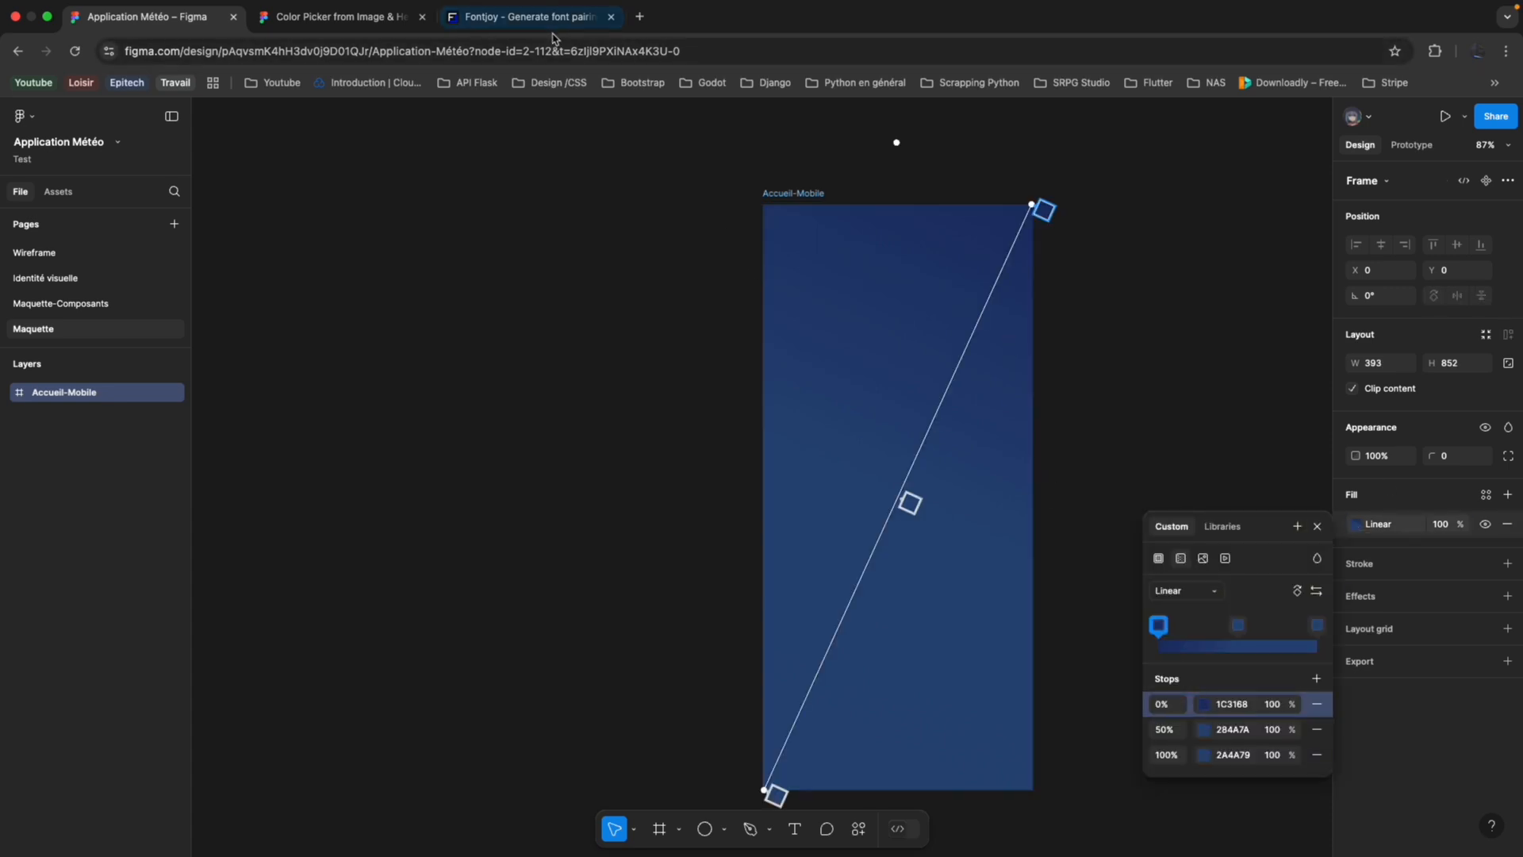
pyautogui.click(341, 16)
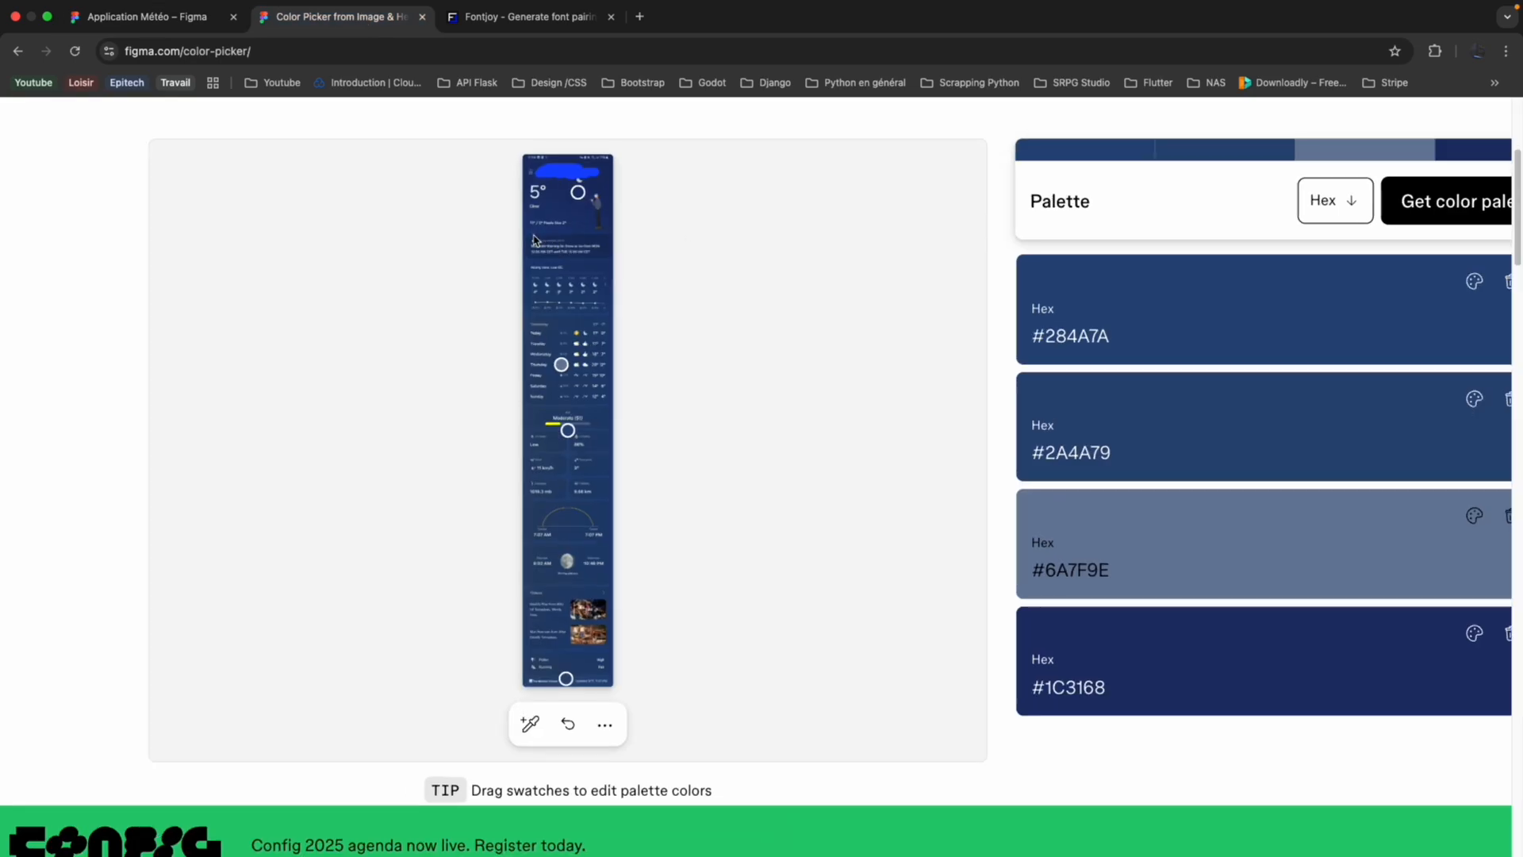
pyautogui.scroll(5, 534, 241)
pyautogui.scroll(3, 534, 240)
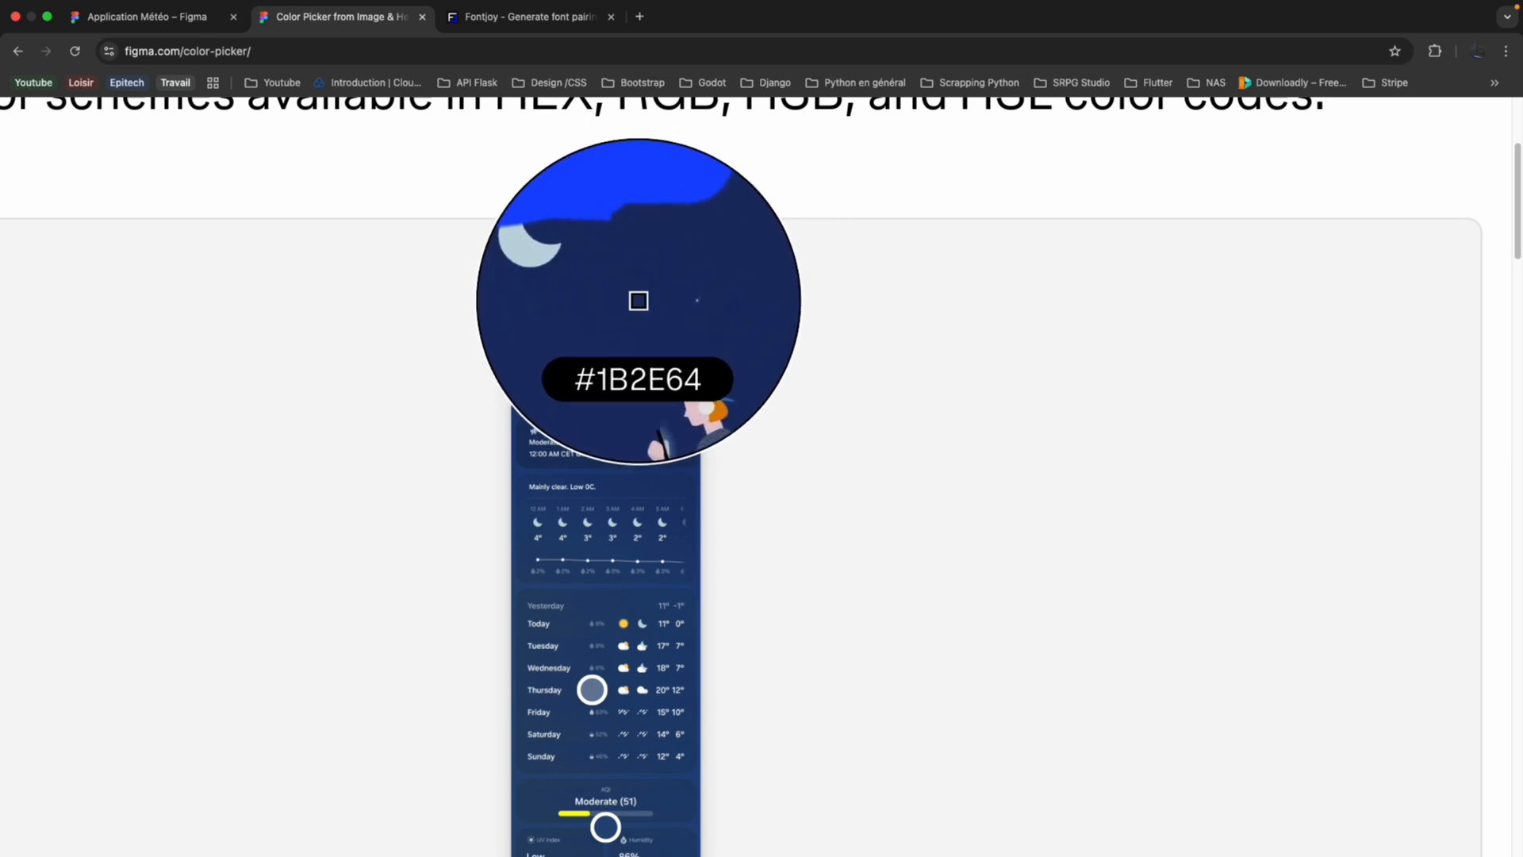
pyautogui.click(641, 301)
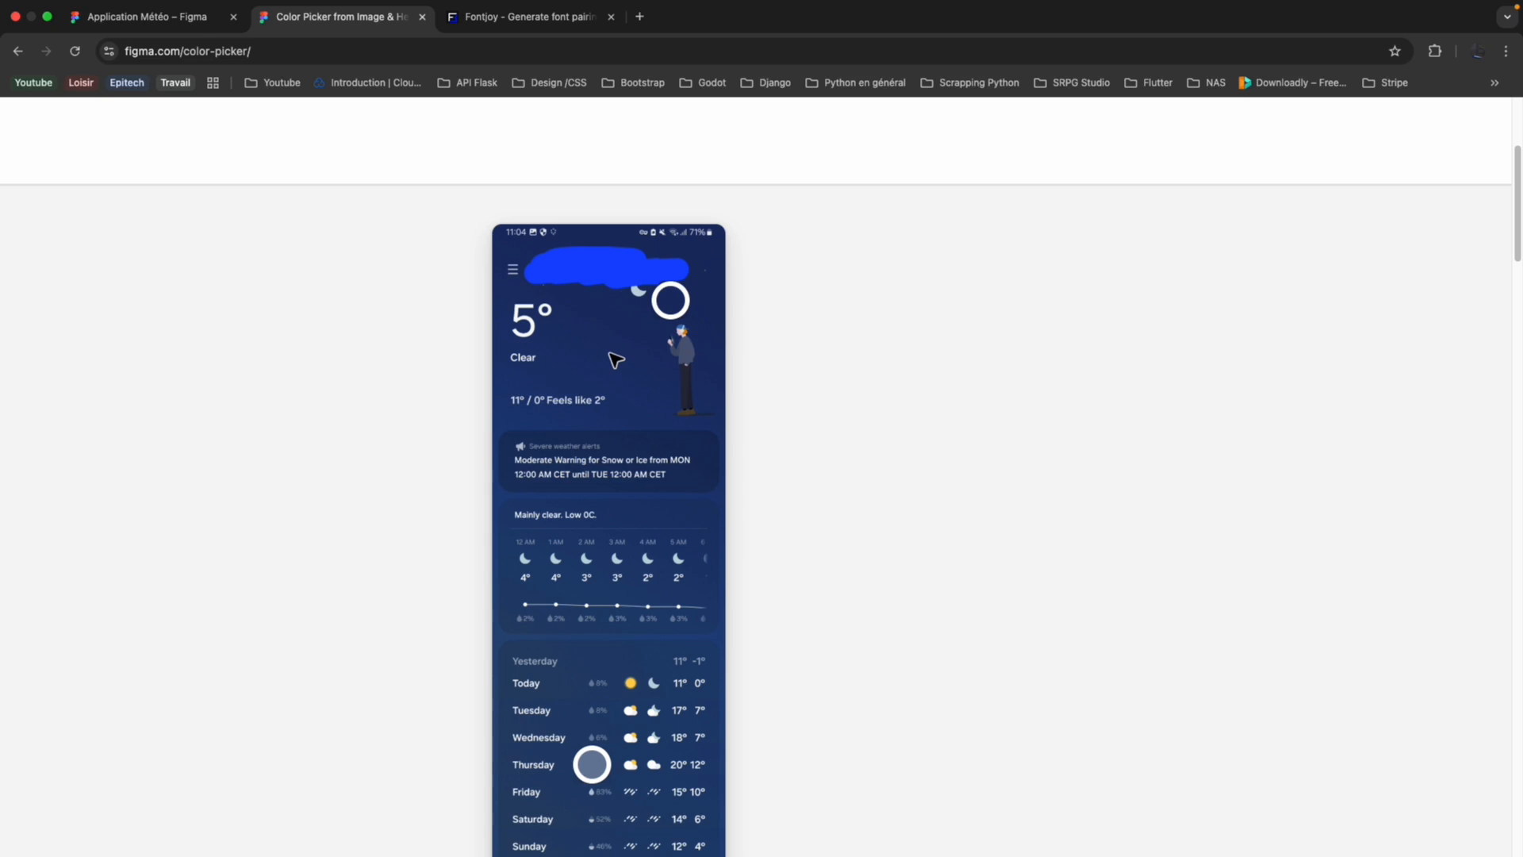
pyautogui.click(187, 24)
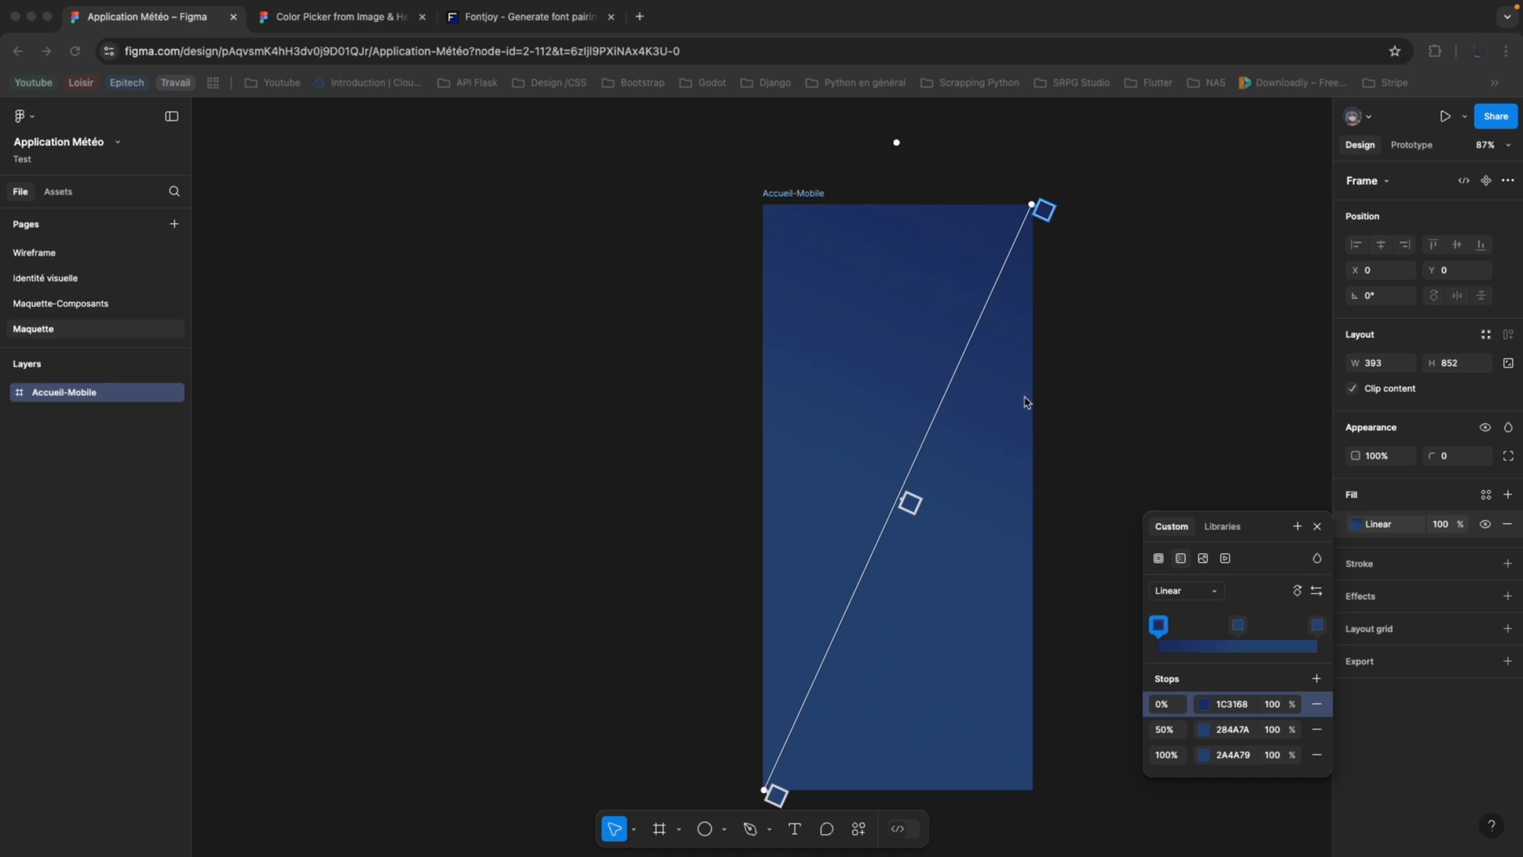
pyautogui.click(976, 492)
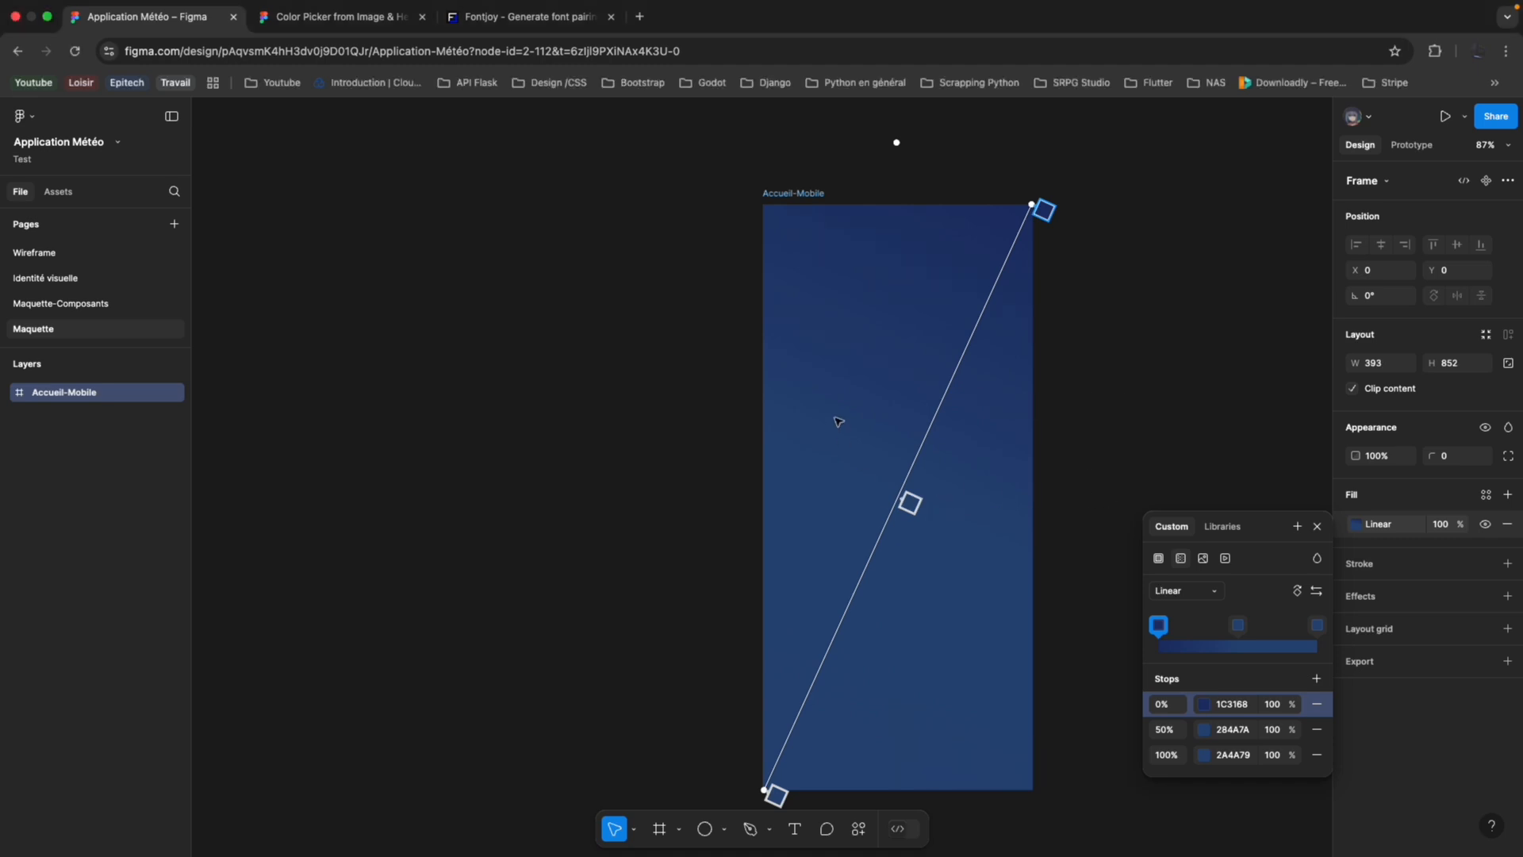
pyautogui.press('Escape')
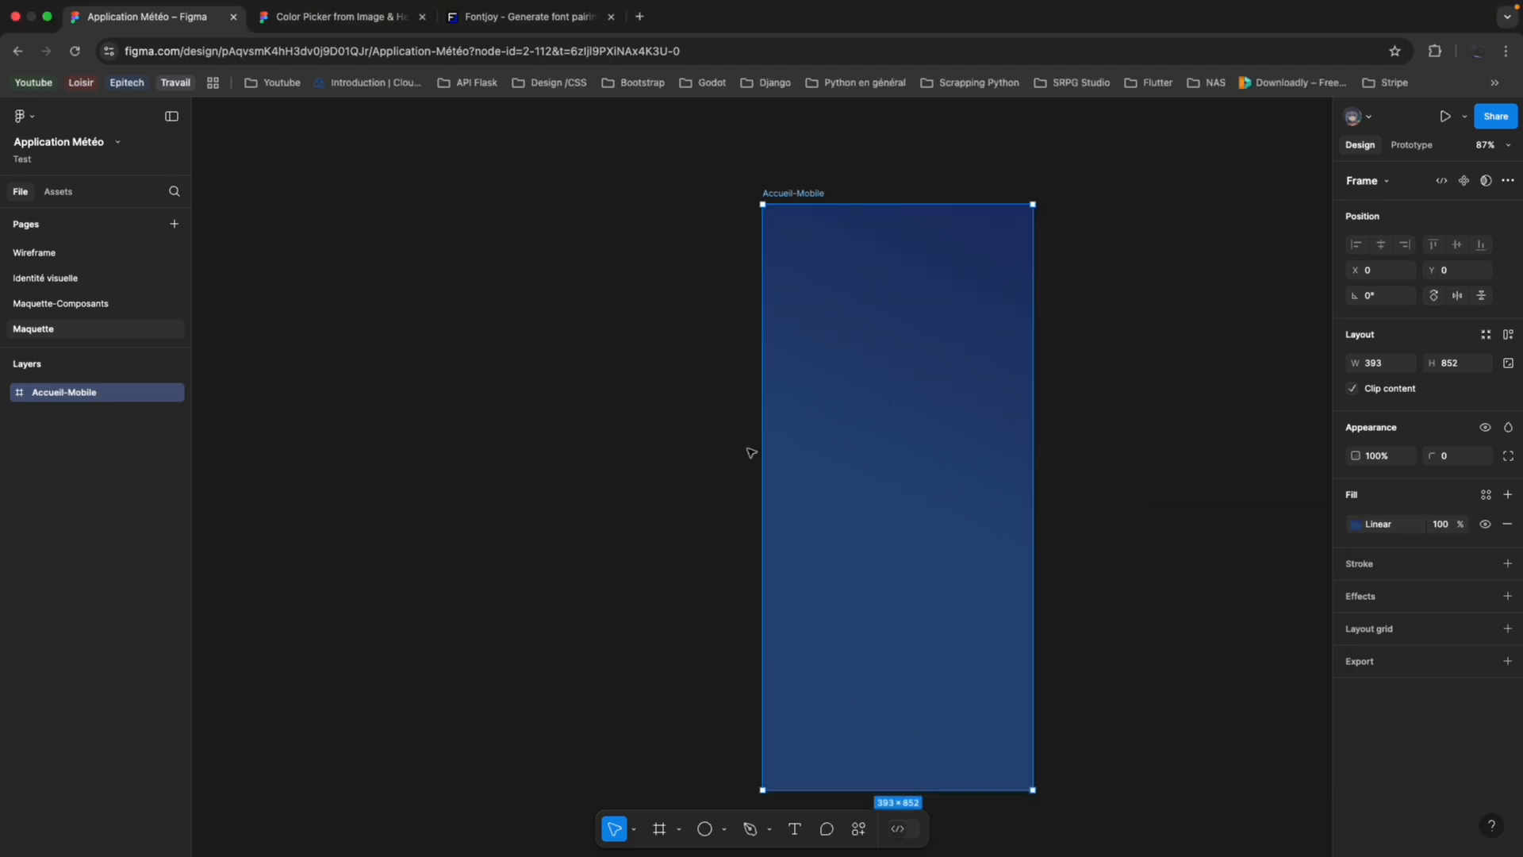
# Save the Accueil-Mobile frame's linear gradient fill as a colour style named blue-gradient.
pyautogui.click(1356, 525)
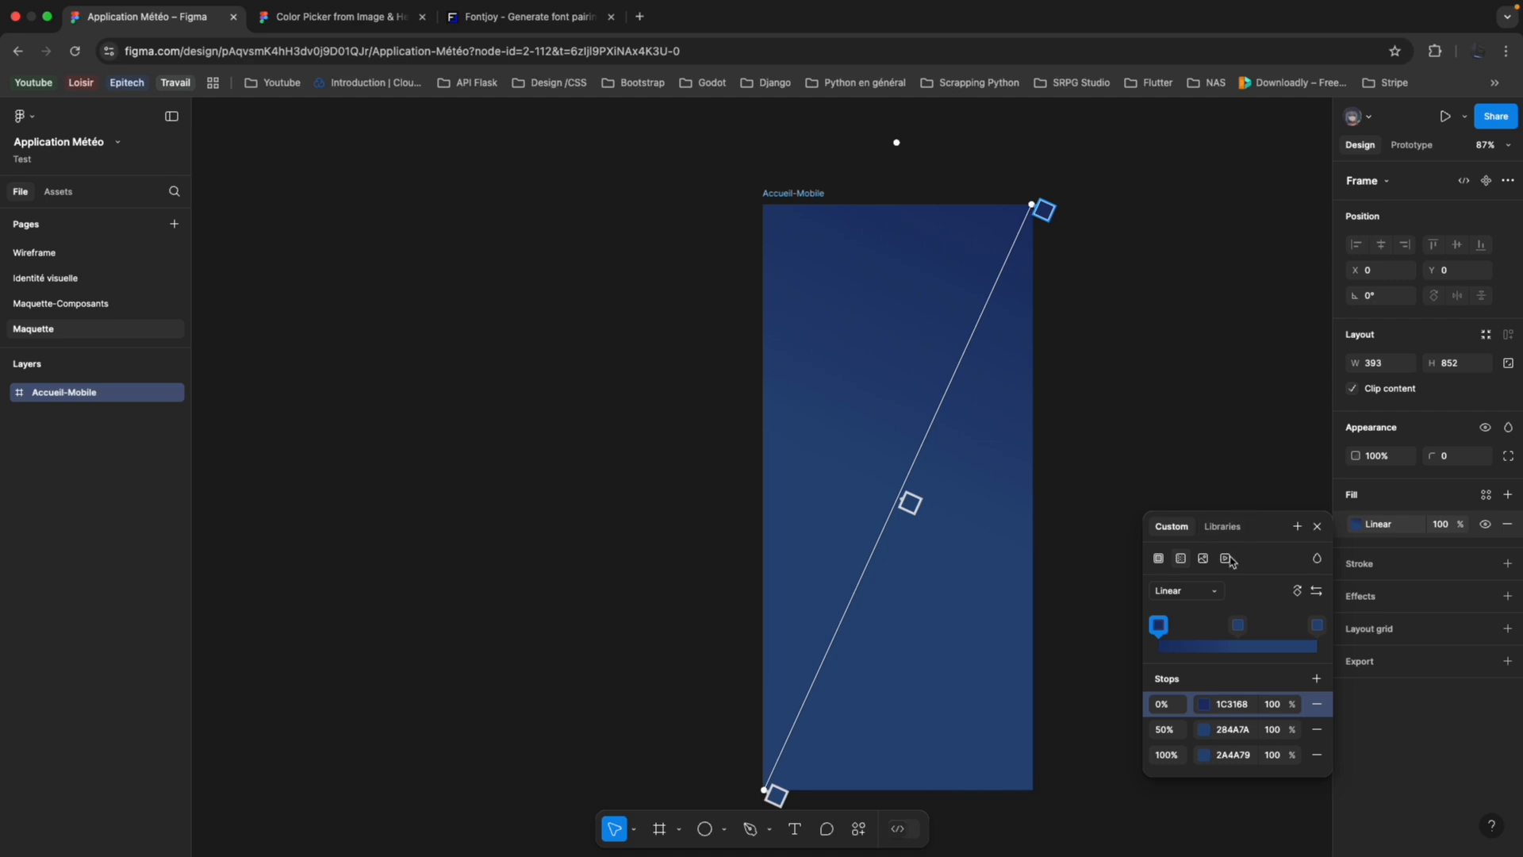
pyautogui.click(1297, 526)
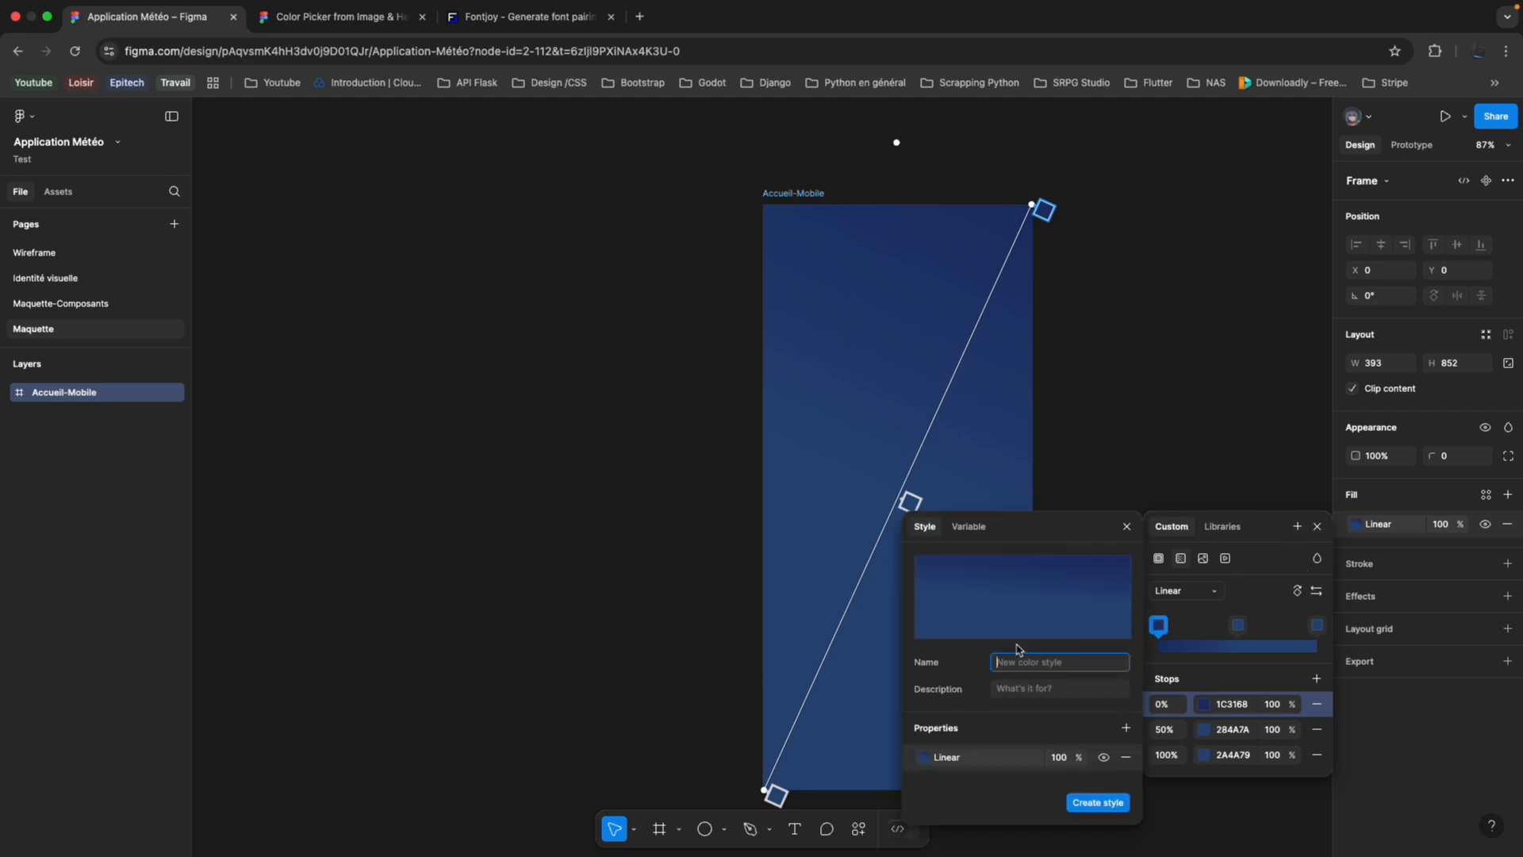
pyautogui.write('blue-gradient')
pyautogui.press('Return')
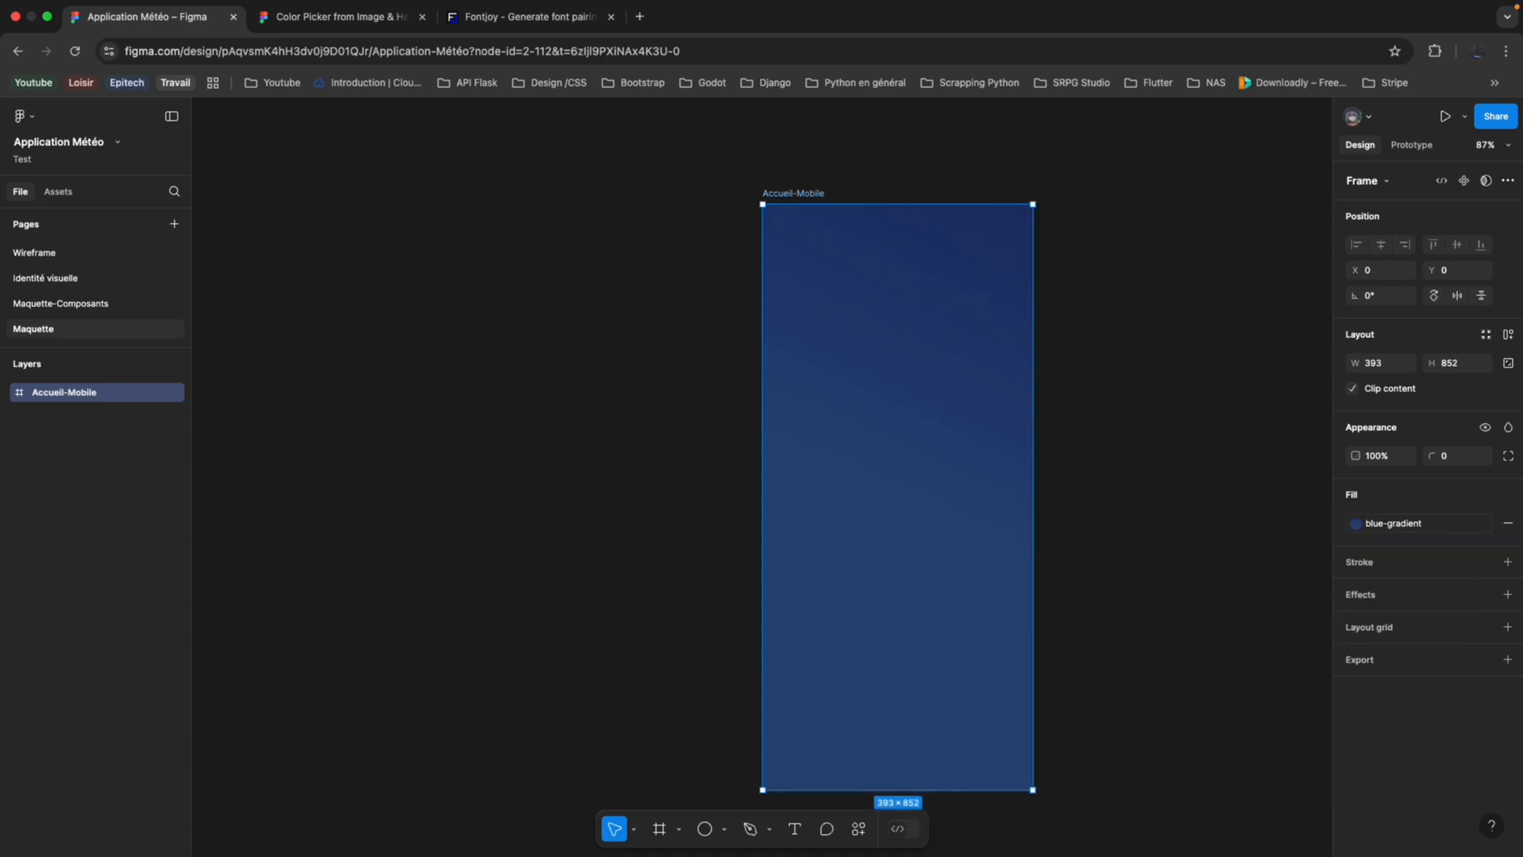
pyautogui.click(123, 304)
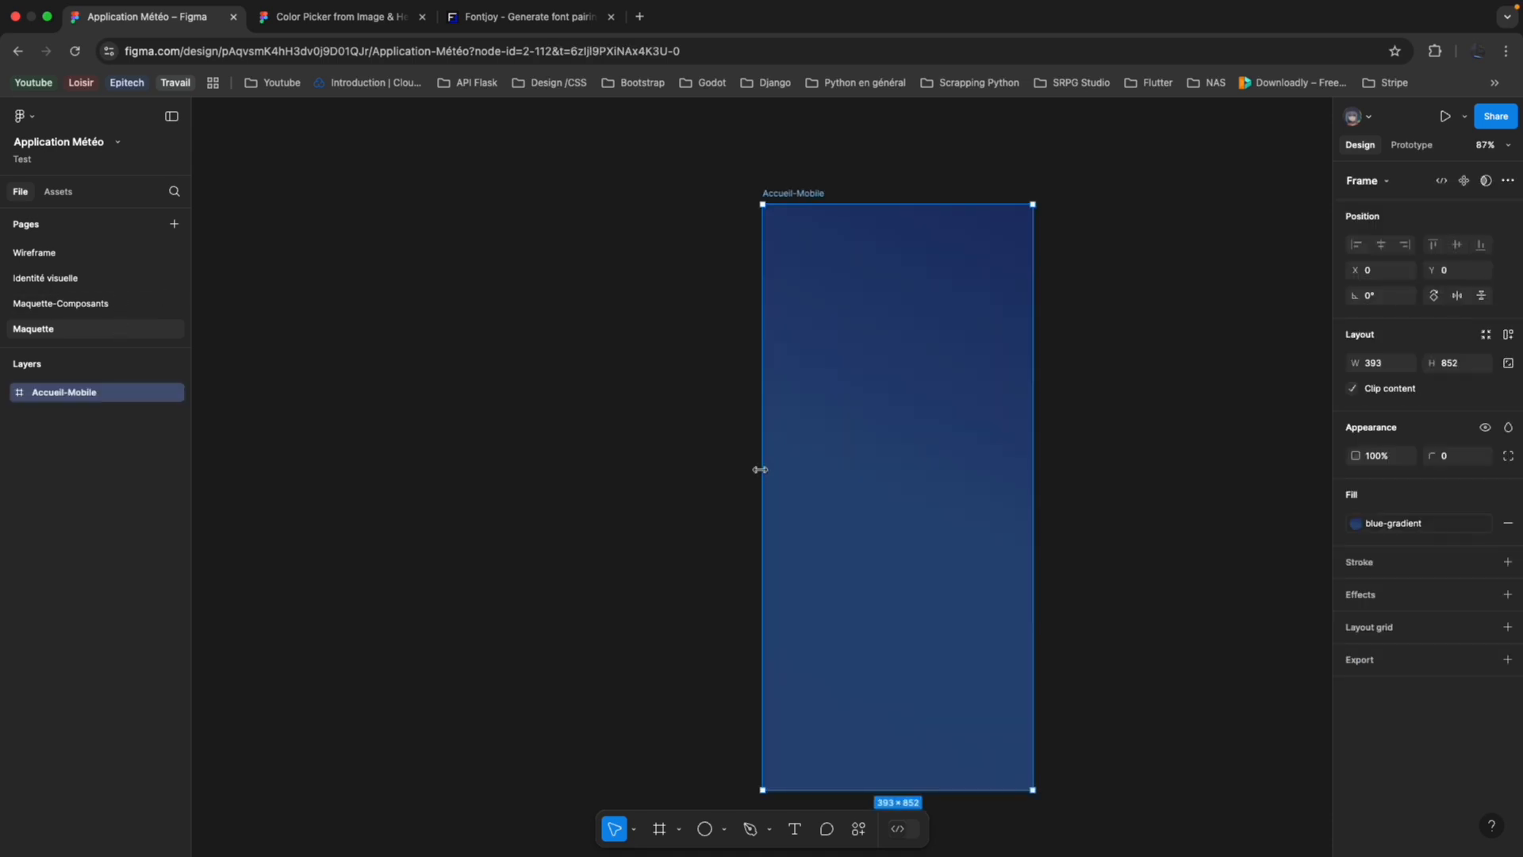
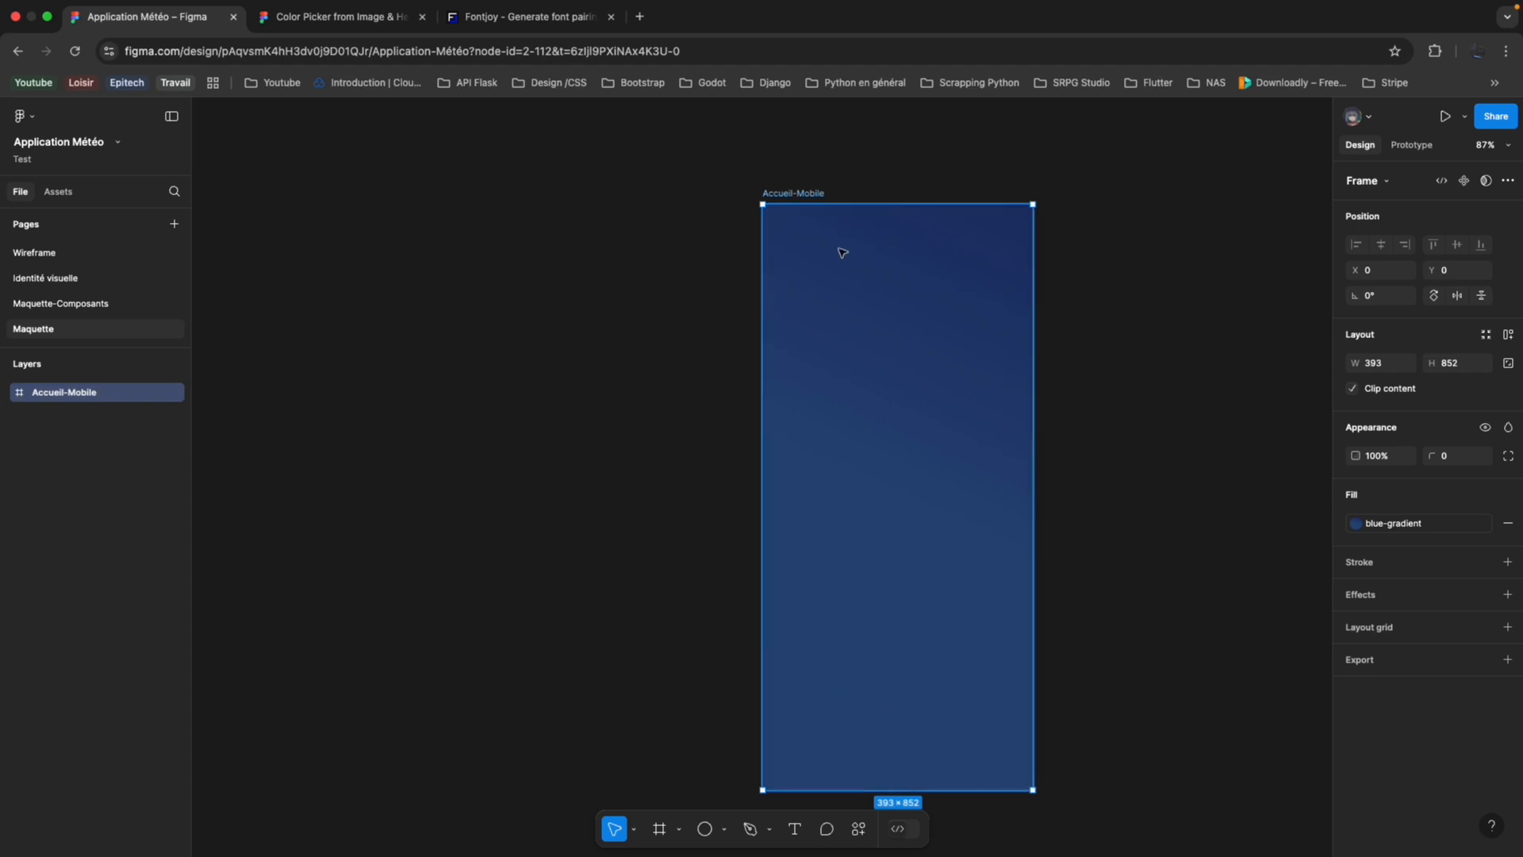
# Add auto layout to the Accueil-Mobile frame and draw a frame about 346 × 91 inside it.
pyautogui.rightClick(97, 396)
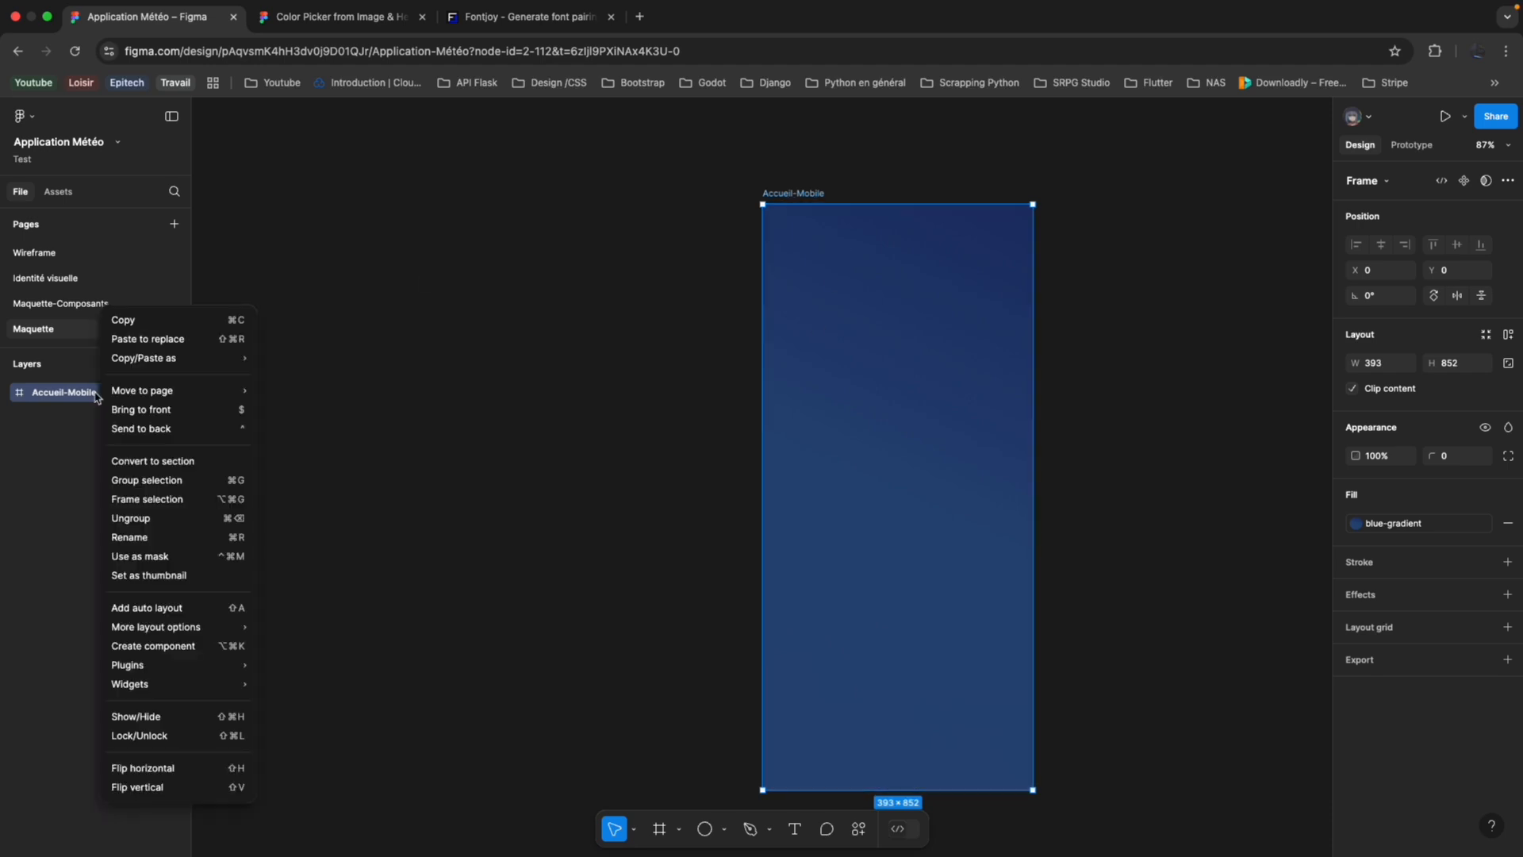
pyautogui.click(130, 611)
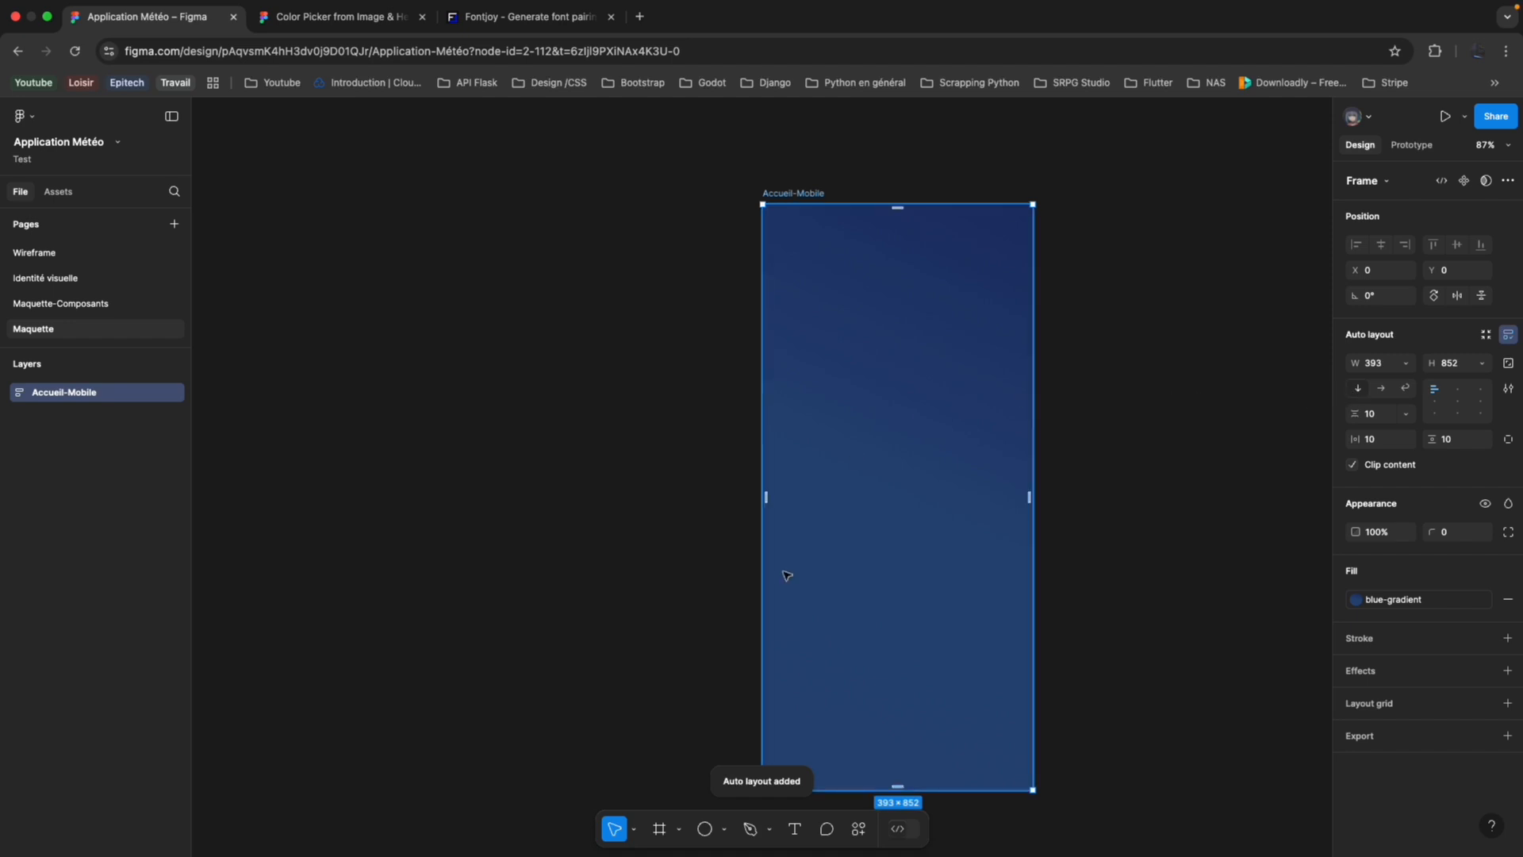
pyautogui.click(660, 830)
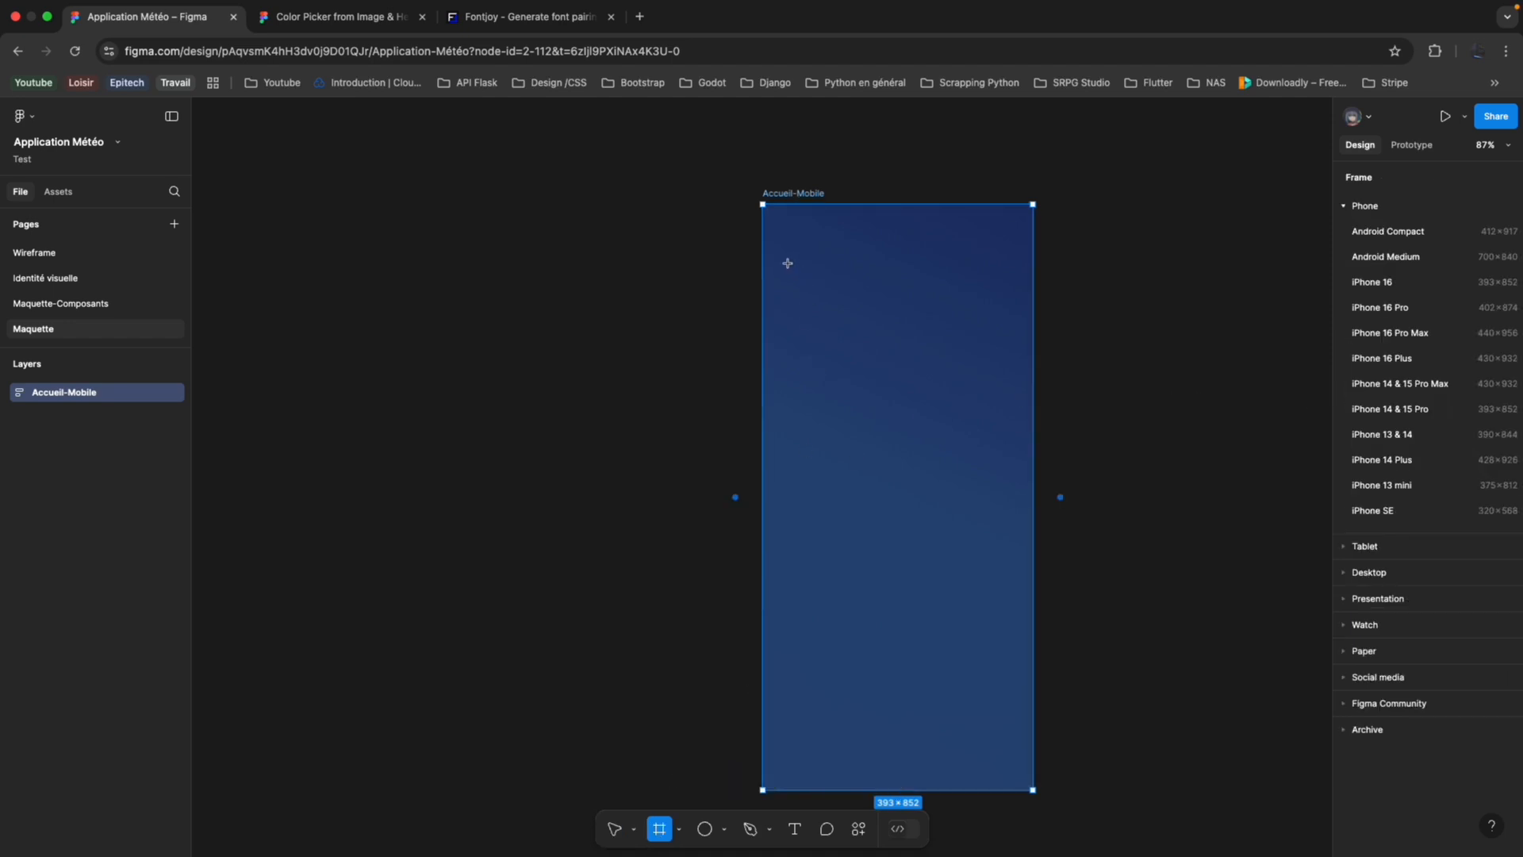
pyautogui.moveTo(788, 264)
pyautogui.mouseDown()
pyautogui.moveTo(946, 334)
pyautogui.moveTo(1026, 326)
pyautogui.mouseUp()
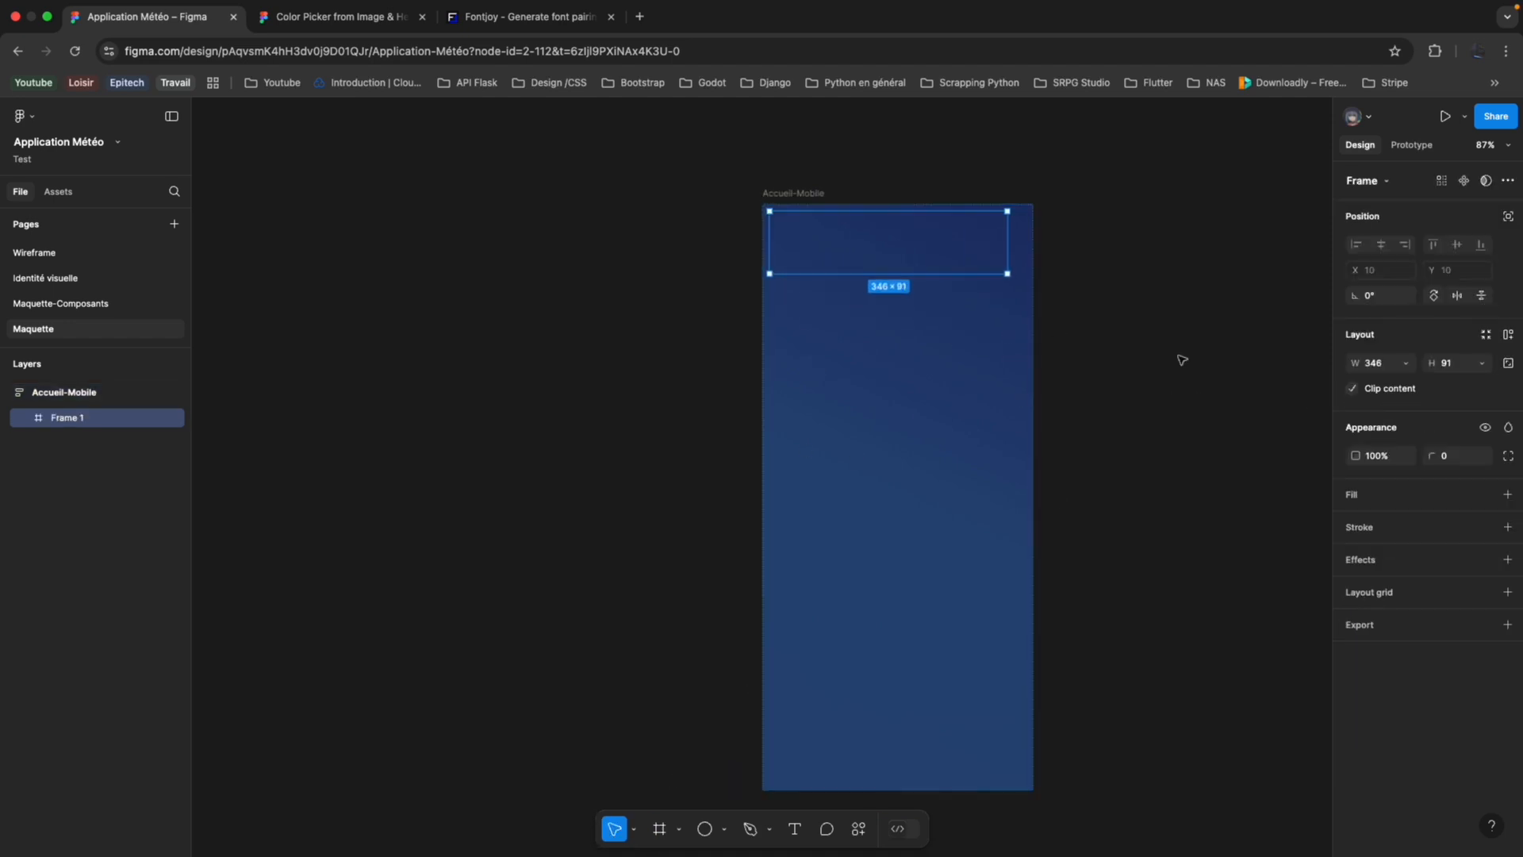
# Set the new inner frame's width to fill its container and rename it Navbar.
pyautogui.click(1393, 369)
pyautogui.click(1407, 367)
pyautogui.click(1402, 380)
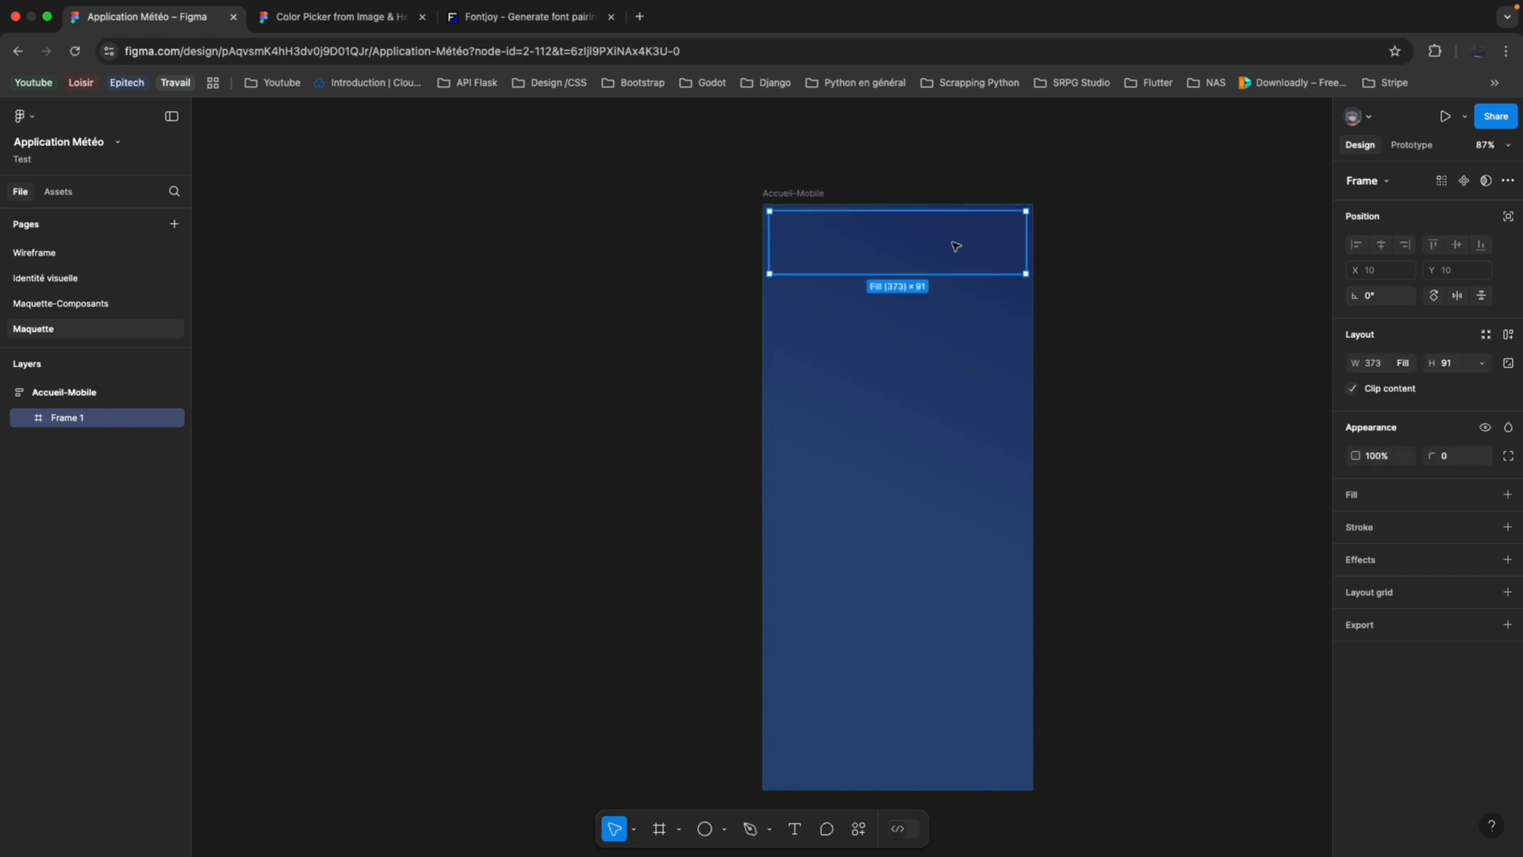
pyautogui.doubleClick(70, 417)
pyautogui.write('Navbar')
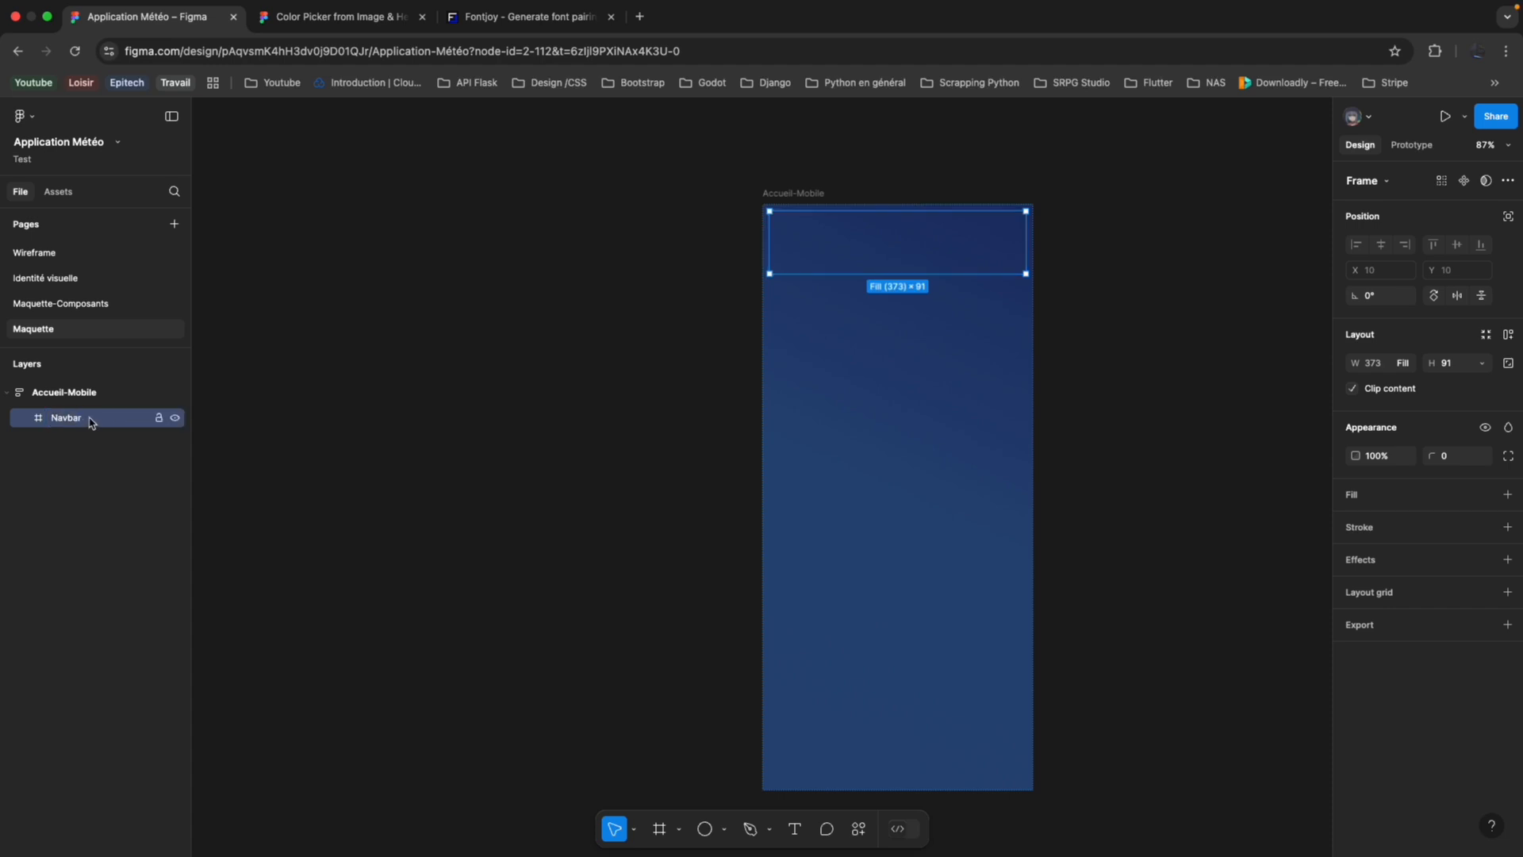
# Add auto layout to the Navbar and draw a frame about 83 × 75 at its left end.
pyautogui.rightClick(91, 421)
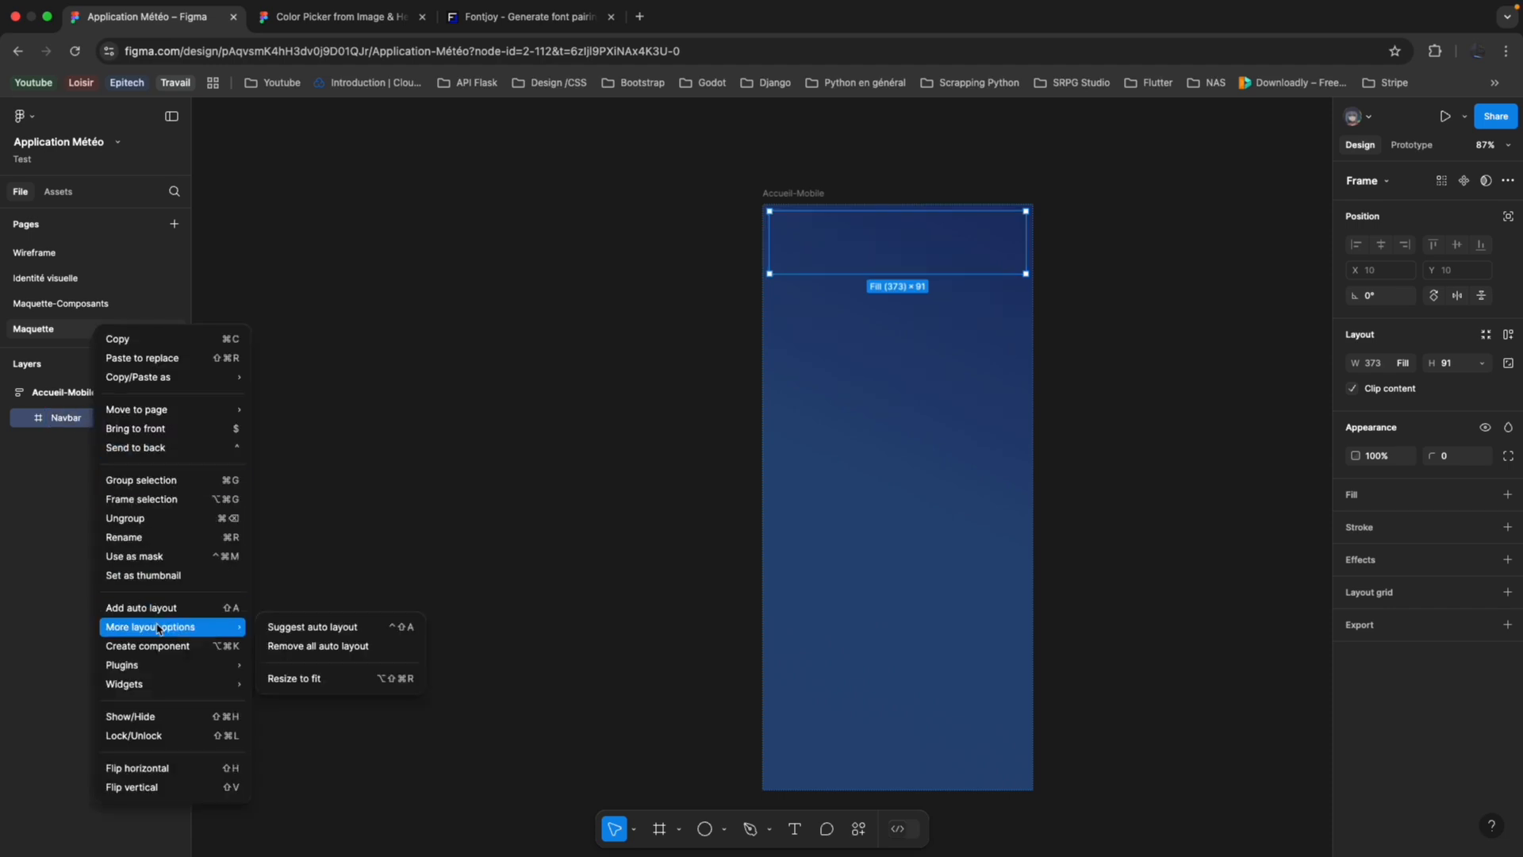
pyautogui.click(174, 609)
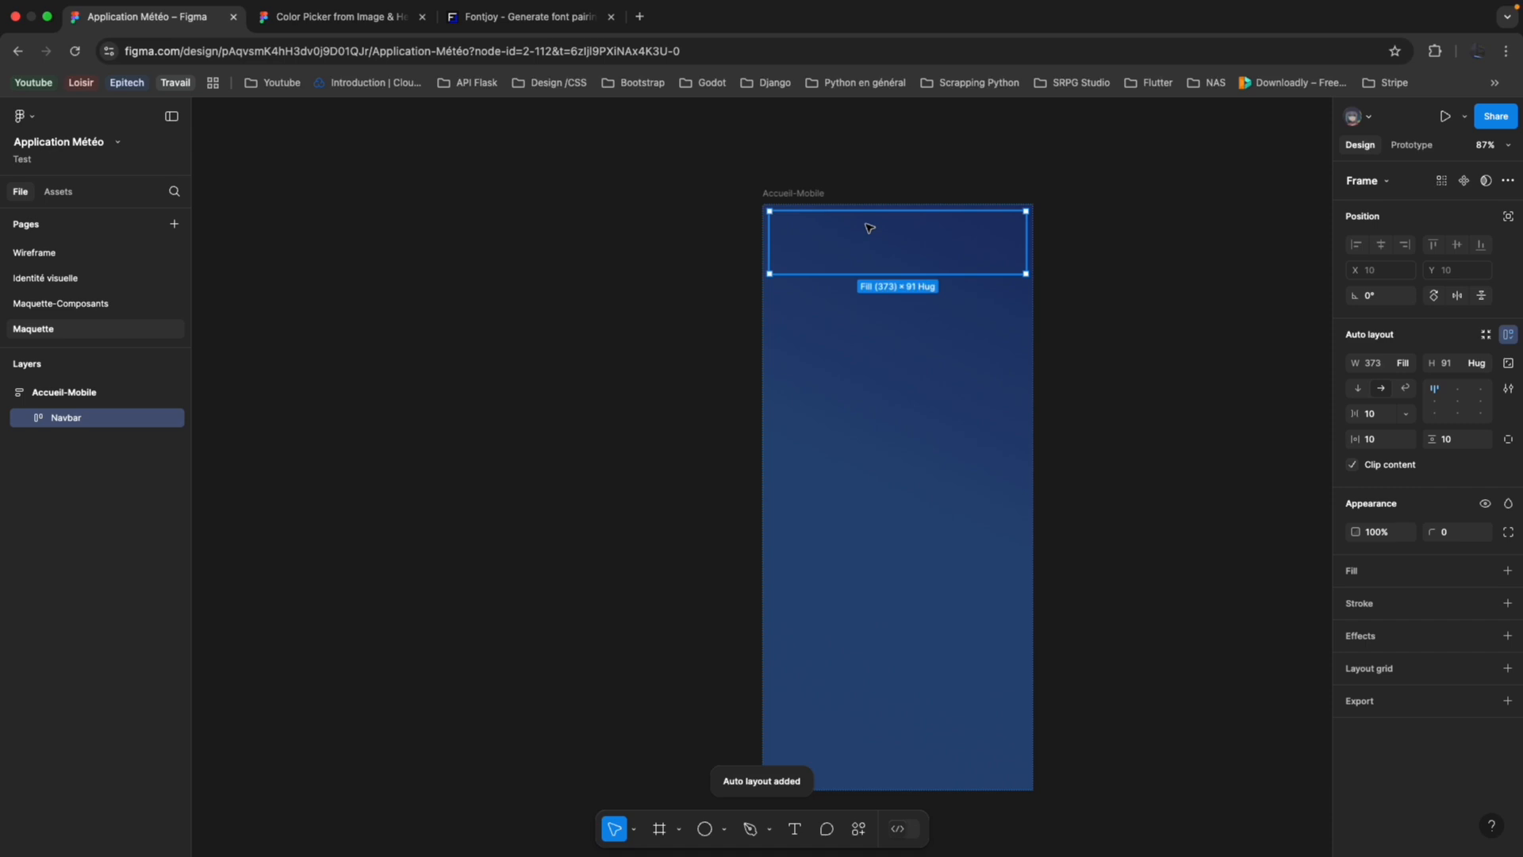
pyautogui.scroll(5, 853, 271)
pyautogui.scroll(3, 854, 273)
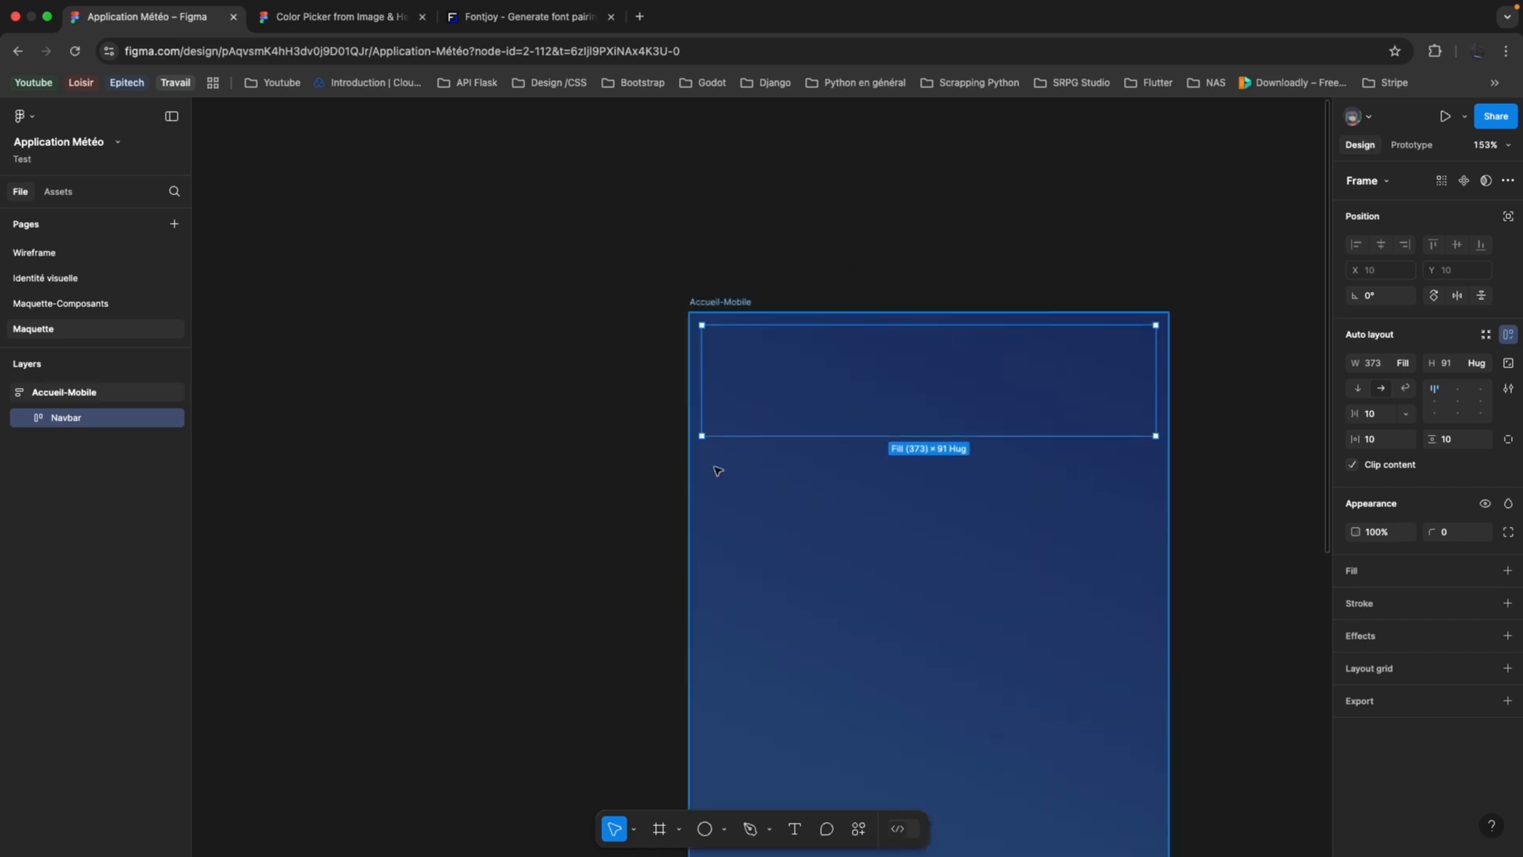
pyautogui.click(660, 829)
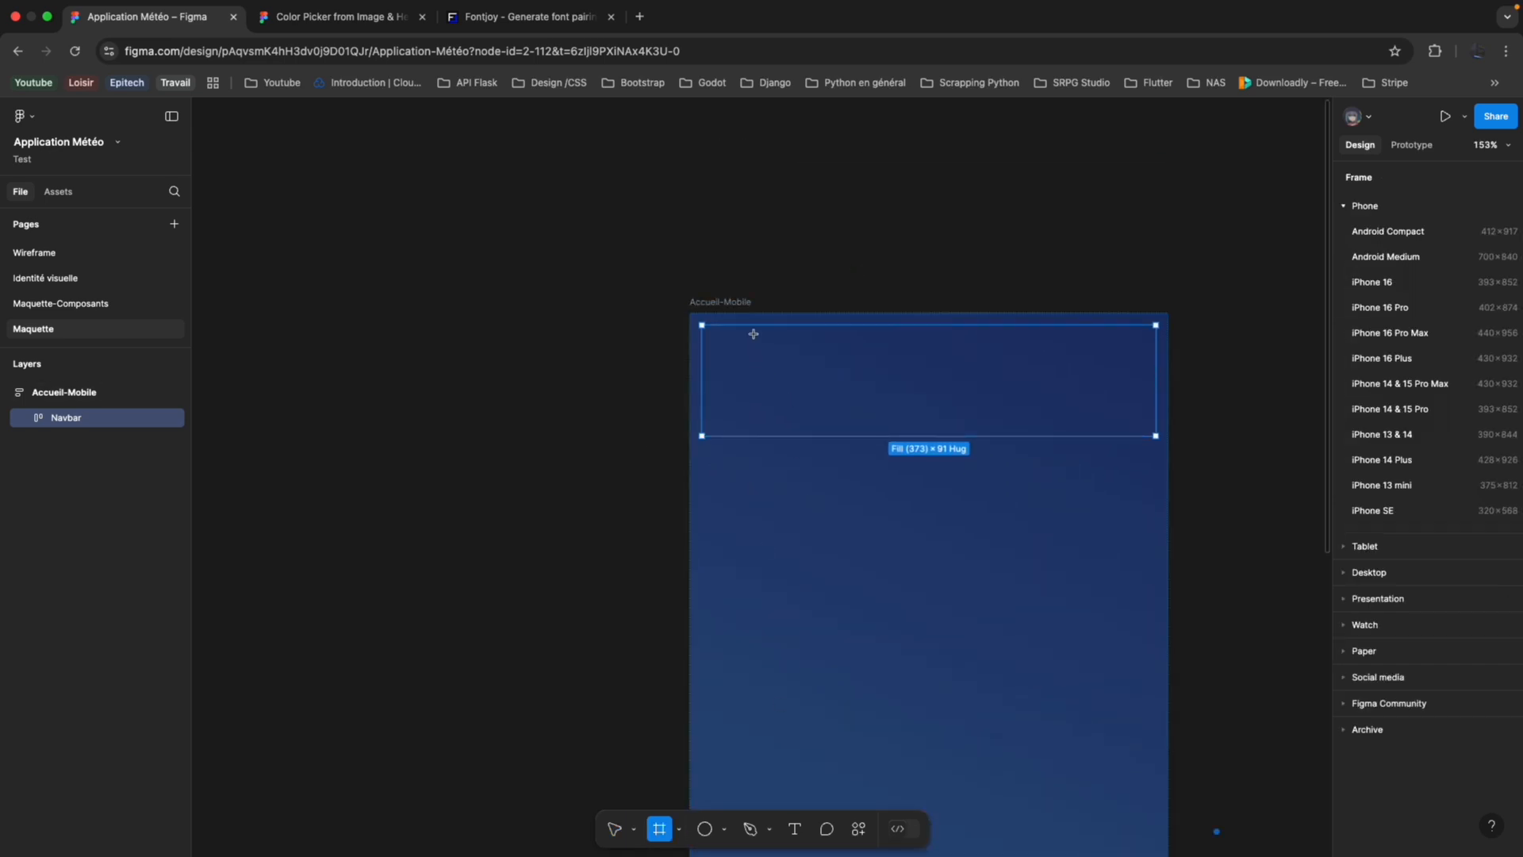
pyautogui.moveTo(715, 337); pyautogui.dragTo(816, 428)
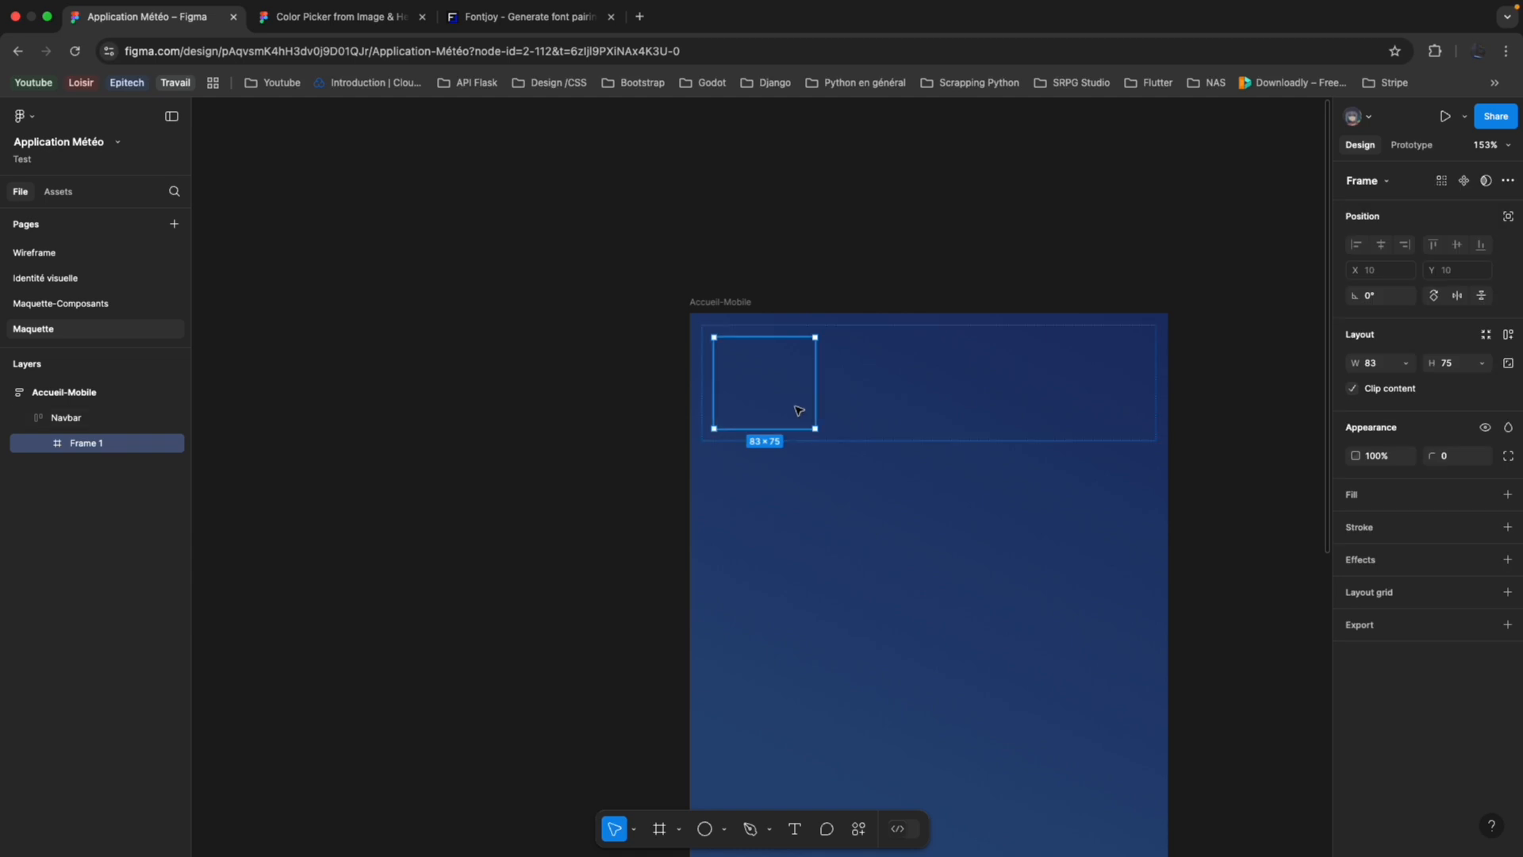
# Add auto layout to the small frame inside the Navbar and set its direction to vertical.
pyautogui.rightClick(97, 453)
pyautogui.click(162, 610)
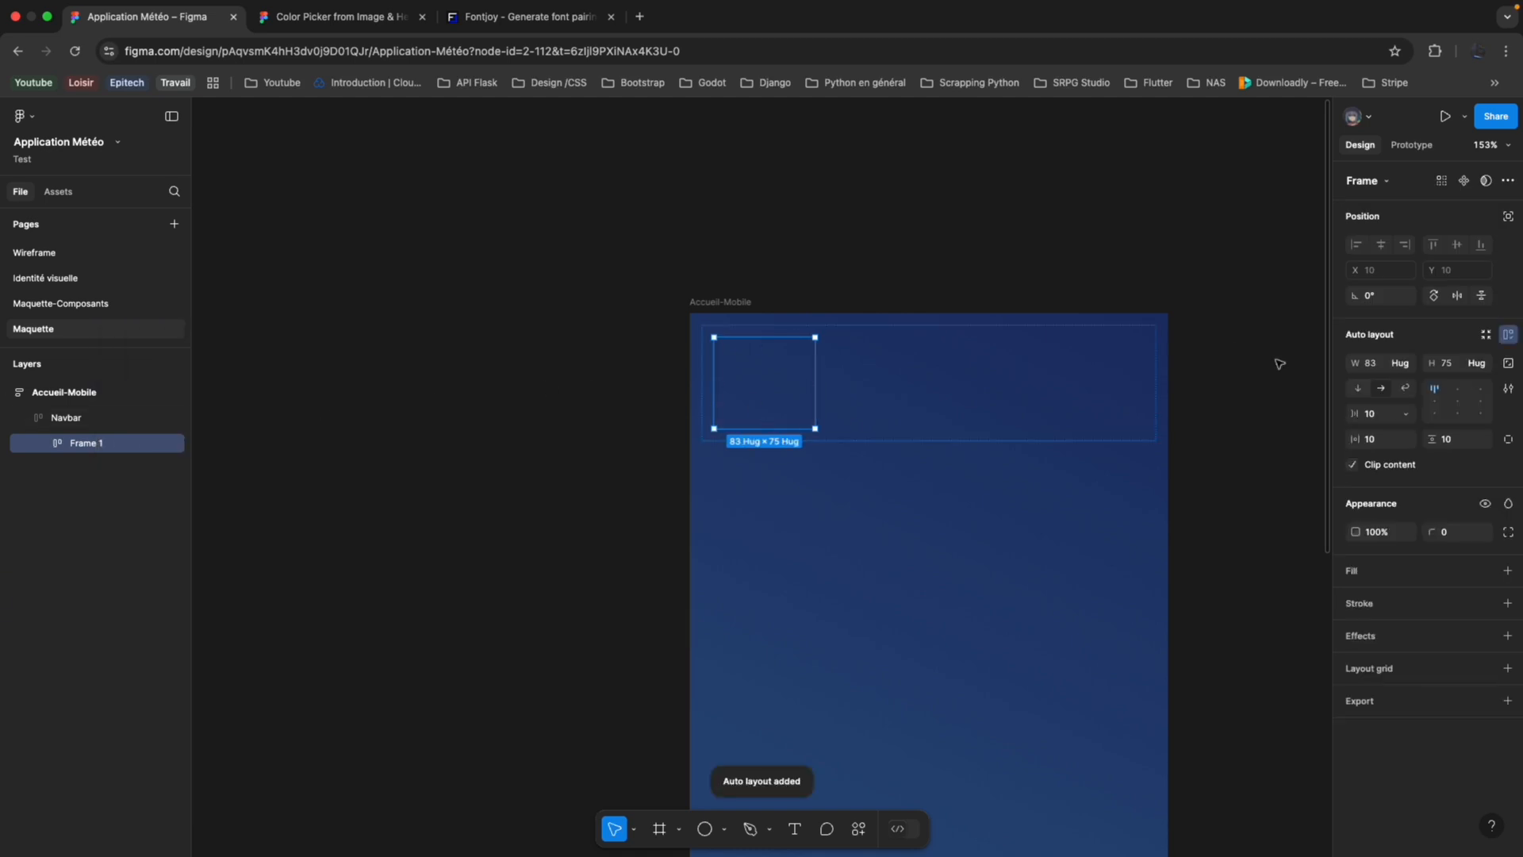
pyautogui.click(1358, 388)
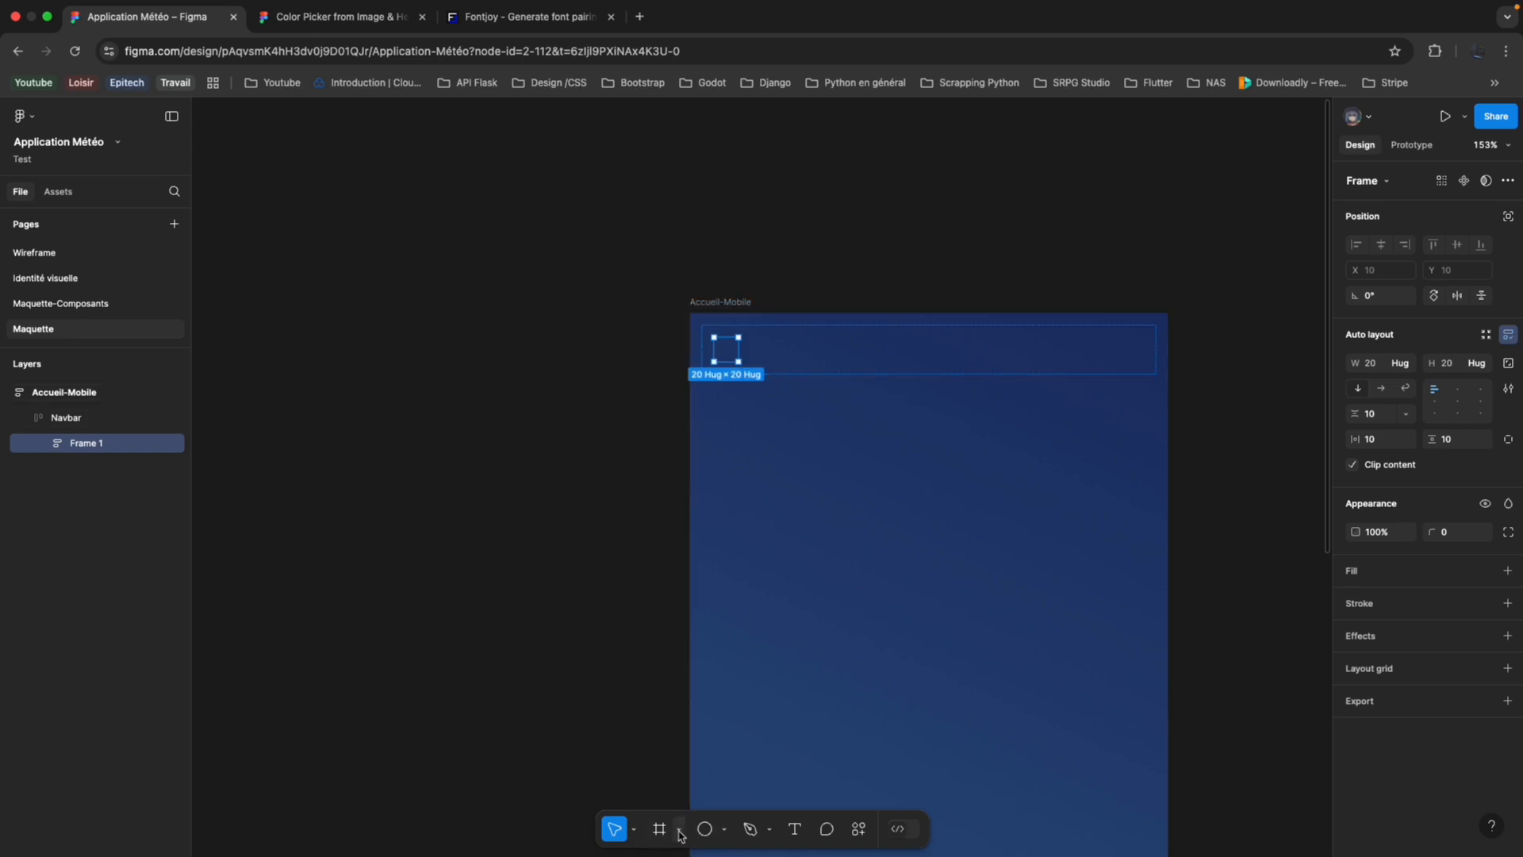
# Draw a rectangle about 48 × 7 inside the Navbar's small frame and duplicate it twice to form a three-bar menu icon.
pyautogui.click(725, 829)
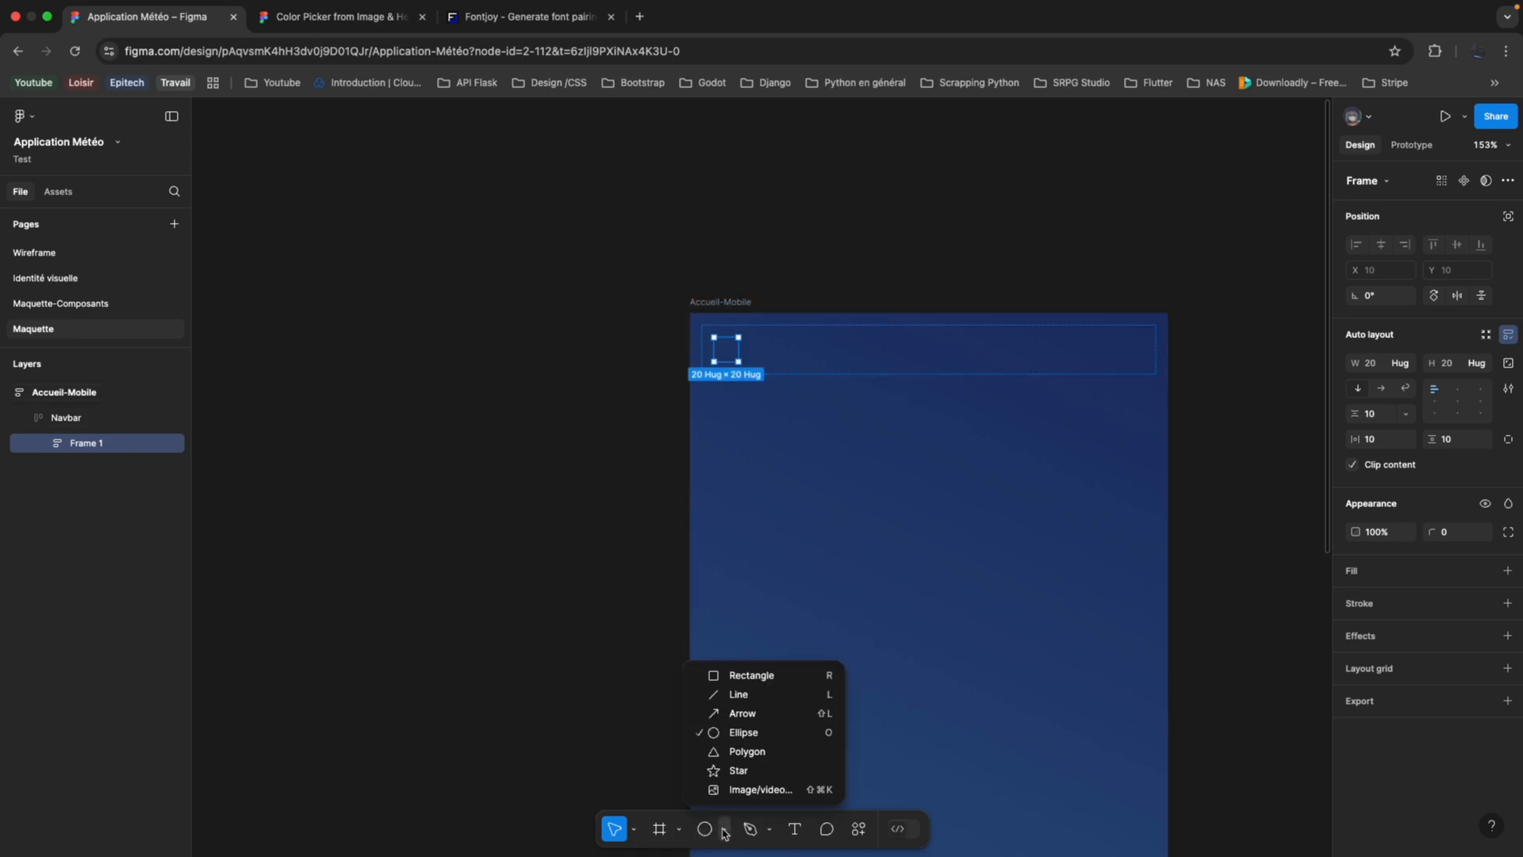
pyautogui.click(754, 675)
pyautogui.moveTo(719, 340)
pyautogui.mouseDown()
pyautogui.moveTo(766, 350)
pyautogui.moveTo(774, 372)
pyautogui.moveTo(779, 353)
pyautogui.mouseUp()
pyautogui.press('super+d')
pyautogui.press('super+d')
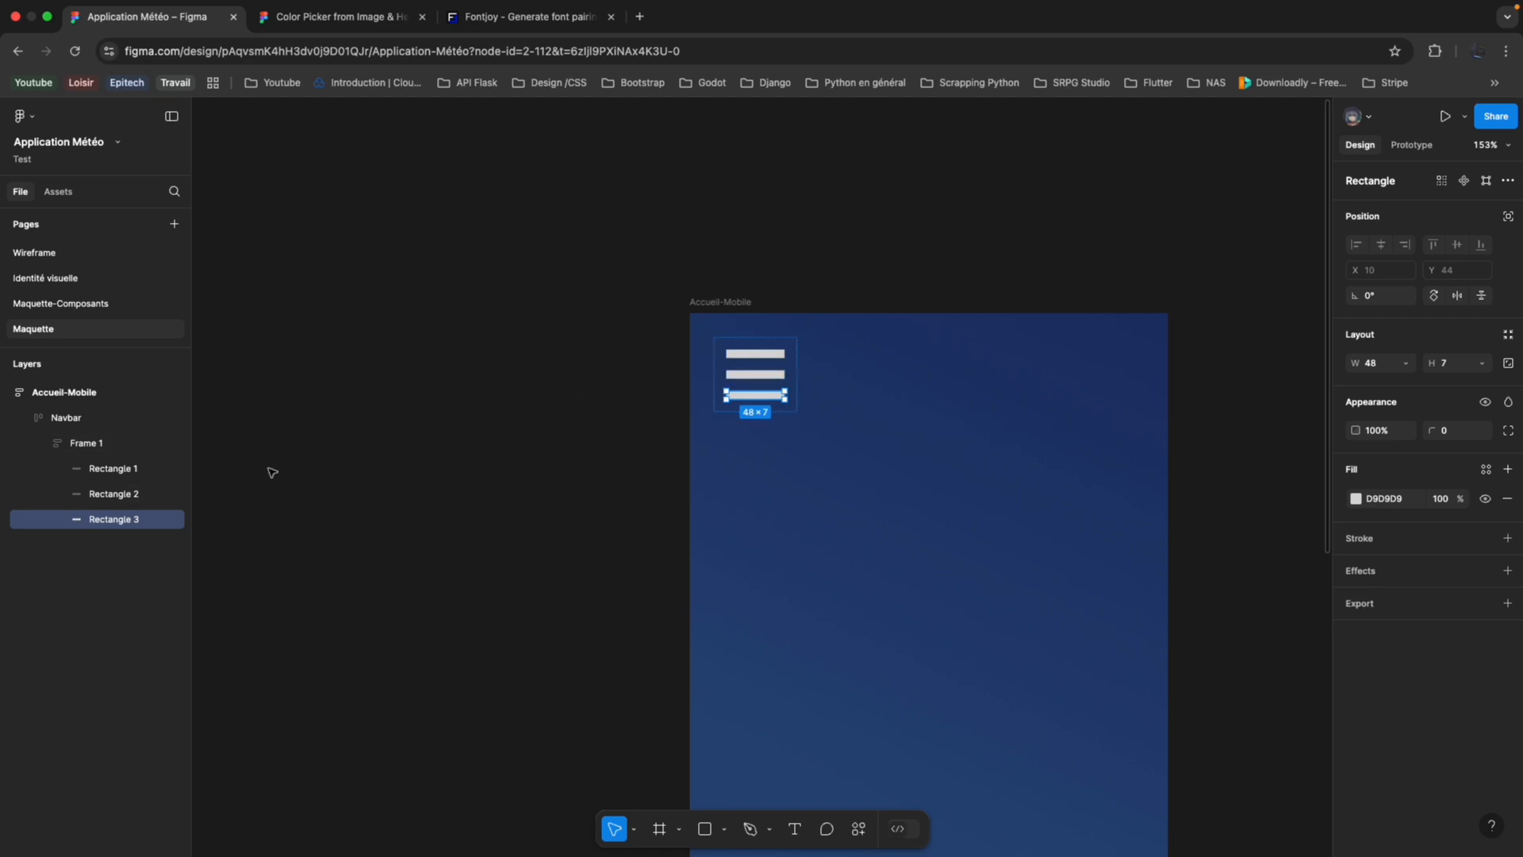
# Apply the white colour style to the menu icon's three bars.
pyautogui.click(106, 445)
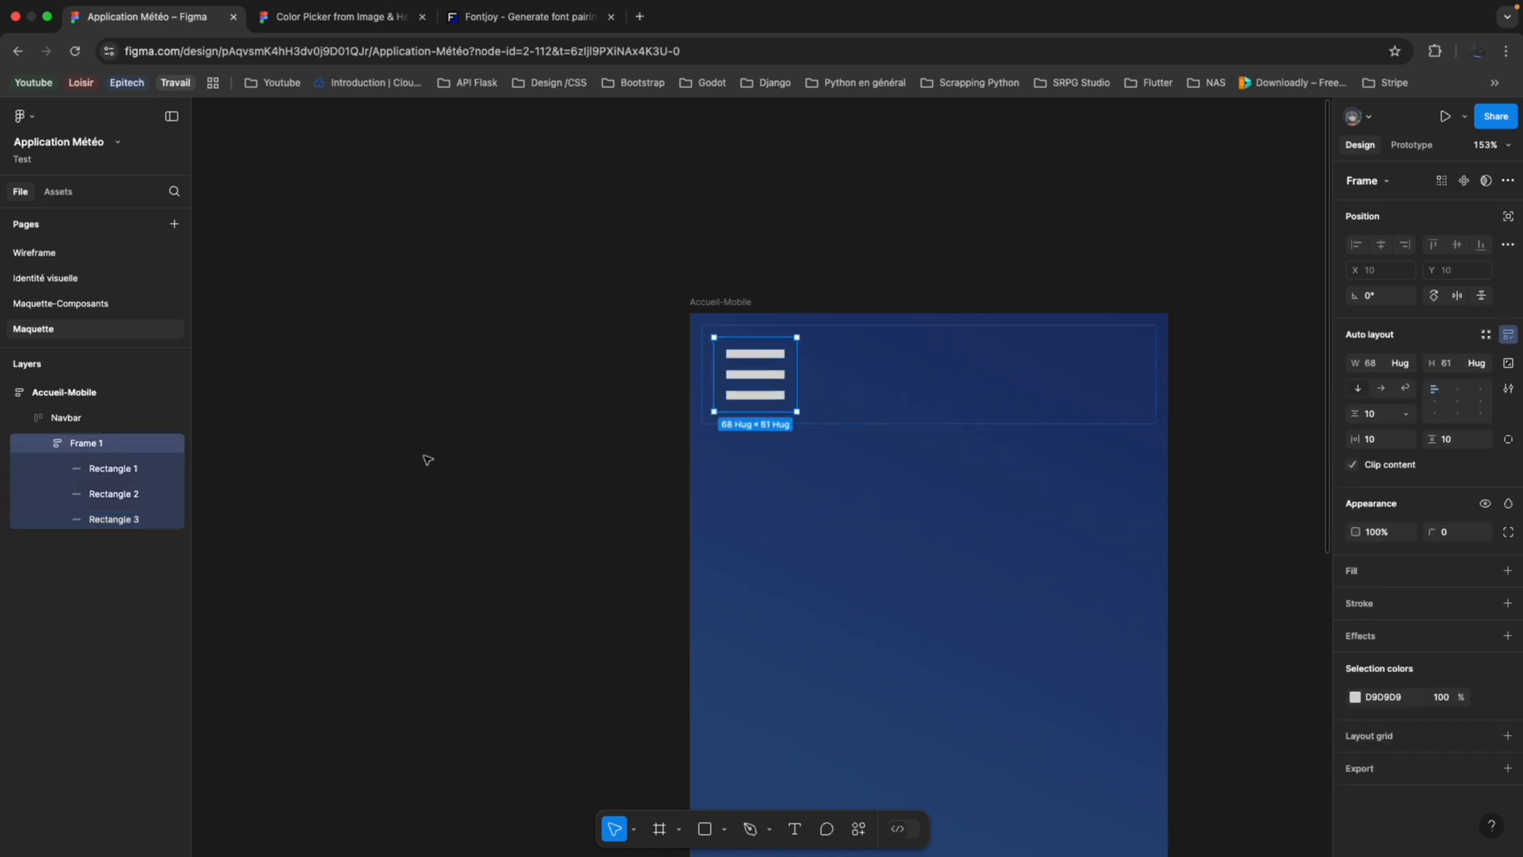
pyautogui.click(158, 469)
pyautogui.click(1355, 698)
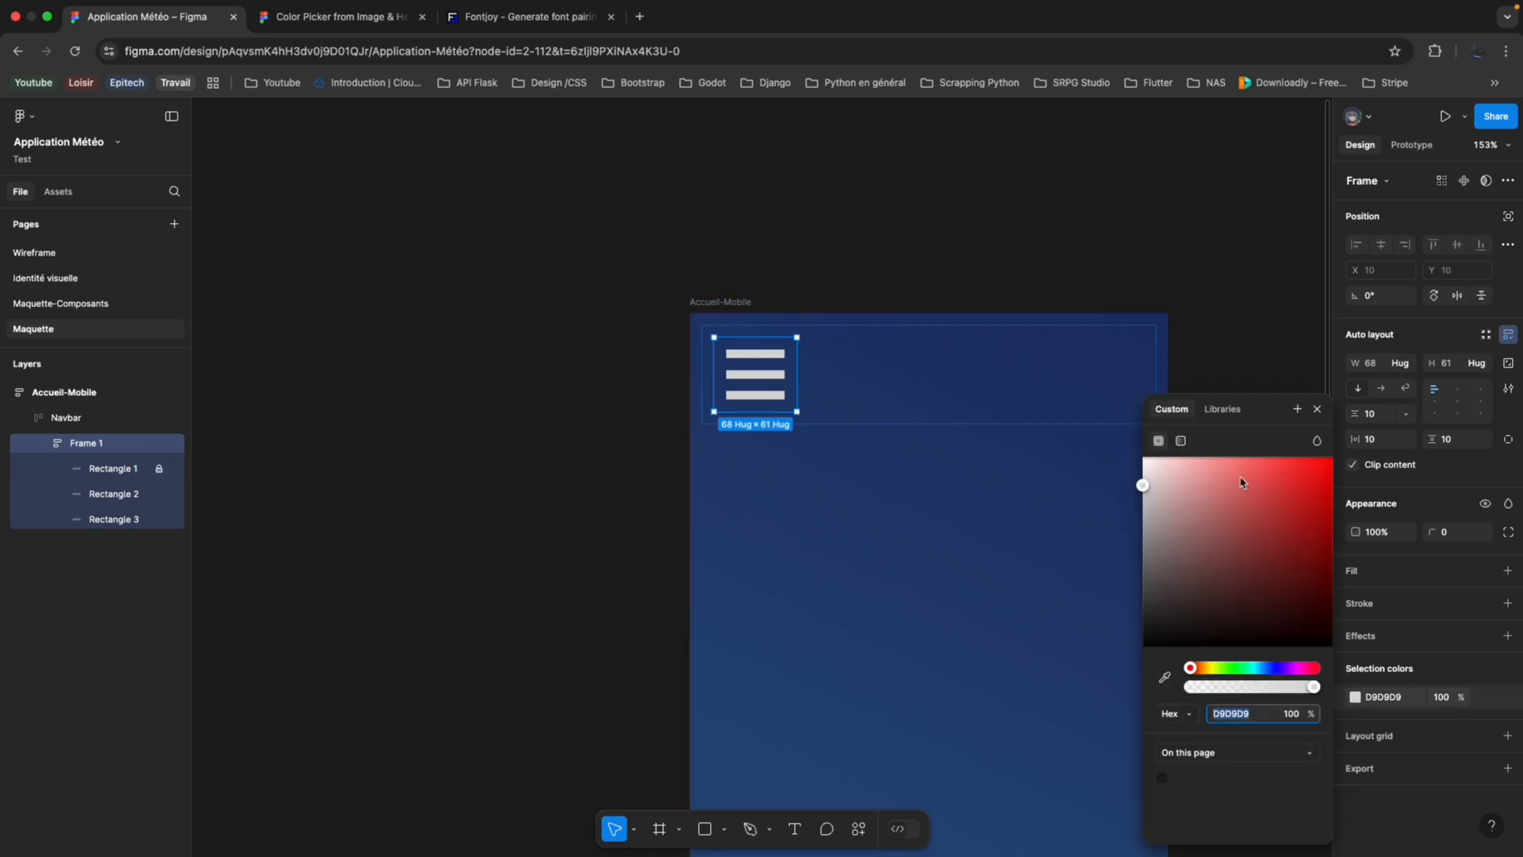
pyautogui.click(1222, 409)
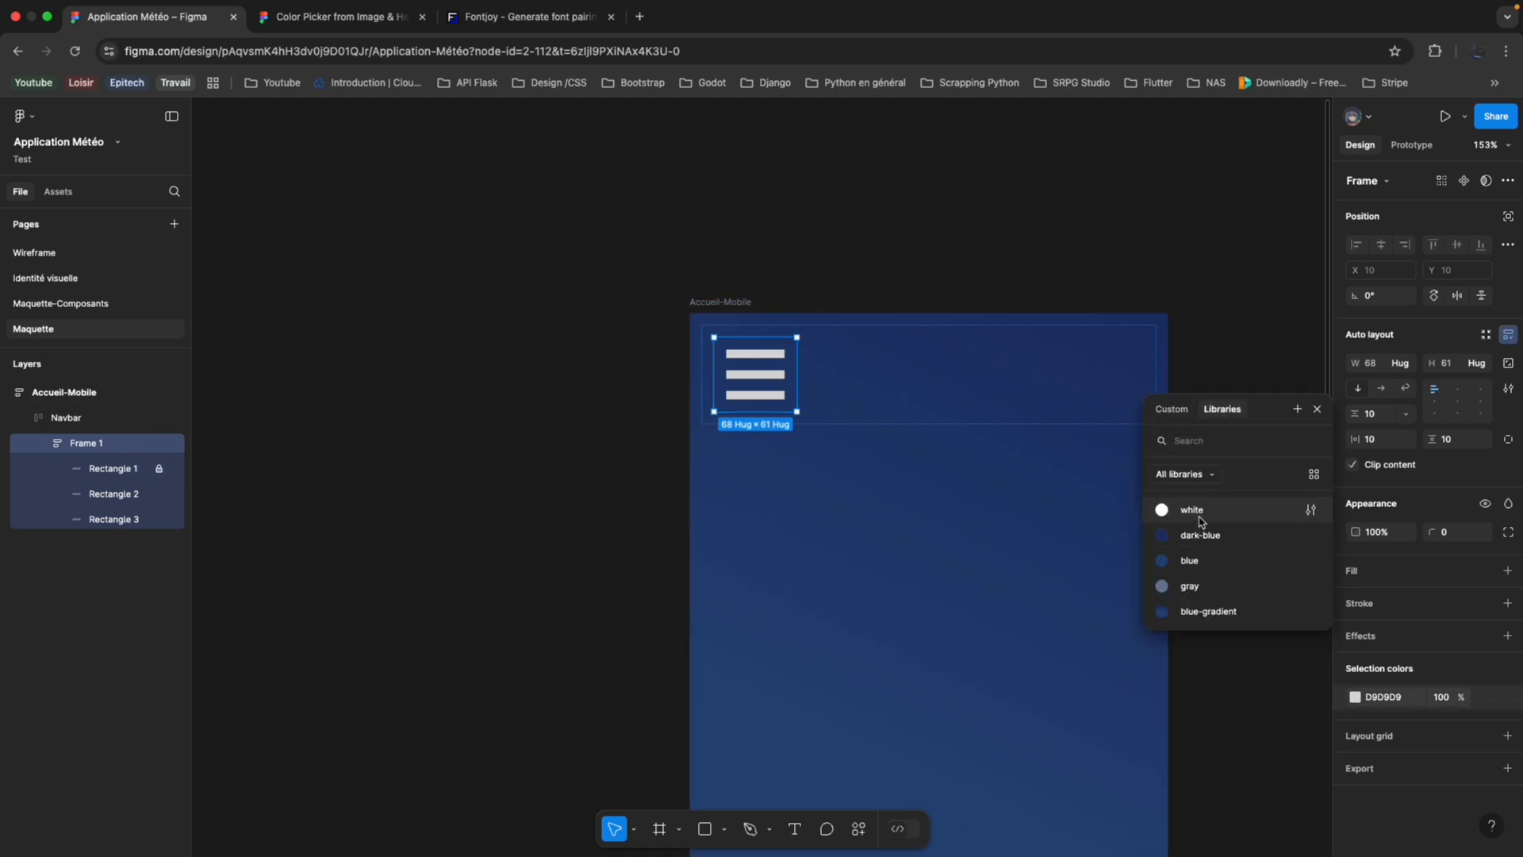
pyautogui.click(1198, 512)
pyautogui.click(616, 404)
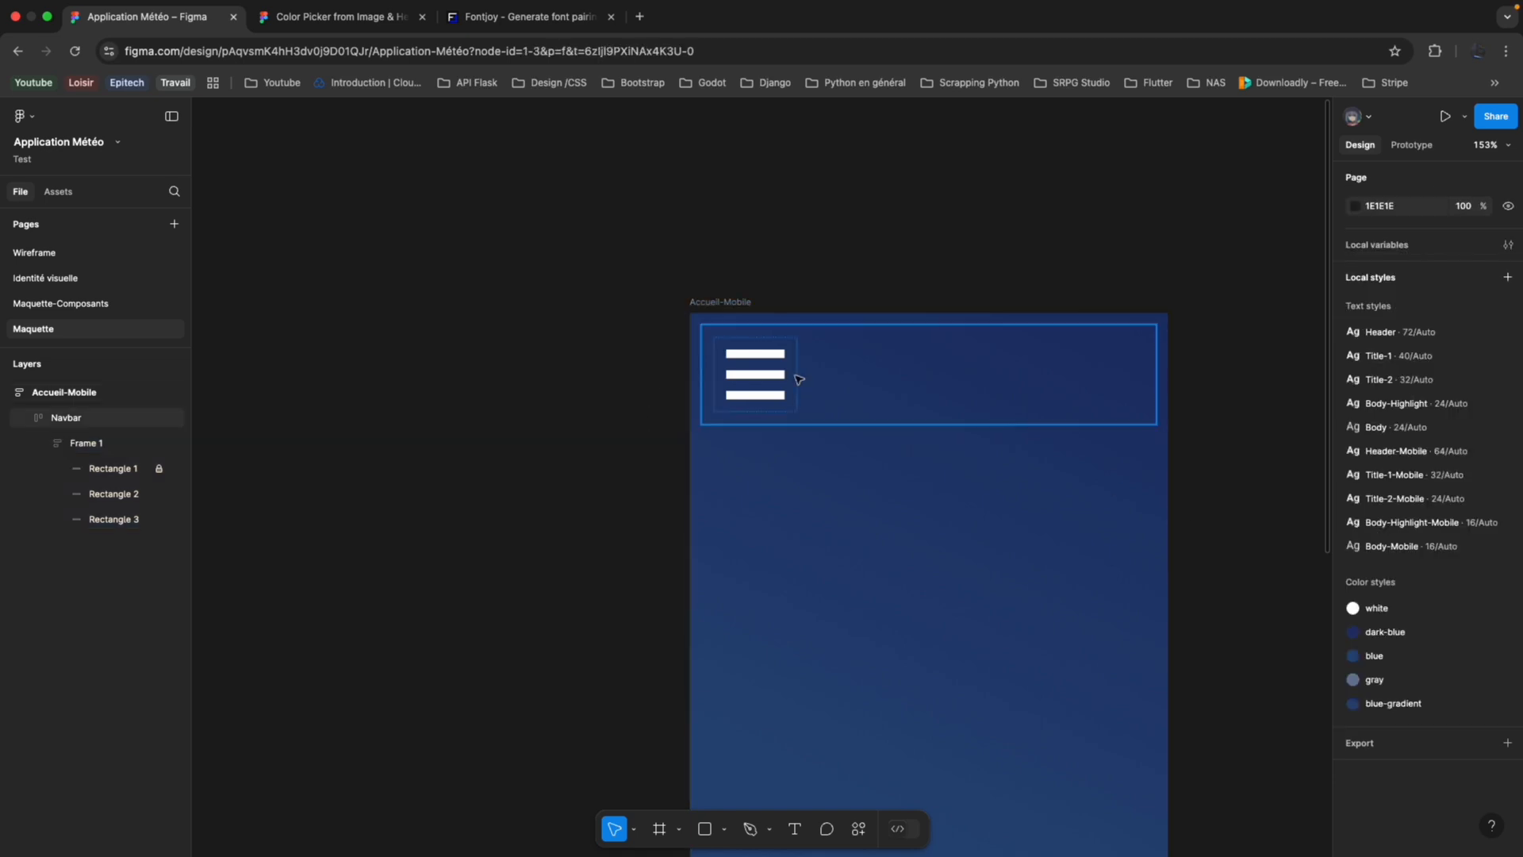
# Resize all three menu bars to 39 wide and 4 high, and collapse the Navbar layer.
pyautogui.click(844, 389)
pyautogui.scroll(-5, 558, 510)
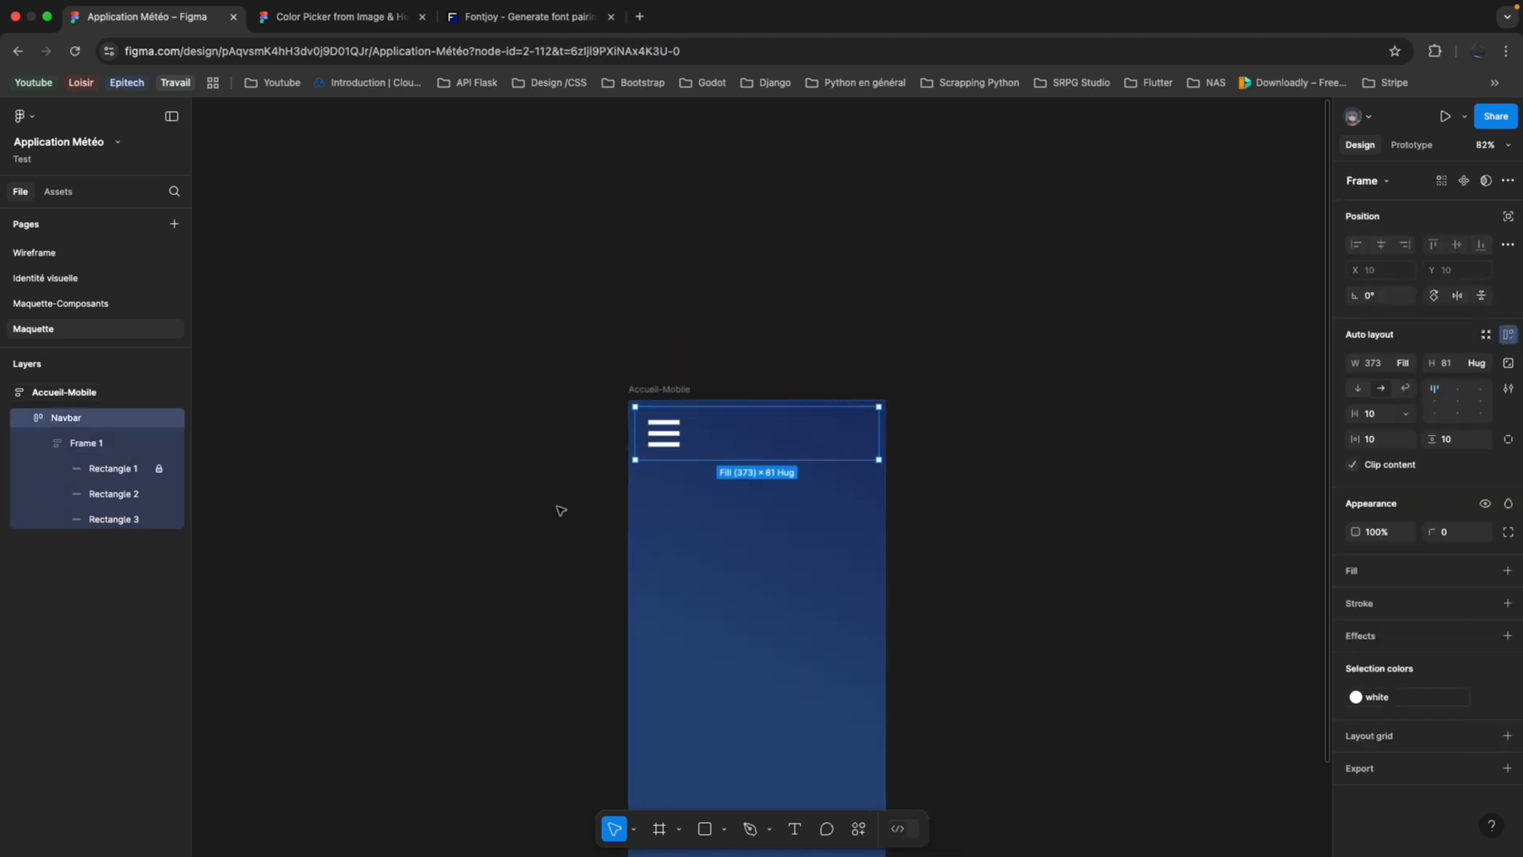
pyautogui.scroll(5, 630, 438)
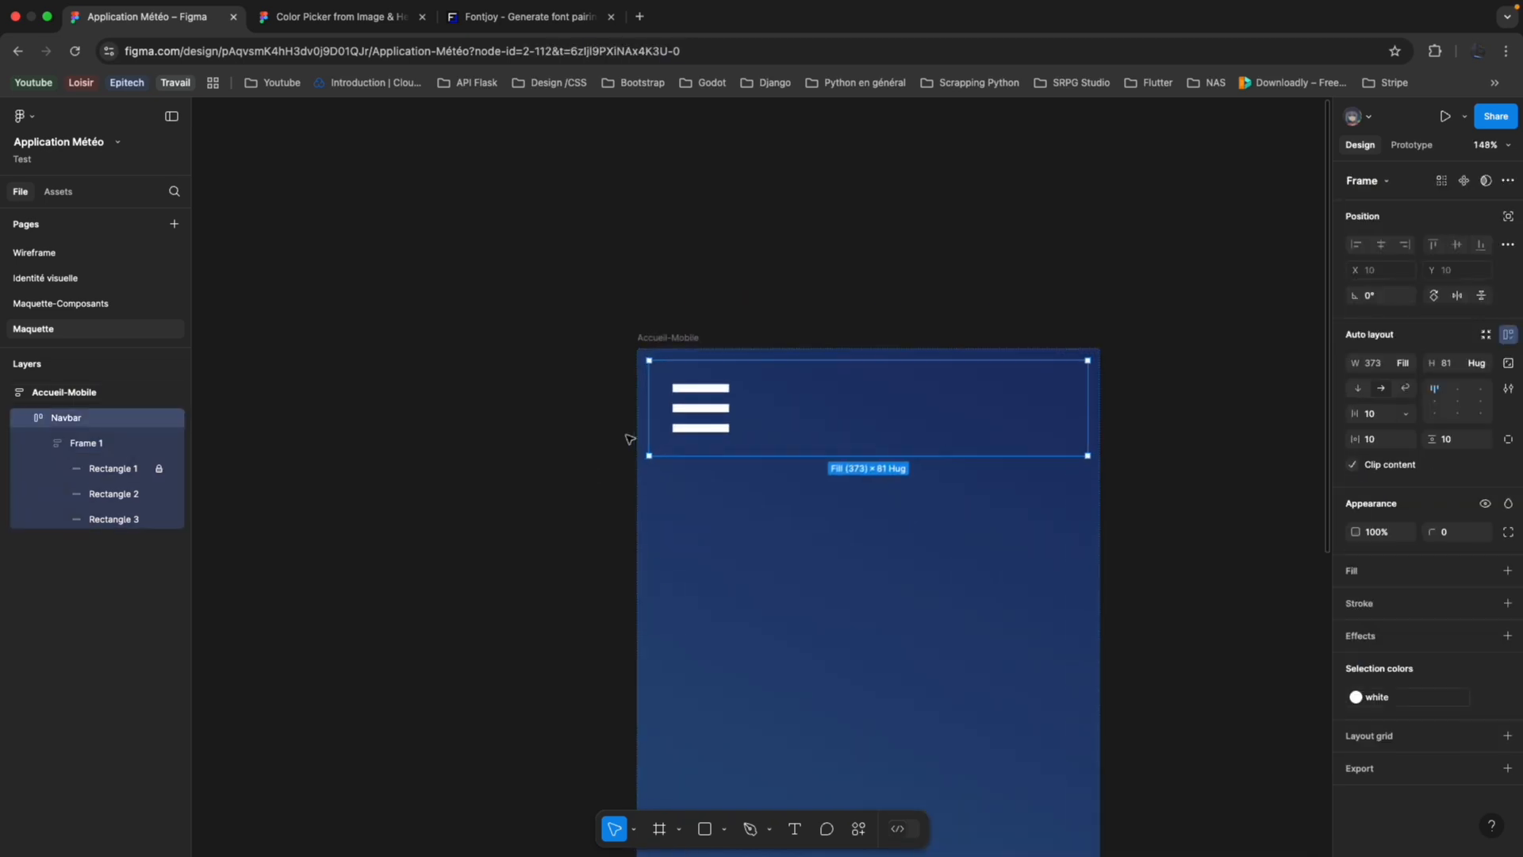
pyautogui.click(117, 475)
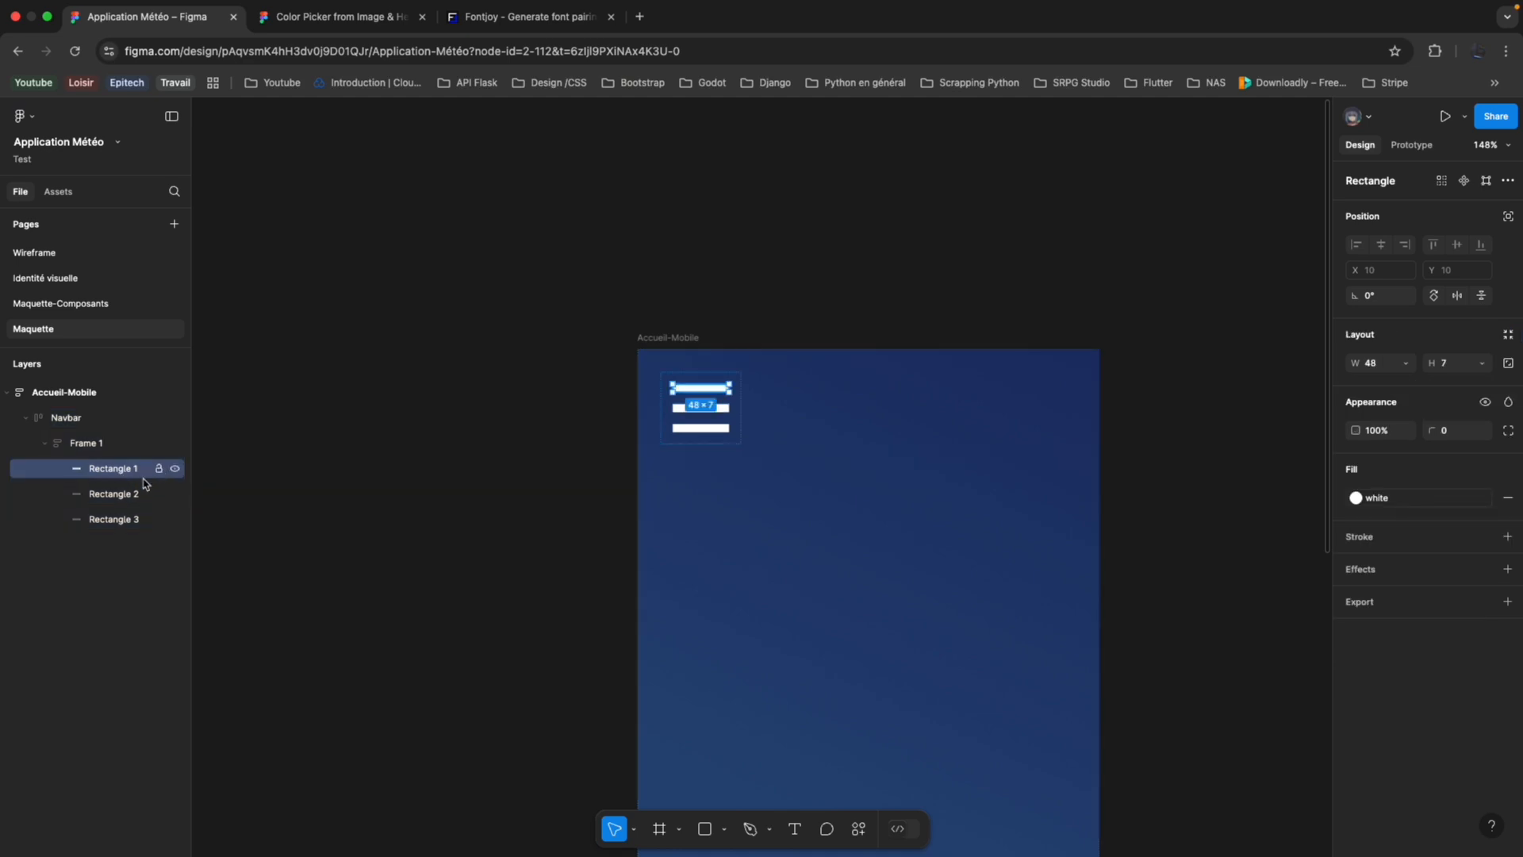
pyautogui.click(709, 409)
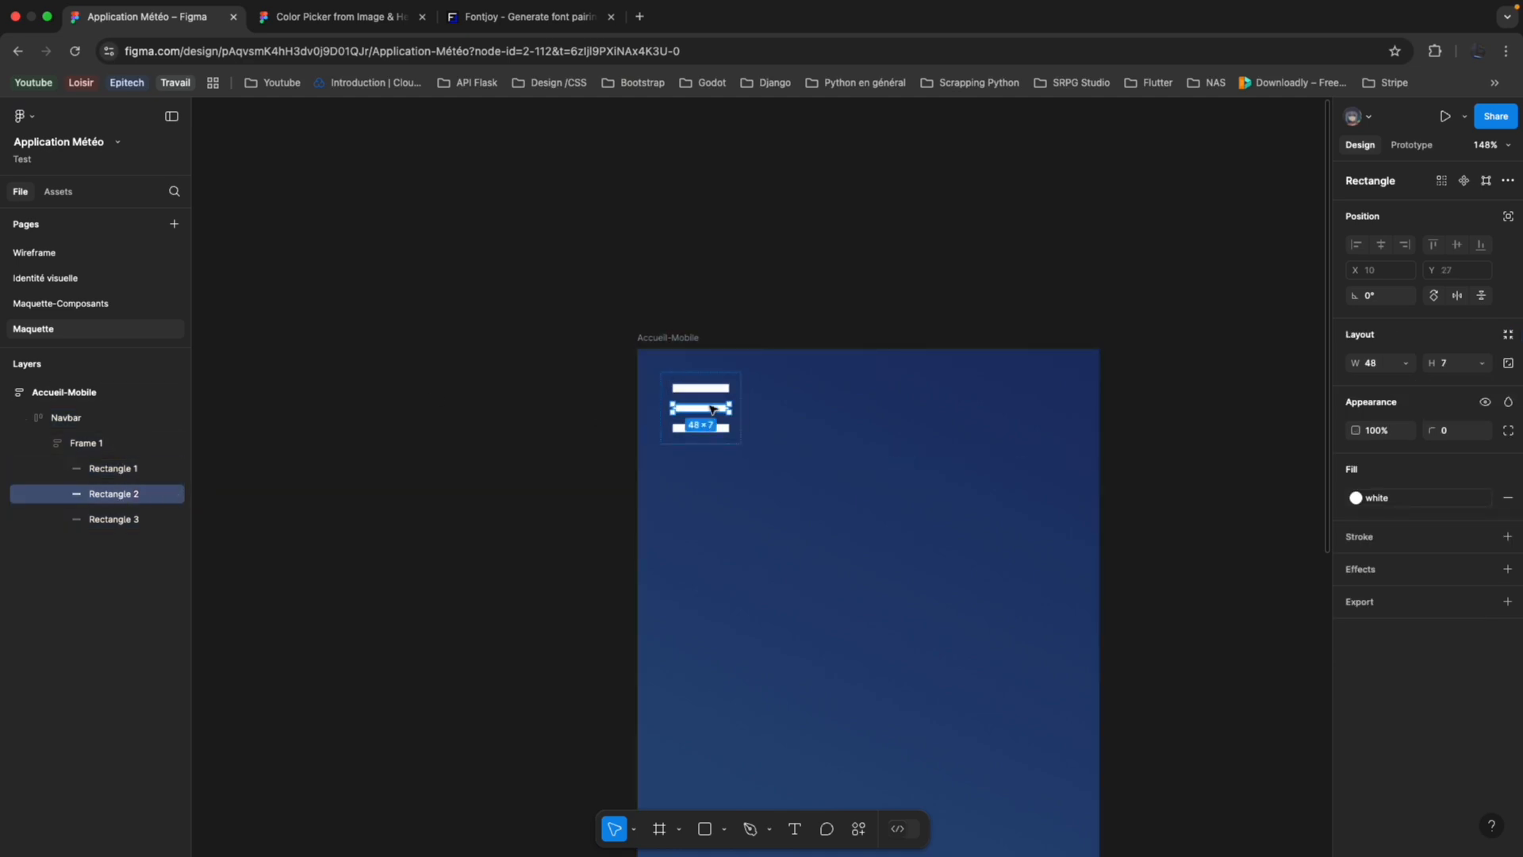
pyautogui.click(708, 427)
pyautogui.keyDown('shift'); pyautogui.click(706, 388); pyautogui.keyUp('shift')
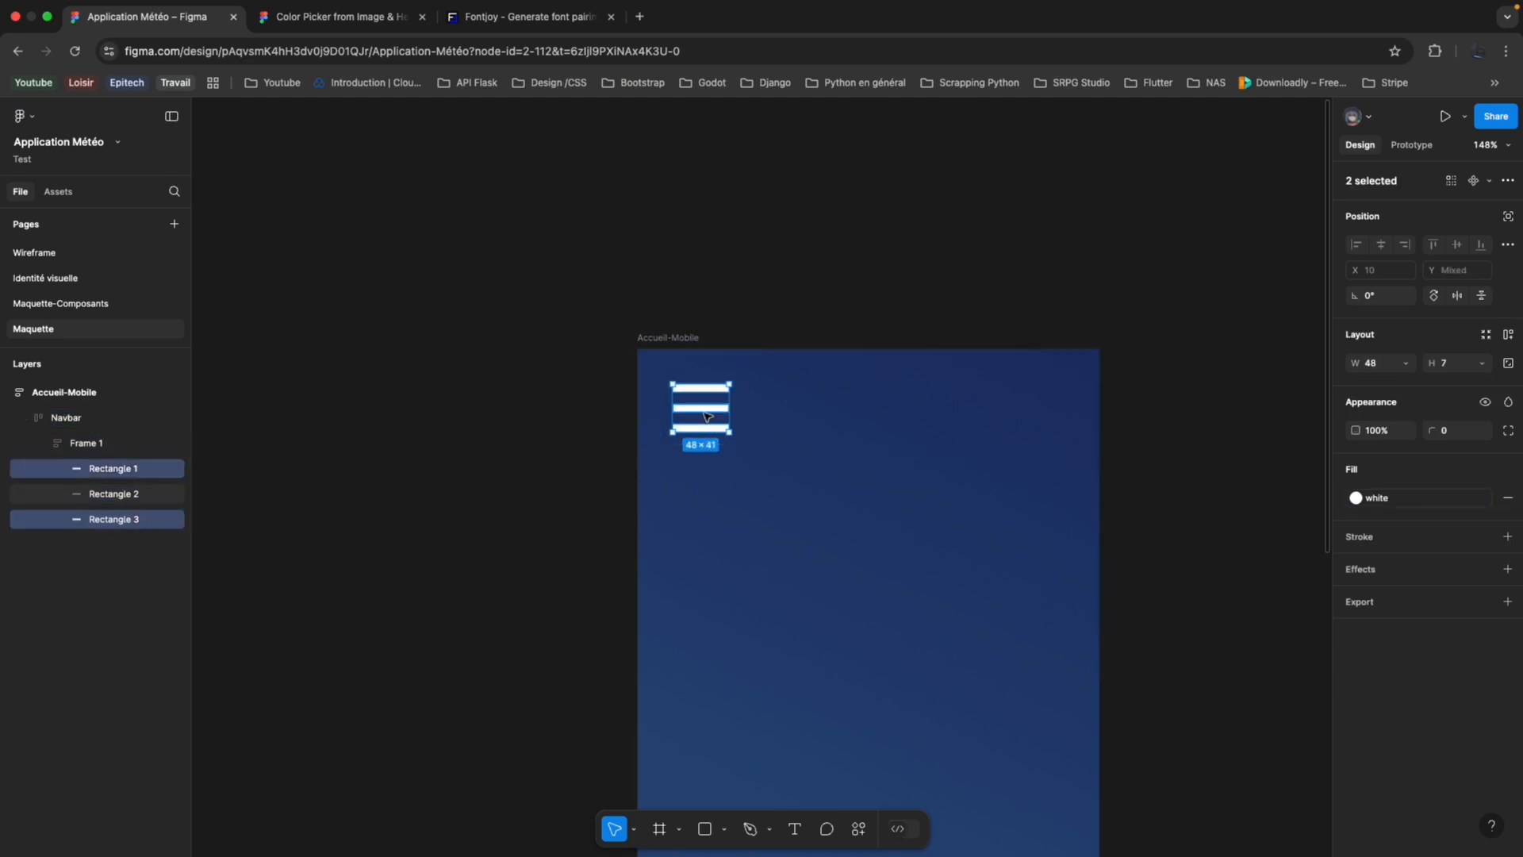
pyautogui.keyDown('shift'); pyautogui.click(708, 410); pyautogui.keyUp('shift')
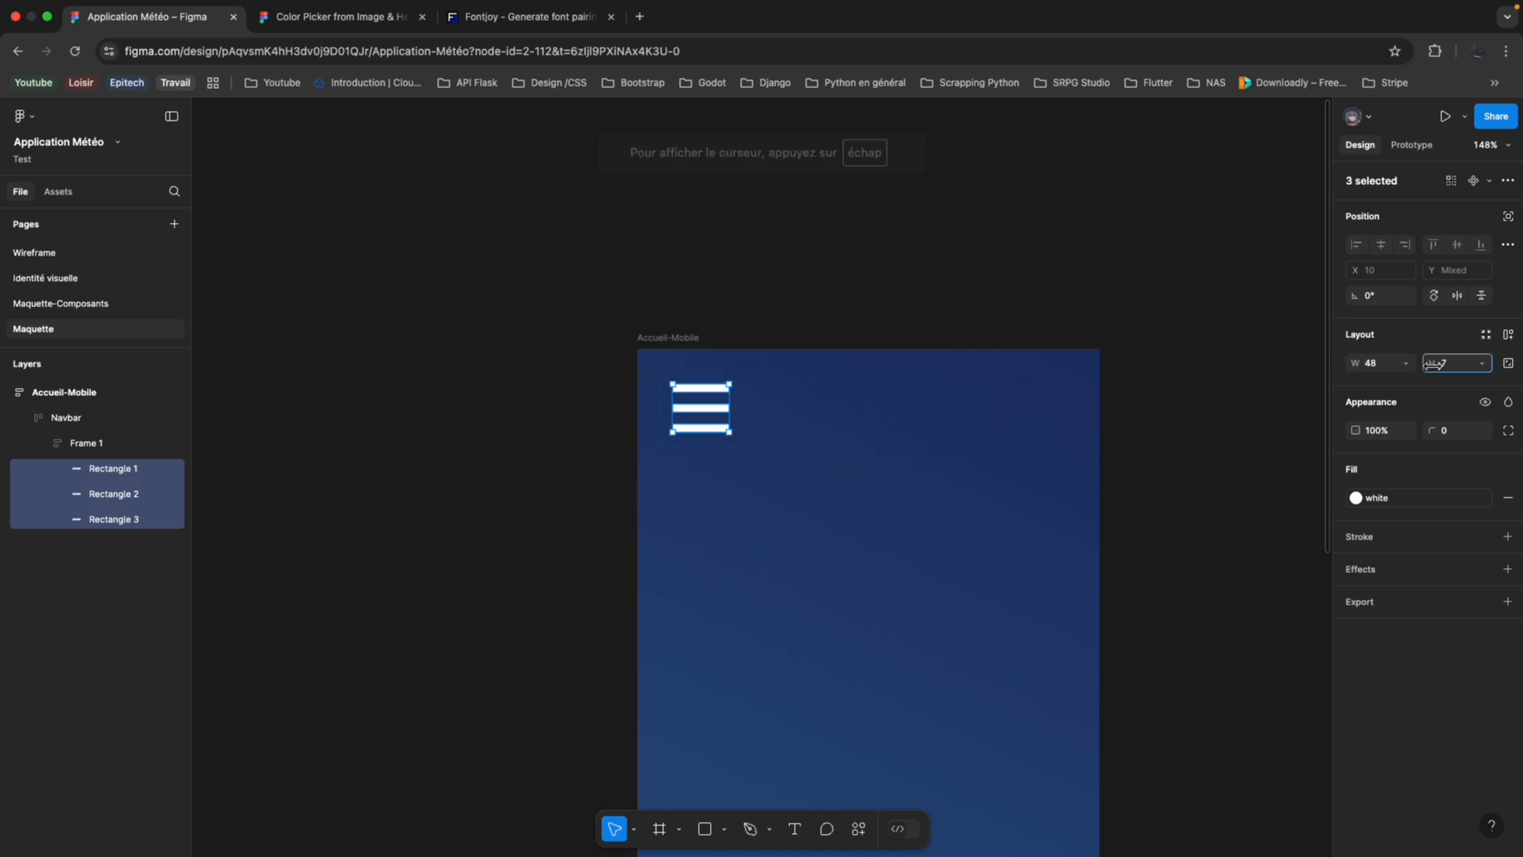
pyautogui.moveTo(1431, 365); pyautogui.dragTo(1446, 369)
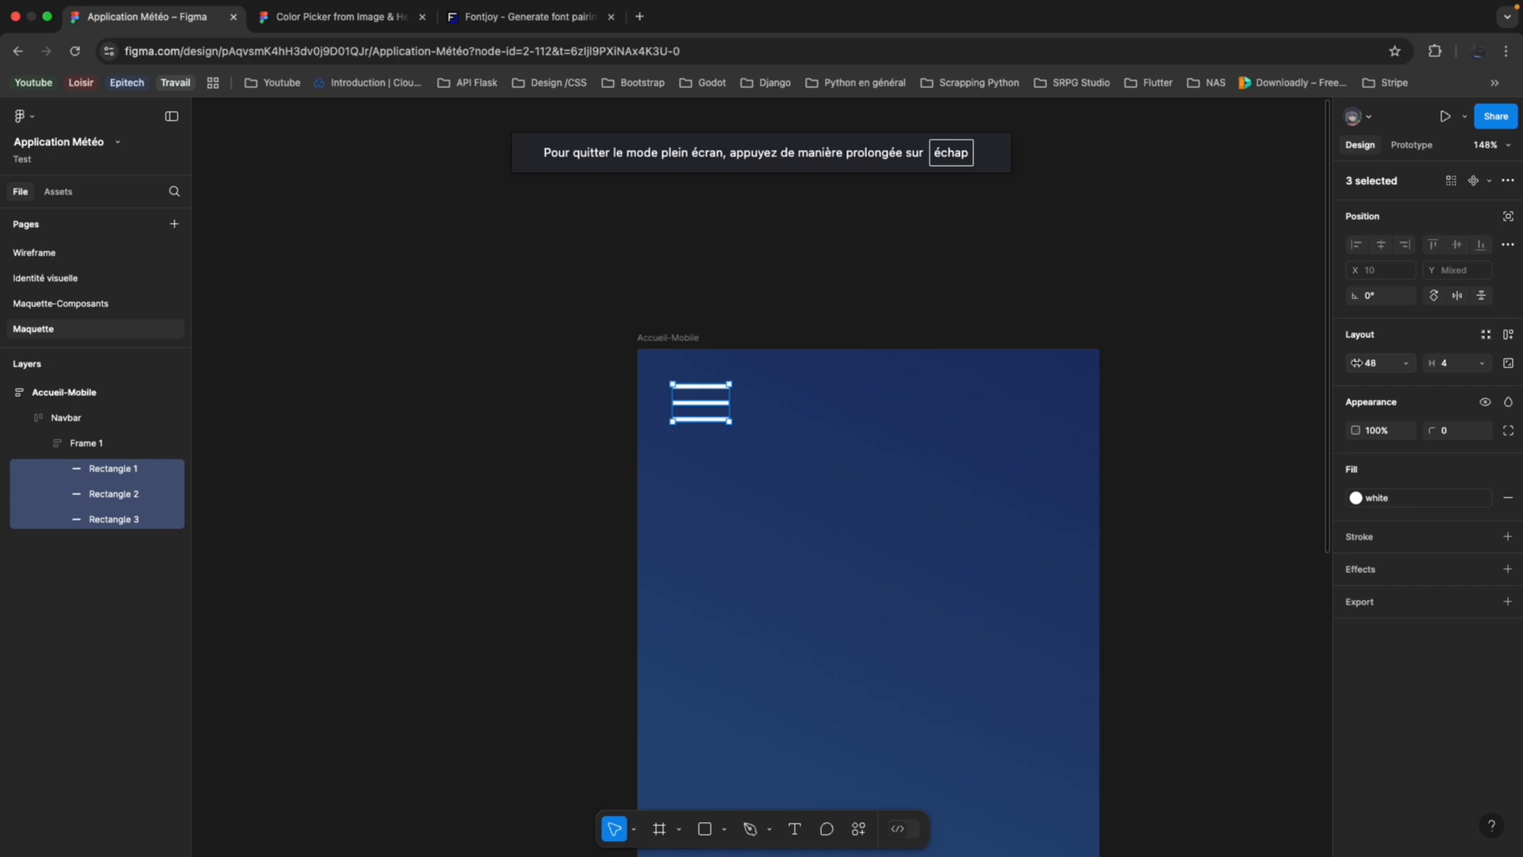
pyautogui.moveTo(1351, 362); pyautogui.dragTo(1341, 363)
pyautogui.scroll(-2, 1150, 384)
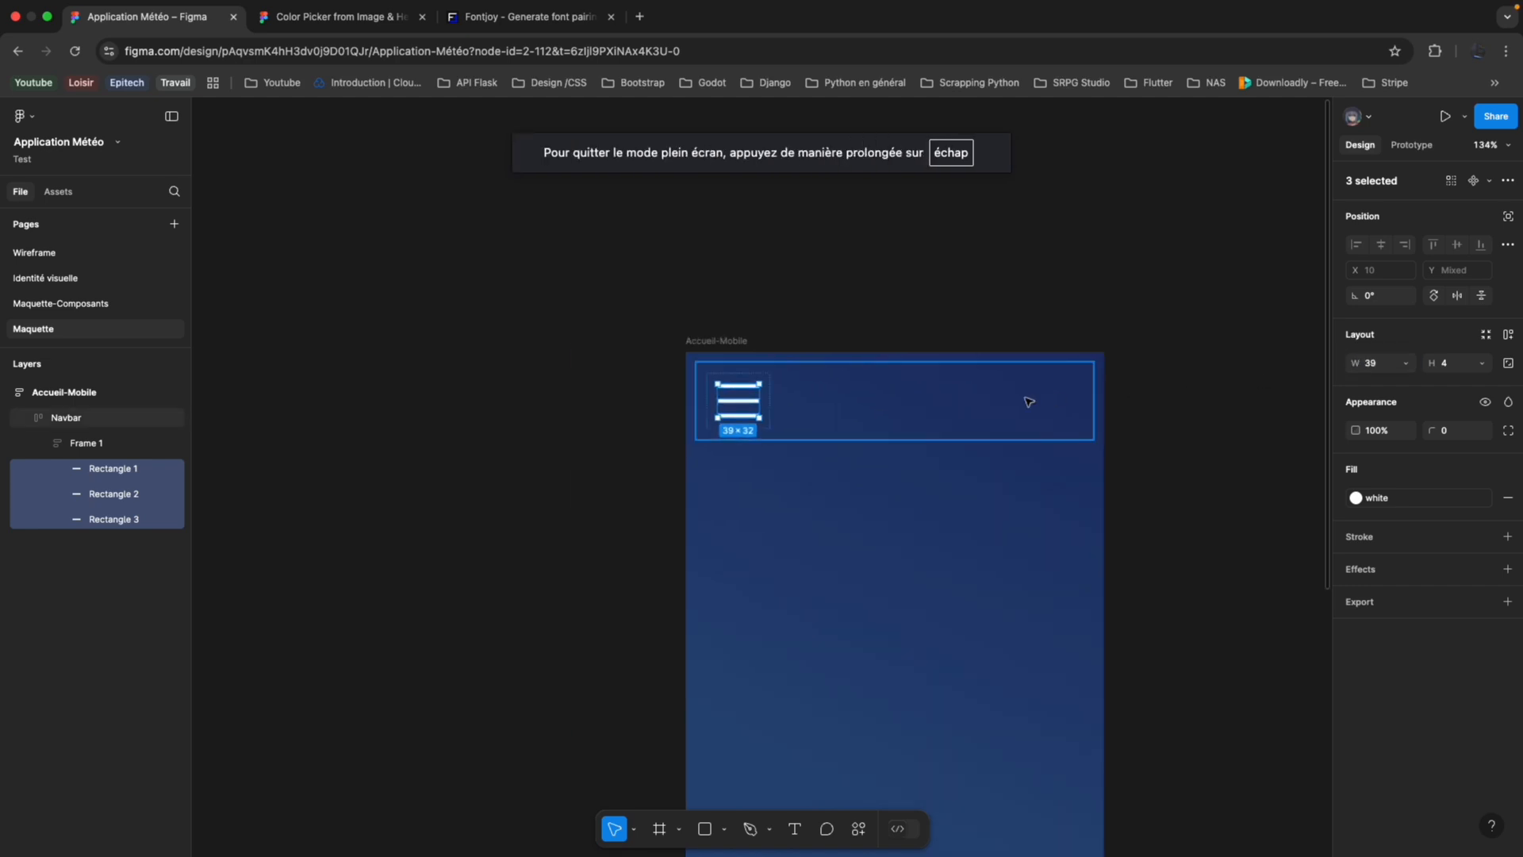
pyautogui.click(1023, 404)
pyautogui.click(569, 546)
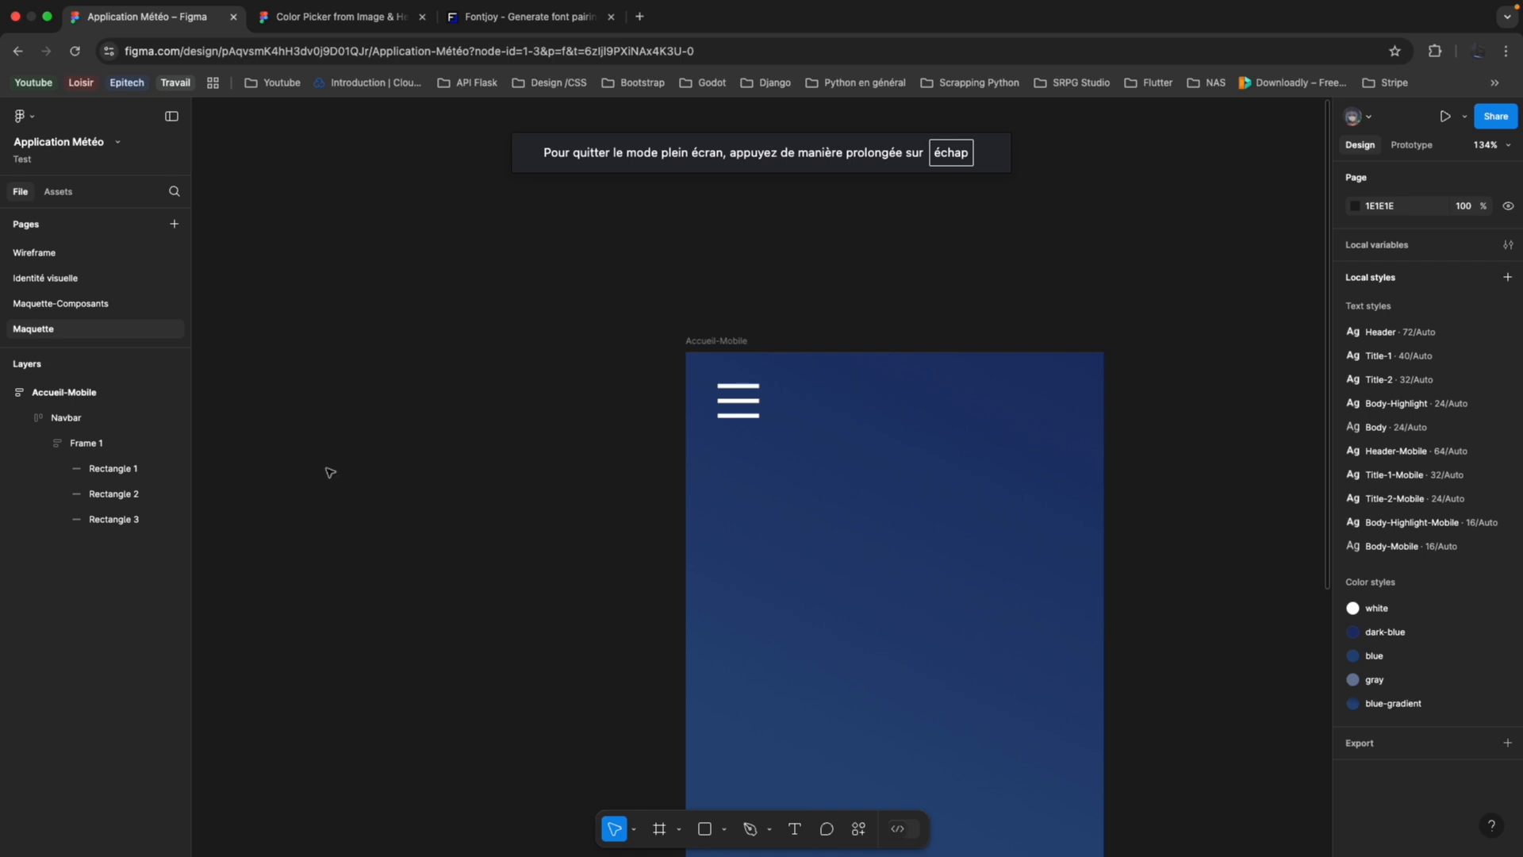
pyautogui.scroll(-3, 851, 450)
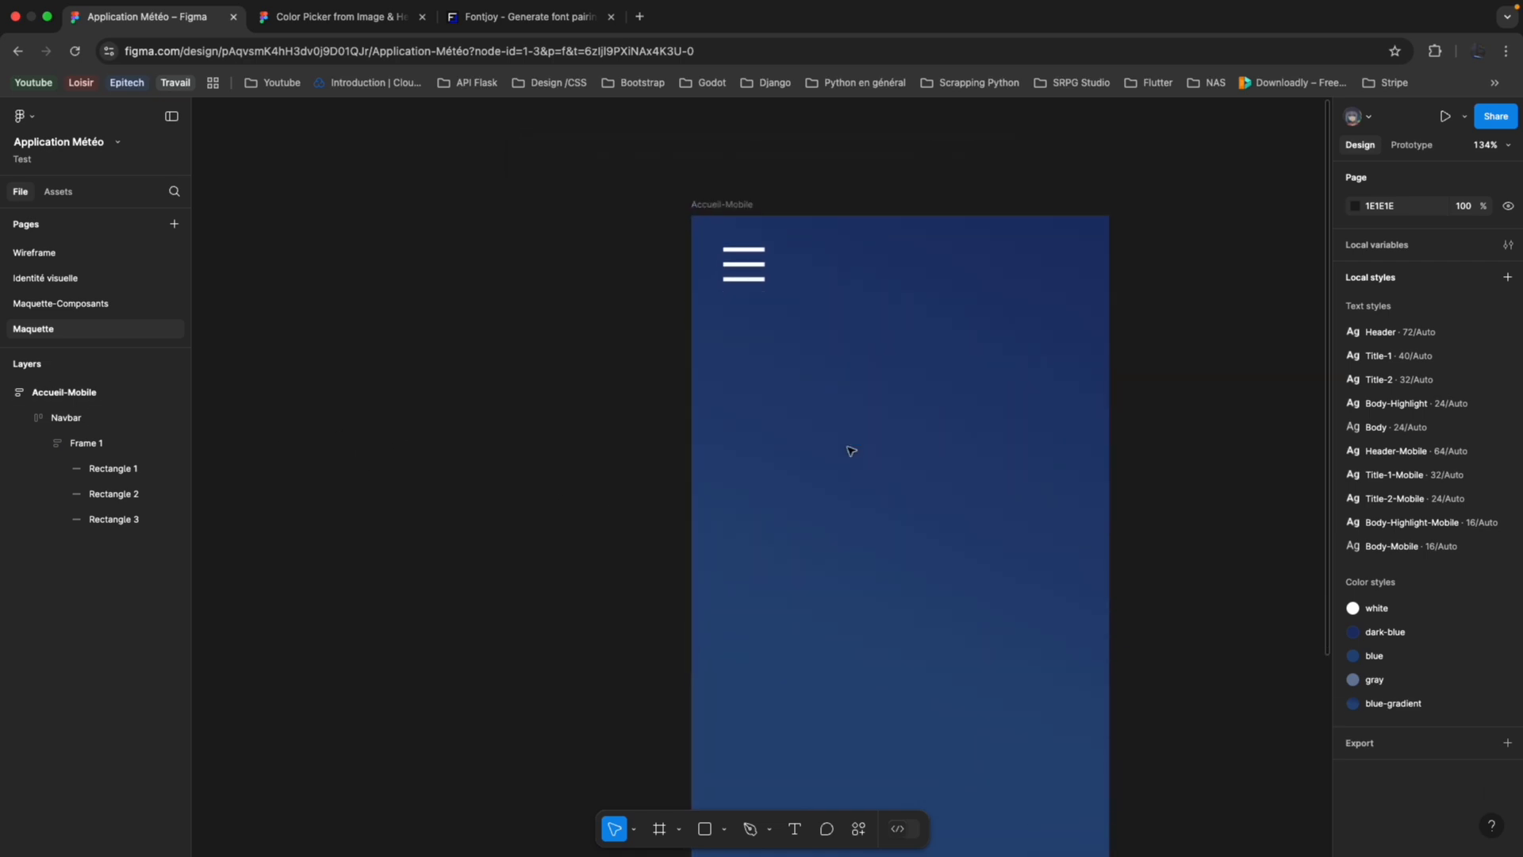
pyautogui.click(25, 421)
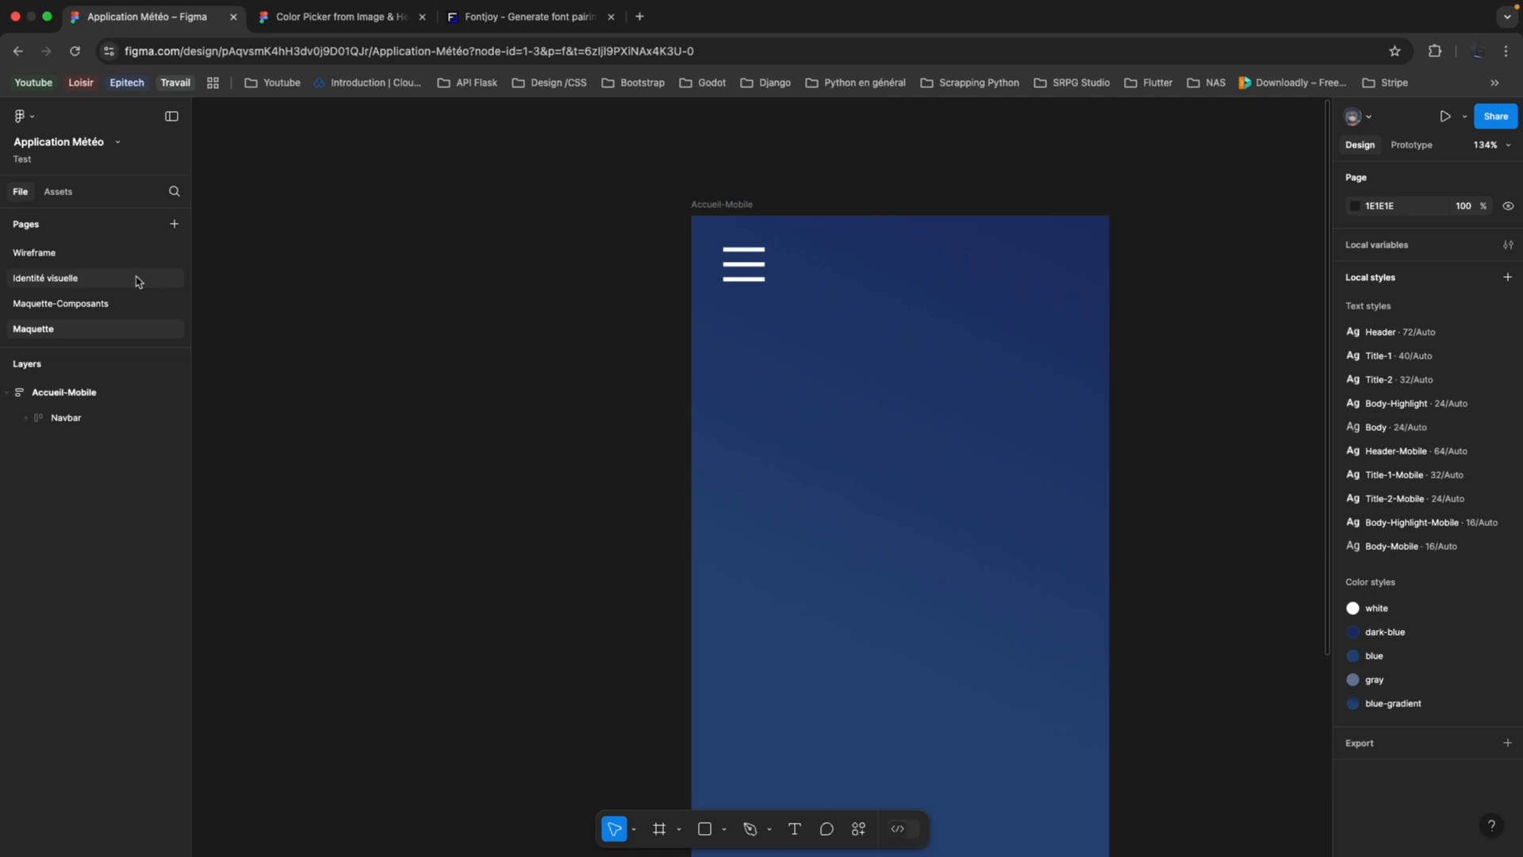
# Copy the Header frame from Accueil-Mobile on the Wireframe page and paste it into the Accueil-Mobile frame on the Maquette page.
pyautogui.click(119, 252)
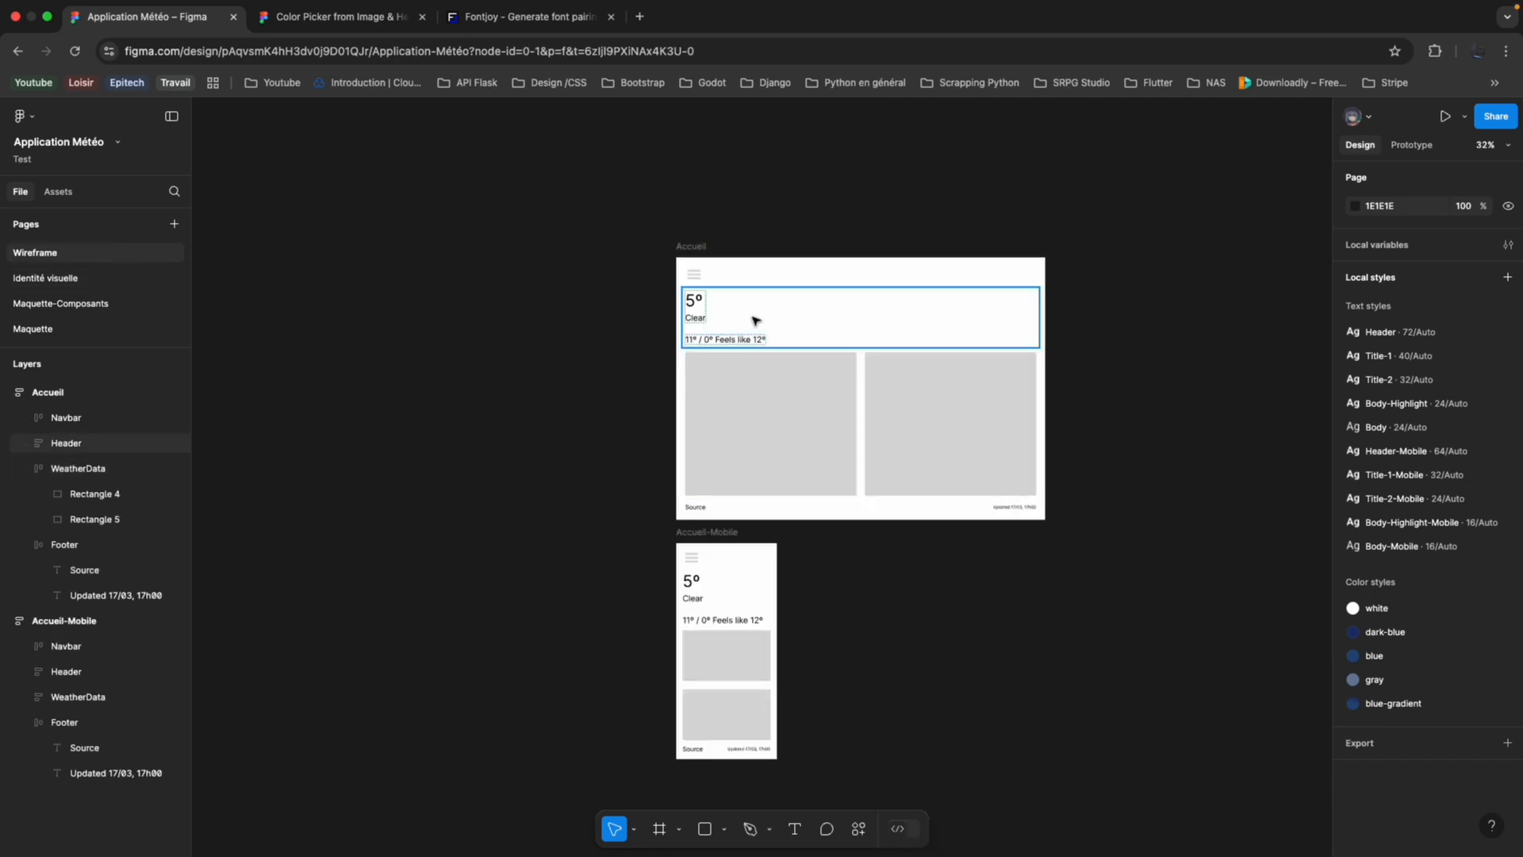
pyautogui.click(756, 320)
pyautogui.click(741, 591)
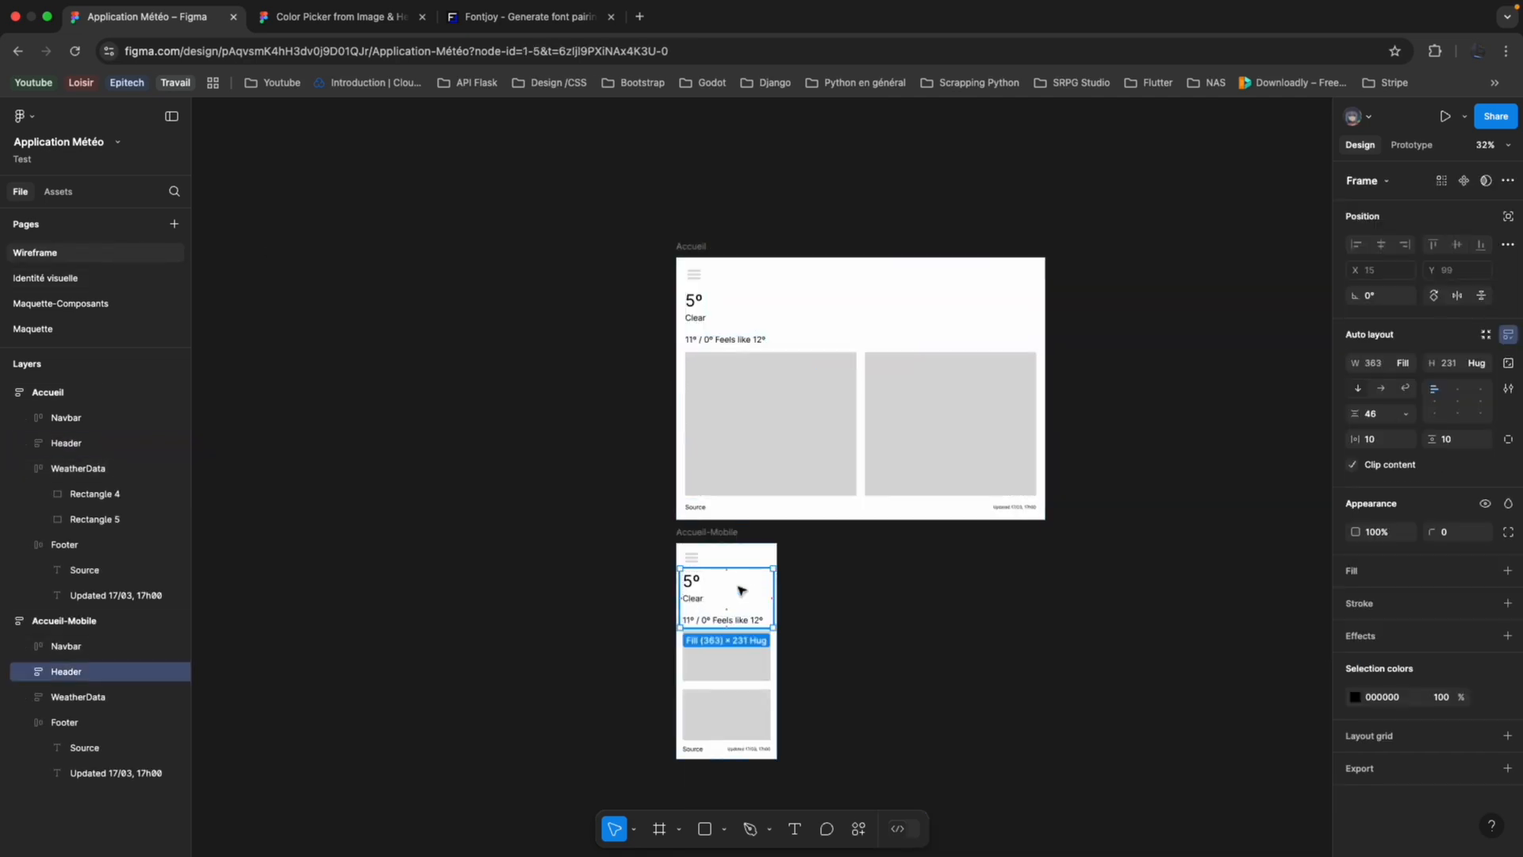
pyautogui.click(87, 330)
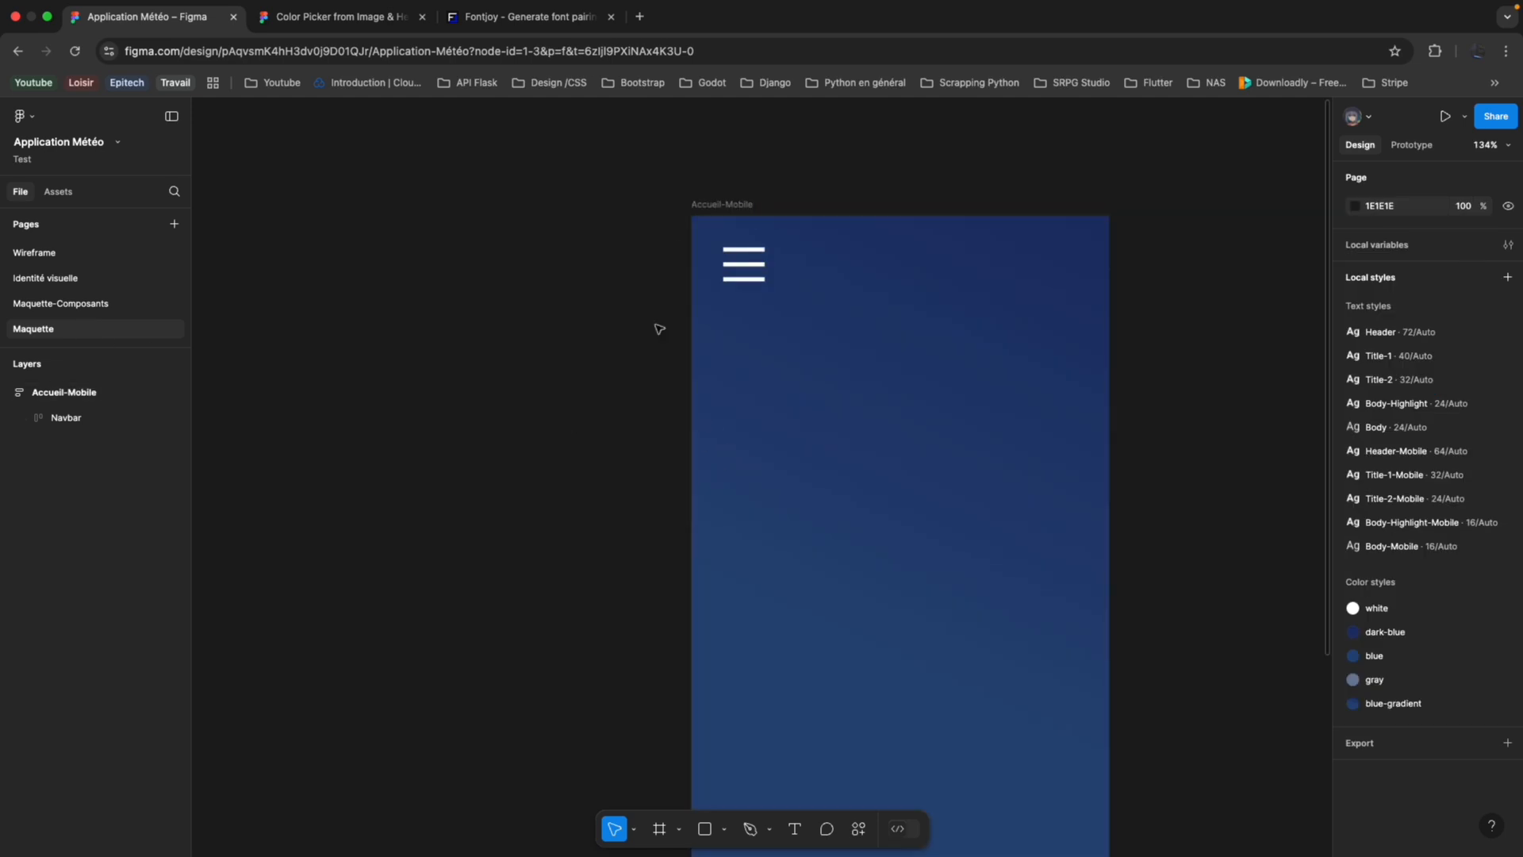
pyautogui.click(125, 392)
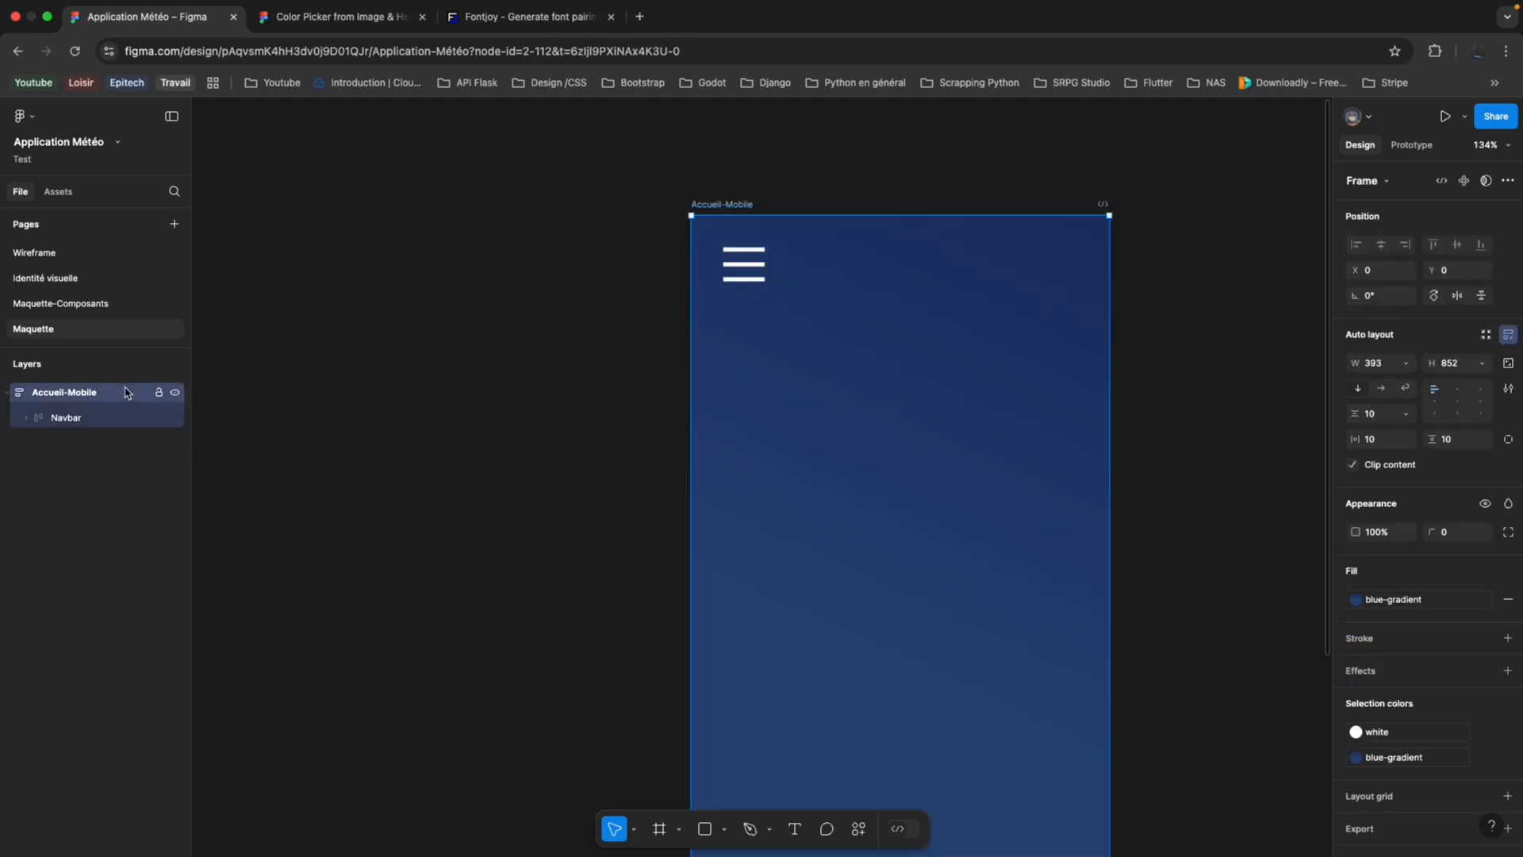
pyautogui.hotkey('ctrl', 'v')
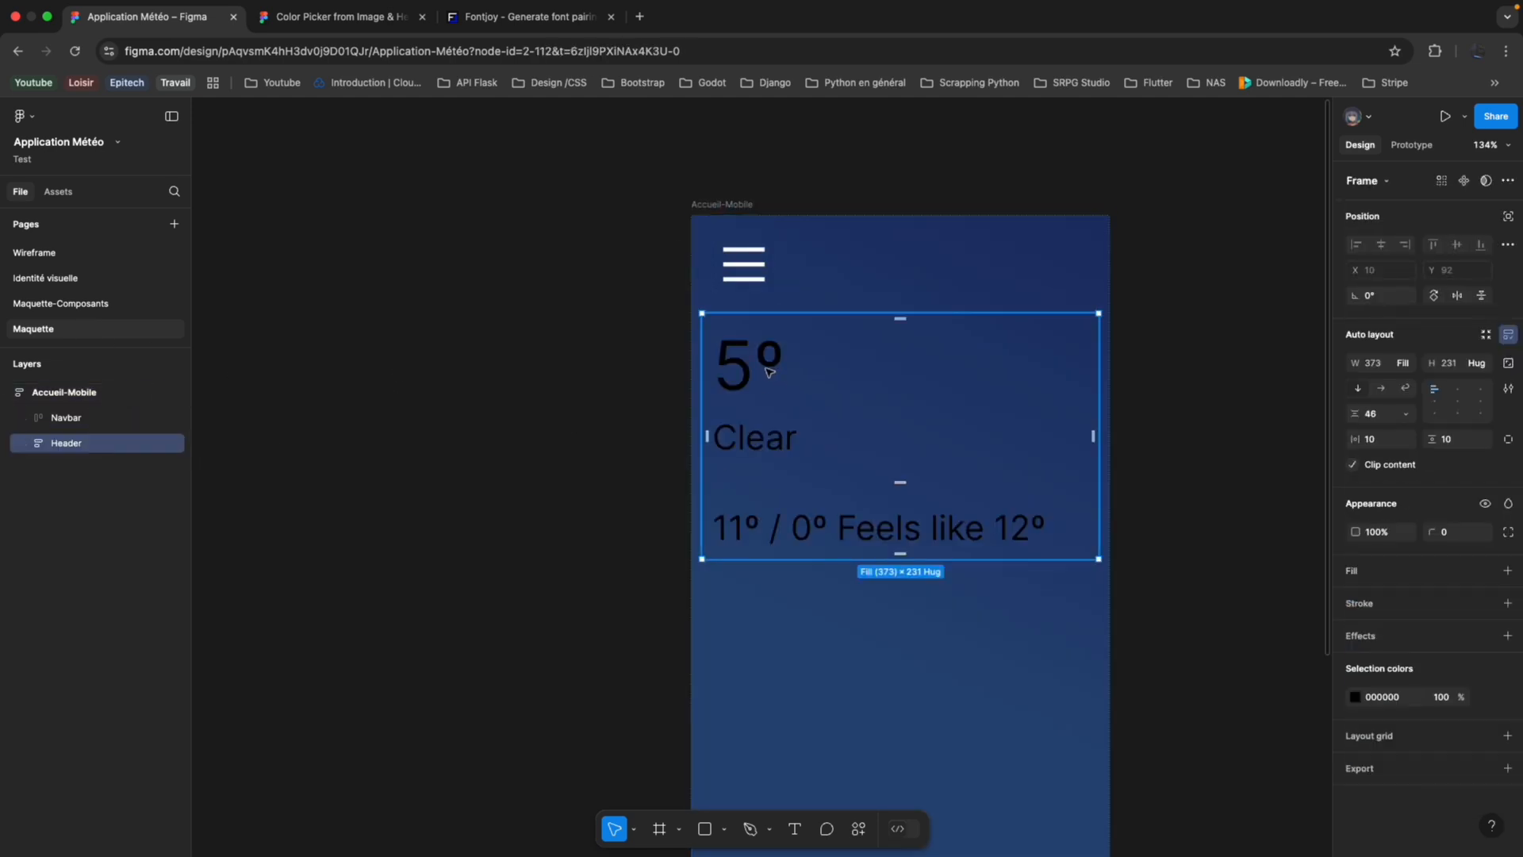
# Apply the white colour style to all the text inside the Header frame.
pyautogui.hotkey('shift', 'a')
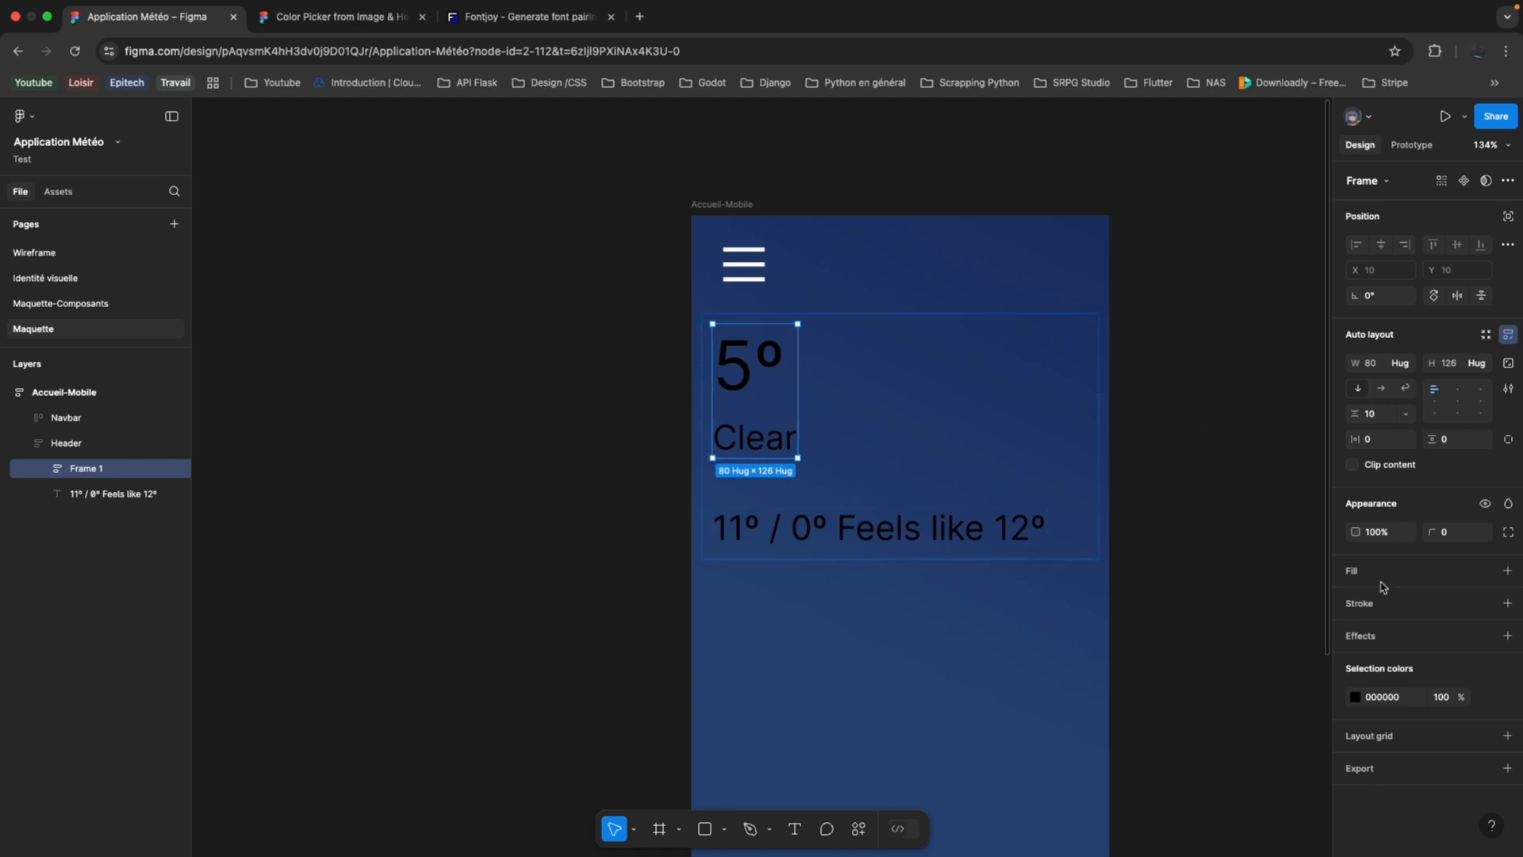
pyautogui.click(1356, 697)
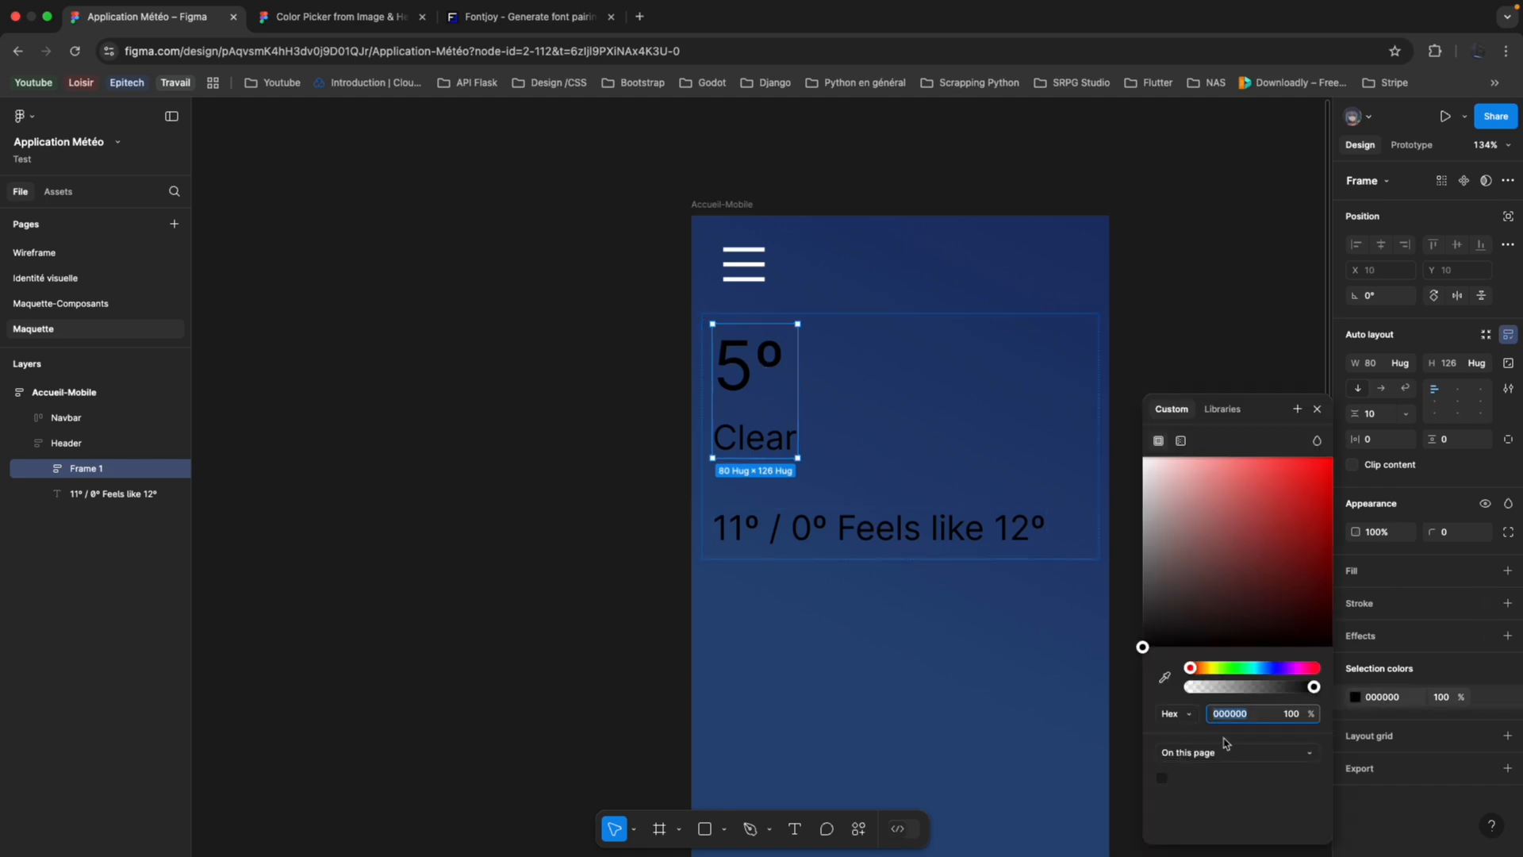
pyautogui.click(92, 444)
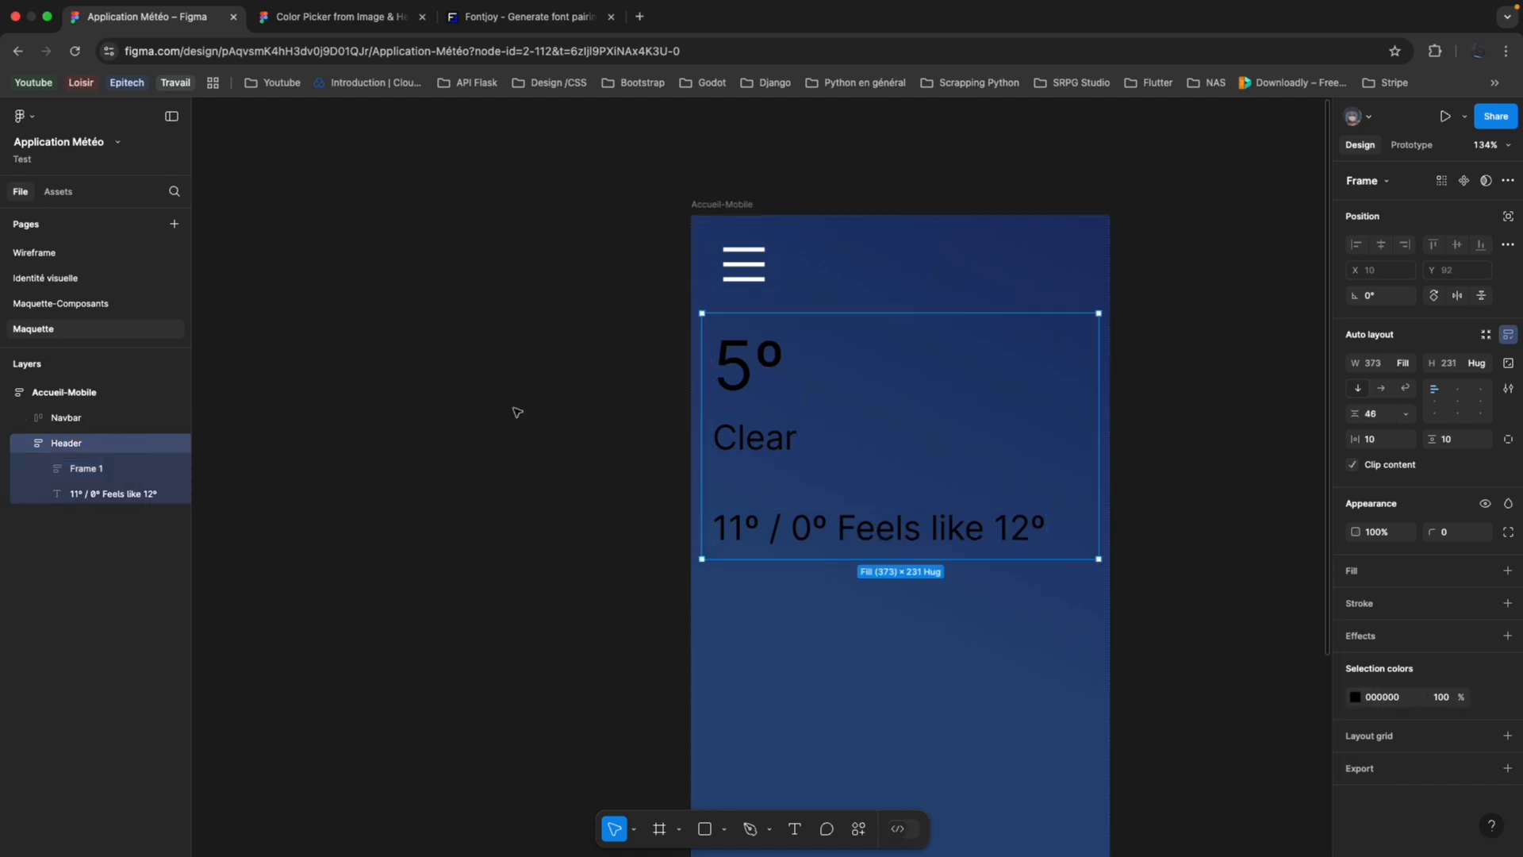
pyautogui.click(1356, 697)
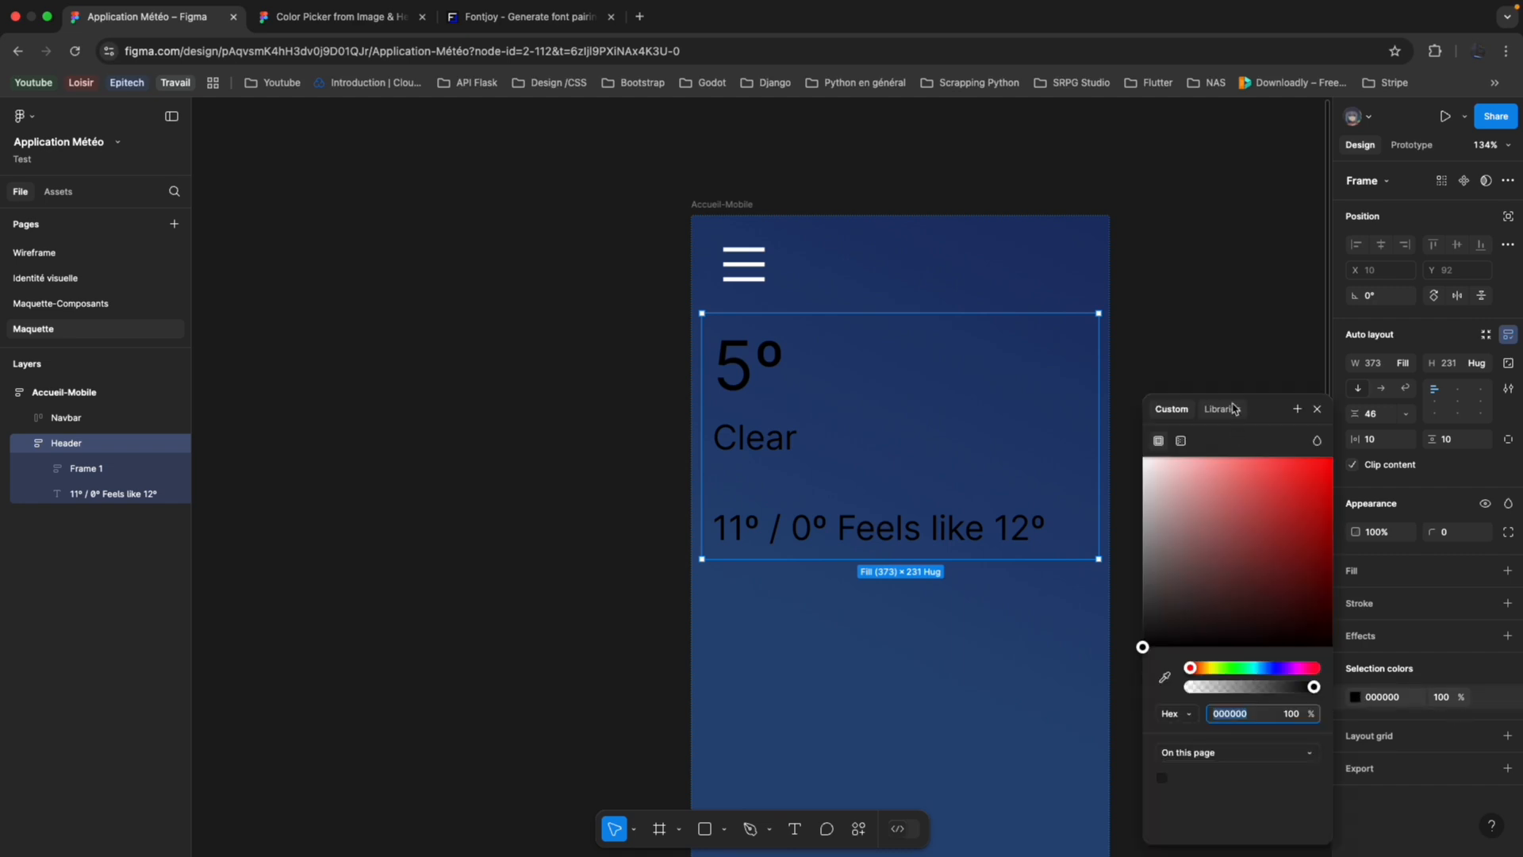
pyautogui.click(1234, 409)
pyautogui.click(1306, 507)
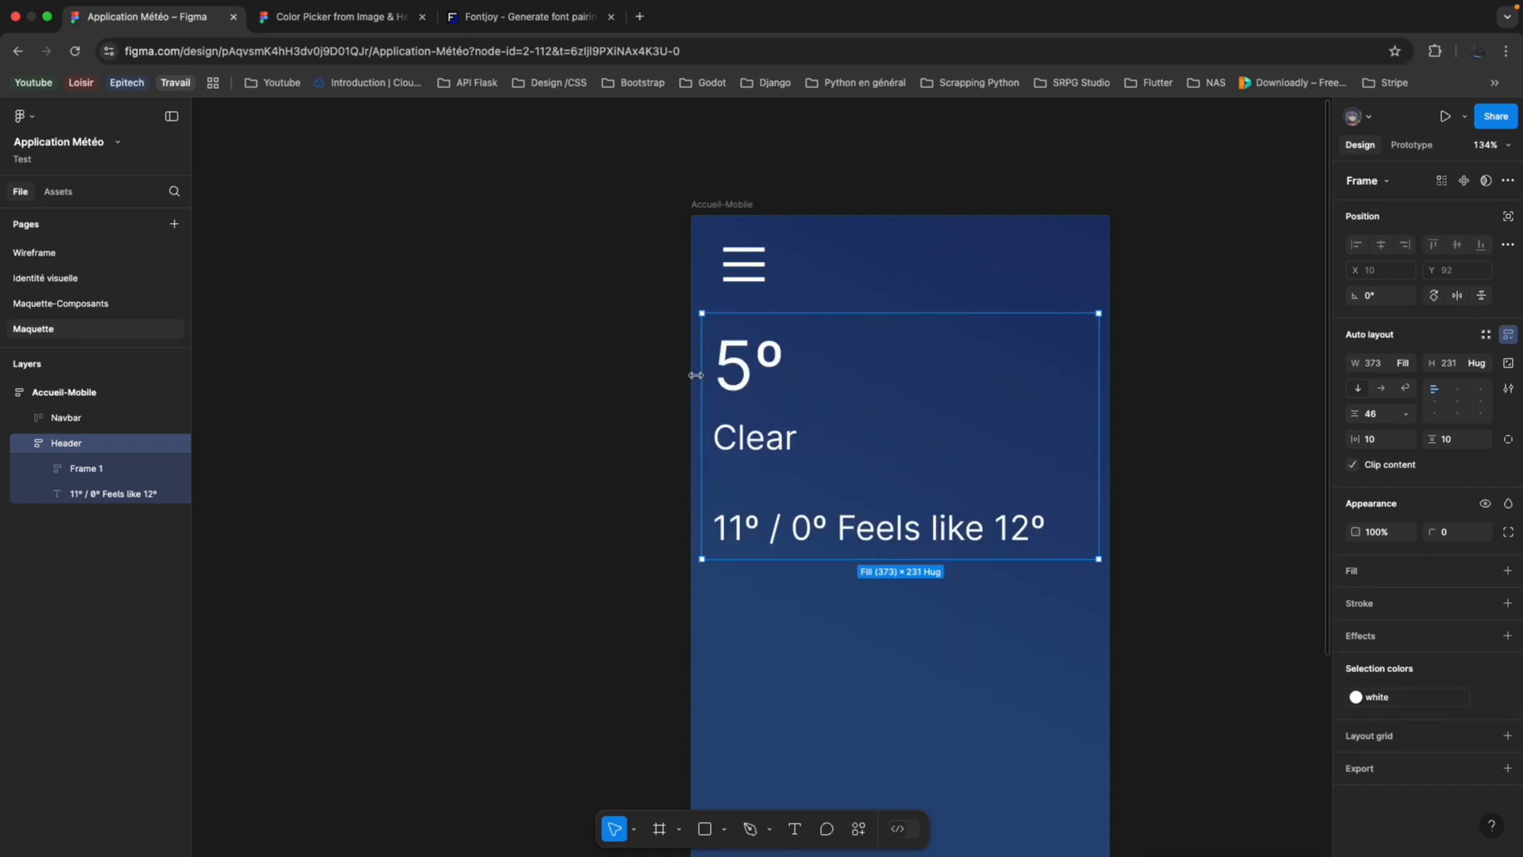
# Apply the Header text style to both the 5º and Clear texts.
pyautogui.click(43, 469)
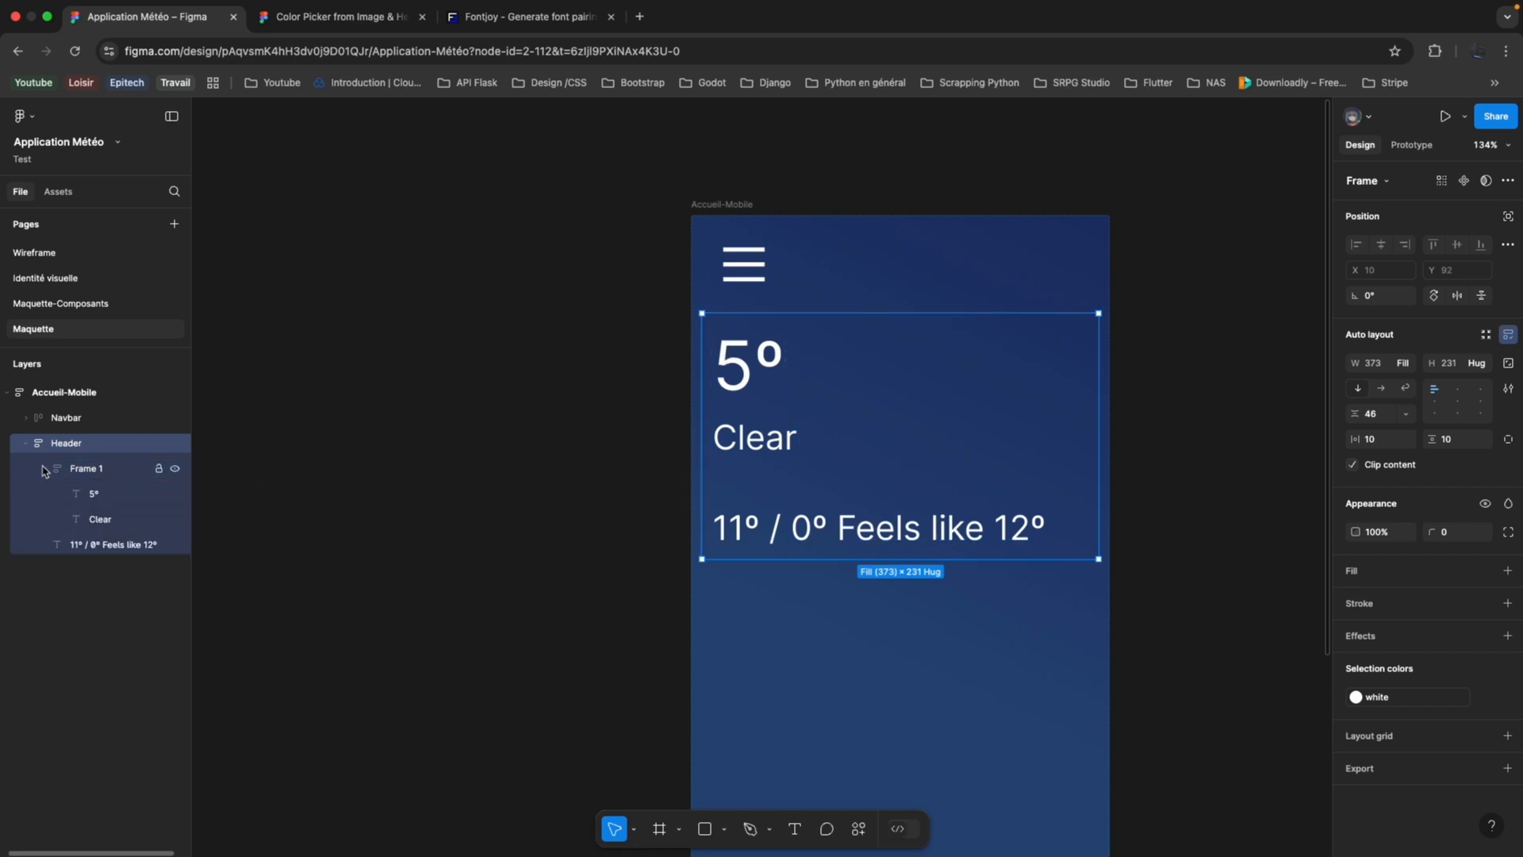
pyautogui.click(94, 494)
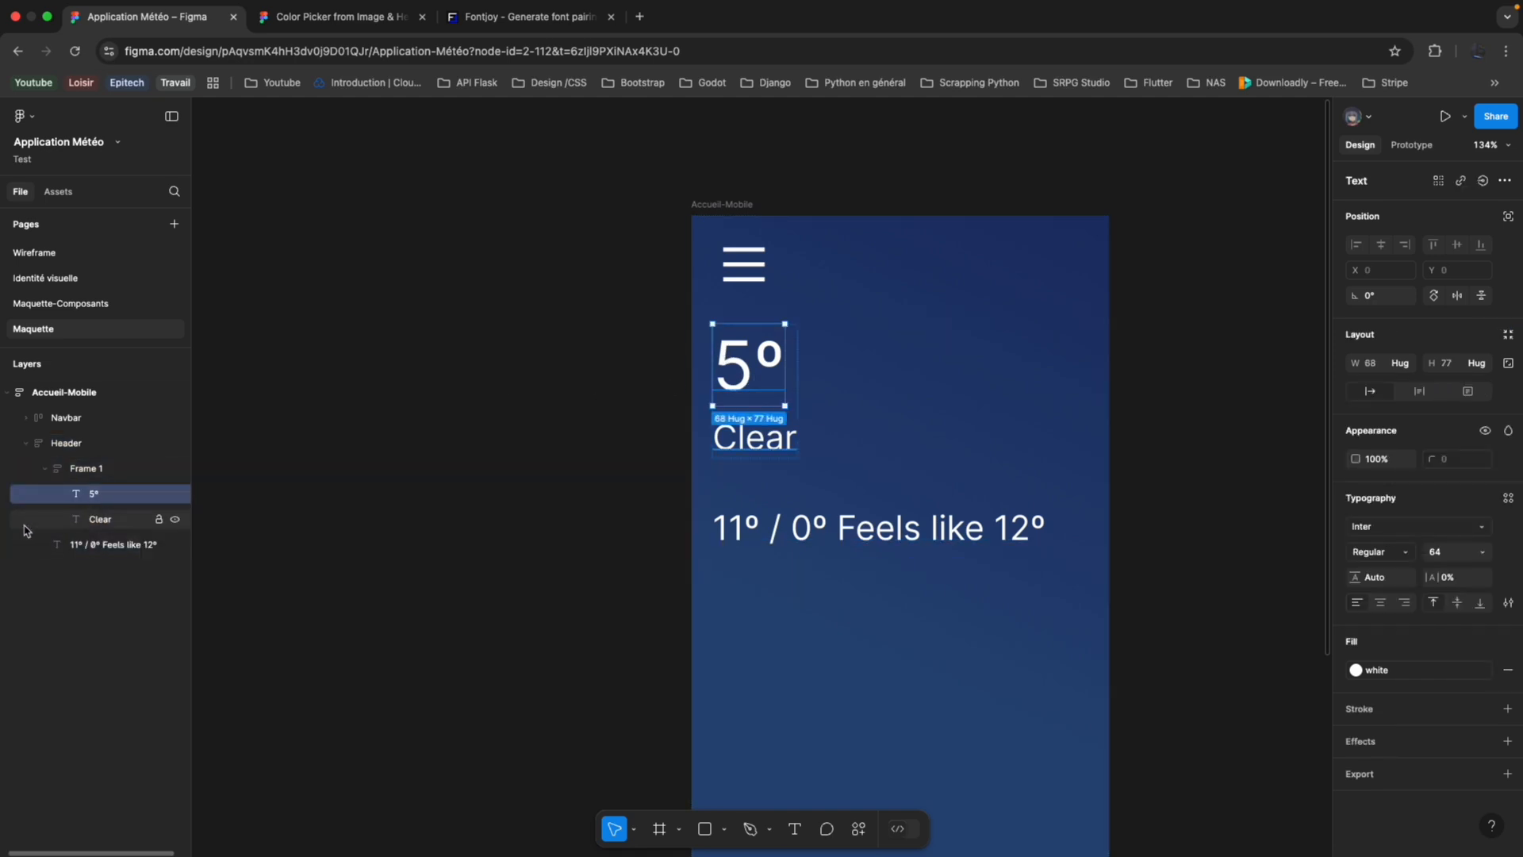
pyautogui.keyDown('shift'); pyautogui.click(127, 520); pyautogui.keyUp('shift')
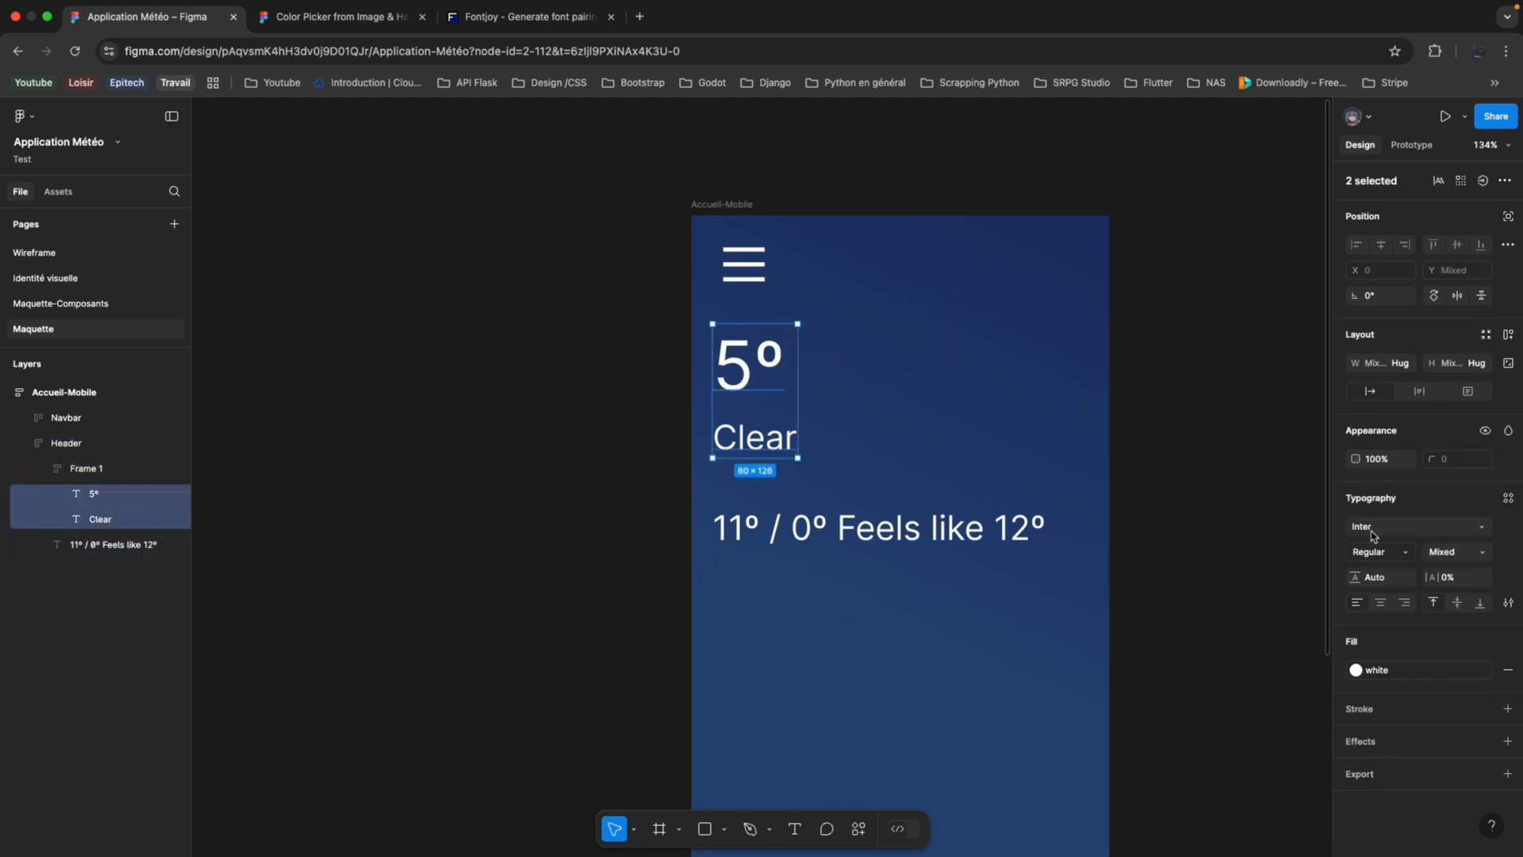
pyautogui.click(1512, 496)
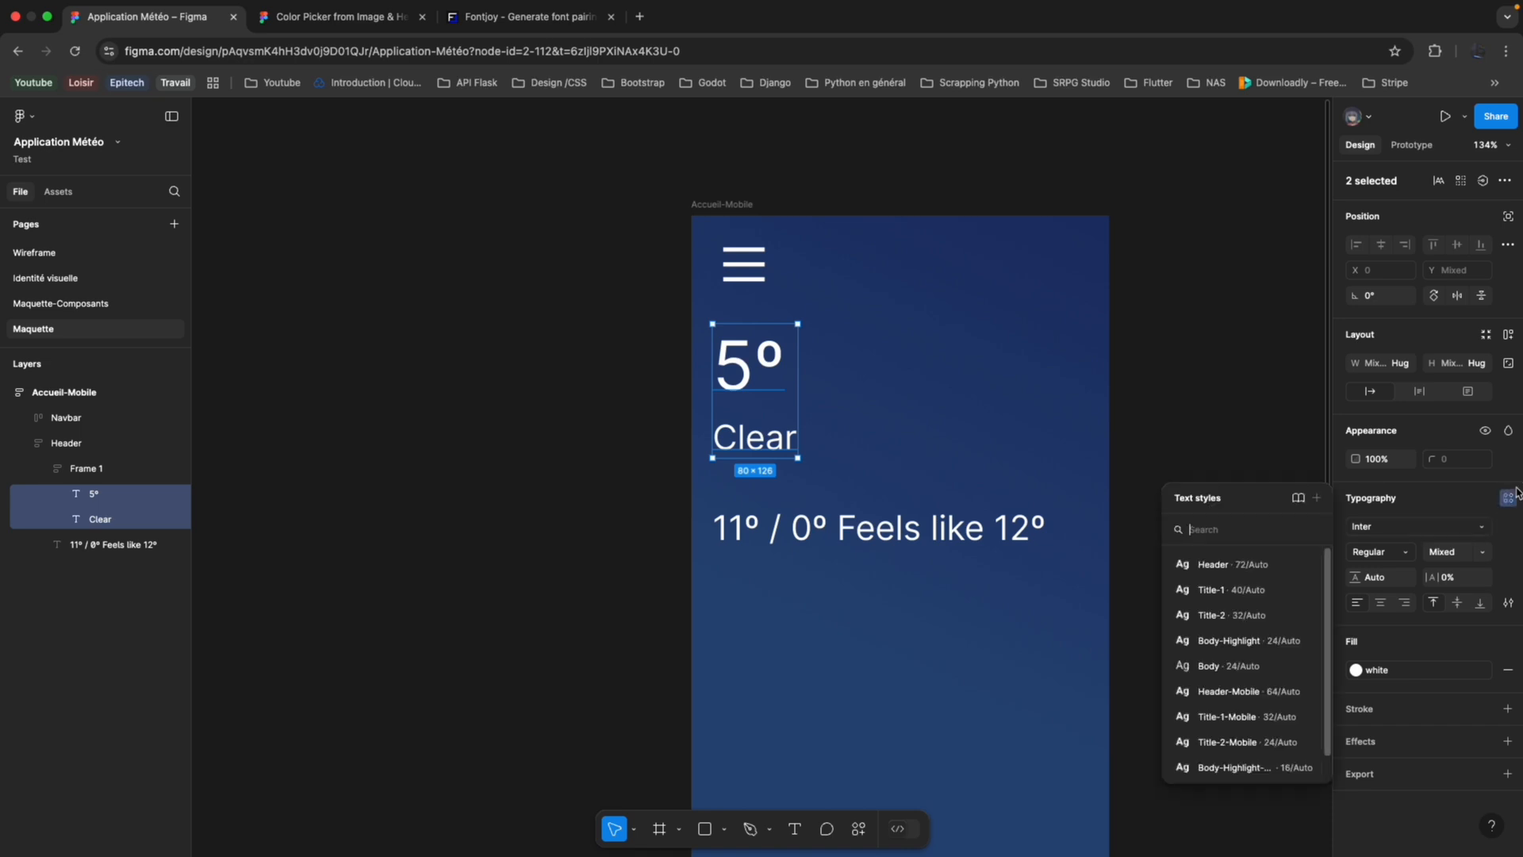
pyautogui.click(1260, 565)
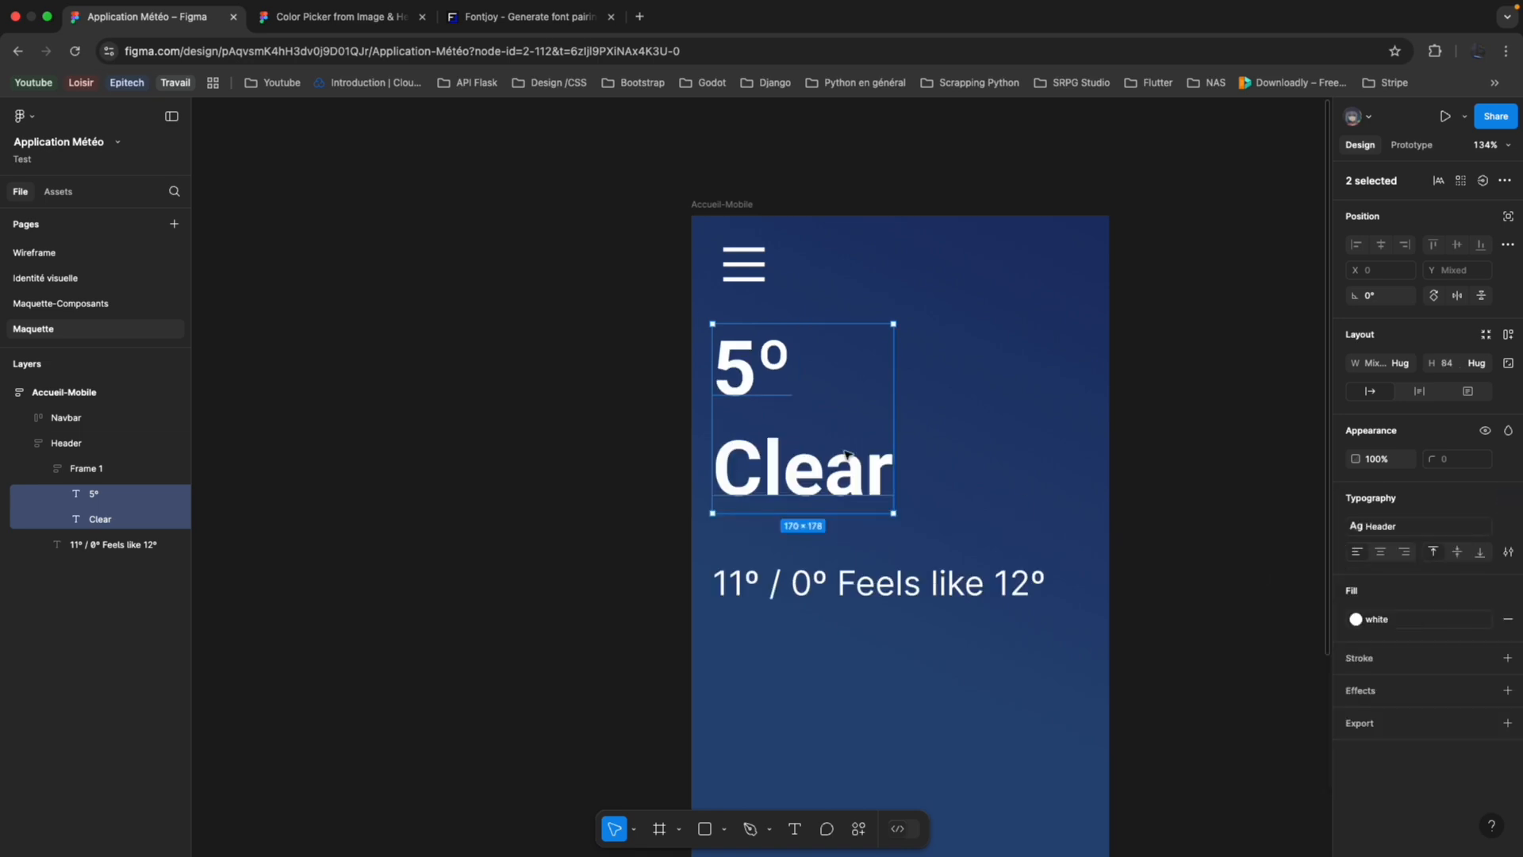
# Apply the Title-2-Mobile text style to the Clear text and Header-Mobile to the 5º text.
pyautogui.click(753, 462)
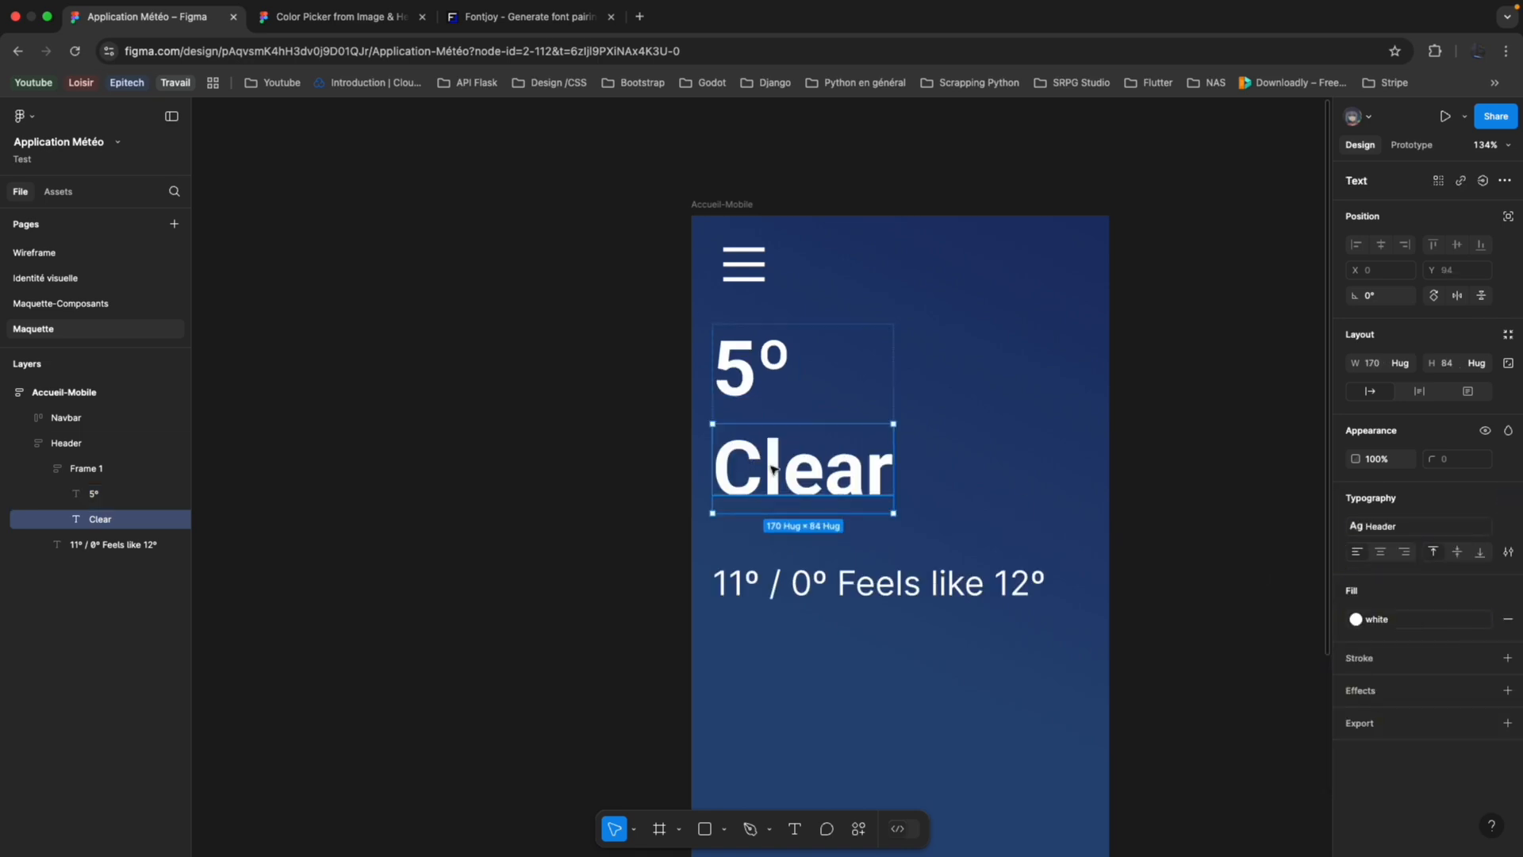
pyautogui.click(1385, 526)
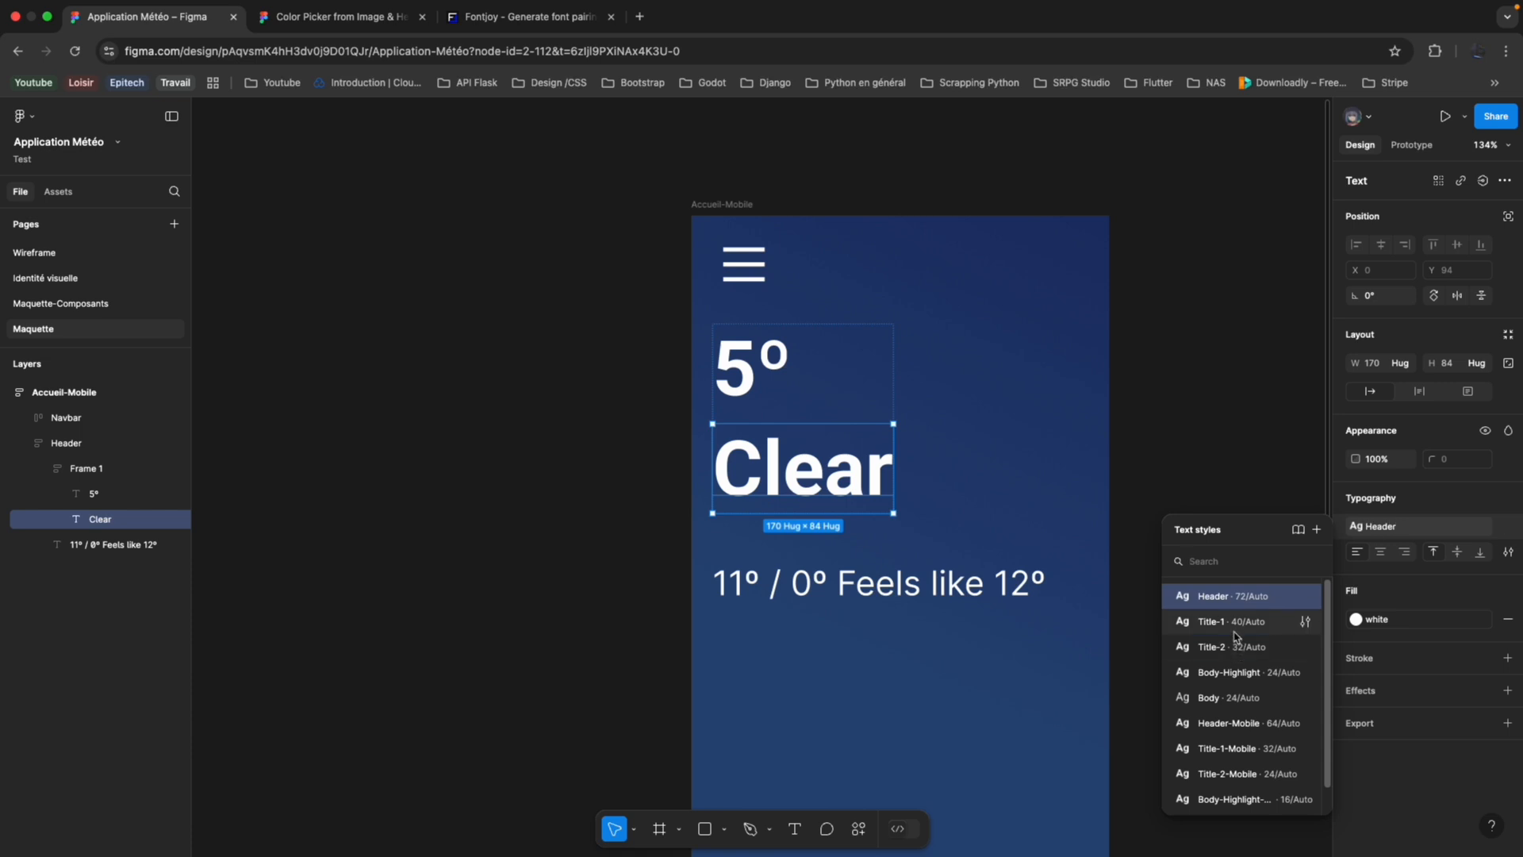
pyautogui.click(1222, 773)
pyautogui.click(737, 357)
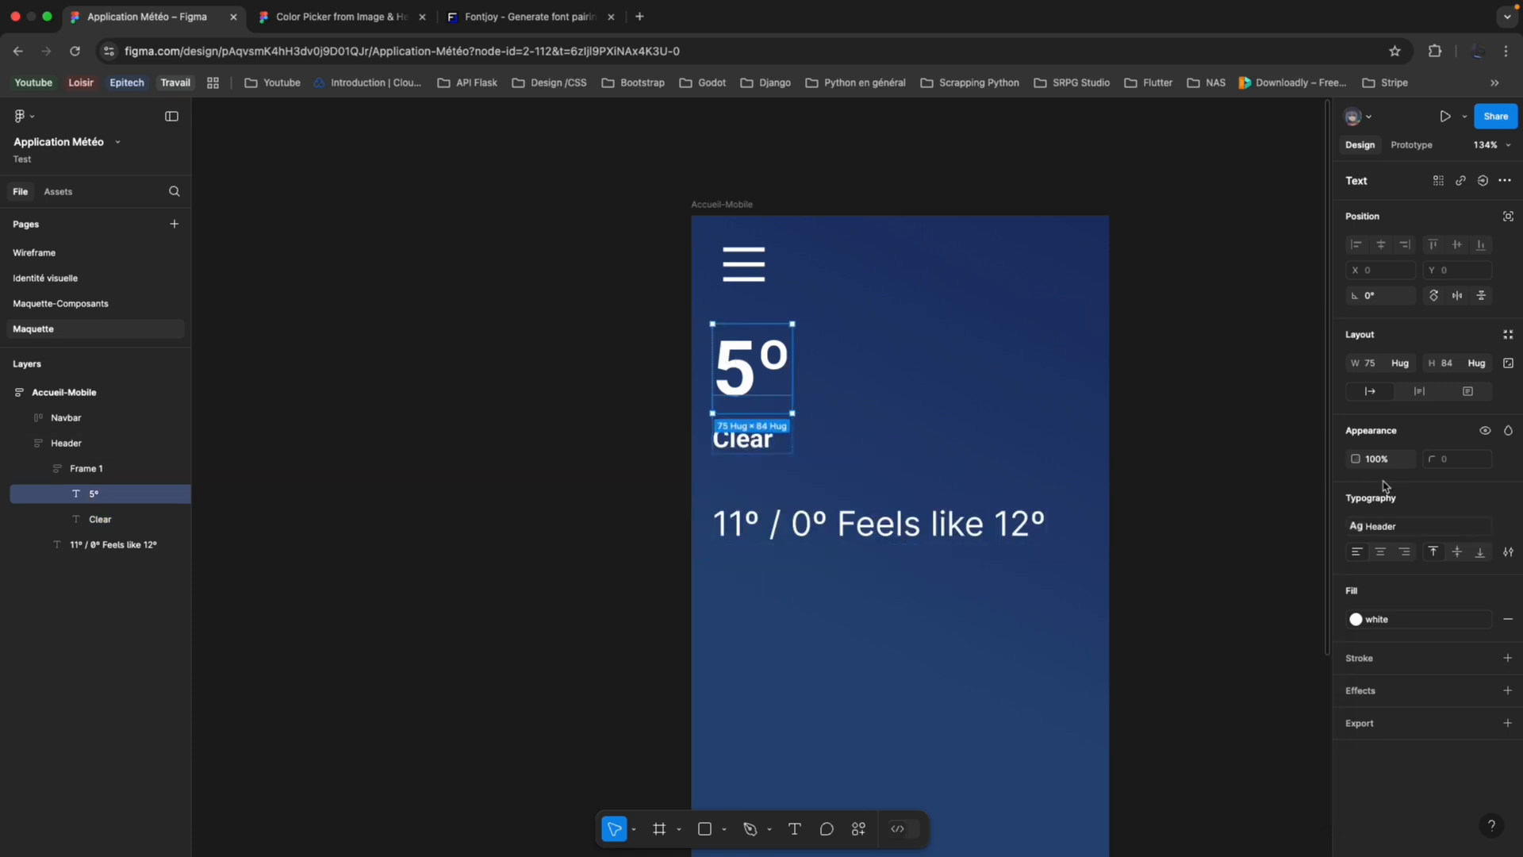
pyautogui.click(1408, 530)
pyautogui.click(1224, 723)
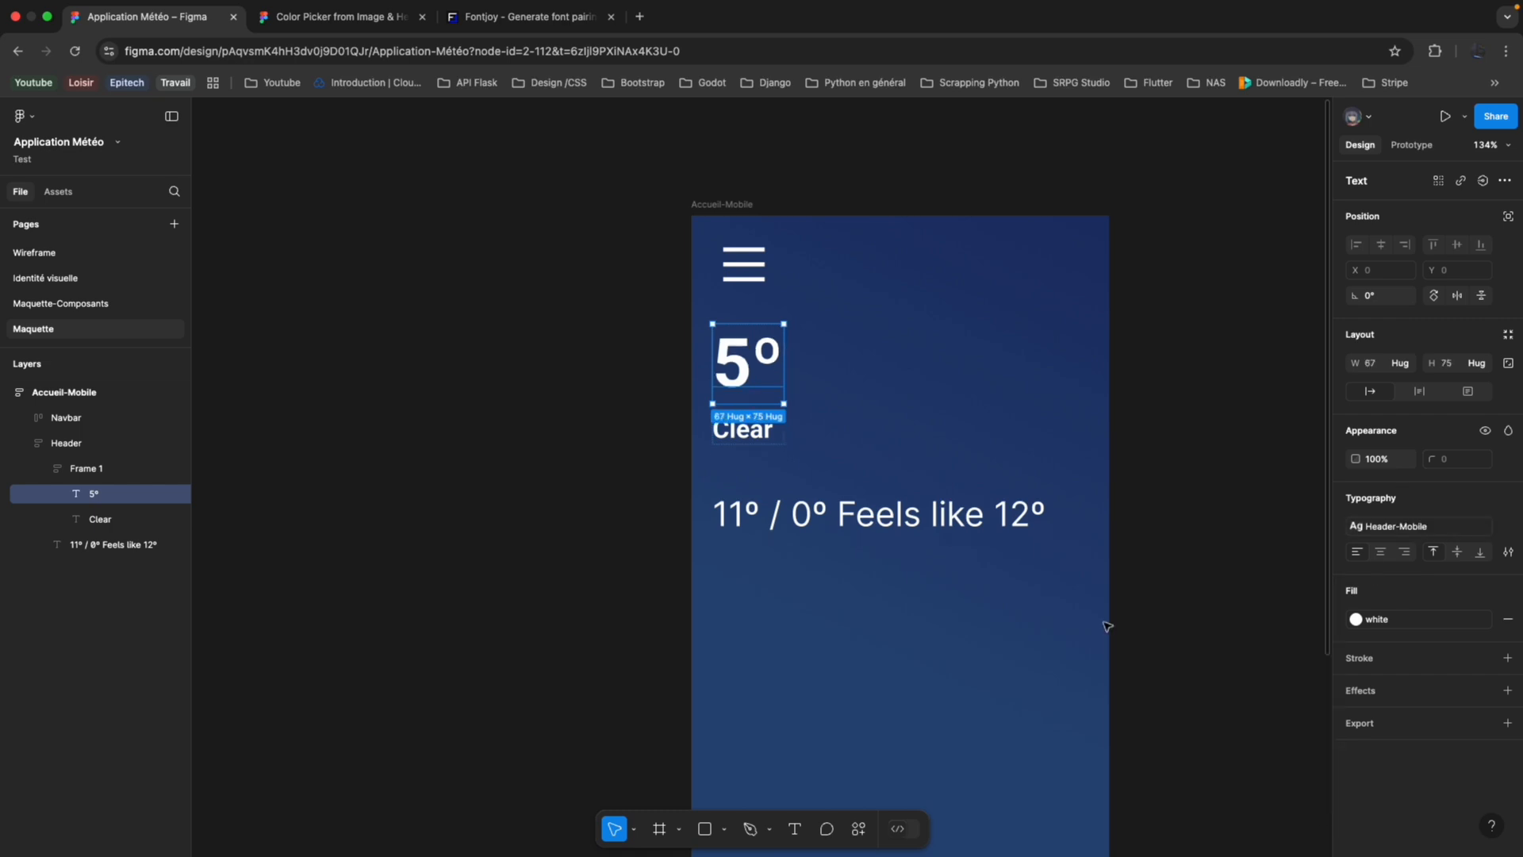
pyautogui.click(548, 489)
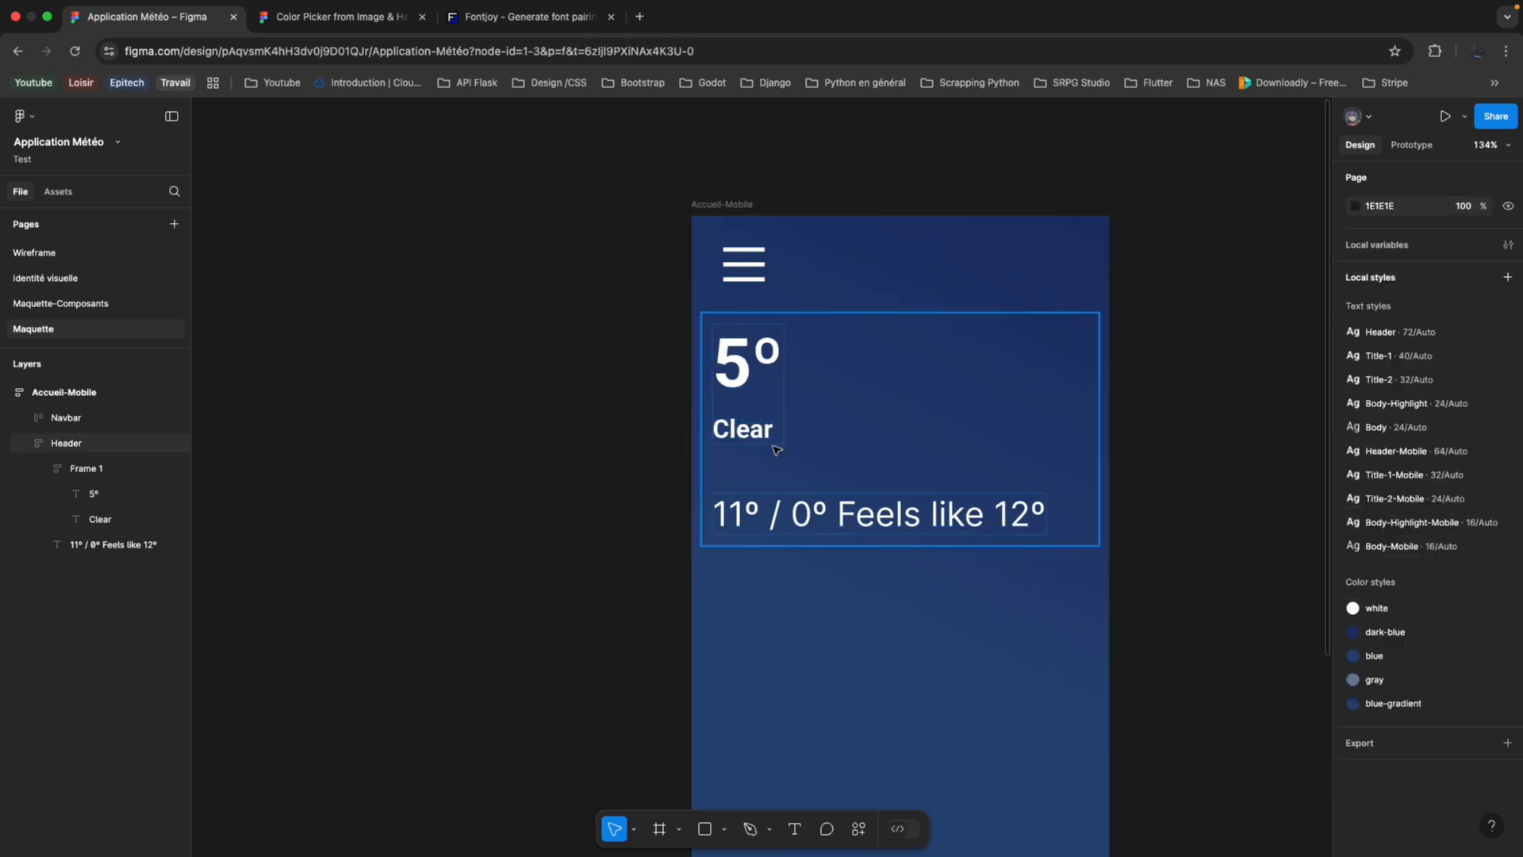
# Apply the Title-2-Mobile text style to the "11º / 0º Feels like 12º" text.
pyautogui.doubleClick(852, 509)
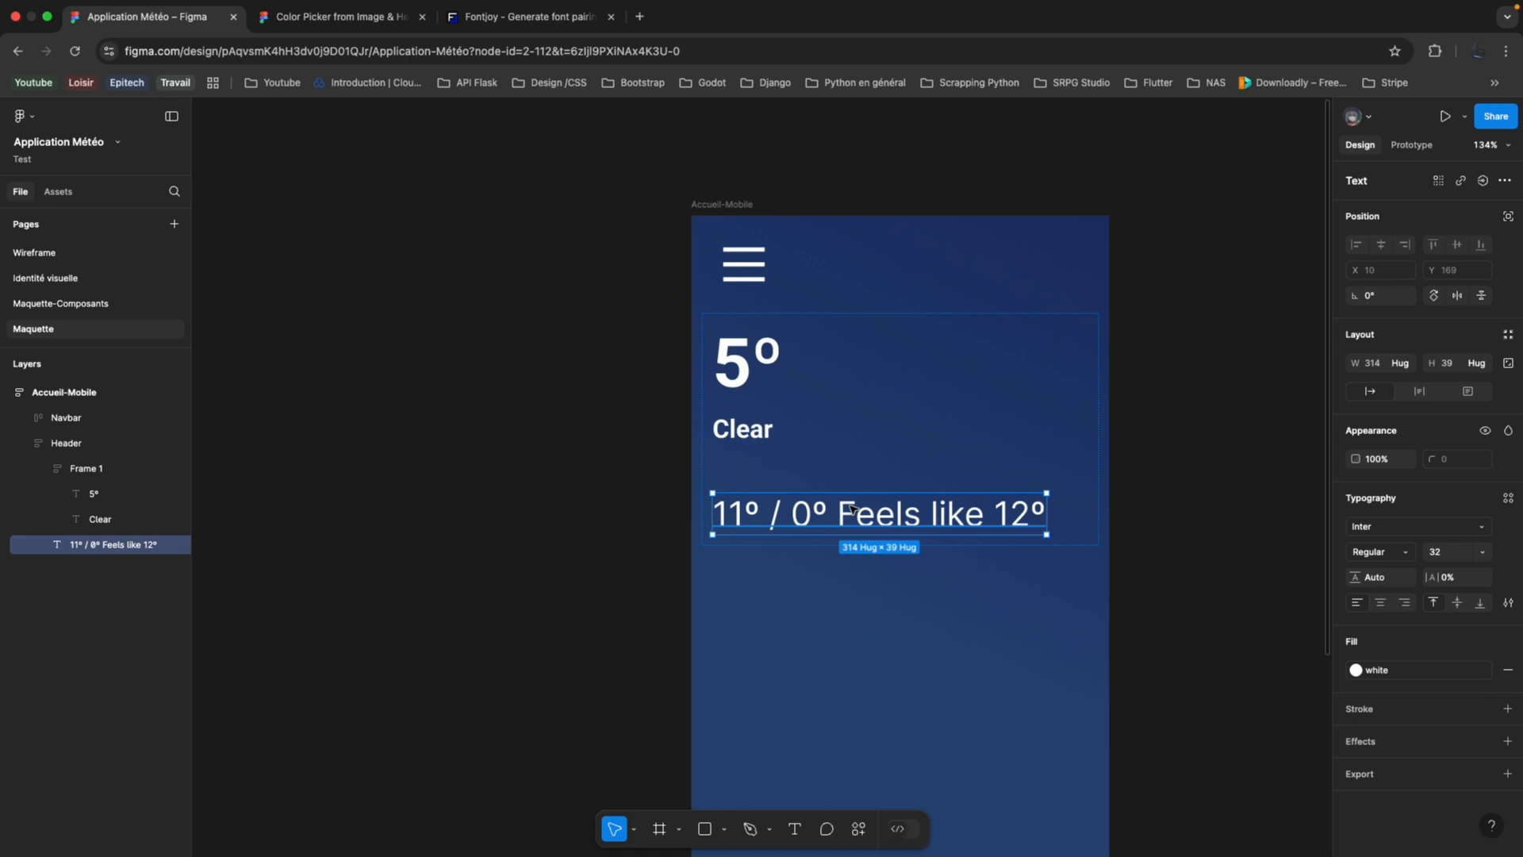
pyautogui.click(1510, 501)
pyautogui.click(1252, 732)
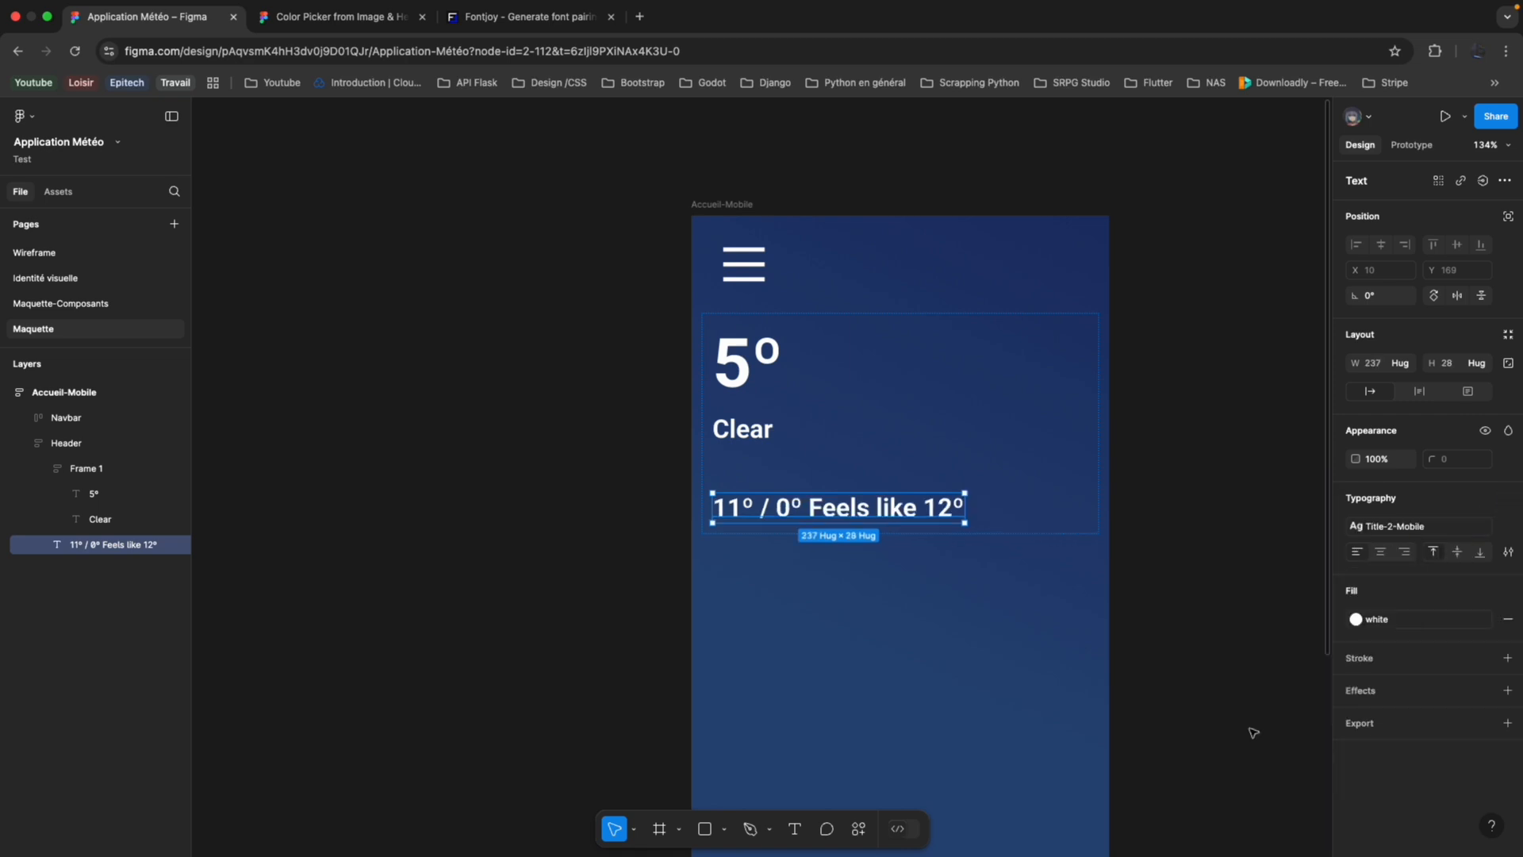
pyautogui.press('Escape')
pyautogui.click(1230, 429)
# Collapse the Header layer and draw a frame about 324 × 326 below the Header inside Accueil-Mobile.
pyautogui.scroll(-5, 1230, 429)
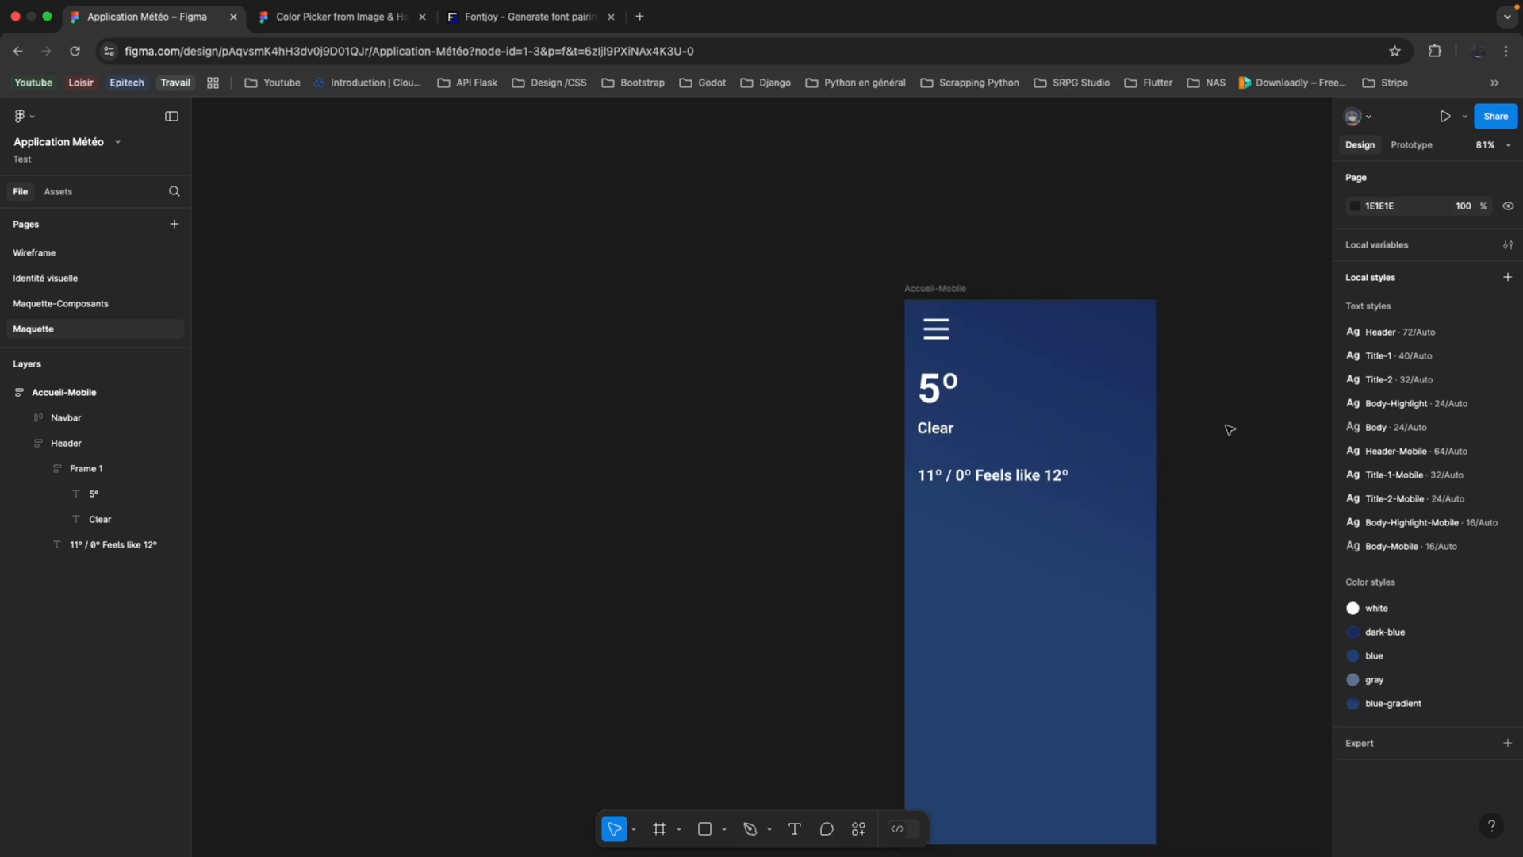
pyautogui.scroll(-1, 1064, 453)
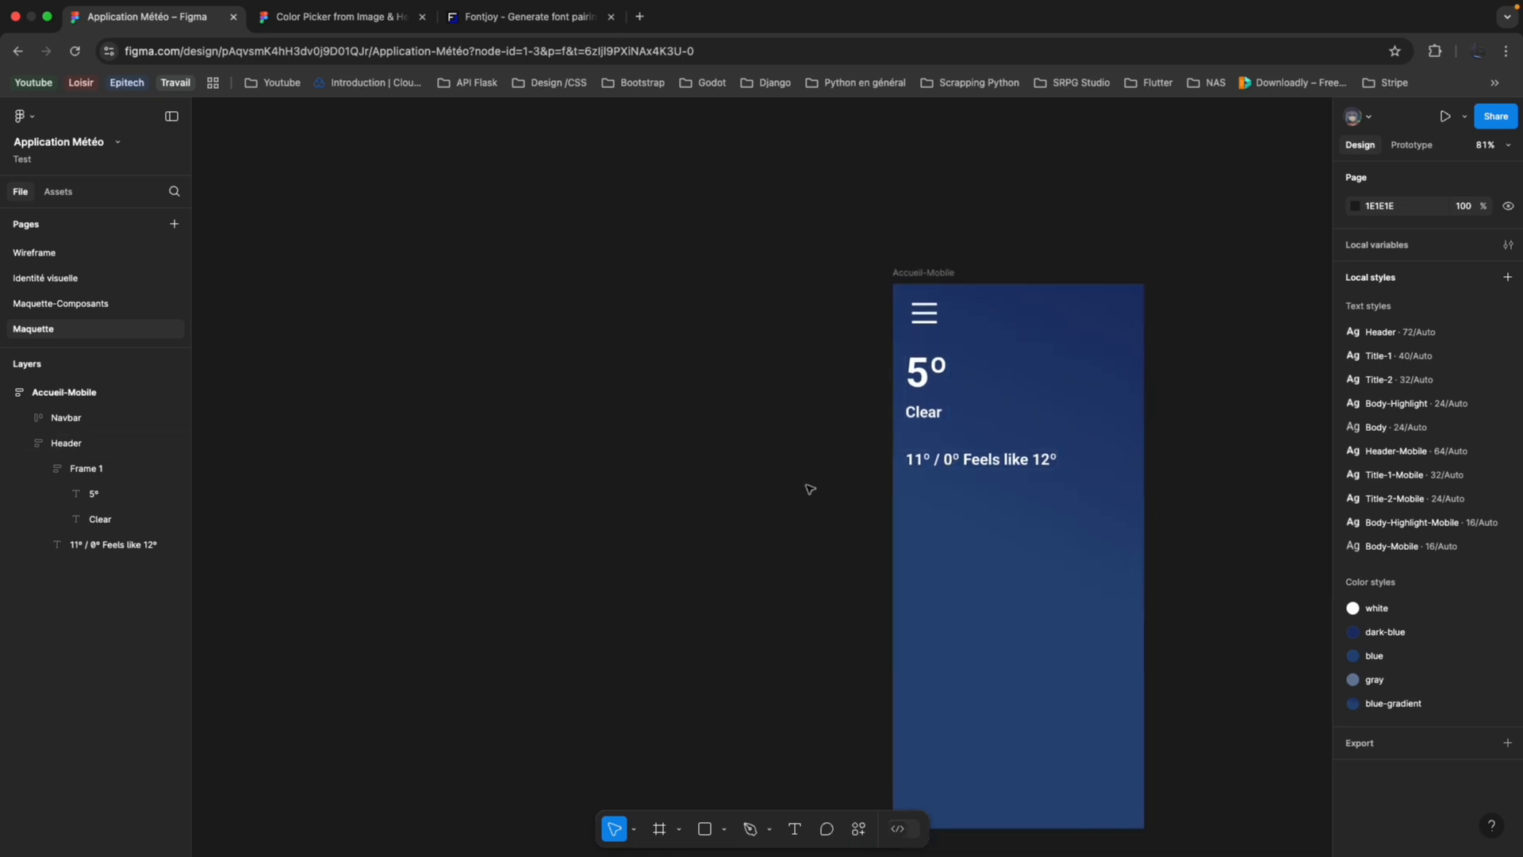
pyautogui.scroll(5, 1009, 498)
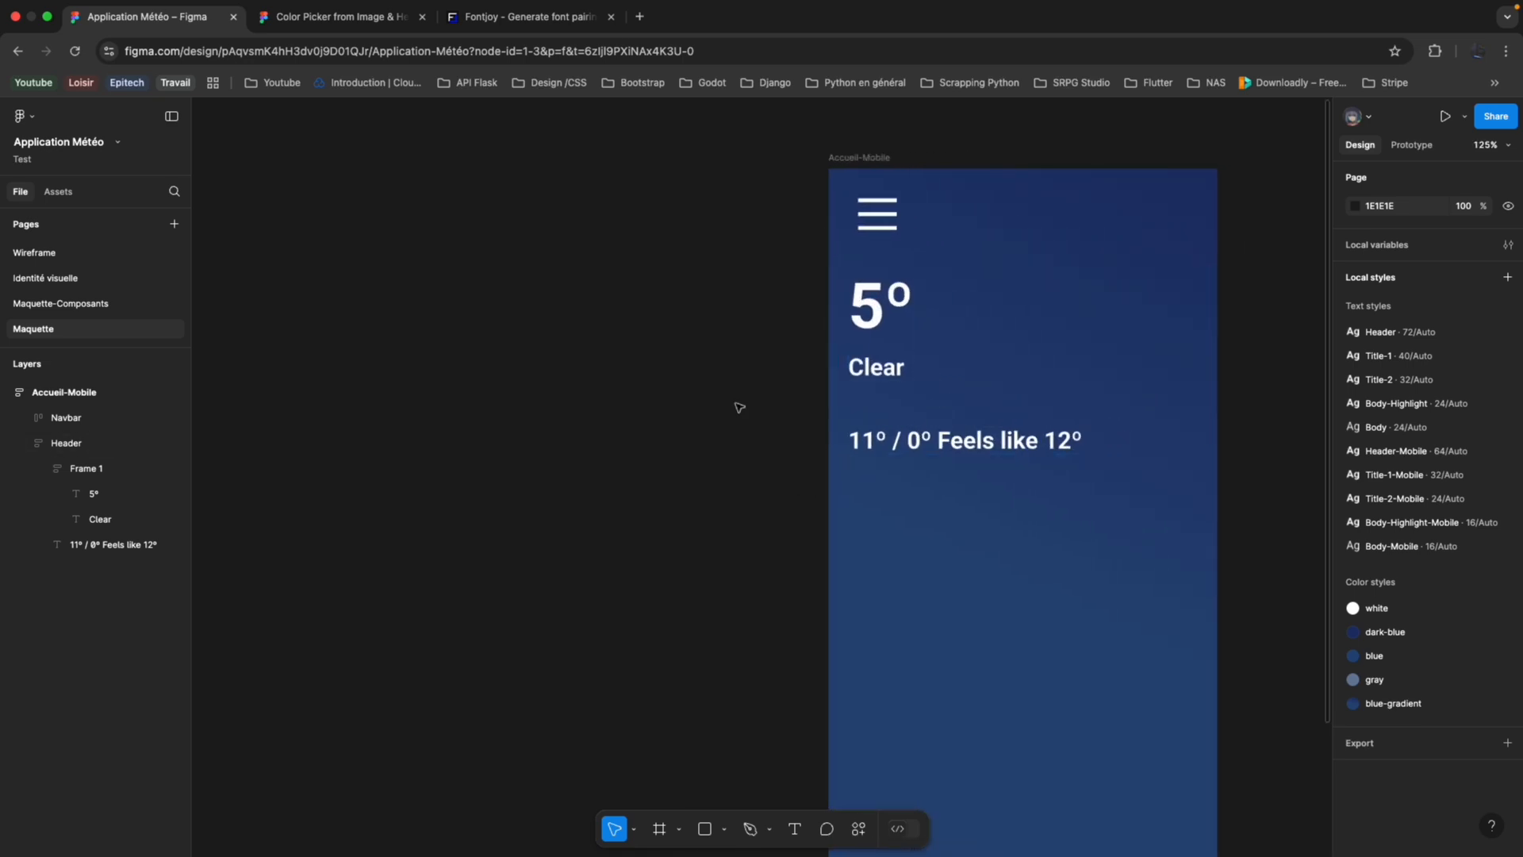
pyautogui.hscroll(2, 739, 407)
pyautogui.hscroll(3, 850, 384)
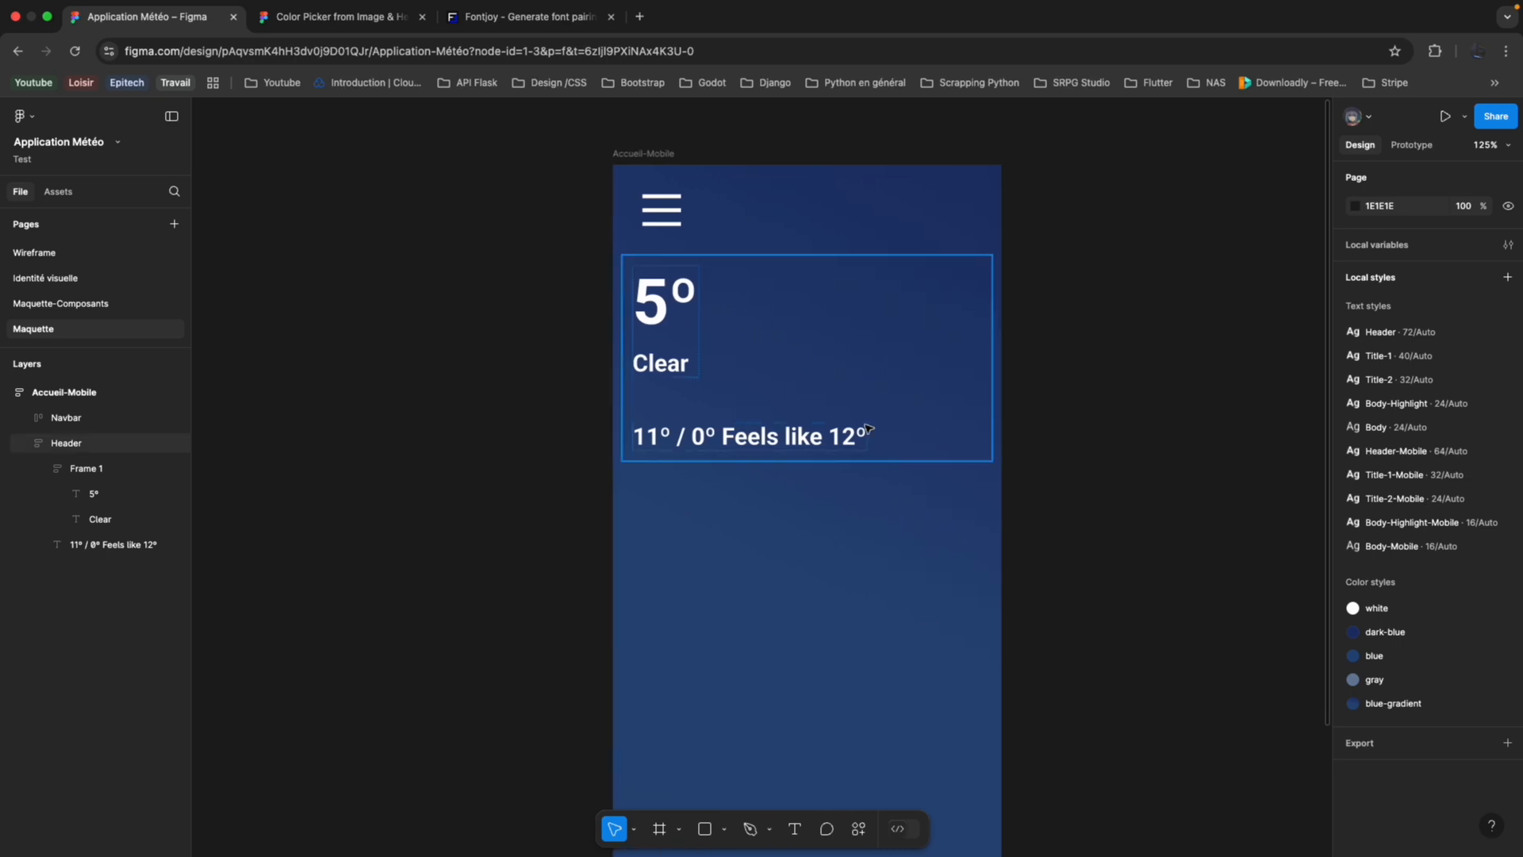
pyautogui.scroll(-5, 820, 558)
pyautogui.scroll(3, 822, 452)
pyautogui.hscroll(-1, 823, 453)
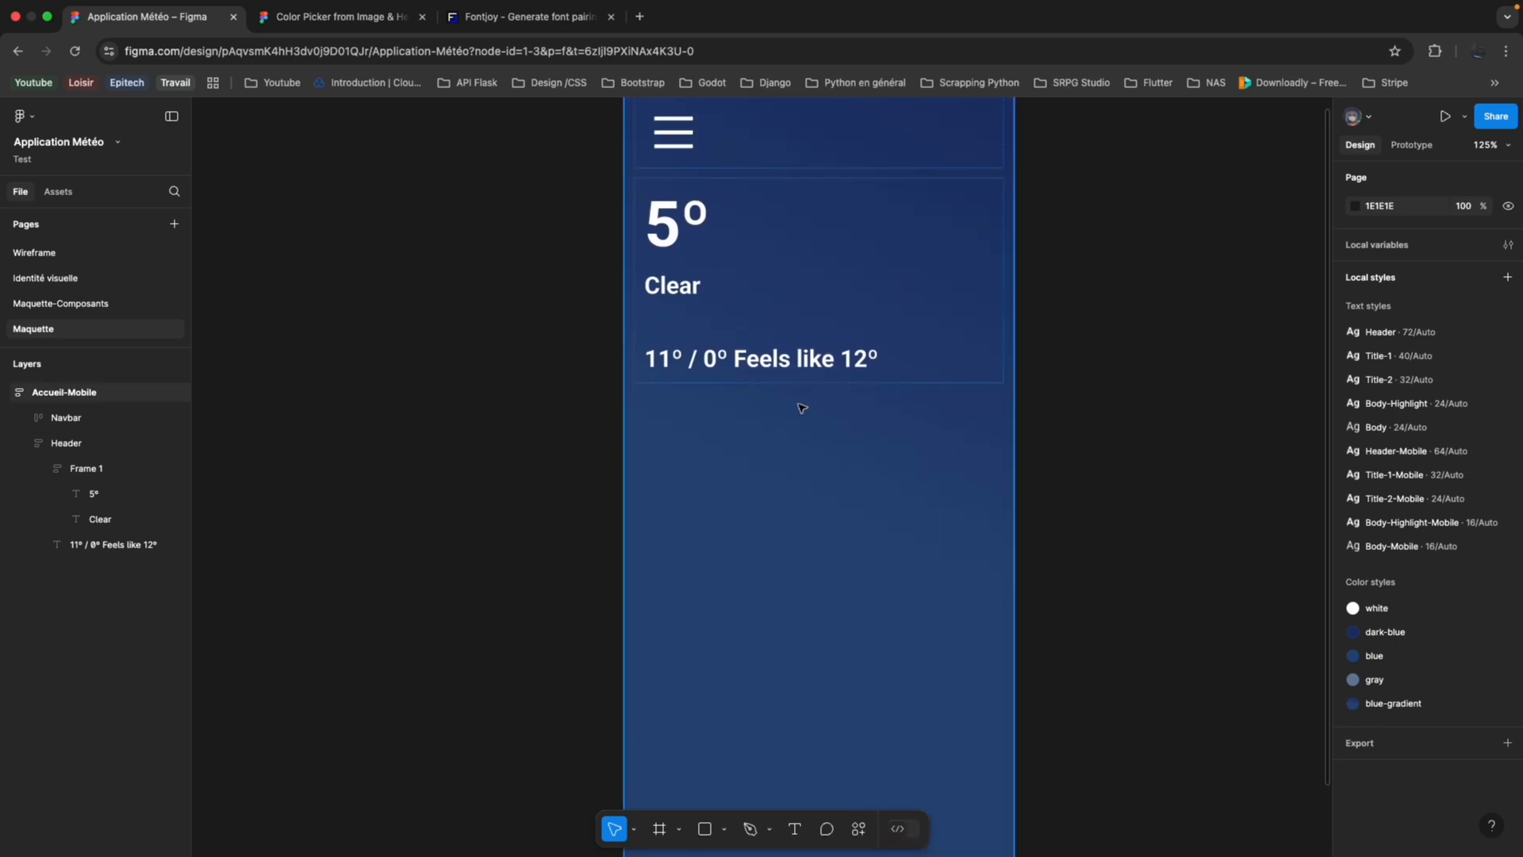
pyautogui.click(27, 444)
pyautogui.click(655, 829)
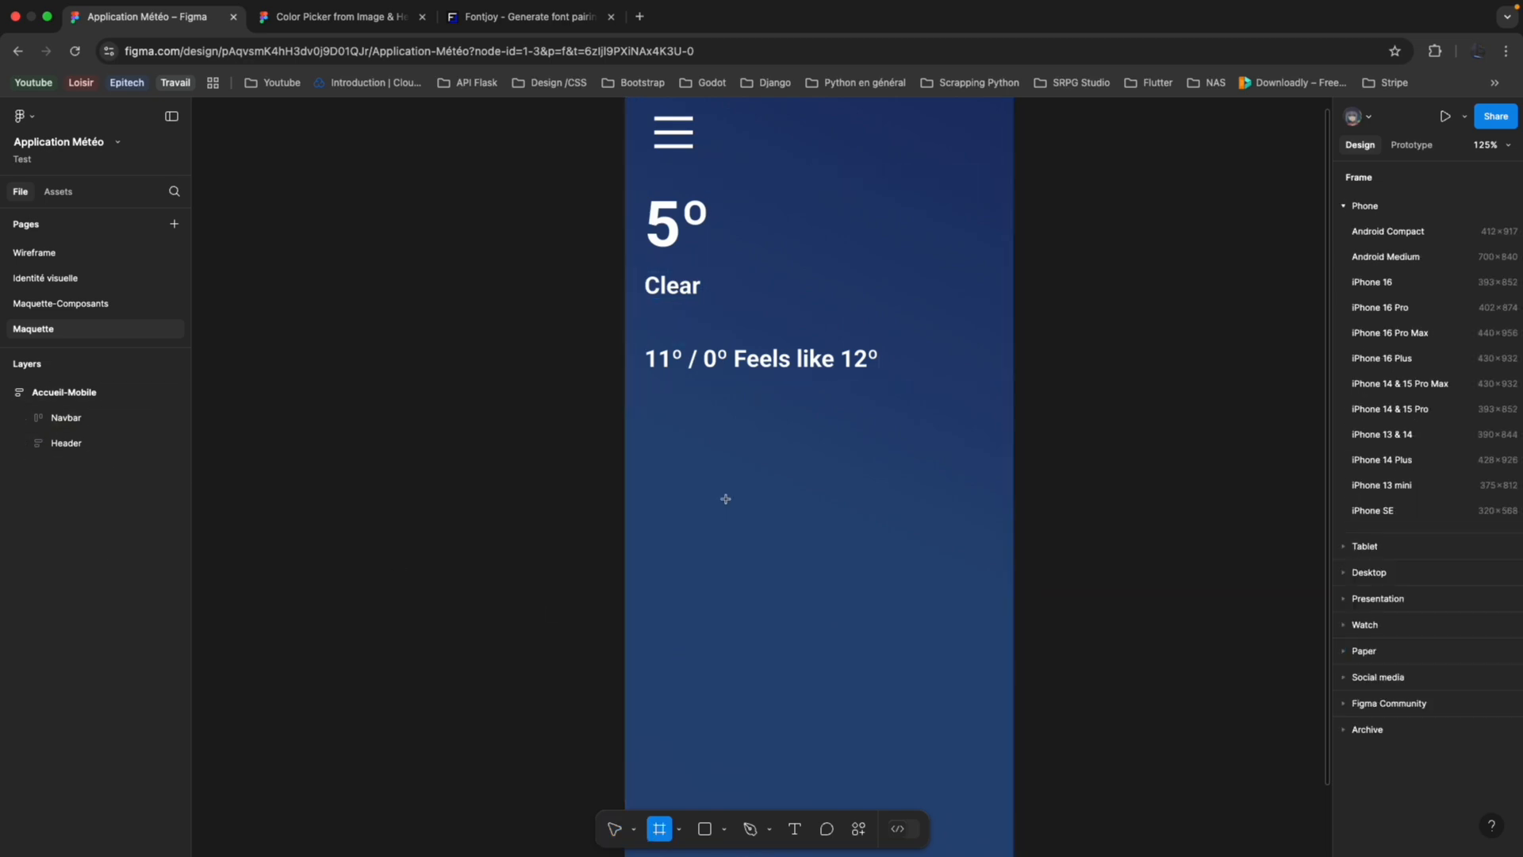
pyautogui.moveTo(634, 392); pyautogui.dragTo(955, 714)
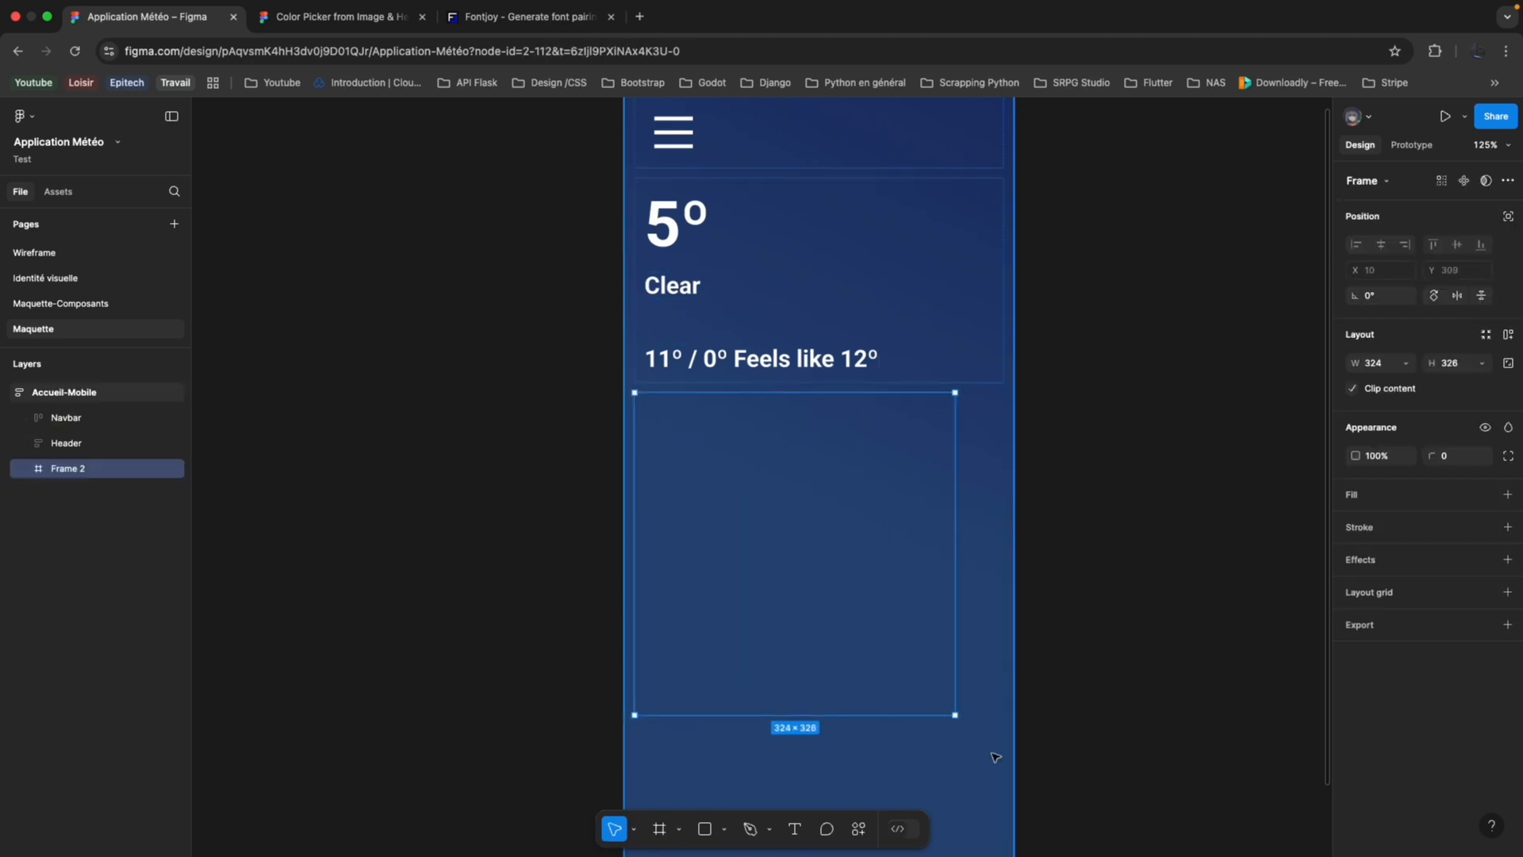
# Set the new frame's width to Fill container and add auto layout to it.
pyautogui.click(1406, 363)
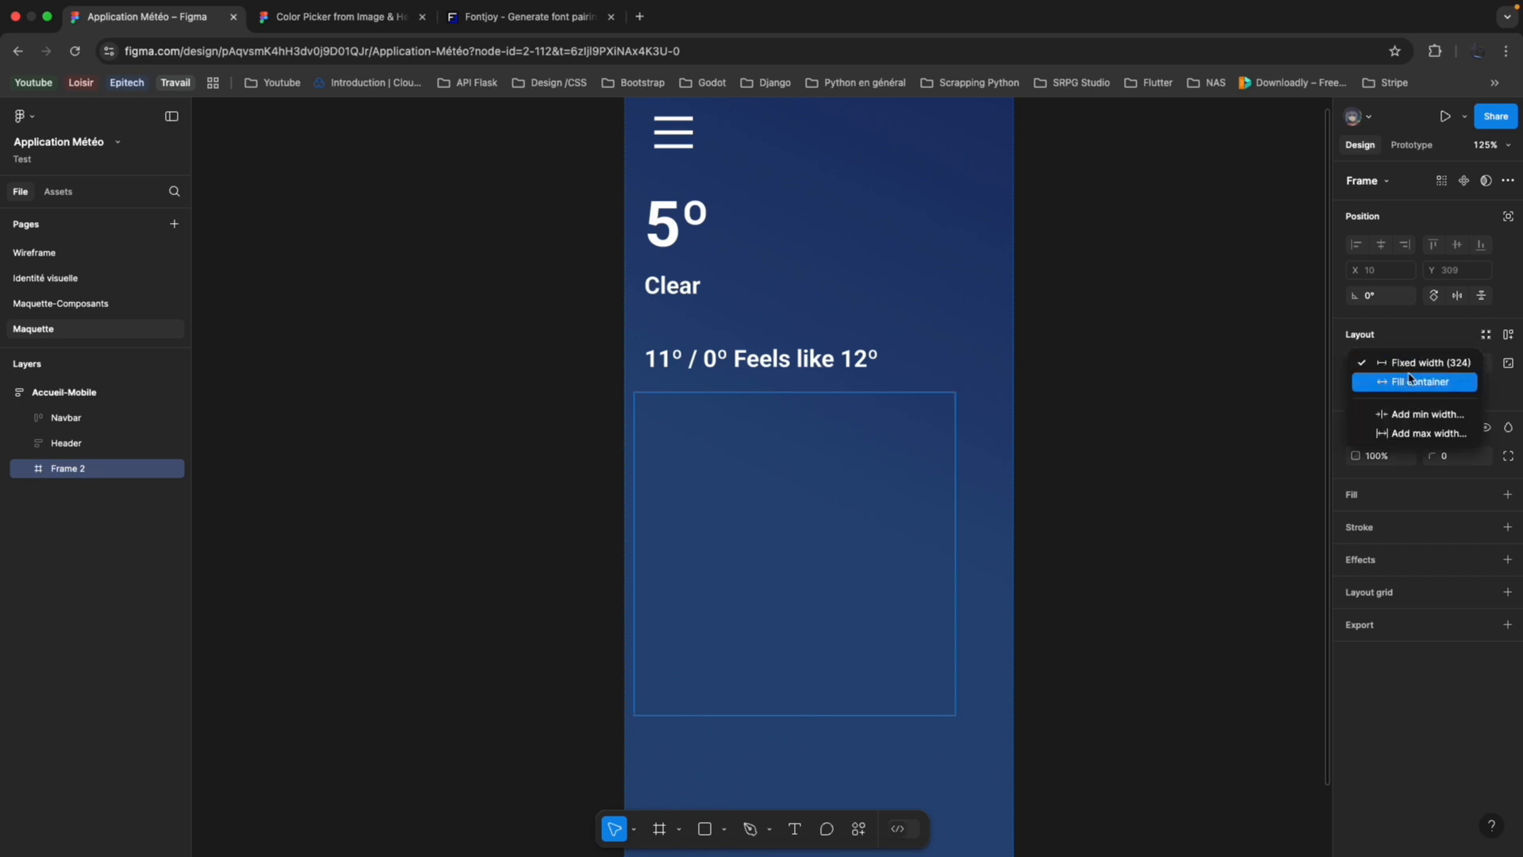
pyautogui.click(1409, 380)
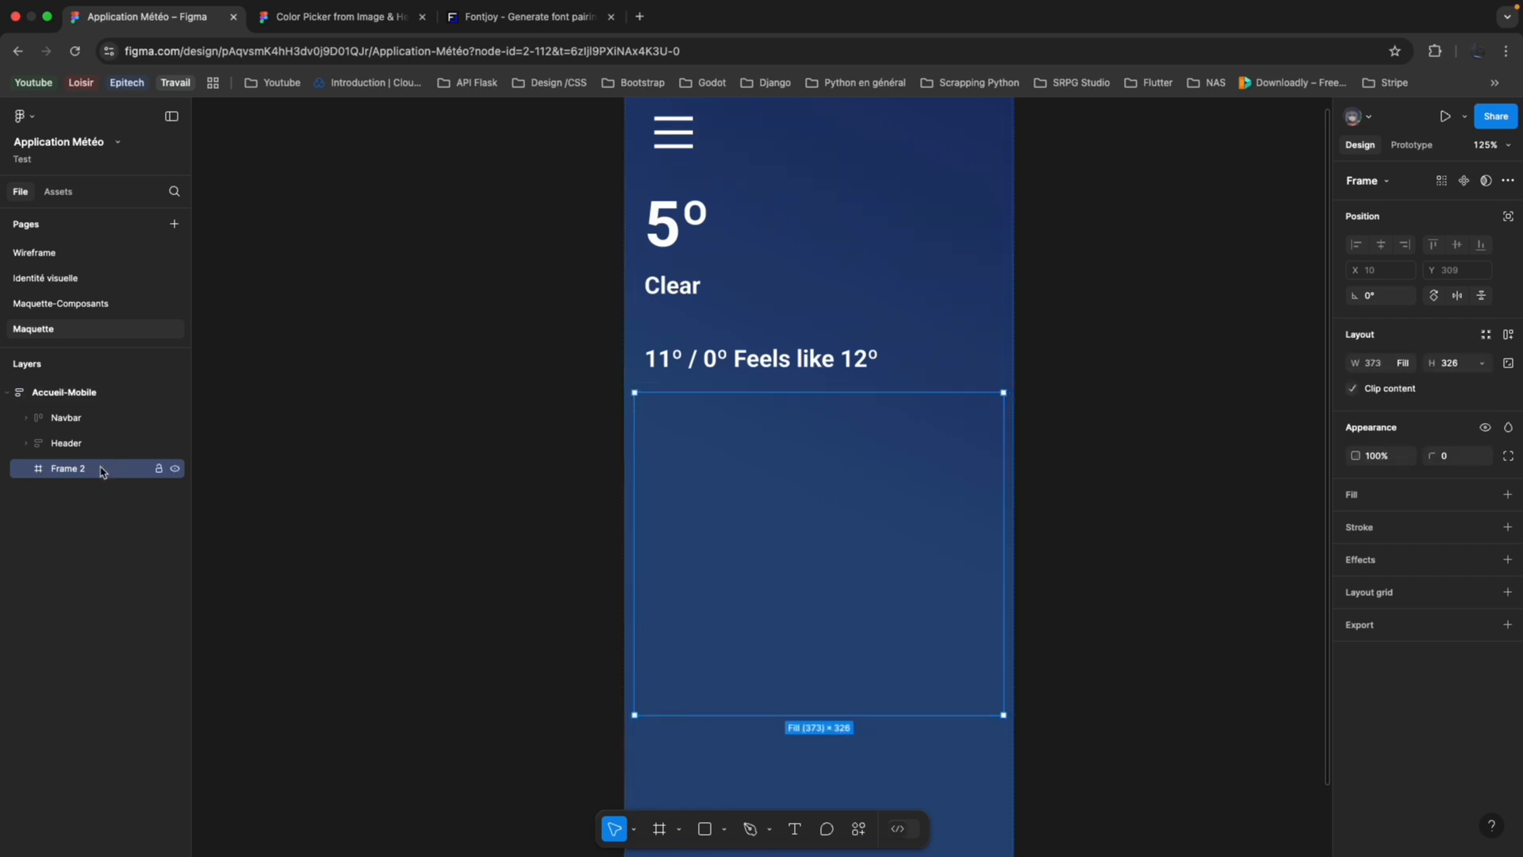
pyautogui.hotkey('shift', 'a')
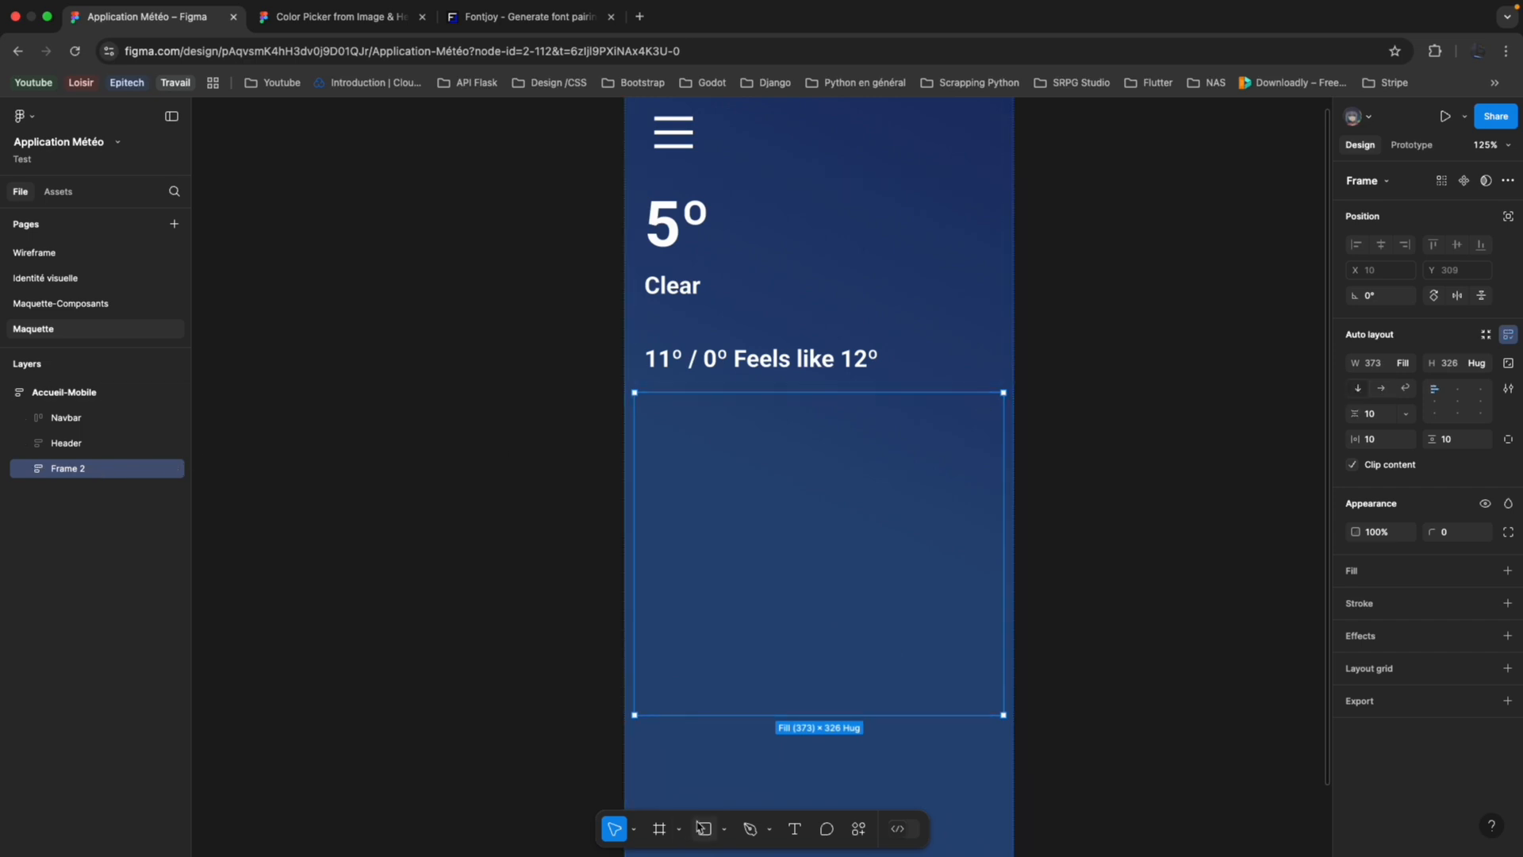
# Draw a frame about 300 × 269 inside the auto-layout frame below the Header and duplicate it once.
pyautogui.click(661, 831)
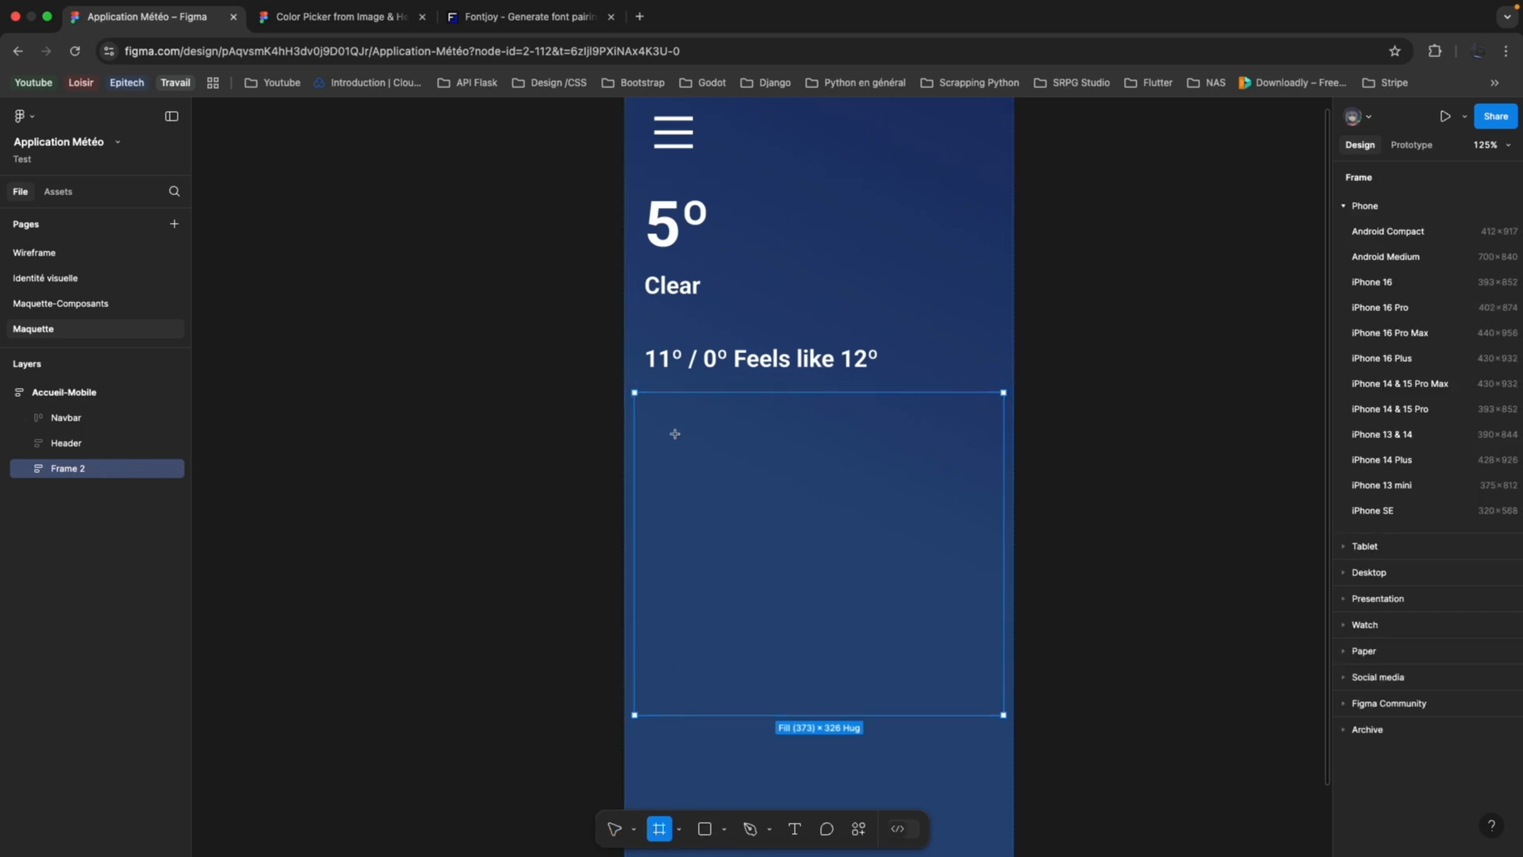
pyautogui.moveTo(676, 434); pyautogui.dragTo(973, 698)
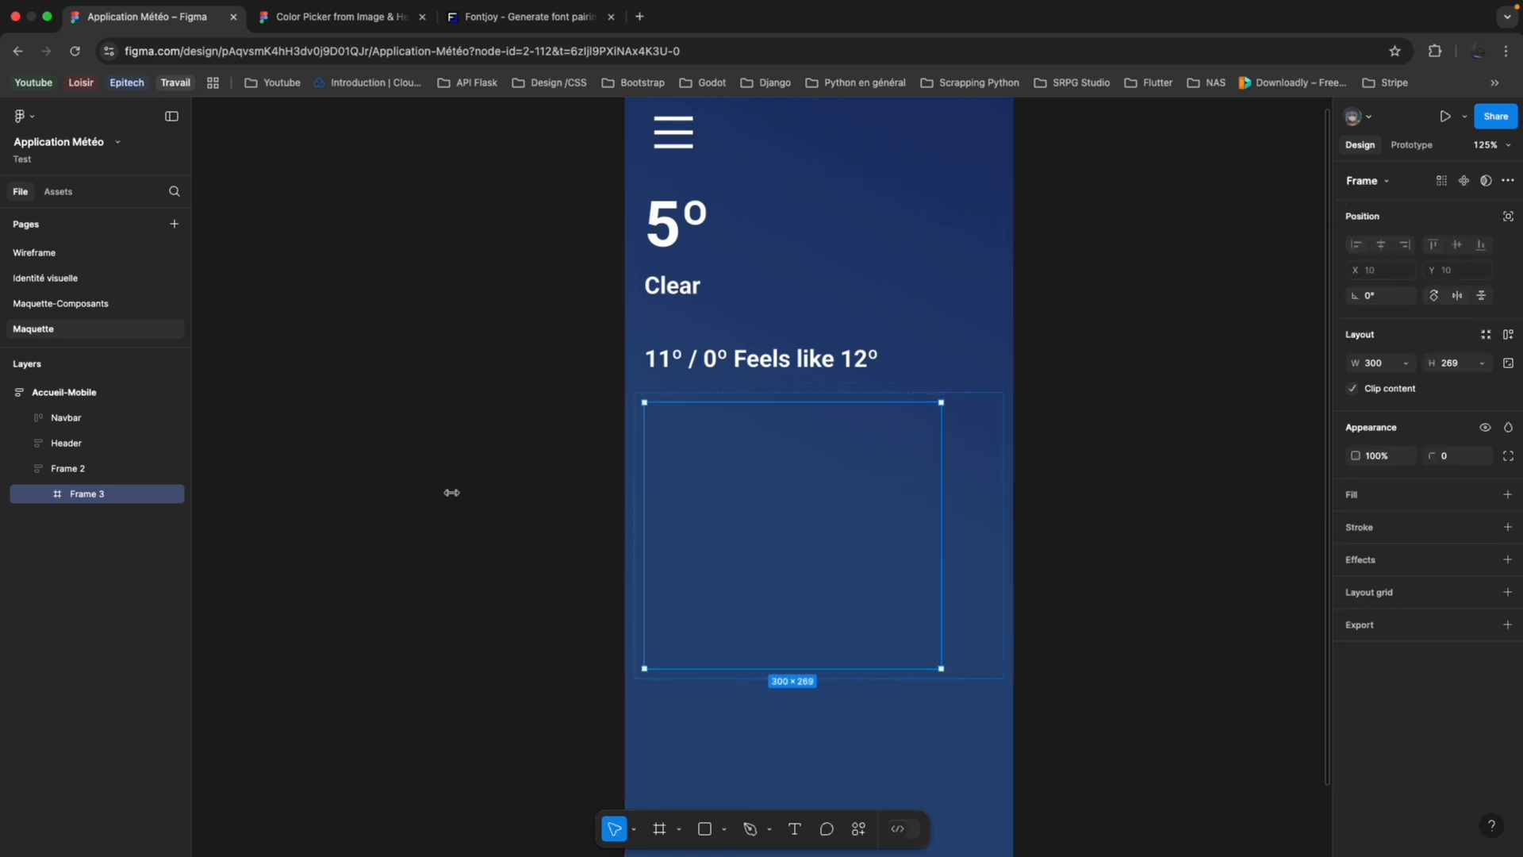
pyautogui.hotkey('ctrl', 'd')
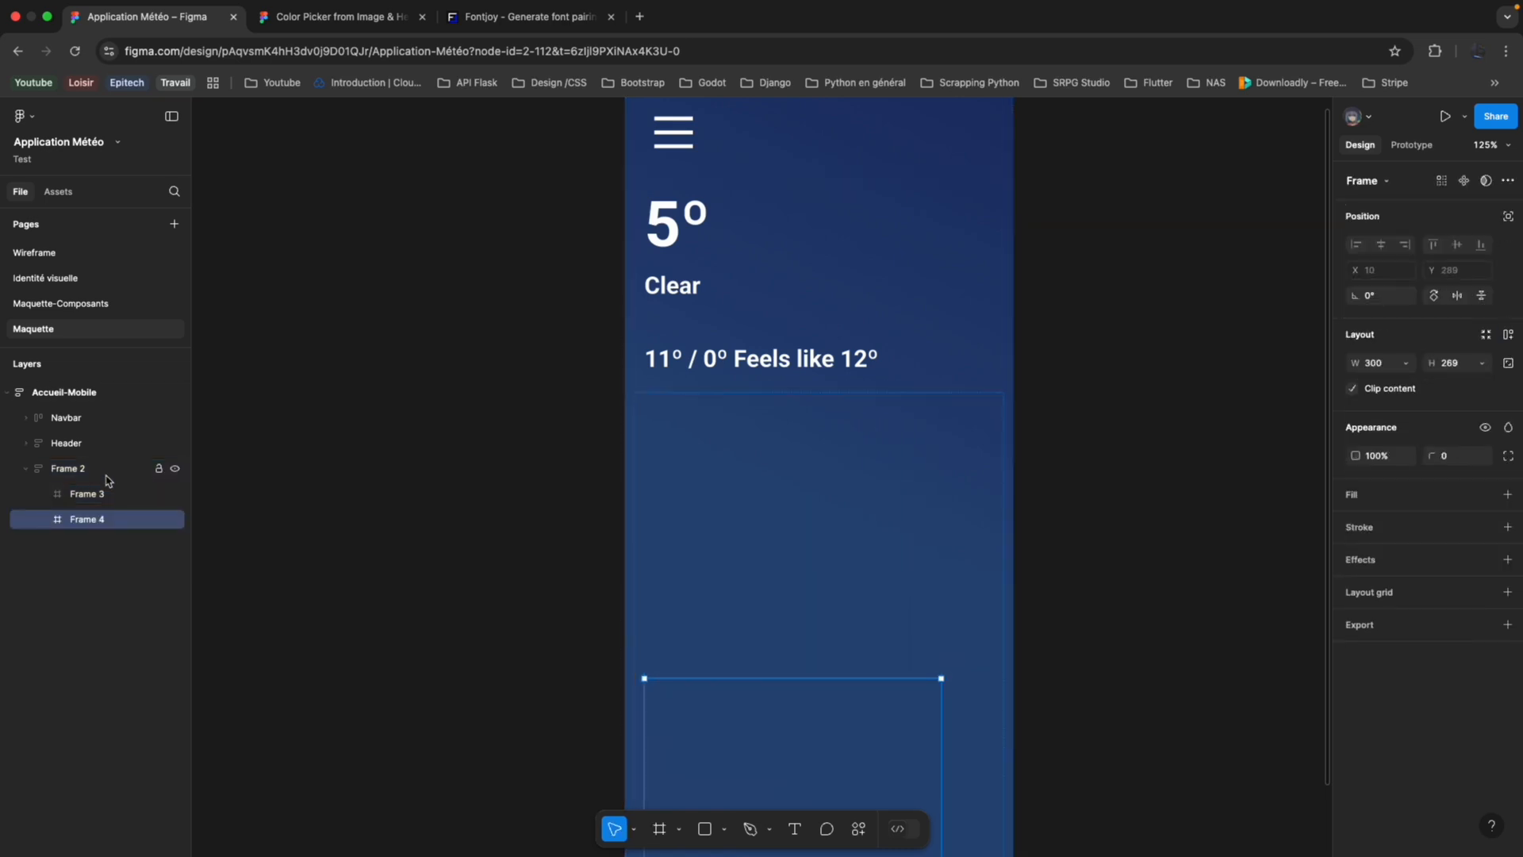
# Set the width of both nested frames, Frame 3 and Frame 4, to Fill container.
pyautogui.click(112, 497)
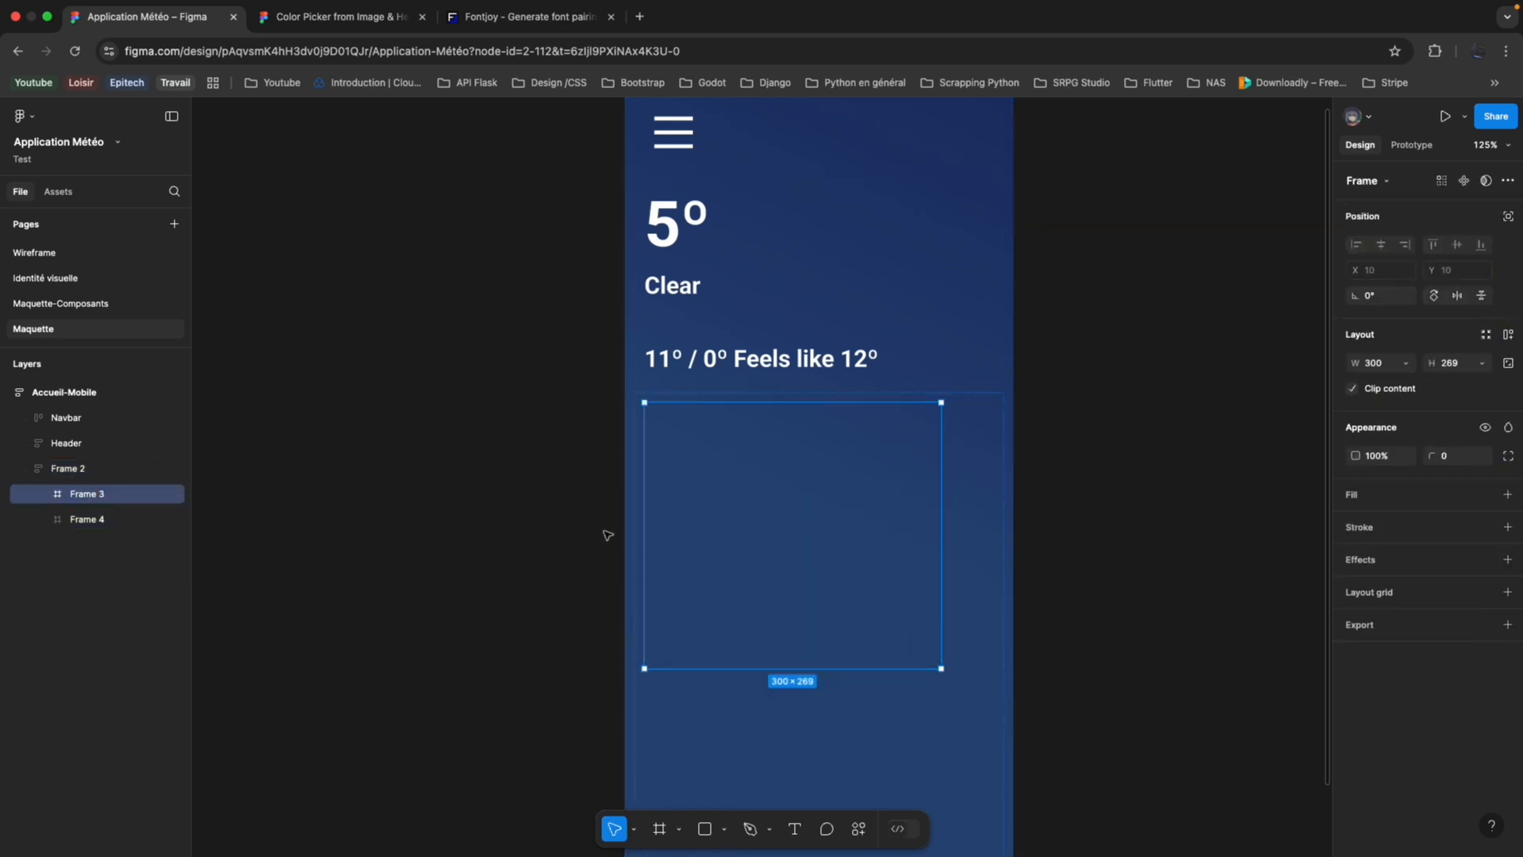
pyautogui.keyDown('shift'); pyautogui.click(88, 519); pyautogui.keyUp('shift')
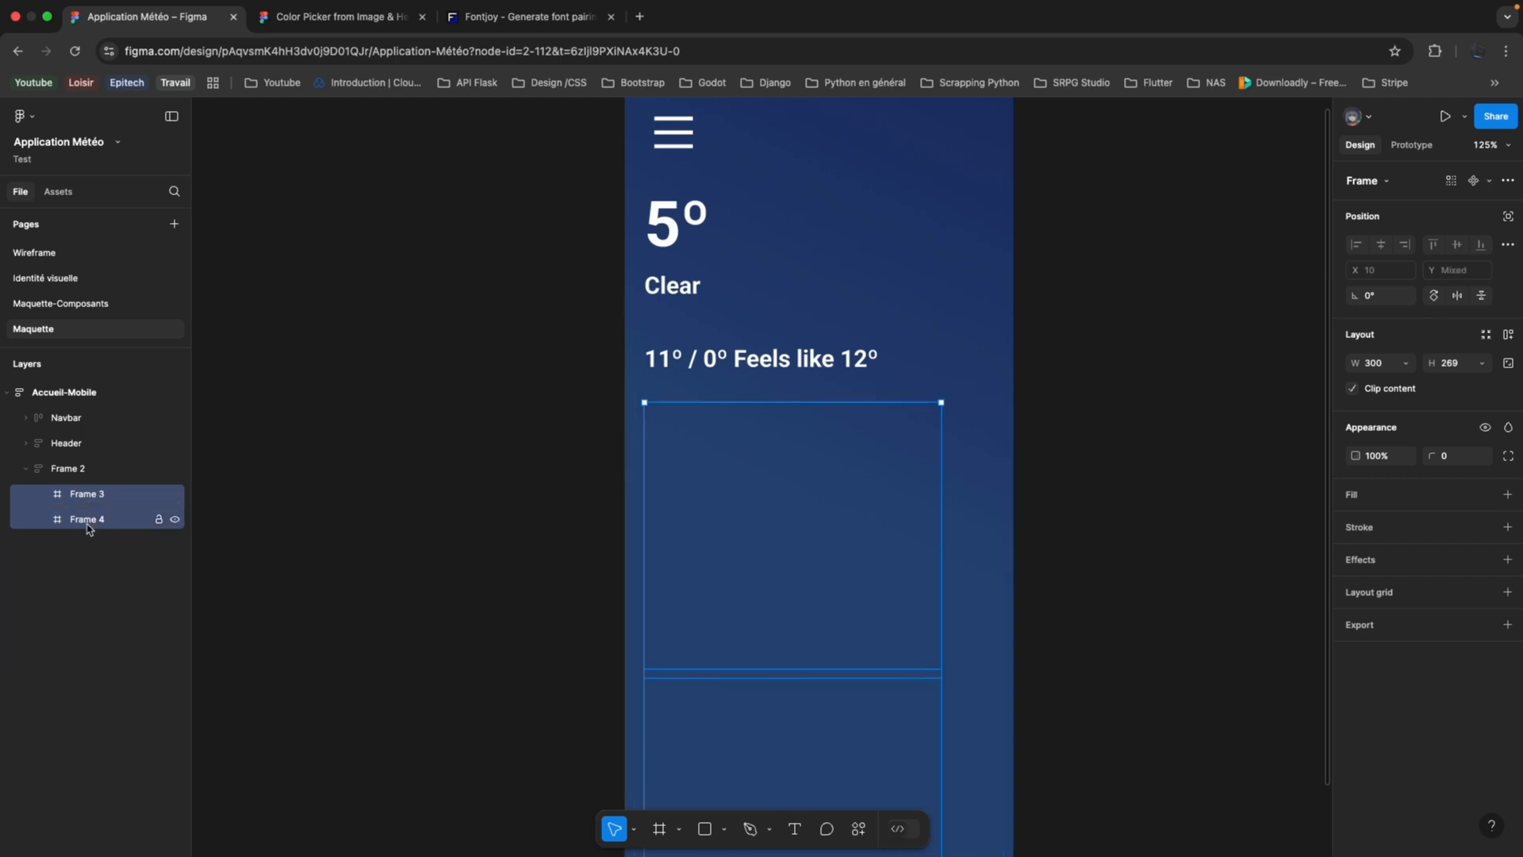
pyautogui.click(1405, 365)
pyautogui.click(1396, 381)
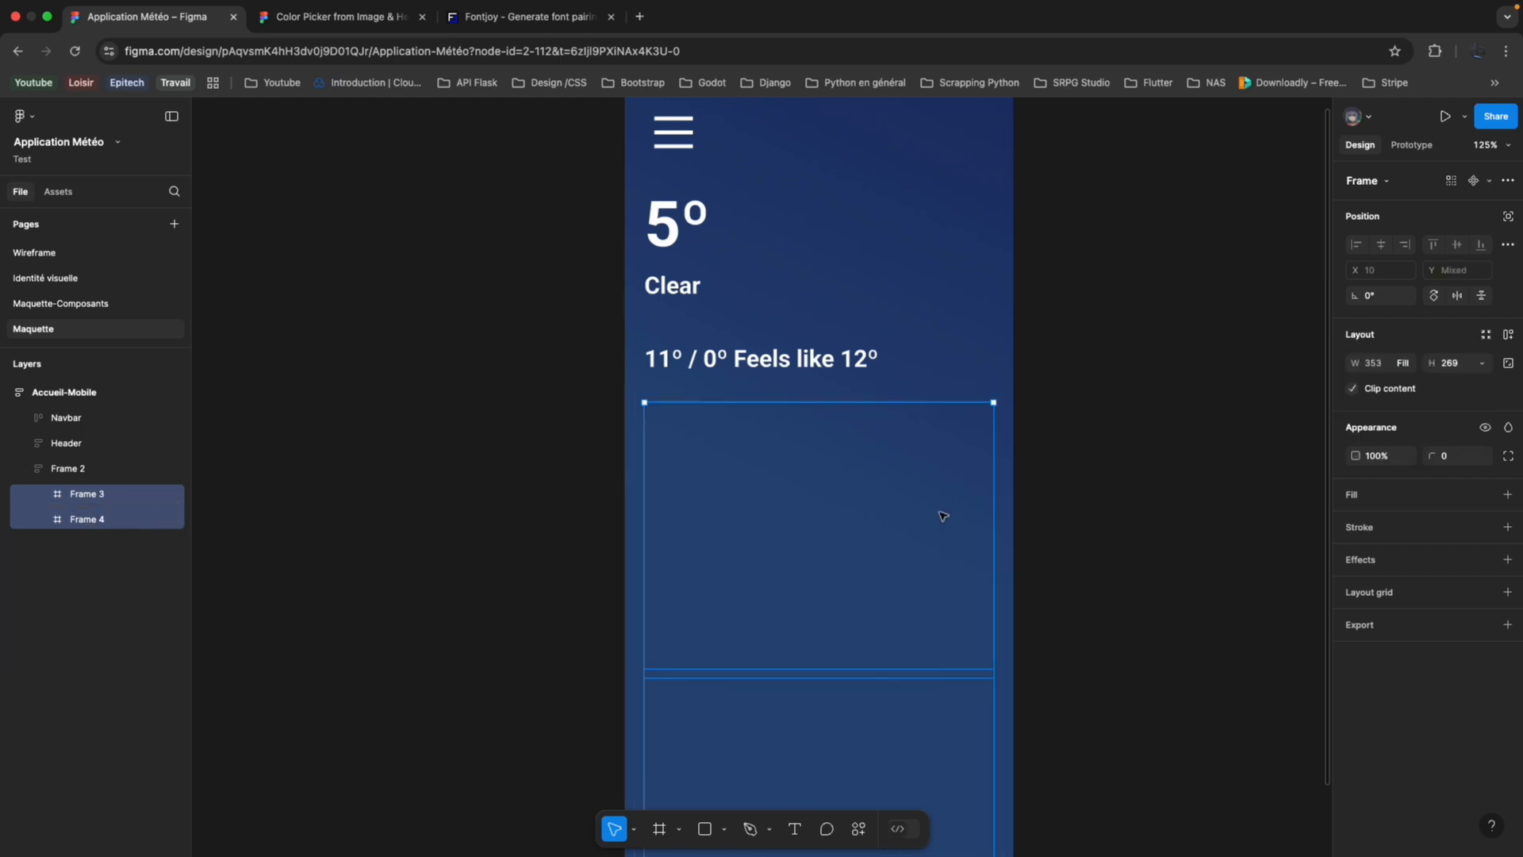
pyautogui.click(822, 594)
pyautogui.scroll(-3, 821, 594)
pyautogui.click(849, 640)
pyautogui.scroll(-3, 849, 641)
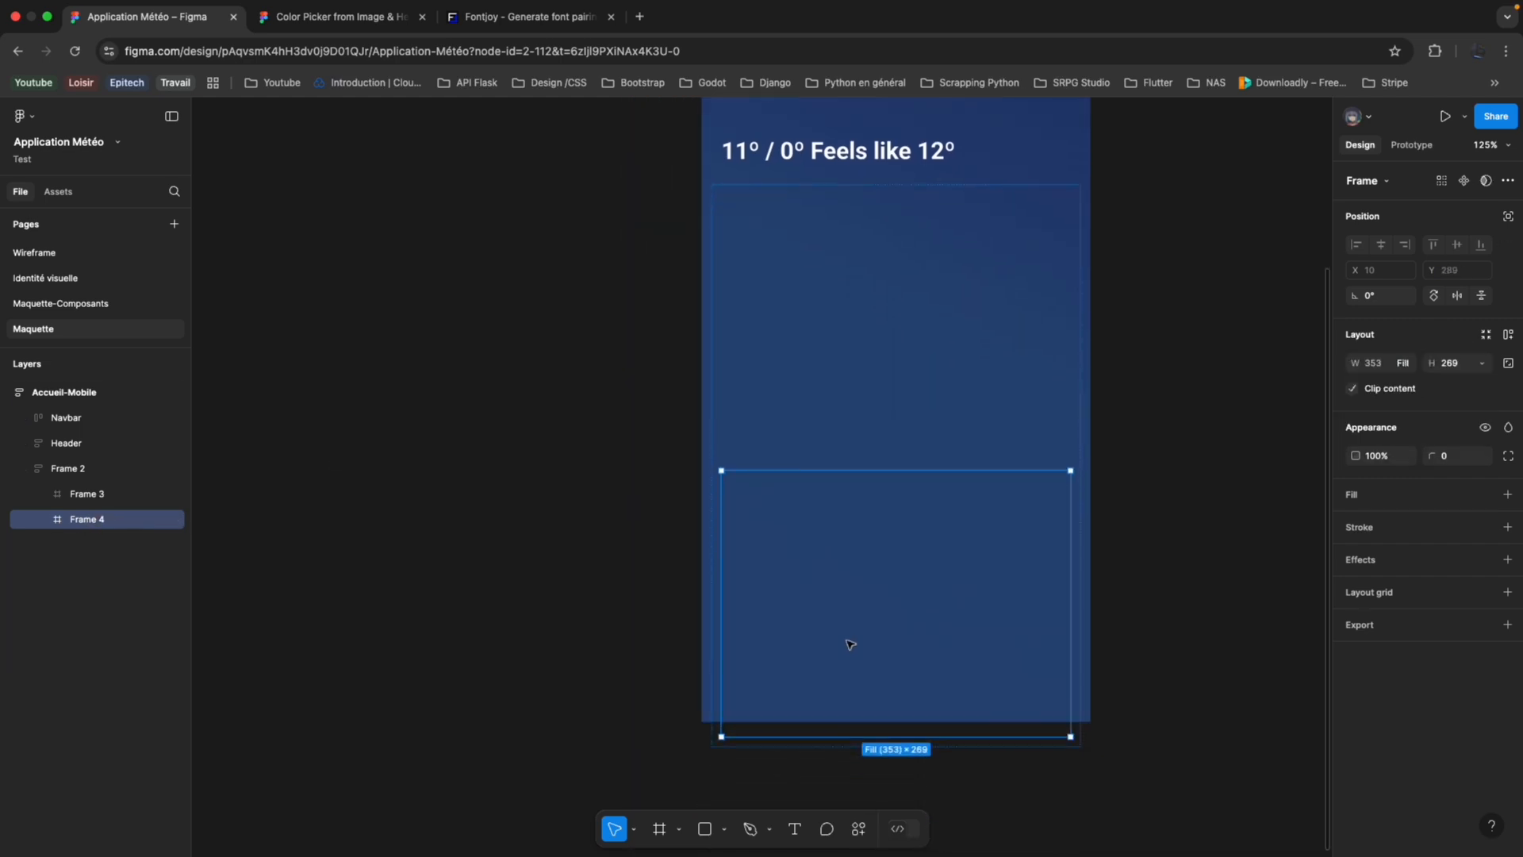
pyautogui.scroll(8, 702, 637)
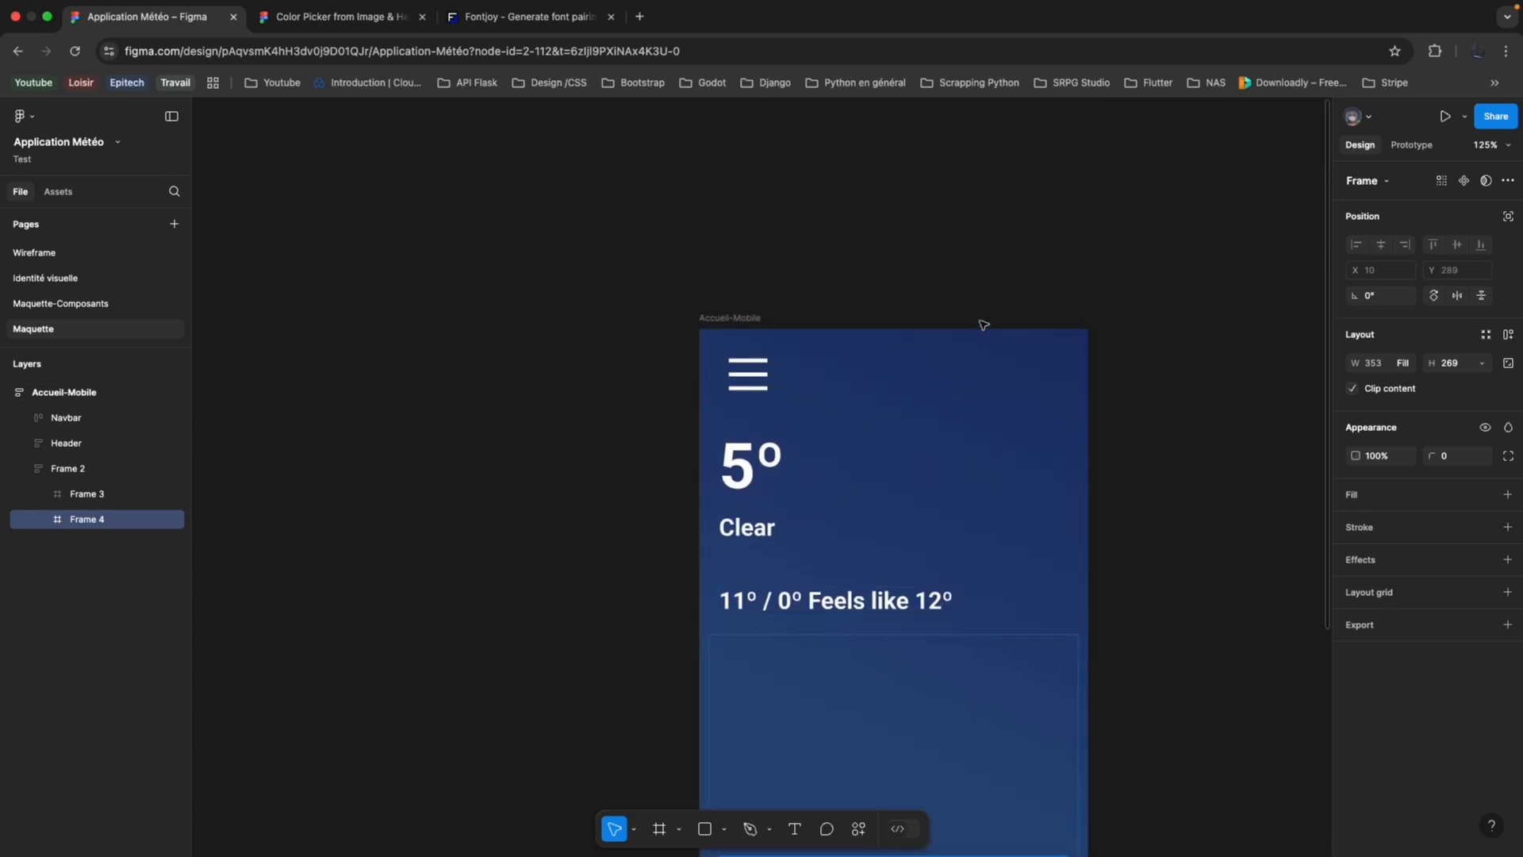
# Set the height of the Accueil-Mobile frame to Hug contents.
pyautogui.click(793, 324)
pyautogui.click(1483, 363)
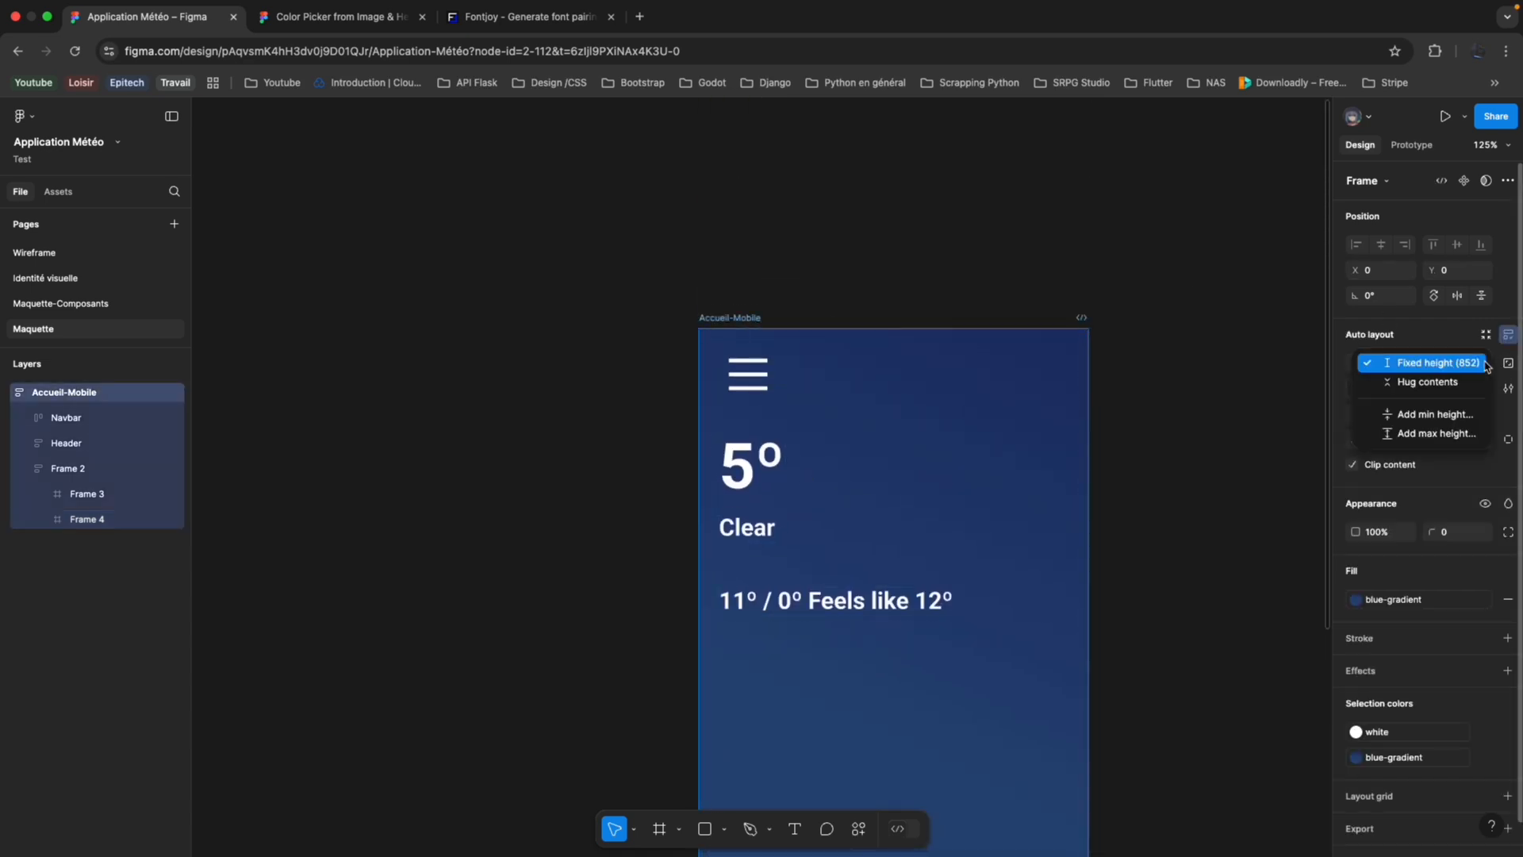
pyautogui.click(1464, 382)
pyautogui.scroll(-8, 1282, 439)
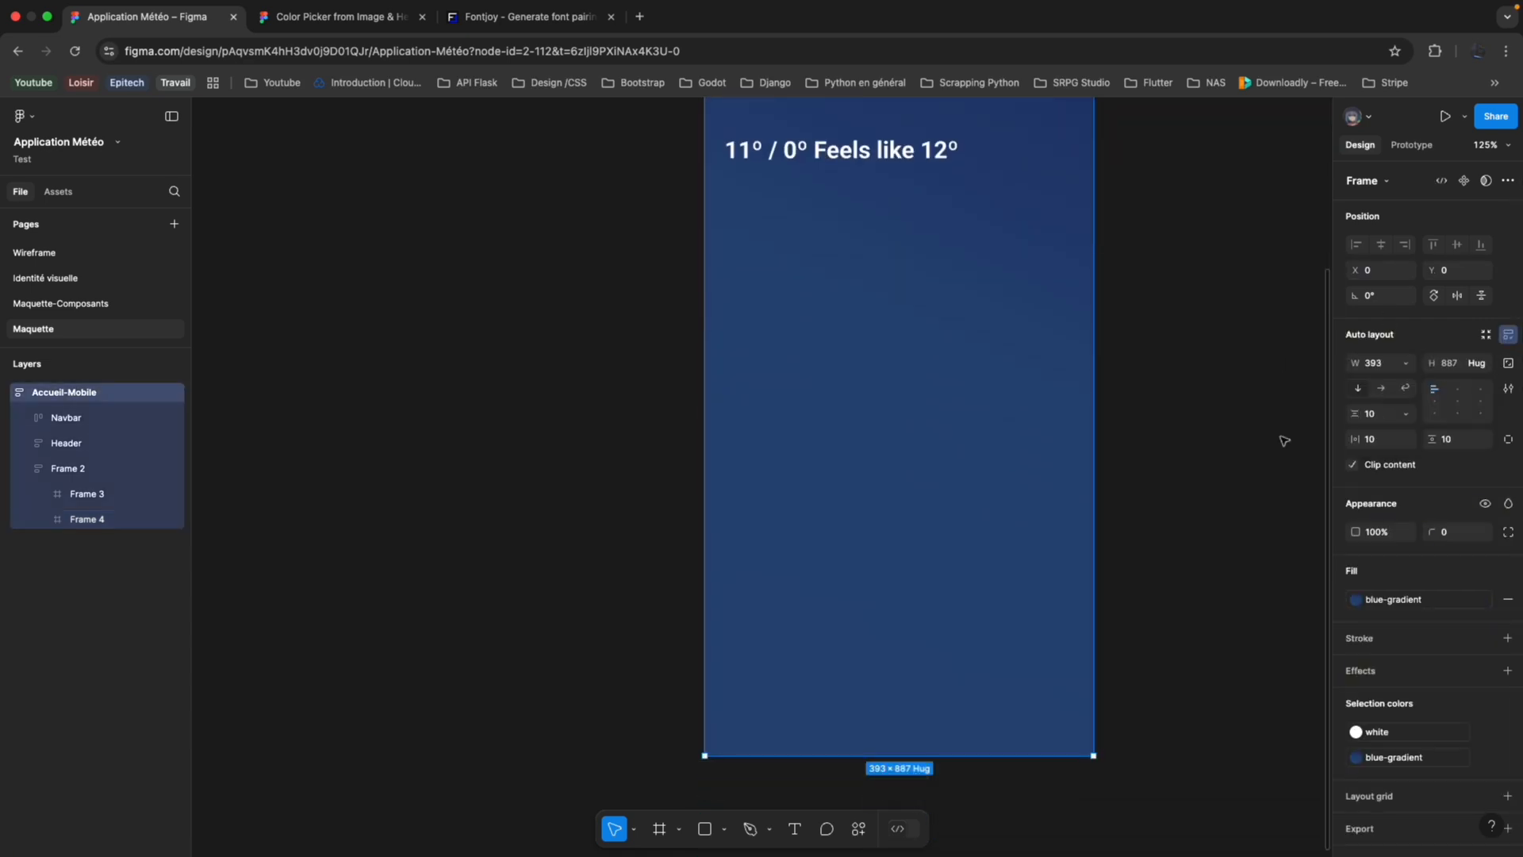
pyautogui.click(1001, 521)
pyautogui.scroll(1, 1002, 521)
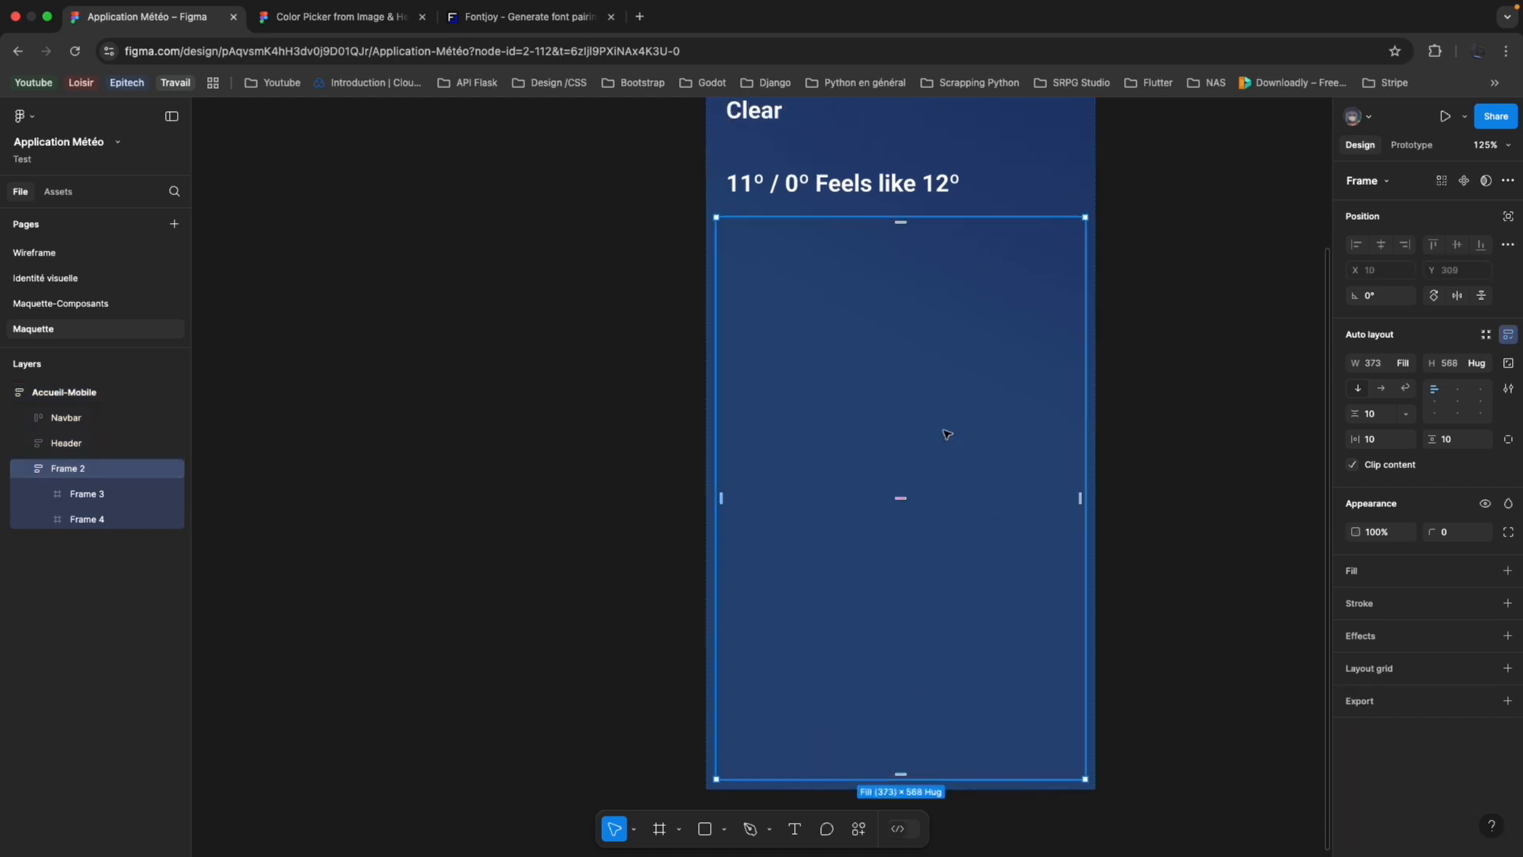
pyautogui.scroll(2, 946, 445)
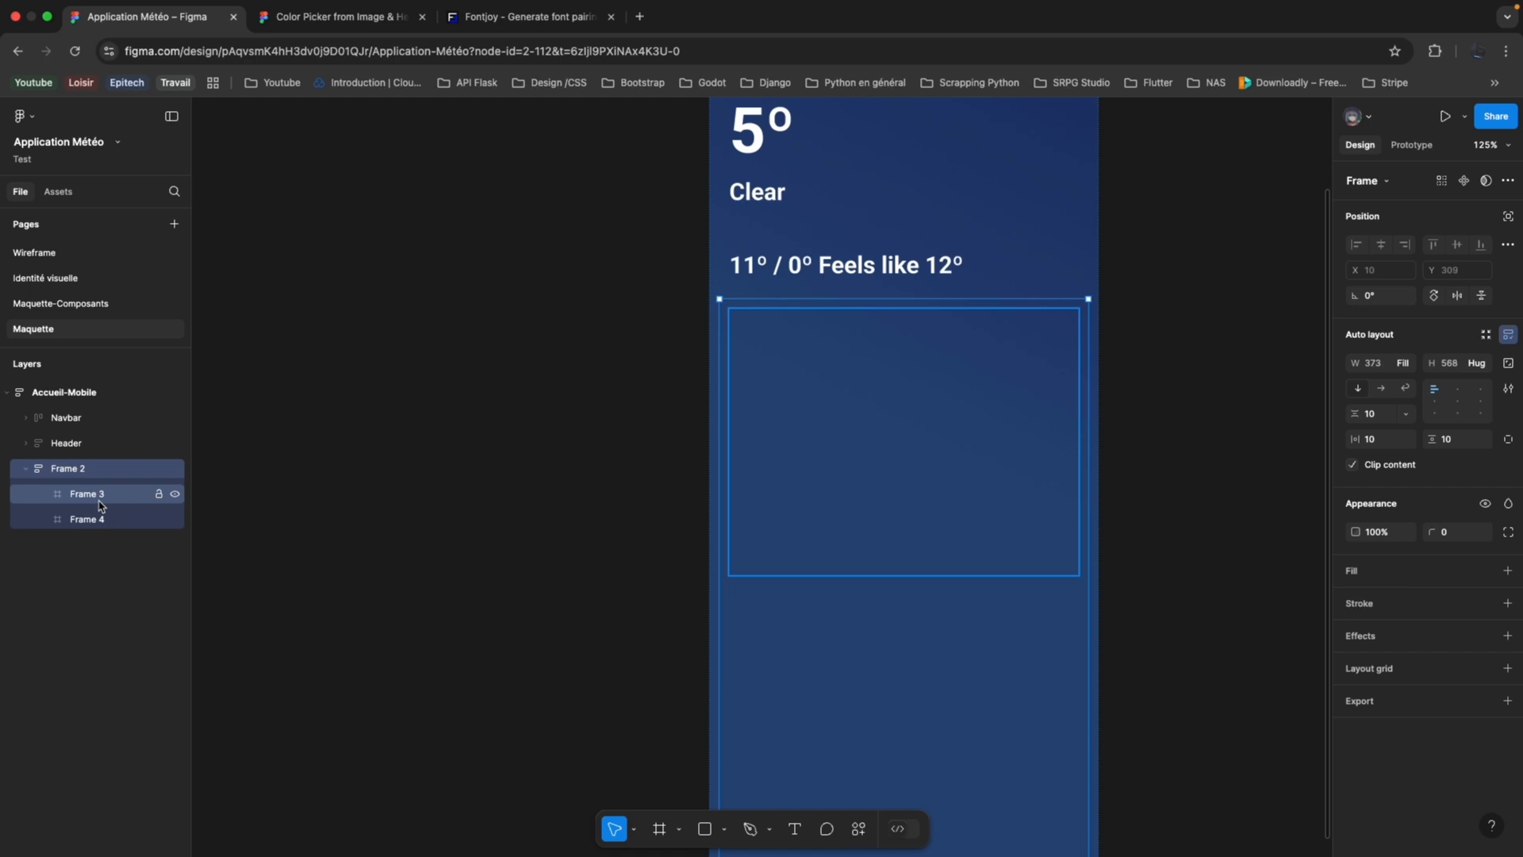
# Check the dark-blue swatch on the Identité visuelle page and fill Frame 3 on the Maquette page with the dark-blue color style.
pyautogui.click(809, 497)
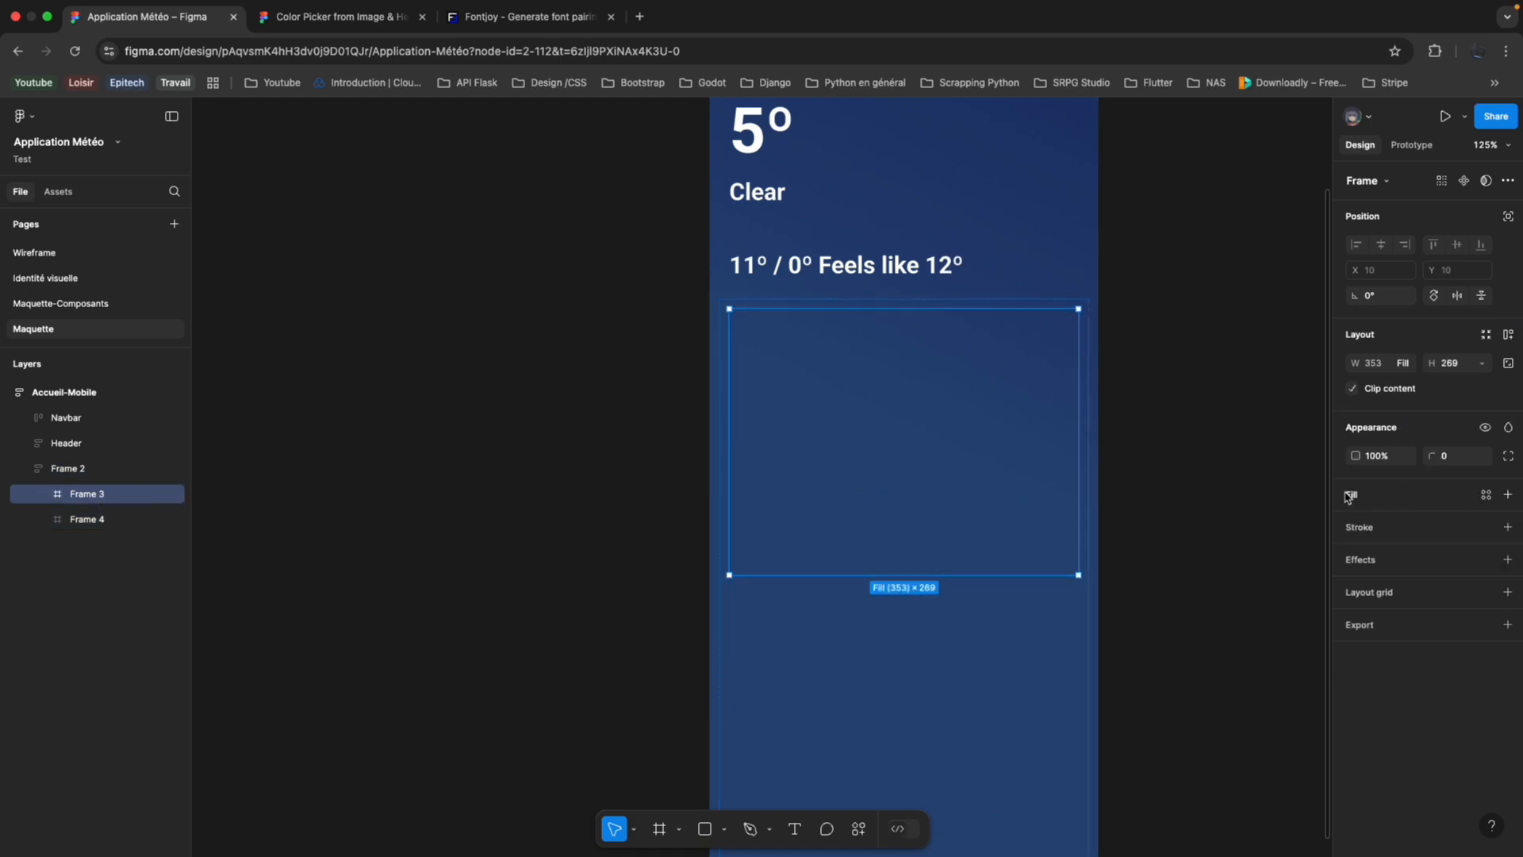
pyautogui.click(126, 279)
pyautogui.scroll(5, 879, 453)
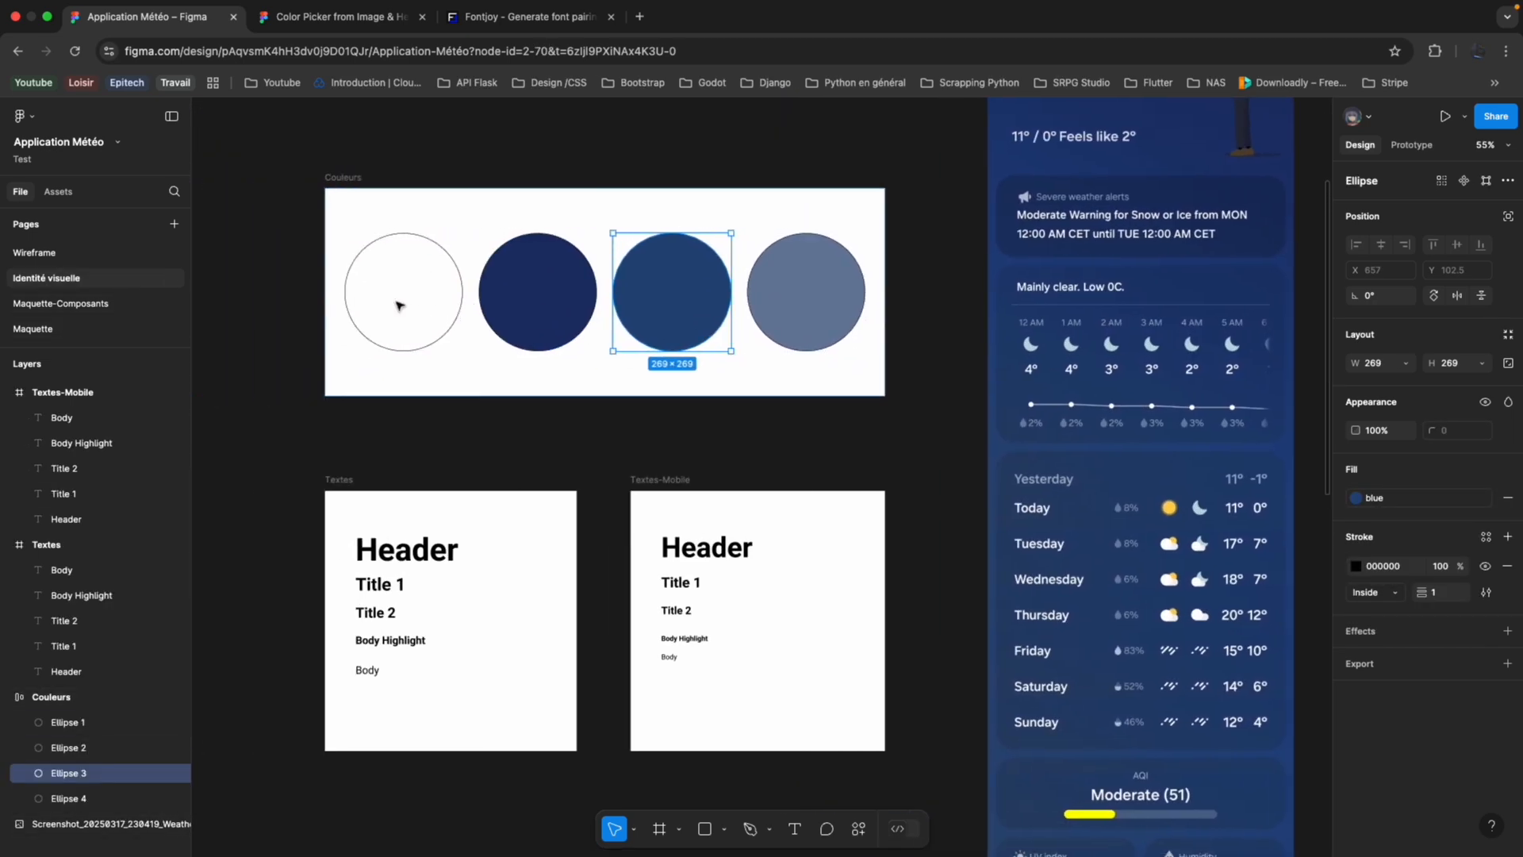
pyautogui.hscroll(-4, 401, 310)
pyautogui.click(549, 302)
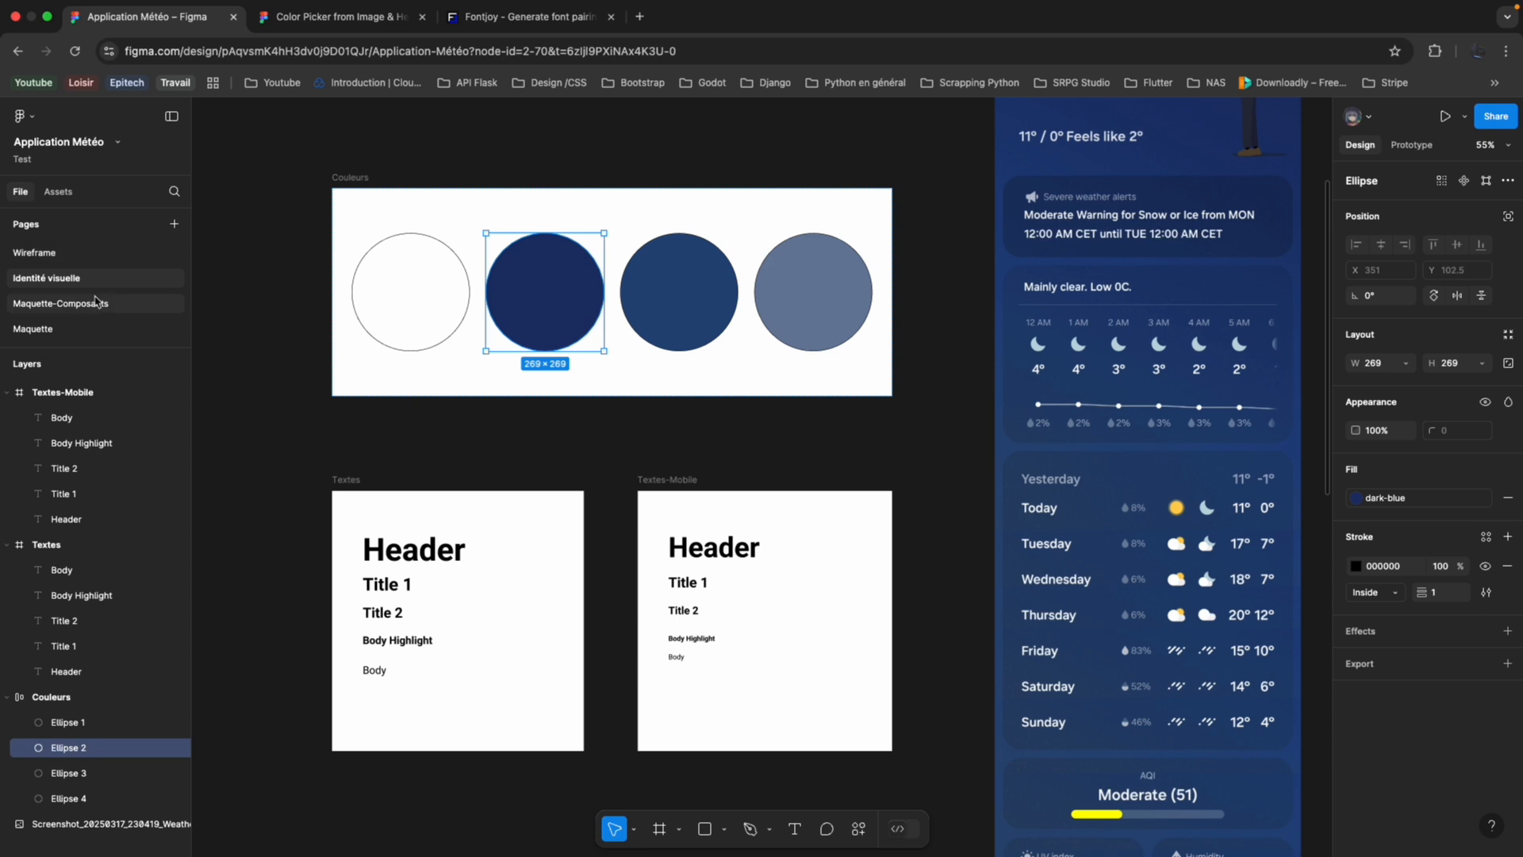
pyautogui.click(87, 328)
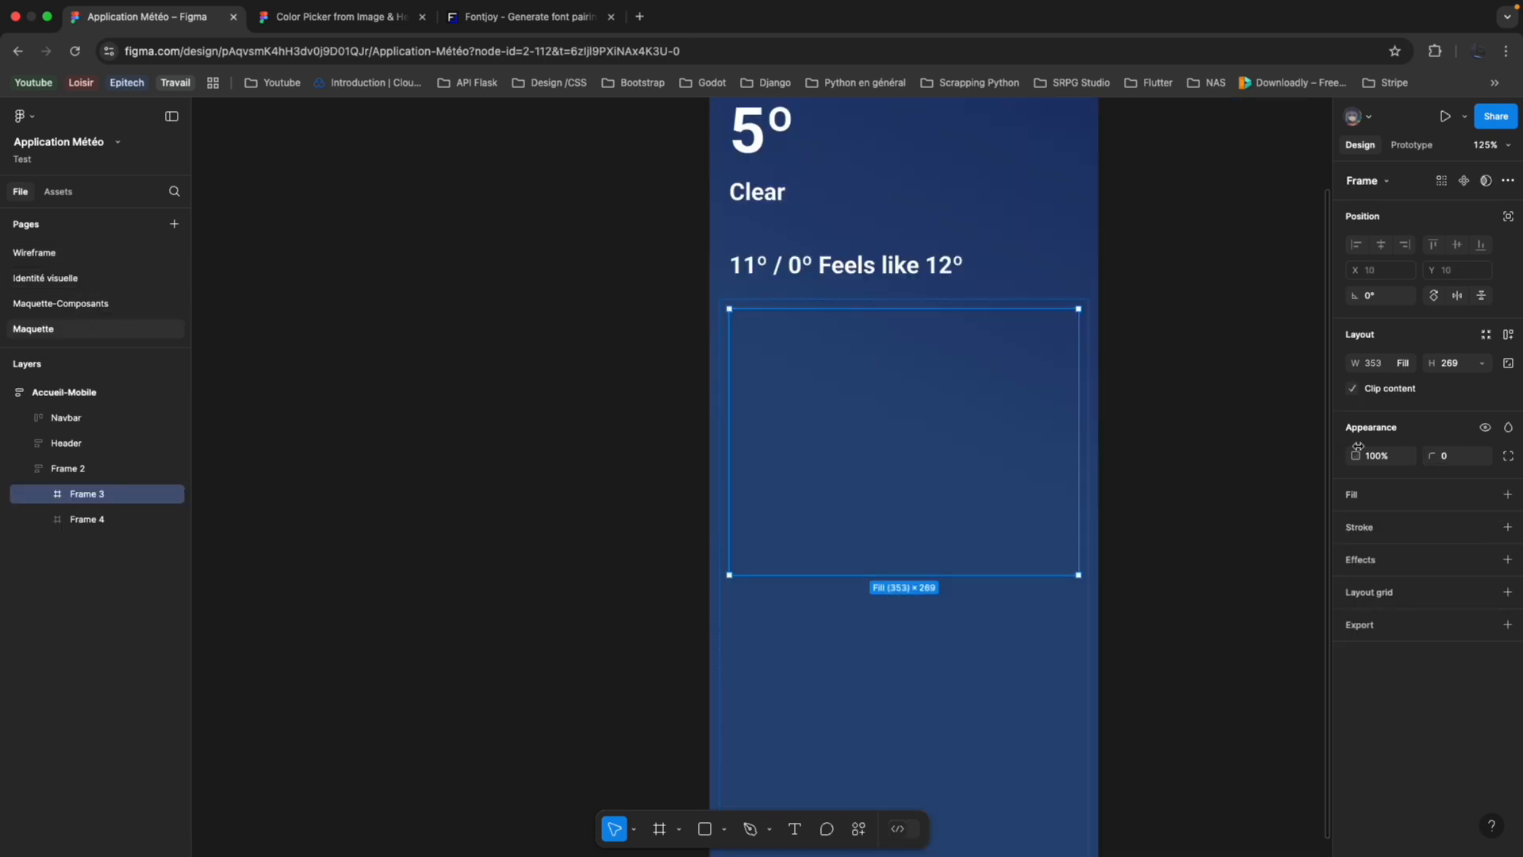
pyautogui.click(1509, 496)
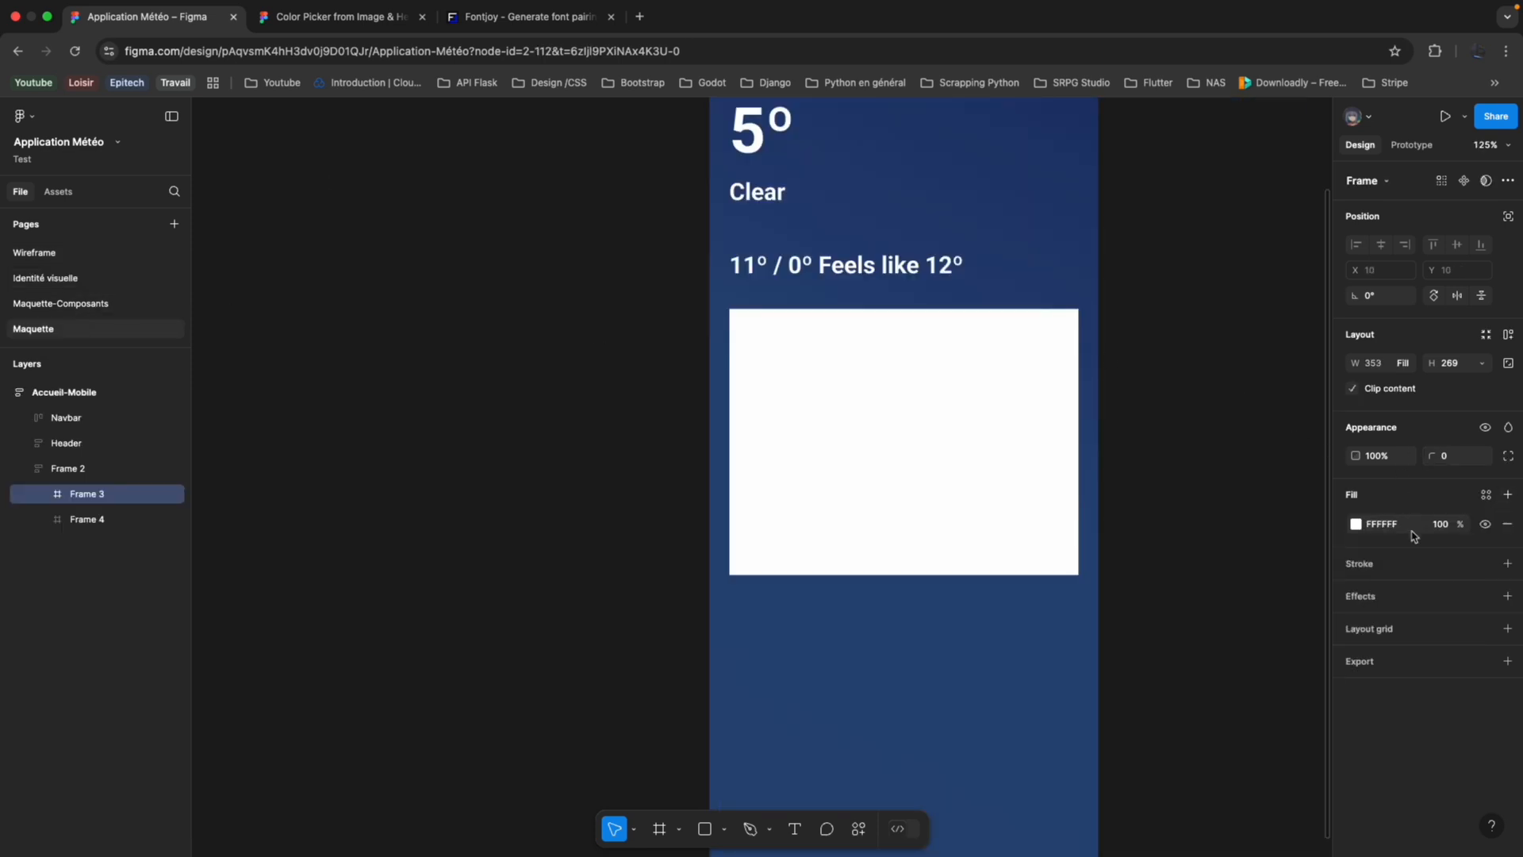
pyautogui.click(1356, 525)
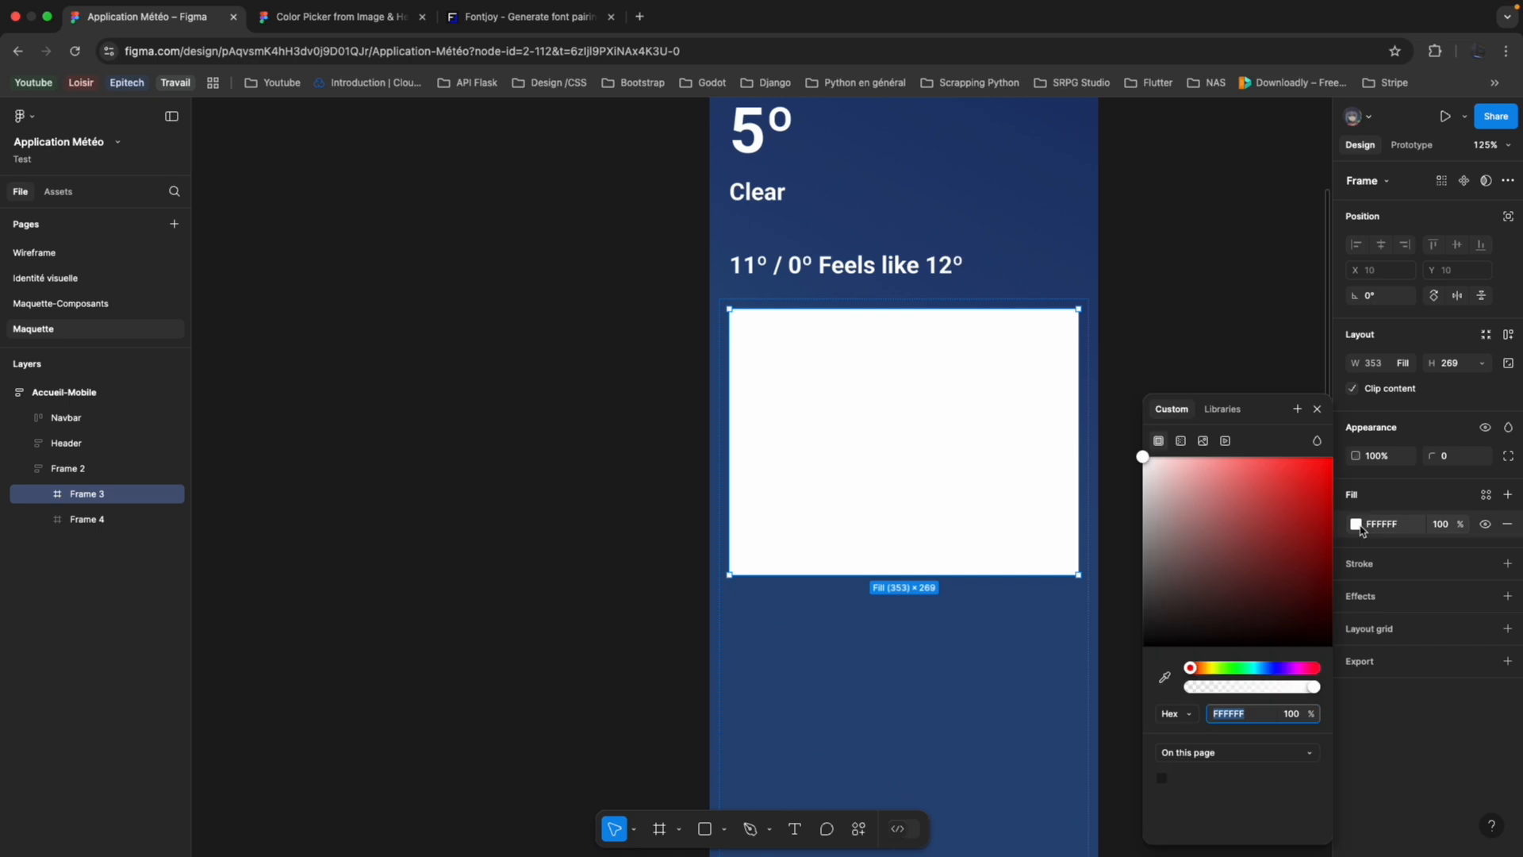
pyautogui.click(1236, 415)
pyautogui.click(1226, 535)
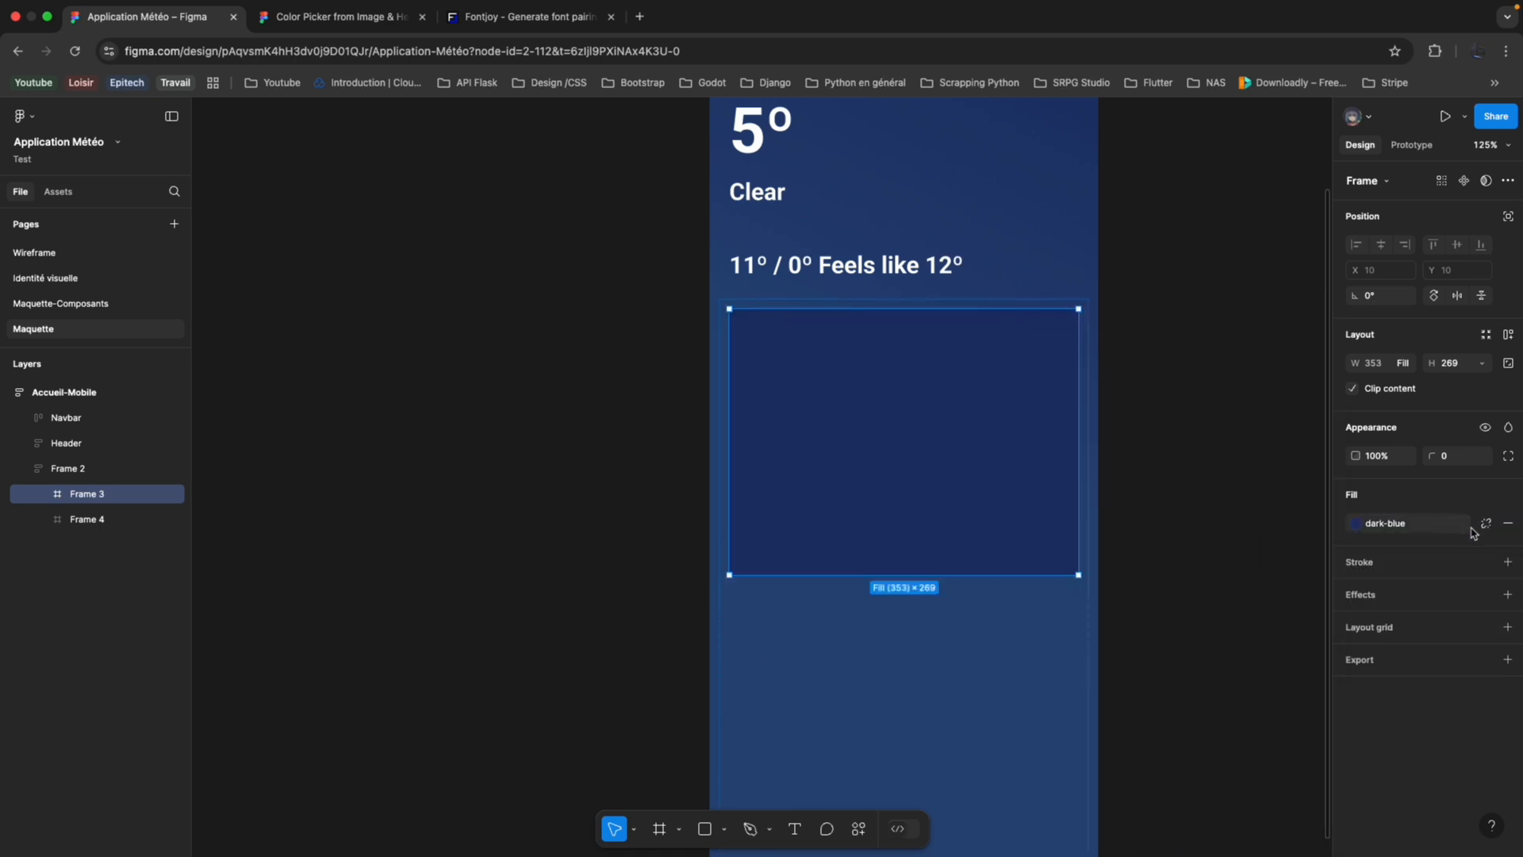
# Detach the color style from Frame 3's fill and set the fill opacity to 63%.
pyautogui.click(1483, 526)
pyautogui.click(1356, 525)
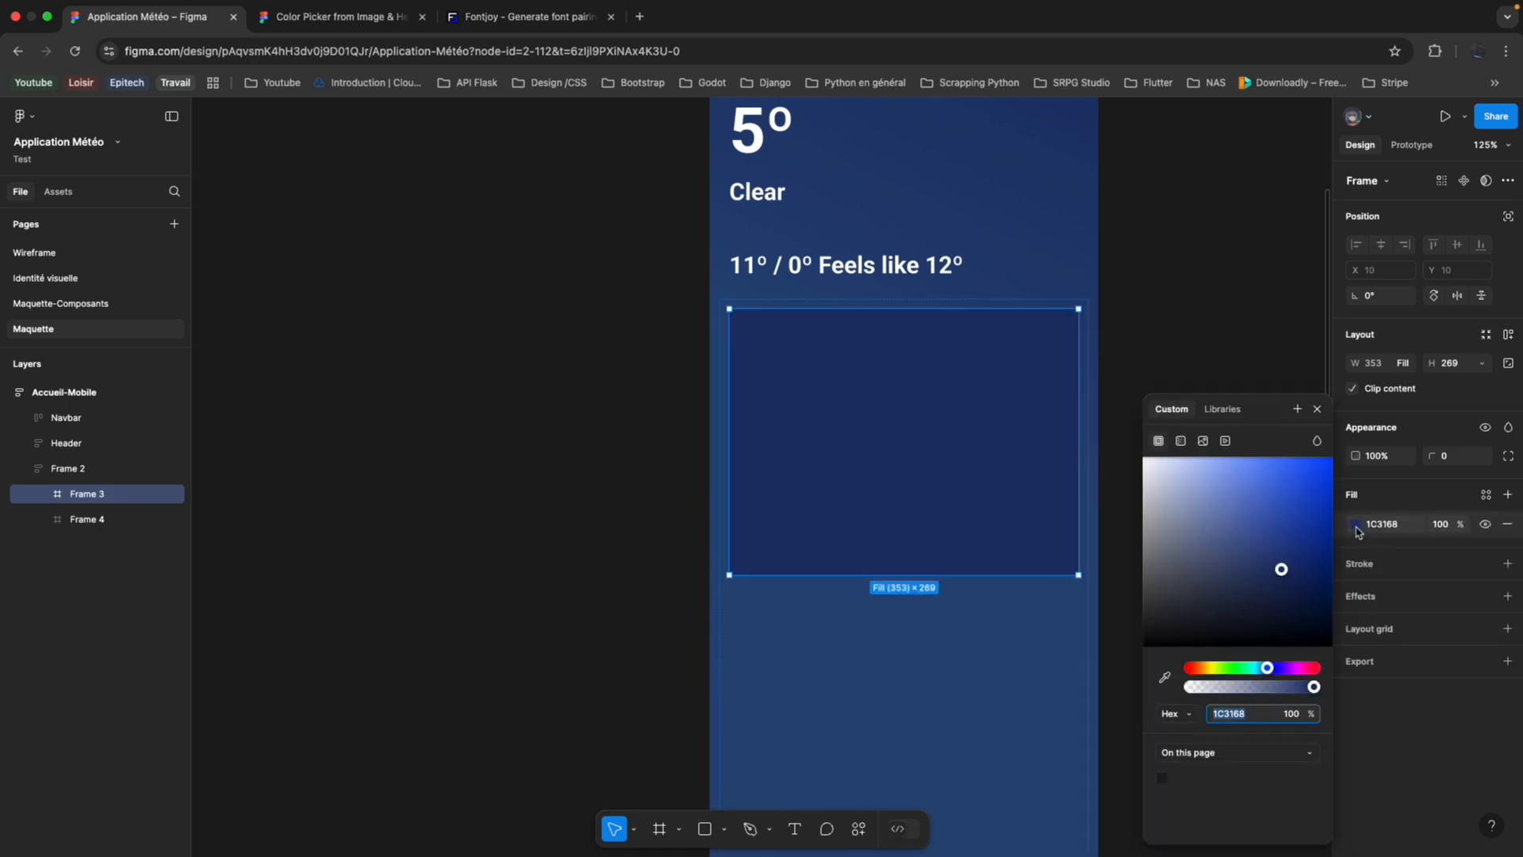
pyautogui.click(1442, 527)
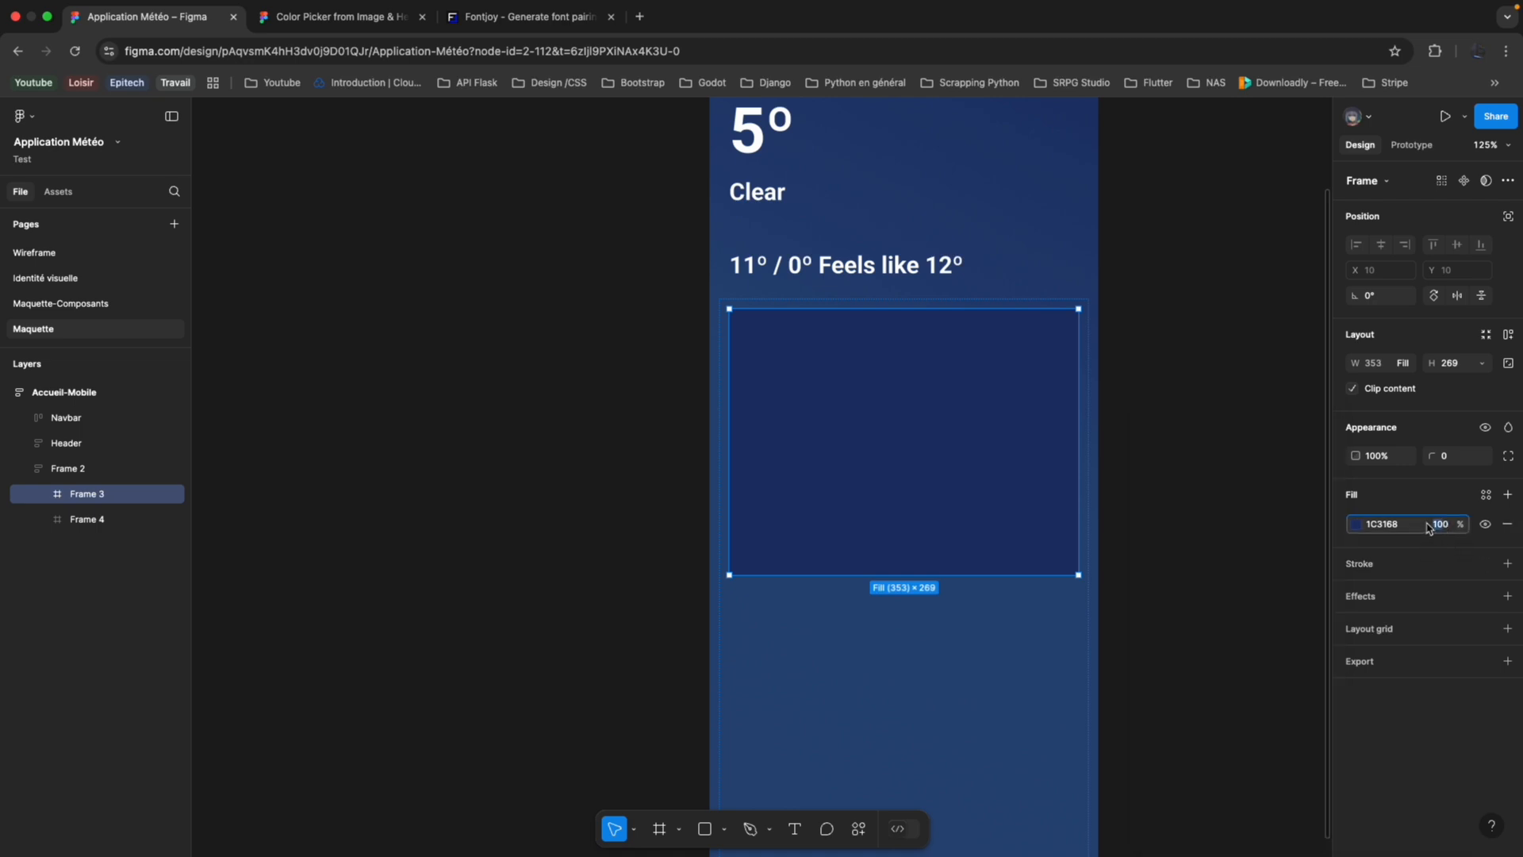
pyautogui.click(1454, 524)
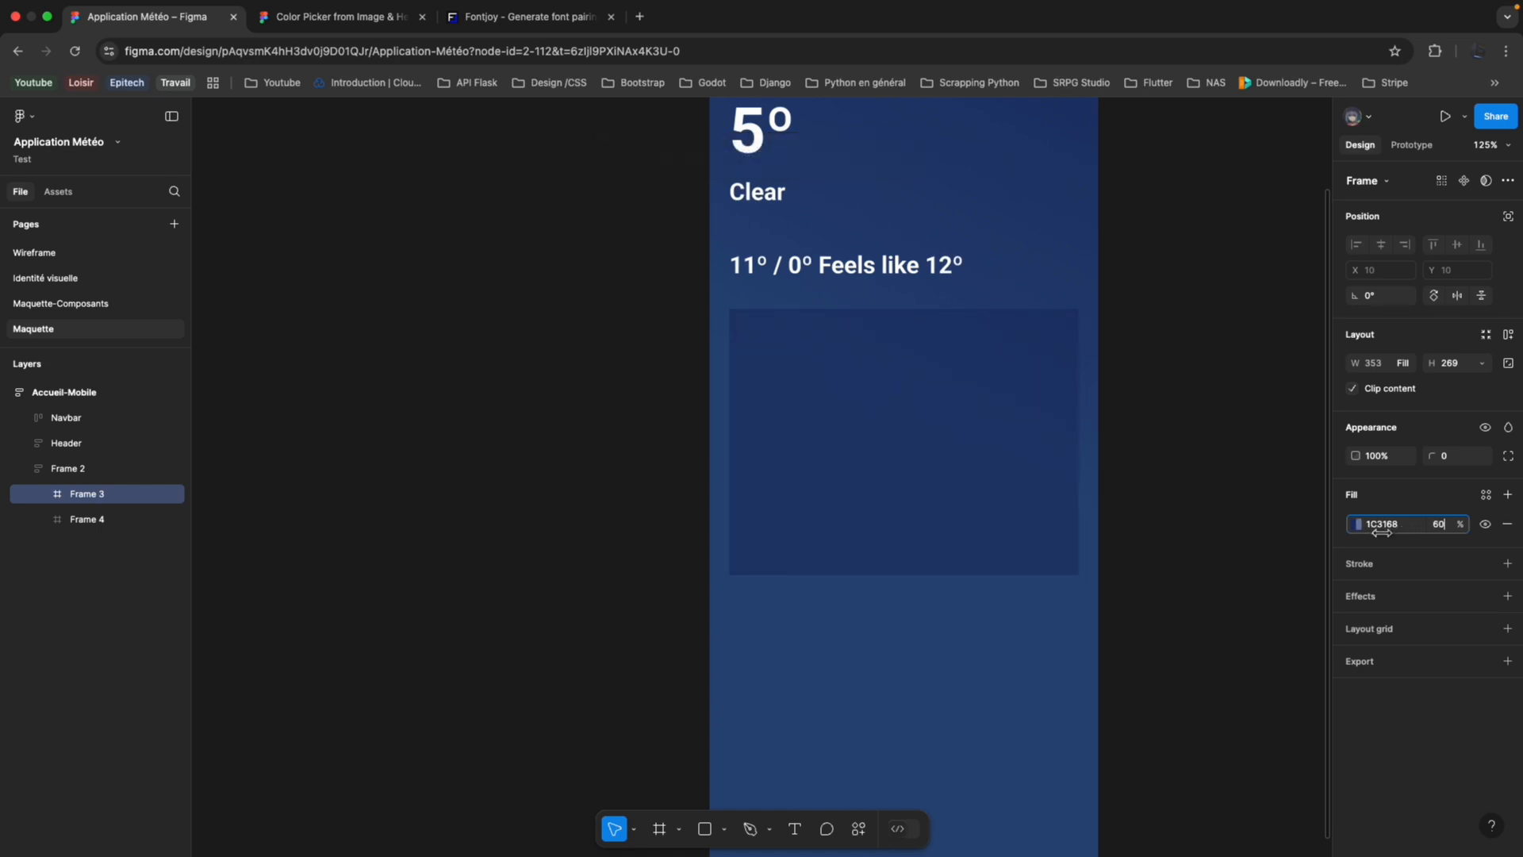
pyautogui.moveTo(1385, 533); pyautogui.dragTo(1389, 532)
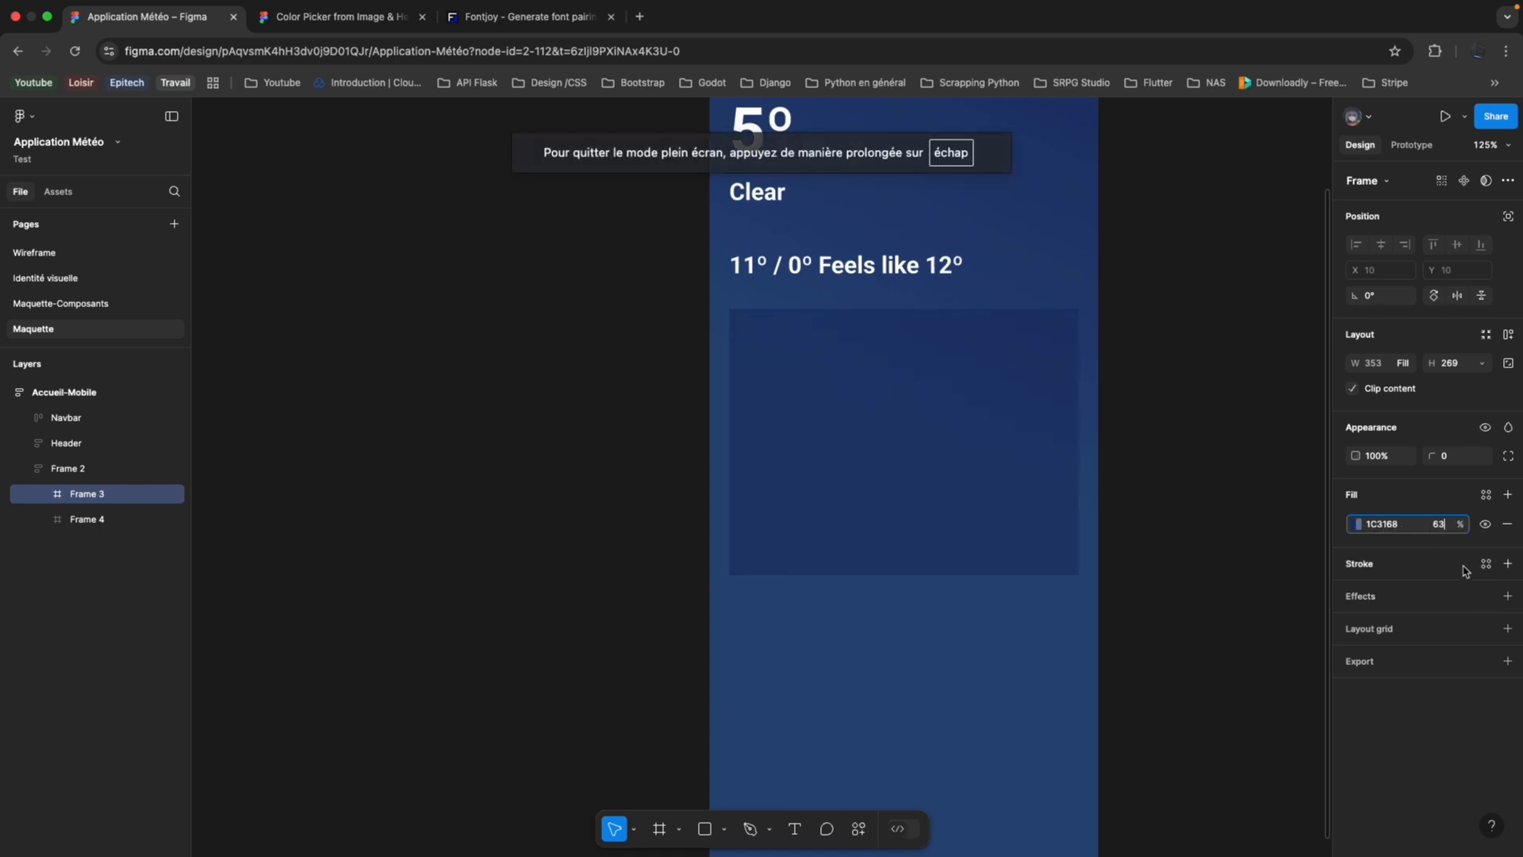
# Round the corners of Frame 3 with a radius of 25.
pyautogui.moveTo(1437, 457)
pyautogui.mouseDown()
pyautogui.moveTo(1457, 460)
pyautogui.moveTo(1393, 457)
pyautogui.moveTo(1429, 457)
pyautogui.moveTo(1417, 463)
pyautogui.mouseUp()
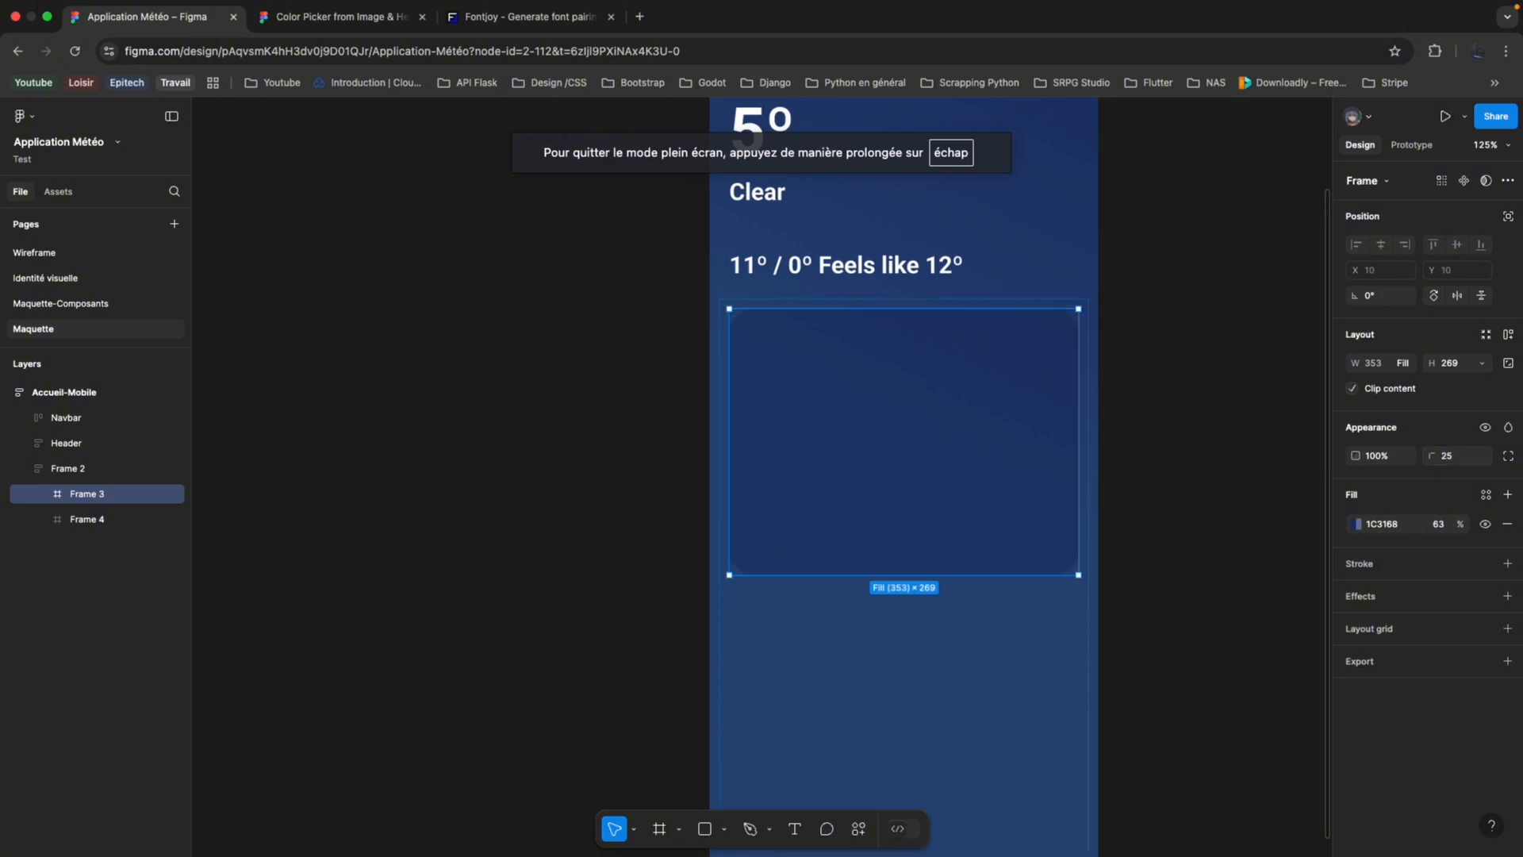
pyautogui.click(1120, 486)
pyautogui.click(998, 506)
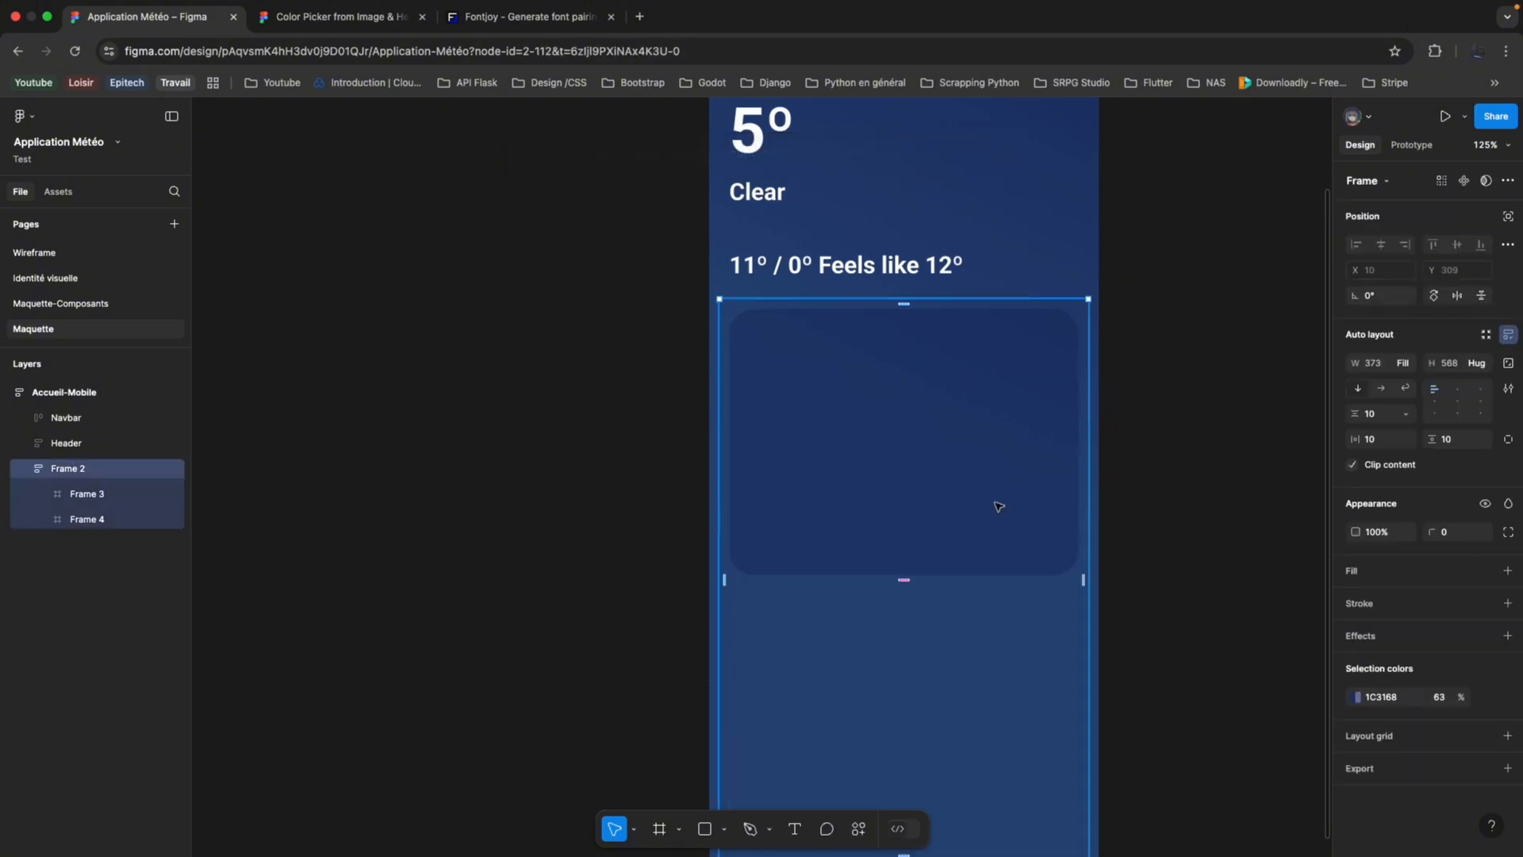
# Reduce the height of Frame 3 to about 133.
pyautogui.click(139, 496)
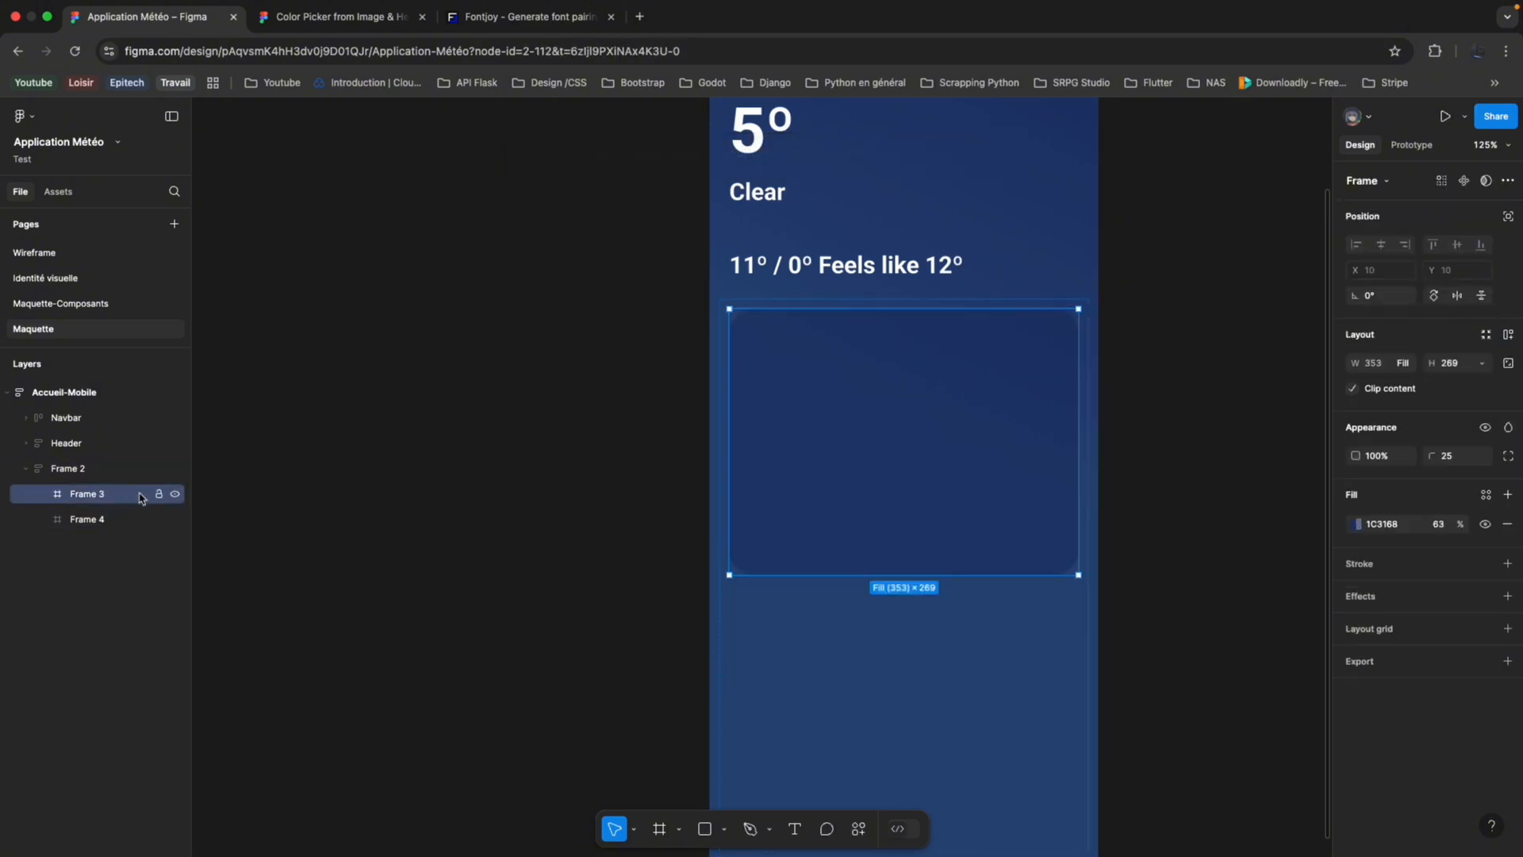
pyautogui.moveTo(899, 573); pyautogui.dragTo(892, 435)
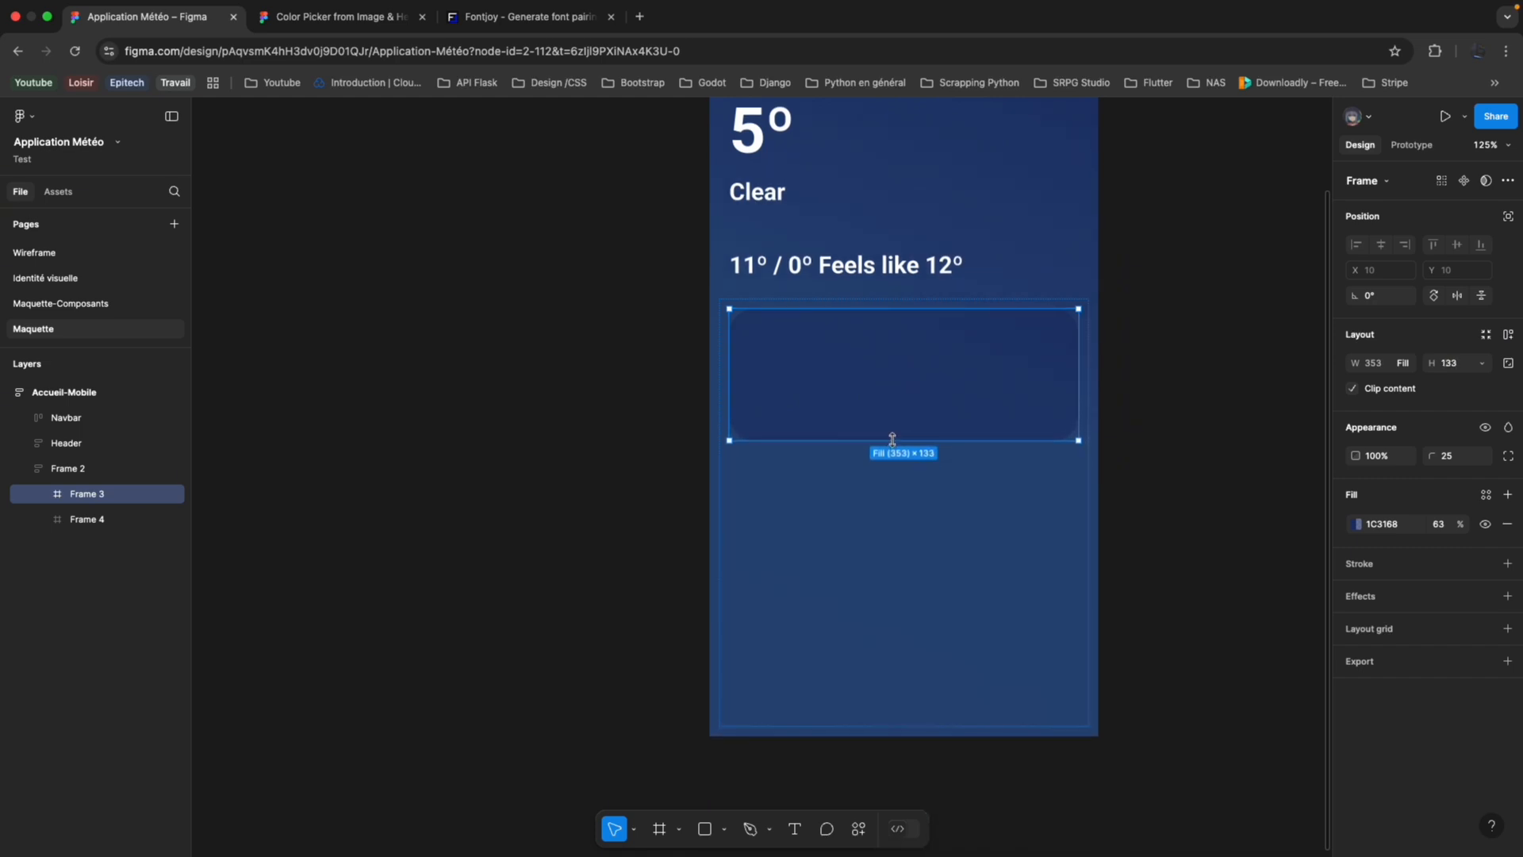
pyautogui.click(852, 555)
# Paste a copy of the rounded Frame 3 into Frame 2 and delete the empty Frame 4.
pyautogui.click(885, 436)
pyautogui.click(885, 506)
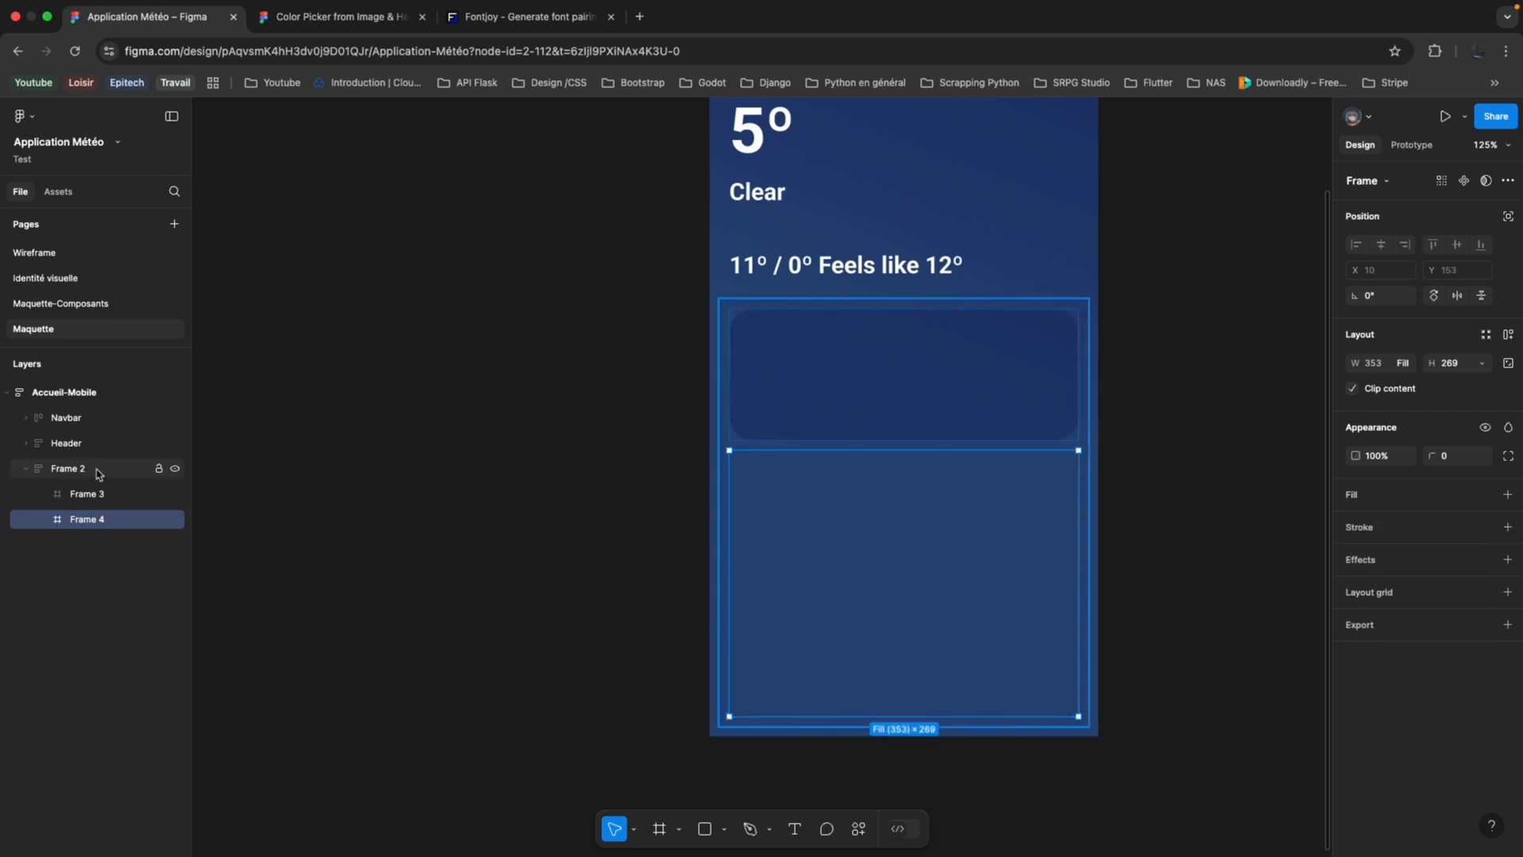
pyautogui.hotkey('ctrl', 'v')
pyautogui.click(87, 518)
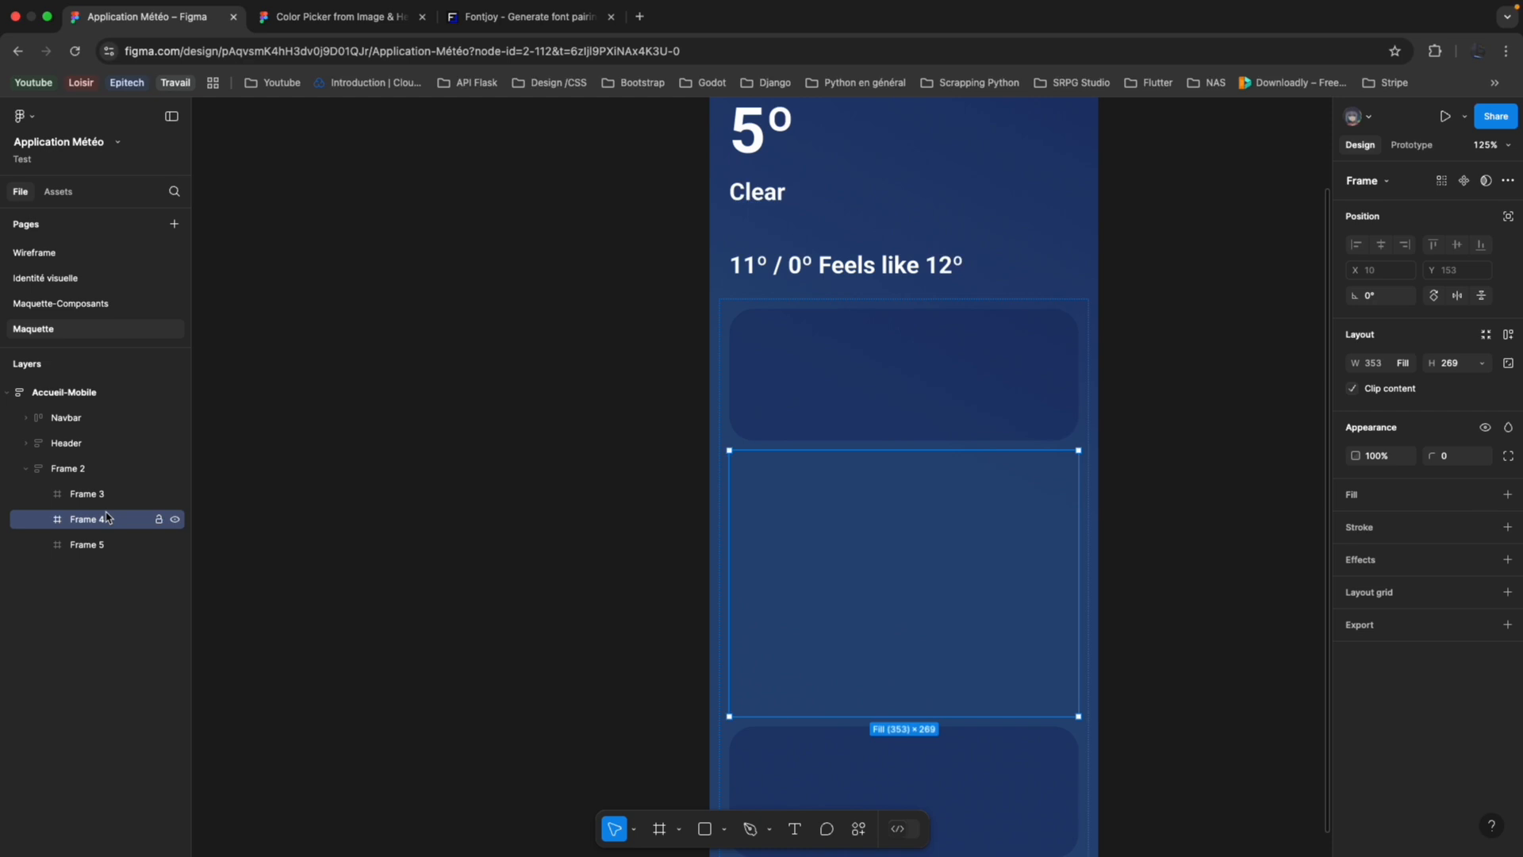
pyautogui.press('Delete')
# Try to set the height of the copied card, Frame 5, to Fill container.
pyautogui.click(107, 519)
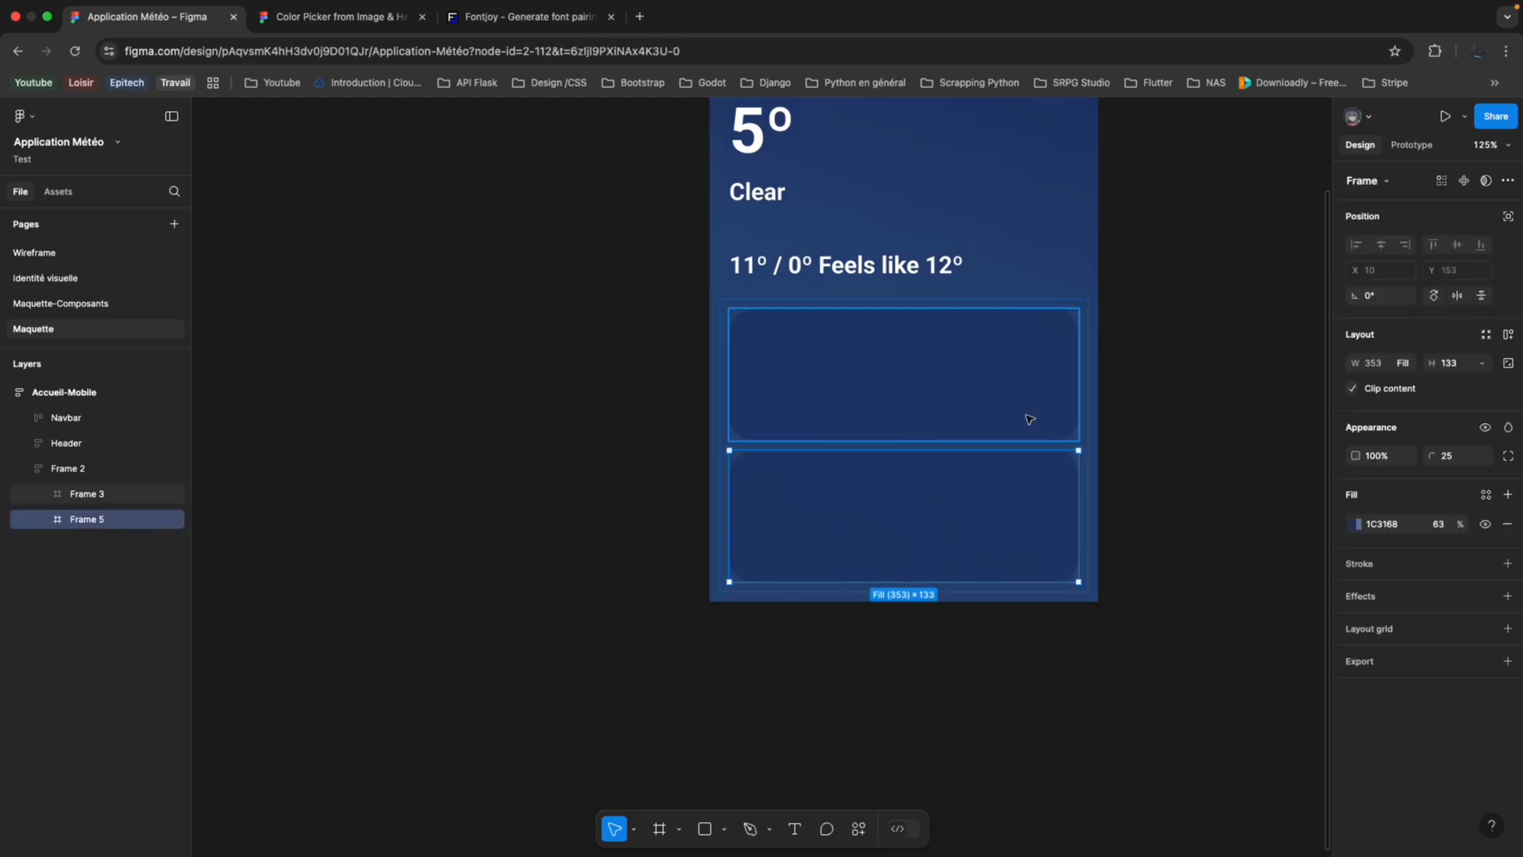
pyautogui.click(1485, 367)
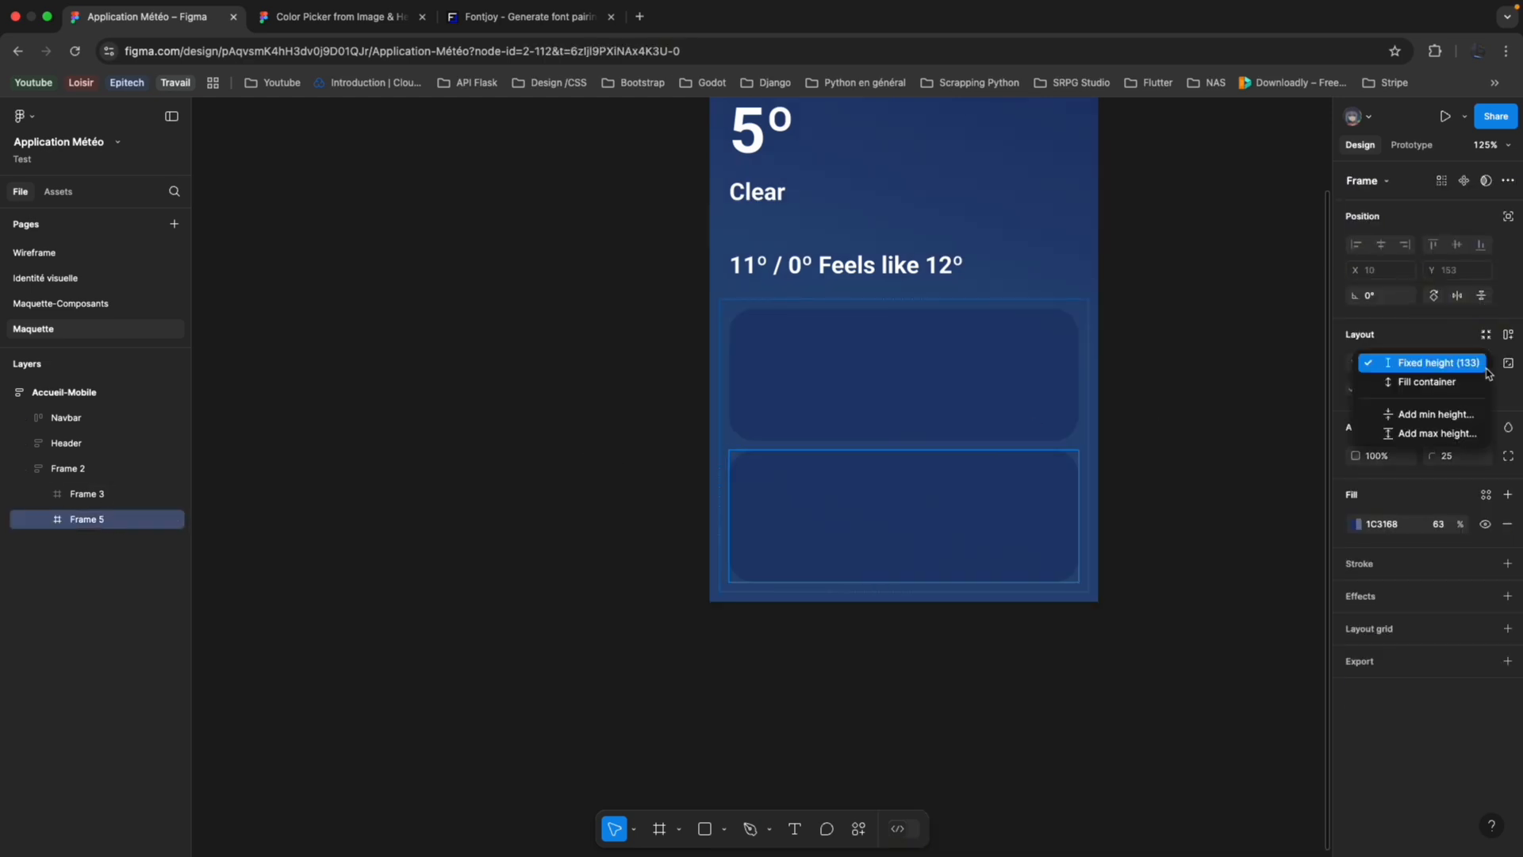
pyautogui.click(1462, 384)
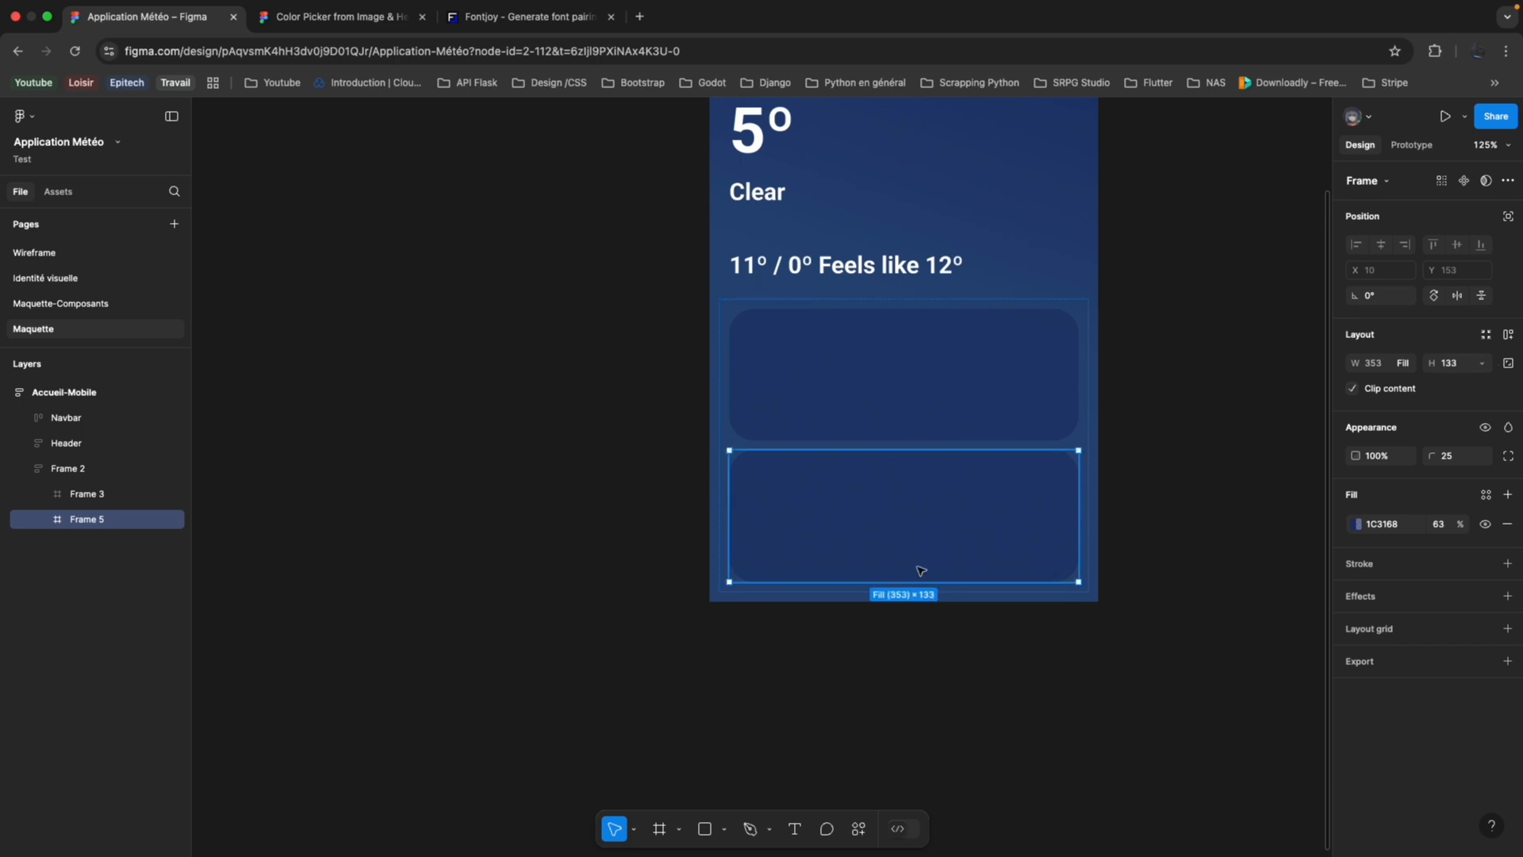
# Extend the parent auto-layout Frame 2 downward to a height of about 379.
pyautogui.click(952, 598)
pyautogui.click(941, 543)
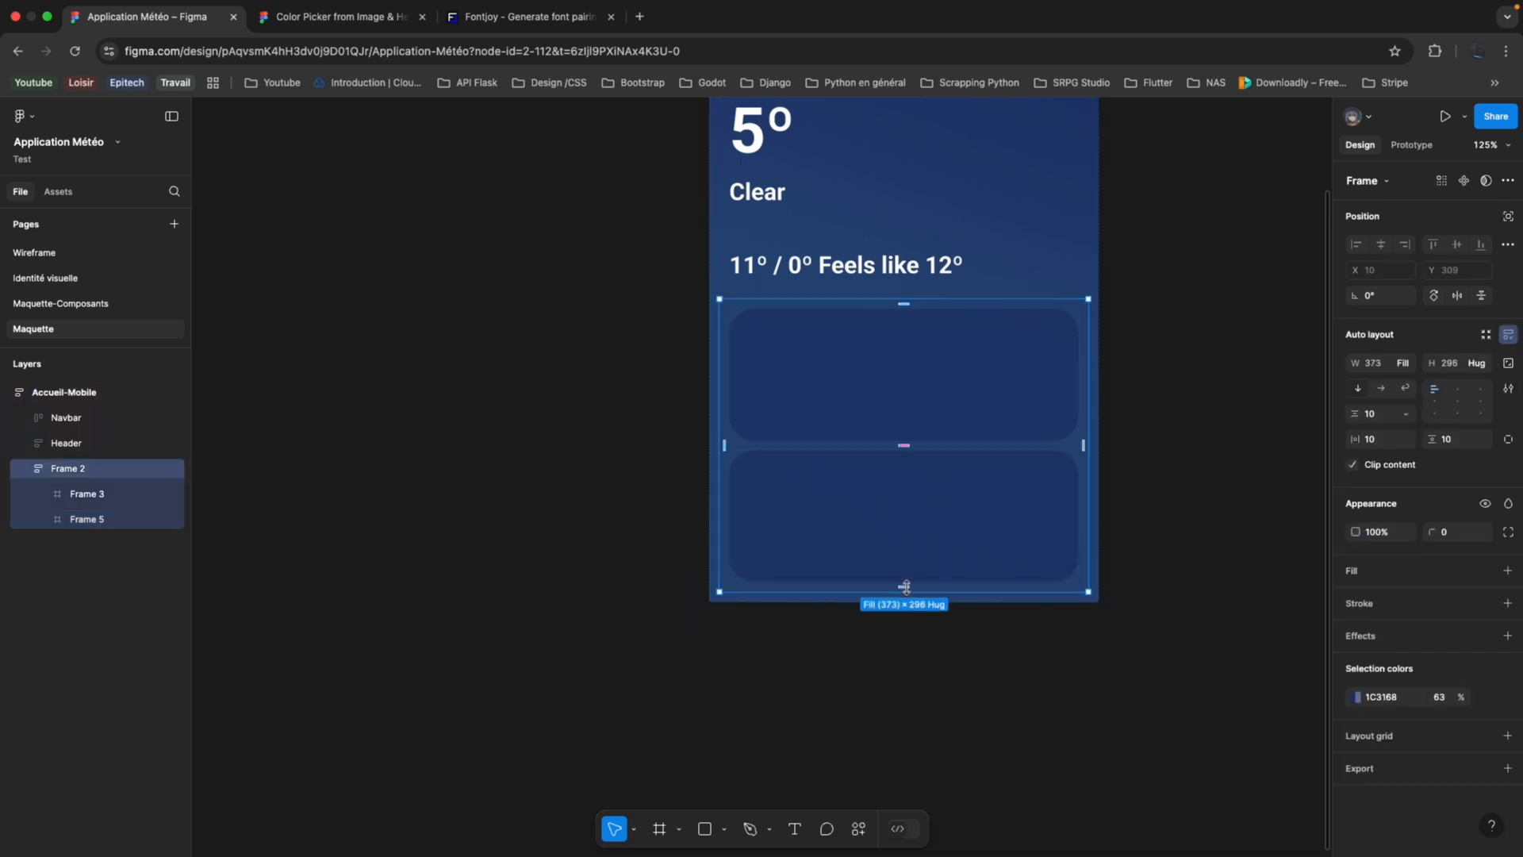
pyautogui.moveTo(906, 586); pyautogui.dragTo(901, 673)
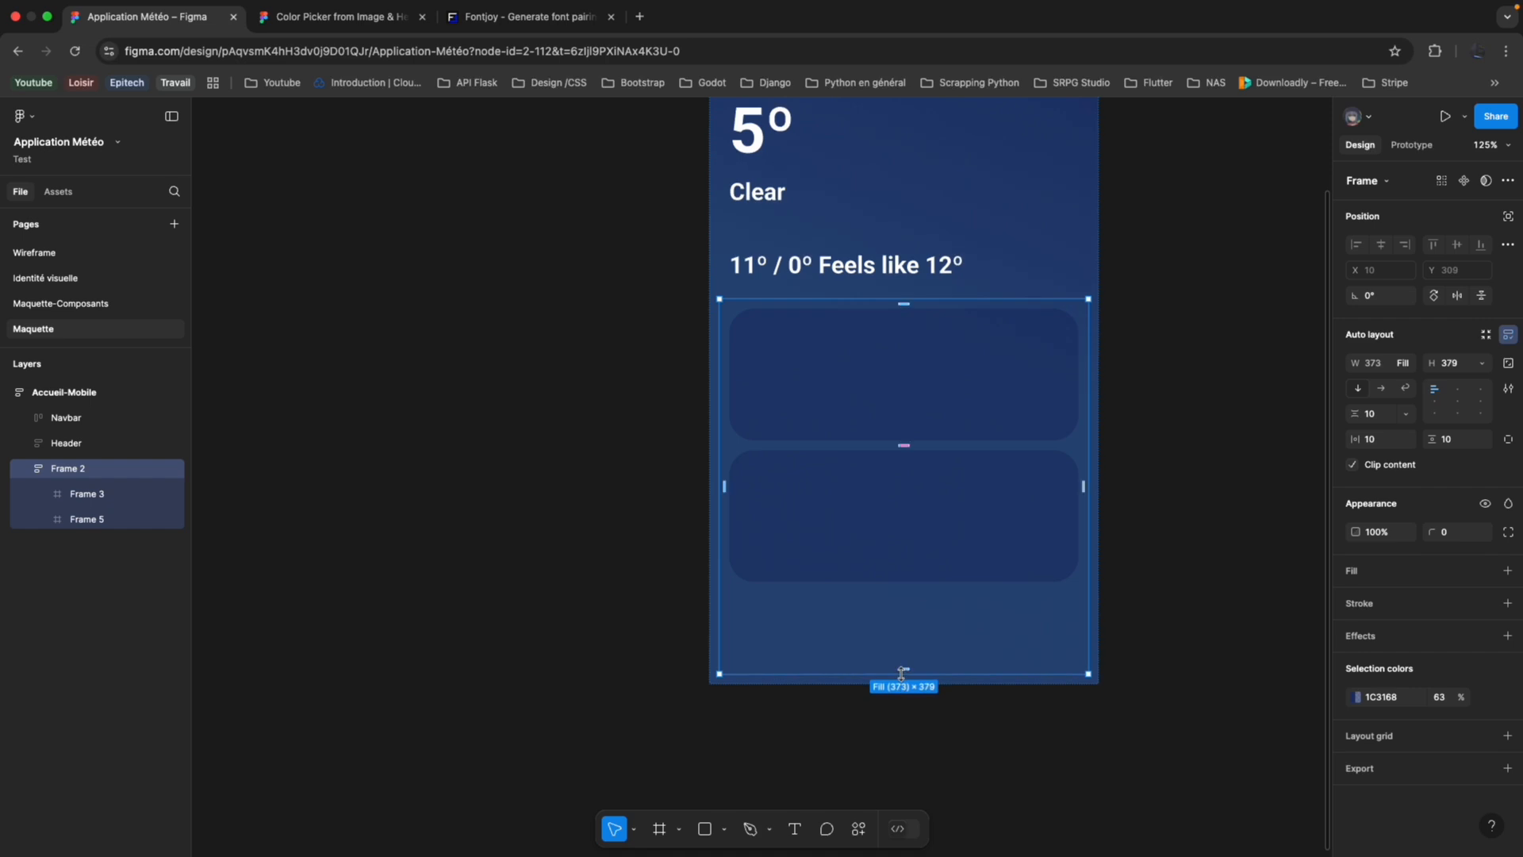
# Increase the height of the lower card, Frame 5, to about 216 within Frame 2.
pyautogui.click(131, 520)
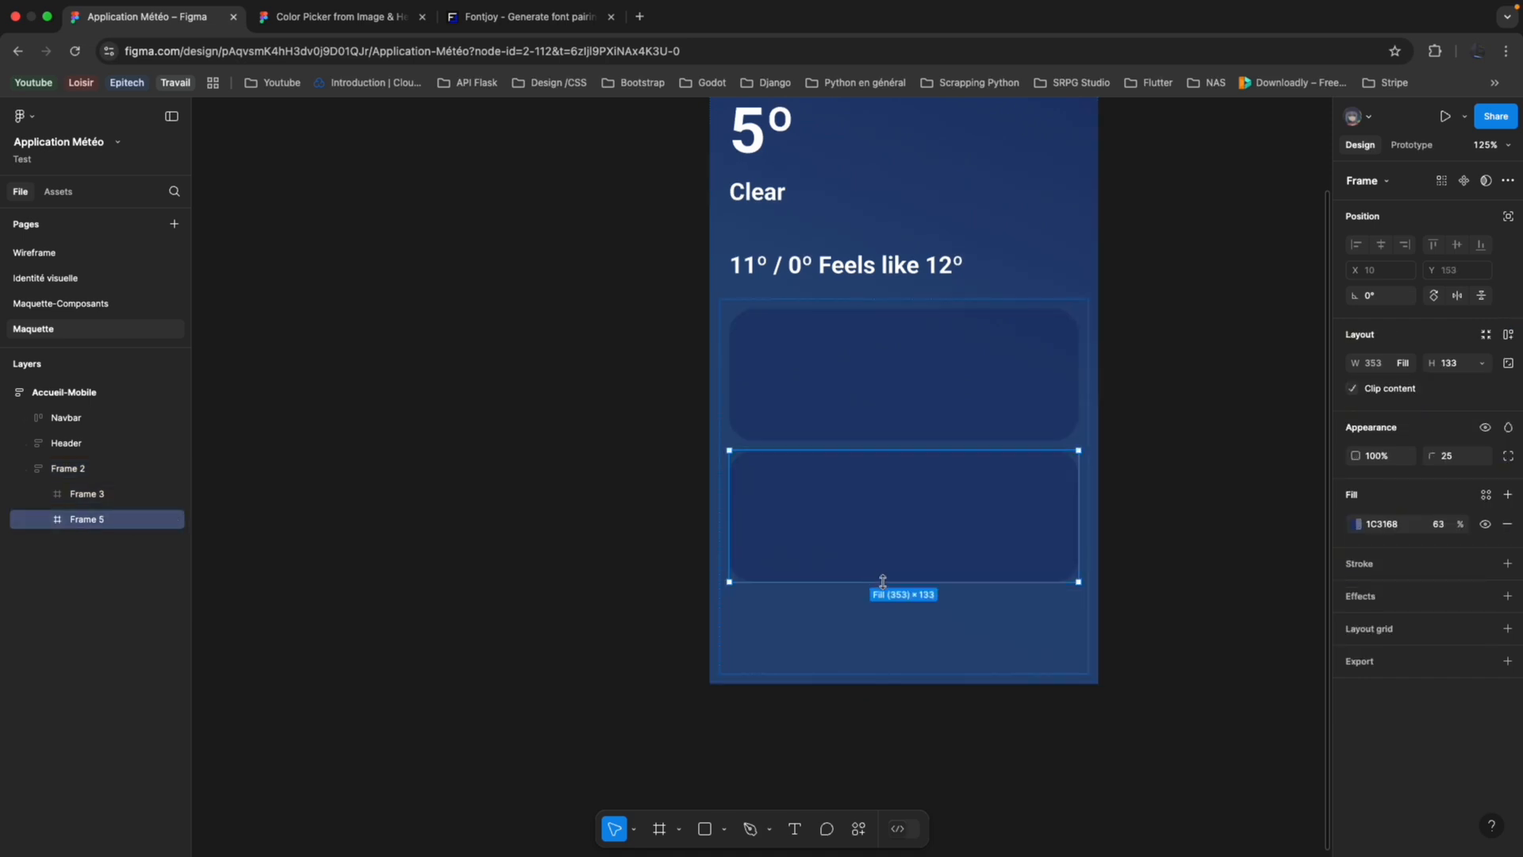
pyautogui.moveTo(883, 582); pyautogui.dragTo(894, 662)
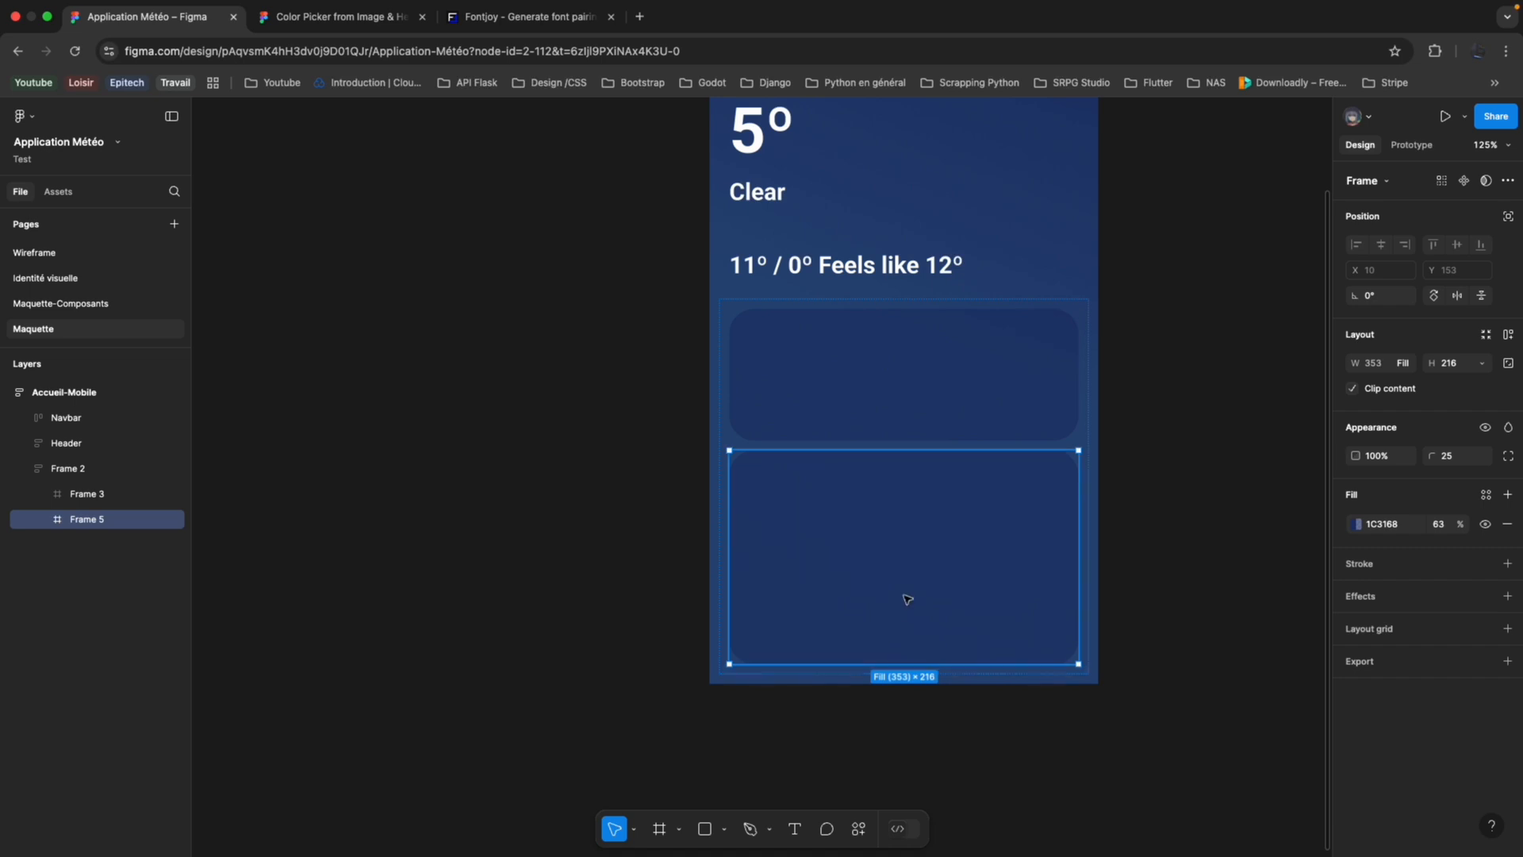
# Review the Accueil-Mobile mockup, check the Maquette-Composants page, and compare the layout with the weather reference screenshot on the Identité visuelle page.
pyautogui.scroll(2, 907, 599)
pyautogui.click(663, 466)
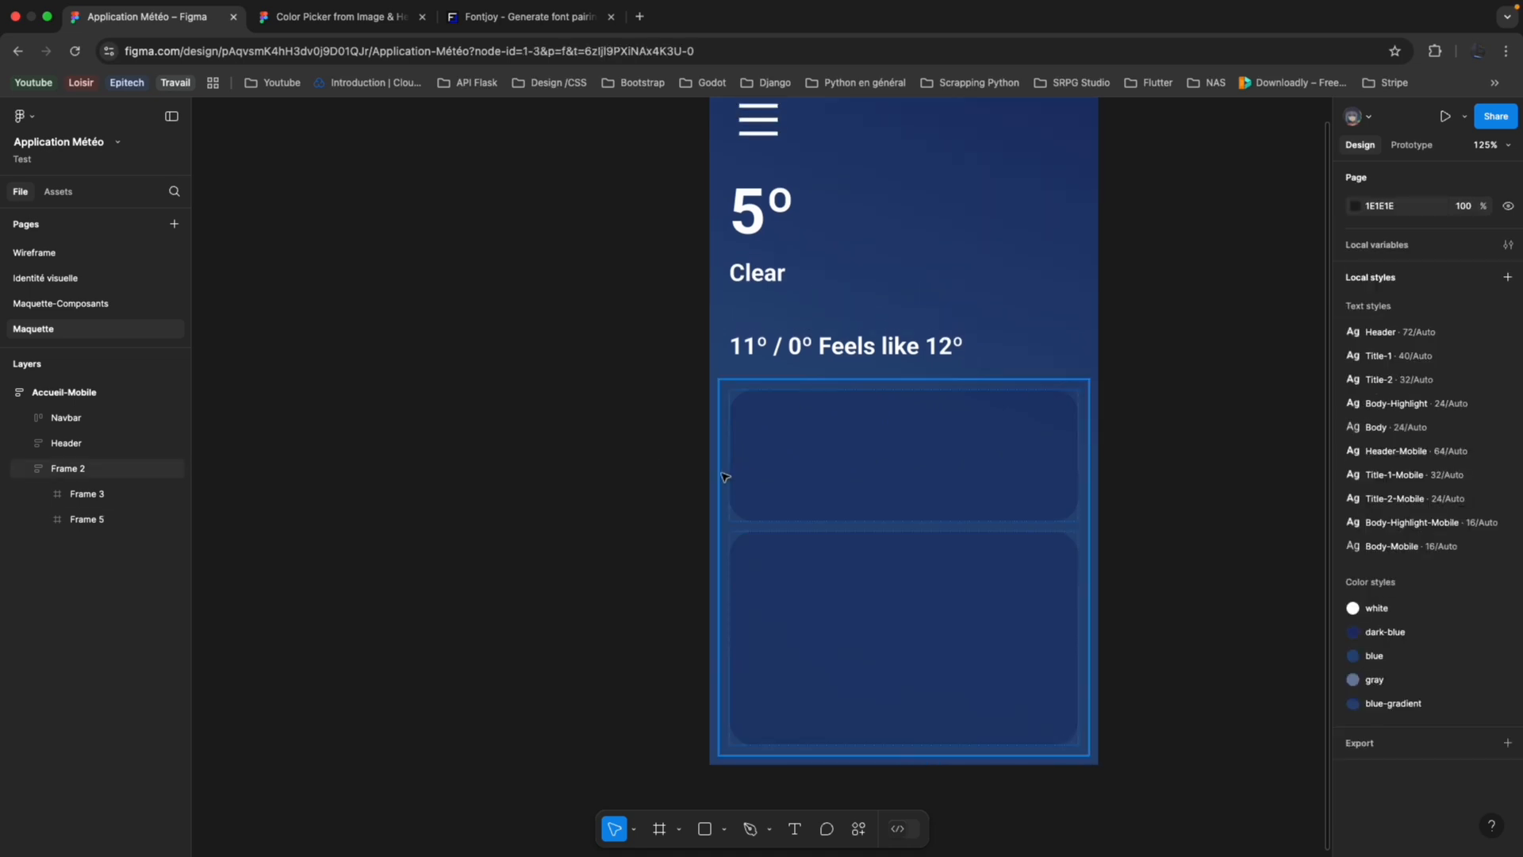
pyautogui.scroll(-3, 725, 477)
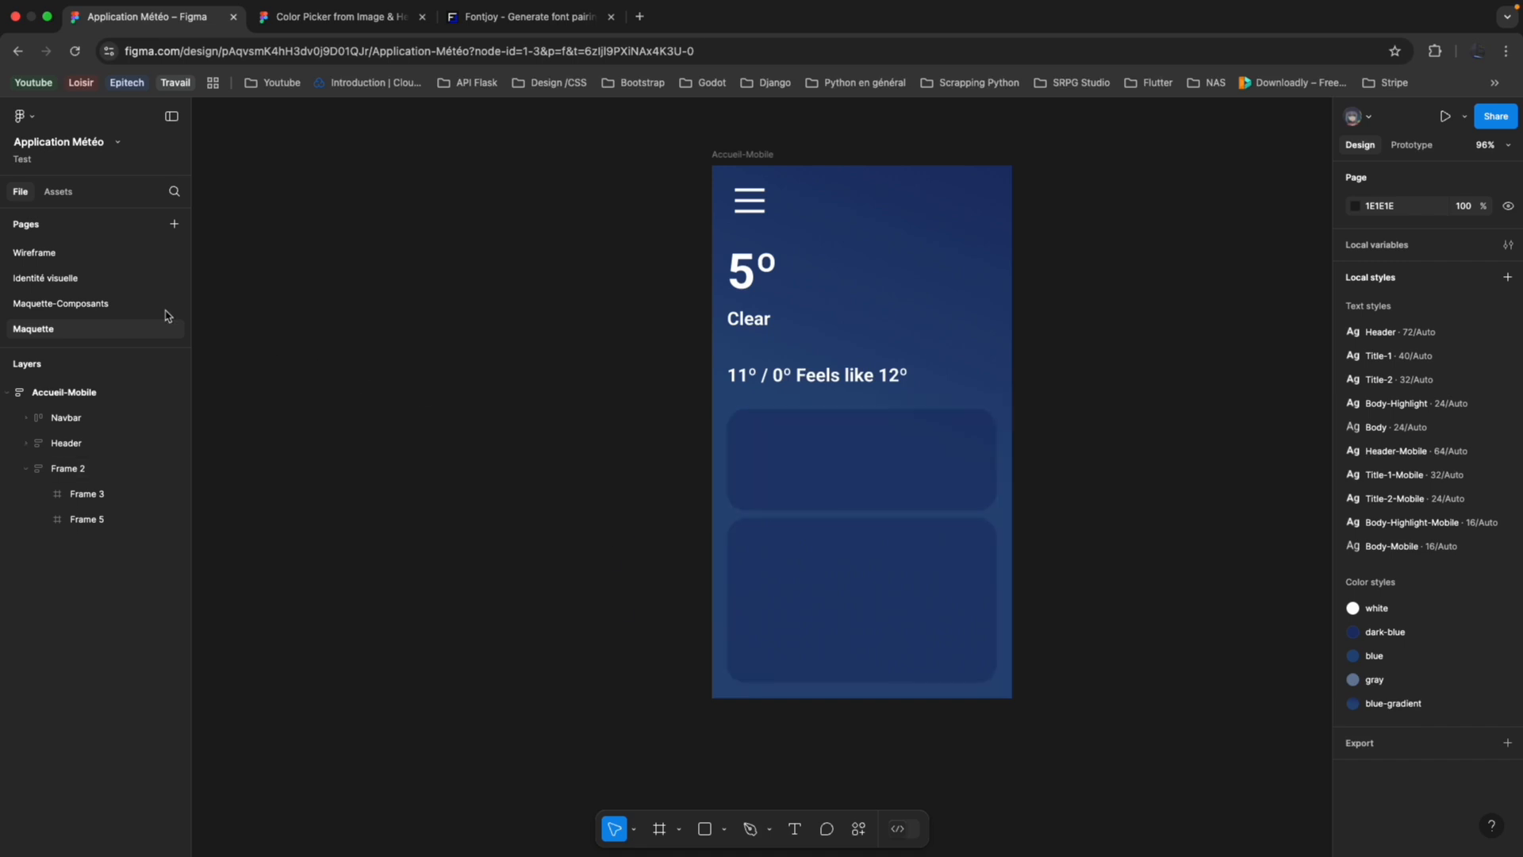
pyautogui.click(121, 282)
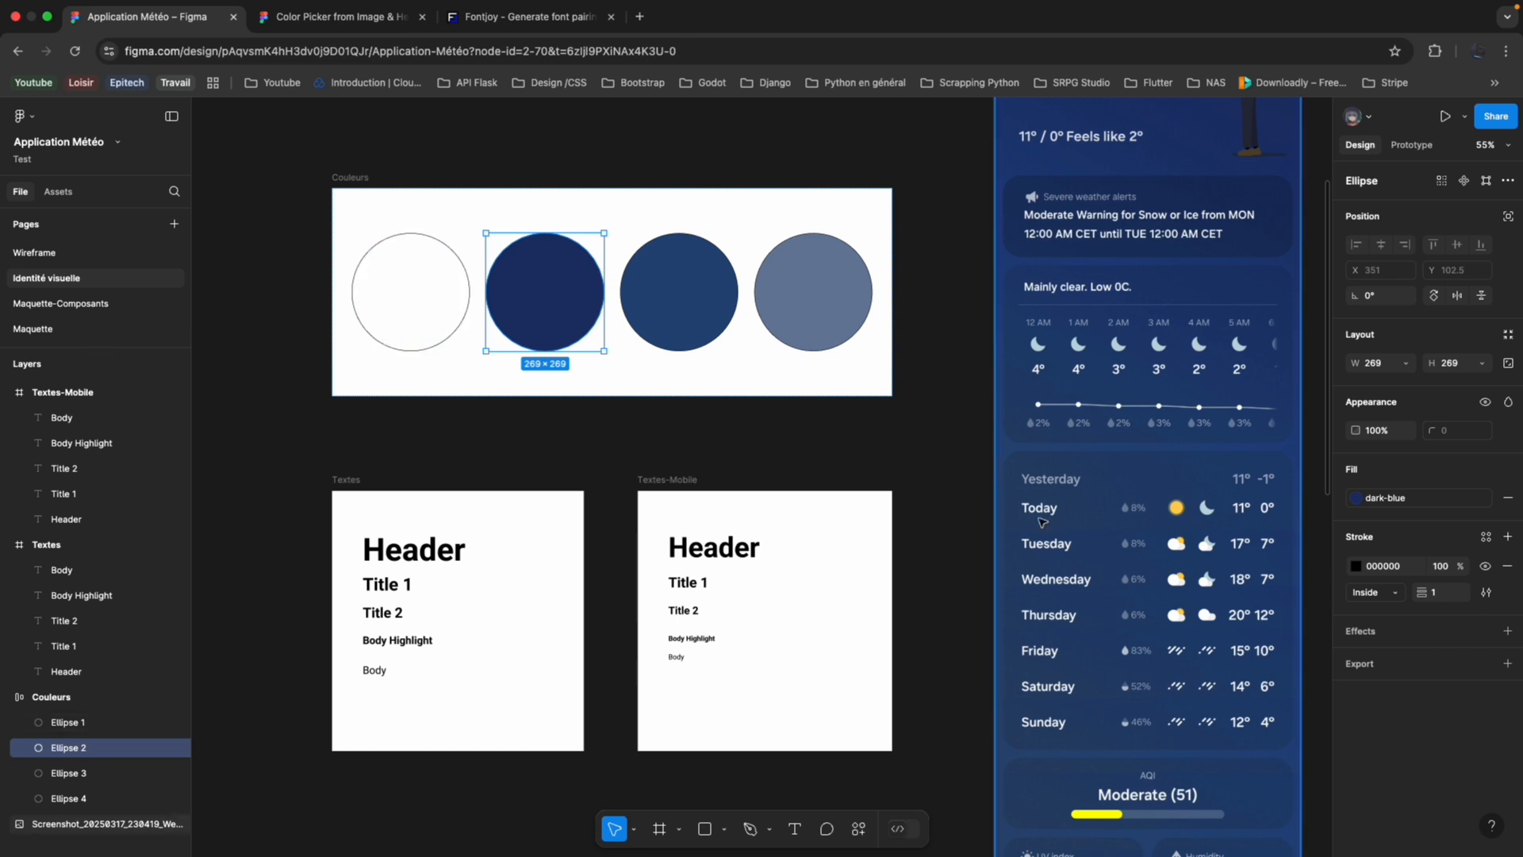
pyautogui.click(24, 327)
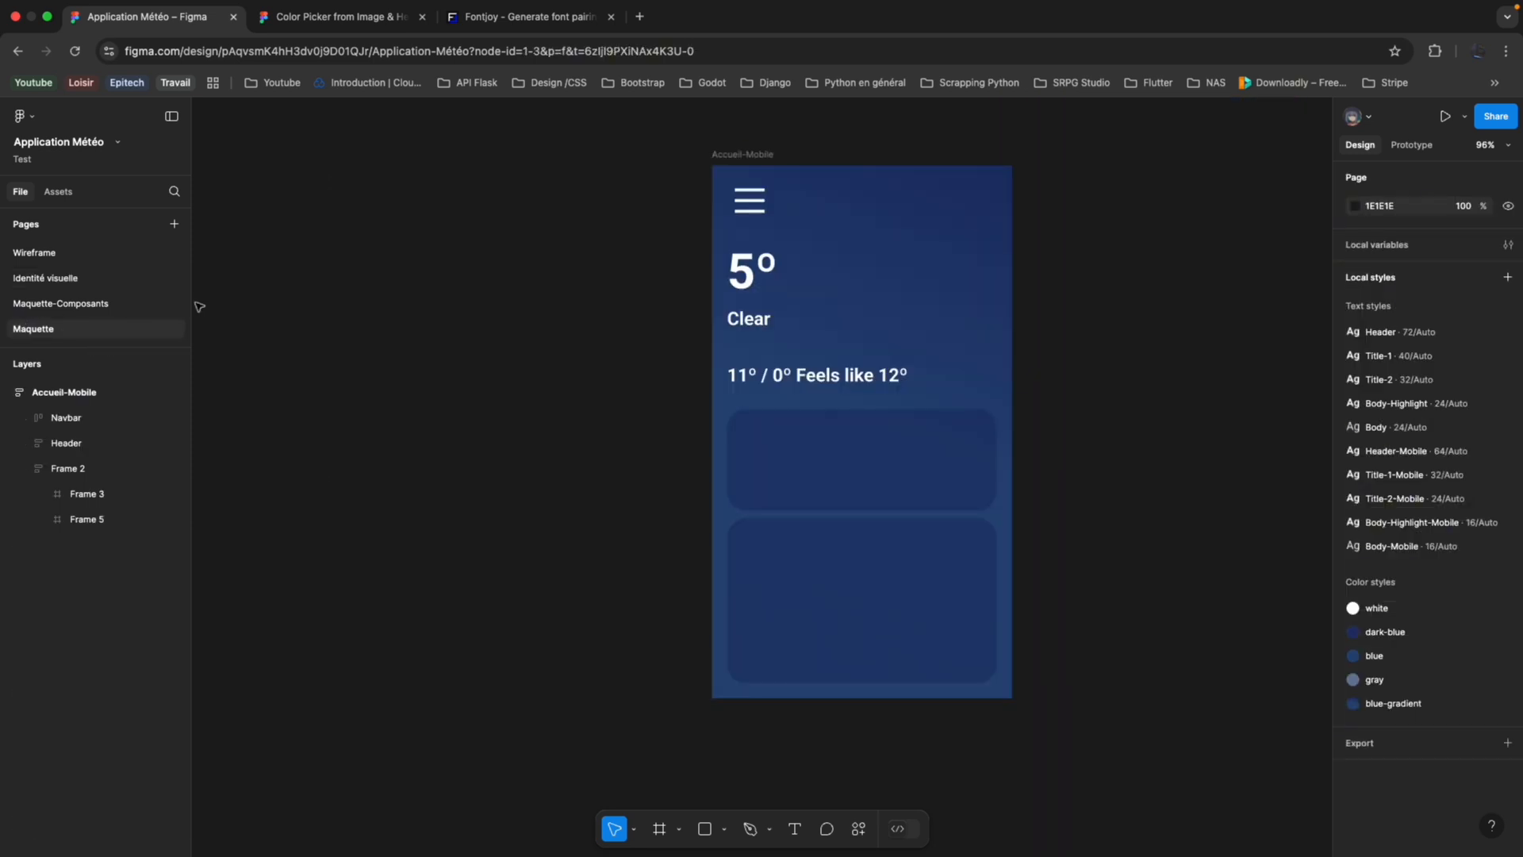
pyautogui.click(169, 303)
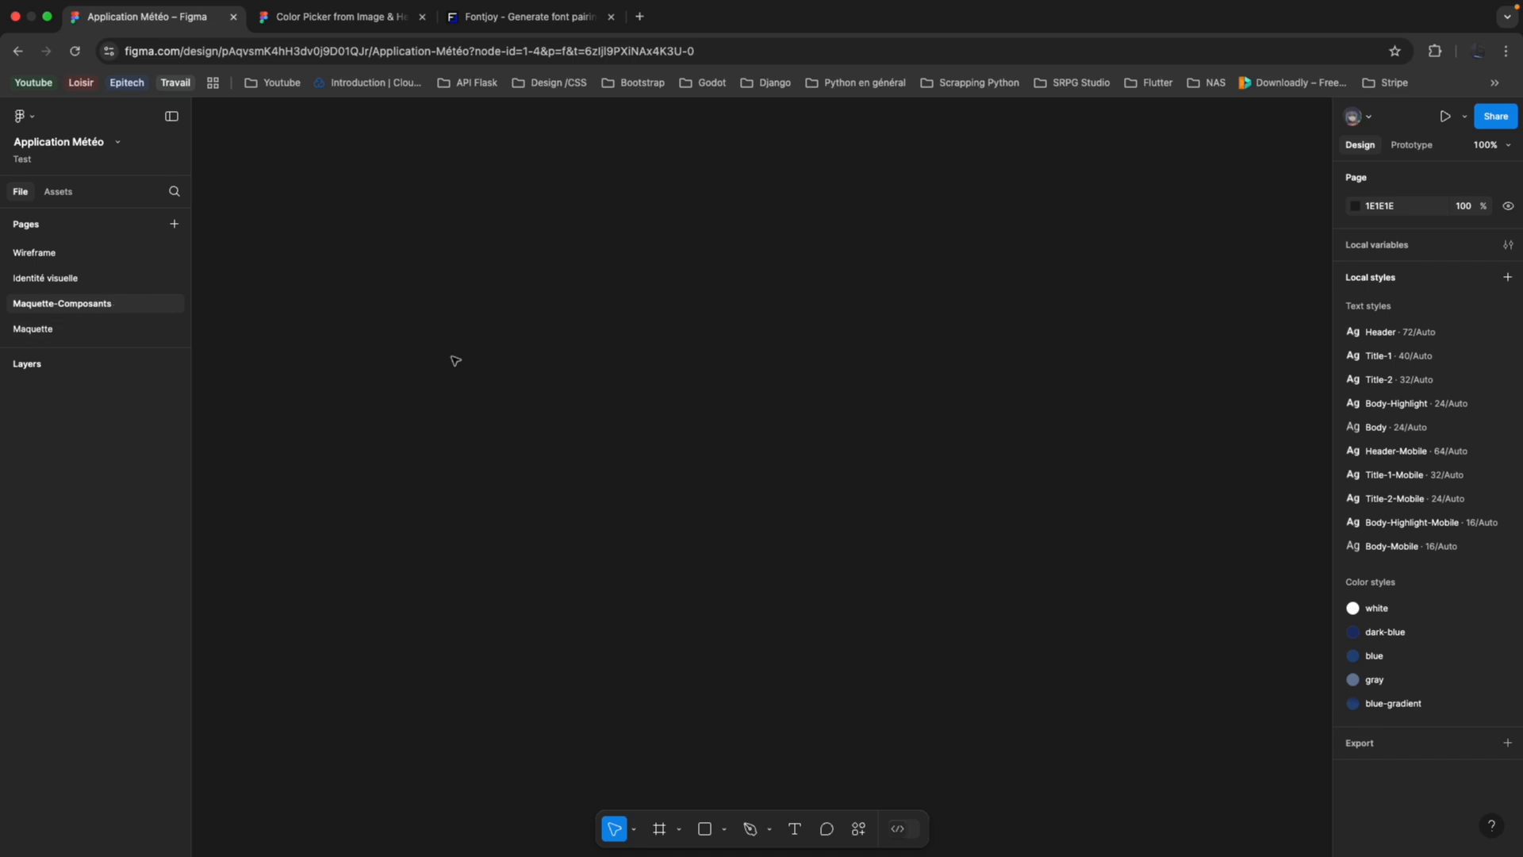
pyautogui.click(83, 329)
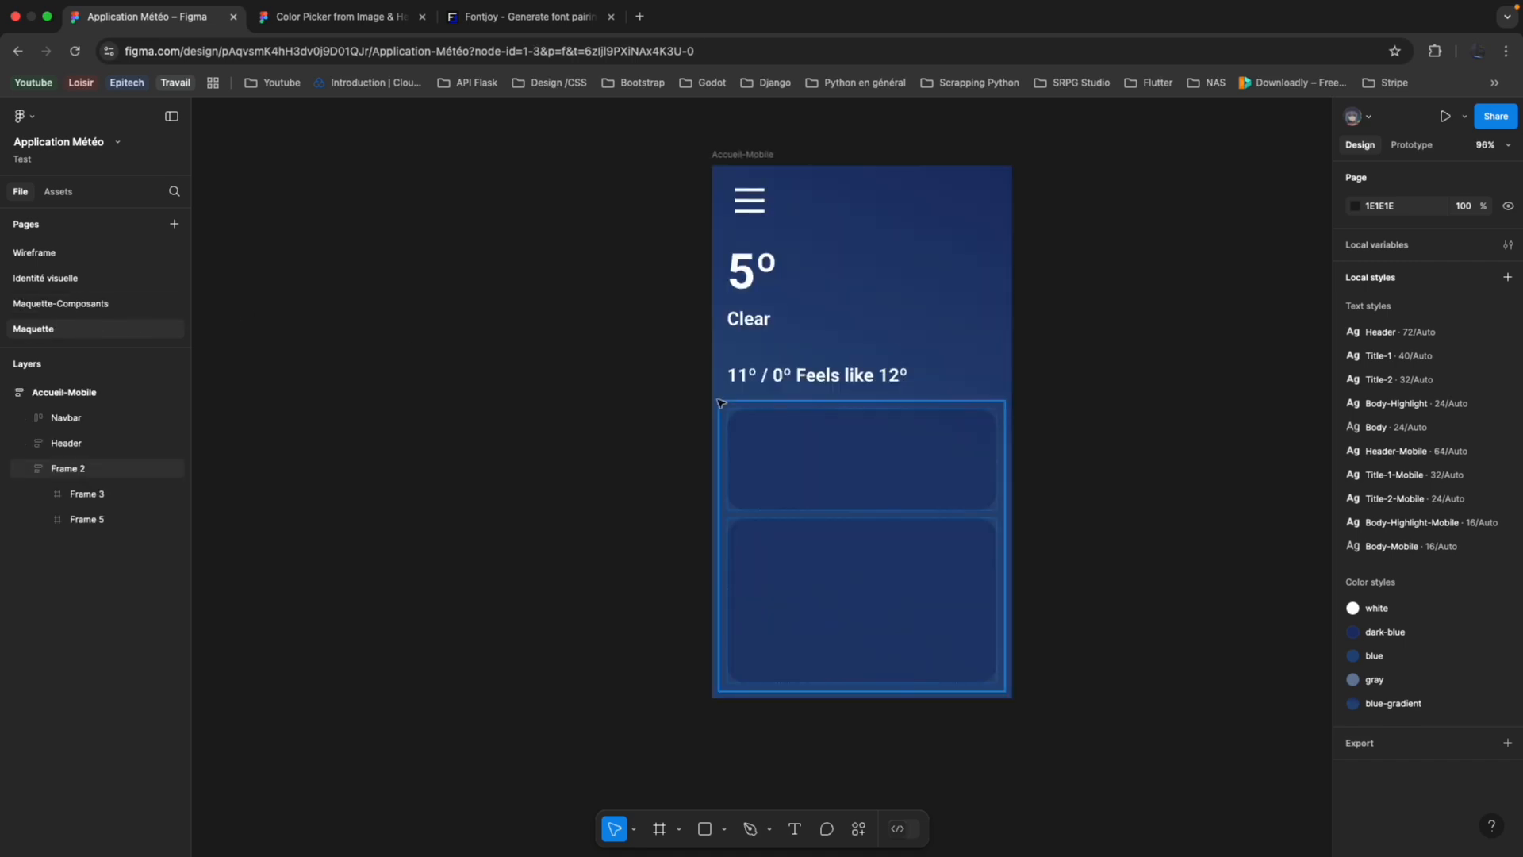
pyautogui.click(128, 278)
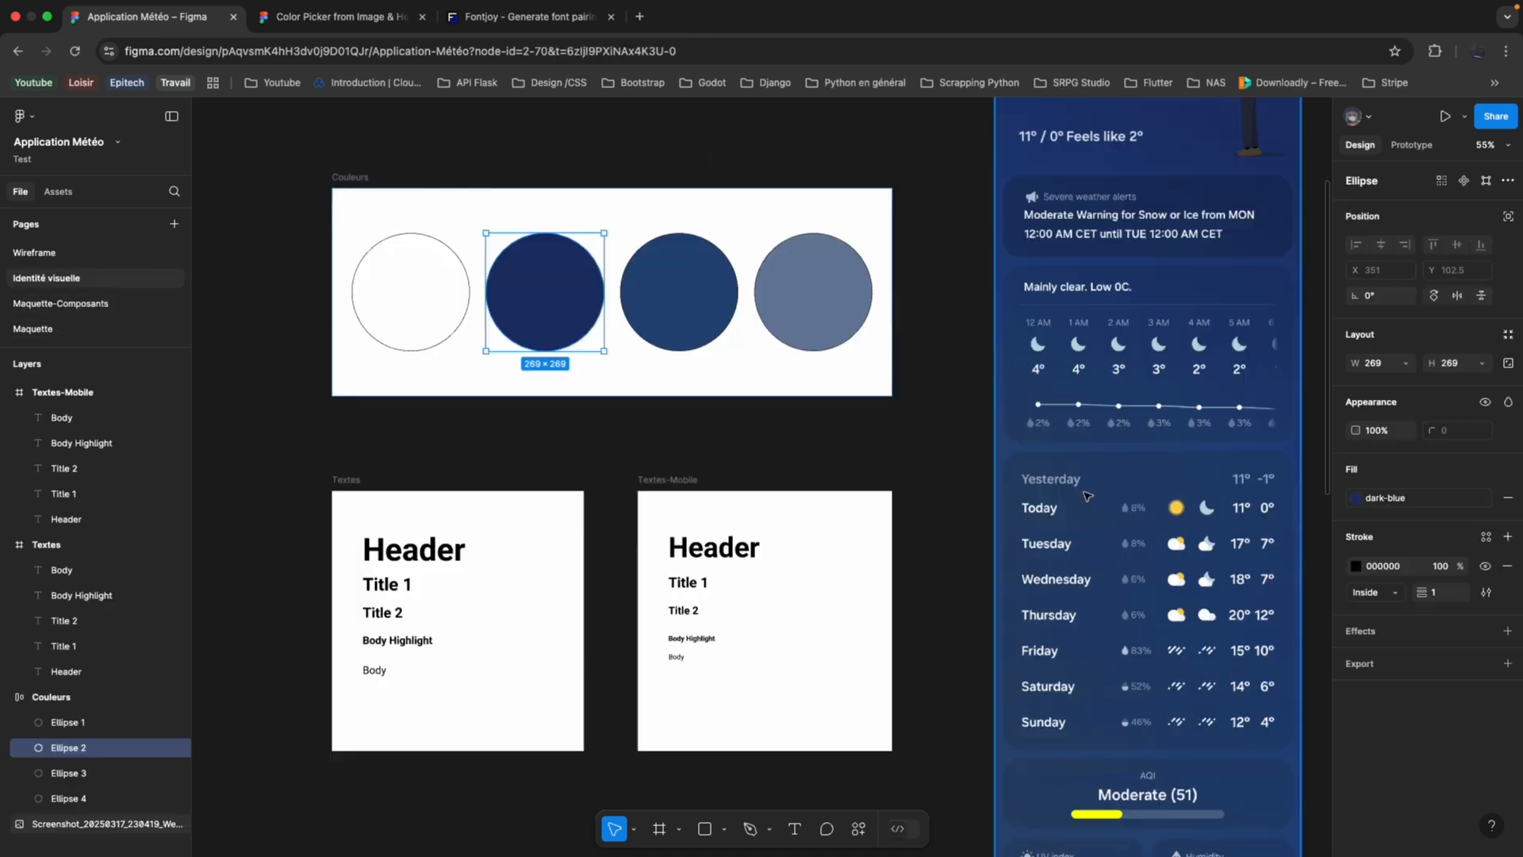
# Examine the hourly and daily forecast cards in the weather reference screenshot beside the Couleurs and Textes frames.
pyautogui.scroll(3, 1140, 386)
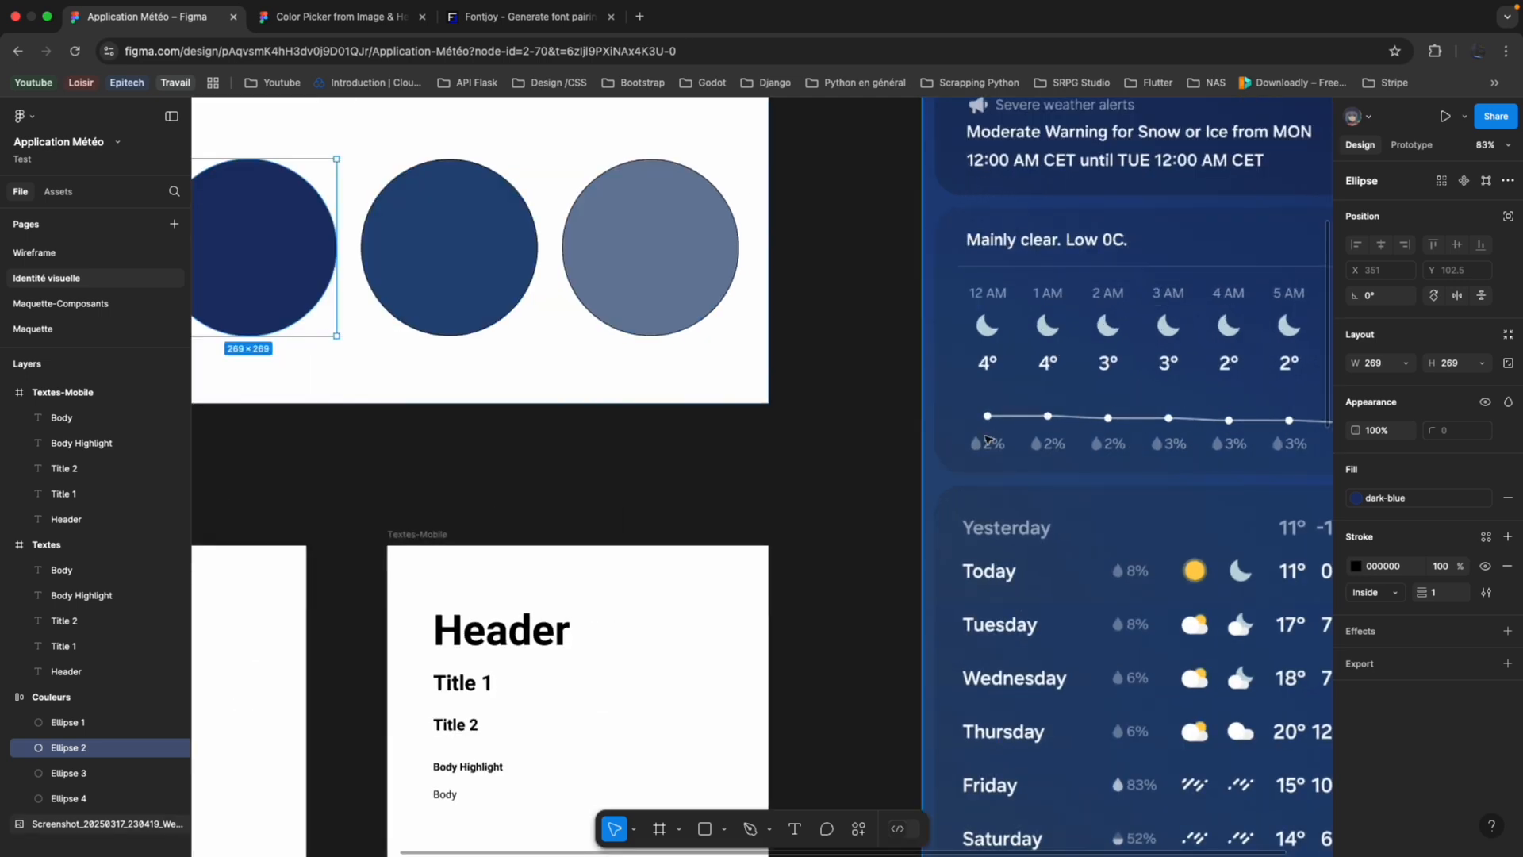
pyautogui.scroll(3, 1095, 406)
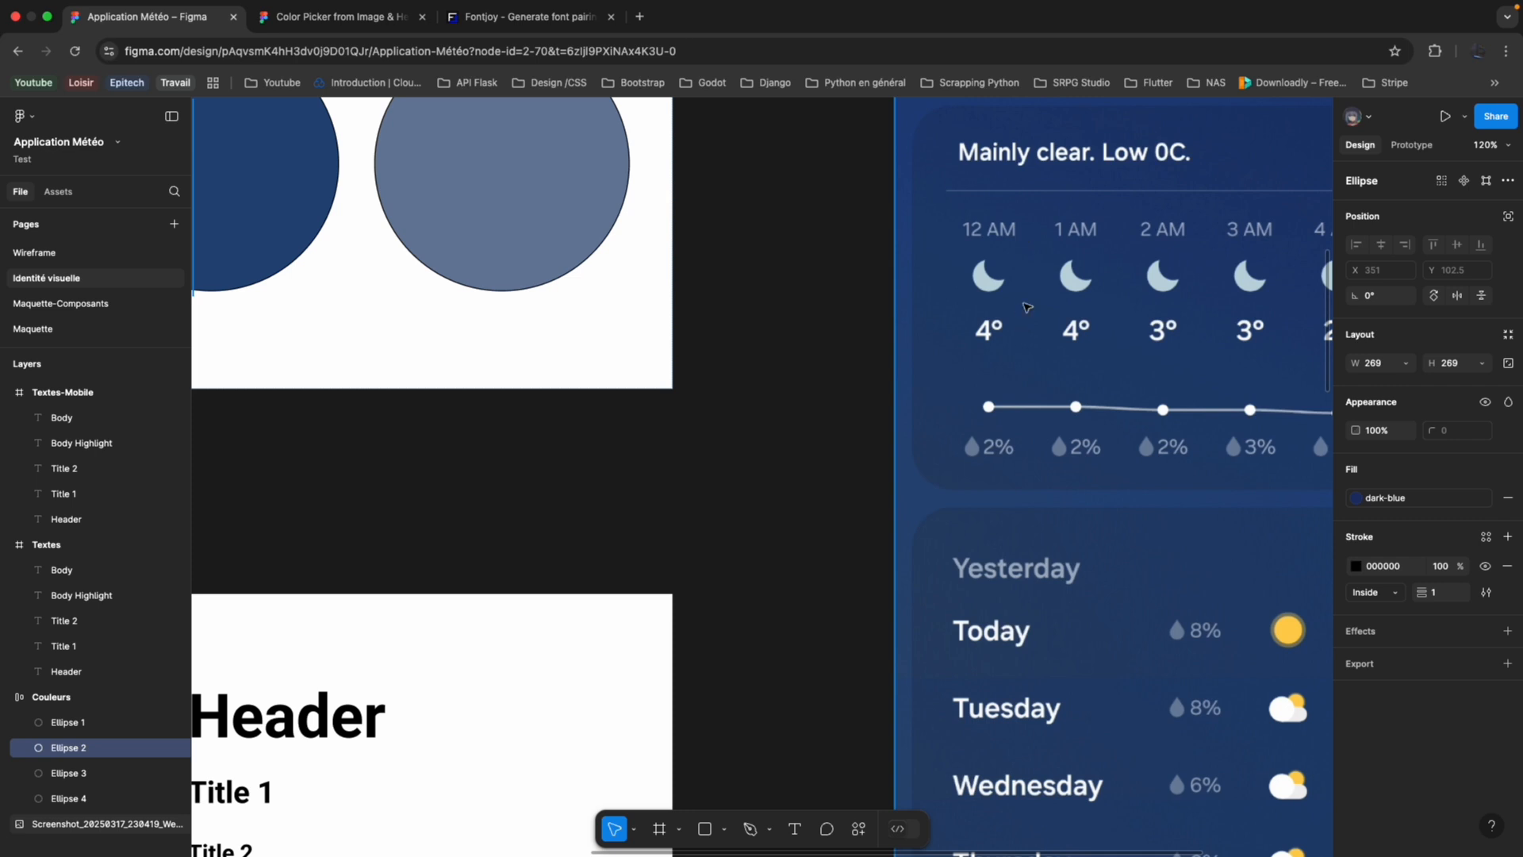
pyautogui.scroll(-3, 986, 349)
pyautogui.hscroll(3, 986, 349)
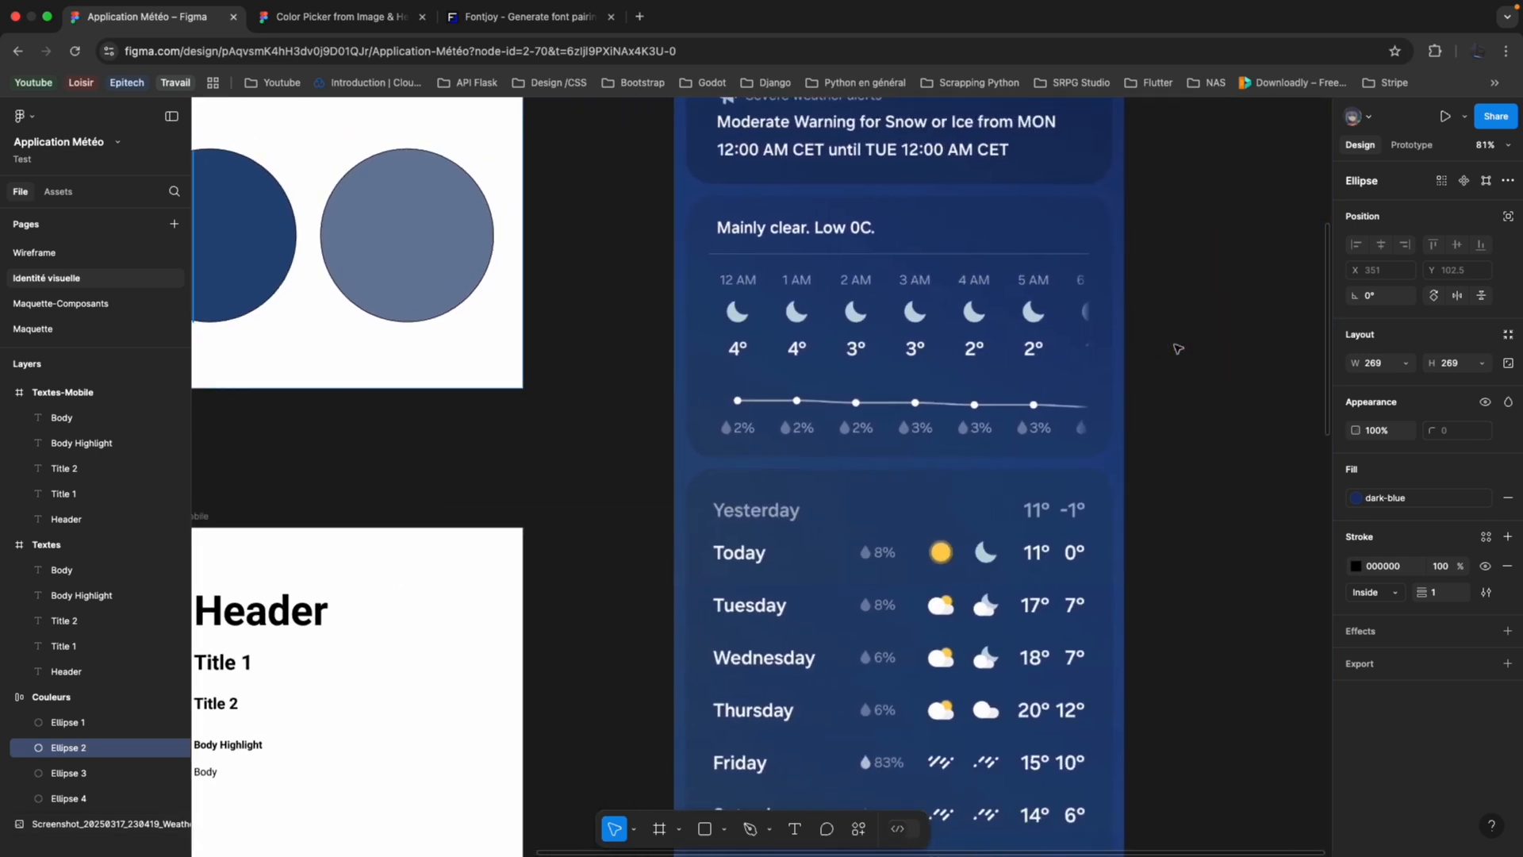
pyautogui.scroll(-3, 797, 559)
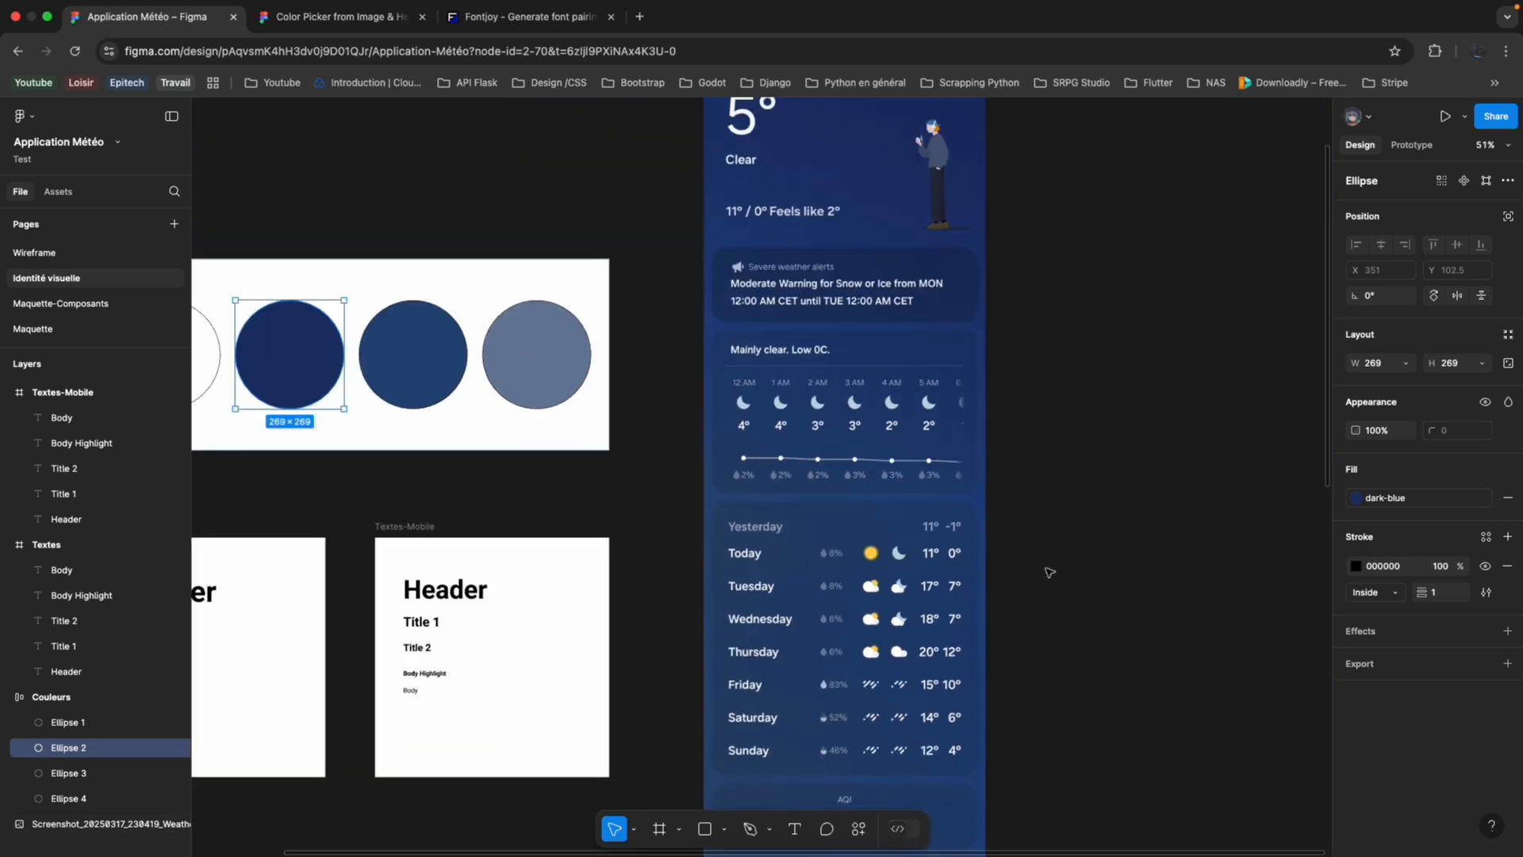
pyautogui.scroll(-3, 935, 597)
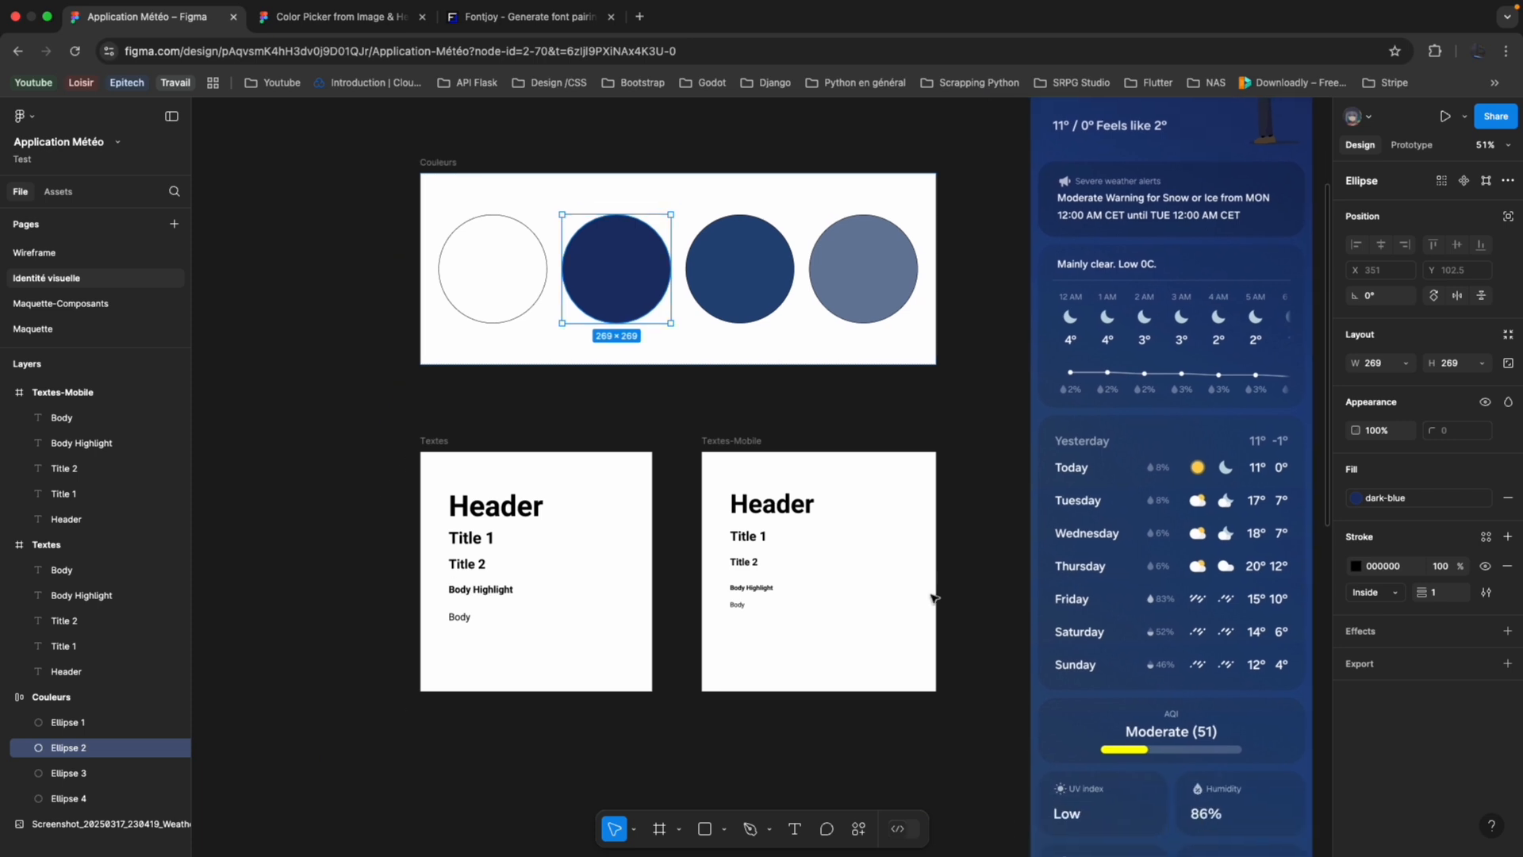
pyautogui.scroll(3, 711, 505)
pyautogui.hscroll(-3, 711, 505)
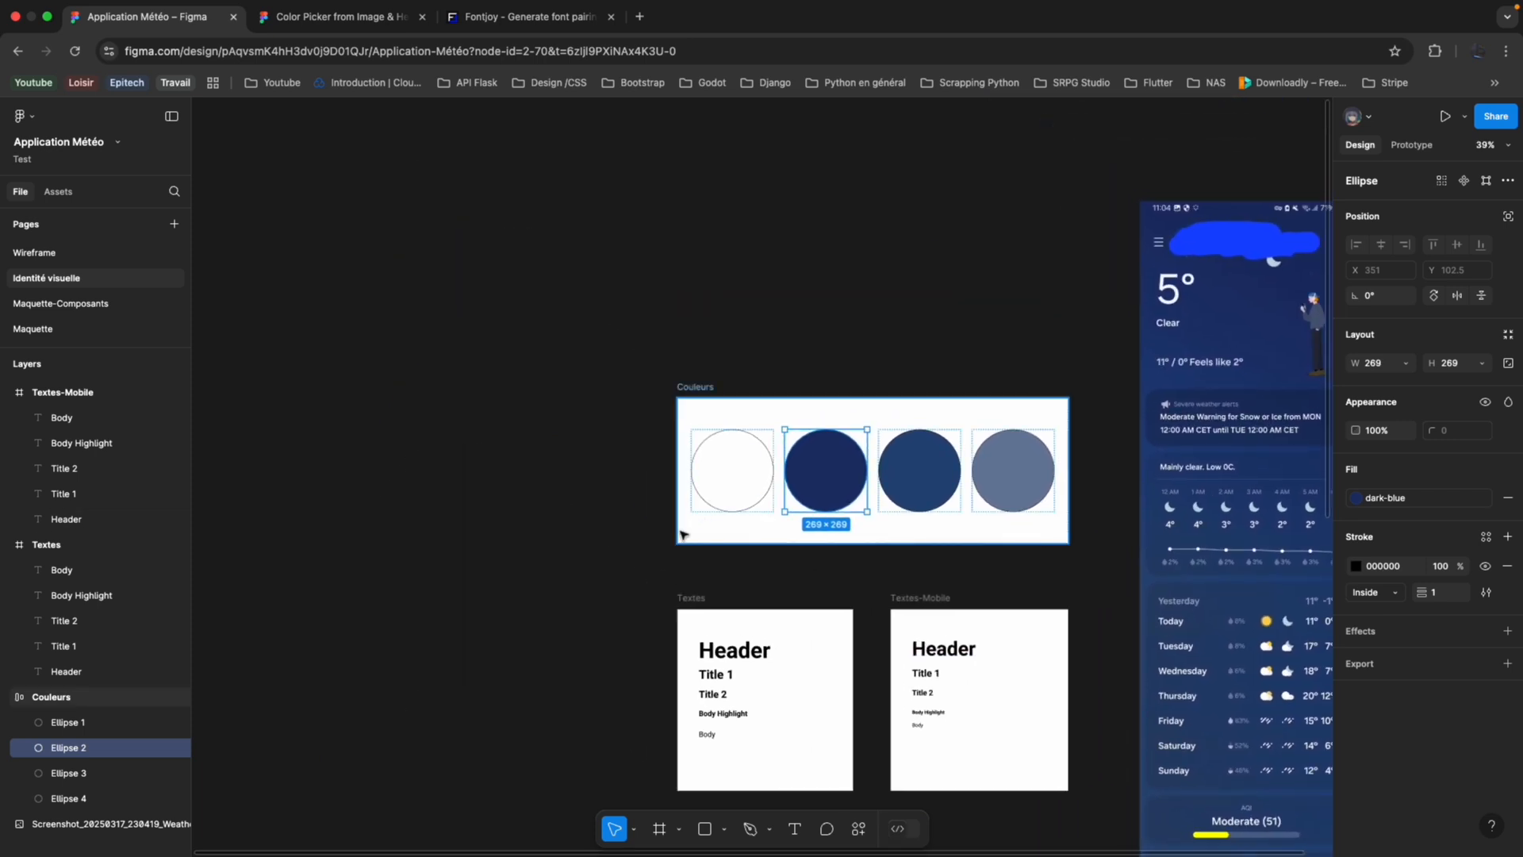
pyautogui.scroll(-3, 686, 523)
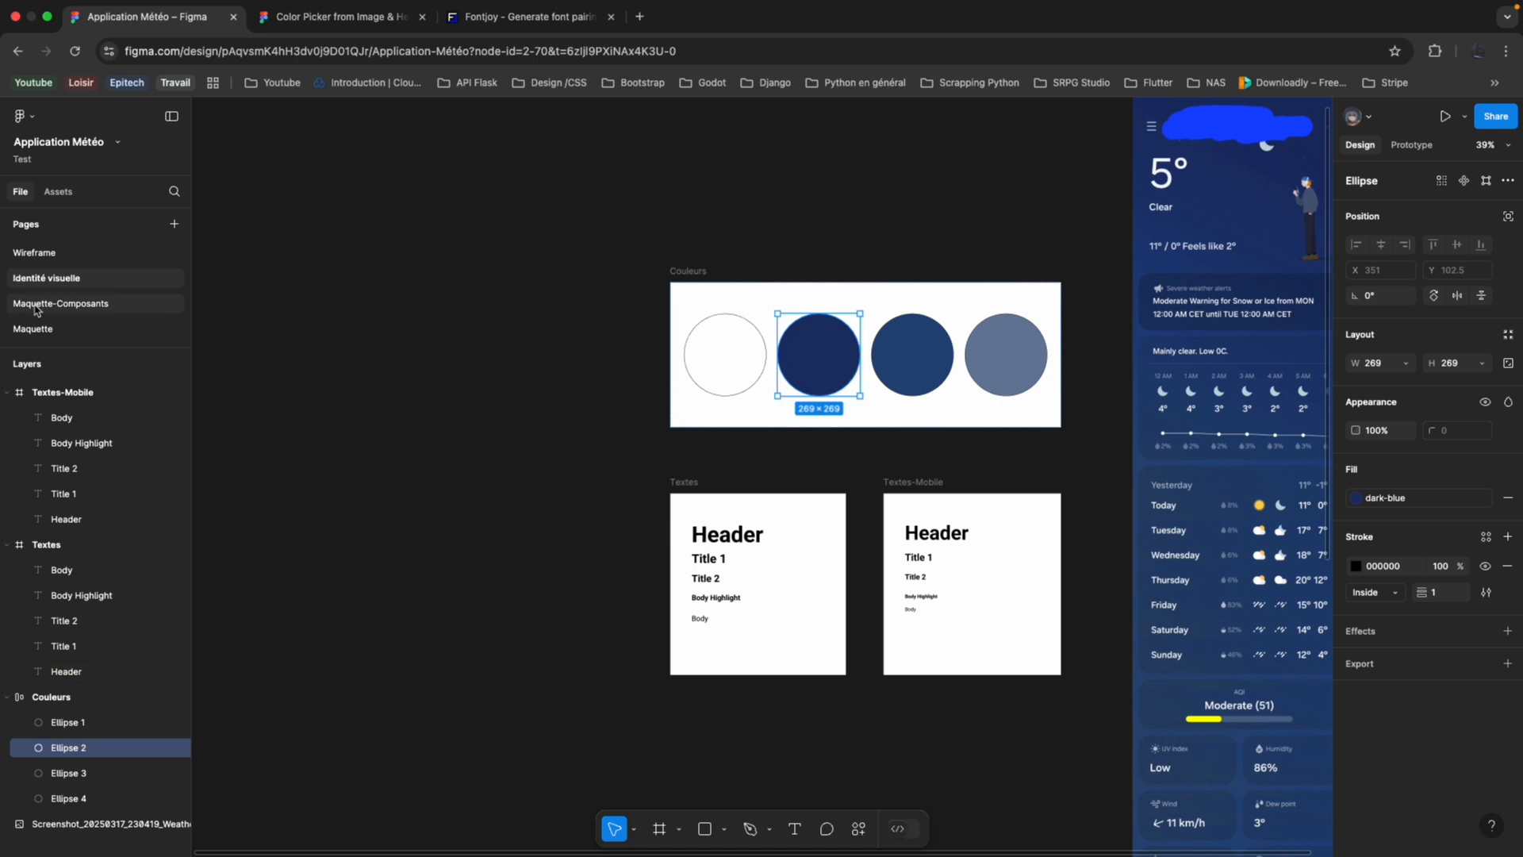
# Compare the Accueil-Mobile mockup on the Maquette page with the Maquette page of the finished team project file.
pyautogui.click(68, 330)
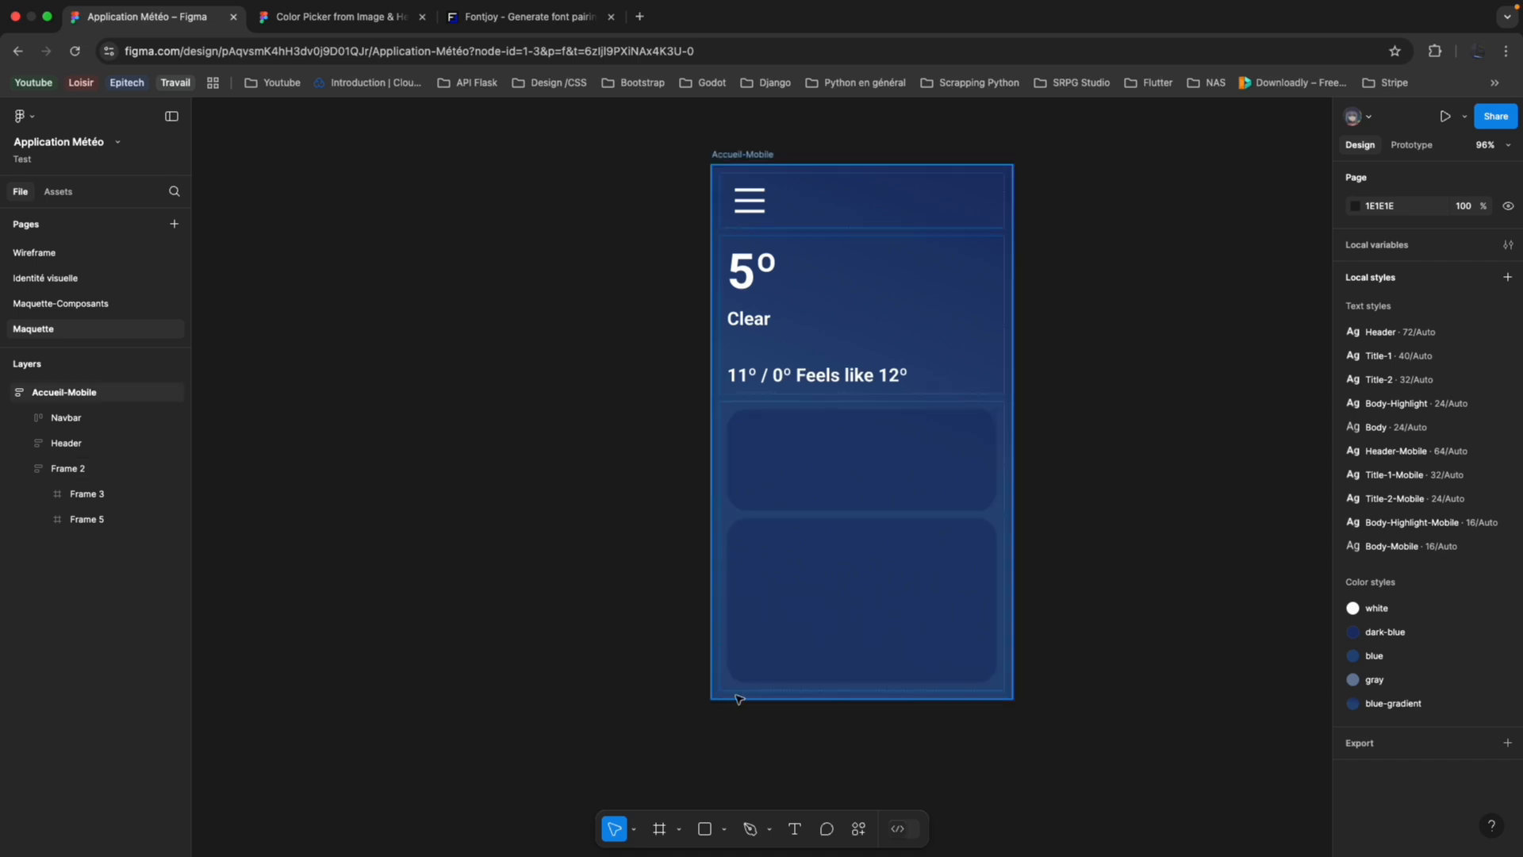
pyautogui.scroll(2, 738, 682)
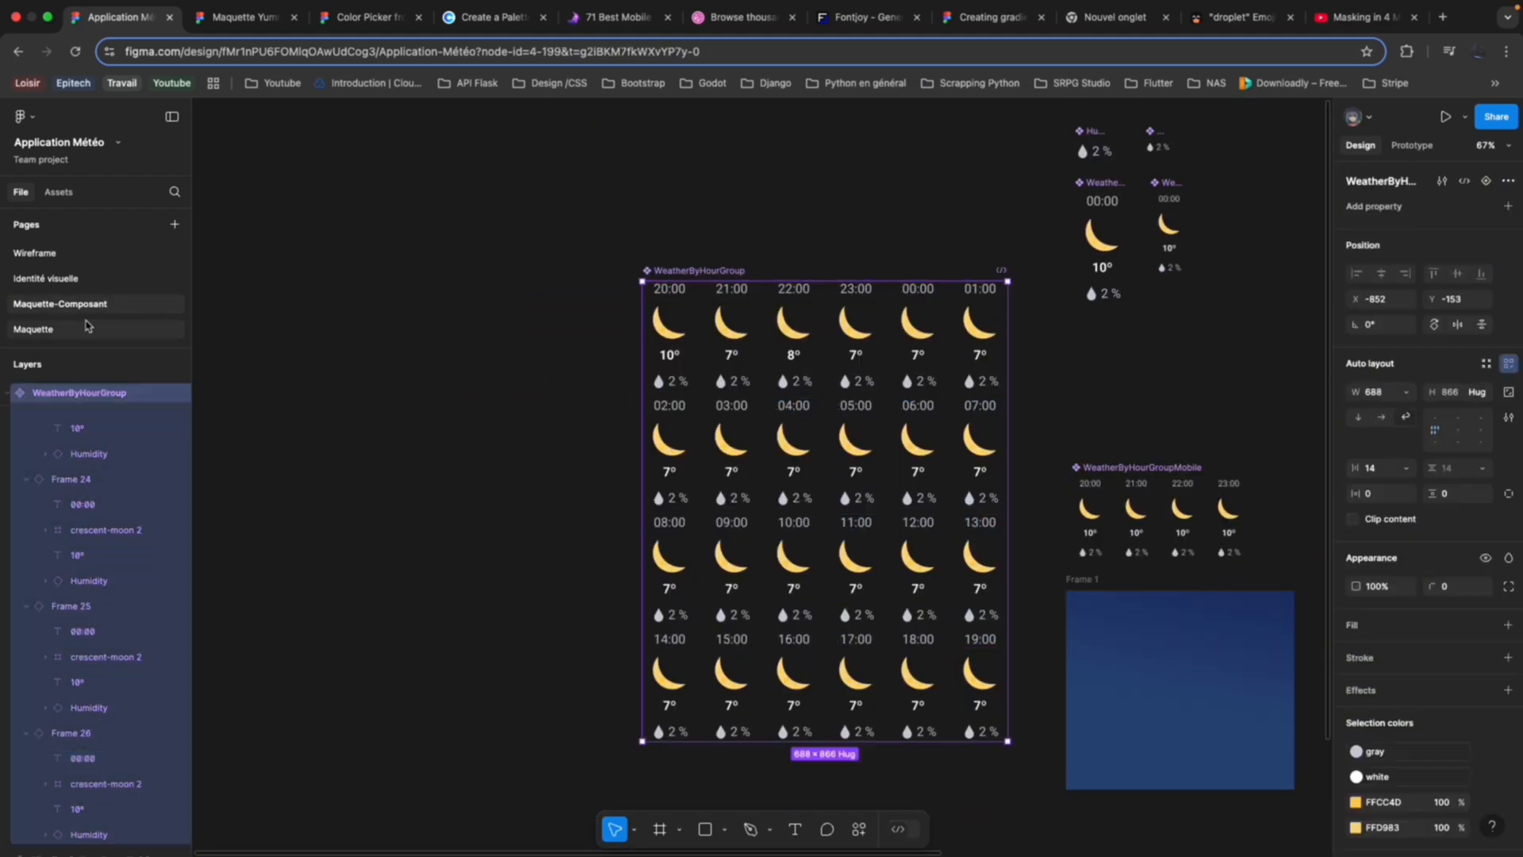
pyautogui.click(87, 326)
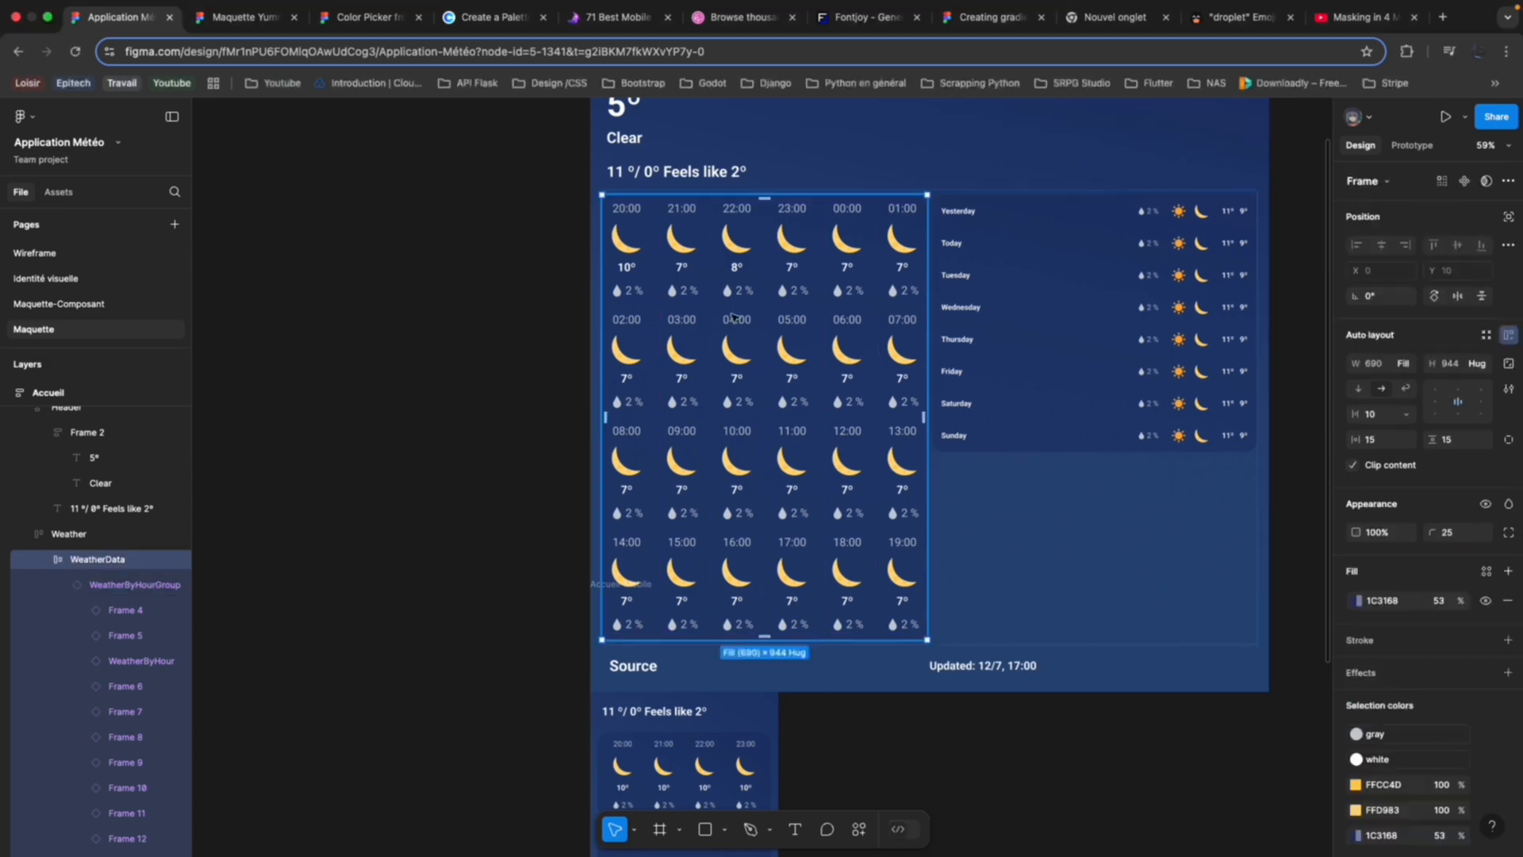
pyautogui.click(1507, 768)
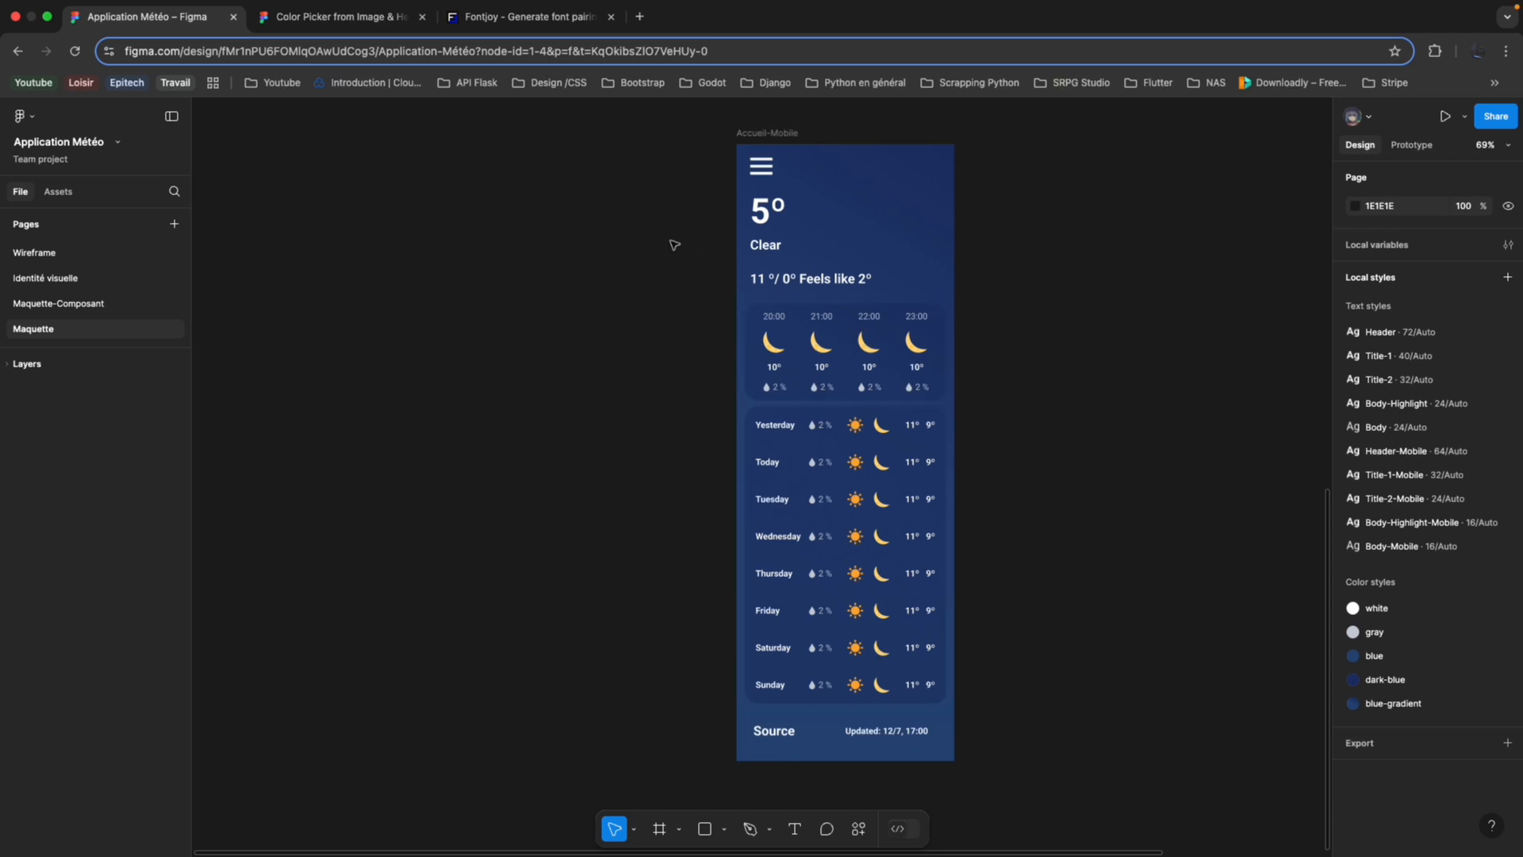
# Examine the weather components and the Météo icon frame on the finished file's Maquette-Composant page.
pyautogui.click(126, 310)
pyautogui.scroll(-3, 394, 388)
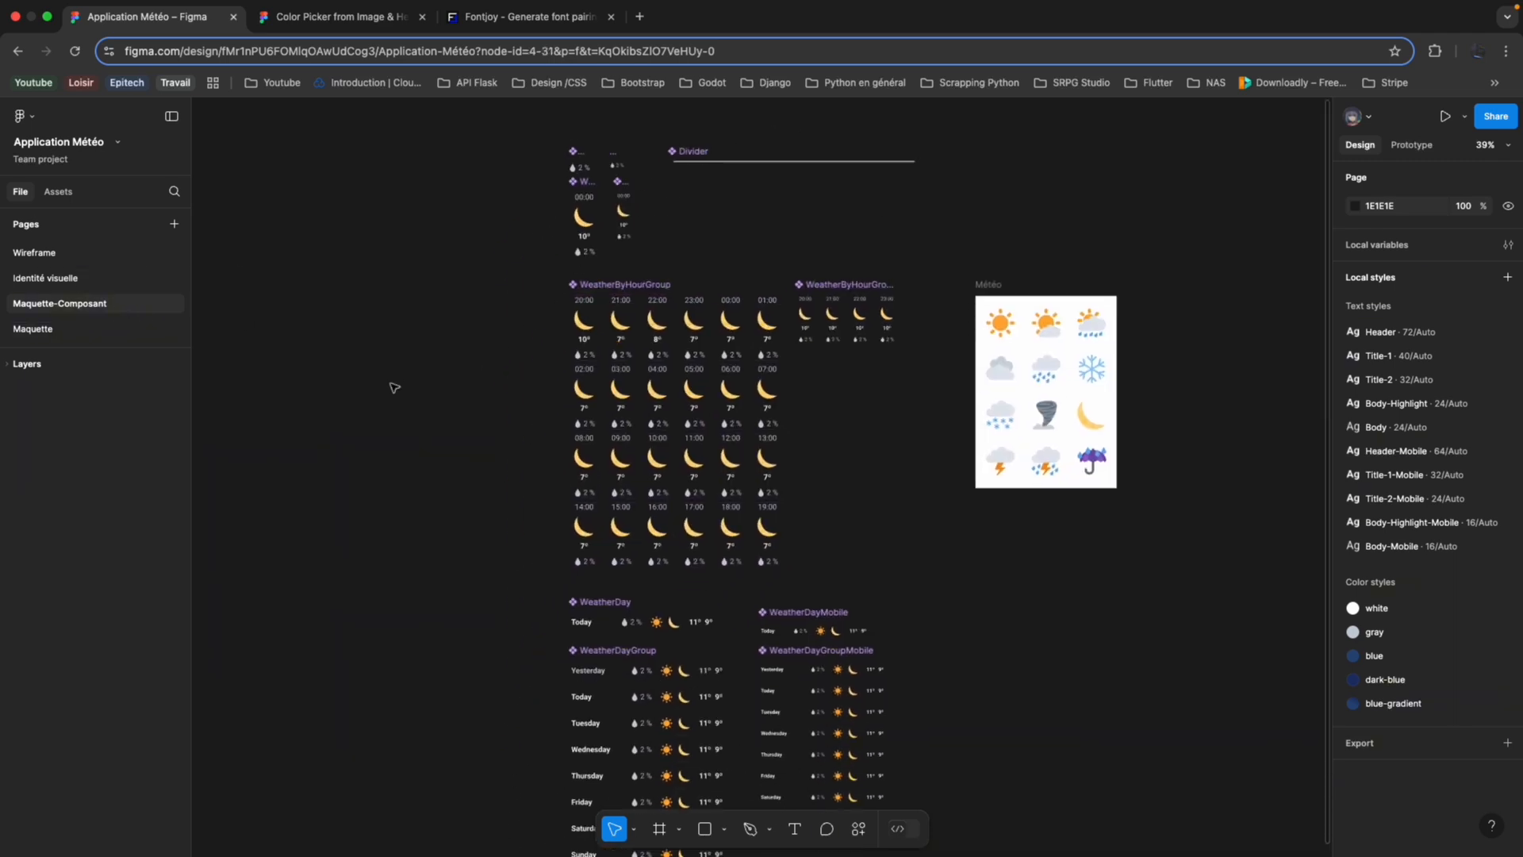
pyautogui.scroll(-5, 394, 387)
pyautogui.scroll(-1, 424, 441)
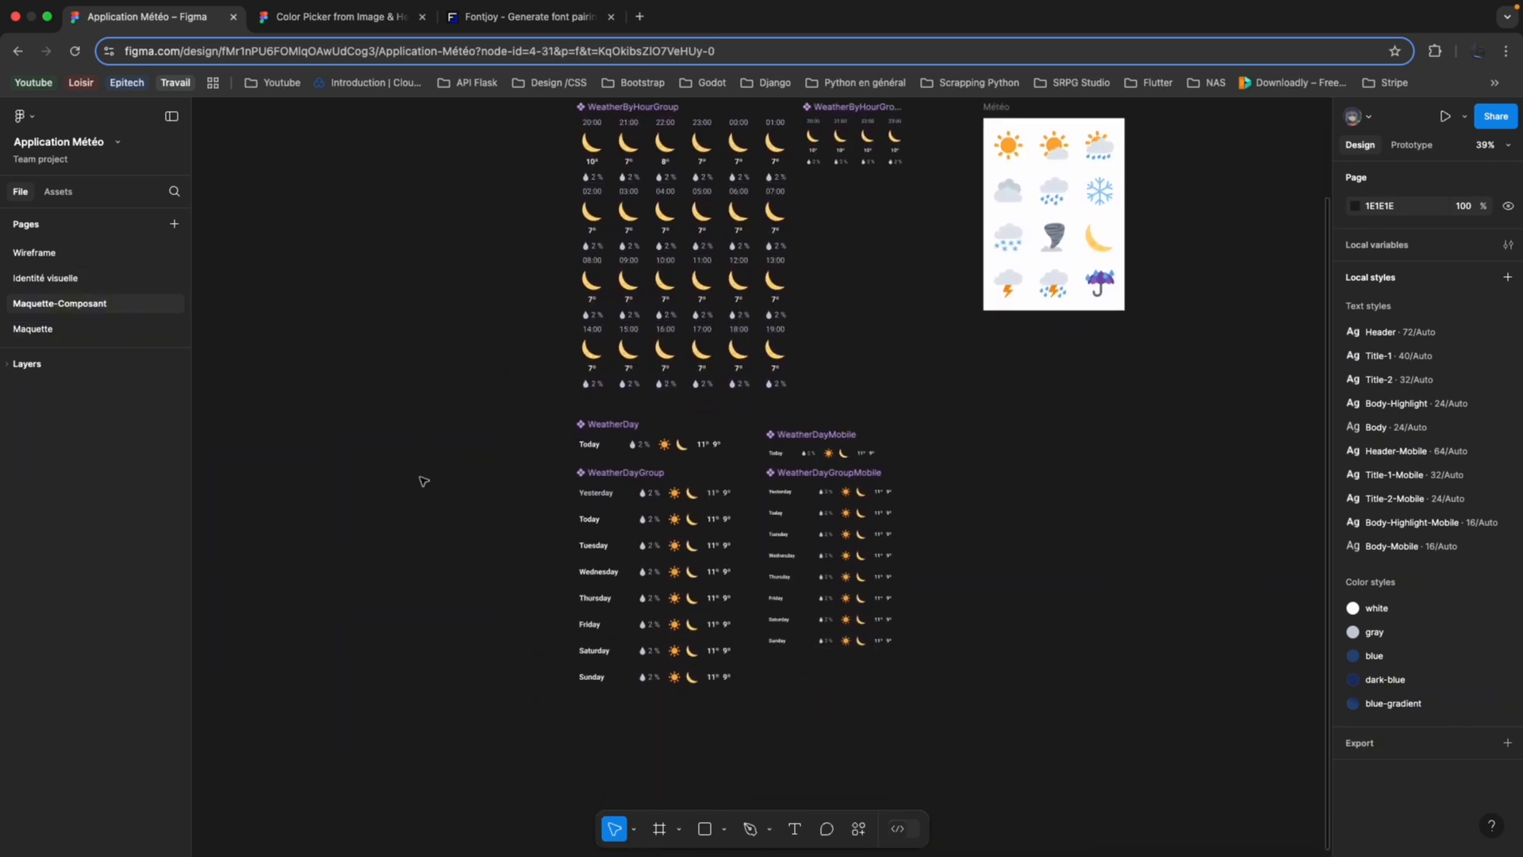
pyautogui.scroll(3, 425, 546)
pyautogui.hscroll(1, 425, 545)
pyautogui.scroll(5, 857, 476)
pyautogui.hscroll(5, 794, 412)
pyautogui.scroll(4, 794, 412)
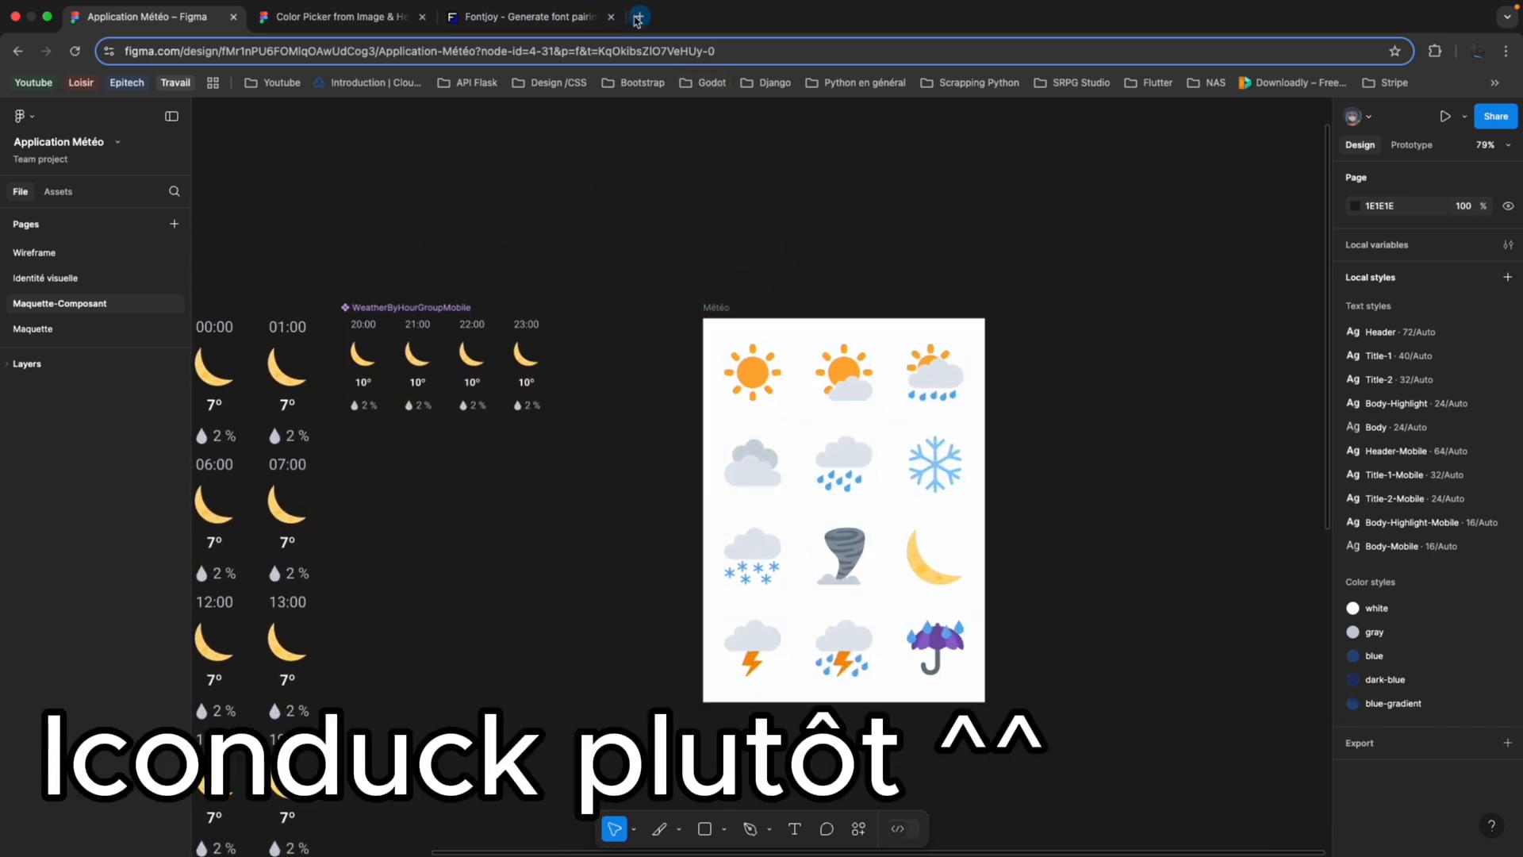
# Open the Iconduck SVG Logos set in a new browser tab and browse its icons.
pyautogui.click(639, 17)
pyautogui.write('svg')
pyautogui.click(354, 246)
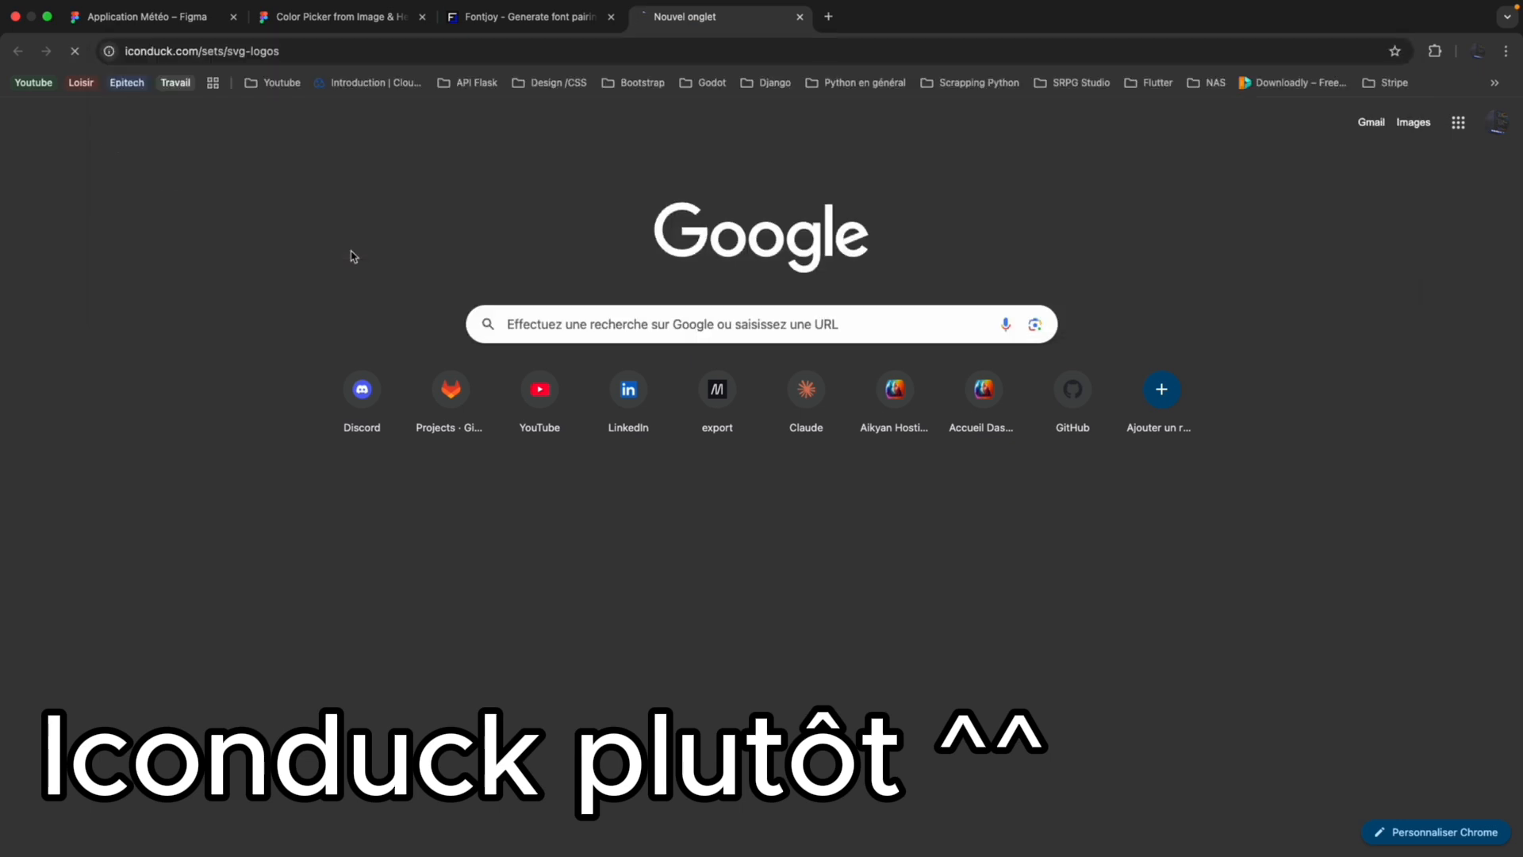
pyautogui.scroll(-5, 456, 226)
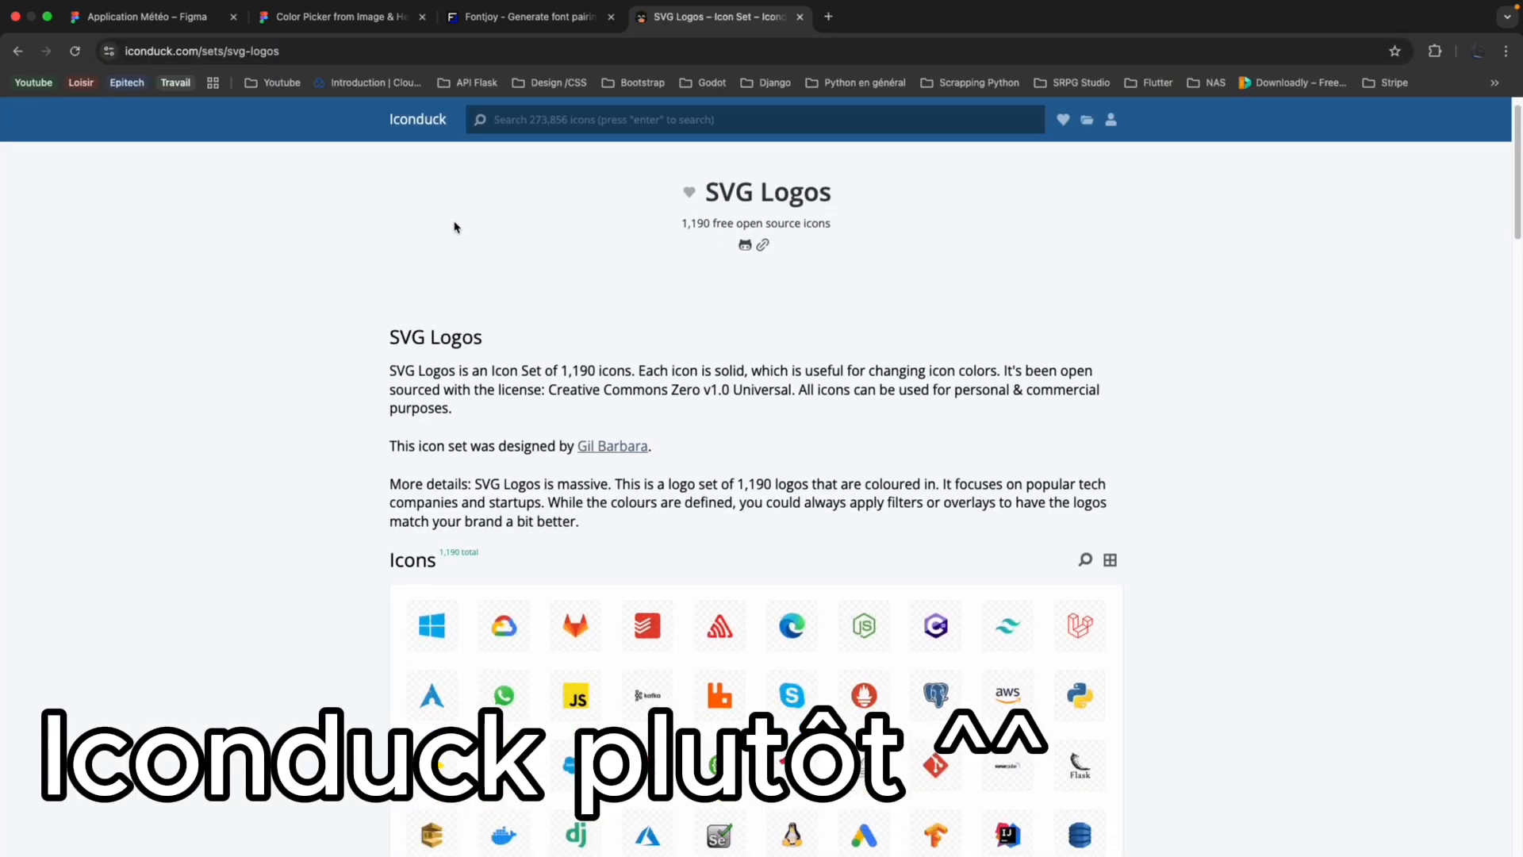
pyautogui.scroll(-3, 456, 226)
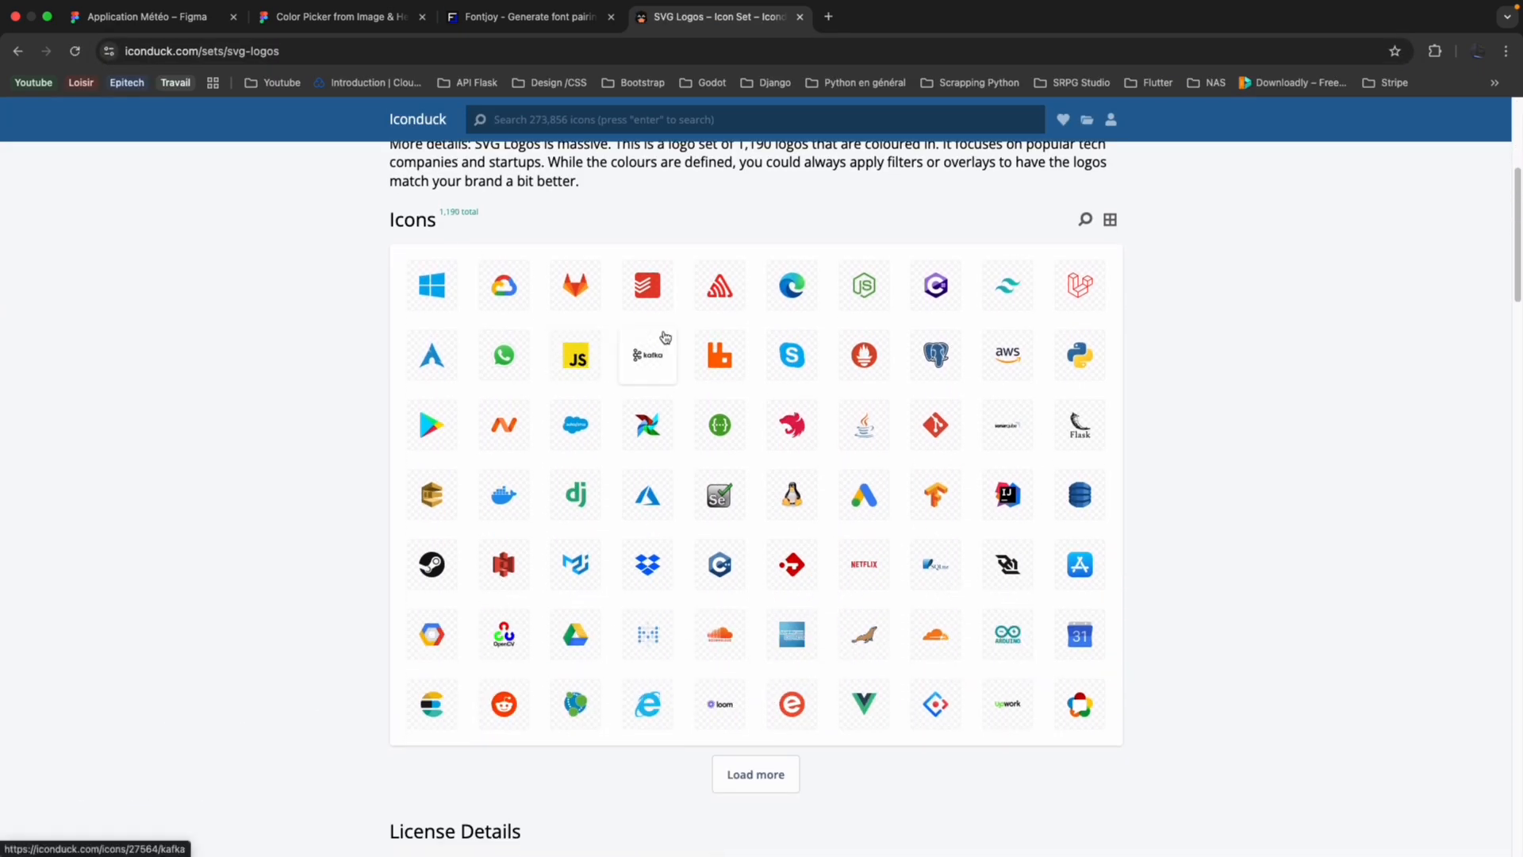
pyautogui.scroll(-2, 796, 282)
pyautogui.scroll(1, 738, 270)
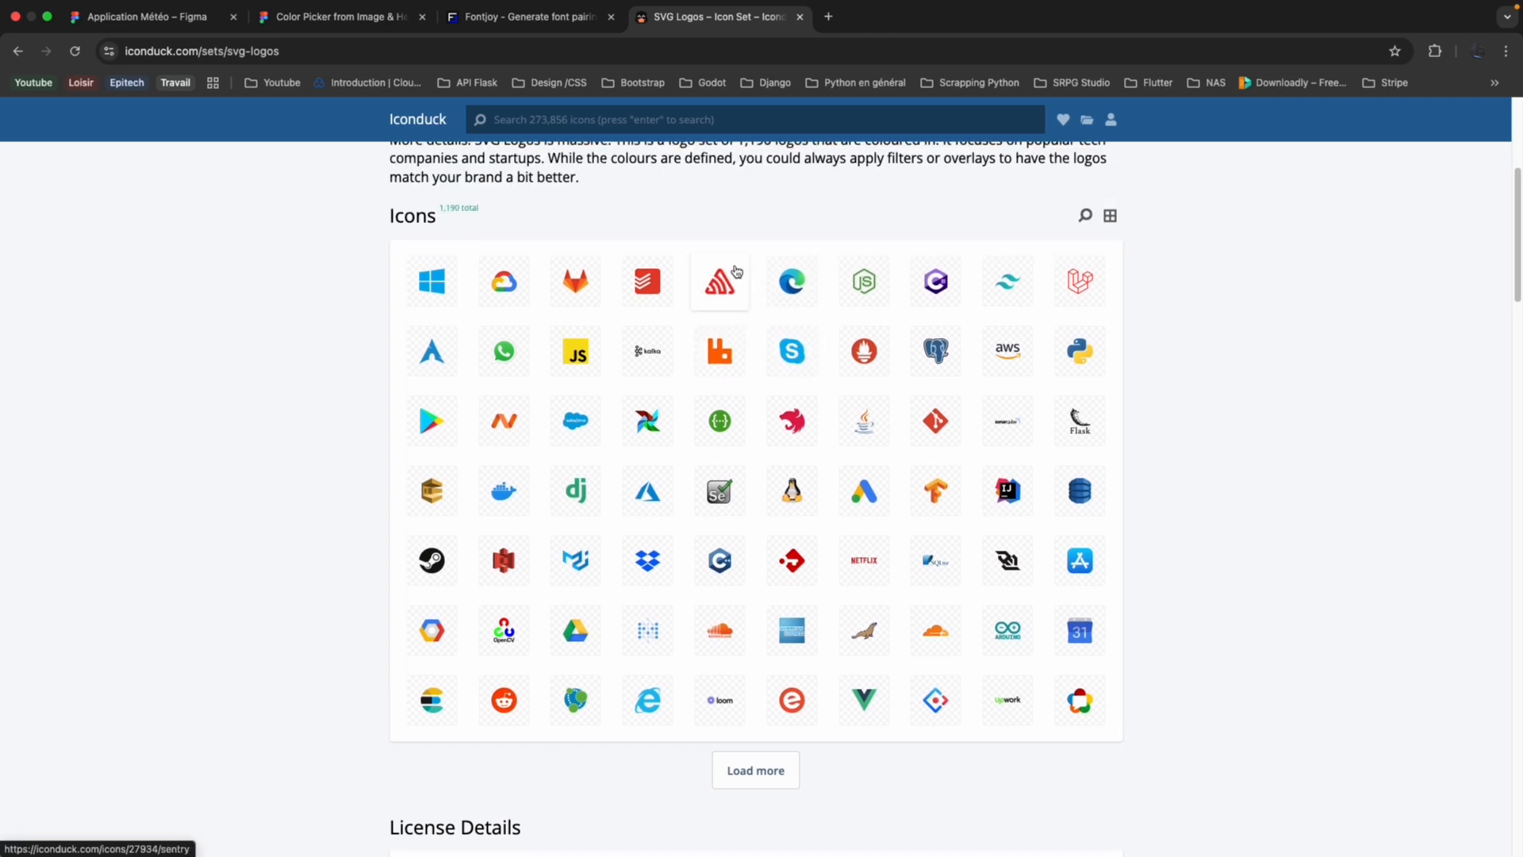
pyautogui.scroll(2, 571, 349)
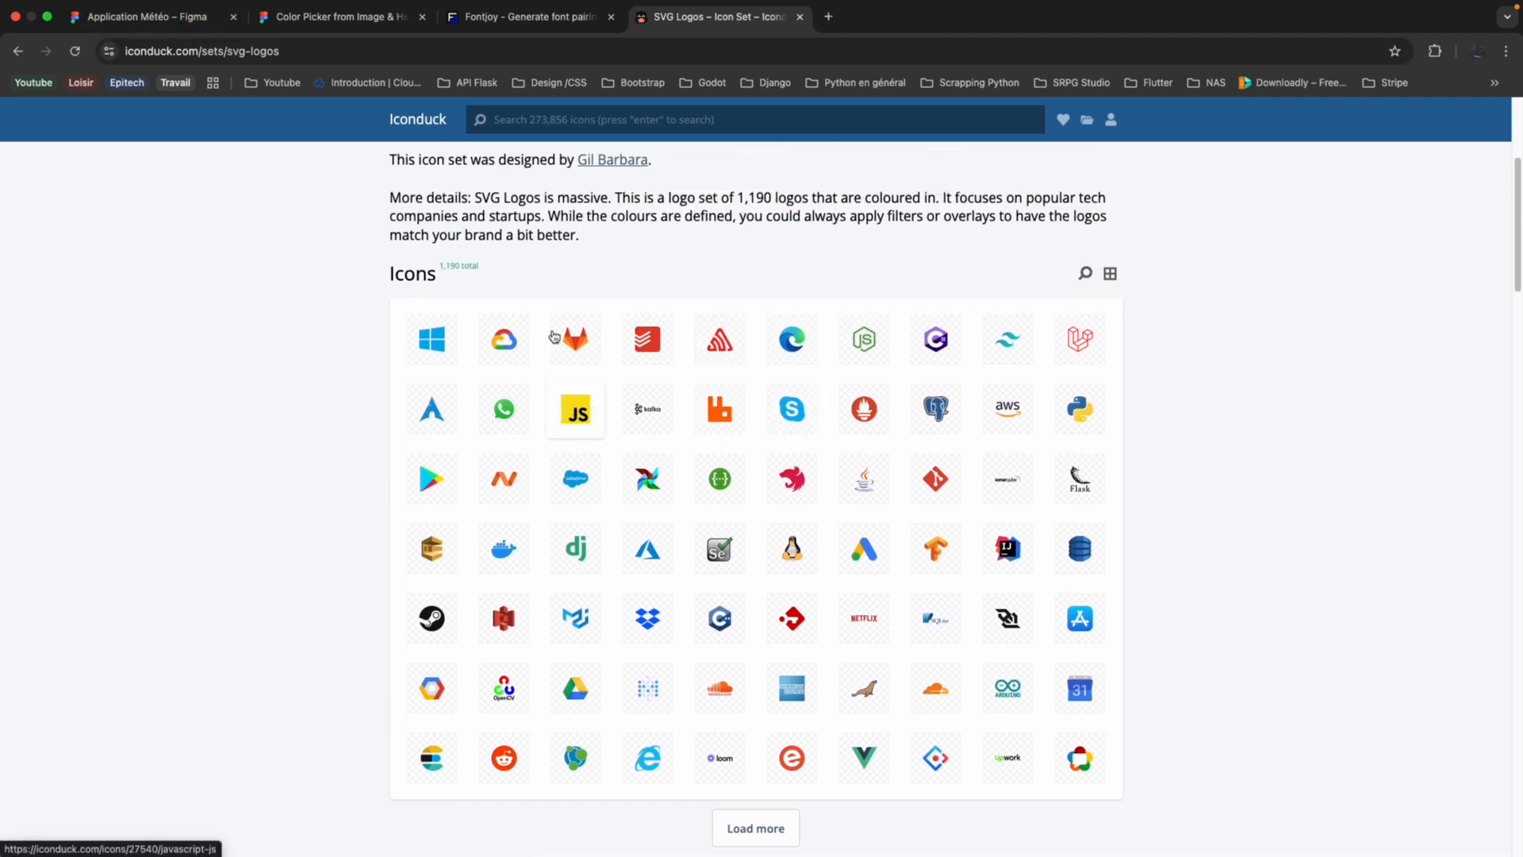
# Search Iconduck for "cloud" and open the Twitter Emoji Twemoji Set from the white sun with small cloud icon.
pyautogui.click(689, 120)
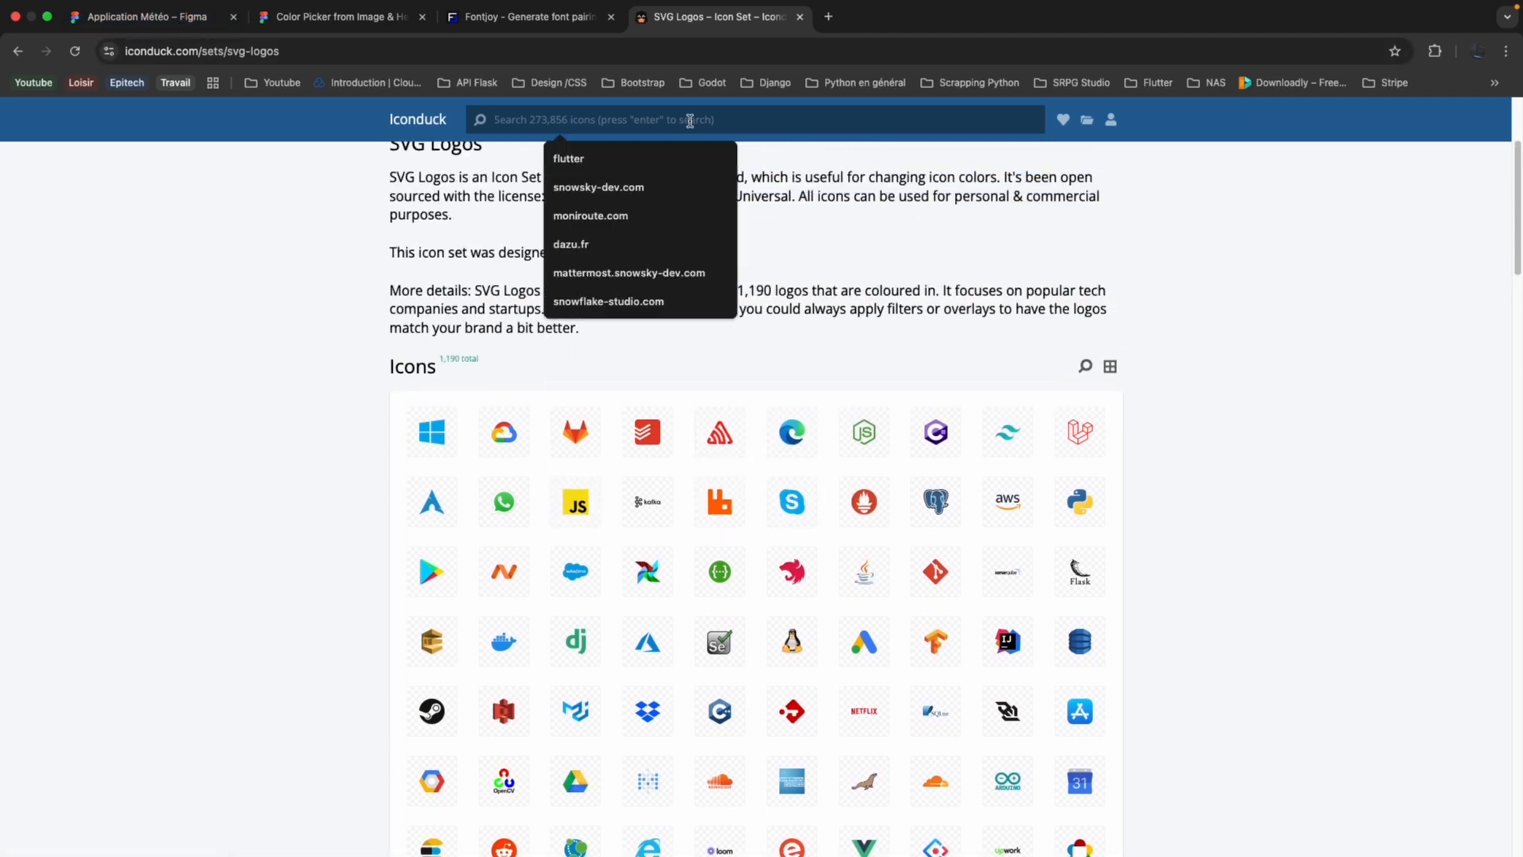
pyautogui.write('cloud')
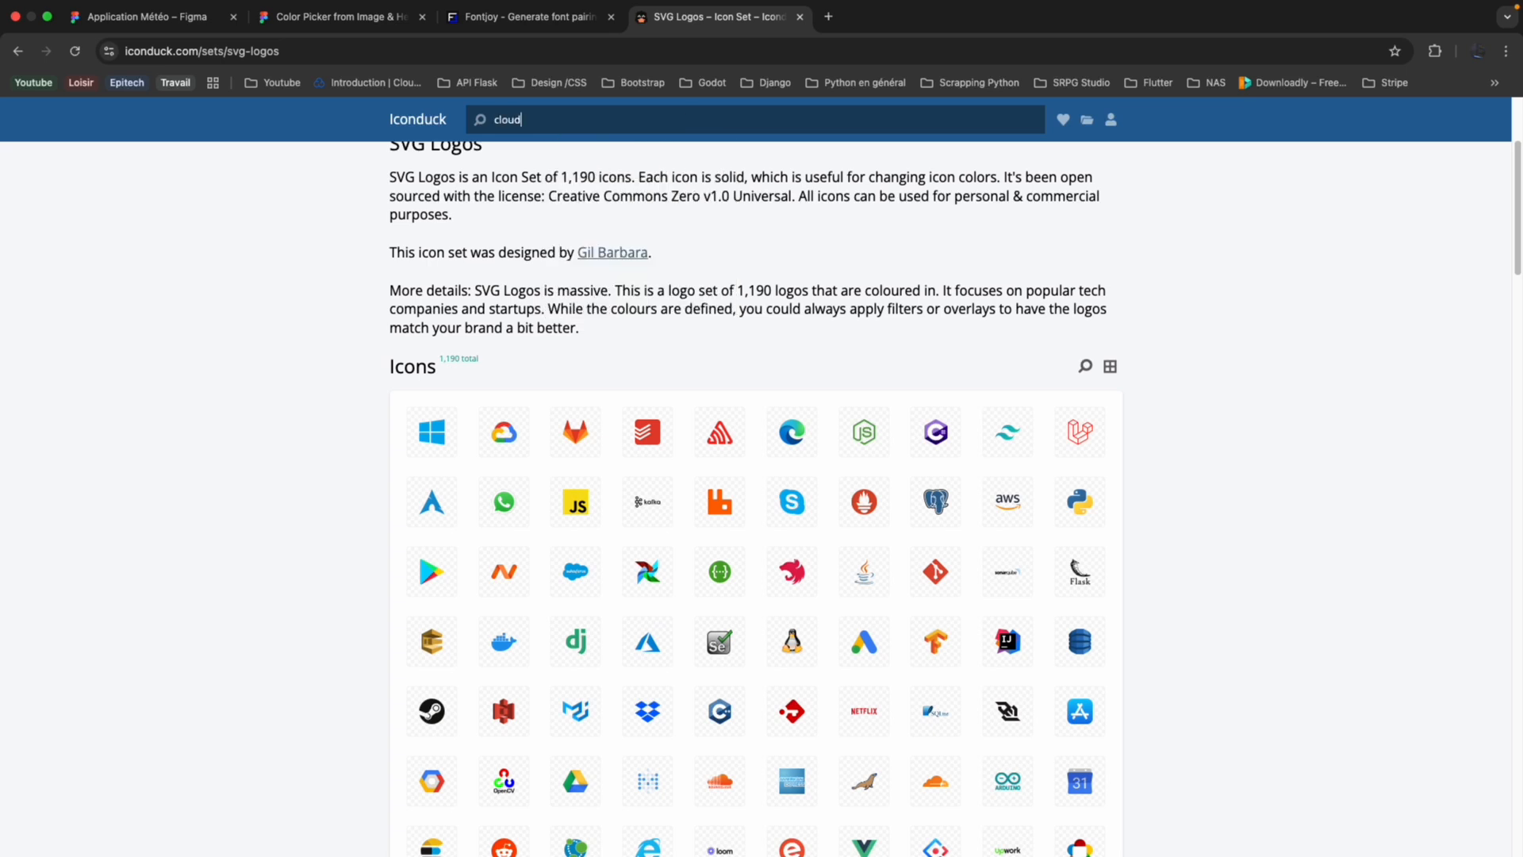
pyautogui.scroll(-3, 749, 496)
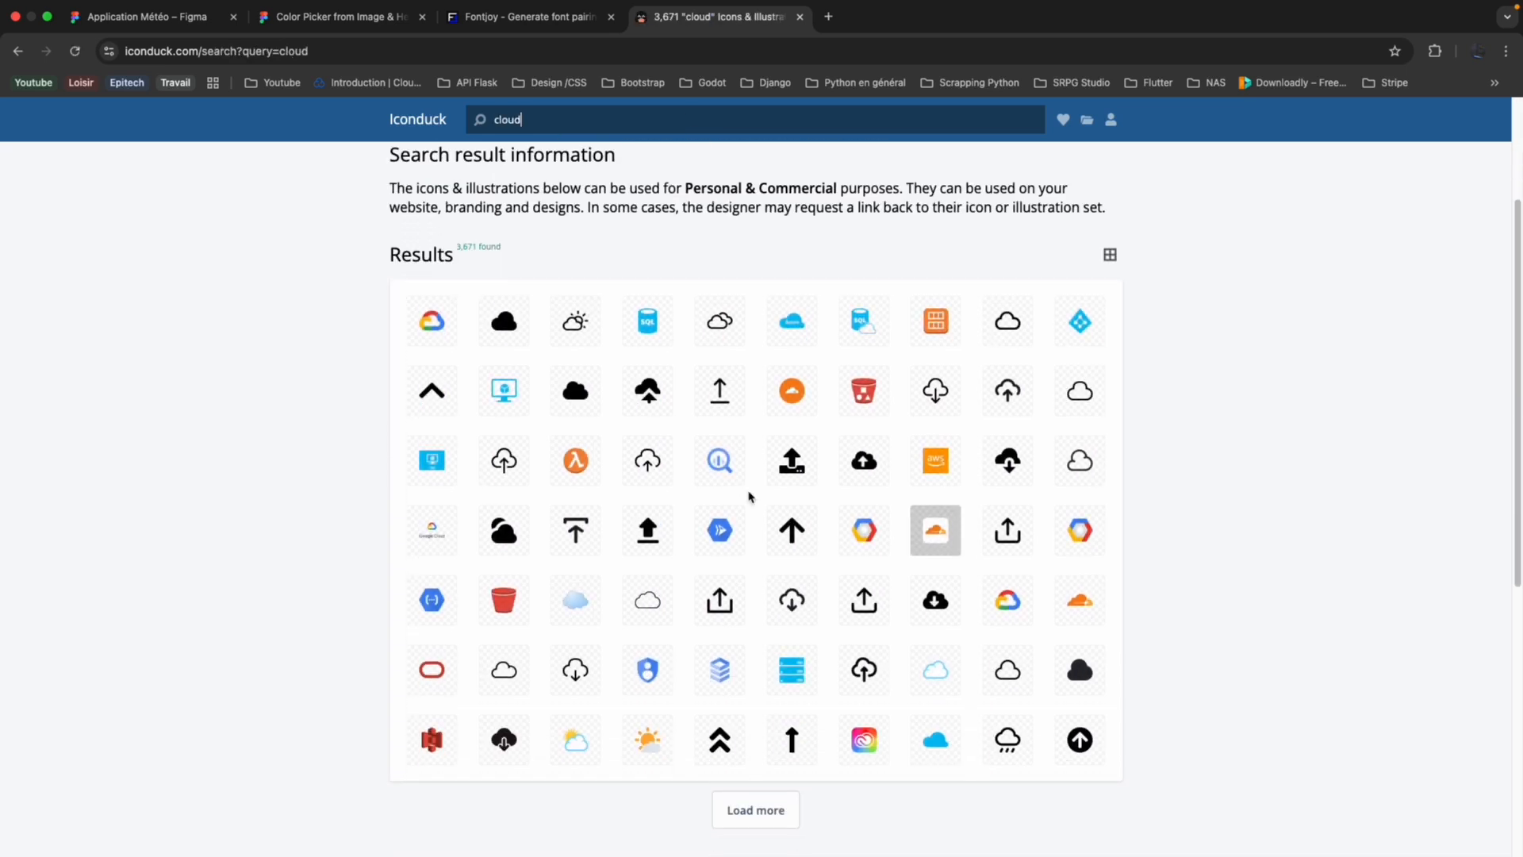
pyautogui.click(641, 738)
pyautogui.click(742, 514)
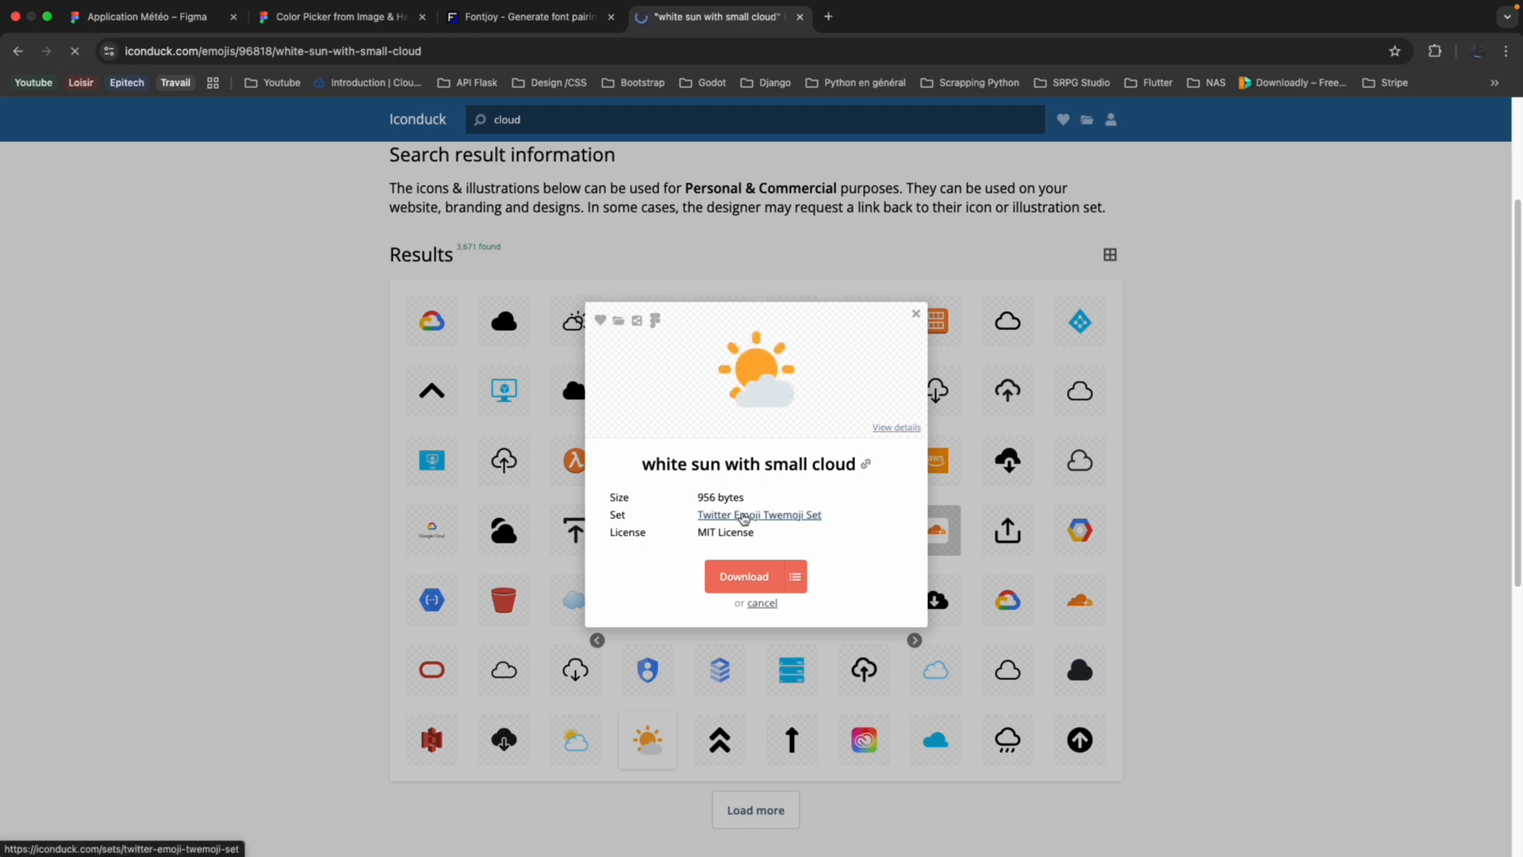
# Search within the Twitter Emoji Twemoji Set for "cloud" and open the download options of the white sun with small cloud icon.
pyautogui.scroll(-2, 742, 514)
pyautogui.scroll(2, 708, 524)
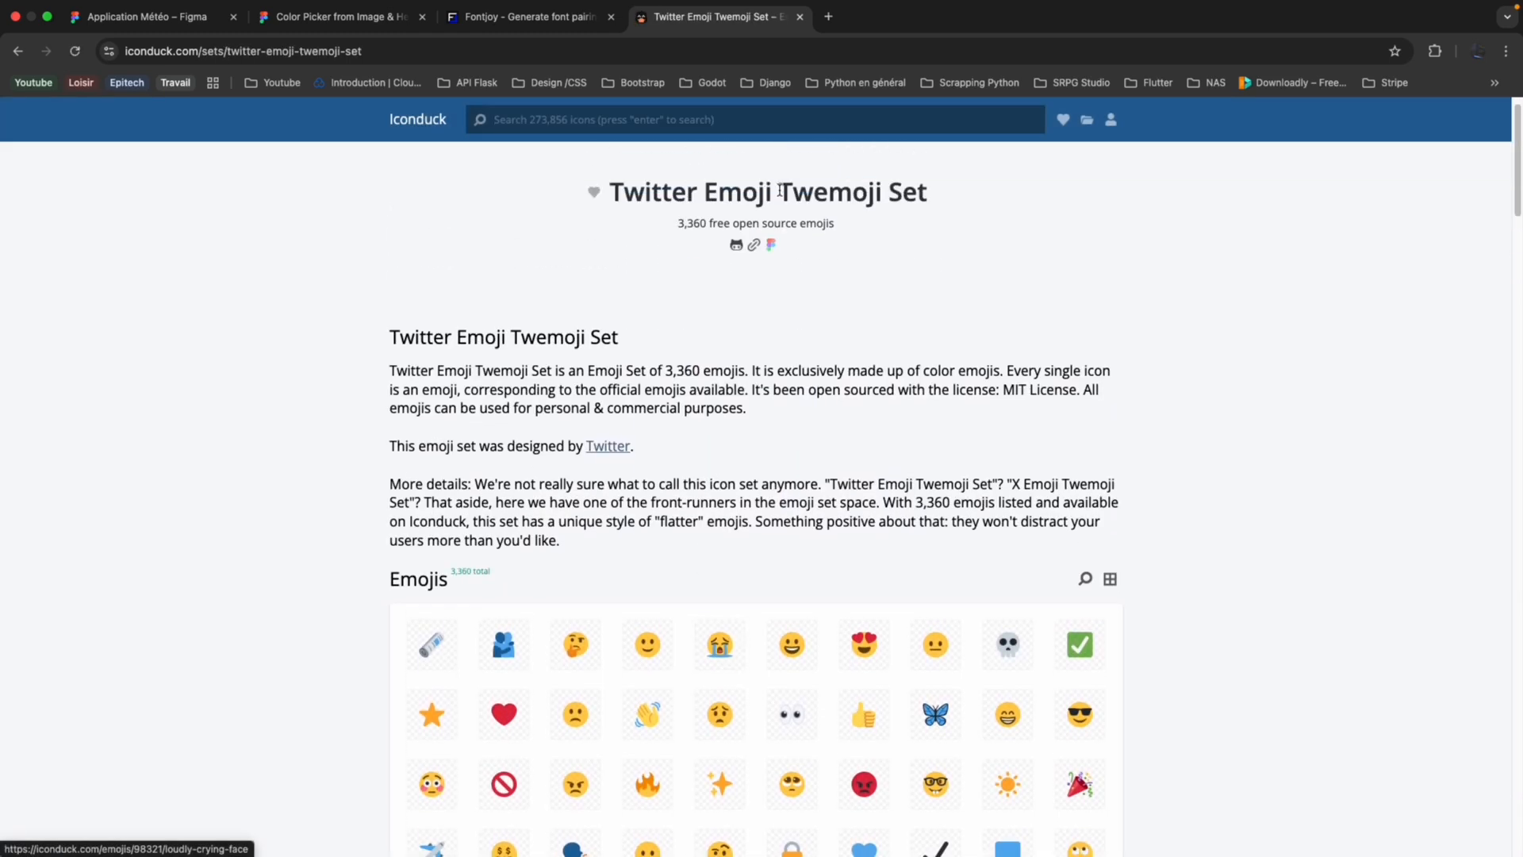
pyautogui.scroll(1, 782, 196)
pyautogui.click(1085, 615)
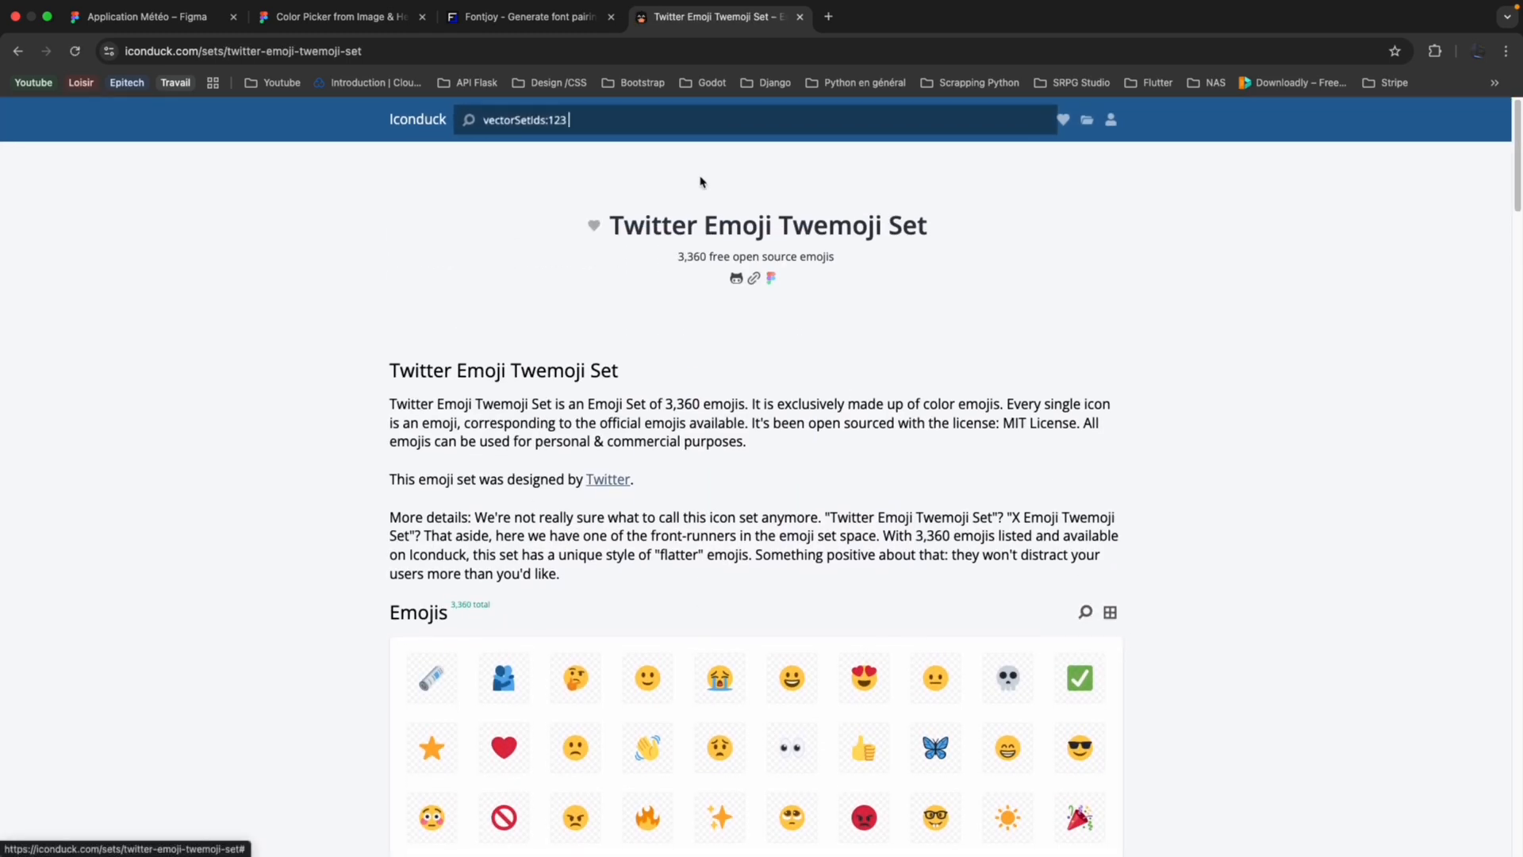
pyautogui.press('Return')
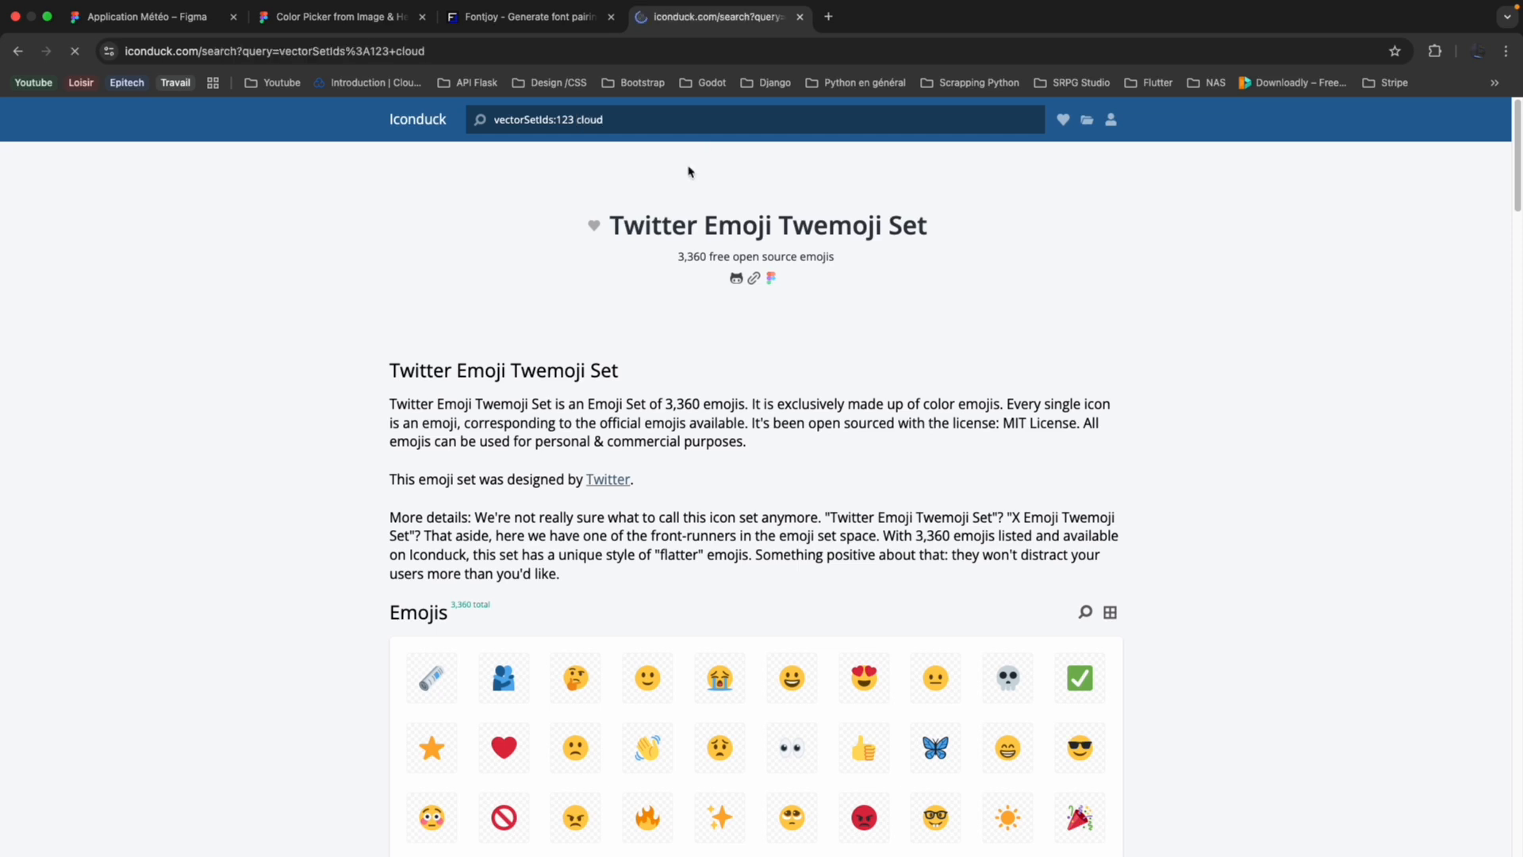
pyautogui.scroll(-2, 472, 434)
pyautogui.click(427, 450)
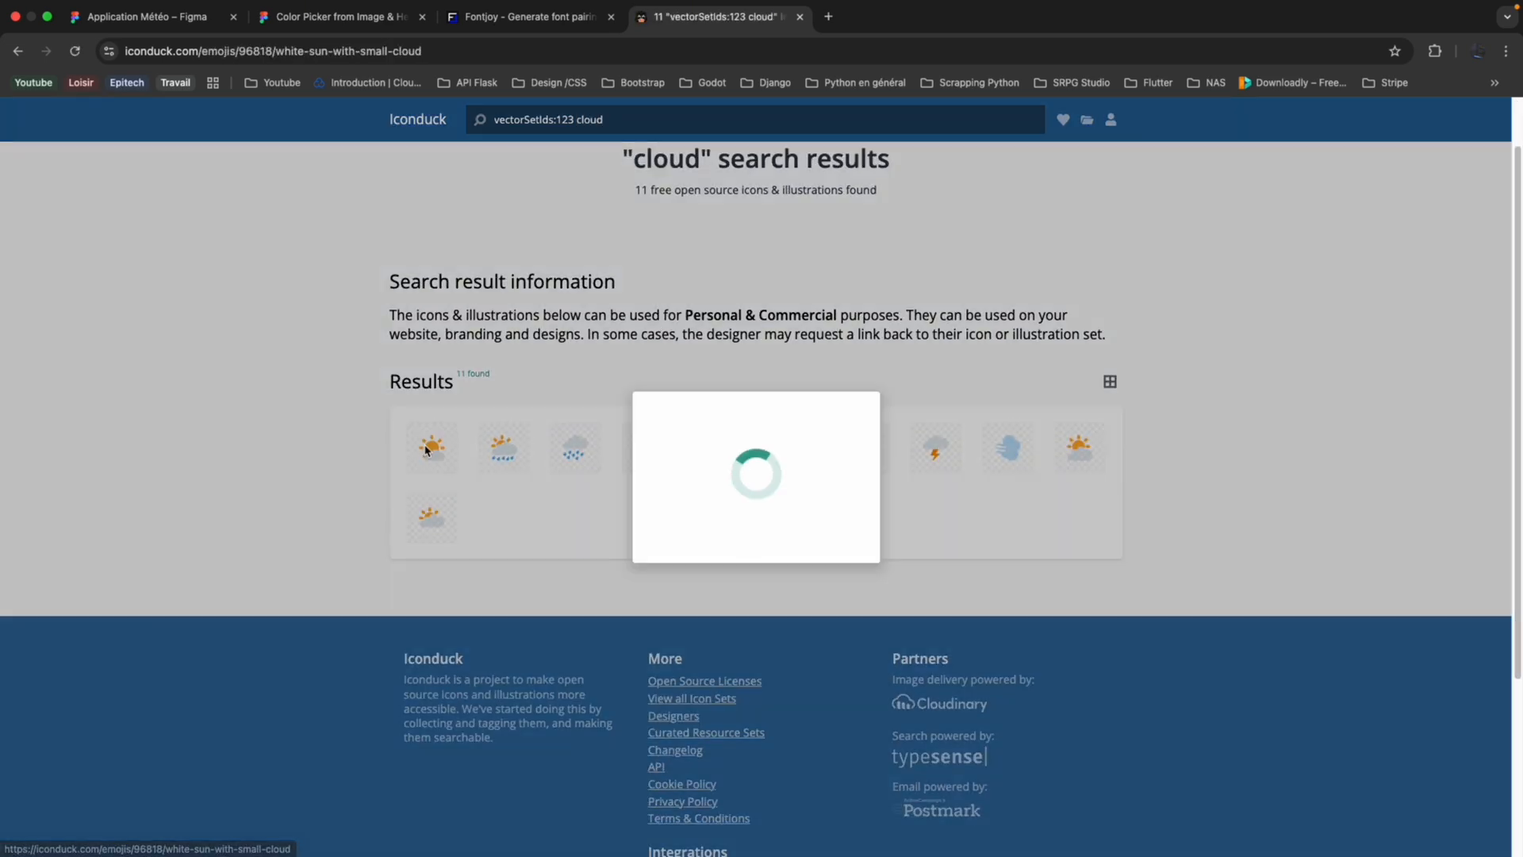
pyautogui.click(796, 579)
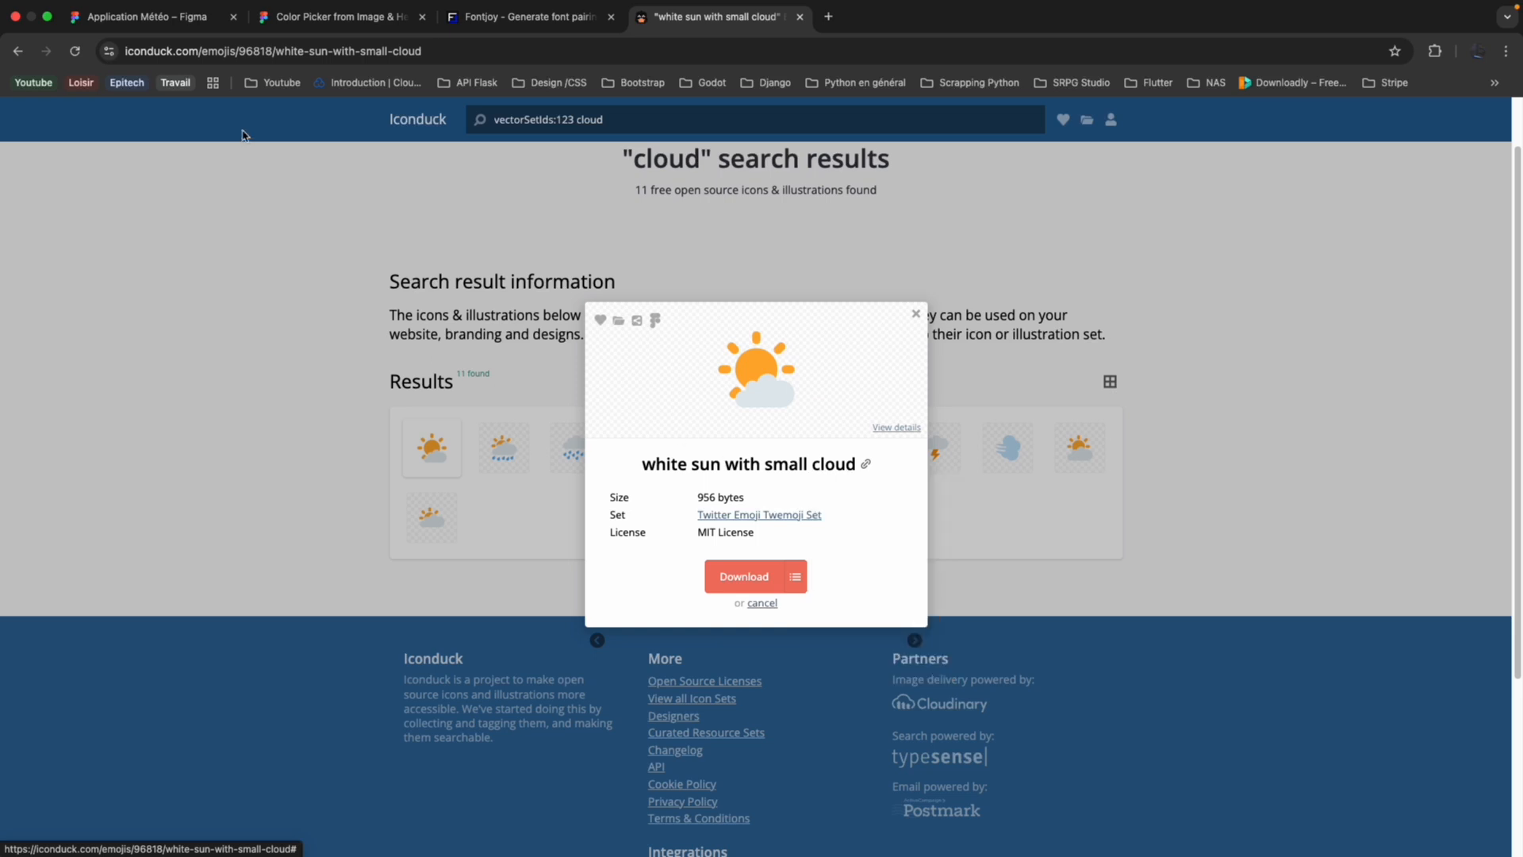
# Switch back to Figma and review the Météo icons alongside the hourly and daily weather components.
pyautogui.click(146, 16)
pyautogui.hscroll(-5, 782, 413)
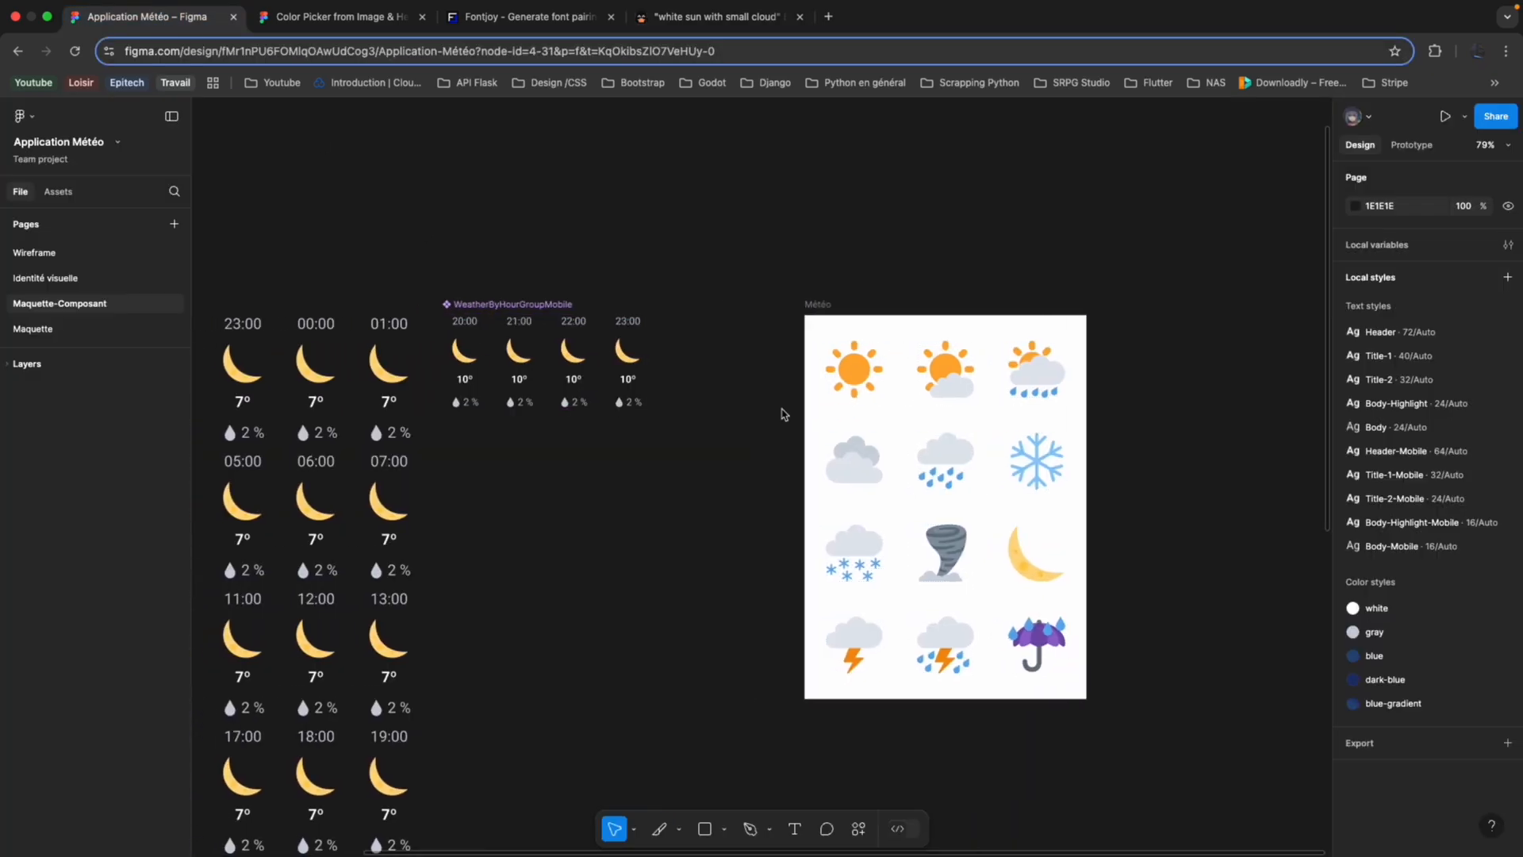
pyautogui.scroll(-5, 762, 432)
pyautogui.scroll(5, 762, 432)
pyautogui.hscroll(5, 764, 429)
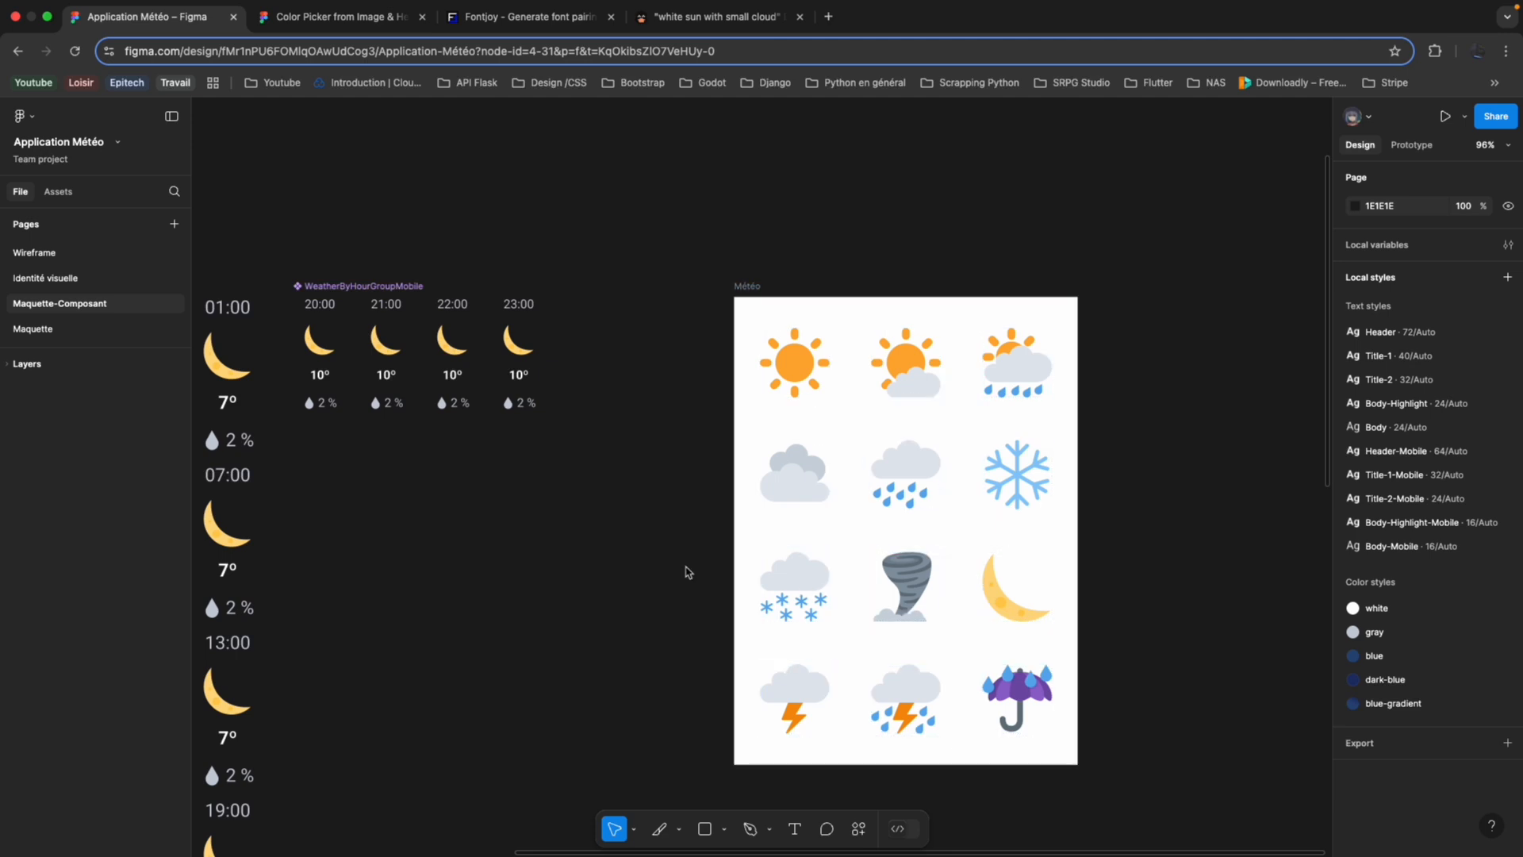
pyautogui.hscroll(-6, 690, 568)
pyautogui.scroll(-3, 682, 575)
pyautogui.scroll(3, 679, 581)
pyautogui.hscroll(-1, 680, 581)
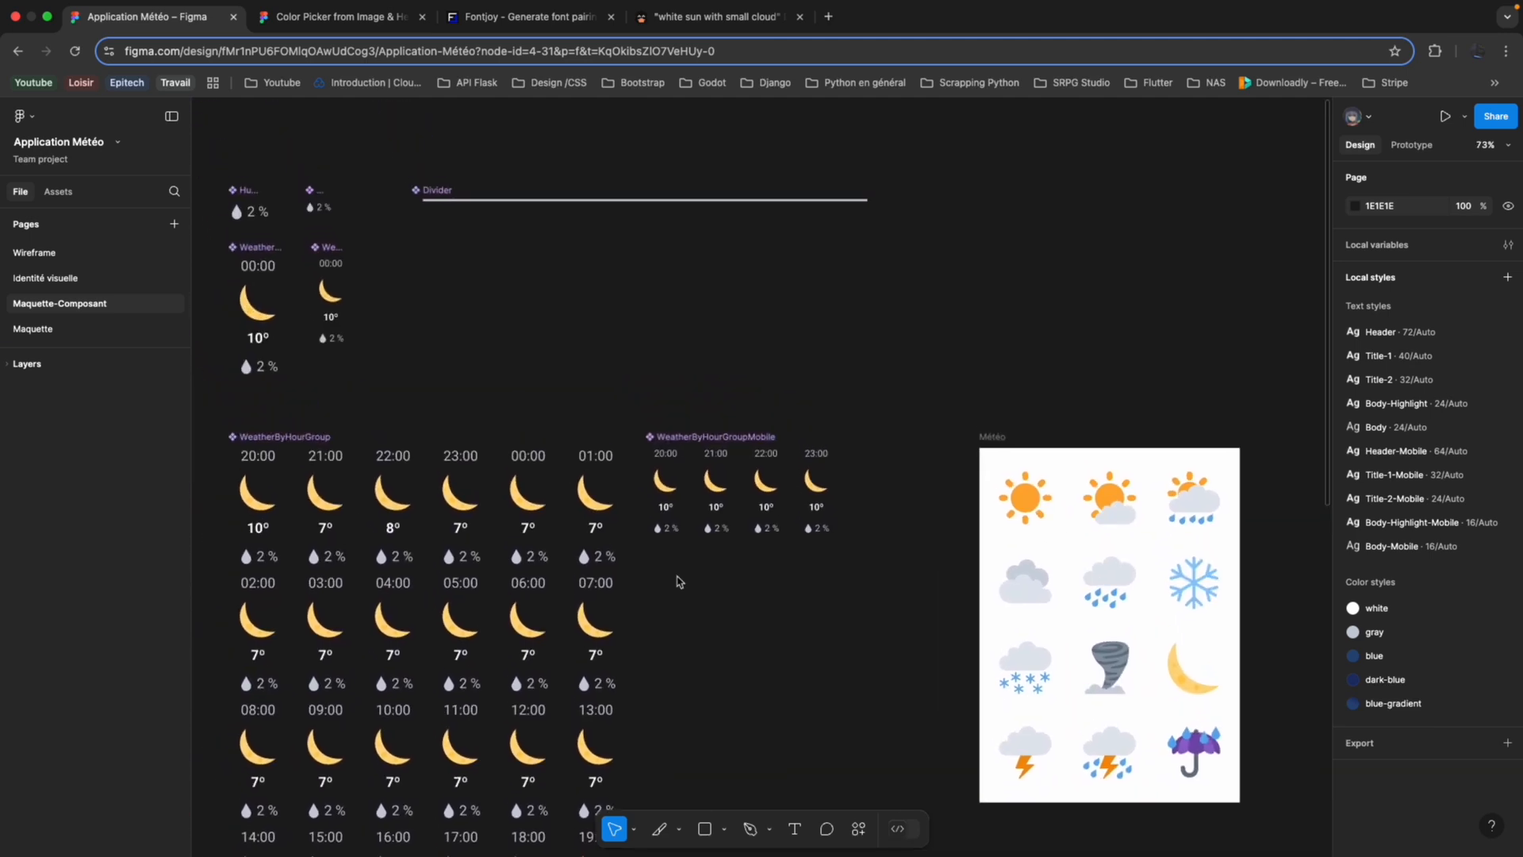
pyautogui.scroll(-4, 651, 606)
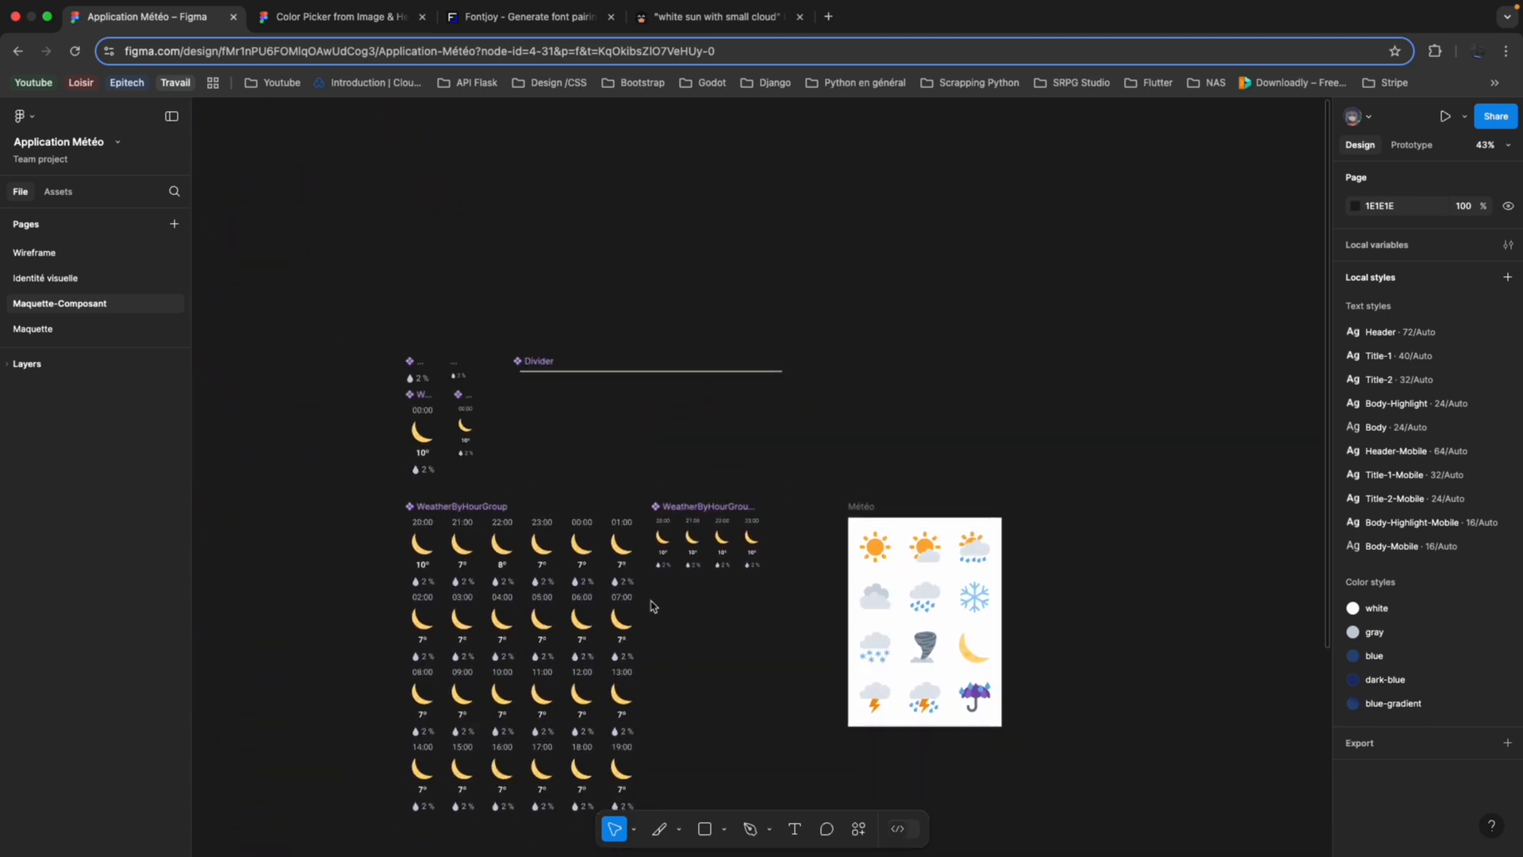
pyautogui.scroll(5, 651, 606)
pyautogui.hscroll(-1, 653, 602)
pyautogui.scroll(-5, 647, 607)
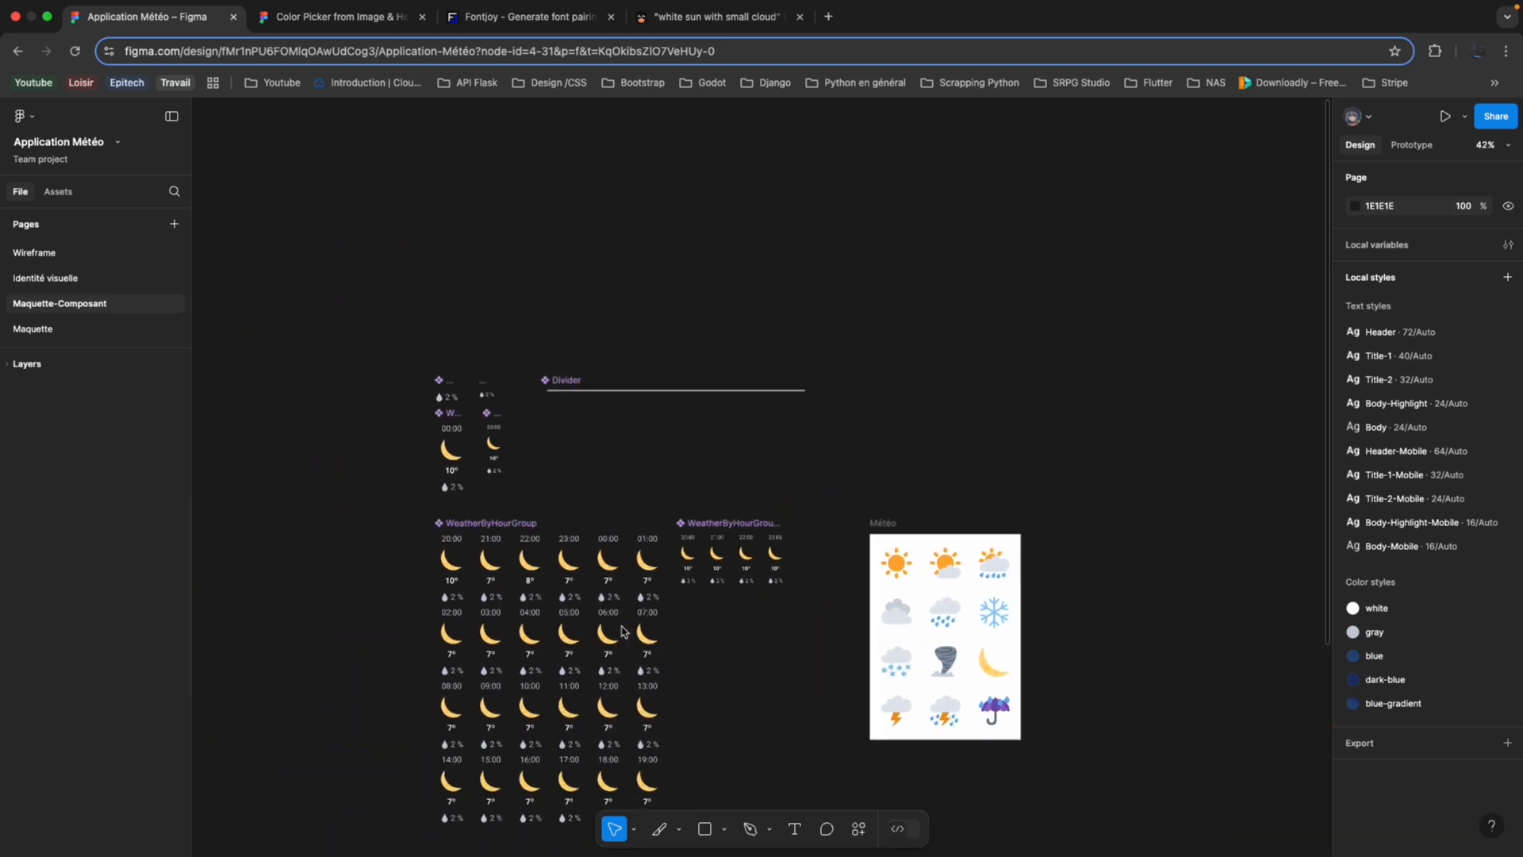
pyautogui.scroll(5, 896, 584)
pyautogui.scroll(-1, 905, 556)
pyautogui.hscroll(1, 904, 556)
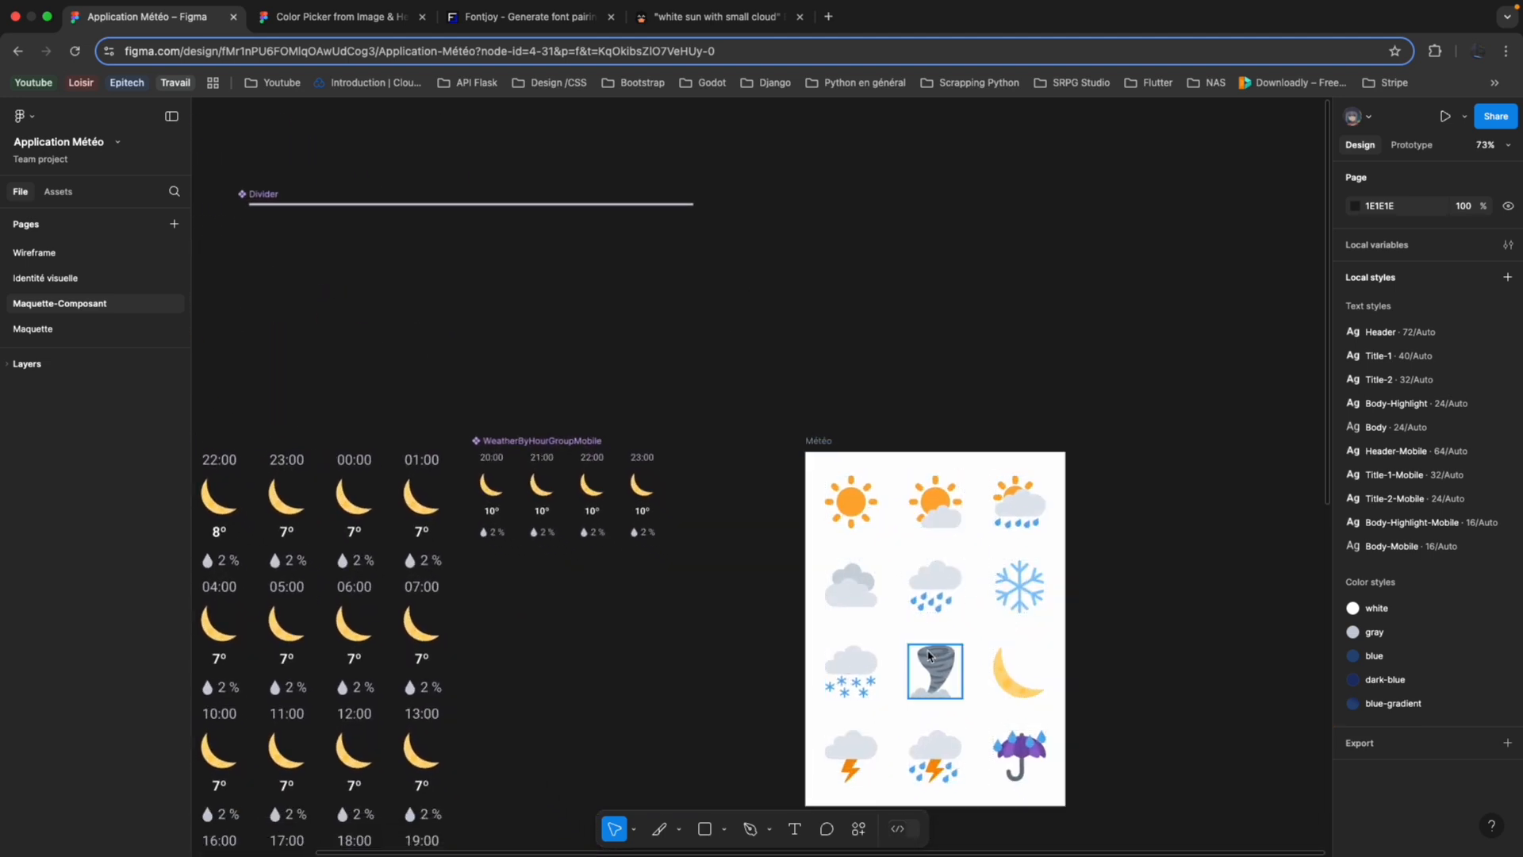
pyautogui.scroll(-5, 869, 706)
pyautogui.hscroll(-5, 869, 706)
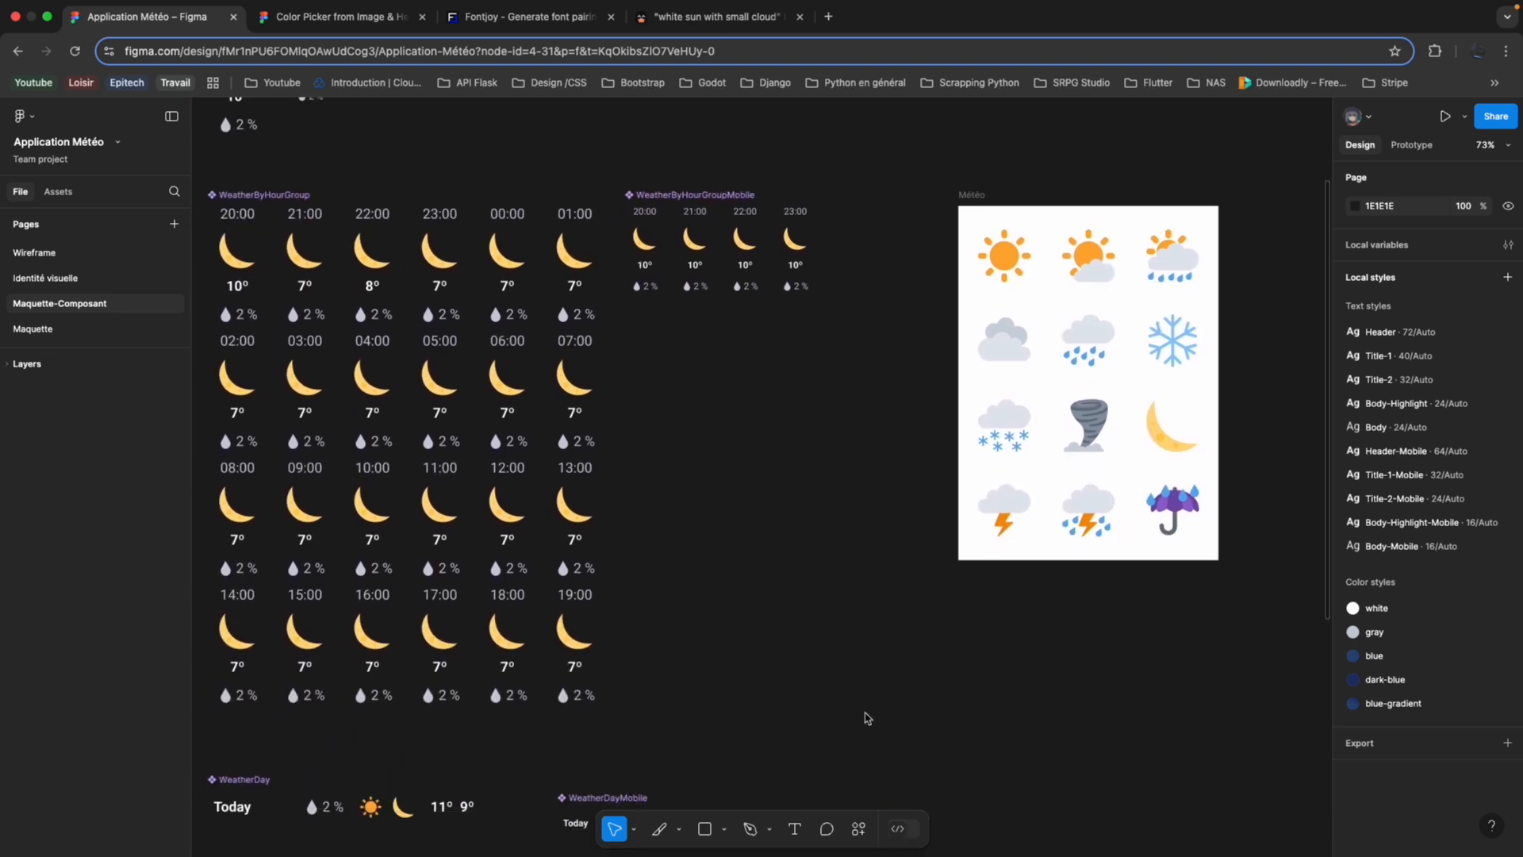
# Examine the Humidity, Humidity-Mobile and WeatherByHour components, including the Humidity instance nested inside WeatherByHour.
pyautogui.scroll(-5, 870, 702)
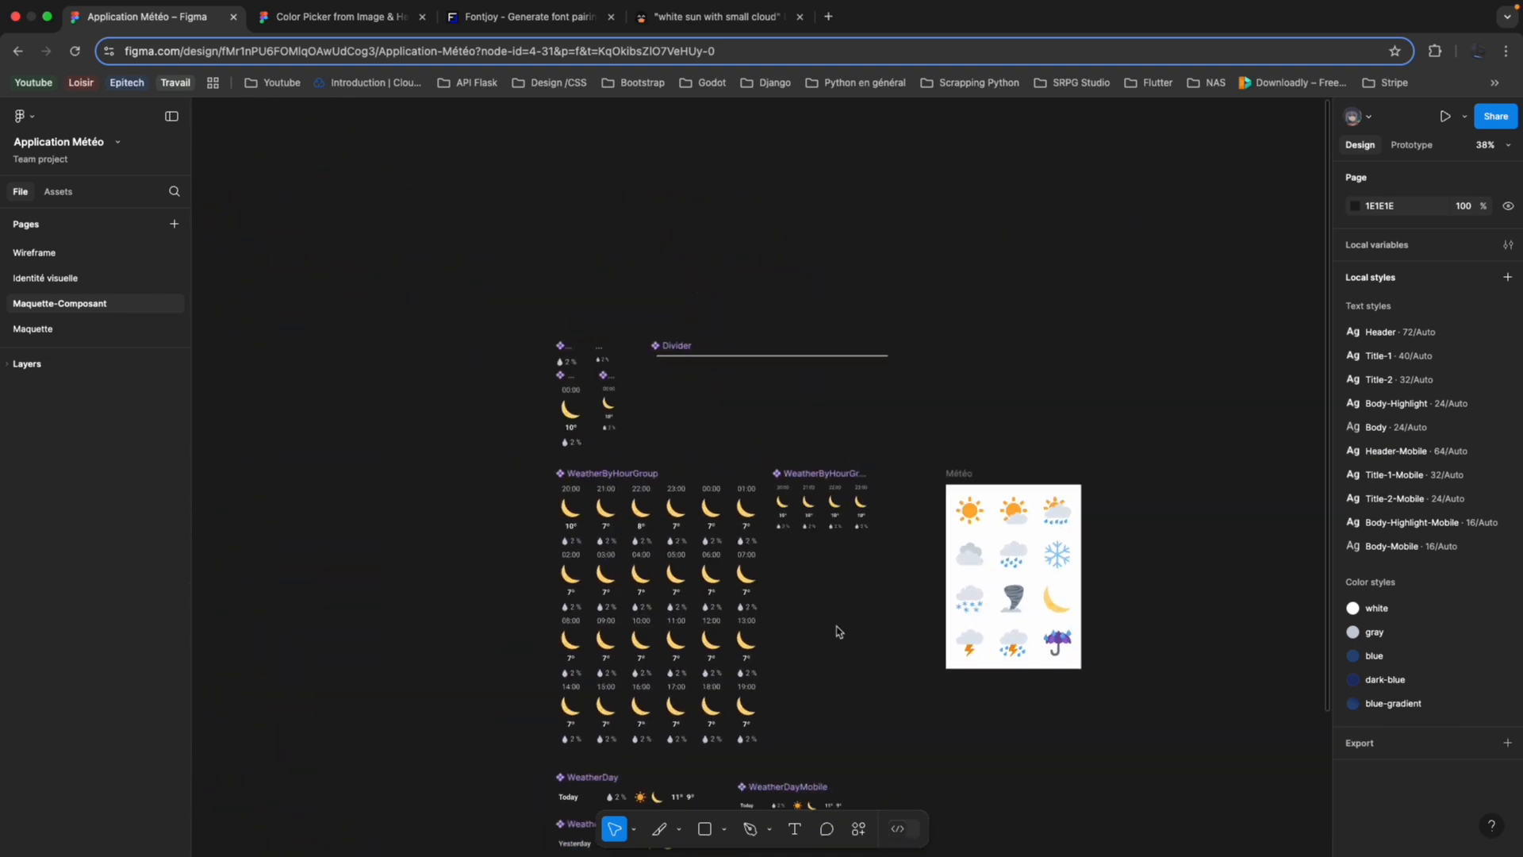
pyautogui.scroll(4, 838, 632)
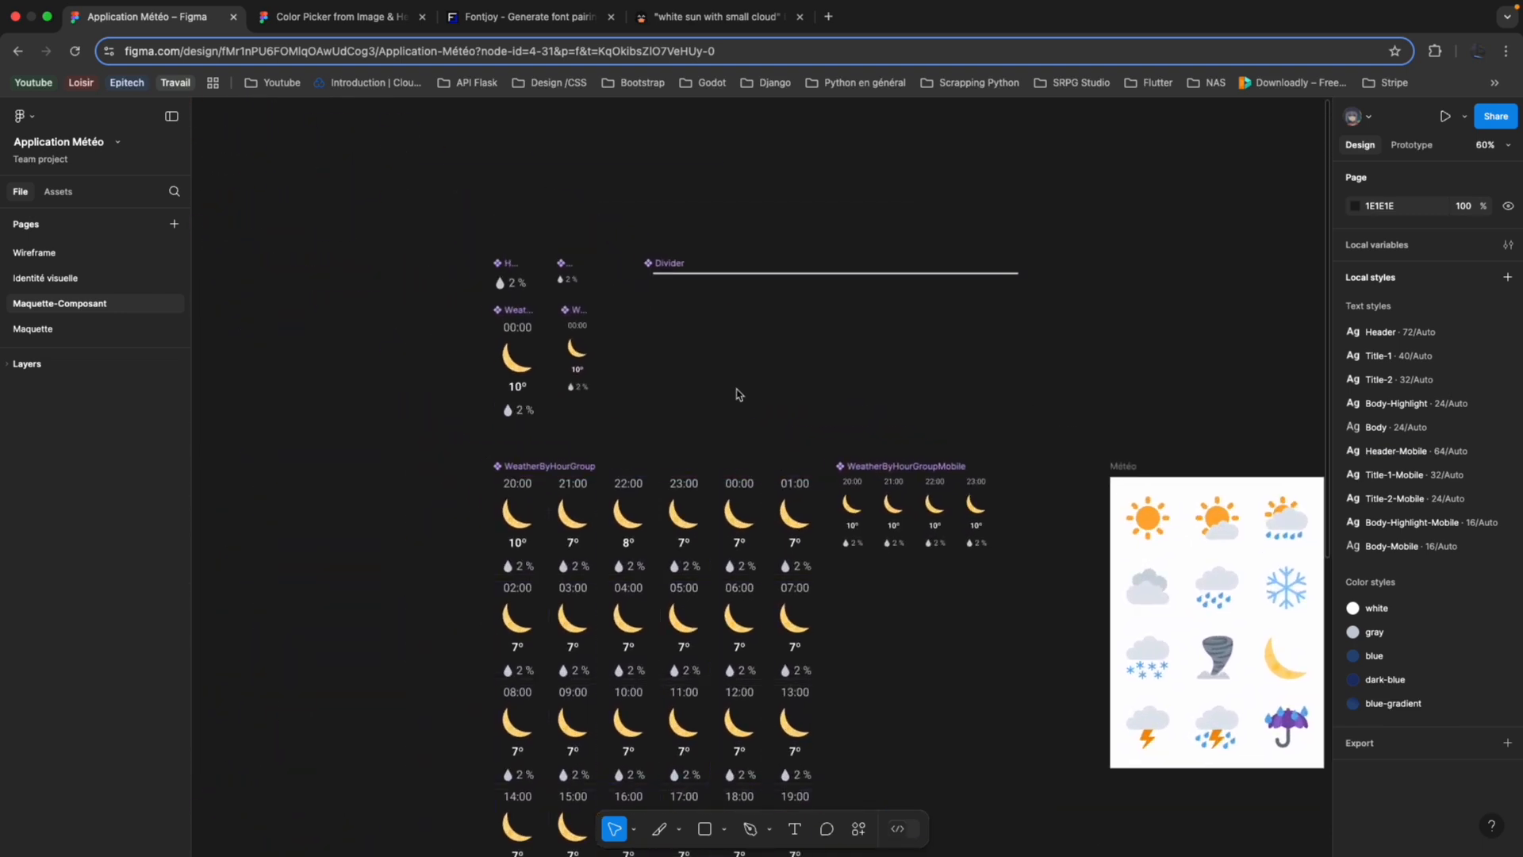
pyautogui.scroll(4, 738, 393)
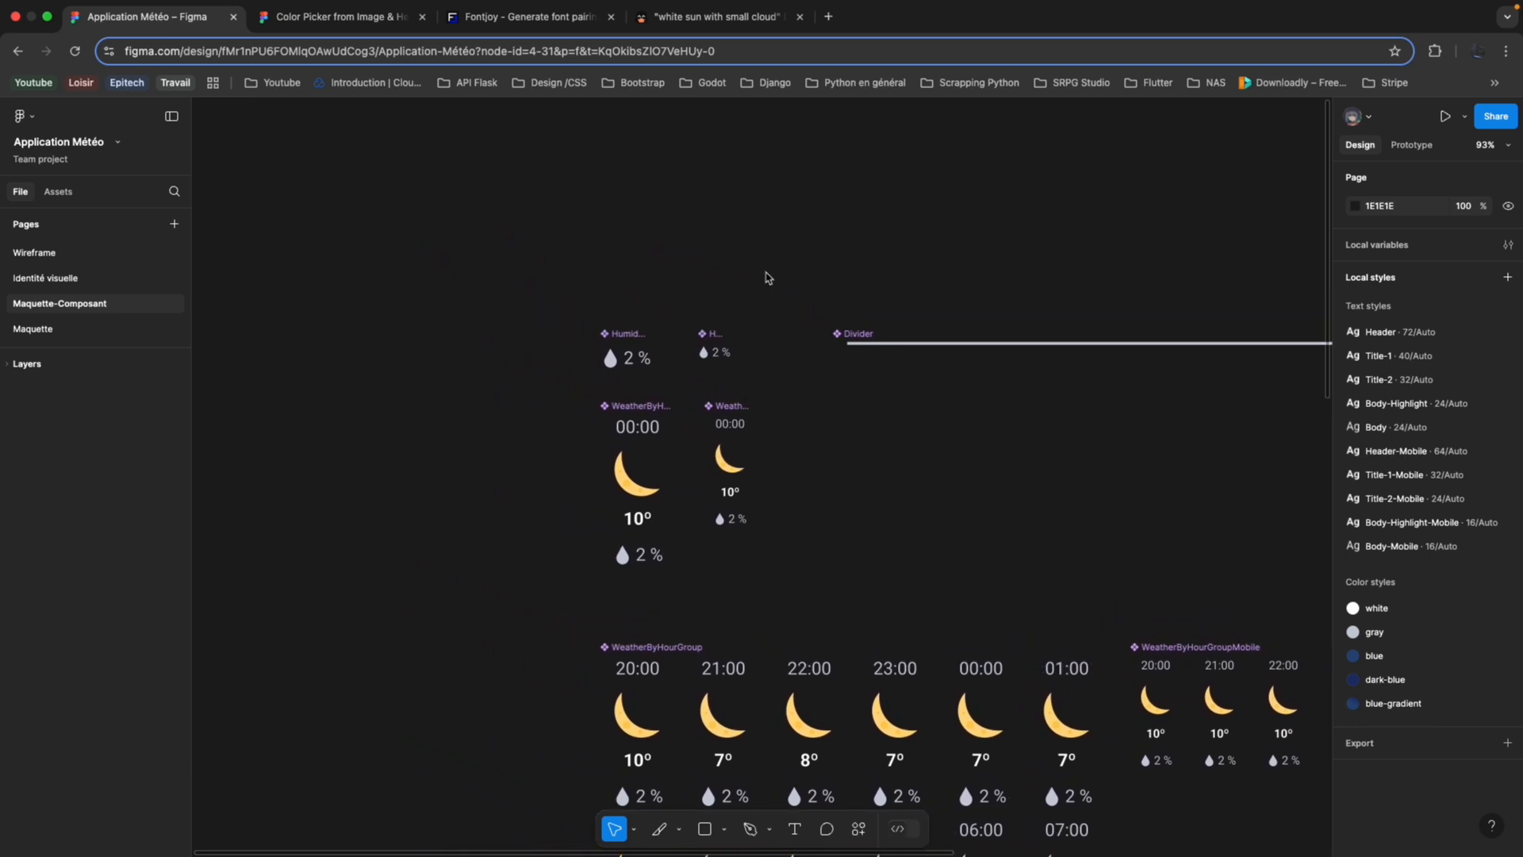
pyautogui.scroll(4, 711, 357)
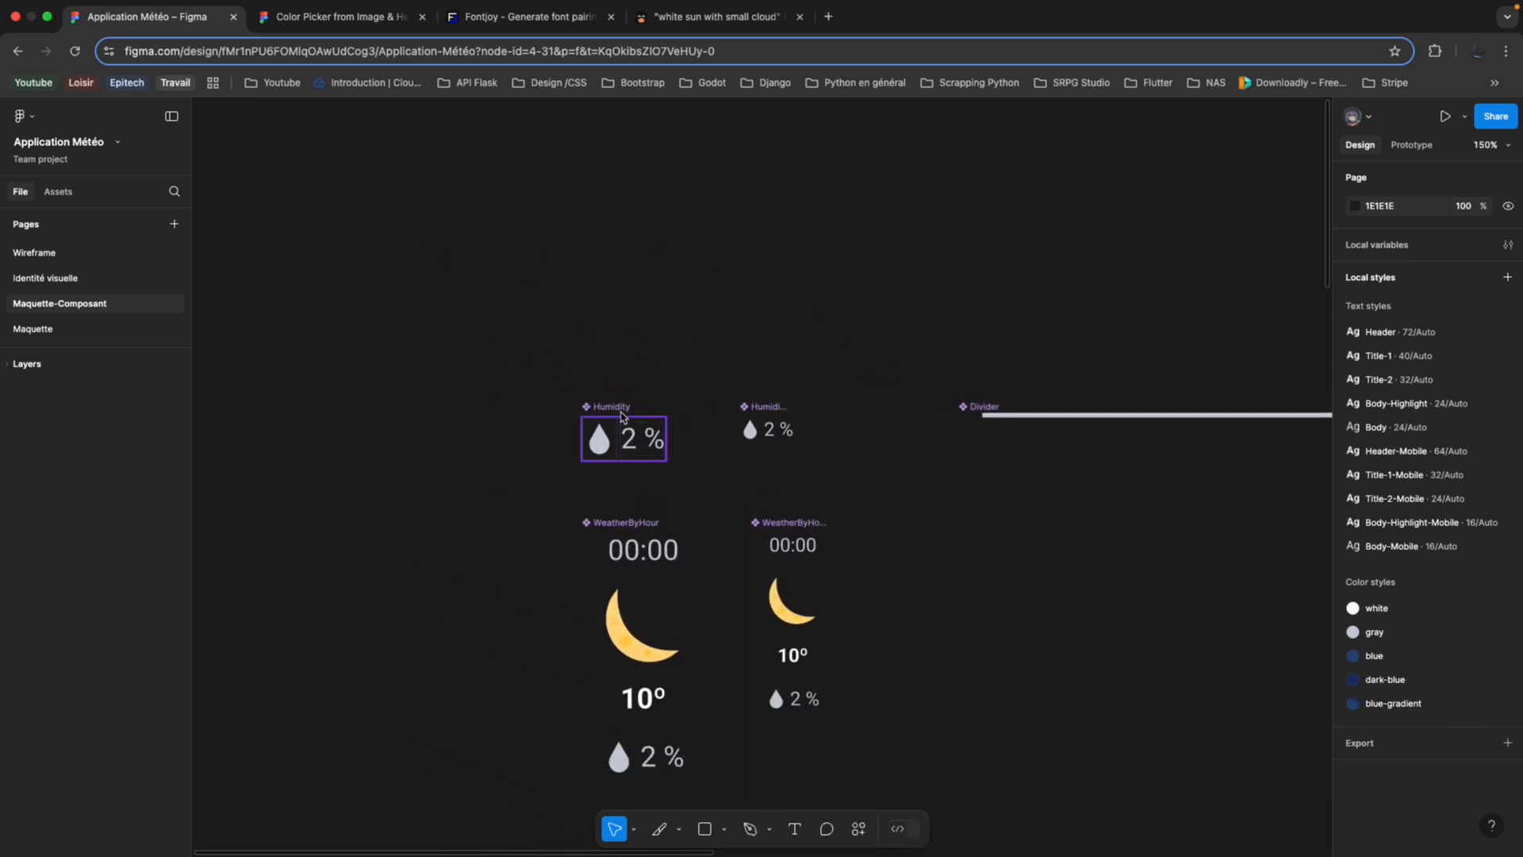
pyautogui.click(601, 408)
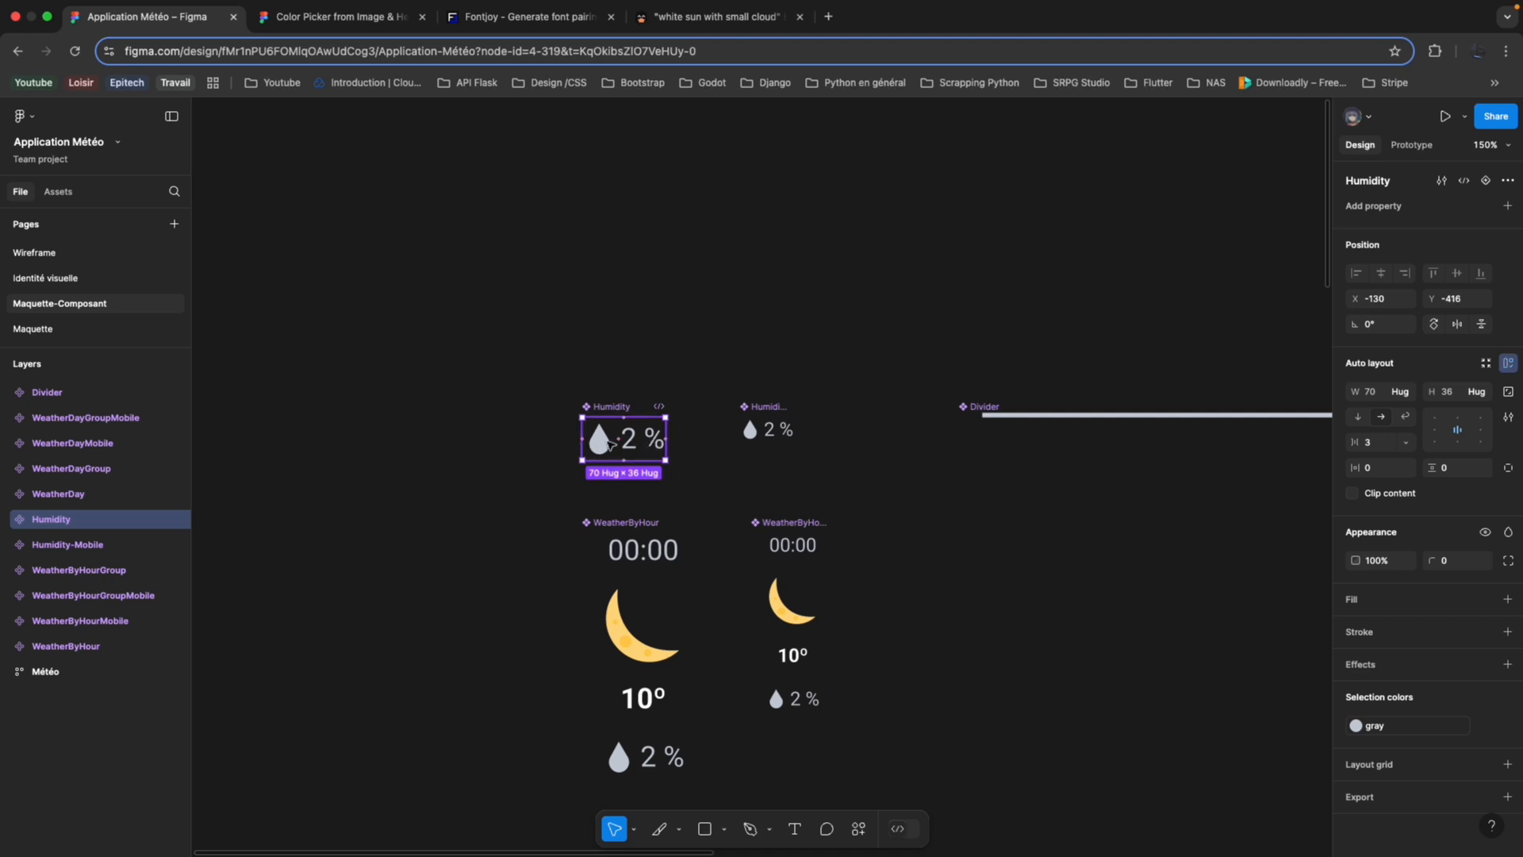
pyautogui.click(754, 435)
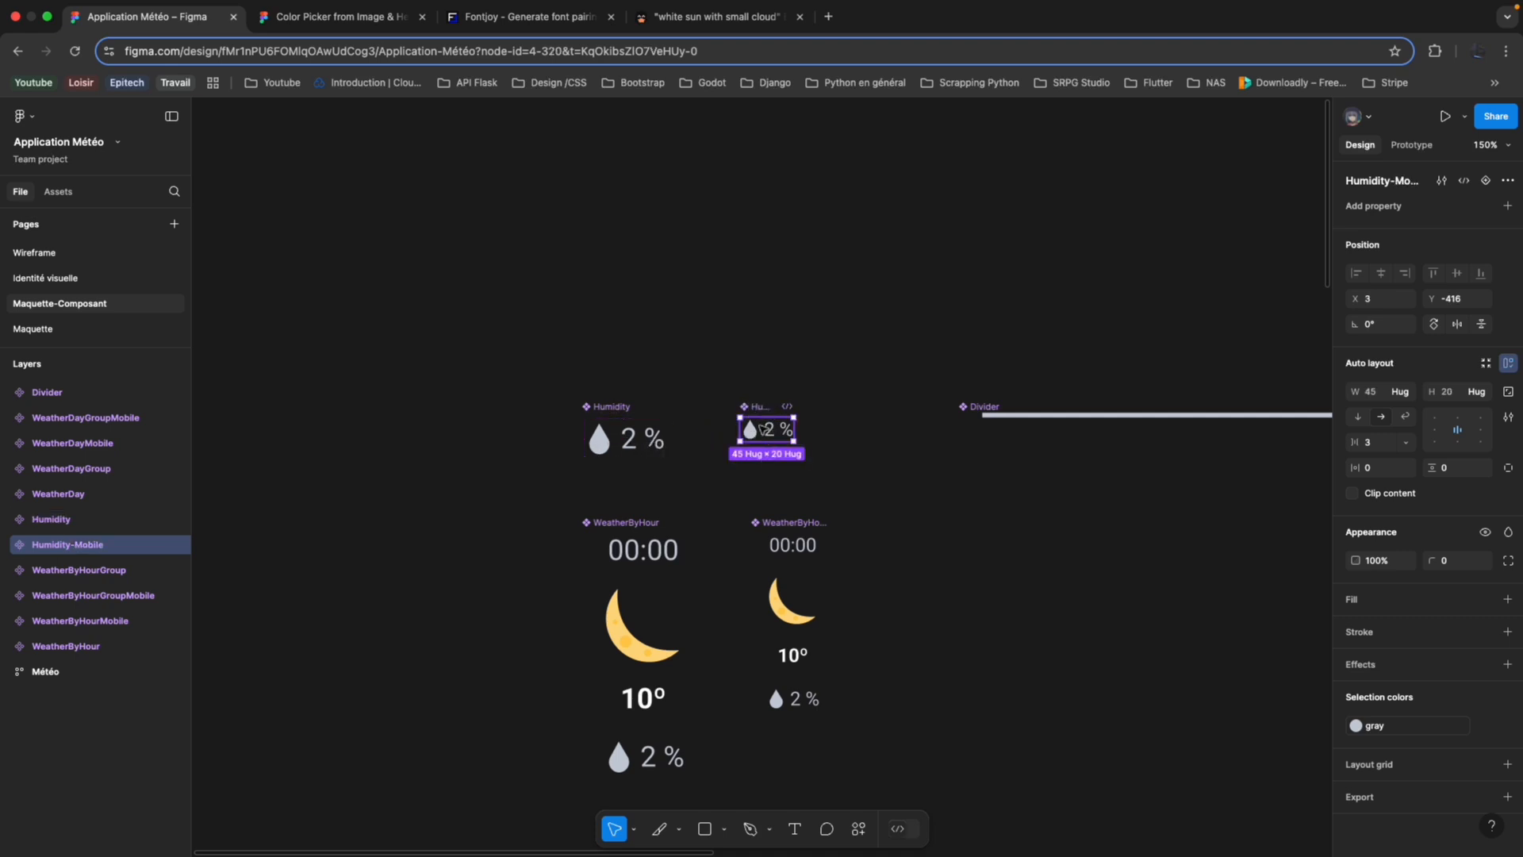
pyautogui.click(635, 522)
pyautogui.scroll(-3, 527, 579)
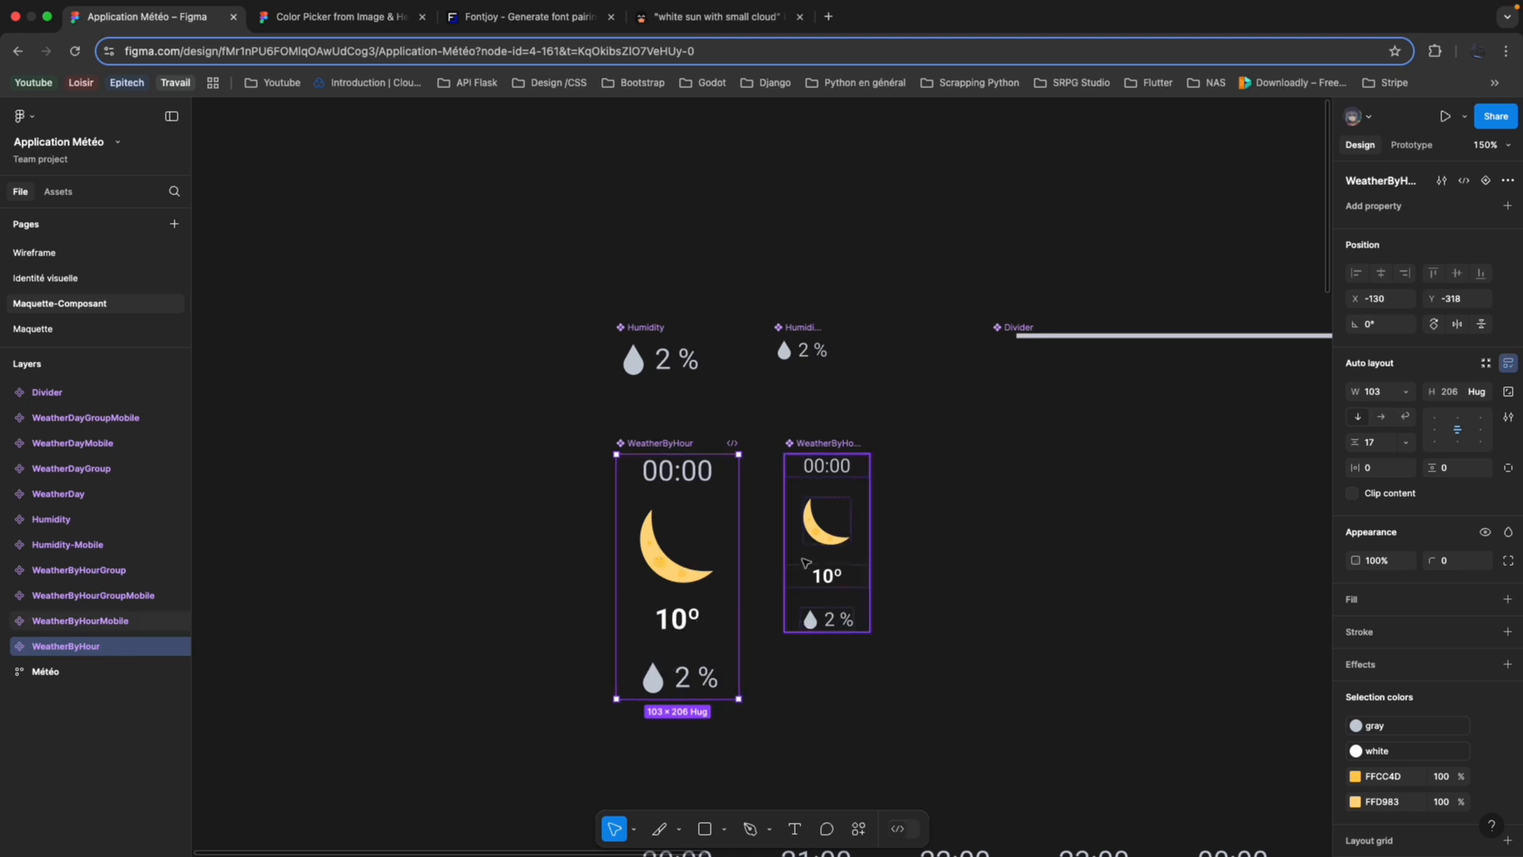
pyautogui.click(5, 647)
pyautogui.click(52, 747)
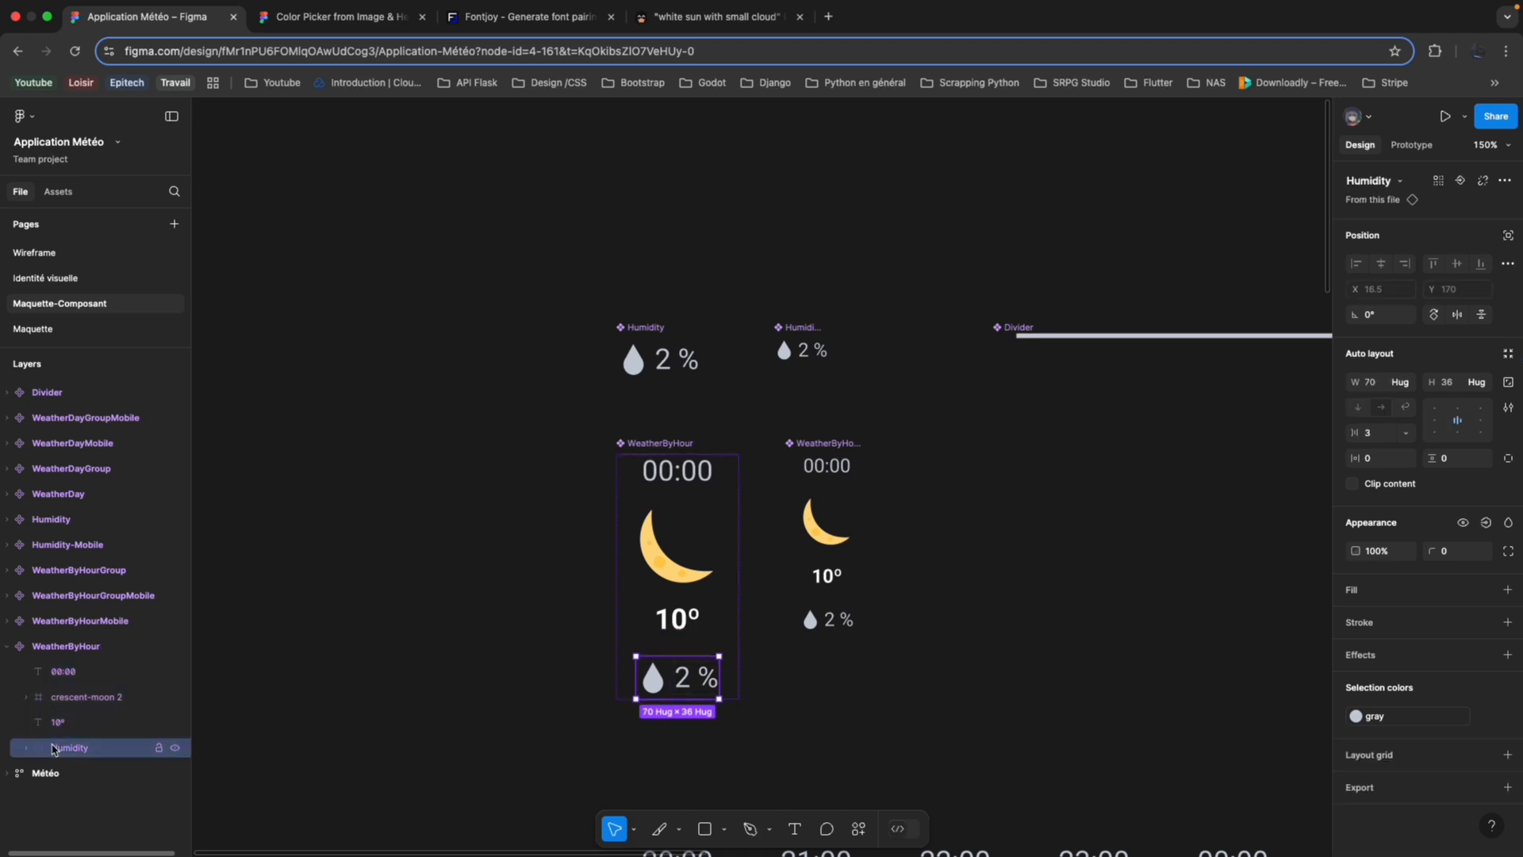
# Duplicate the desktop Humidity component and place the new instance in the empty area left of WeatherByHour.
pyautogui.click(665, 329)
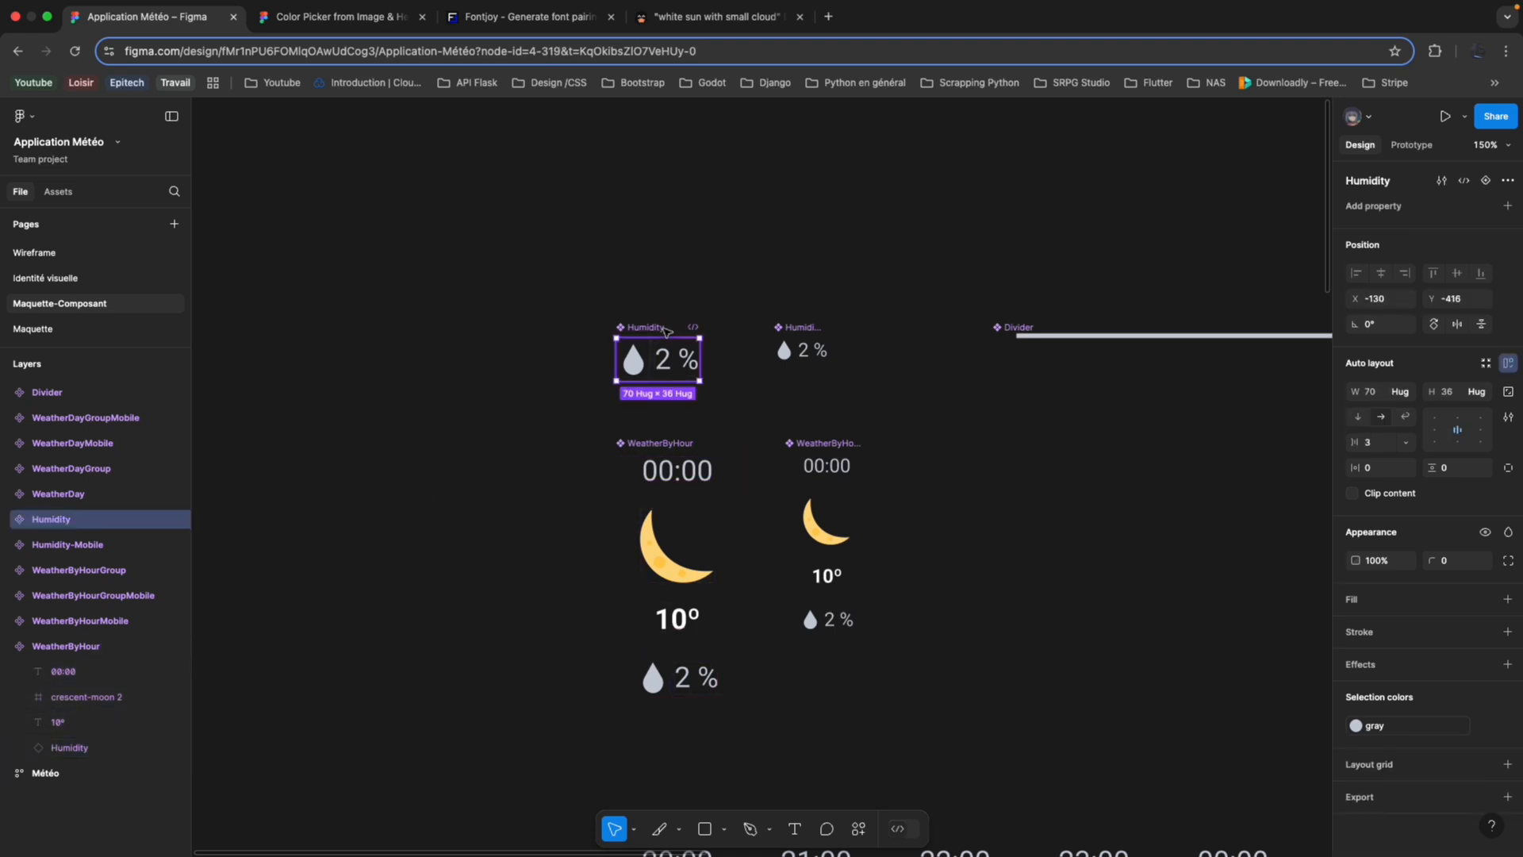
pyautogui.press('super+d')
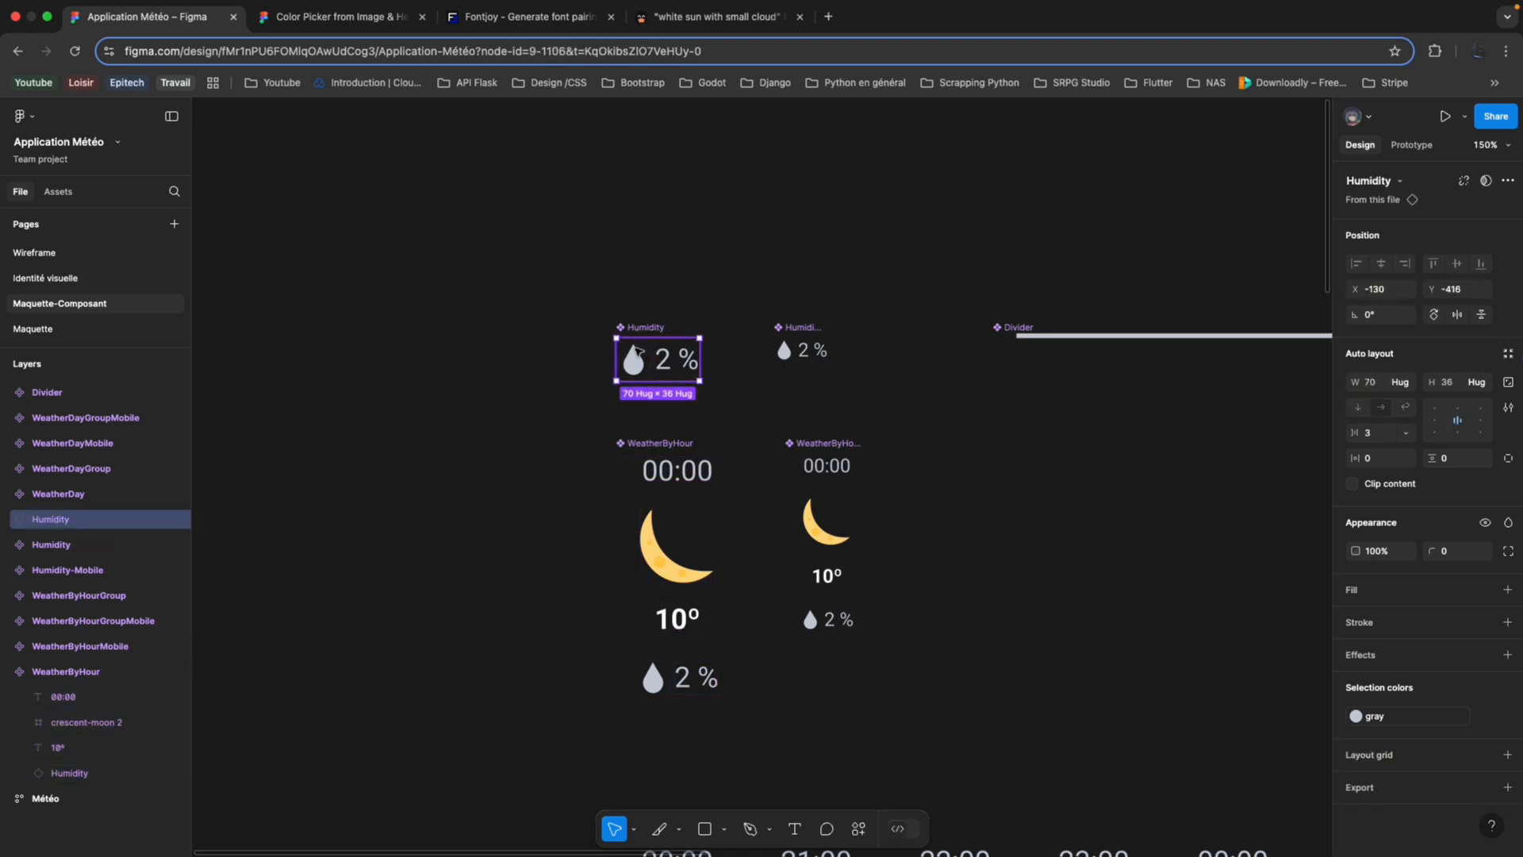
pyautogui.moveTo(637, 364); pyautogui.dragTo(502, 440)
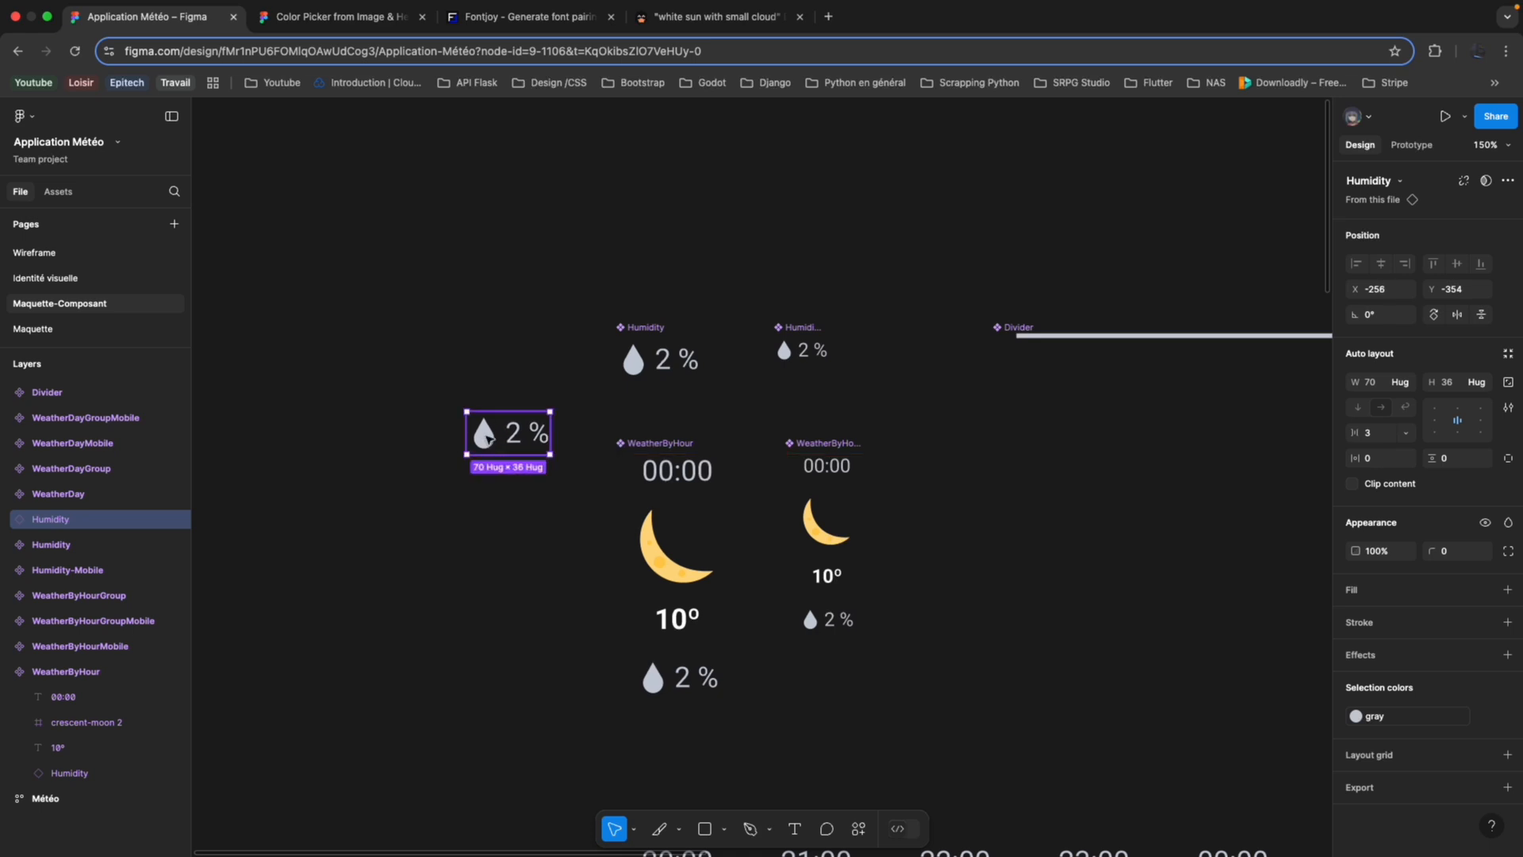
# Try the dark-blue colour style on the main Humidity component, check its instances, and undo the colour change.
pyautogui.click(654, 366)
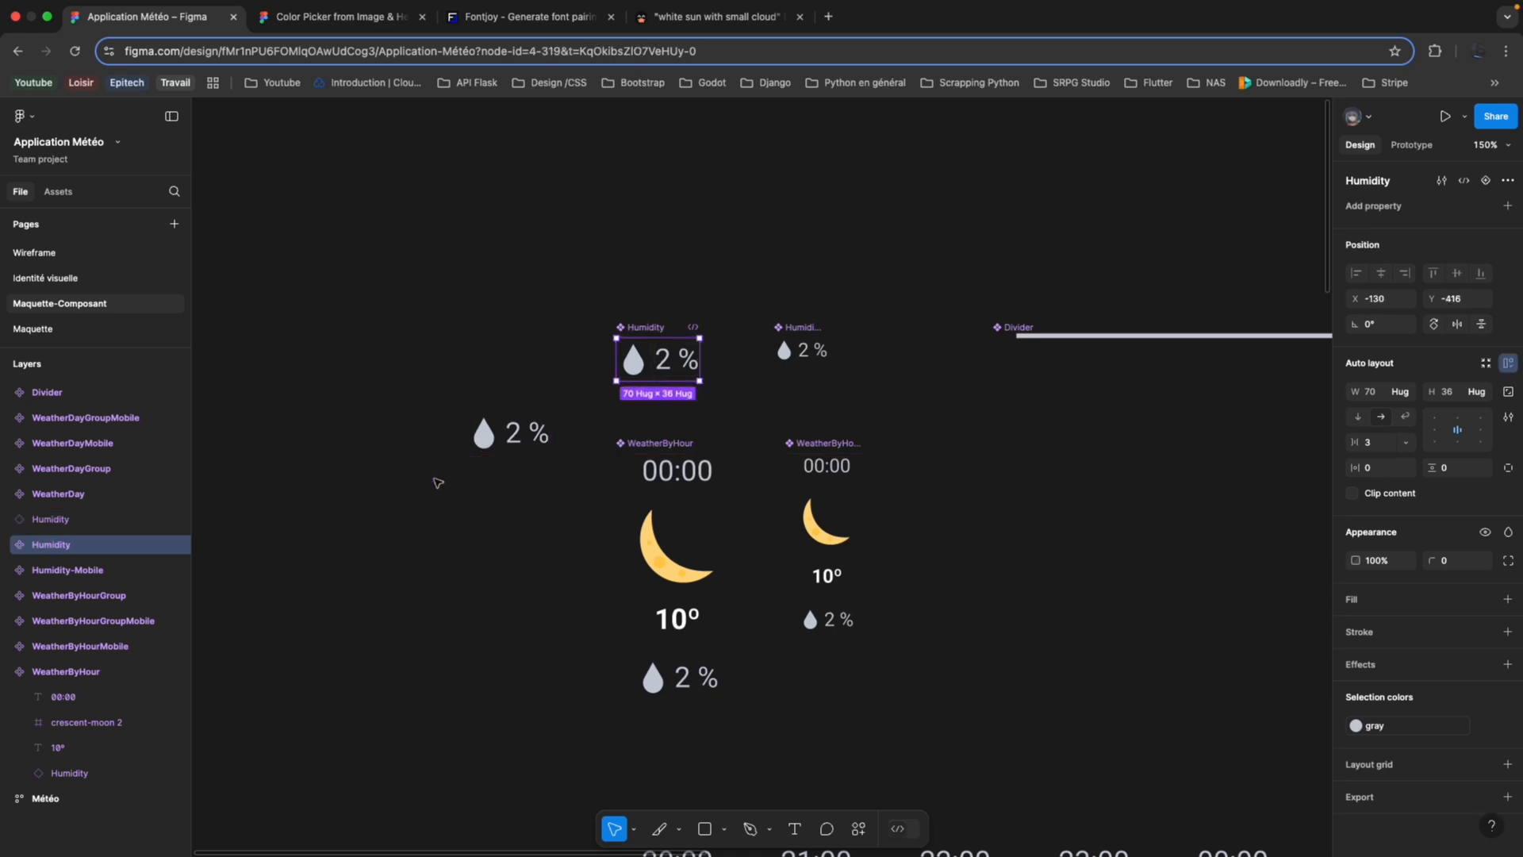
pyautogui.click(507, 434)
pyautogui.click(659, 361)
pyautogui.click(1356, 726)
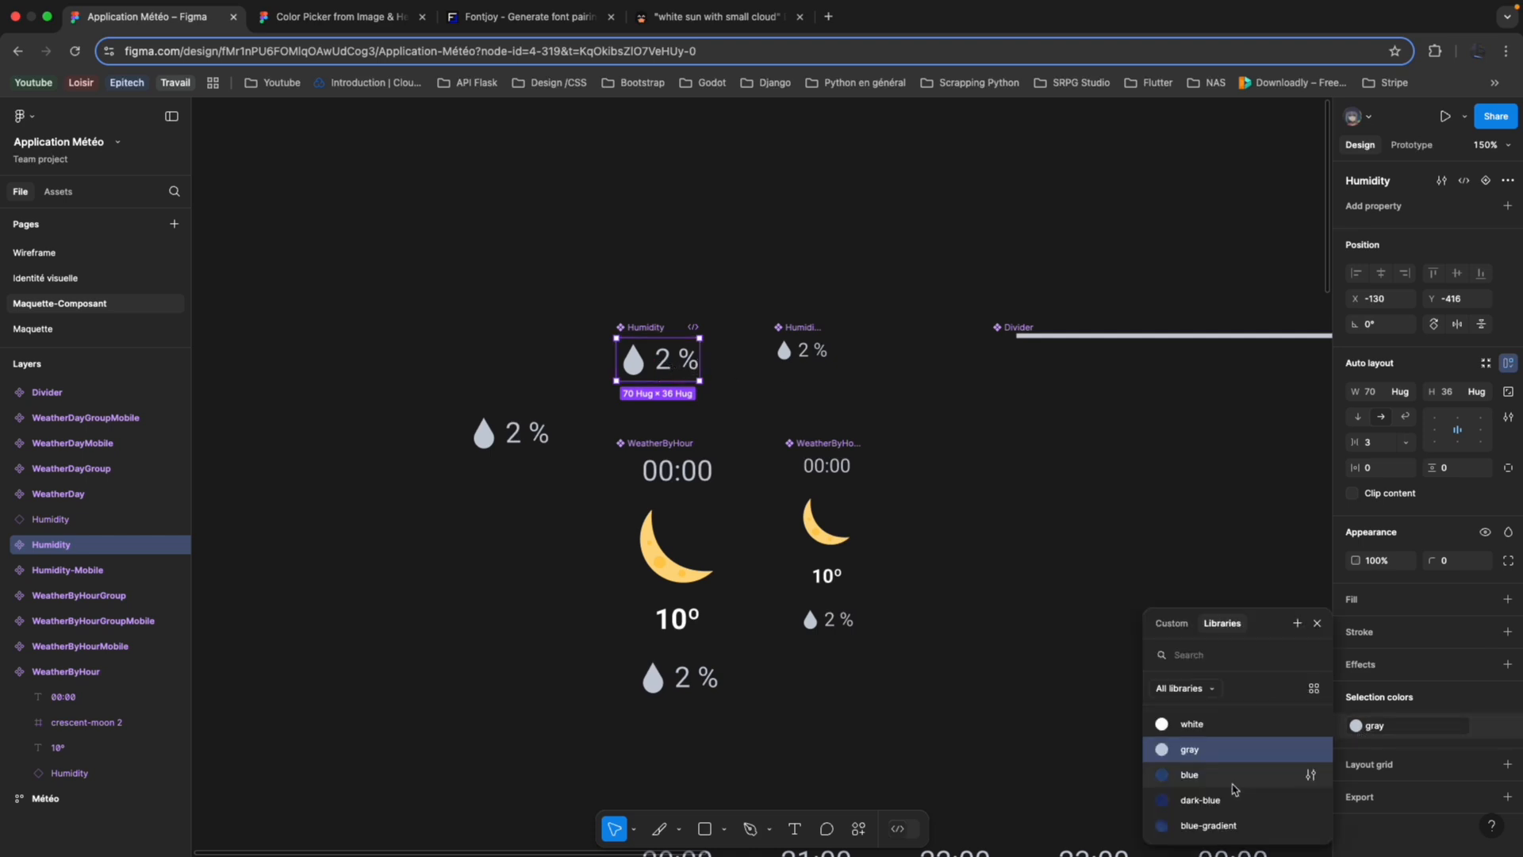
pyautogui.click(1243, 802)
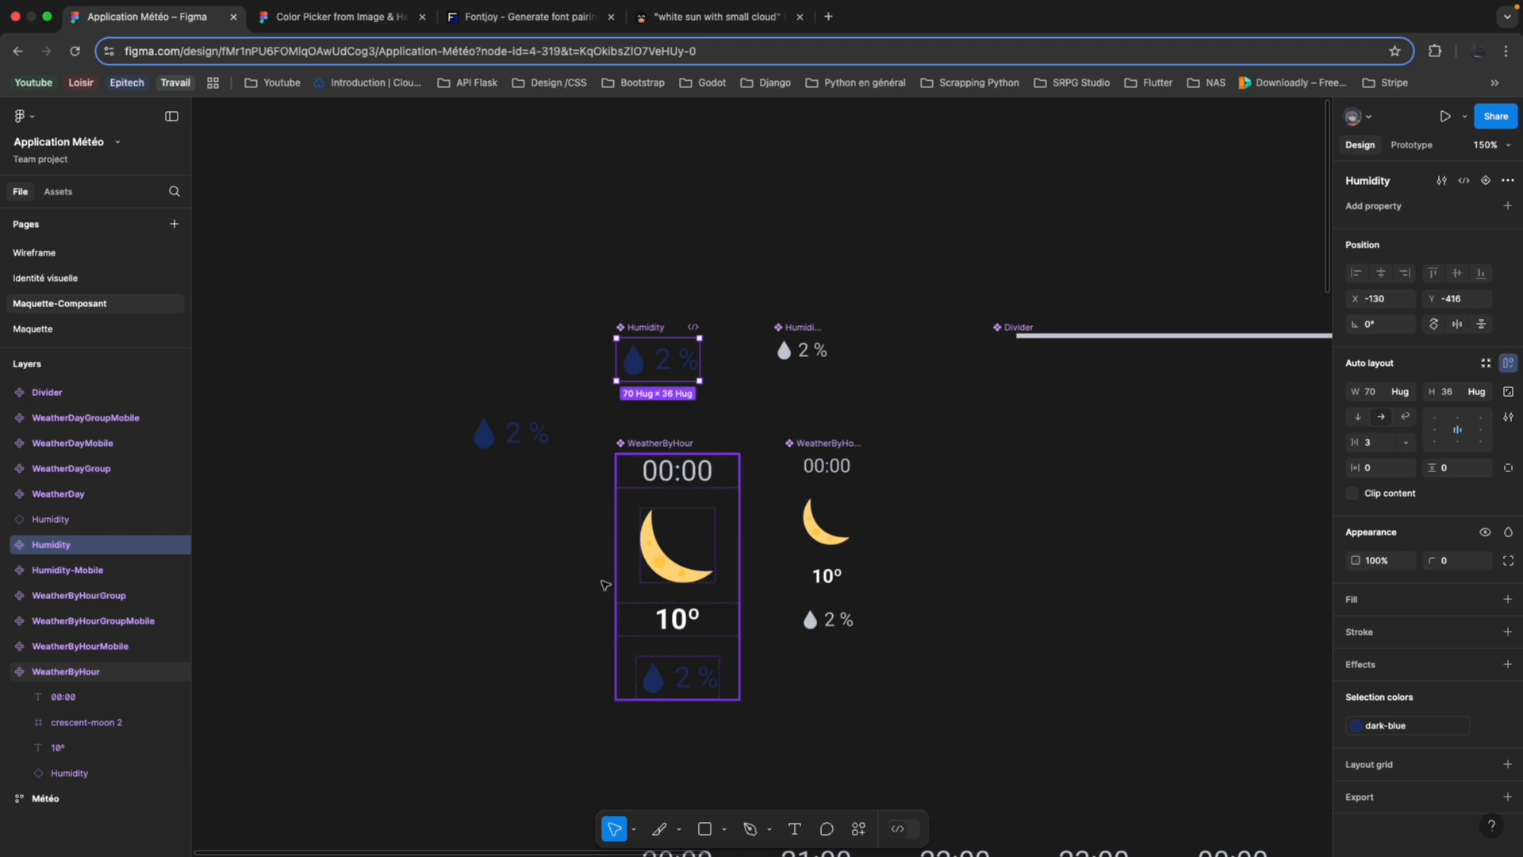
pyautogui.scroll(-8, 606, 586)
pyautogui.scroll(-4, 601, 589)
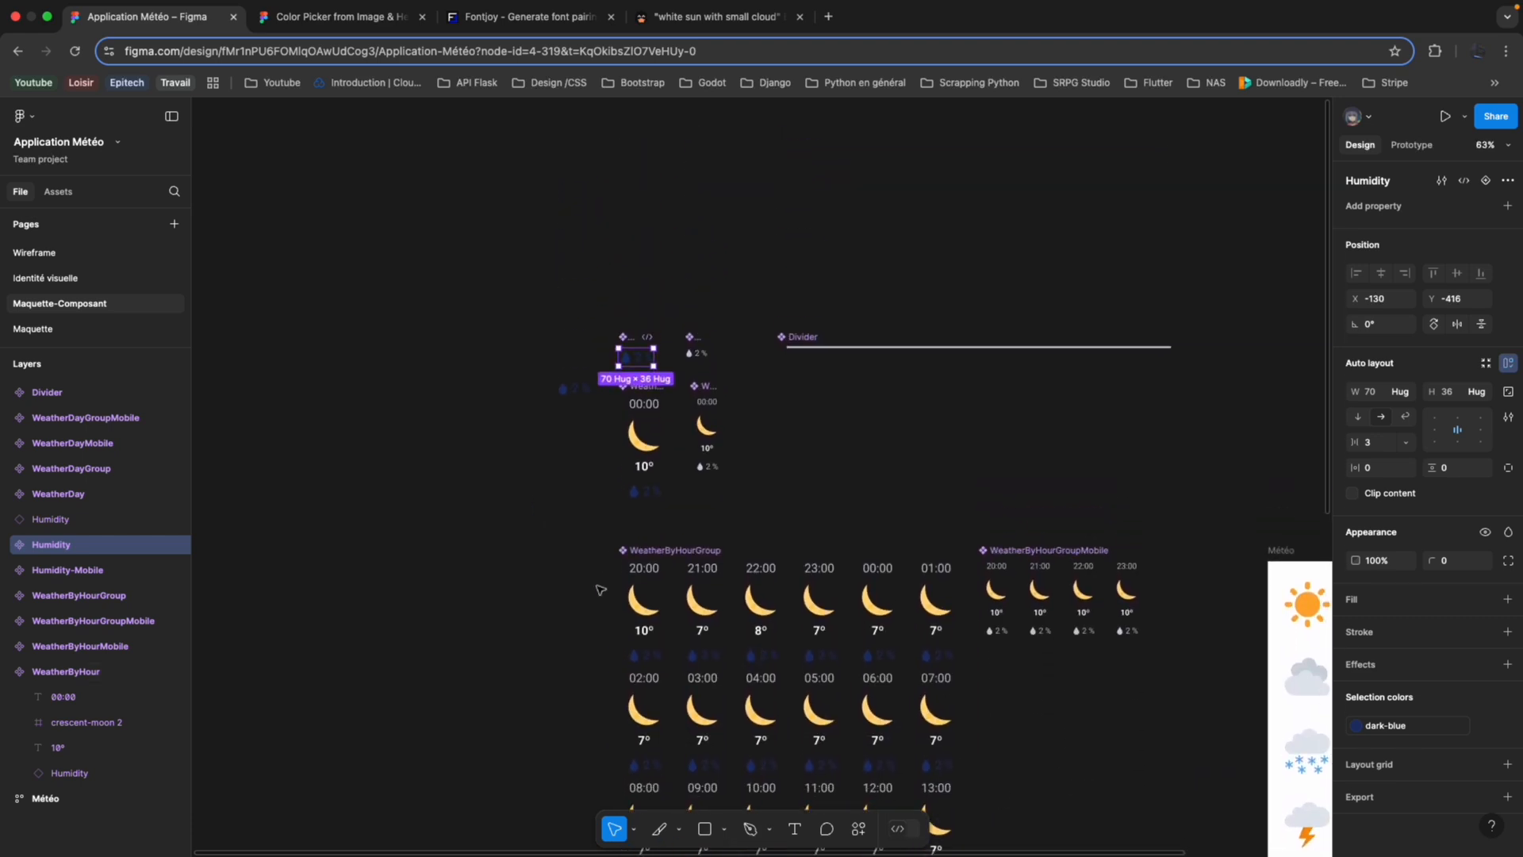
pyautogui.scroll(2, 601, 590)
pyautogui.hotkey('ctrl', 'z')
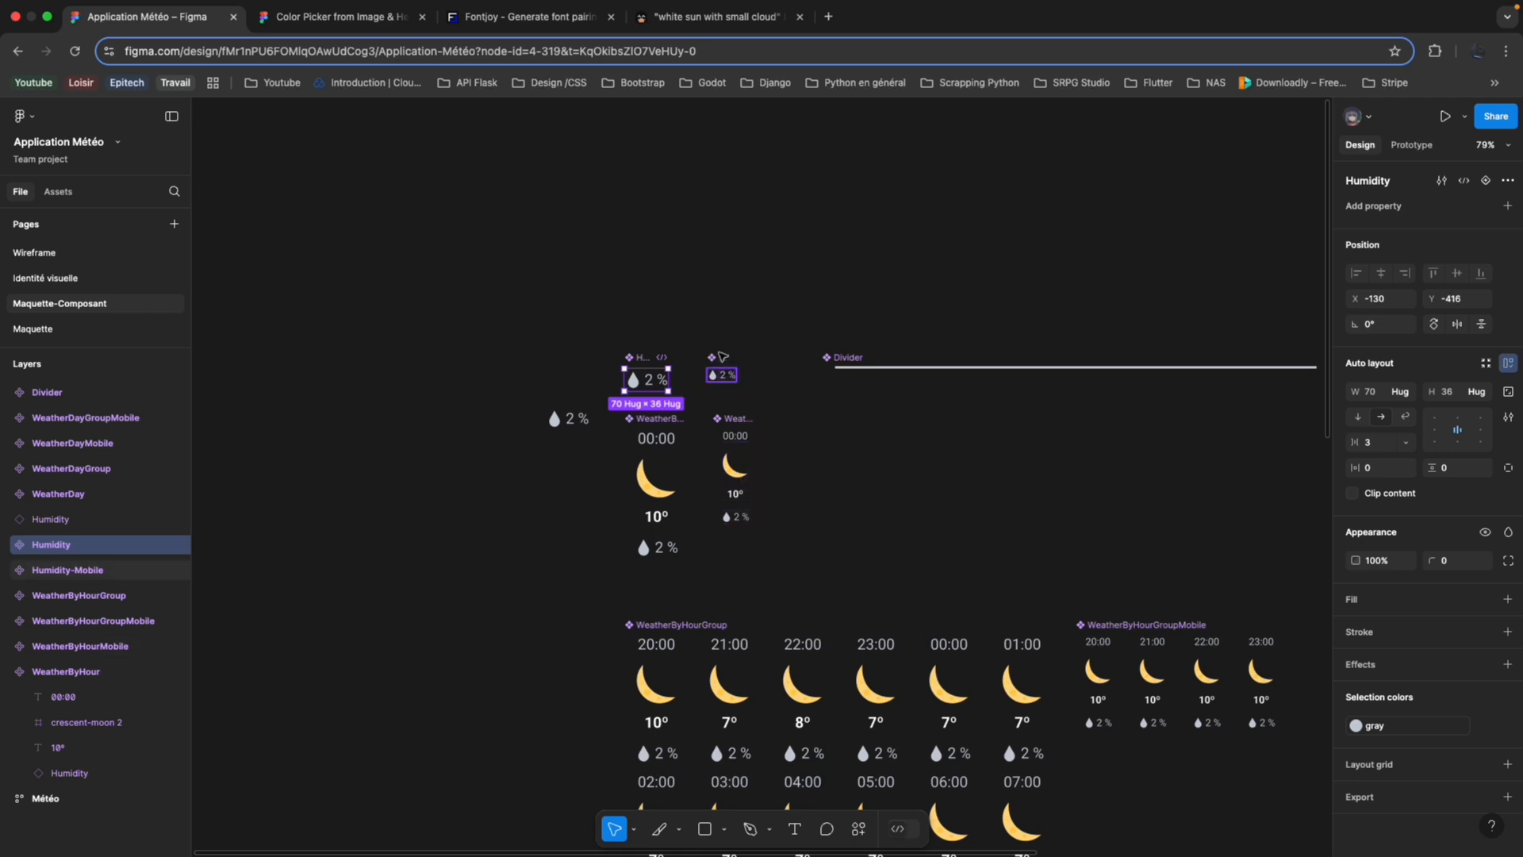
# Draw a frame about 132 × 96 in the empty area to the upper left of the Humidity component.
pyautogui.scroll(5, 541, 362)
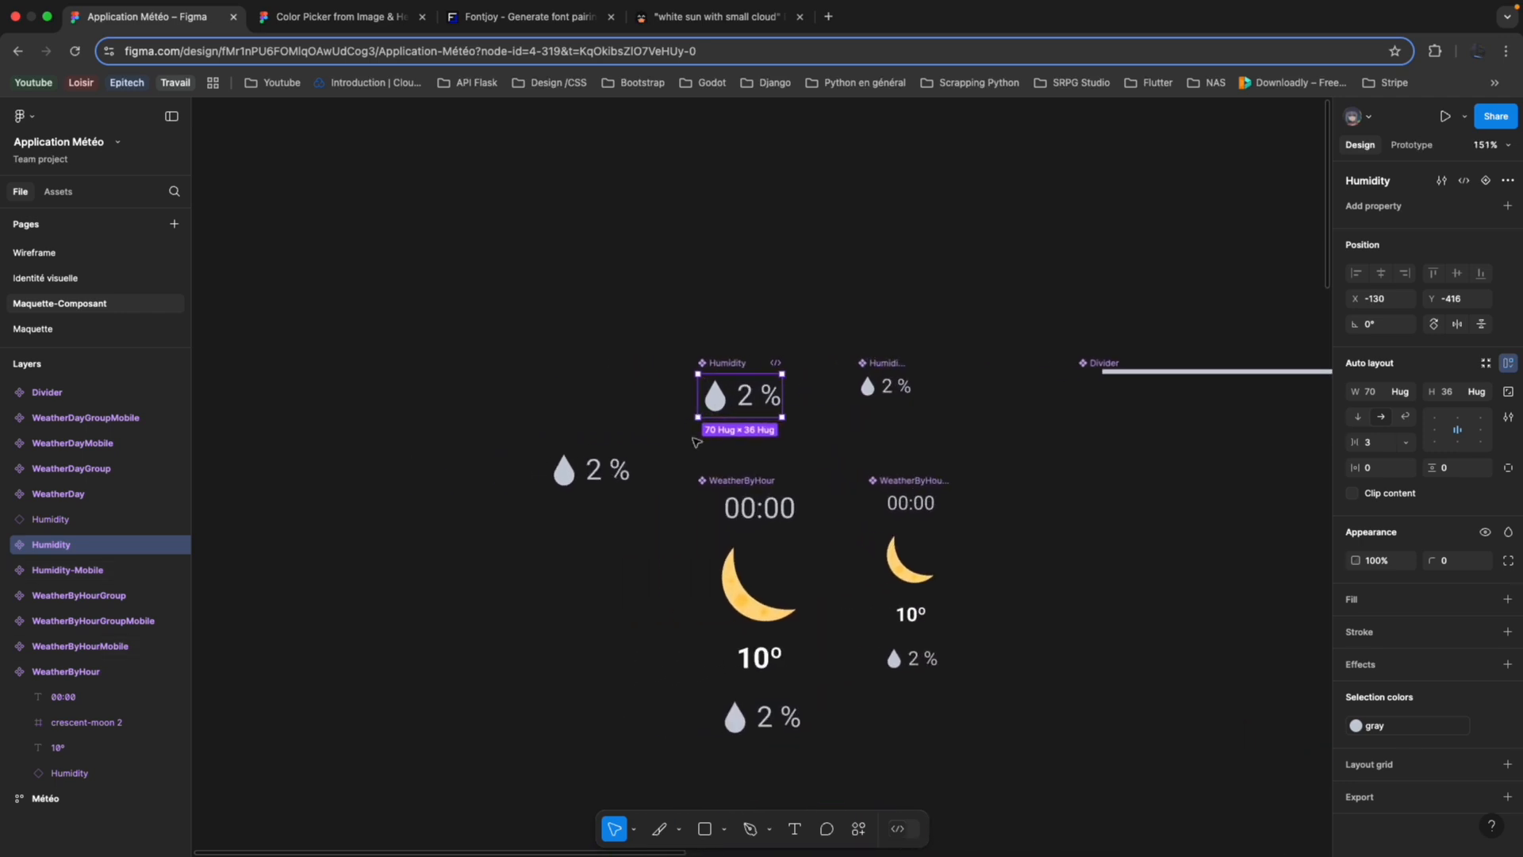
pyautogui.scroll(3, 663, 419)
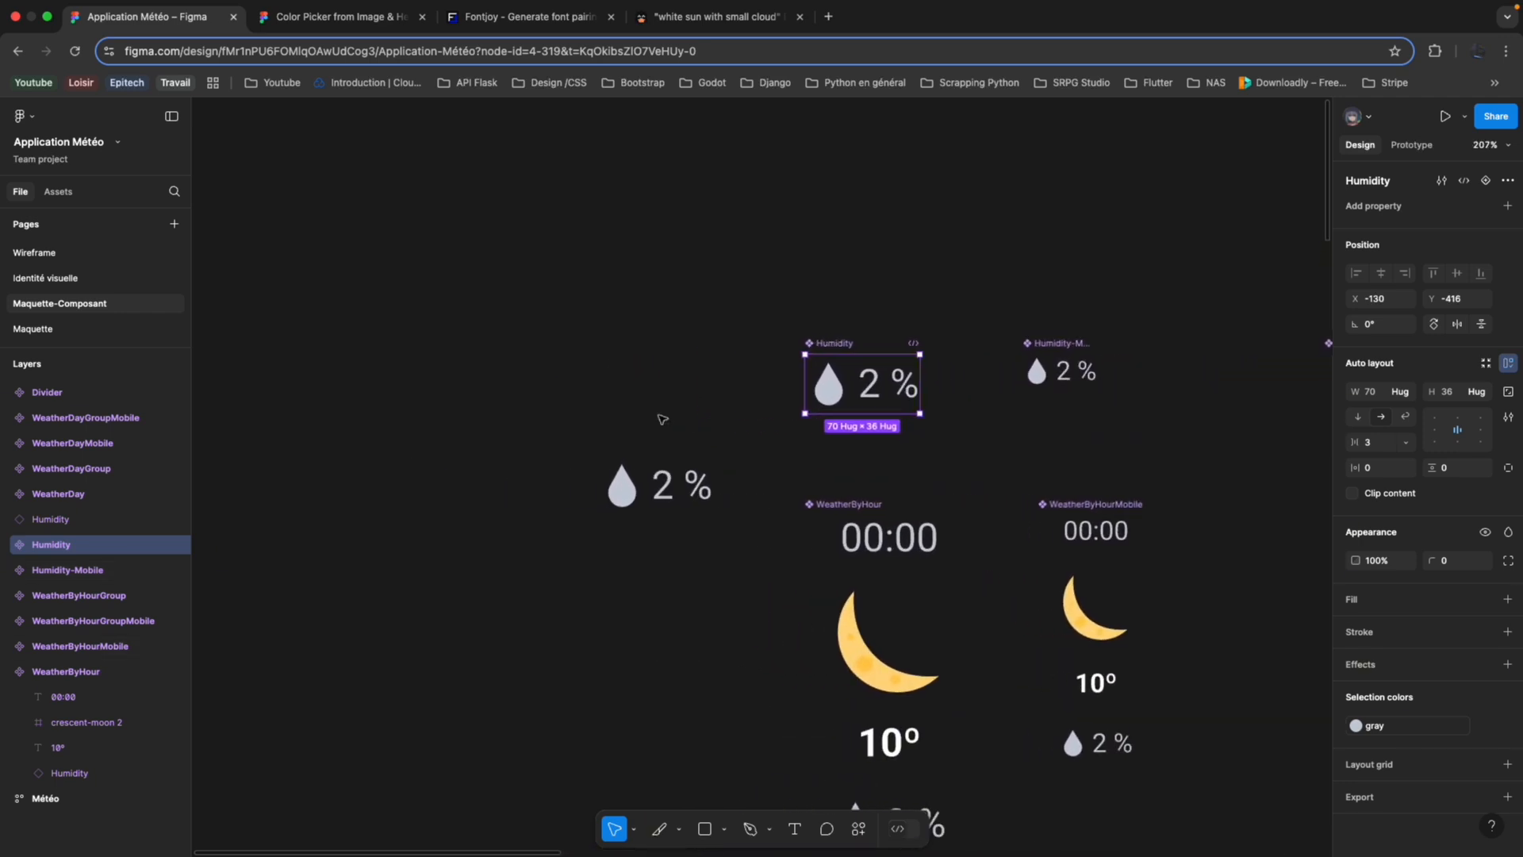
pyautogui.scroll(2, 662, 418)
pyautogui.hscroll(-2, 662, 419)
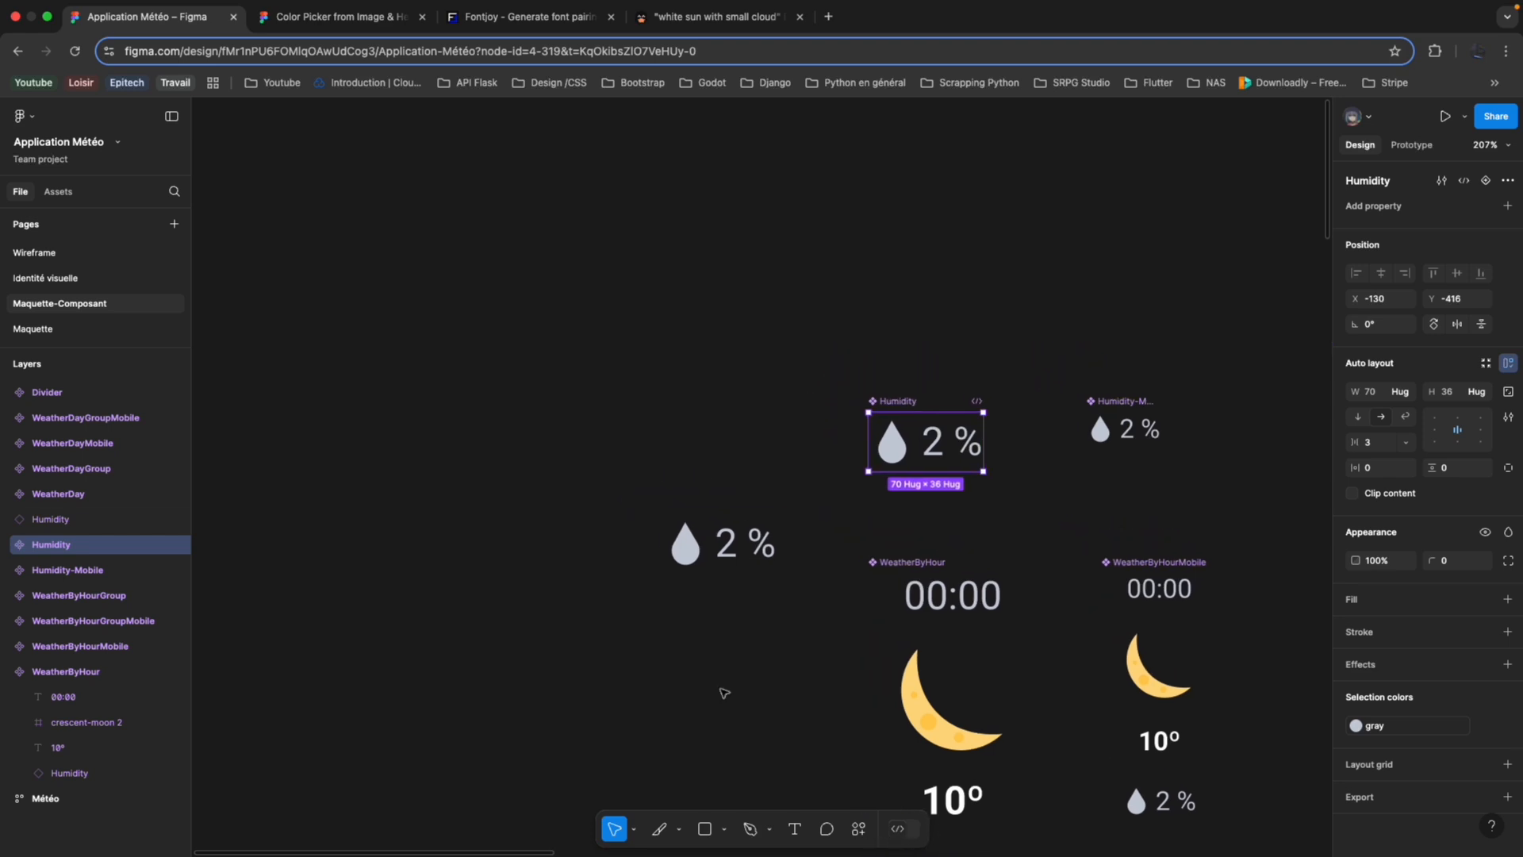
pyautogui.click(726, 830)
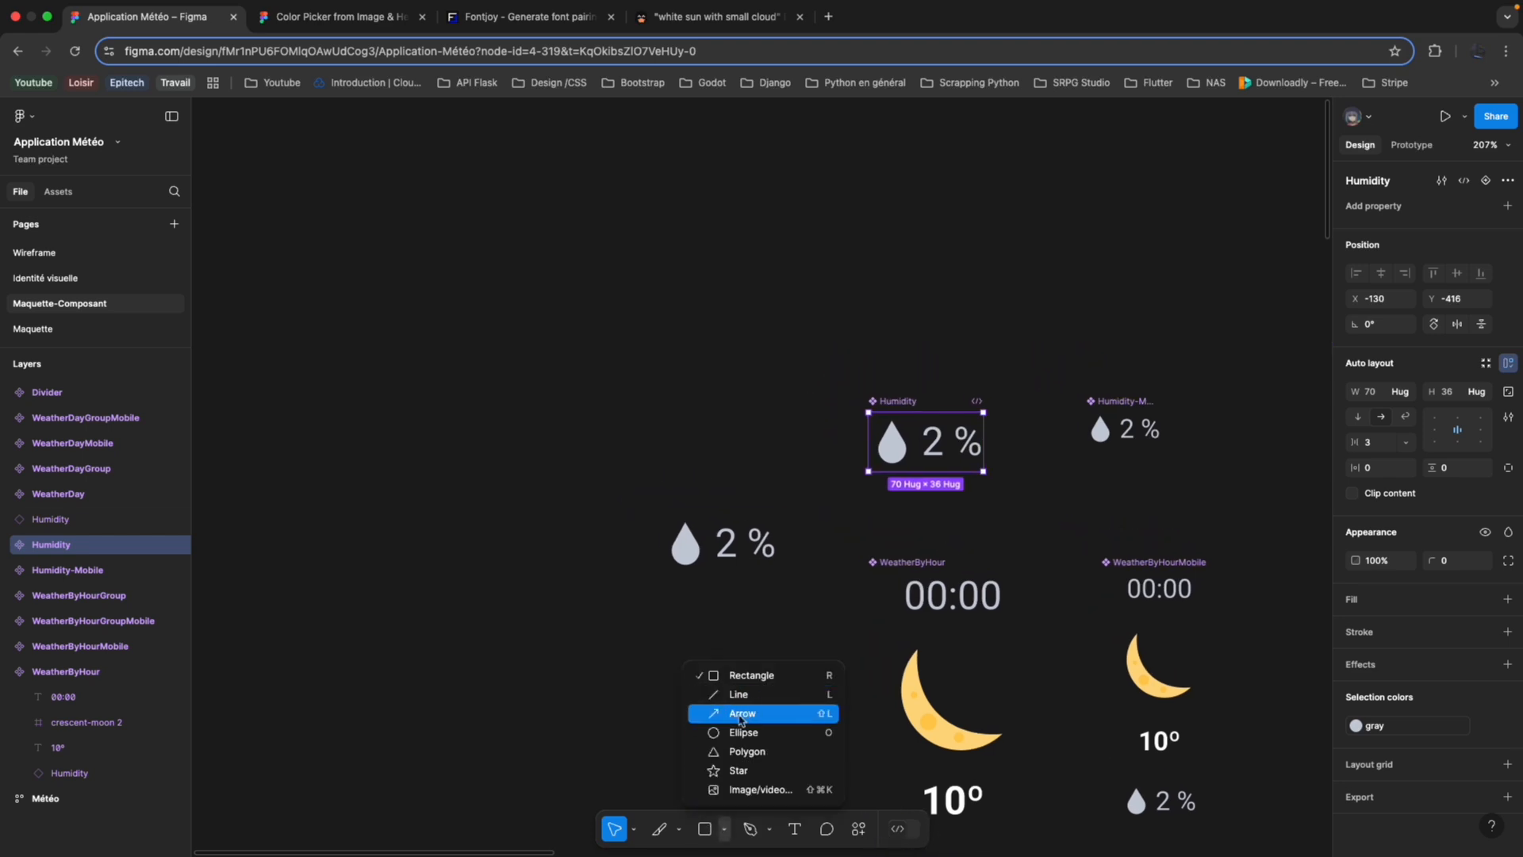
pyautogui.click(680, 829)
pyautogui.click(698, 751)
pyautogui.moveTo(503, 263); pyautogui.dragTo(719, 420)
# Copy the black-sun-with-rays icon from the Météo frame.
pyautogui.hscroll(2, 791, 451)
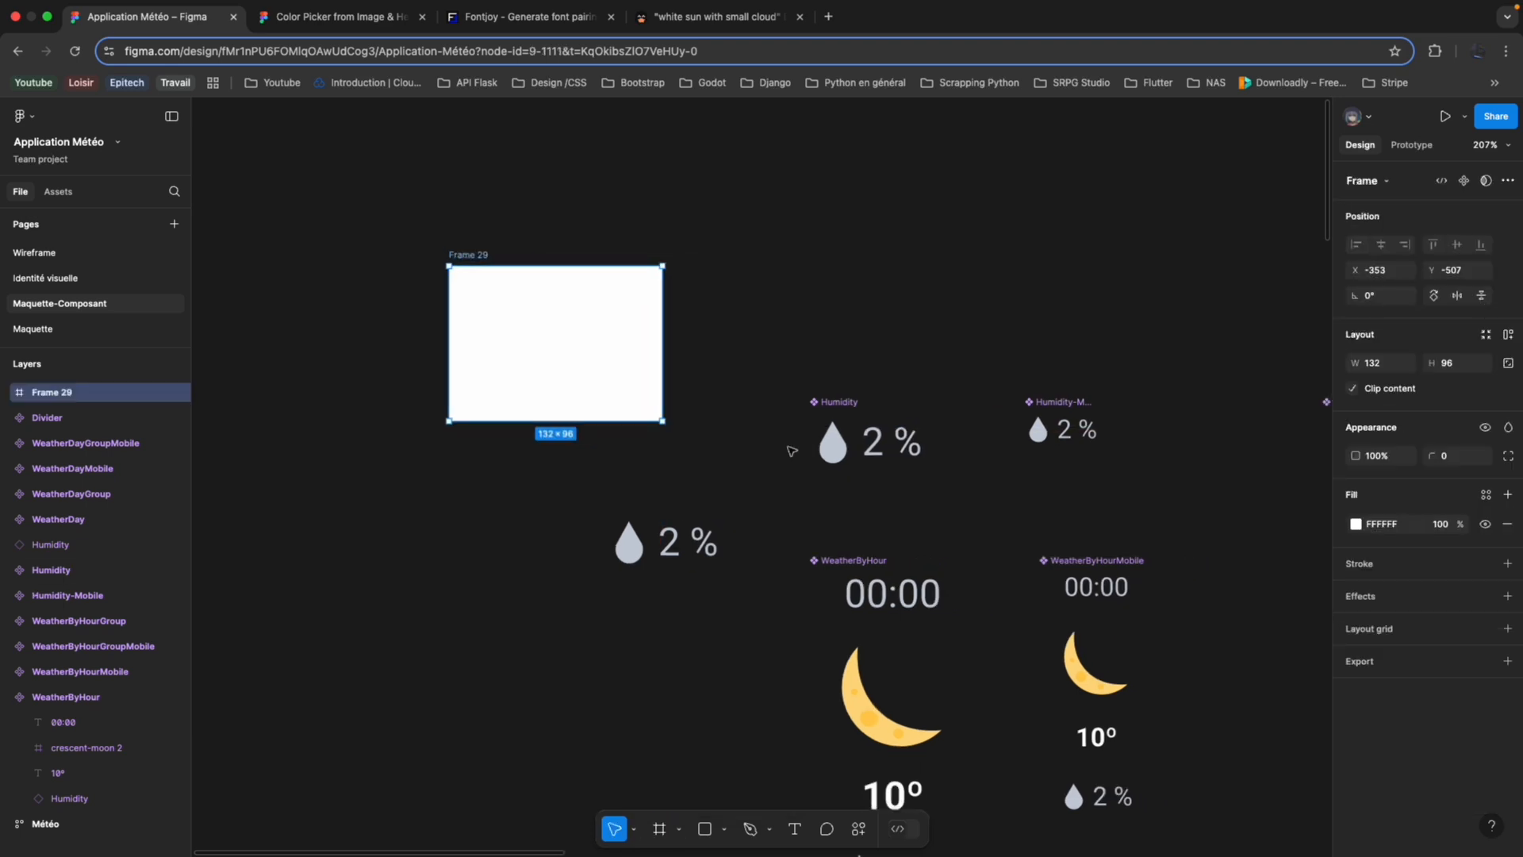
pyautogui.scroll(-3, 791, 451)
pyautogui.hscroll(6, 833, 448)
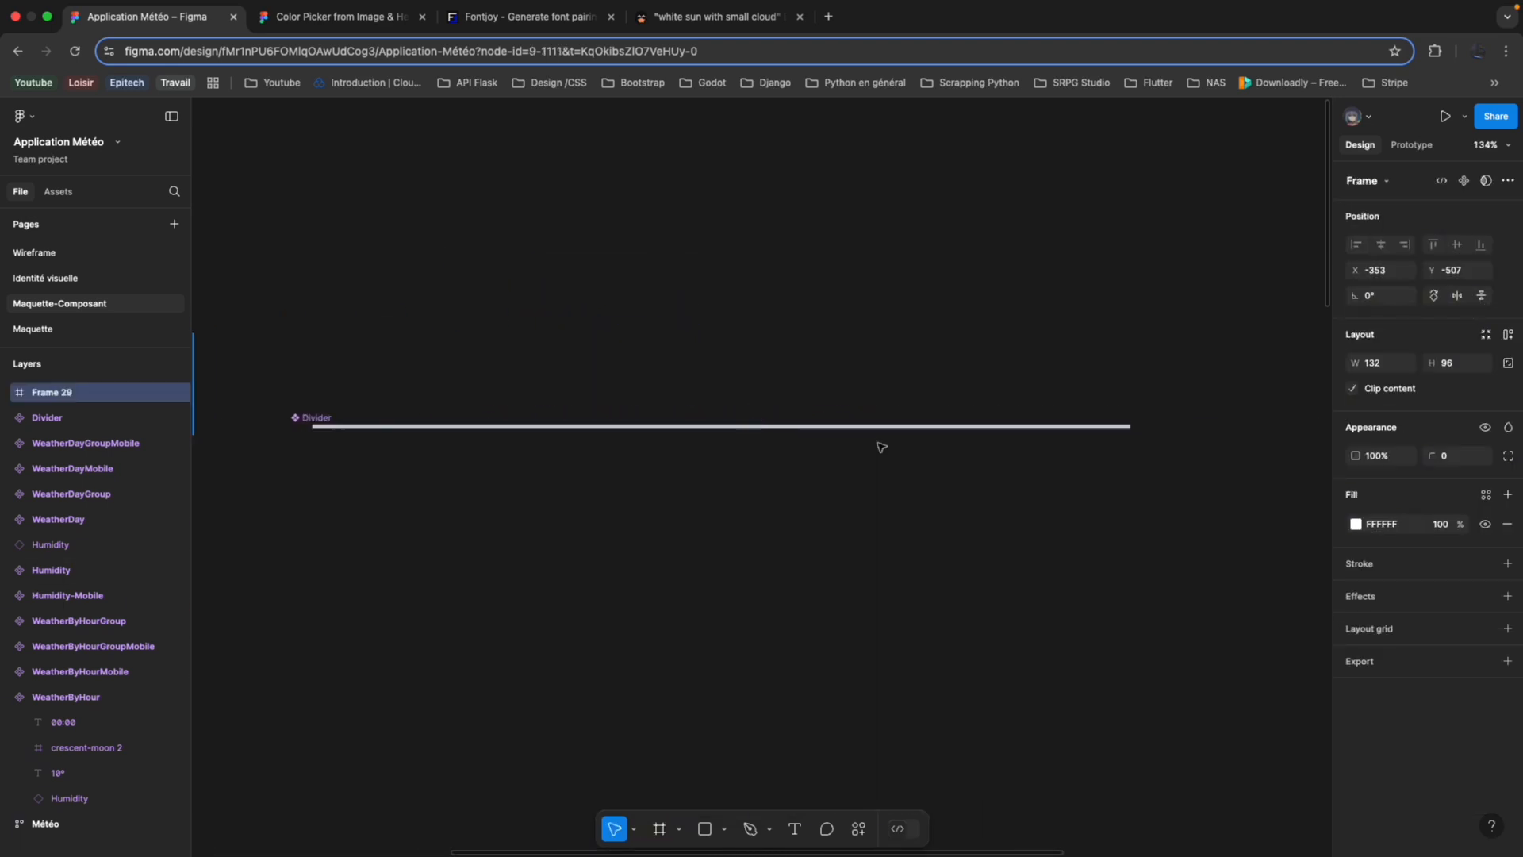
pyautogui.scroll(-6, 880, 447)
pyautogui.click(1060, 627)
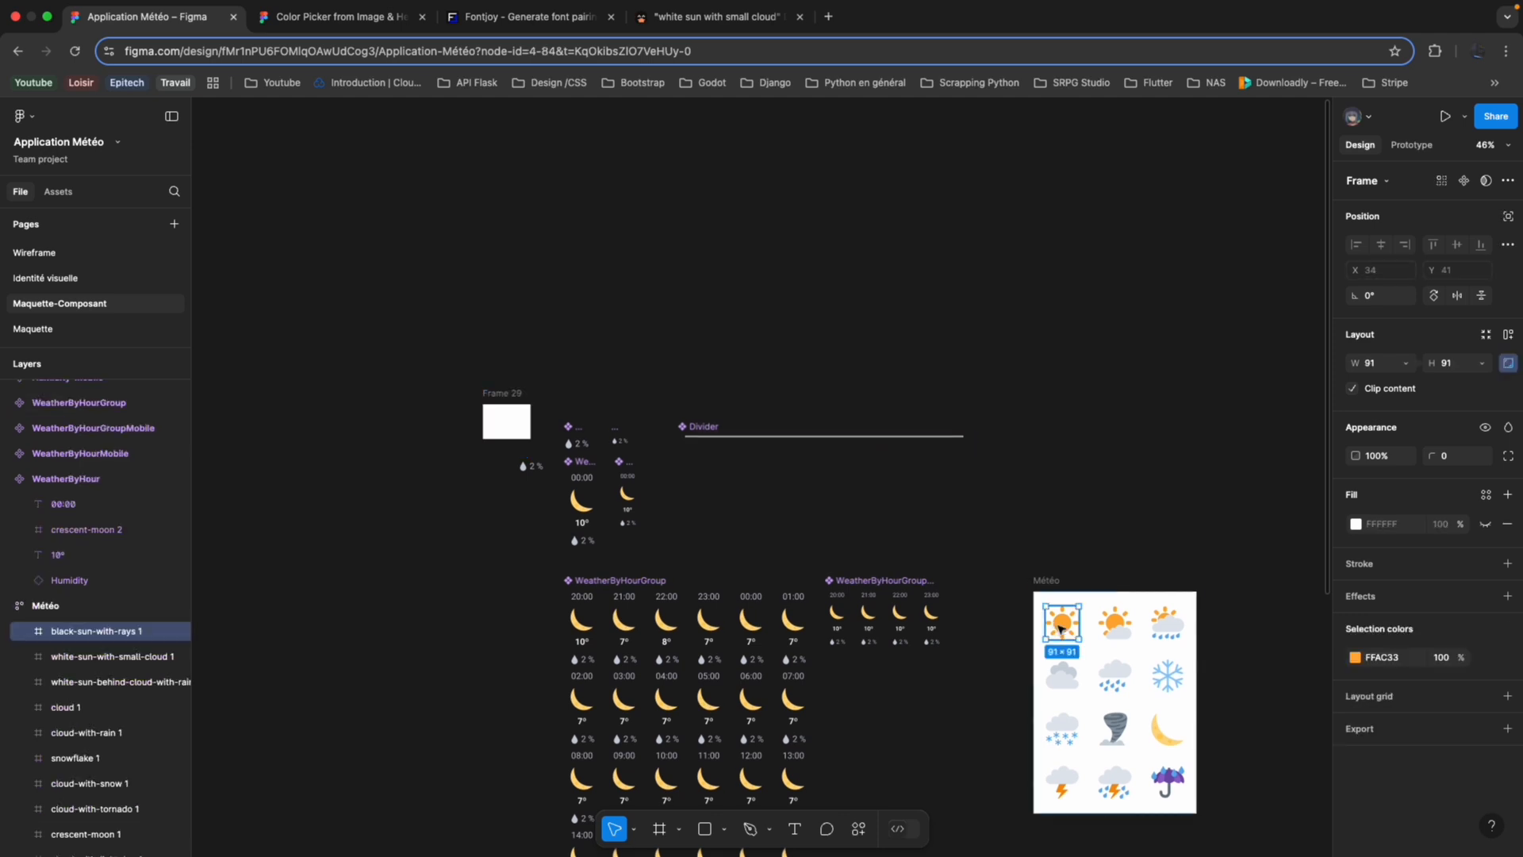
# Add auto layout to the new empty frame and paste the sun icon into it.
pyautogui.click(504, 419)
pyautogui.hscroll(-4, 503, 421)
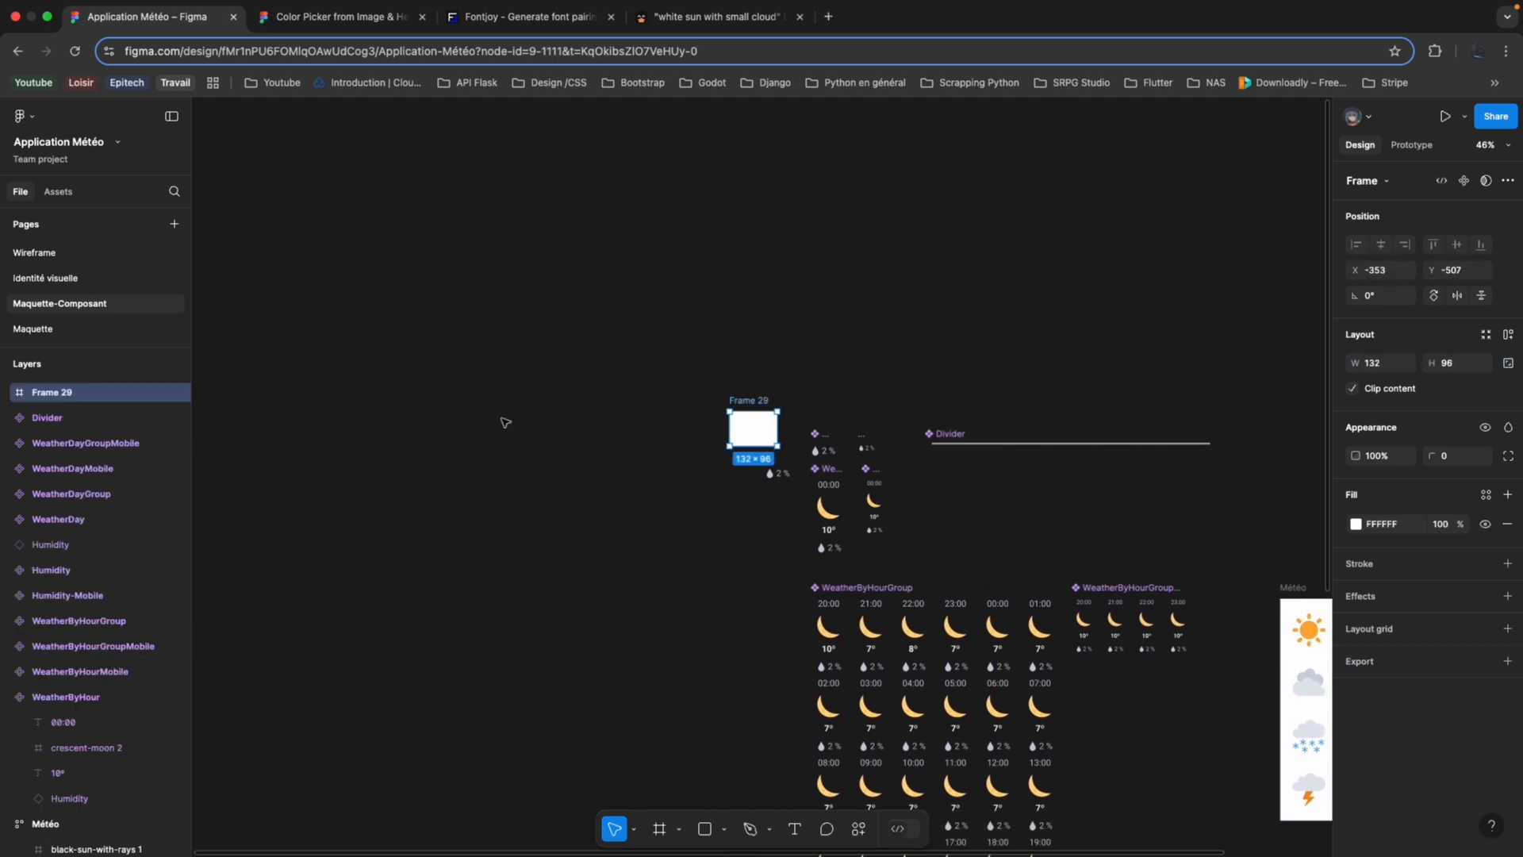
pyautogui.scroll(3, 595, 428)
pyautogui.scroll(5, 682, 438)
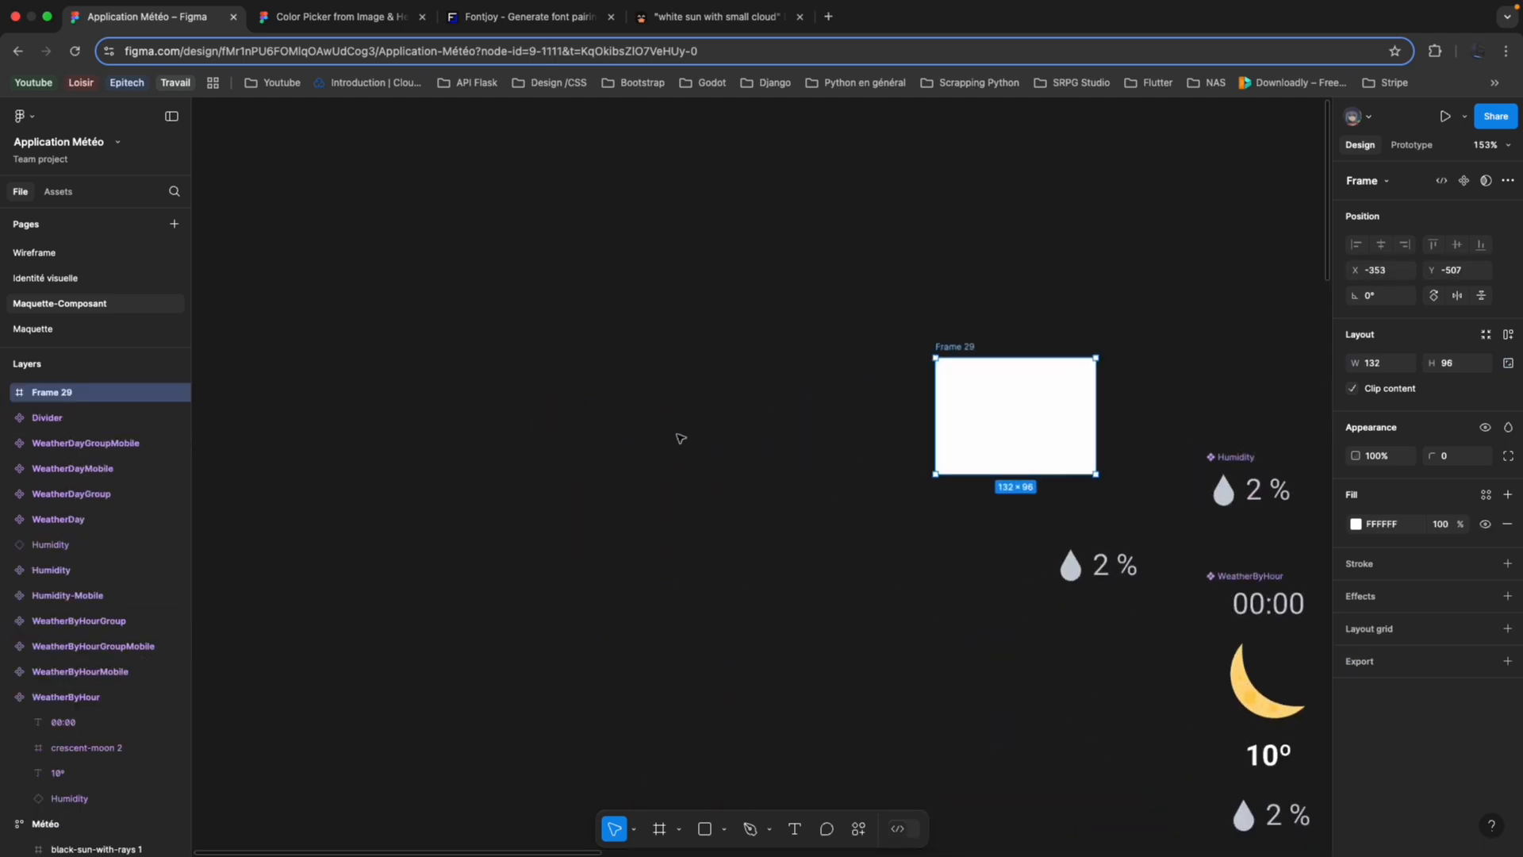
pyautogui.rightClick(82, 401)
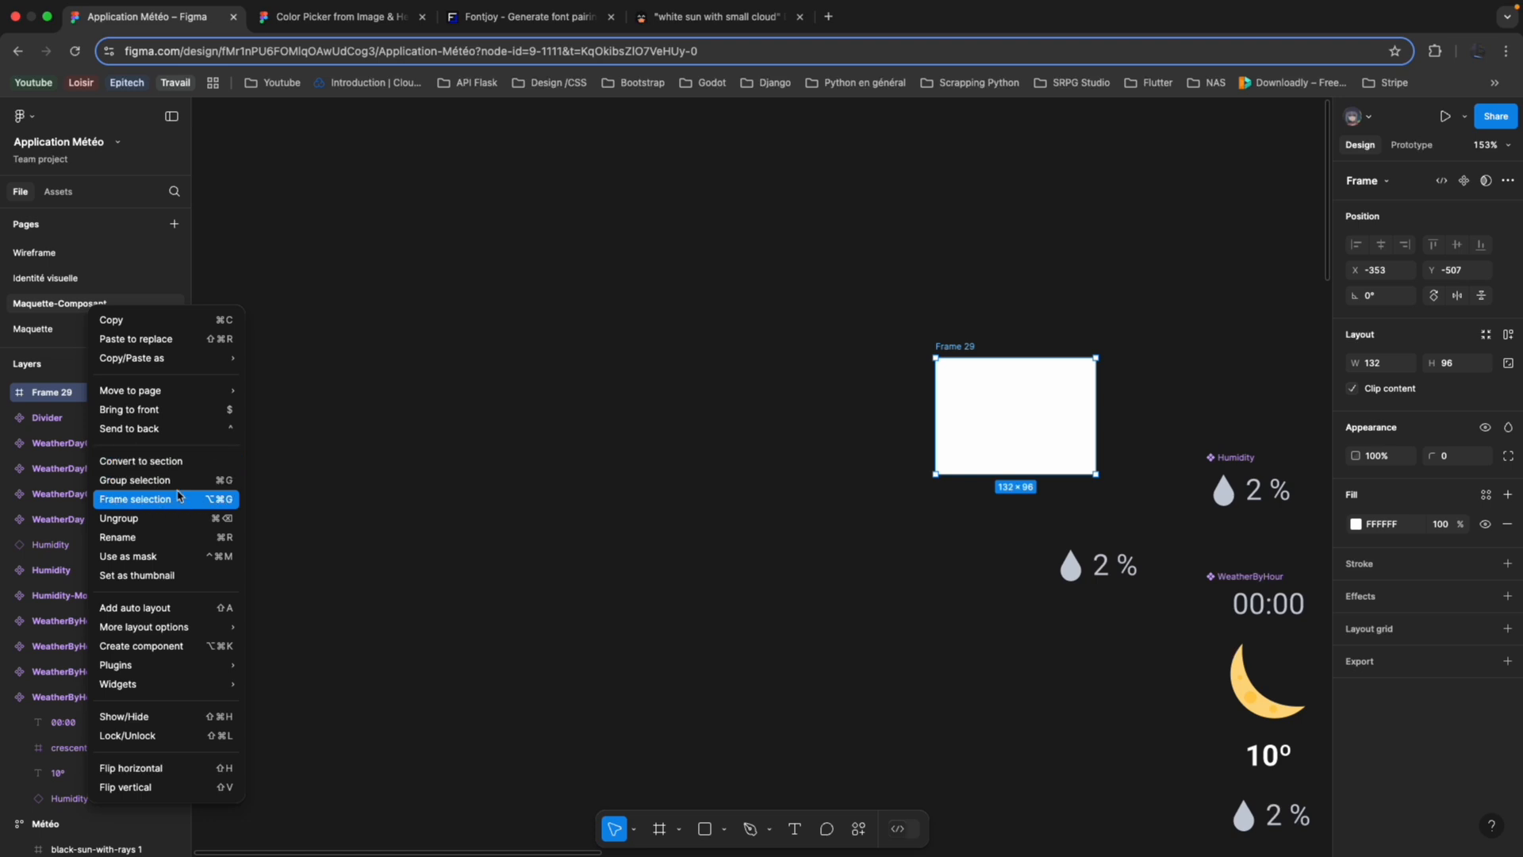
pyautogui.click(181, 612)
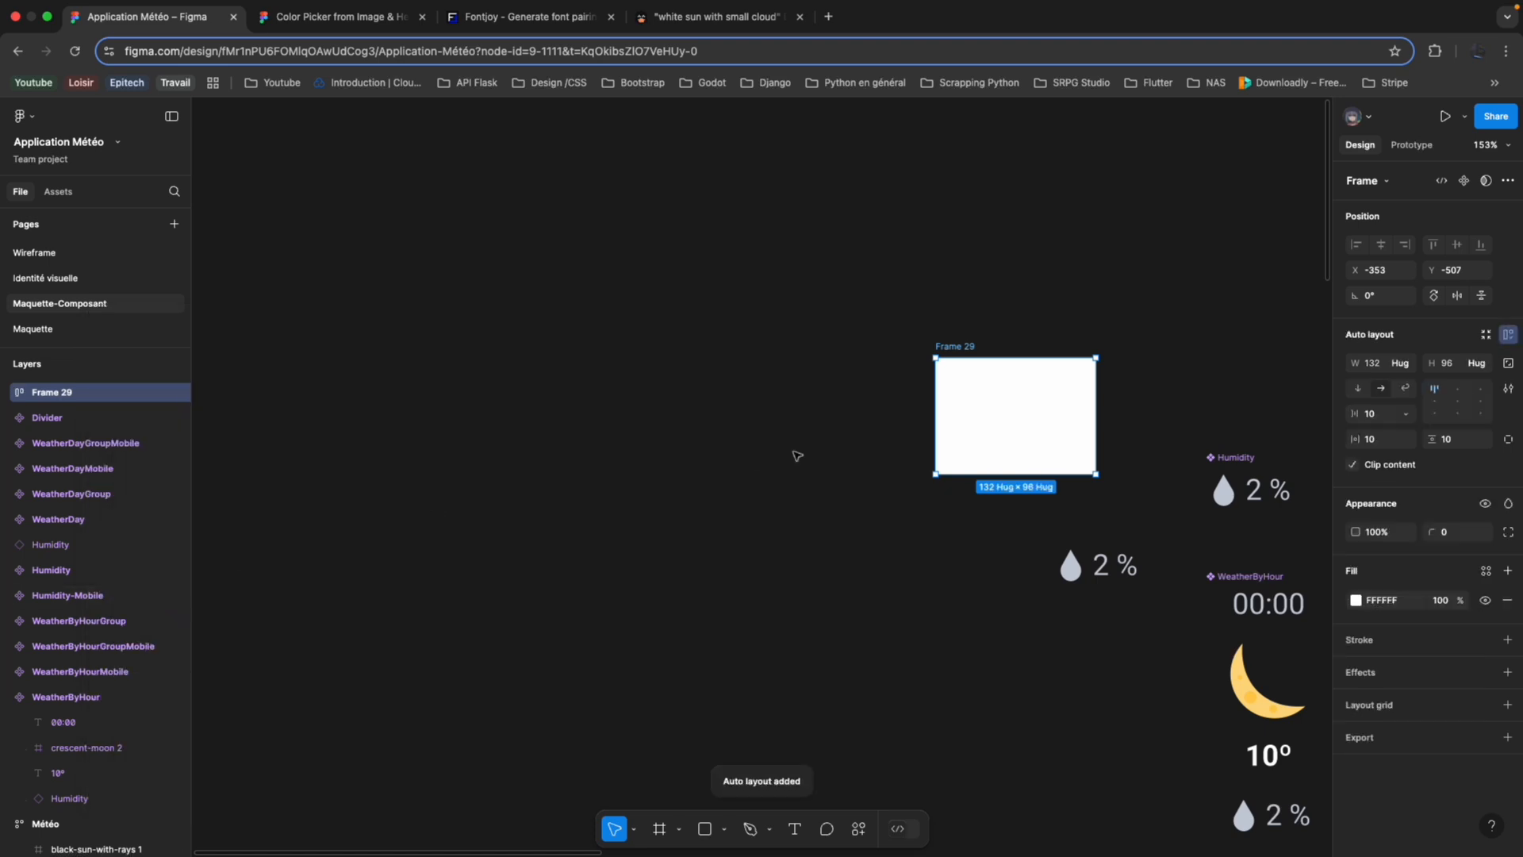
pyautogui.press('super+v')
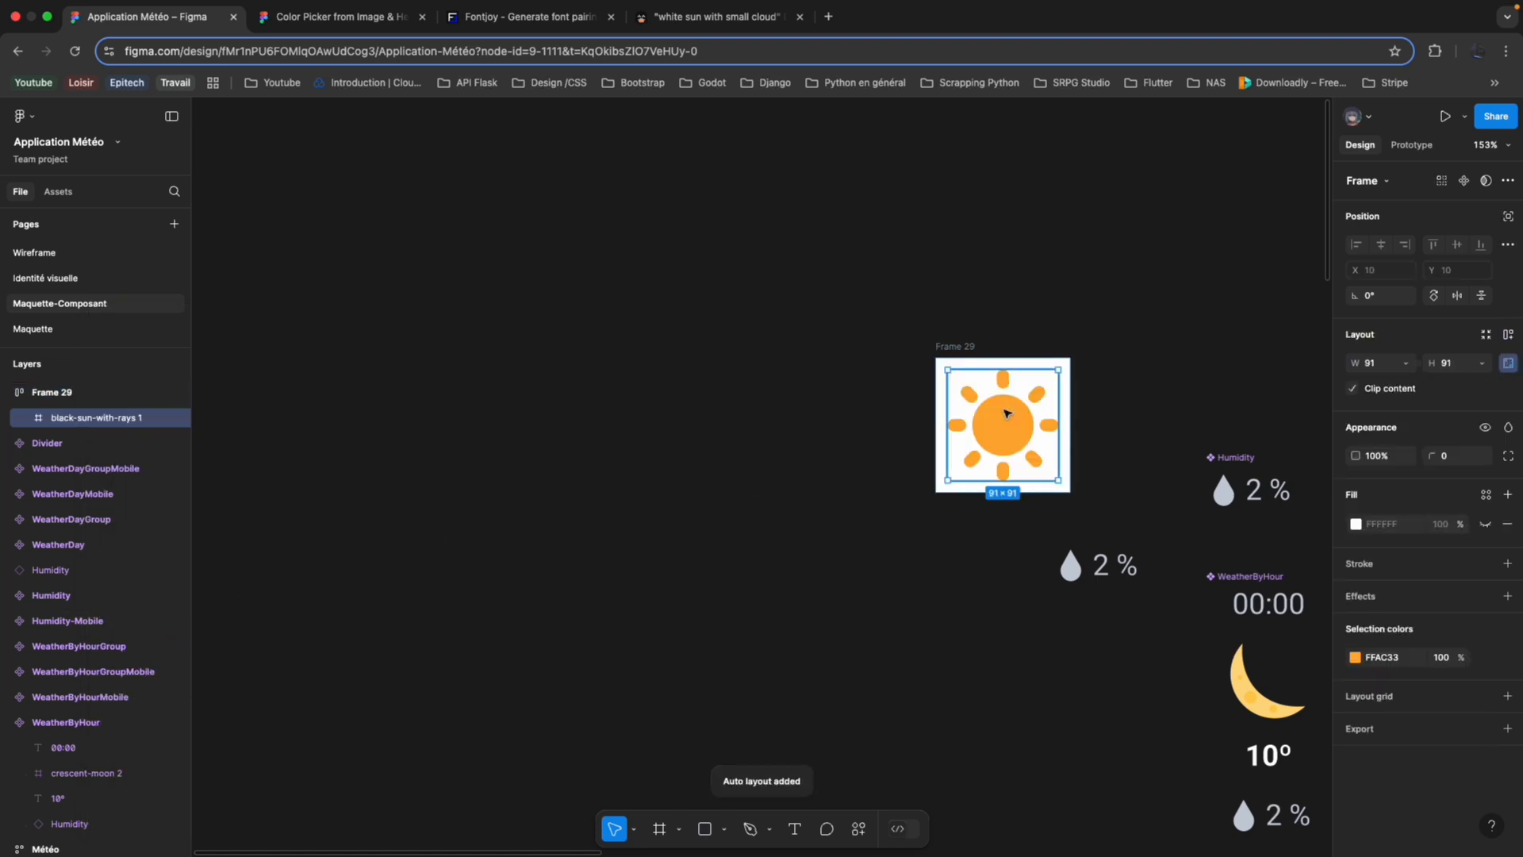
# Add the text "40º" beside the sun in the auto layout frame and centre the frame's contents.
pyautogui.hscroll(5, 1006, 409)
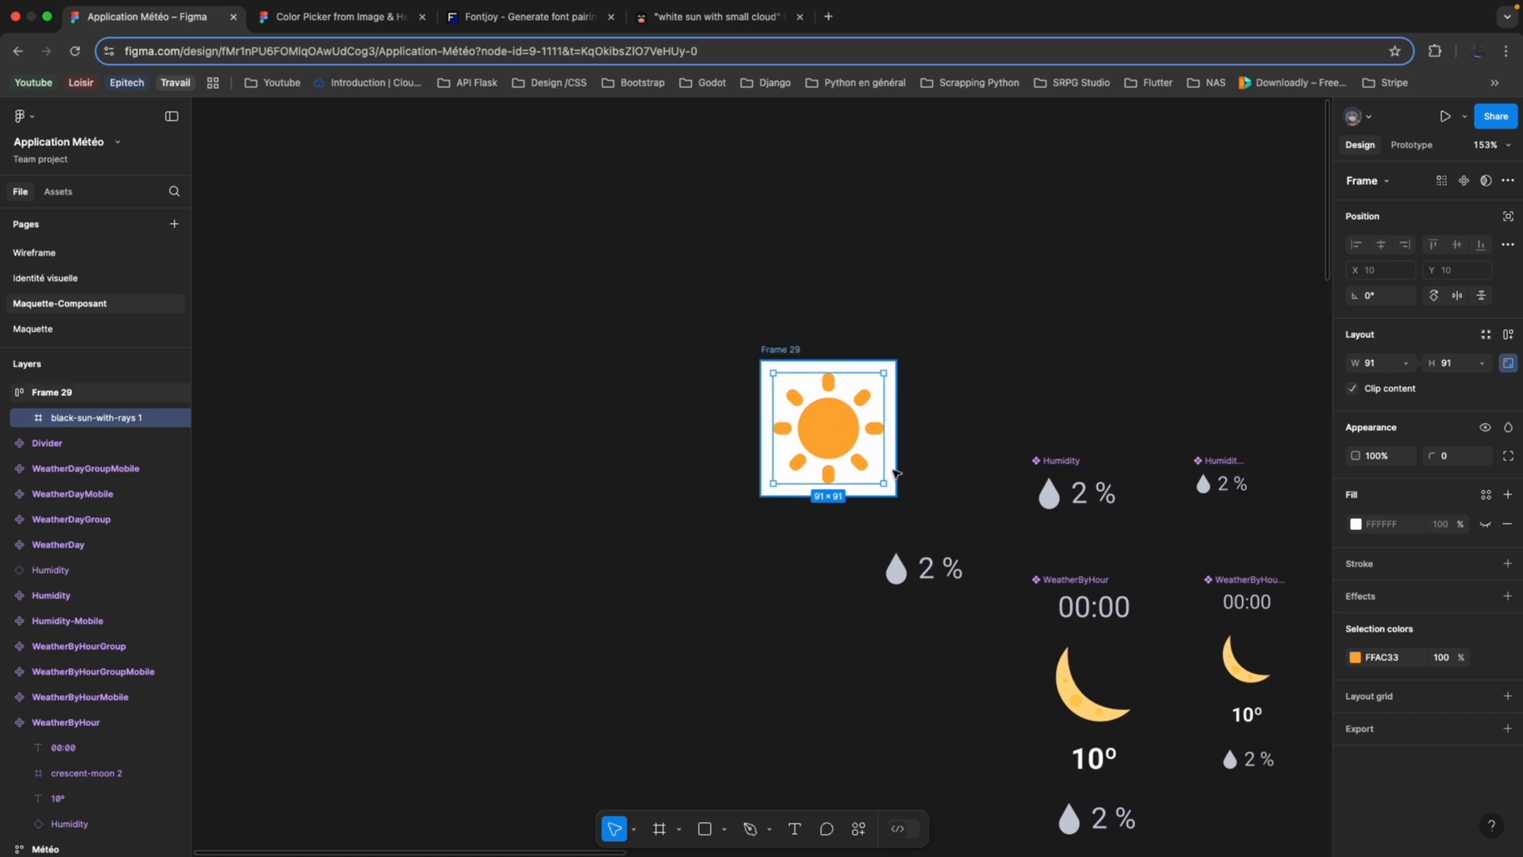
pyautogui.click(796, 829)
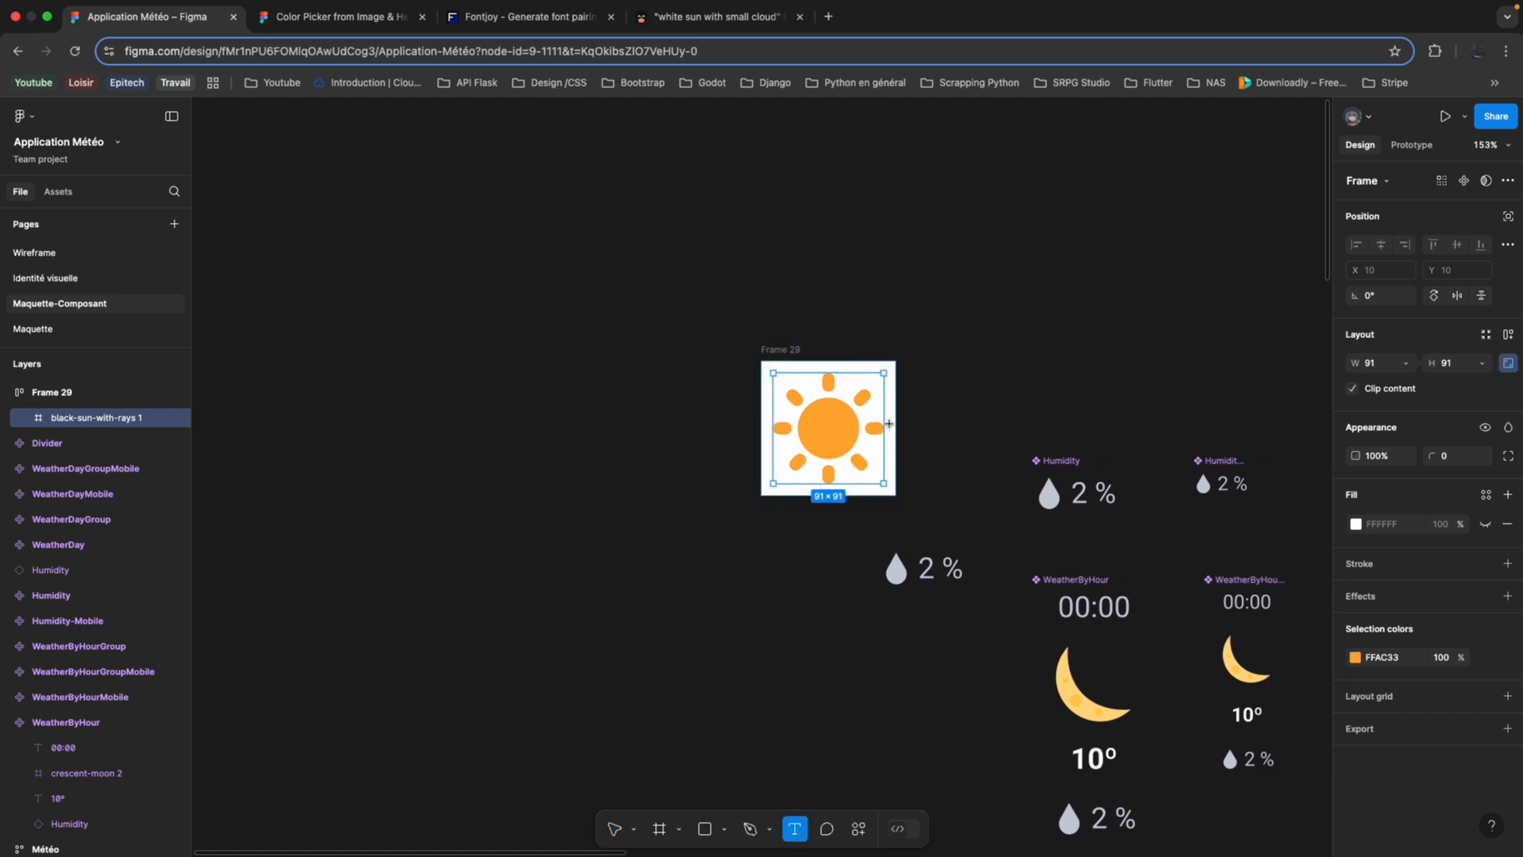
pyautogui.click(891, 428)
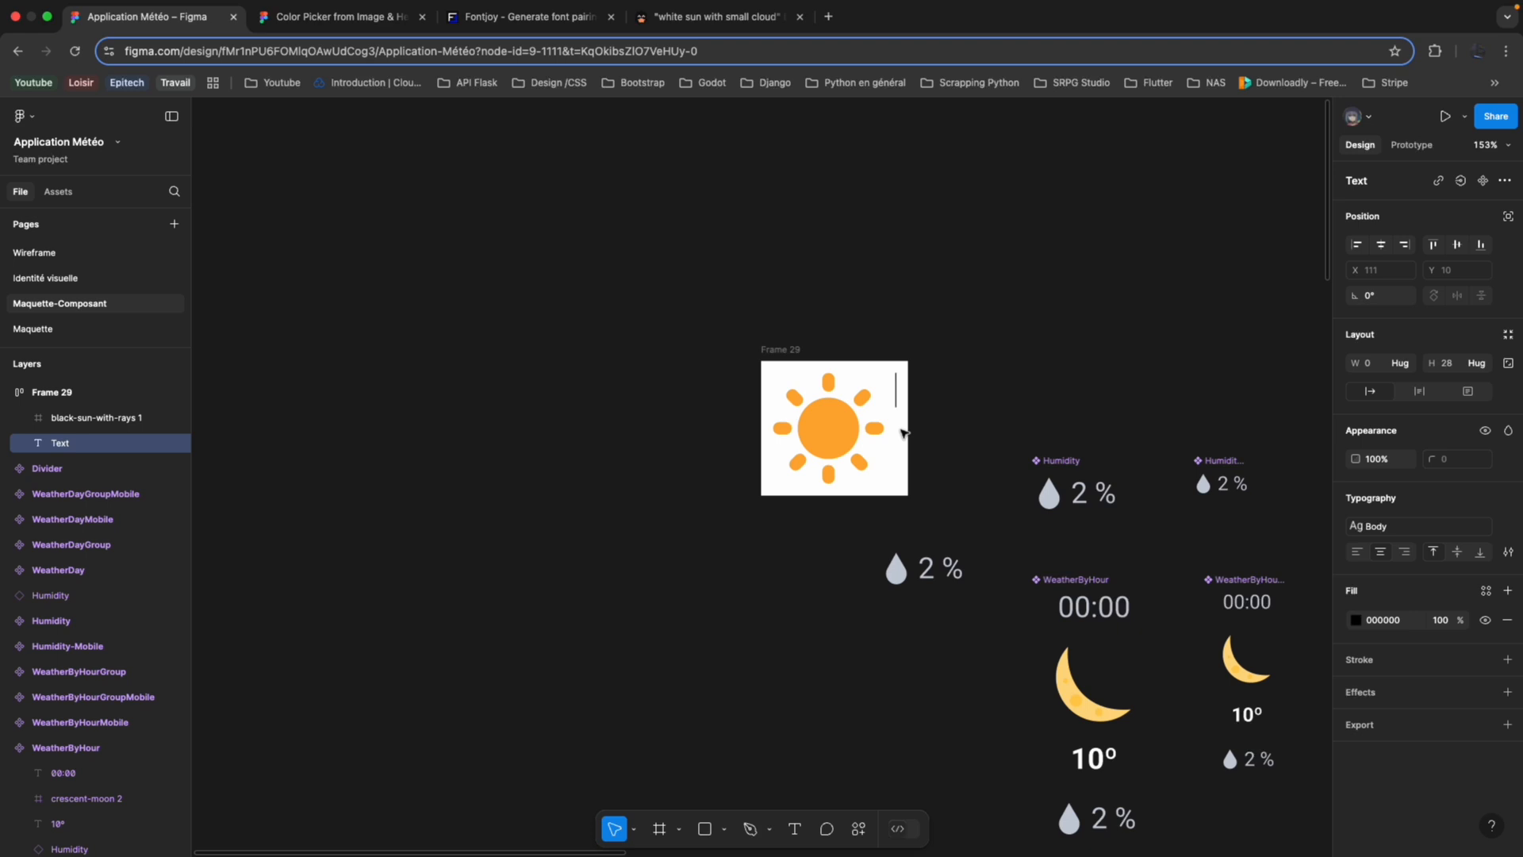
pyautogui.write('40o')
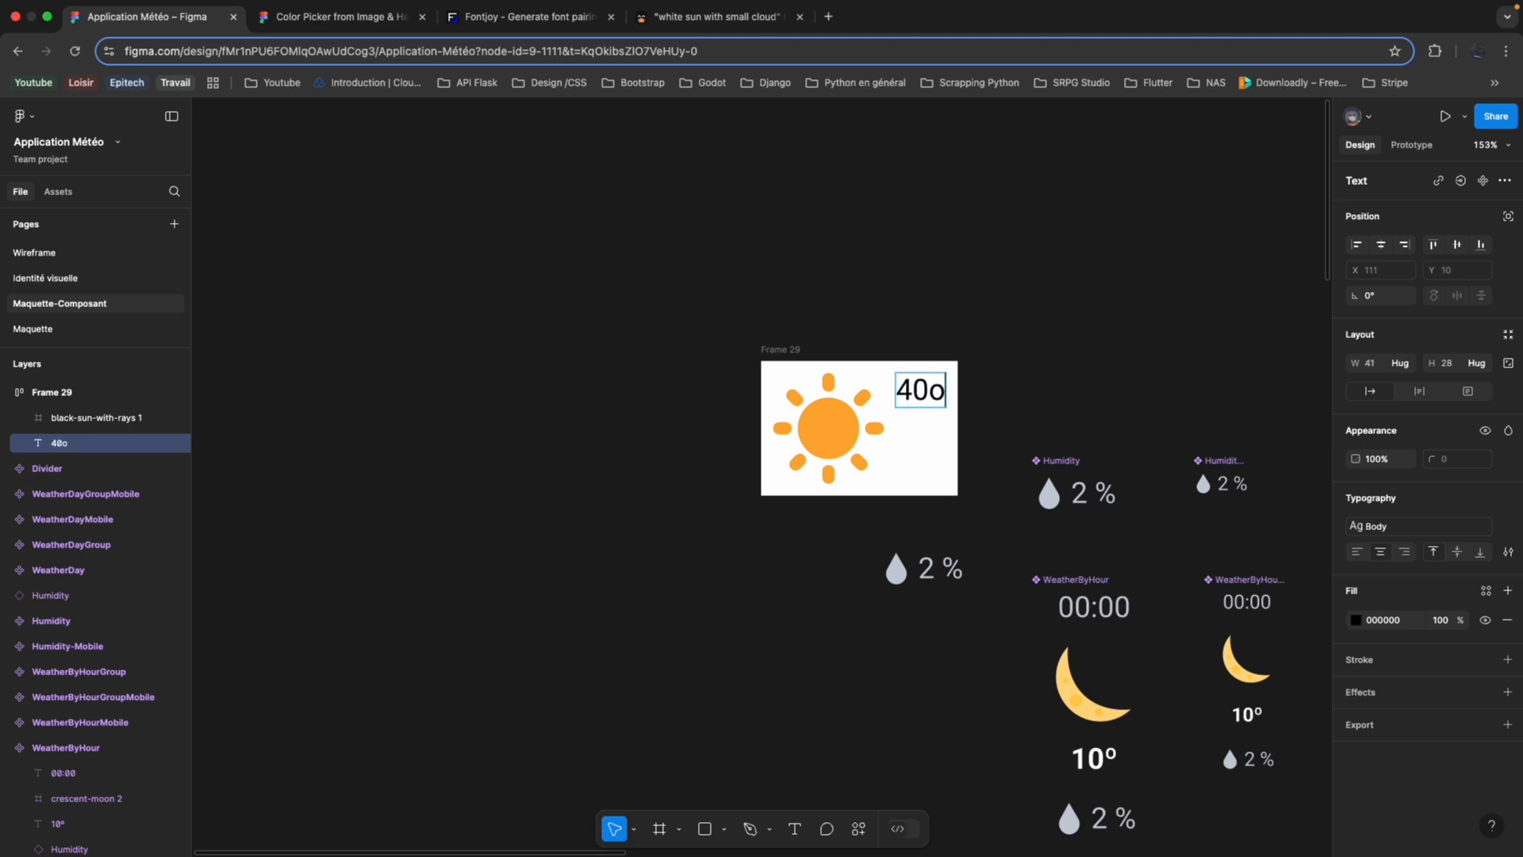
pyautogui.write('9')
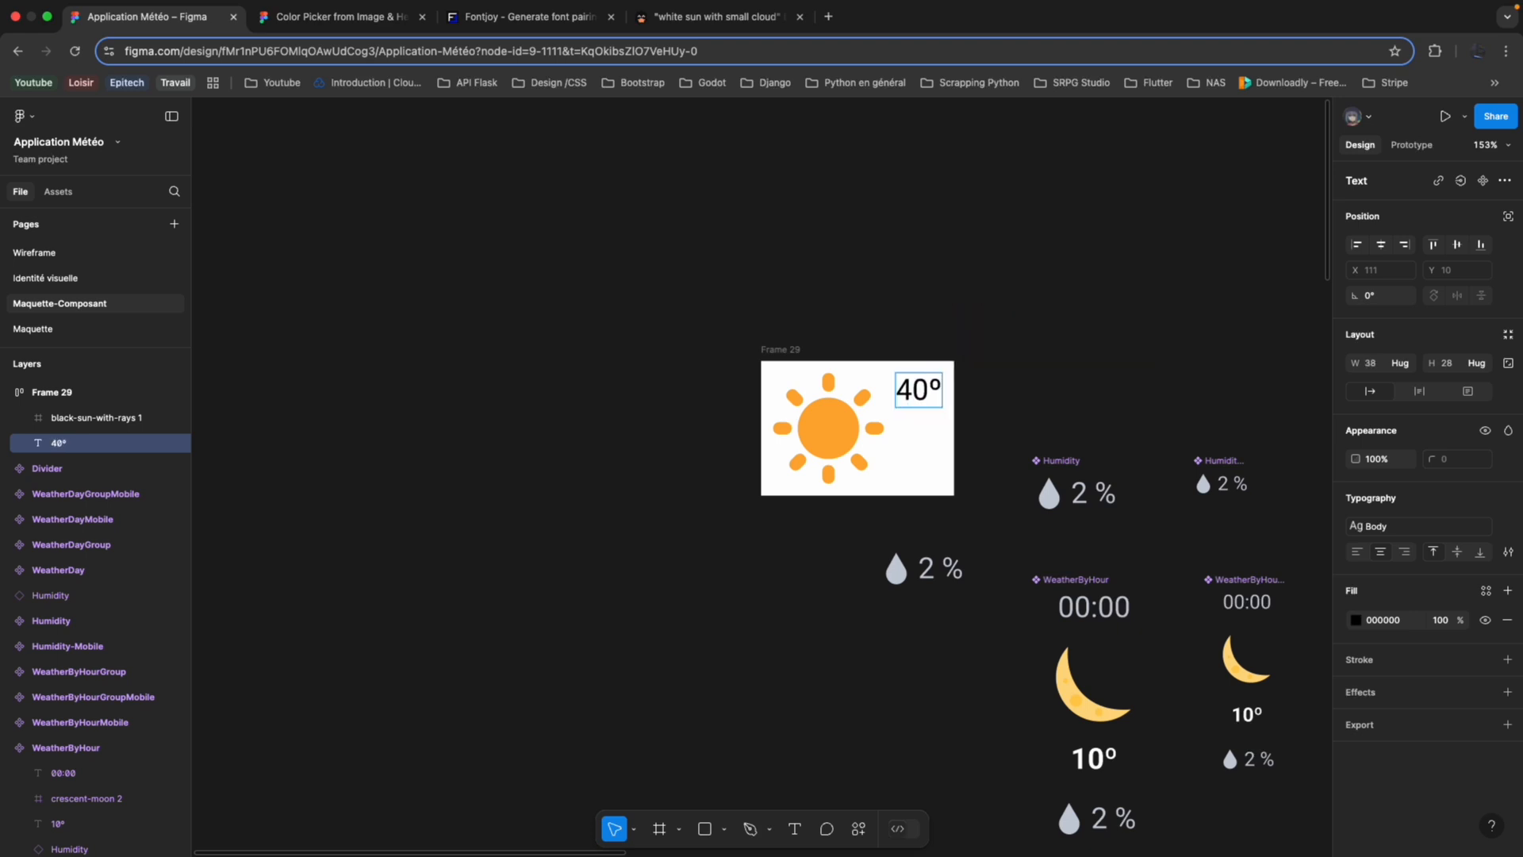
pyautogui.click(111, 393)
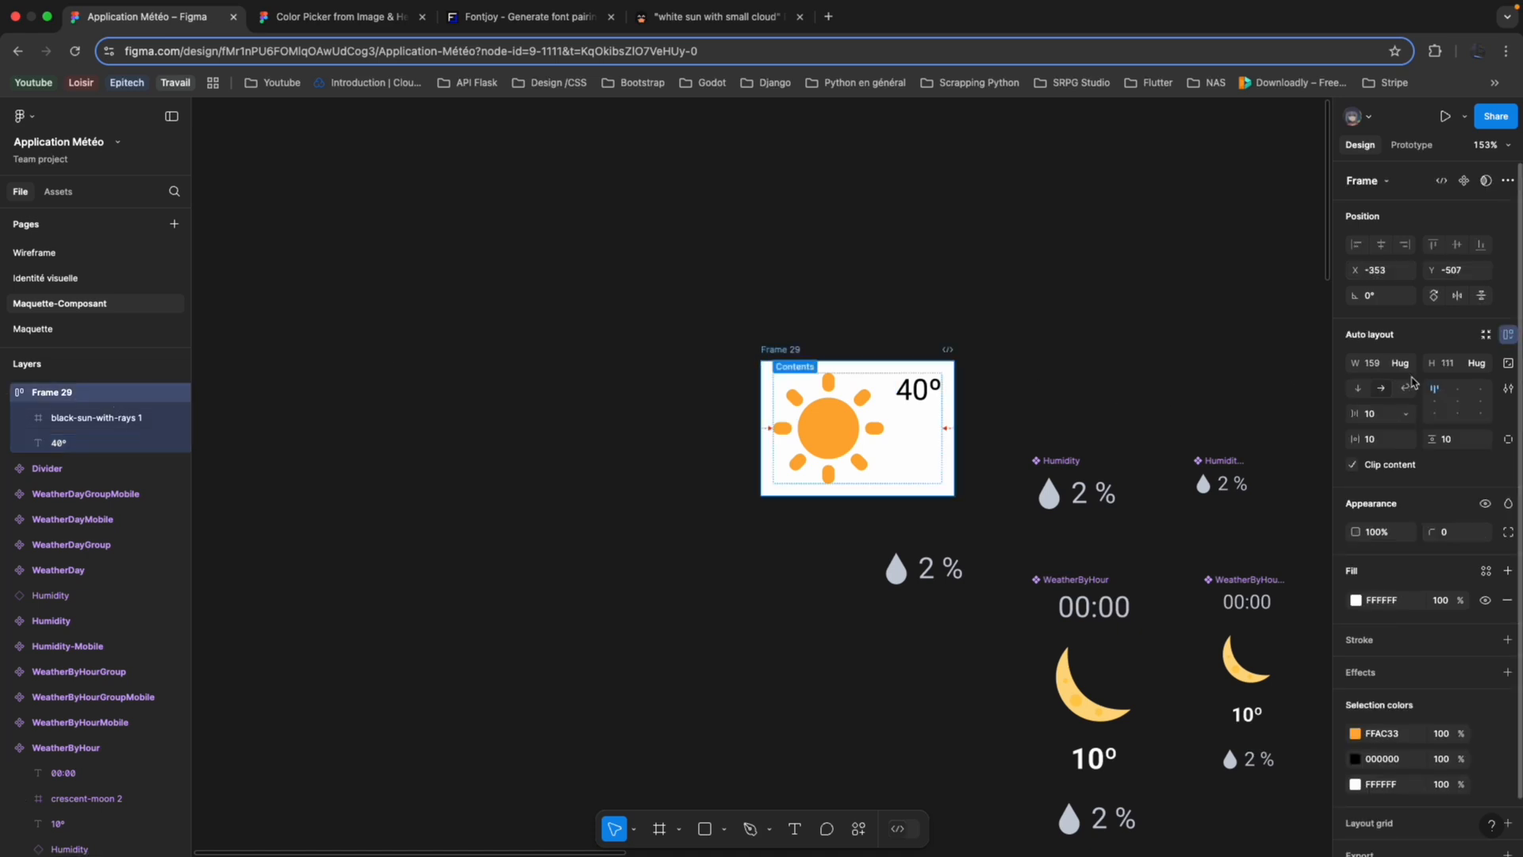
pyautogui.click(1453, 401)
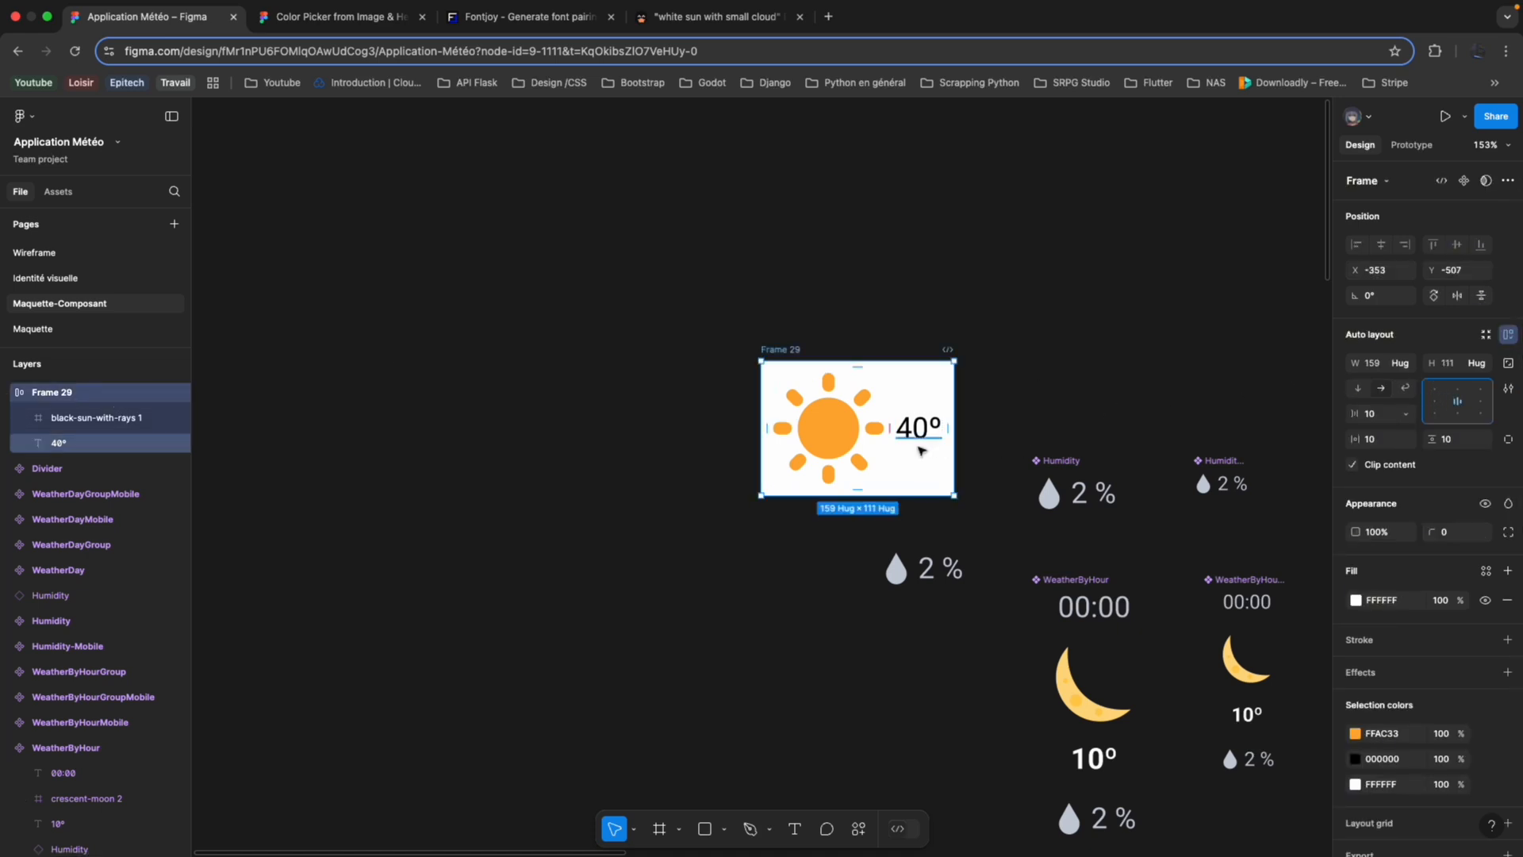
# Apply the Header text style to the 40º text beside the sun icon.
pyautogui.click(929, 426)
pyautogui.hscroll(3, 1146, 421)
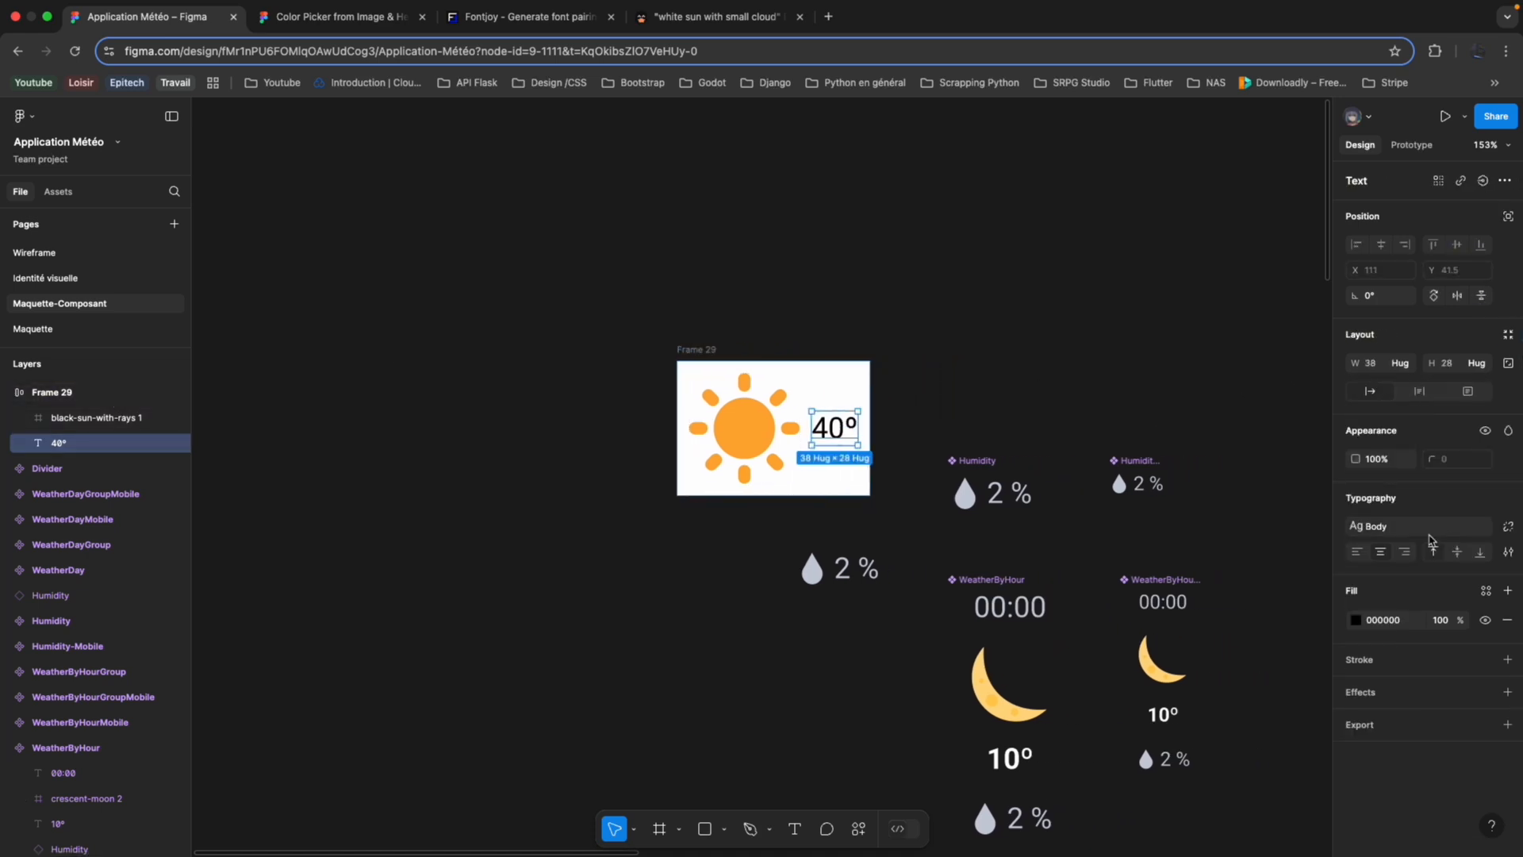
pyautogui.click(1423, 528)
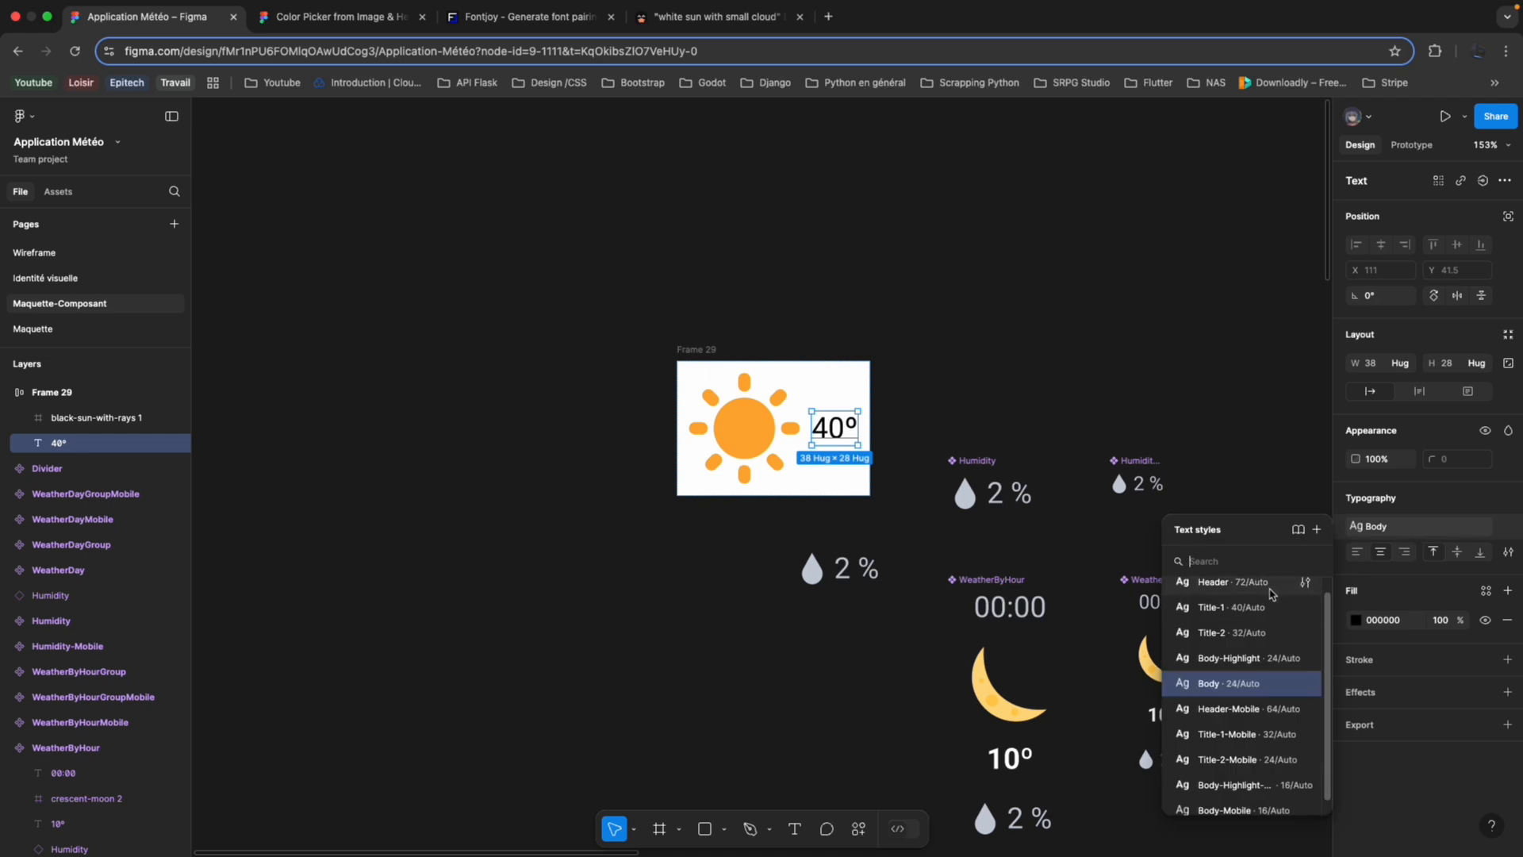
pyautogui.click(1272, 582)
pyautogui.click(1070, 367)
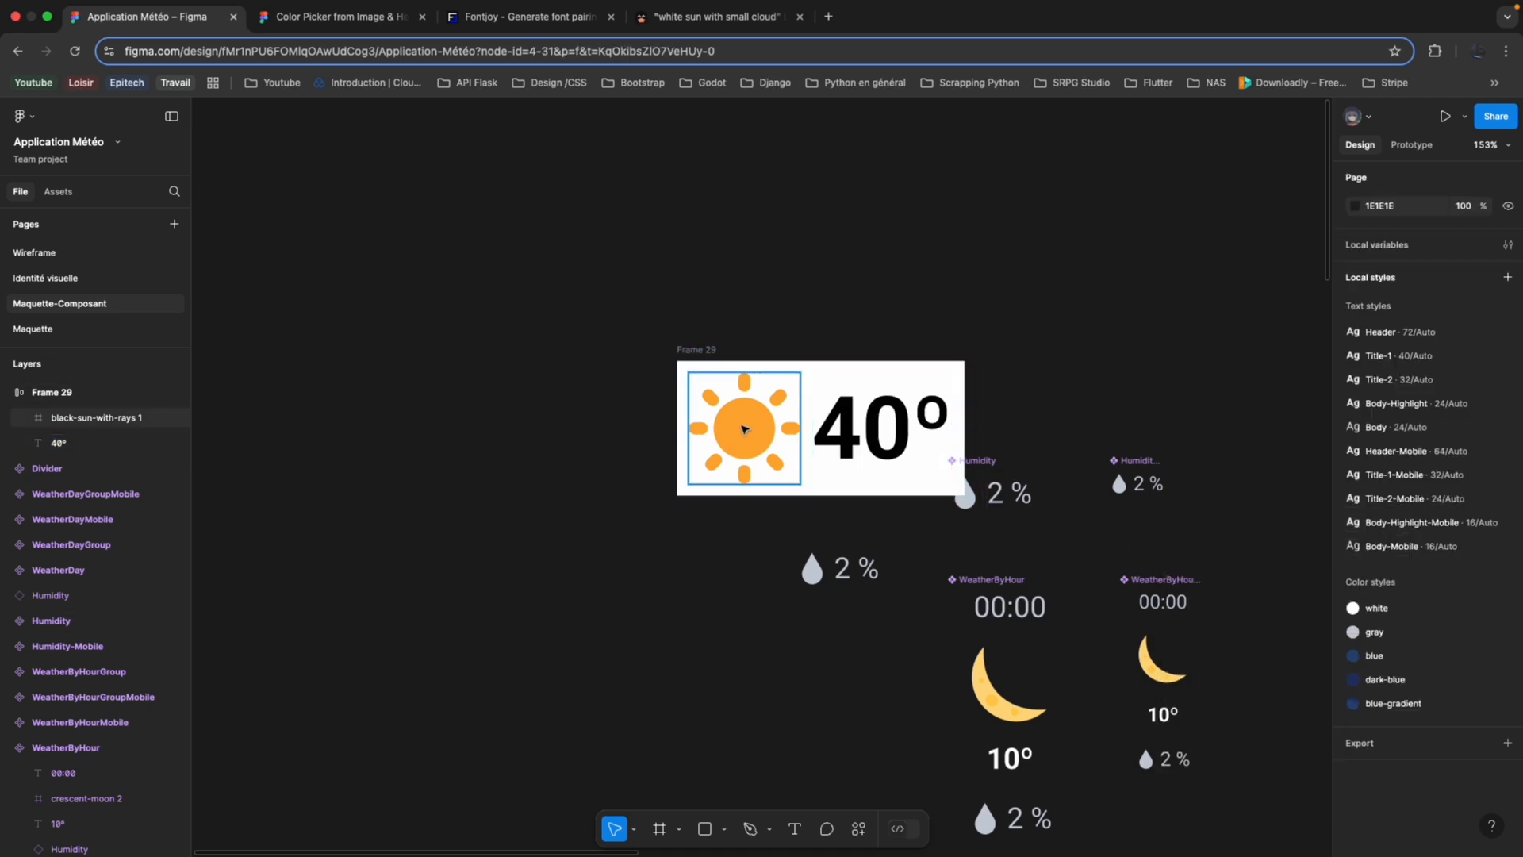
# Move the sun and 40º frame clear of the Humidity component and remove its white fill.
pyautogui.click(696, 350)
pyautogui.moveTo(696, 350); pyautogui.dragTo(595, 356)
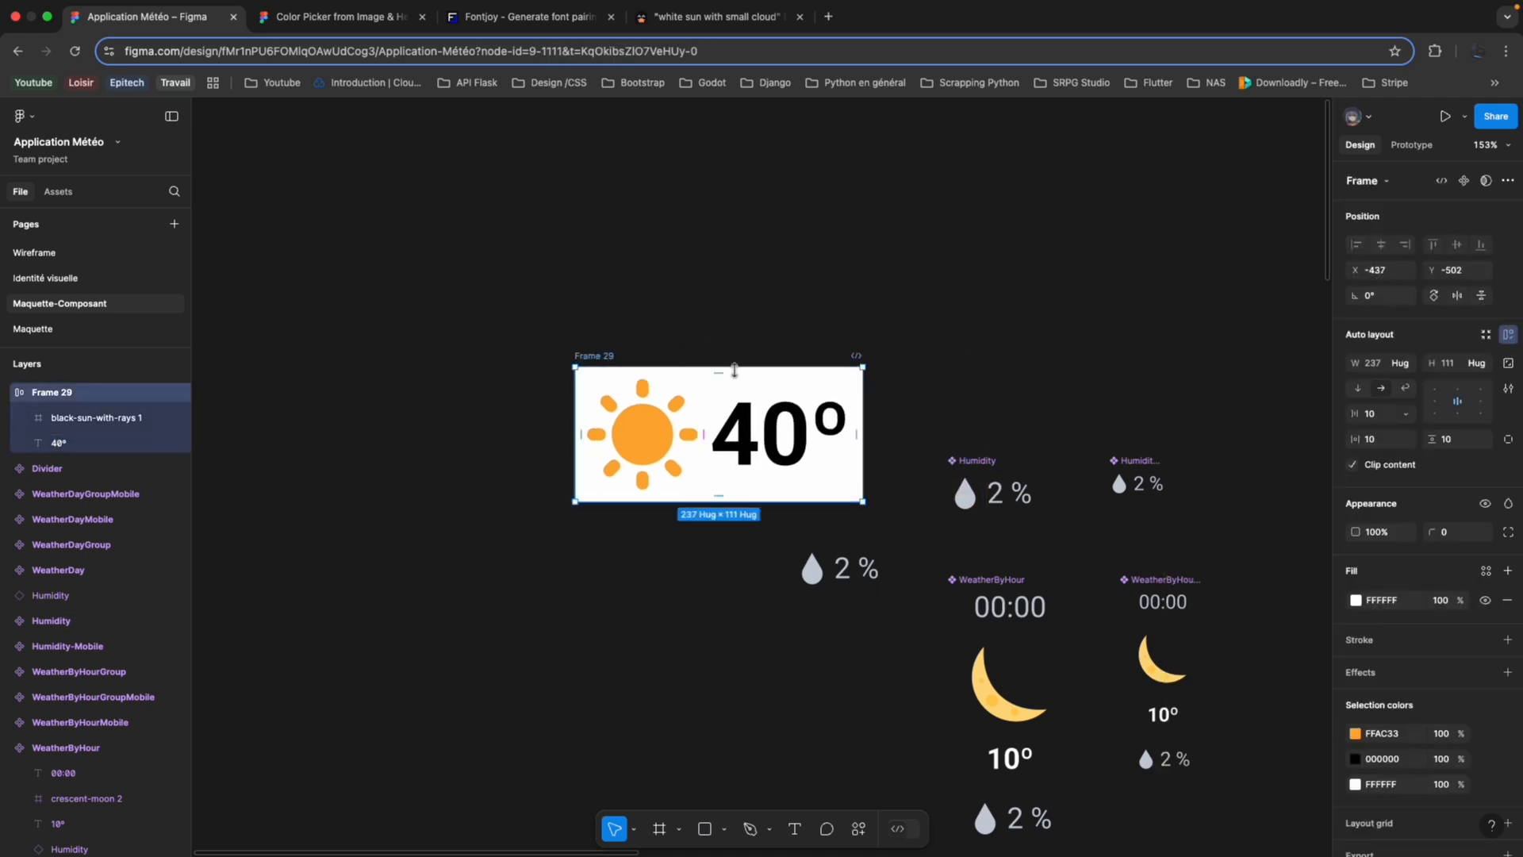
pyautogui.click(1504, 601)
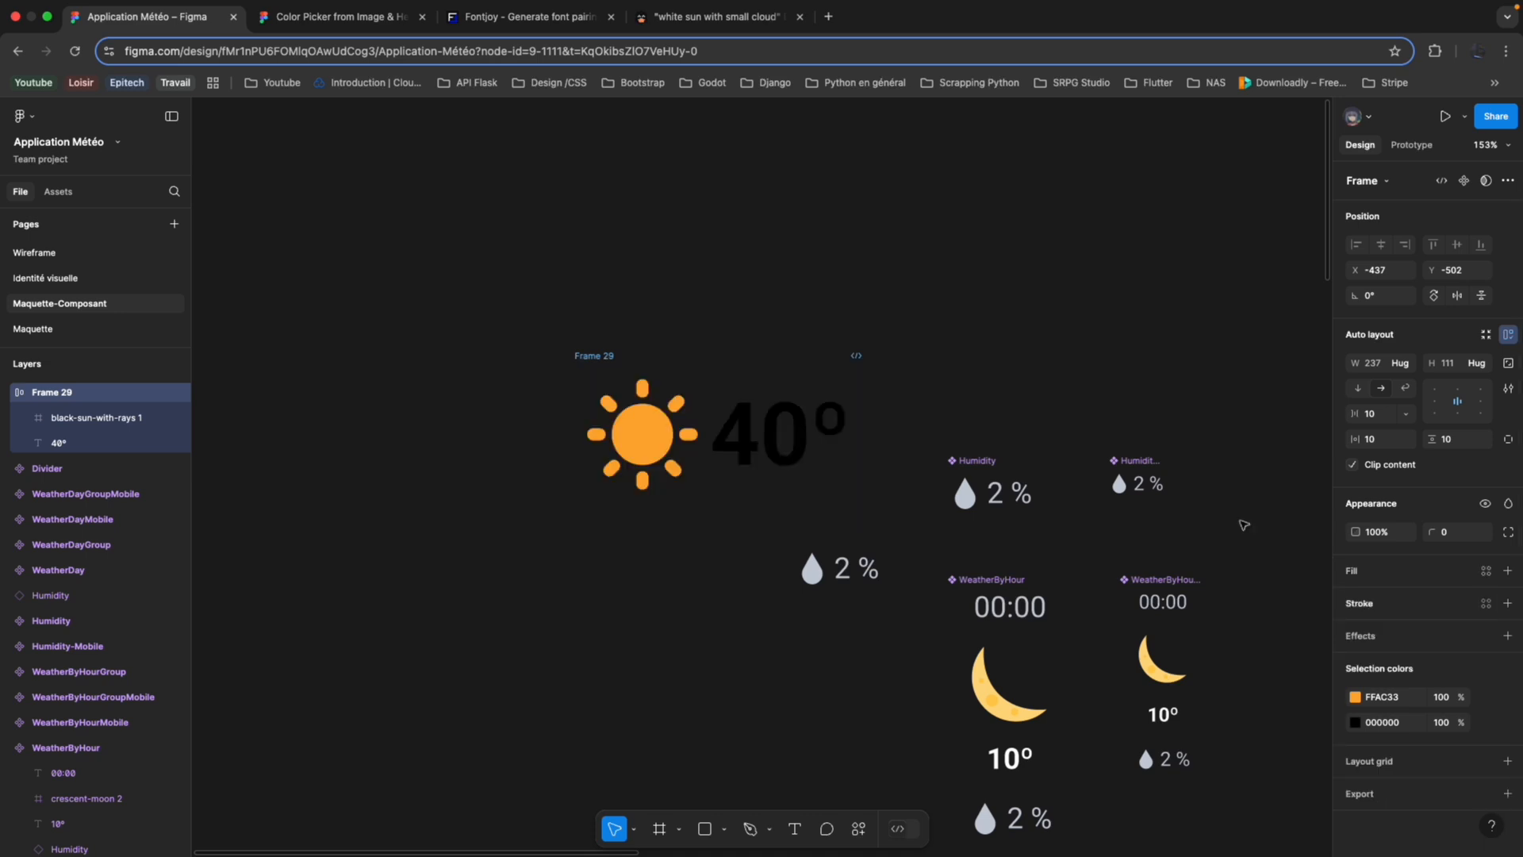
# Apply the white colour style to the 40º text.
pyautogui.click(795, 433)
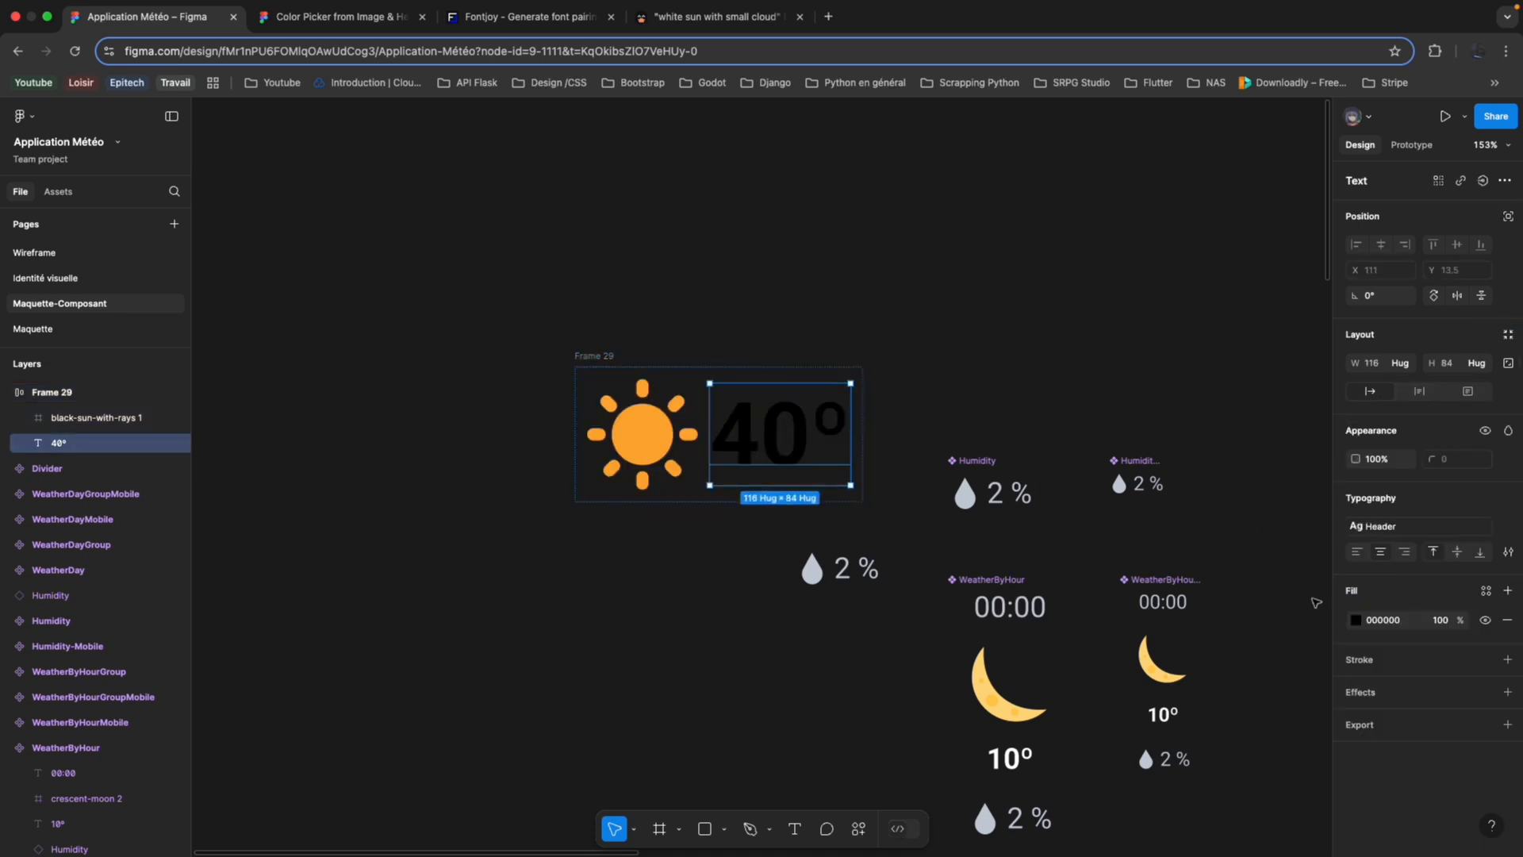
pyautogui.click(1486, 591)
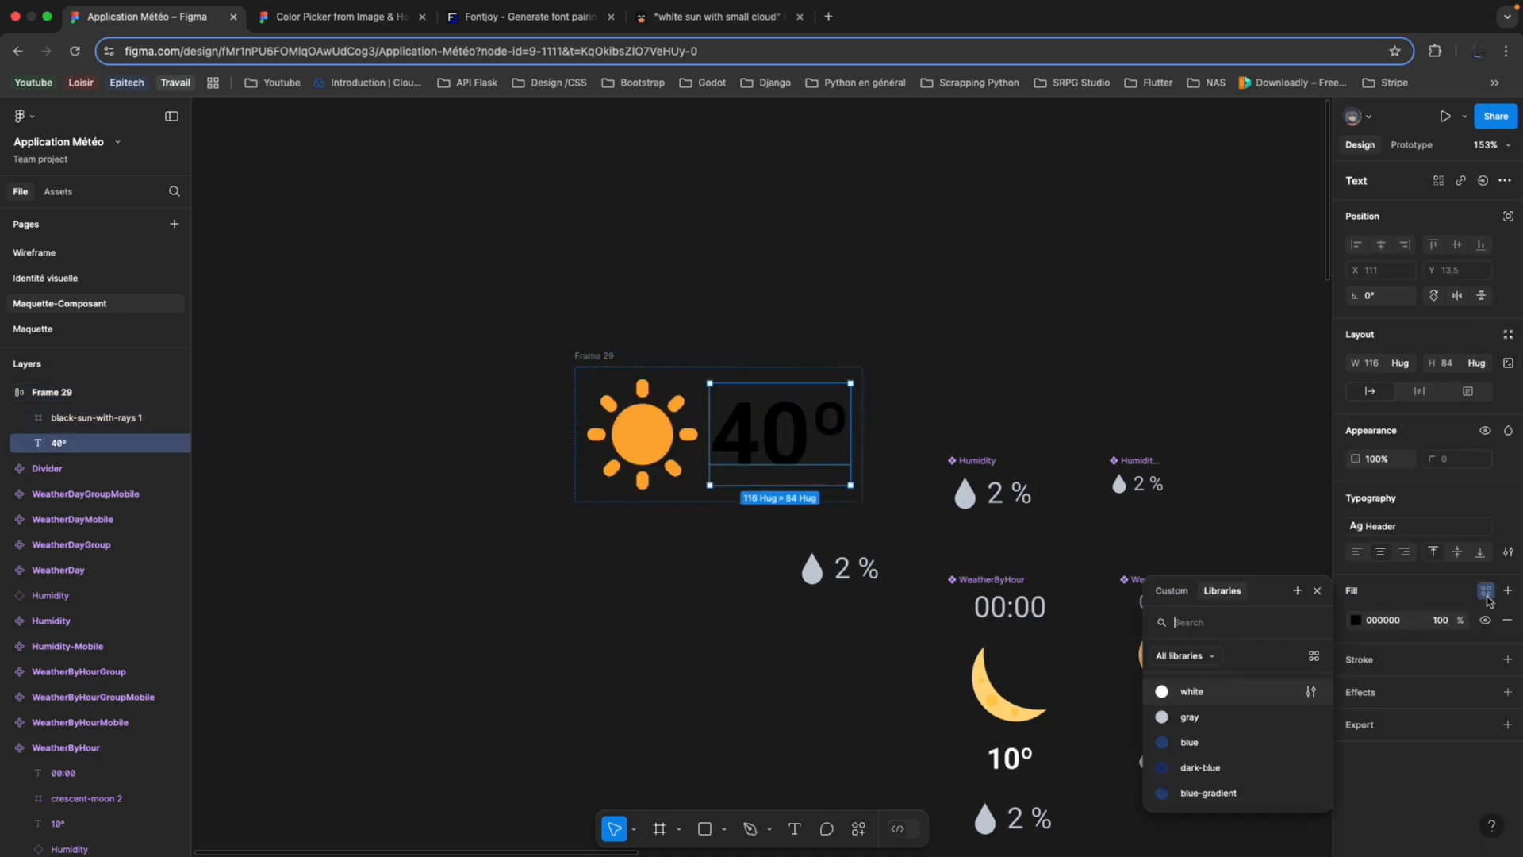
pyautogui.click(1224, 699)
pyautogui.click(974, 396)
pyautogui.hscroll(-1, 973, 396)
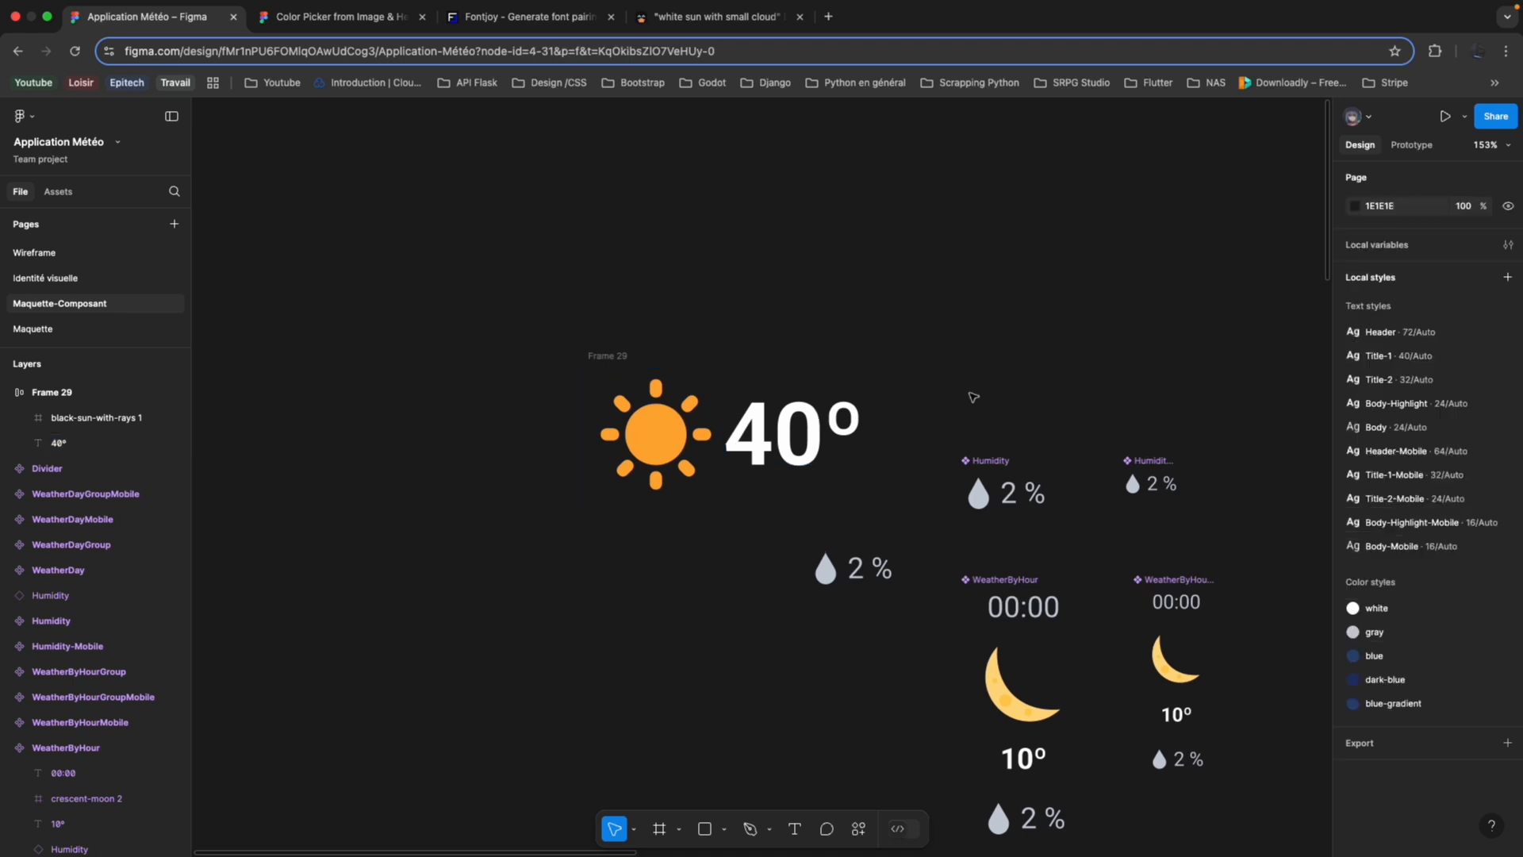
pyautogui.scroll(-5, 973, 397)
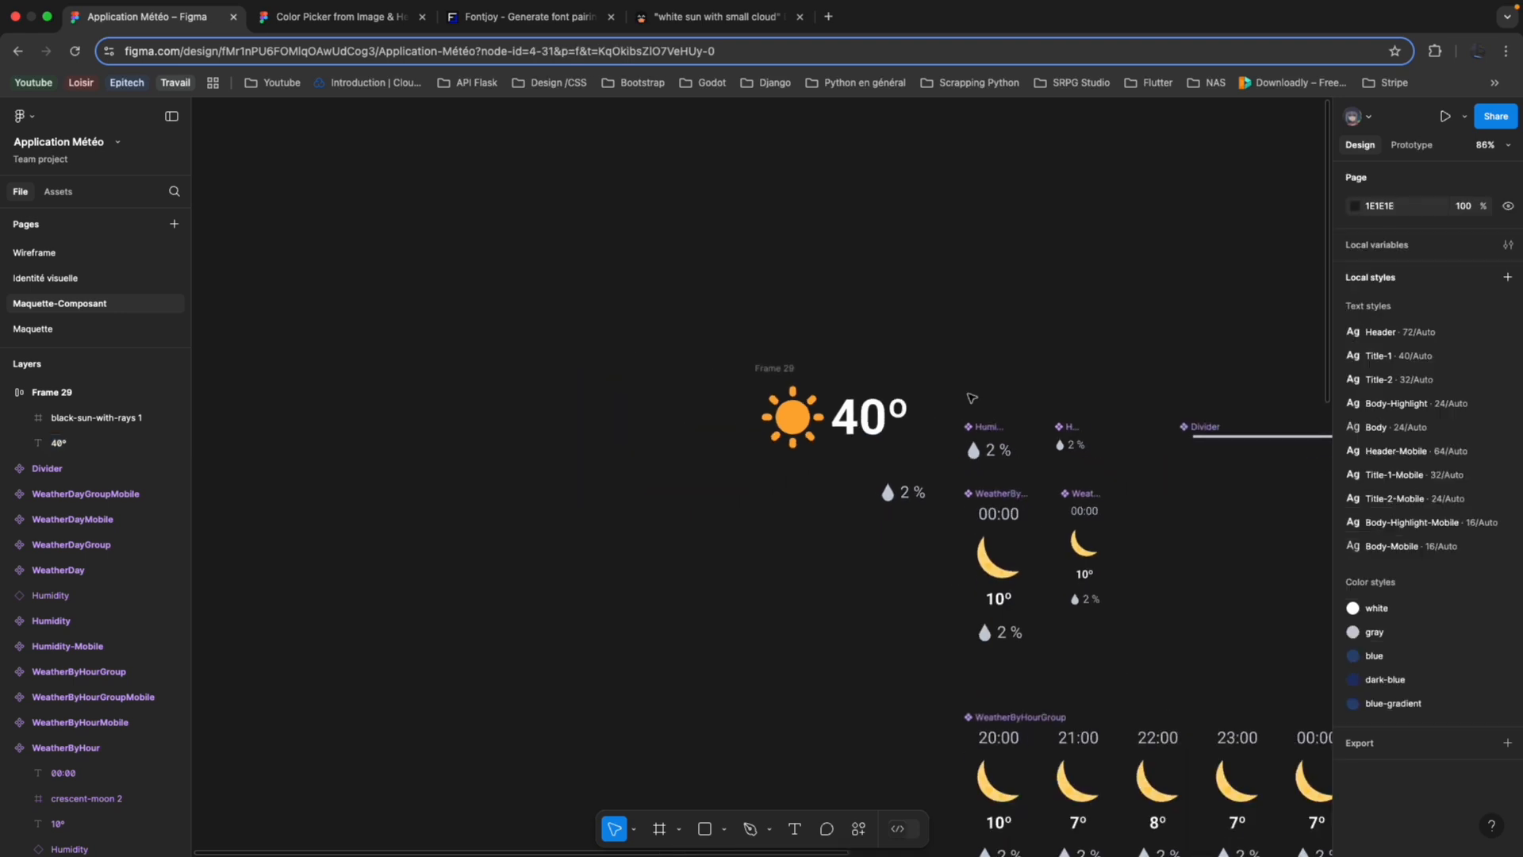
# Turn the sun and 40º frame into a component and place a duplicate instance below and to the left of it.
pyautogui.click(792, 370)
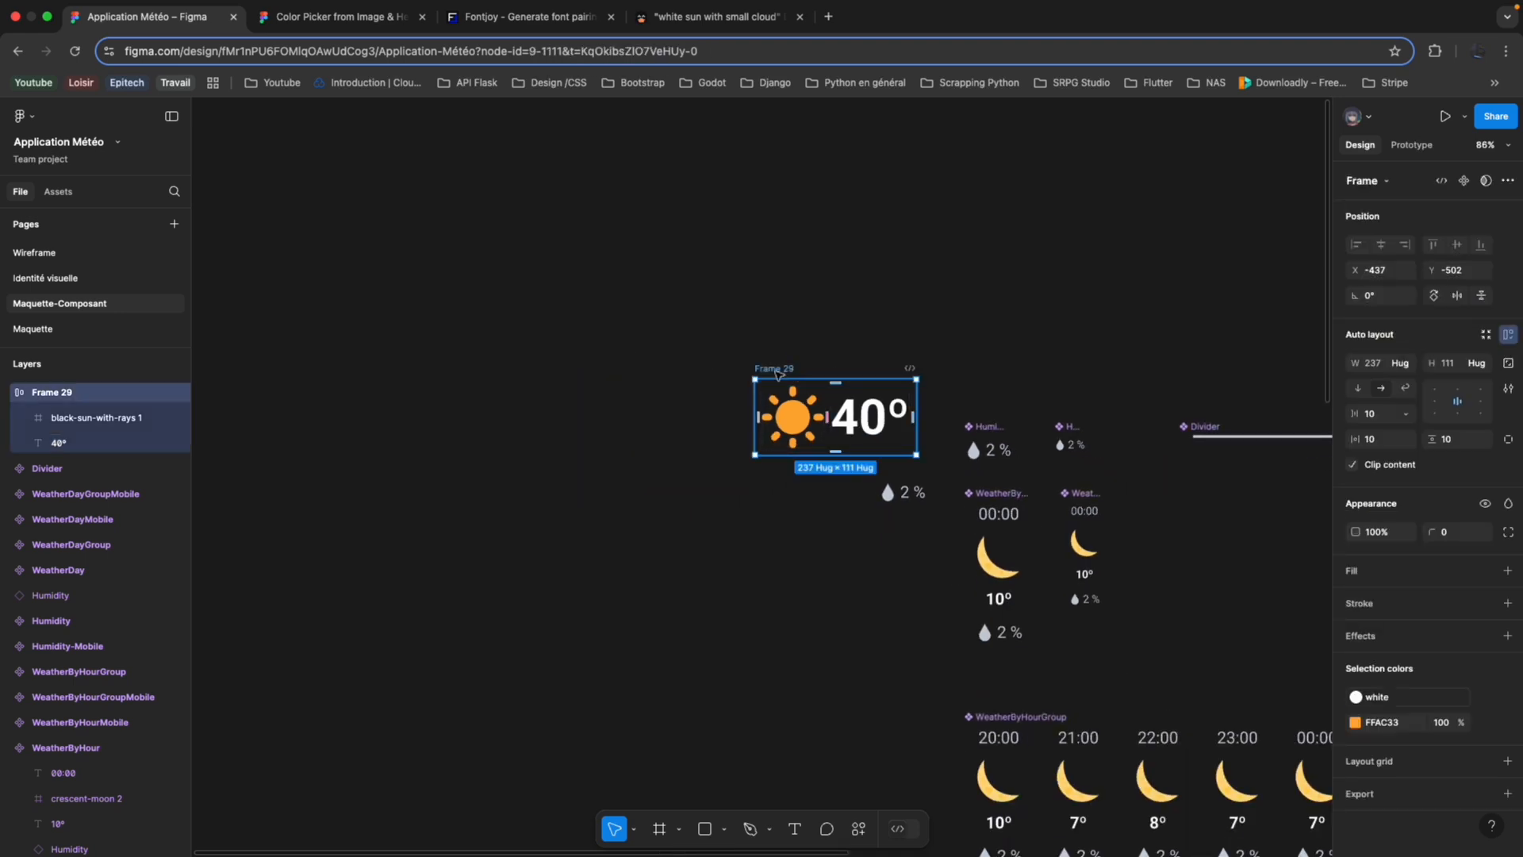
pyautogui.rightClick(778, 372)
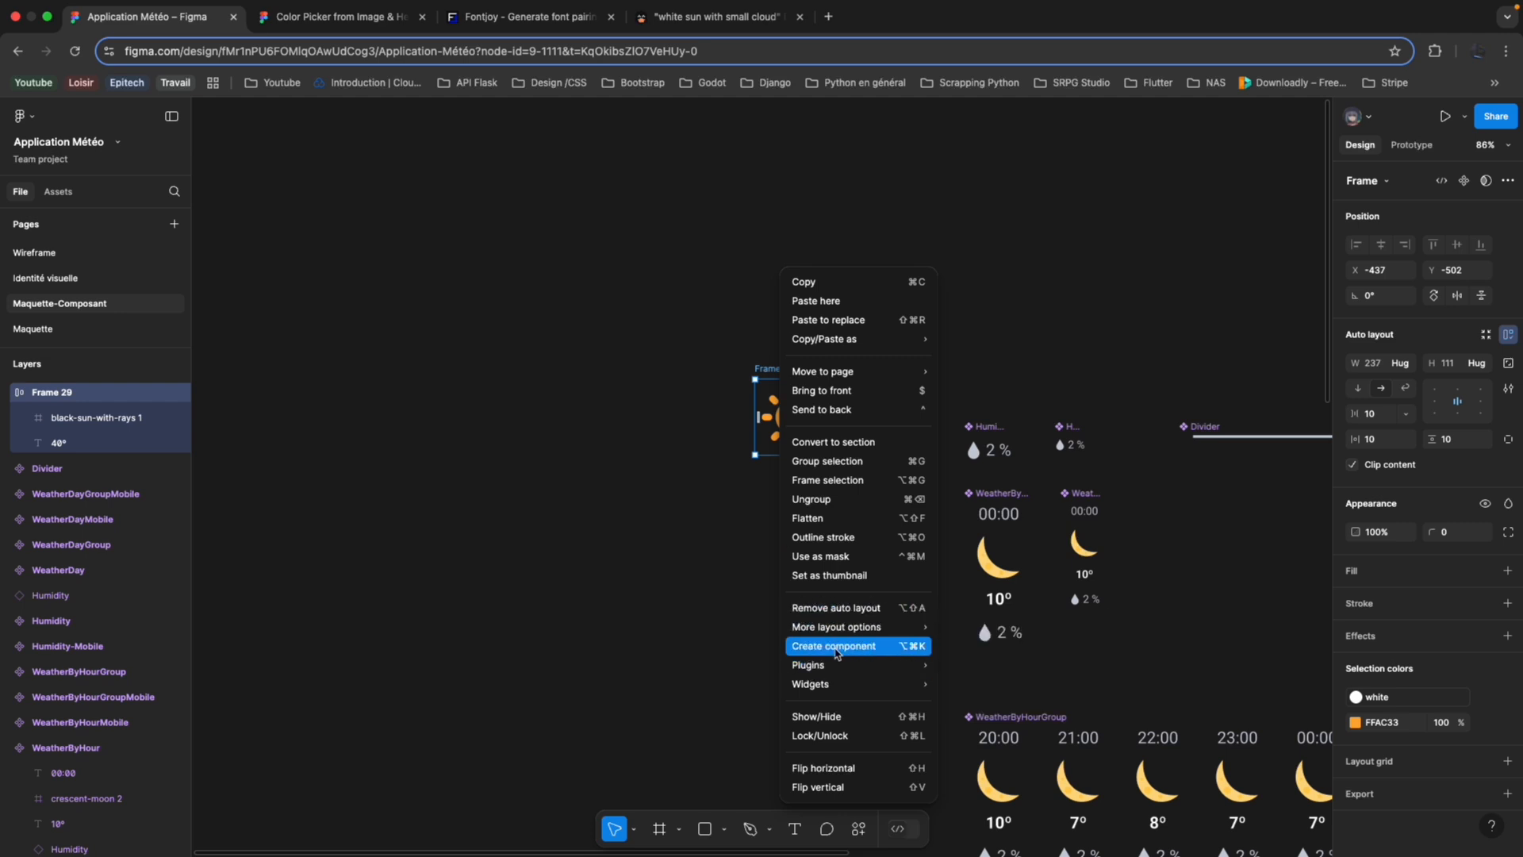
pyautogui.click(836, 647)
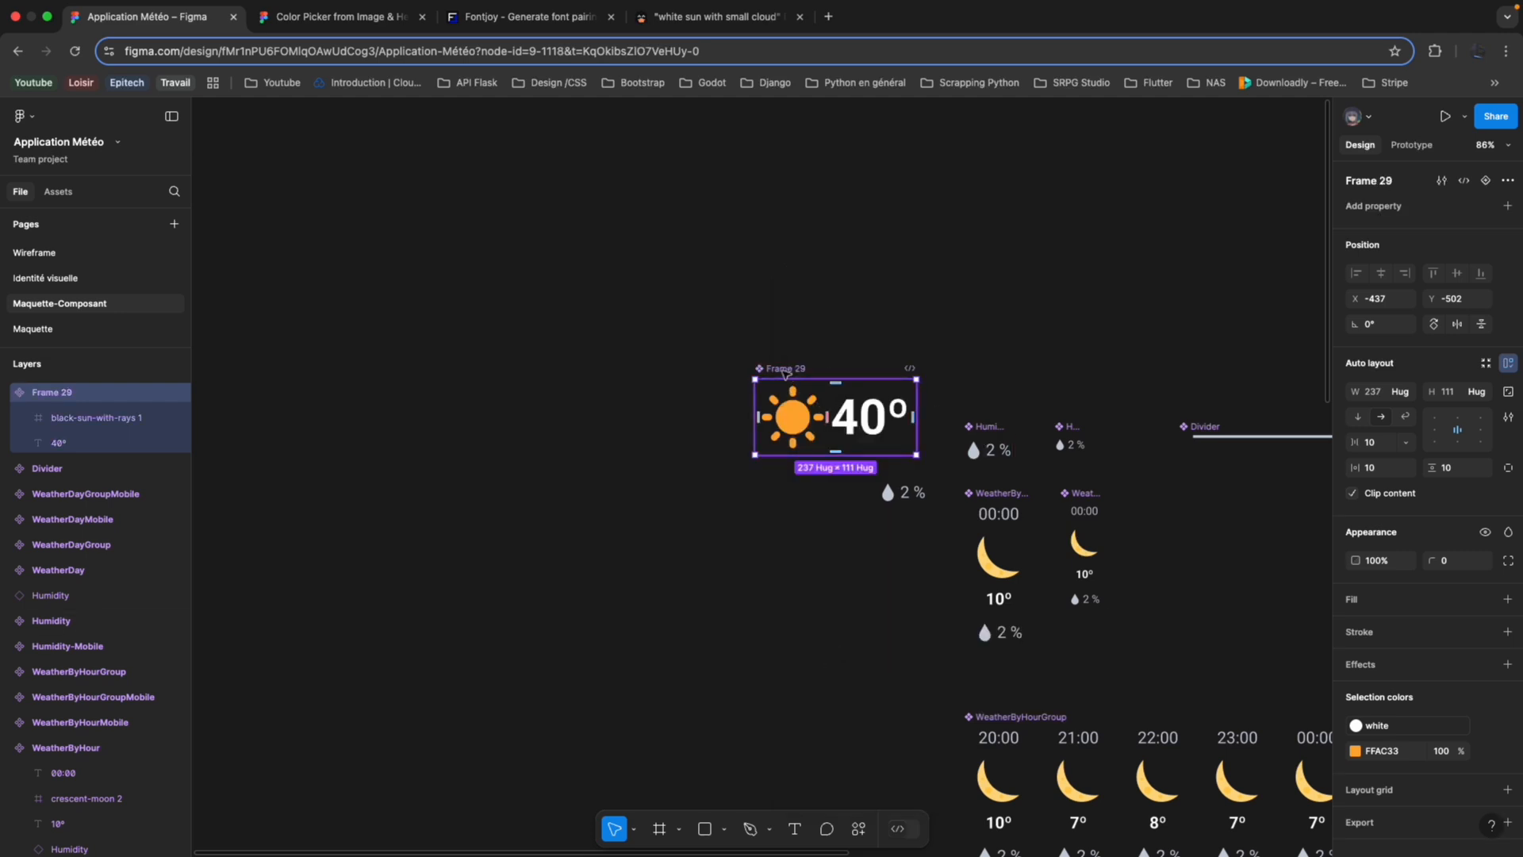
pyautogui.hotkey('ctrl', 'd')
pyautogui.moveTo(801, 422); pyautogui.dragTo(635, 563)
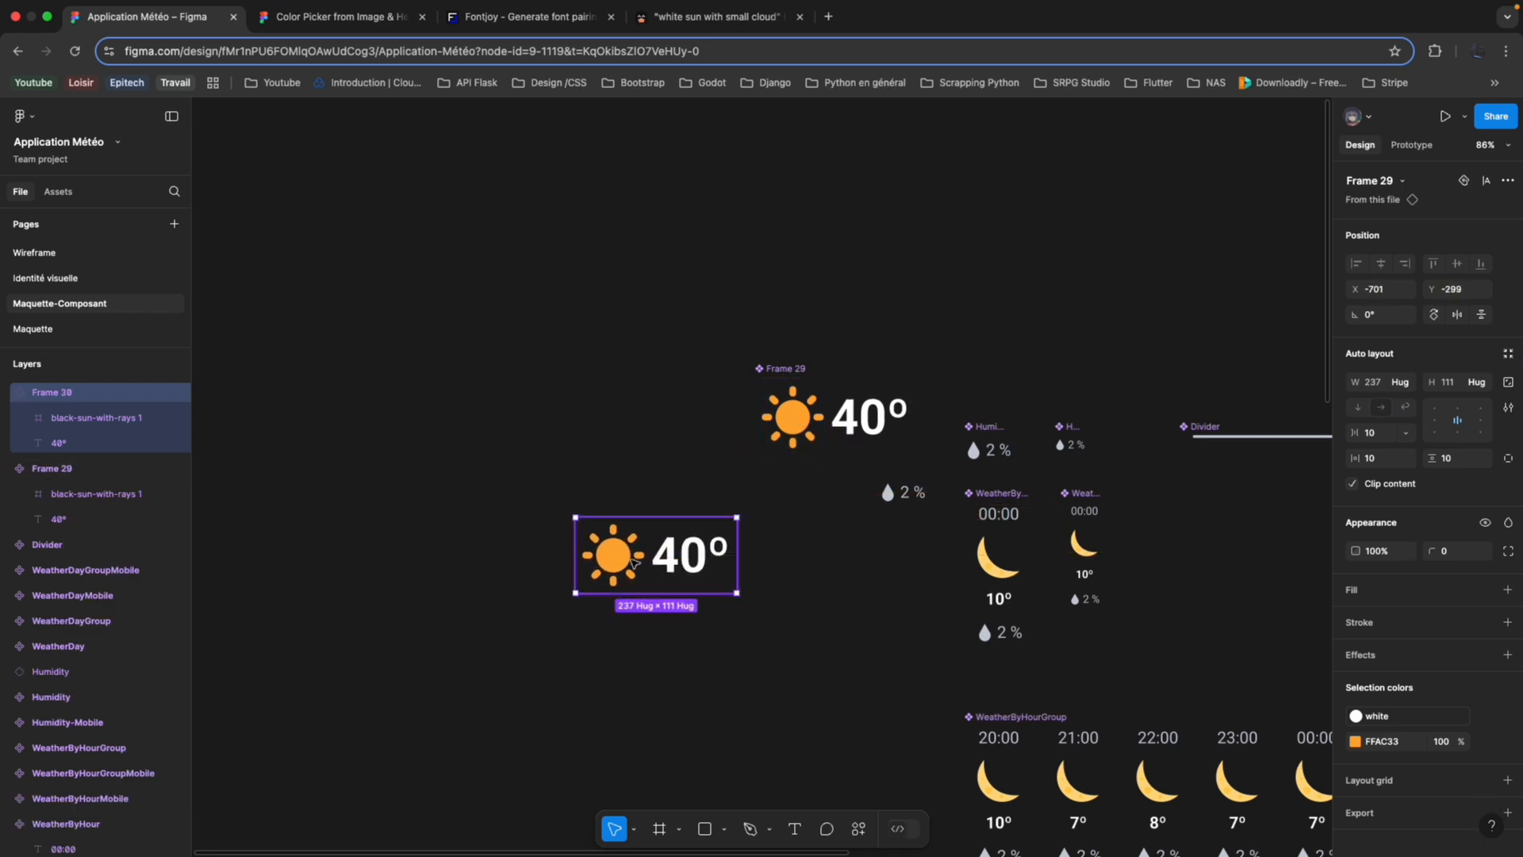
# Change the temperature text in the new instance to 30º.
pyautogui.doubleClick(674, 565)
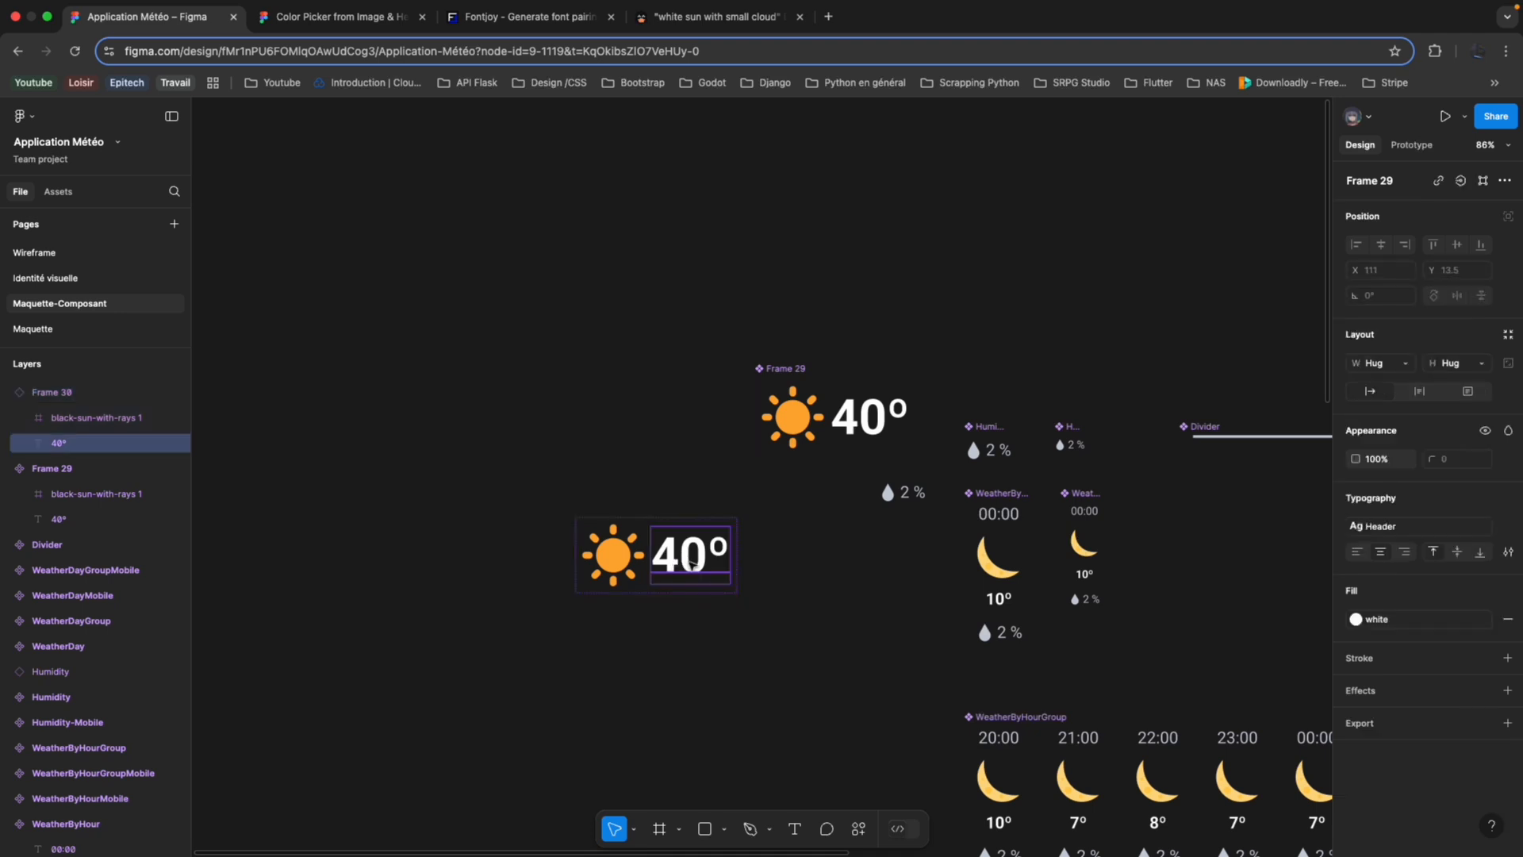
pyautogui.doubleClick(690, 563)
pyautogui.press('Left')
pyautogui.press('BackSpace')
pyautogui.write('4')
pyautogui.press('BackSpace')
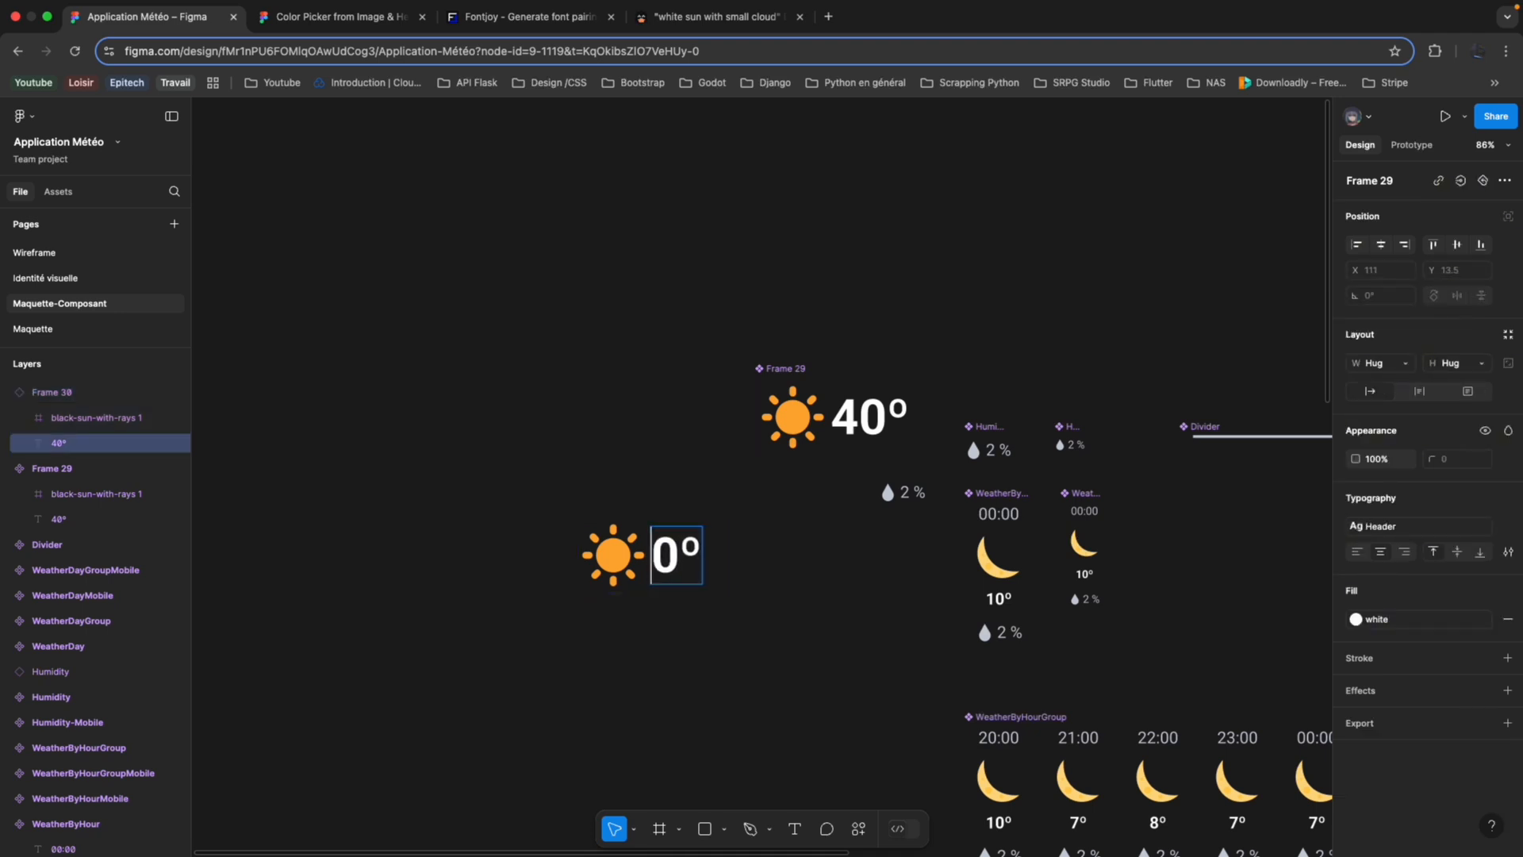
pyautogui.write('3')
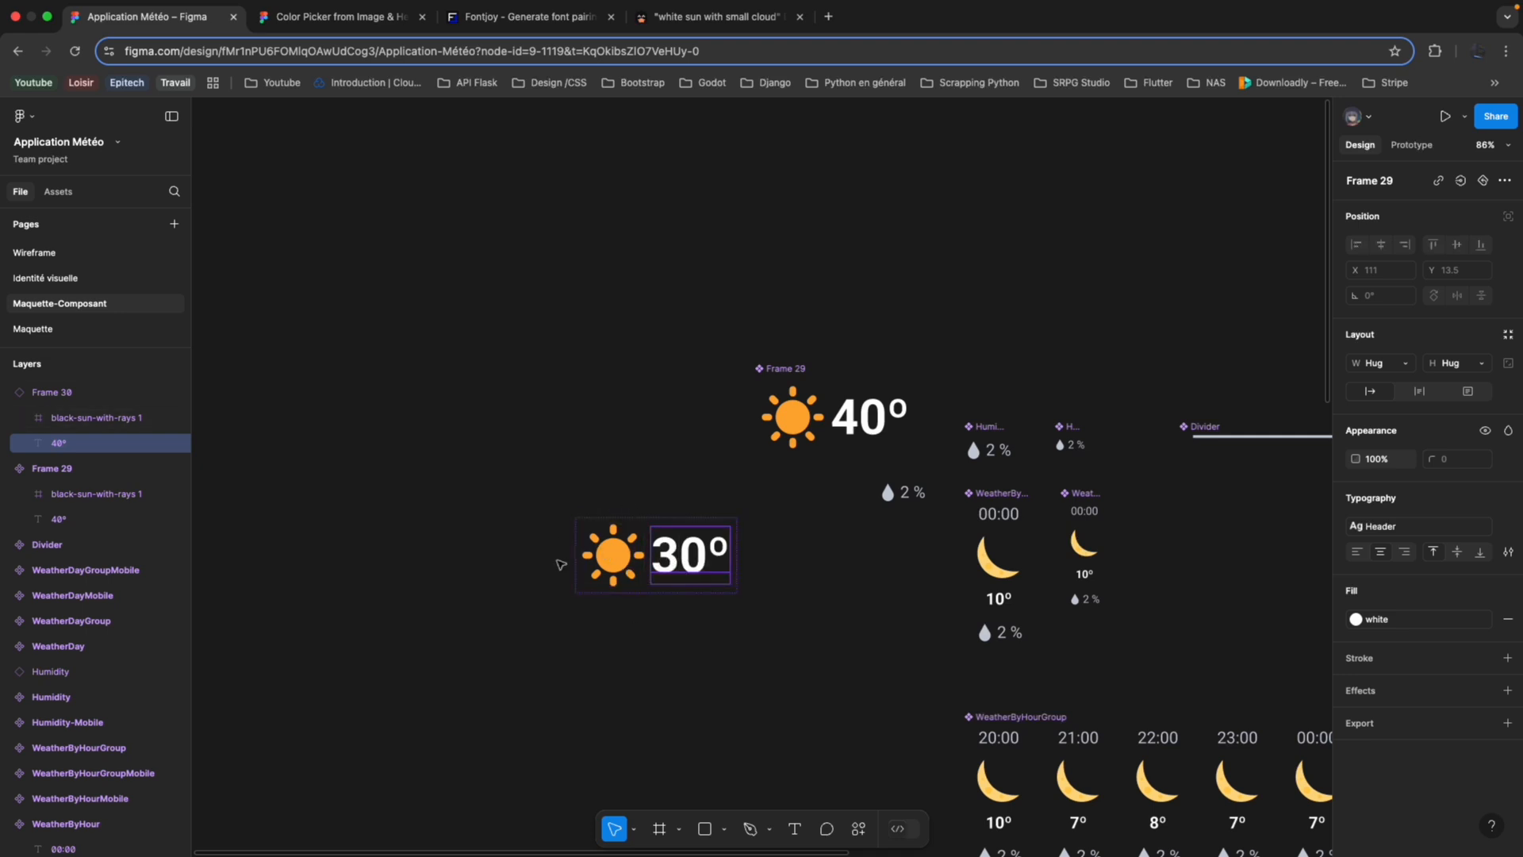
# Try to draw a frame about 114 × 36 inside the 30º instance, and delete that frame.
pyautogui.click(663, 831)
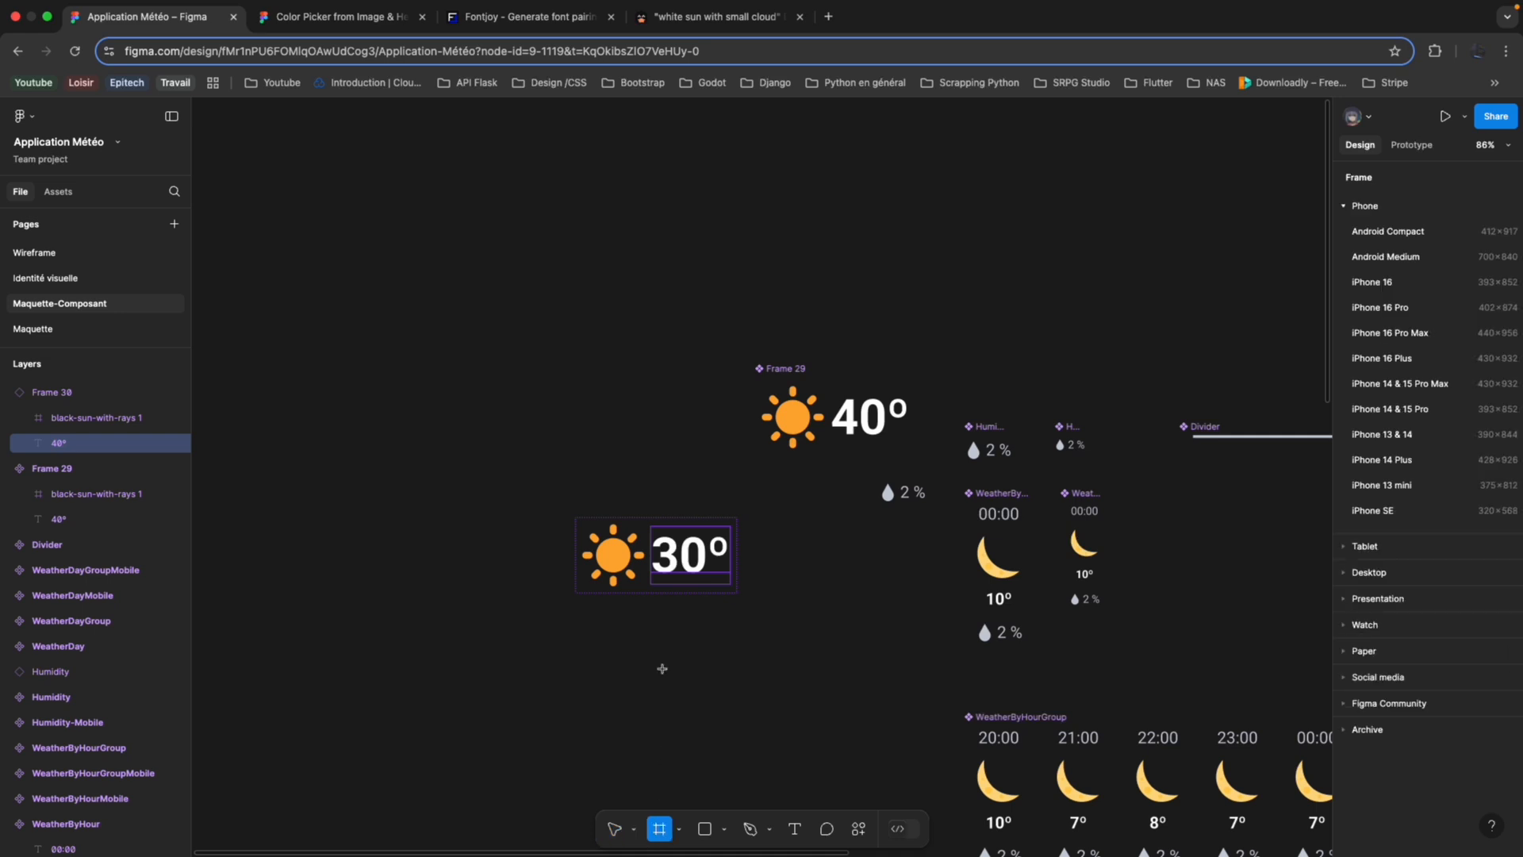
pyautogui.moveTo(639, 556); pyautogui.dragTo(717, 580)
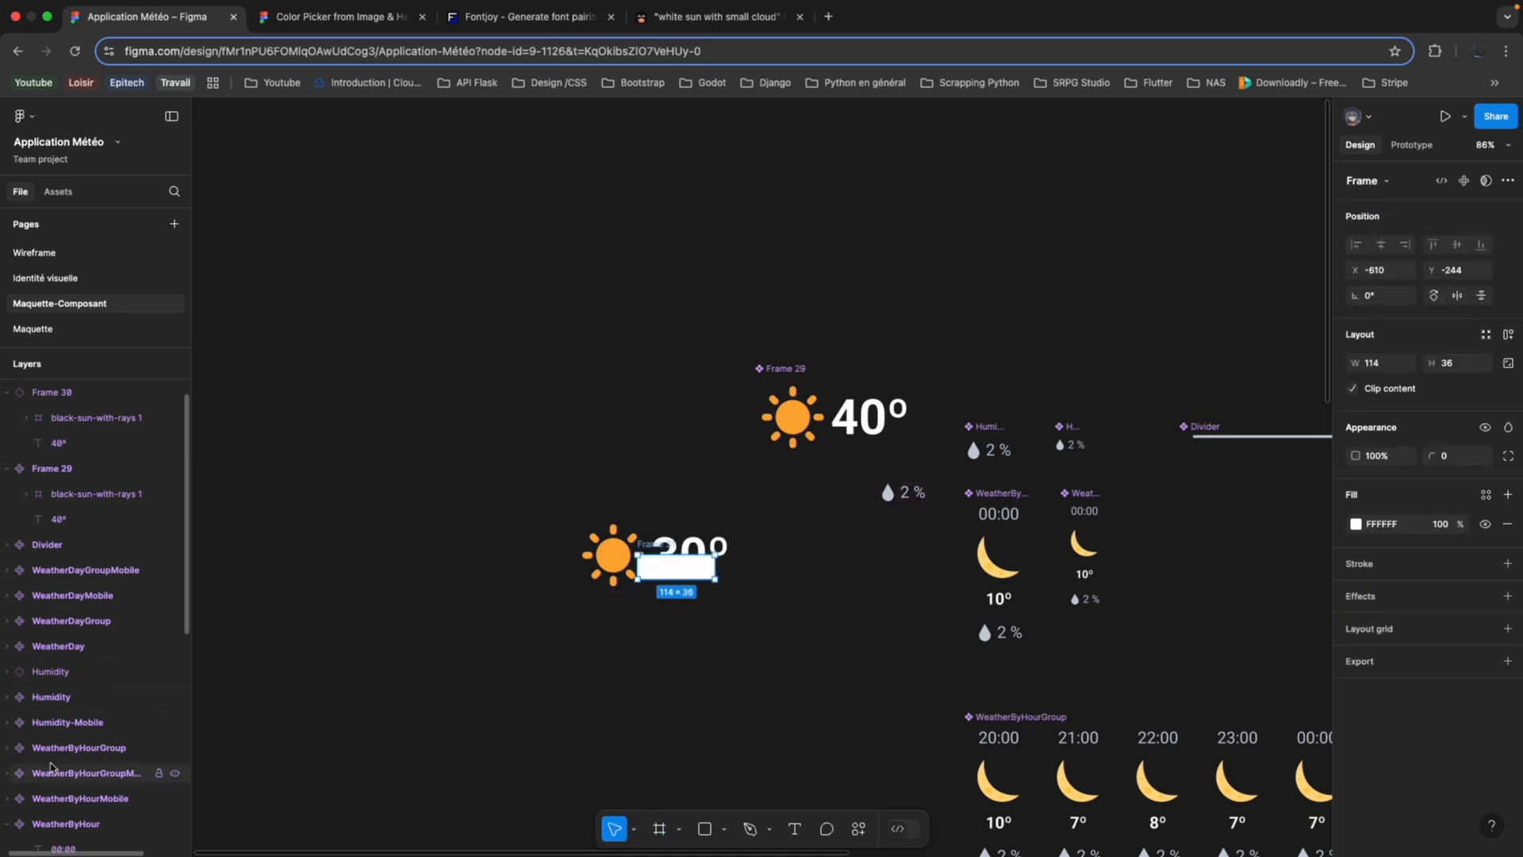
pyautogui.scroll(-3, 6, 829)
pyautogui.scroll(-5, 6, 830)
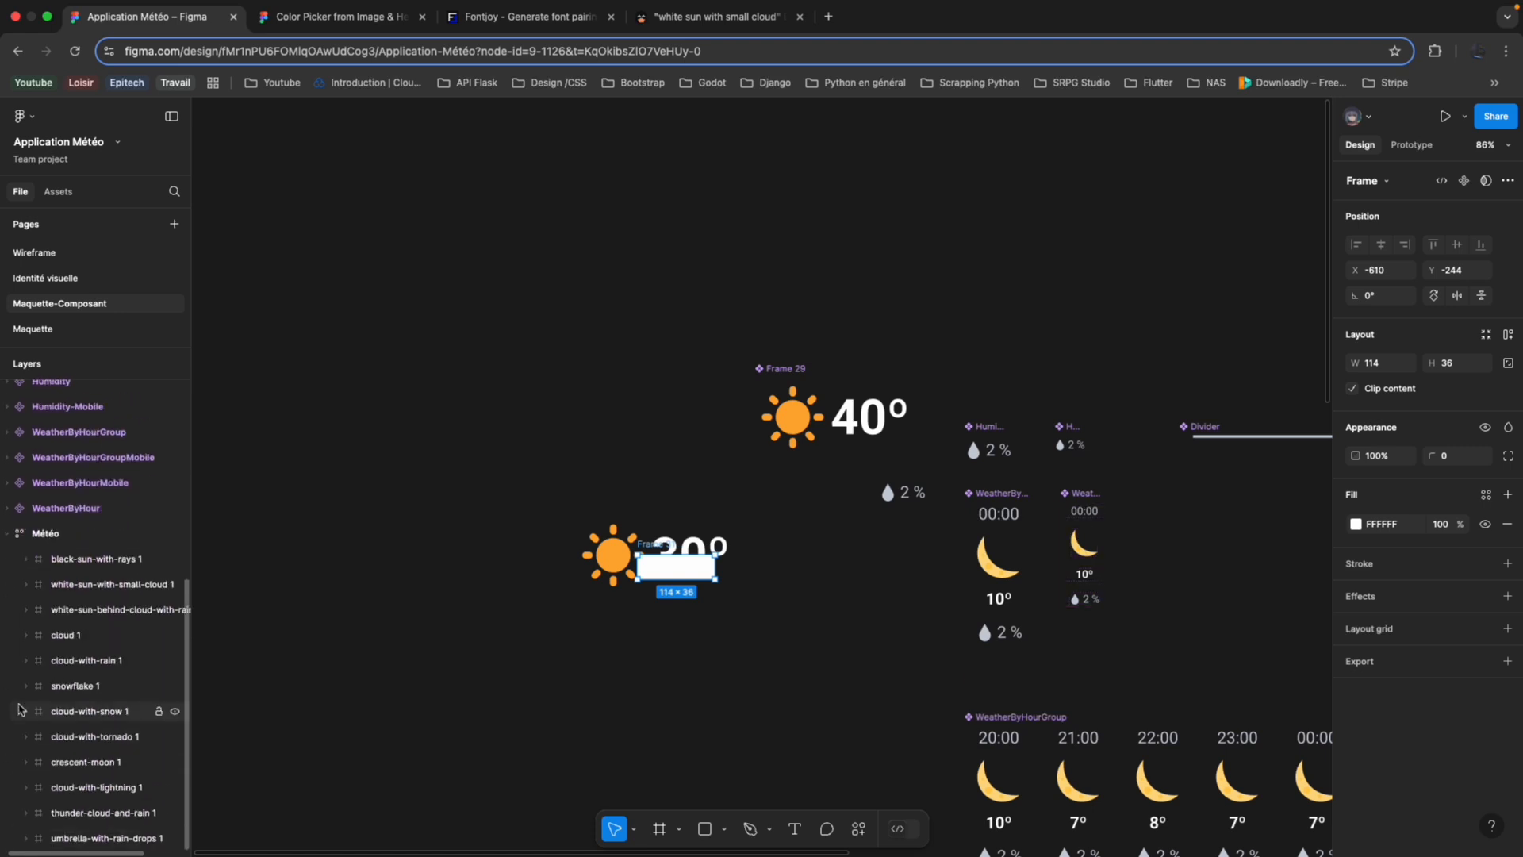
pyautogui.click(9, 534)
pyautogui.scroll(5, 9, 540)
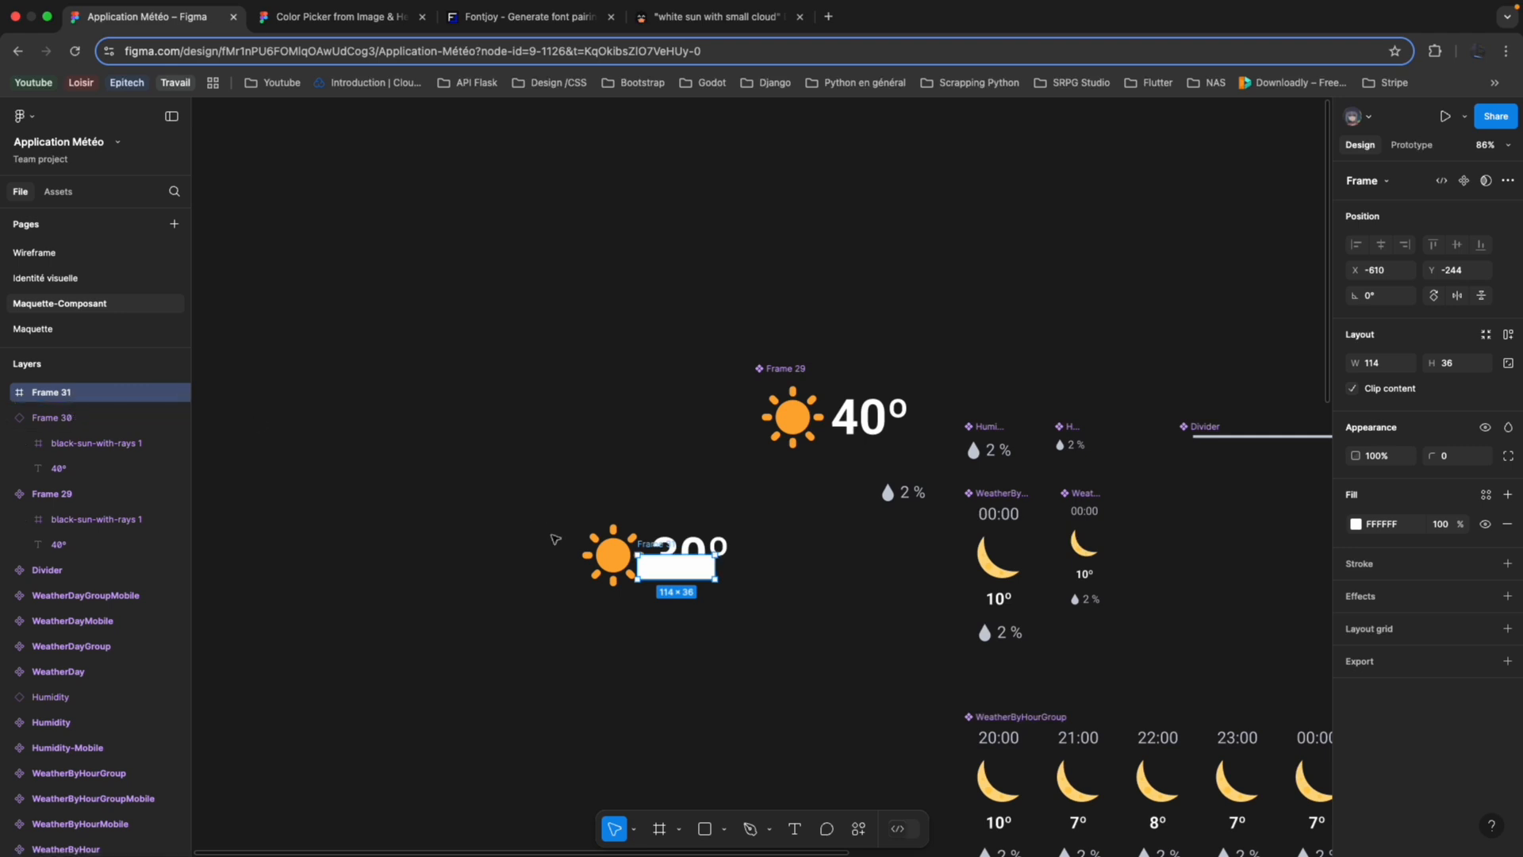
pyautogui.press('Delete')
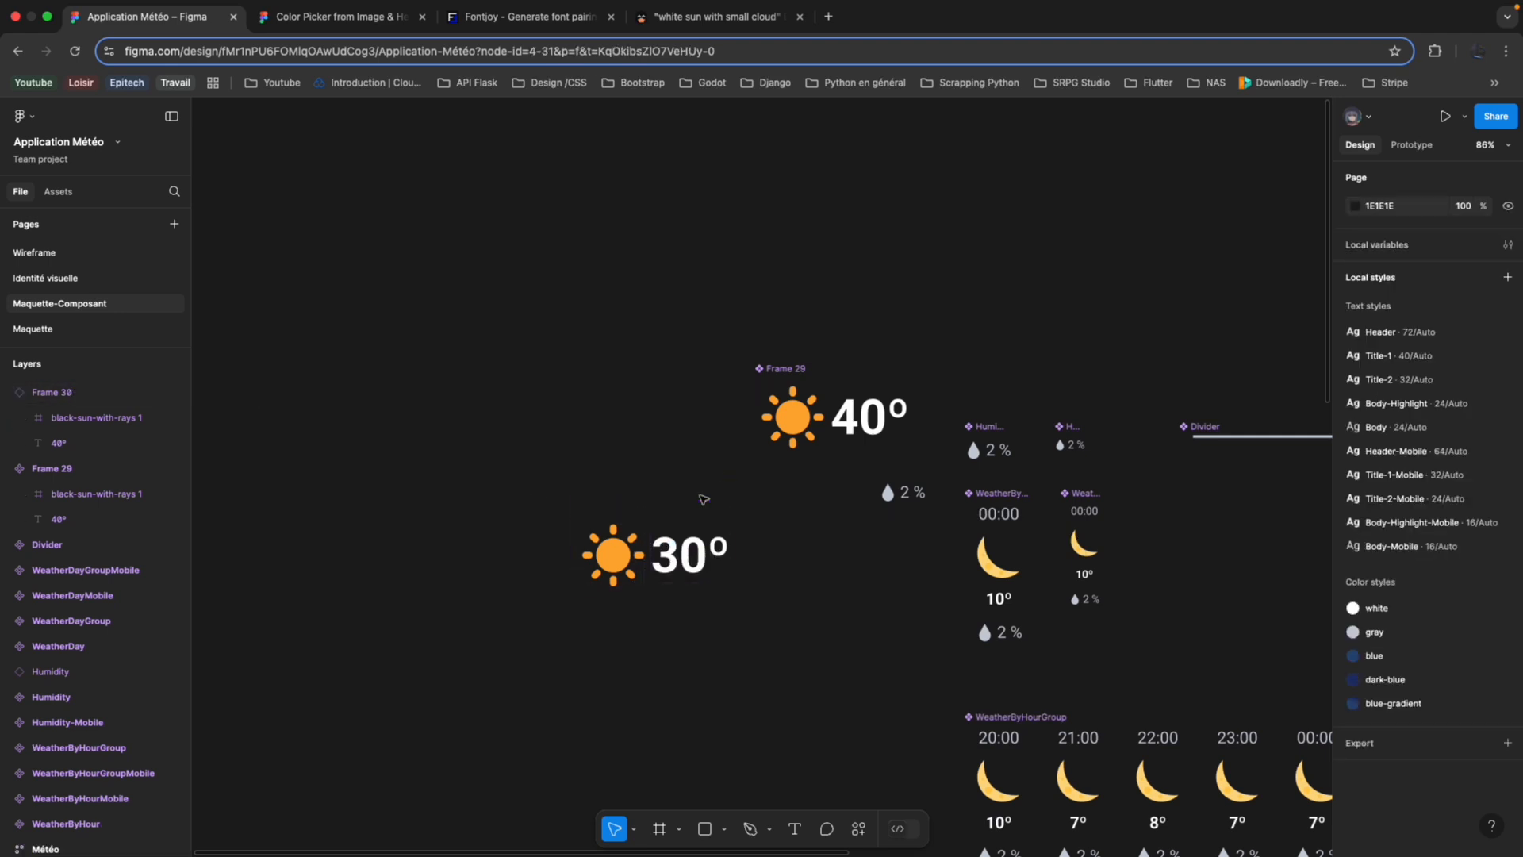
# Examine the WeatherByHour component by selecting its hour text, moon icon, temperature text and nested Humidity instance in turn.
pyautogui.hscroll(3, 873, 492)
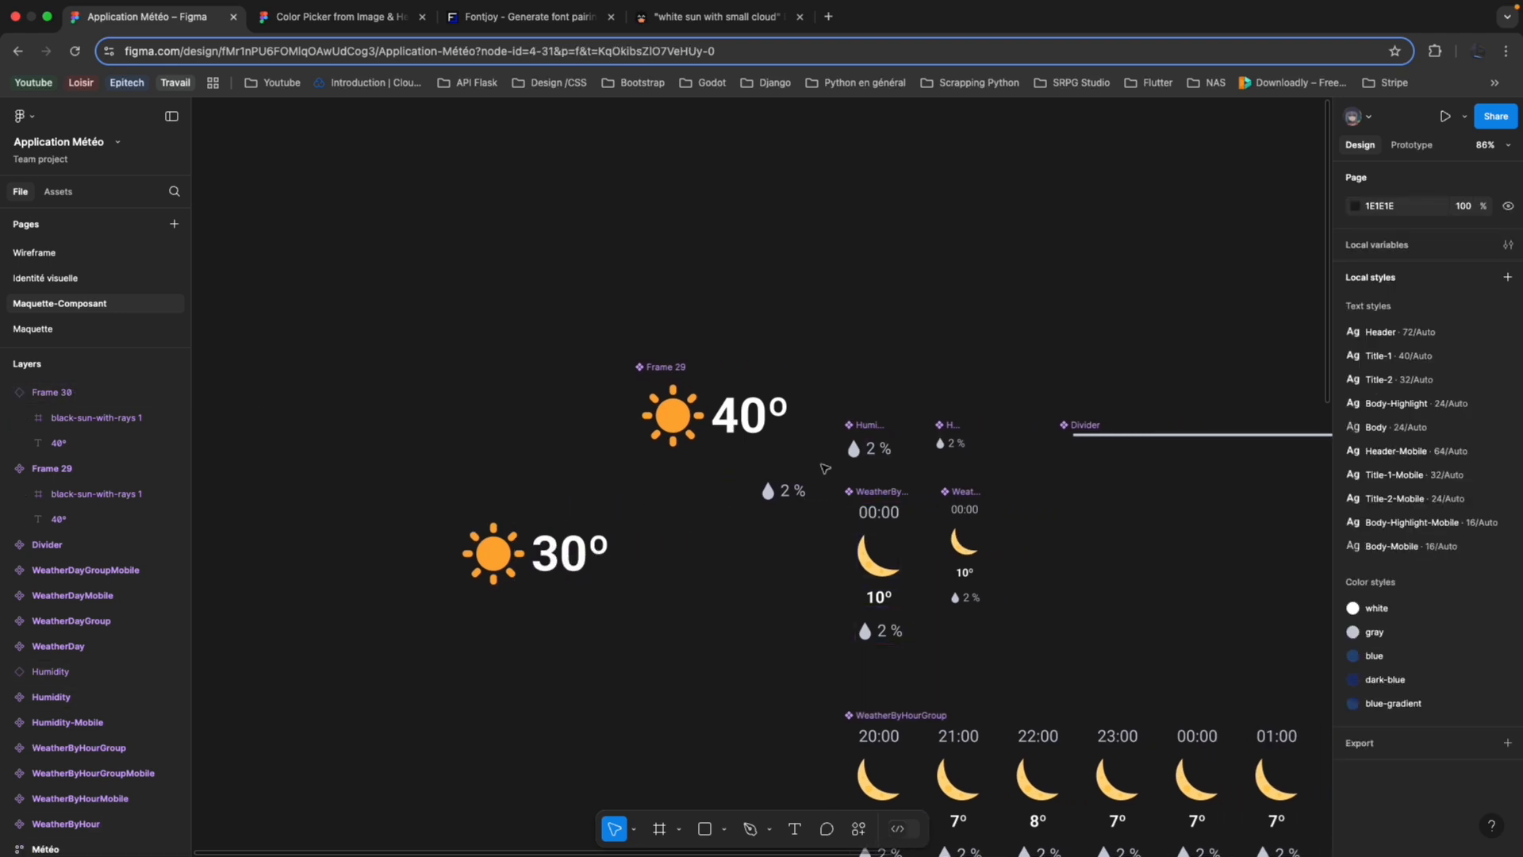
pyautogui.scroll(5, 825, 469)
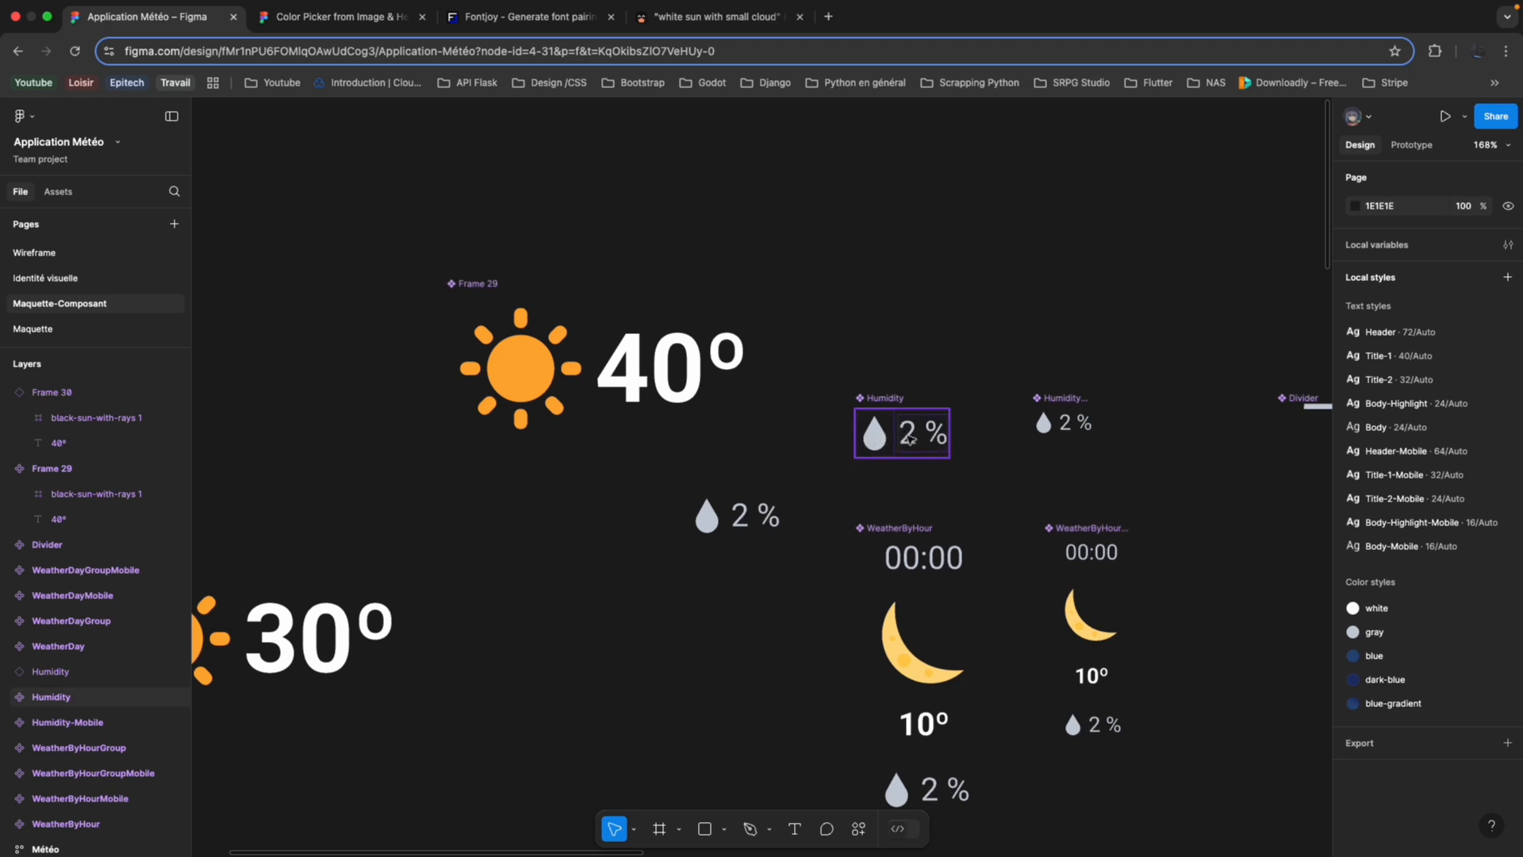
pyautogui.hscroll(-3, 867, 516)
pyautogui.scroll(-2, 867, 516)
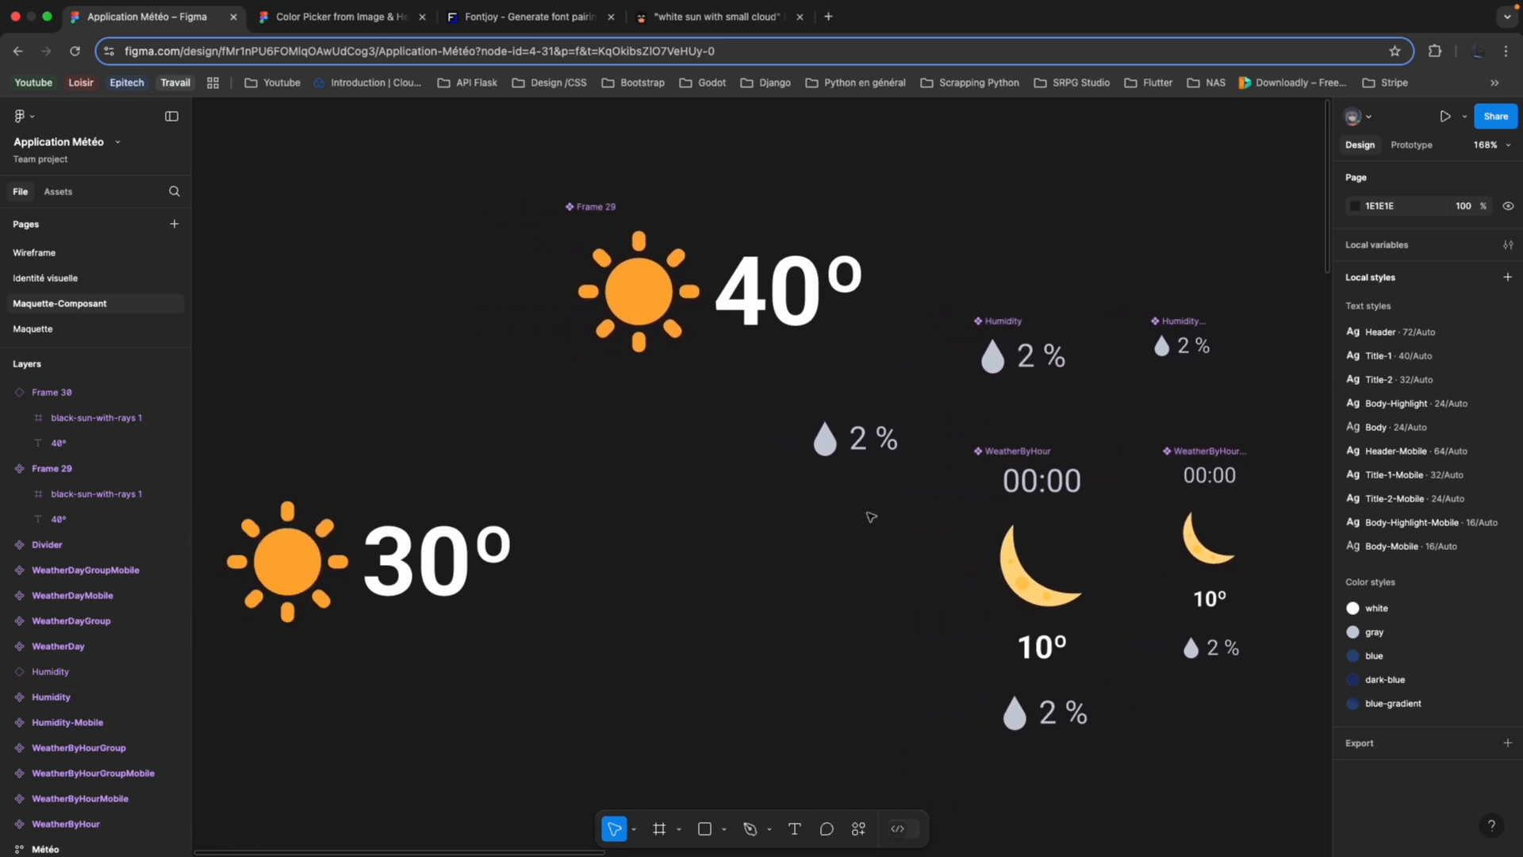
pyautogui.click(1030, 484)
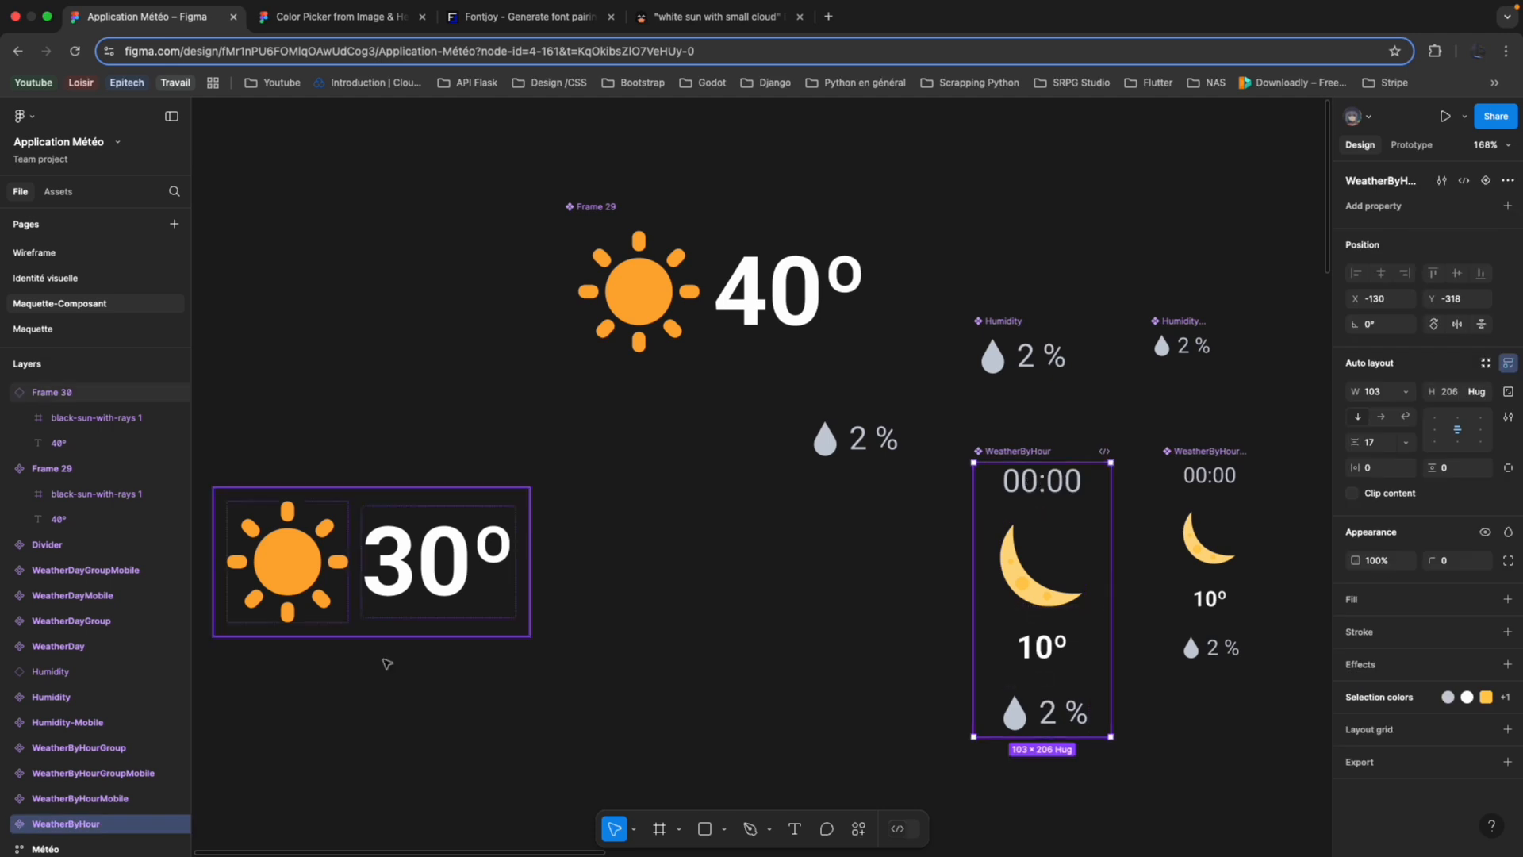
pyautogui.scroll(-1, 100, 791)
pyautogui.click(8, 813)
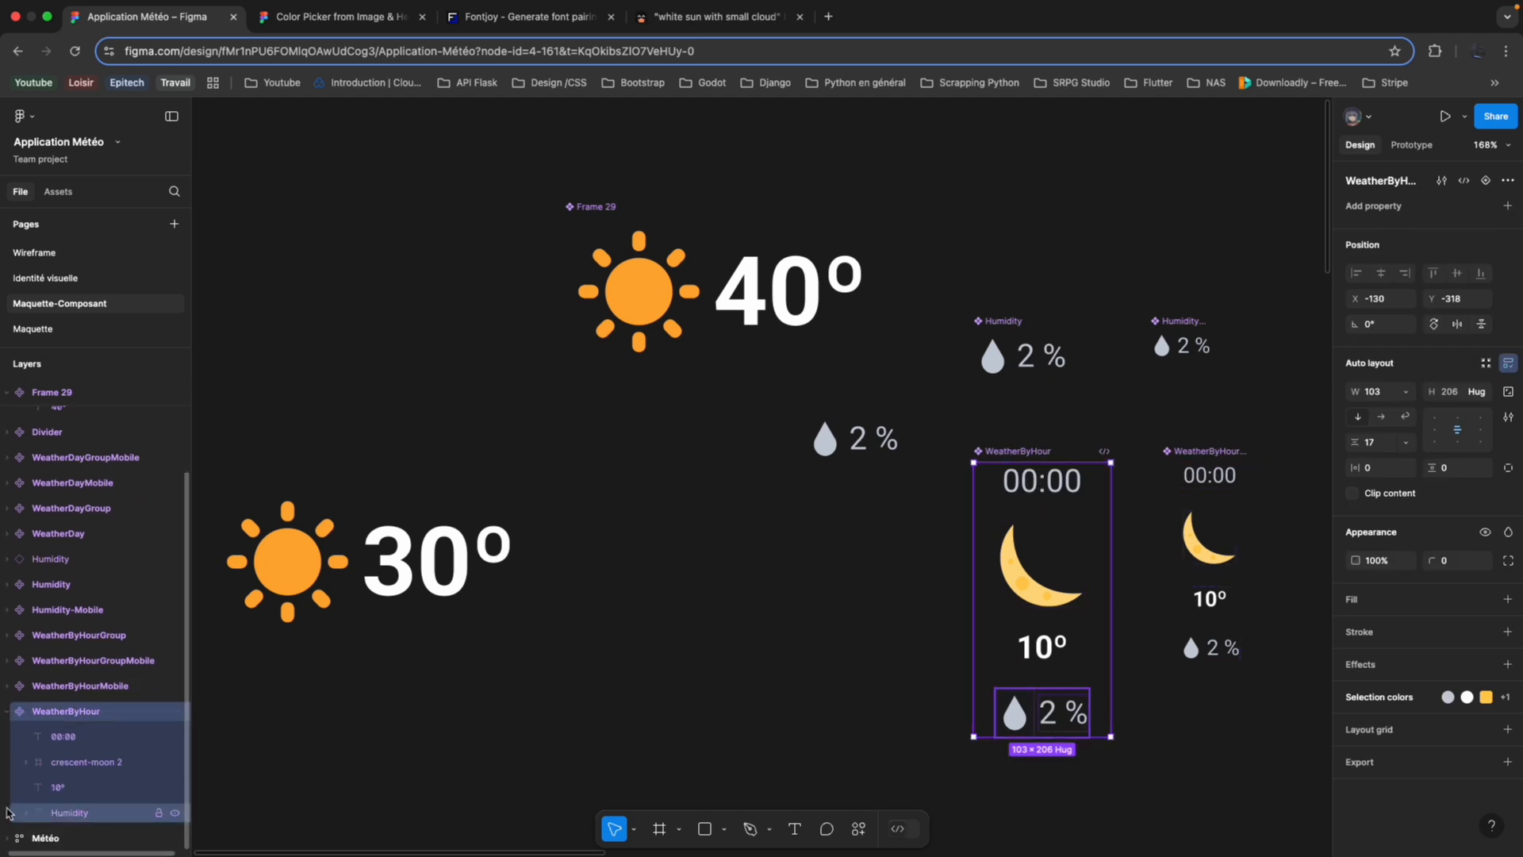
pyautogui.click(65, 736)
pyautogui.click(72, 764)
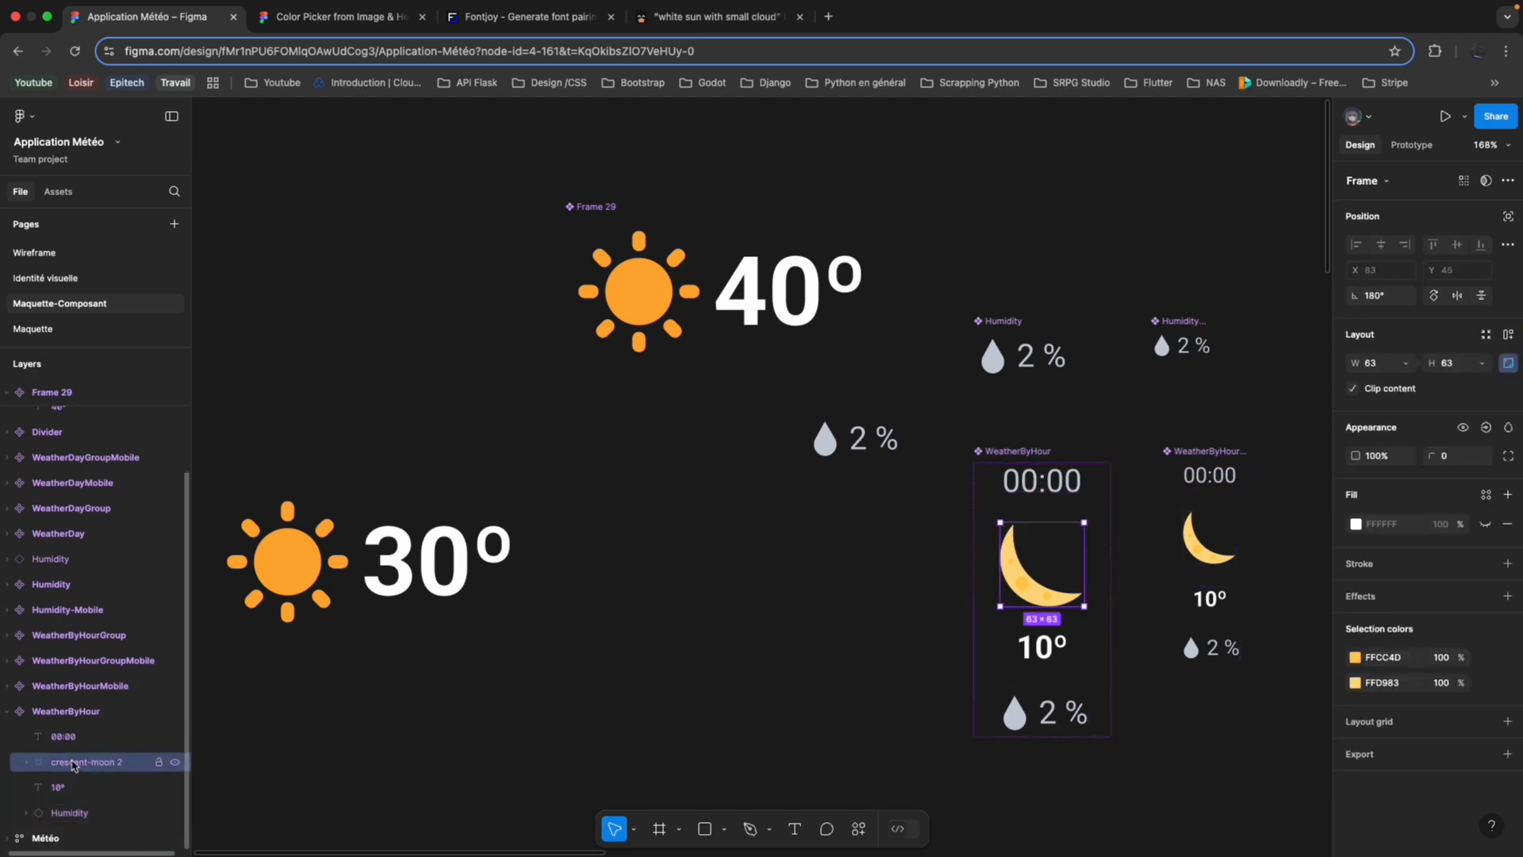
pyautogui.click(74, 787)
pyautogui.click(75, 811)
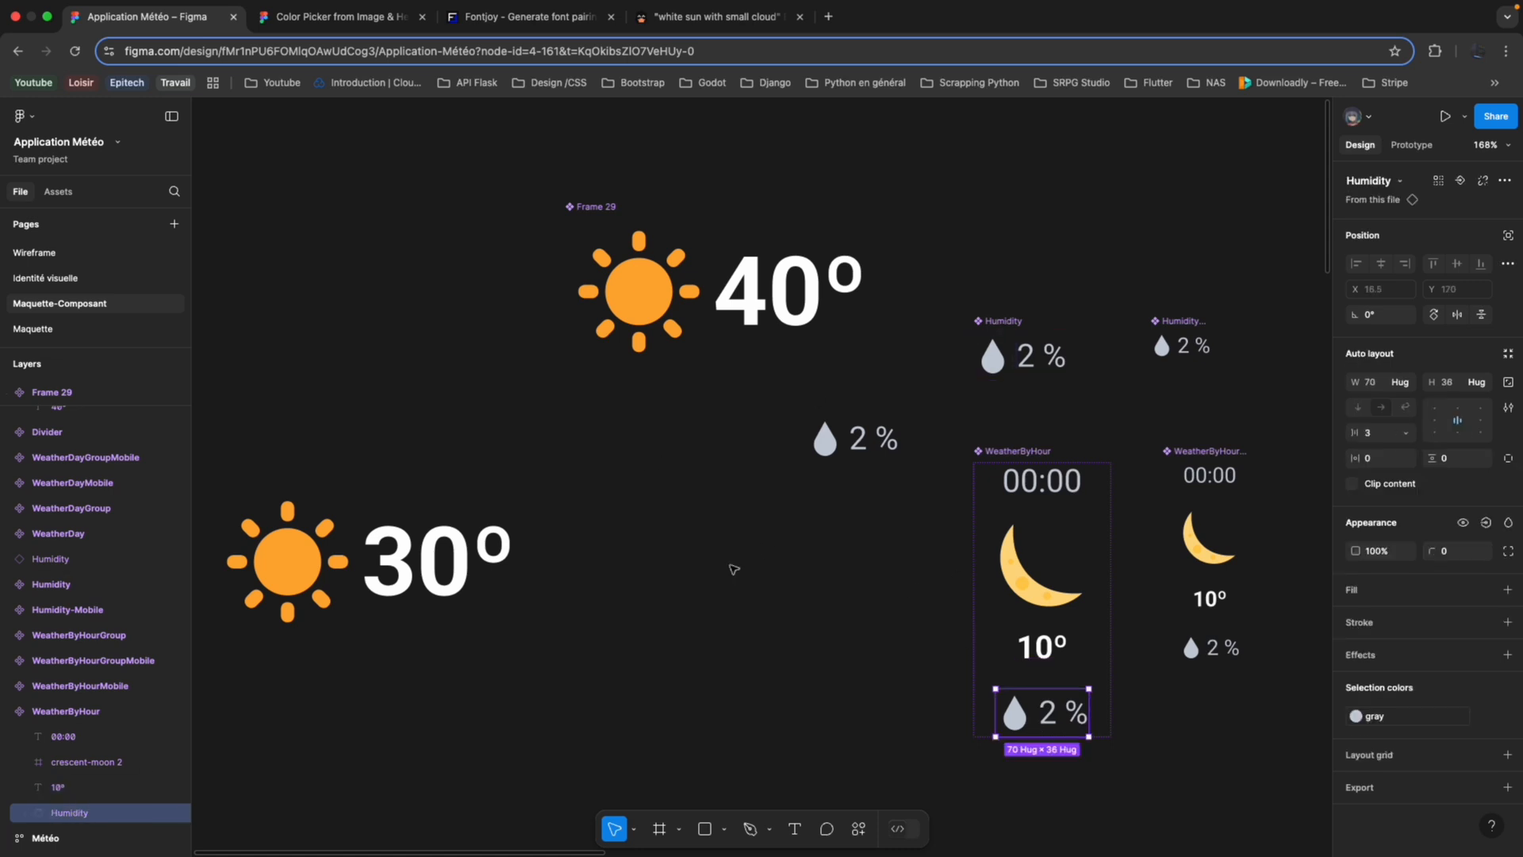
# Select the WeatherByHourGroup component and examine how its hourly weather instances are arranged in the wrapping auto layout.
pyautogui.scroll(-5, 822, 593)
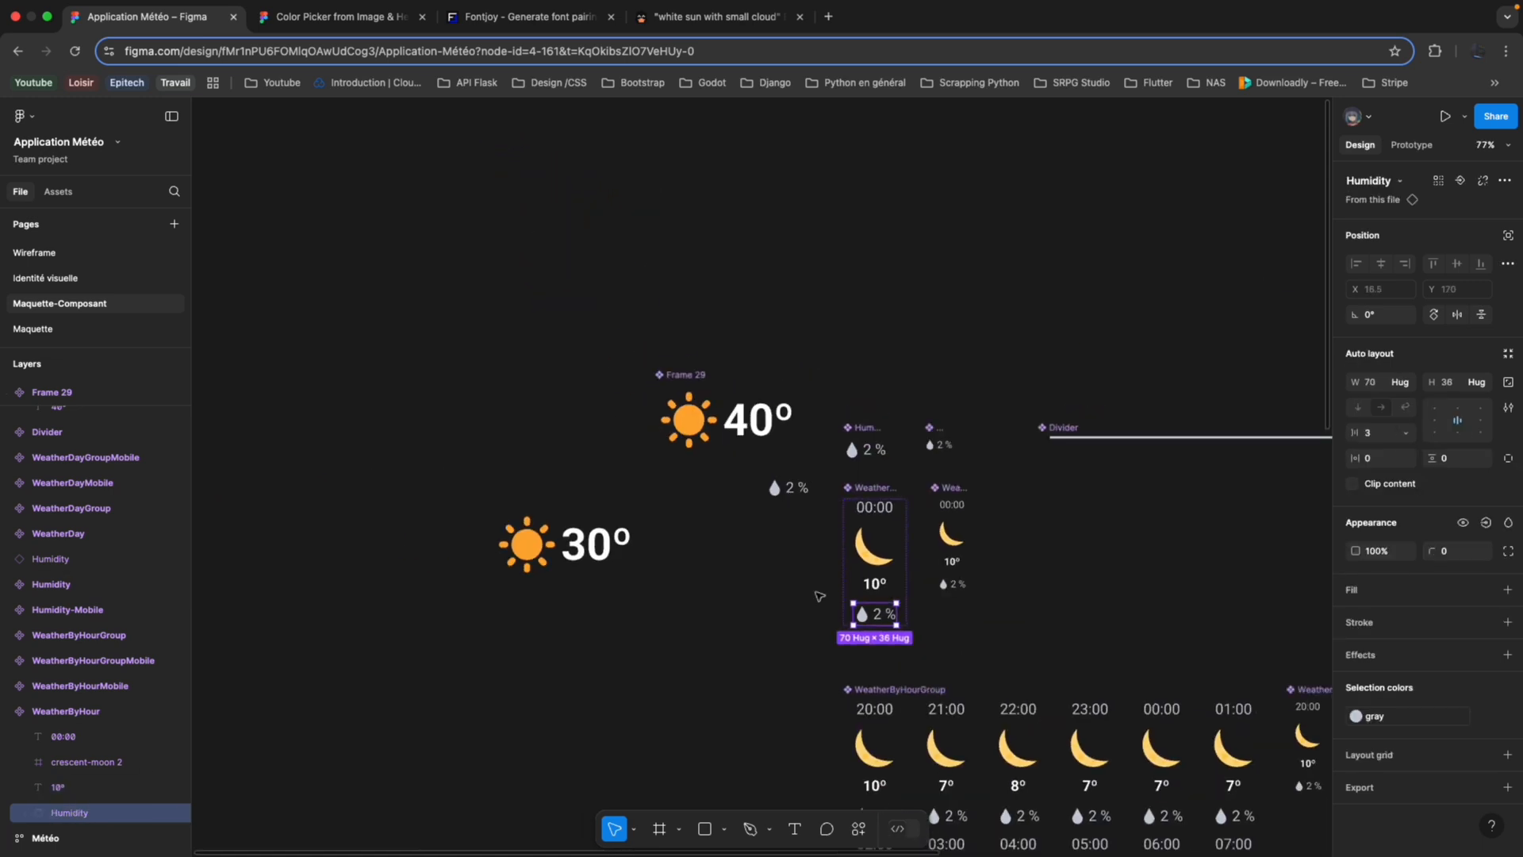
pyautogui.scroll(-5, 1193, 441)
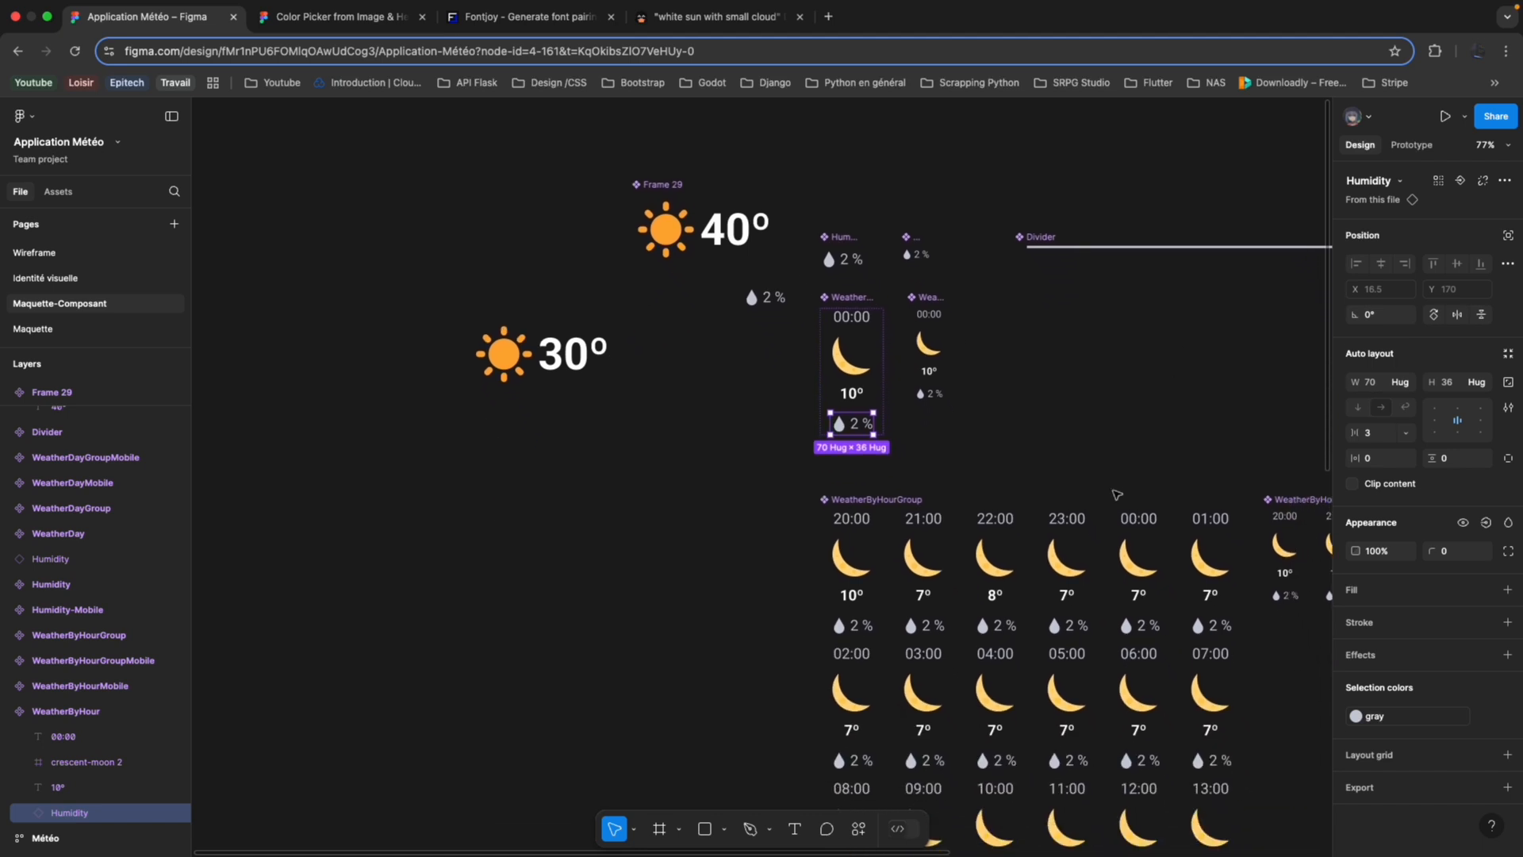
pyautogui.scroll(-2, 882, 366)
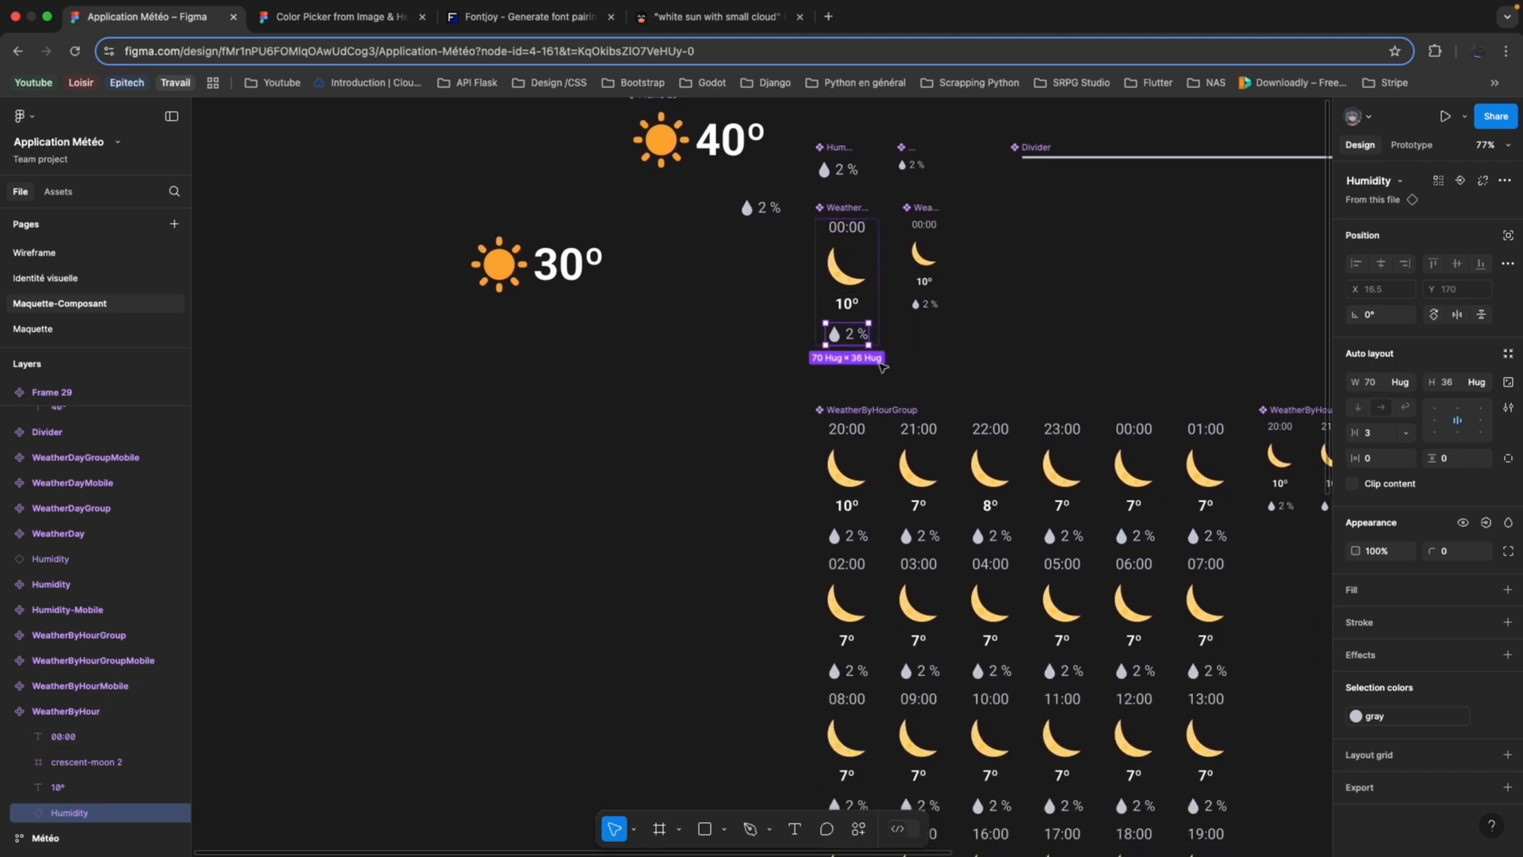
pyautogui.click(883, 414)
pyautogui.scroll(-2, 877, 433)
pyautogui.hscroll(3, 877, 432)
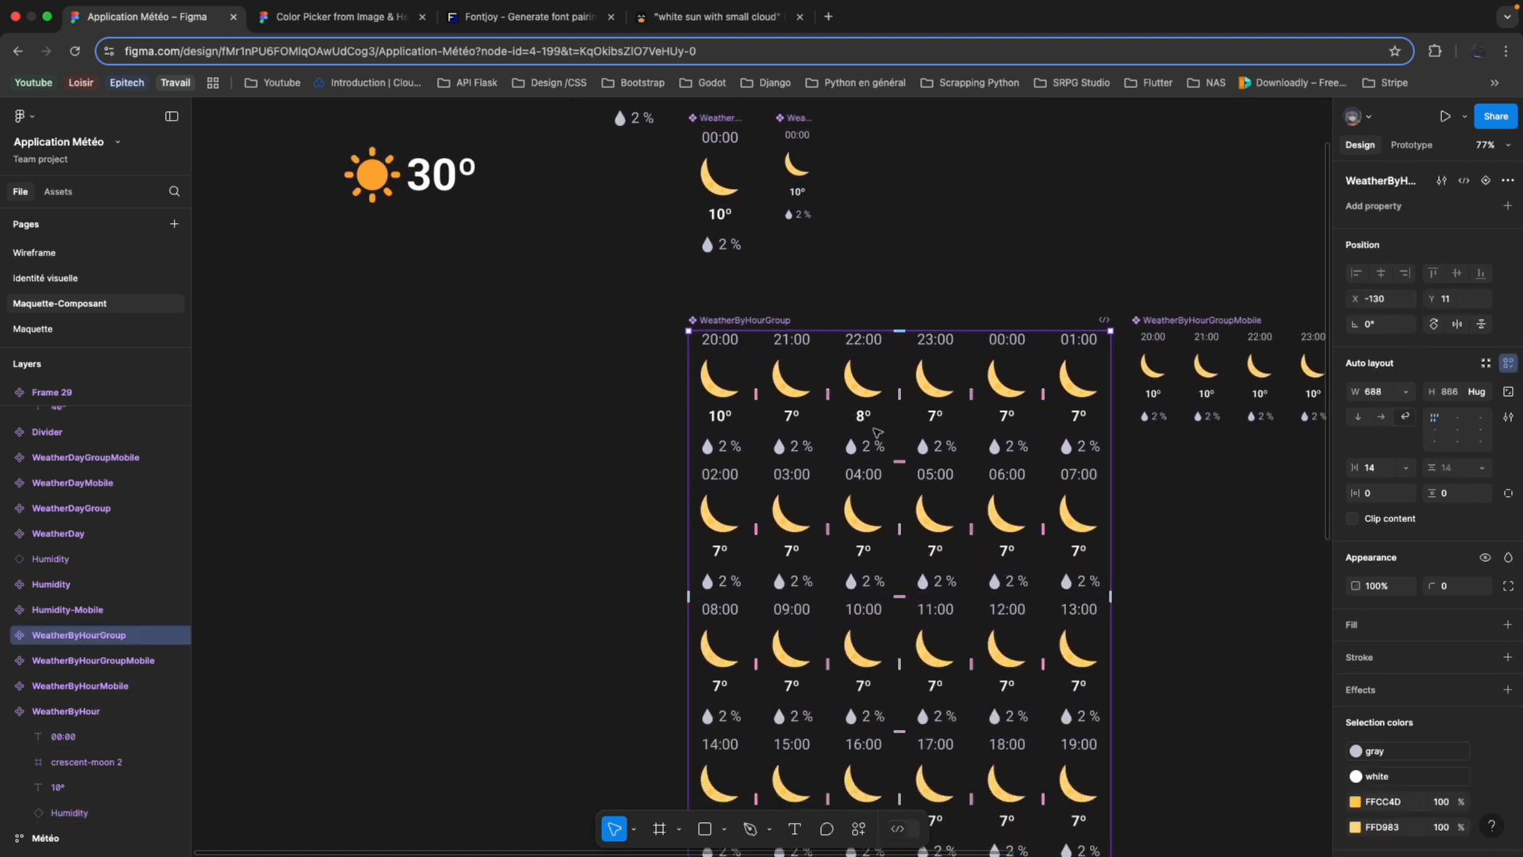
pyautogui.scroll(-3, 877, 432)
pyautogui.scroll(2, 841, 397)
pyautogui.hscroll(2, 841, 397)
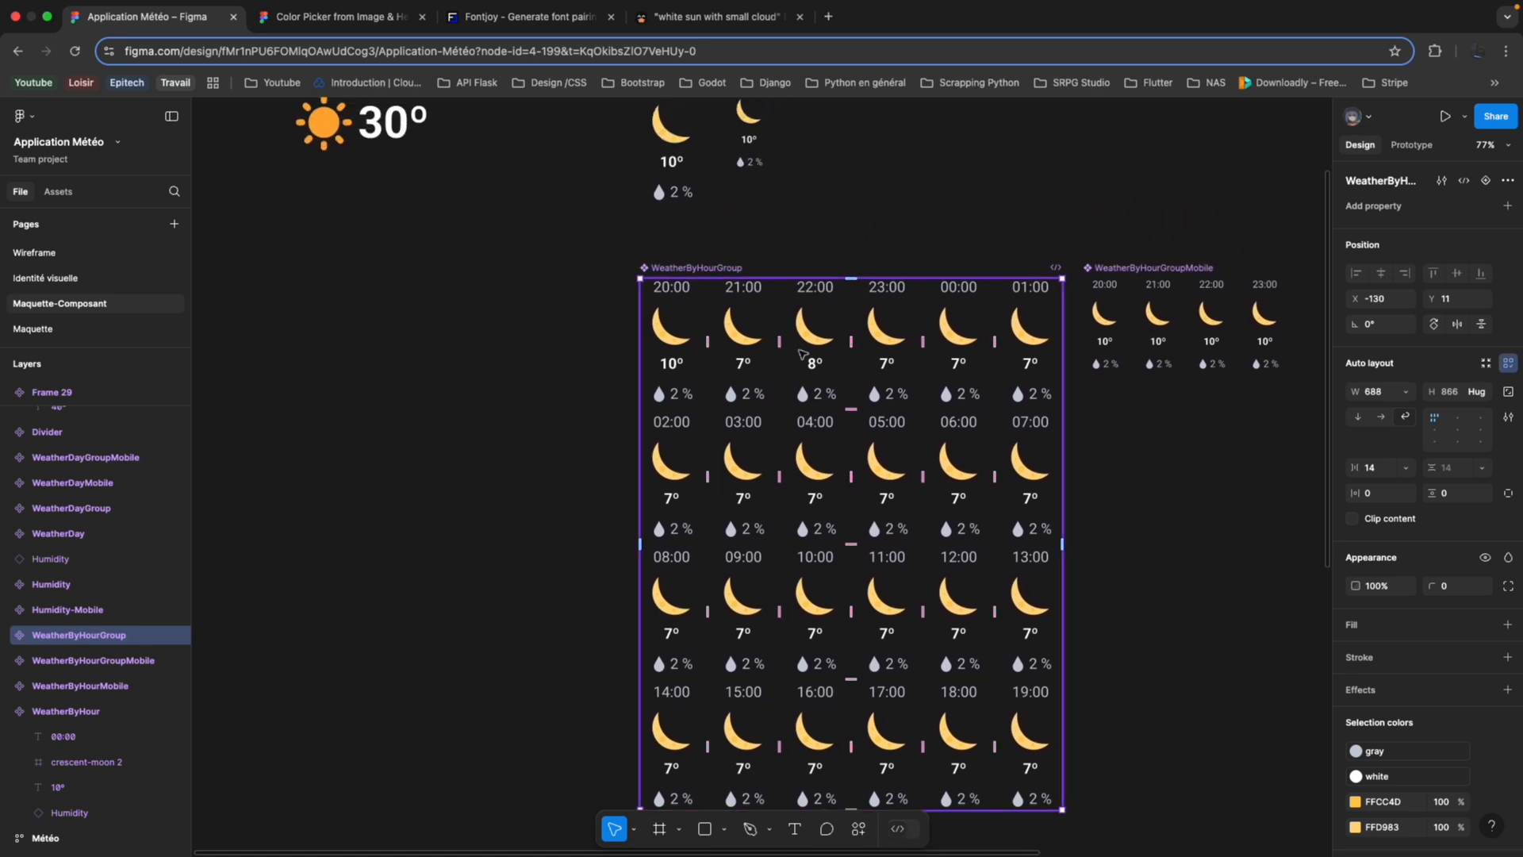
pyautogui.scroll(-3, 803, 355)
pyautogui.scroll(2, 776, 339)
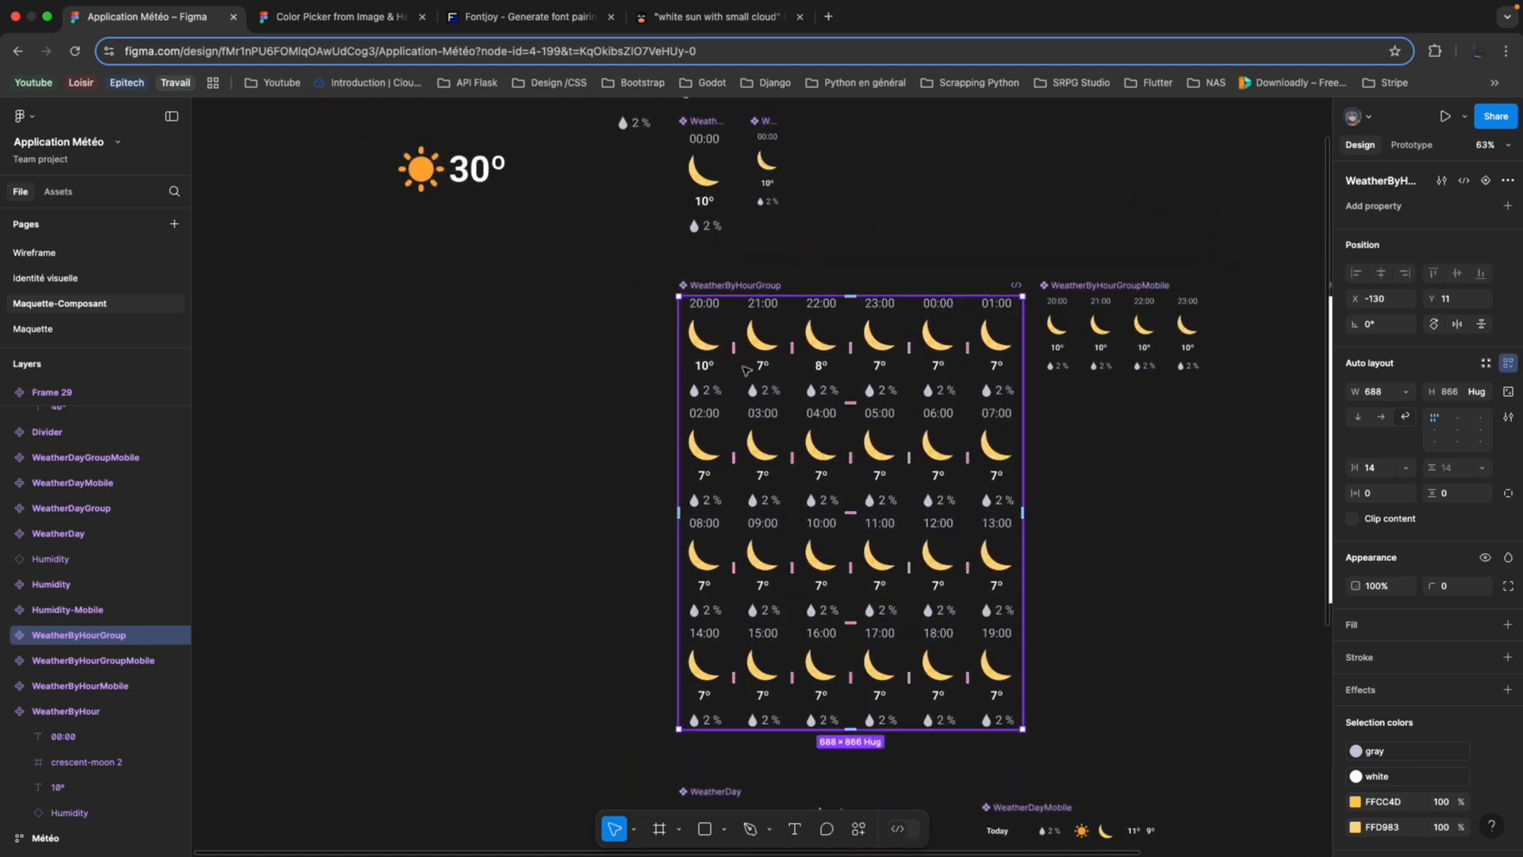
pyautogui.scroll(1, 745, 370)
pyautogui.scroll(2, 721, 319)
pyautogui.scroll(1, 722, 322)
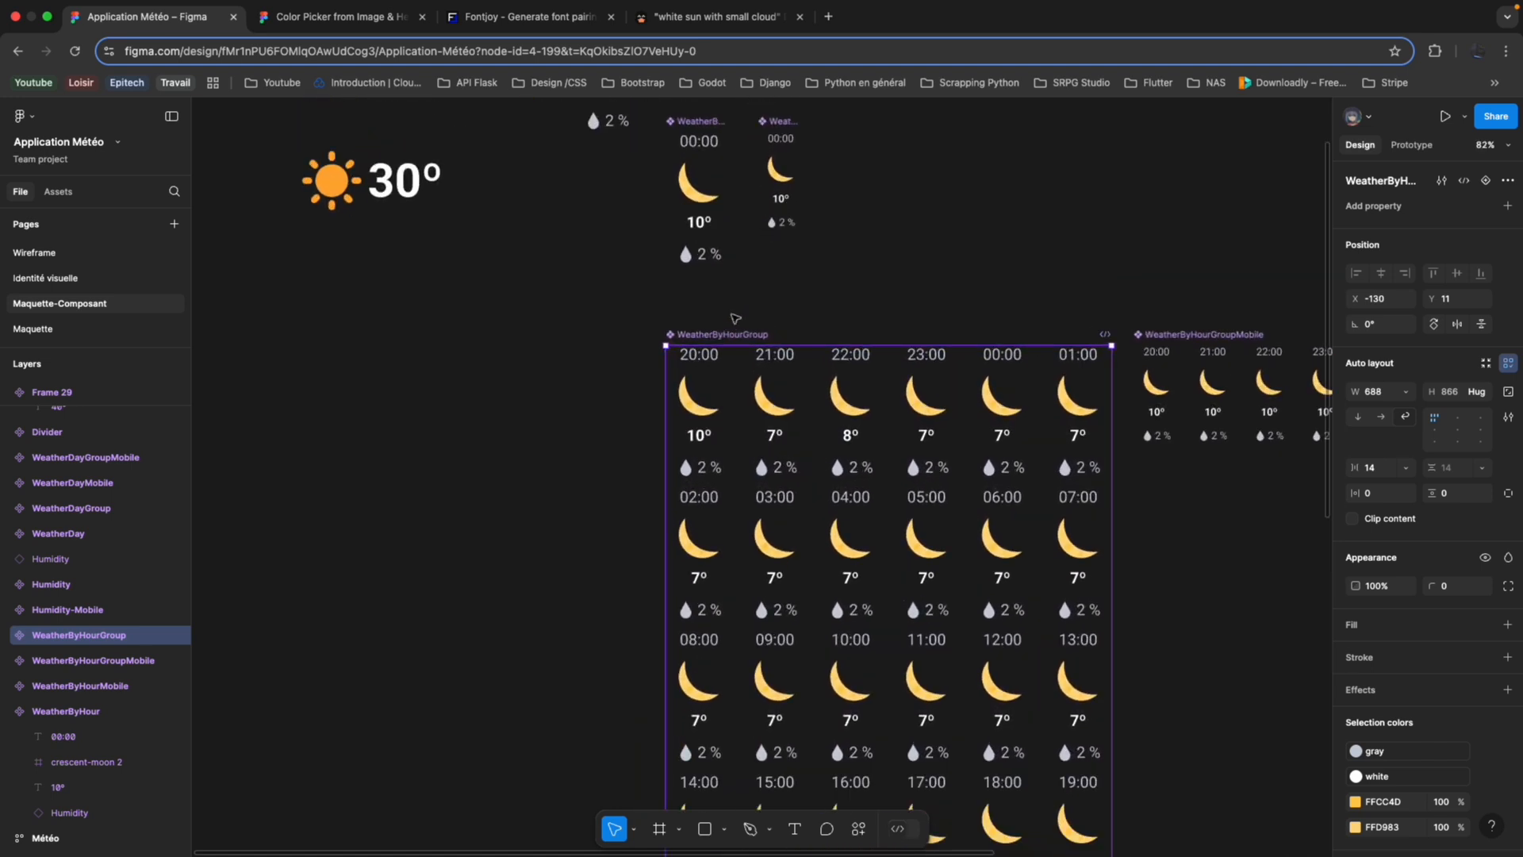
# Select the WeatherByHourGroupMobile component and examine the WeatherByHourMobile instances nested inside it.
pyautogui.hscroll(3, 873, 333)
pyautogui.click(971, 336)
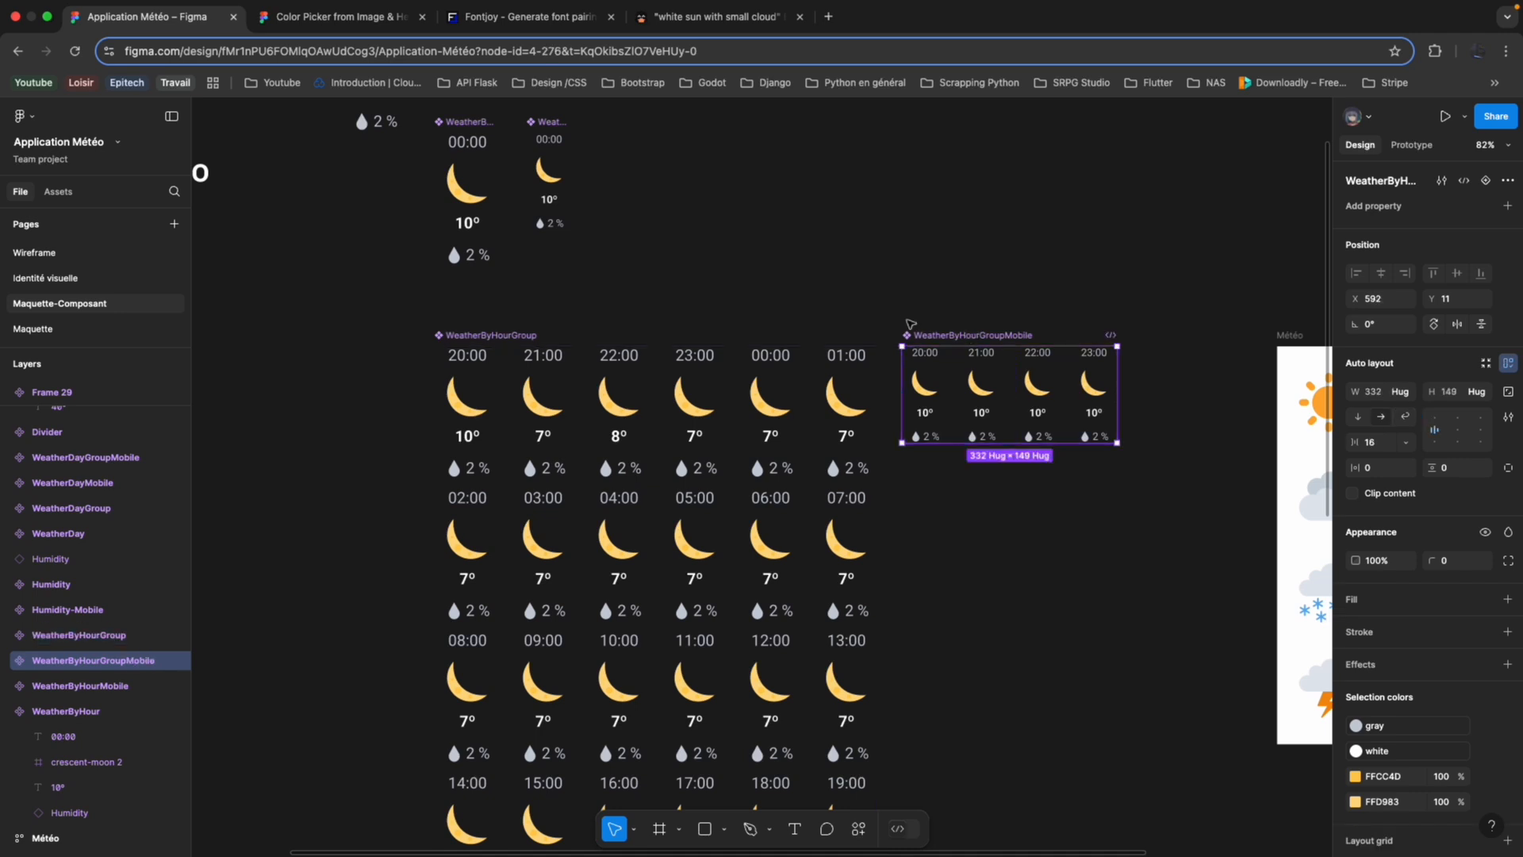
pyautogui.scroll(3, 746, 270)
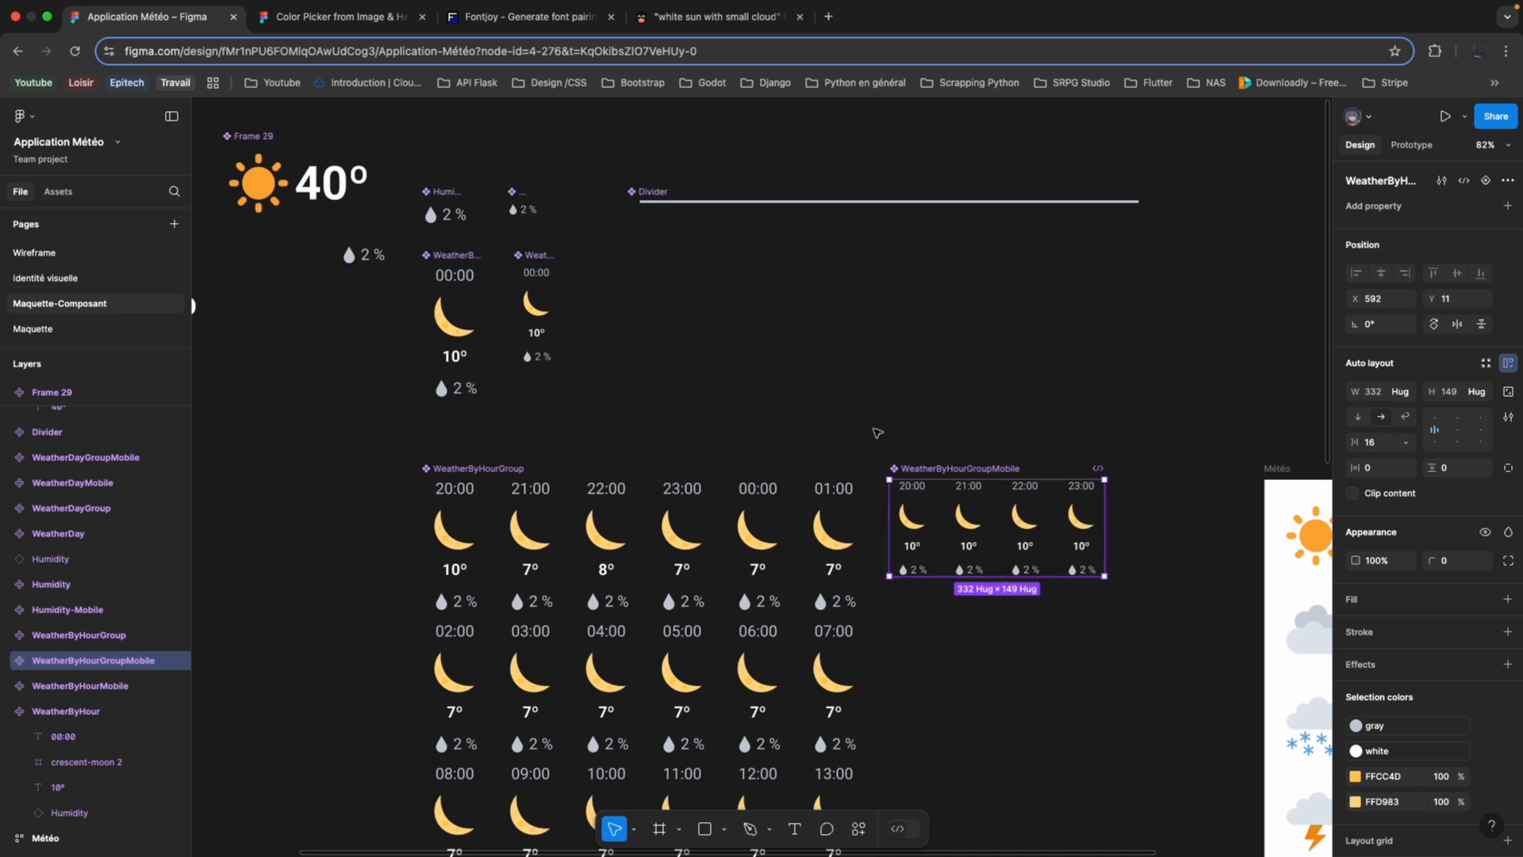
pyautogui.scroll(-1, 861, 424)
pyautogui.hscroll(1, 861, 424)
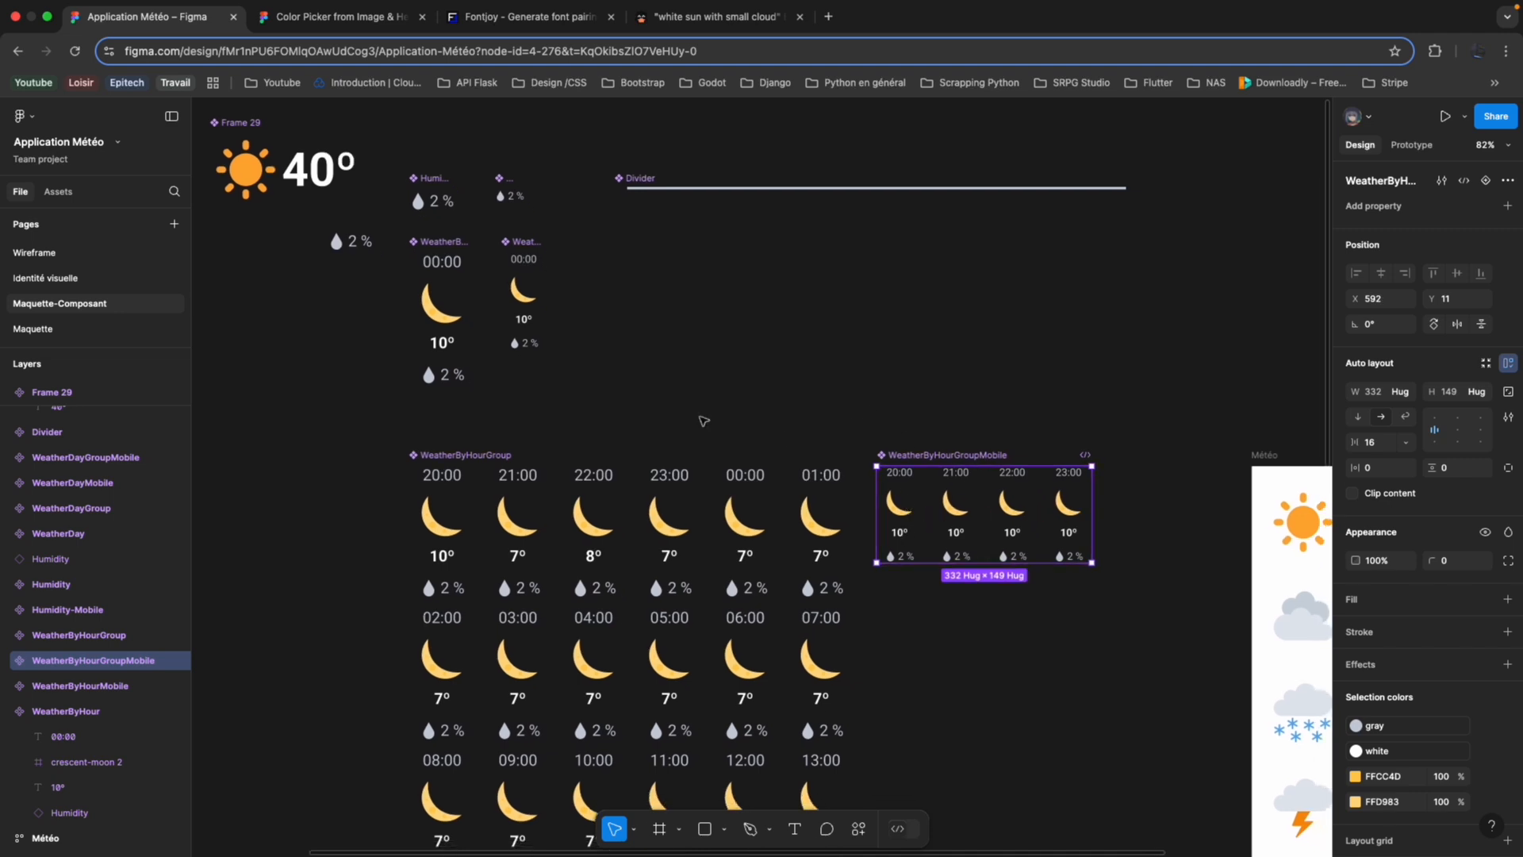
pyautogui.hotkey('shift', '2')
pyautogui.click(13, 662)
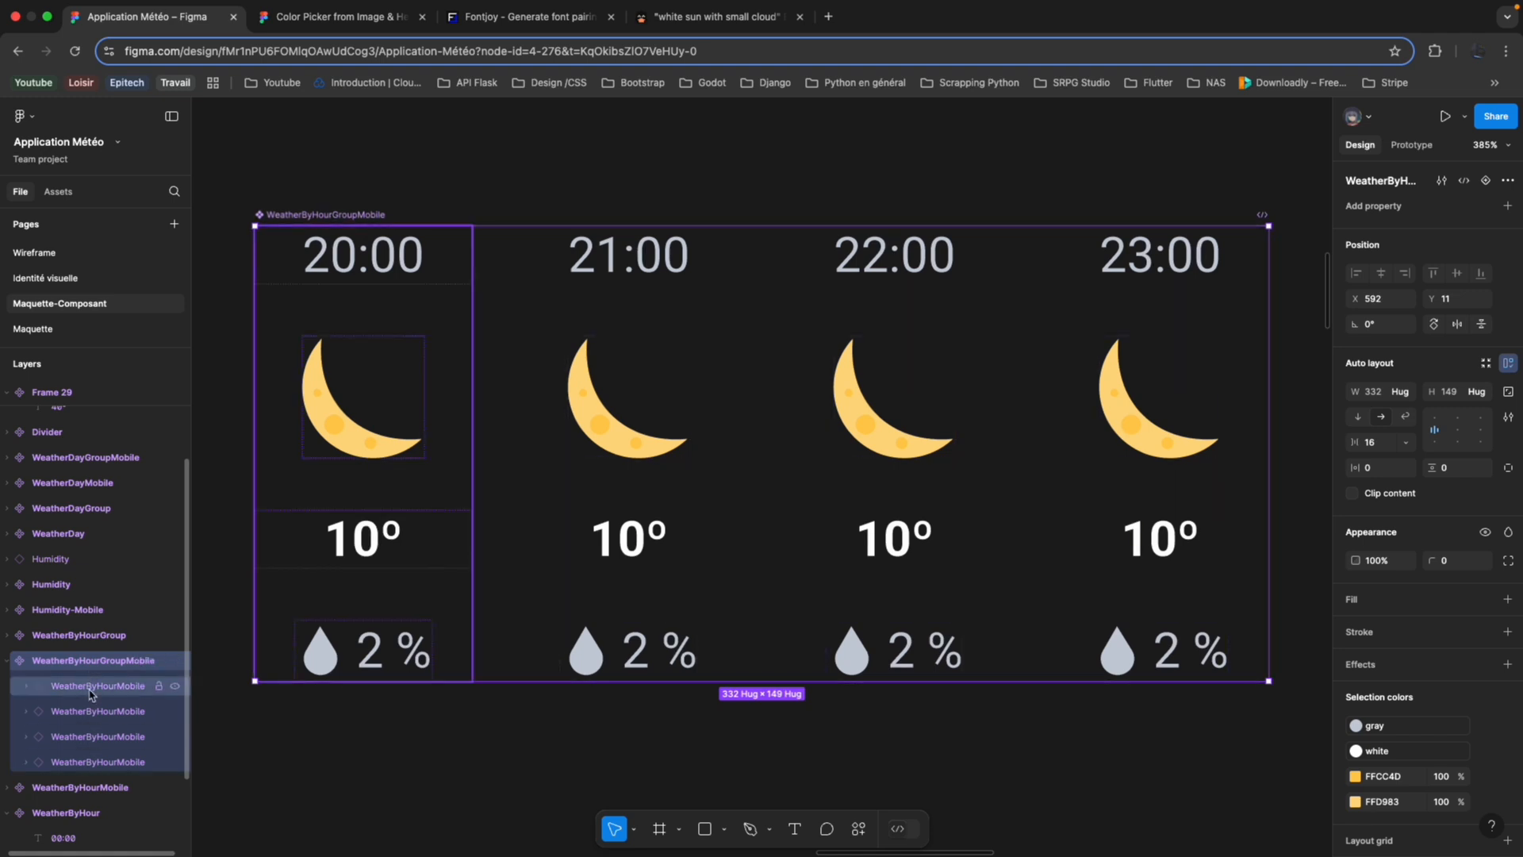
pyautogui.scroll(-5, 333, 635)
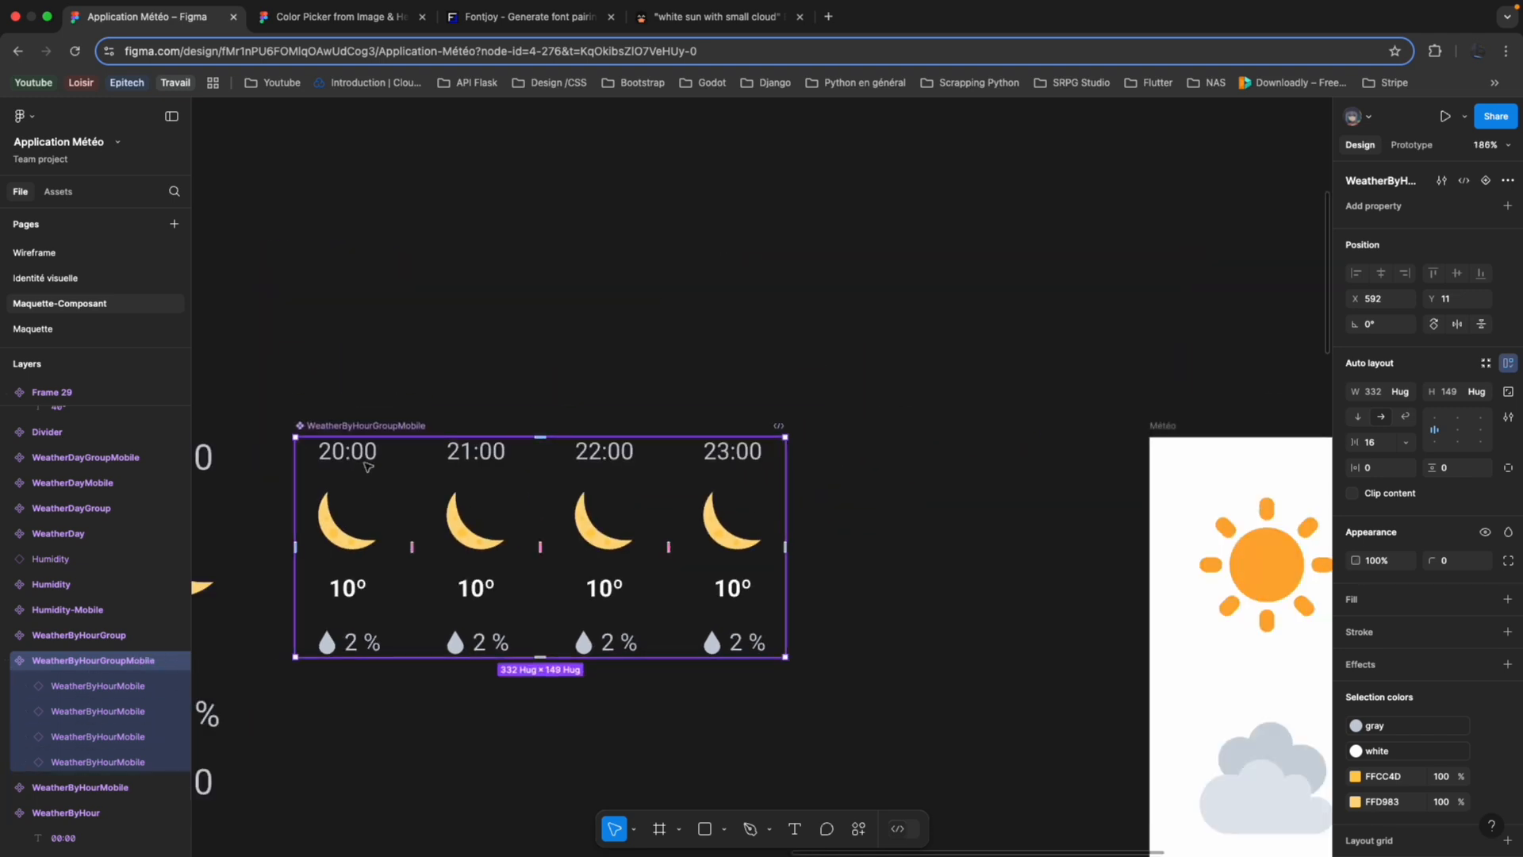
pyautogui.scroll(-8, 368, 466)
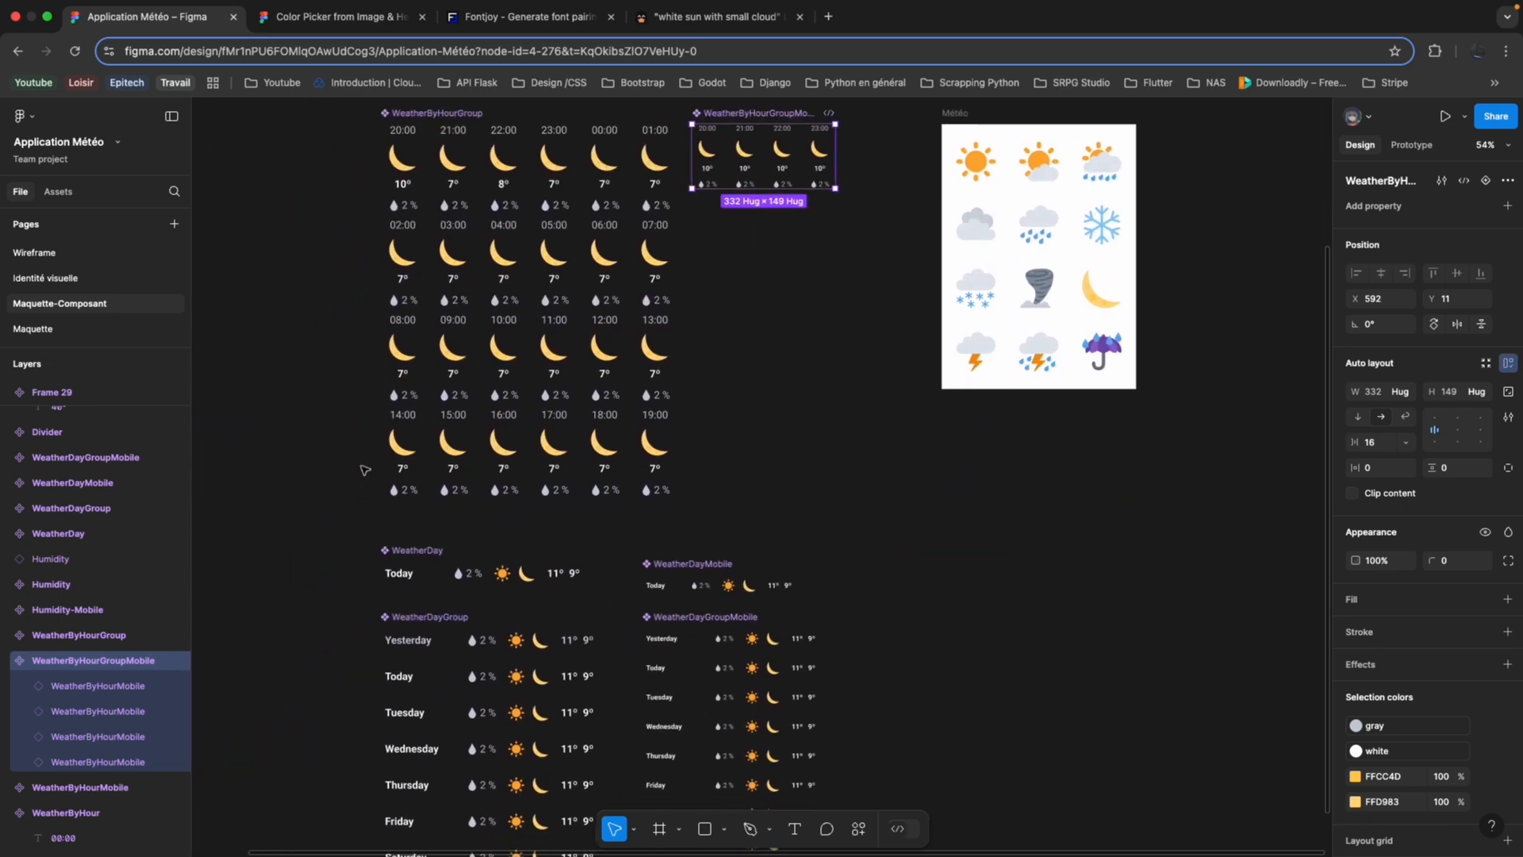
# Compare the WeatherDay and WeatherDayGroup components with the daily forecast in the reference screenshot on the Identité visuelle page.
pyautogui.scroll(-4, 365, 470)
pyautogui.hscroll(-2, 365, 470)
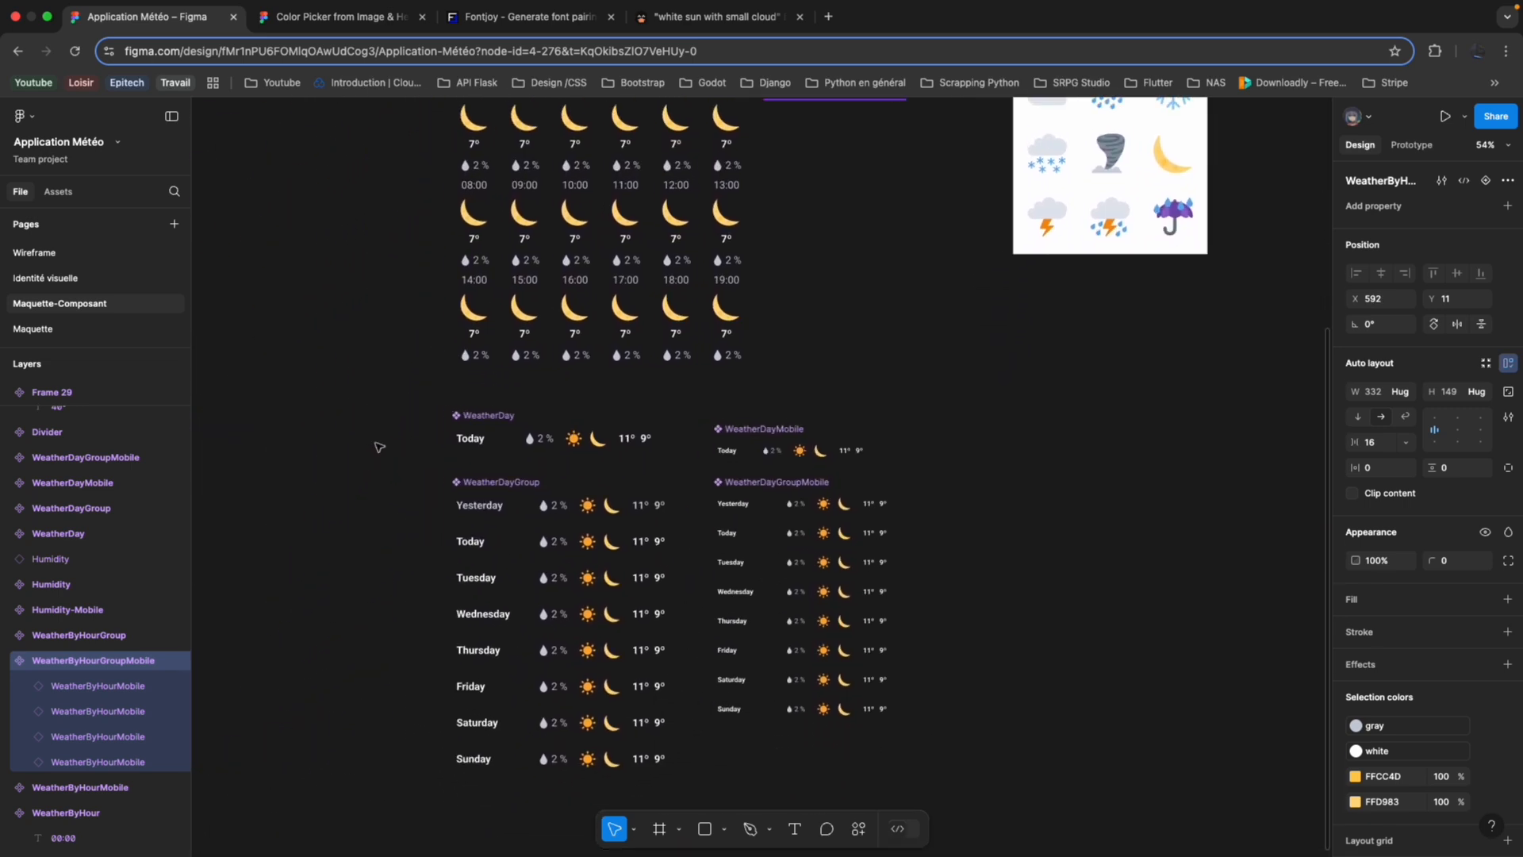
pyautogui.hscroll(-2, 379, 447)
pyautogui.scroll(5, 518, 426)
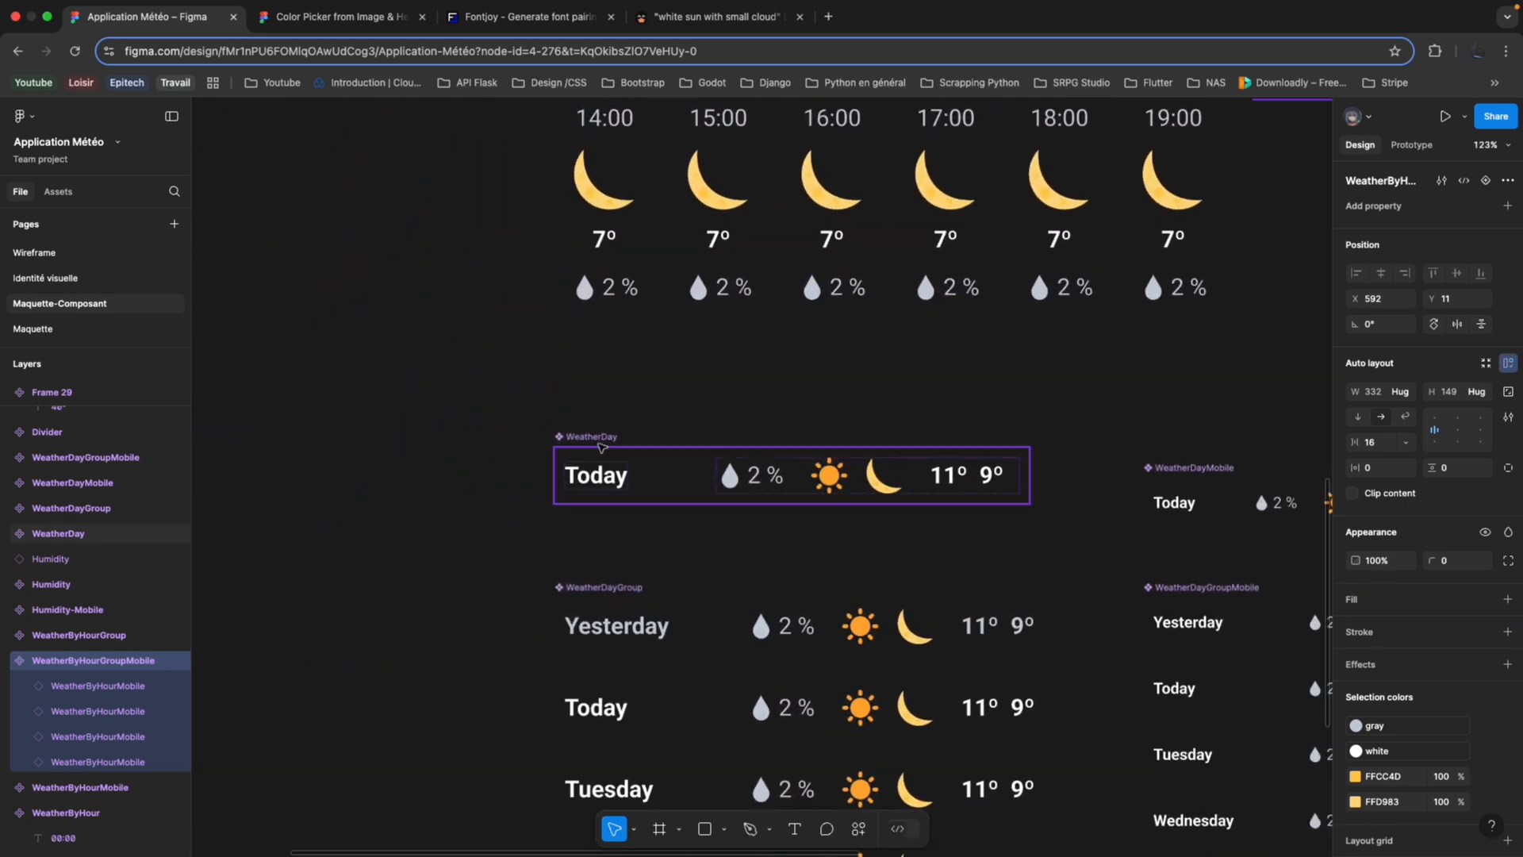
pyautogui.click(175, 278)
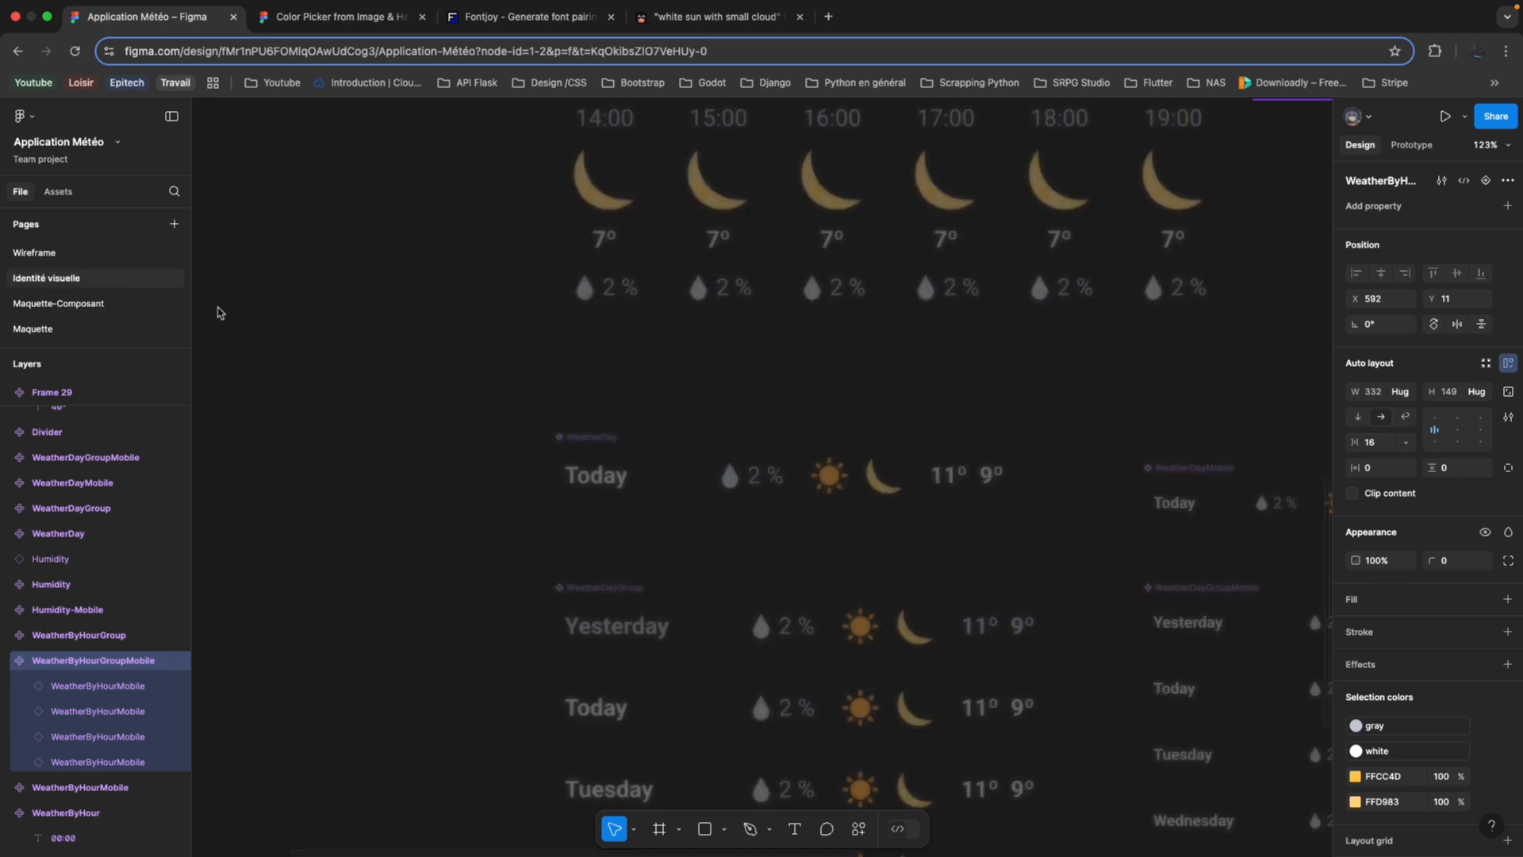
pyautogui.scroll(5, 760, 377)
pyautogui.scroll(2, 760, 378)
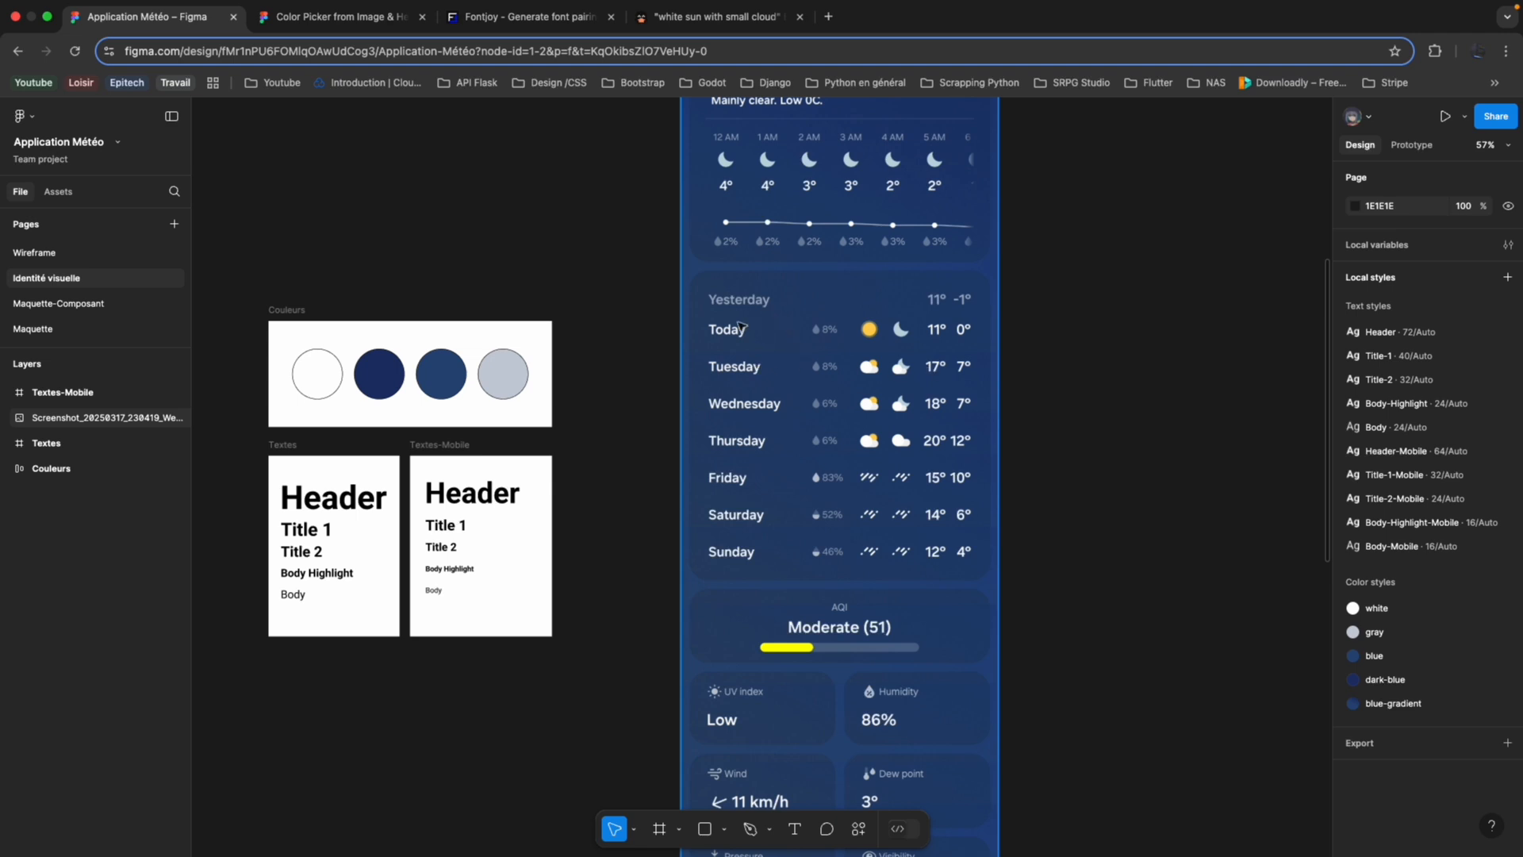
pyautogui.click(59, 303)
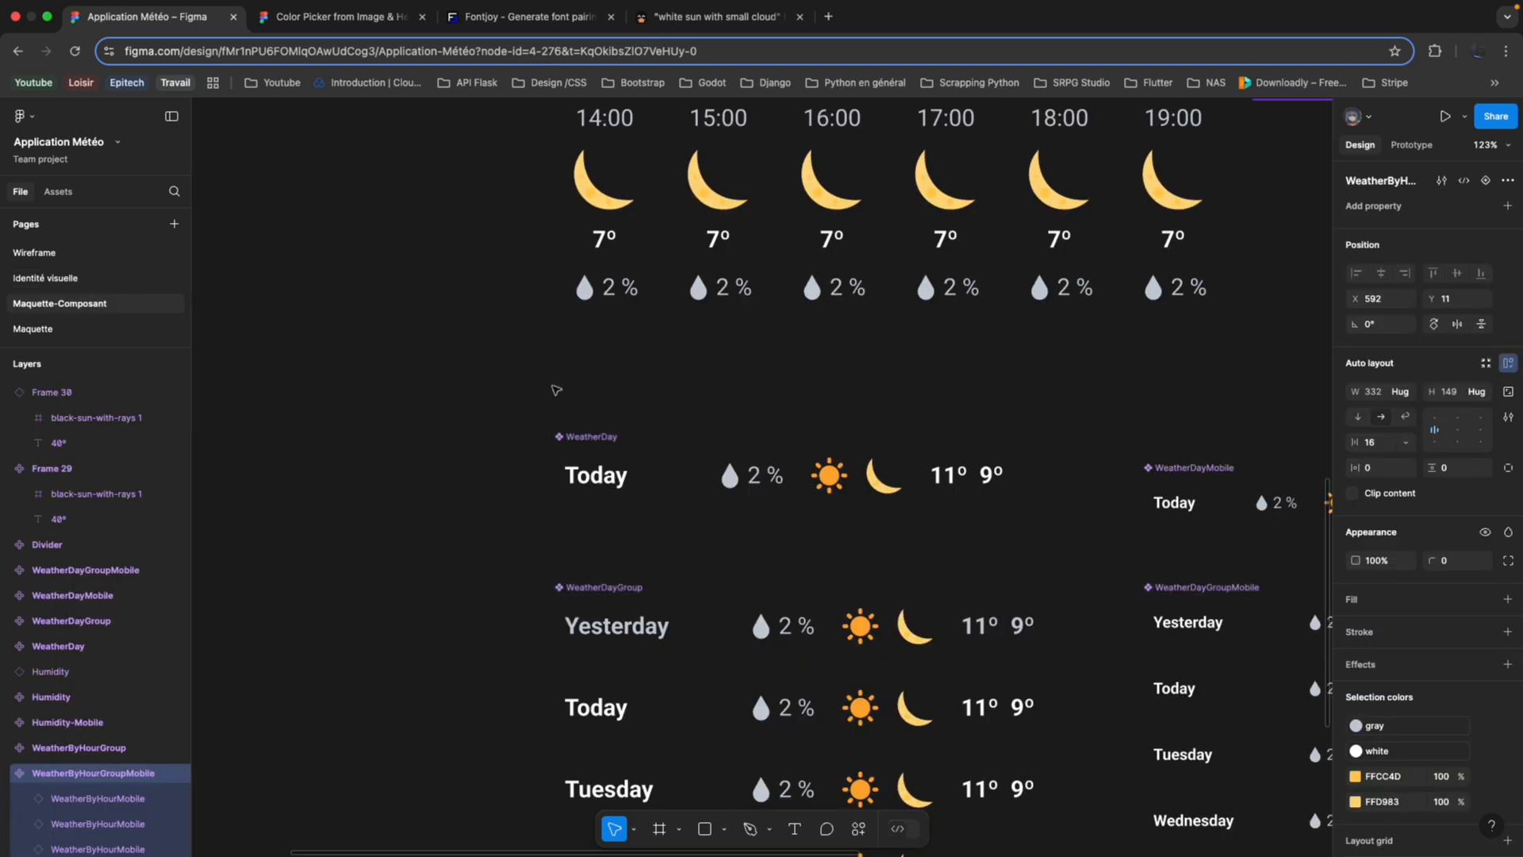
pyautogui.scroll(-2, 555, 391)
pyautogui.scroll(-5, 555, 391)
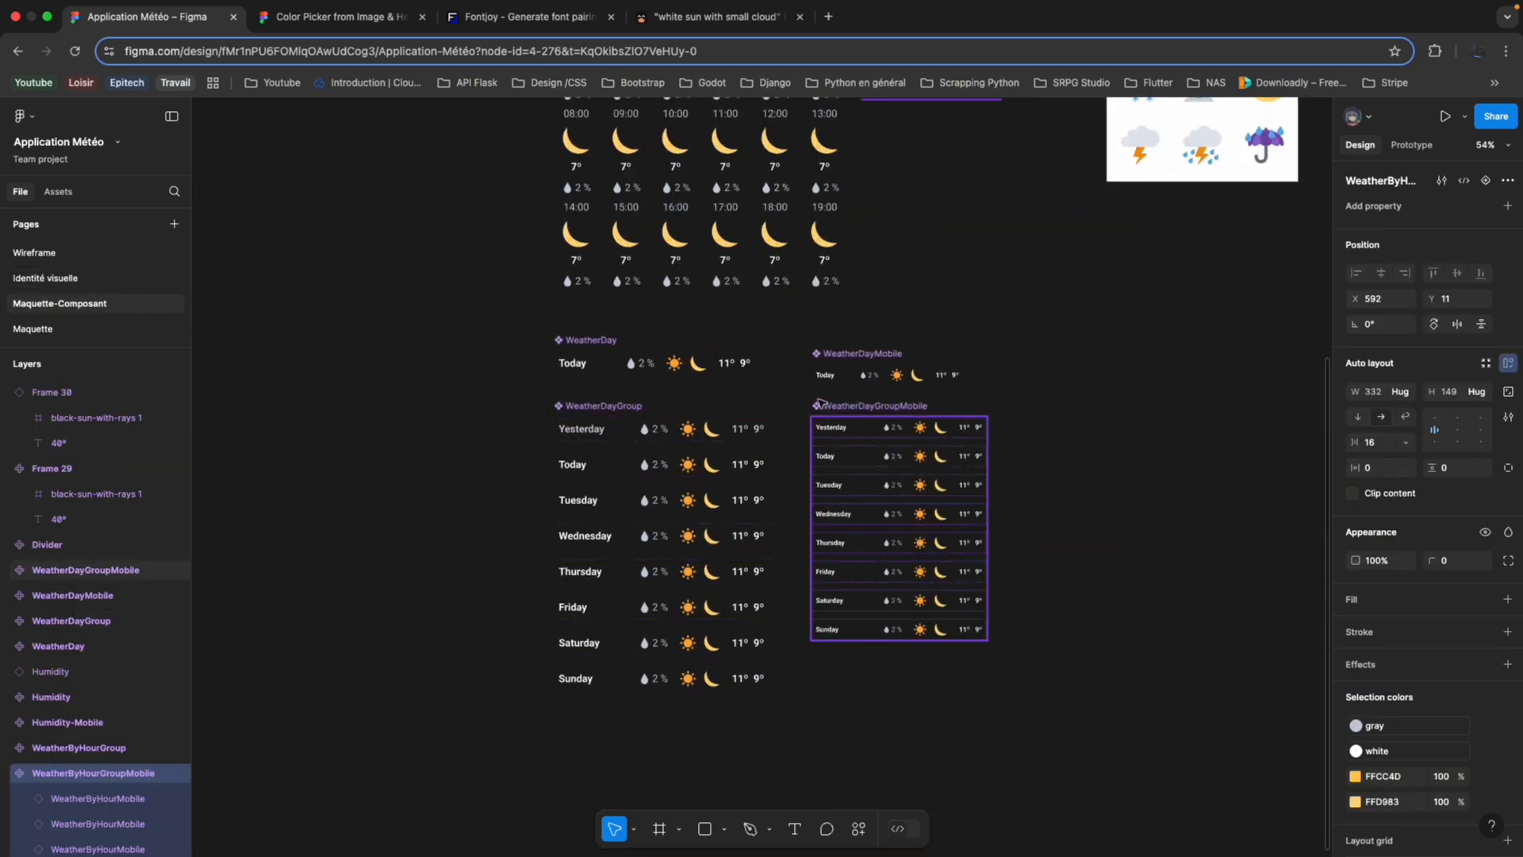
pyautogui.scroll(5, 820, 404)
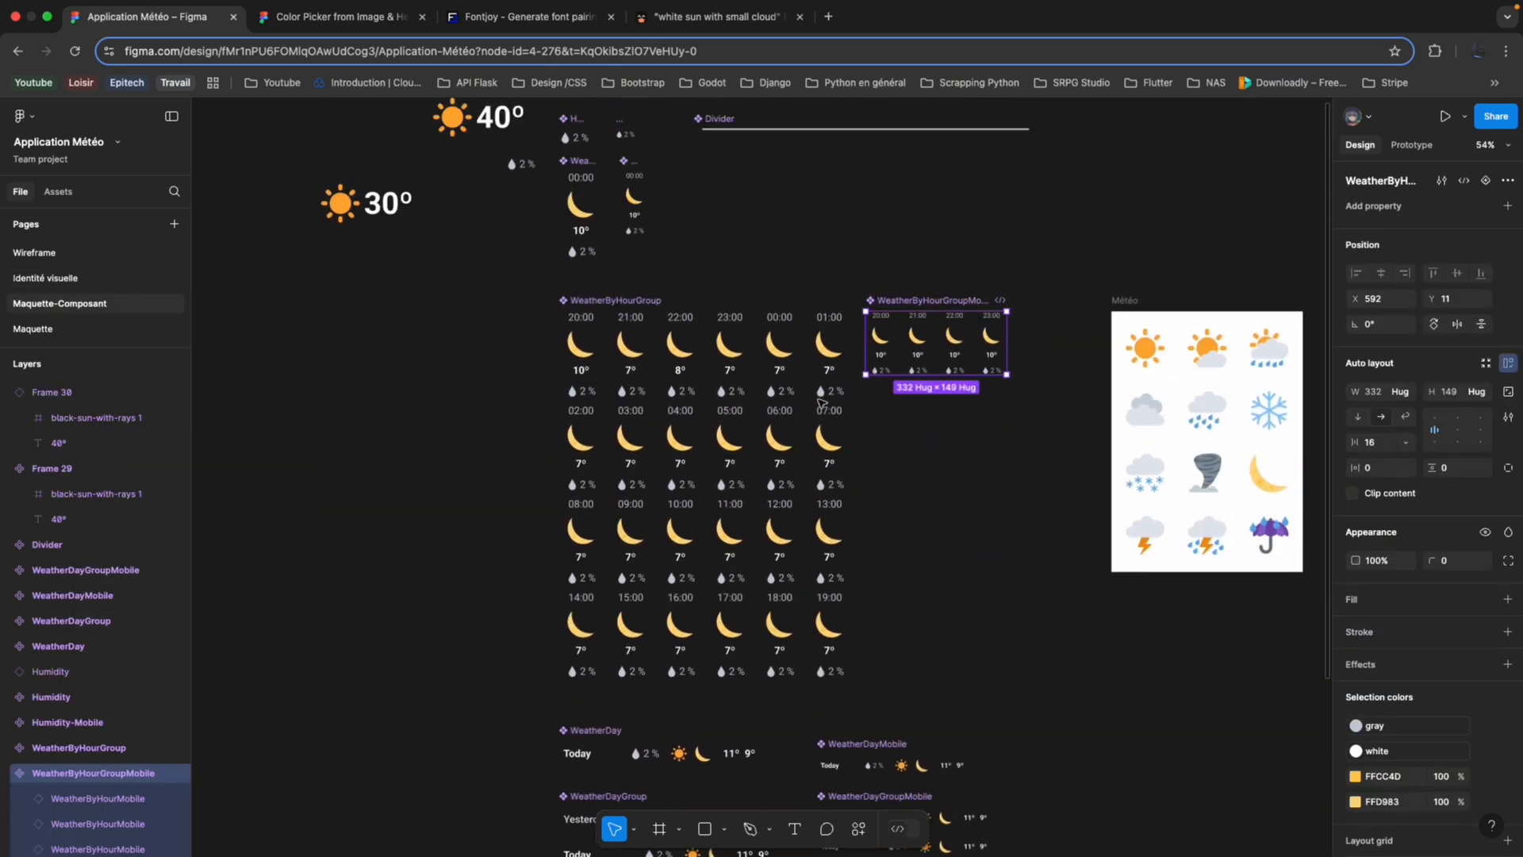
# Open the Maquette page and examine the hourly and daily forecast blocks of the Accueil-Mobile frame.
pyautogui.click(123, 327)
pyautogui.scroll(-4, 293, 347)
pyautogui.scroll(4, 293, 346)
pyautogui.scroll(2, 503, 368)
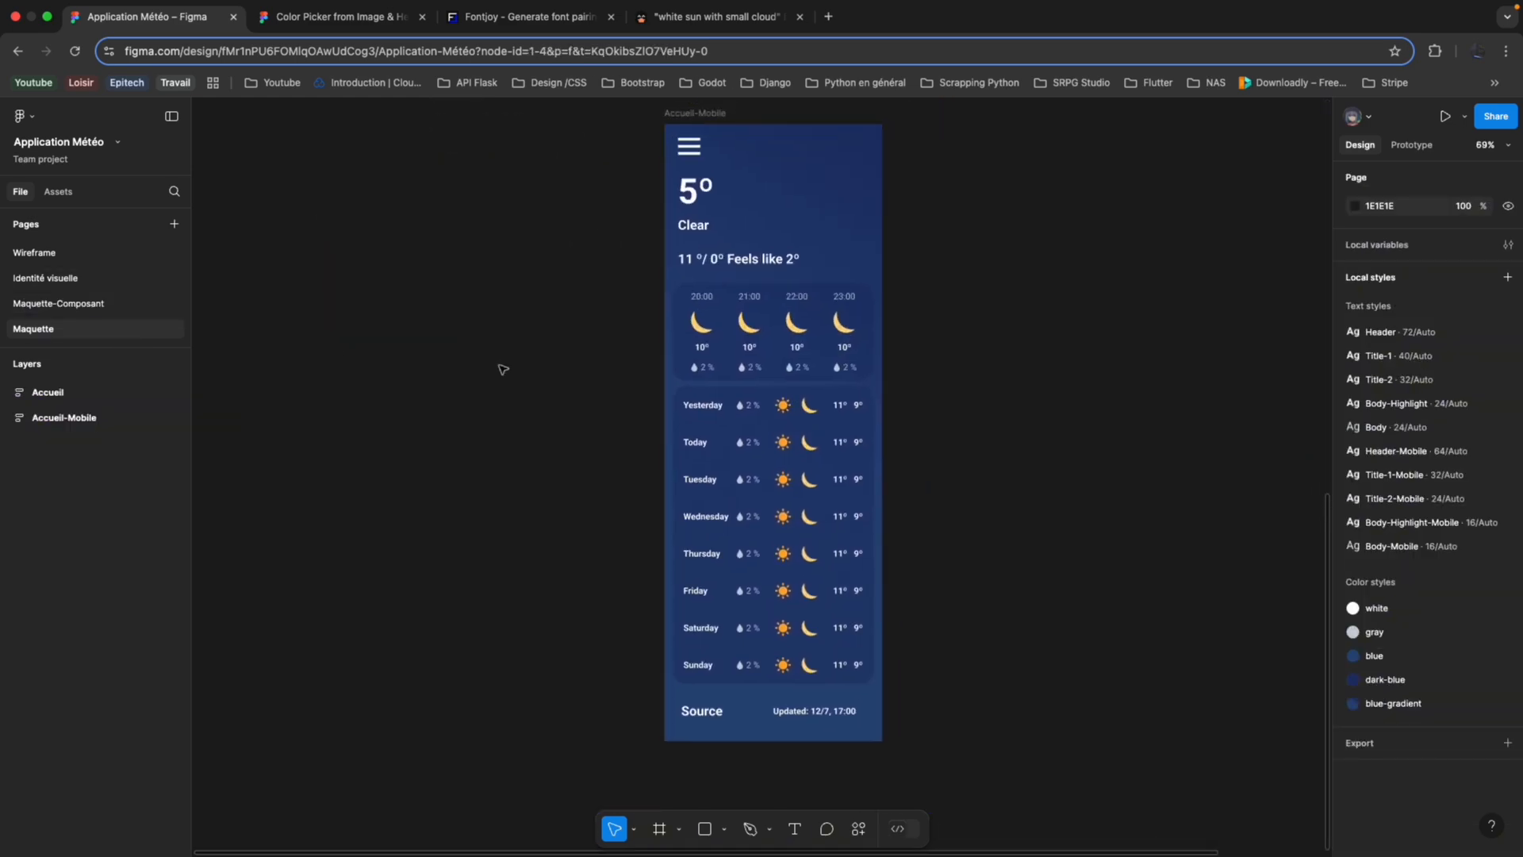
pyautogui.scroll(7, 503, 369)
pyautogui.hscroll(6, 503, 369)
pyautogui.scroll(-3, 503, 369)
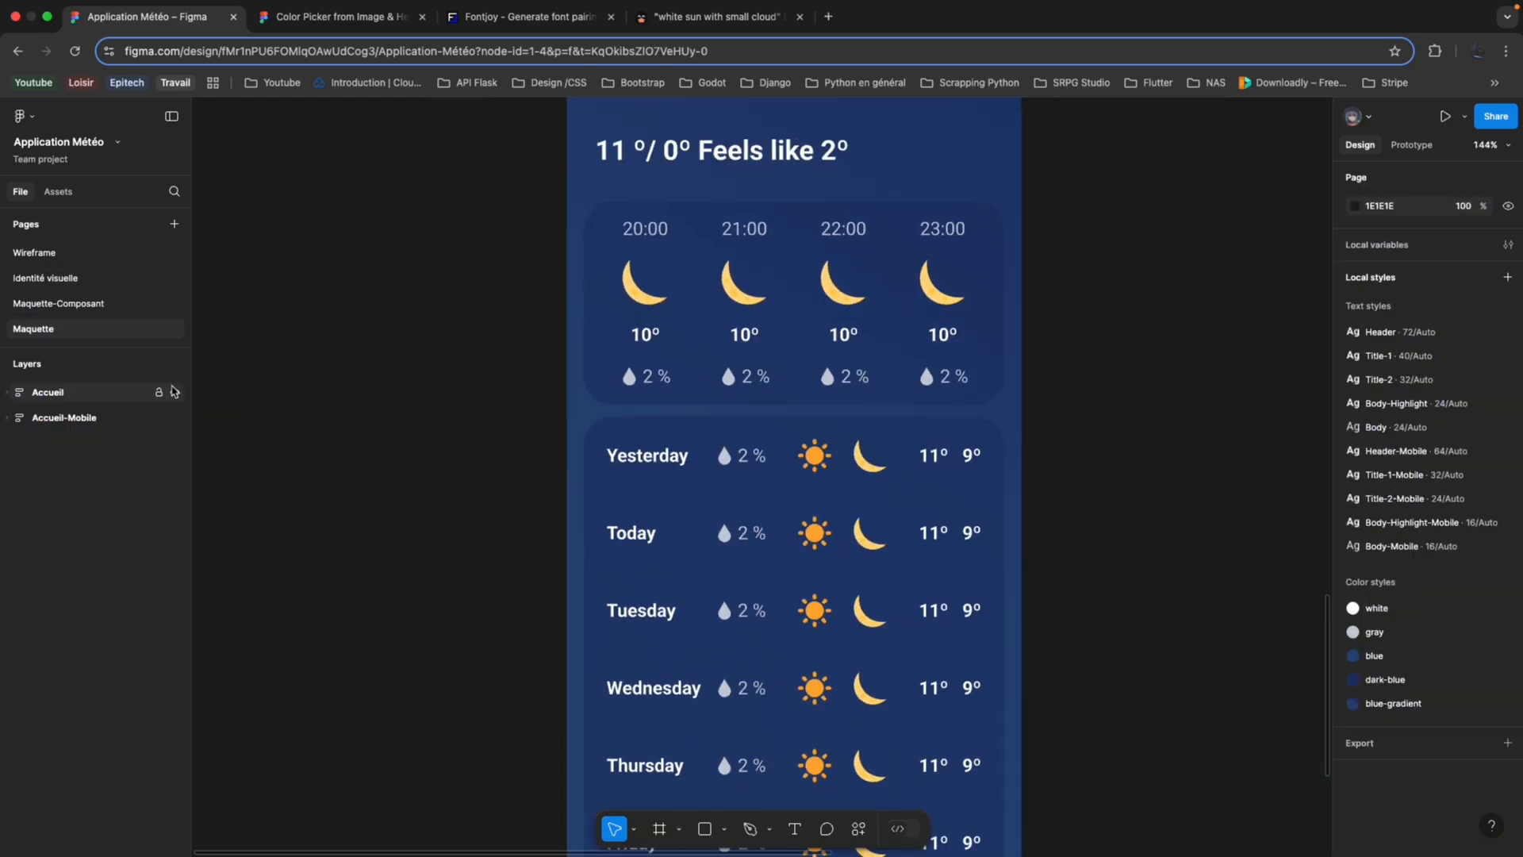
# Expand the Accueil-Mobile frame's layers and examine the contents of its Header frame.
pyautogui.click(7, 416)
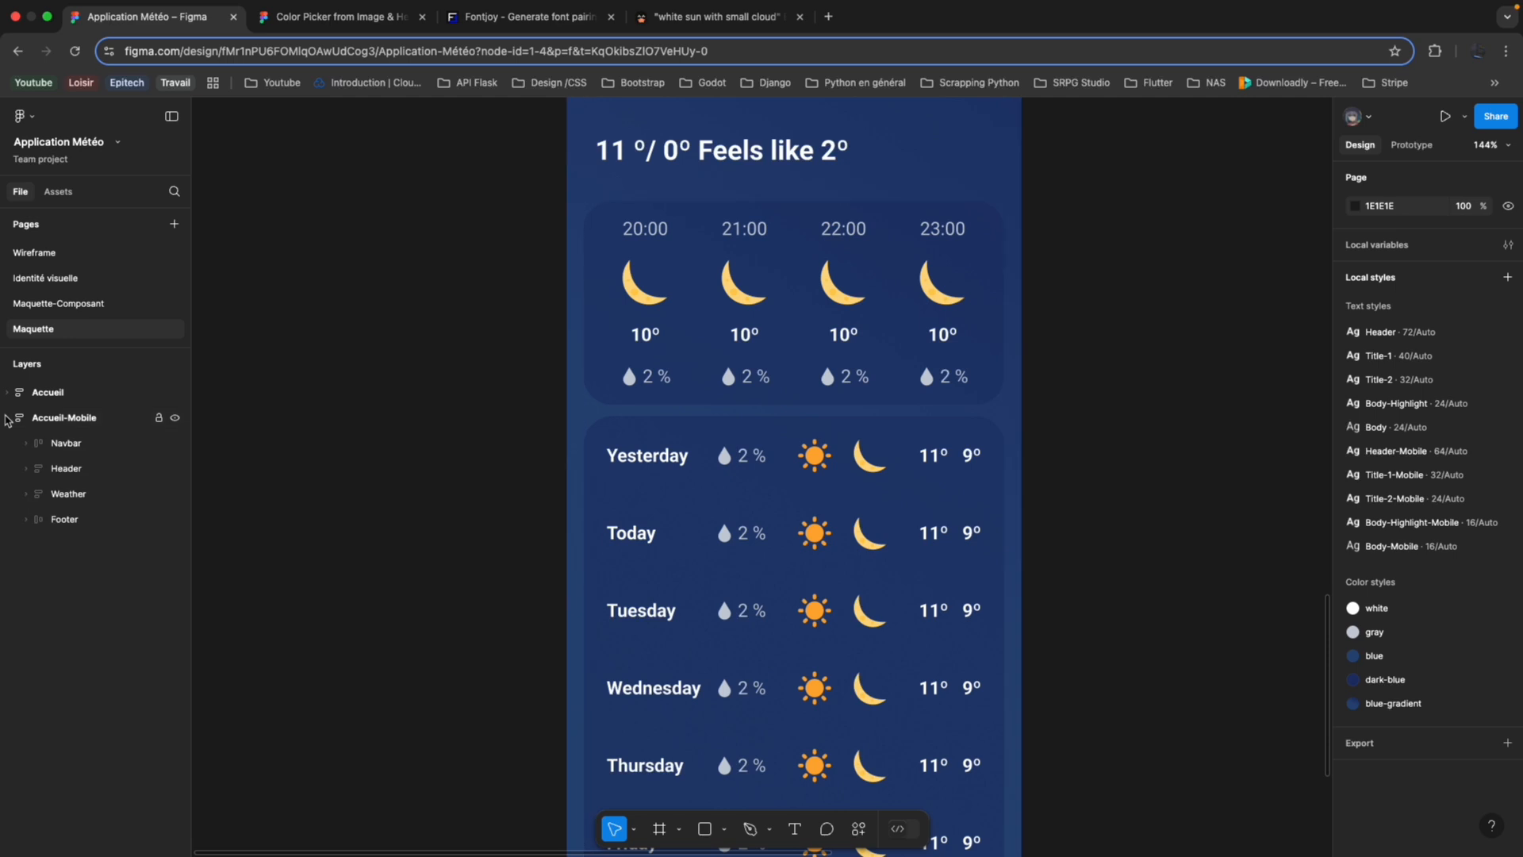
pyautogui.click(27, 469)
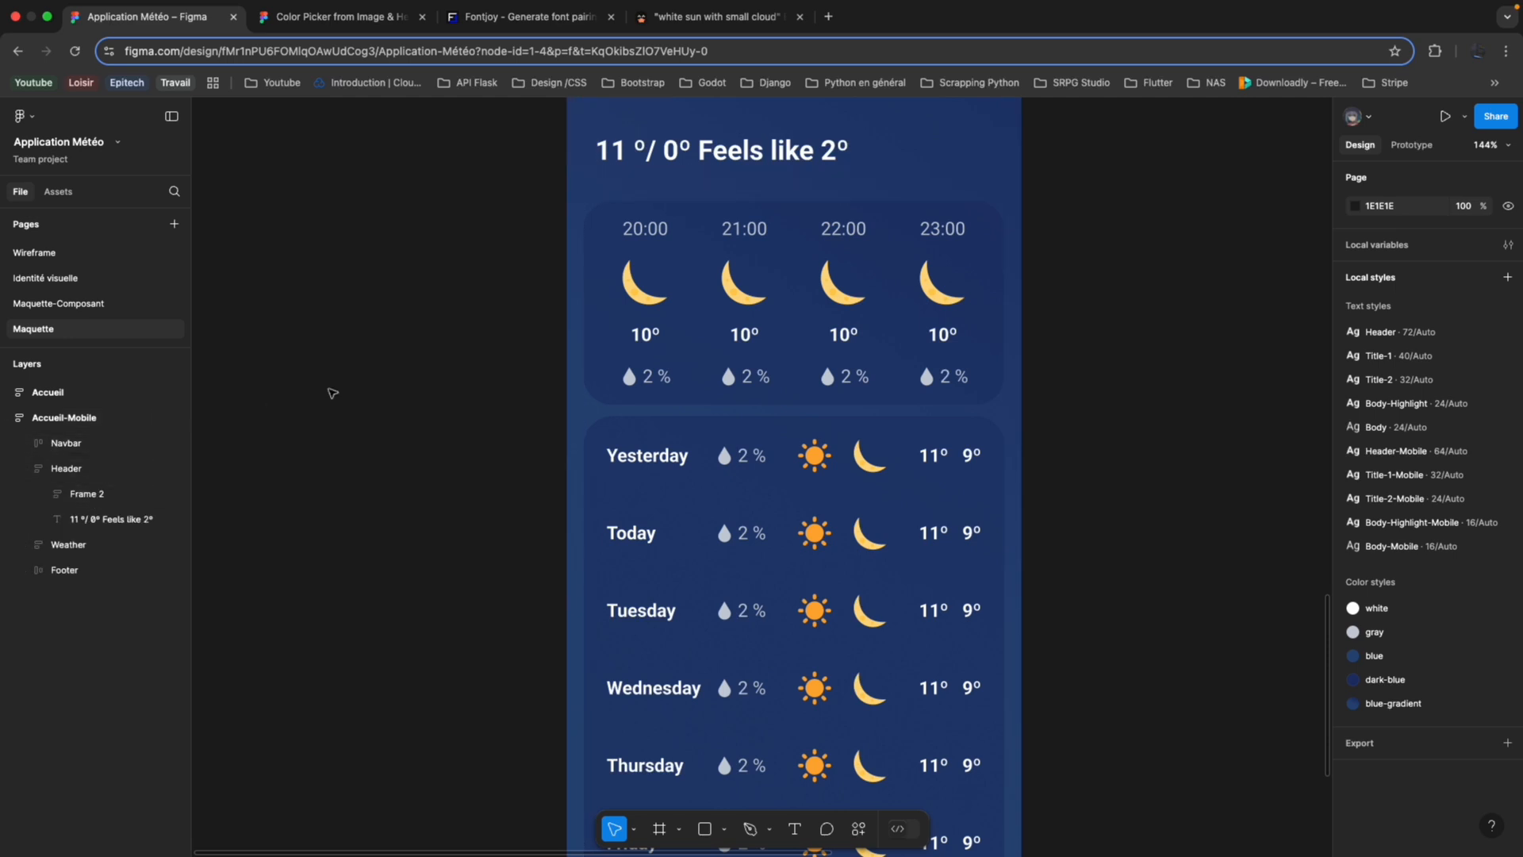
pyautogui.scroll(2, 331, 392)
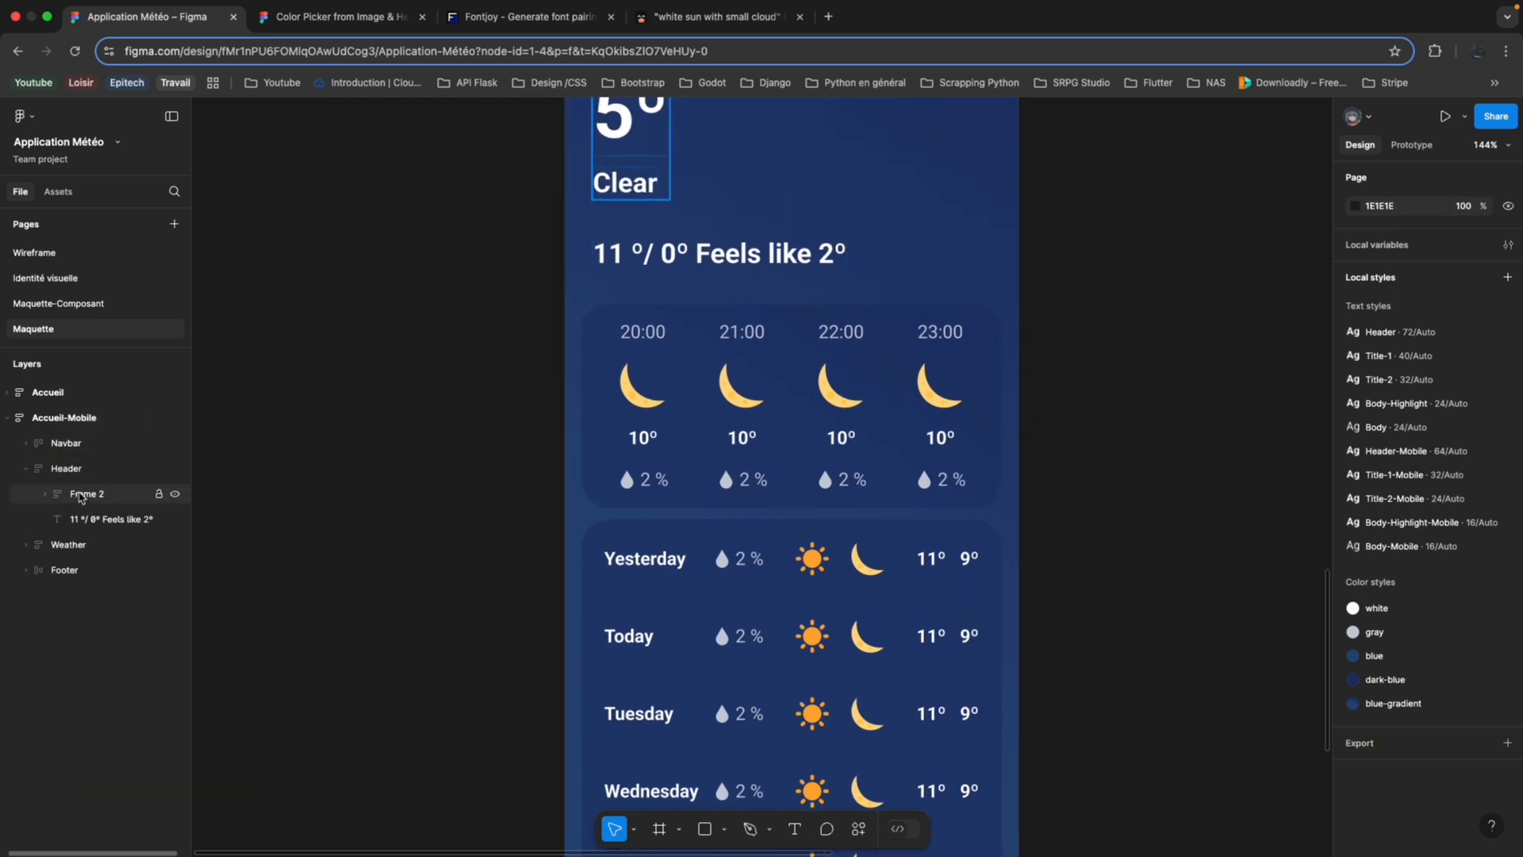
pyautogui.click(26, 468)
# Select the WeatherByHourGroupMobile instance in the first WeatherData frame of Weather and examine its nested hourly instances.
pyautogui.click(27, 495)
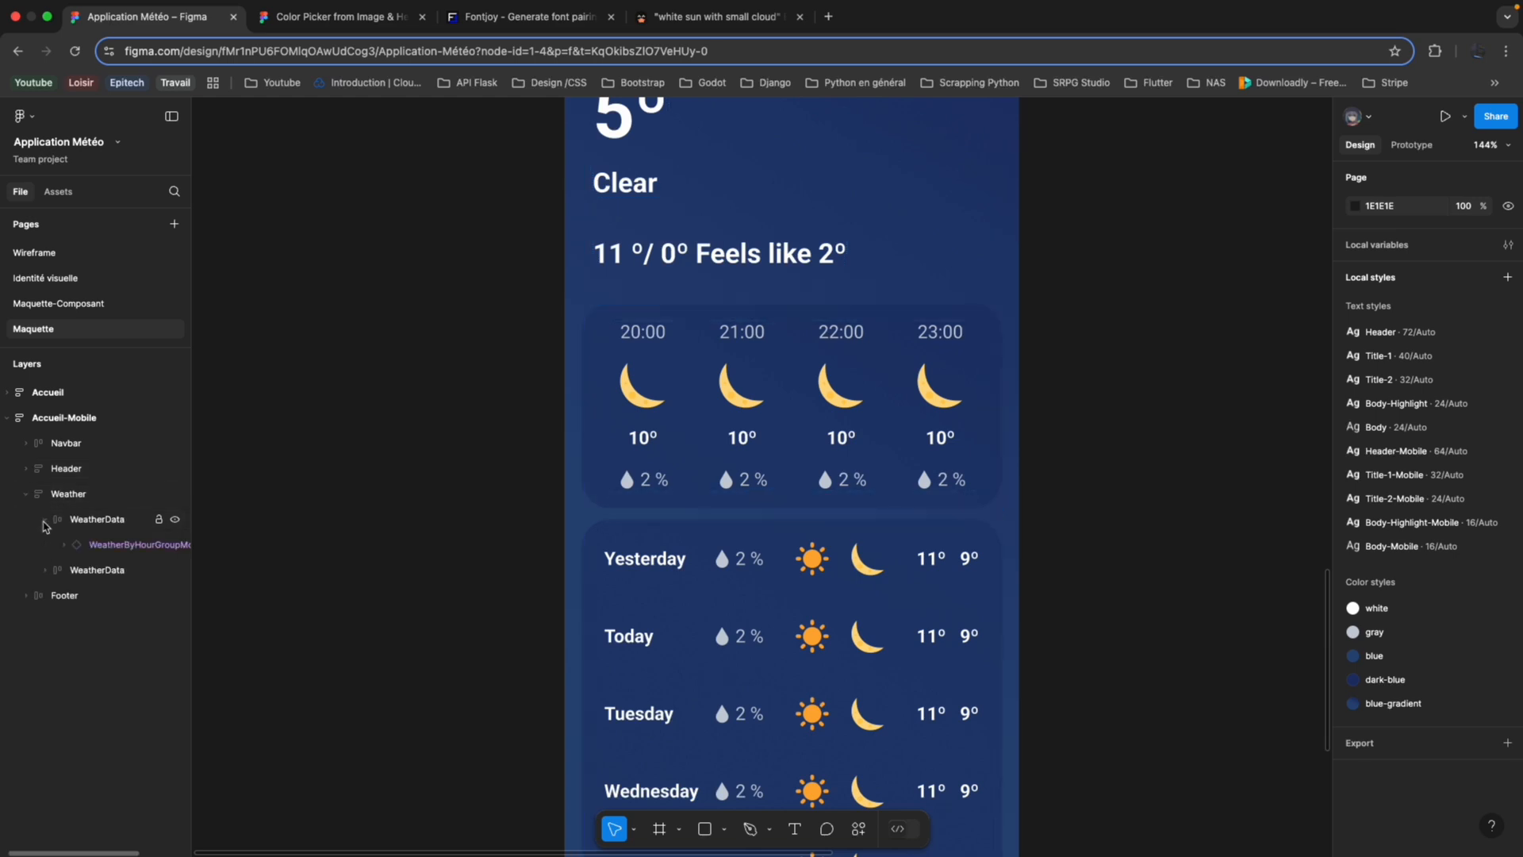
pyautogui.click(46, 519)
pyautogui.click(123, 545)
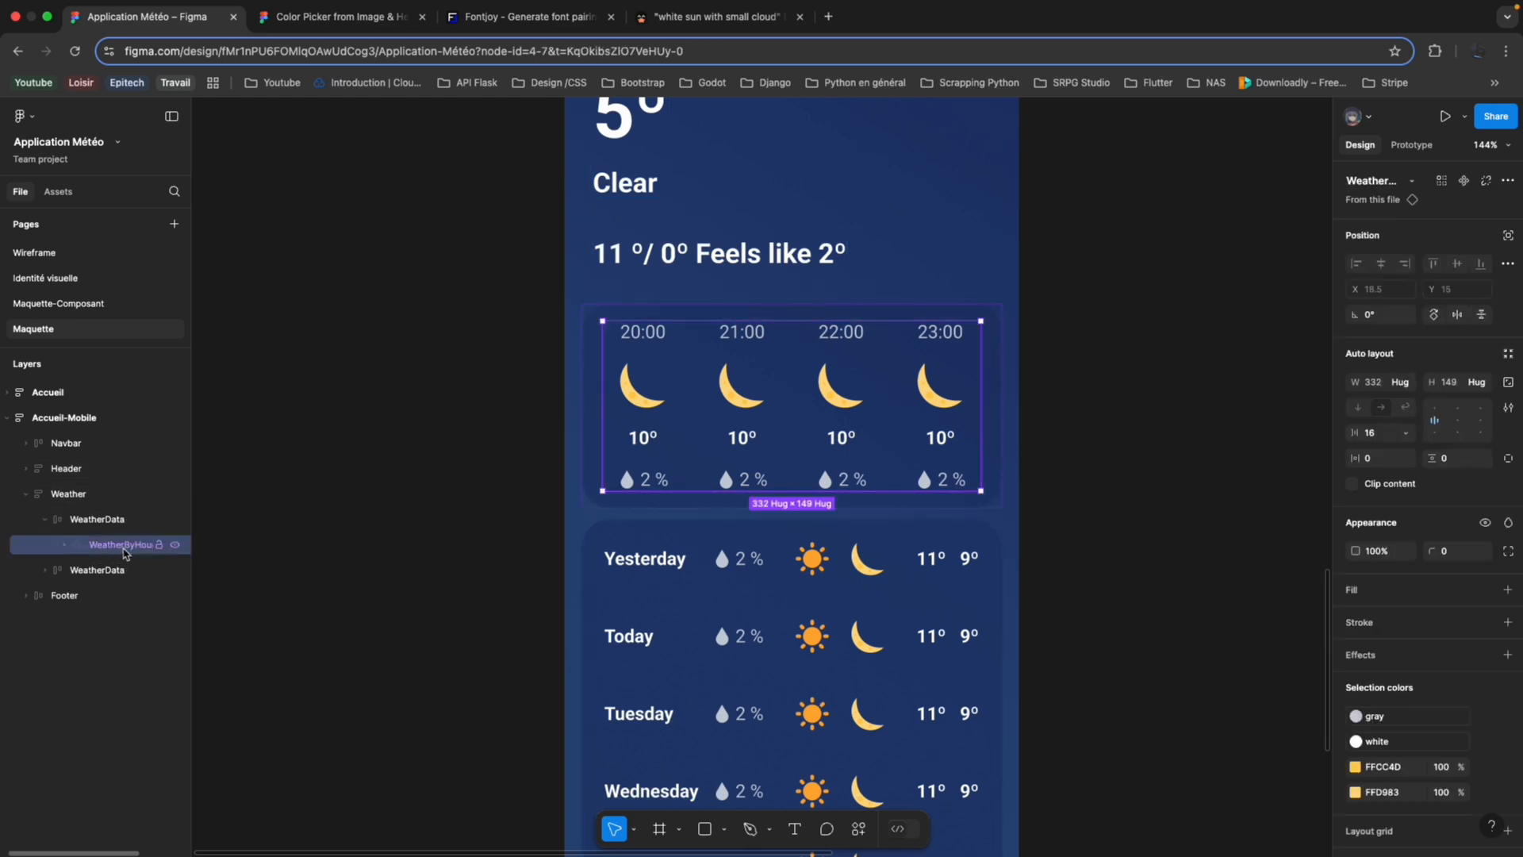
pyautogui.click(63, 544)
pyautogui.hscroll(3, 79, 588)
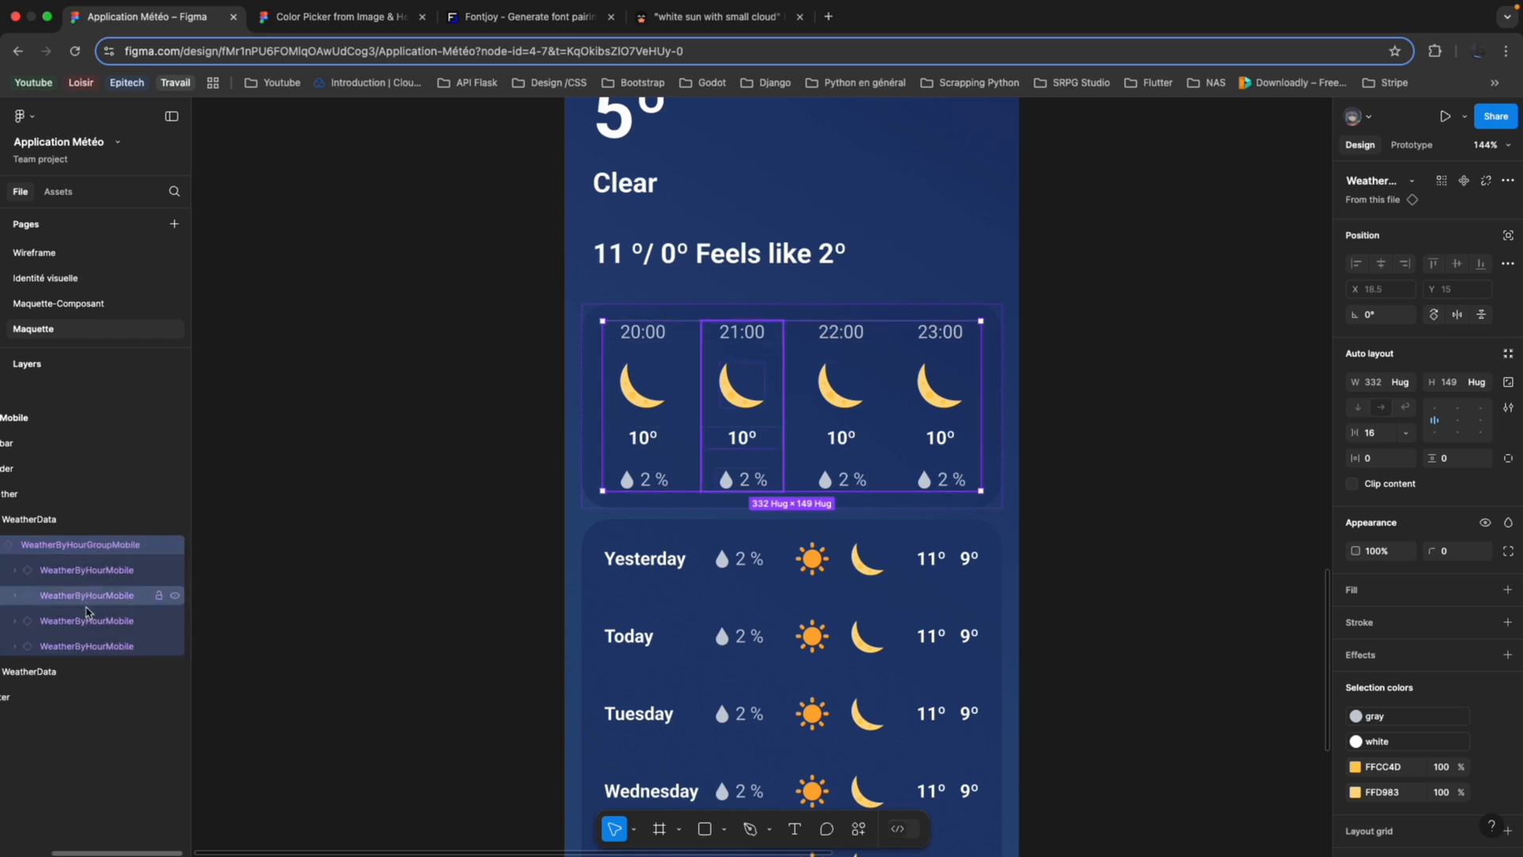
pyautogui.hscroll(-3, 87, 674)
# Expand the second WeatherData frame and its WeatherDayGroupMobile instance to examine the nested WeatherDayMobile instances.
pyautogui.click(44, 671)
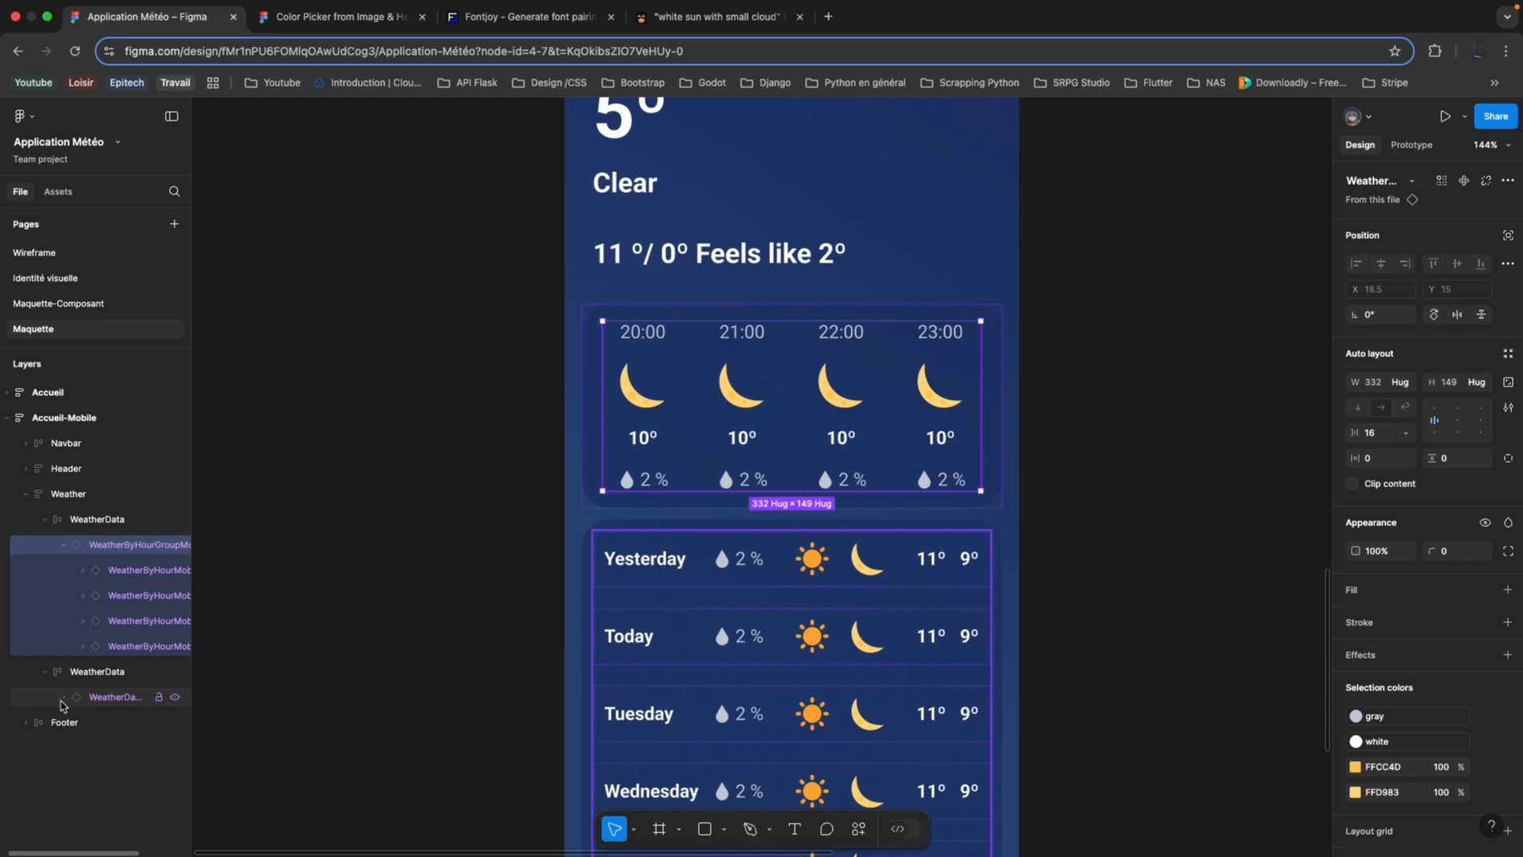
pyautogui.click(63, 696)
pyautogui.scroll(-2, 79, 674)
pyautogui.scroll(-5, 689, 622)
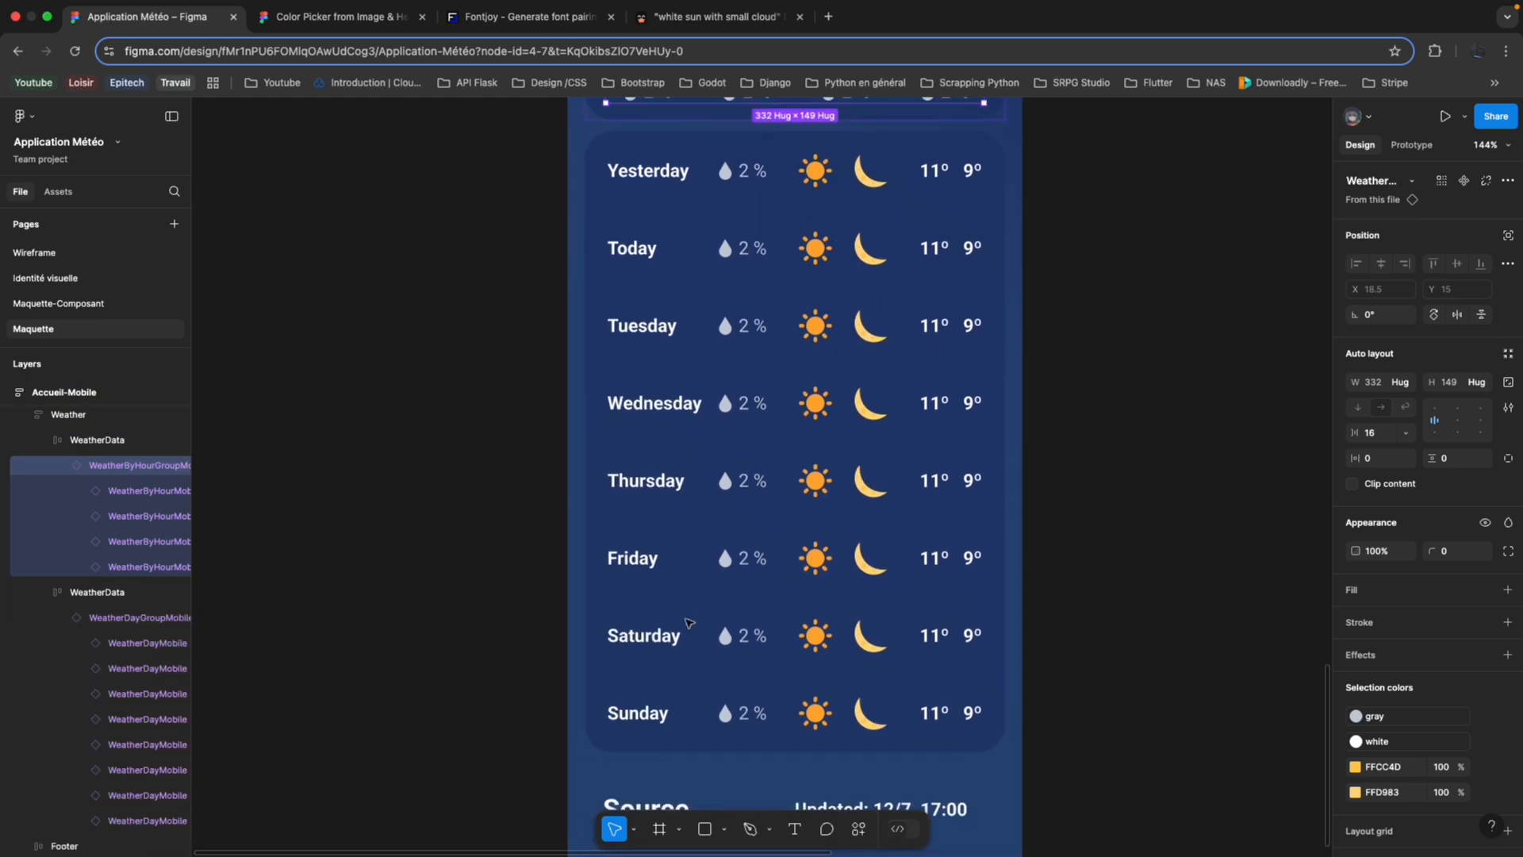
pyautogui.scroll(-2, 688, 623)
pyautogui.scroll(3, 691, 623)
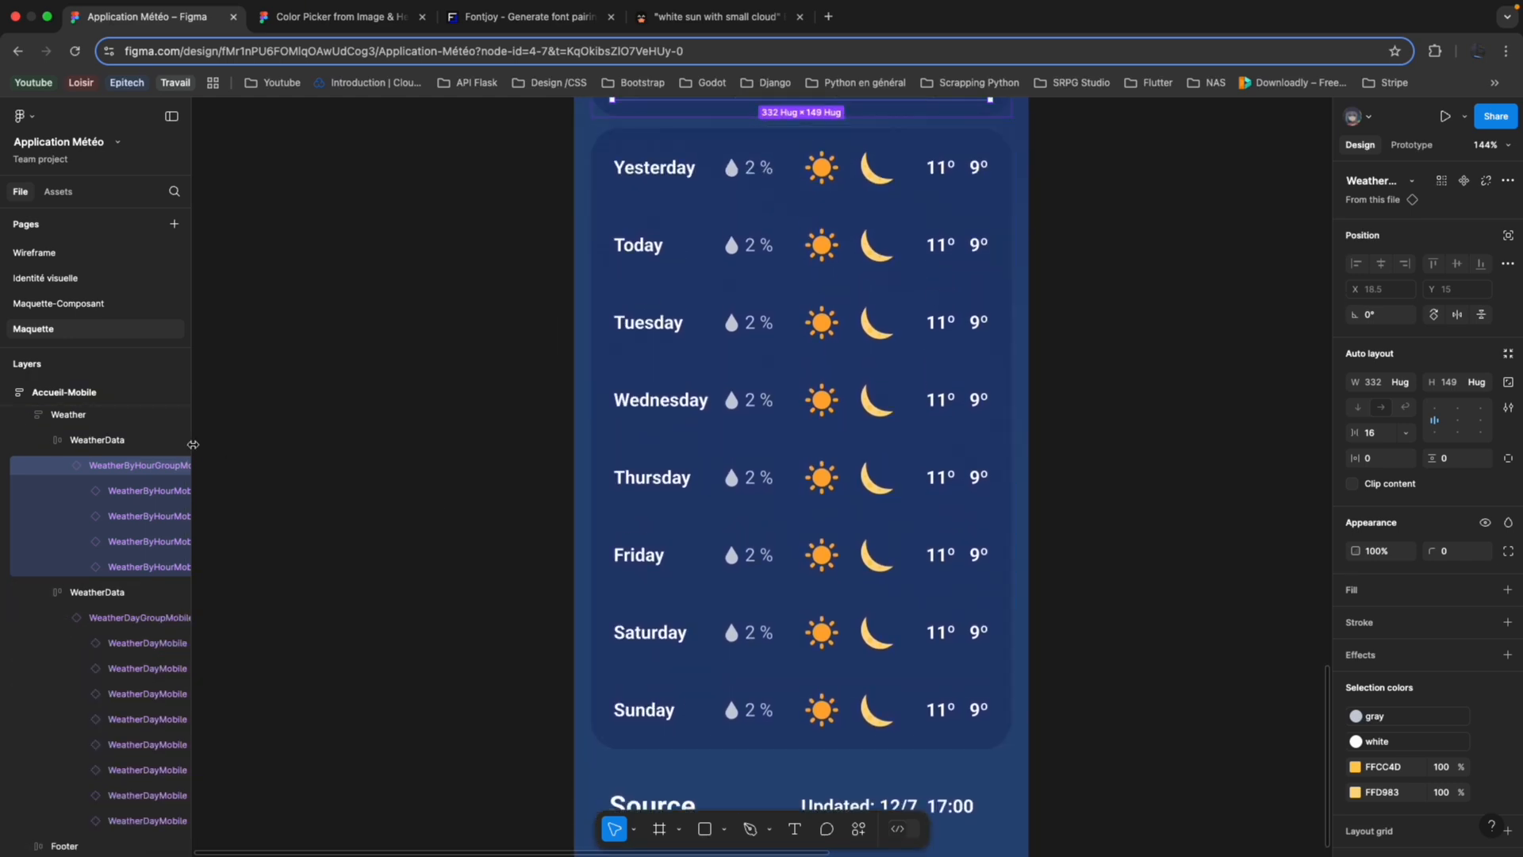
# Compare the daily weather components on the Maquette-Composant page with the daily forecast in the Accueil-Mobile mockup.
pyautogui.click(111, 304)
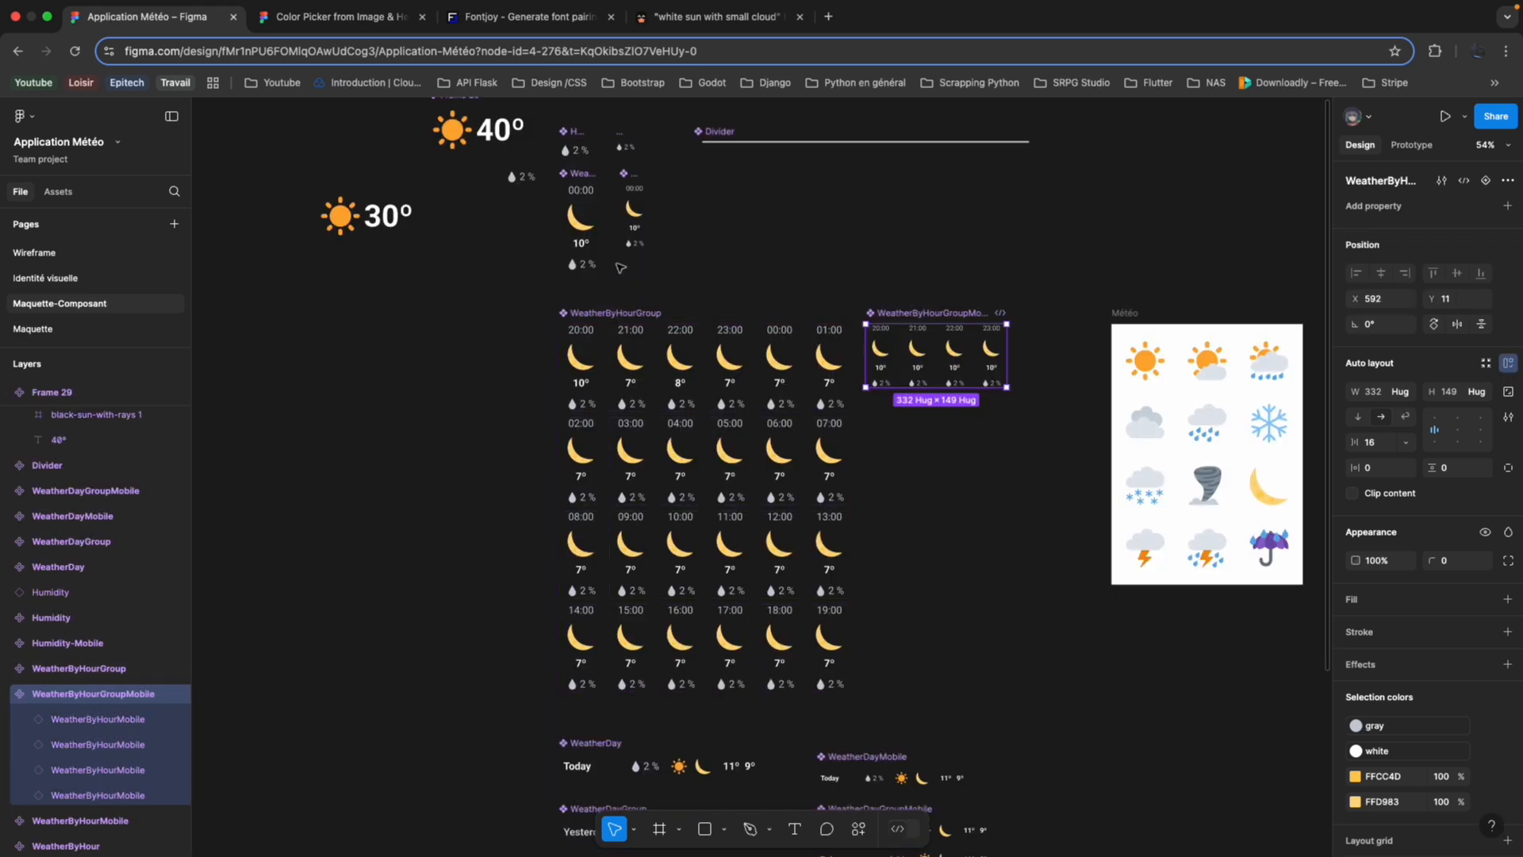
pyautogui.scroll(-4, 724, 444)
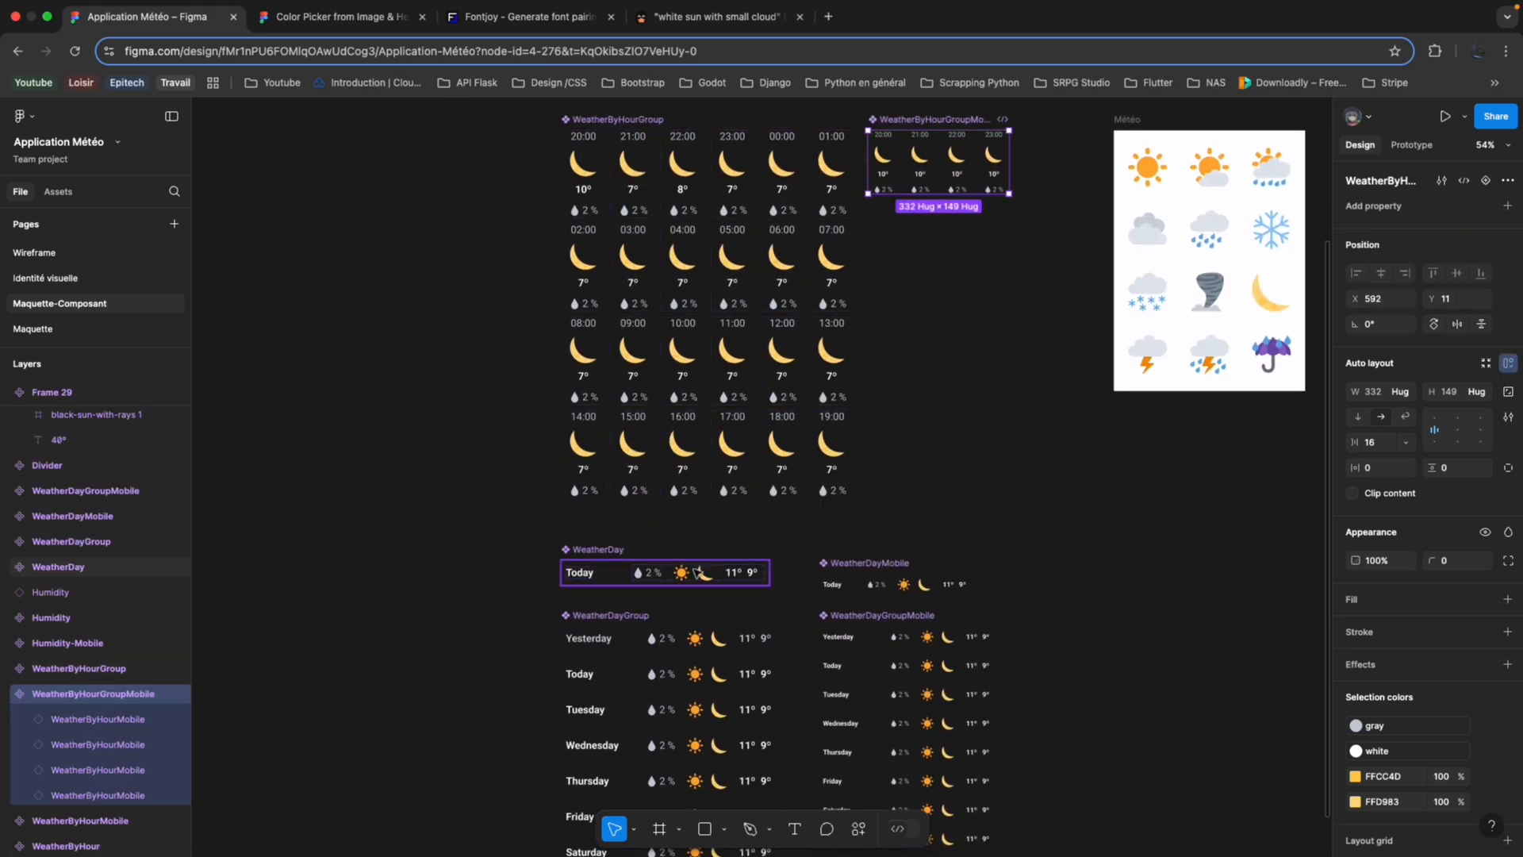
pyautogui.scroll(-2, 635, 571)
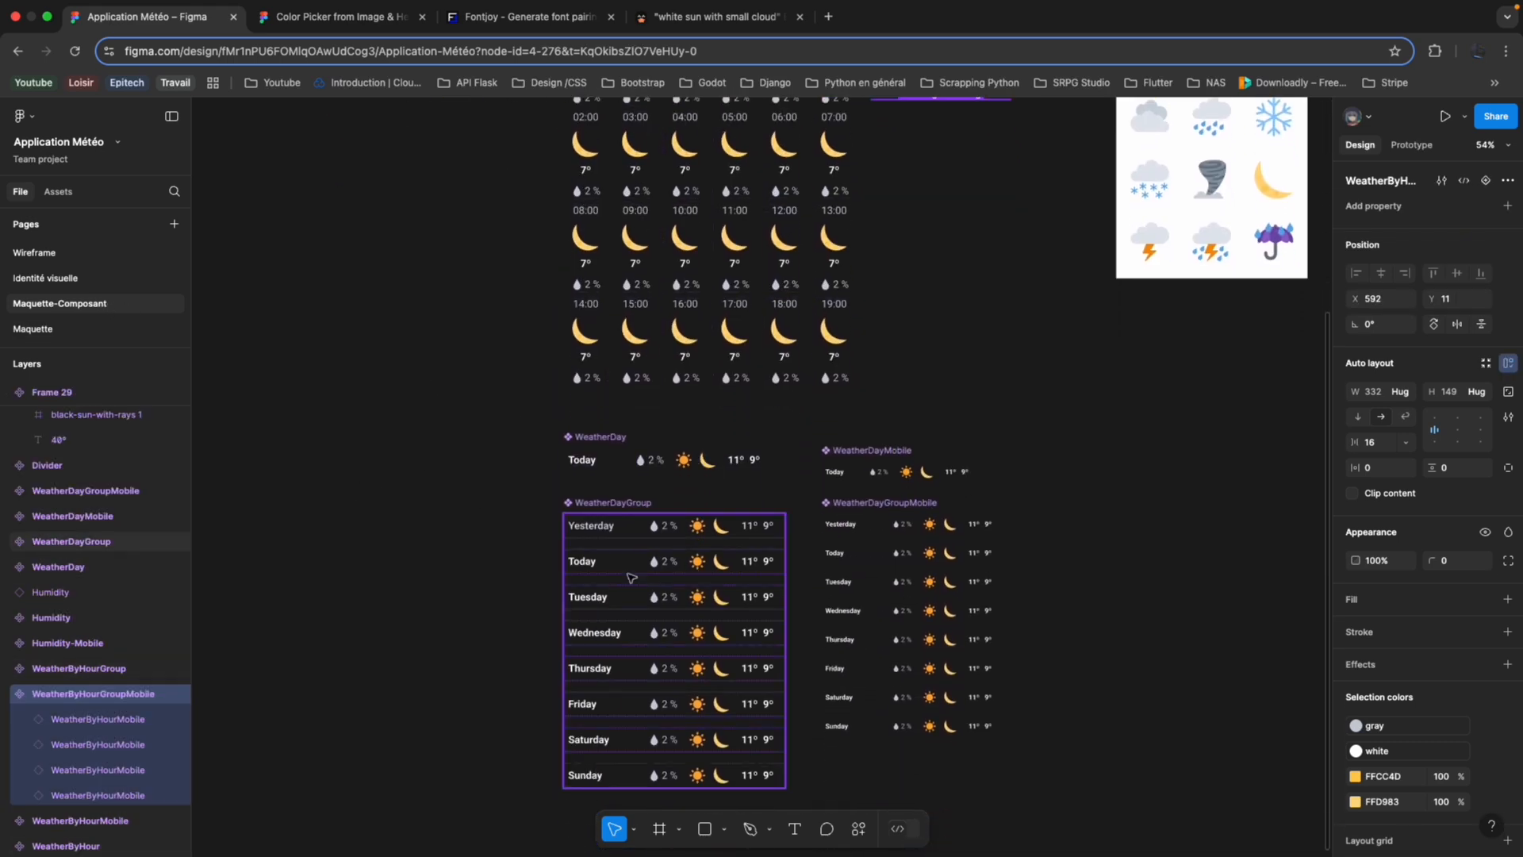
pyautogui.click(89, 328)
pyautogui.scroll(-5, 670, 435)
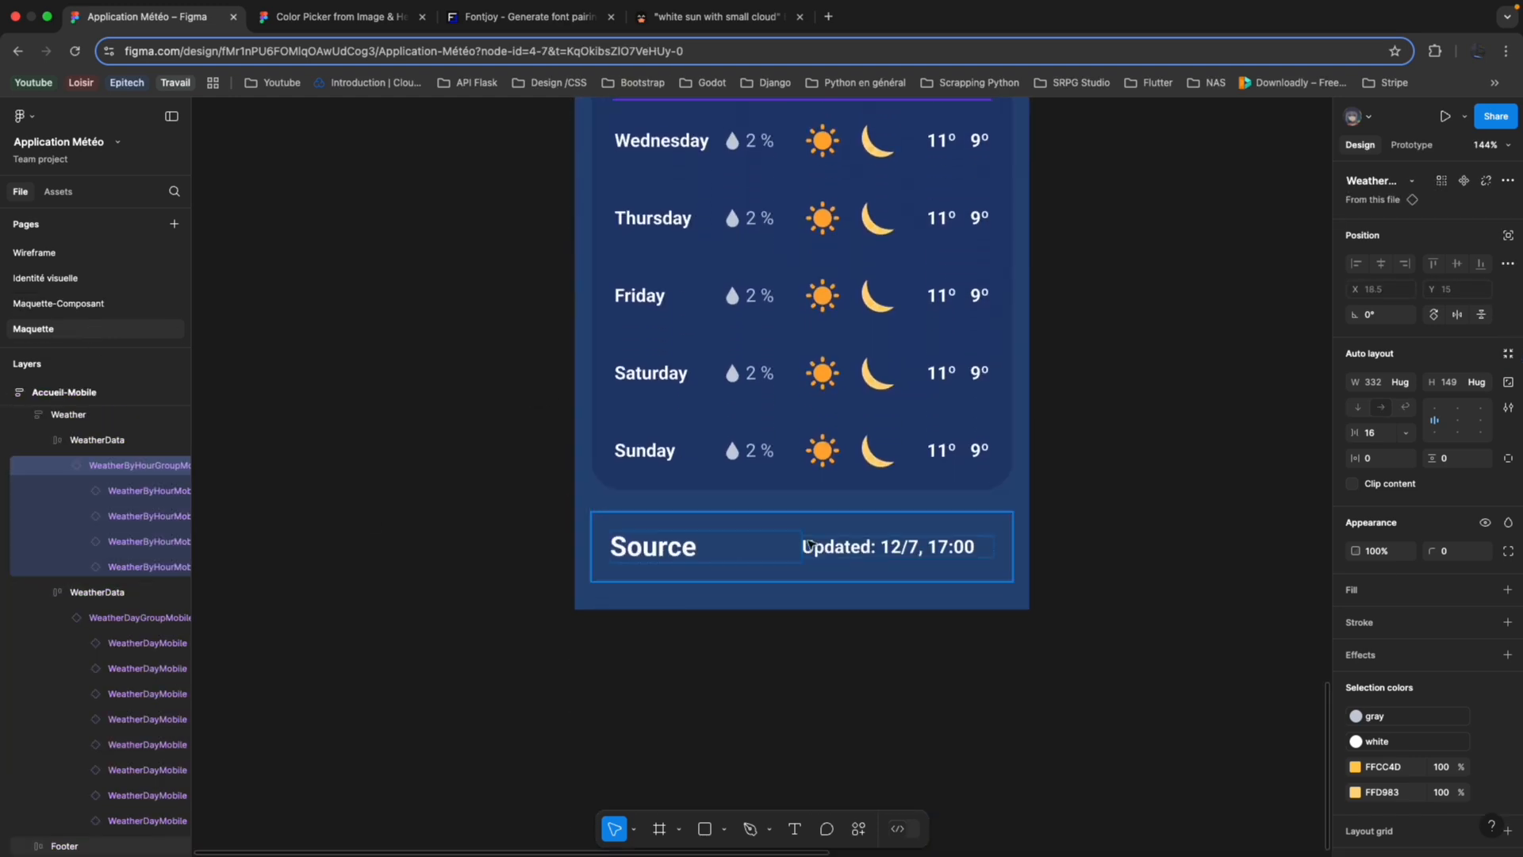
# Select the WeatherDay component on the Maquette-Composant page and examine its nested Humidity instance, sun and moon frame, and temperature frame.
pyautogui.scroll(4, 825, 479)
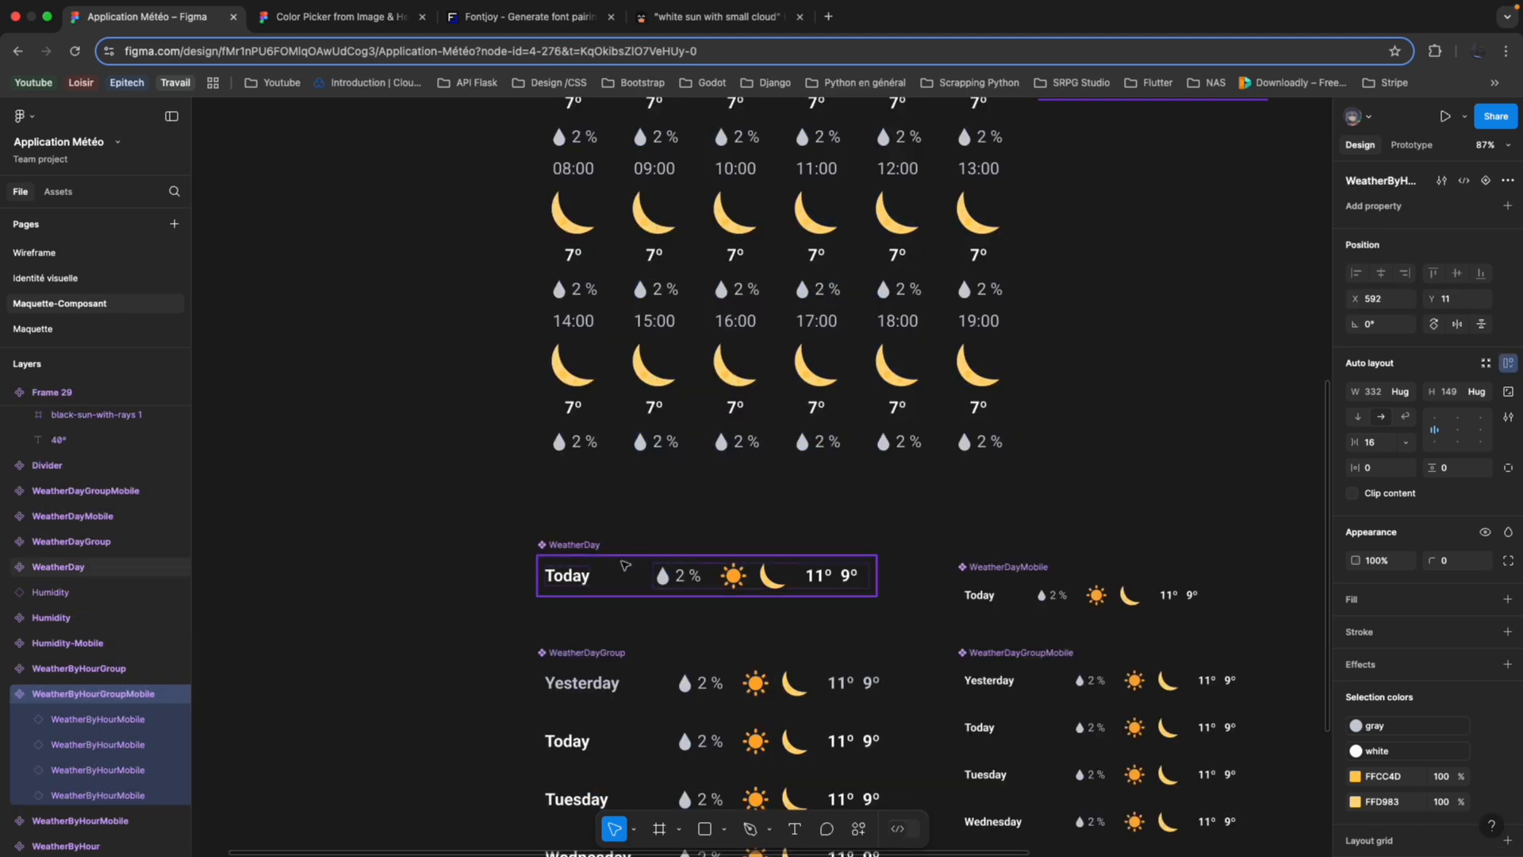
pyautogui.click(625, 583)
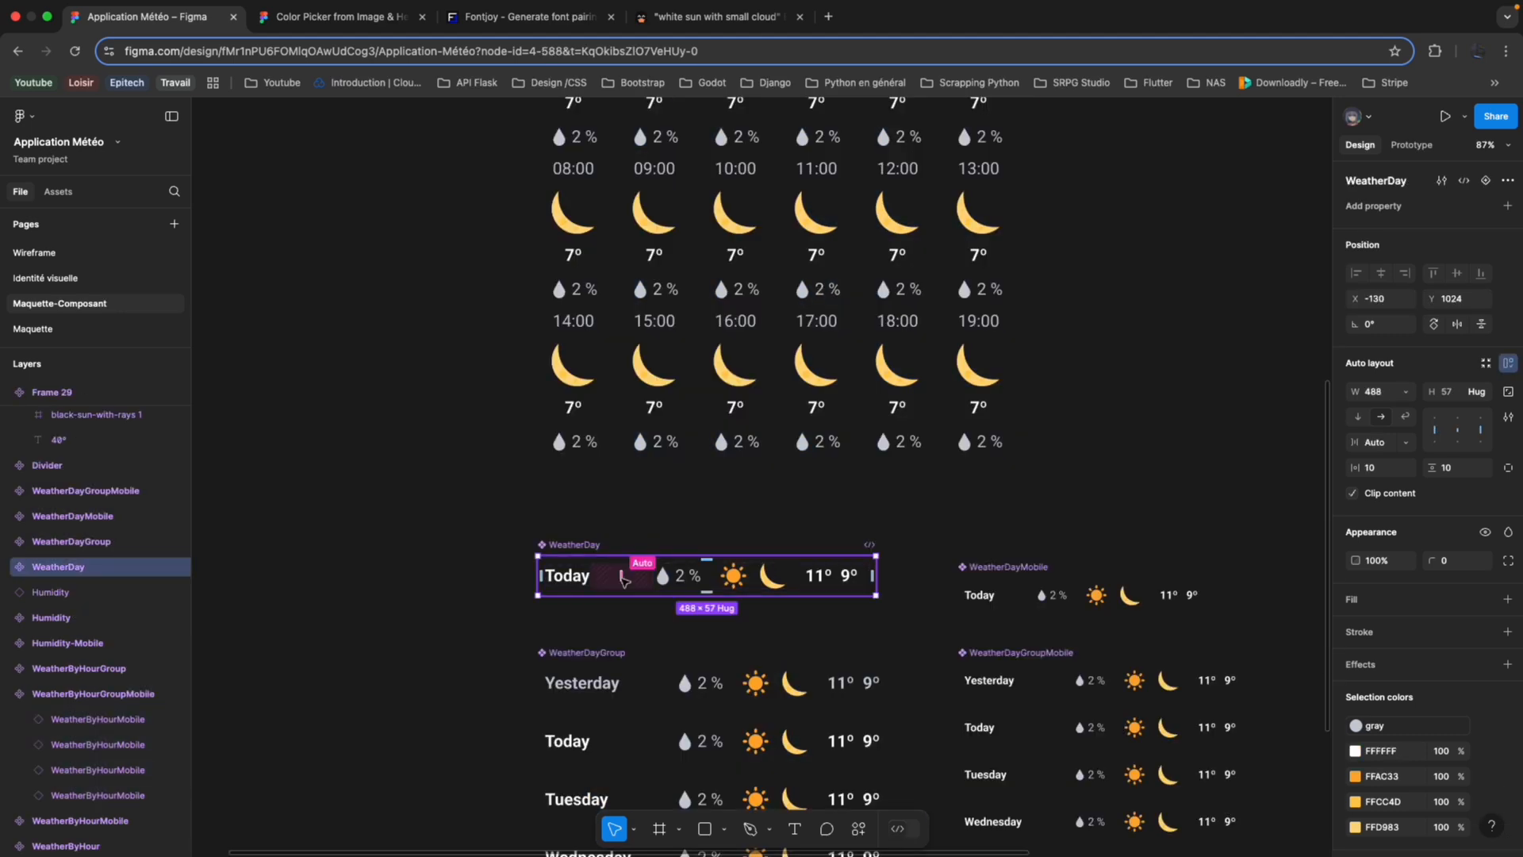
pyautogui.click(8, 567)
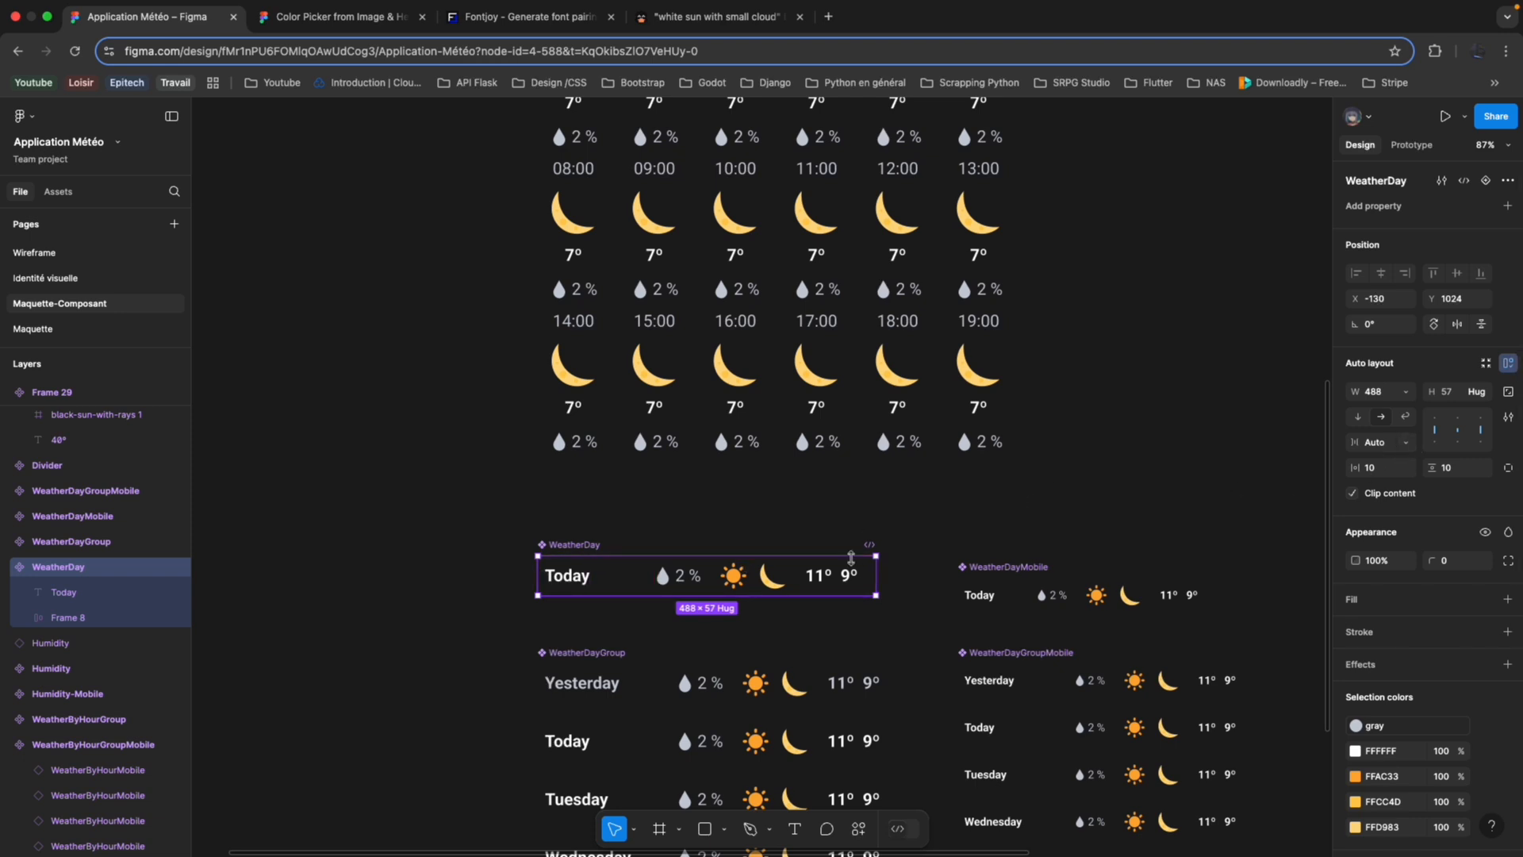
pyautogui.click(25, 618)
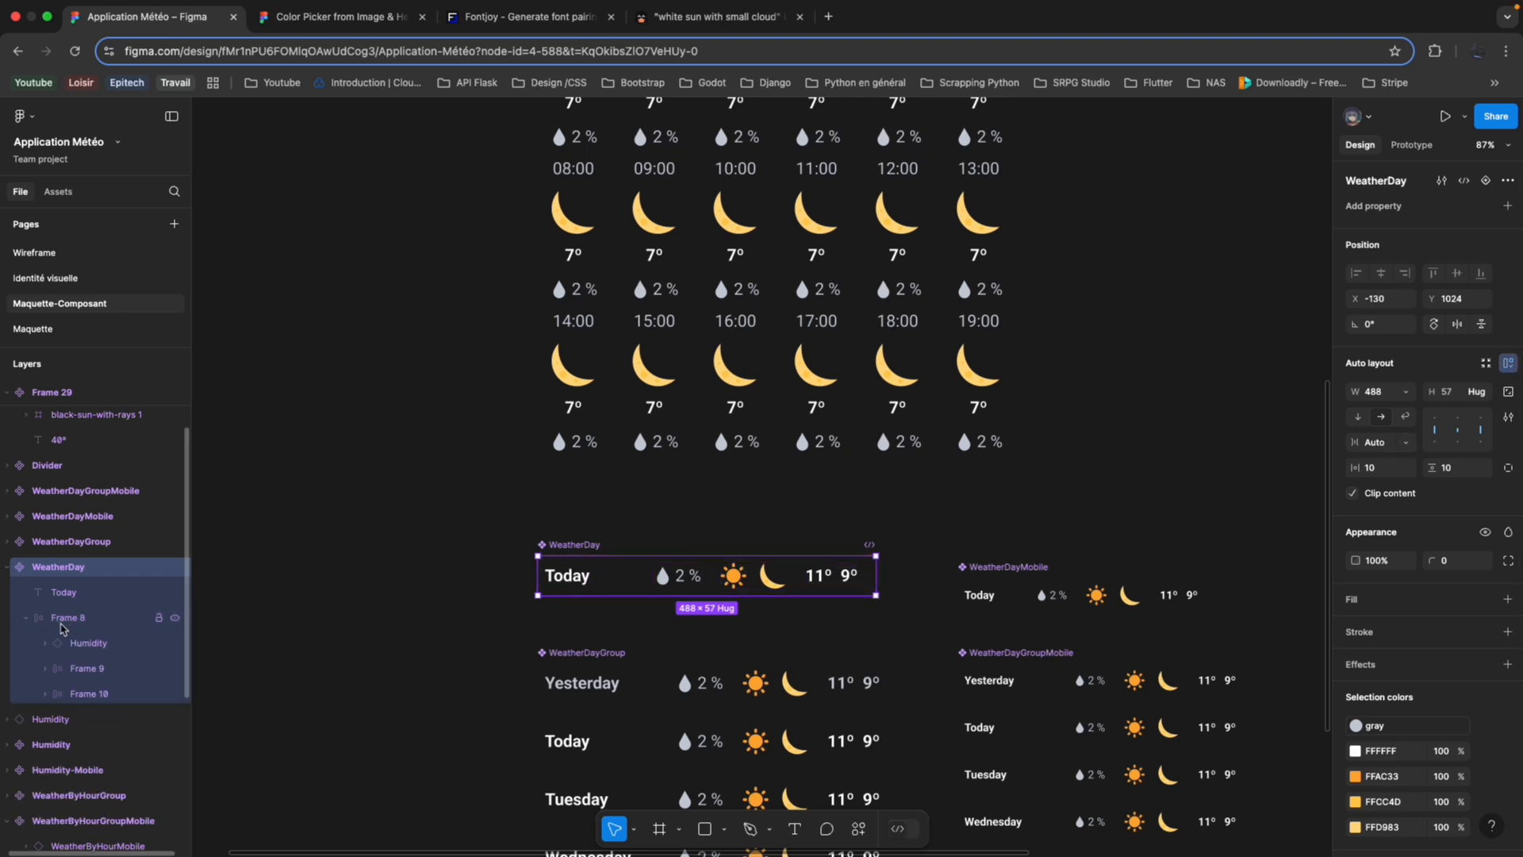
pyautogui.click(79, 645)
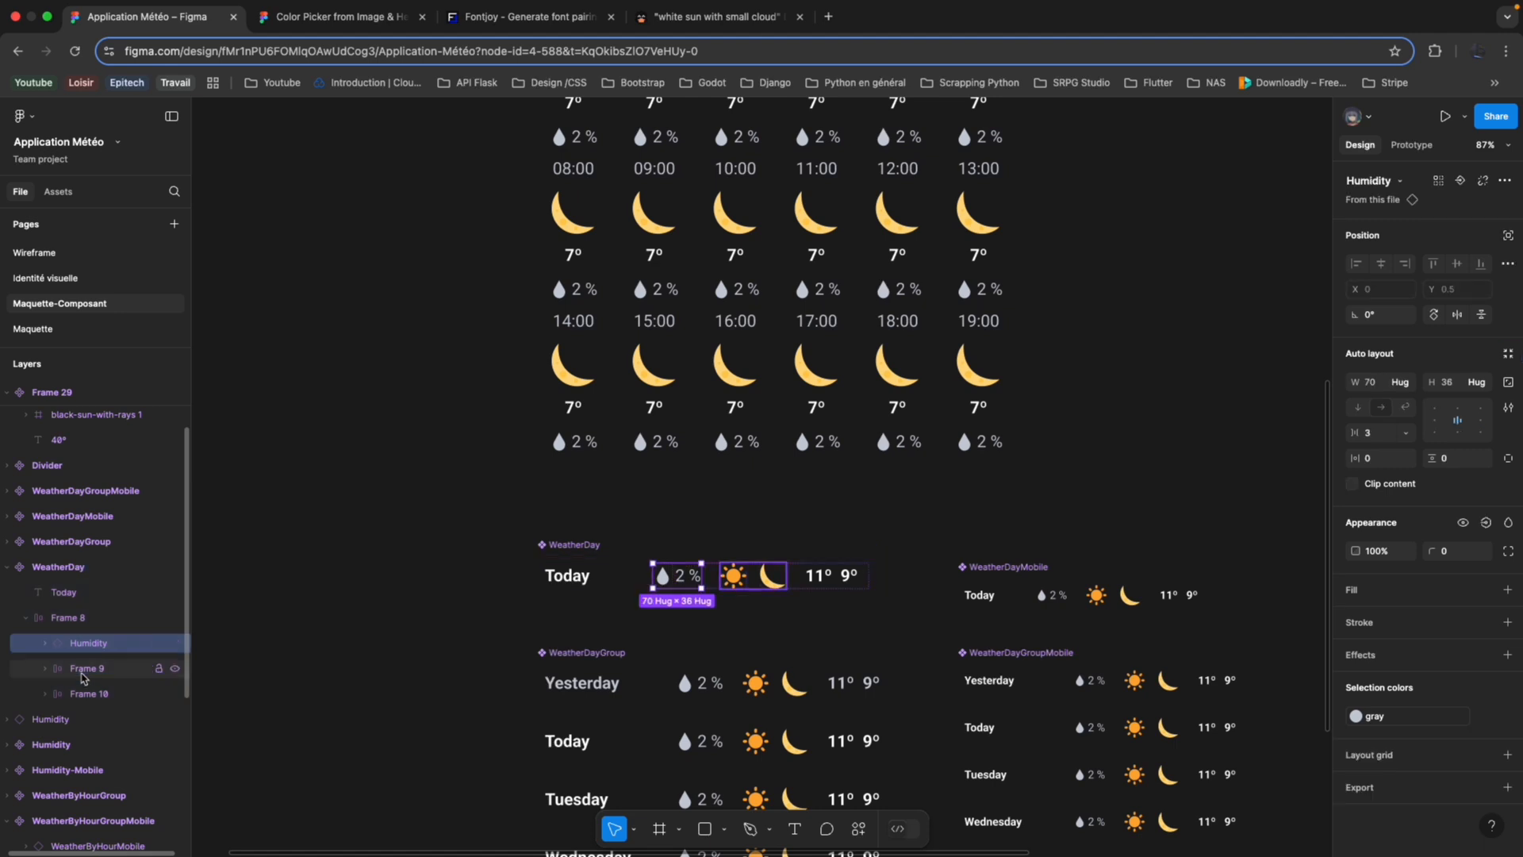
pyautogui.click(83, 672)
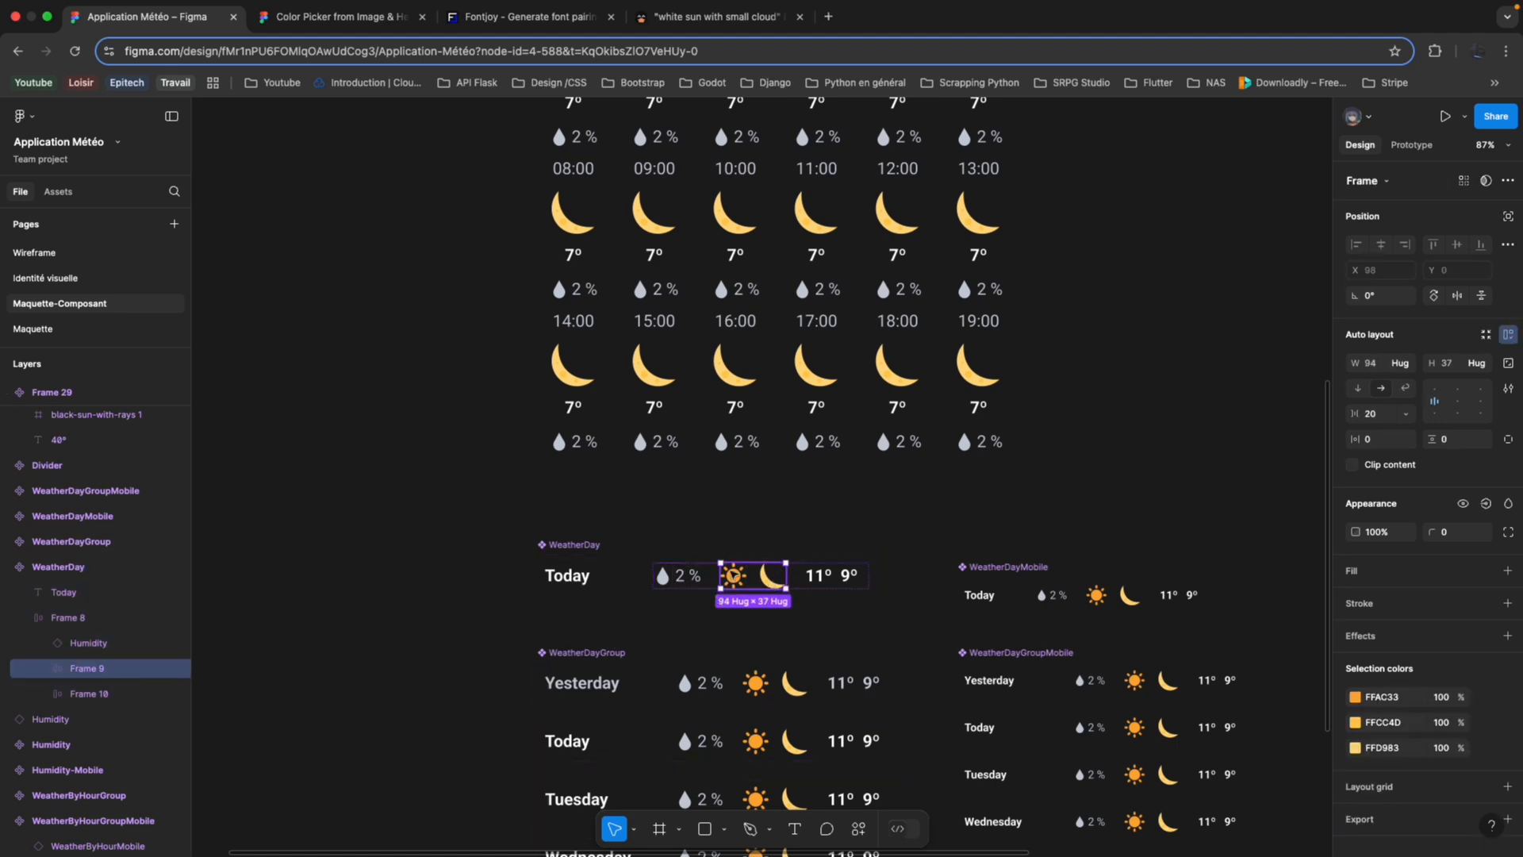
pyautogui.click(113, 695)
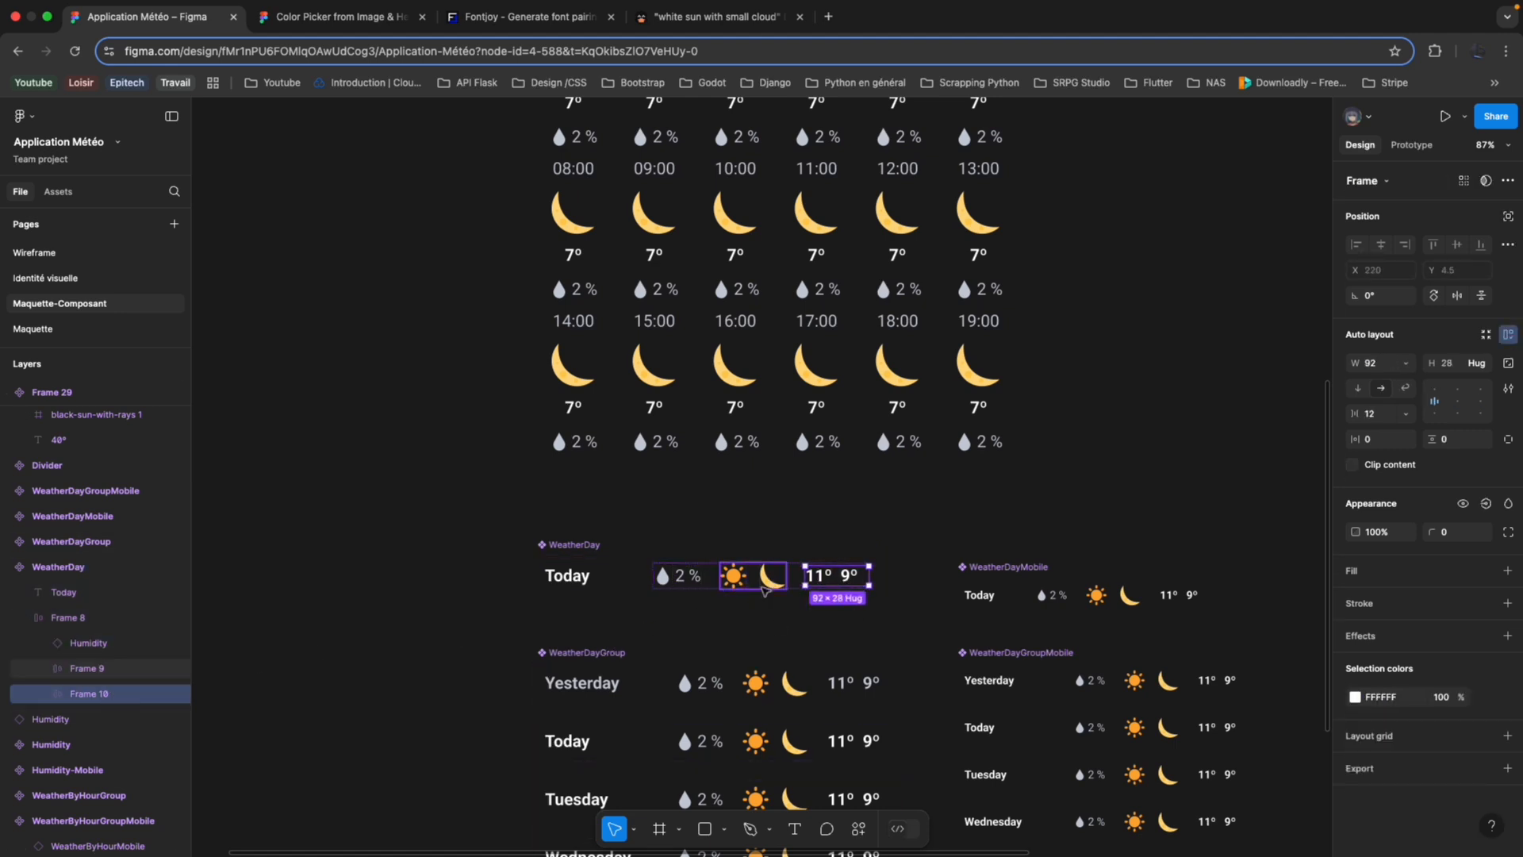
# Select Frame 8 inside the WeatherDay component and compare it with the neighbouring daily weather components.
pyautogui.click(110, 626)
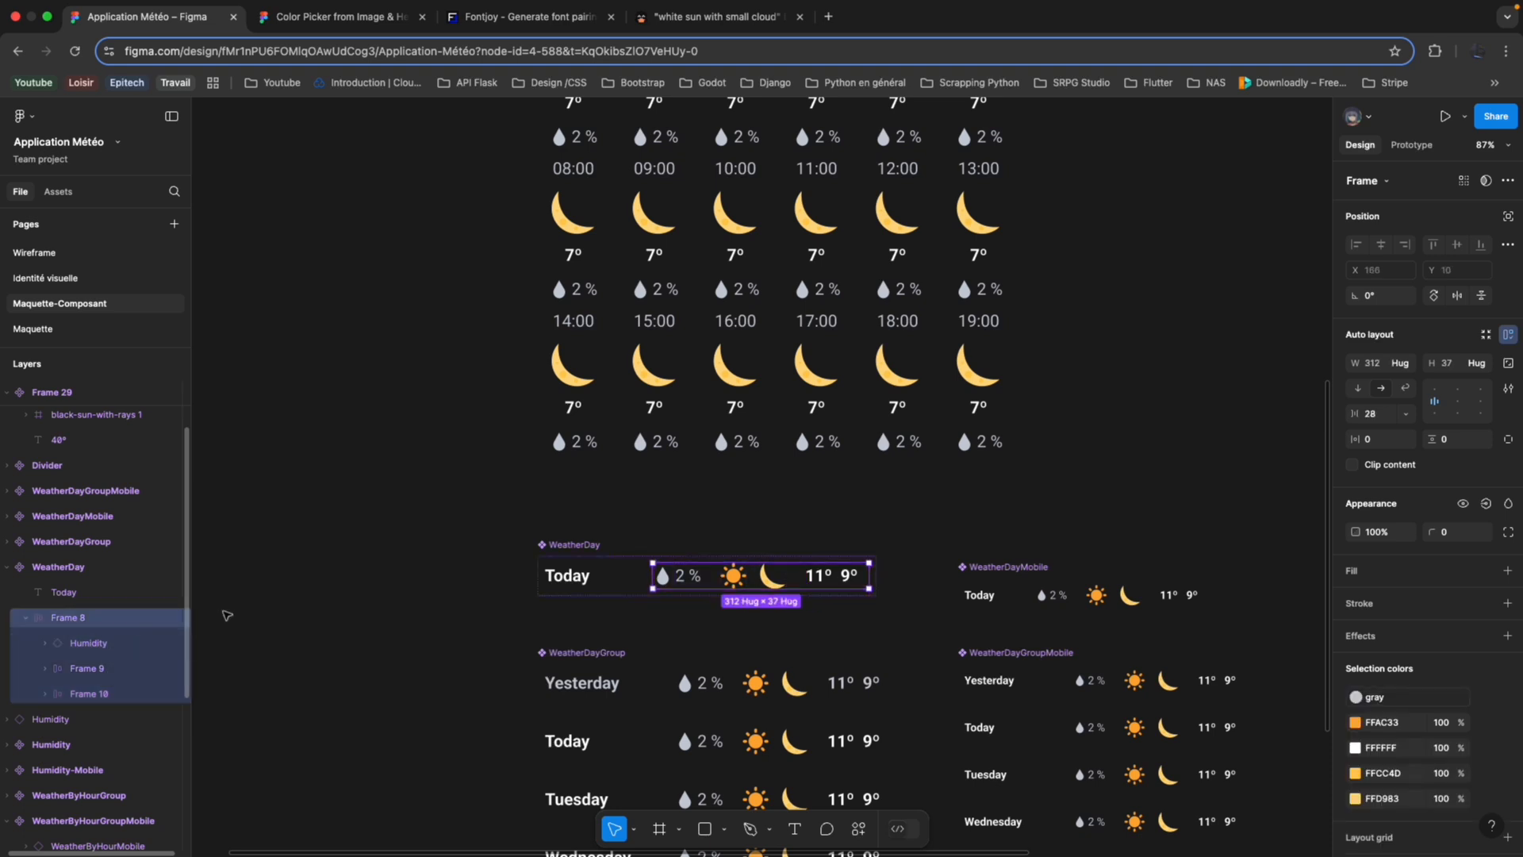
pyautogui.scroll(-5, 410, 571)
pyautogui.scroll(-1, 444, 593)
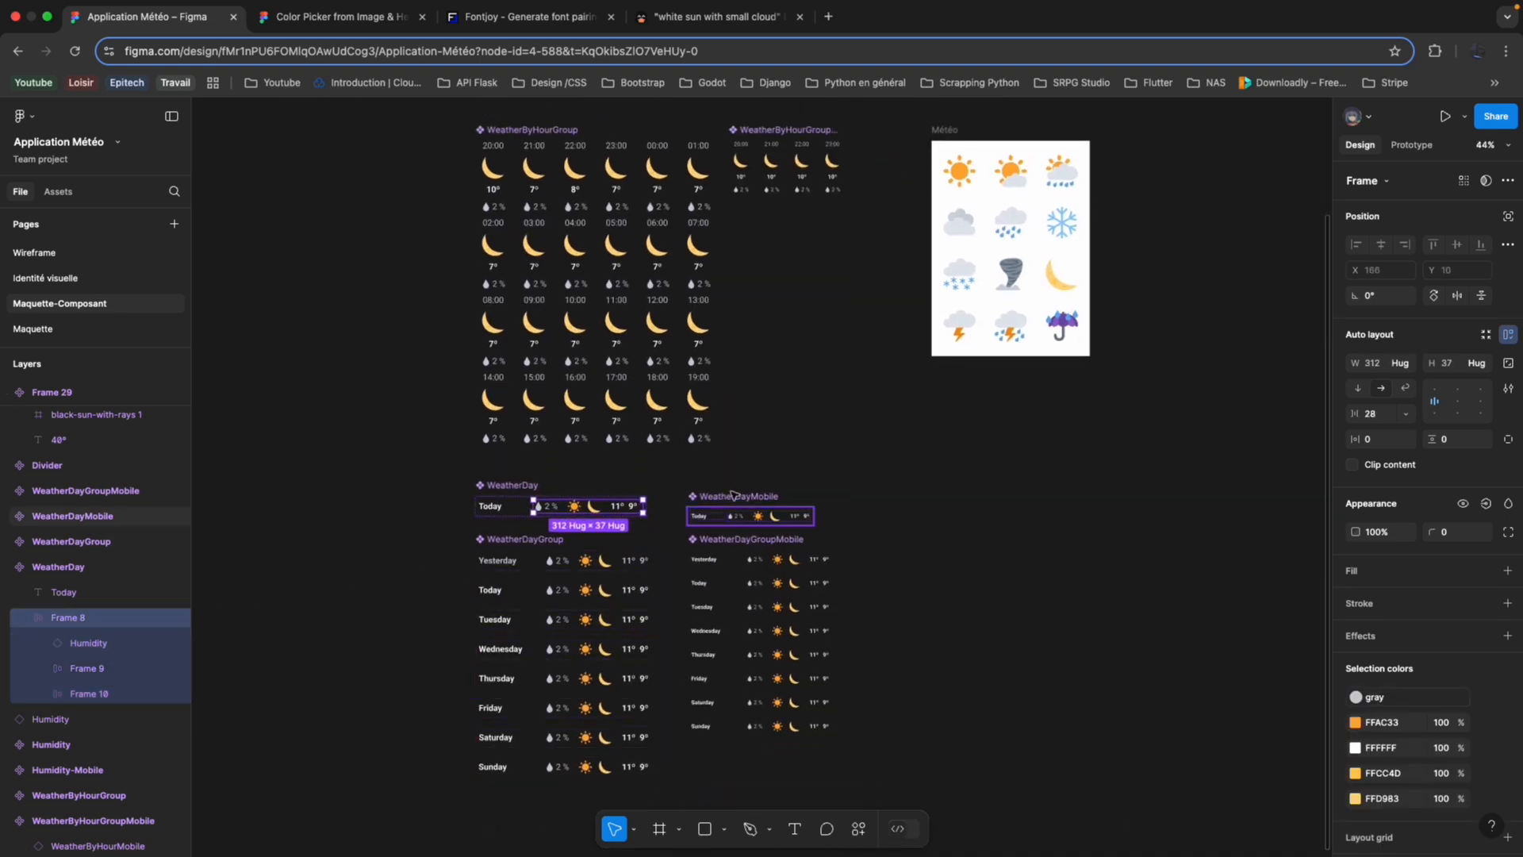
pyautogui.hscroll(-5, 605, 520)
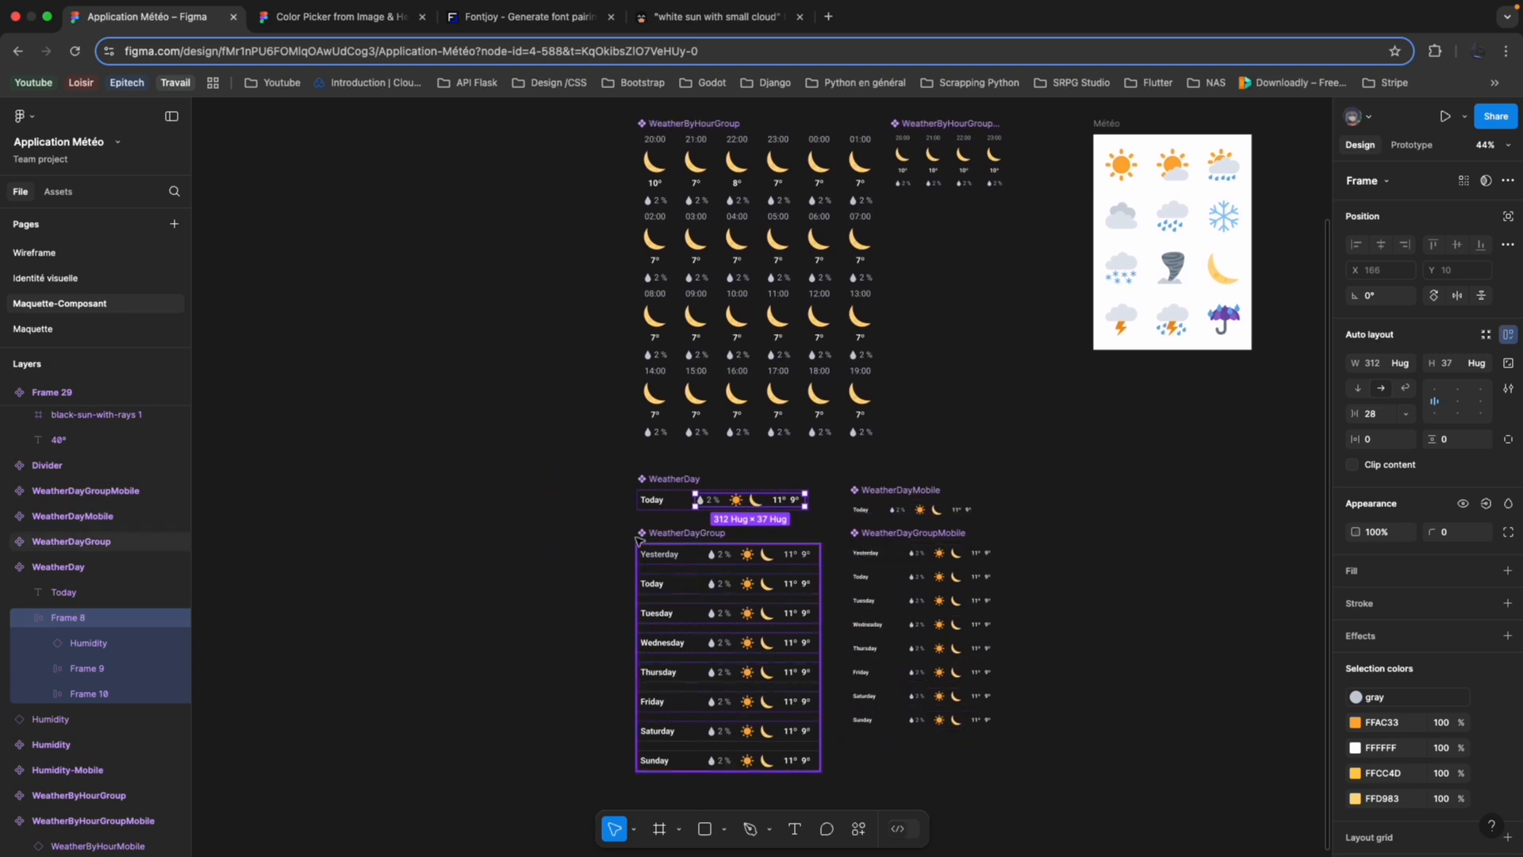
# Delete the Frame 29 sun-and-temperature component and its 30º instance from the Maquette-Composant page.
pyautogui.scroll(4, 605, 520)
pyautogui.scroll(2, 604, 521)
pyautogui.scroll(4, 529, 397)
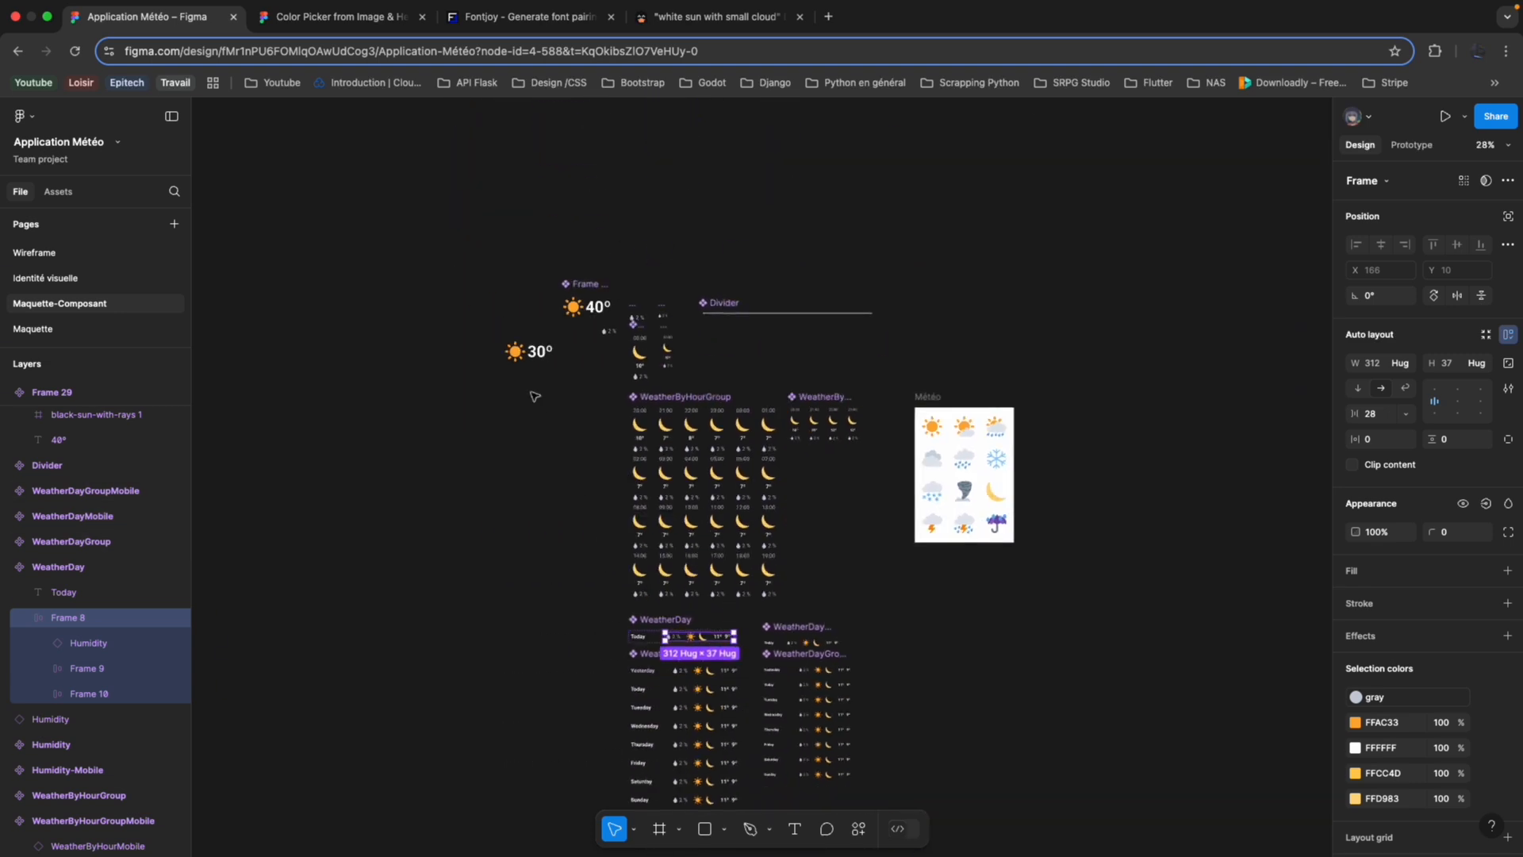
pyautogui.scroll(2, 526, 401)
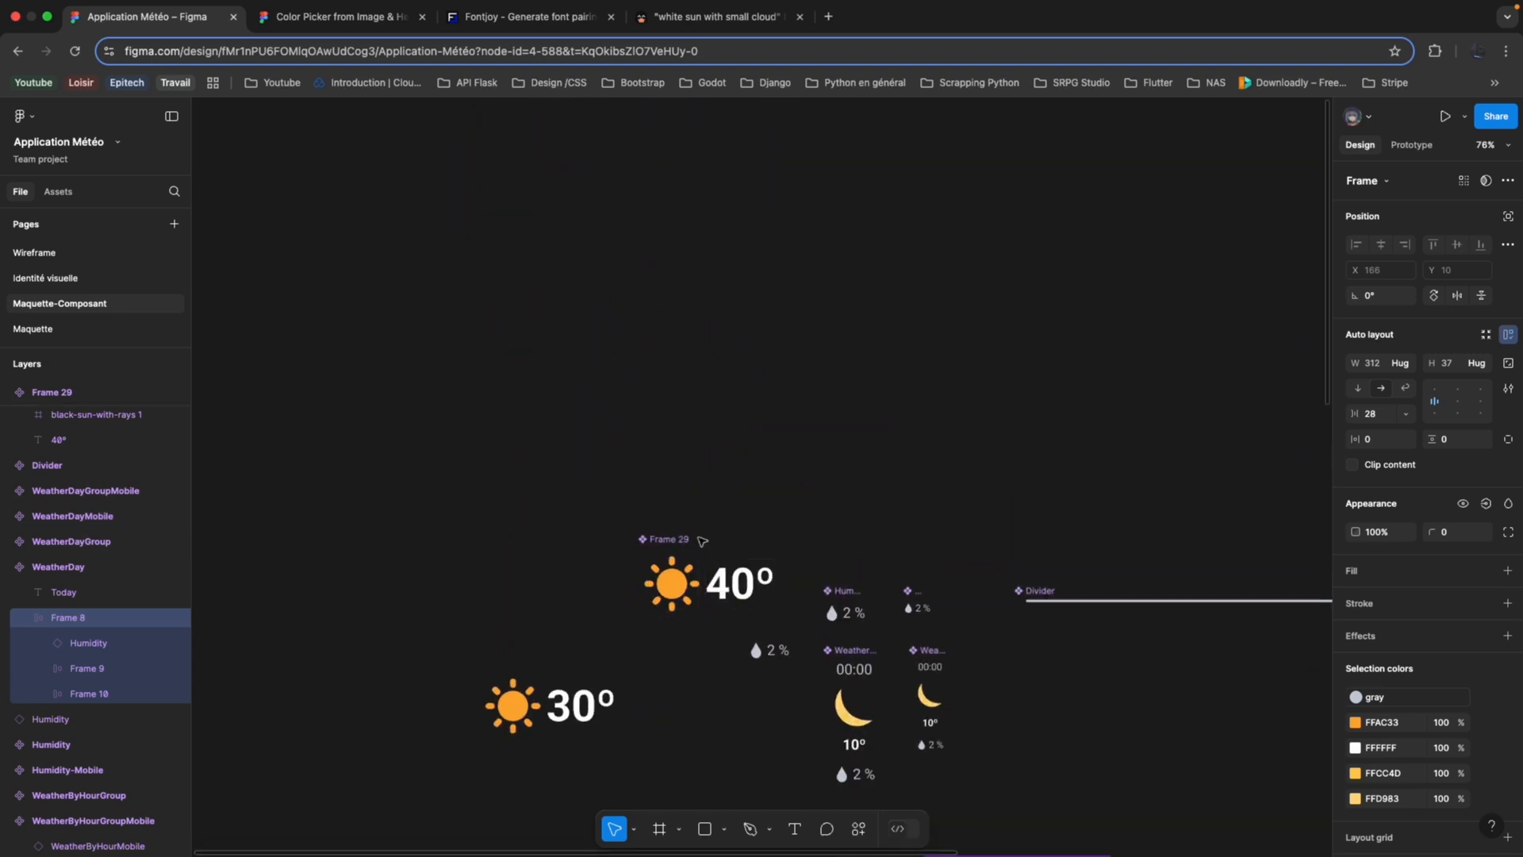
pyautogui.click(666, 548)
pyautogui.click(591, 682)
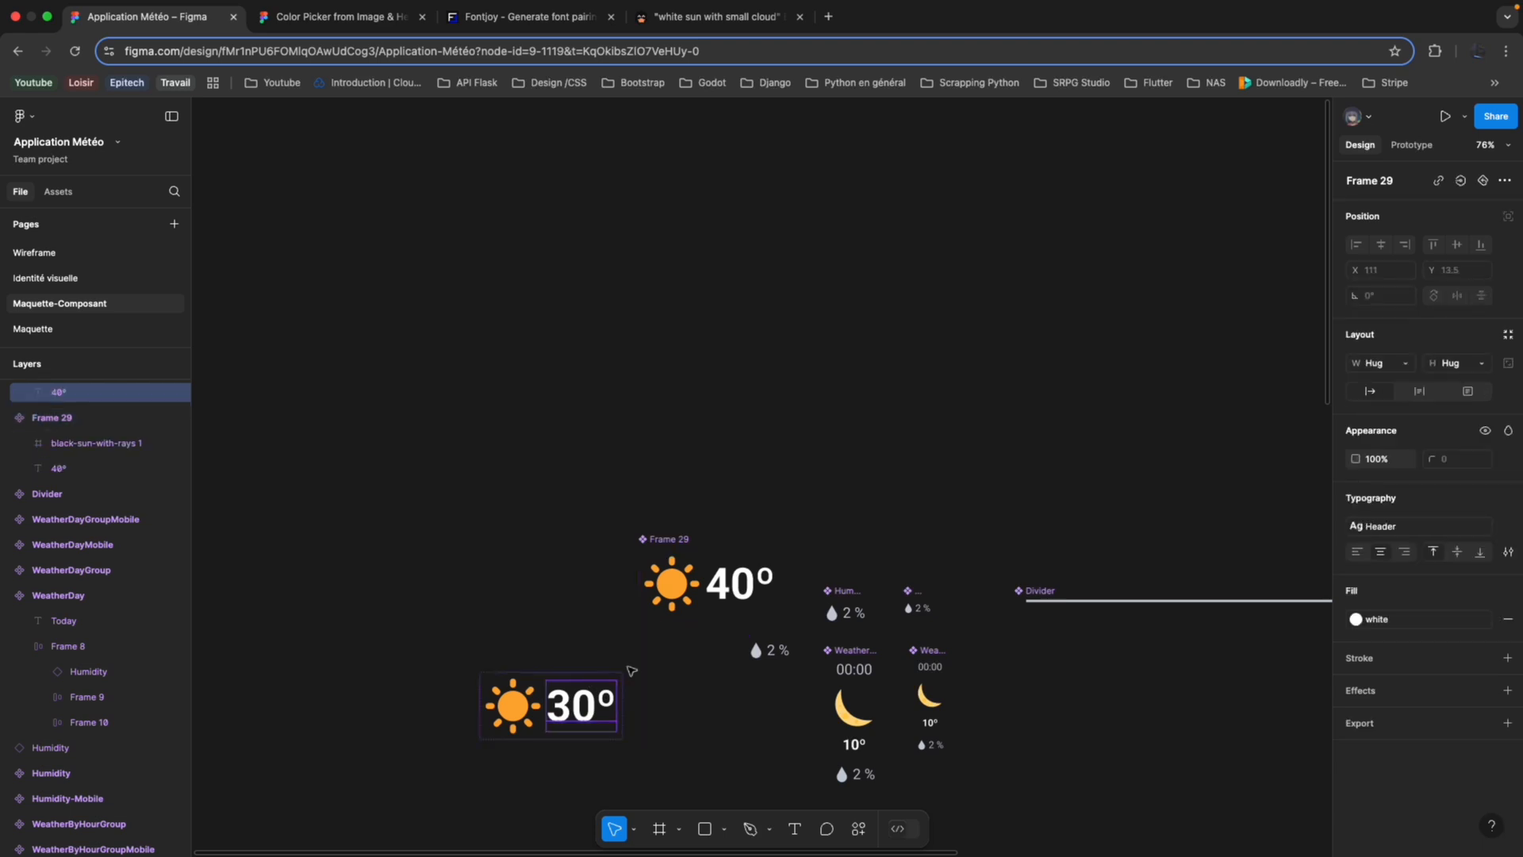
pyautogui.click(666, 539)
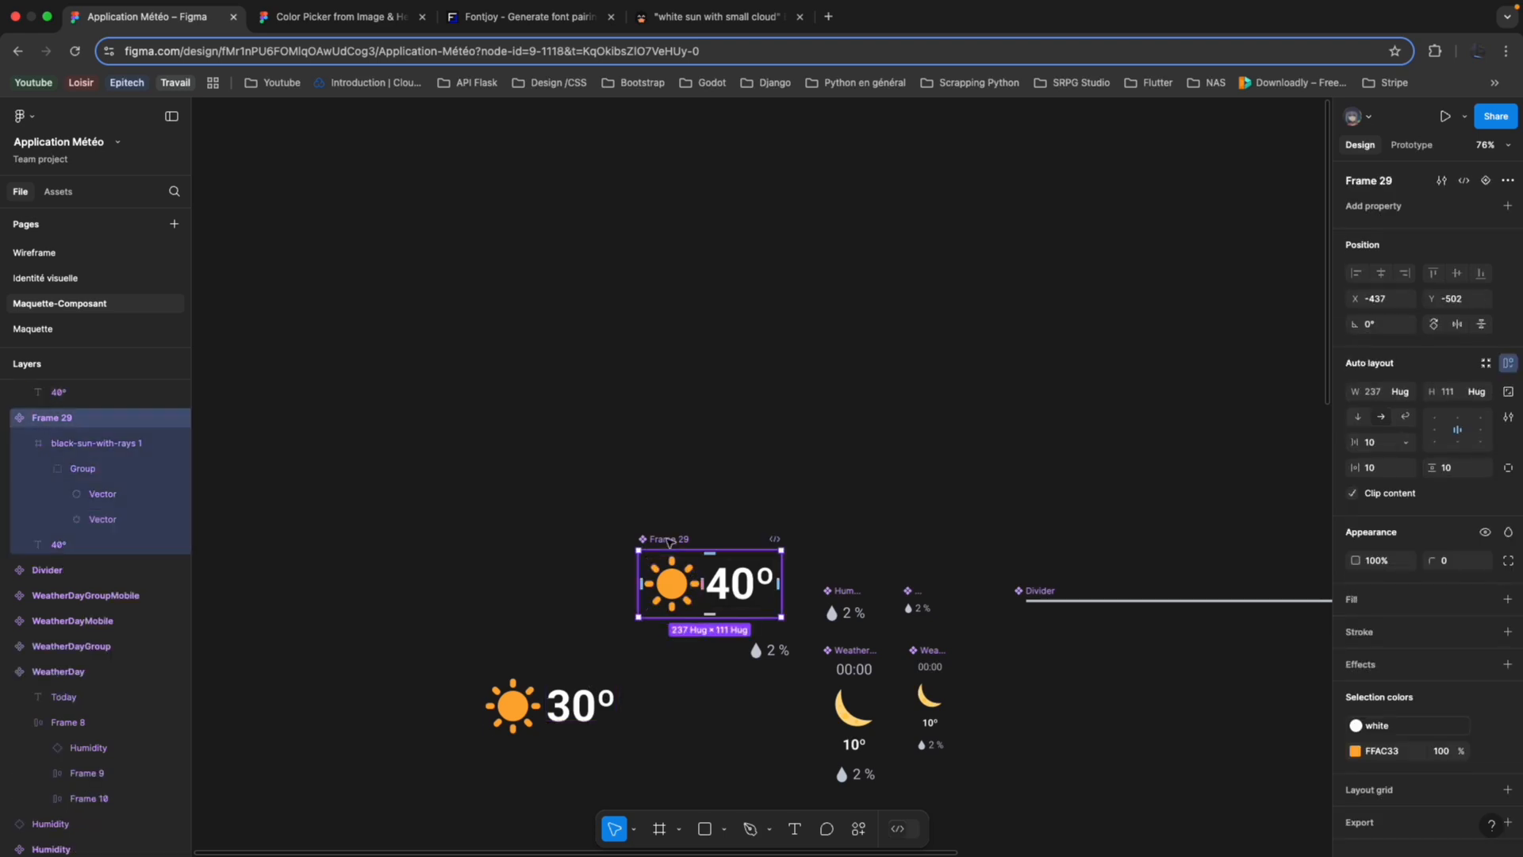
pyautogui.press('BackSpace')
pyautogui.click(510, 703)
pyautogui.press('BackSpace')
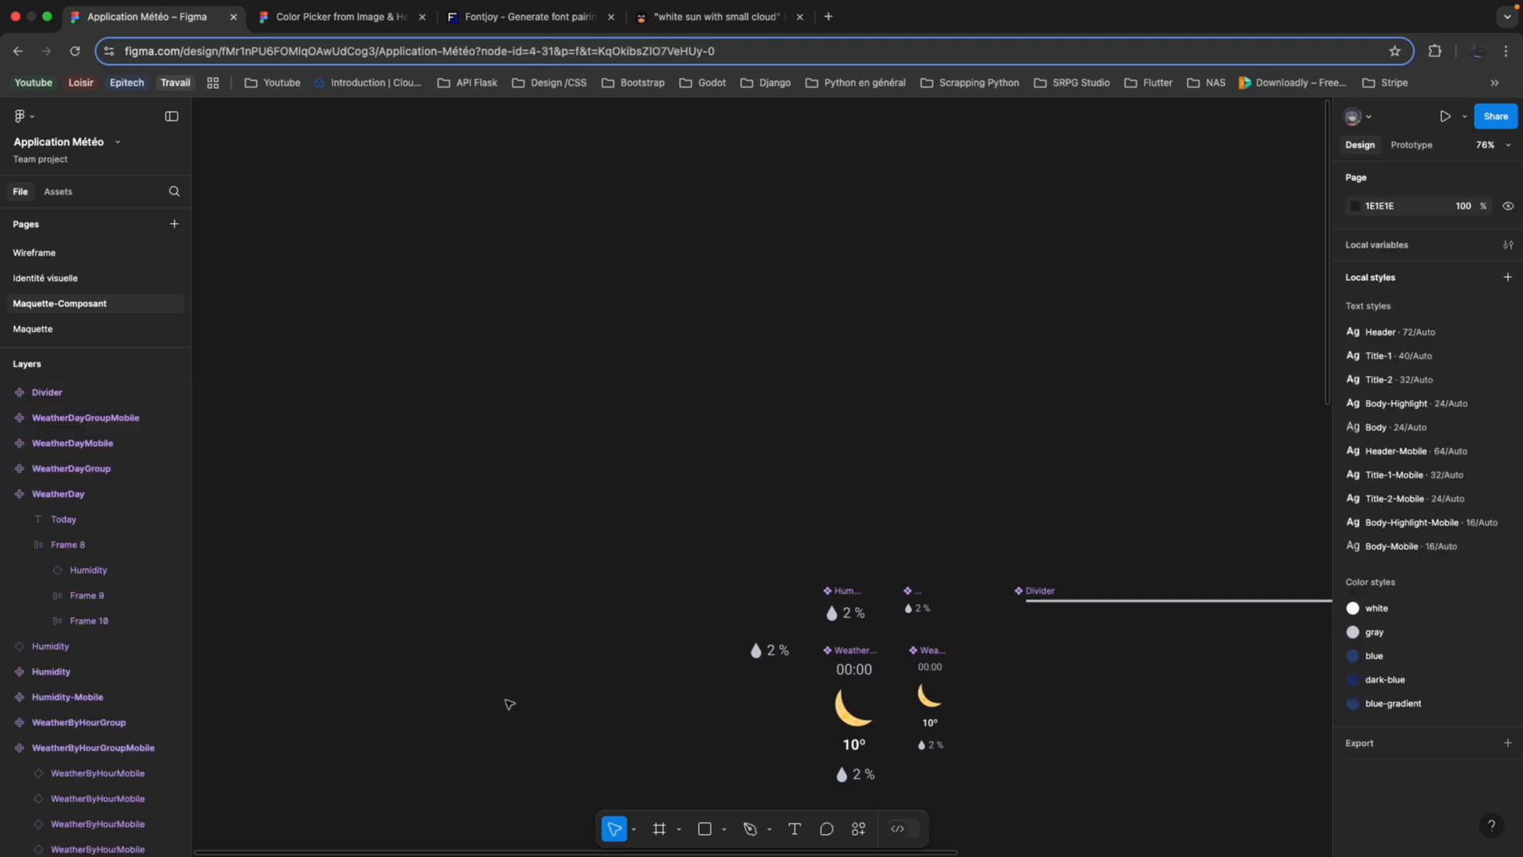
# Select the Footer frame of Accueil-Mobile on the Maquette page and expand it to examine its nested text layers.
pyautogui.click(47, 329)
pyautogui.scroll(-5, 544, 429)
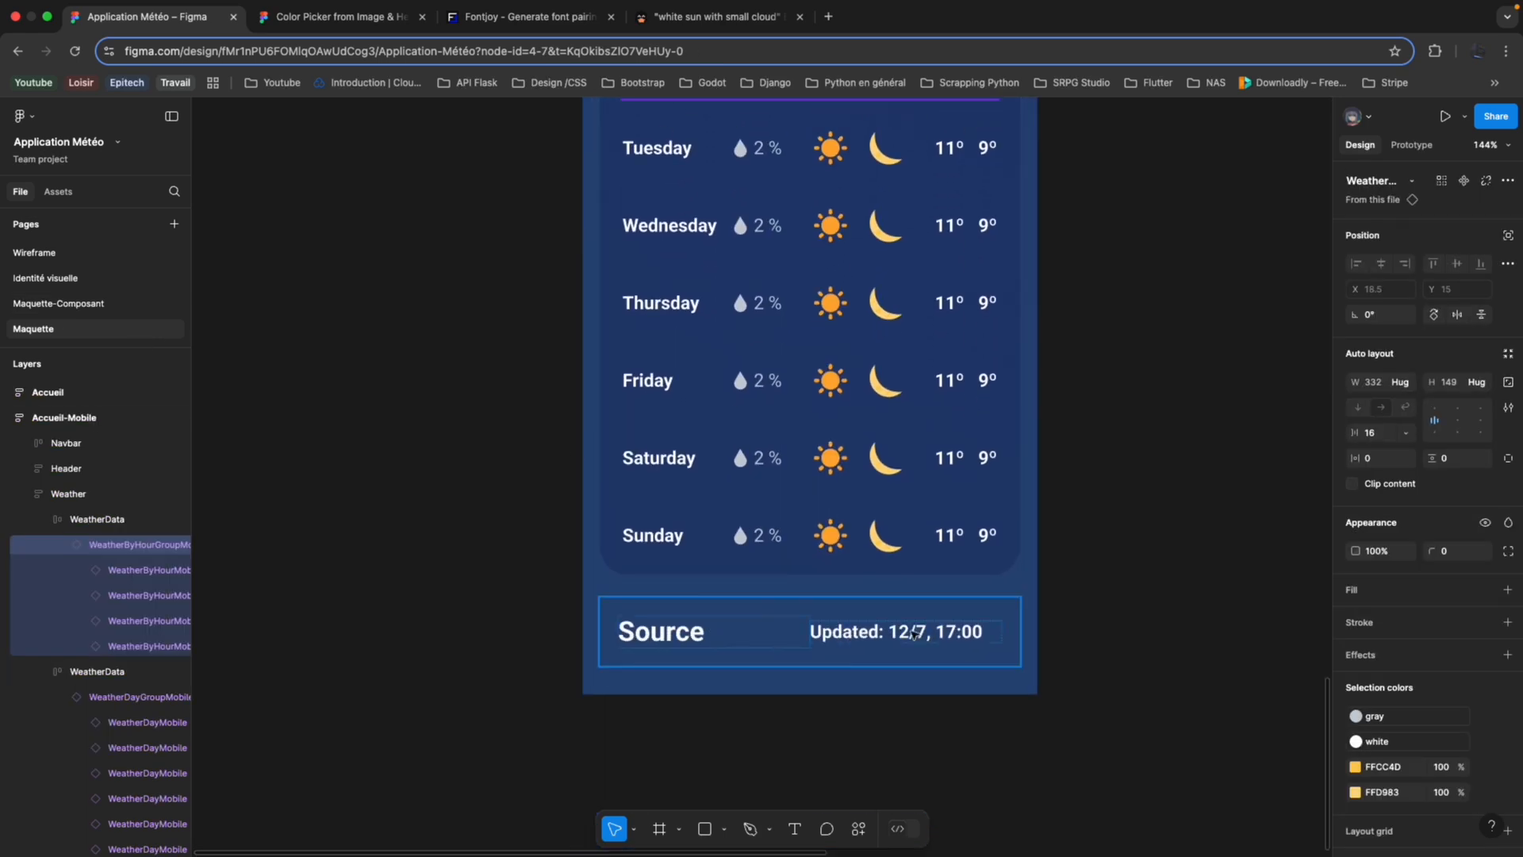
pyautogui.click(796, 652)
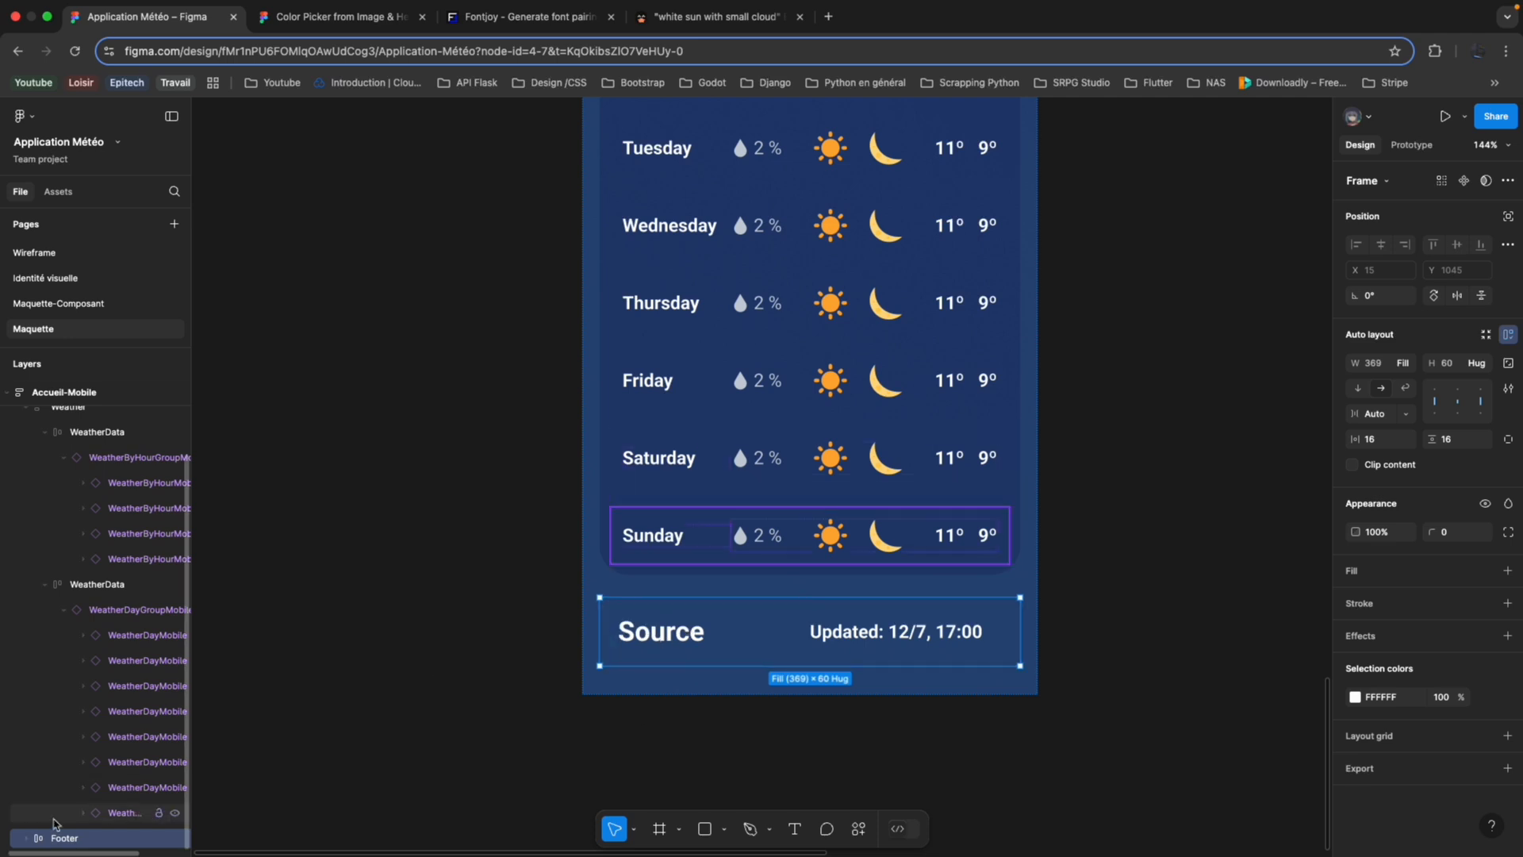
pyautogui.click(24, 838)
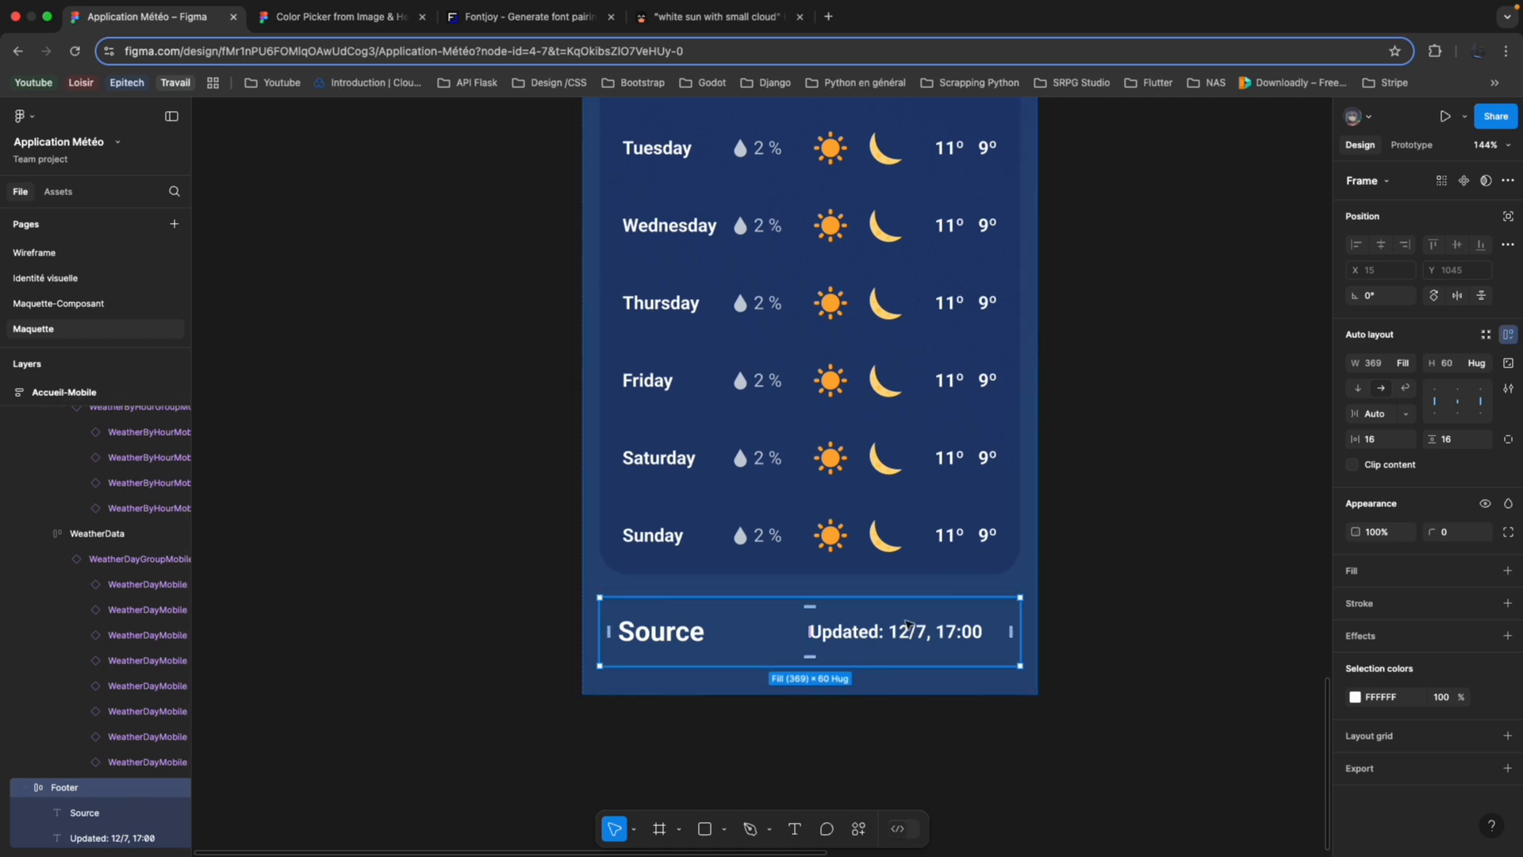
# Compare the overall layouts of the Accueil and Accueil-Mobile mockups, from the navbar and hourly and daily forecasts to the footer.
pyautogui.scroll(5, 908, 626)
pyautogui.scroll(-5, 904, 579)
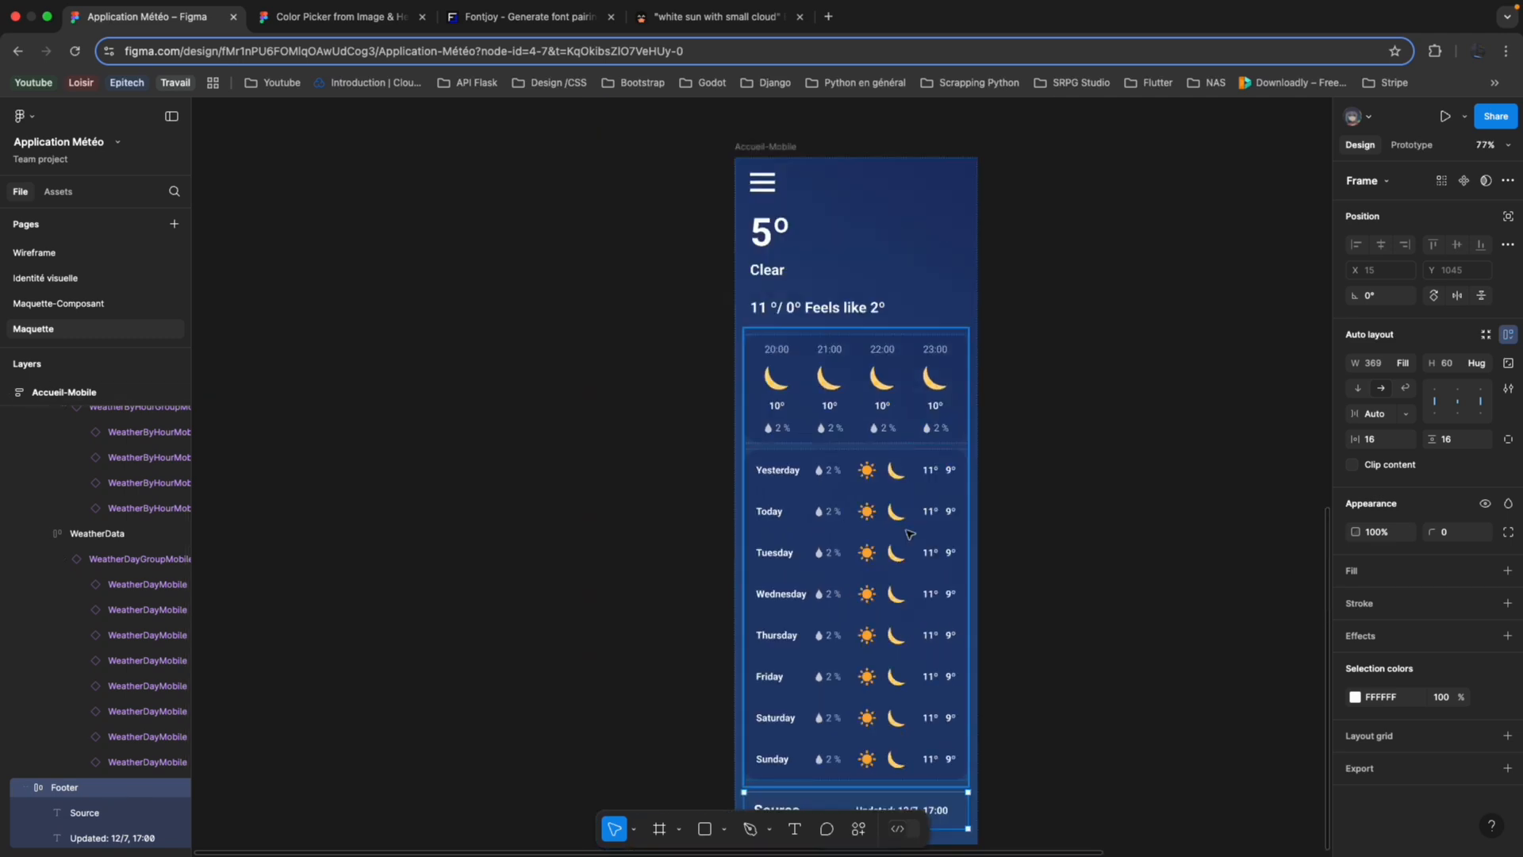
pyautogui.scroll(-2, 910, 534)
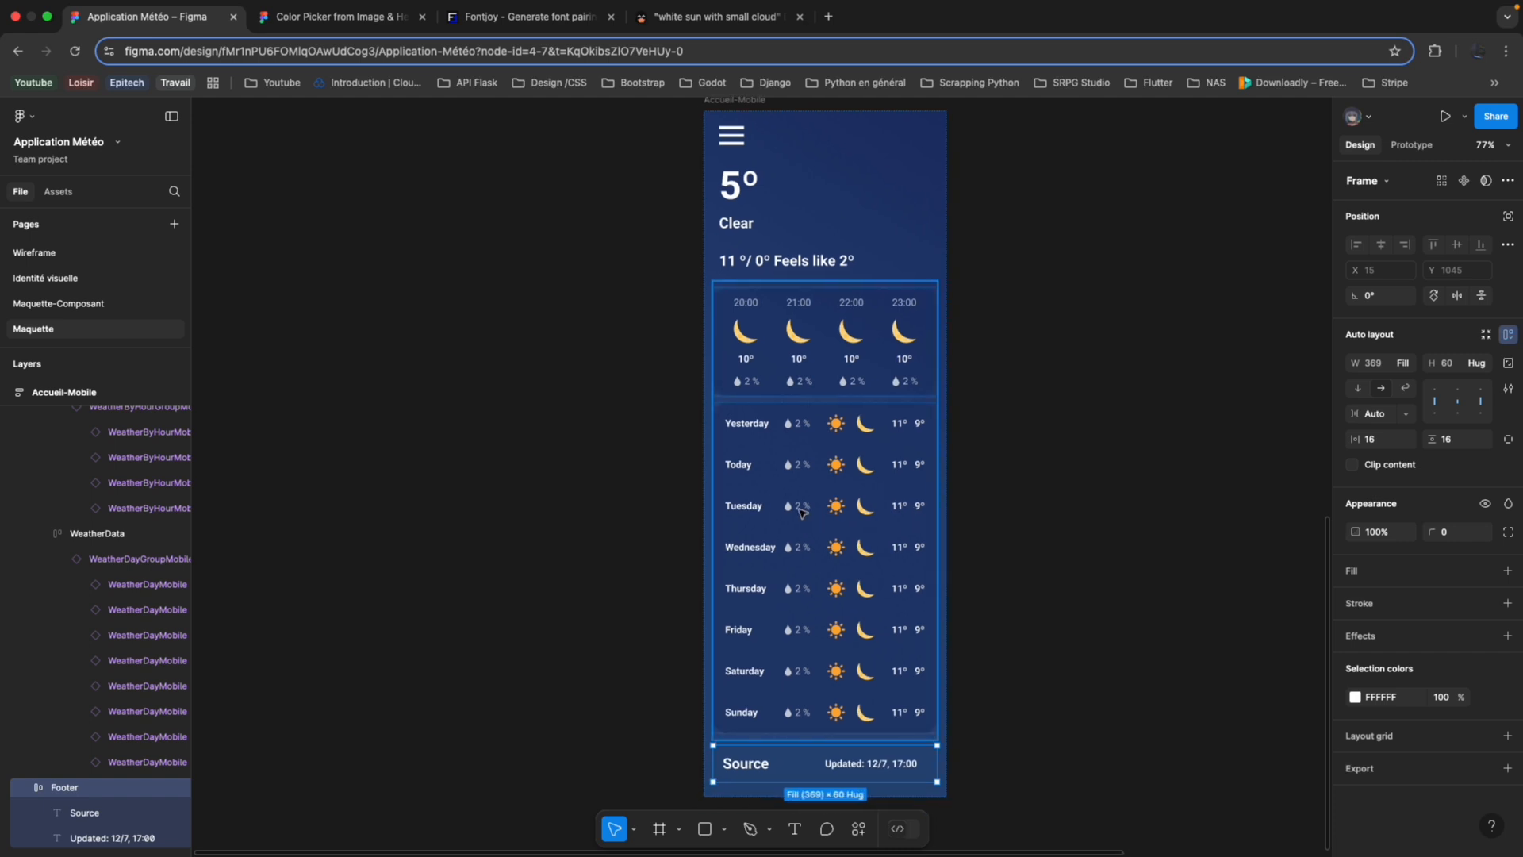
pyautogui.scroll(5, 857, 469)
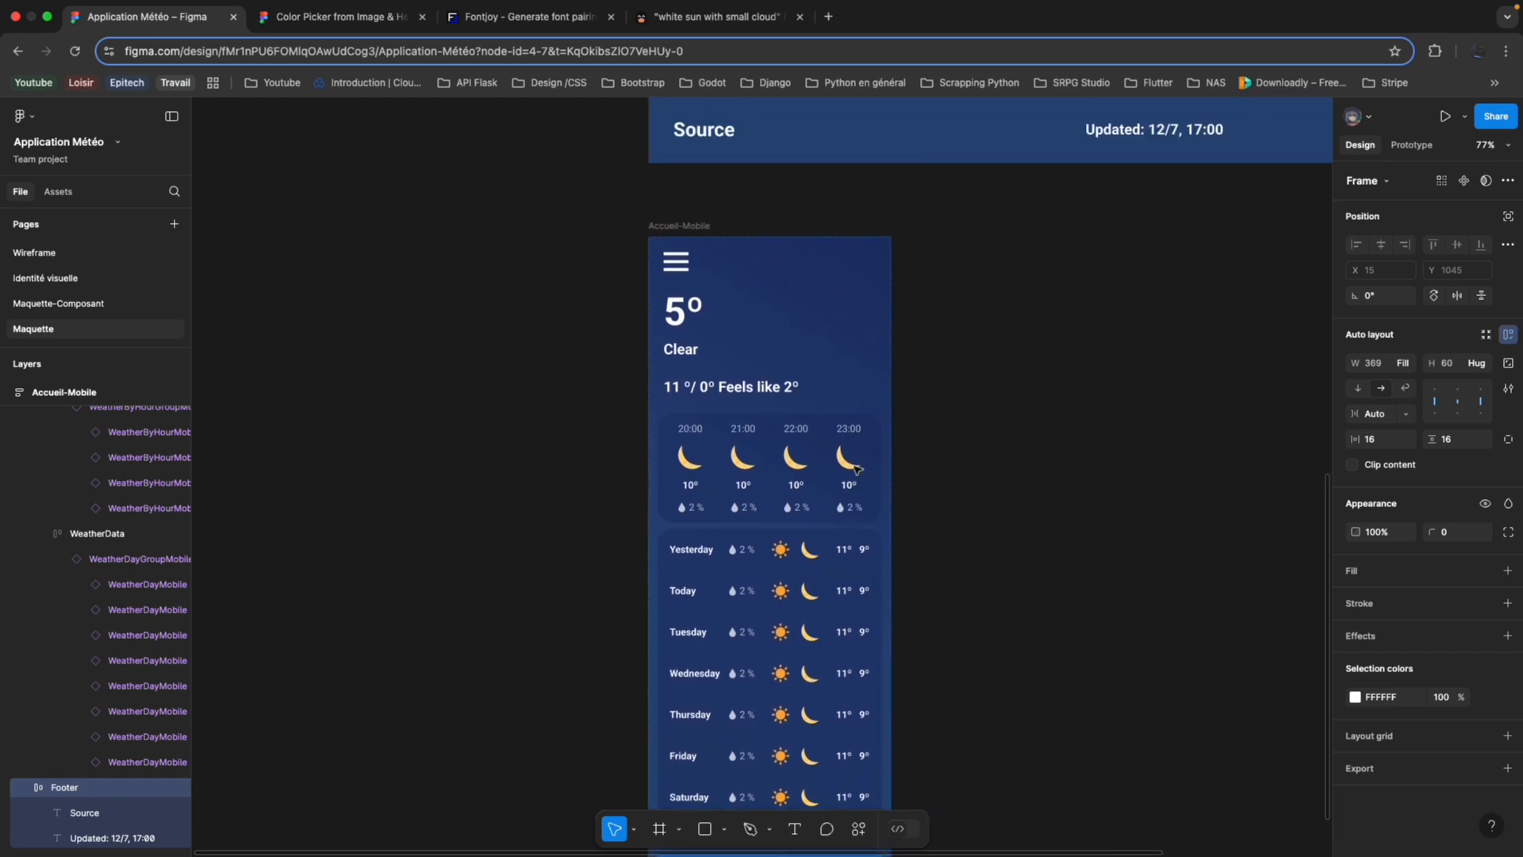
pyautogui.scroll(-5, 853, 474)
pyautogui.scroll(3, 851, 475)
pyautogui.scroll(5, 852, 476)
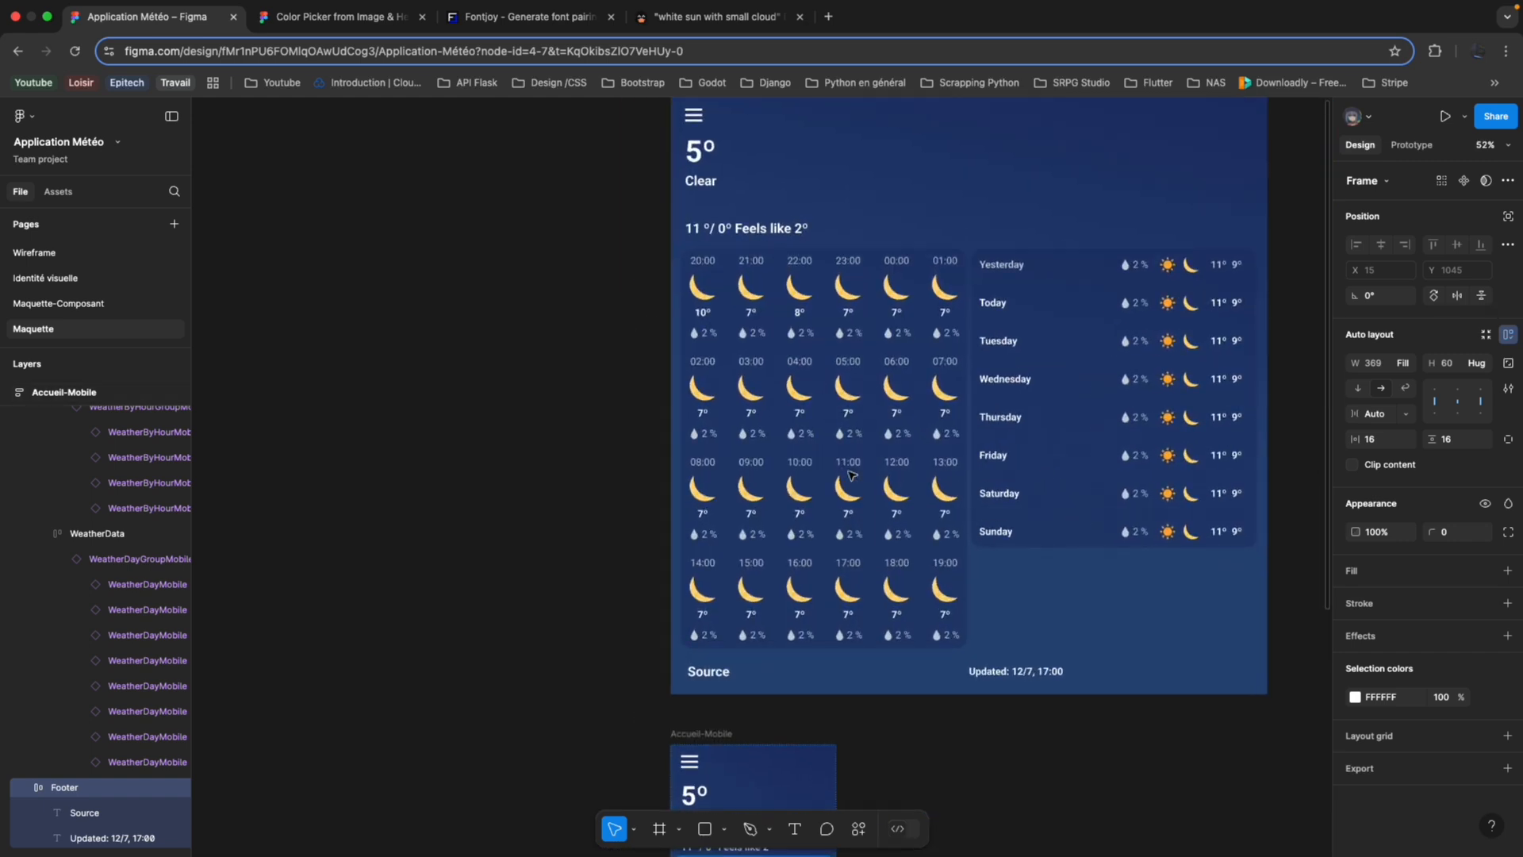
pyautogui.scroll(1, 852, 476)
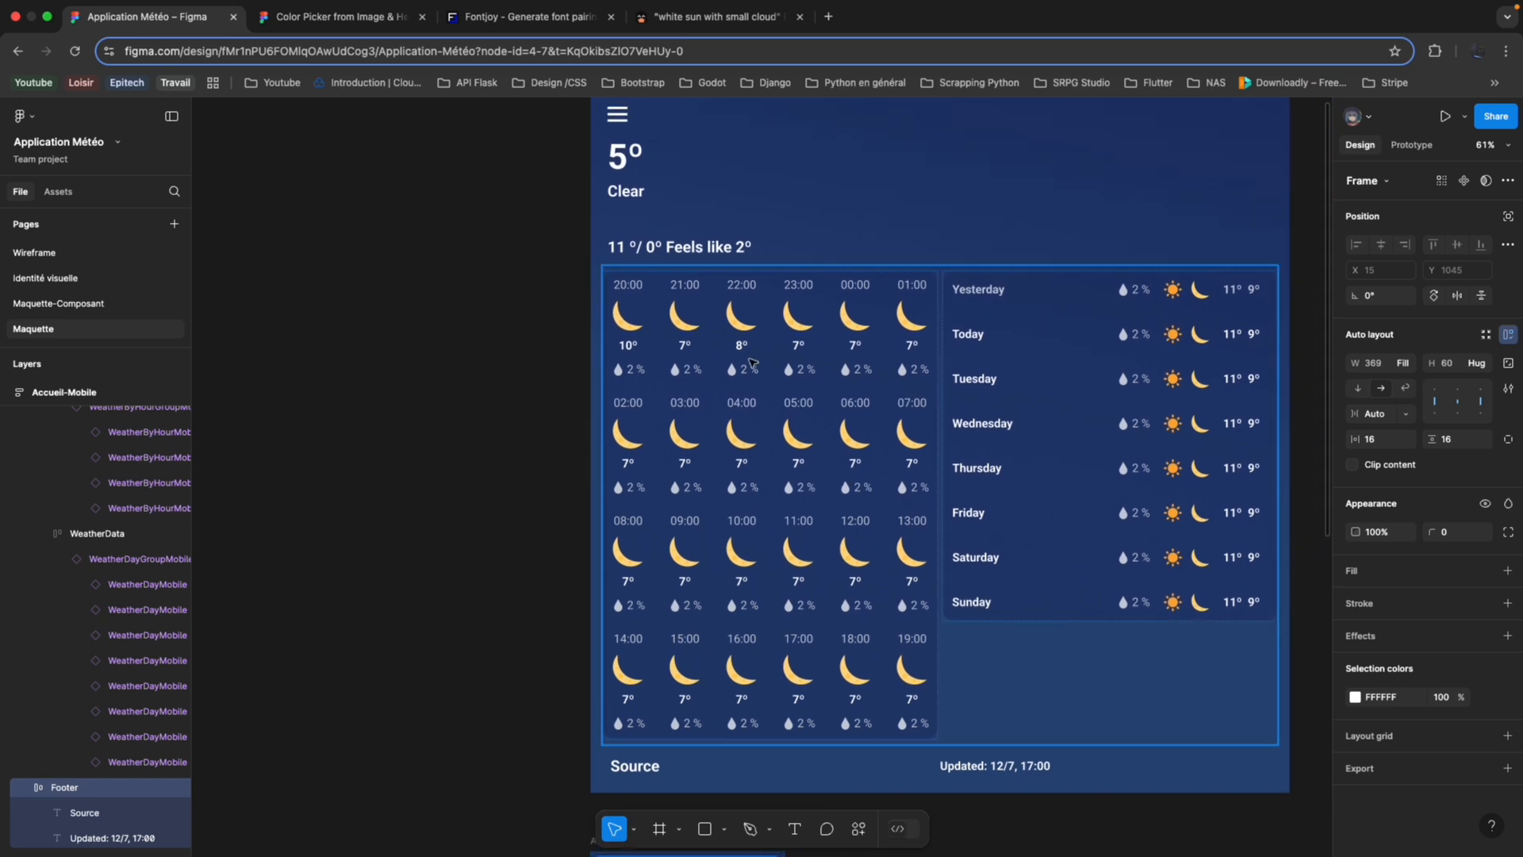
pyautogui.scroll(1, 671, 154)
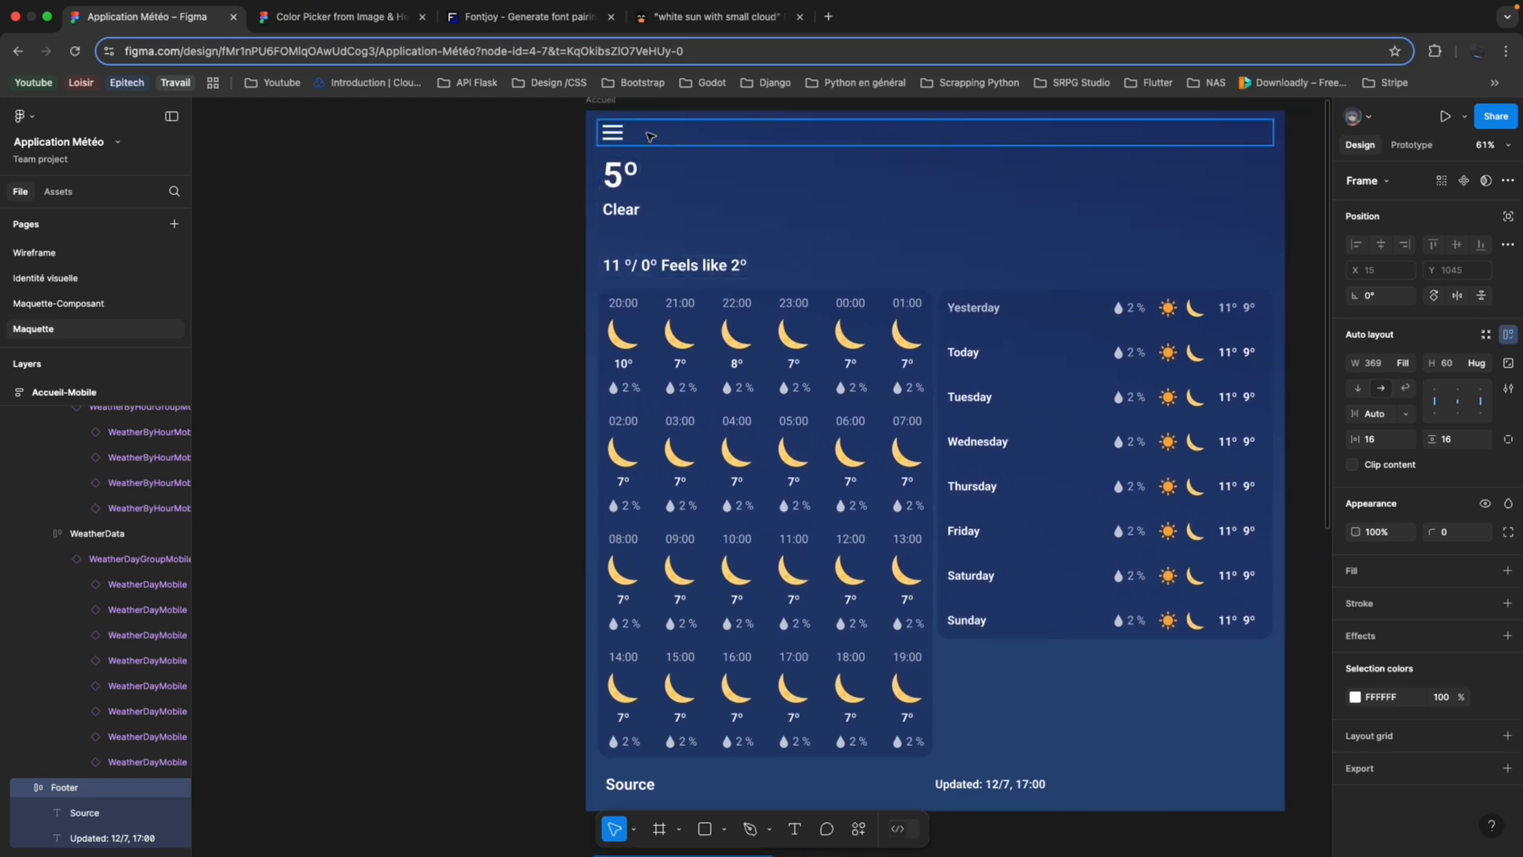
pyautogui.scroll(-3, 706, 435)
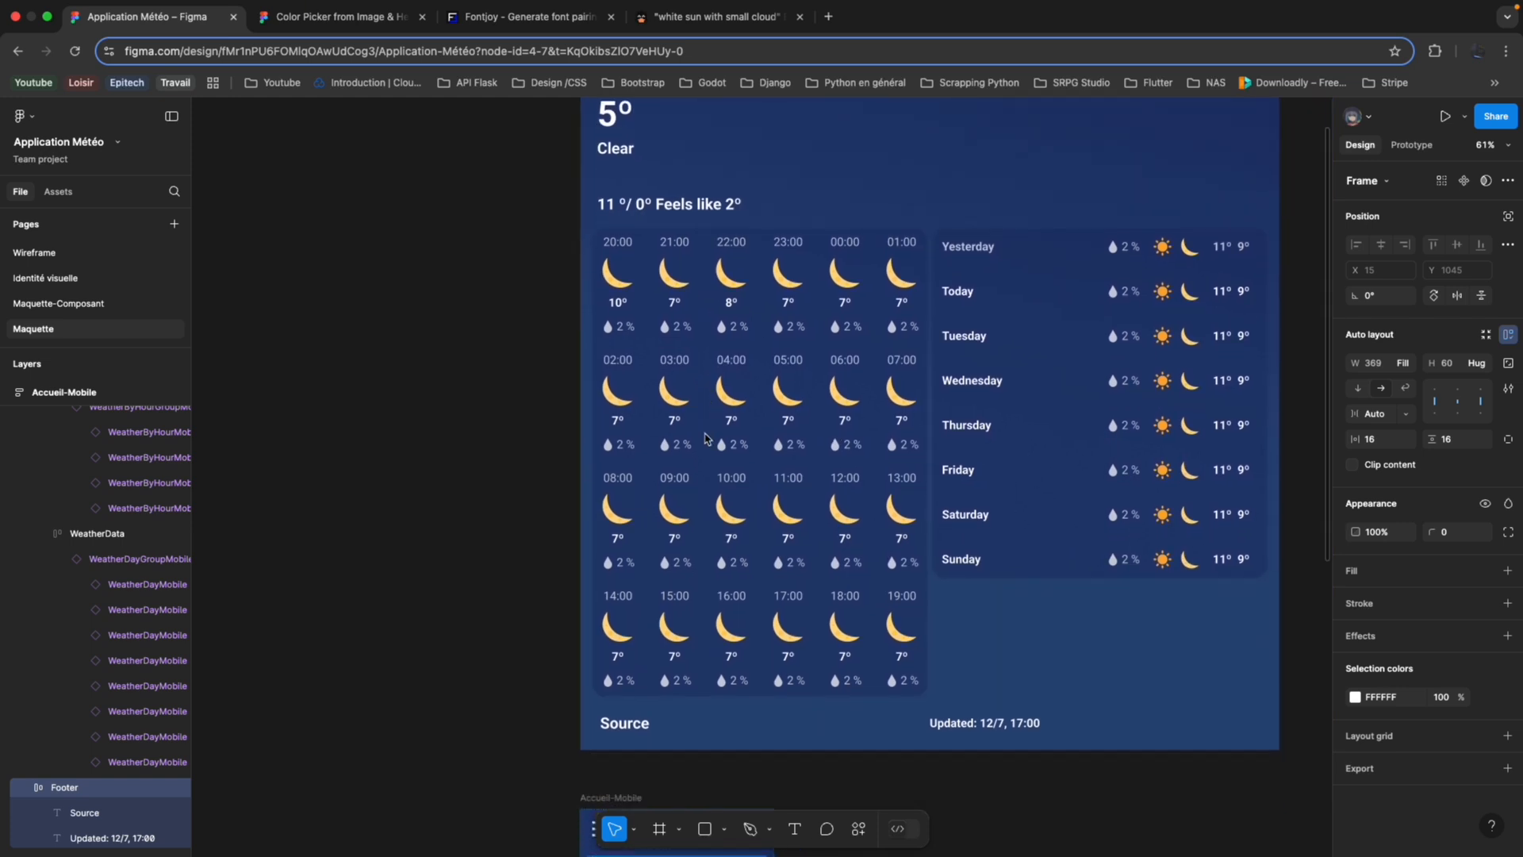
pyautogui.scroll(-5, 781, 570)
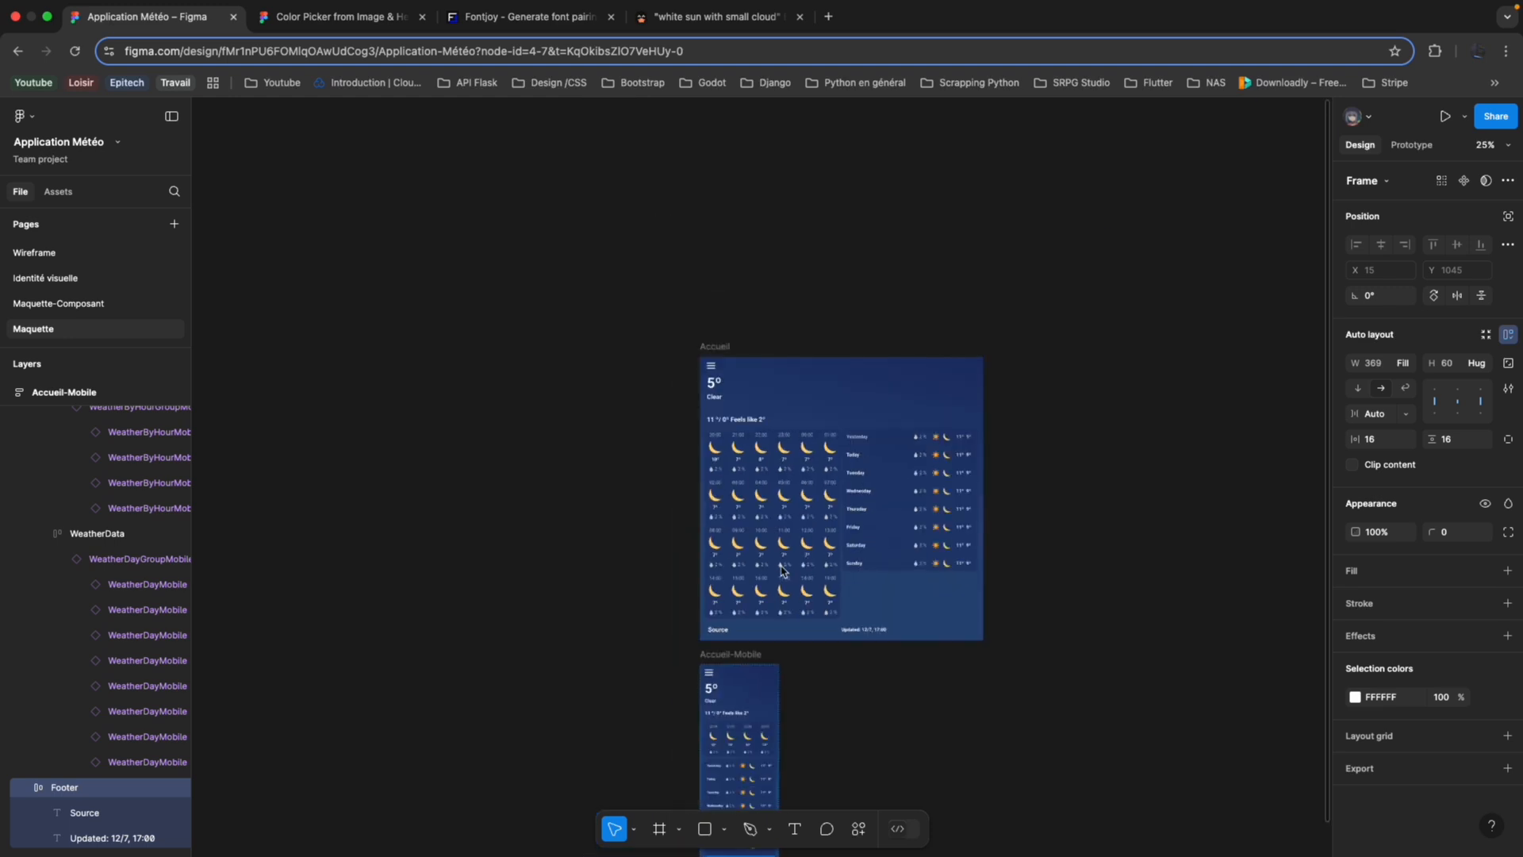
pyautogui.scroll(5, 721, 616)
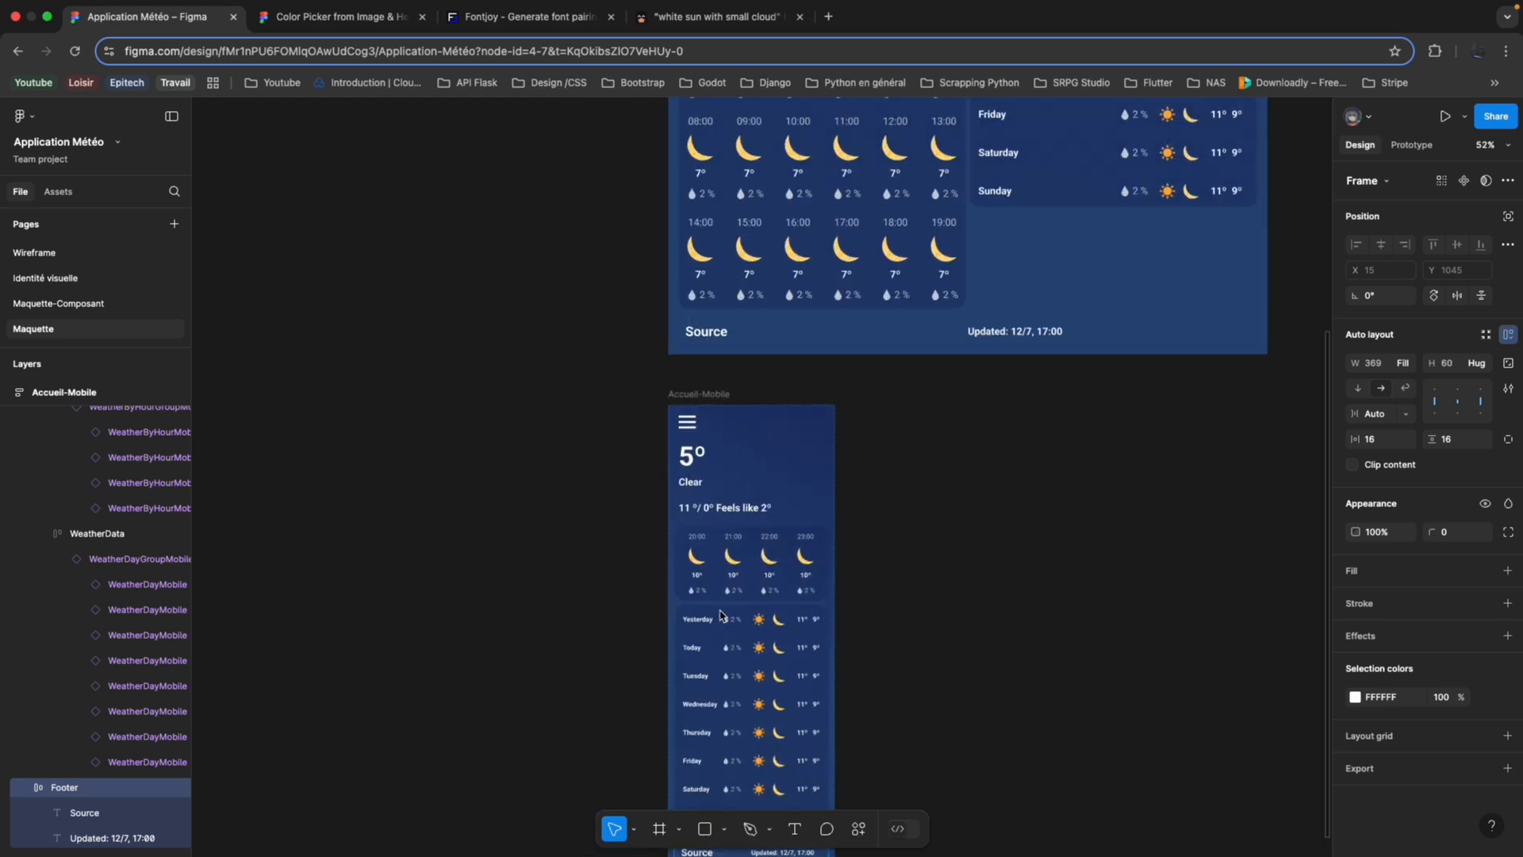
pyautogui.scroll(-2, 720, 616)
pyautogui.scroll(4, 720, 615)
pyautogui.scroll(3, 720, 616)
pyautogui.hscroll(2, 720, 615)
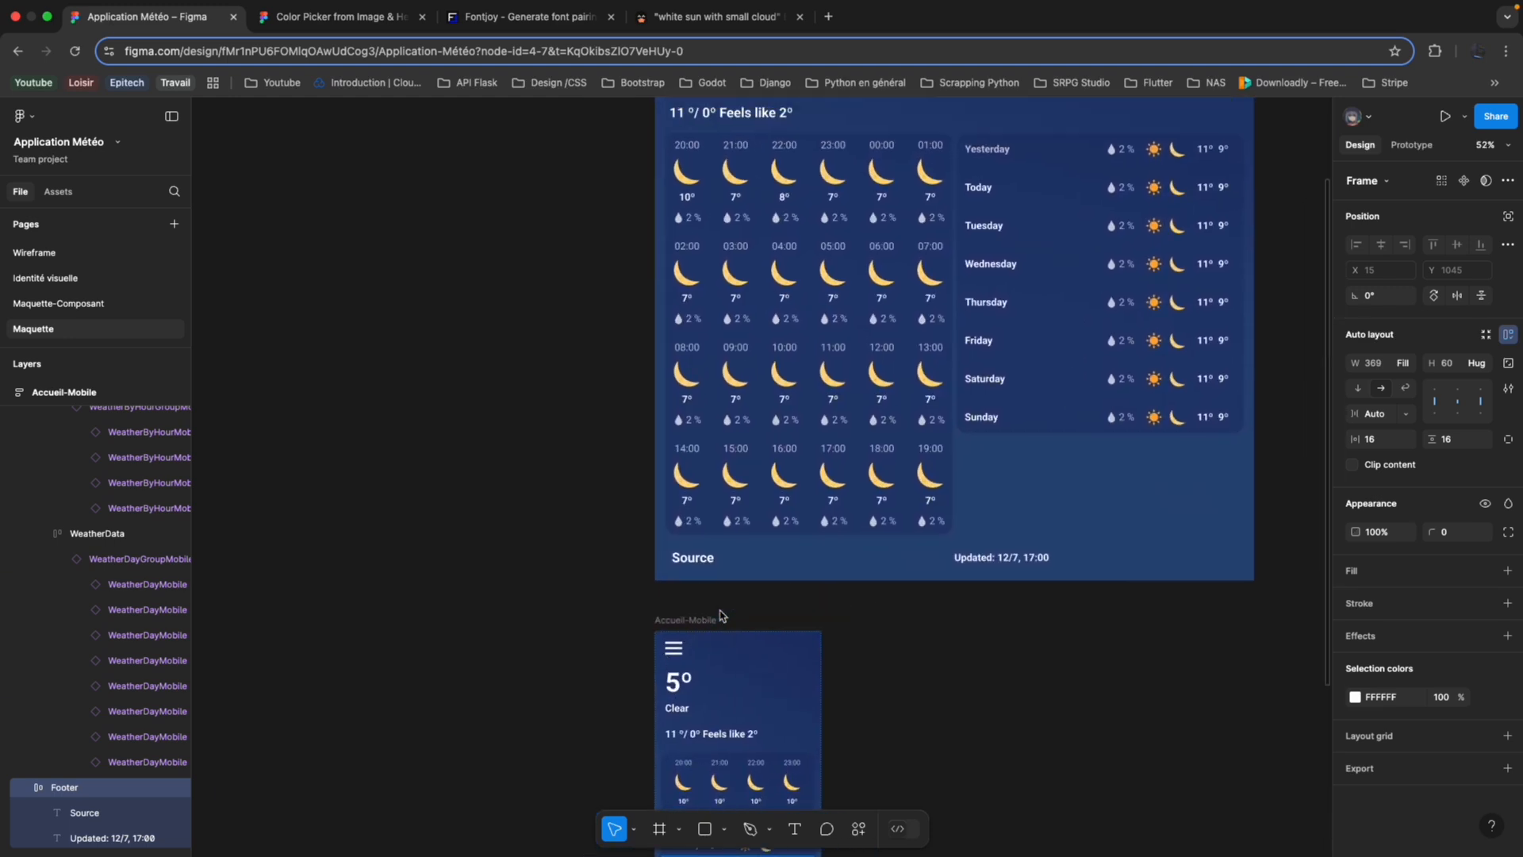
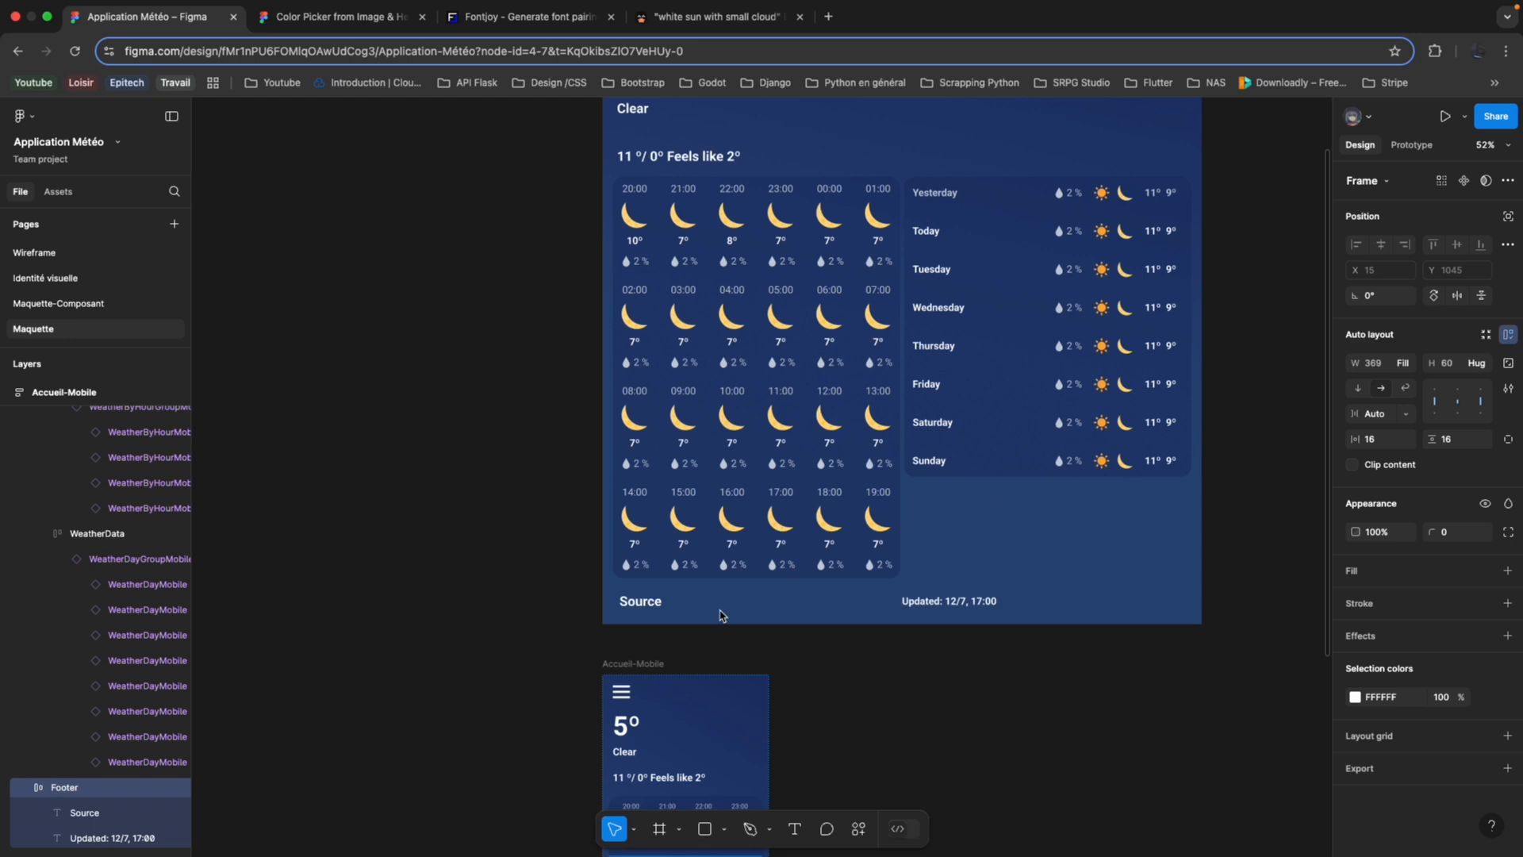
# Delete the stray Humidity instance beside the weather components on the Maquette-Composant page.
pyautogui.scroll(3, 721, 615)
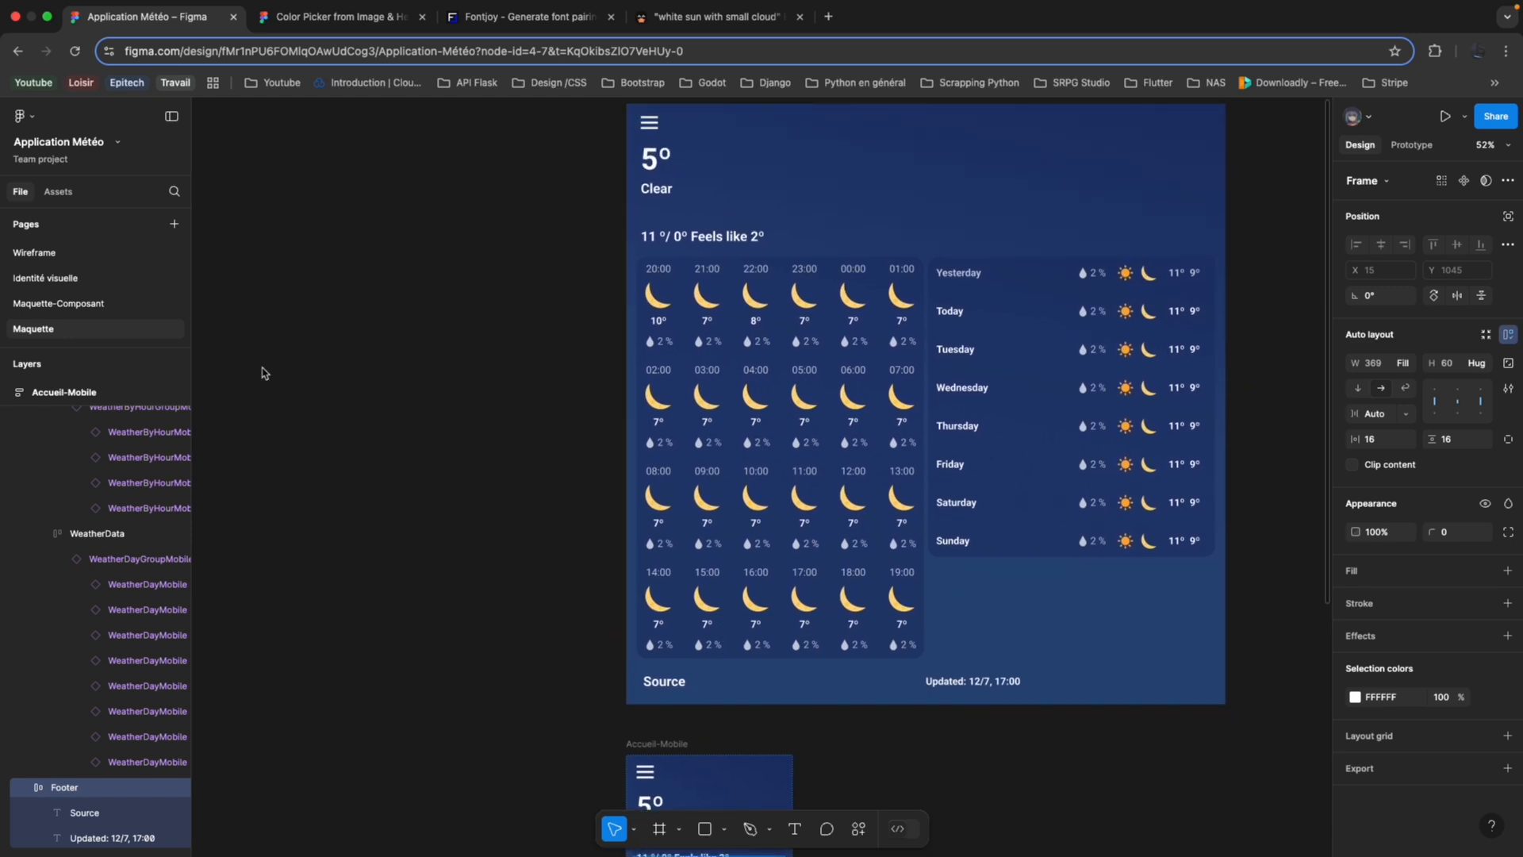
pyautogui.click(108, 305)
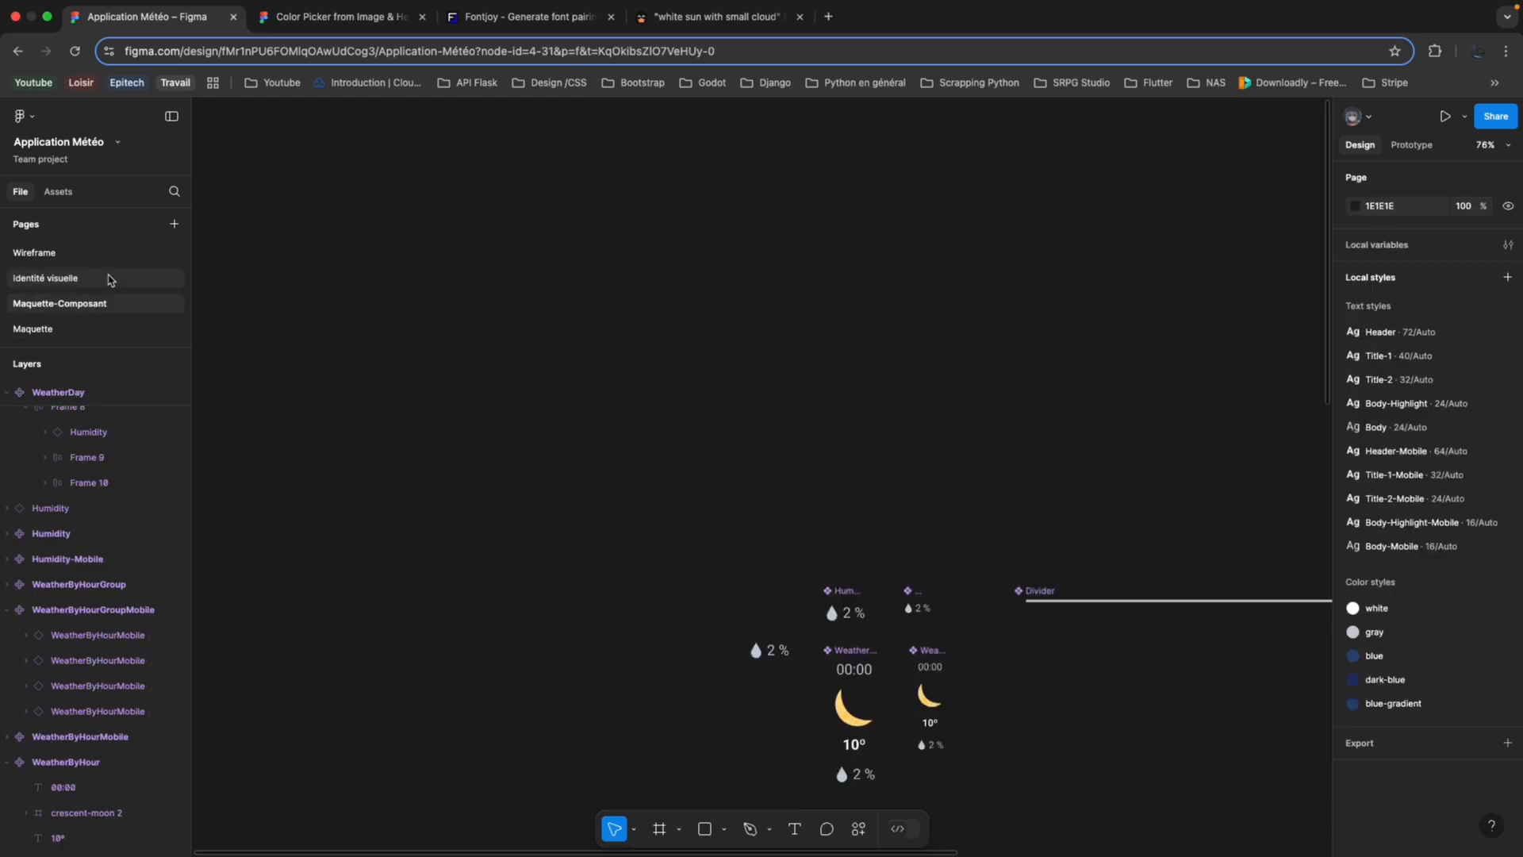
pyautogui.scroll(-4, 611, 534)
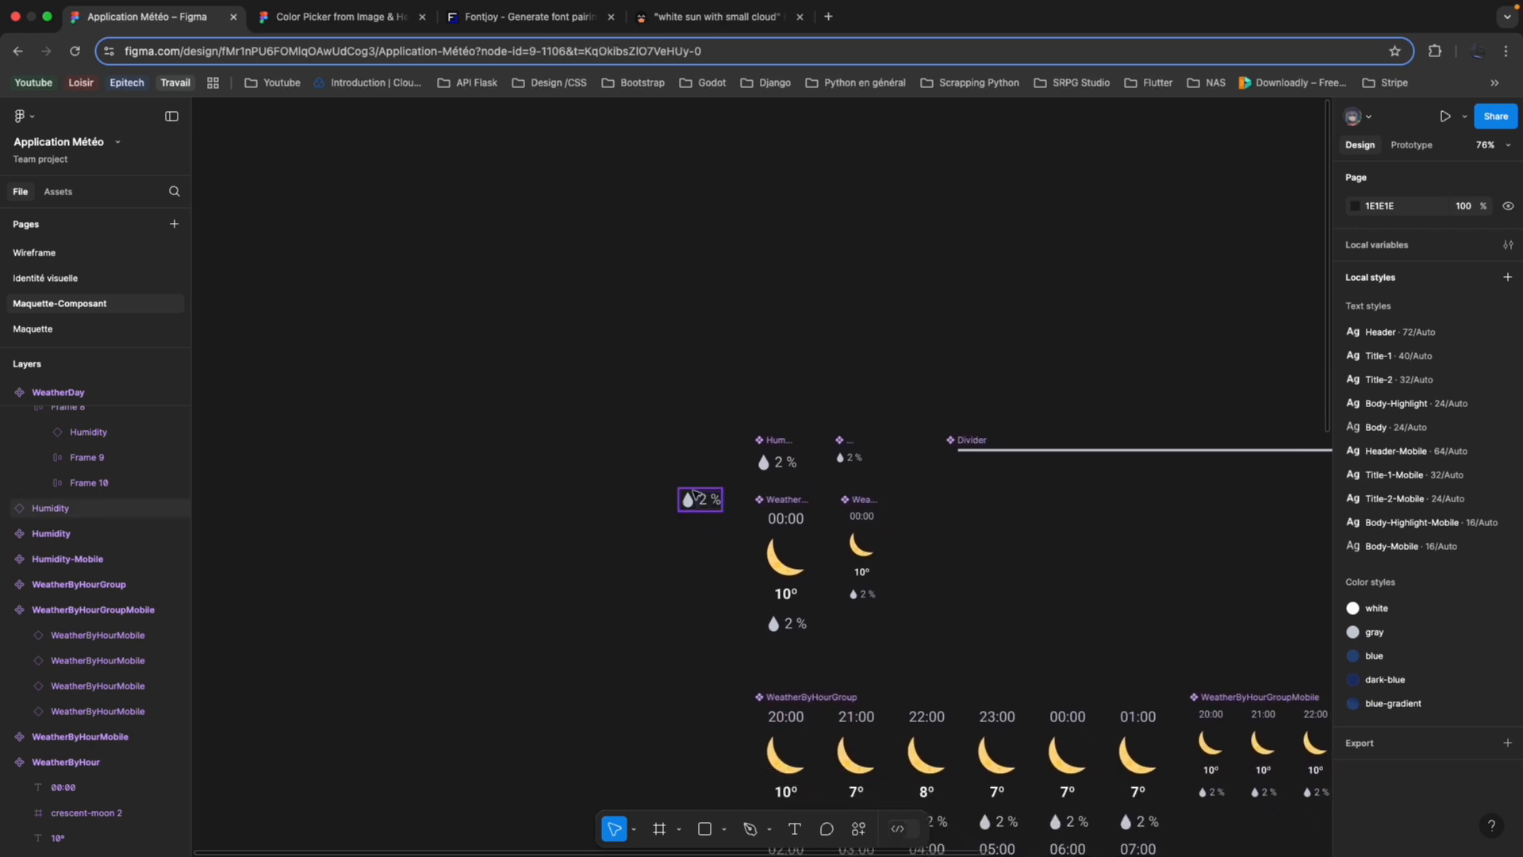
pyautogui.click(718, 505)
pyautogui.press('Delete')
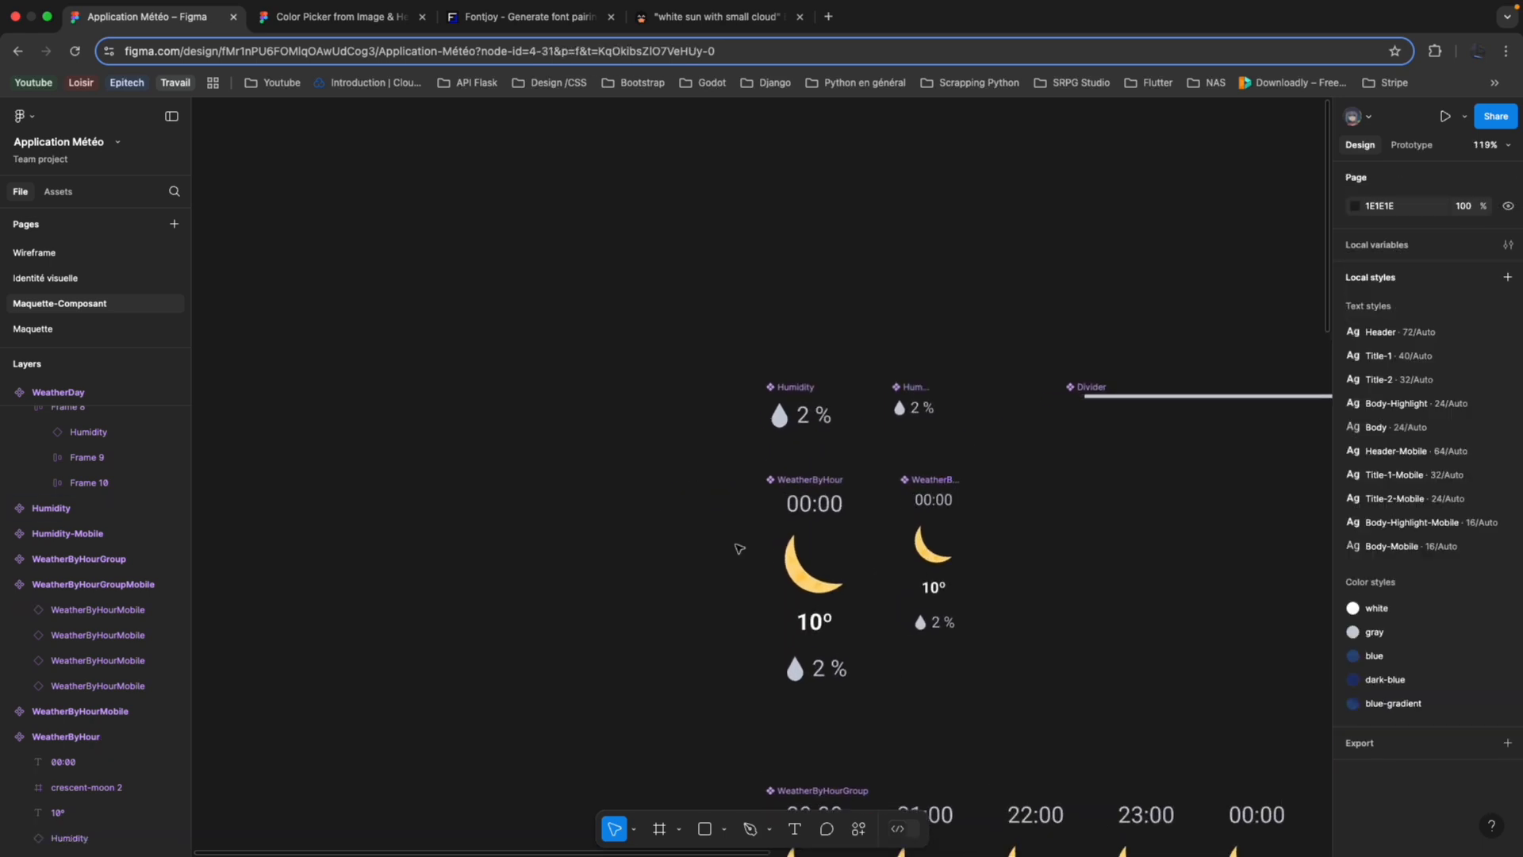
pyautogui.scroll(-5, 739, 549)
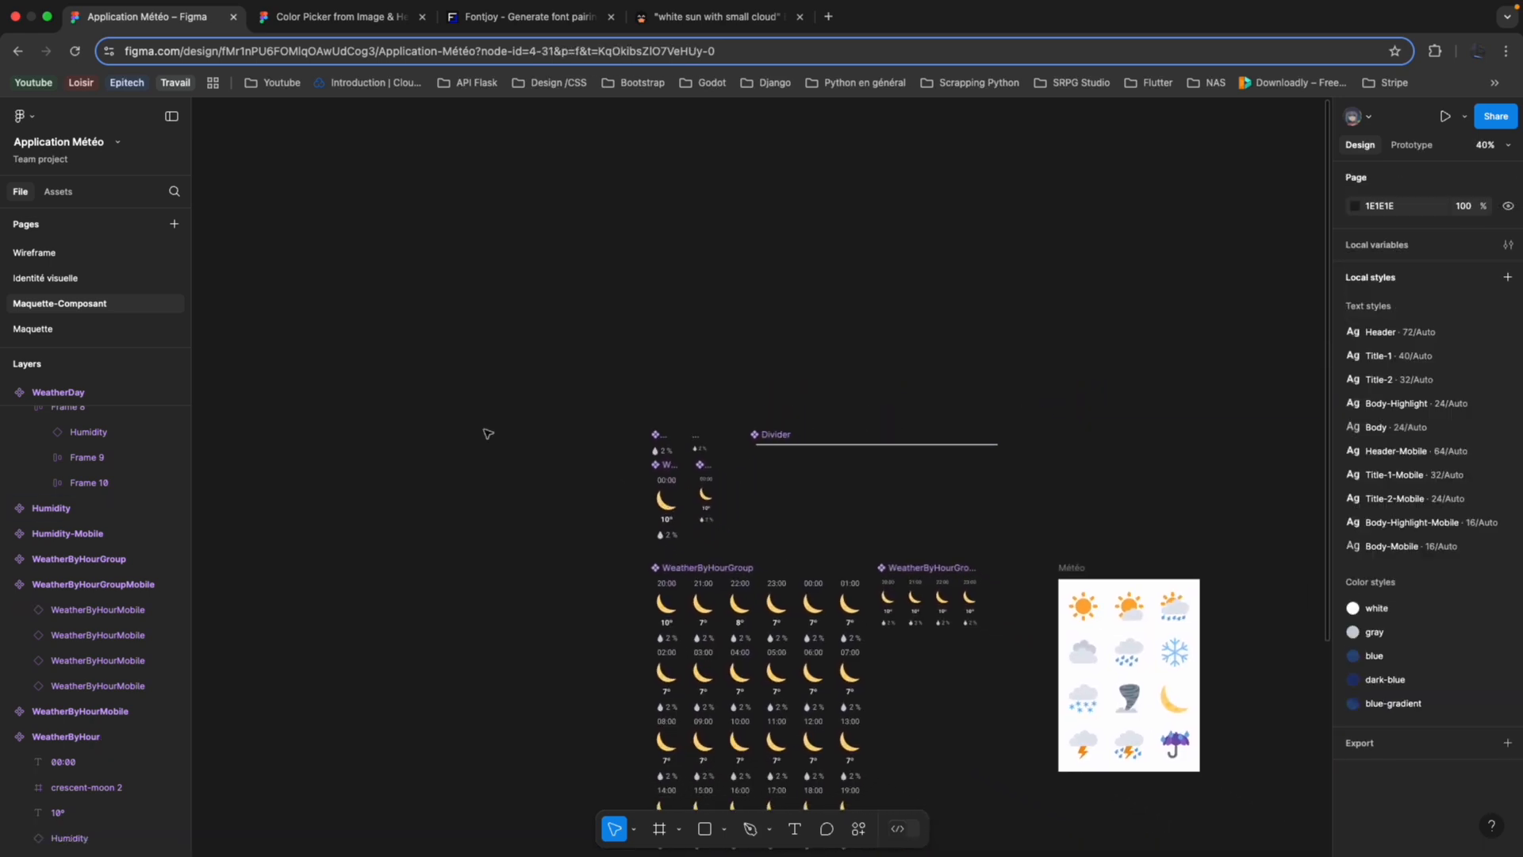
# Review the desktop, mobile and burger-menu home frames on the Wireframe page.
pyautogui.click(146, 252)
pyautogui.scroll(1, 557, 285)
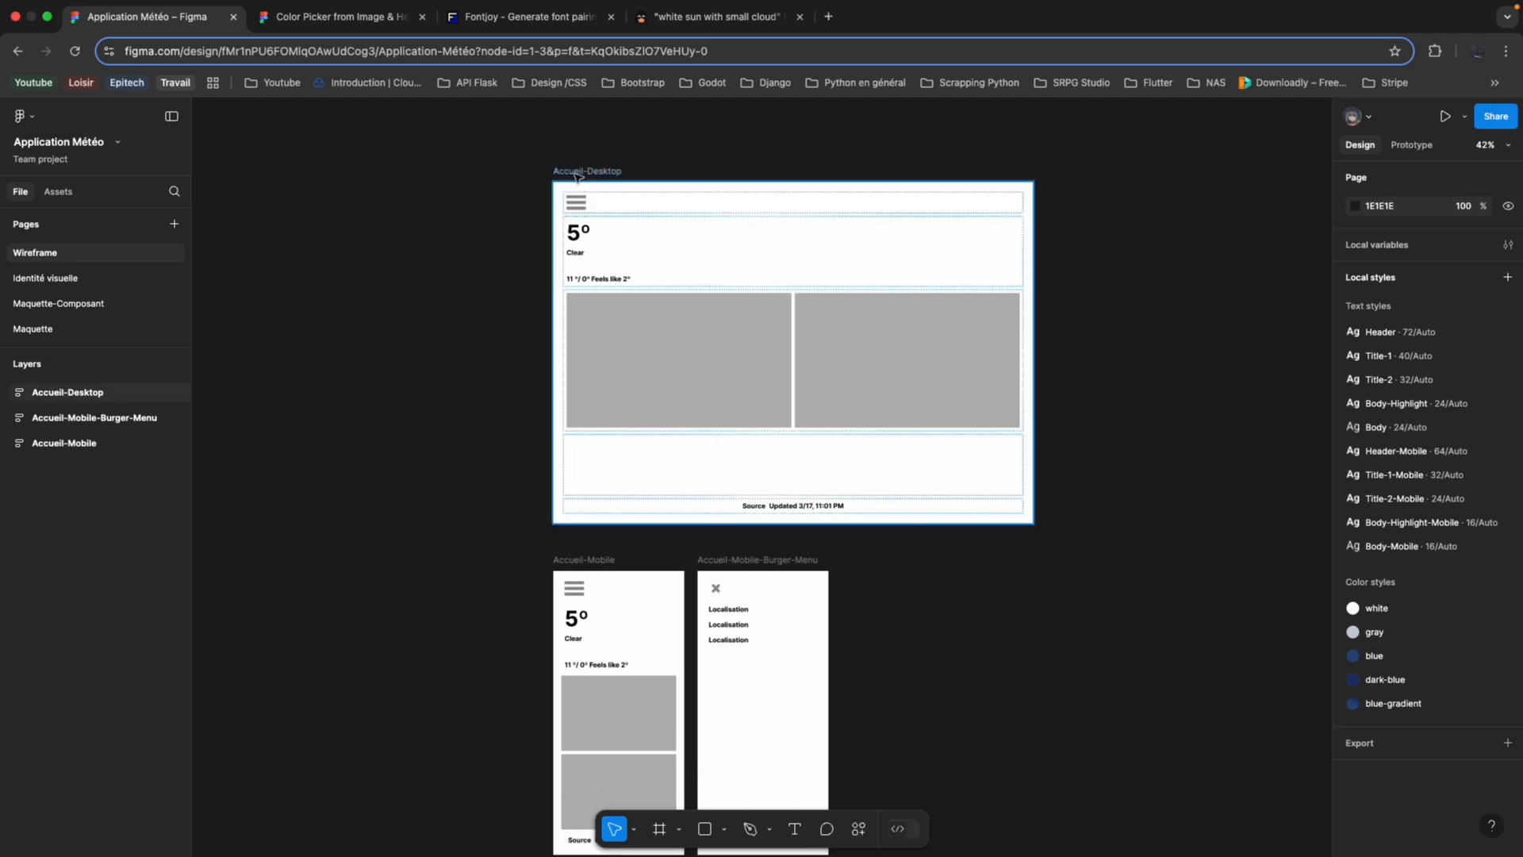
pyautogui.scroll(-3, 500, 368)
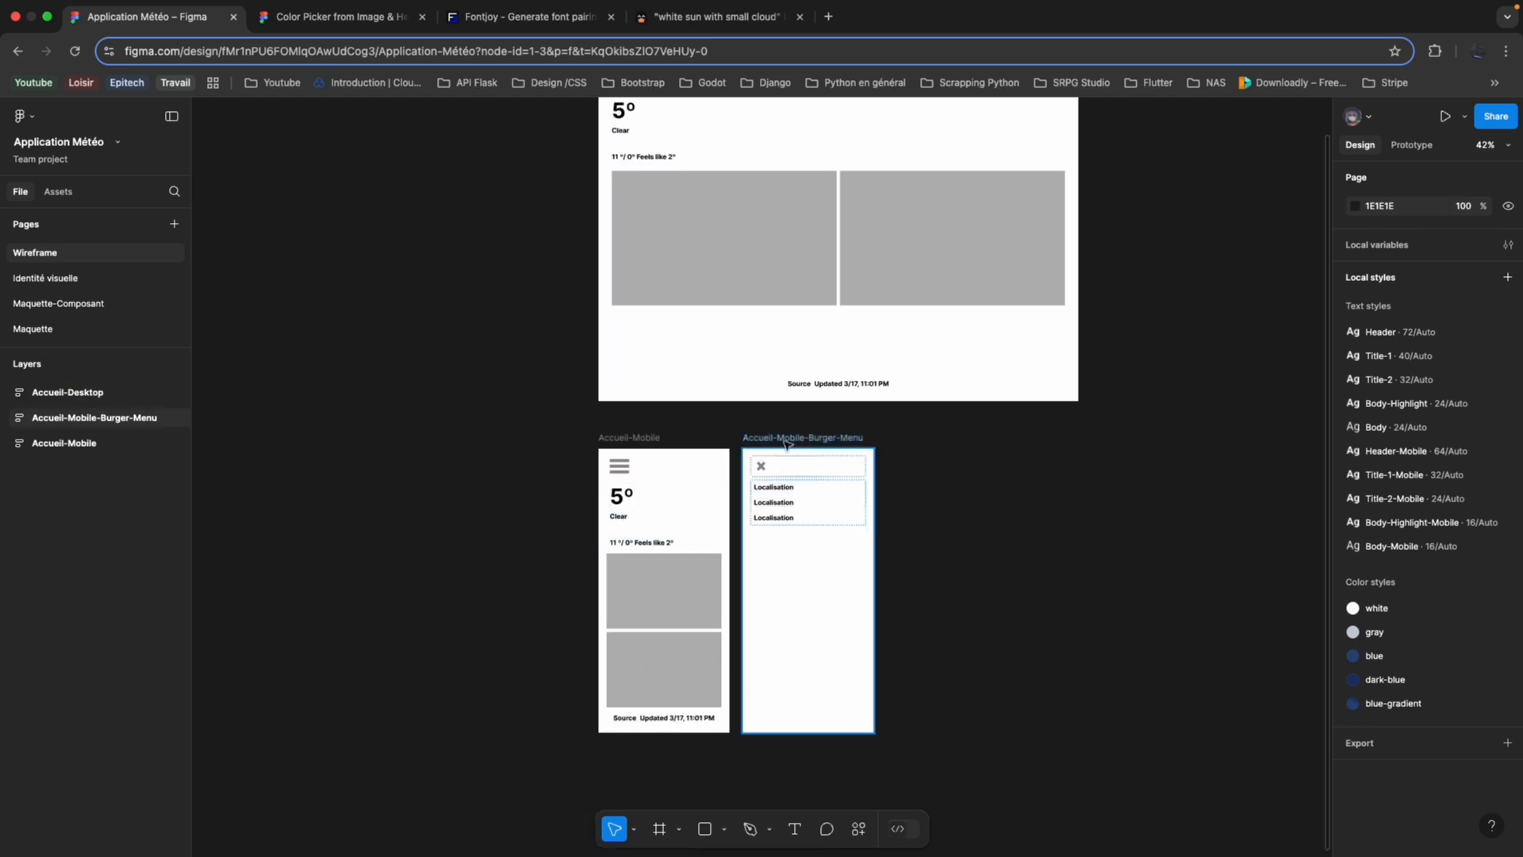
pyautogui.scroll(3, 771, 573)
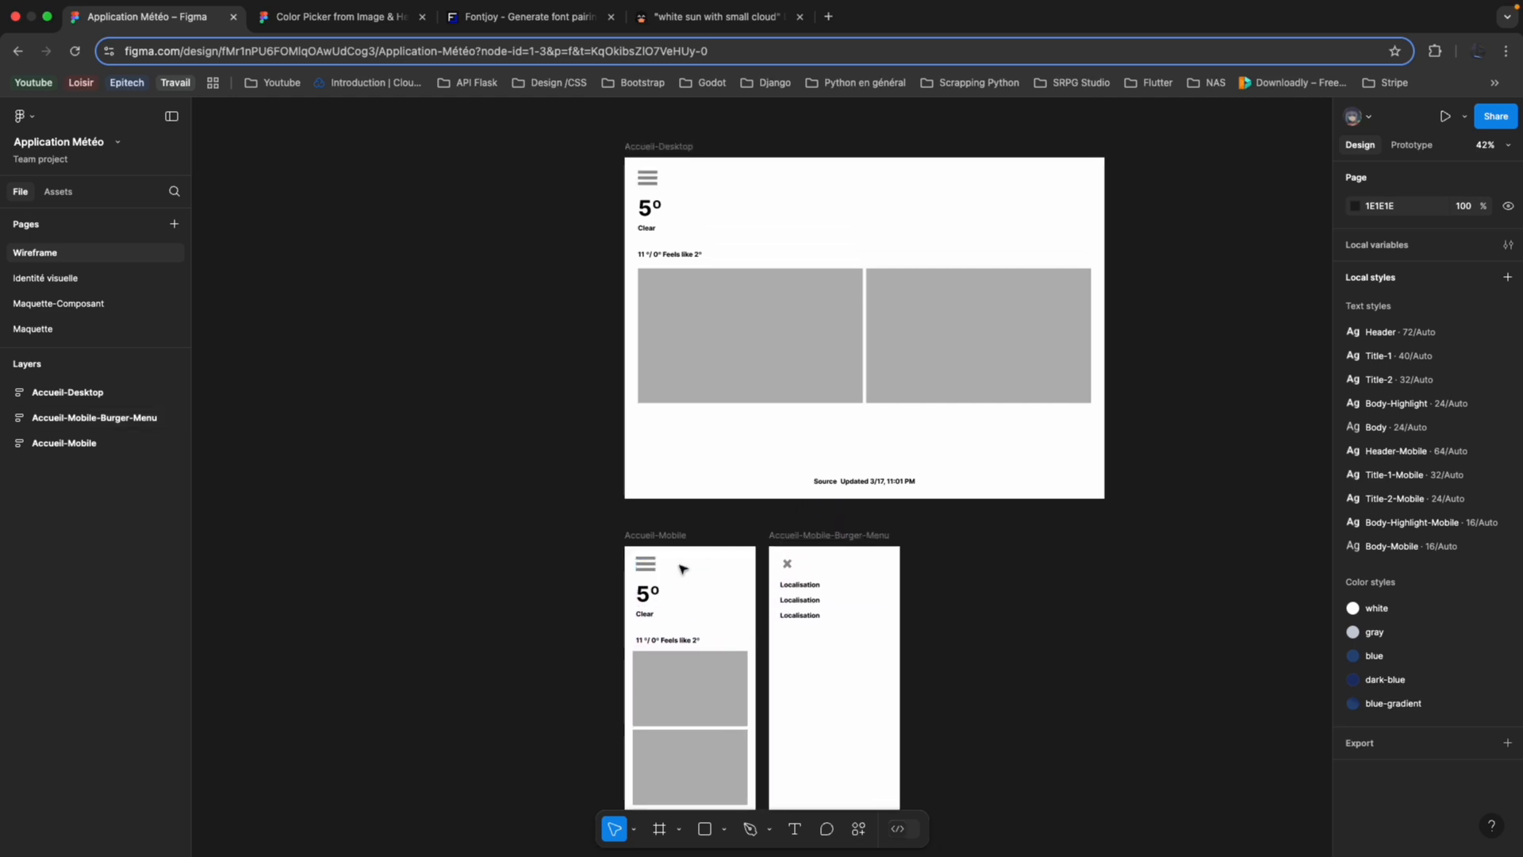
pyautogui.scroll(3, 683, 571)
pyautogui.hscroll(2, 683, 572)
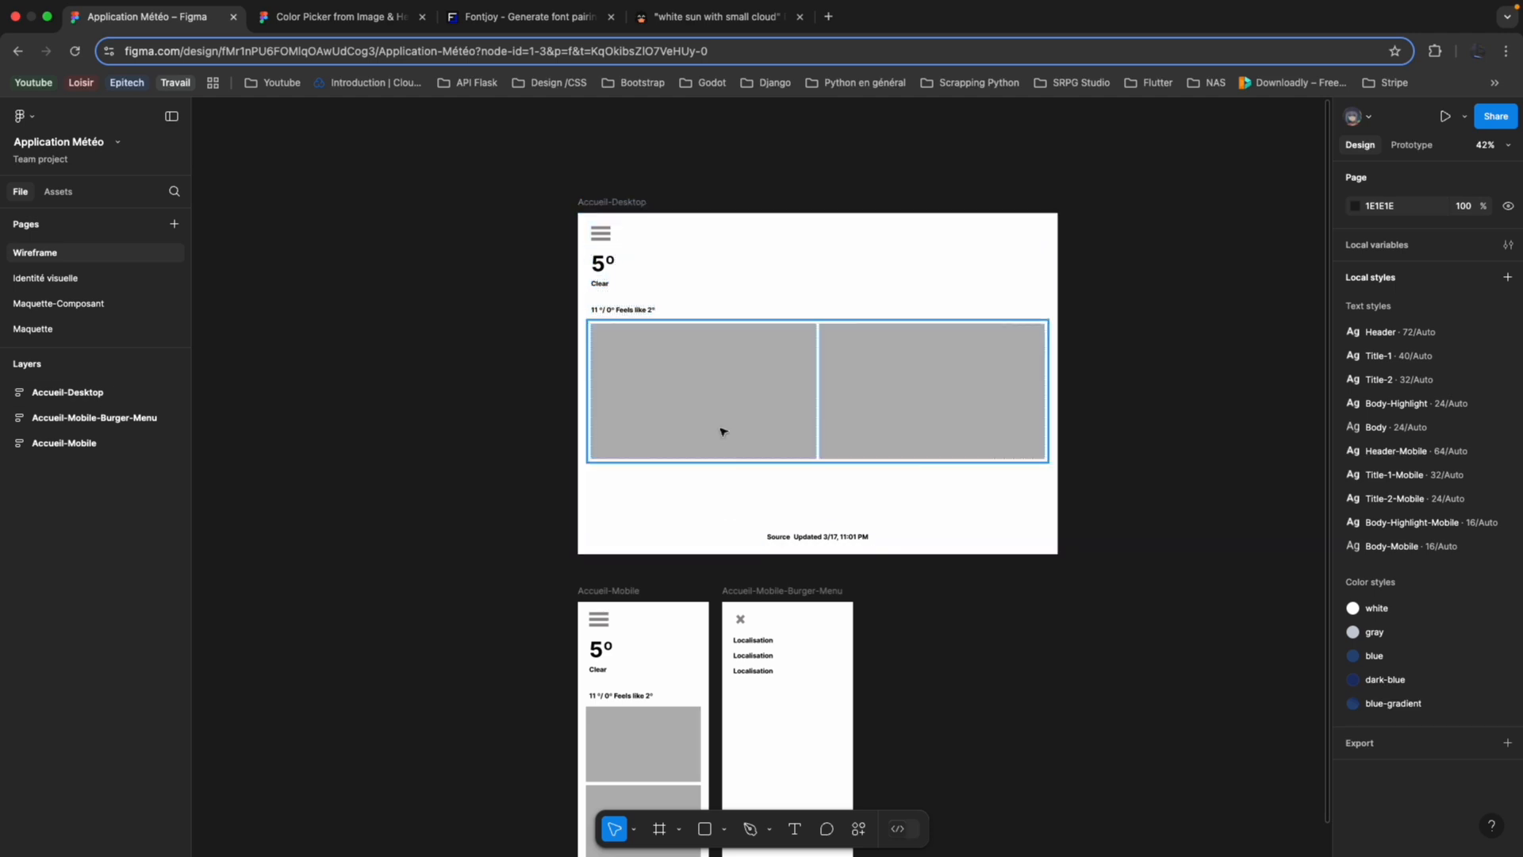
pyautogui.scroll(-4, 804, 563)
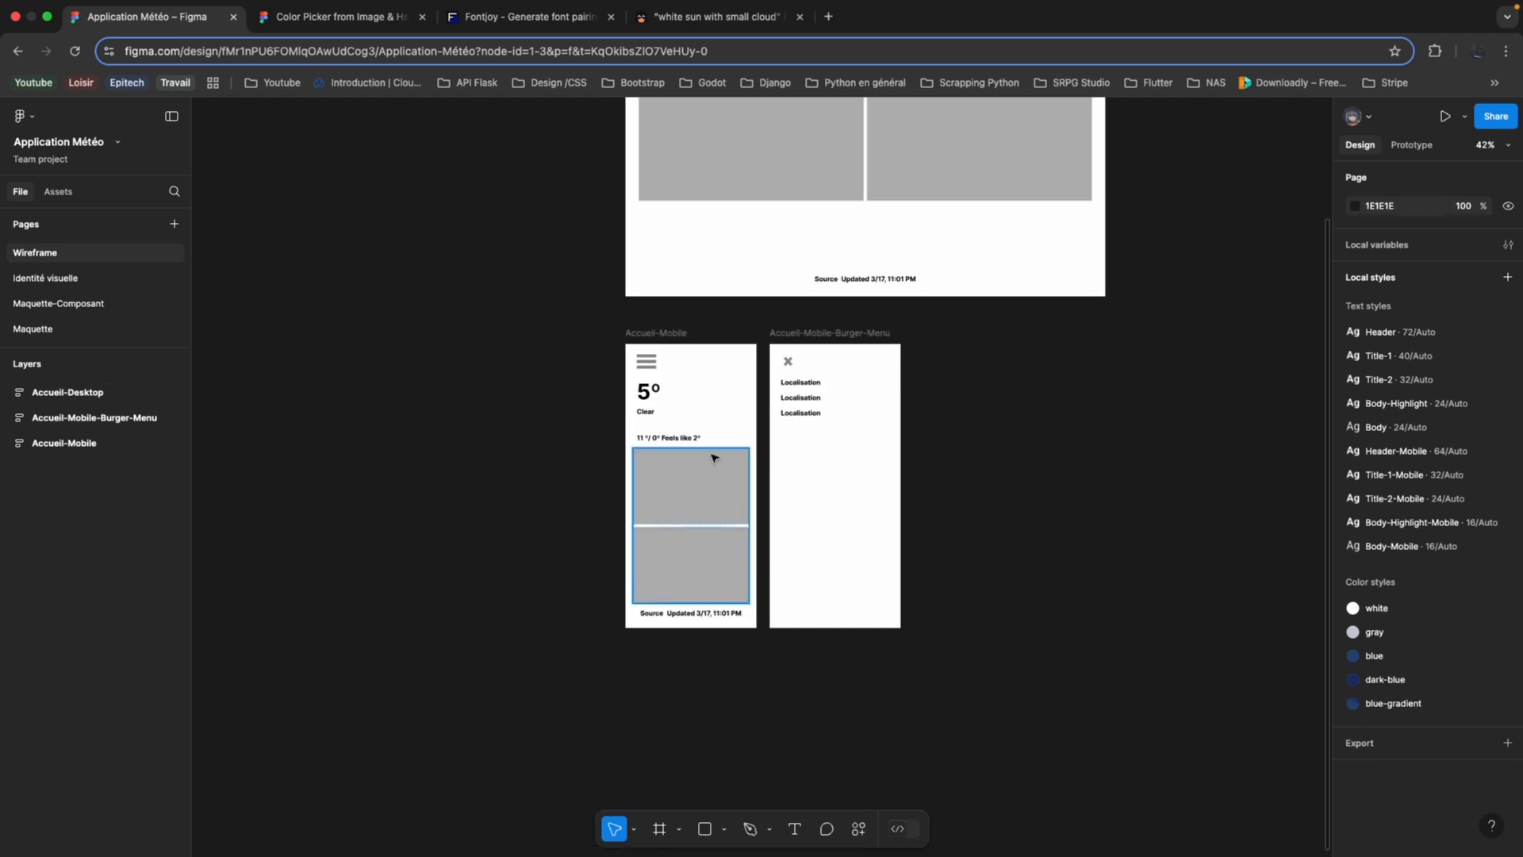
pyautogui.click(632, 407)
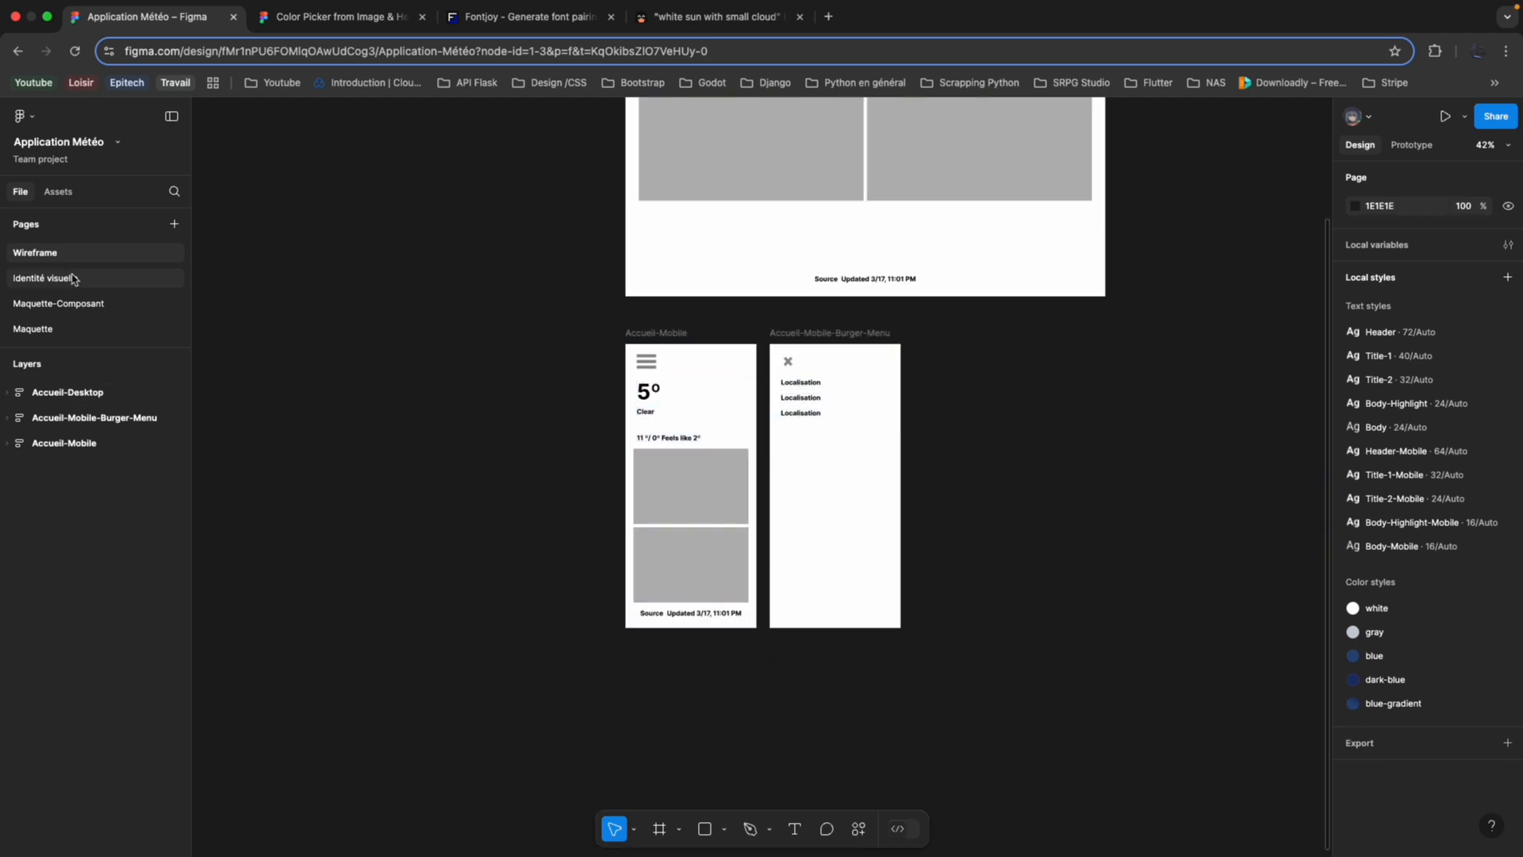
# Examine the colour and text style frames and the reference weather screenshot on the Identité visuelle page.
pyautogui.click(47, 277)
pyautogui.hscroll(-5, 547, 357)
pyautogui.click(597, 387)
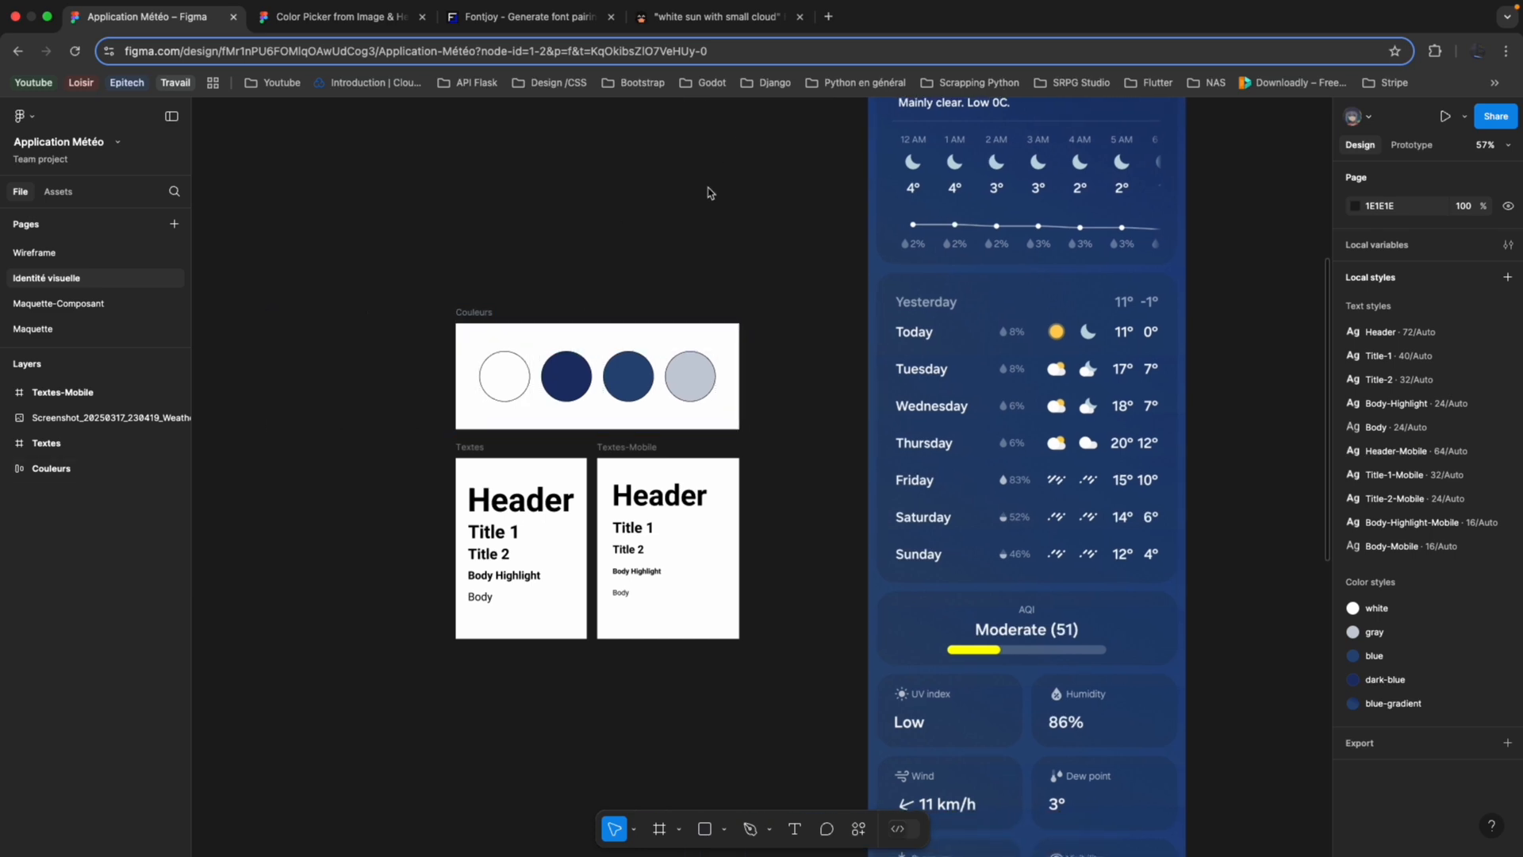
pyautogui.hscroll(3, 864, 286)
pyautogui.scroll(1, 863, 286)
pyautogui.scroll(-5, 860, 284)
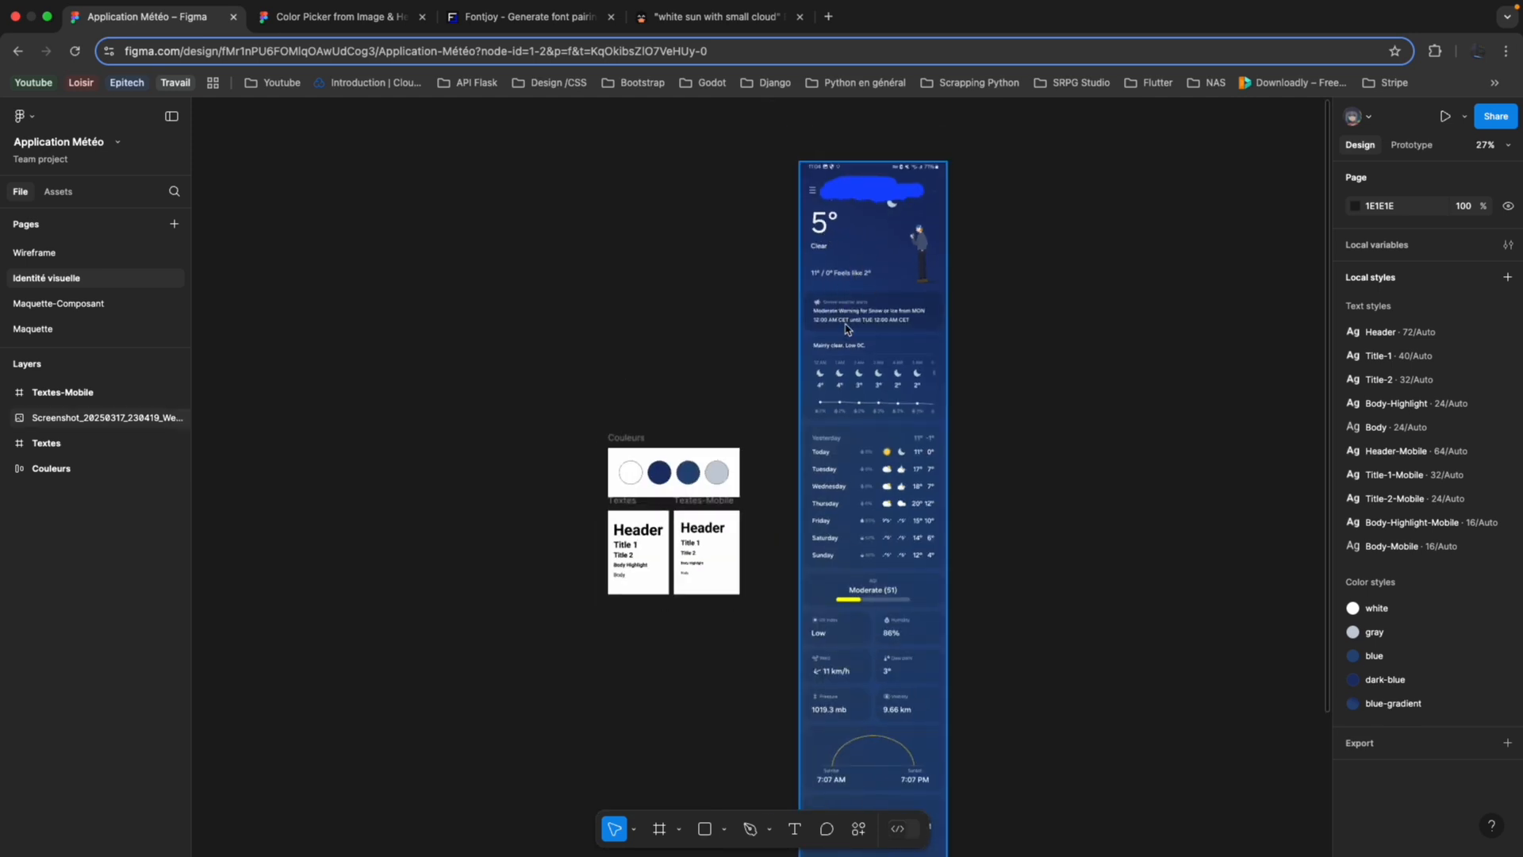
# Open the bookmarked Coolors palette generator in a new browser tab and dismiss its affiliate pop-up.
pyautogui.click(829, 18)
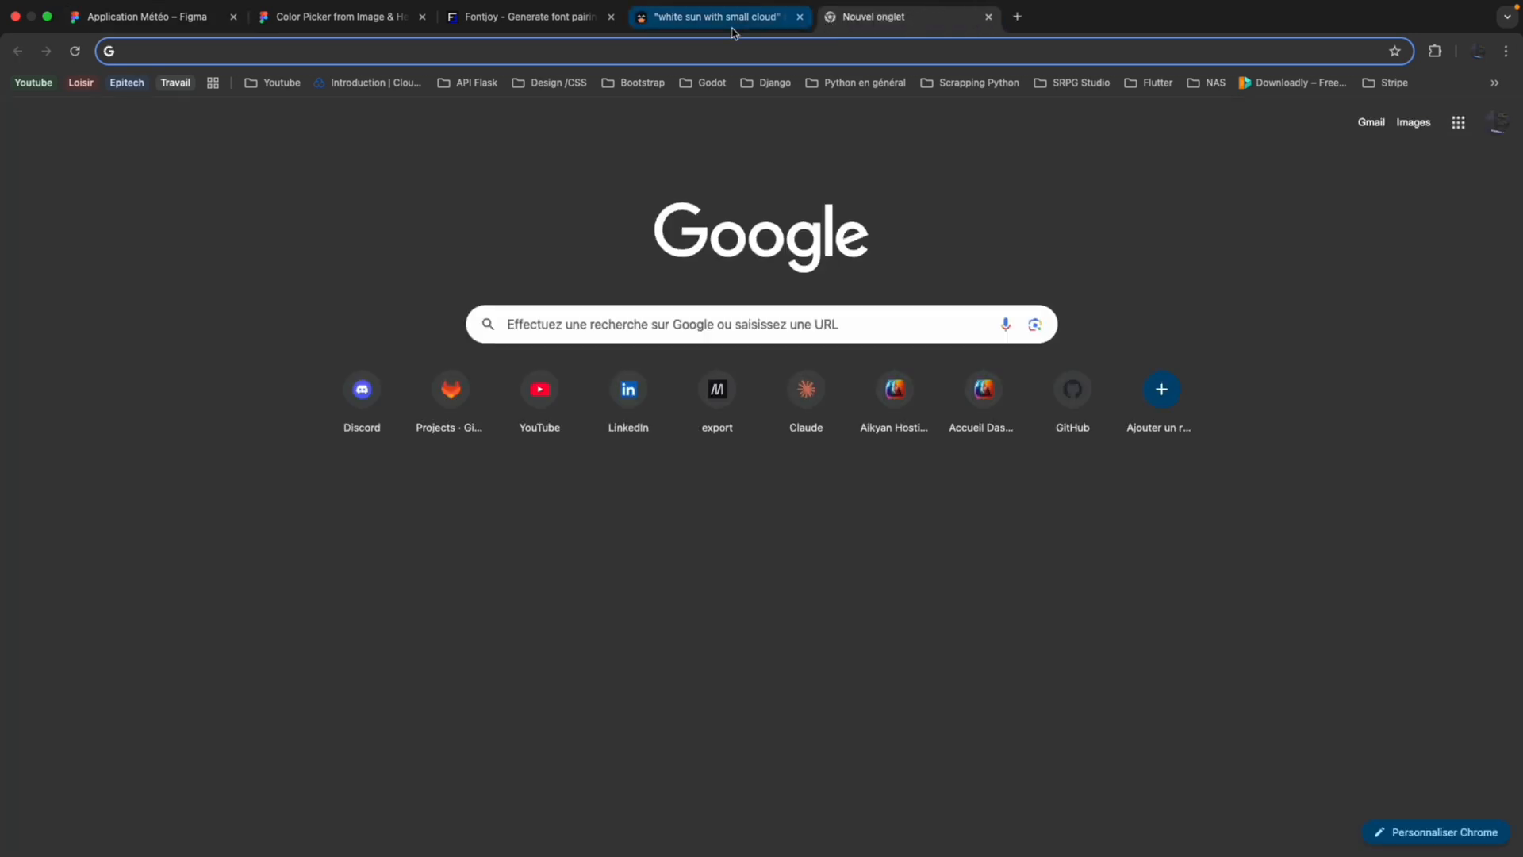
pyautogui.click(555, 83)
pyautogui.click(565, 206)
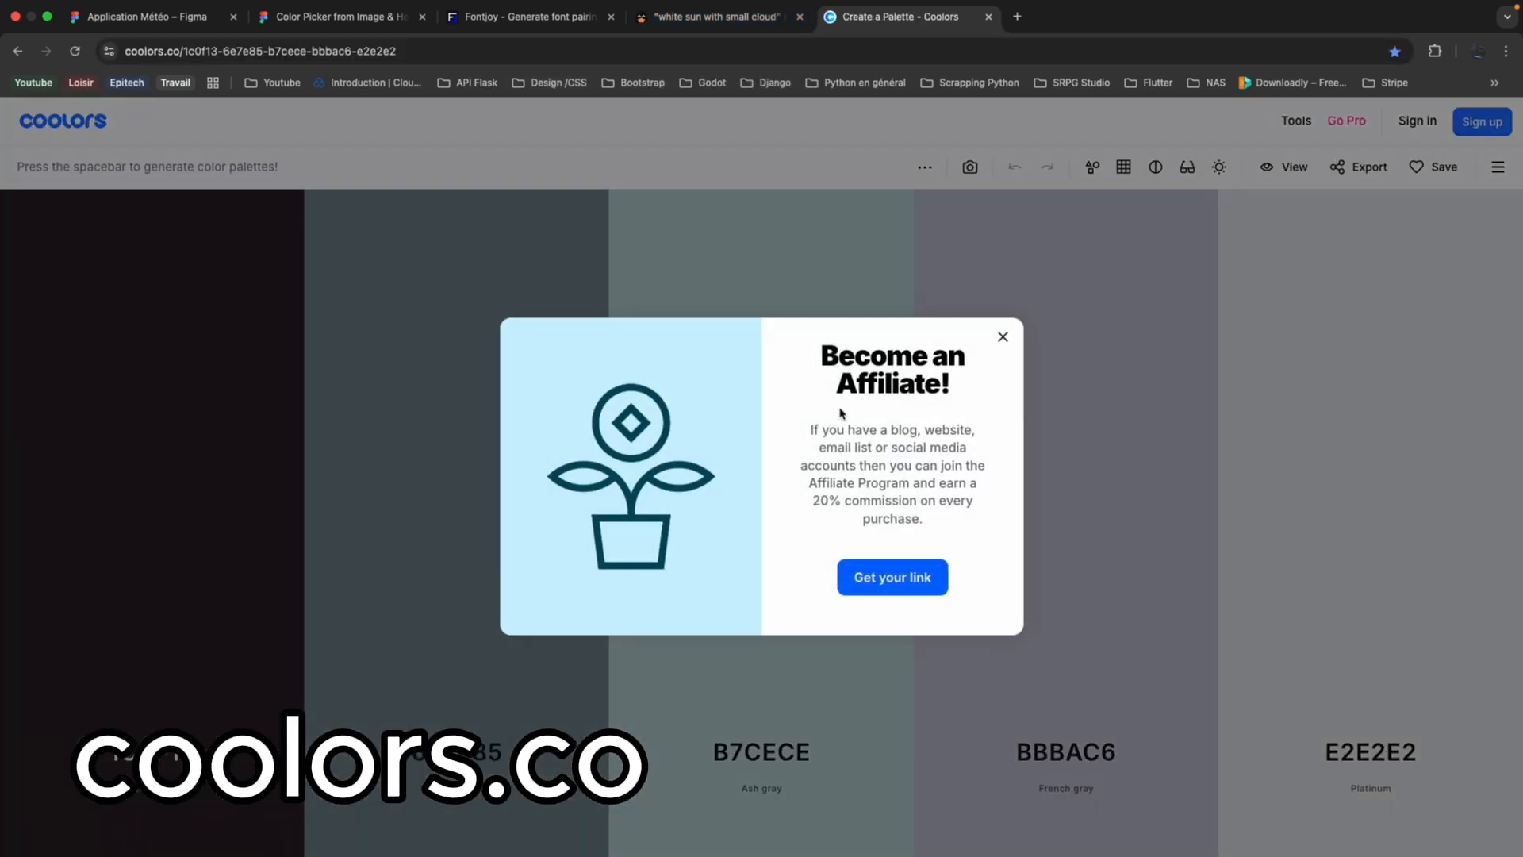
pyautogui.click(998, 339)
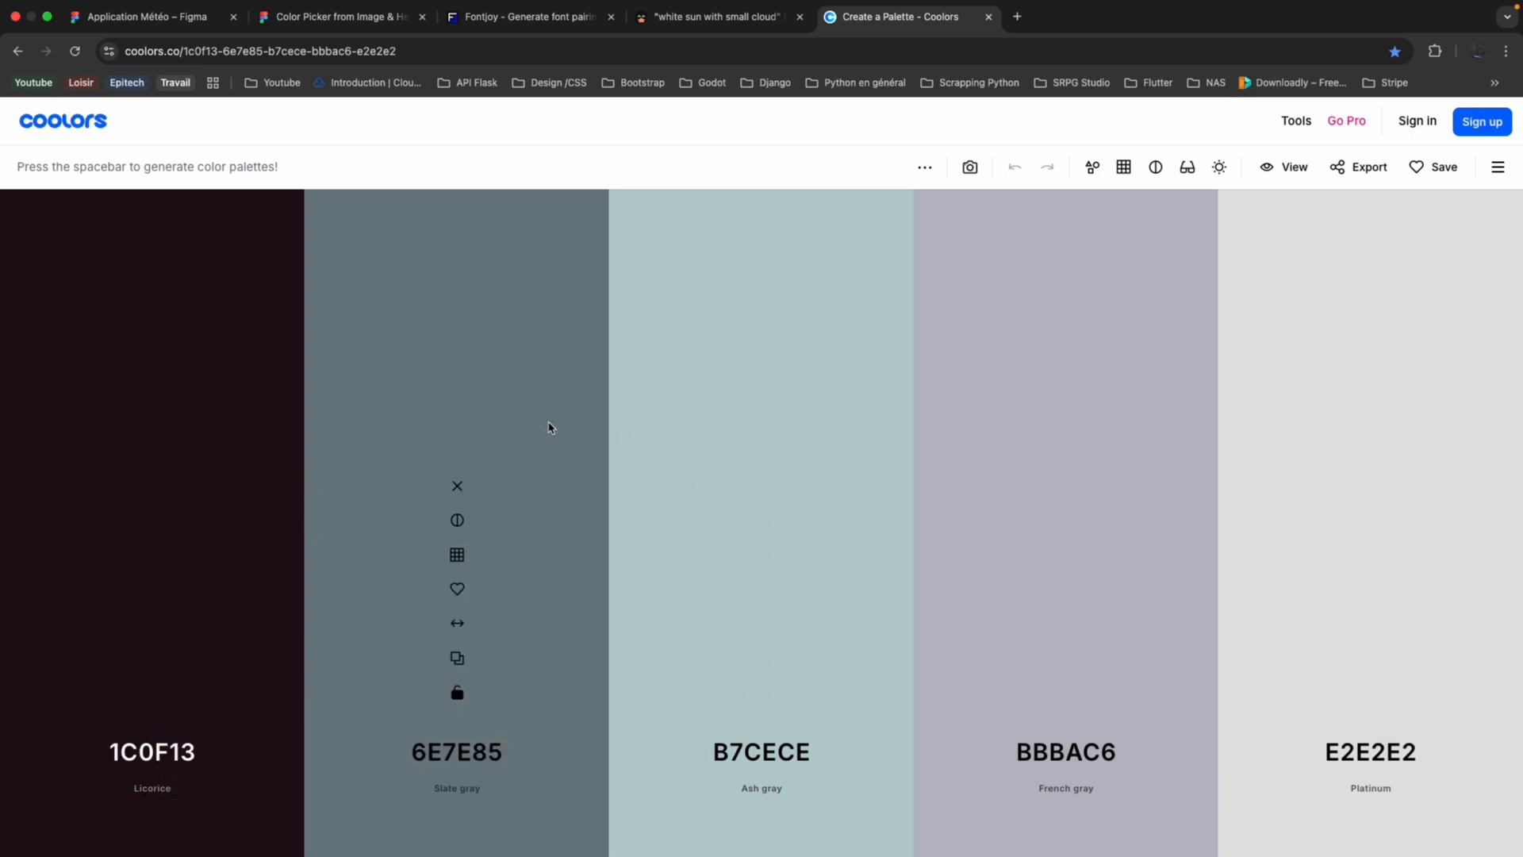
# Generate a series of random five-colour palettes until one contains the blue 345995.
pyautogui.press('space')
pyautogui.press('space')
pyautogui.press('space')
pyautogui.press('space')
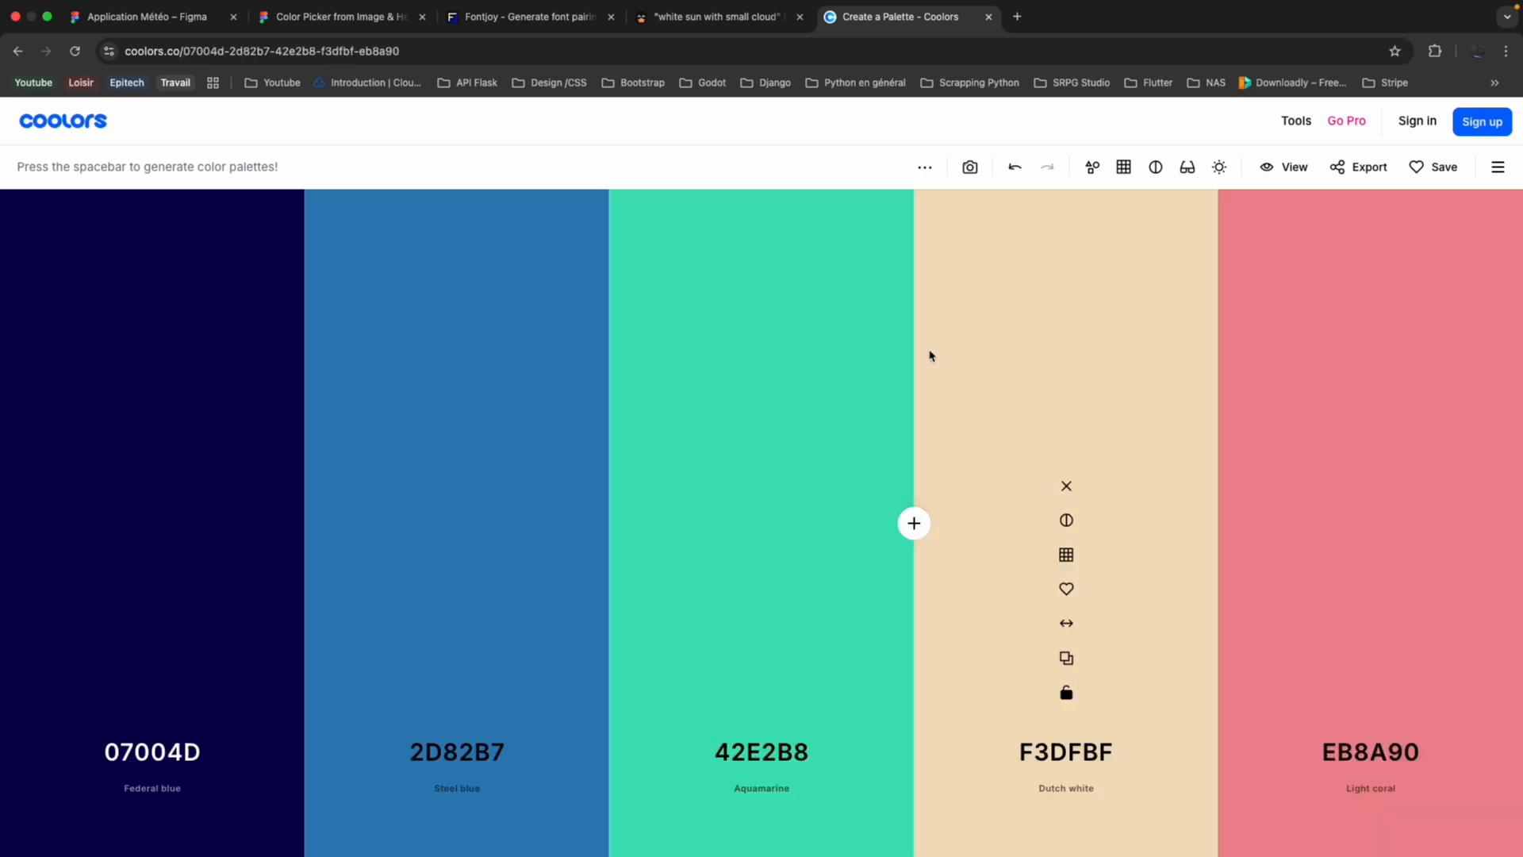
pyautogui.press('space')
pyautogui.press('space')
pyautogui.press('space')
pyautogui.press('space')
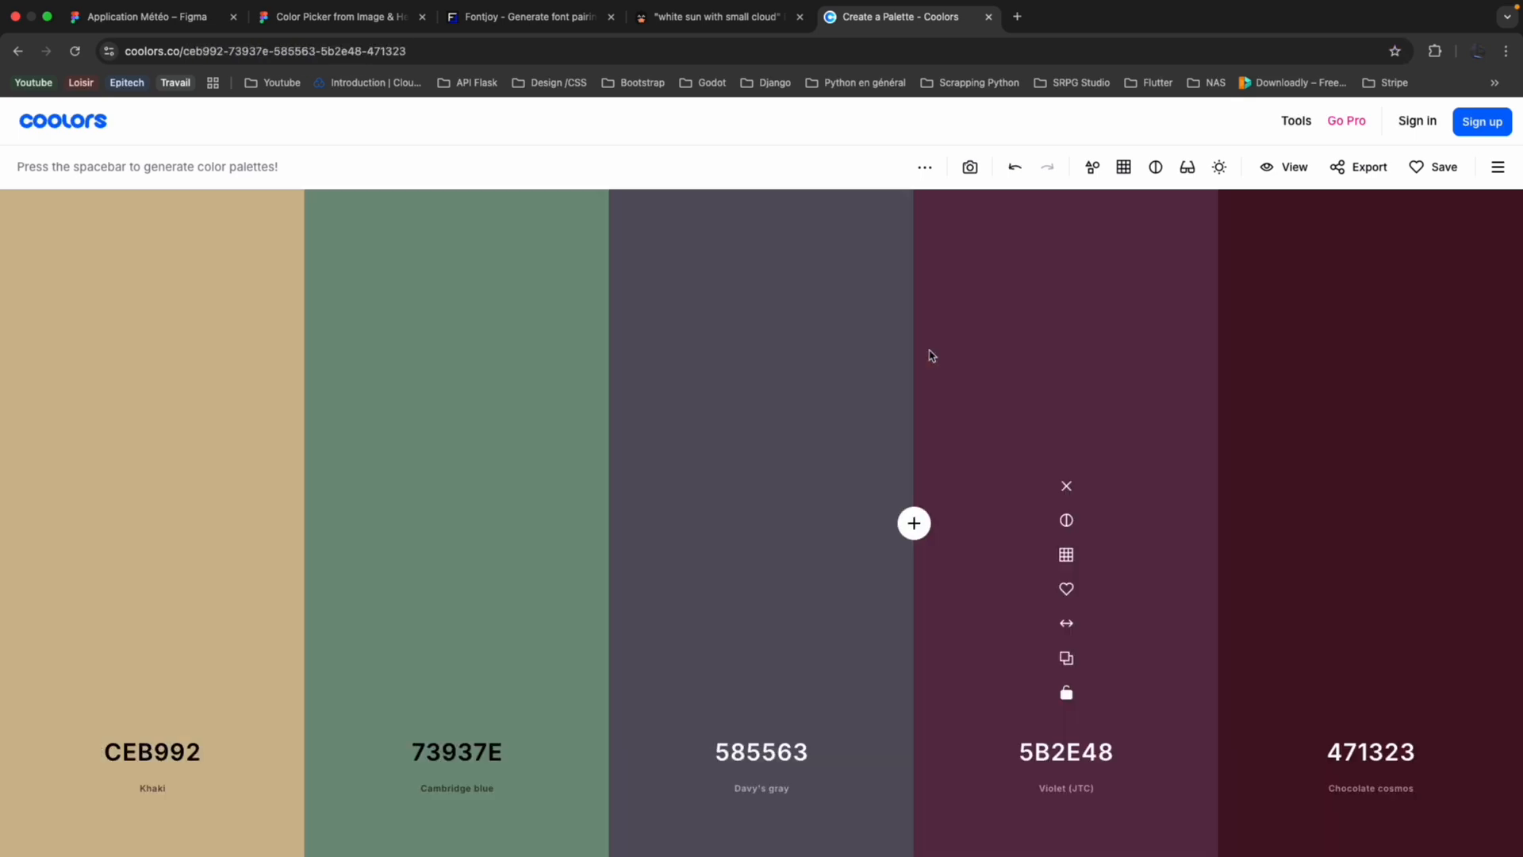
pyautogui.press('space')
pyautogui.press('space')
pyautogui.press('space')
pyautogui.press('space')
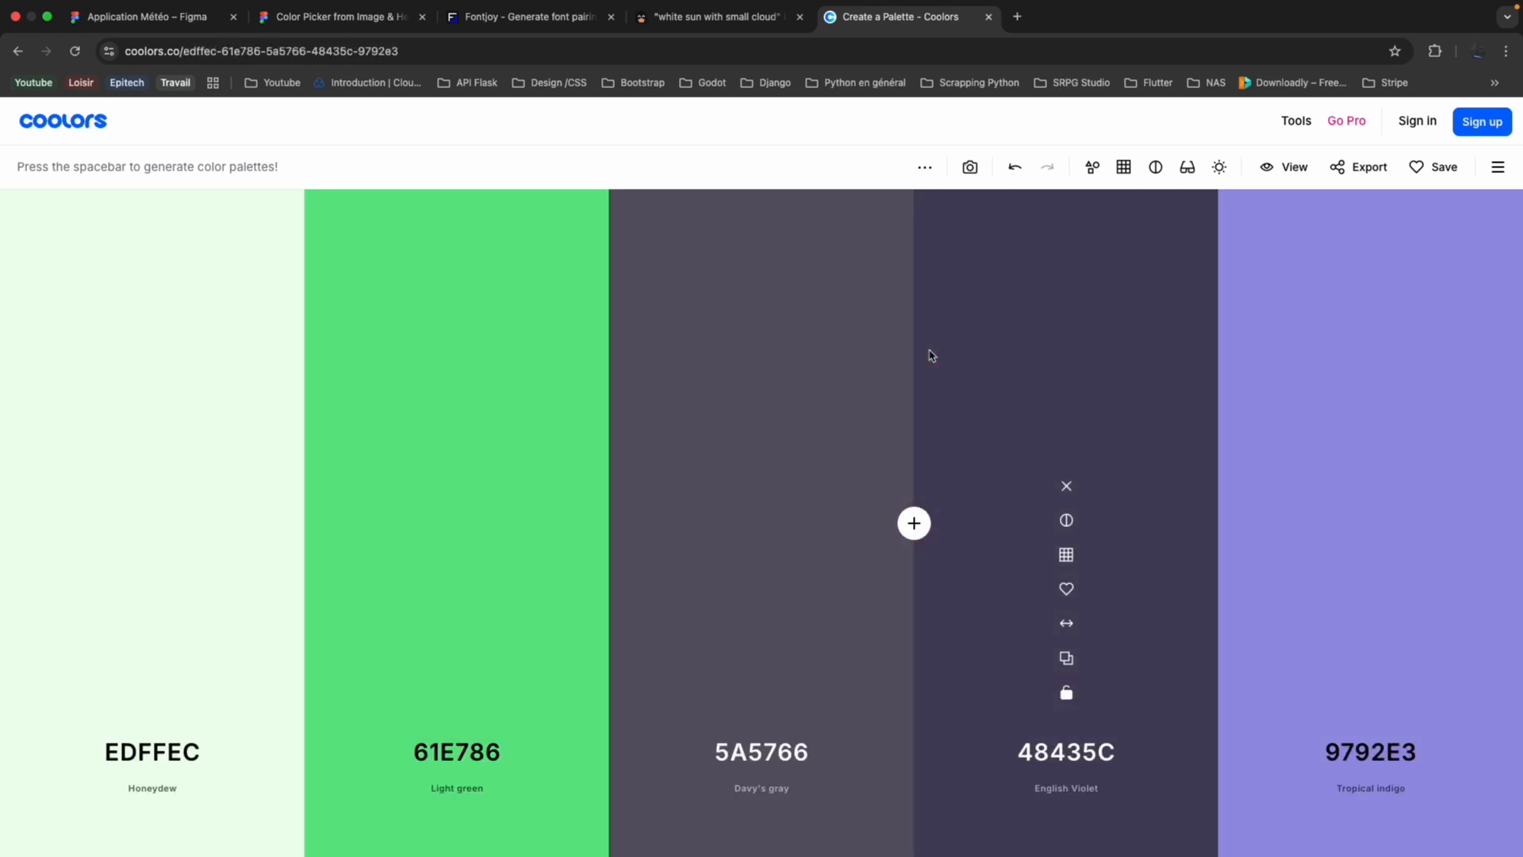
pyautogui.press('space')
pyautogui.press('space')
pyautogui.press('space')
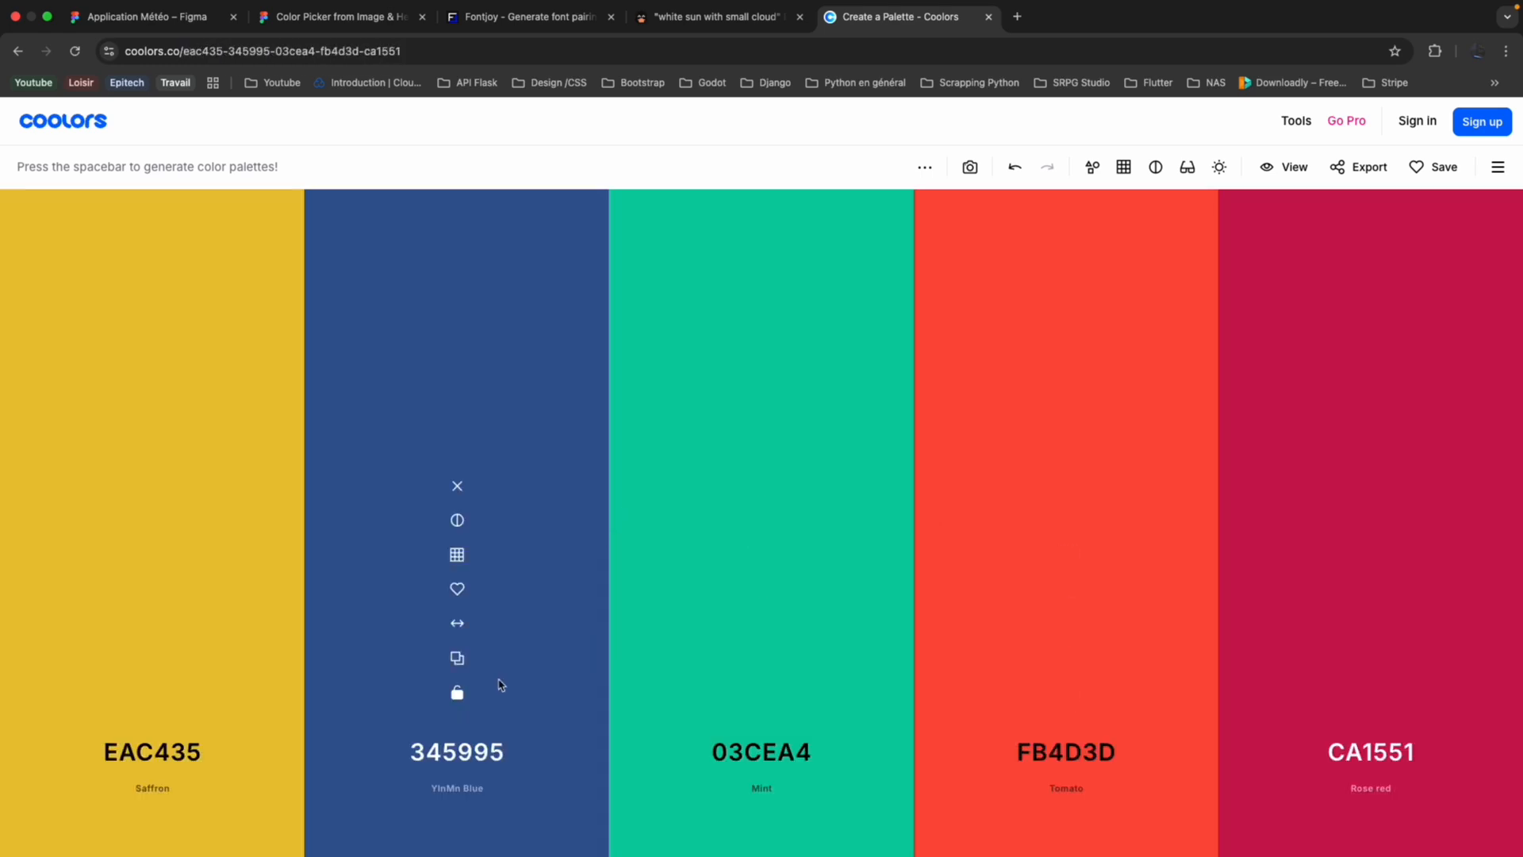
# Lock the blue 345995 in the palette and regenerate the unlocked colours several times.
pyautogui.click(456, 693)
pyautogui.press('space')
pyautogui.press('space')
pyautogui.press('space')
pyautogui.press('space')
pyautogui.press('space')
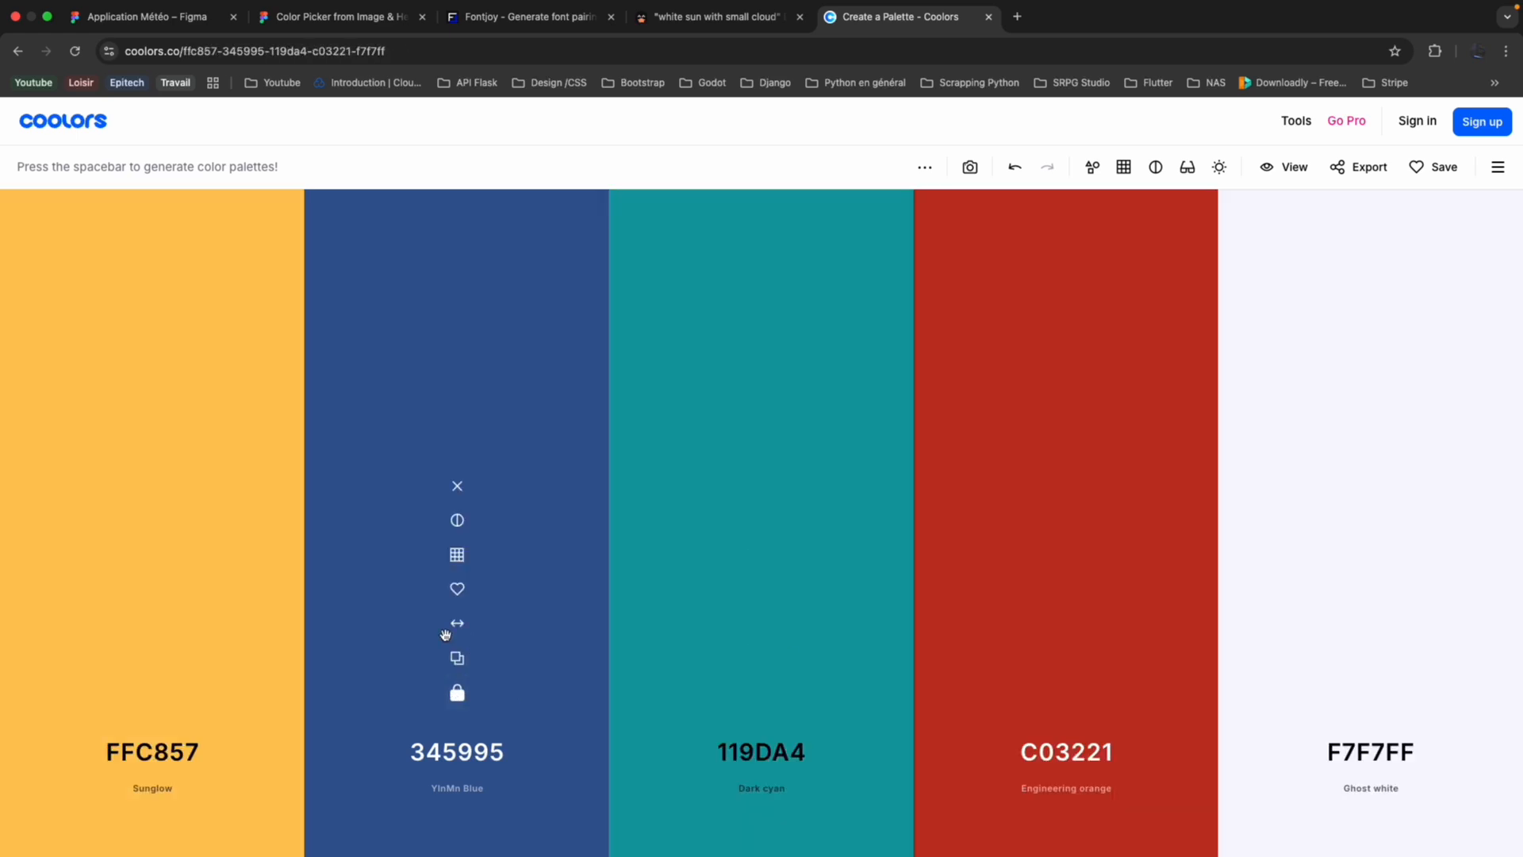
# Lock the yellow FFC857 as well and regenerate the remaining three palette colours.
pyautogui.press('space')
pyautogui.press('space')
pyautogui.press('space')
pyautogui.press('space')
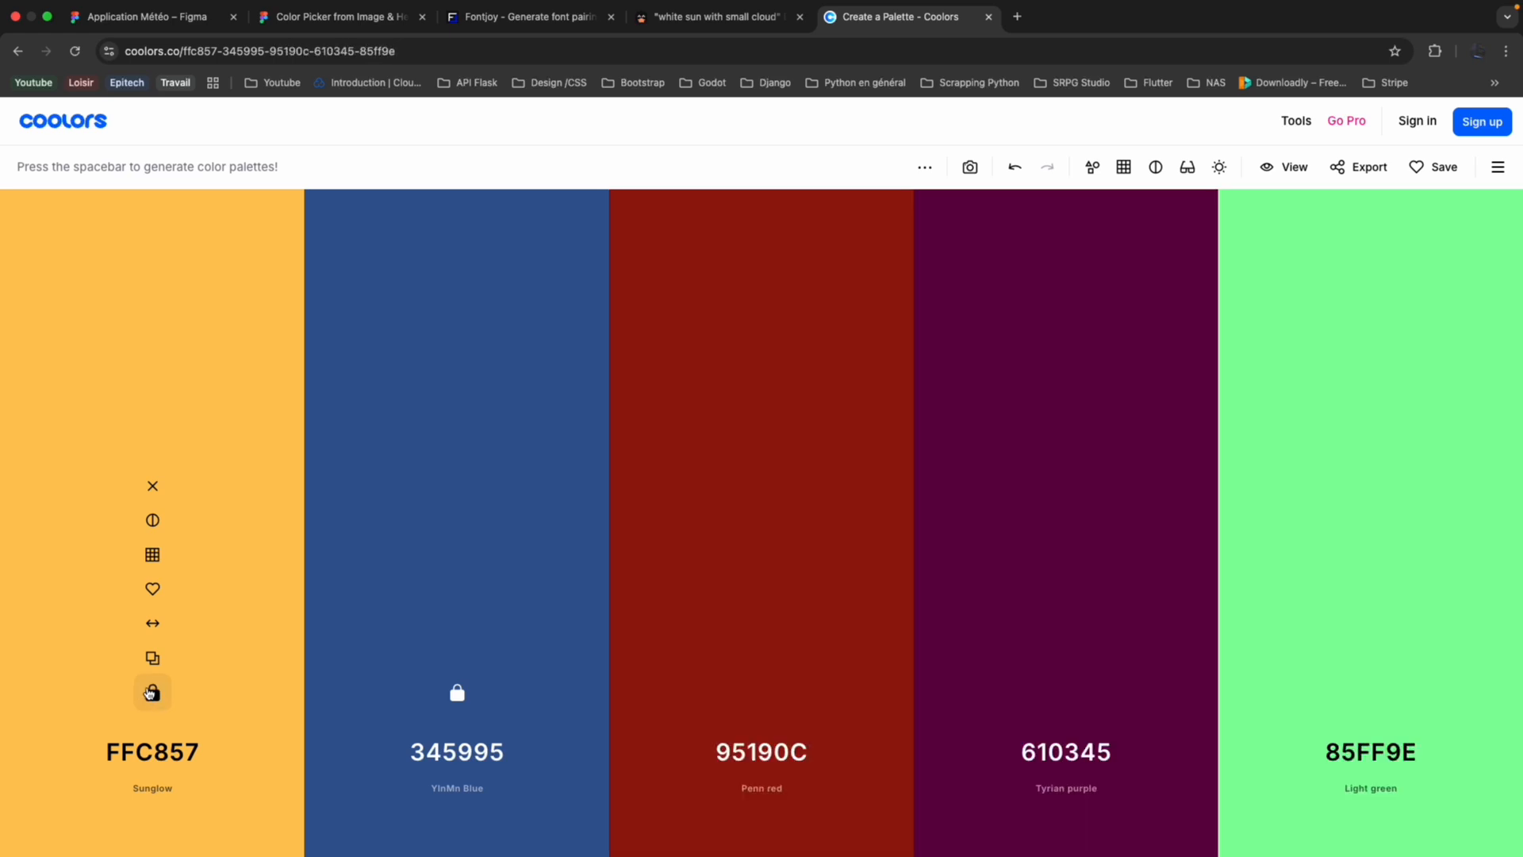
pyautogui.press('space')
pyautogui.press('space')
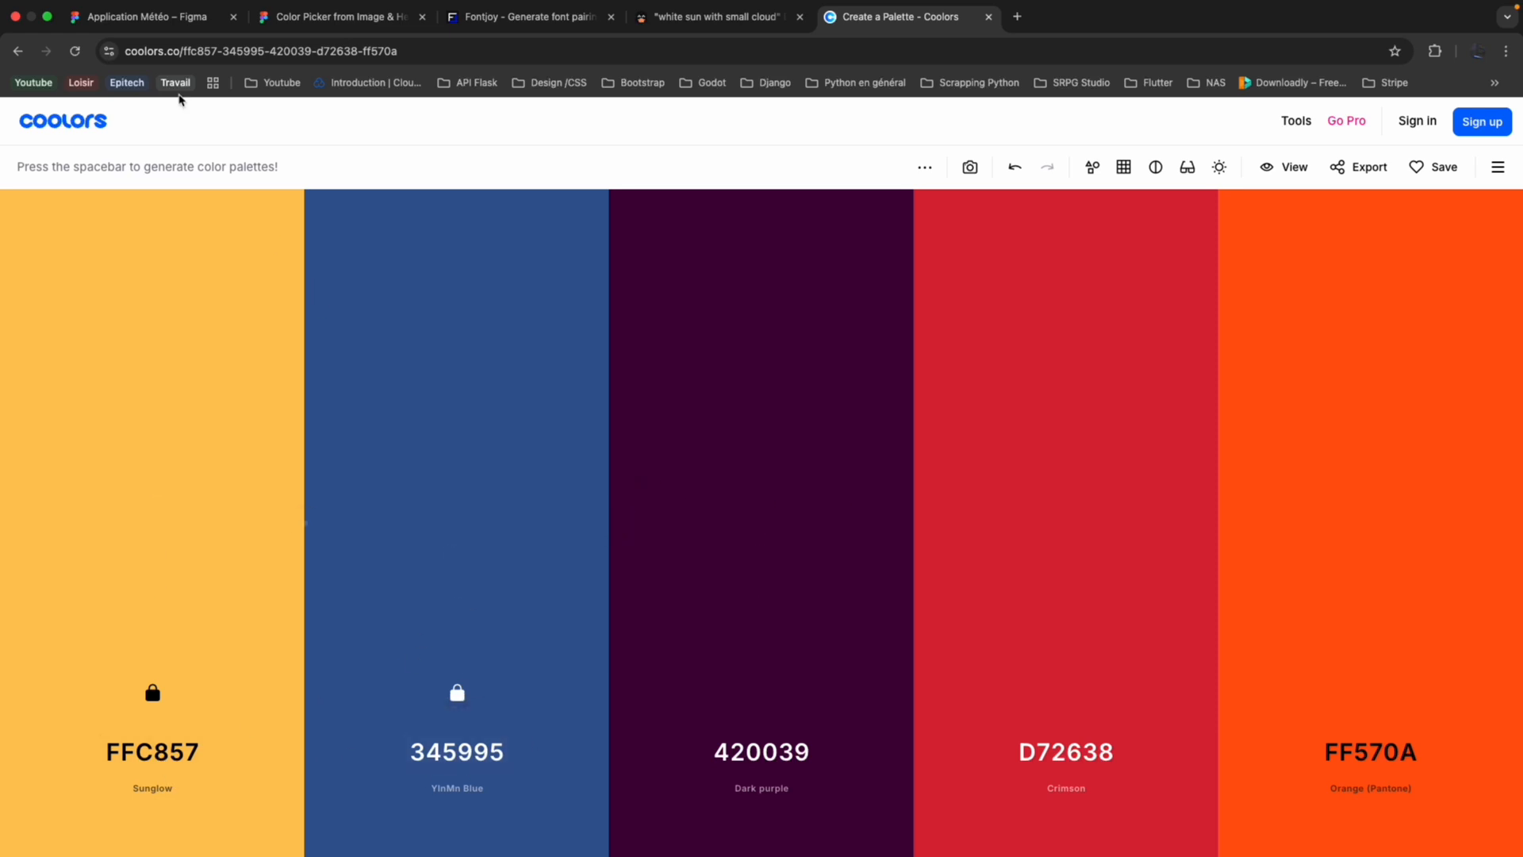
# Switch back to the Figma weather file and compare the Couleurs, Textes and Textes-Mobile frames with the reference screenshot.
pyautogui.click(200, 25)
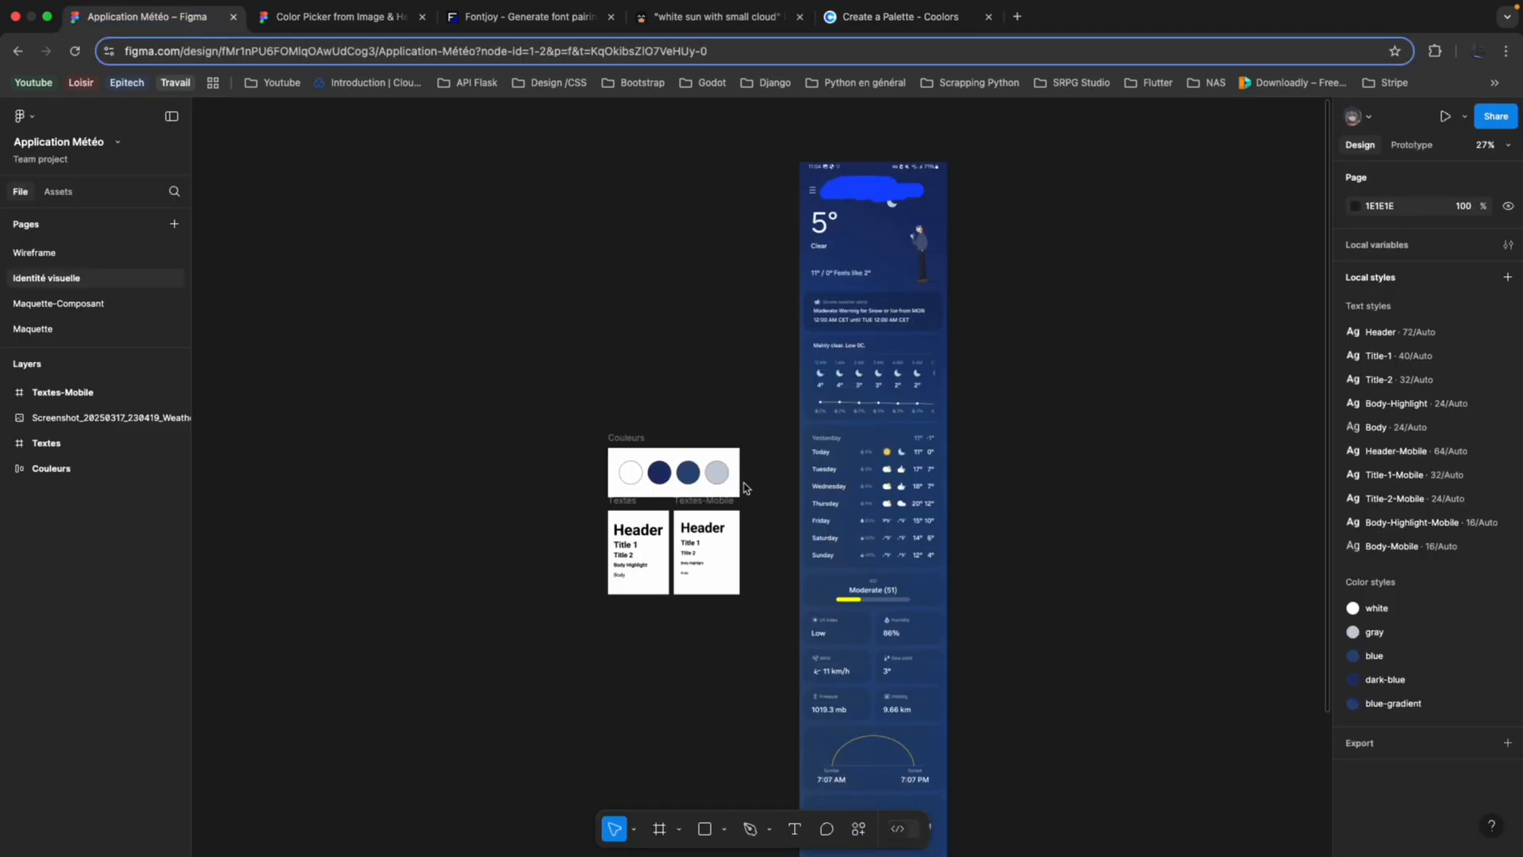
pyautogui.scroll(3, 739, 486)
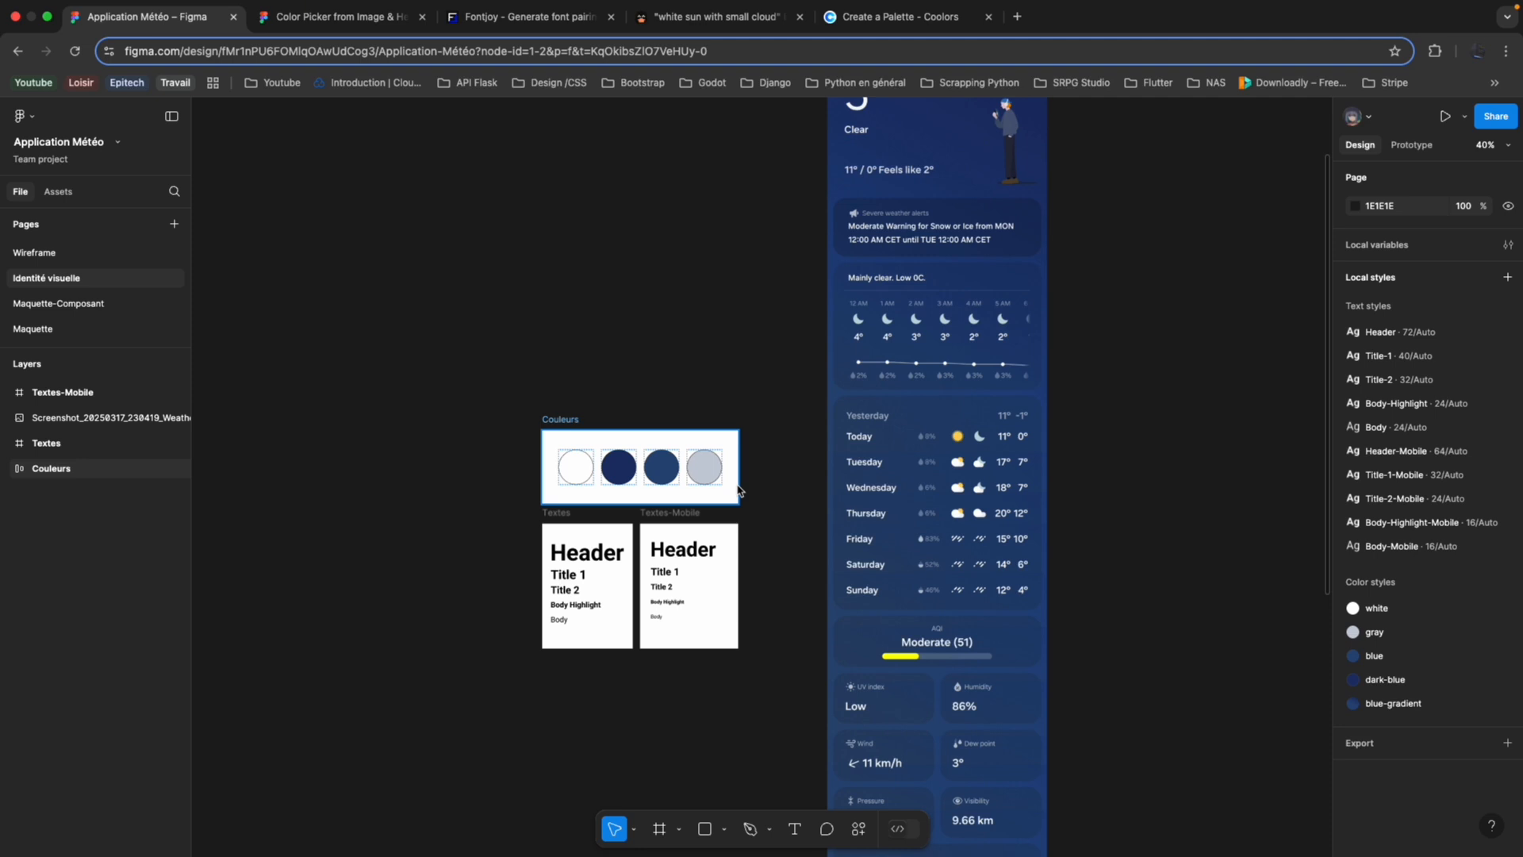
pyautogui.scroll(1, 682, 551)
pyautogui.hscroll(1, 682, 552)
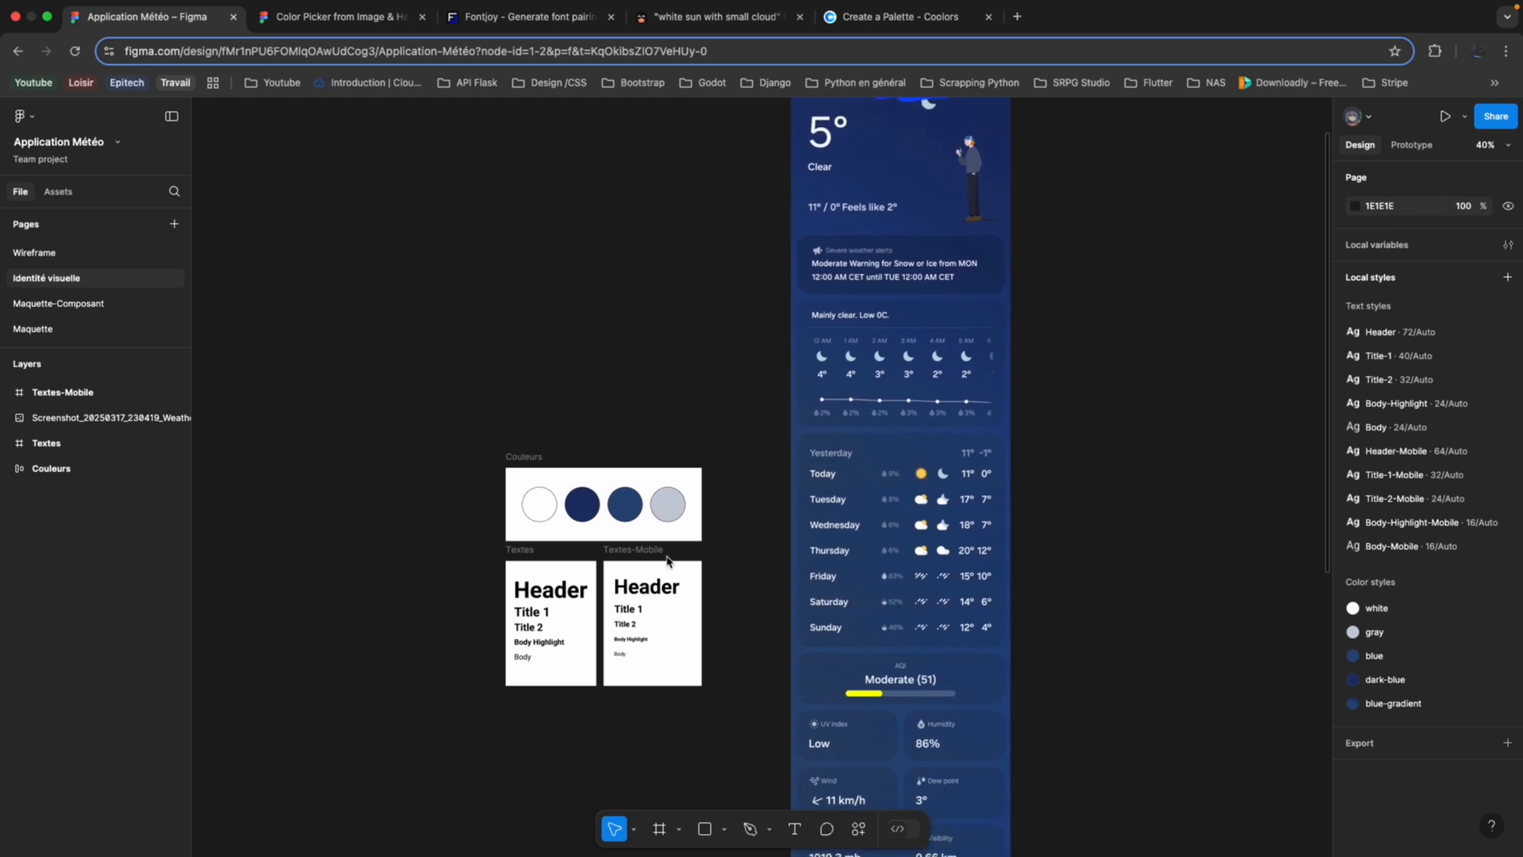
pyautogui.scroll(5, 690, 595)
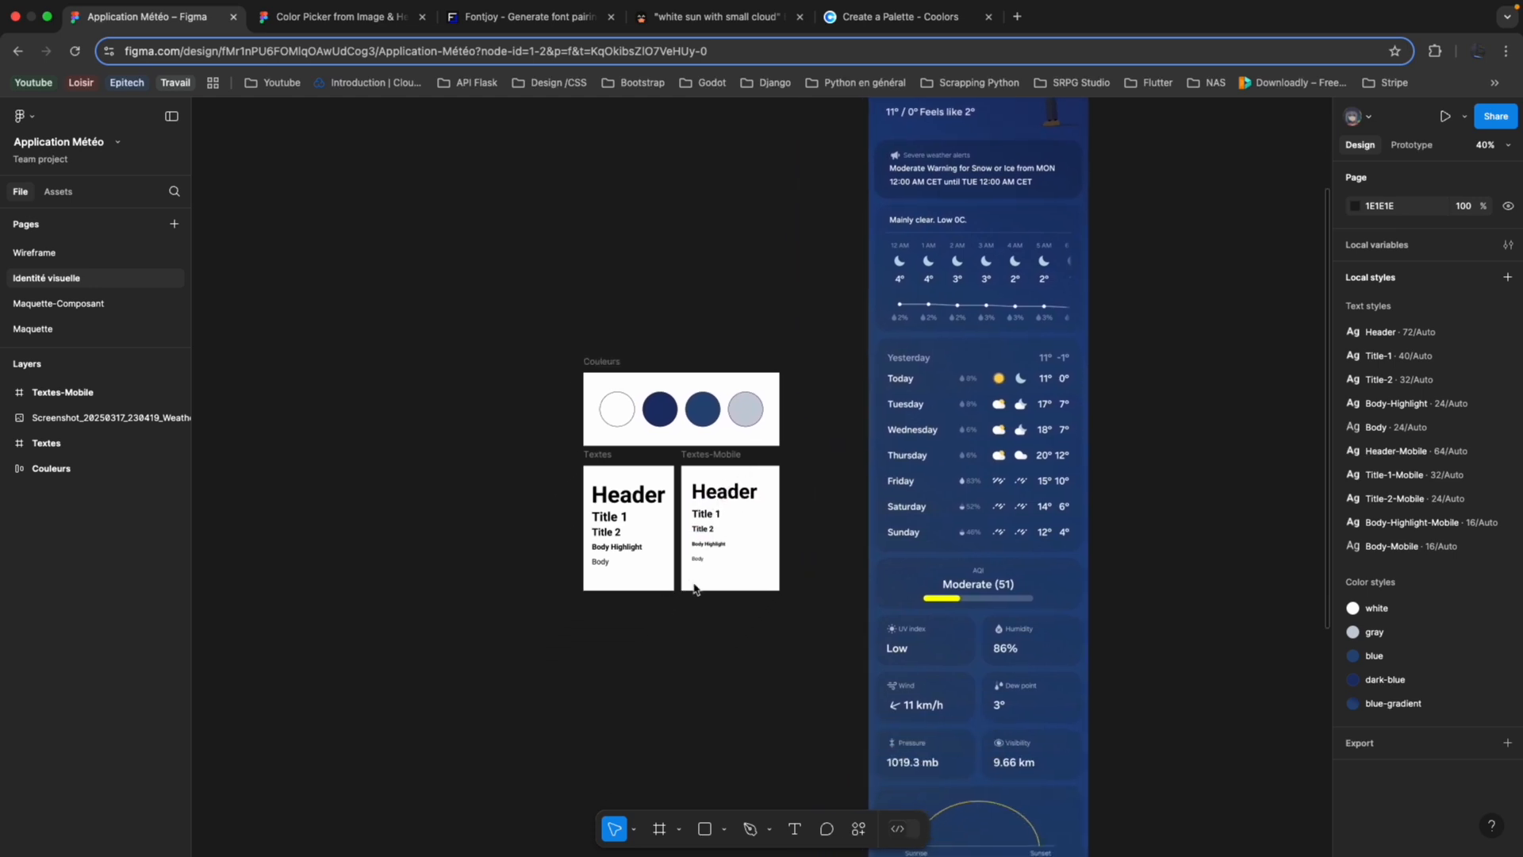
pyautogui.hscroll(-3, 694, 588)
pyautogui.scroll(-6, 864, 525)
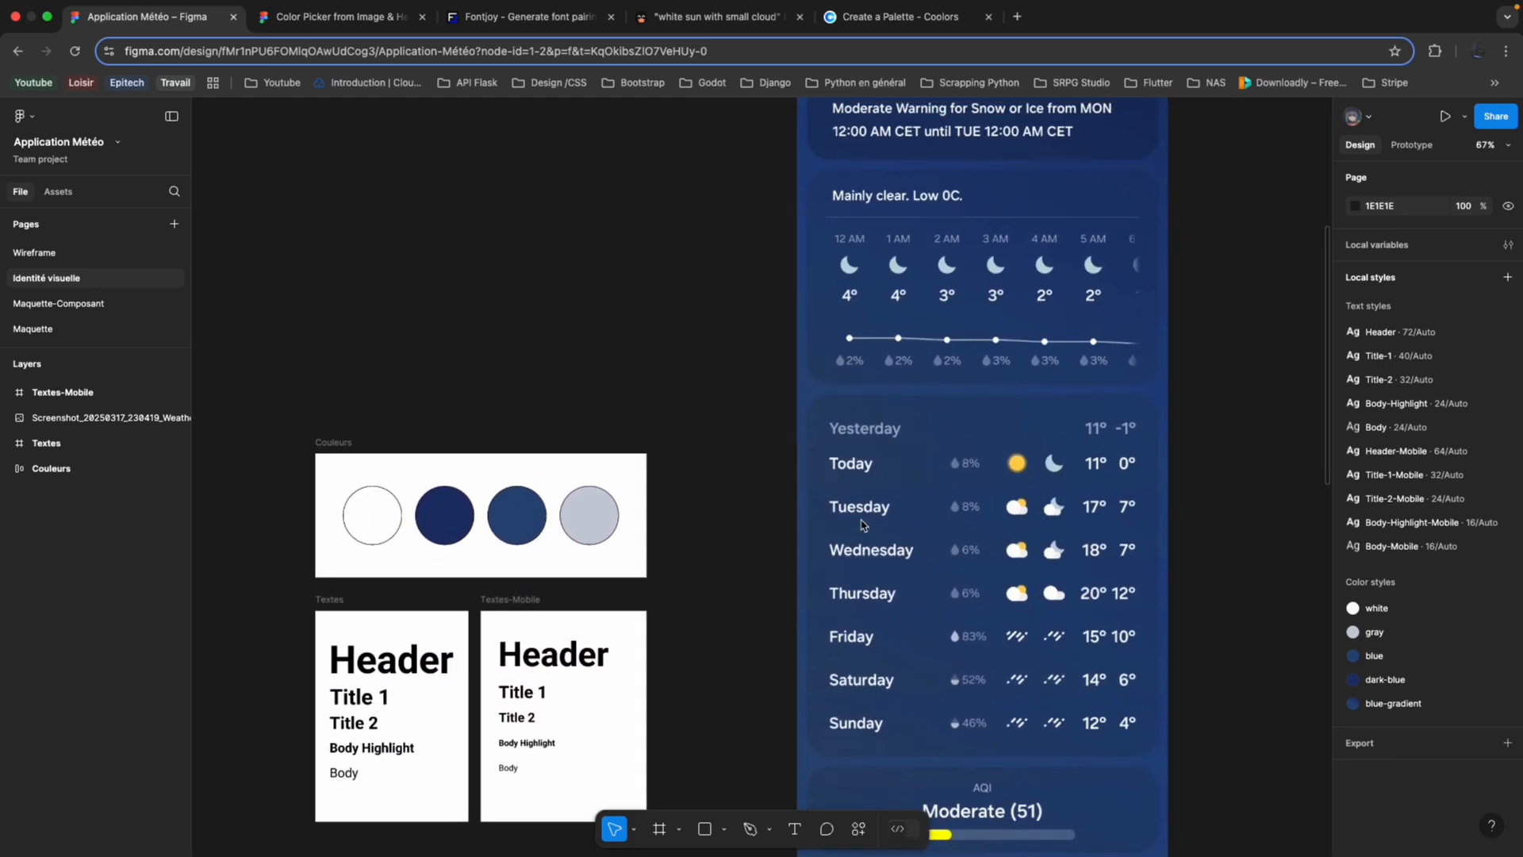
# Review the hourly and daily weather components and the Météo icon set on the Maquette-Composant page.
pyautogui.click(60, 304)
pyautogui.scroll(-2, 595, 344)
pyautogui.hscroll(1, 595, 344)
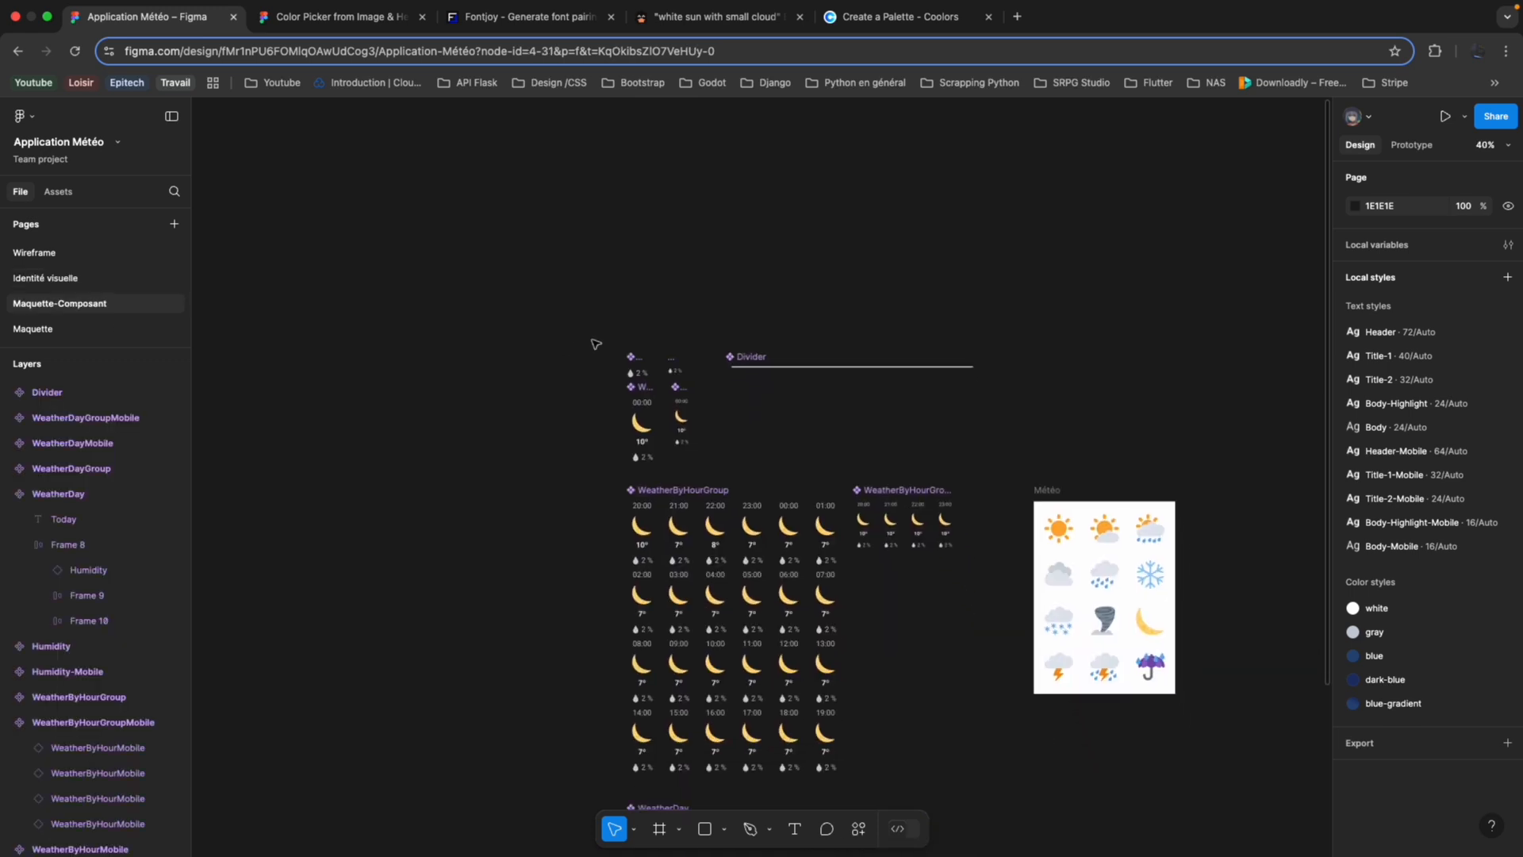
pyautogui.scroll(-3, 546, 372)
pyautogui.hscroll(1, 545, 372)
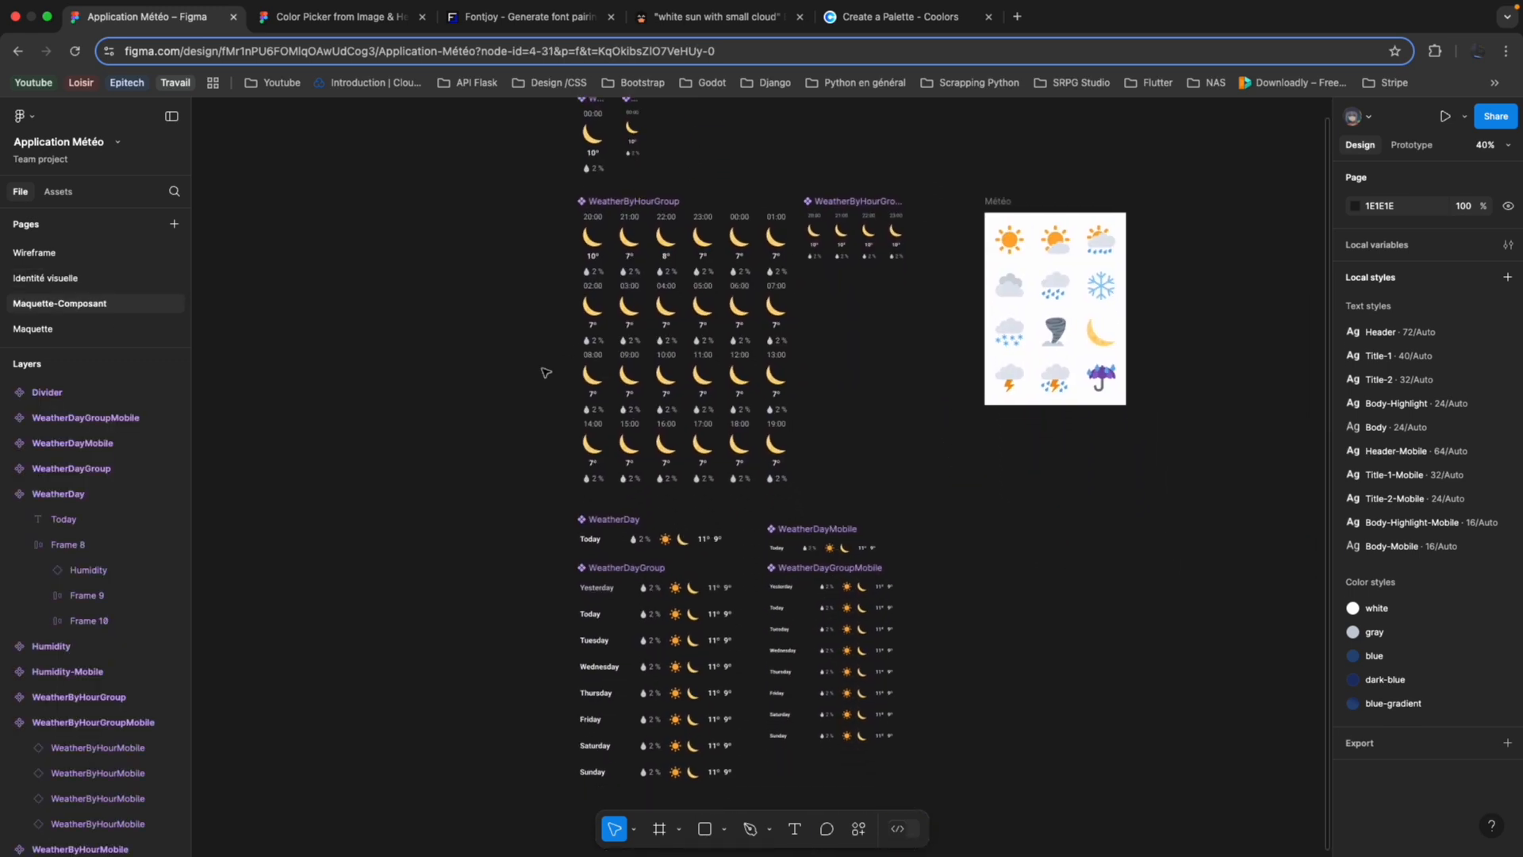
pyautogui.scroll(2, 546, 372)
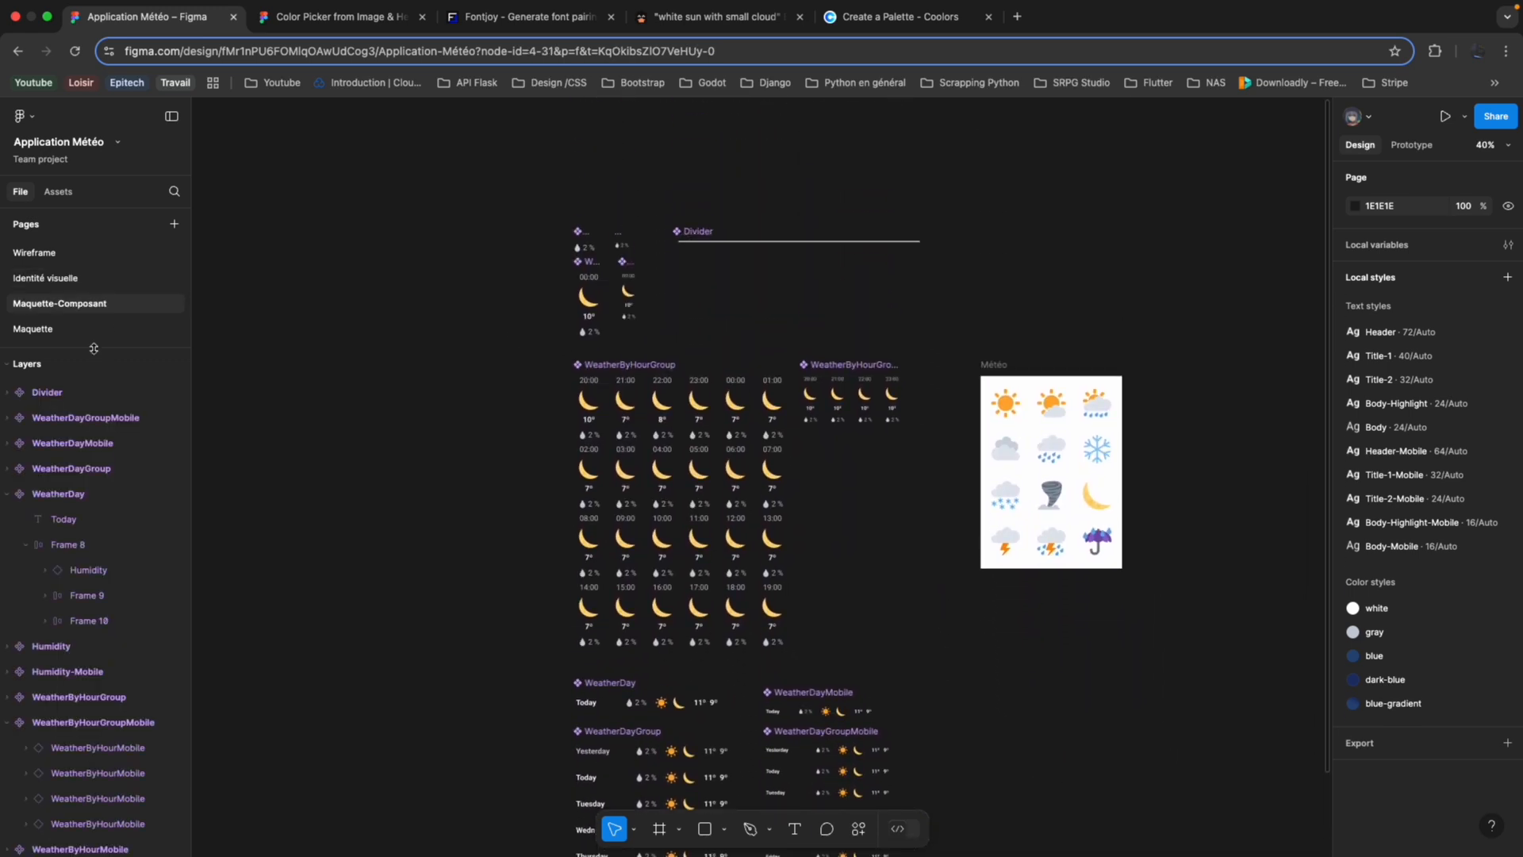
# Review the finished Accueil and Accueil-Mobile mockups on the Maquette page.
pyautogui.click(120, 340)
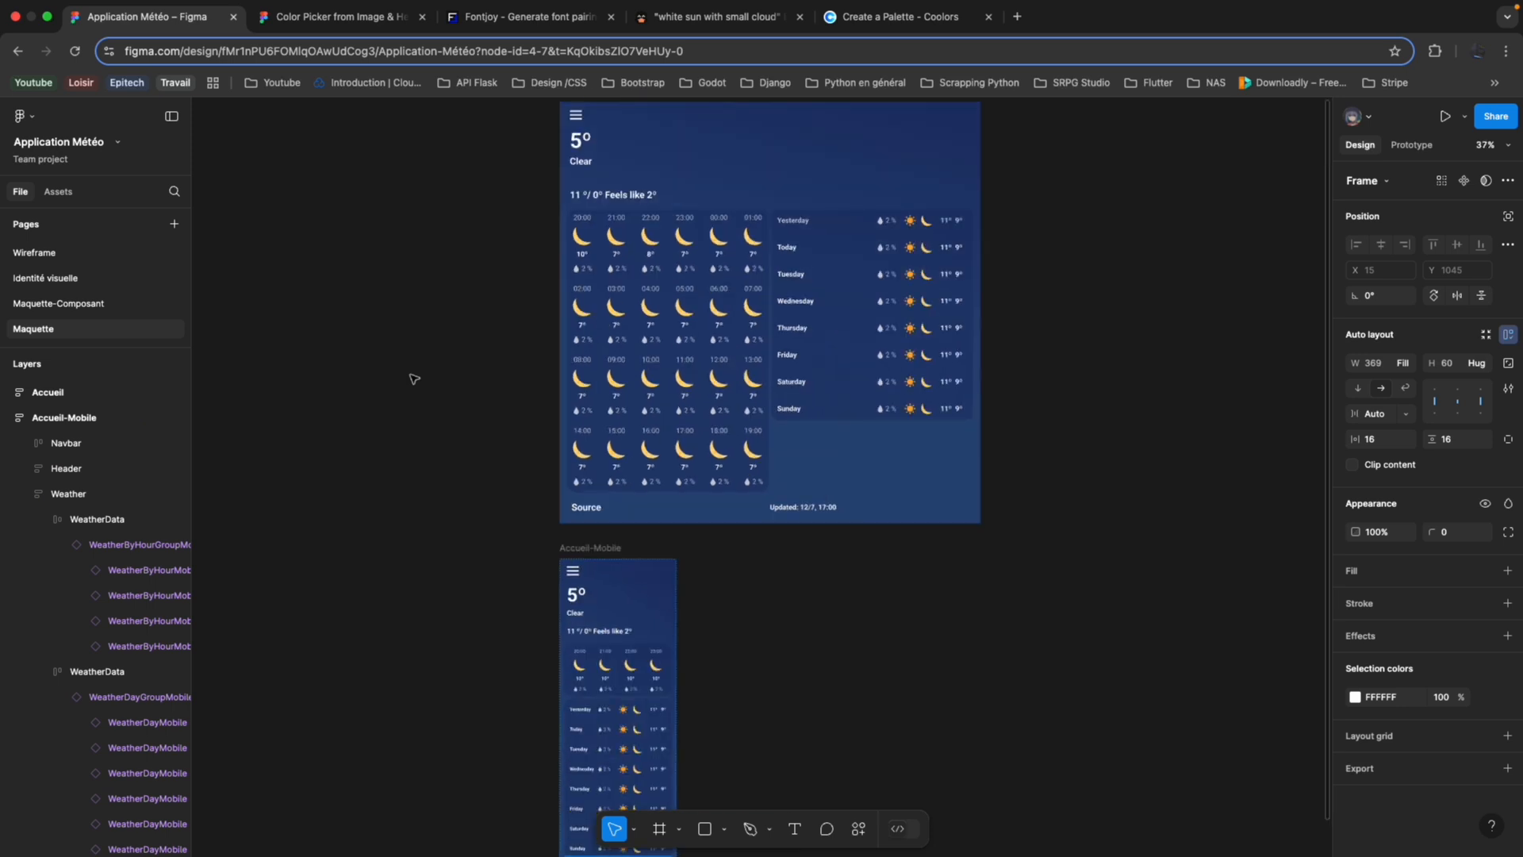
pyautogui.scroll(-5, 413, 378)
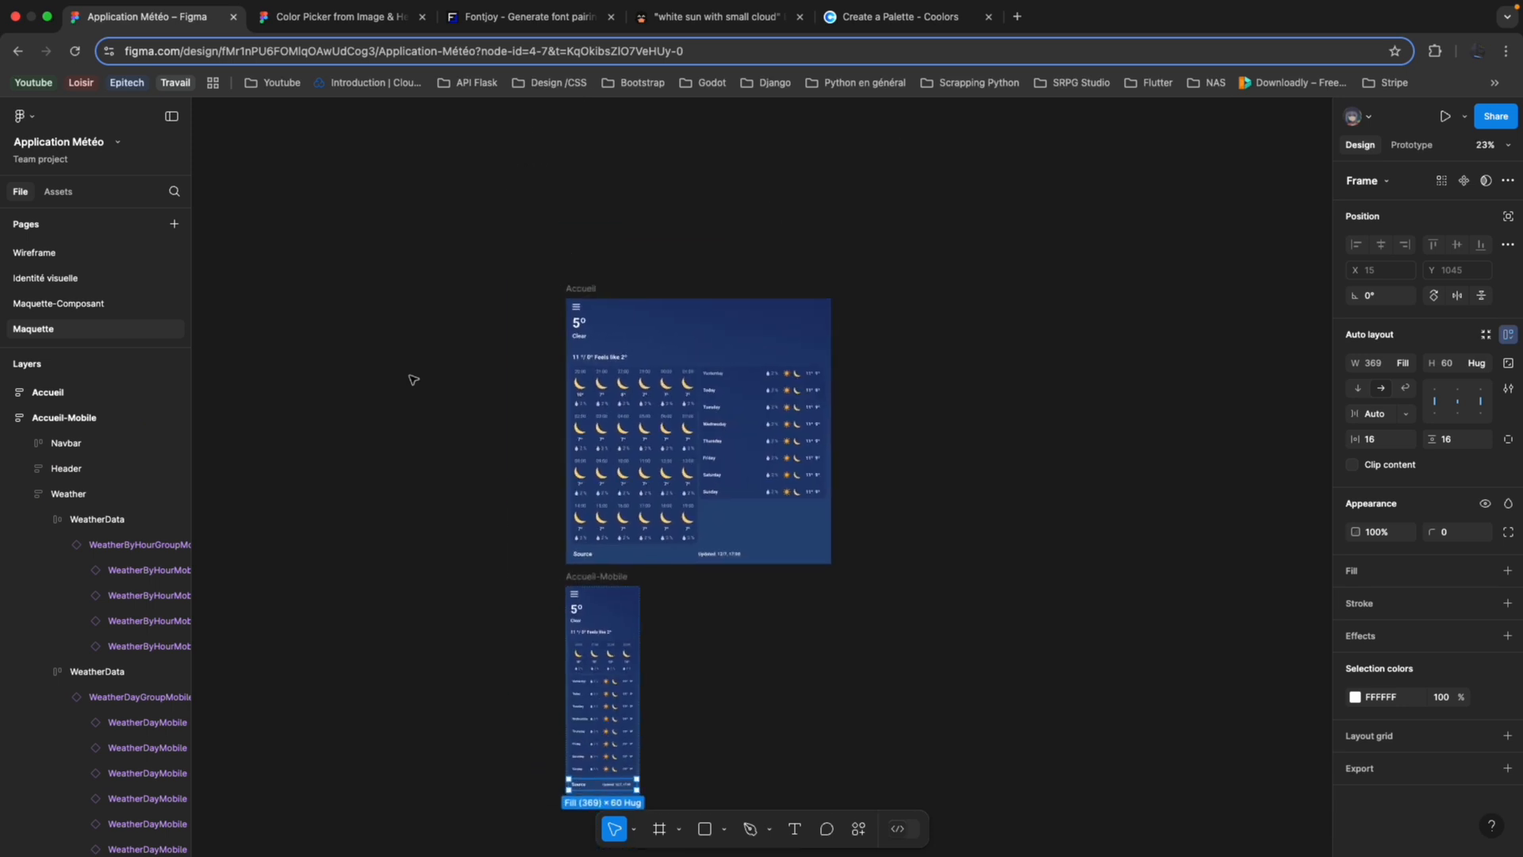
pyautogui.scroll(5, 413, 379)
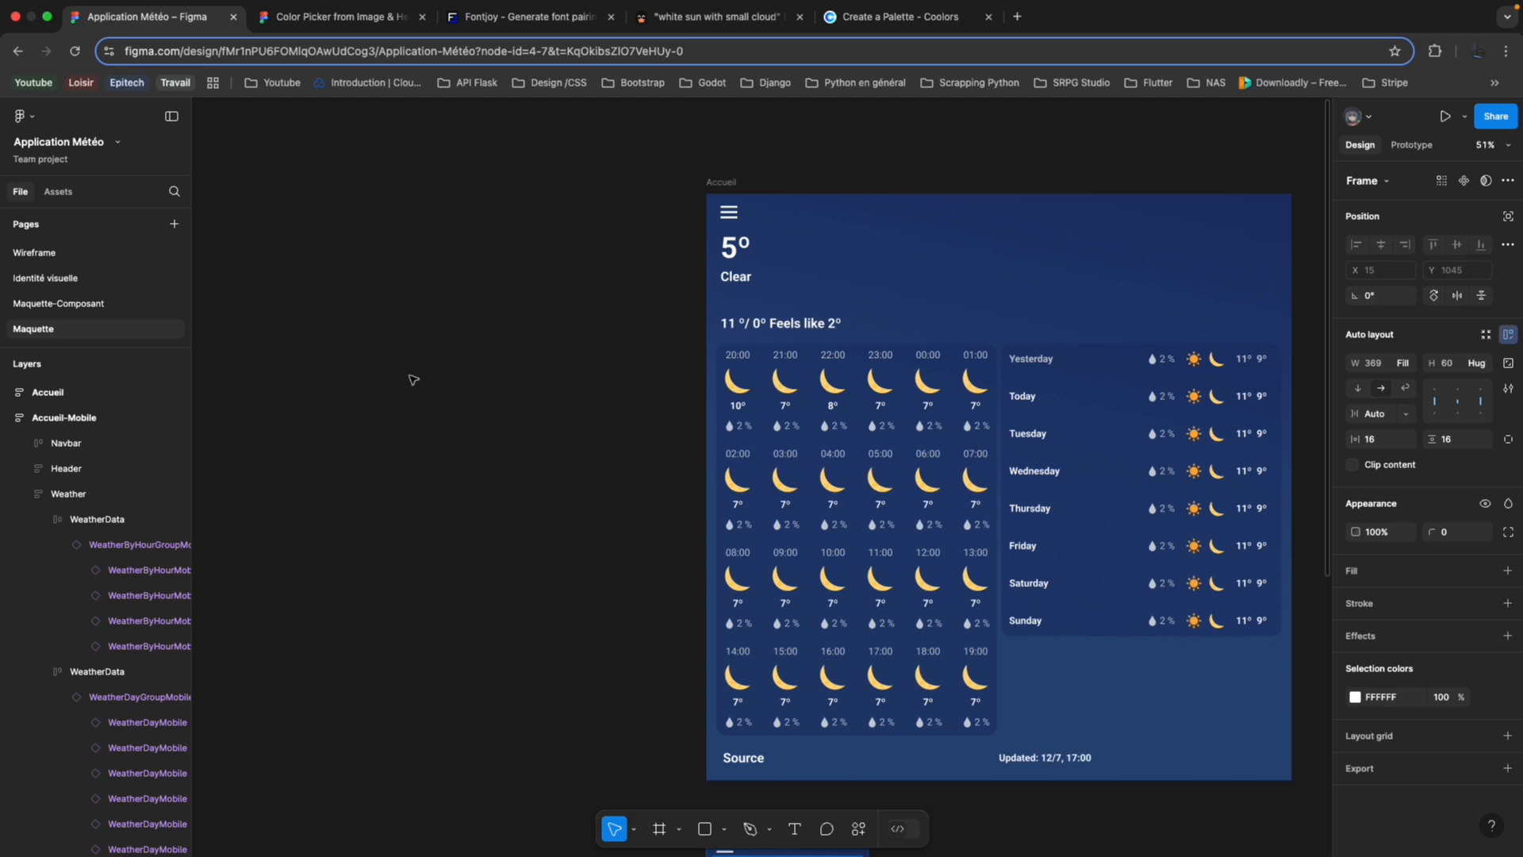
pyautogui.hscroll(1, 412, 379)
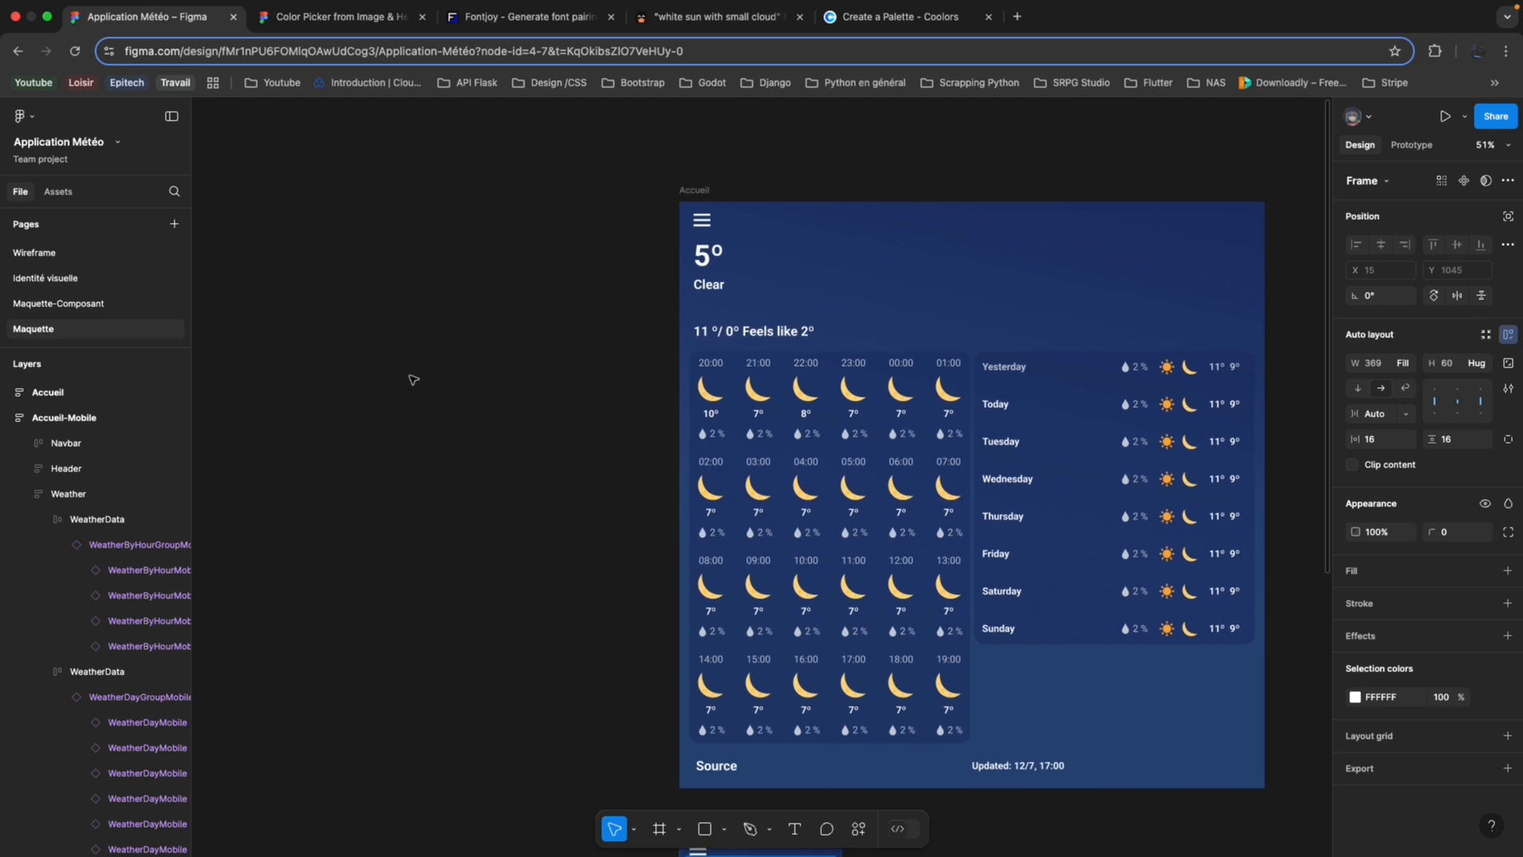
# Collapse both WeatherData groups and their parent Weather layer under Accueil-Mobile in the layer list.
pyautogui.click(47, 519)
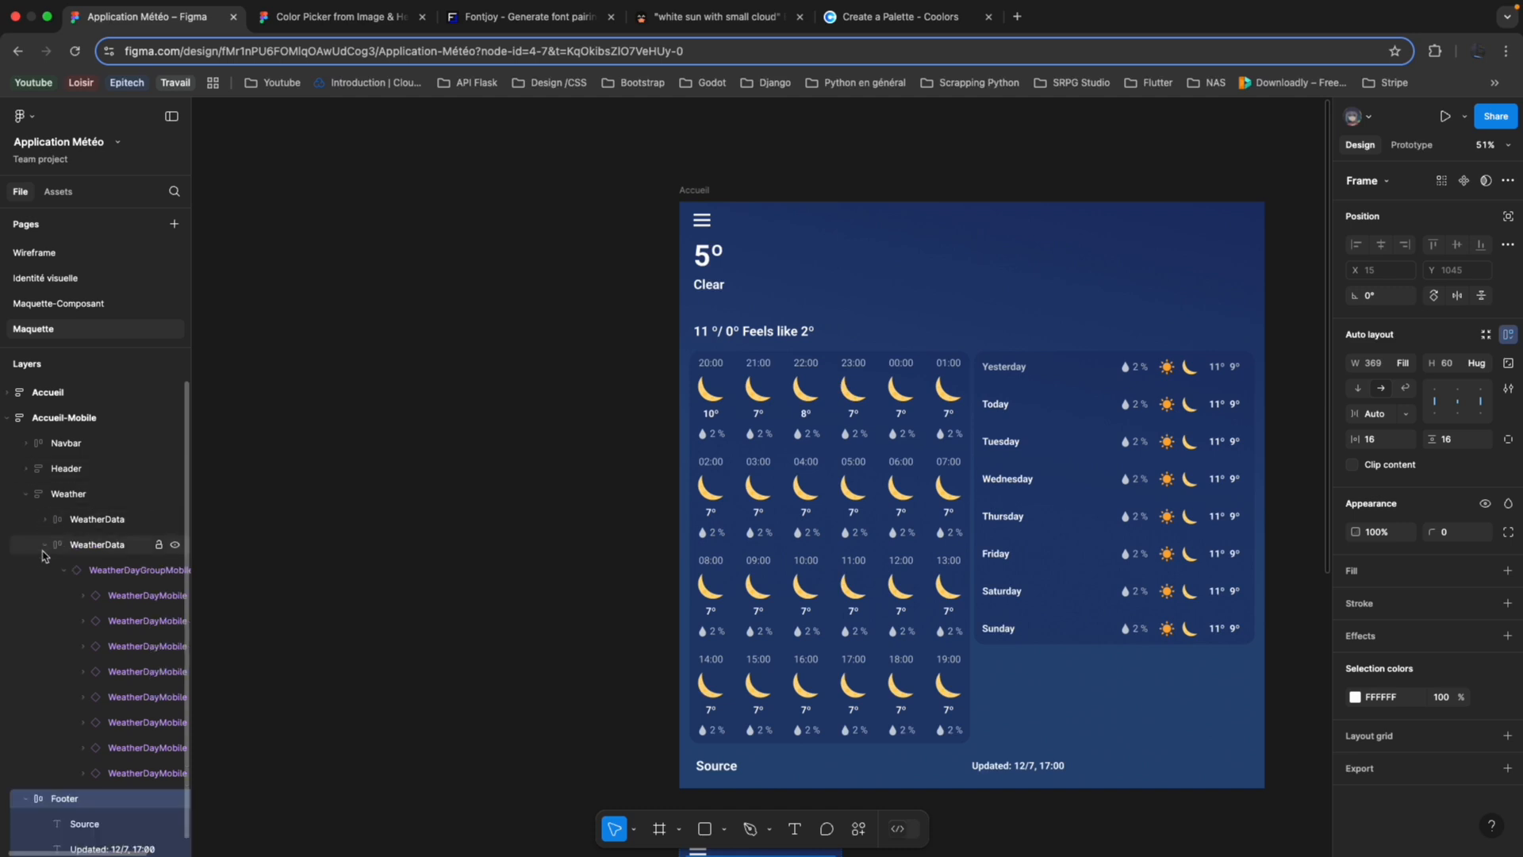
pyautogui.click(46, 544)
pyautogui.click(26, 493)
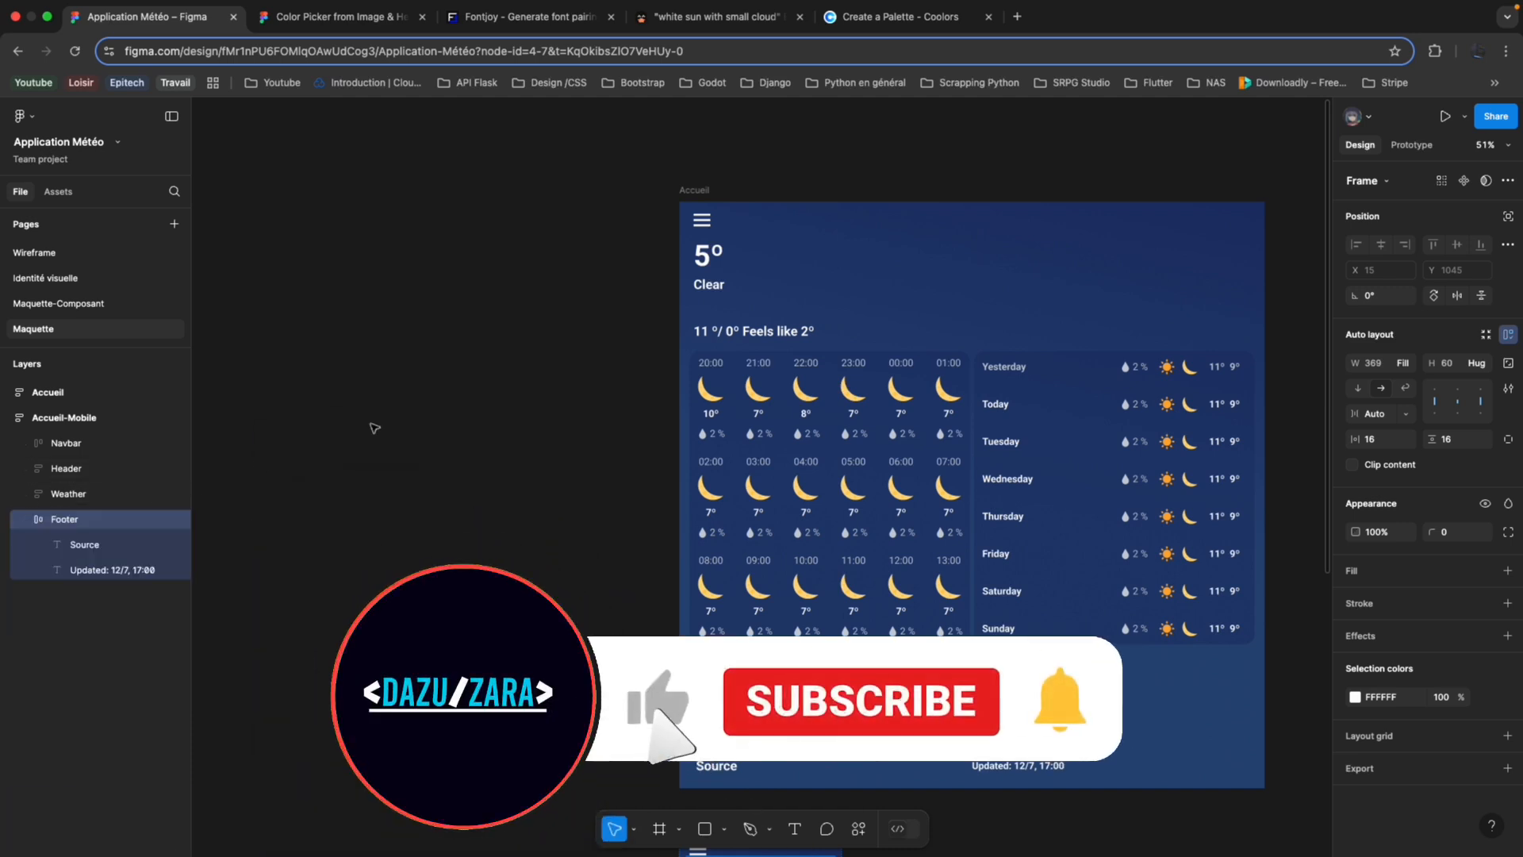
pyautogui.scroll(-5, 393, 445)
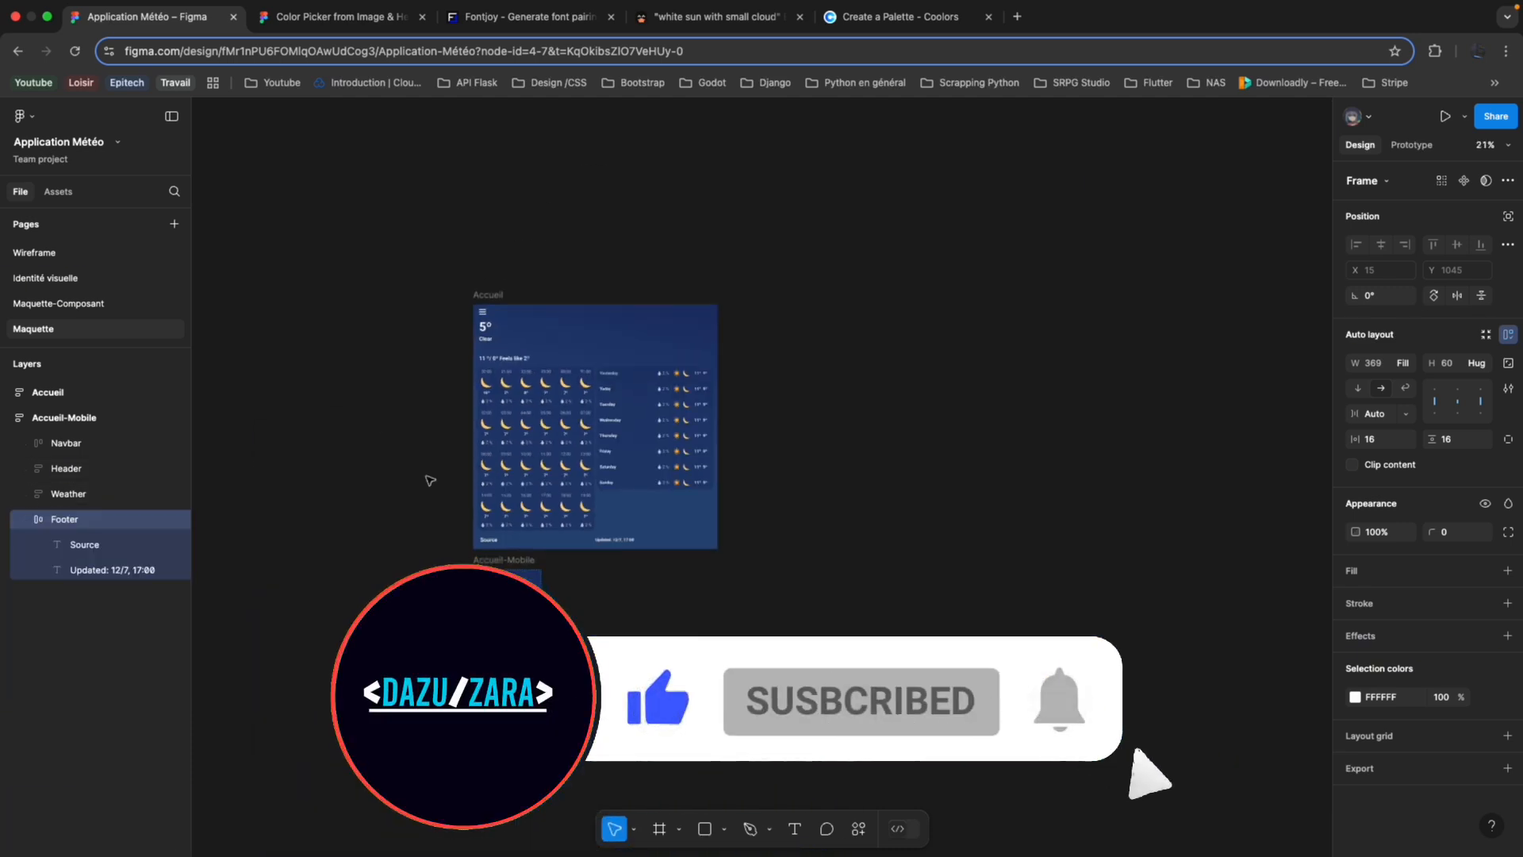
pyautogui.hscroll(-4, 422, 527)
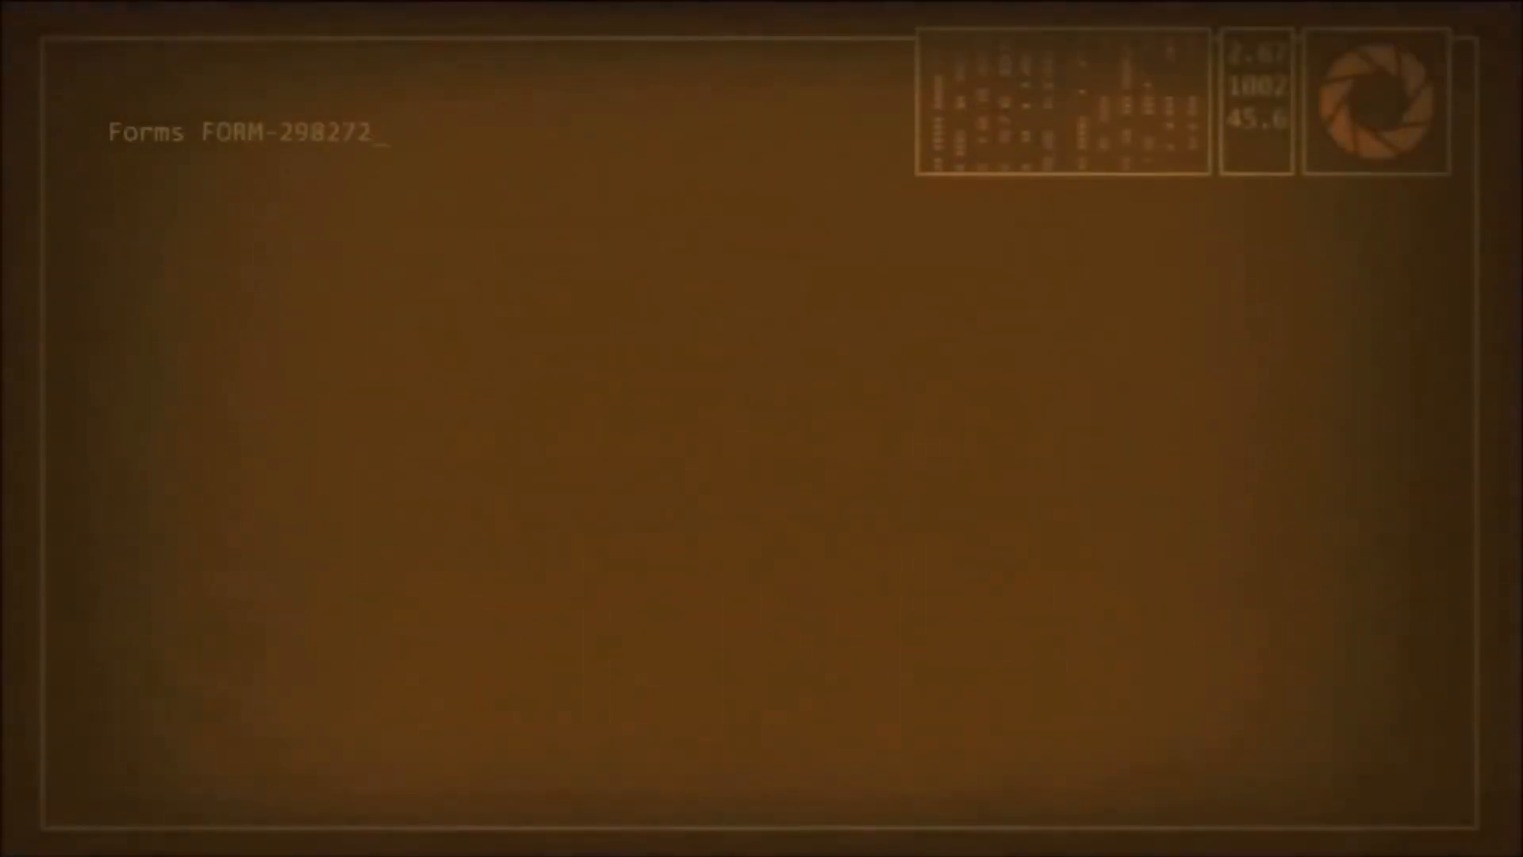